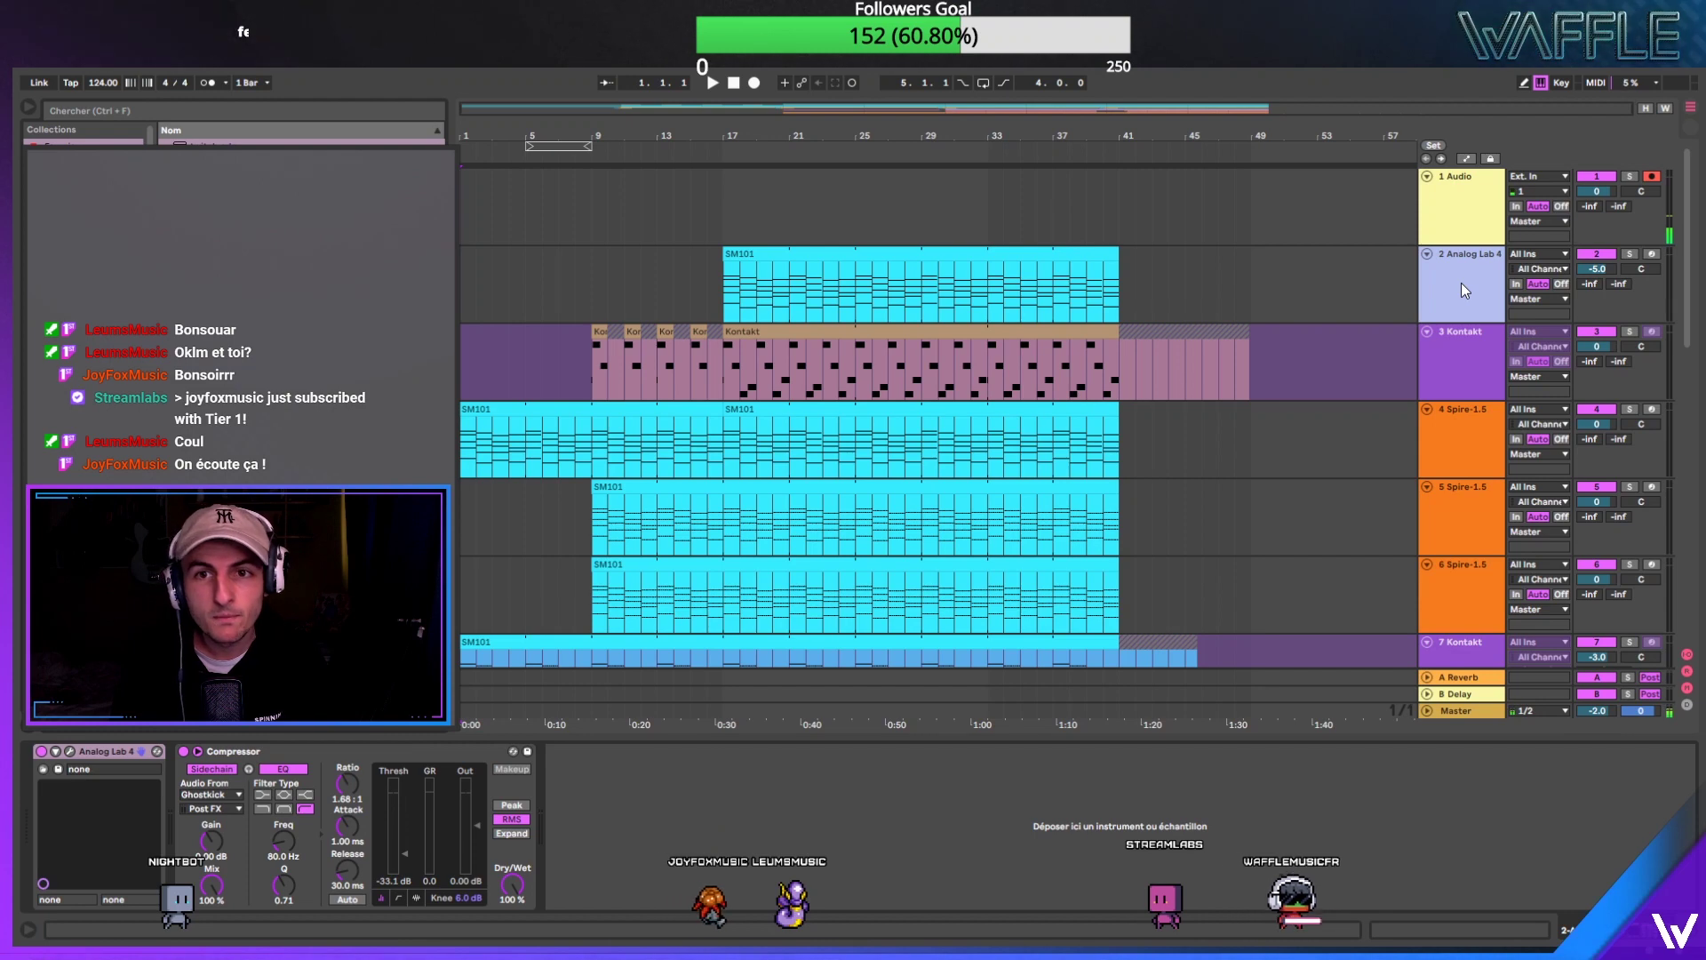
Step: Look through the arrangement's tracks from 1 Audio to 16 PMND_Kick and play the project from bar 1
scroll(1461, 283, down, 1)
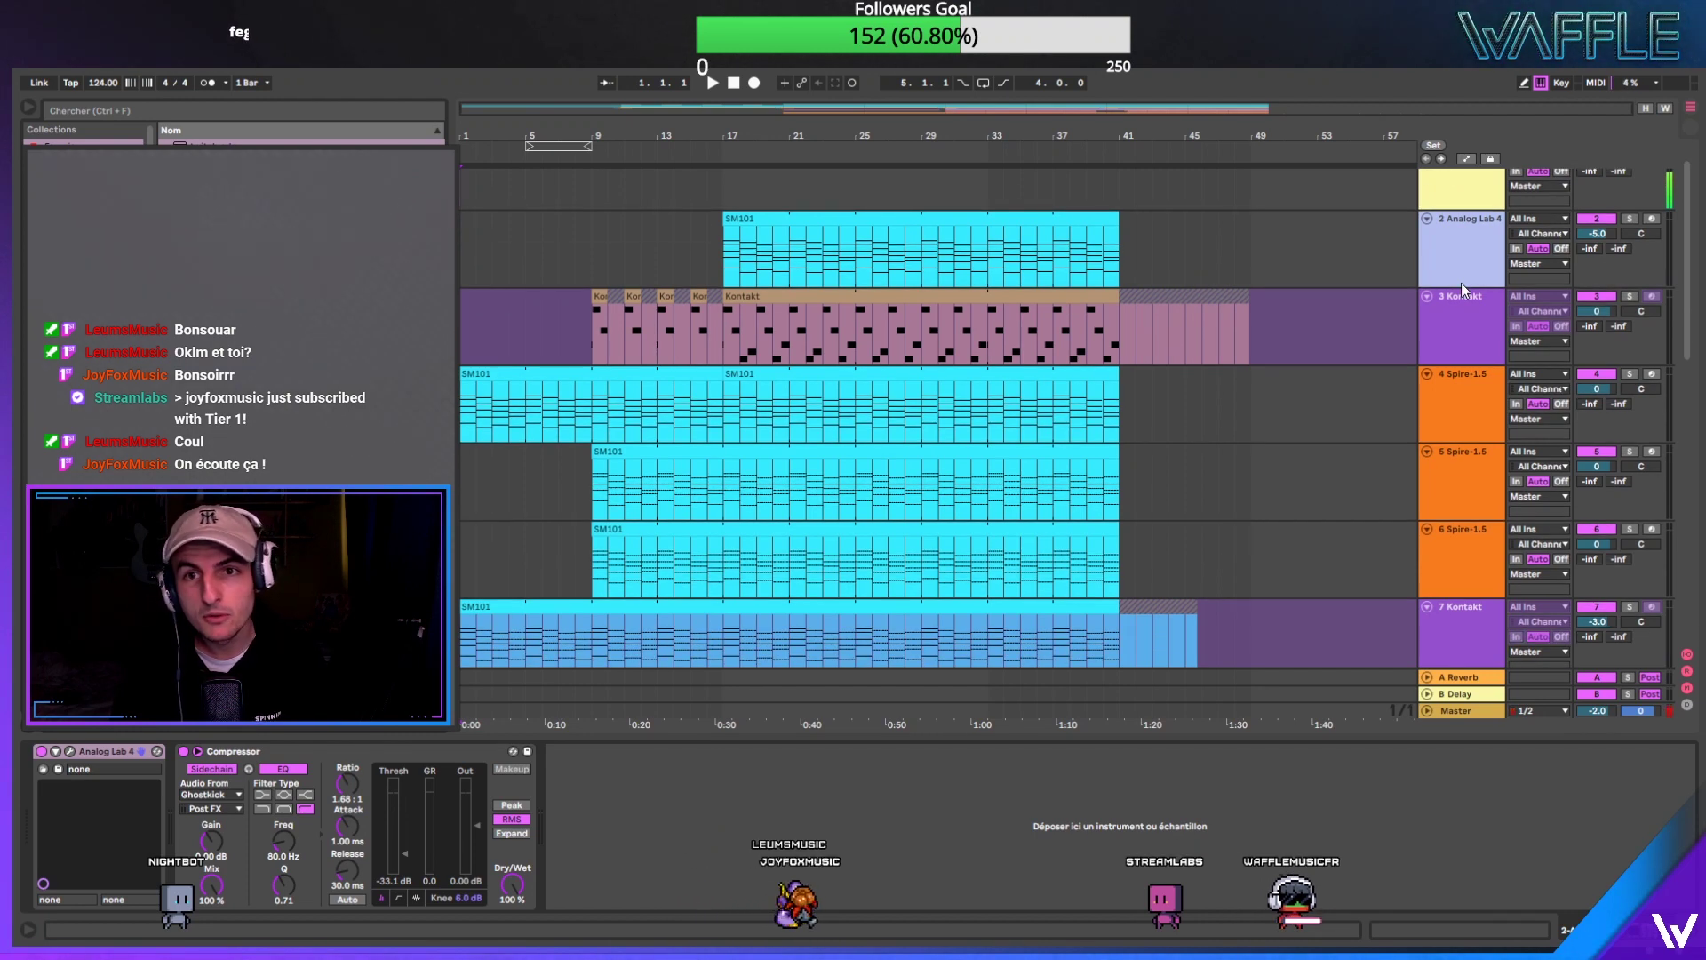
scroll(1460, 334, down, 1)
scroll(1479, 350, down, 4)
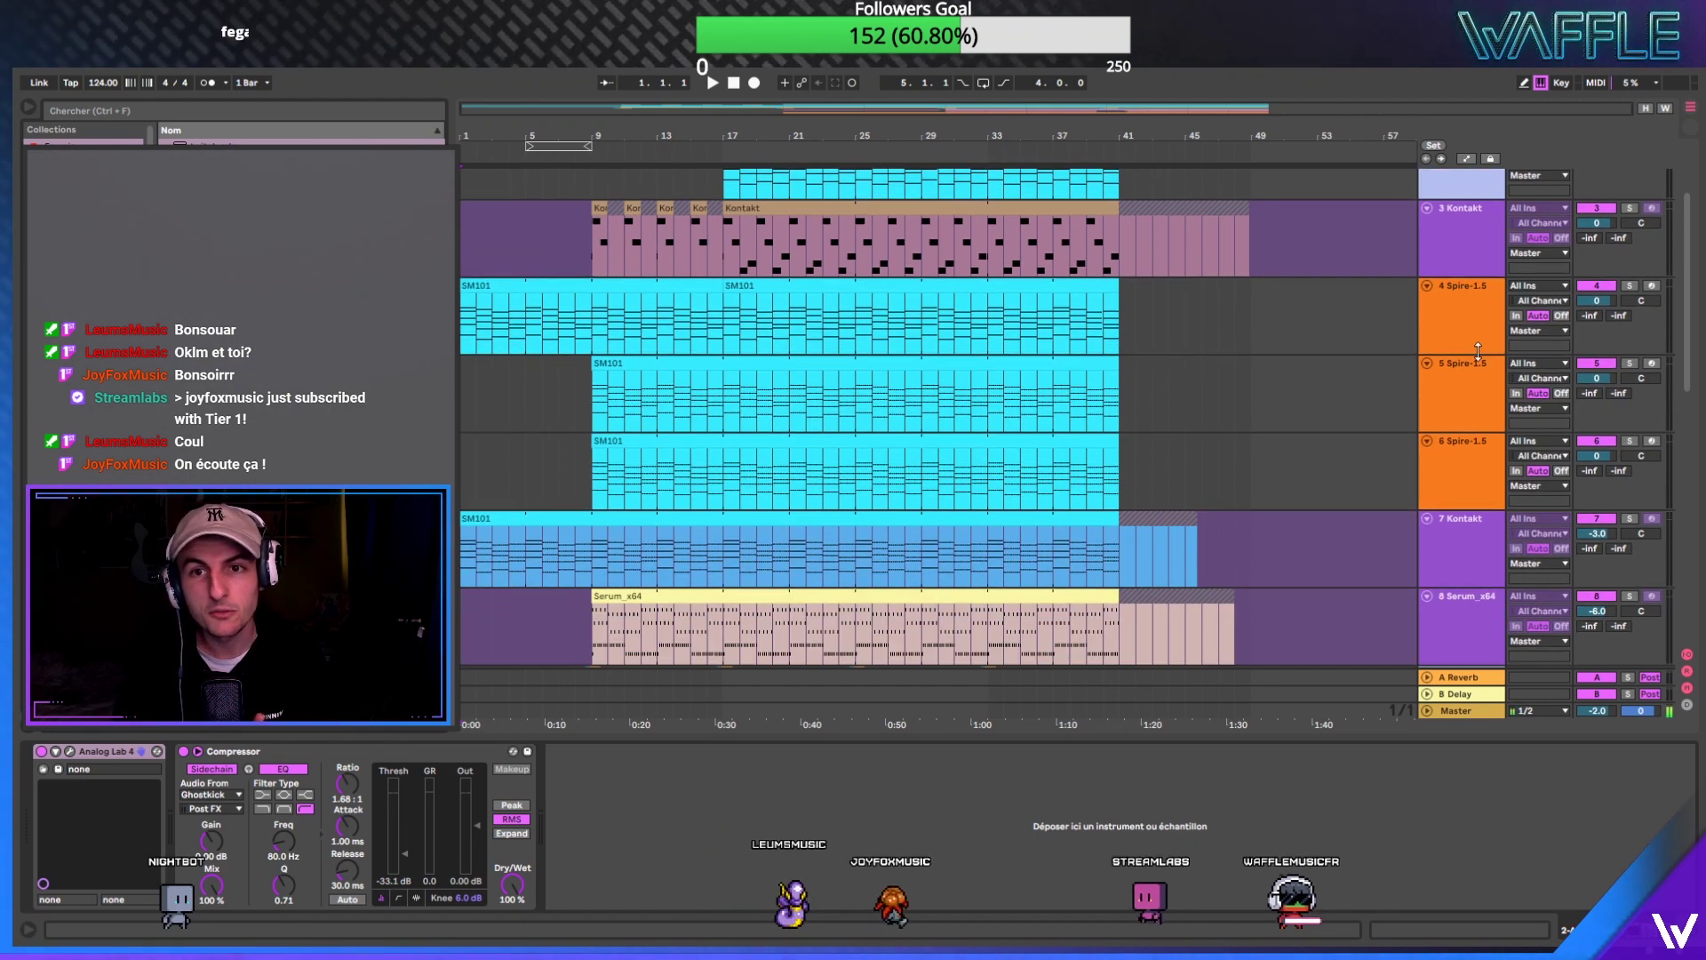
scroll(1479, 388, down, 8)
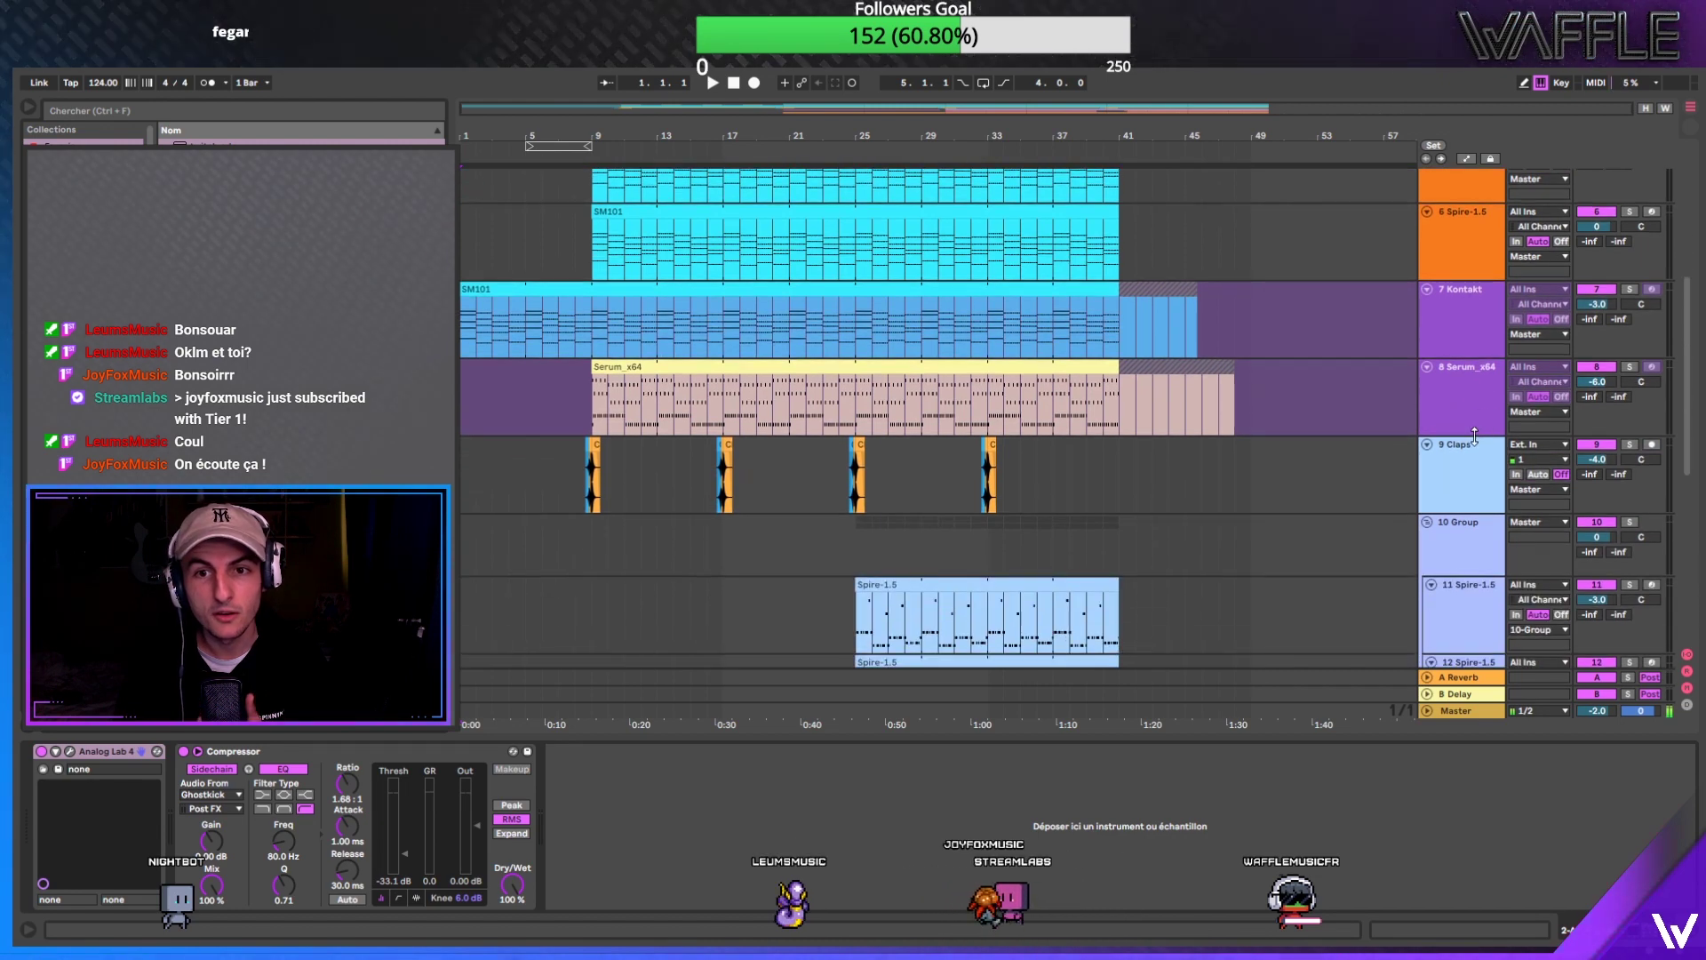
scroll(1478, 400, down, 3)
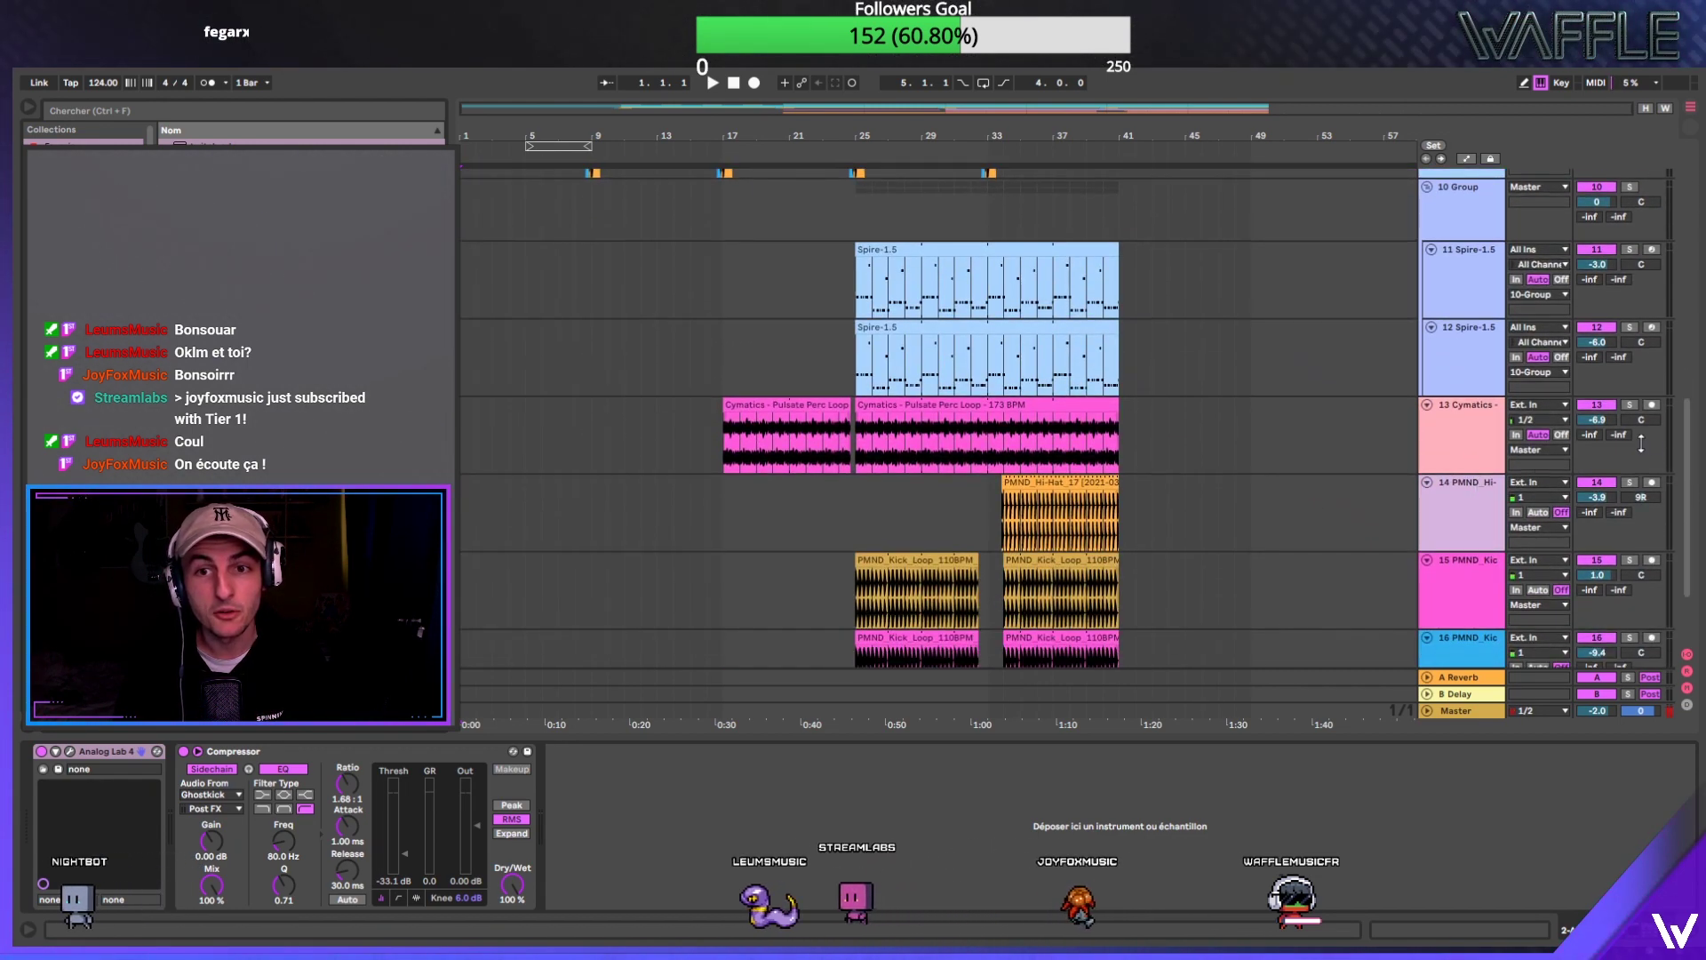
drag(1686, 478, 1628, 178)
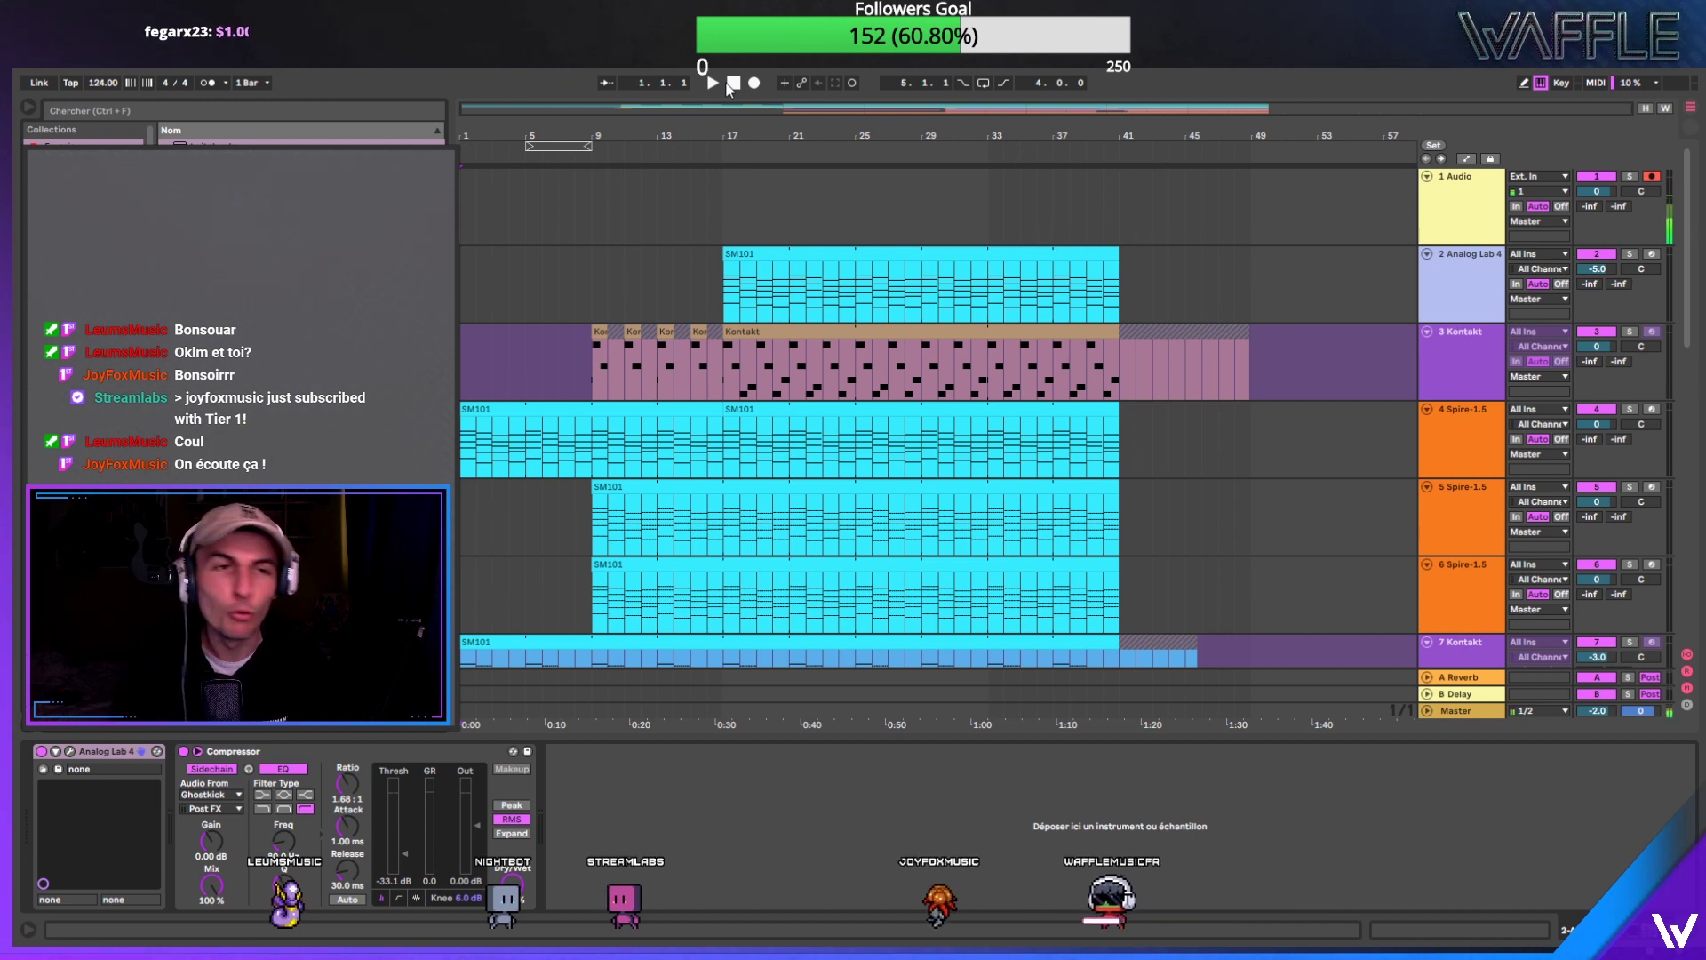
key(space)
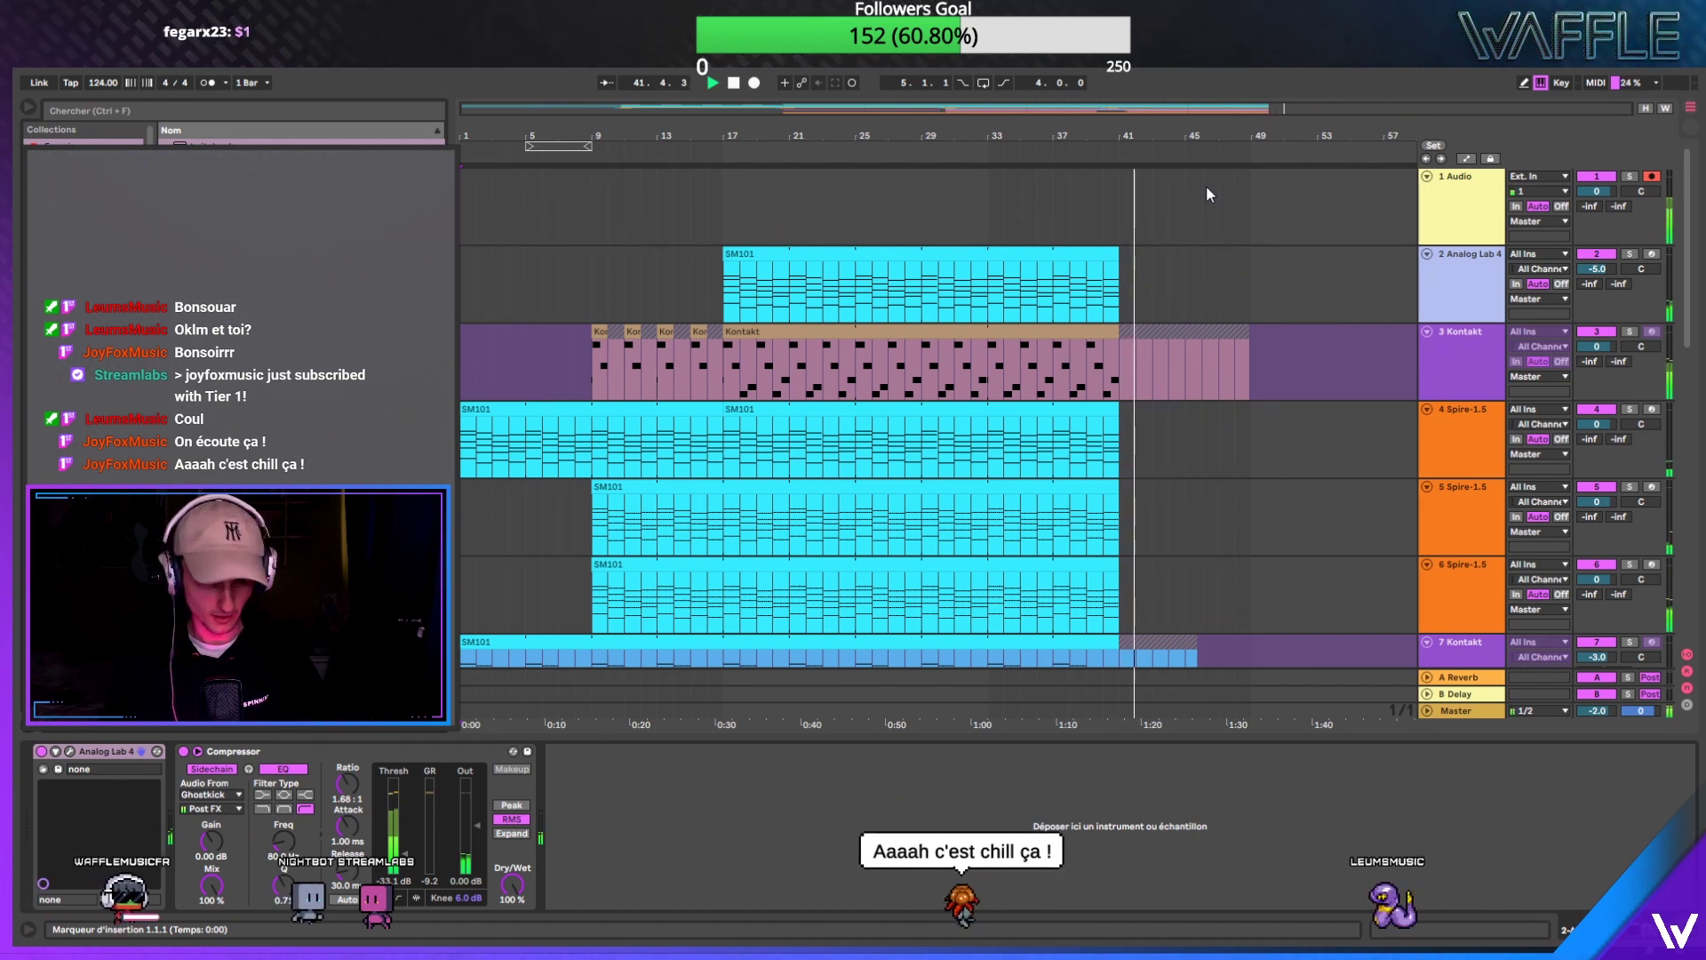
click(958, 134)
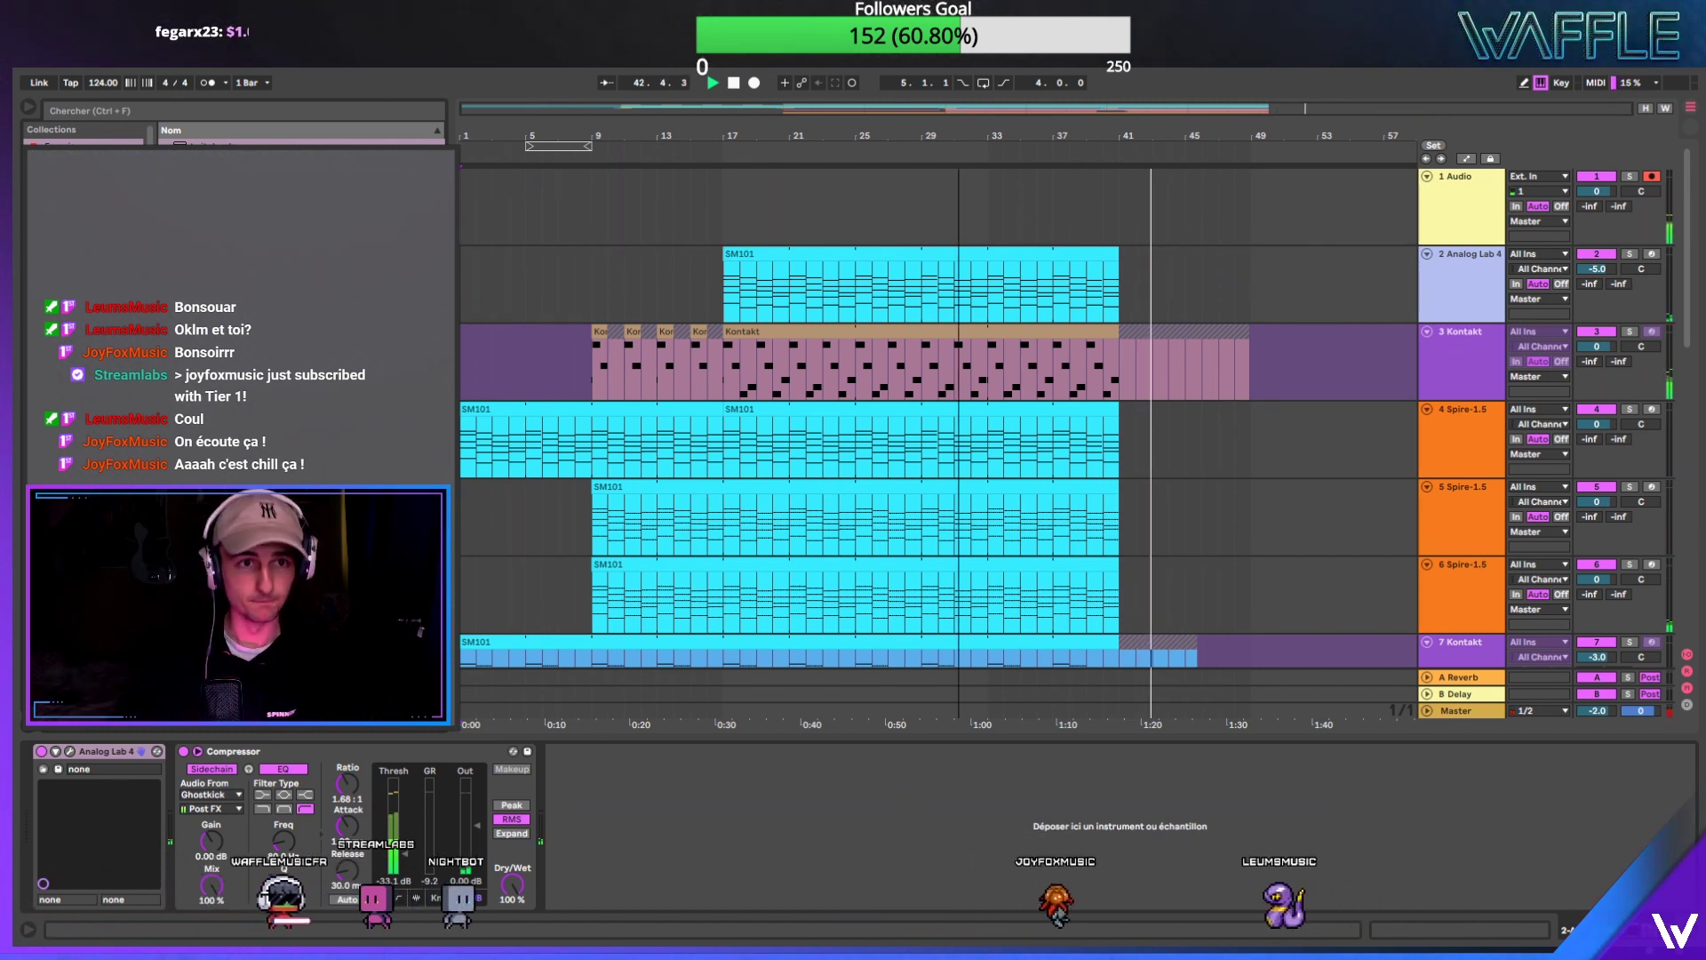
click(563, 232)
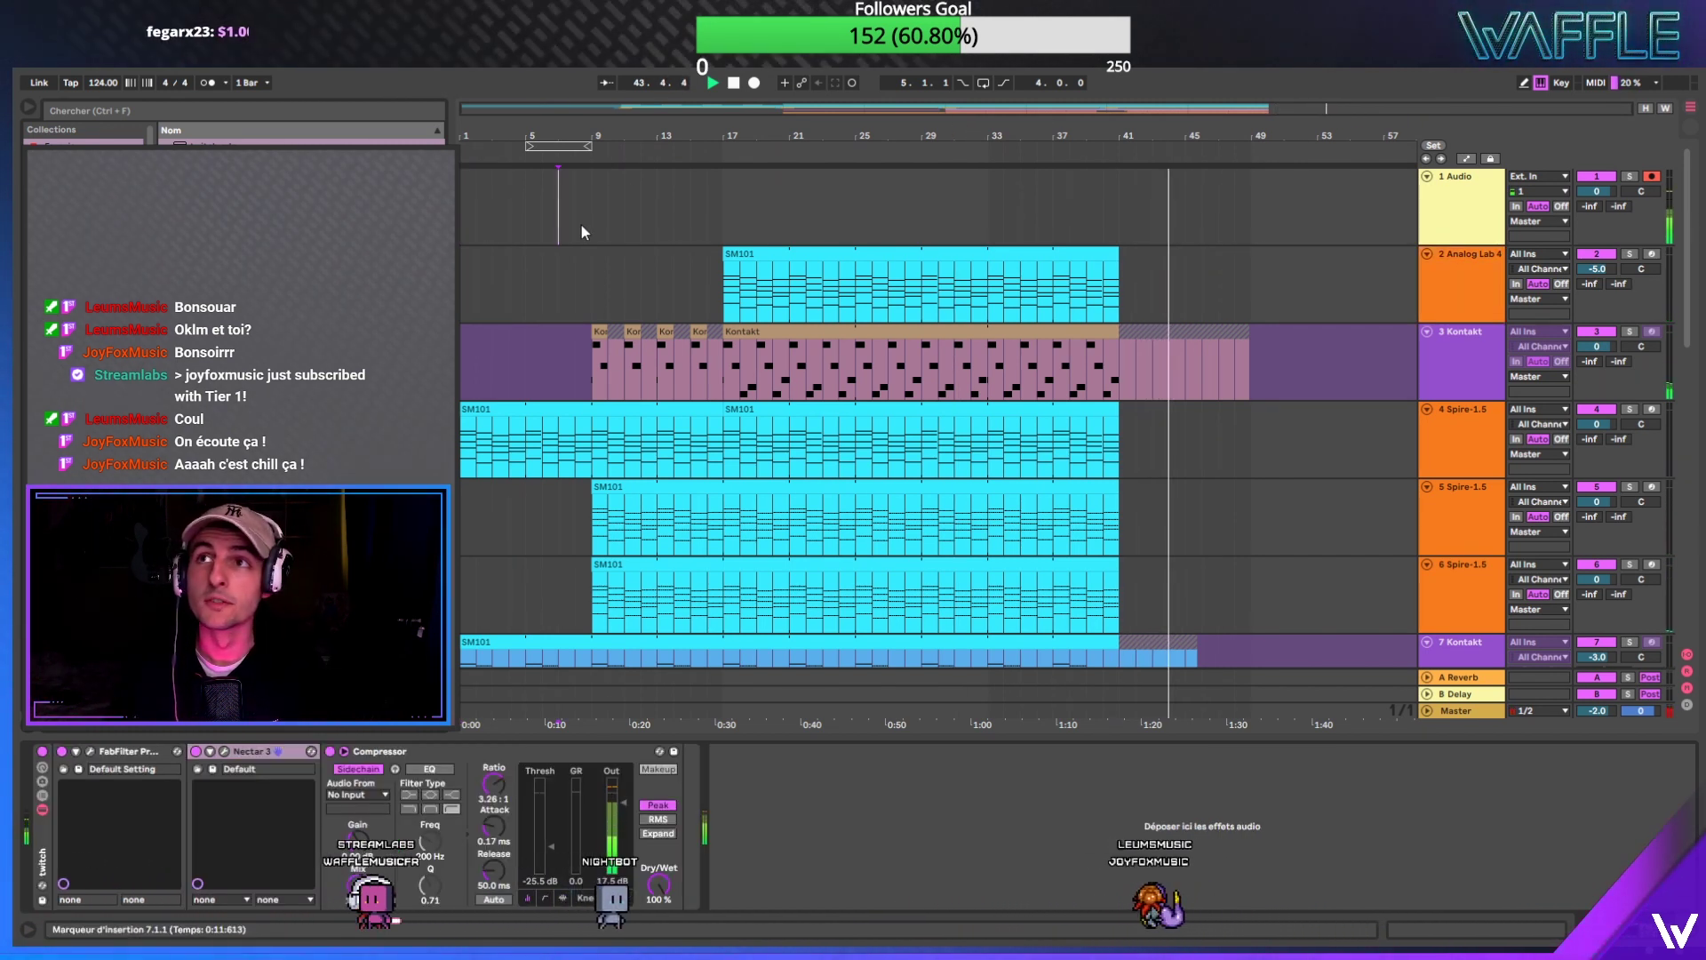
scroll(588, 233, down, 1)
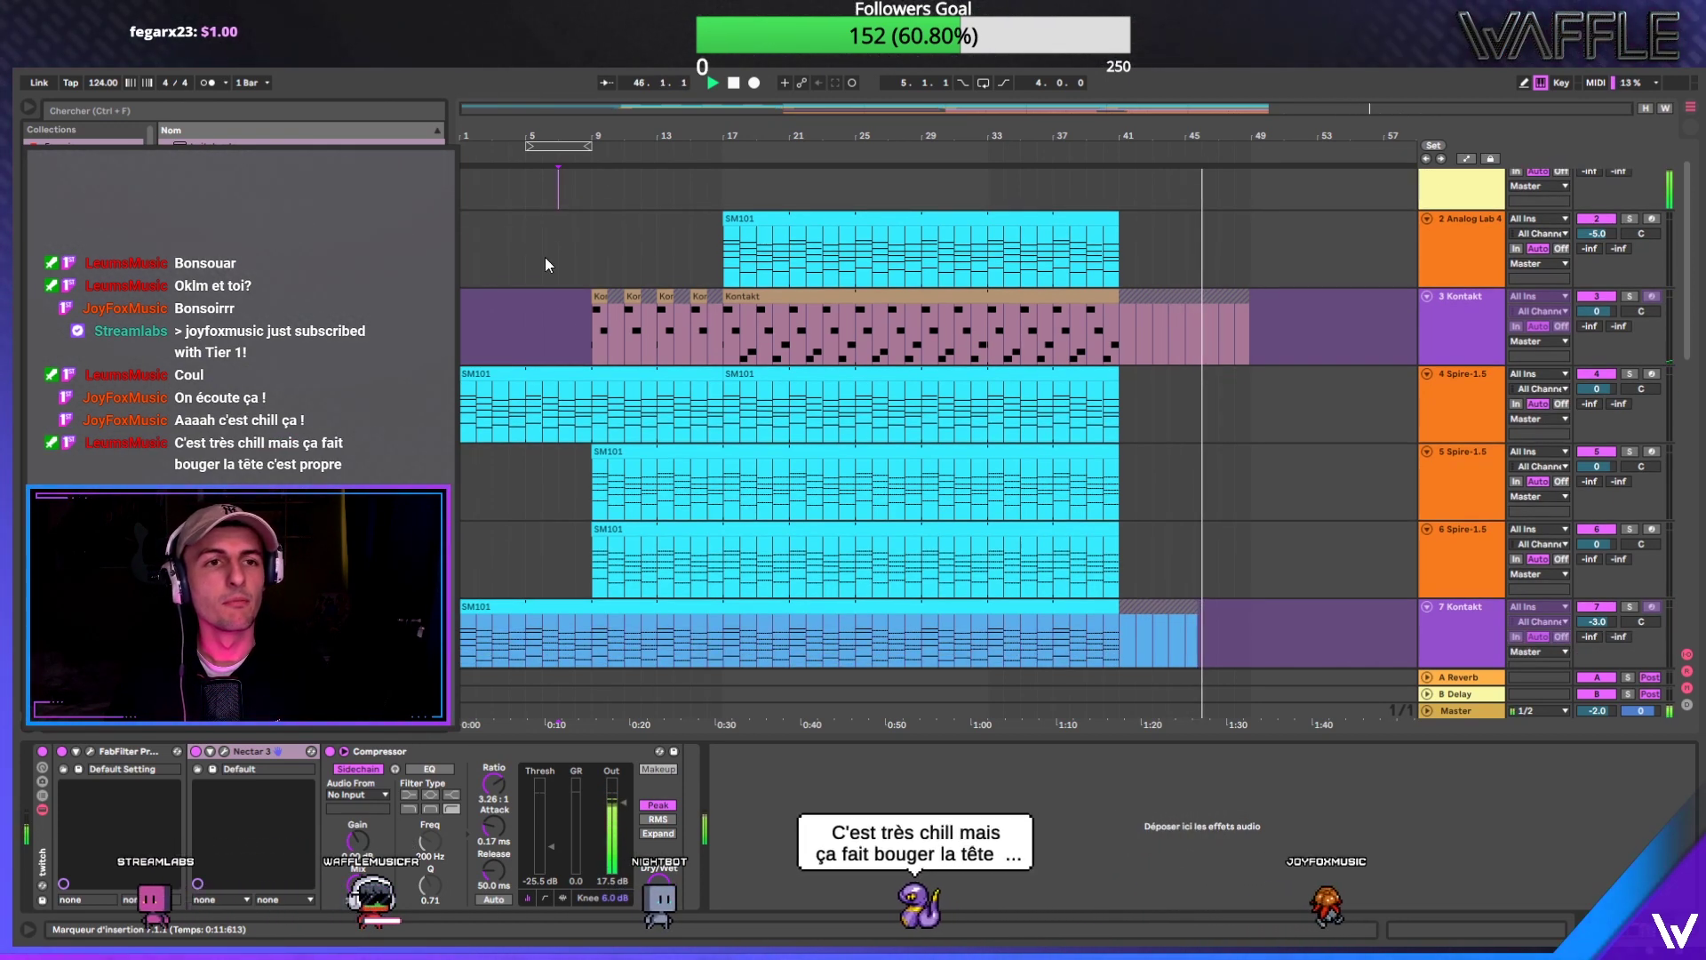
click(541, 294)
scroll(541, 293, down, 1)
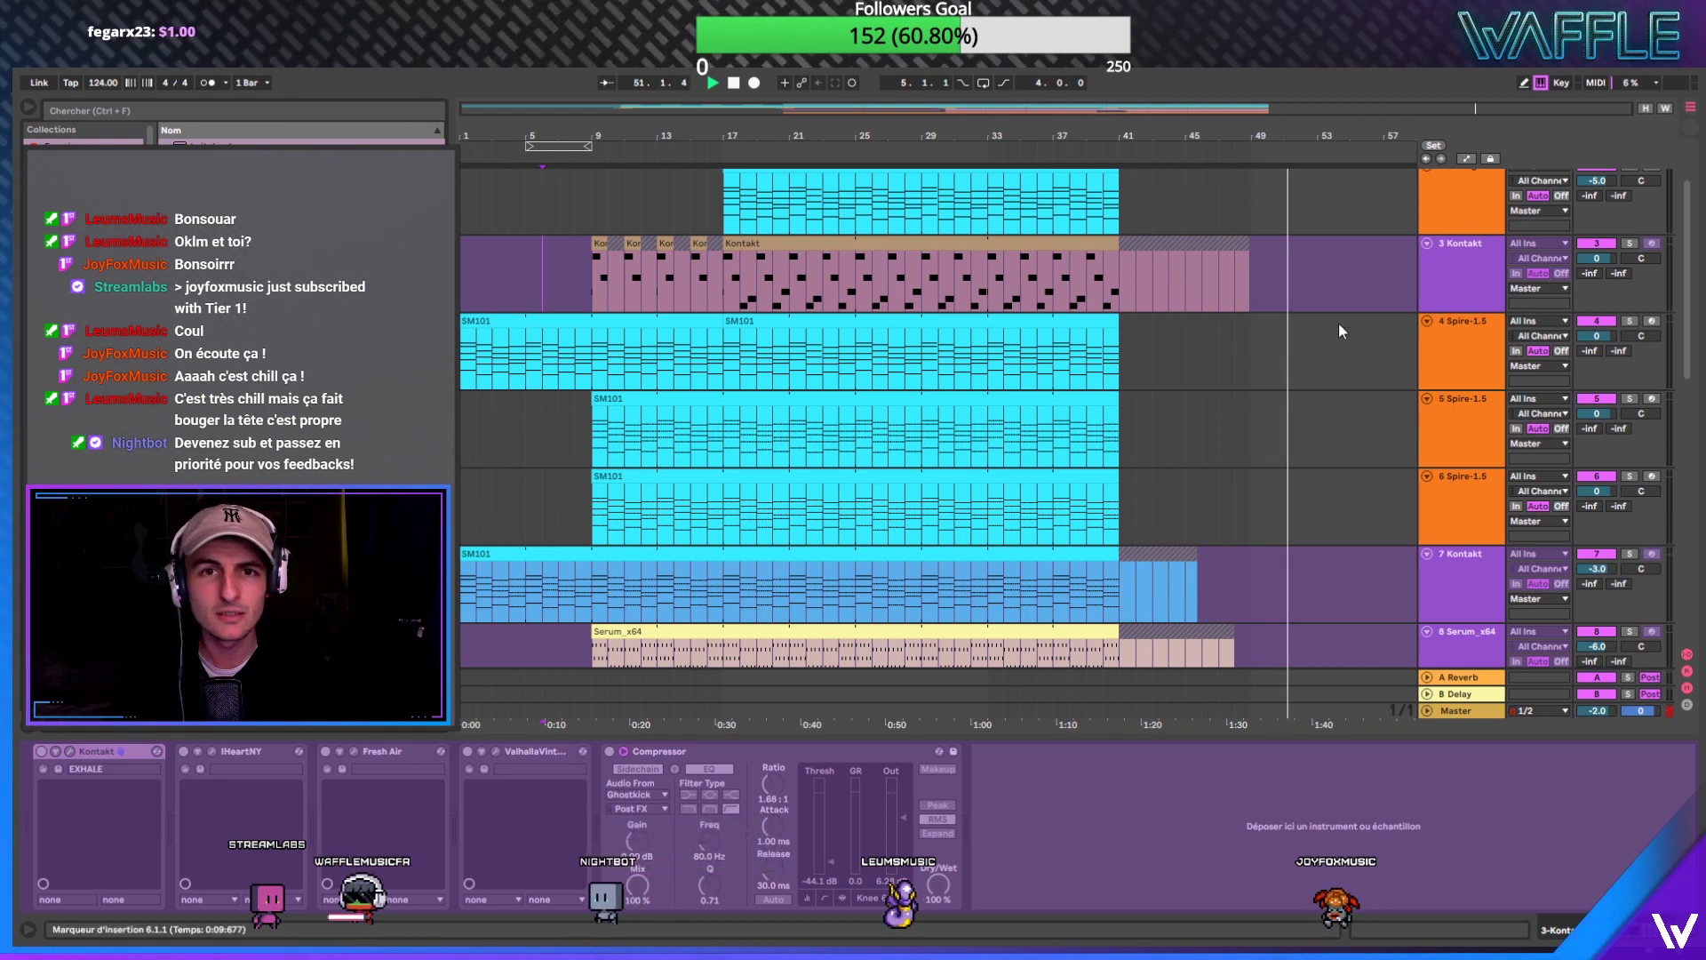
click(1468, 355)
click(1366, 460)
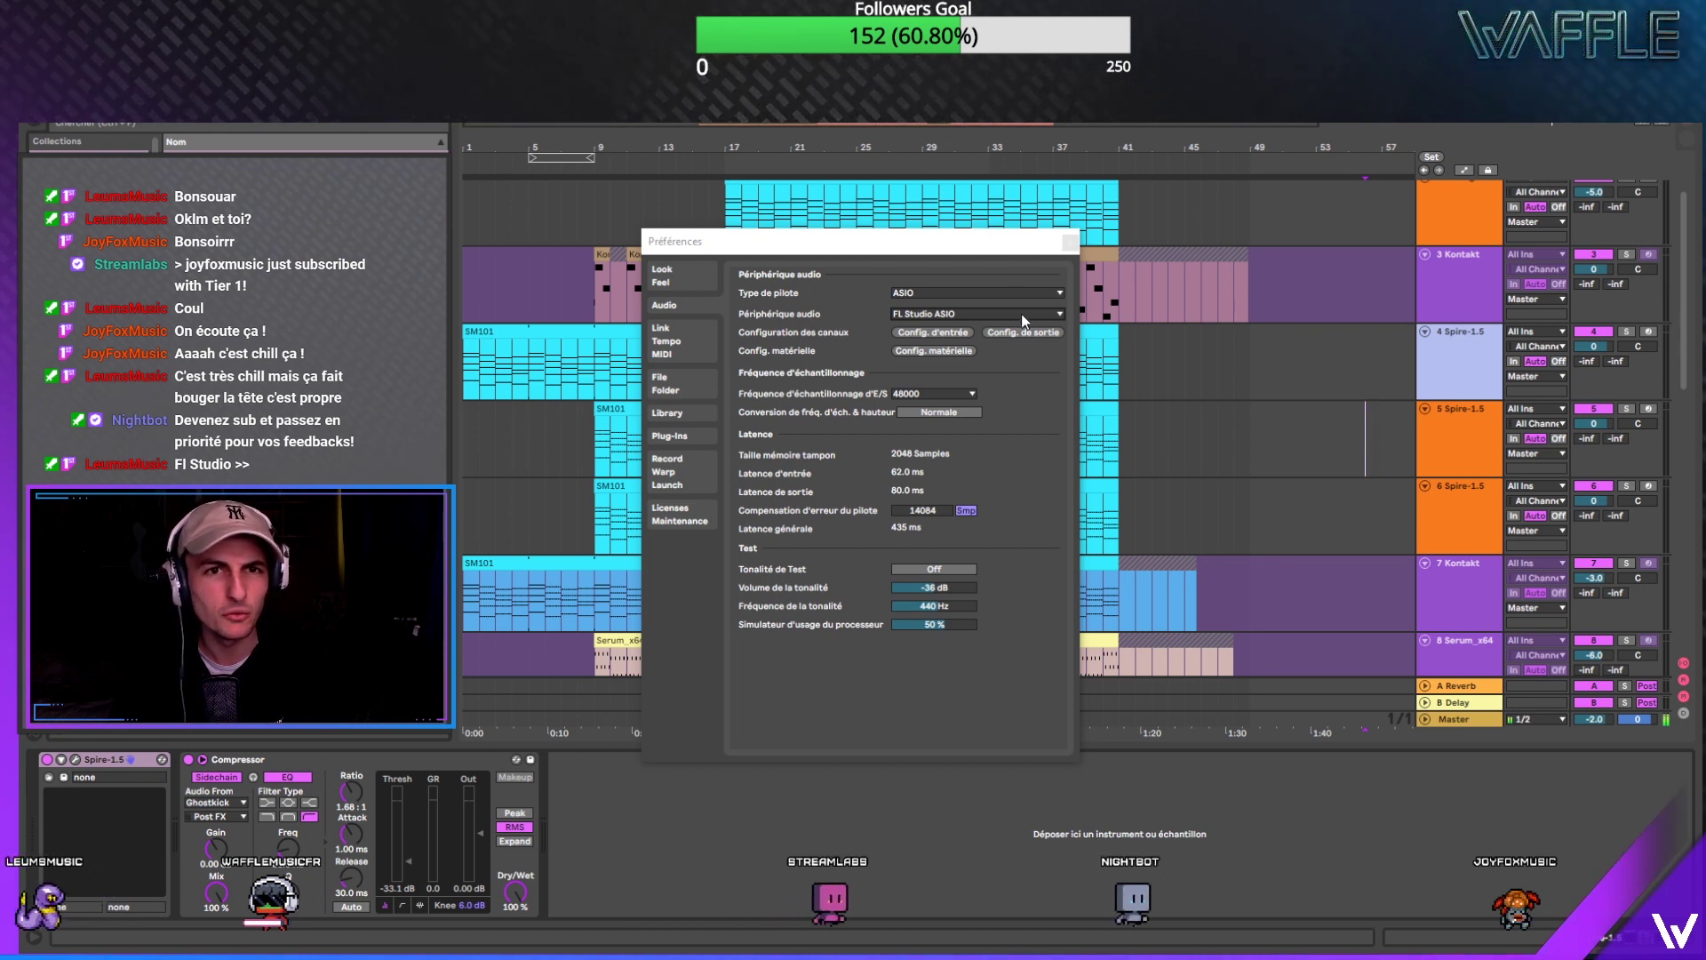
Step: Check the available audio devices and the FL Studio ASIO hardware settings, including buffer length, and close the preferences
click(1059, 313)
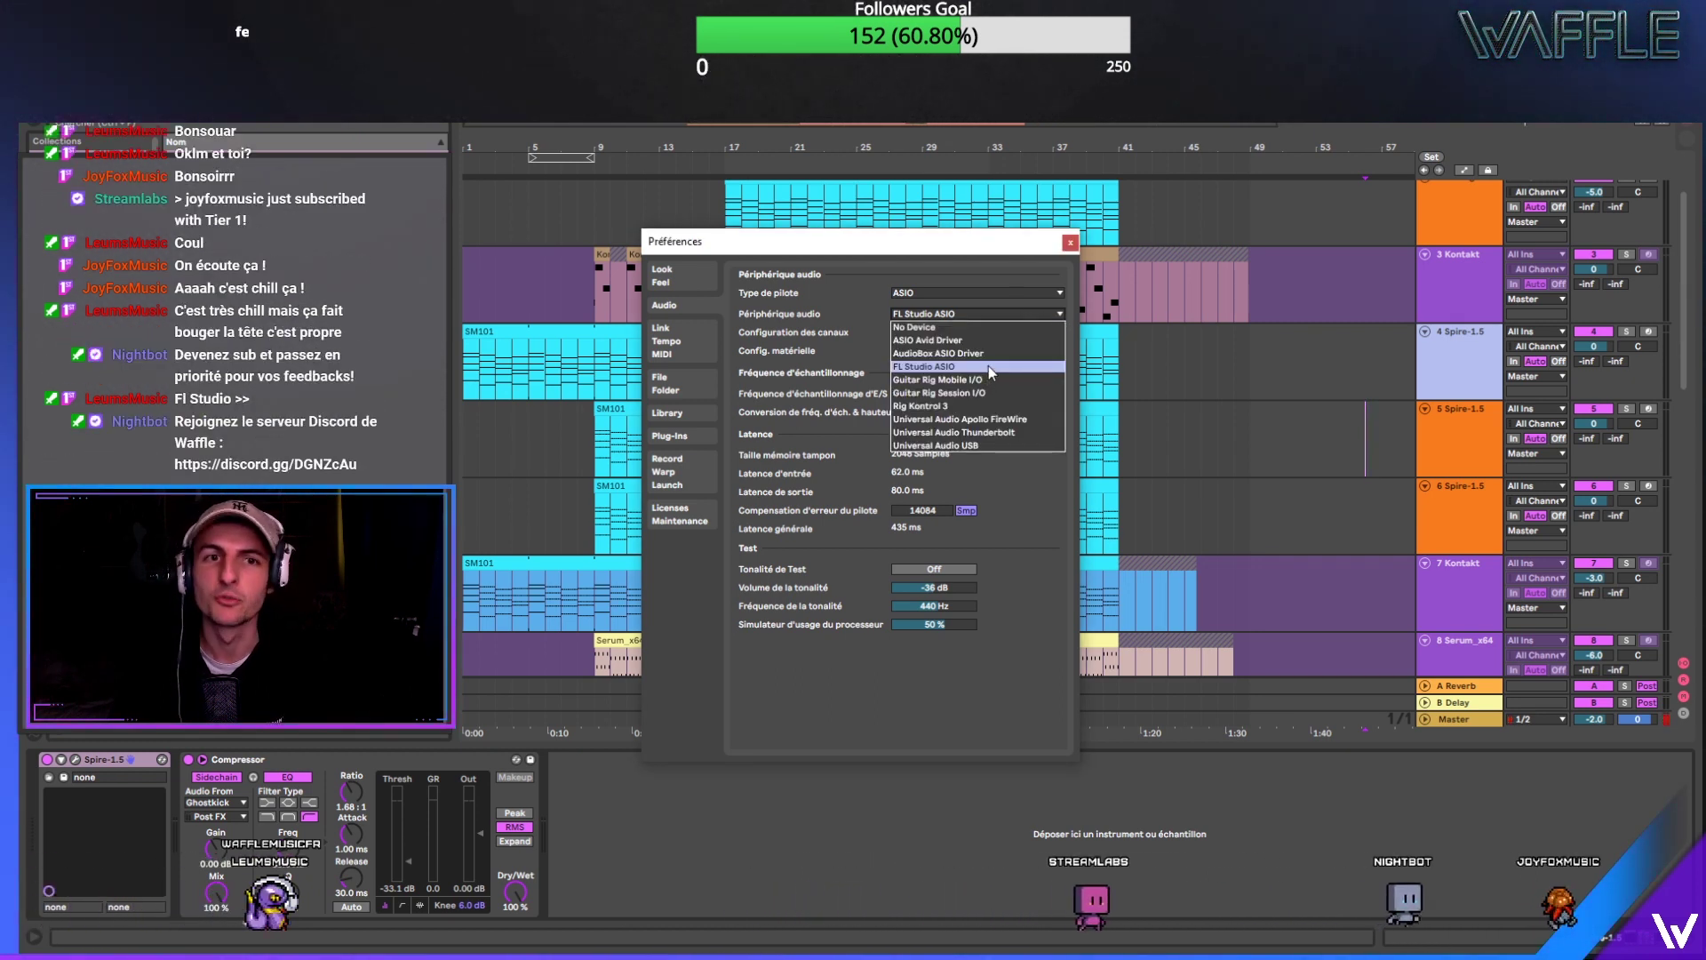
click(1053, 312)
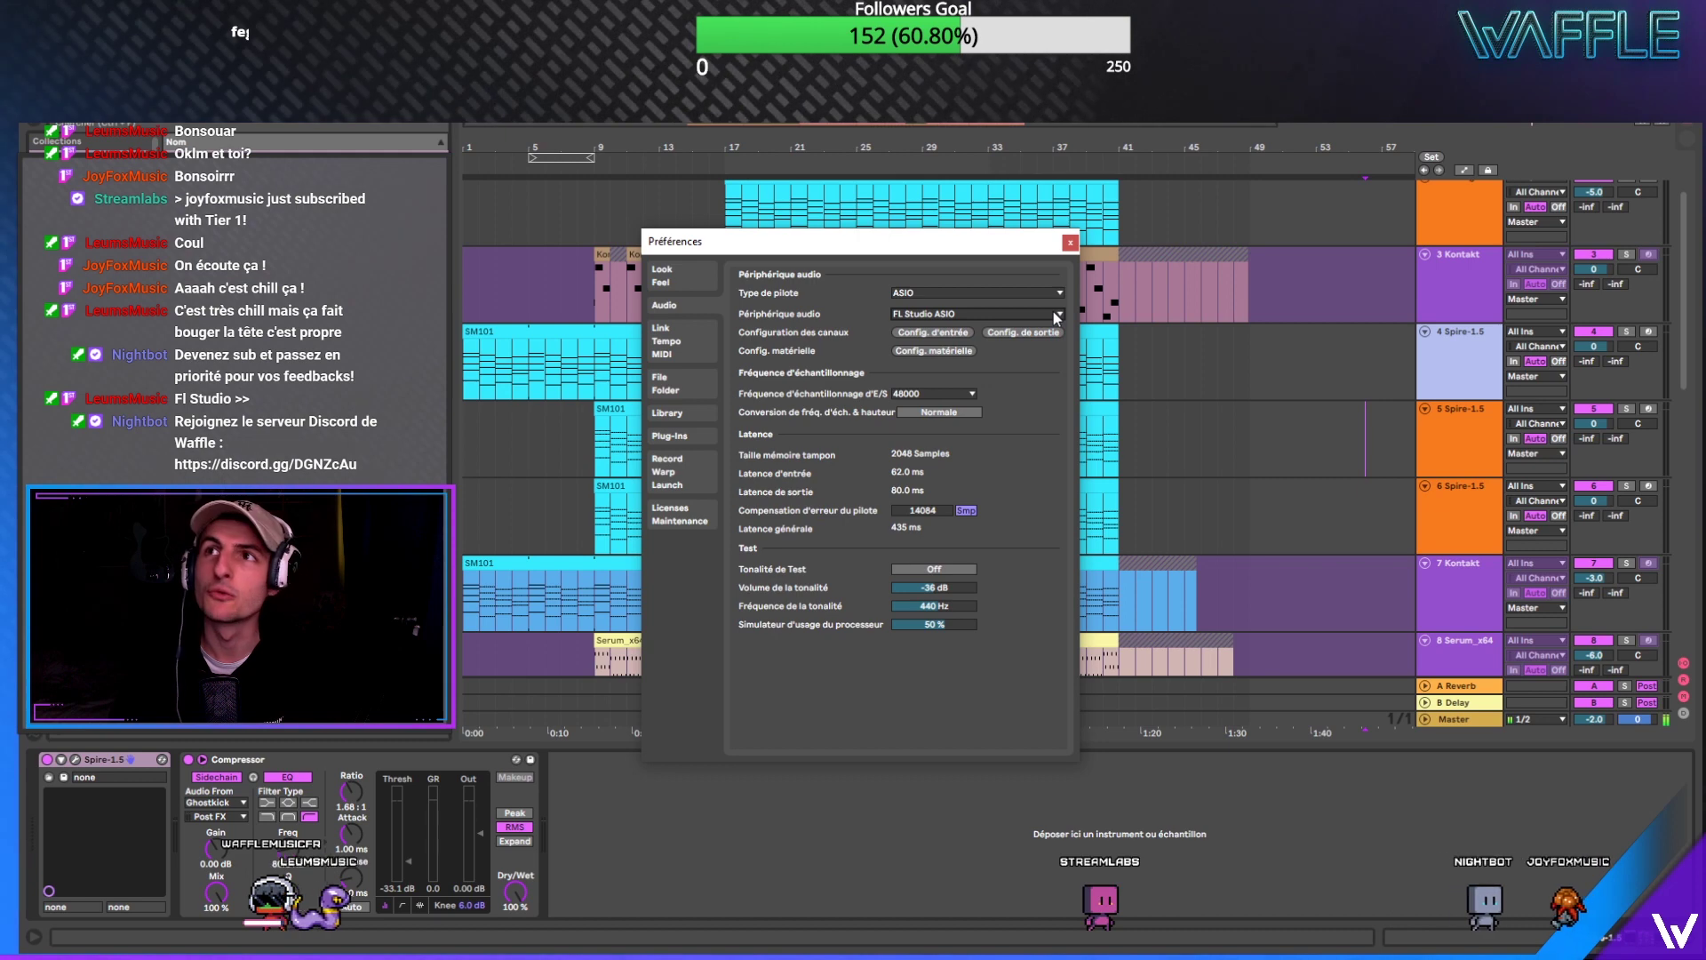
click(952, 351)
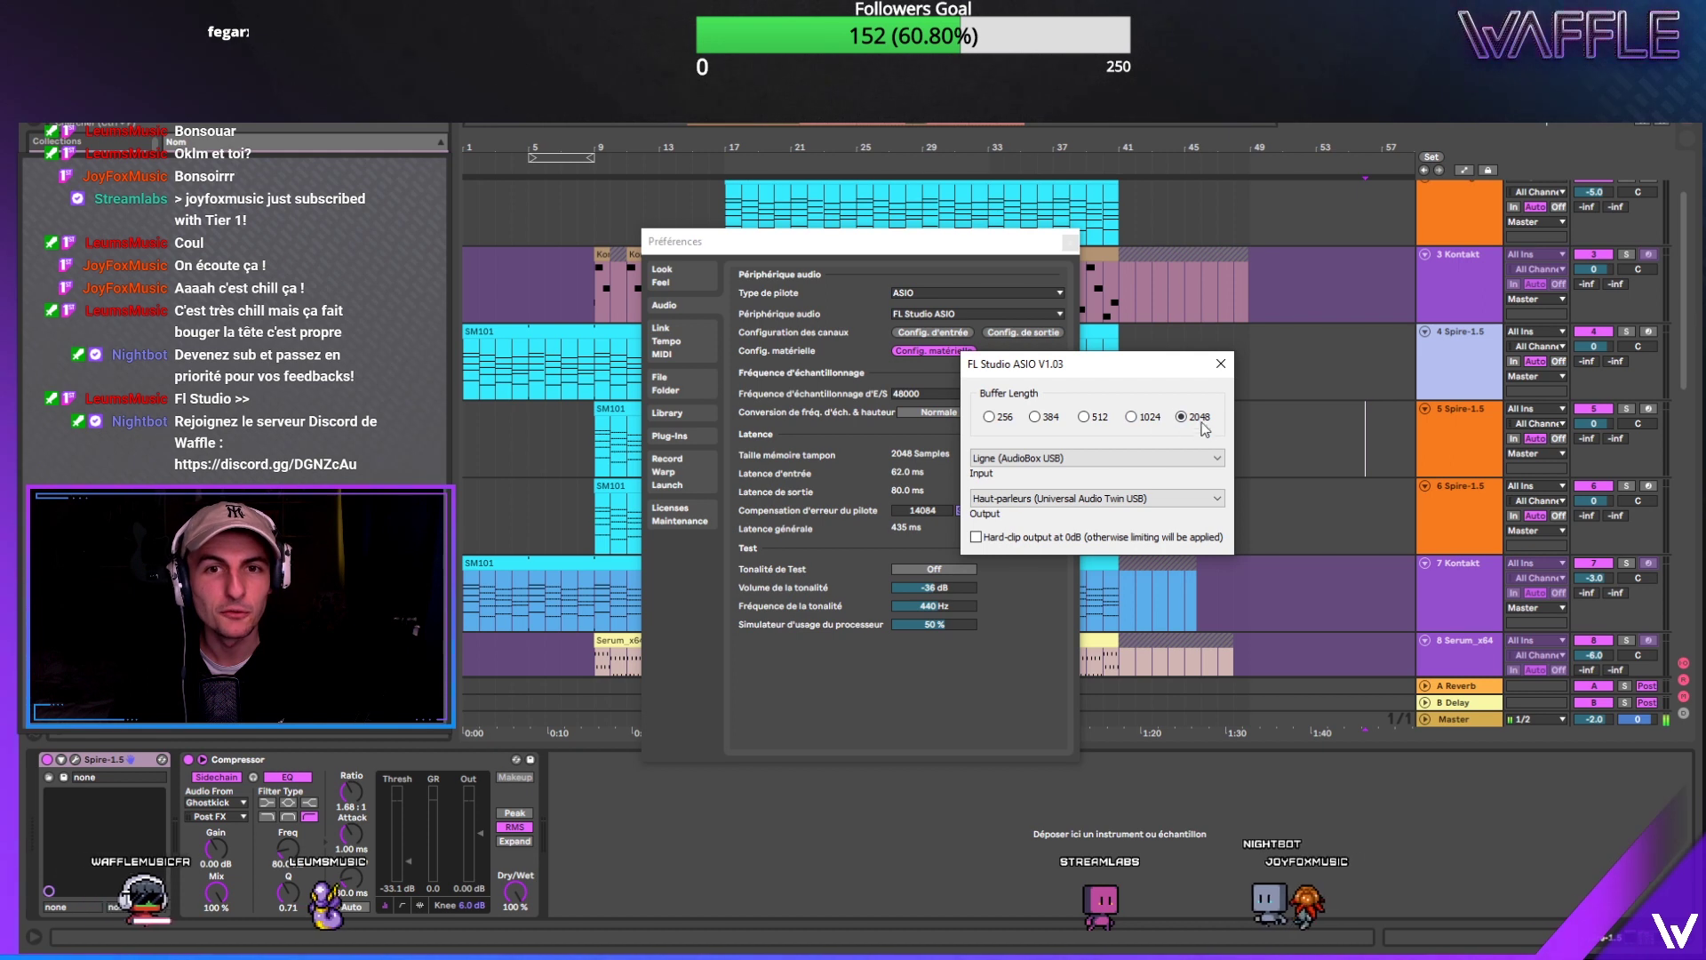
click(1219, 365)
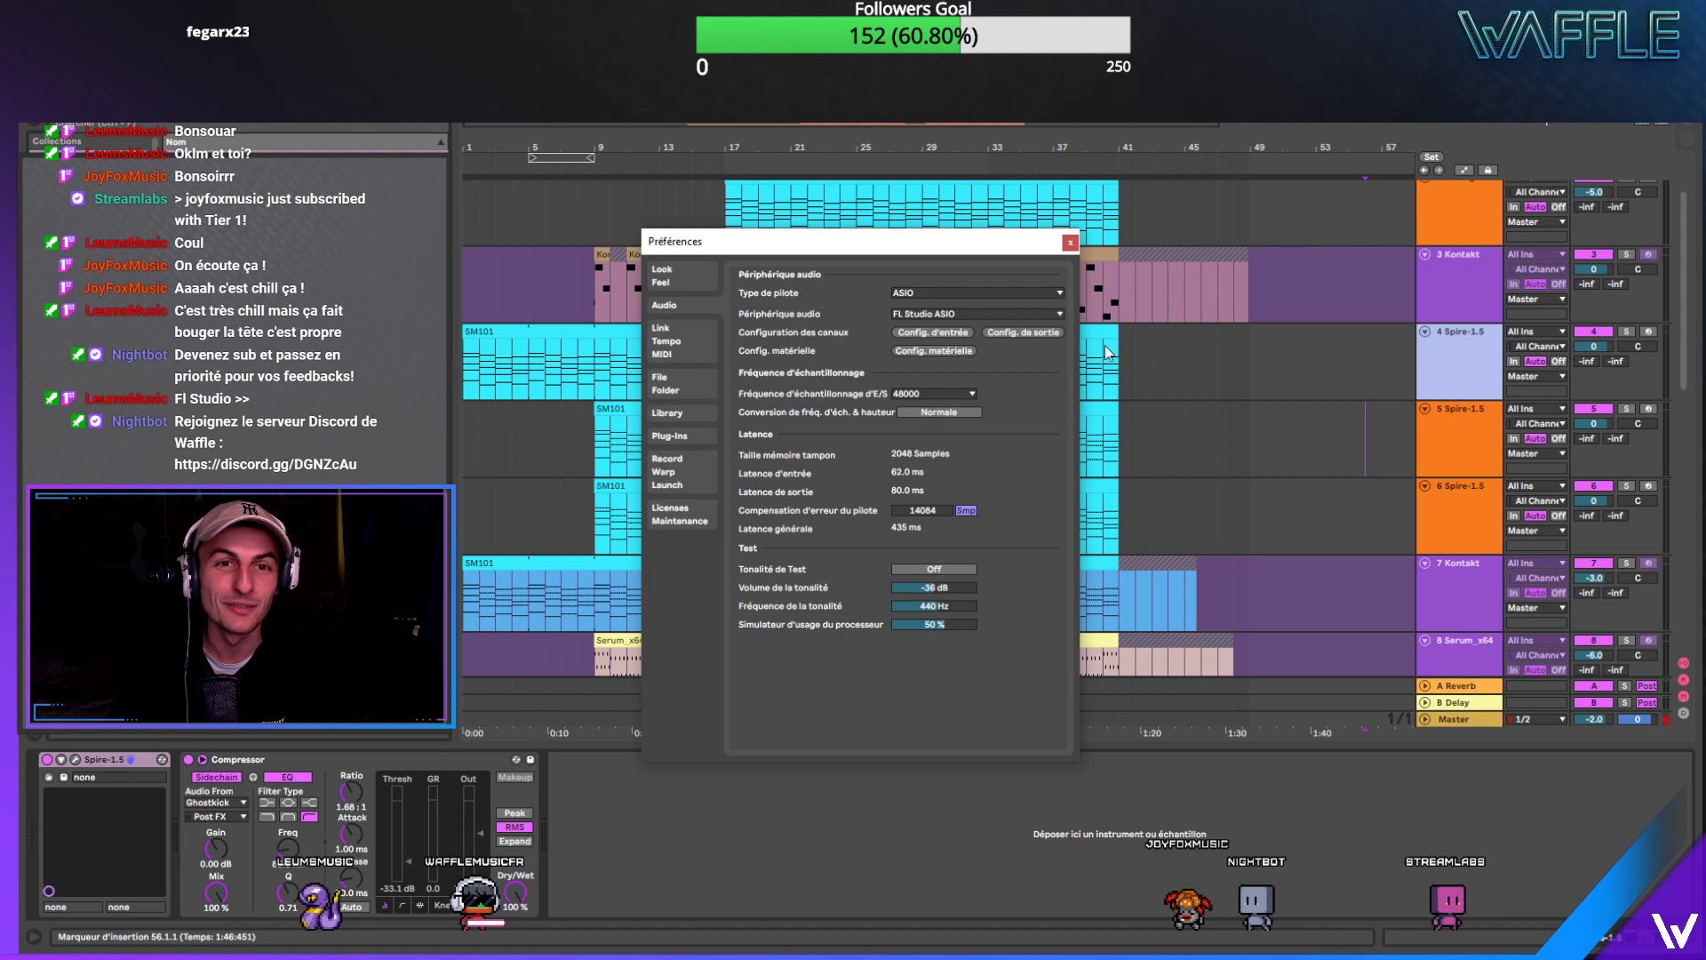
click(1070, 243)
Step: Place the insertion marker at bar 4, solo tracks 1 Audio and 4 Spire-1.5, and play them
click(530, 221)
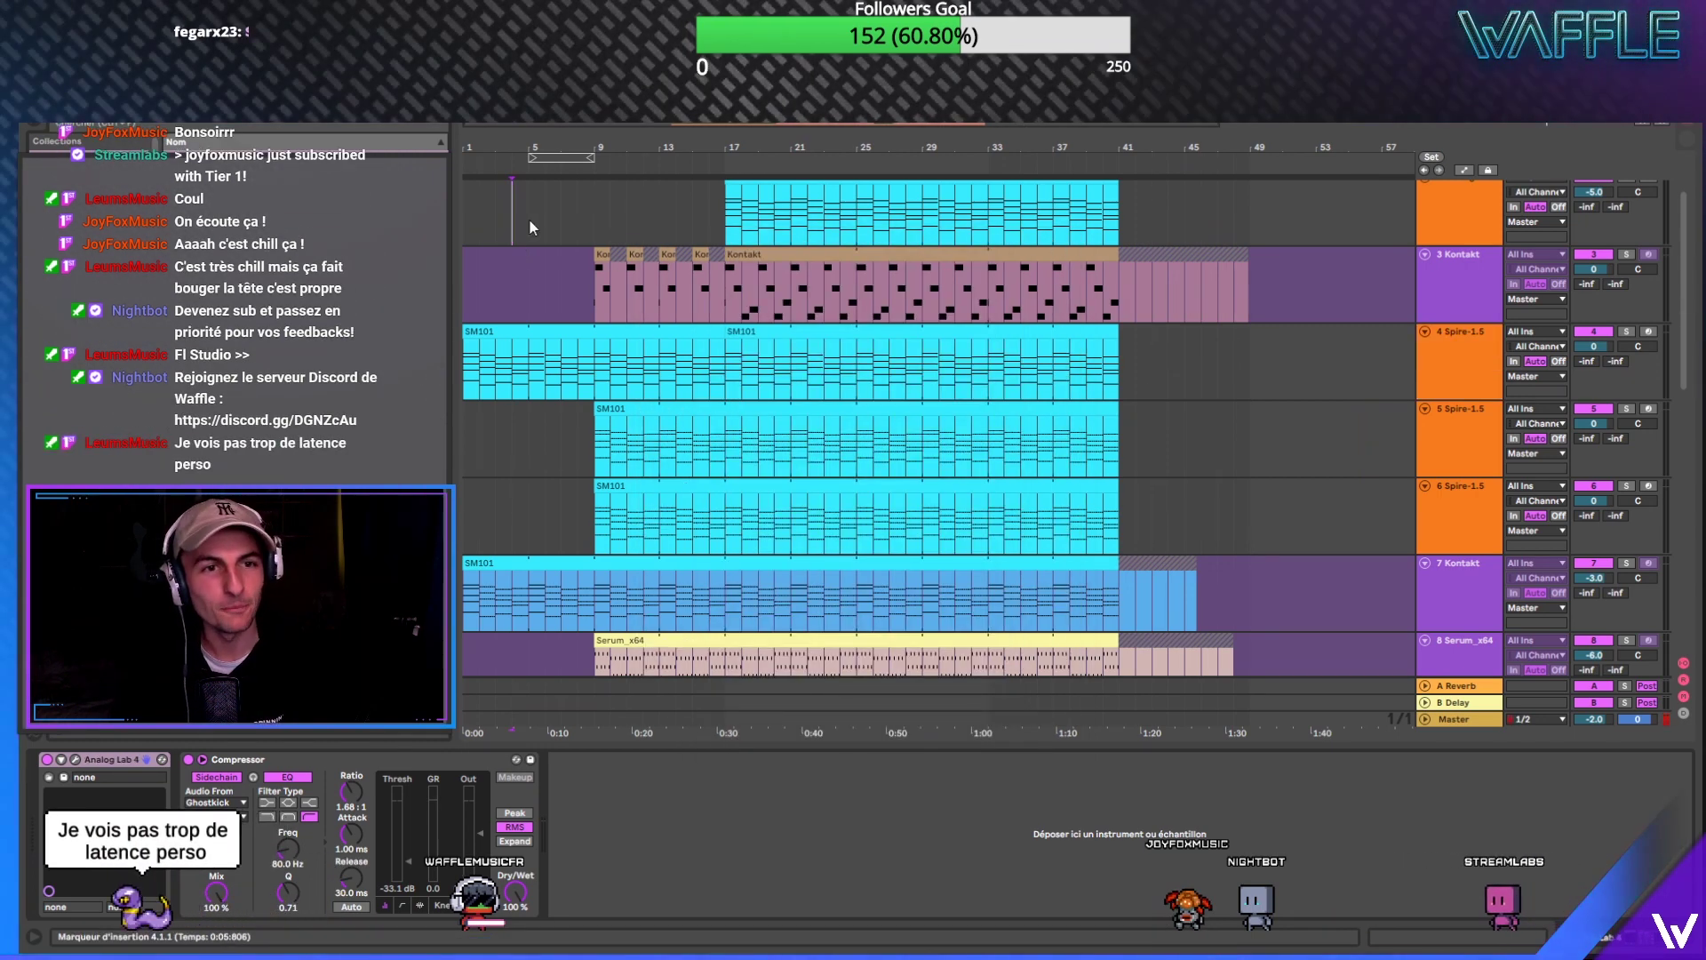
scroll(563, 296, up, 2)
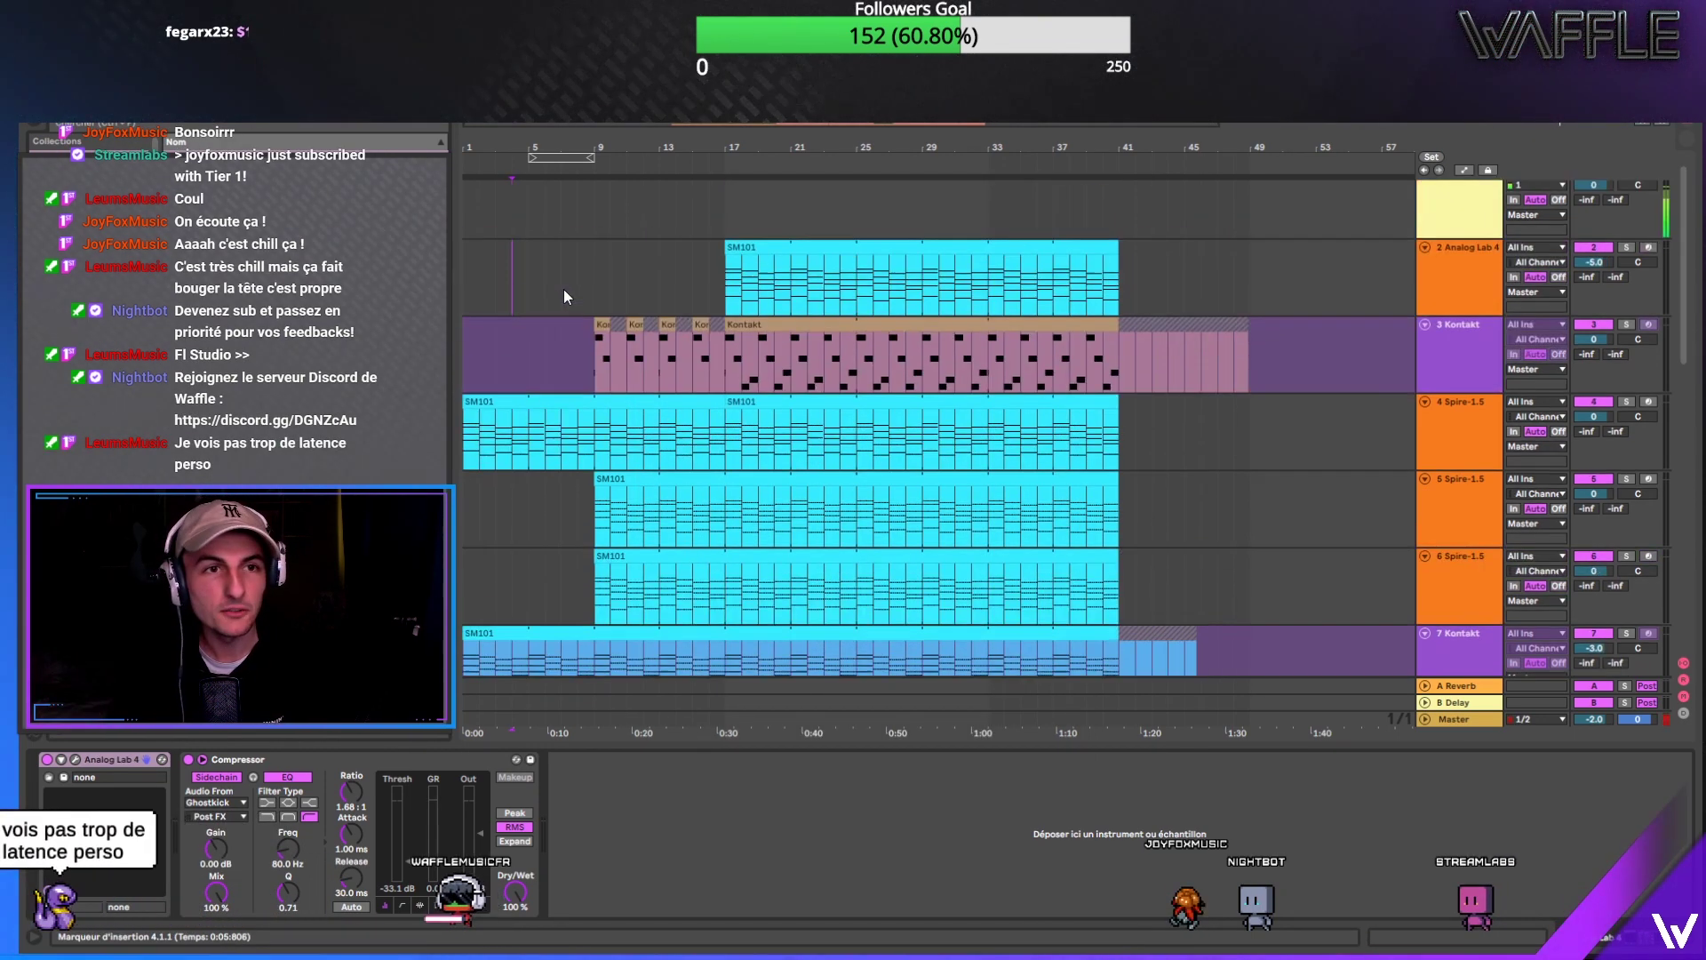
scroll(564, 290, up, 1)
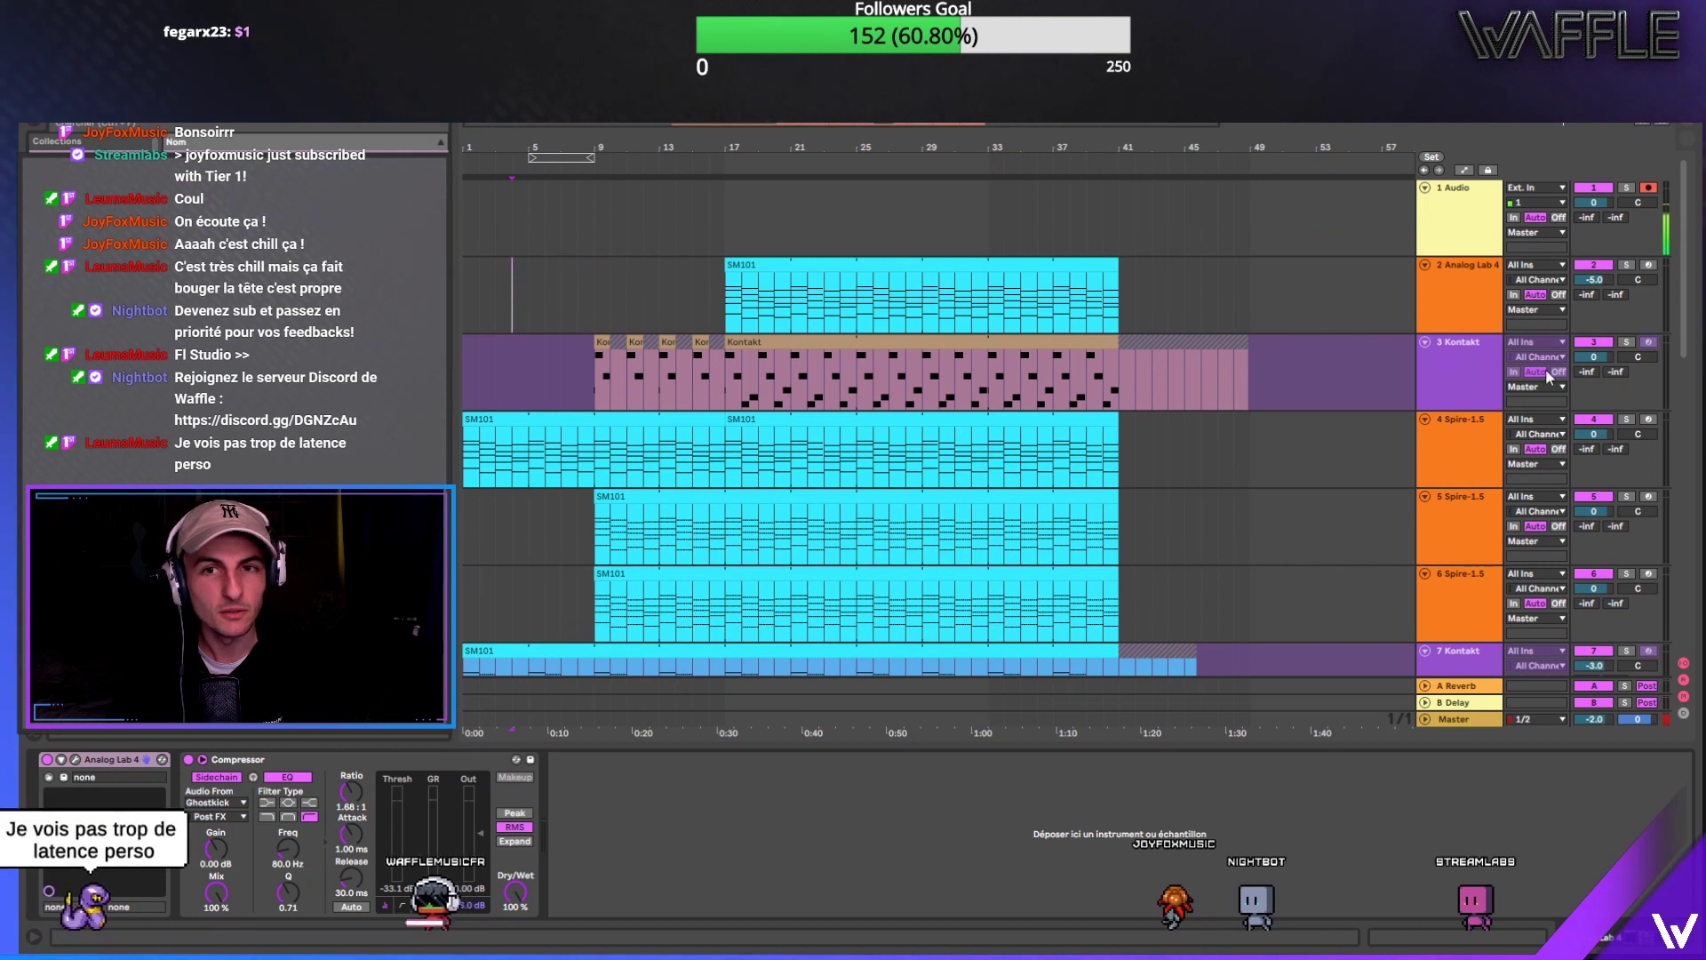
click(1631, 419)
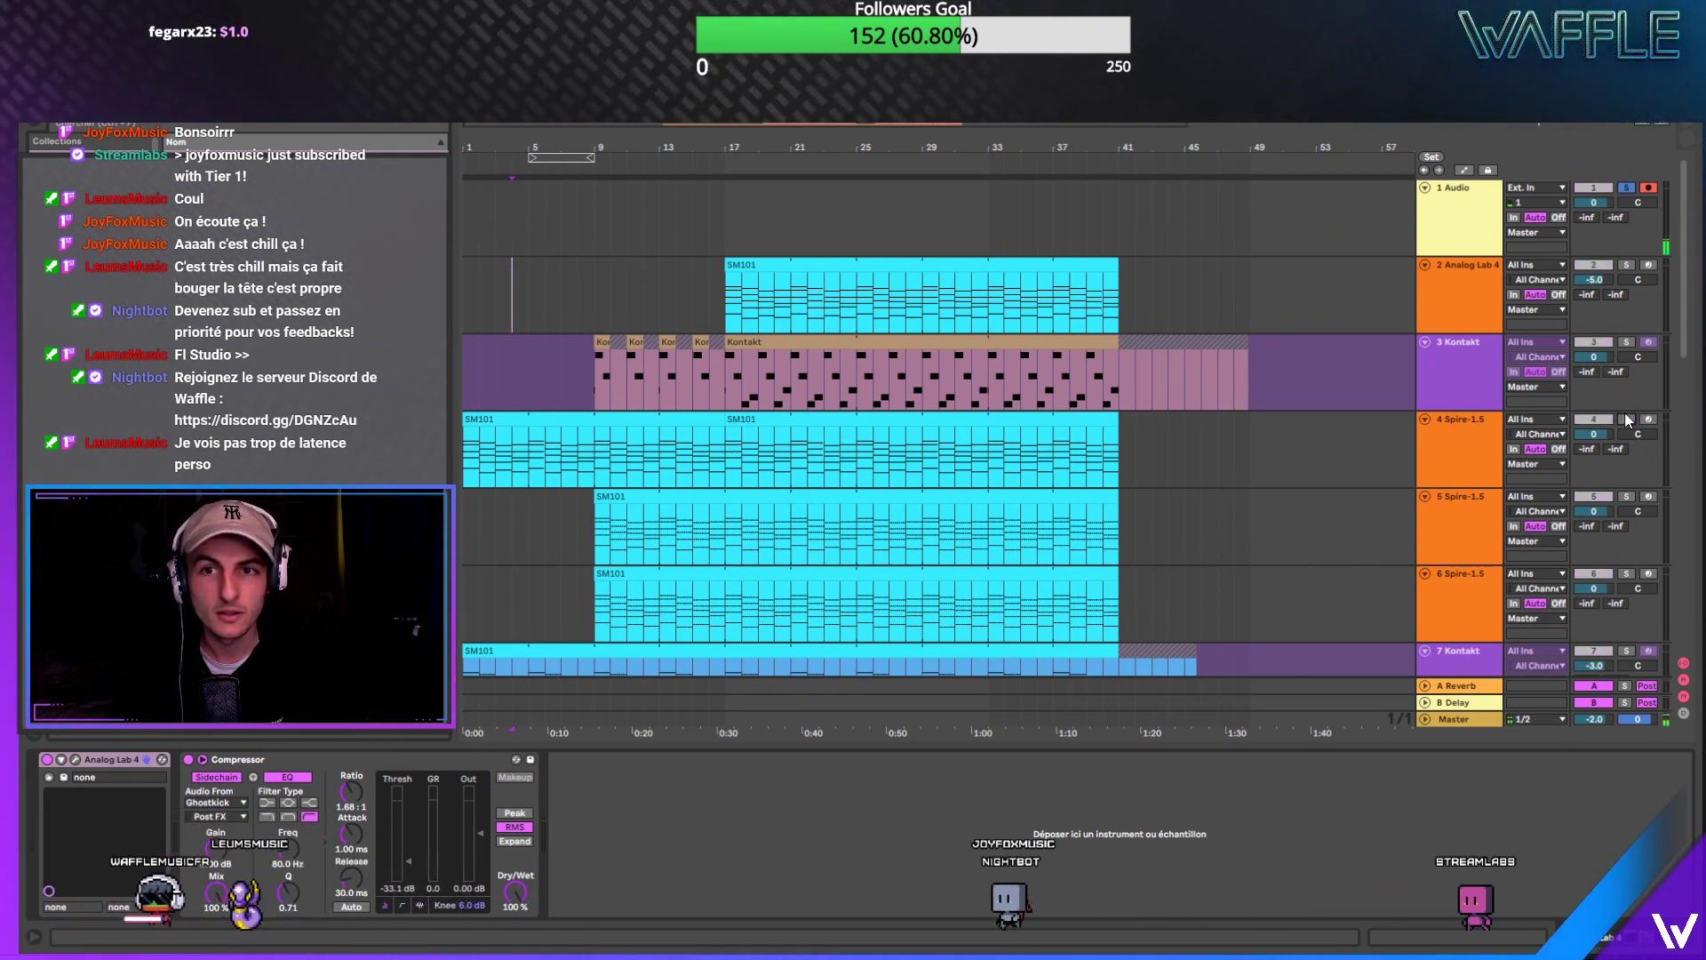
key(space)
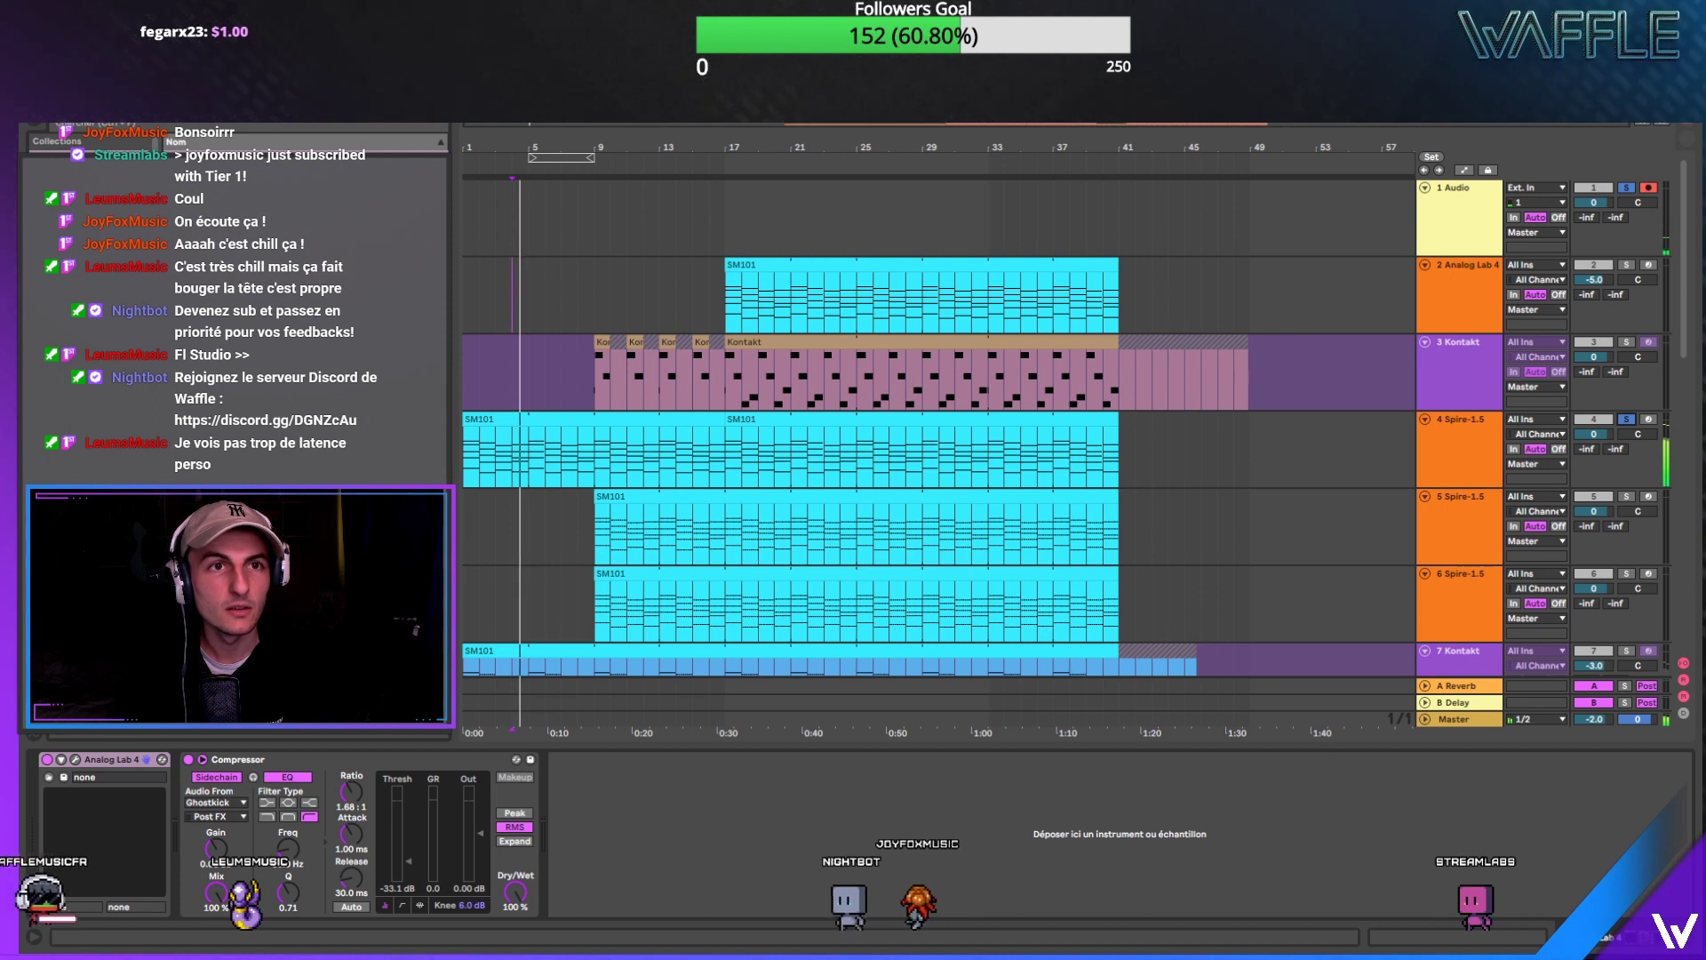
Step: Open the Spire-1.5 synth window of track 4 and restart playback from bar 4
click(1473, 439)
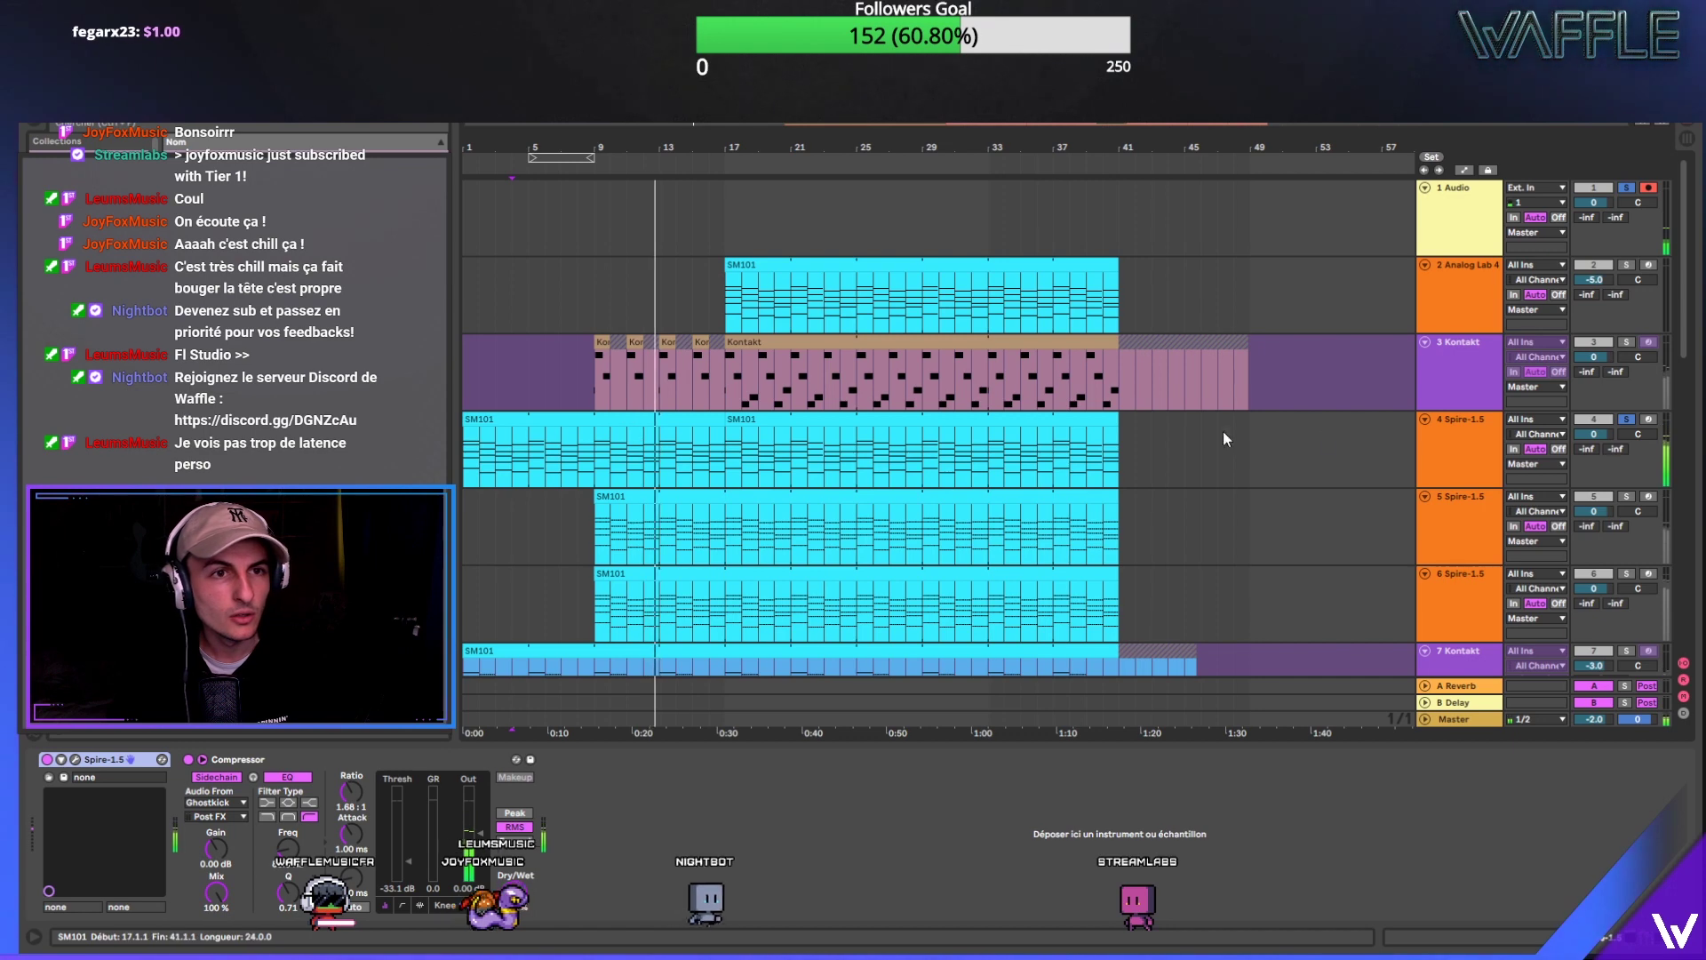
click(1466, 447)
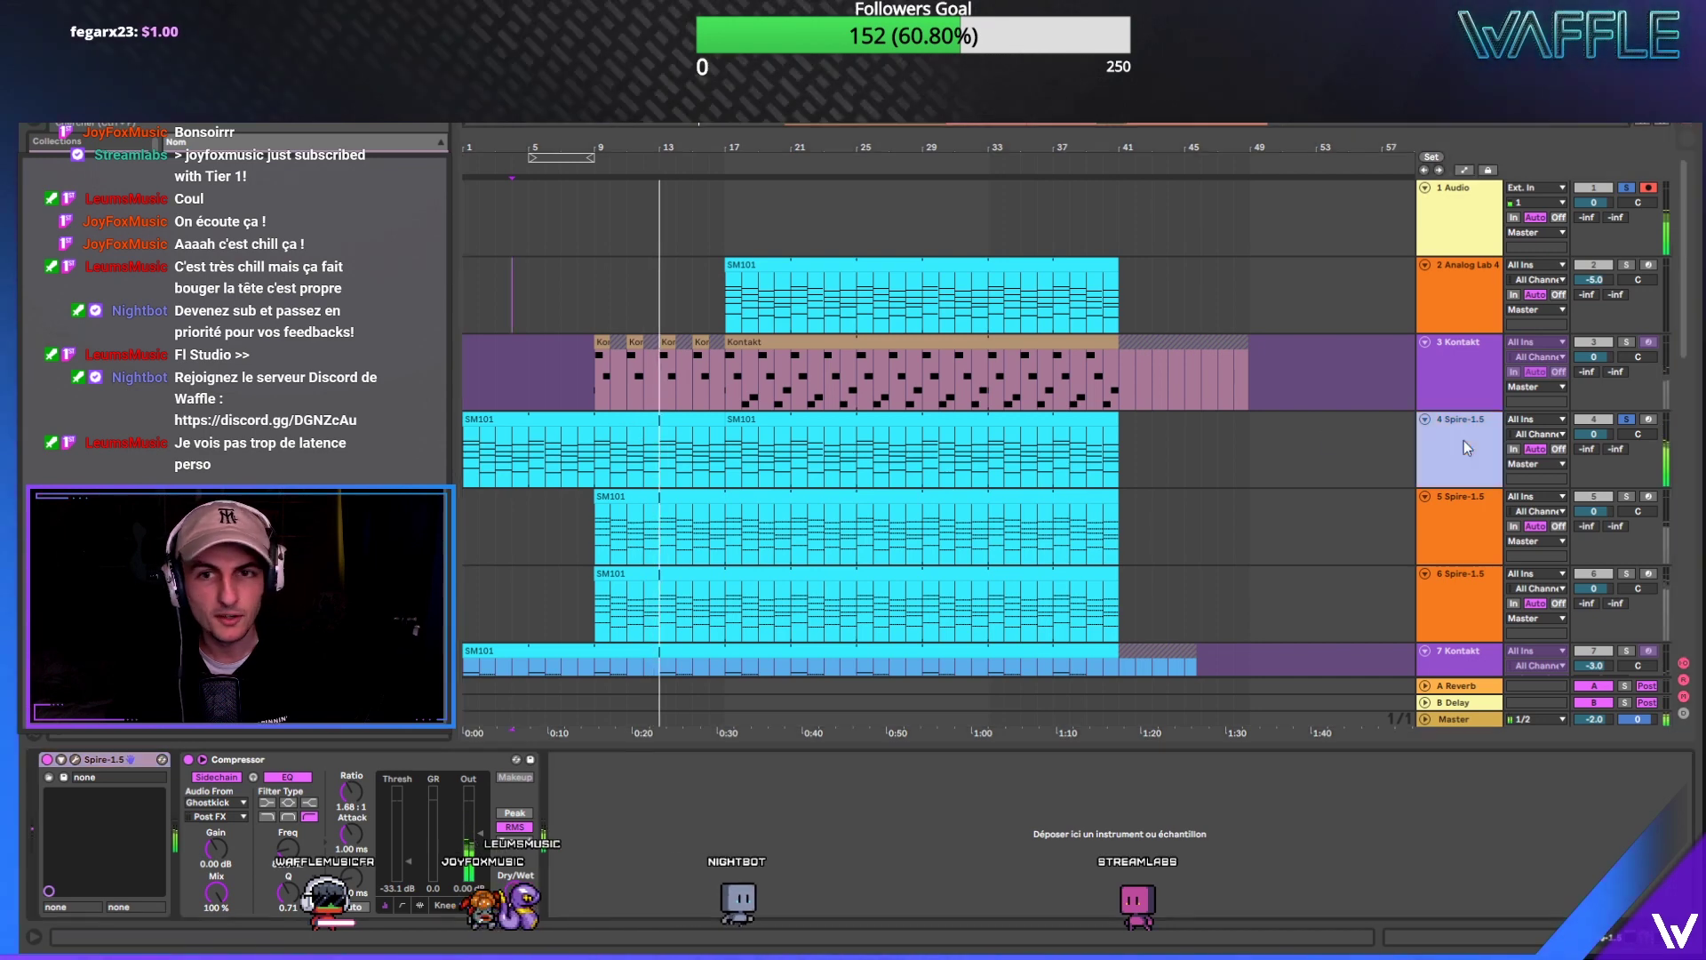
click(77, 759)
mouse_move(913, 466)
mouse_down()
mouse_move(989, 445)
mouse_move(1047, 503)
mouse_move(1000, 487)
mouse_up()
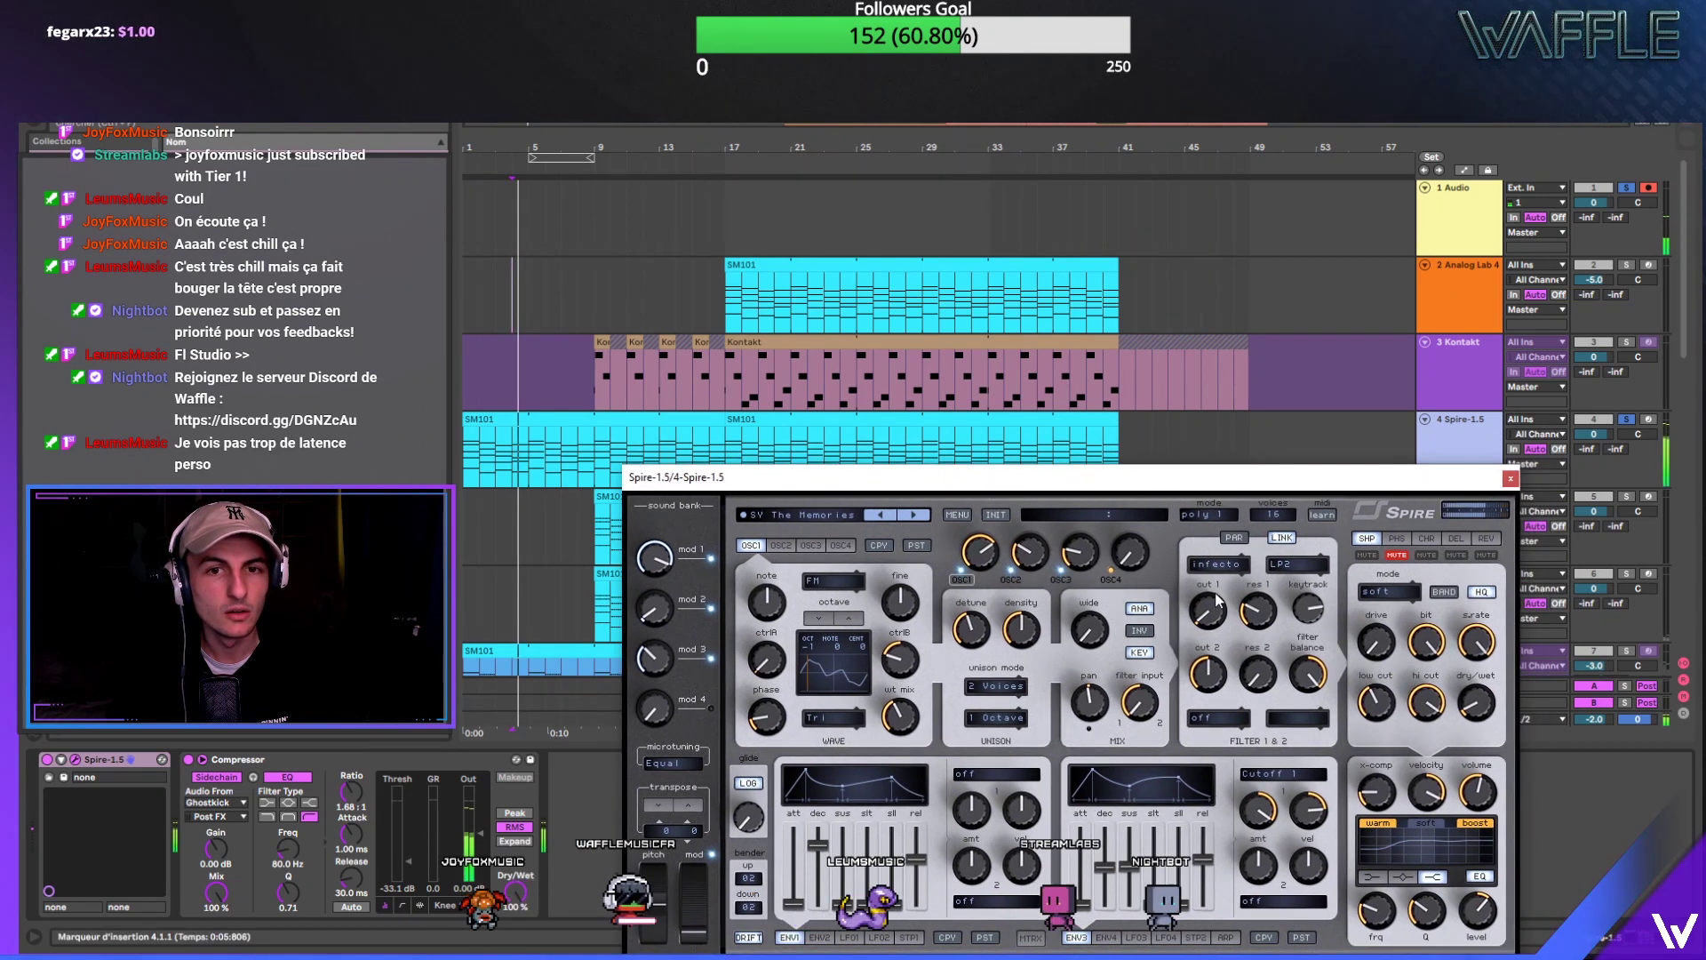
key(space)
key(space)
Step: Show the automation lanes and use Spire's filter 1 cutoff and resonance knobs to bring up their automation on track 4
click(1482, 440)
key(a)
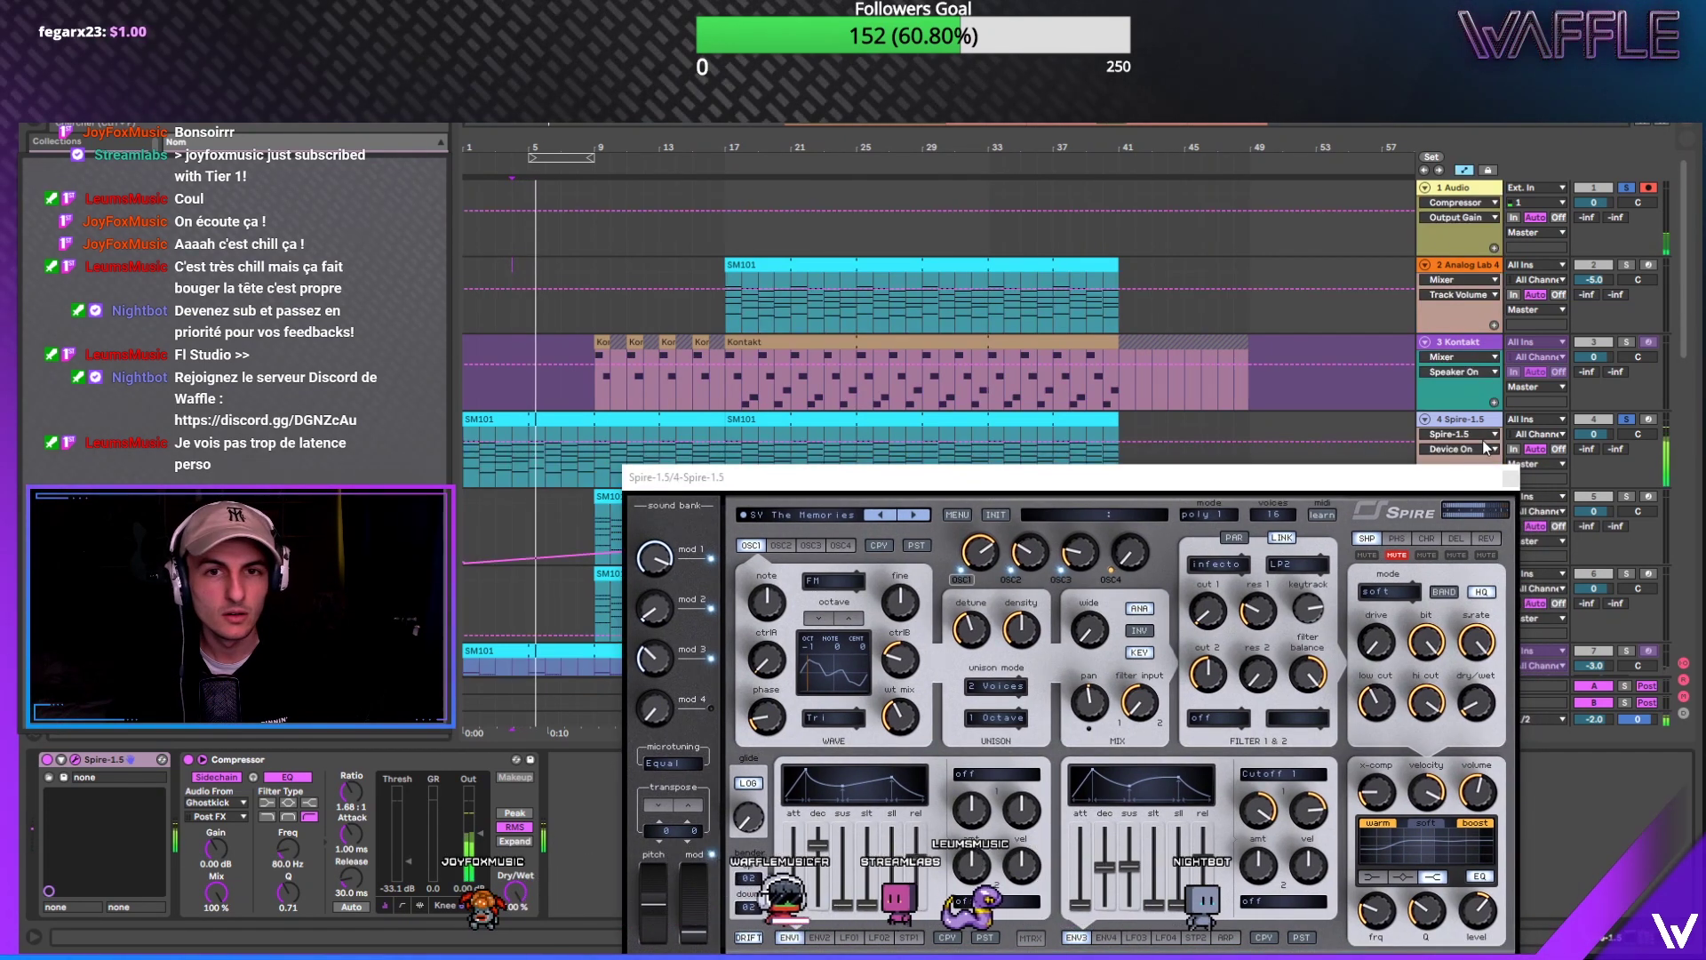
drag(1385, 468, 1384, 499)
click(1474, 436)
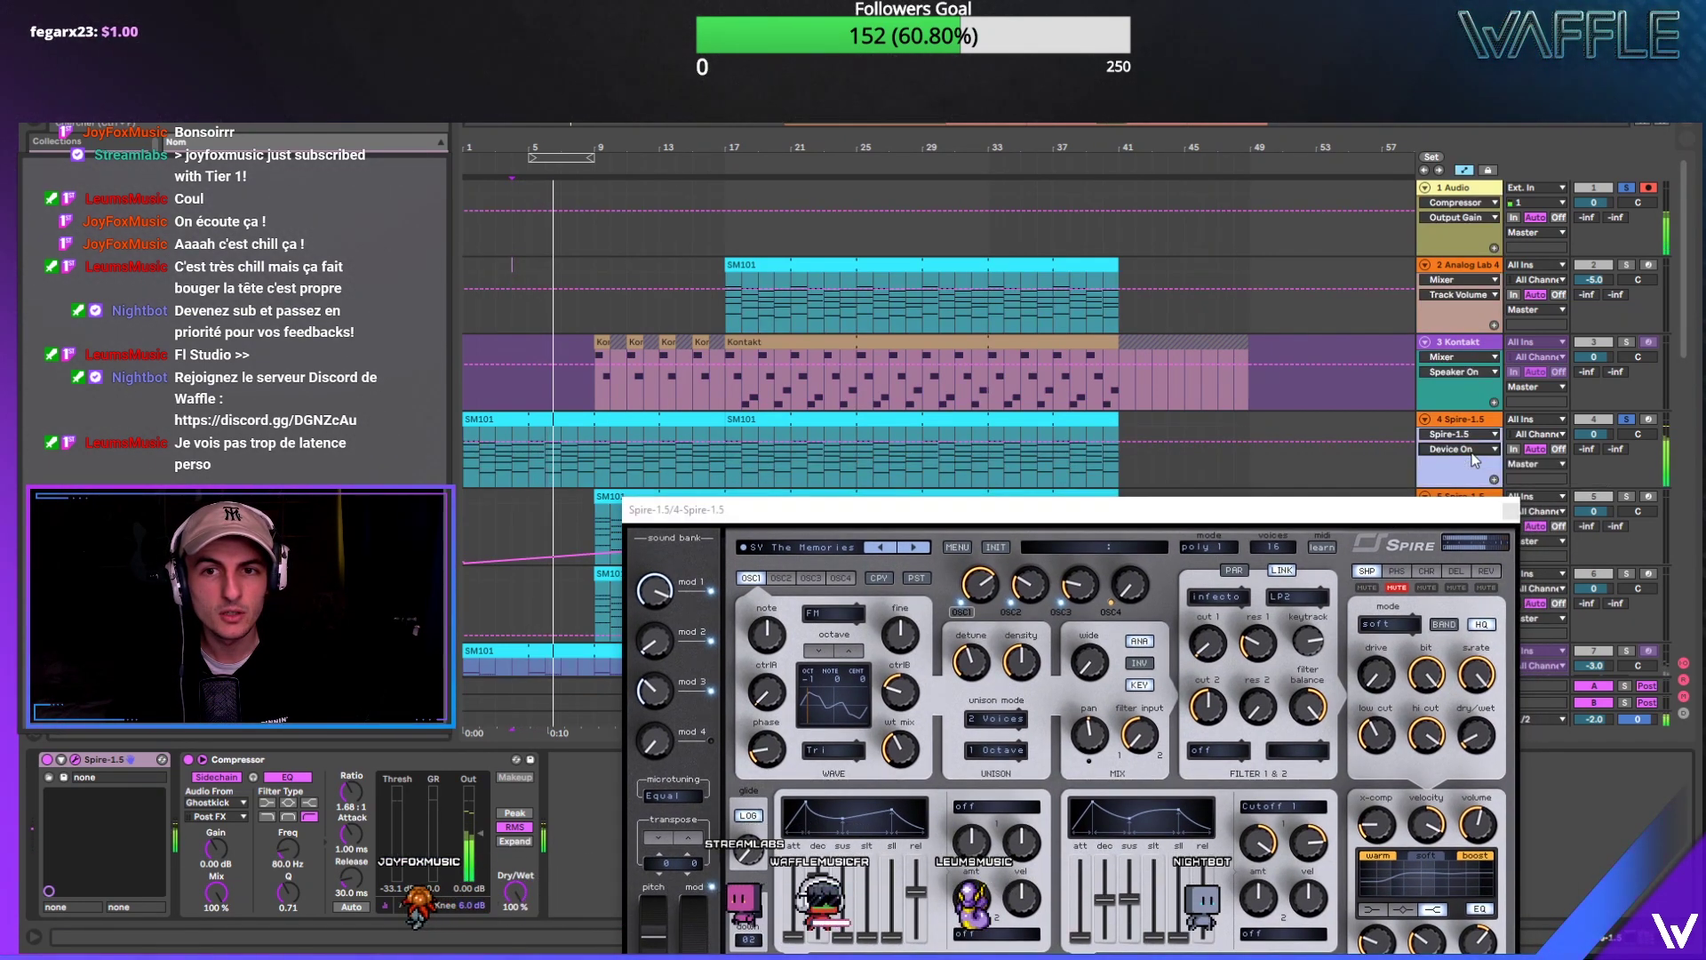
click(1450, 460)
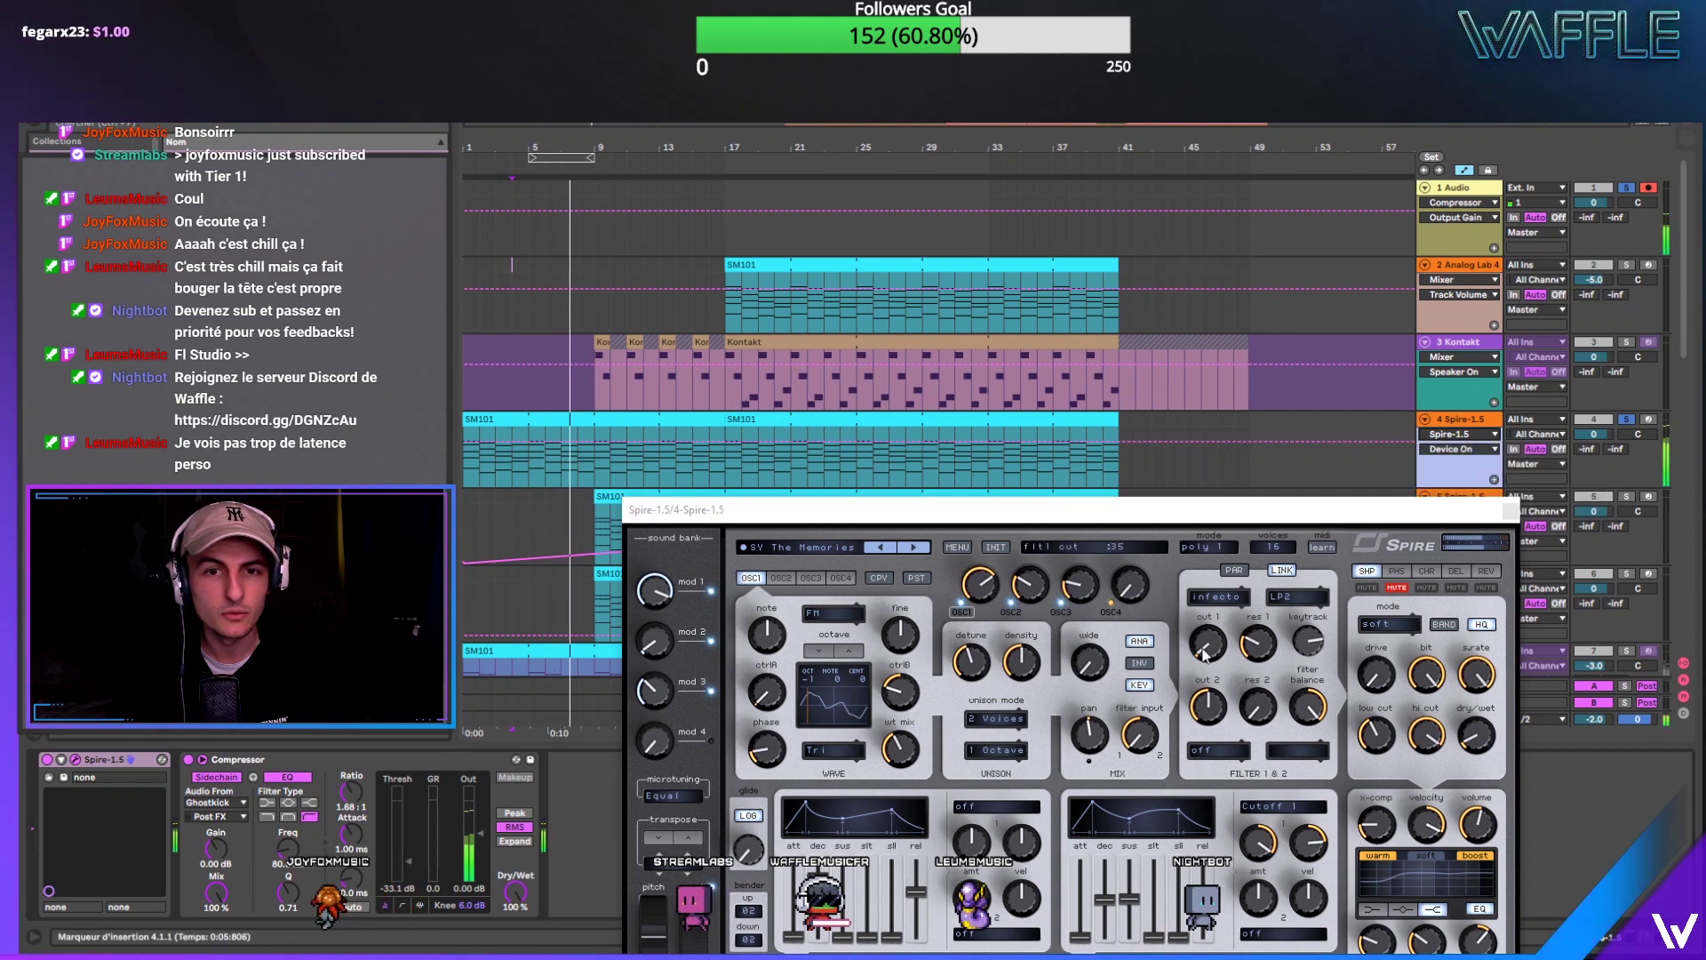
drag(1215, 626, 1221, 612)
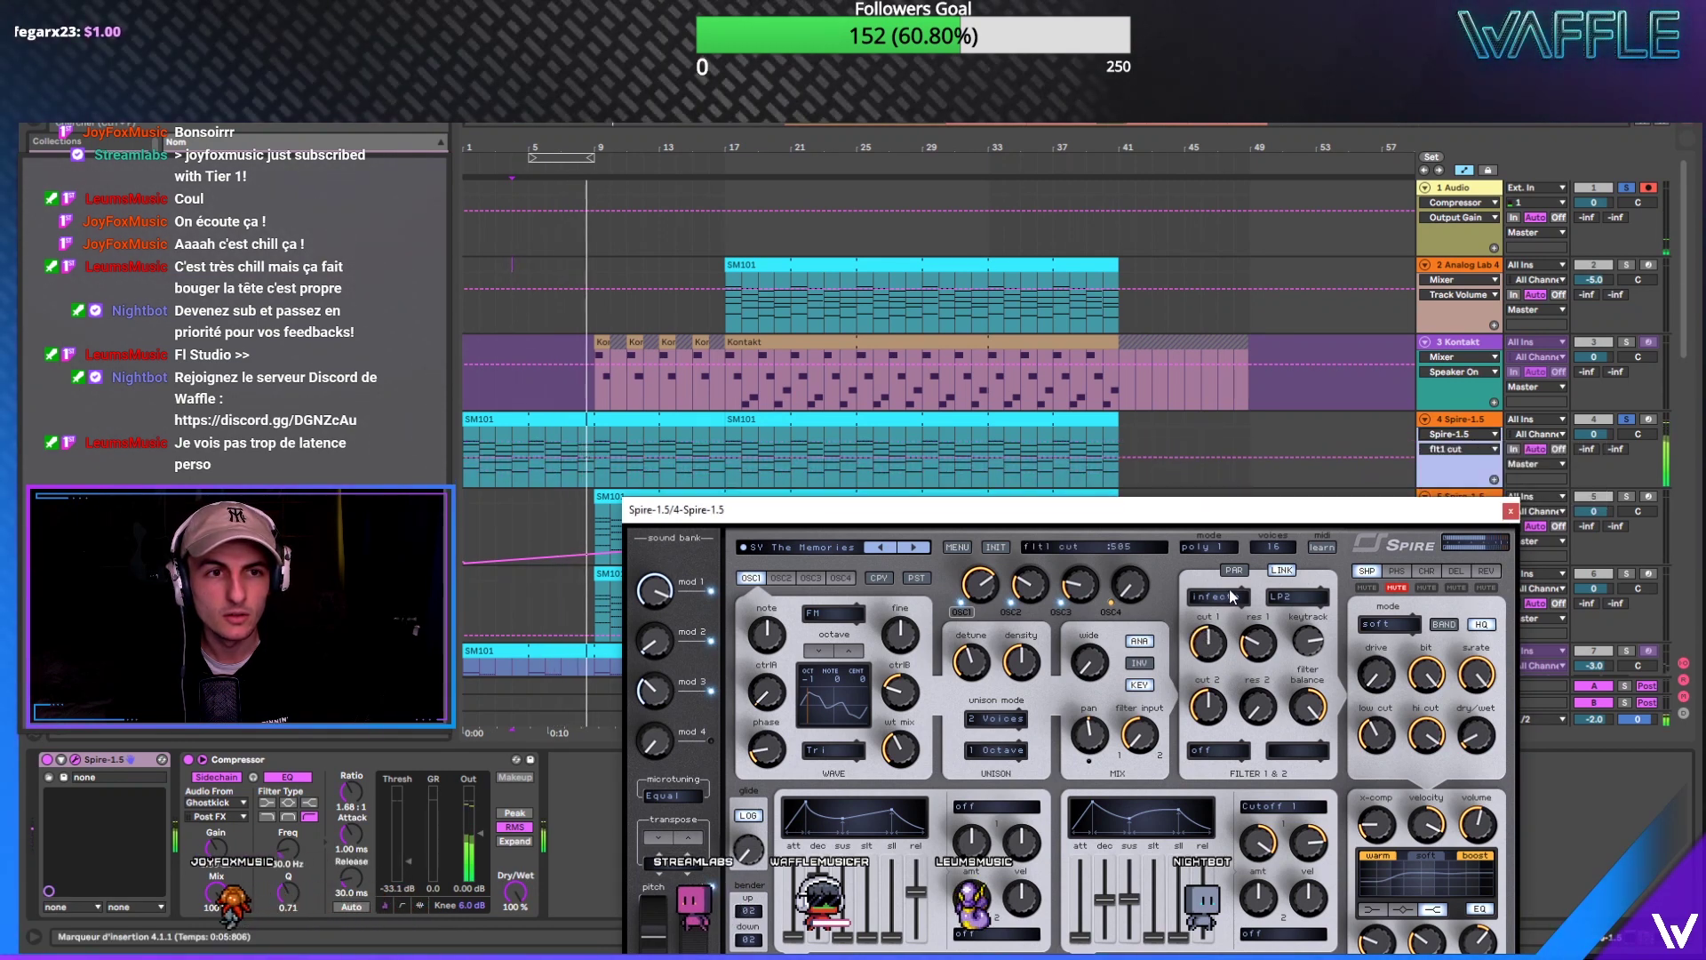
click(1258, 644)
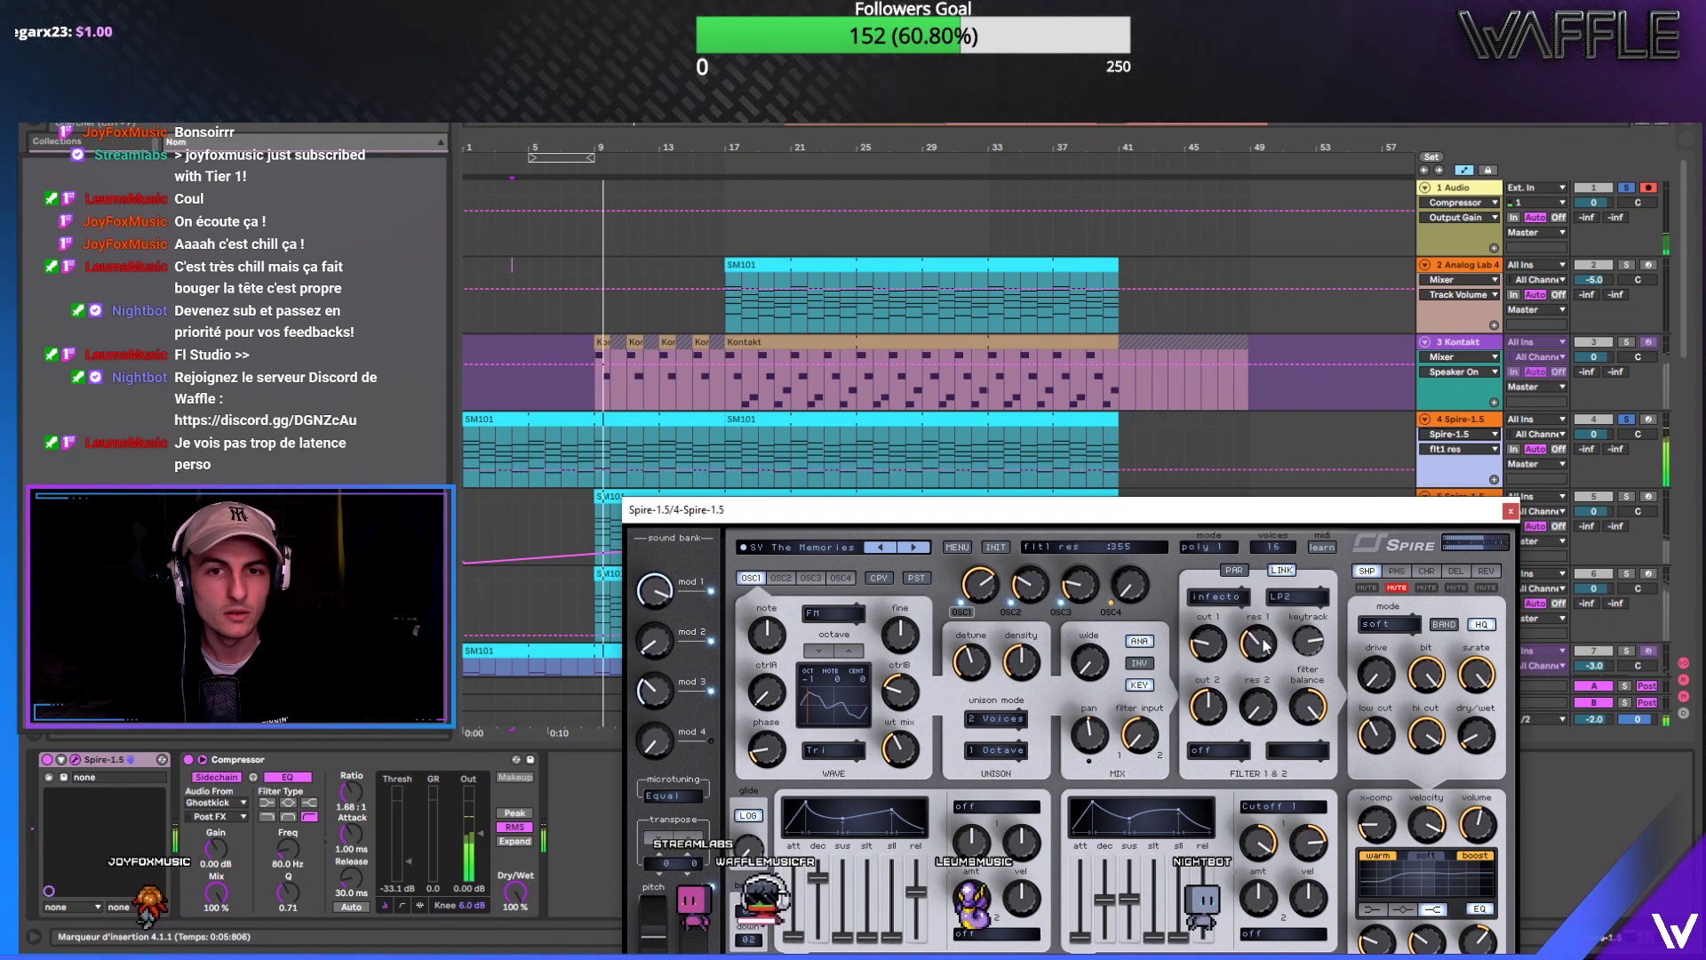
Step: Move the Spire window aside, play the arrangement from bar 1, and clear the solos on tracks 1 and 4
drag(1302, 509, 1251, 499)
key(space)
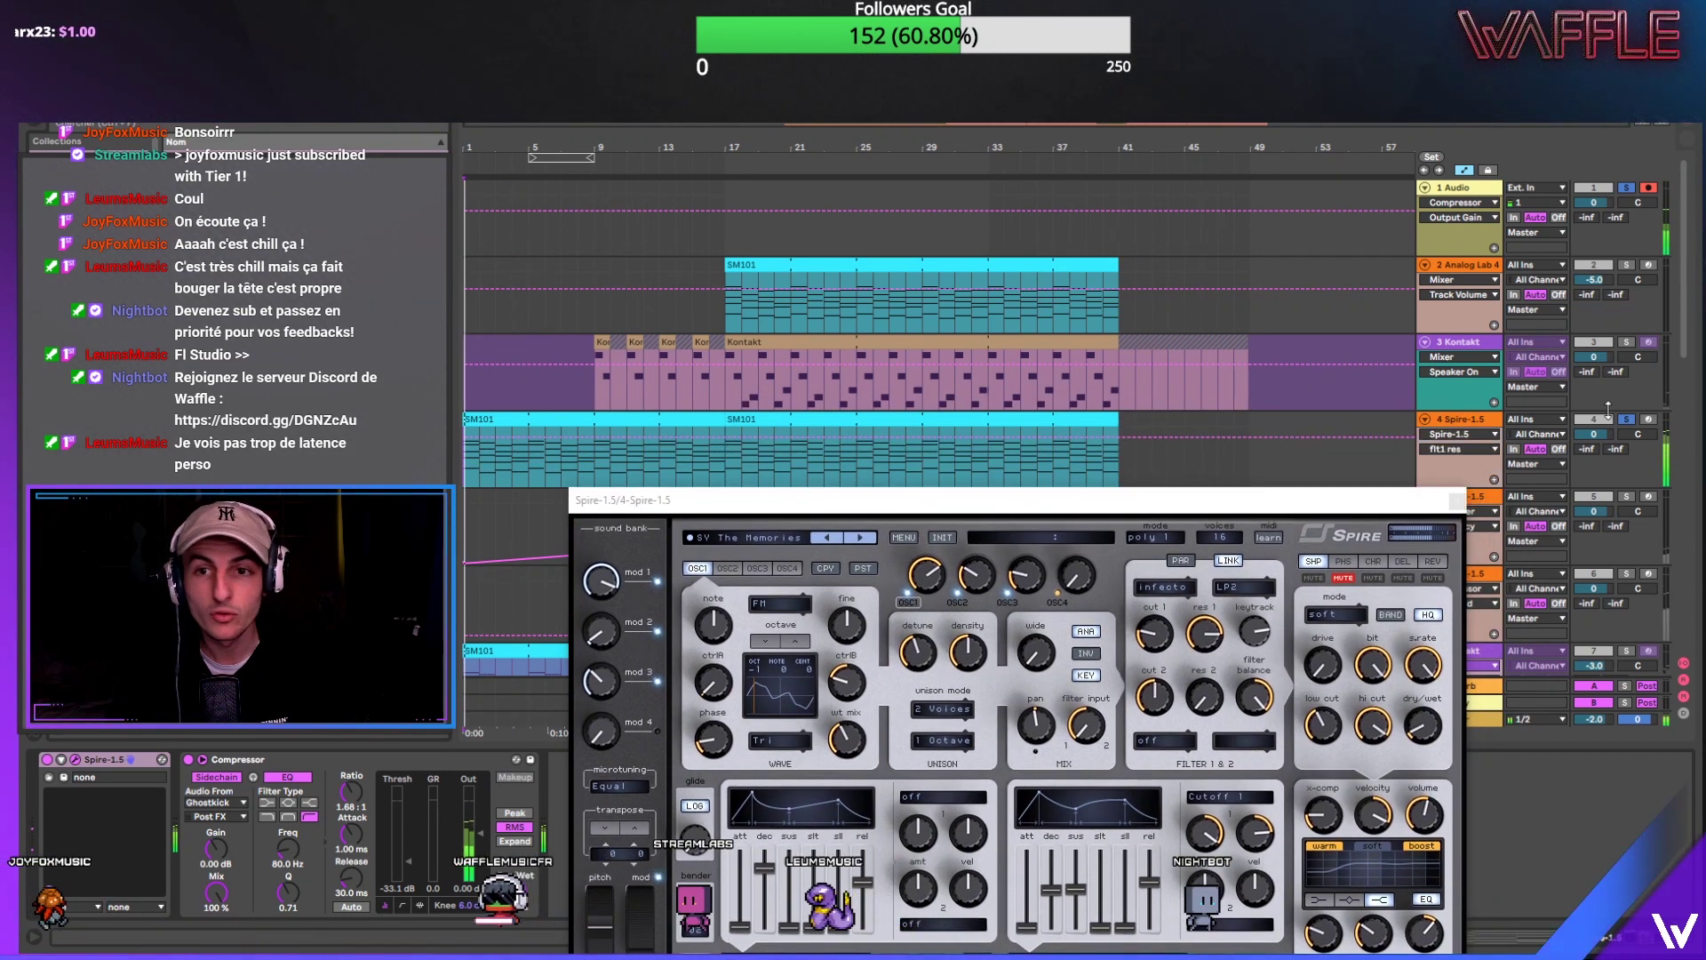
key(space)
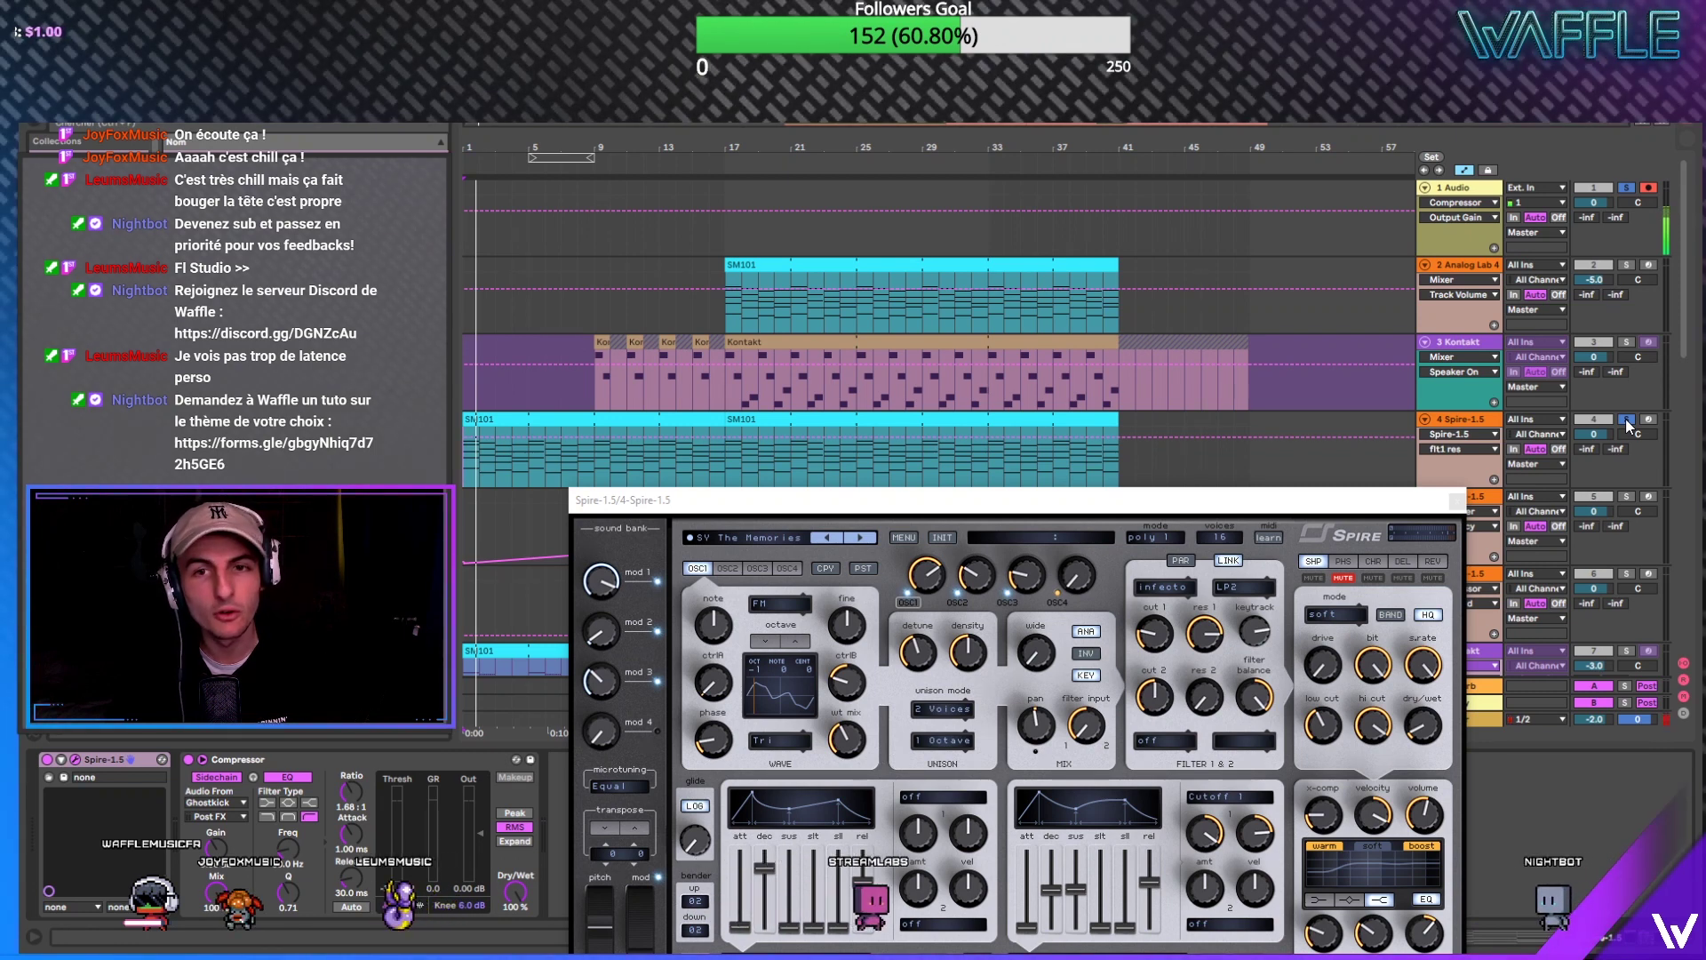
key(space)
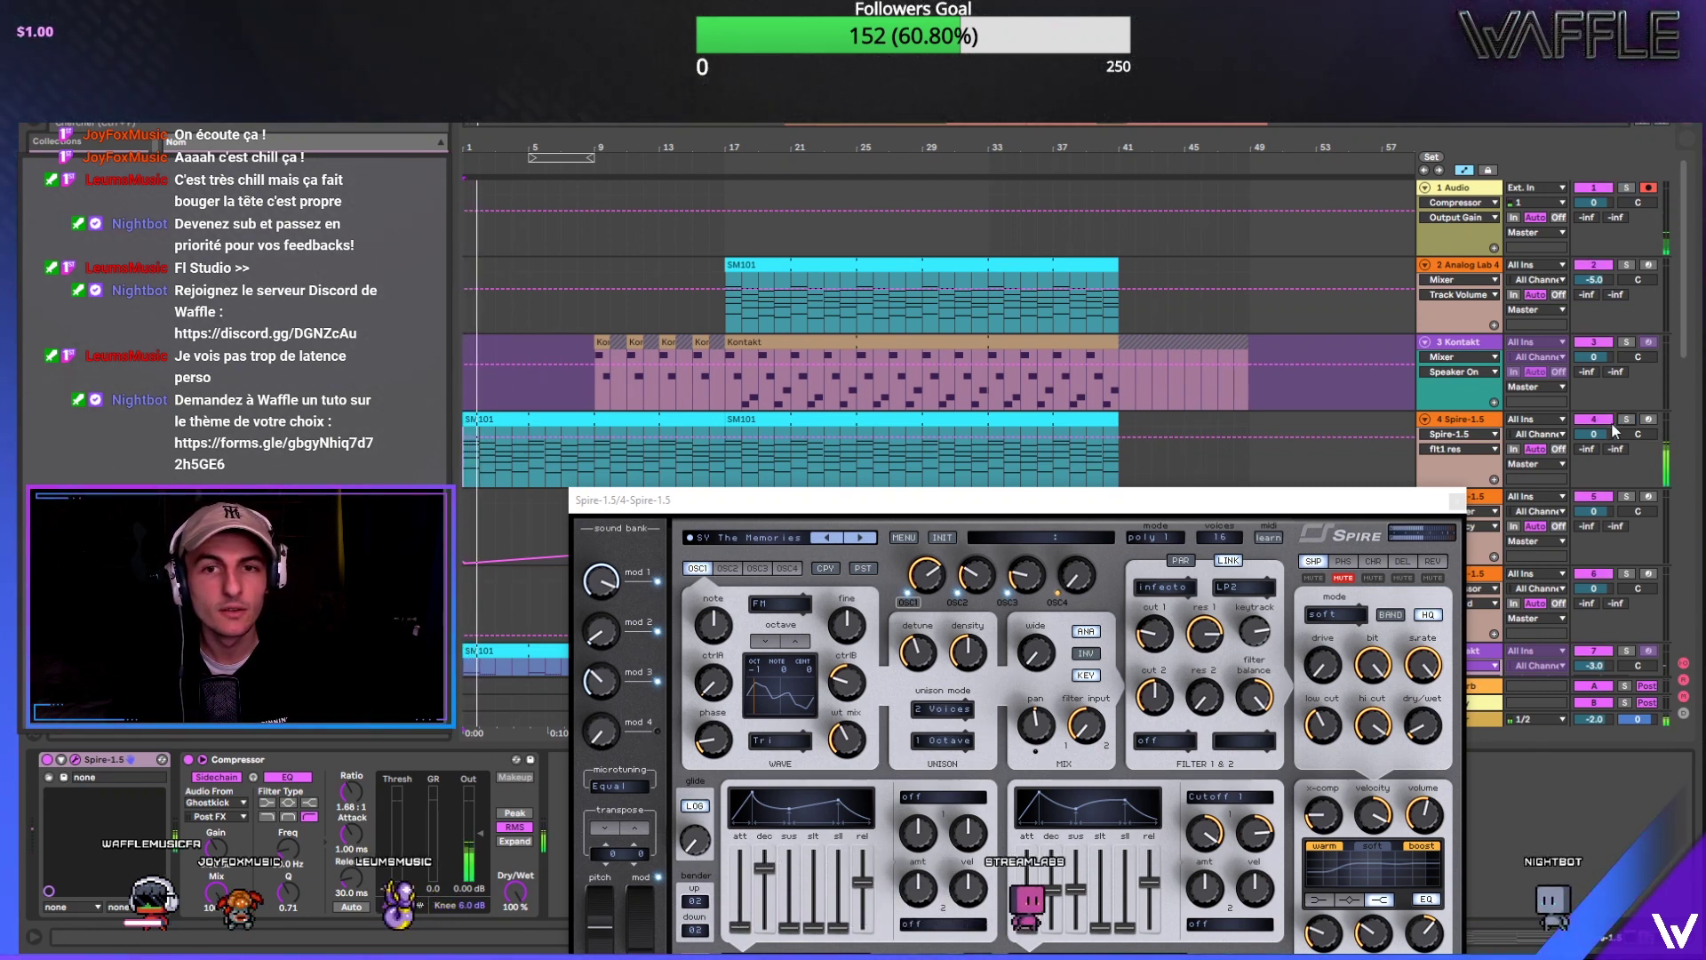
Step: Solo the 1 Audio and 7 Kontakt tracks
scroll(1280, 464, down, 5)
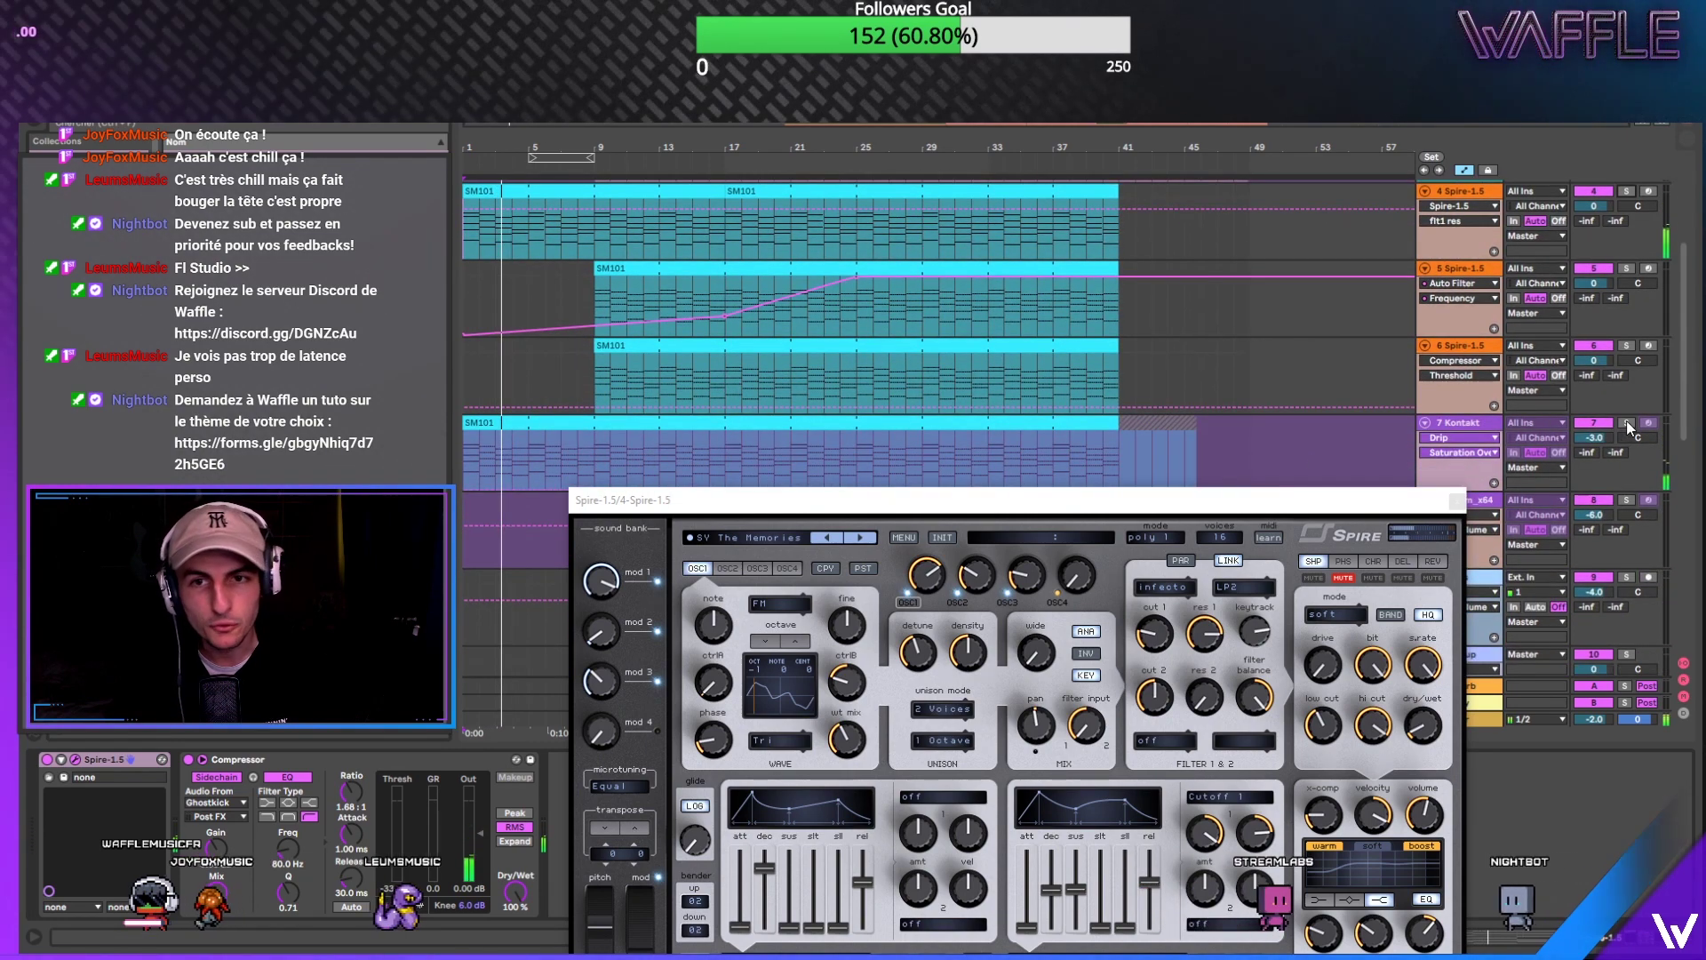
scroll(1685, 289, up, 5)
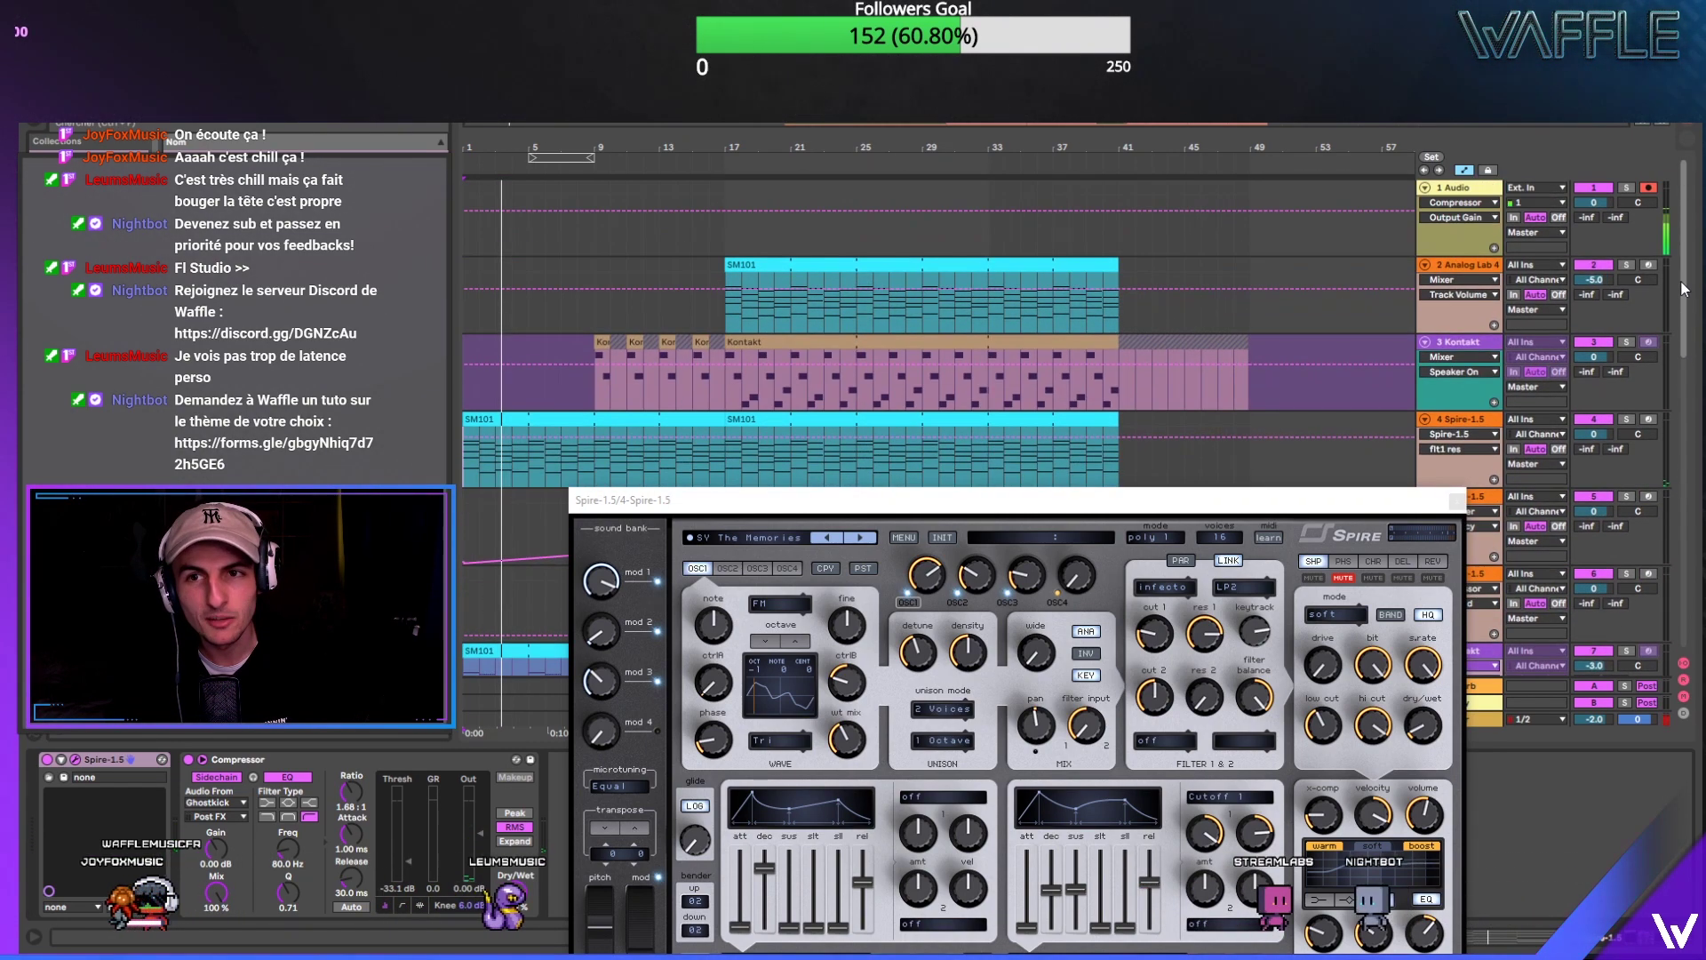
click(1626, 187)
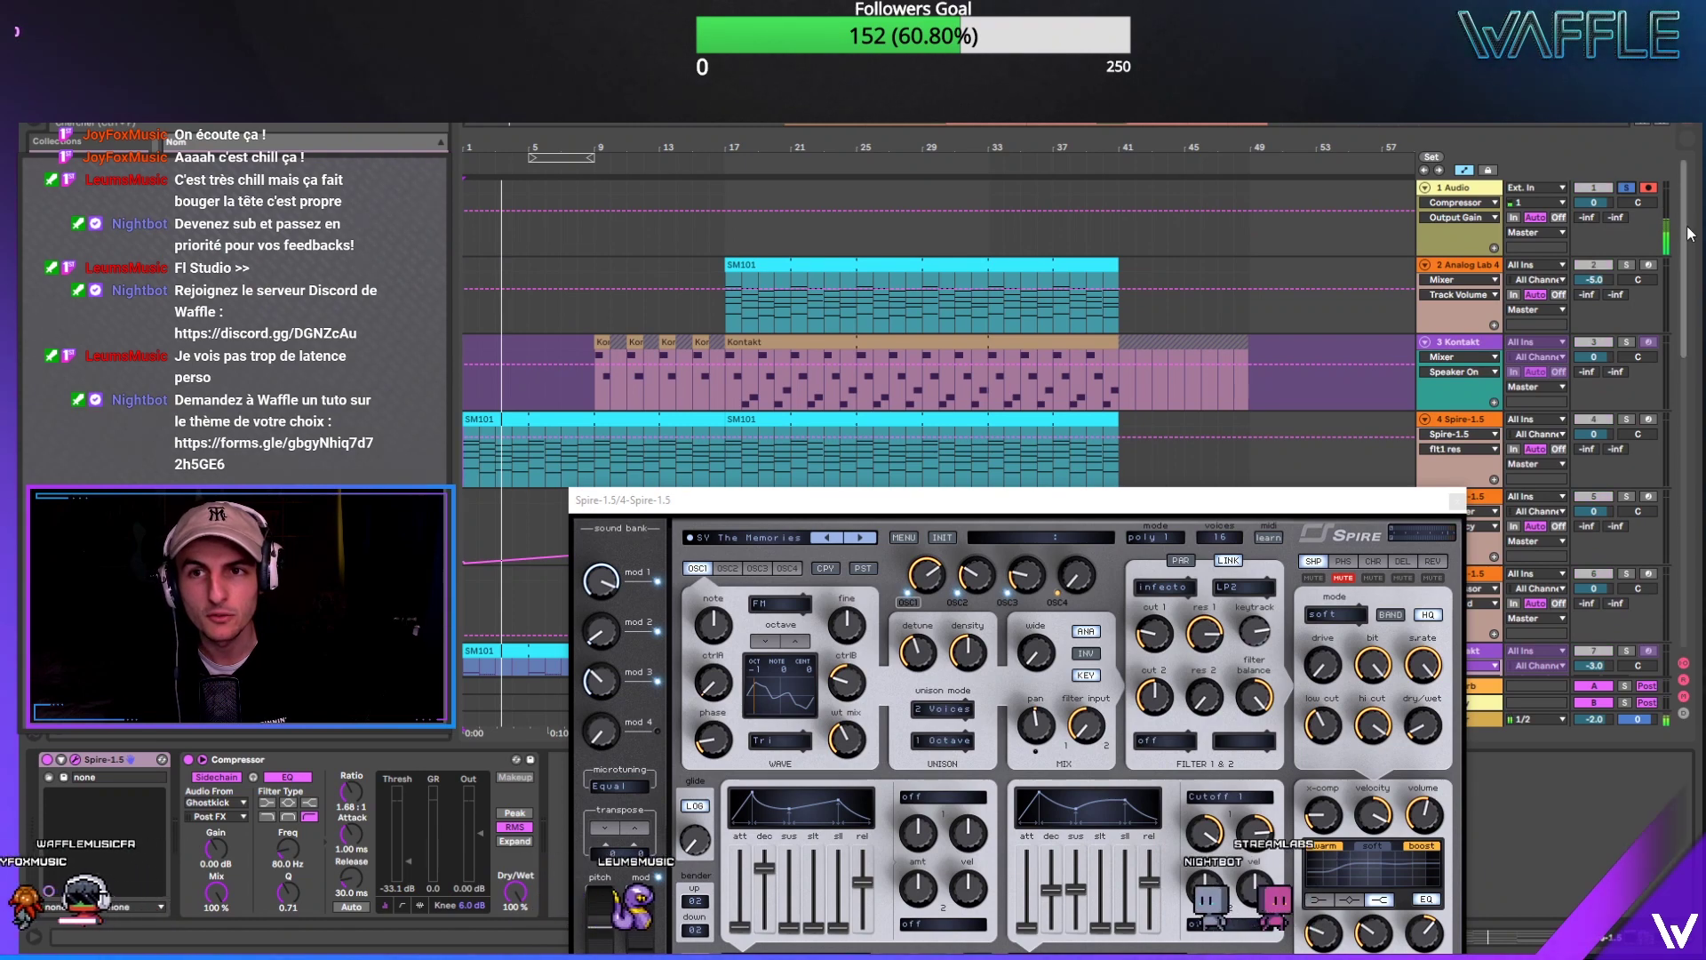
scroll(1618, 381, down, 5)
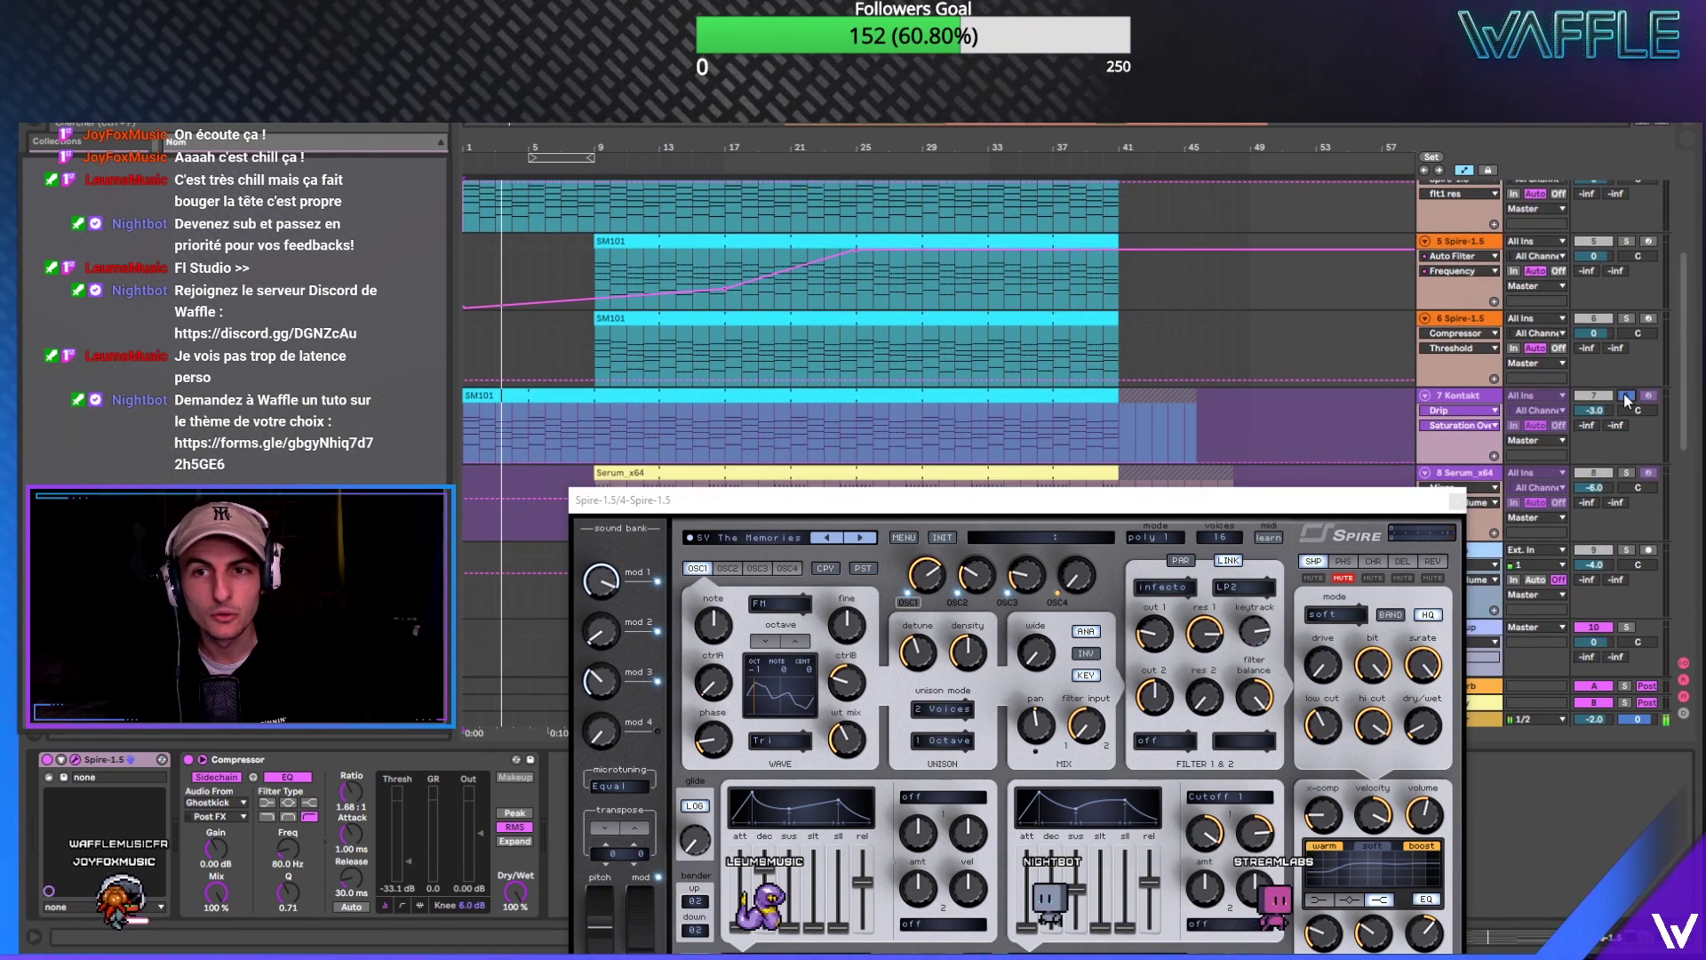
Step: Solo the 7 Kontakt track, show its devices, and play it from bars 17, 21 and 25
click(1624, 395)
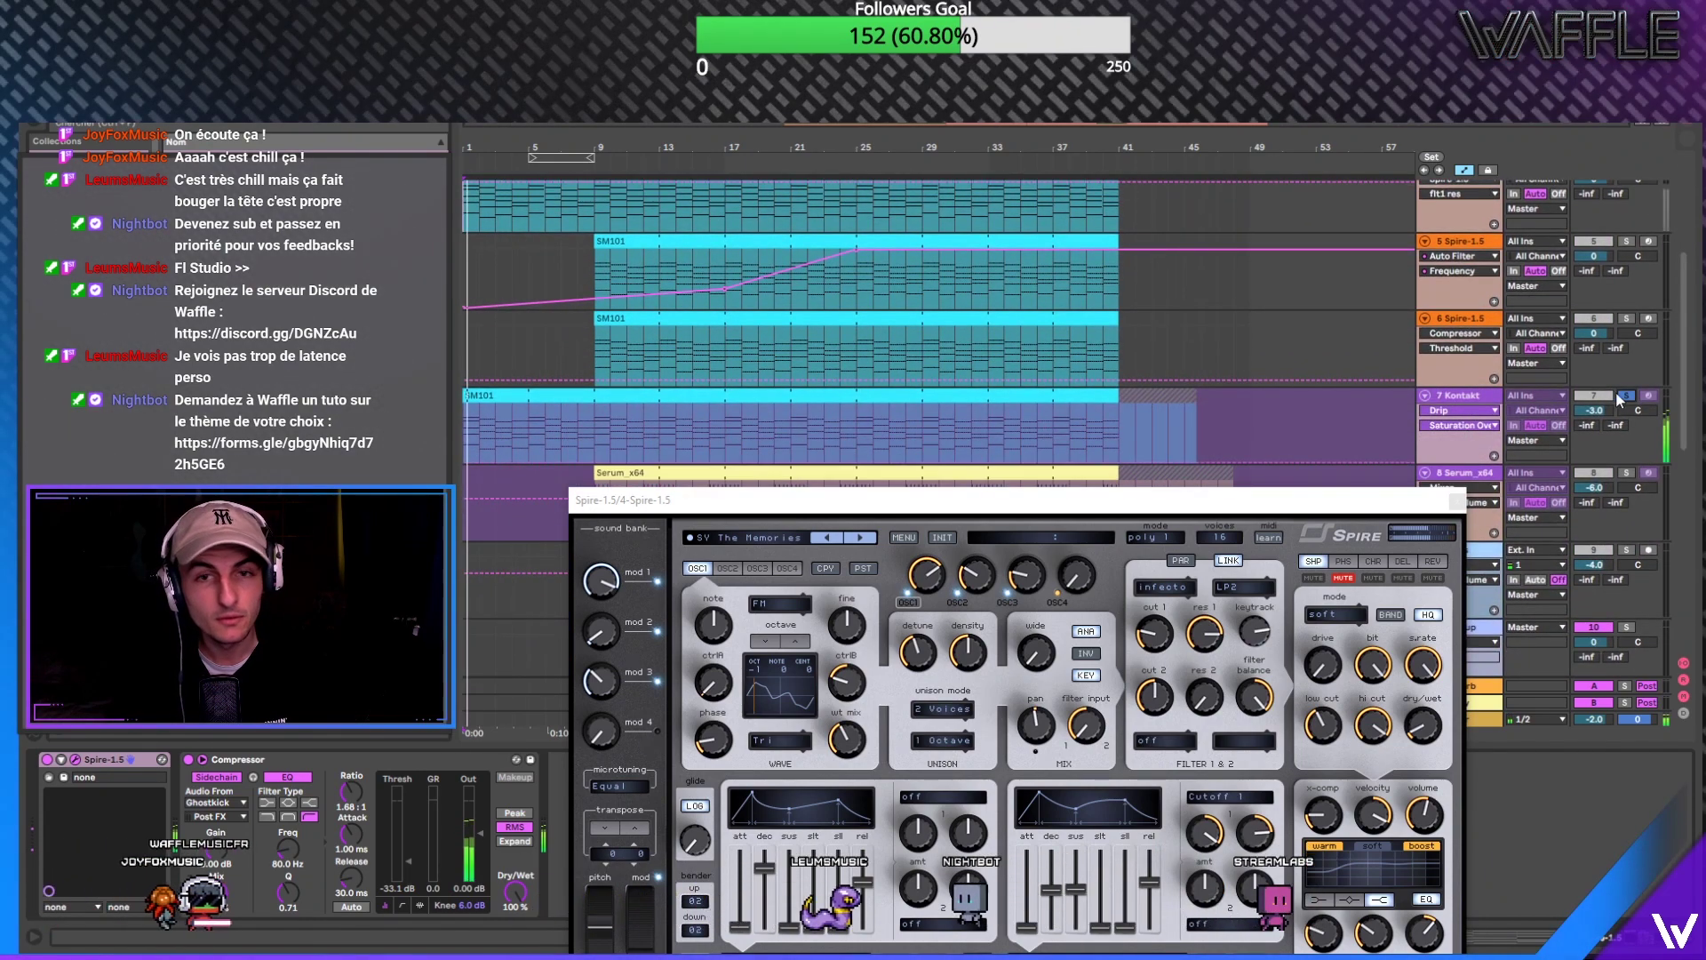
click(1470, 399)
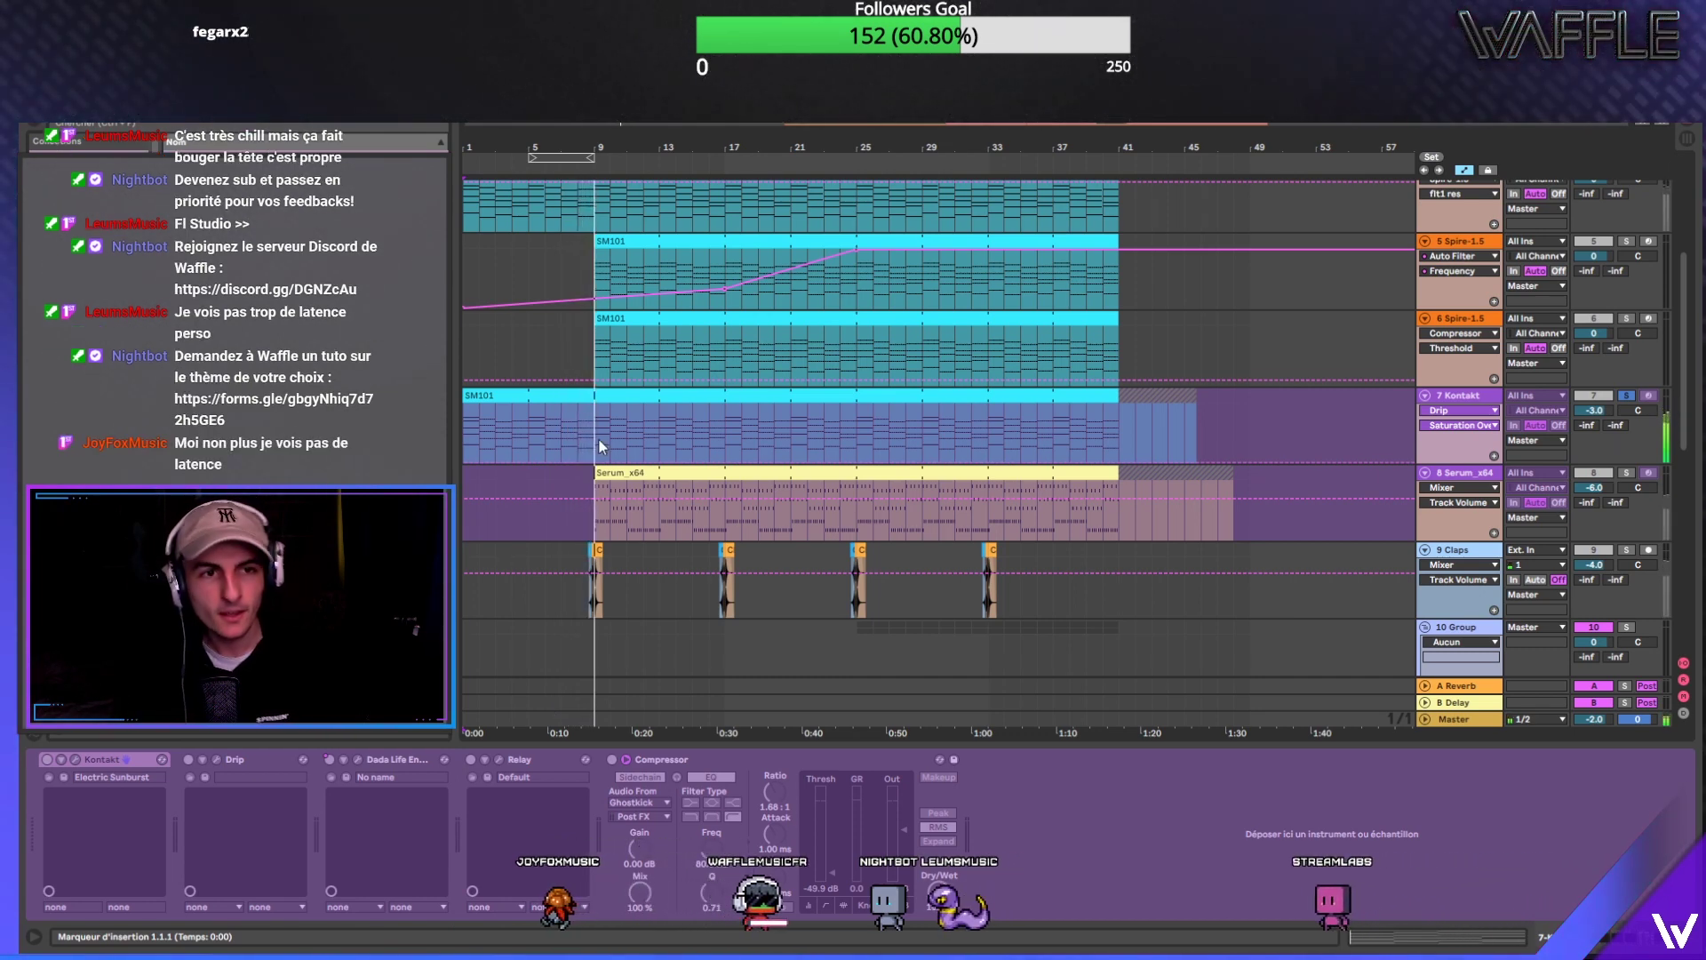
click(722, 441)
click(793, 443)
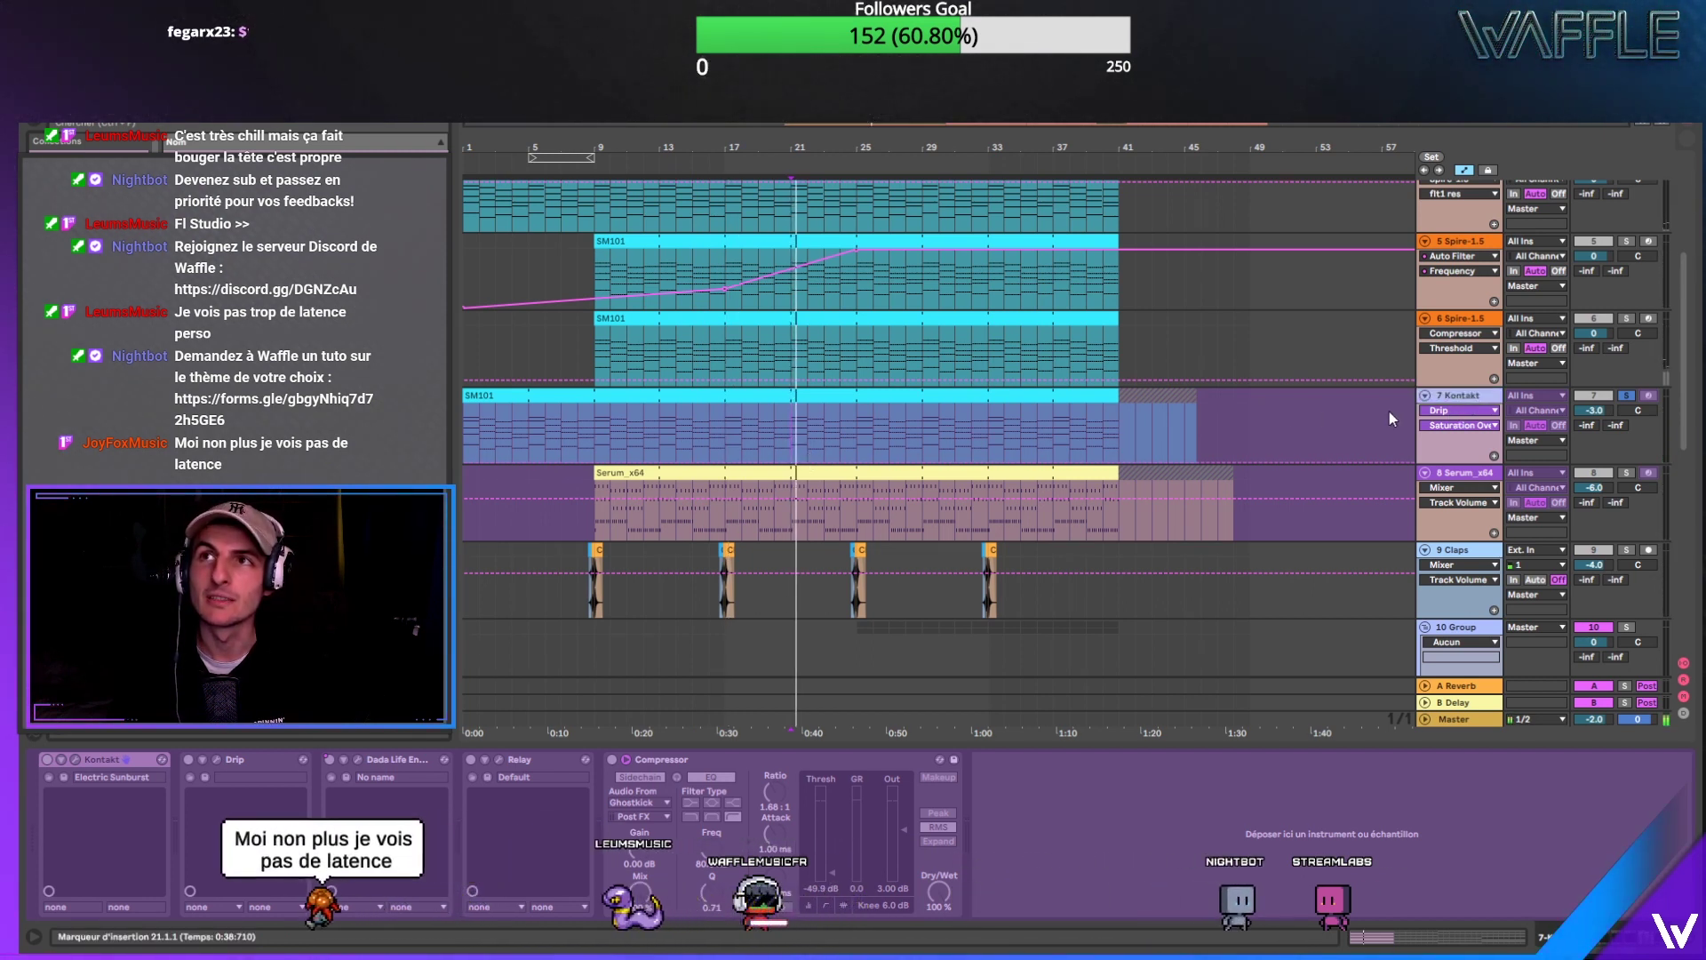
click(862, 445)
Step: Switch the solo to the 8 Serum_x64 track and play it from bar 9 and from bar 17
click(1625, 472)
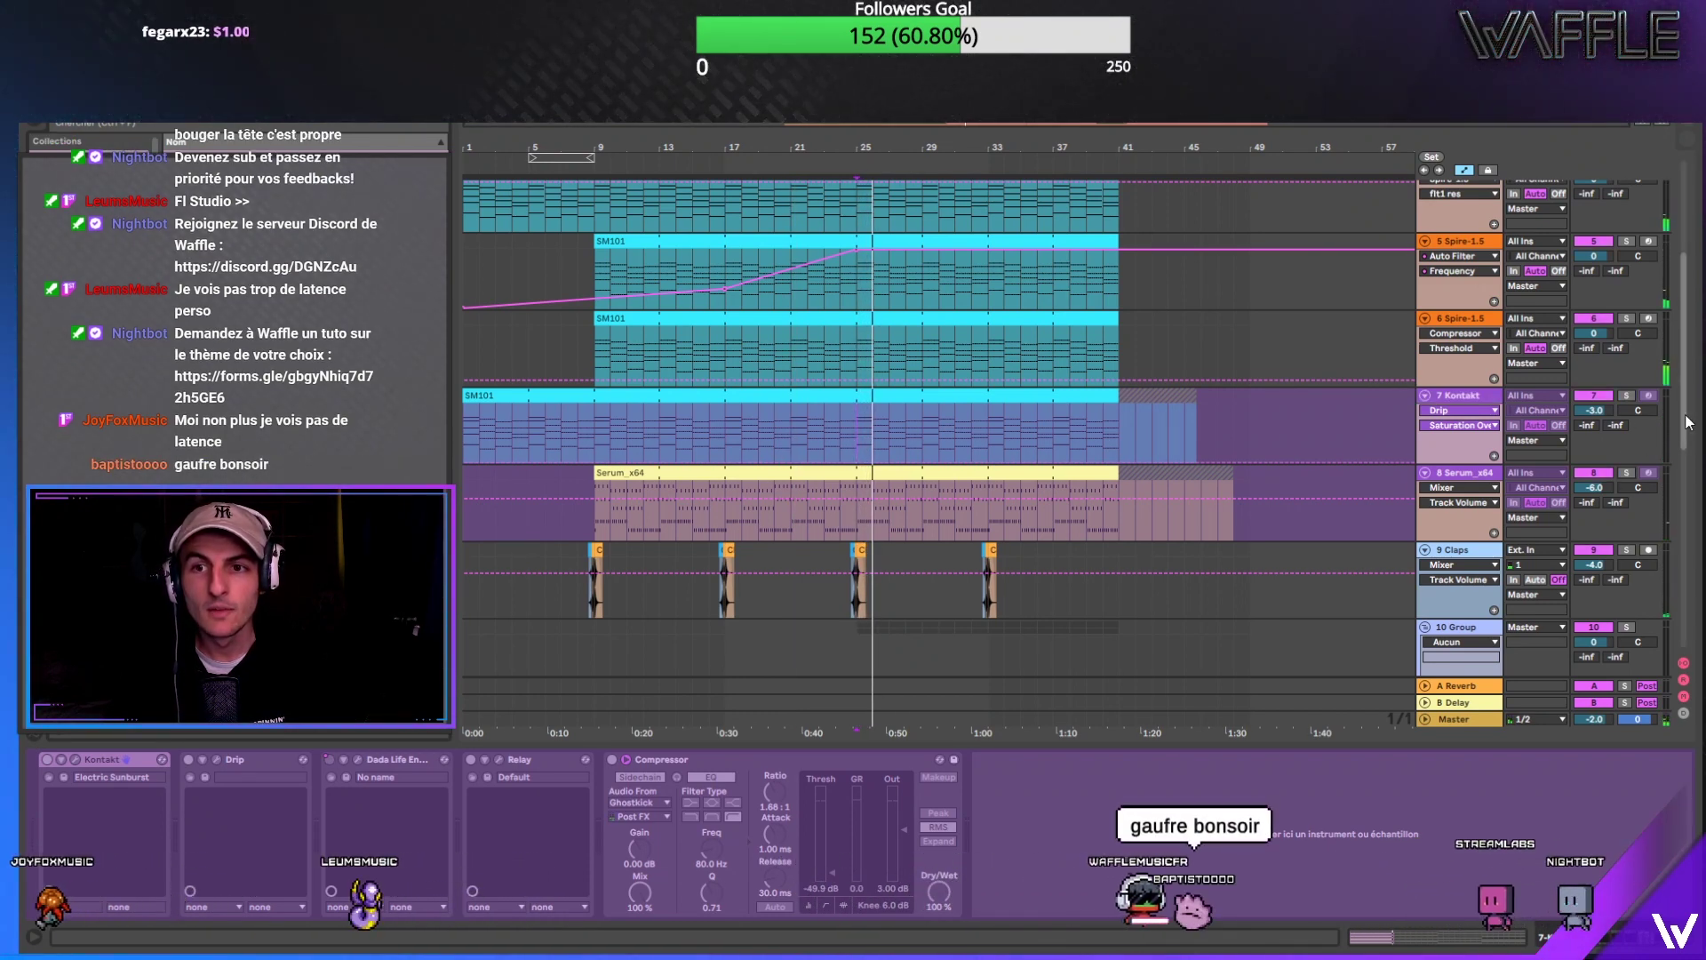
scroll(1687, 426, up, 1)
mouse_move(1688, 418)
mouse_down()
mouse_move(1689, 431)
mouse_move(1686, 302)
mouse_move(1678, 400)
mouse_up()
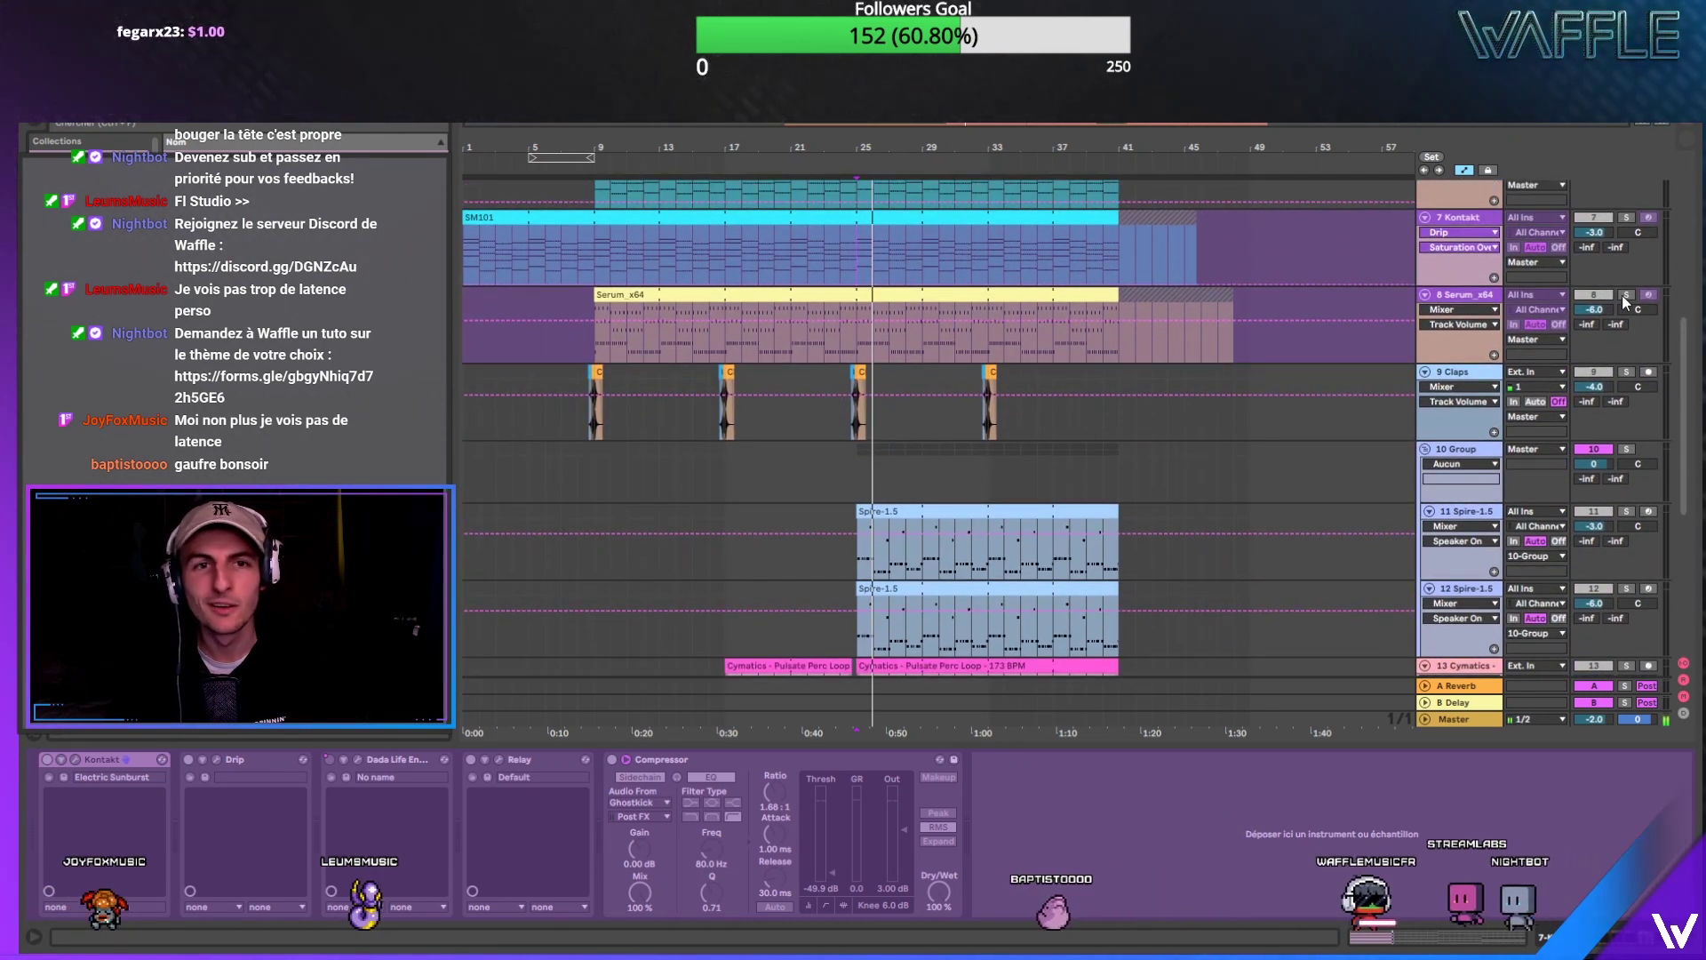
click(595, 350)
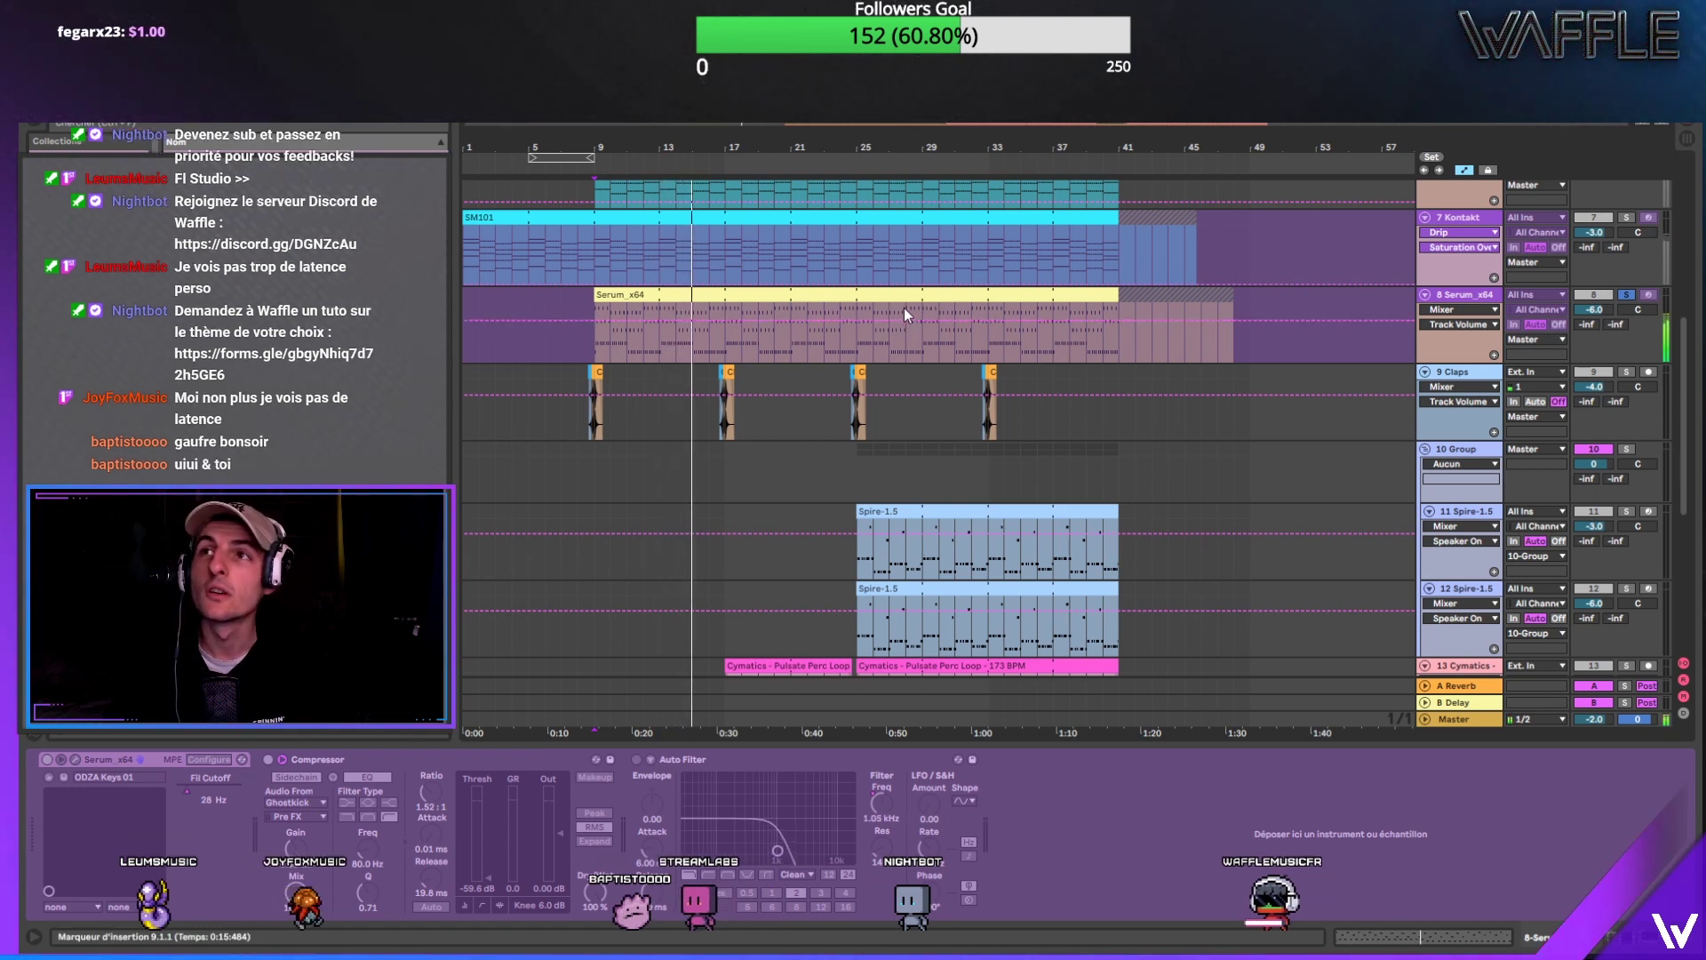
click(731, 356)
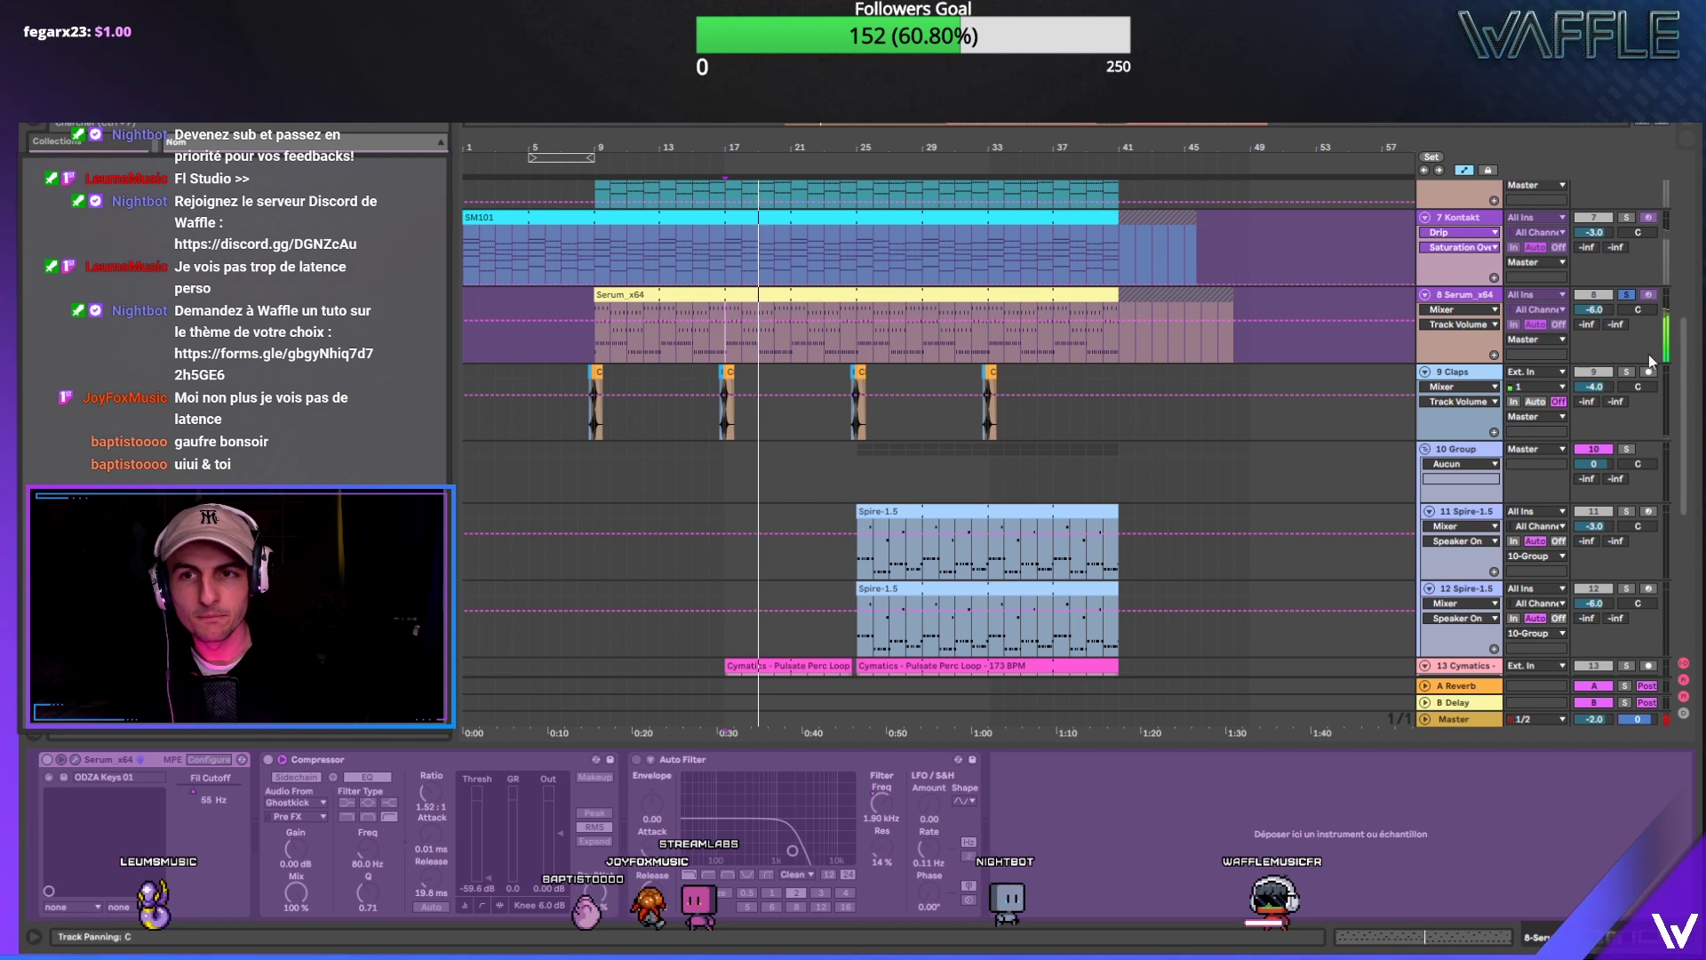
Step: Replace the Serum solo with a solo on 10 Group and play the group from bar 25
click(1627, 512)
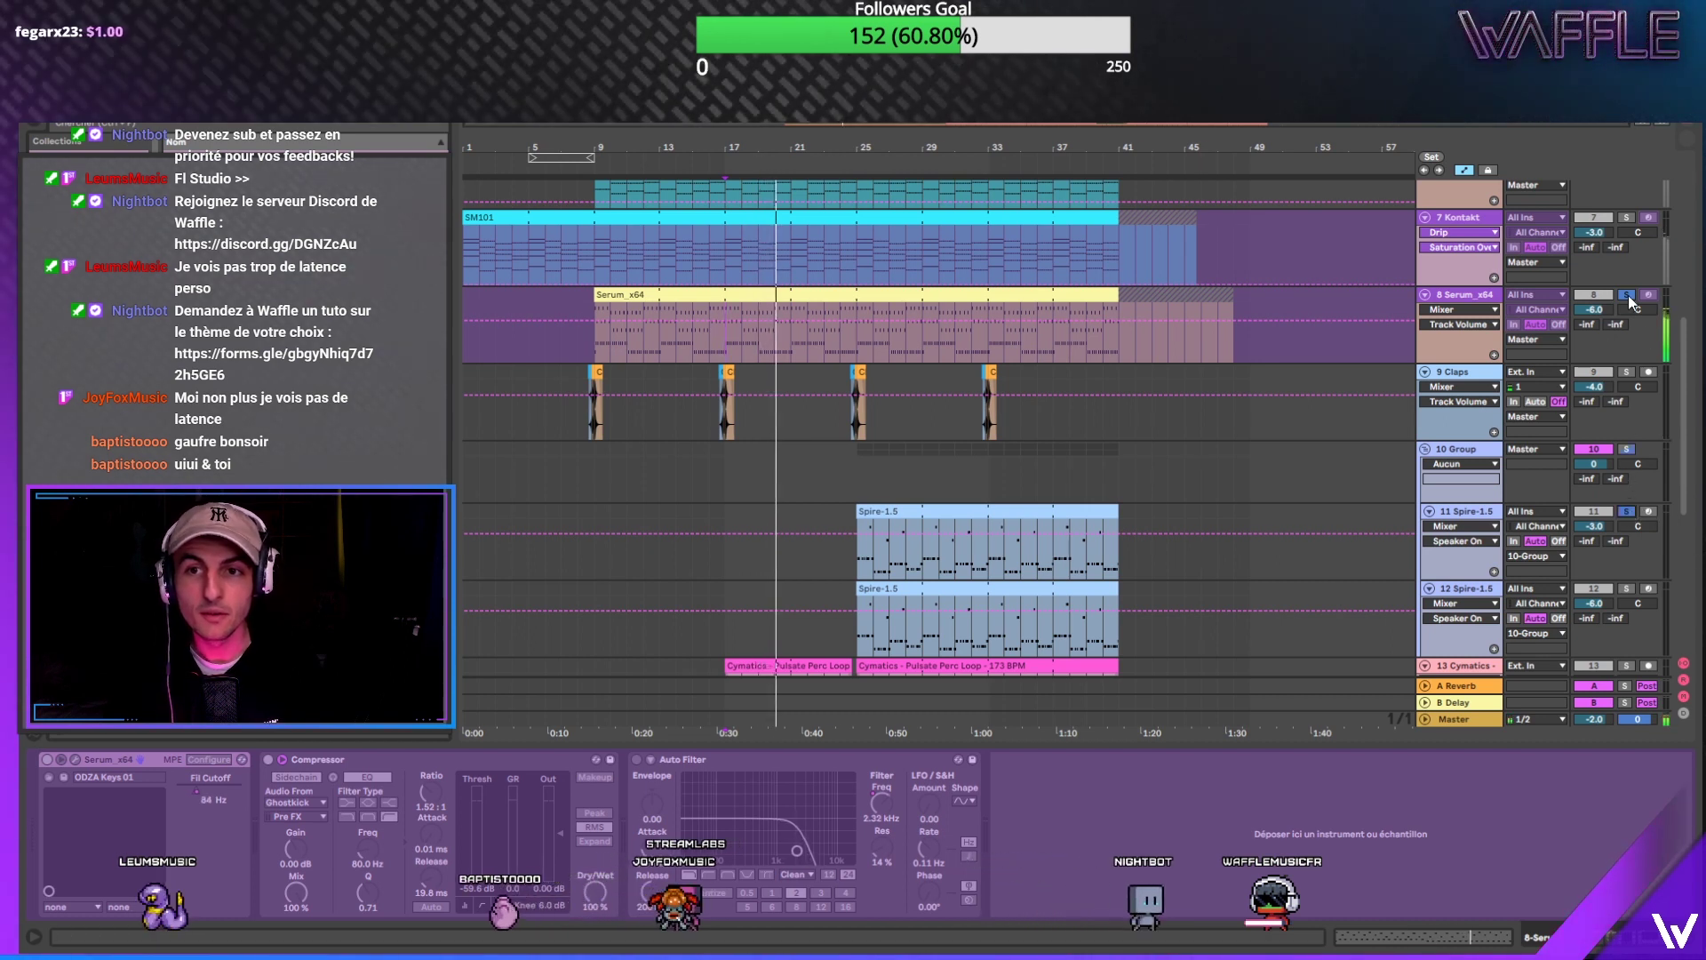
scroll(1632, 356, down, 1)
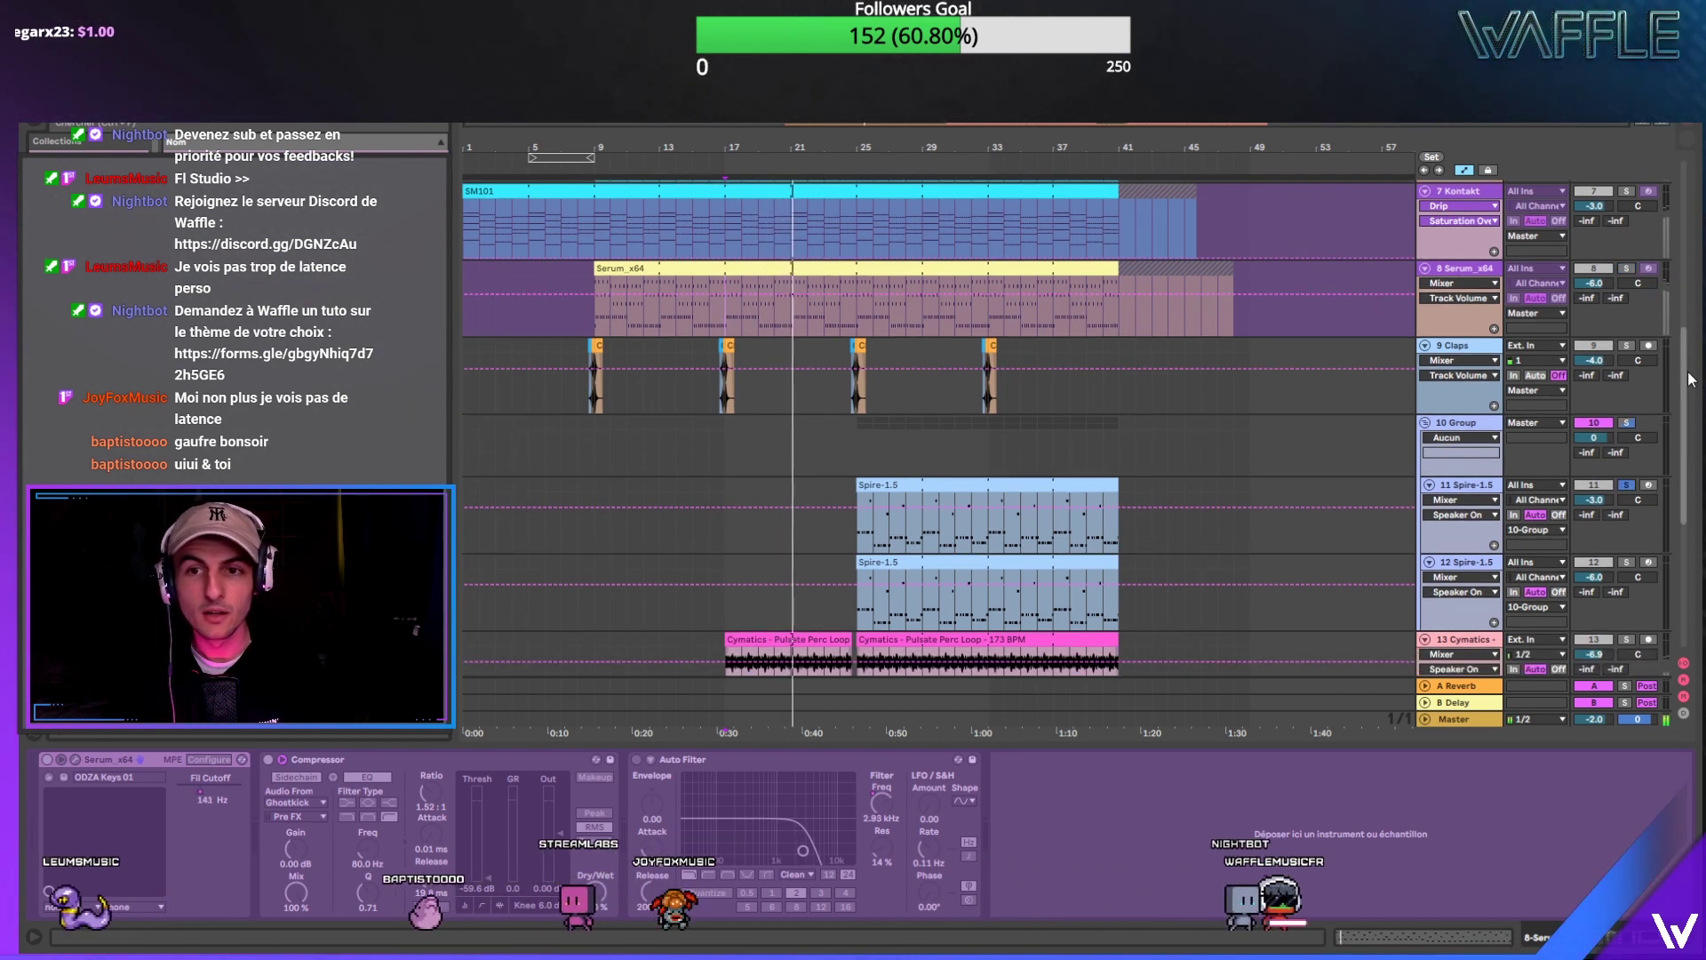
click(1628, 423)
drag(1682, 378, 1670, 207)
scroll(906, 506, down, 10)
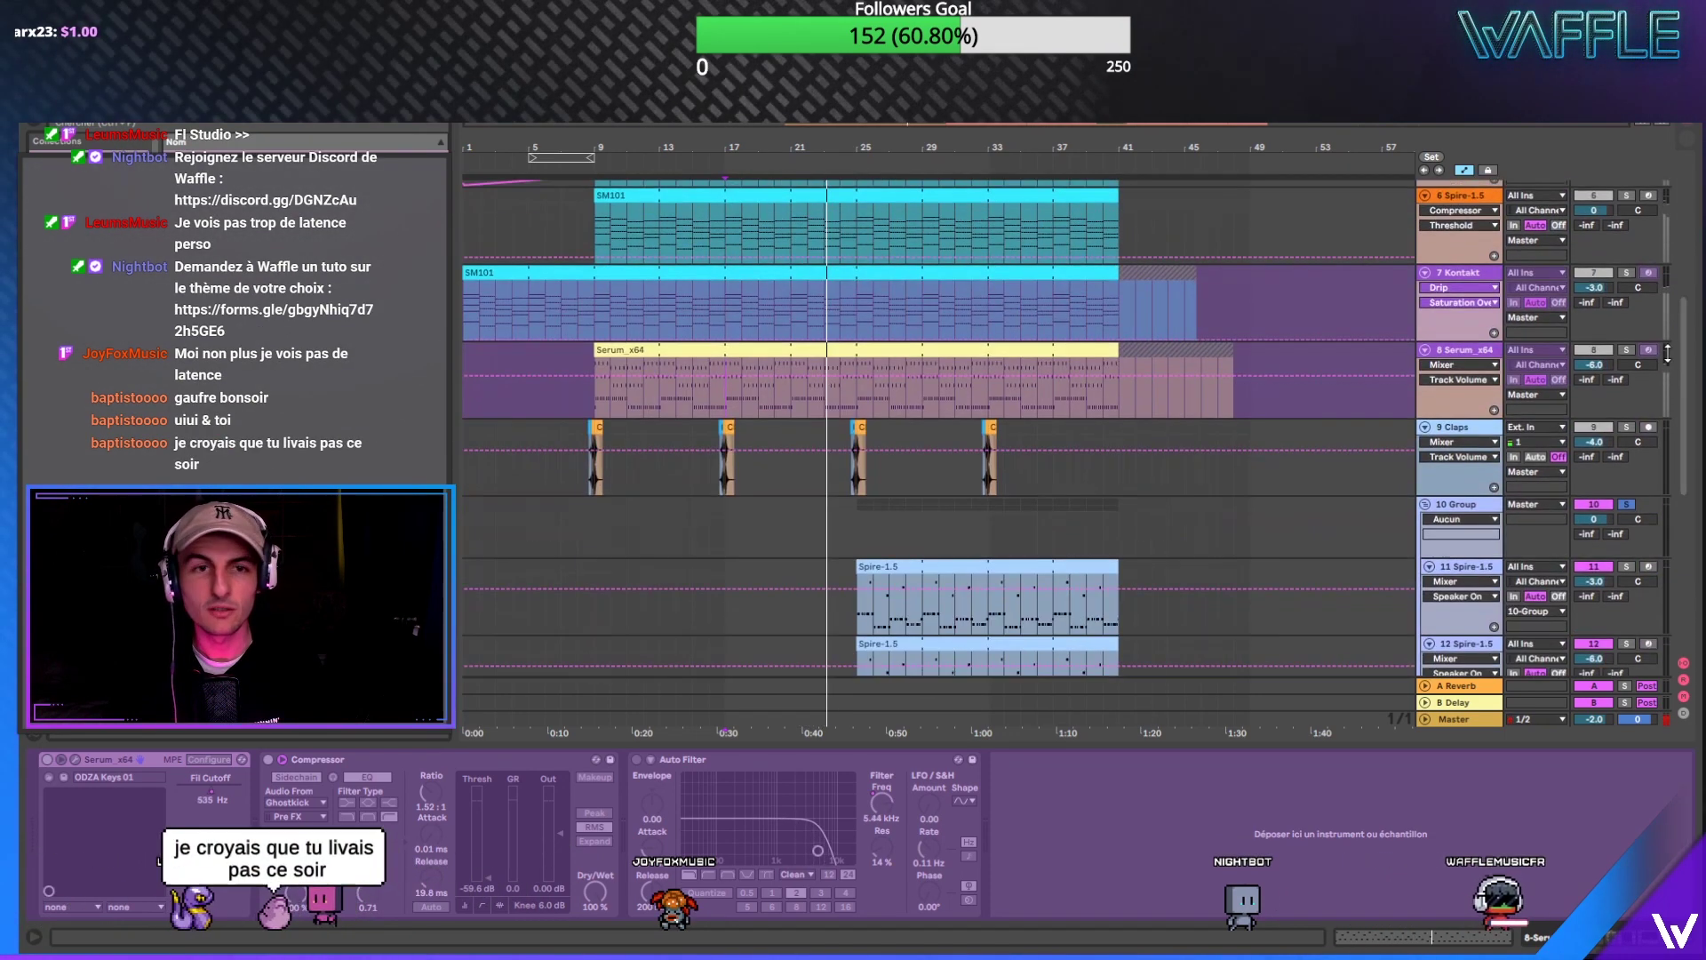
click(867, 512)
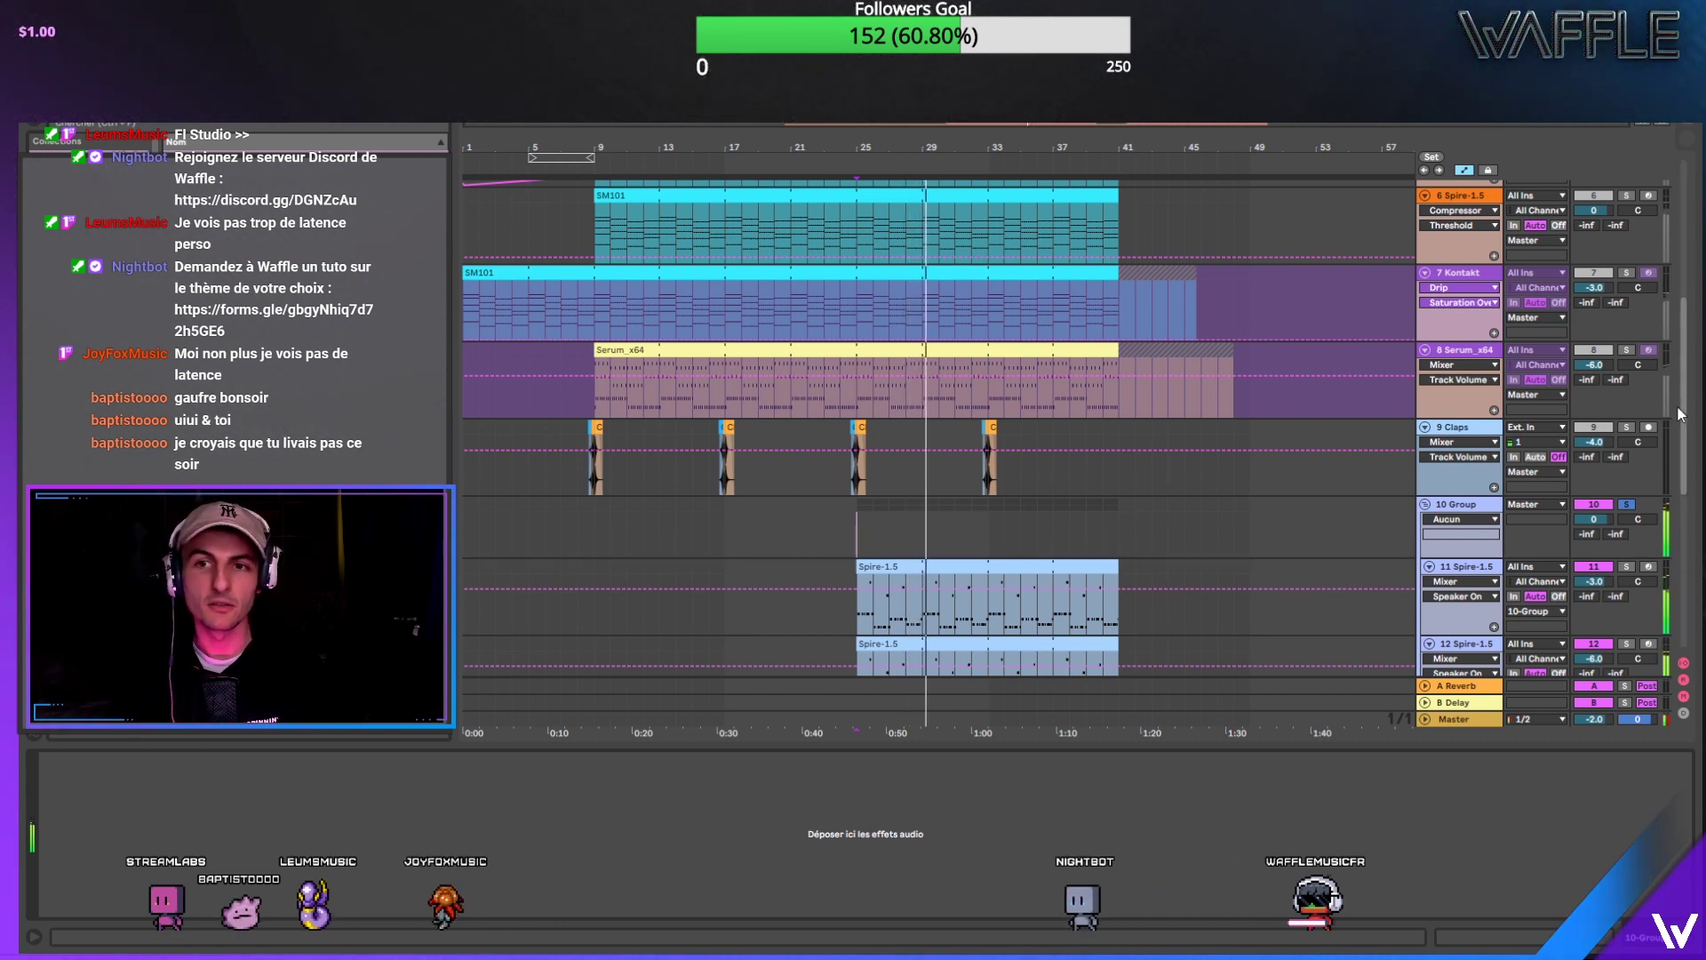
Step: Hide the automation lanes and restart playback of the soloed 10 Group from bar 25
drag(1683, 427, 1686, 467)
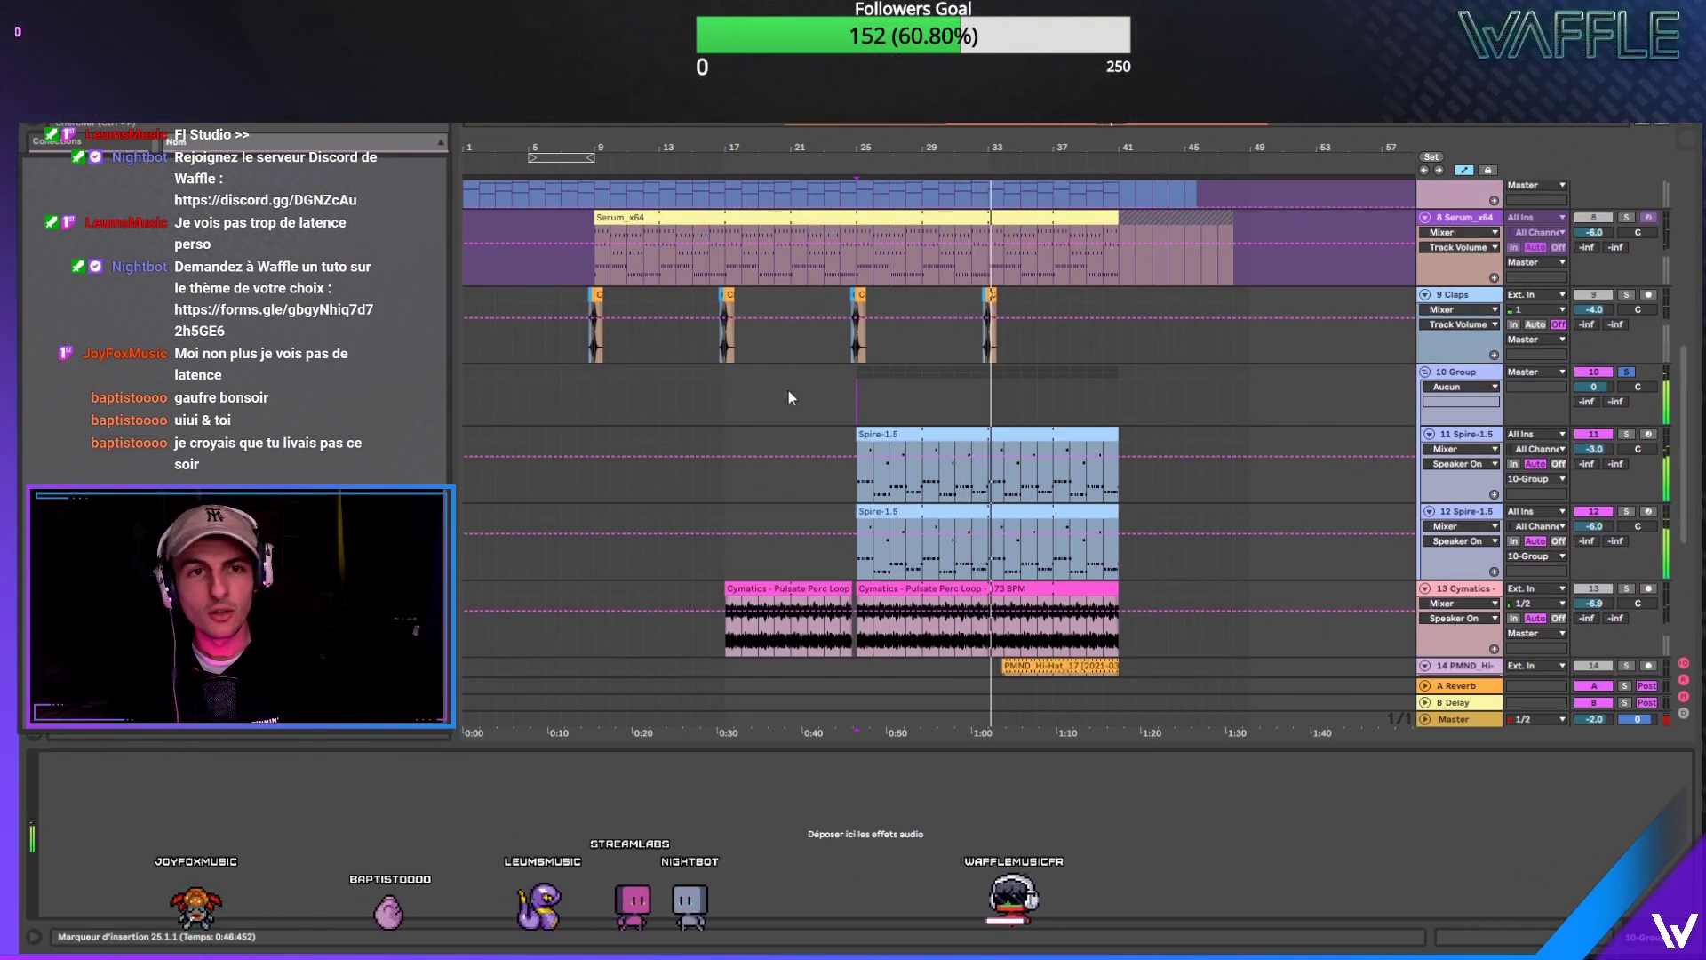
click(868, 381)
key(space)
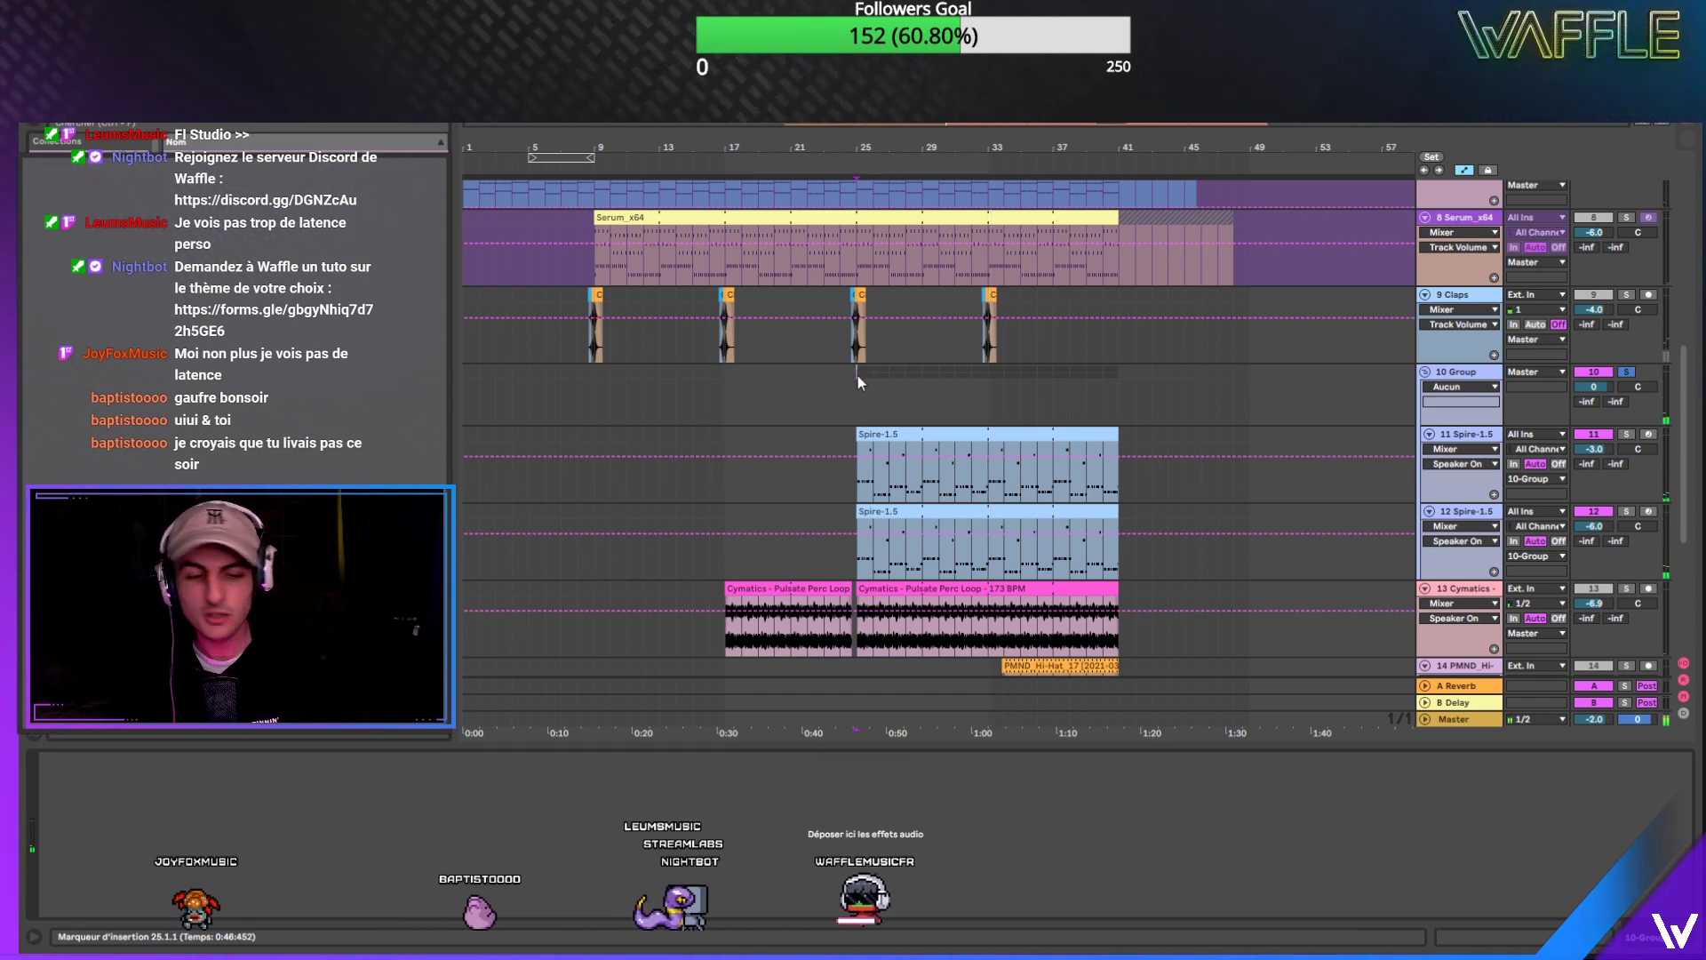
click(857, 375)
mouse_move(884, 142)
mouse_down()
mouse_move(884, 204)
mouse_move(882, 142)
mouse_up()
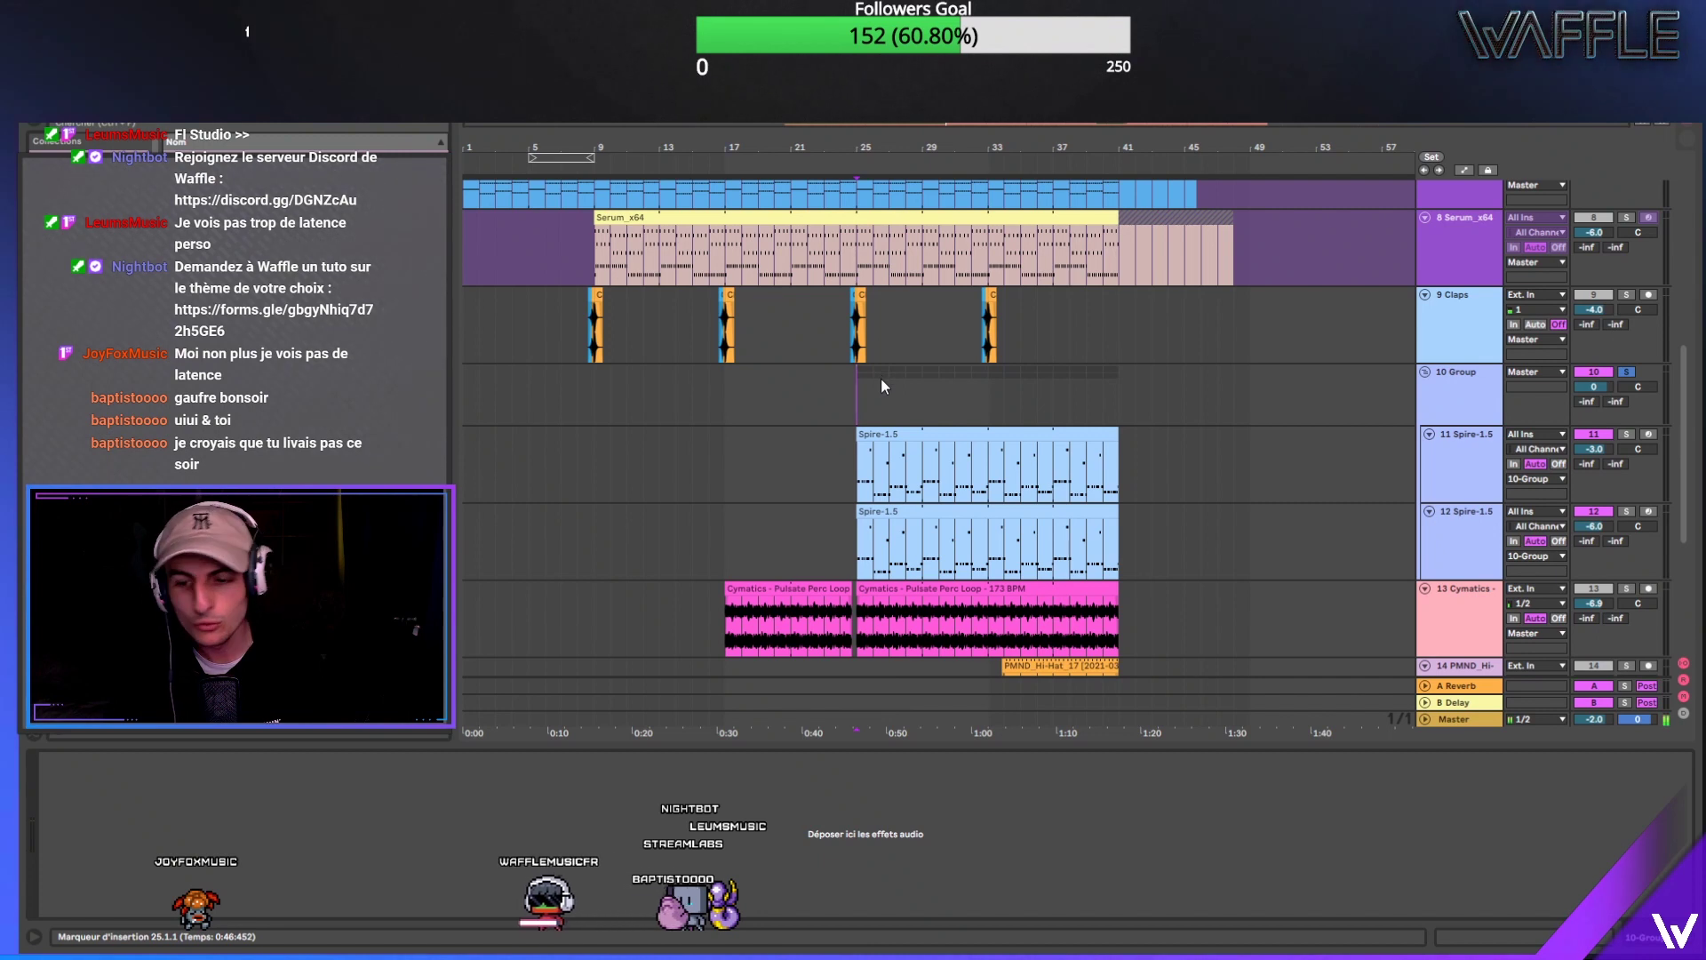
key(space)
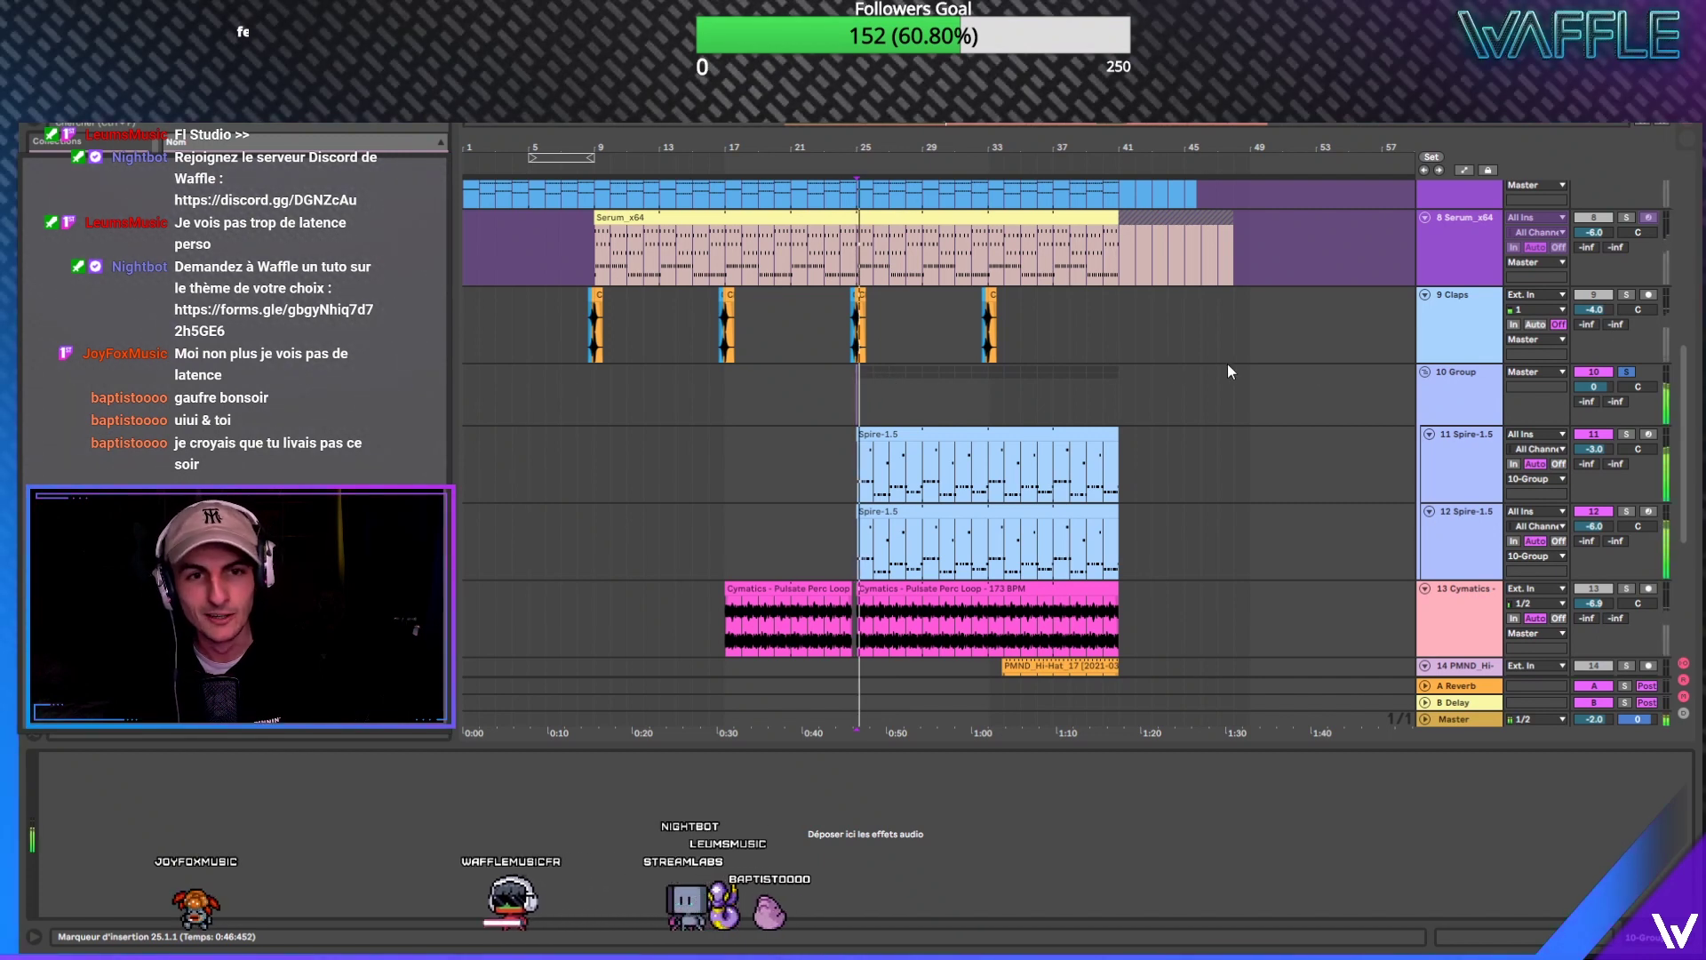
Step: Listen to the 11 and 12 Spire-1.5 tracks soloed individually, and clear both track solos
scroll(1684, 405, down, 1)
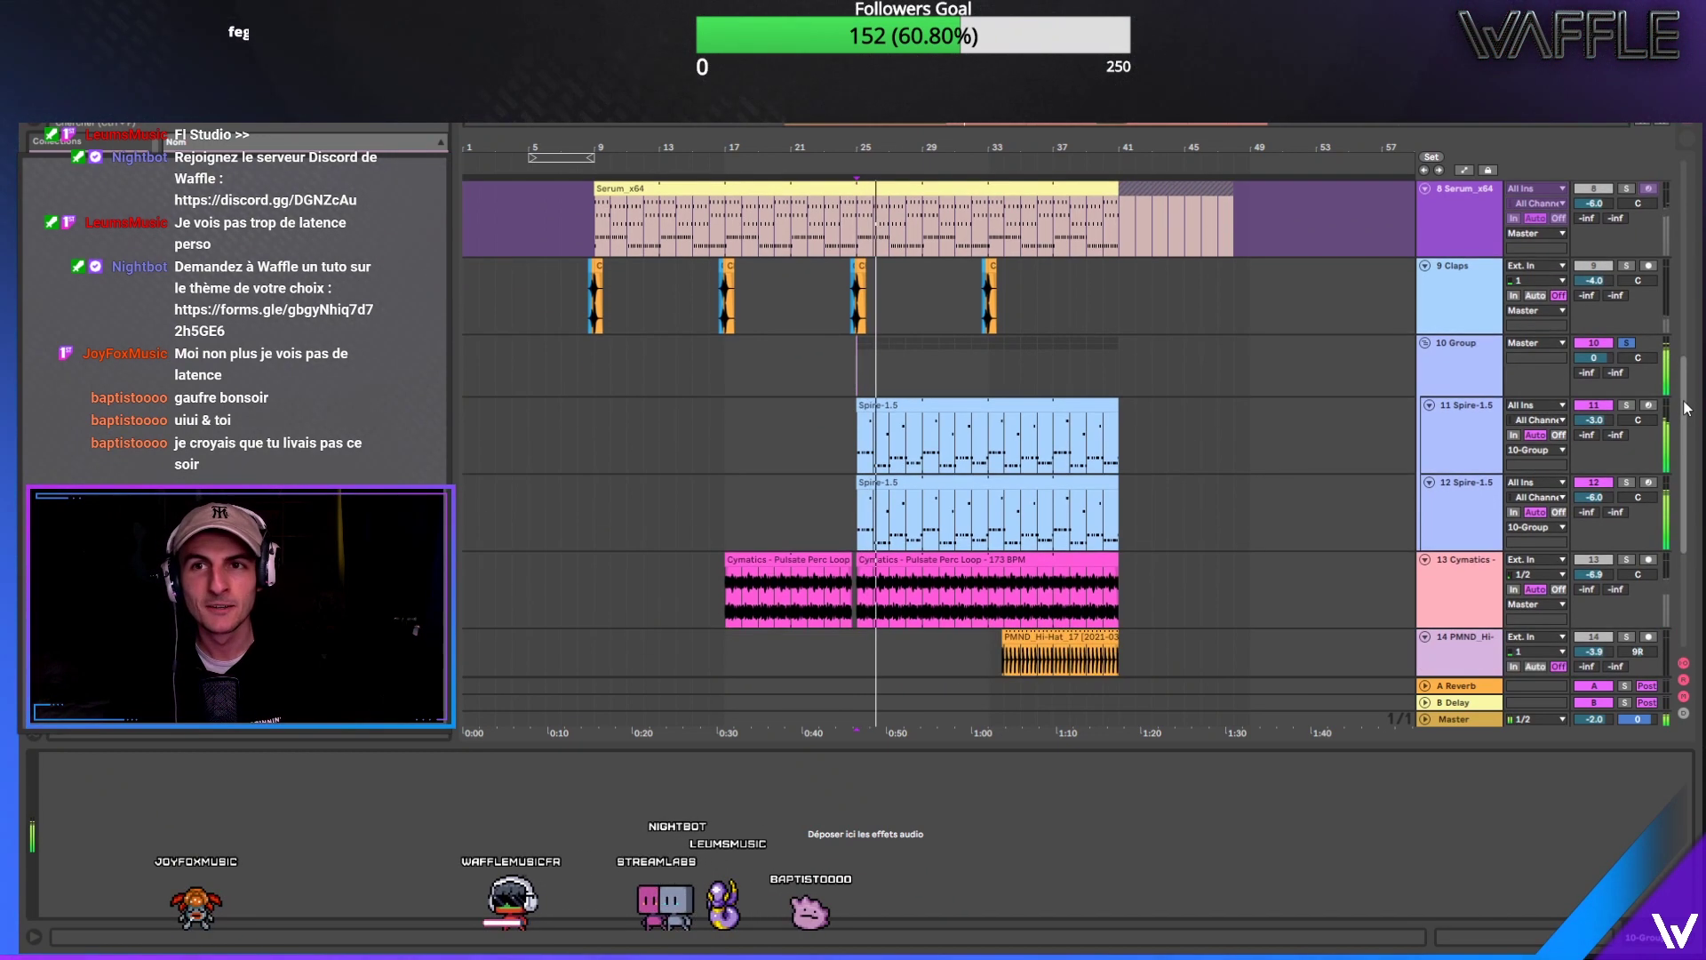
scroll(1686, 409, down, 1)
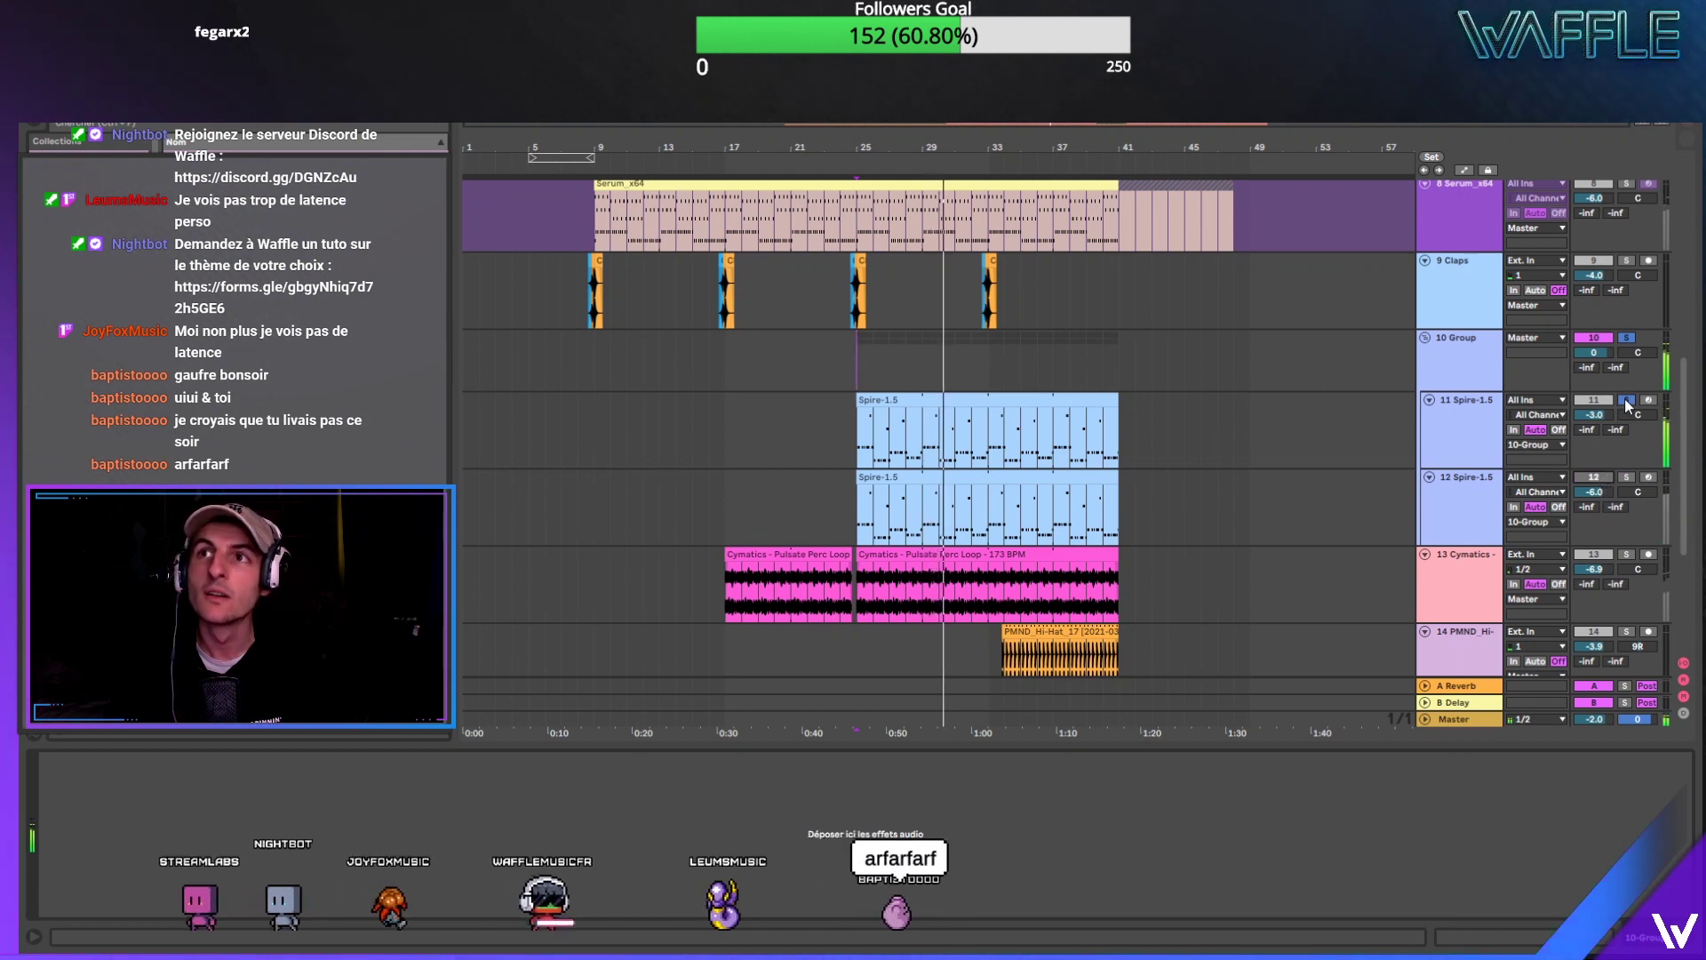
click(1627, 478)
click(1627, 400)
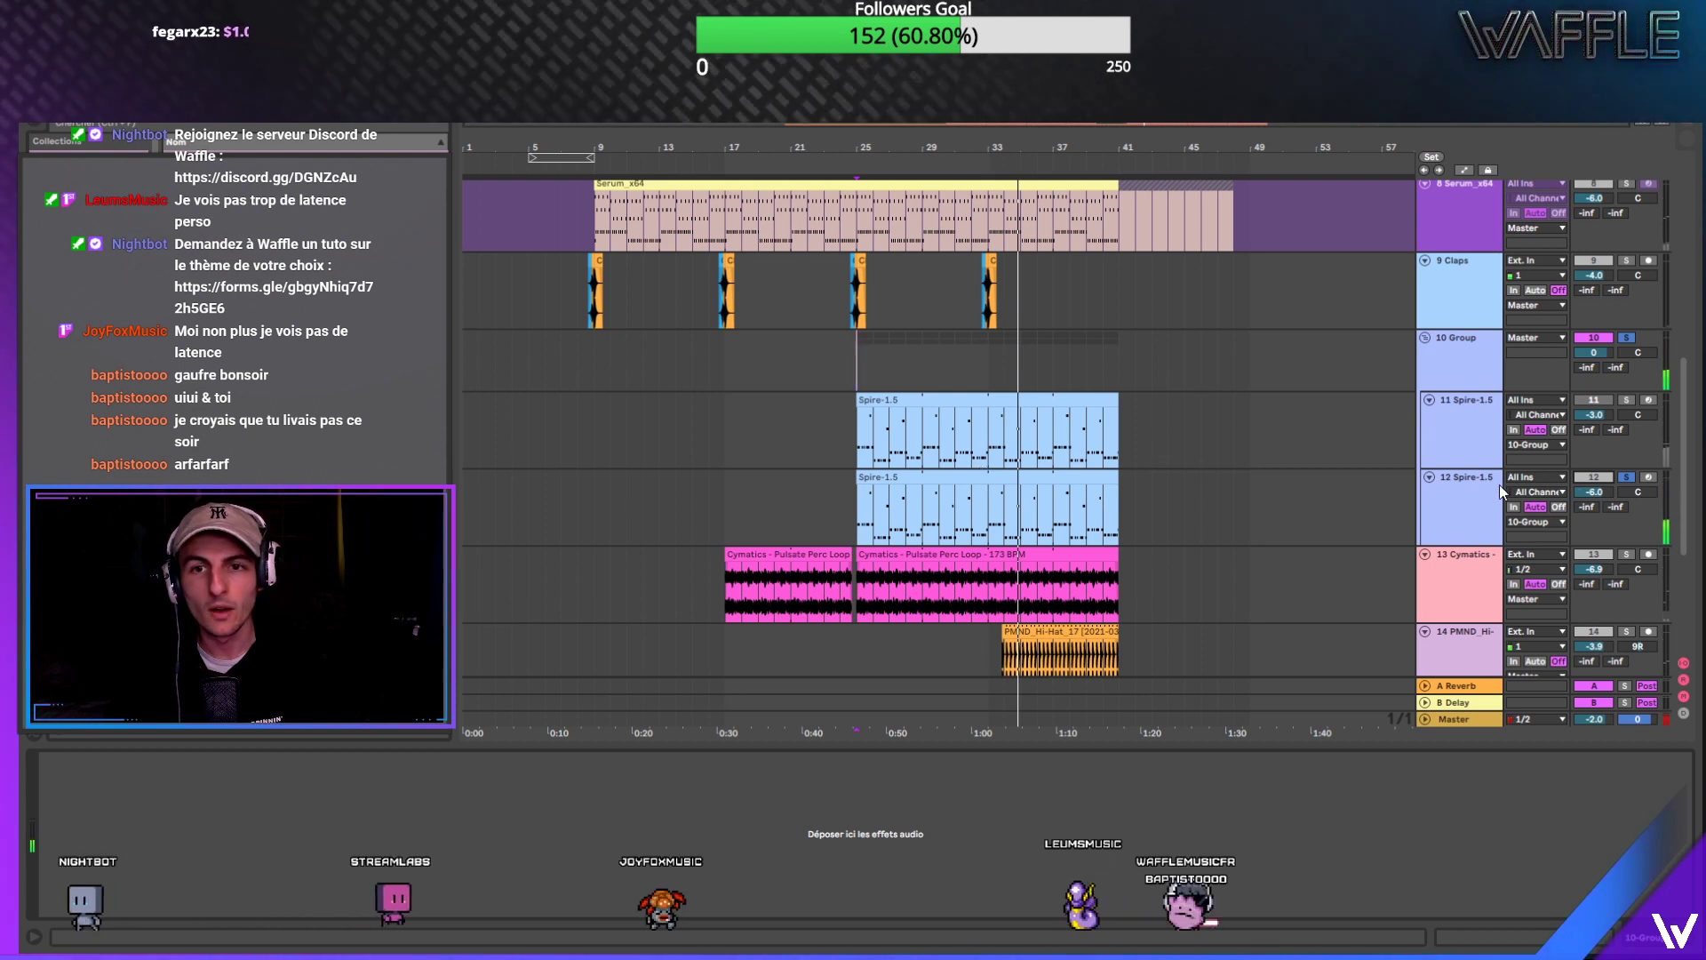
click(1627, 480)
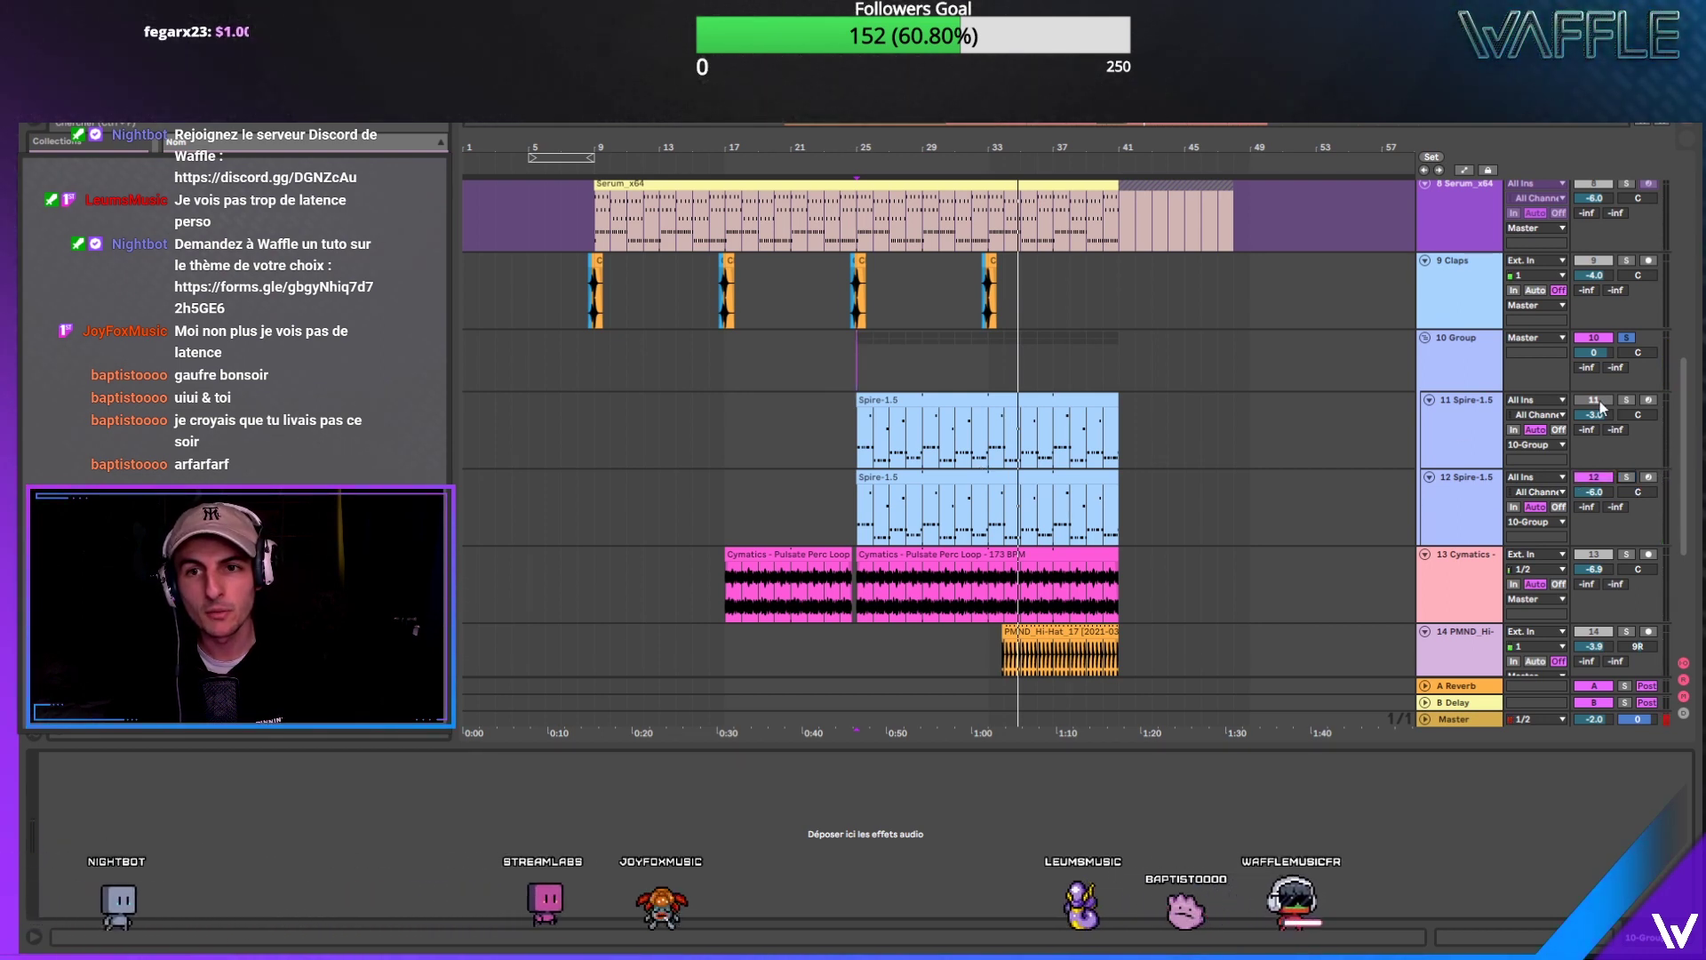
Step: Play the end of 10 Group's section from bar 39 and turn off the group's solo
click(1070, 300)
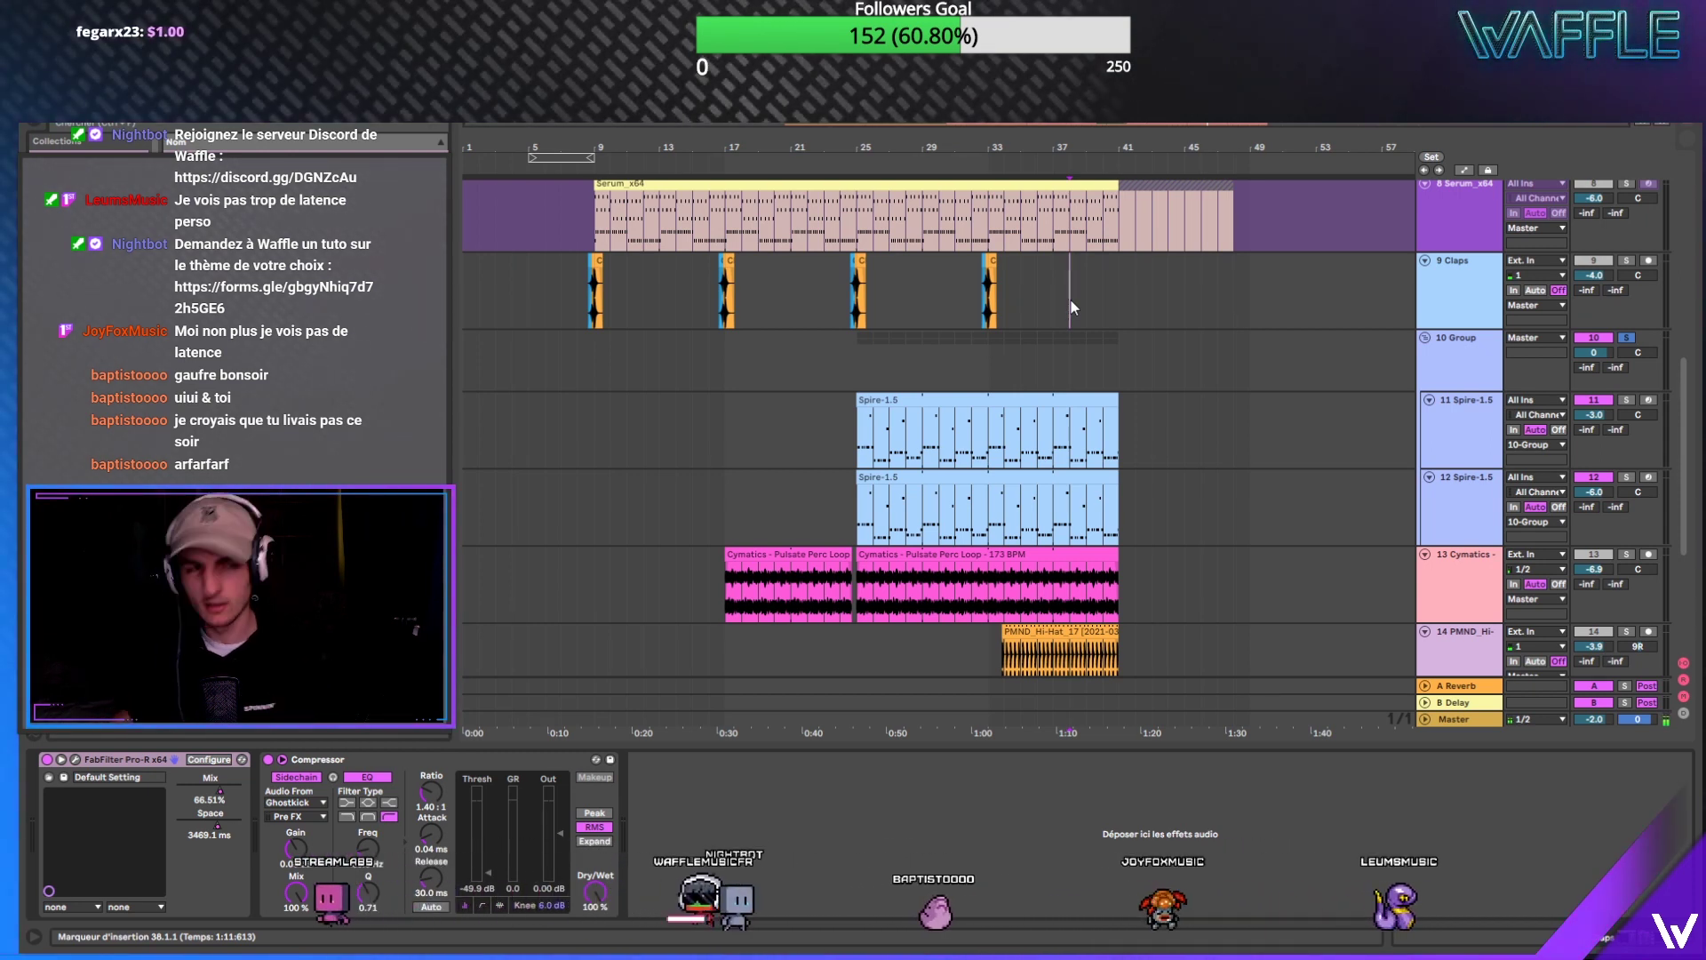
click(1032, 360)
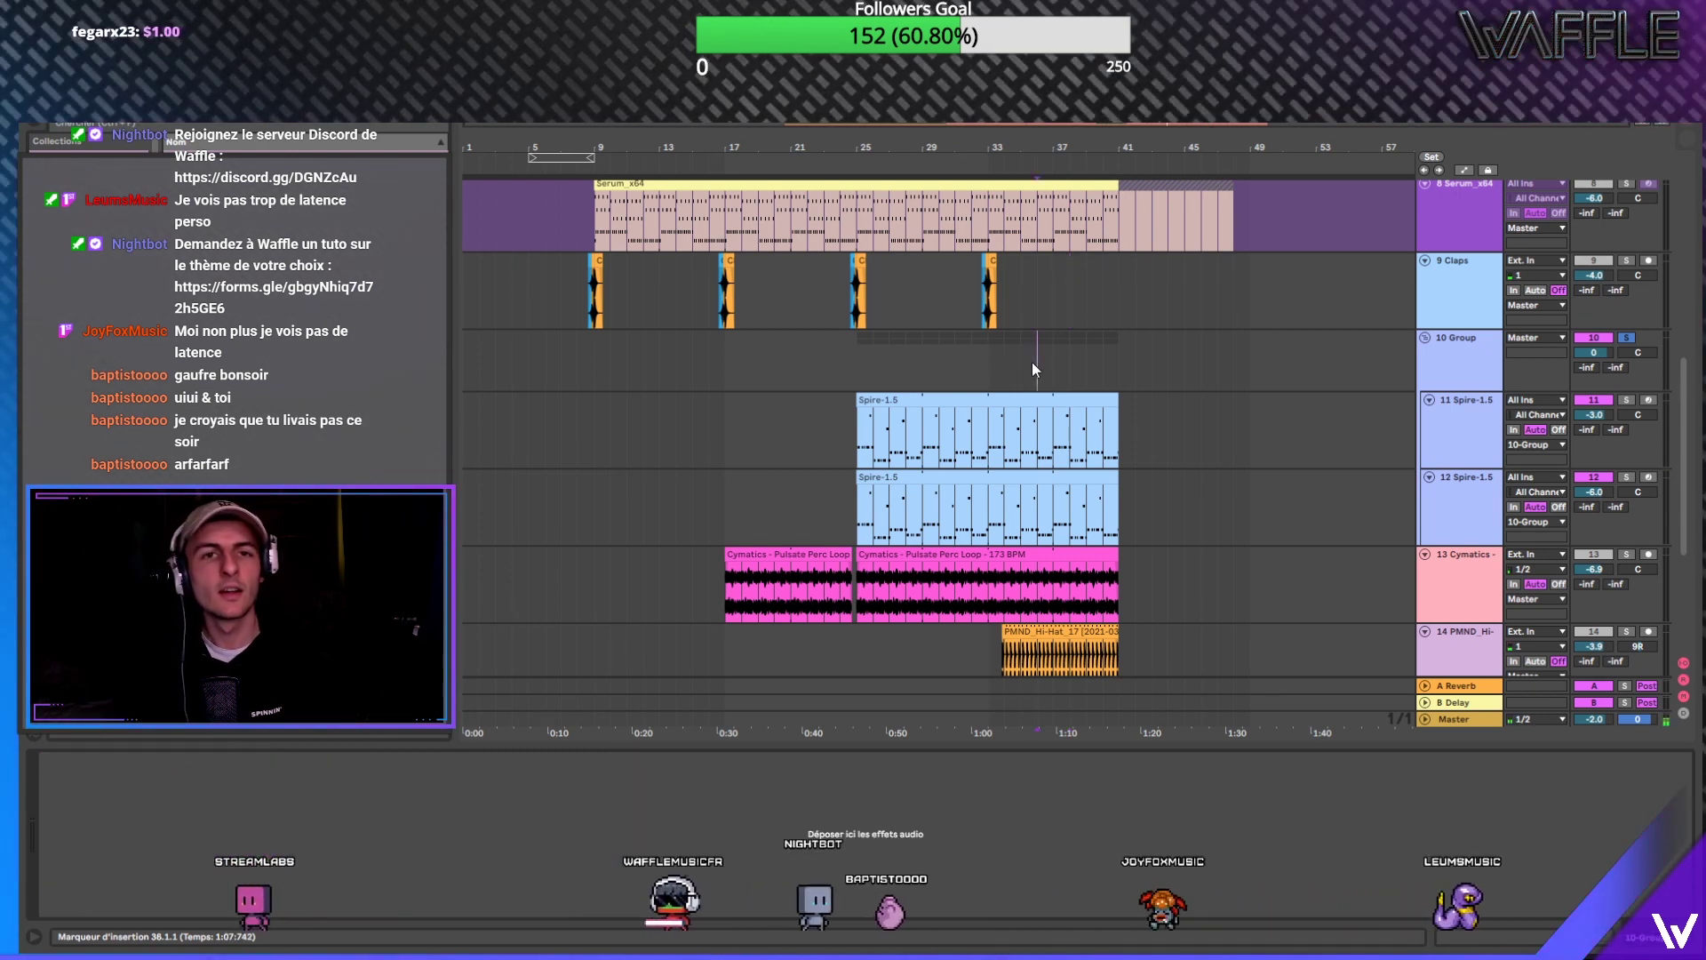
click(1084, 343)
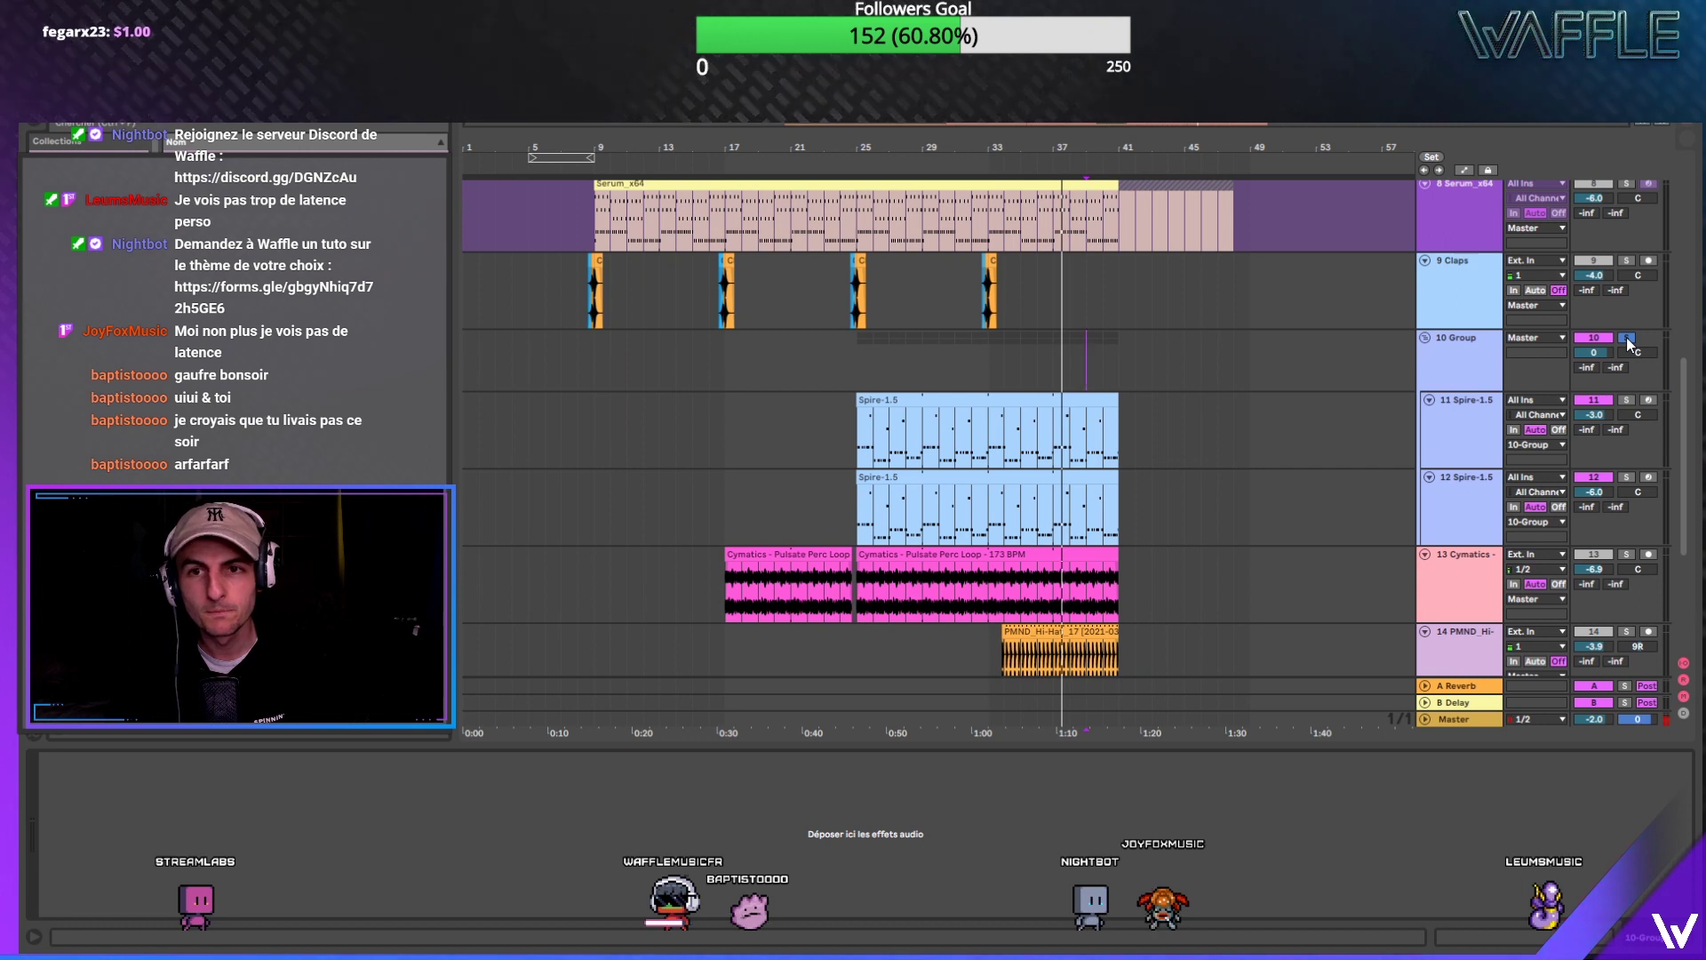
click(1626, 338)
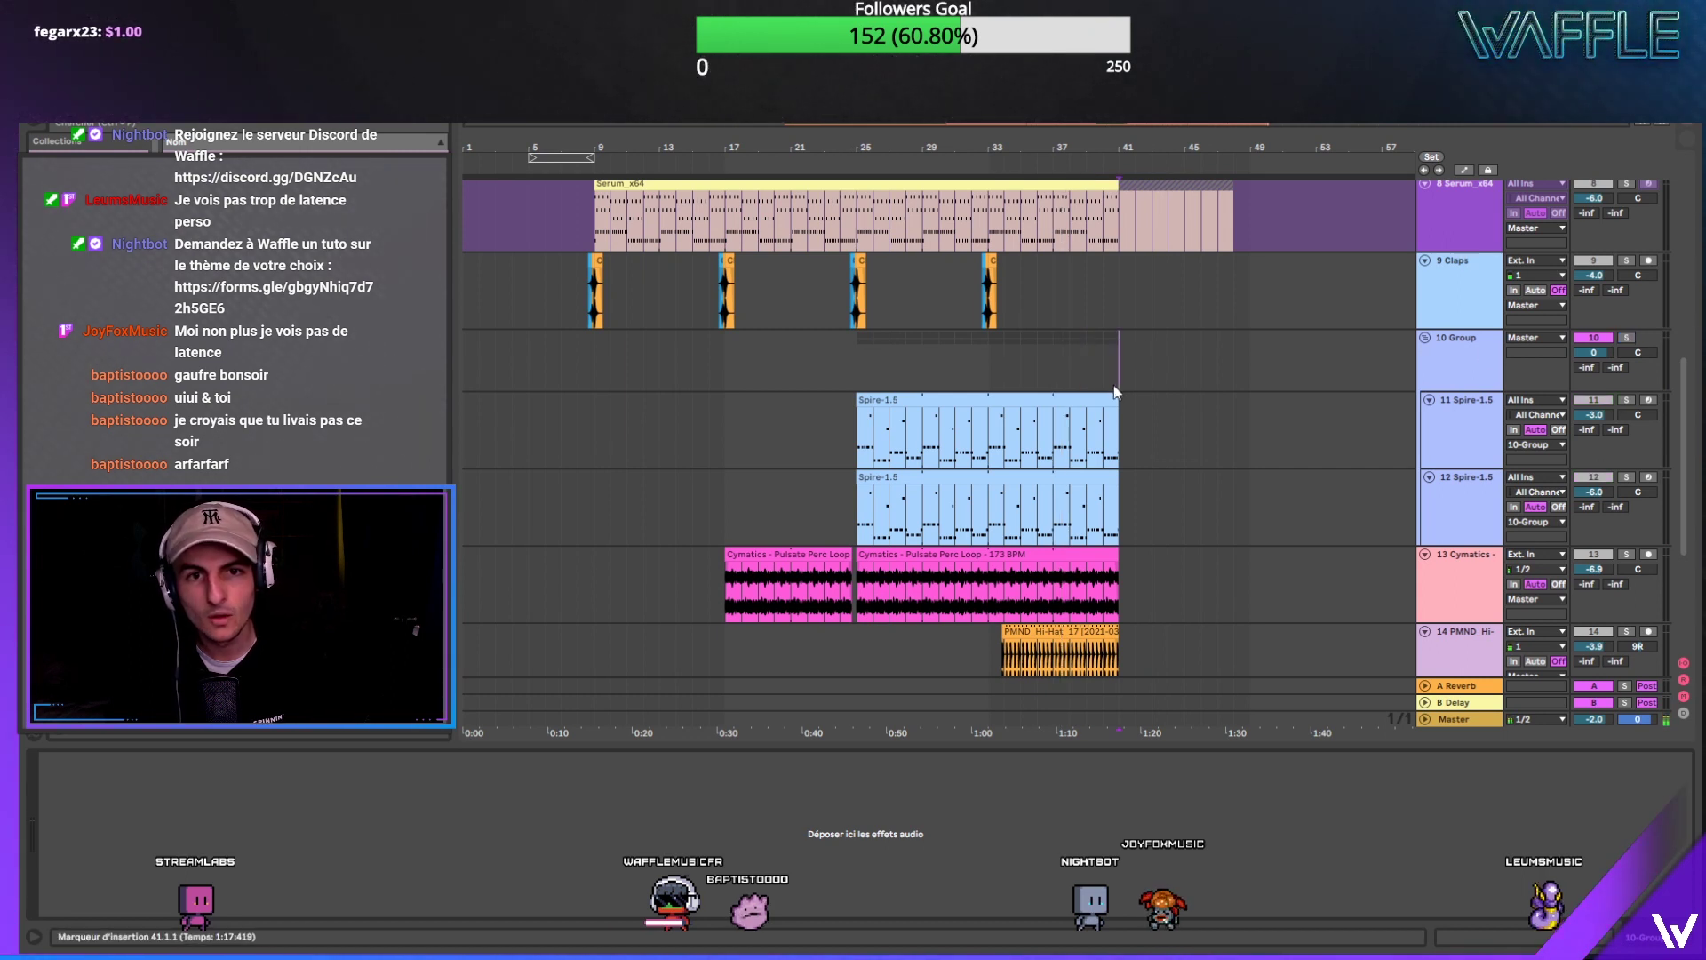
Step: Extend the Spire-1.5 clips on tracks 11 and 12 to bar 49
drag(1117, 402, 1283, 402)
click(1111, 471)
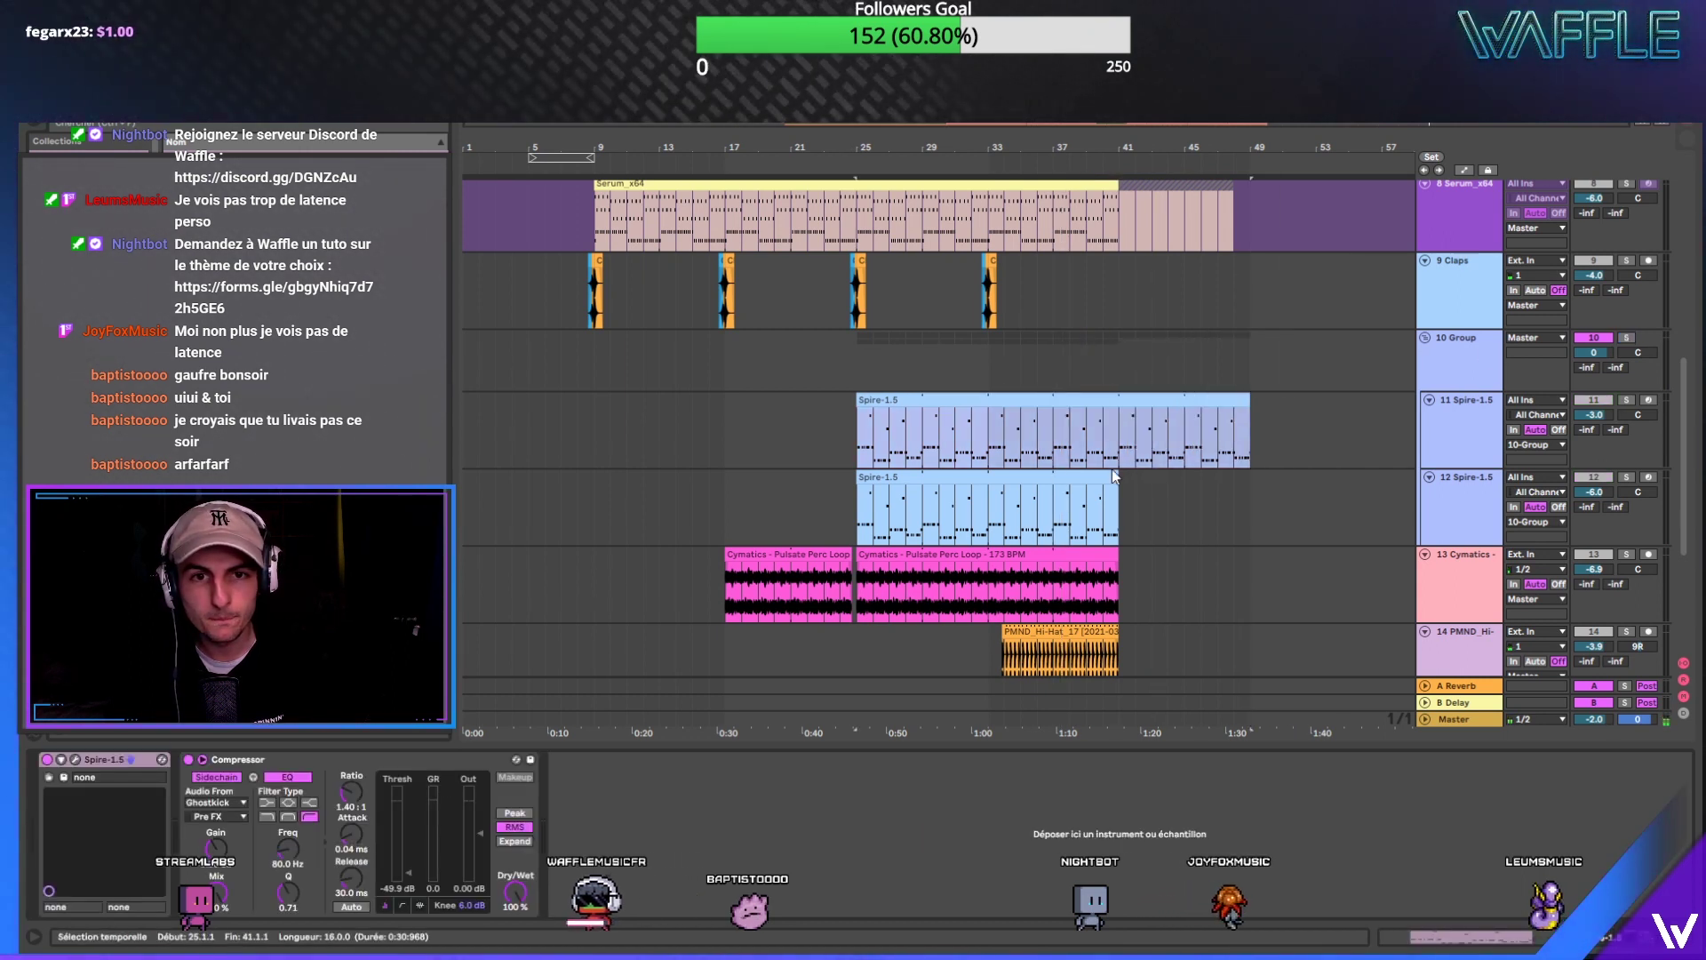
drag(1114, 478, 1250, 478)
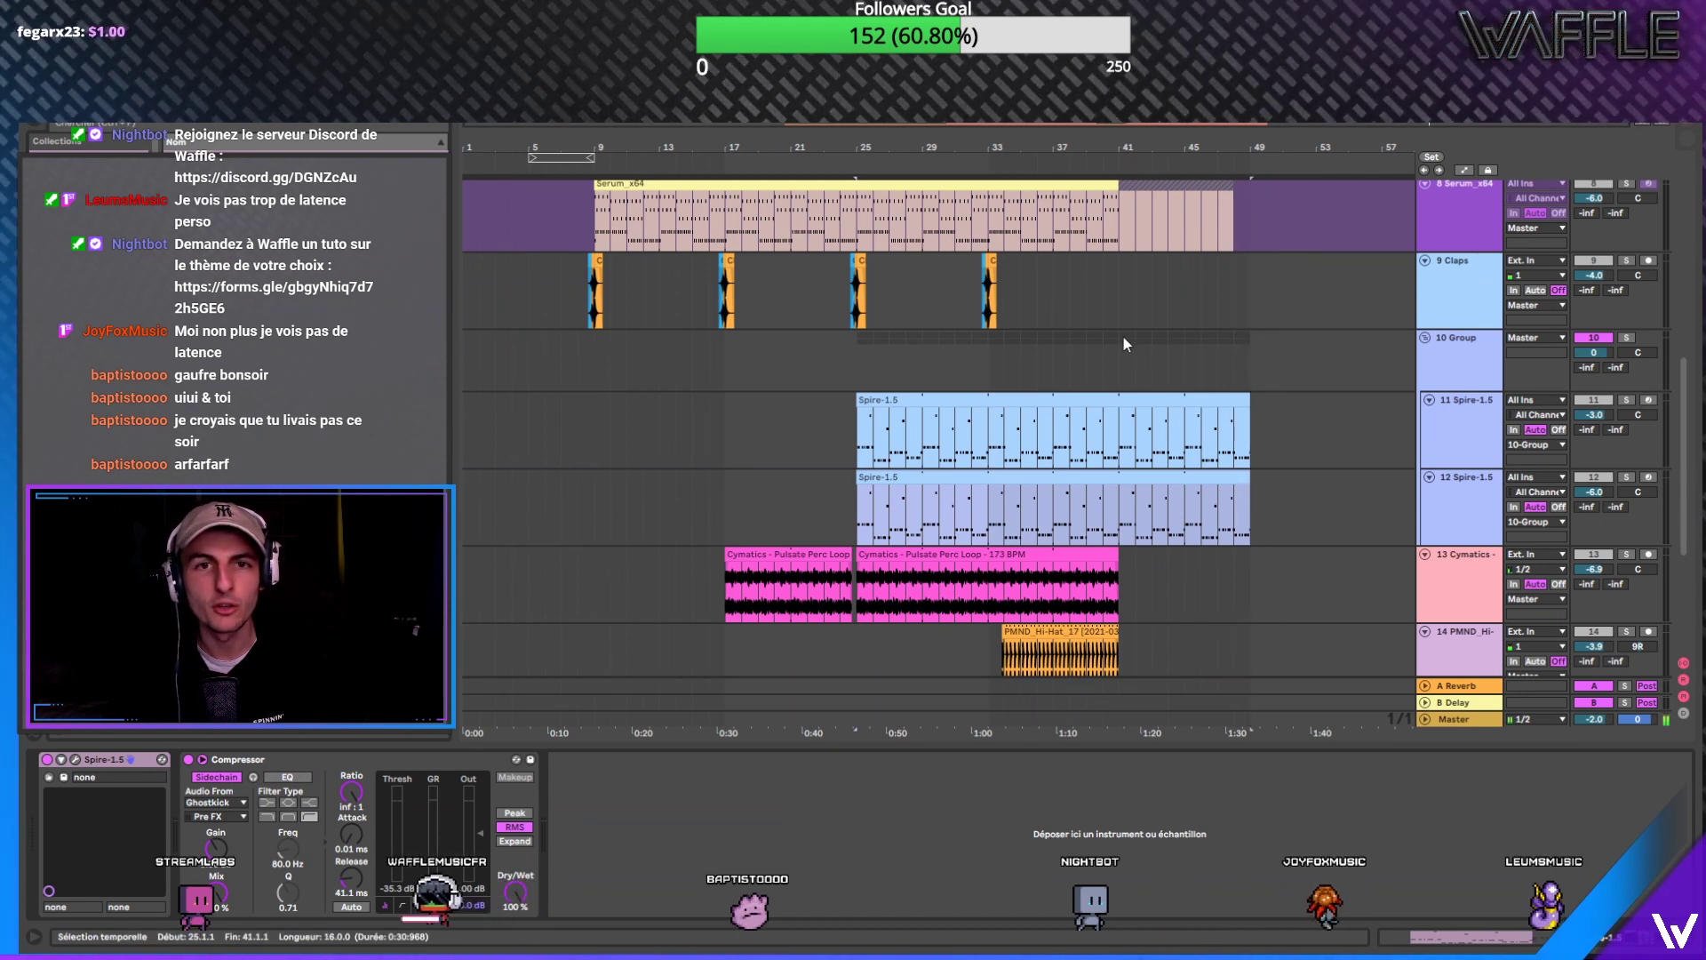
Step: Play the arrangement from bar 39 with the solo on 10 Group cleared
click(1102, 327)
key(space)
click(1627, 338)
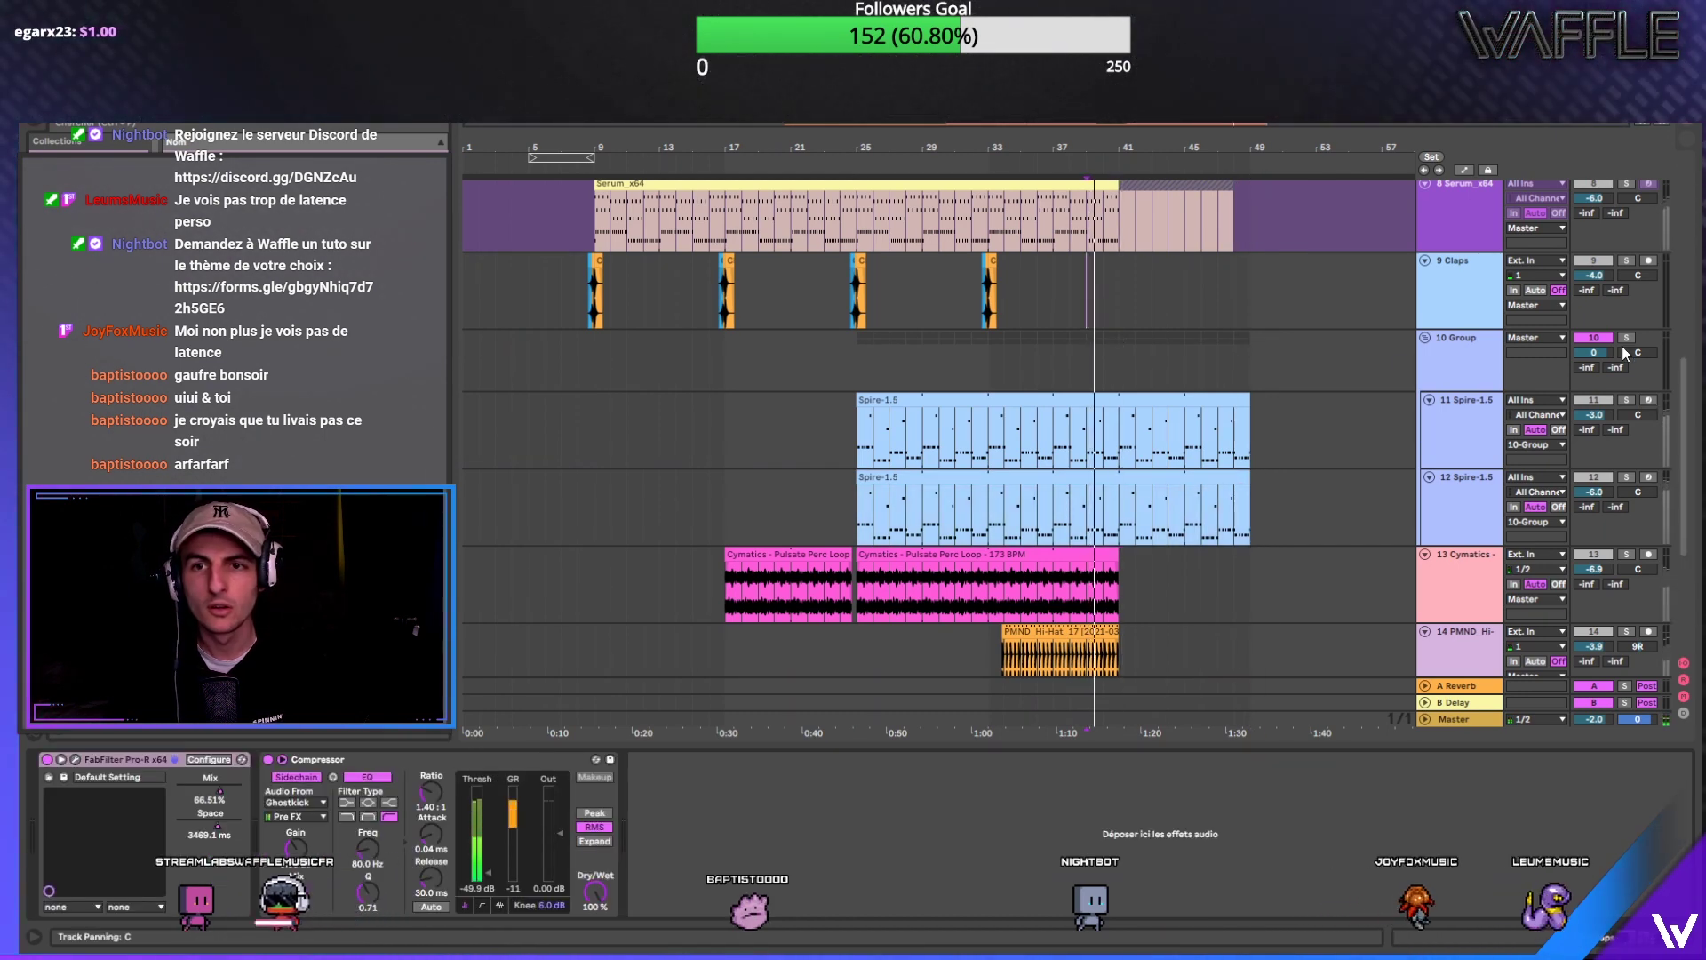
click(1626, 338)
Step: Extend the second PMND_Kick_Loop clips on tracks 15 and 16 to bar 49
scroll(1691, 411, down, 2)
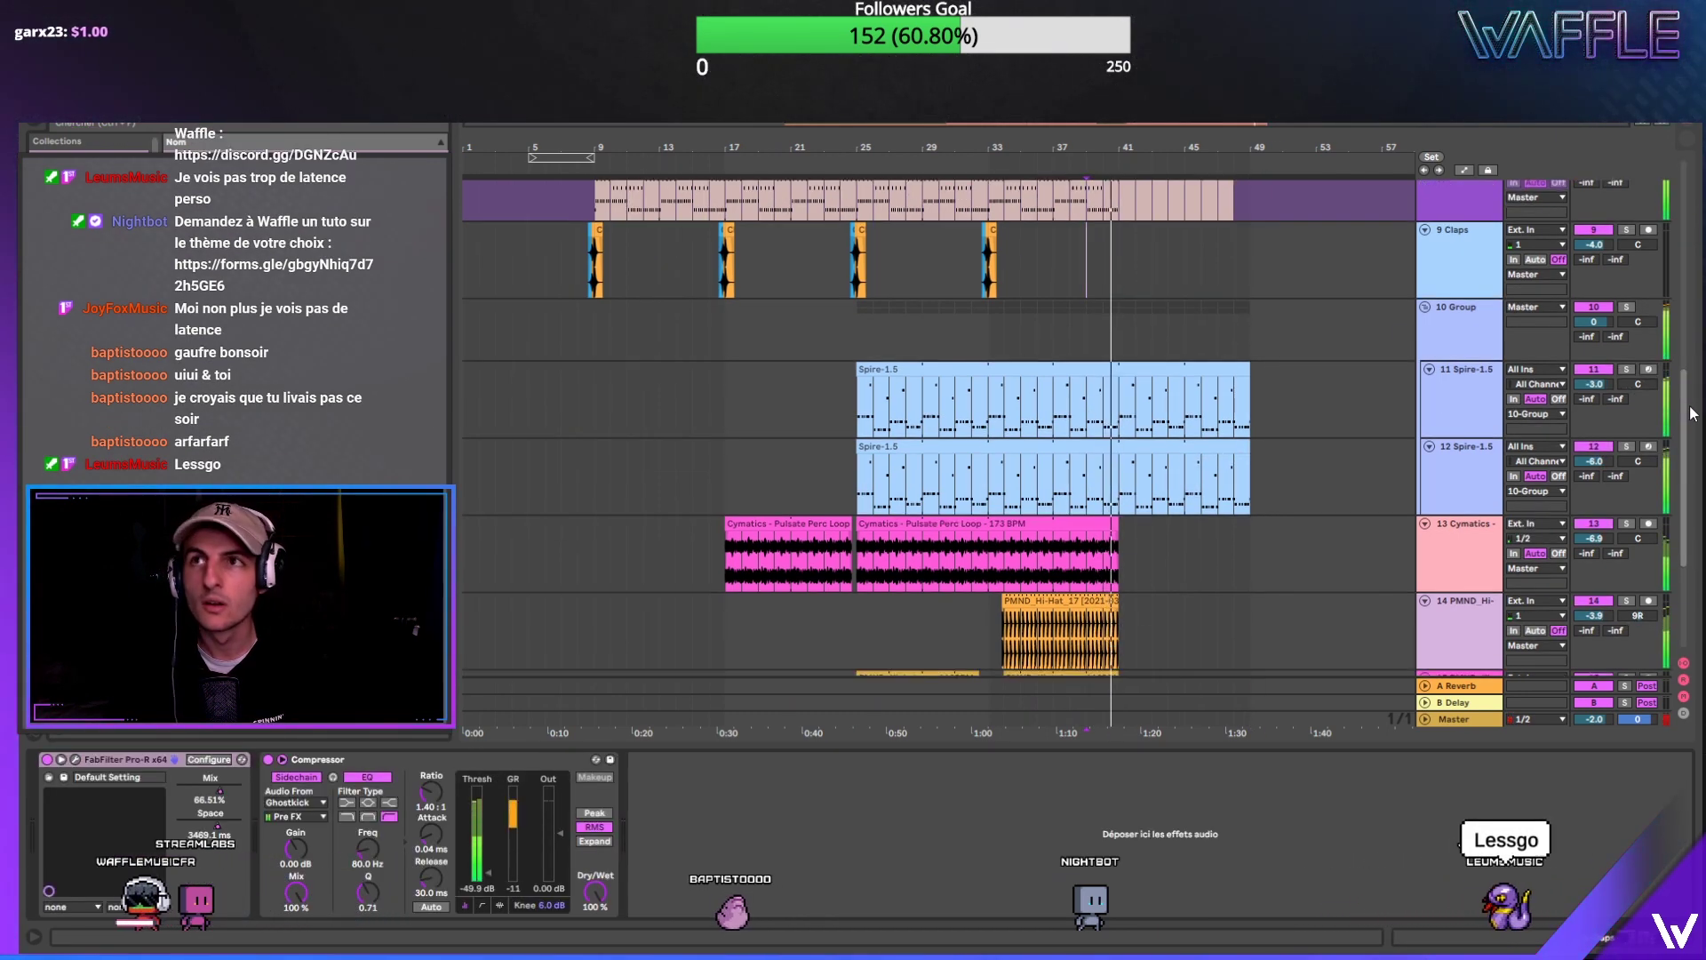
drag(1691, 412, 1691, 453)
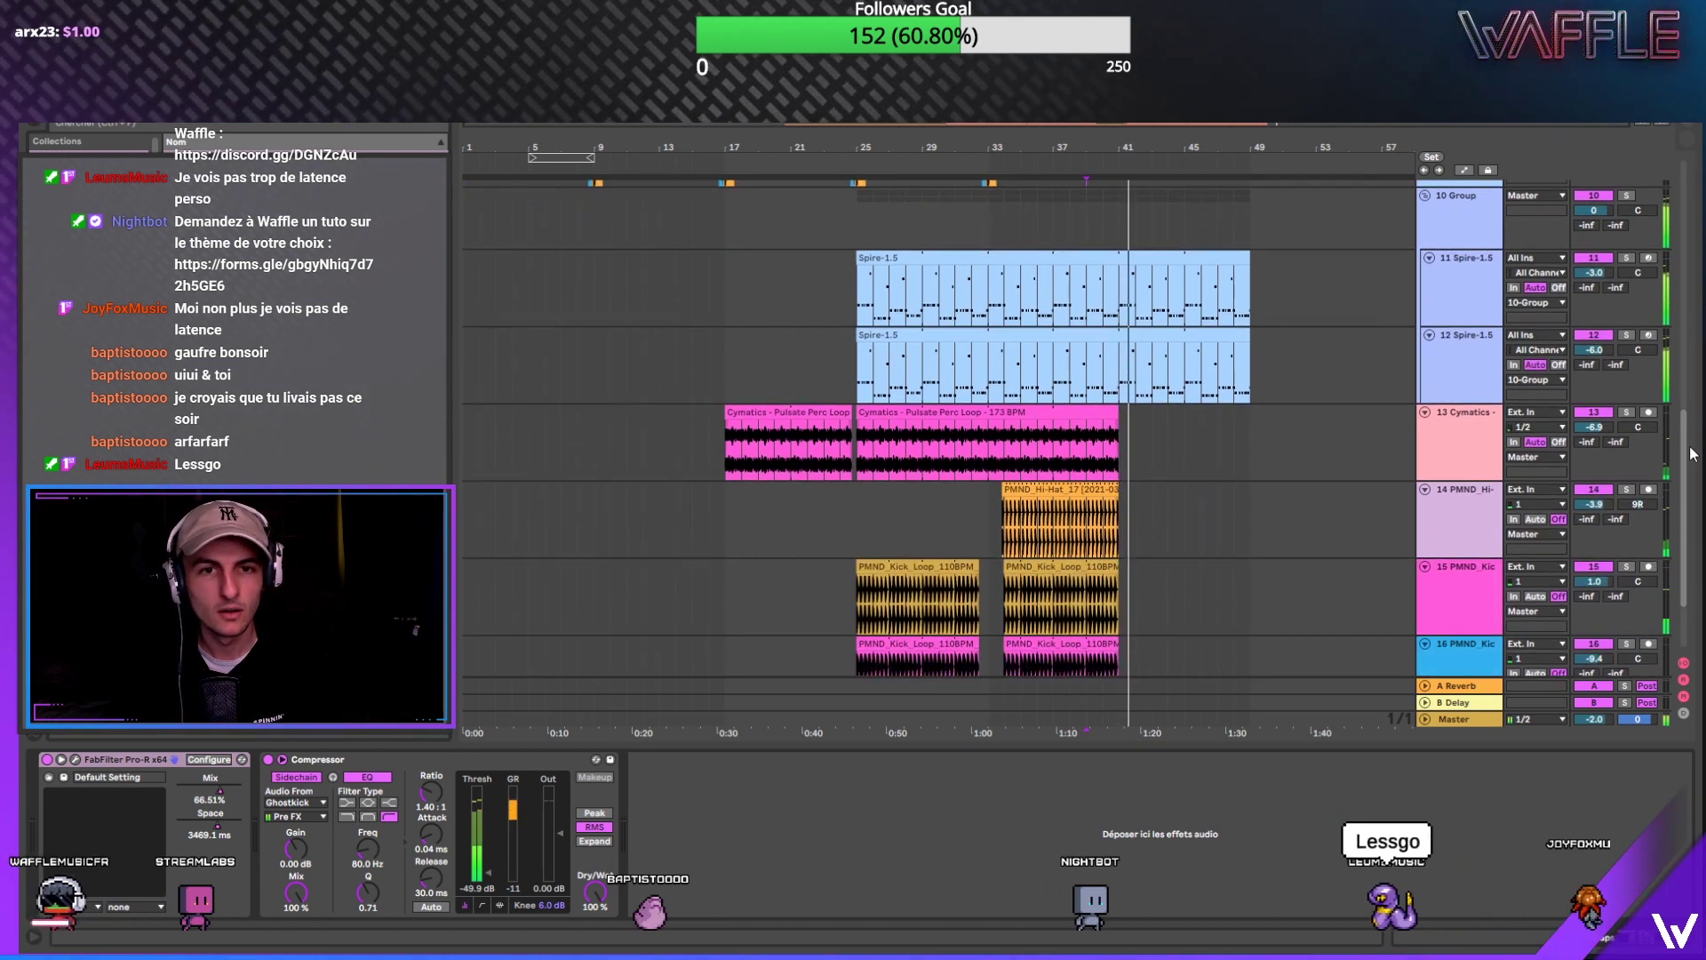
scroll(1118, 524, down, 2)
key(space)
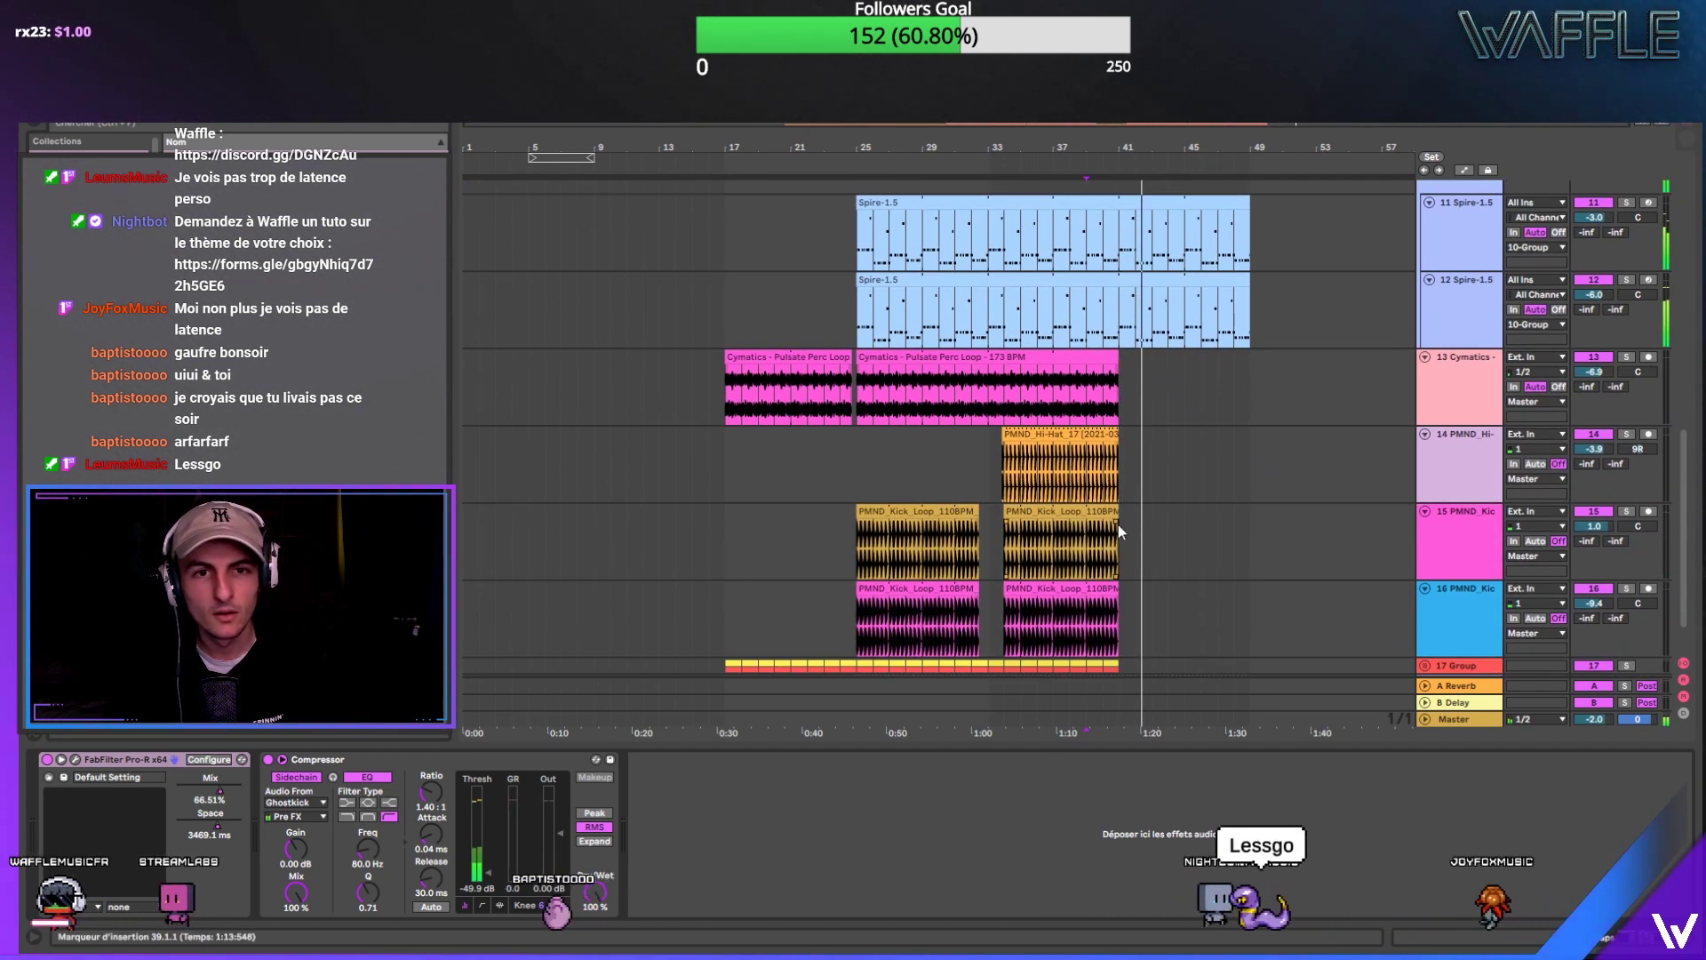
drag(1110, 512, 1258, 512)
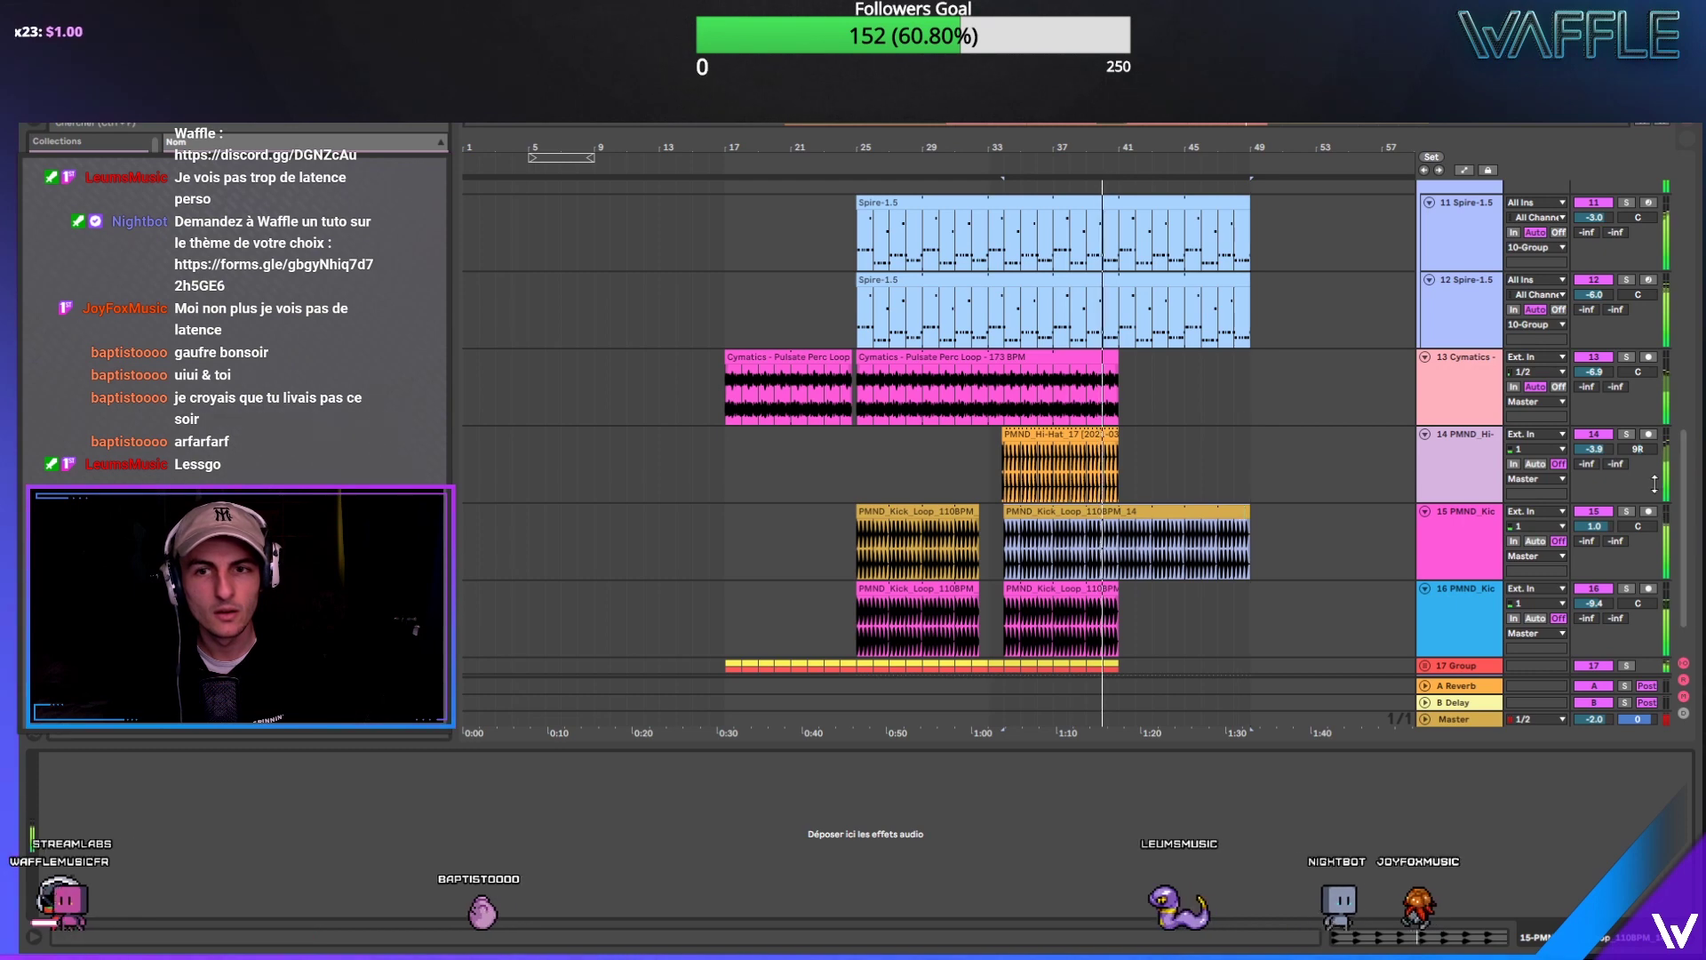
scroll(1670, 516, up, 10)
scroll(1680, 546, down, 9)
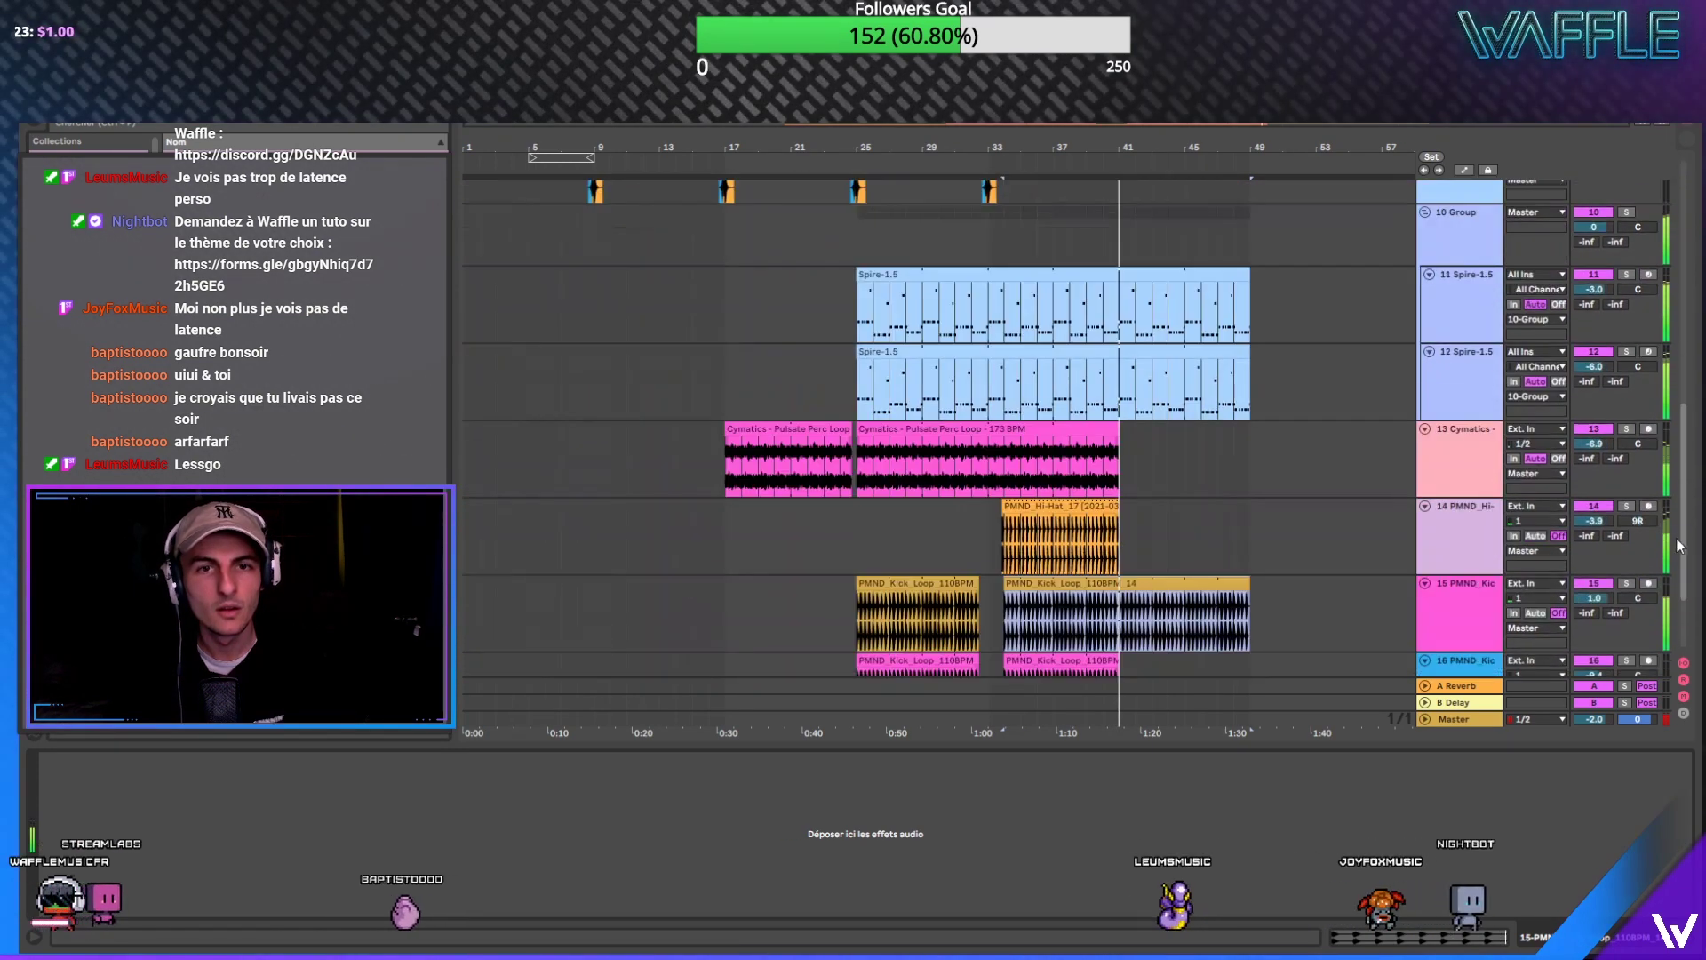
scroll(1680, 546, down, 3)
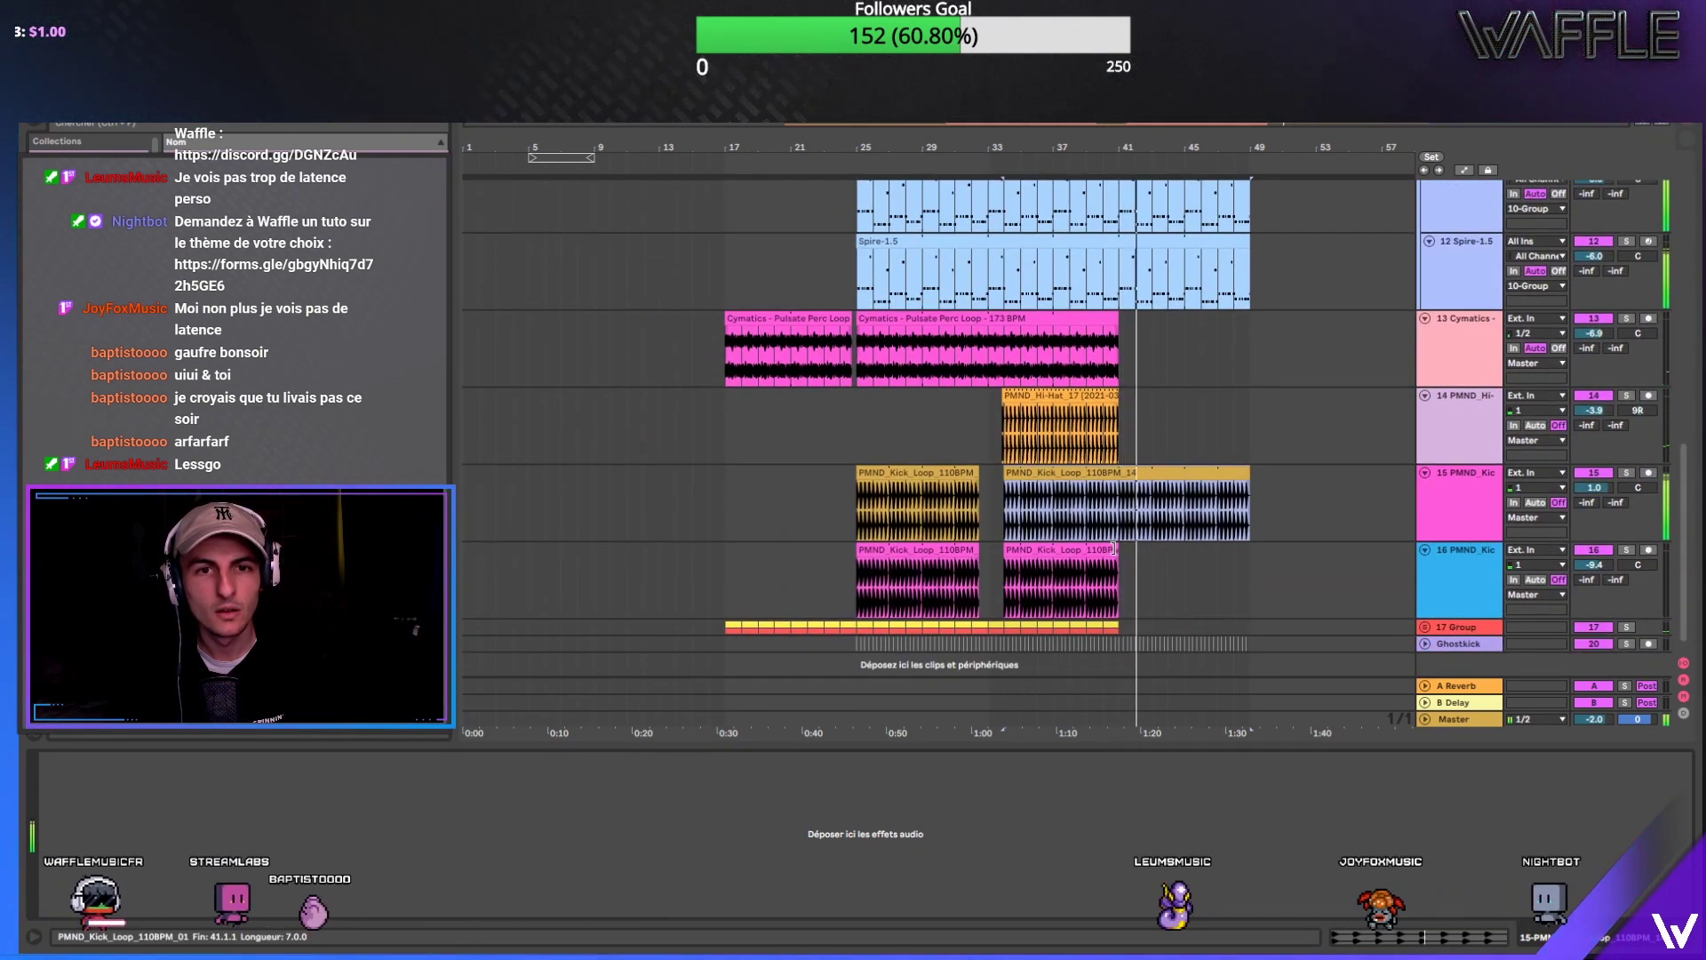
drag(1112, 548, 1249, 548)
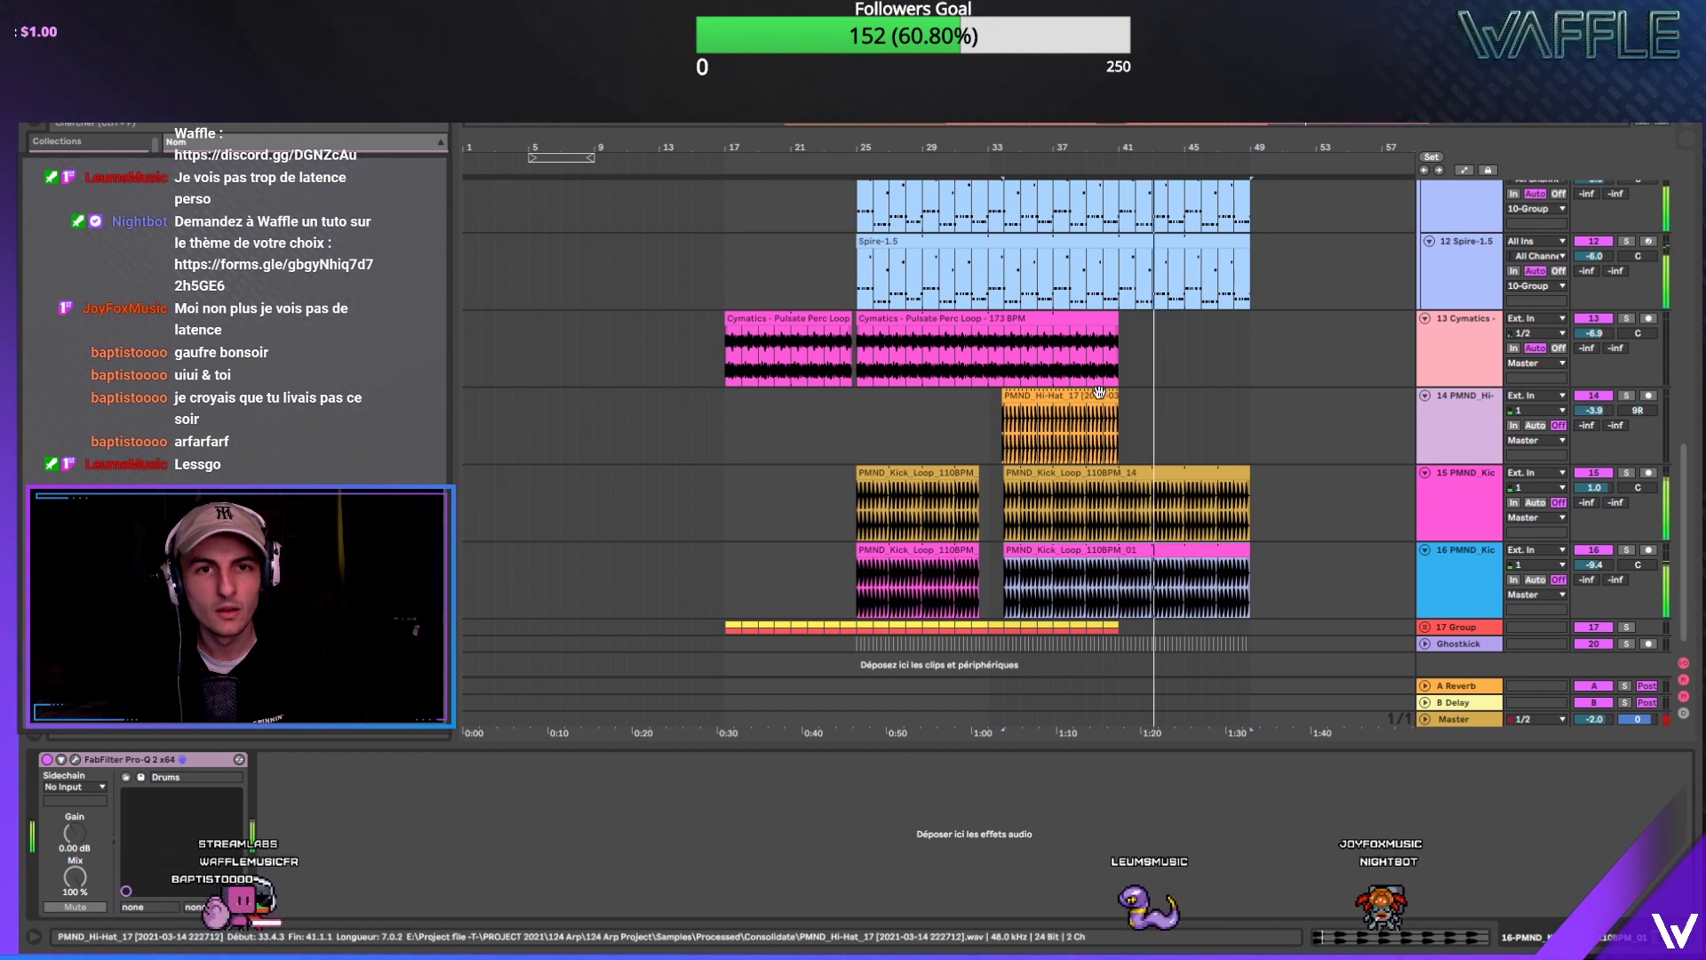
Step: Duplicate bars 34 to 41 of 17 Group from bar 41 onward, and select the group's span from bar 41 to bar 49
scroll(1255, 407, down, 1)
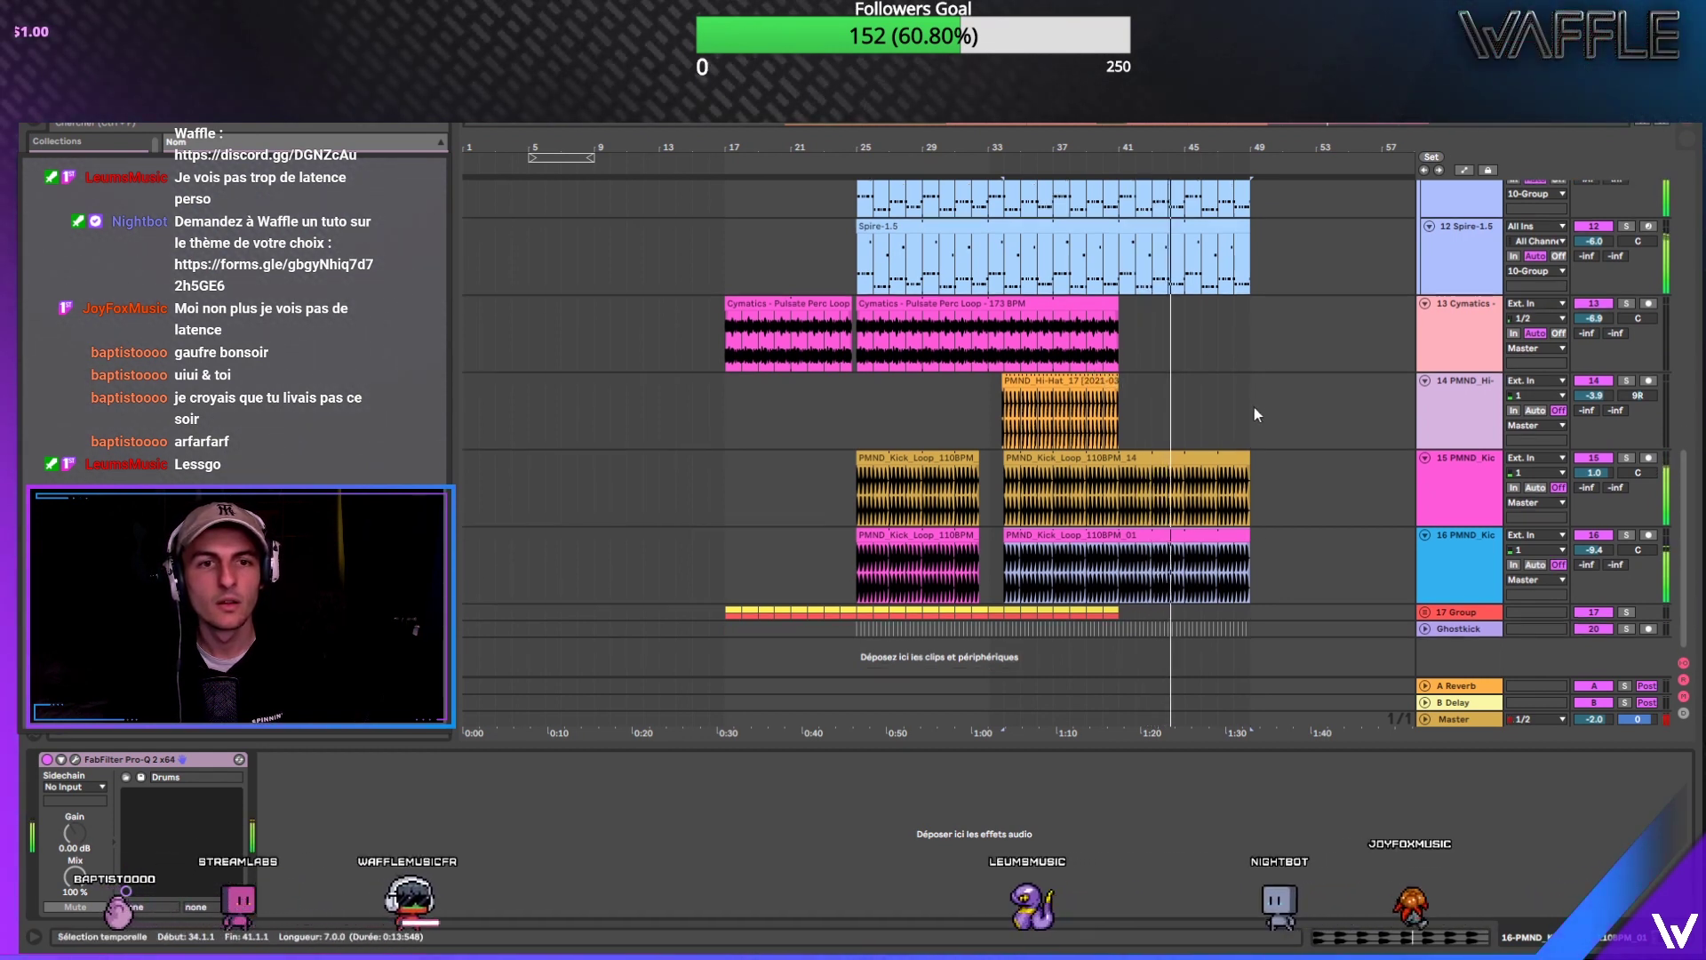
drag(1122, 611, 1000, 615)
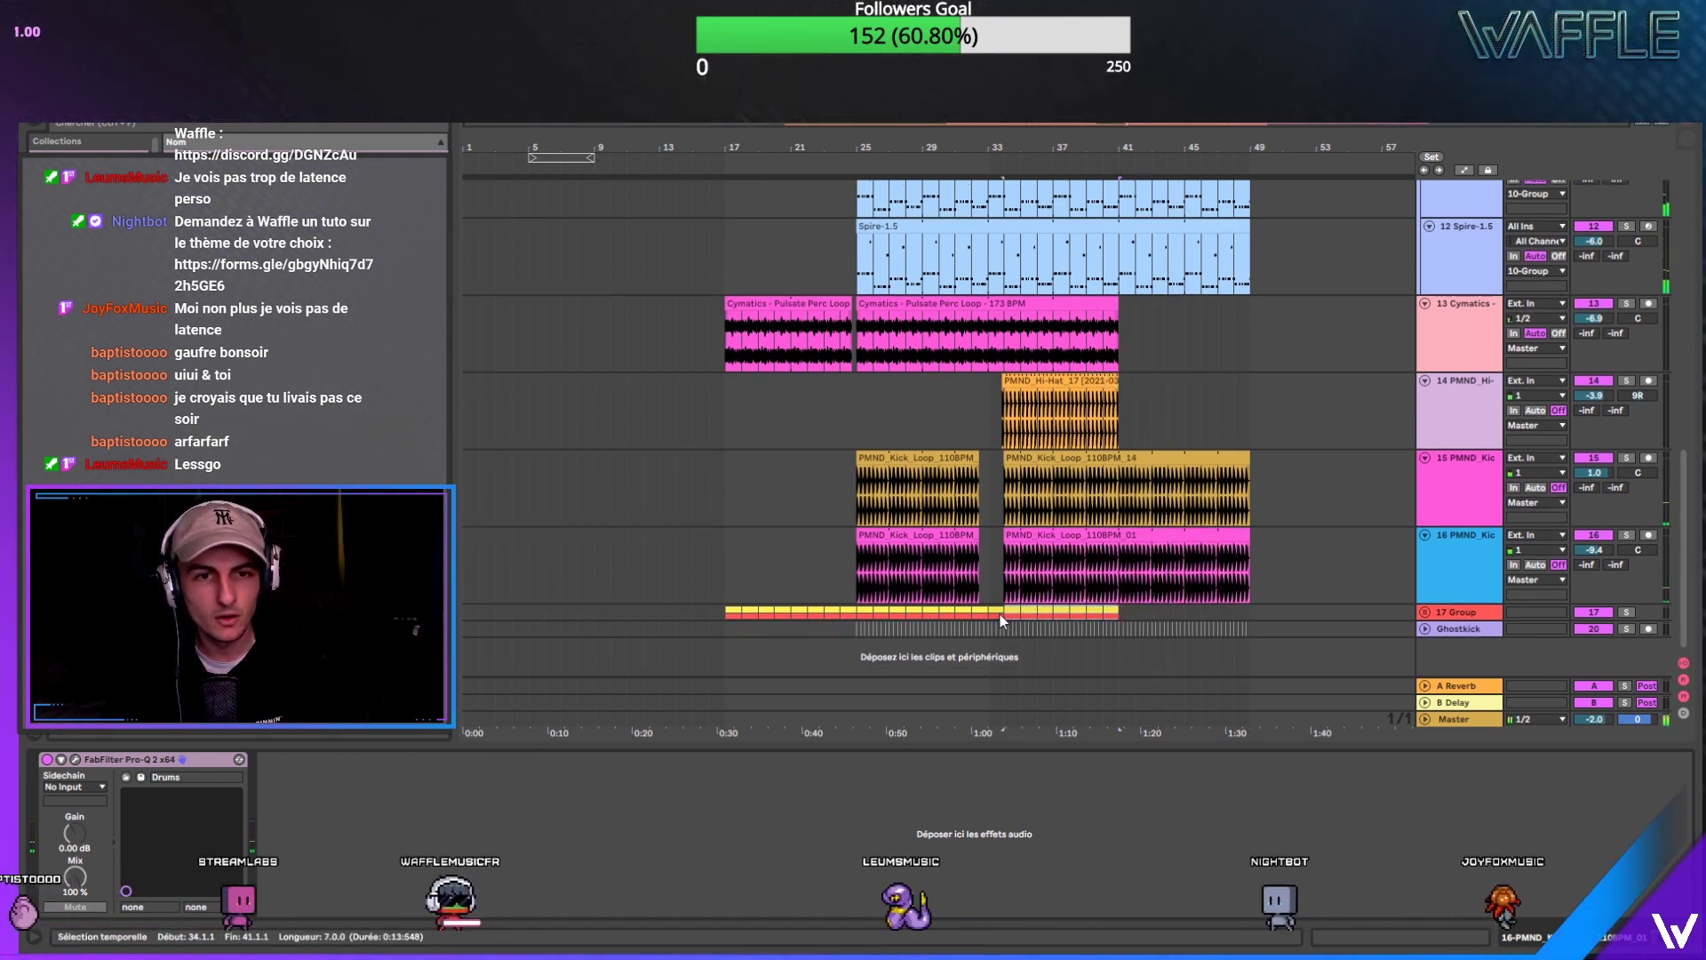
key(ctrl+d)
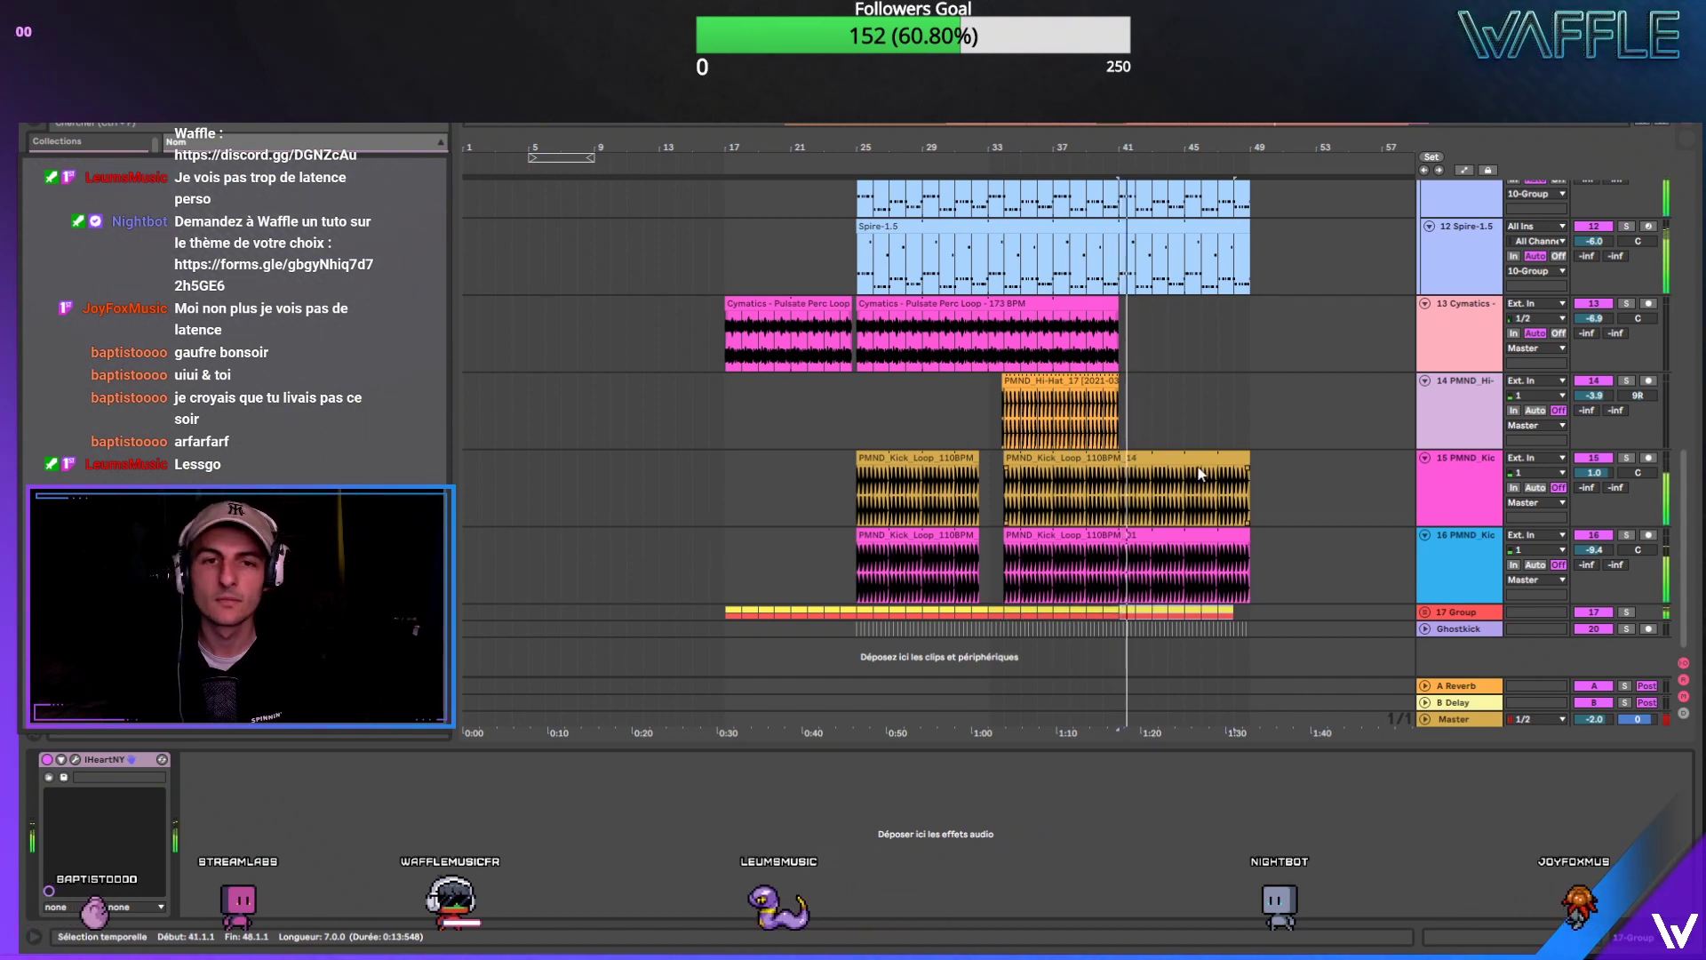
click(1104, 338)
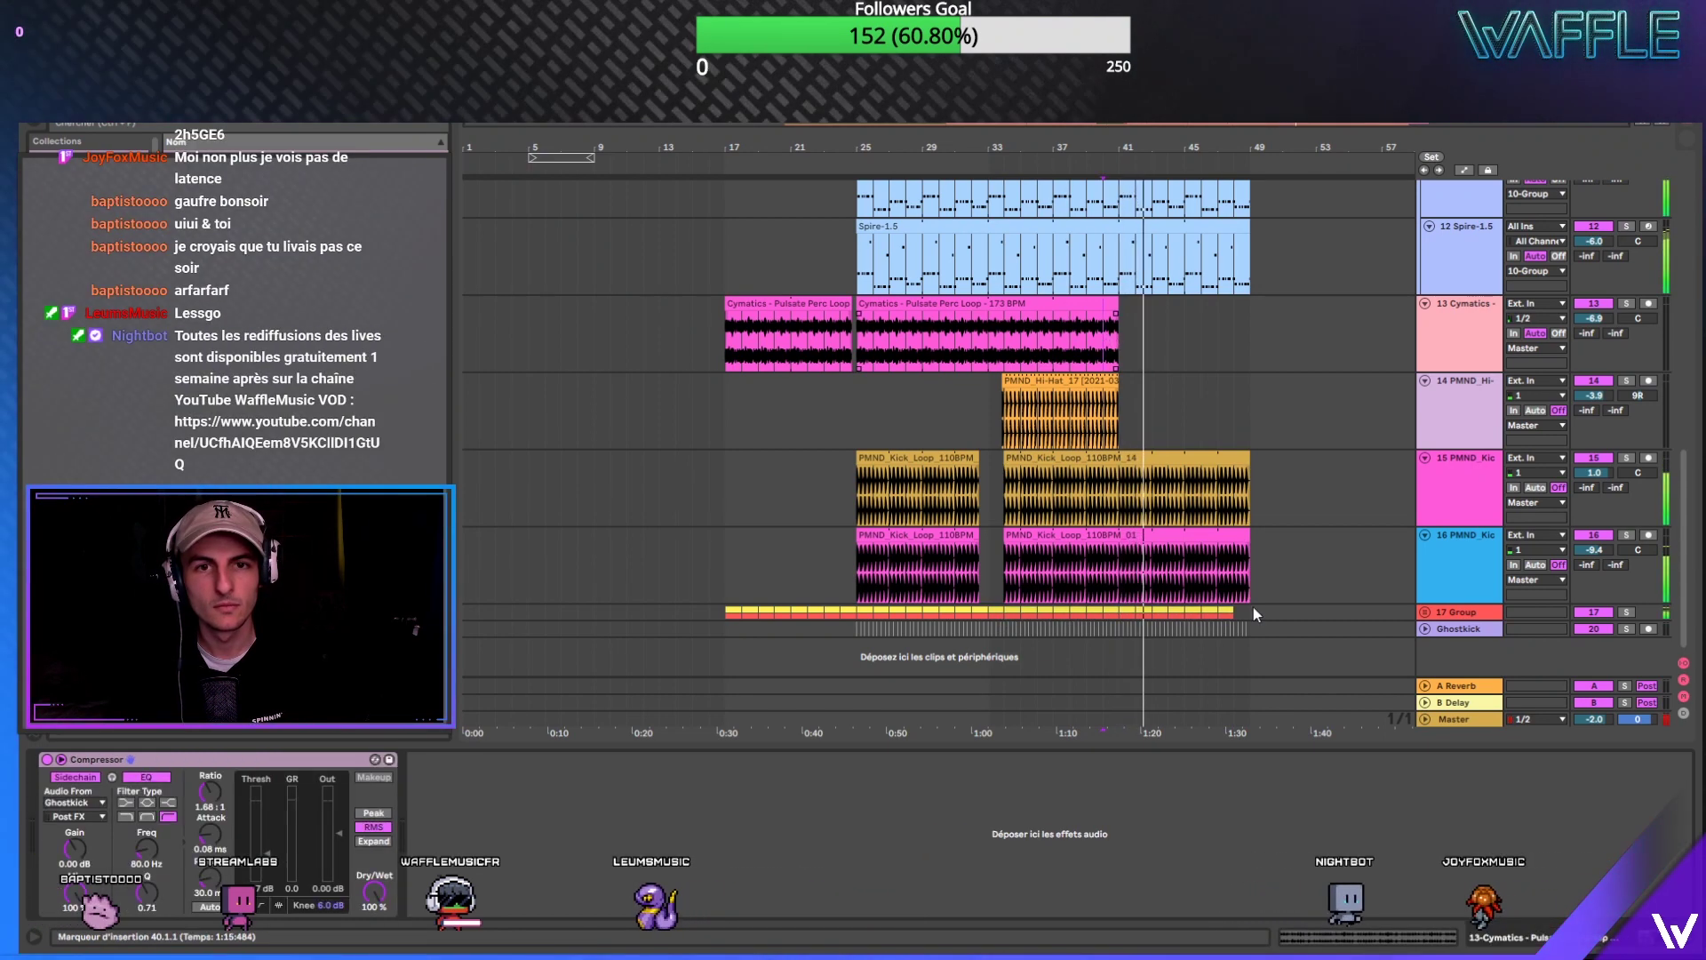
drag(1248, 609, 1118, 612)
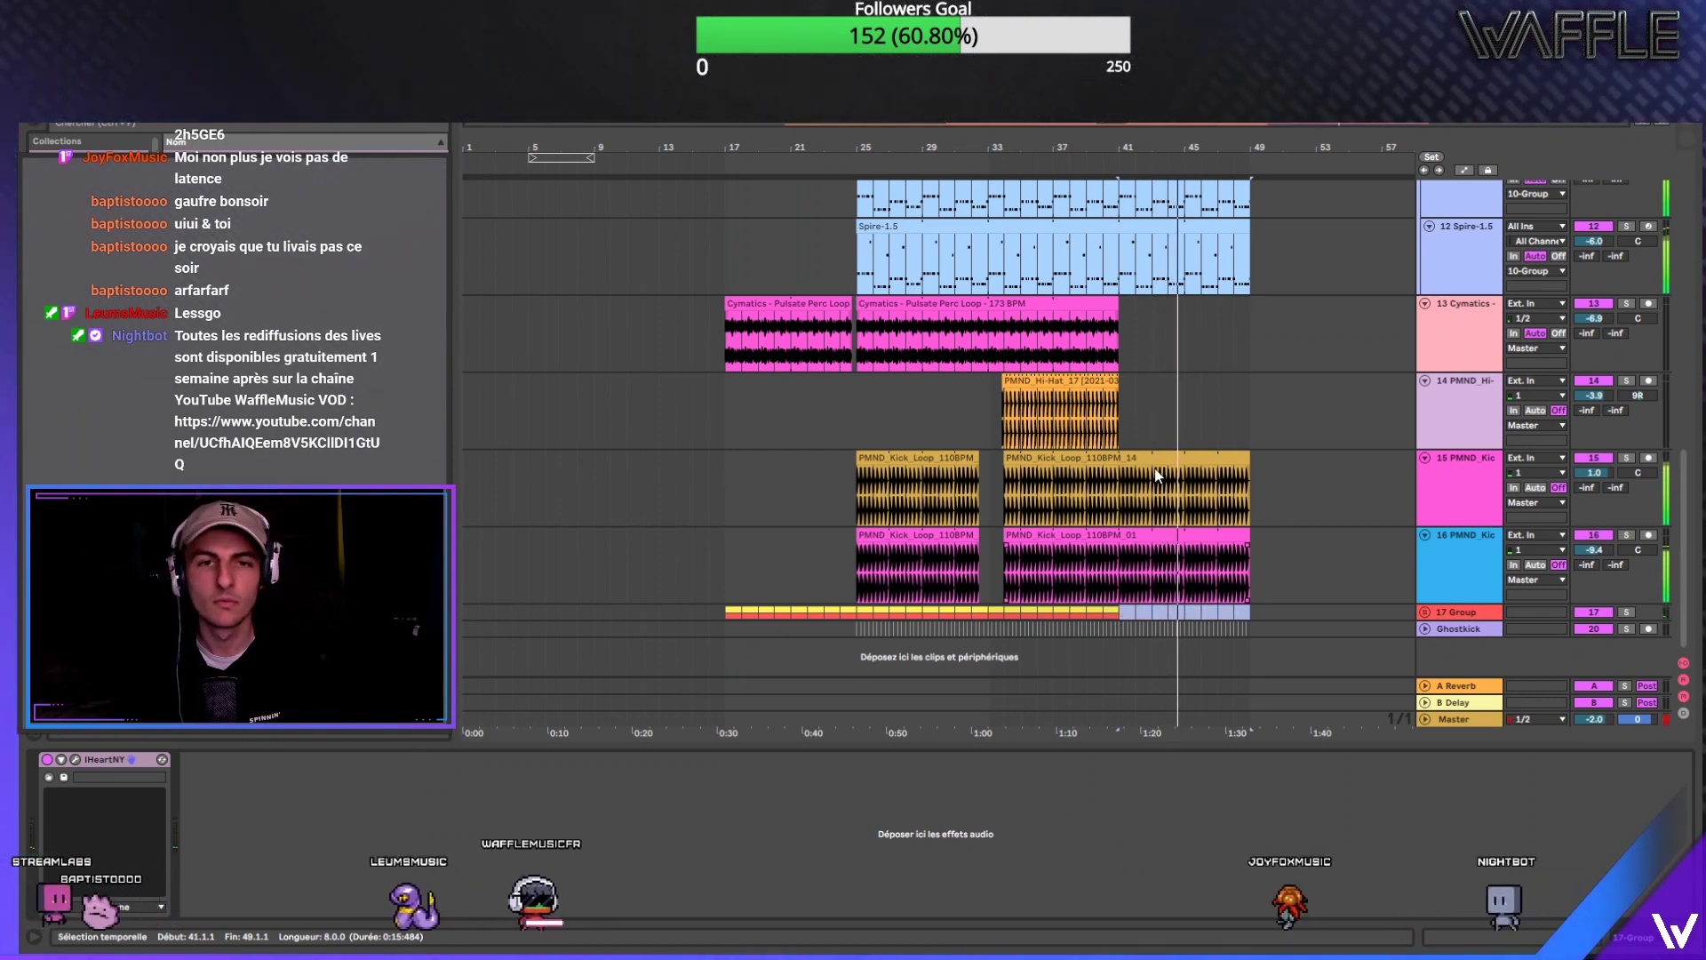
click(1118, 348)
Step: Insert a new audio track directly below 1 Audio
scroll(1138, 388, up, 3)
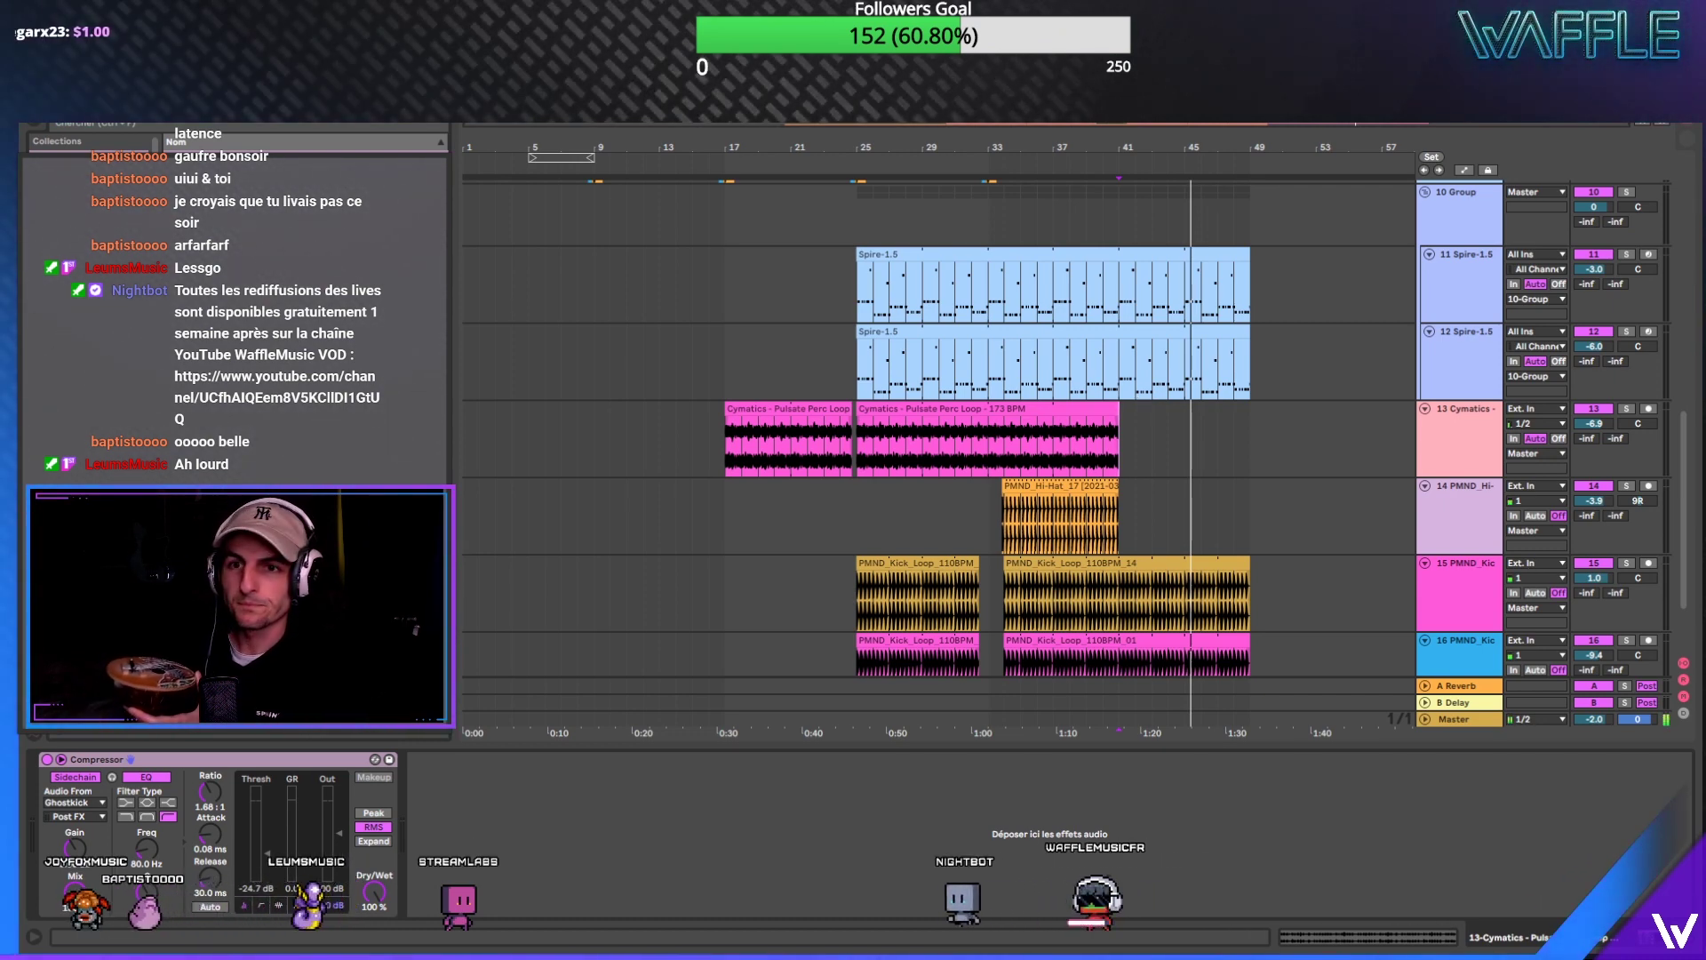
scroll(1694, 167, up, 10)
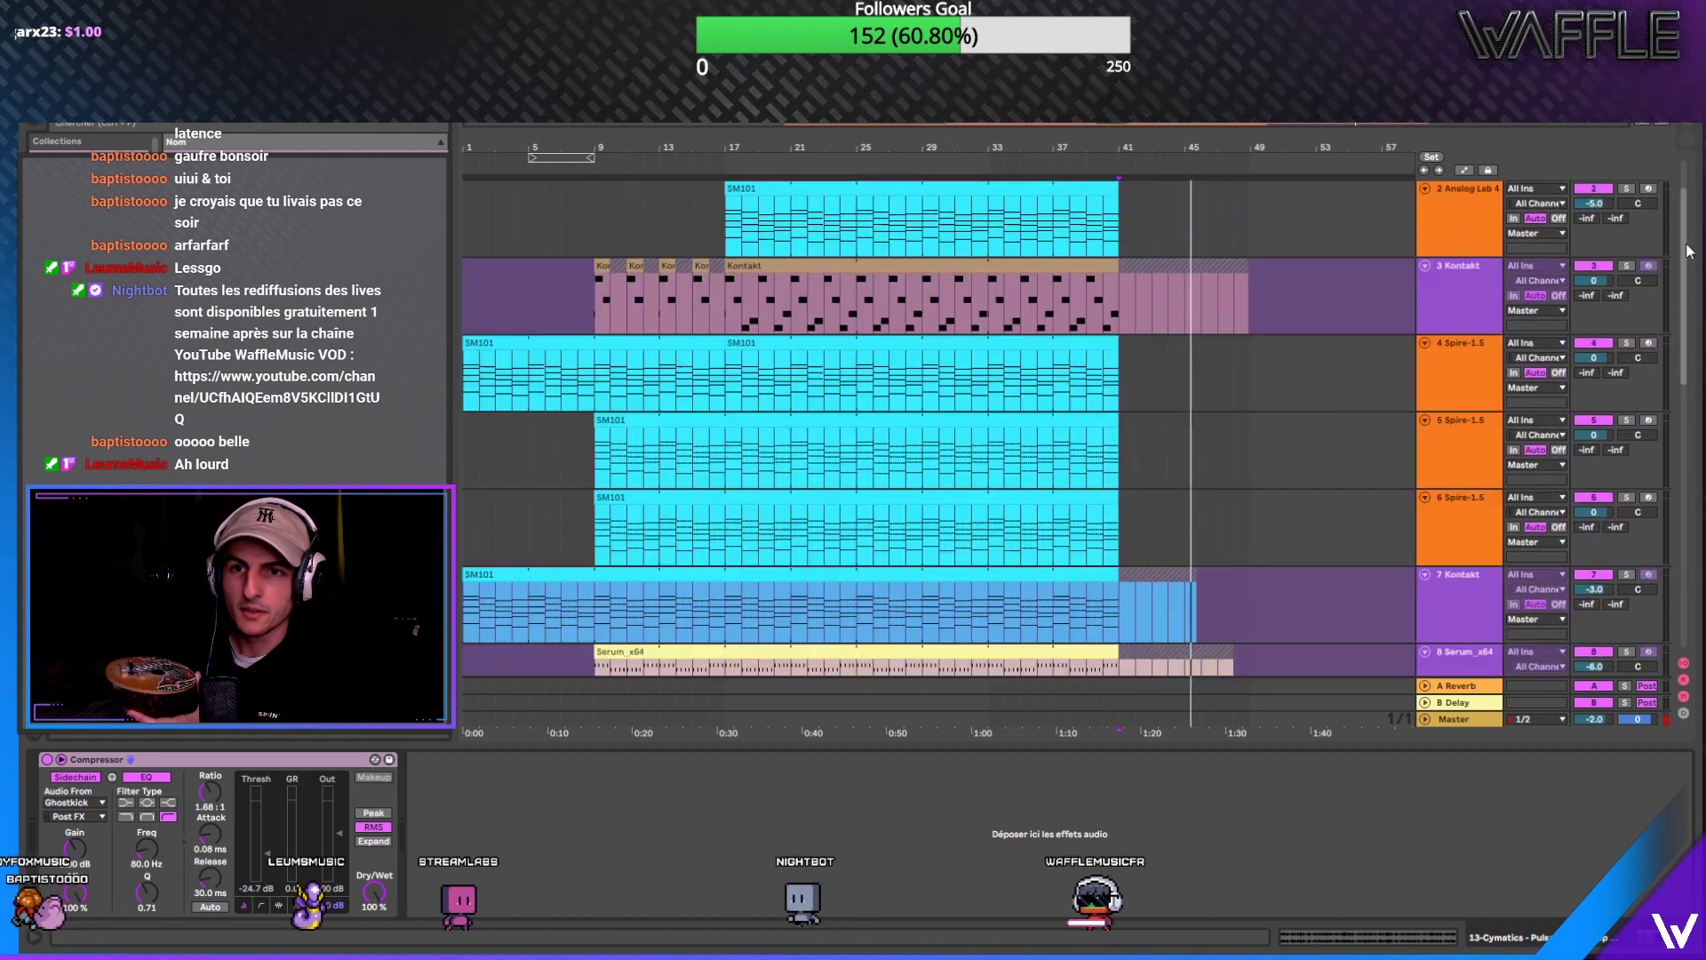
click(1486, 207)
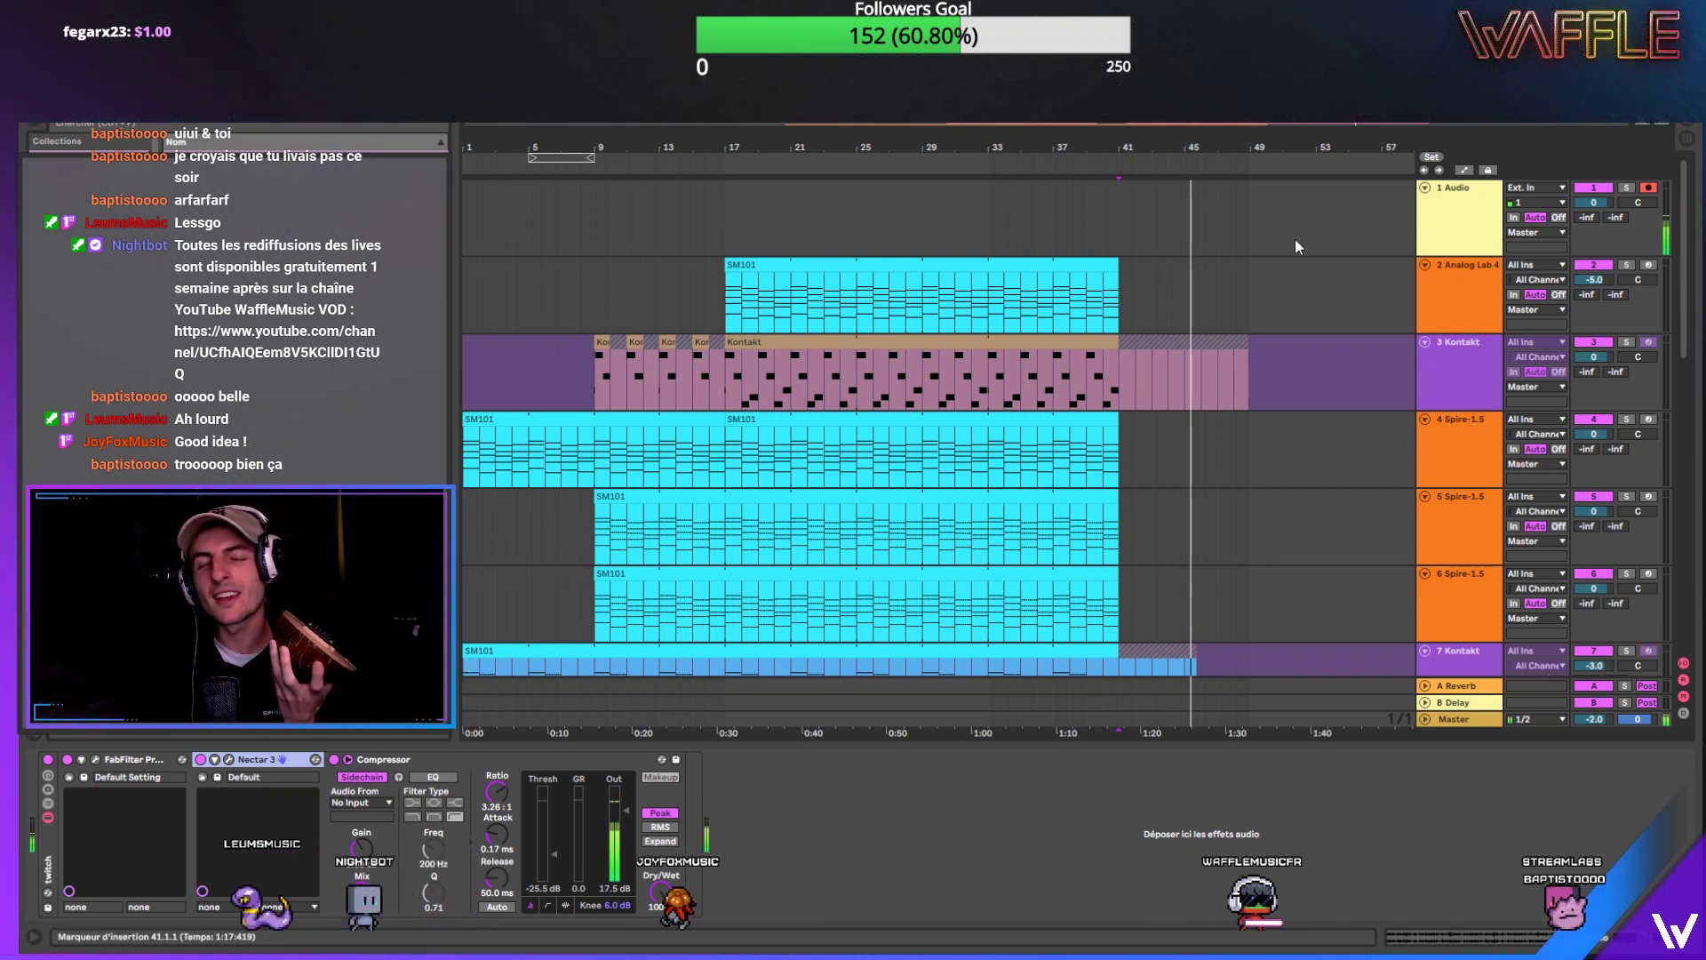
right_click(1473, 220)
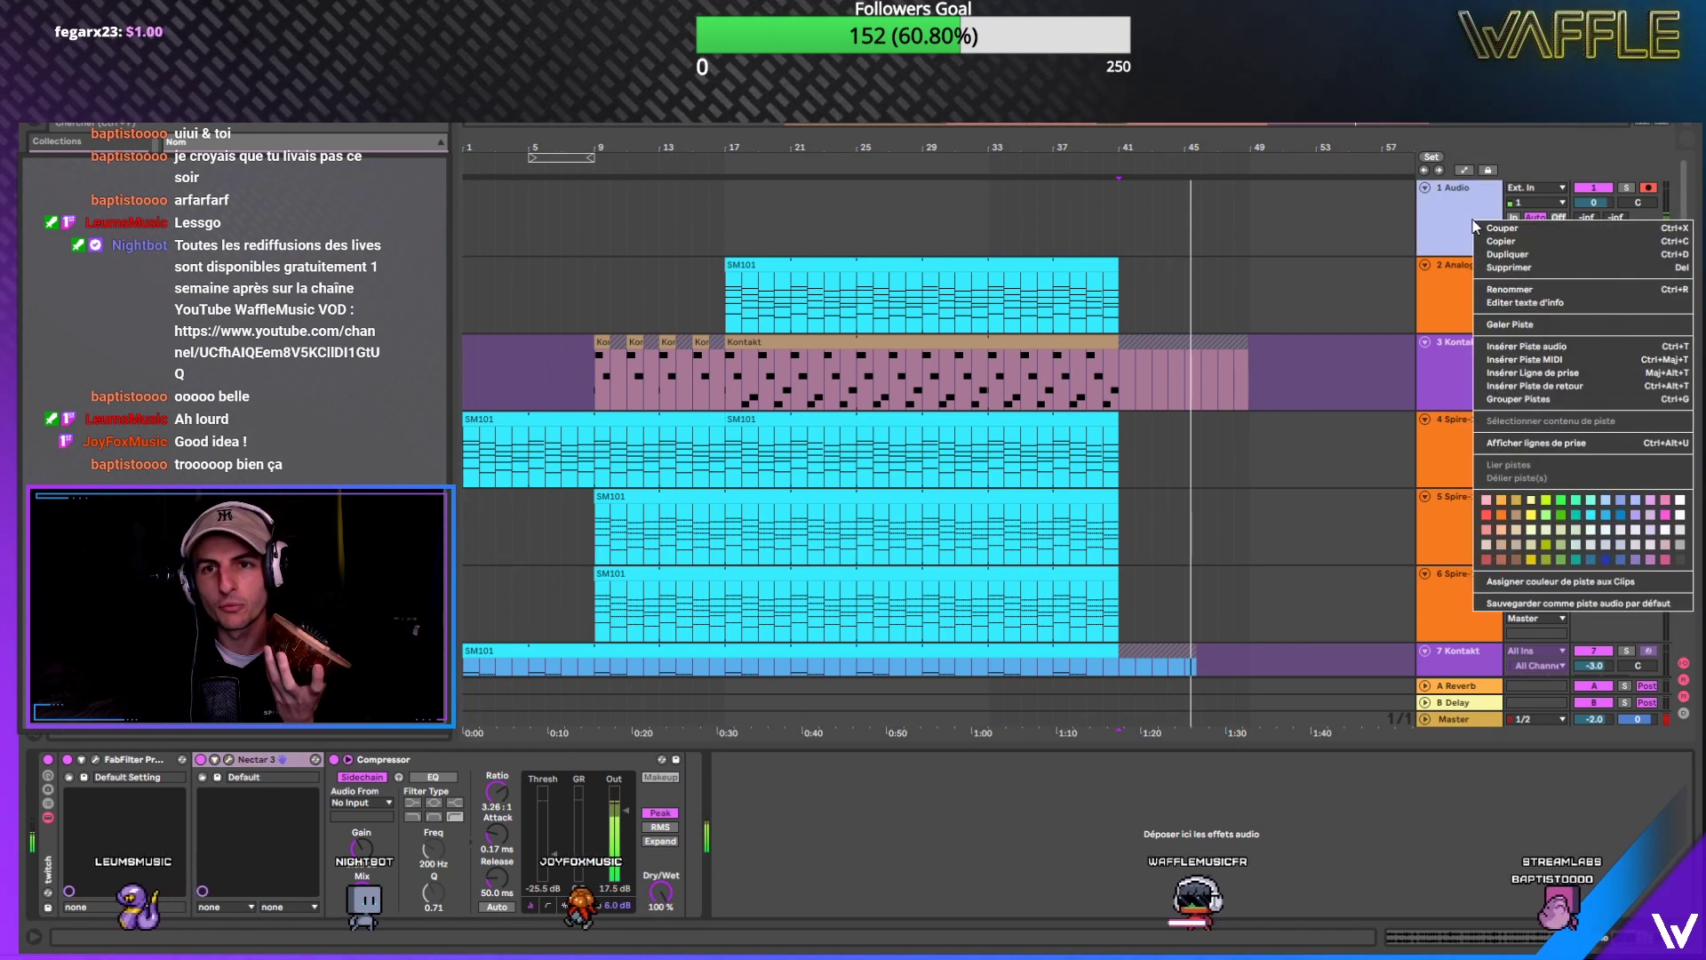
click(1526, 346)
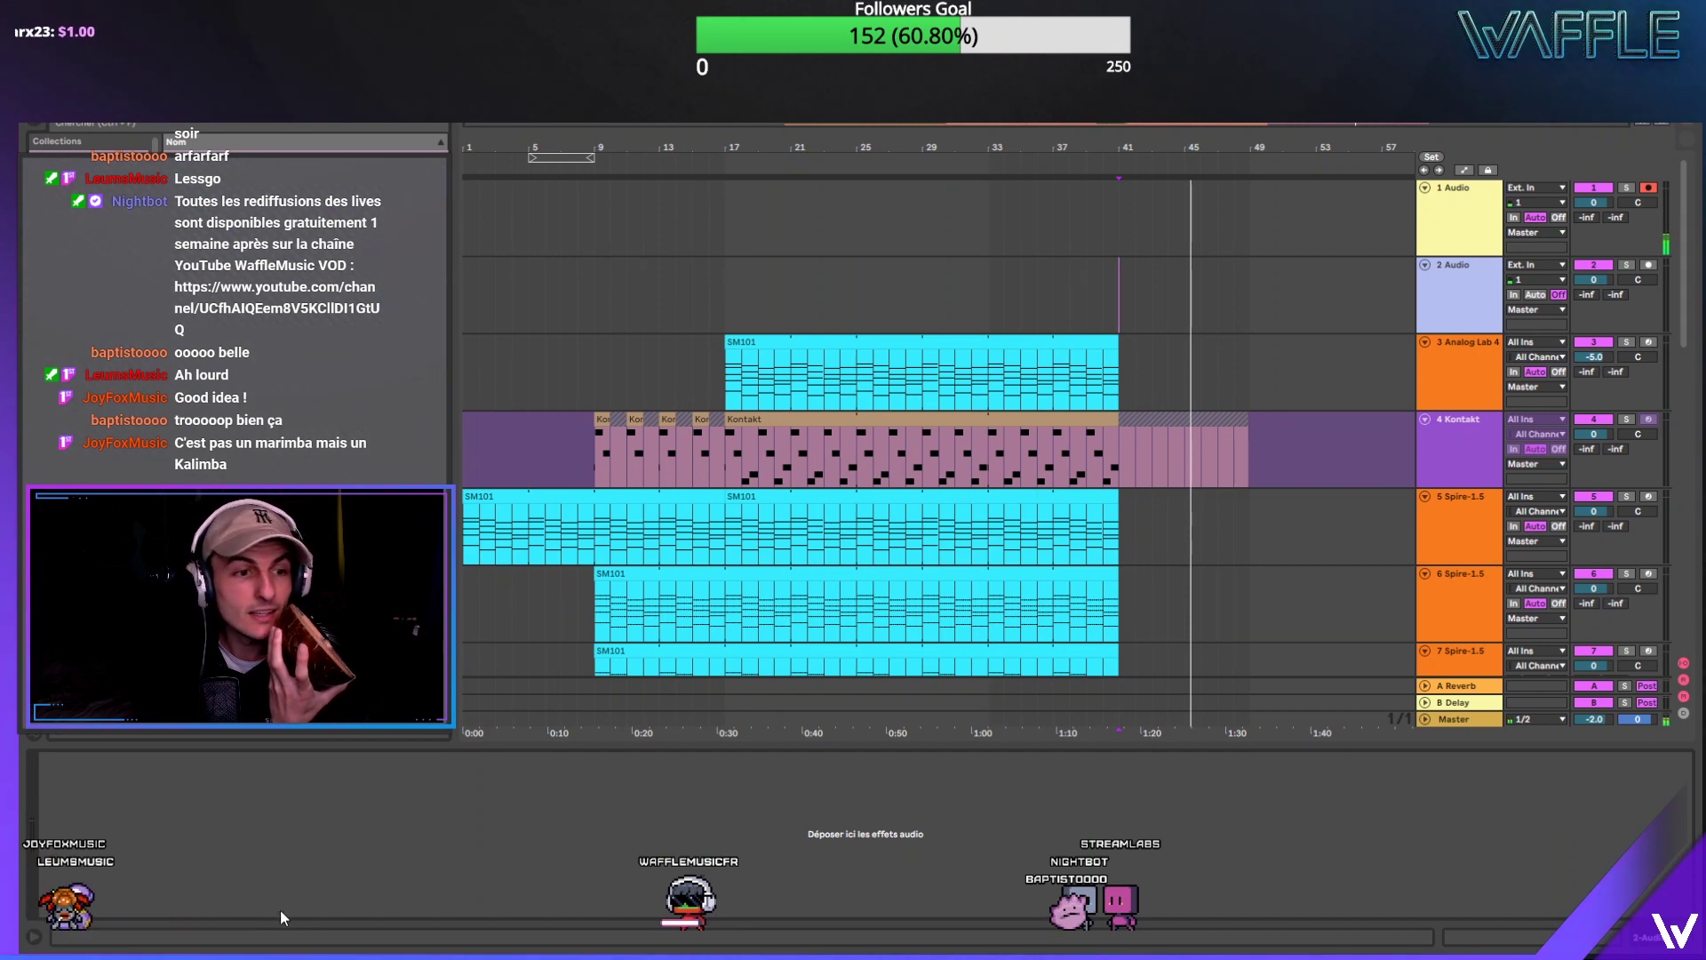
Step: Switch to the web browser and search Google for kalimba
key(super+Tab)
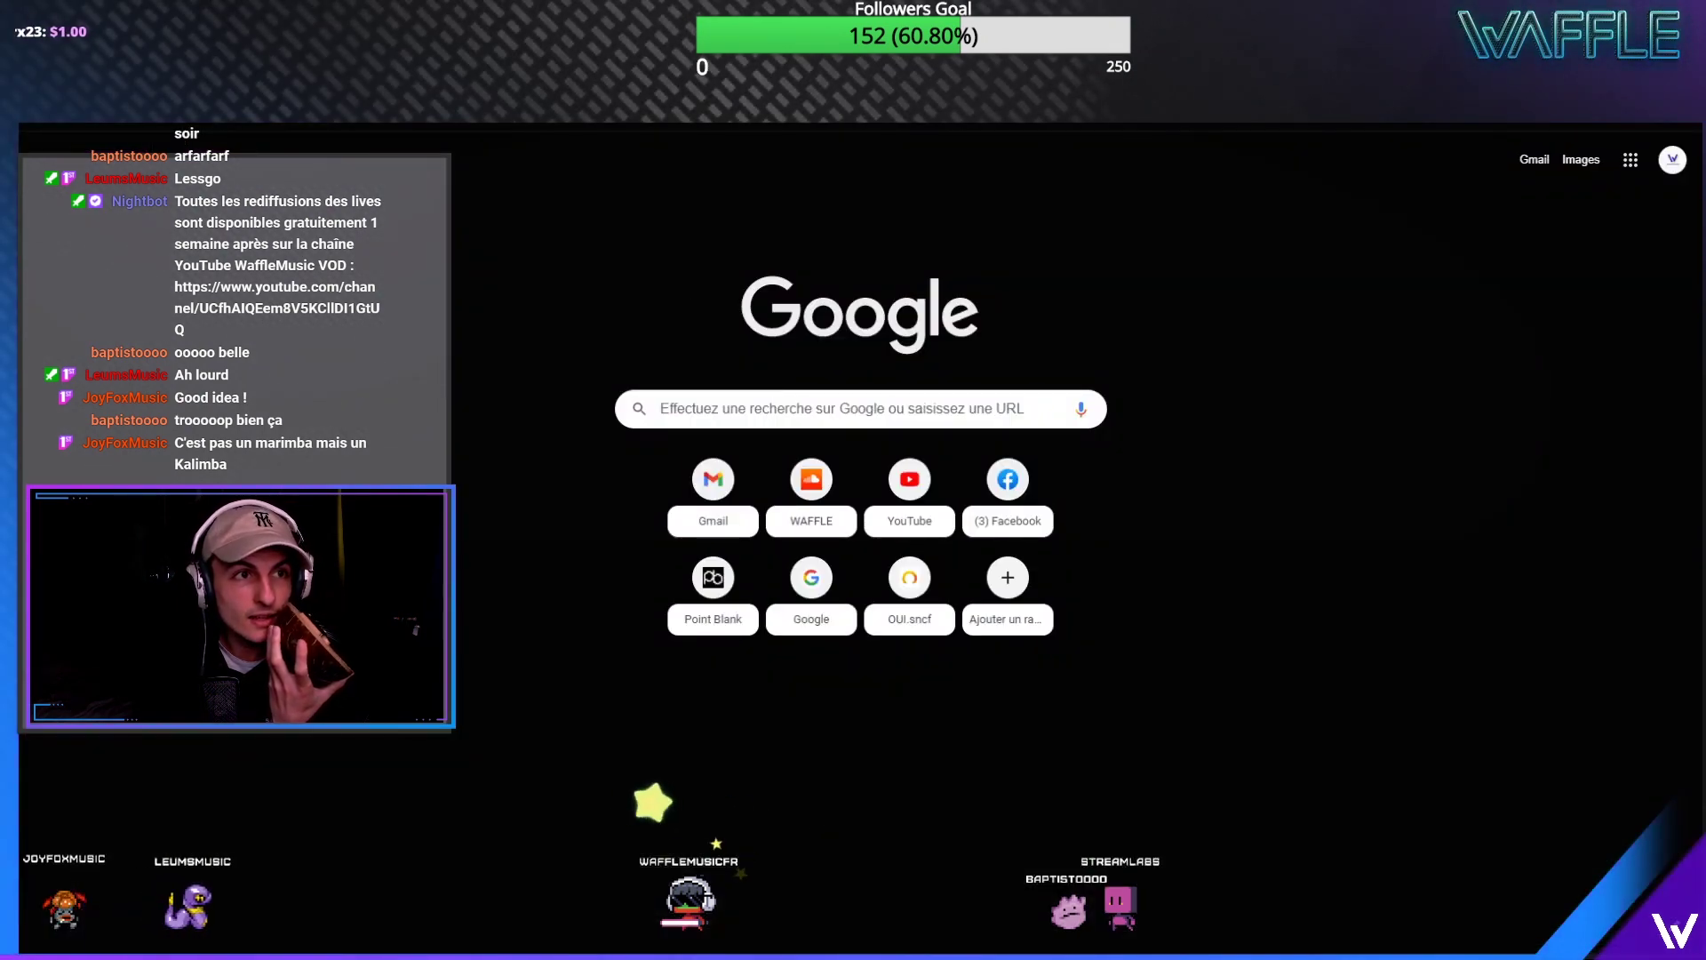
text(ka)
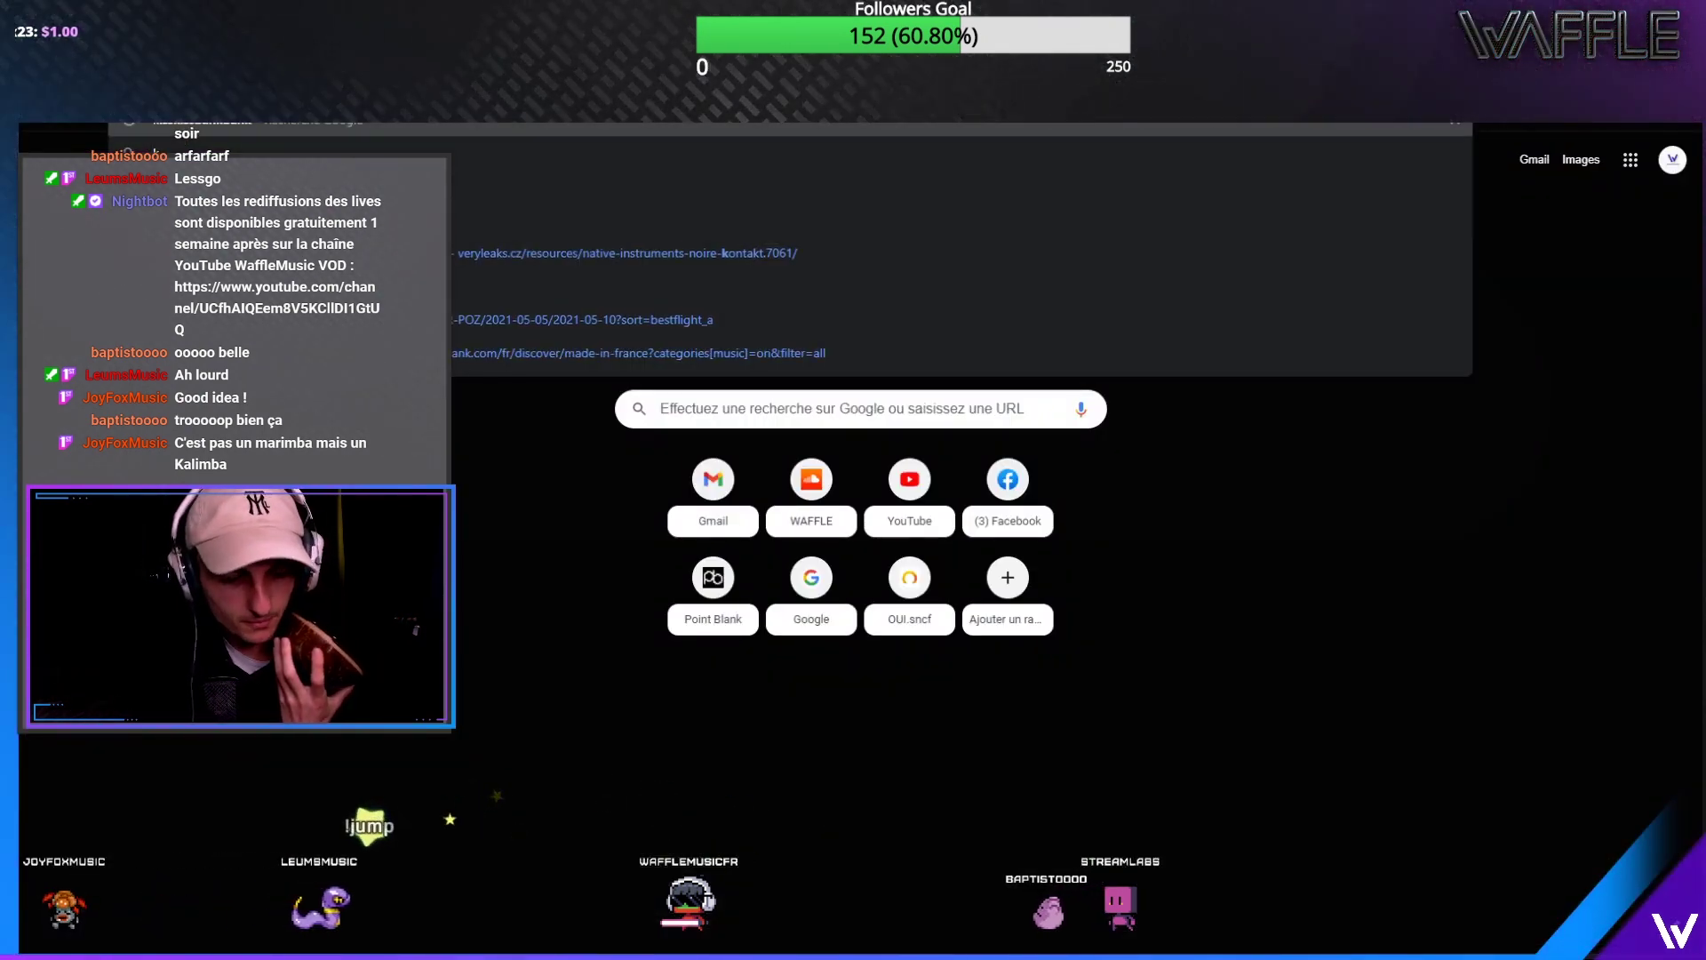
text(limb)
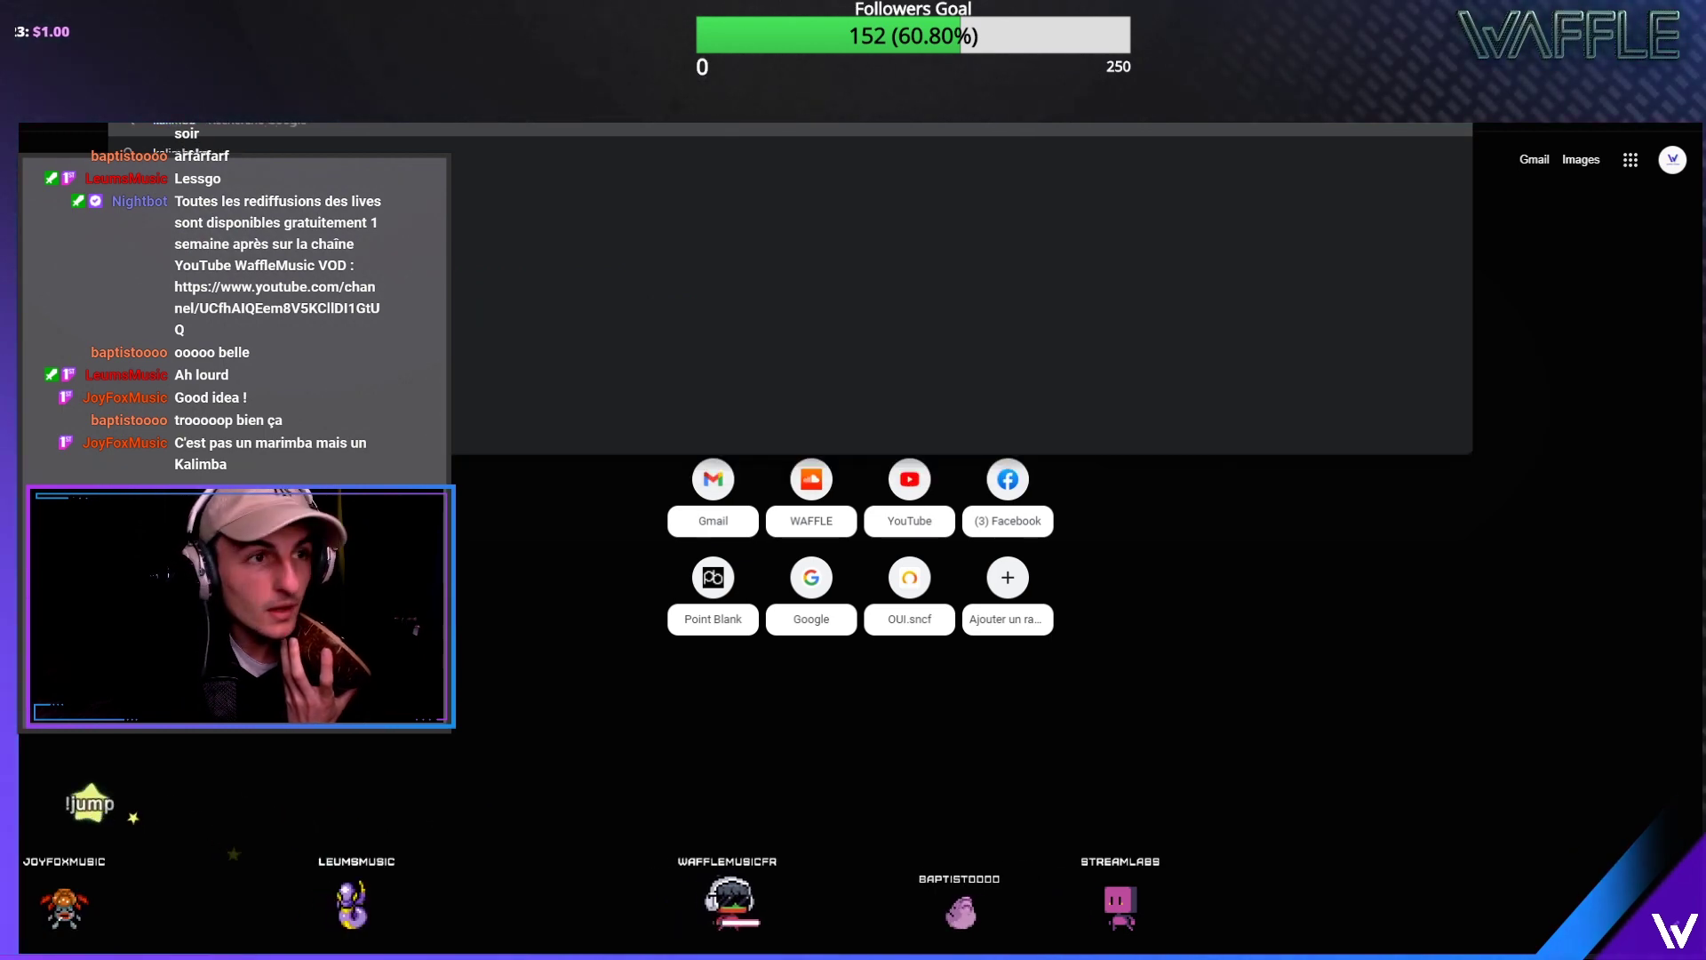
key(Return)
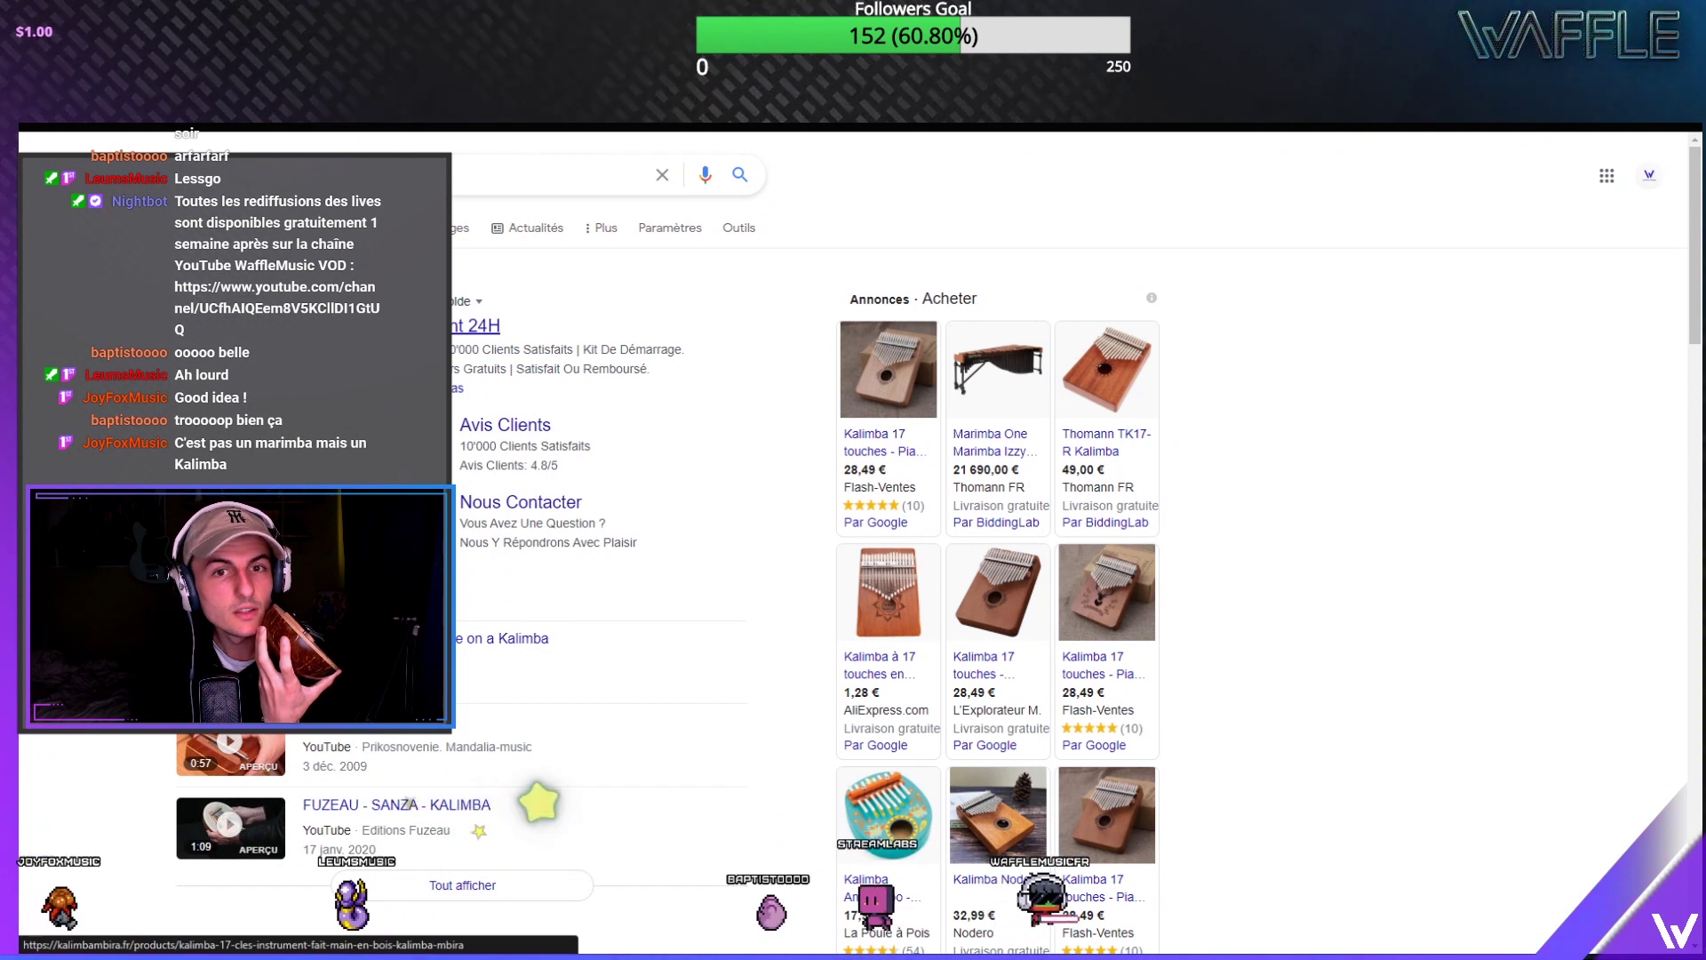
Step: Refine the Google search to coconut kalimbas (noix de coco) and look through the pictures and results
click(311, 175)
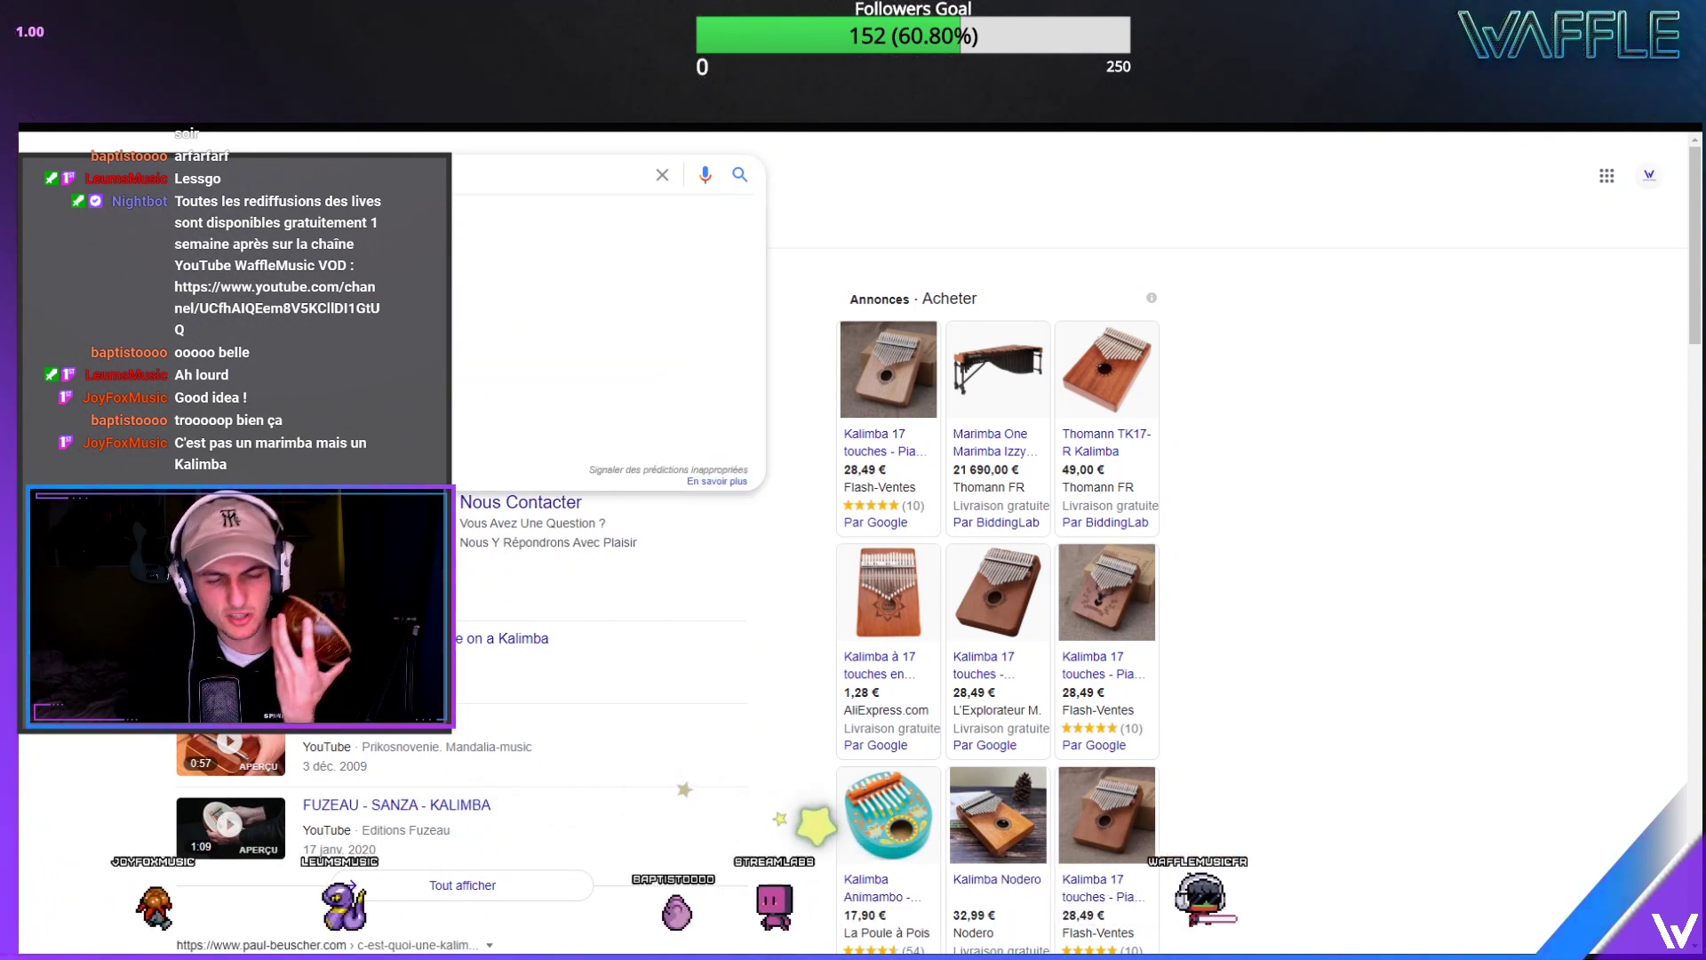
text(coco)
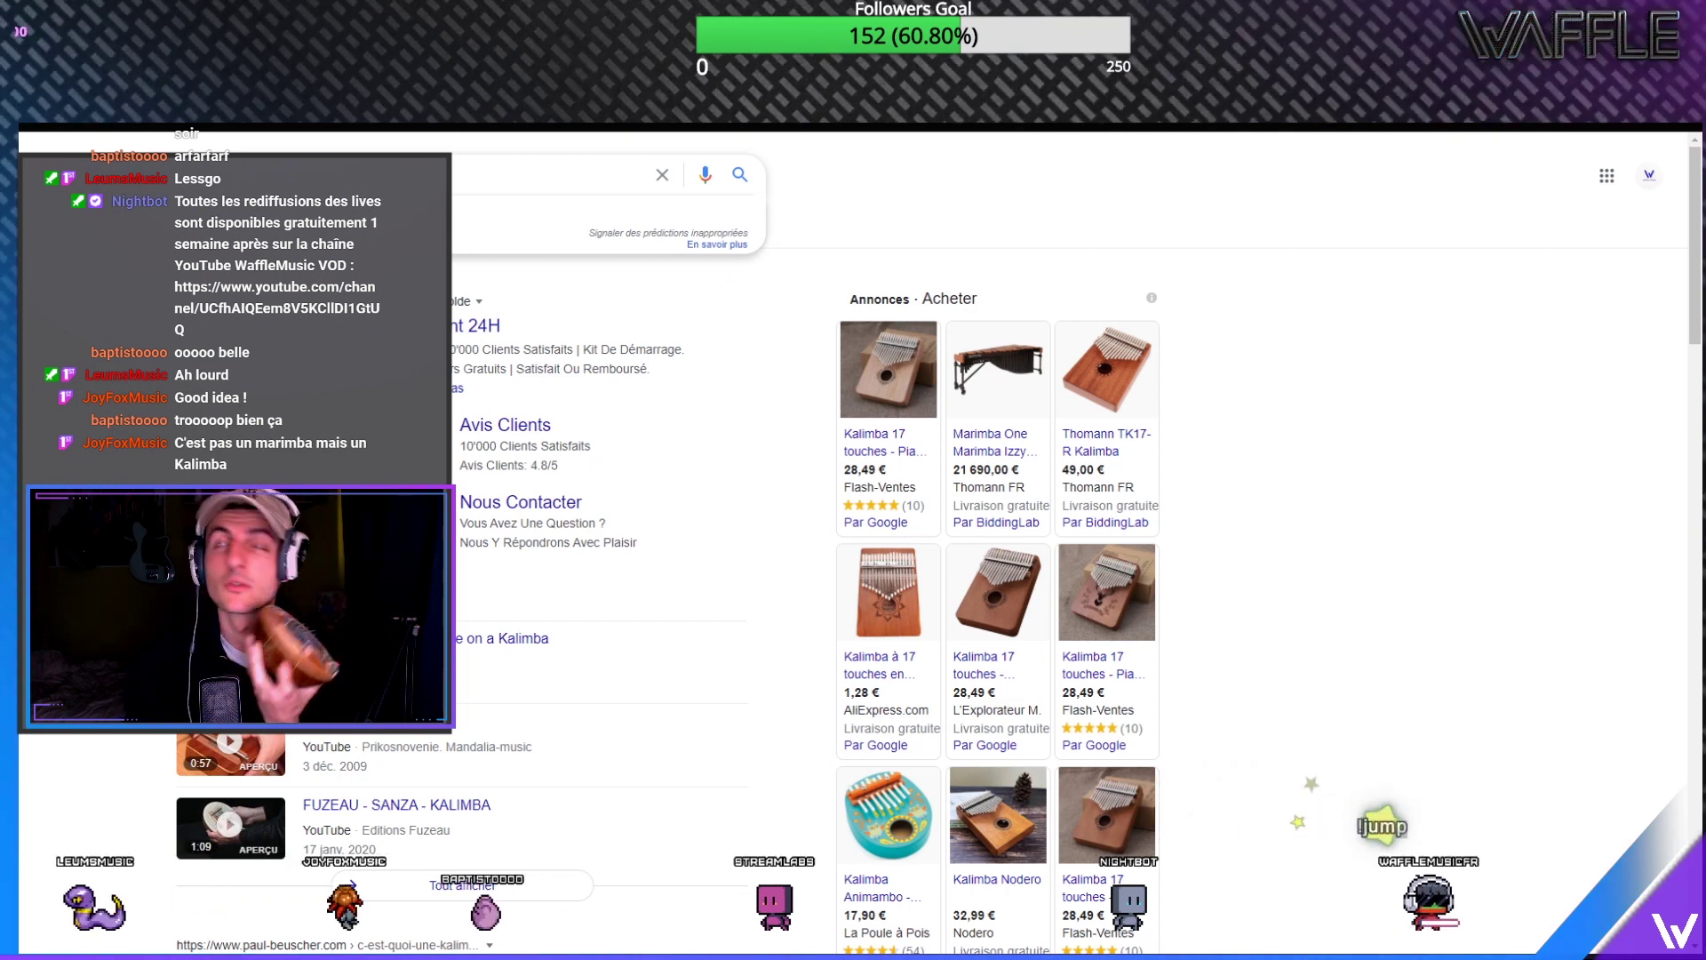
key(Return)
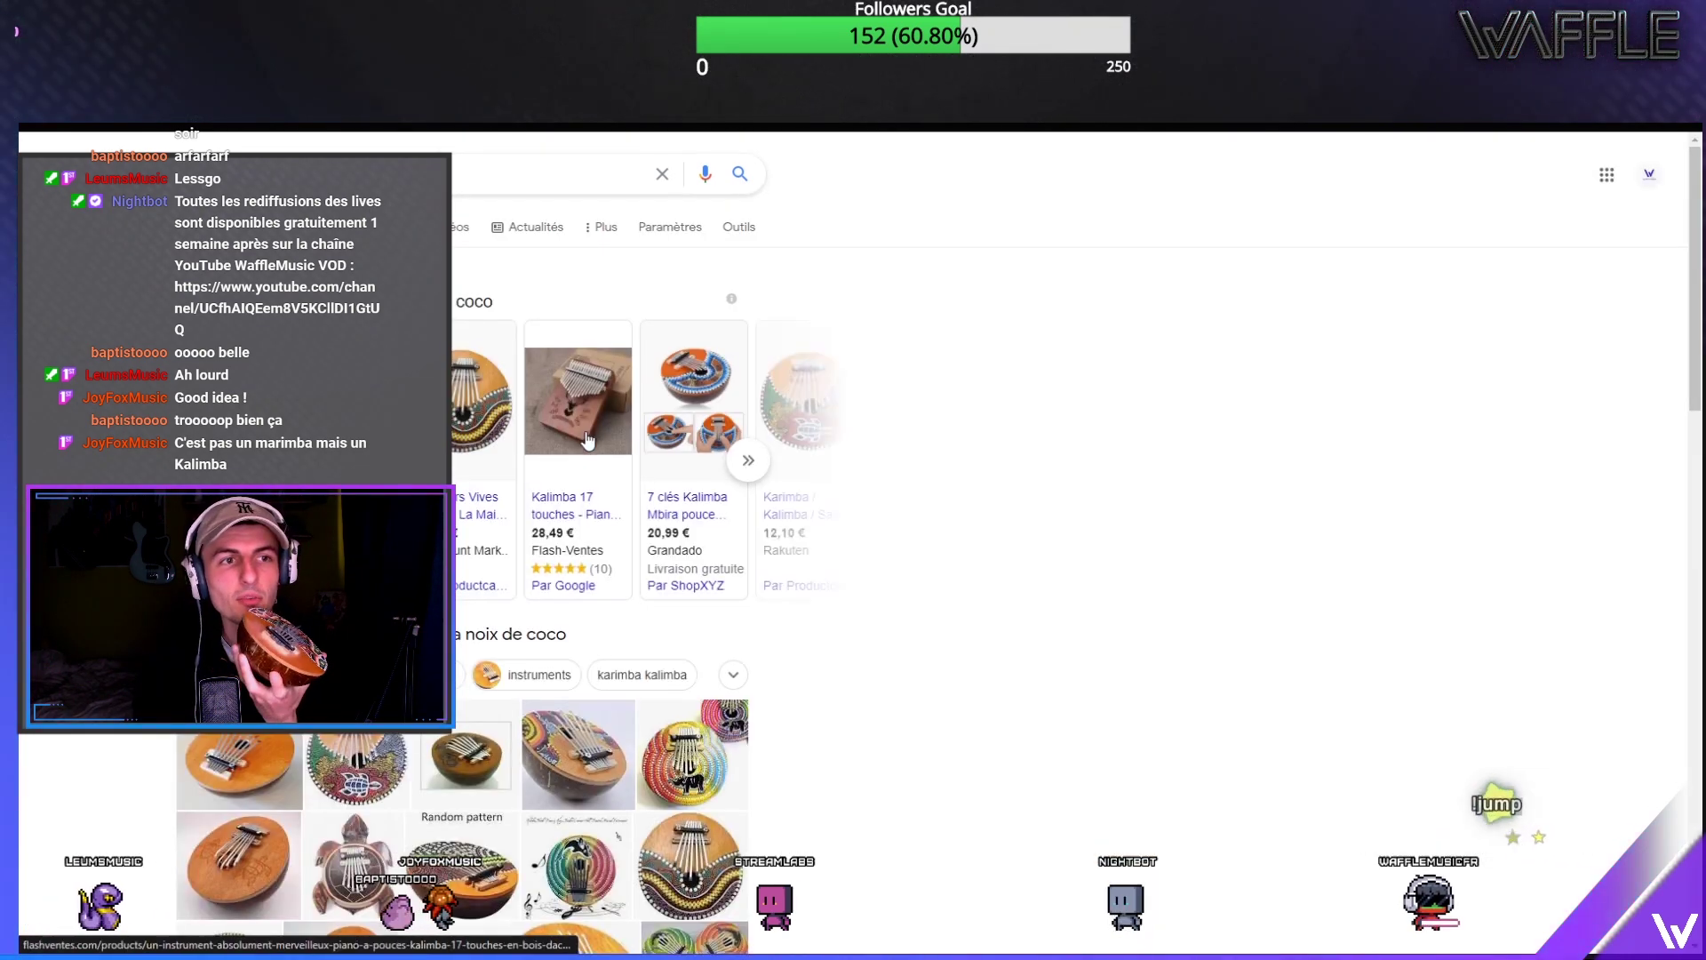
scroll(452, 286, down, 7)
scroll(525, 388, up, 1)
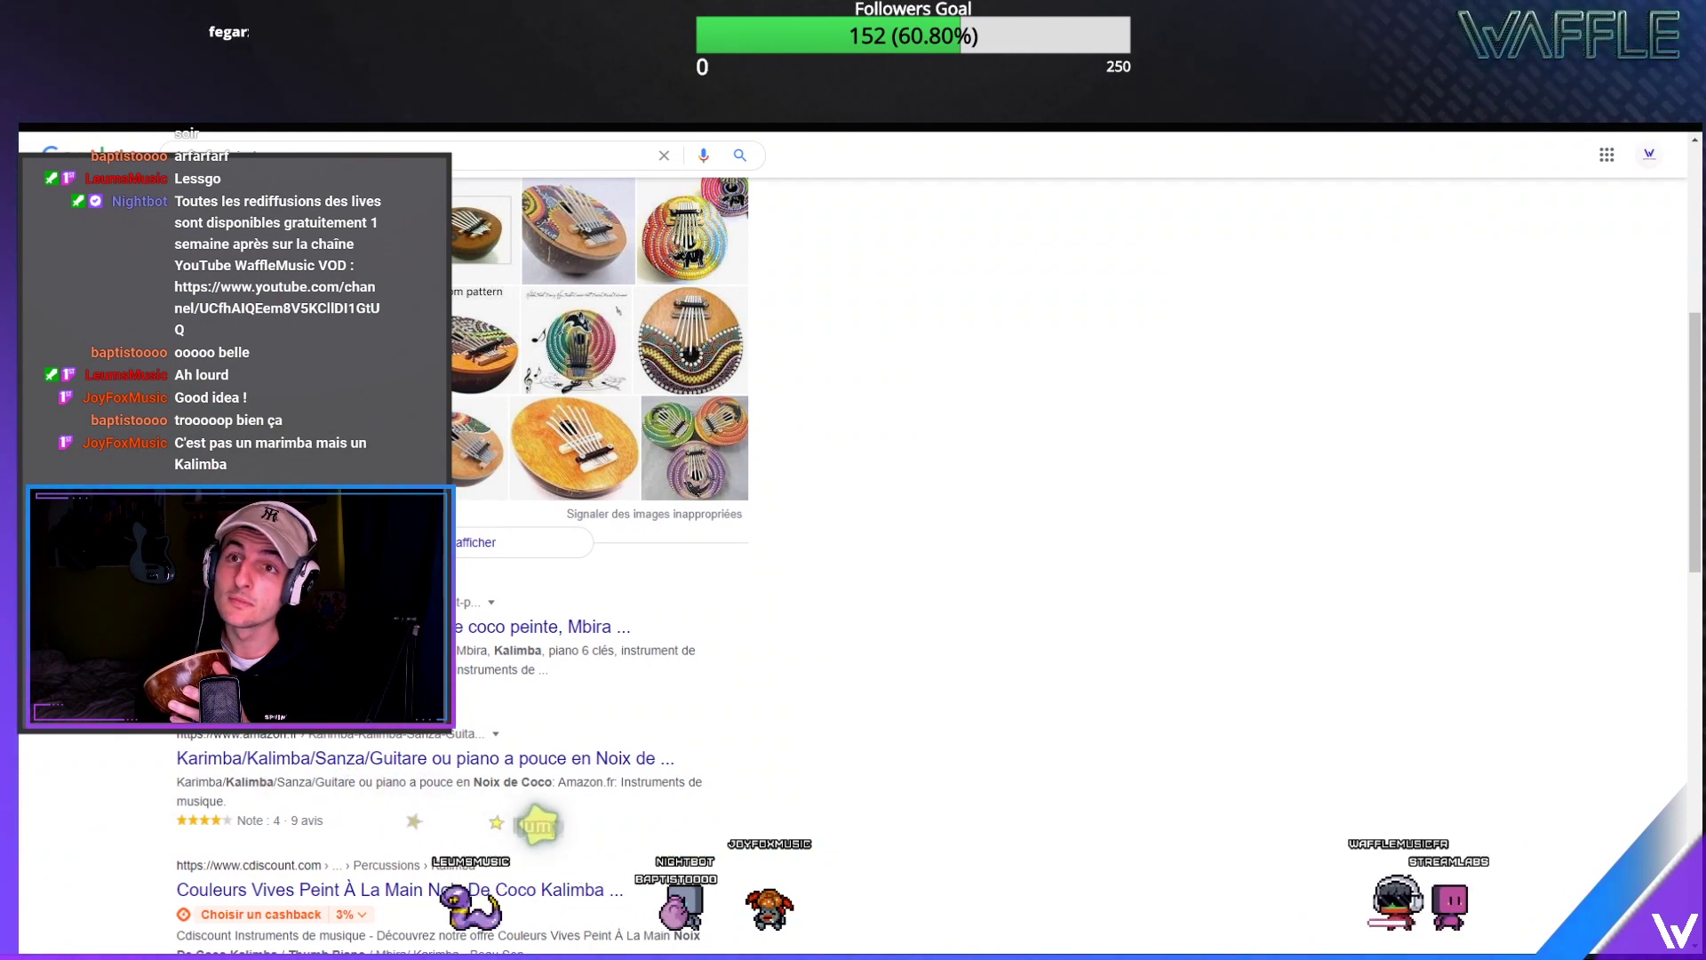
Step: Return to Ableton Live, arm 2 Audio for recording alongside 1 Audio, and set the insertion point at bar 1 on 2 Audio
key(alt+Tab)
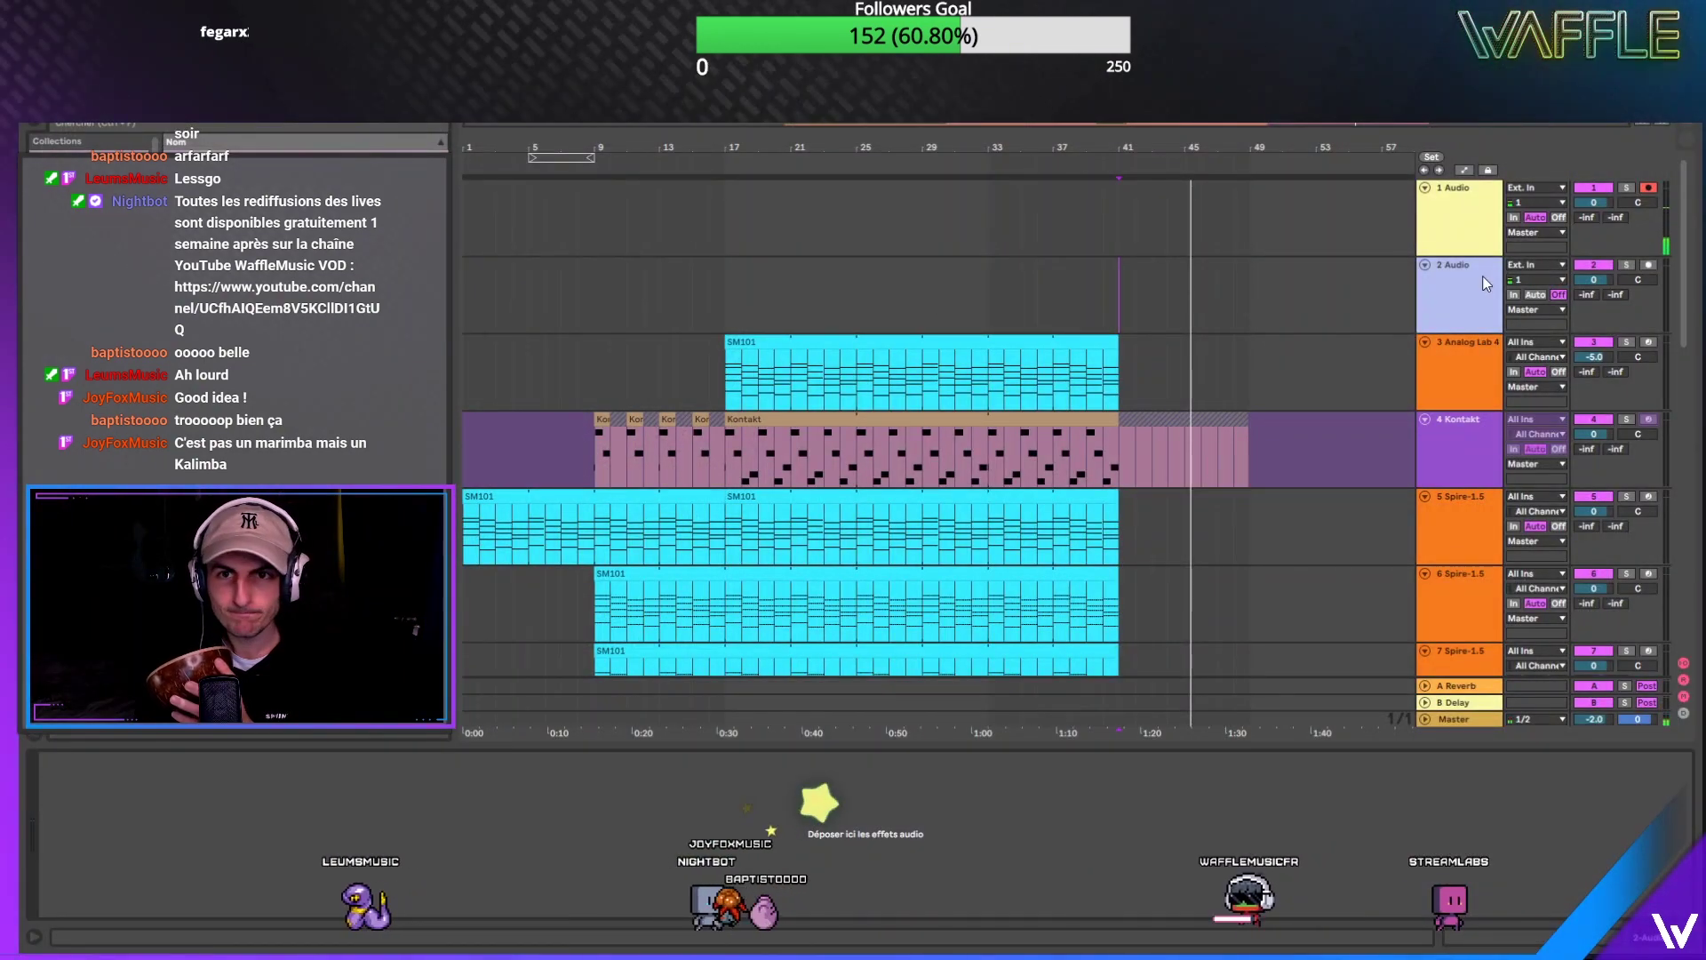
right_click(1656, 267)
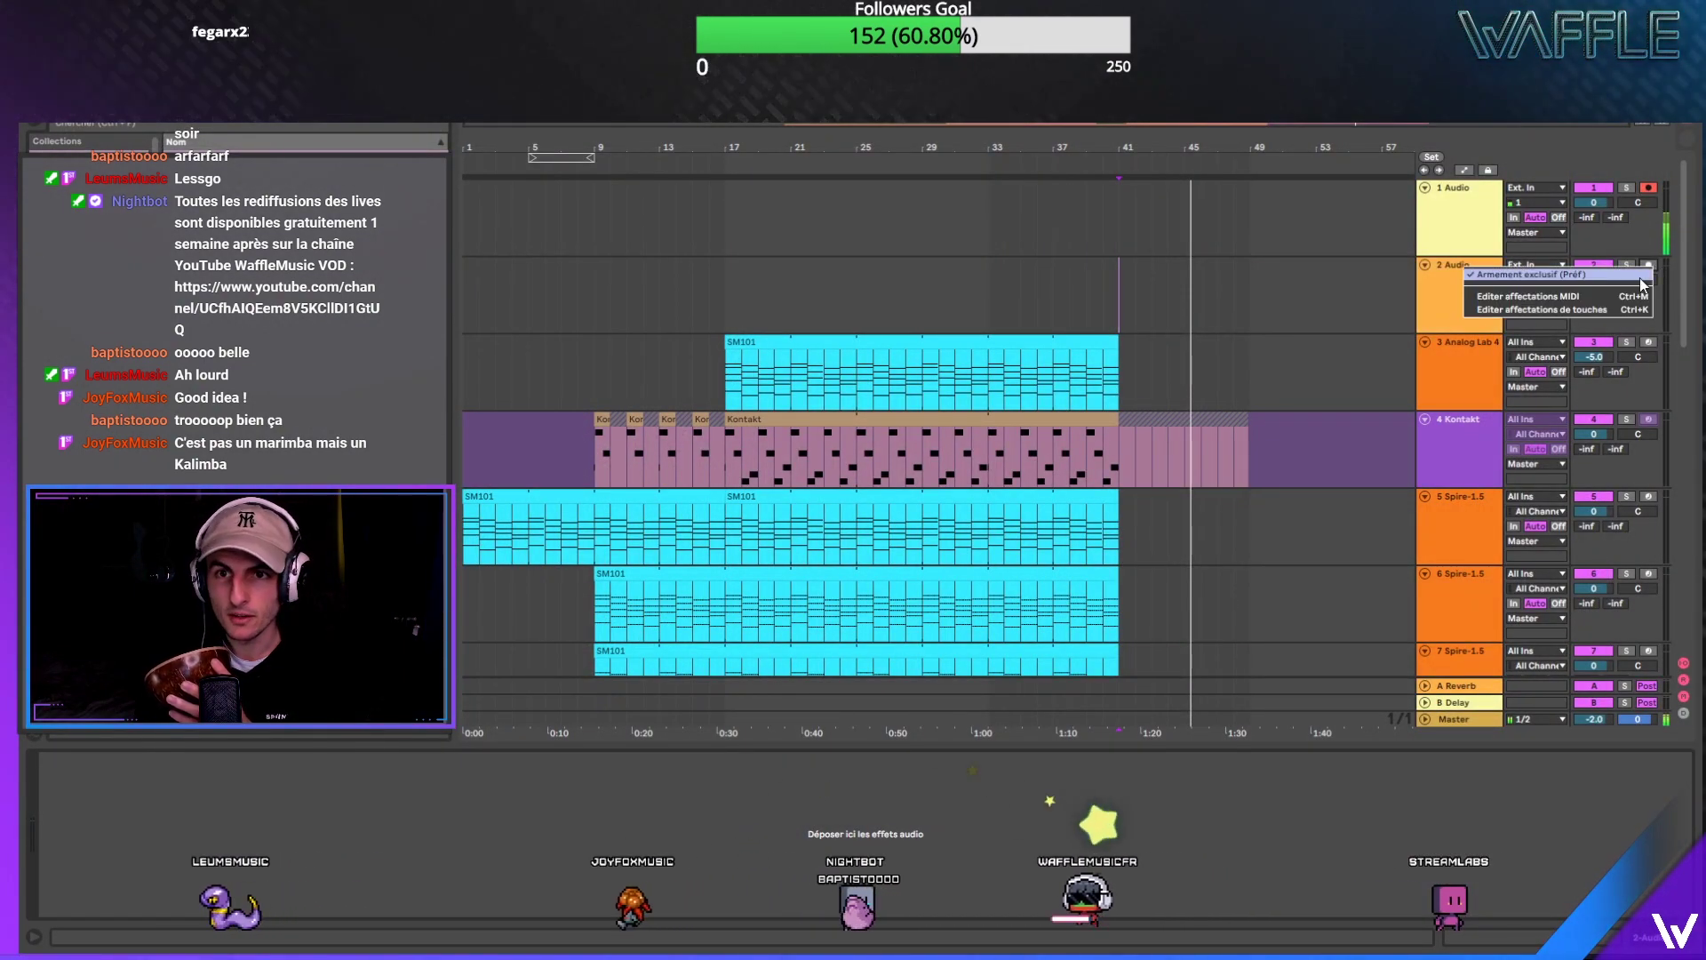
click(1657, 273)
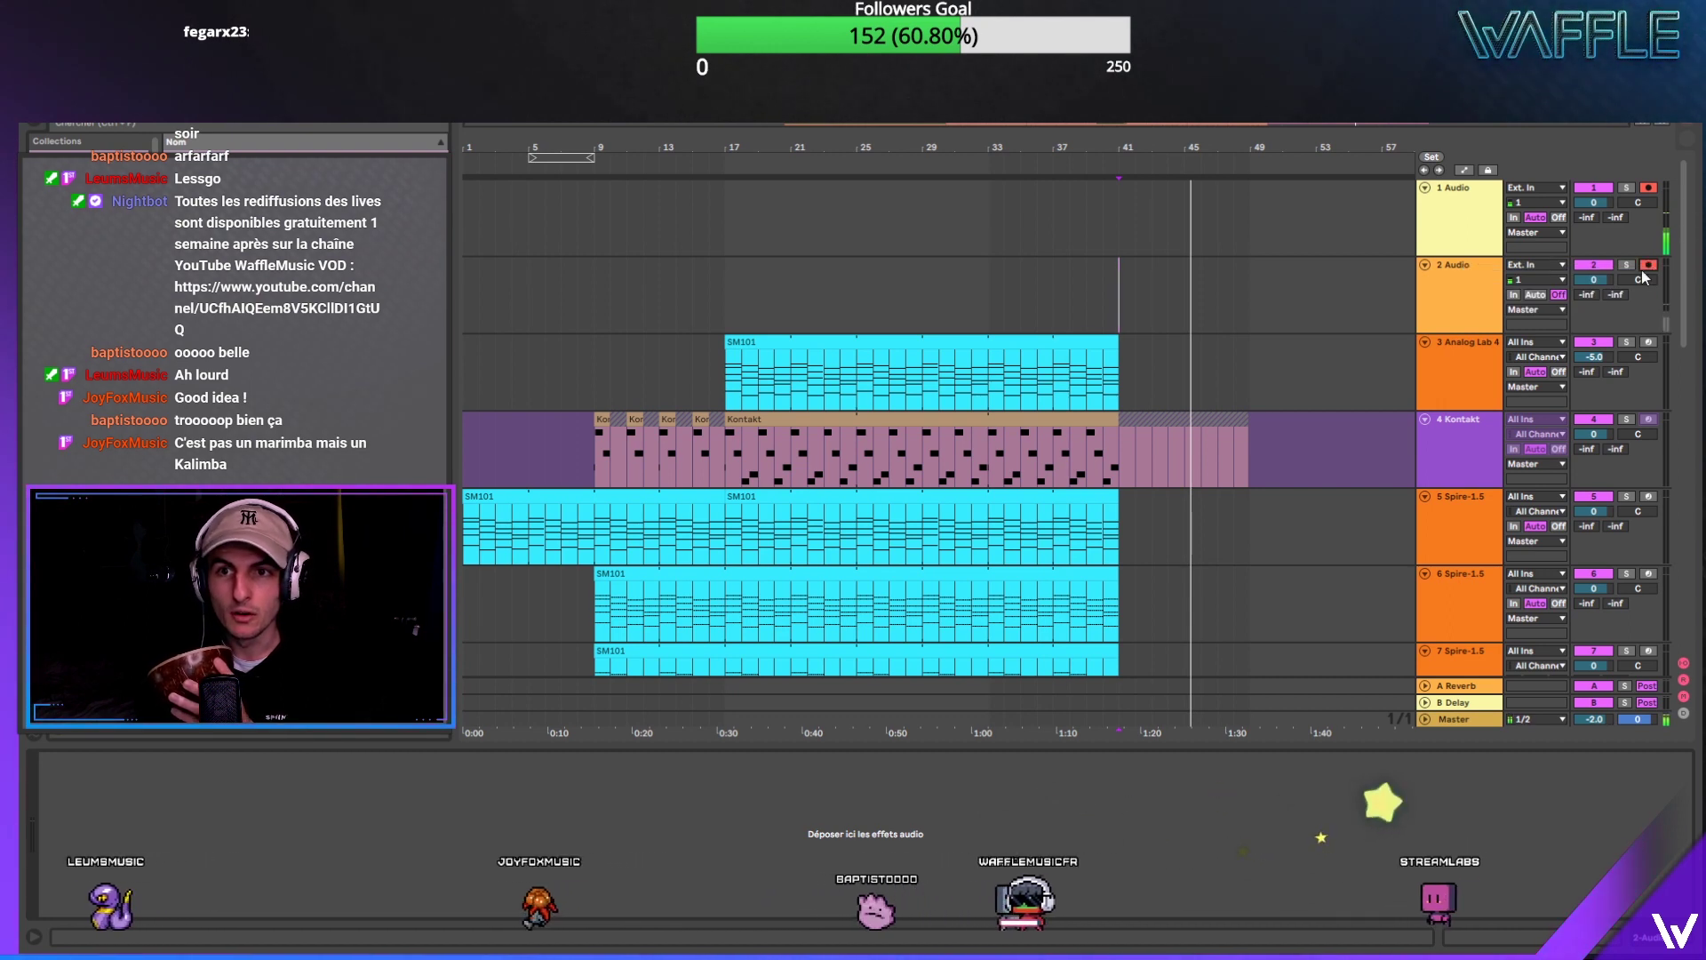
click(511, 291)
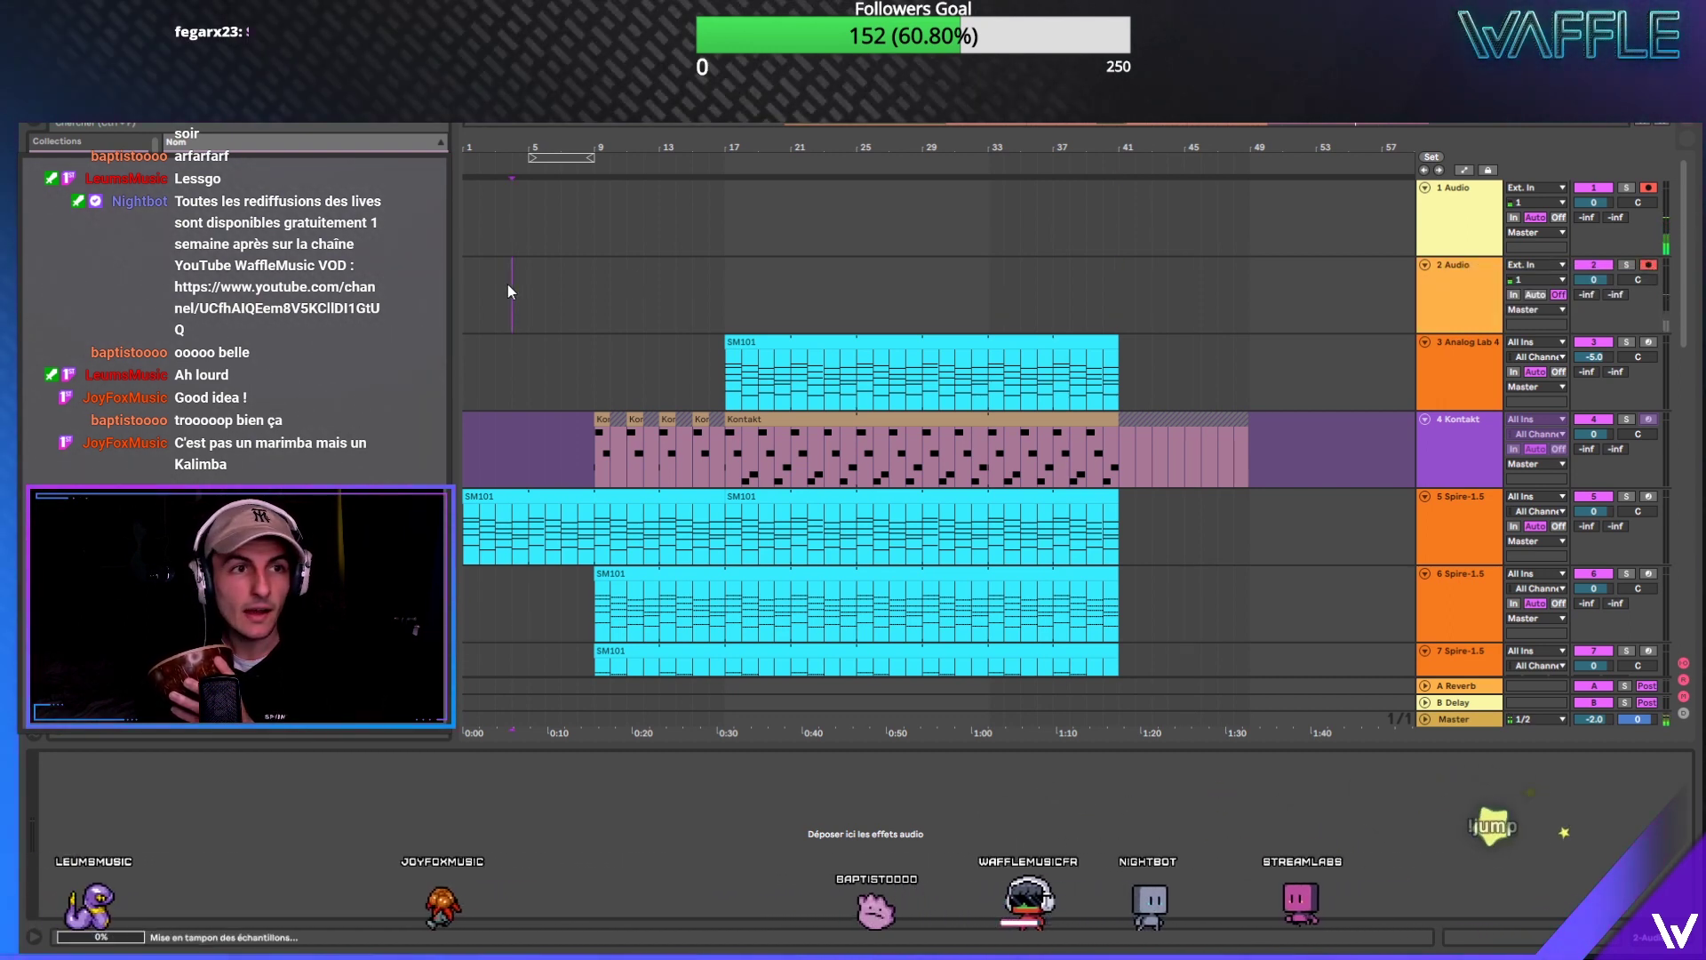
click(479, 291)
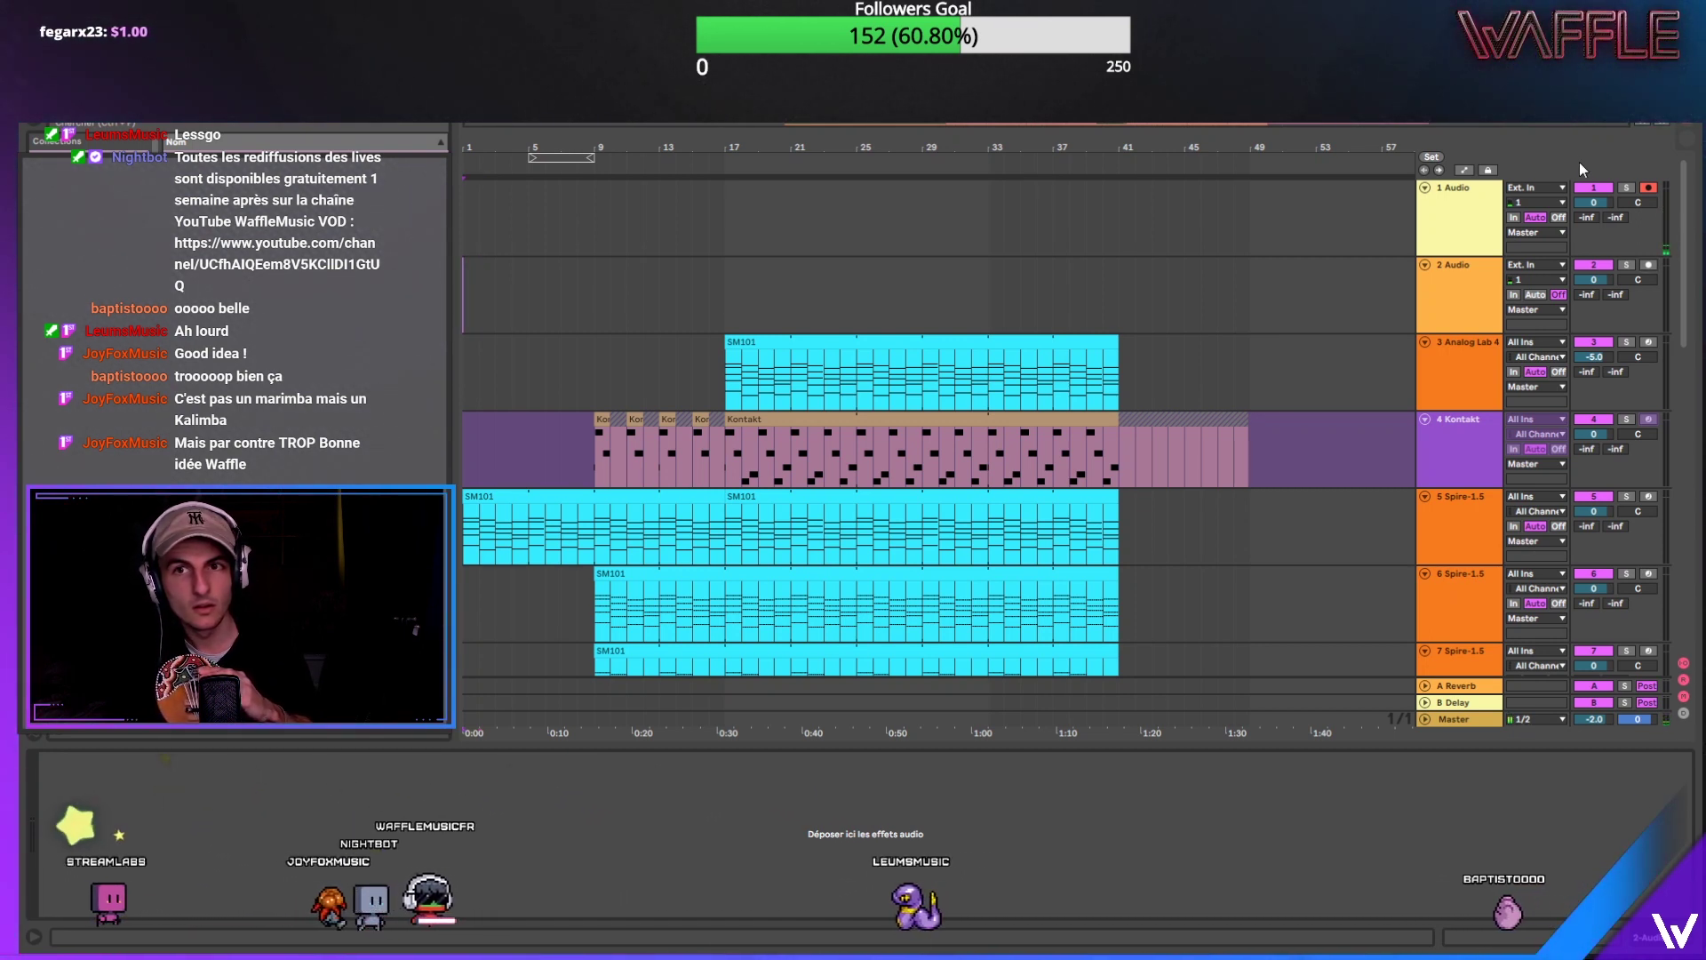
Step: Solo 1 Audio for the recording, move the recorded clip to bar 1 on 2 Audio, and clear the solo
click(1627, 188)
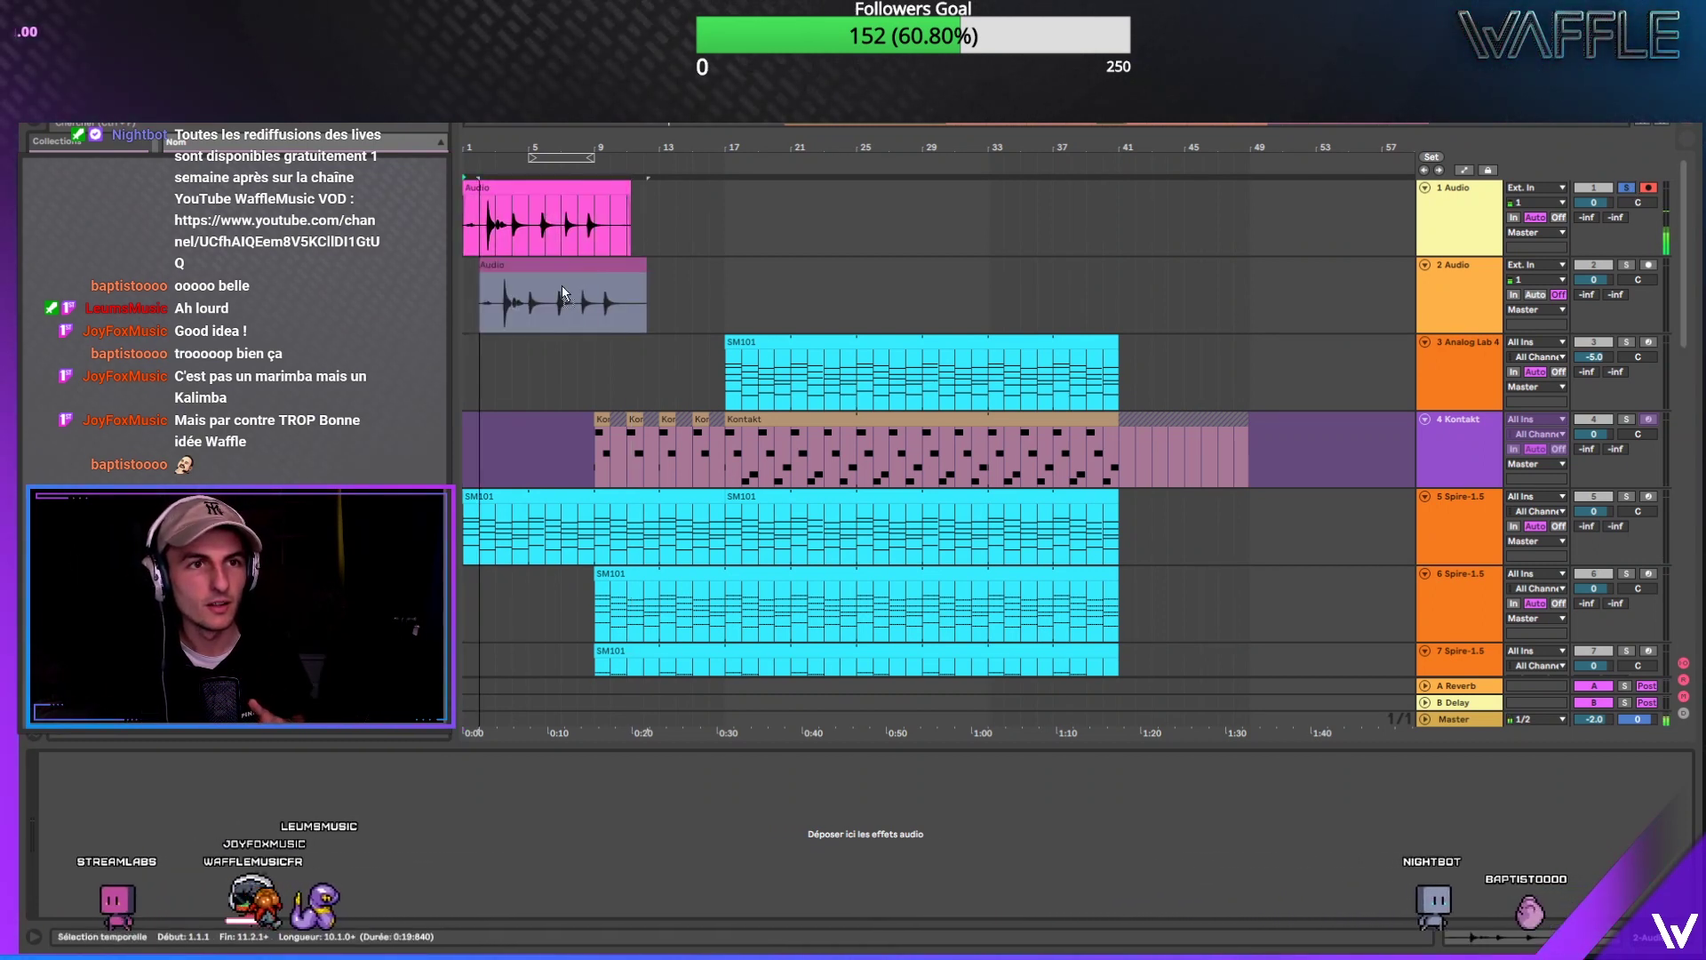
drag(551, 191, 551, 268)
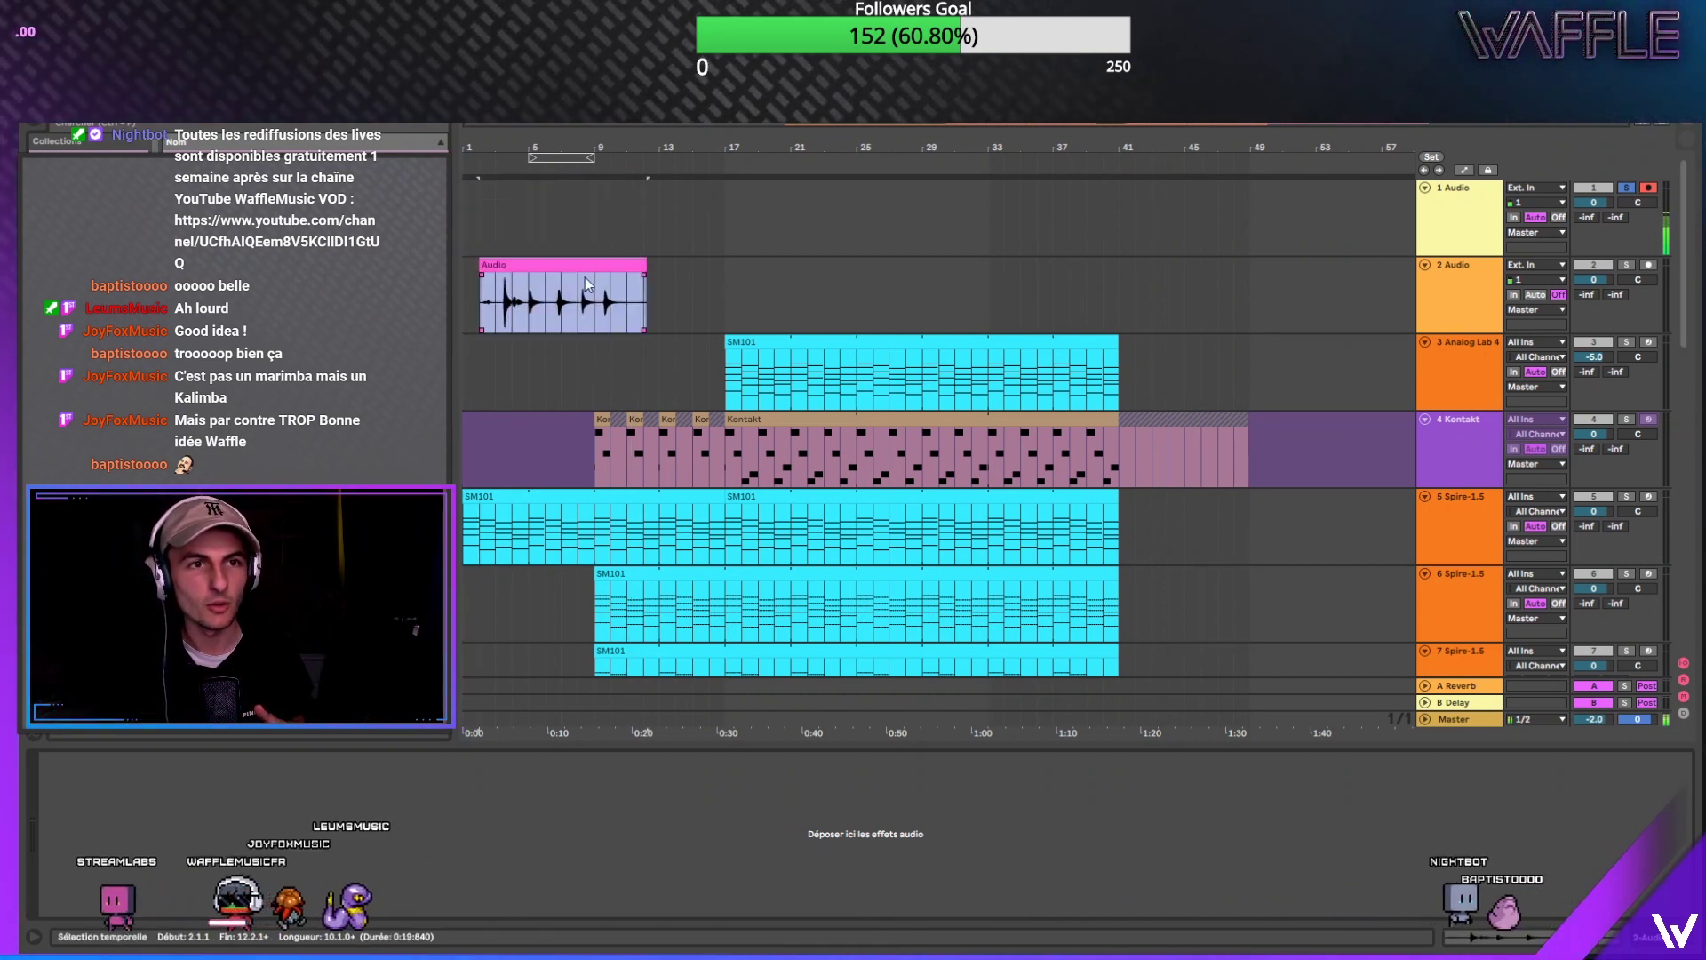
click(1626, 188)
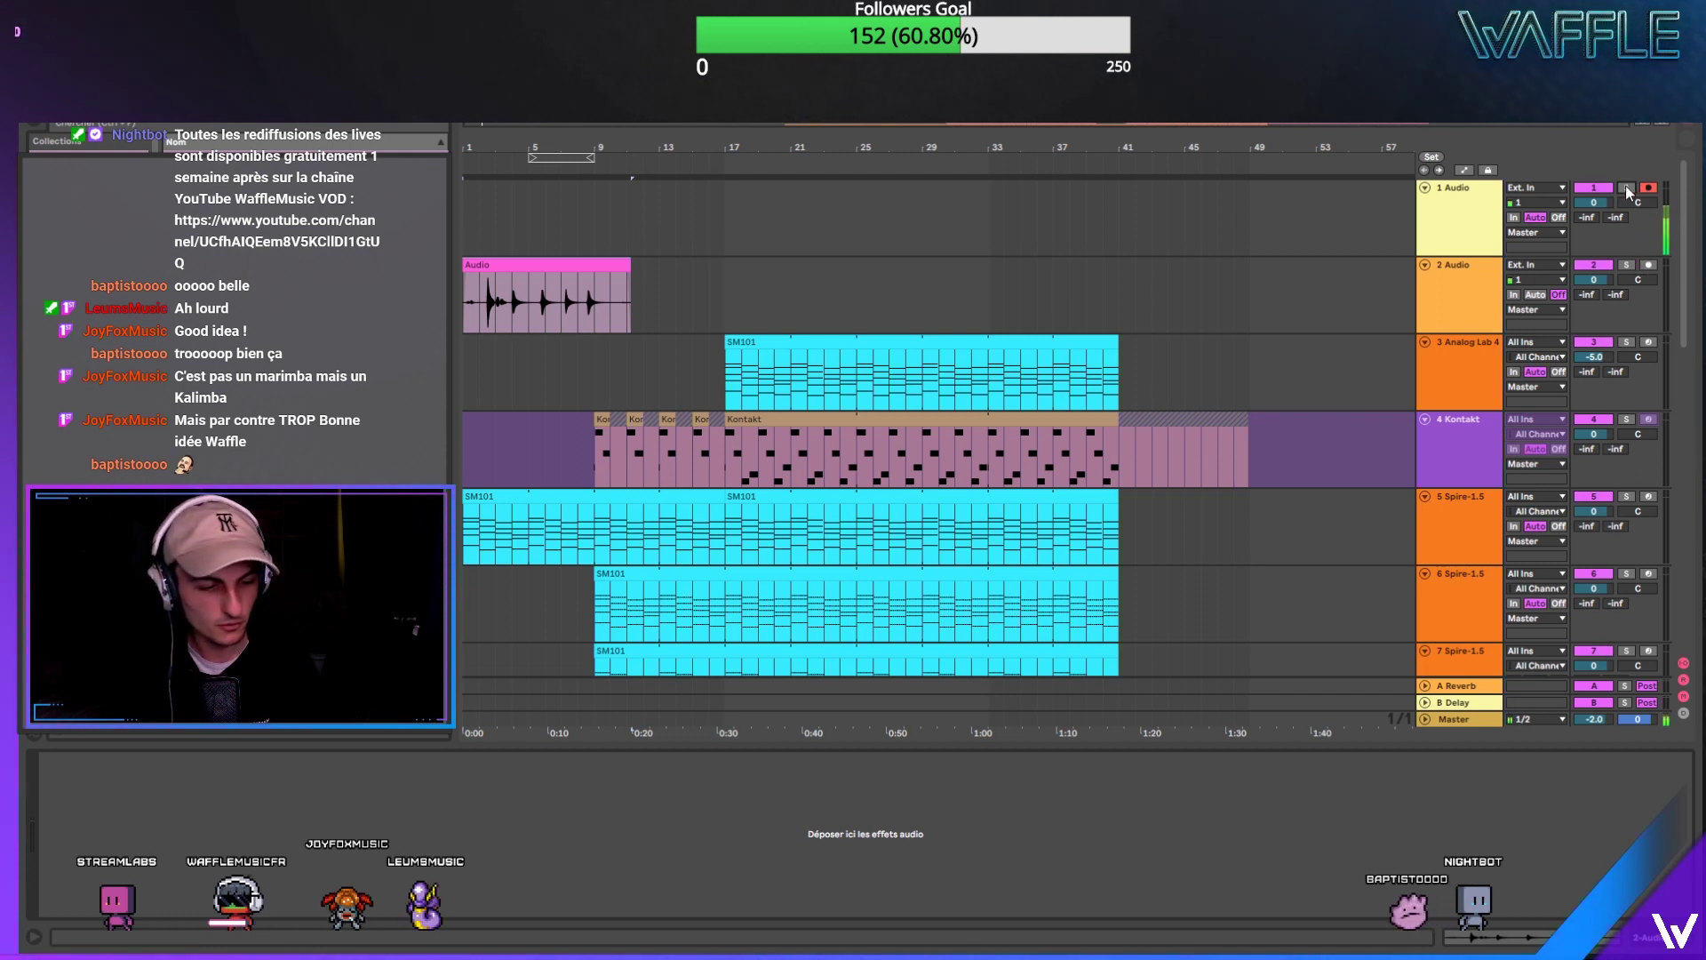
Step: Play the recorded clip on 2 Audio and trim its start to bar 4
key(space)
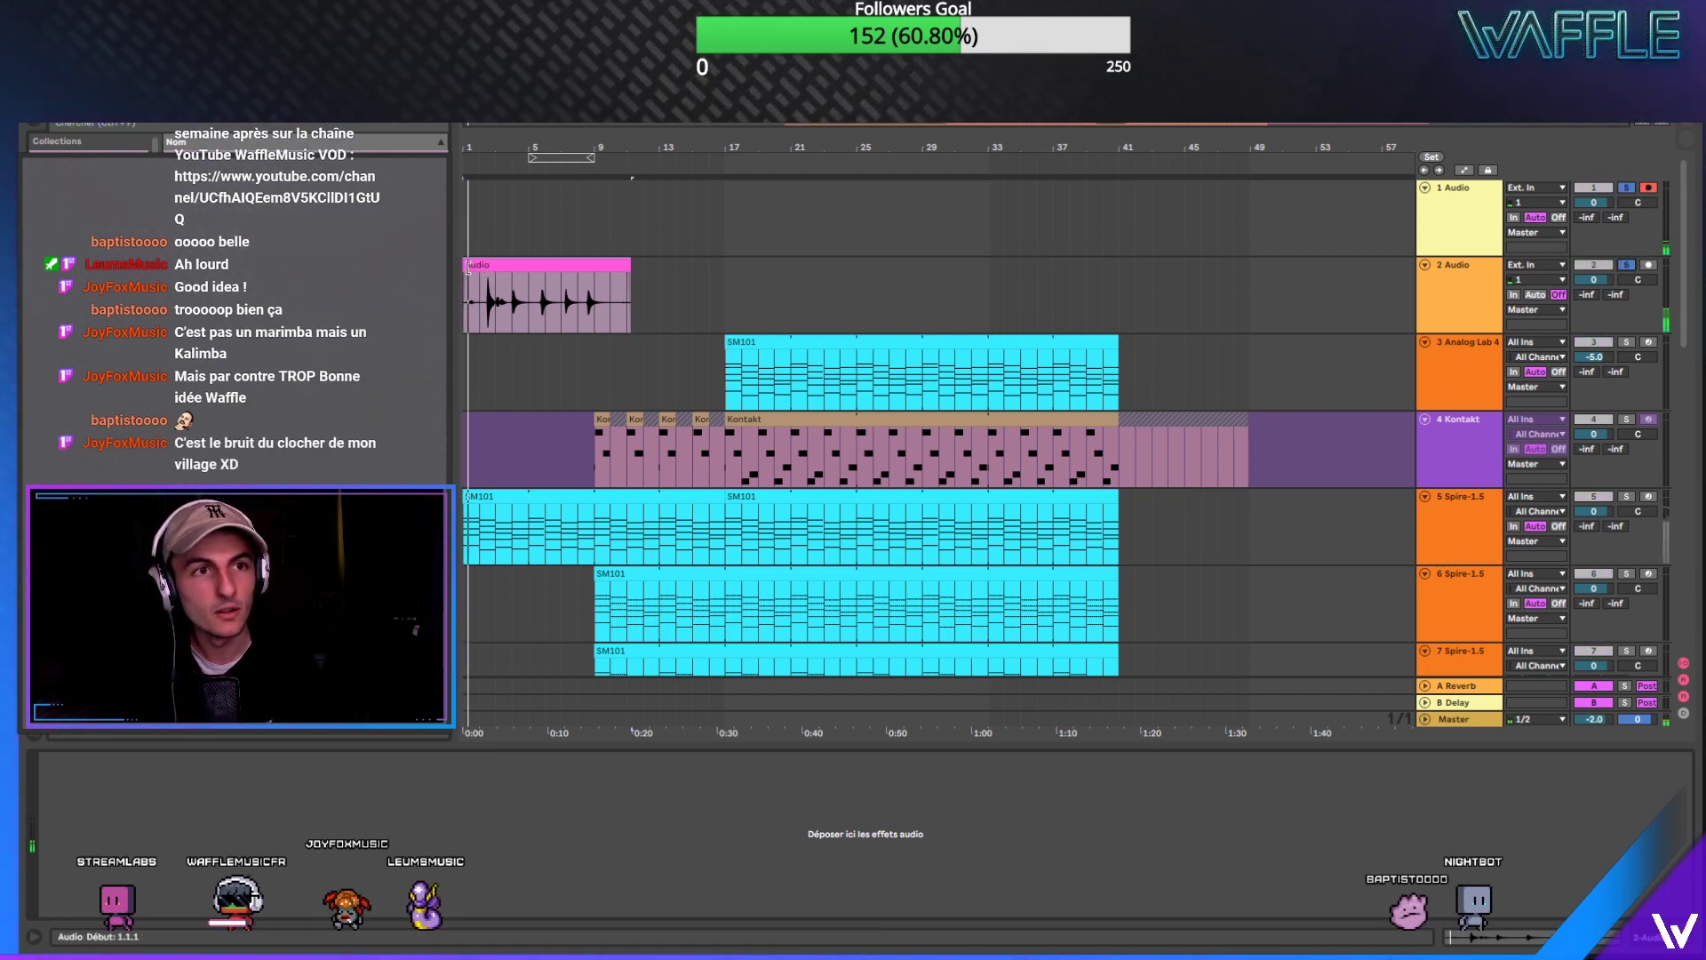
drag(495, 272, 487, 273)
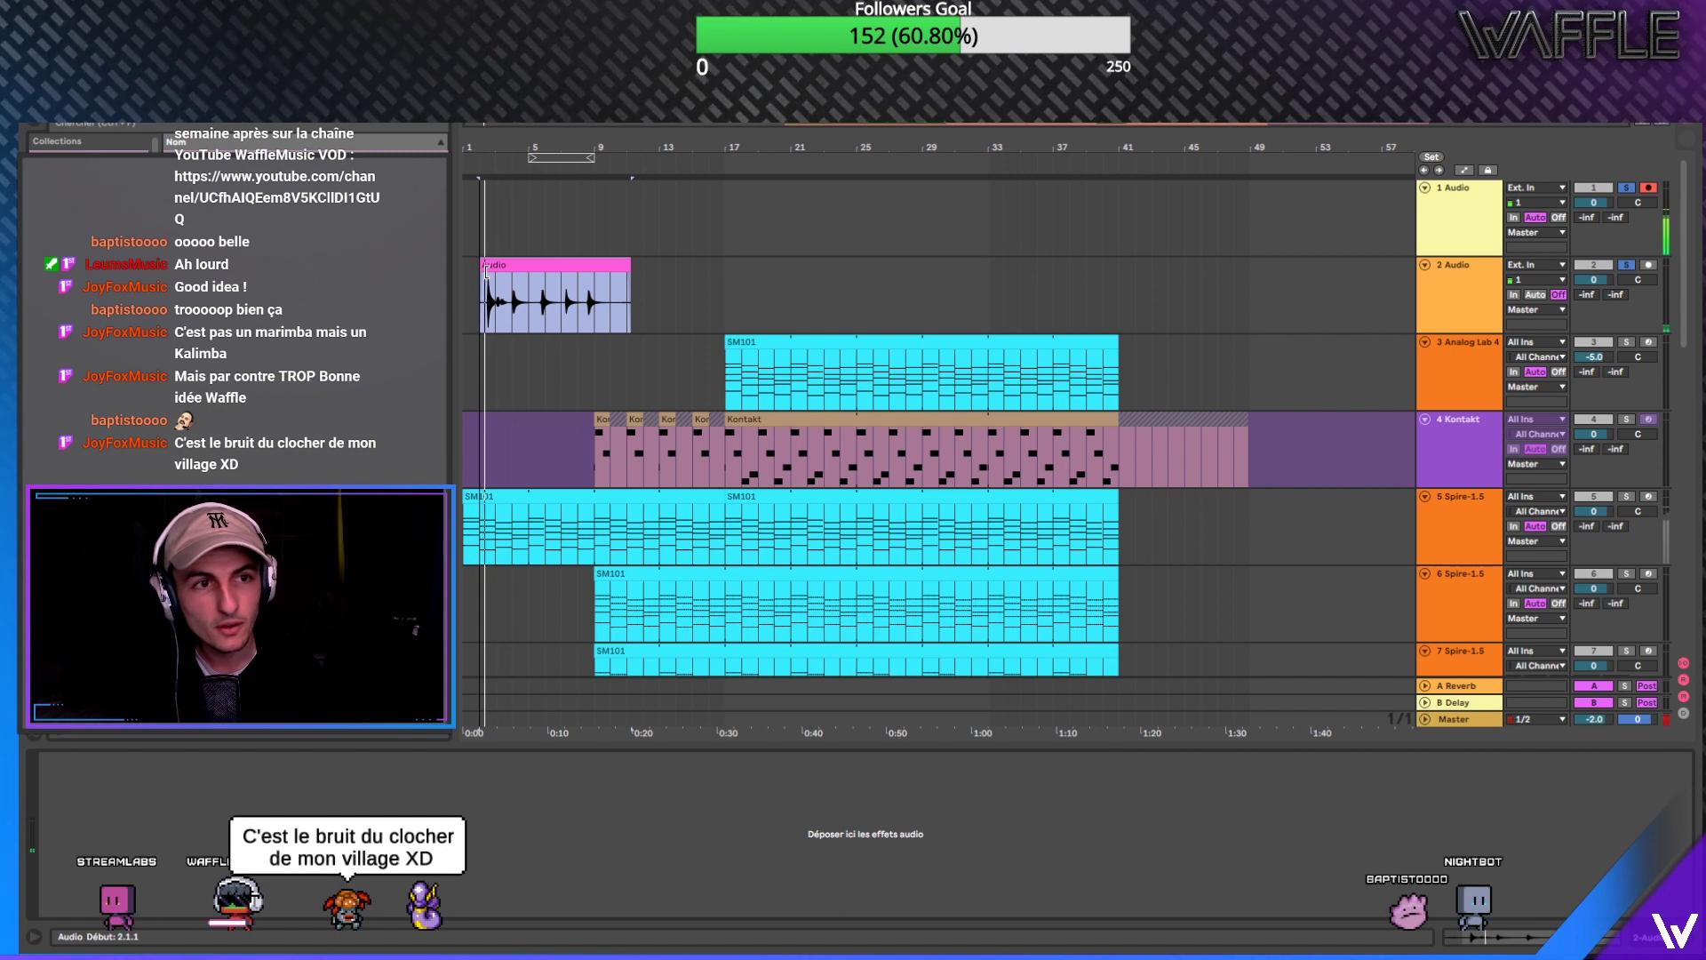
drag(508, 276, 621, 266)
key(z)
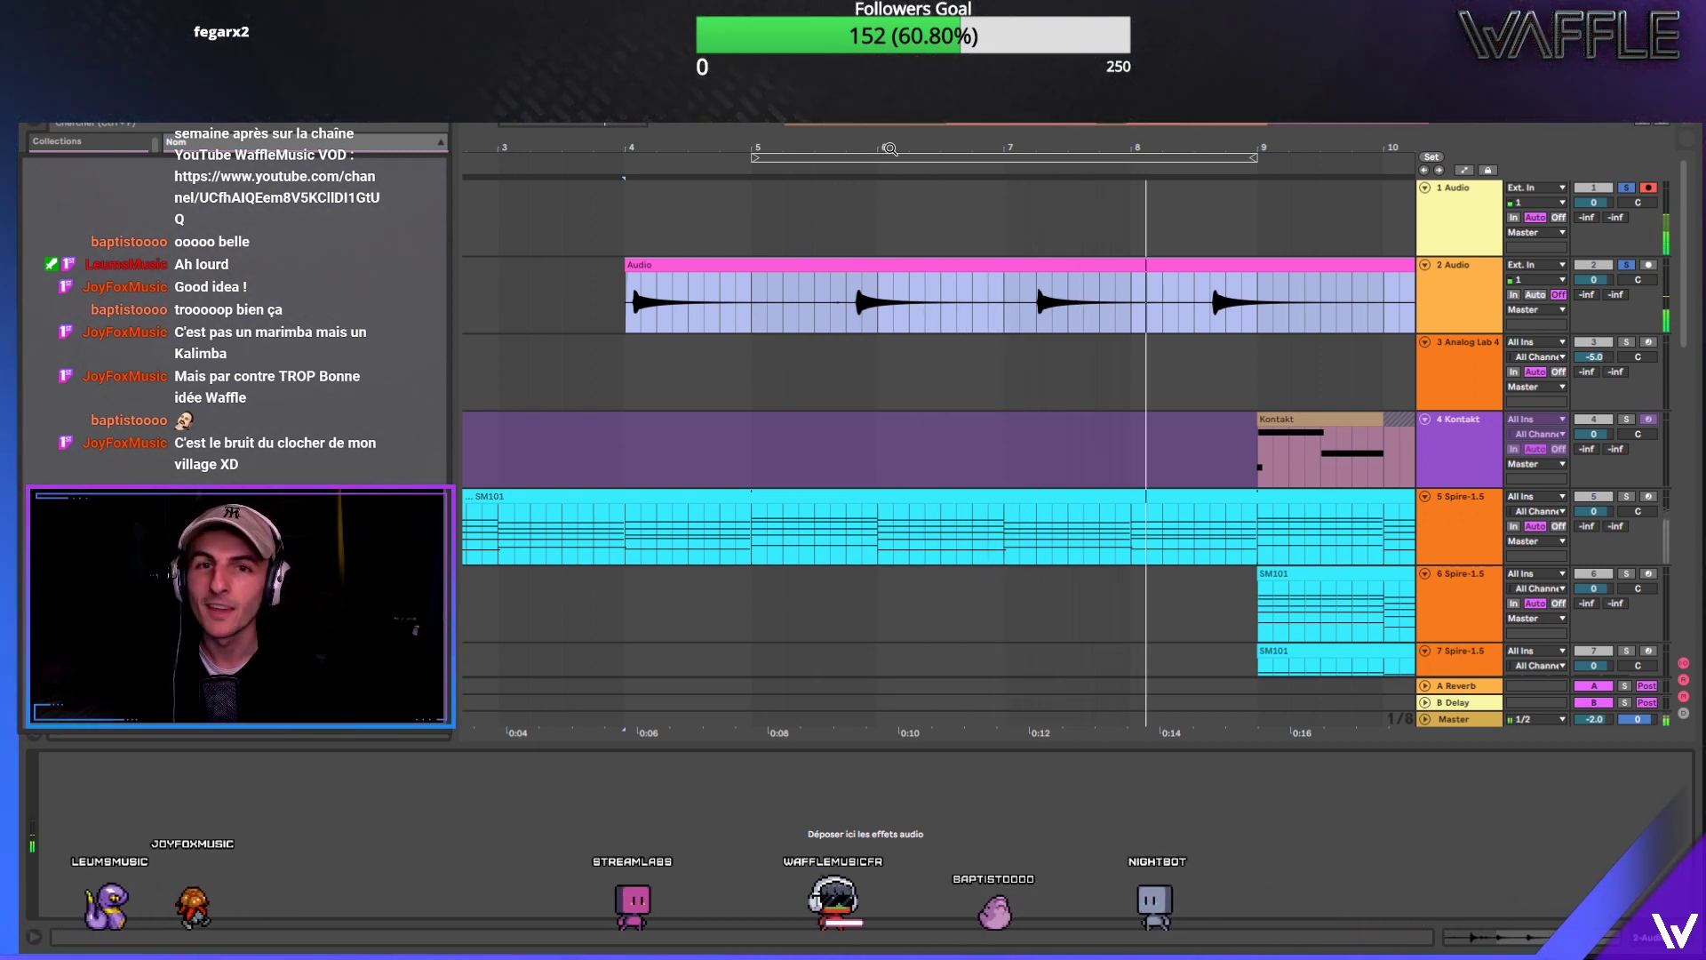
drag(890, 149, 780, 106)
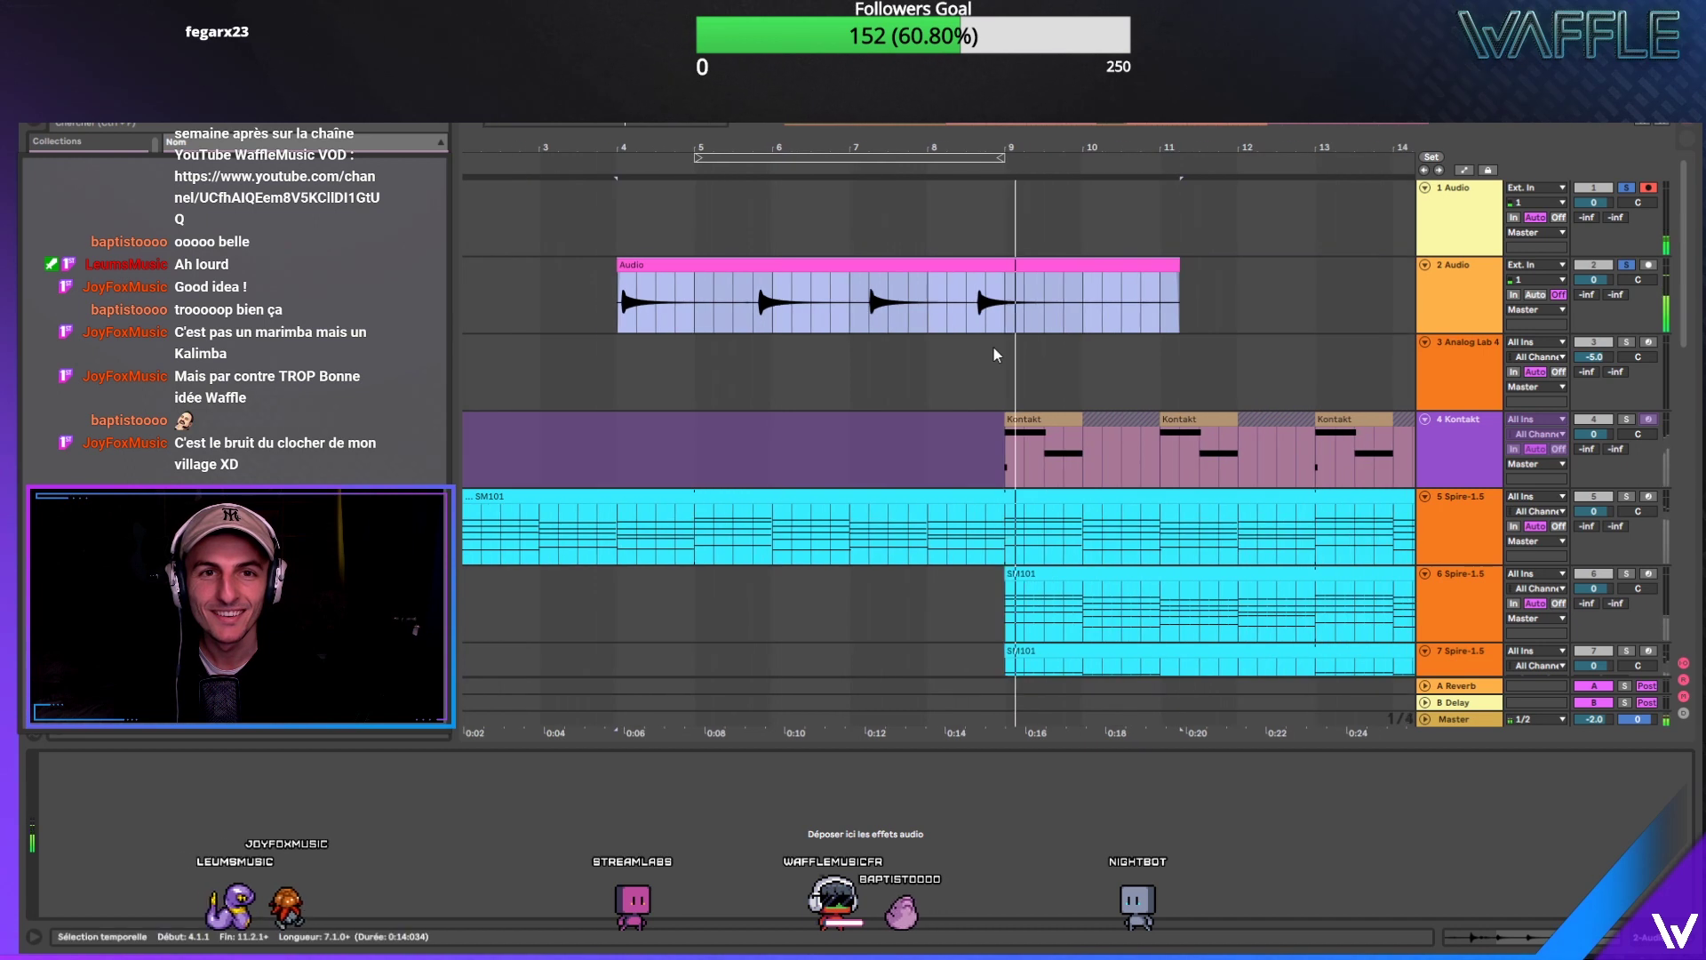
Step: Separate the last recorded hit on 2 Audio, move it to 8.2.1, and delete the part of the clip before it
mouse_move(950, 293)
mouse_down()
mouse_move(1156, 289)
mouse_move(1133, 284)
mouse_up()
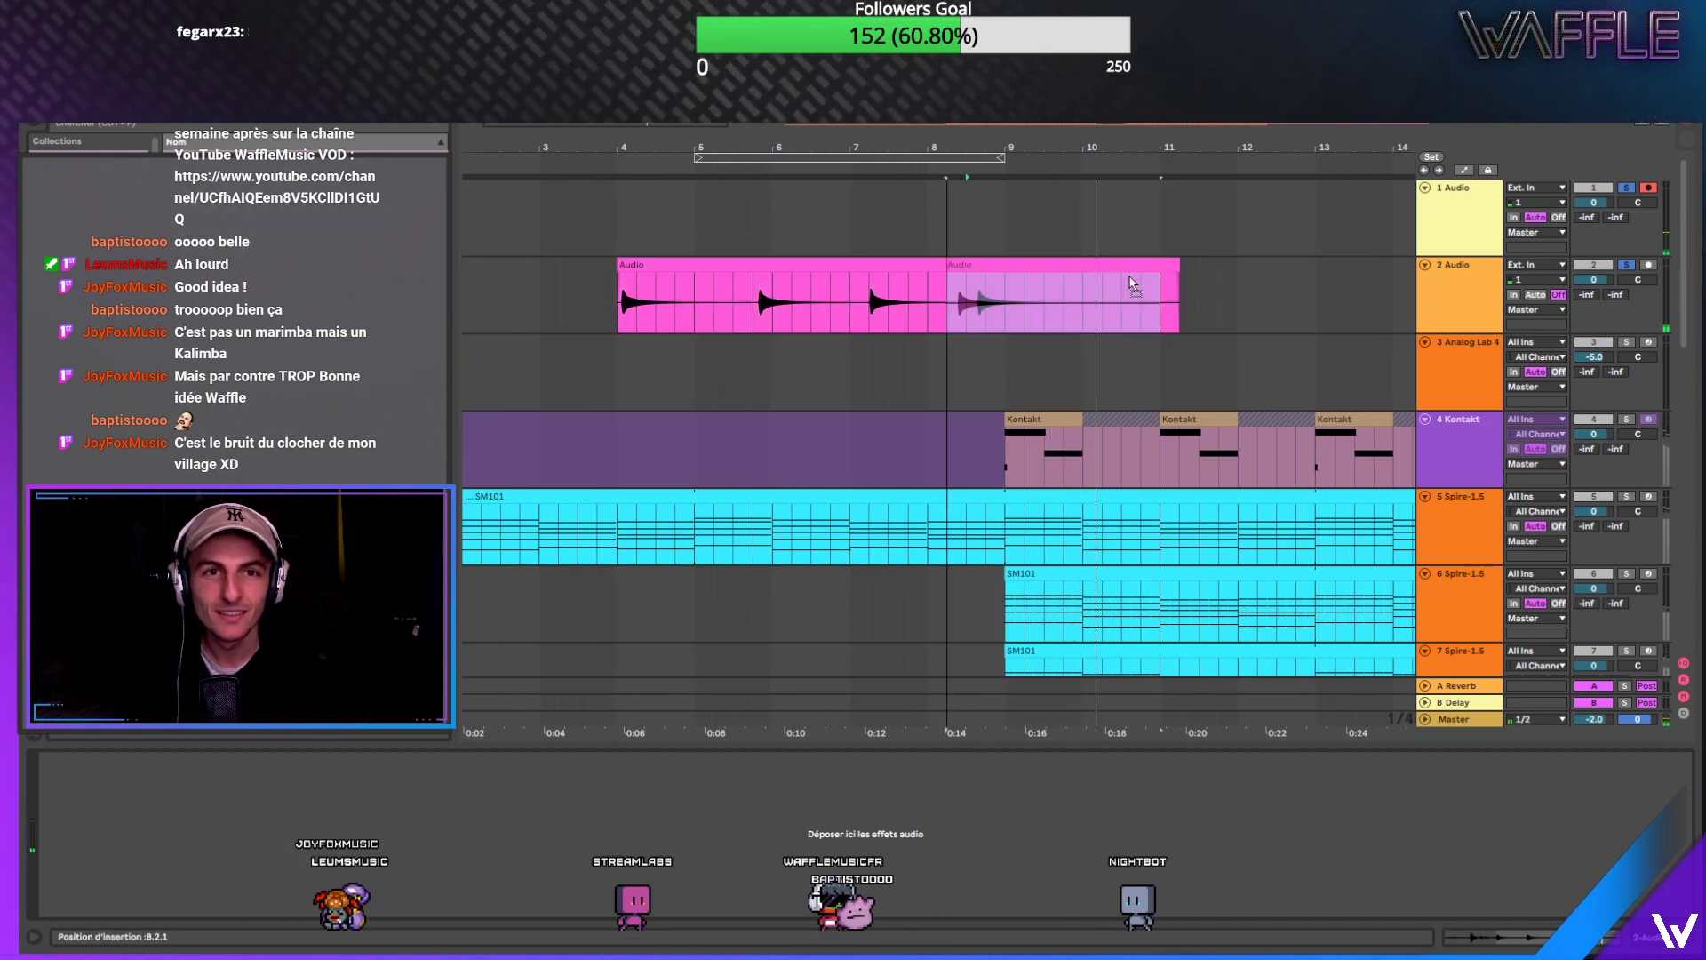
click(911, 265)
key(Delete)
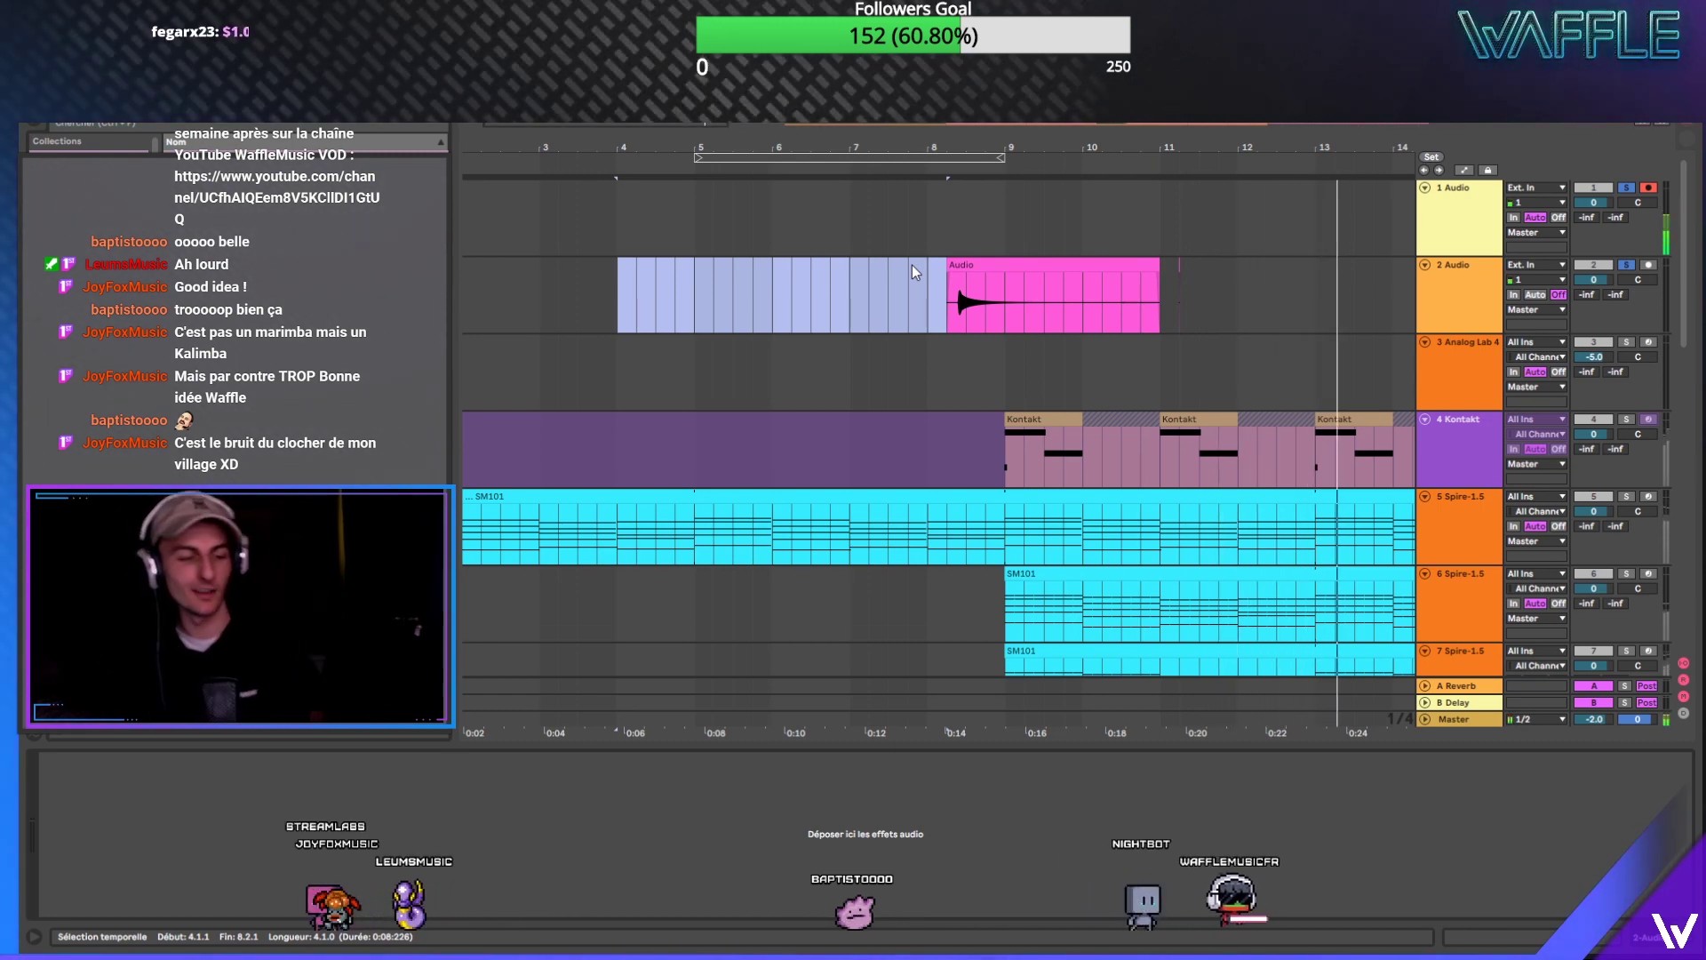
Step: Move the remaining hit on 2 Audio to just before bar 7 and trim the clip's start close to the attack
click(966, 266)
scroll(968, 269, up, 5)
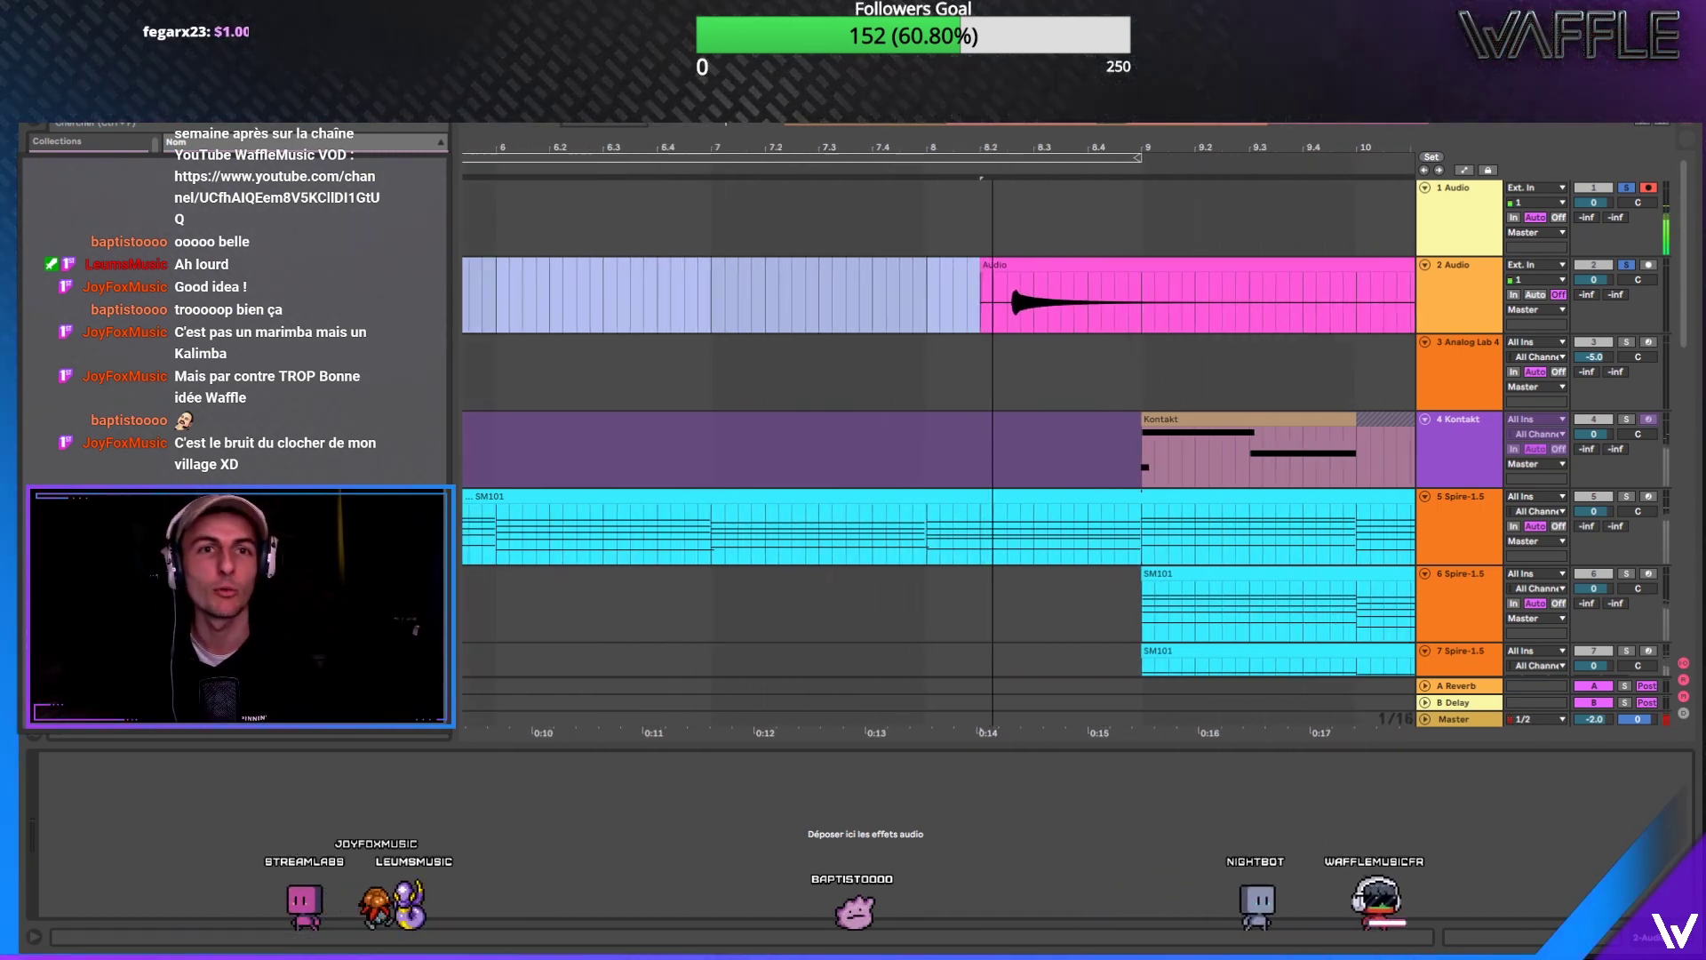
drag(1025, 265, 779, 270)
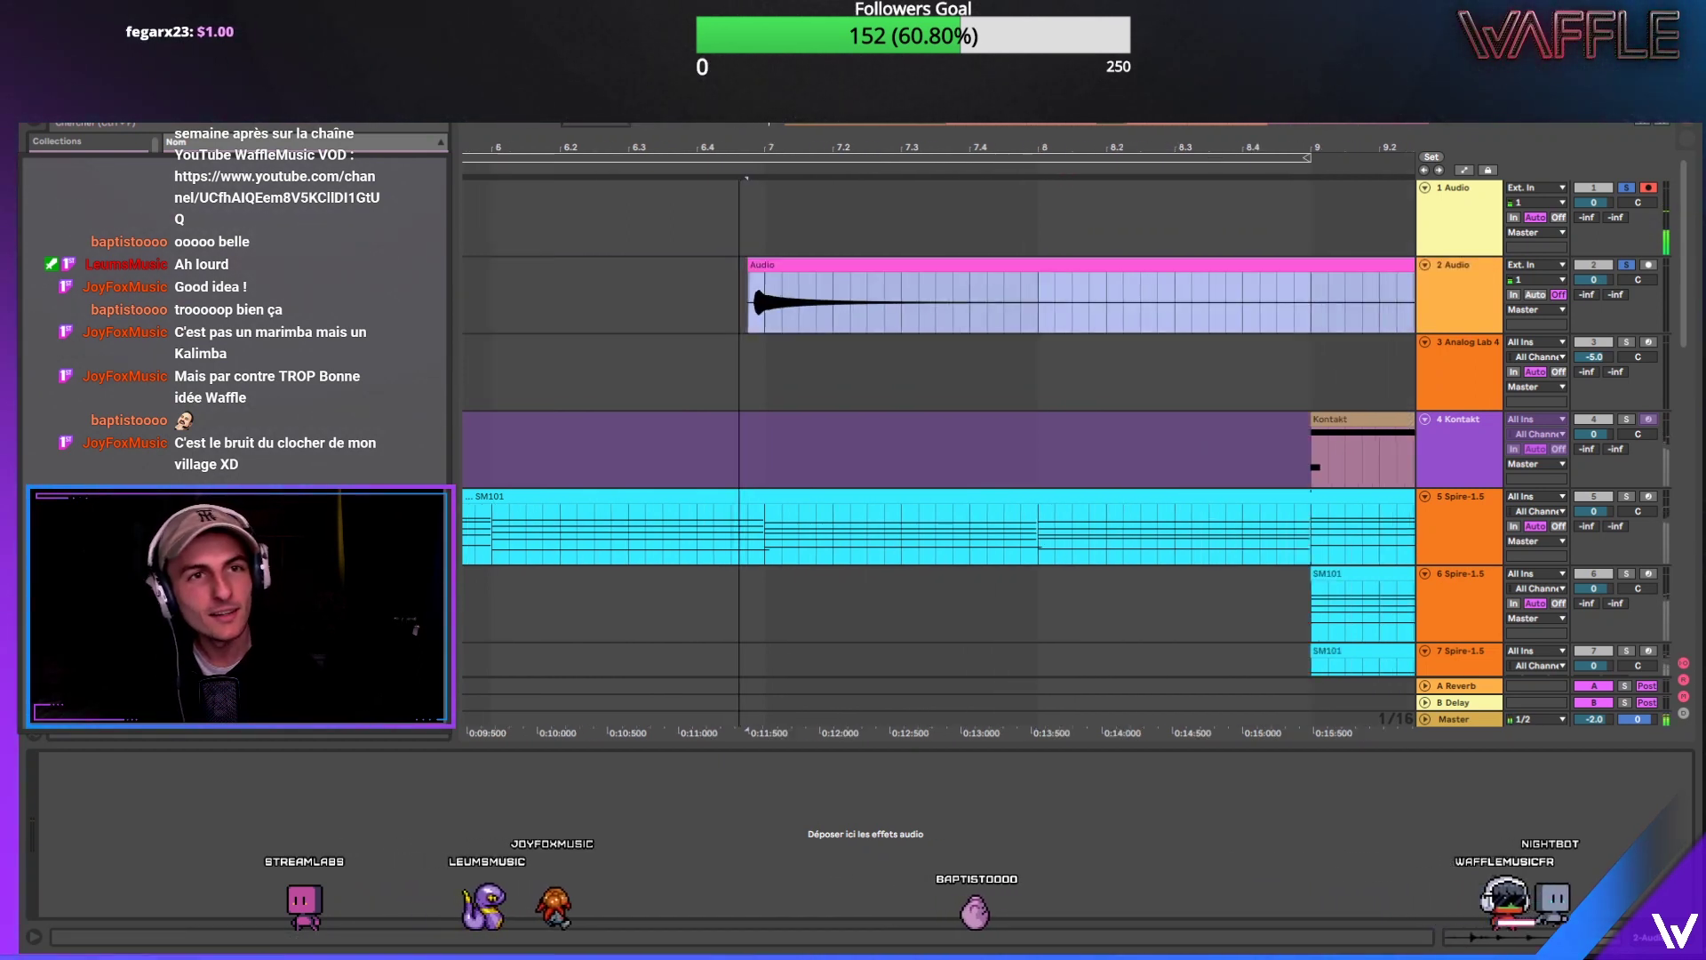
scroll(846, 248, up, 5)
drag(937, 264, 1069, 269)
click(1070, 269)
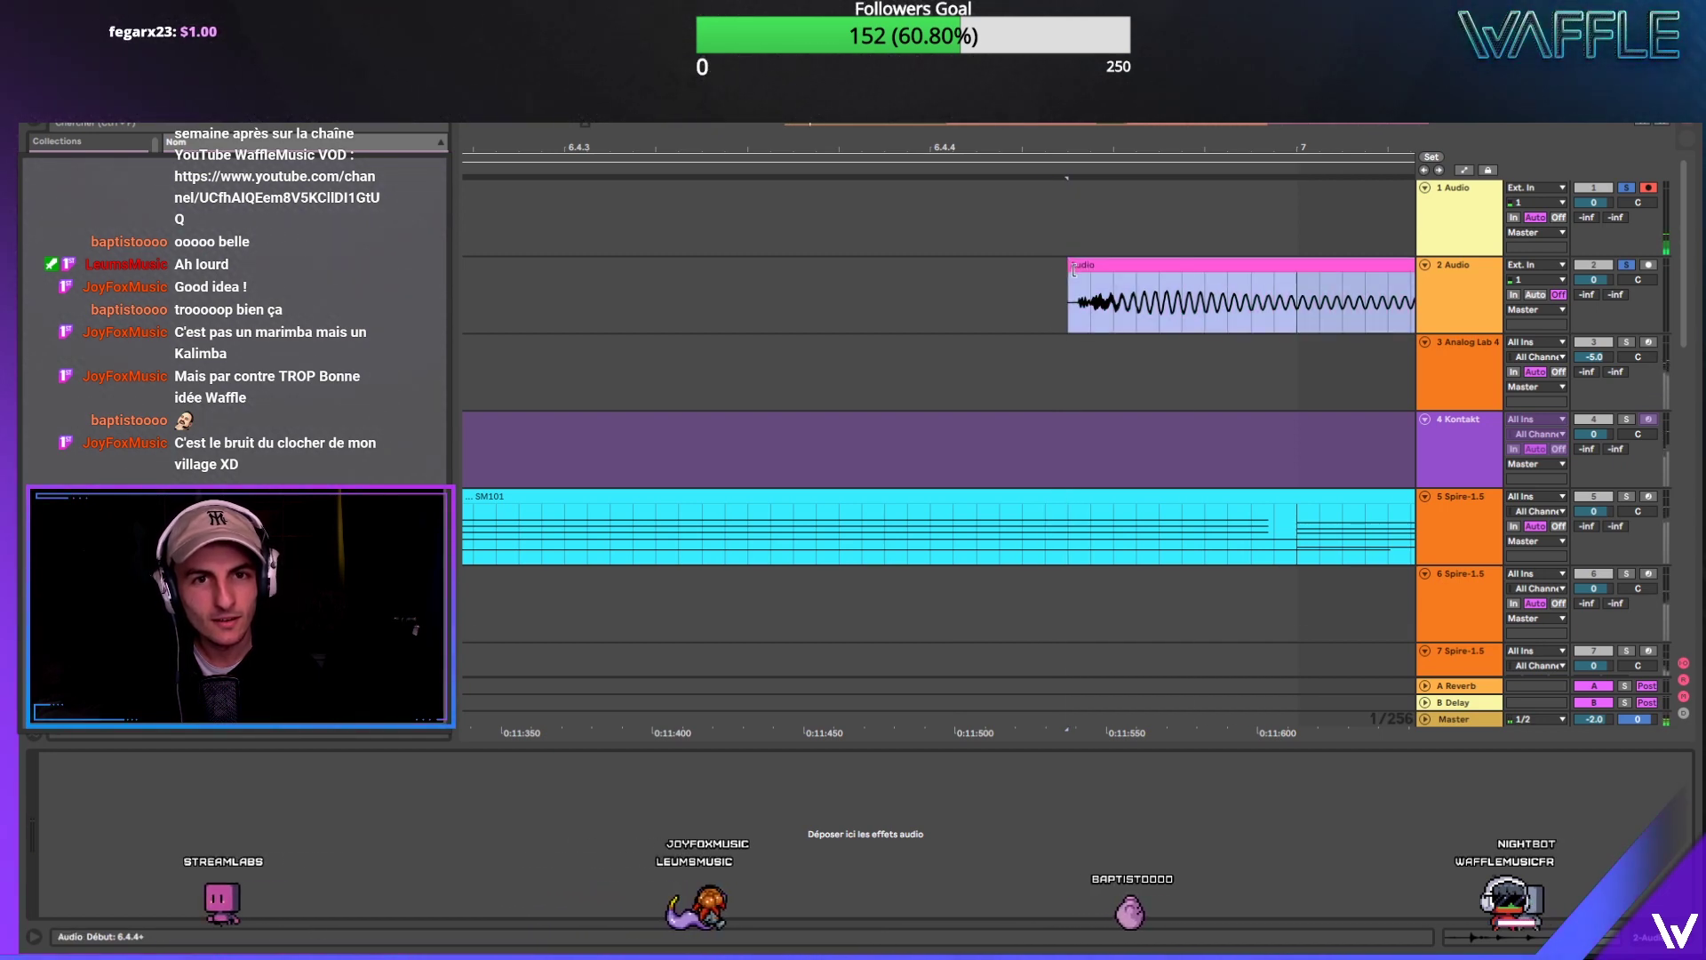
Step: Trim the end of the kalimba hit on 2 Audio to just before 8.4, consolidate it, and open the new clip
drag(1087, 143, 986, 63)
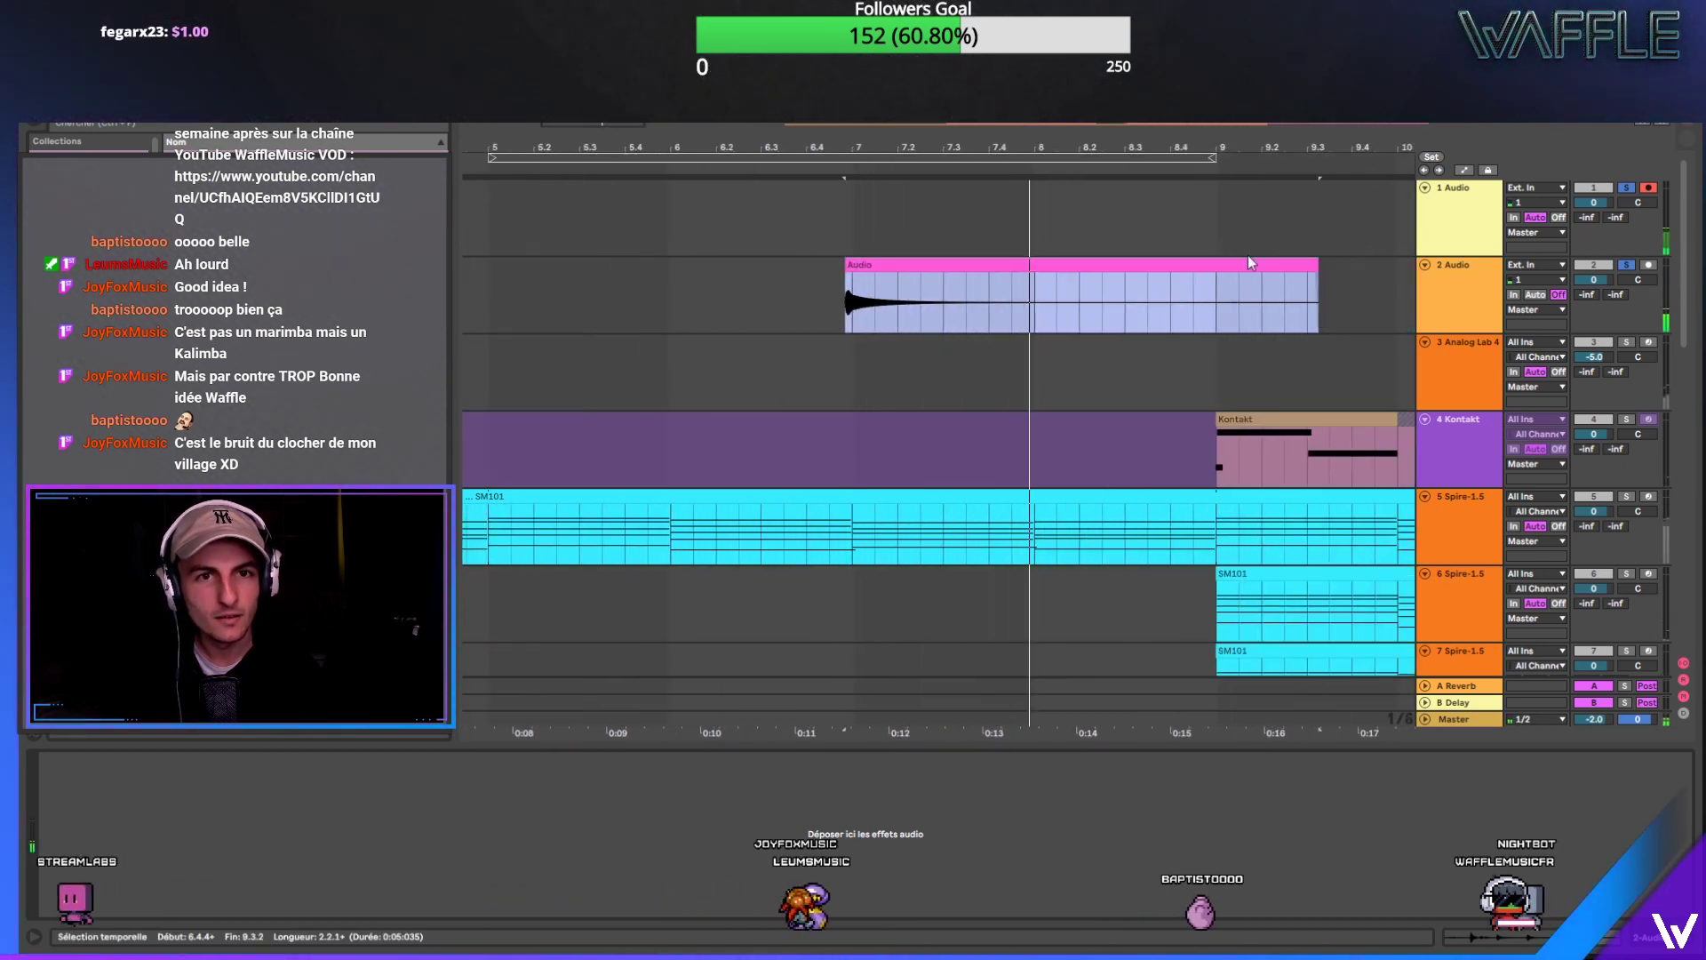
drag(1315, 269, 1184, 270)
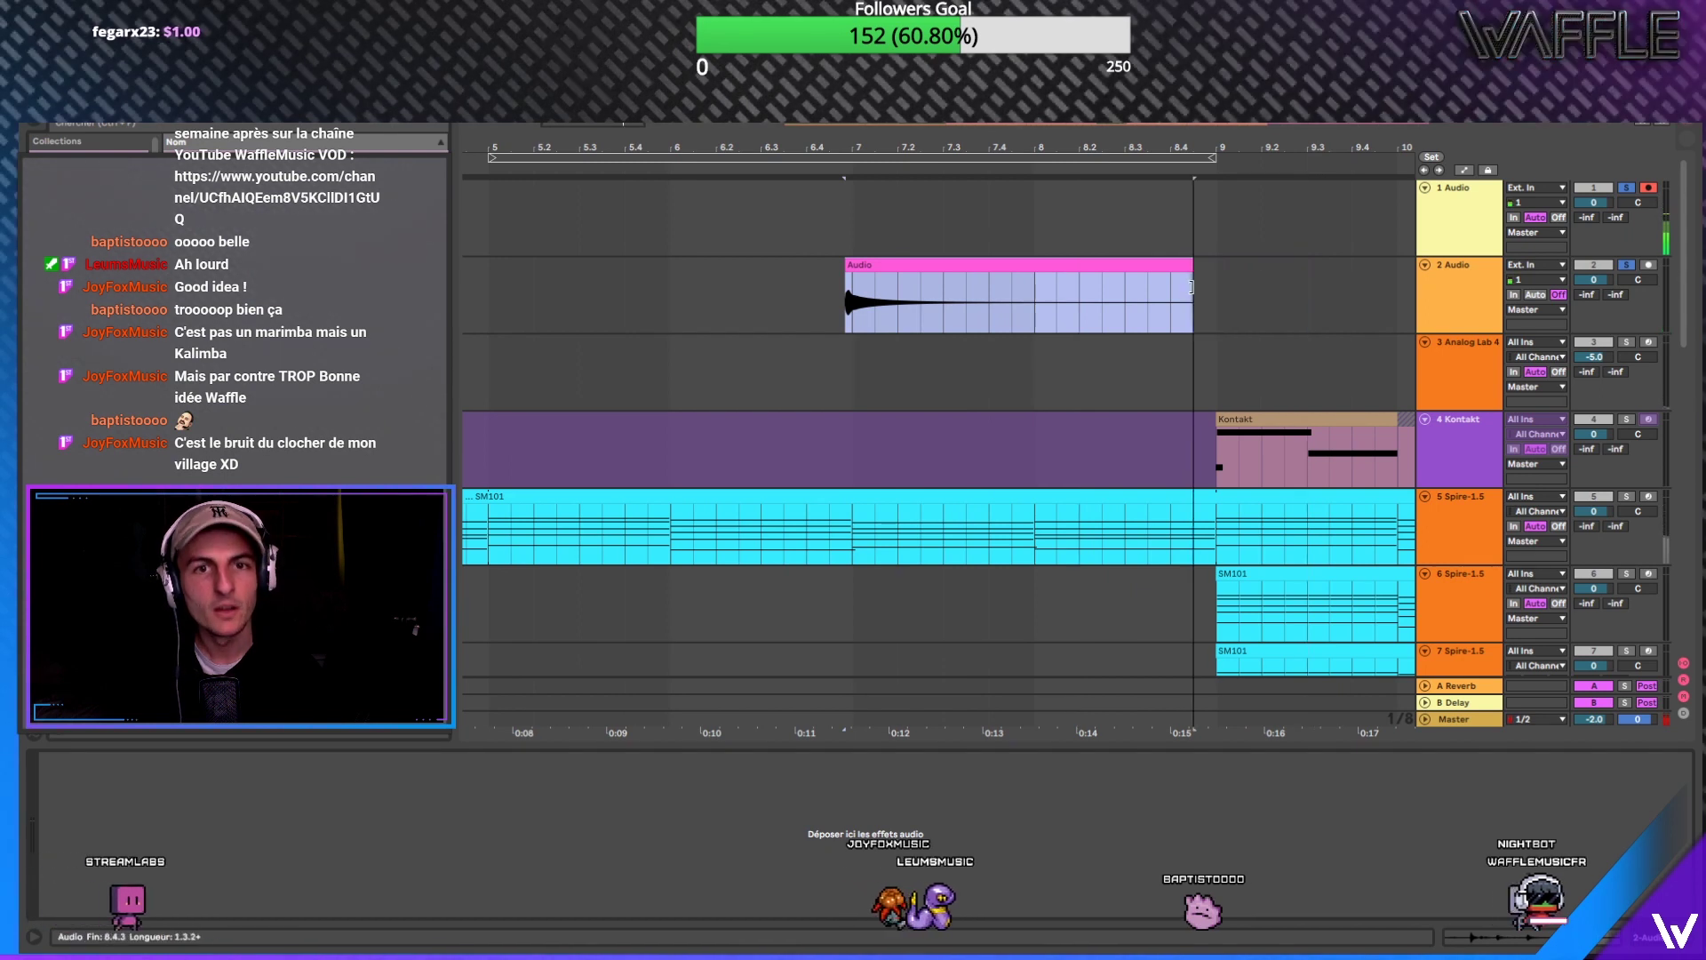
right_click(1095, 268)
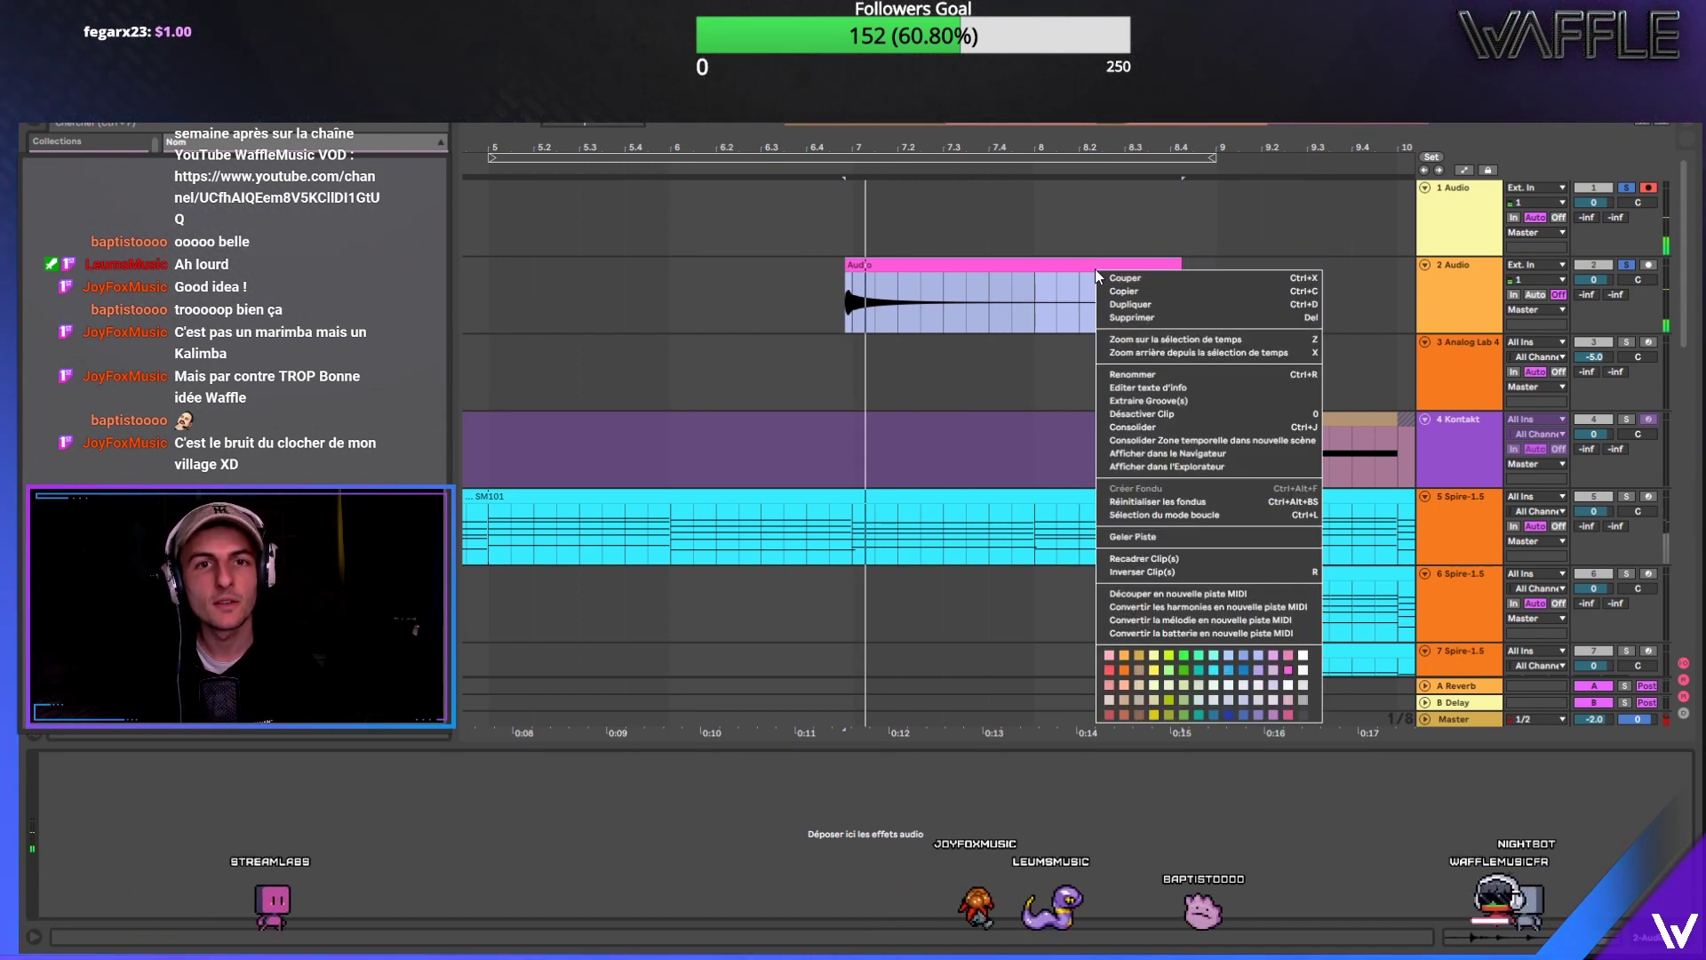
click(1206, 429)
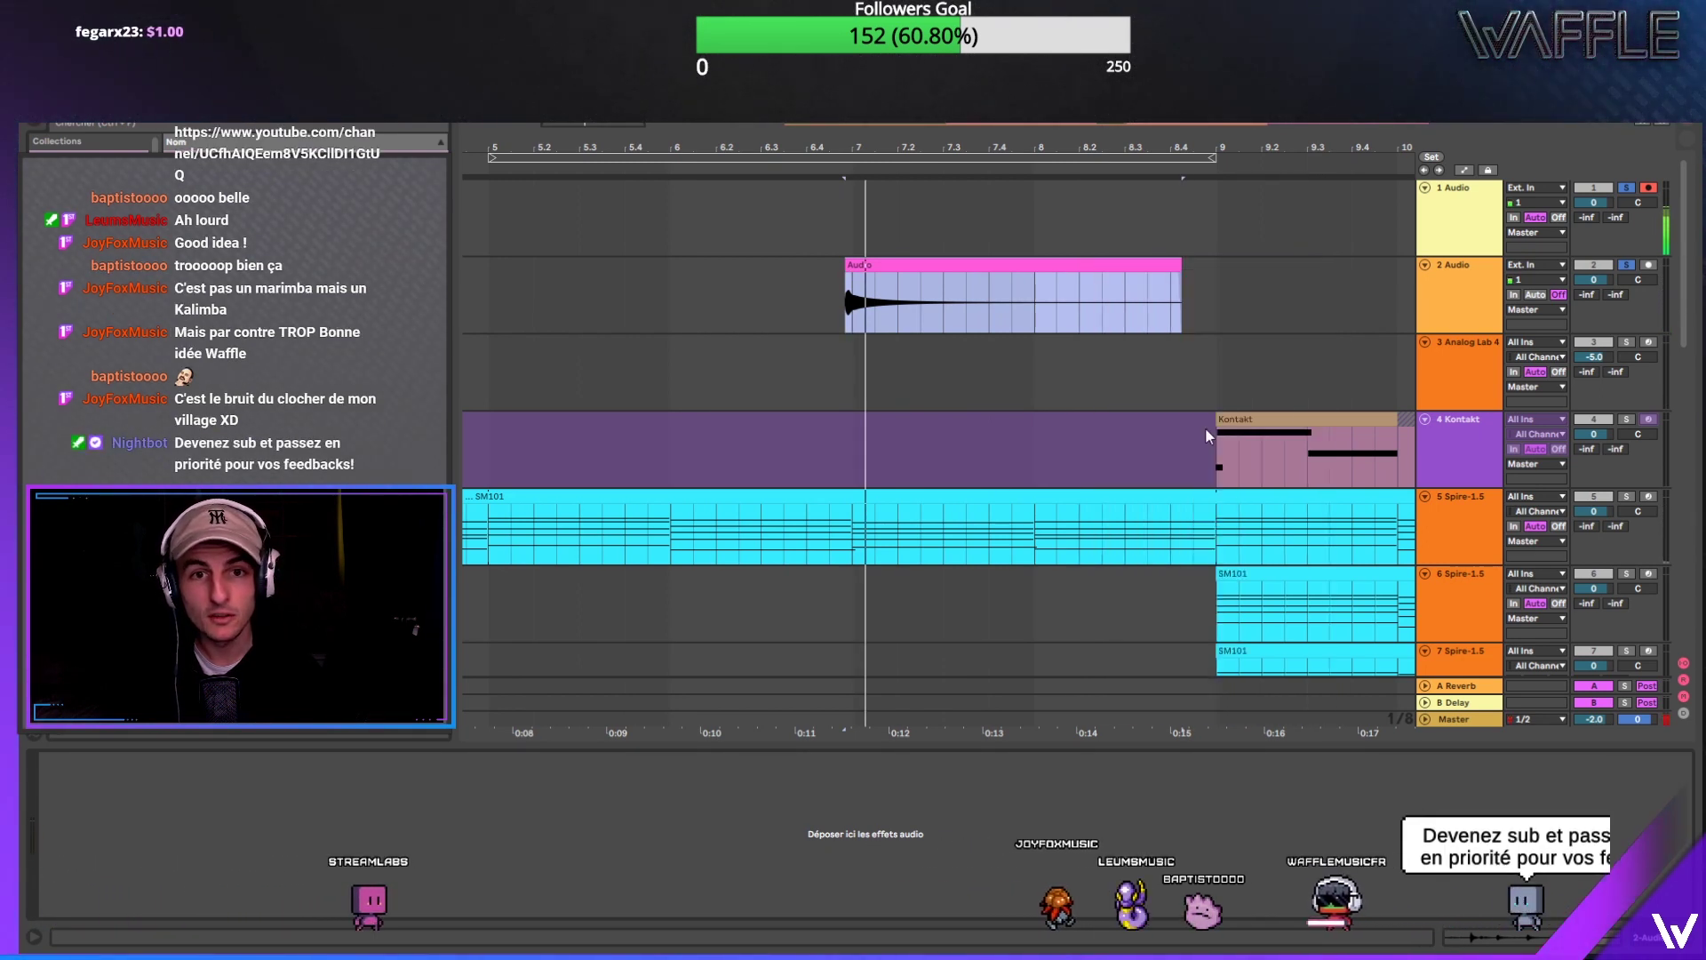
double_click(1043, 280)
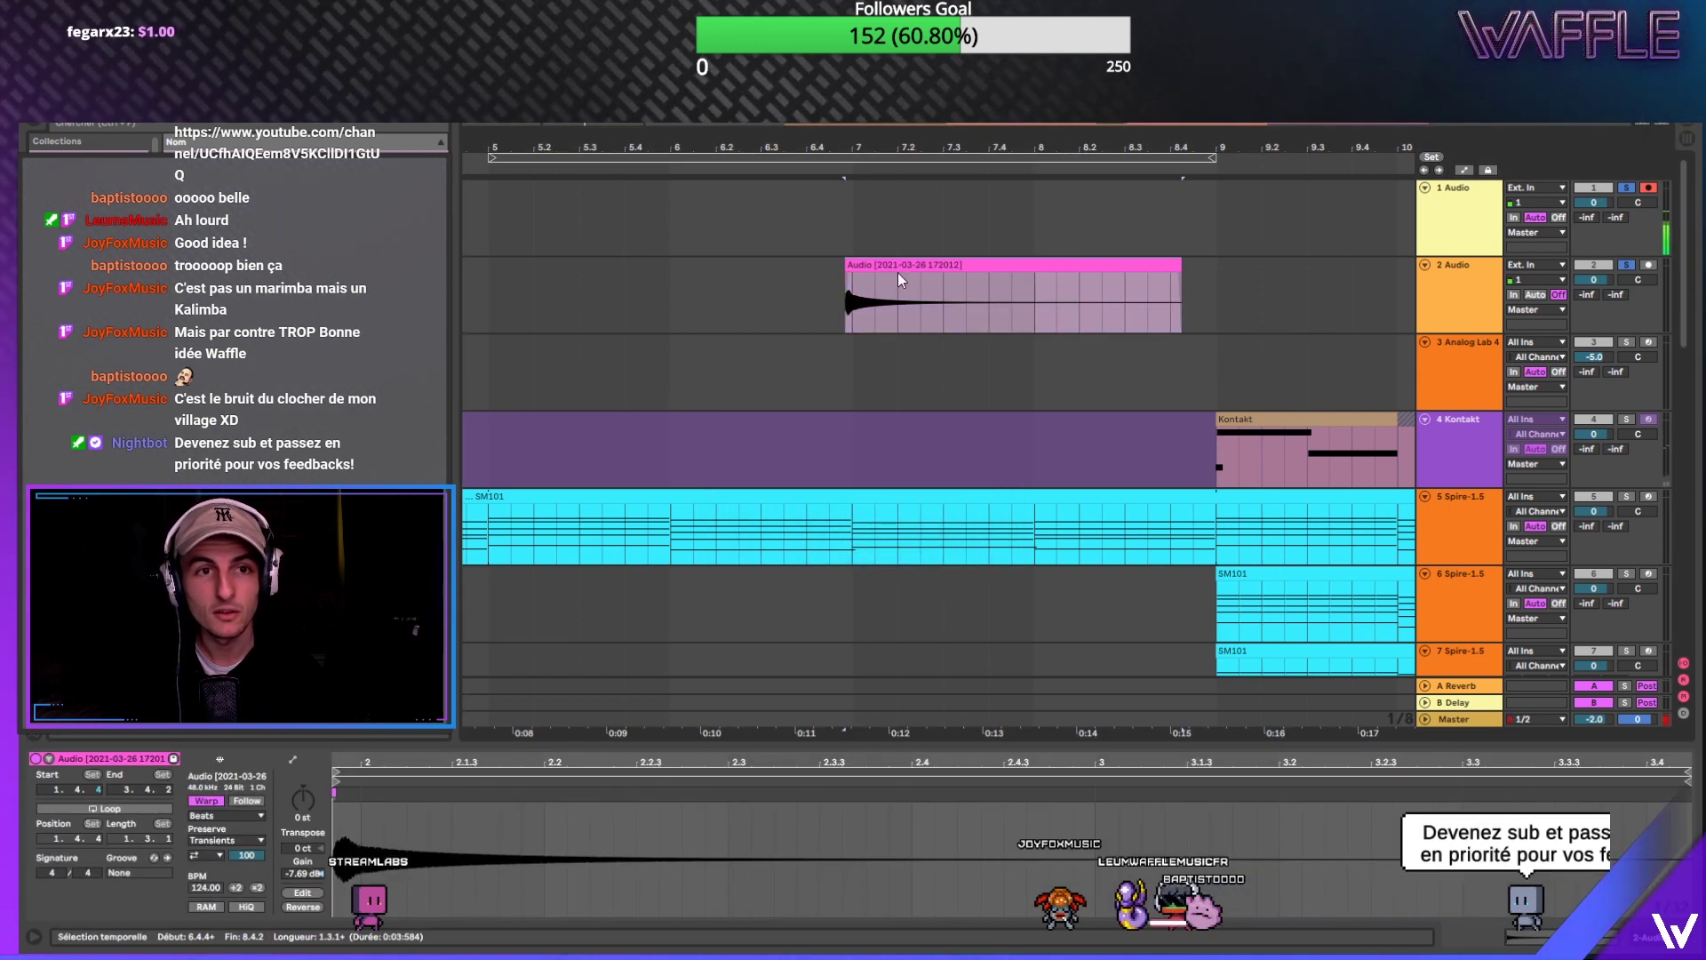
Step: Insert a soloed MIDI track below 2 Audio with a Sampler on it, and load the consolidated kalimba clip as its sample
drag(889, 153, 727, 151)
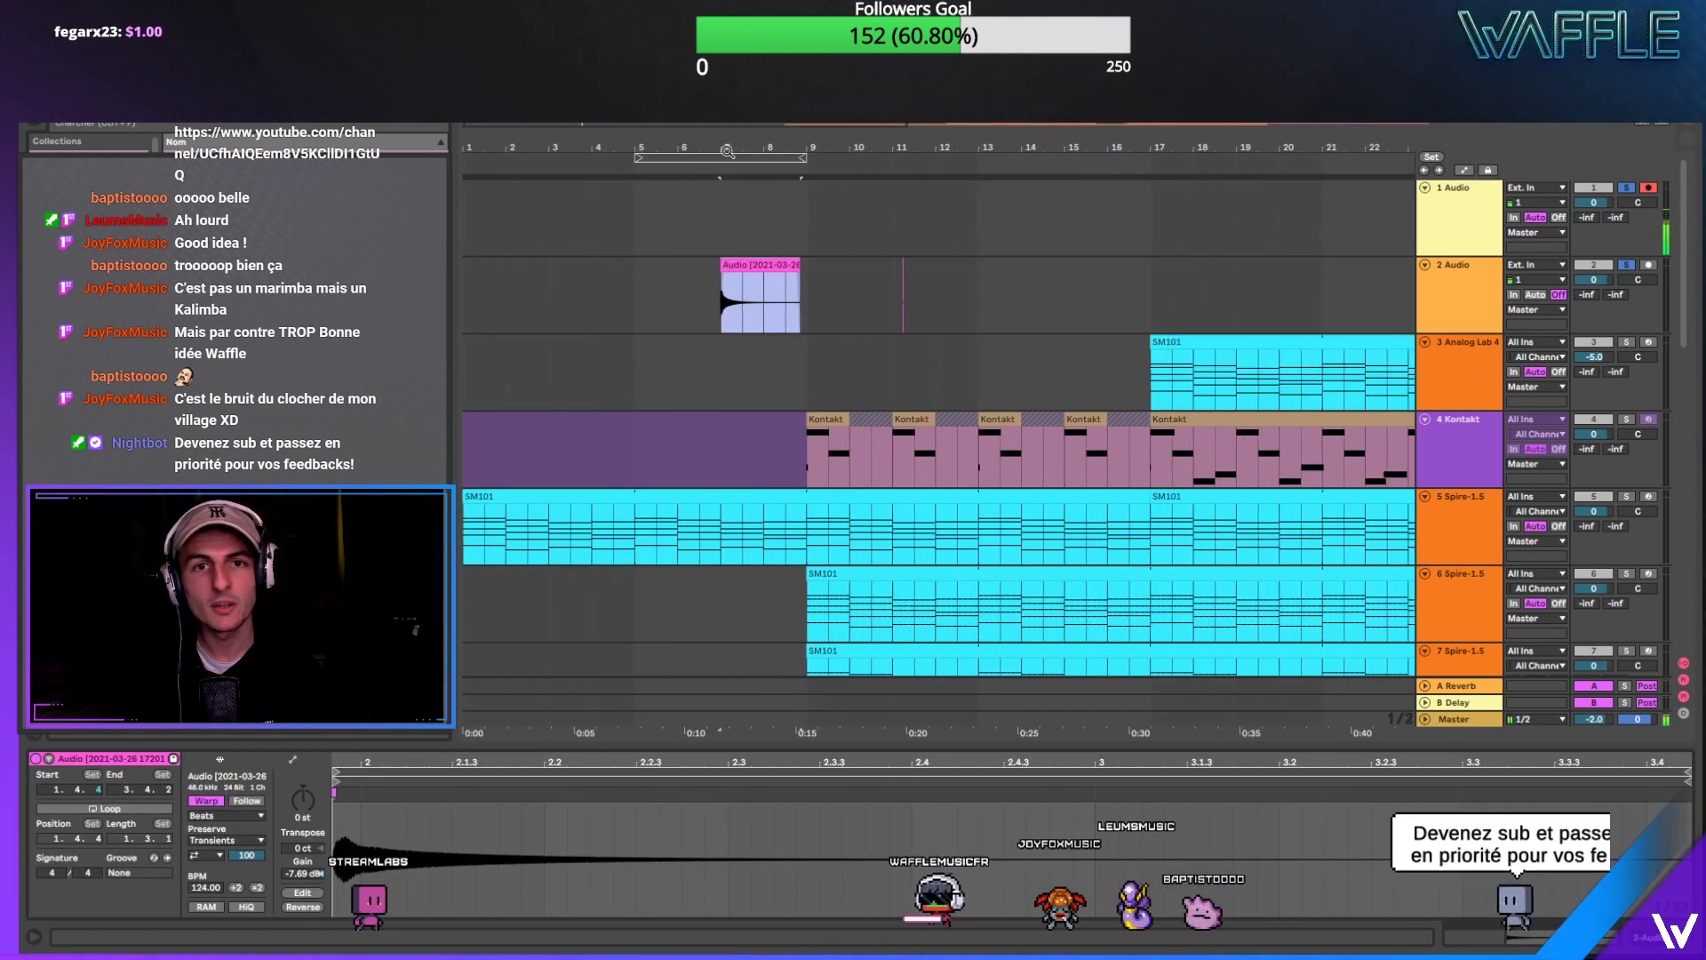
right_click(1453, 296)
click(1557, 431)
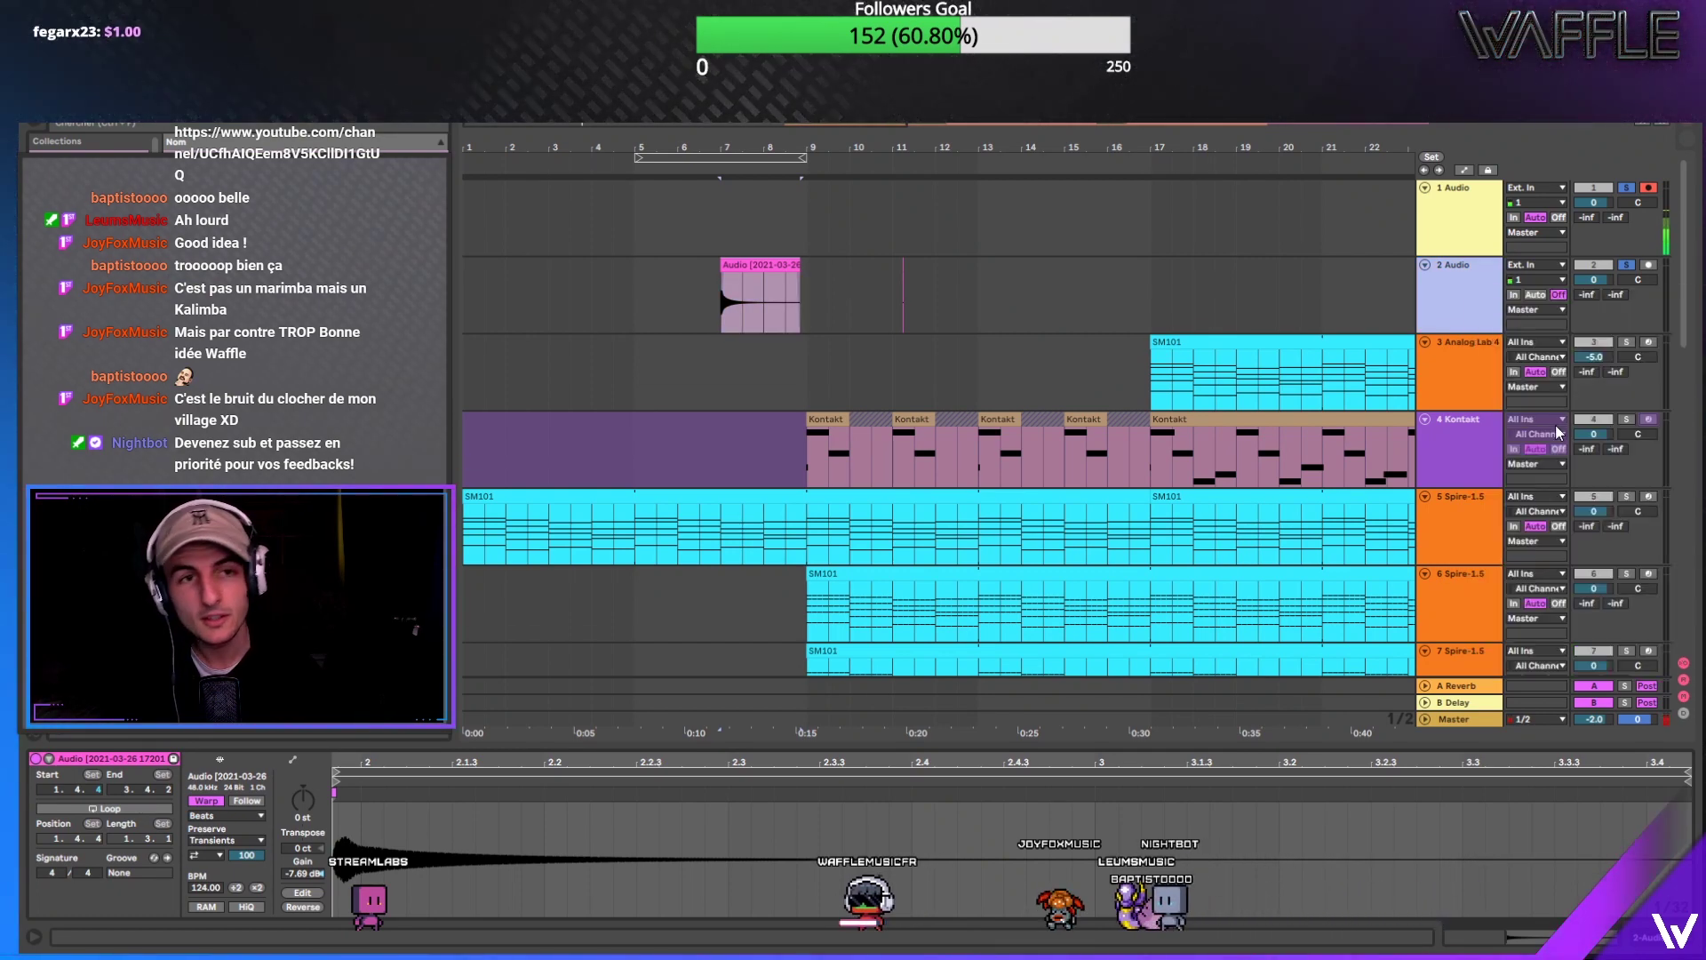
key(ctrl+shift+t)
click(1484, 360)
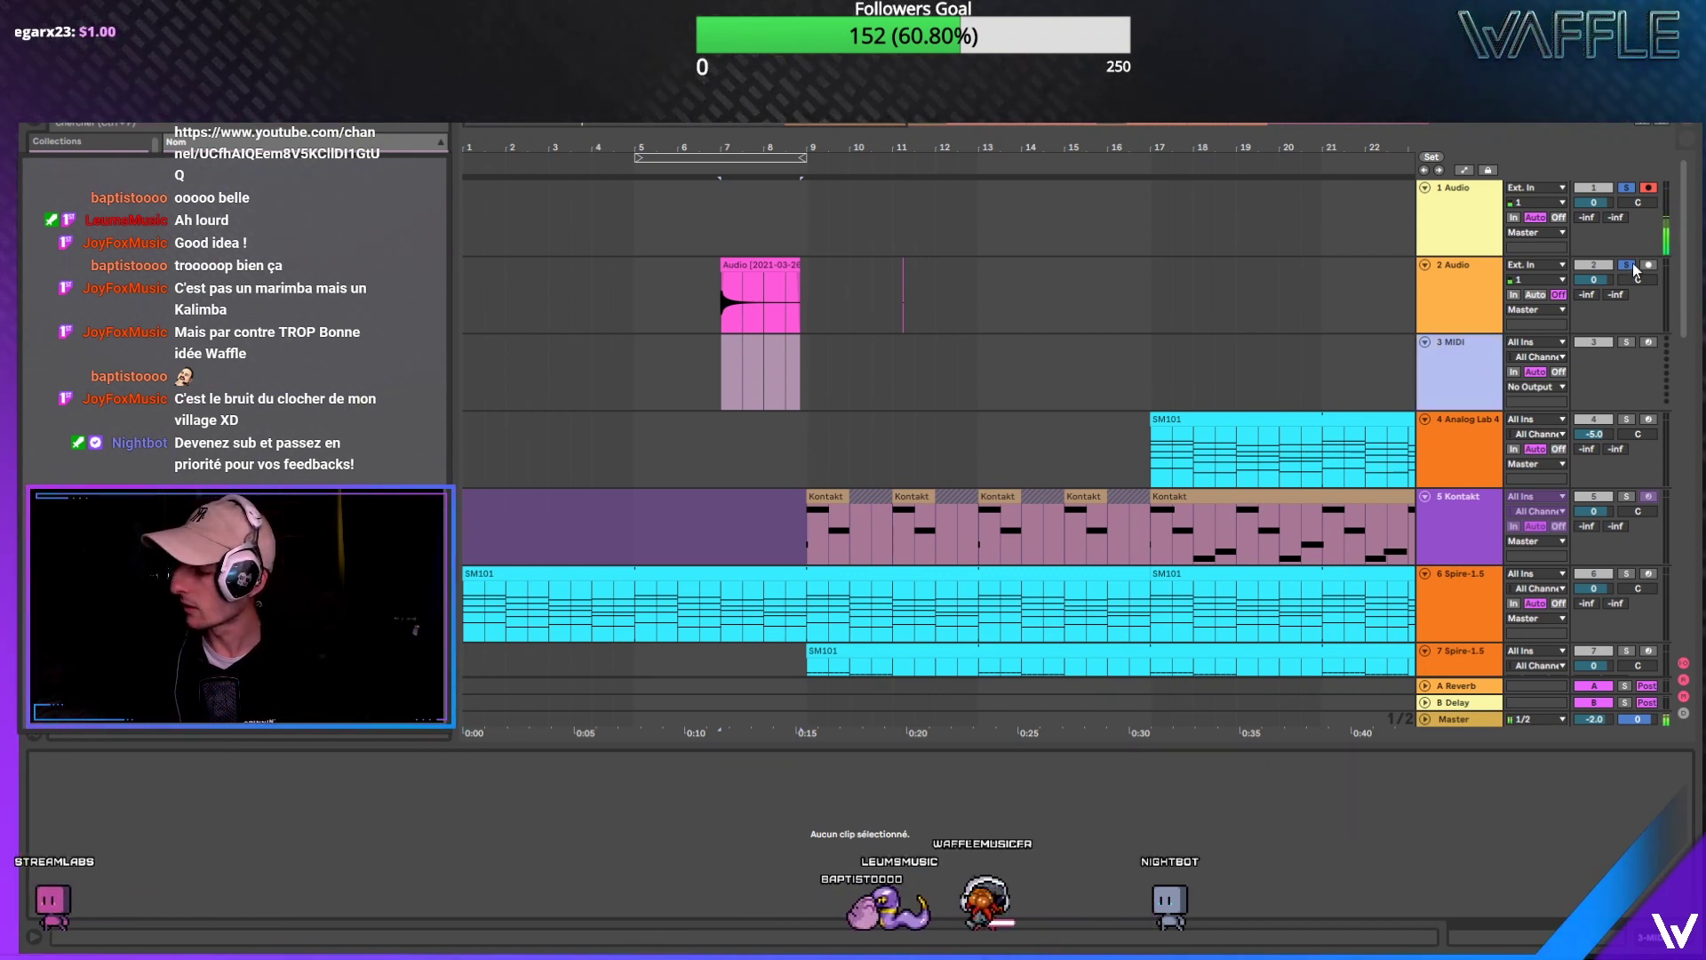
click(1626, 342)
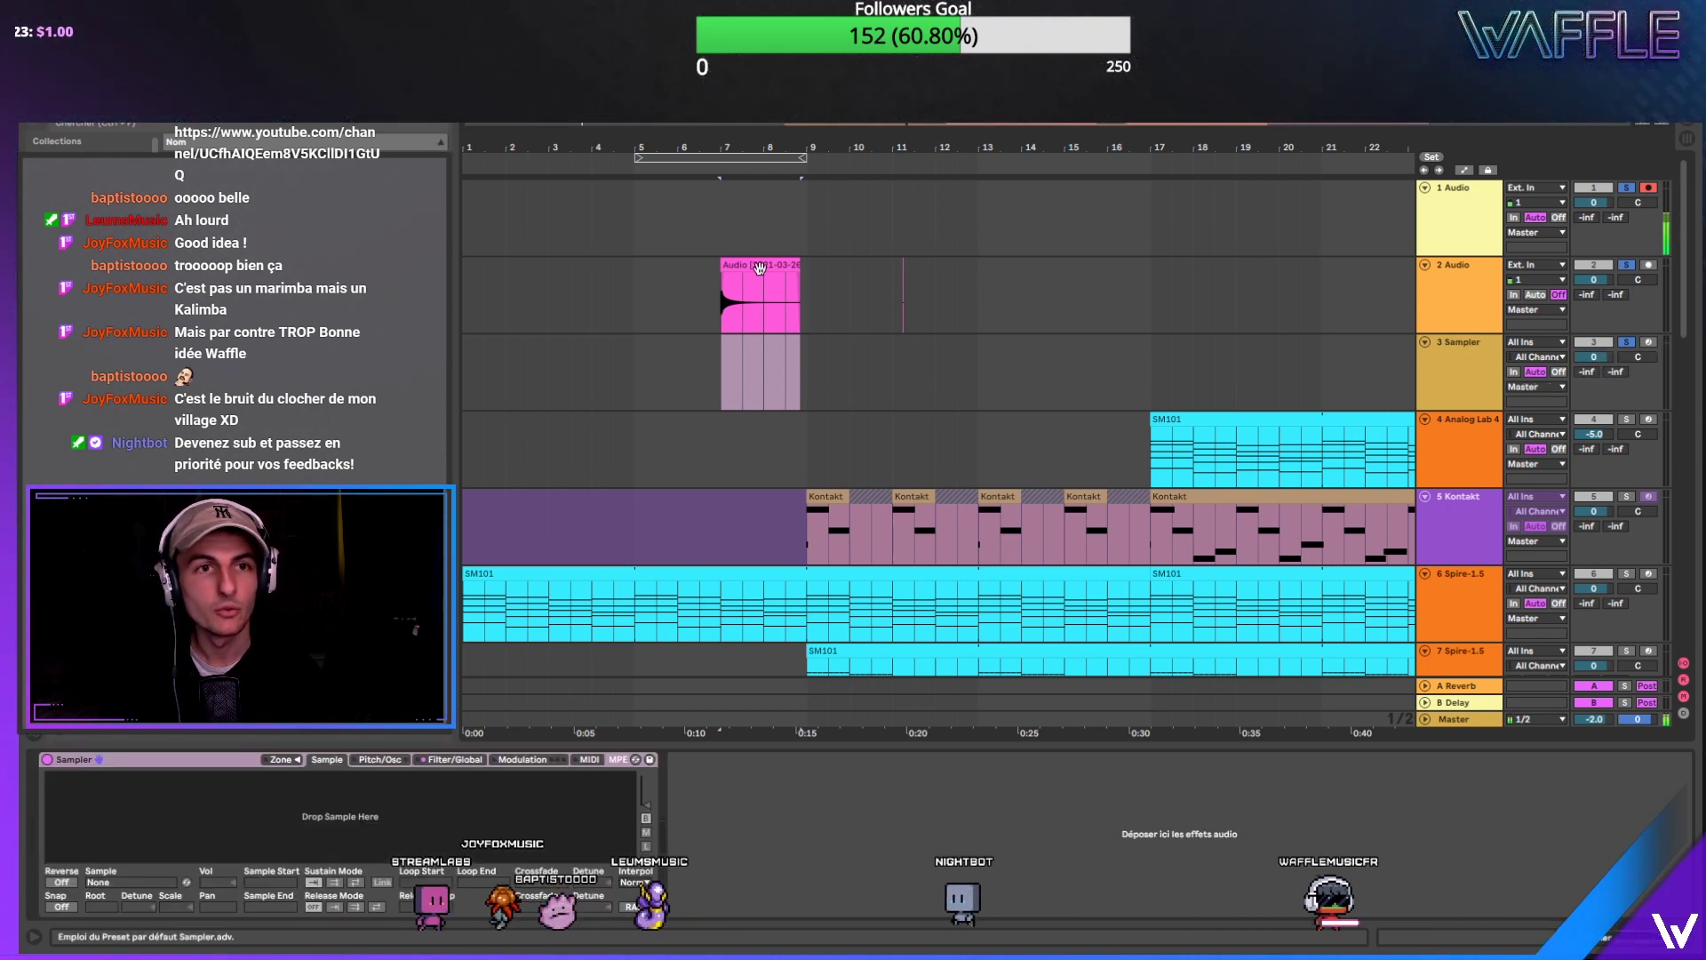
drag(759, 268, 332, 823)
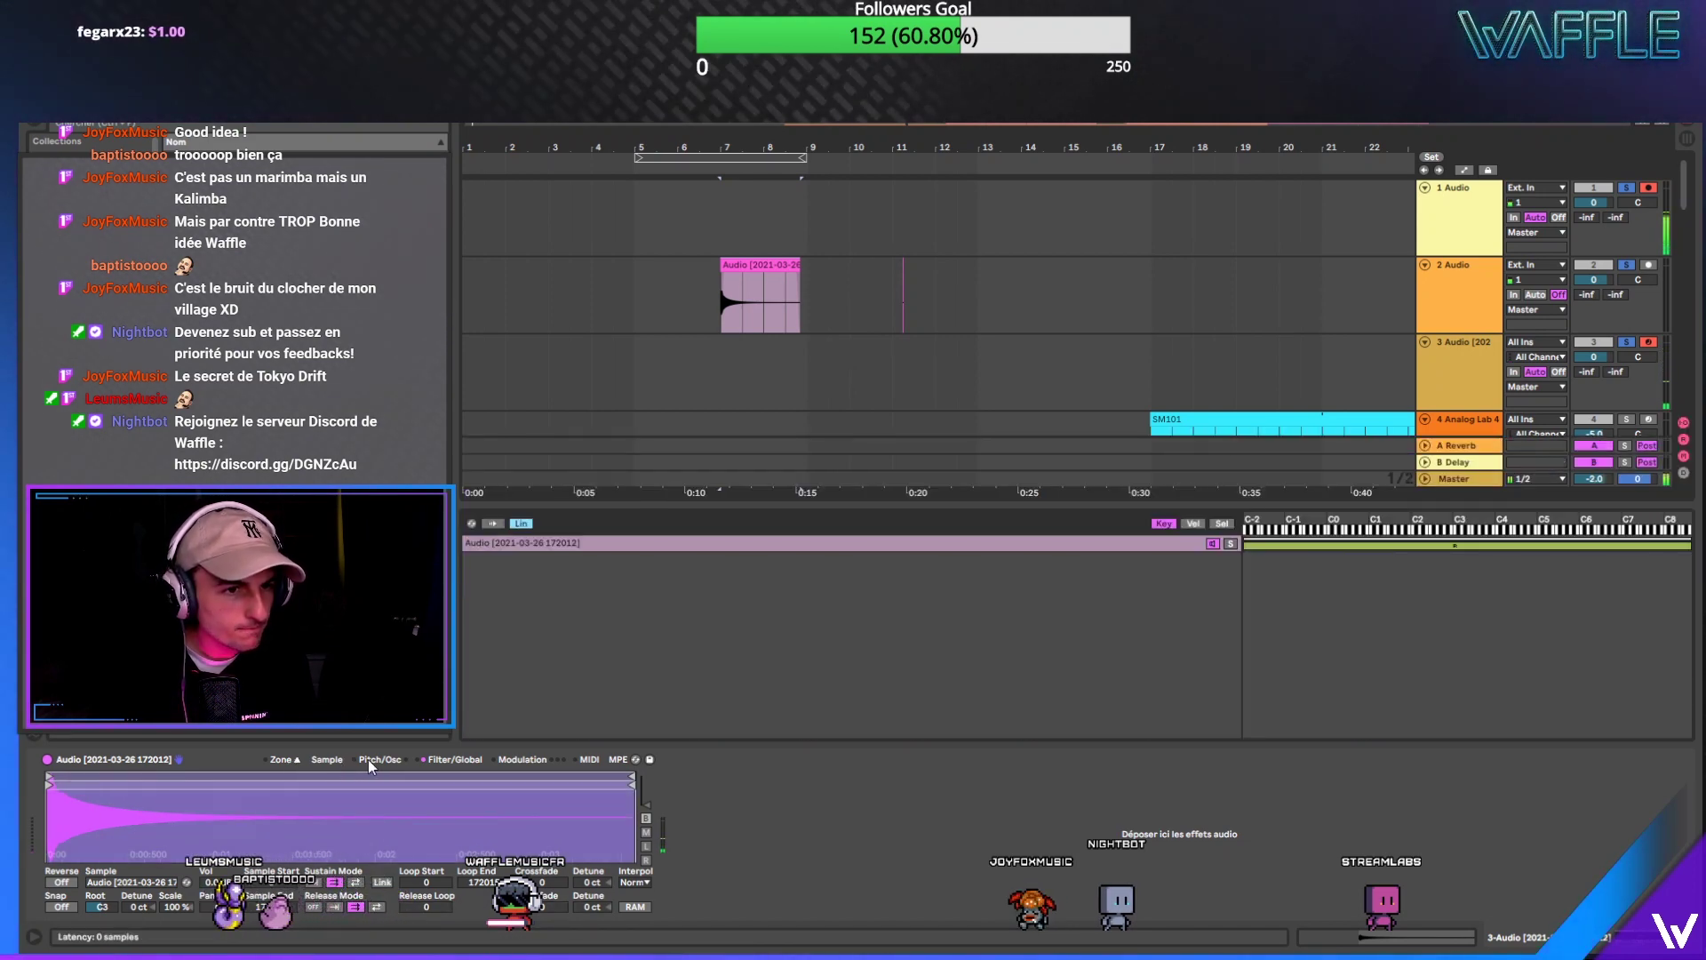
Step: Set Sampler's filter envelope to 42 % sustain and 49.5 s decay, check the modulation and MIDI settings, and return to the sample view
click(454, 760)
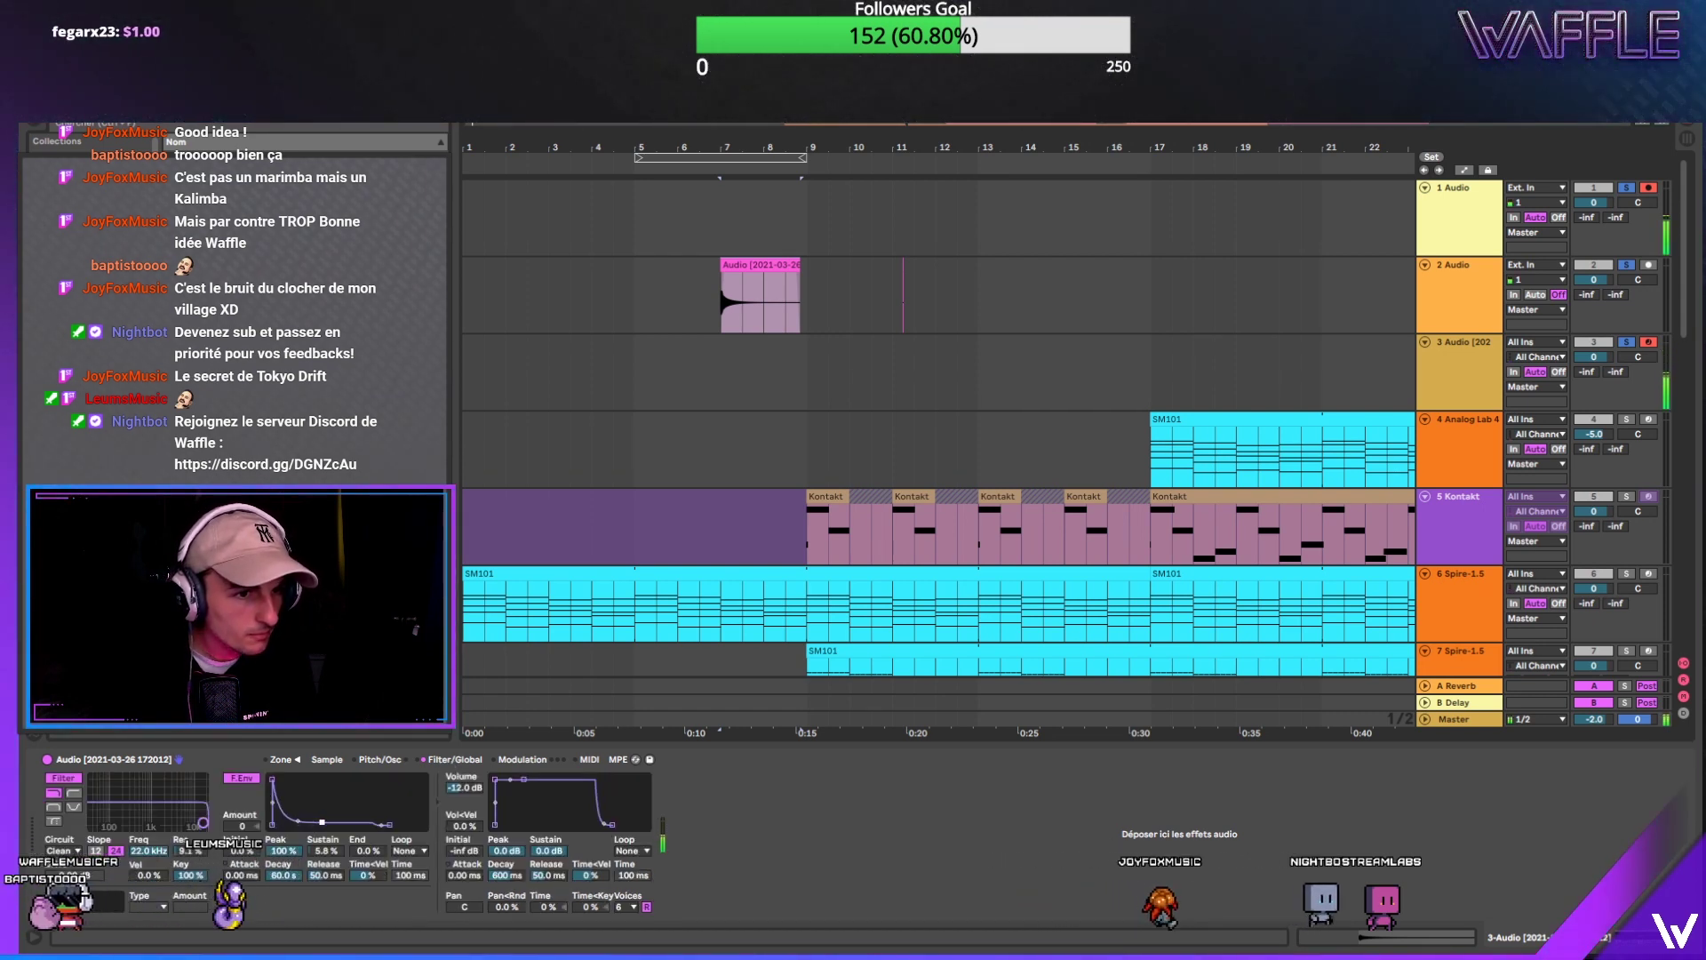
drag(322, 797, 323, 802)
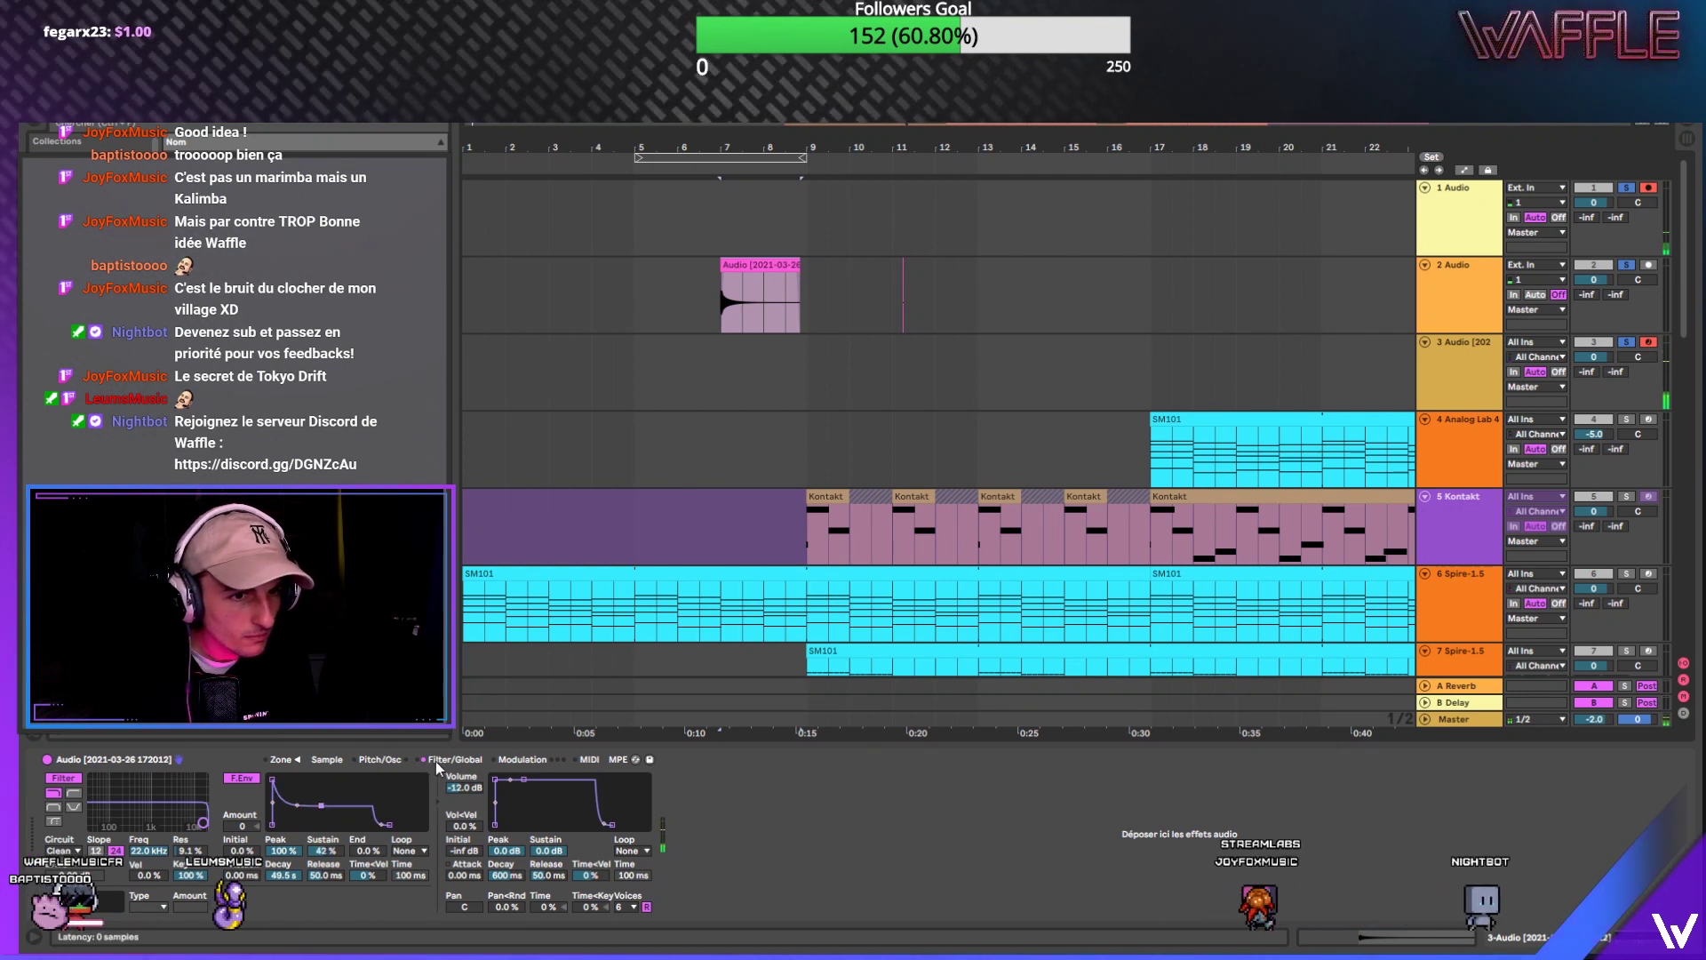
click(524, 761)
click(590, 761)
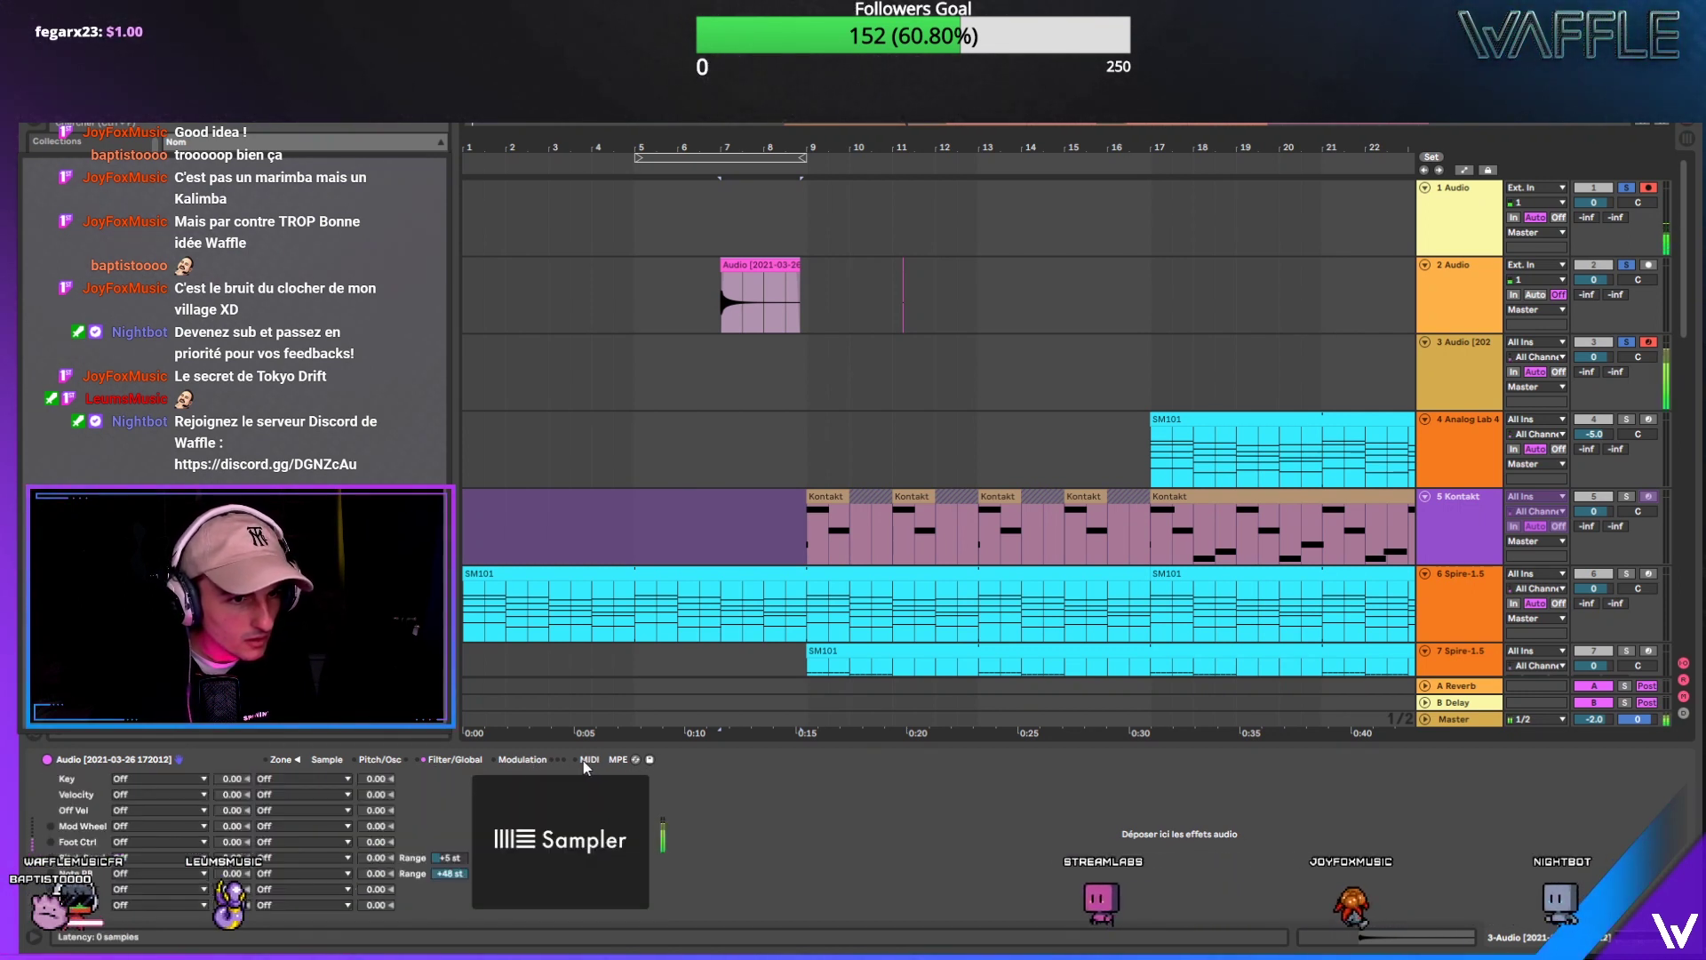
click(325, 761)
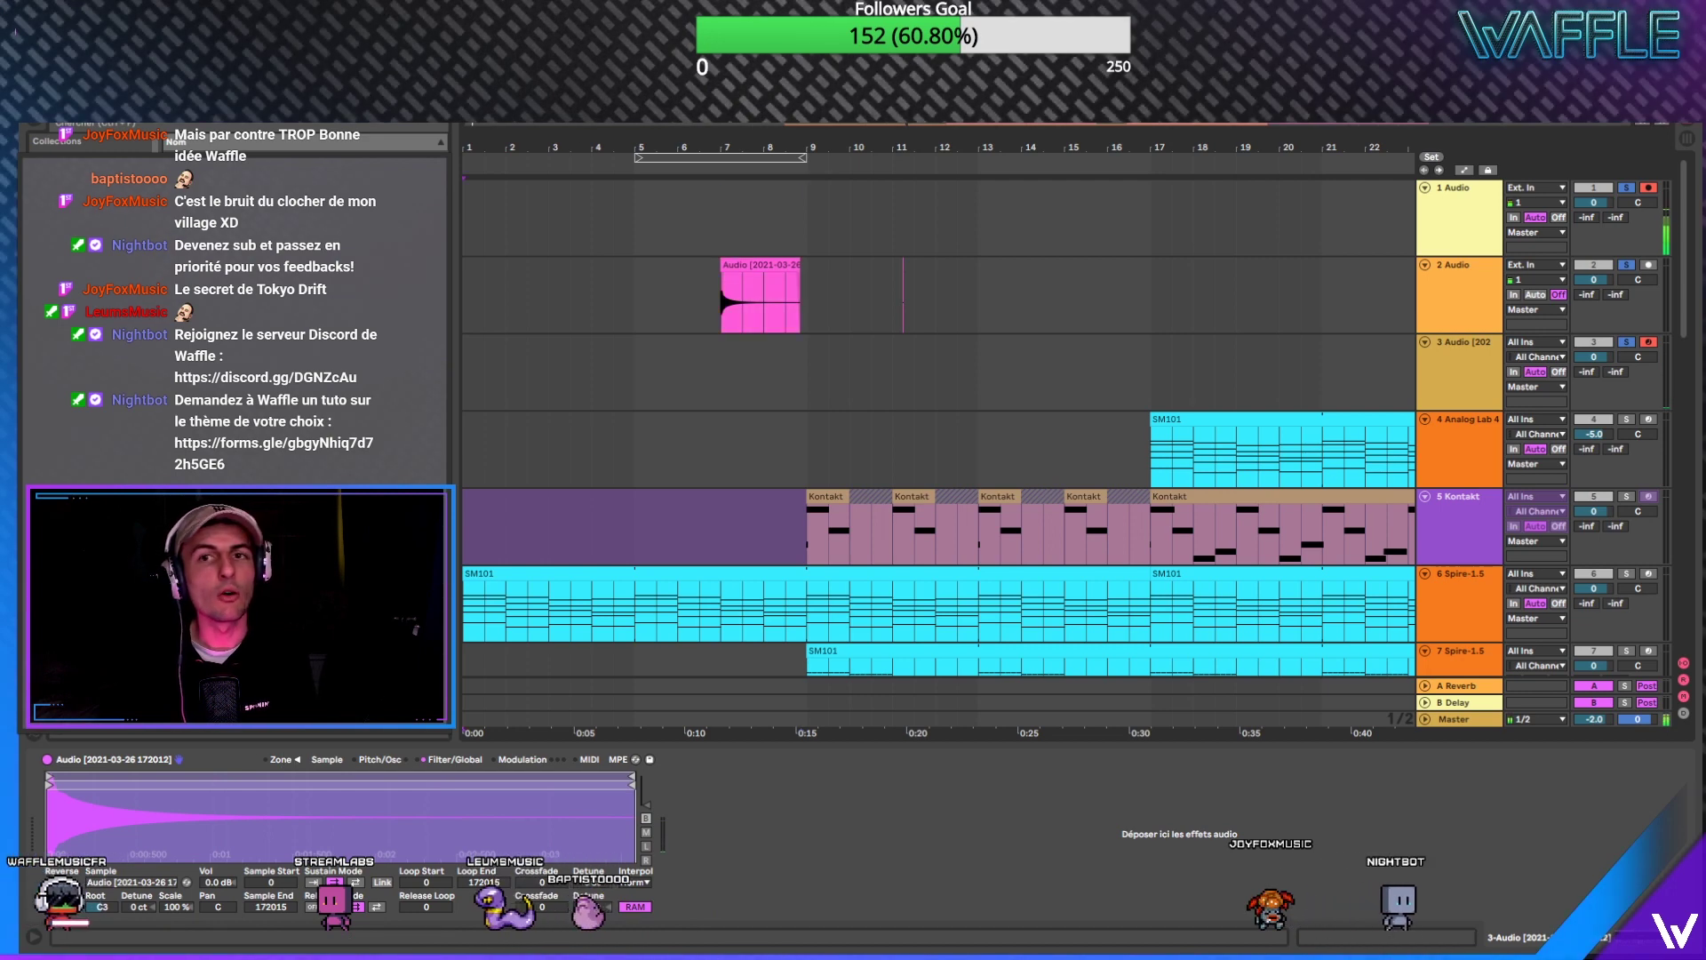
Step: Delete the 2 Audio track holding the original kalimba recording and unsolo the Sampler track
click(1514, 294)
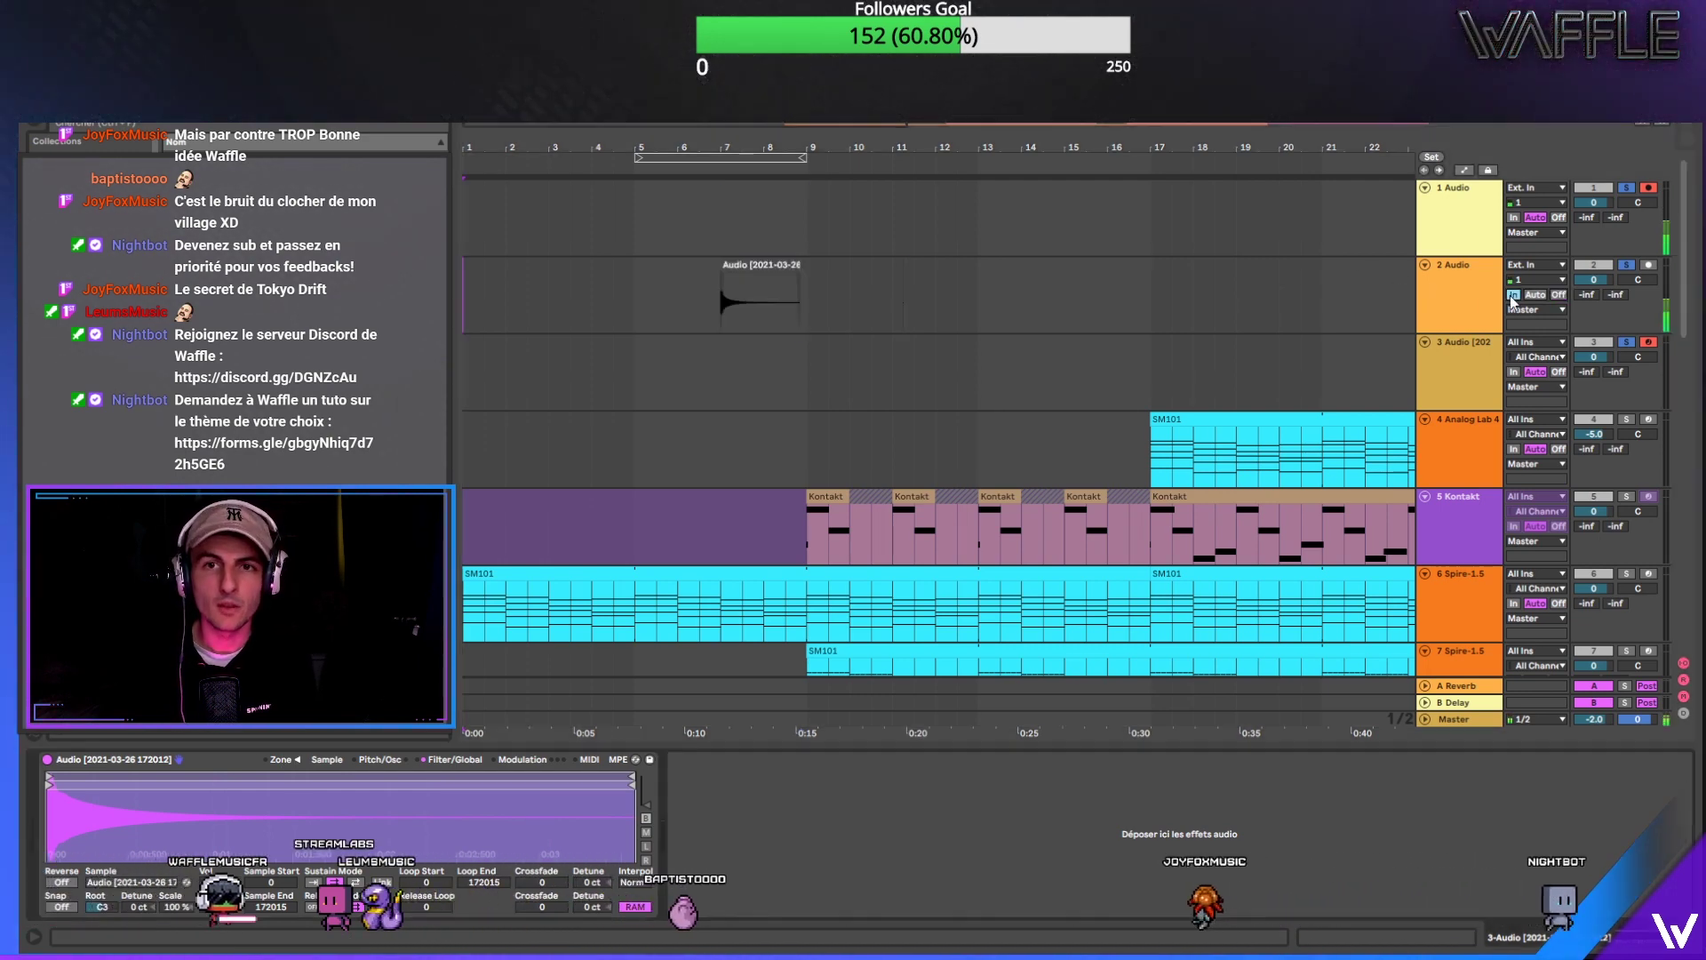
click(1457, 285)
key(Delete)
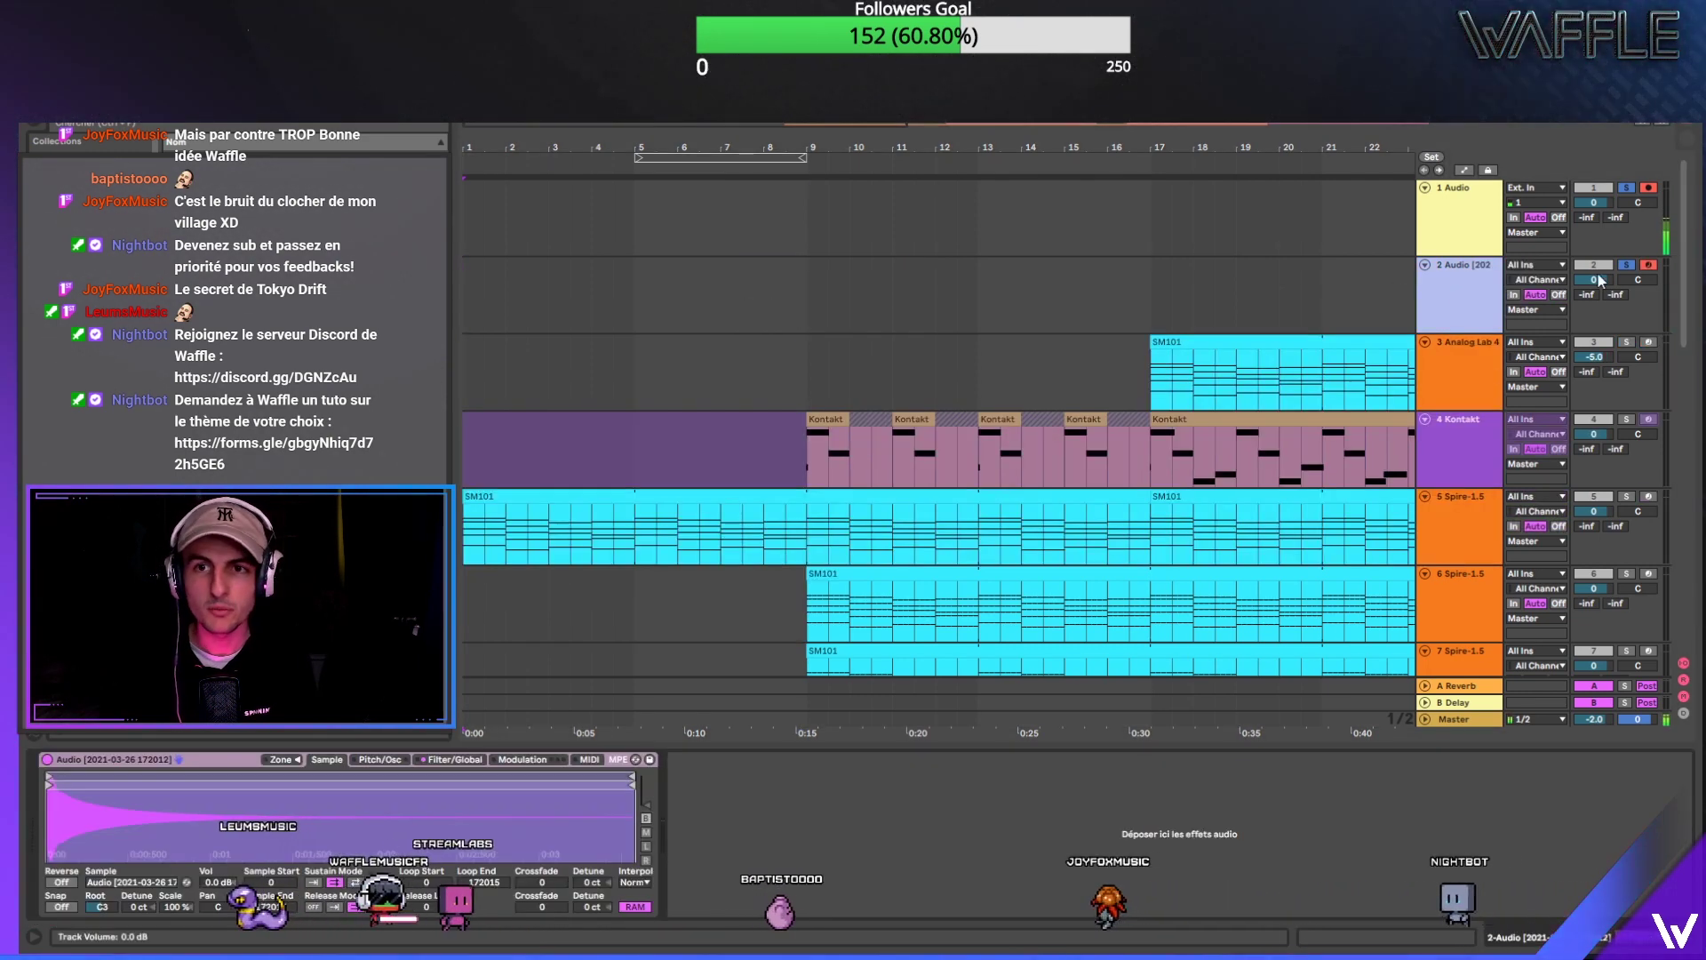
click(1627, 266)
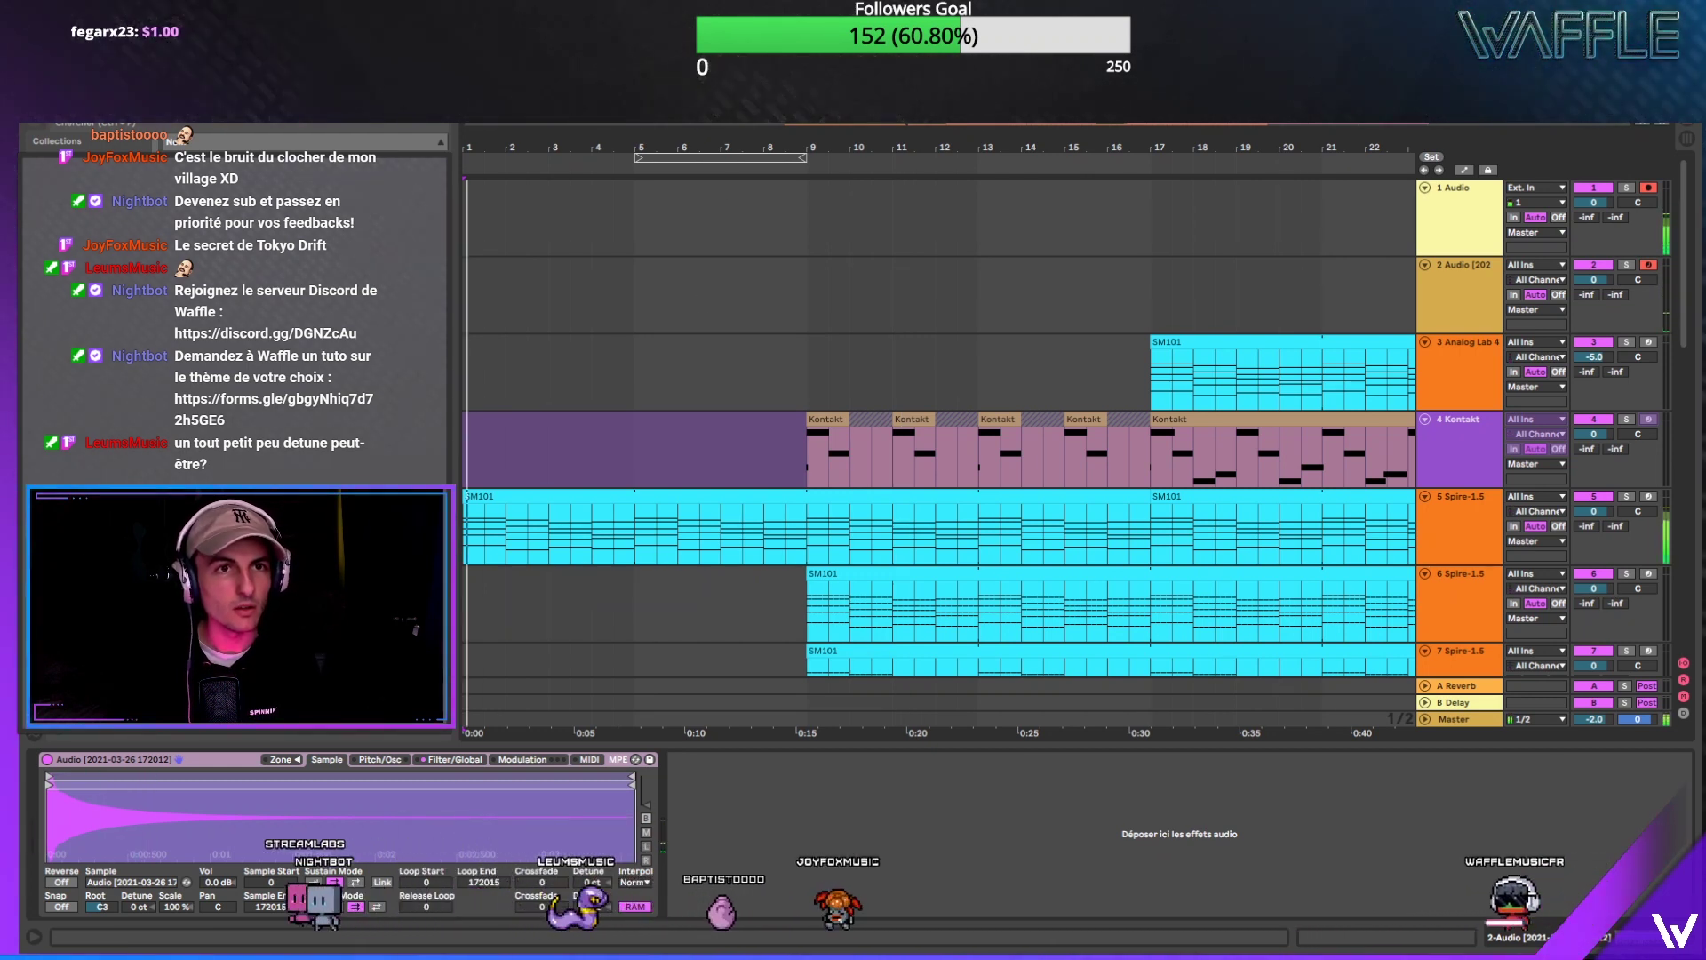
Step: Play the arrangement while setting Sampler's sustain loop detune to -44 ct and release loop detune to -30 ct
key(space)
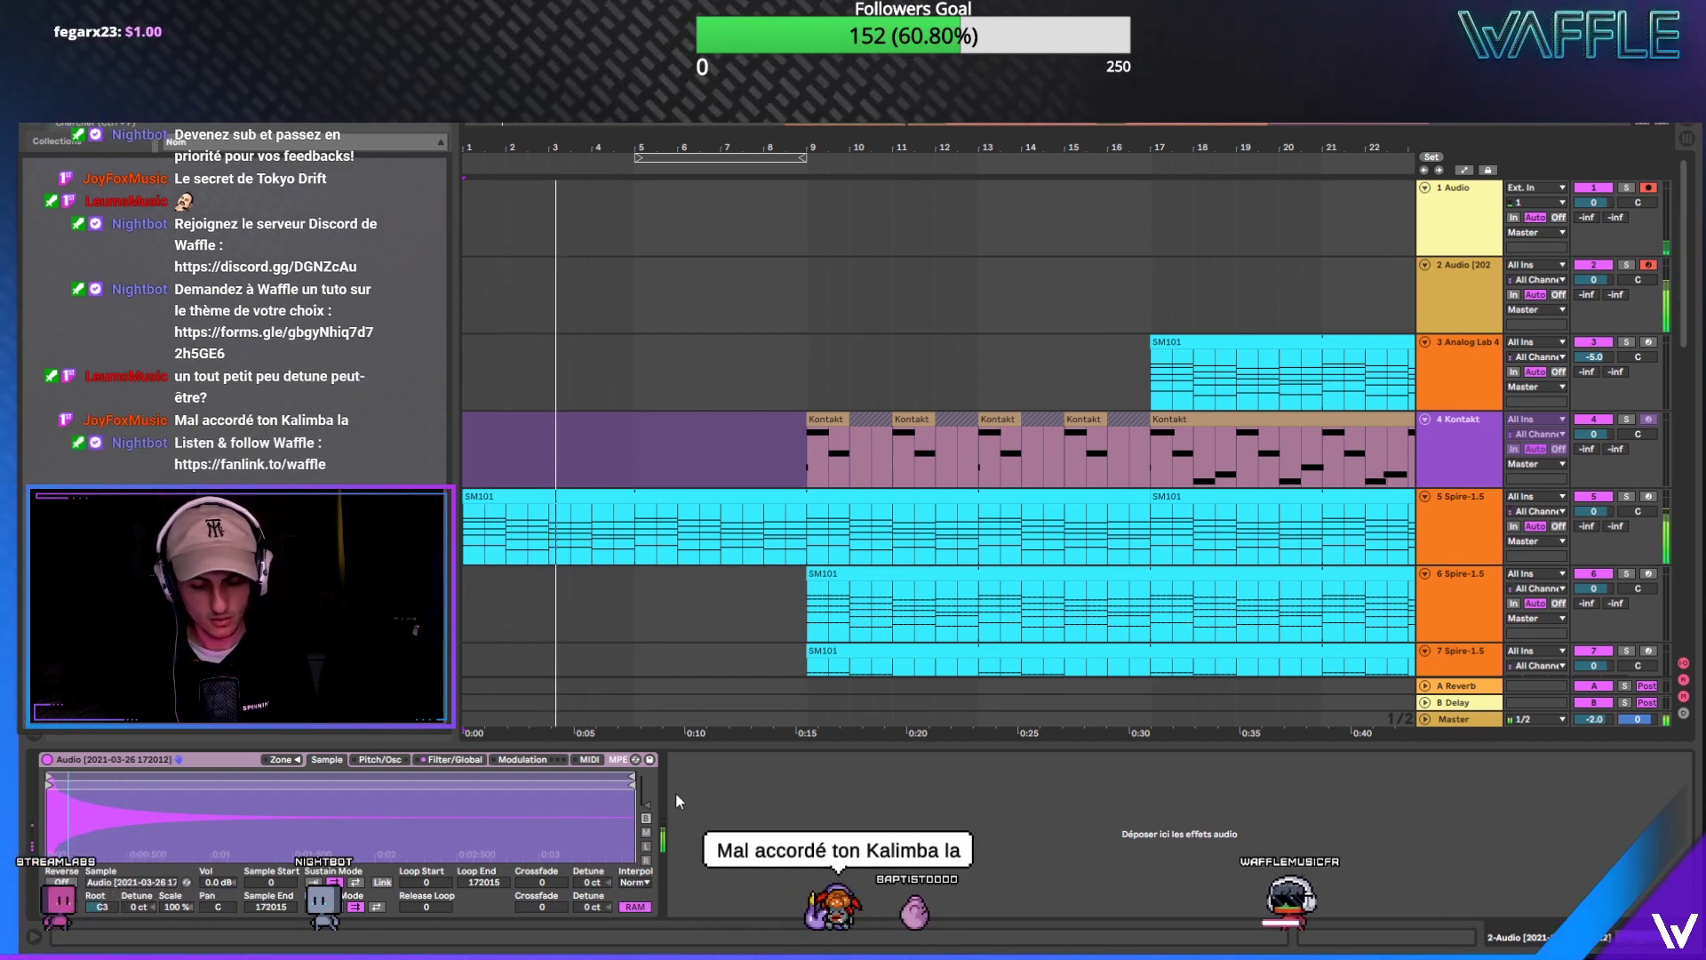
mouse_move(590, 883)
mouse_down()
mouse_move(591, 866)
mouse_move(591, 880)
mouse_up()
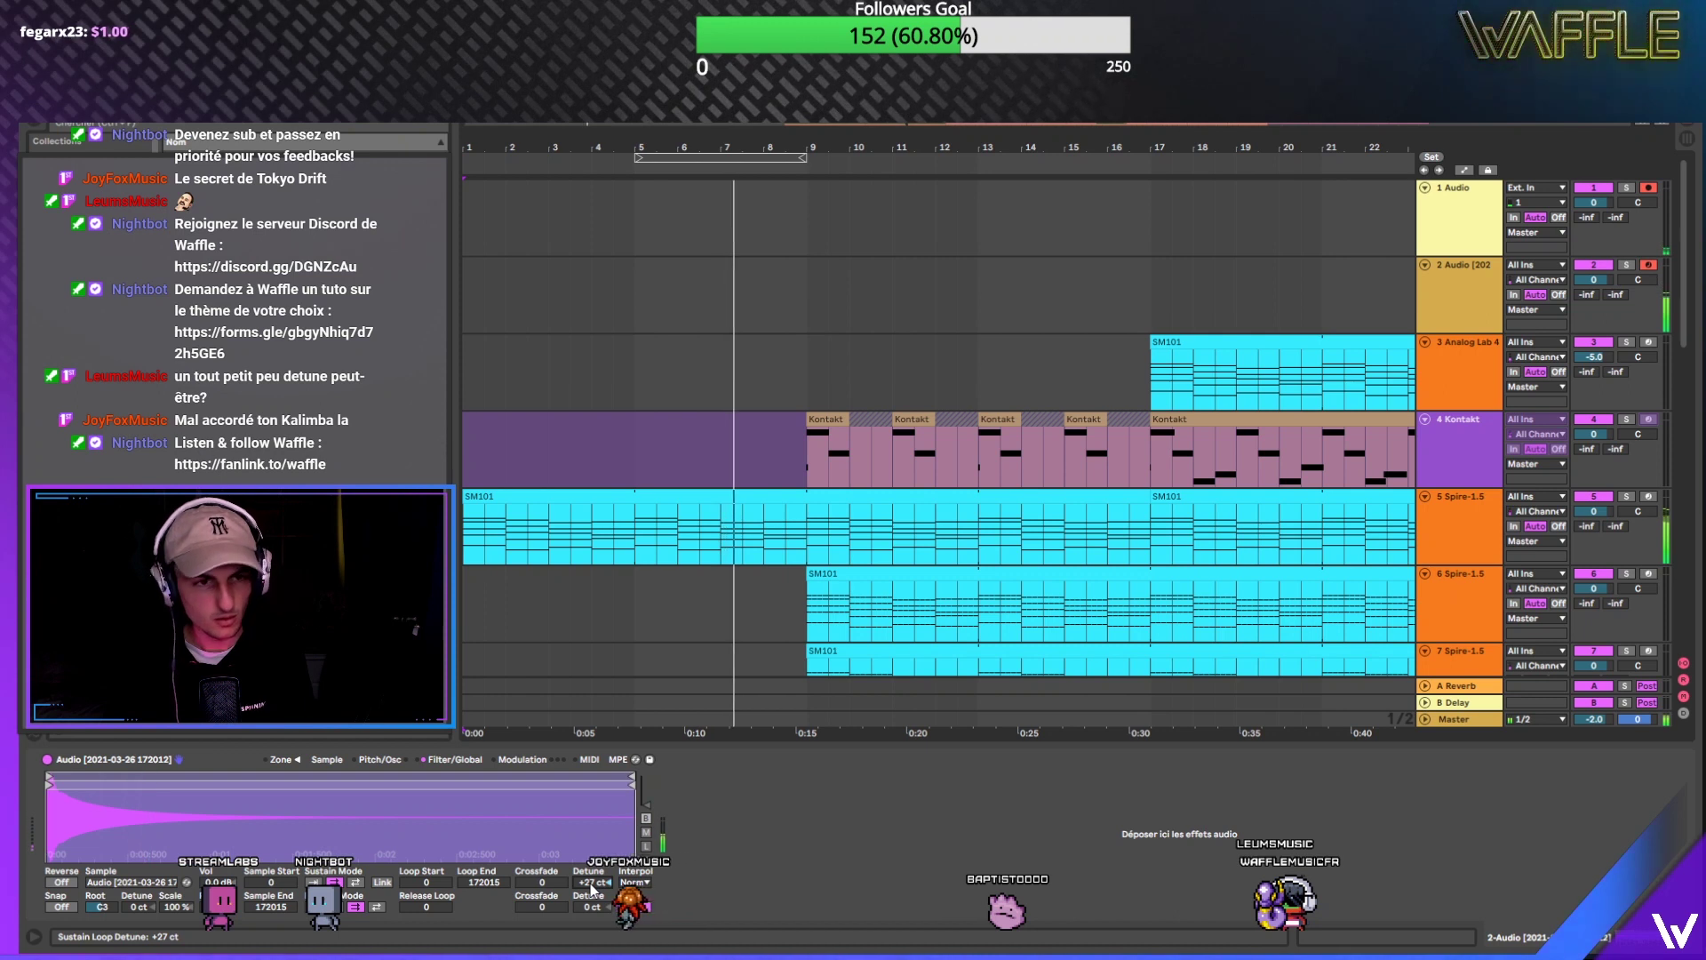
drag(593, 889, 592, 931)
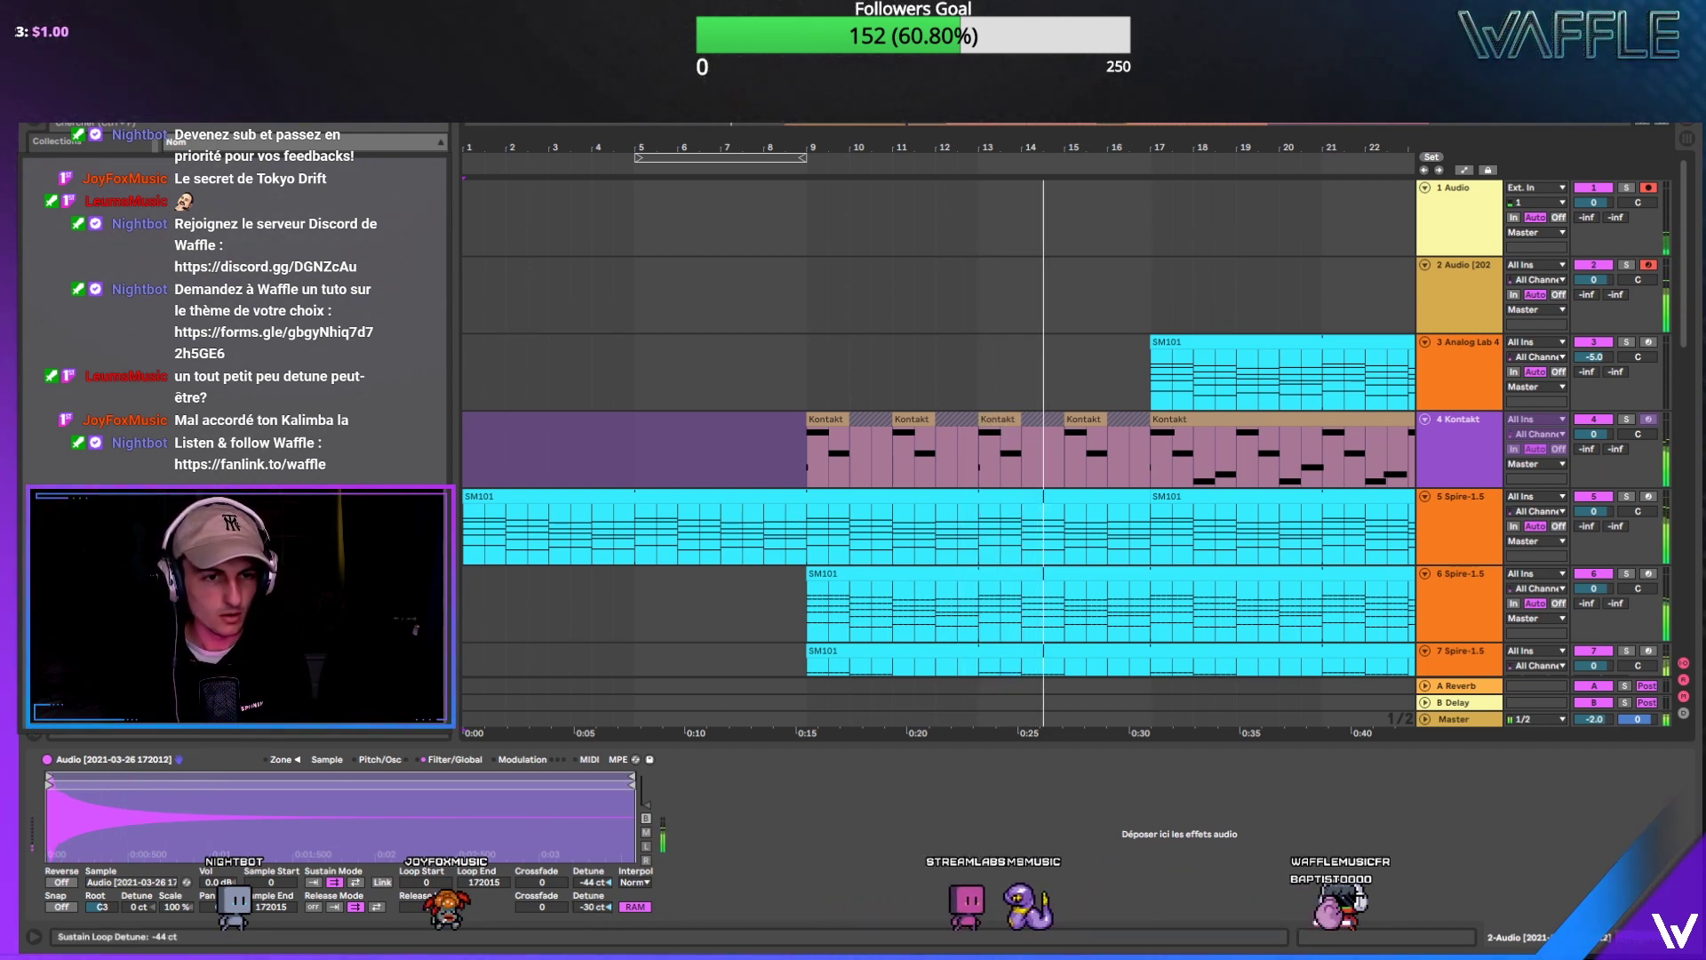
Step: Try a sustain loop detune of -121 ct, stop playback, and reset both loop detunes to 0 ct
drag(592, 883, 592, 914)
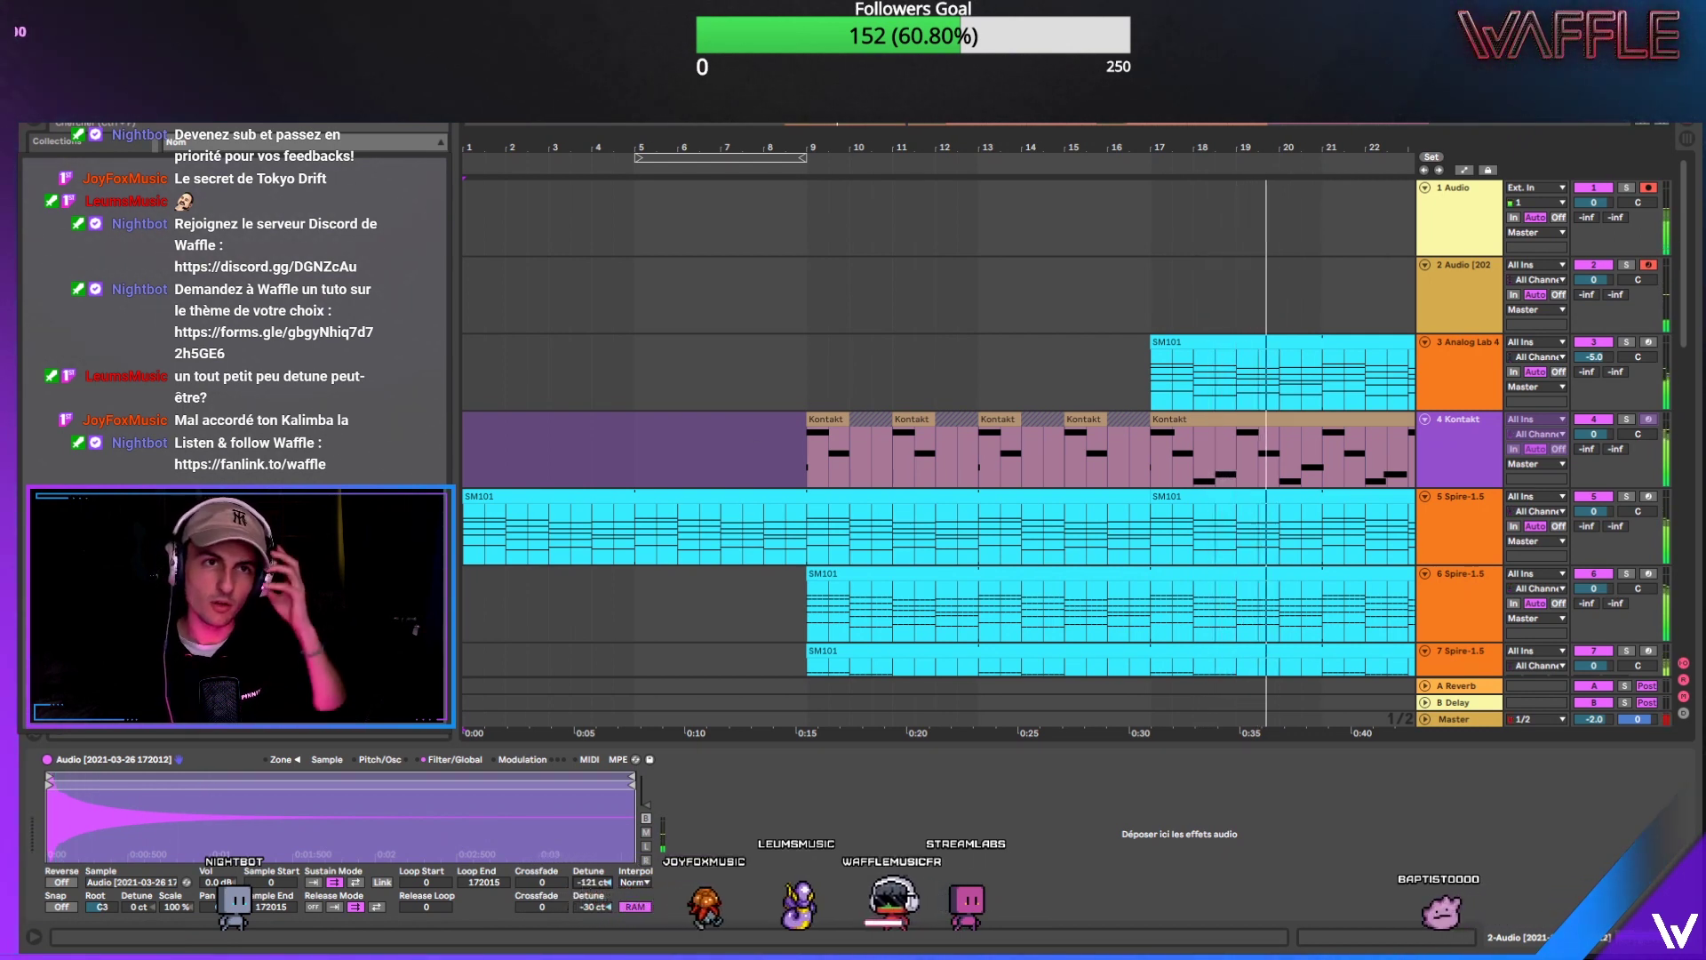
key(space)
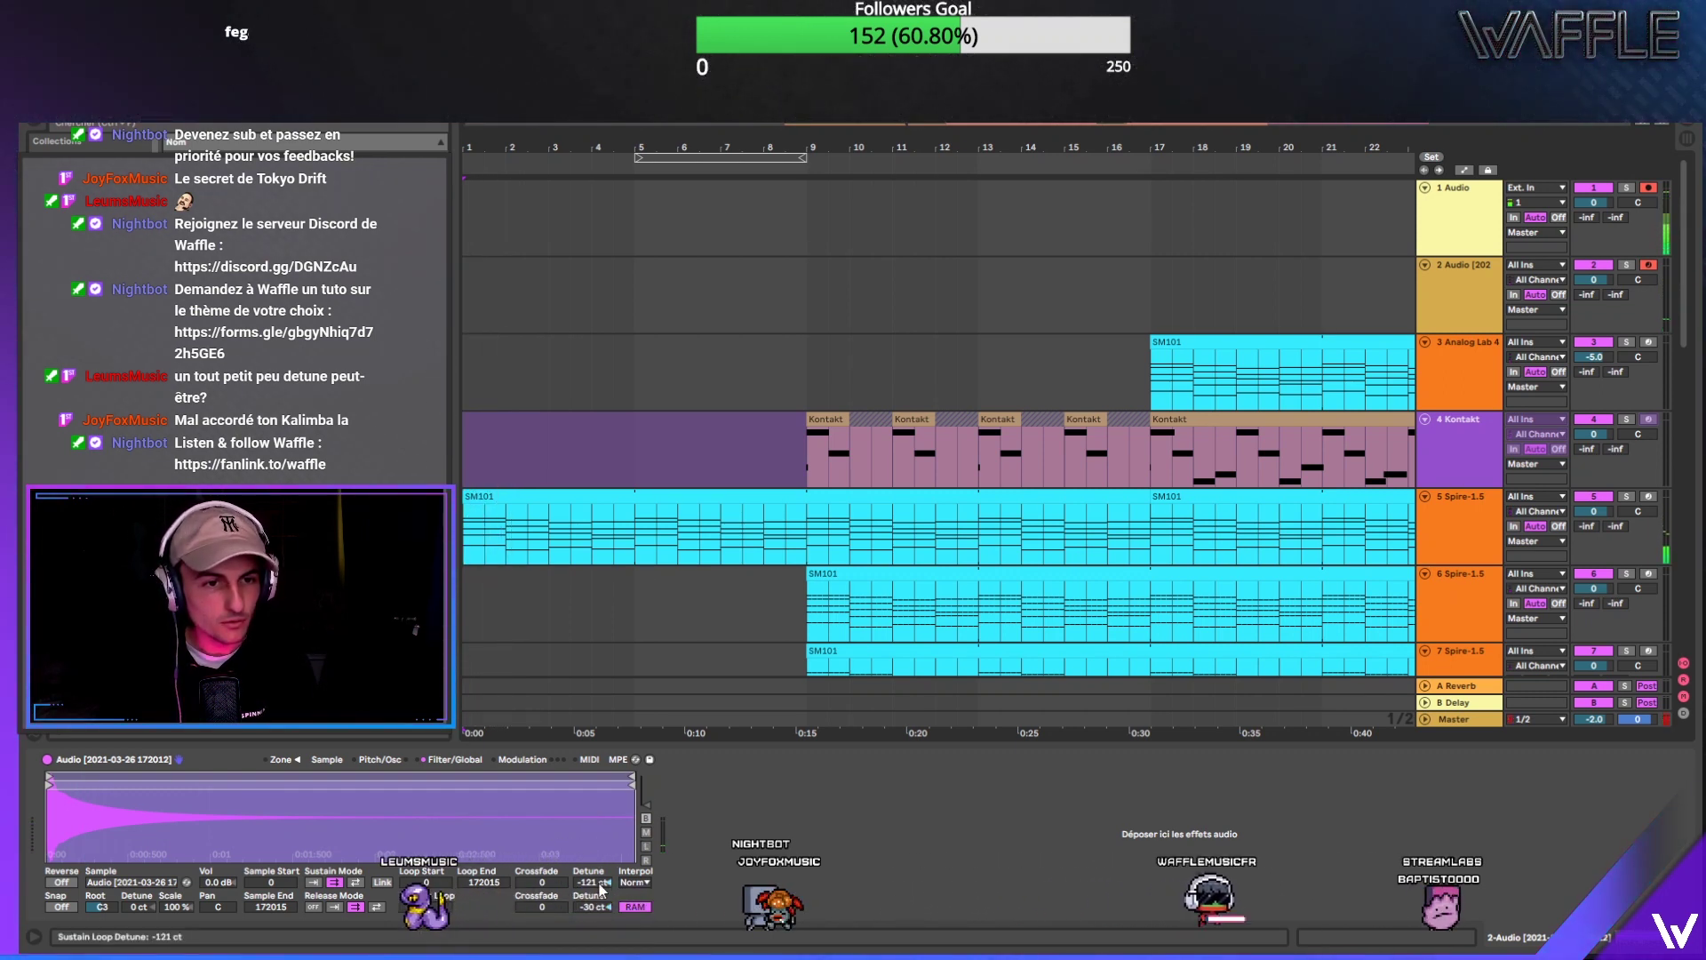
drag(594, 908, 595, 893)
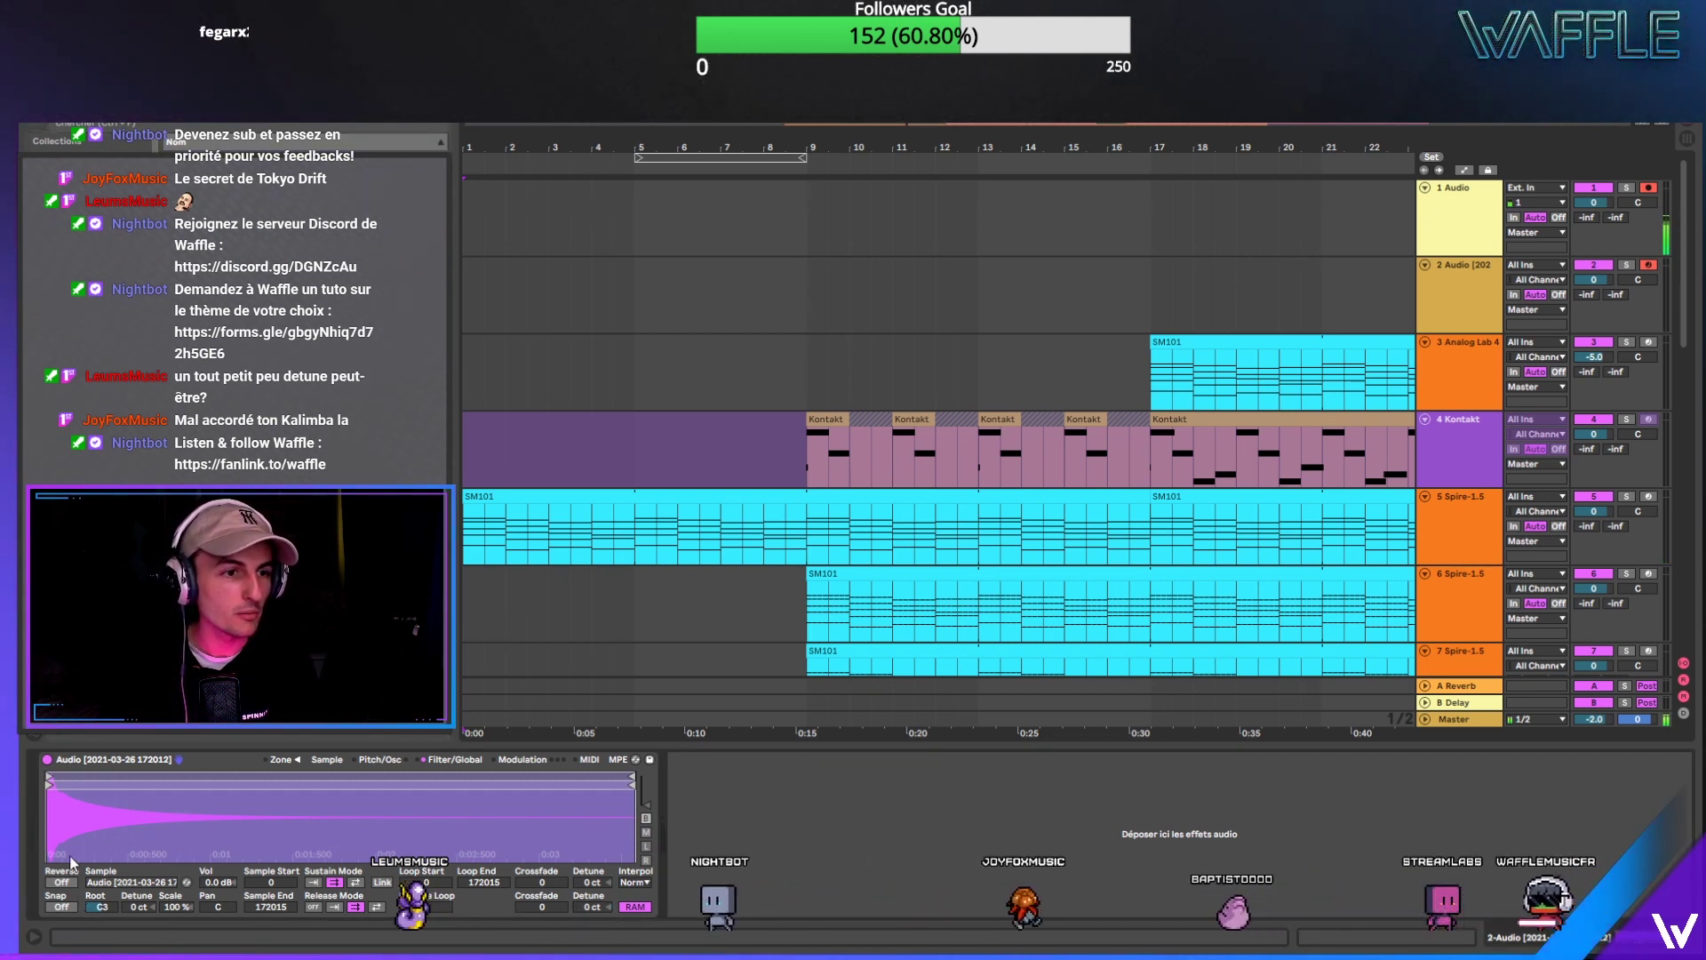
Step: Record a short take on the armed tracks 1 and 2 from bar 1, and load Auto-Tune Access on the Sampler track
click(1463, 274)
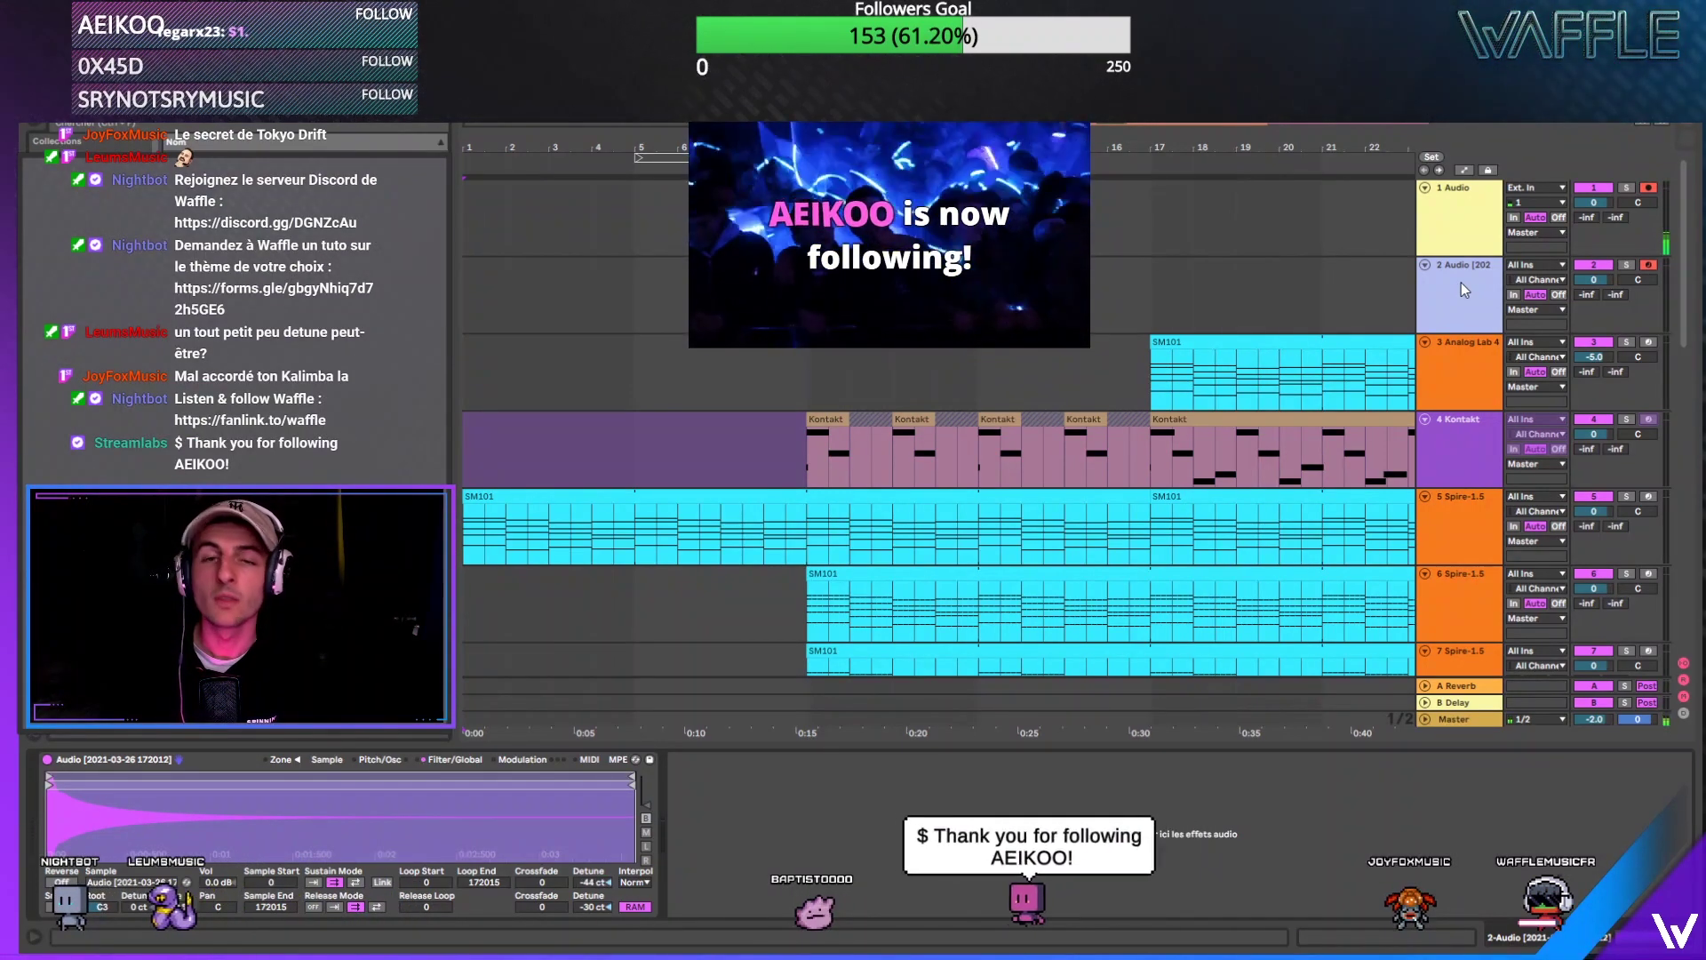
right_click(1463, 280)
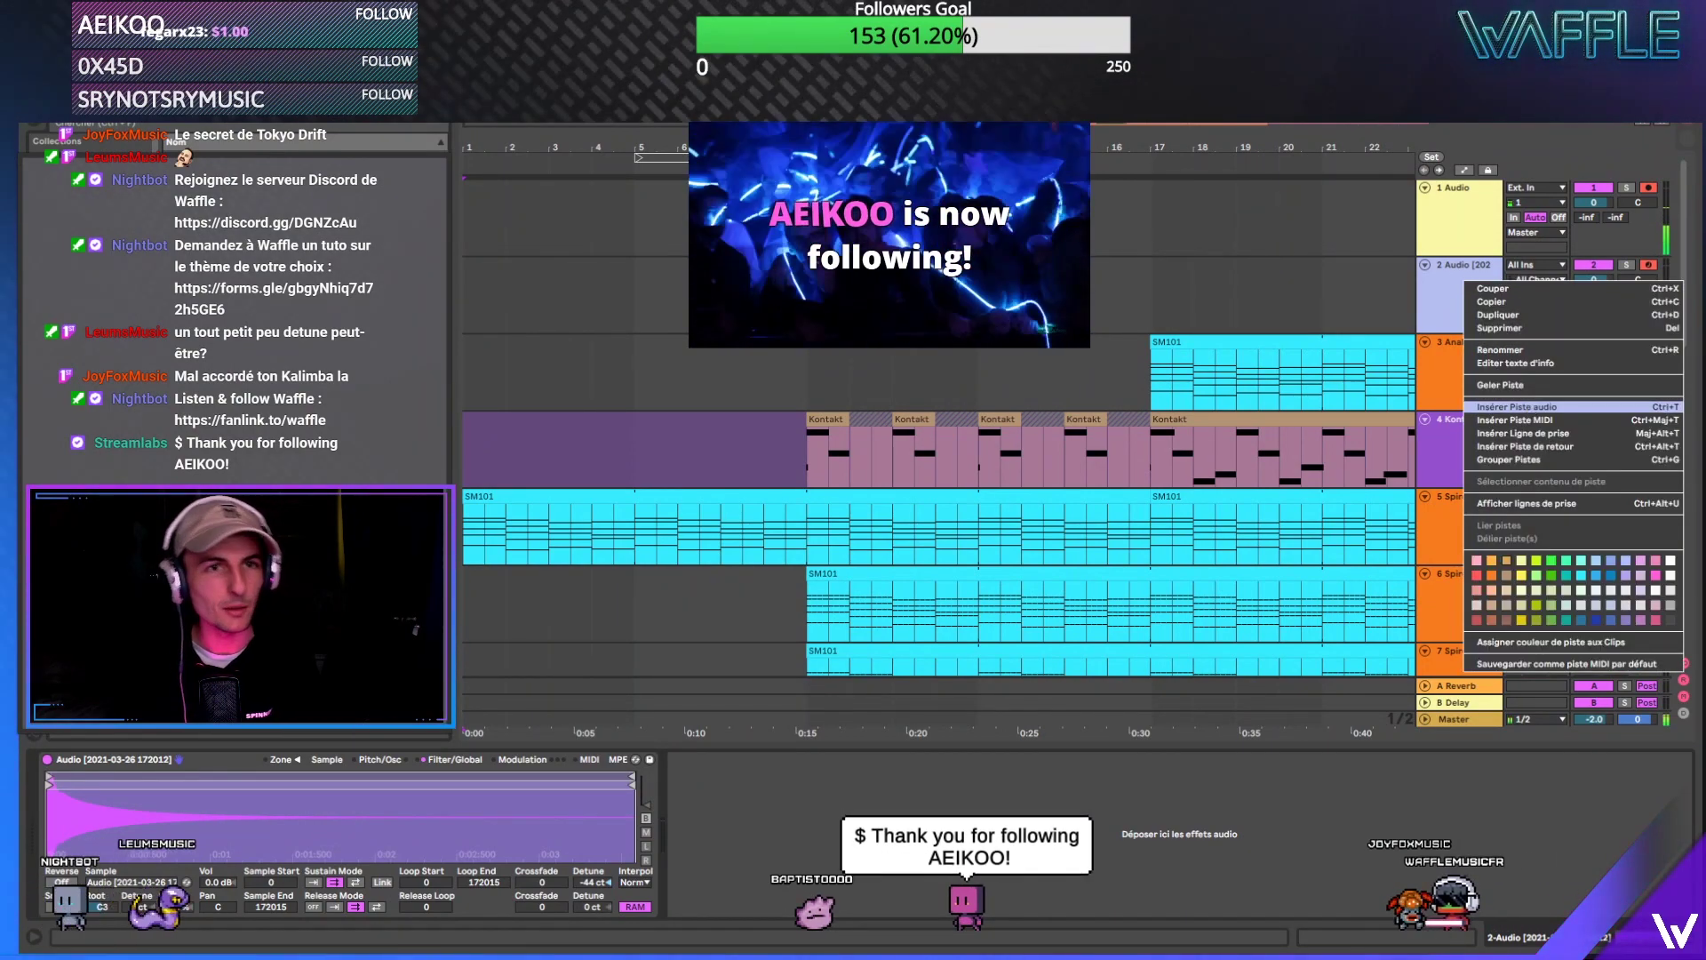
click(1527, 406)
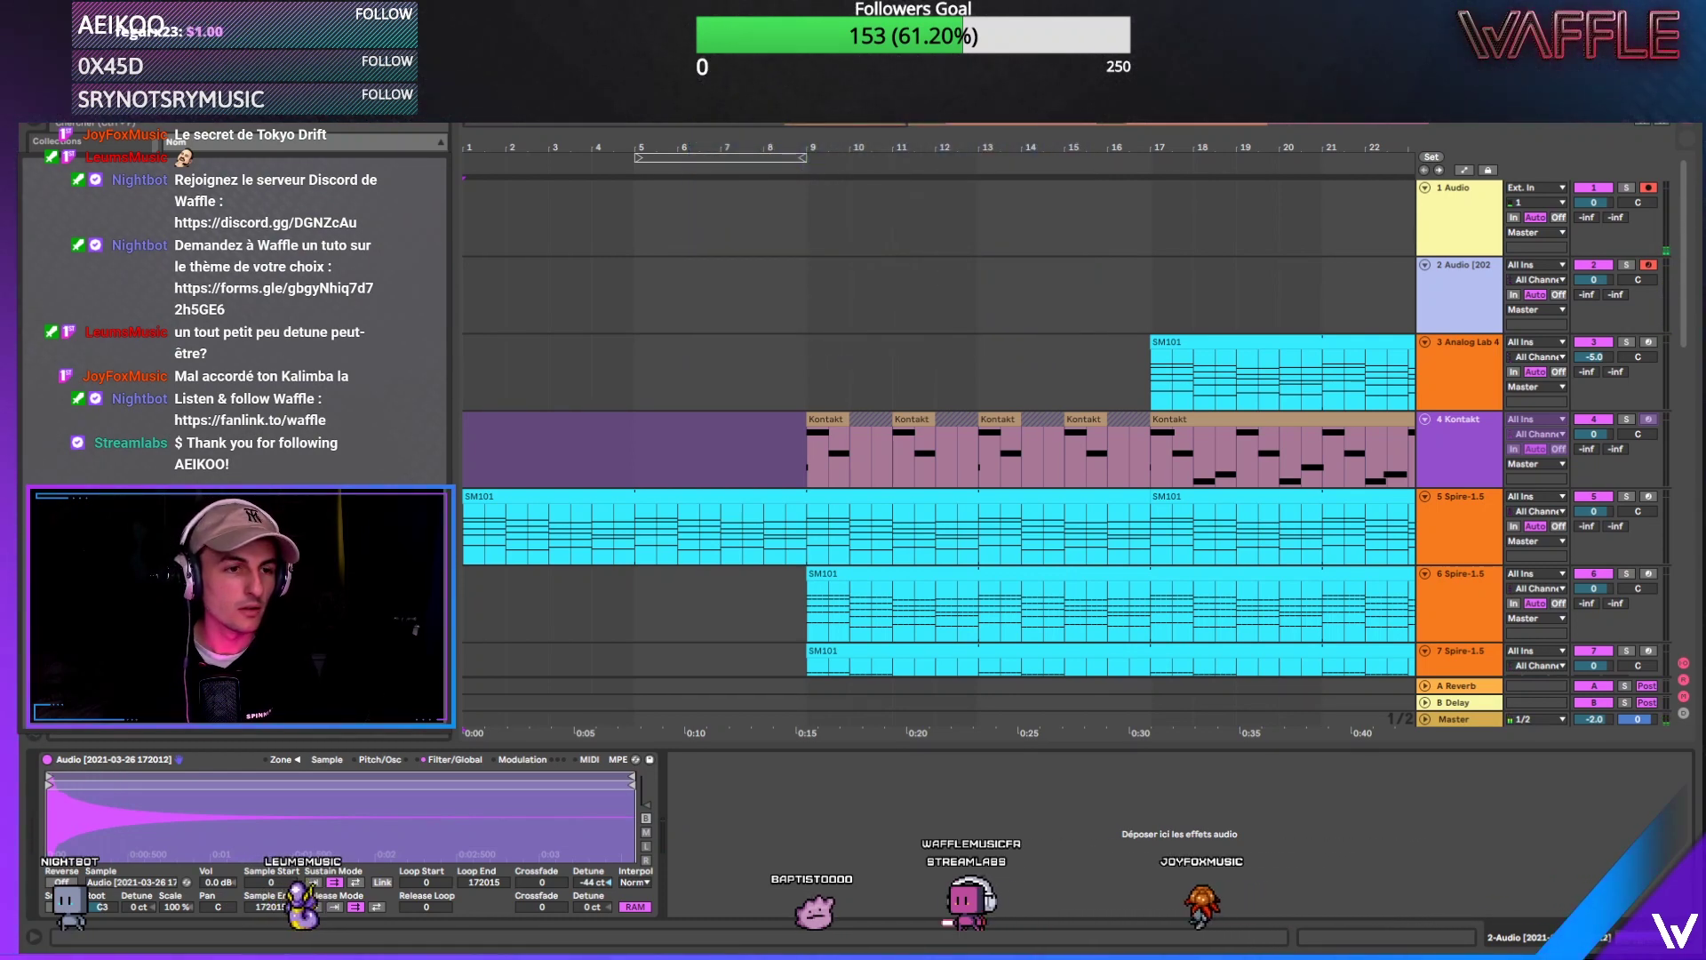
key(F9)
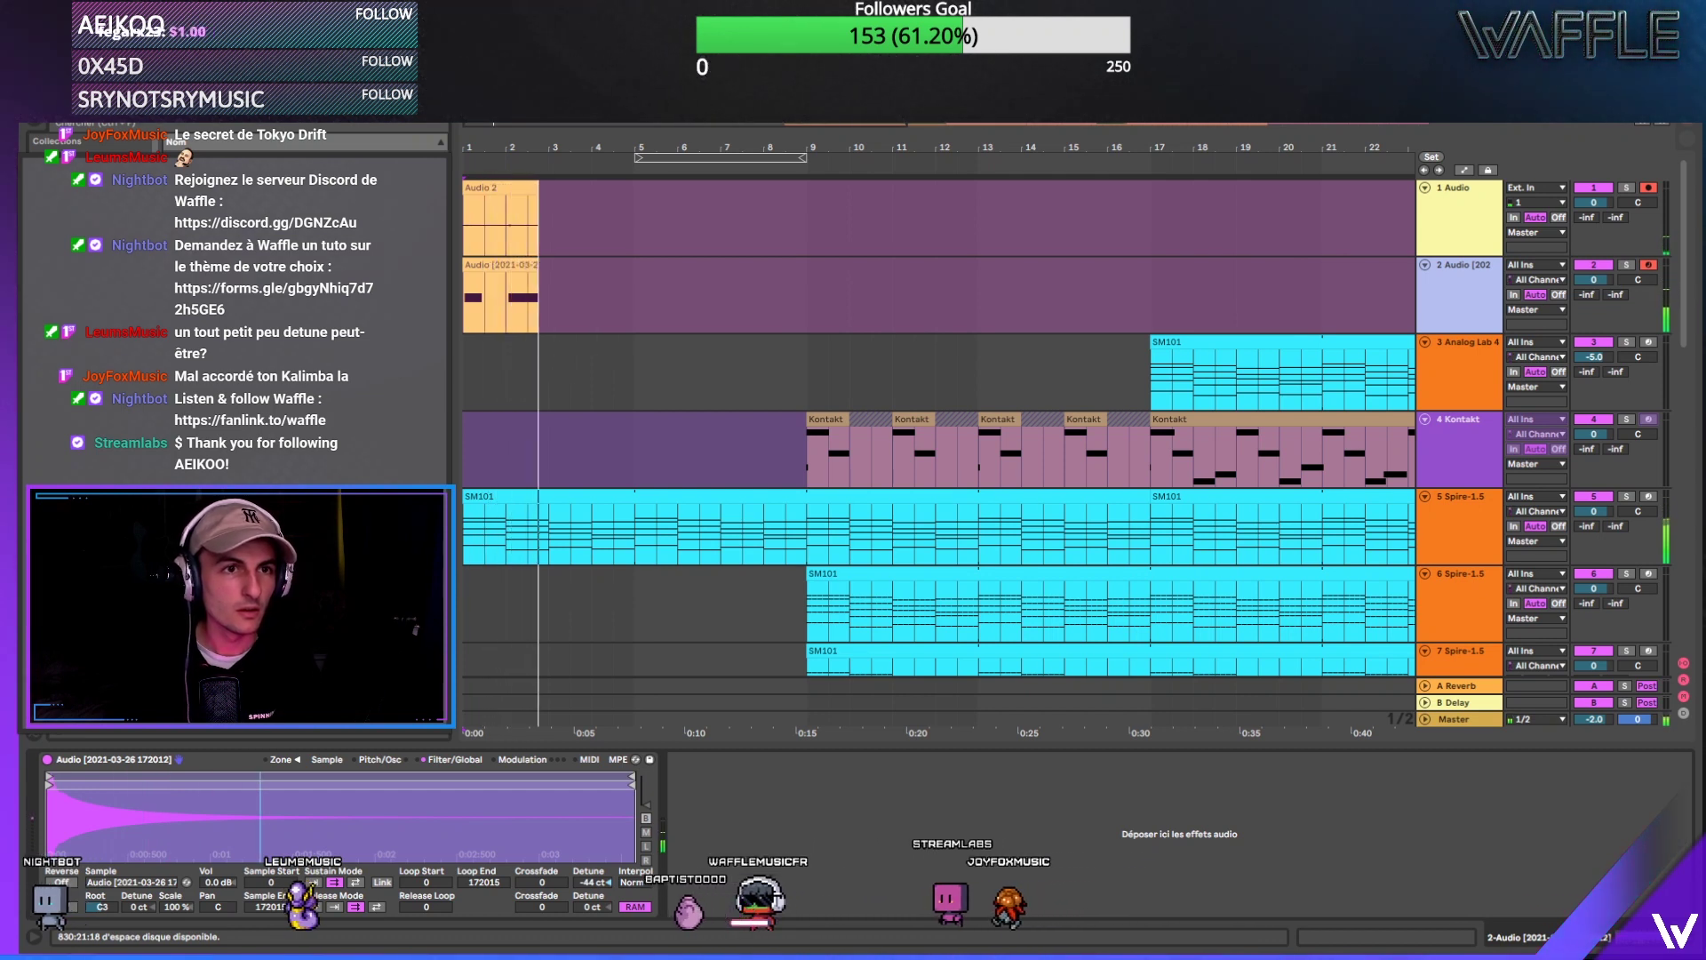
key(F9)
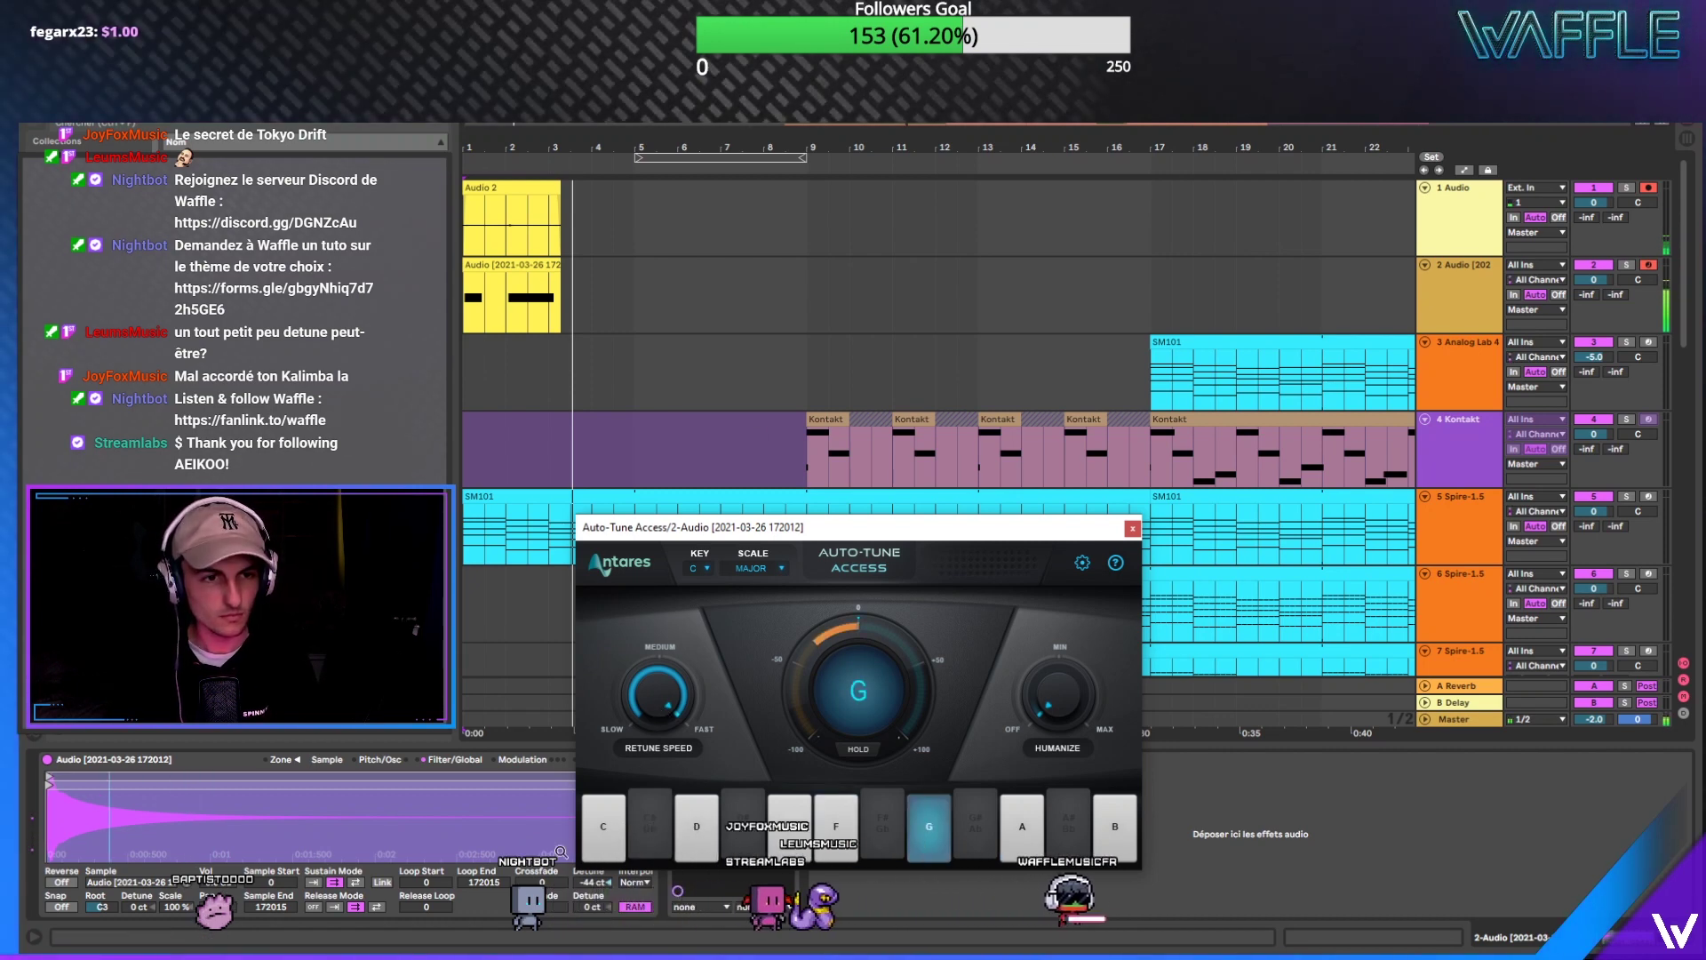
Step: Toggle Auto-Tune Access off and on again on the Sampler track, and delete the take recorded on tracks 1 and 2
click(676, 762)
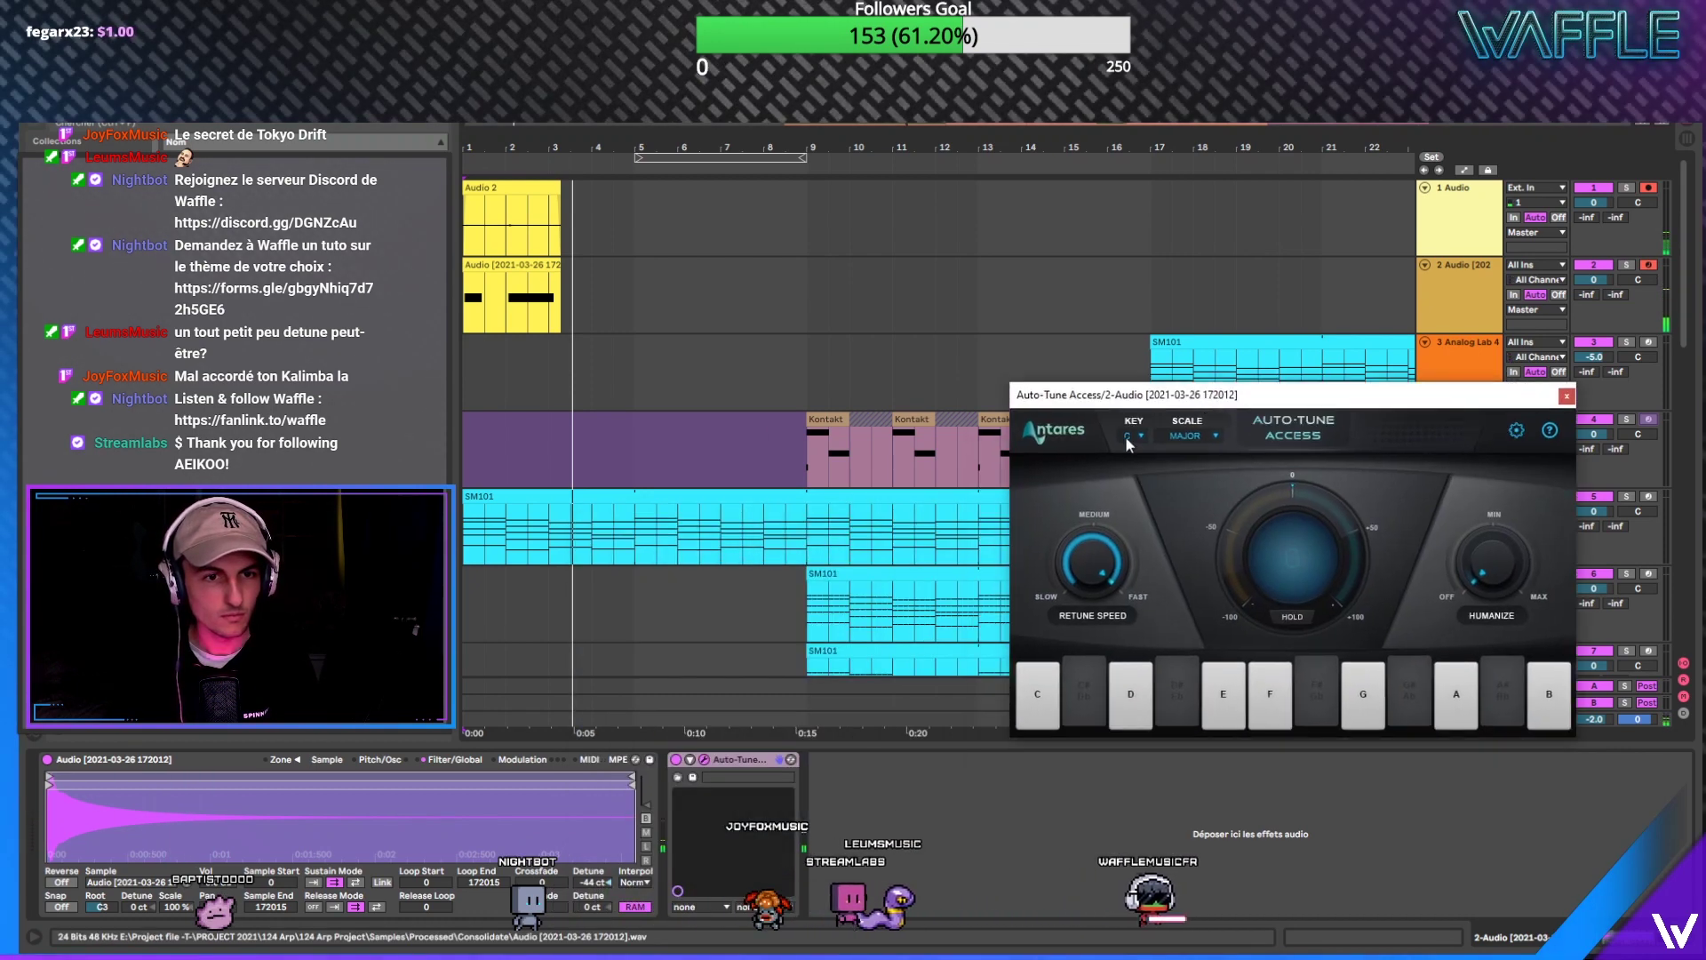
click(676, 760)
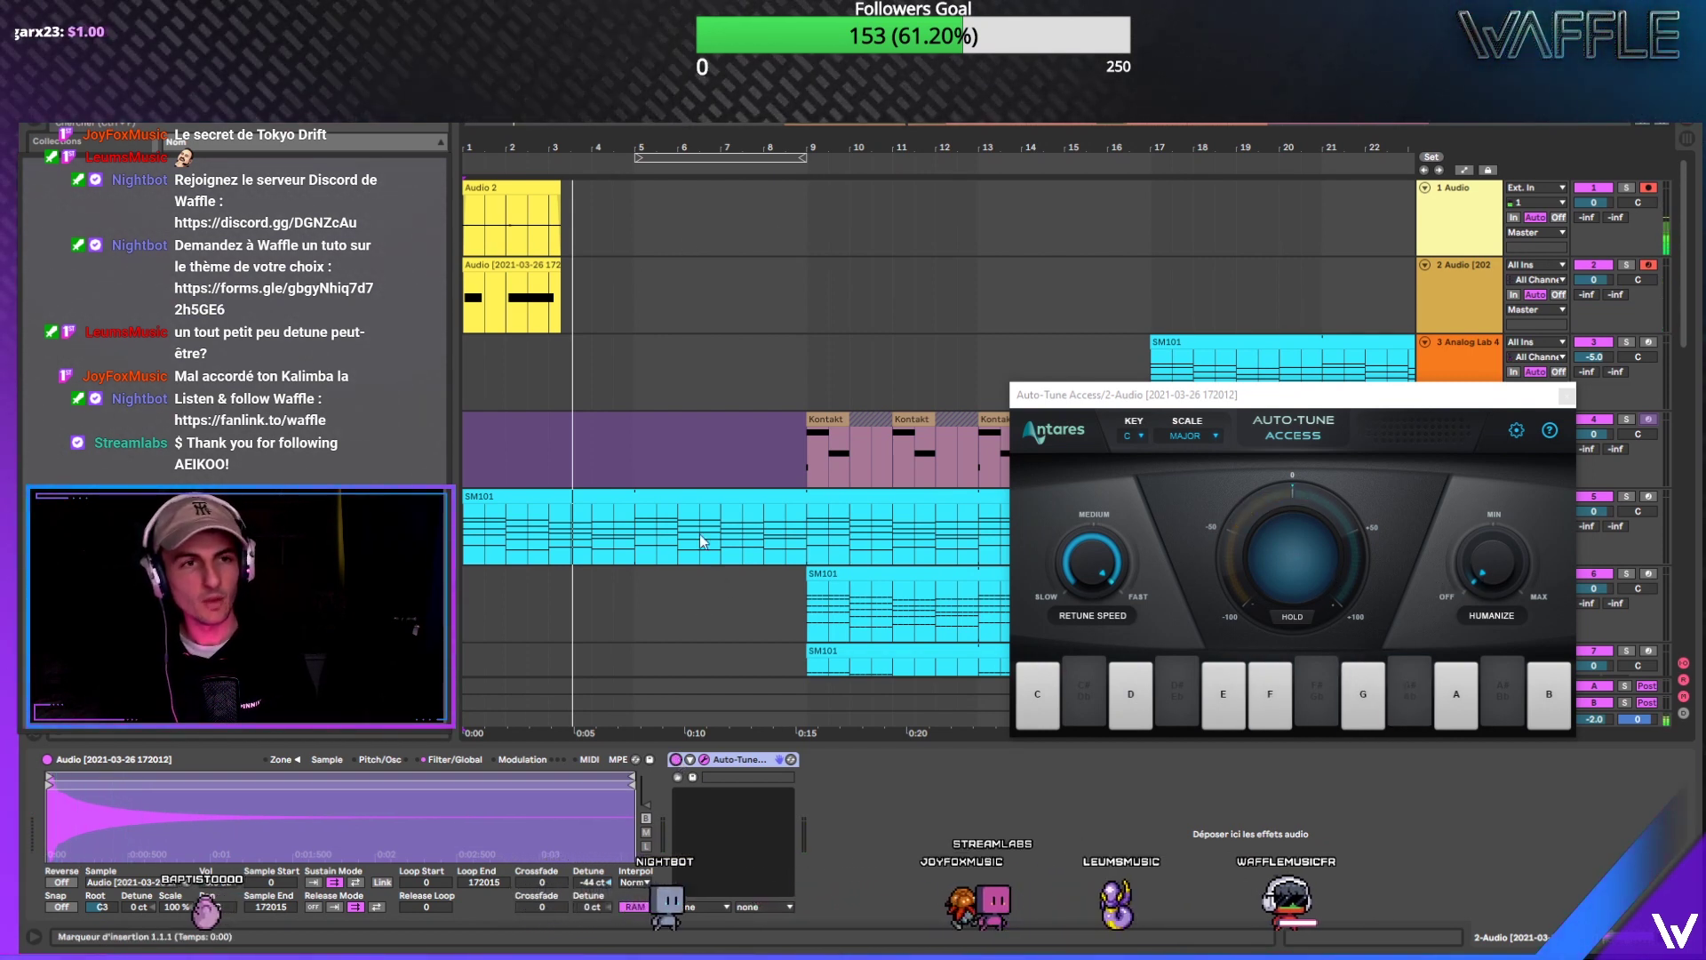
drag(655, 206, 471, 316)
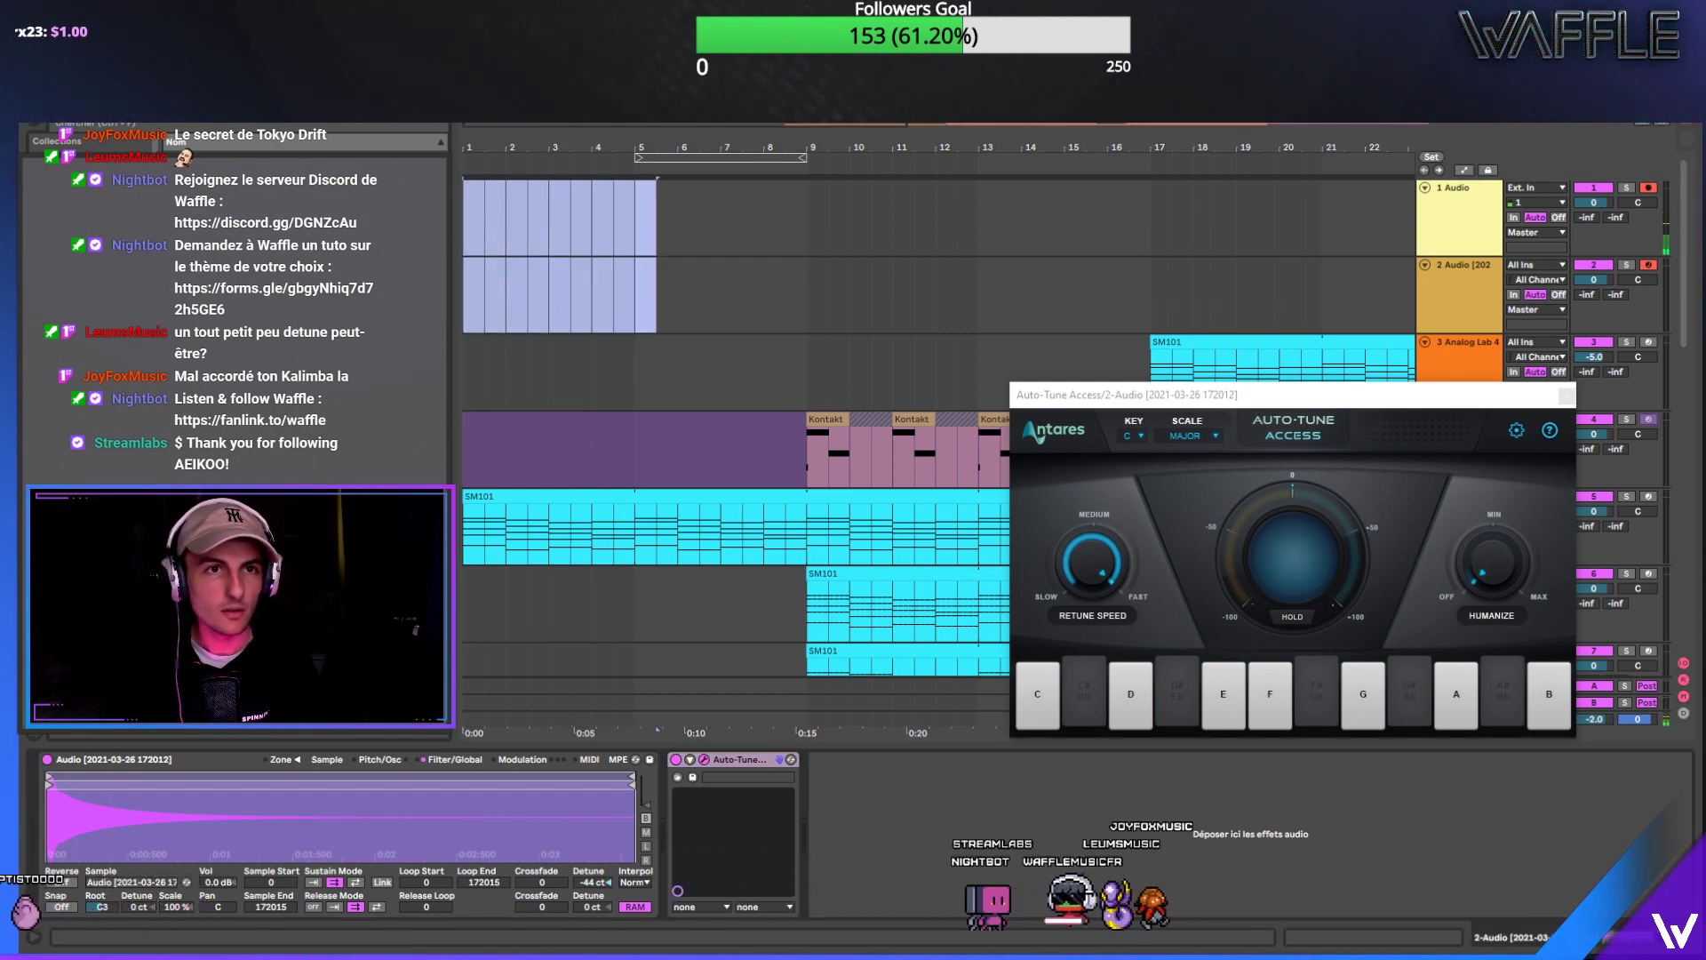
key(Delete)
Step: Try Auto-Tune Access's Humanize control, return it to off, close the plug-in window, and play the arrangement from the start
drag(1364, 394, 1107, 310)
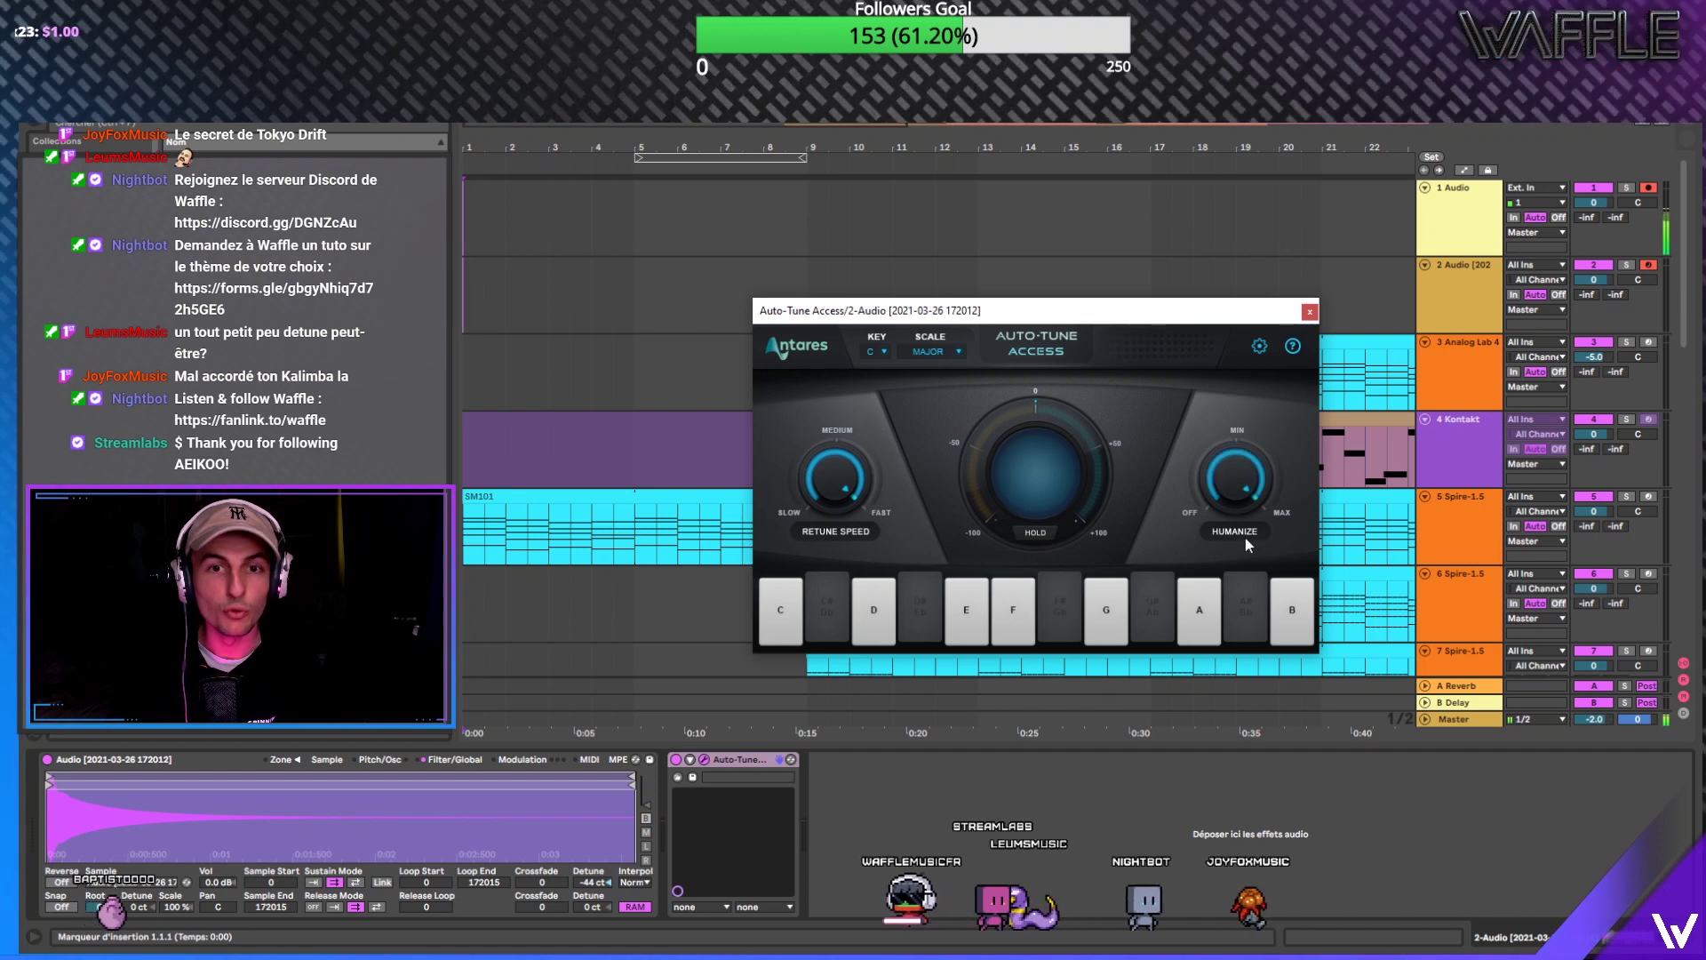
drag(1237, 475, 1122, 547)
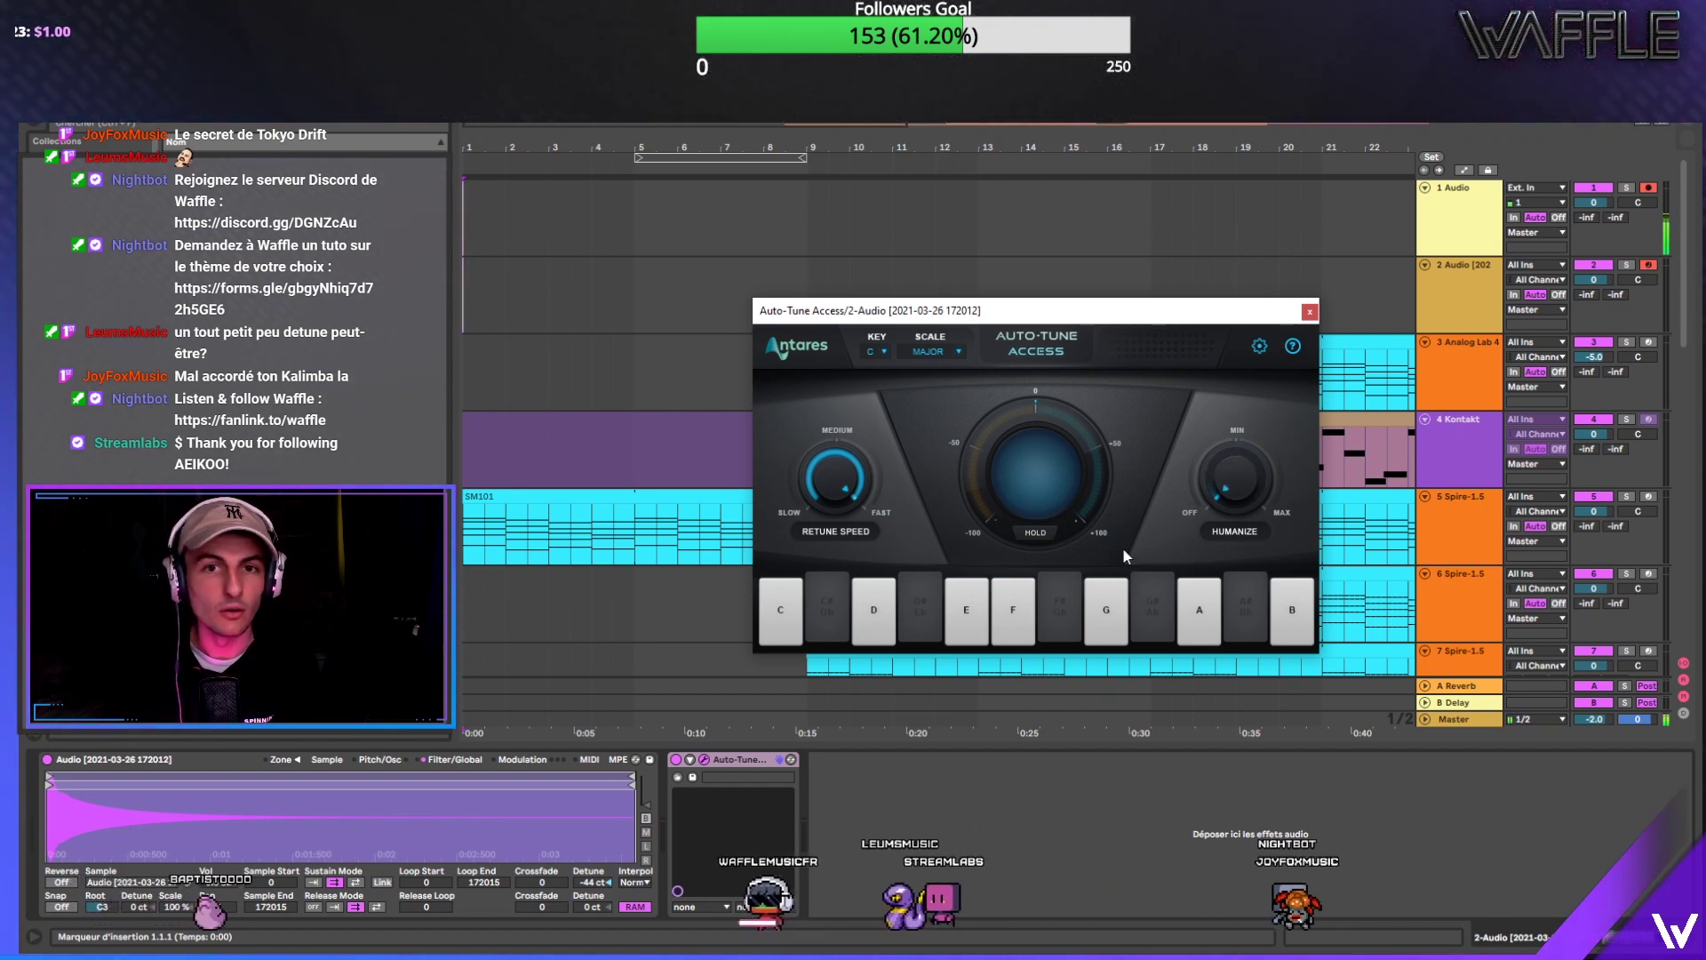
click(1310, 312)
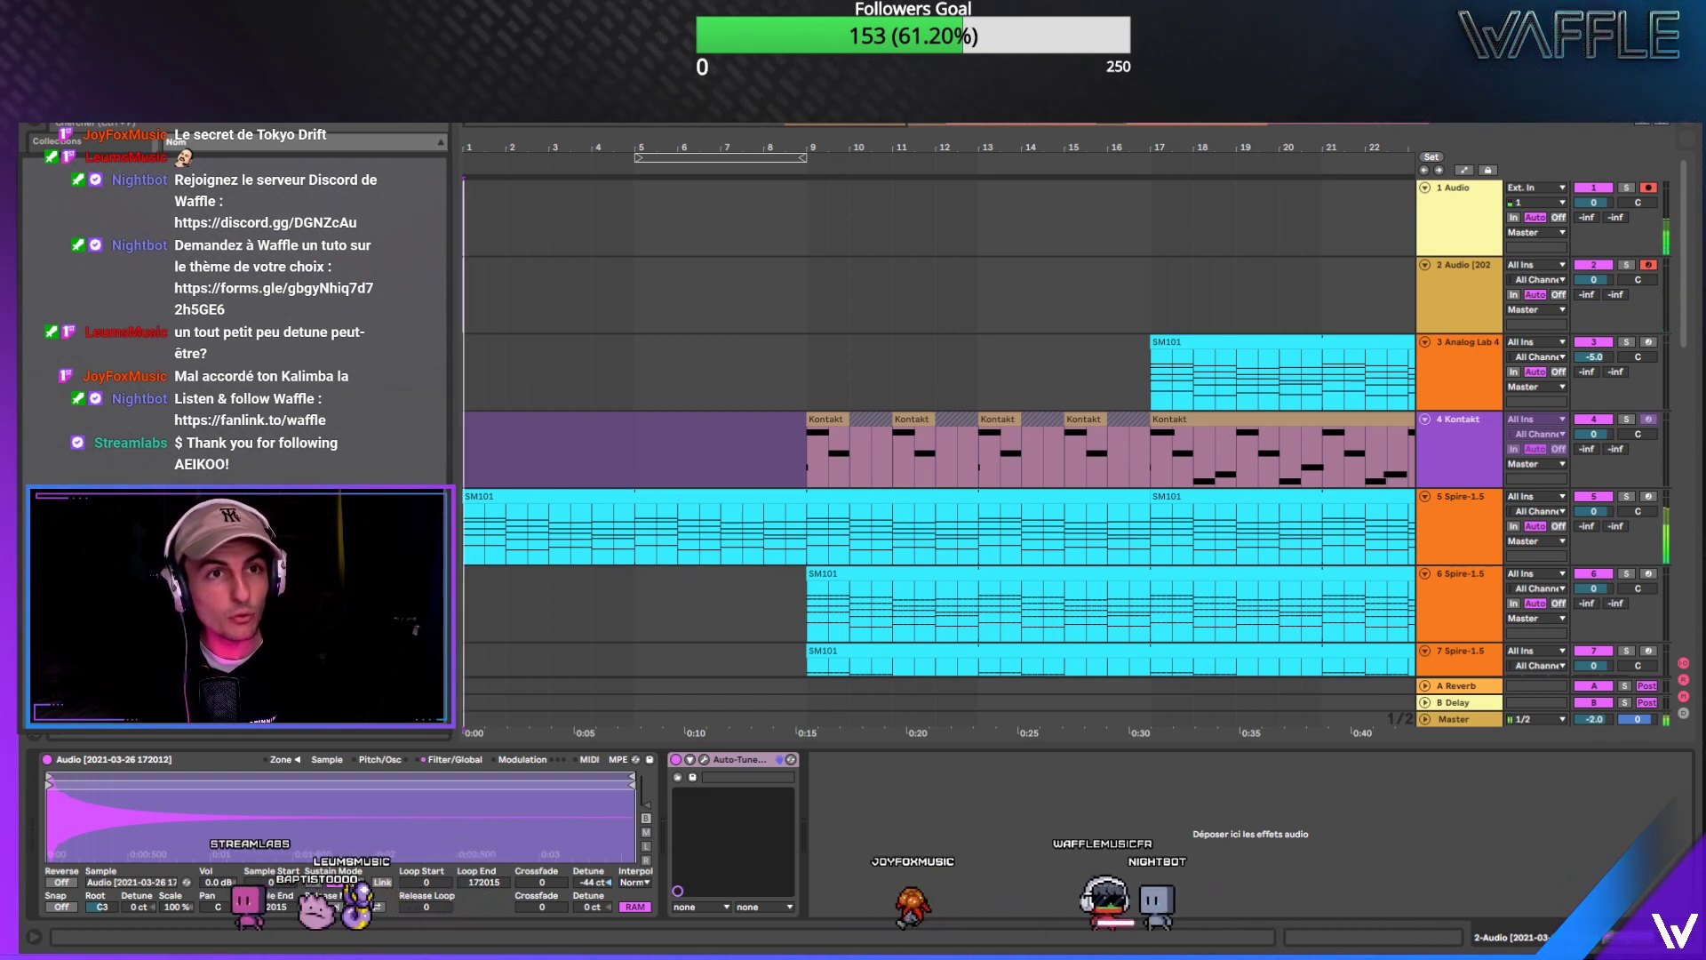
key(space)
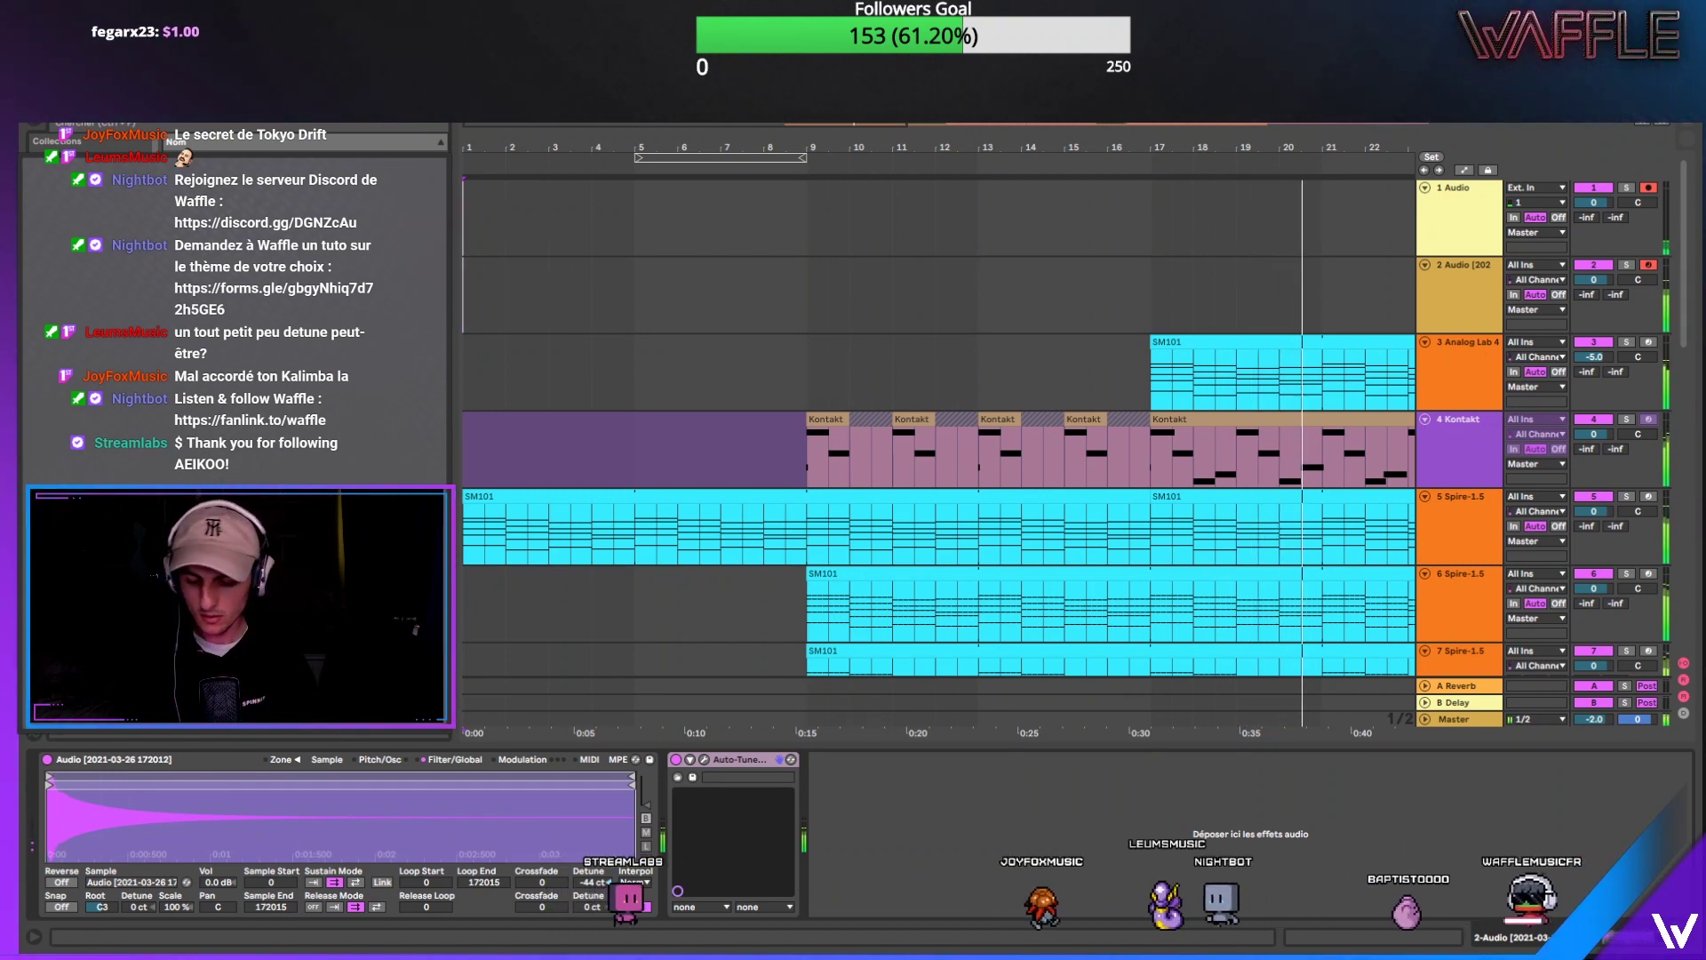
Step: Record a take of about eight bars on armed tracks 1 and 2 around bar 25, and trim the MIDI clip's start to 25.1.1
key(minus)
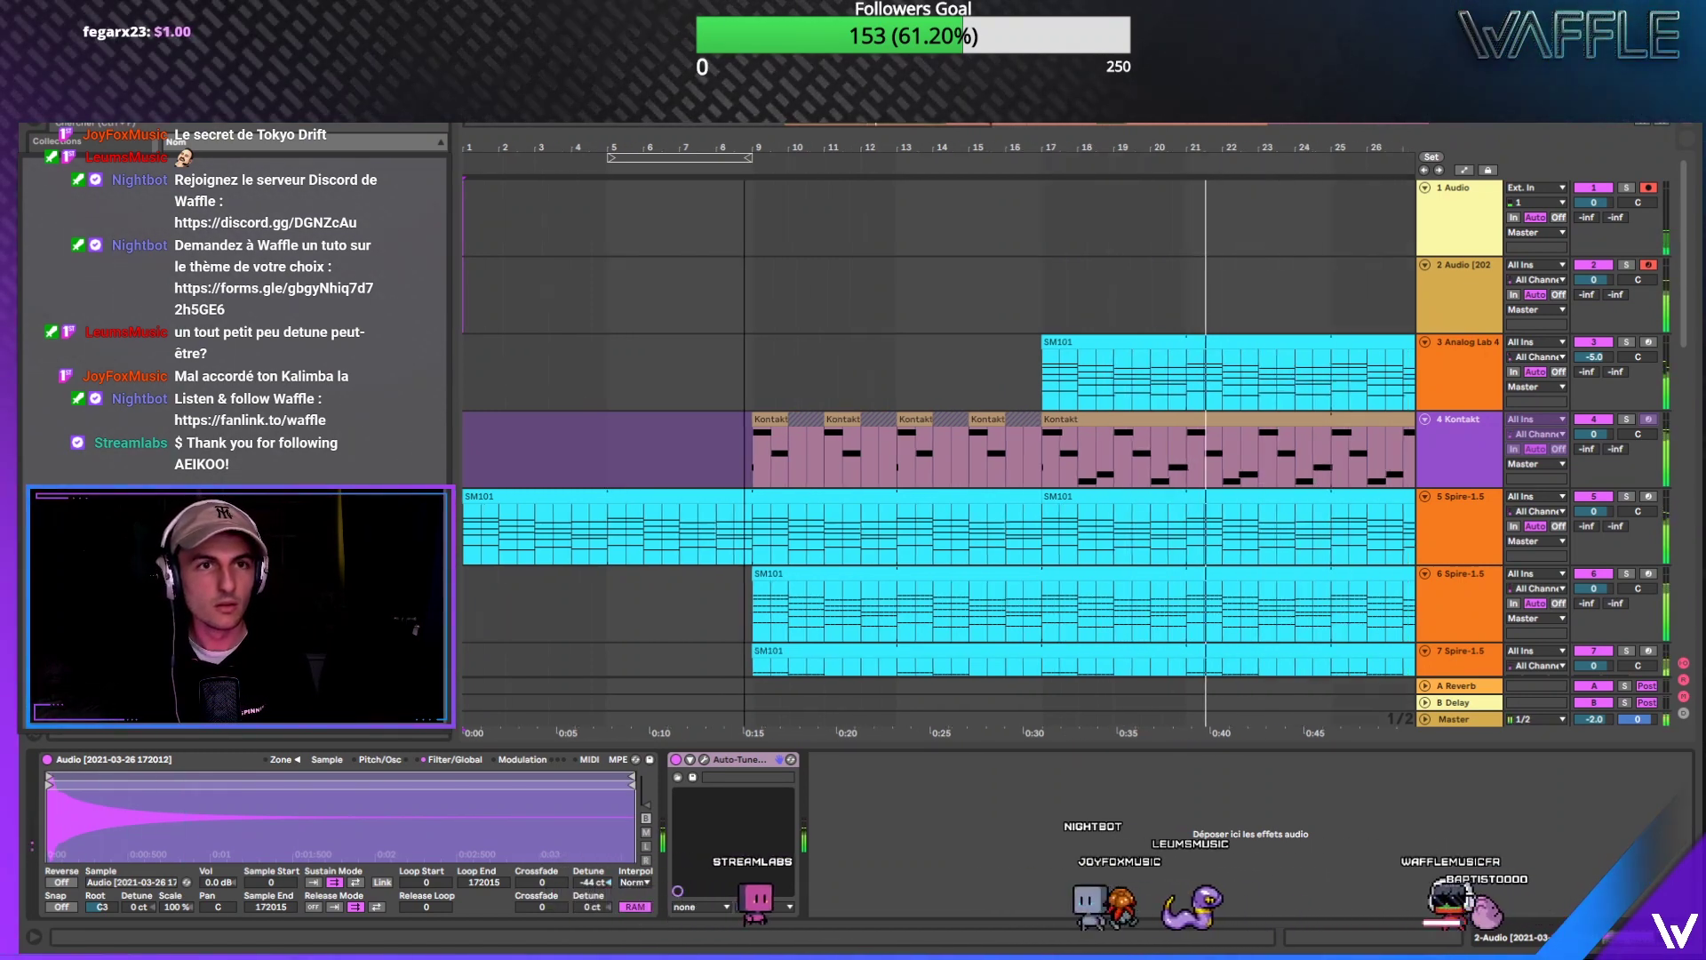
drag(725, 153, 726, 140)
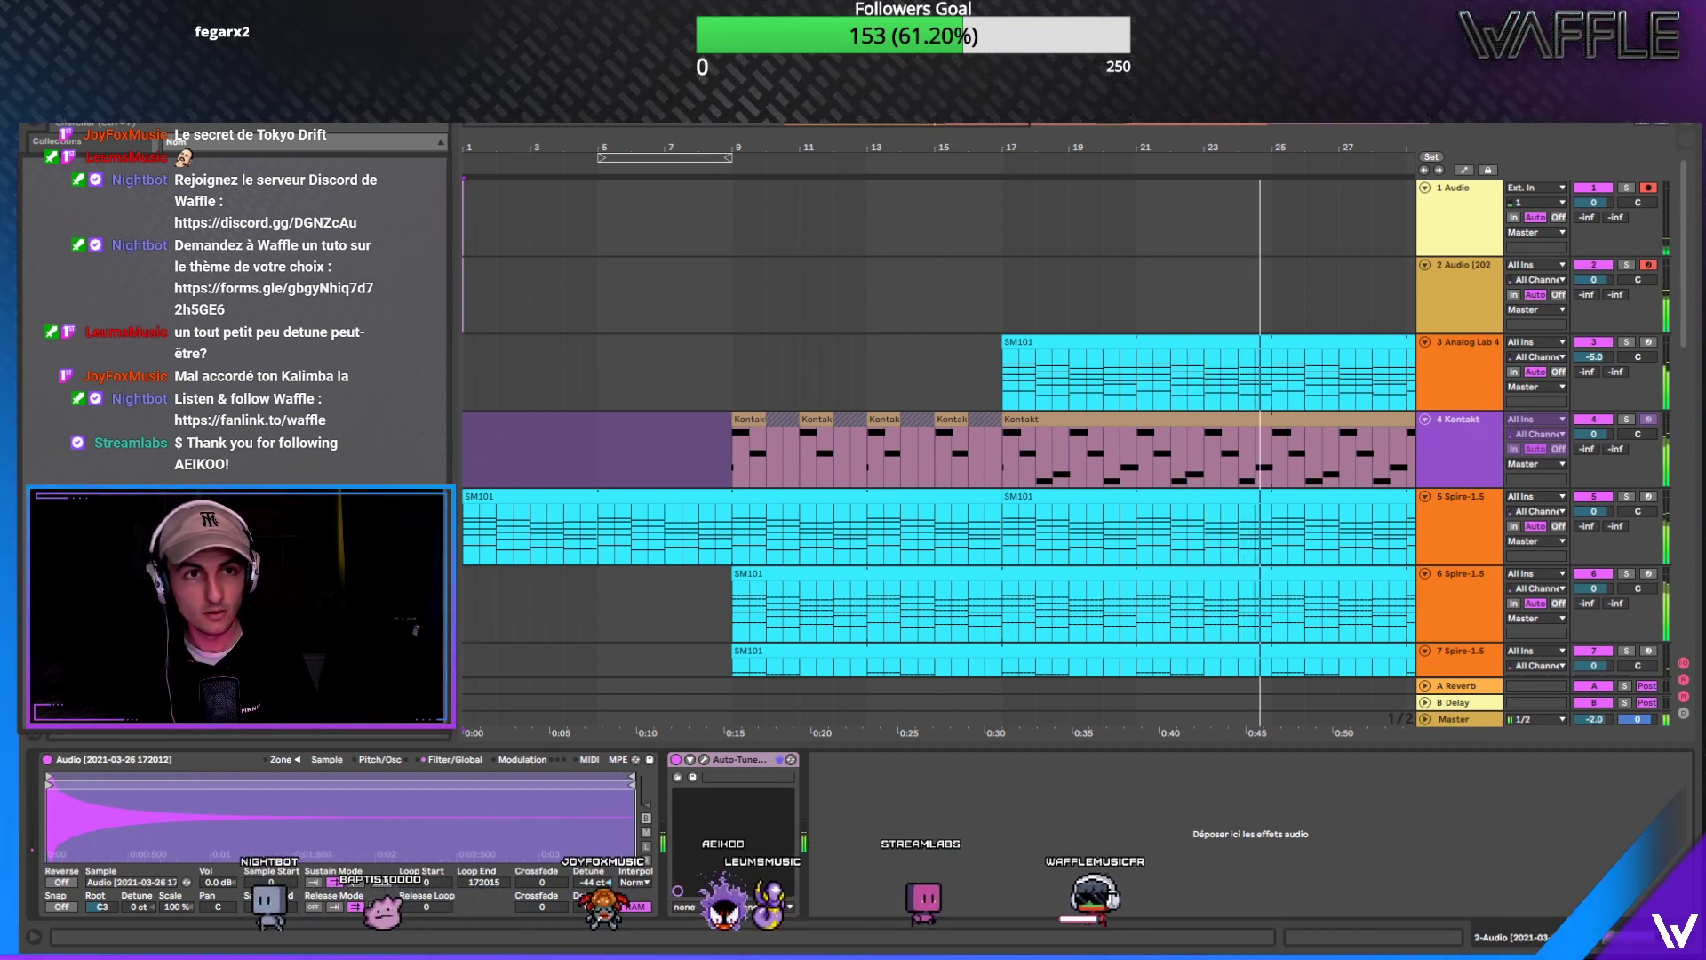
key(F9)
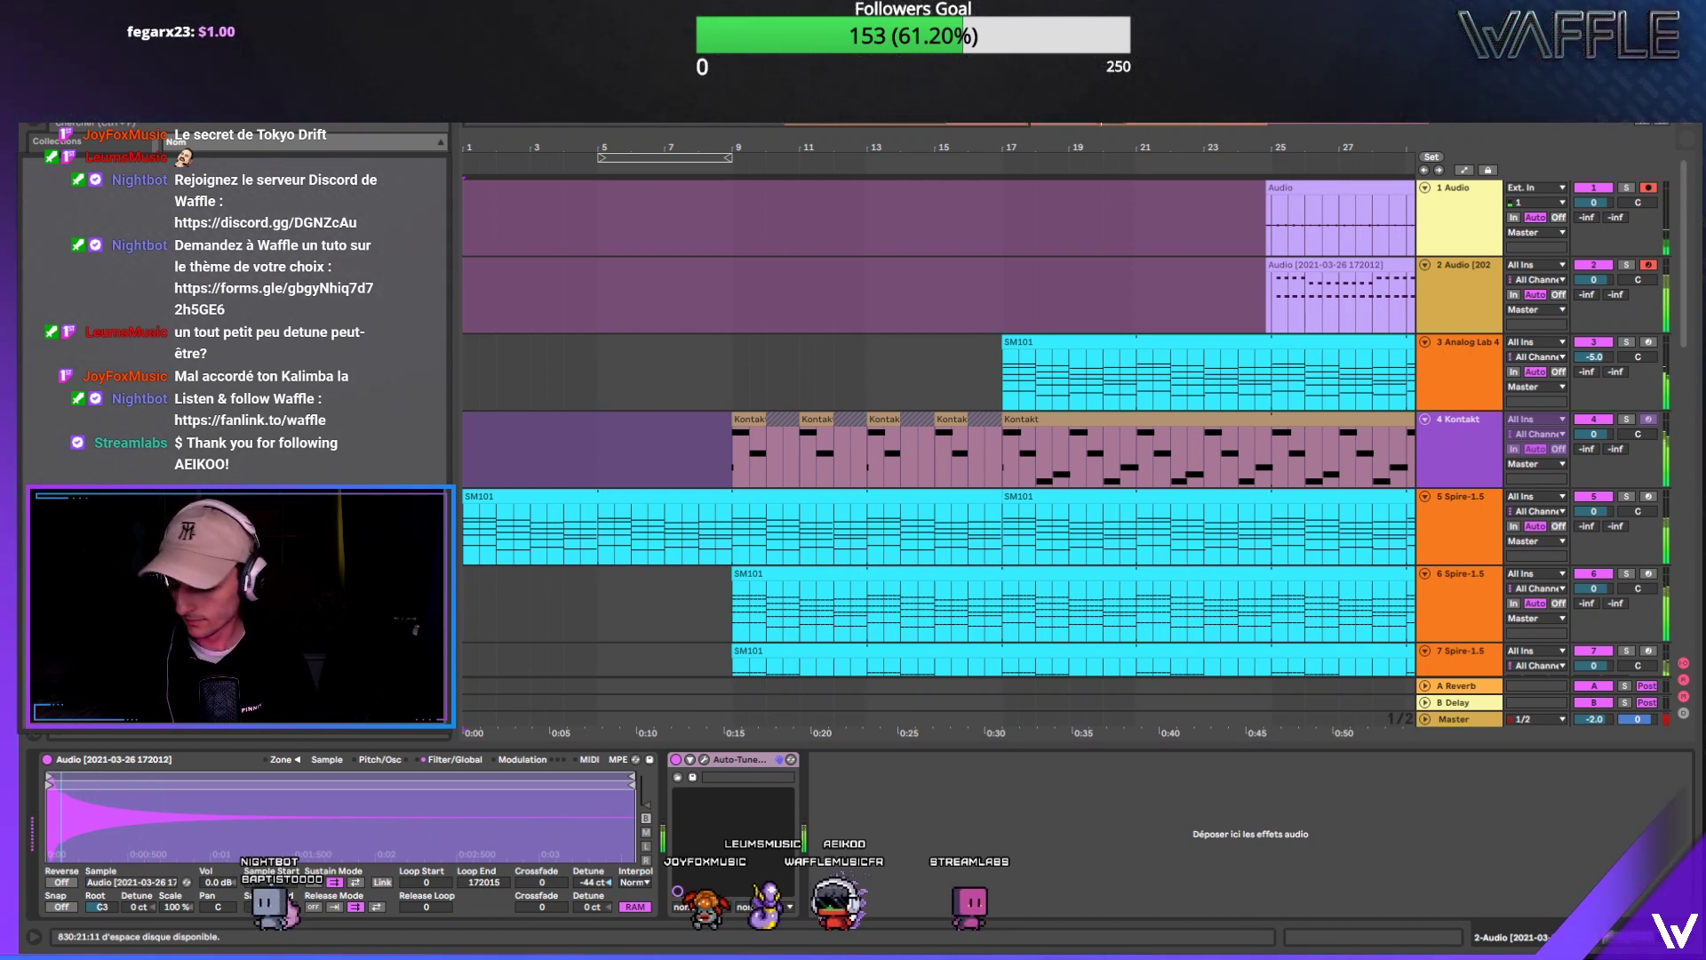
drag(651, 165, 651, 148)
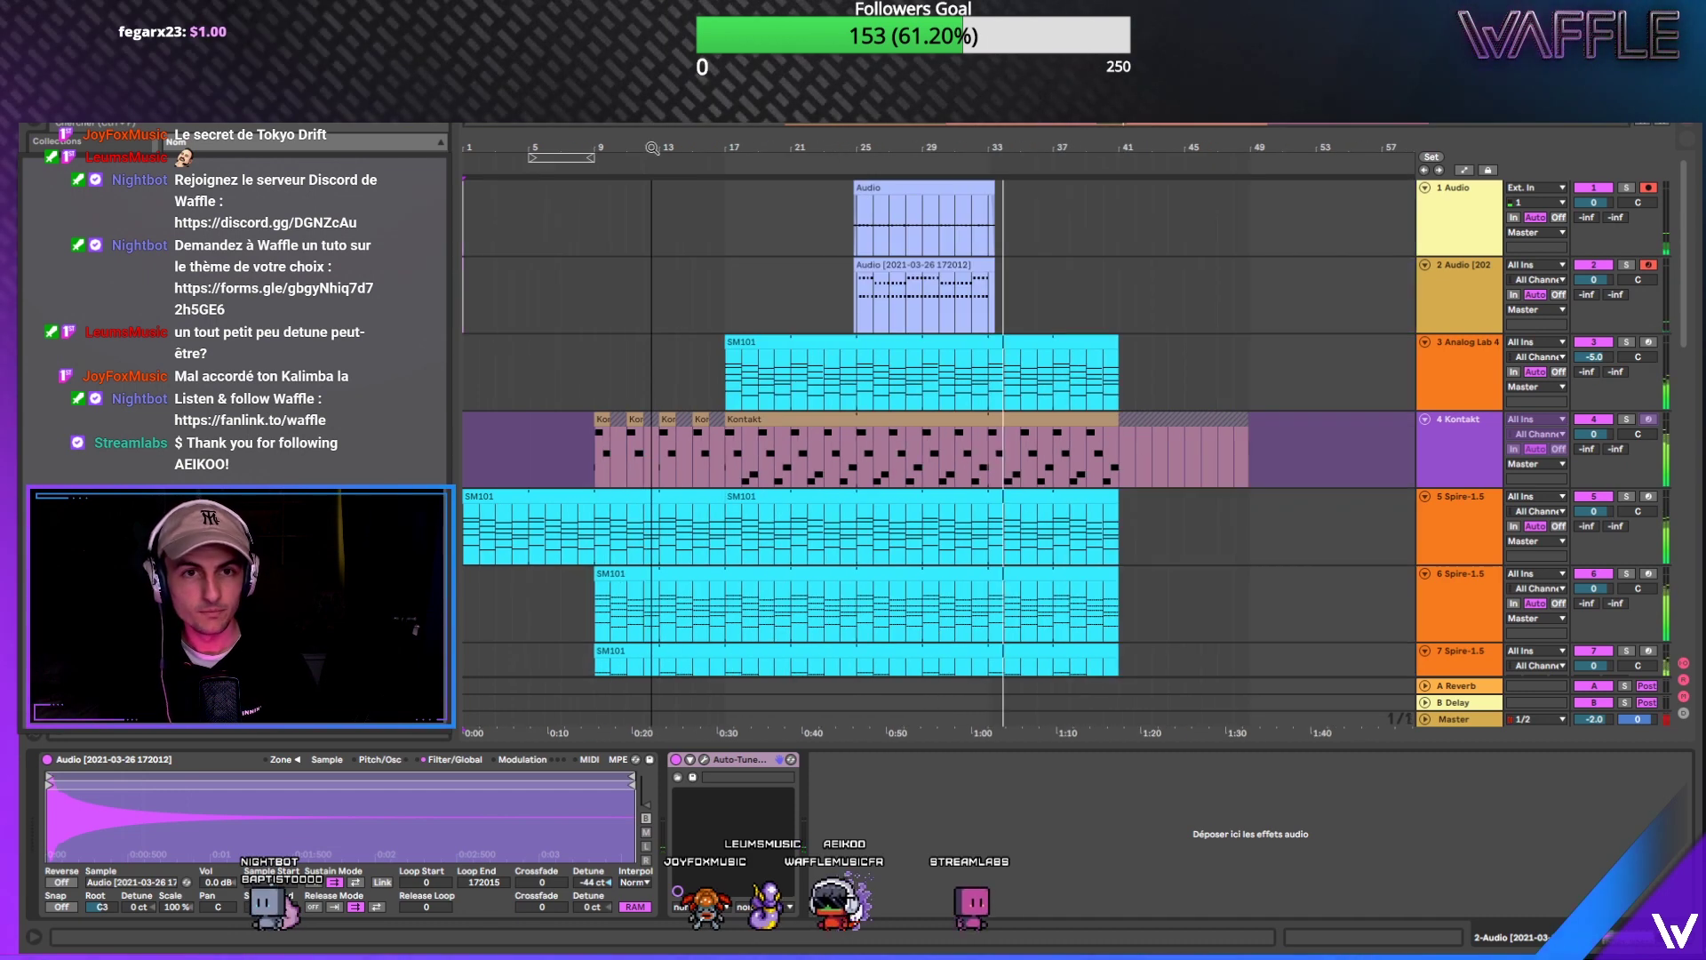
click(857, 258)
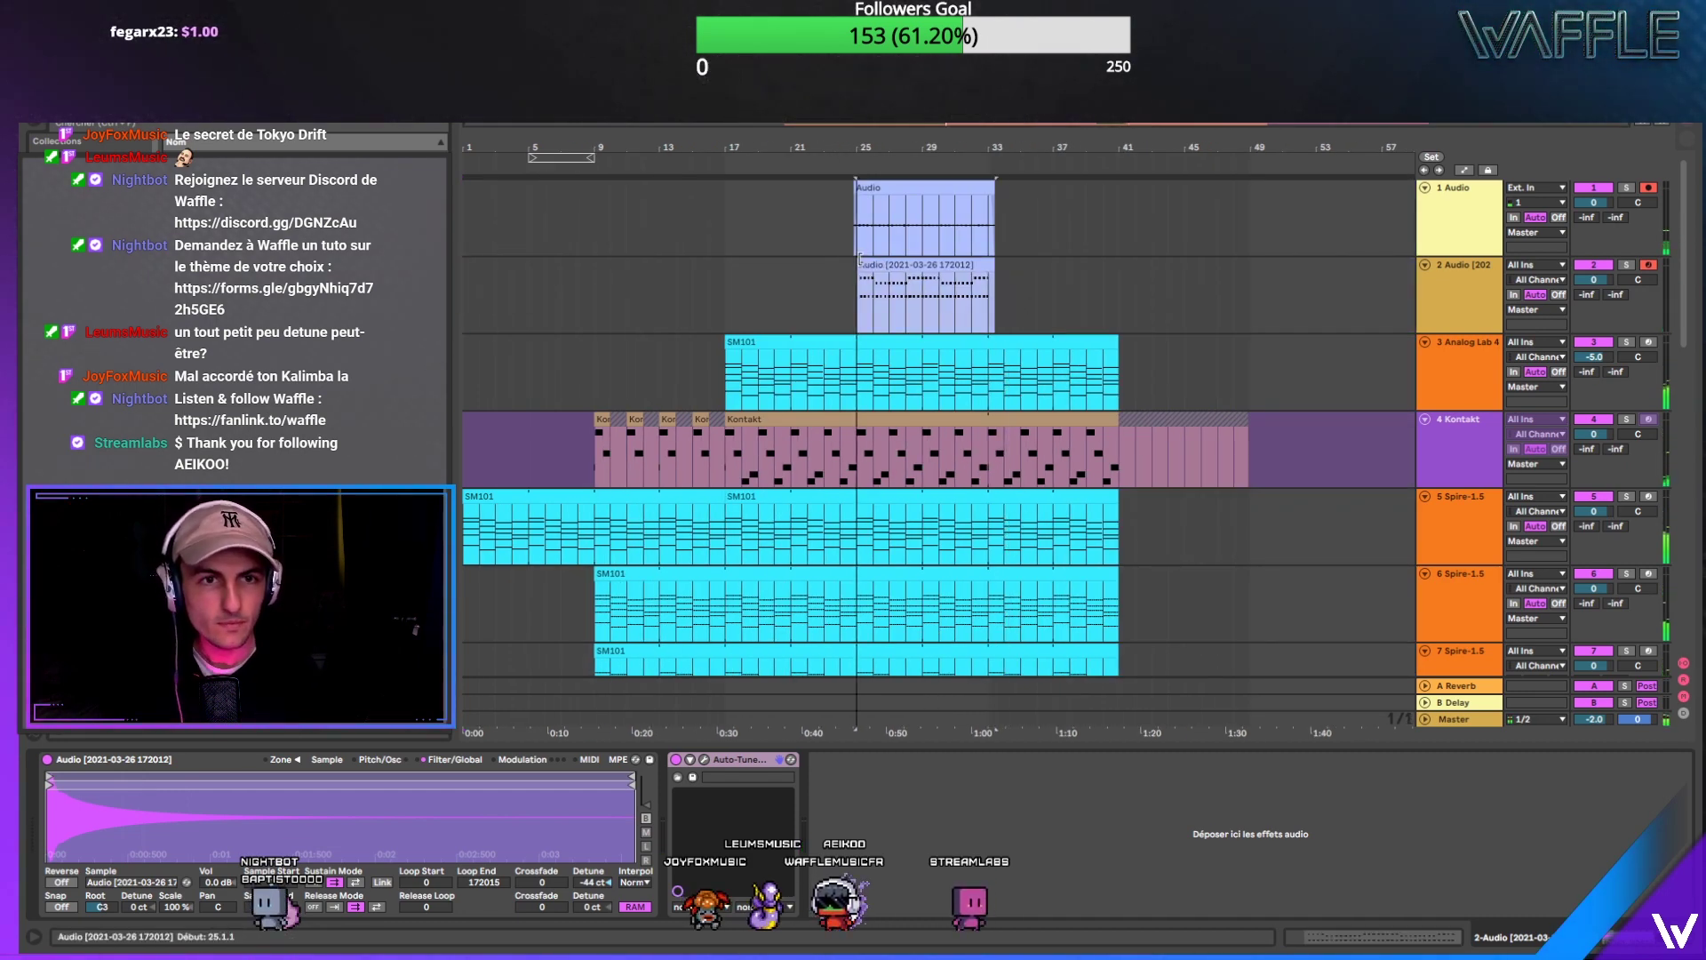
Step: Delete the audio clip recorded on track 1 and quantize all notes of the Sampler clip on track 2
click(916, 190)
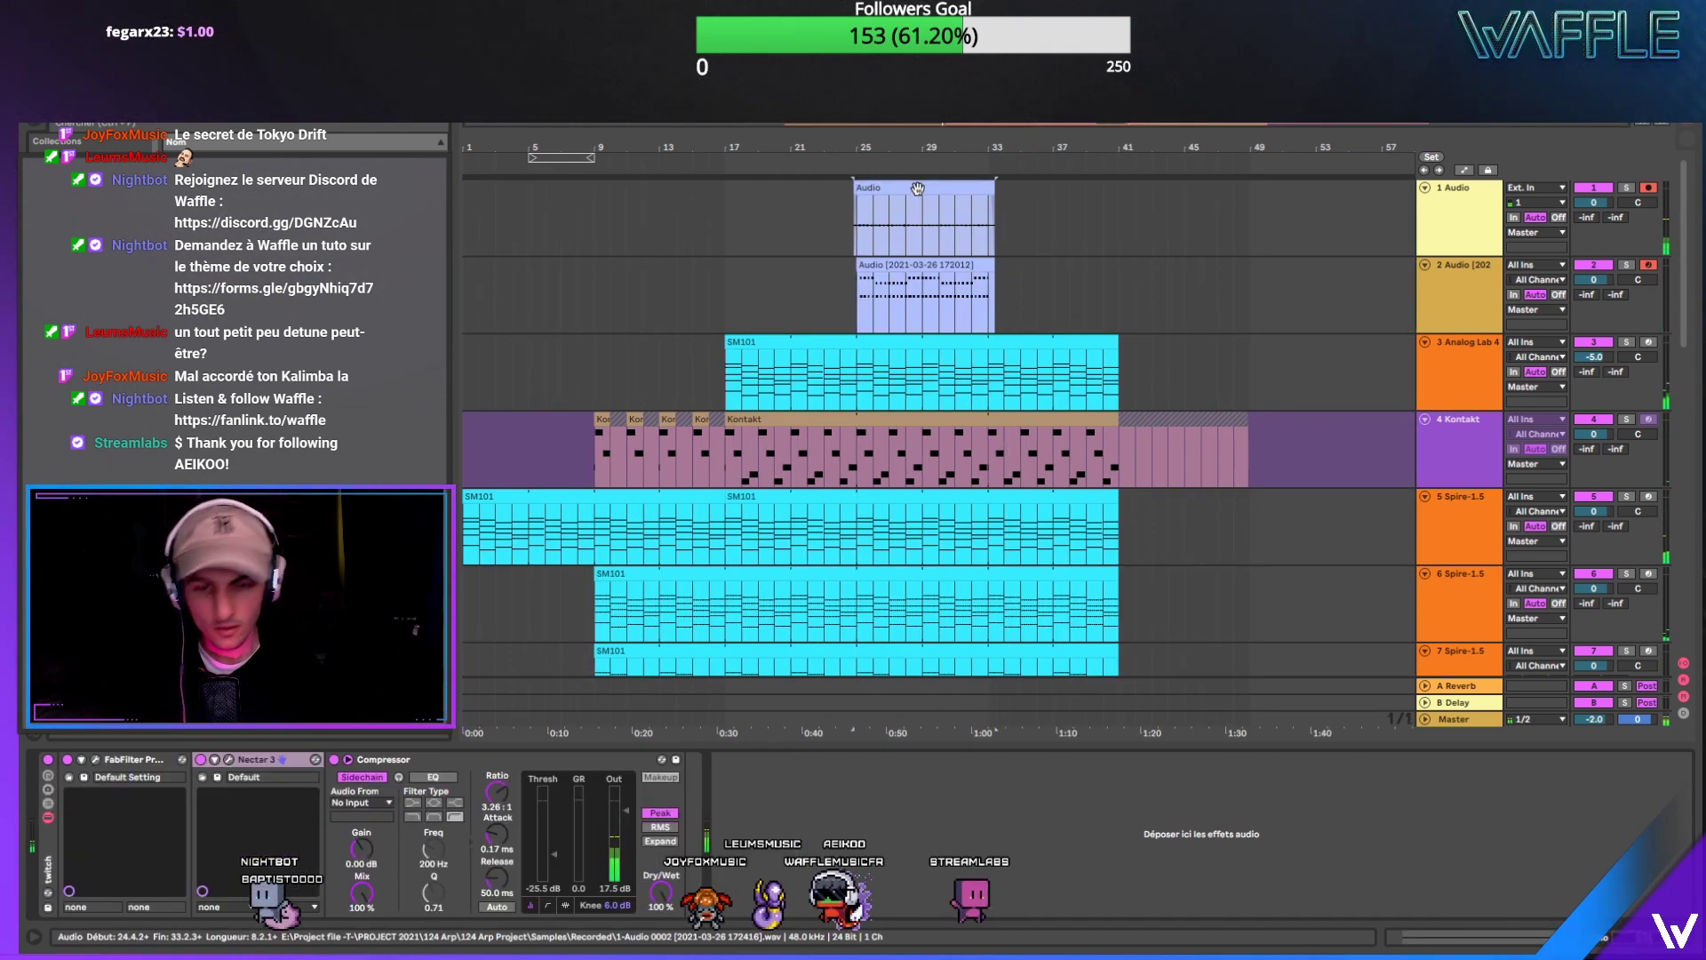
click(931, 266)
click(933, 832)
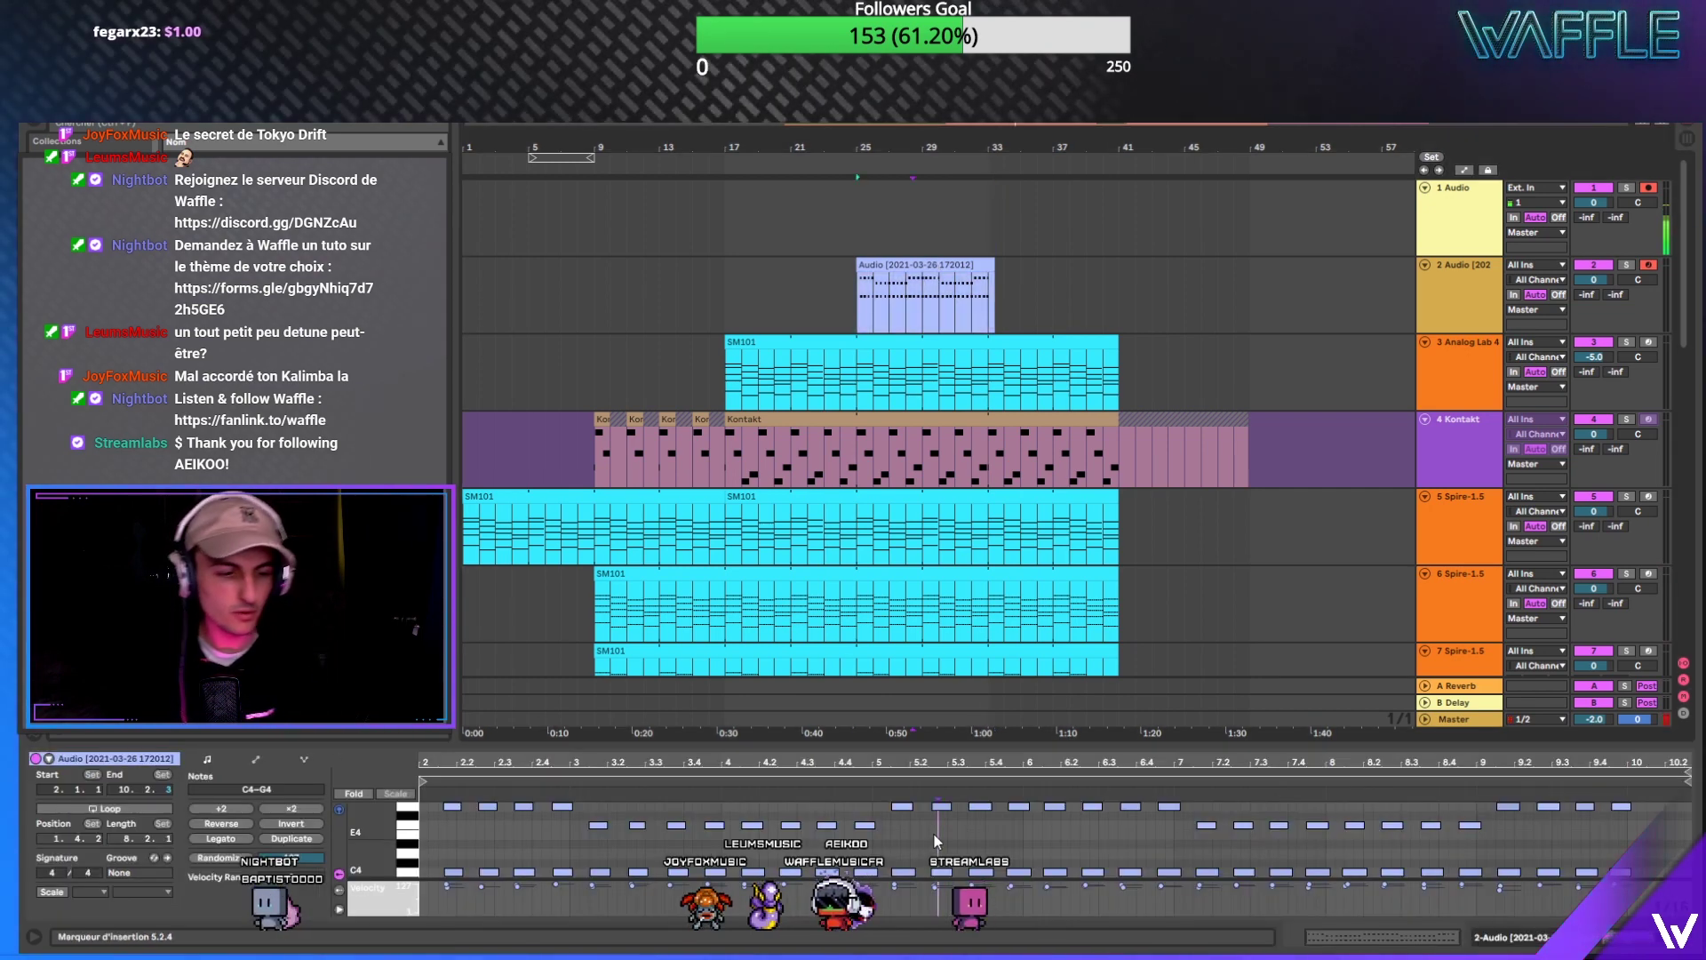
key(super+a)
key(ctrl+u)
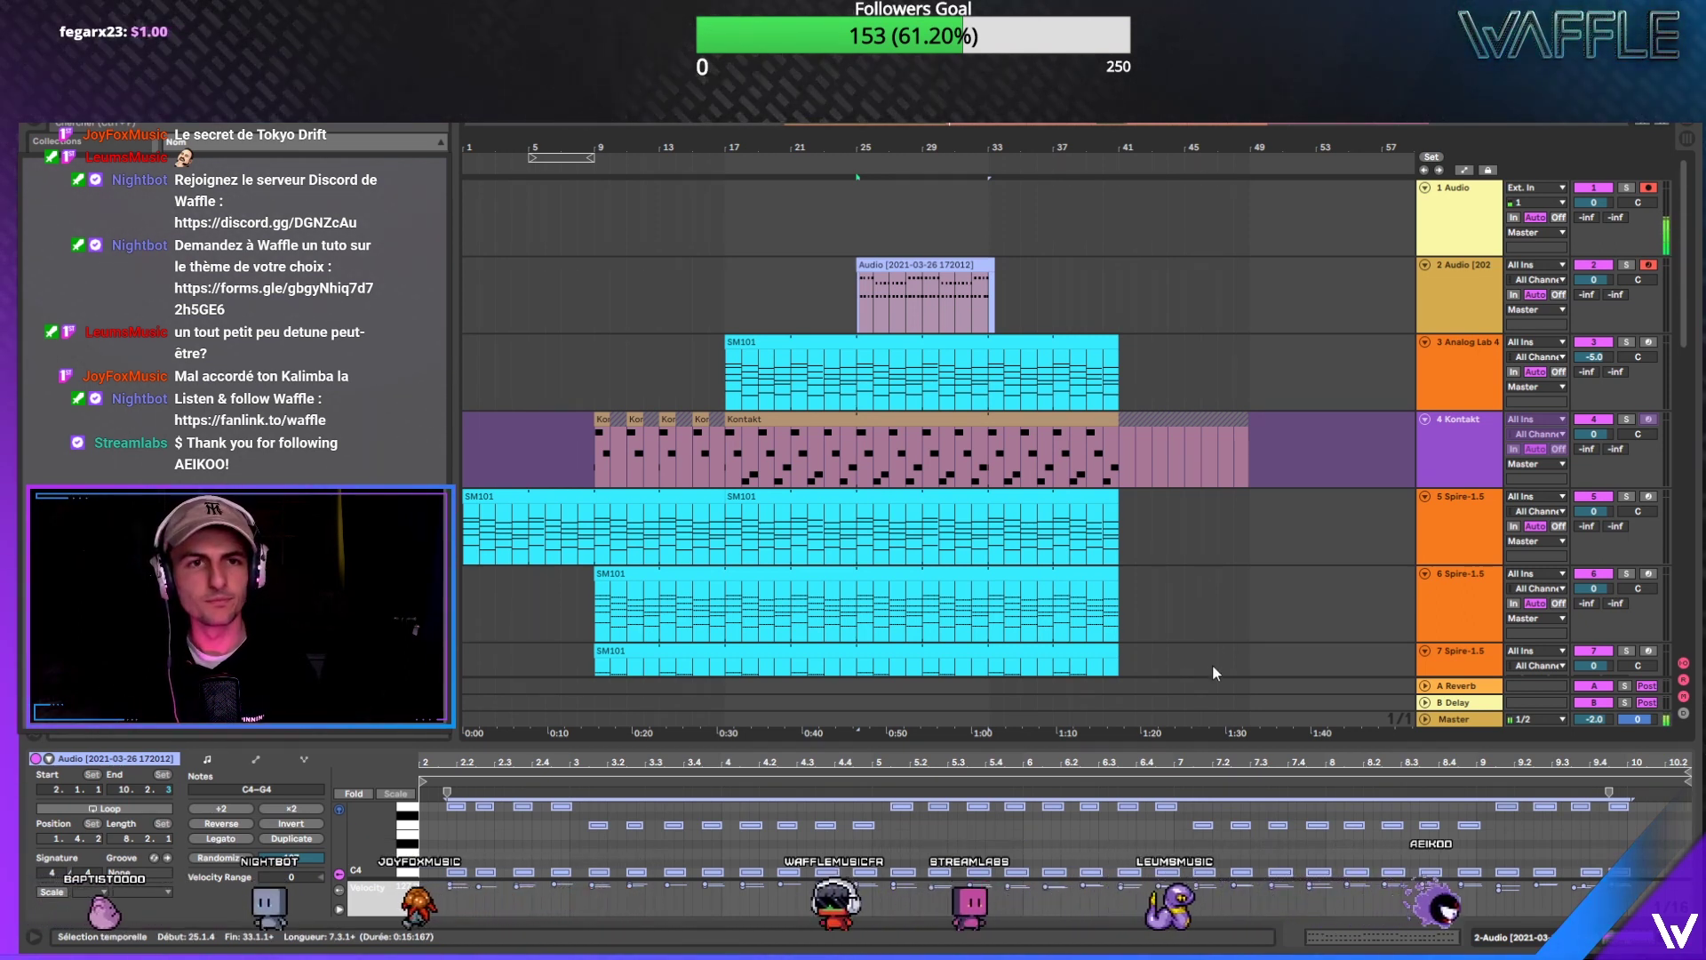
Step: Trim the end of the Sampler clip on track 2 to 33.1.1, and play its opening briefly
click(926, 264)
drag(995, 266, 988, 264)
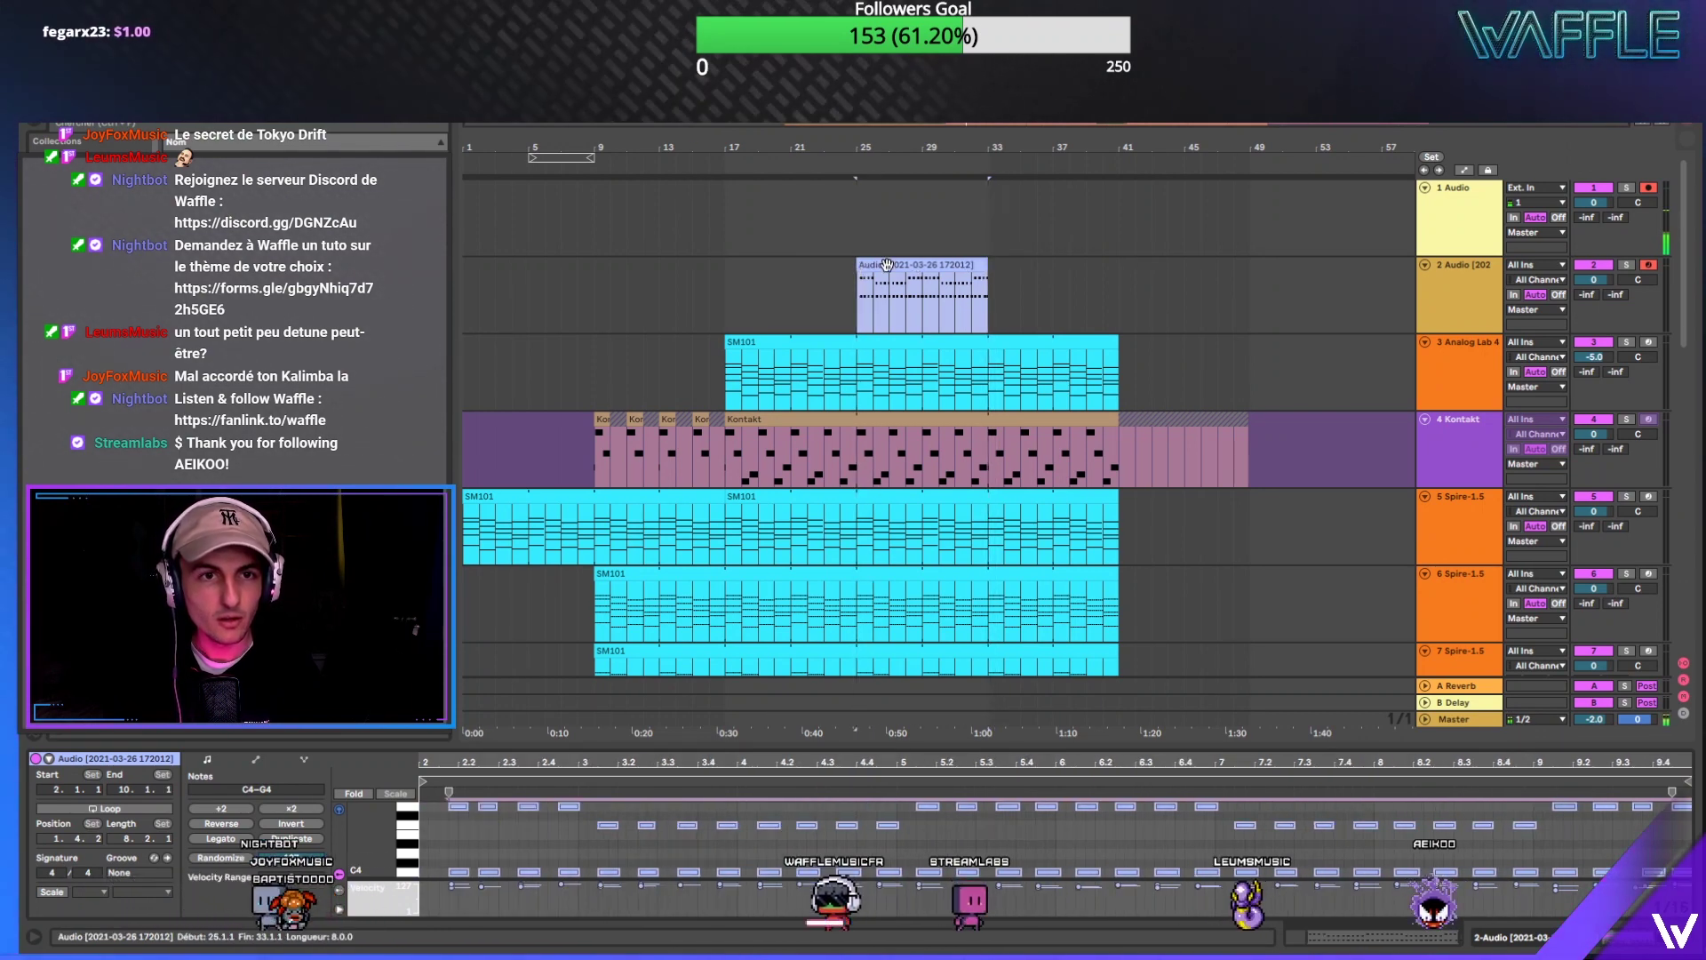
click(915, 264)
key(space)
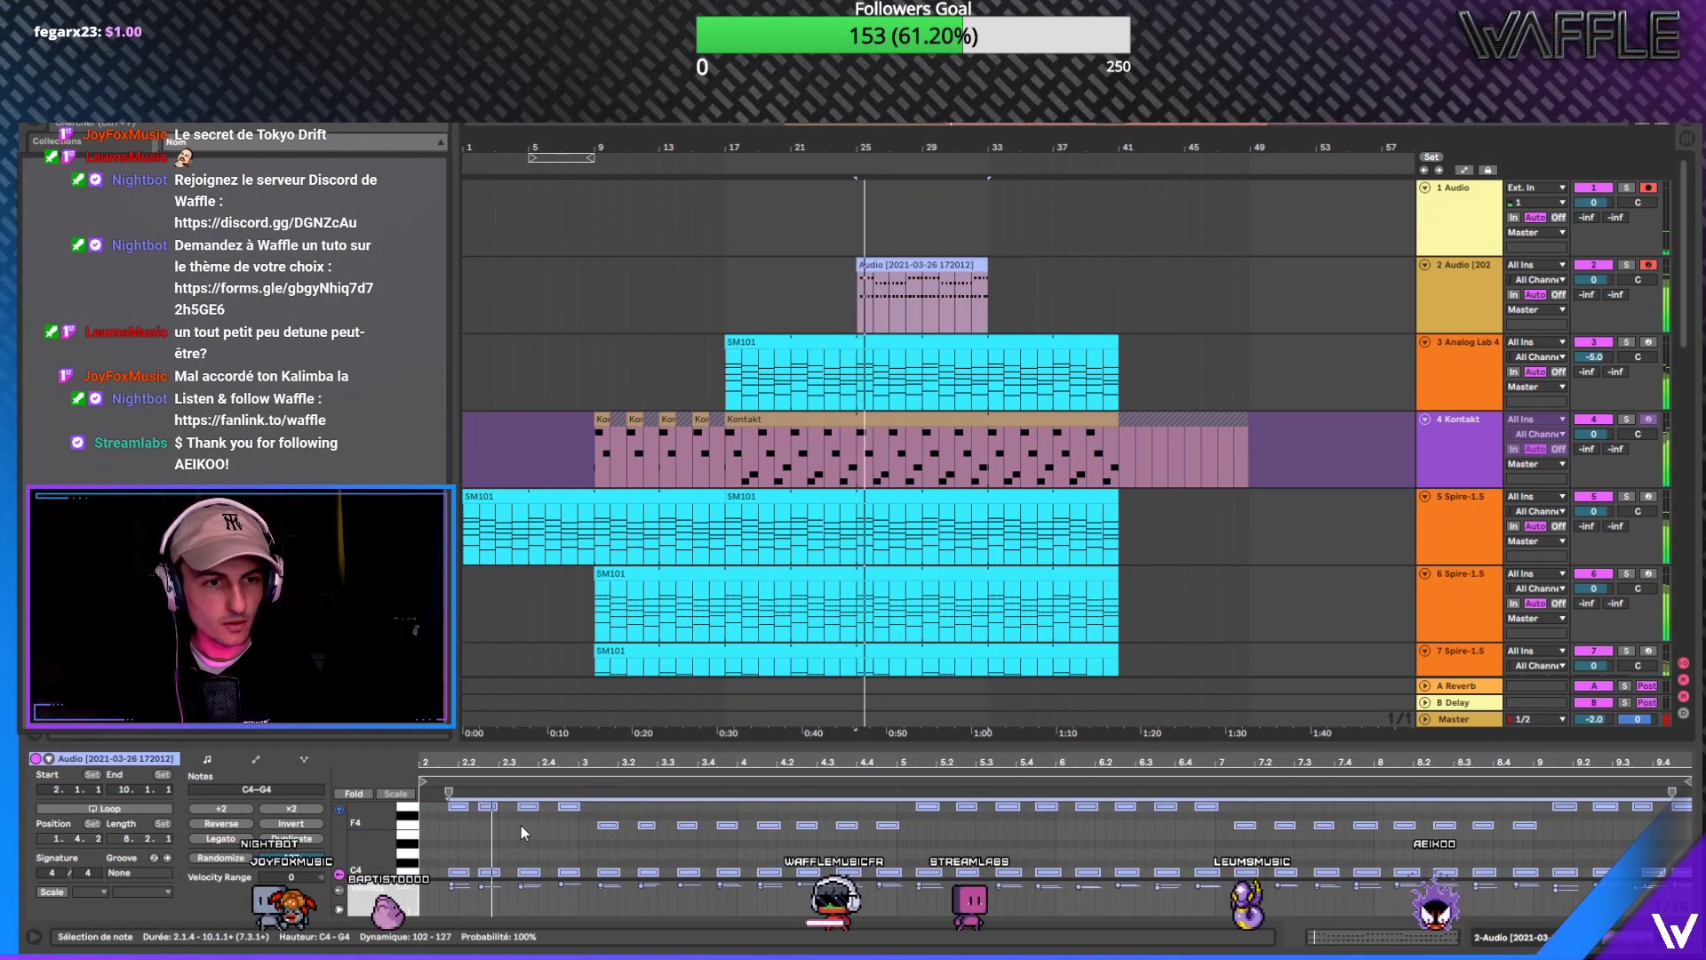
key(space)
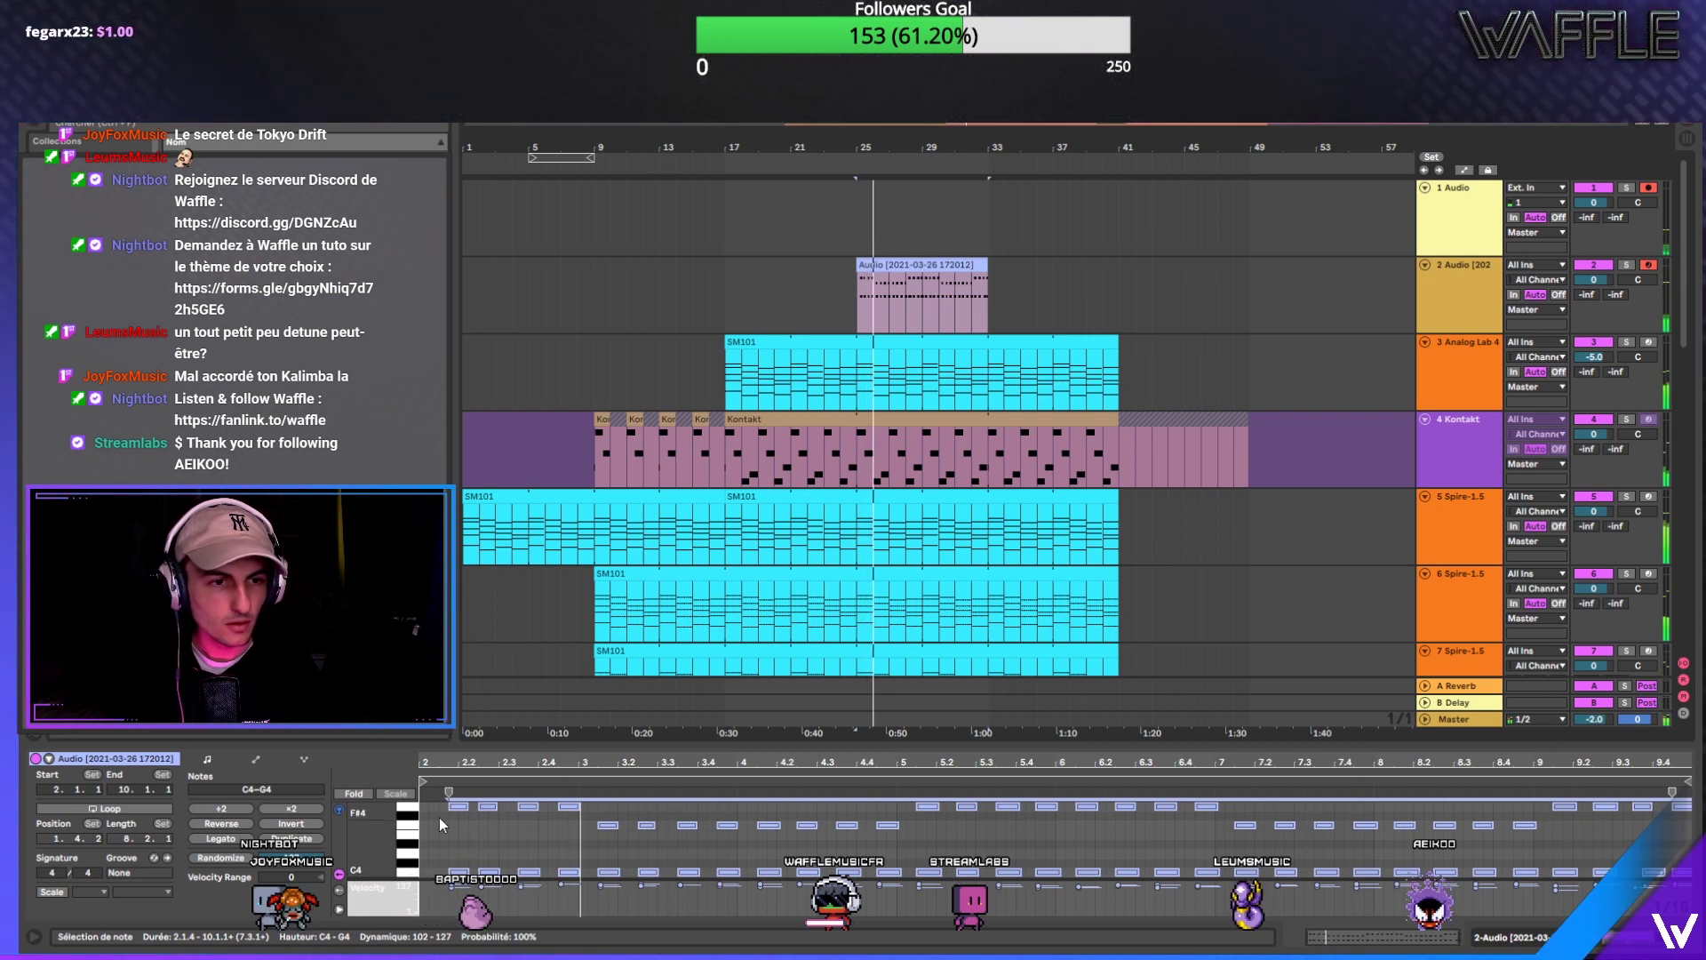
Step: Shift the first two simultaneous notes of the Sampler clip to the clip's start and play it again
drag(438, 802, 468, 891)
key(space)
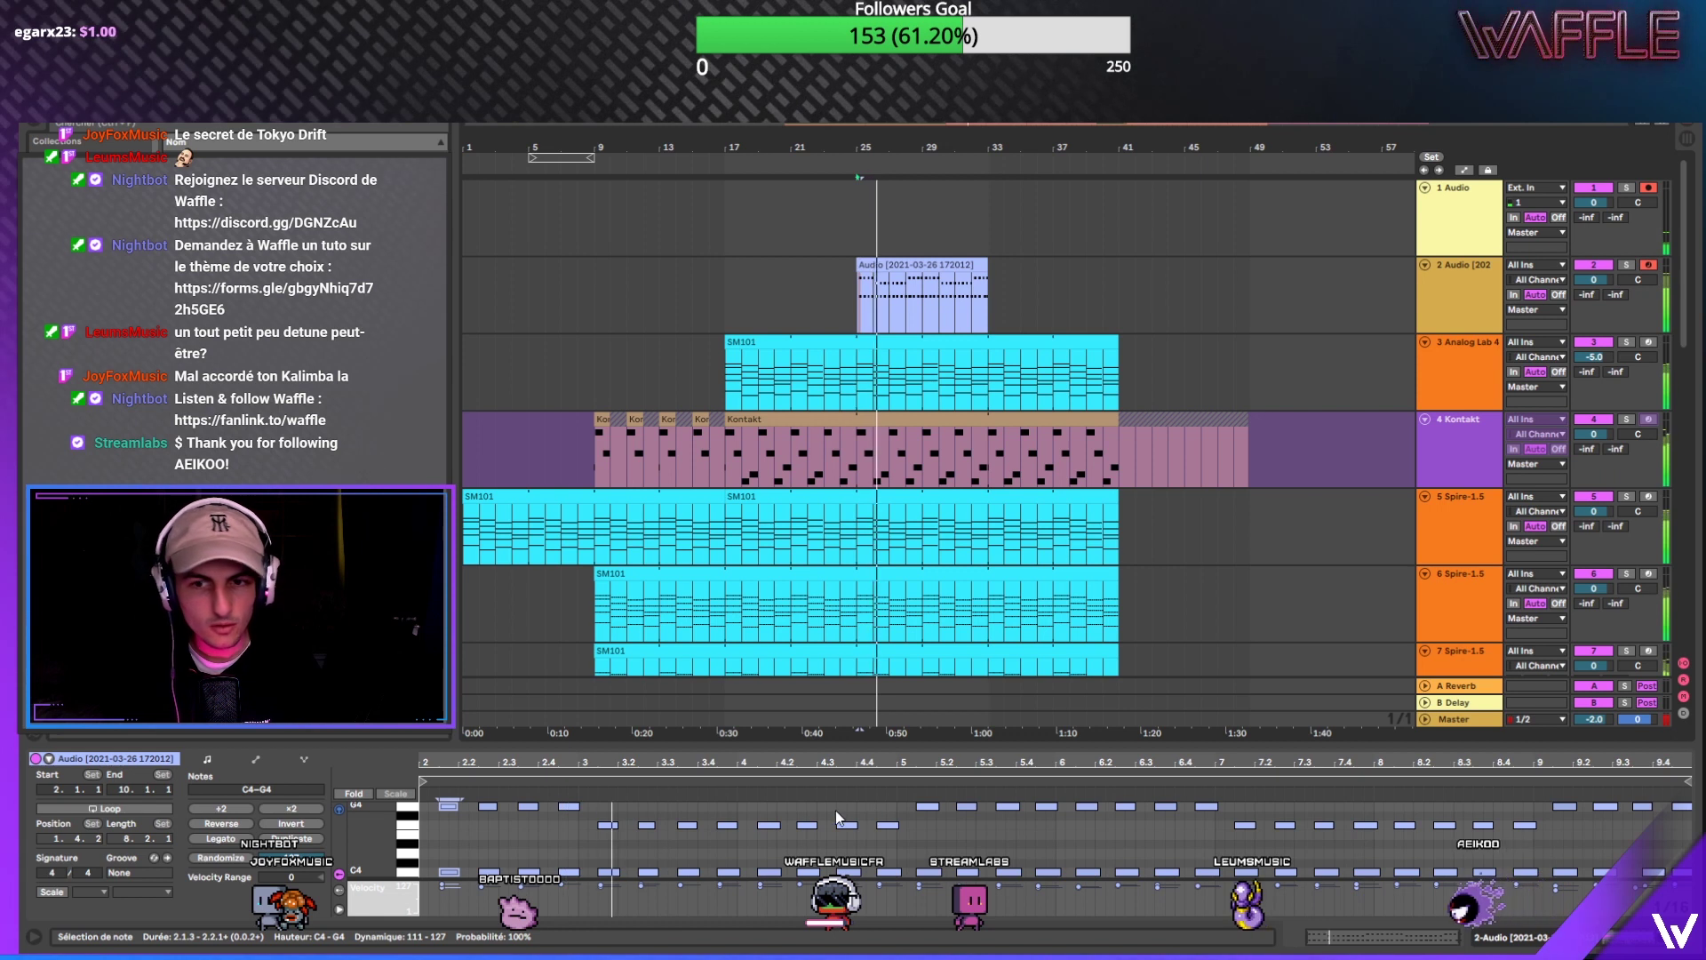
click(1654, 872)
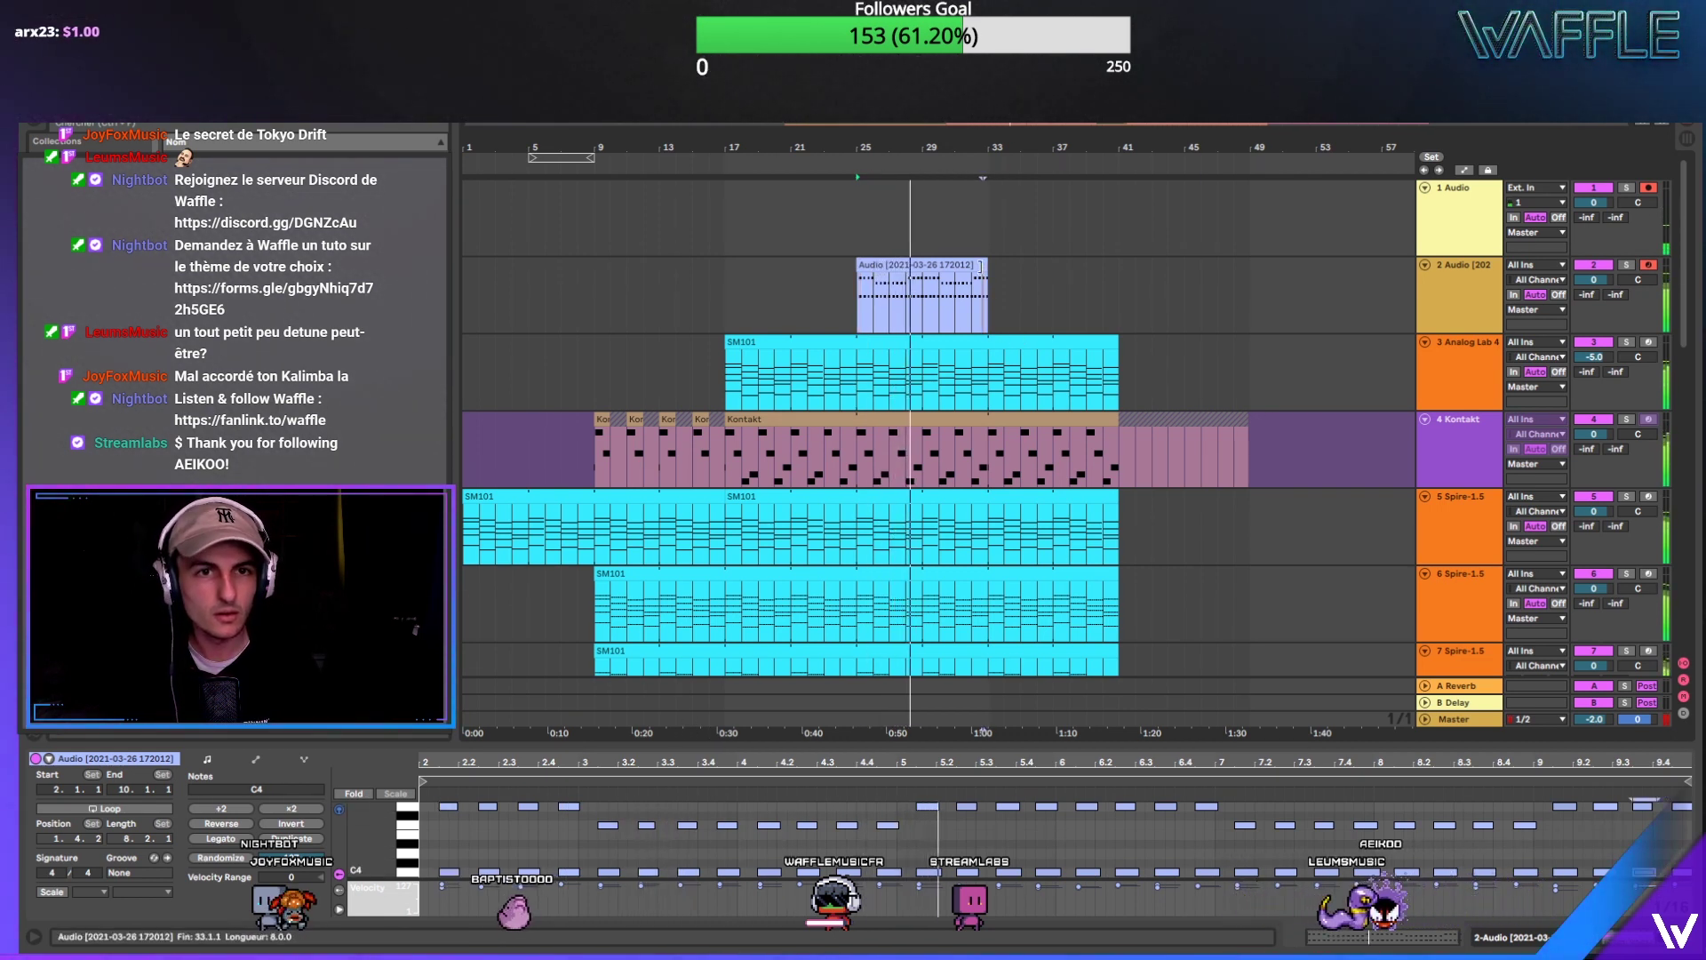
Step: Keep the Sampler clip's end at 33.1.1 and consolidate it into an eight-bar clip
drag(980, 266, 986, 265)
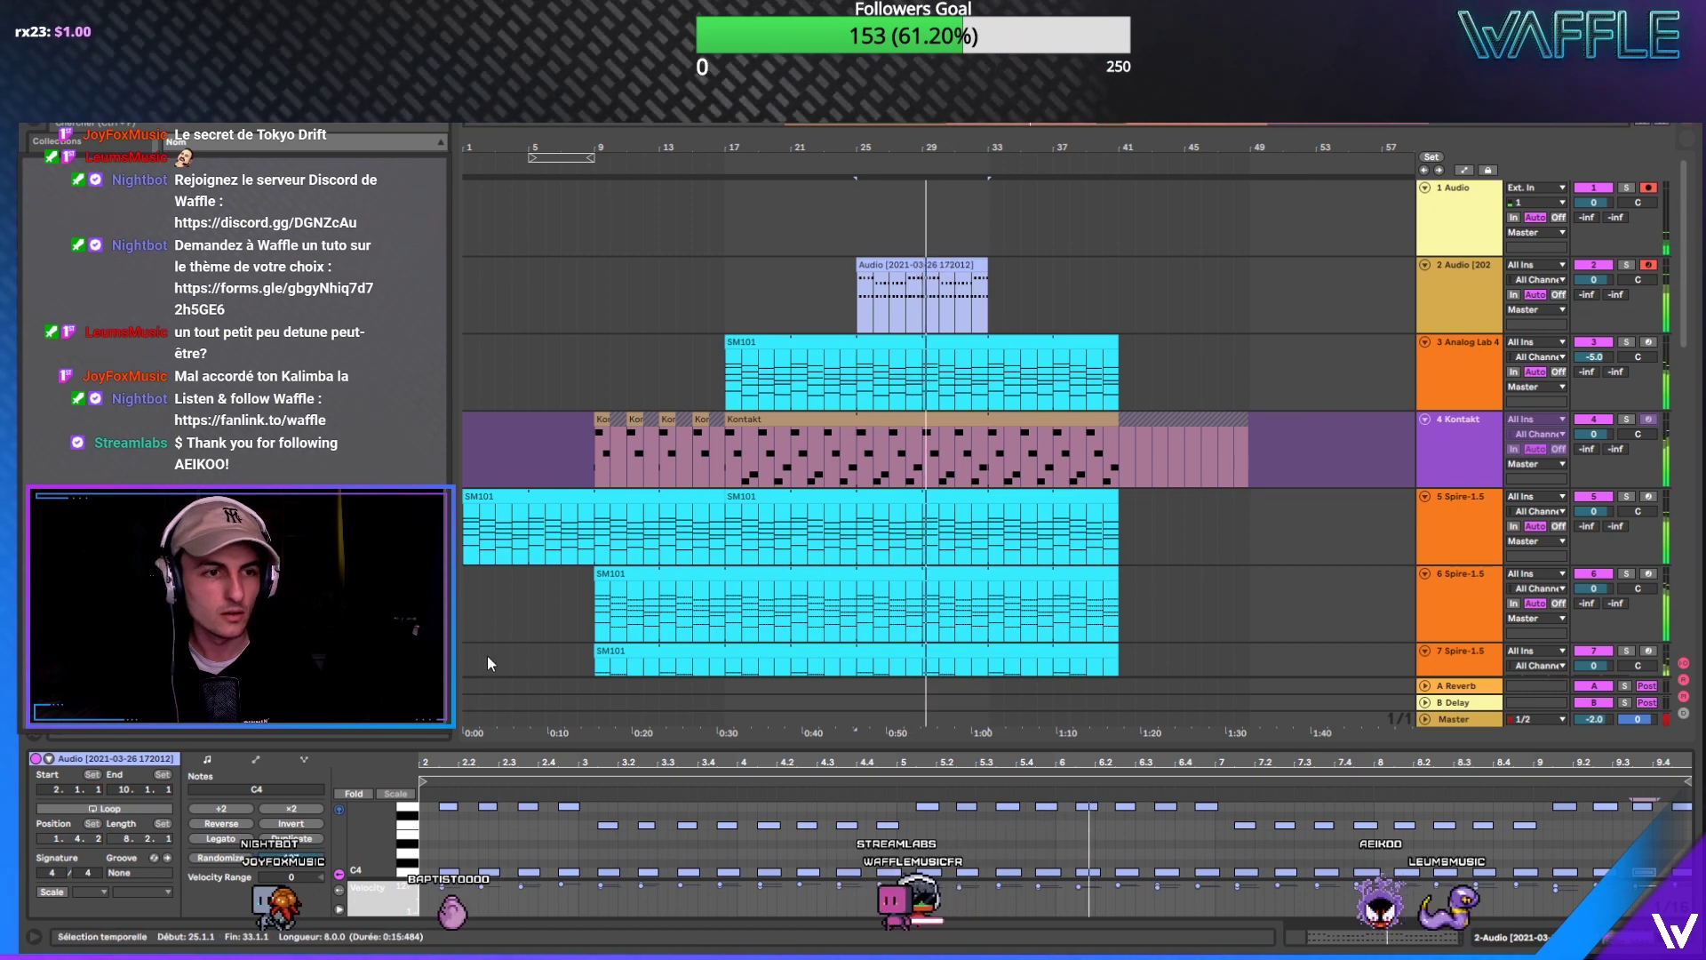
right_click(942, 265)
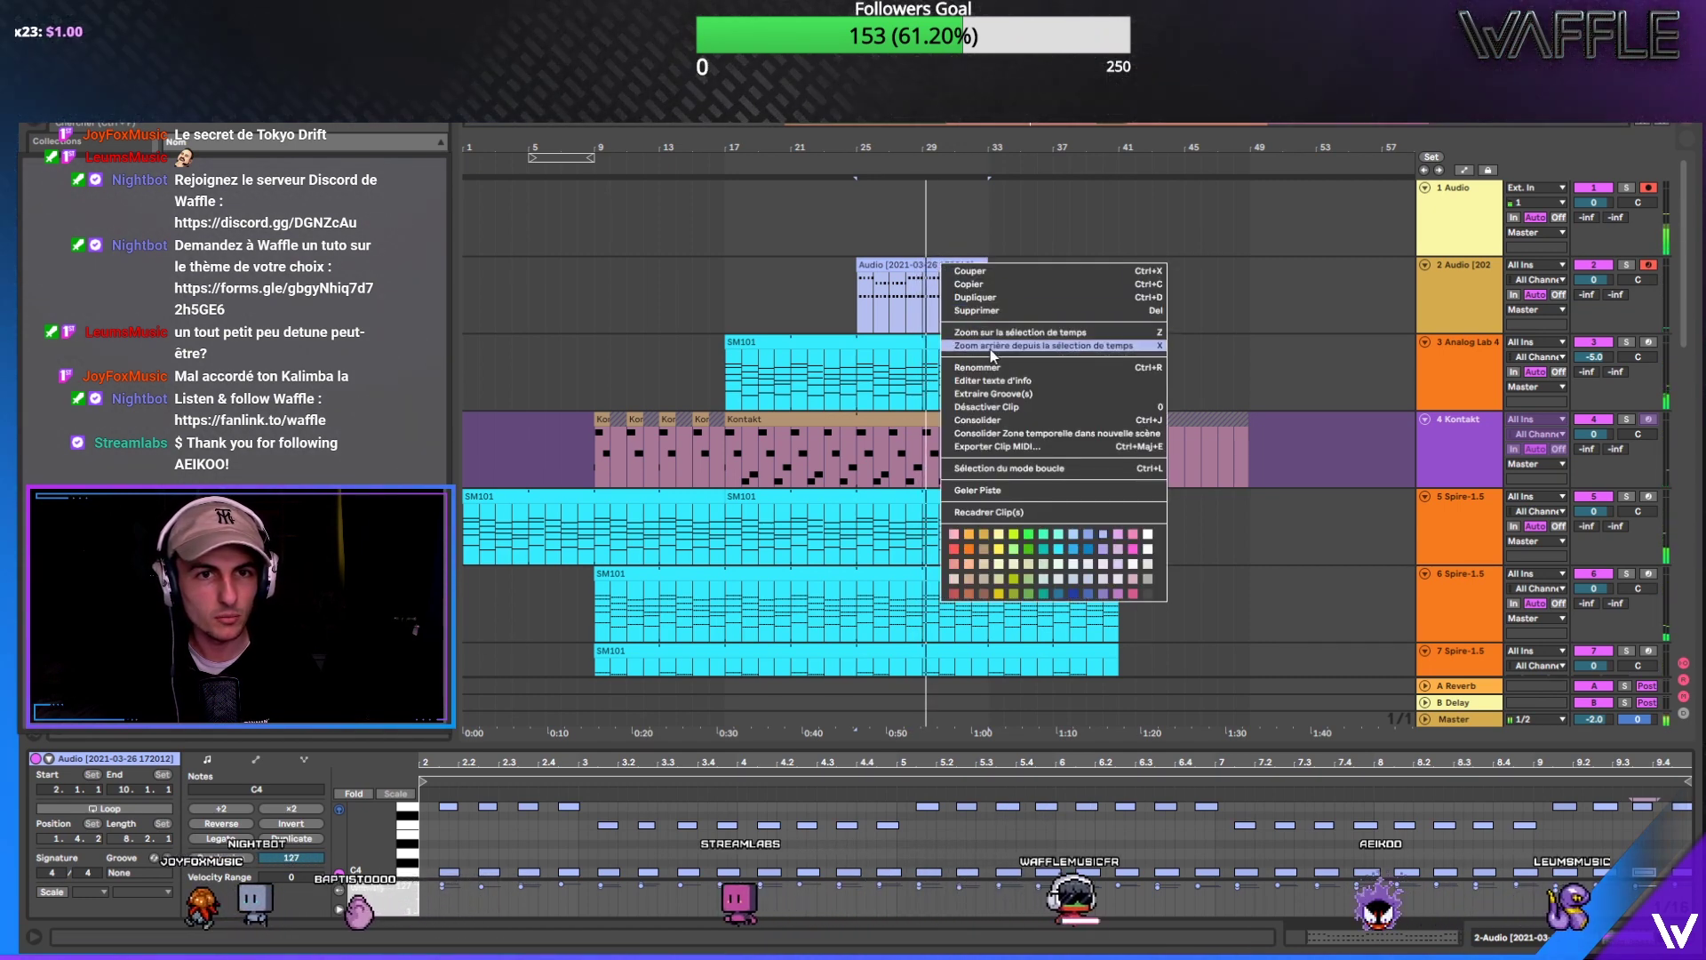
click(1020, 418)
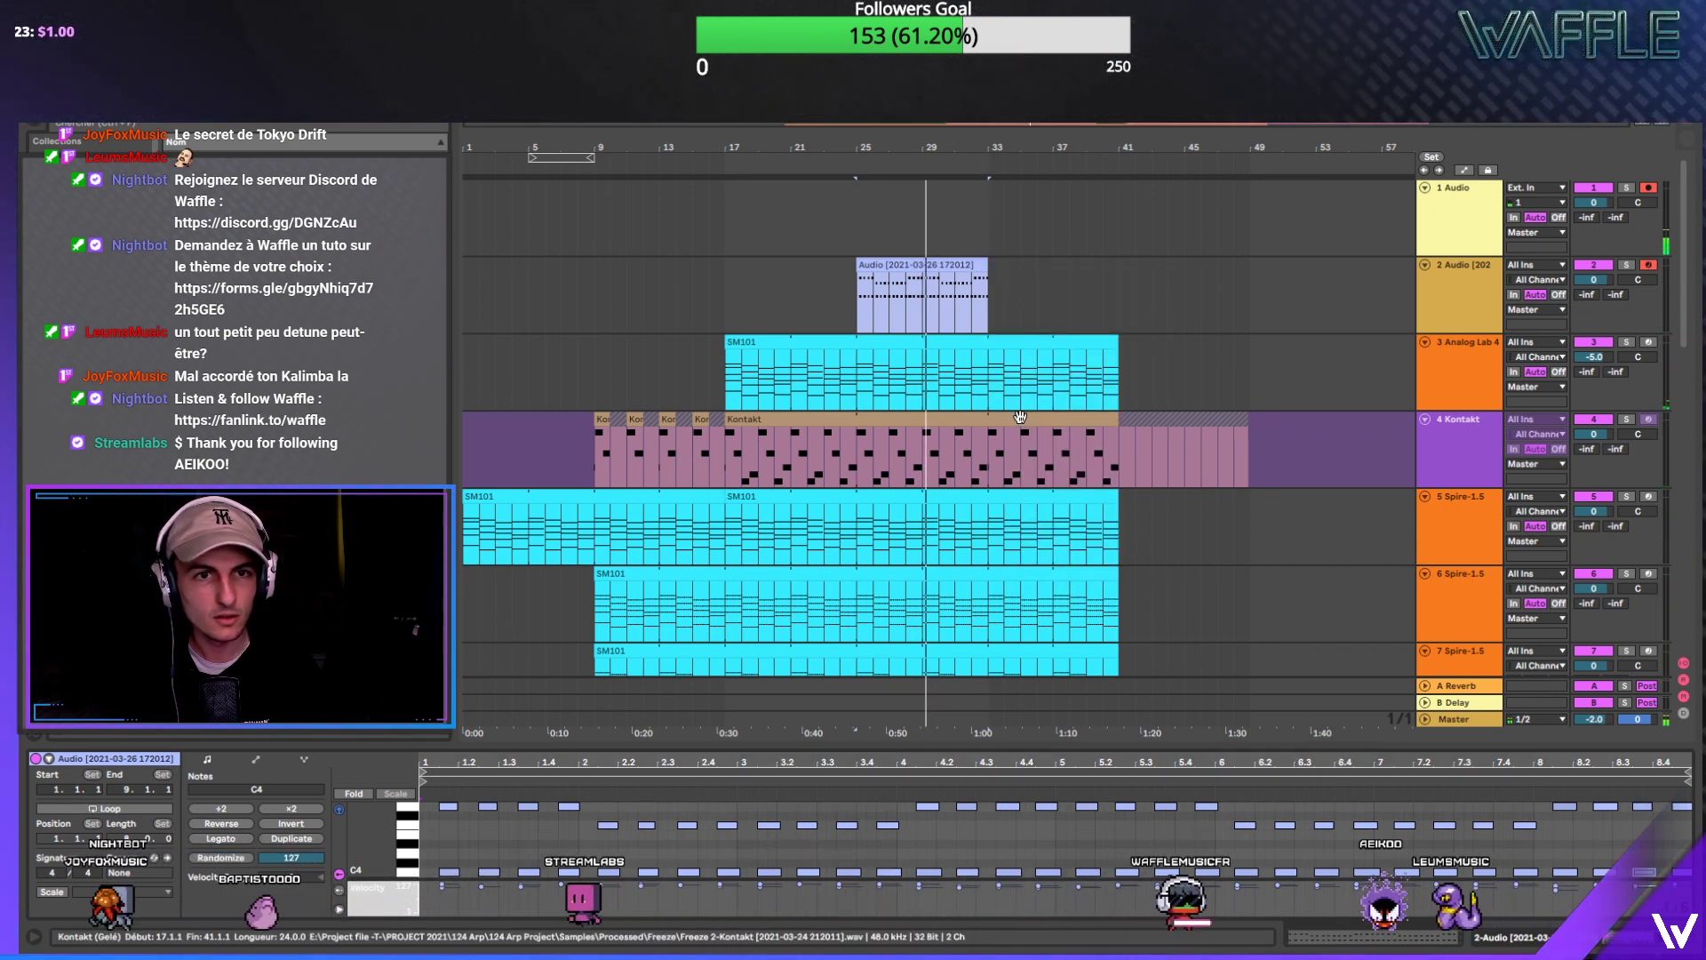
Step: Enable looping on the Sampler clip, extend it to about bar 48, and move its start to 33.1.1
click(940, 264)
click(104, 808)
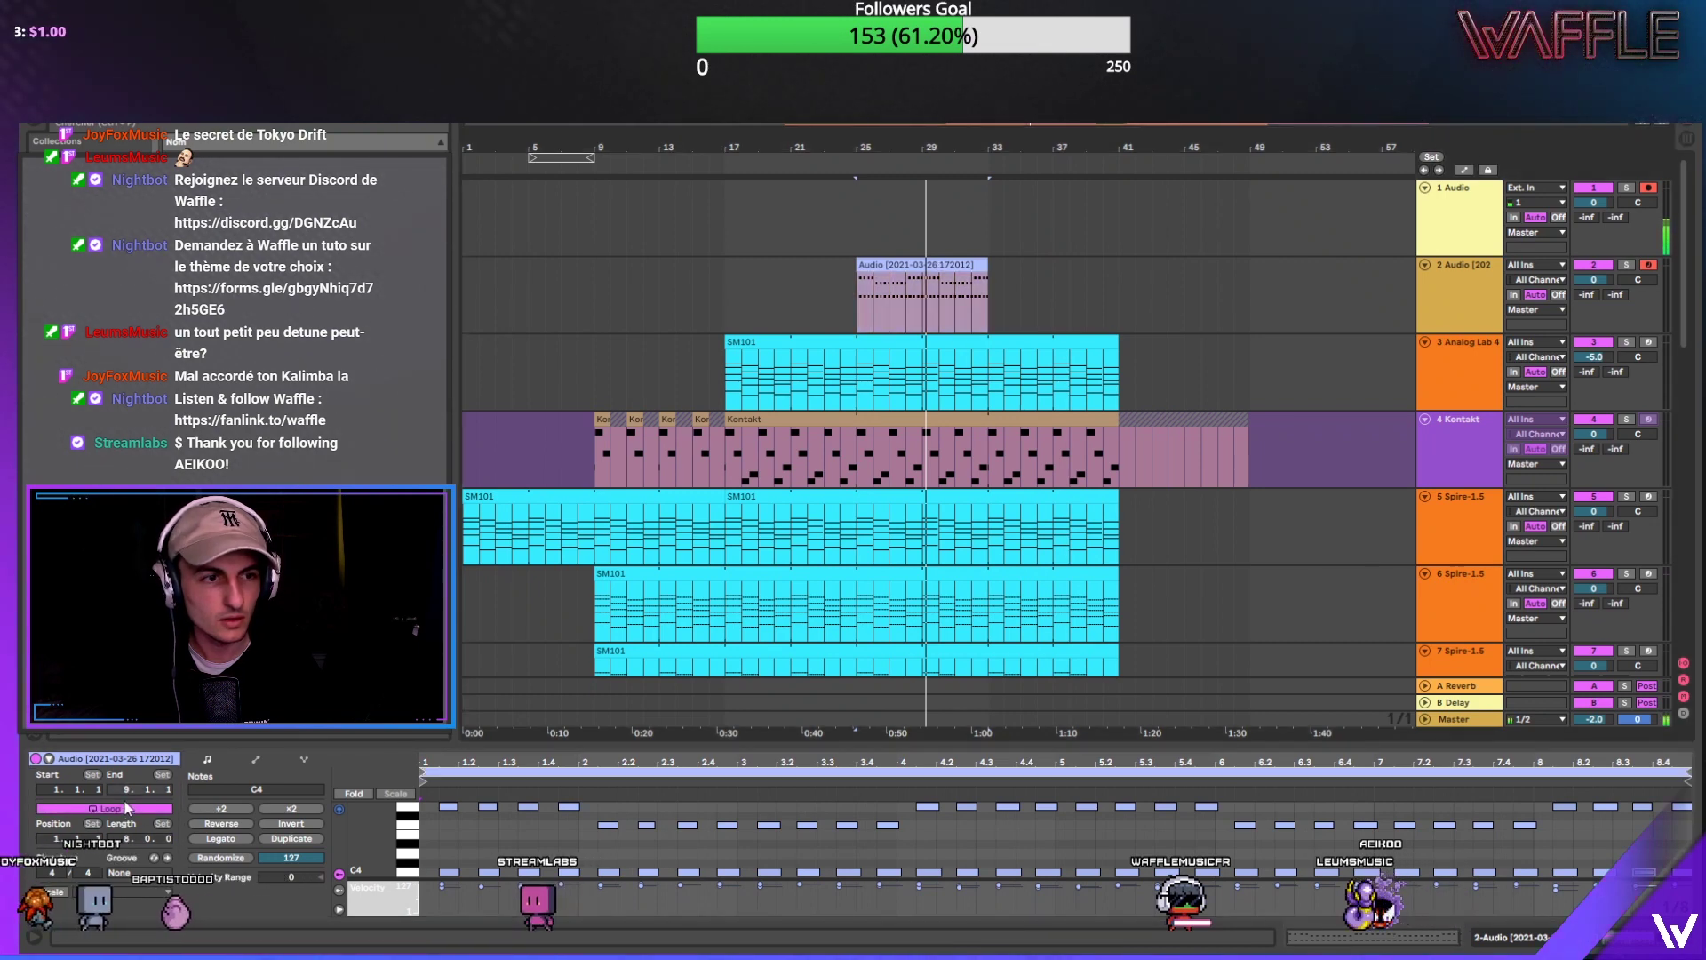
drag(987, 263, 1237, 264)
click(876, 284)
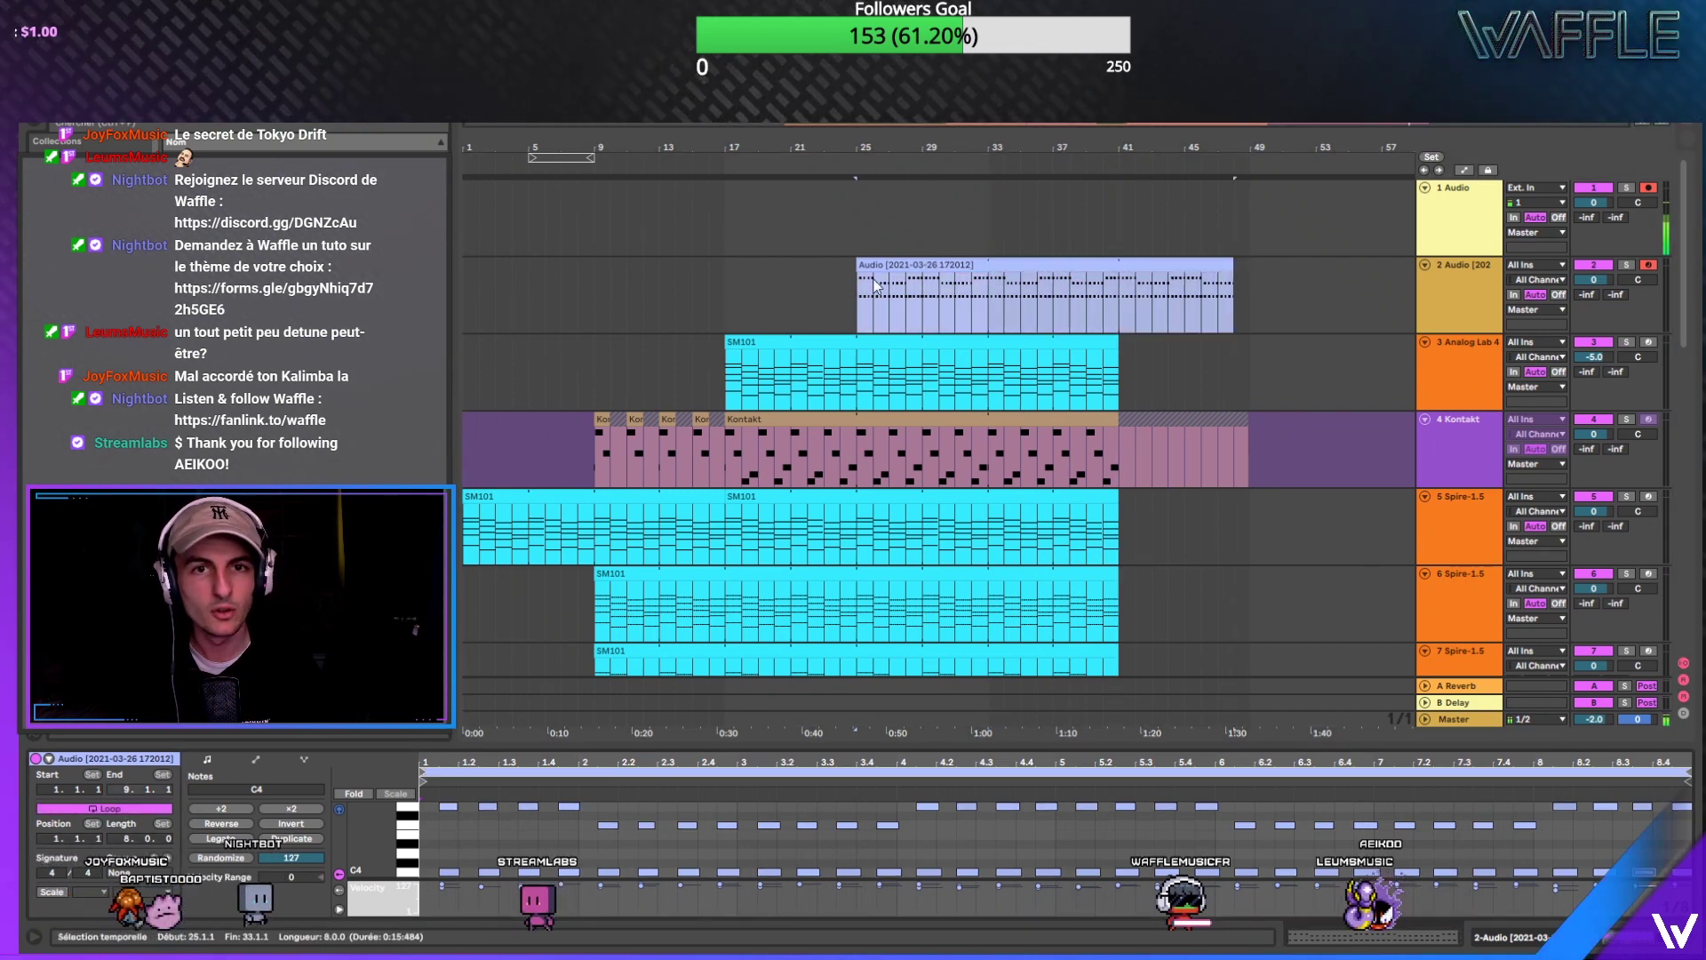
drag(861, 264, 1028, 272)
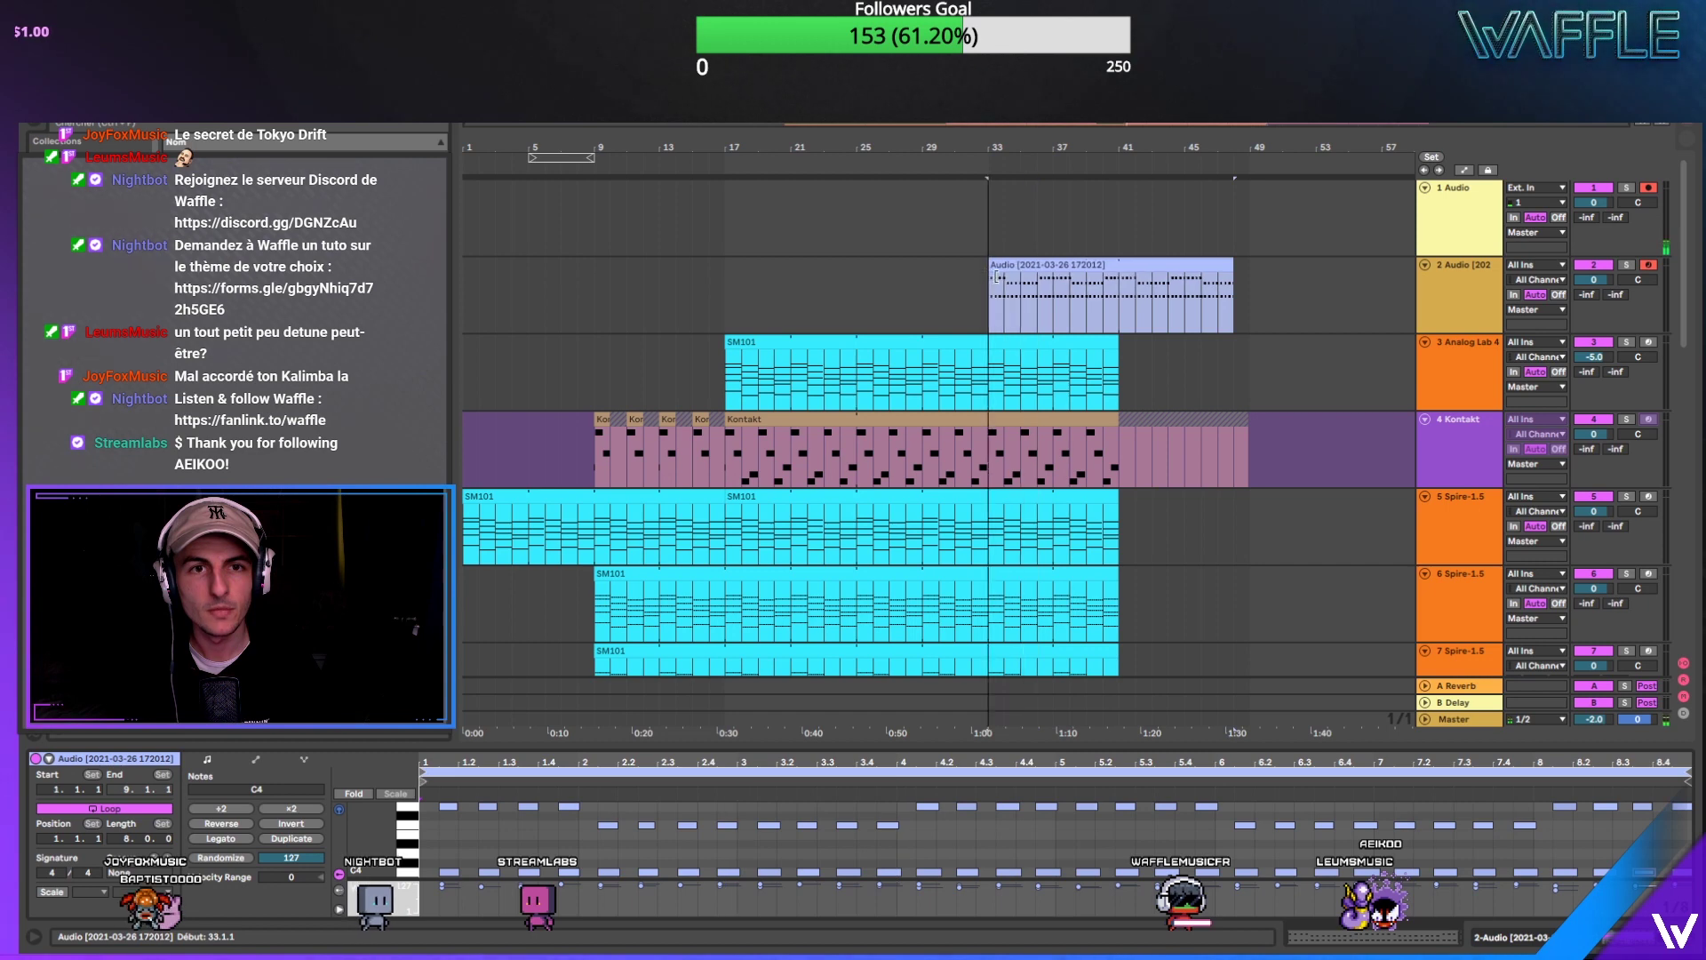
Step: Play the arrangement from bar 32 and set the volume of track 2 to -2.0 dB
click(979, 302)
key(space)
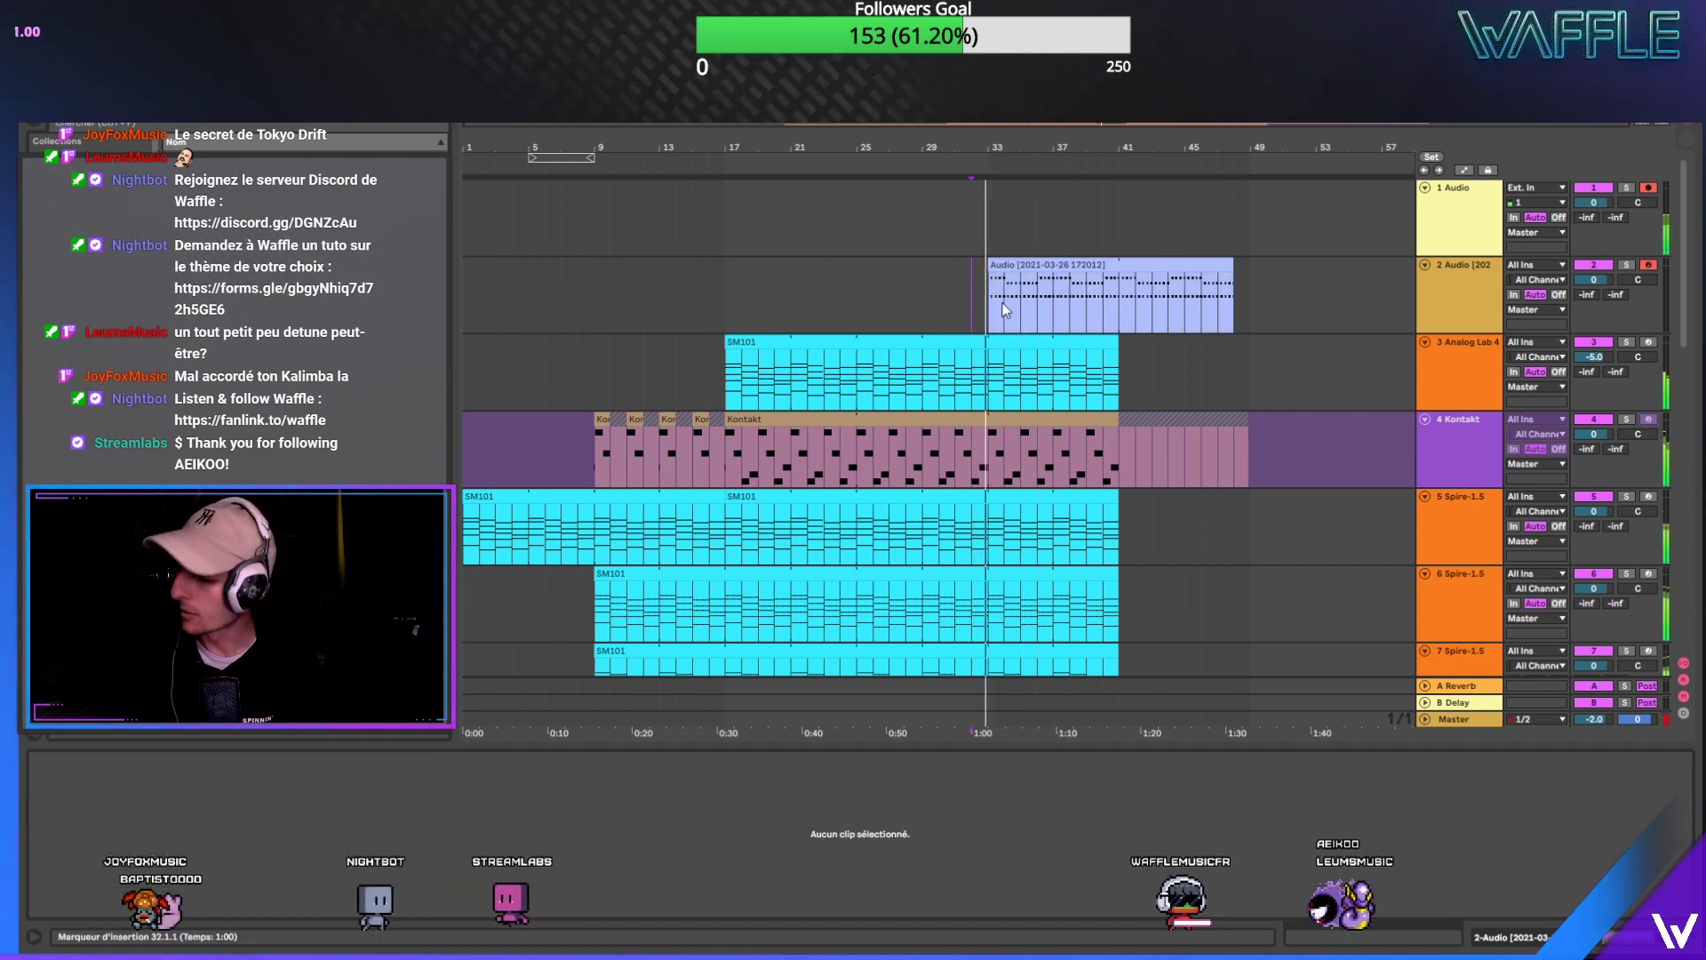
click(1065, 264)
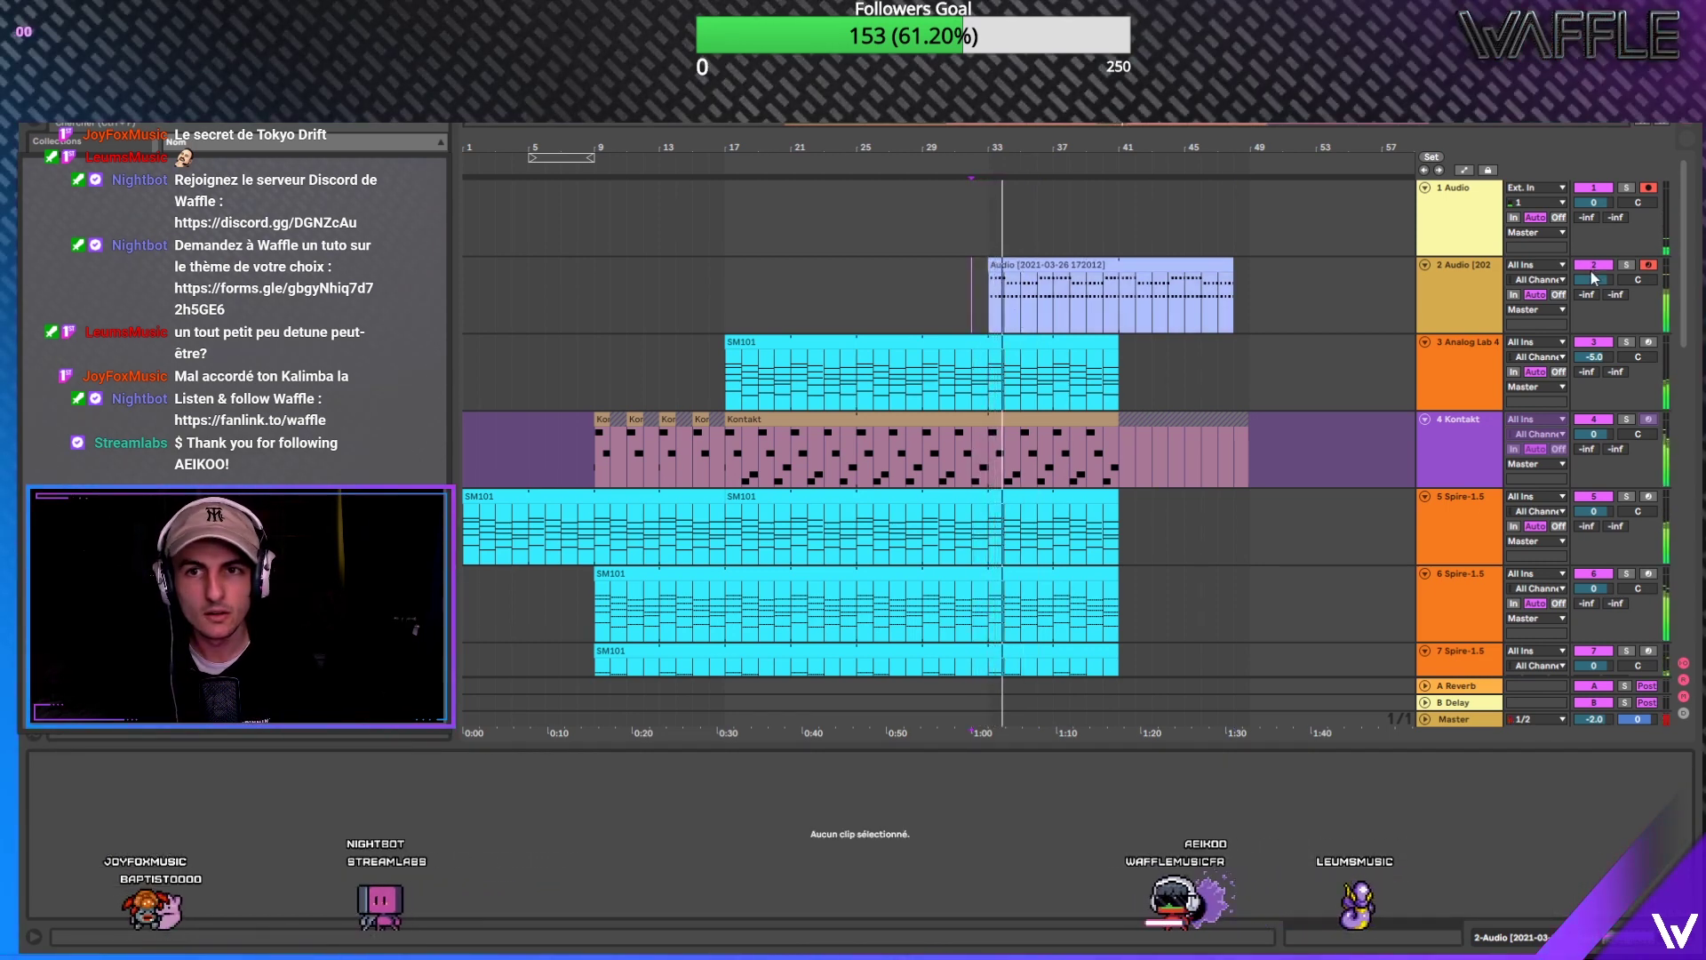
drag(1594, 279, 1596, 283)
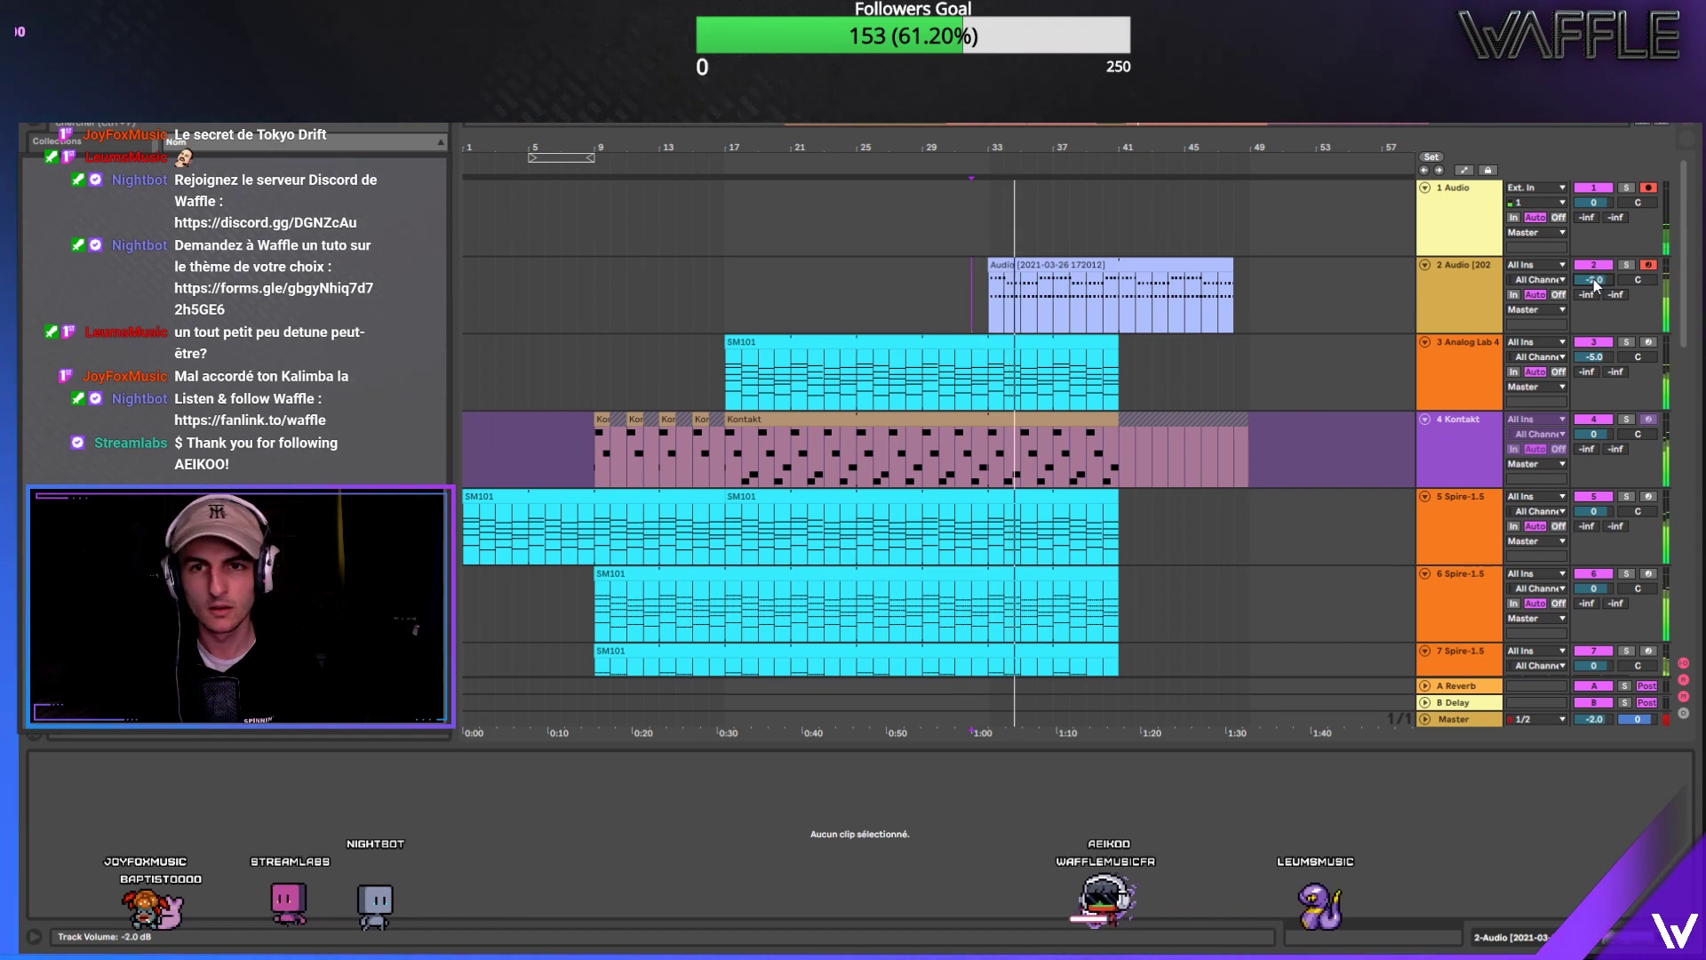
Step: Copy the sidechain Compressor from the Analog Lab track to the end of track 2's device chain
click(1467, 355)
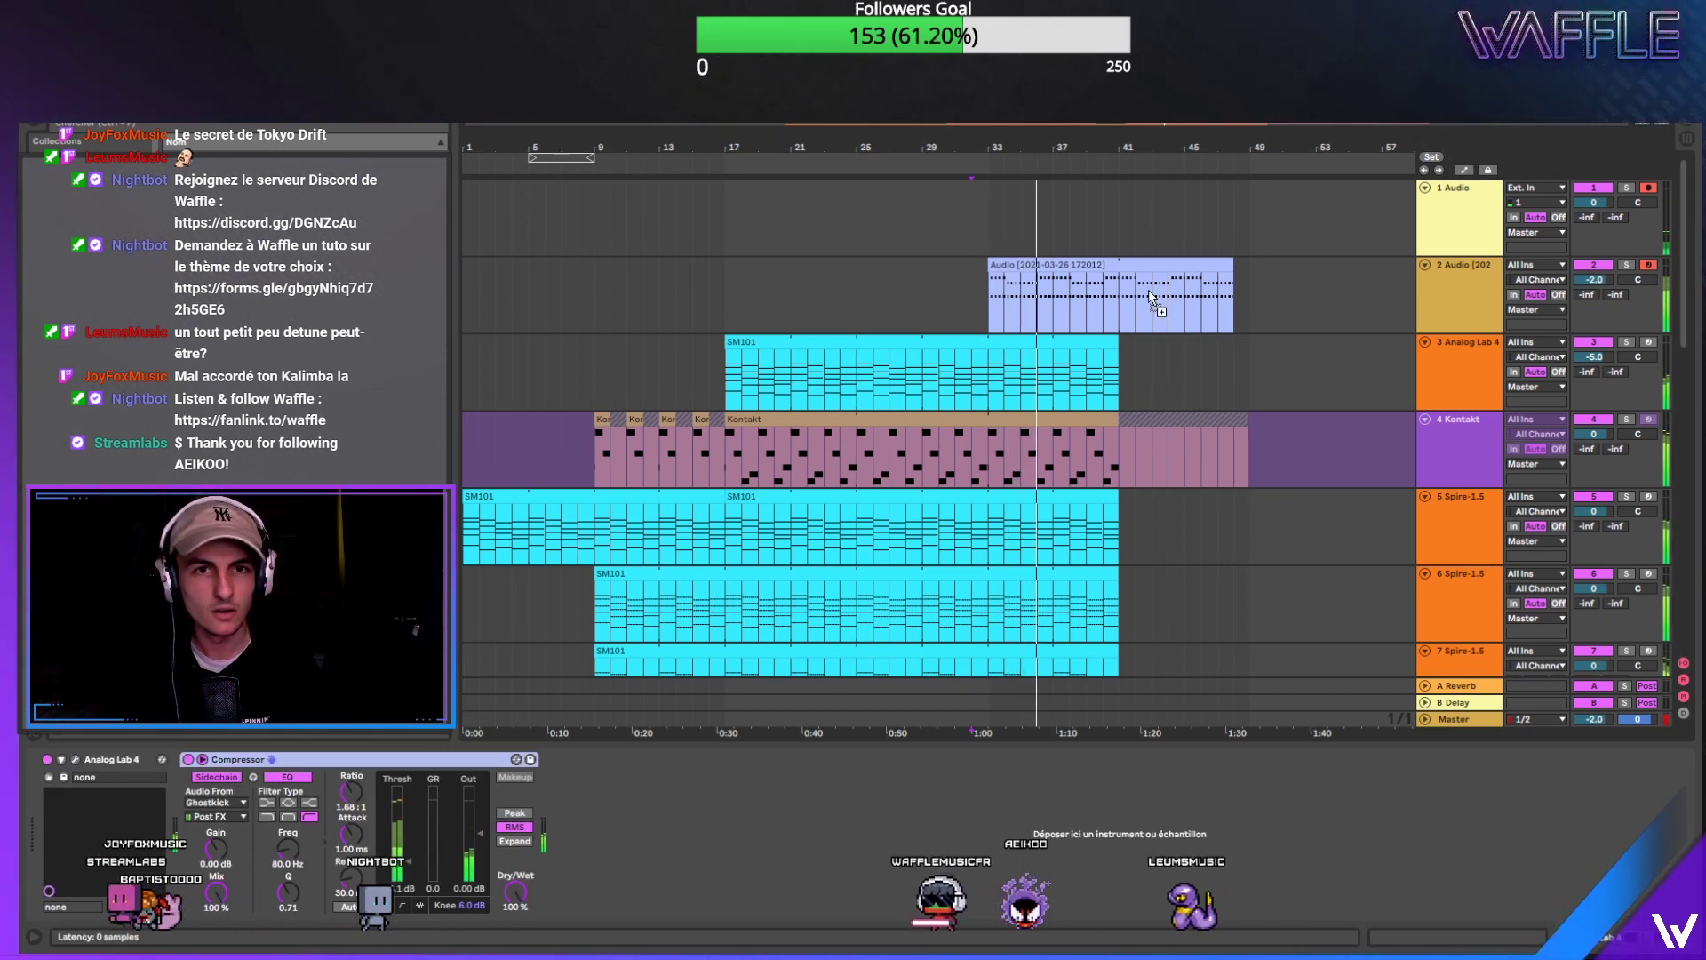
click(1456, 264)
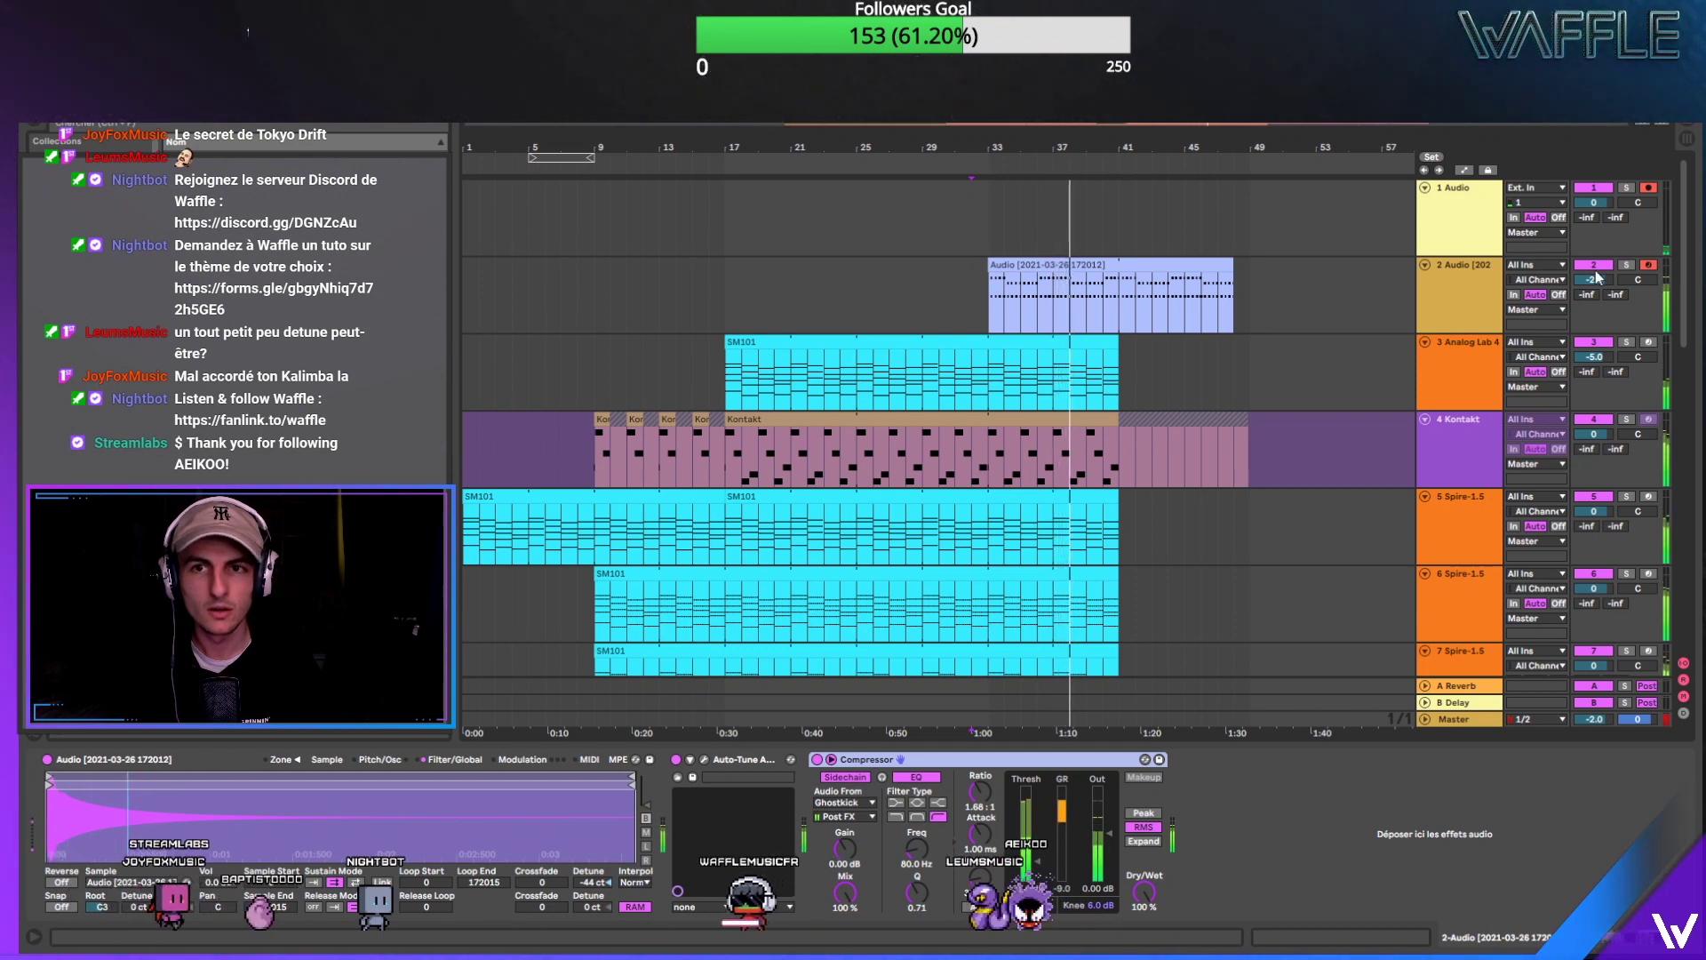
click(1475, 284)
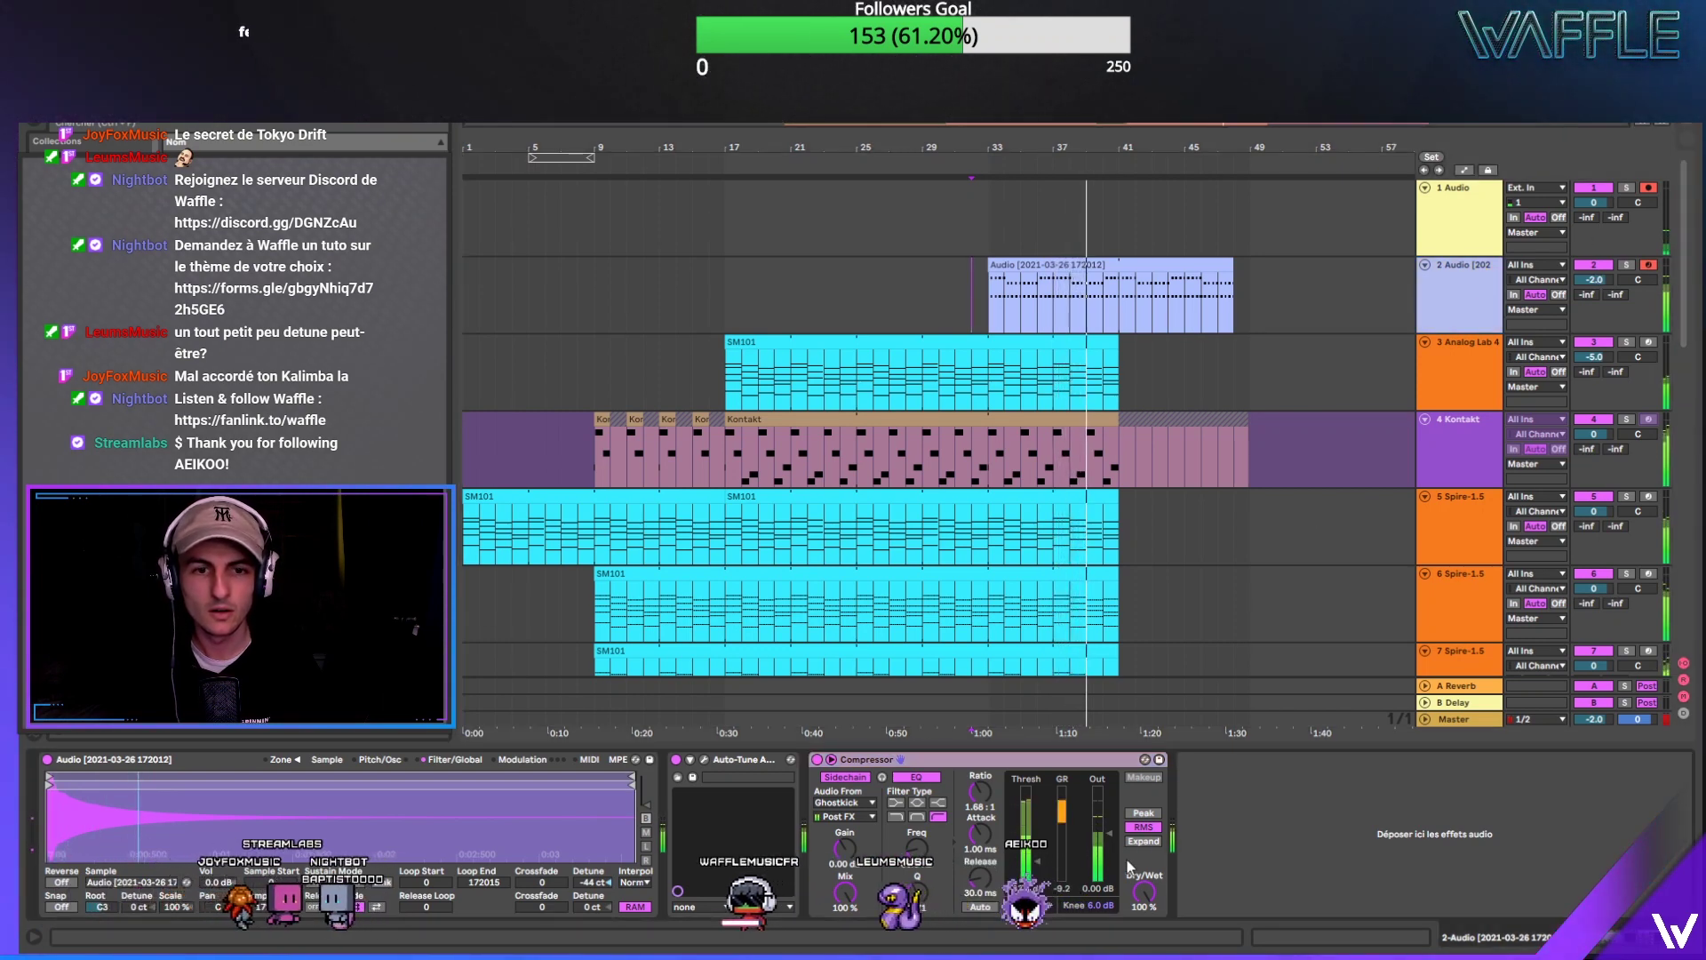
Step: Lower track 2's volume to -4.0 dB while listening around bar 41, and extend its looped Sampler clip past bar 61
scroll(1133, 328, up, 5)
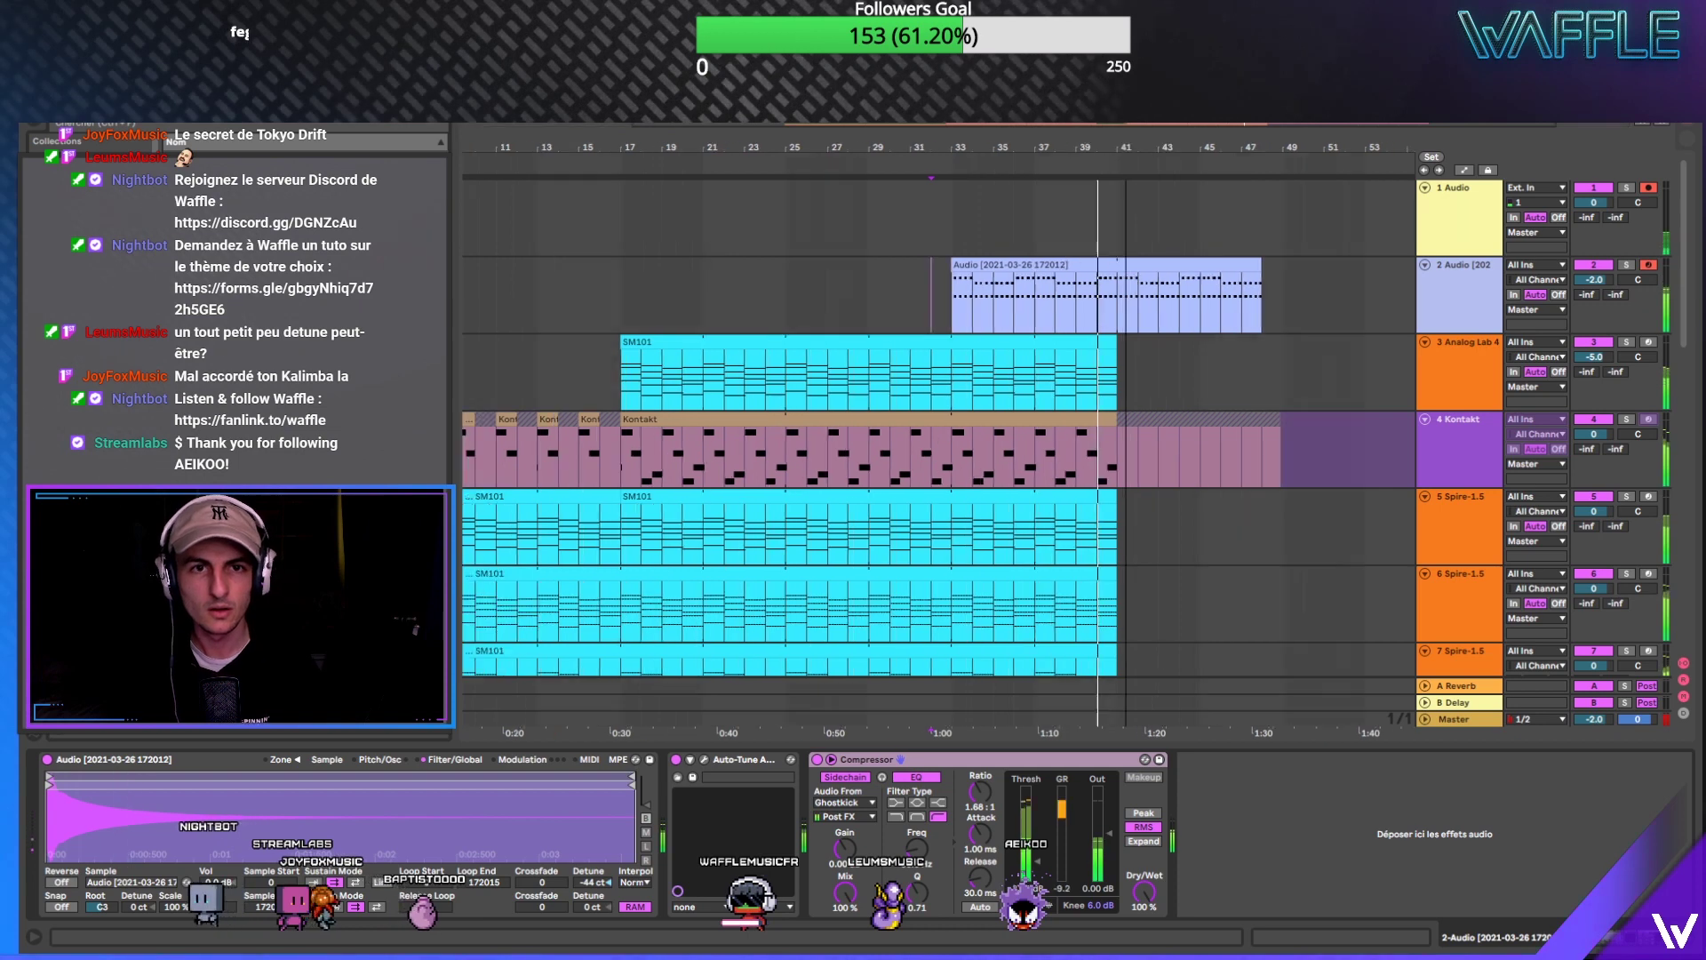
scroll(1134, 350, down, 2)
mouse_move(1112, 281)
mouse_down()
mouse_move(1320, 291)
mouse_move(1112, 302)
mouse_up()
click(1122, 280)
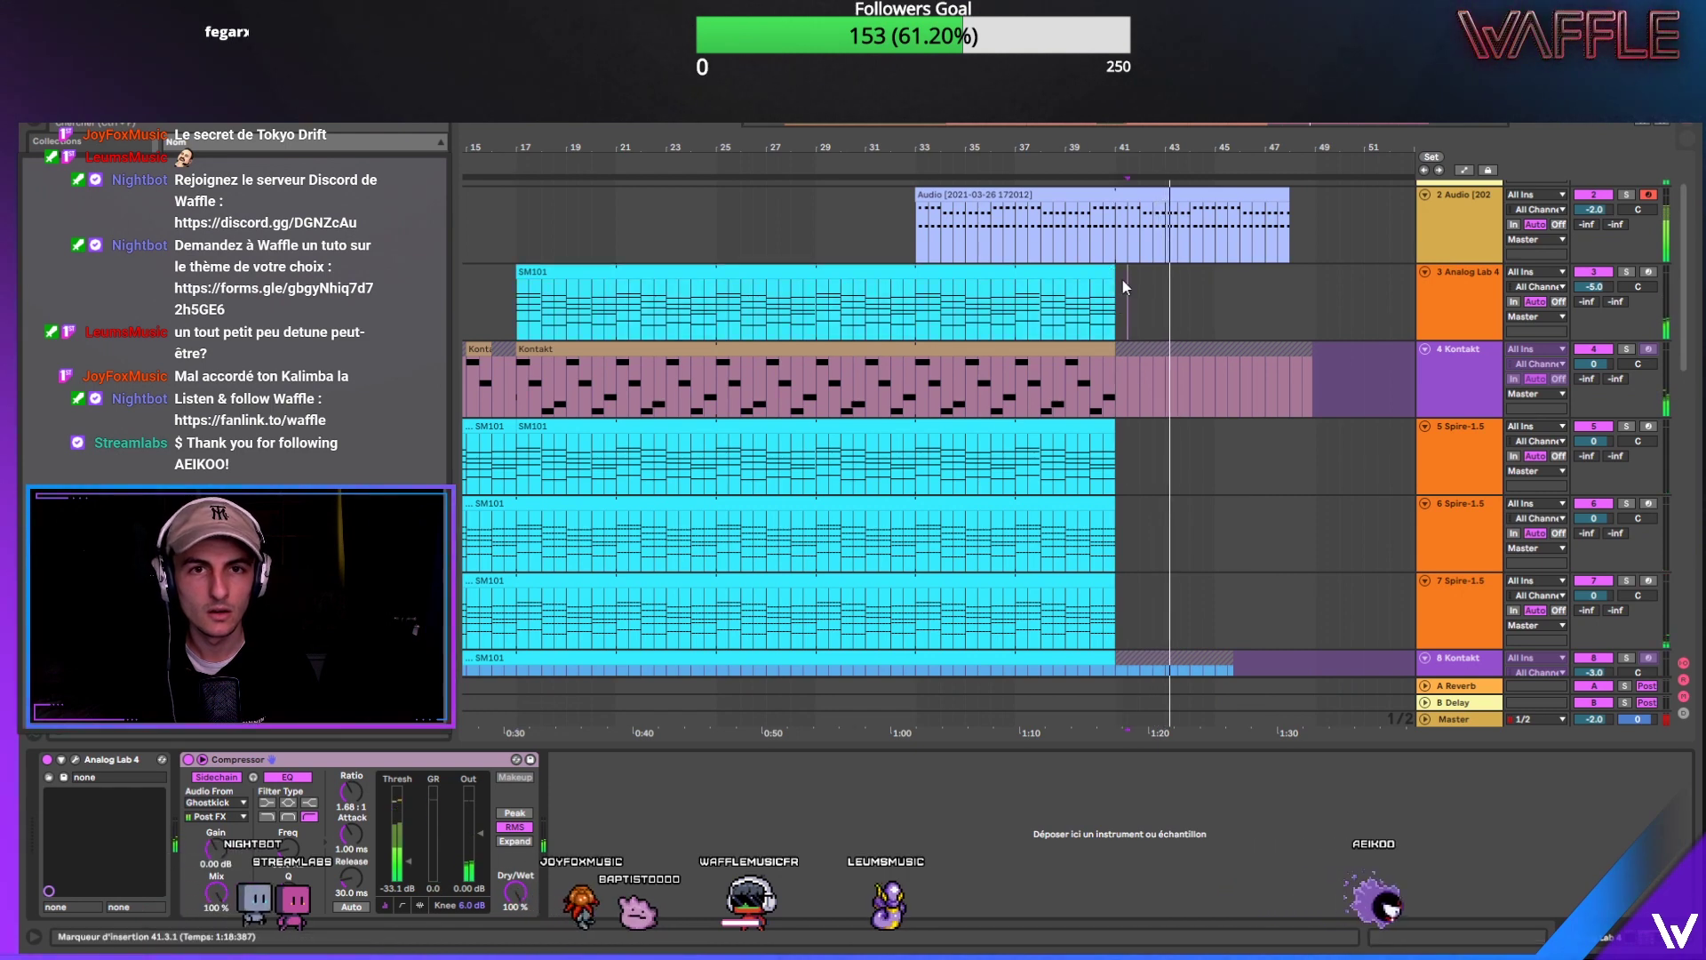
key(minus)
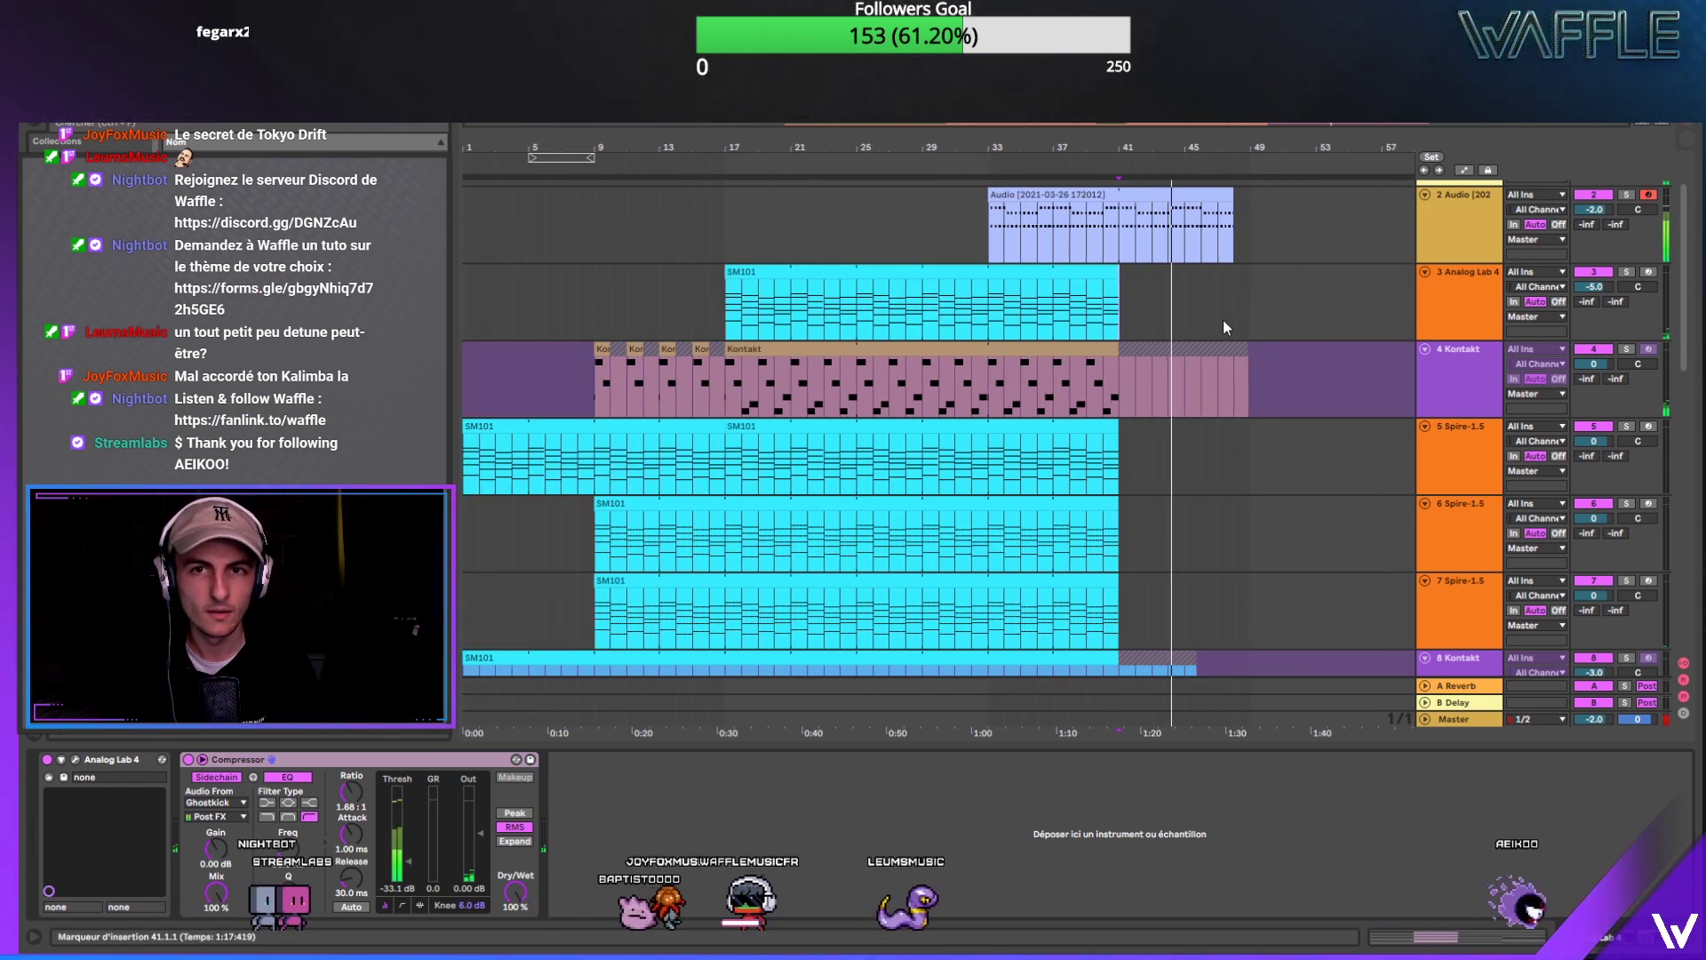
scroll(1596, 212, down, 2)
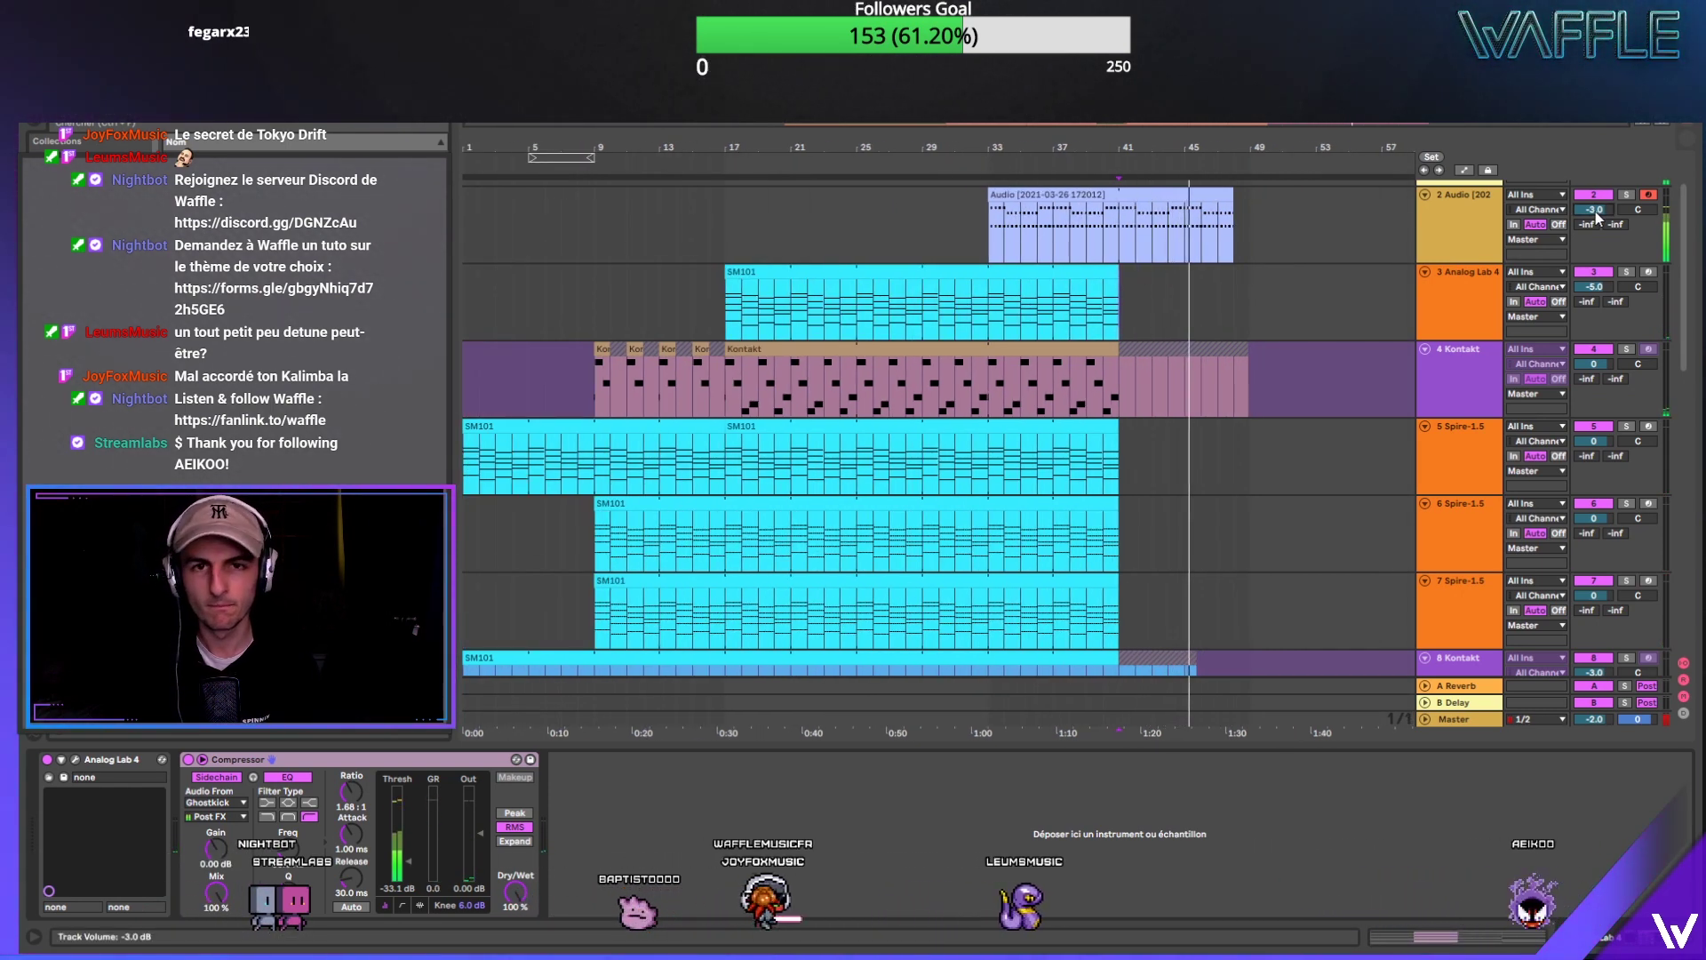
drag(1233, 194, 1392, 228)
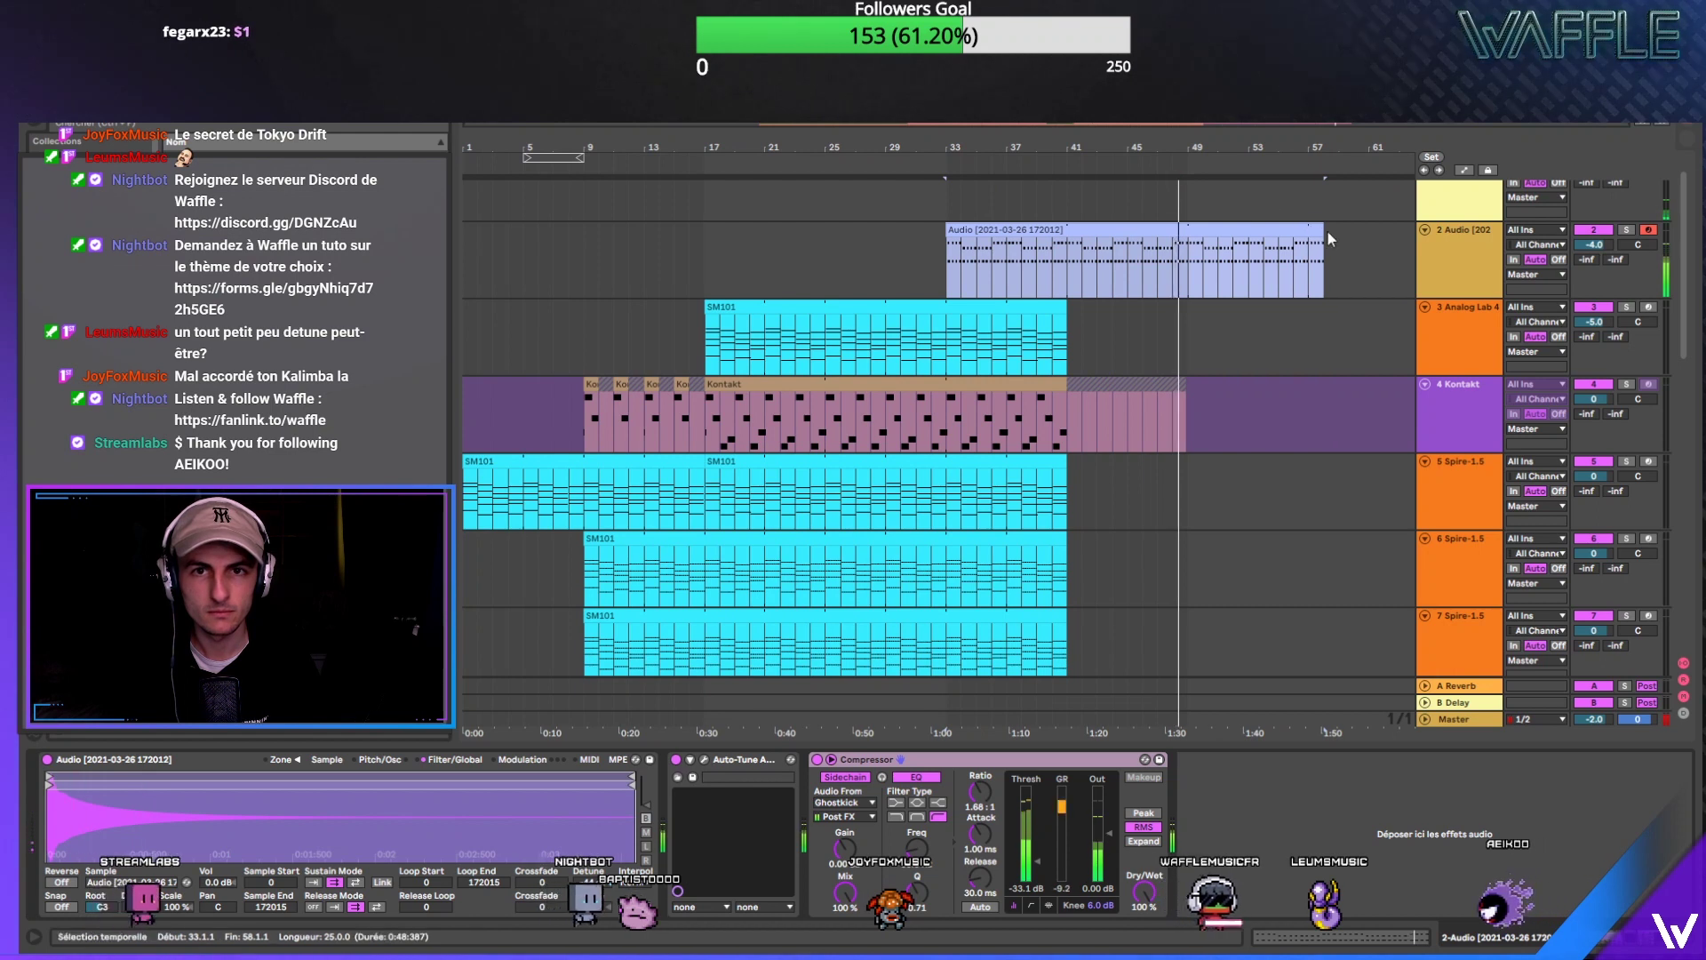
drag(1324, 230, 1415, 229)
Step: Add ValhallaVintageVerb after the Compressor on track 2, and set its mix to 69.6 % while playing from bar 41
click(1073, 265)
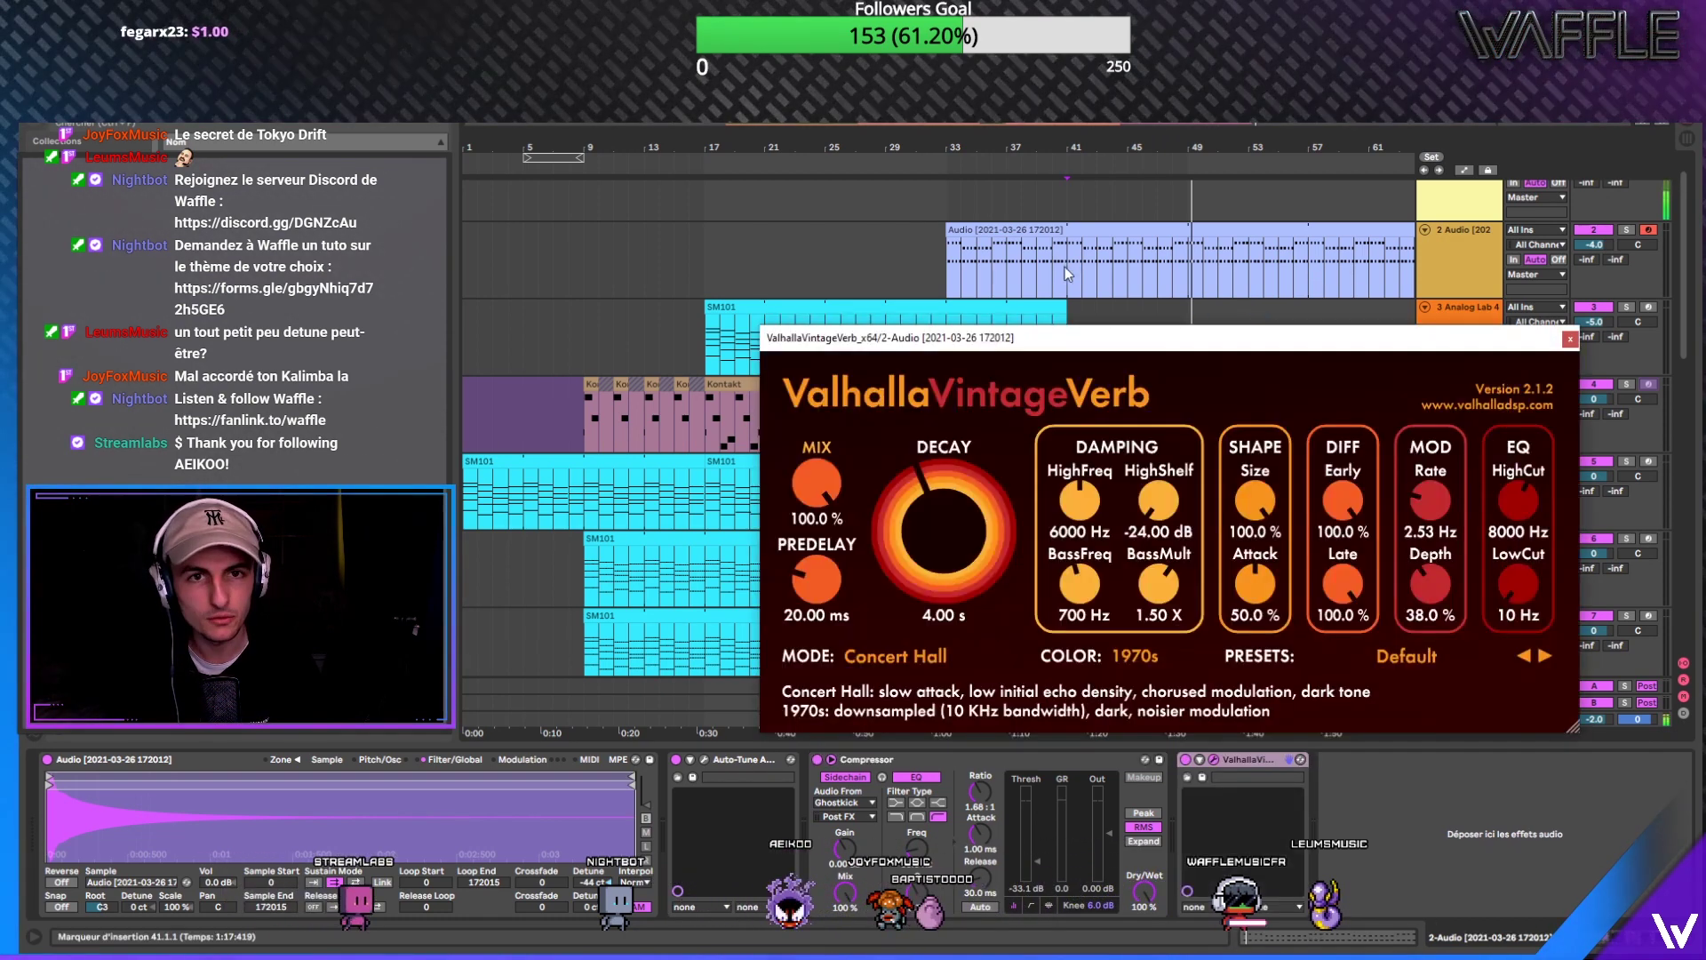
key(space)
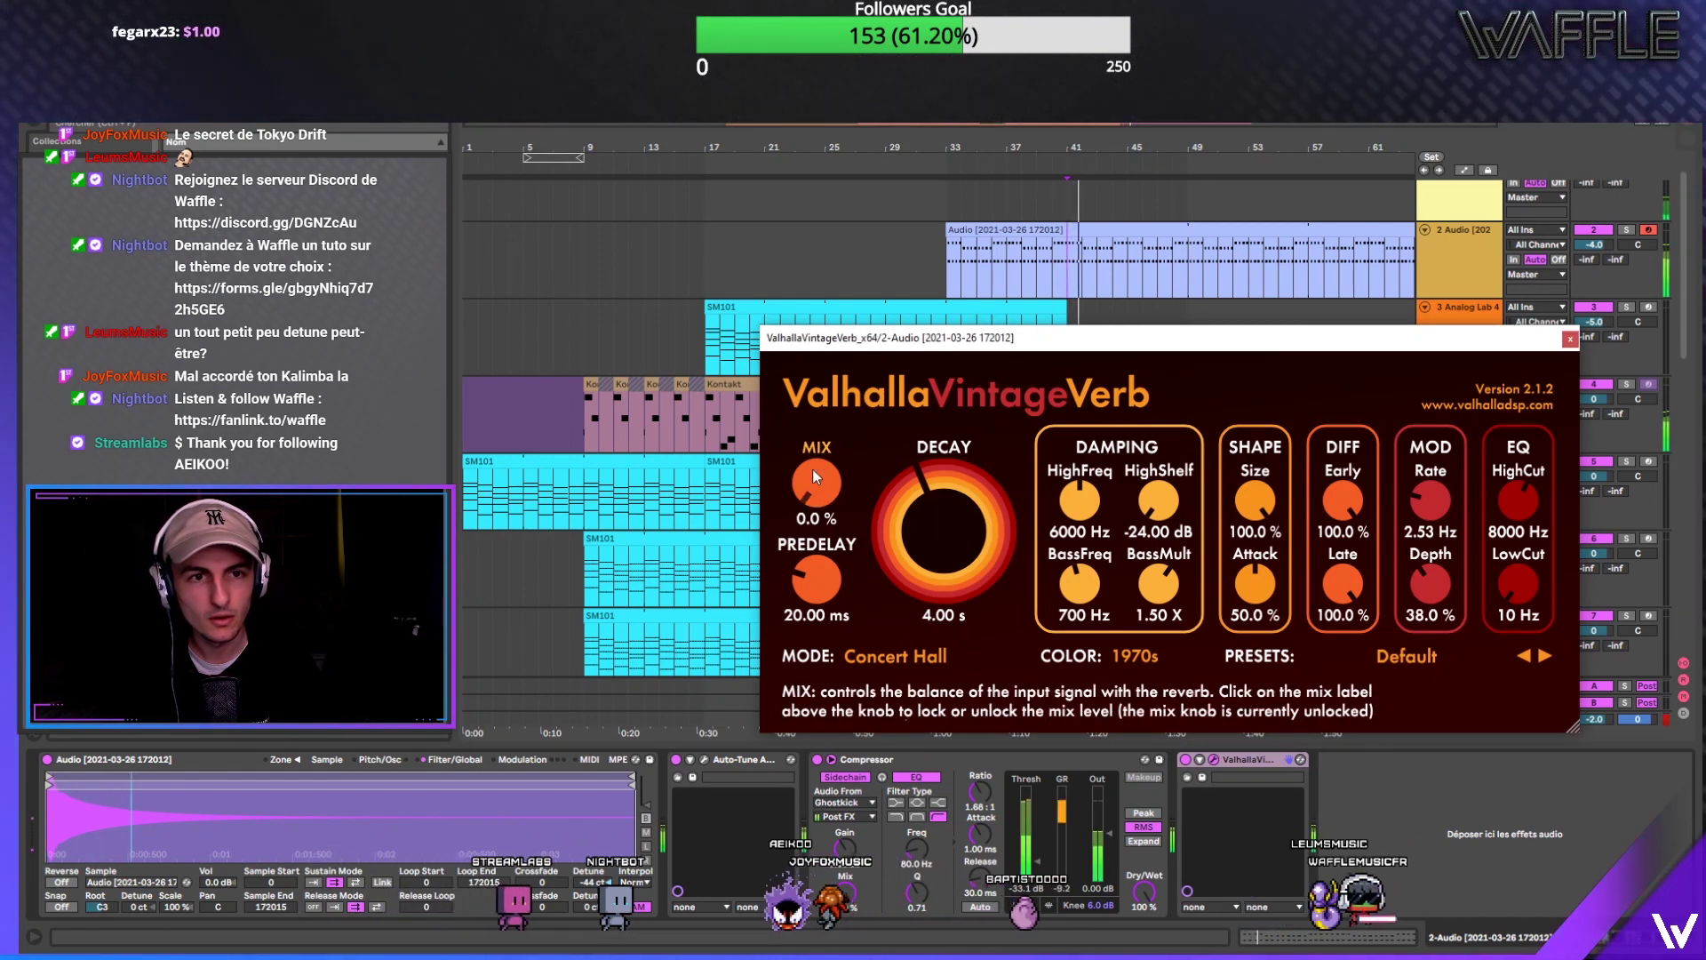
drag(812, 468, 853, 332)
Step: Set the reverb's late diffusion to 26.4 %, early diffusion to 83.2 %, and size to 83.6 %
drag(1343, 584, 1347, 740)
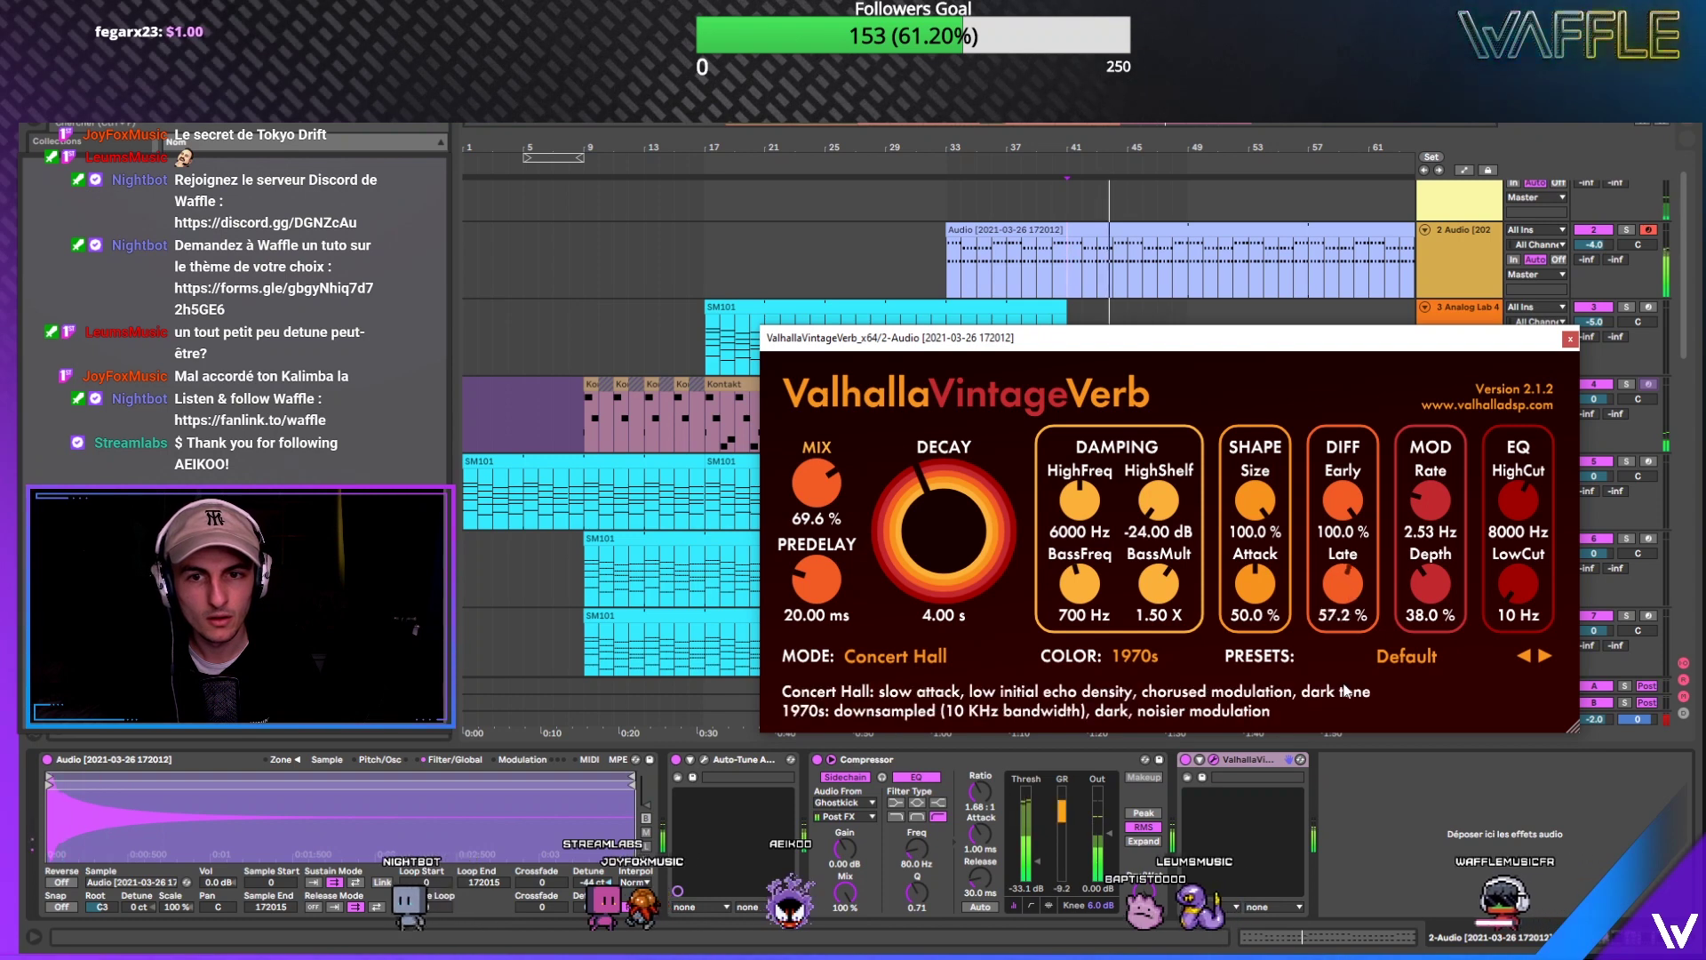
drag(1343, 500, 1344, 536)
drag(1255, 501, 1259, 544)
Step: Set the reverb's decay to 9.01 s, predelay to 3.50 ms and mix to 18.4 %, and play from bar 33
drag(942, 504, 834, 531)
drag(825, 573, 825, 593)
drag(825, 488, 846, 402)
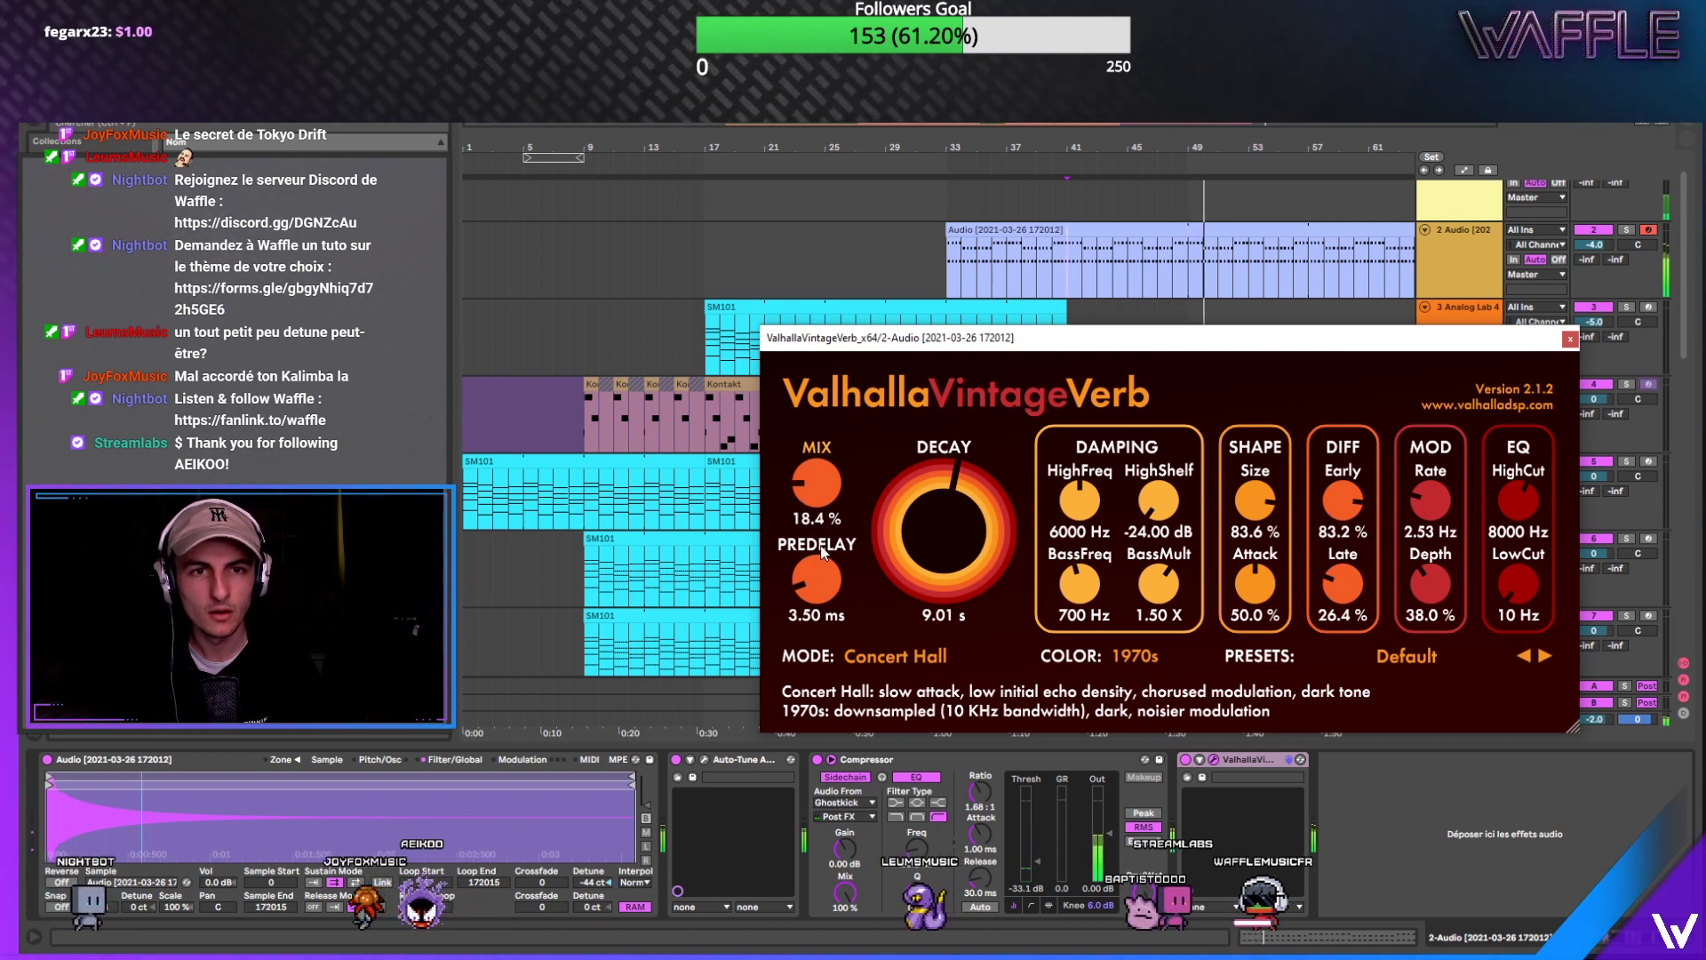
click(948, 286)
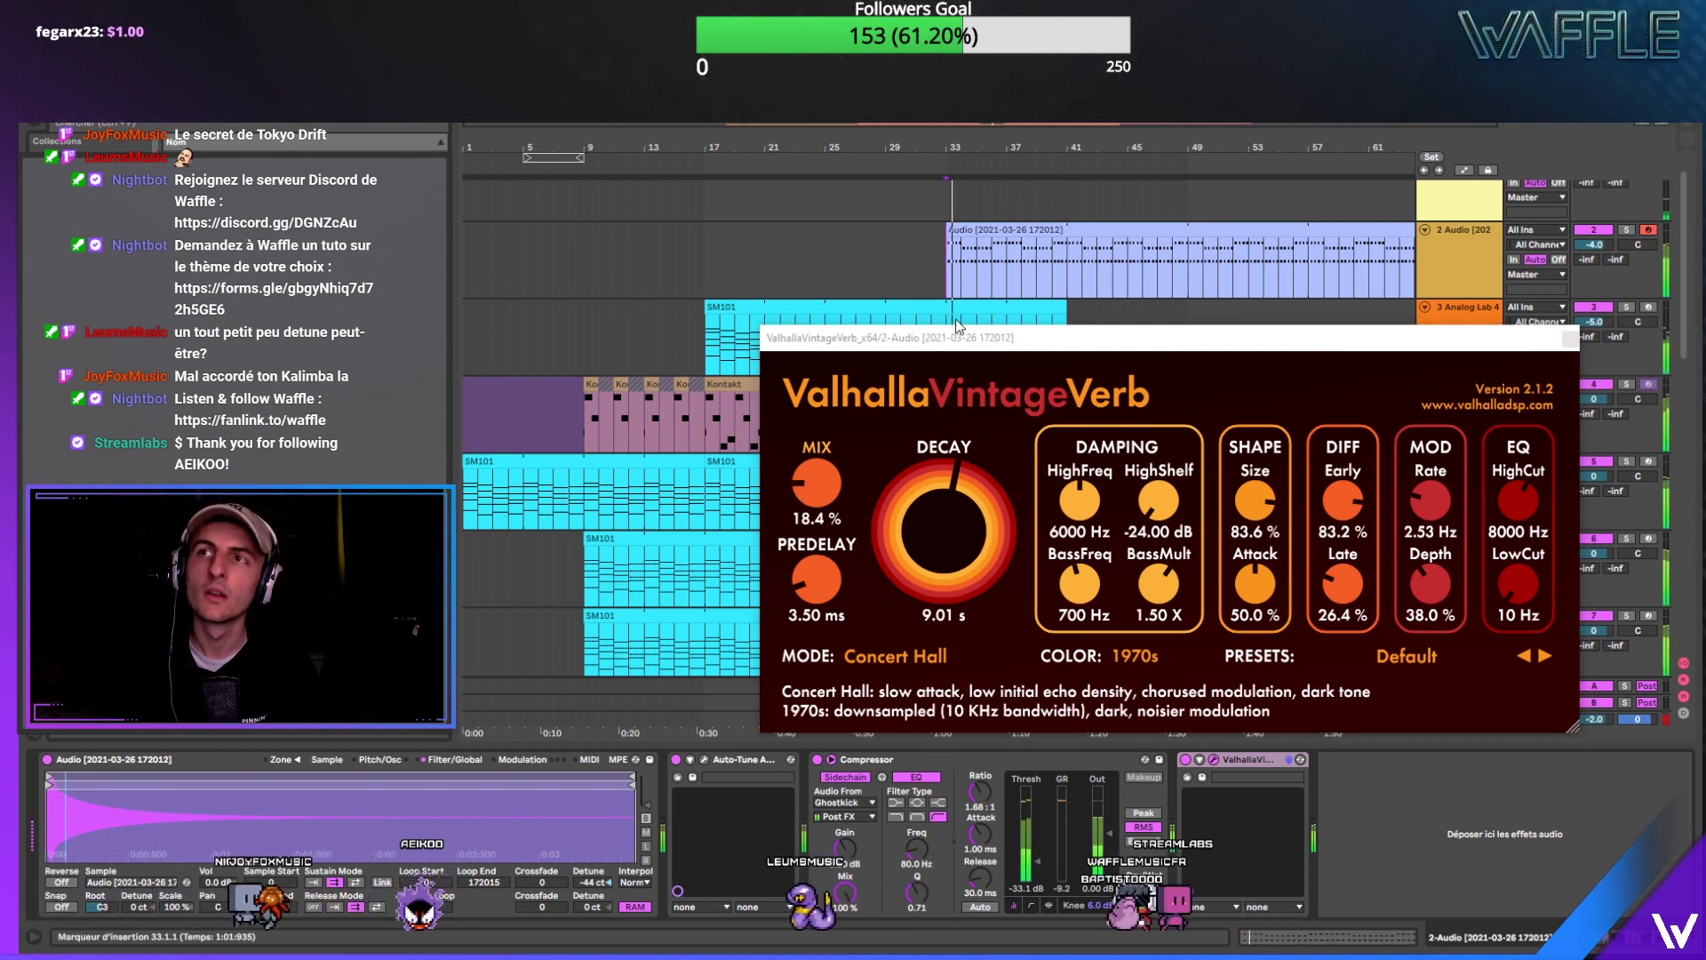
Step: Set the reverb mix to 16.8 % and draw track 2 mix automation curving up from bar 41 to 1.00 at bar 49
drag(794, 500, 810, 483)
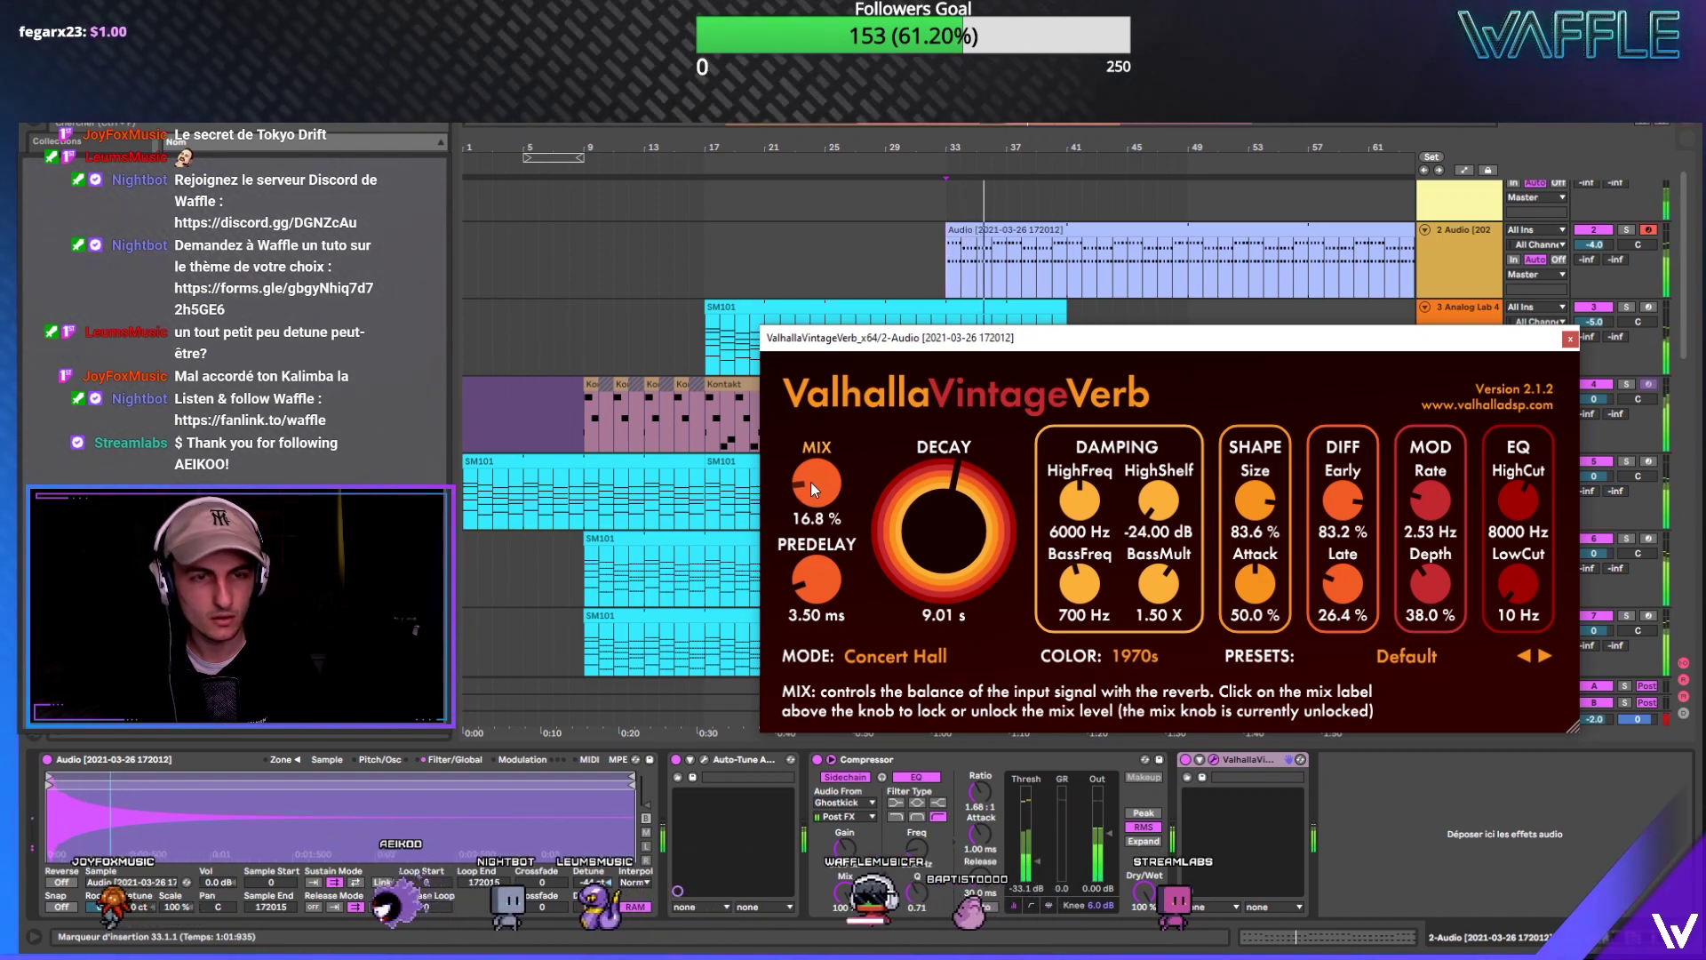
key(a)
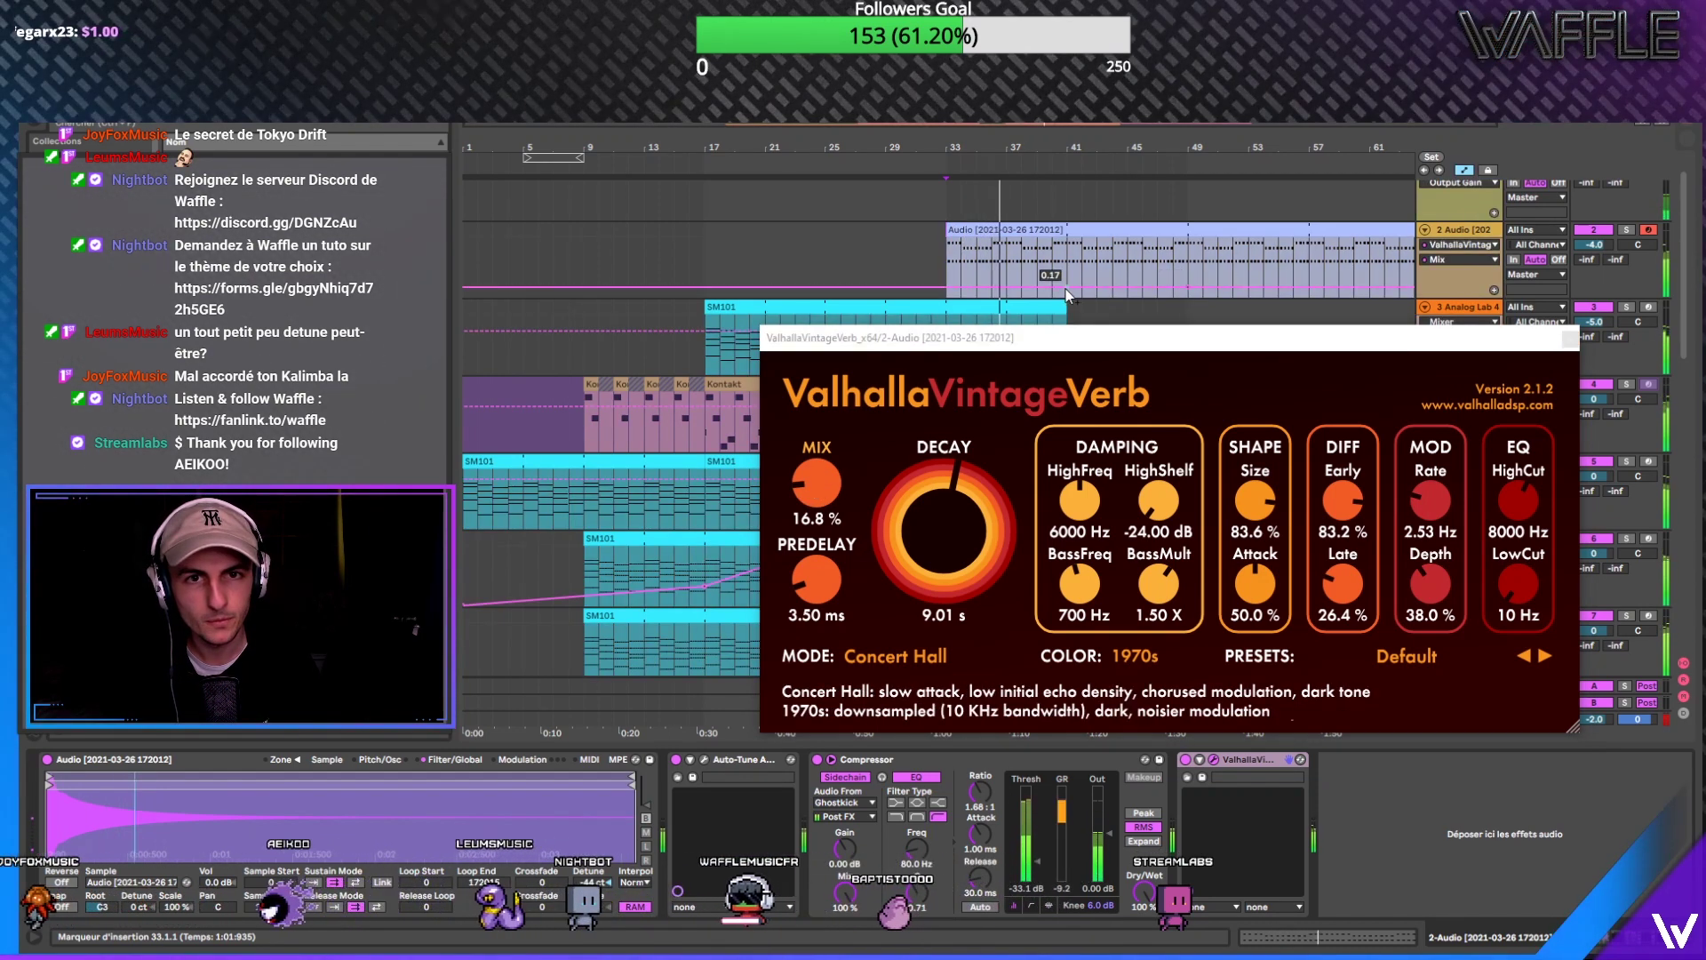
click(1066, 289)
drag(1069, 290, 1198, 252)
mouse_move(1189, 253)
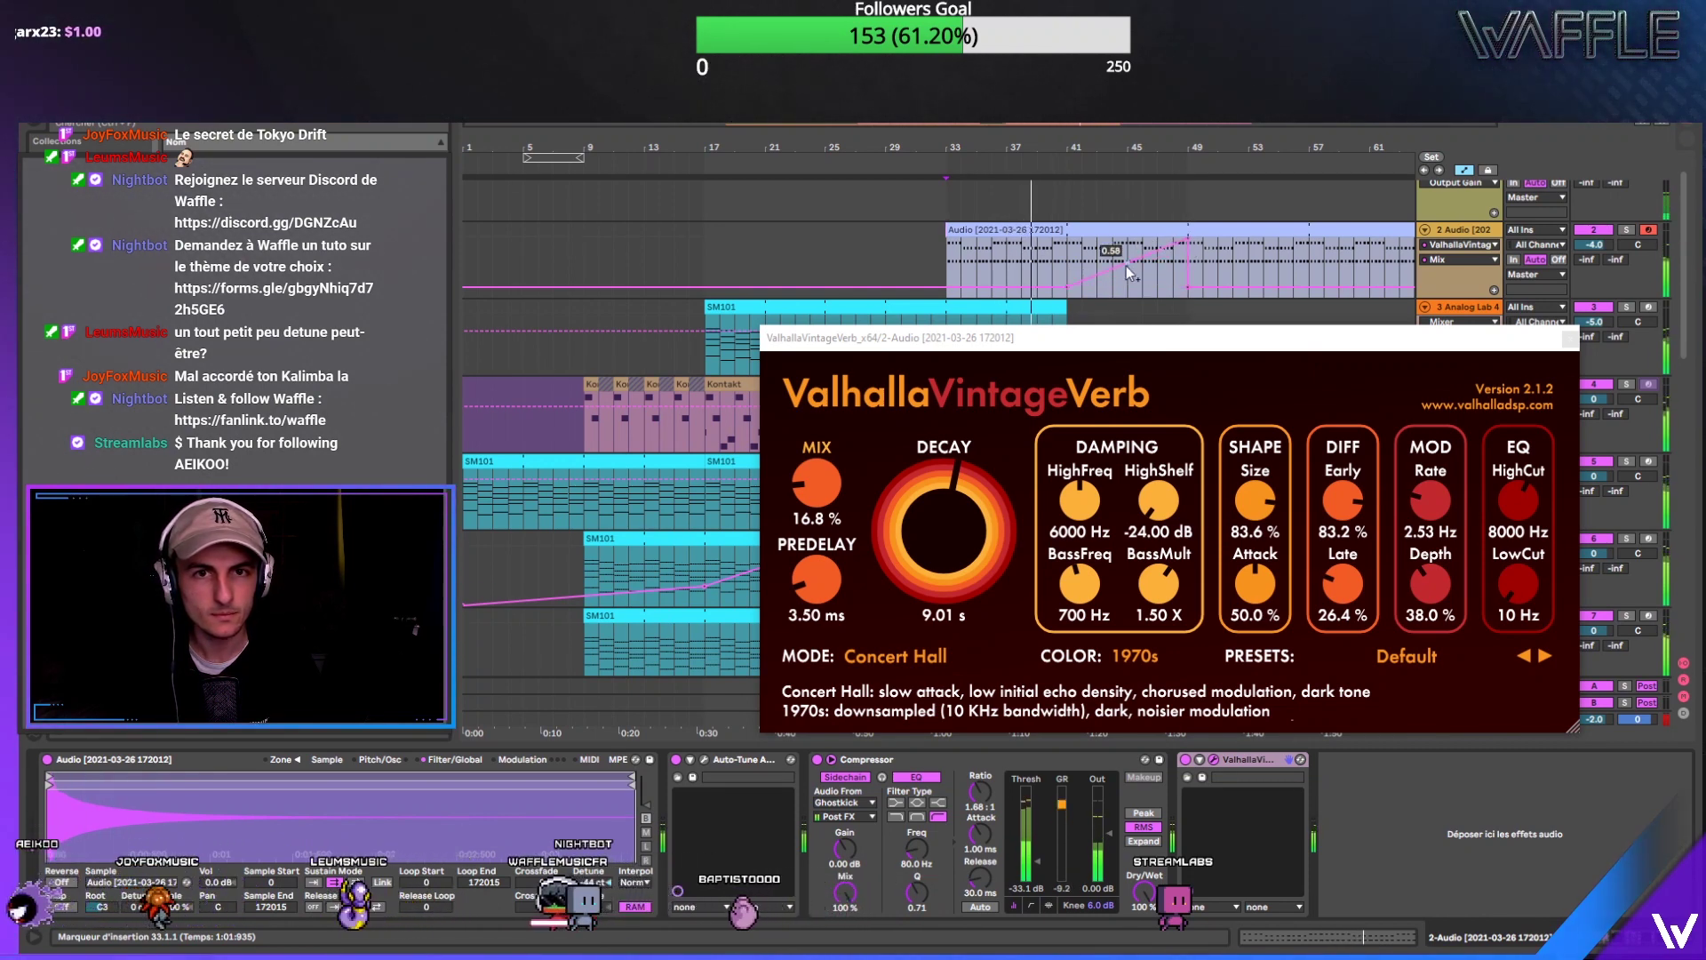
Step: Play from bar 41, move ValhallaVintageVerb ahead of the Compressor, and lower the mix automation after bar 49 to its minimum
click(1078, 252)
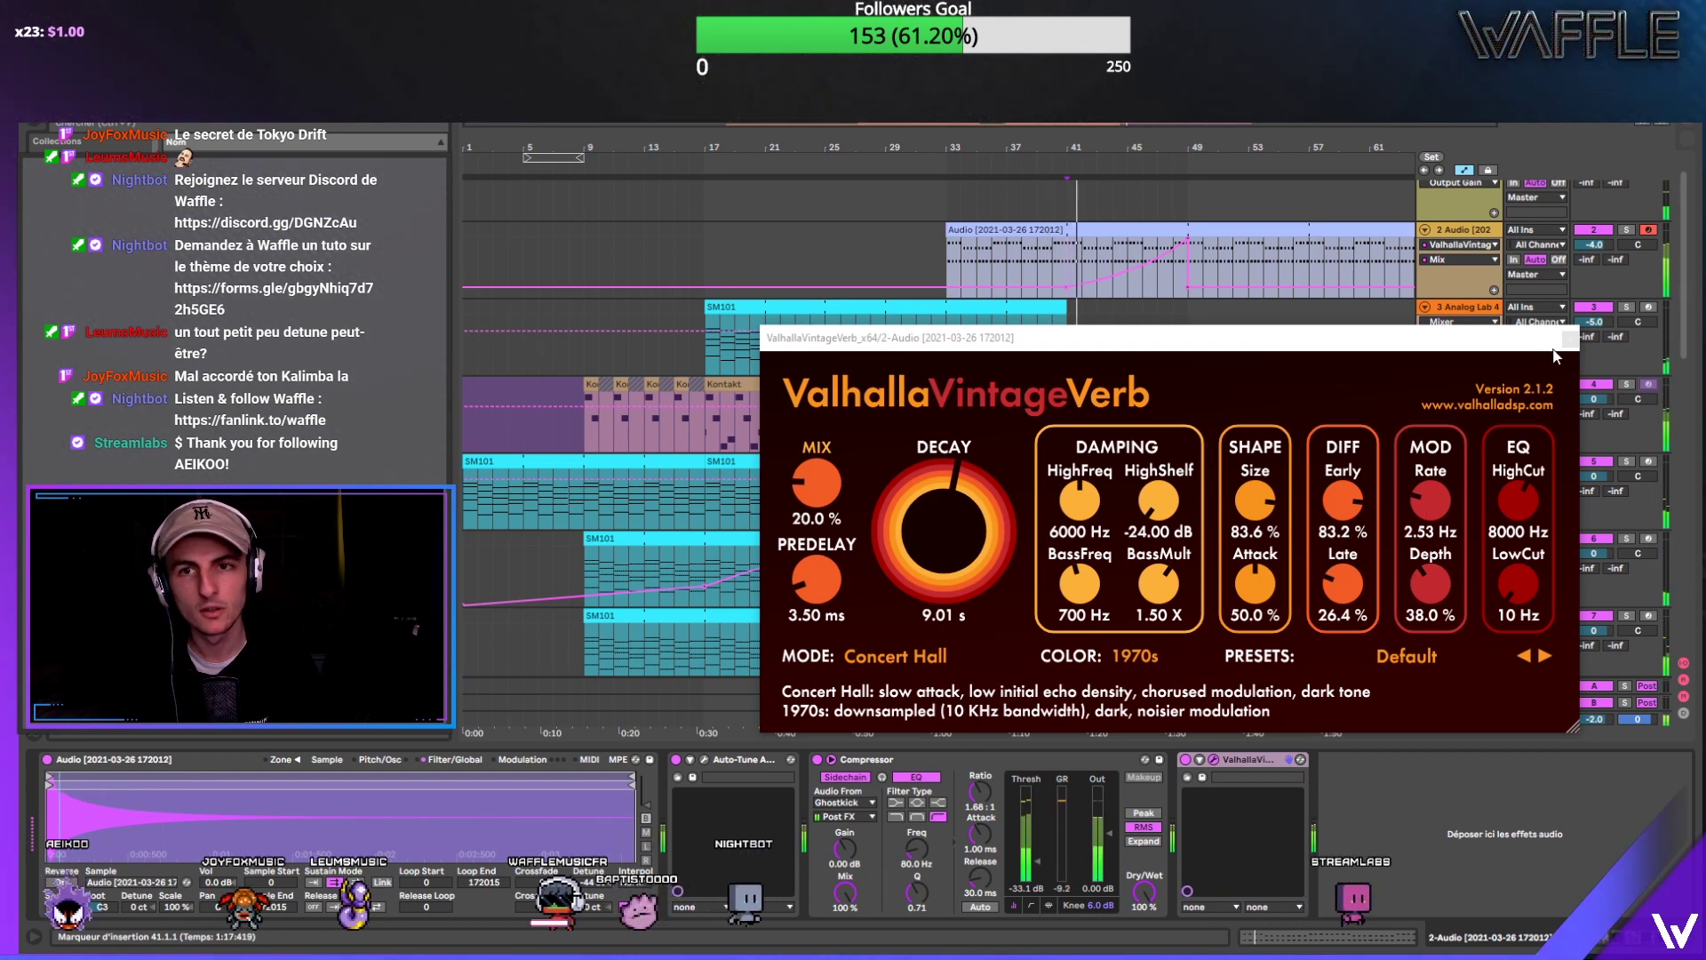
click(1568, 341)
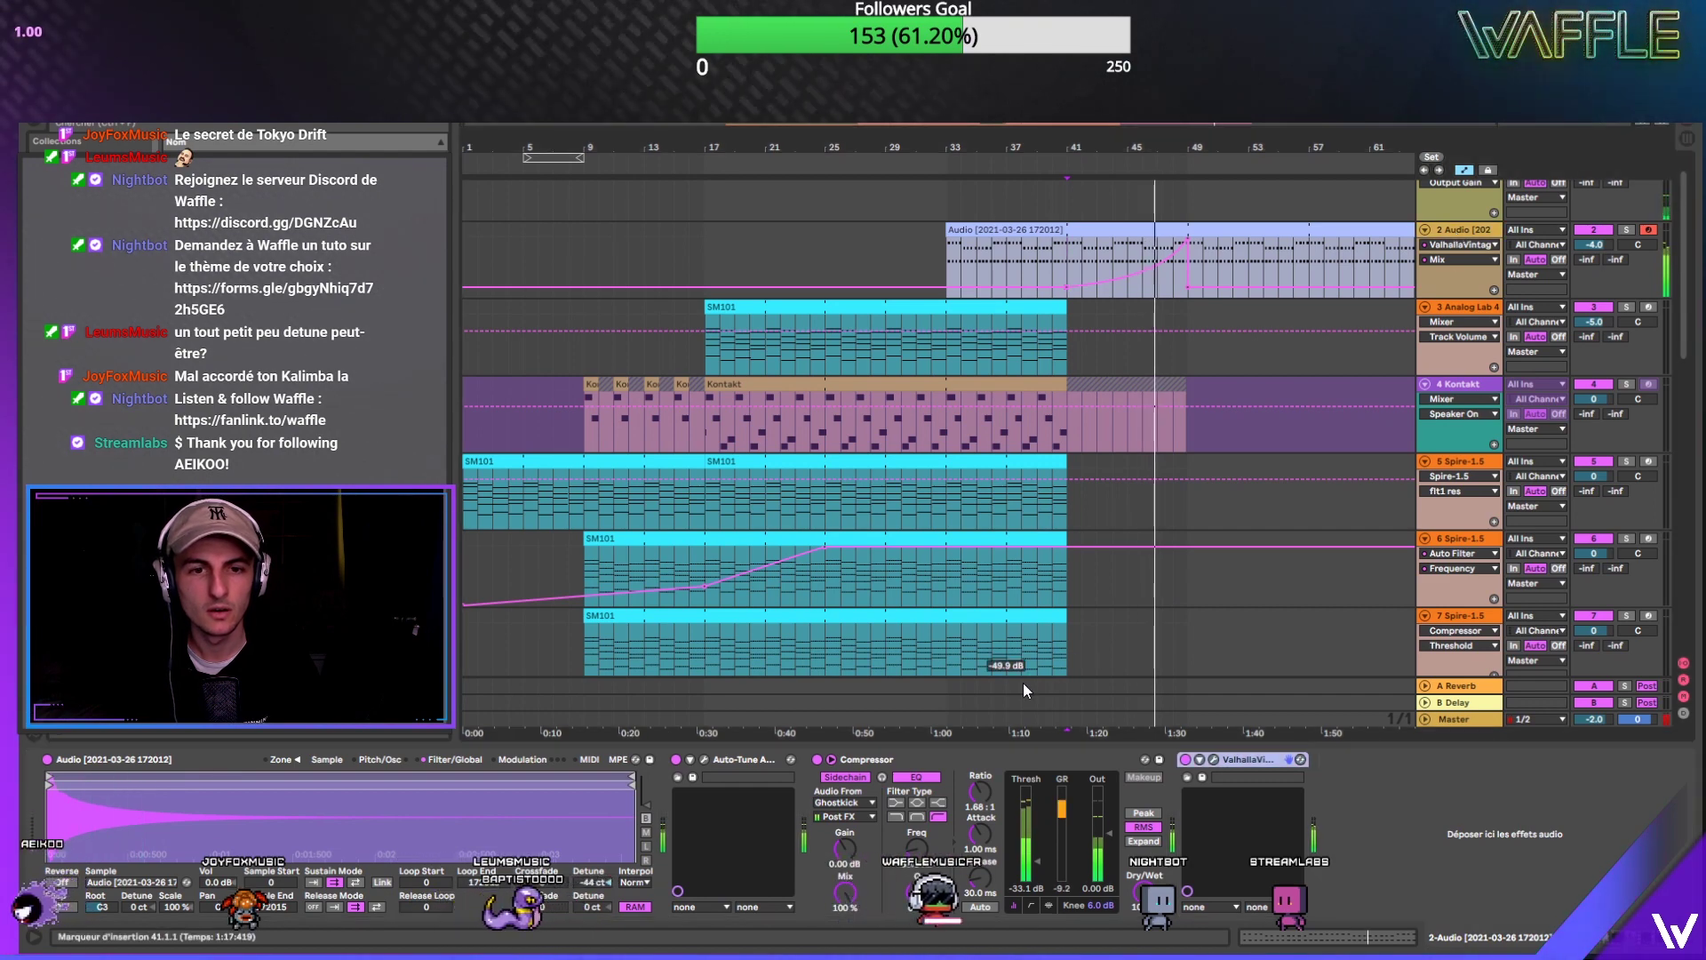
drag(988, 758, 1067, 759)
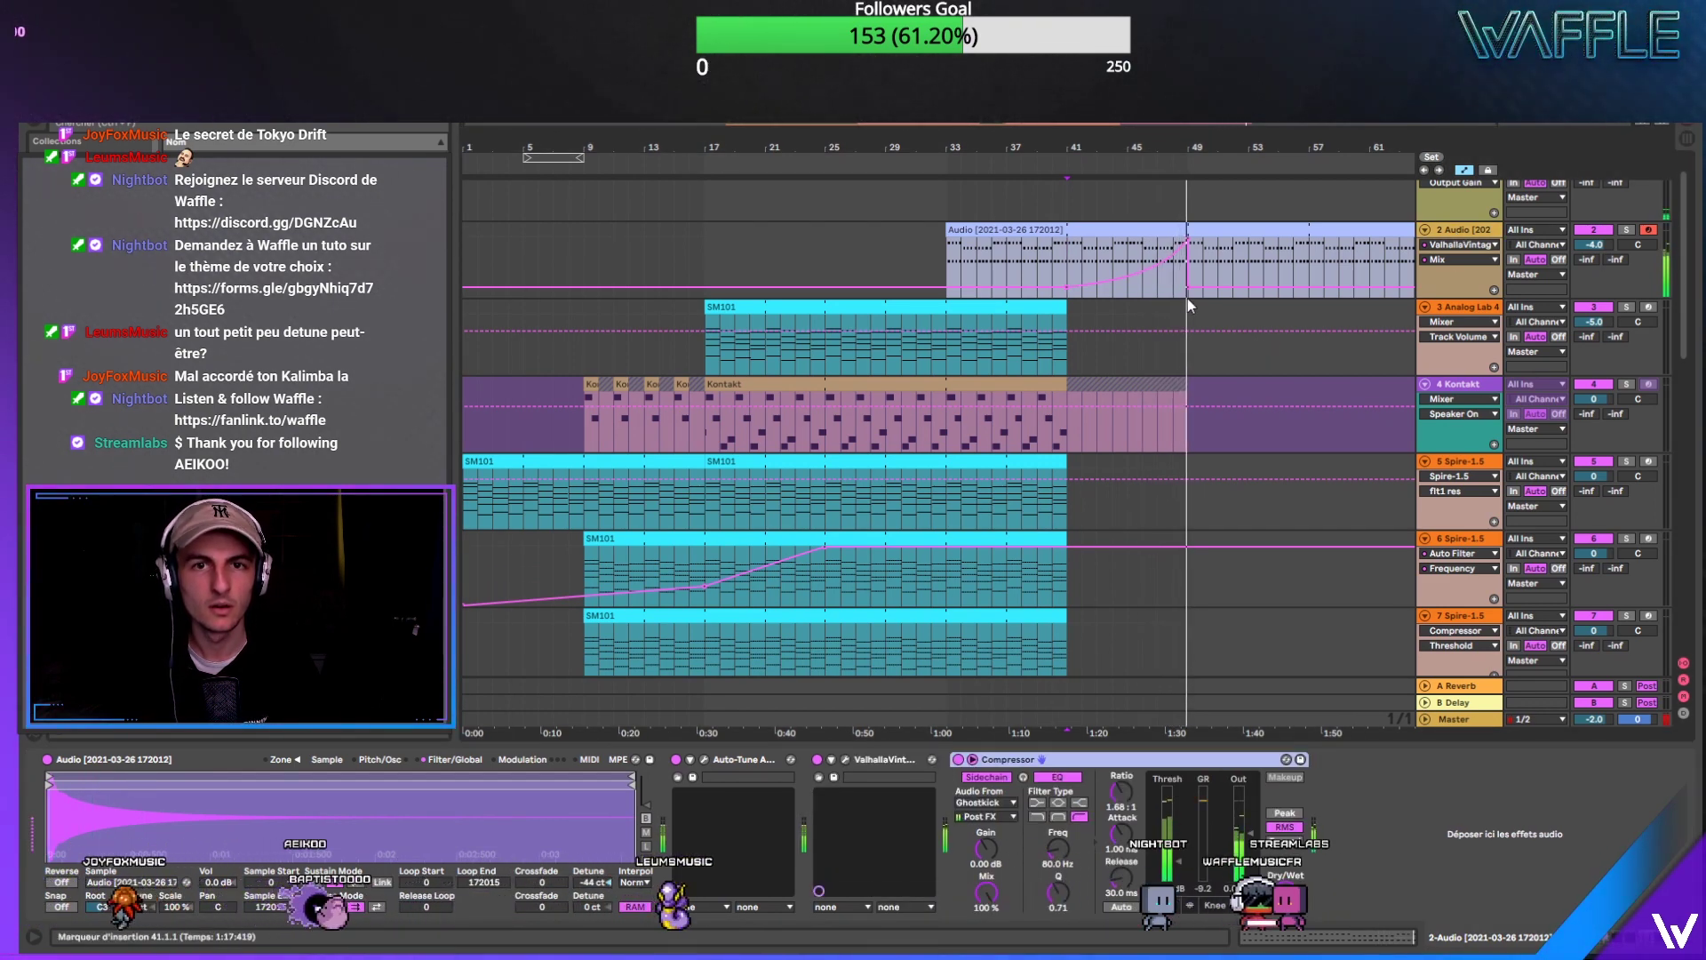
drag(1189, 287, 1189, 297)
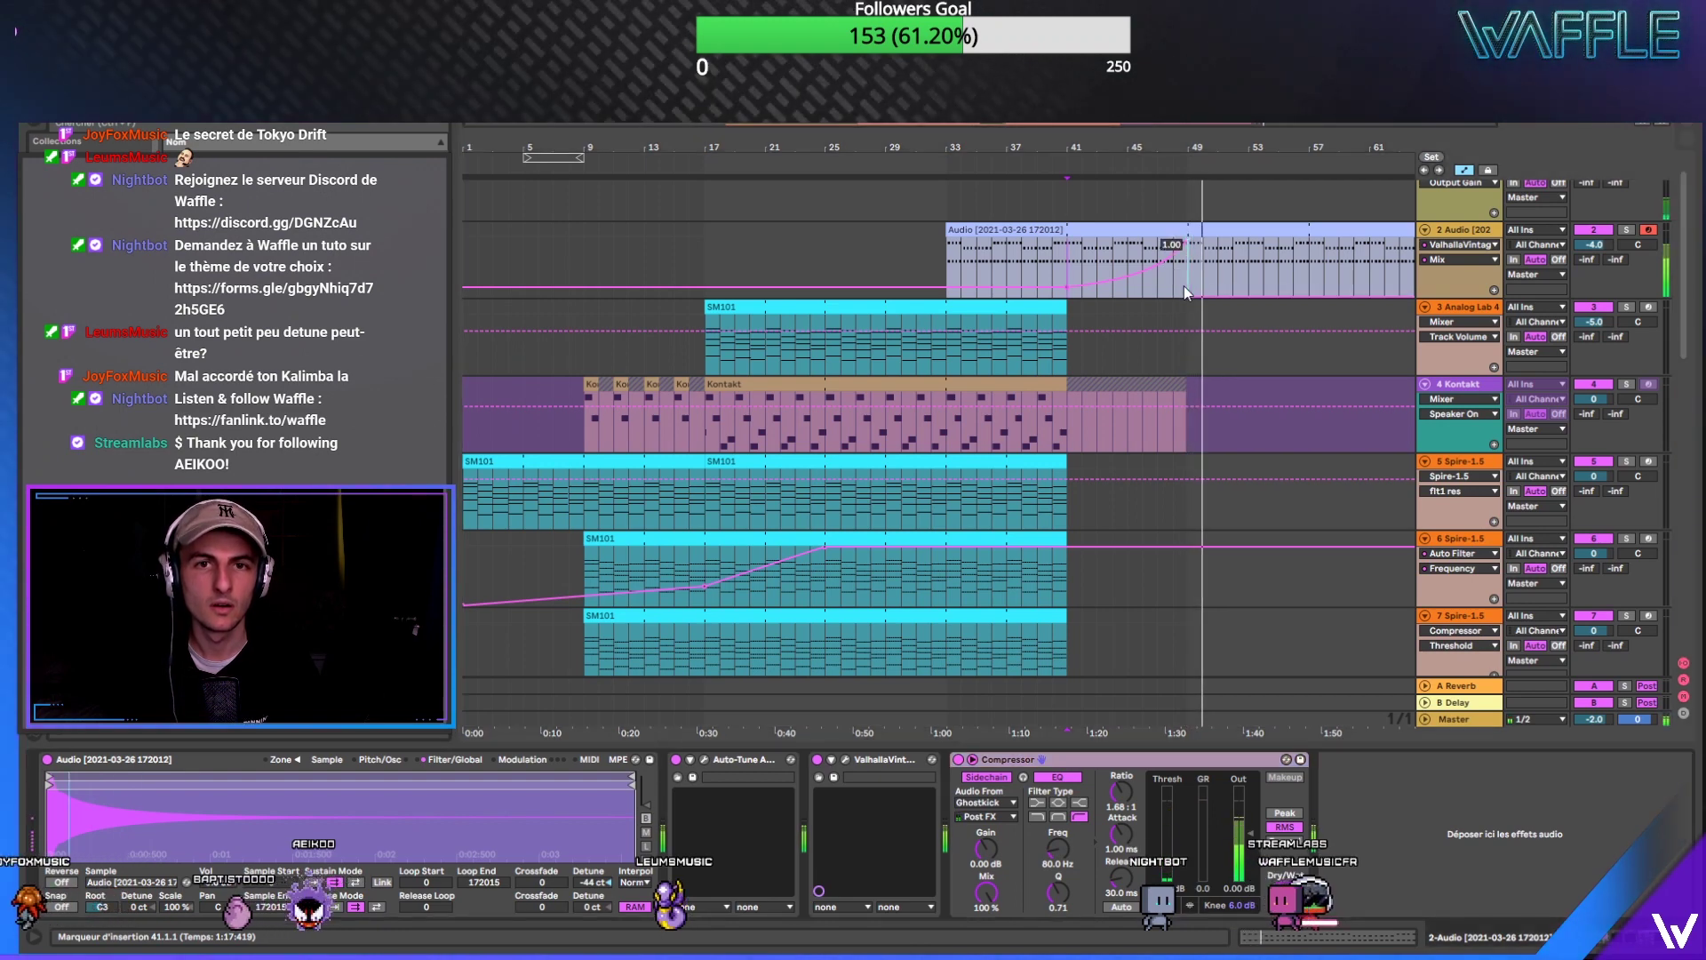
Step: Duplicate bars 41 to 49 of the Spire clips on tracks 12 and 13 so they extend to bar 57
scroll(1153, 399, down, 5)
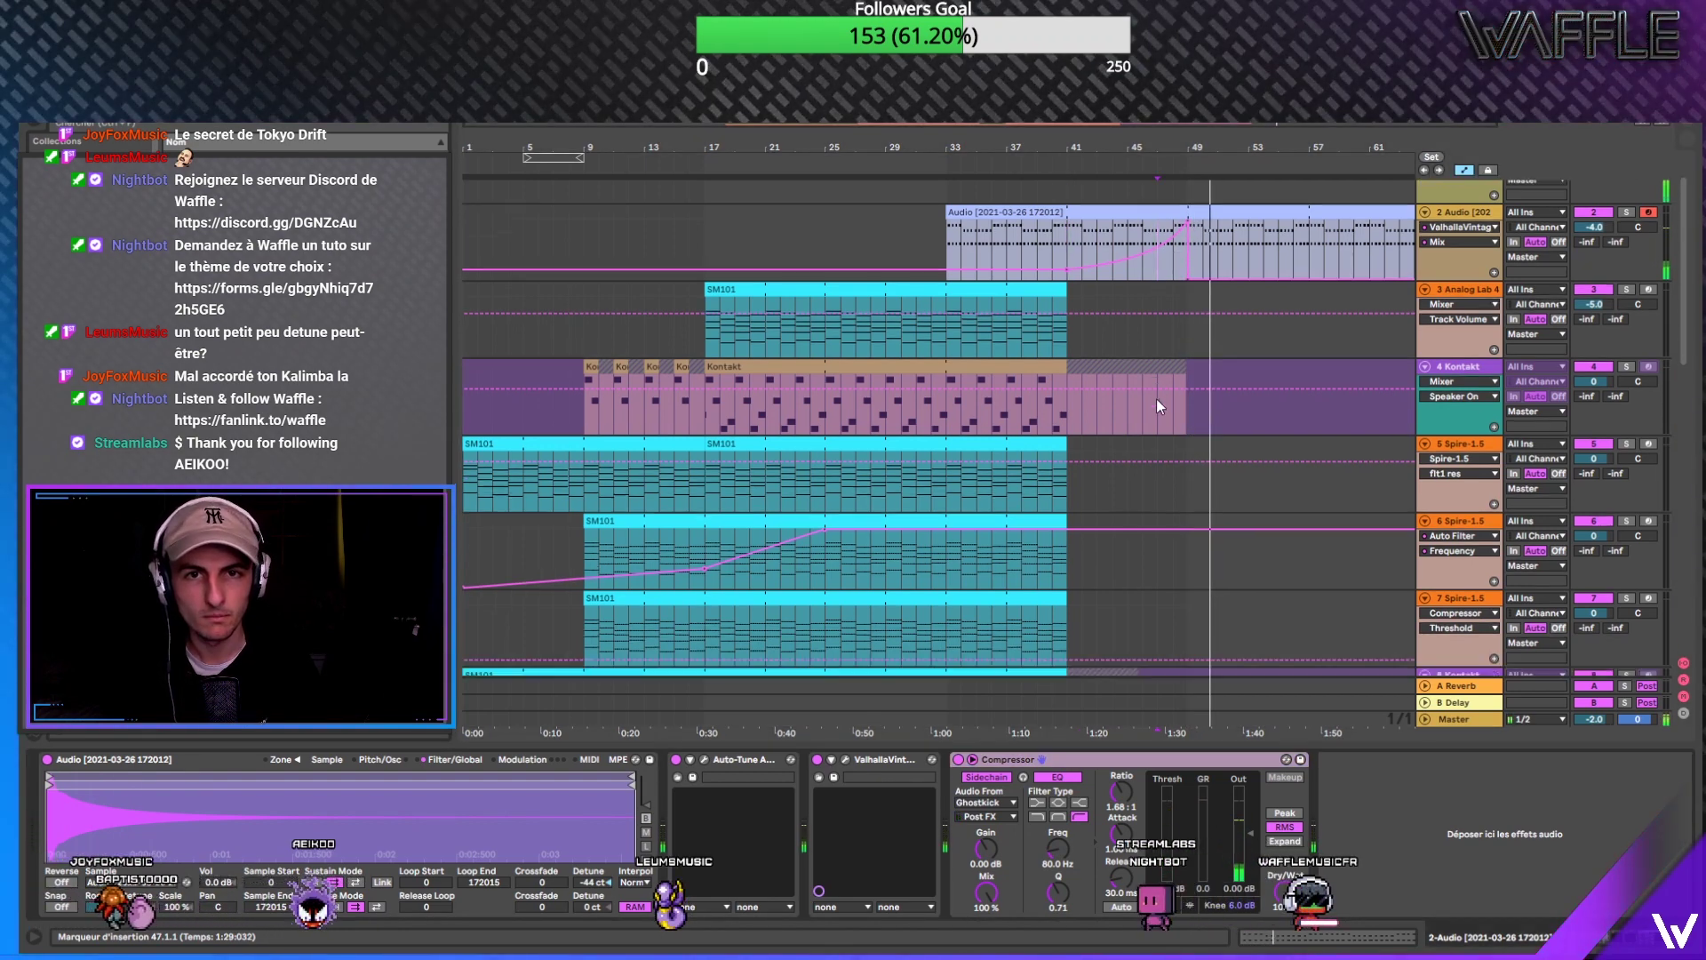
scroll(1157, 400, down, 3)
drag(1186, 396, 1069, 413)
key(ctrl+d)
scroll(1093, 355, down, 3)
click(1115, 257)
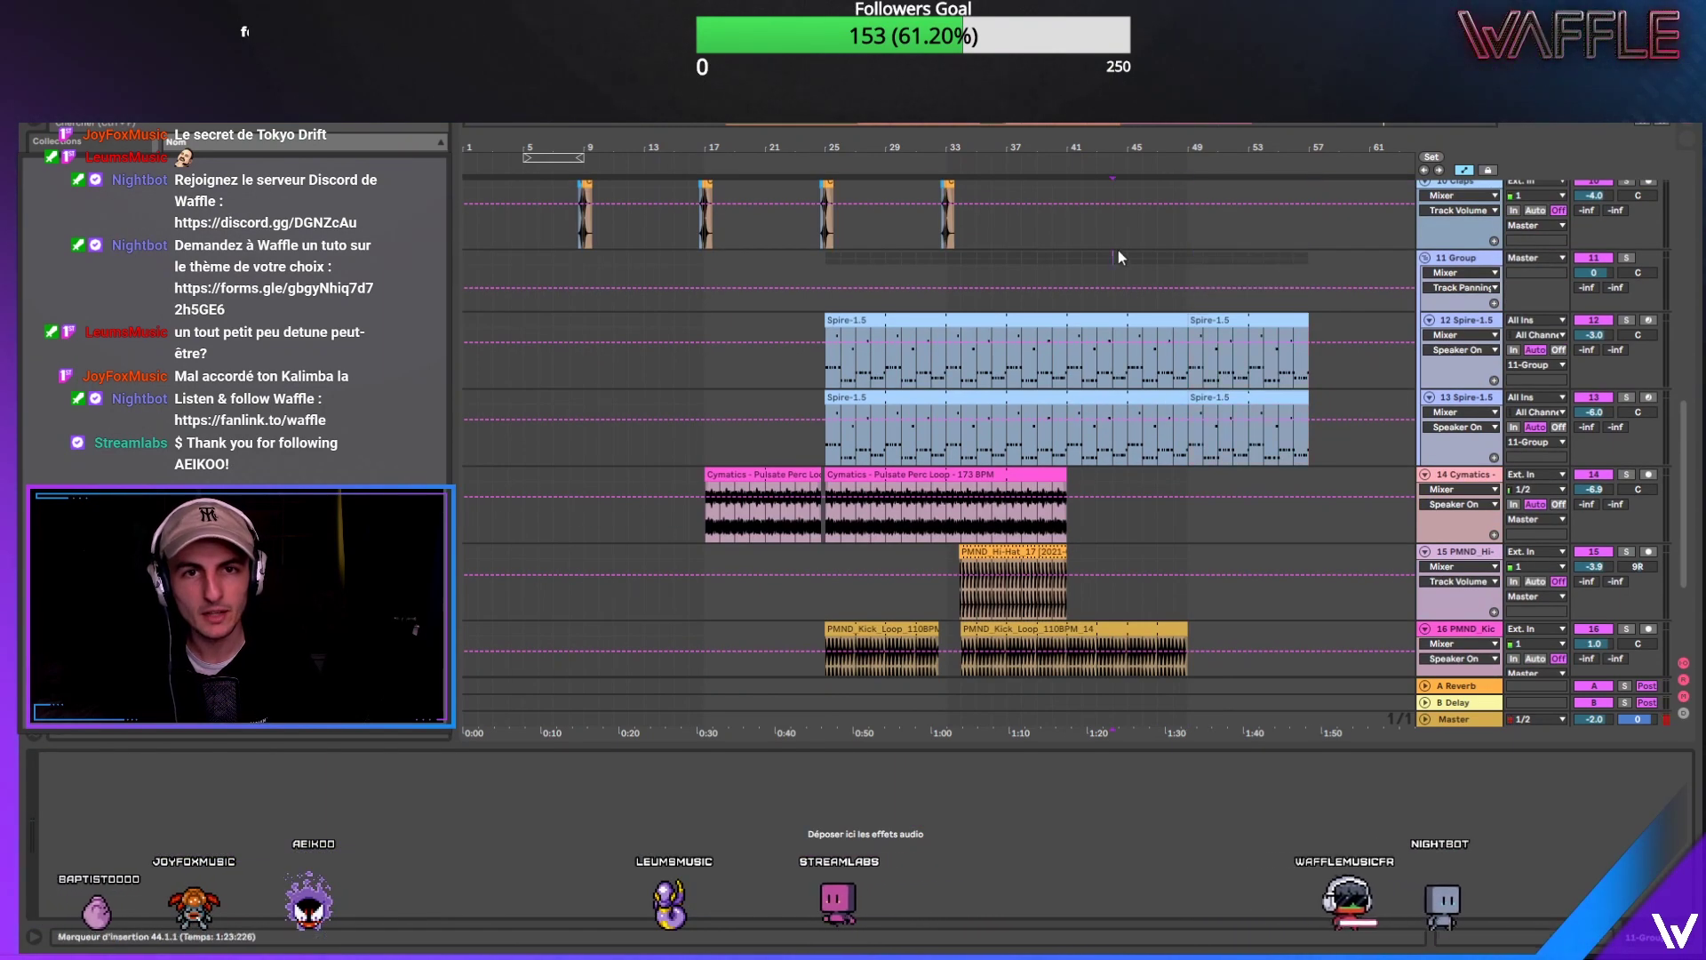
Step: Extend the kick loops on tracks 16 and 17 to bar 57, and duplicate bars 41 to 49 of the Ghostkick track
drag(1187, 618, 1306, 599)
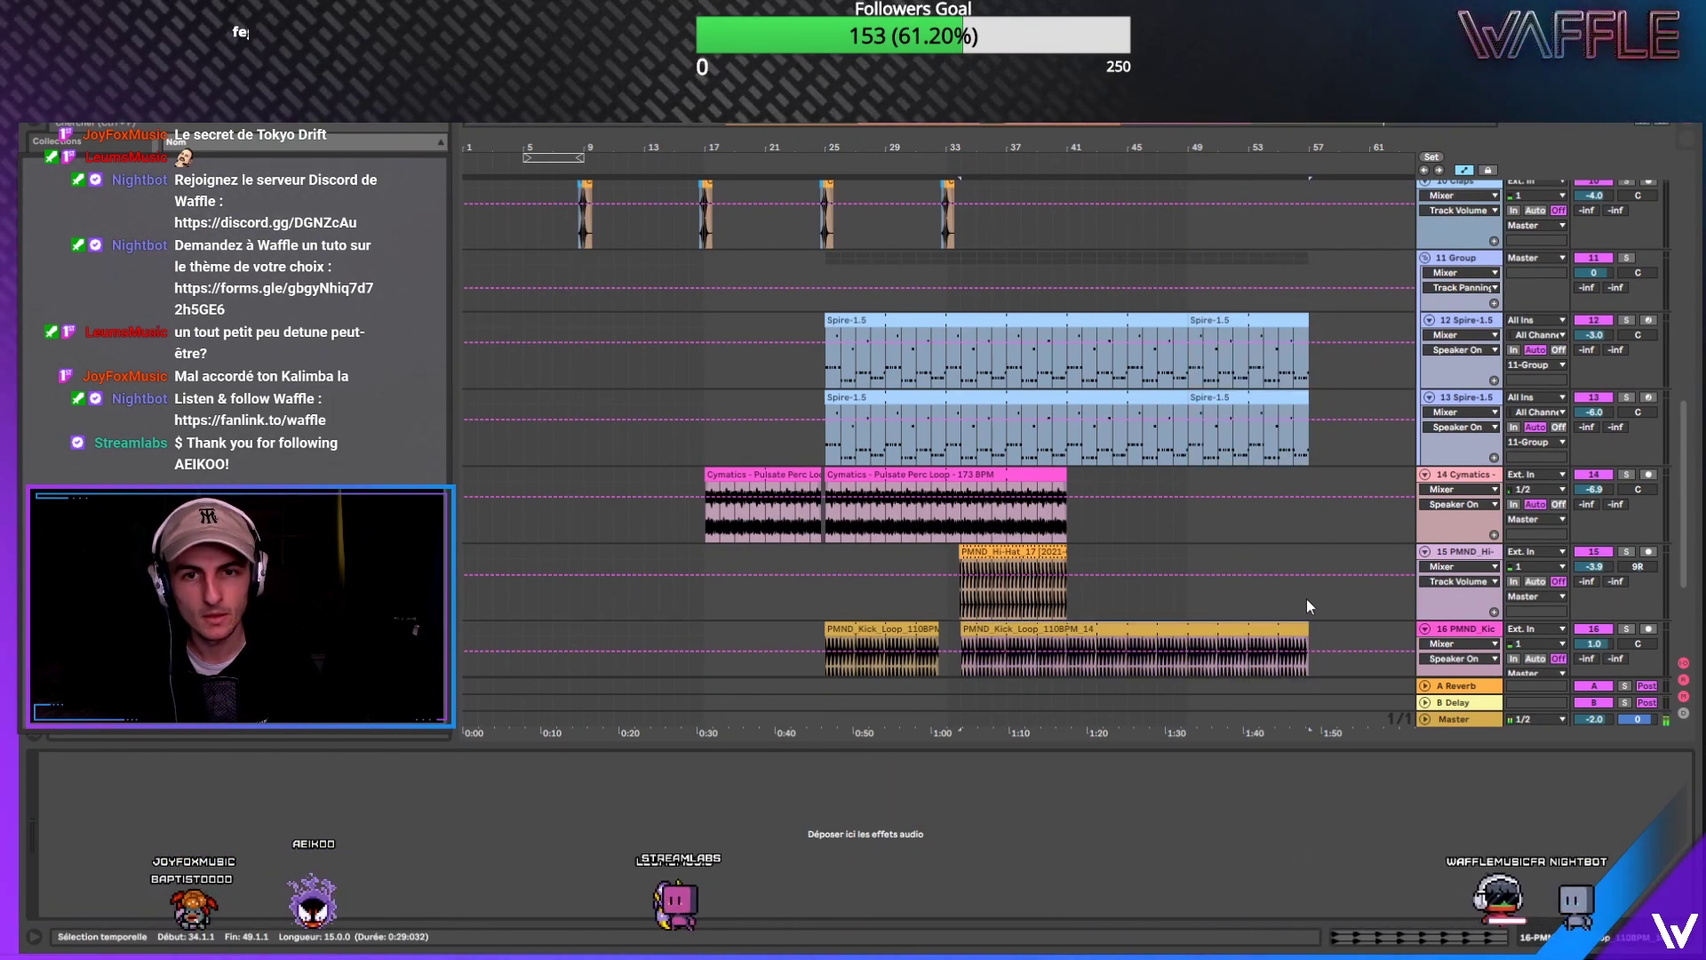
scroll(1262, 577, down, 3)
drag(1188, 560, 1308, 559)
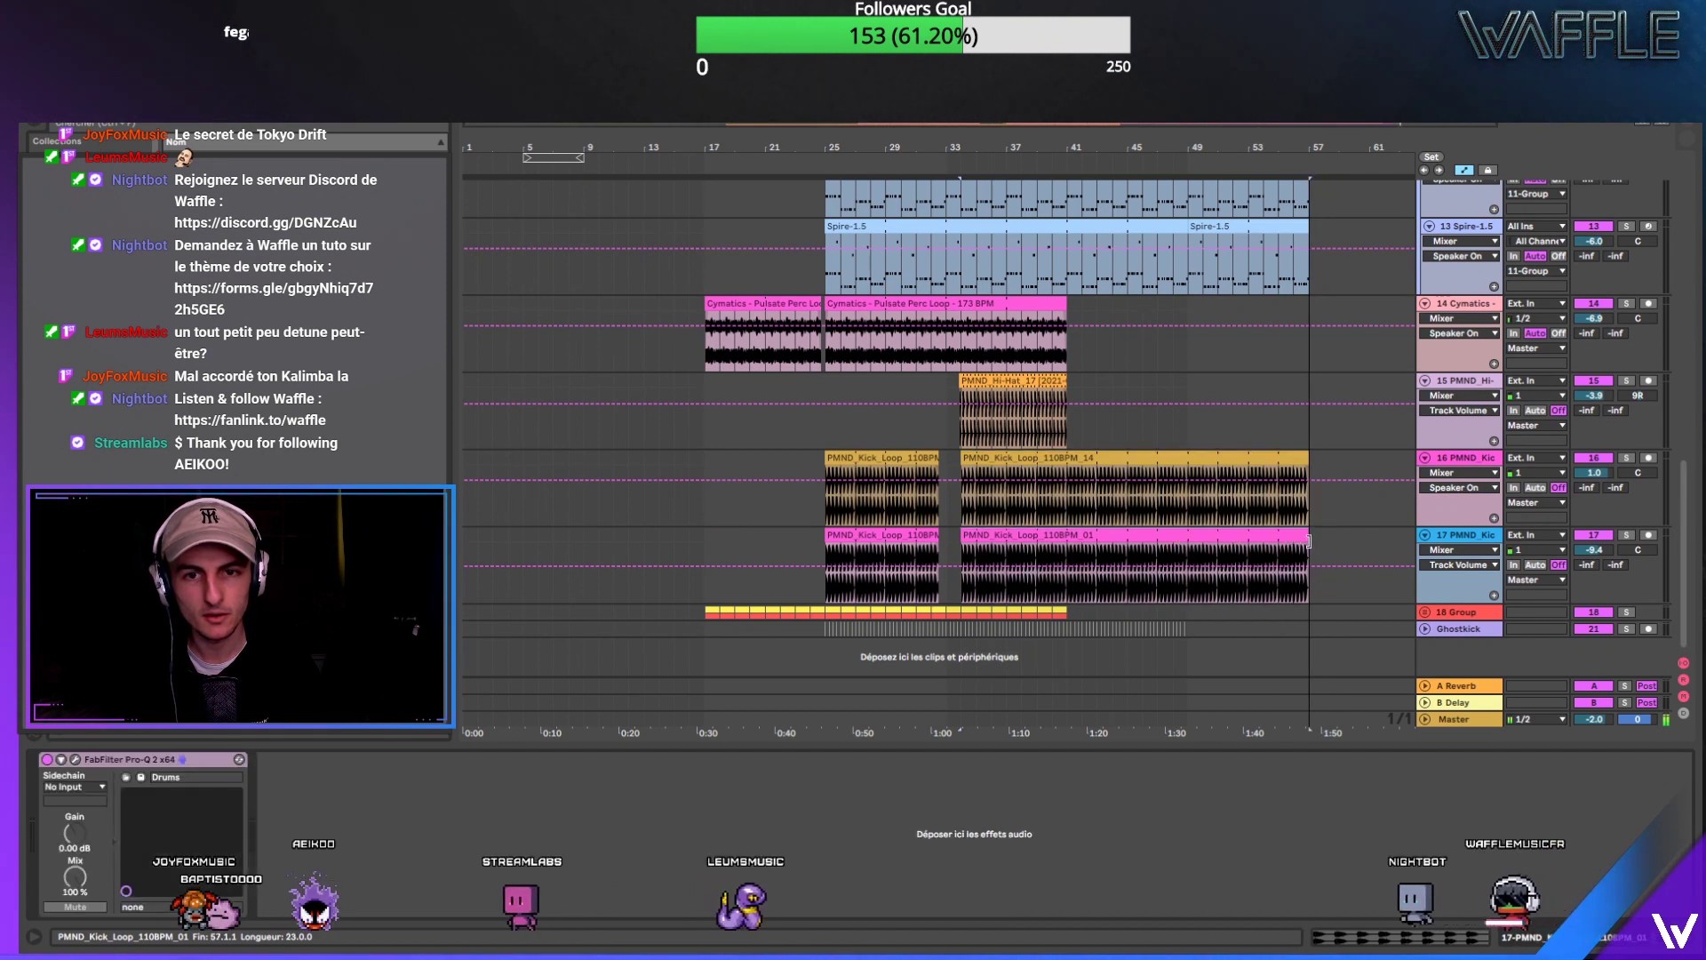
drag(1189, 629, 1098, 636)
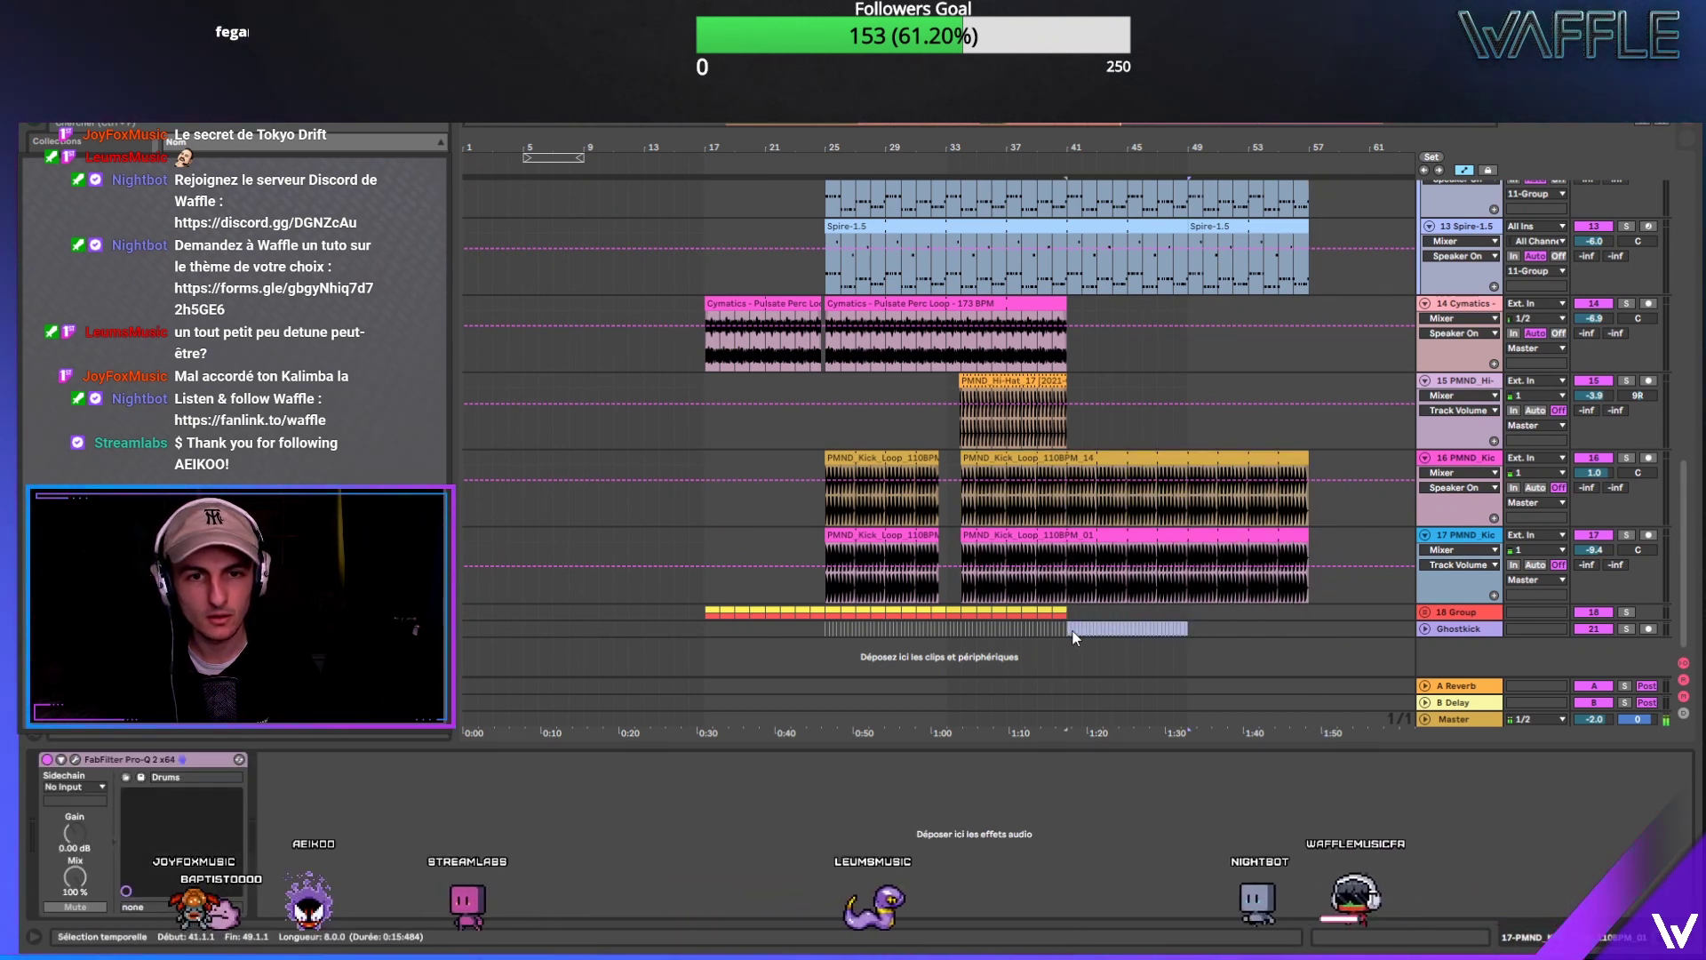
key(ctrl+d)
Step: Copy bars 34 to 41 of group 18, paste them at bar 49, and briefly play the result from there
drag(967, 611, 1071, 612)
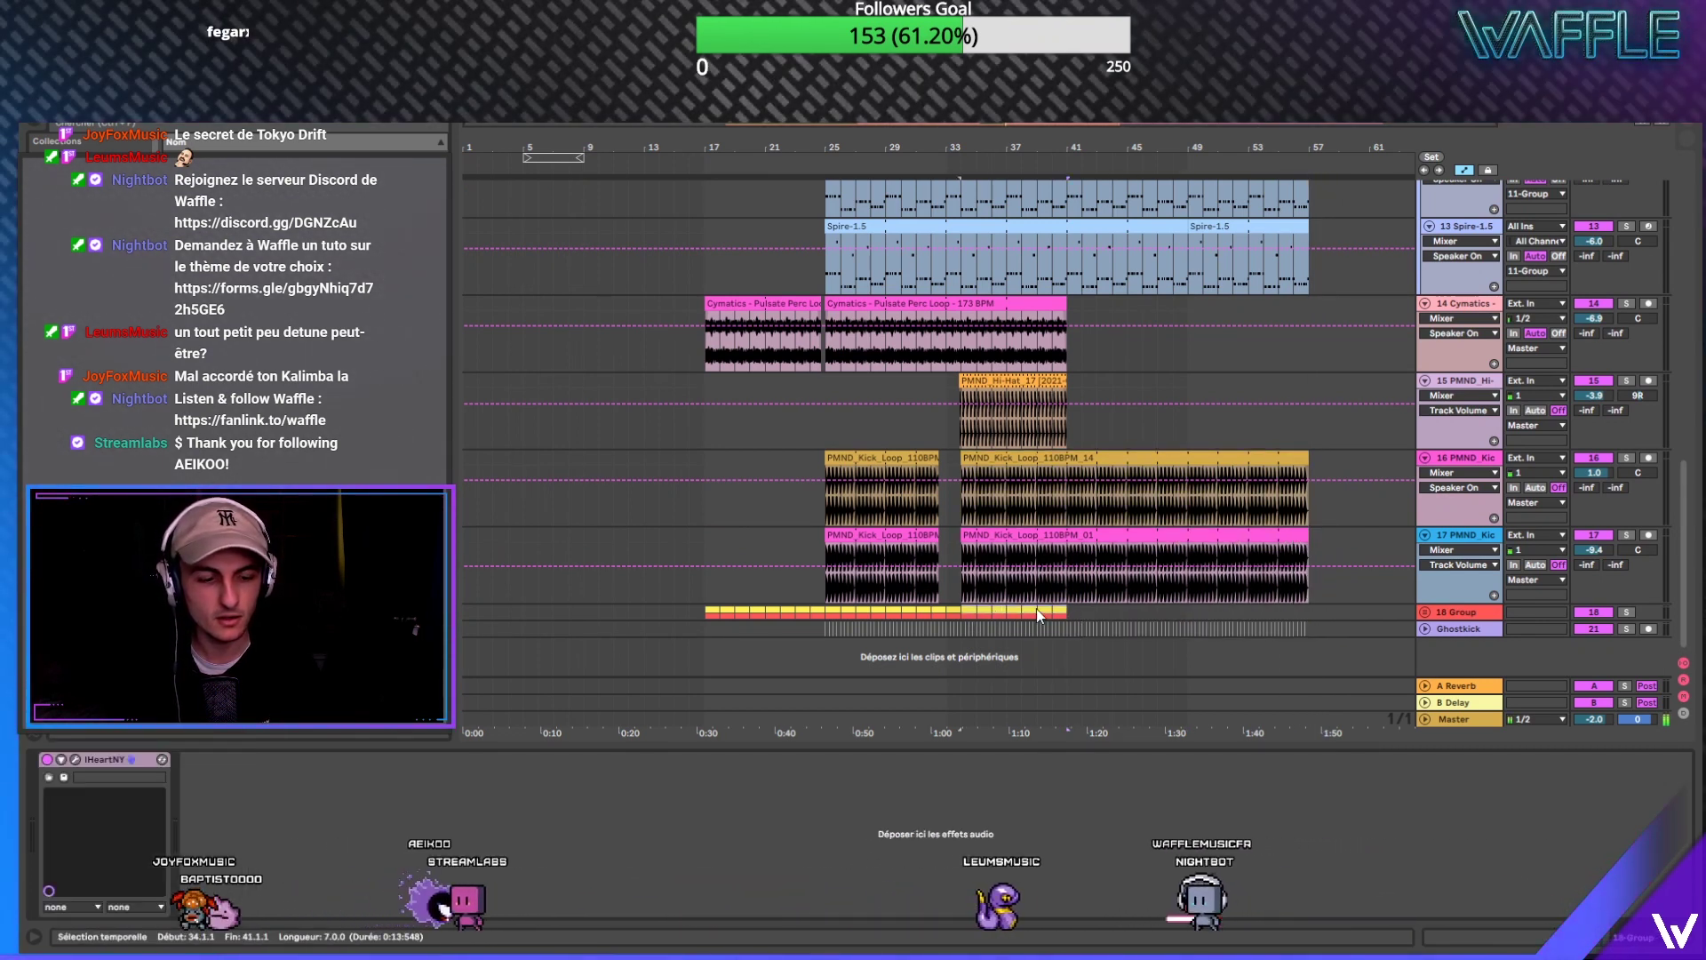
key(ctrl+c)
click(1188, 612)
key(ctrl+v)
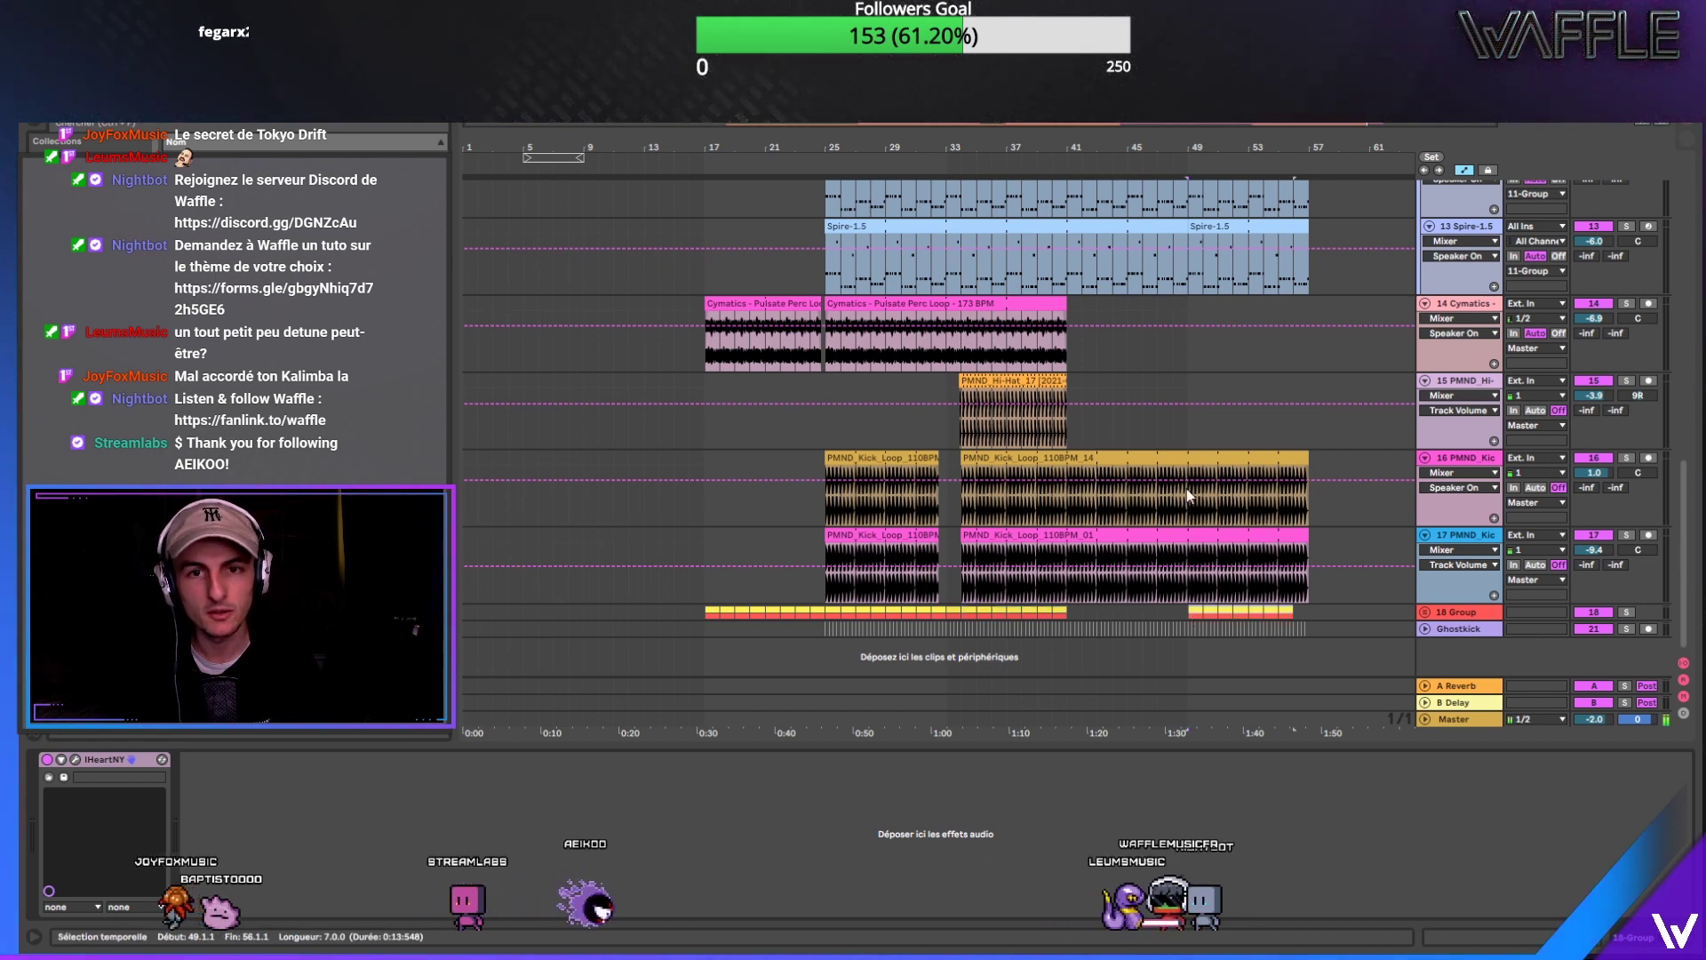
key(space)
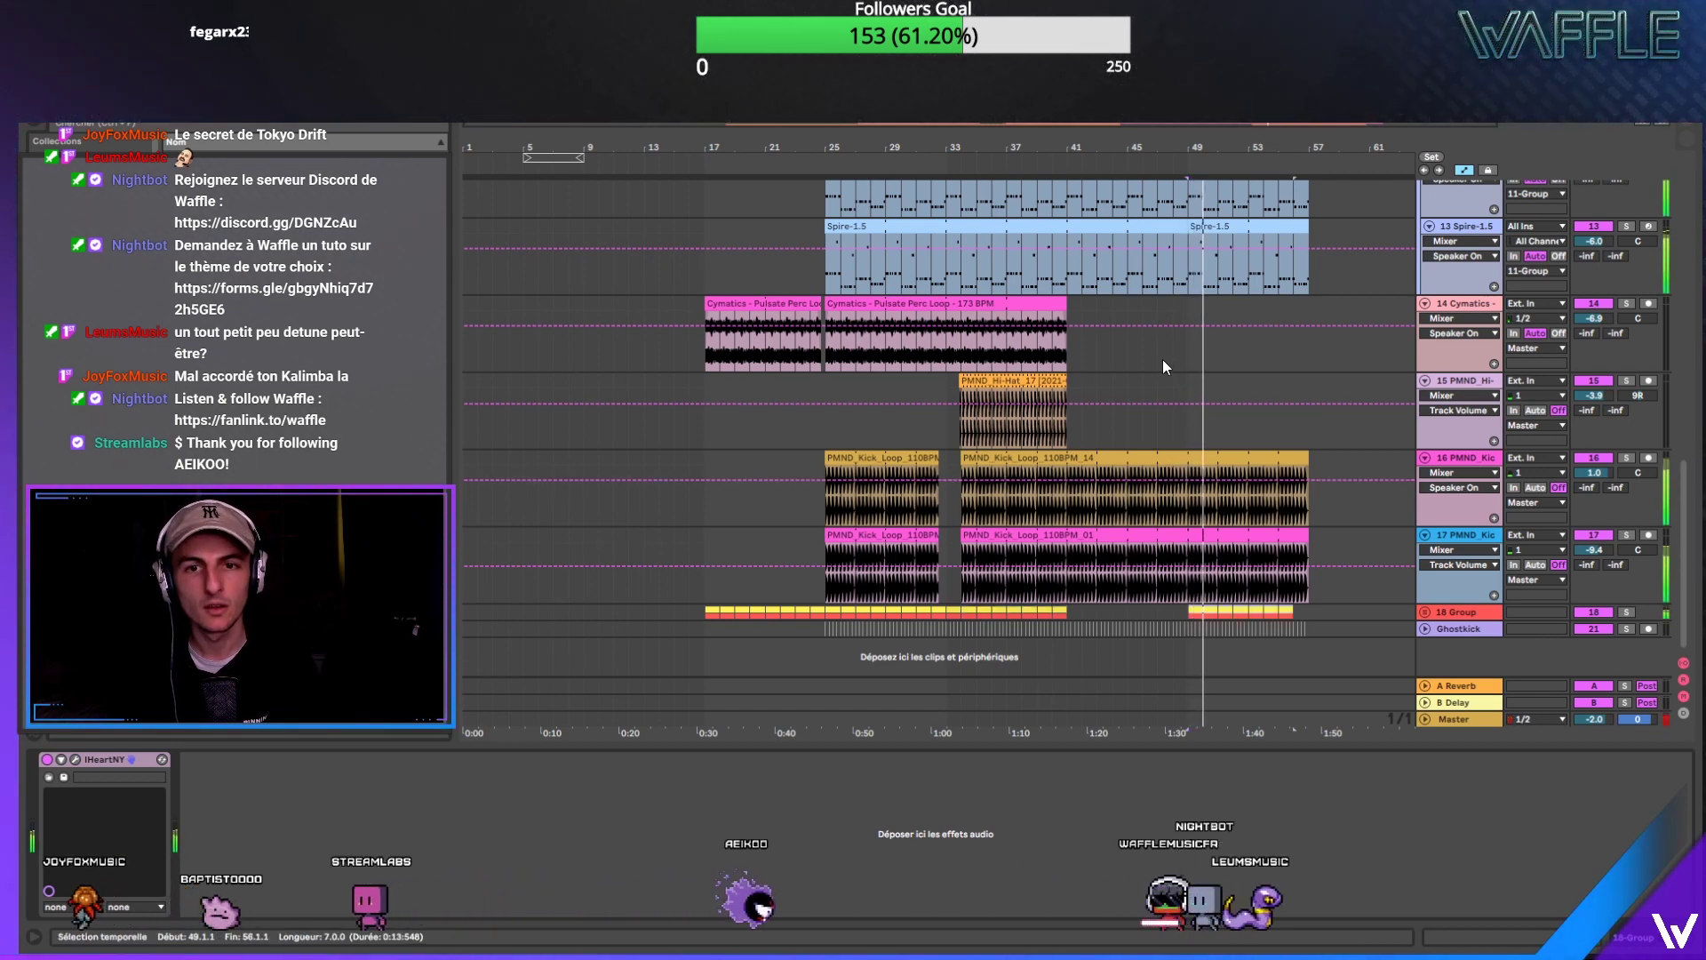
key(space)
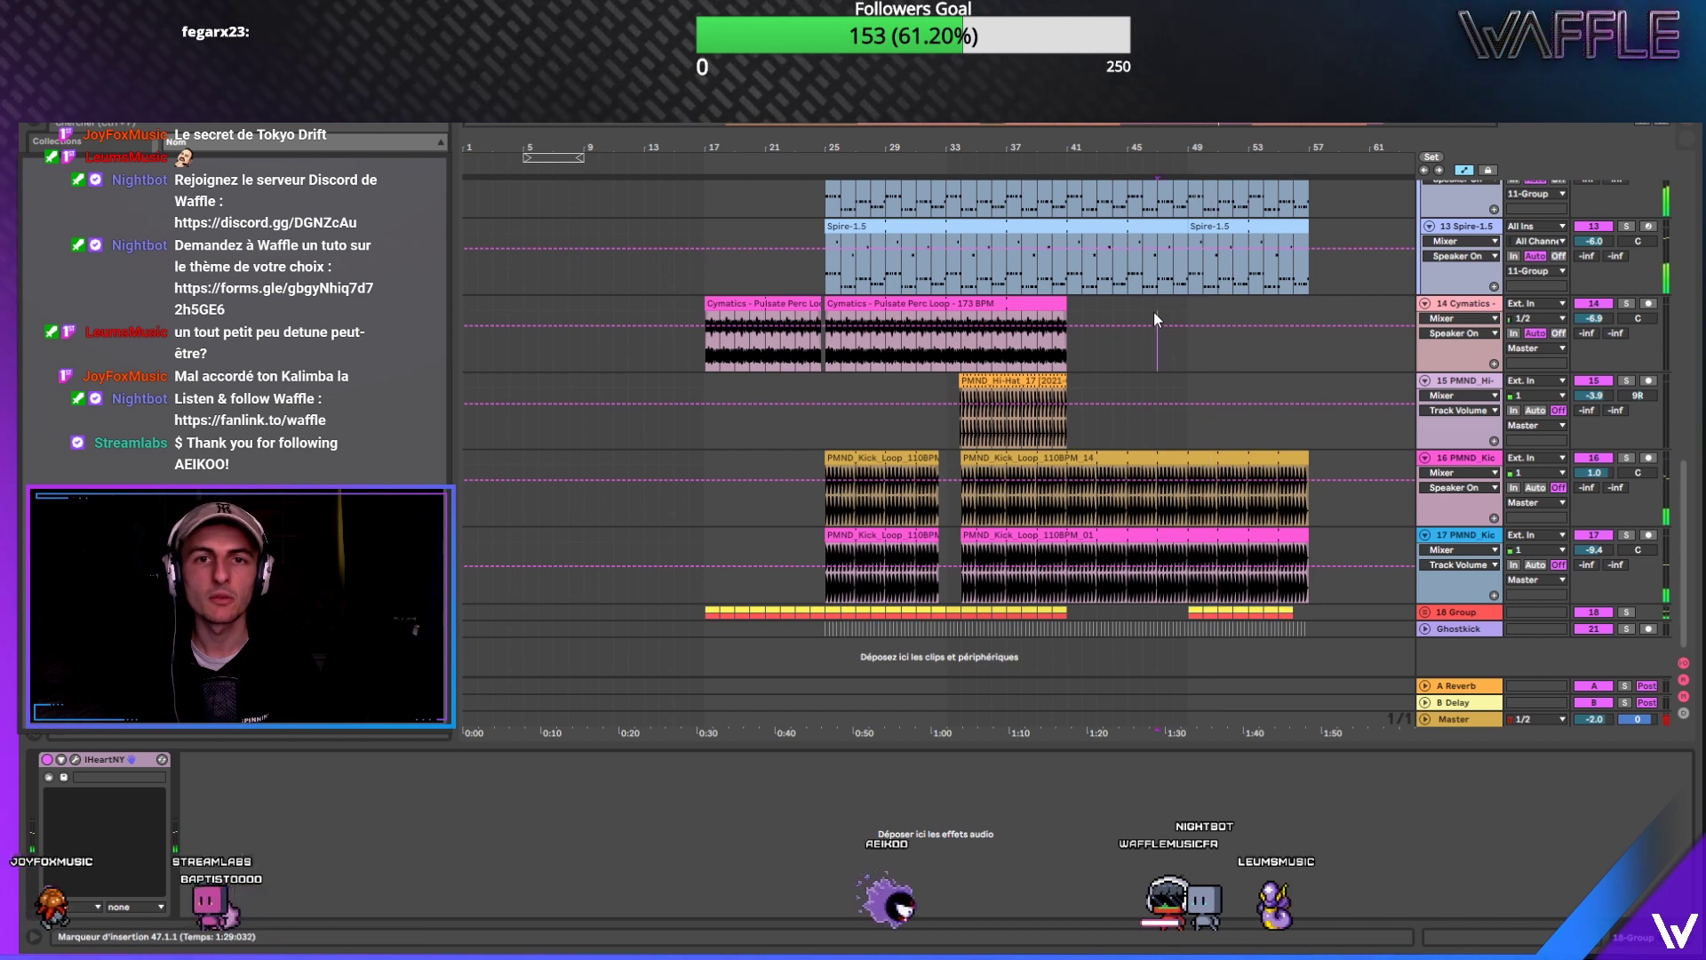
Step: Play from bar 47 with group 11 soloed, then solo track 12 and finally track 13 within it
click(1156, 313)
scroll(1164, 356, up, 3)
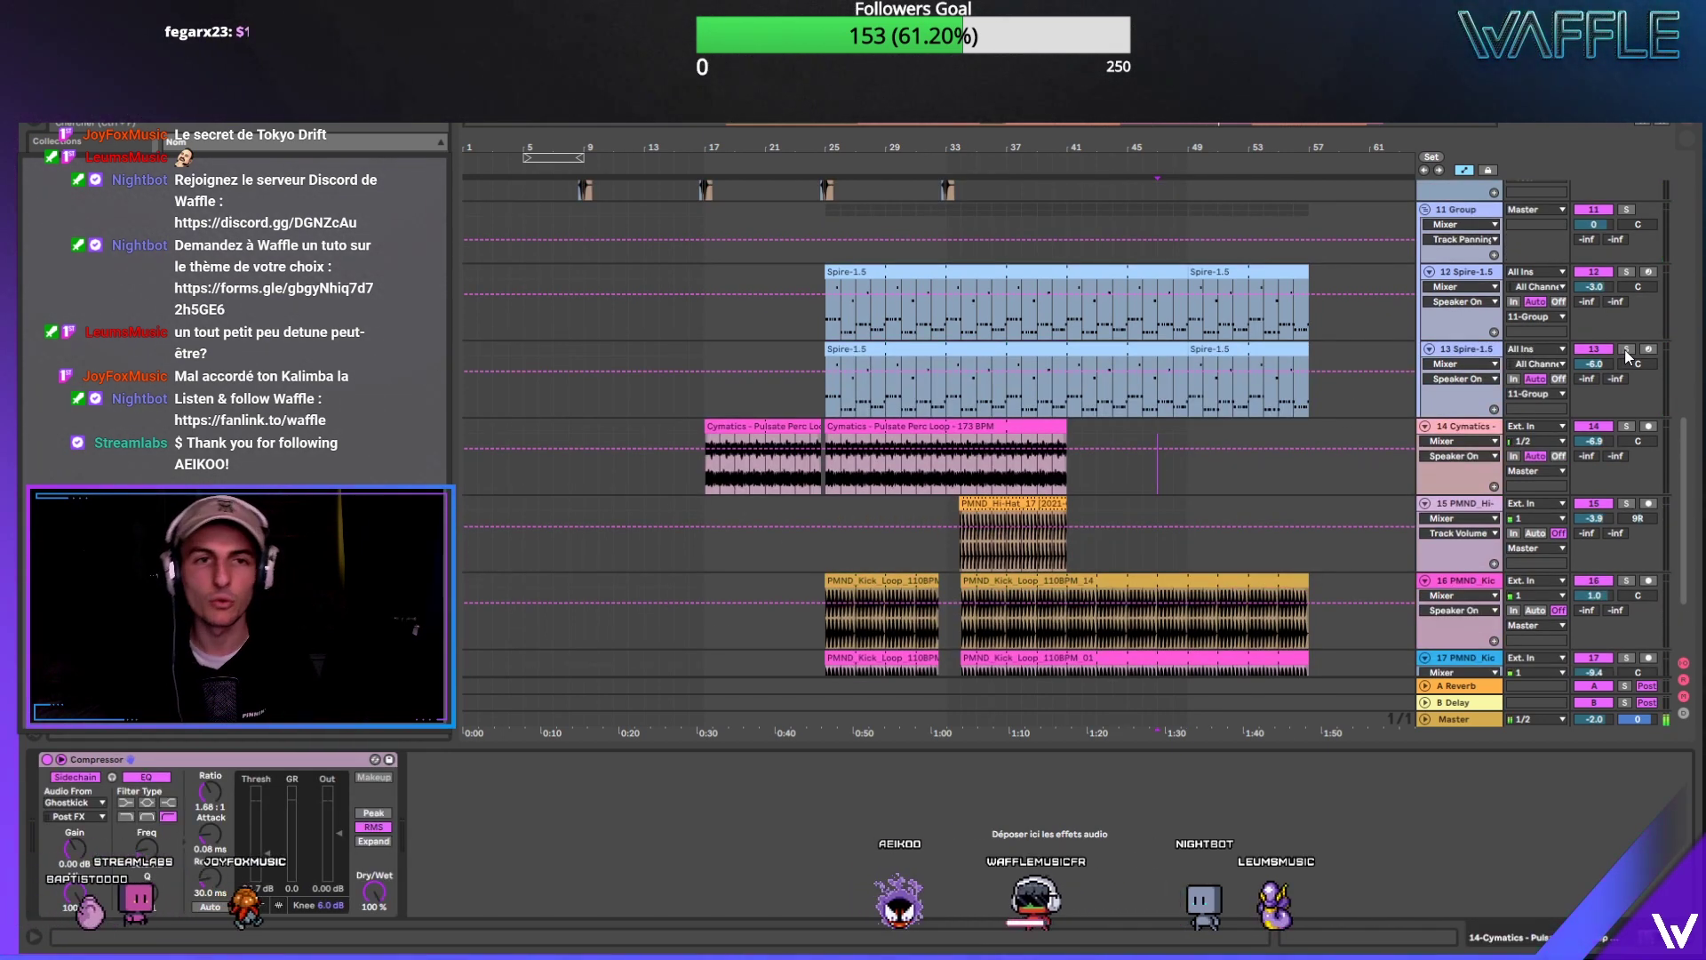
scroll(1628, 356, up, 10)
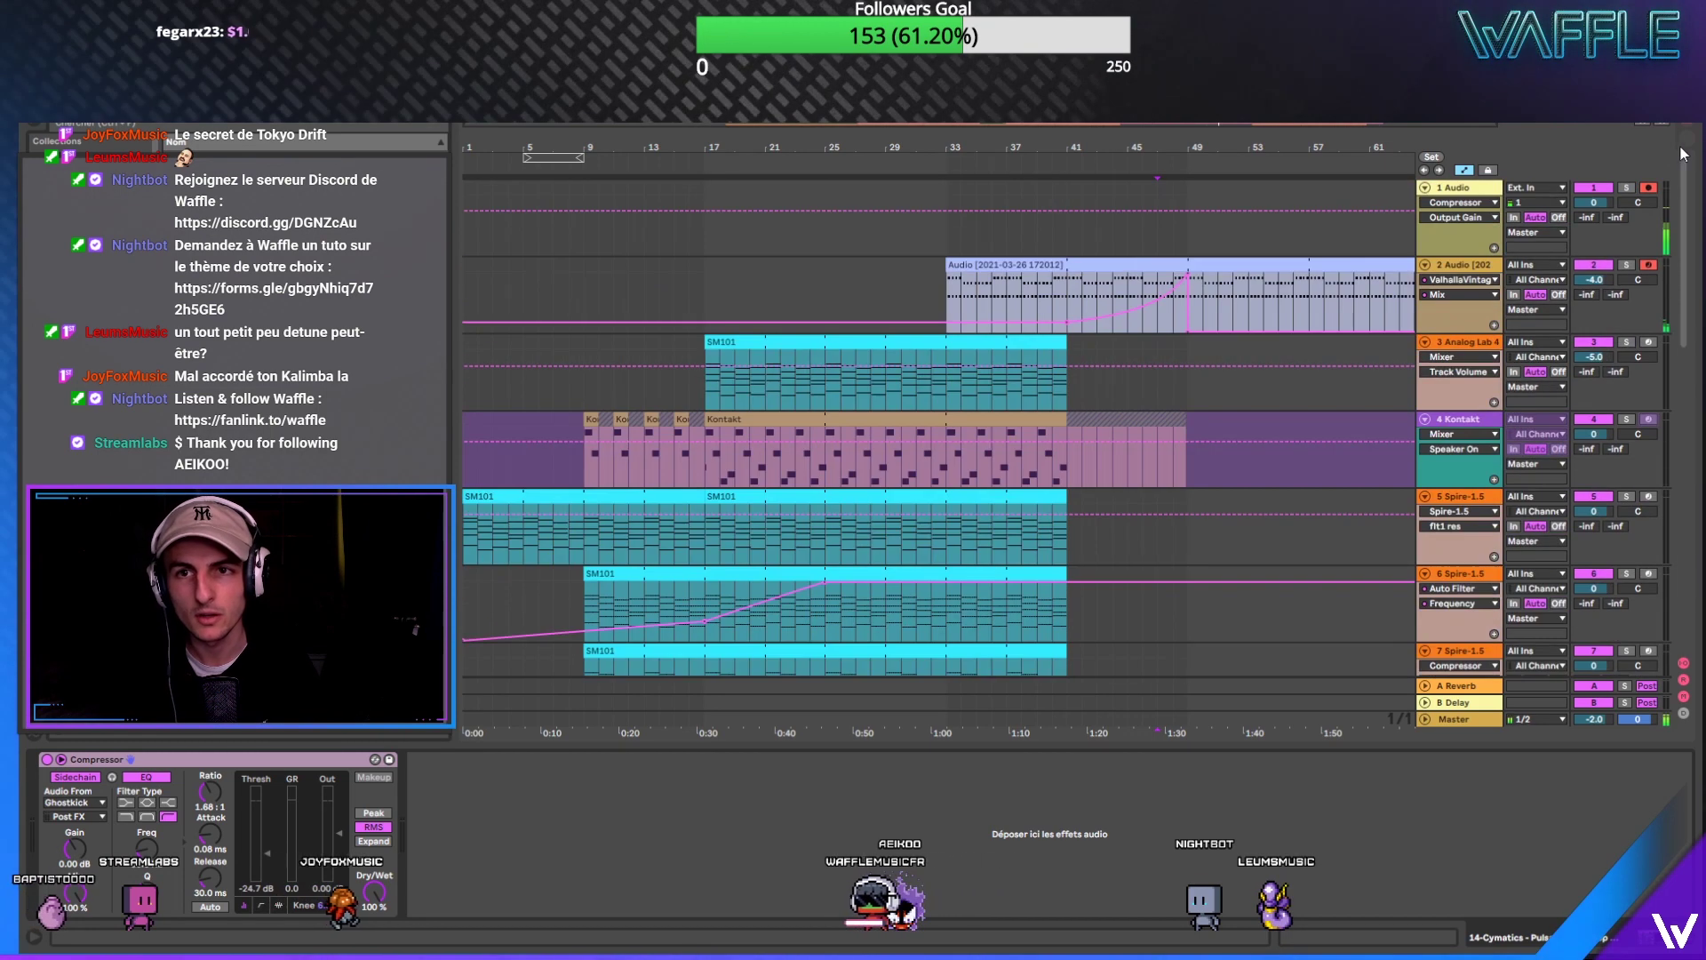
scroll(1644, 275, down, 10)
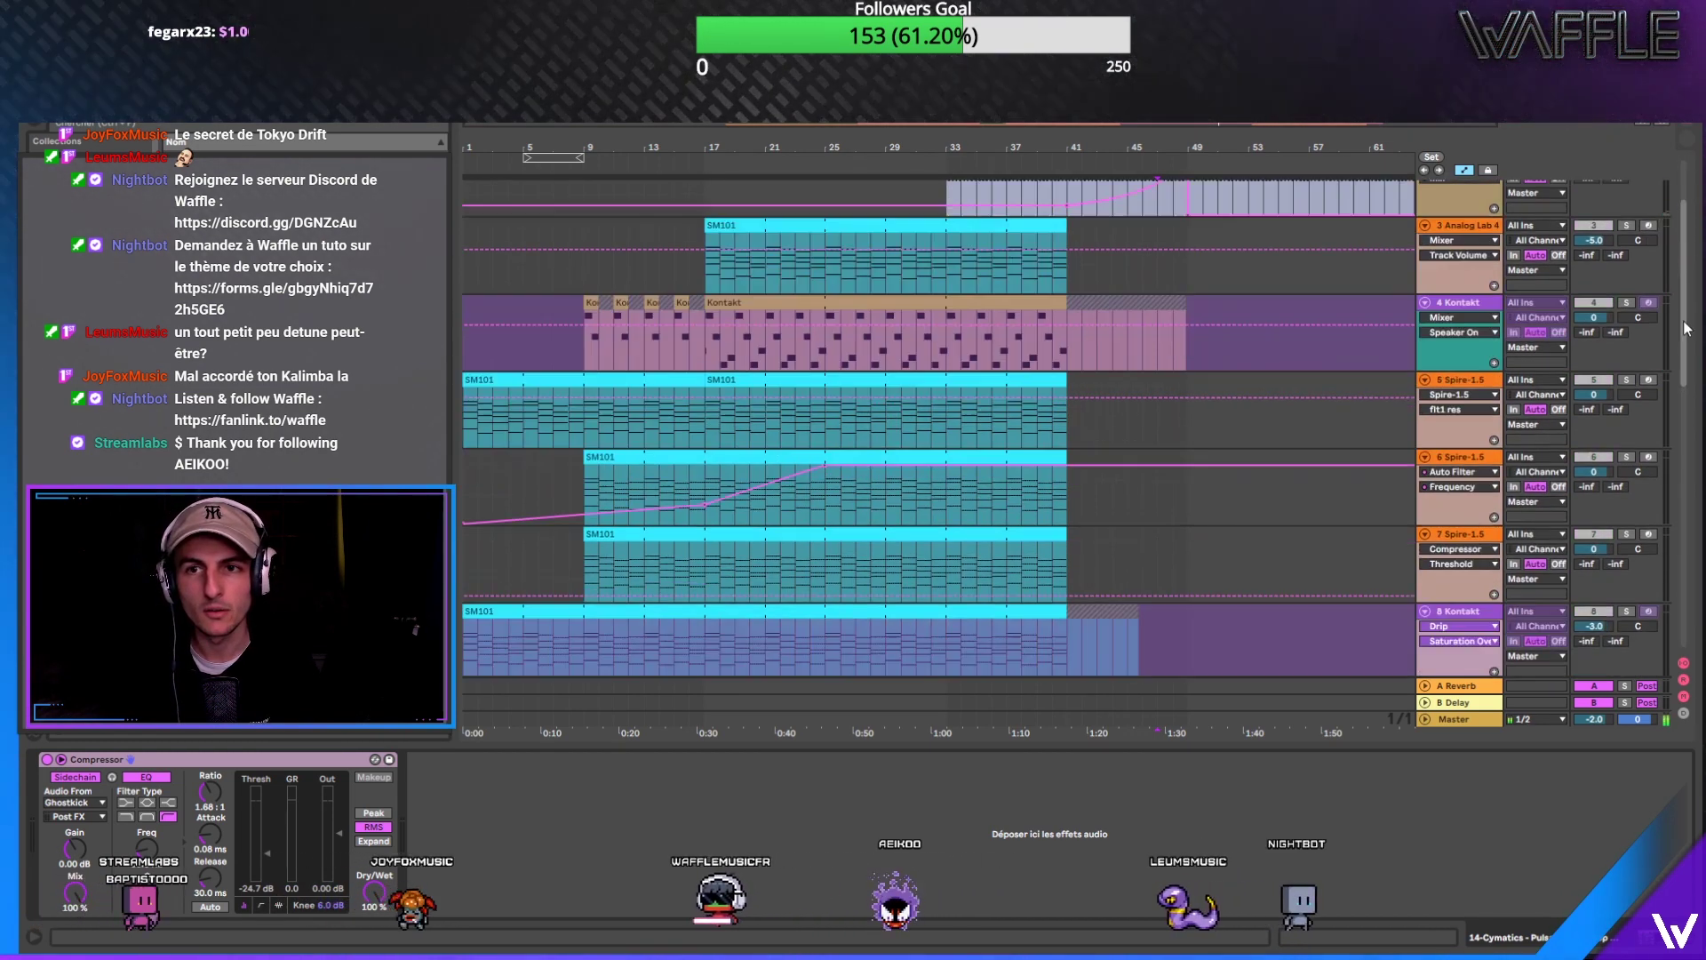
key(space)
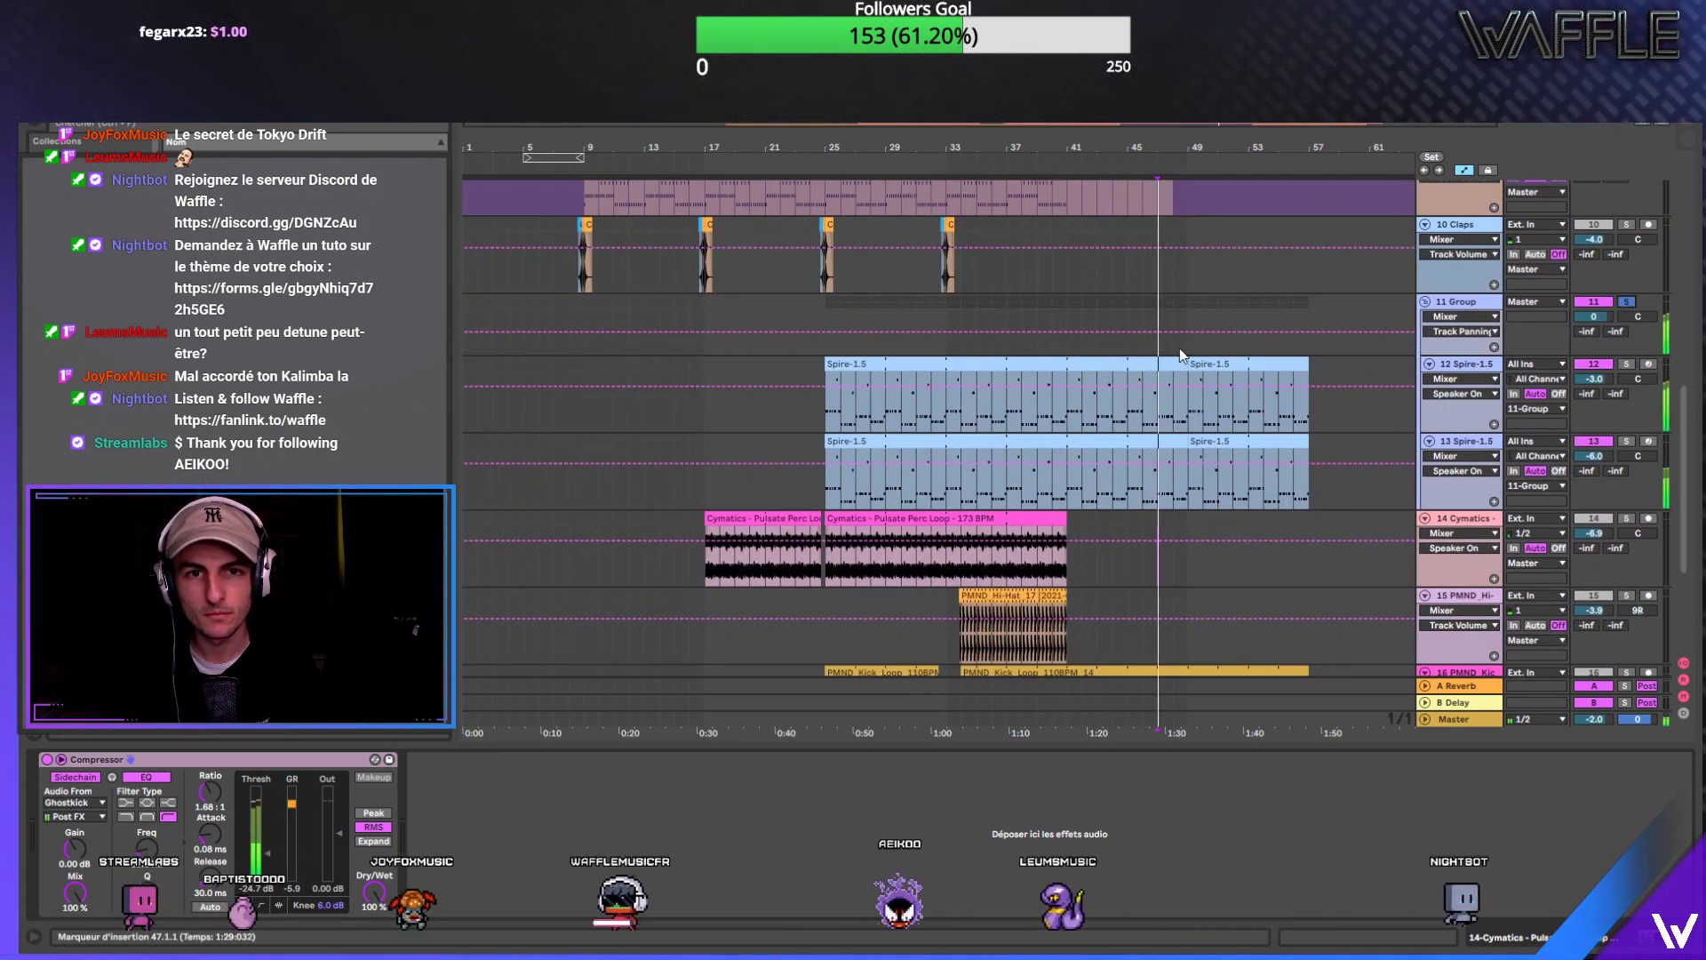
click(1626, 364)
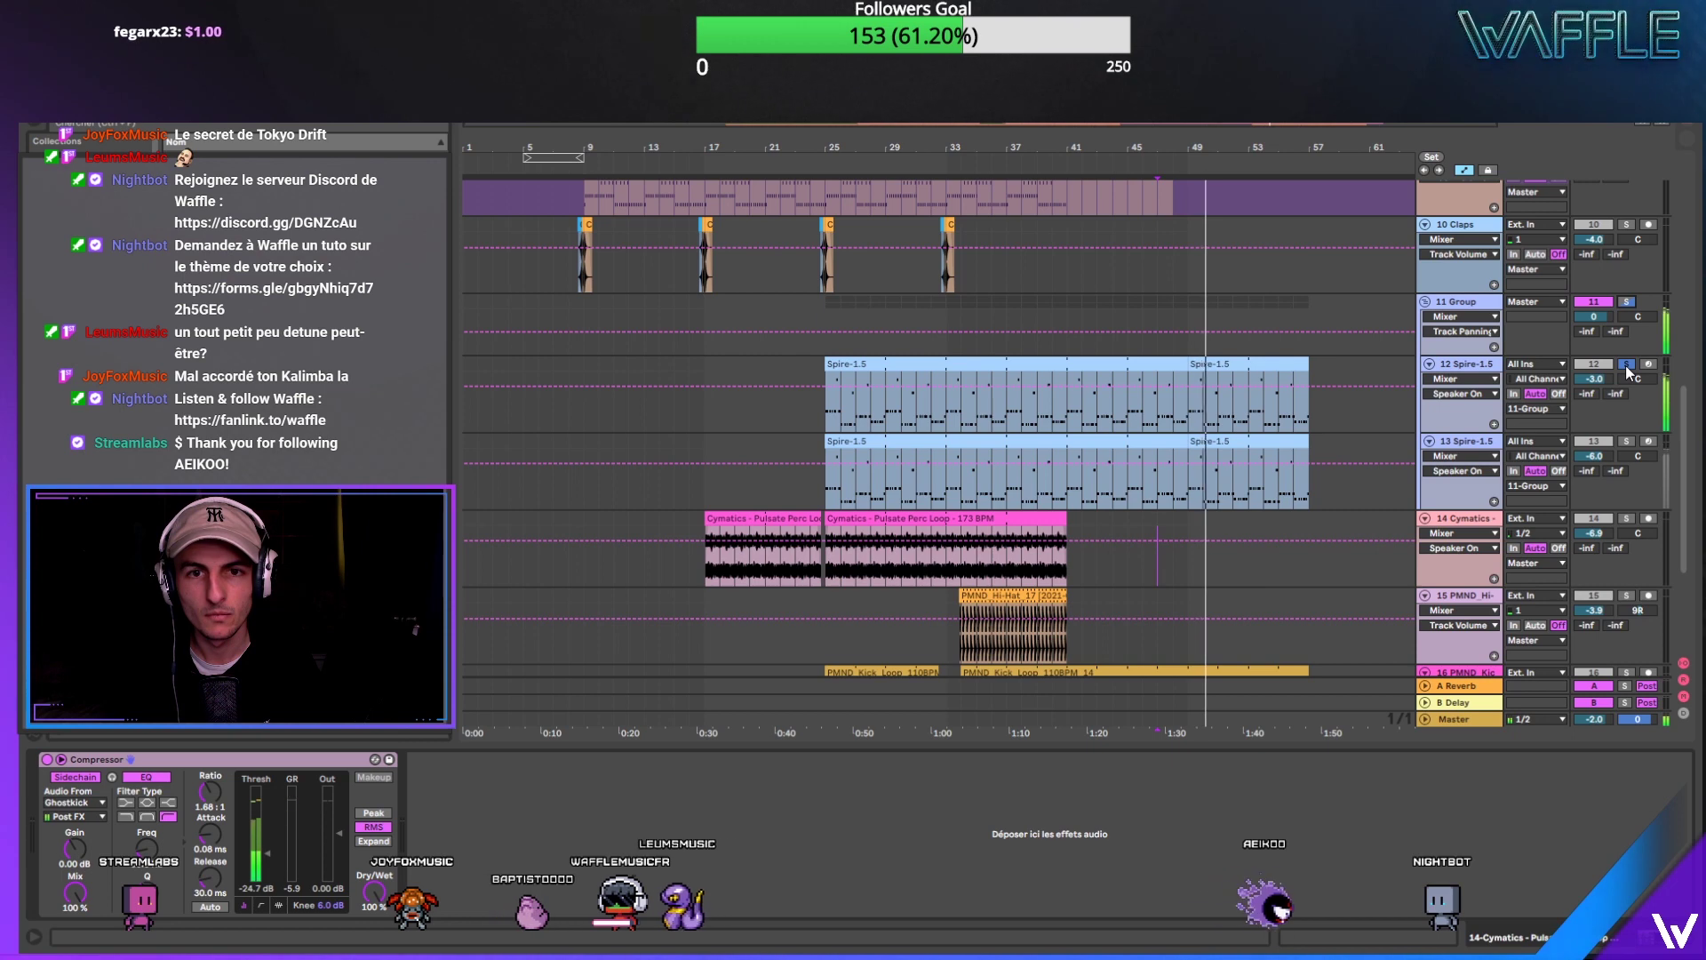
click(1626, 442)
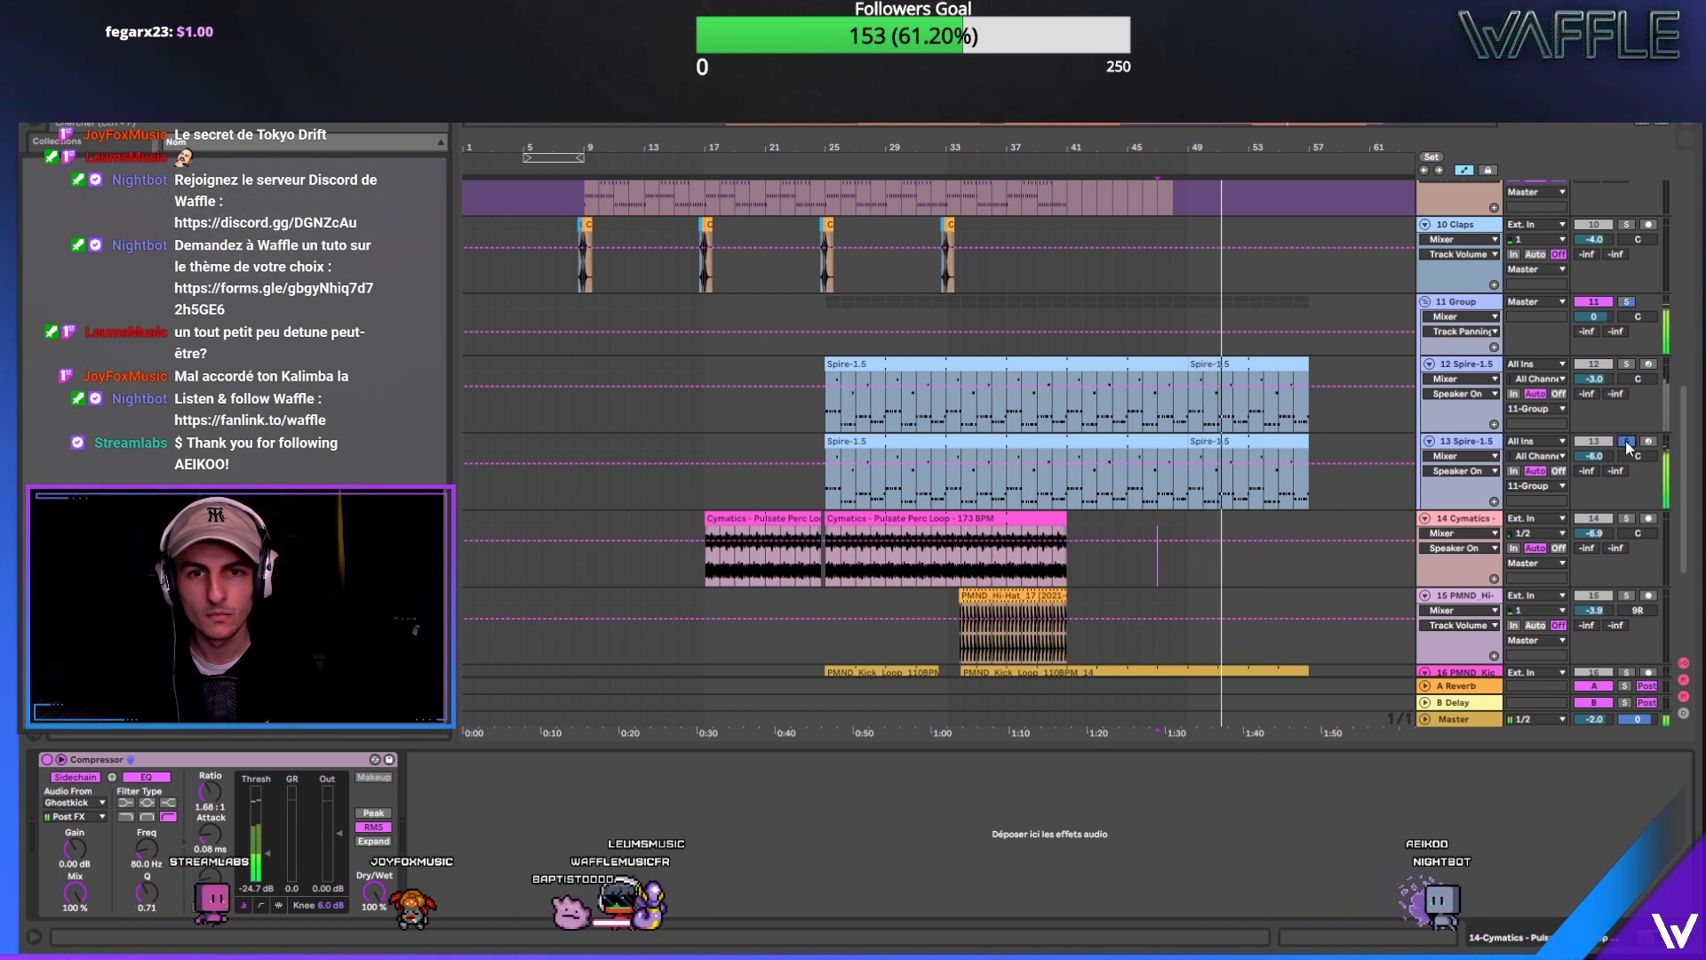
Step: Open the Spire instrument on track 13, show its reverb settings and audition the sound while toggling the reverb mute
click(1167, 444)
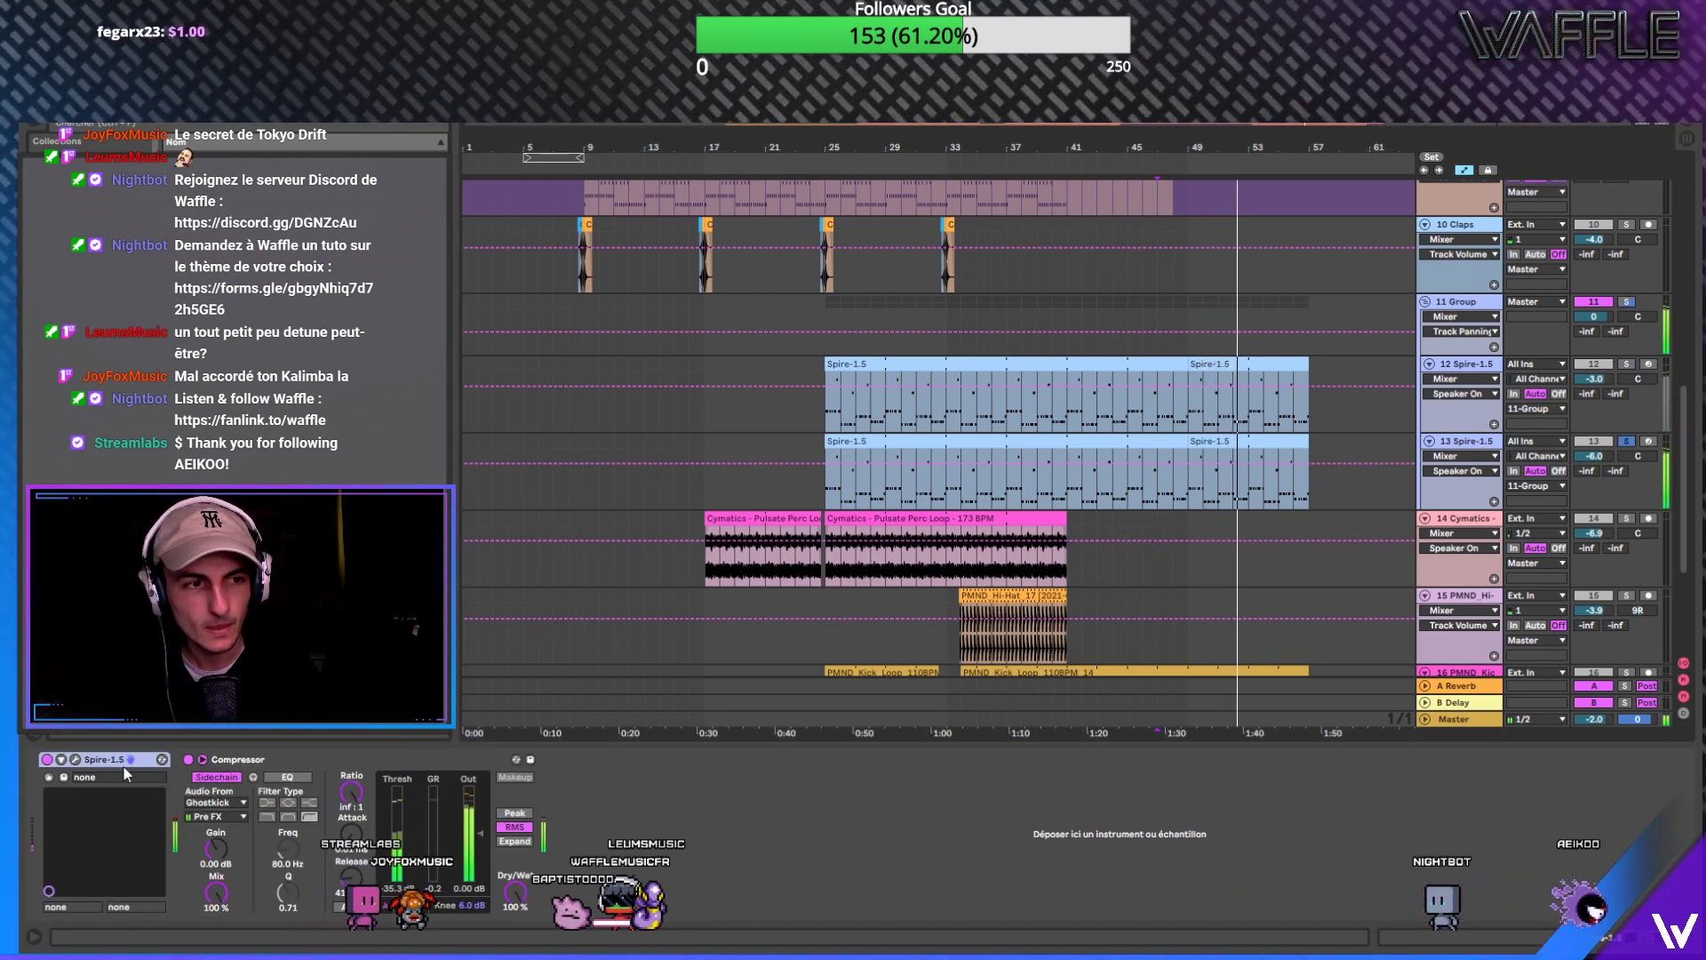
click(75, 759)
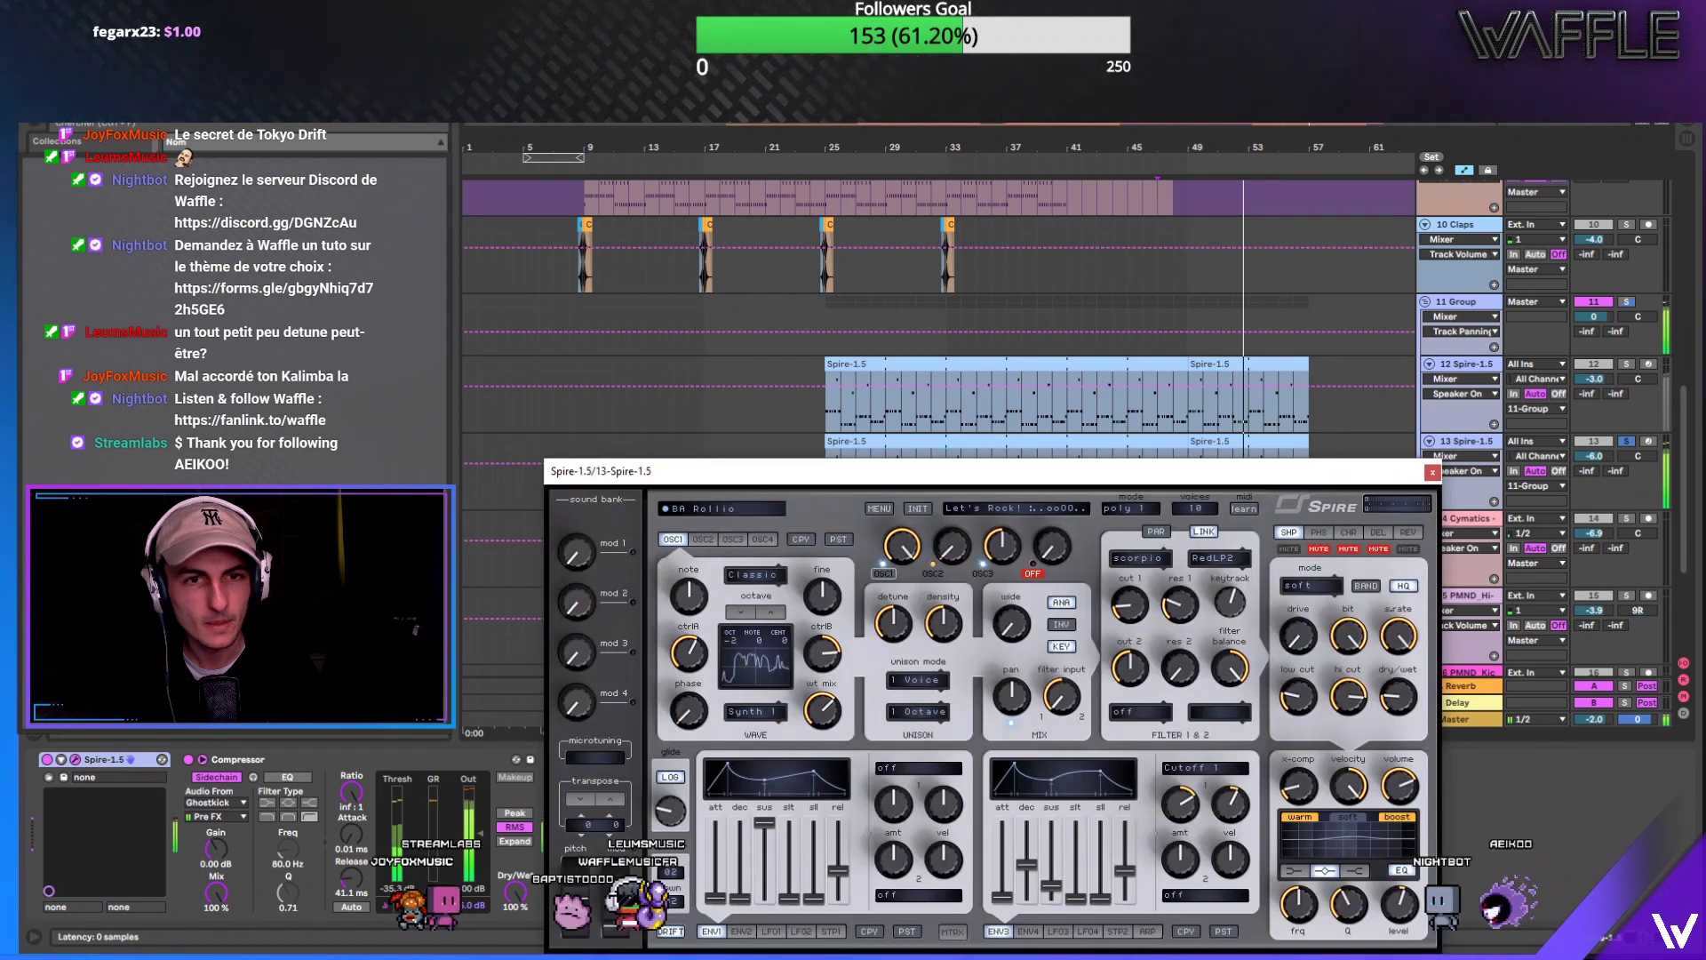
click(1410, 532)
click(1410, 549)
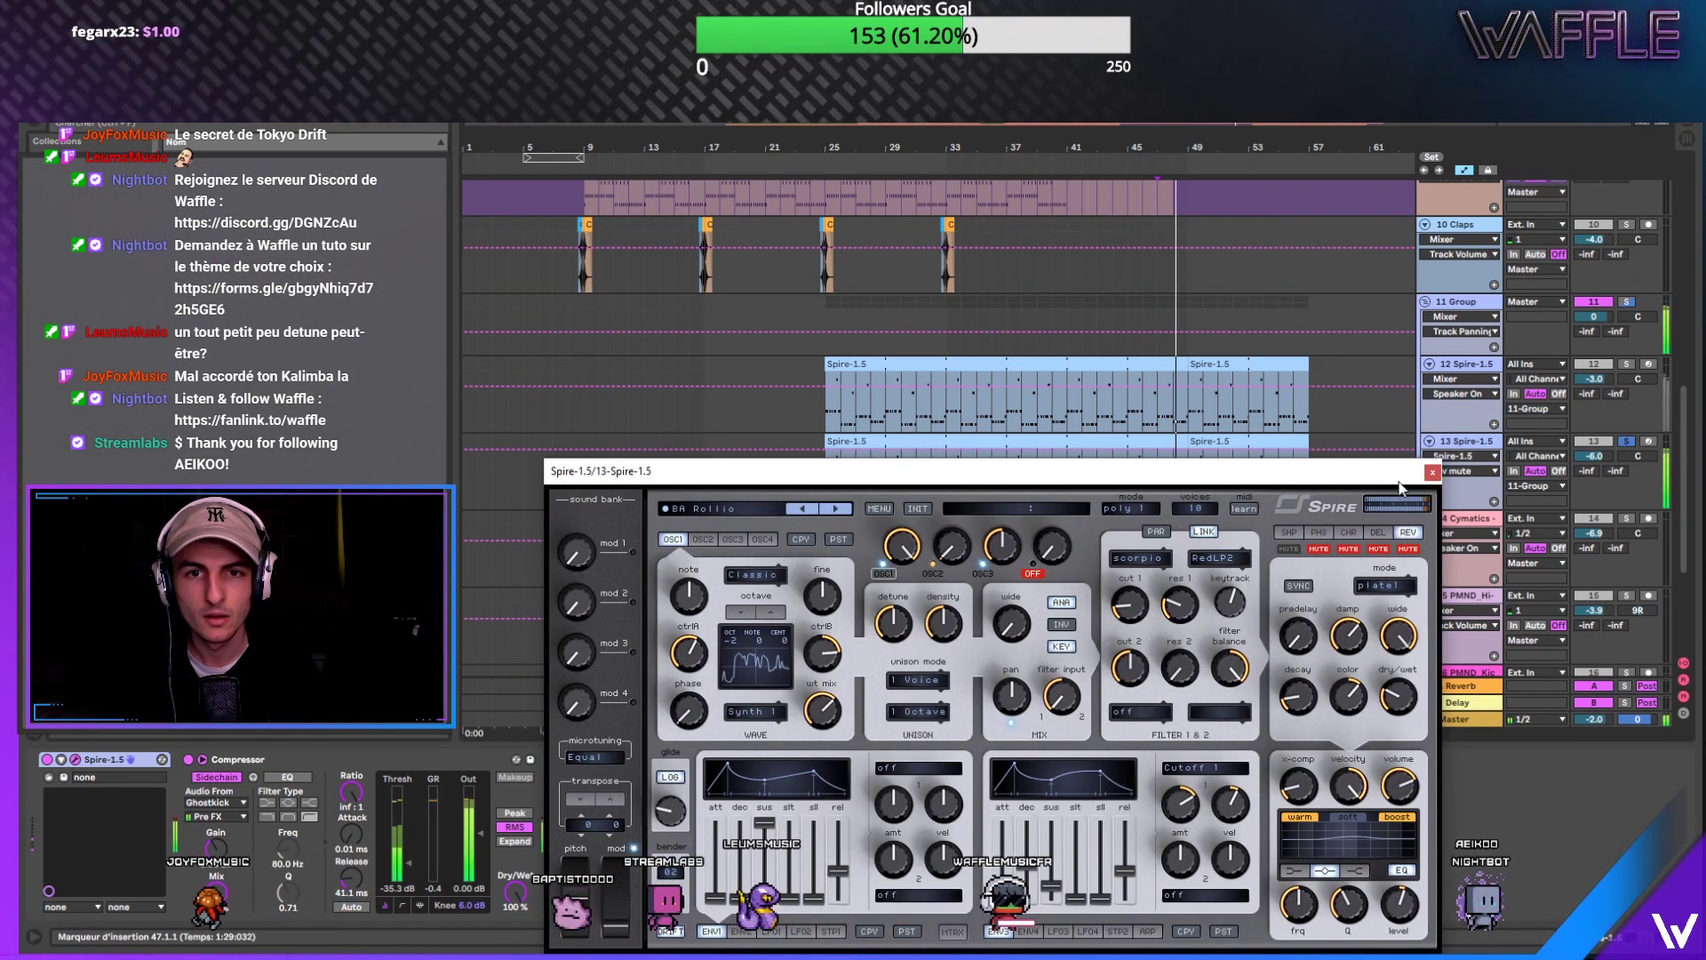
drag(1403, 476, 1421, 525)
Step: In track 13's clip at bars 49 to 57, shorten the first G3 note to one sixteenth and the second G3 note as well
drag(1310, 444, 1189, 458)
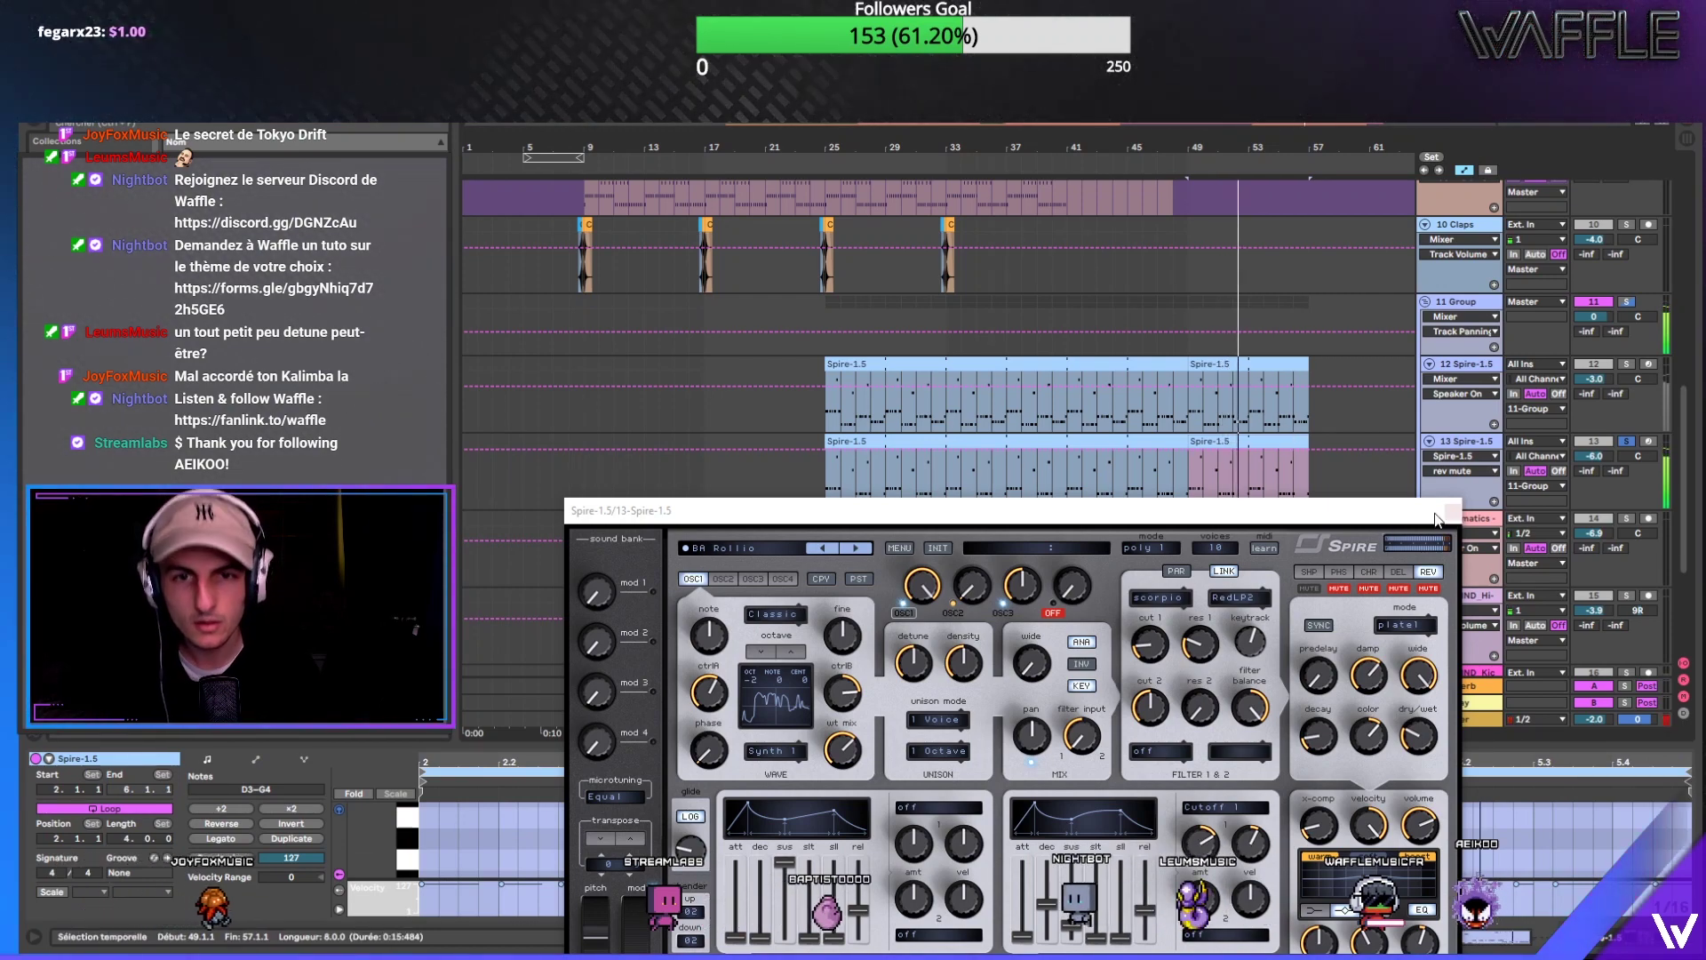
drag(1422, 514, 1504, 162)
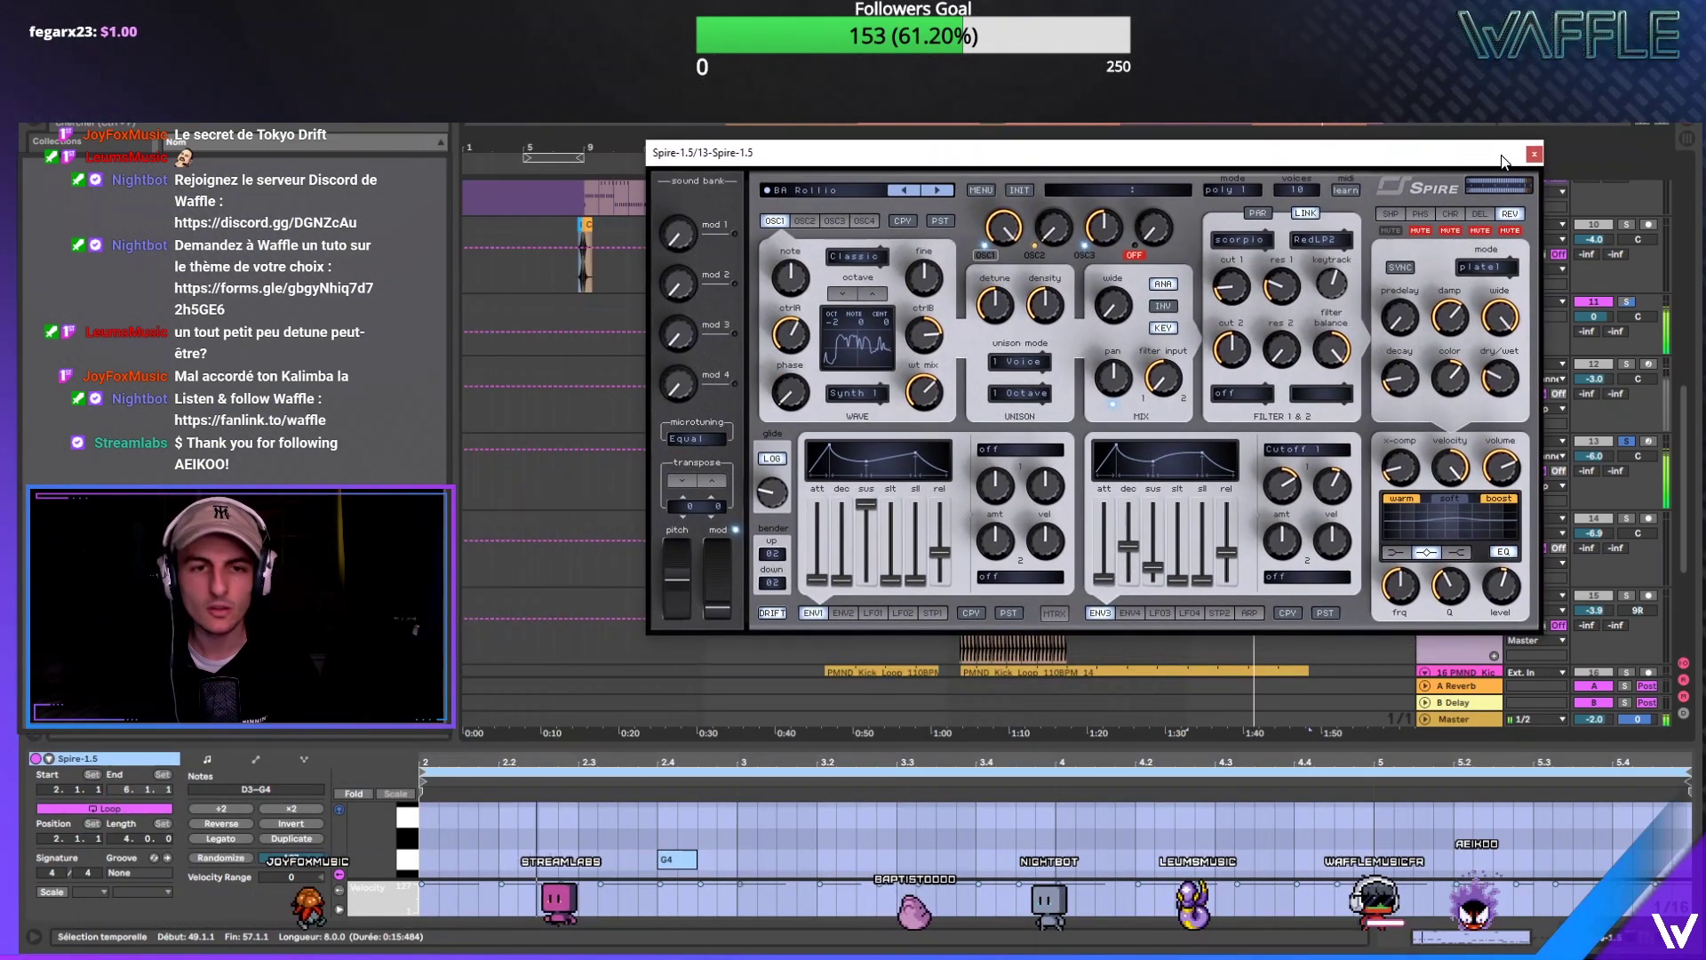
drag(930, 748, 939, 429)
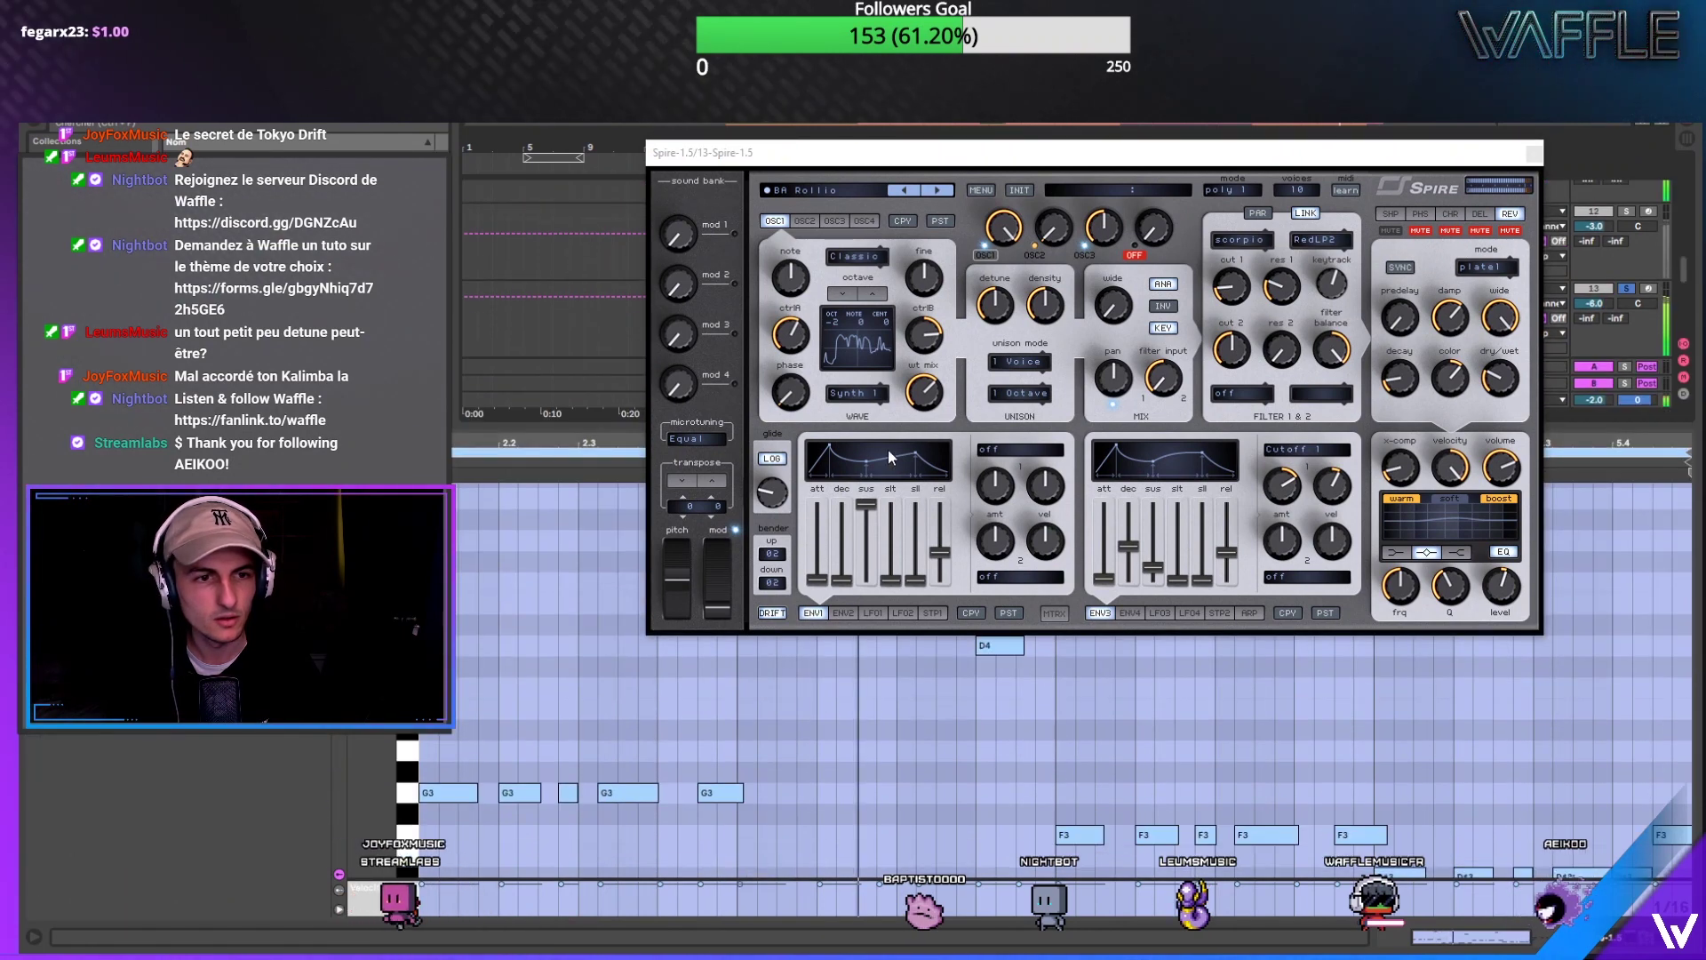
scroll(696, 722, left, 3)
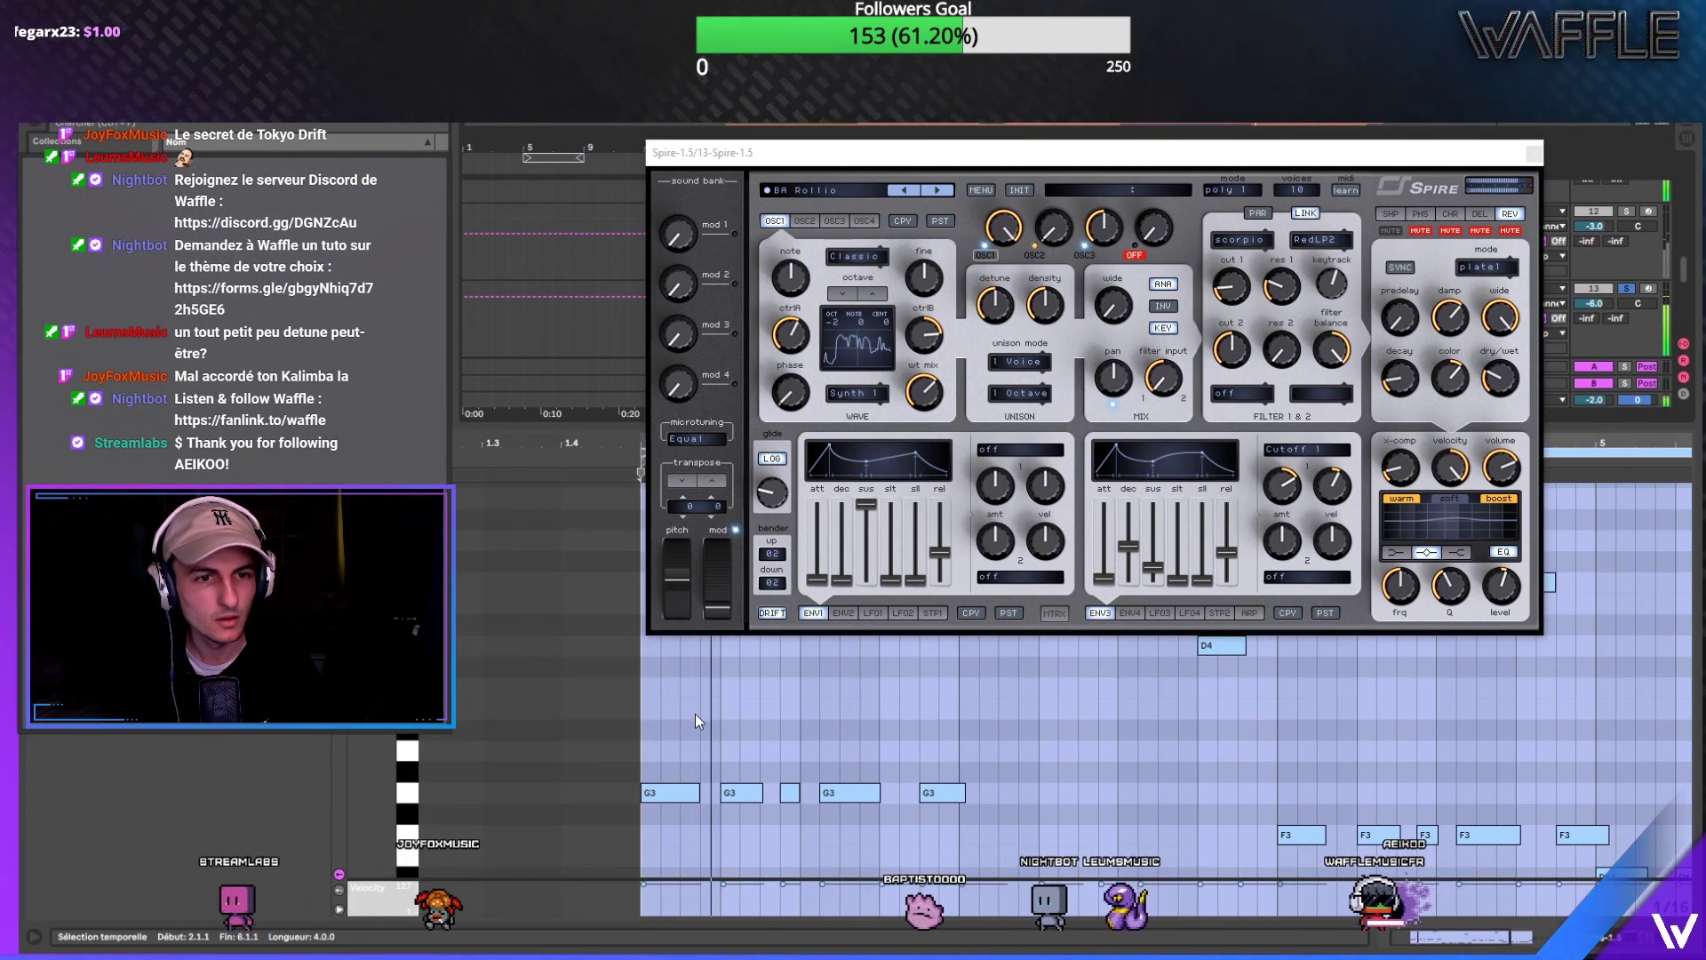
click(686, 791)
drag(700, 797, 674, 806)
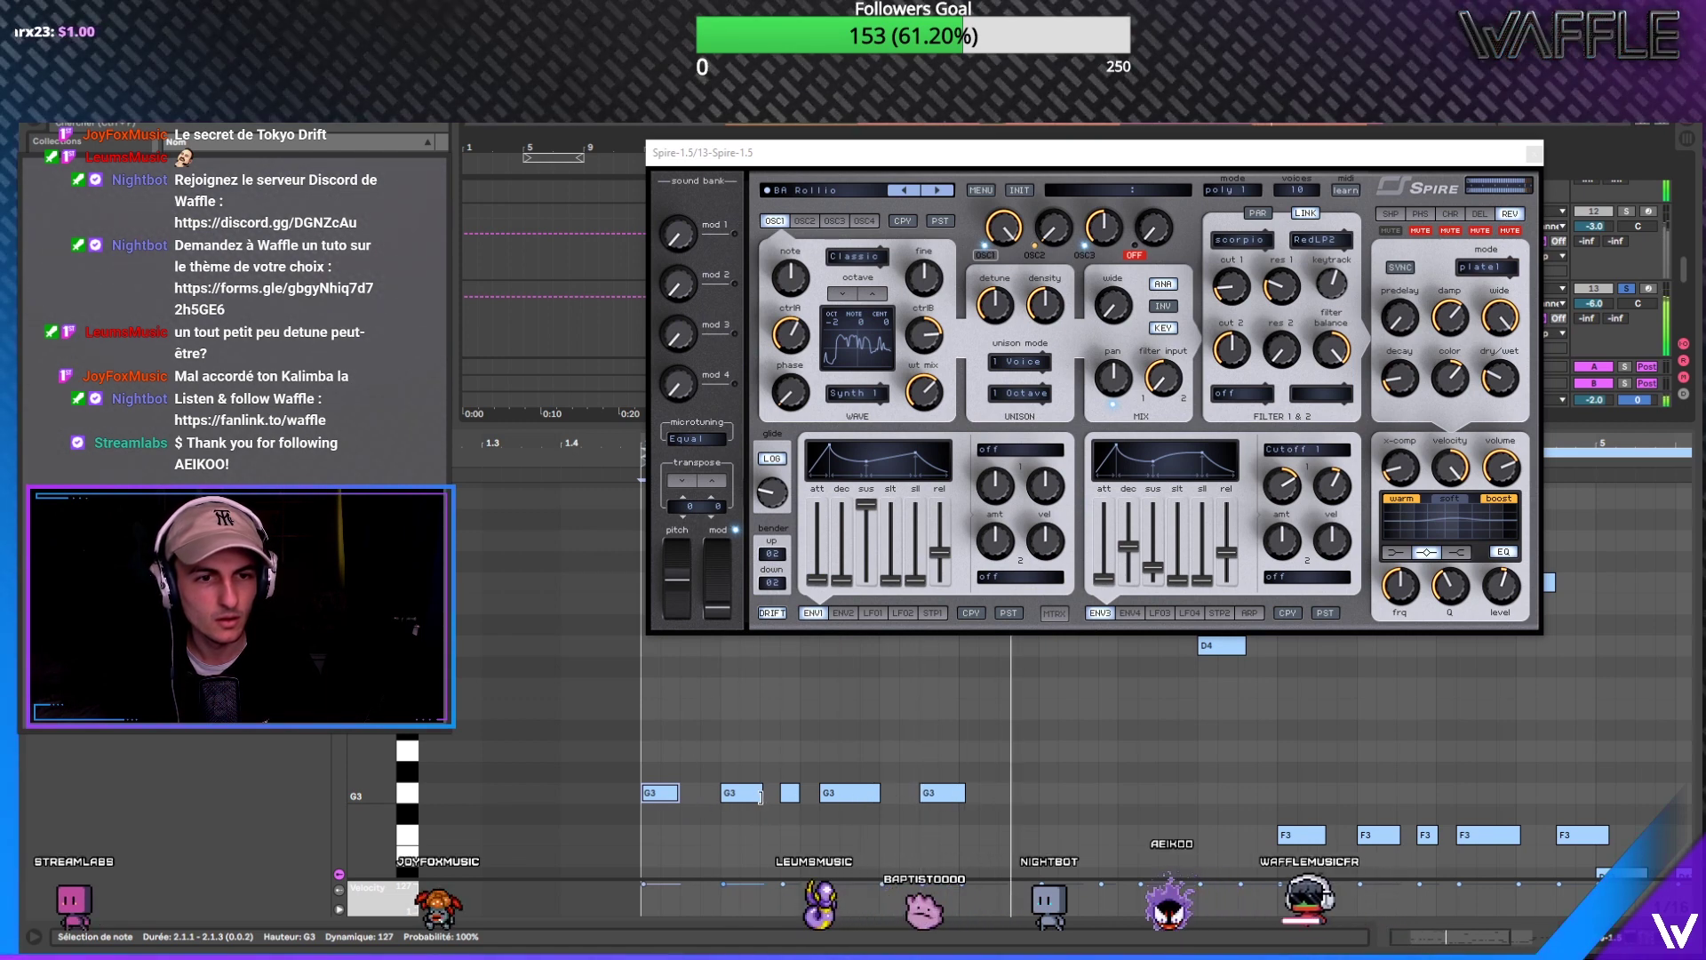
drag(761, 791, 660, 792)
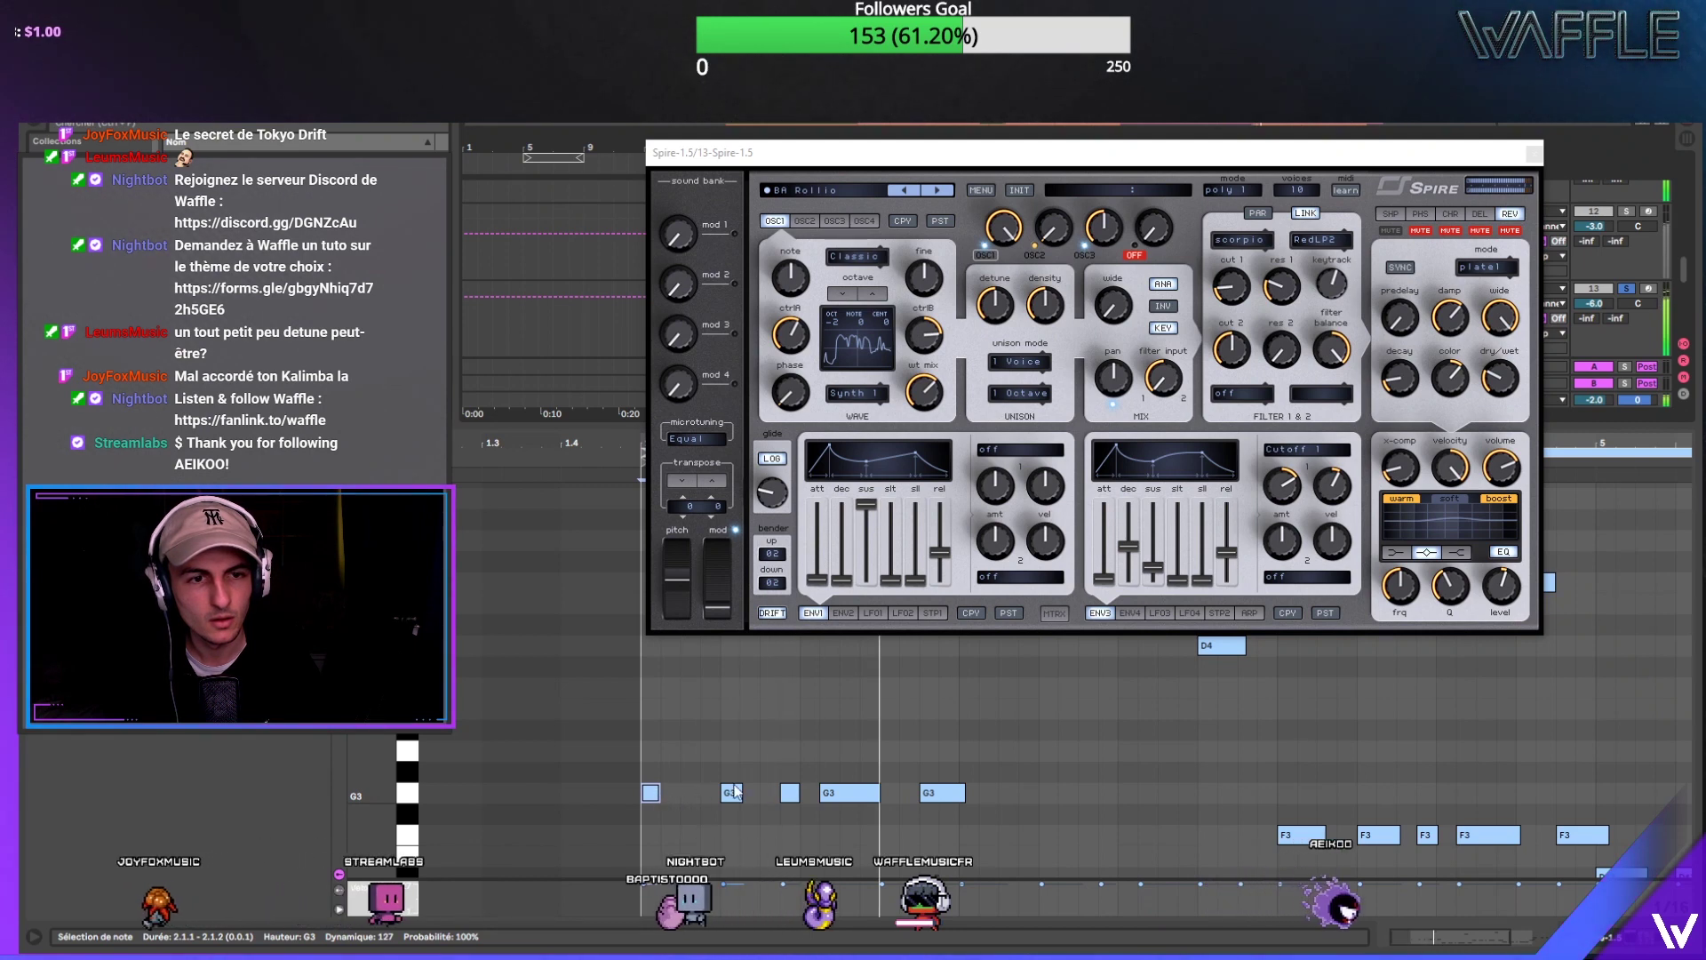
Step: Fold the note editor to the used pitches and shorten the last G3 note of bar 2 to end at 3.1.1
scroll(734, 791, up, 2)
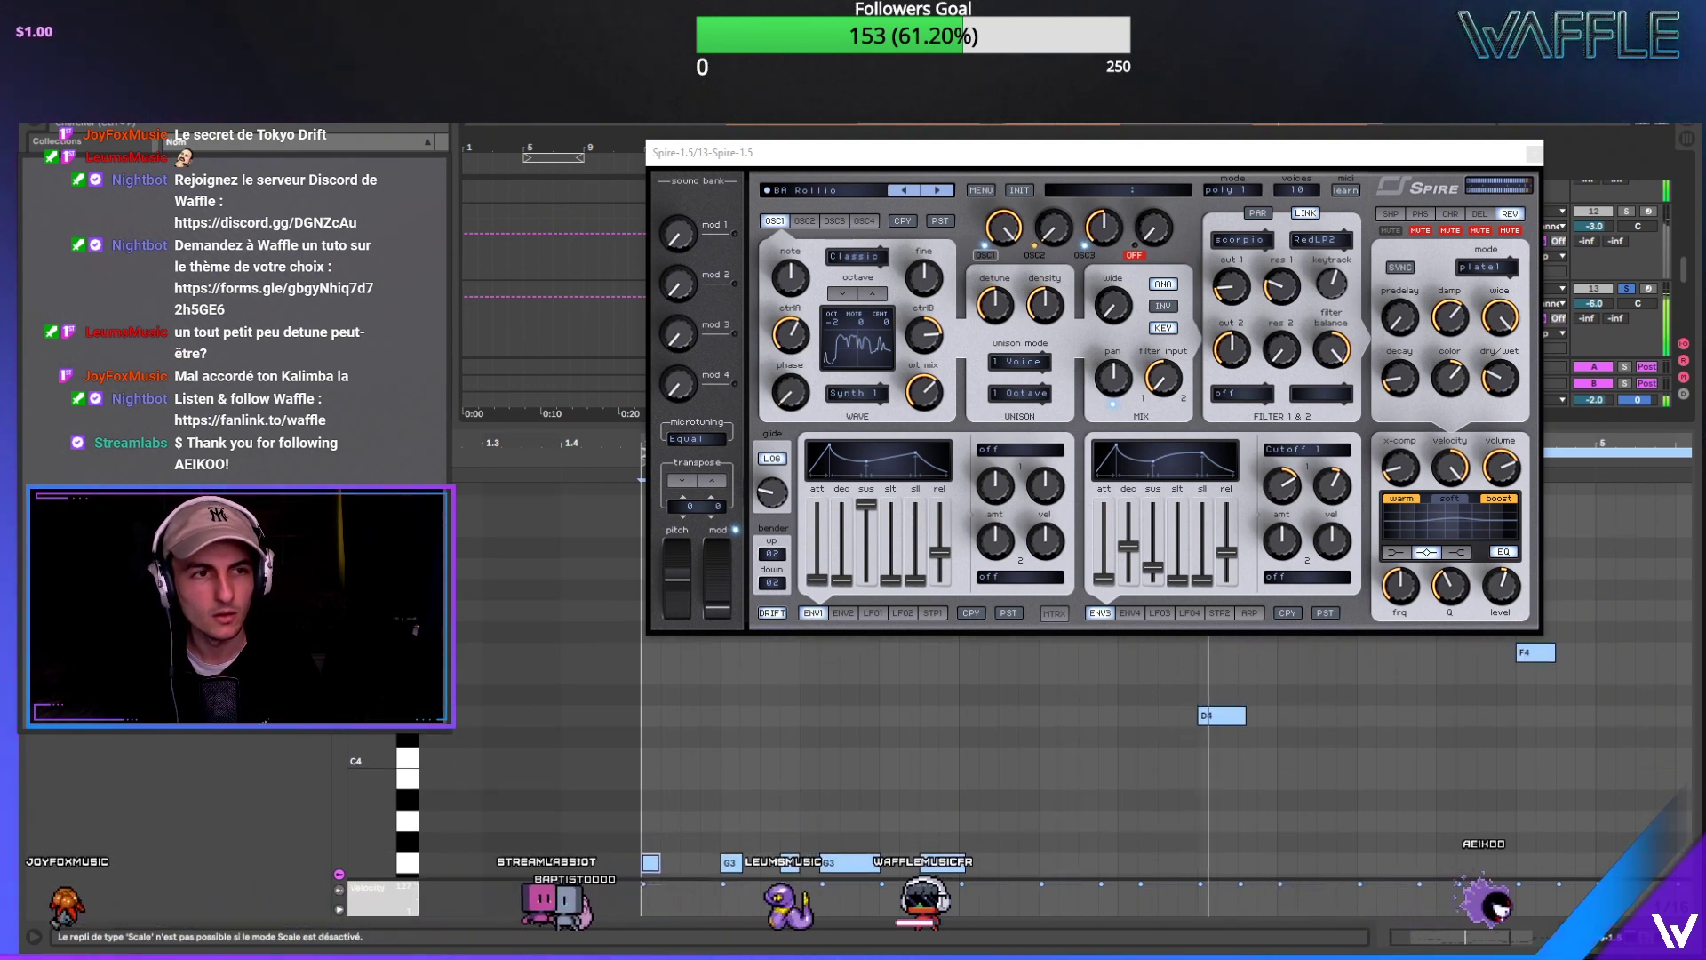
drag(1114, 154, 504, 585)
drag(902, 424, 1497, 124)
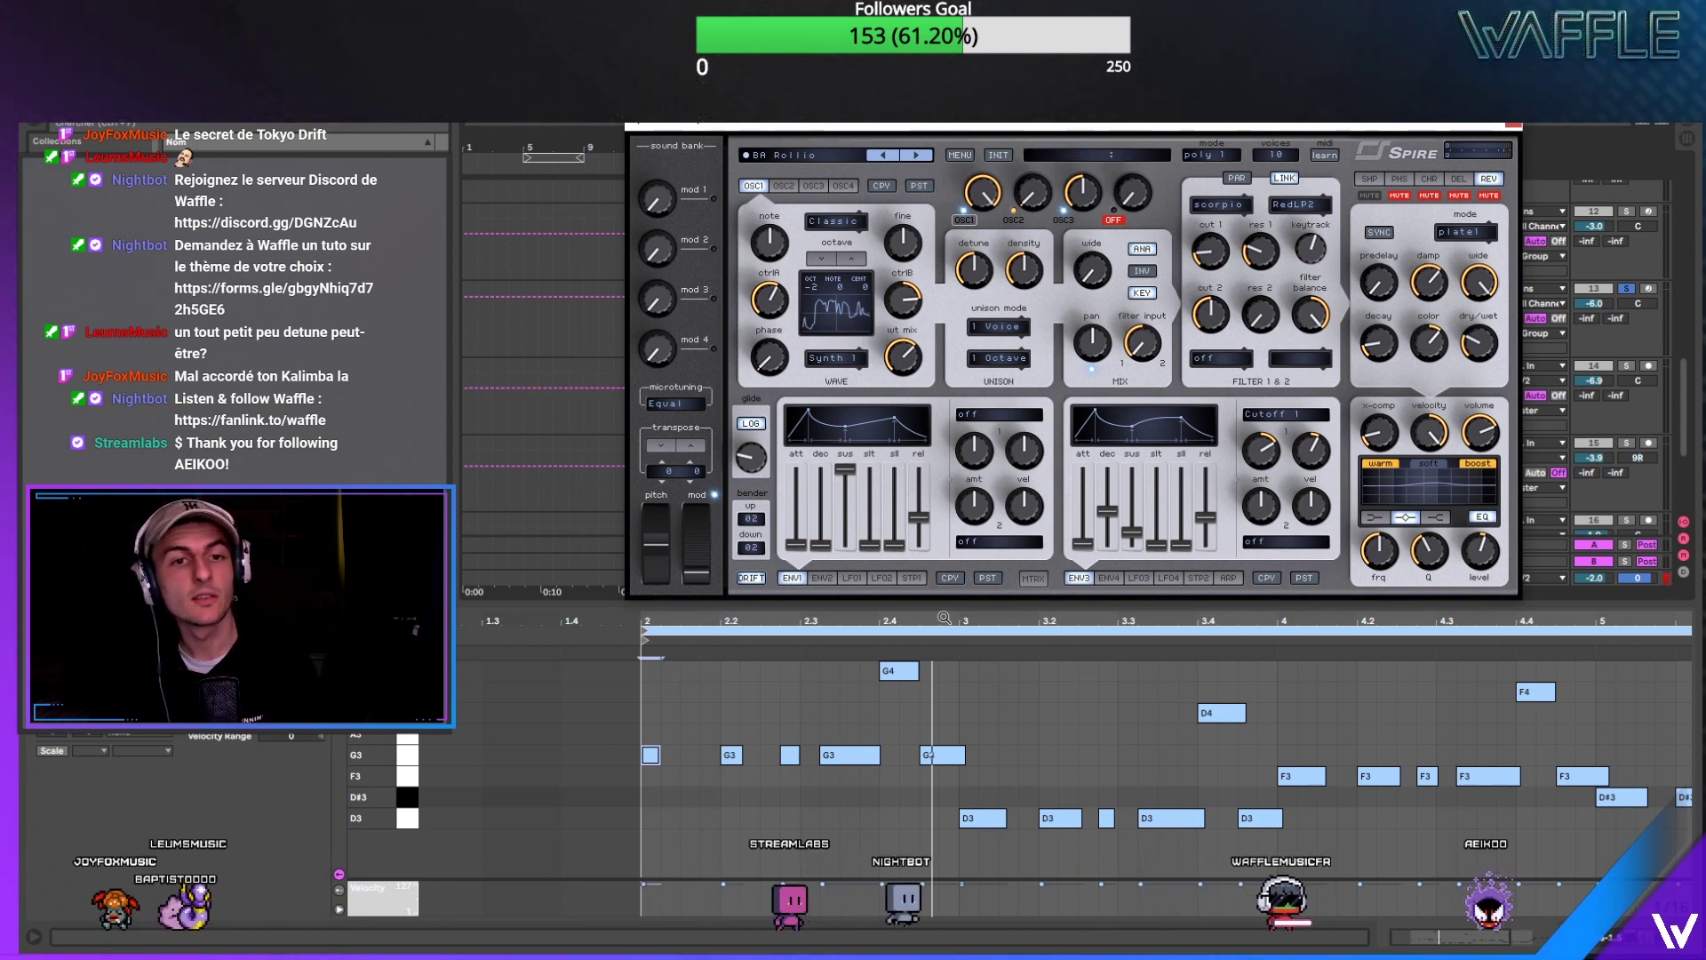
scroll(887, 755, right, 2)
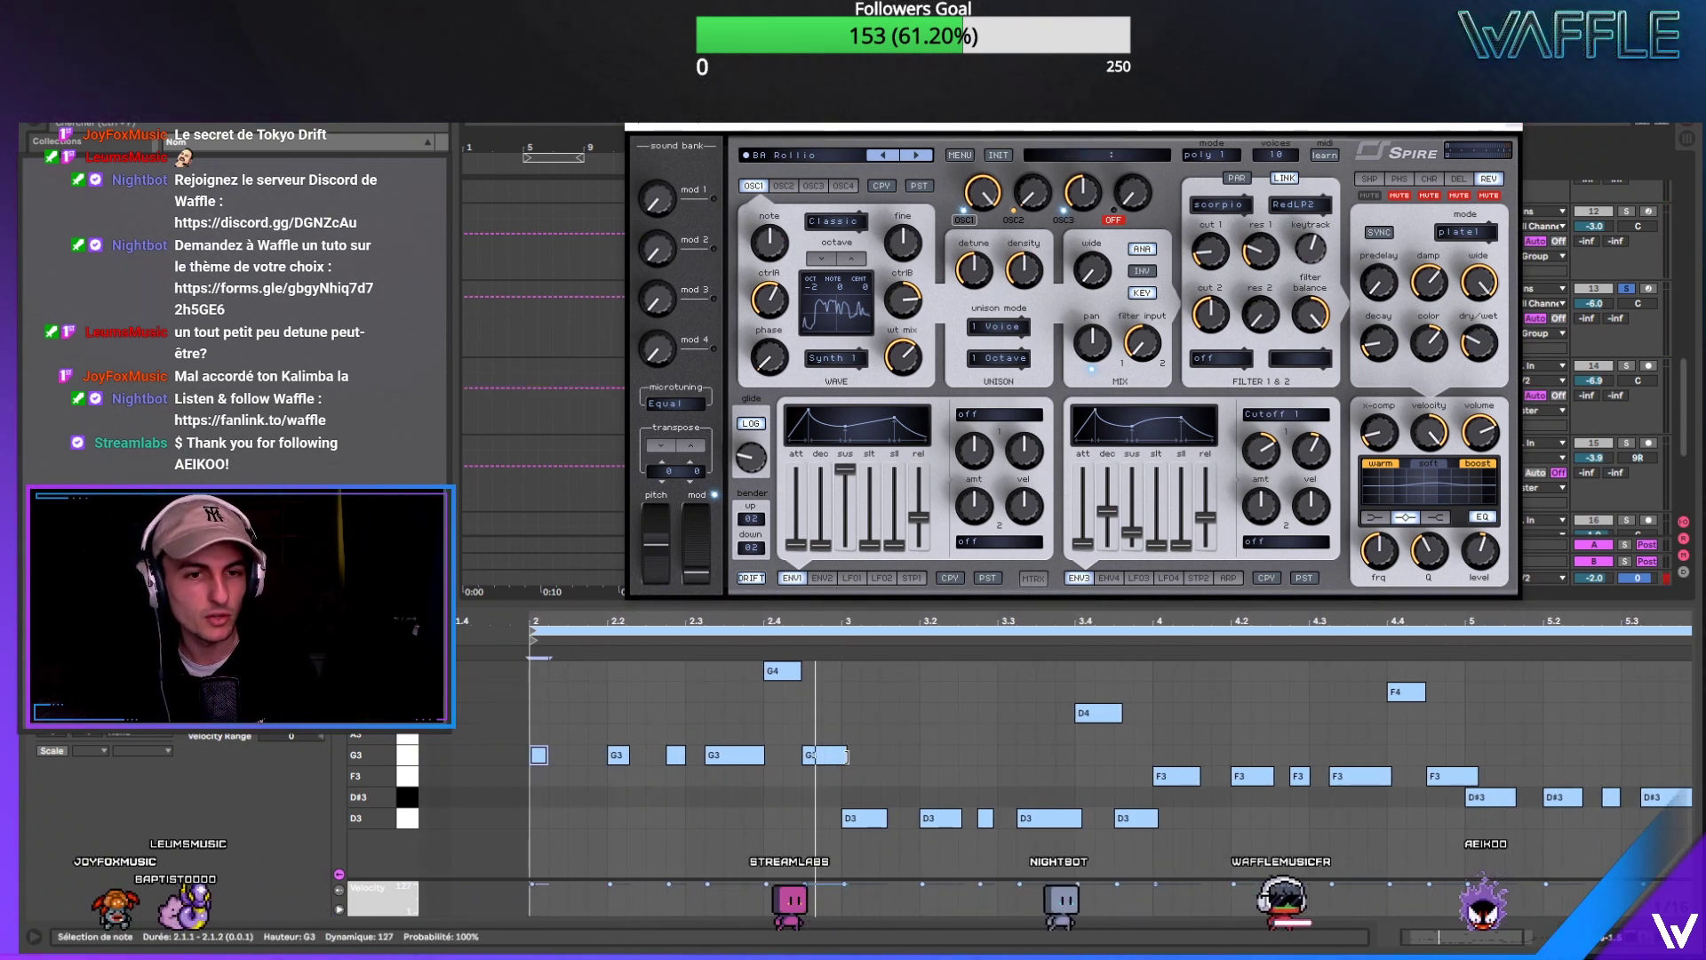
drag(846, 754, 841, 755)
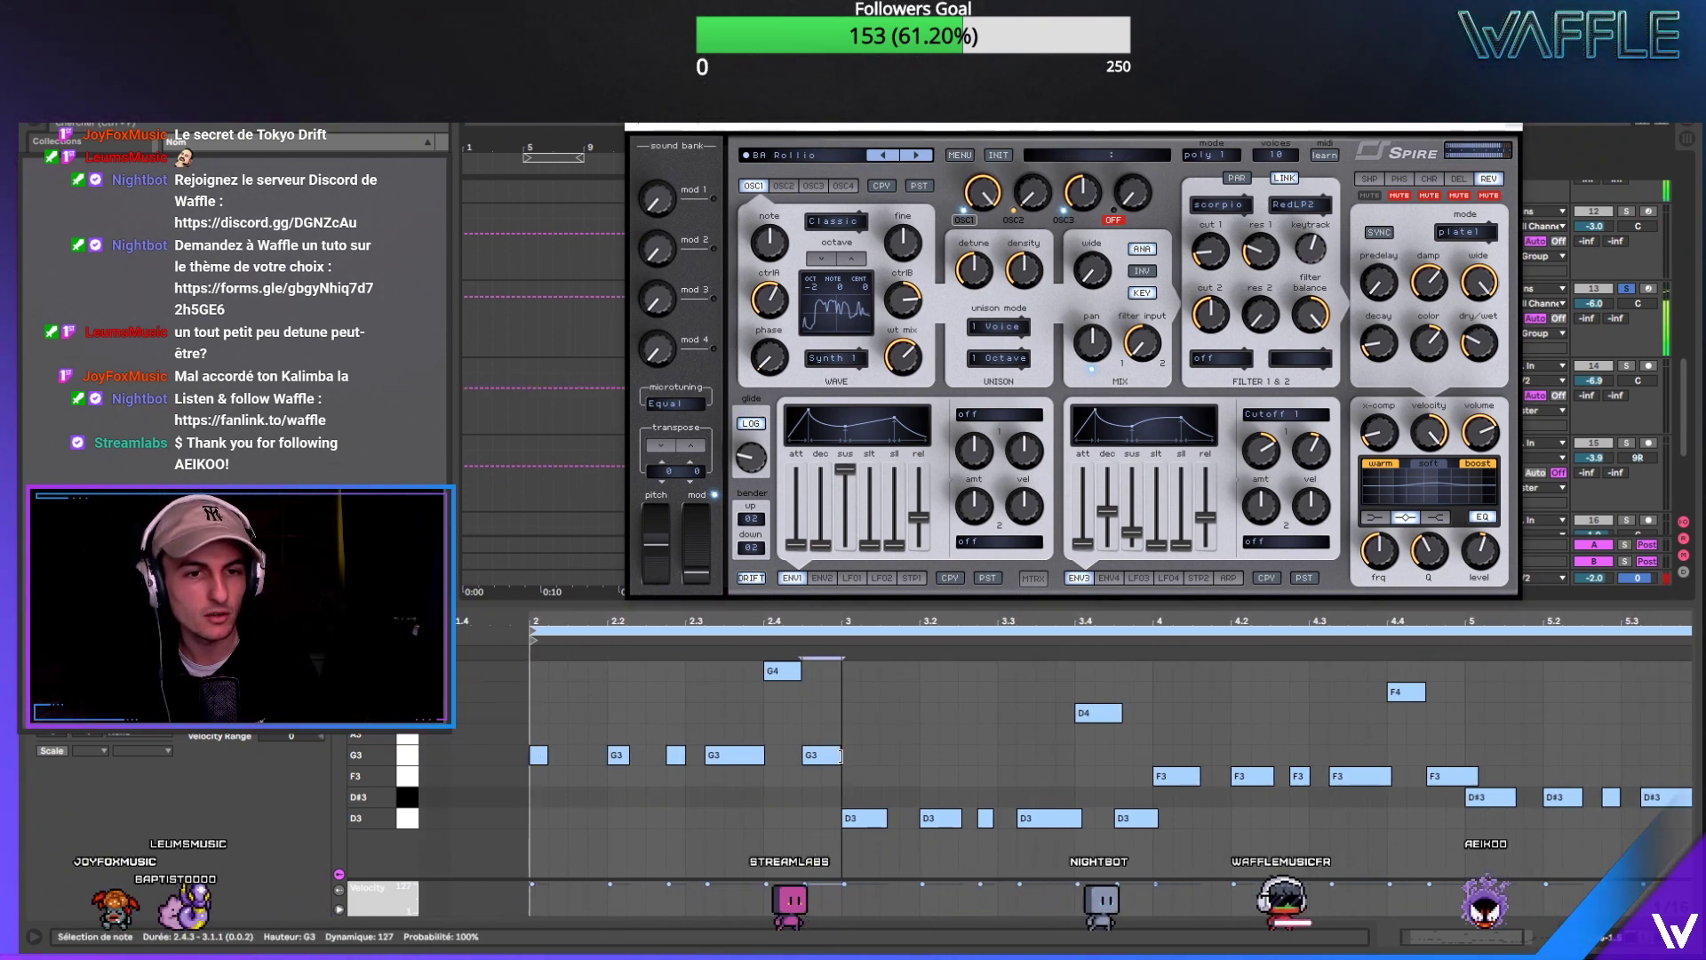
Step: Shorten the G4 note at 2.4.1 and the G3 note at 2.4.3 to one sixteenth each during playback
click(760, 754)
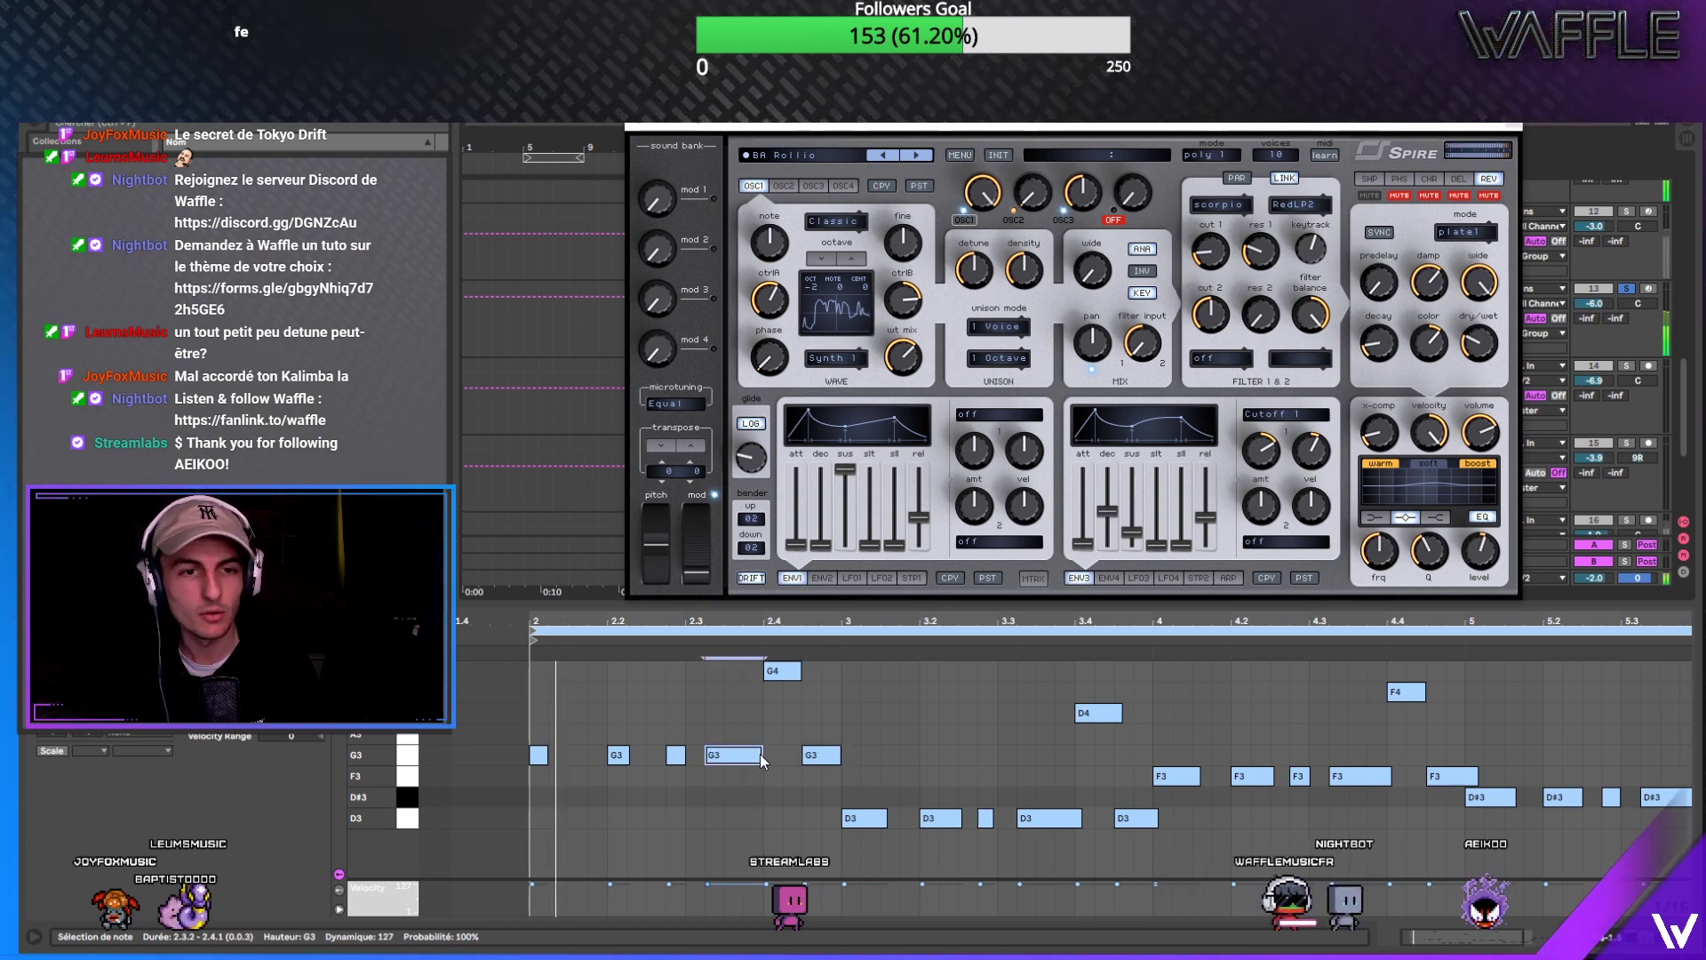
key(space)
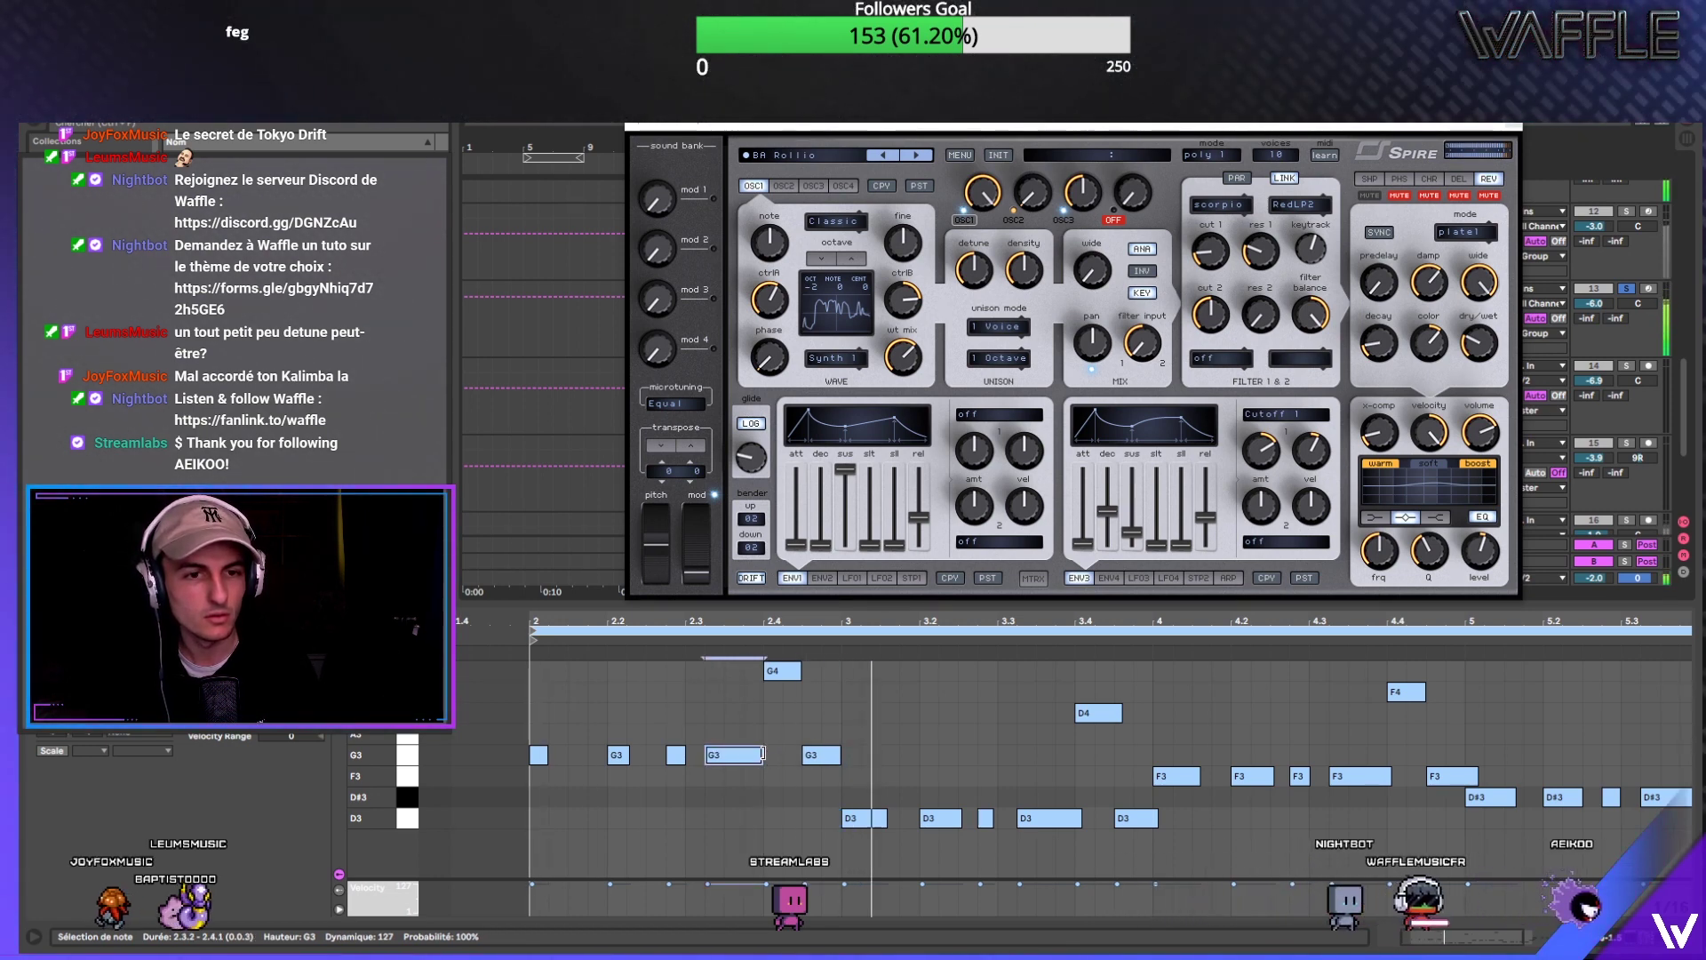
key(space)
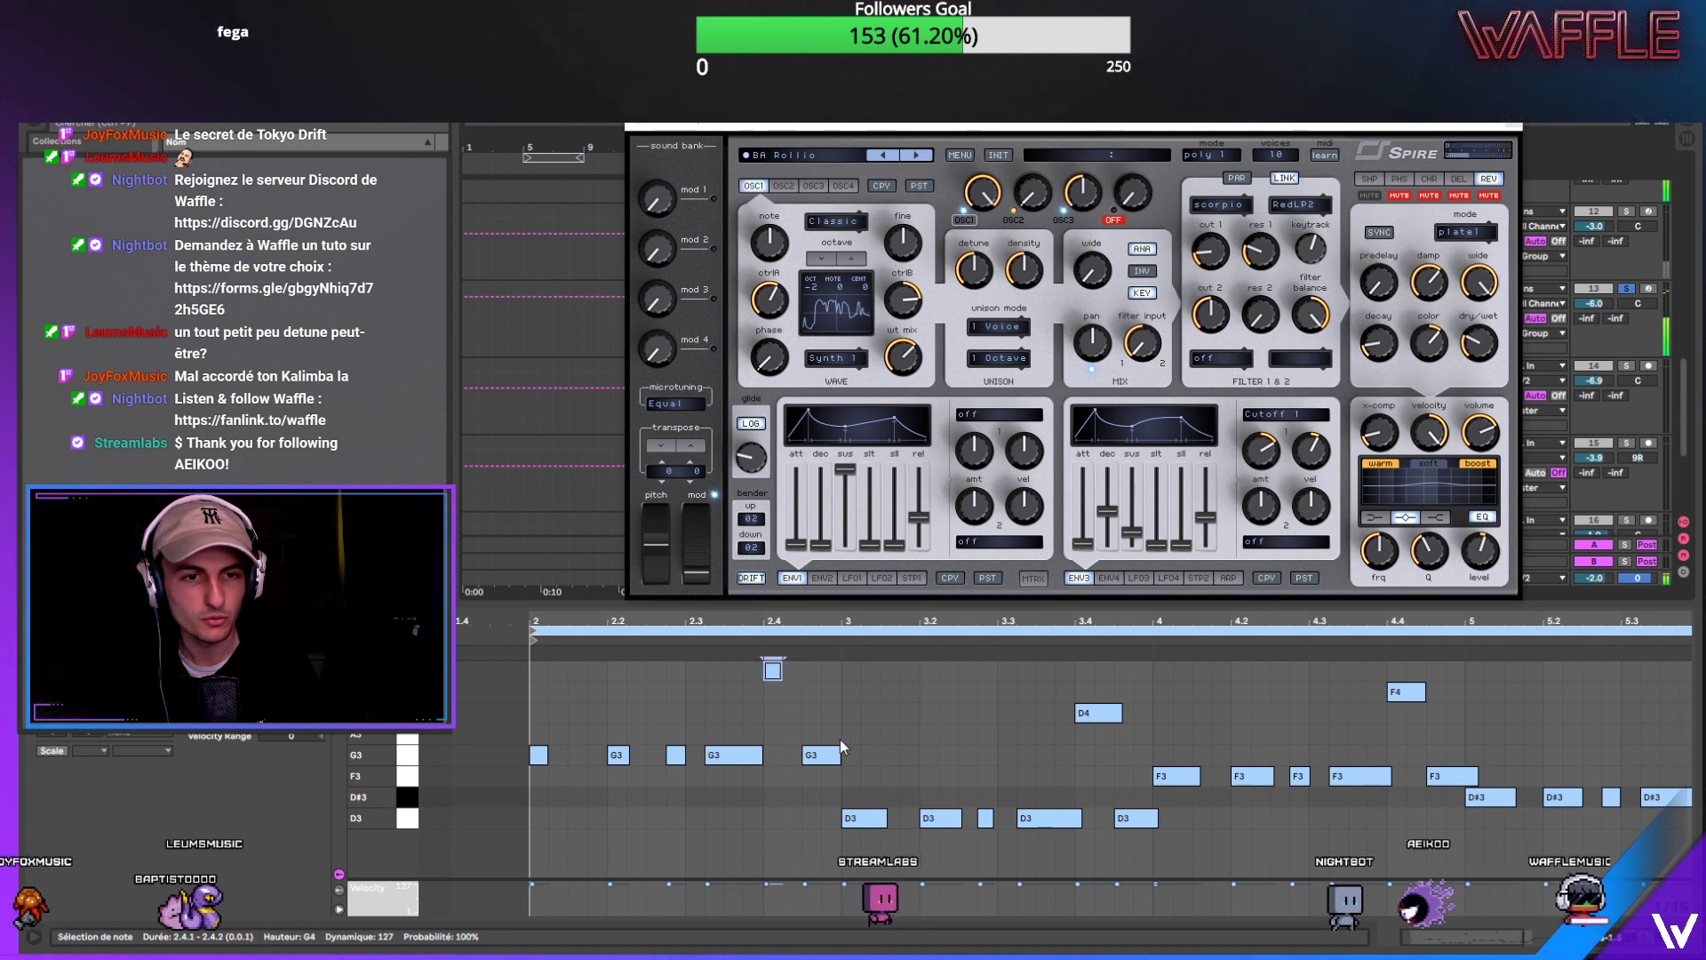
drag(840, 751, 825, 760)
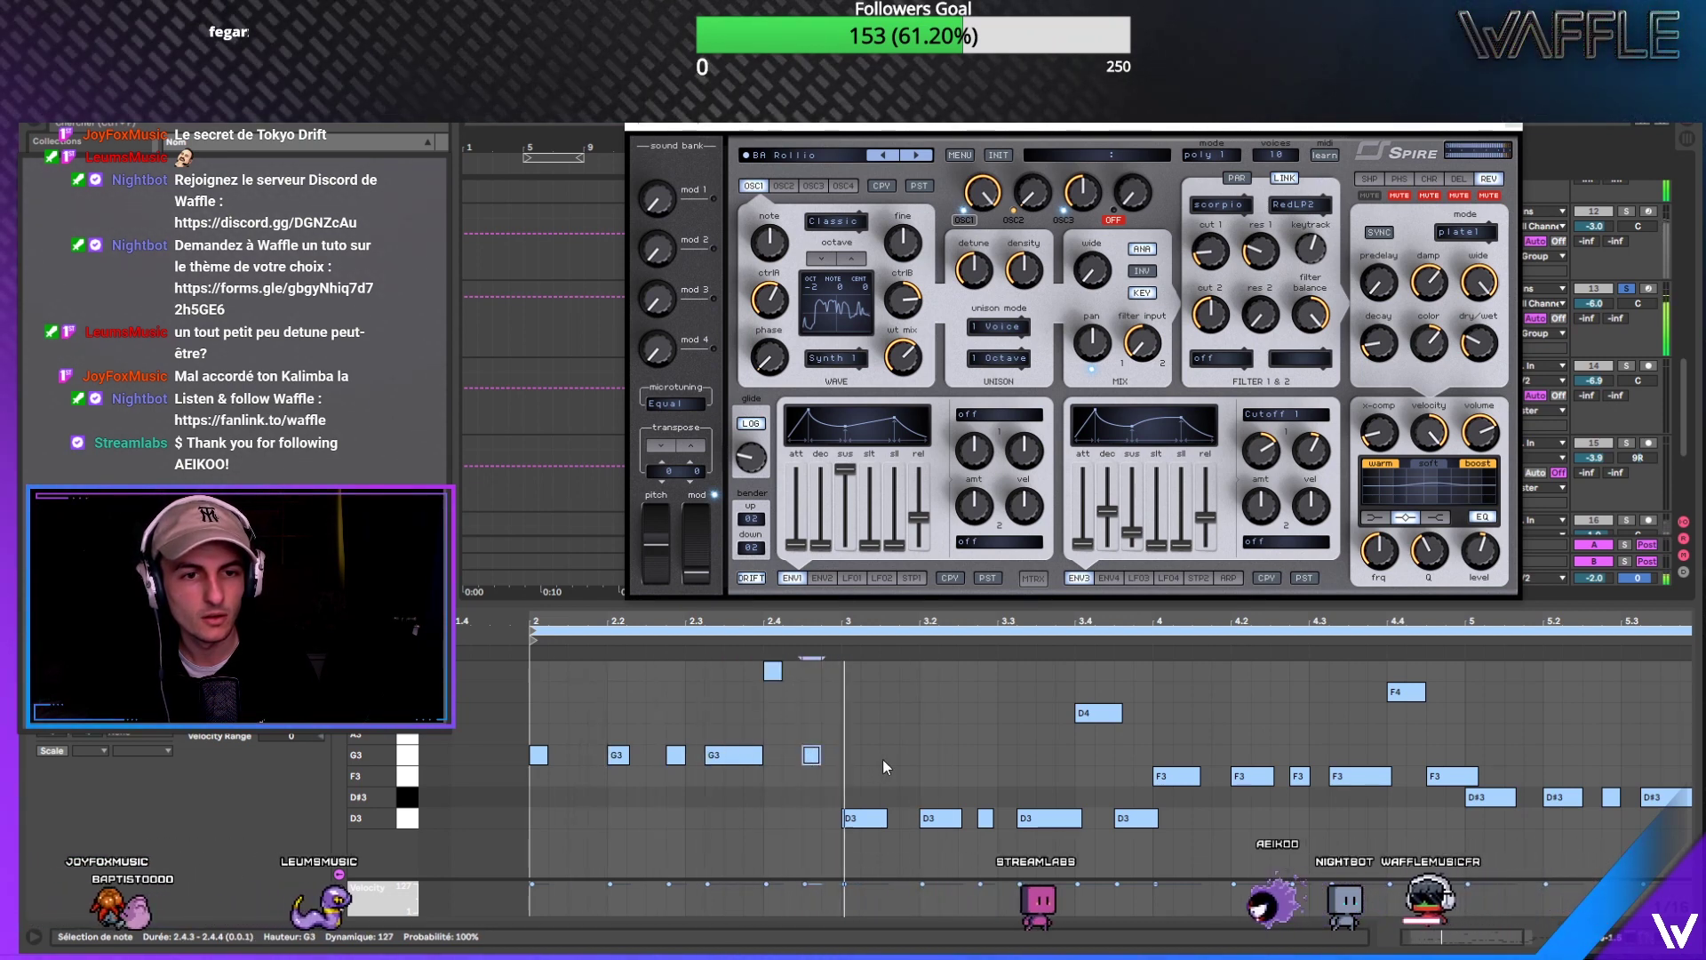
Step: Shorten the D3 notes and the D4 note in bar 3 to one sixteenth, keeping the long D3 note at 3.3.2
drag(885, 817, 855, 822)
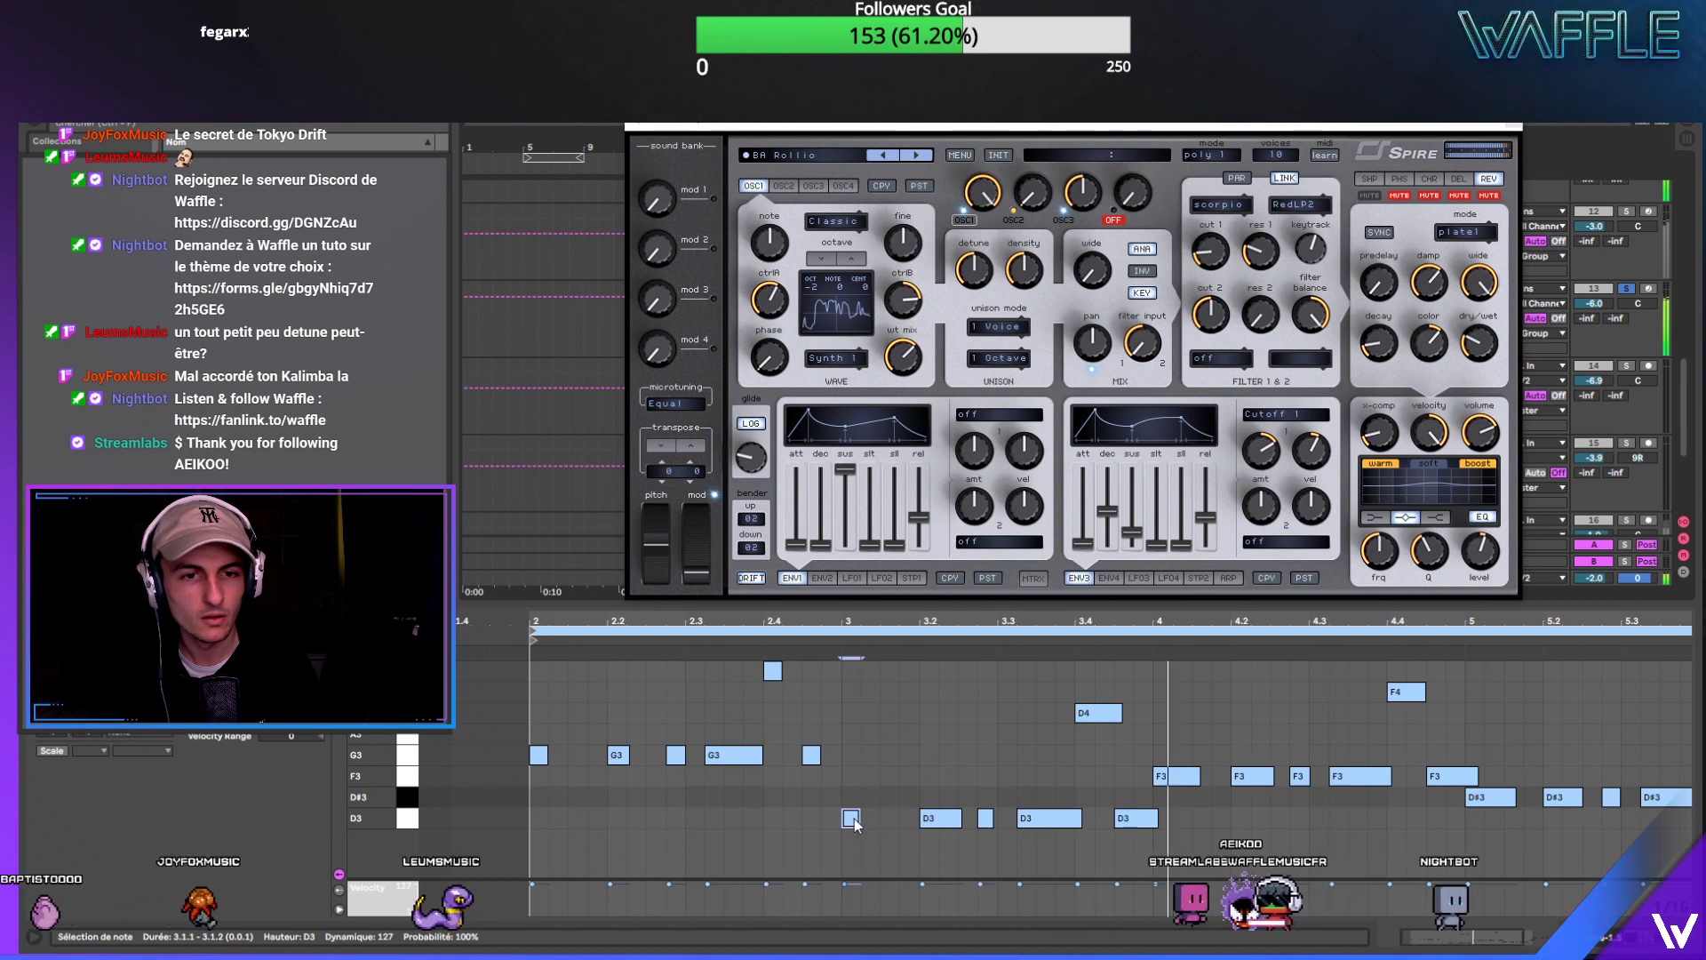
drag(960, 817, 935, 821)
drag(1080, 817, 1028, 829)
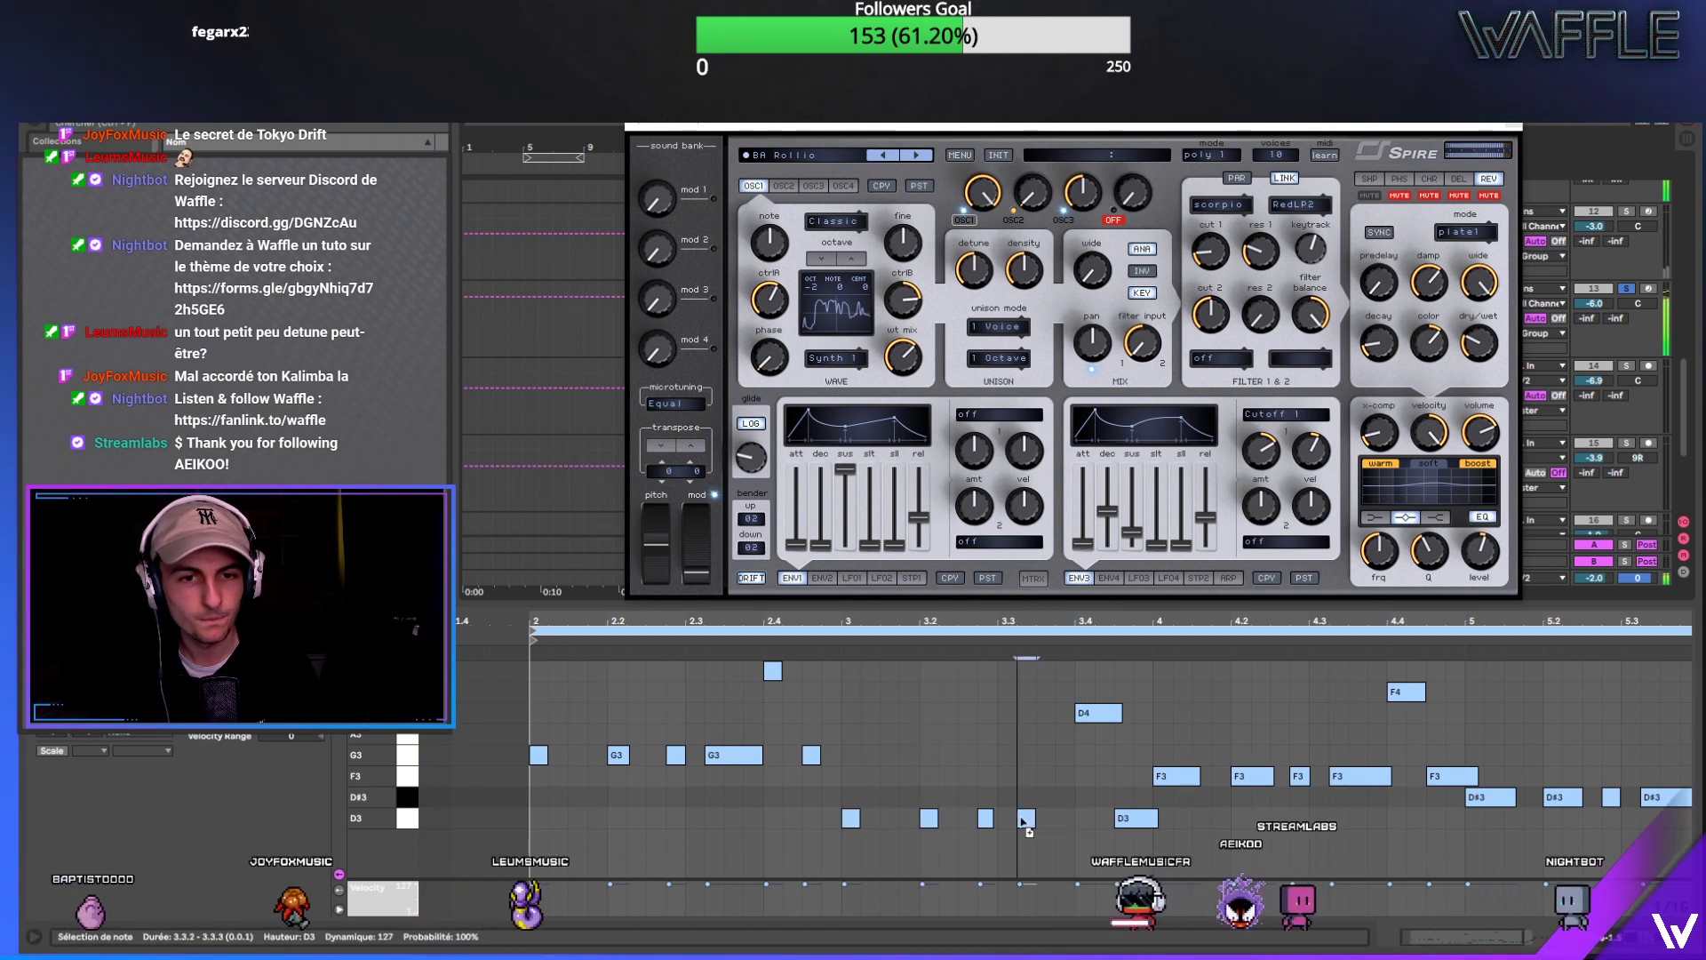
key(ctrl+z)
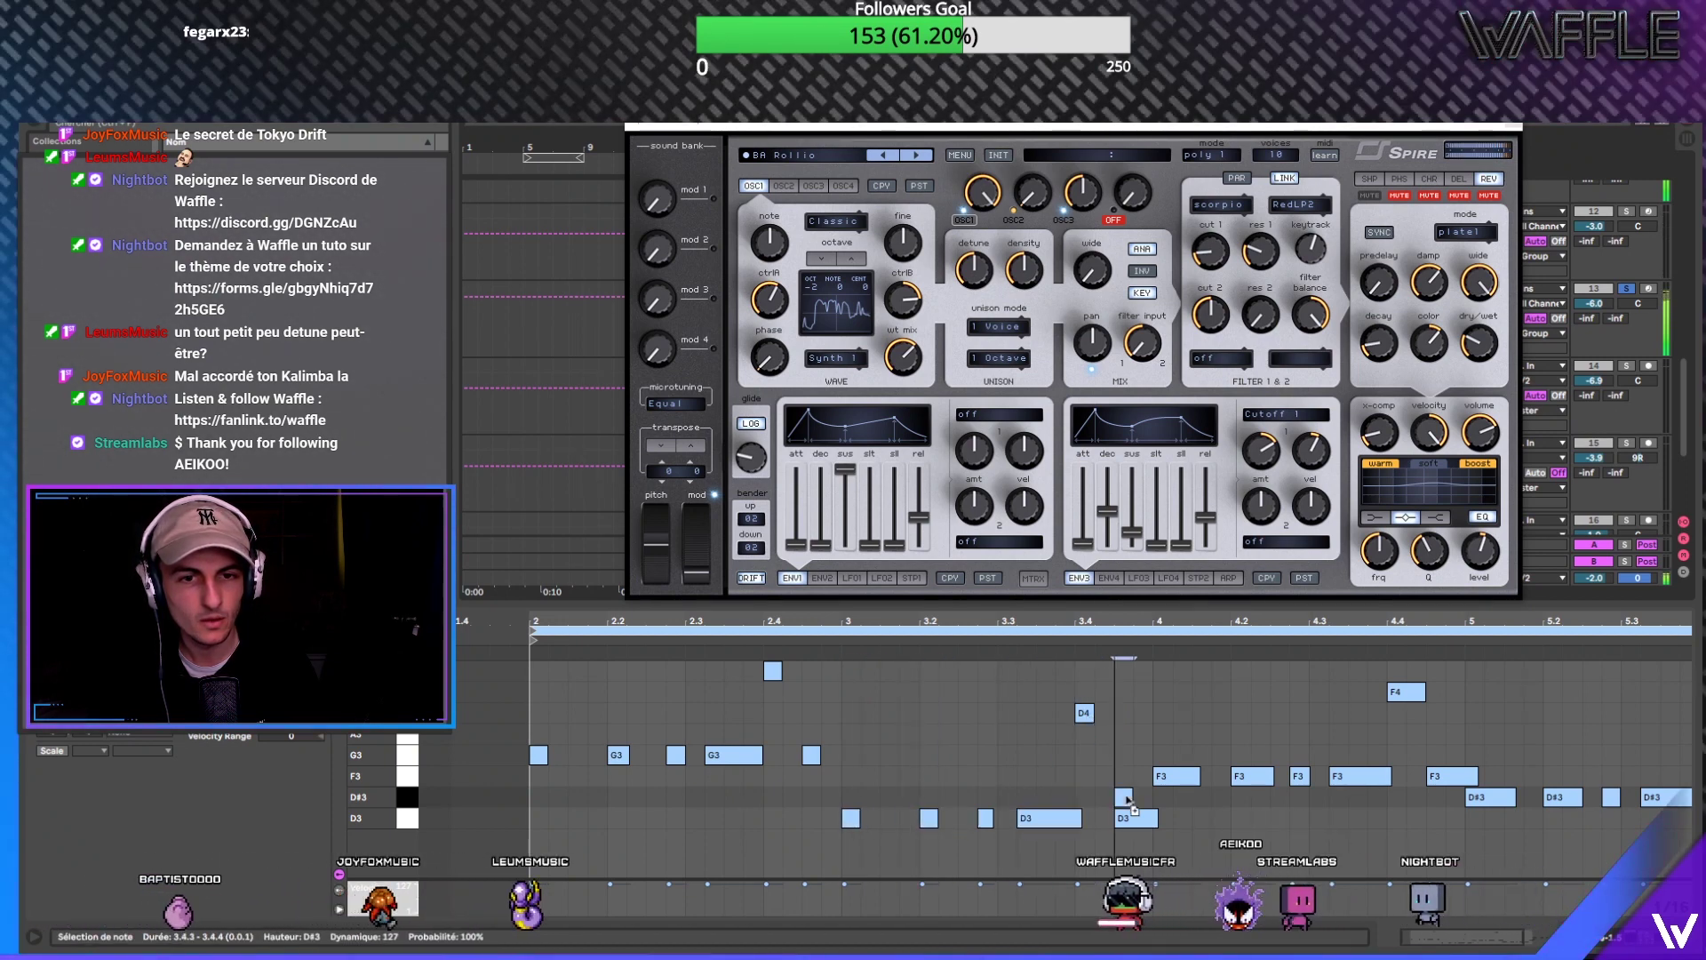
drag(1155, 817, 1131, 828)
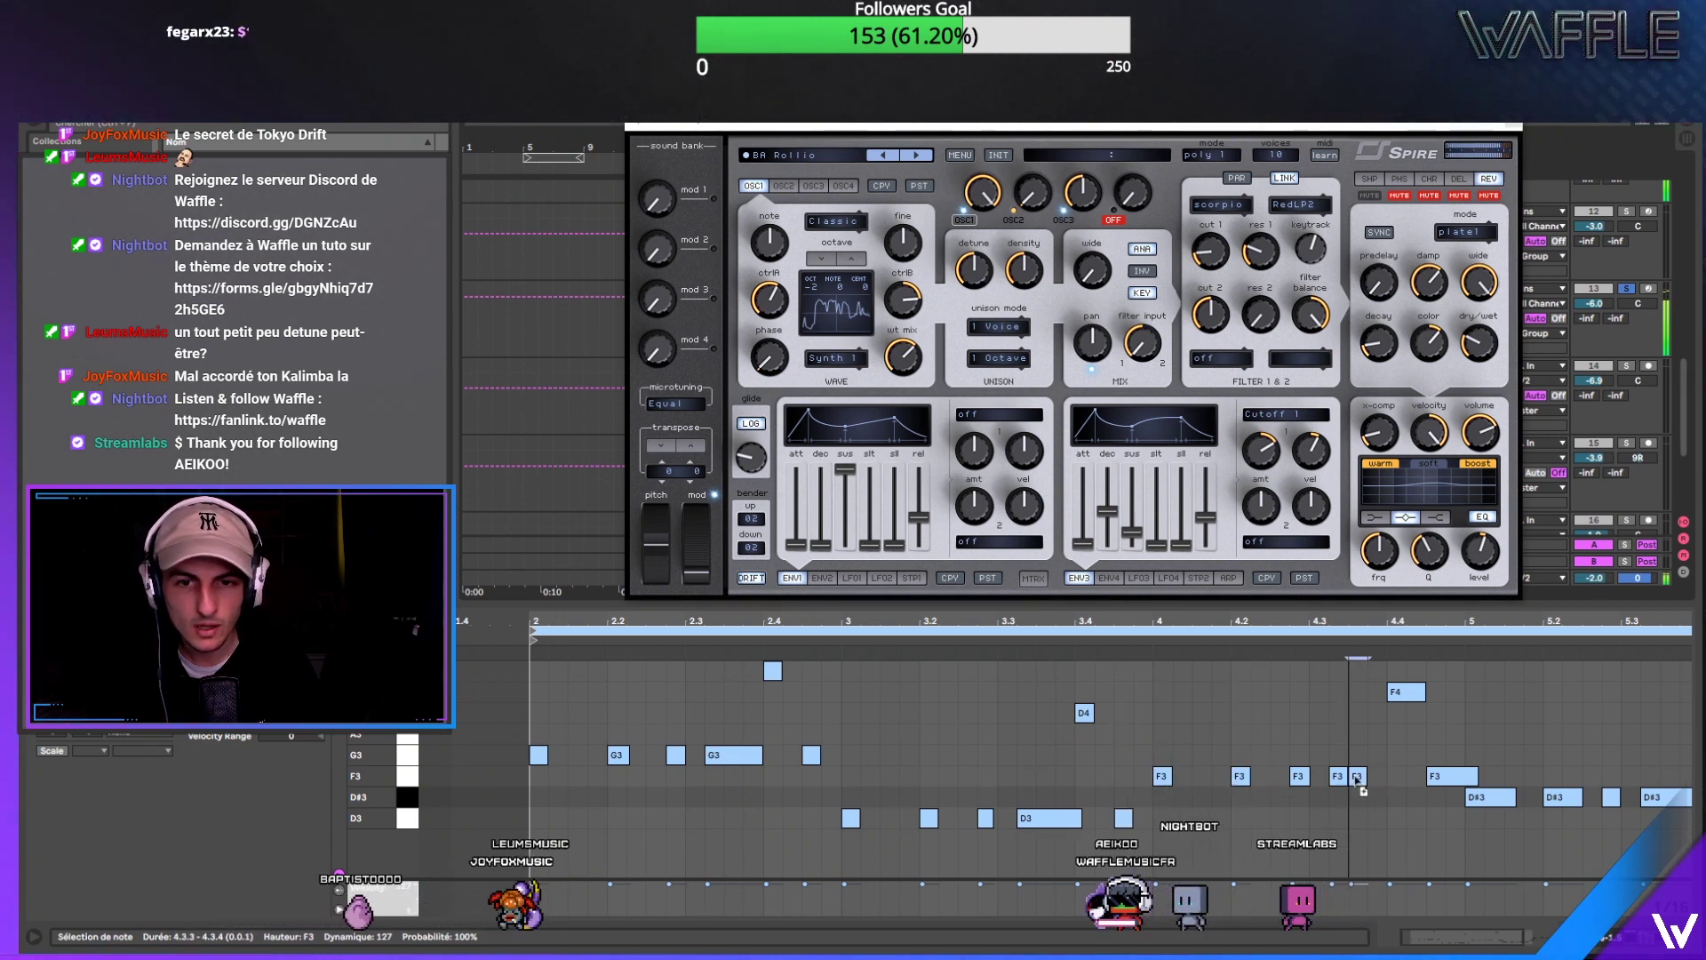
Step: Shorten the F3 and F4 notes of bar 4 and the D#3 and F3 notes of bar 5 to one sixteenth, except each bar's long third-beat note
double_click(1454, 776)
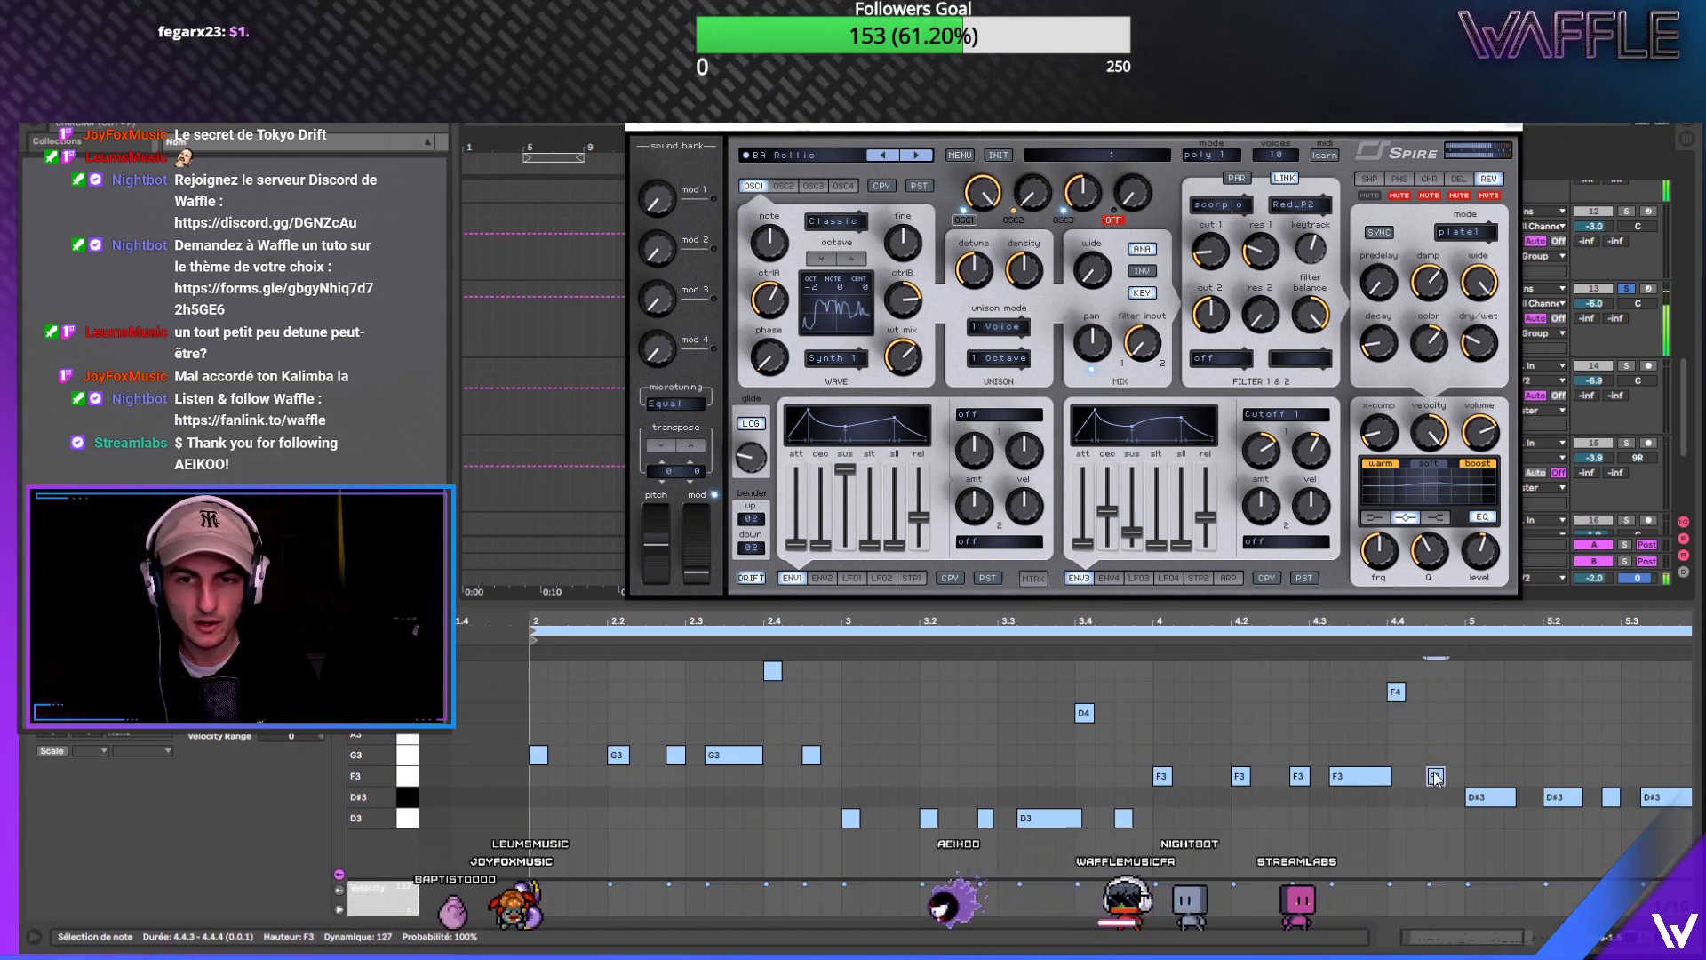
scroll(1155, 711, right, 3)
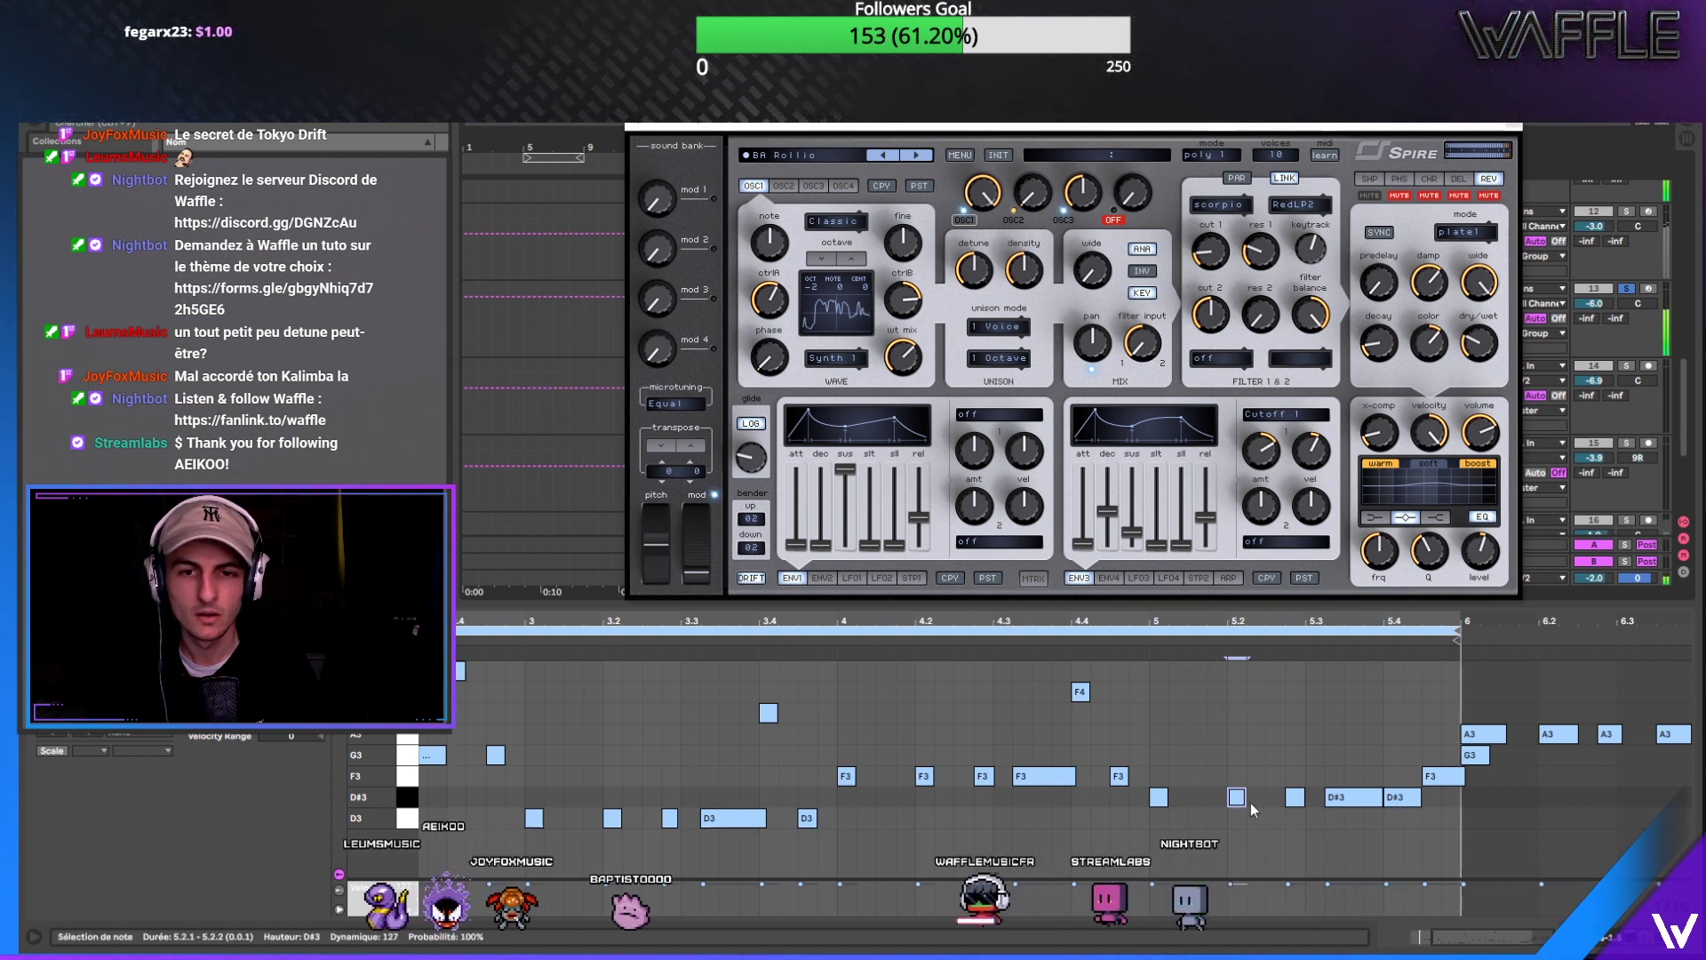
drag(1462, 776, 1441, 789)
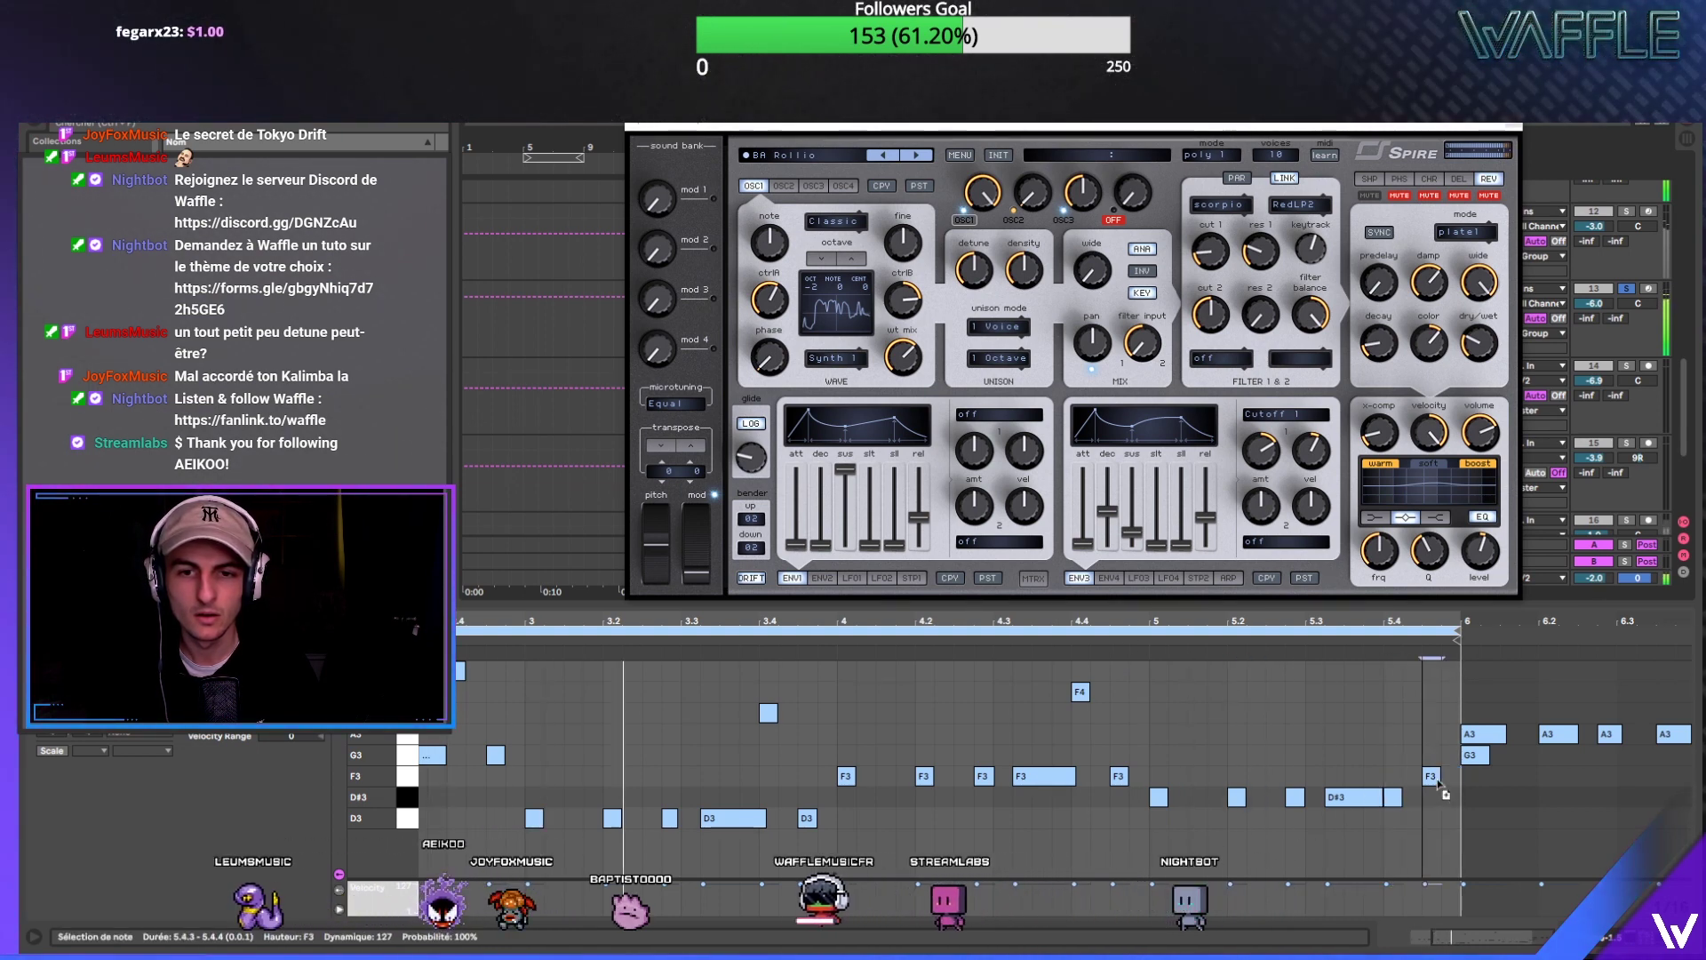
key(space)
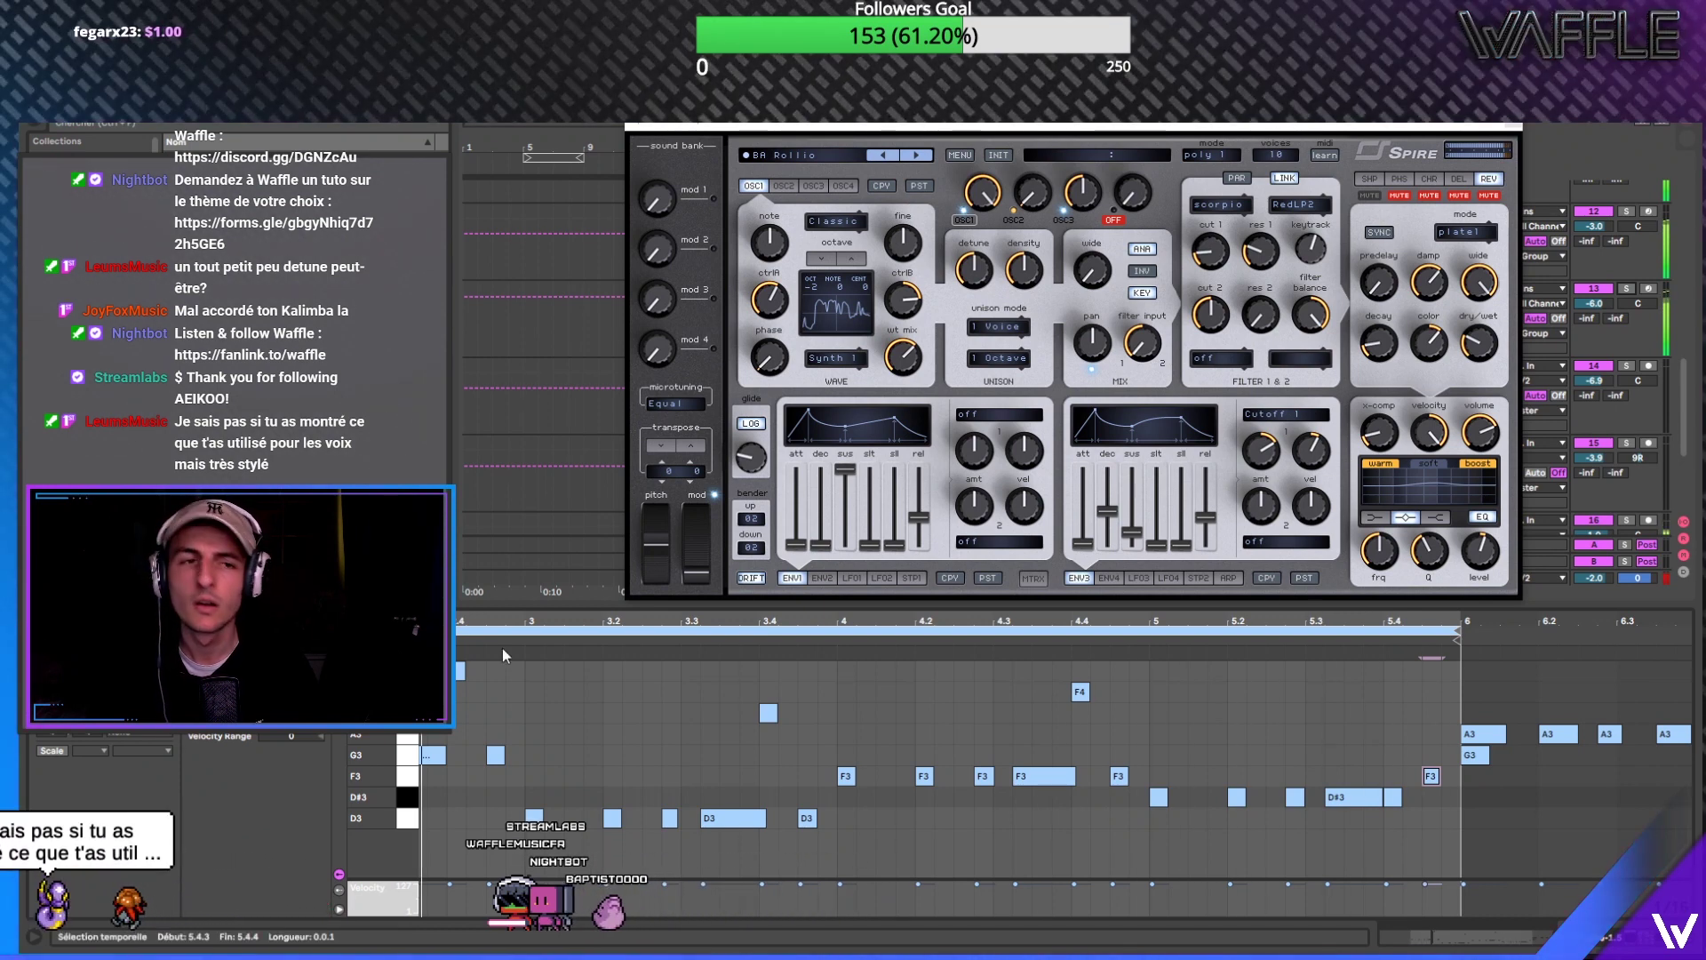
Step: Reduce the note editor's height, close the Spire window and show the device chain of track 4 Kontakt
click(513, 617)
drag(525, 605, 527, 752)
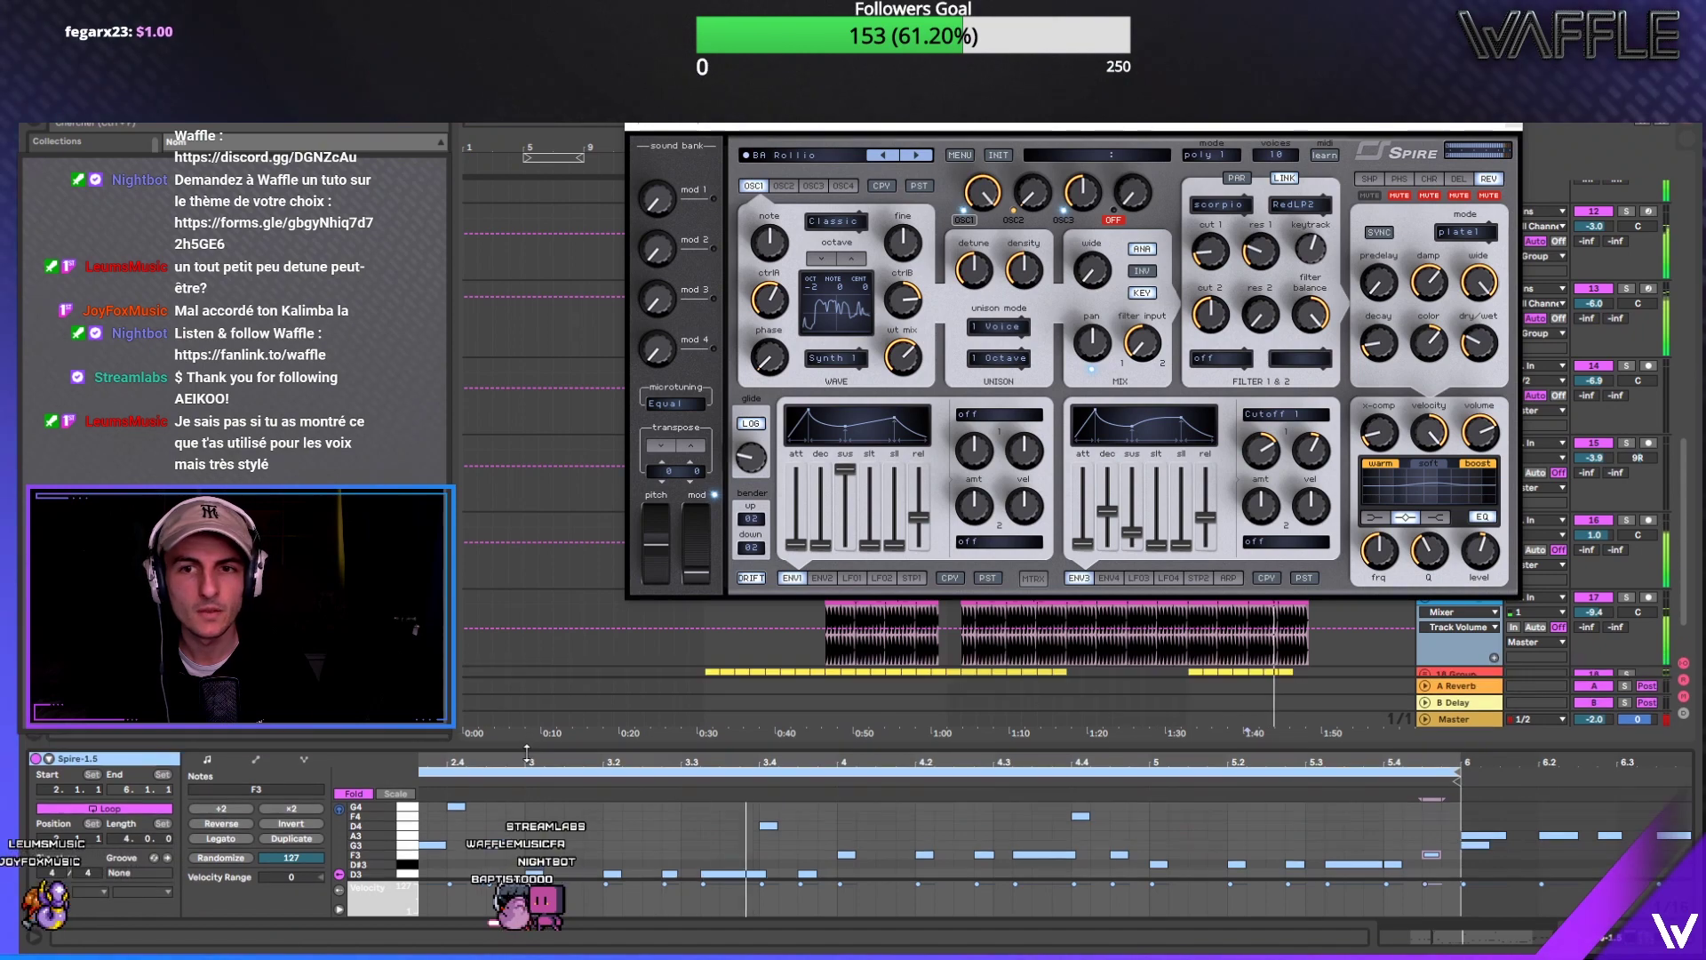
click(1517, 126)
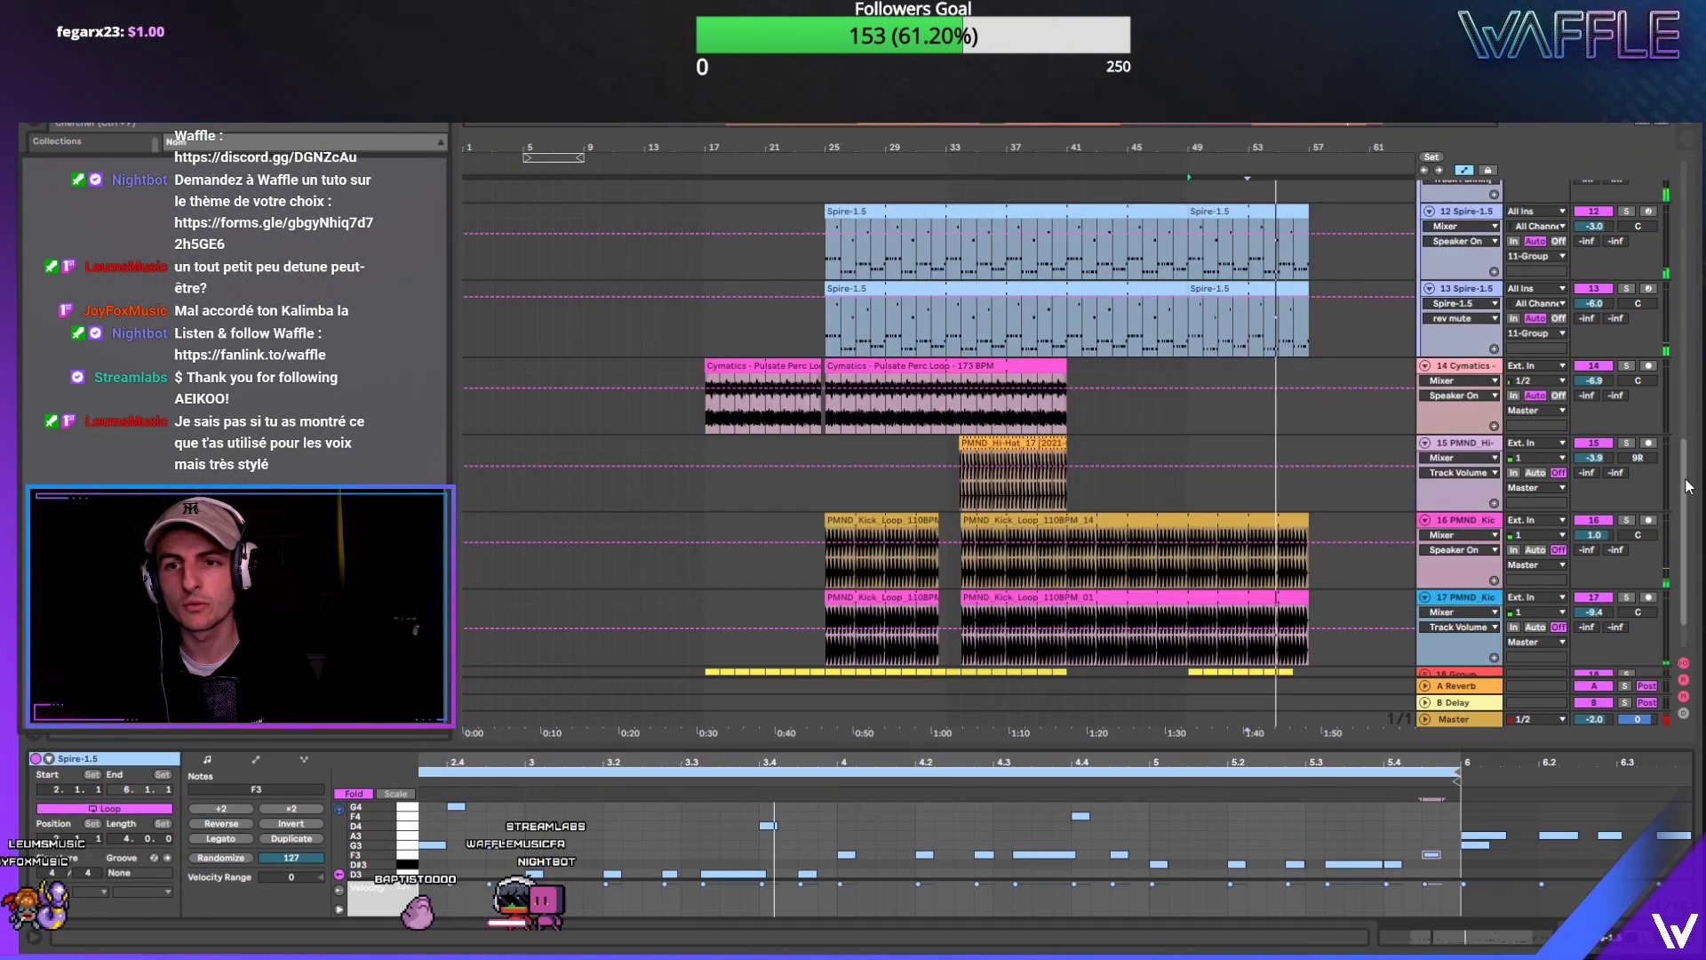
scroll(1689, 486, up, 10)
click(1464, 400)
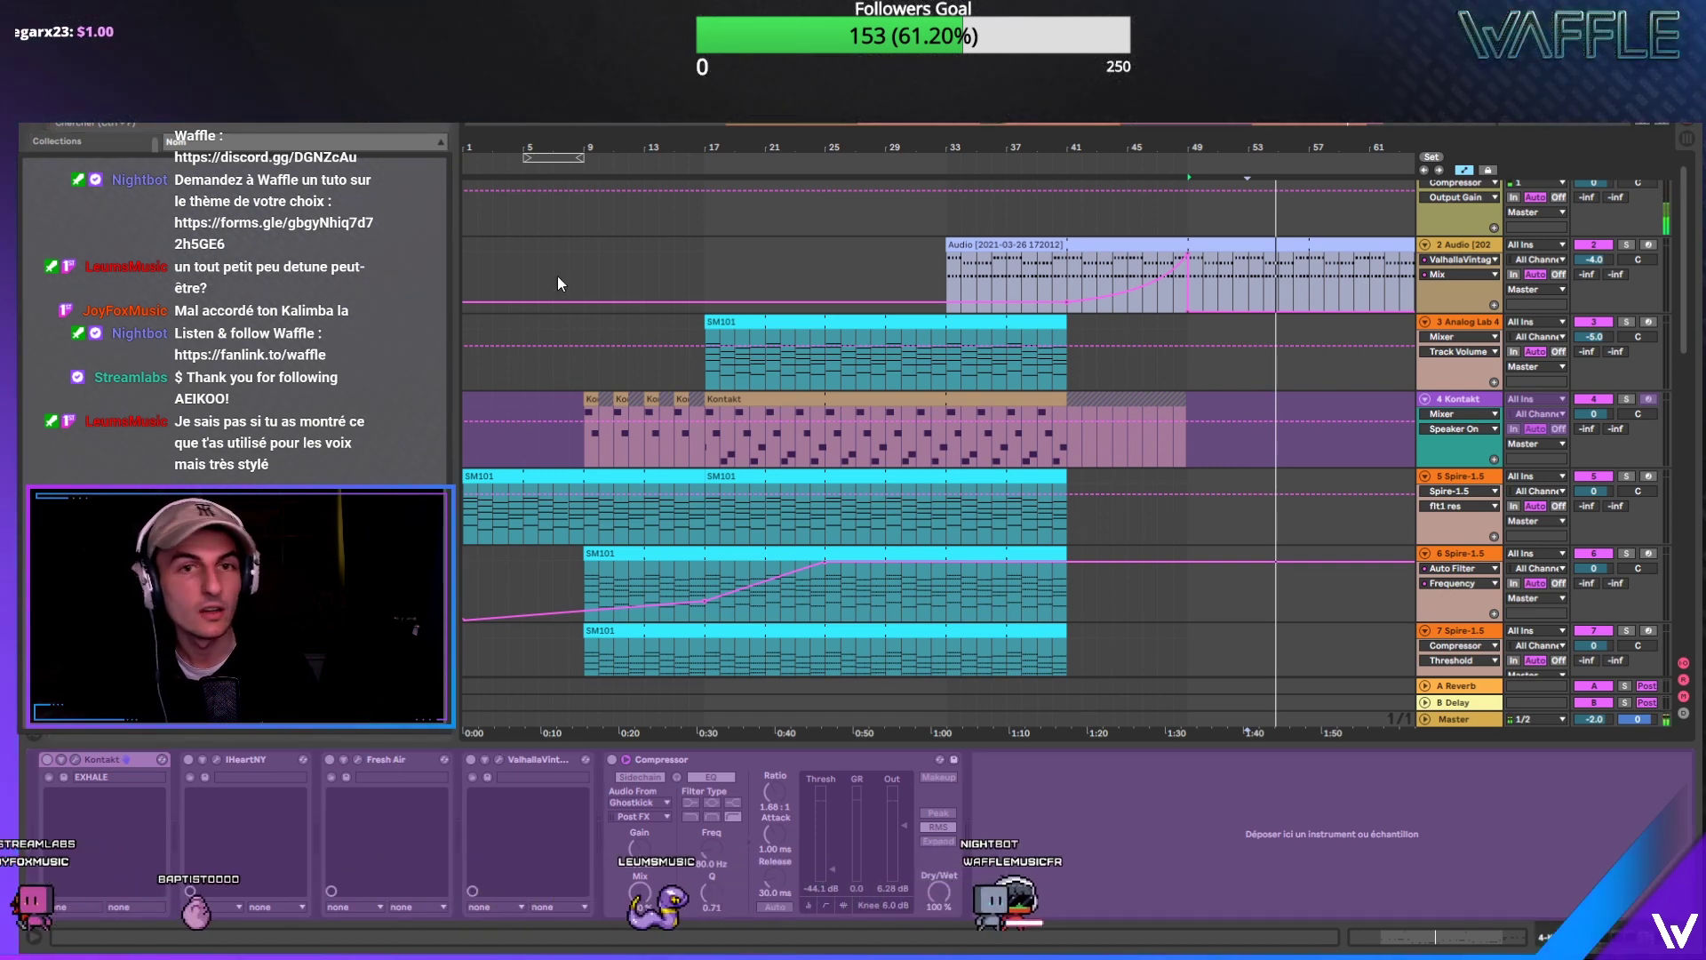
scroll(1122, 305, up, 1)
click(1496, 186)
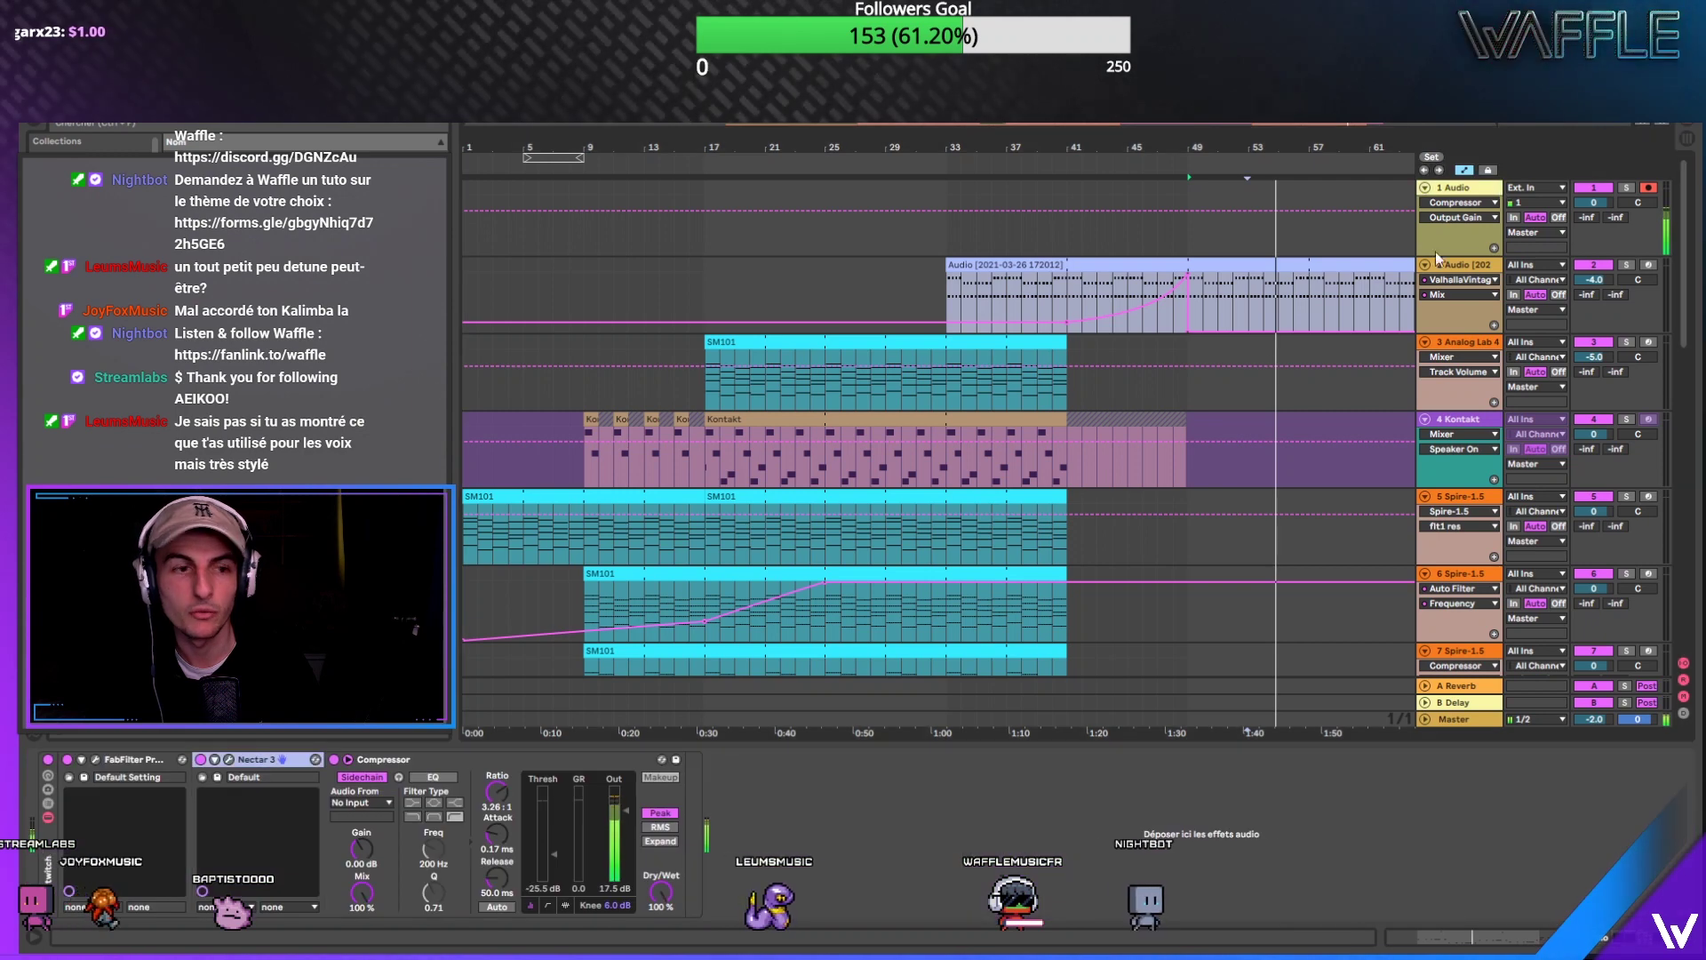
click(917, 218)
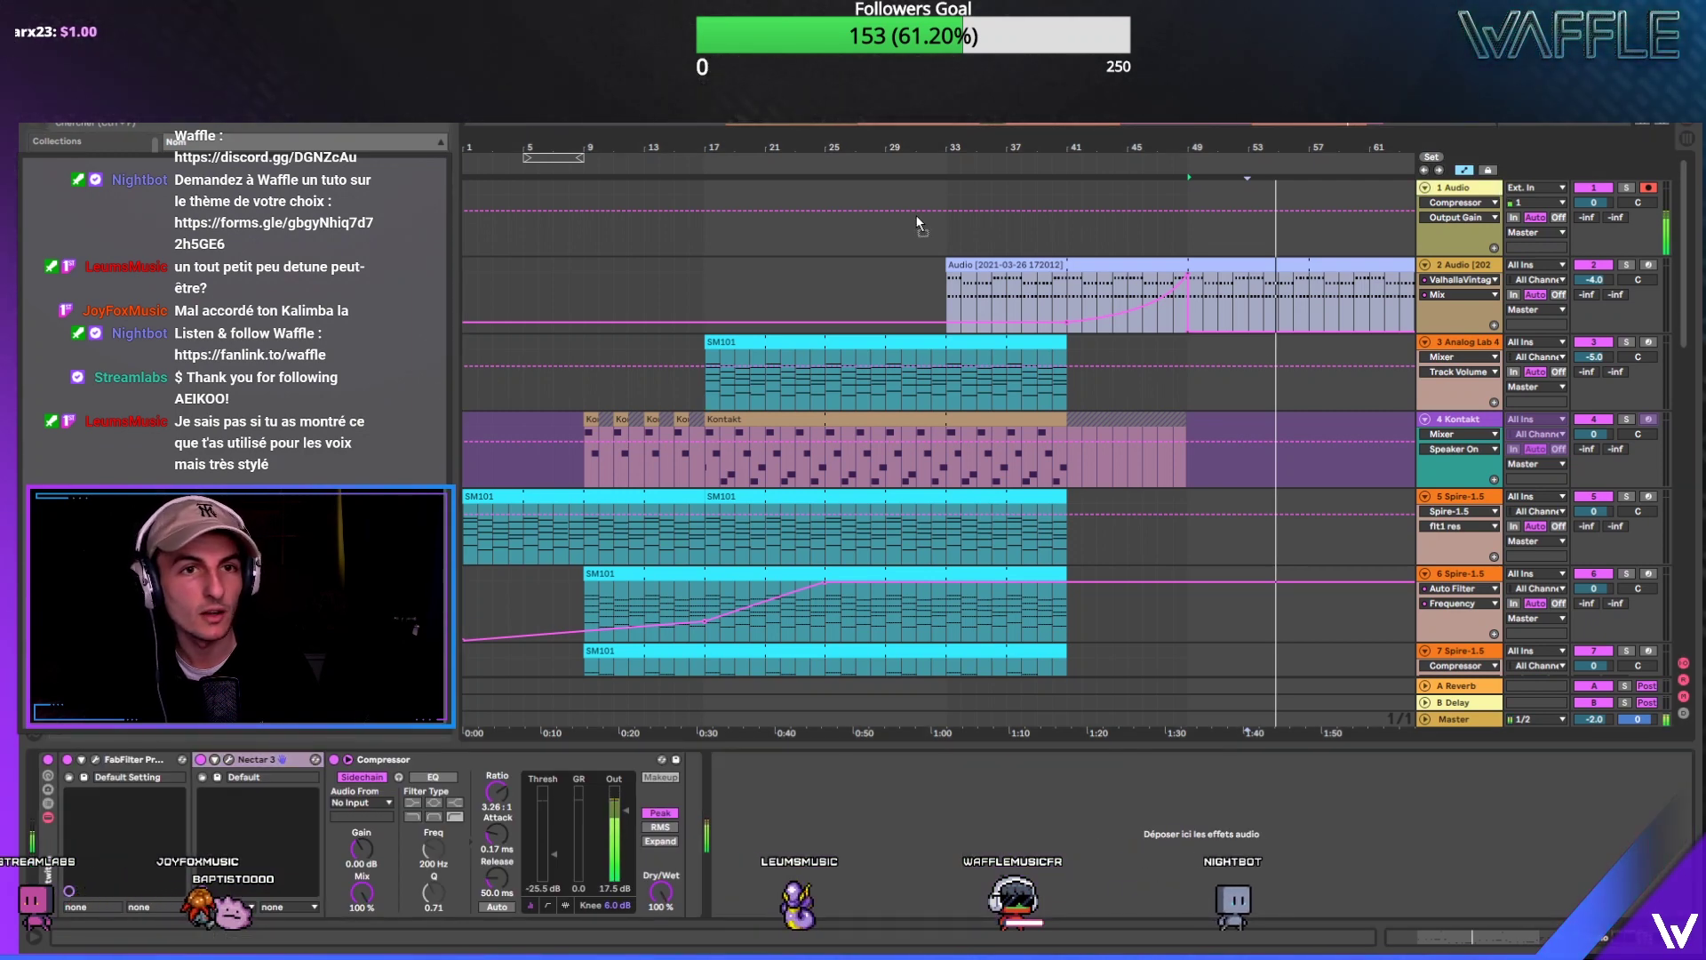
drag(941, 231, 942, 229)
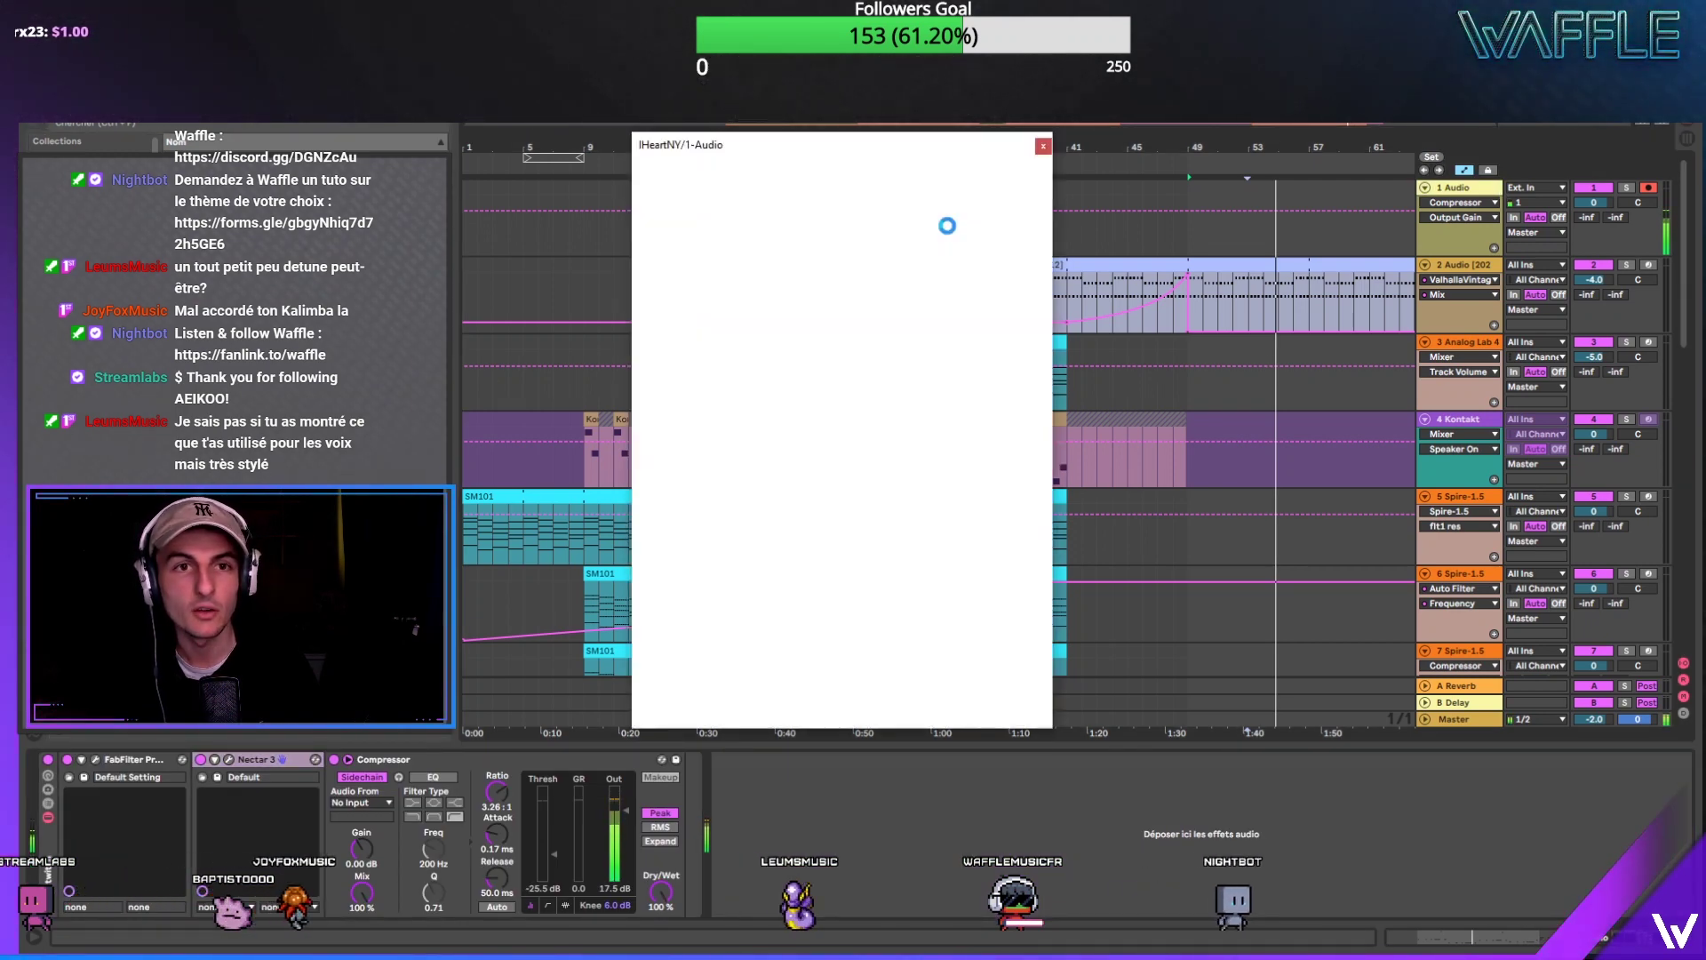
drag(886, 148, 1239, 203)
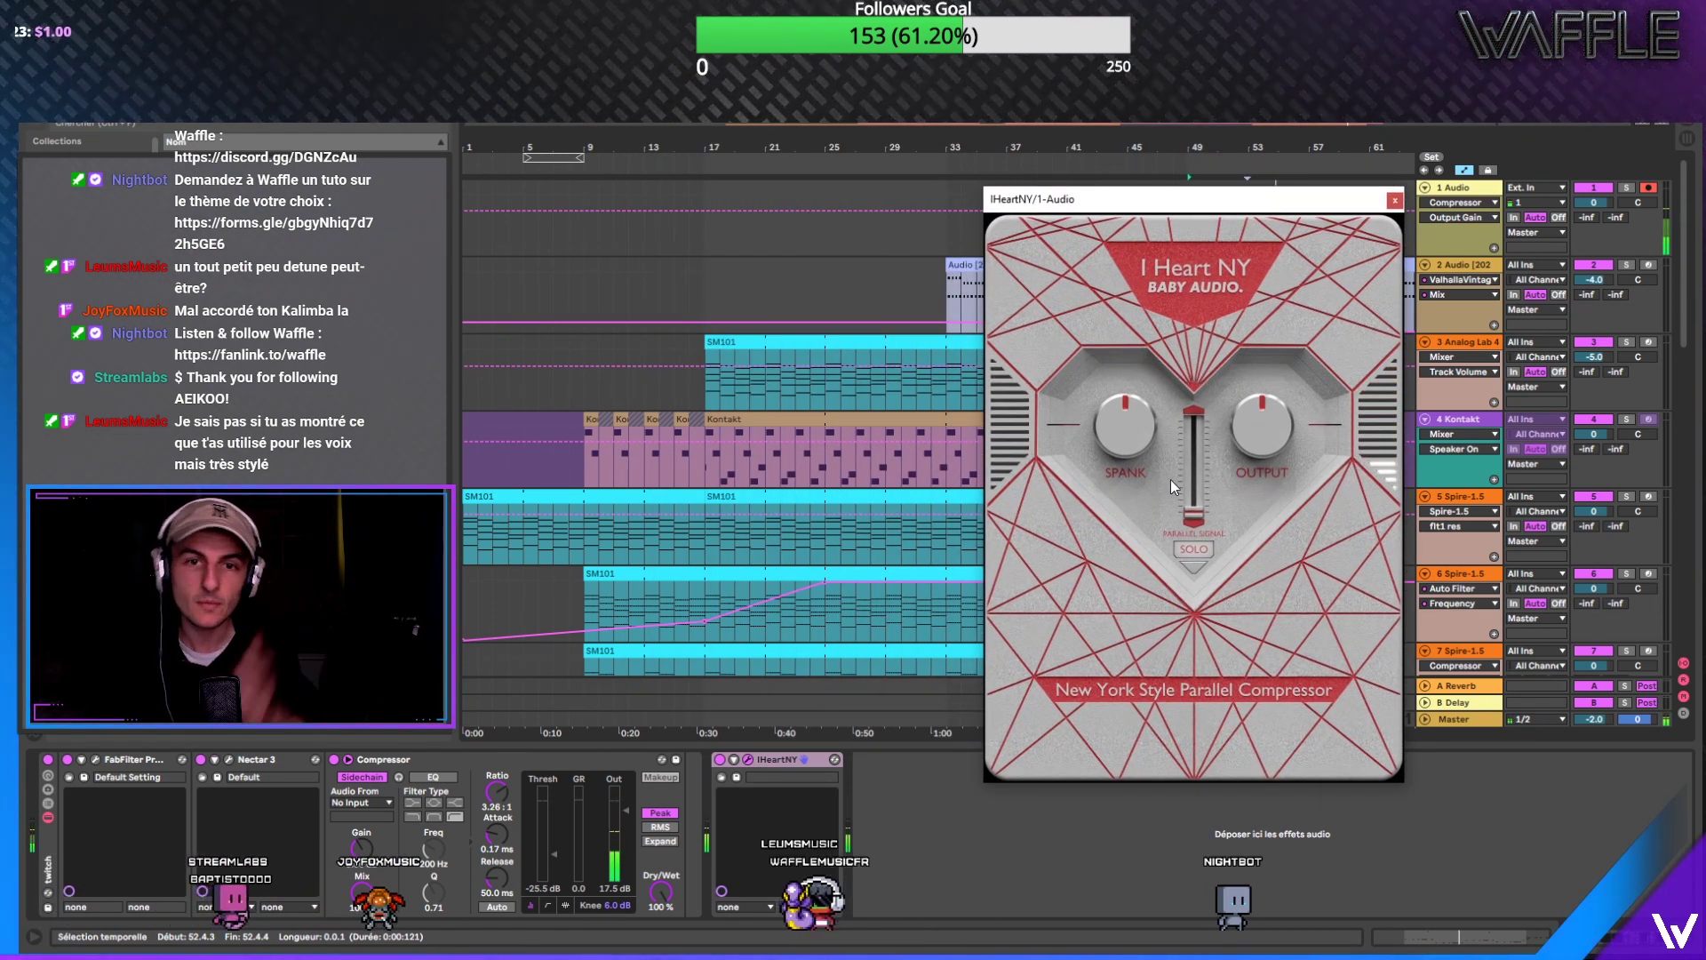
Step: Try different Parallel Signal and Spank amounts in IHeartNY on the voice, and delete the plug-in from track 1
drag(1202, 521, 1212, 349)
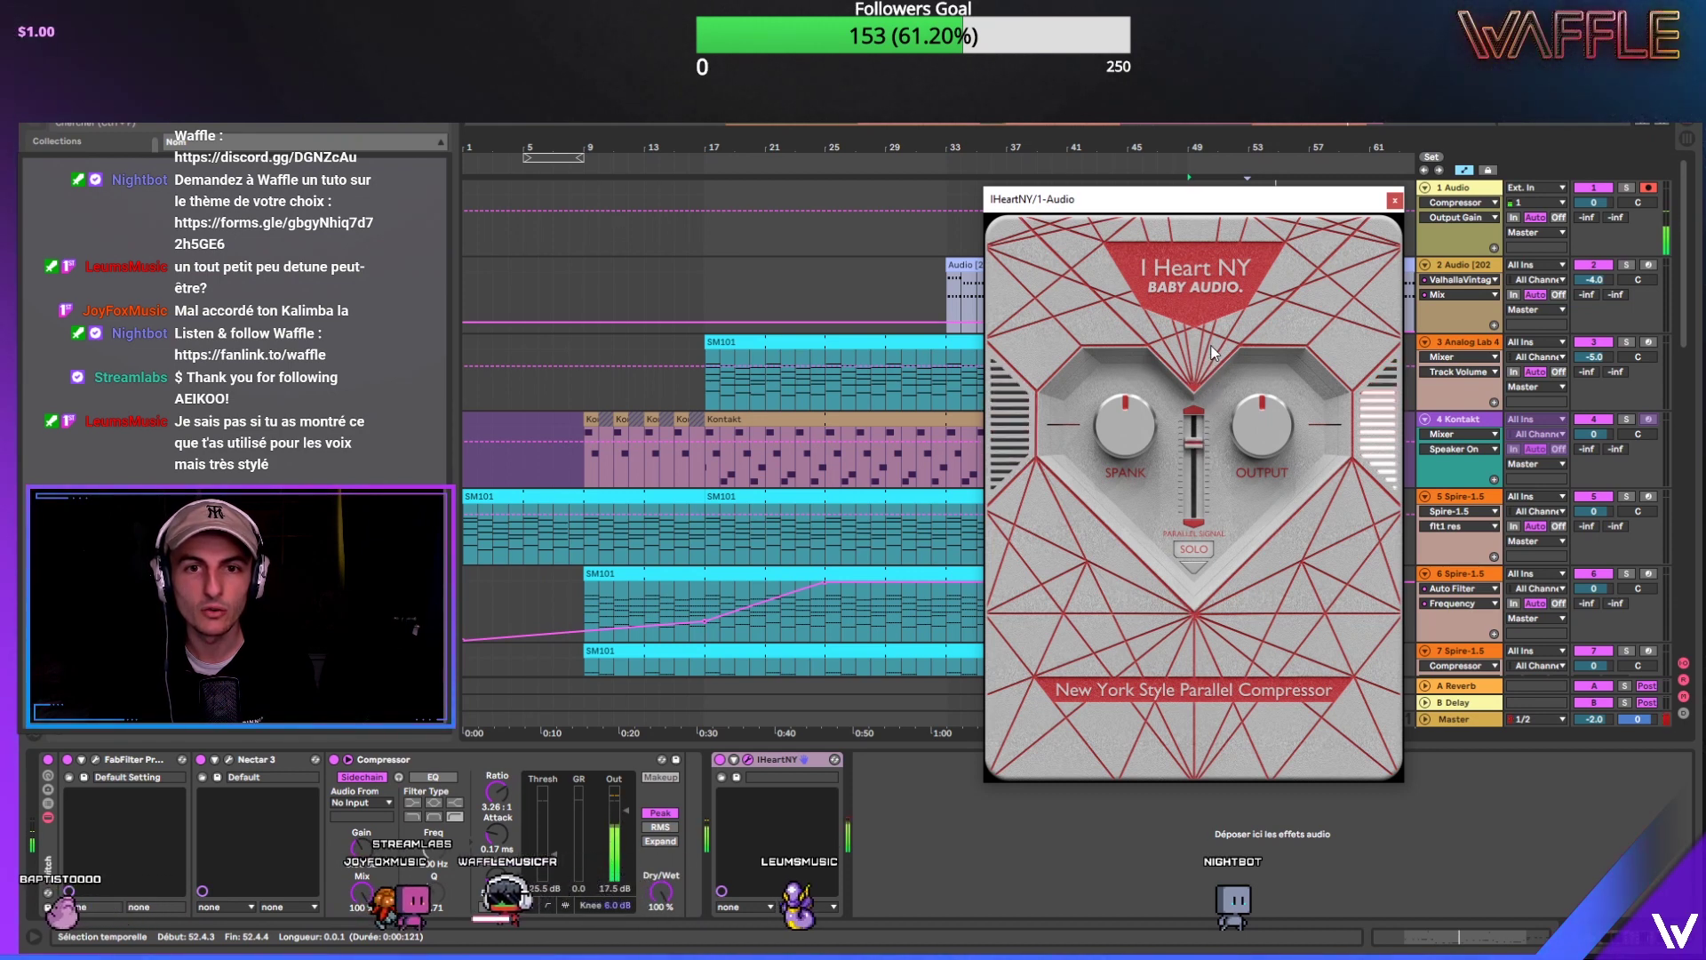
drag(1121, 428, 1137, 376)
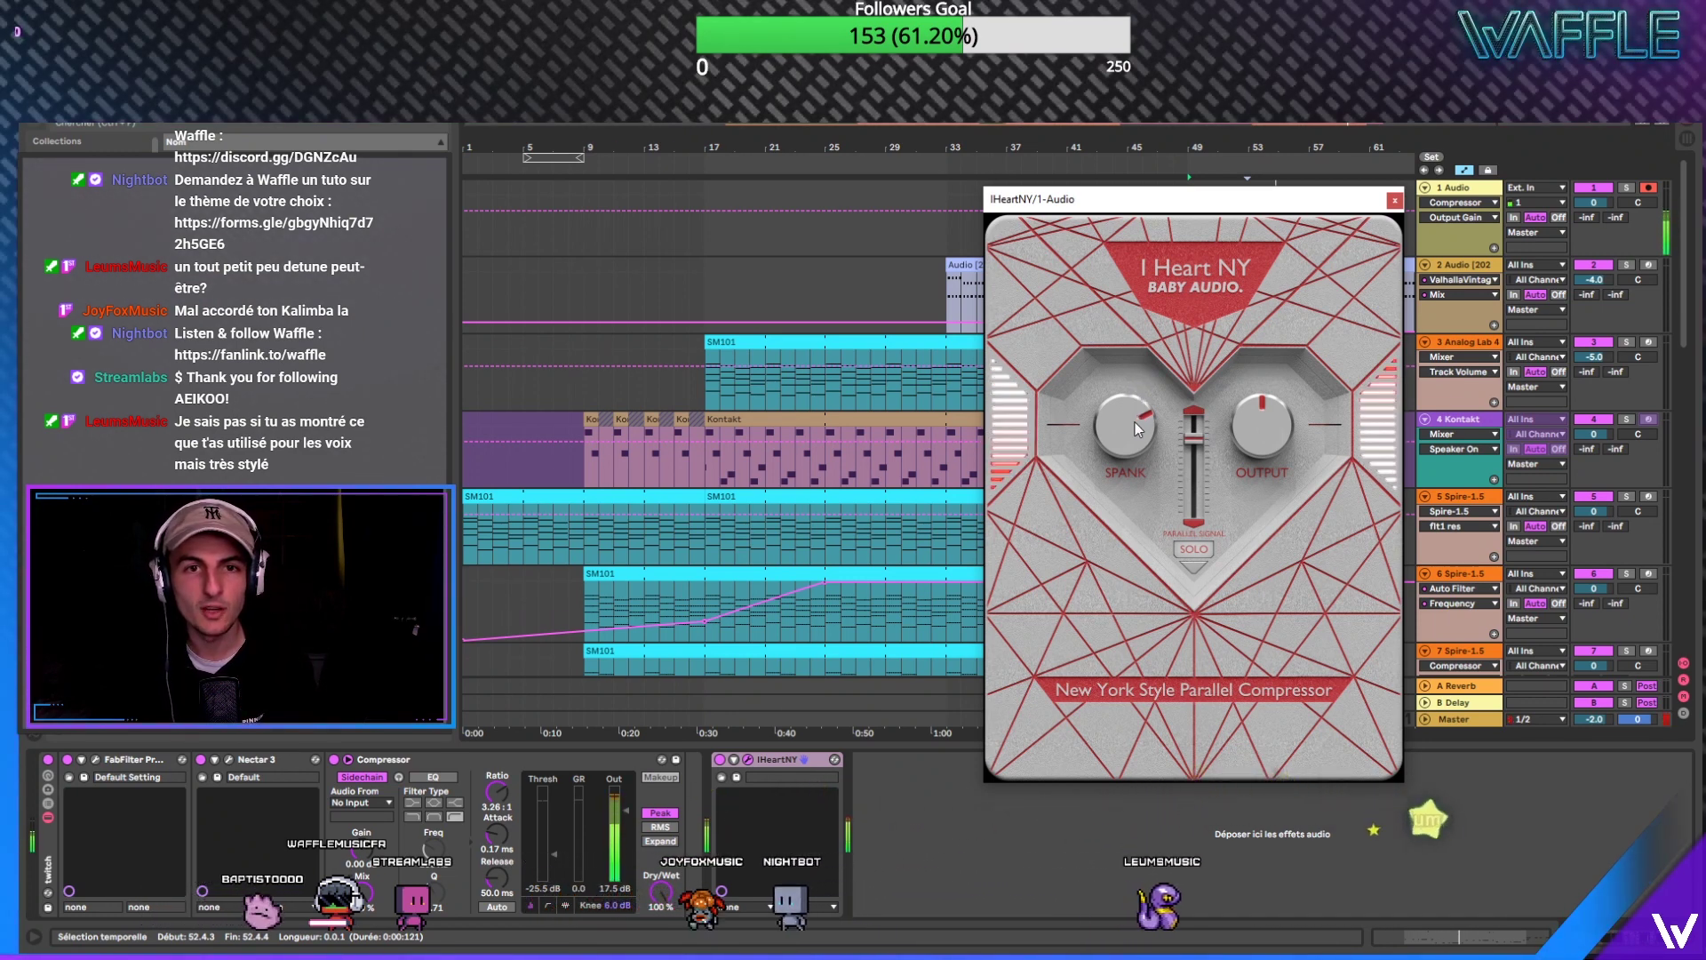
drag(1134, 423, 1189, 585)
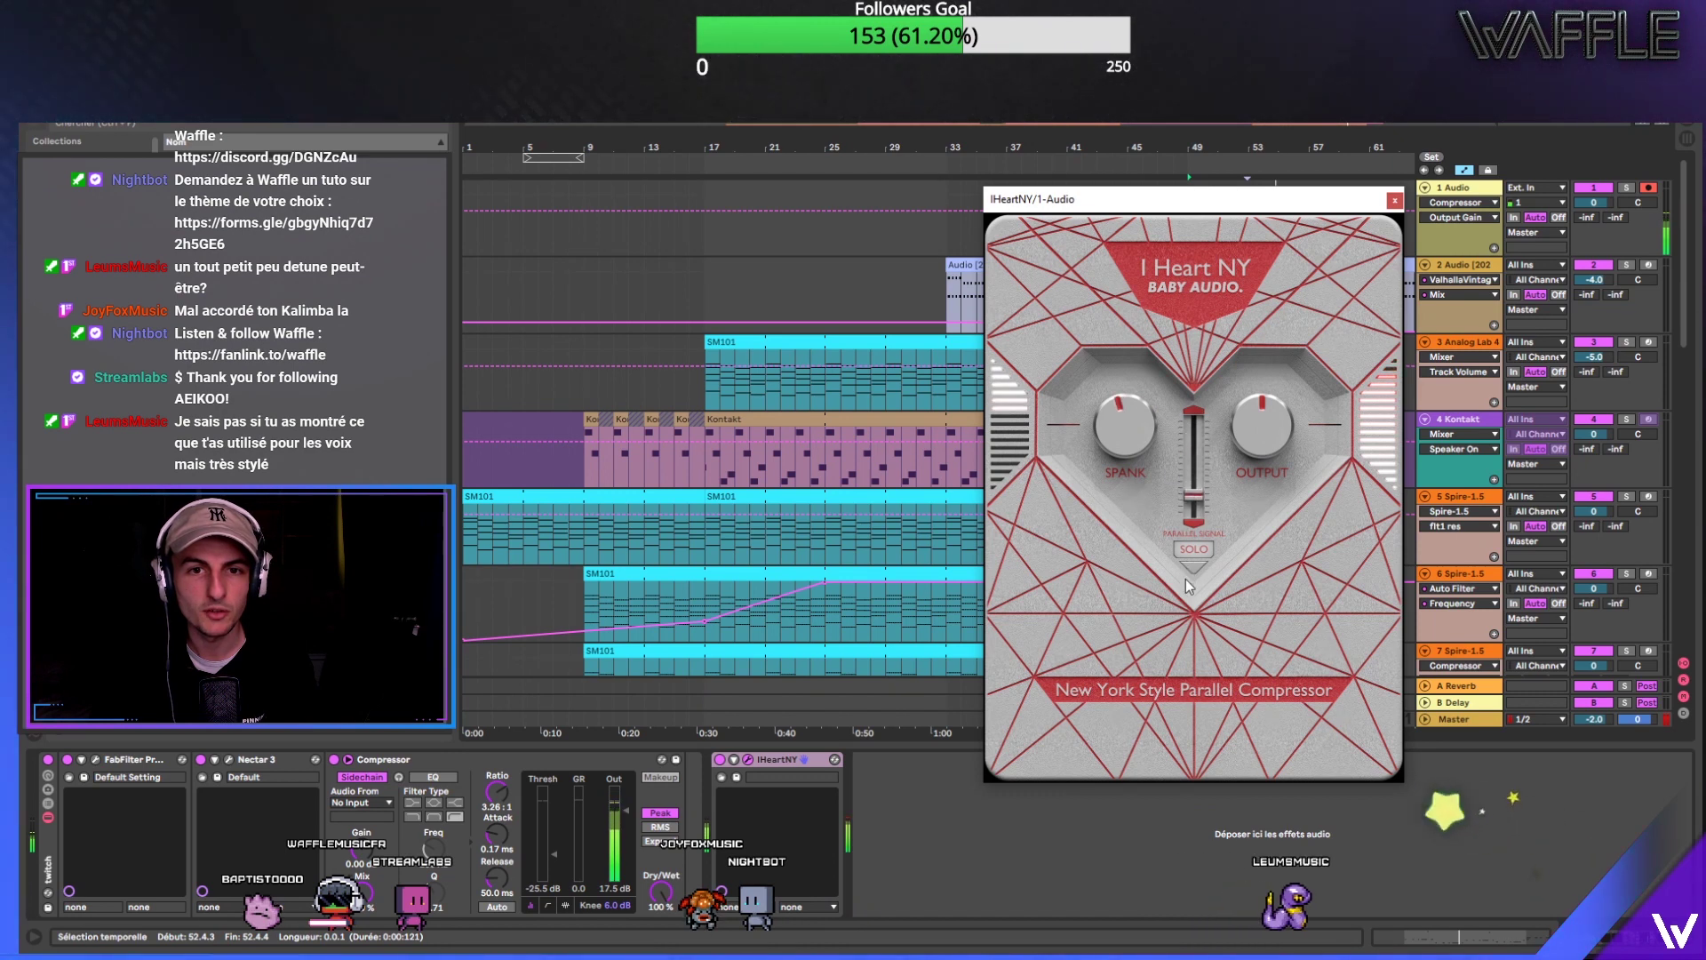
key(ctrl+alt+p)
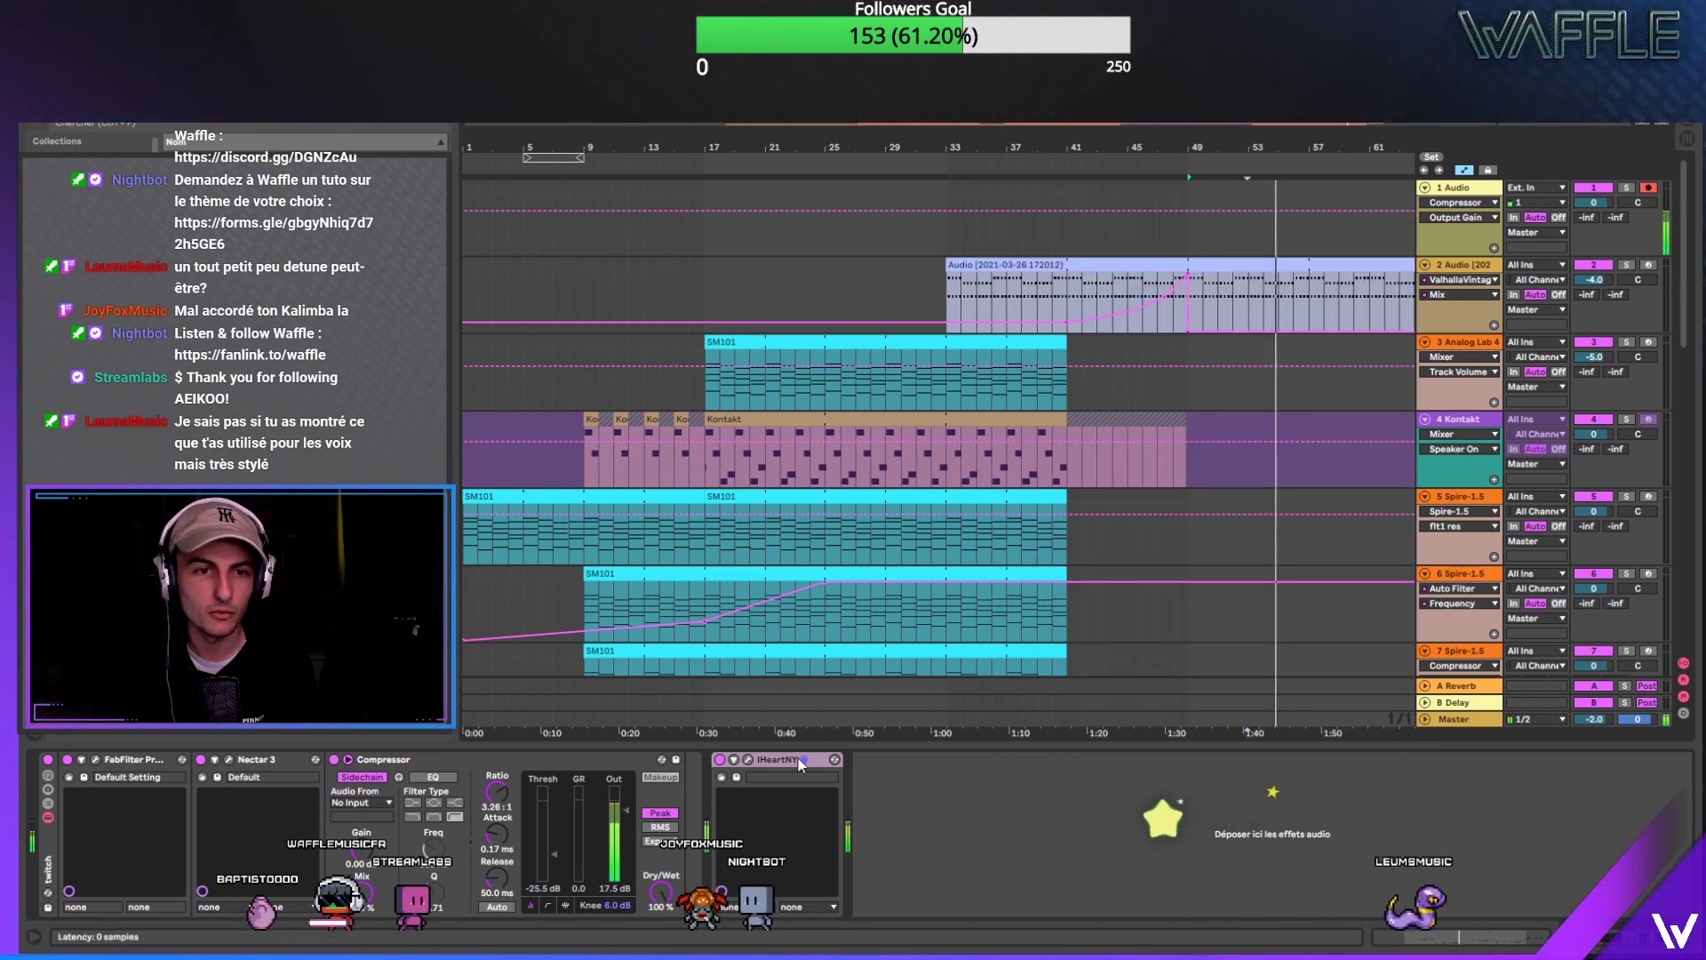
key(Delete)
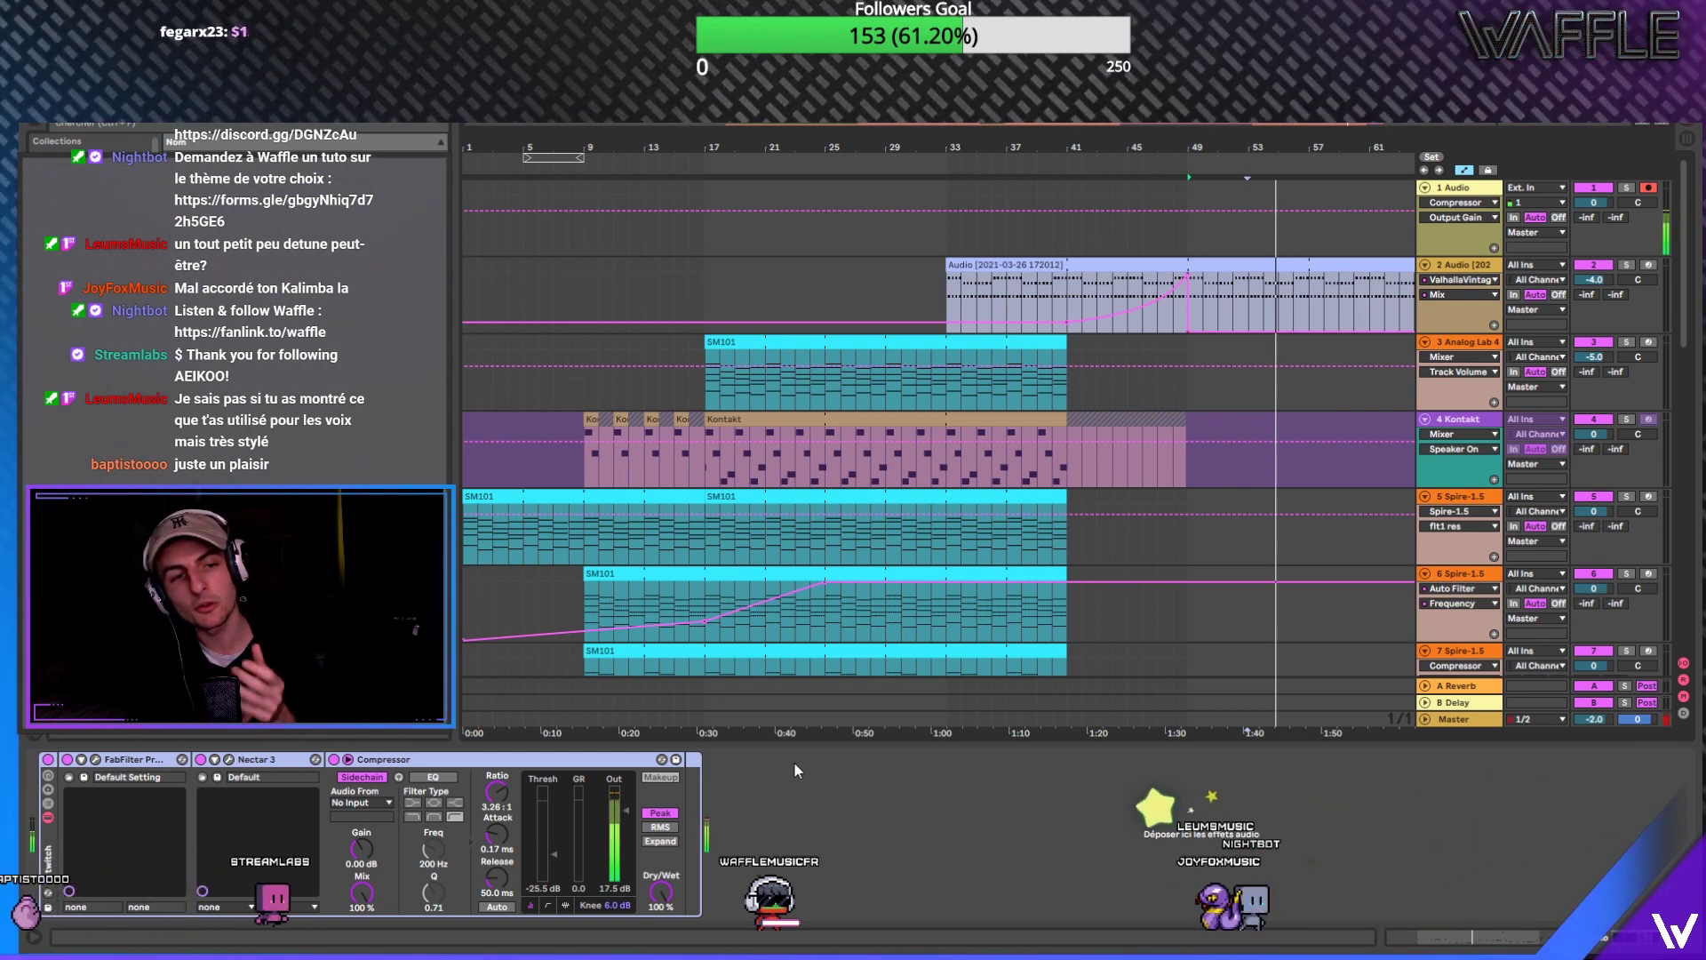
click(1492, 425)
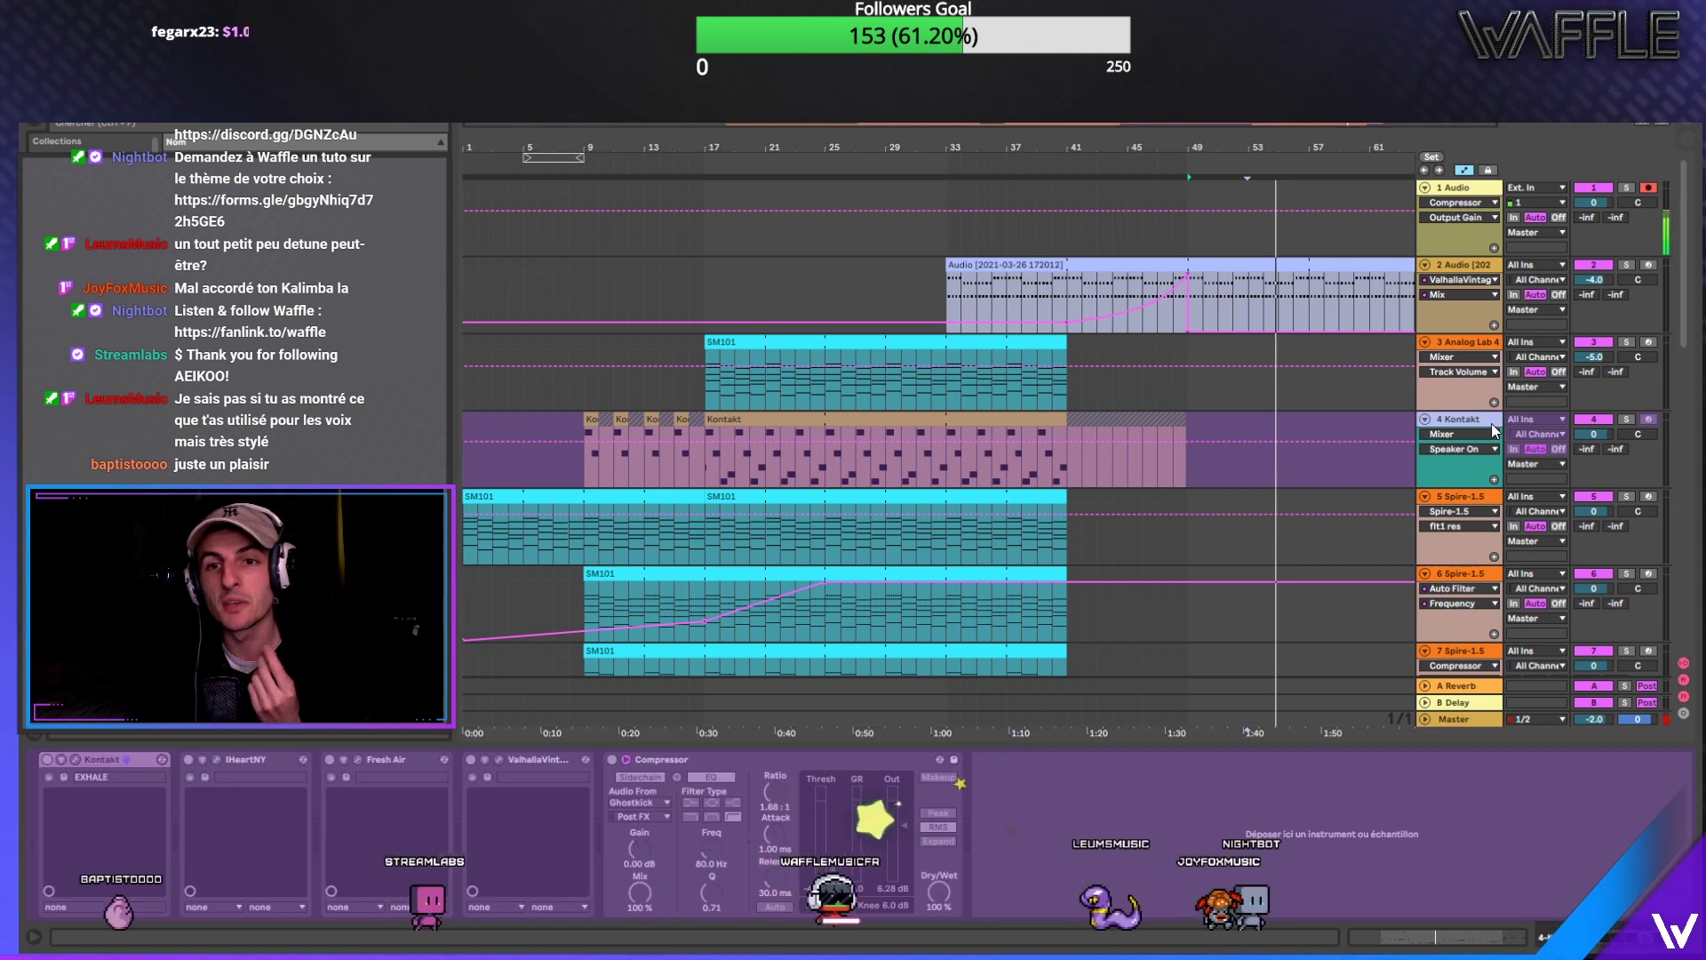
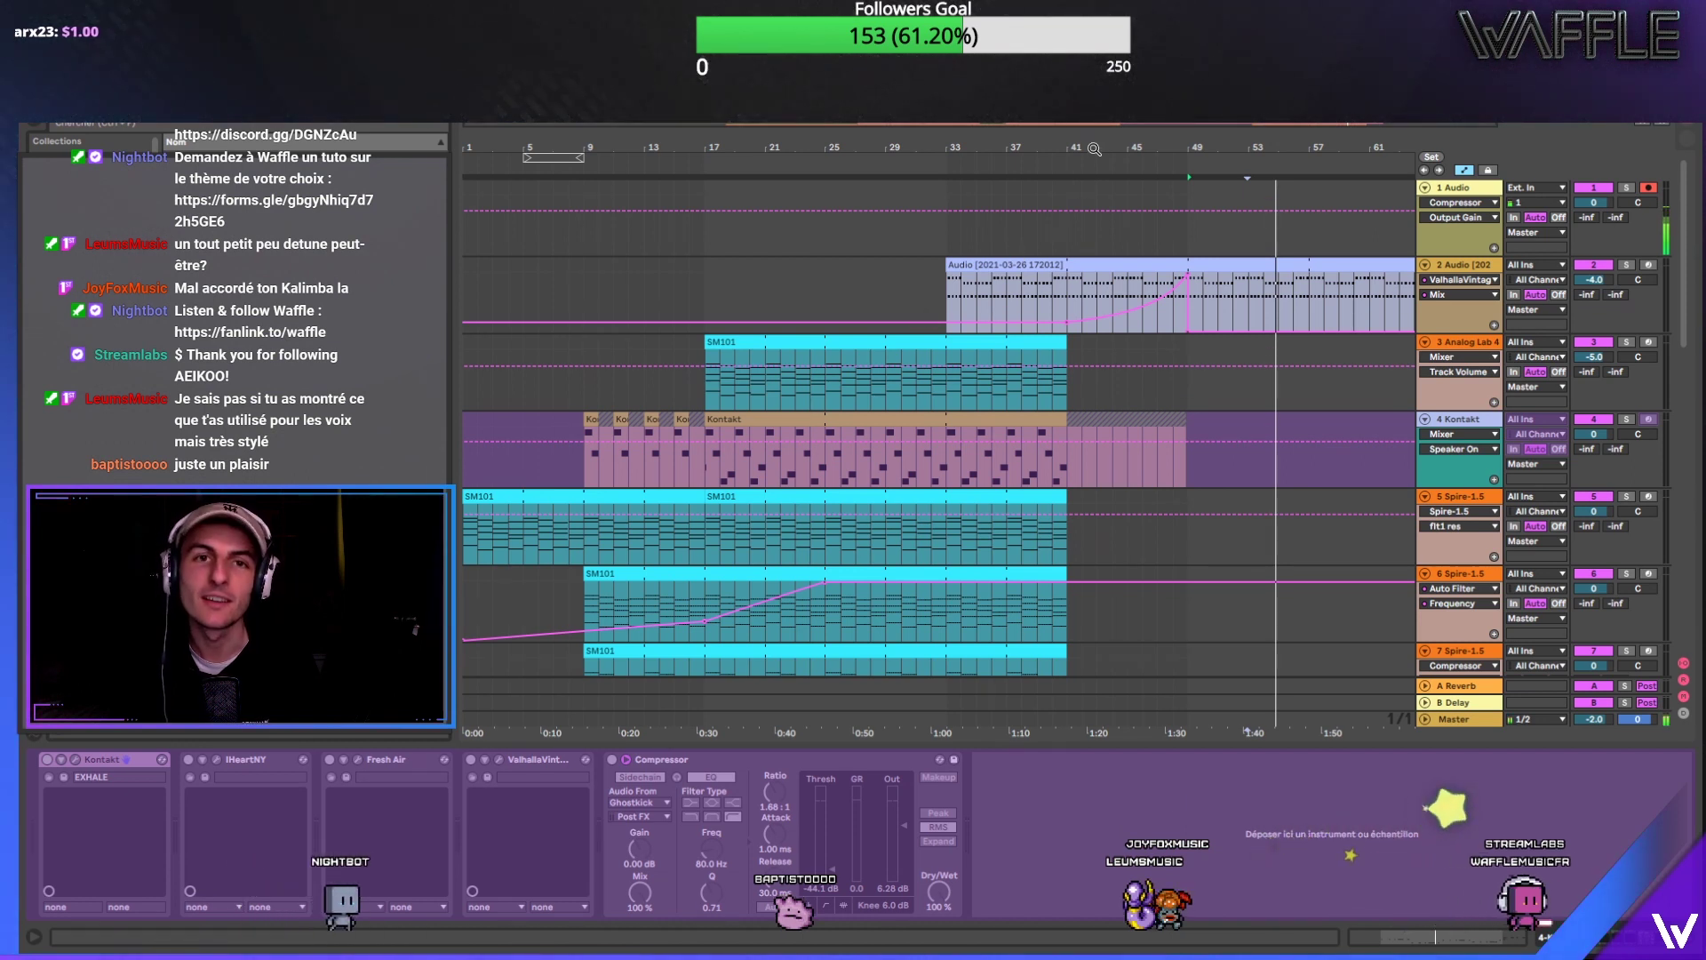
drag(1095, 150, 1095, 140)
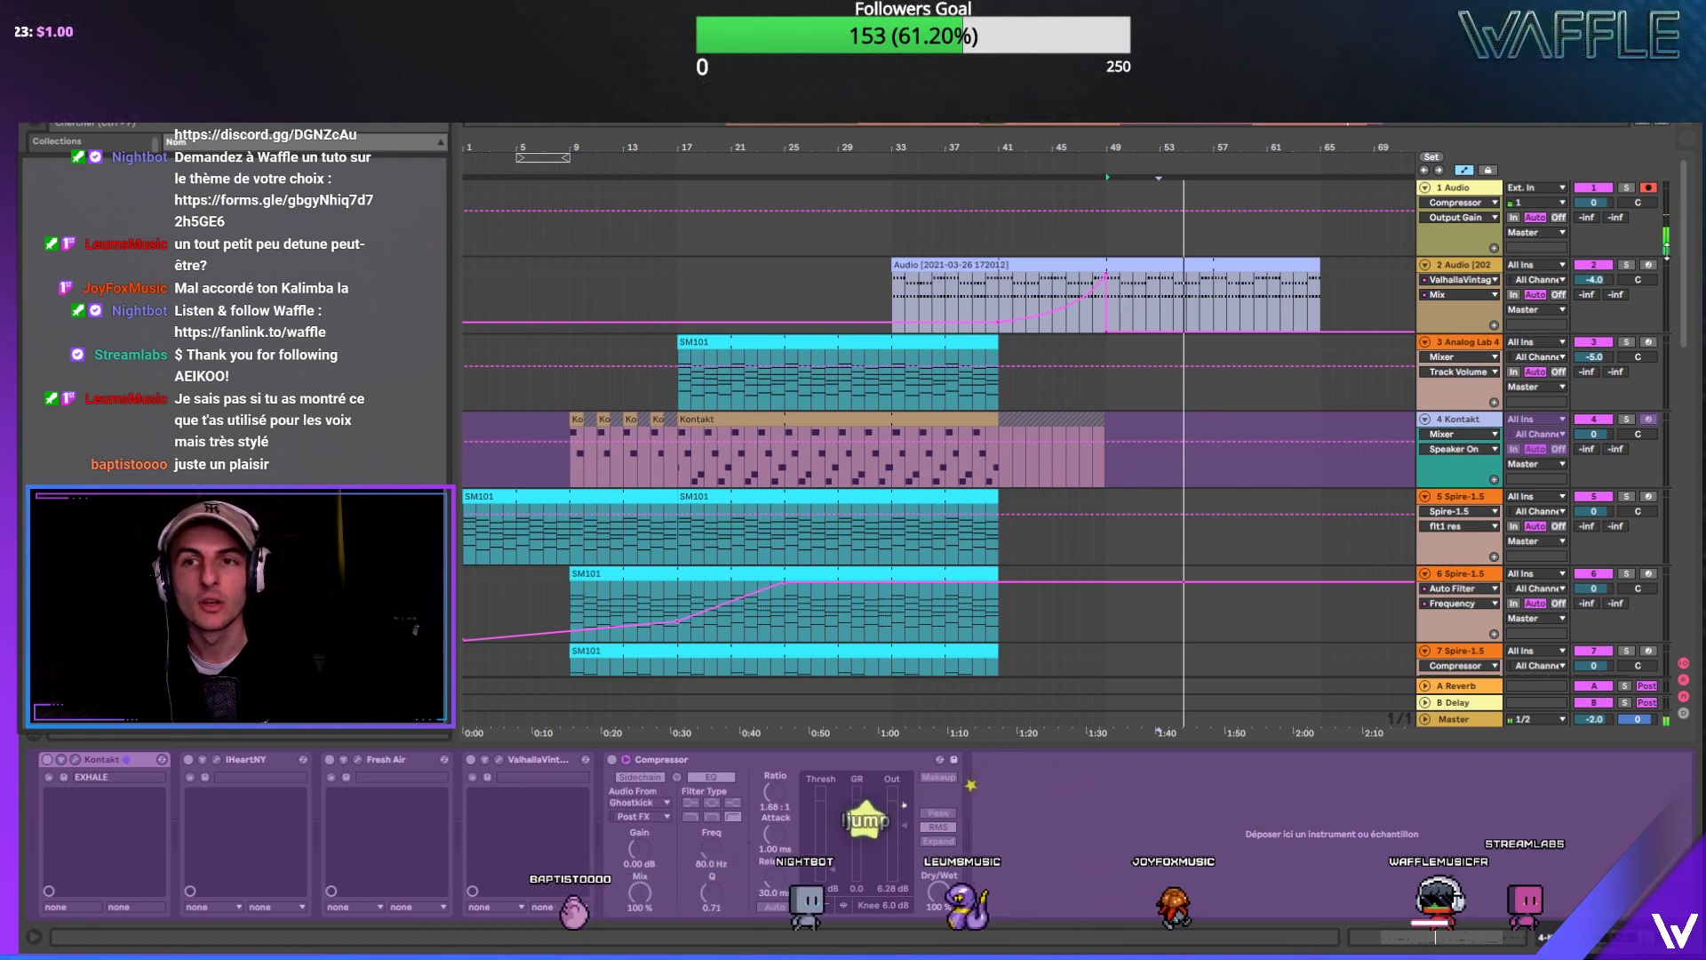
scroll(1684, 280, down, 3)
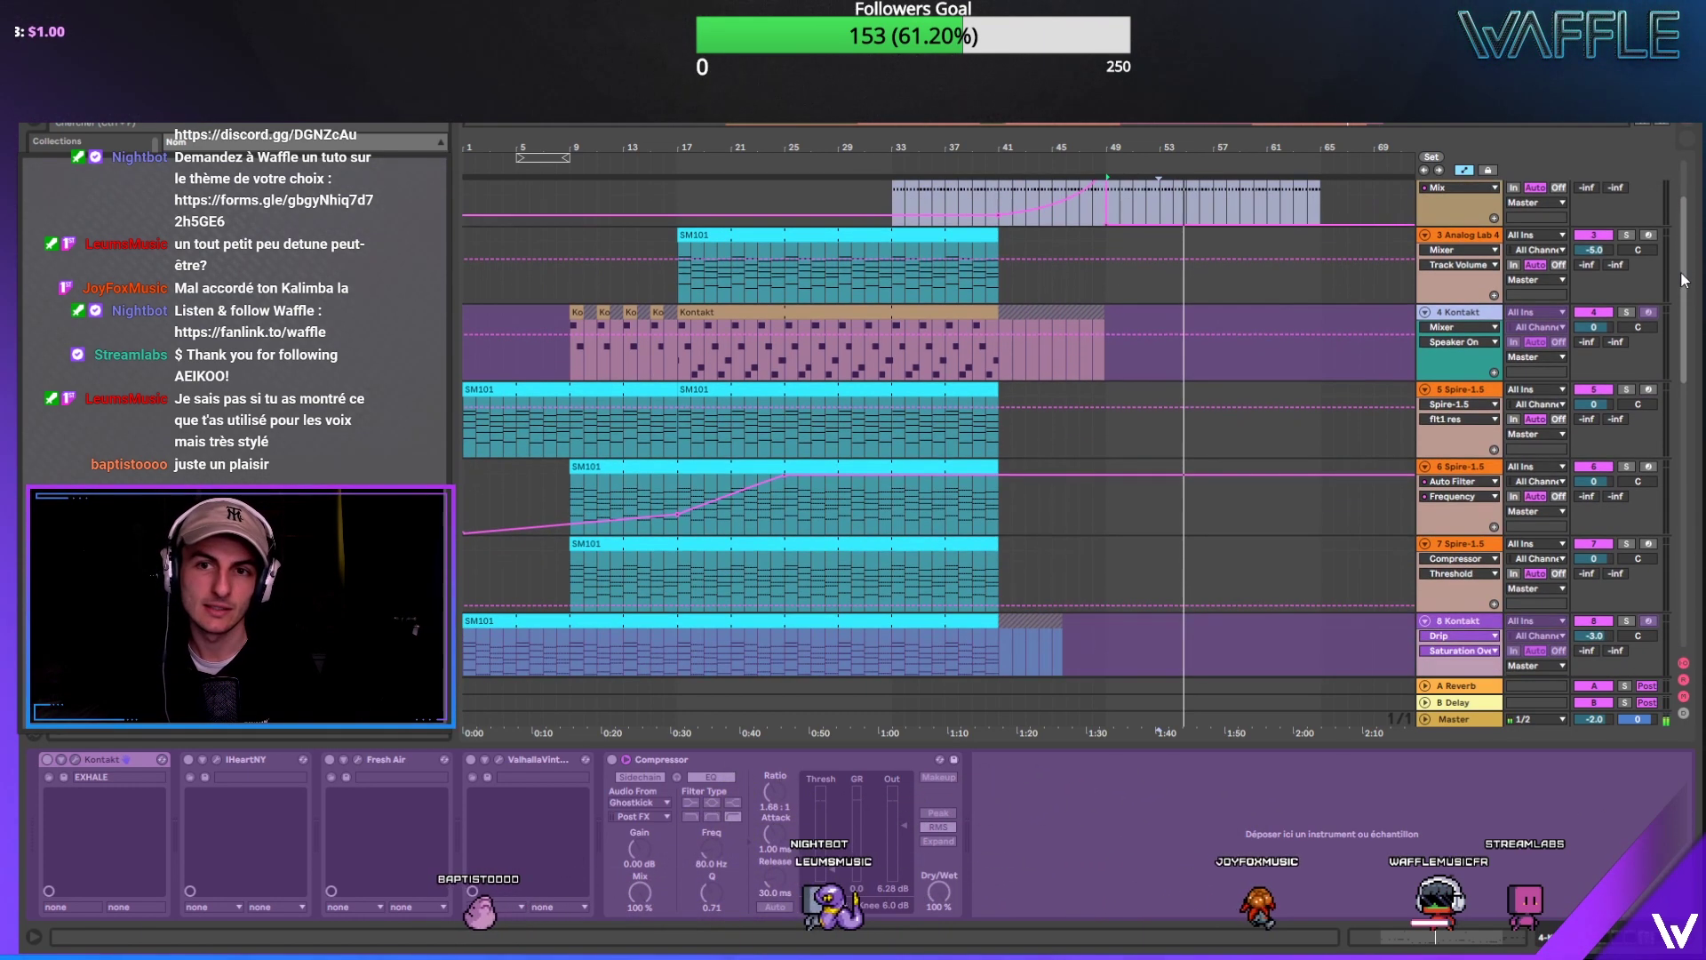
scroll(1684, 280, up, 3)
scroll(1686, 226, down, 1)
scroll(1686, 226, up, 1)
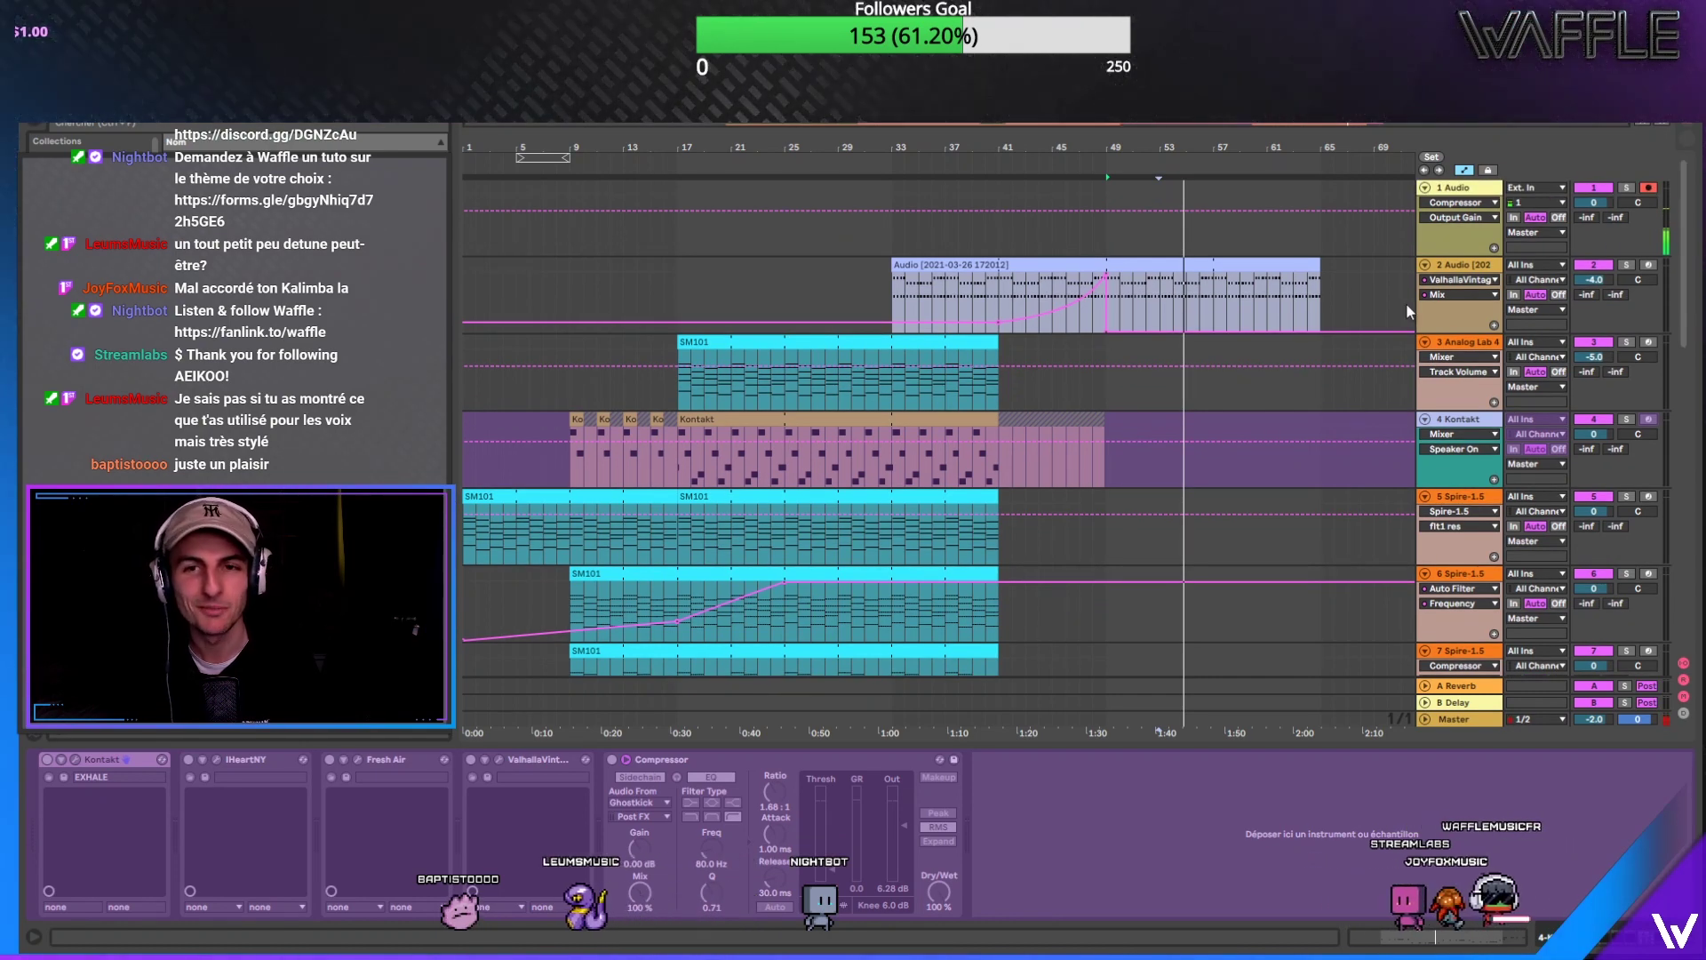
click(1164, 324)
Step: Play the arrangement from bar 40 to hear the transition into the kalimba section
click(972, 179)
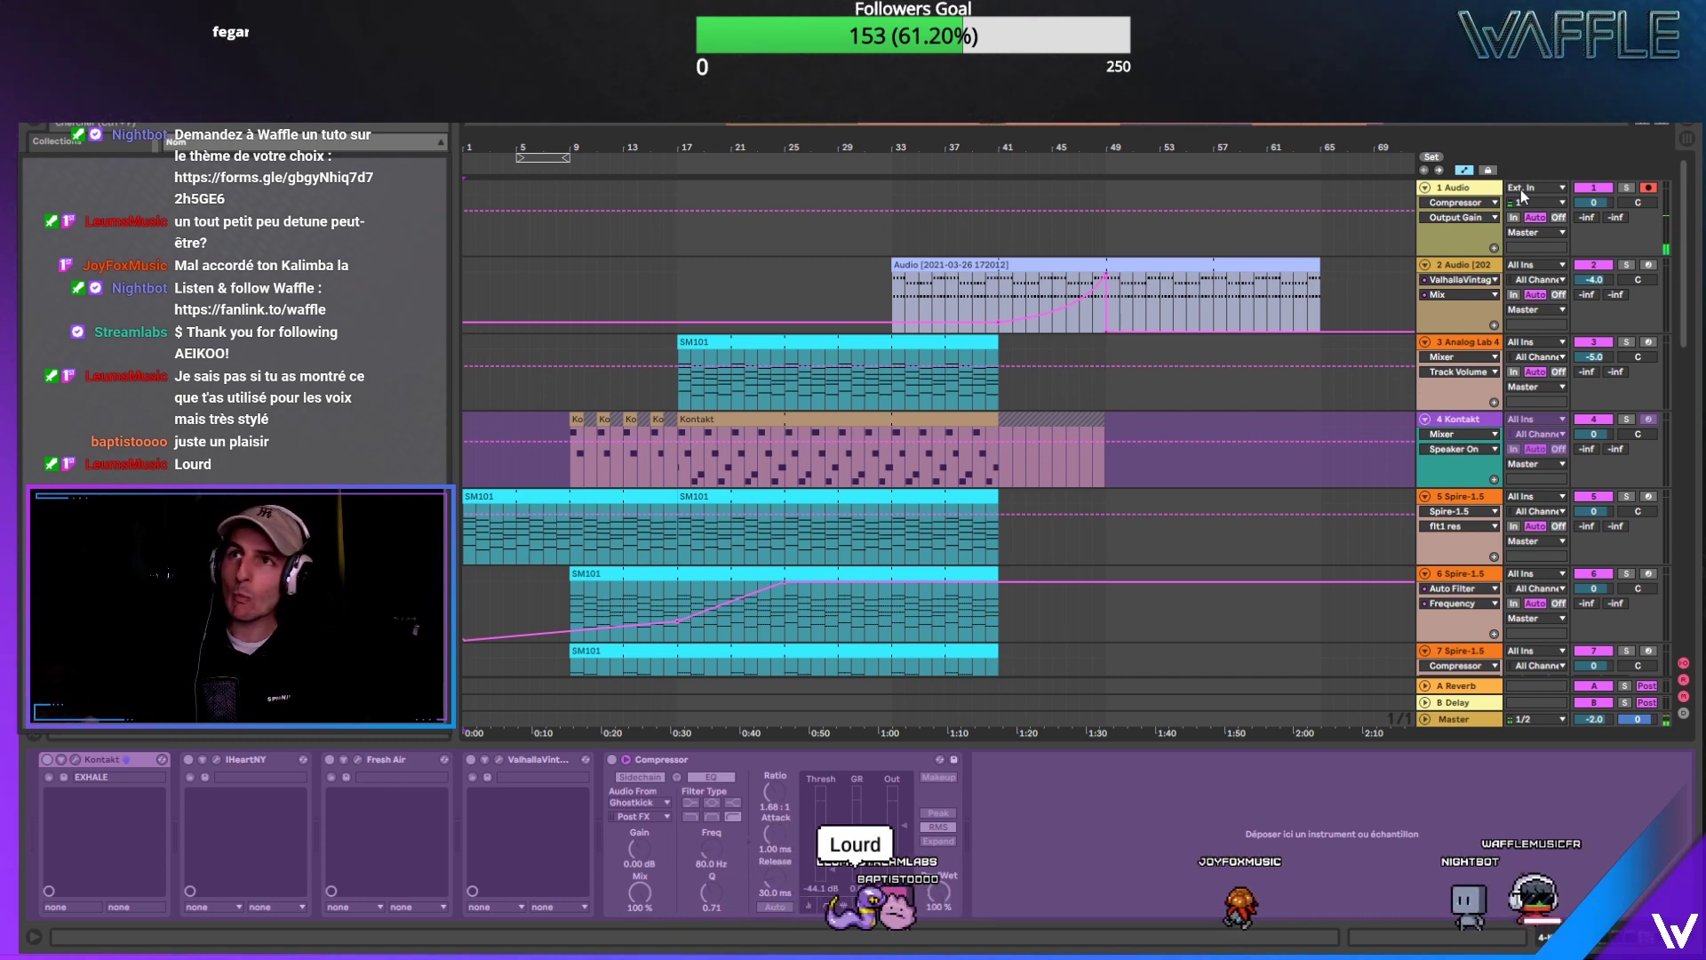
click(999, 236)
key(space)
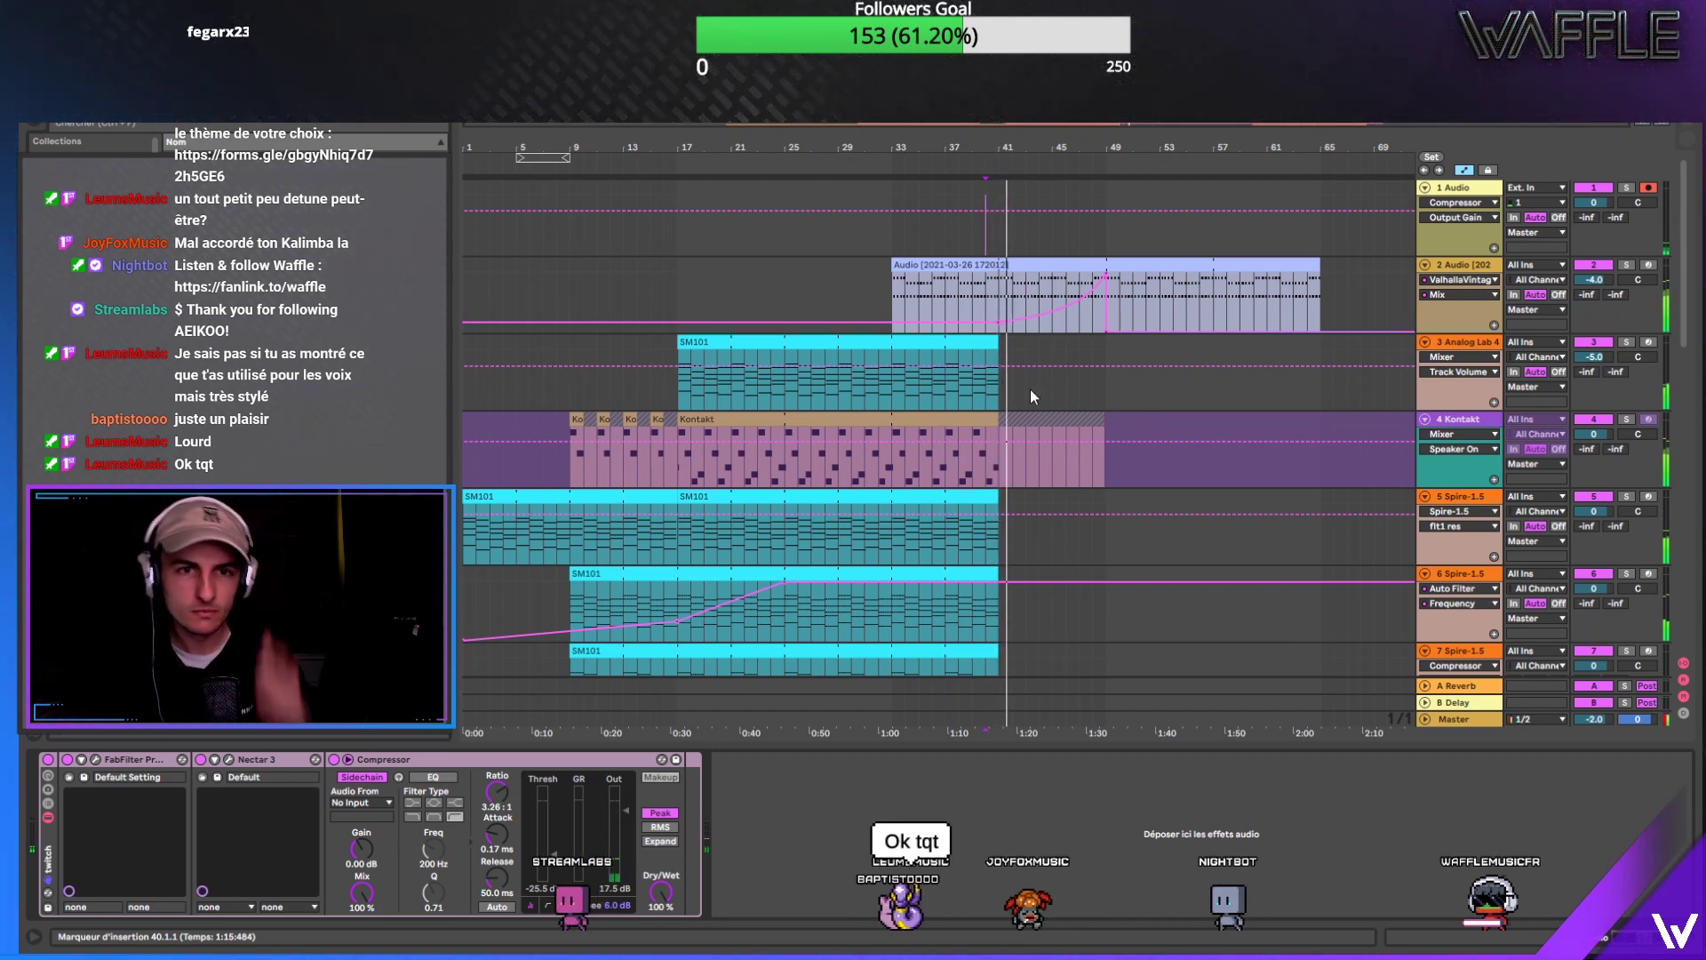
scroll(1031, 391, down, 2)
scroll(1043, 389, up, 2)
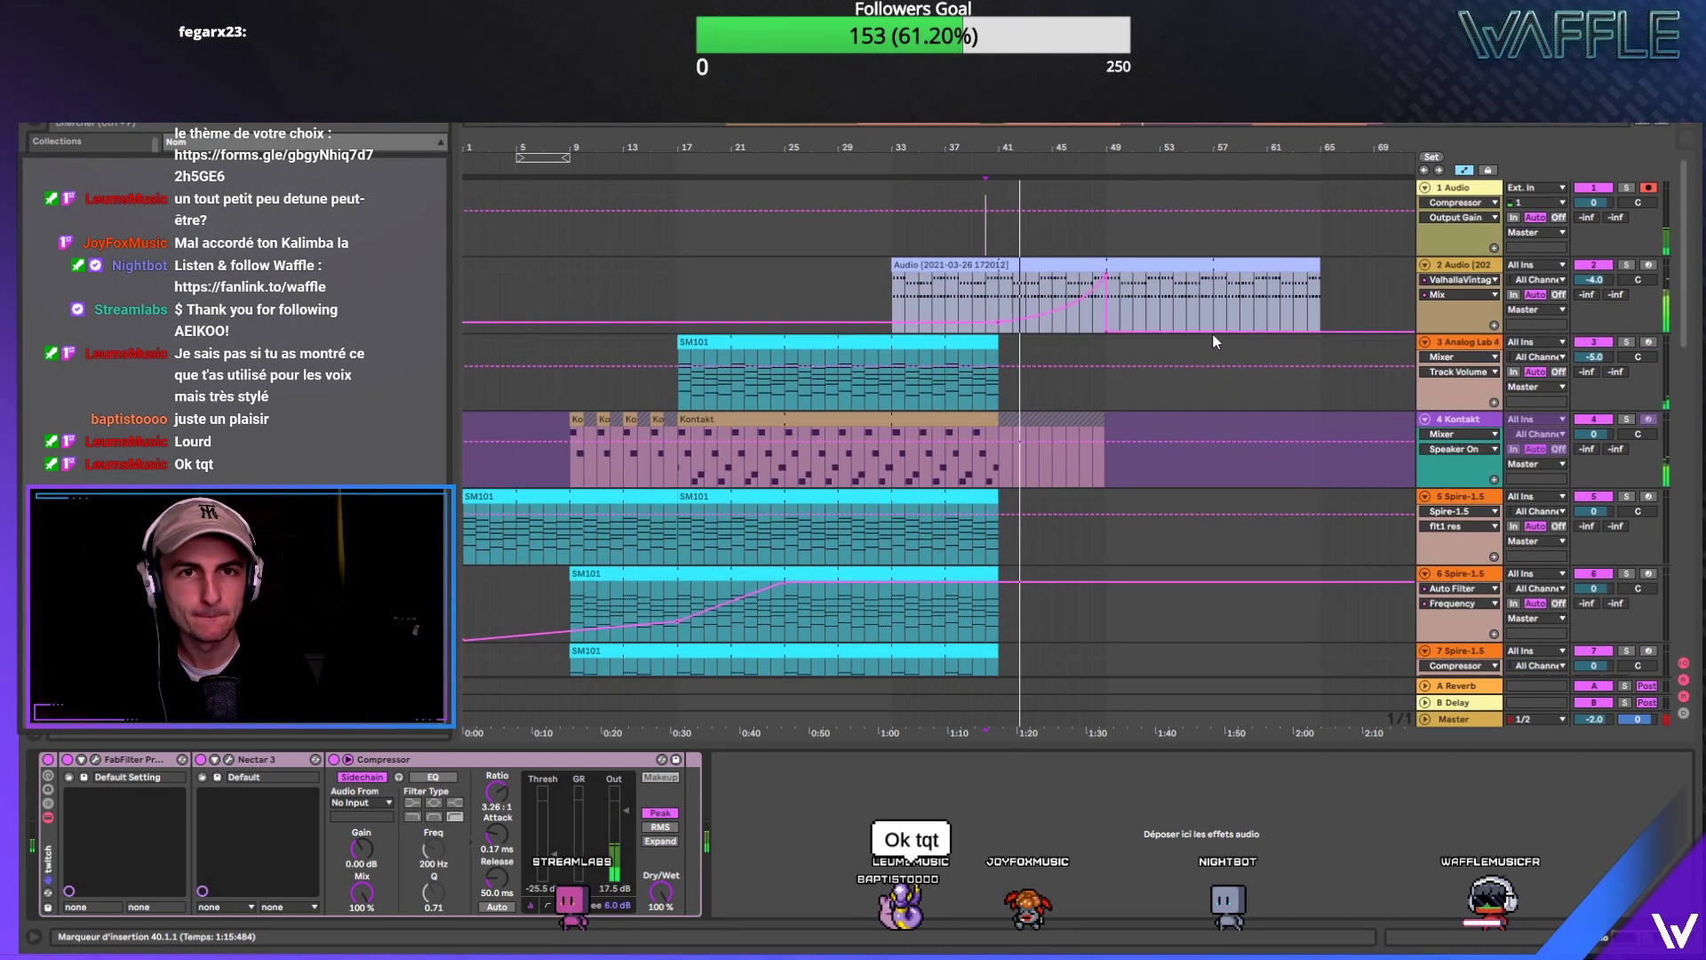
Step: Set the volume of track 2, the kalimba audio, to -6.0 dB
click(1483, 275)
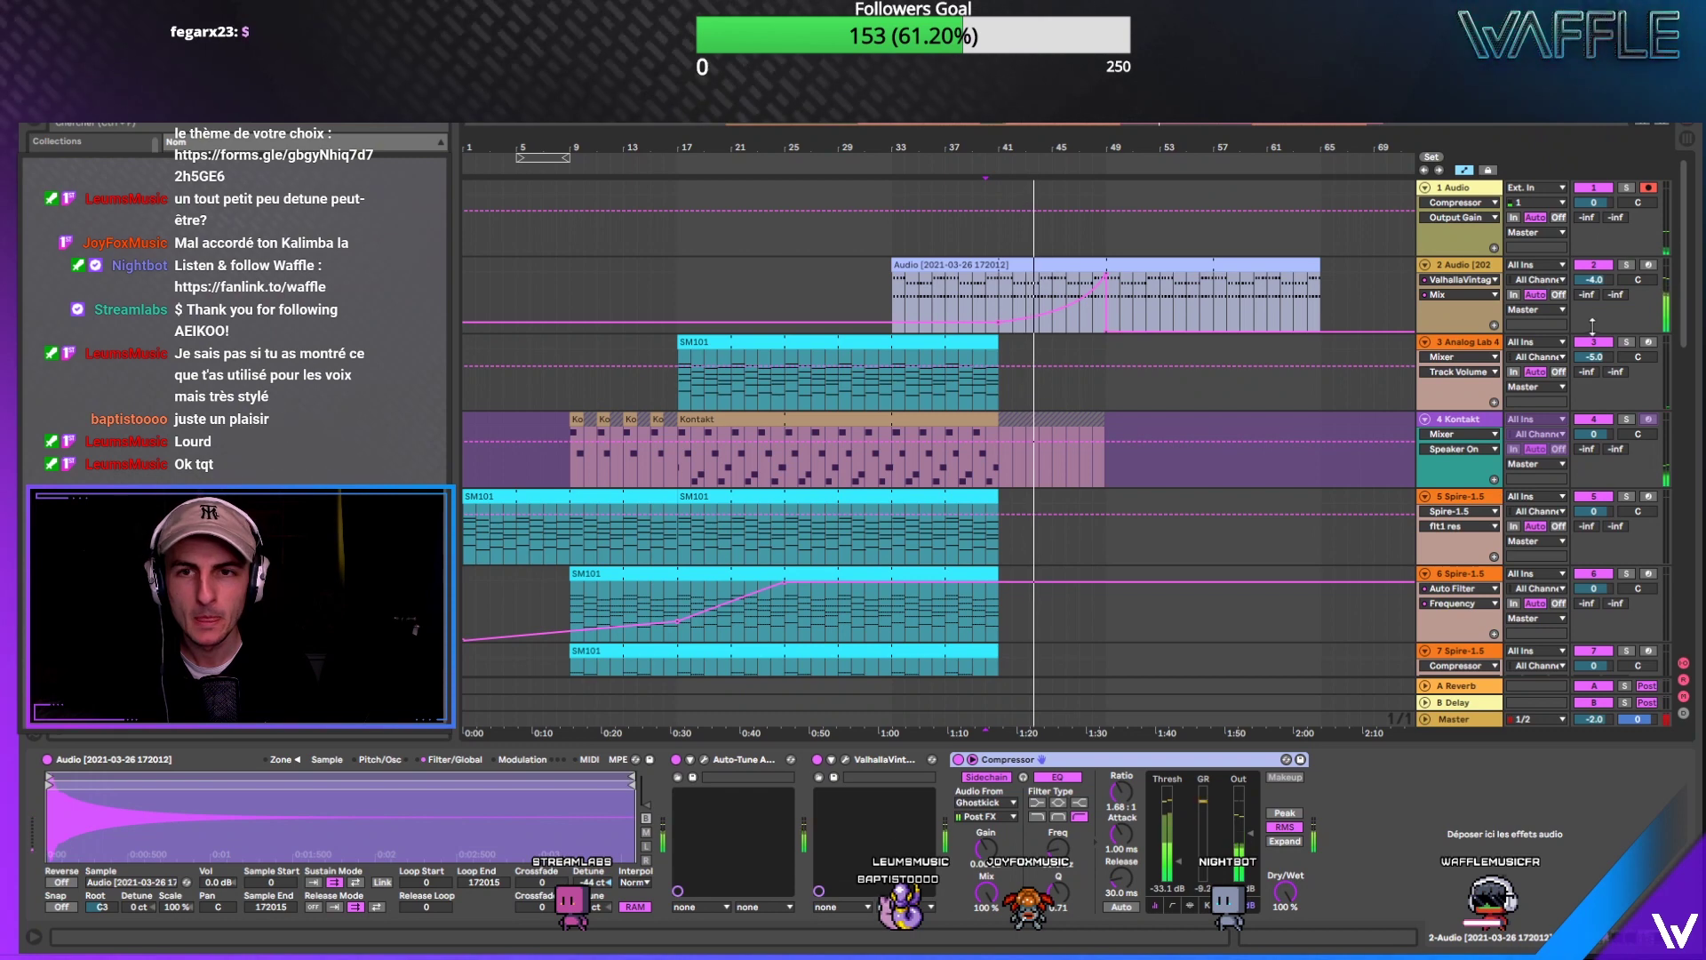
click(1595, 282)
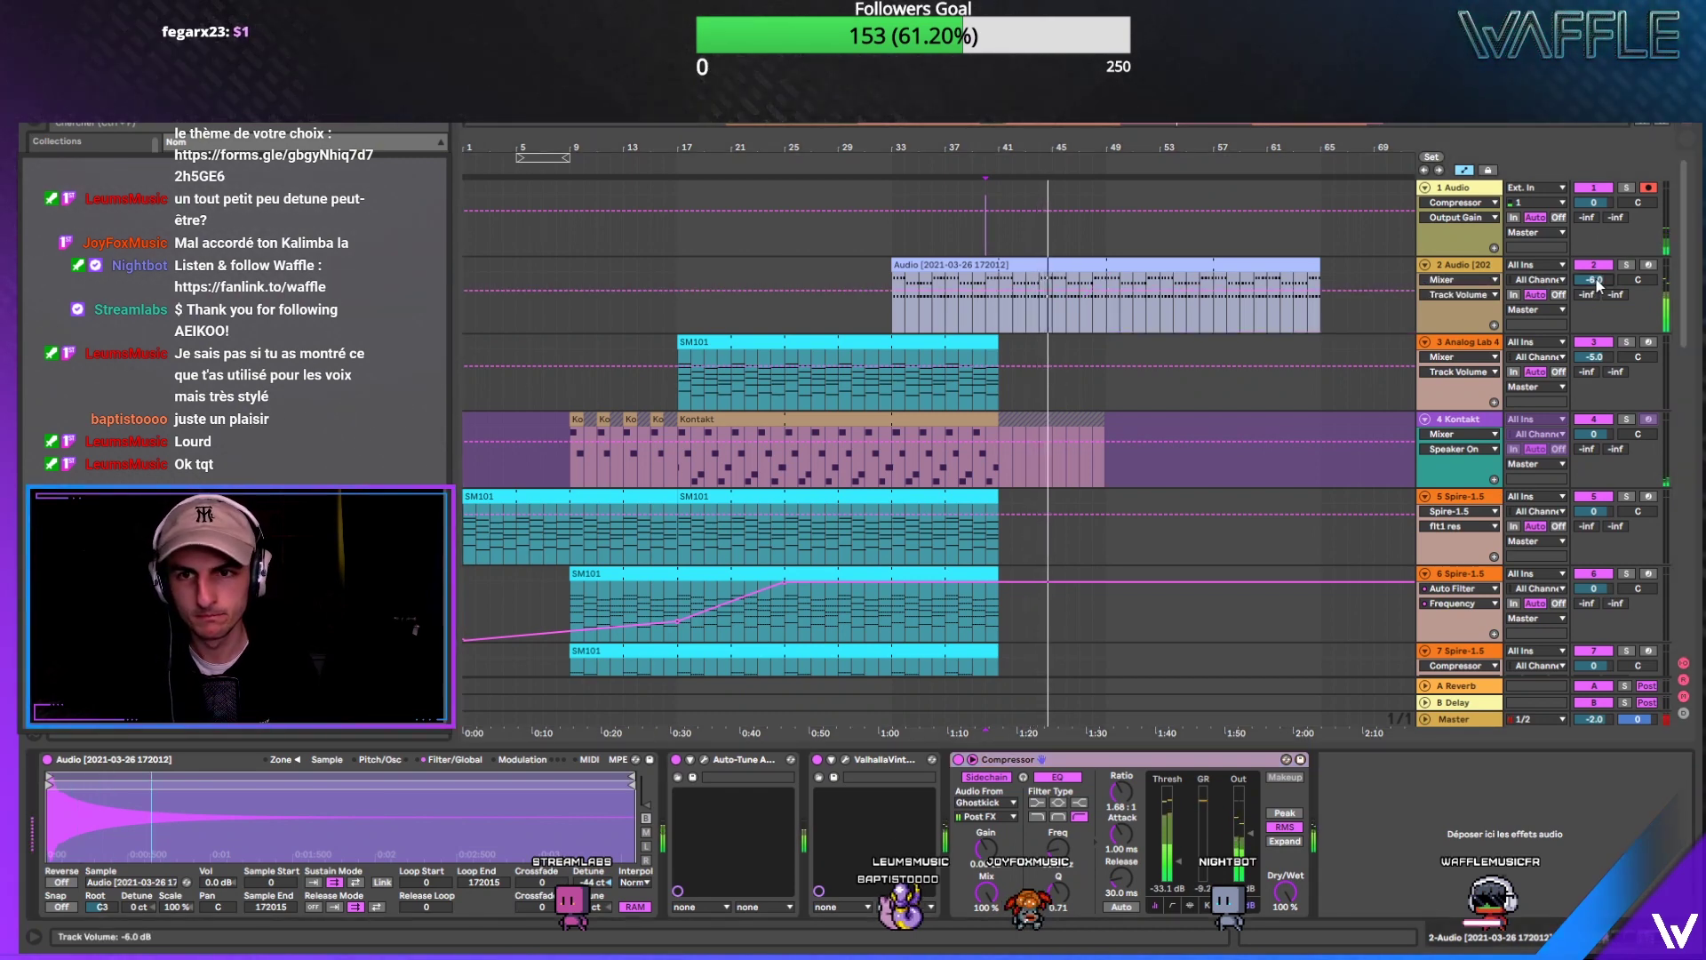
scroll(1140, 478, down, 3)
scroll(1133, 477, down, 8)
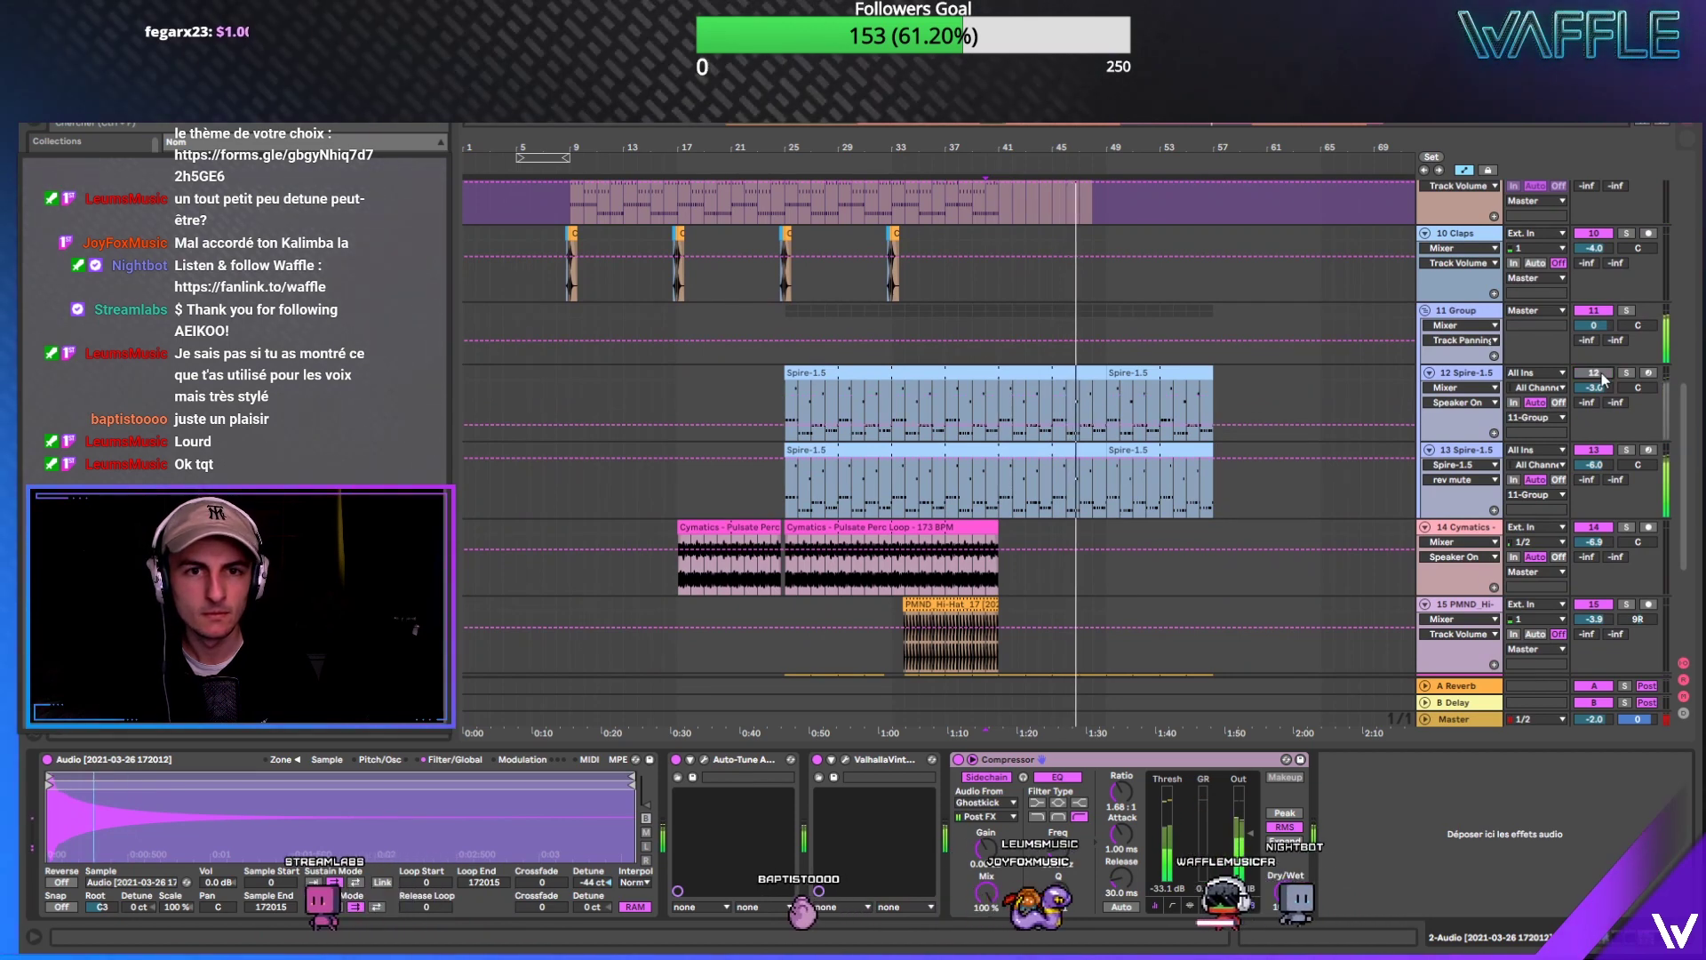
Step: Delete the Spire clips on track 12 between bar 41 and bar 57
key(space)
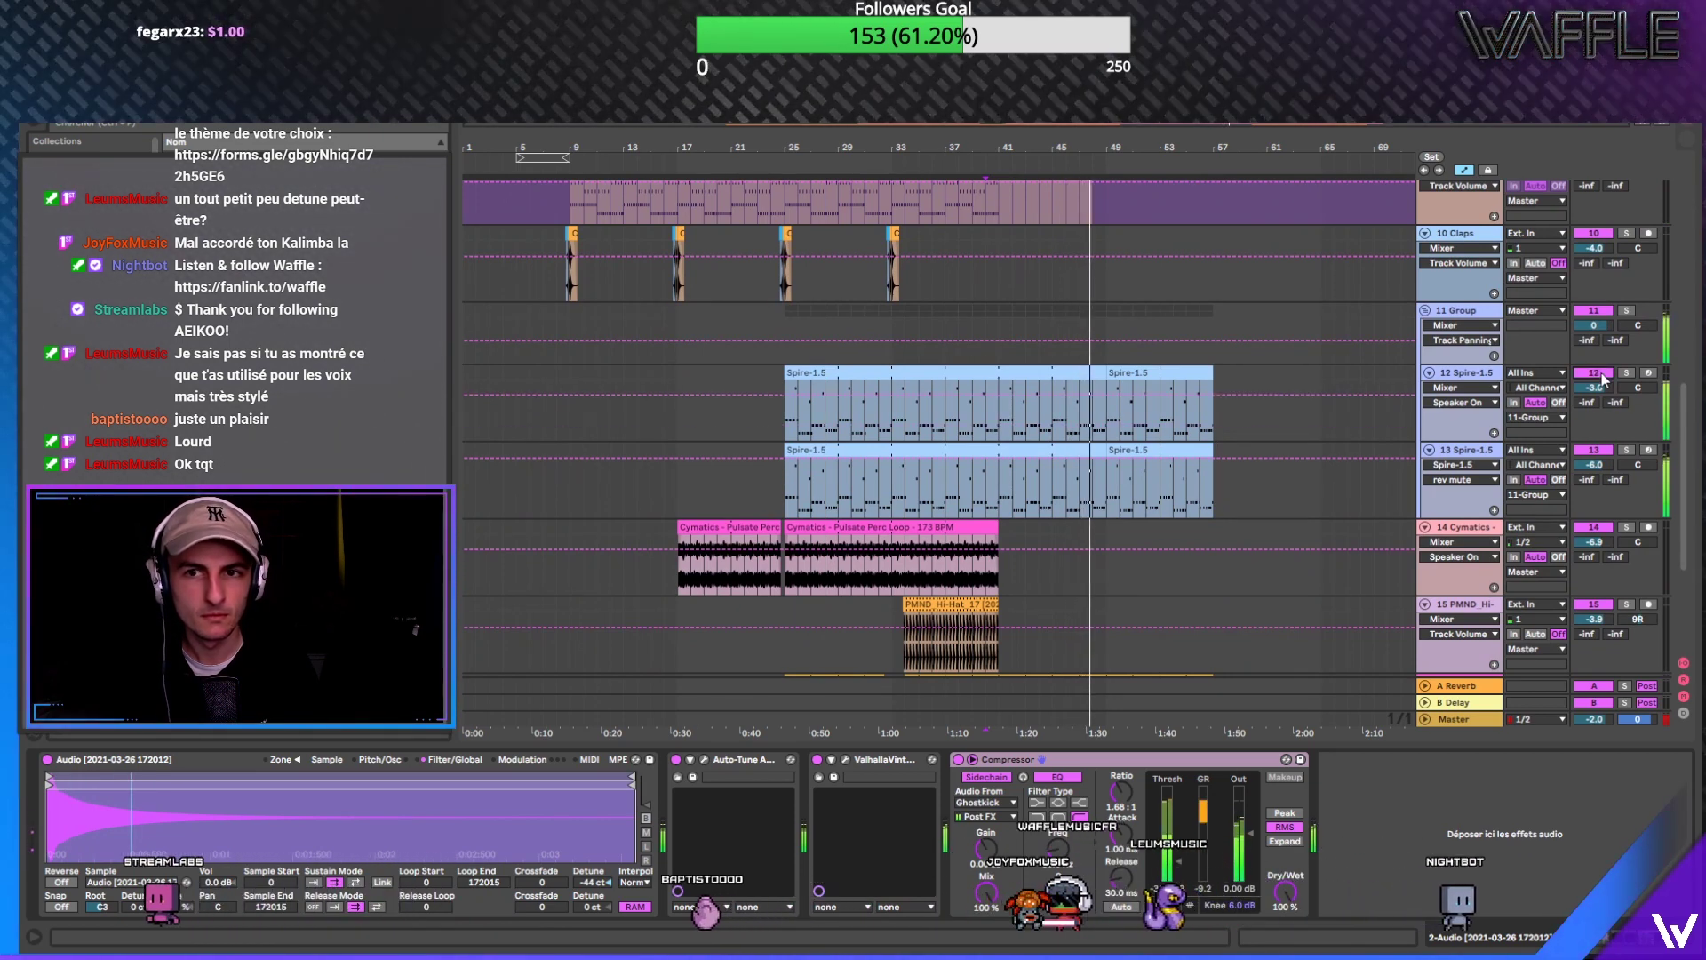
drag(1000, 395, 1102, 372)
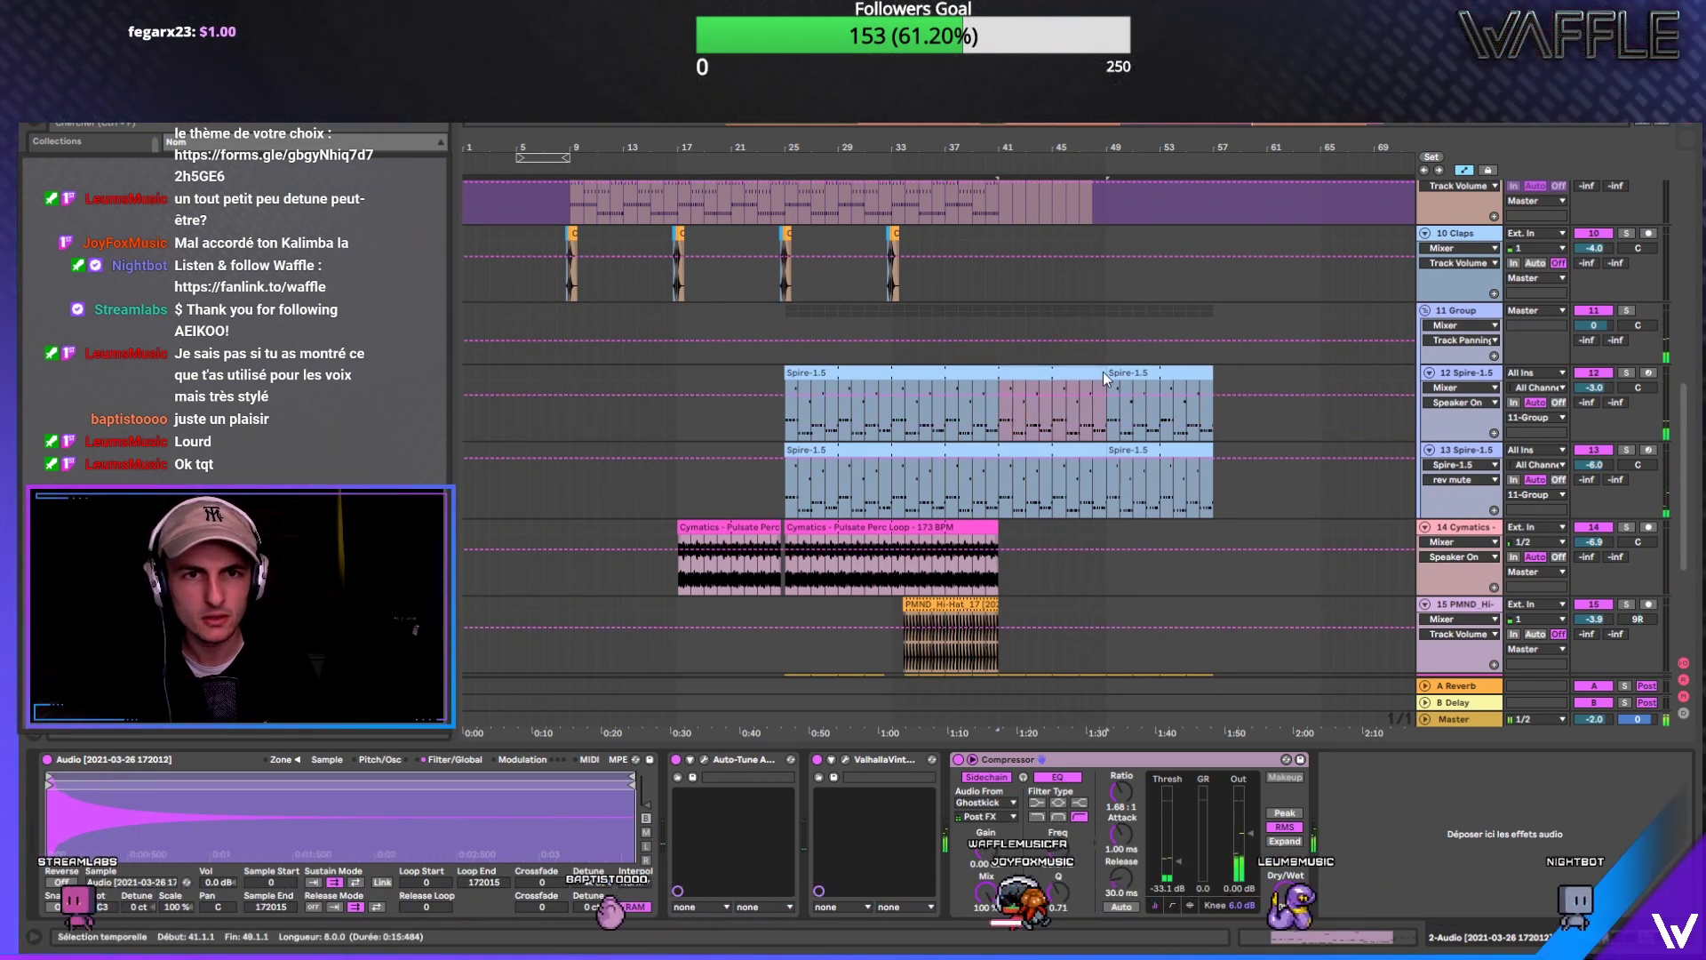
key(Delete)
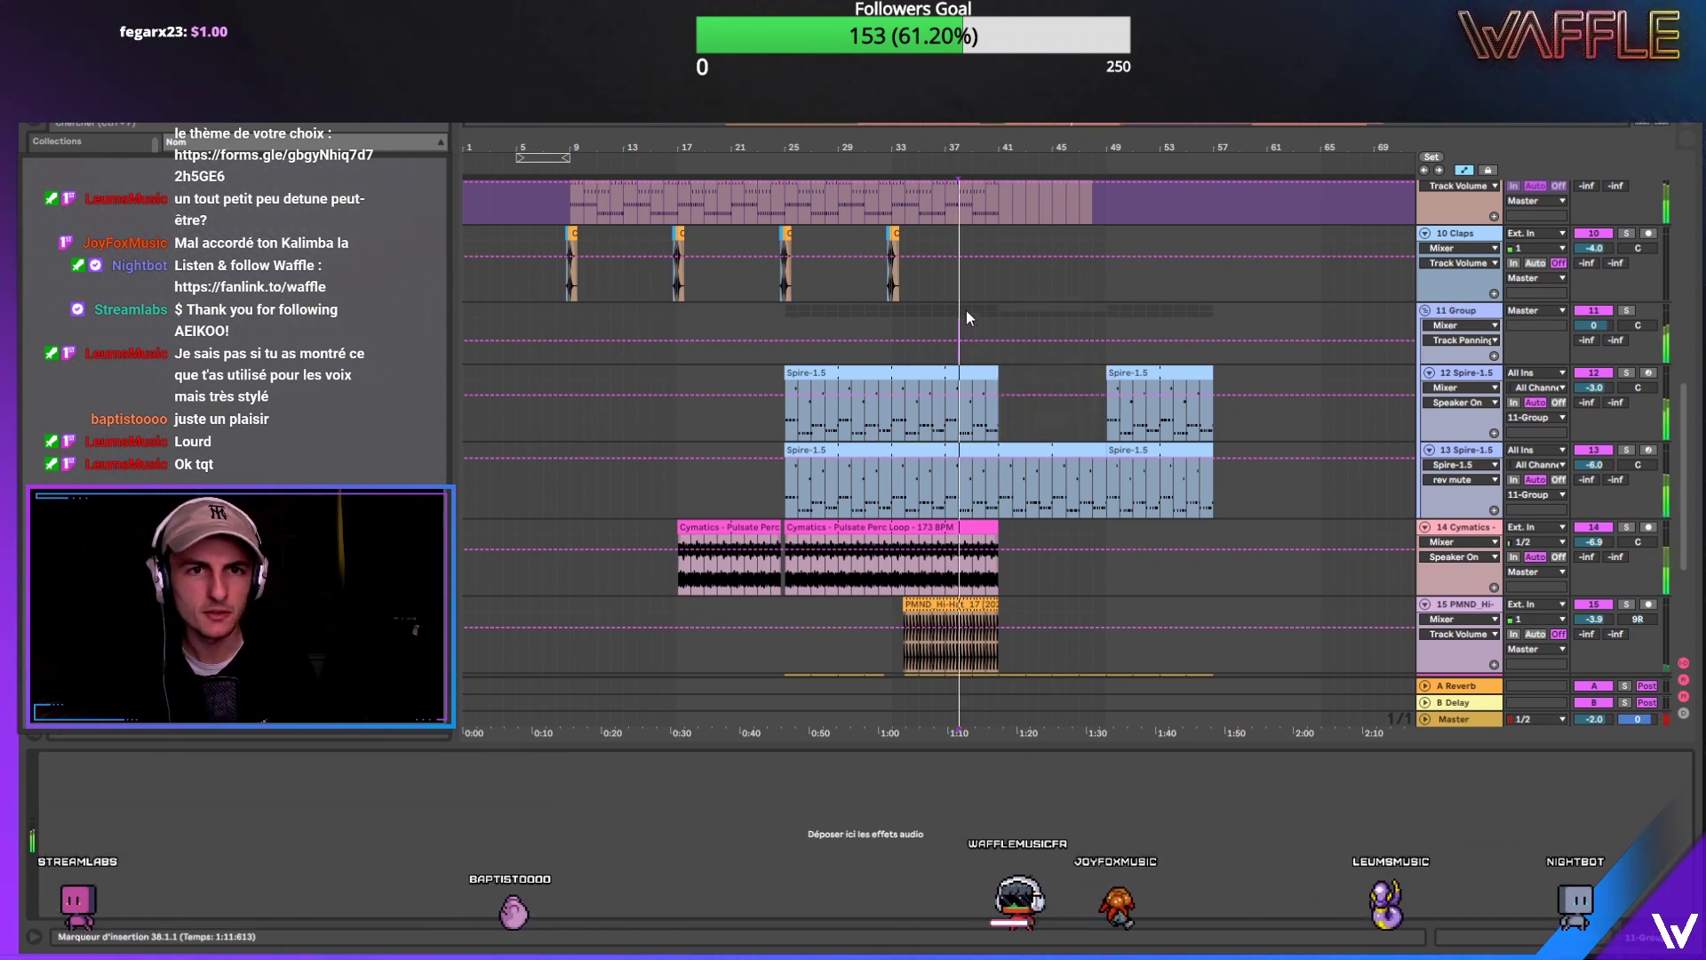
click(965, 313)
key(space)
key(plus)
click(1223, 372)
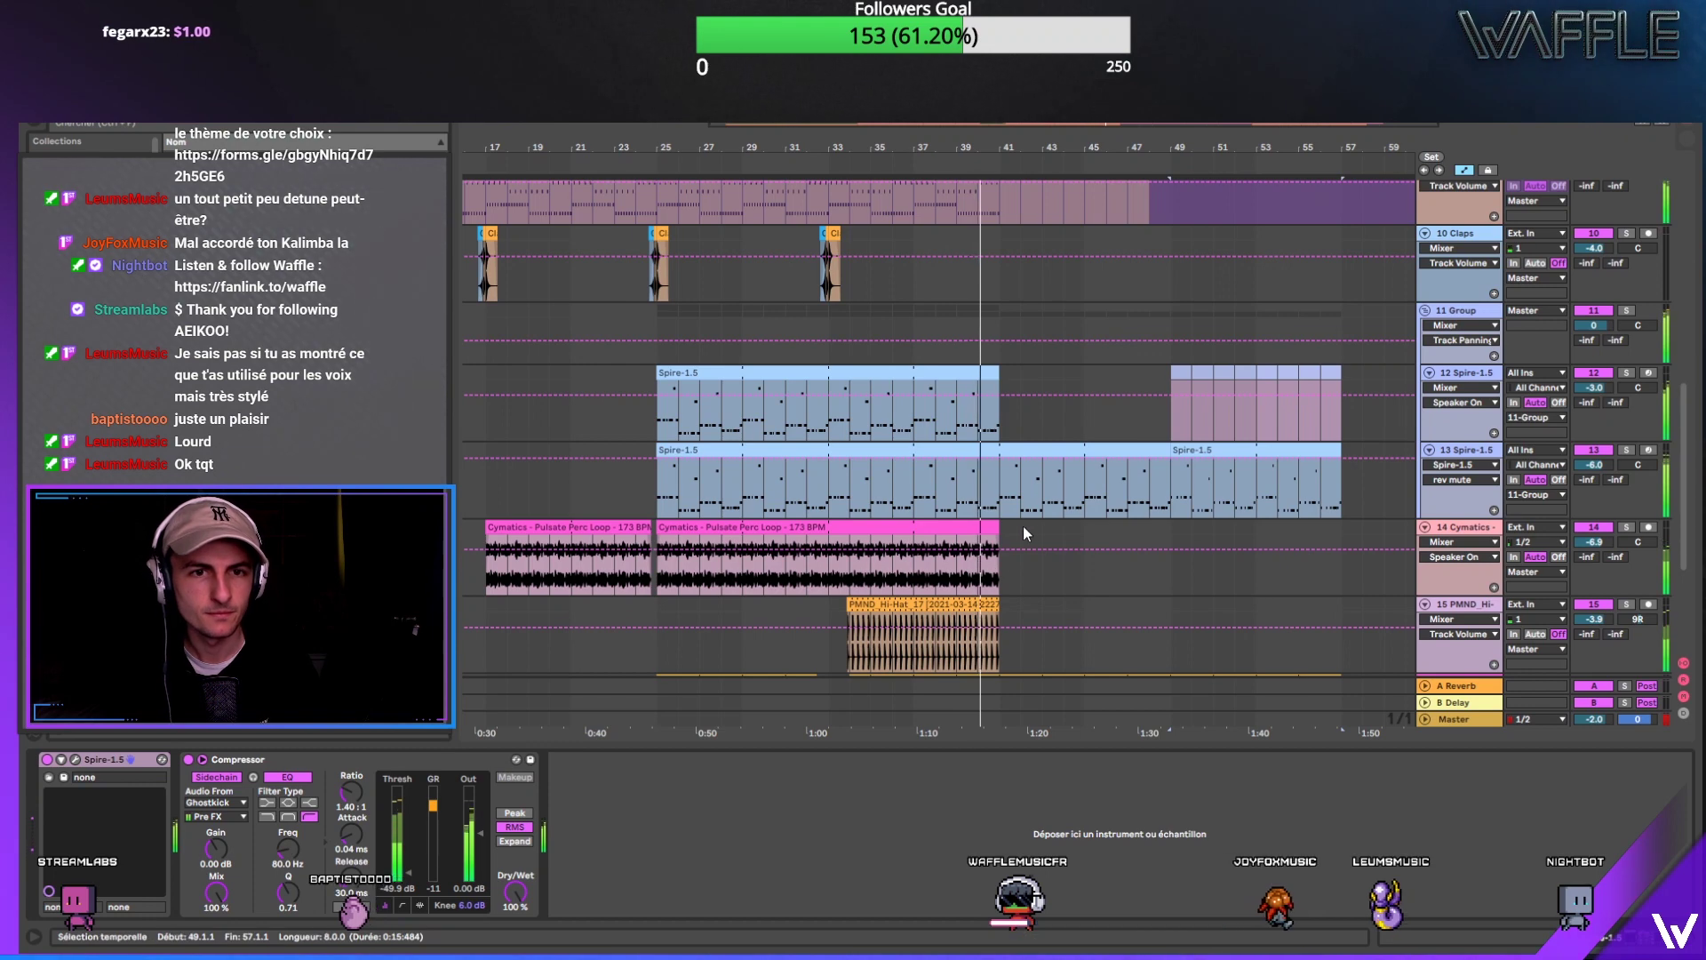
key(Delete)
Step: Copy bars 37 to 41 of the Cymatics Pulsate perc loop on track 14 to bar 45 and show its clip details
click(995, 528)
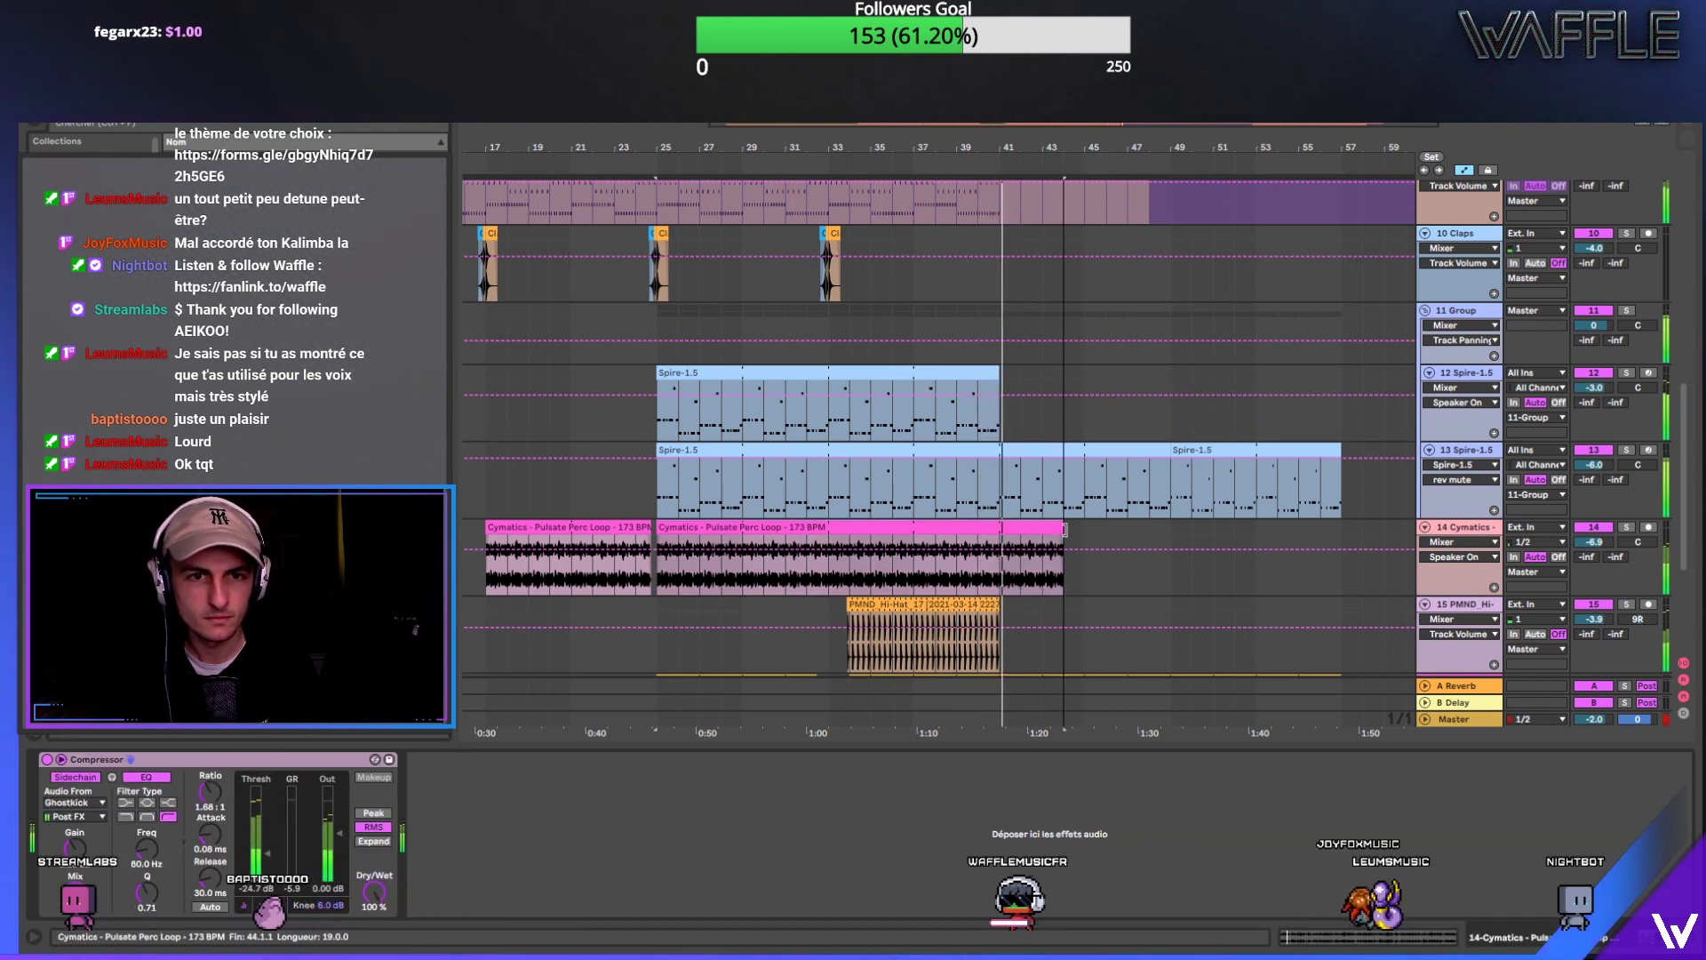
scroll(1004, 520, down, 2)
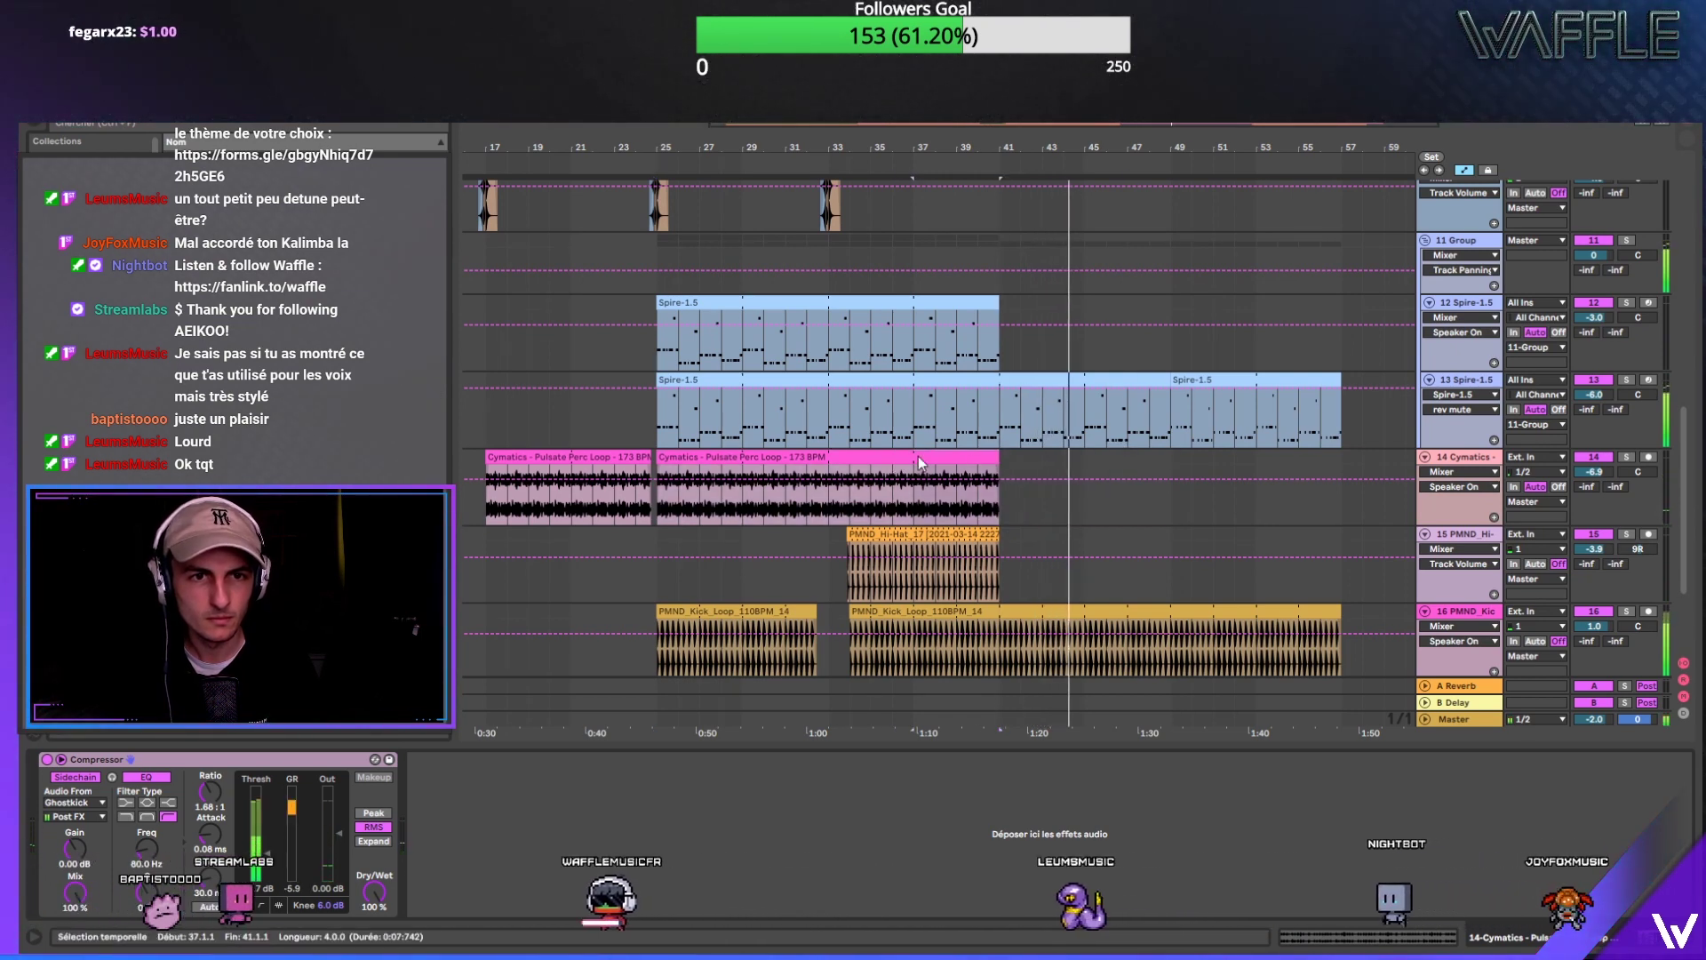
drag(919, 456, 1126, 459)
scroll(1126, 458, down, 2)
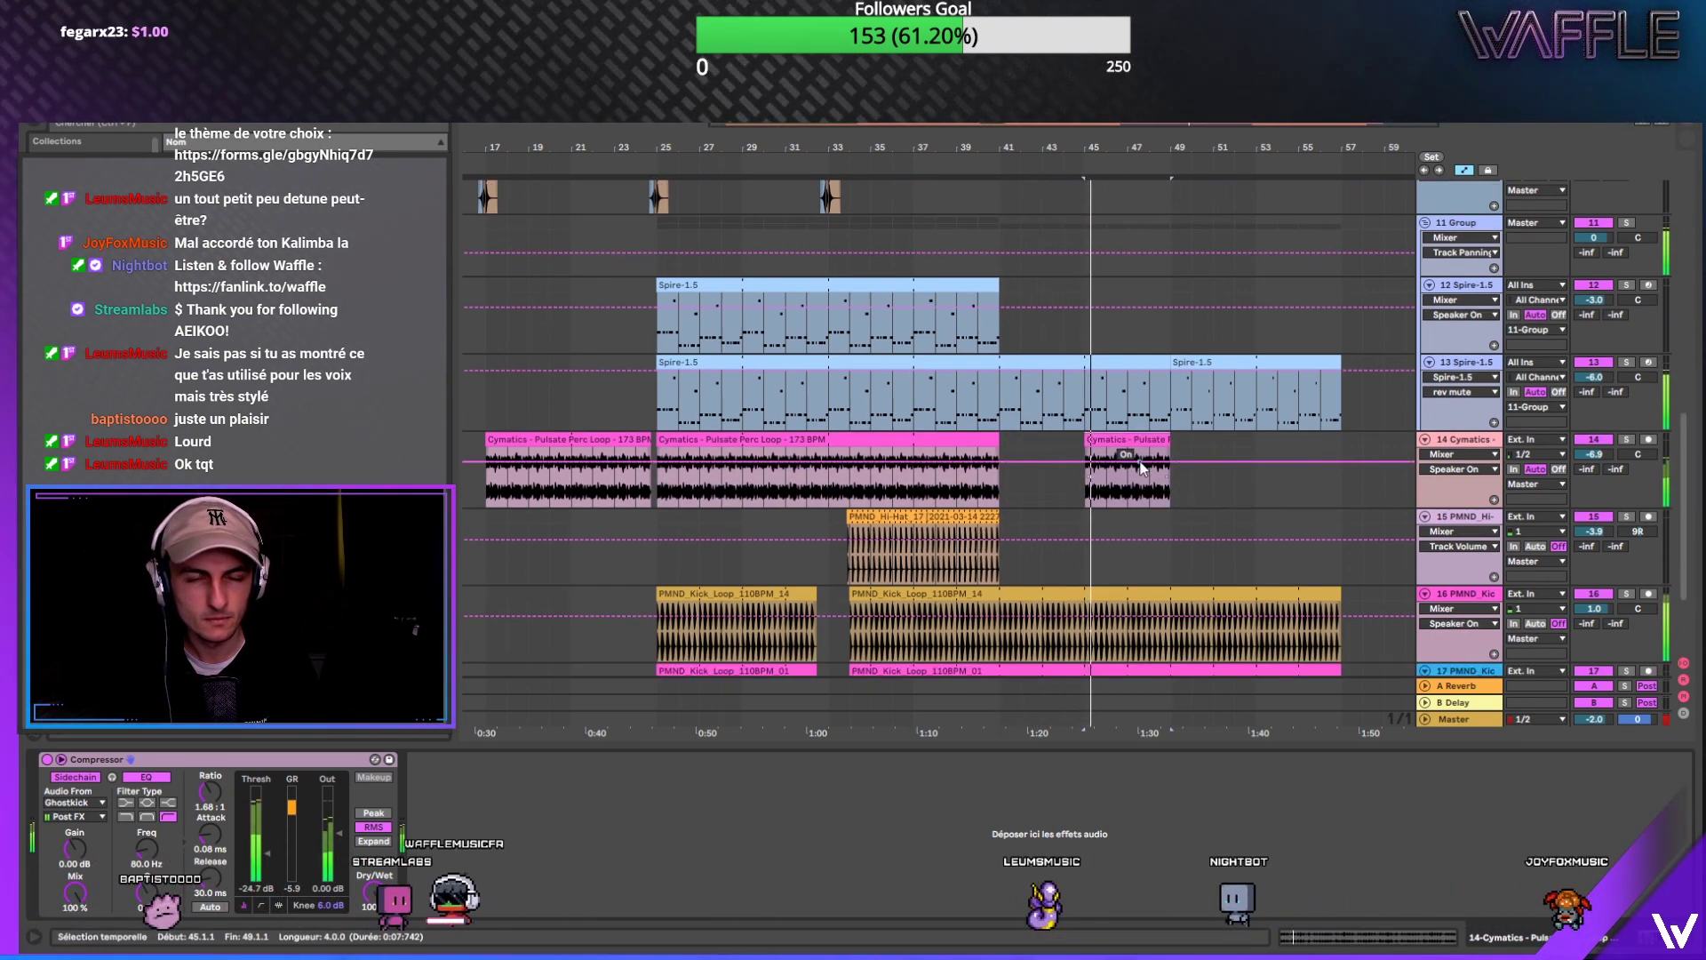
key(shift+Tab)
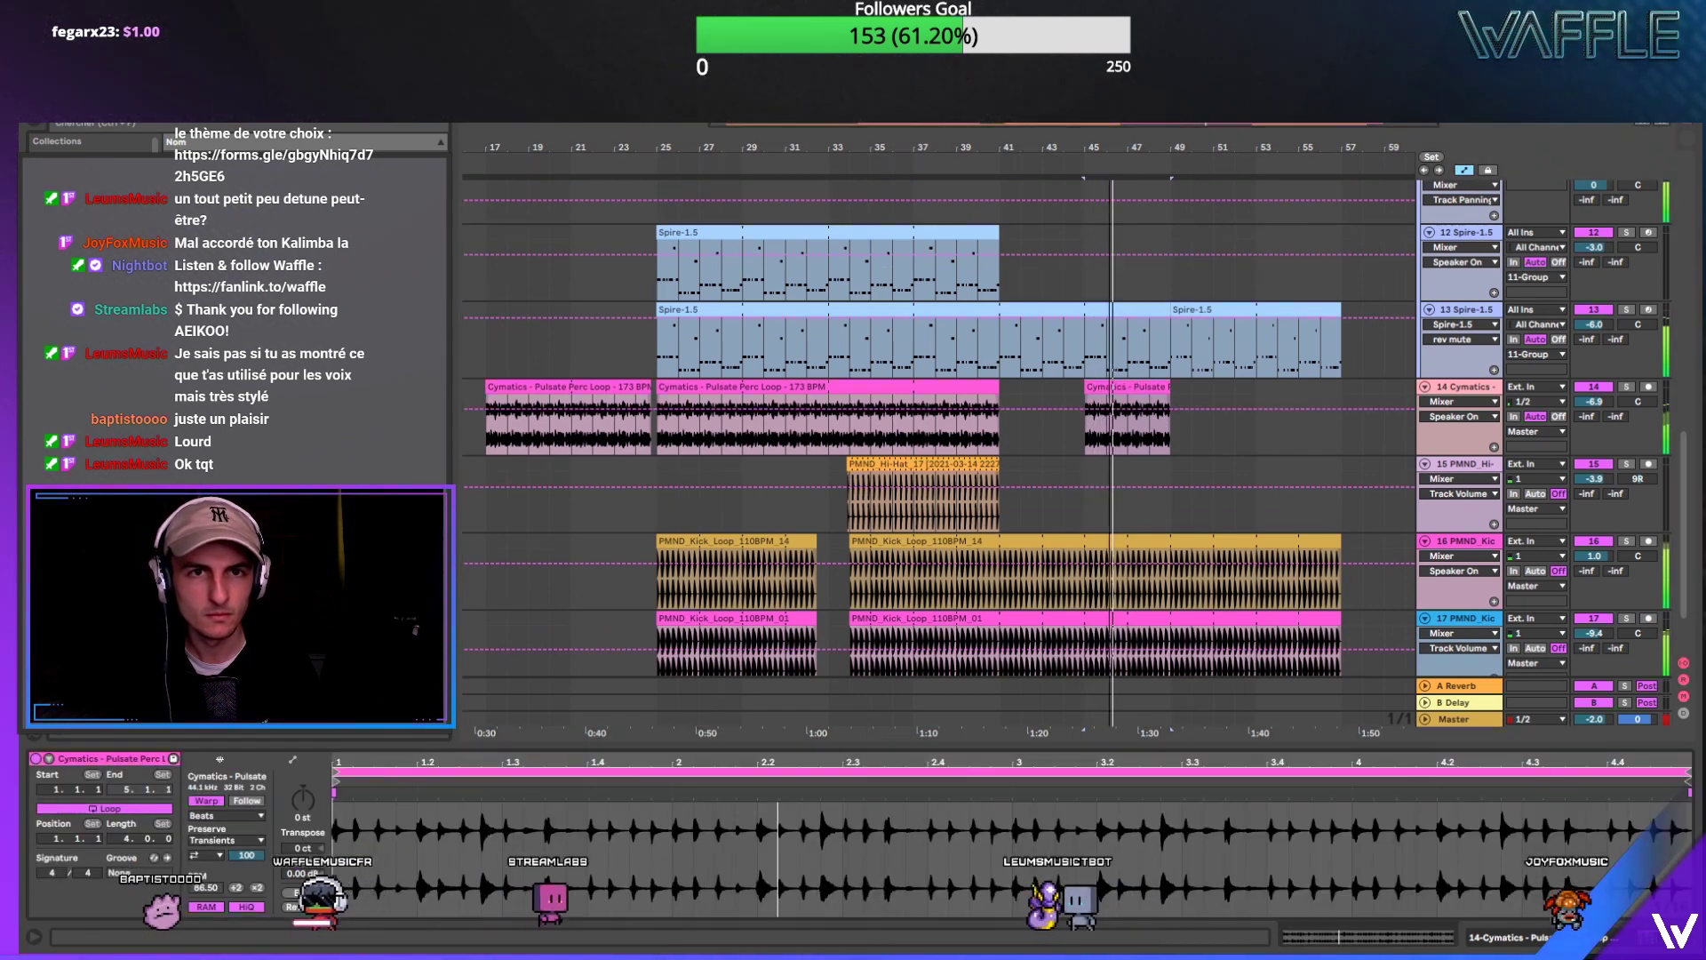
Step: Solo track 14 and listen to the individual hits of the copied perc loop around bars 45.3 and 45.4
drag(1112, 147, 1112, 266)
key(space)
key(space)
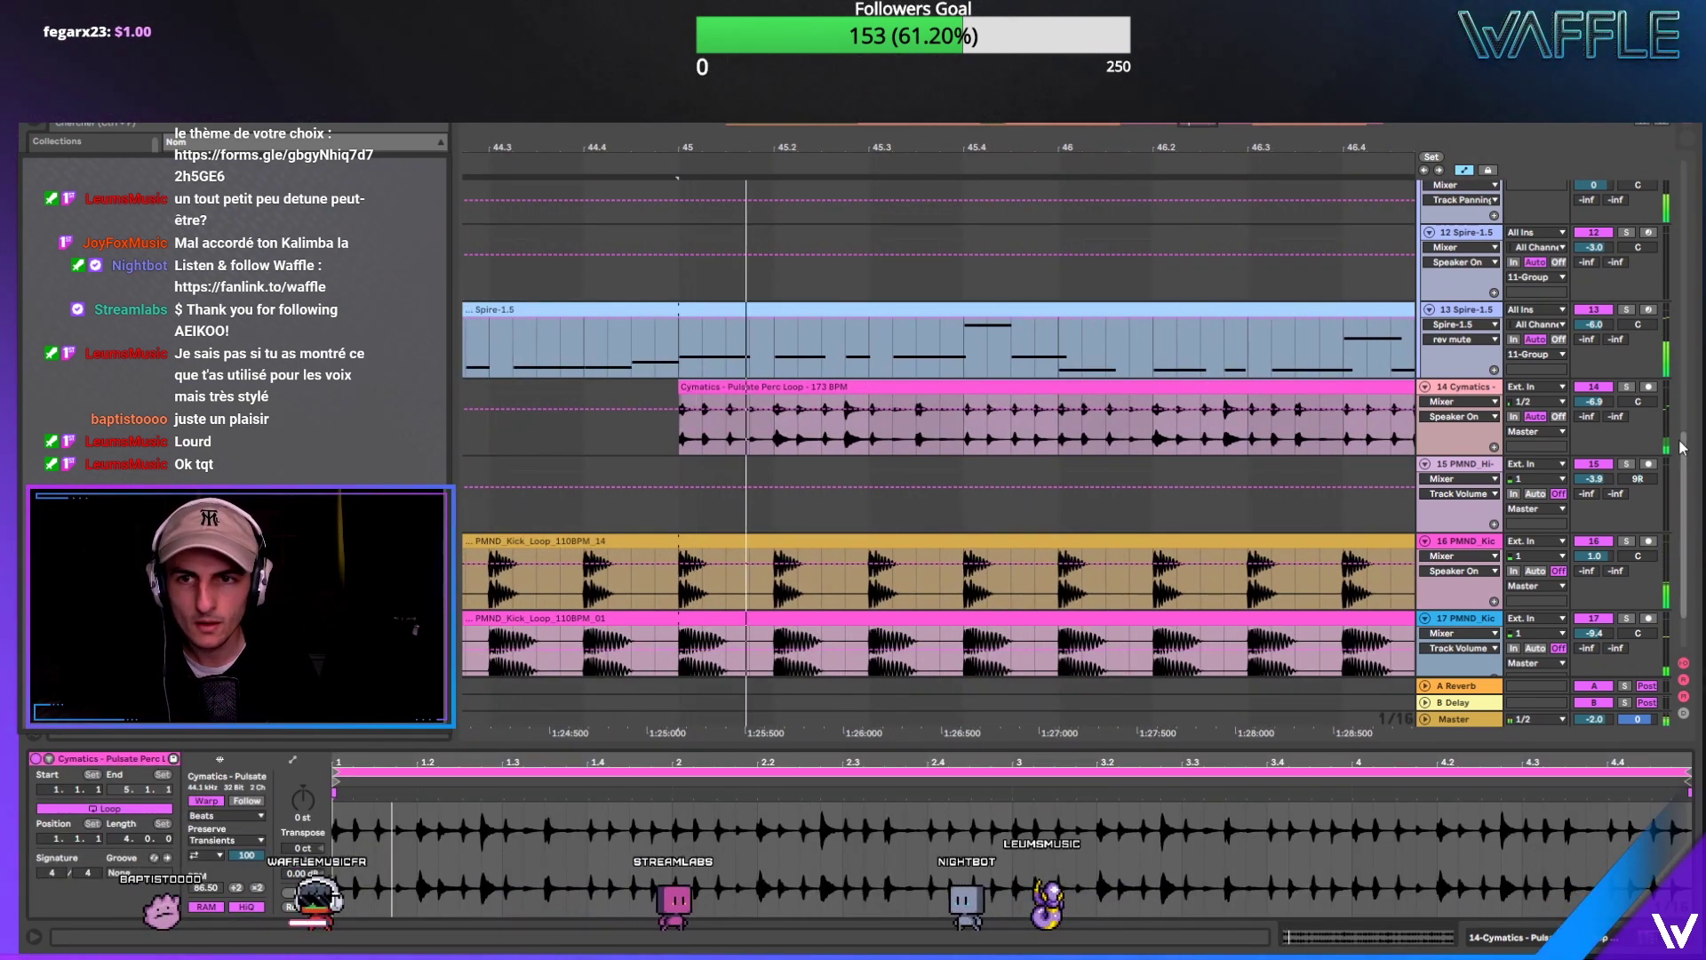
drag(1683, 447, 1680, 125)
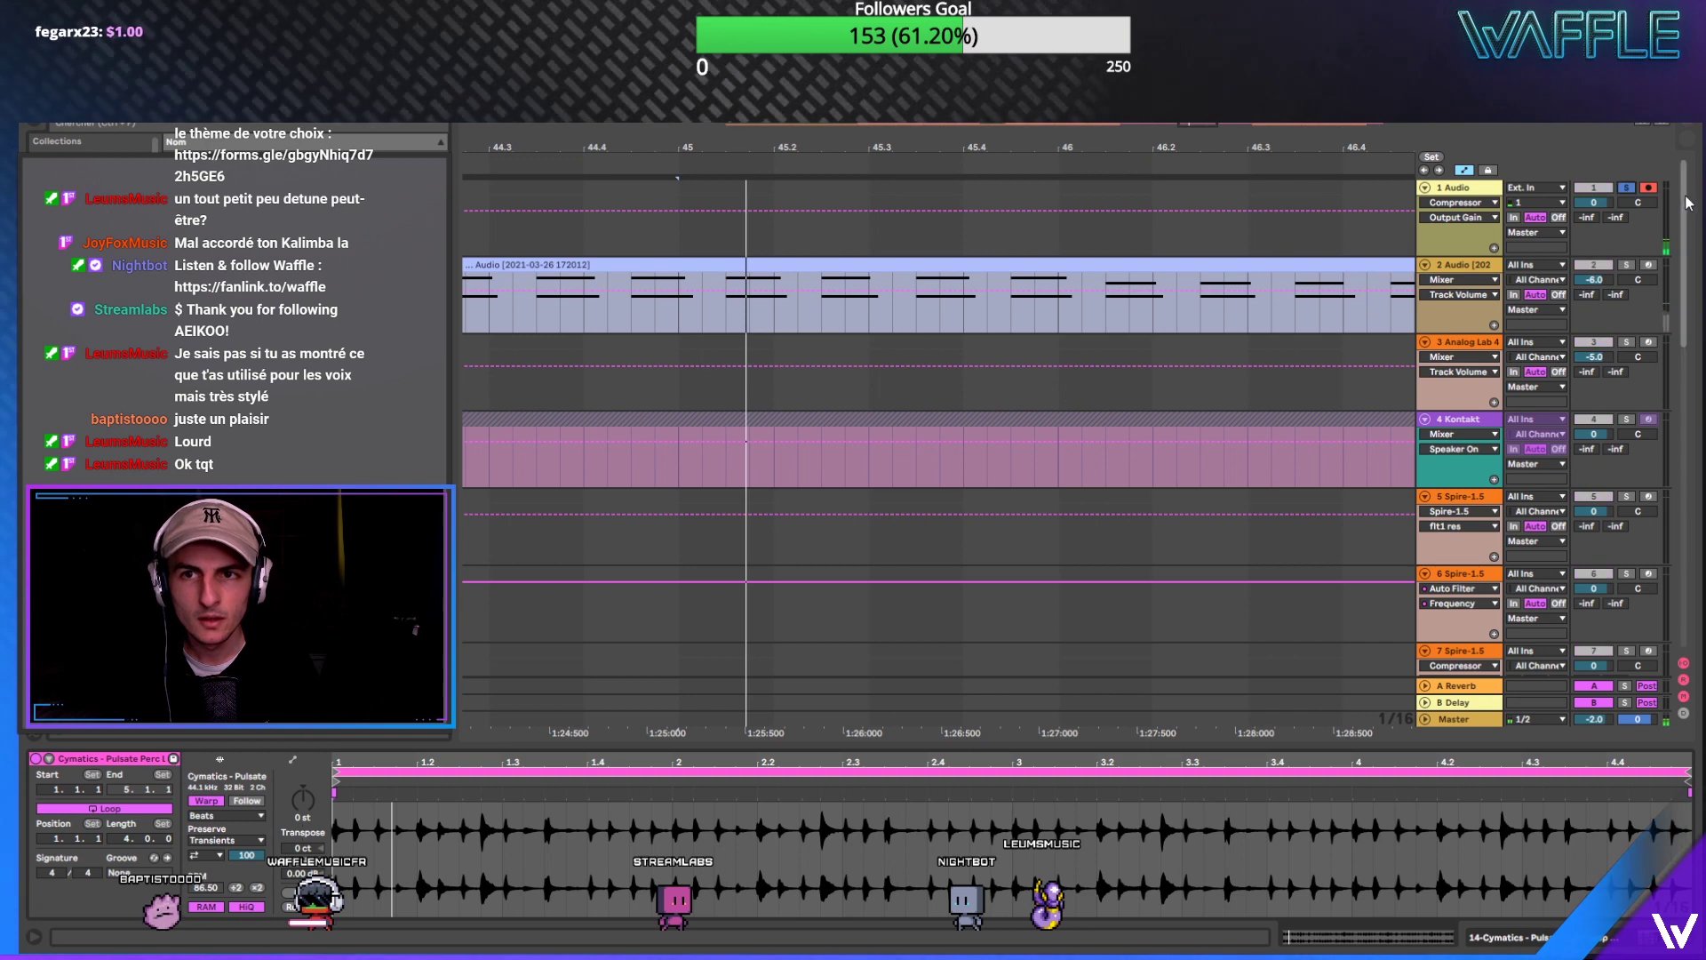
drag(1682, 202, 1682, 487)
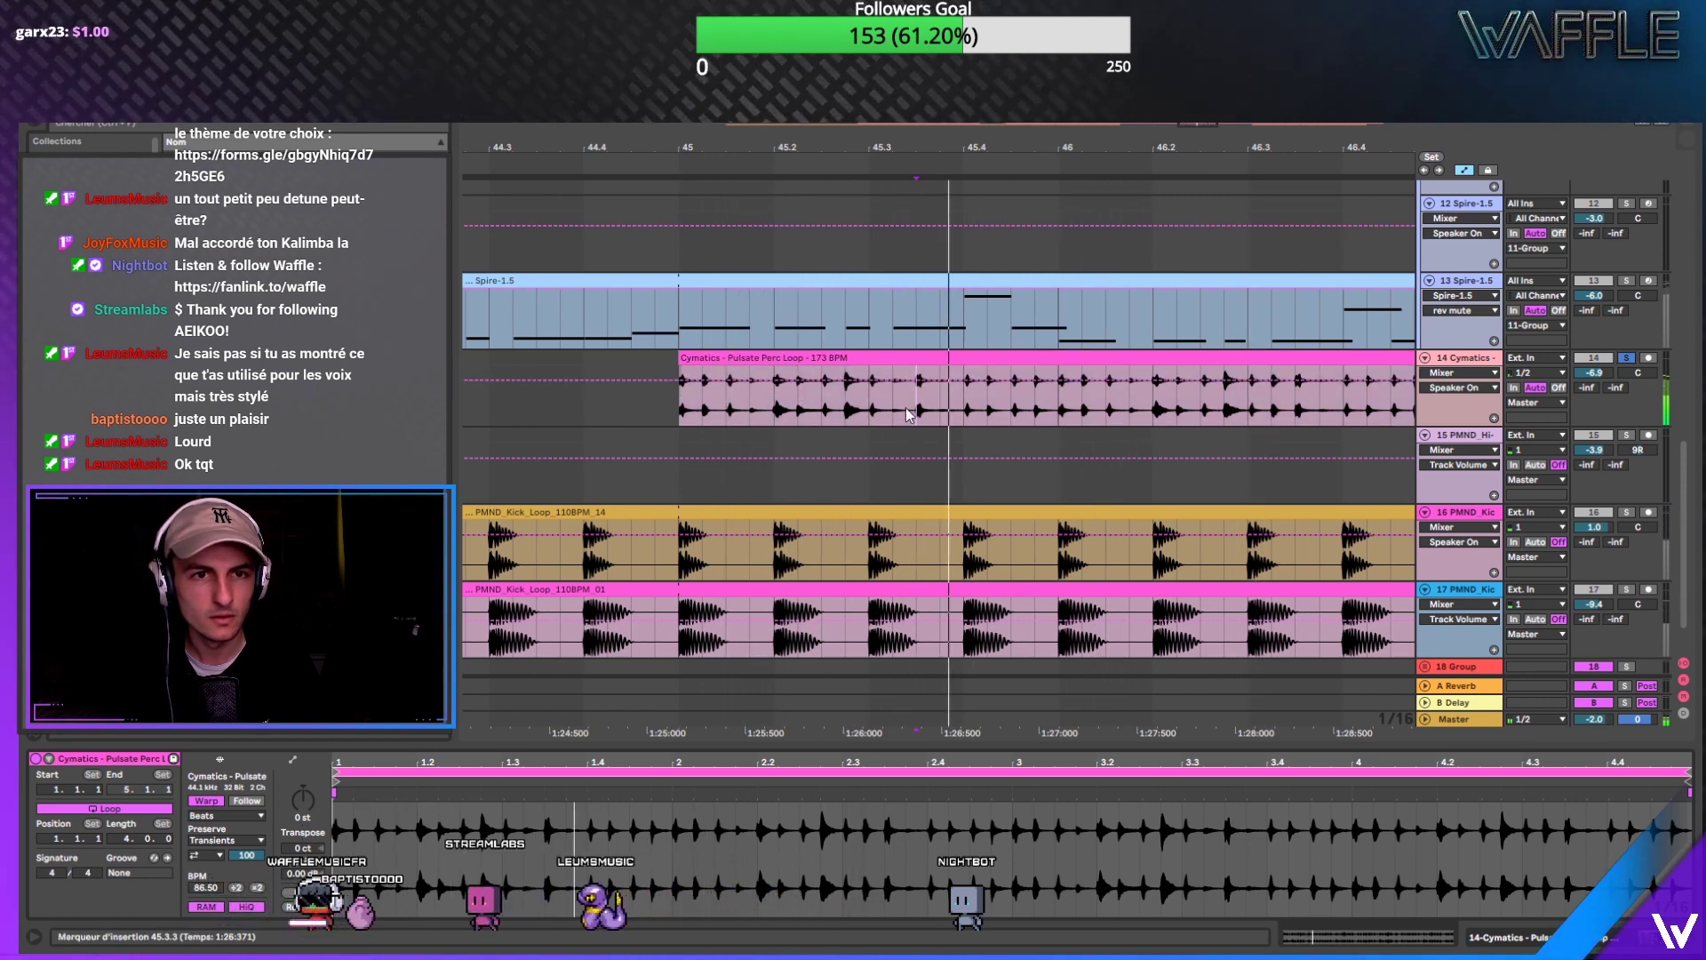
click(870, 410)
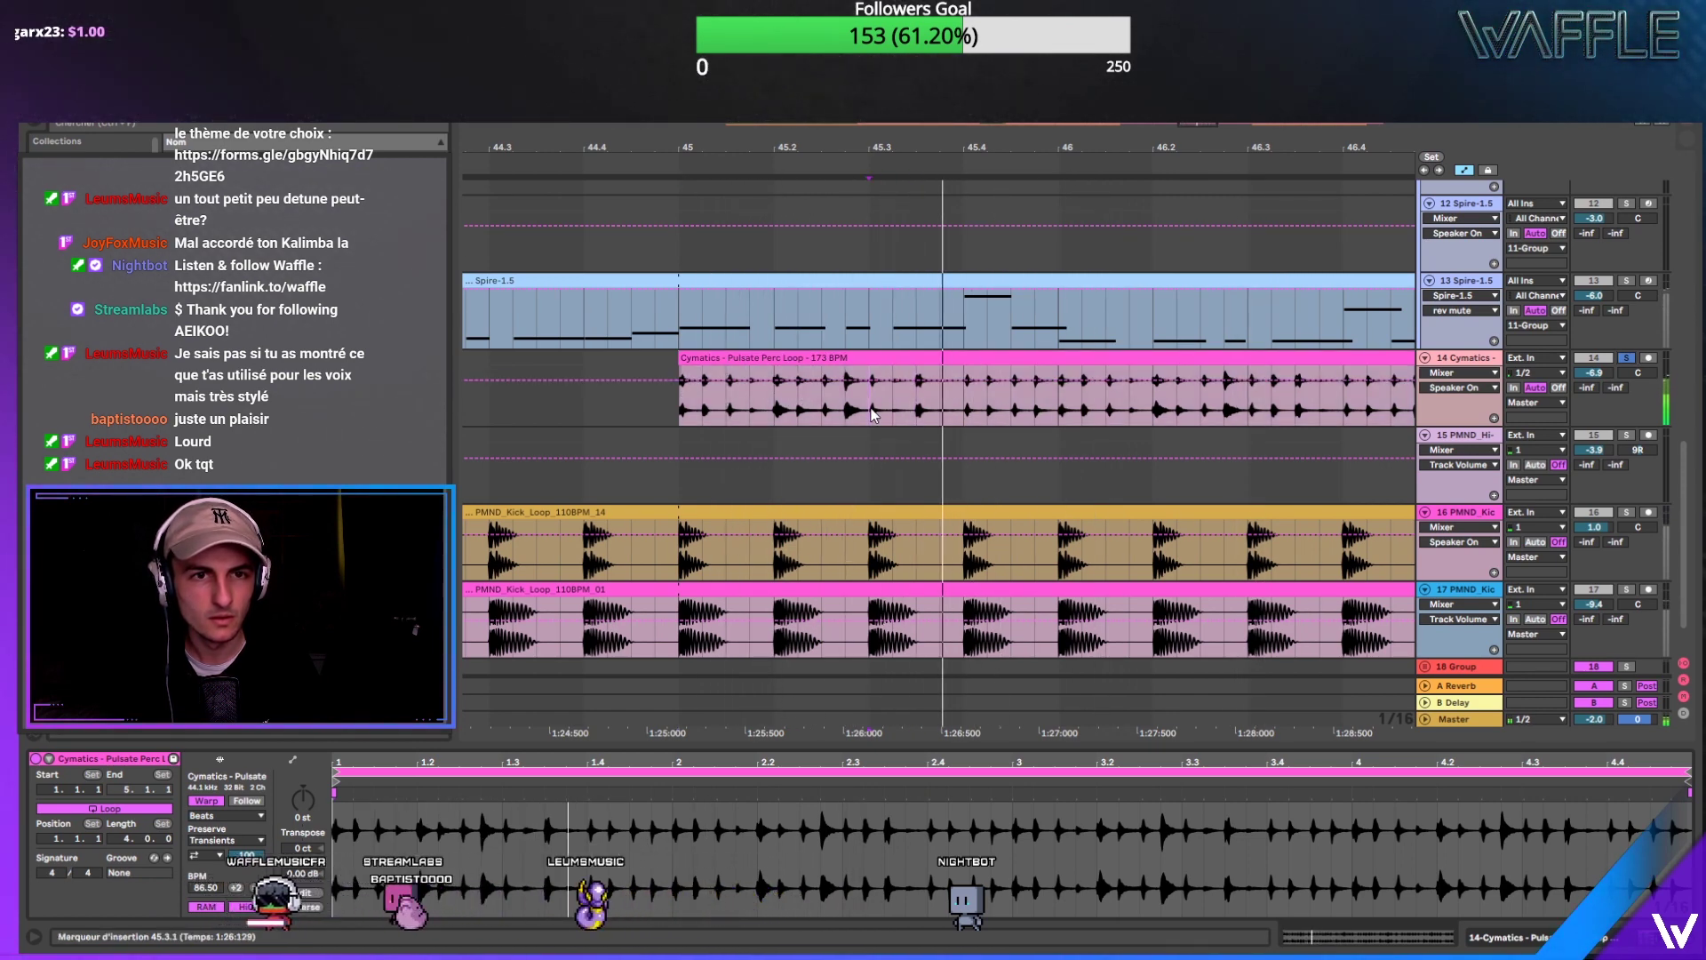
click(965, 409)
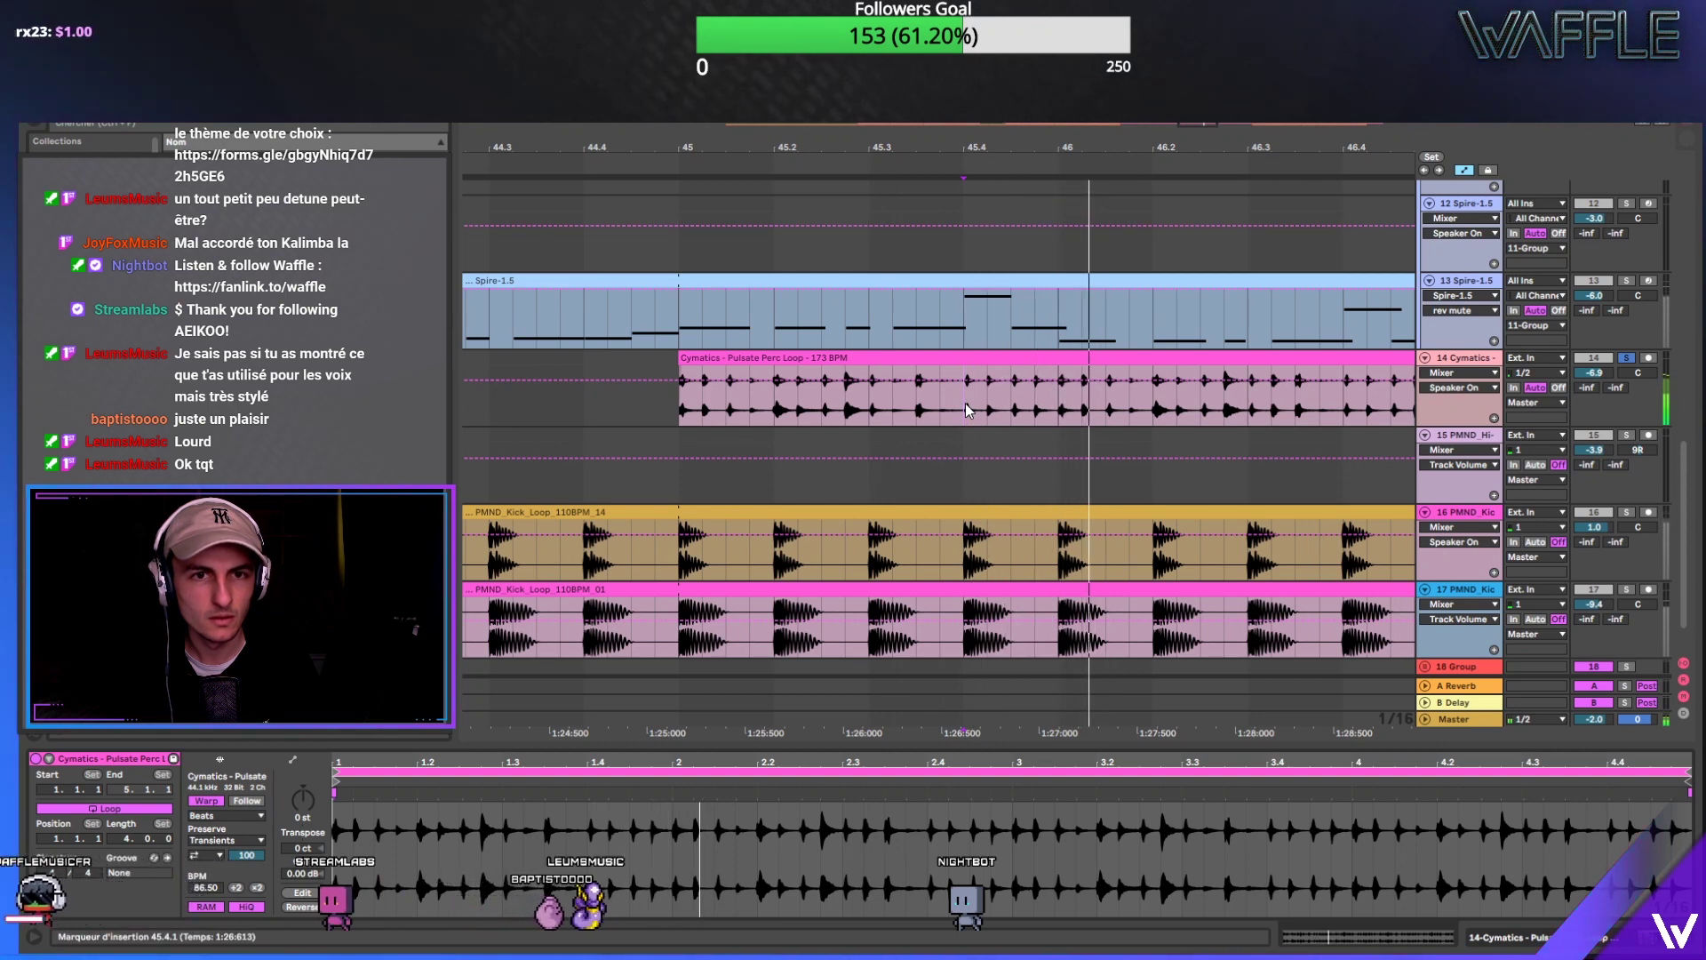
click(865, 412)
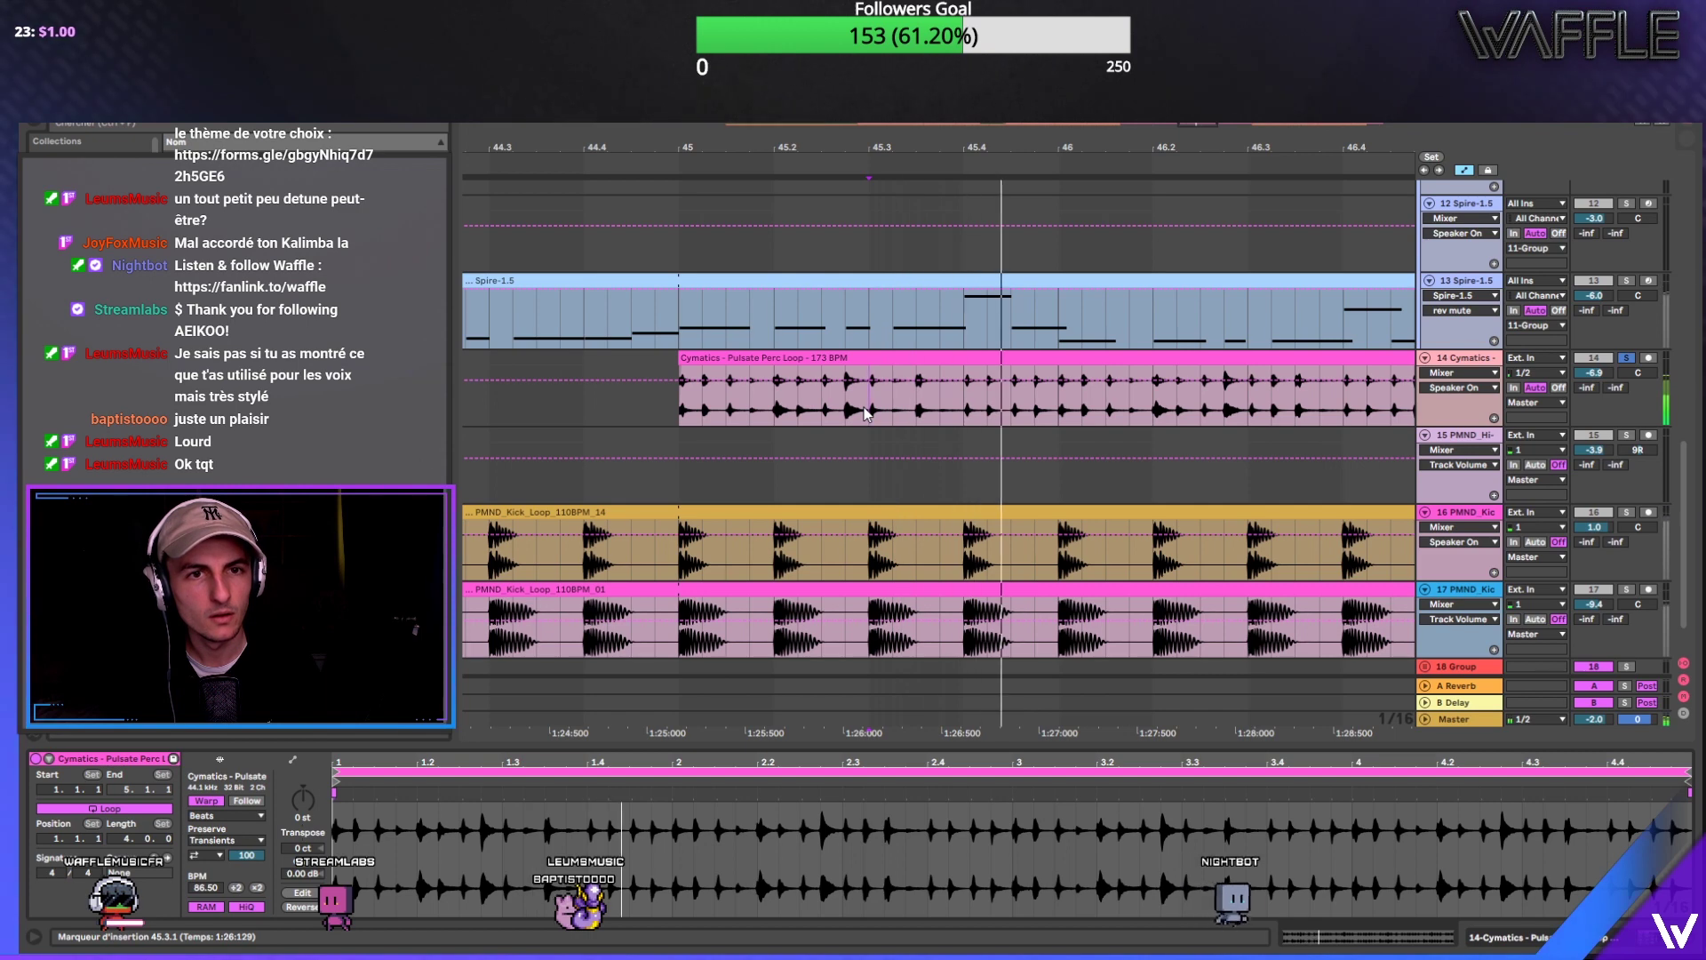
Step: Split off the first beat of the perc loop at bar 45 and duplicate it three times to fill the bar
drag(681, 391, 759, 377)
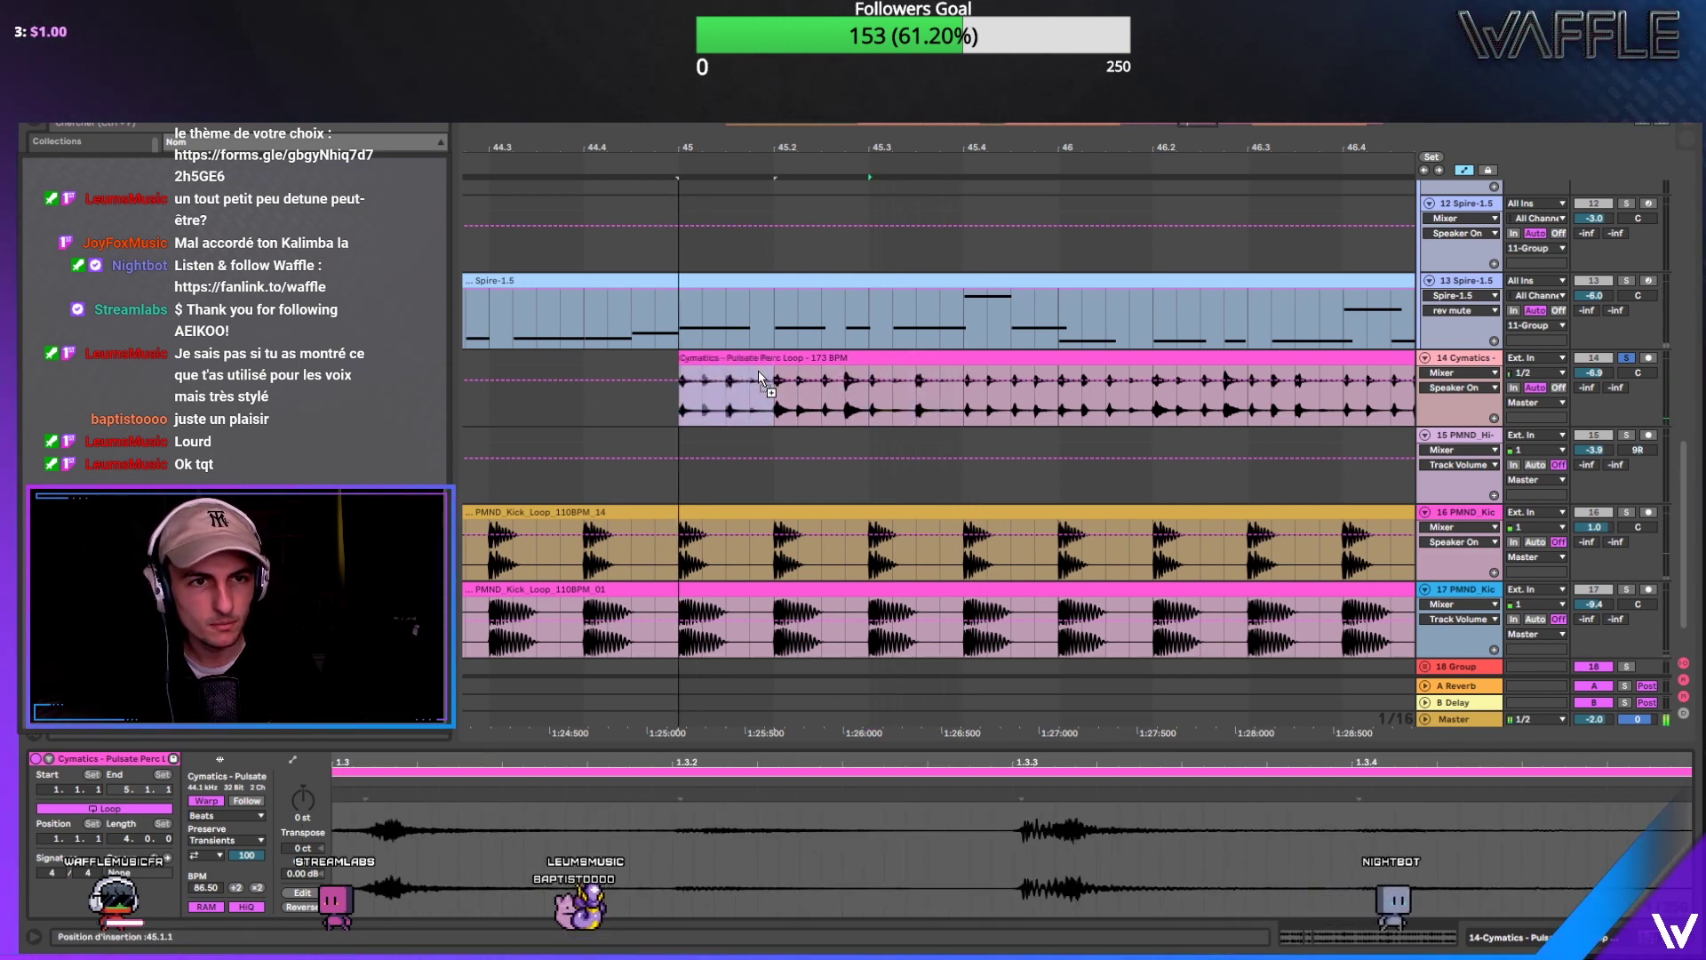
key(ctrl+e)
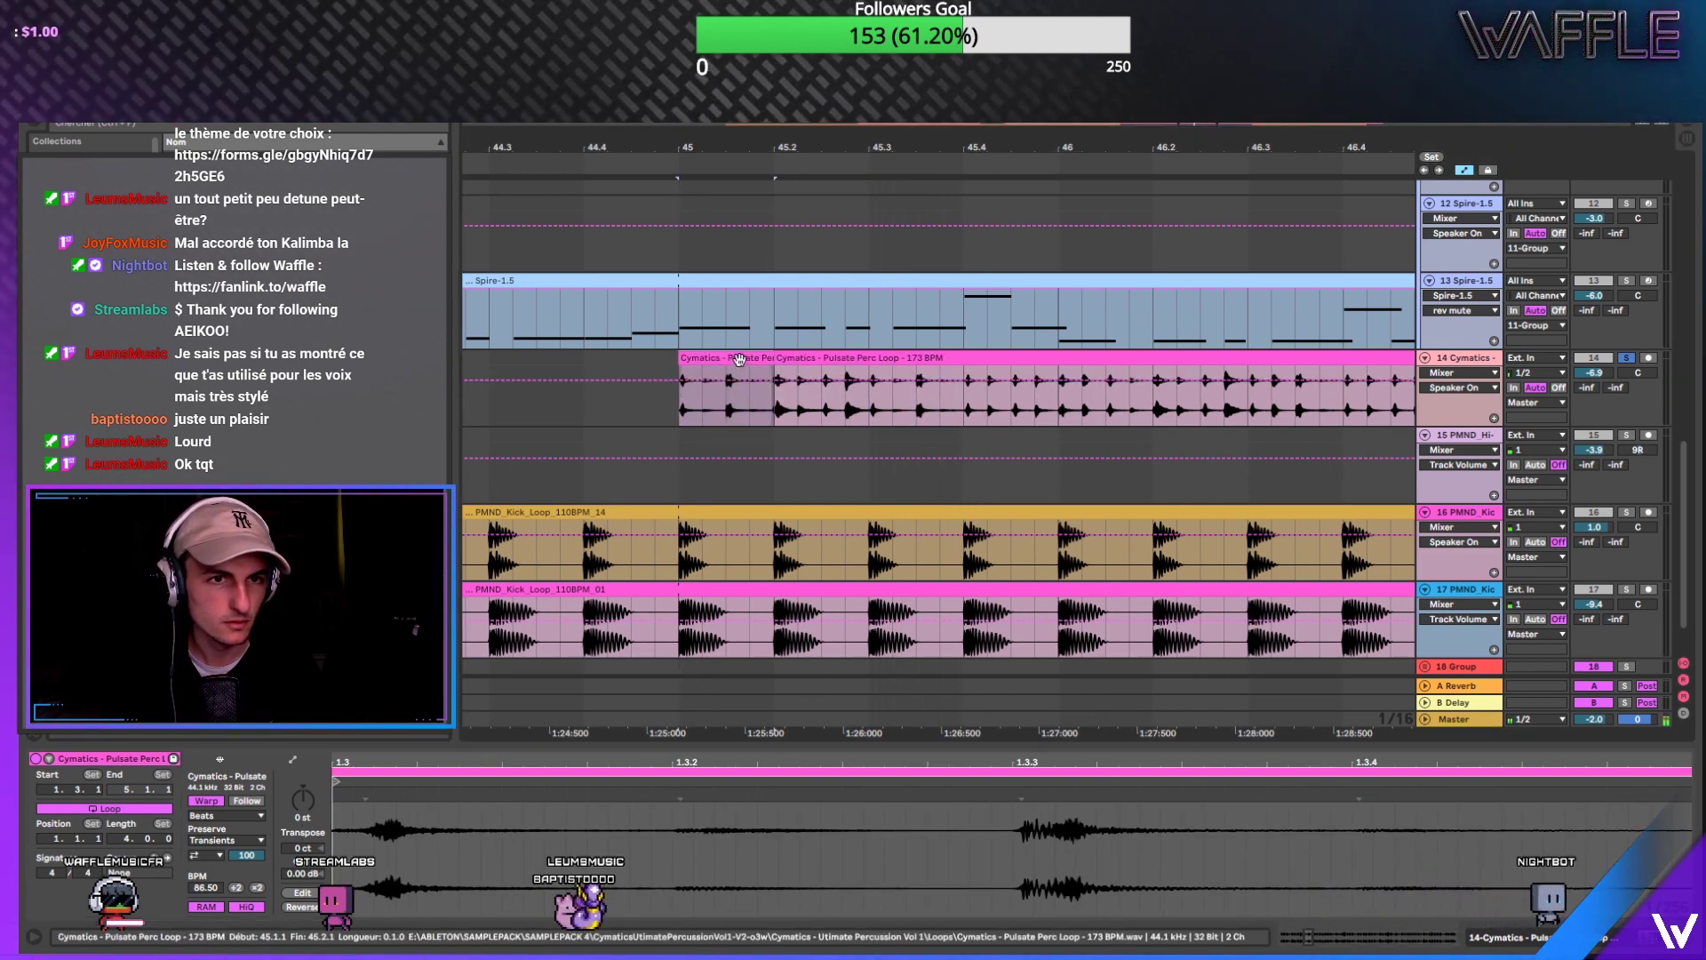
key(ctrl+d)
key(ctrl+d)
key(ctrl+d)
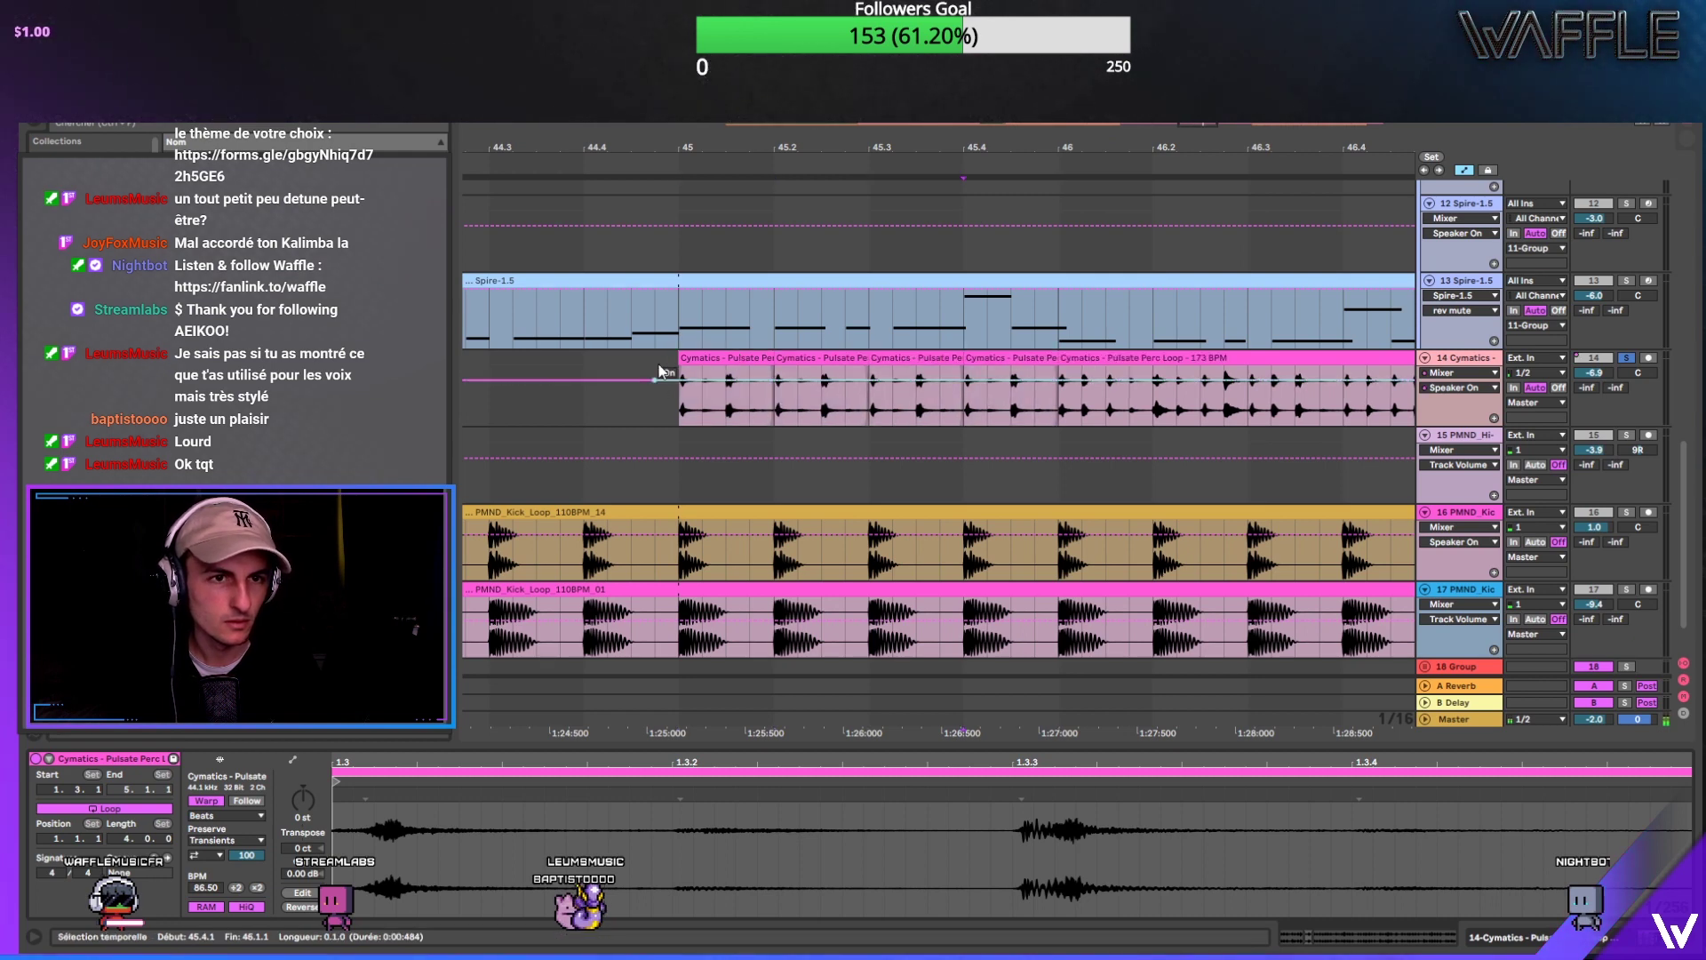
Step: Play the repeated beats, take track 14 out of solo and continue duplicating the one-beat slice up to bar 47.2
click(657, 378)
key(space)
scroll(805, 192, down, 2)
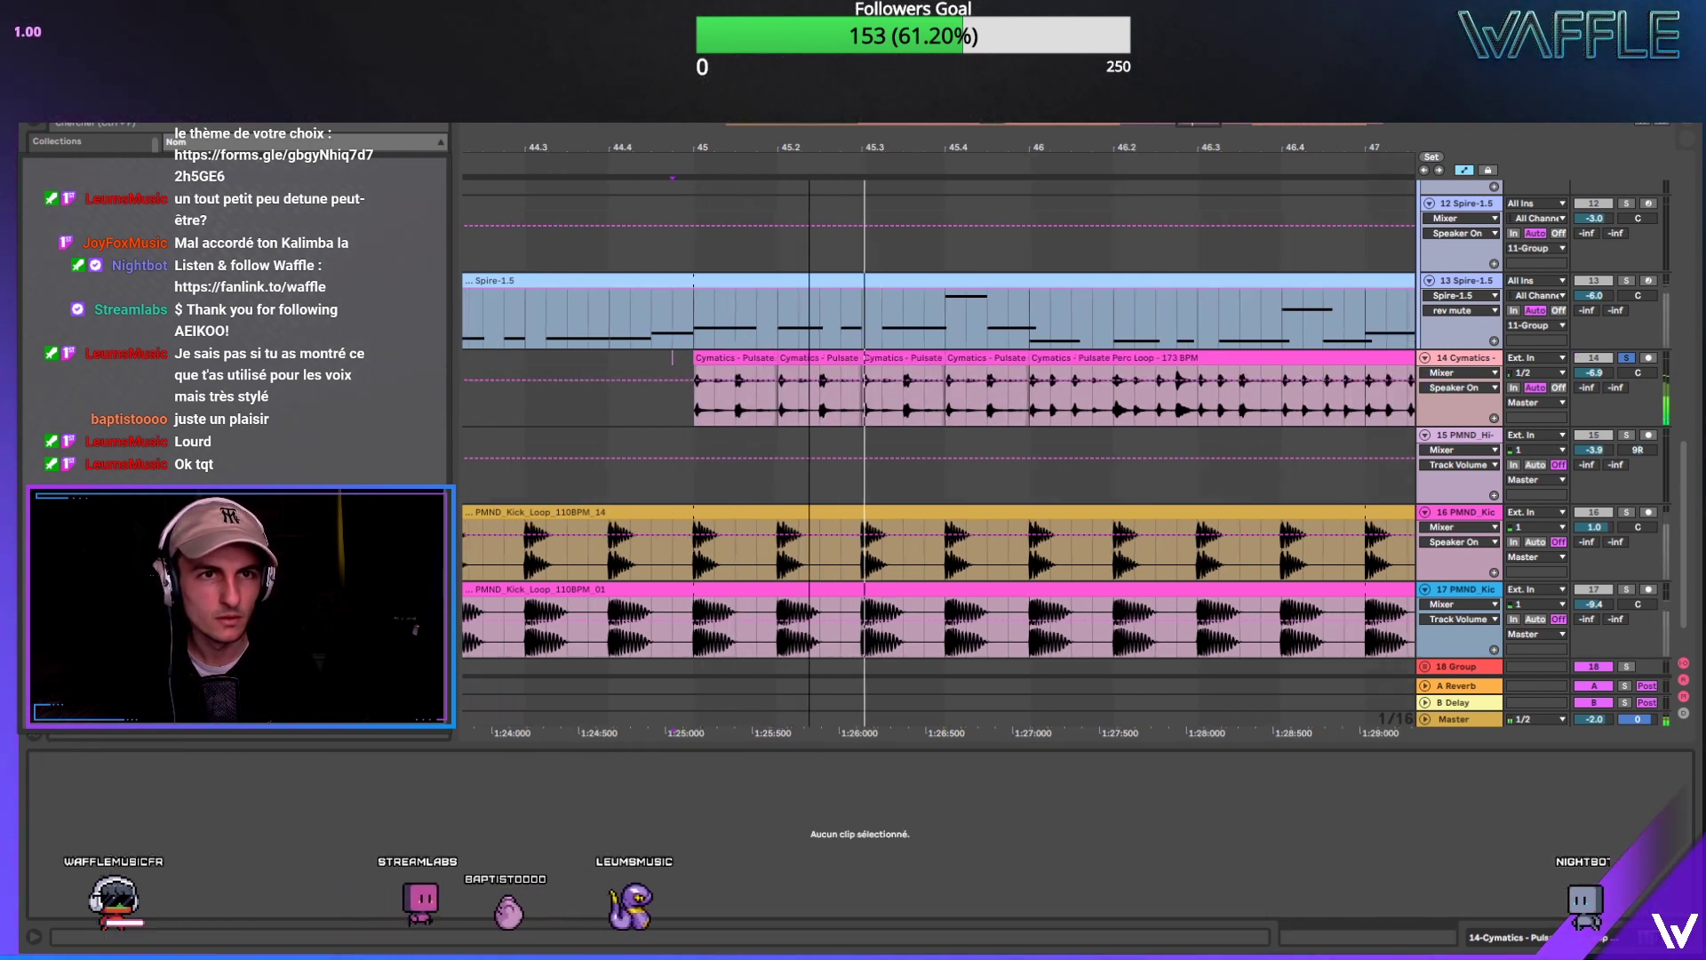
scroll(730, 192, down, 3)
click(1627, 357)
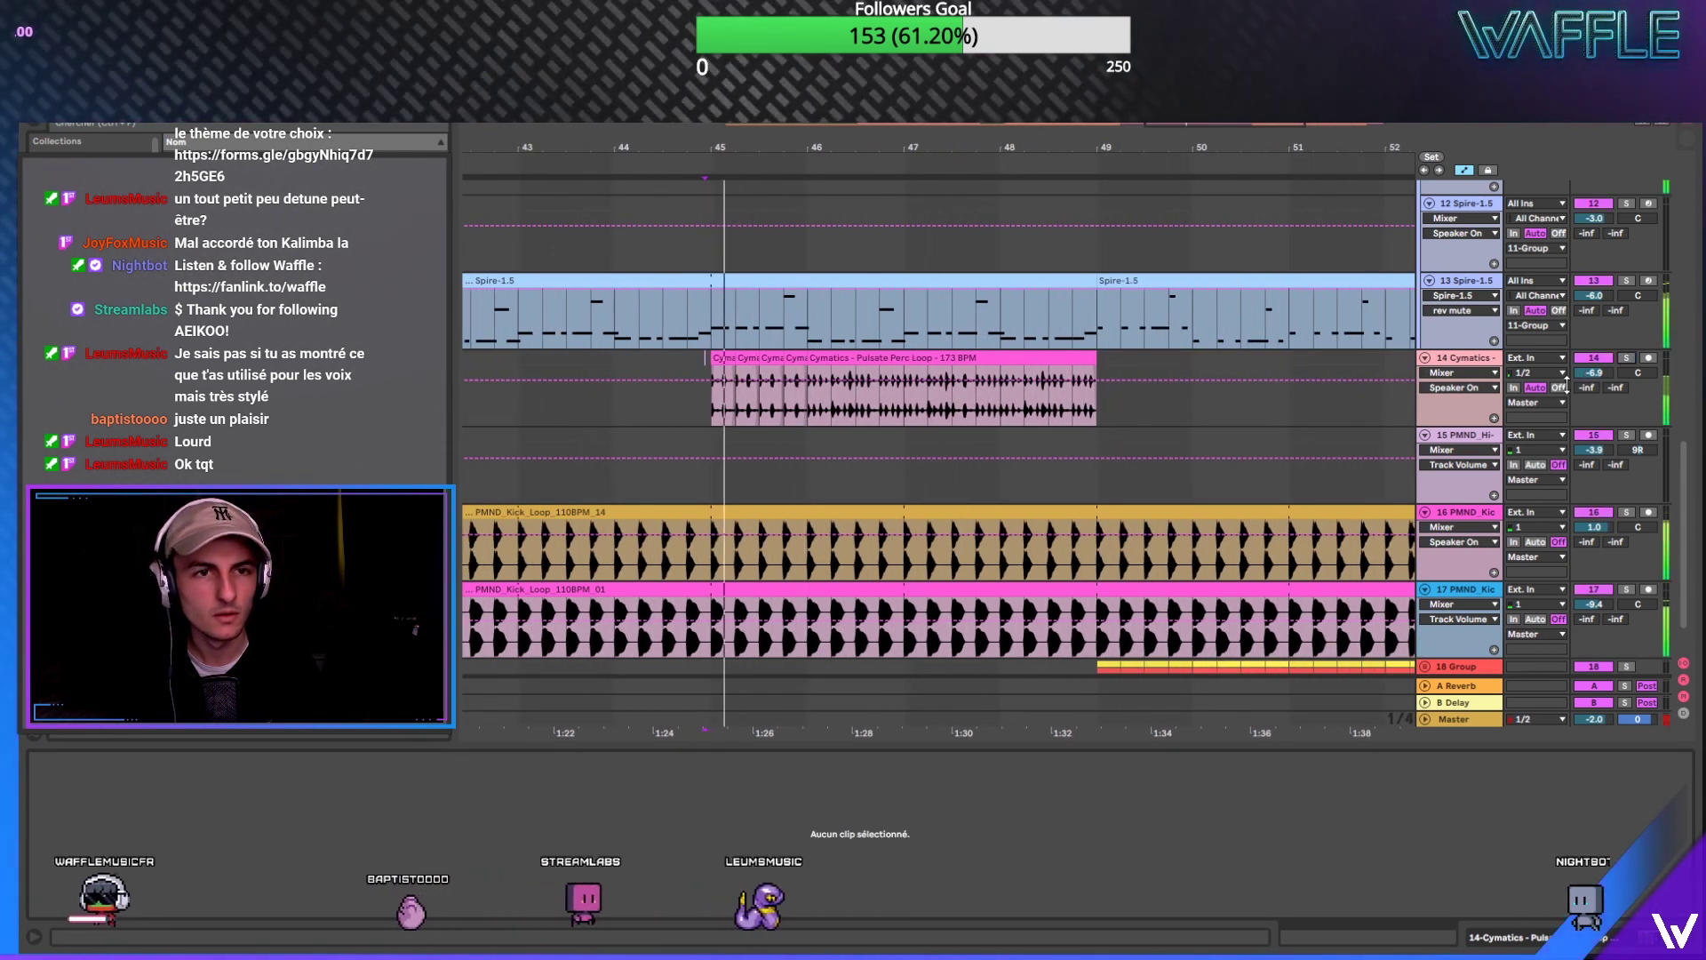
click(791, 358)
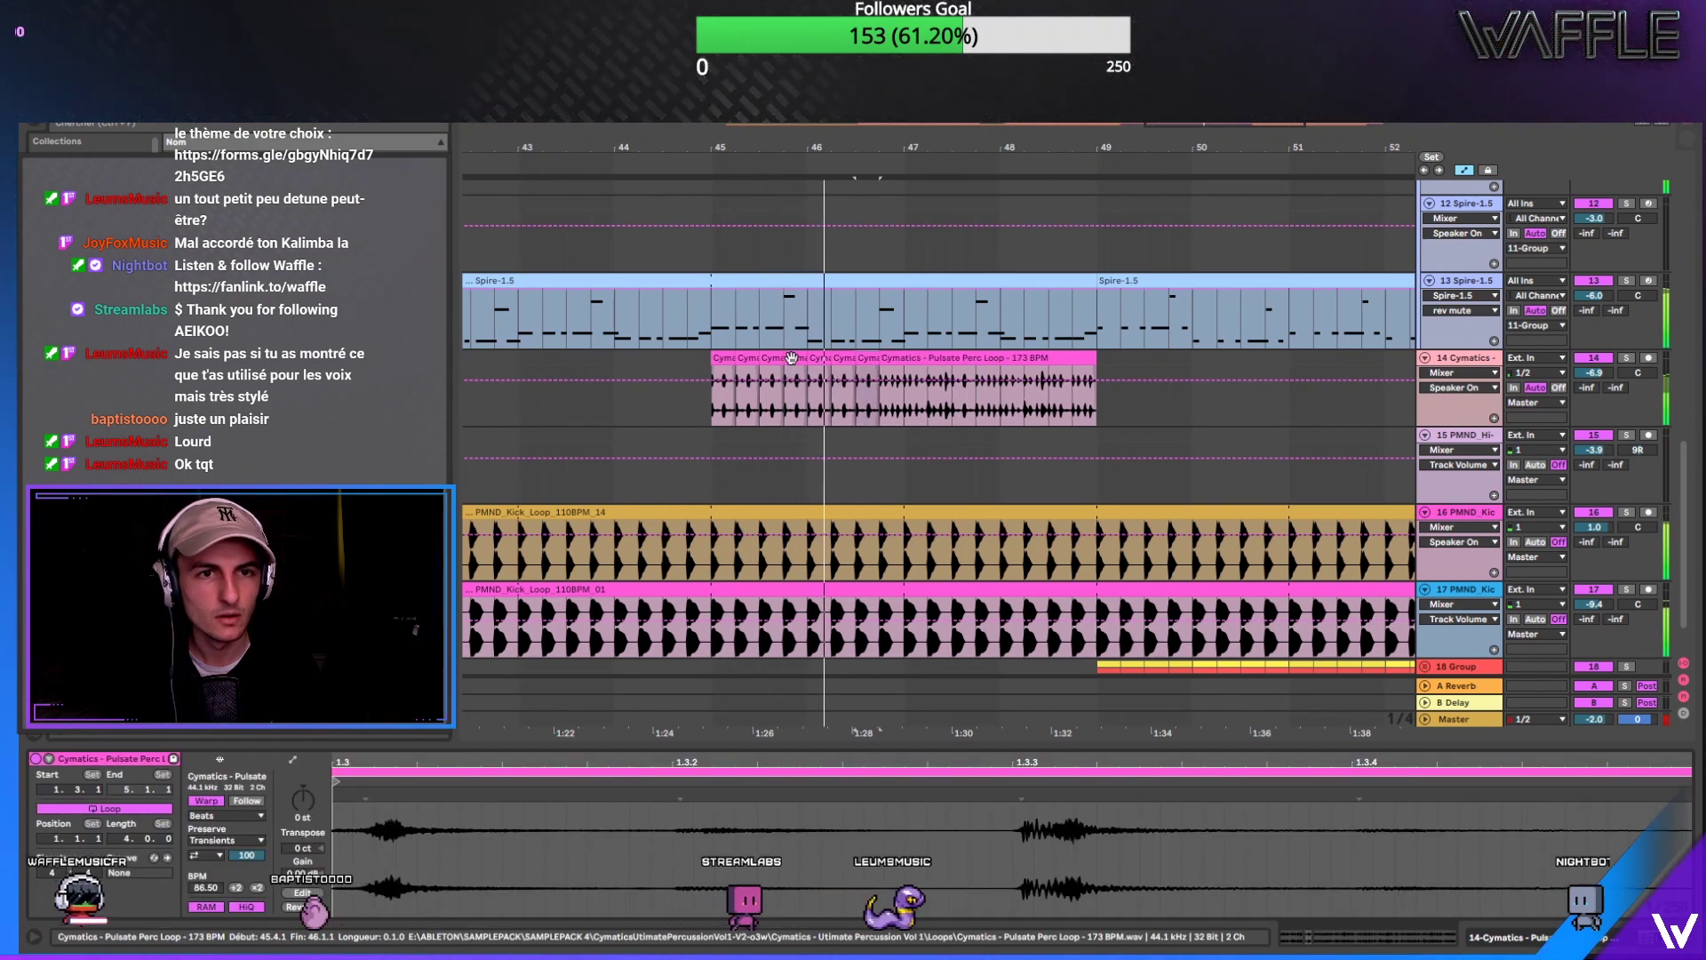
scroll(871, 359, up, 4)
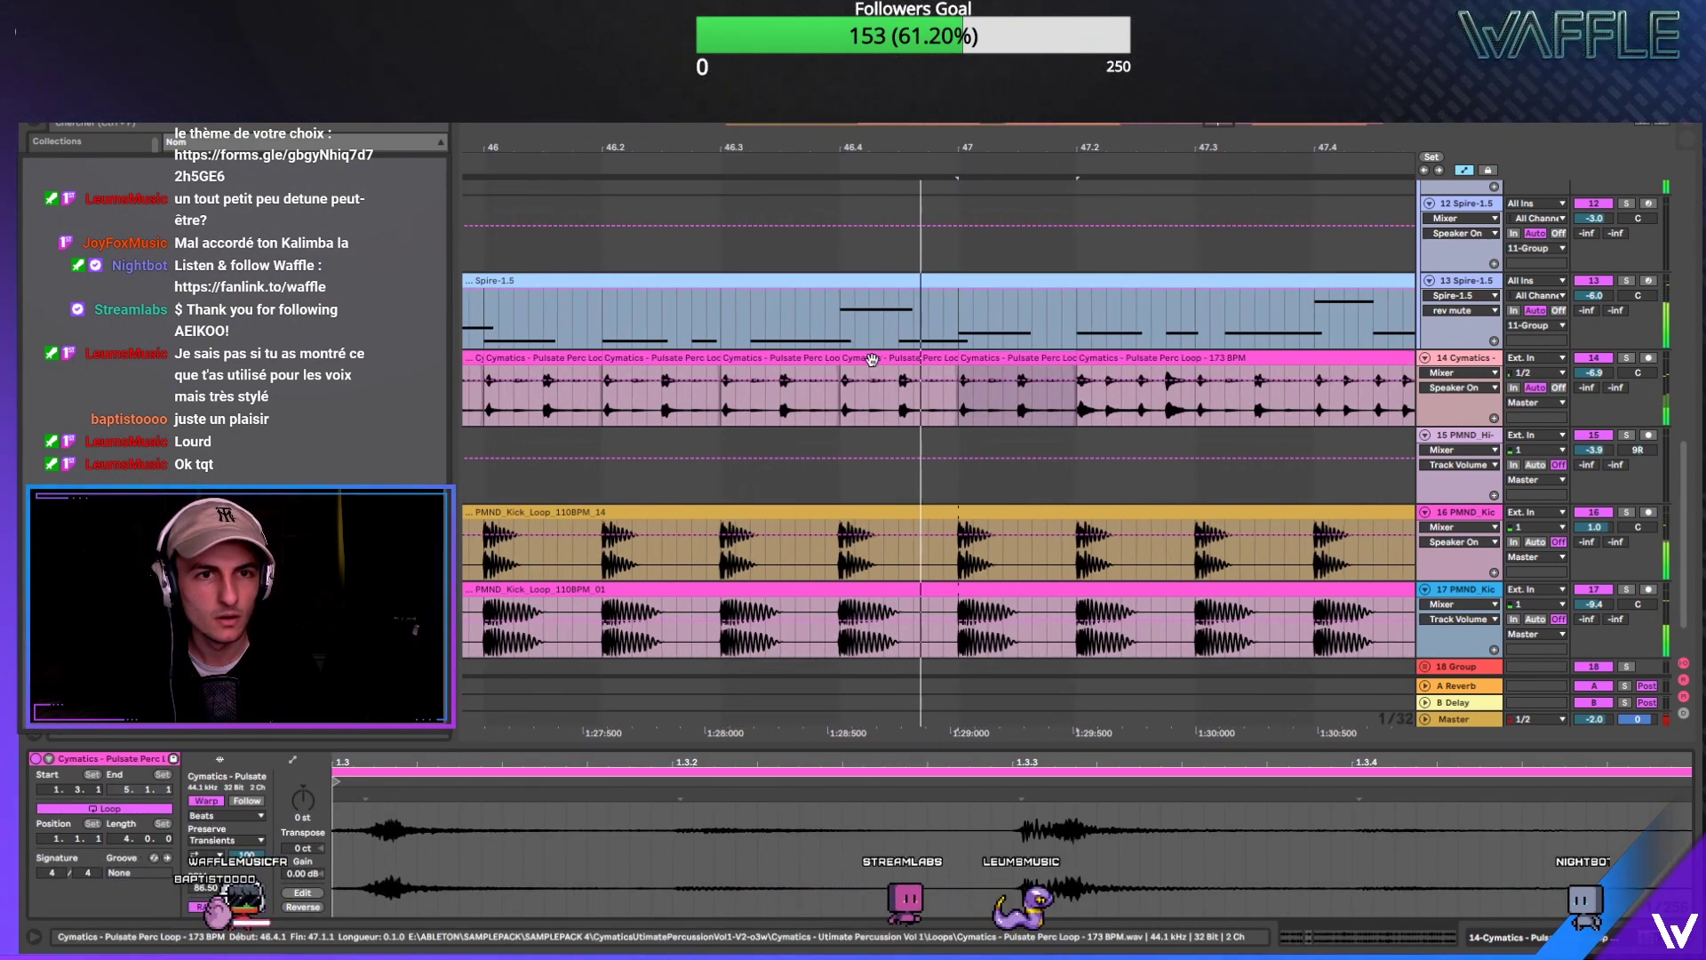
Step: Shorten the perc slice at 46.4 to a sixteenth, repeat it four times up to bar 47, and play the roll
click(828, 408)
key(space)
key(space)
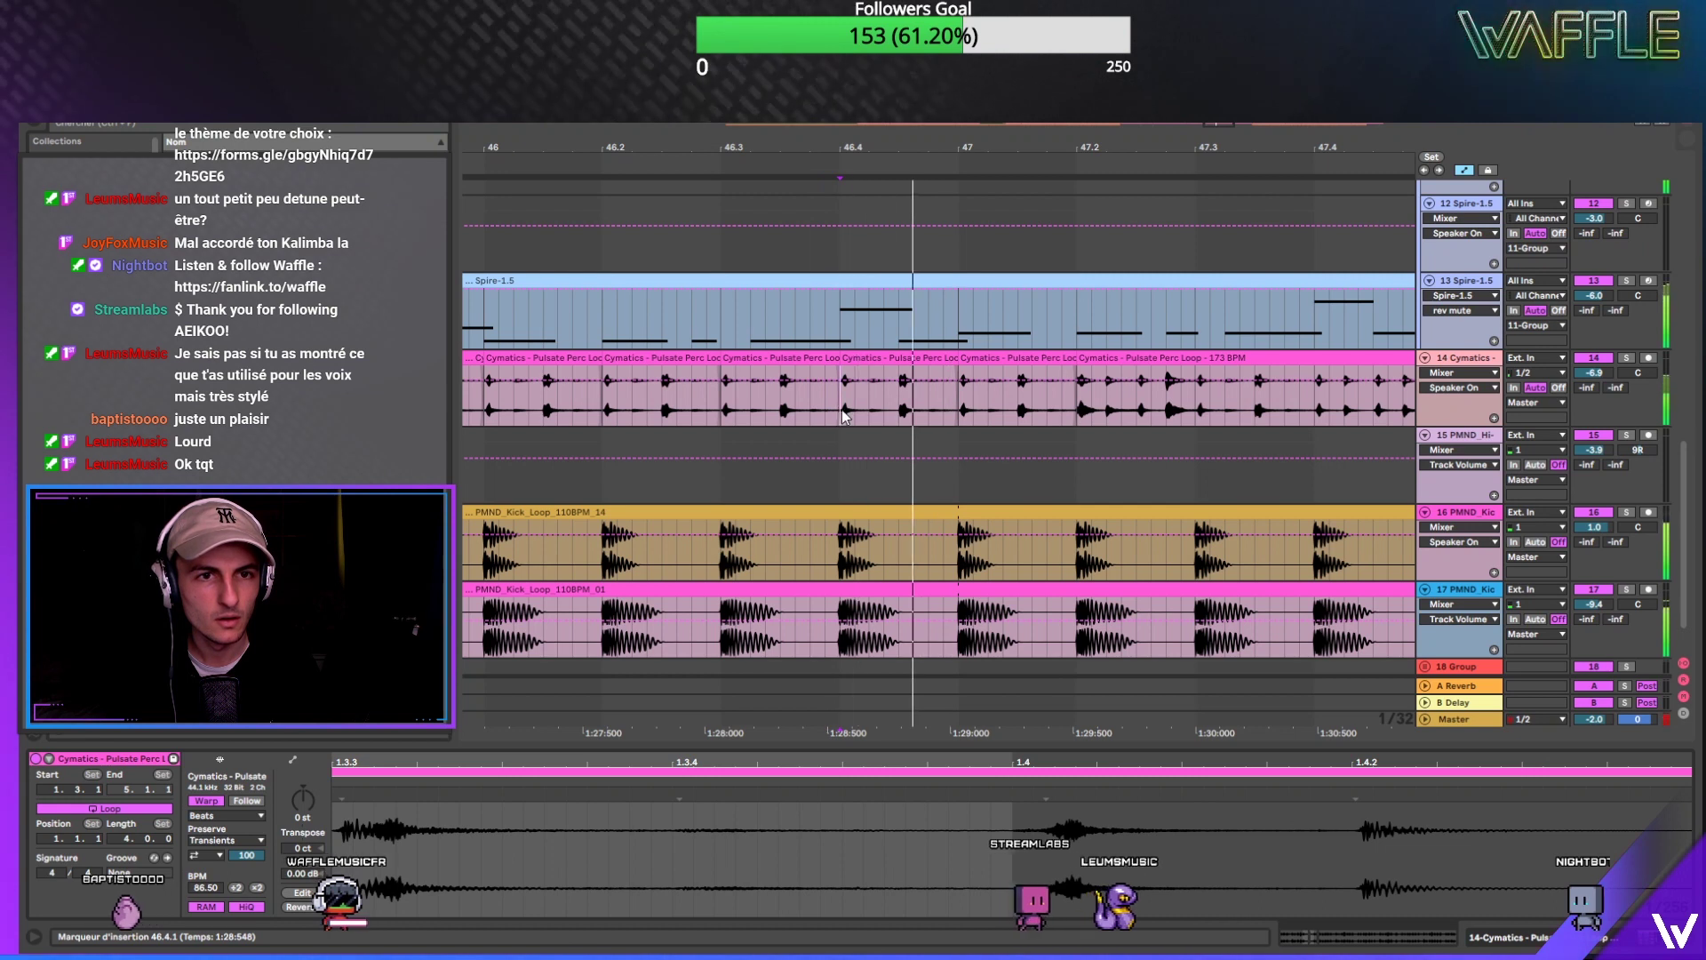
key(space)
drag(898, 368, 874, 378)
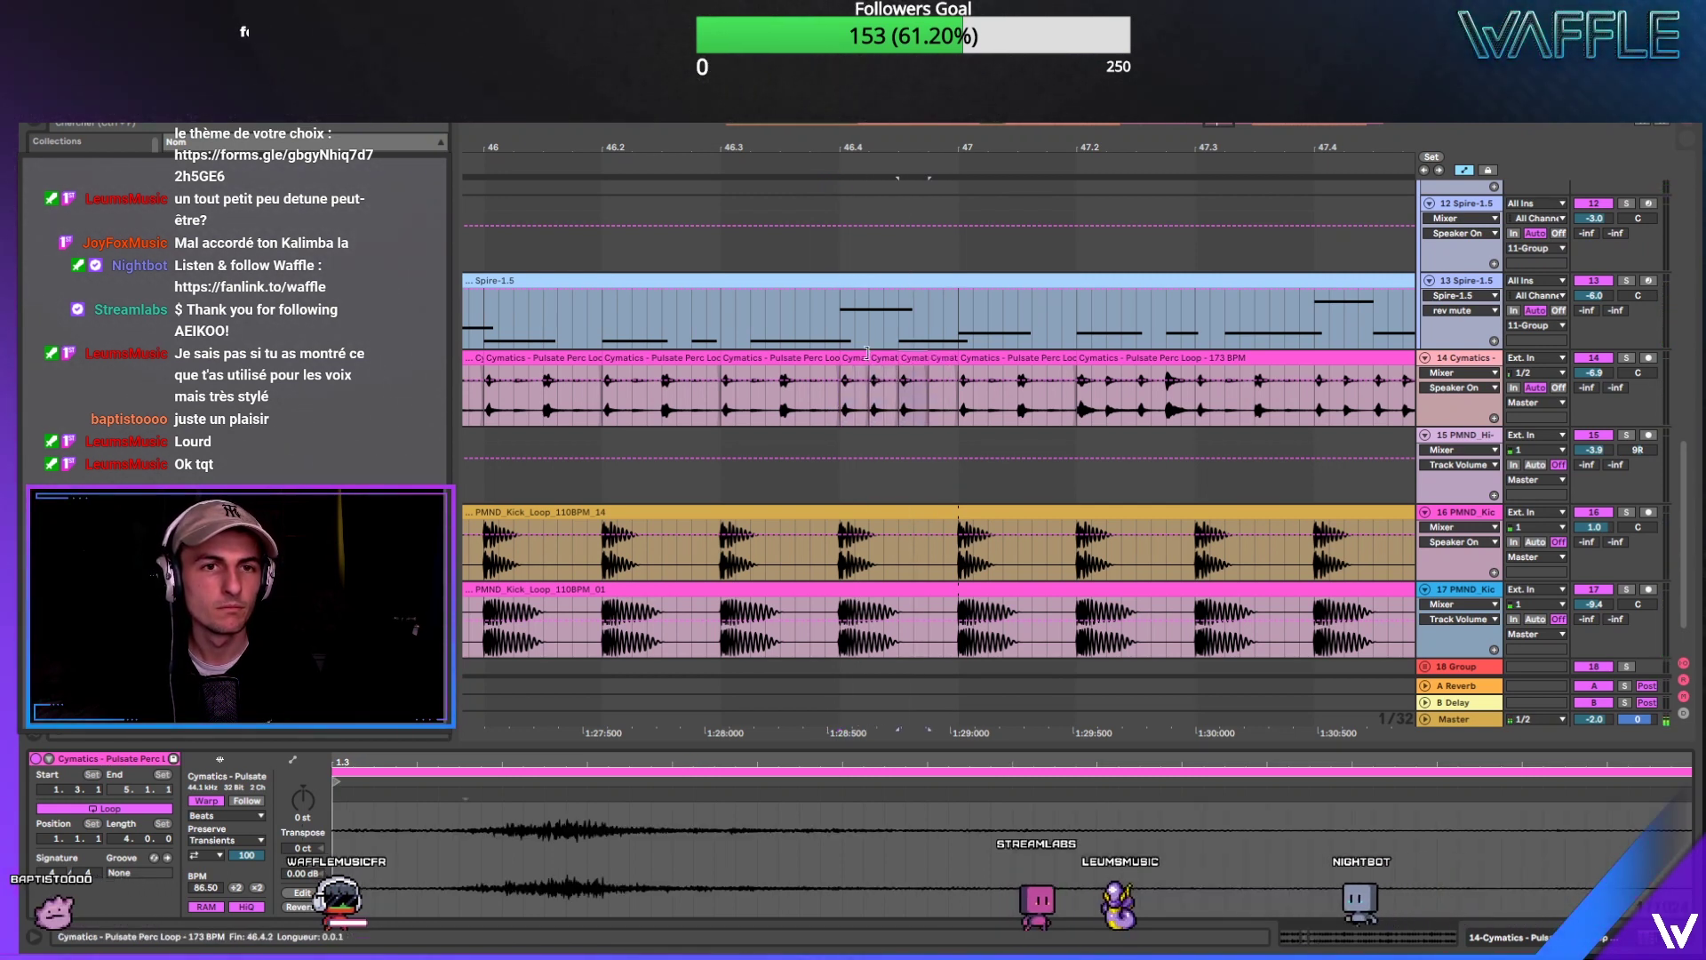
click(755, 419)
key(space)
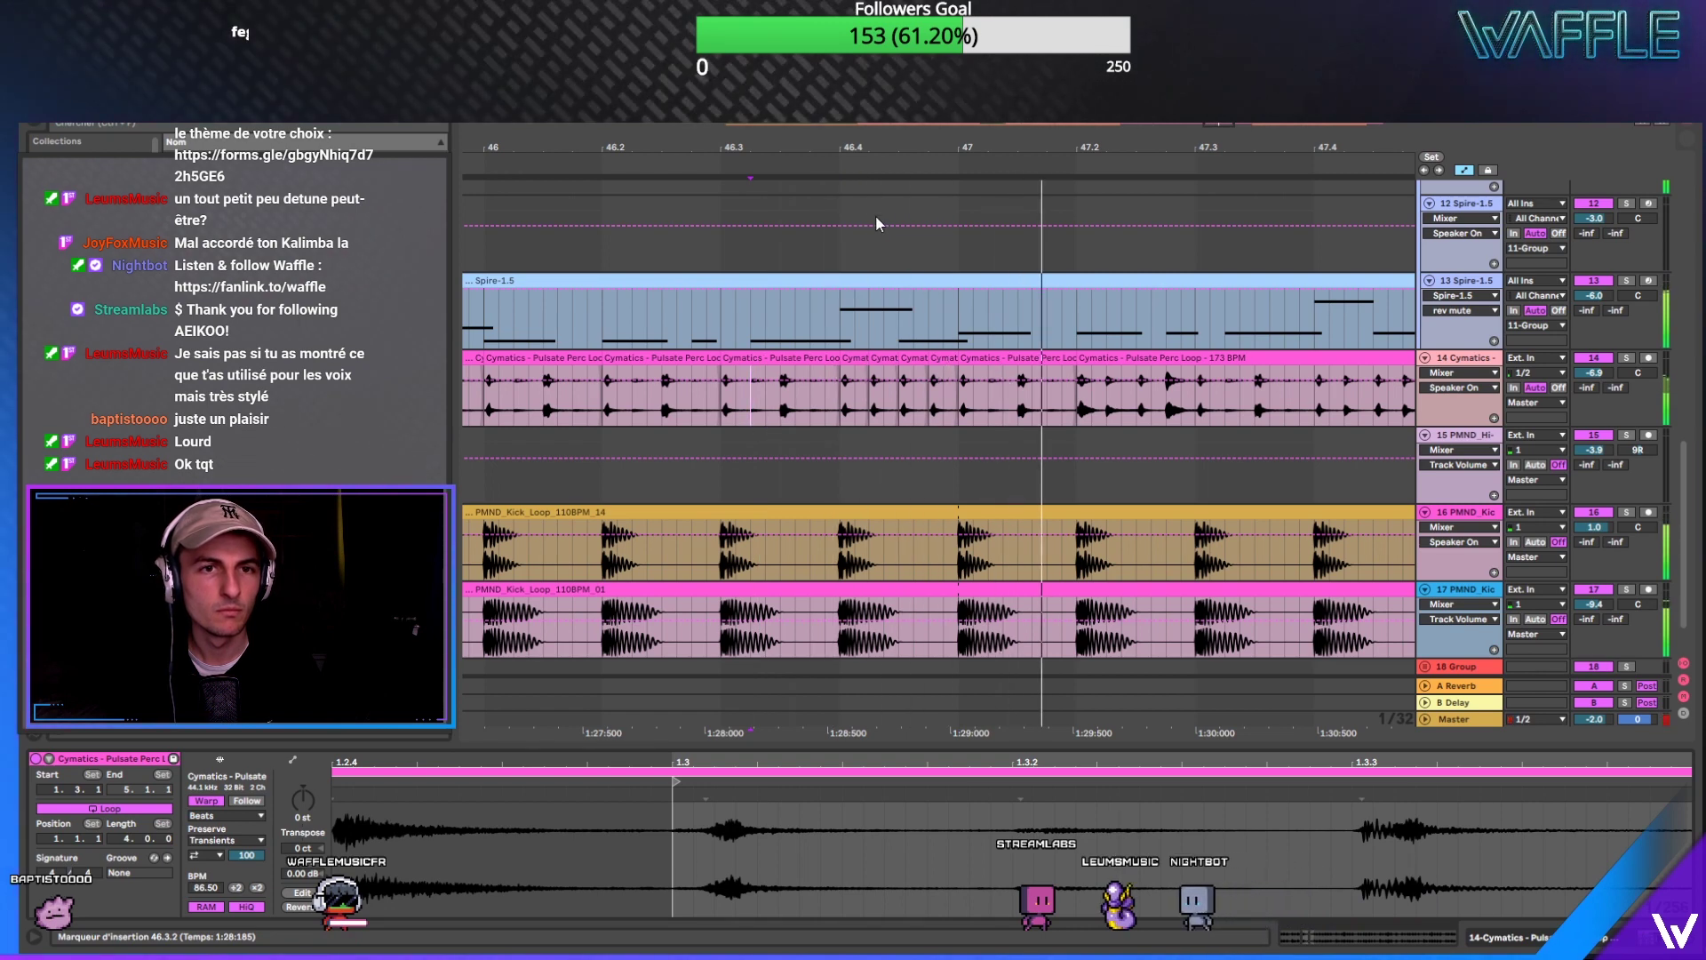
key(minus)
click(650, 407)
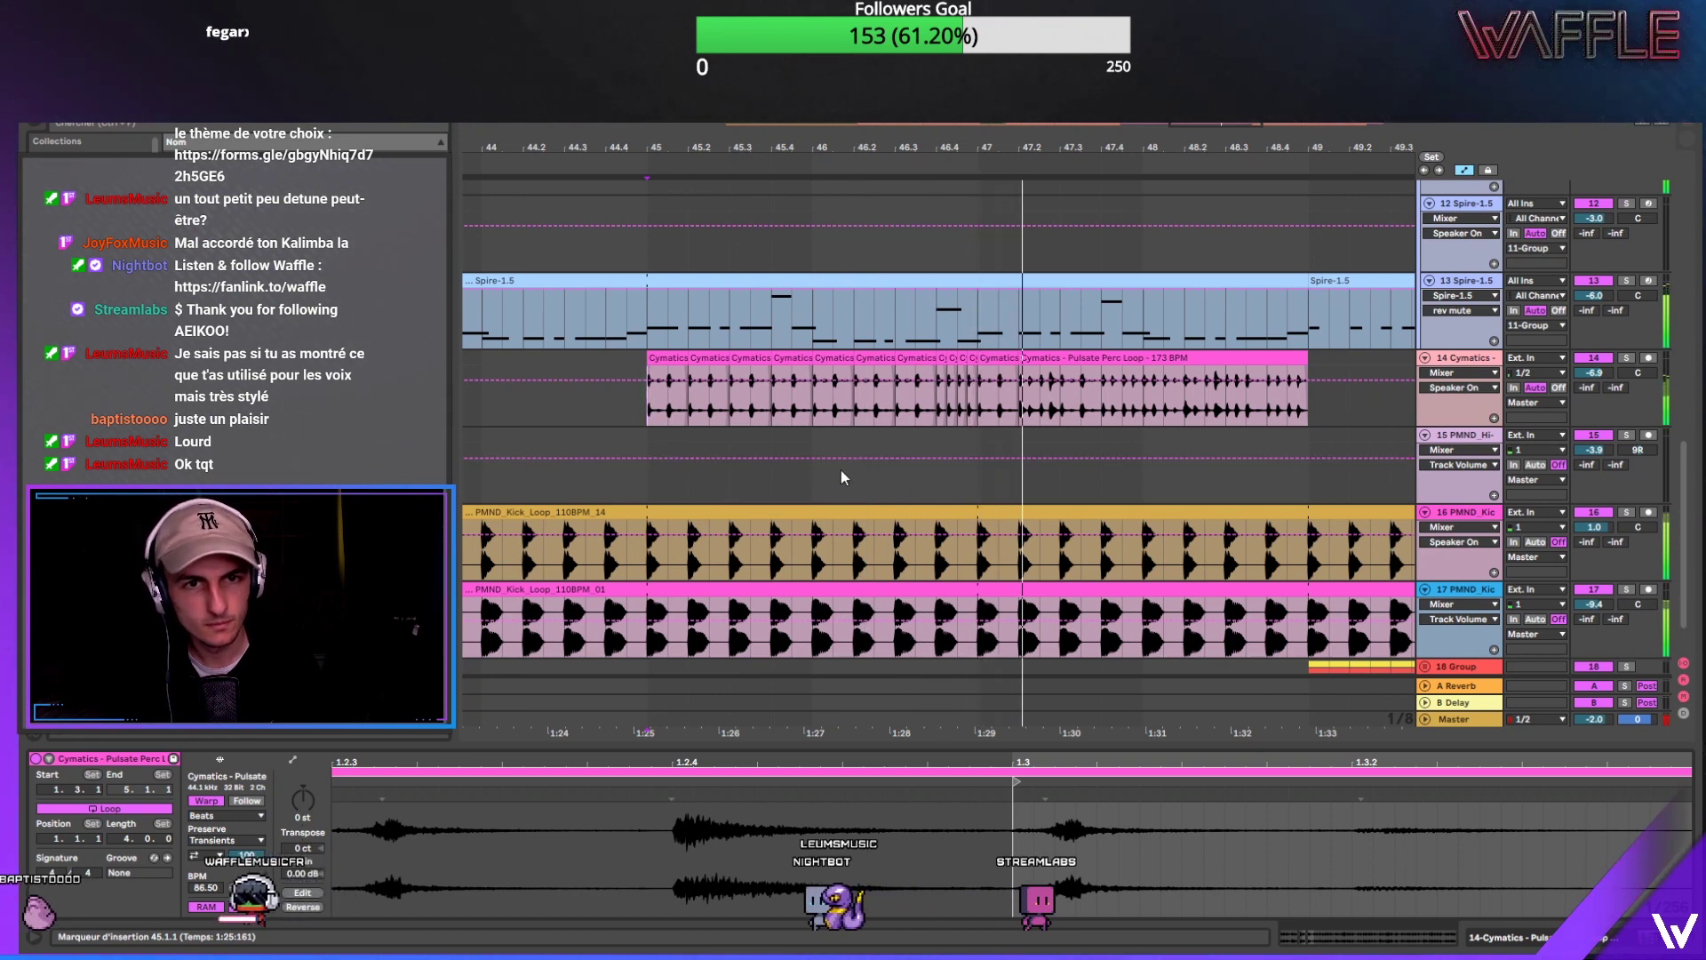
Step: Duplicate the perc slices of bars 45 to 47 over bars 47 to 49 and play them
click(1019, 411)
key(space)
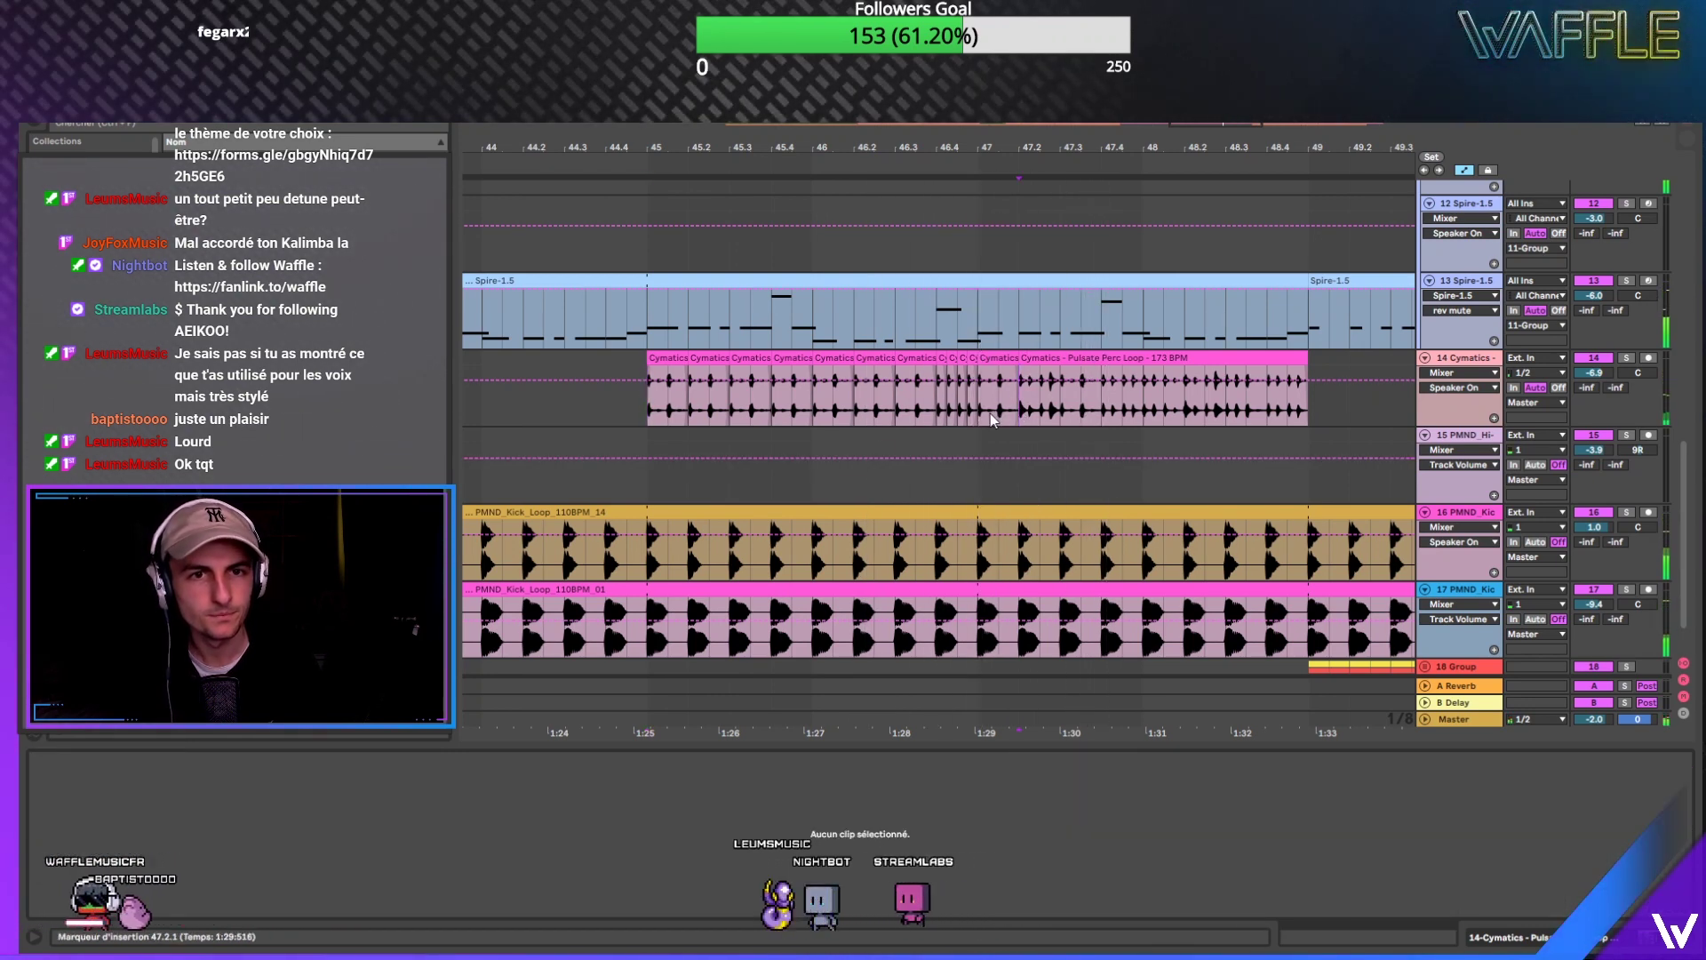
drag(990, 414, 677, 363)
key(ctrl+d)
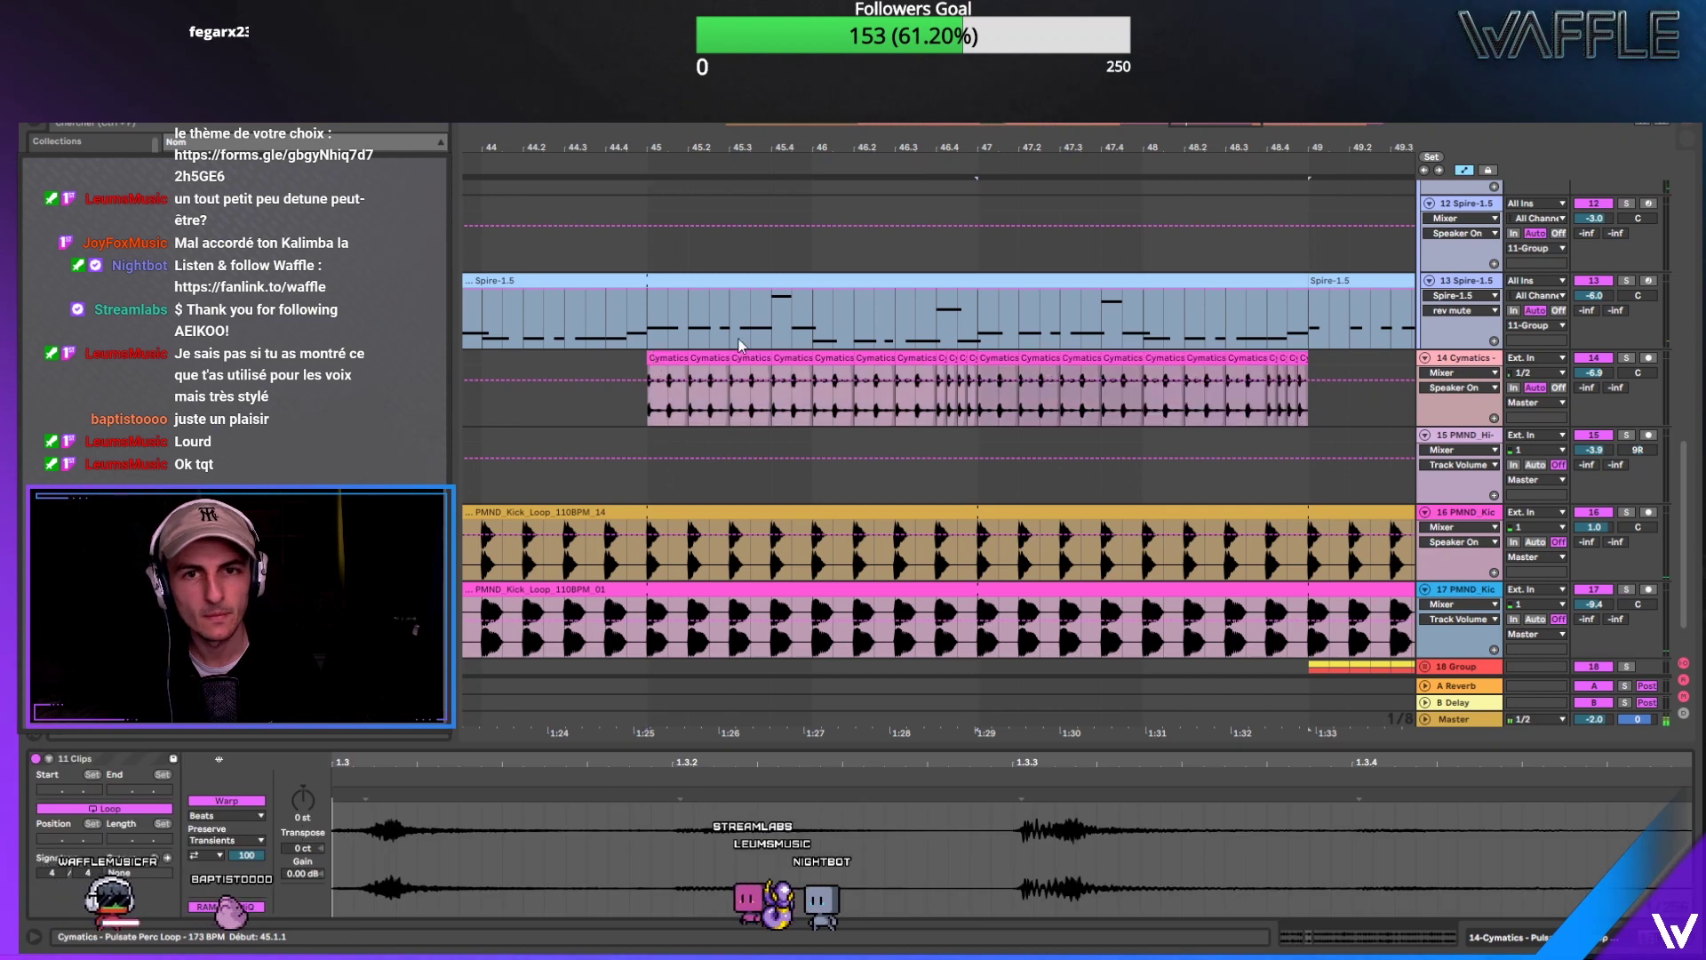
key(space)
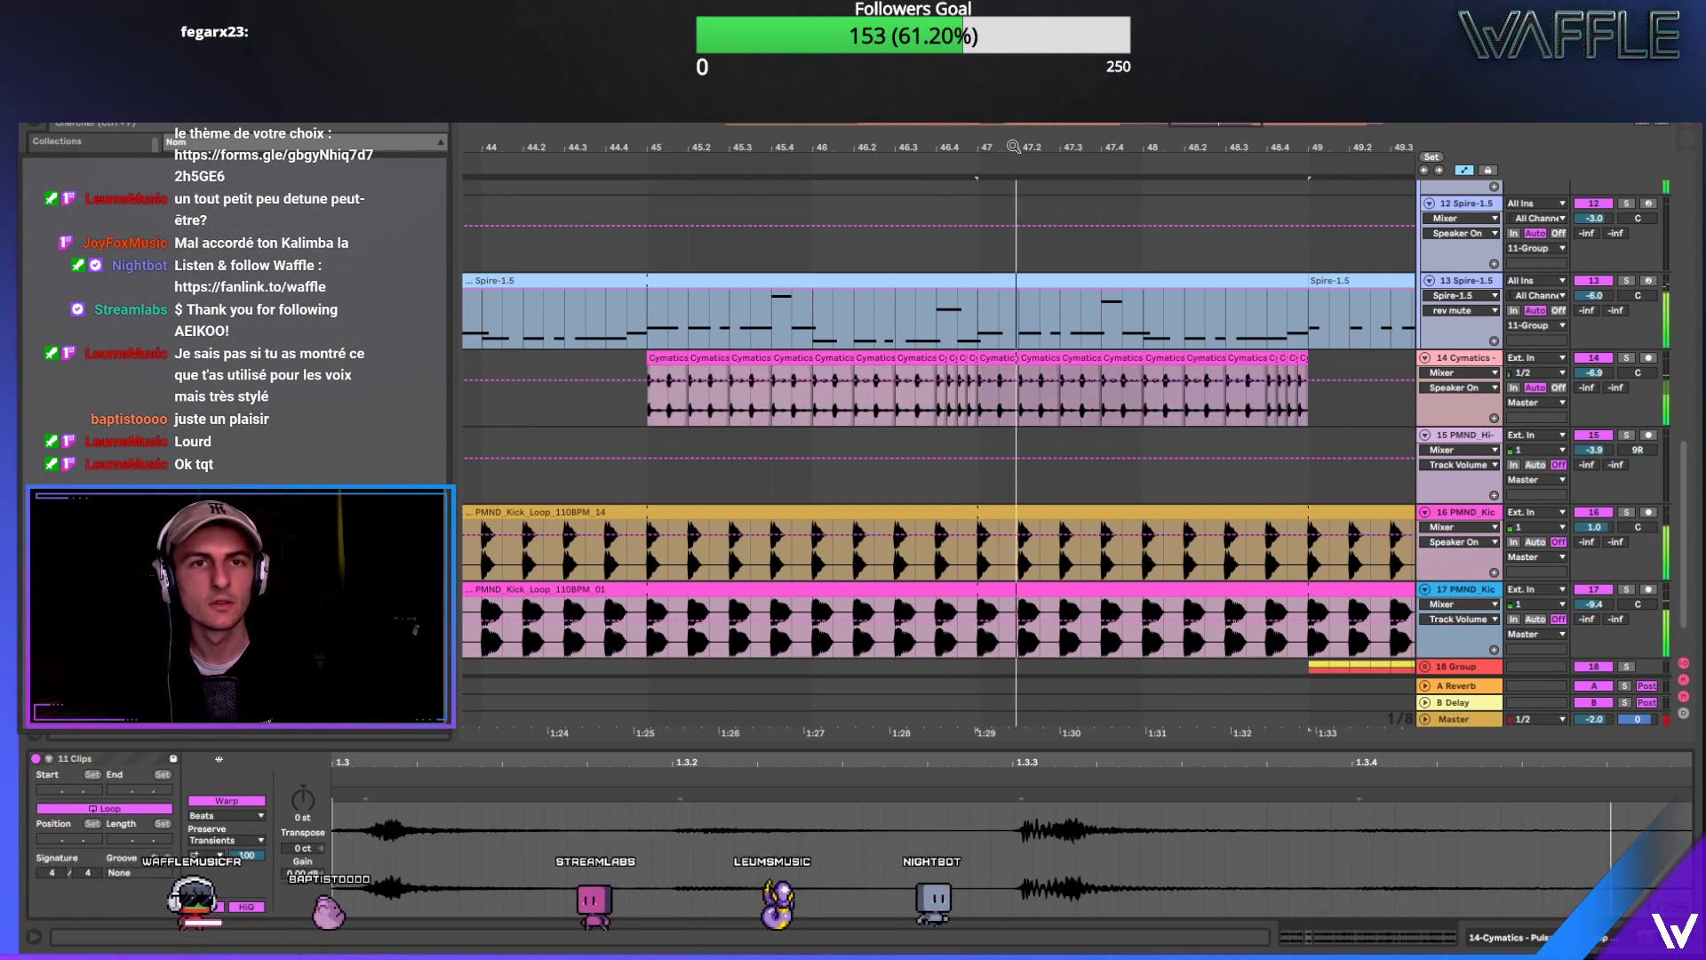
Step: Lengthen the first short perc slice at 48.4 to two sixteenths, duplicate it twice and play the ending
drag(1013, 146, 951, 135)
drag(1171, 145, 1107, 351)
click(1110, 358)
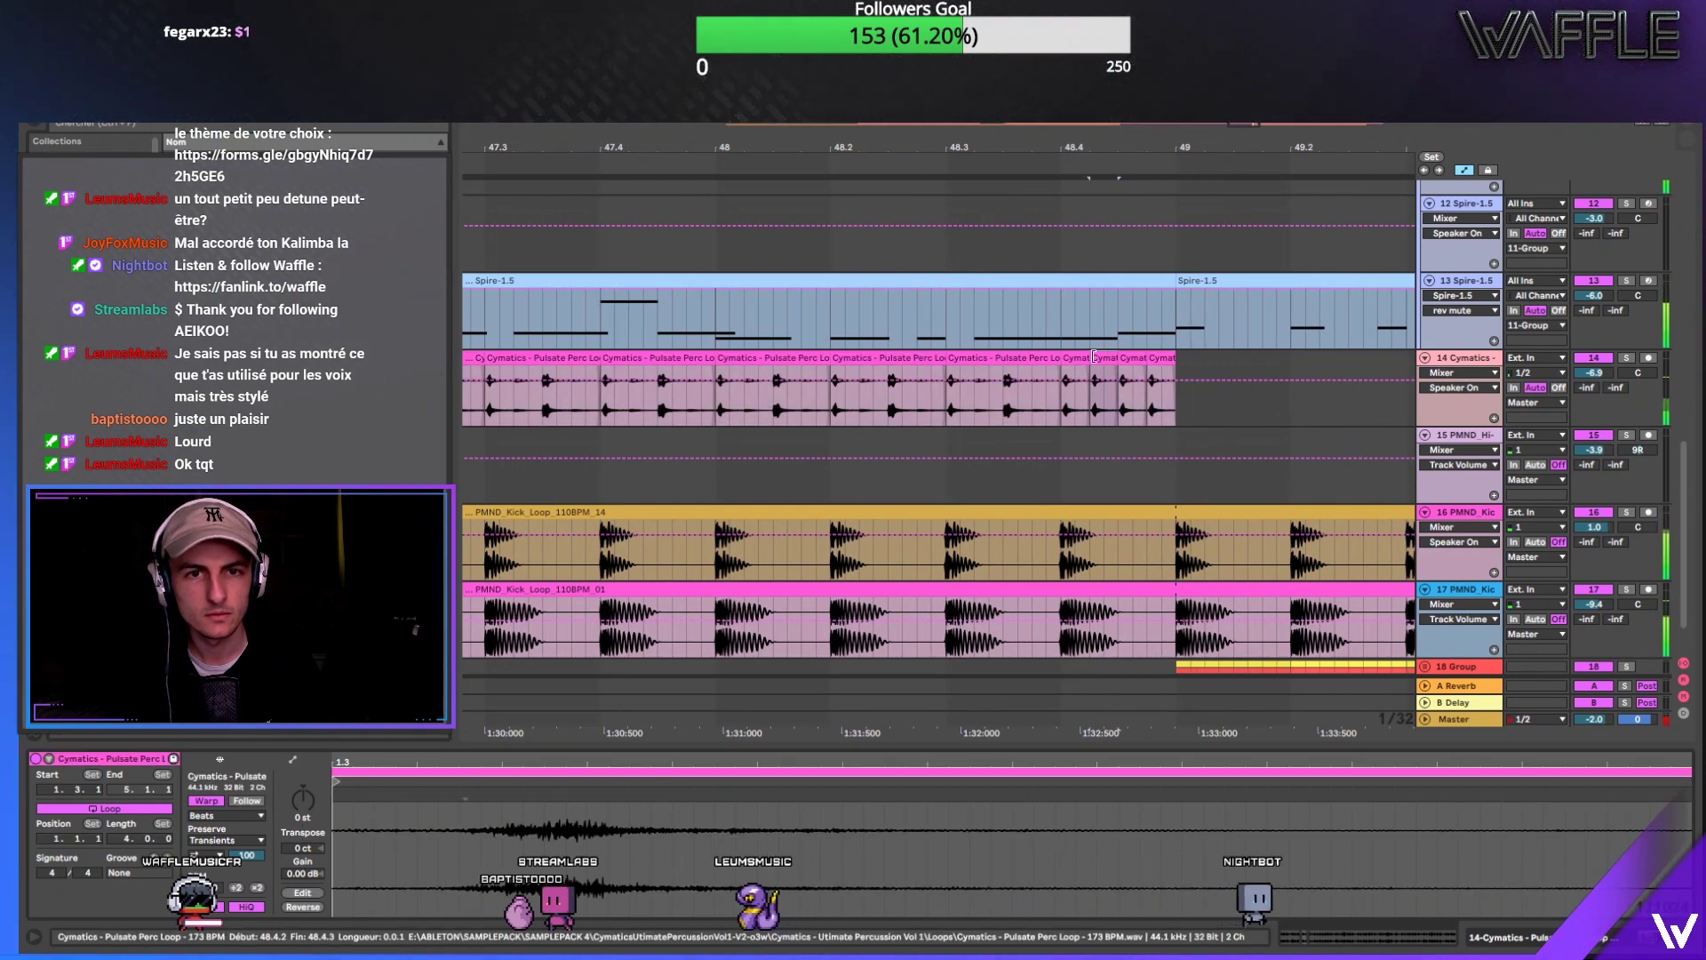
drag(1115, 363, 1071, 360)
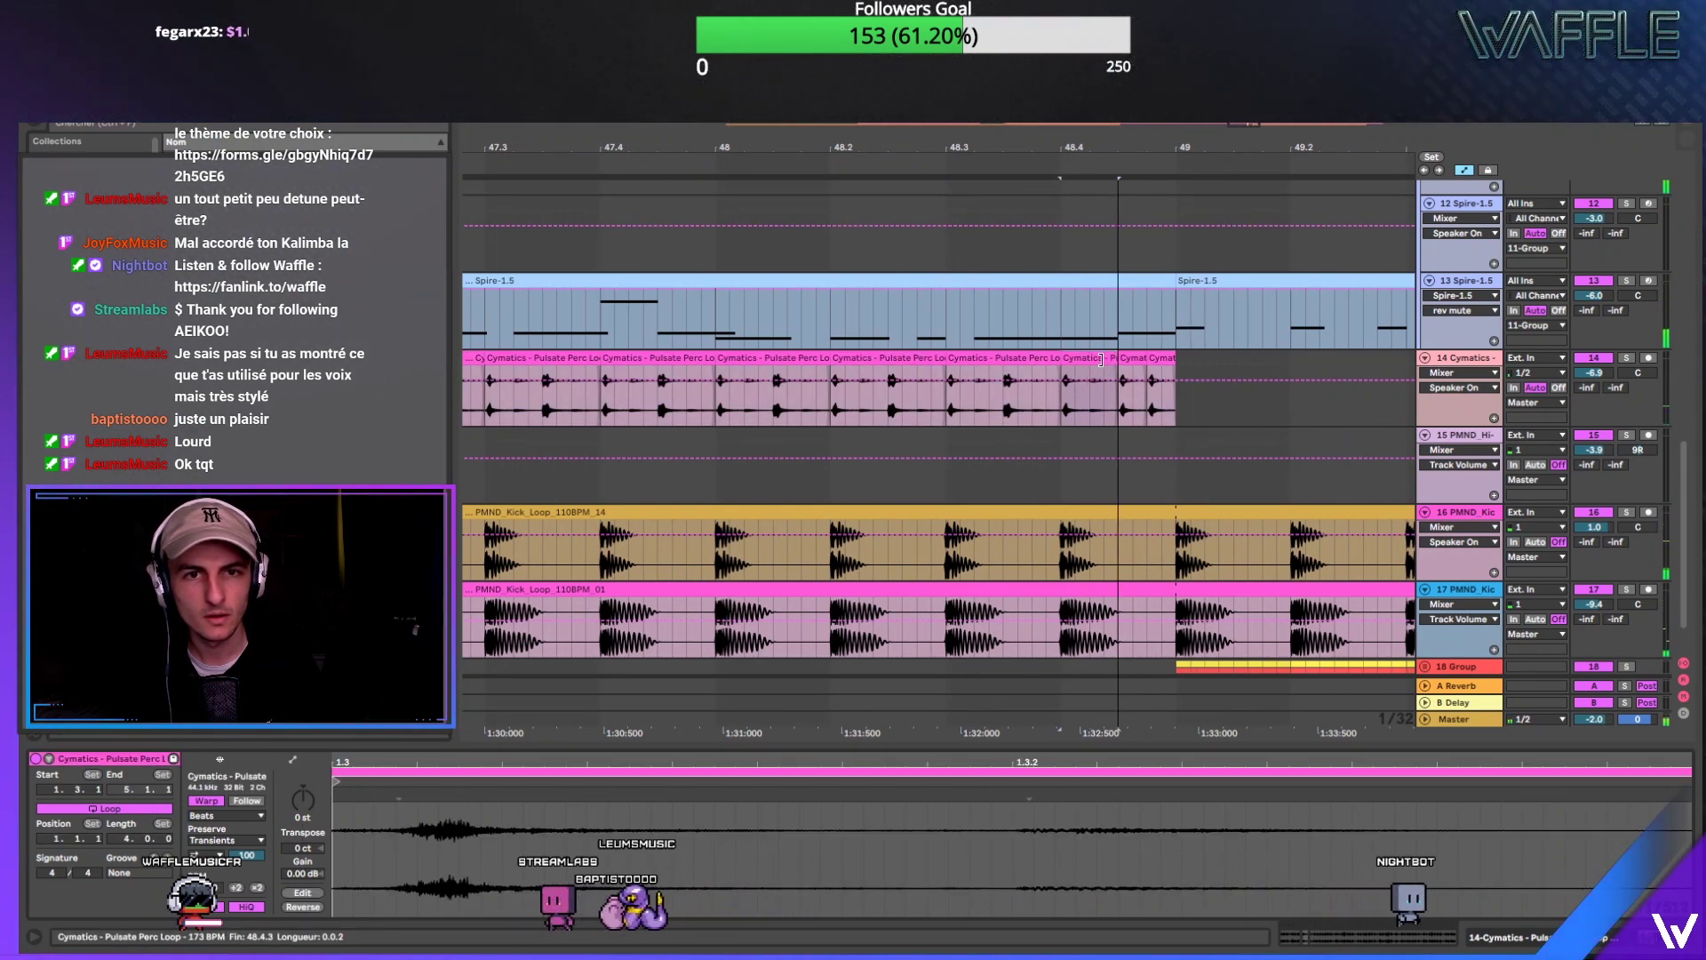
key(ctrl+d)
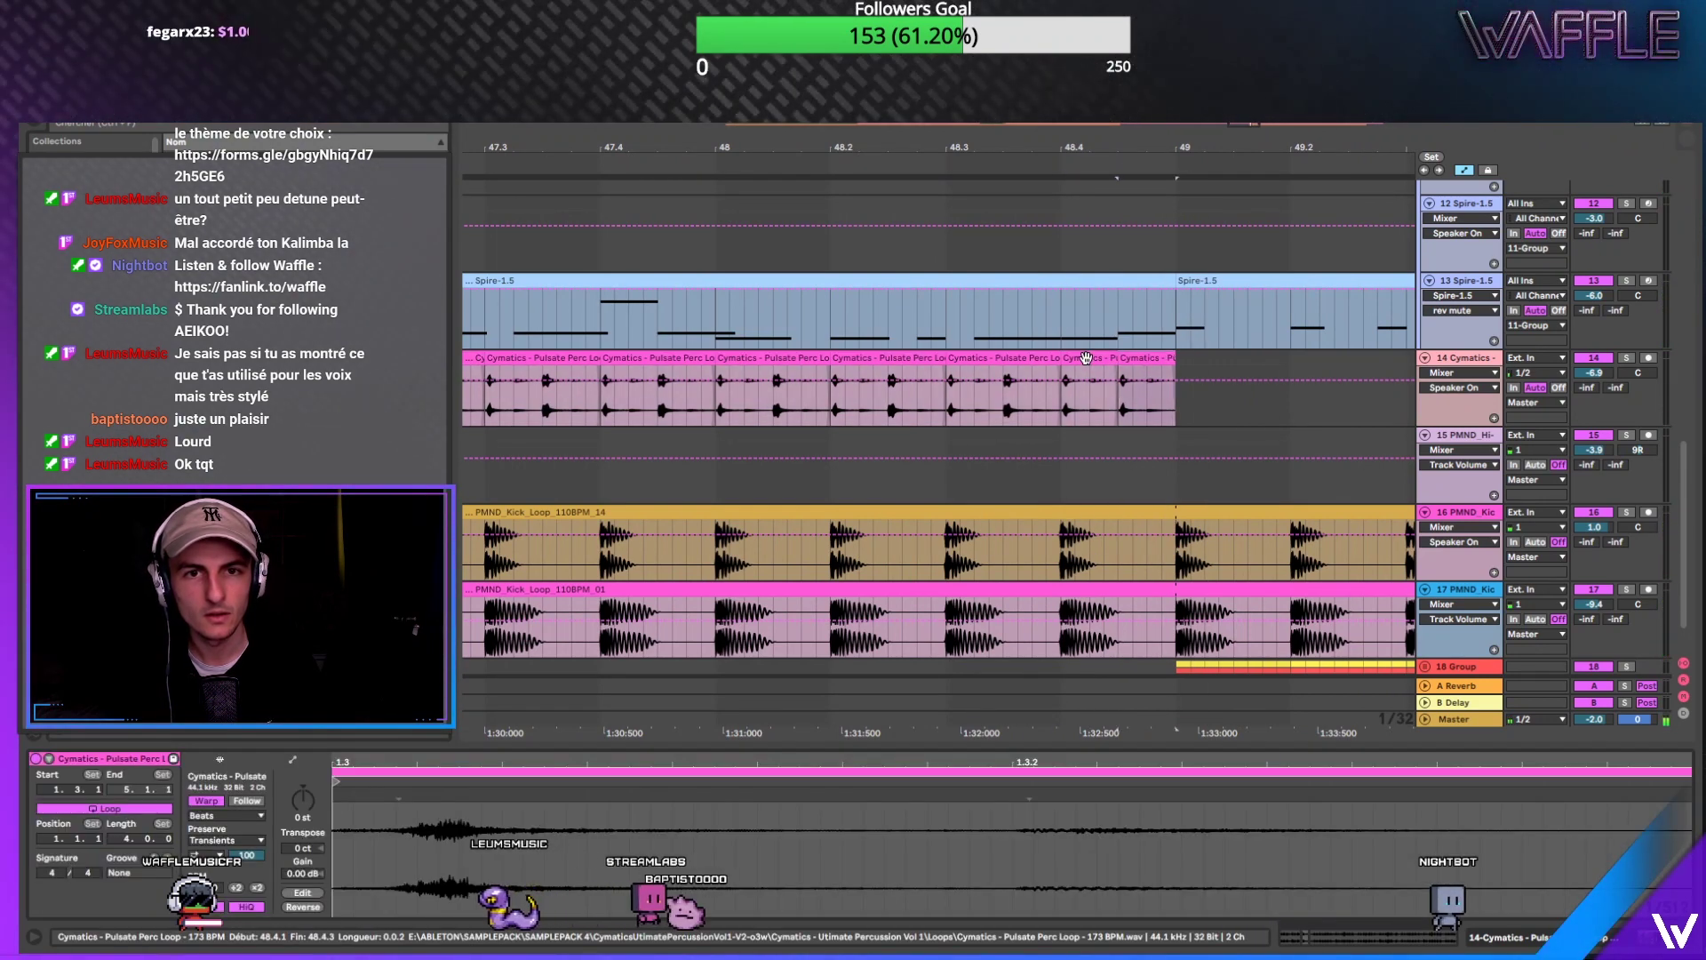
key(ctrl+d)
key(space)
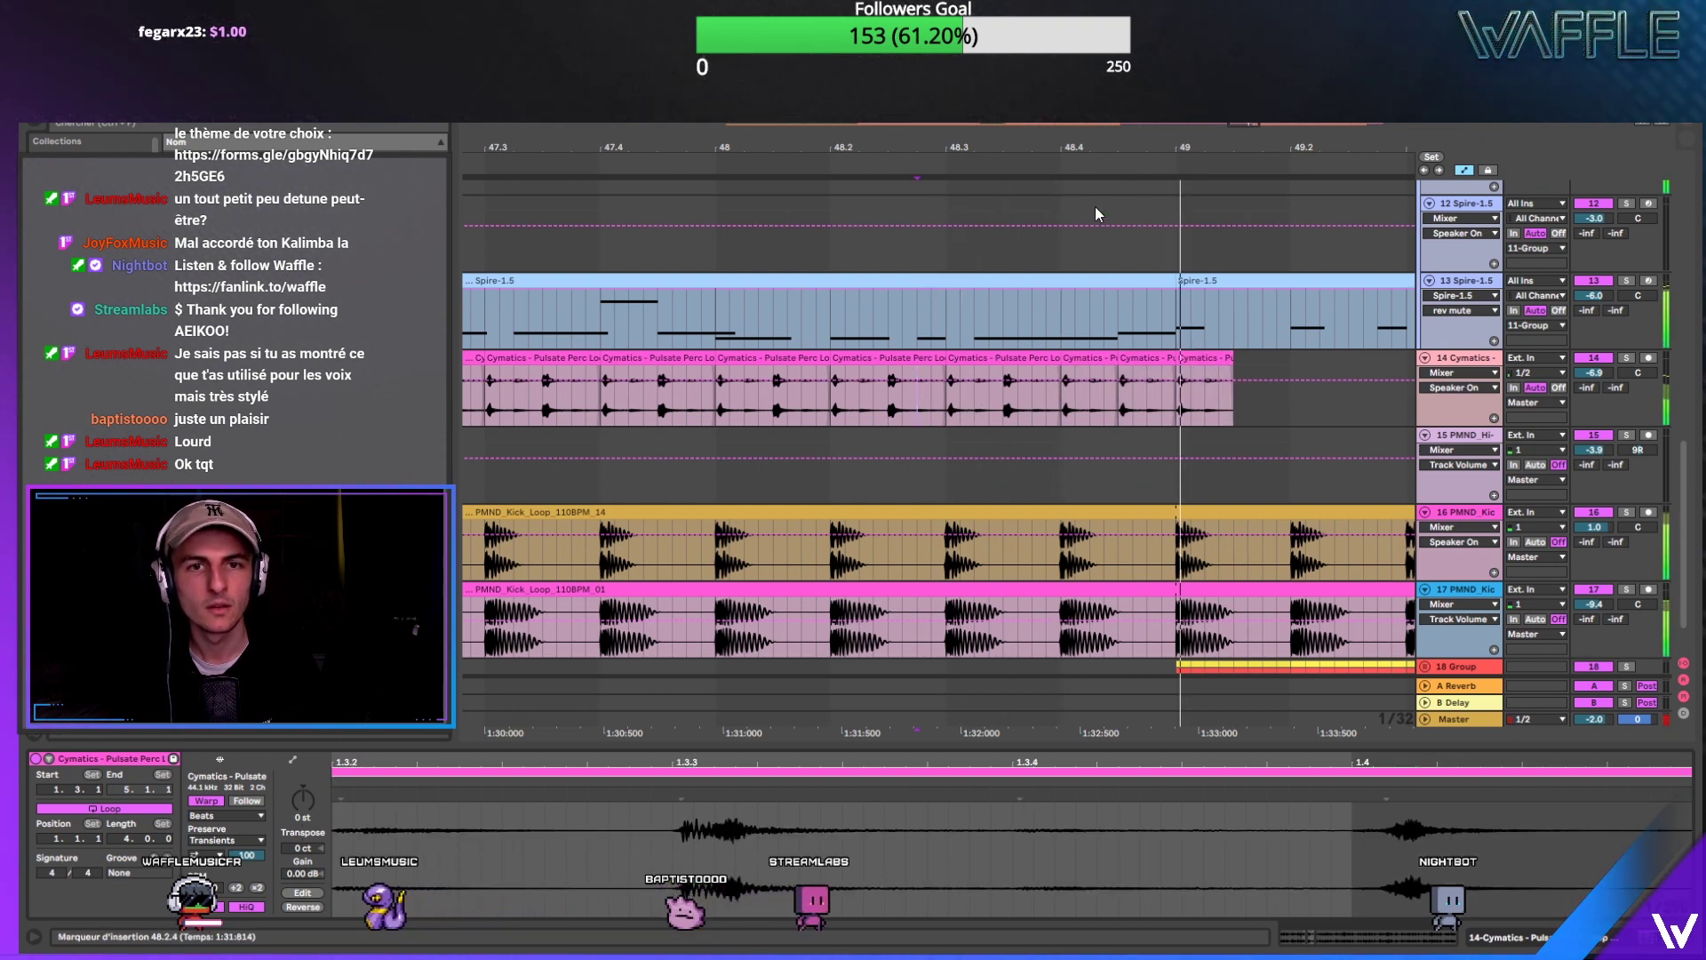
Step: Delete the extra perc slice at bar 49, then duplicate the pattern of bars 45 to 49 up to bar 53
drag(1119, 148, 1119, 89)
click(1135, 357)
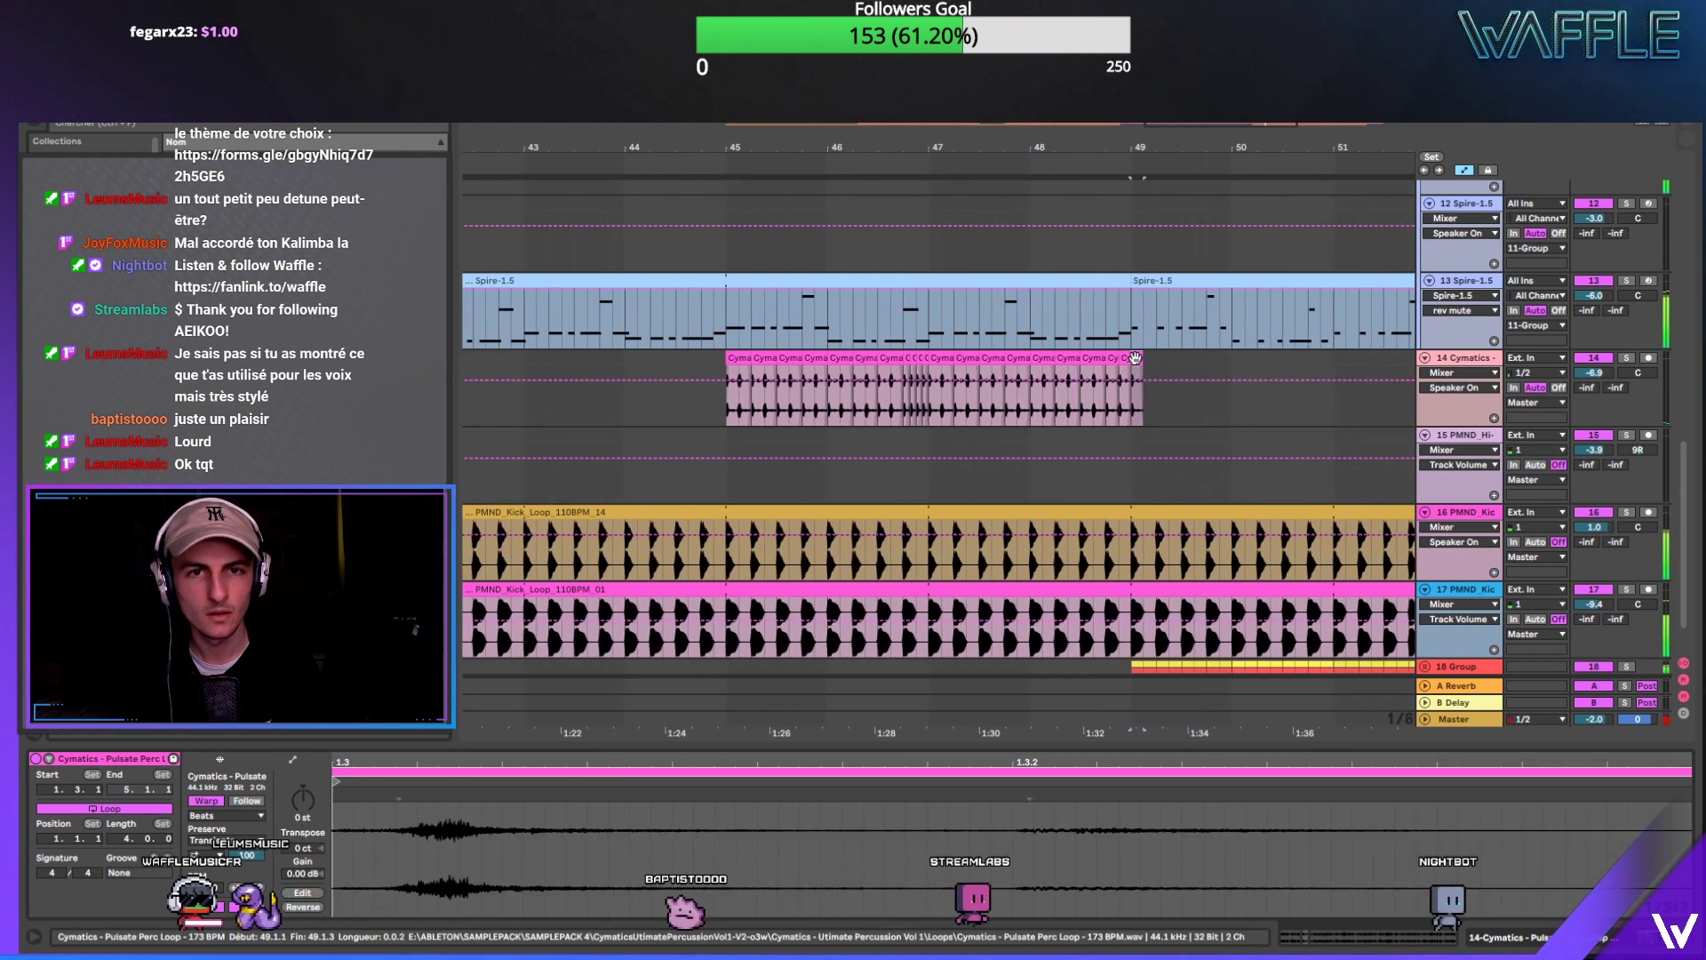
key(Delete)
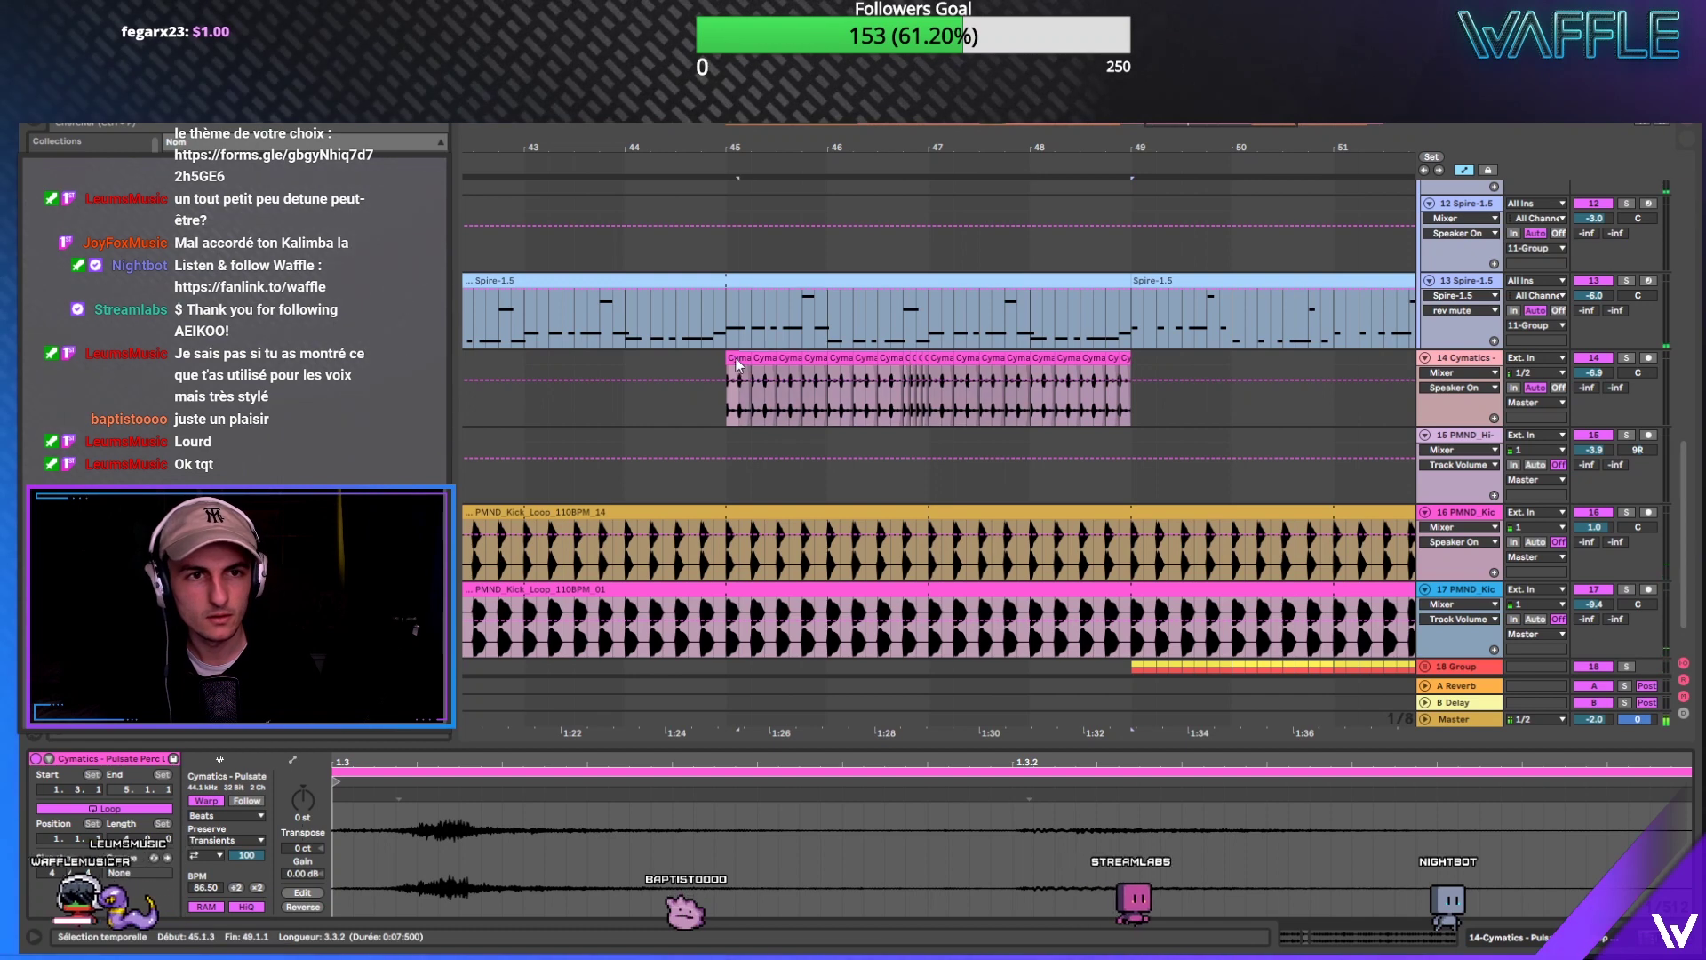
key(ctrl+d)
scroll(860, 165, down, 5)
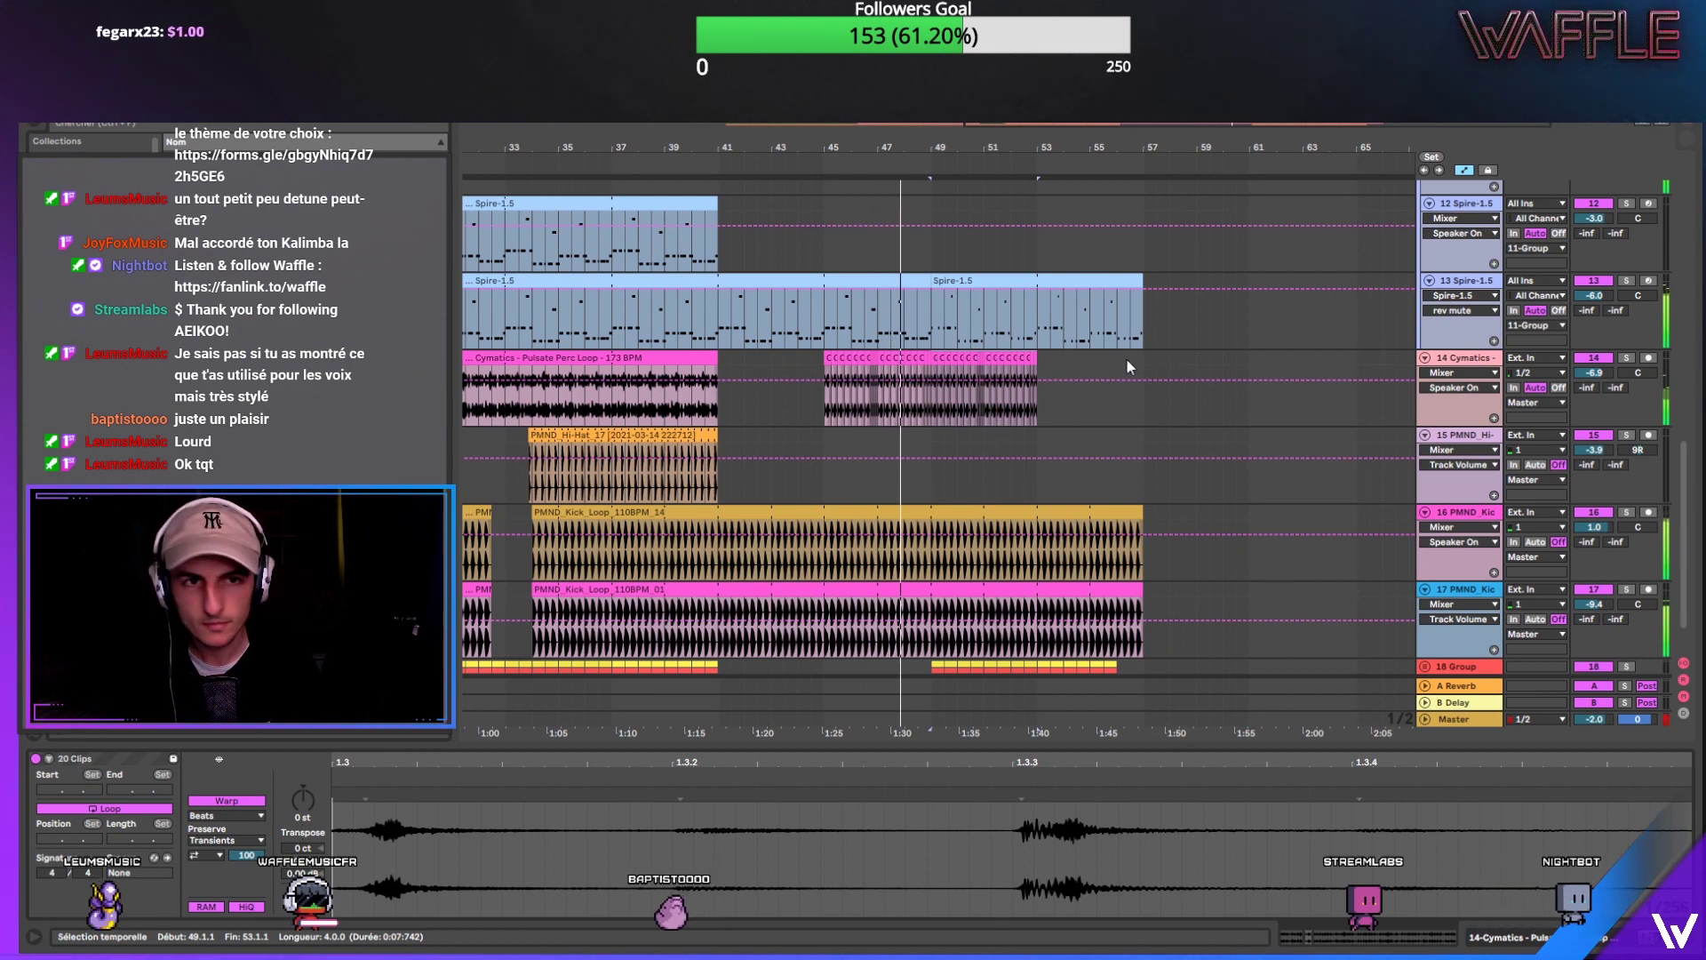
Step: Review the arrangement from the percussion tracks up to the first audio track, playing the new section around bars 47 to 49
scroll(773, 357, up, 3)
scroll(1187, 356, down, 3)
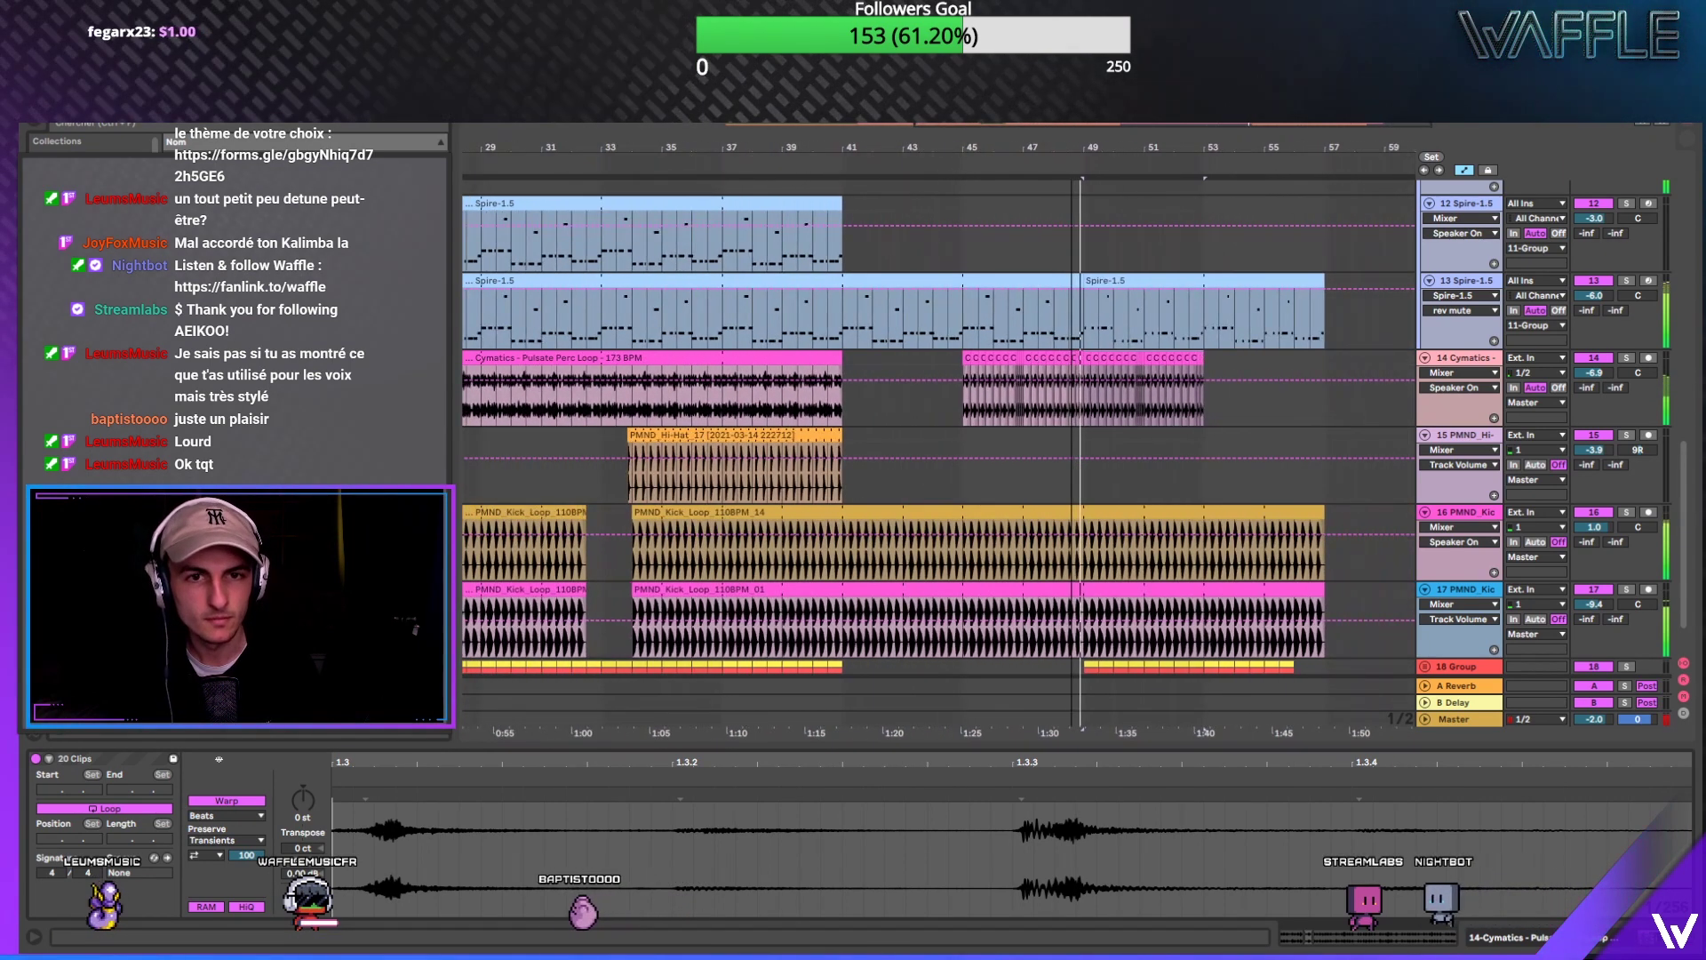
scroll(1074, 377, down, 1)
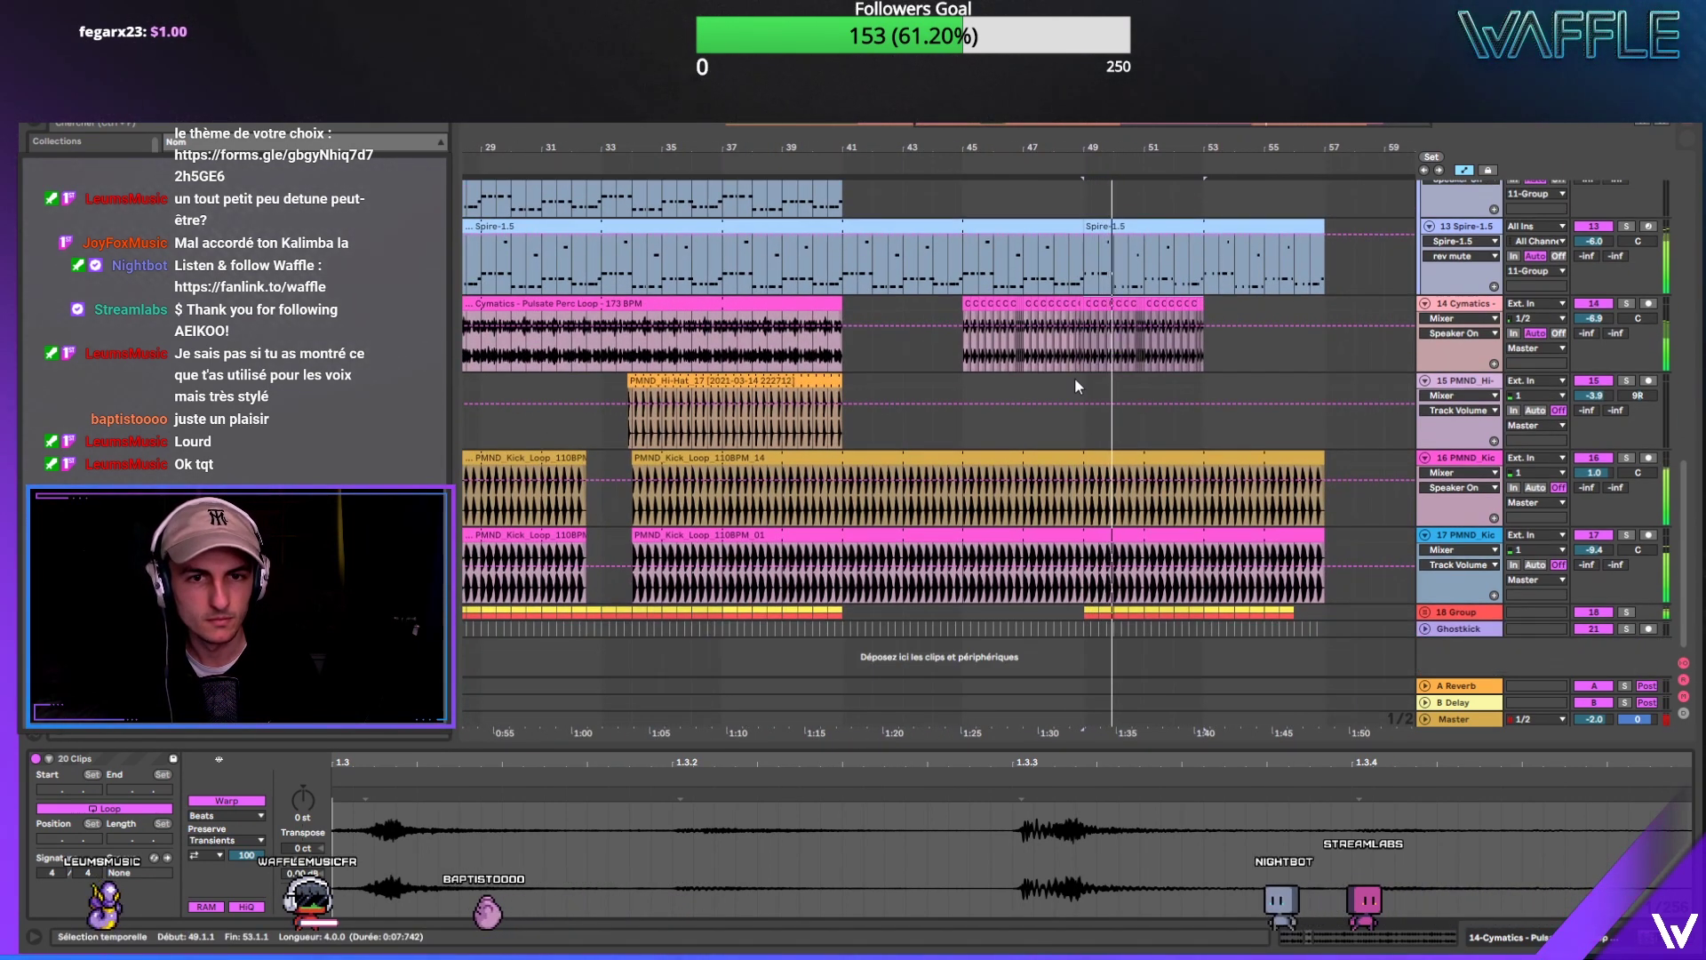
scroll(1076, 366, up, 2)
scroll(1076, 362, up, 10)
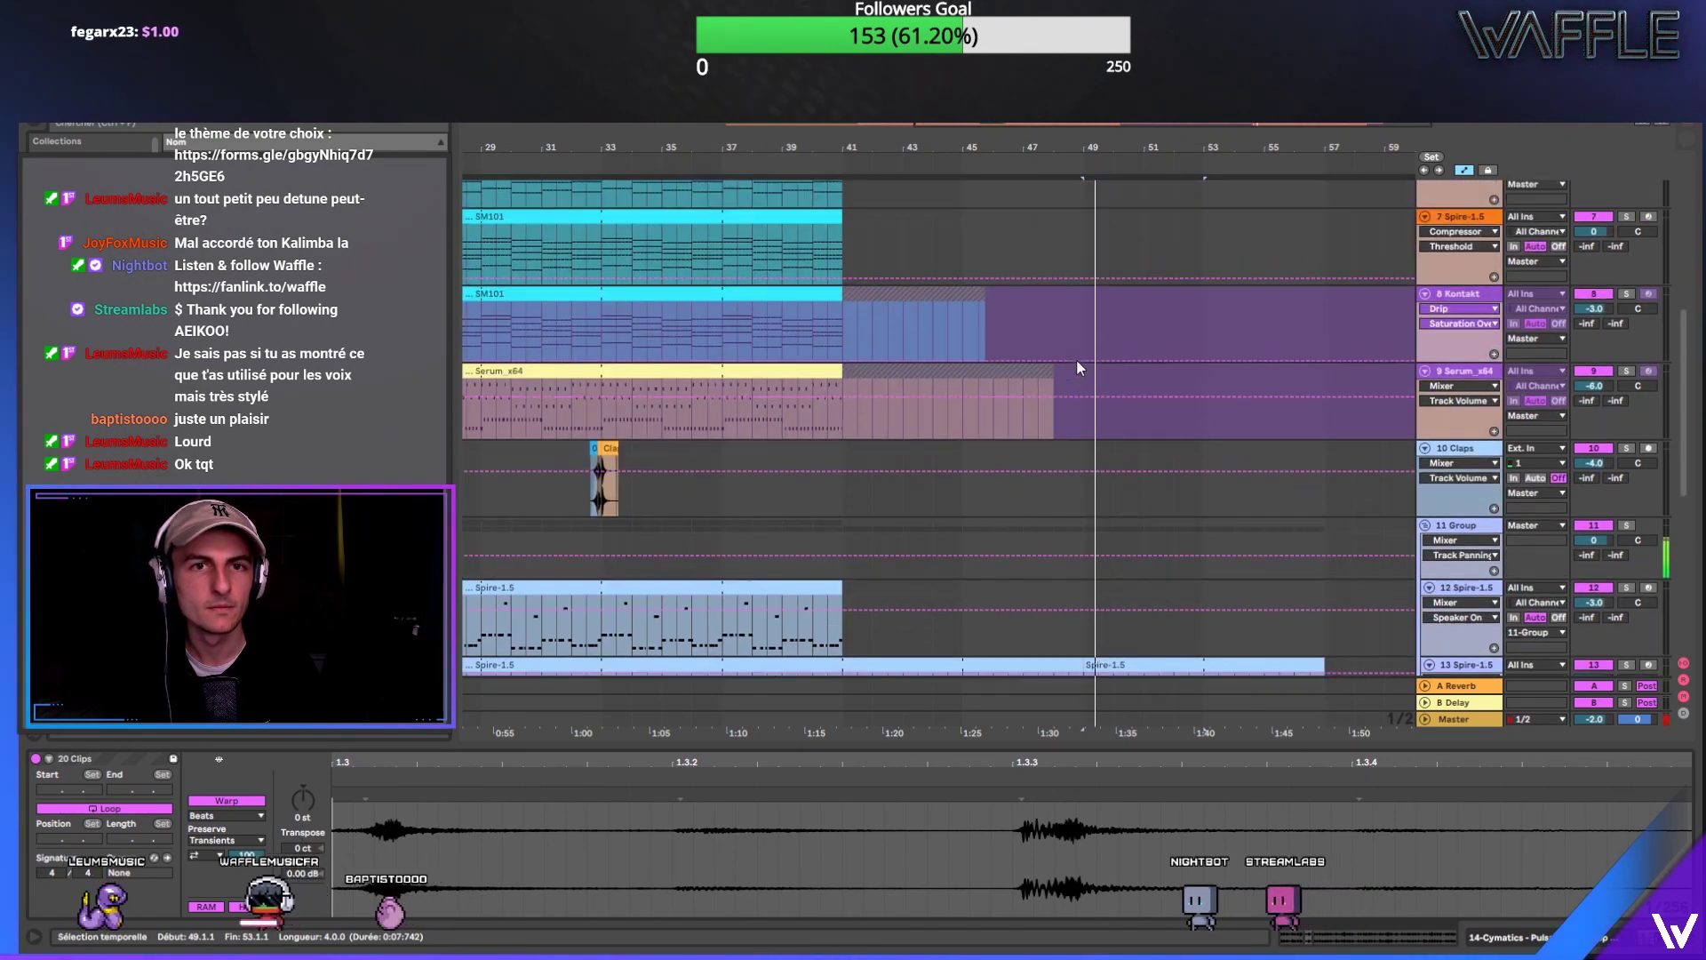
click(1041, 346)
scroll(1043, 344, up, 2)
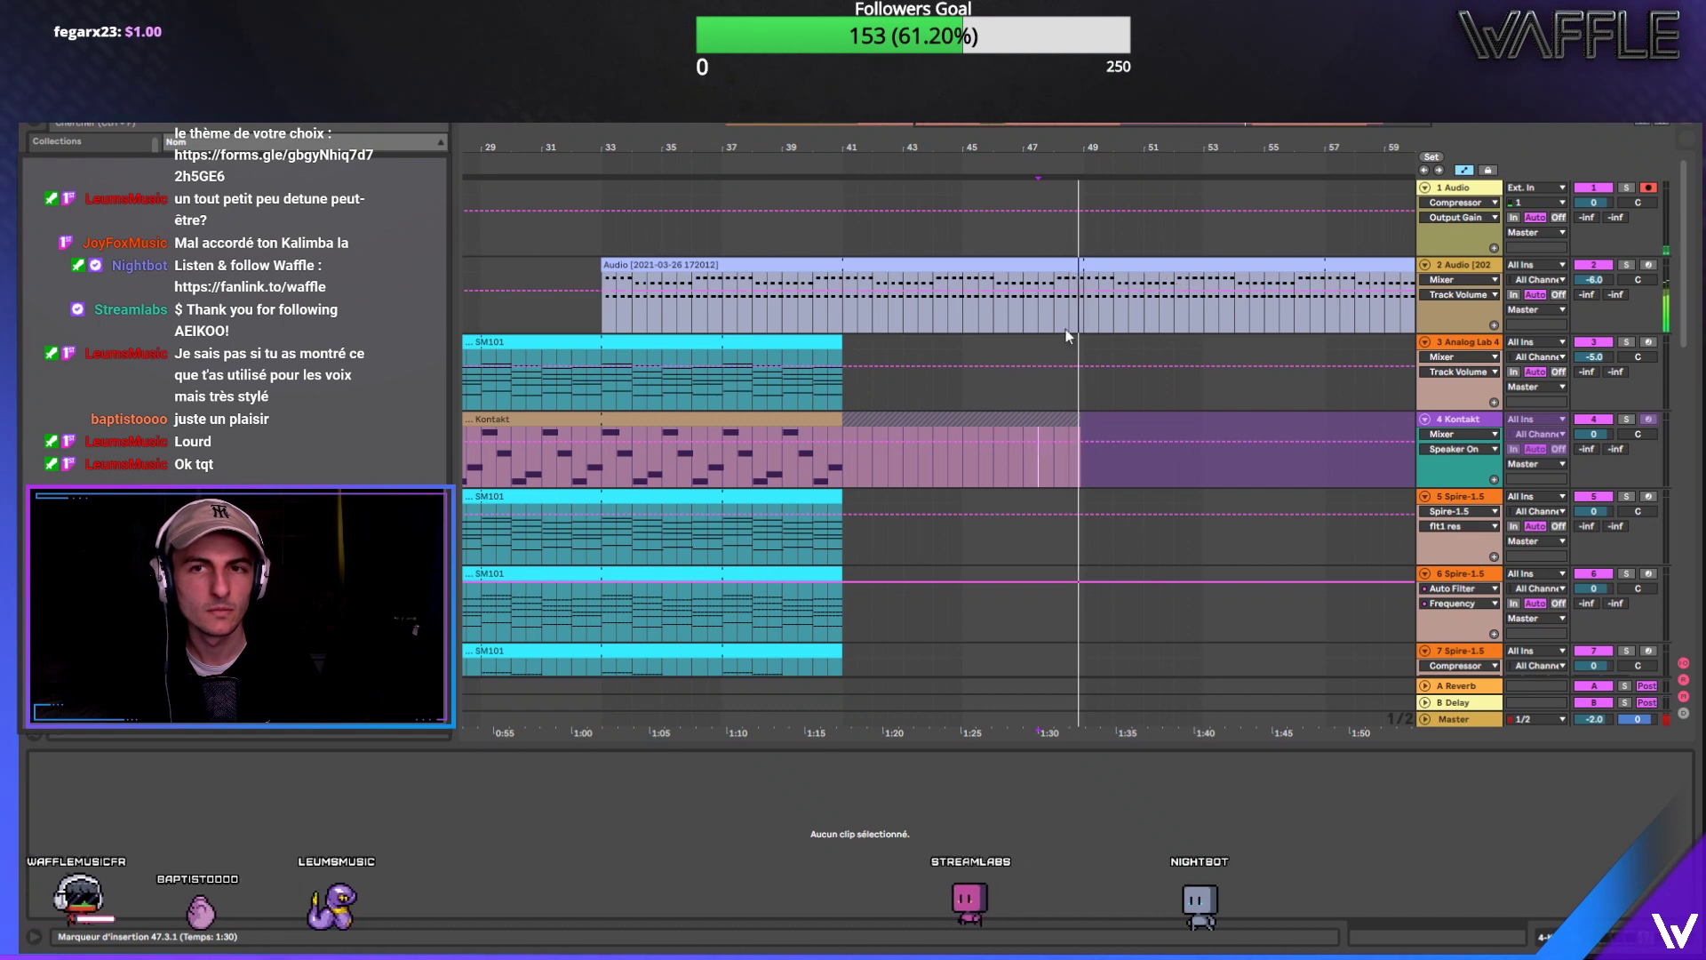
scroll(1063, 312, down, 5)
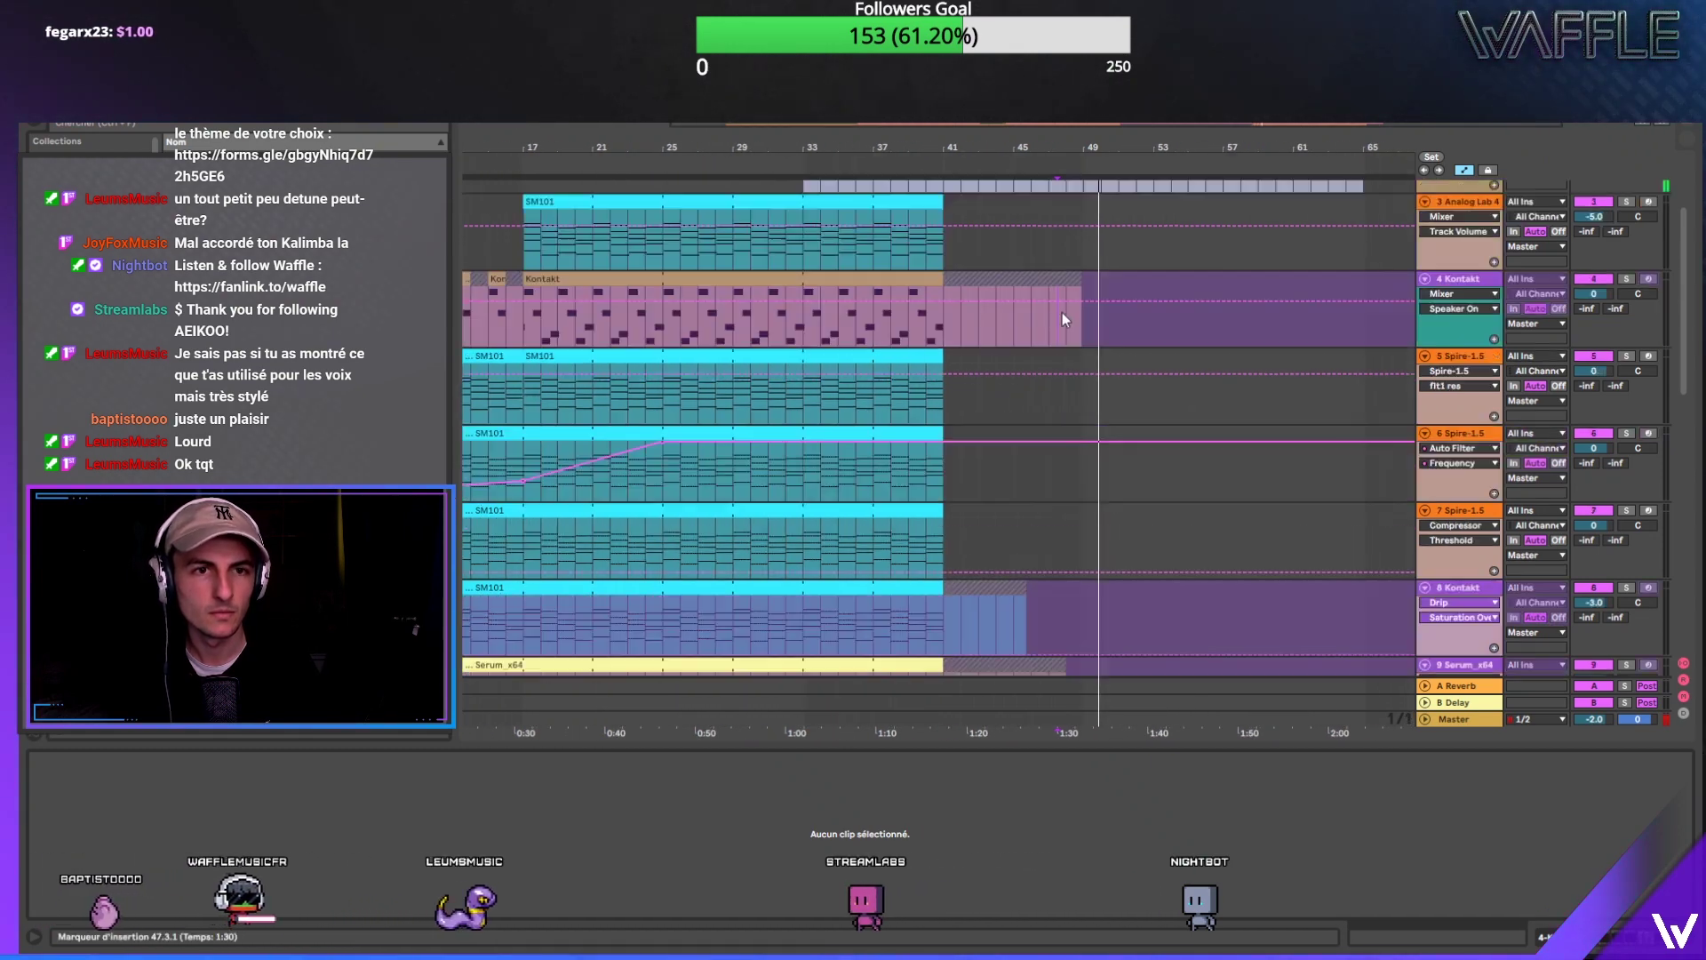
Step: Solo the track 7 Spire-1.5 layer to hear it from bar 29, then unsolo it and play the full mix from bar 9
click(821, 444)
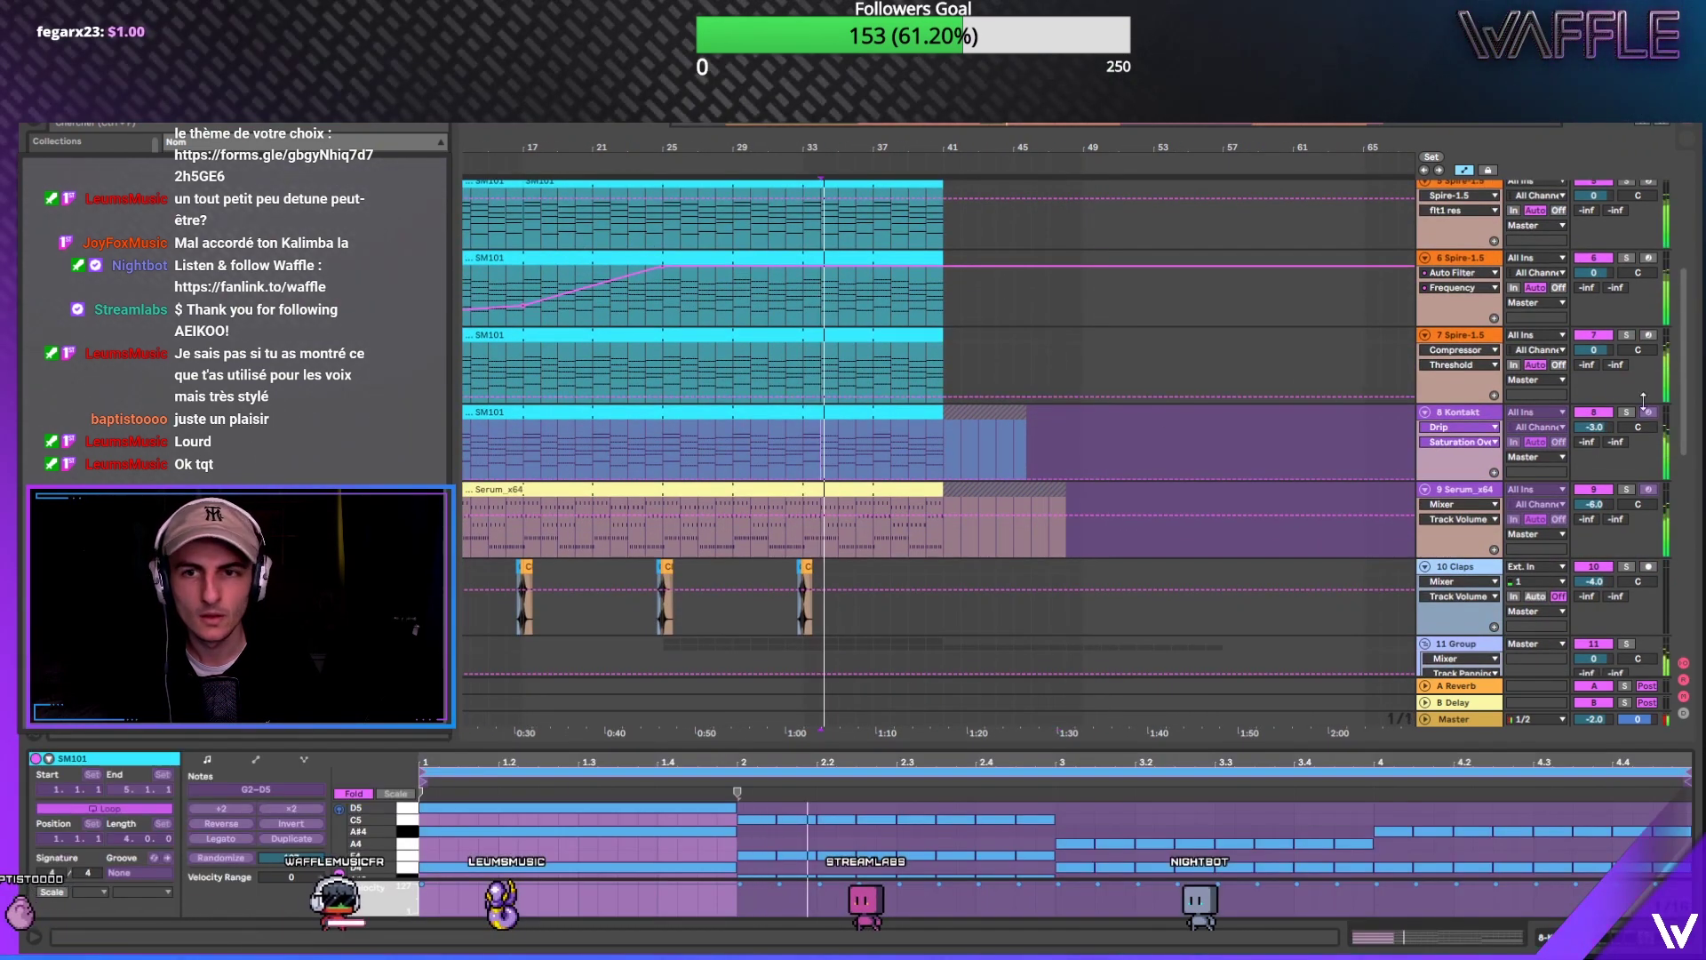
click(1626, 335)
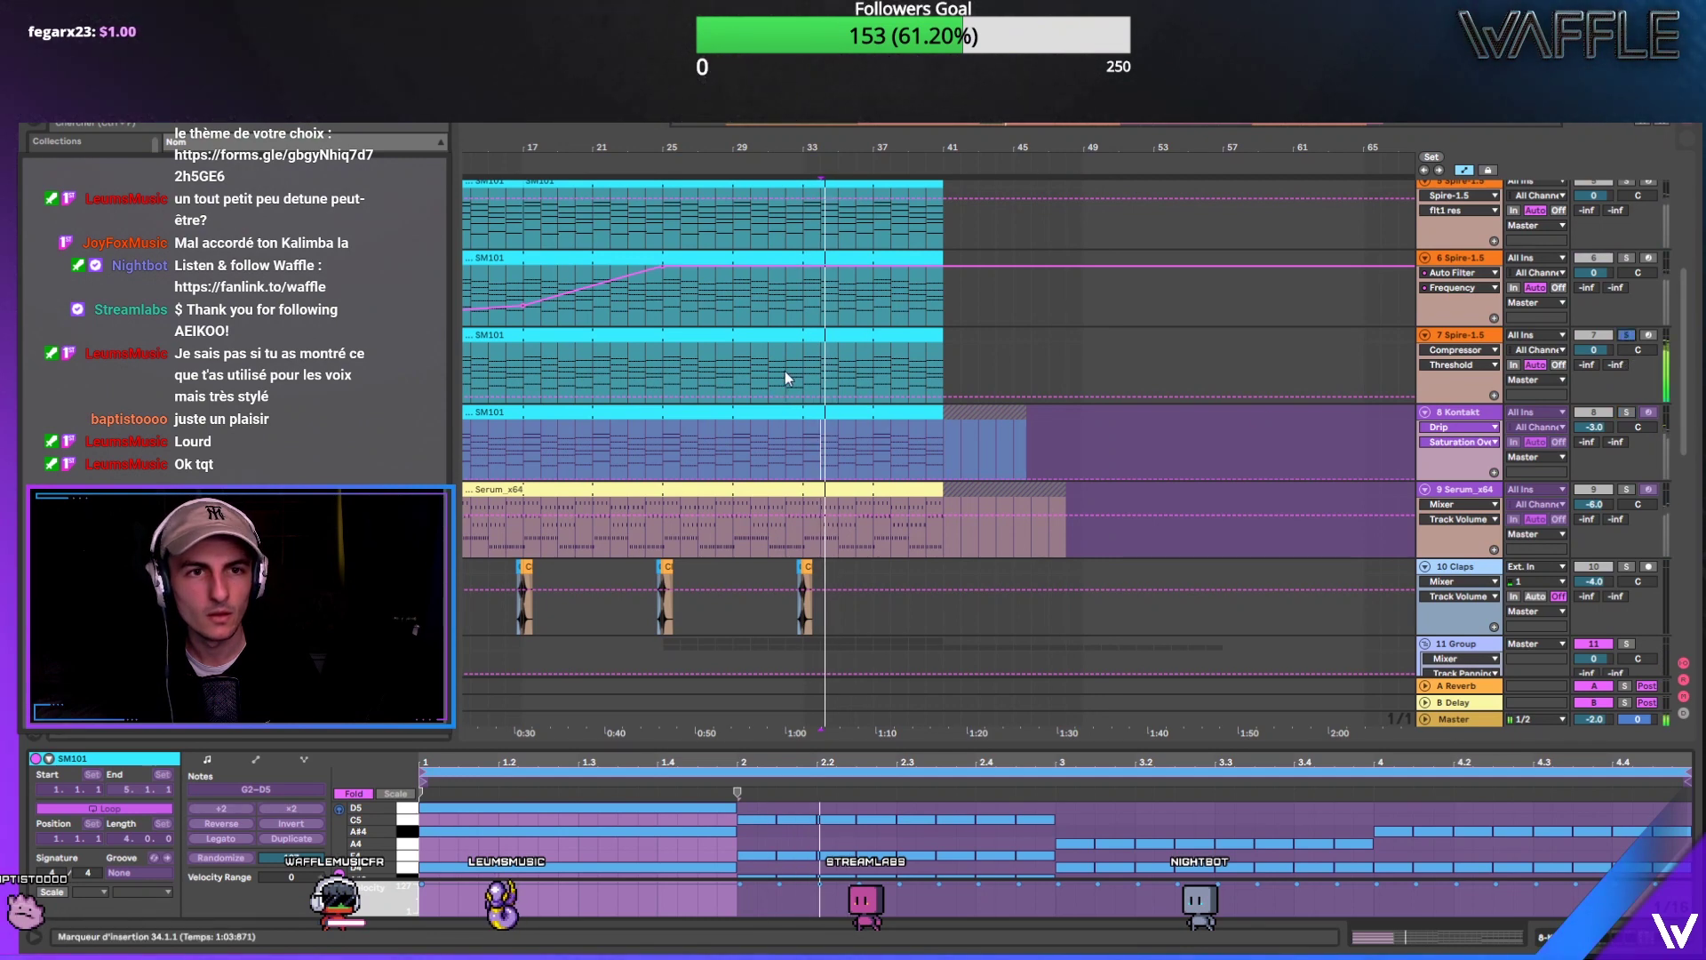
click(728, 377)
drag(775, 153, 775, 138)
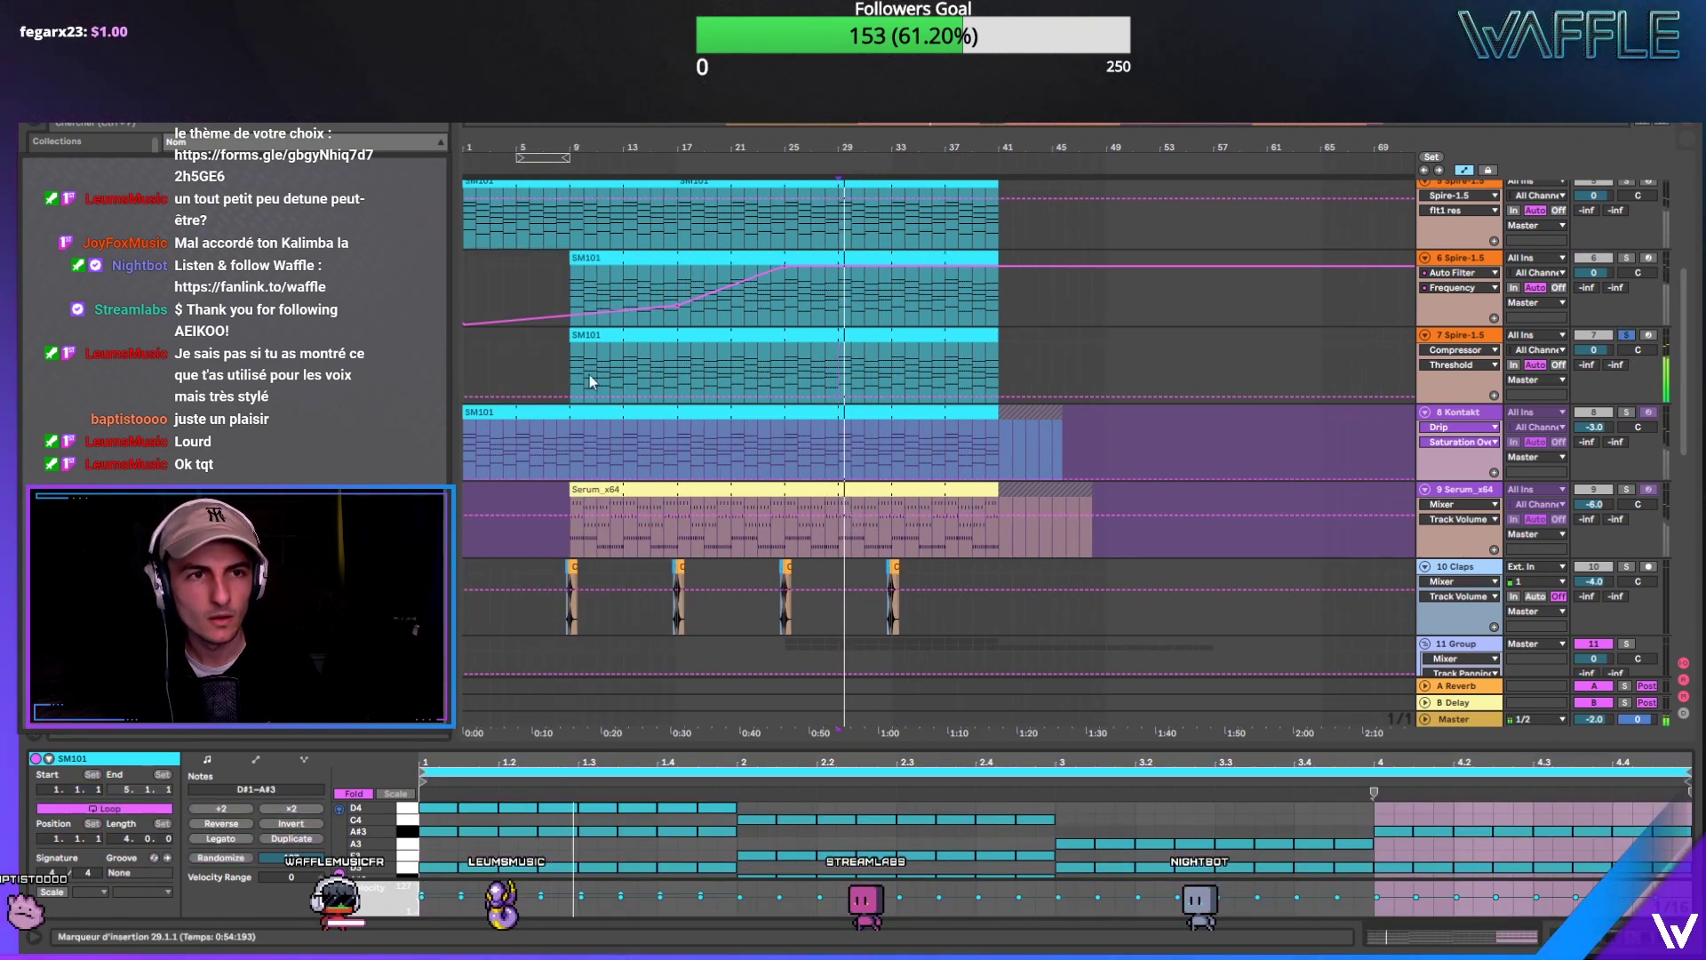
key(space)
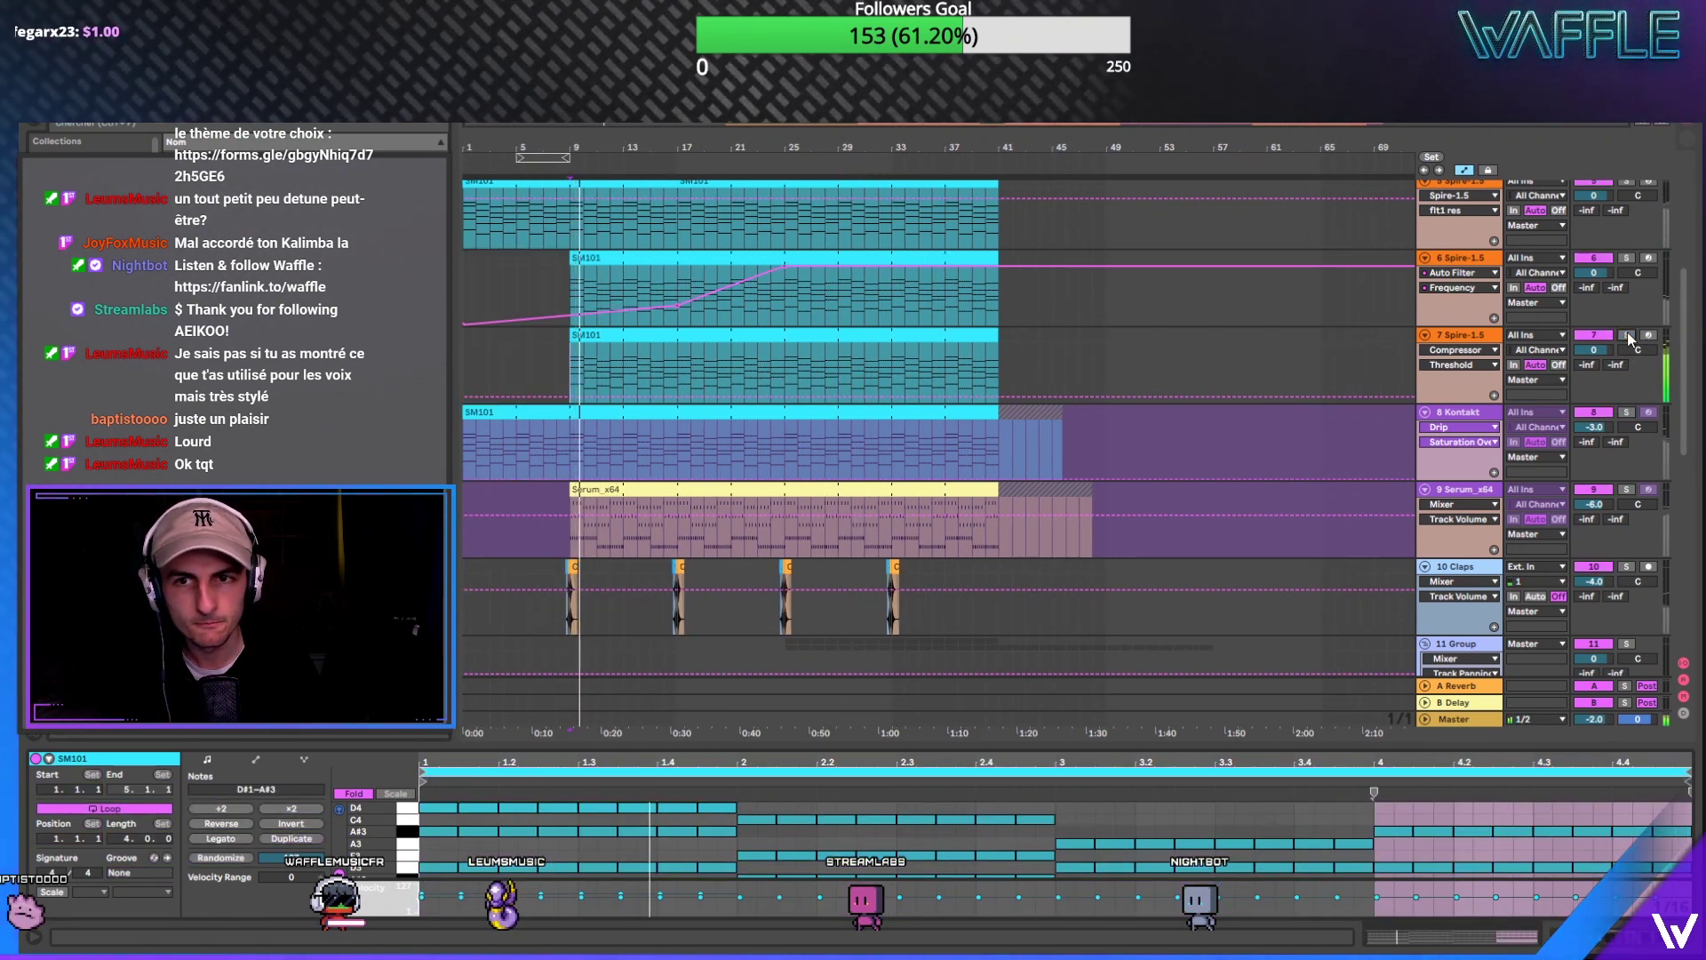
click(573, 367)
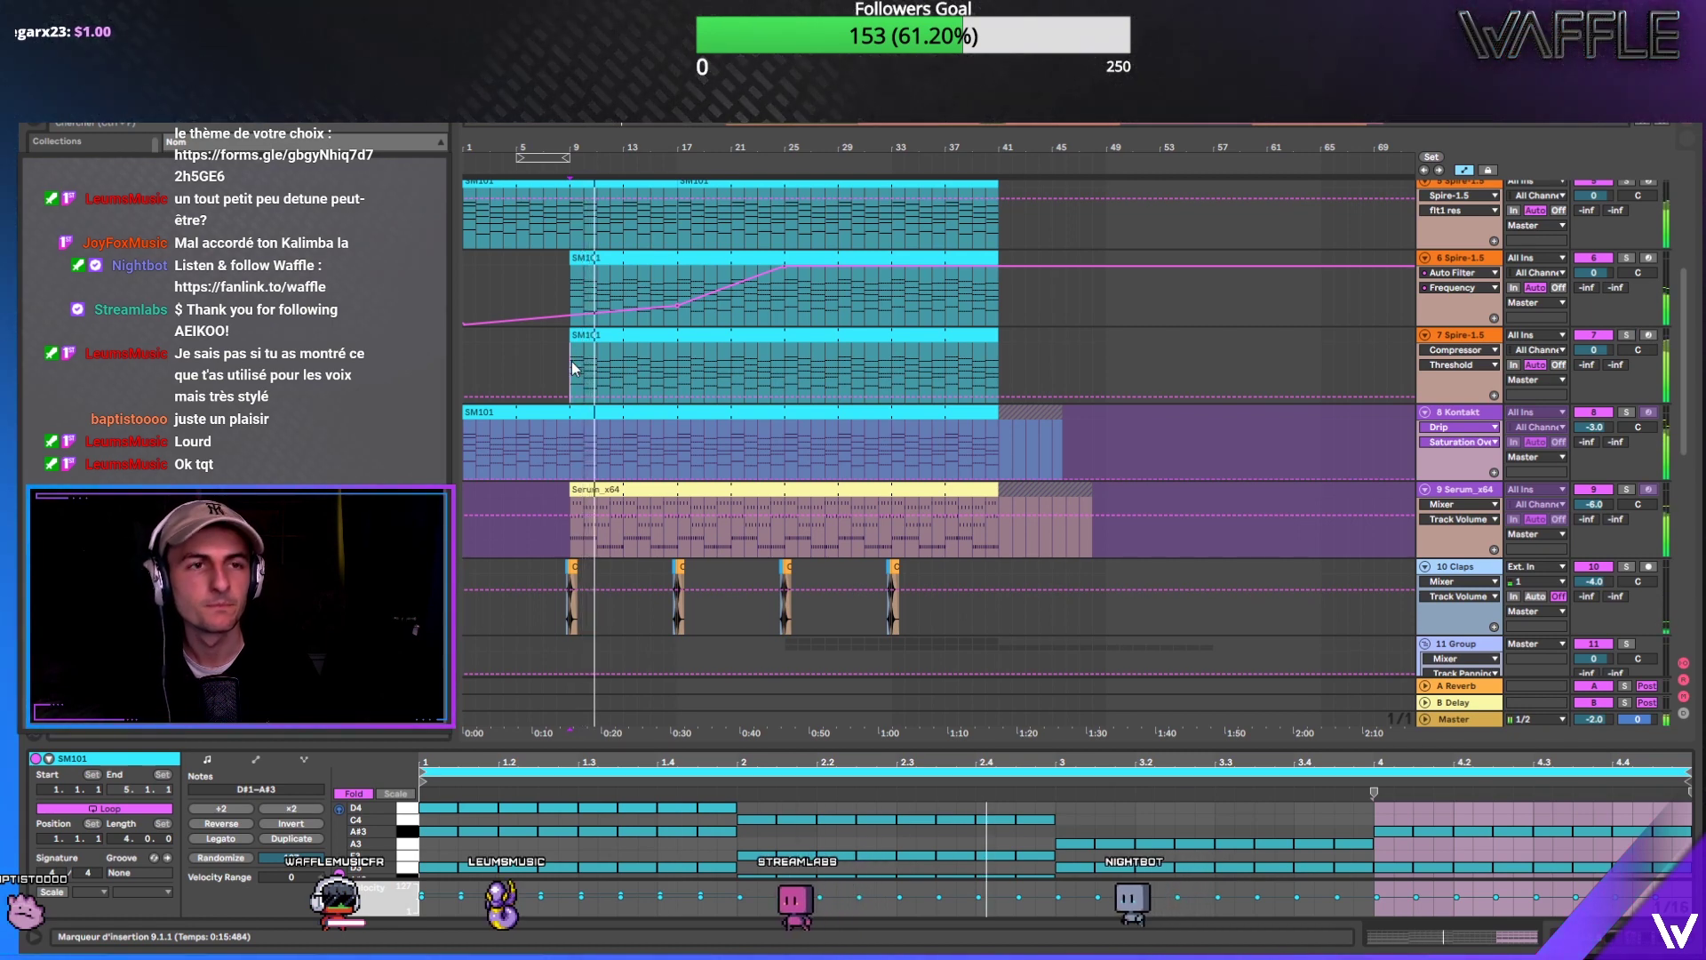
Step: Play from bars 52 and 53, then add a locator at bar 49
click(1145, 336)
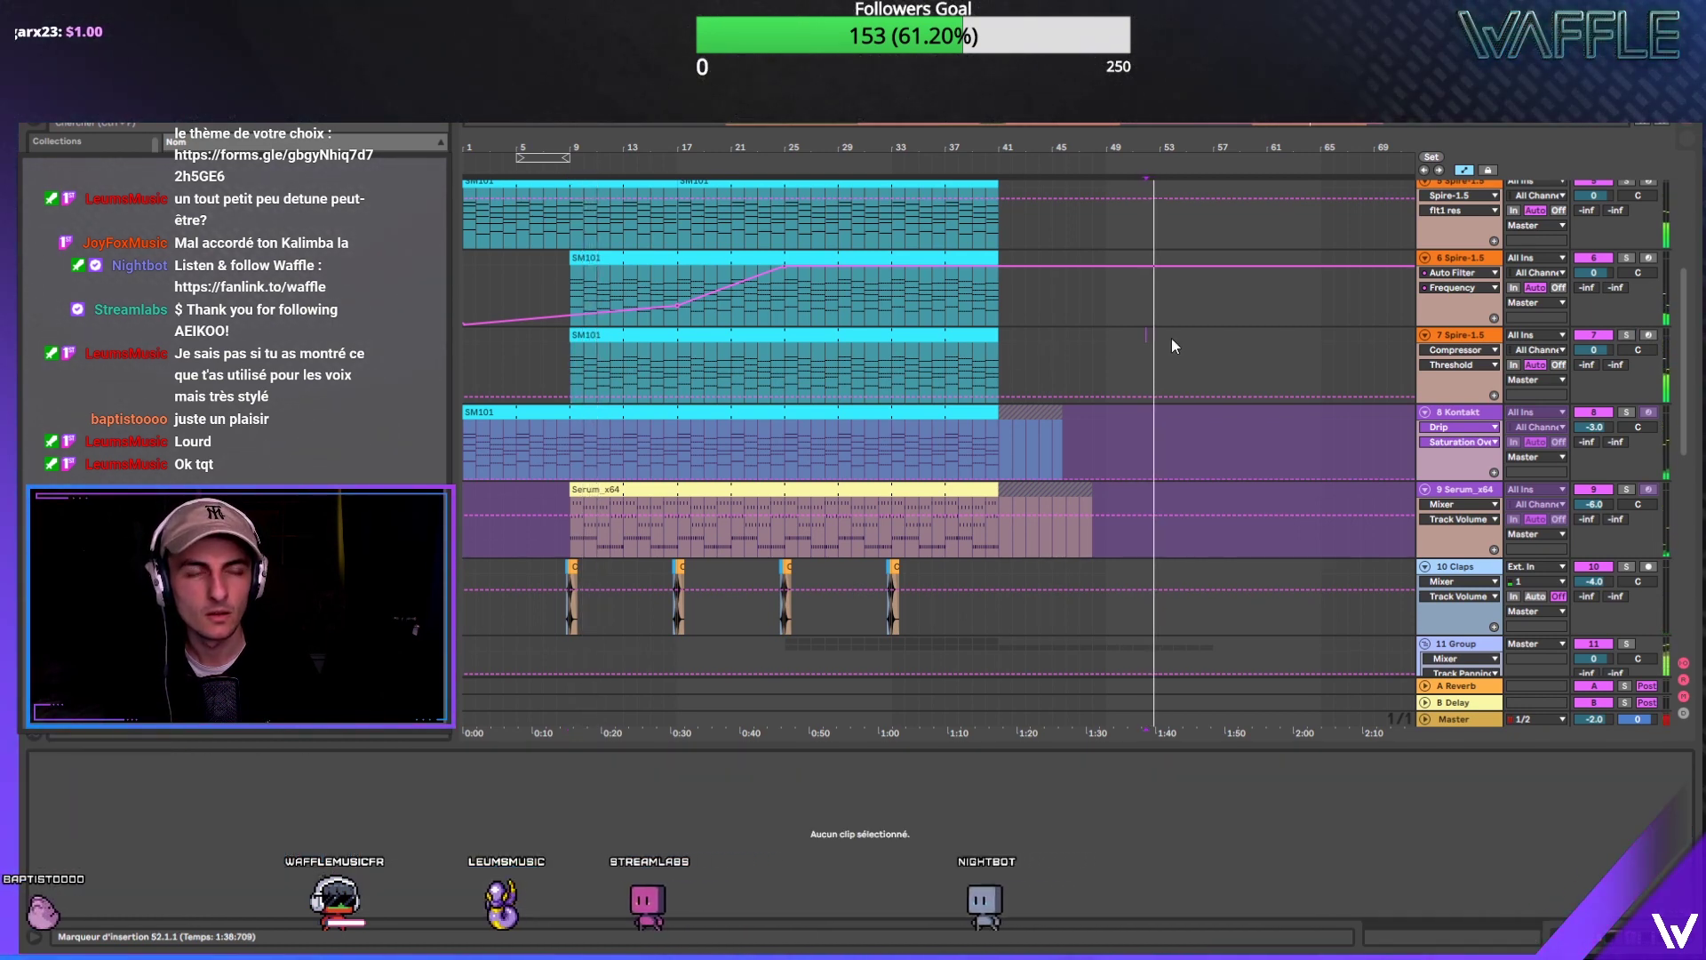
click(1159, 329)
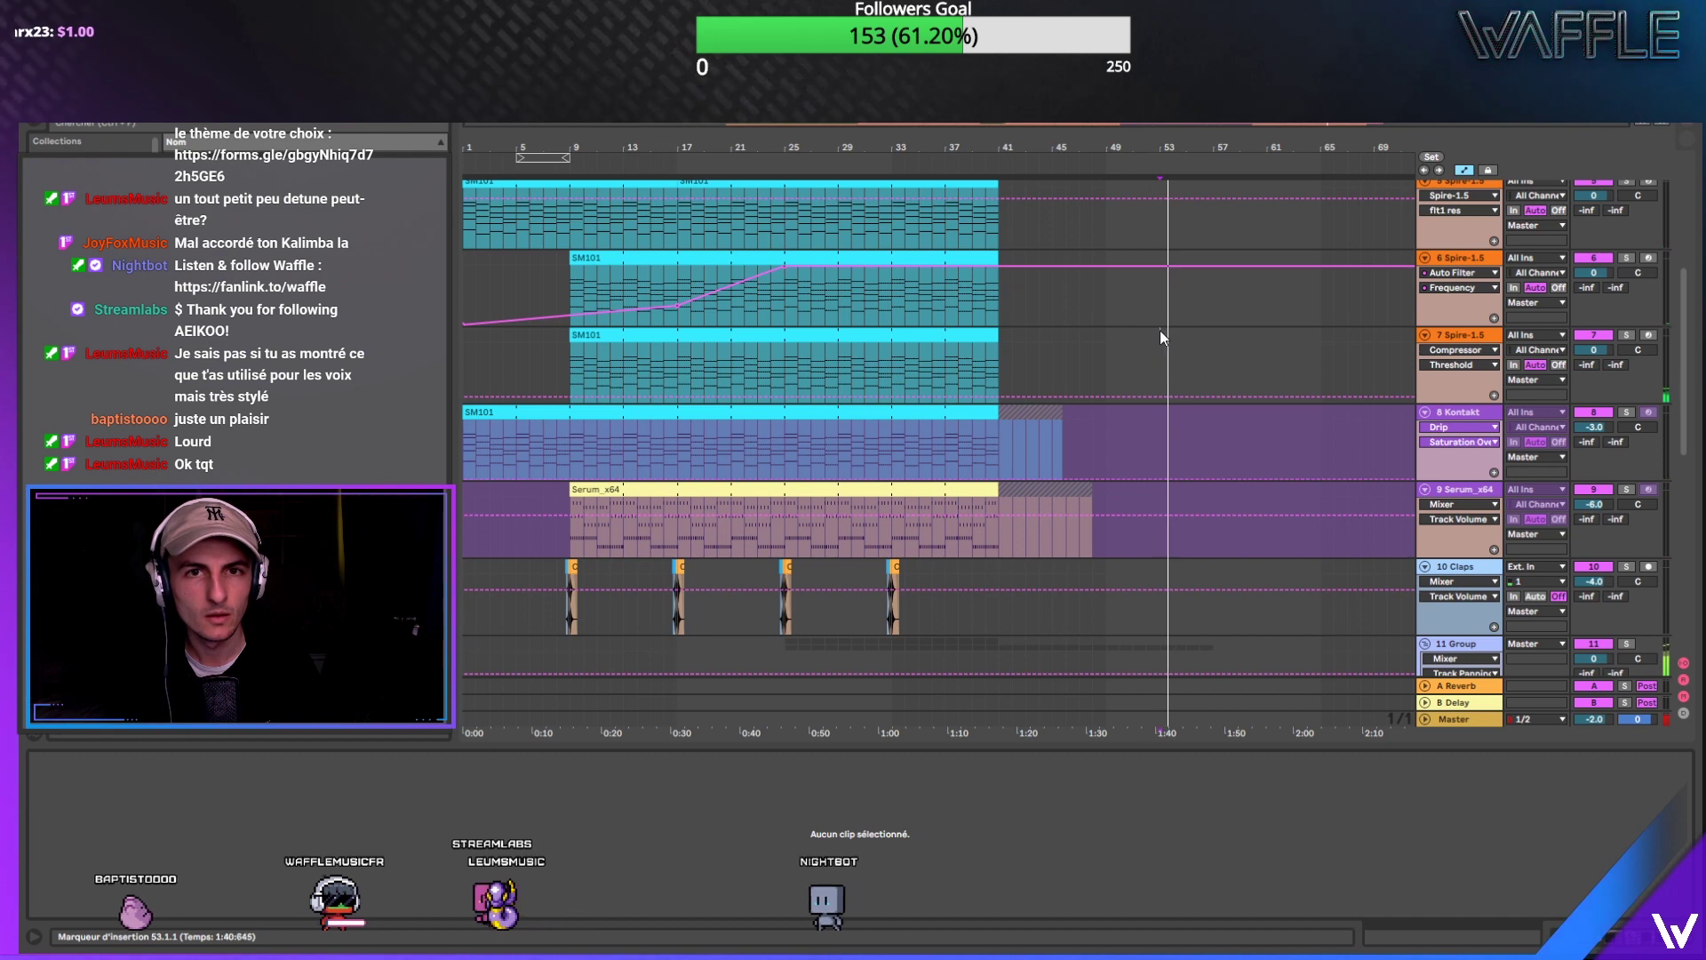
click(1106, 197)
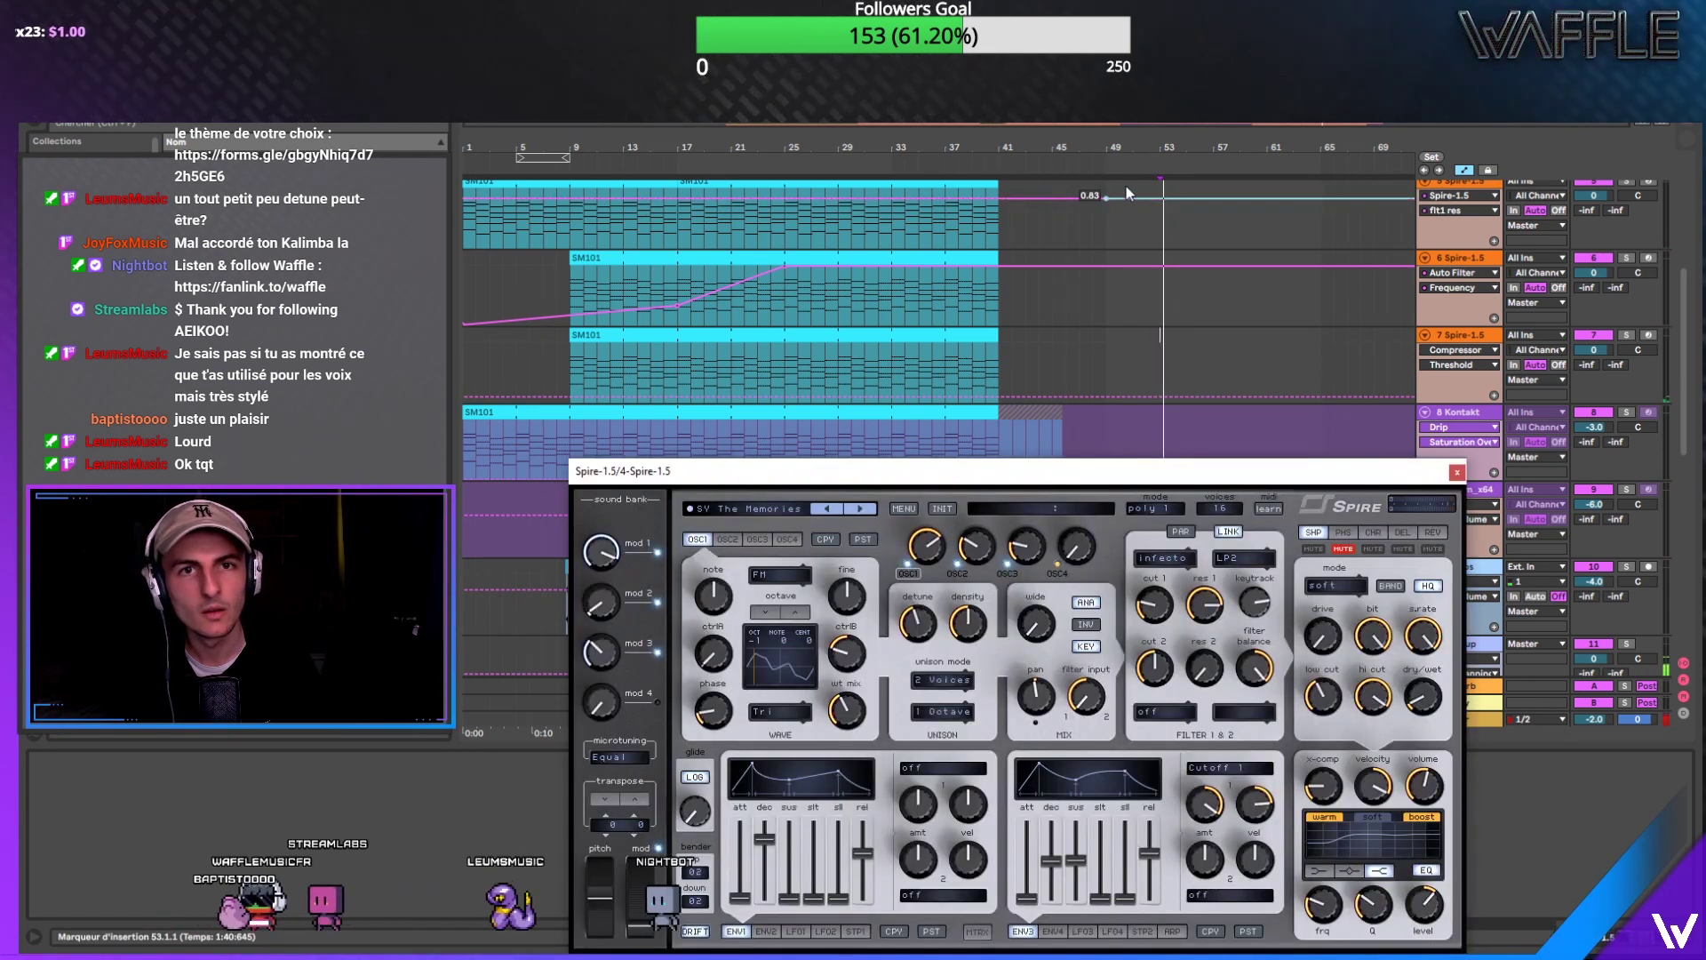
click(1106, 198)
click(1068, 231)
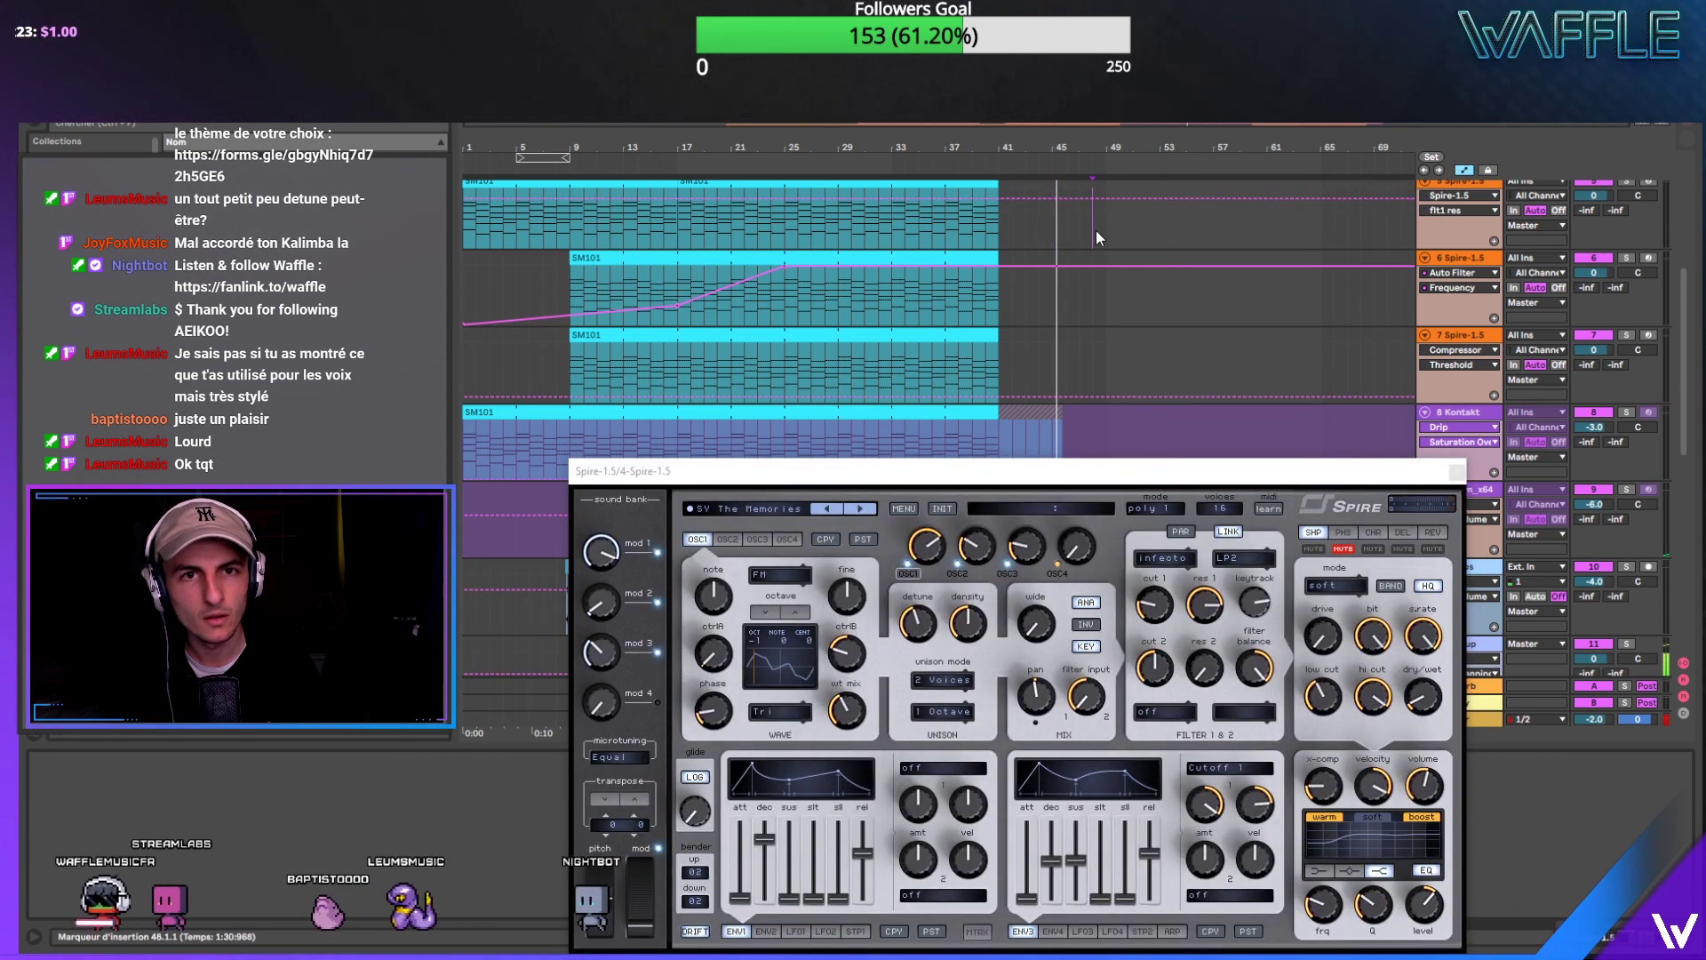
click(1106, 228)
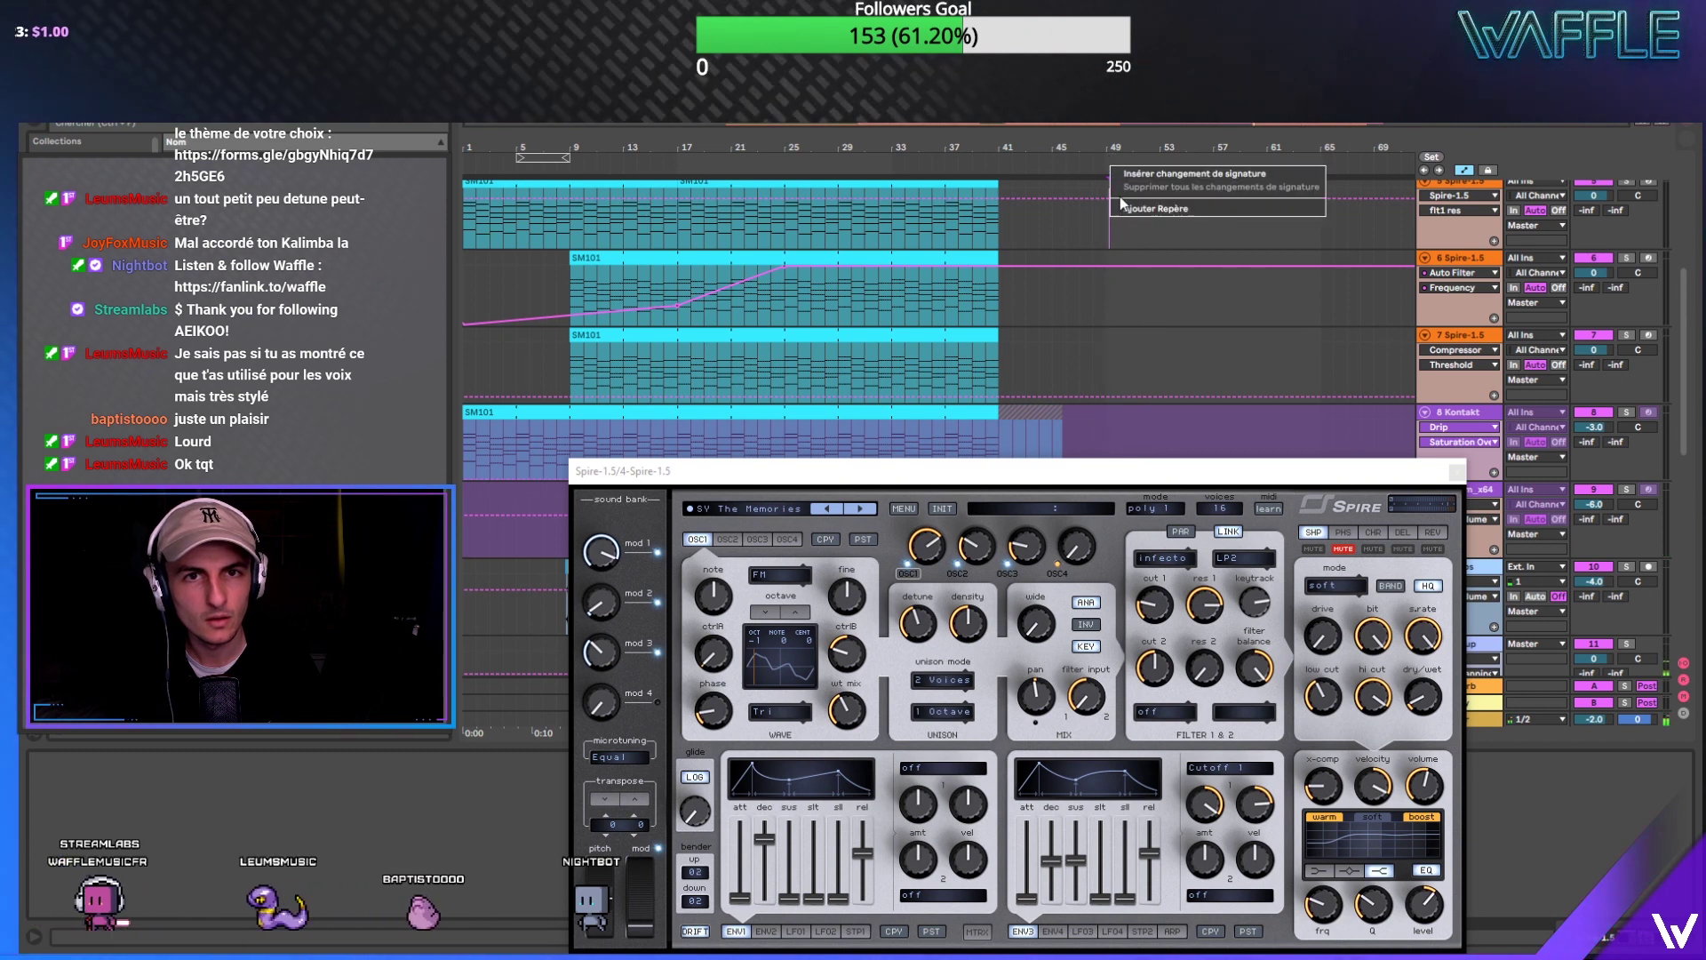
scroll(595, 288, up, 6)
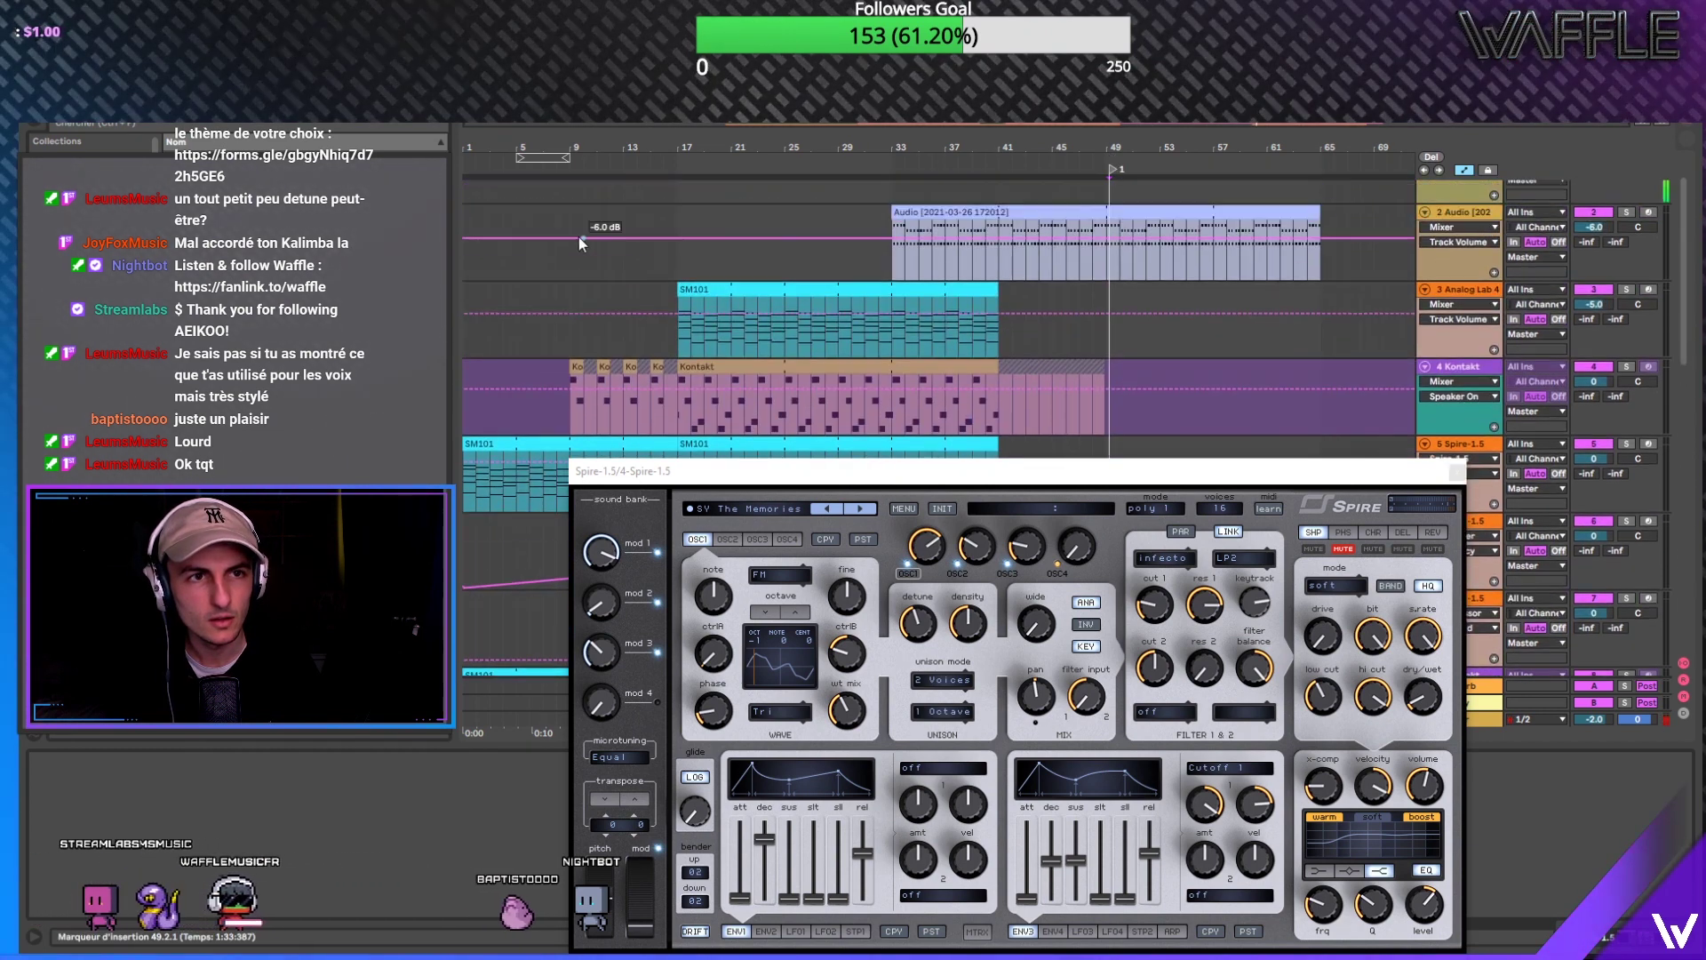
Step: Copy the clips of bars 9 to 41 on all tracks so that they start at bar 49
drag(573, 195, 963, 498)
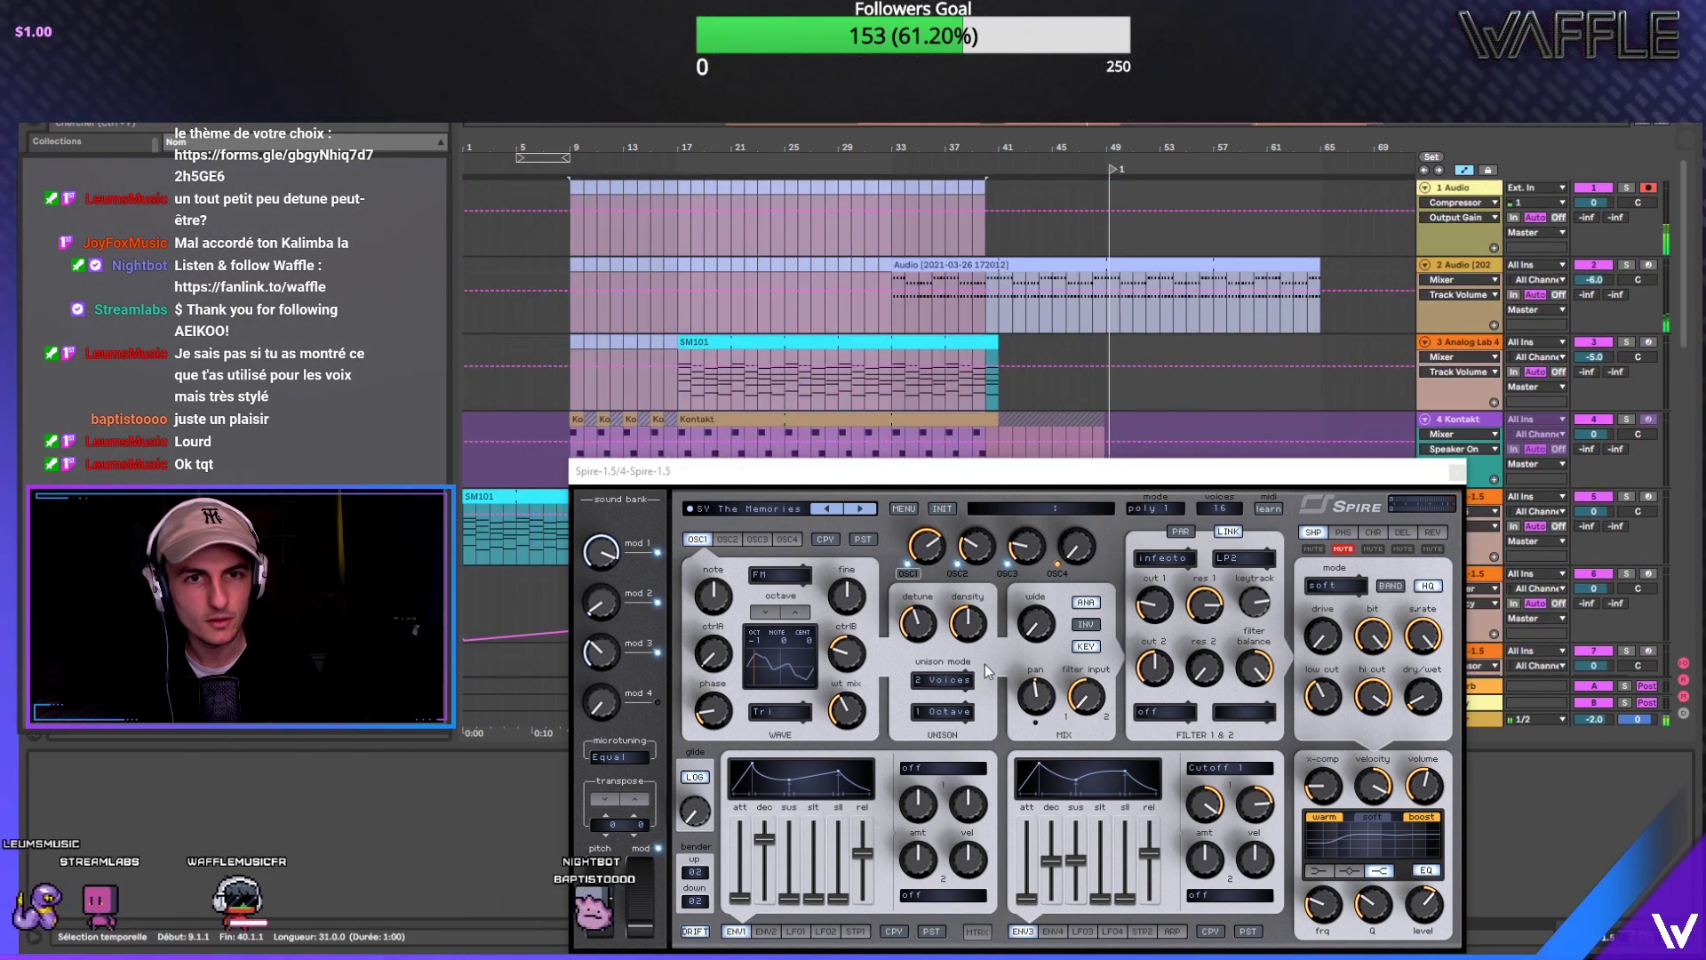
drag(985, 664, 993, 627)
drag(1001, 687, 1001, 677)
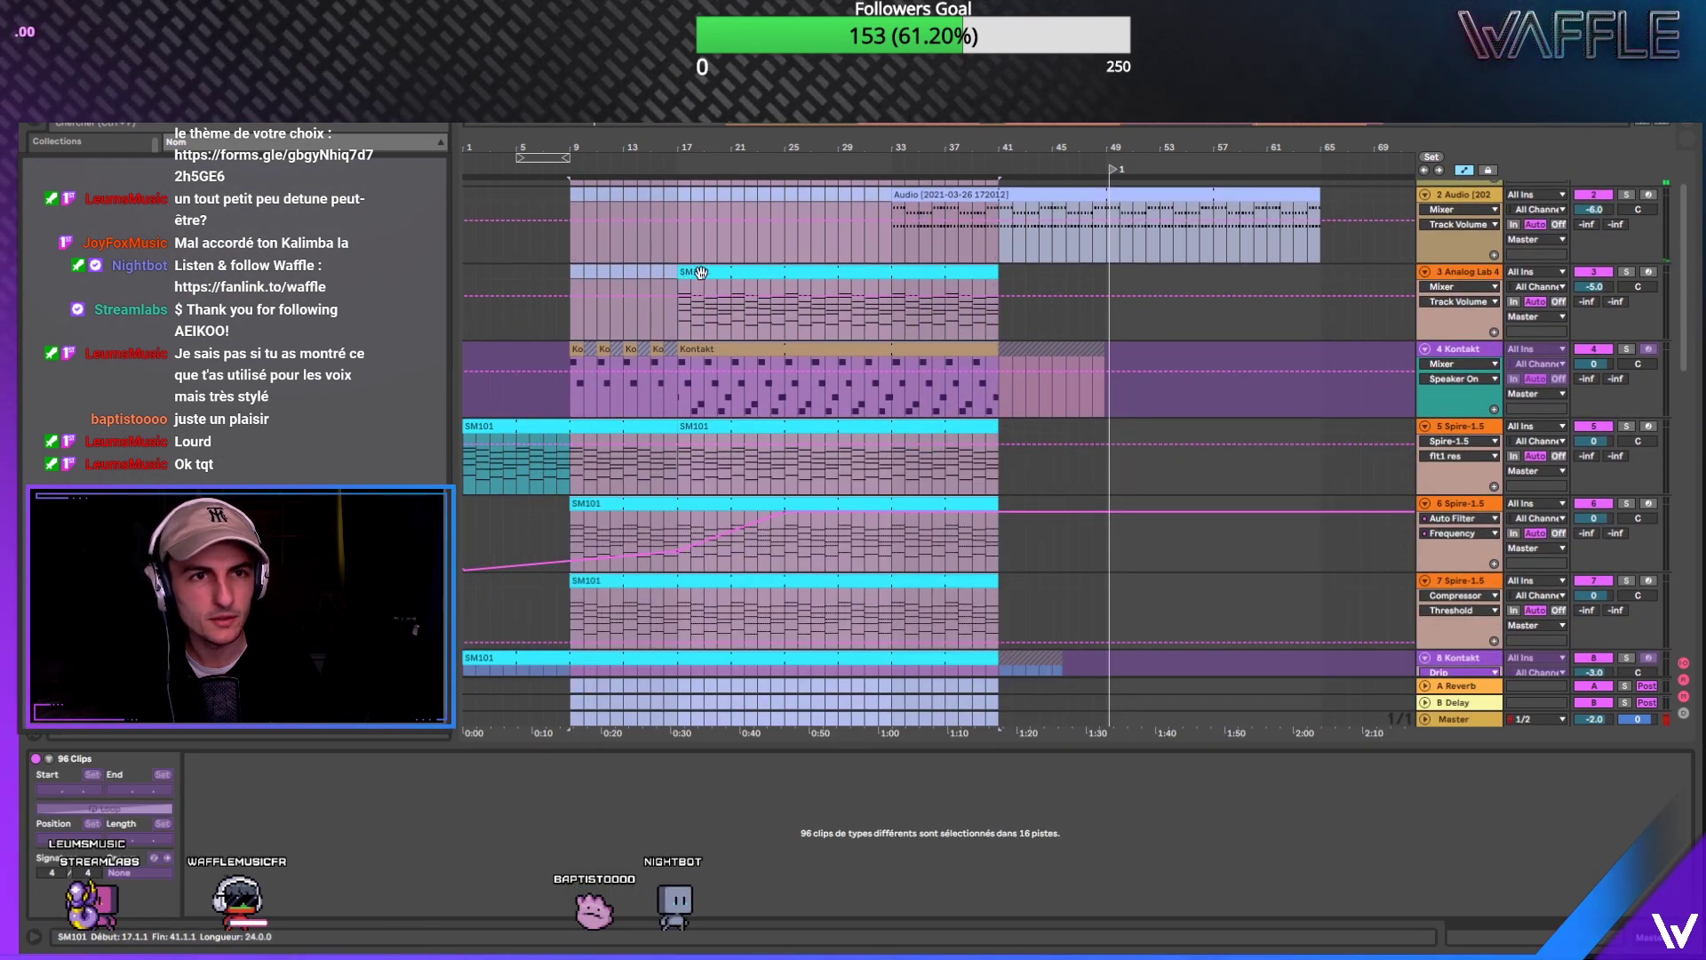
drag(701, 272, 1245, 303)
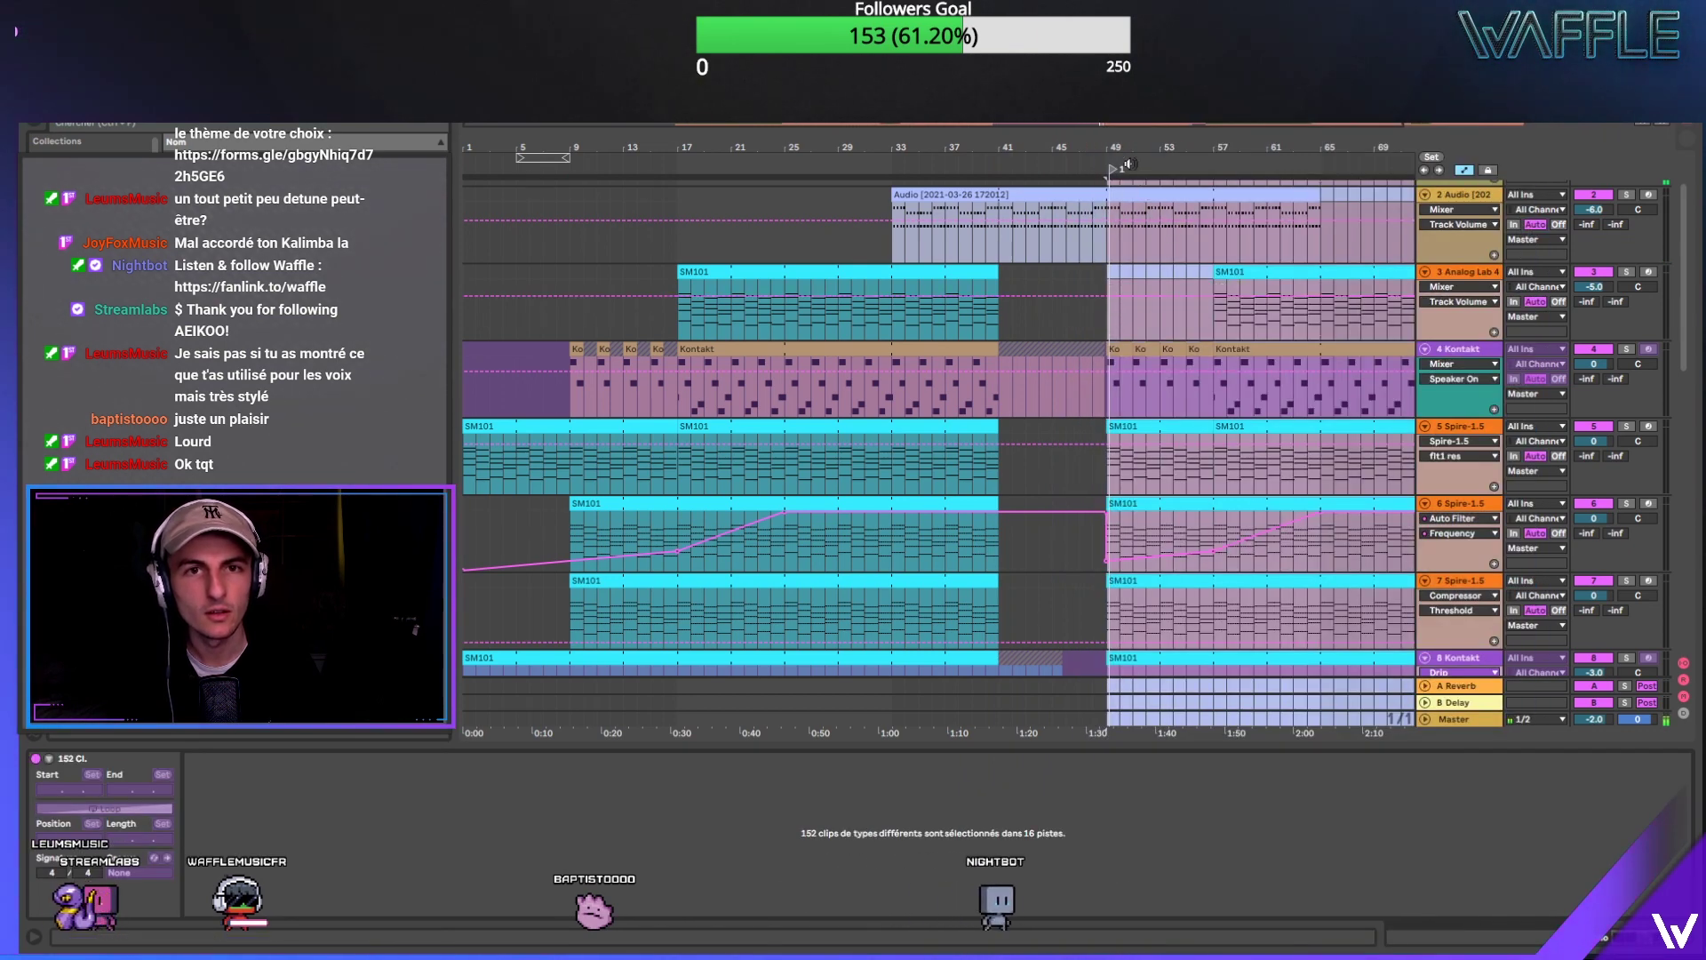
Step: Play the transition into bar 49 and slope track 6's Auto Filter frequency automation down between bars 48 and 49
drag(1121, 147, 1096, 173)
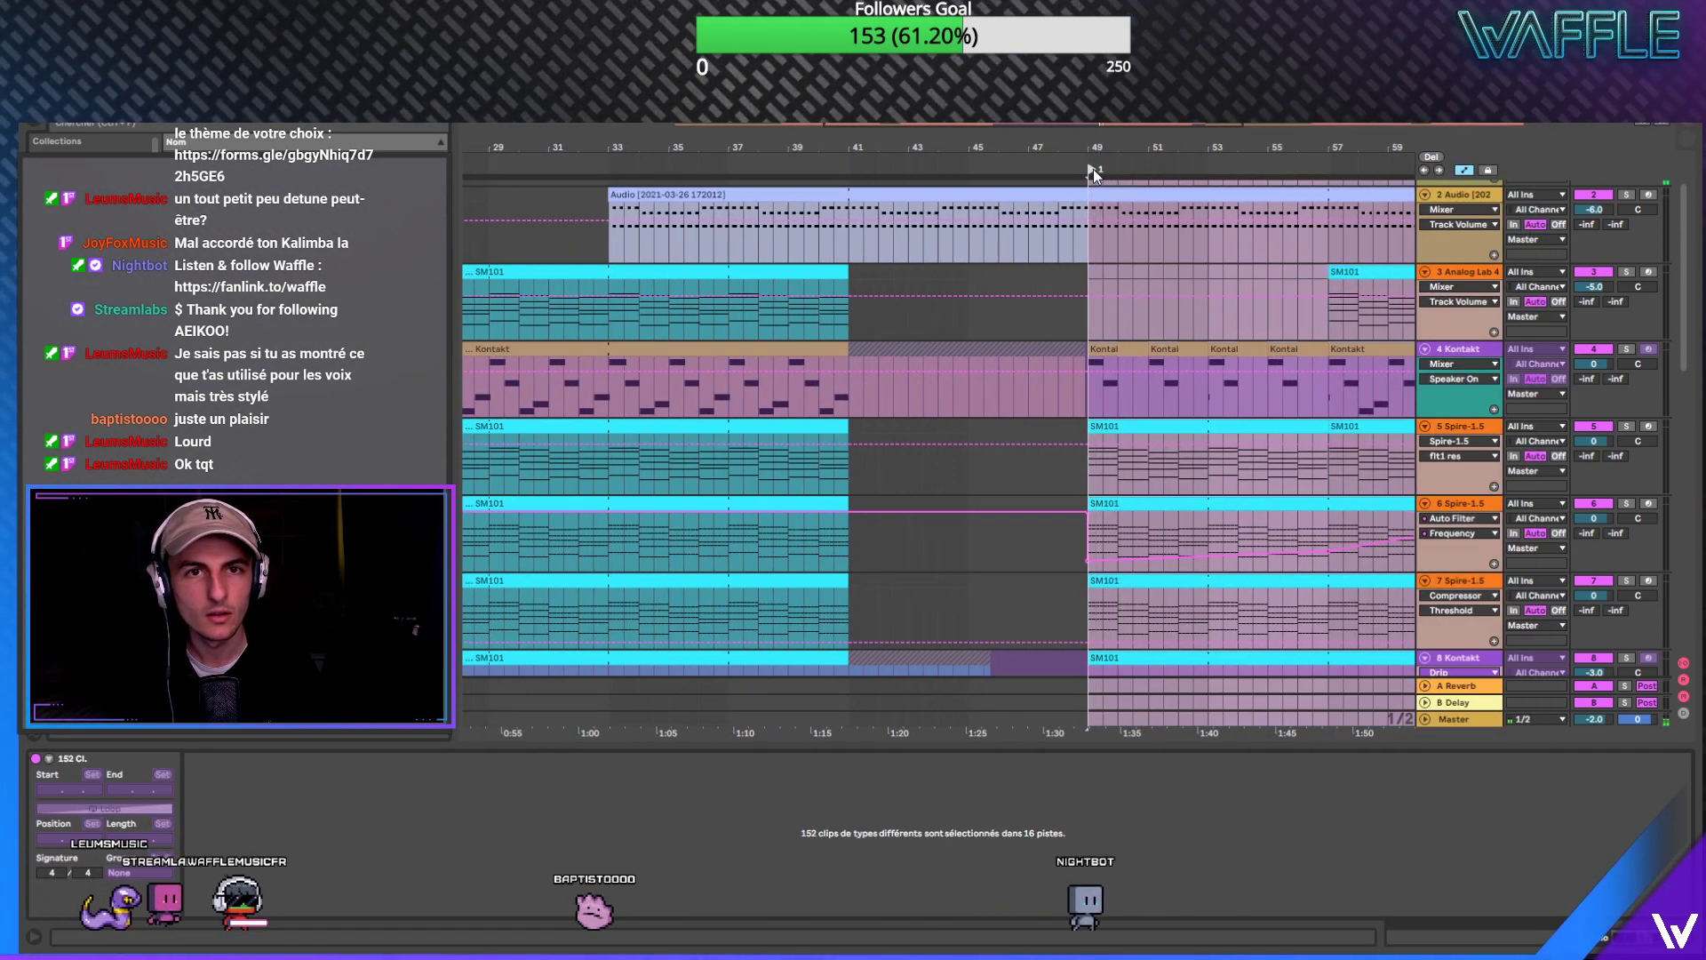
click(1021, 160)
scroll(1081, 282, down, 3)
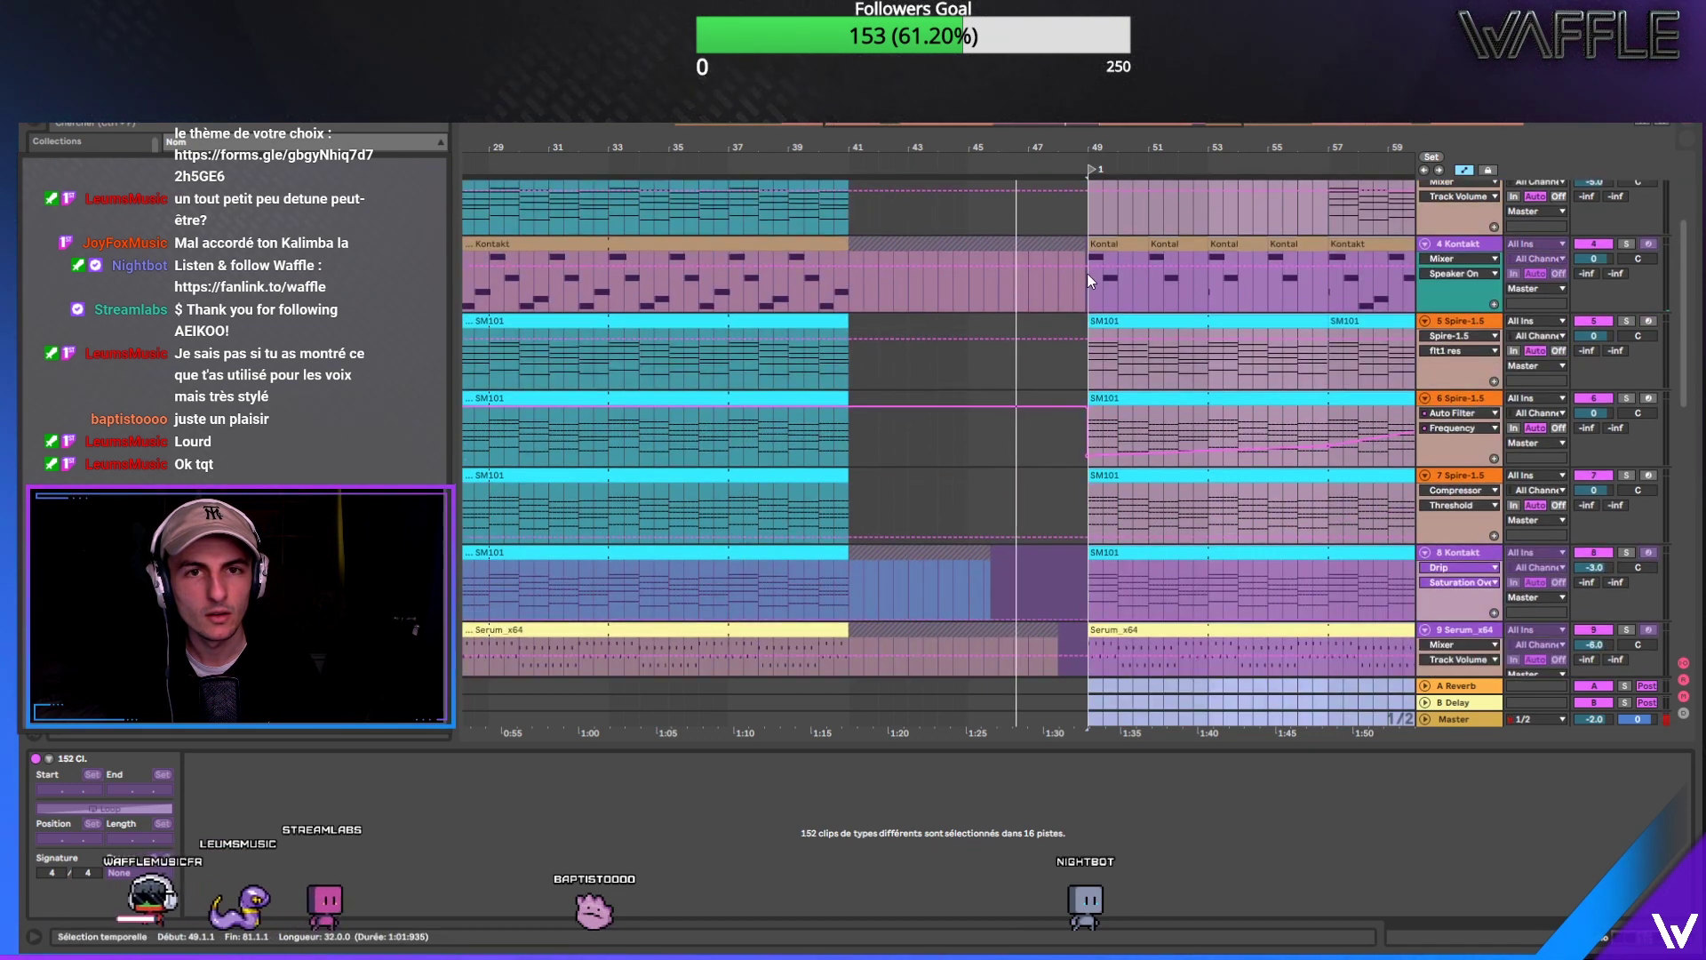
key(minus)
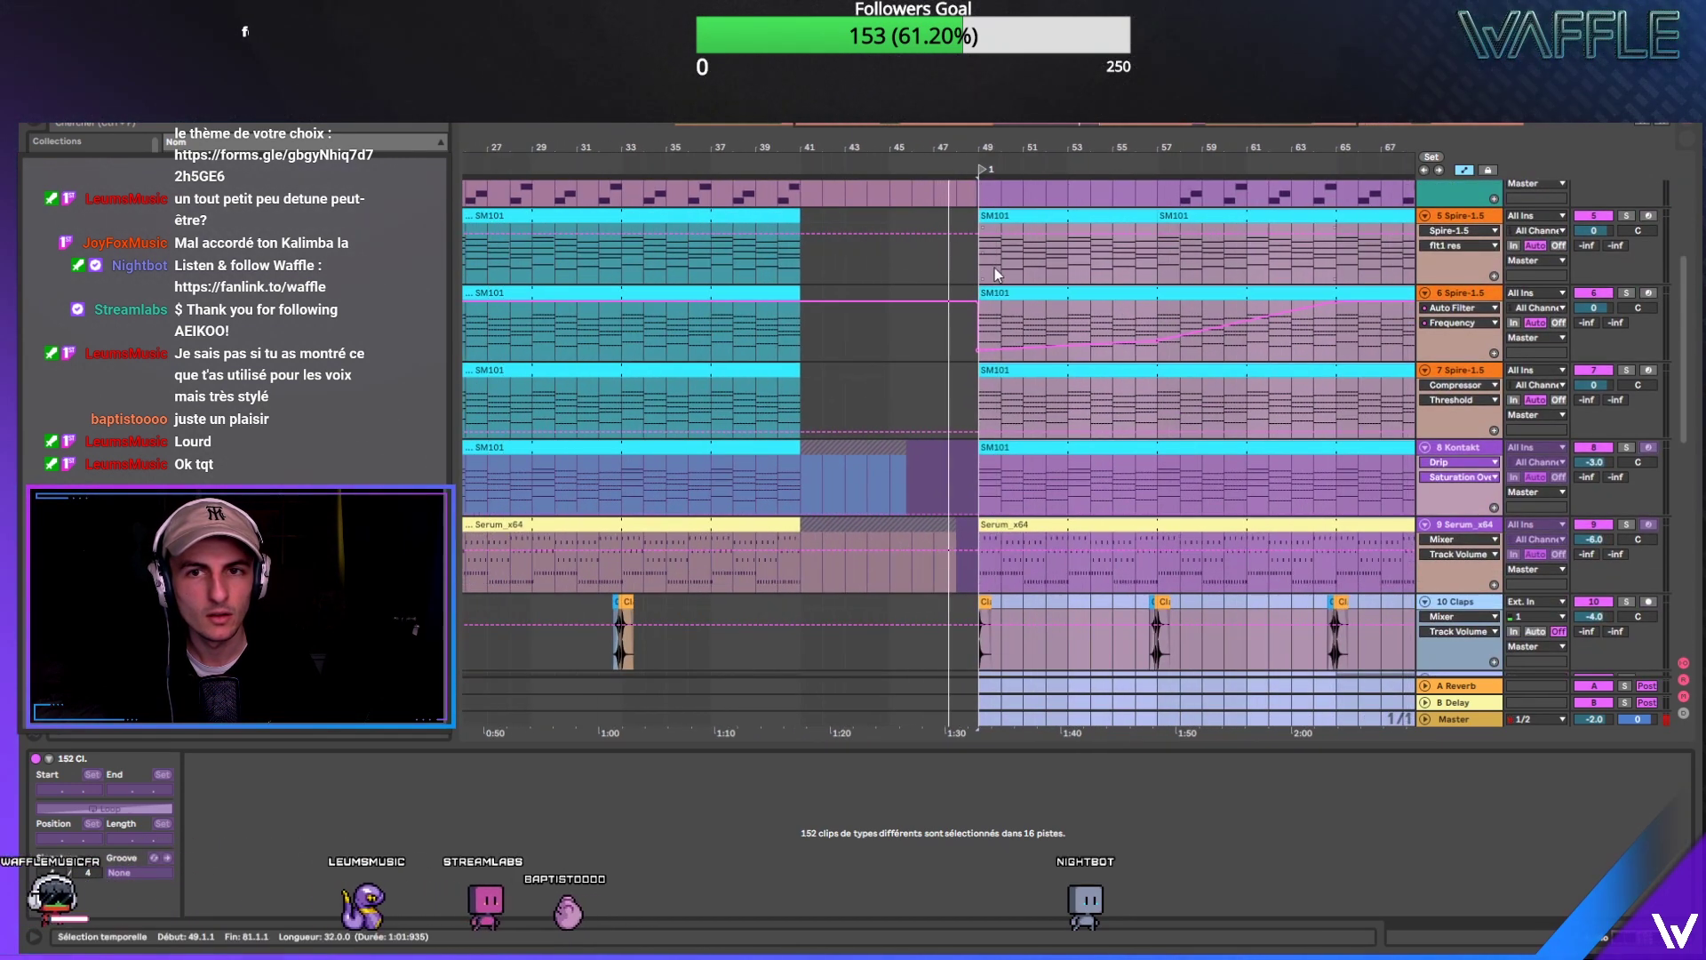
key(space)
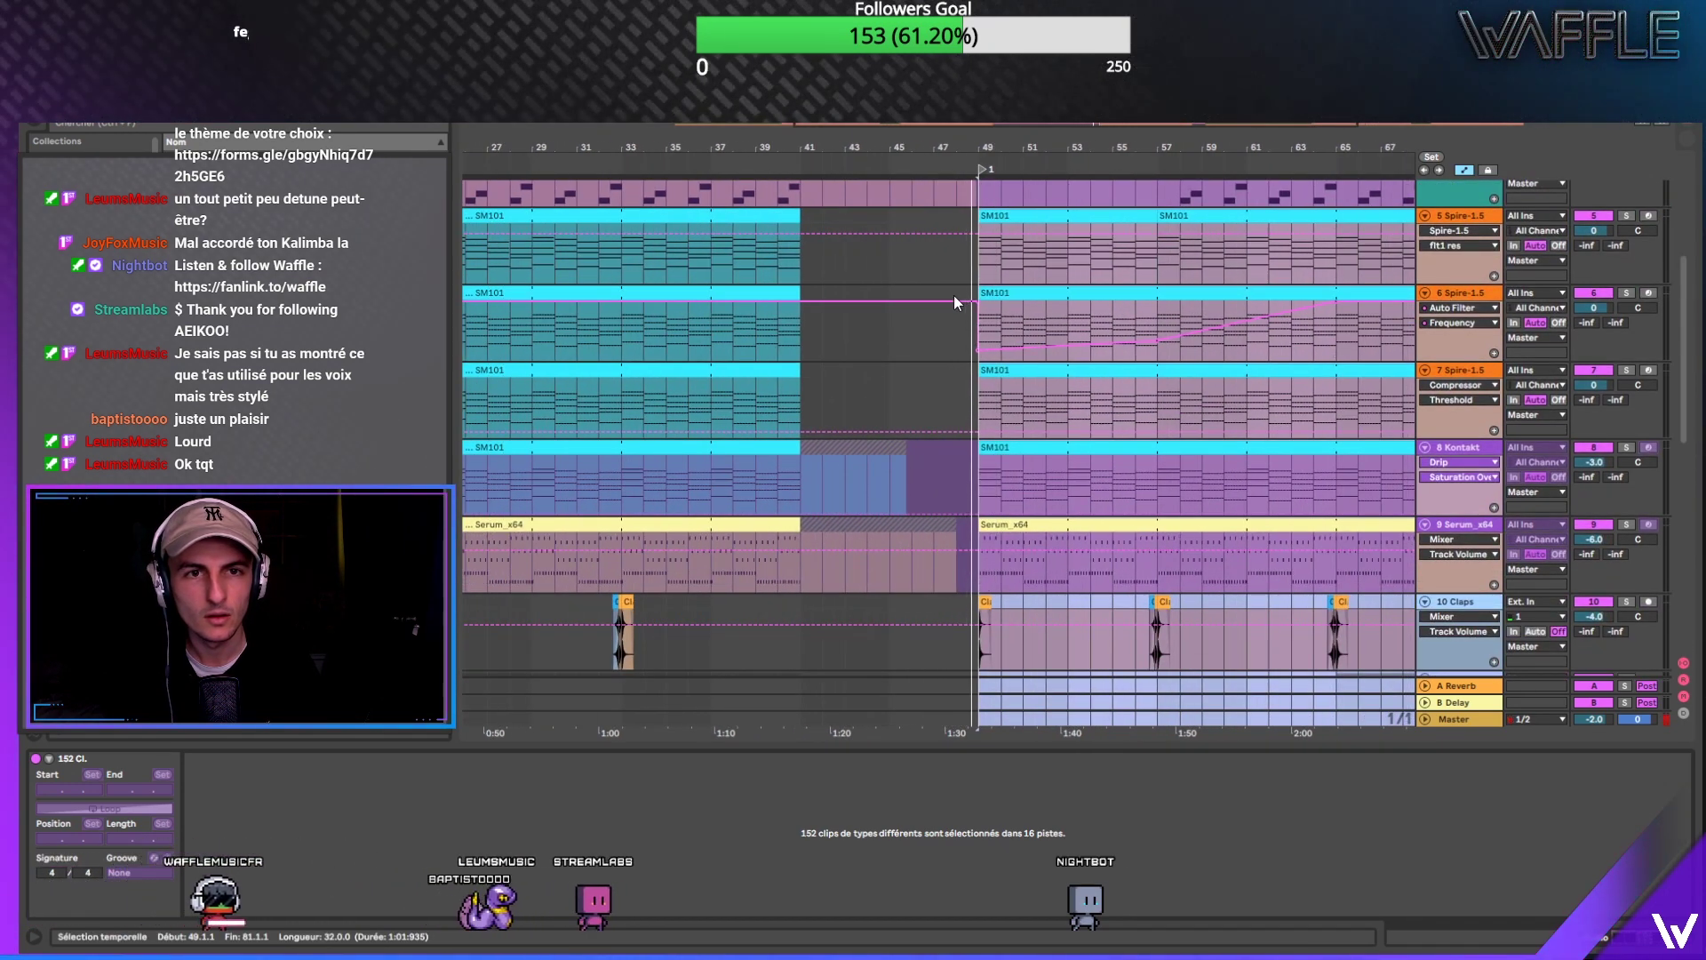
click(979, 168)
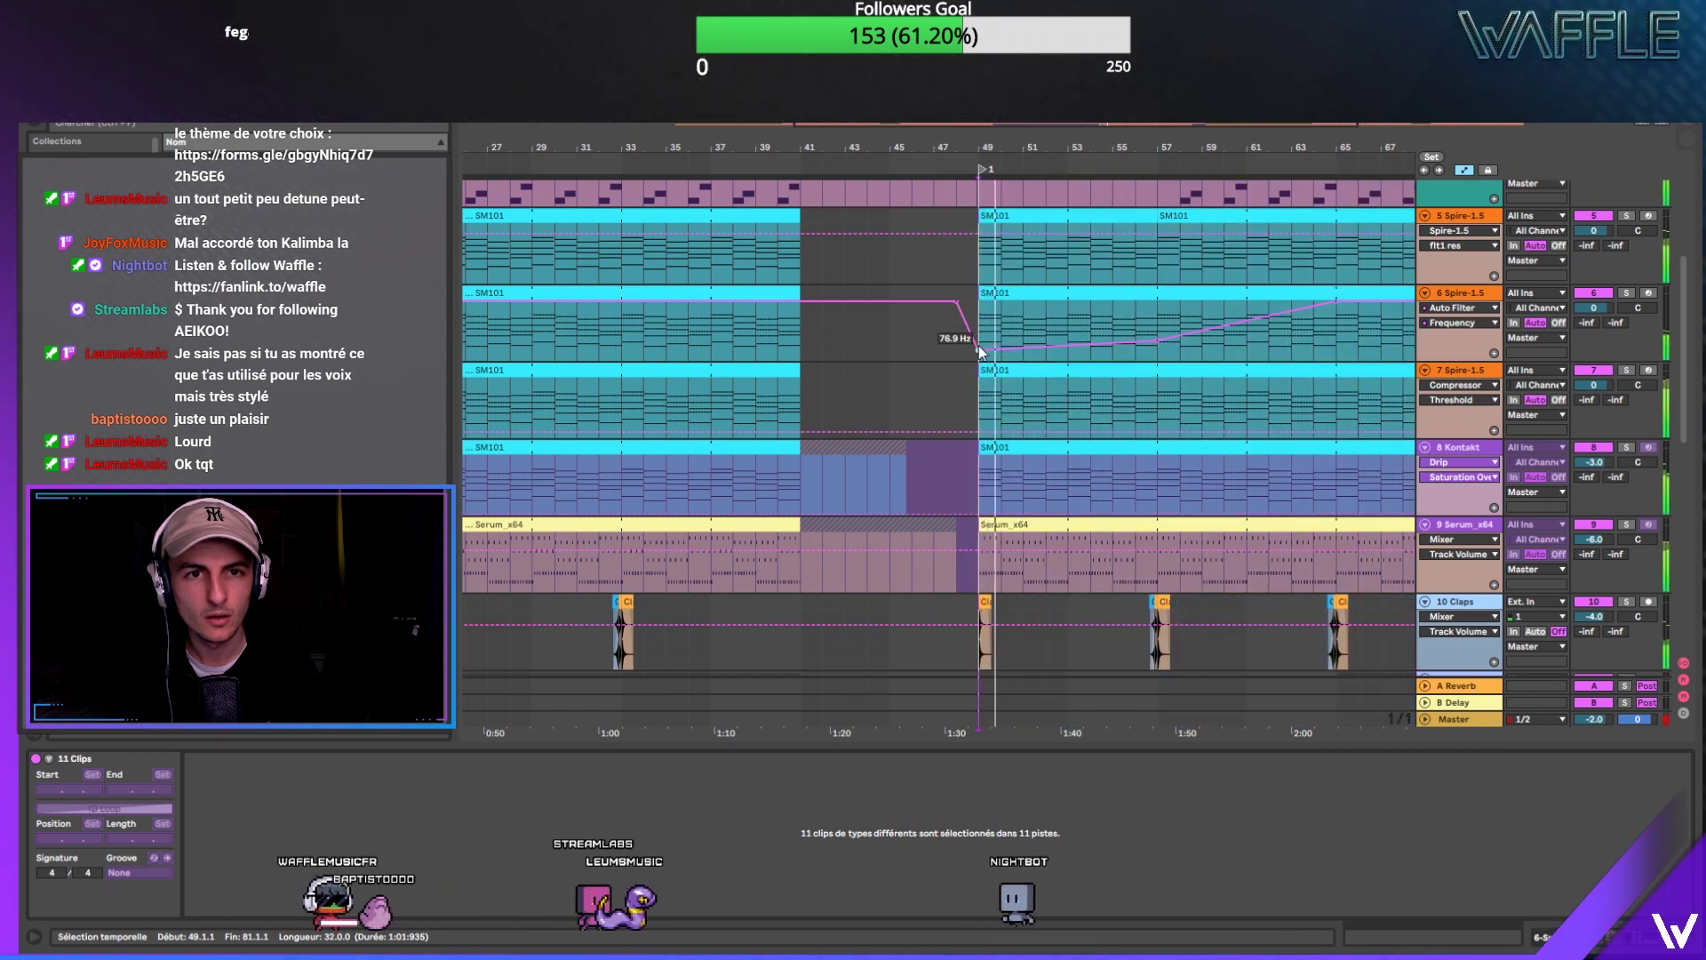
Step: Play the original section from bar 9 to compare it with the copy at bar 49
key(minus)
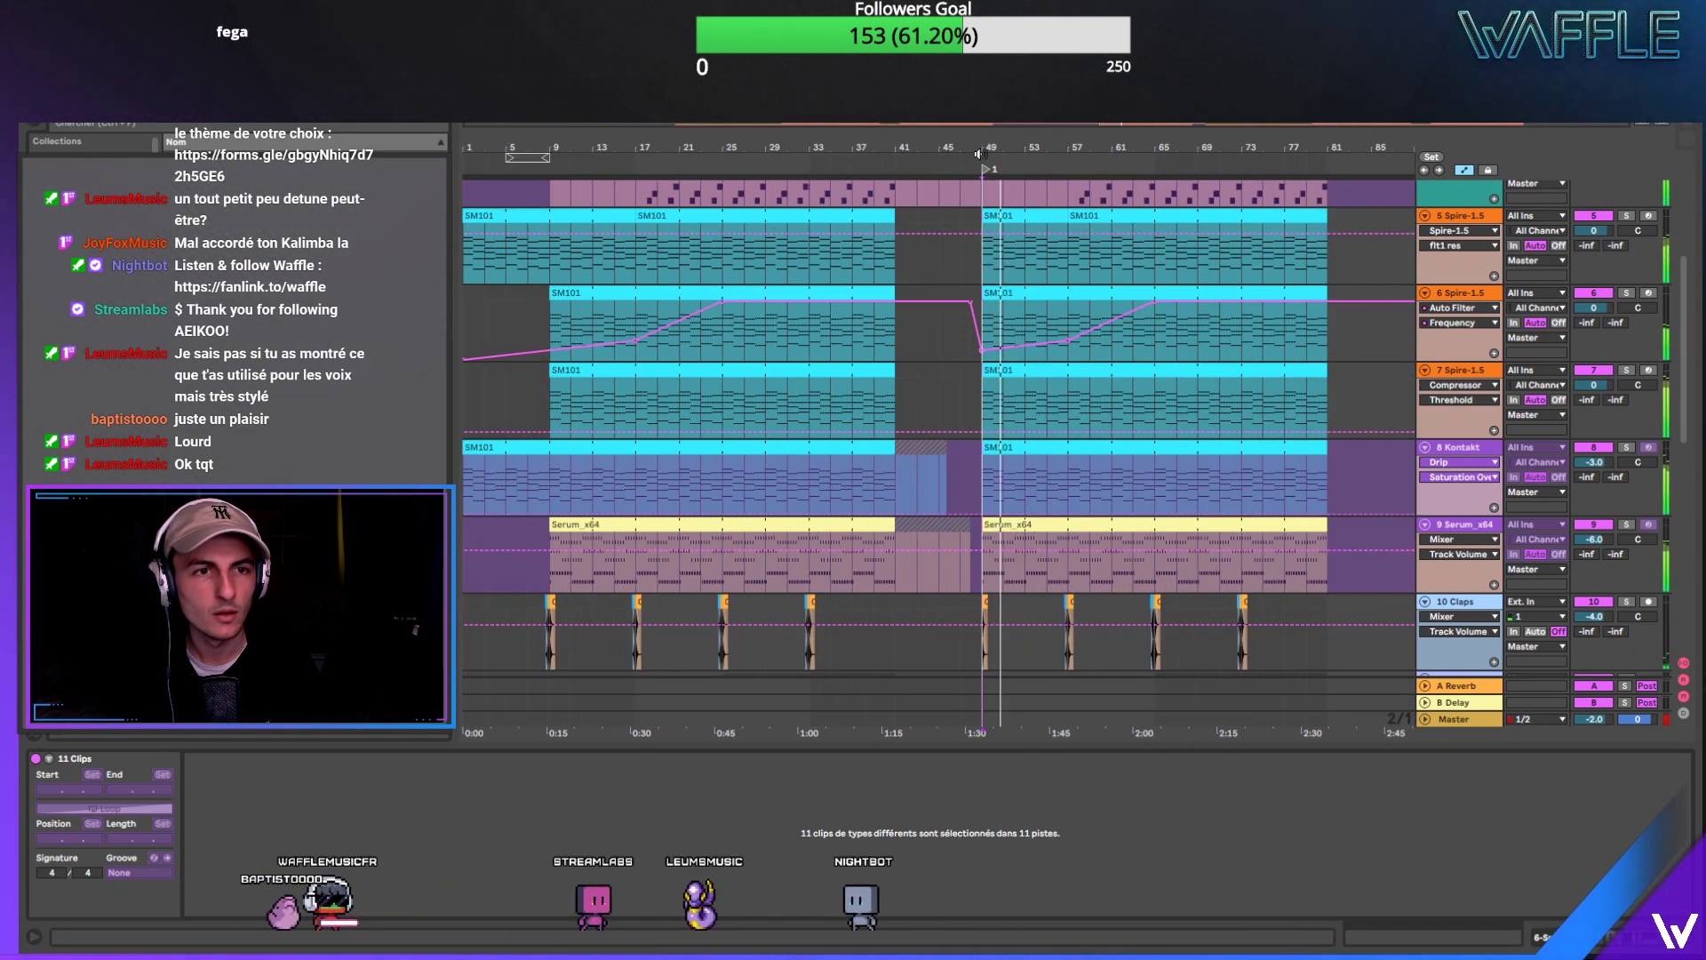
scroll(687, 333, down, 2)
click(545, 310)
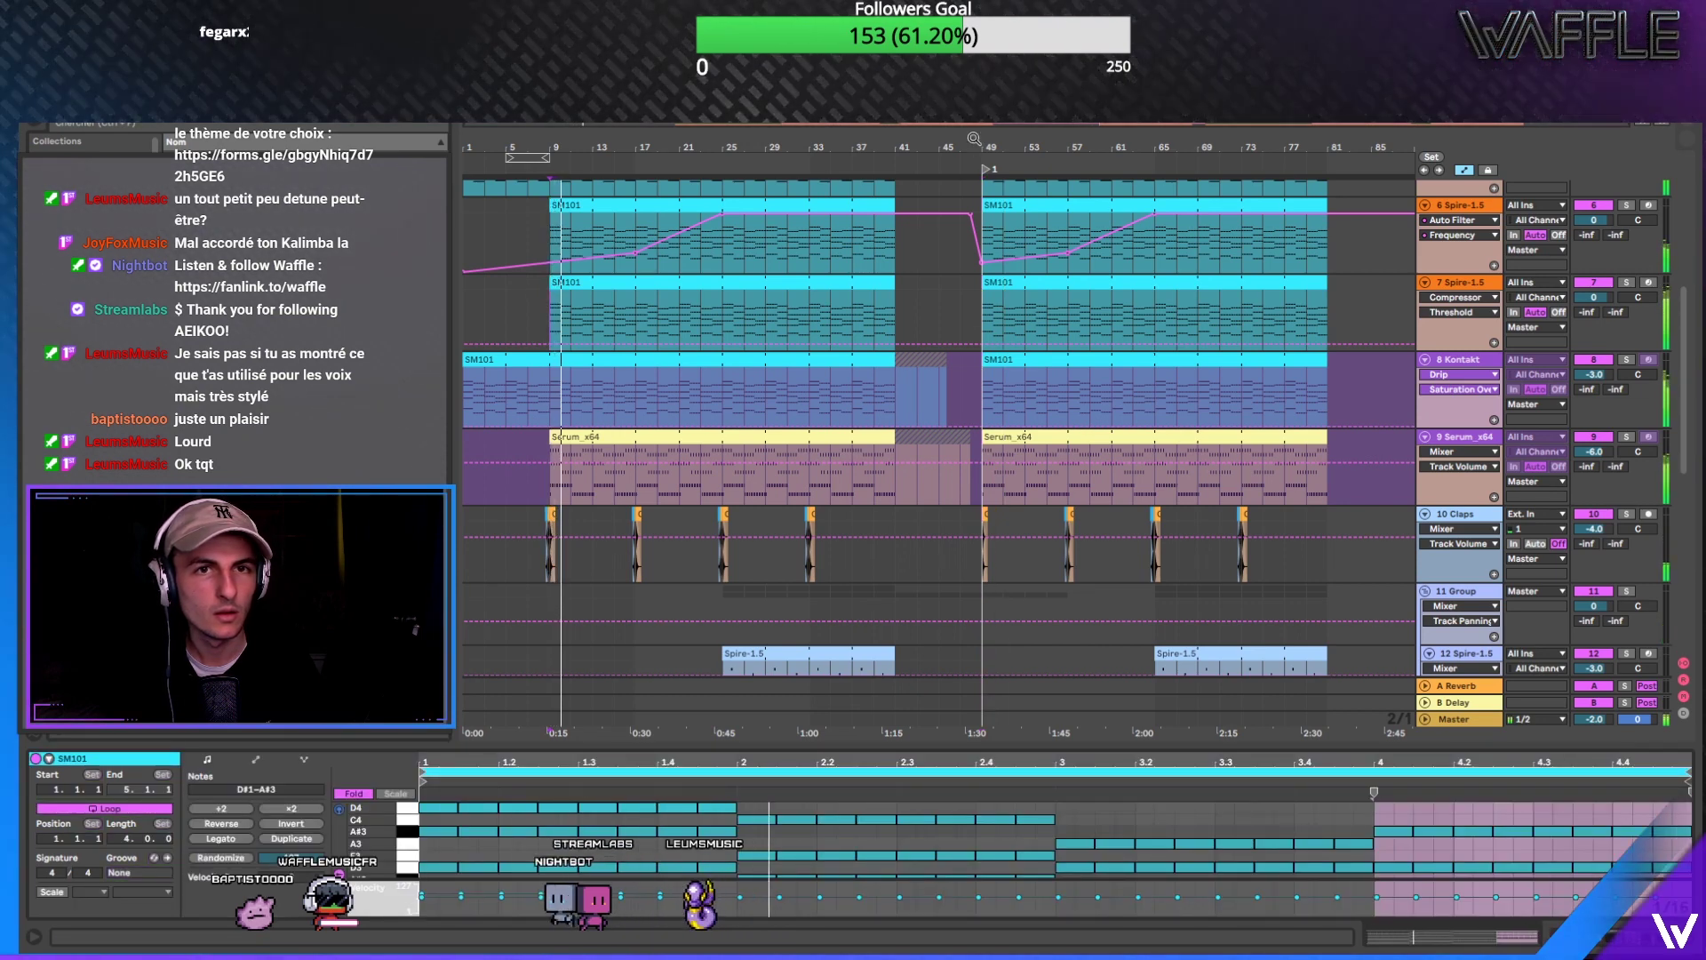
Step: Examine the bass, percussion, hi-hat and kick tracks around bars 41 to 65, playing from bars 57 and 46
key(plus)
key(plus)
scroll(1016, 421, down, 5)
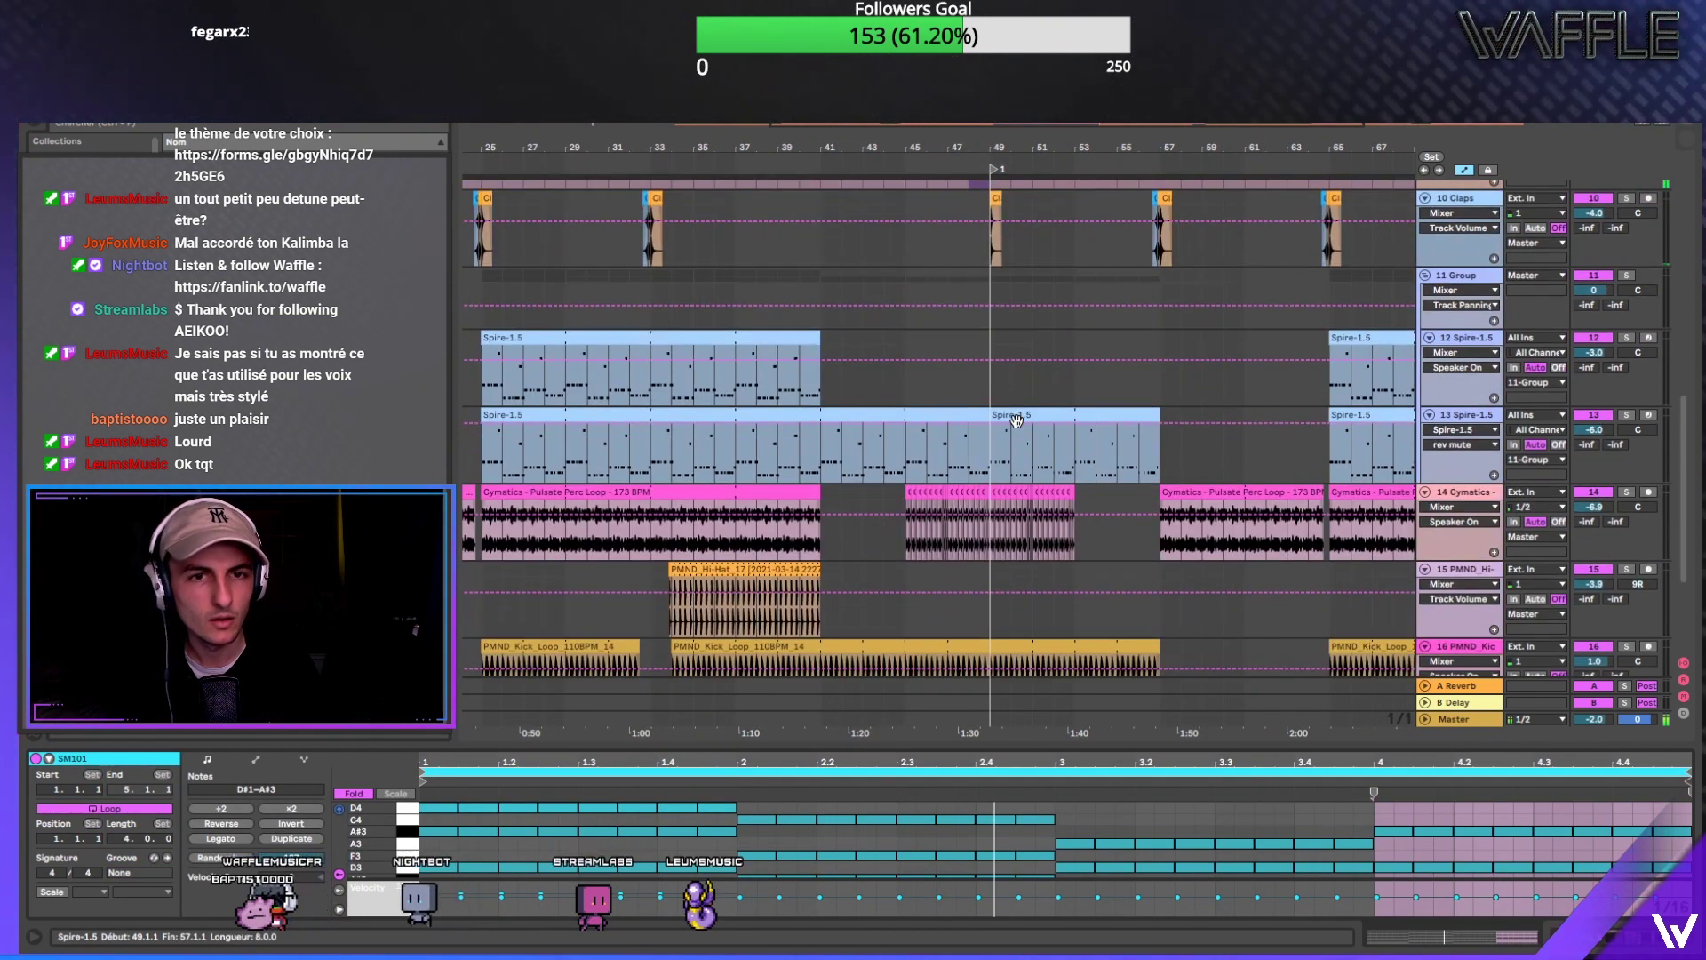
scroll(1016, 418, up, 2)
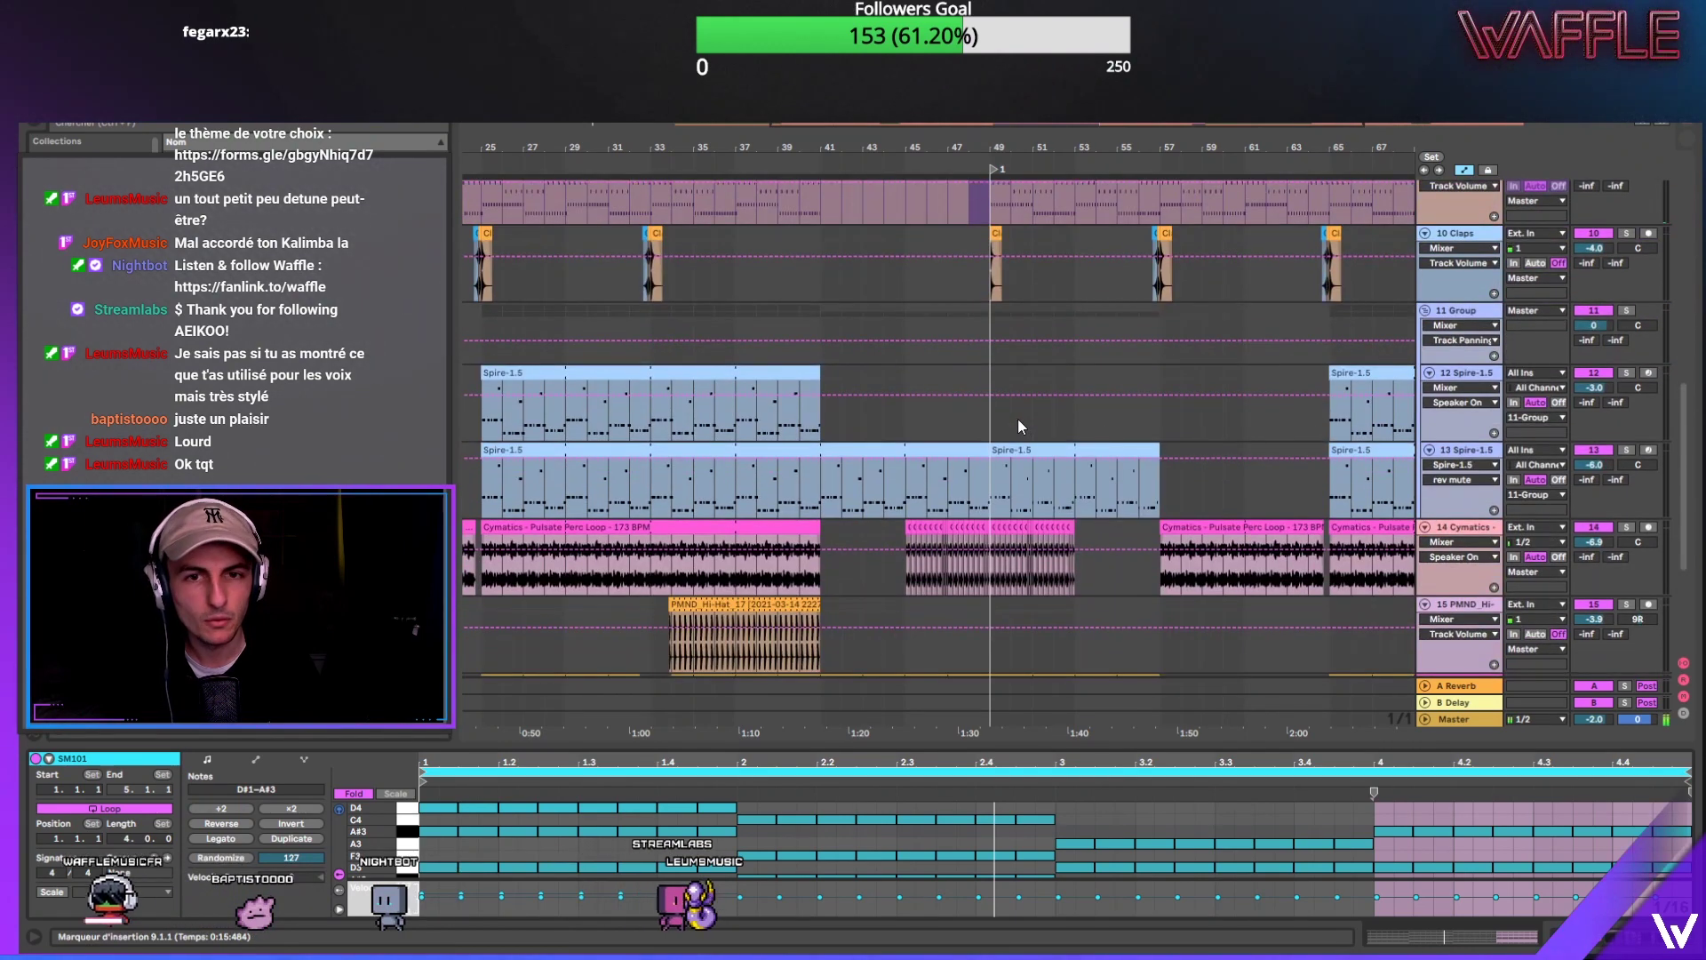
scroll(1016, 418, down, 4)
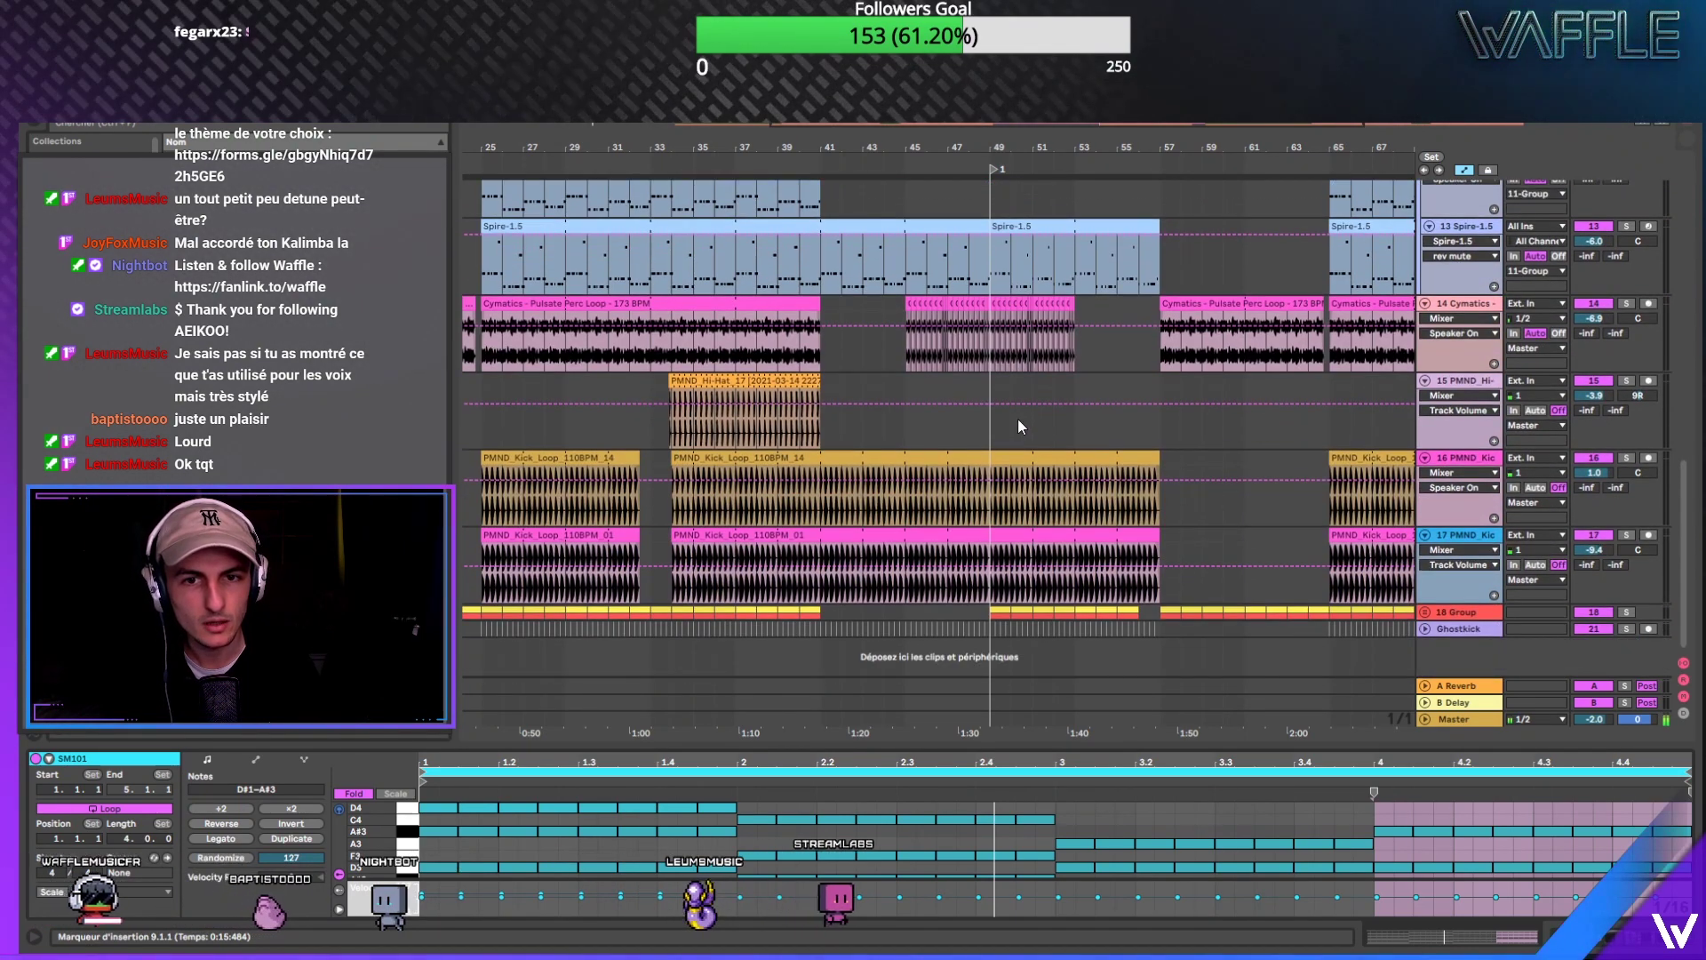
click(1164, 423)
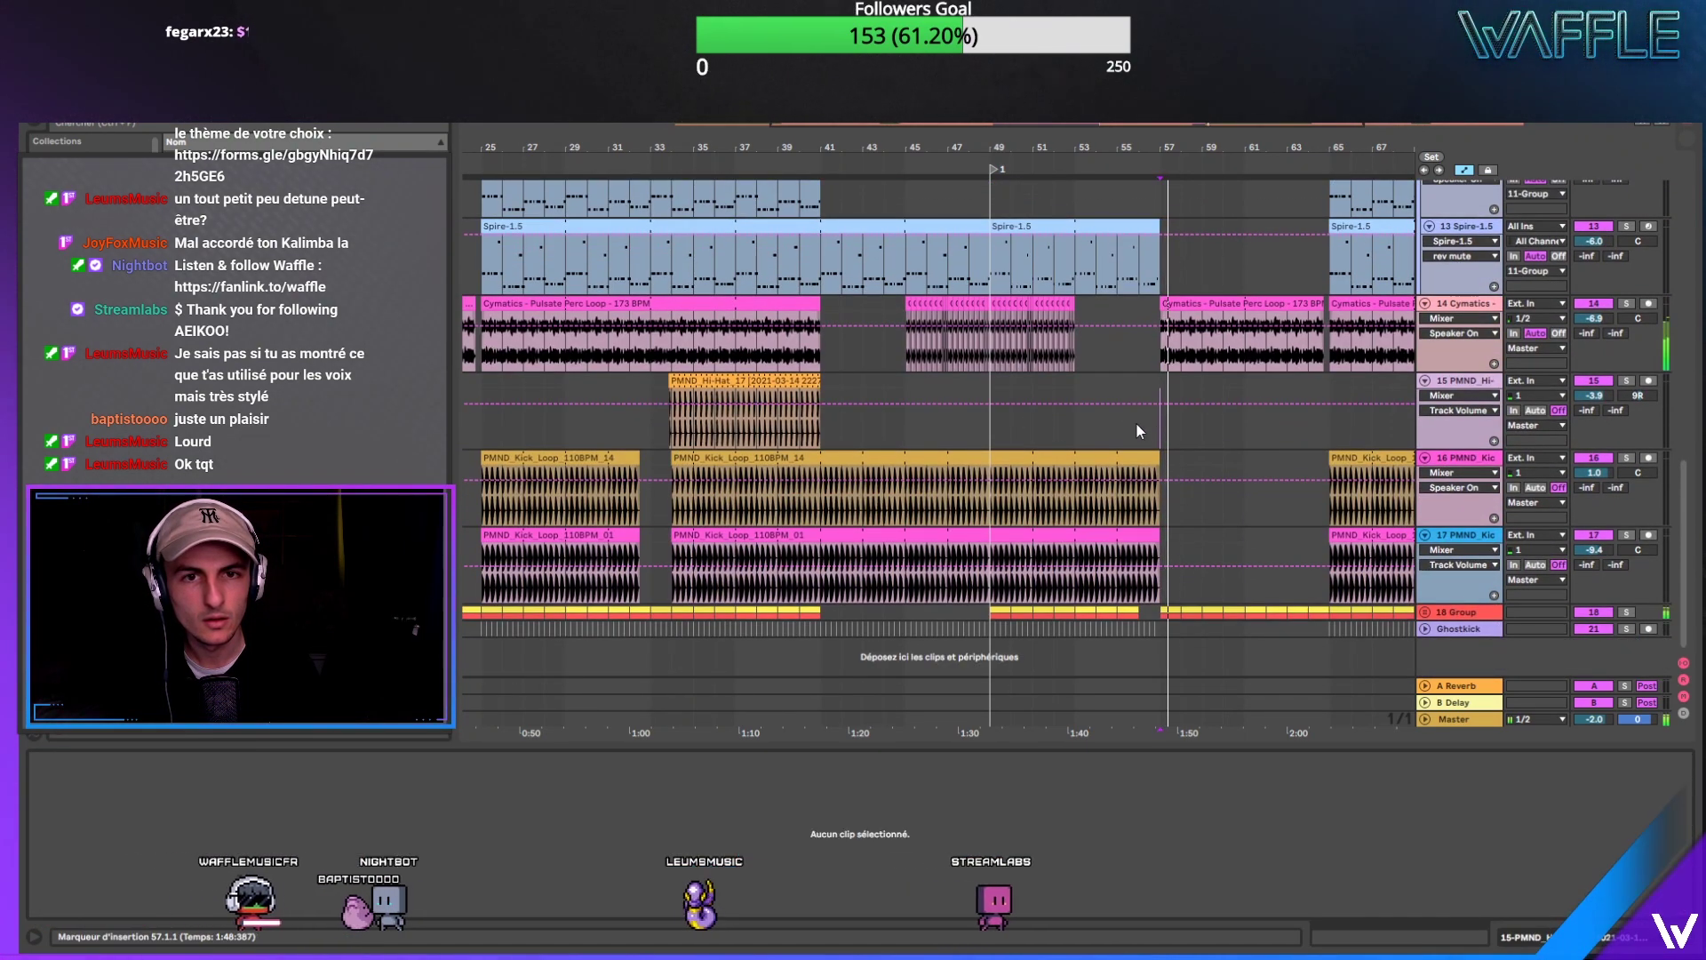
click(930, 418)
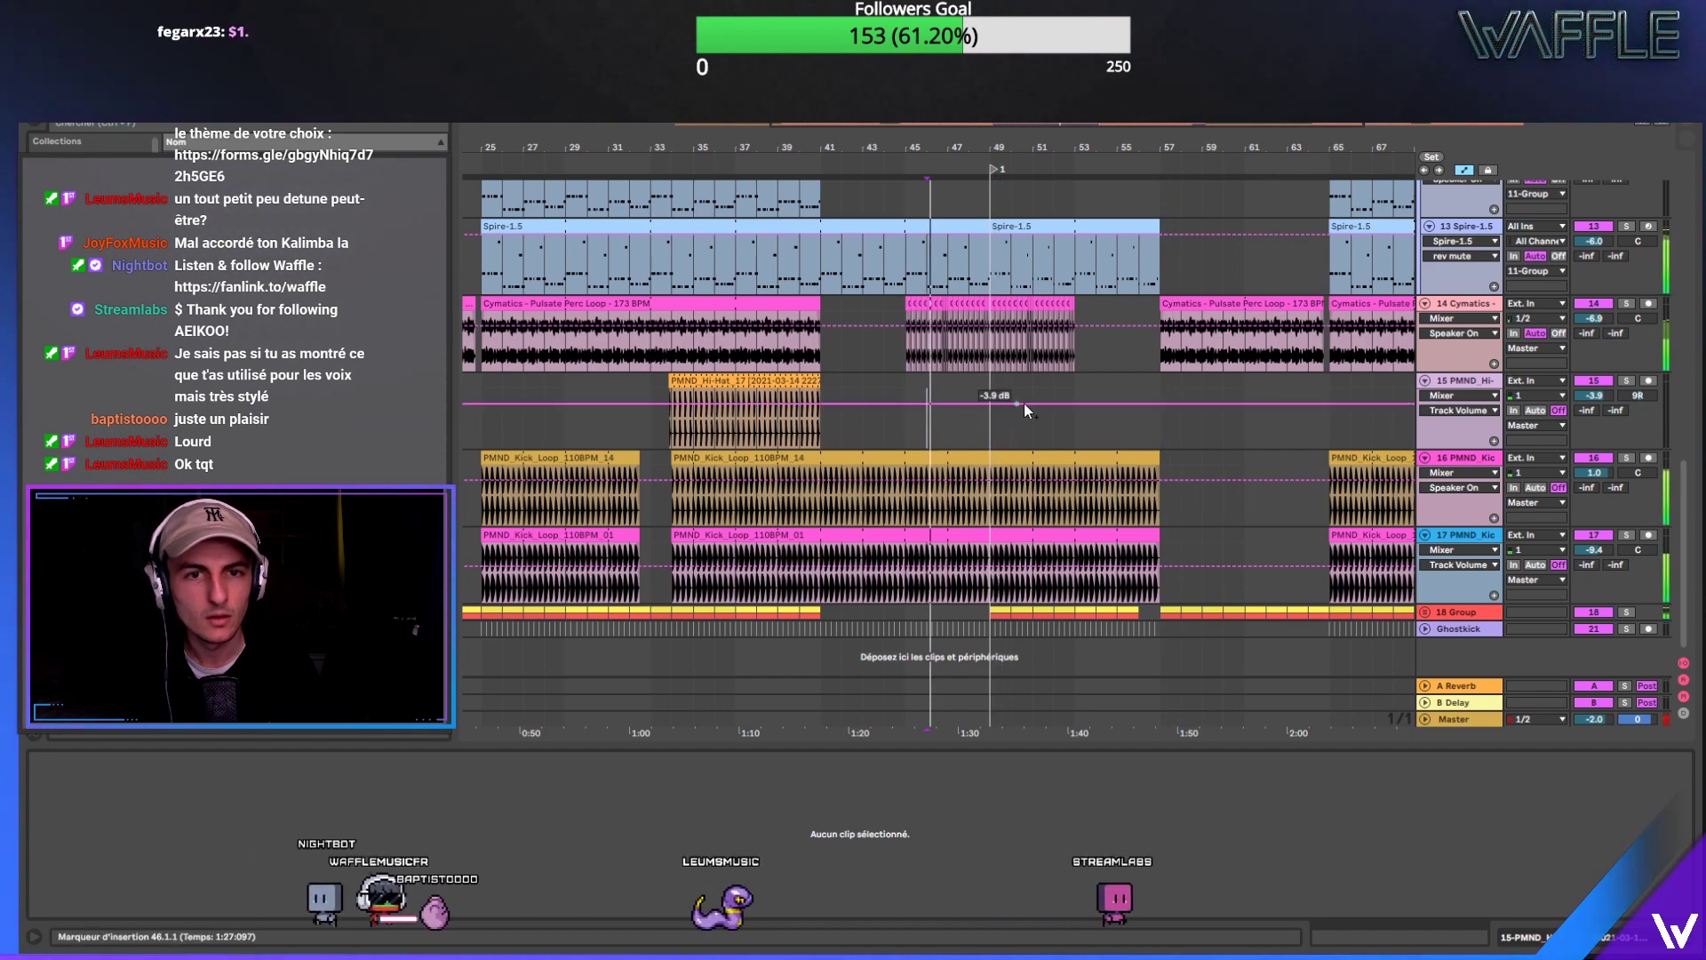
Step: Lower the Auto Filter frequency automation point at bar 49 on track 6 Spire-1.5
scroll(1015, 435, up, 10)
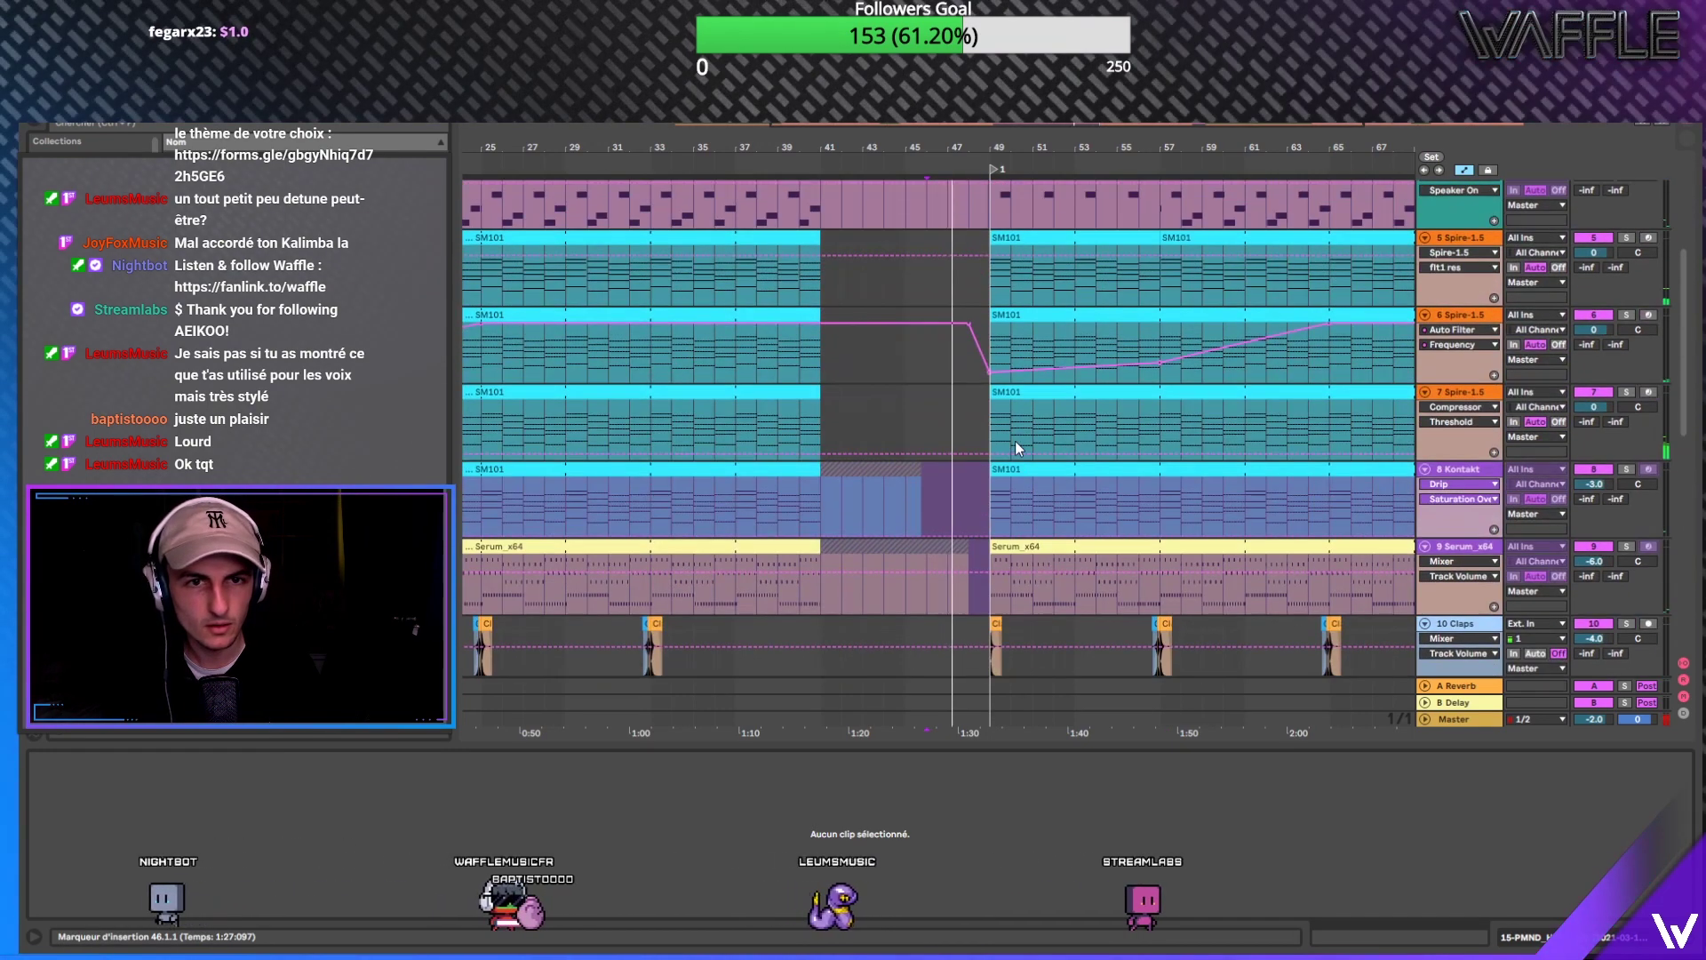
scroll(1015, 441, down, 2)
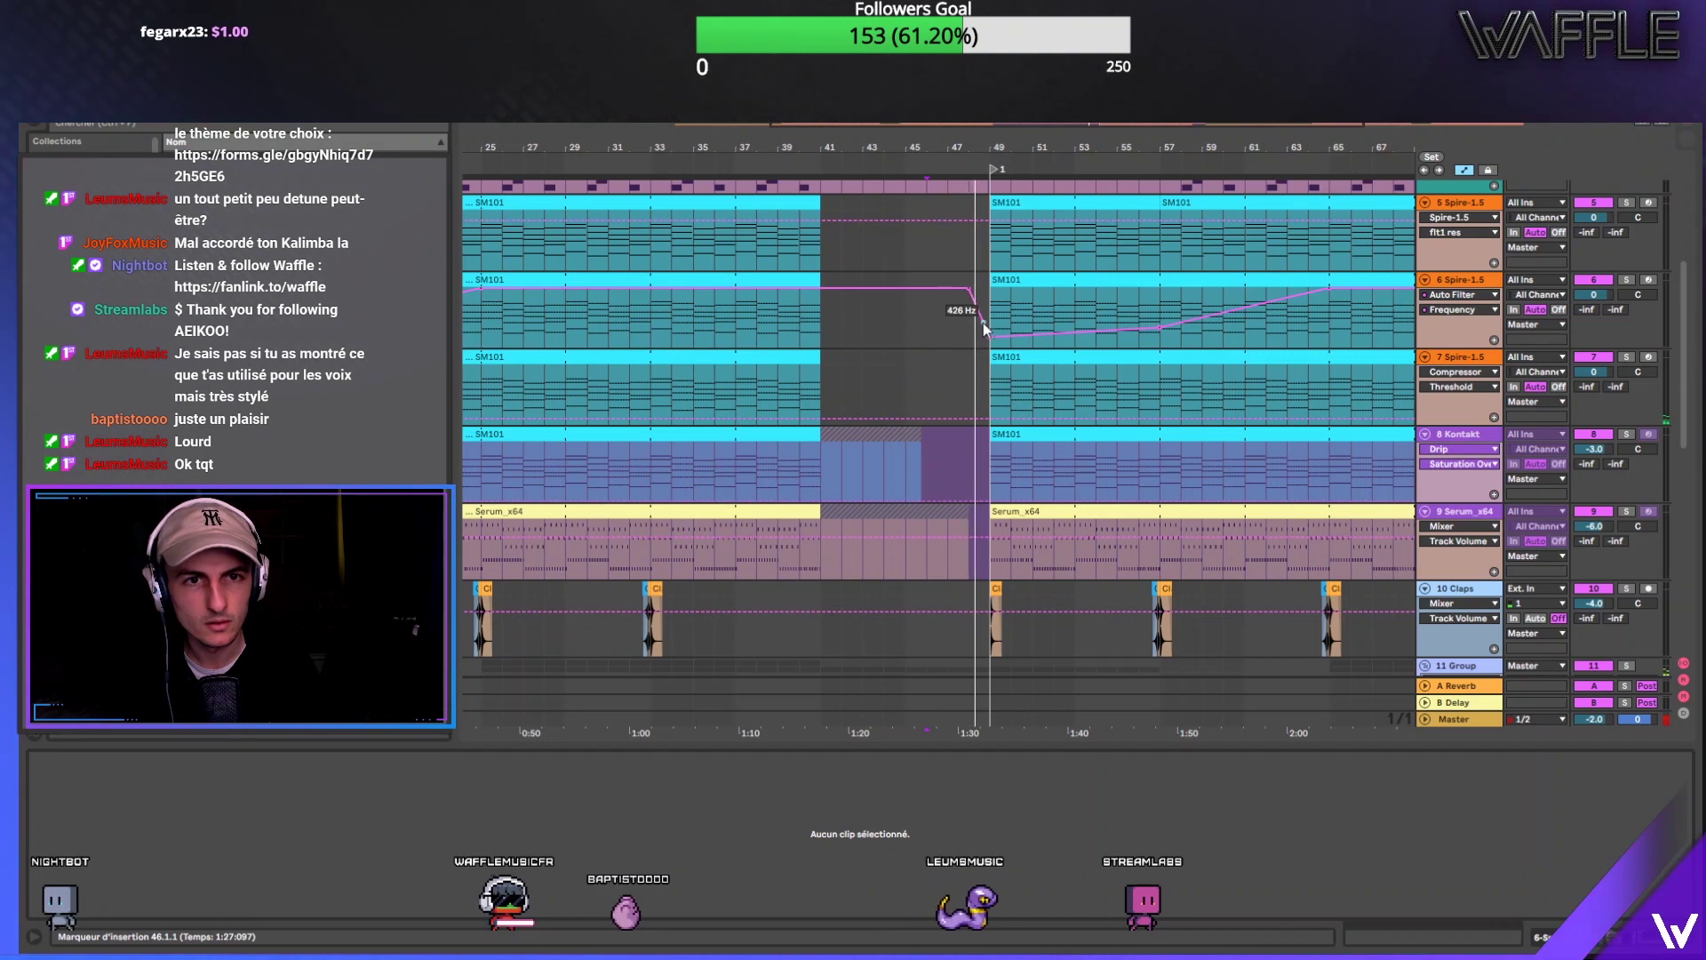
drag(983, 322, 990, 343)
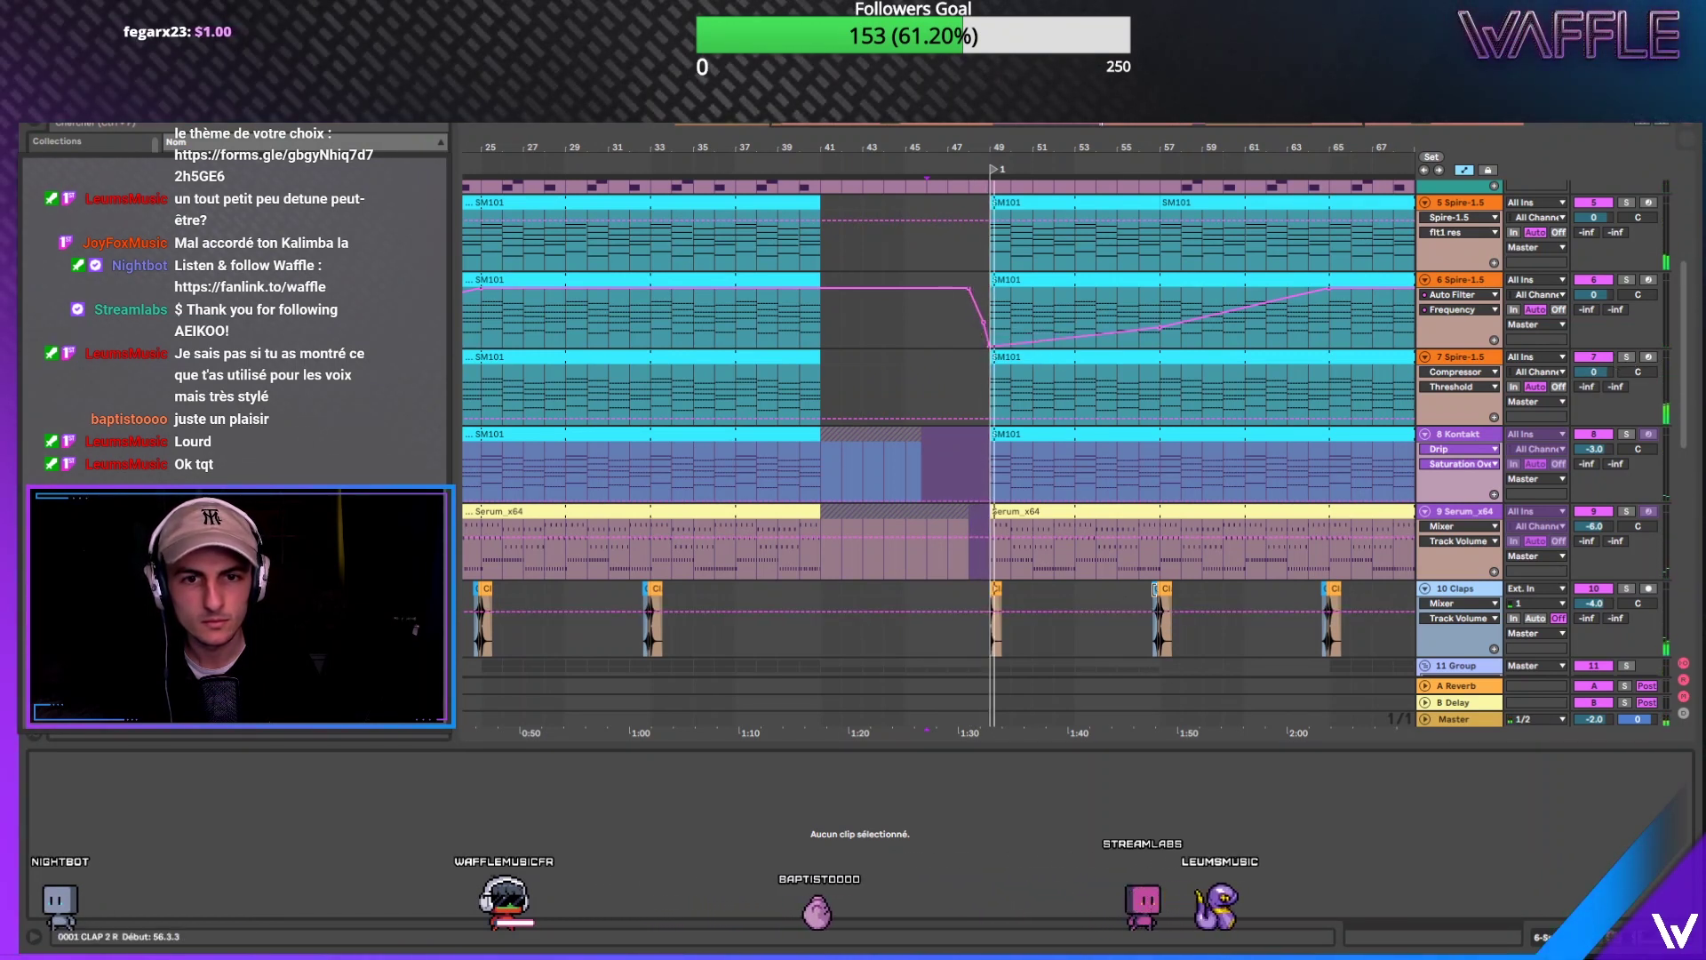
Step: Copy the group of clap clips around bar 57 to bar 49 on the Claps track
drag(1142, 597, 1003, 596)
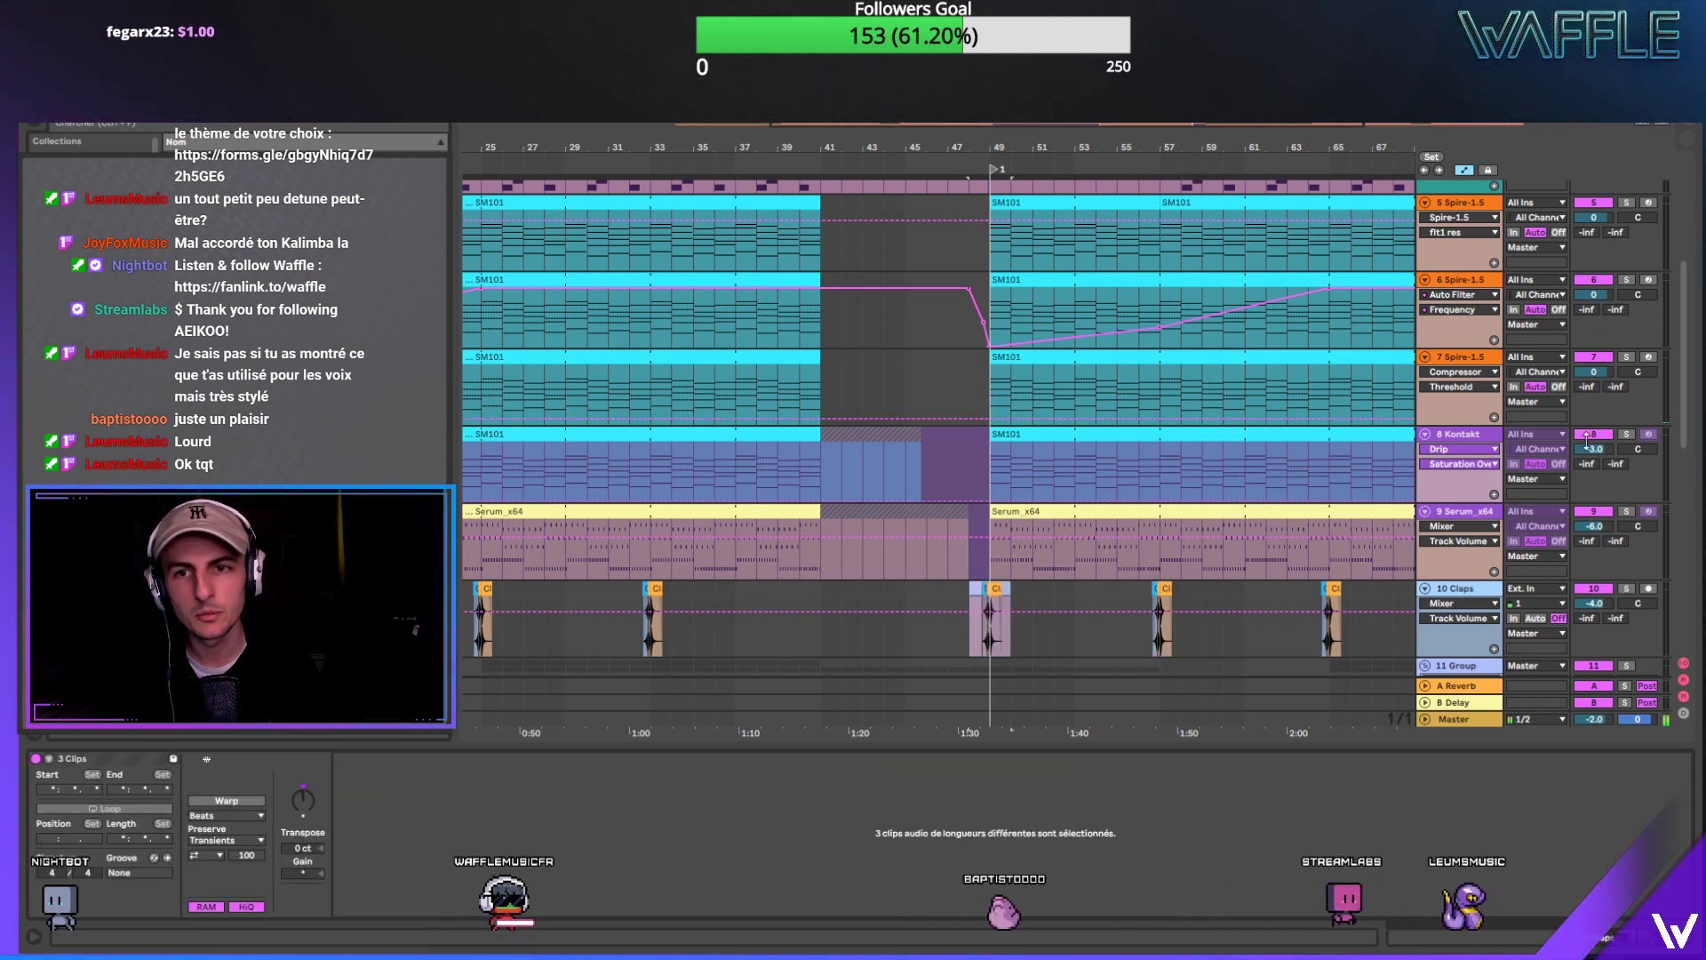
Step: Automate the track volume of track 8 Kontakt to dip just before bar 49 and ramp back up by bar 57
click(1461, 449)
click(1461, 433)
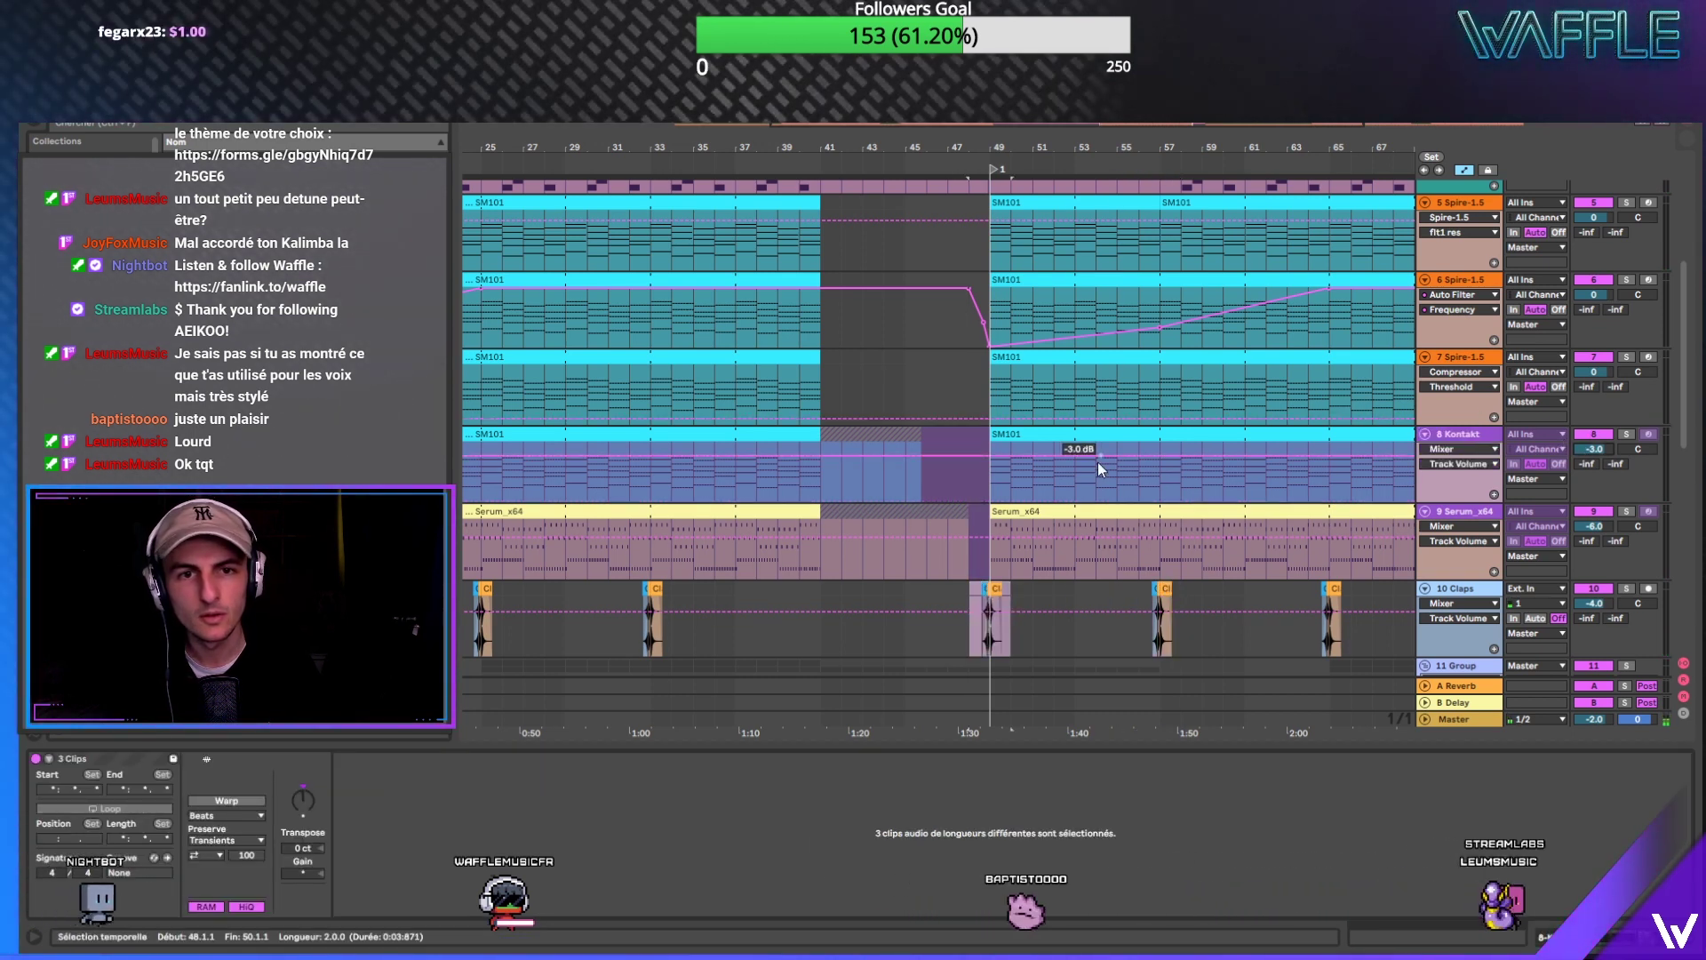
click(1160, 456)
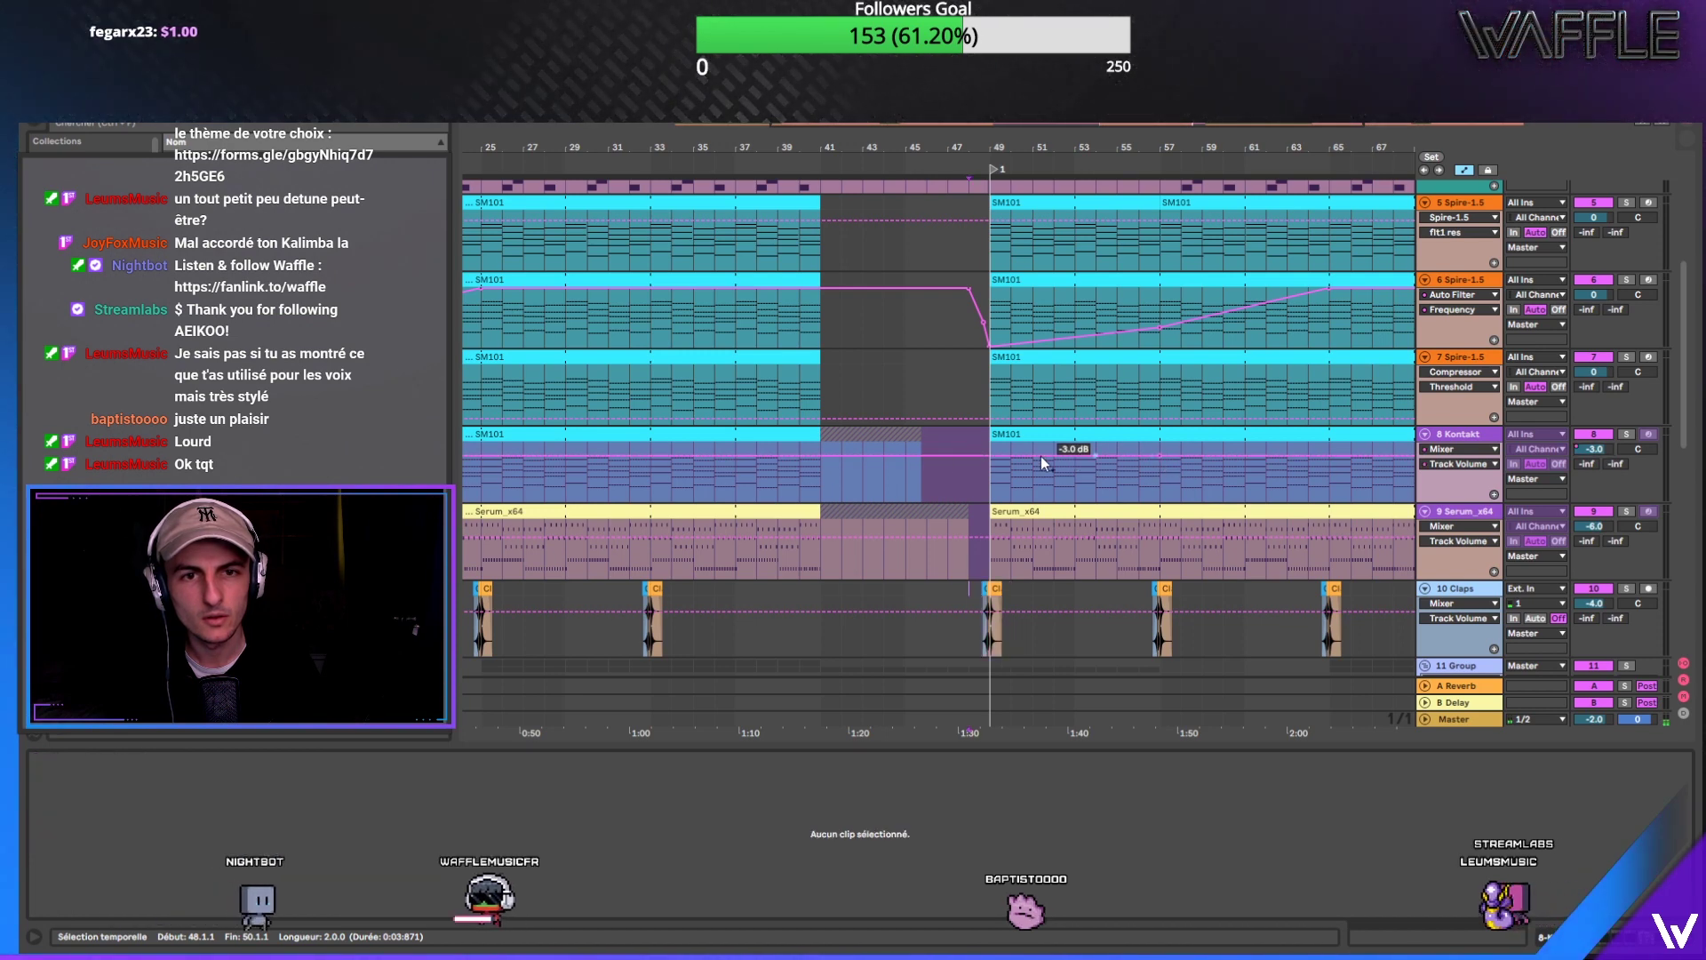
drag(980, 456, 977, 497)
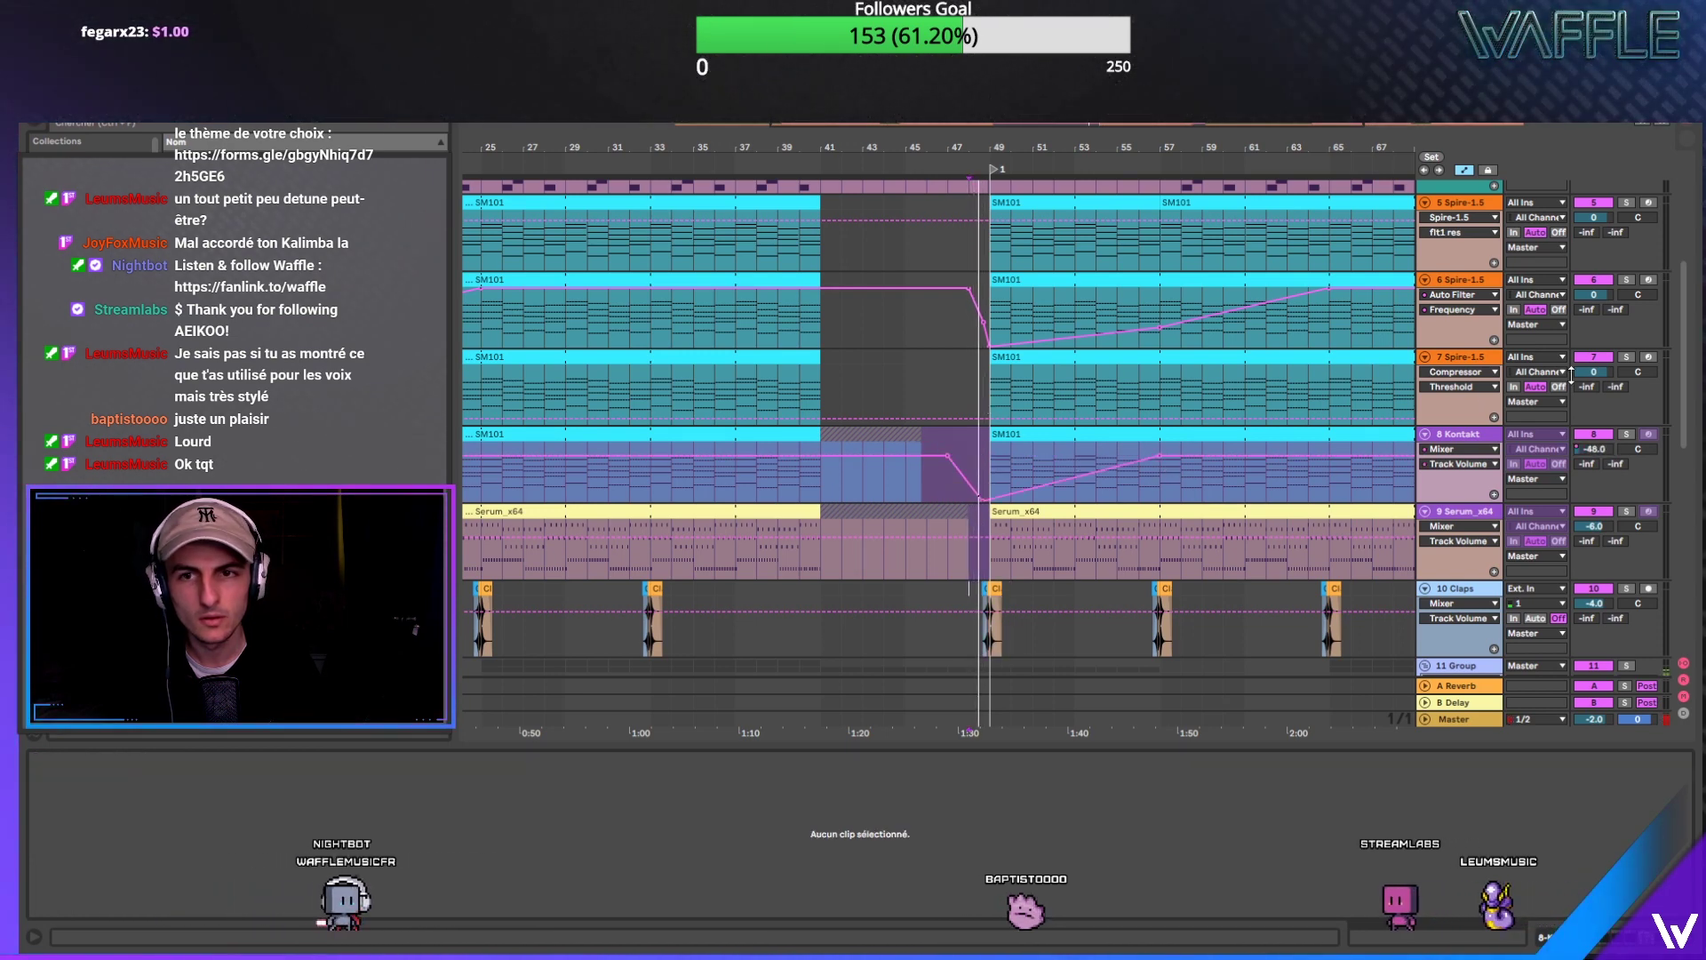
Step: Listen to track 5 Spire-1.5 soloed from bar 49 and show its filter 1 cutoff automation
click(1486, 358)
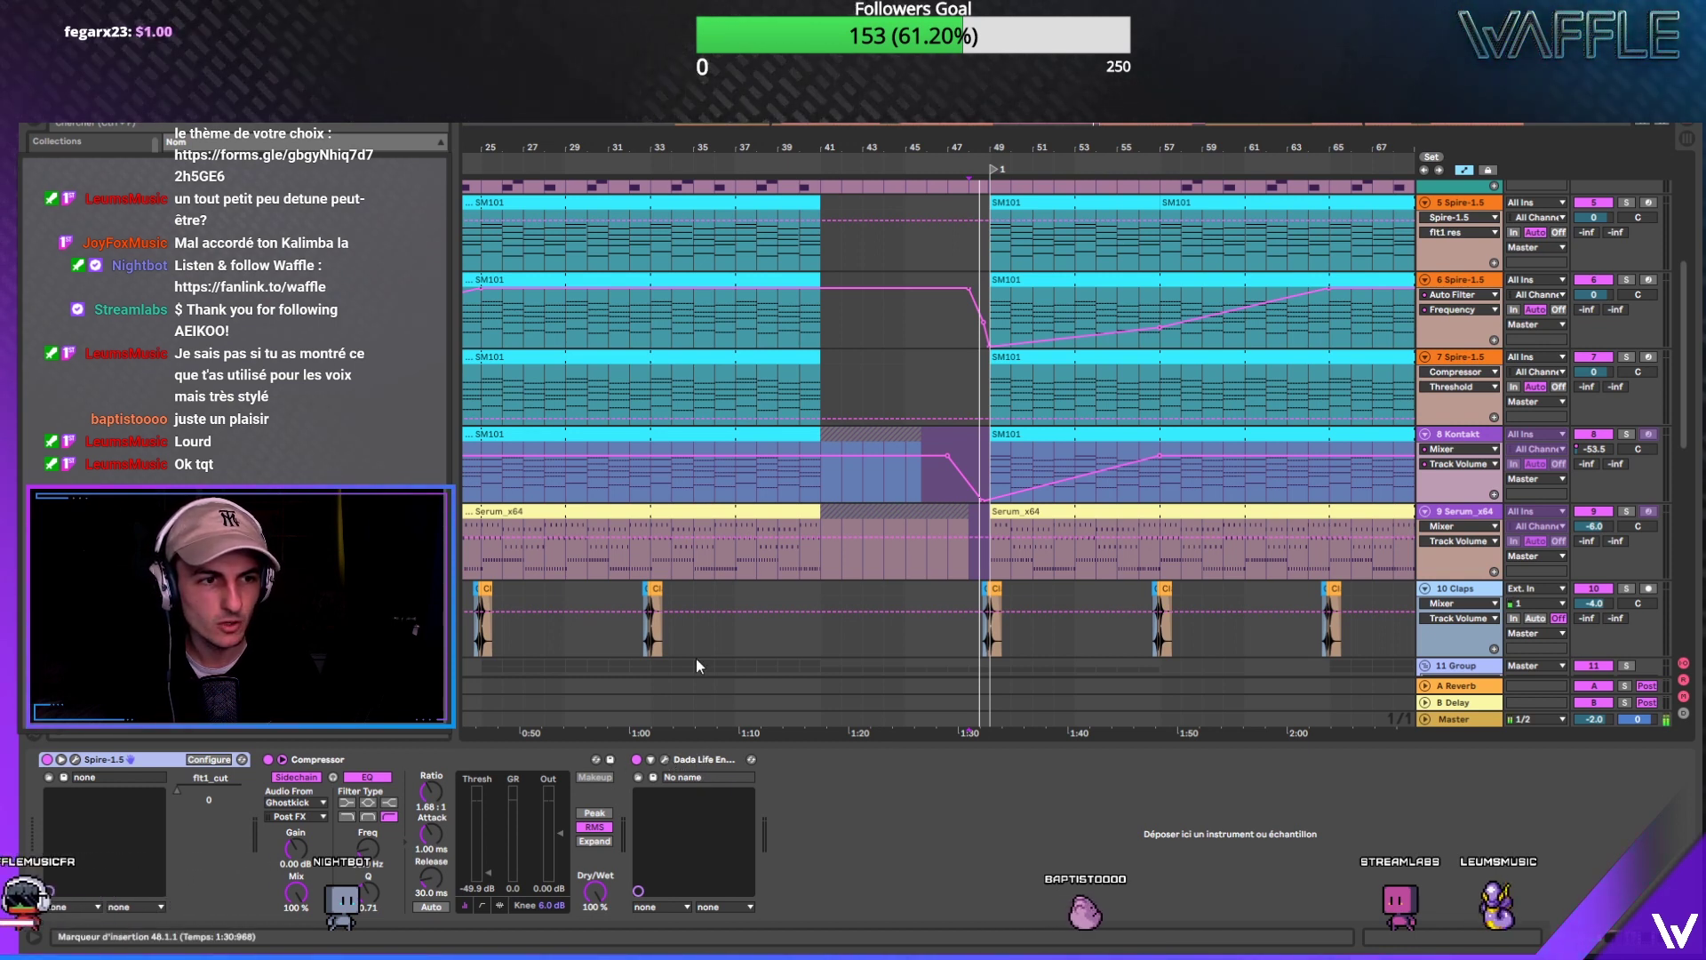
click(1611, 204)
scroll(1054, 372, up, 3)
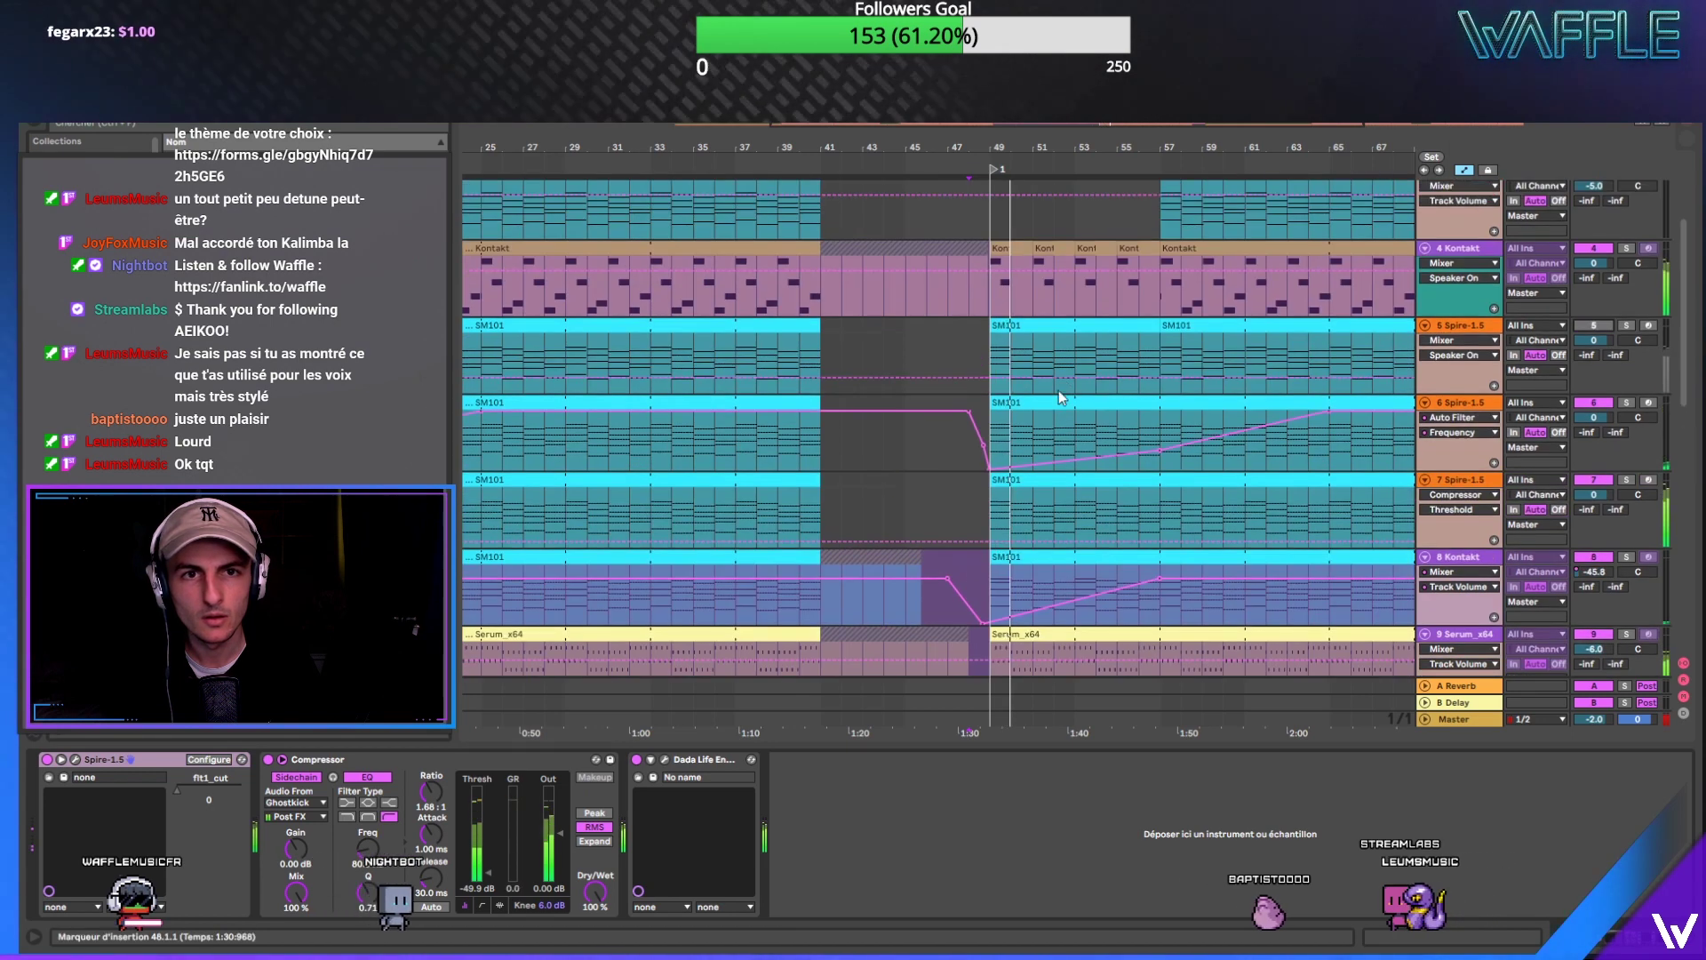
click(1625, 325)
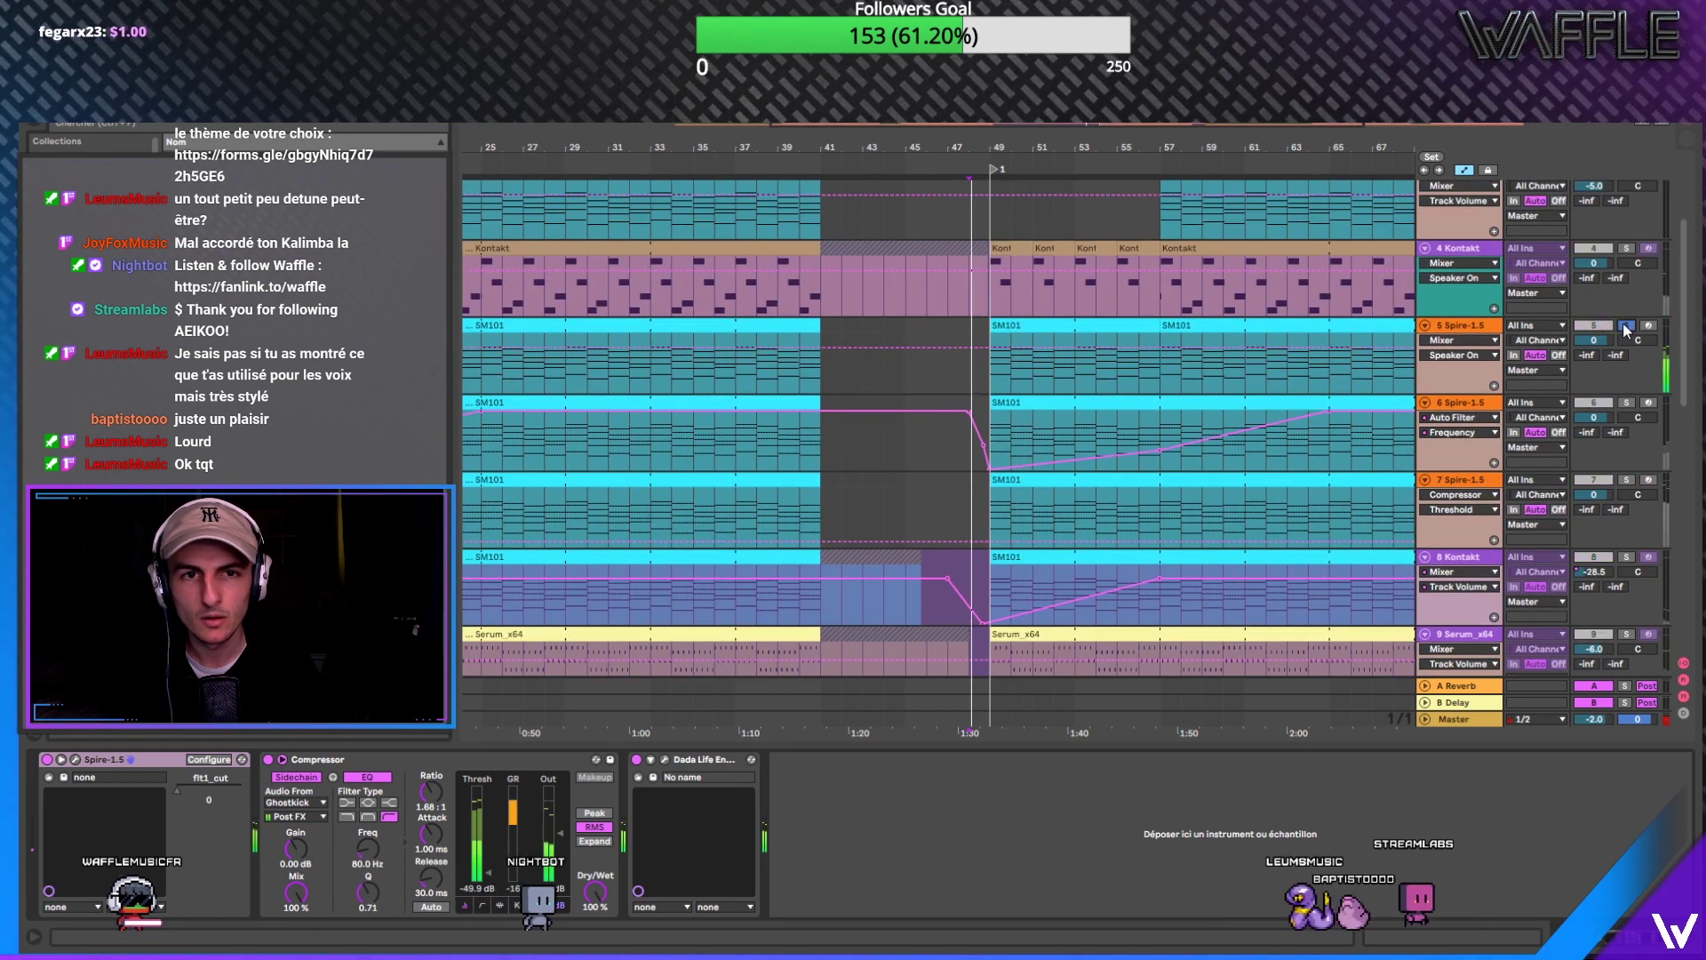
click(990, 368)
click(1452, 339)
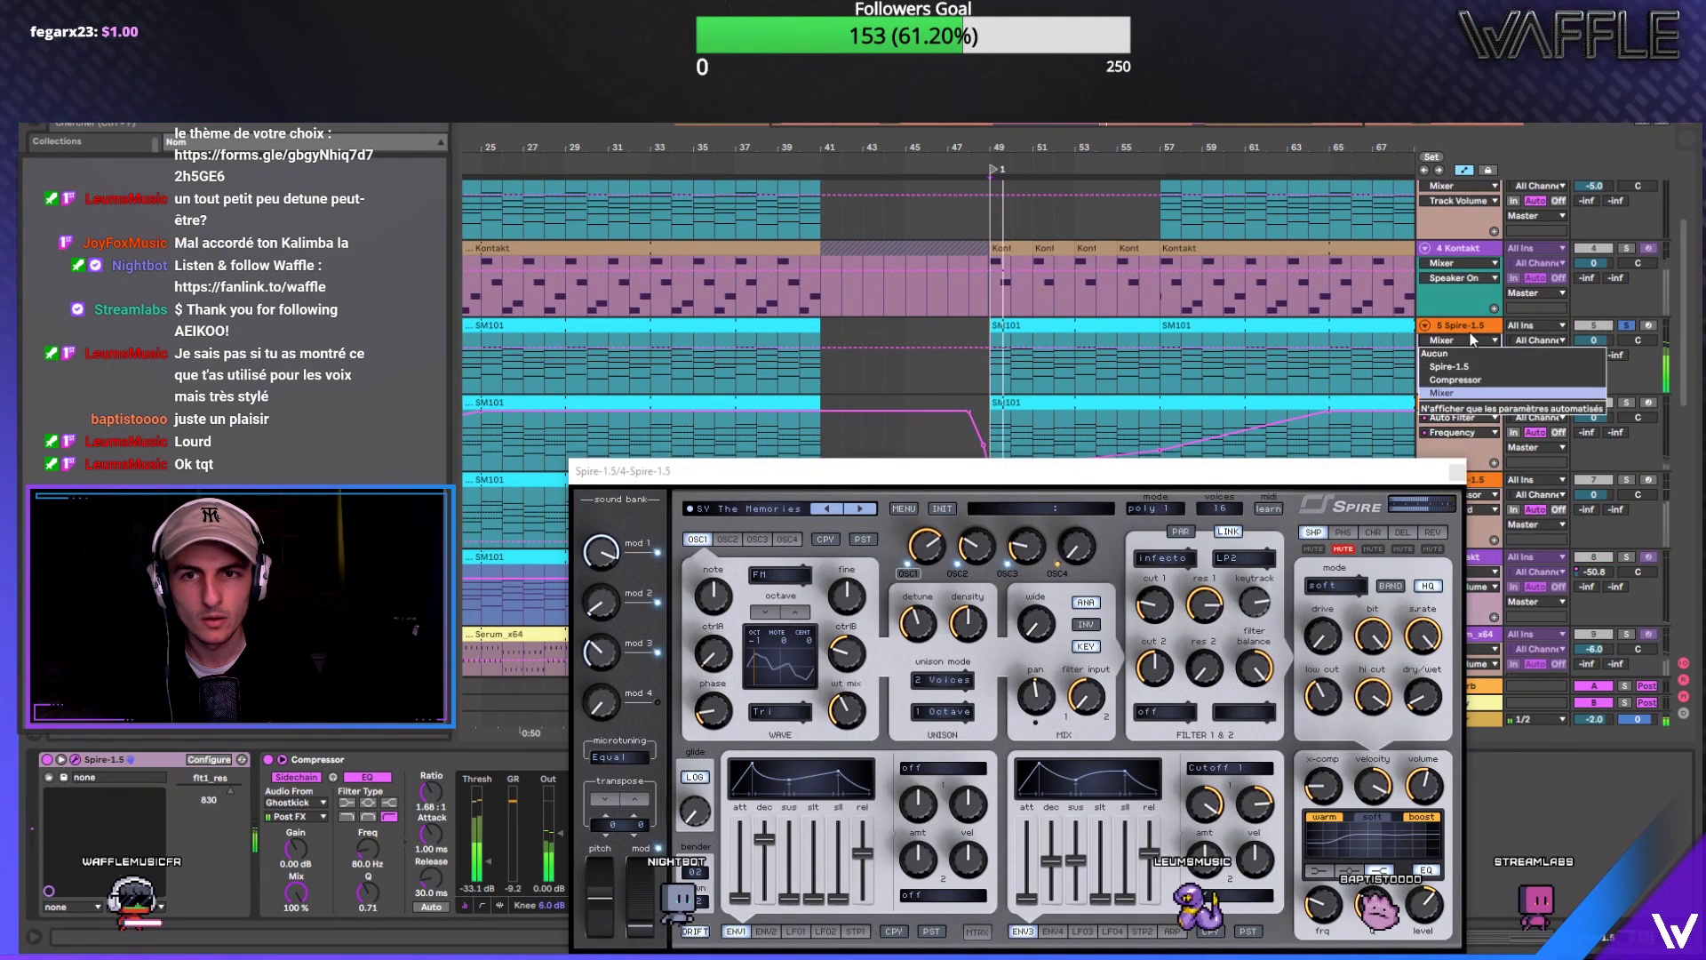
click(1153, 608)
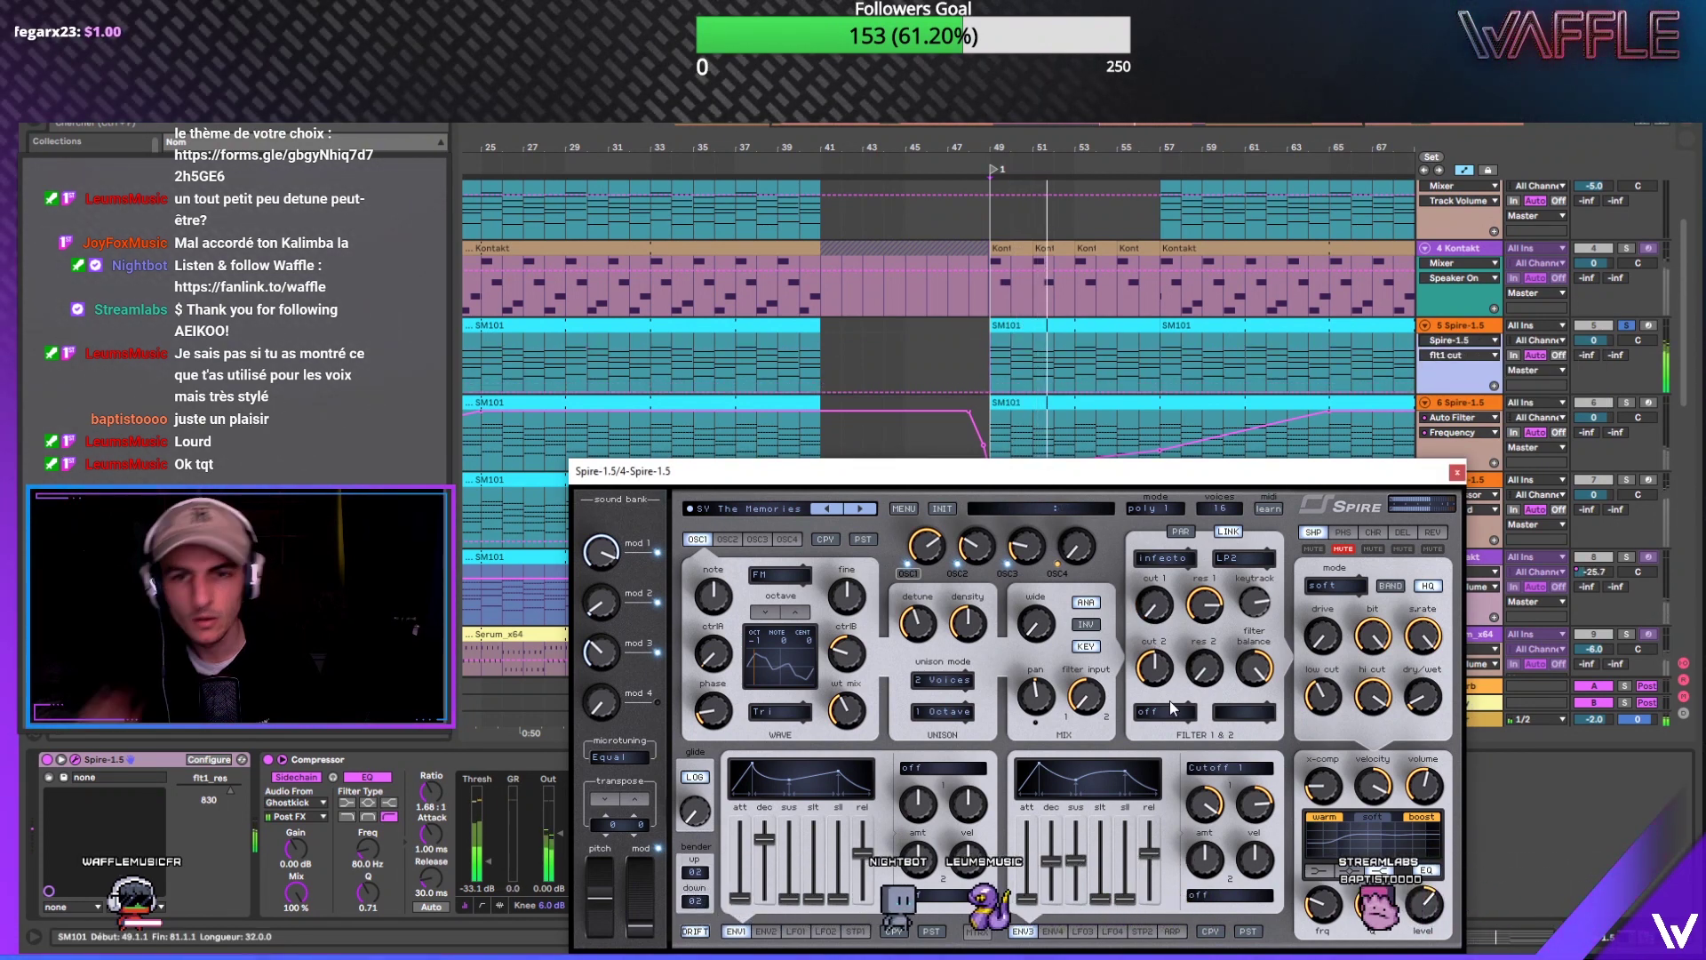
click(1626, 326)
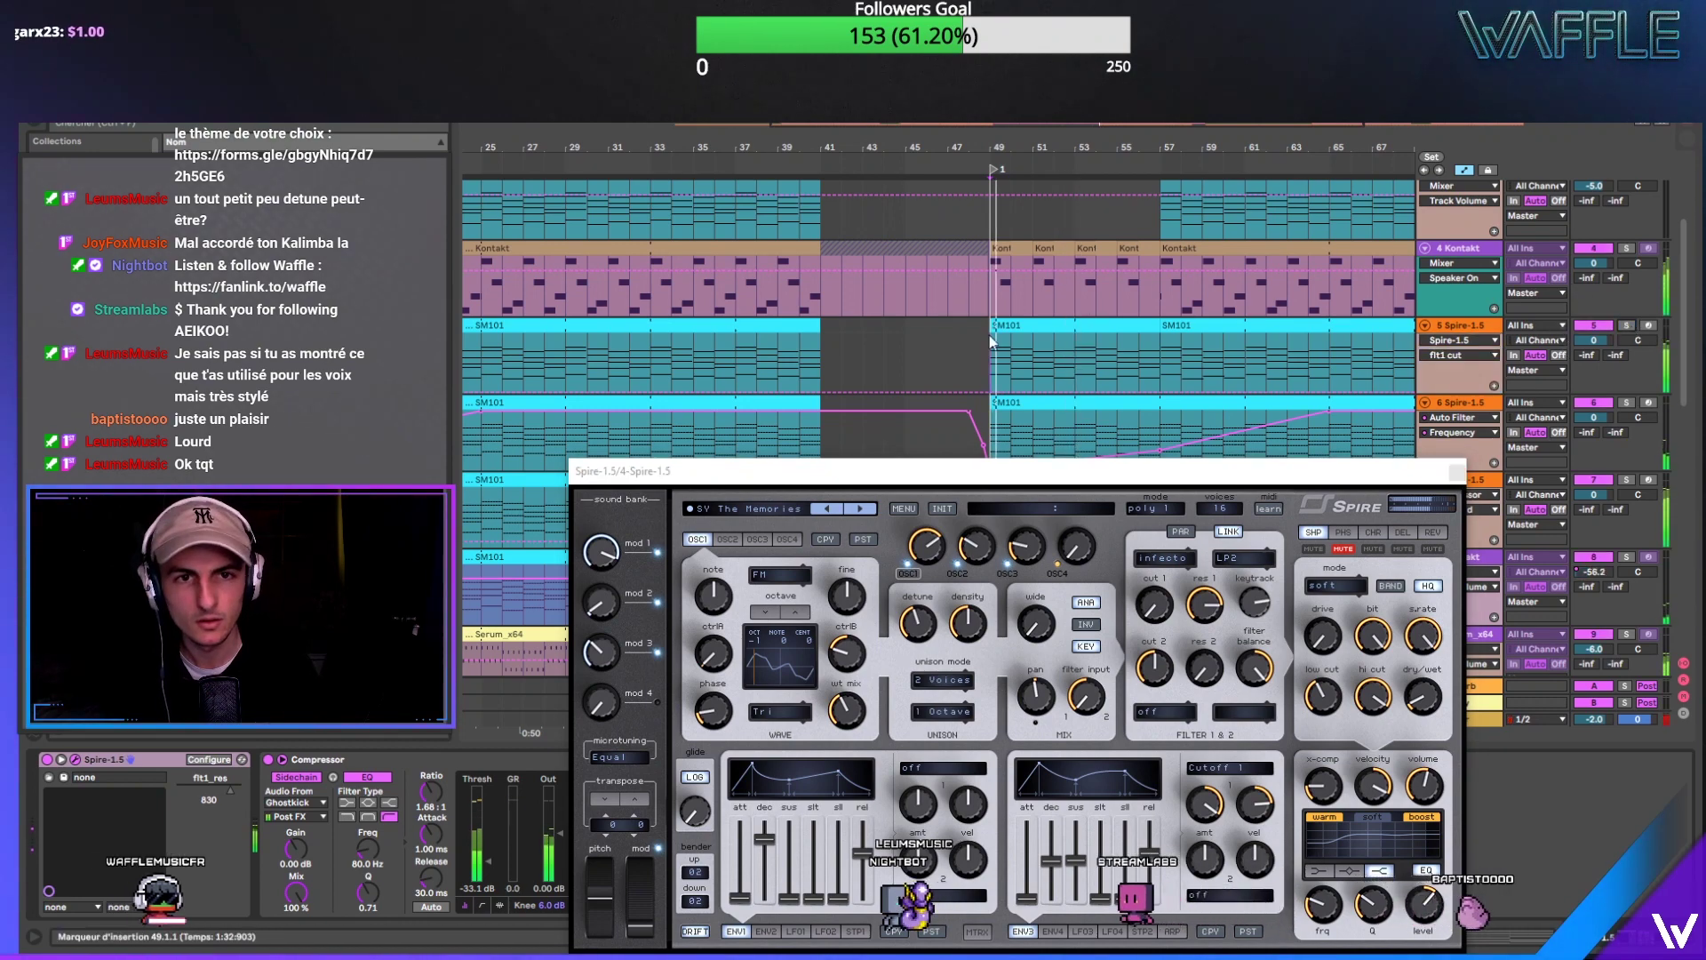
scroll(958, 338, down, 2)
click(1455, 471)
Step: Deactivate track 9 Serum_x64 while playing the transition around bar 48
scroll(1196, 445, down, 8)
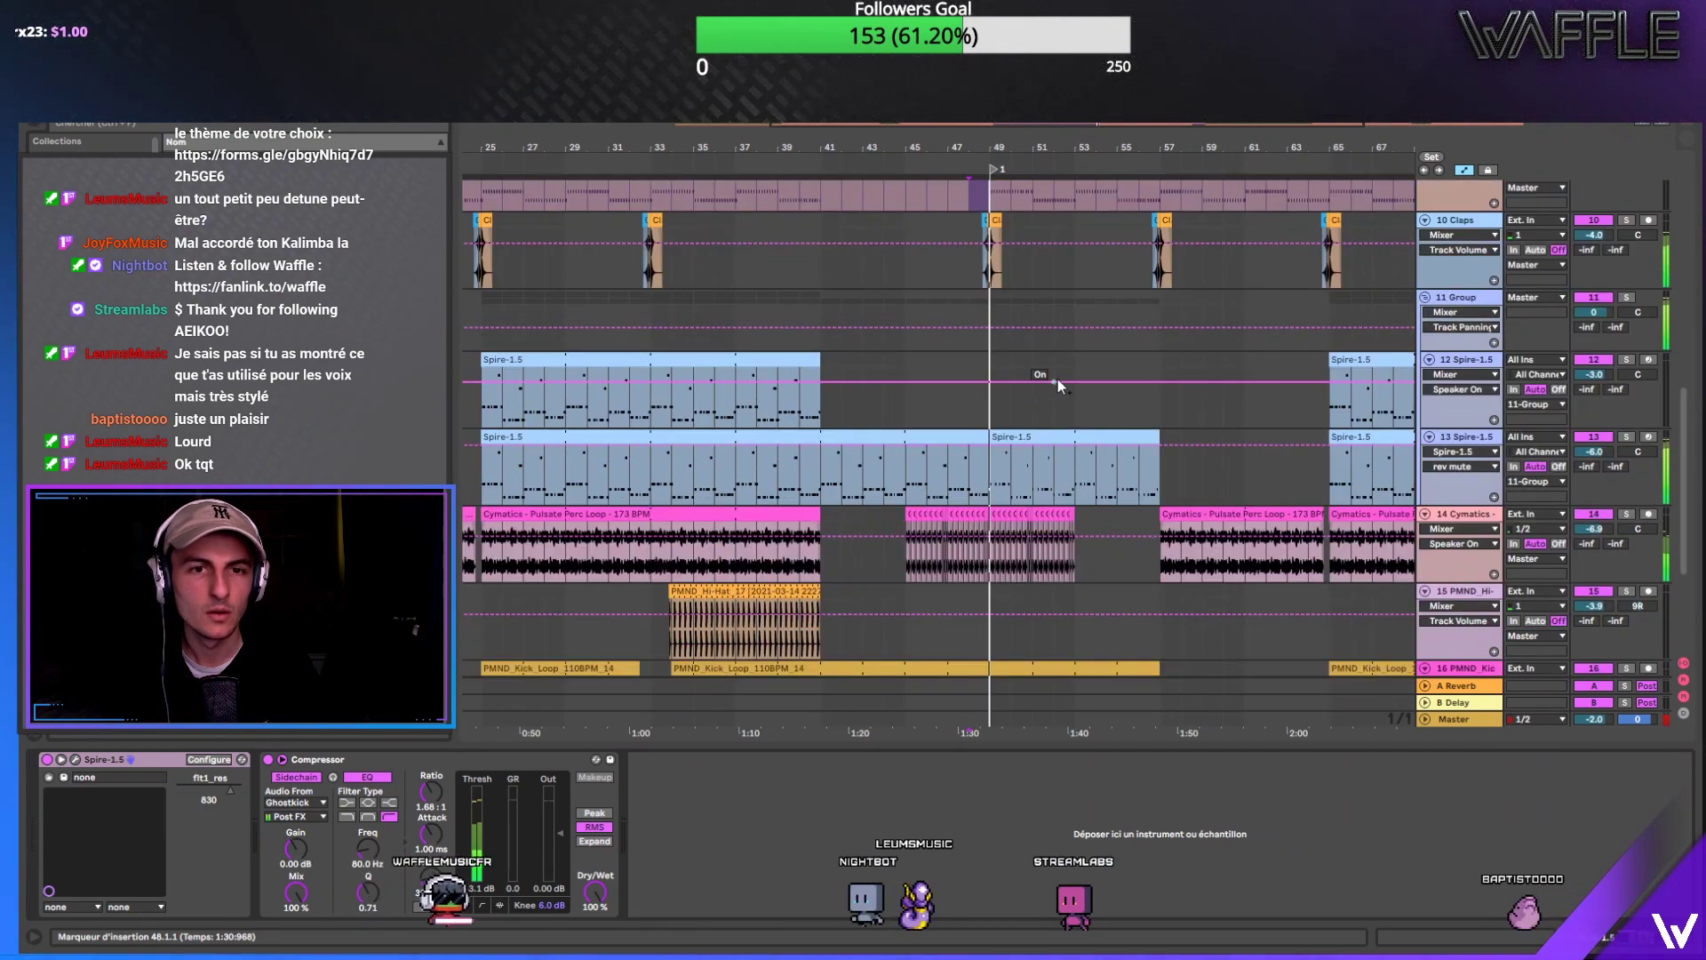
scroll(1057, 378, up, 5)
scroll(1058, 386, down, 6)
scroll(1063, 400, up, 4)
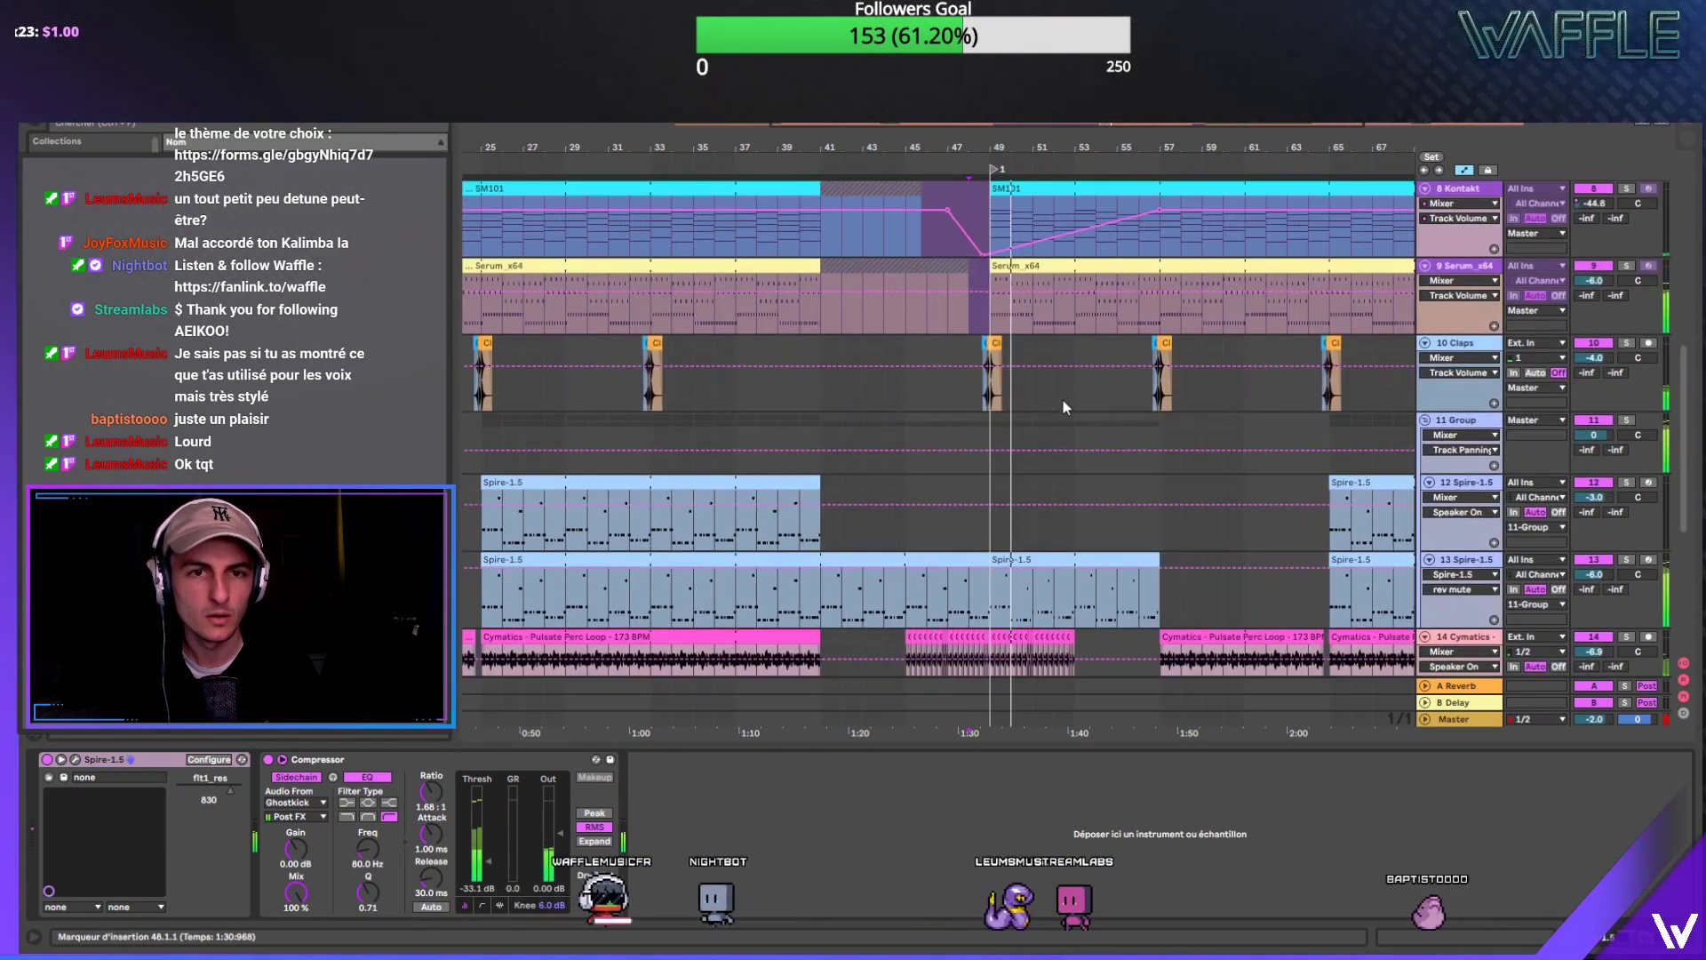
click(998, 426)
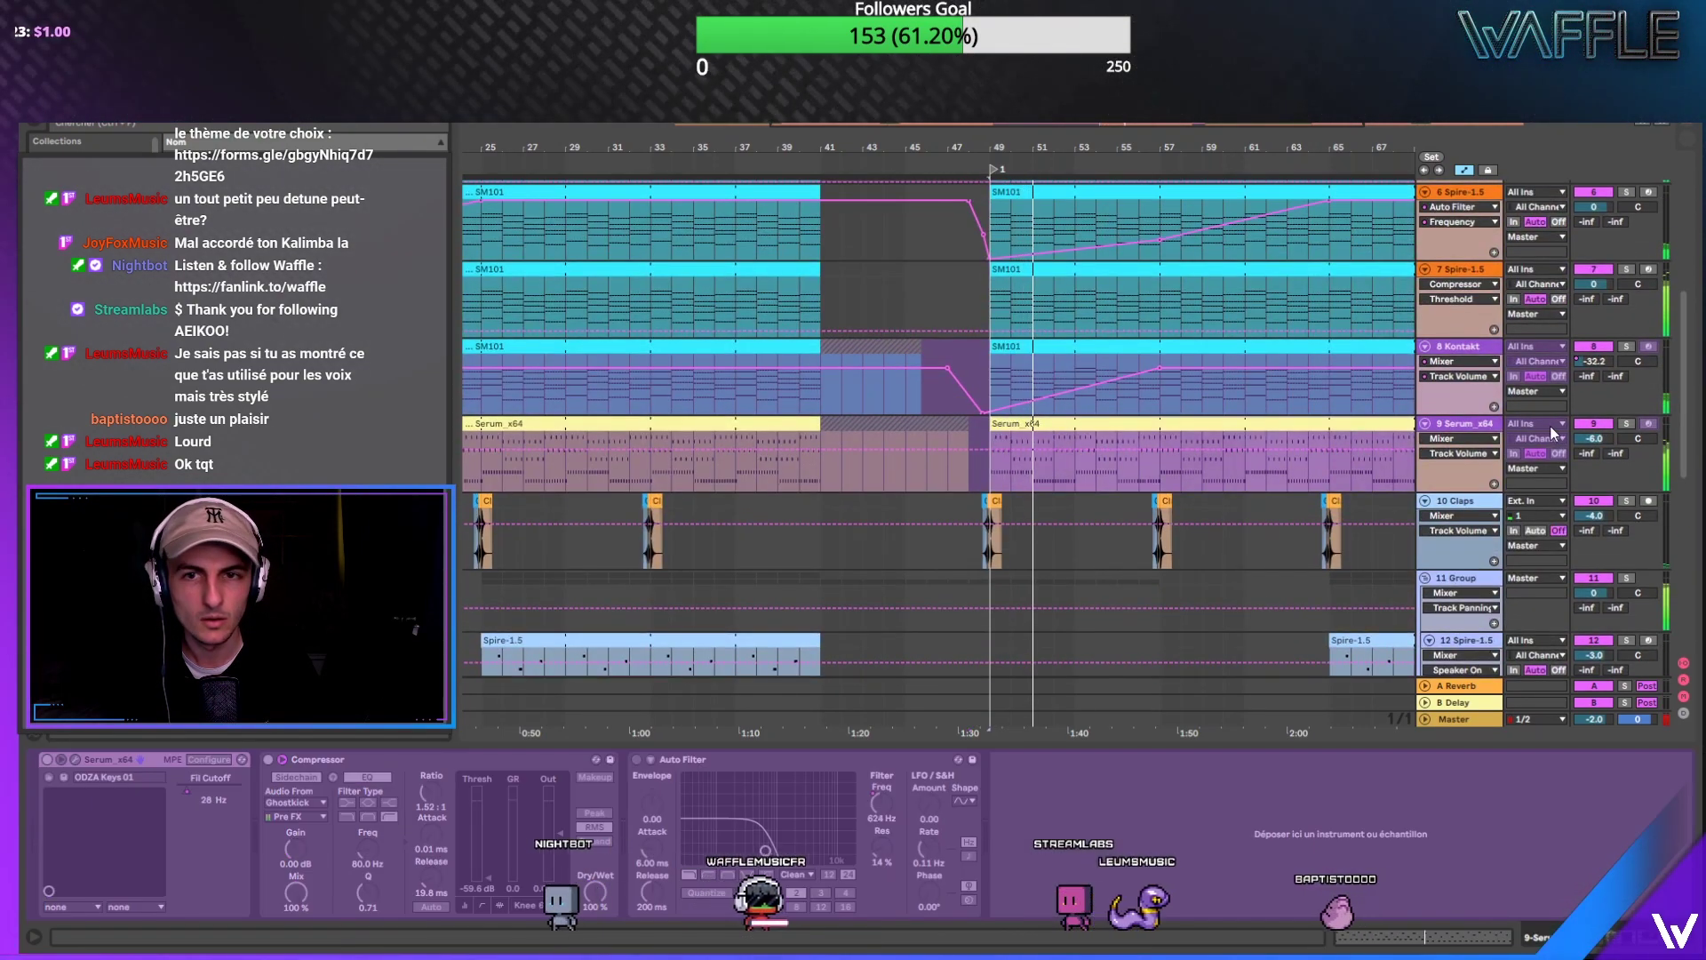
click(1586, 422)
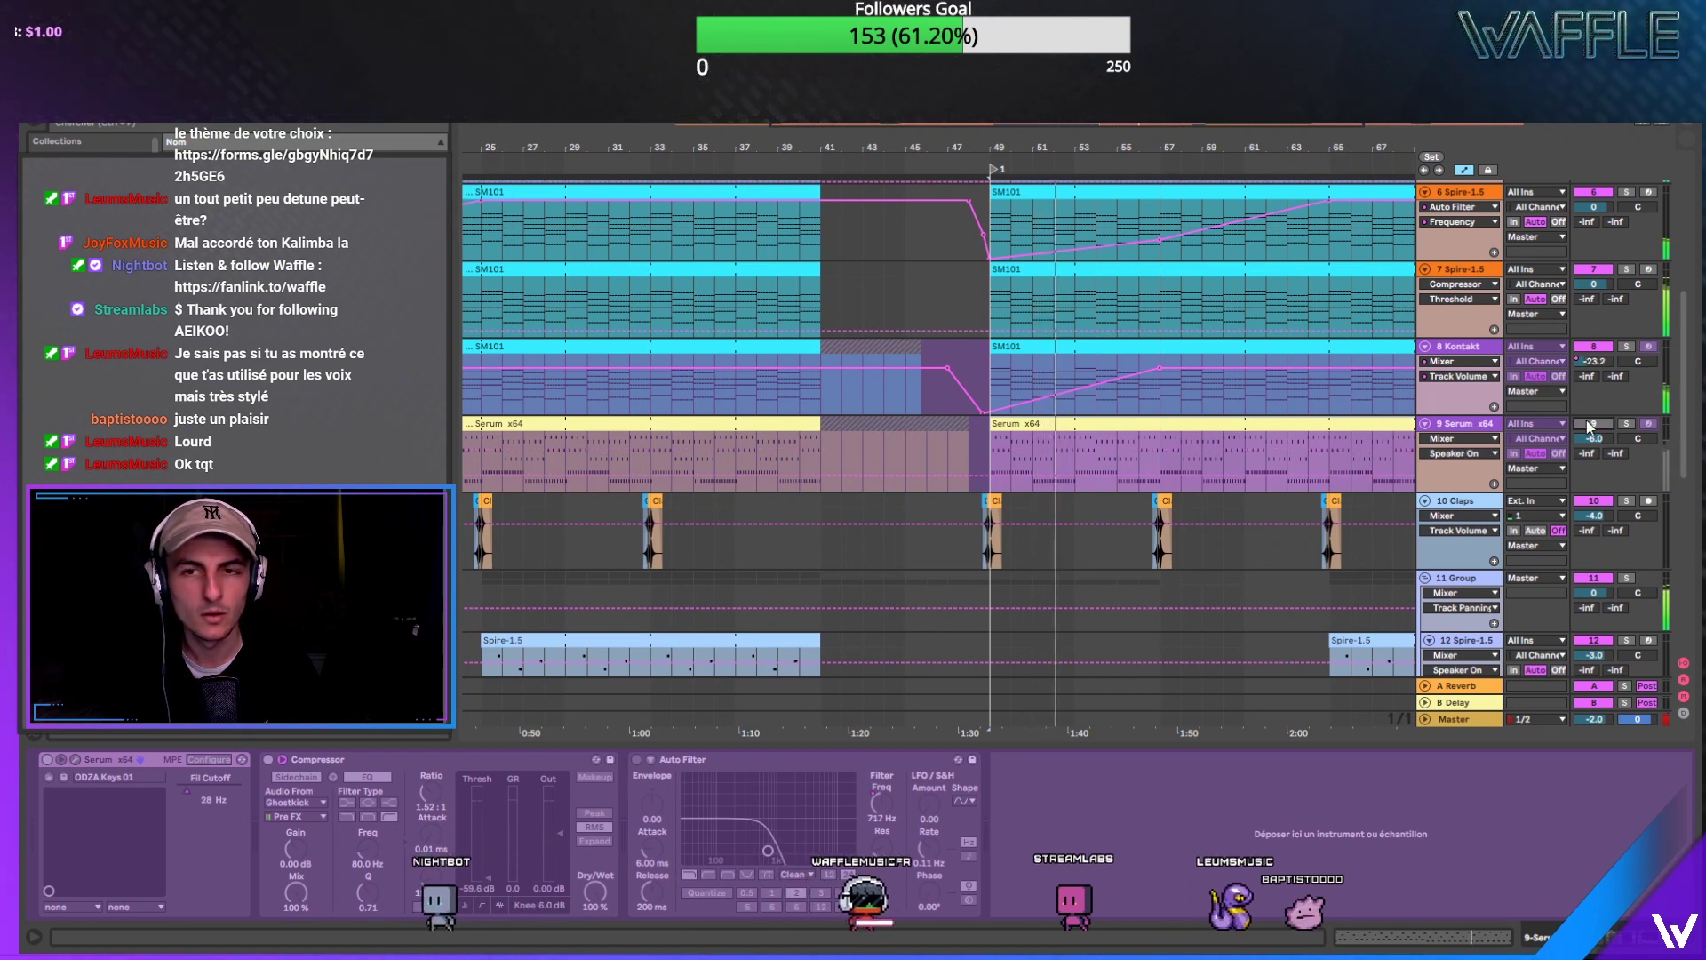
click(965, 299)
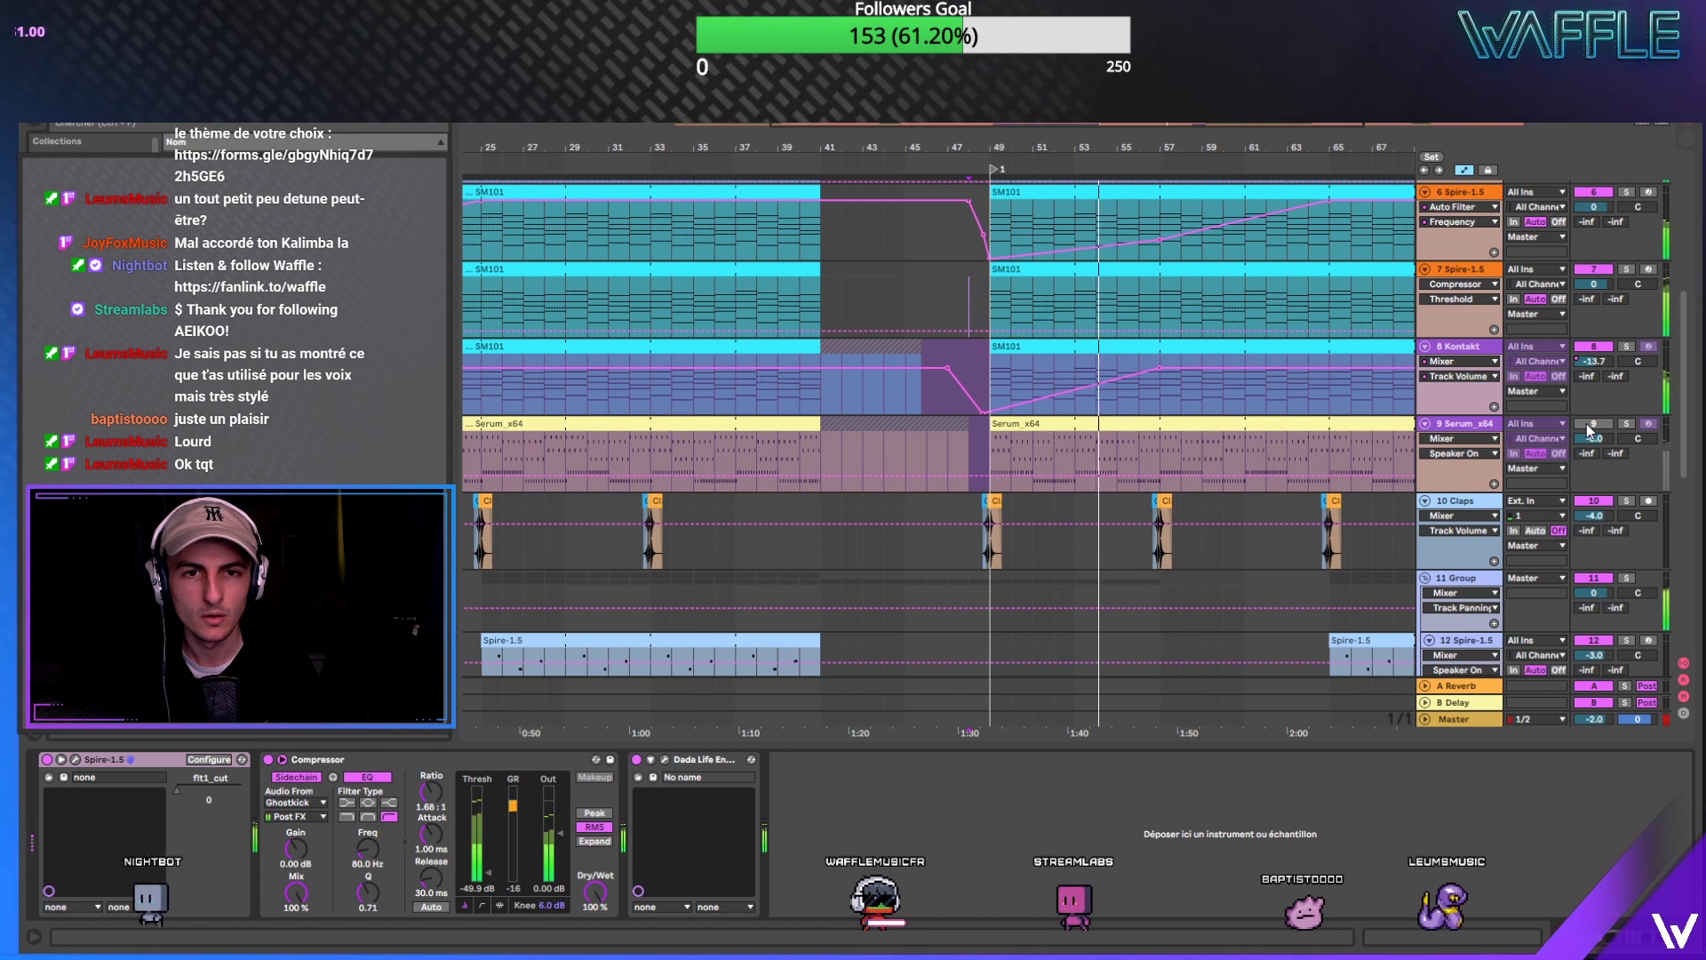
Step: Duplicate the chopped Cymatics percussion clips on track 14 to fill bars 53 to 57
scroll(1587, 423, down, 5)
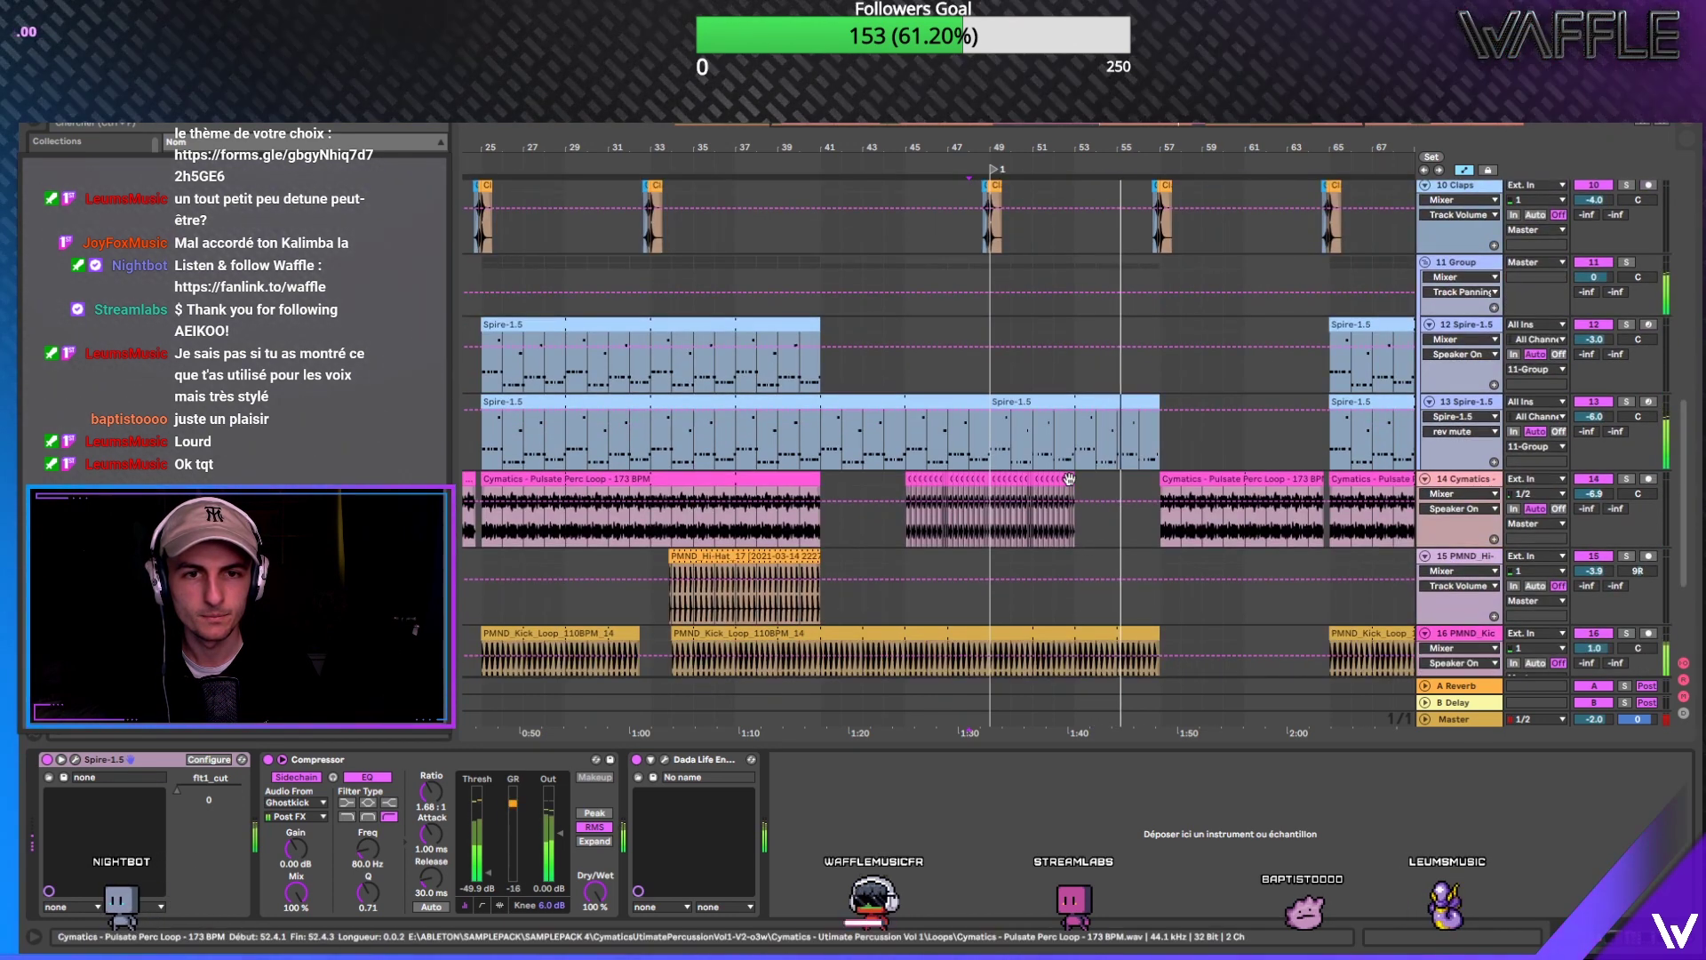
click(987, 483)
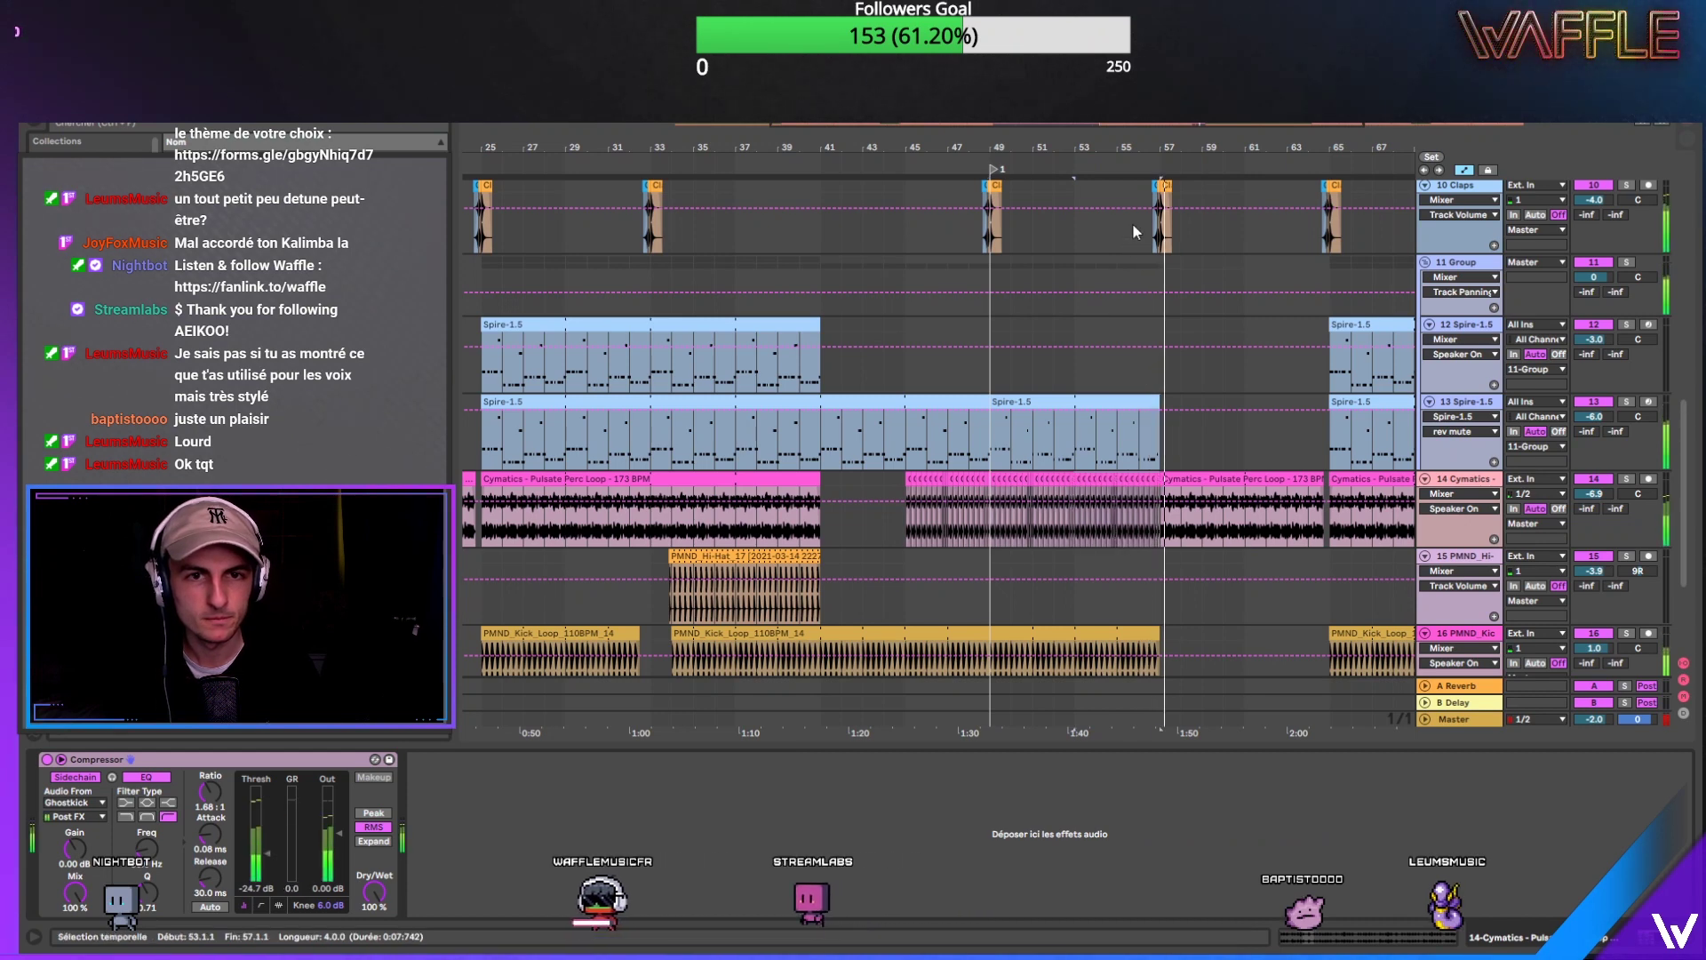
key(ctrl+d)
Step: Duplicate the section from bar 55 to 56 in group 18 to fill the gap before bar 57
scroll(1171, 489, down, 3)
scroll(1164, 497, down, 1)
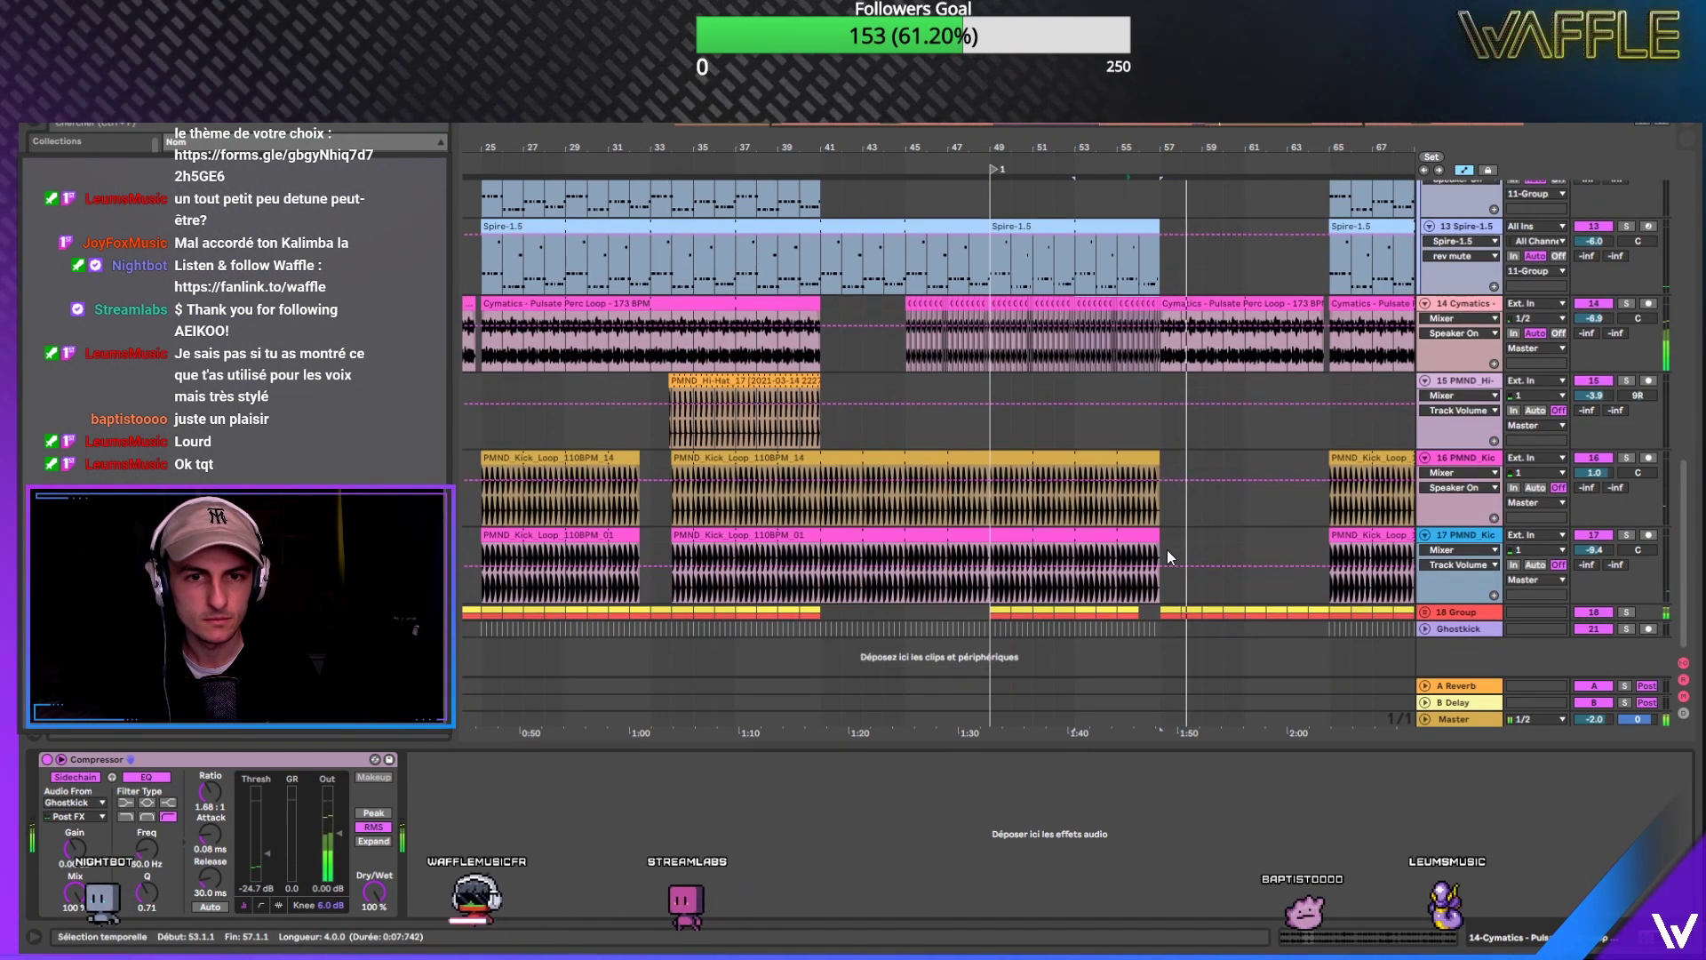
click(1134, 611)
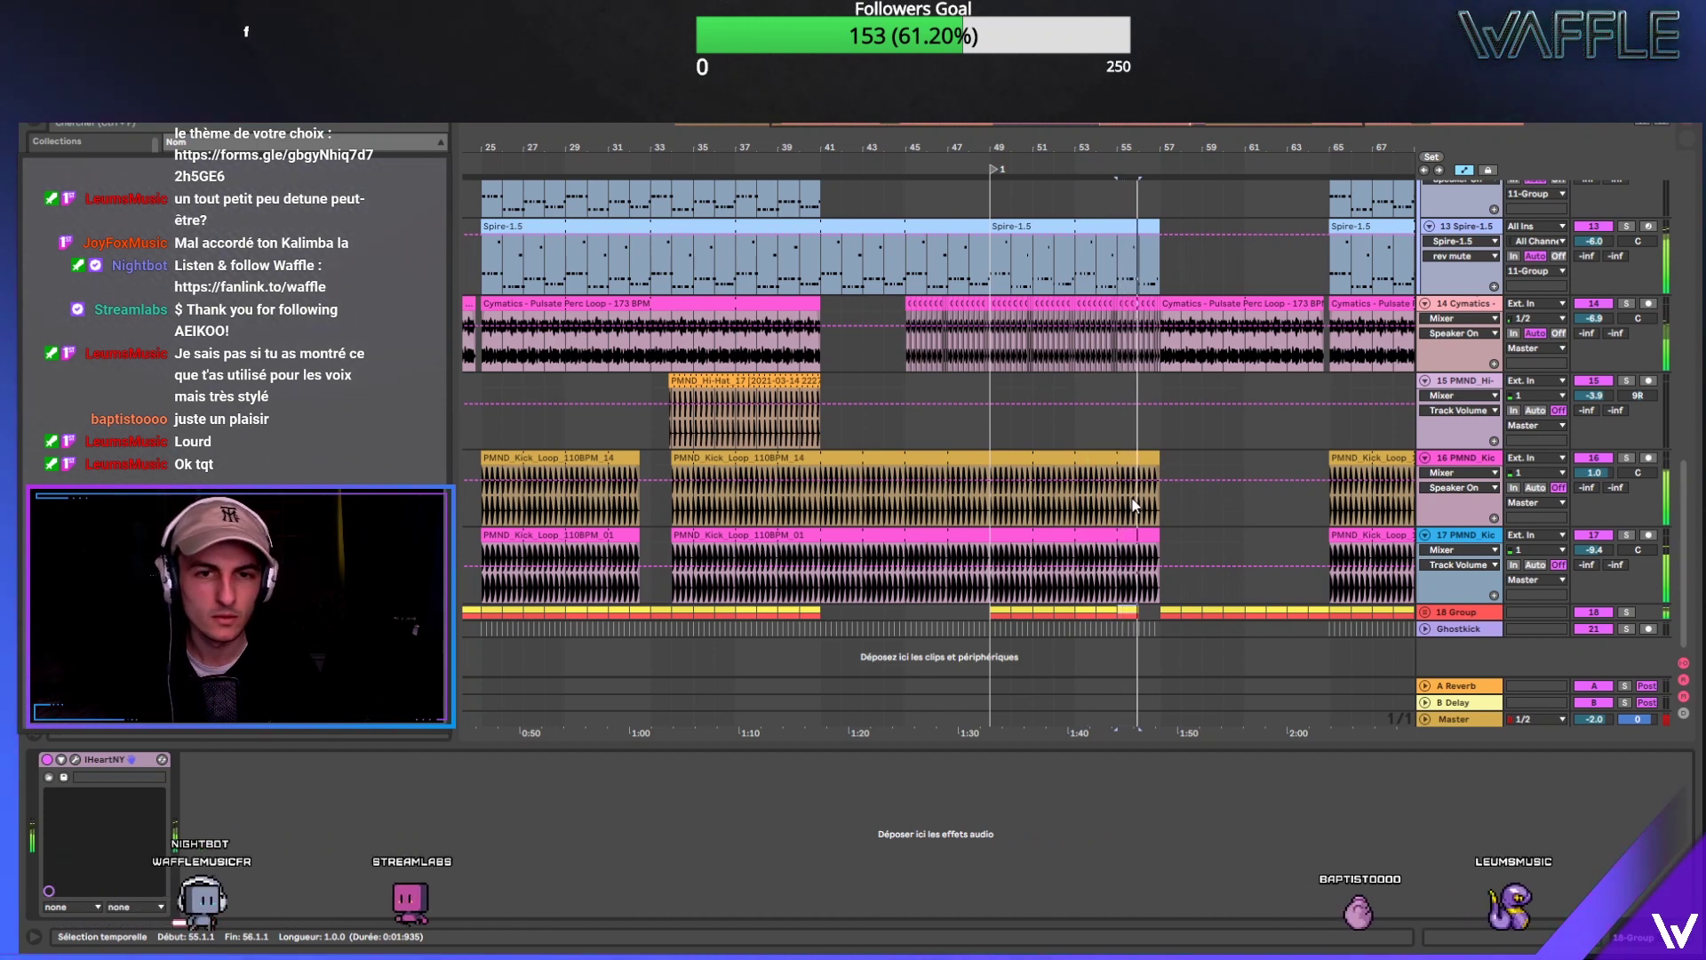
key(Right)
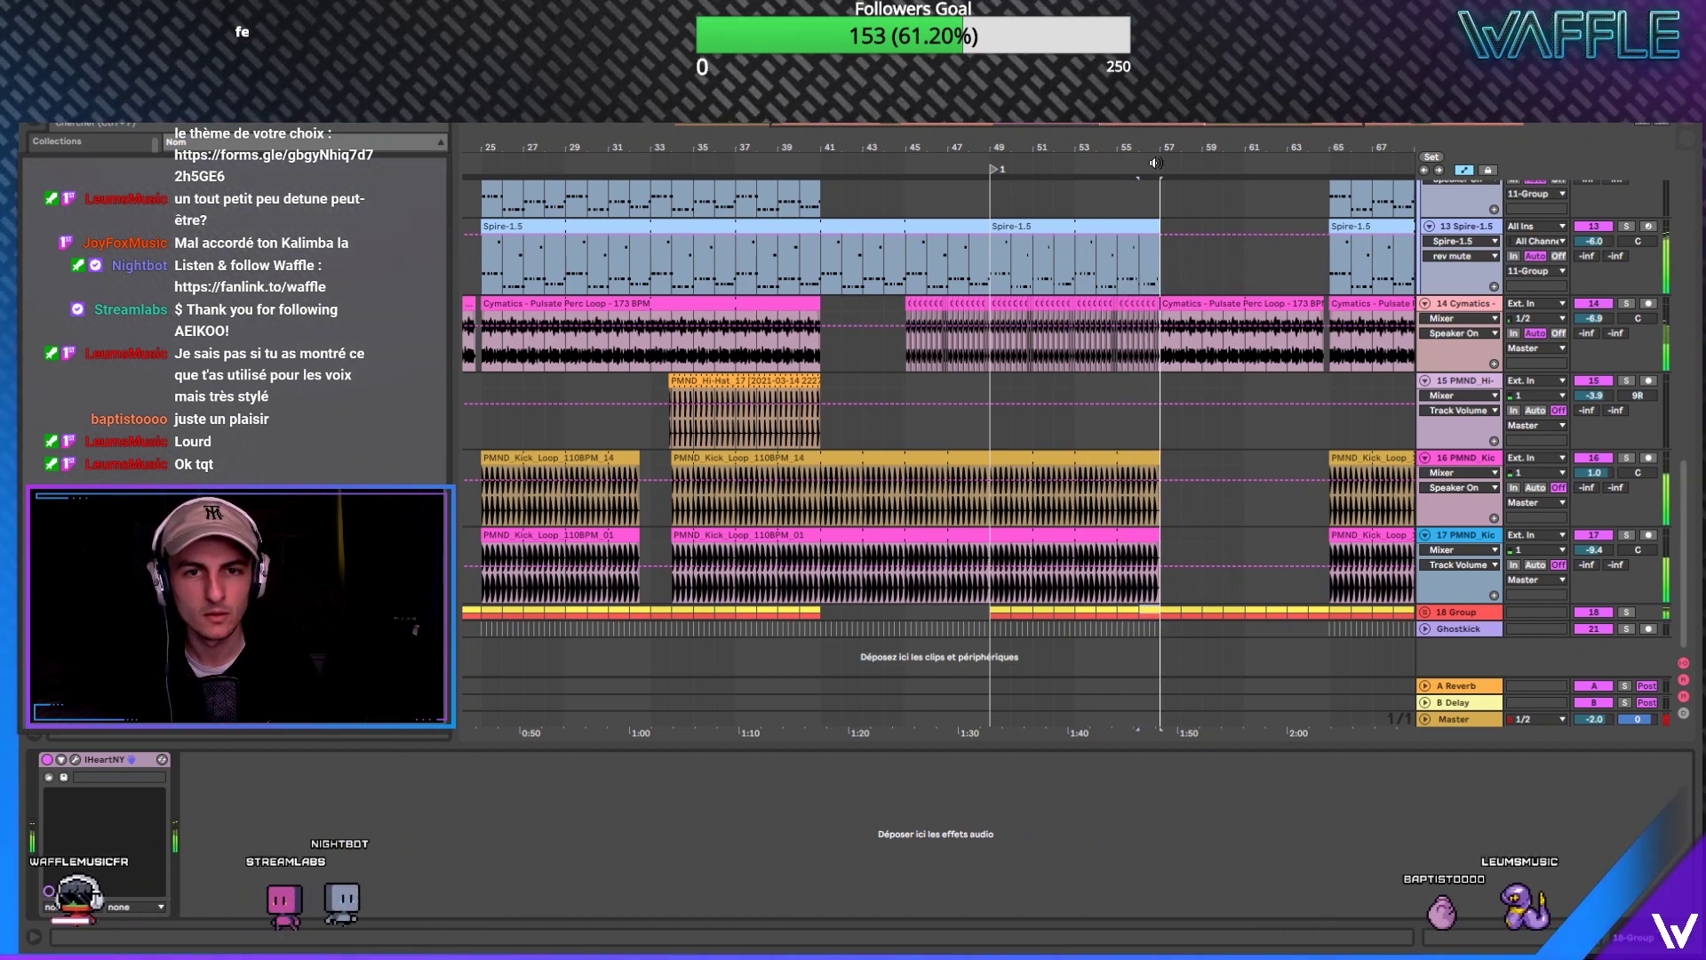
Step: Shorten the kick loop clips on tracks 16 and 17 to end halfway through bar 56
key(plus)
key(plus)
click(1144, 461)
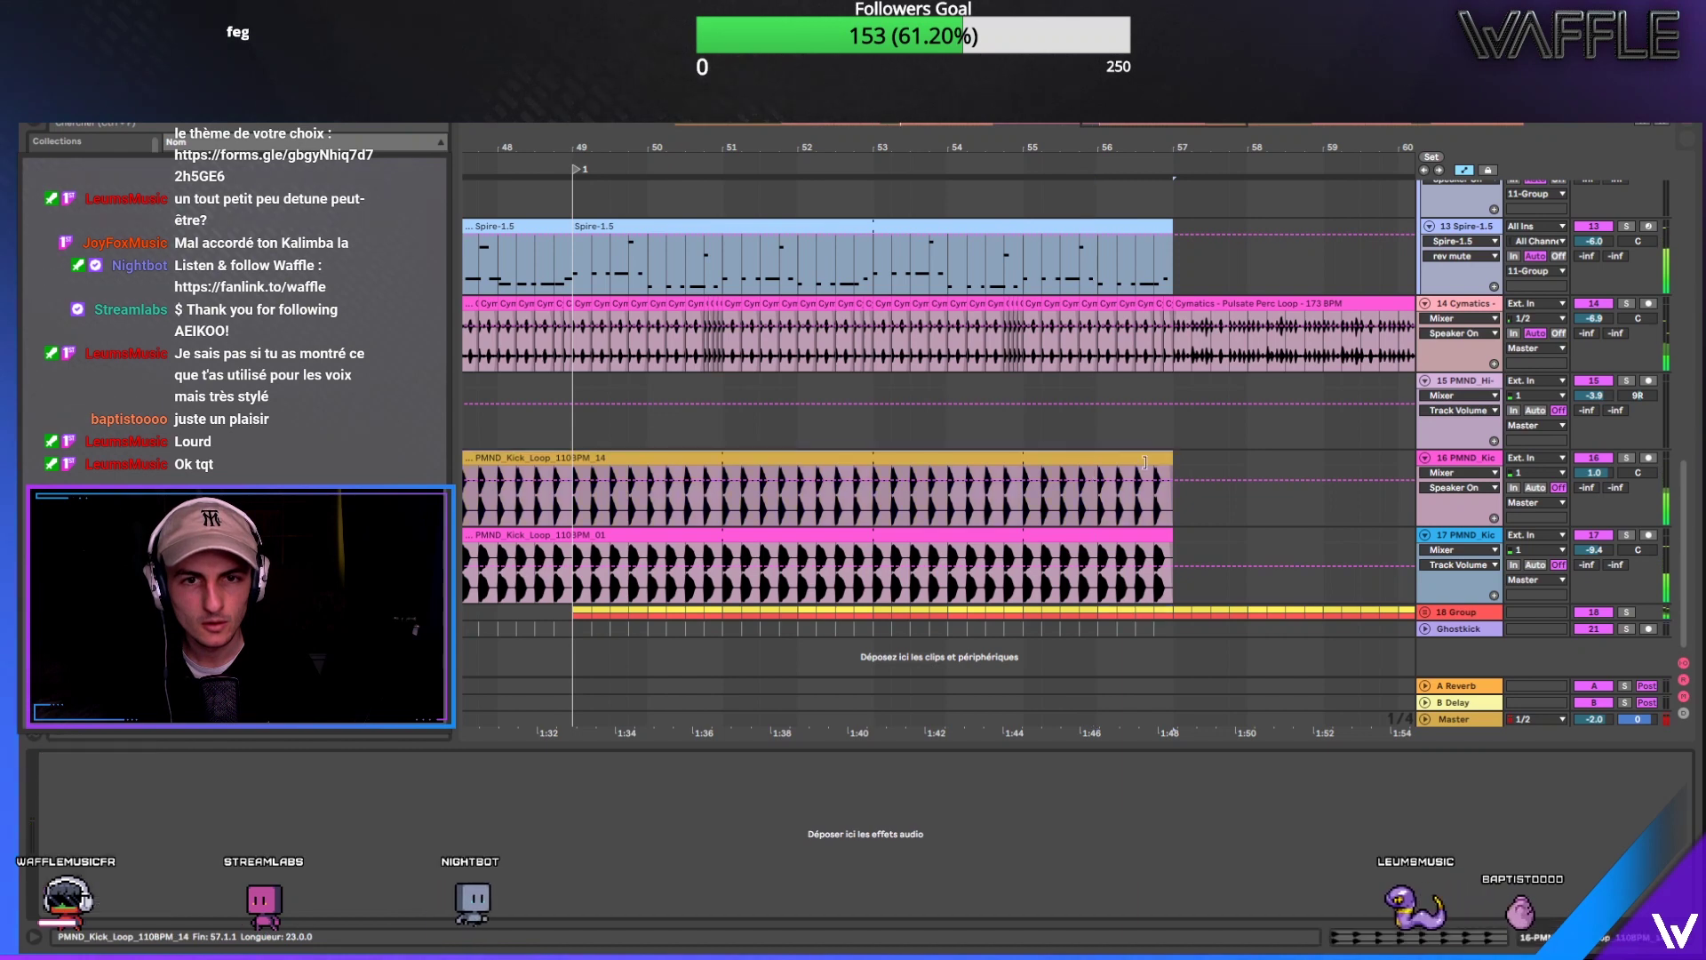
drag(1171, 536, 1146, 535)
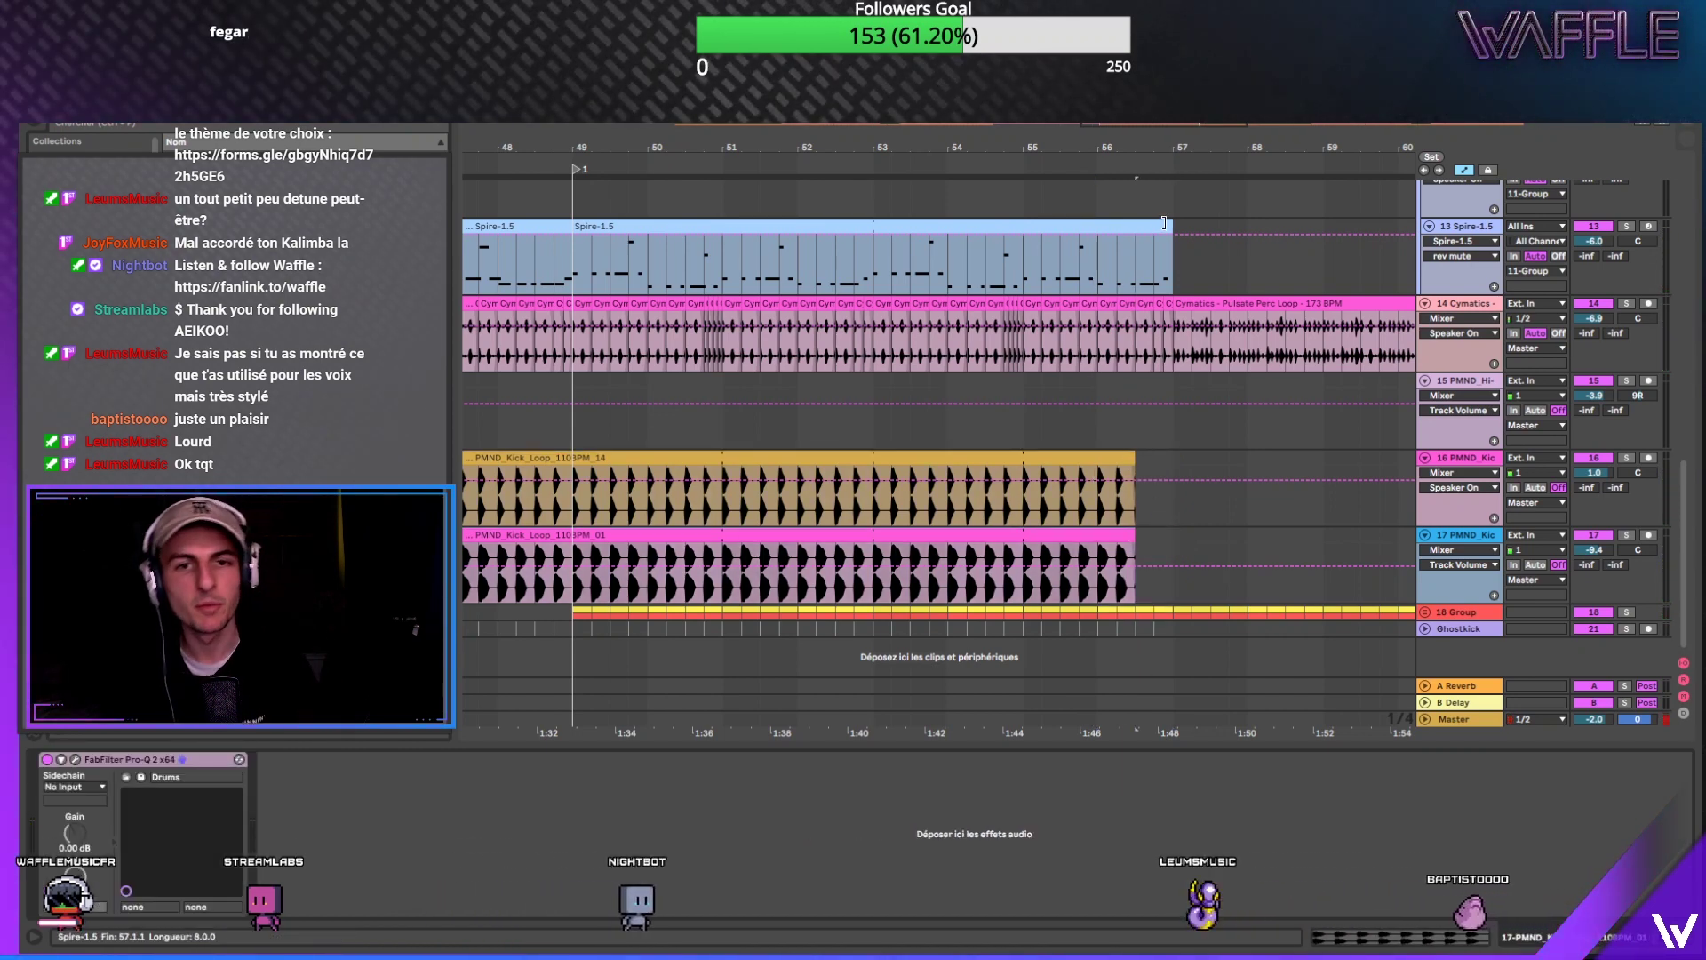
Step: Play the transition from bar 48 and examine the tracks from the kicks up to the Spire layers
drag(1149, 153, 1069, 194)
click(972, 199)
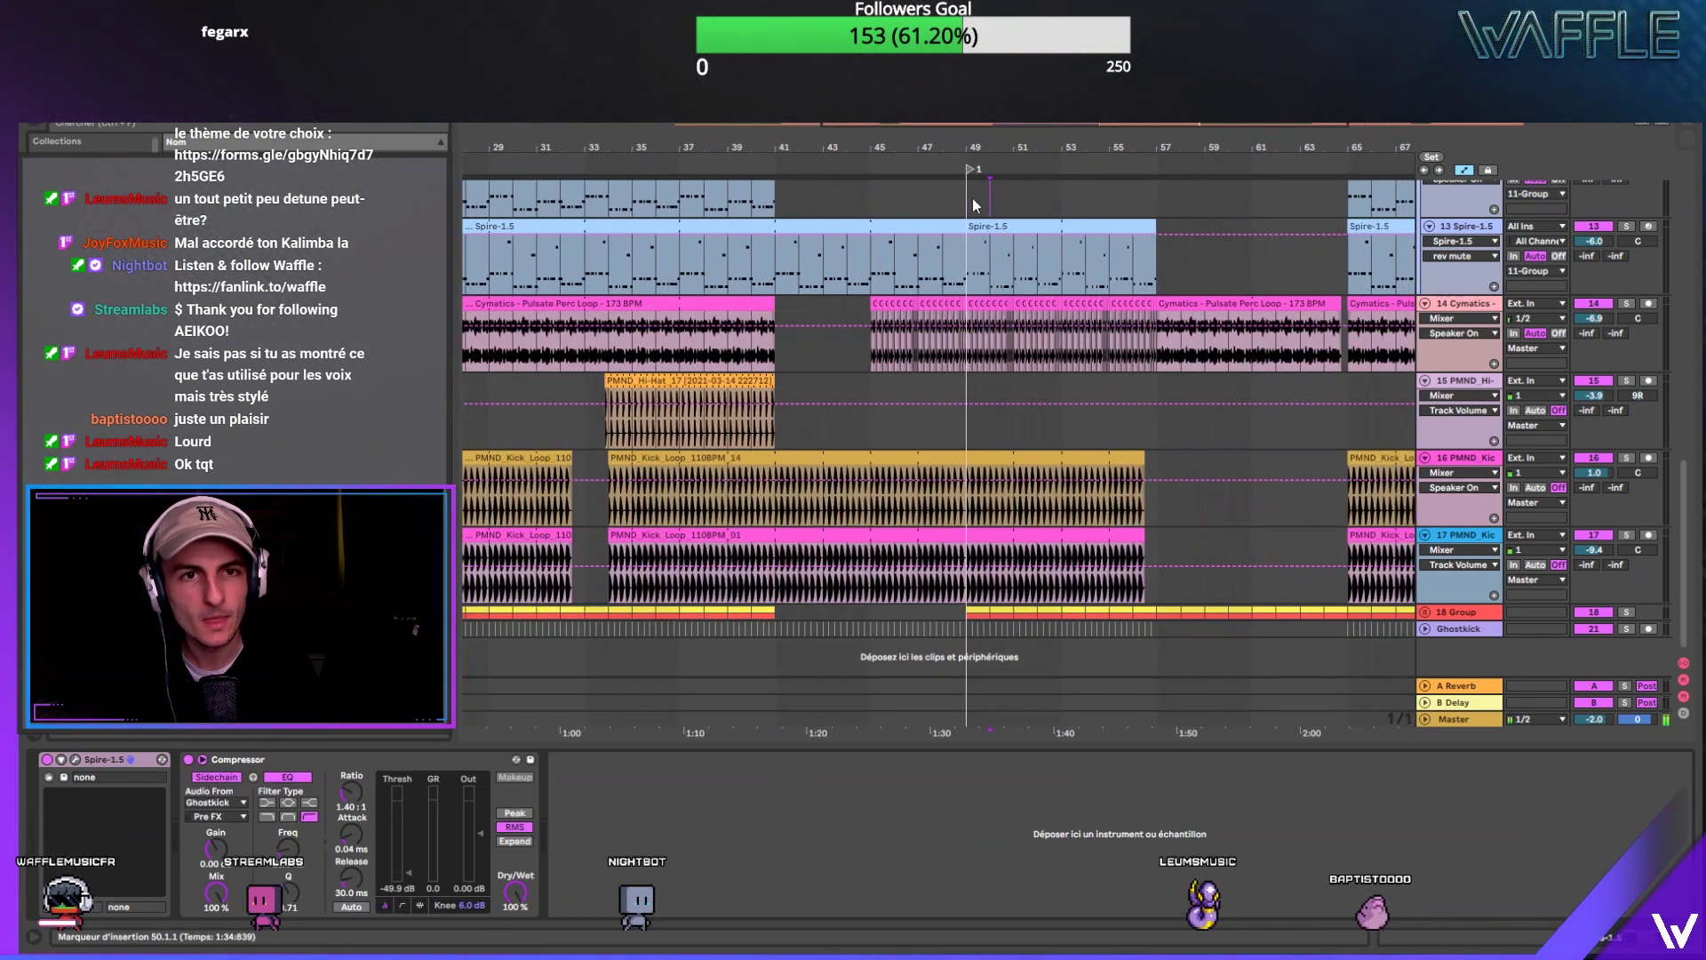
scroll(1108, 290, up, 3)
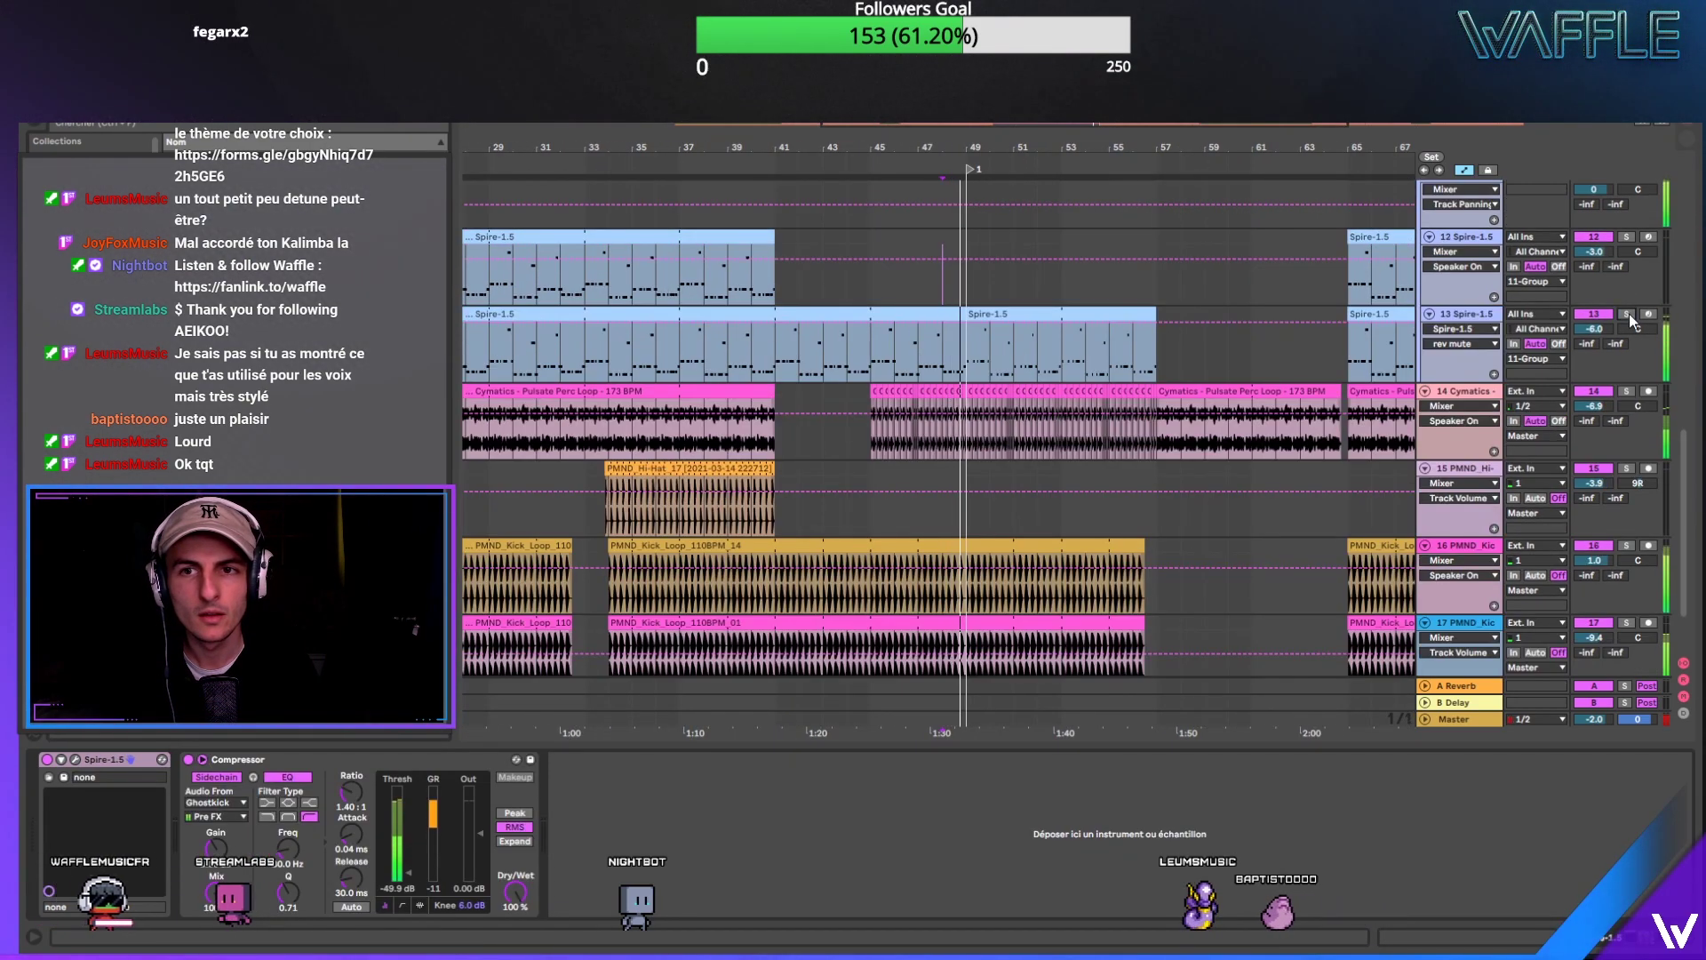
scroll(1100, 339, up, 7)
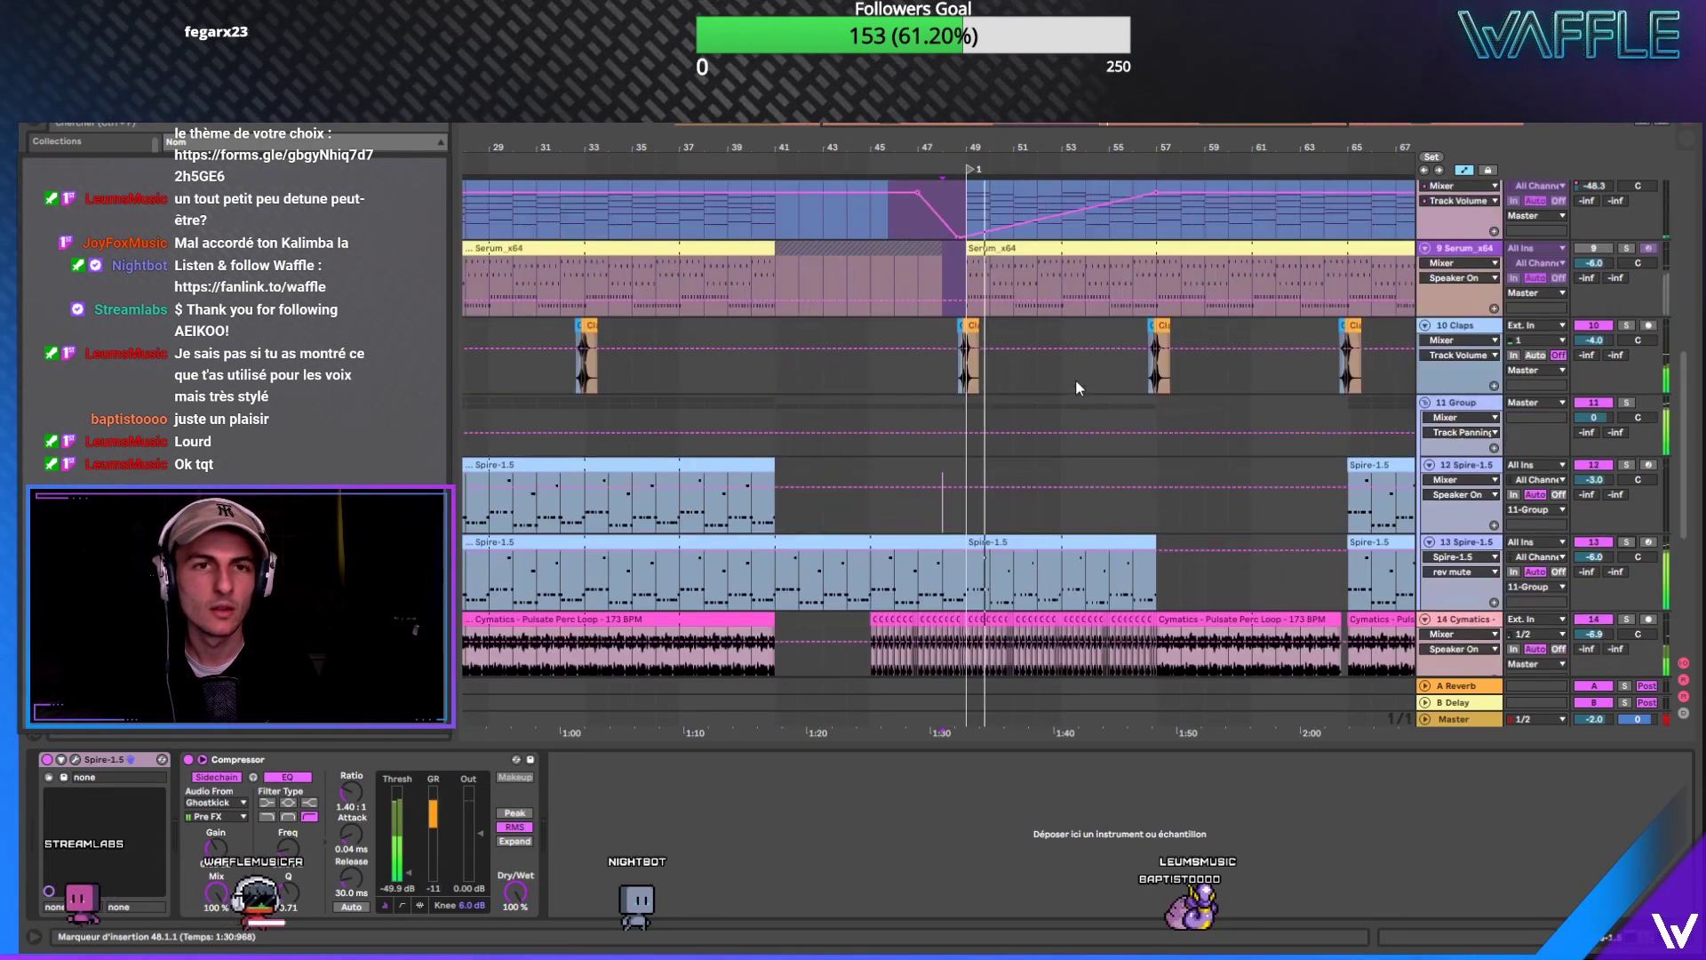
scroll(994, 405, up, 2)
scroll(962, 387, up, 2)
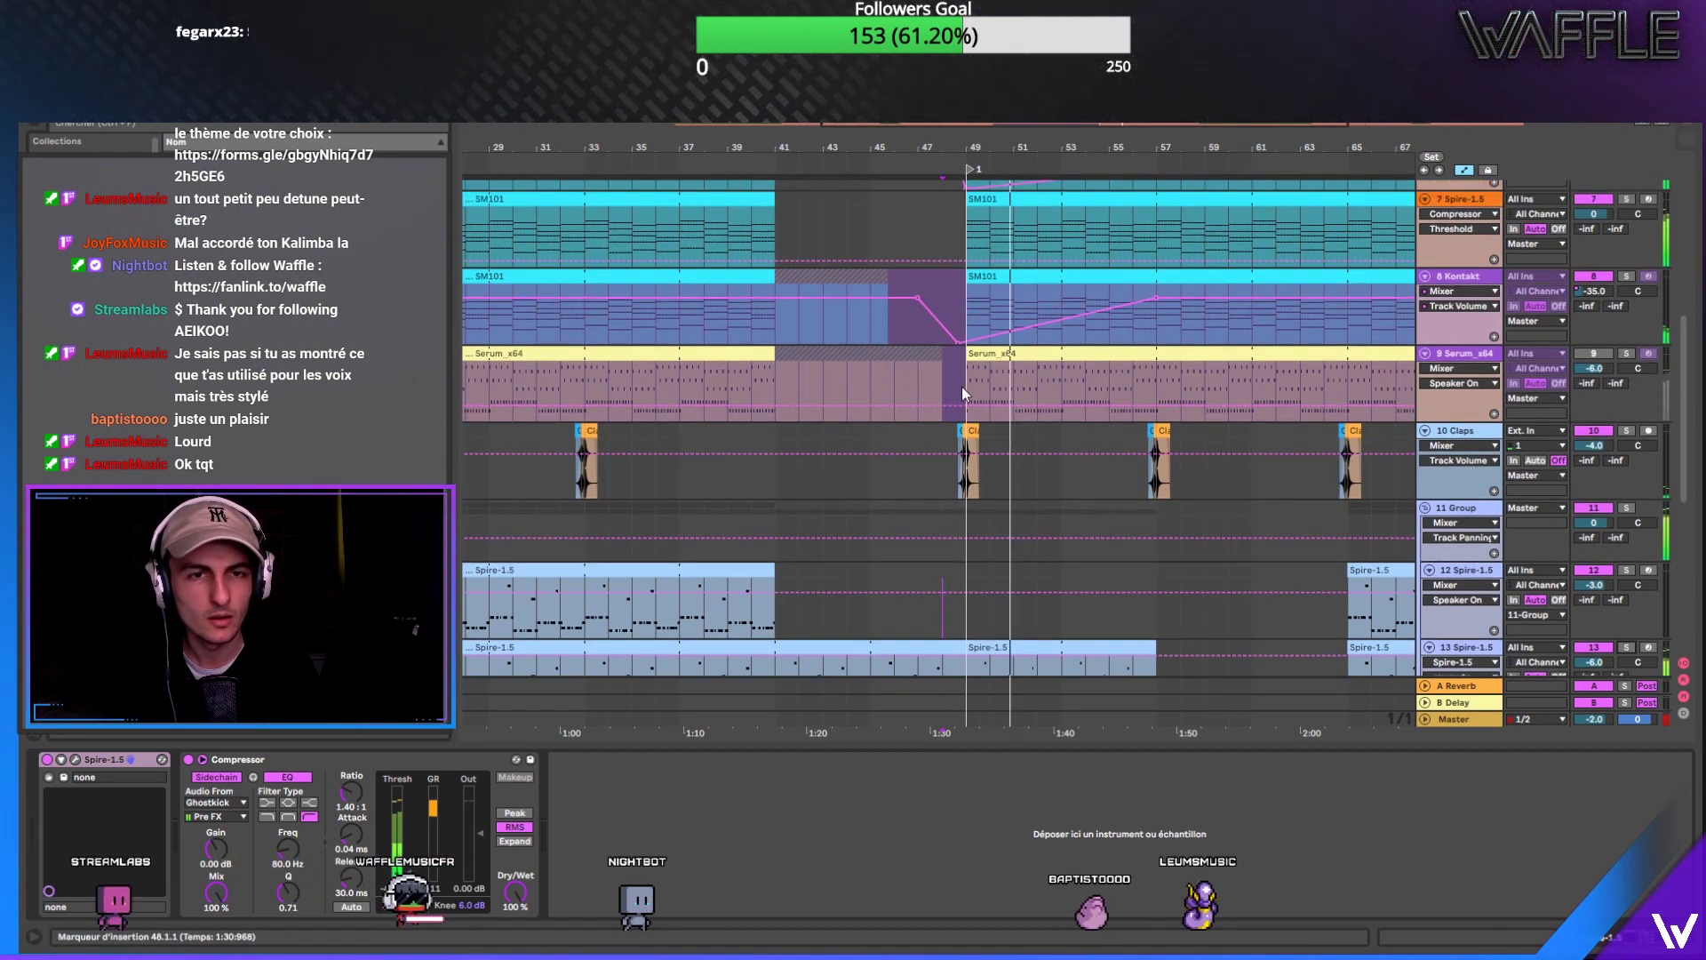
click(926, 248)
scroll(926, 247, up, 2)
Step: Listen to track 7 Spire-1.5 soloed around bar 49 and add an Auto Filter to it
click(1626, 321)
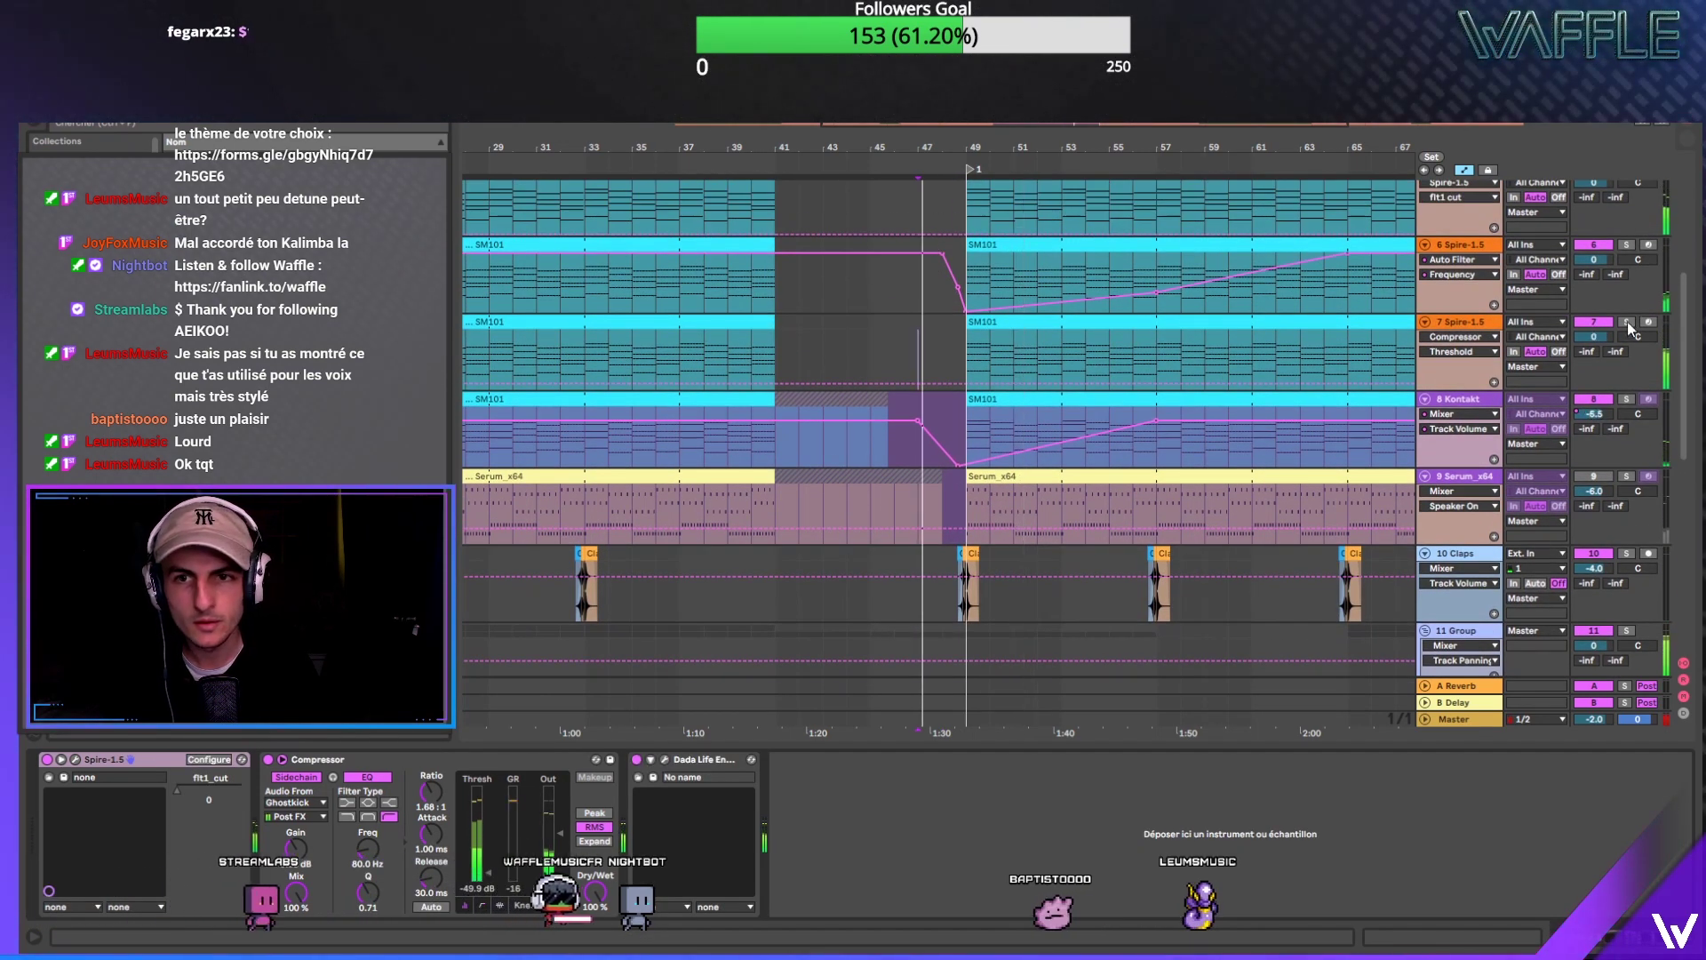
key(space)
key(space)
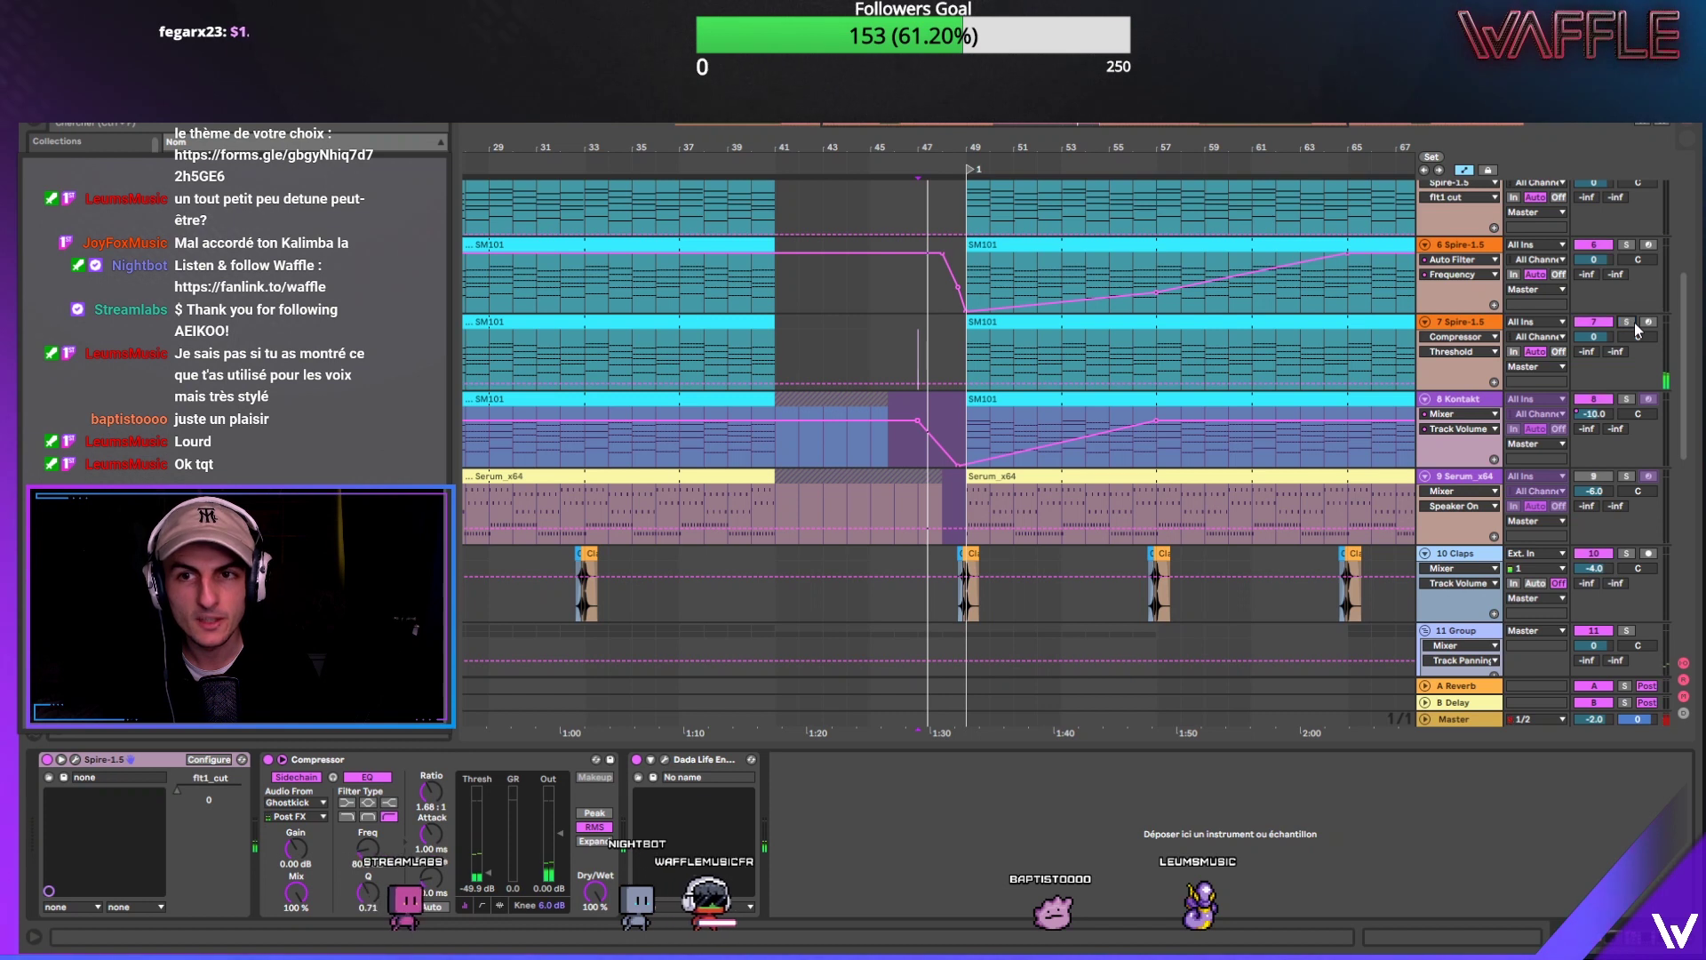
click(979, 353)
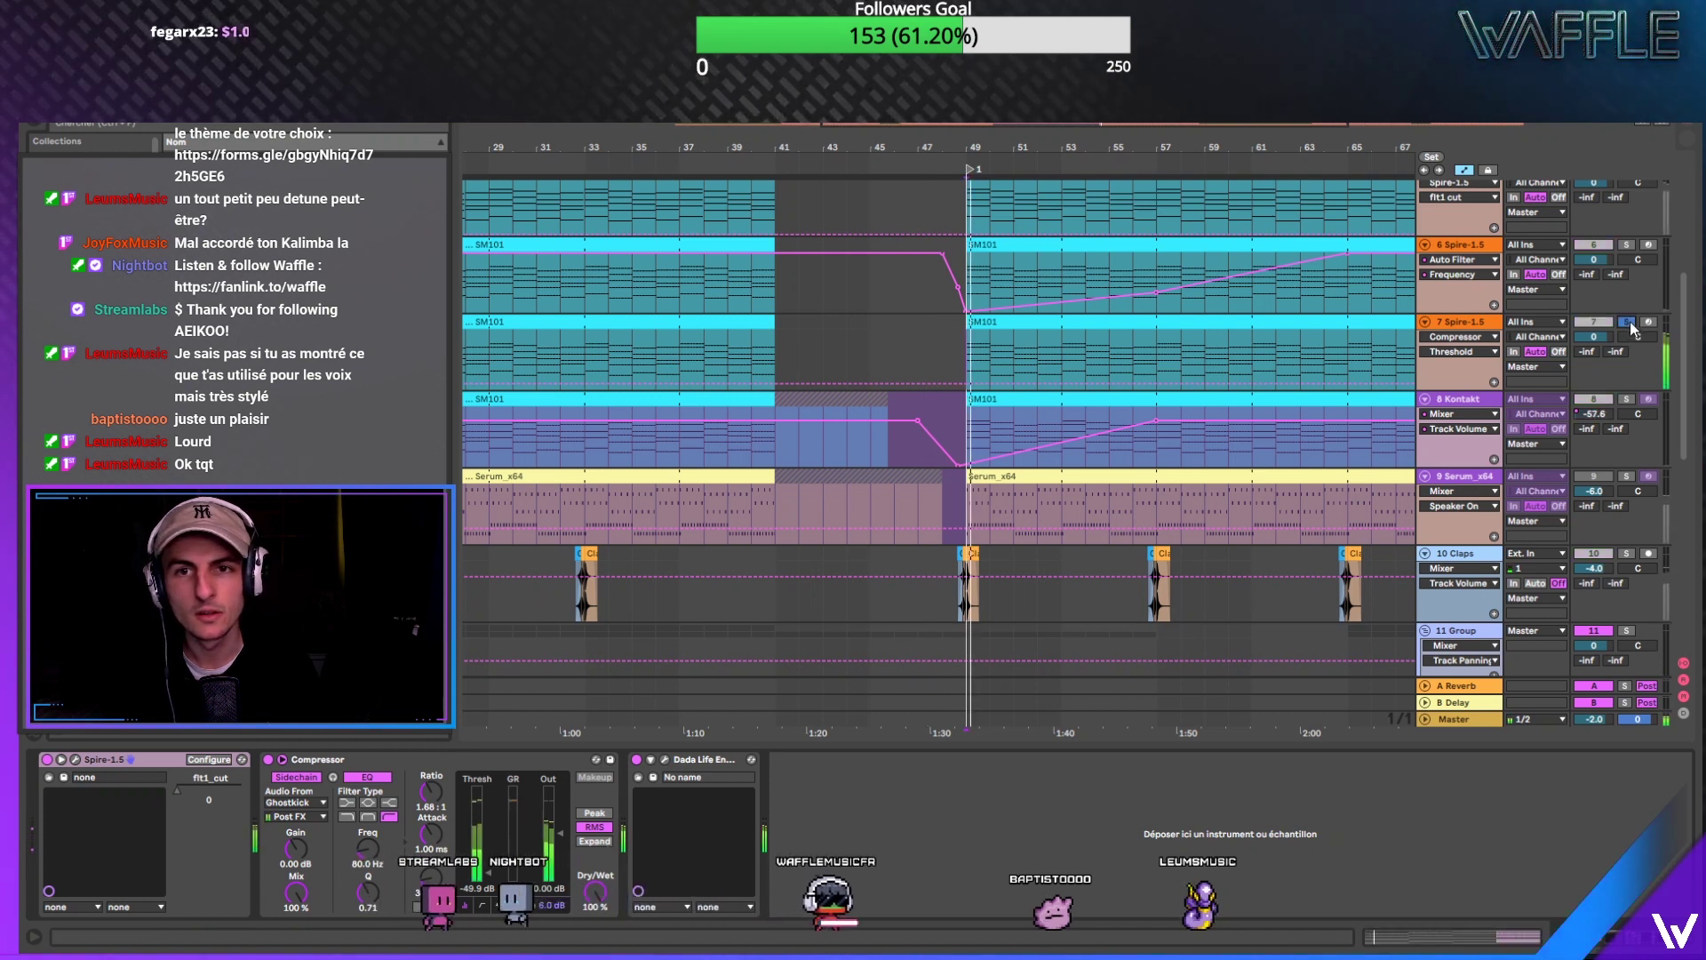
key(space)
click(1469, 325)
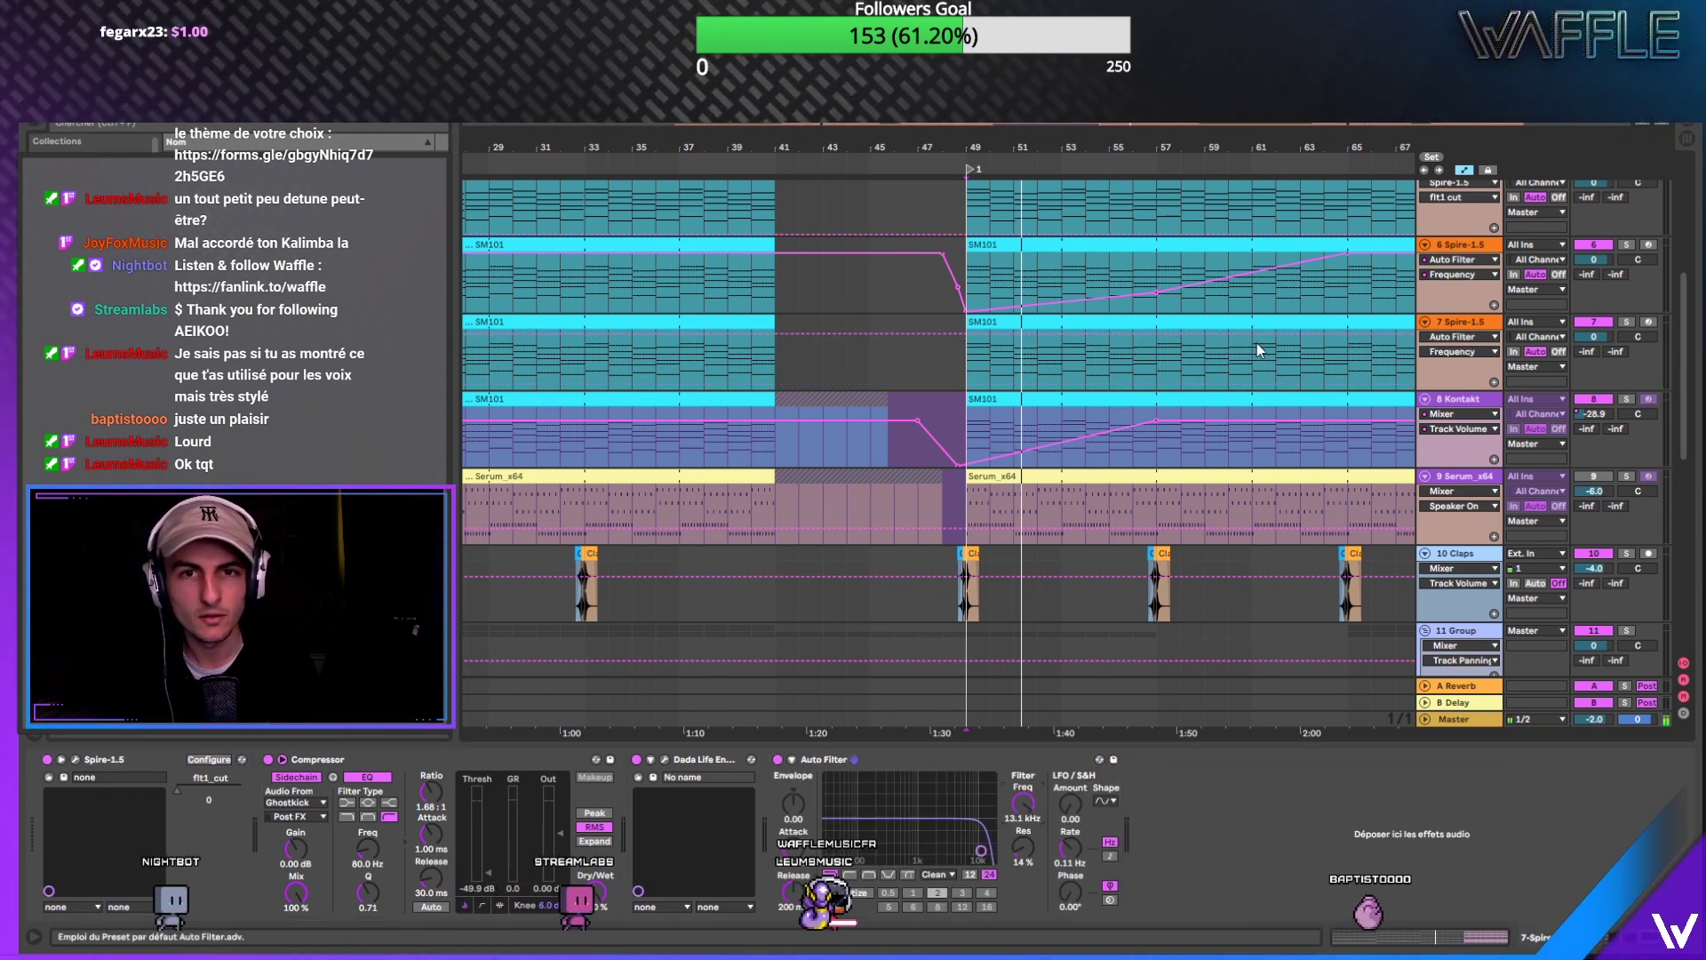
Step: Automate track 7's Auto Filter frequency to drop to 26 Hz around bar 49 and rise until bar 65, curving the ramp before bar 57
click(1227, 369)
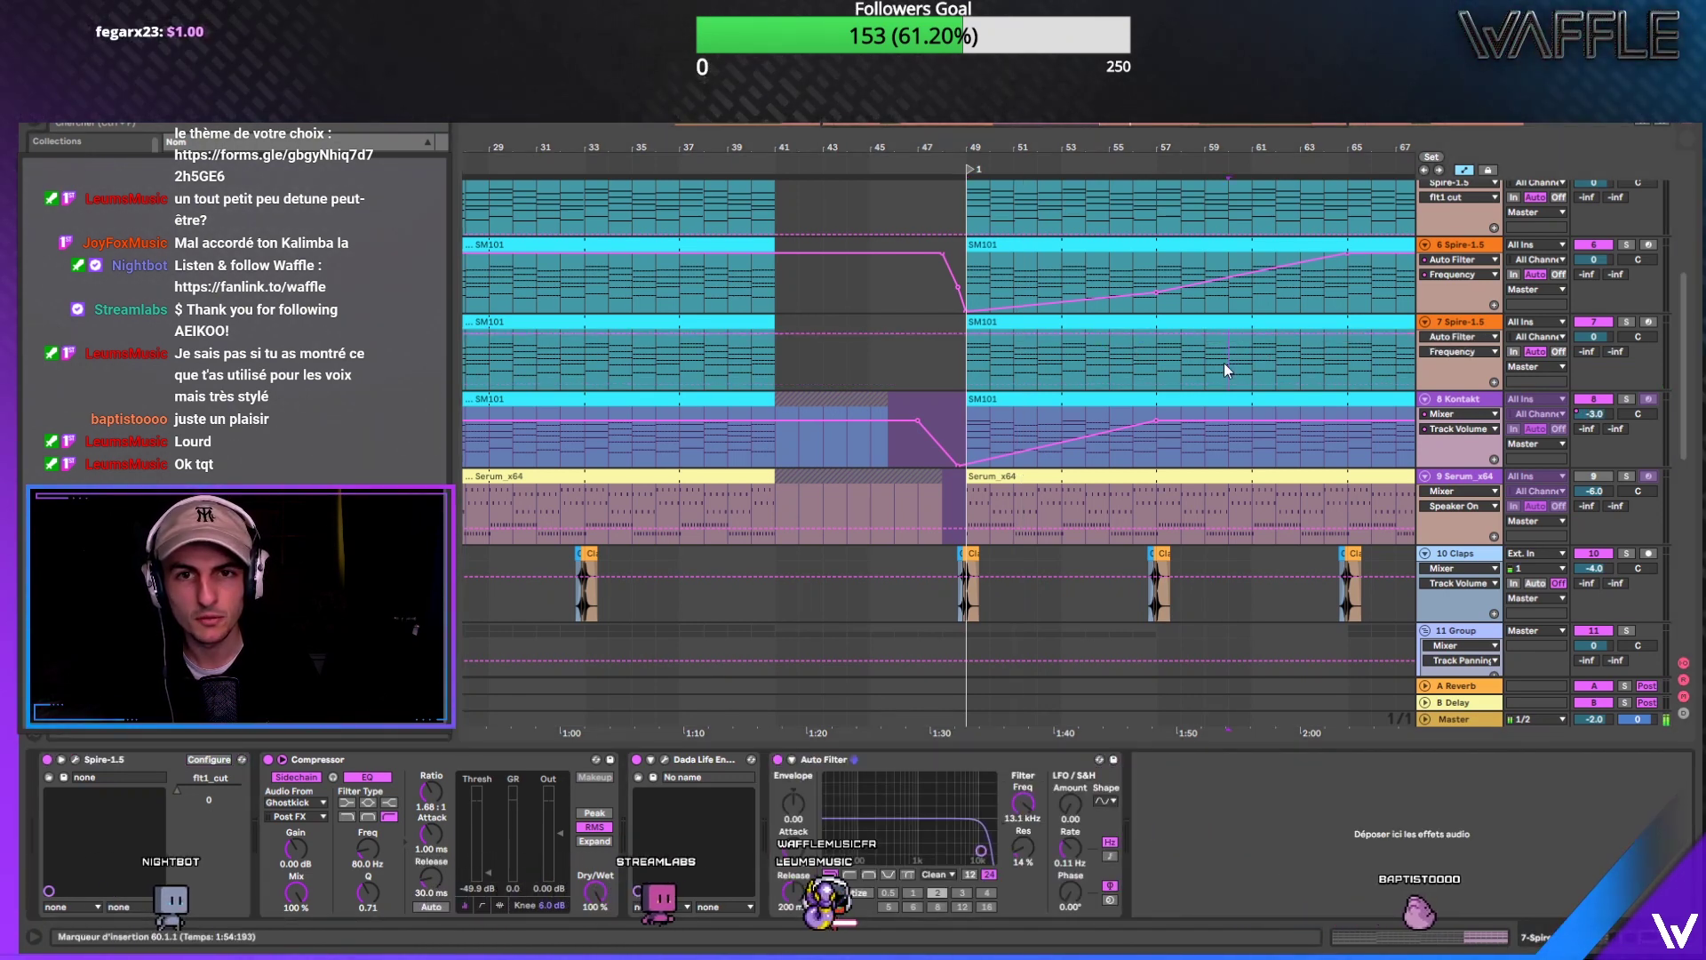
key(space)
click(1626, 322)
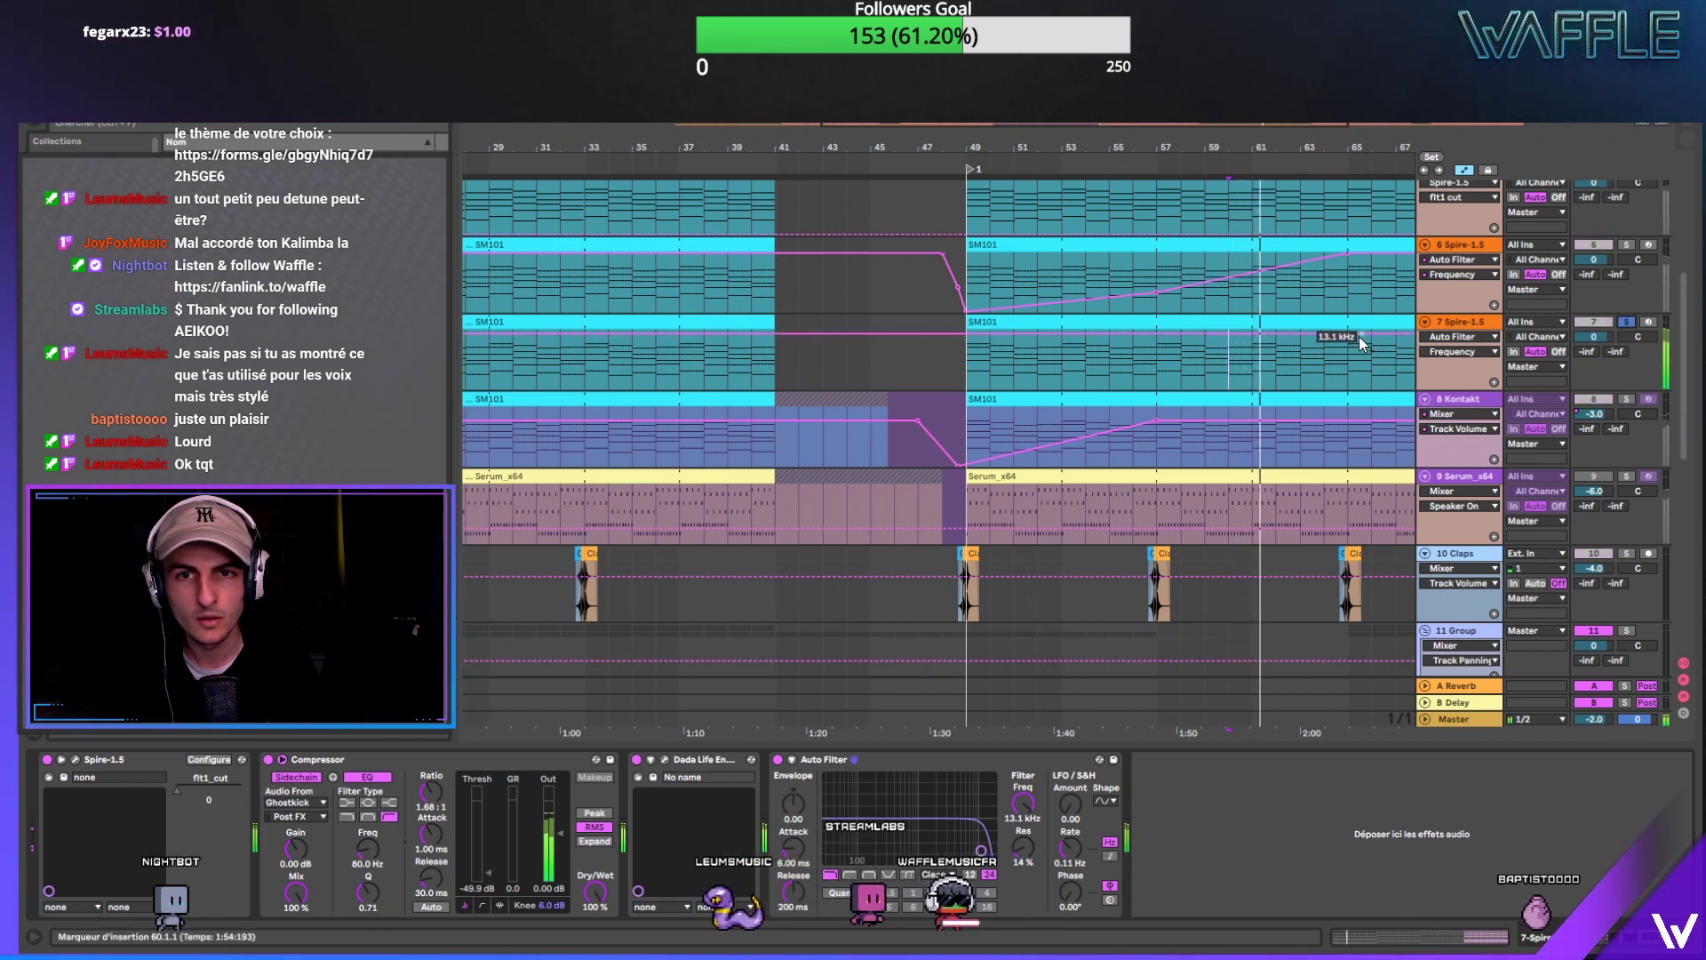
drag(962, 335, 967, 363)
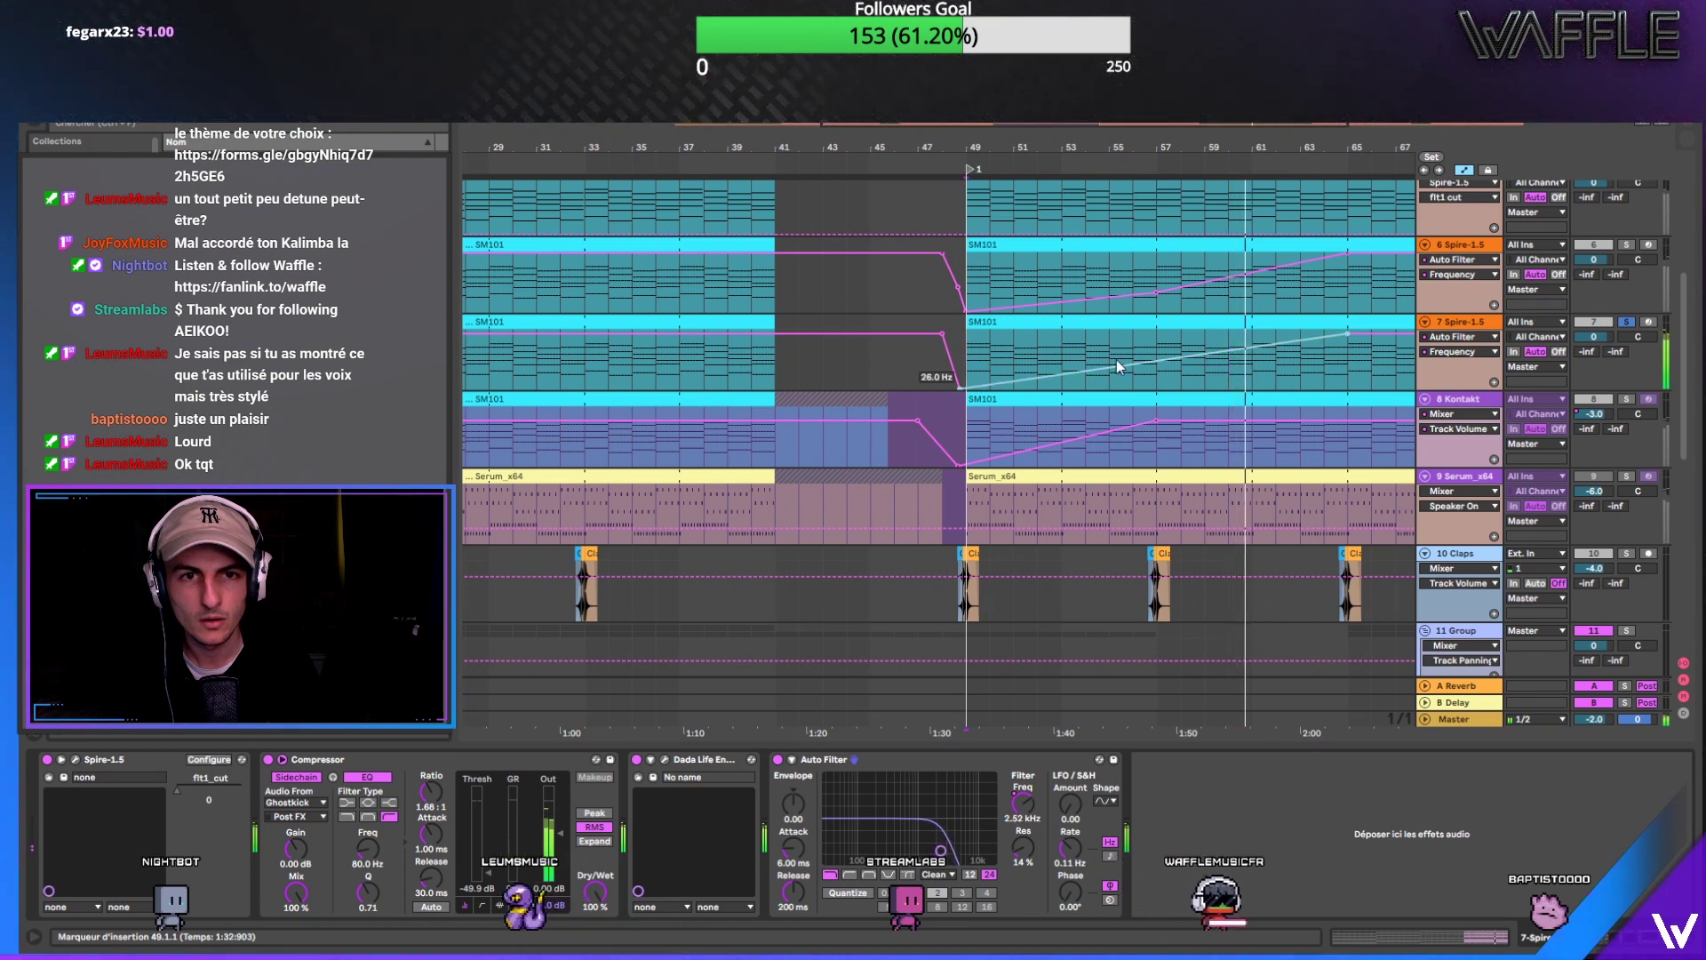
click(1626, 321)
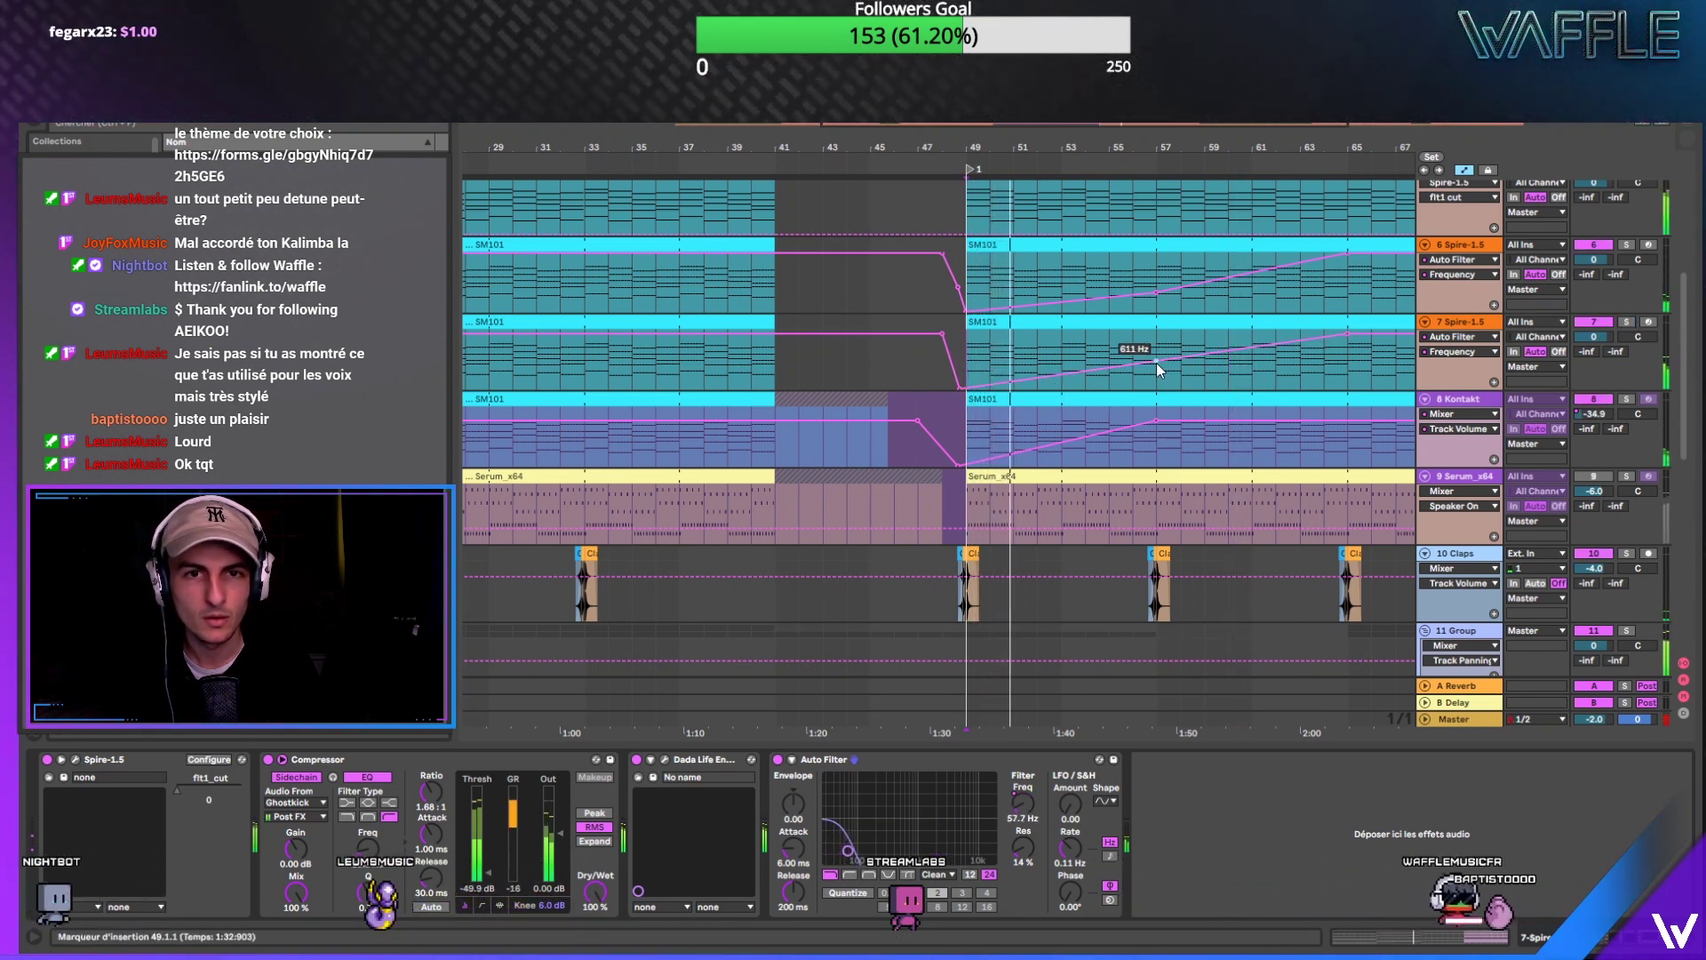
drag(1081, 379, 1081, 395)
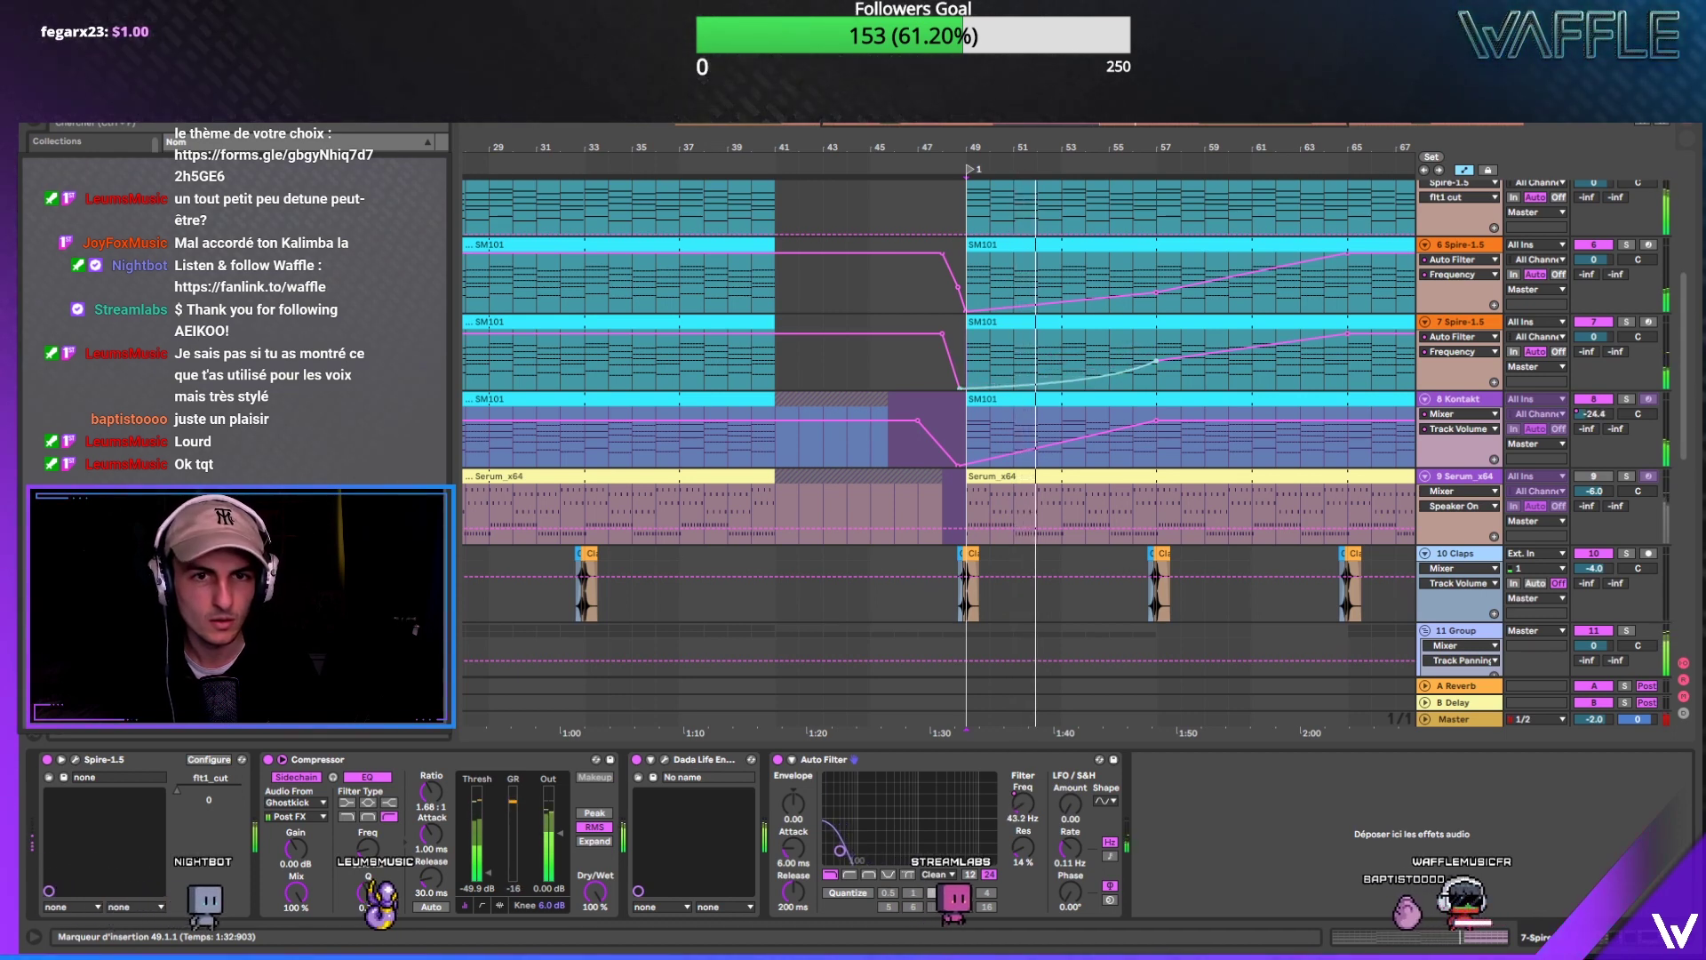
Step: Audition the 6 Spire-1.5 track in solo during playback of the section after bar 49
click(1626, 244)
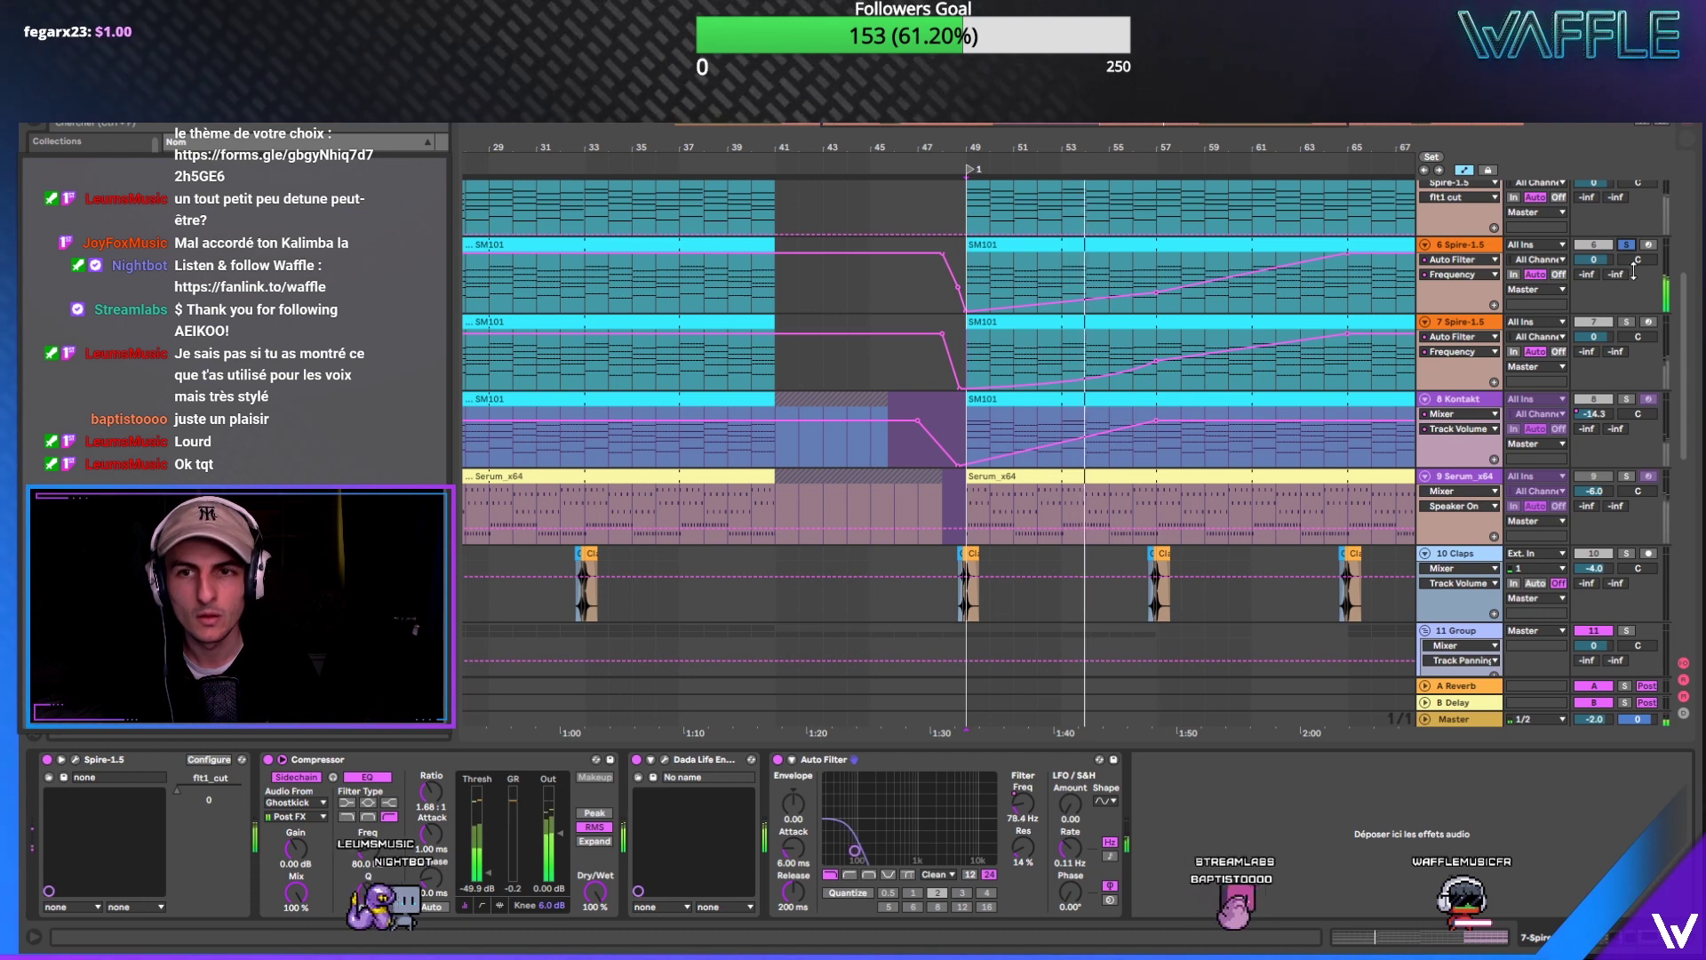
click(1626, 245)
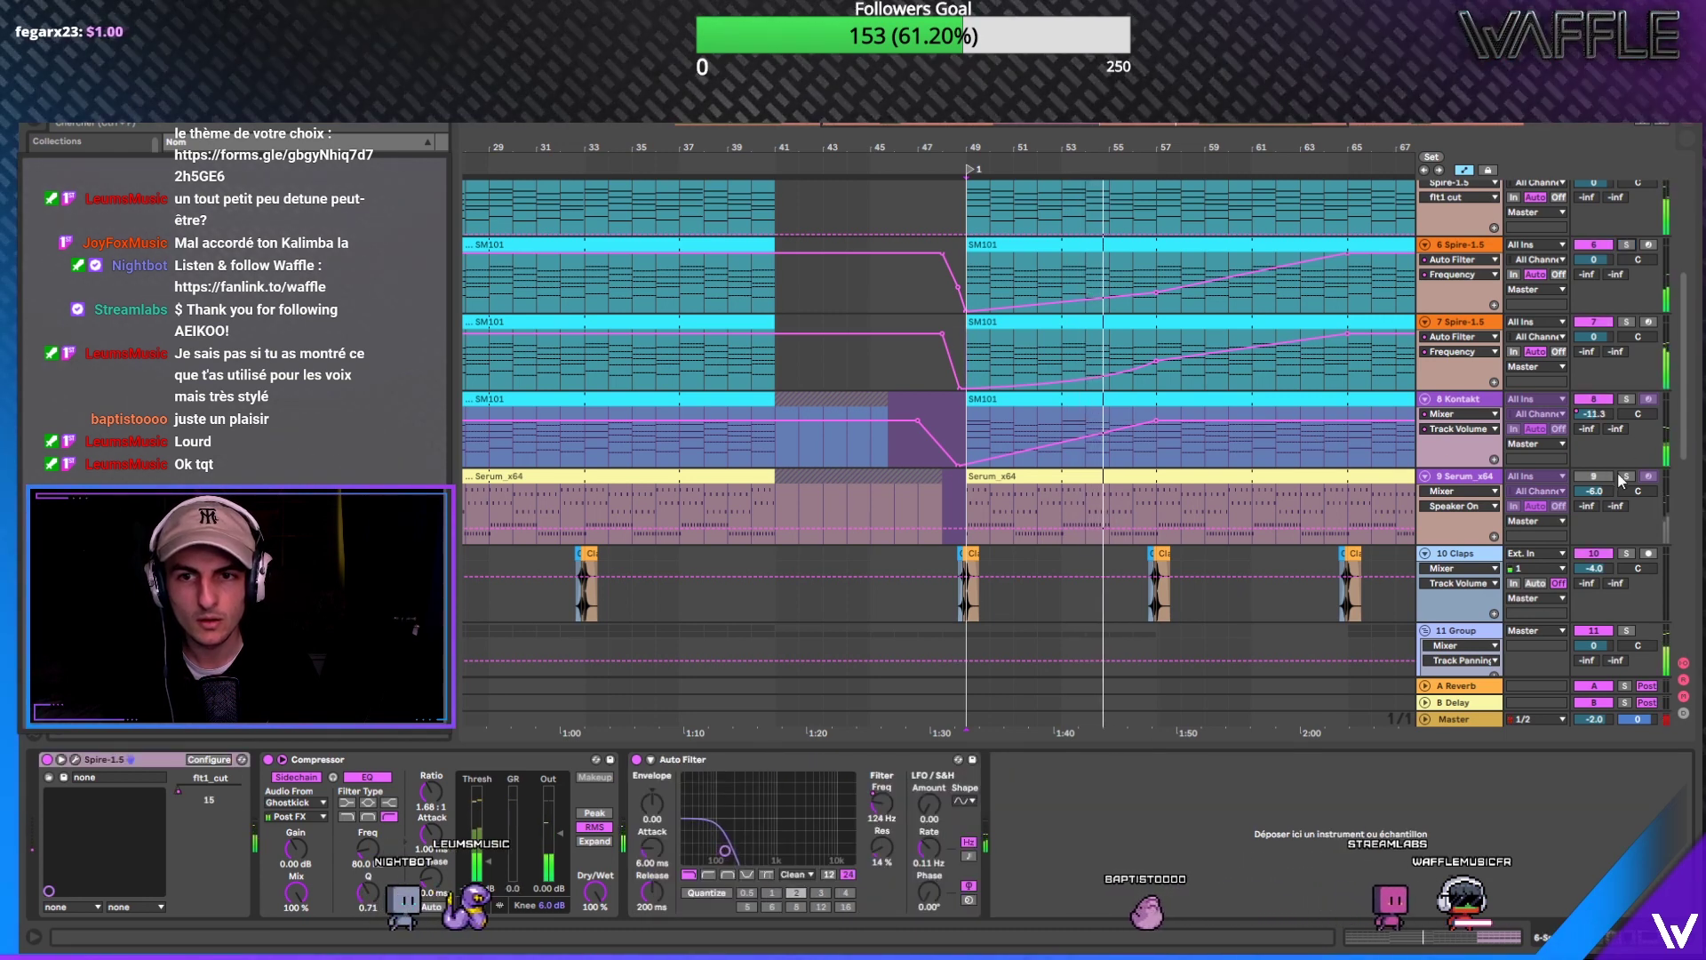
Step: Delete the 9 Serum_x64 material from bar 49 to bar 57 with automation envelopes temporarily locked to the arrangement
drag(1138, 514, 971, 482)
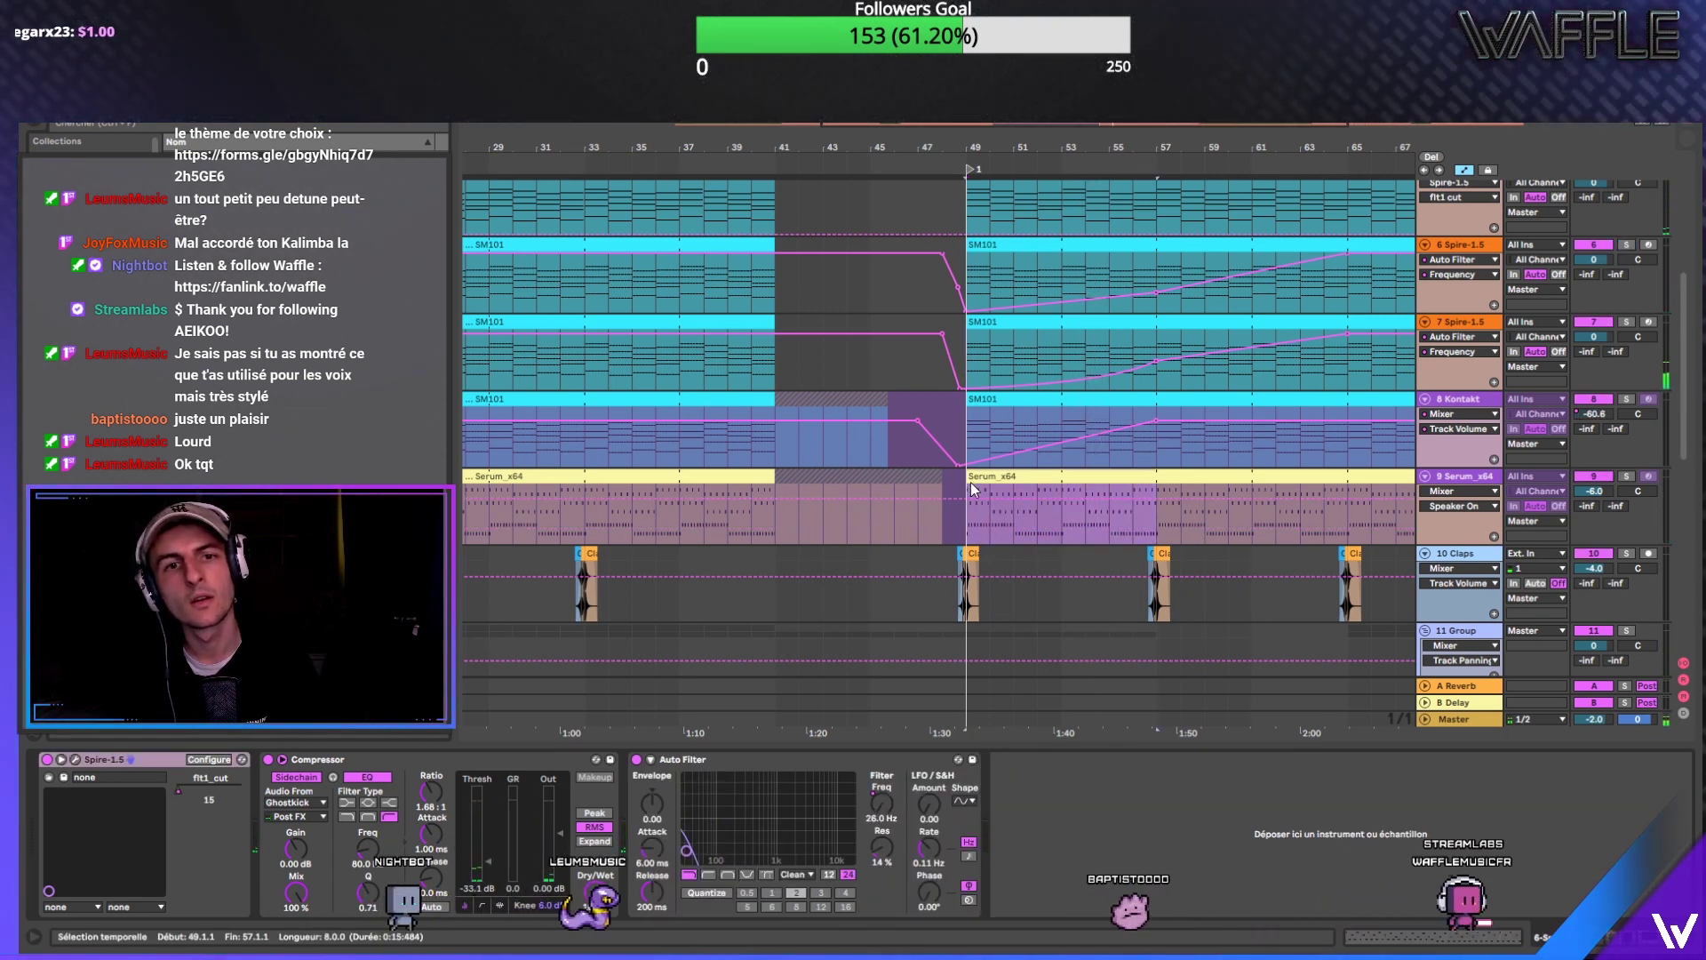
click(970, 477)
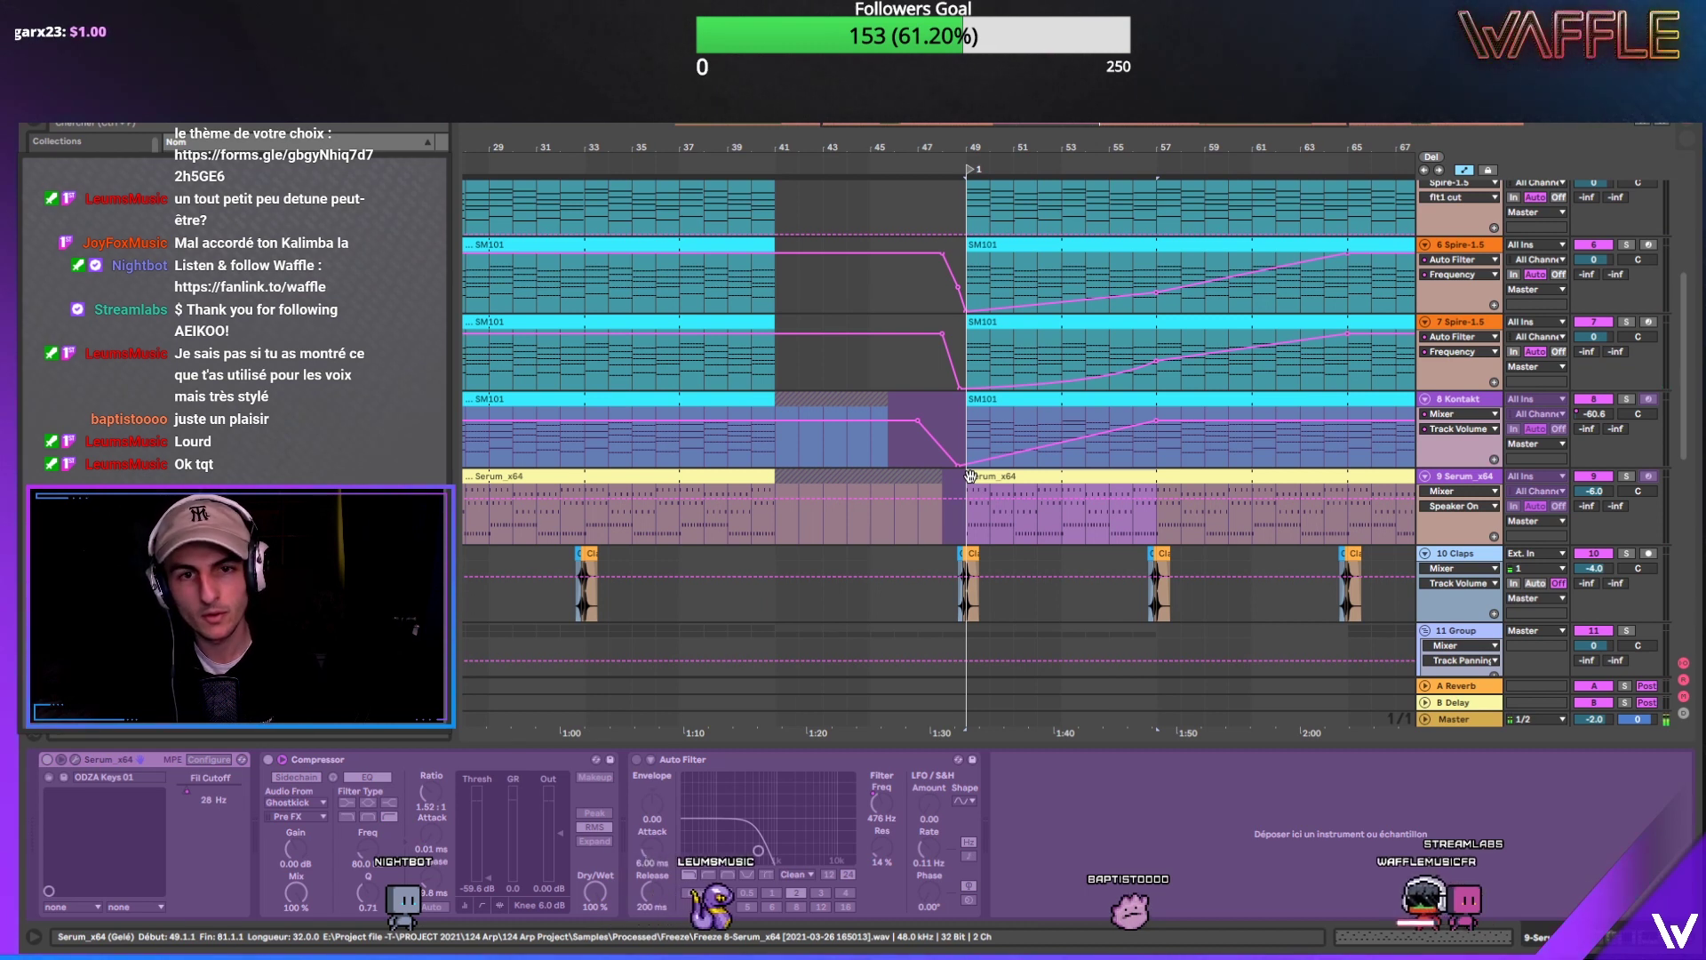
click(1489, 169)
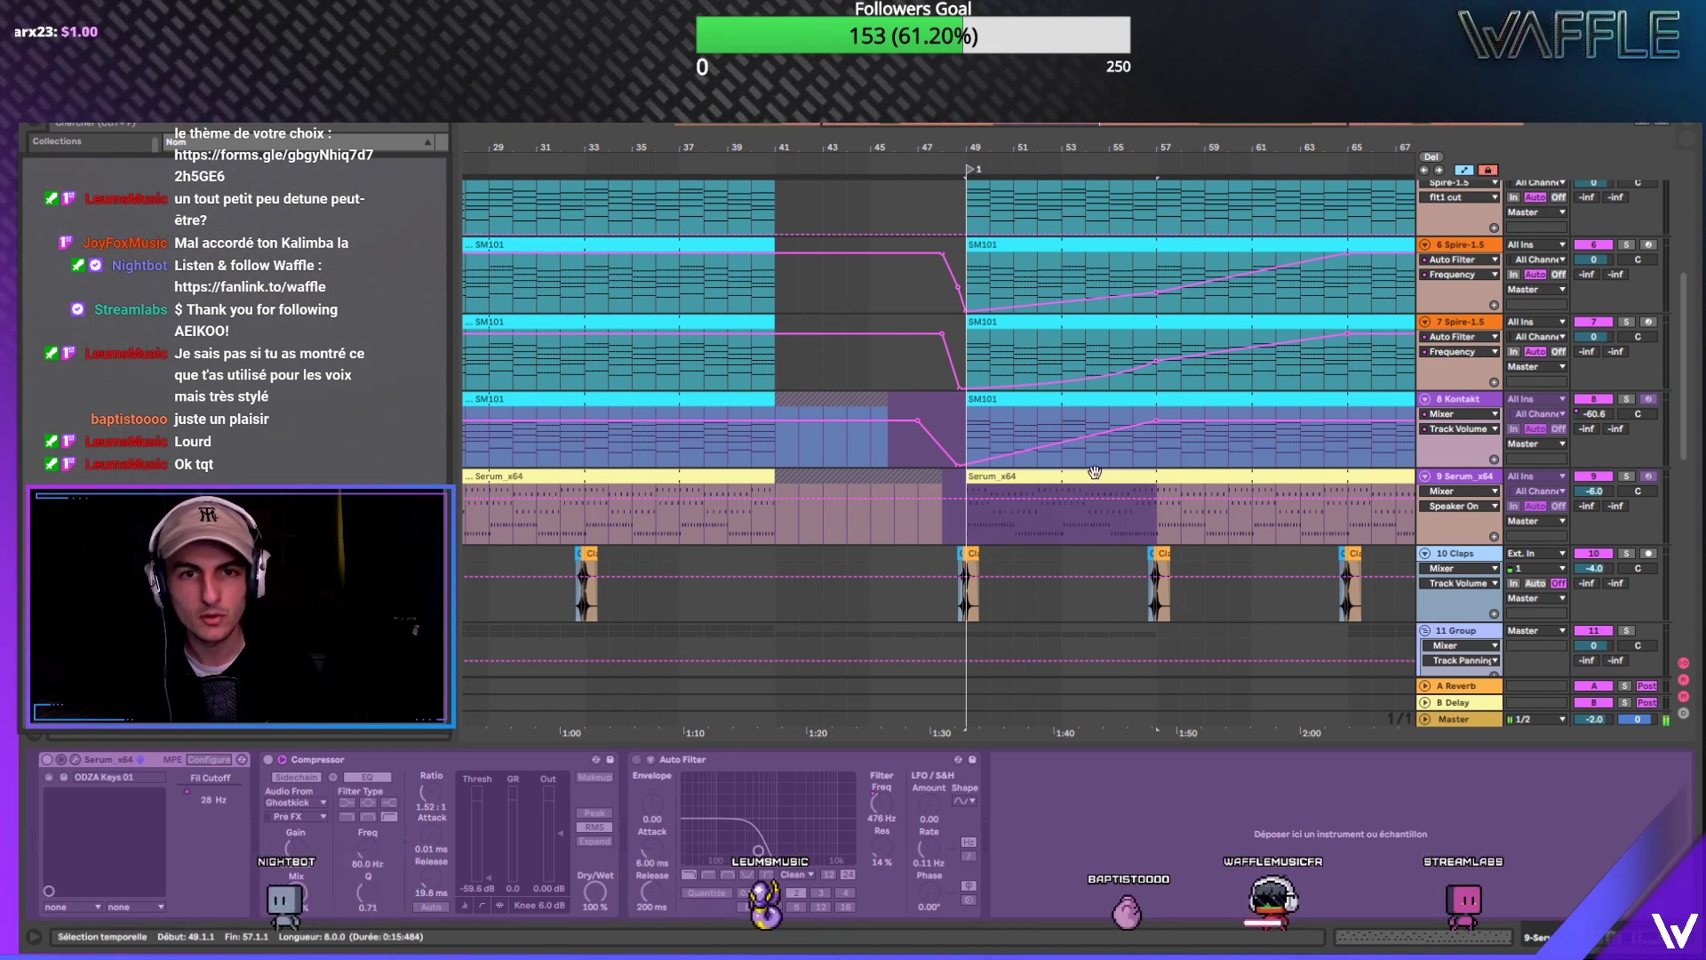
key(Delete)
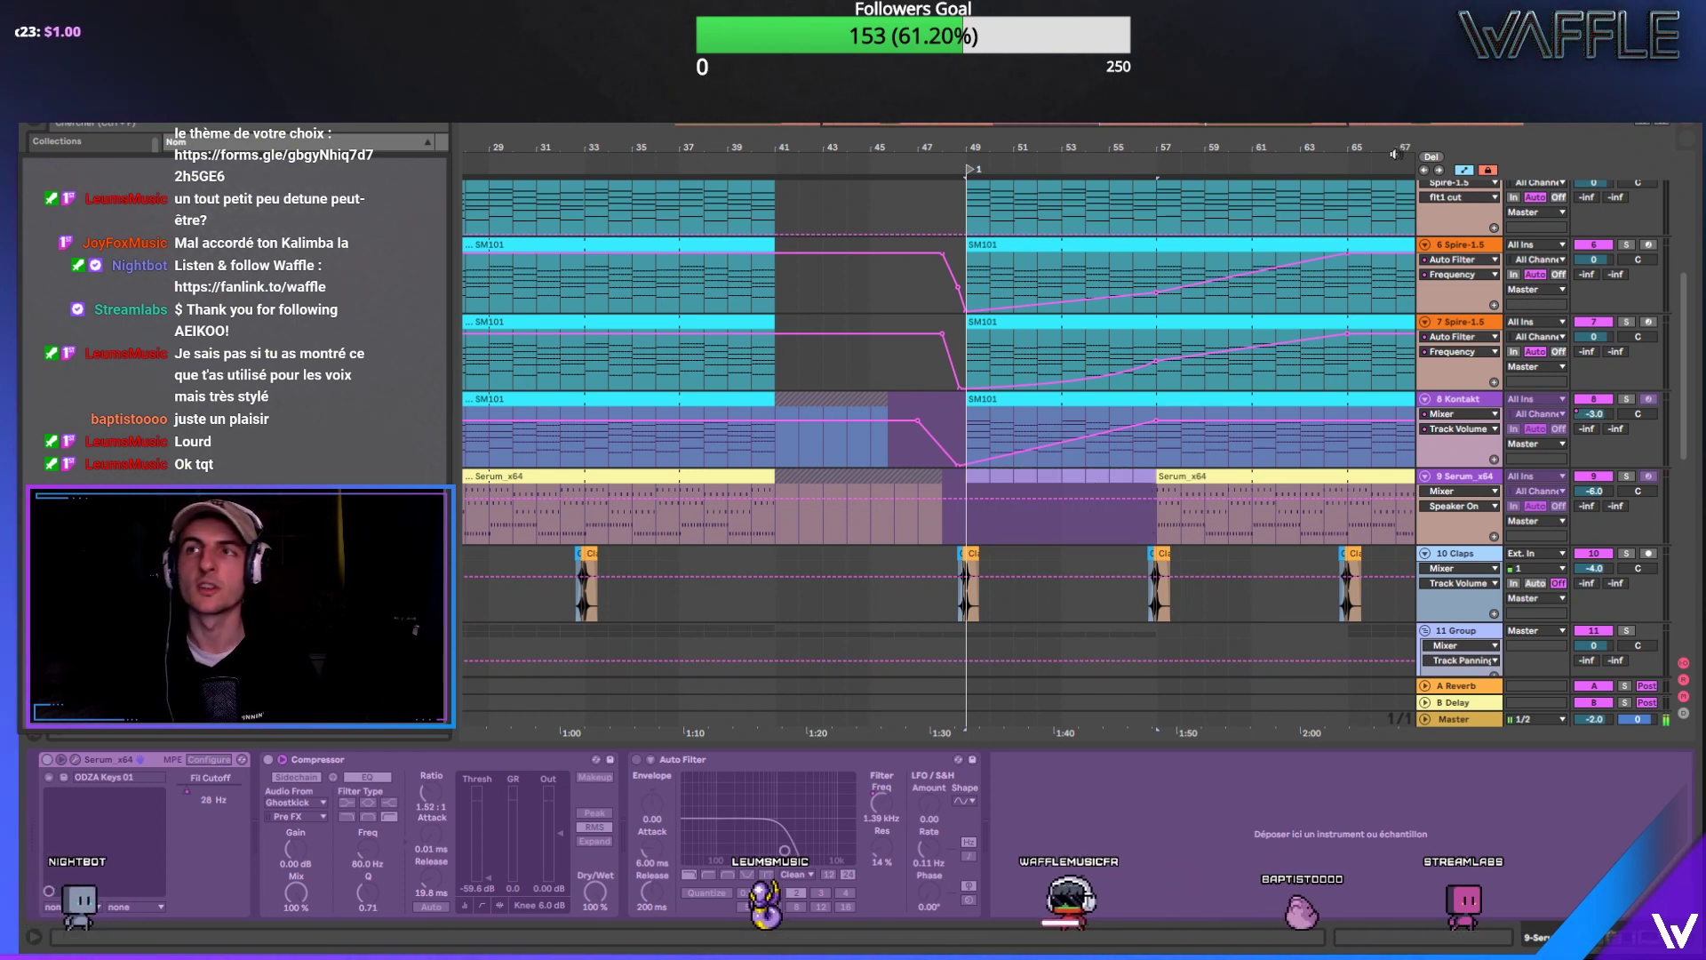
click(1489, 170)
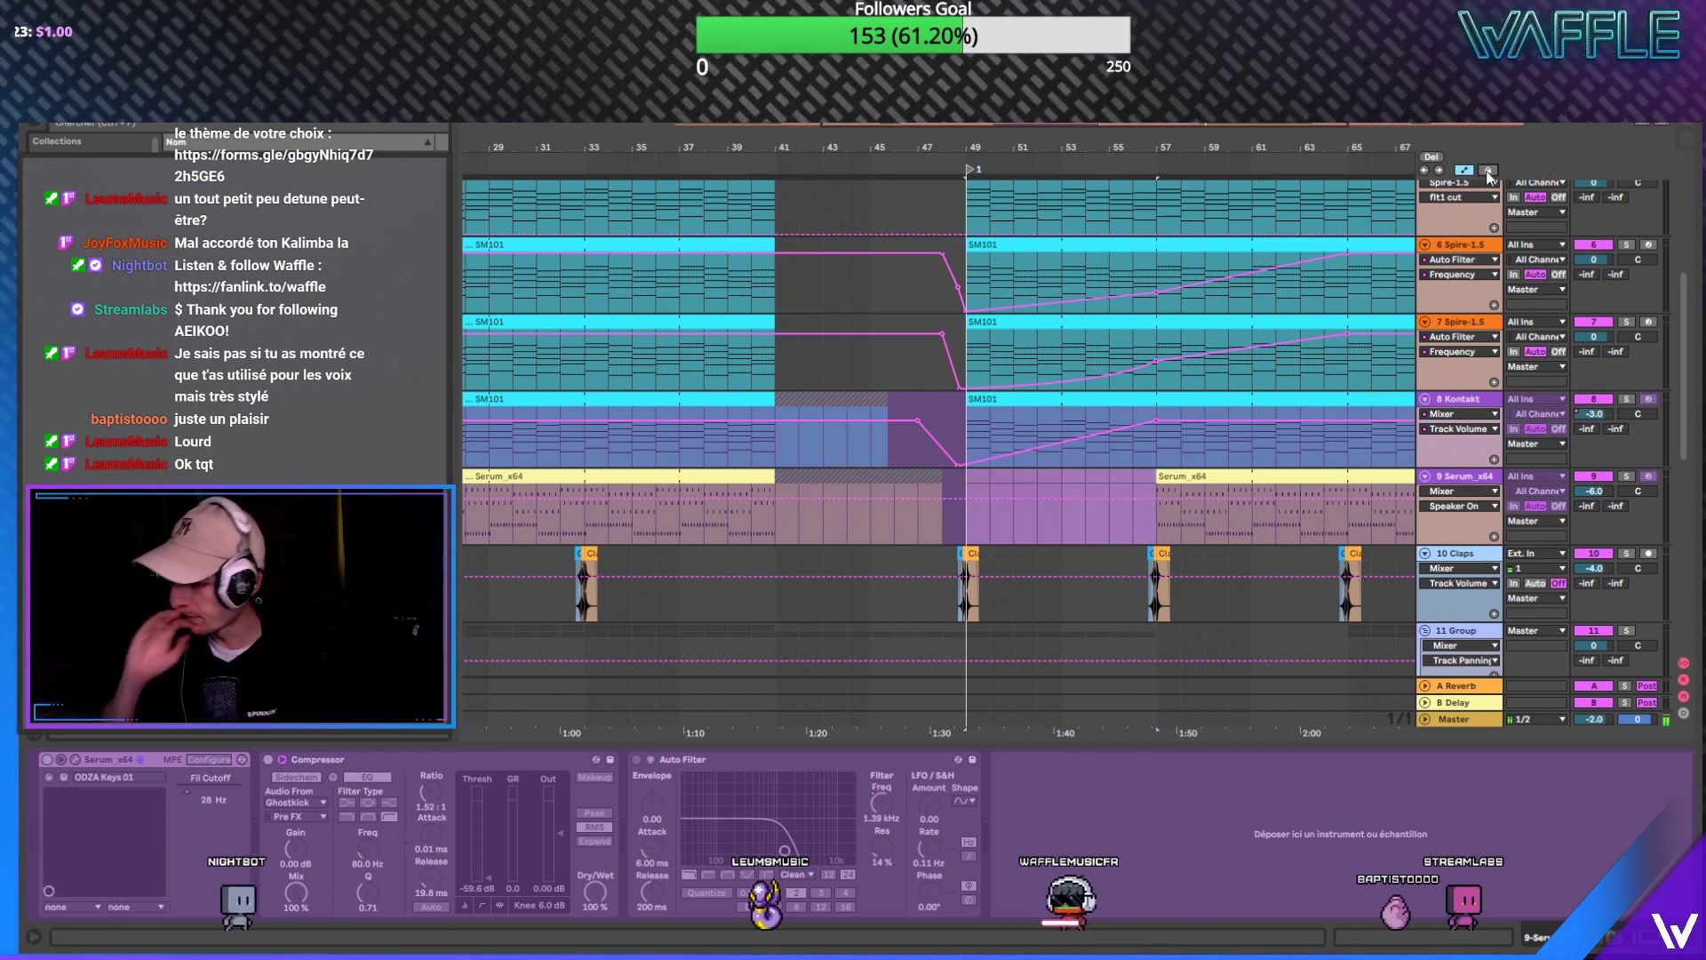
Step: Audition the transition at bar 49 with 4 Kontakt muted and delete that track's clips from bar 49 to bar 57
click(950, 219)
scroll(957, 216, up, 1)
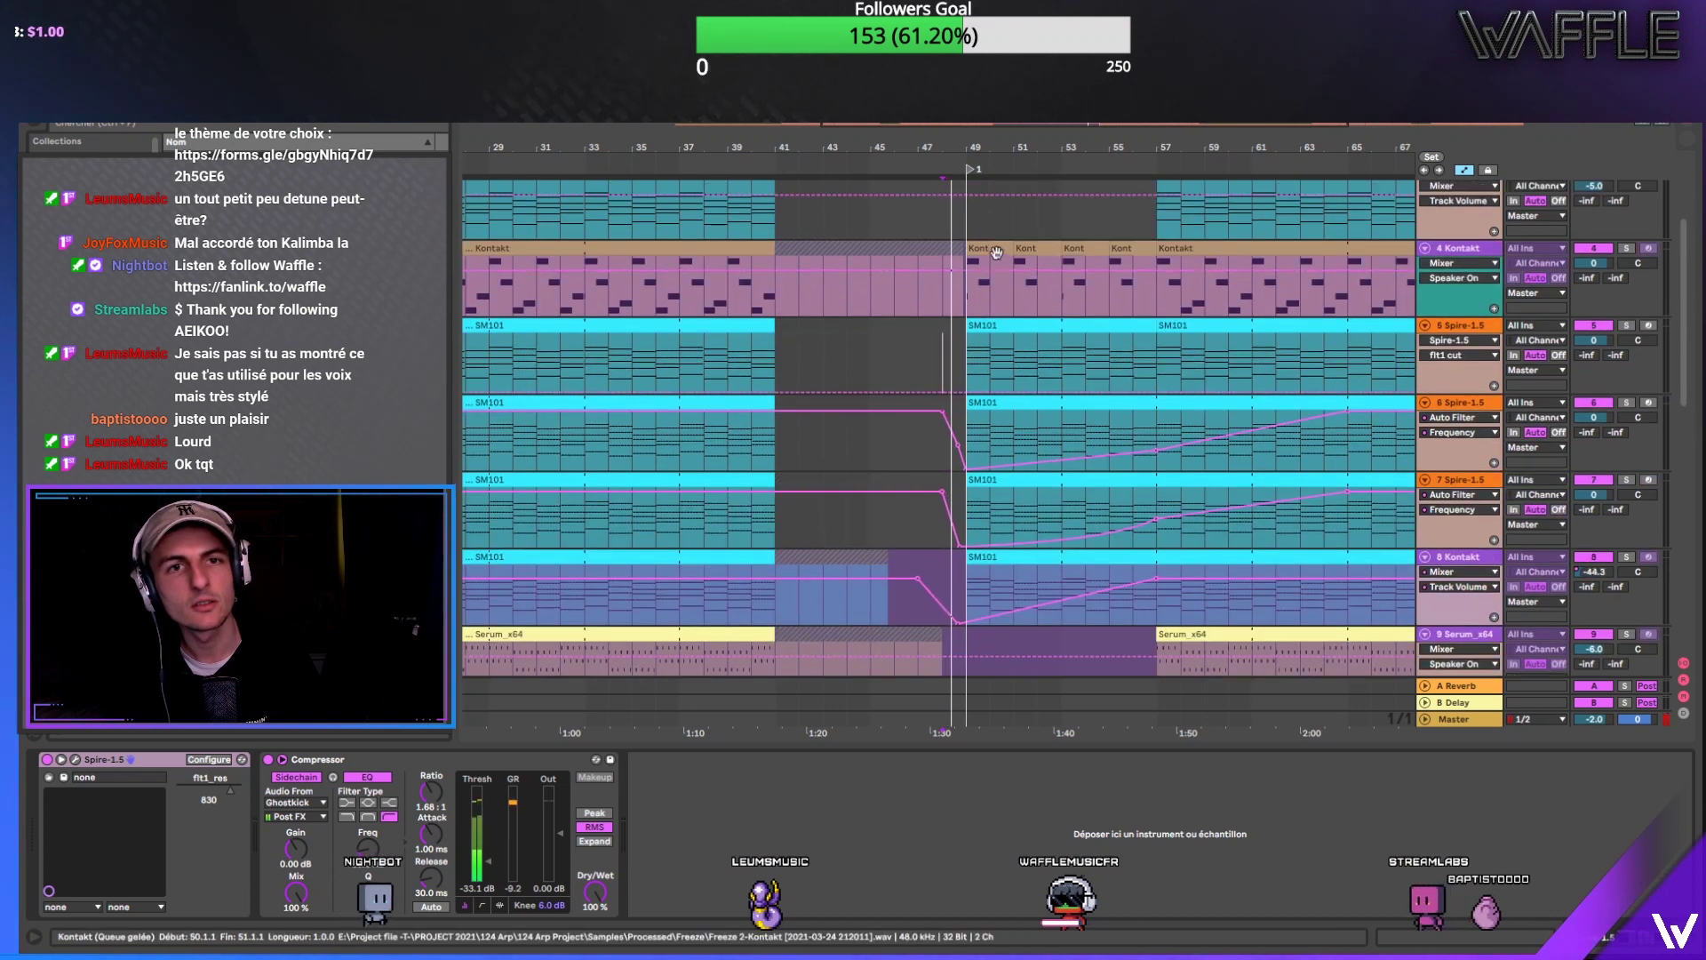
scroll(996, 252, up, 2)
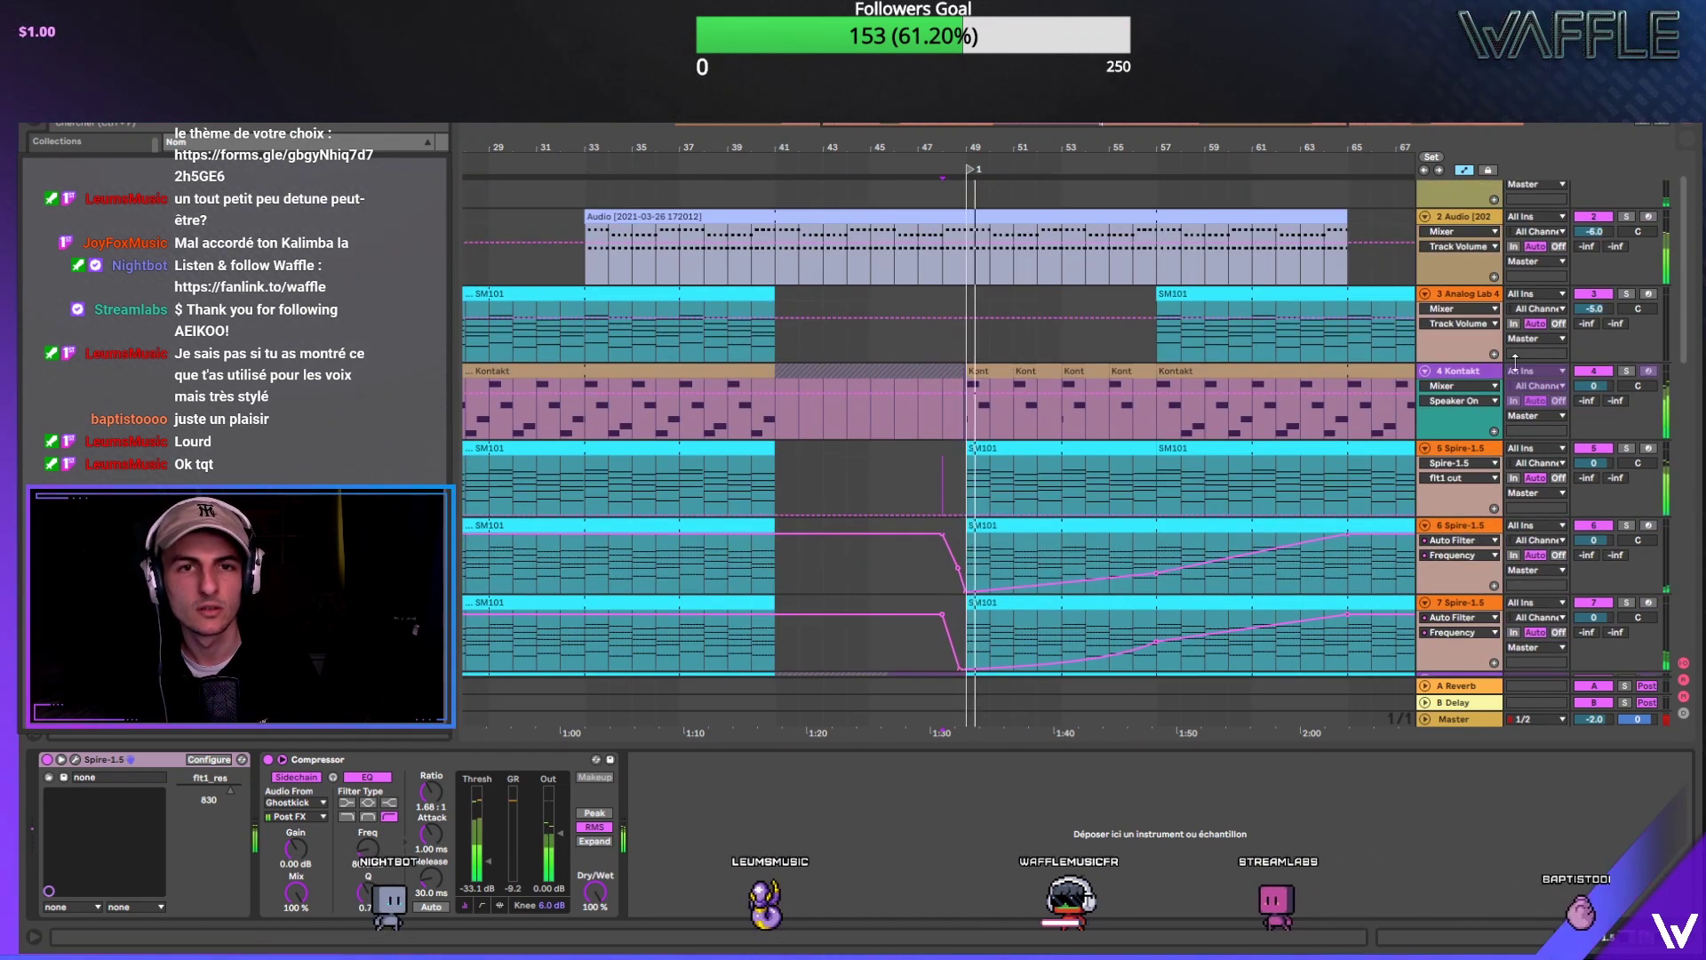
click(1595, 371)
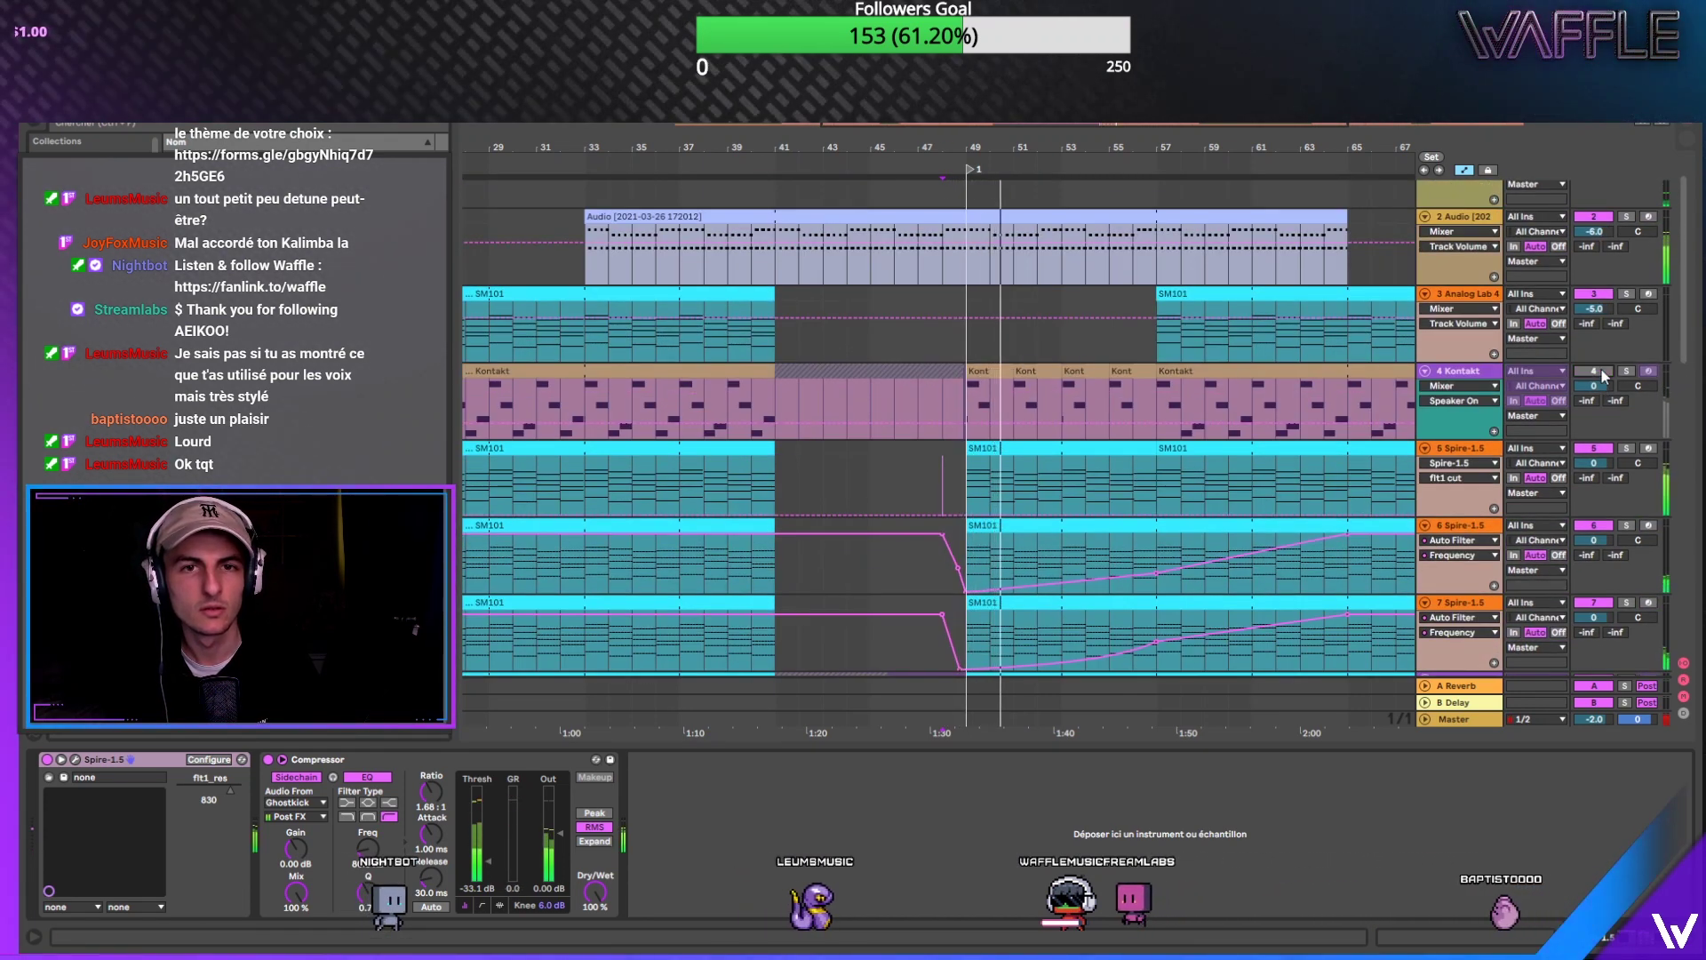
scroll(971, 365, down, 3)
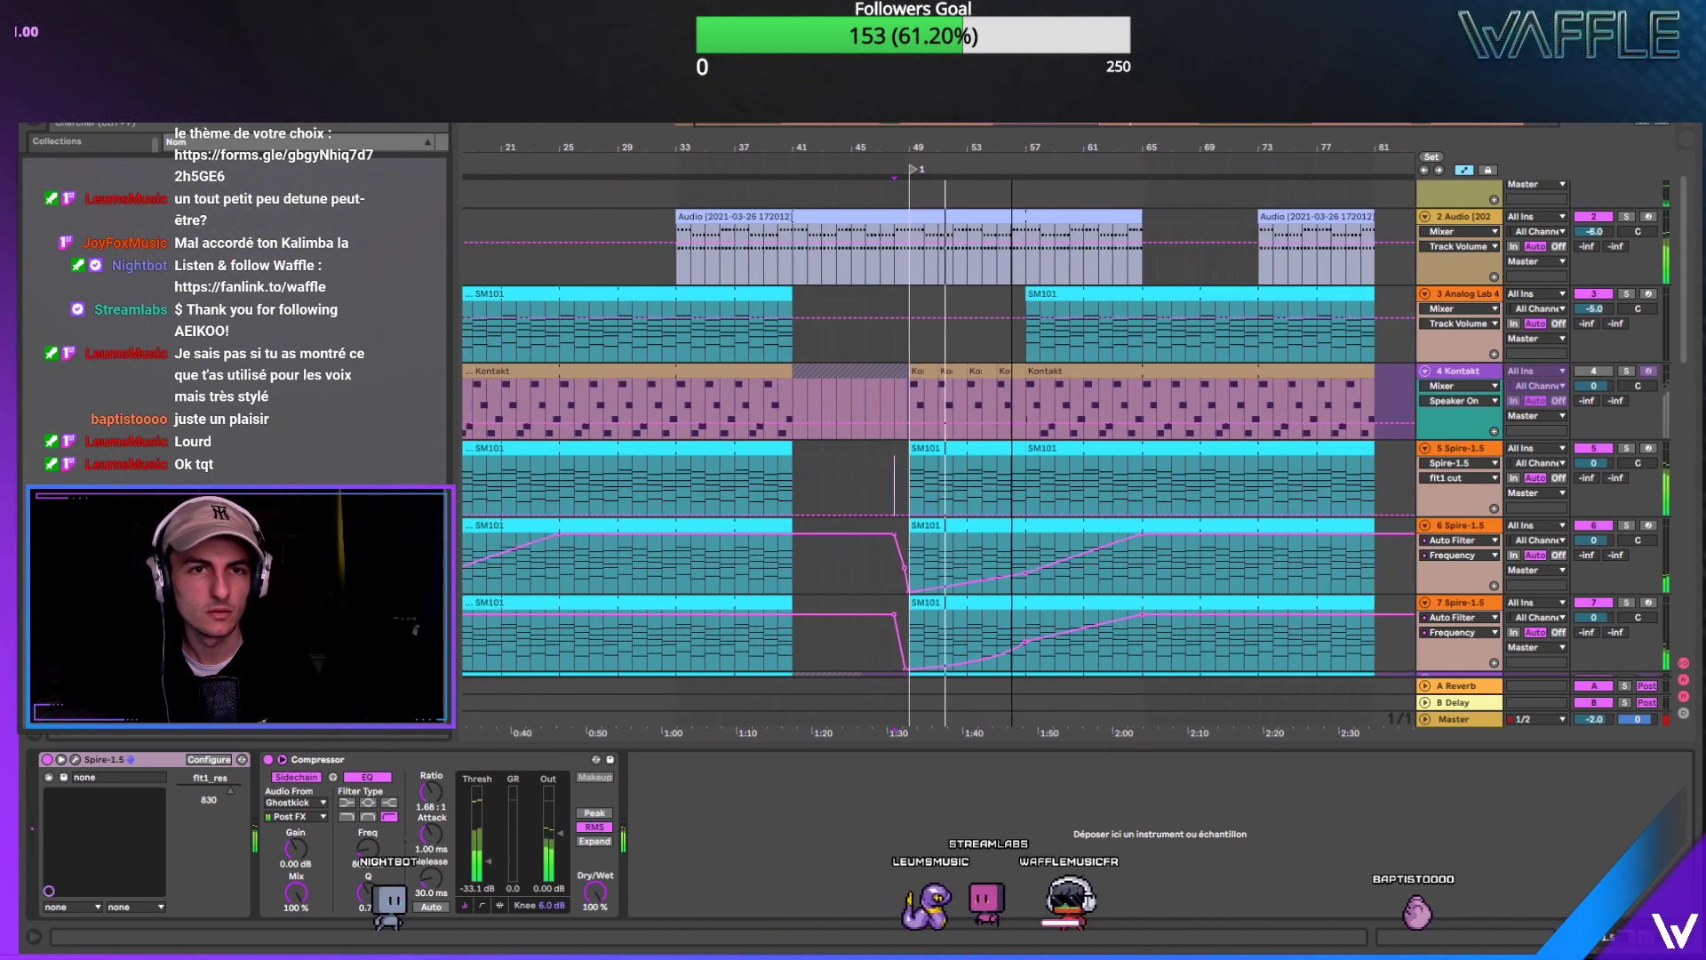
drag(913, 366, 1026, 370)
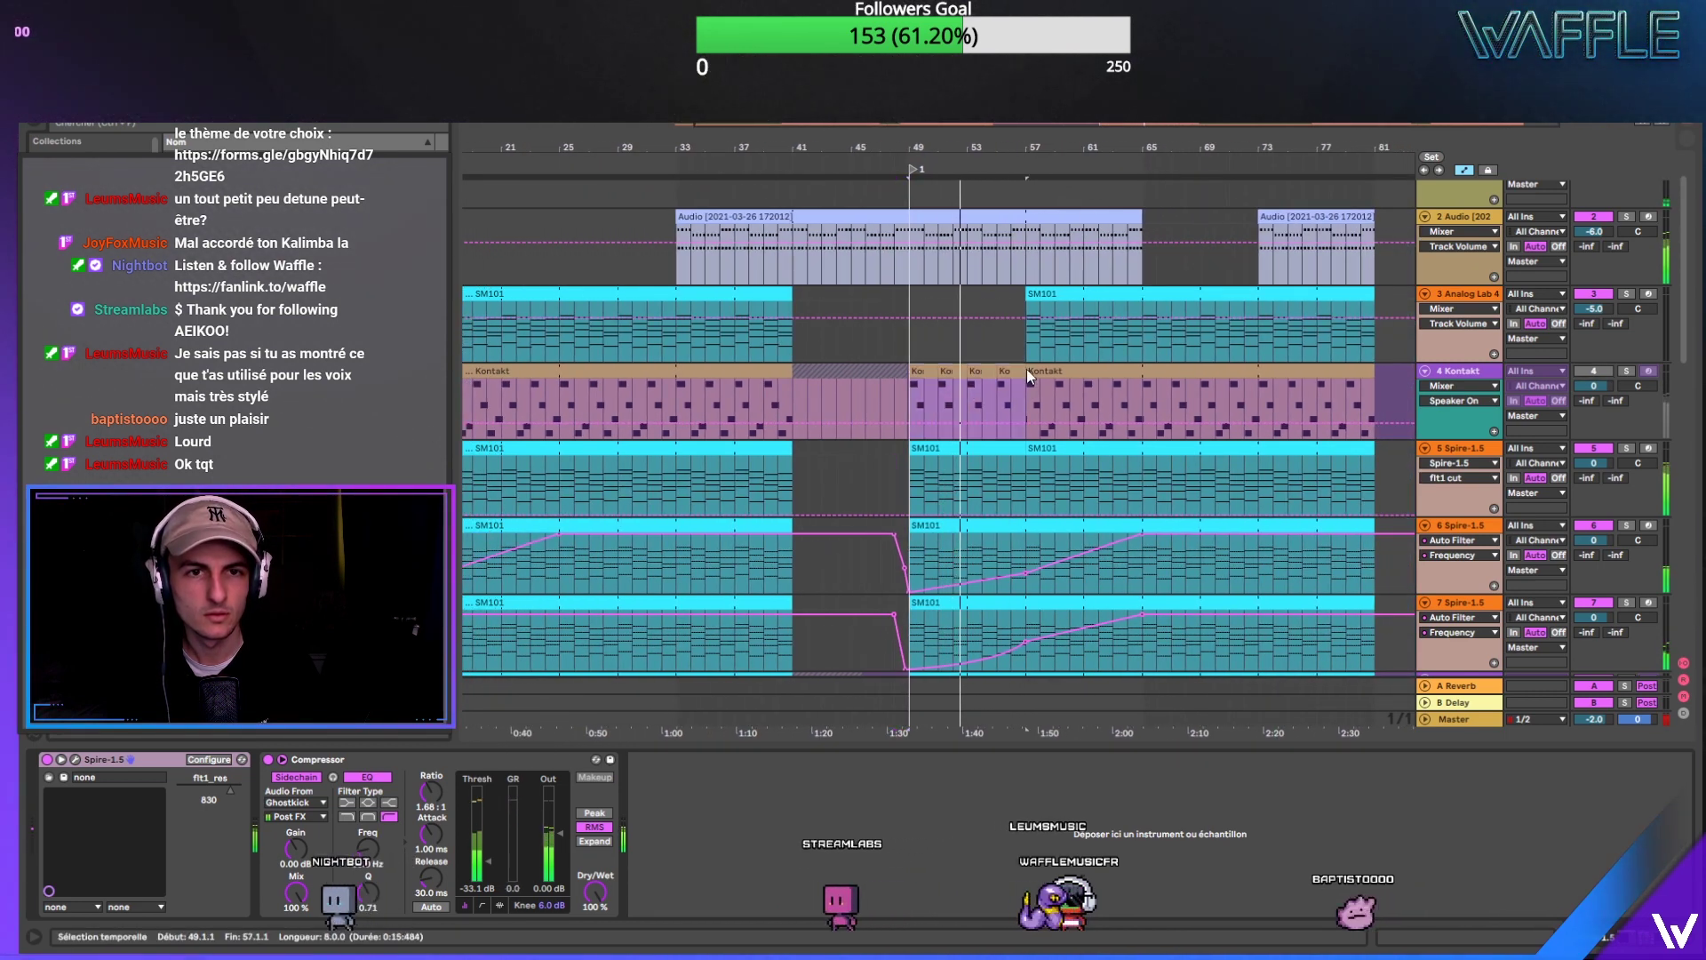
key(Delete)
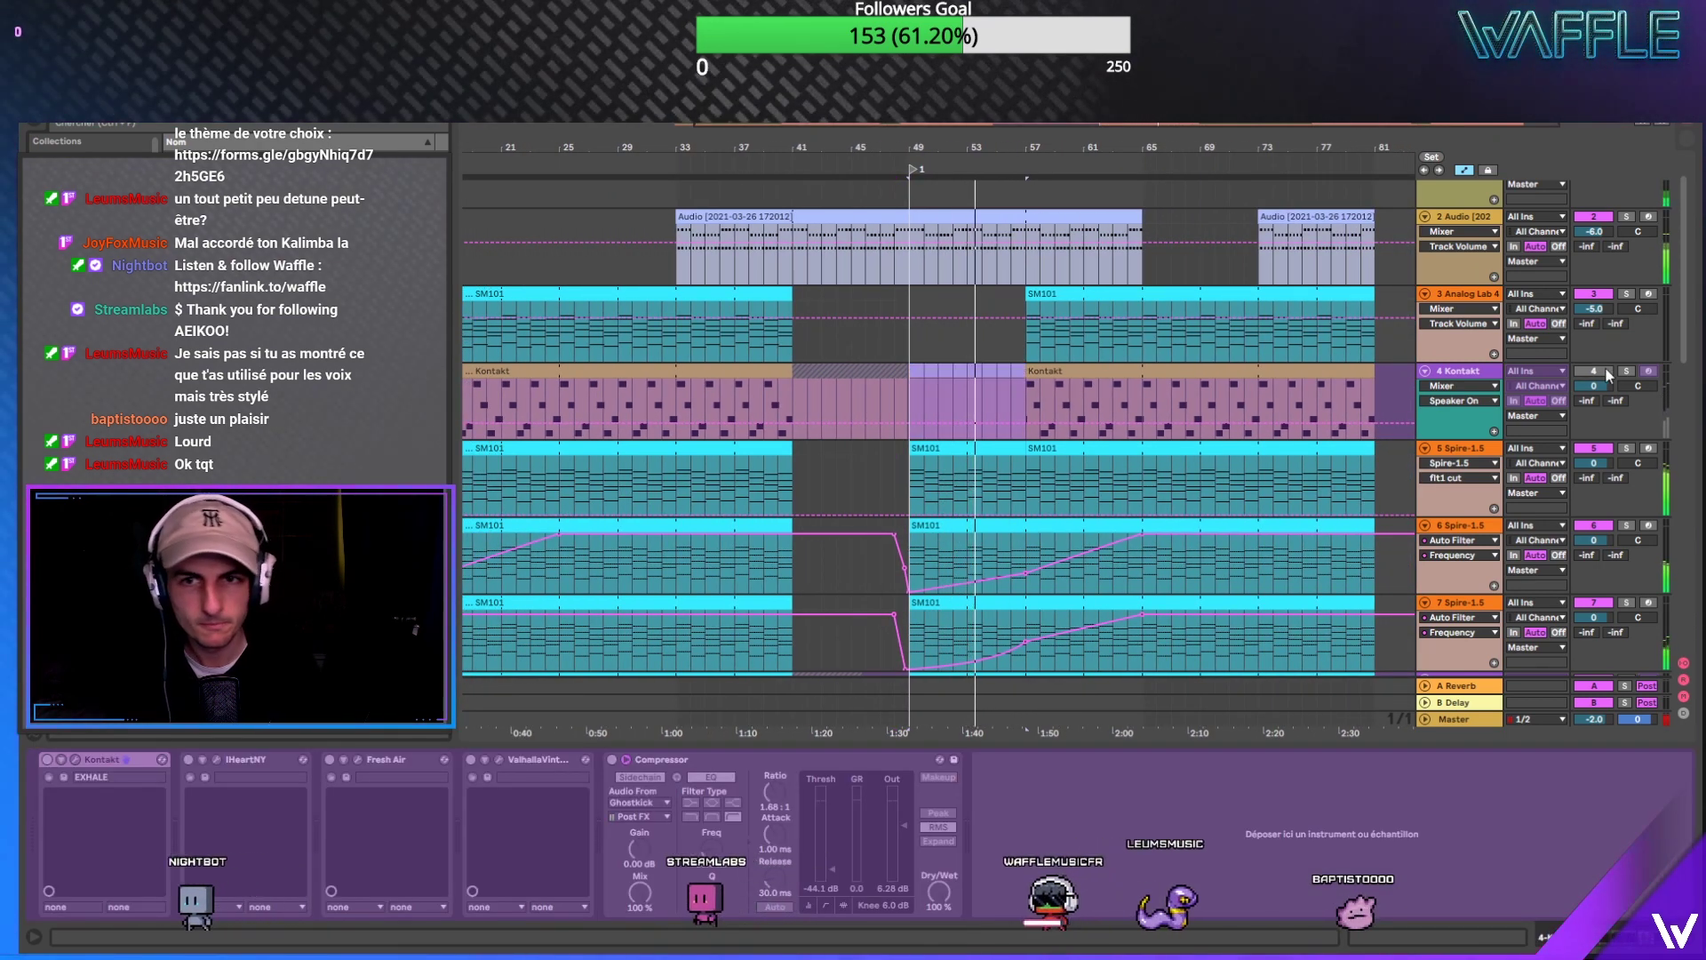
Step: Extend the Track Volume fade-in on 8 Kontakt so the ramp ends at bar 65
scroll(1068, 408, down, 5)
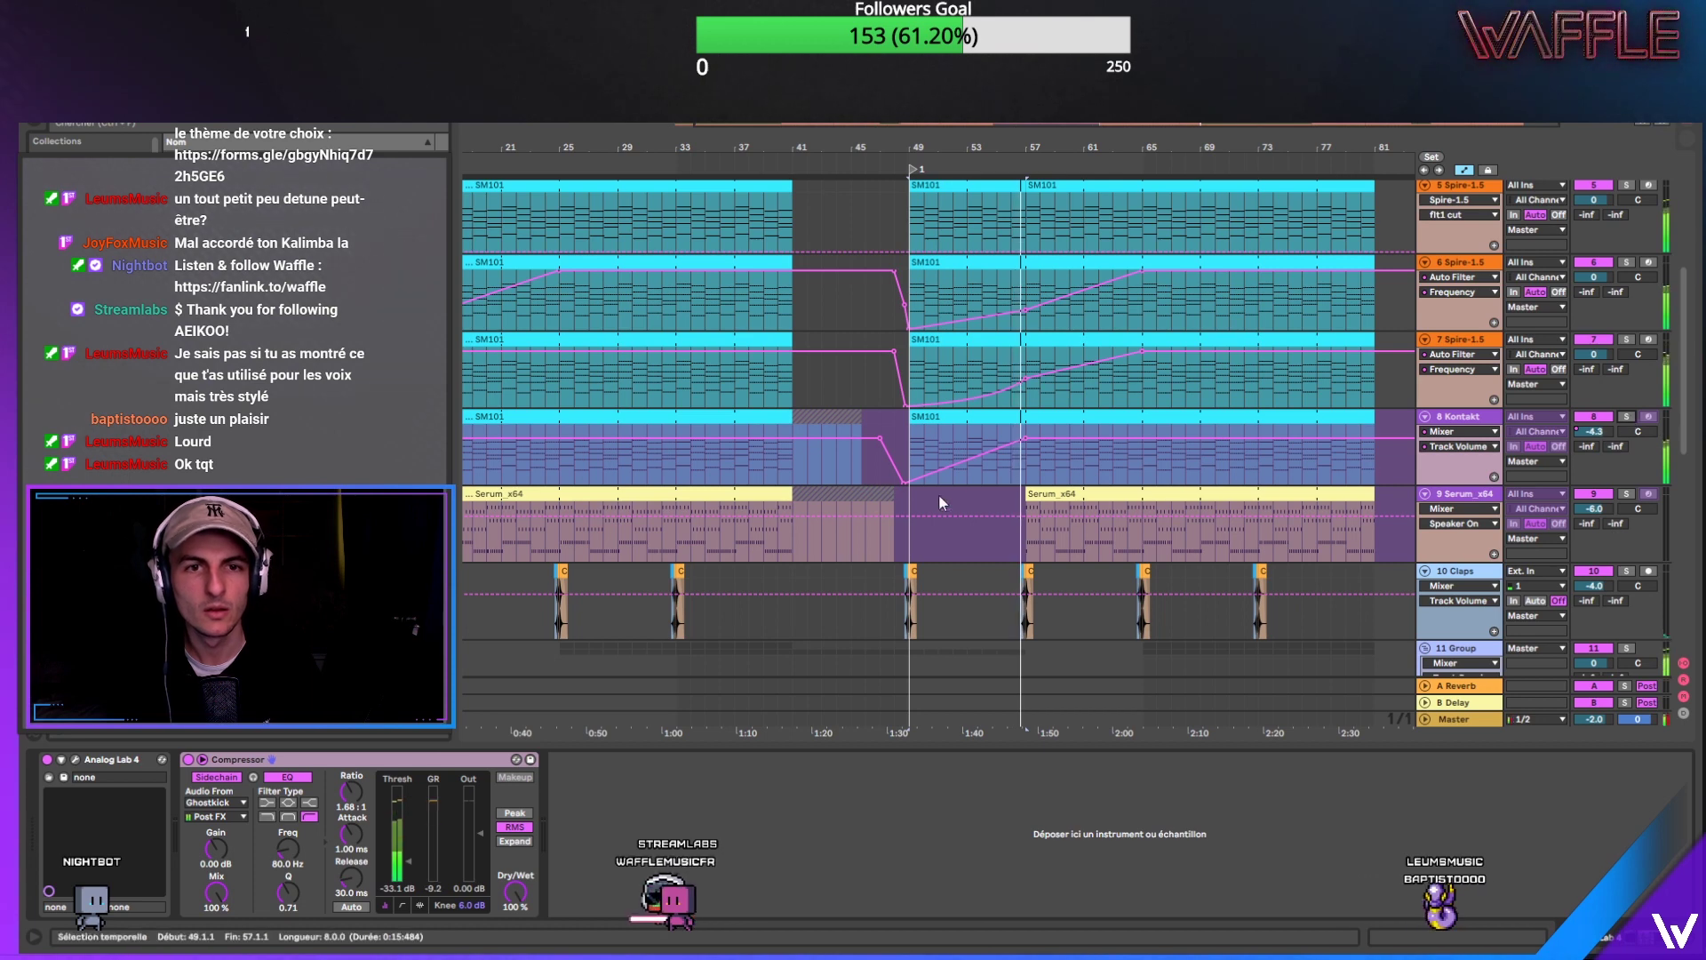
click(1142, 440)
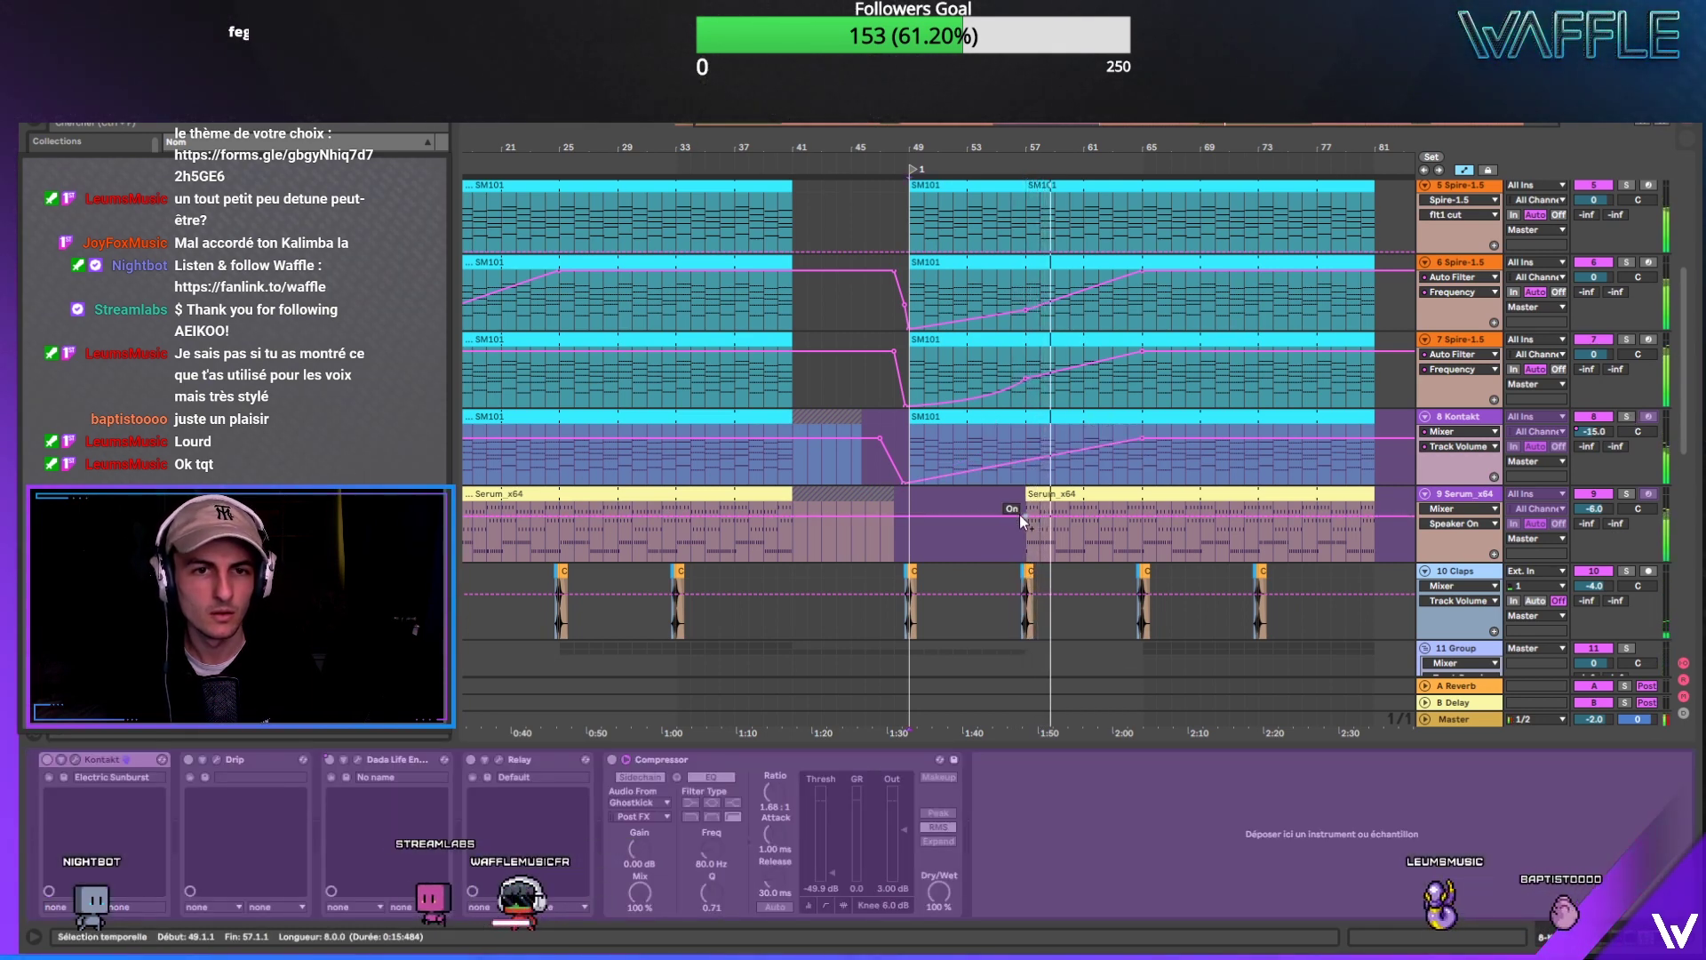
Step: Draw Track Volume automation on 9 Serum_x64 that dips at bar 57 and ramps back to -6.0 dB by bar 65
scroll(1013, 504, down, 3)
click(1593, 404)
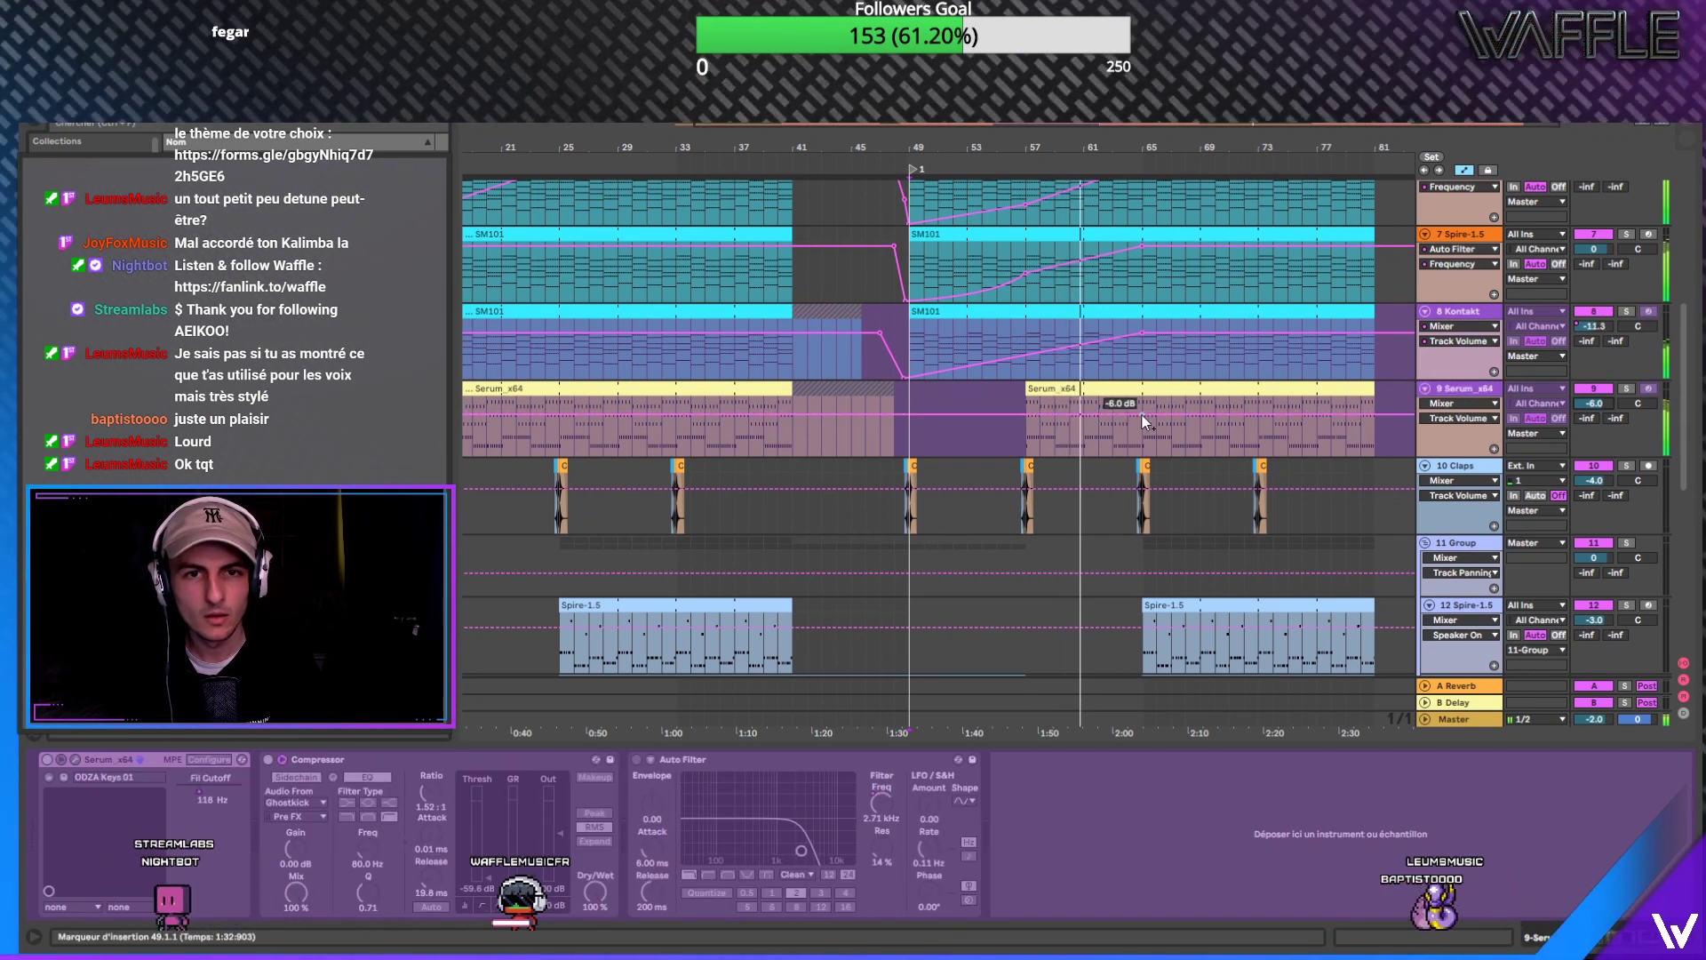
drag(995, 416, 1025, 418)
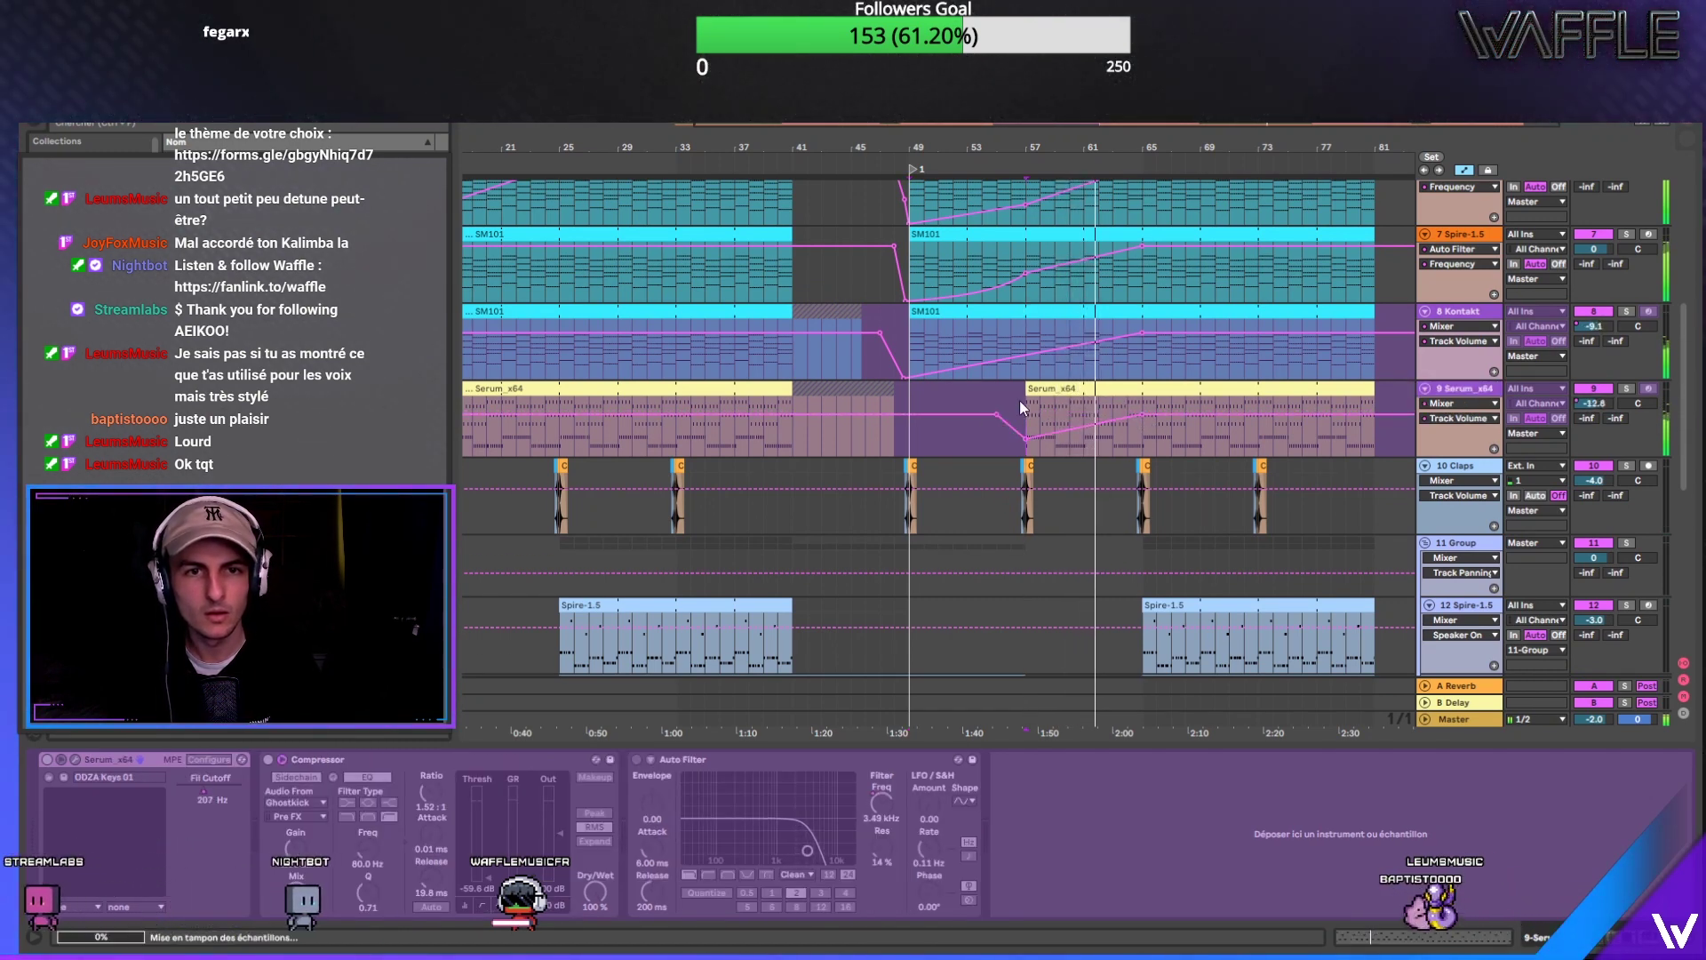
click(1026, 402)
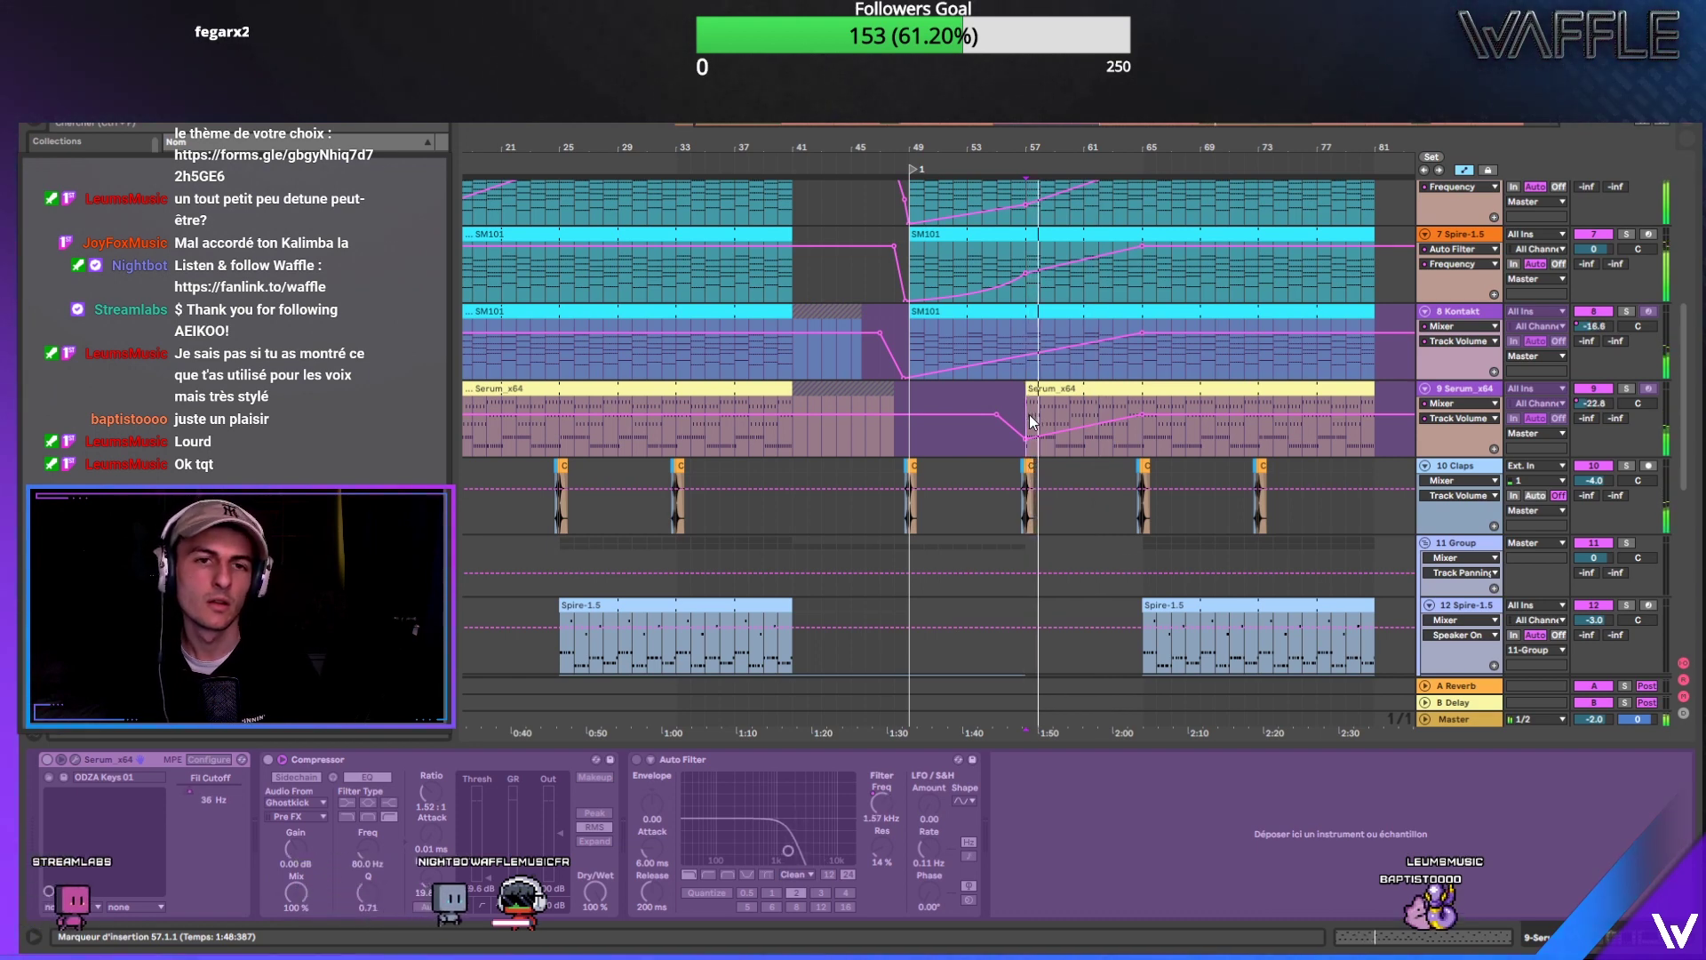
Step: Compare the 4 Kontakt clips starting at bars 17 and 57 across the whole arrangement
scroll(1029, 416, down, 3)
scroll(1030, 416, up, 8)
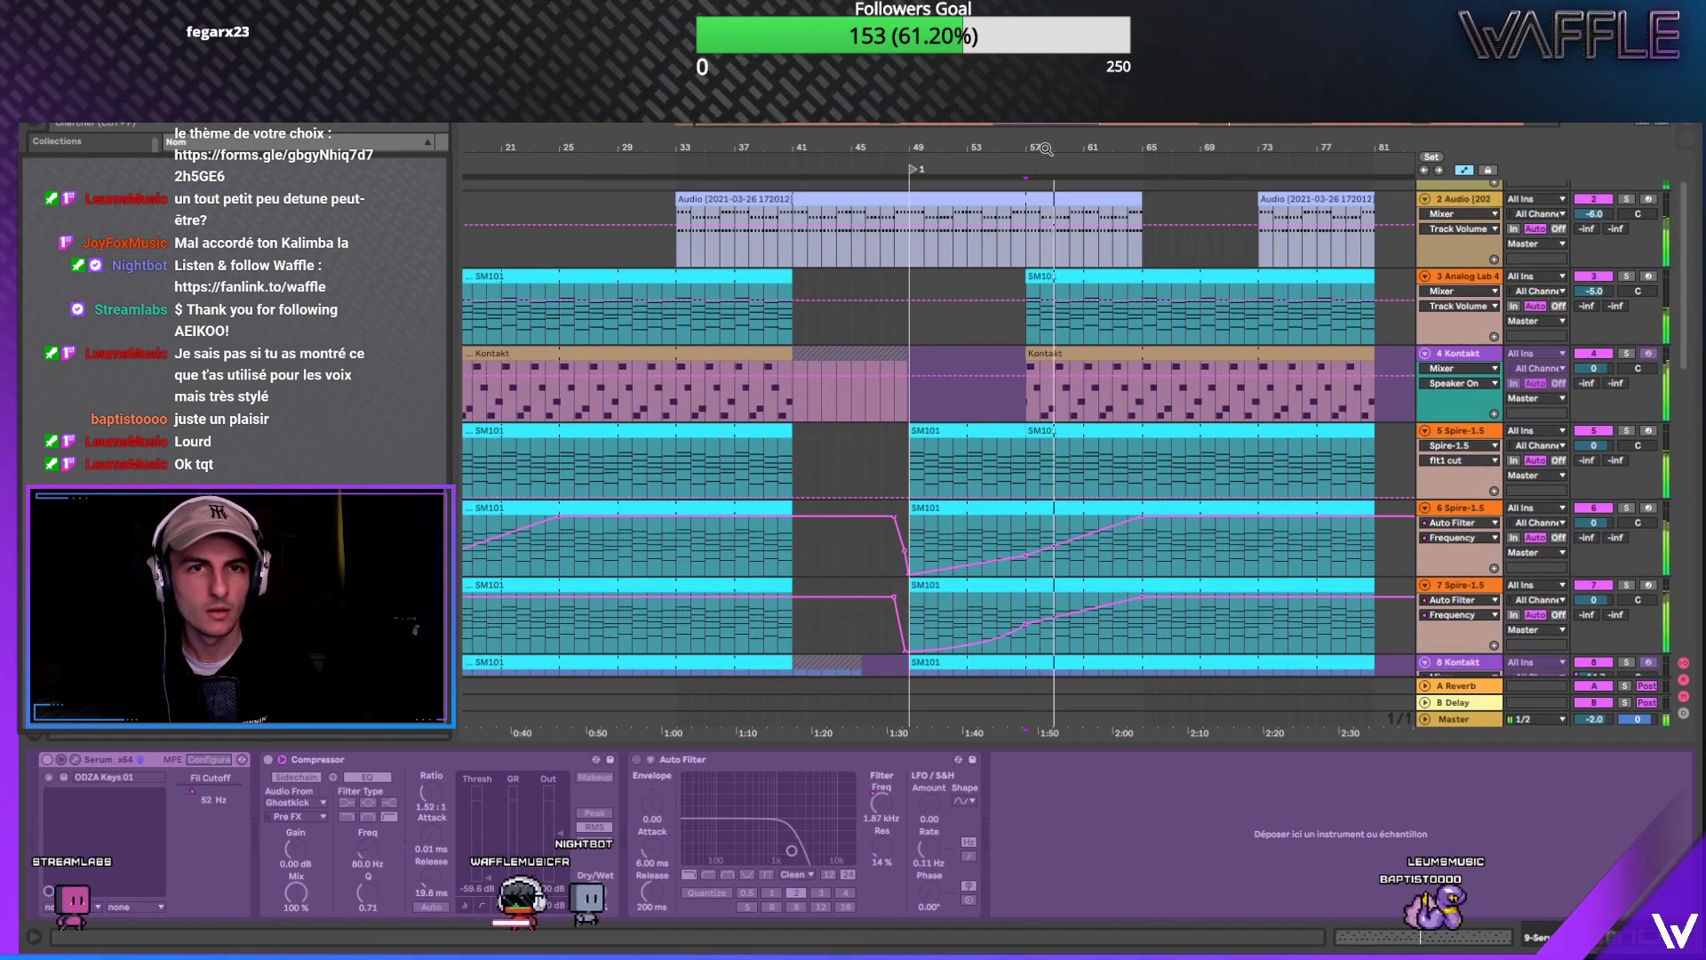
scroll(1045, 149, down, 2)
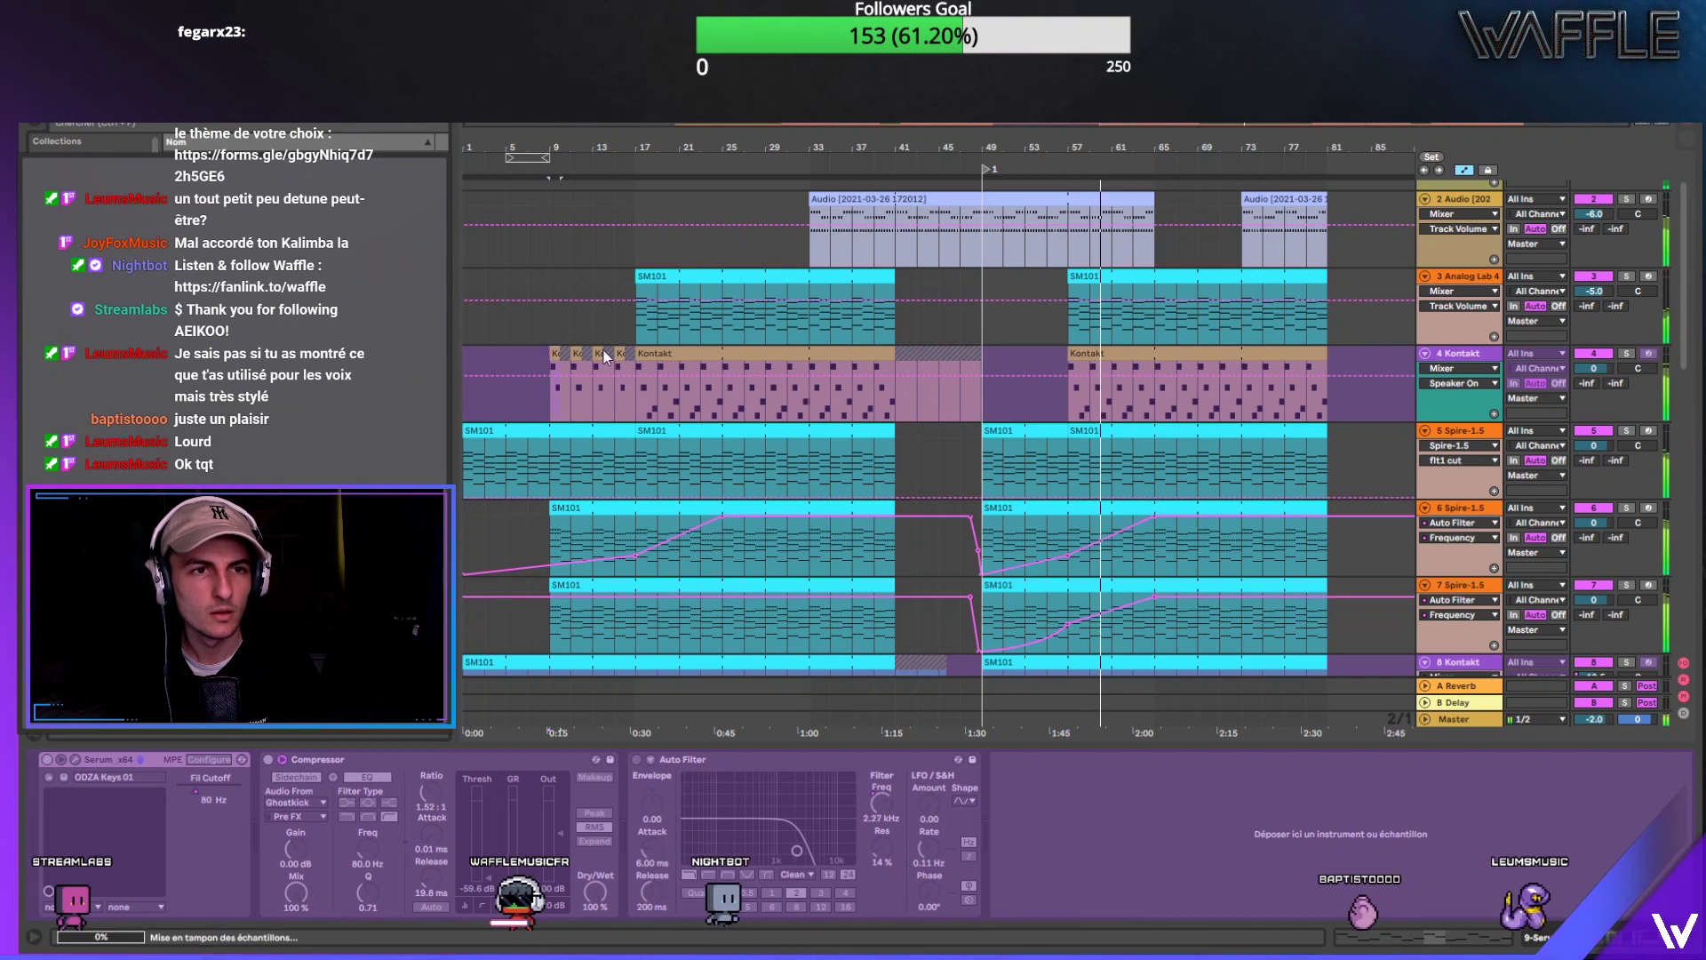
click(664, 351)
click(1084, 351)
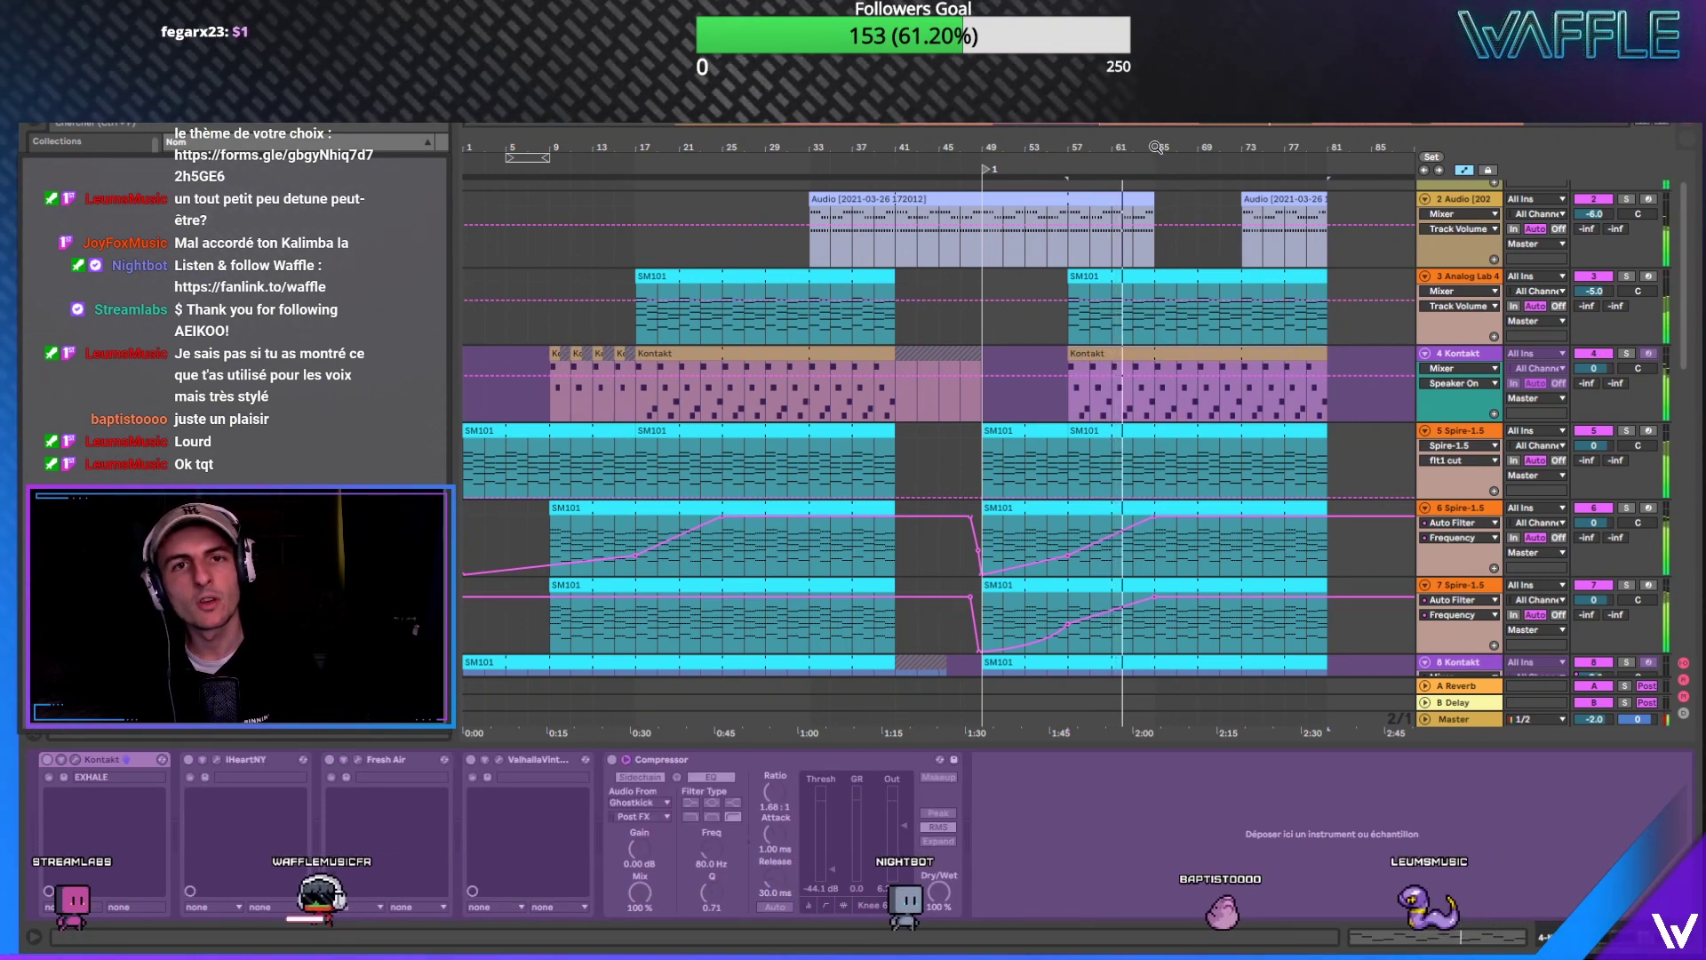
scroll(1155, 146, up, 2)
click(1029, 211)
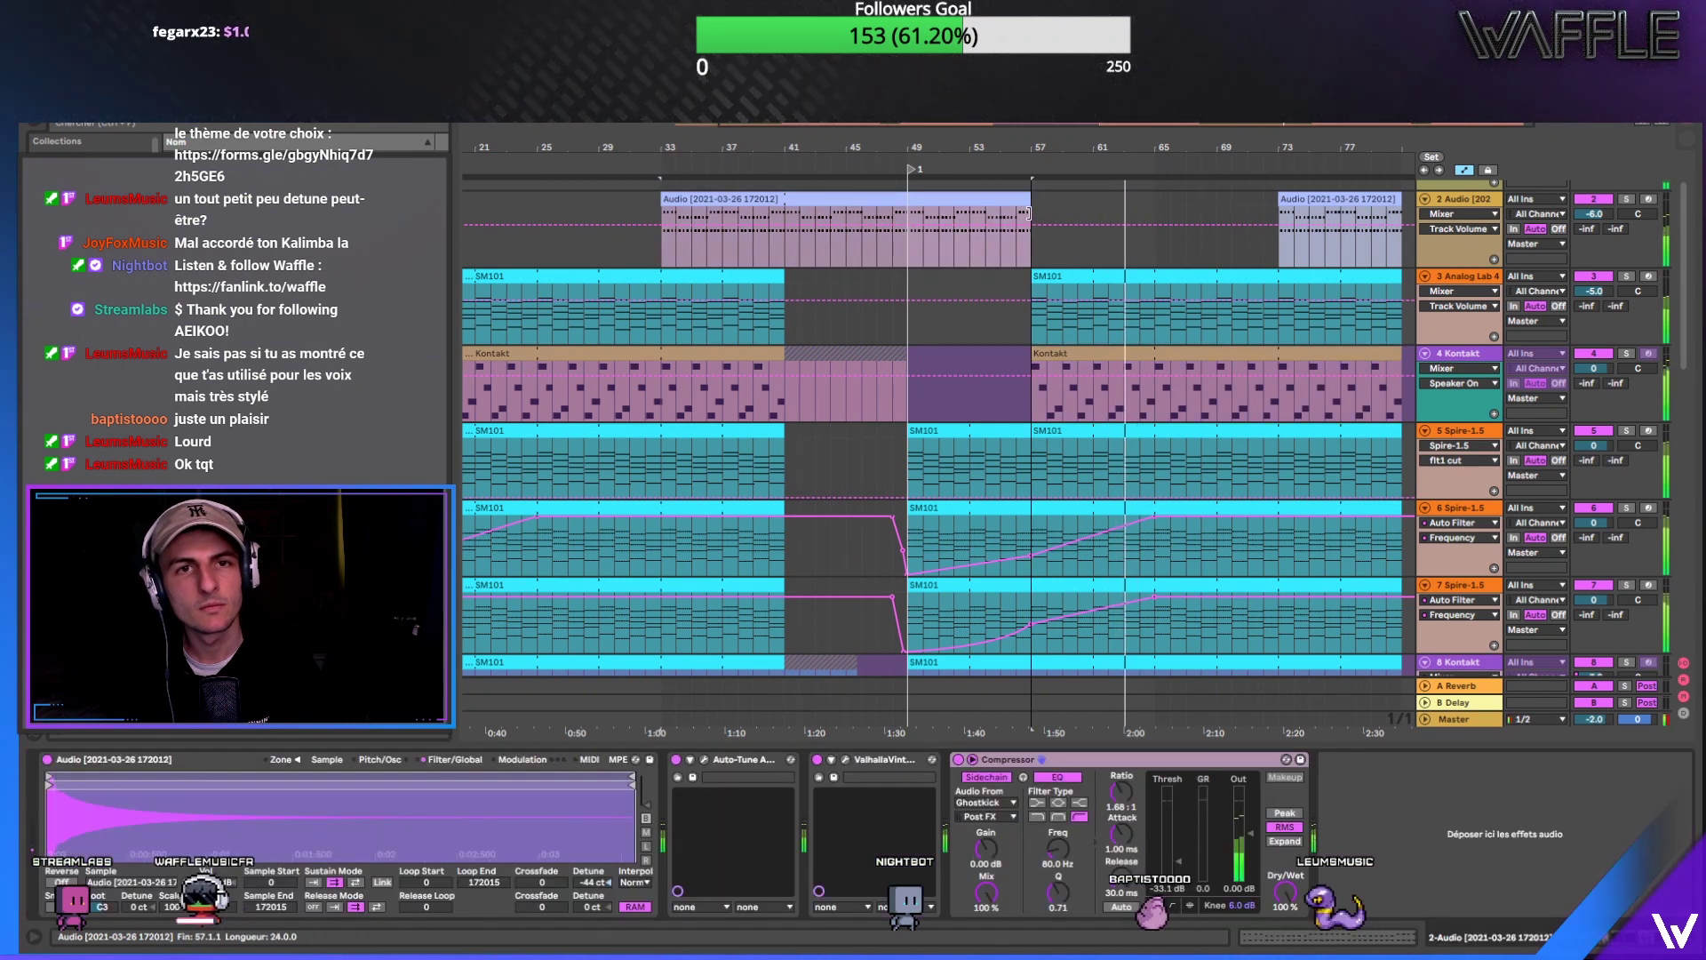
scroll(1141, 169, down, 2)
click(1257, 202)
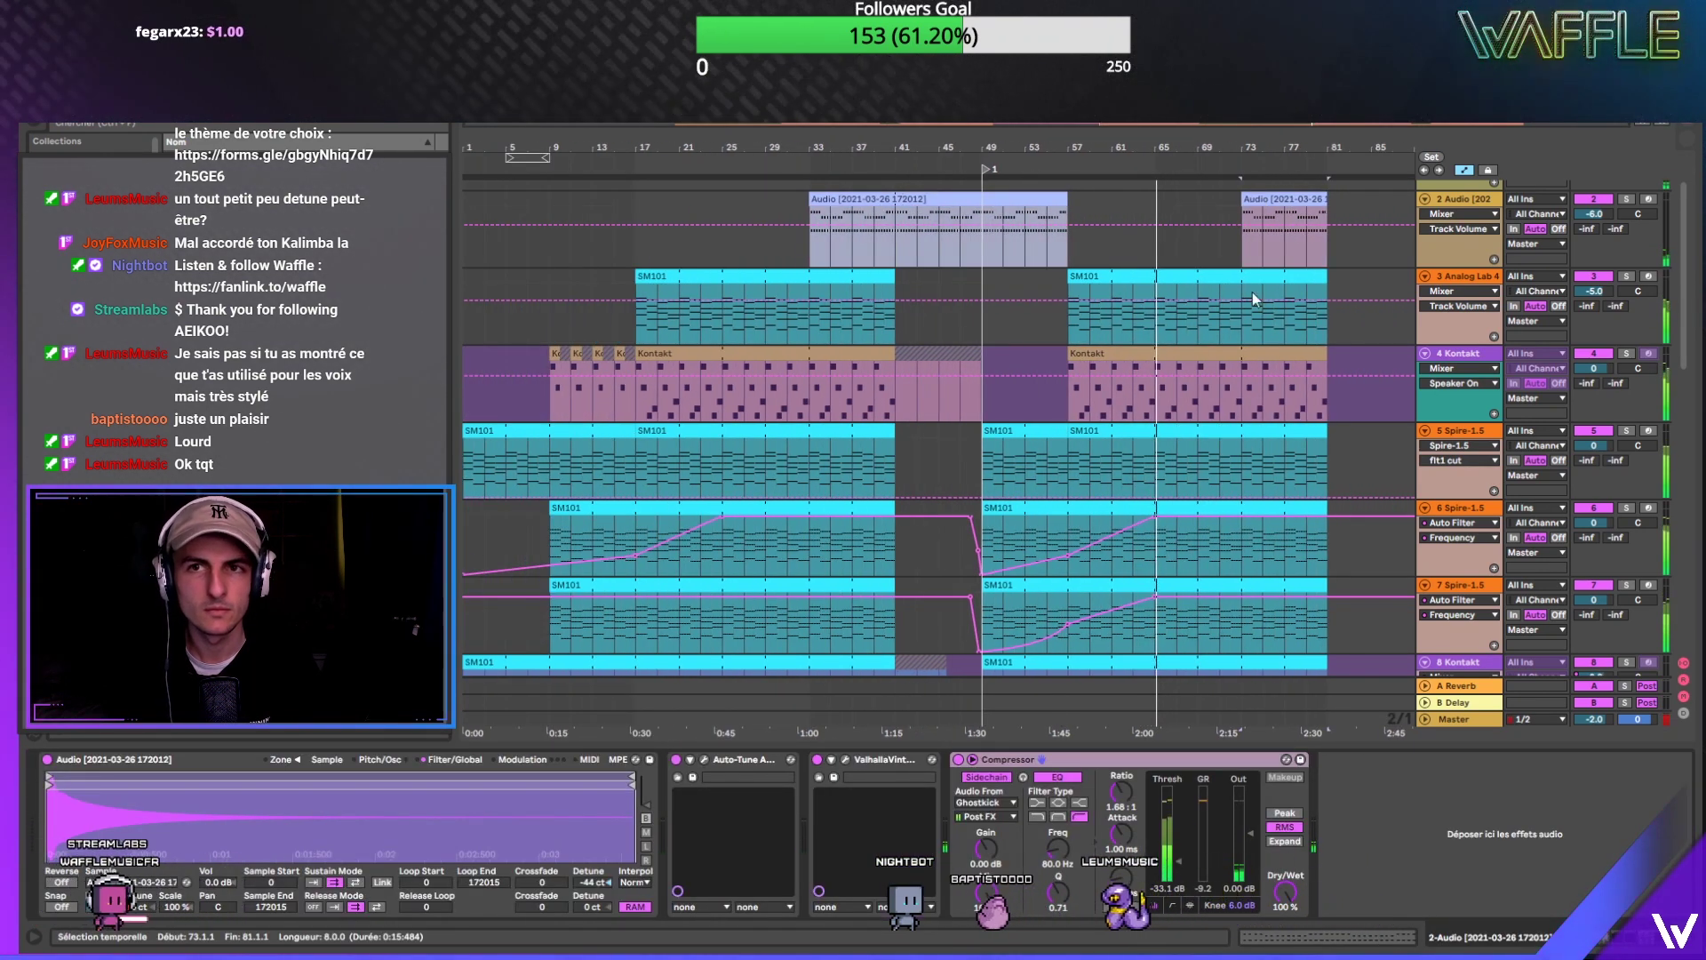
Step: Play the arrangement from bar 61 and audition the 8 Kontakt track in solo
scroll(1092, 551, down, 3)
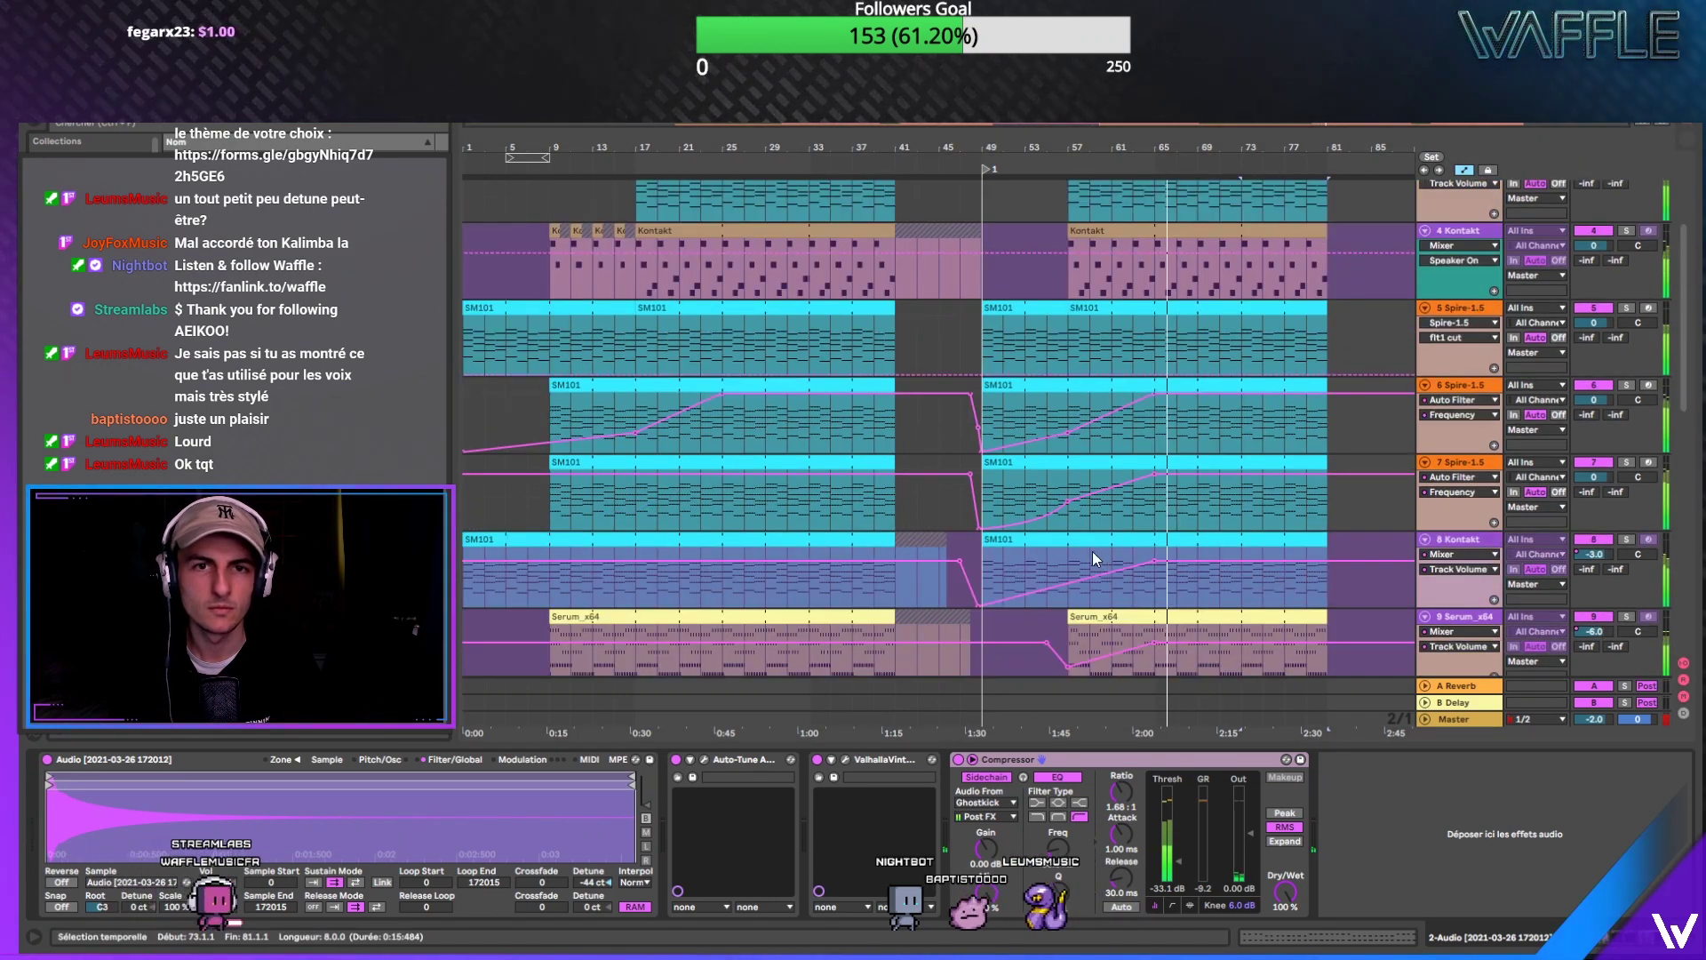
scroll(1092, 551, down, 10)
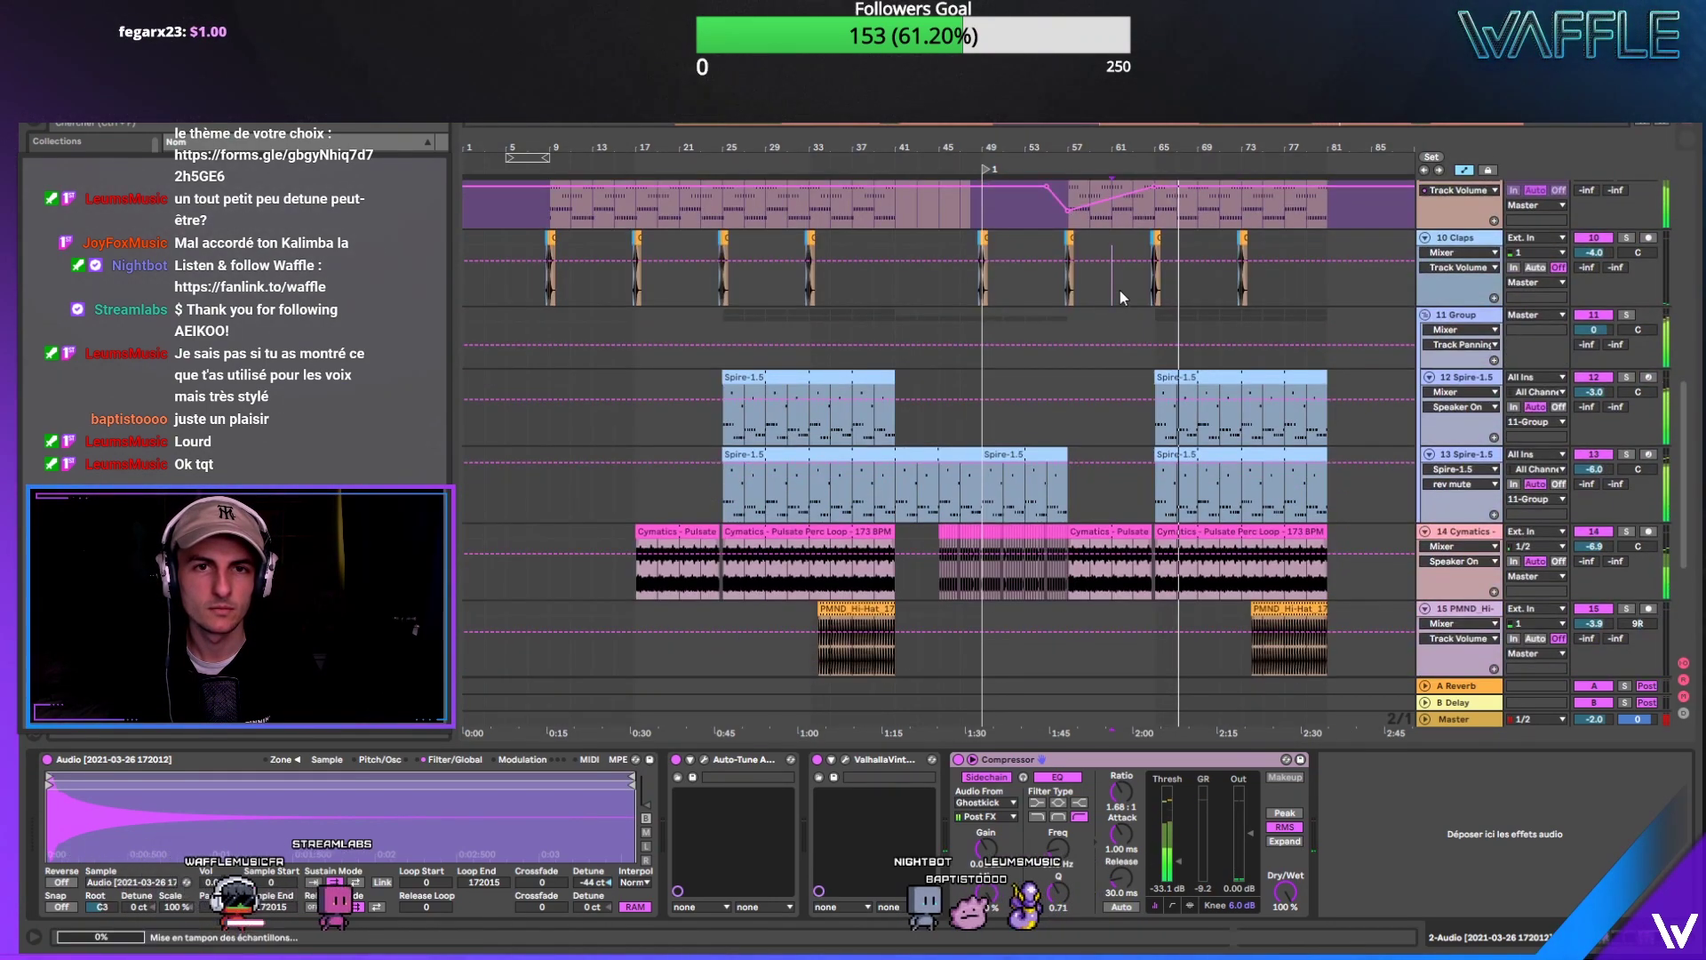
click(1158, 376)
scroll(1200, 458, up, 7)
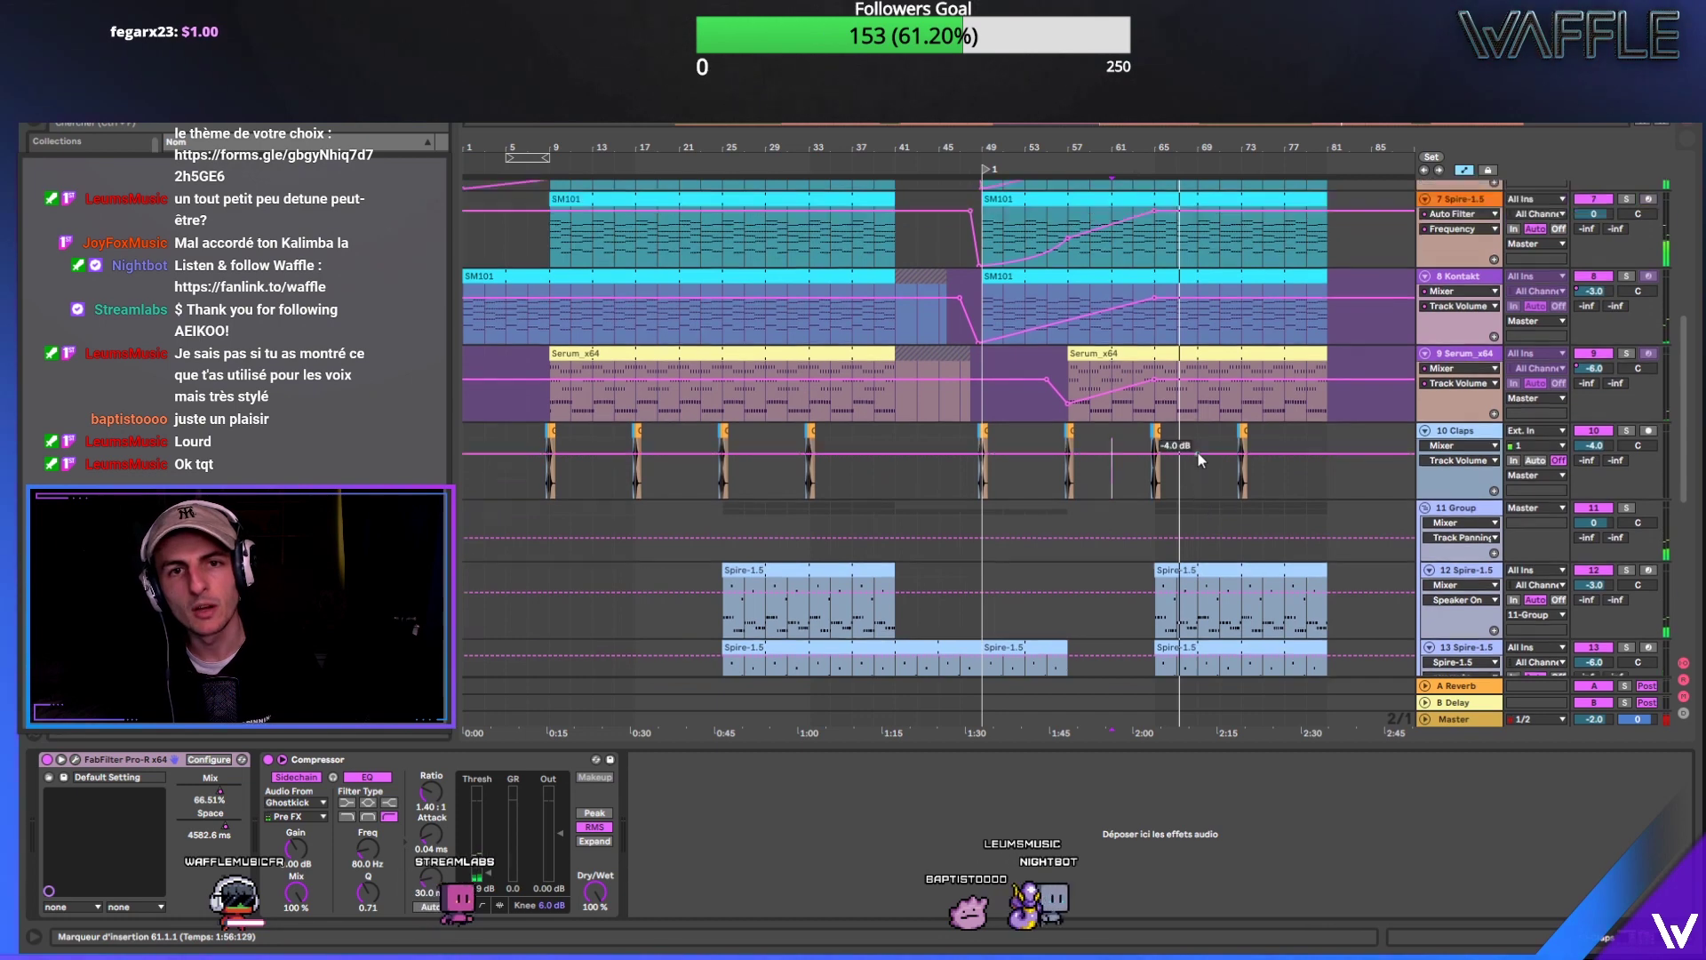
click(1629, 382)
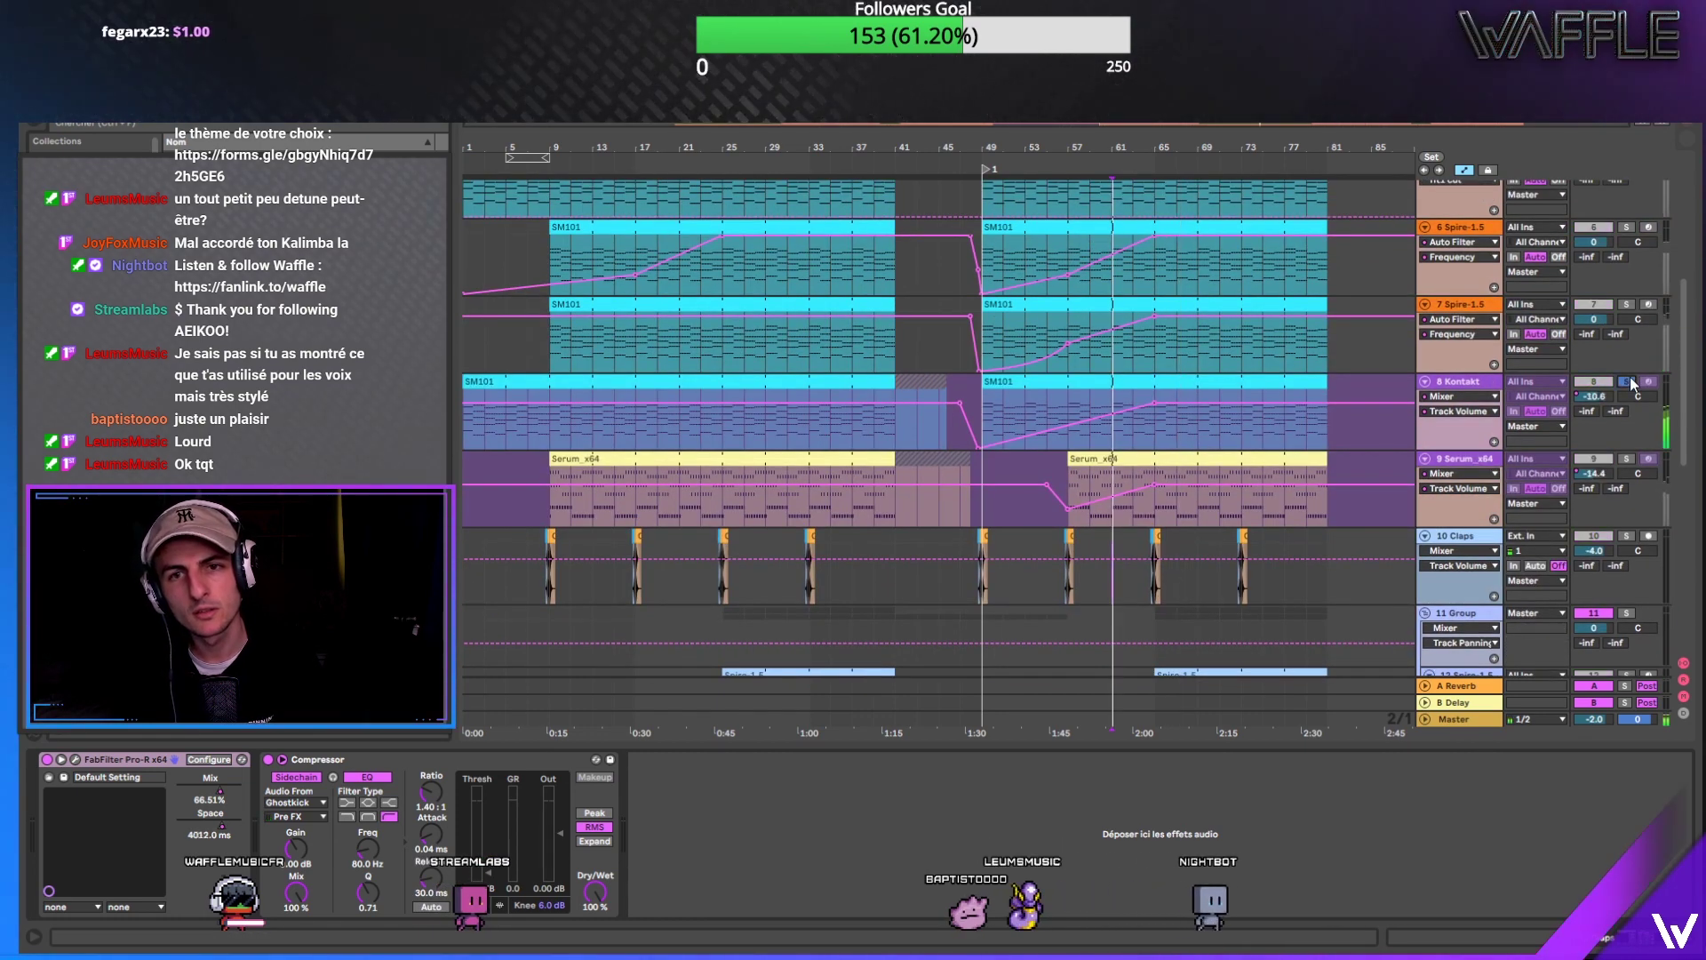
Step: Audition the 3 Analog Lab and 5 Spire-1.5 tracks in solo during playback, then restore the full mix
scroll(1668, 360, up, 10)
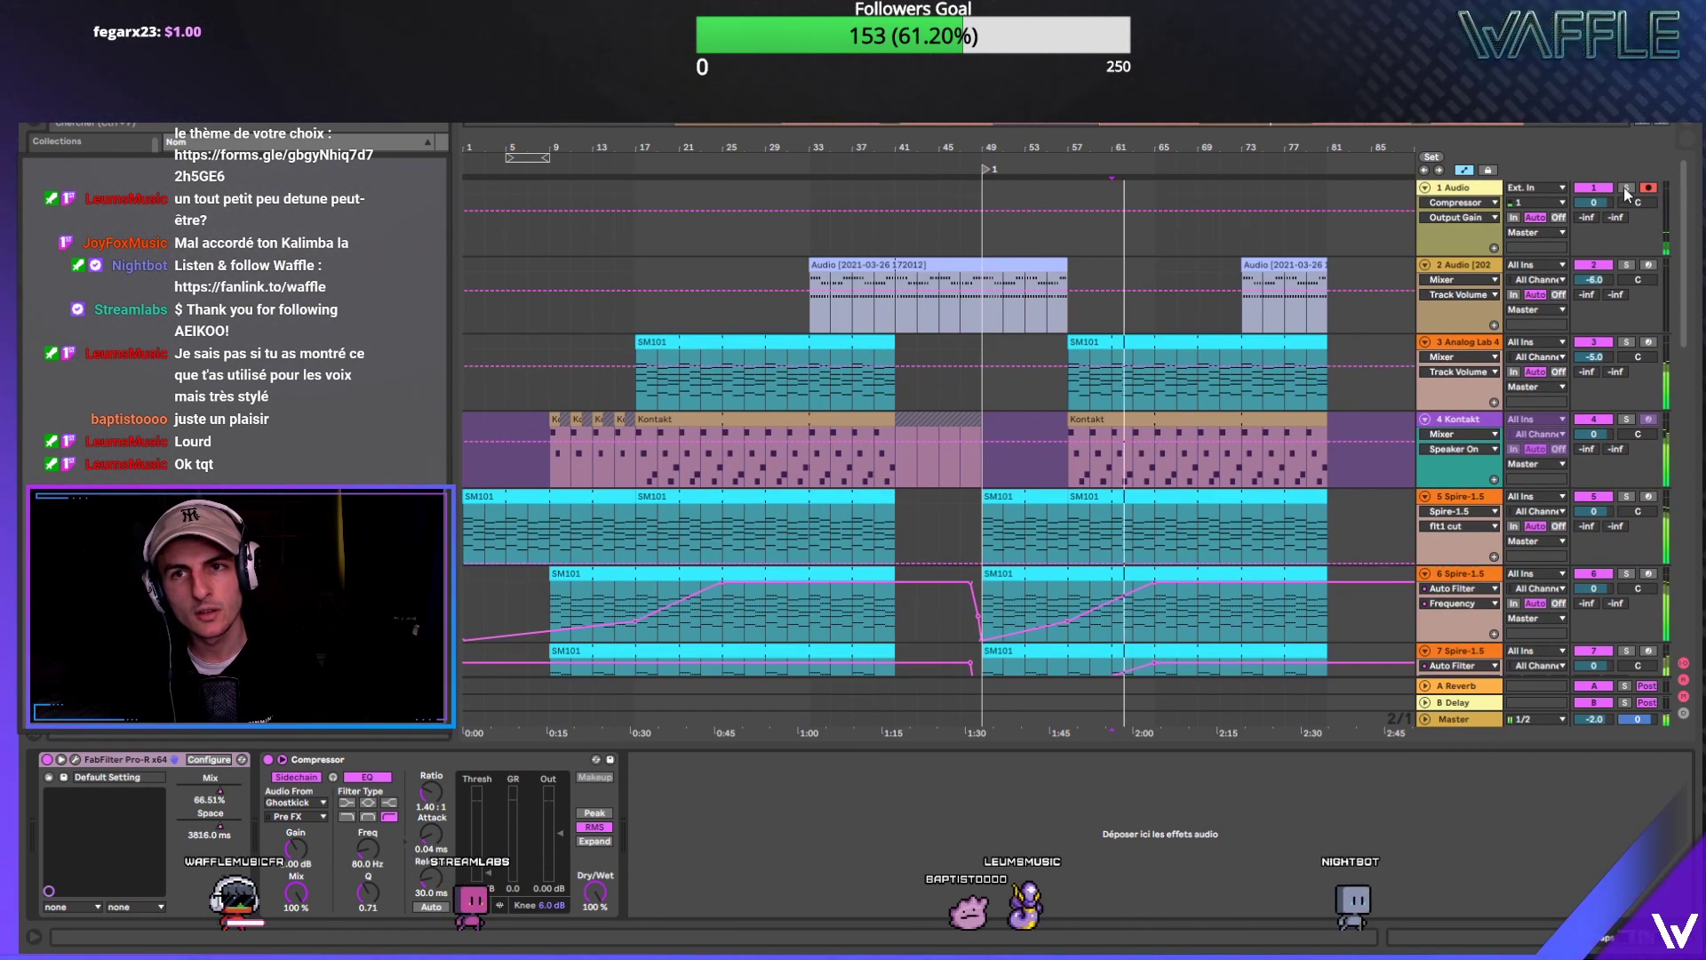
drag(1686, 229, 1685, 262)
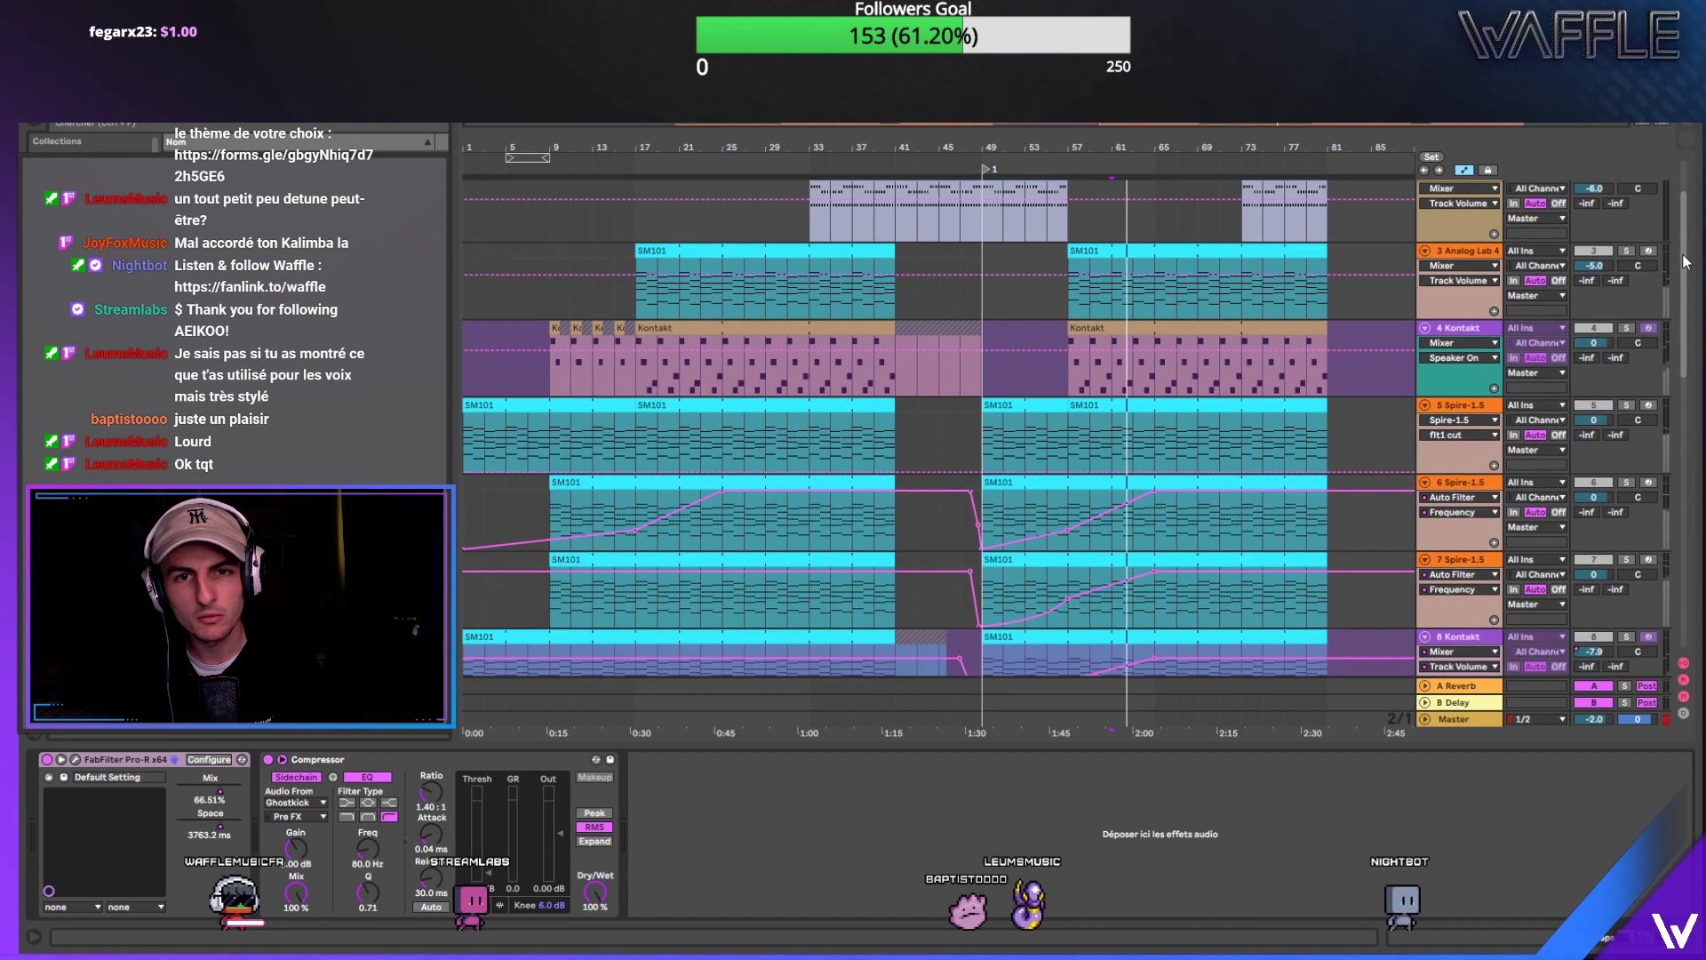
click(1625, 251)
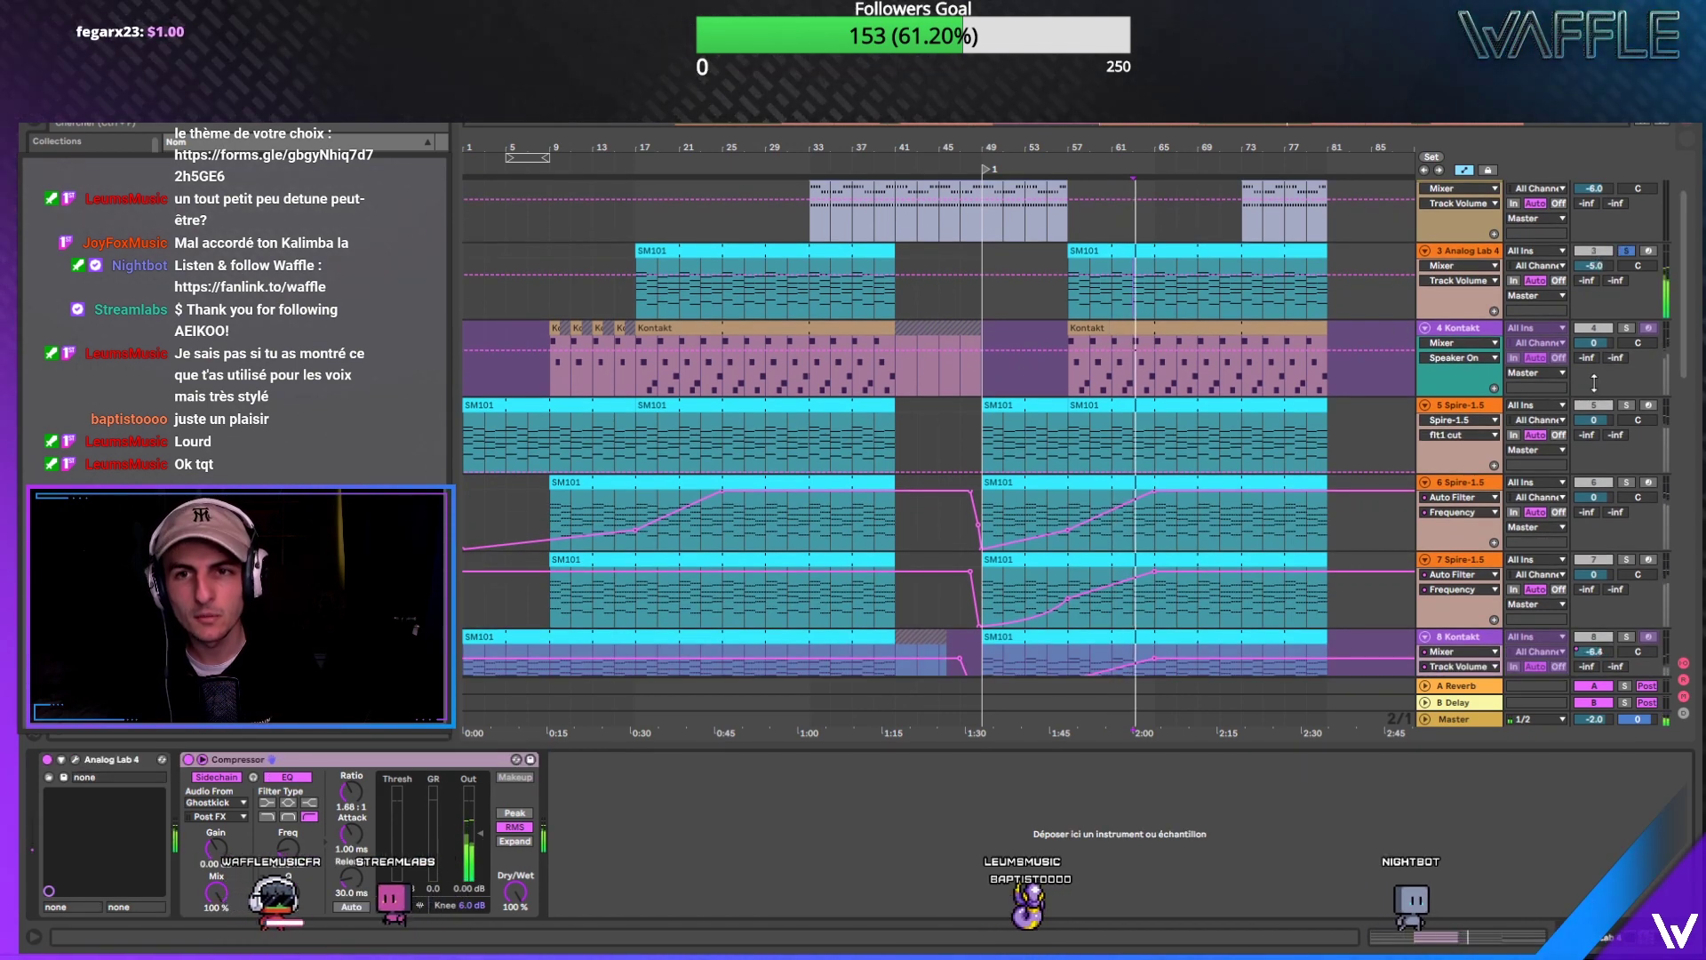
click(1626, 406)
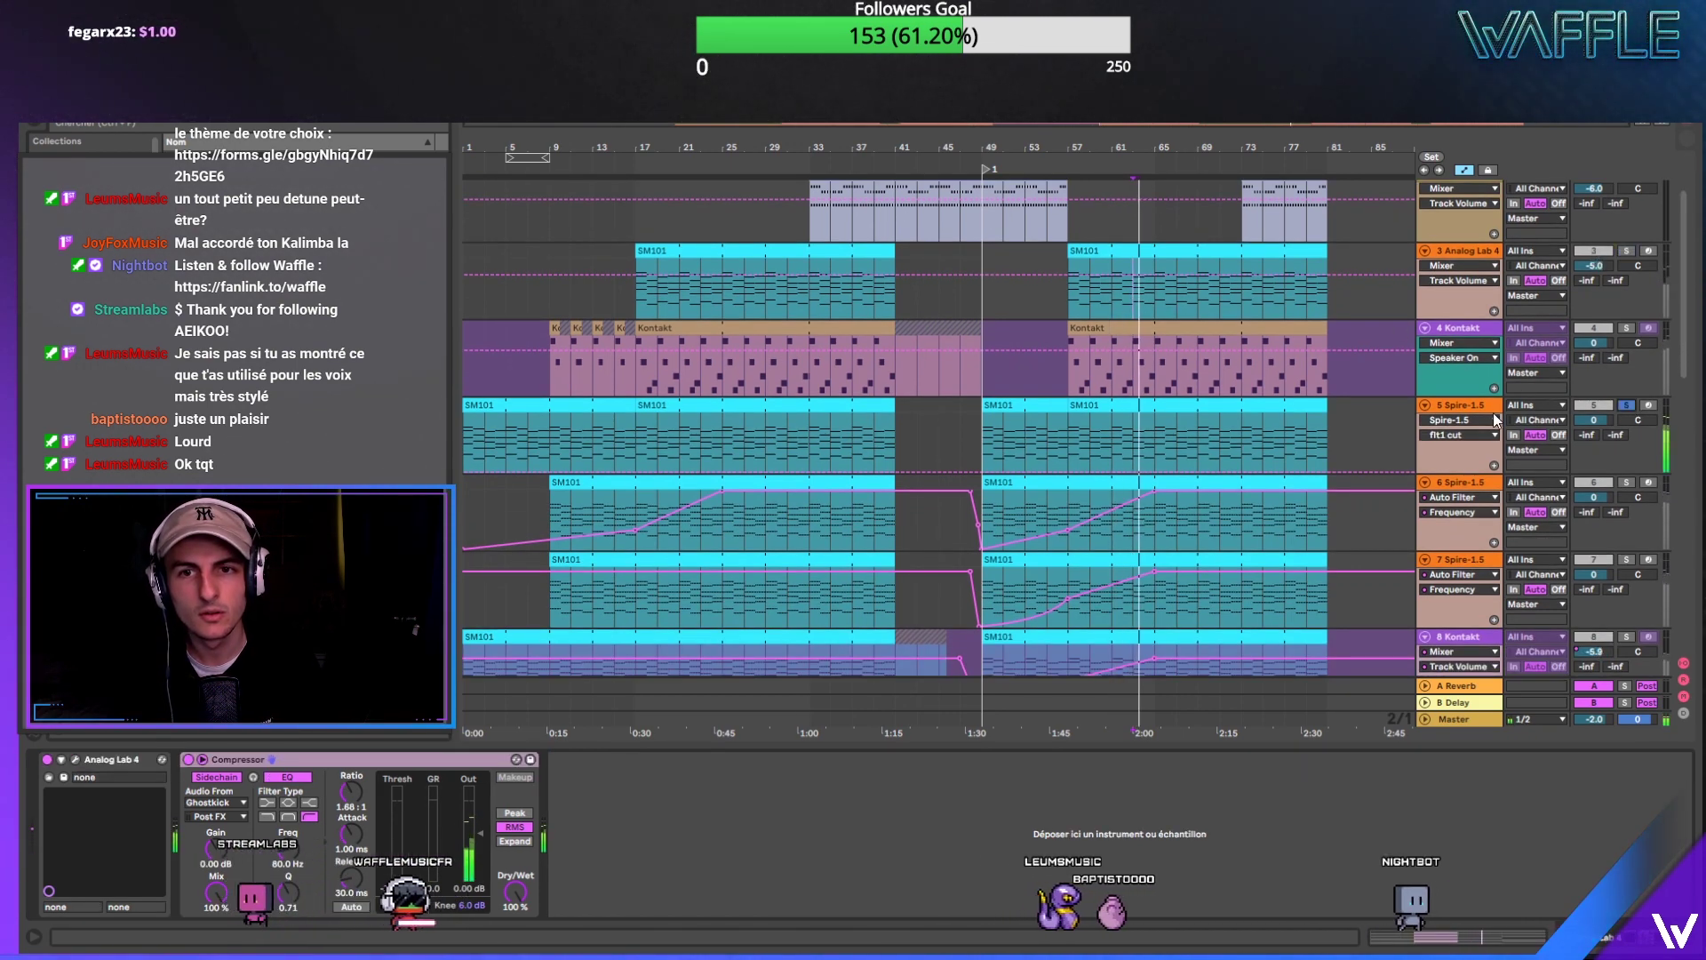
click(1466, 407)
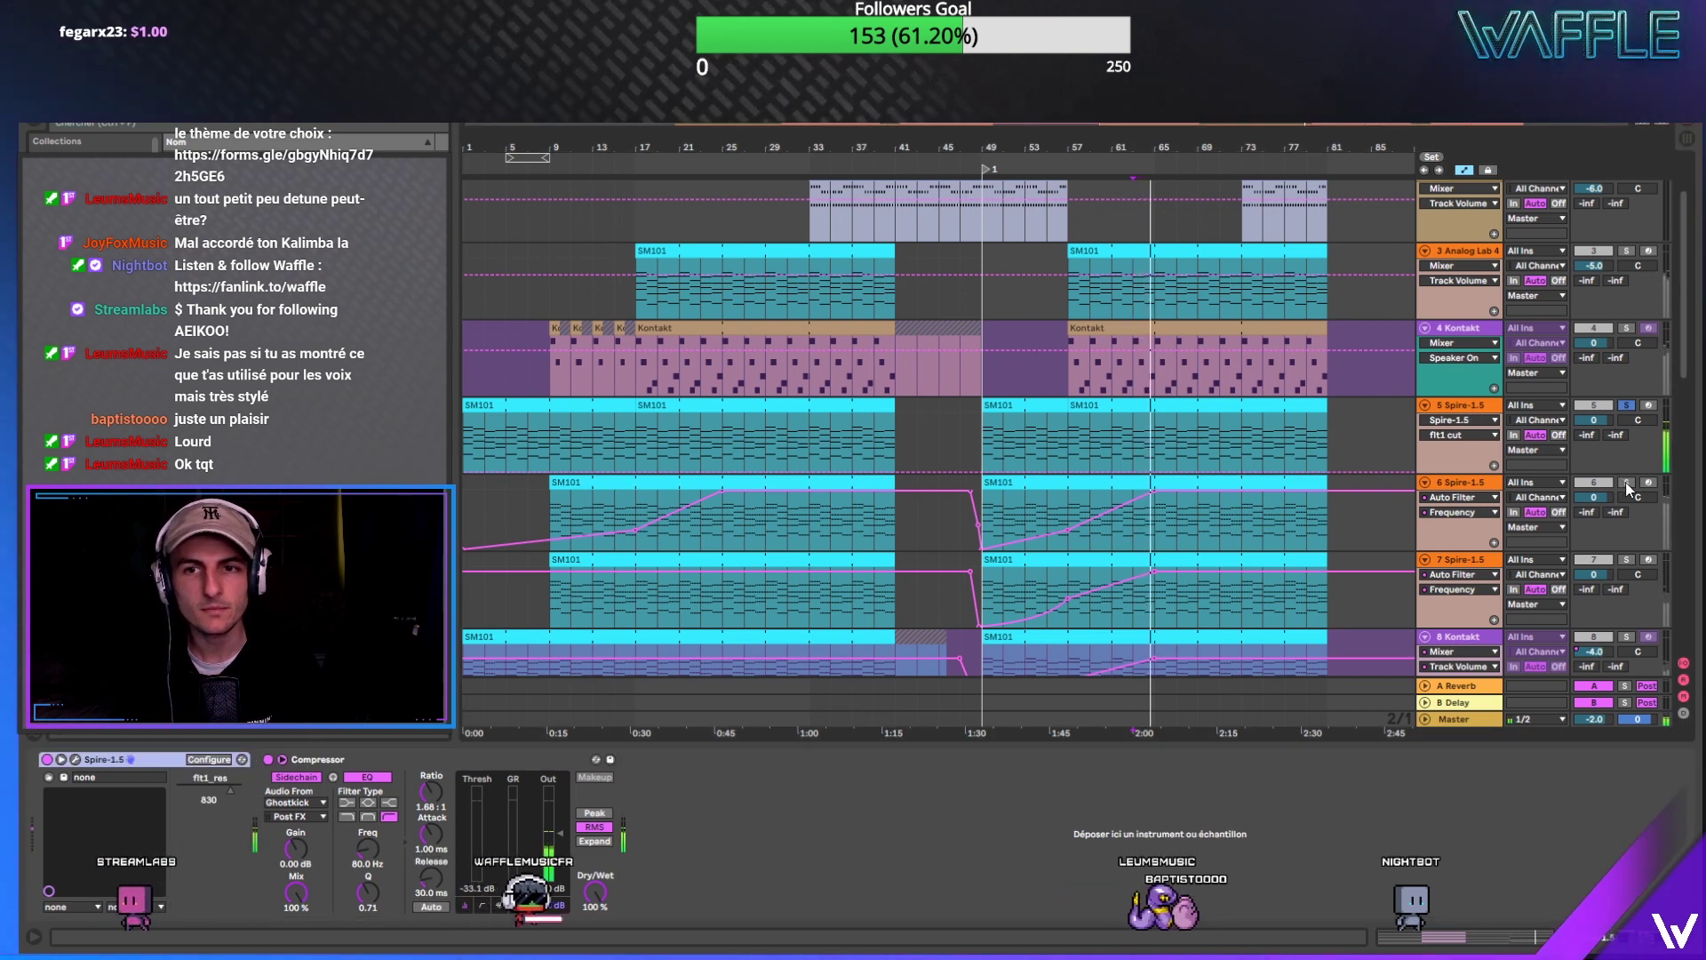
click(1626, 405)
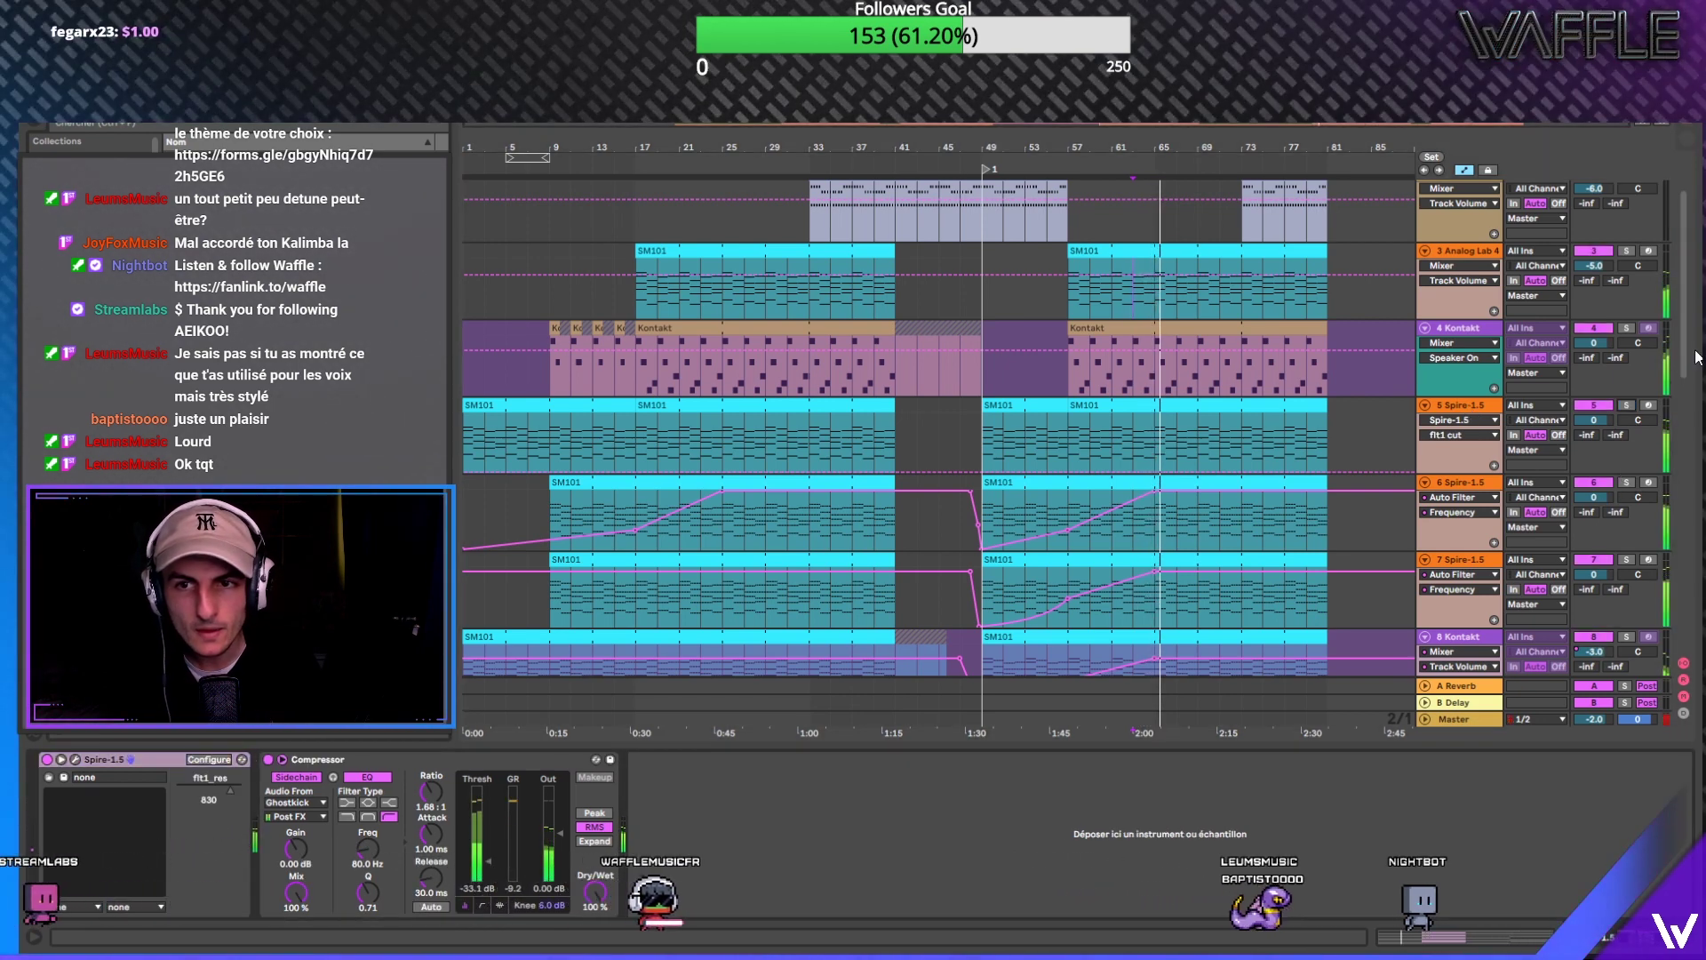
Step: Solo the 5 Spire-1.5 track and listen to its SM101 clip from bar 63
scroll(1631, 266, up, 2)
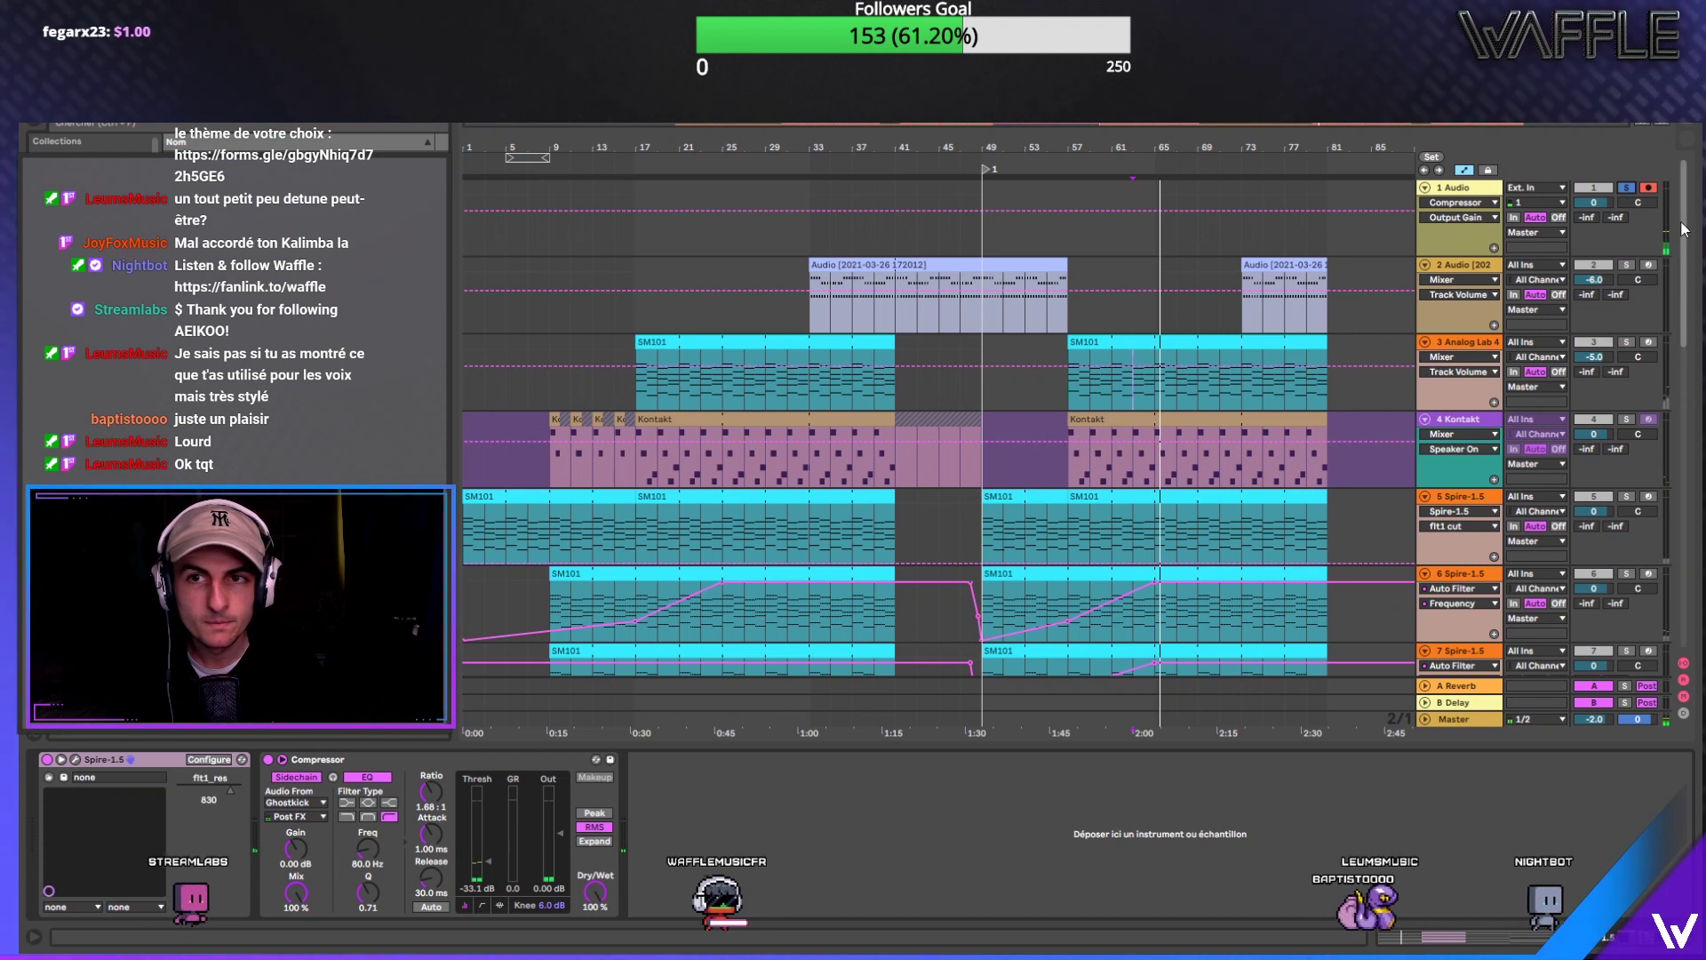
scroll(1626, 257, down, 4)
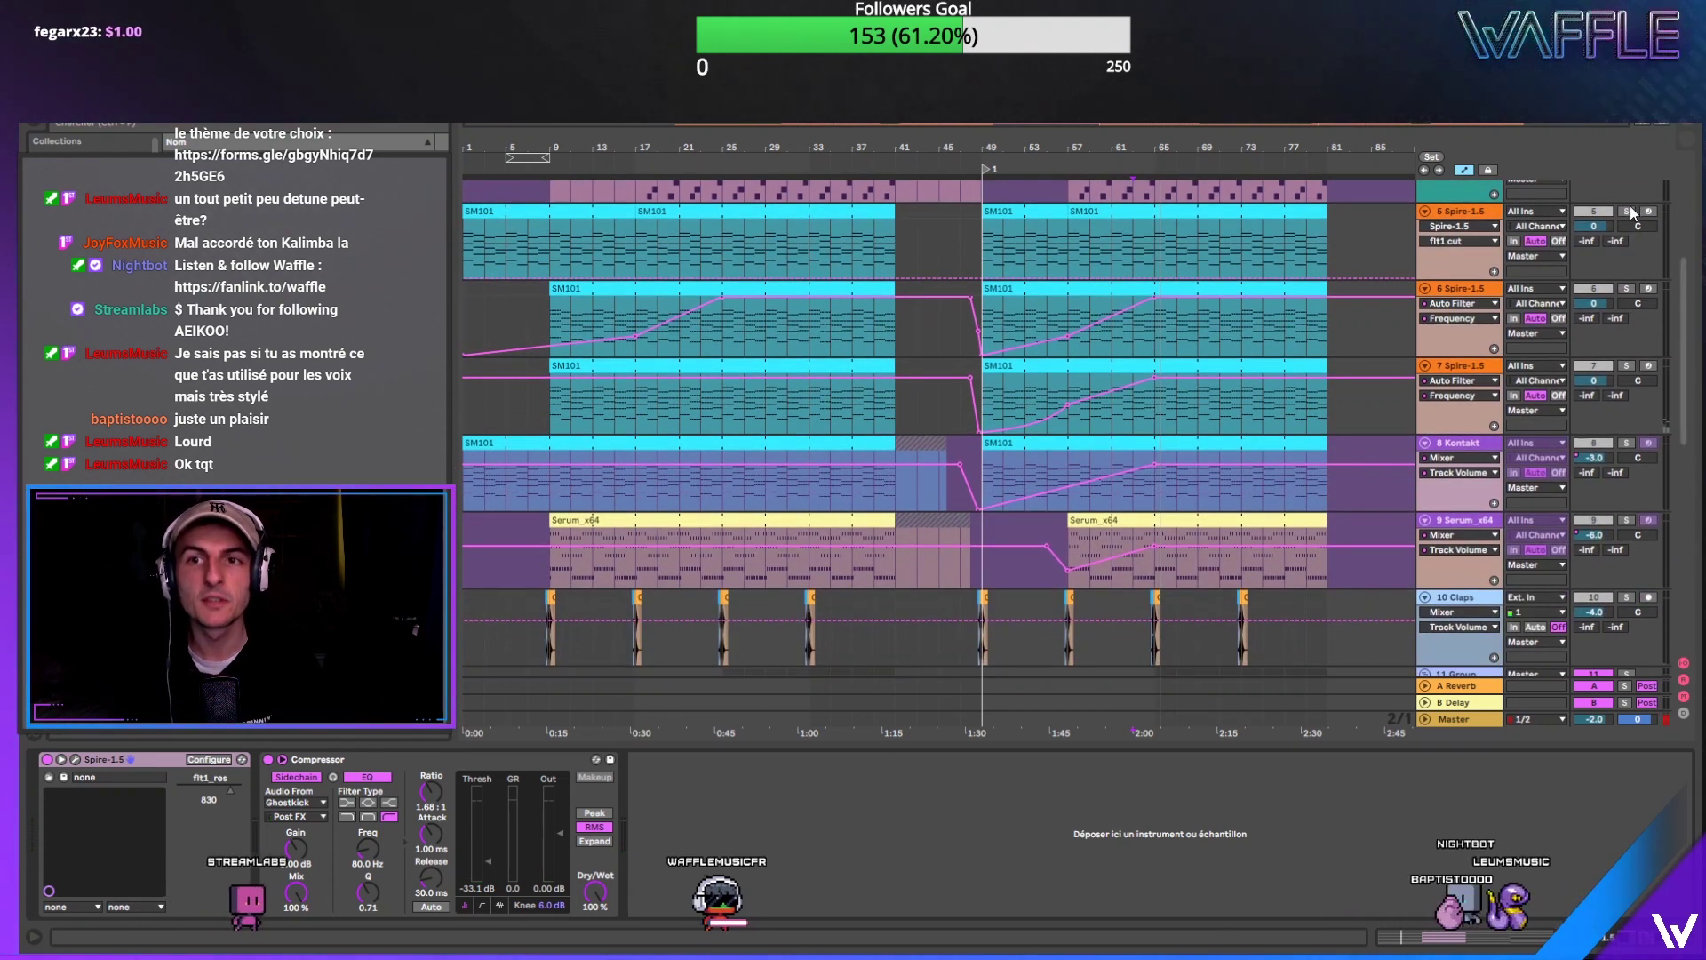
click(1626, 212)
click(1153, 222)
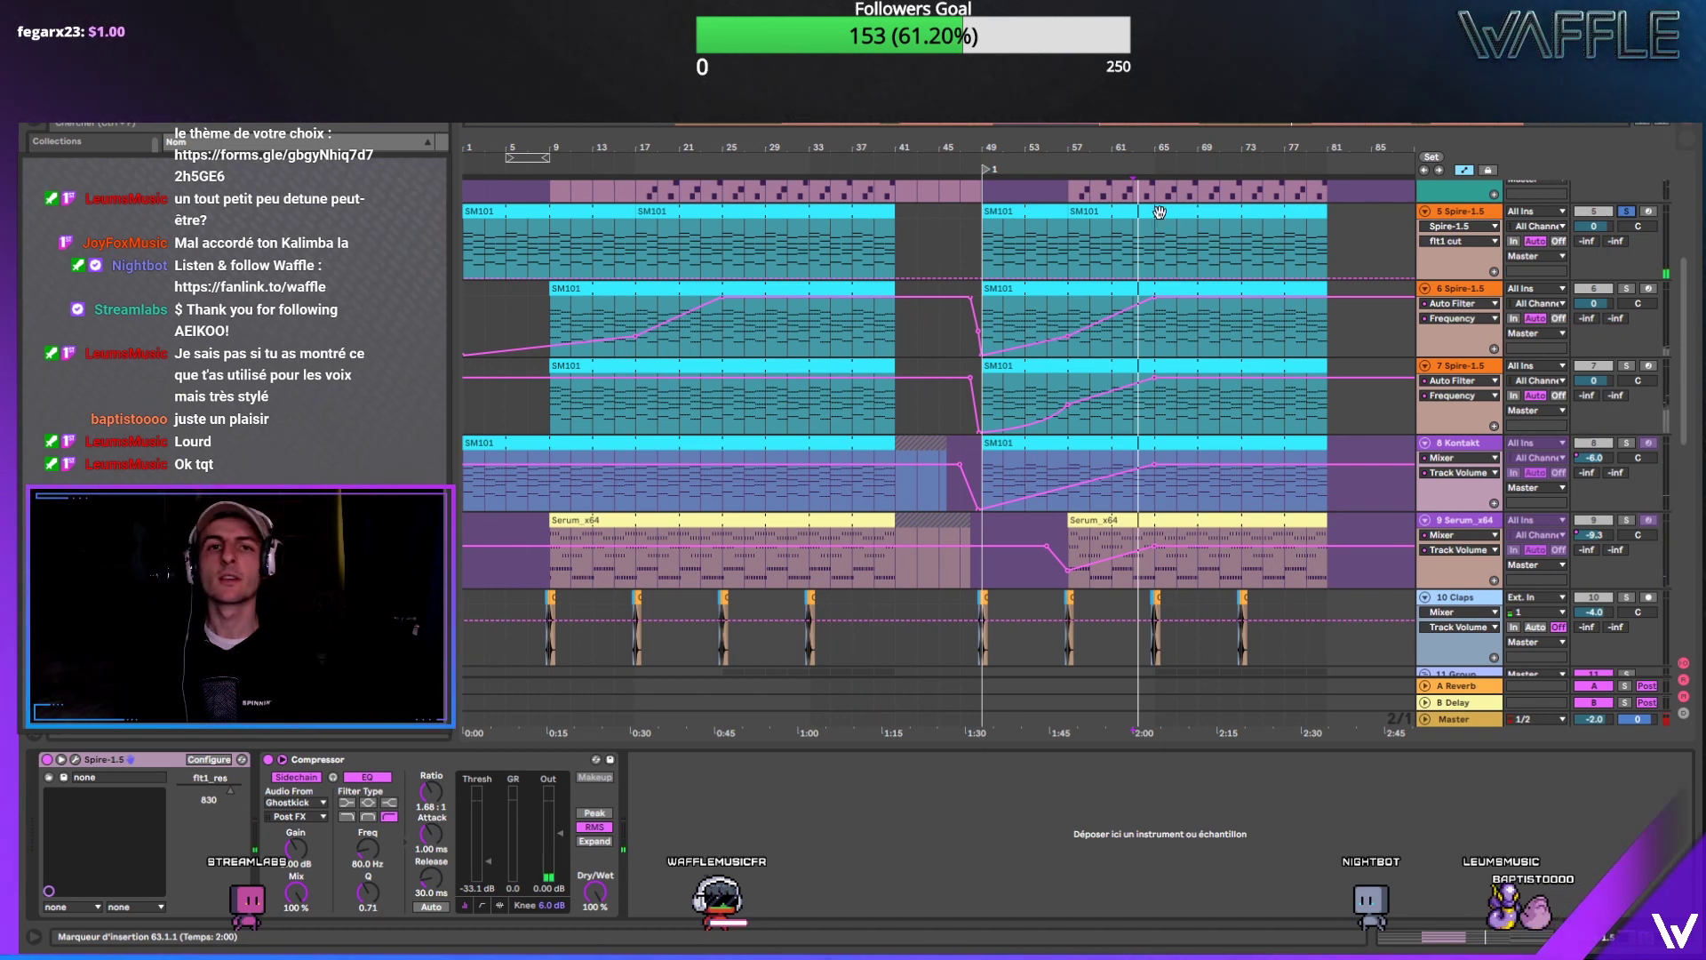
key(space)
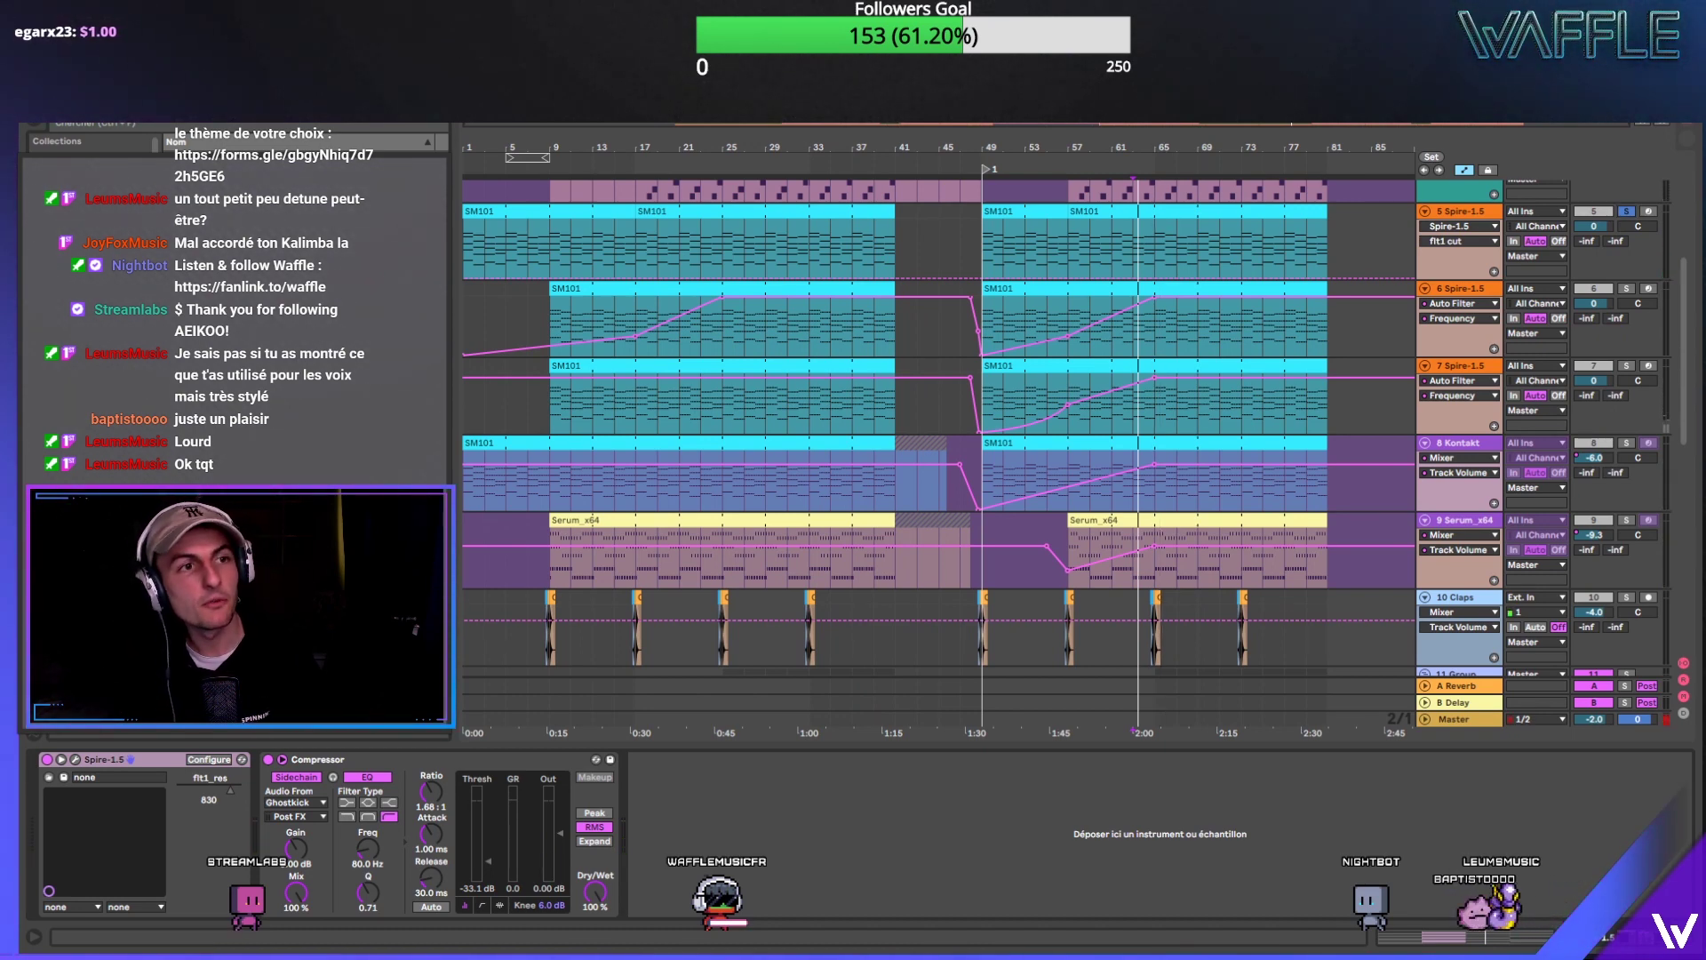
Step: Add FabFilter Pro-Q 2 to 5 Spire-1.5 and shape a -30 dB Low Shelf band at 10 Hz
drag(1173, 147, 1169, 177)
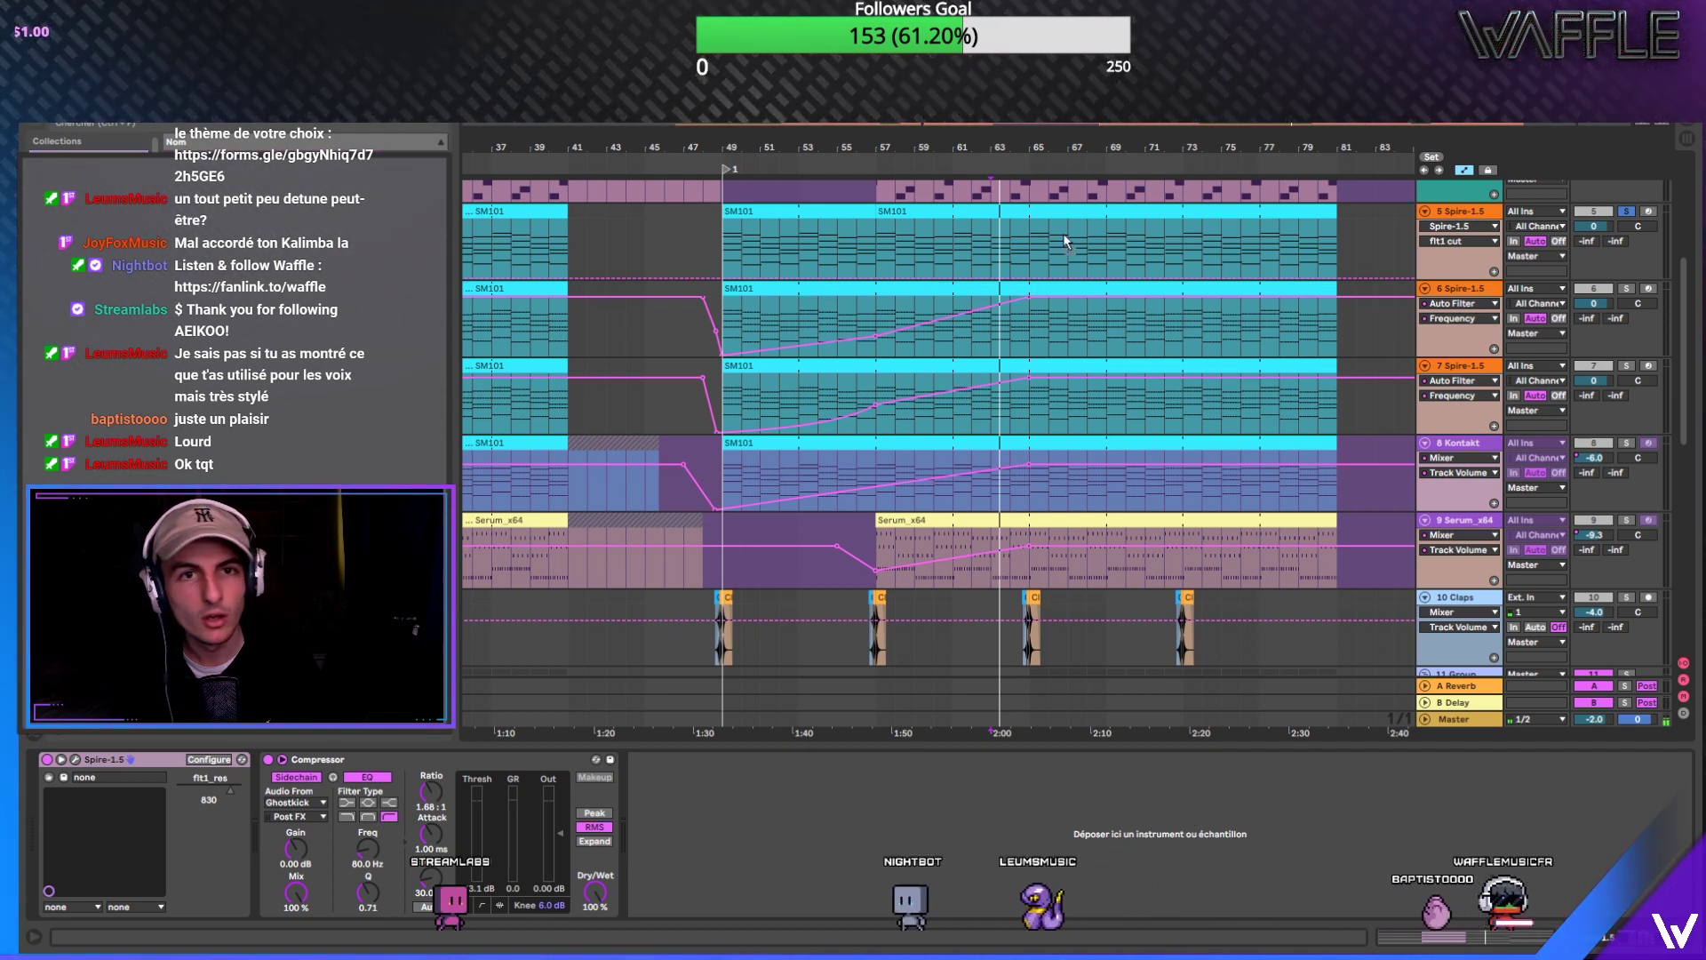
key(ctrl+alt+p)
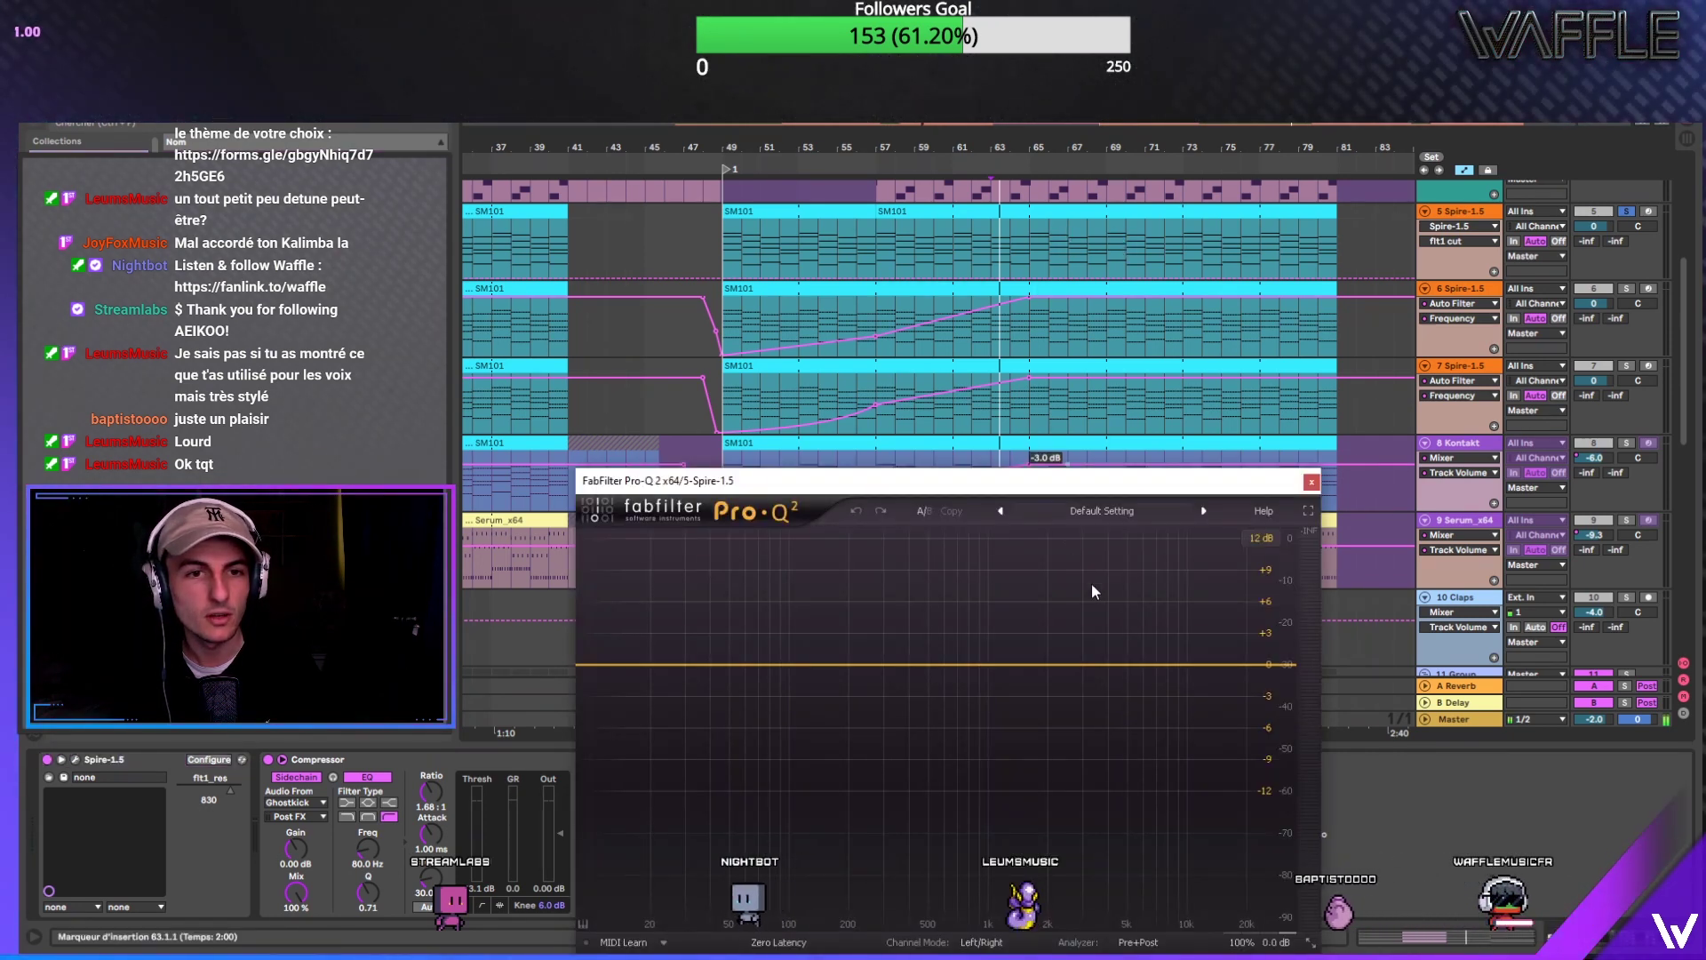
key(space)
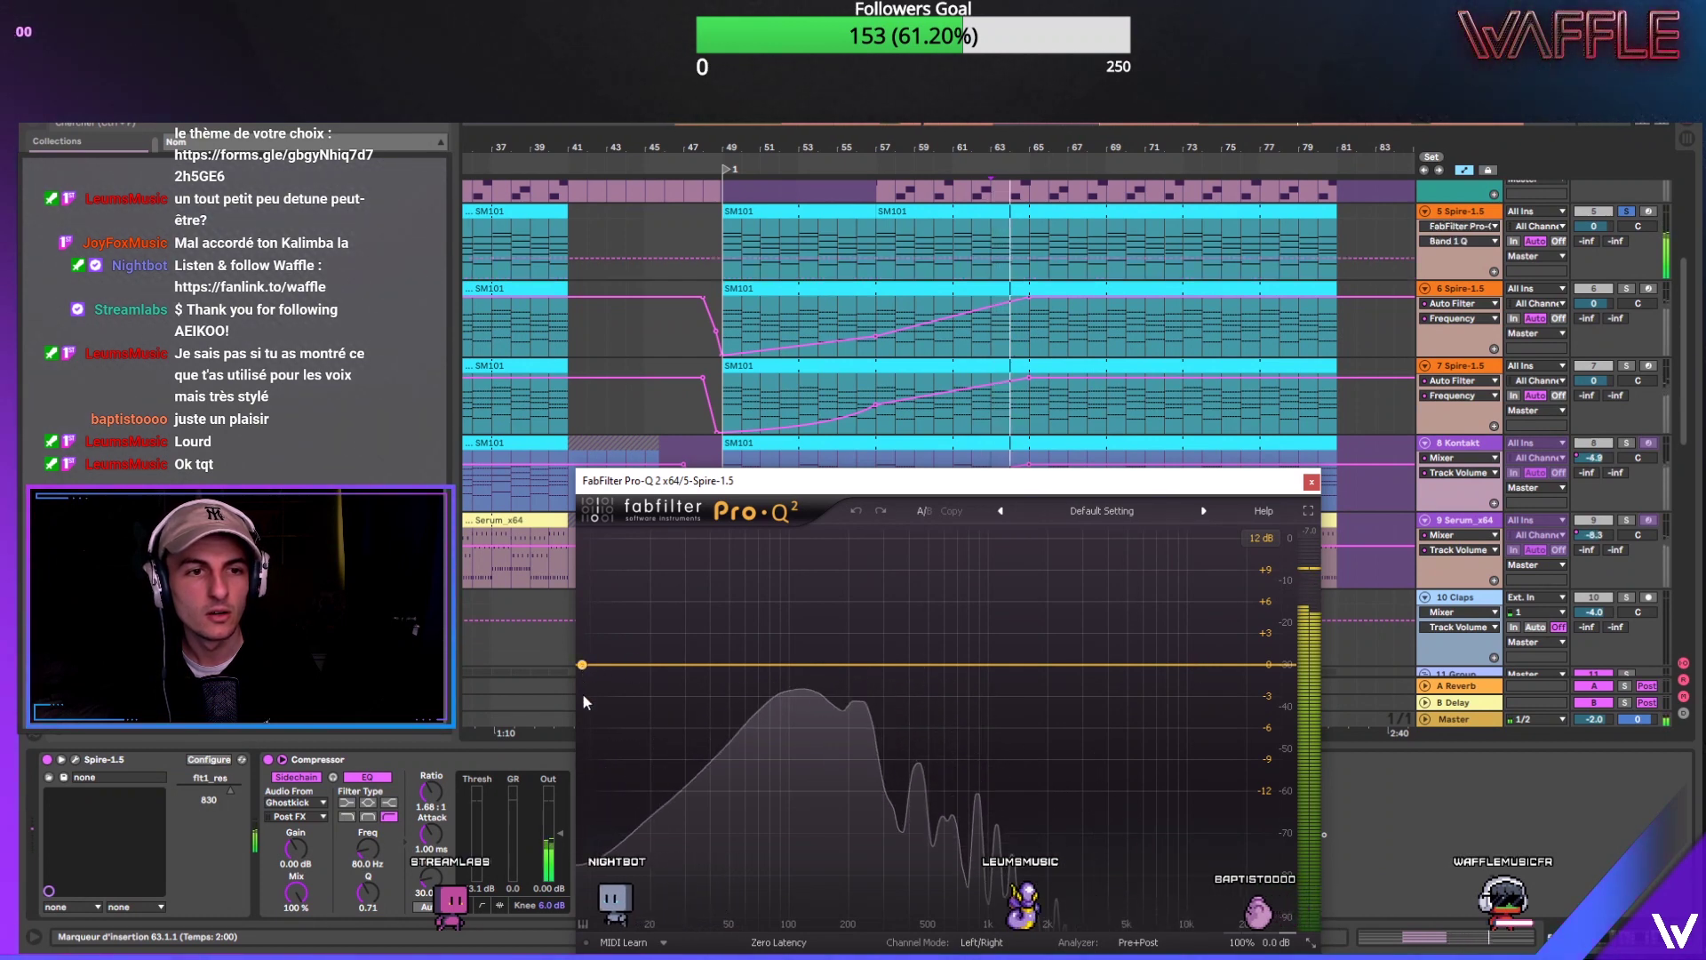
mouse_move(583, 702)
mouse_down()
mouse_move(613, 728)
mouse_move(590, 727)
mouse_up()
scroll(863, 855, up, 5)
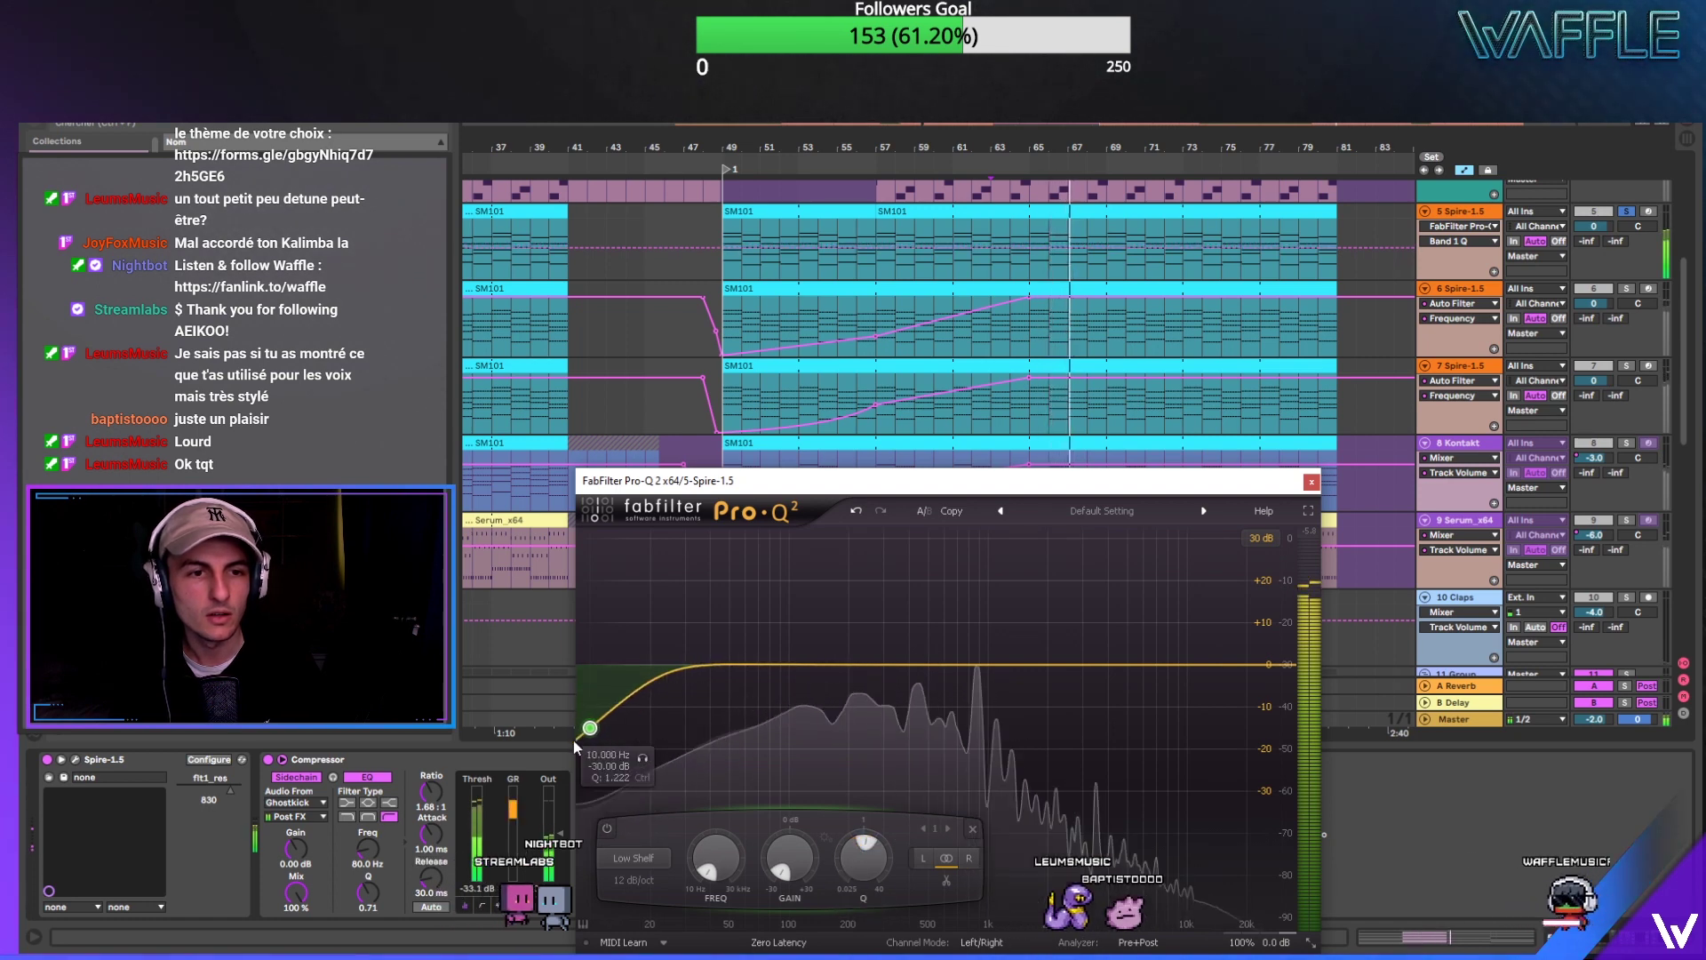
drag(705, 872, 707, 872)
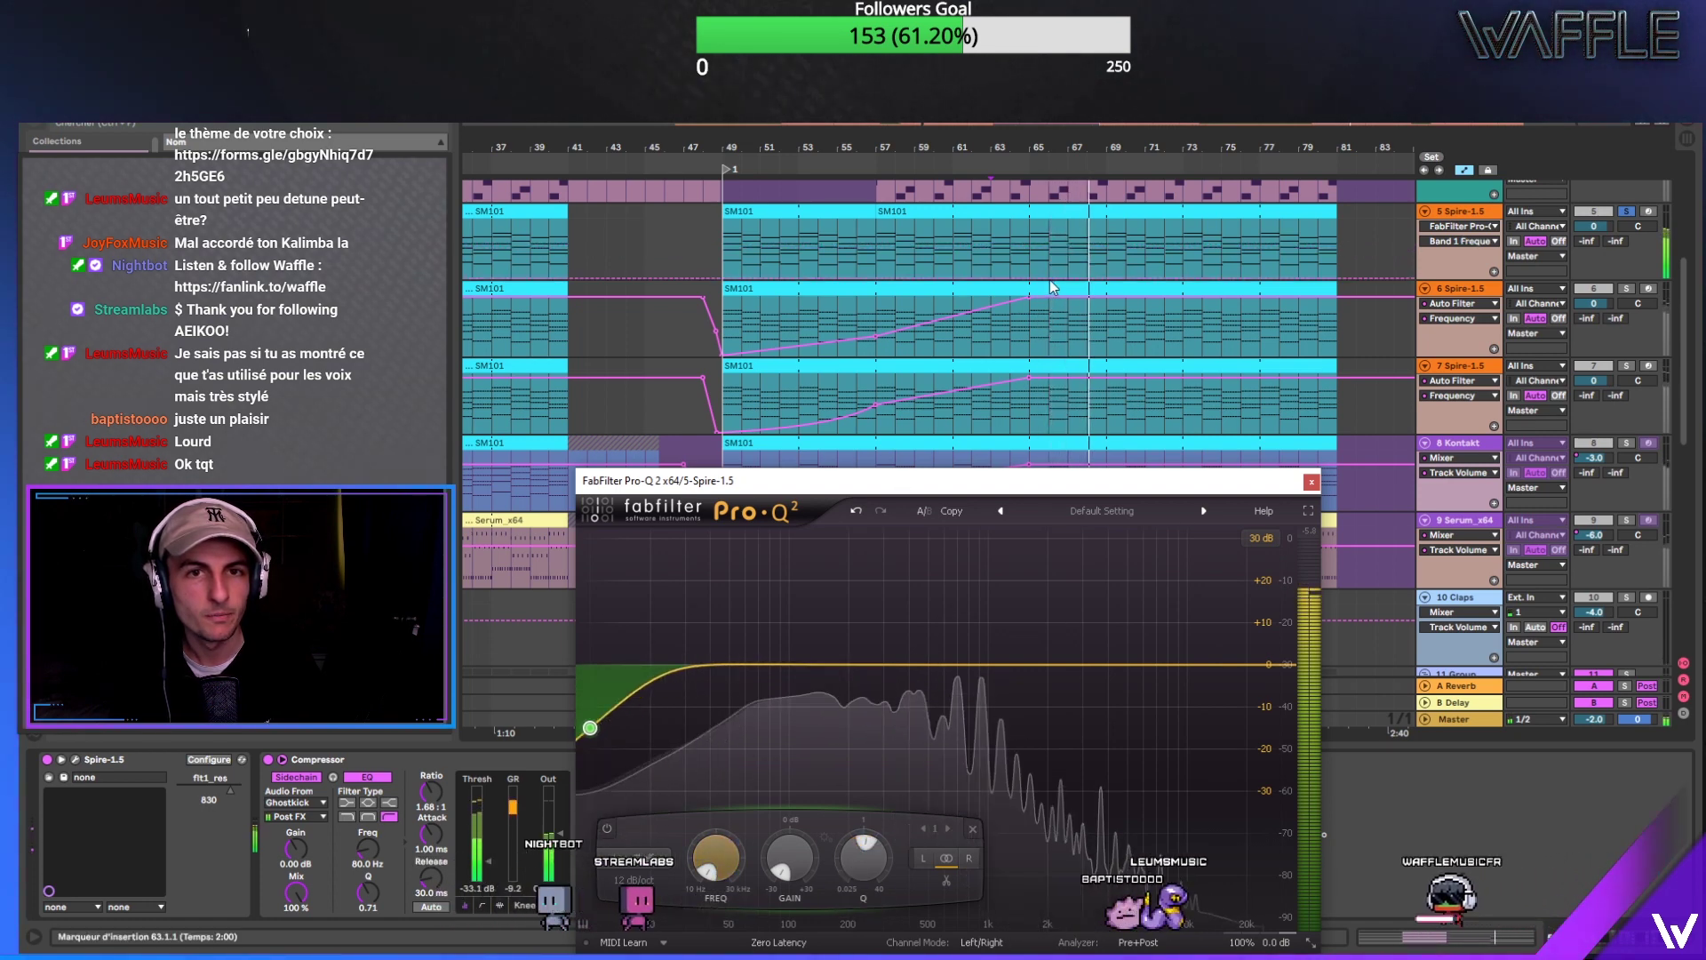
Step: Compare the 5 Spire-1.5 track in solo with the full mix around bar 65
click(1628, 211)
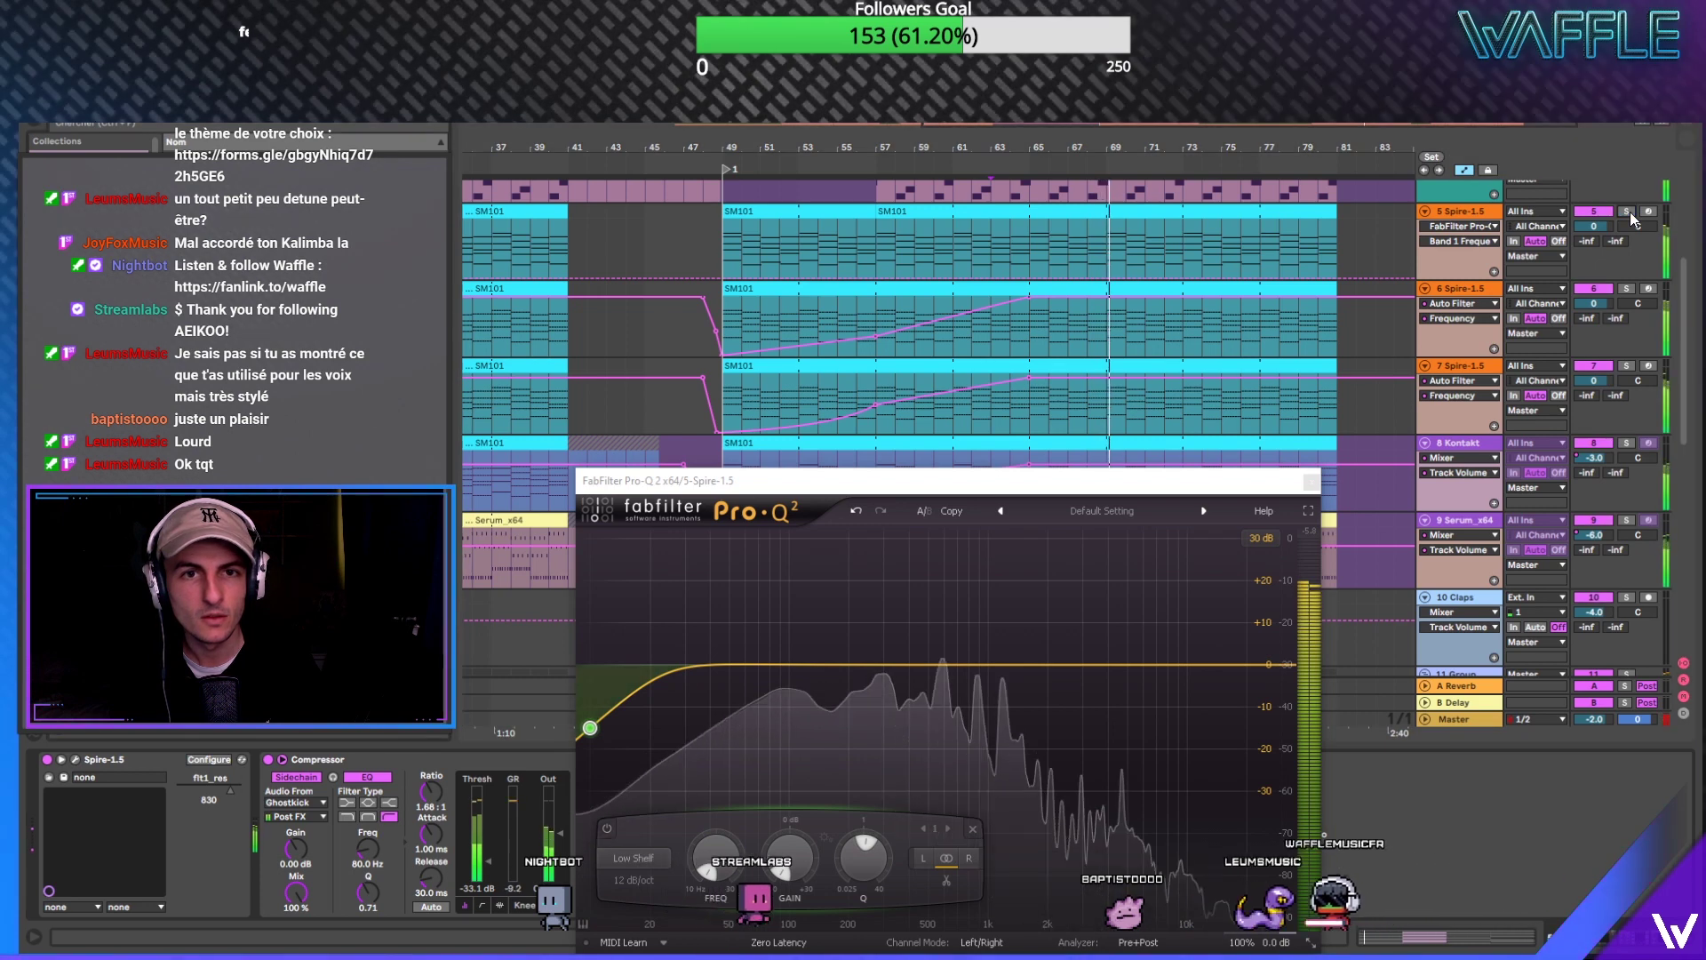
click(1628, 212)
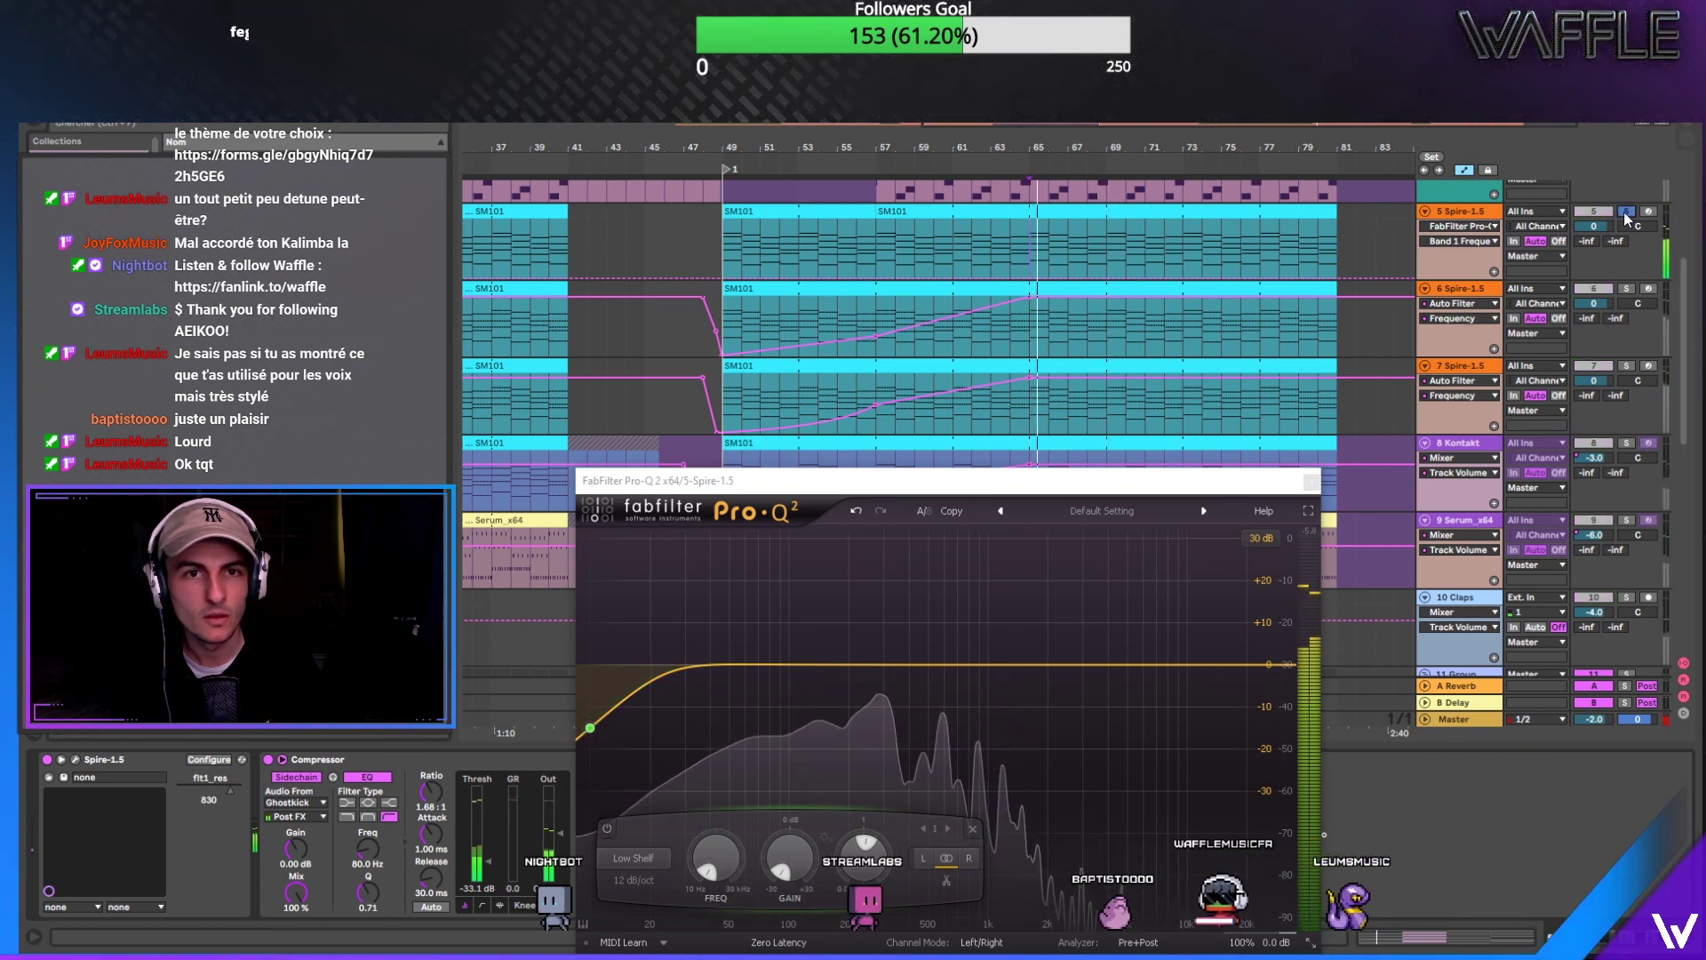
click(1628, 212)
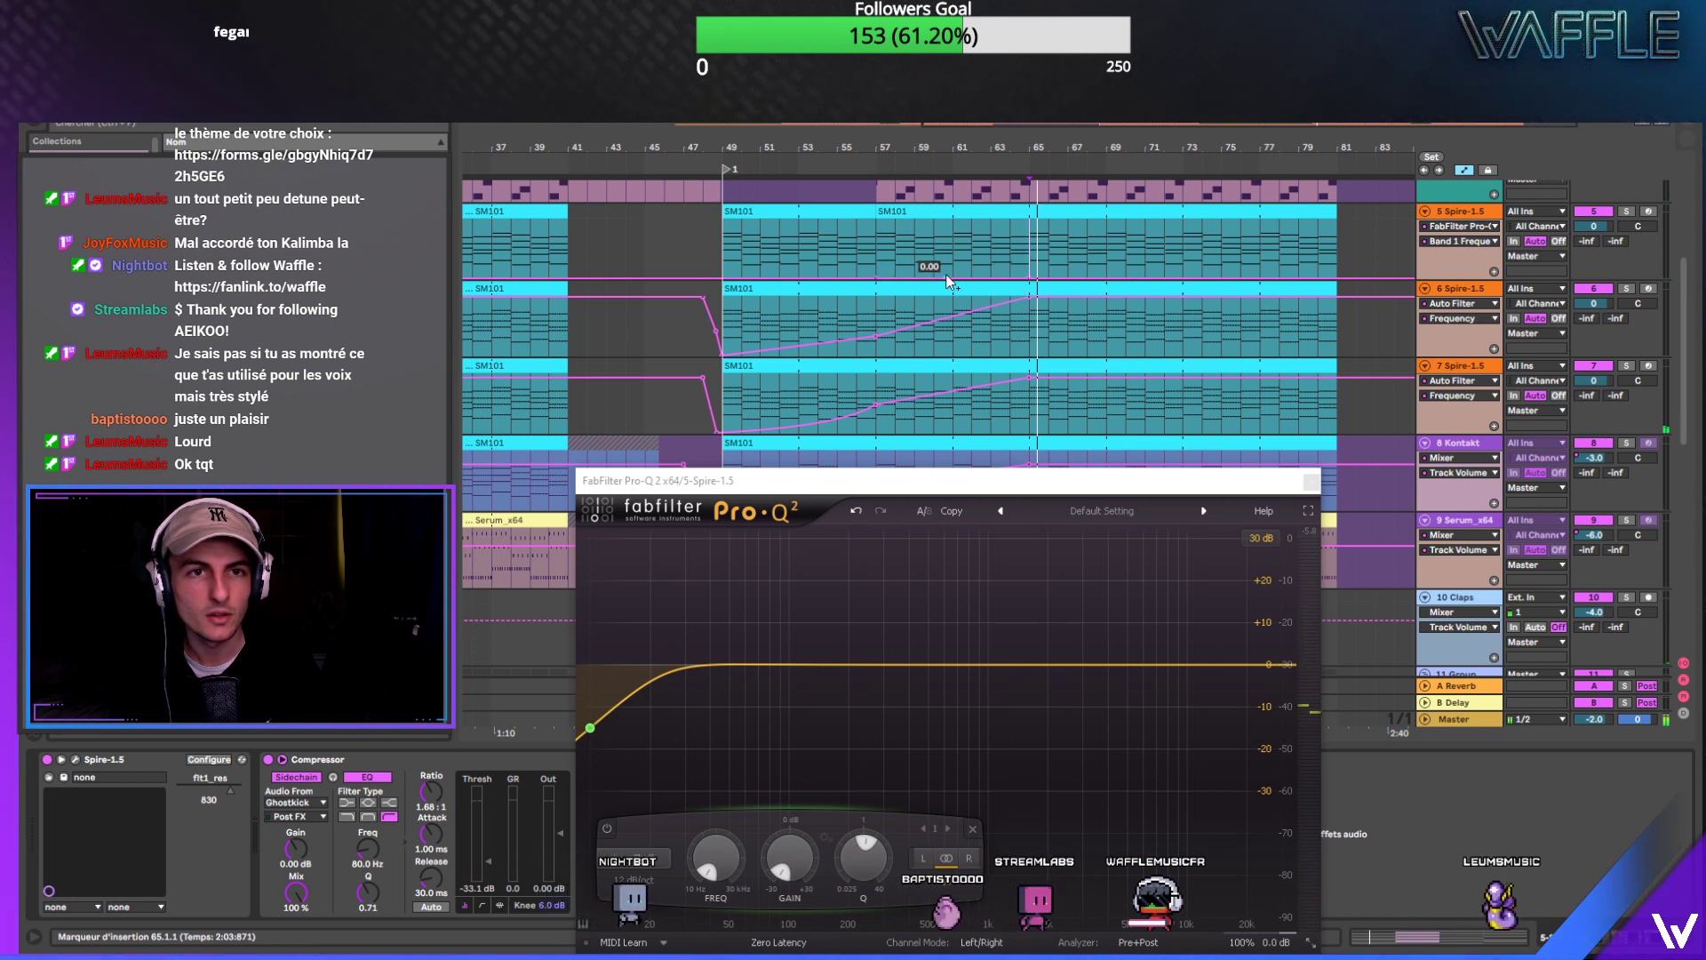
Step: Draw a curved Band 1 Frequency automation rise on 5 Spire-1.5 from bar 57 to bar 65, dropping back at bar 65
drag(1031, 278, 1029, 253)
key(space)
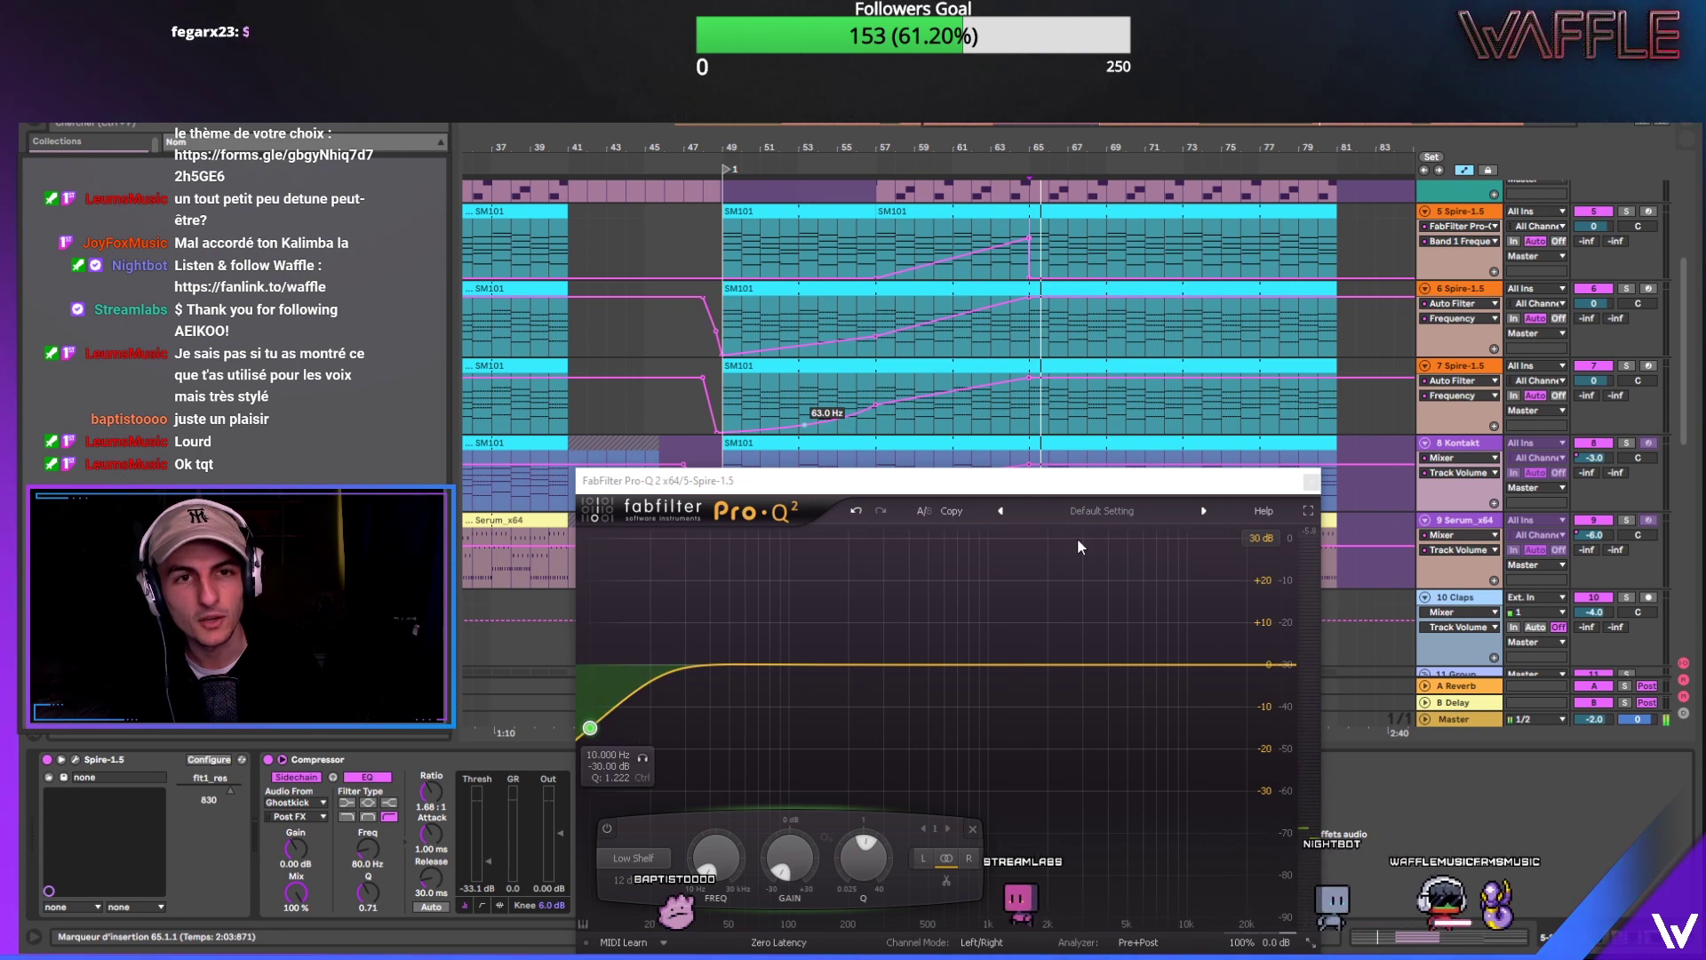
key(space)
drag(971, 263, 953, 236)
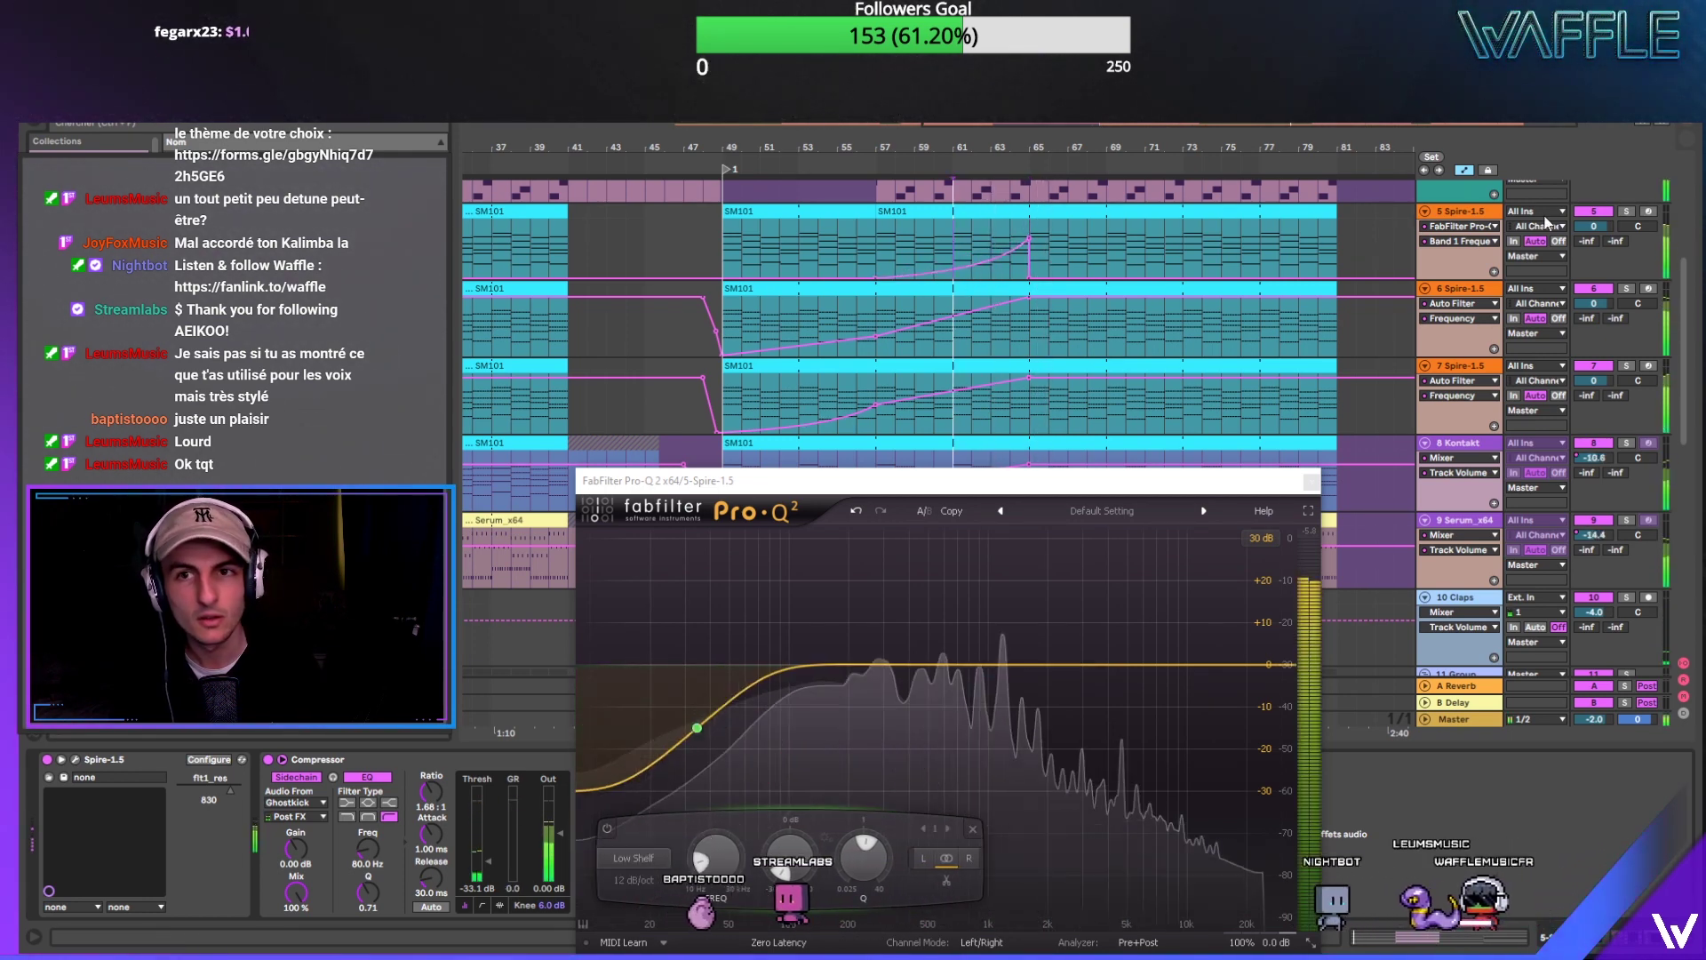
Step: Listen to the filter sweep on 5 Spire-1.5 in solo from bar 61 past bar 65
scroll(1681, 167, up, 3)
scroll(1681, 167, down, 1)
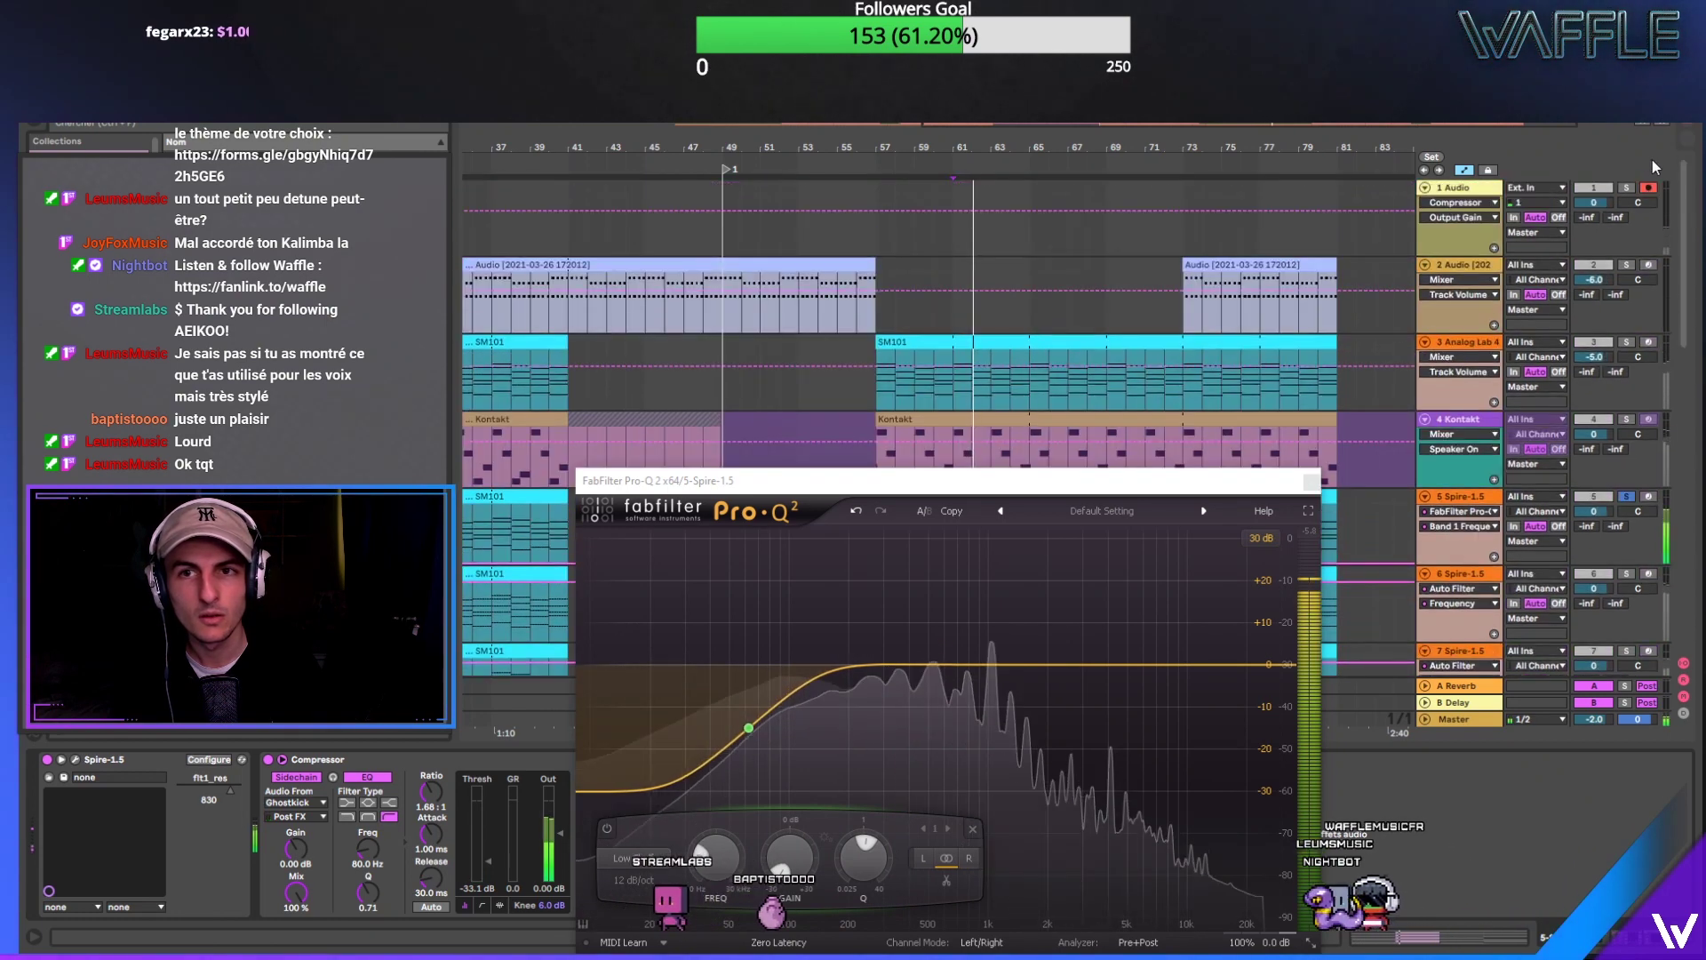
scroll(1682, 267, down, 1)
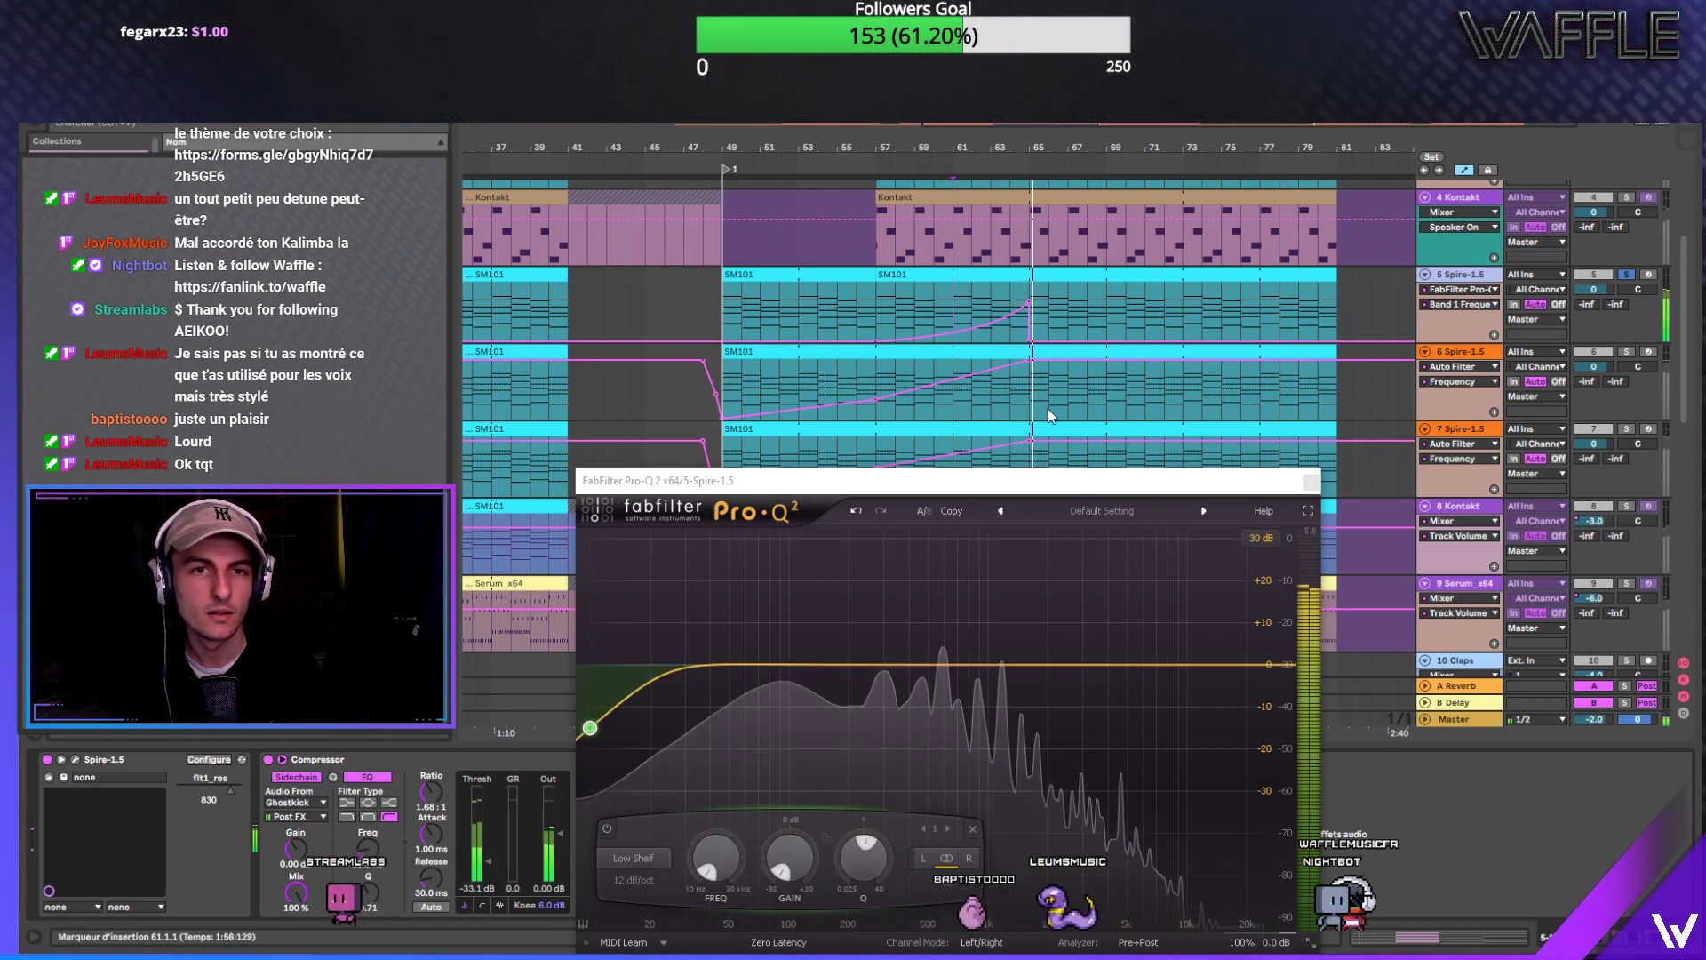
scroll(1626, 303, down, 1)
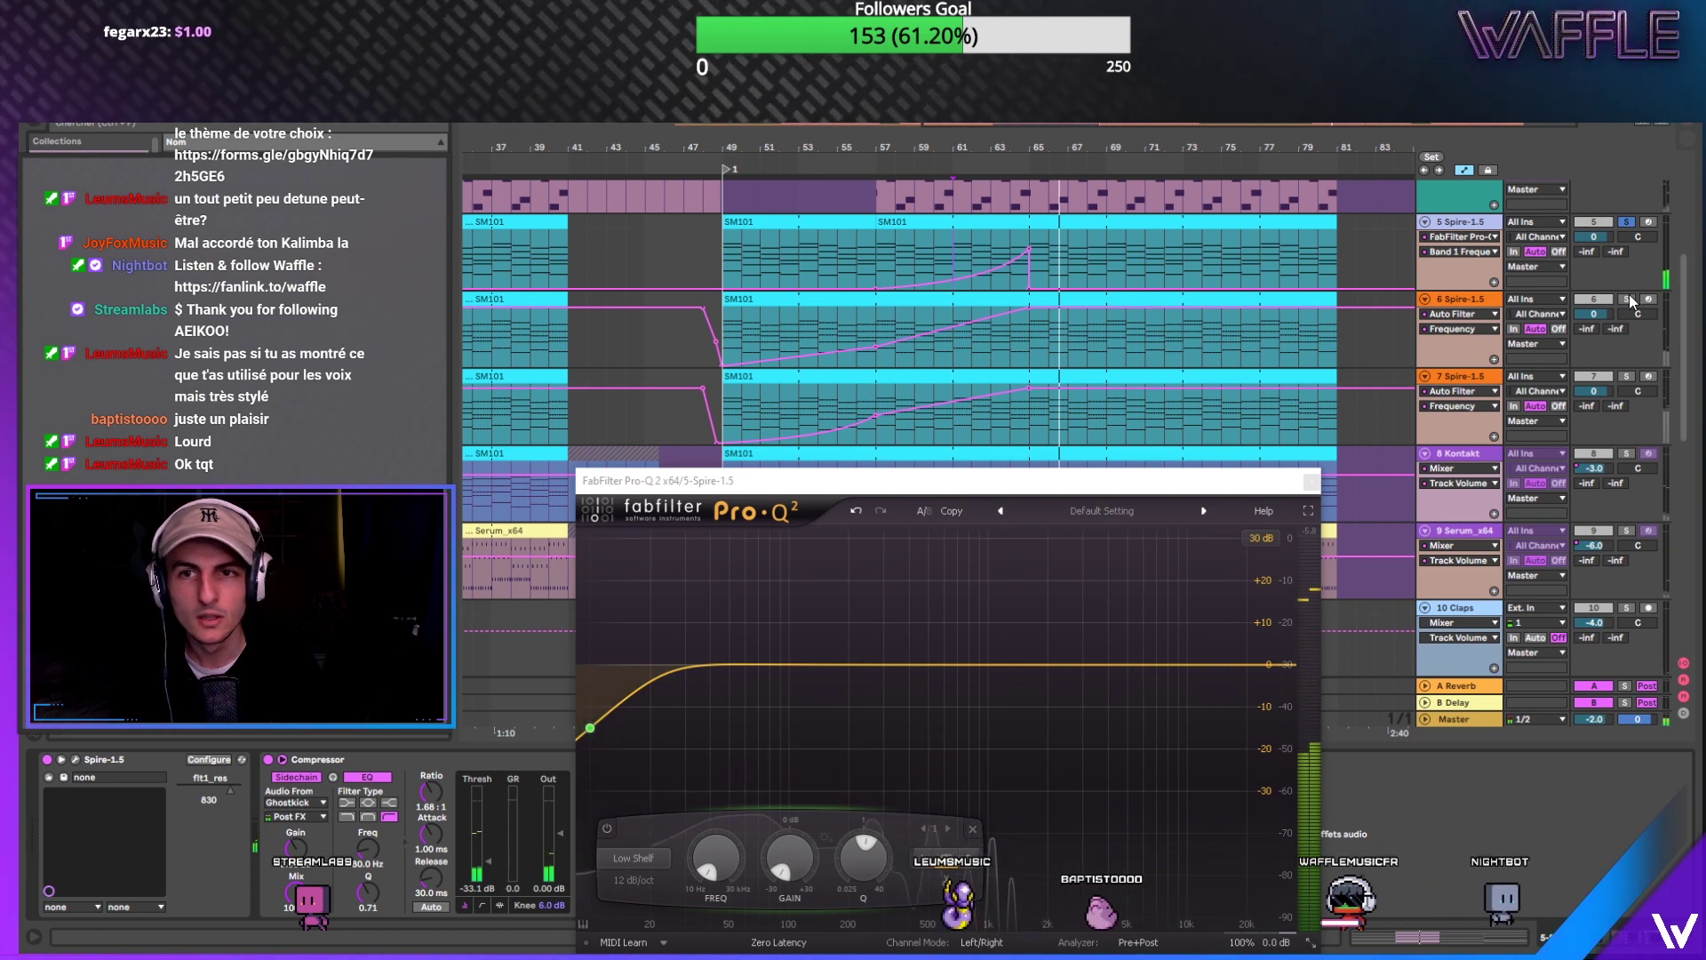
Step: Audition the 6 Spire-1.5 and 7 Spire-1.5 tracks in solo from bar 63 and show the devices of track 7
click(990, 344)
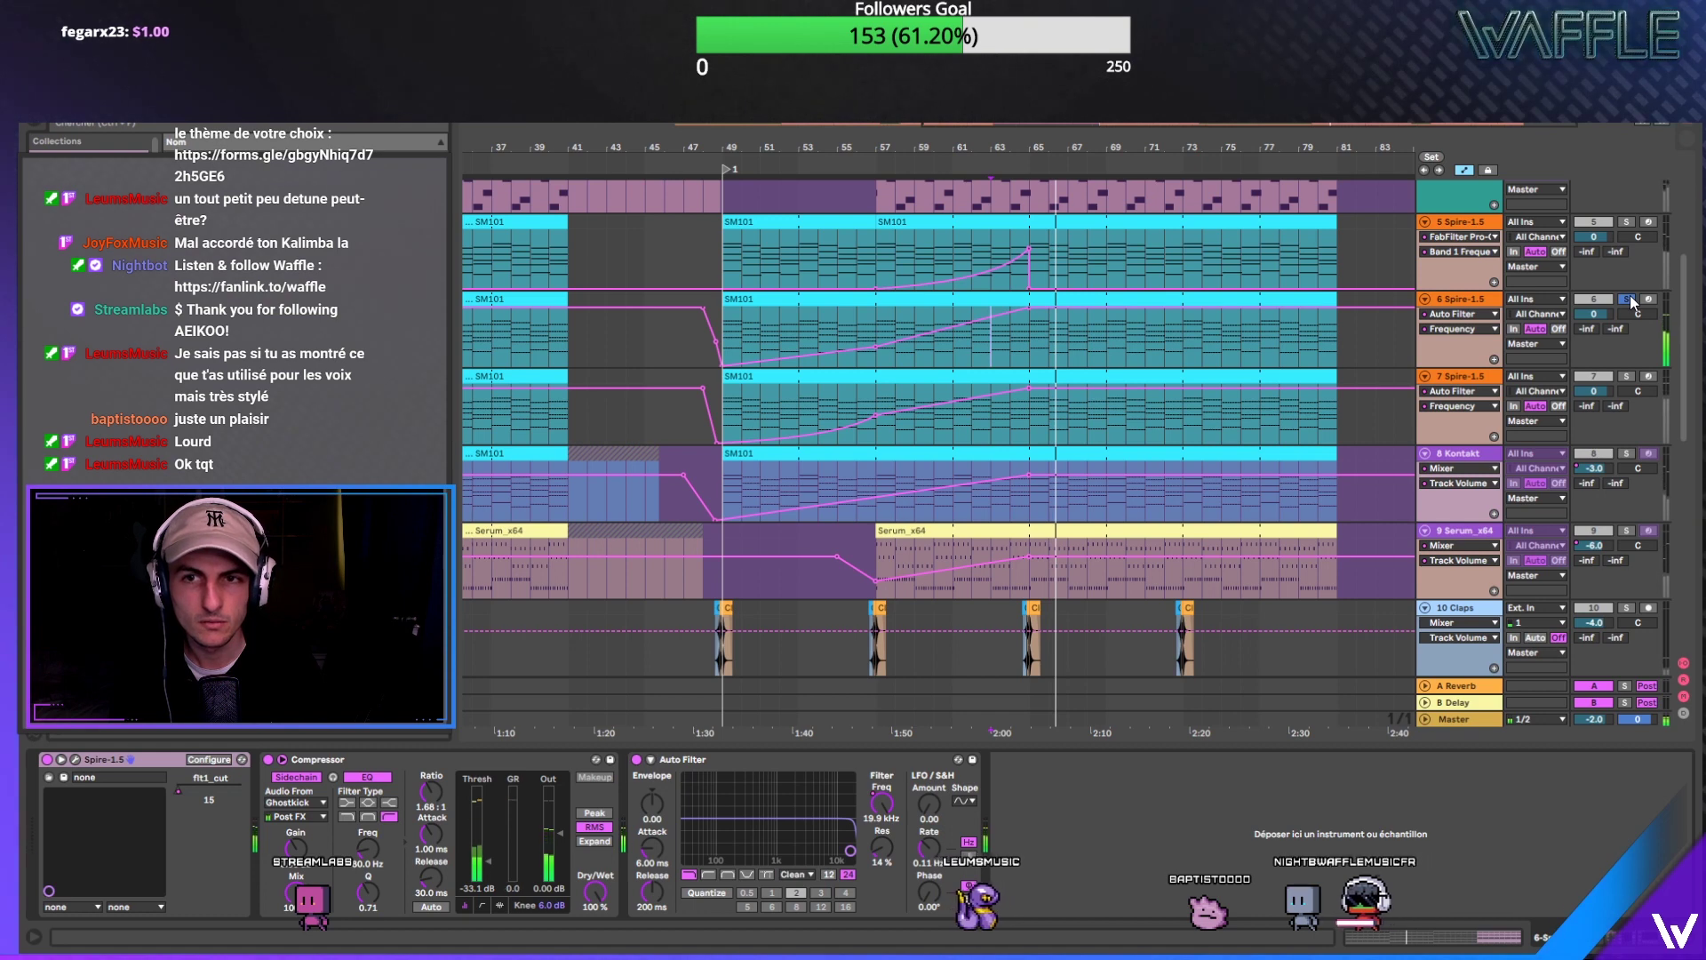
click(1009, 434)
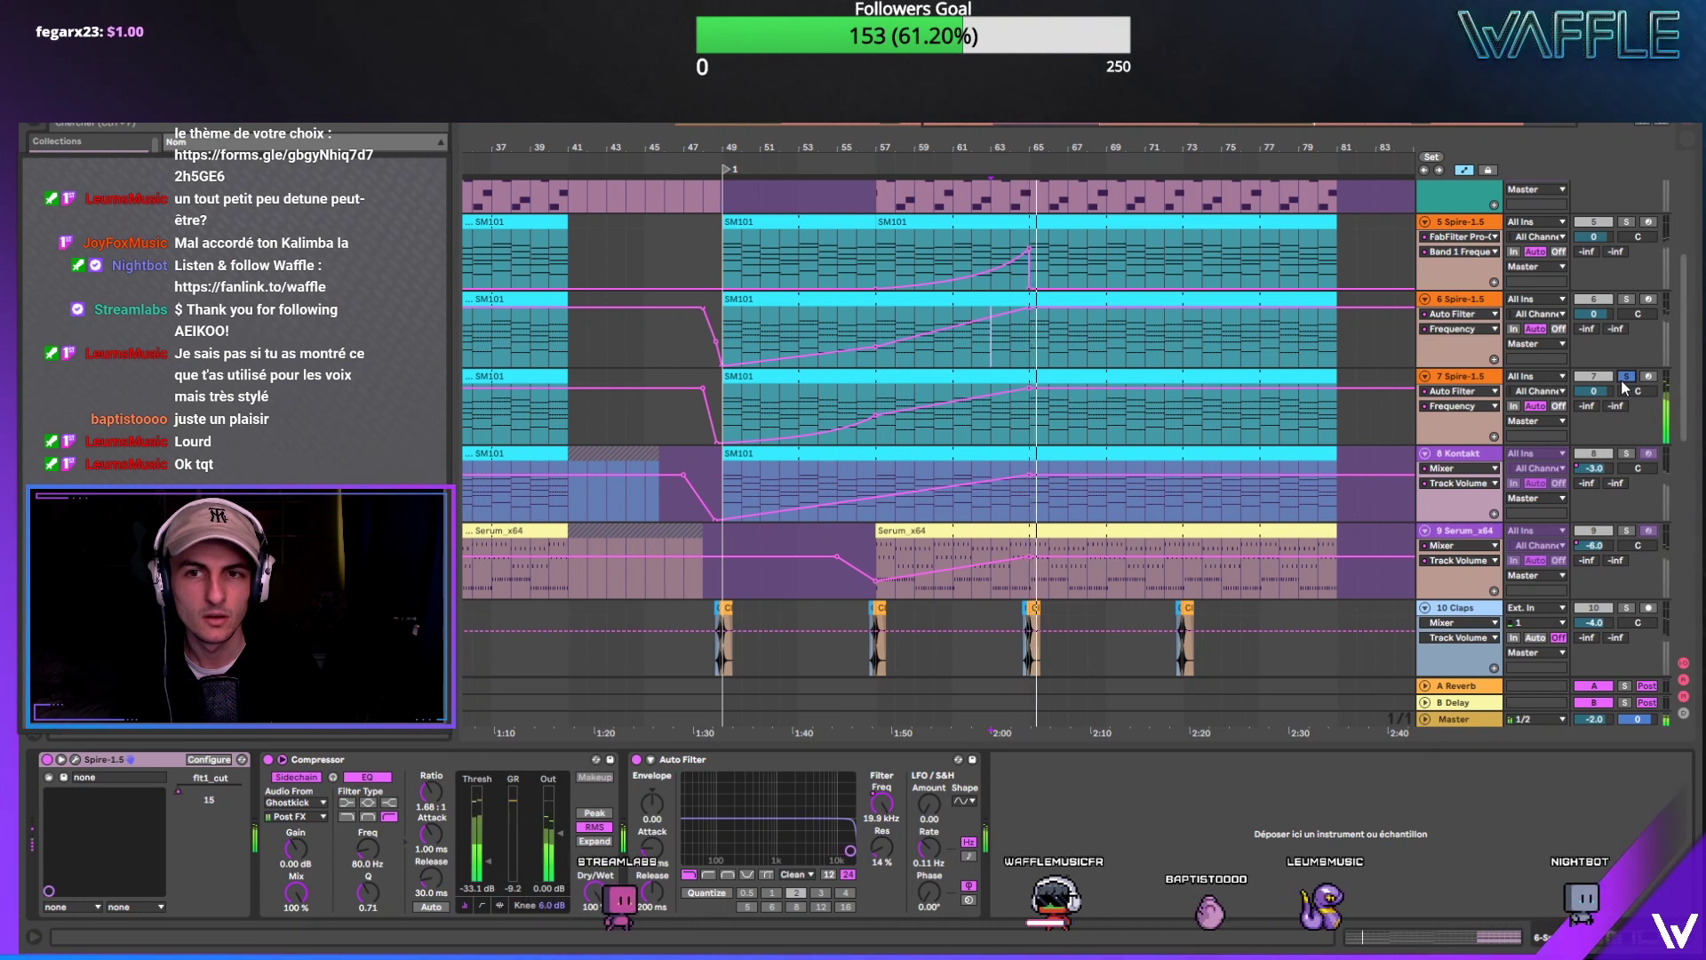
click(1490, 378)
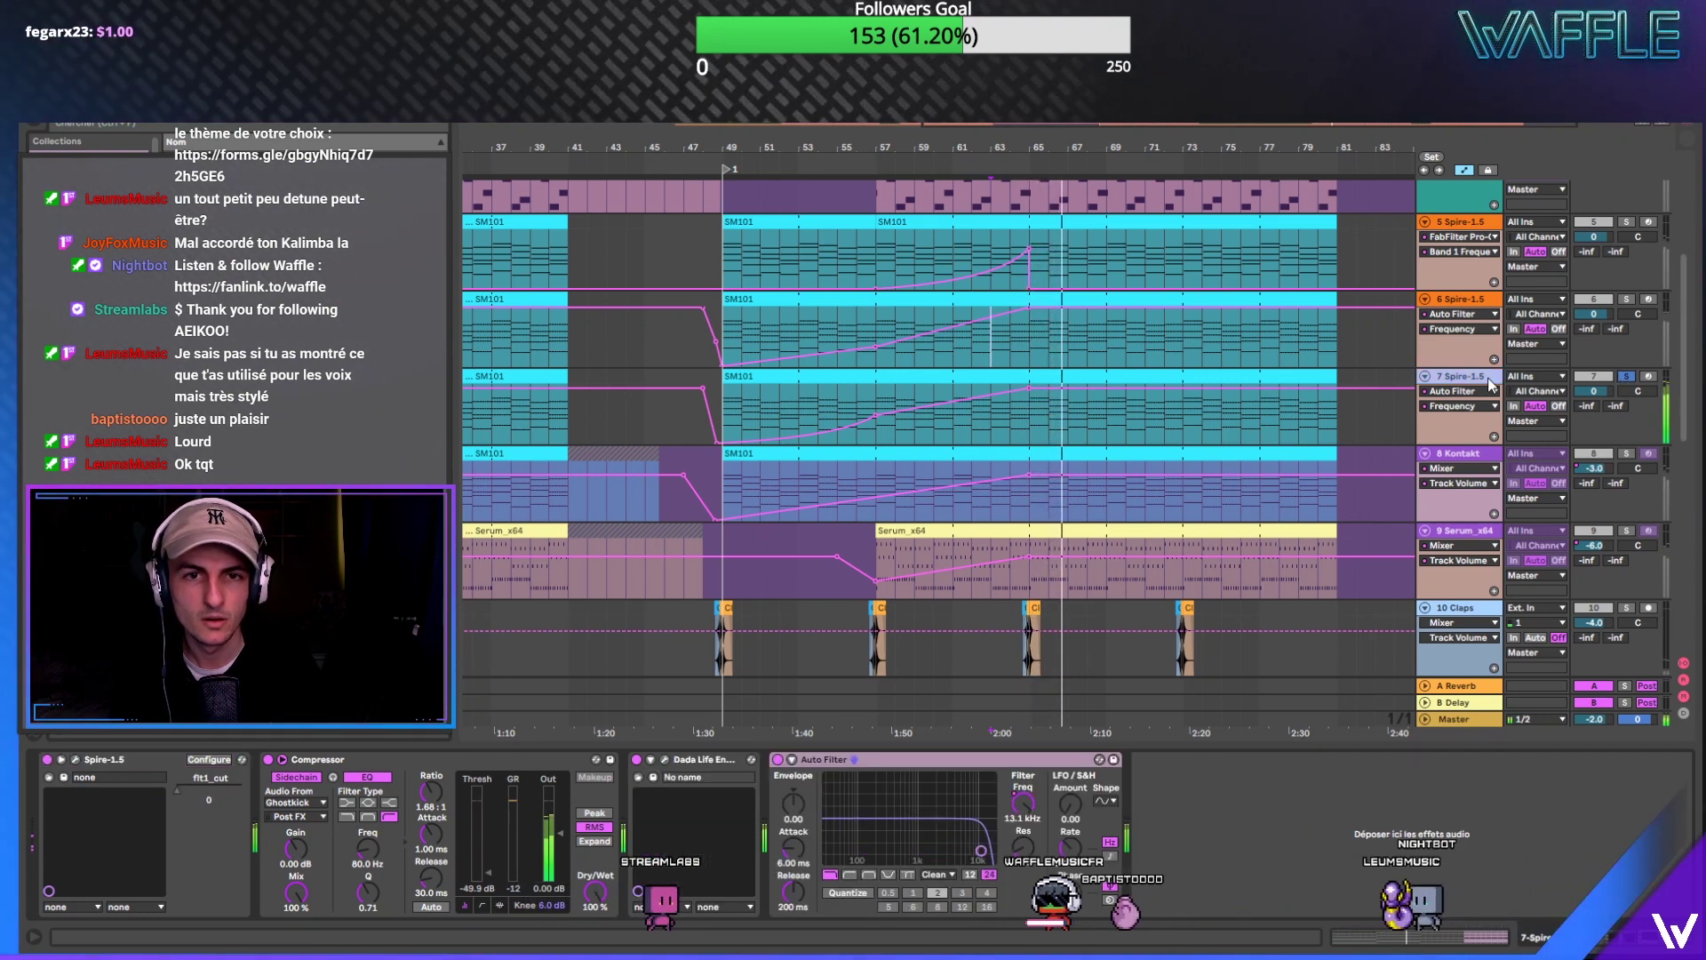
click(1603, 380)
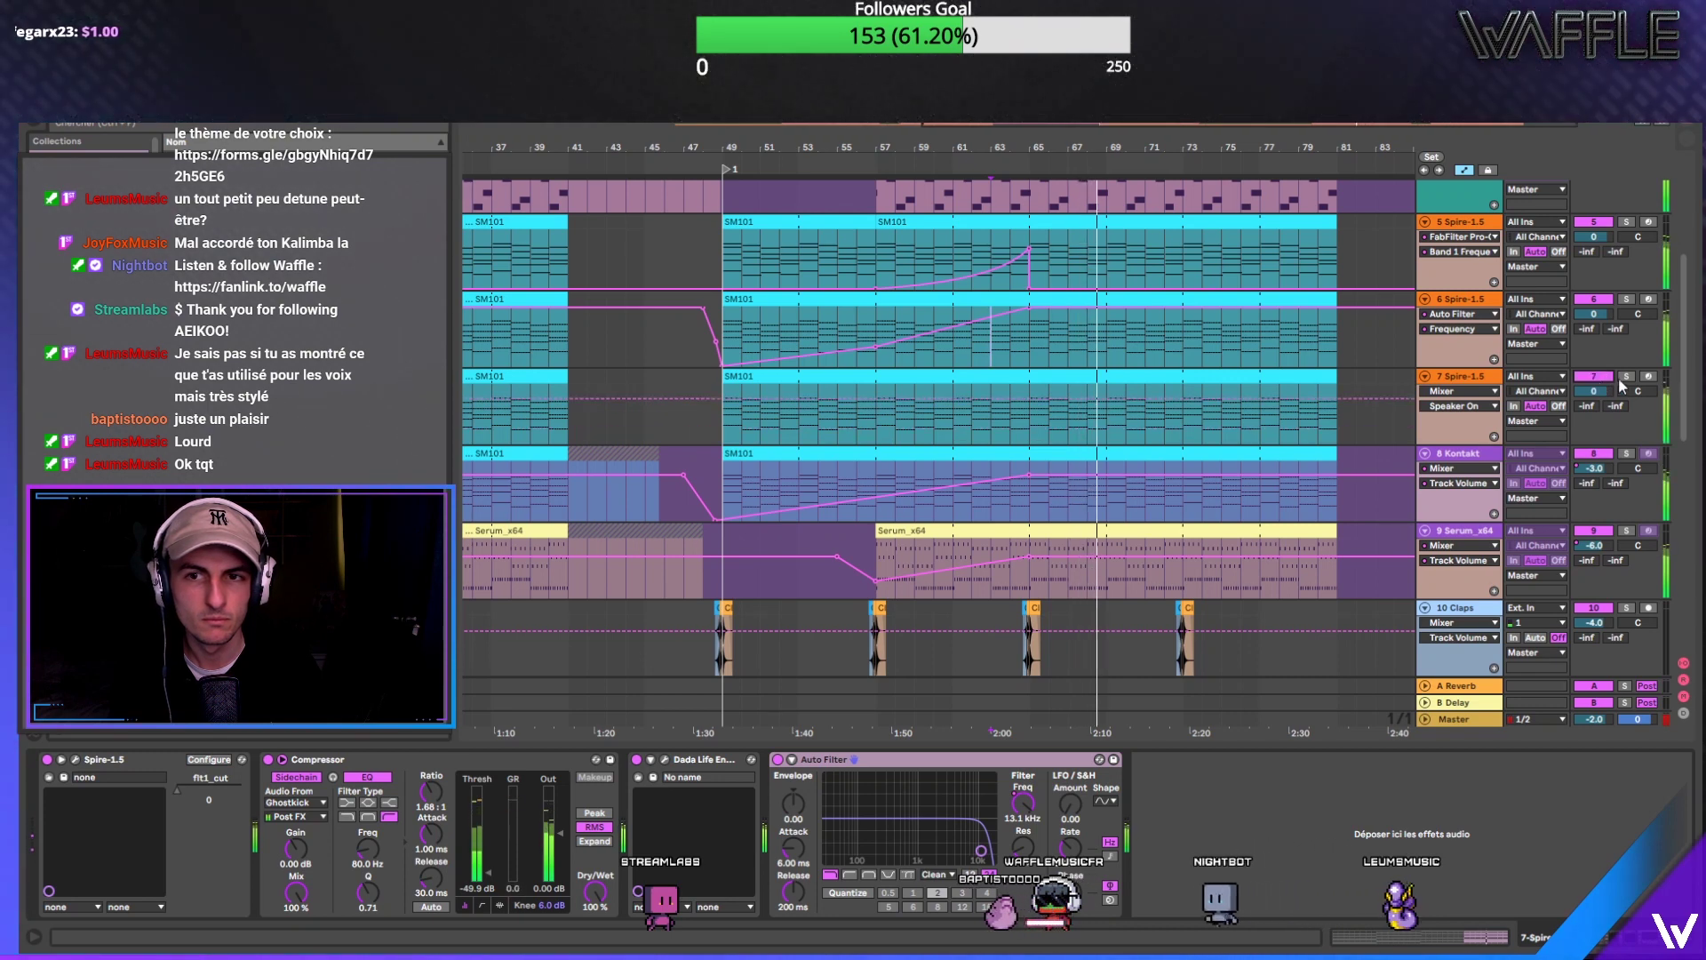
Step: Audition the 8 Kontakt and 9 Serum_x64 tracks in solo around bars 63 to 65
click(1626, 455)
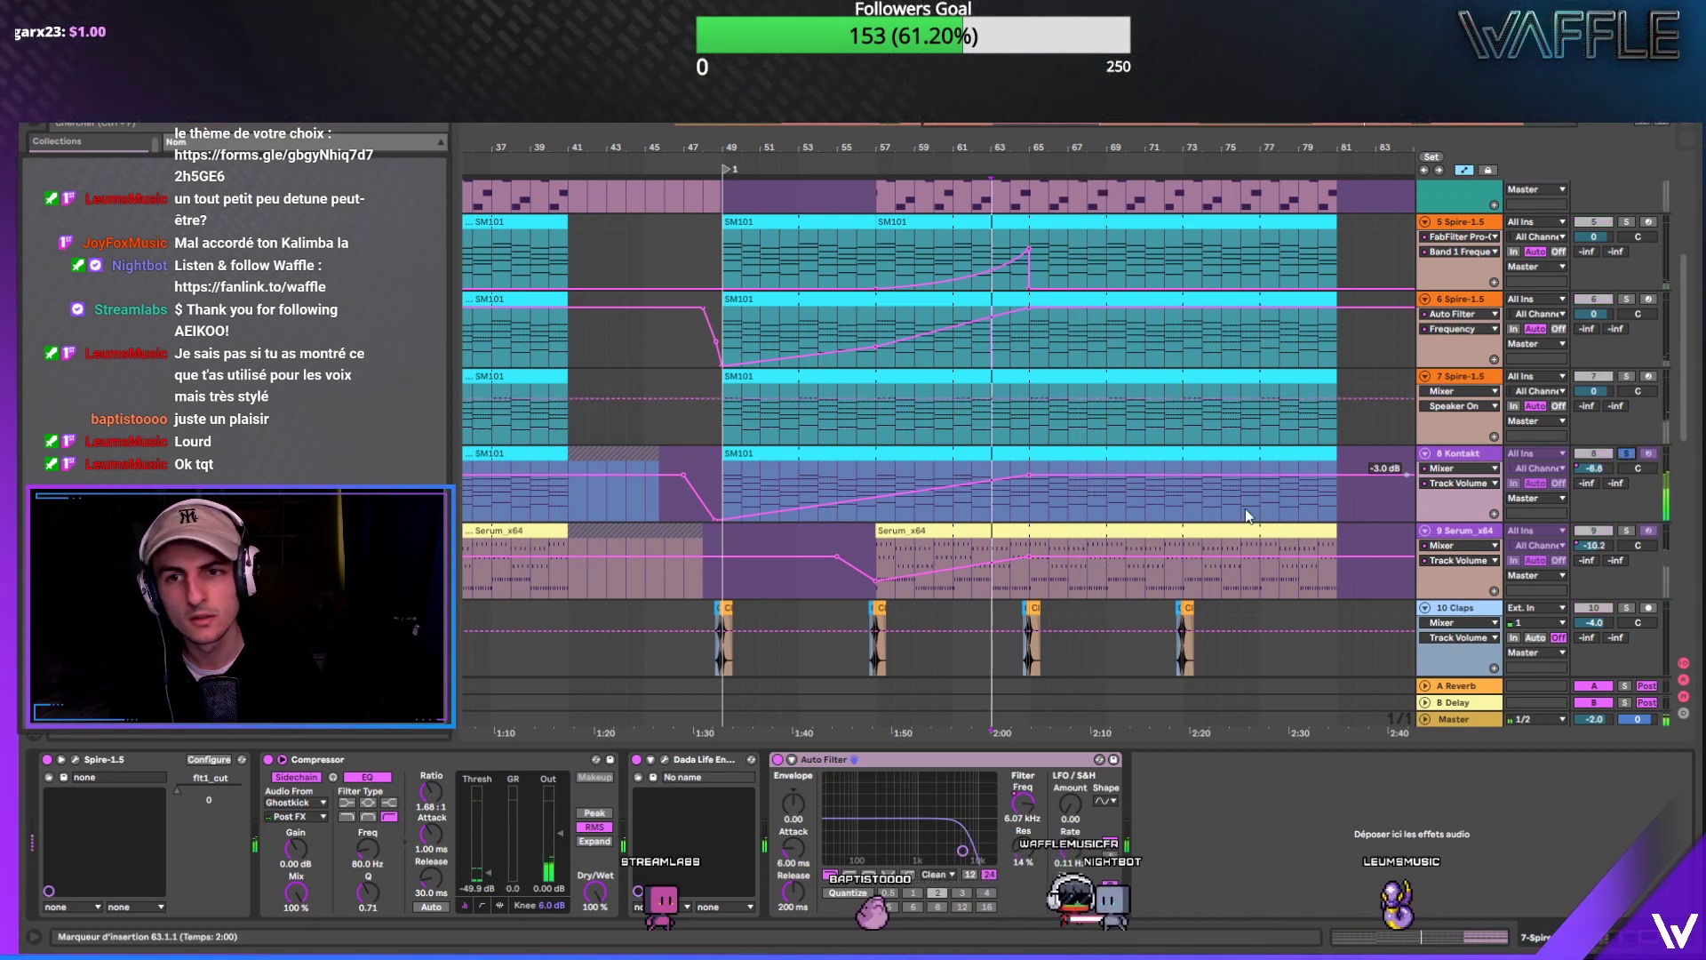
click(1027, 504)
scroll(1027, 505, down, 3)
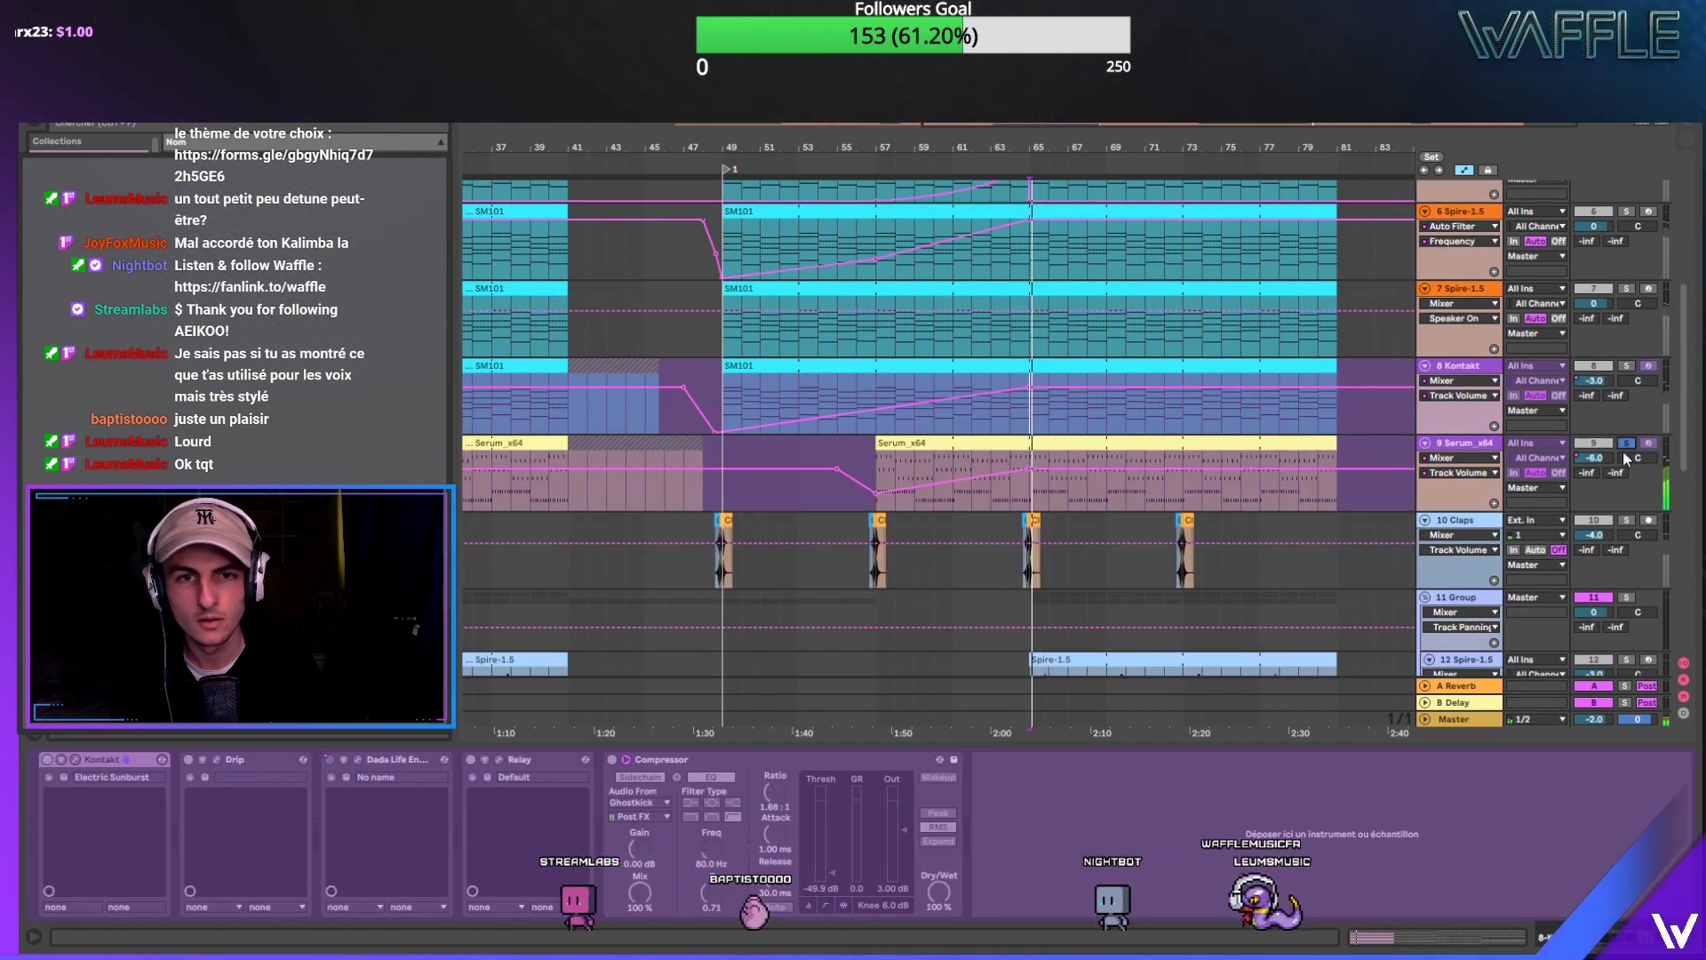
scroll(1622, 450, down, 3)
scroll(1630, 441, down, 2)
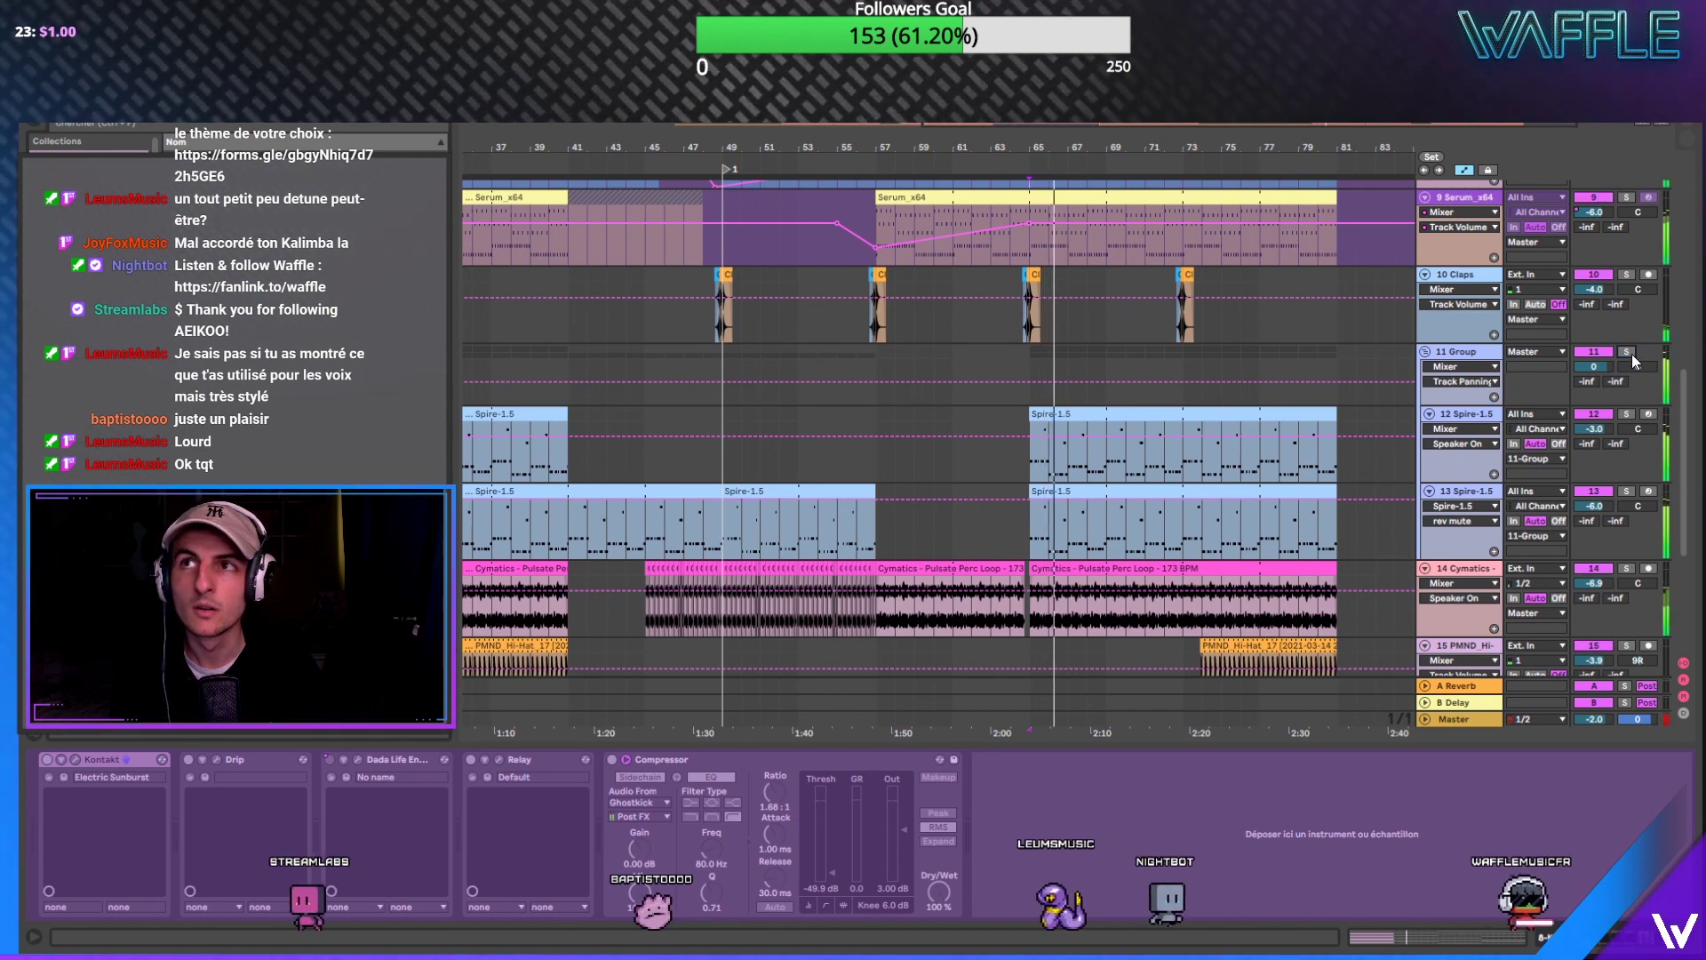
Step: Check the 11 Group track in solo and mute the group
click(1628, 351)
click(1593, 352)
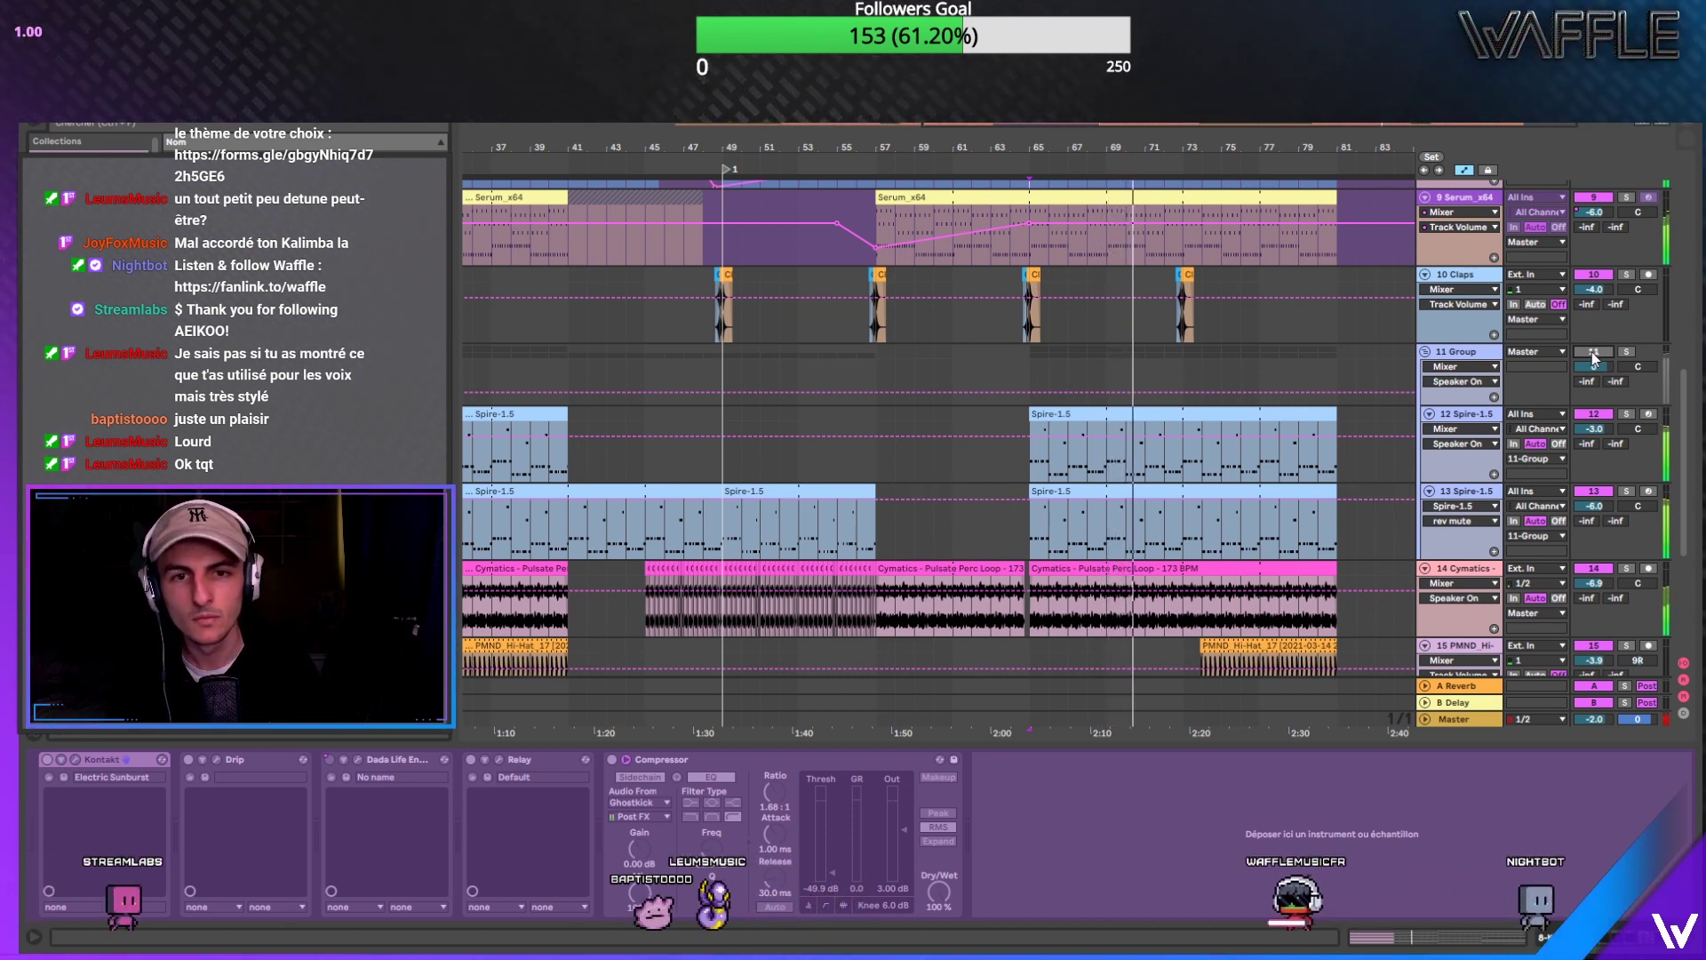
drag(1686, 425, 1686, 411)
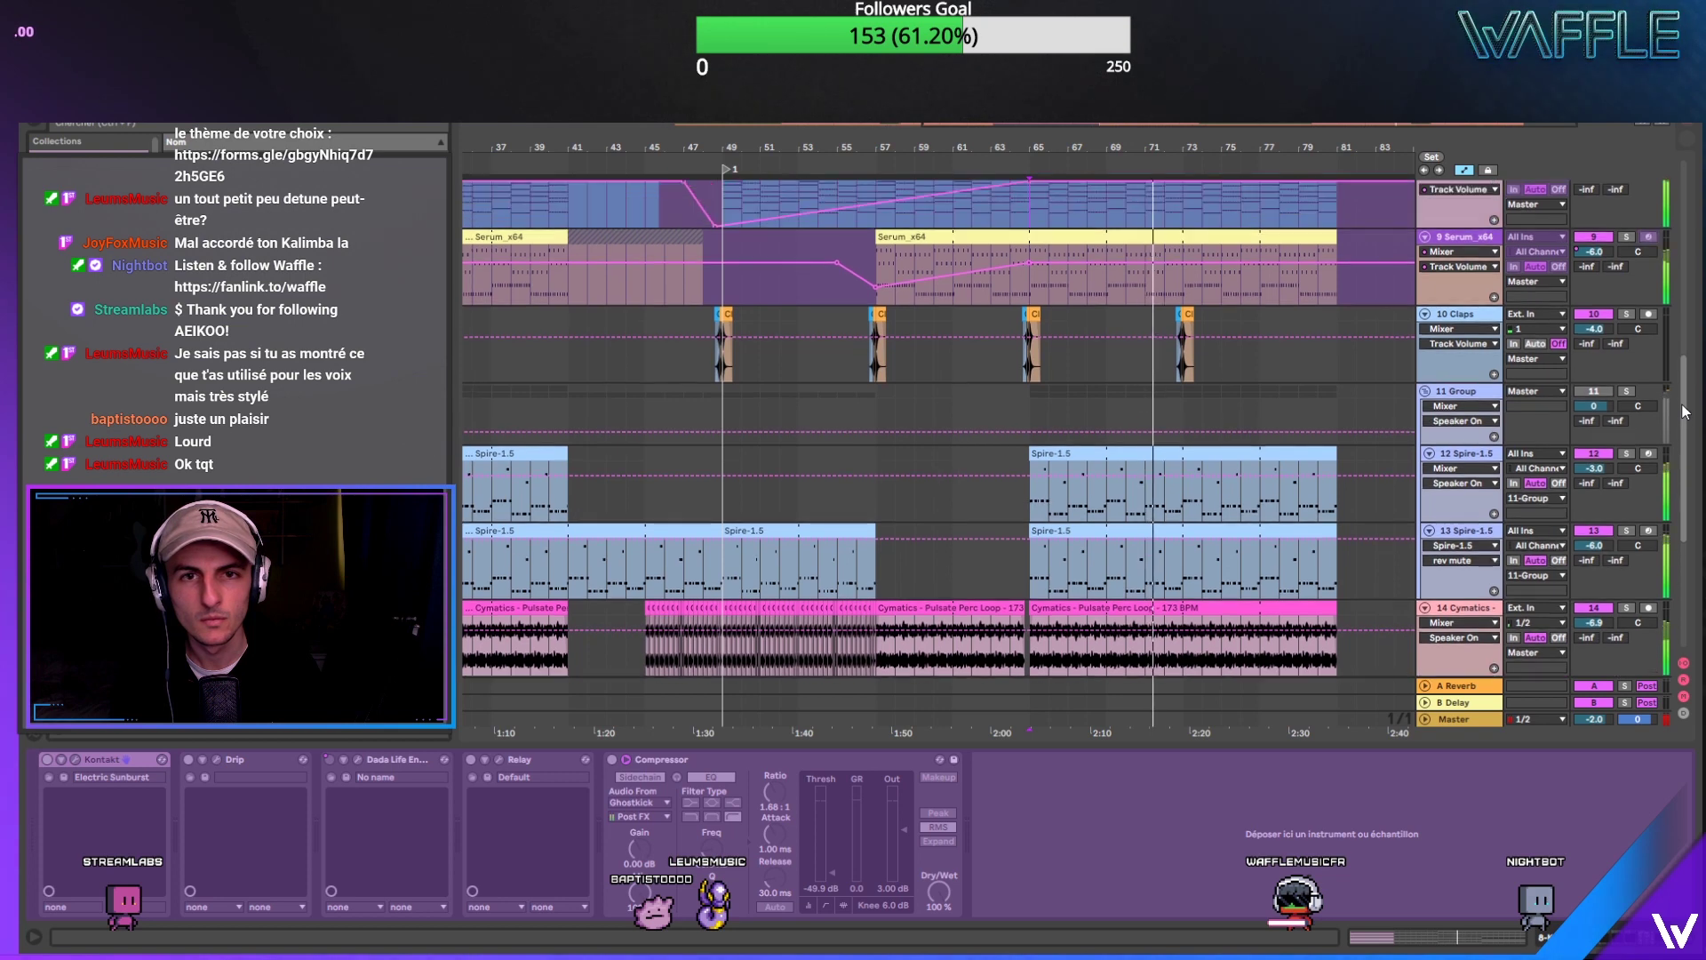
Step: Audition 6 Spire-1.5 and 5 Spire-1.5 in solo again and show the devices of track 5
scroll(1686, 408, up, 10)
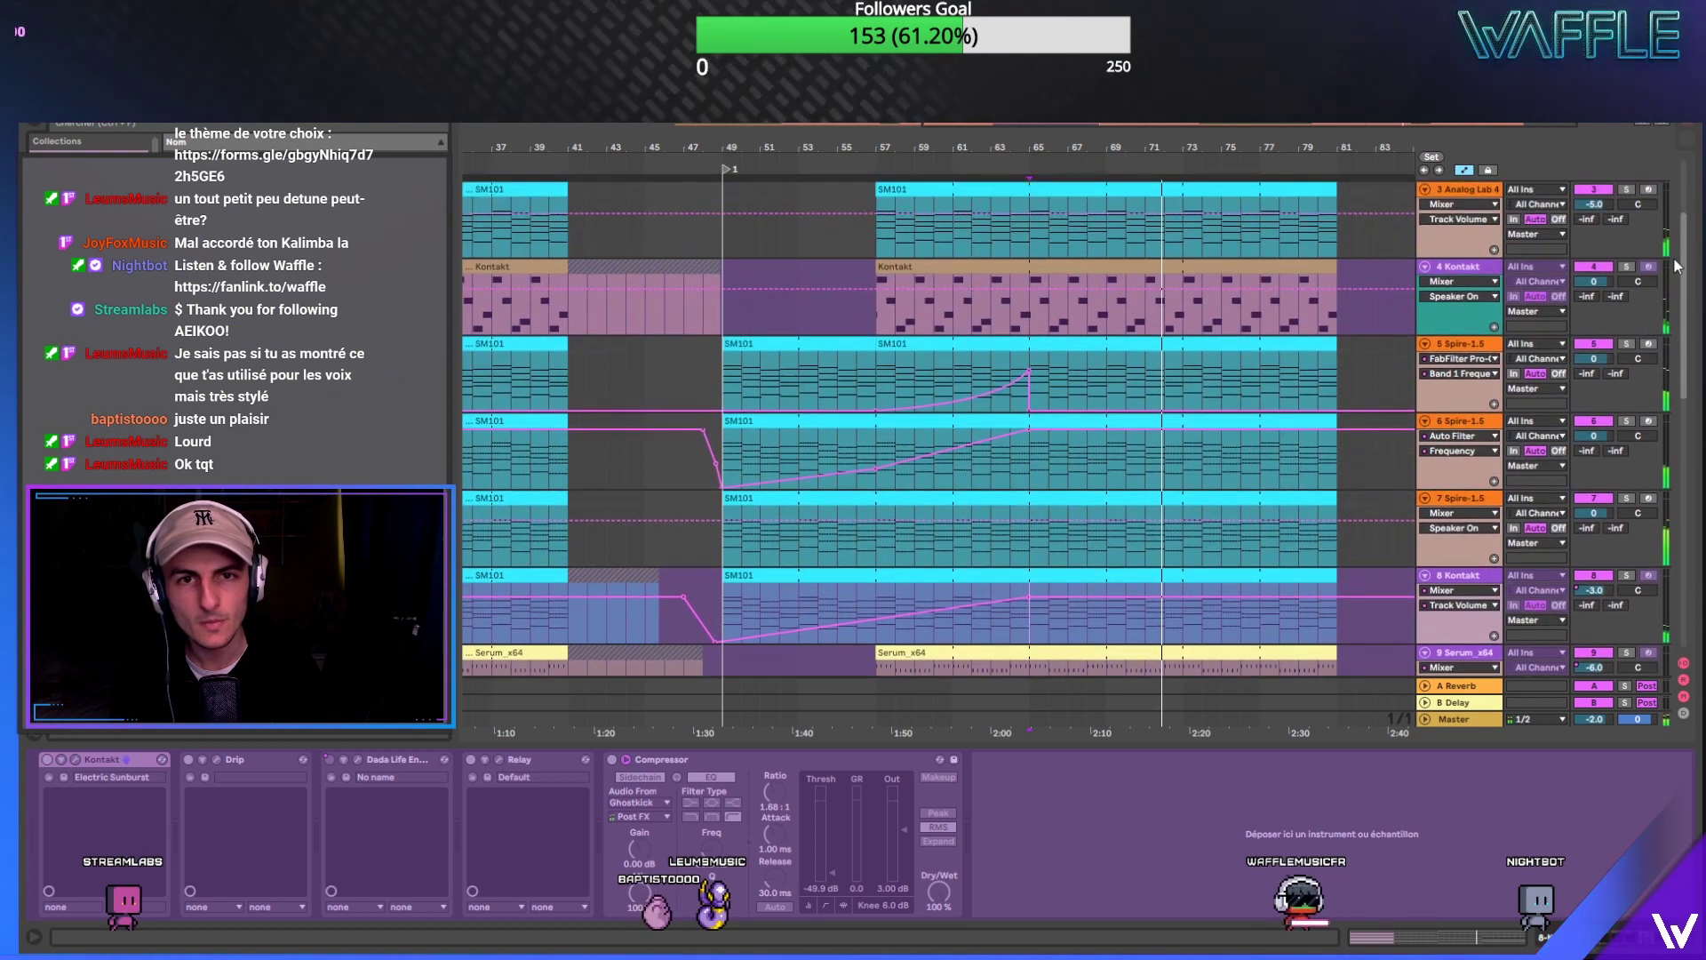
click(1627, 422)
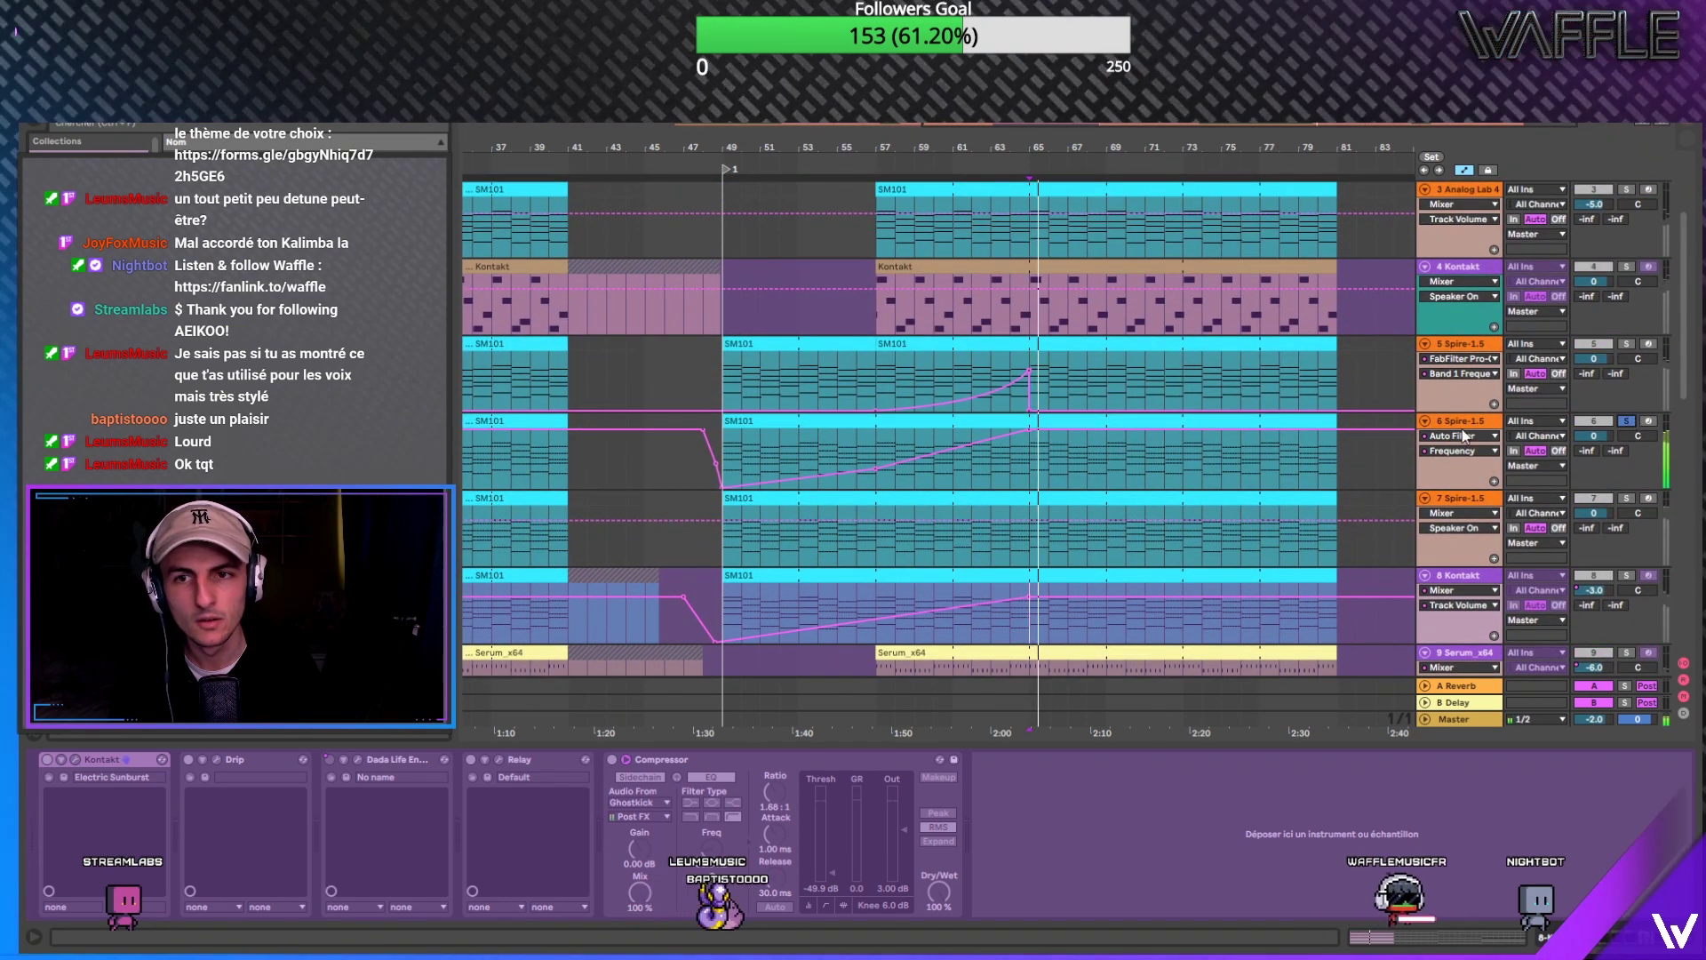
click(1627, 344)
click(1462, 345)
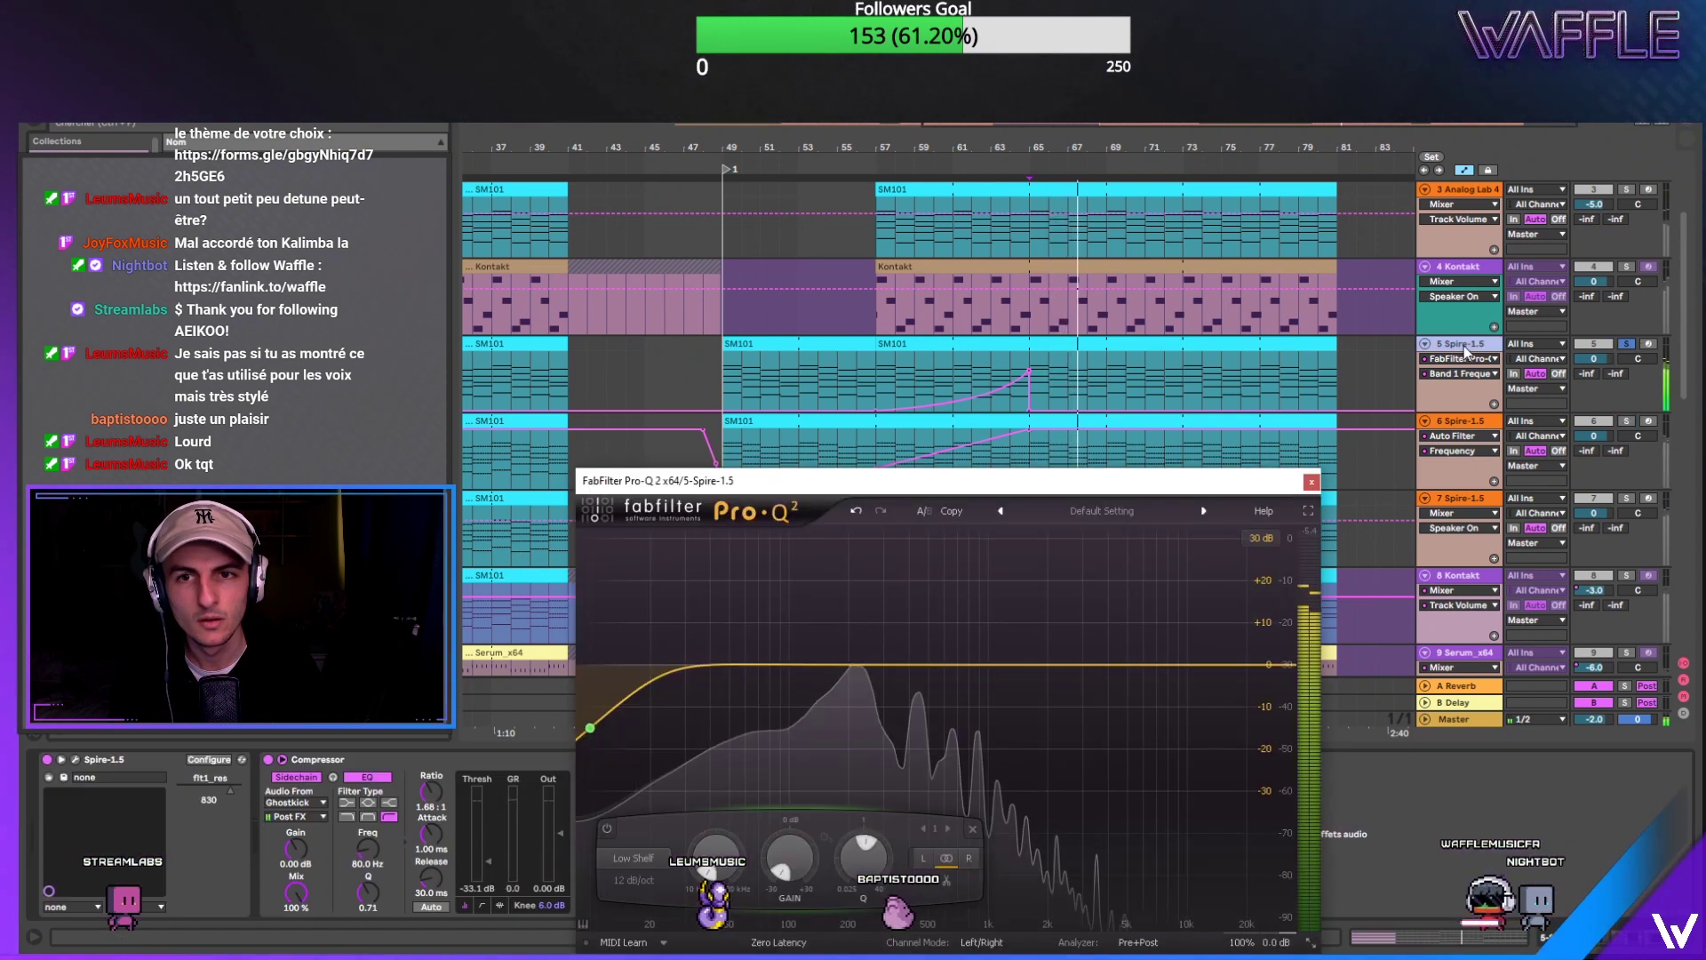
Step: End the solo of track 5 and show its FabFilter Pro-Q 2 Band 1 Frequency automation
click(589, 730)
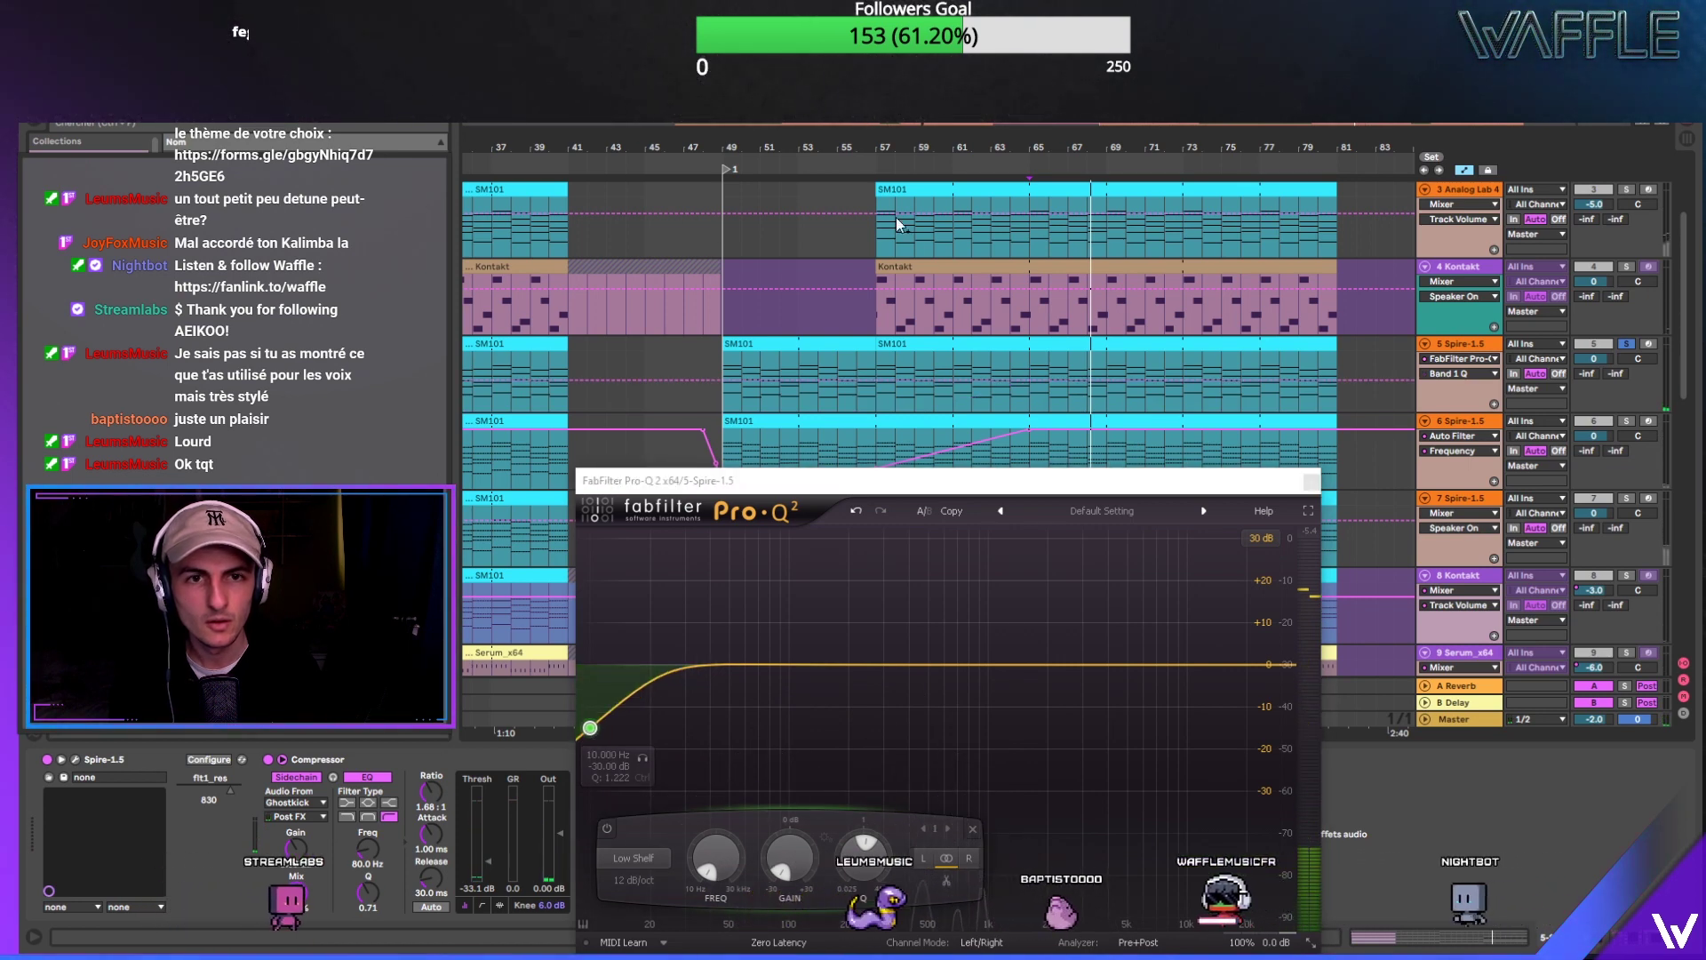
click(1627, 345)
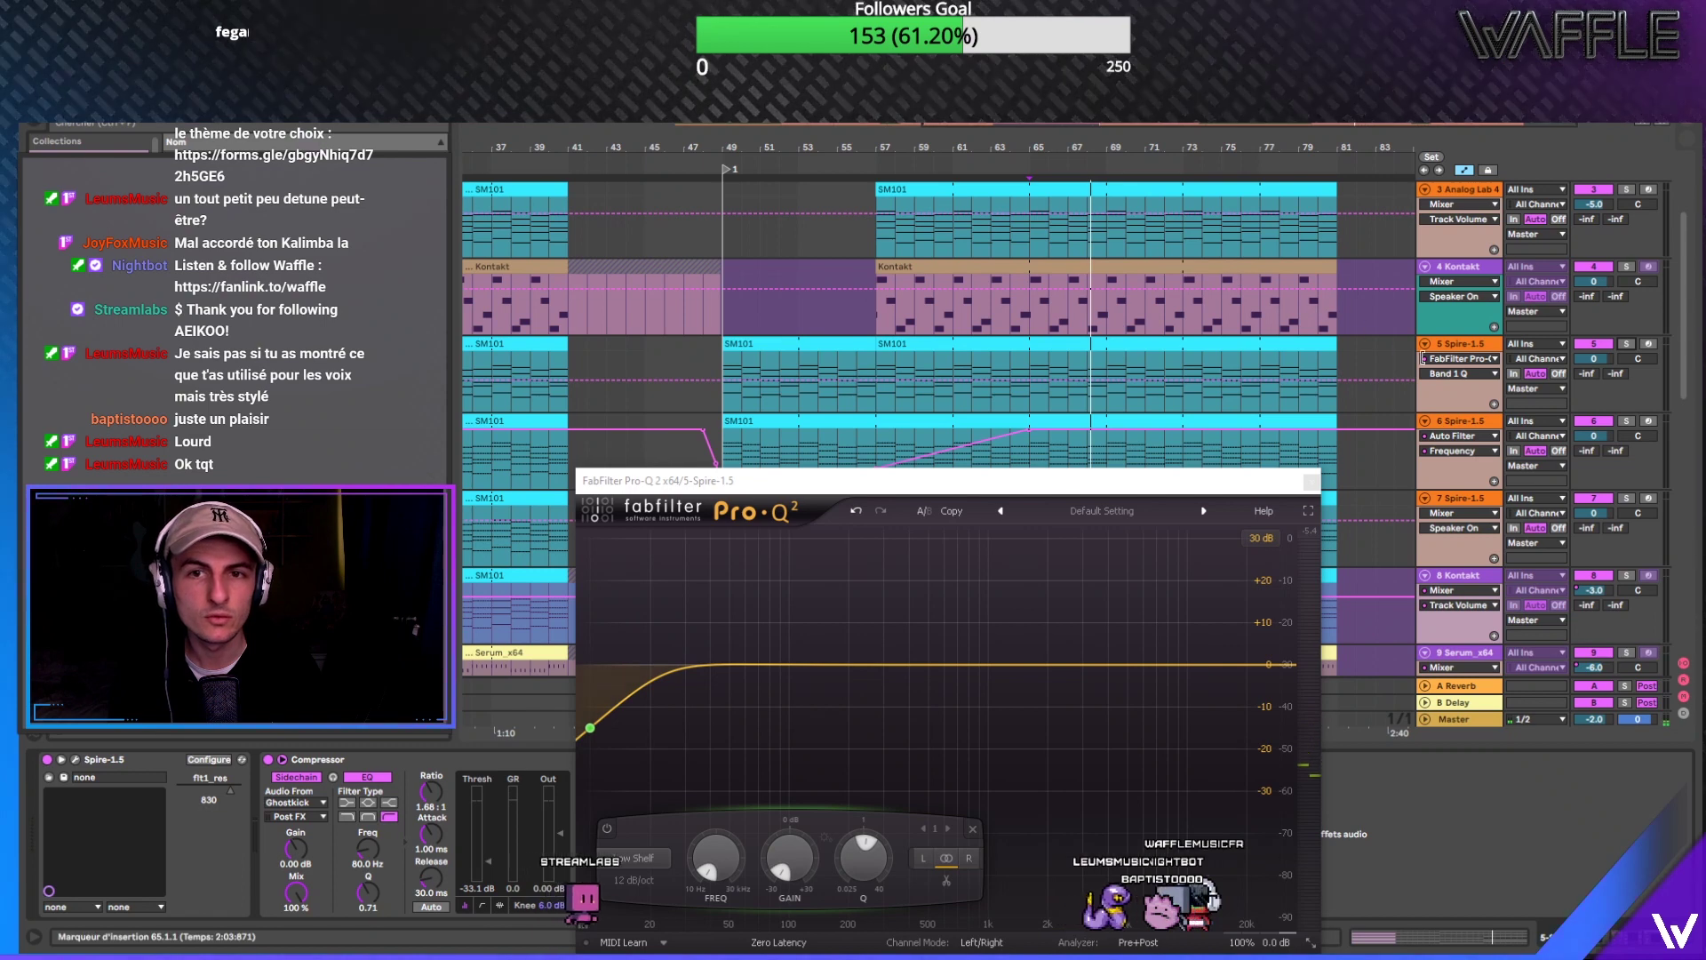
click(710, 864)
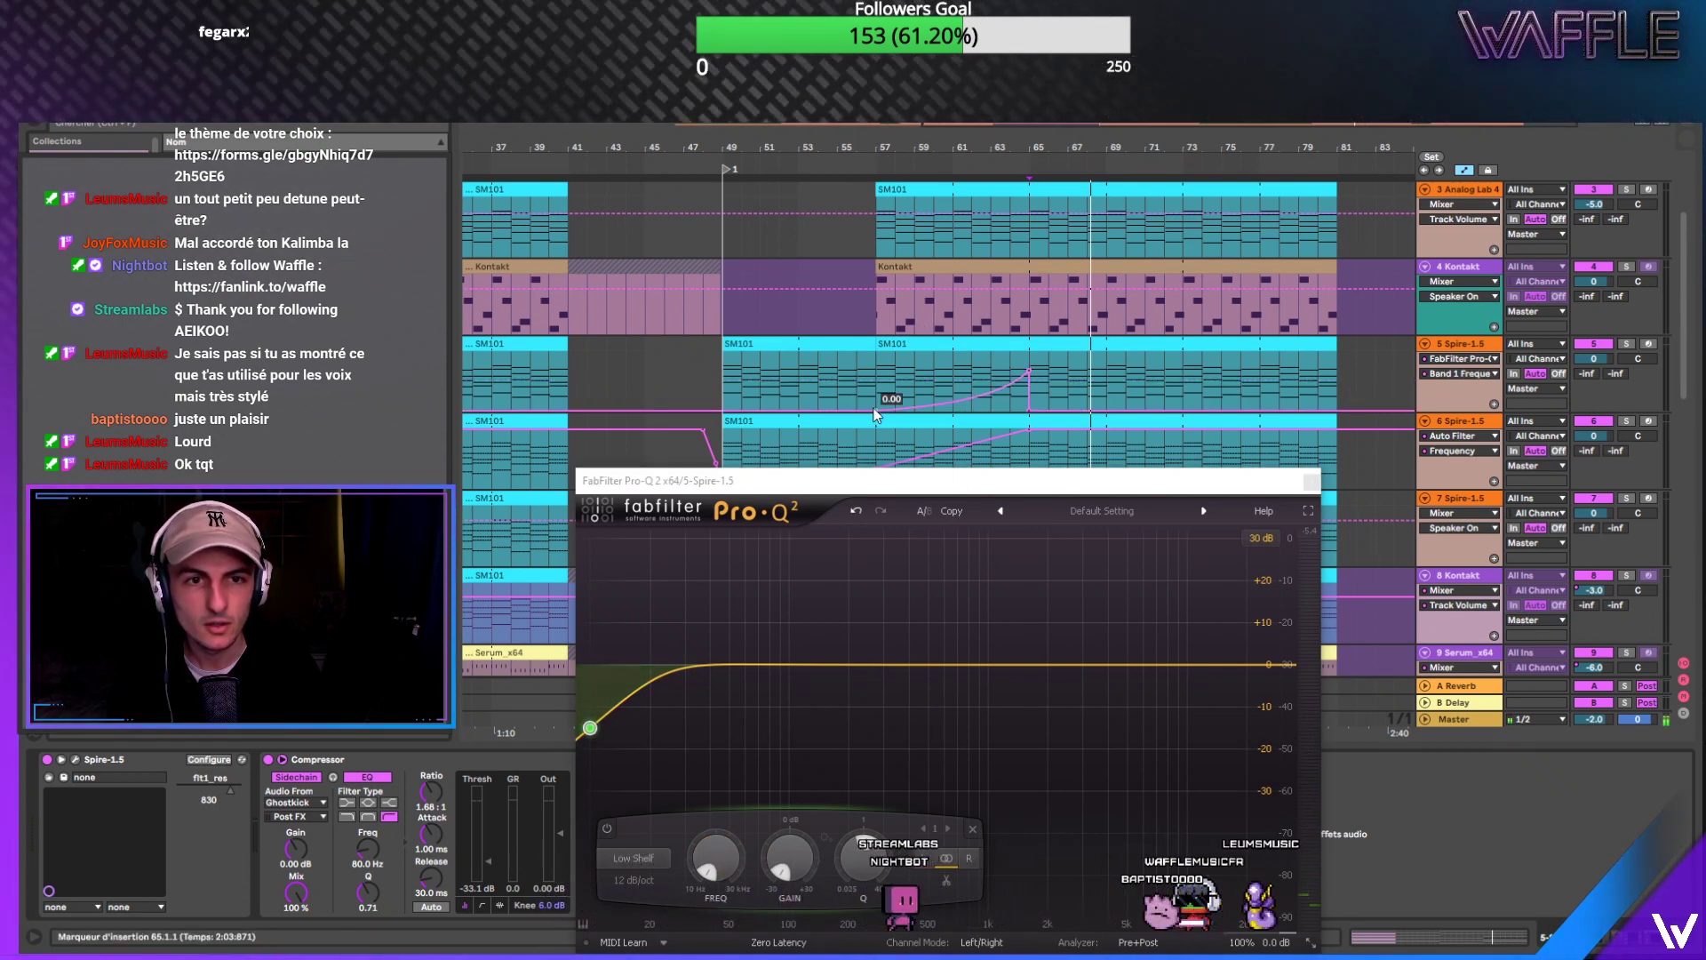
Step: Raise track 5's Band 1 Frequency automation slightly before the ramp at bar 57 and after bar 65, auditioning the drop at bar 65
drag(1014, 415, 1013, 409)
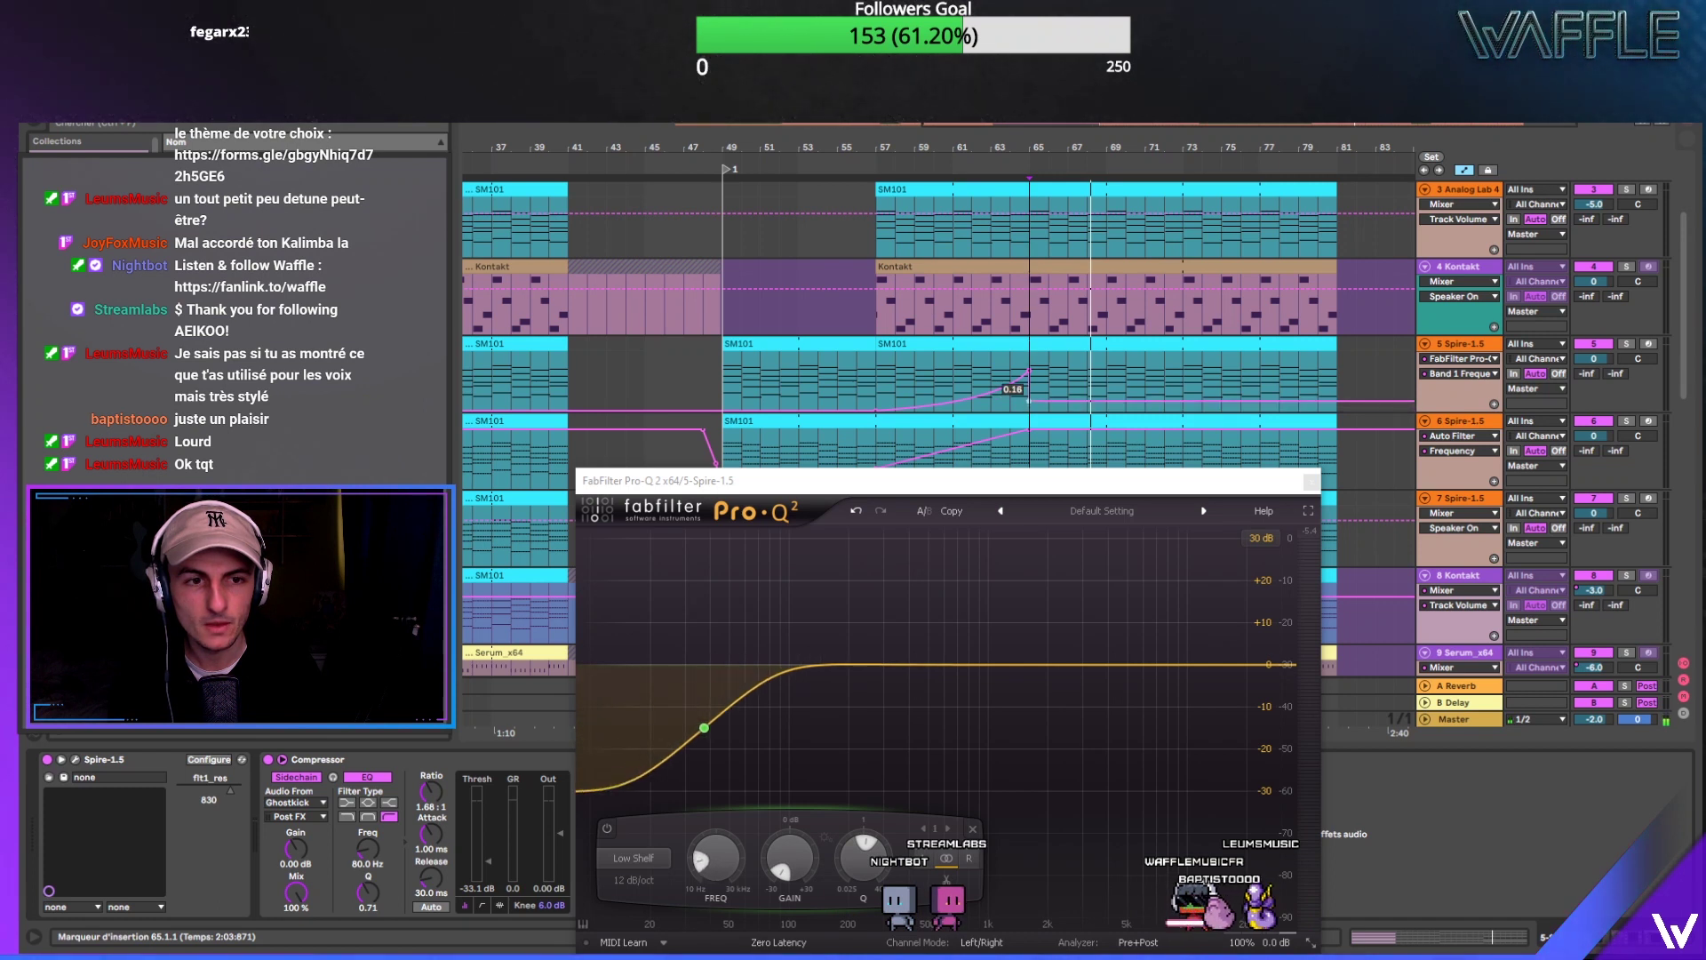
key(space)
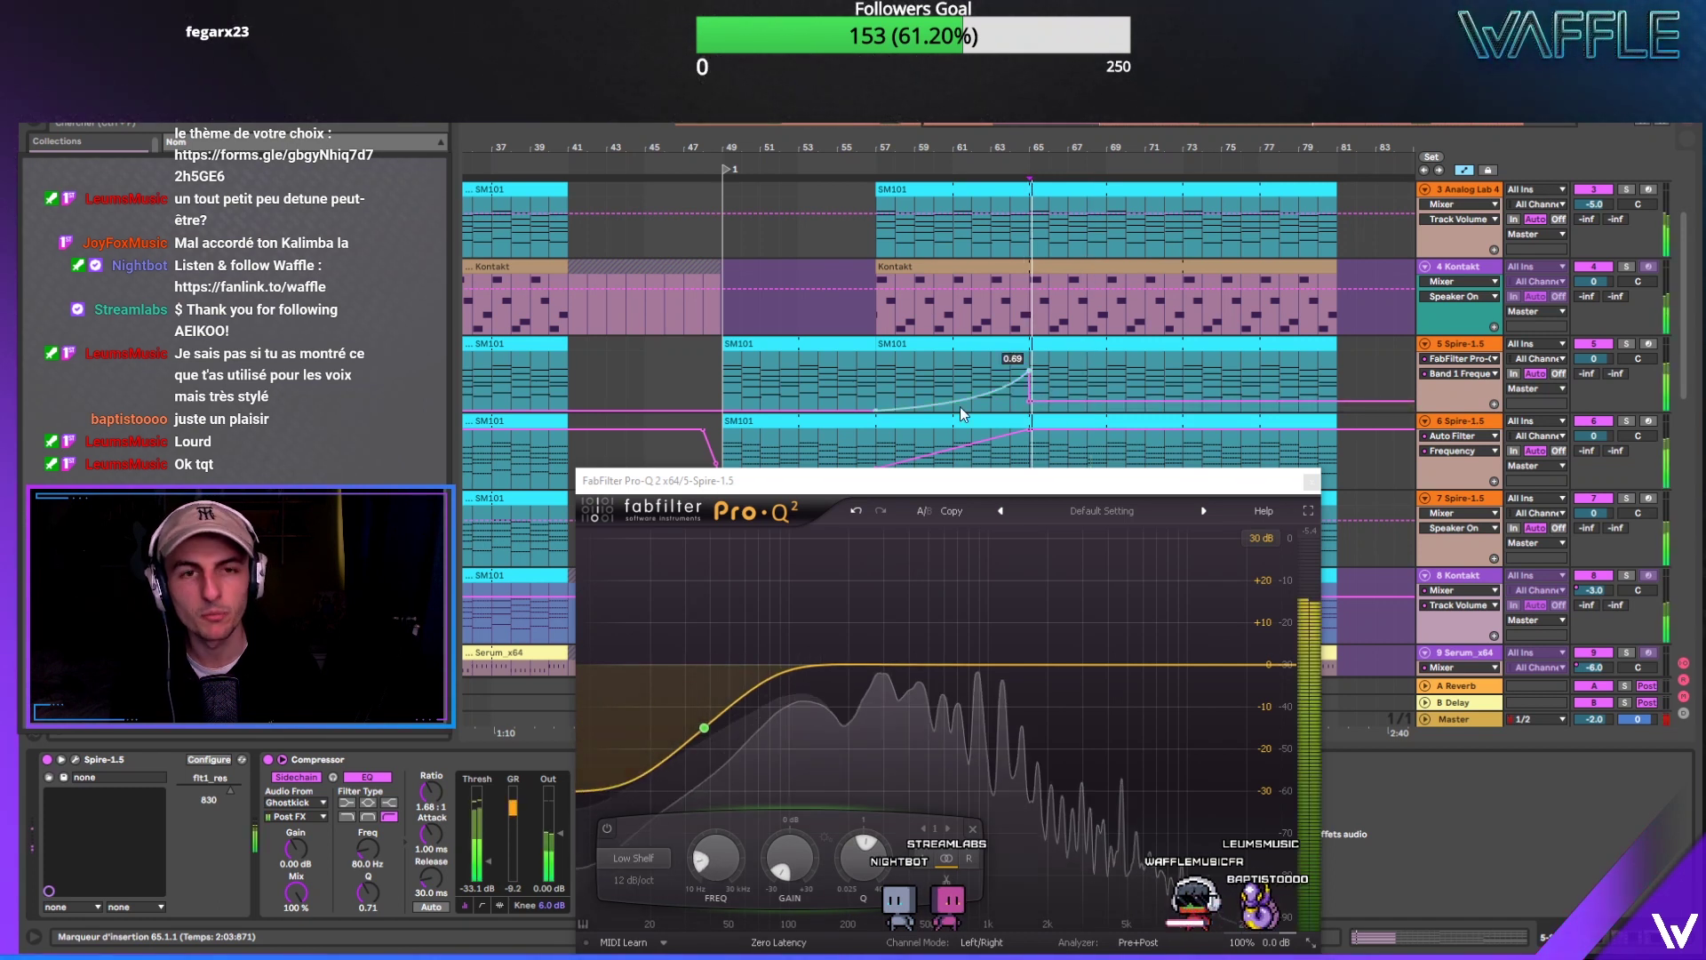
click(876, 409)
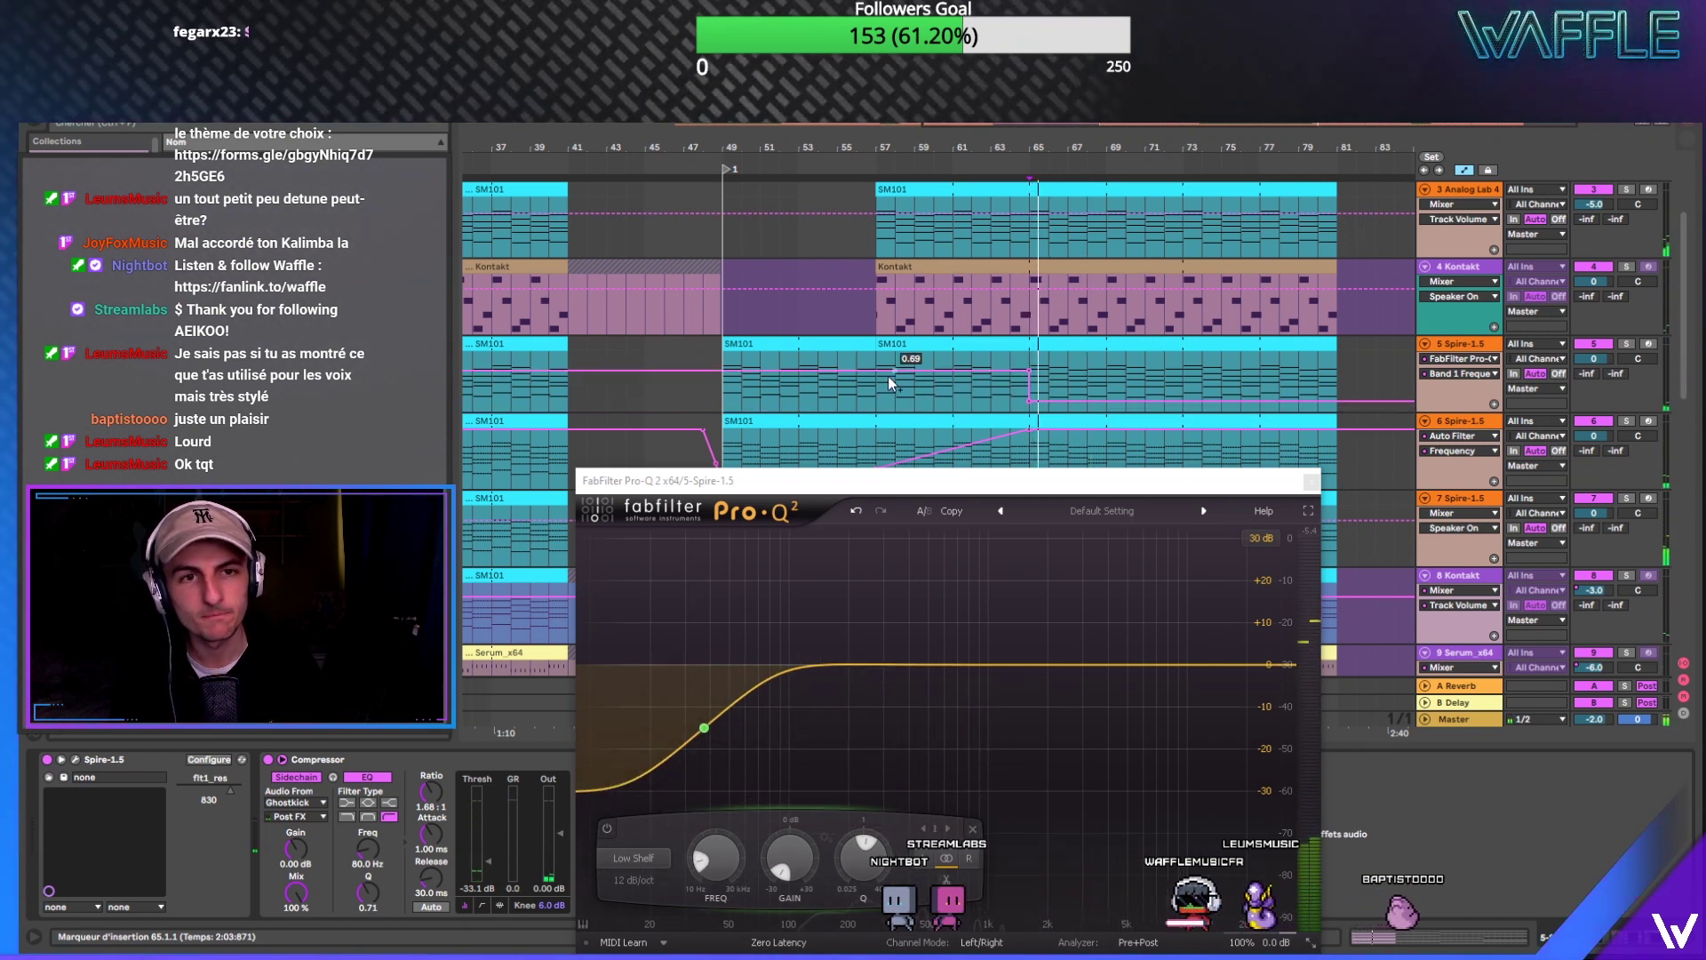
drag(888, 376, 983, 388)
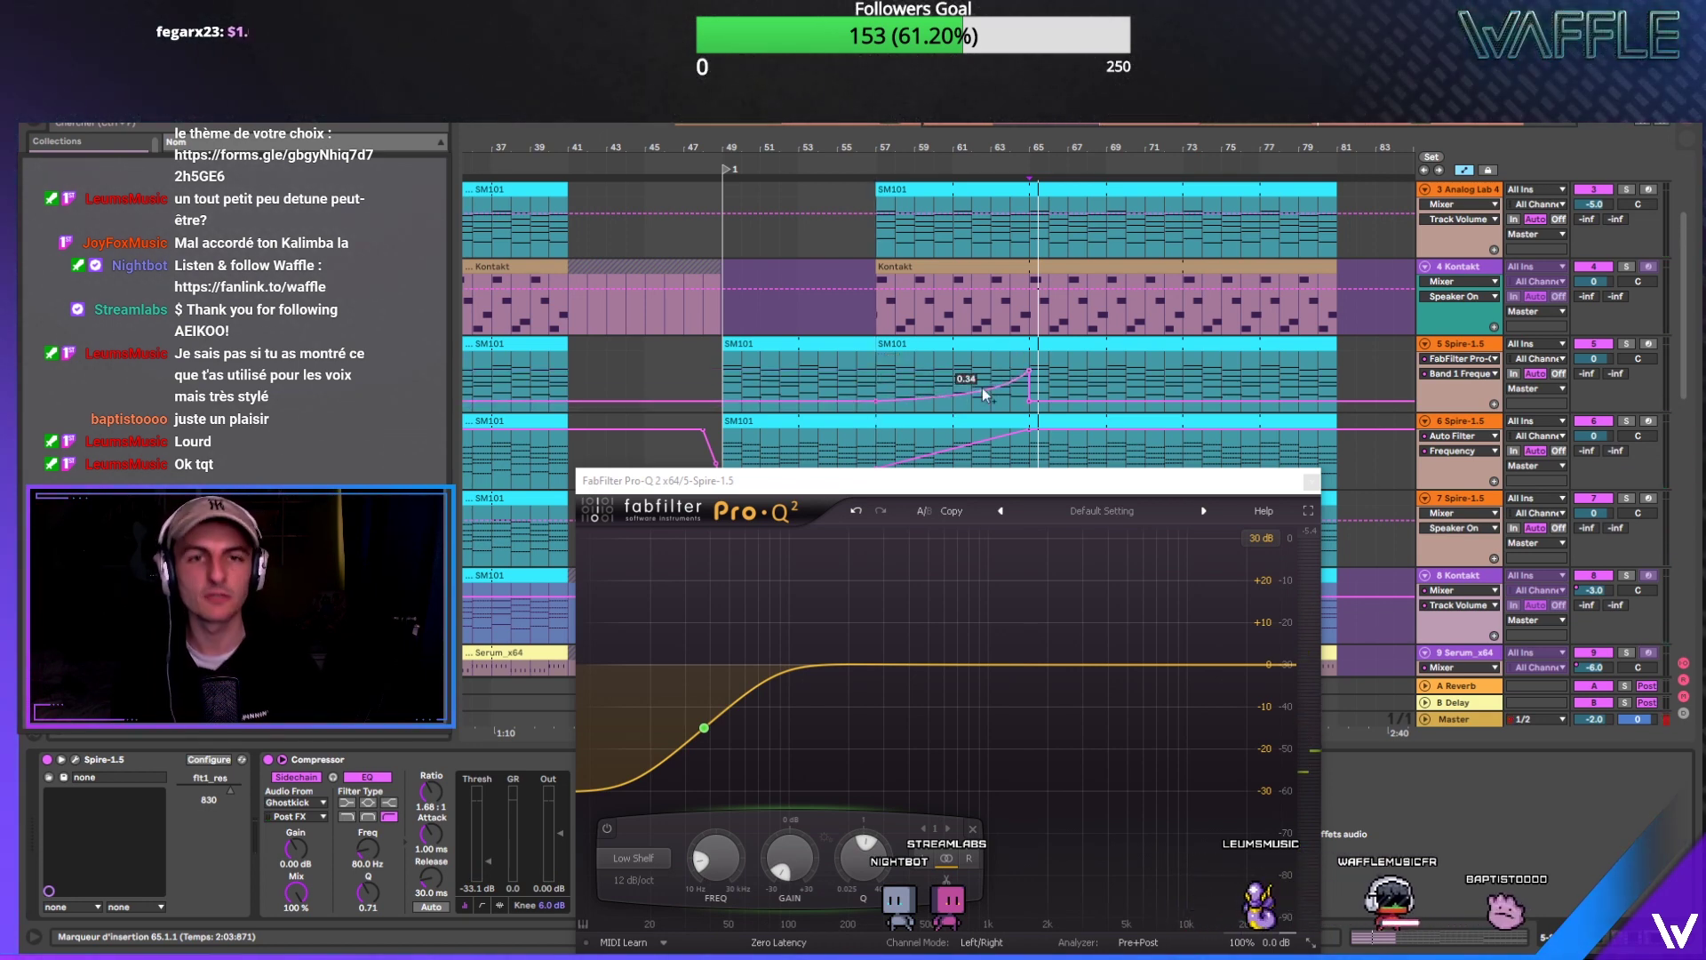
key(space)
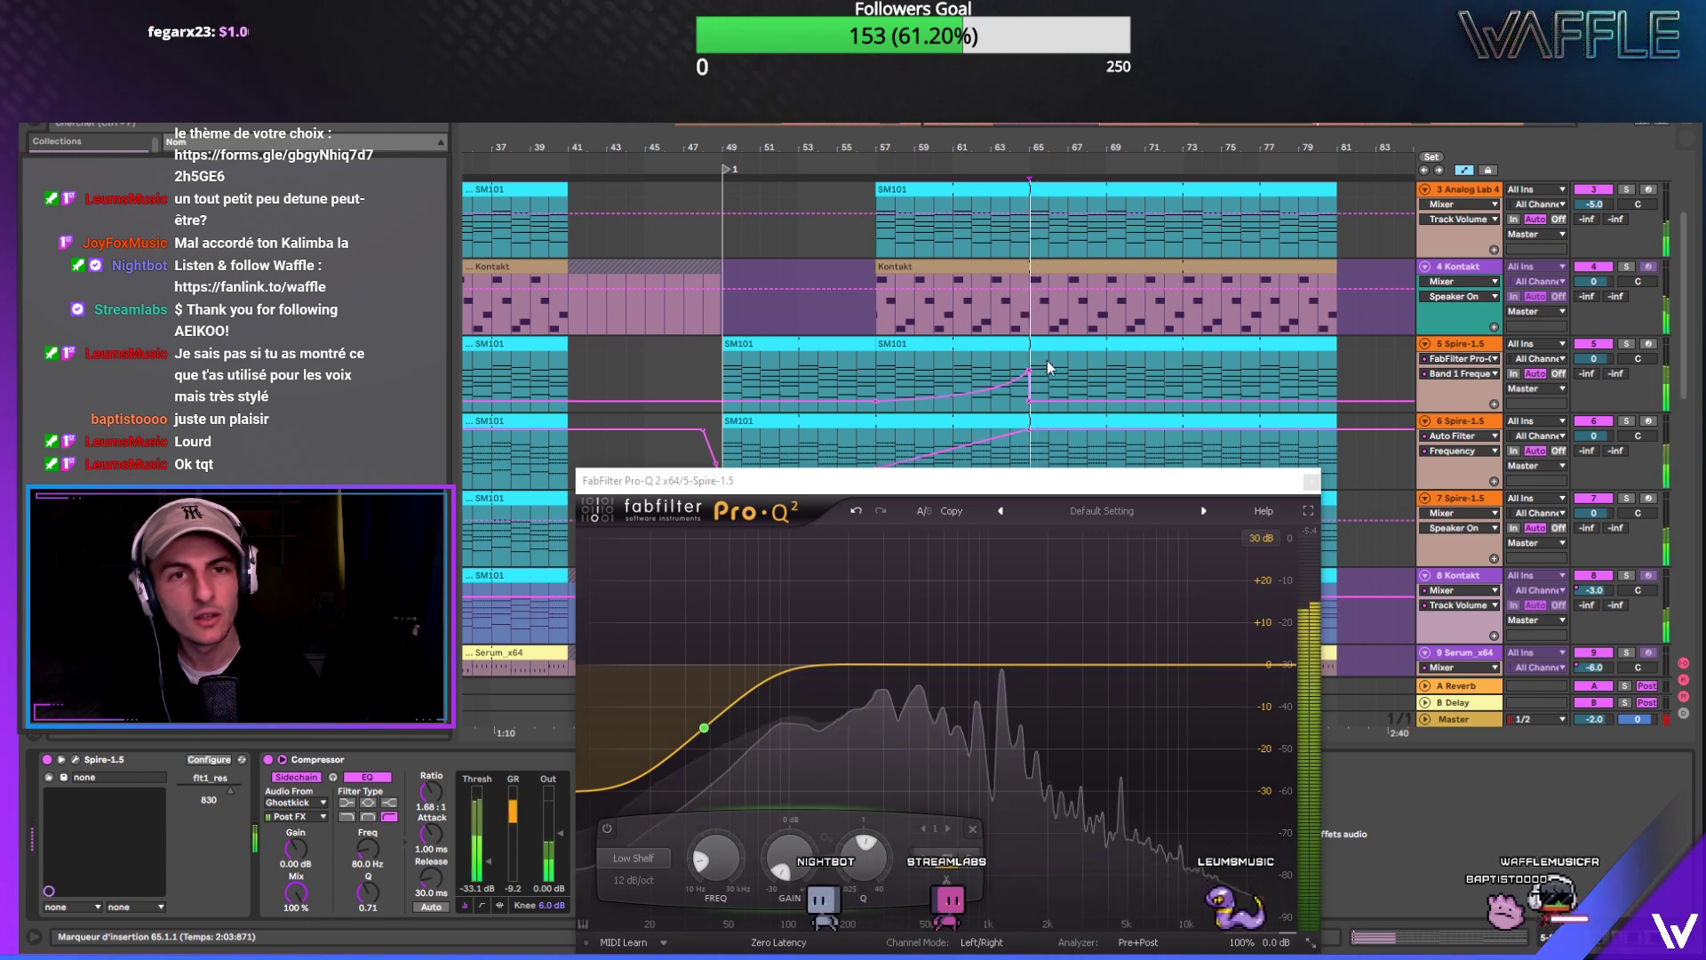
drag(1030, 402, 1030, 398)
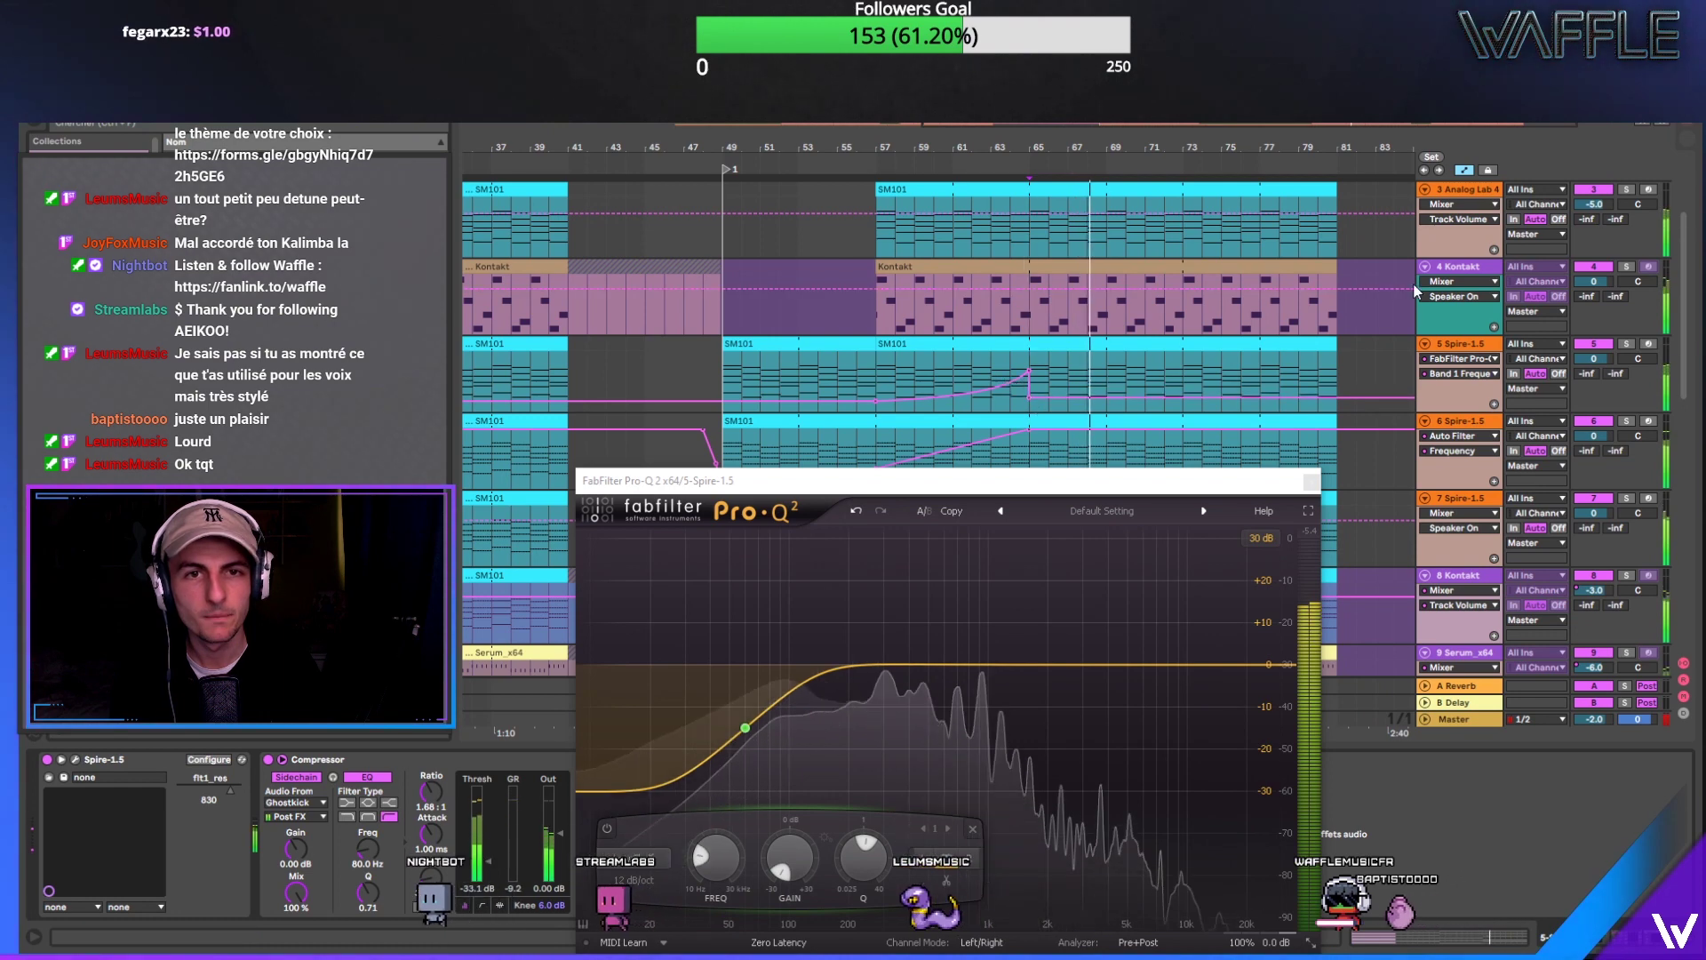
Step: Audition the 4 Kontakt and 3 Analog Lab 4 tracks in solo from bar 65 and show the devices of track 3
click(1627, 267)
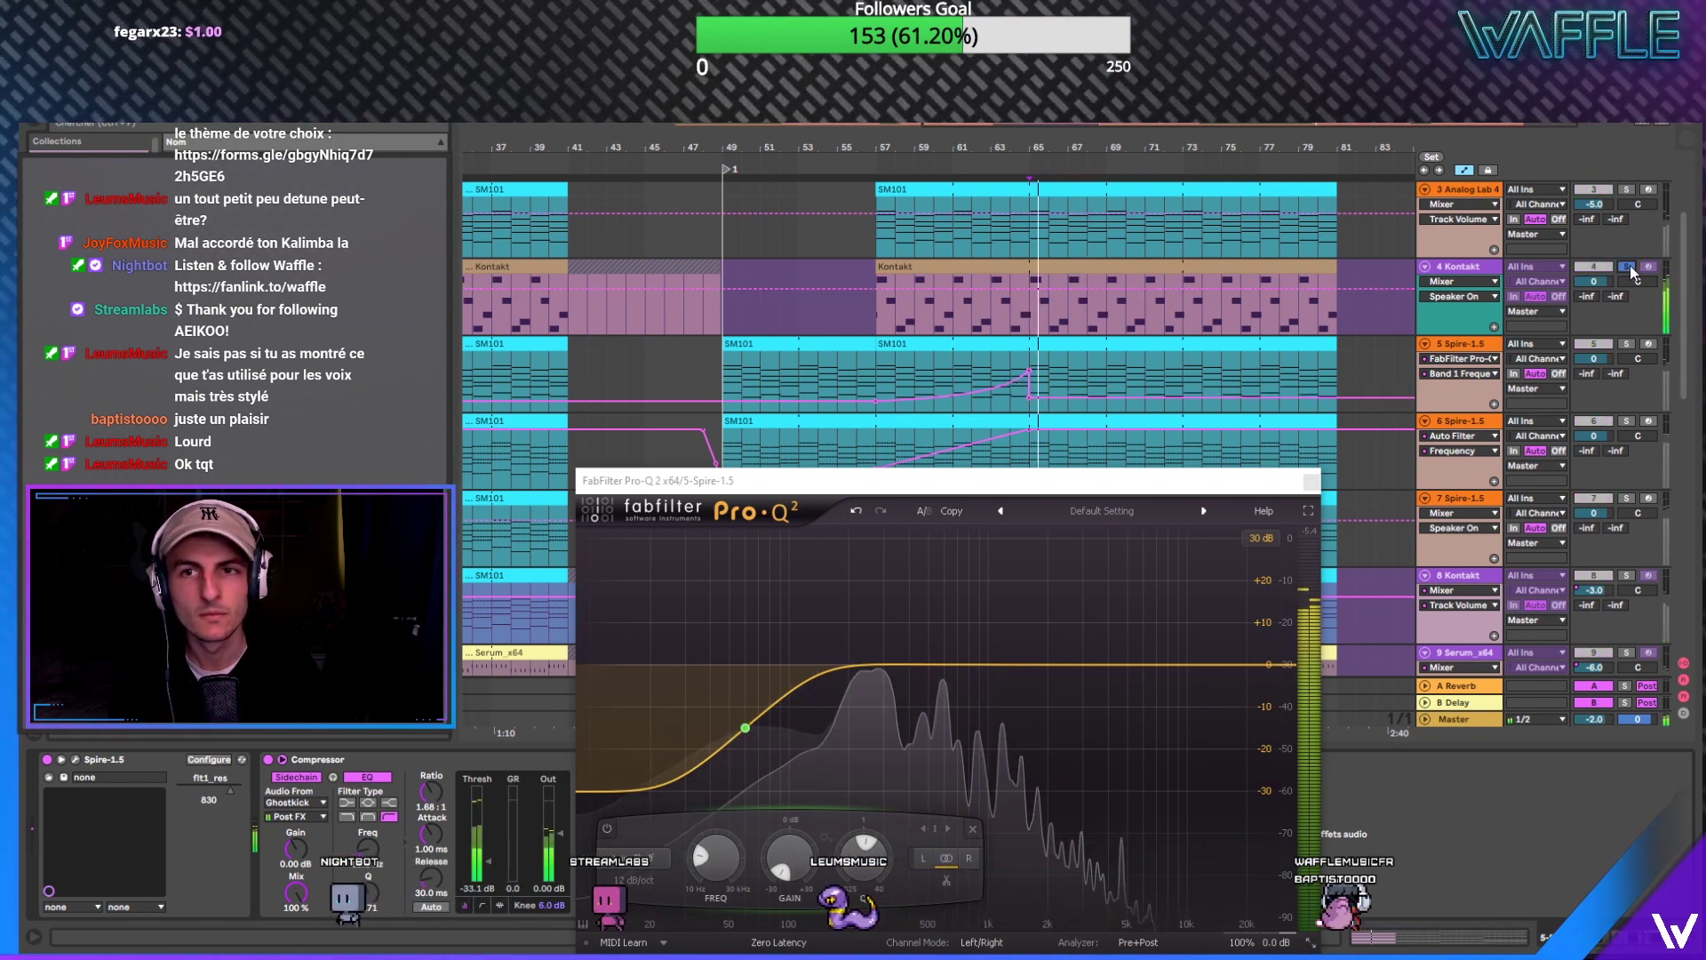
scroll(1632, 271, up, 1)
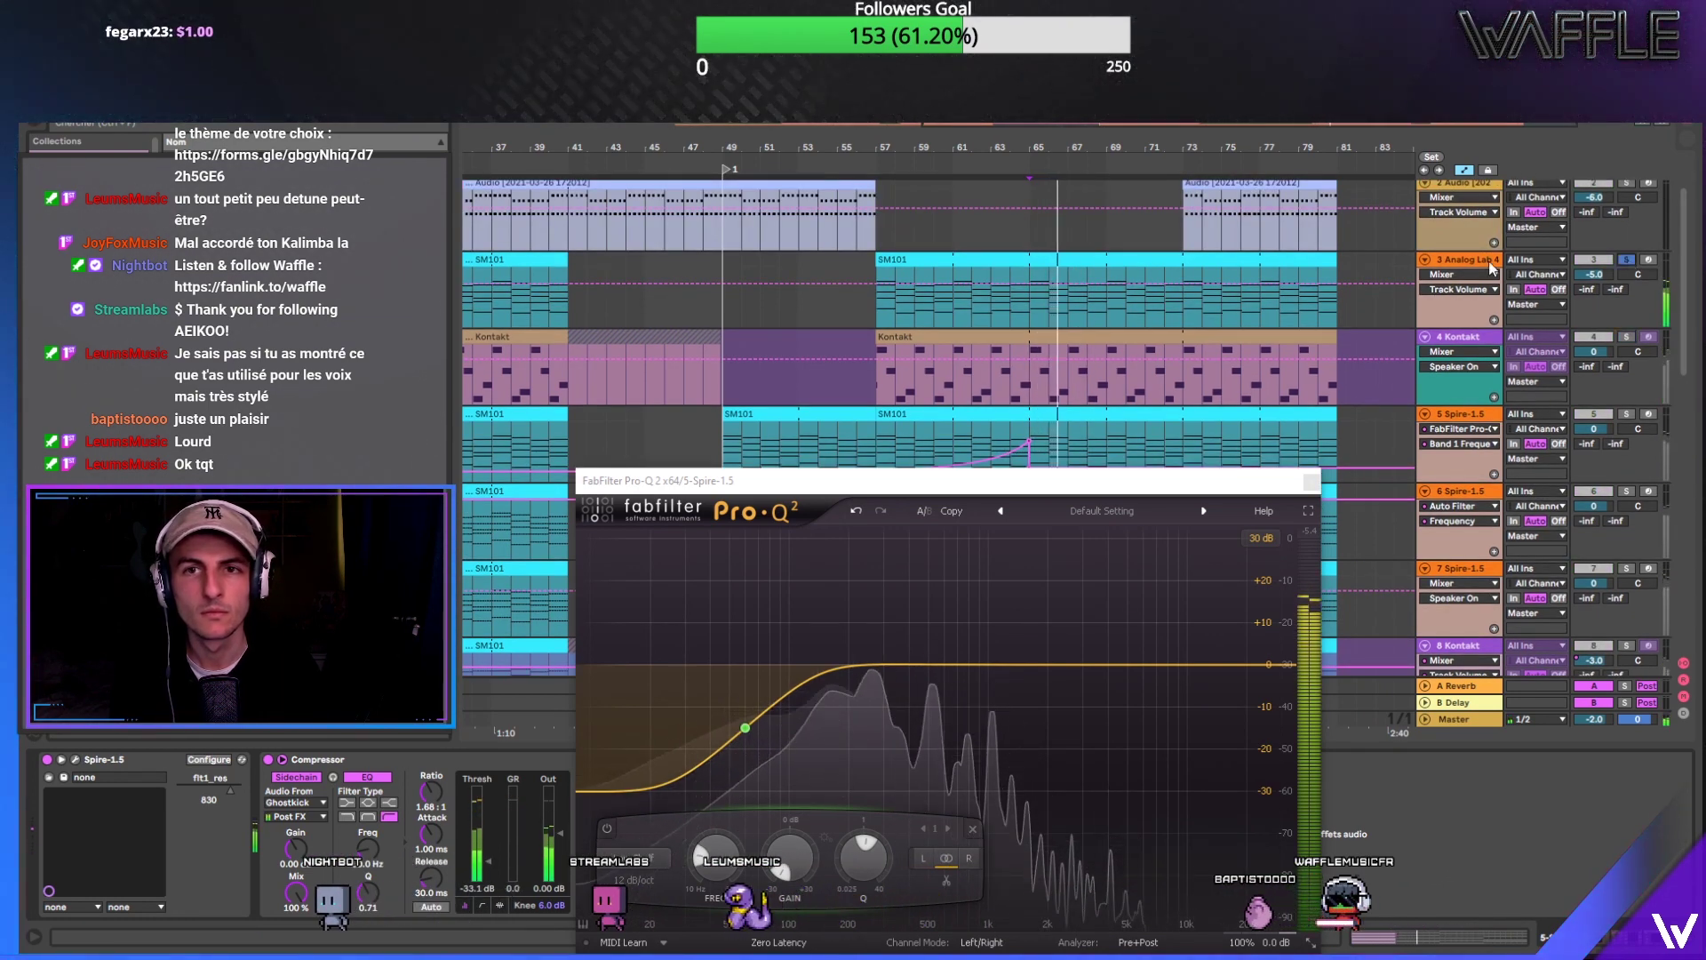
click(1459, 259)
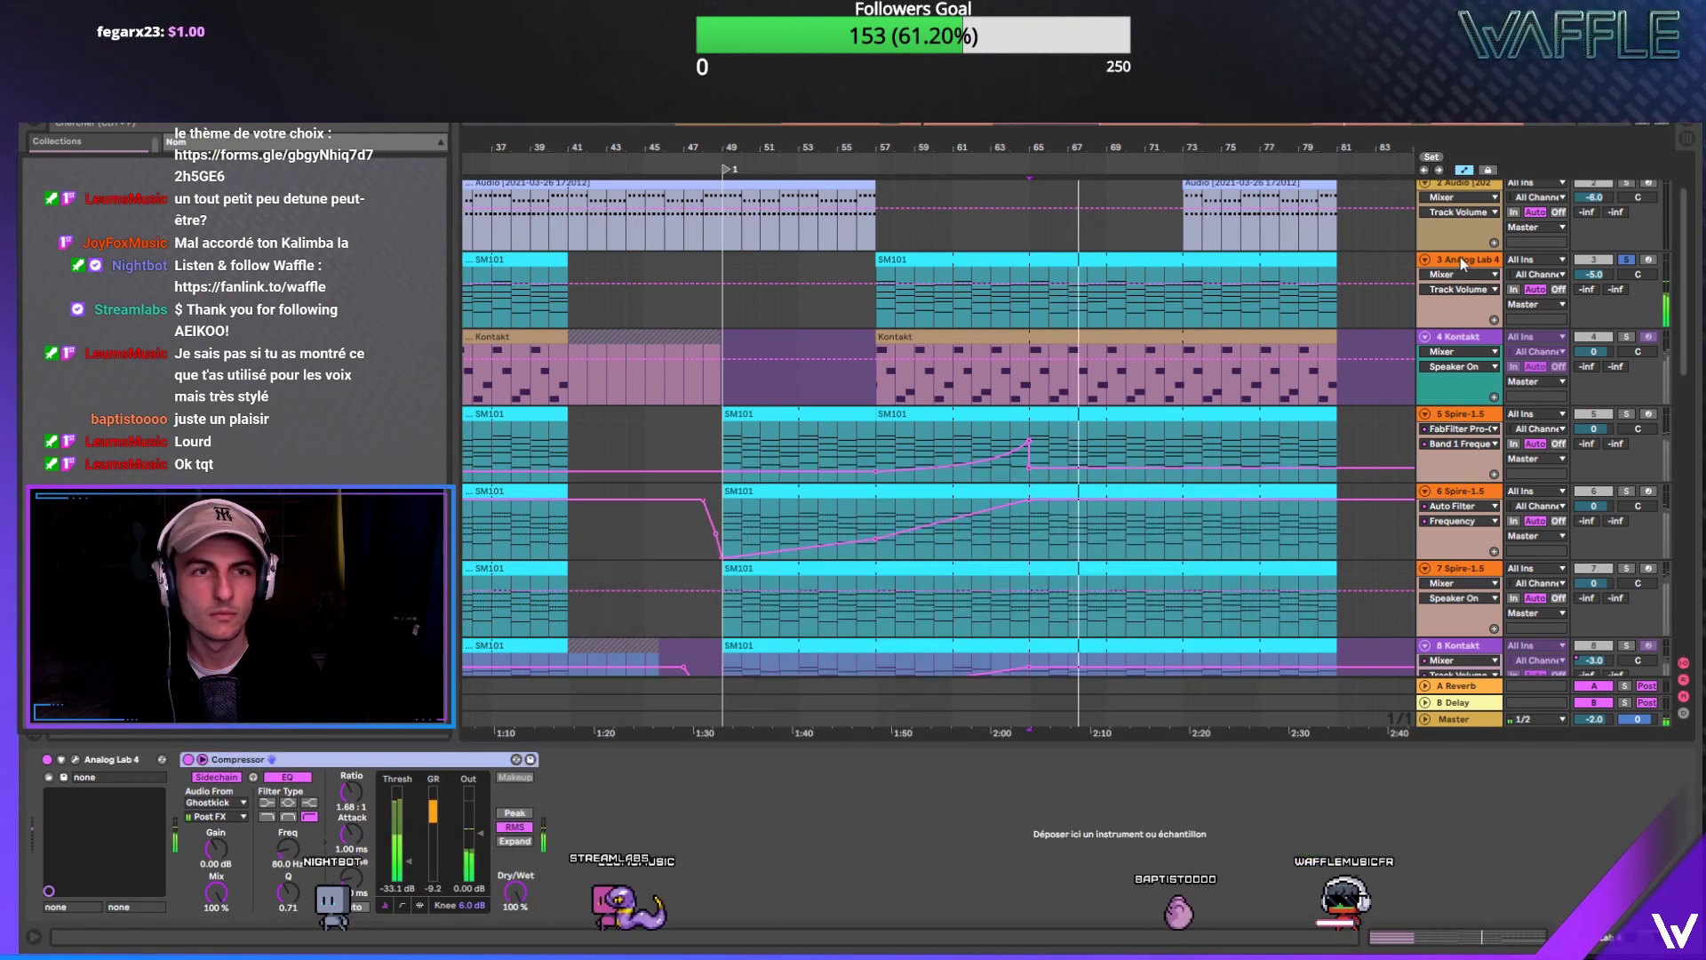
click(1627, 259)
scroll(1507, 281, up, 2)
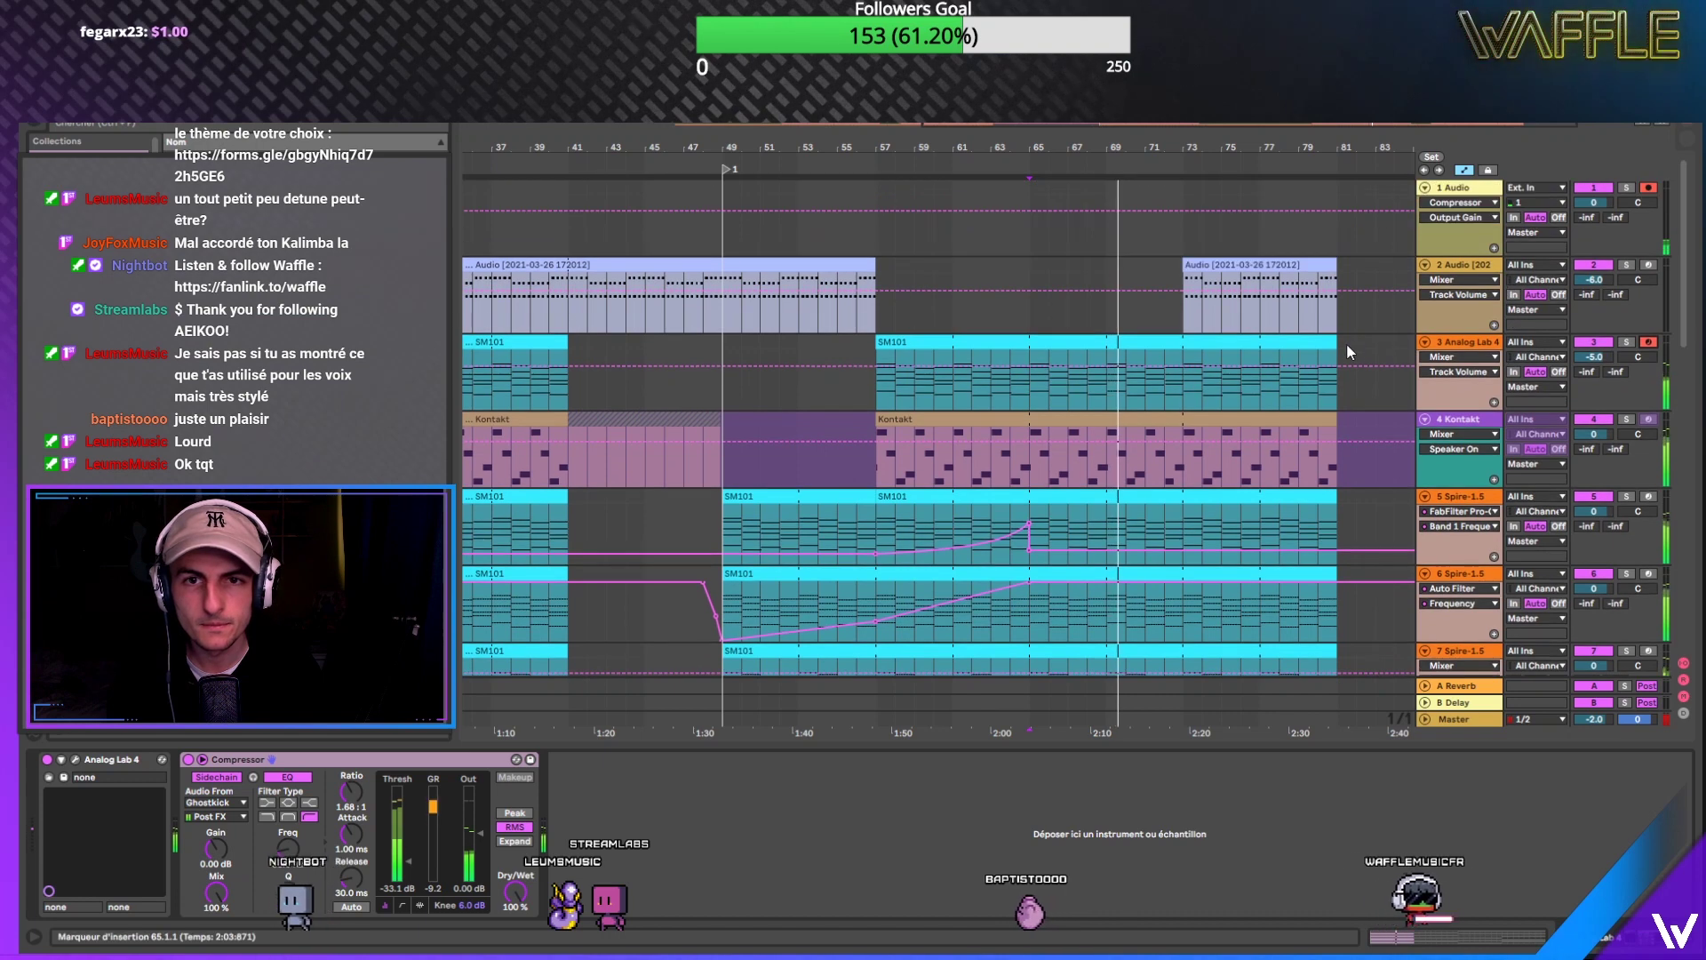
click(1346, 343)
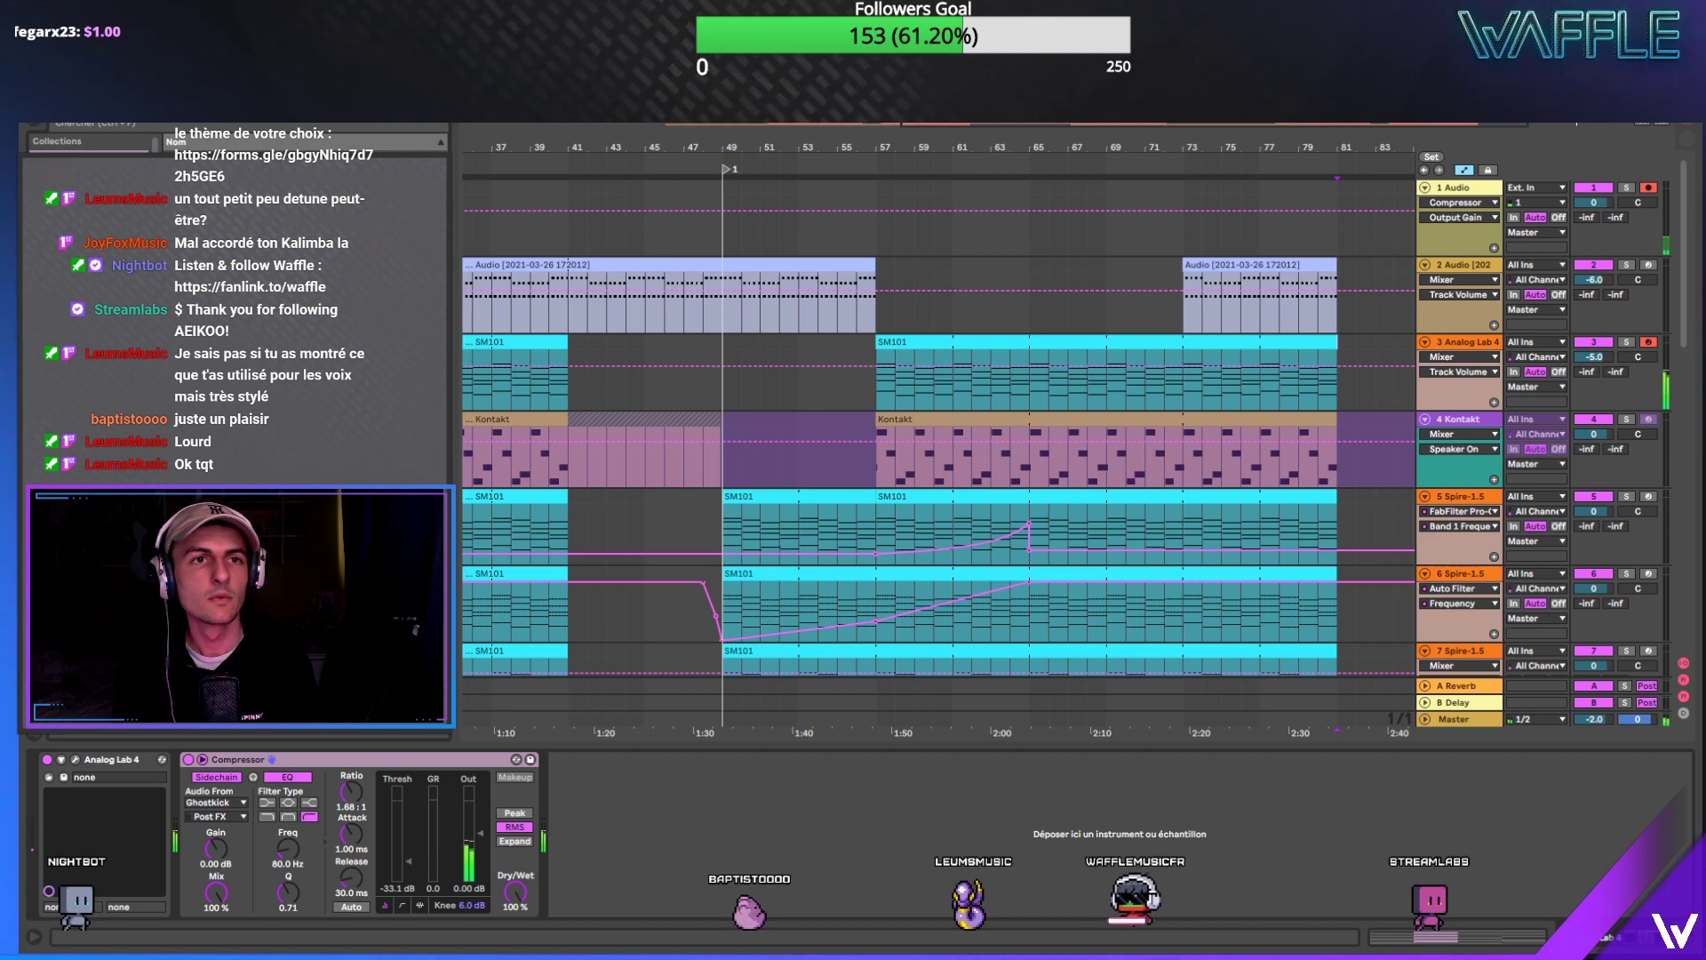
Step: Audition the first part of the song from bars 1, 9, 17 and 25, checking the 8 Kontakt track's contribution
drag(766, 147, 766, 120)
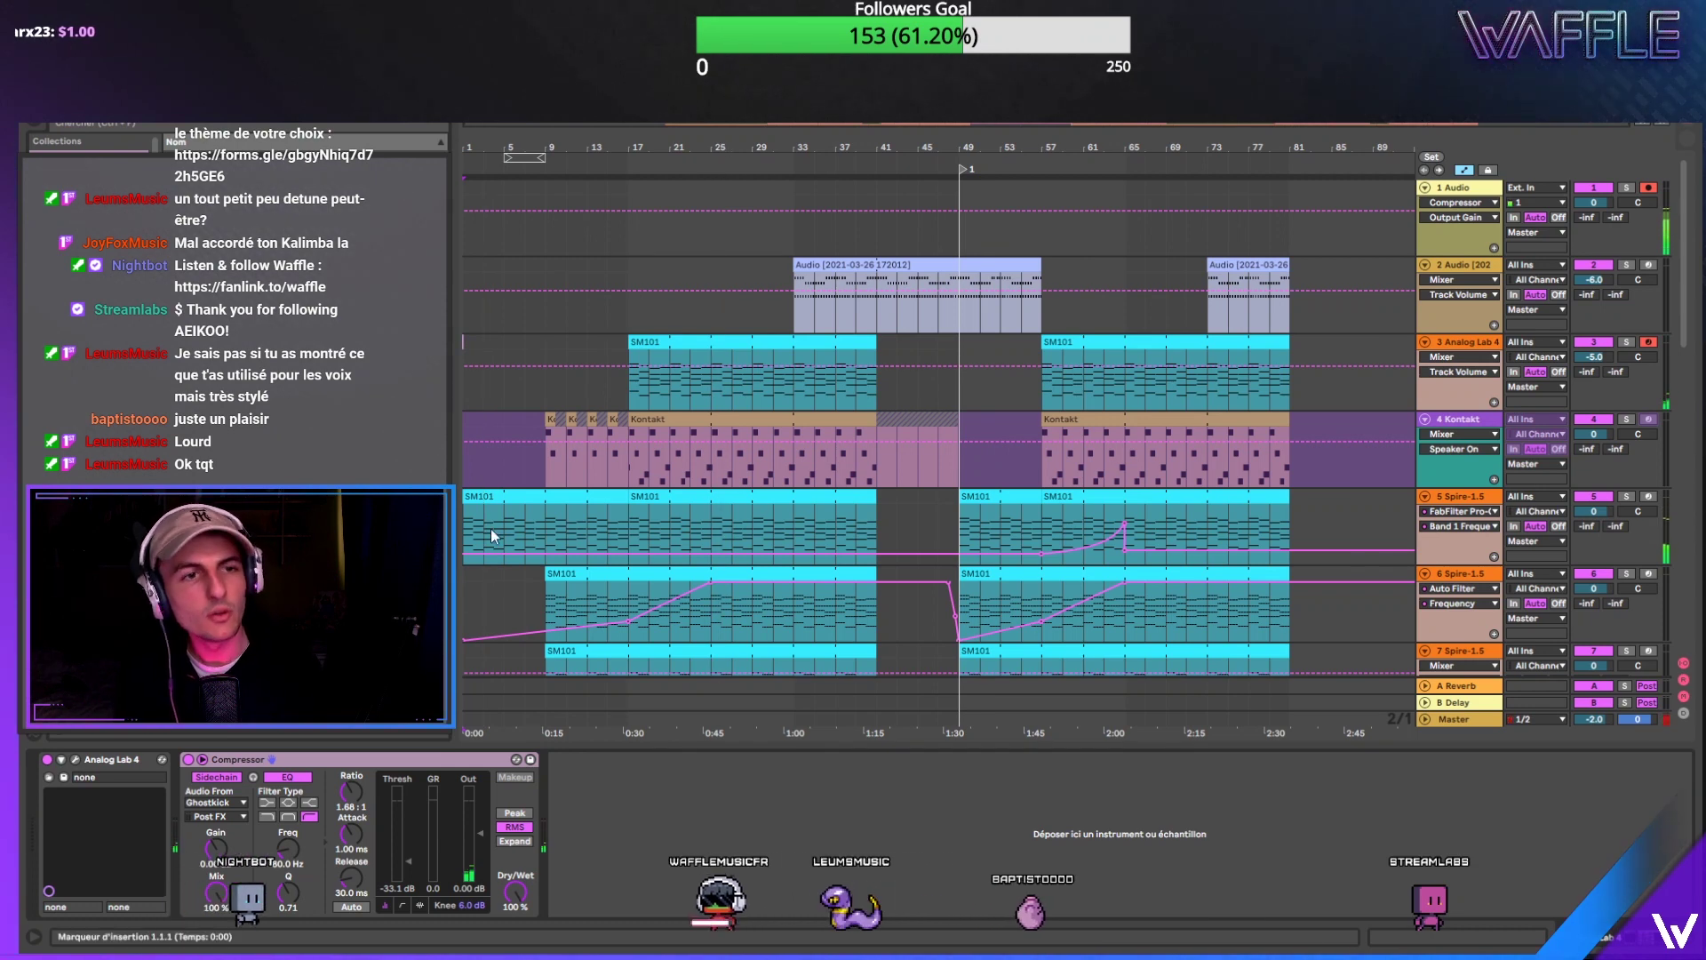
click(494, 419)
scroll(515, 409, down, 3)
click(547, 401)
scroll(547, 402, down, 4)
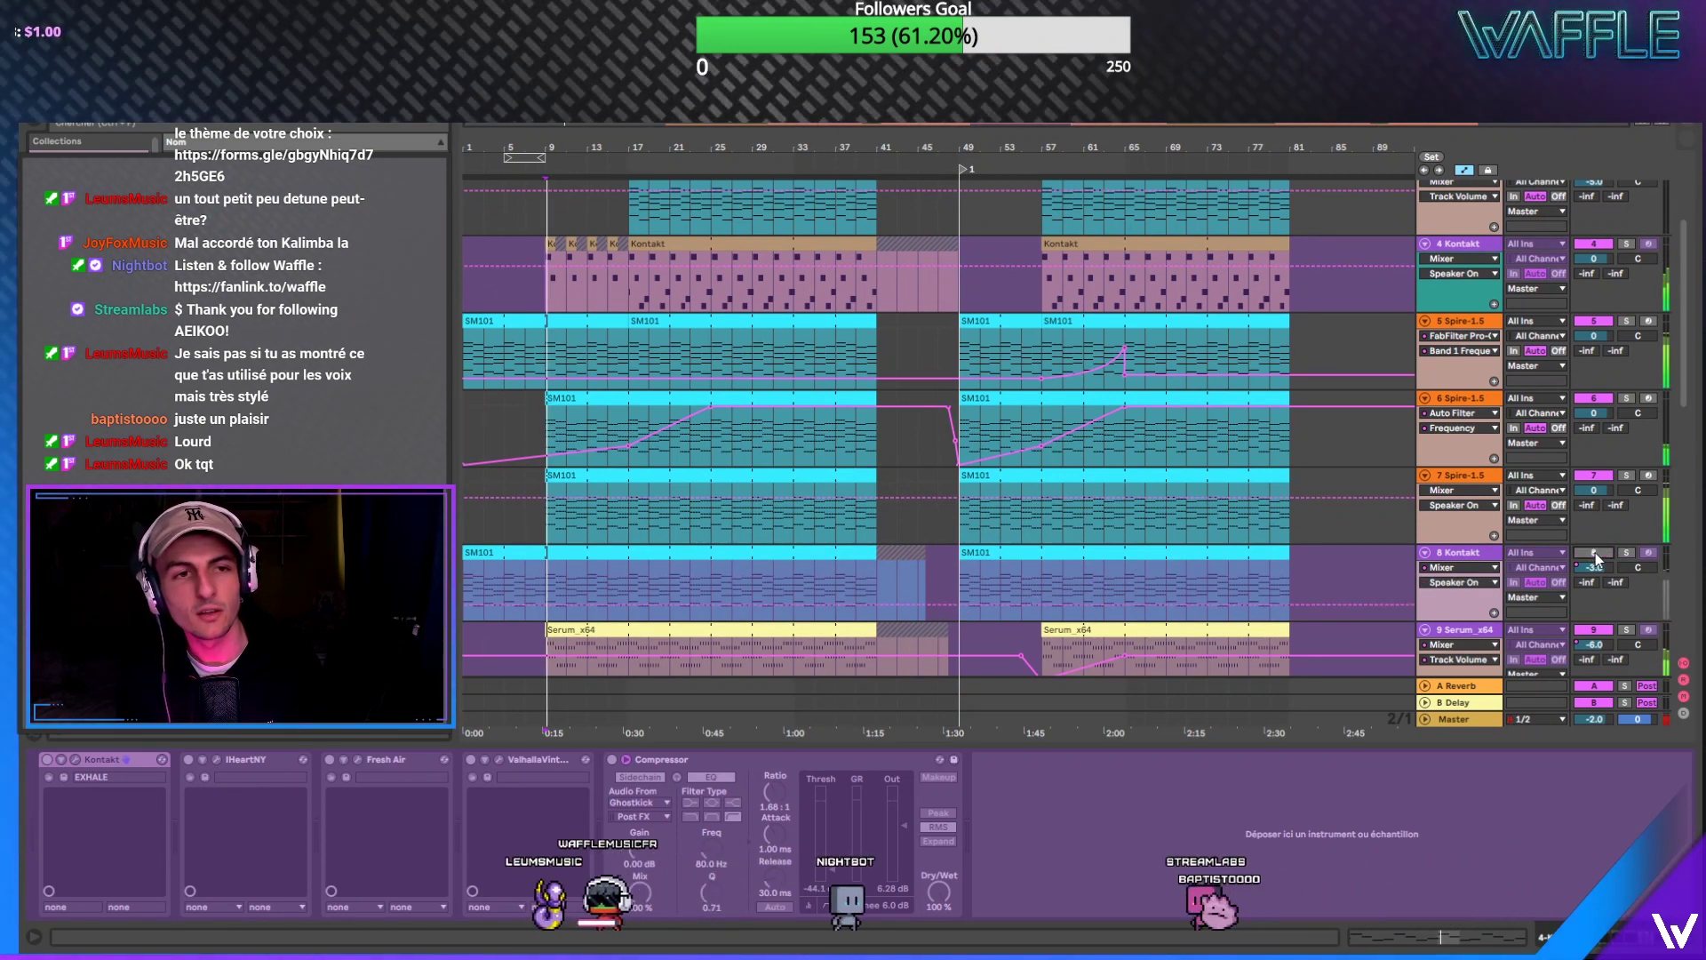
key(space)
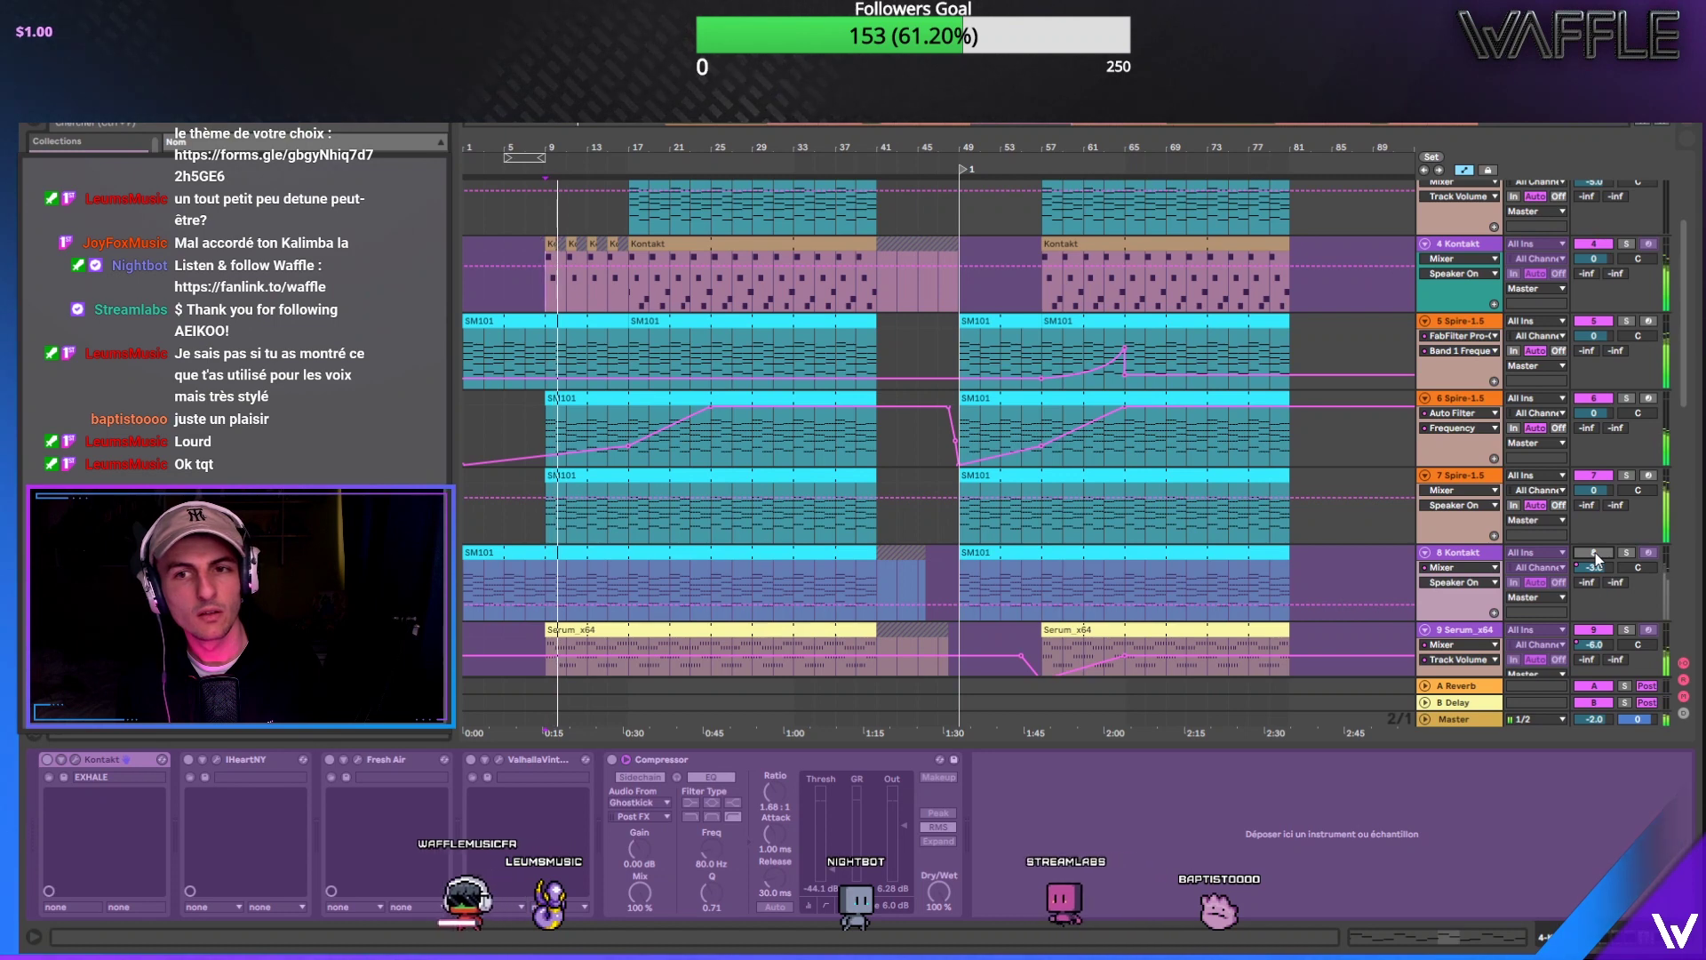
click(627, 570)
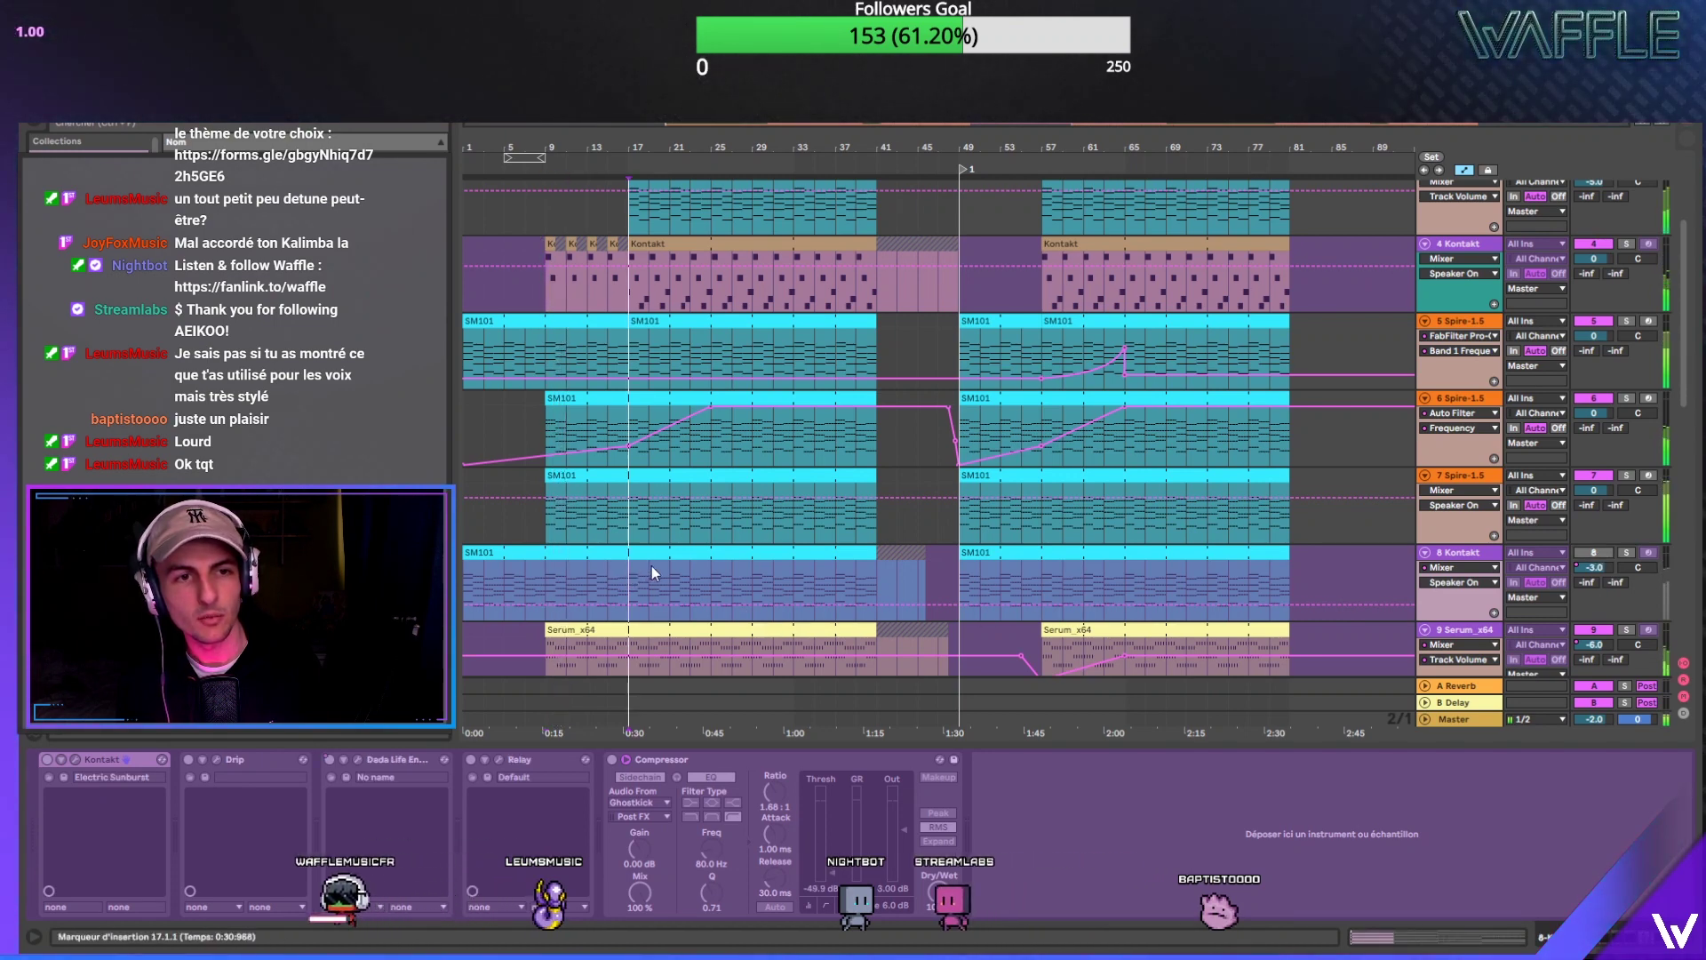
click(707, 574)
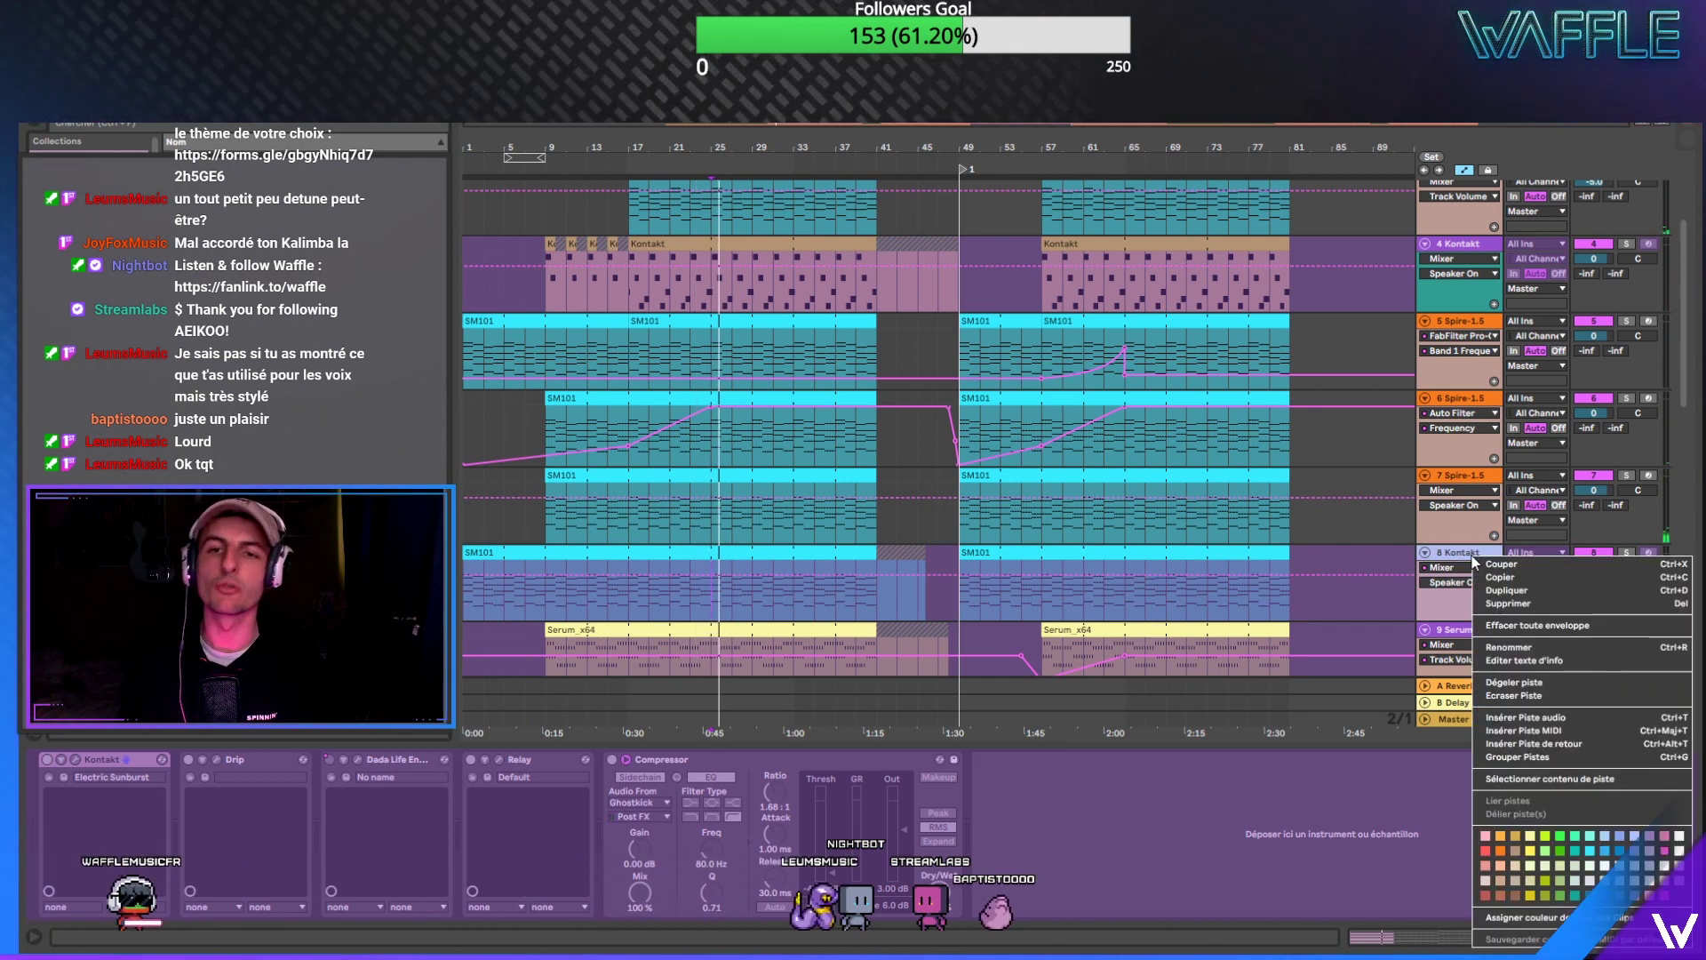
Step: Group the 8 Kontakt track and lower the new group's volume to -8.0 dB
right_click(1471, 556)
click(1543, 741)
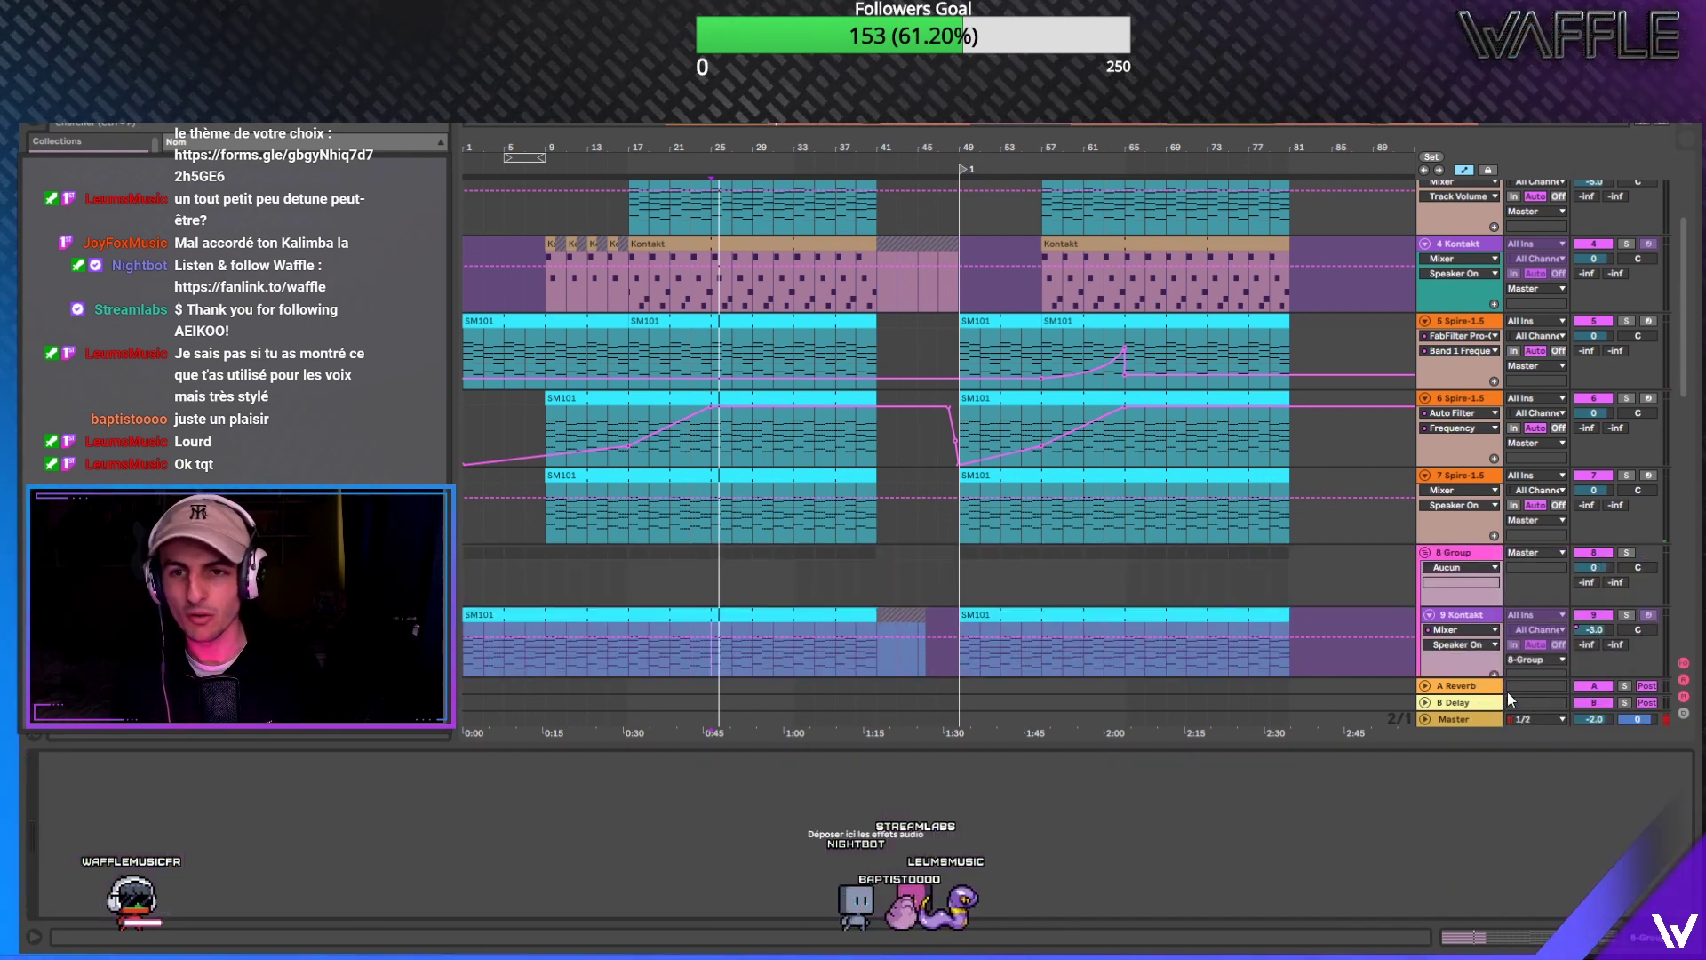
scroll(1590, 575, down, 2)
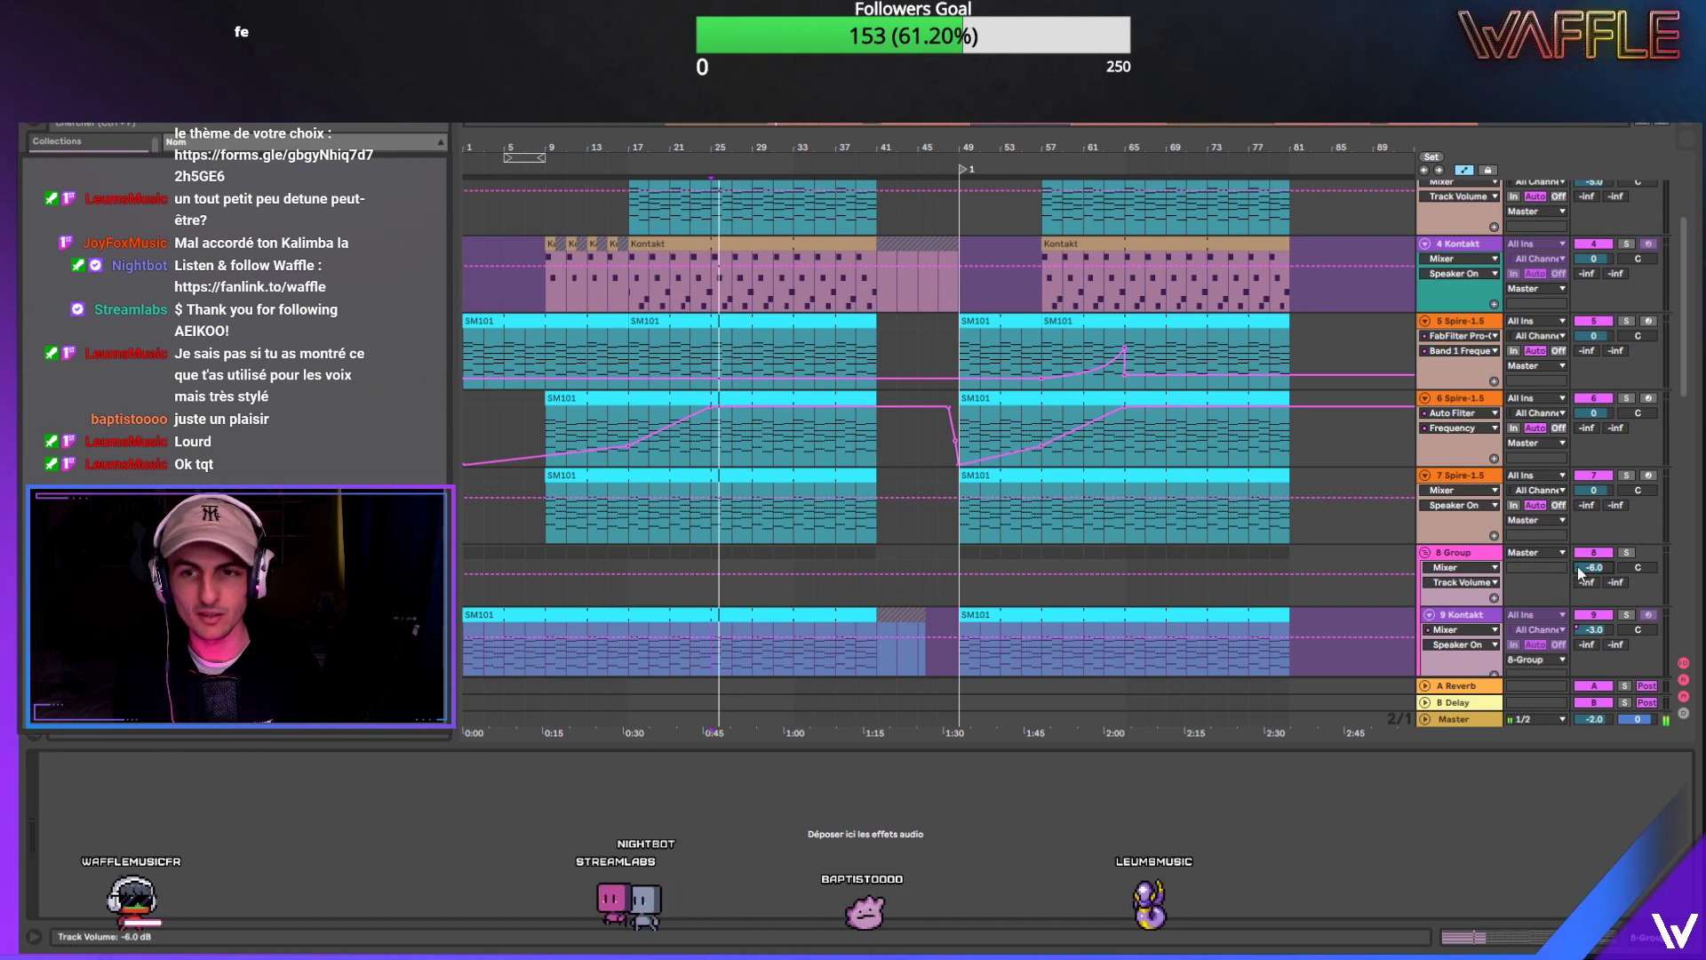
scroll(1592, 567, down, 2)
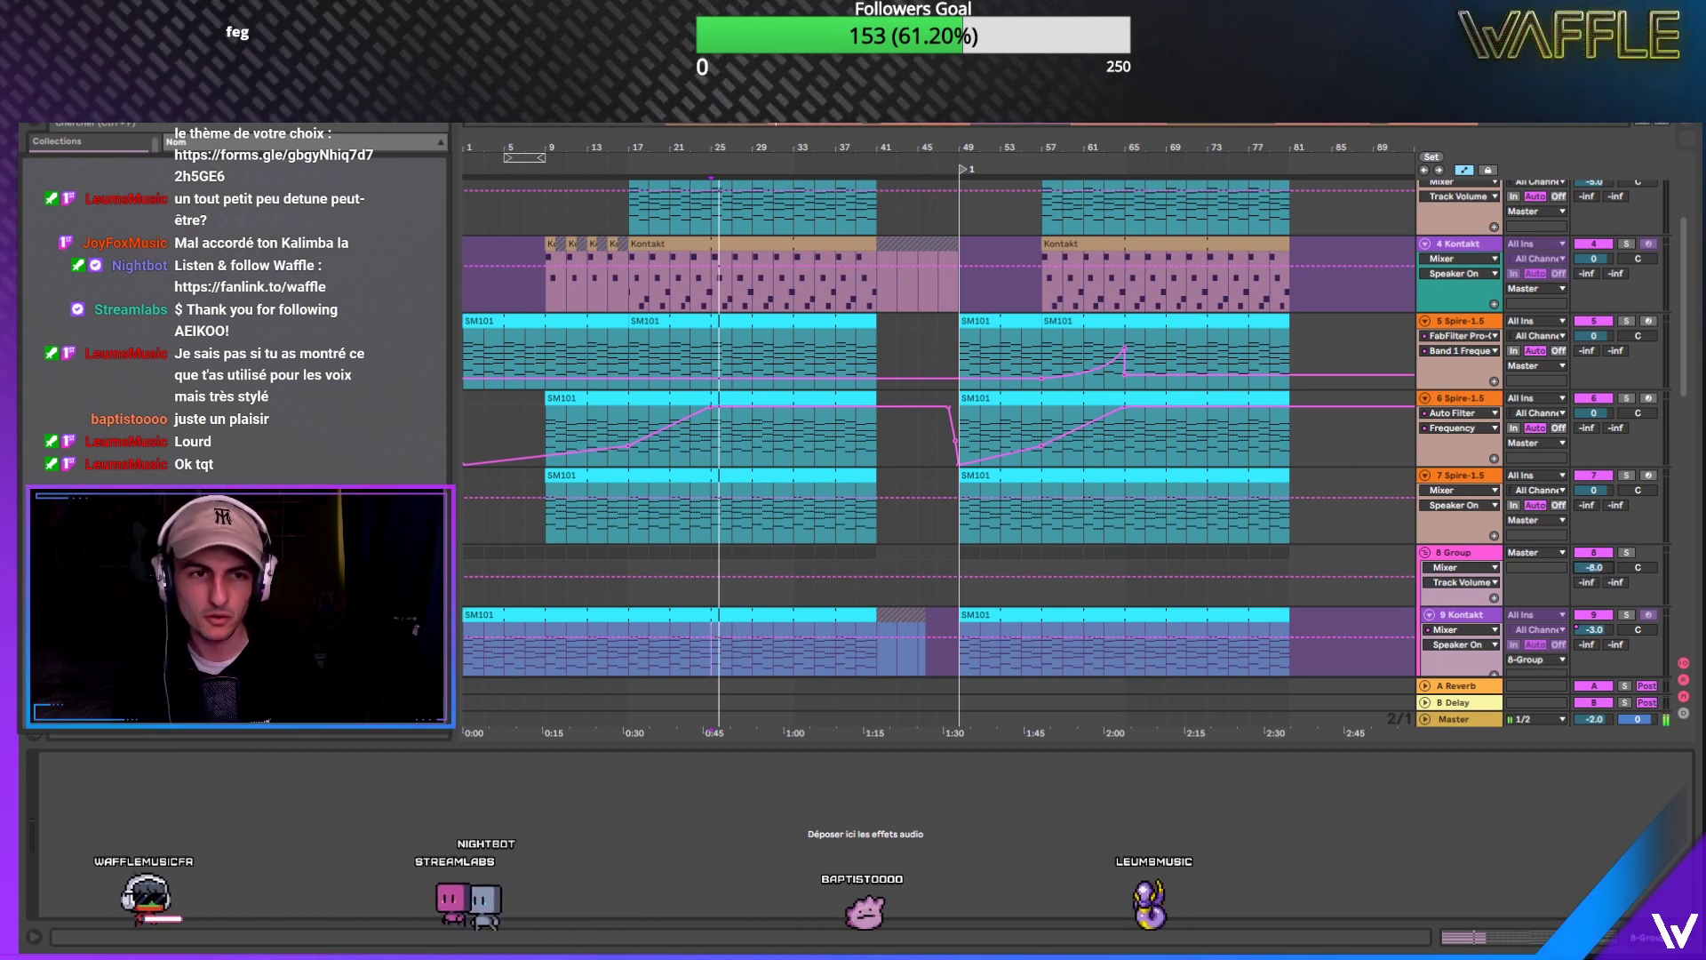
Step: Play the intro from bar 5 to check the new Kontakt group's level, selecting bars 1 to 9 in its lane
click(497, 532)
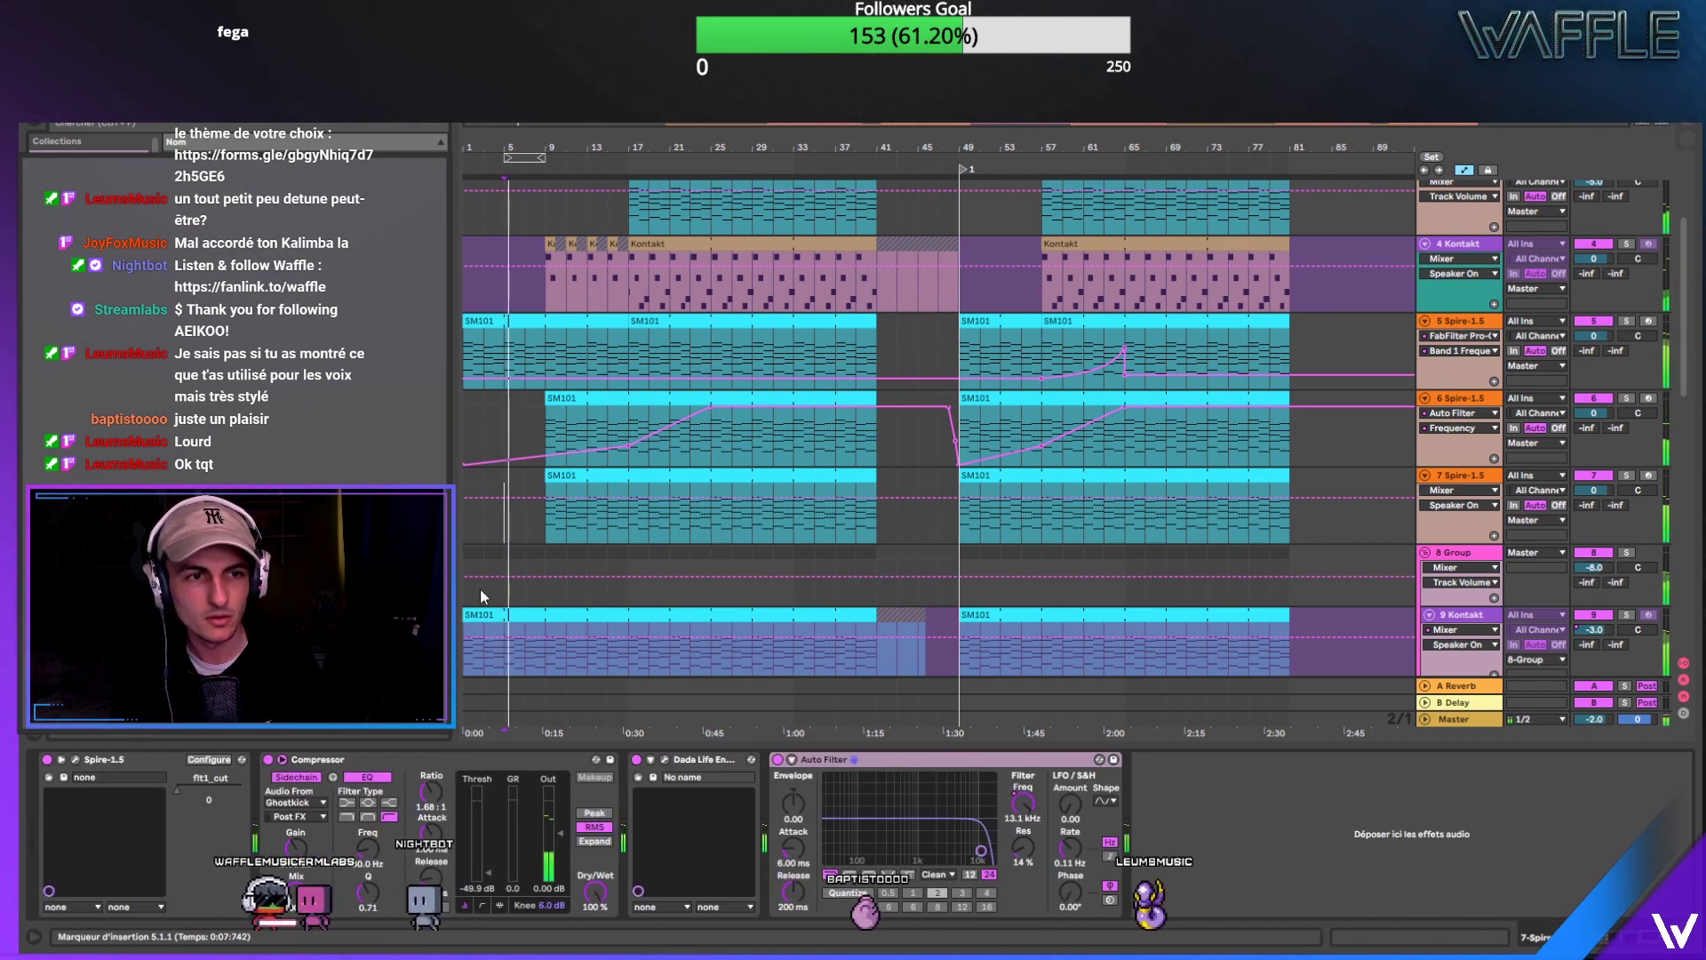
click(581, 608)
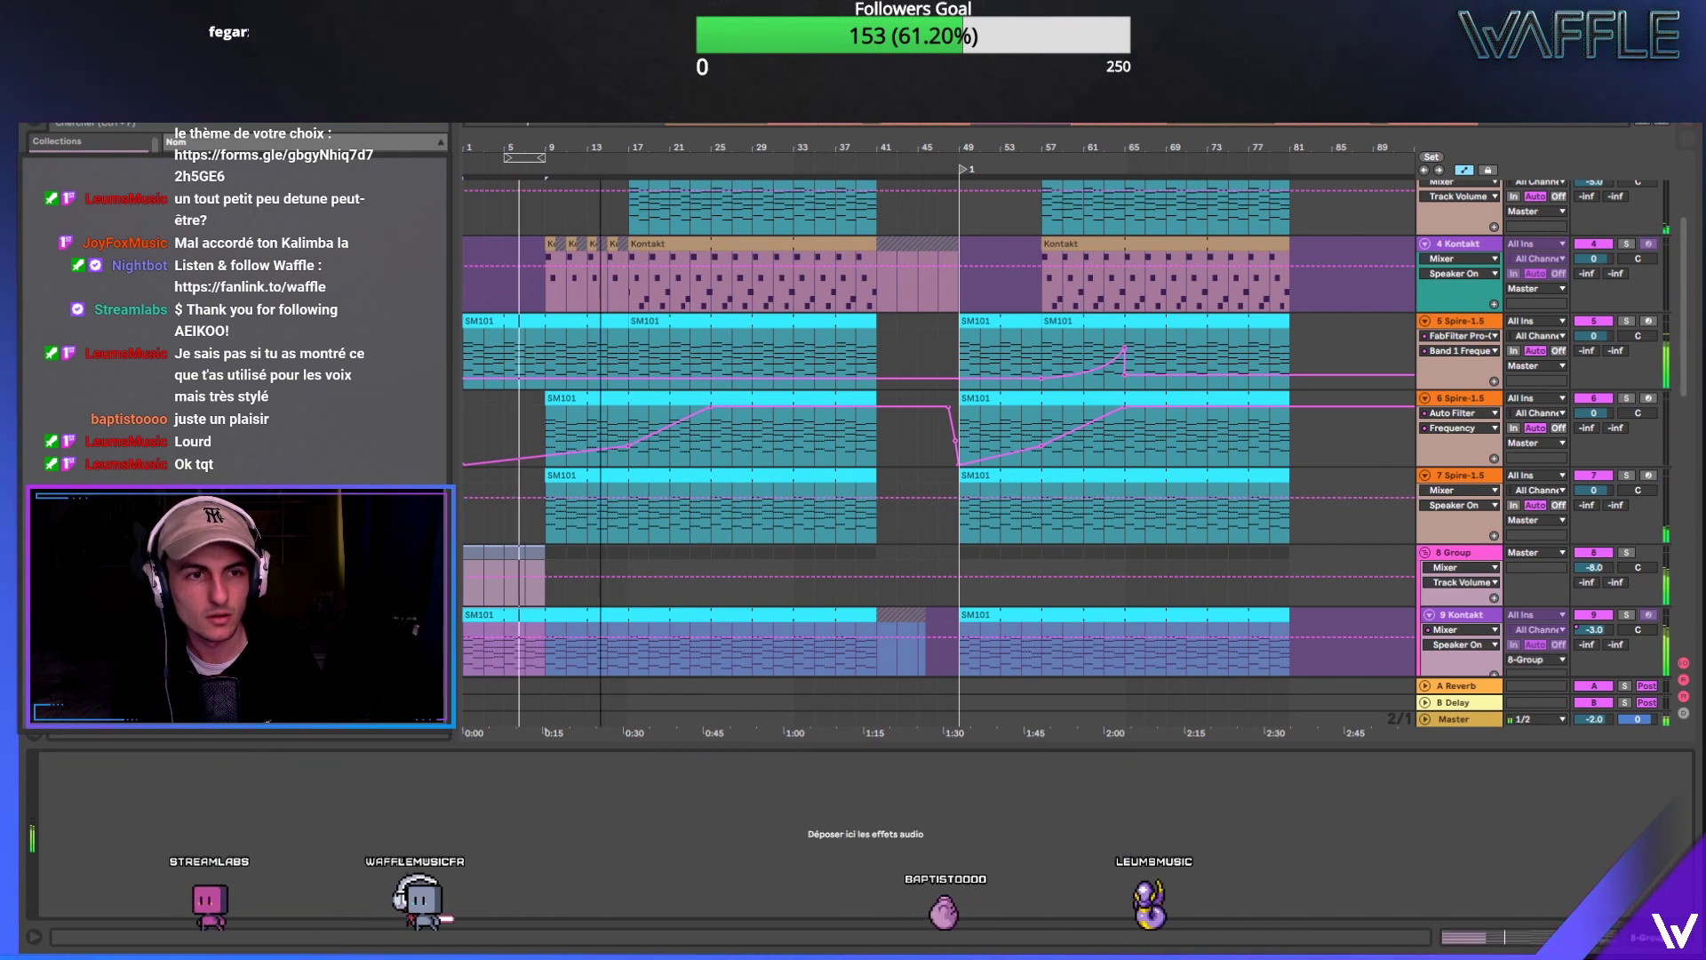
click(1474, 562)
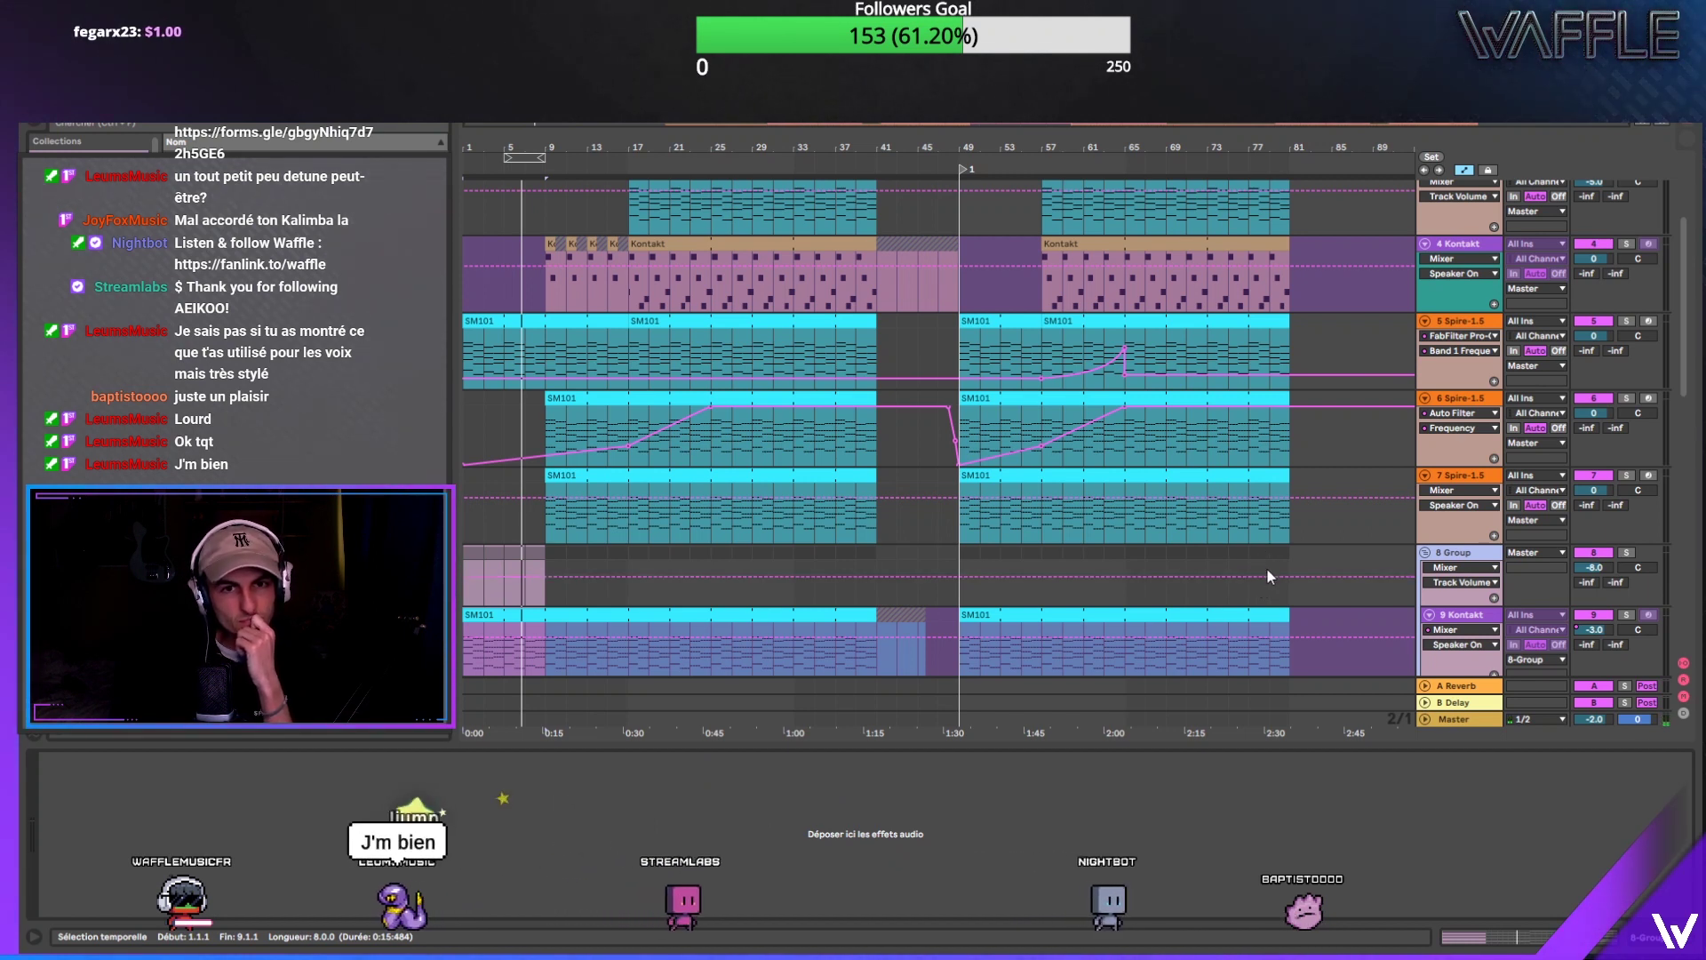
click(992, 217)
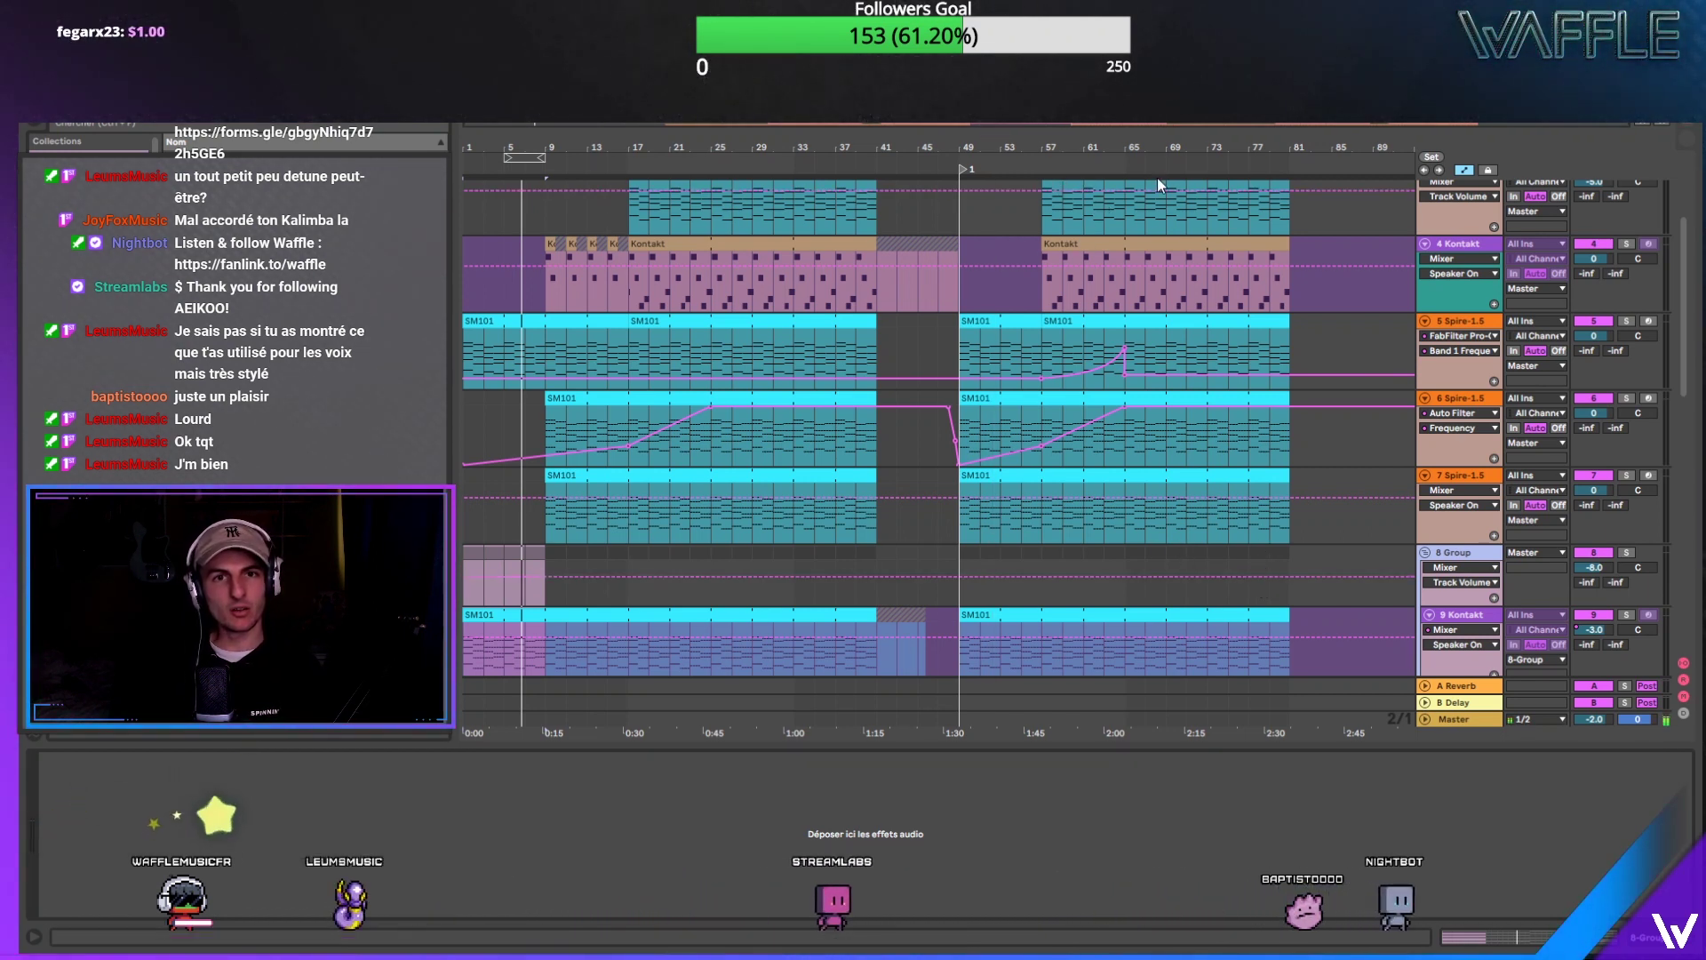
Step: Add a locator at bar 65 and name it "Drop"
right_click(1124, 162)
click(1141, 207)
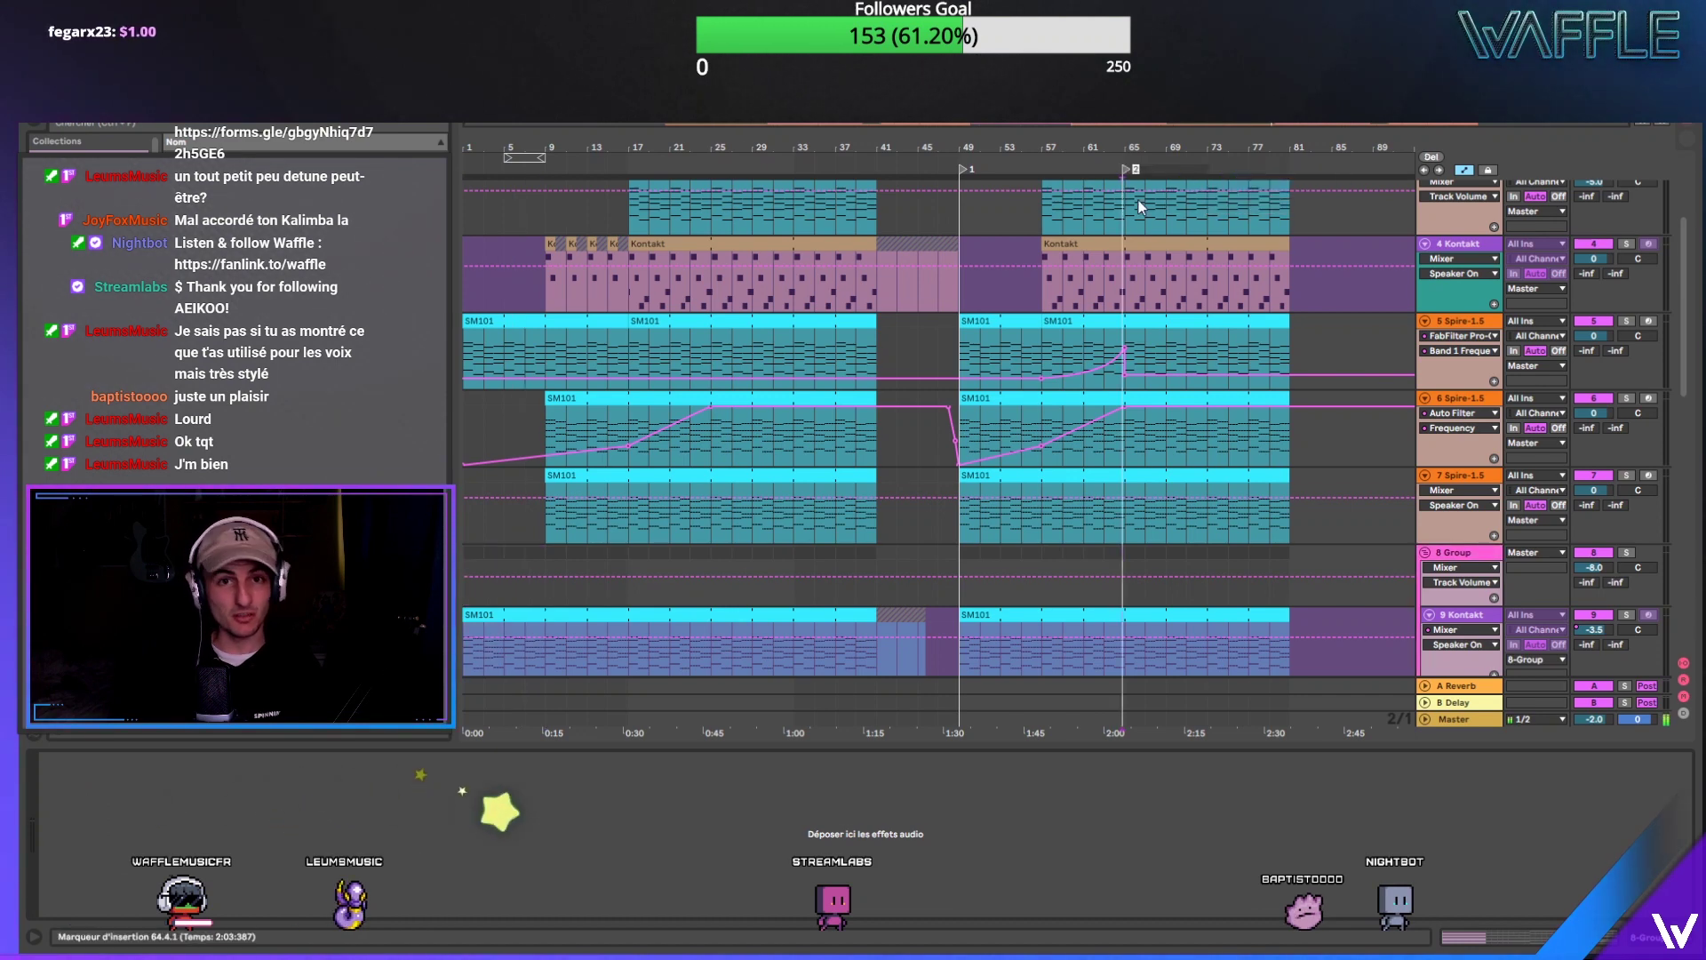
text(Drop)
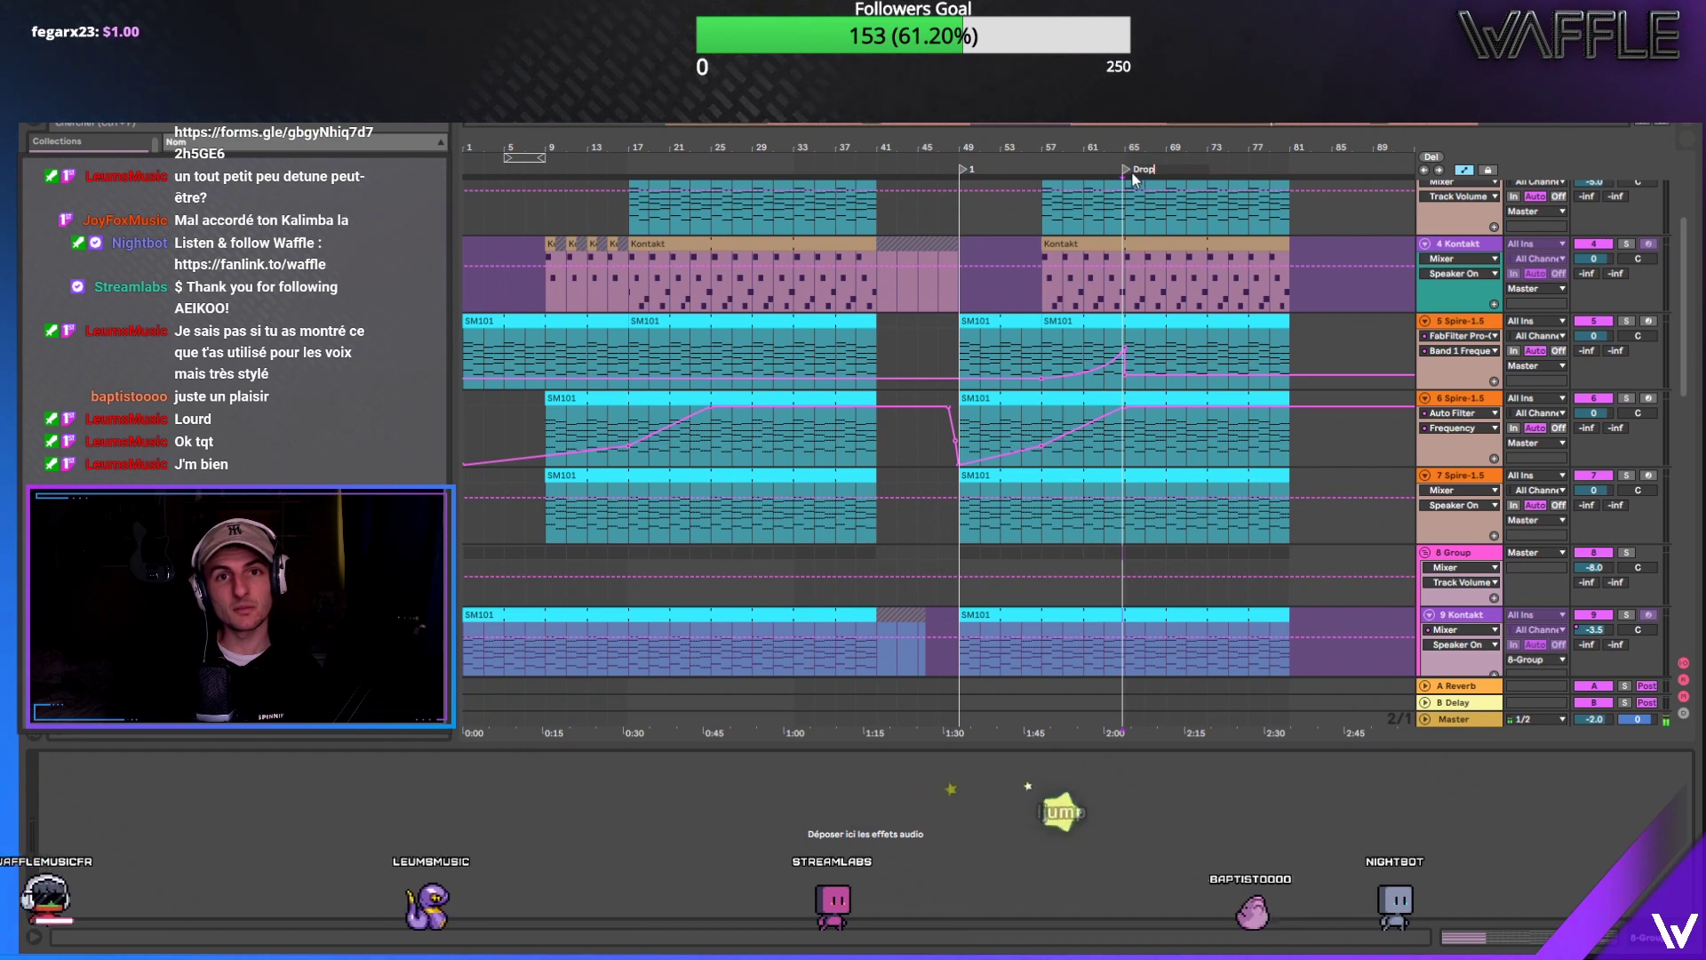
key(Return)
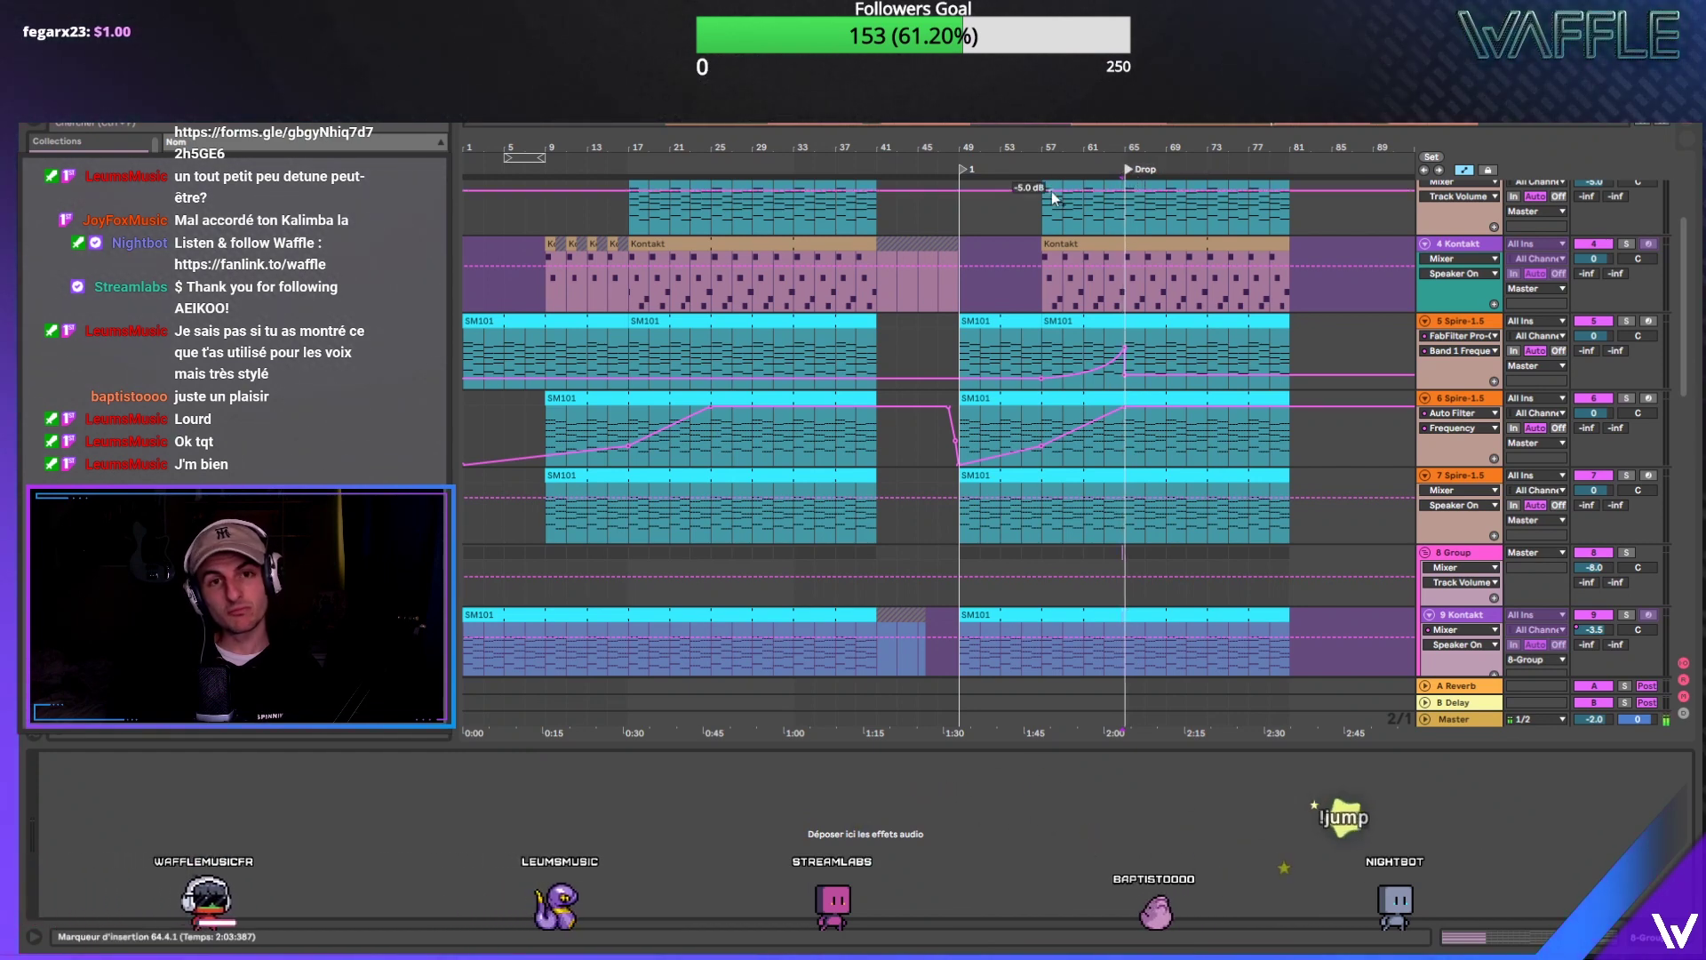
Step: Add a locator at bar 57, where the second Serum_x64 clip starts, and name it "Pre Ref"
scroll(1043, 426, down, 2)
scroll(1043, 424, down, 6)
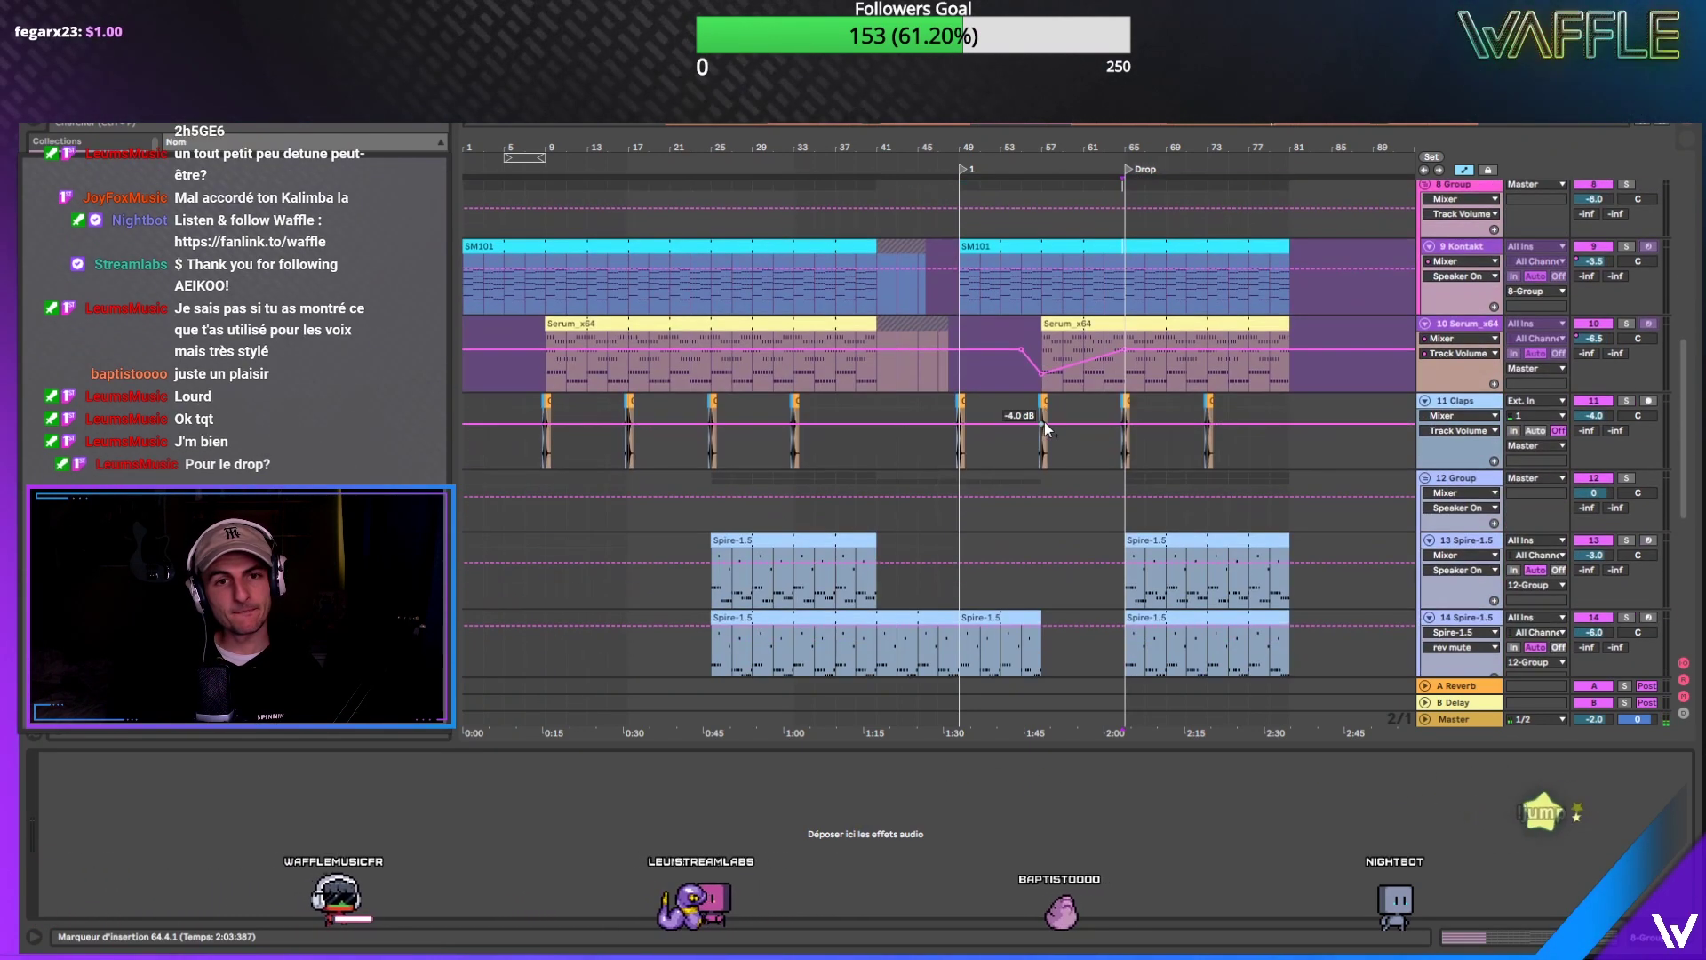
scroll(1045, 403, up, 2)
right_click(1043, 160)
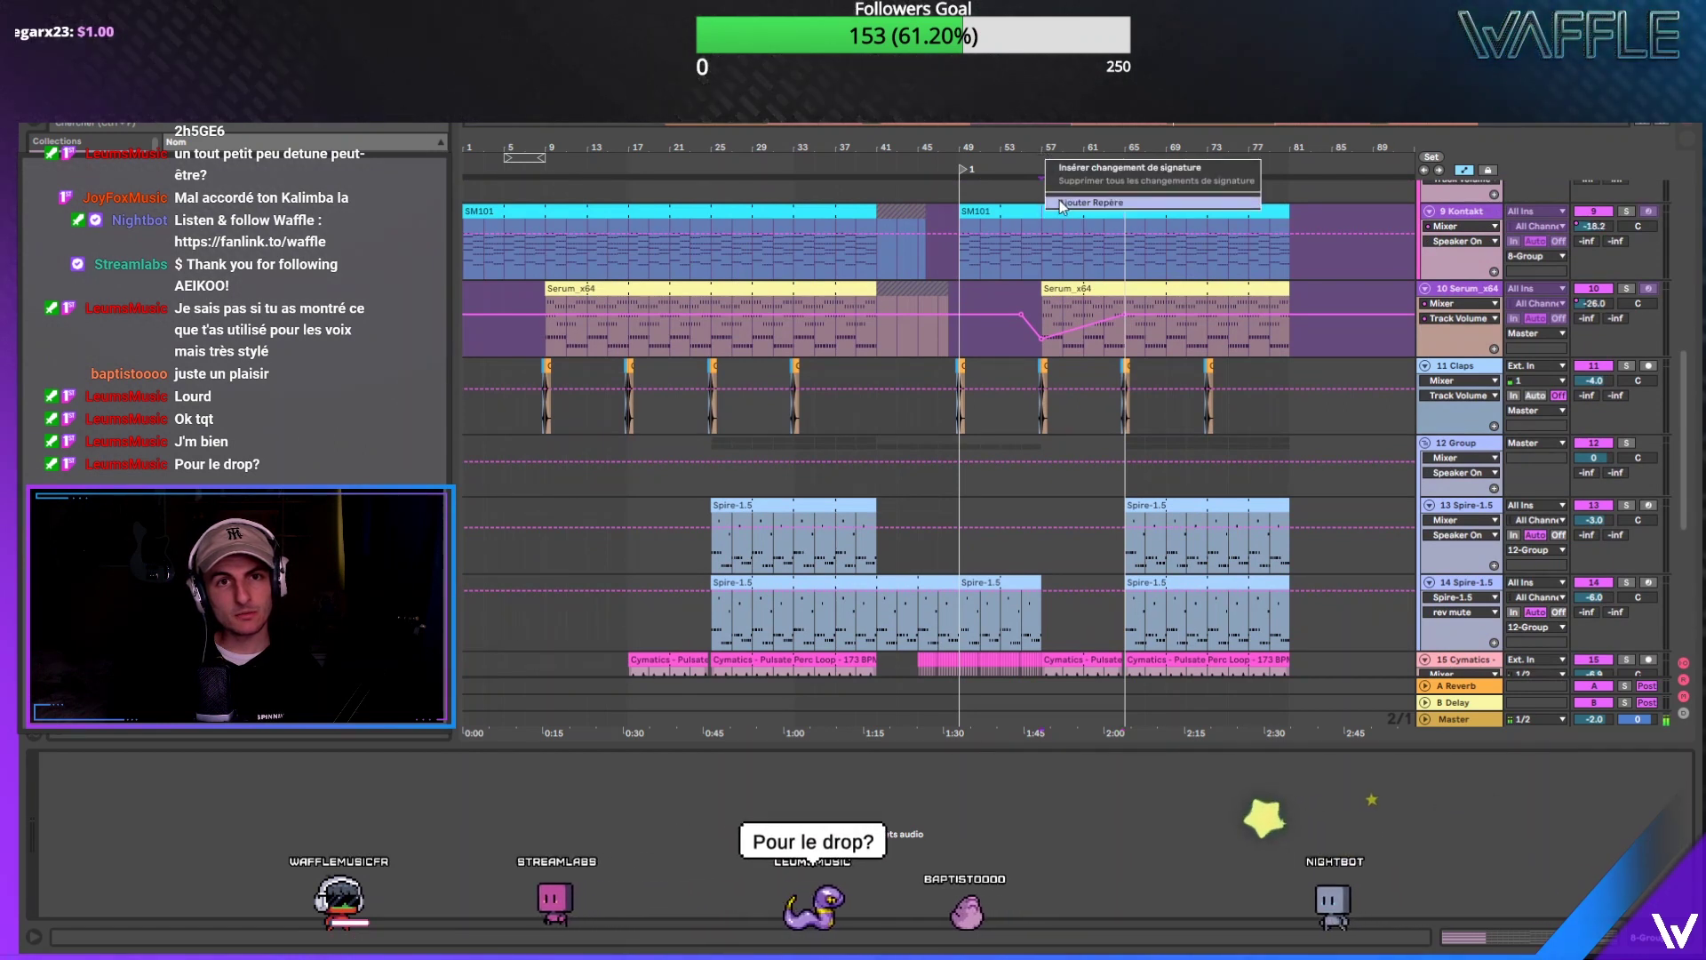
click(1091, 203)
key(ctrl+r)
text(Pre Ref)
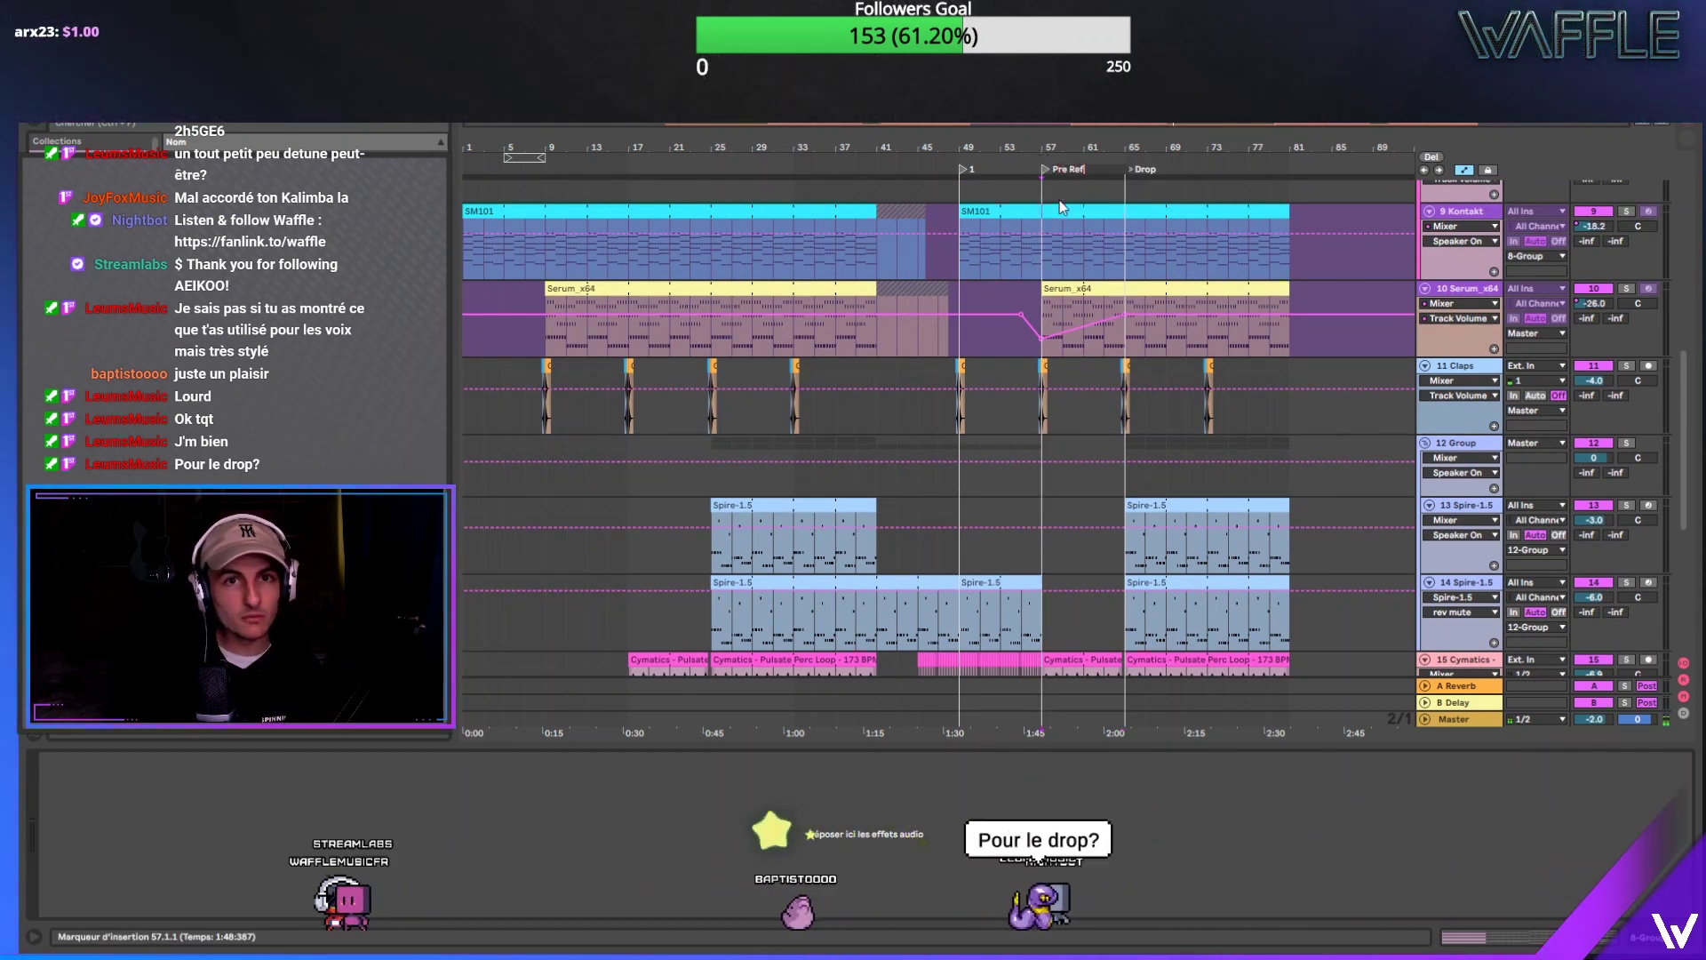
key(Return)
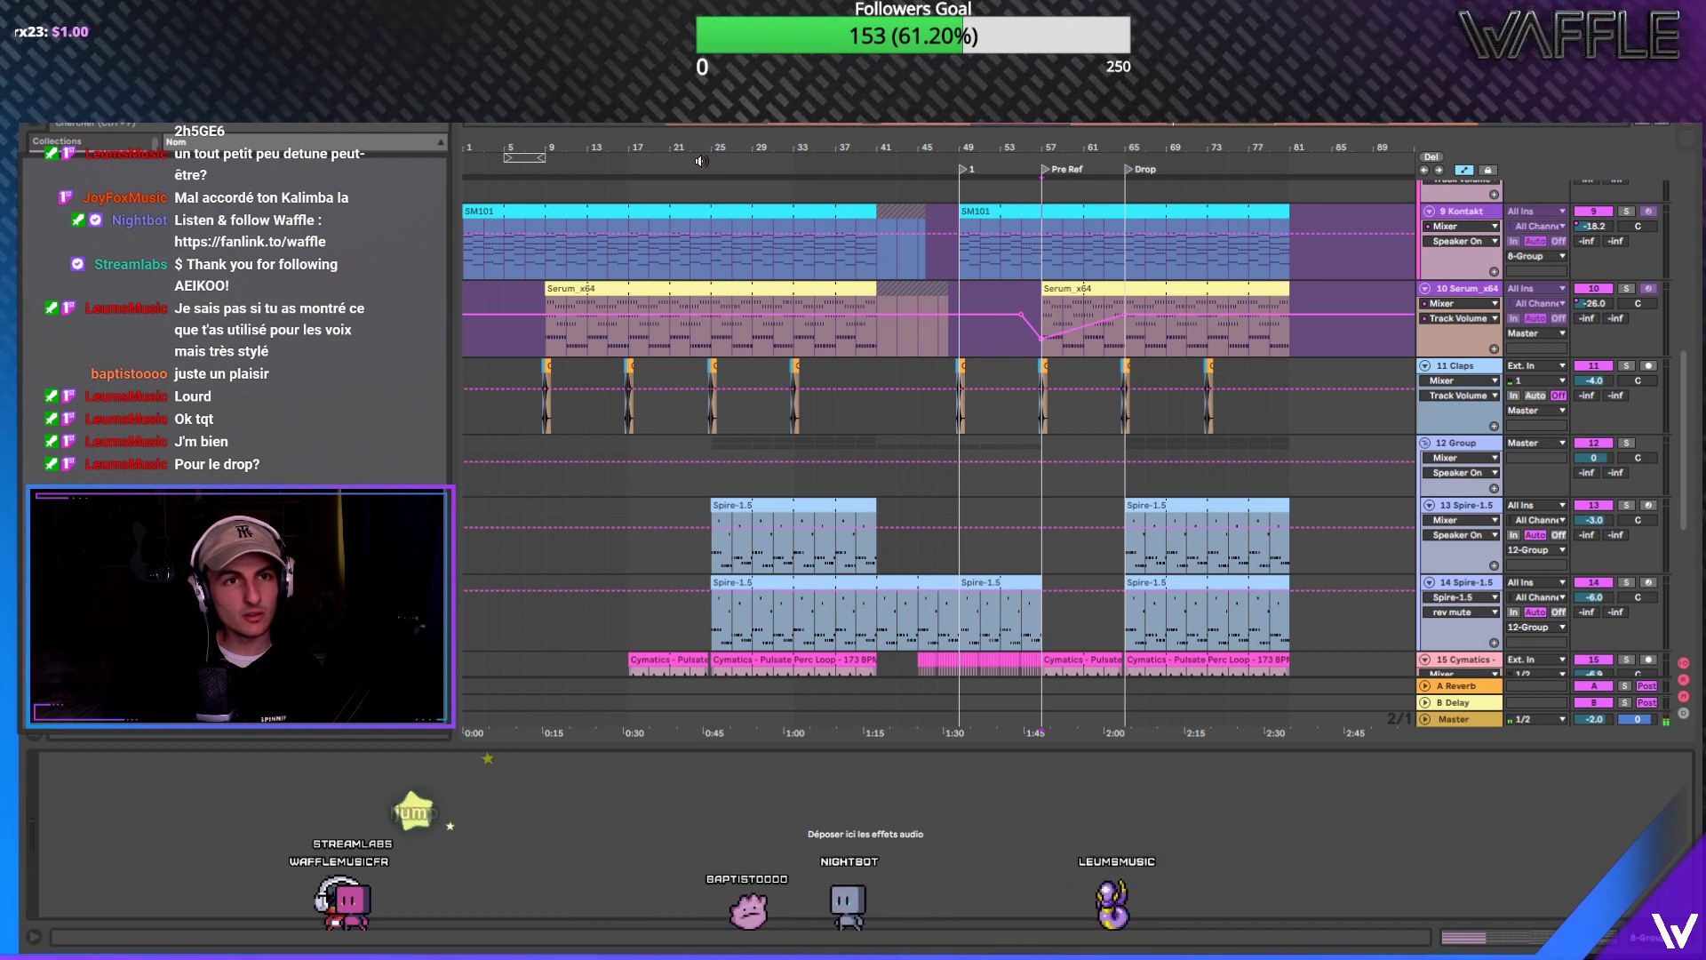
Step: Add a locator at bar 25, where the first Spire-1.5 clips start, and name it "Drop"
right_click(709, 159)
click(739, 204)
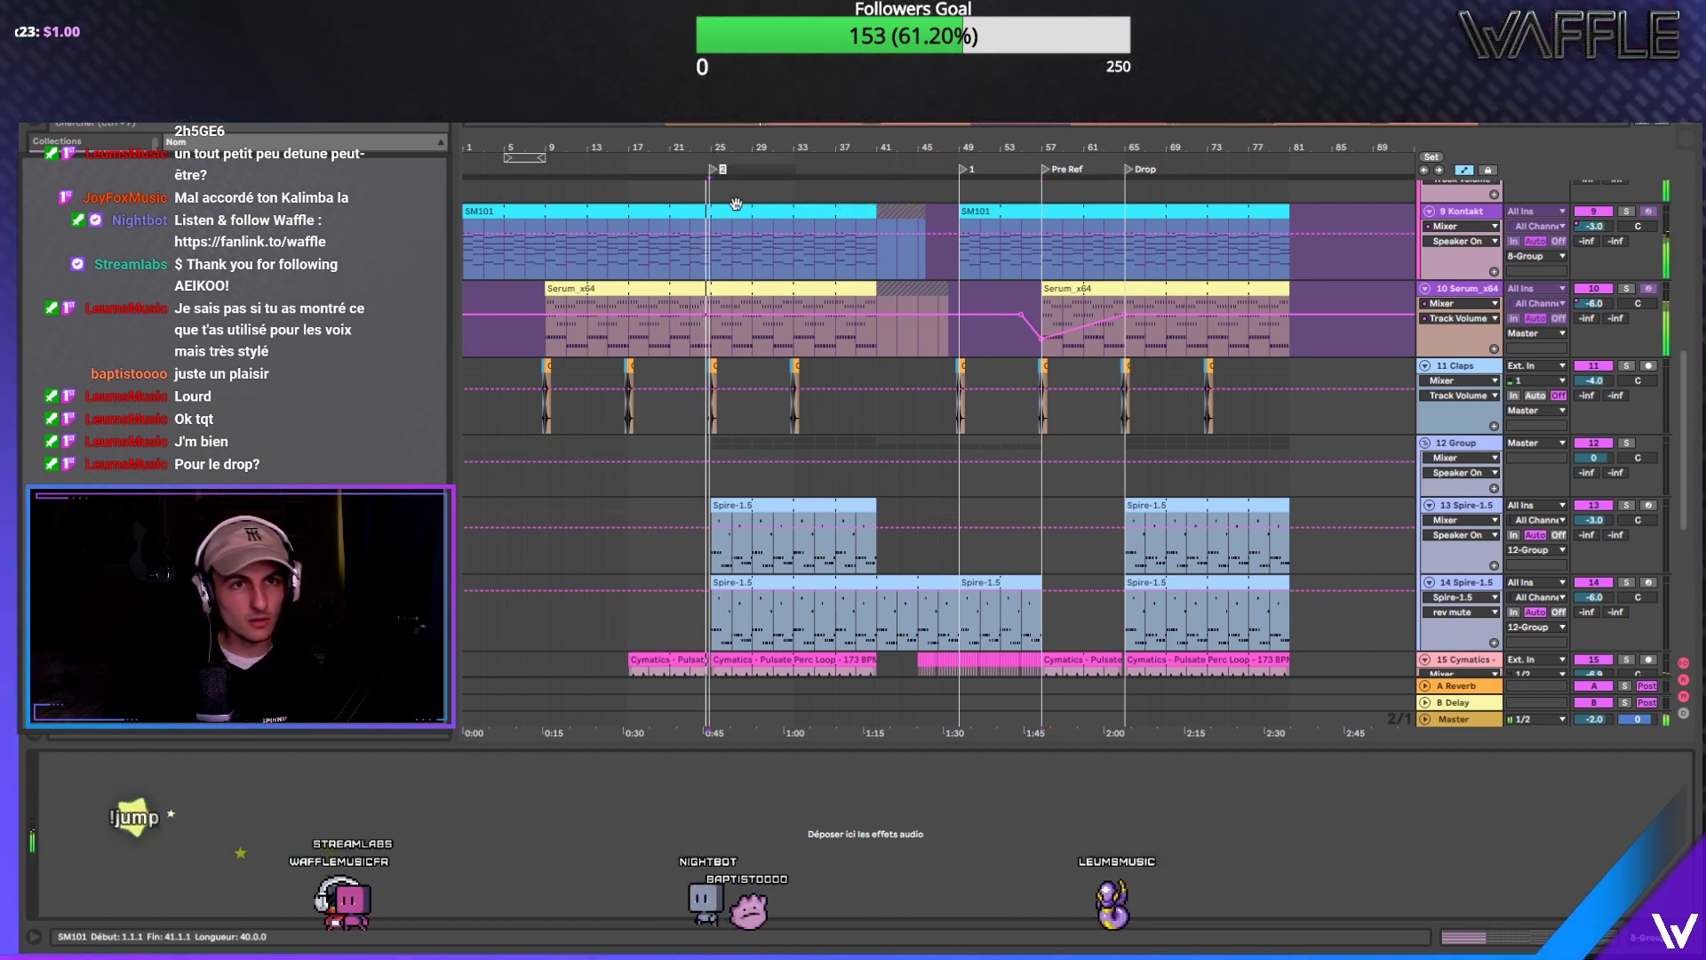
text(Drop)
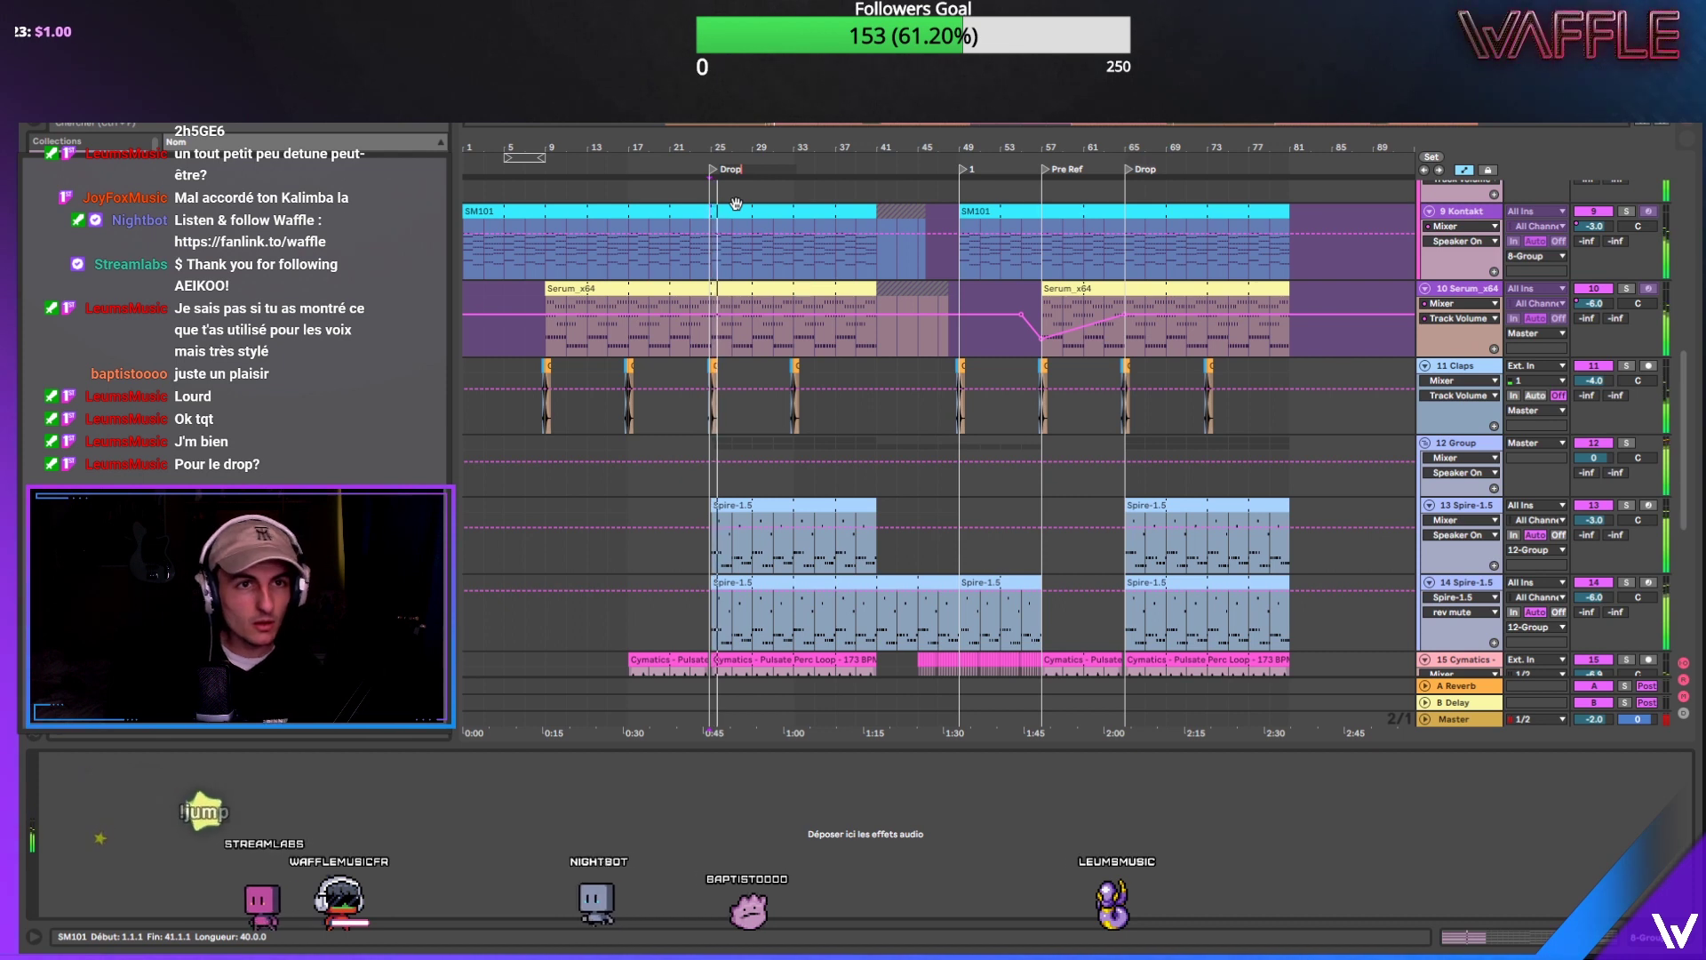
key(Return)
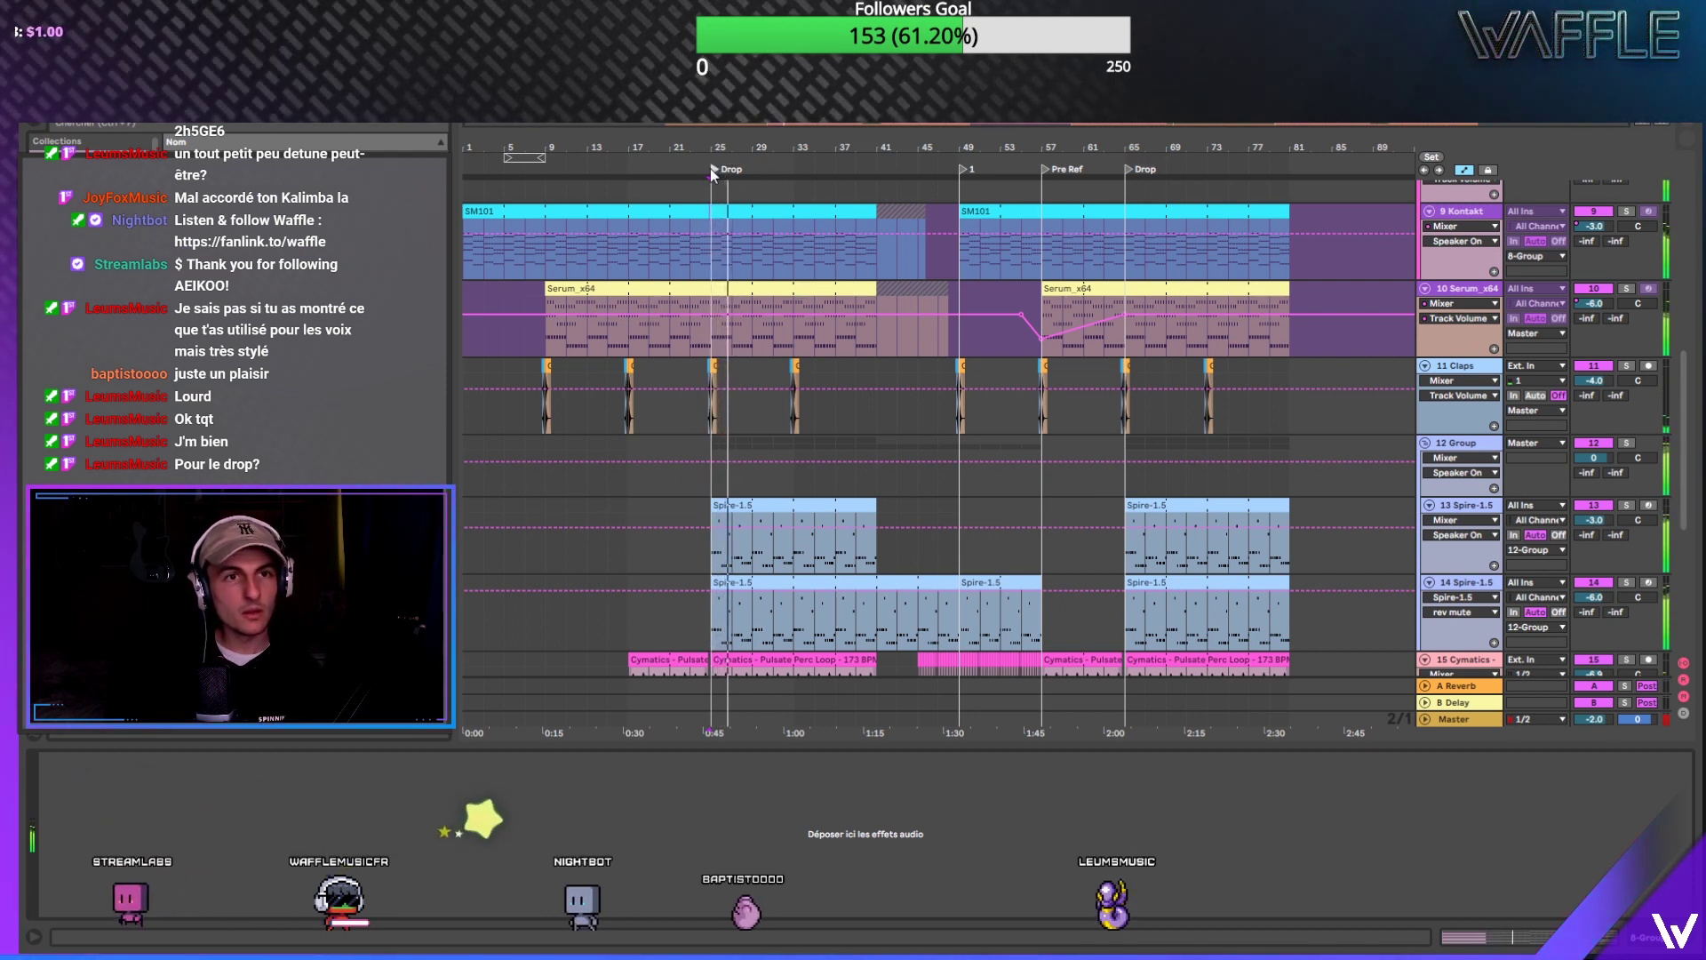
Step: Add a locator at bar 17, where the first Cymatics percussion clip starts, and name it "Pre Ref"
click(627, 164)
right_click(630, 164)
click(663, 209)
click(663, 210)
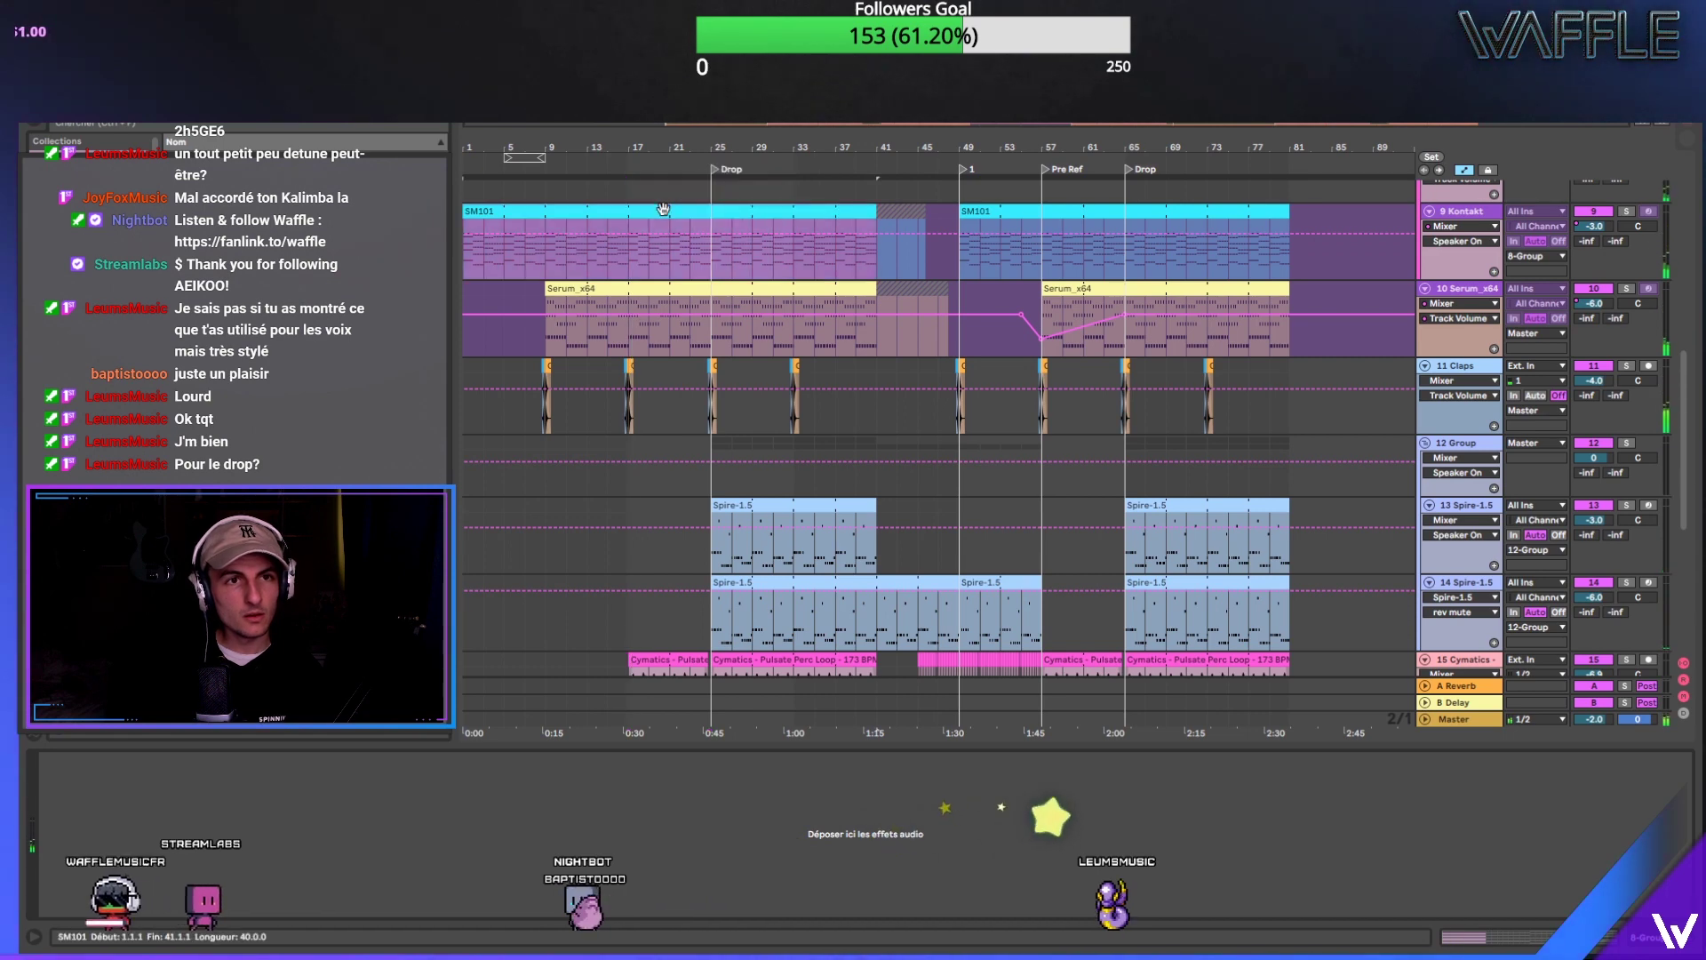
key(space)
right_click(627, 163)
click(667, 169)
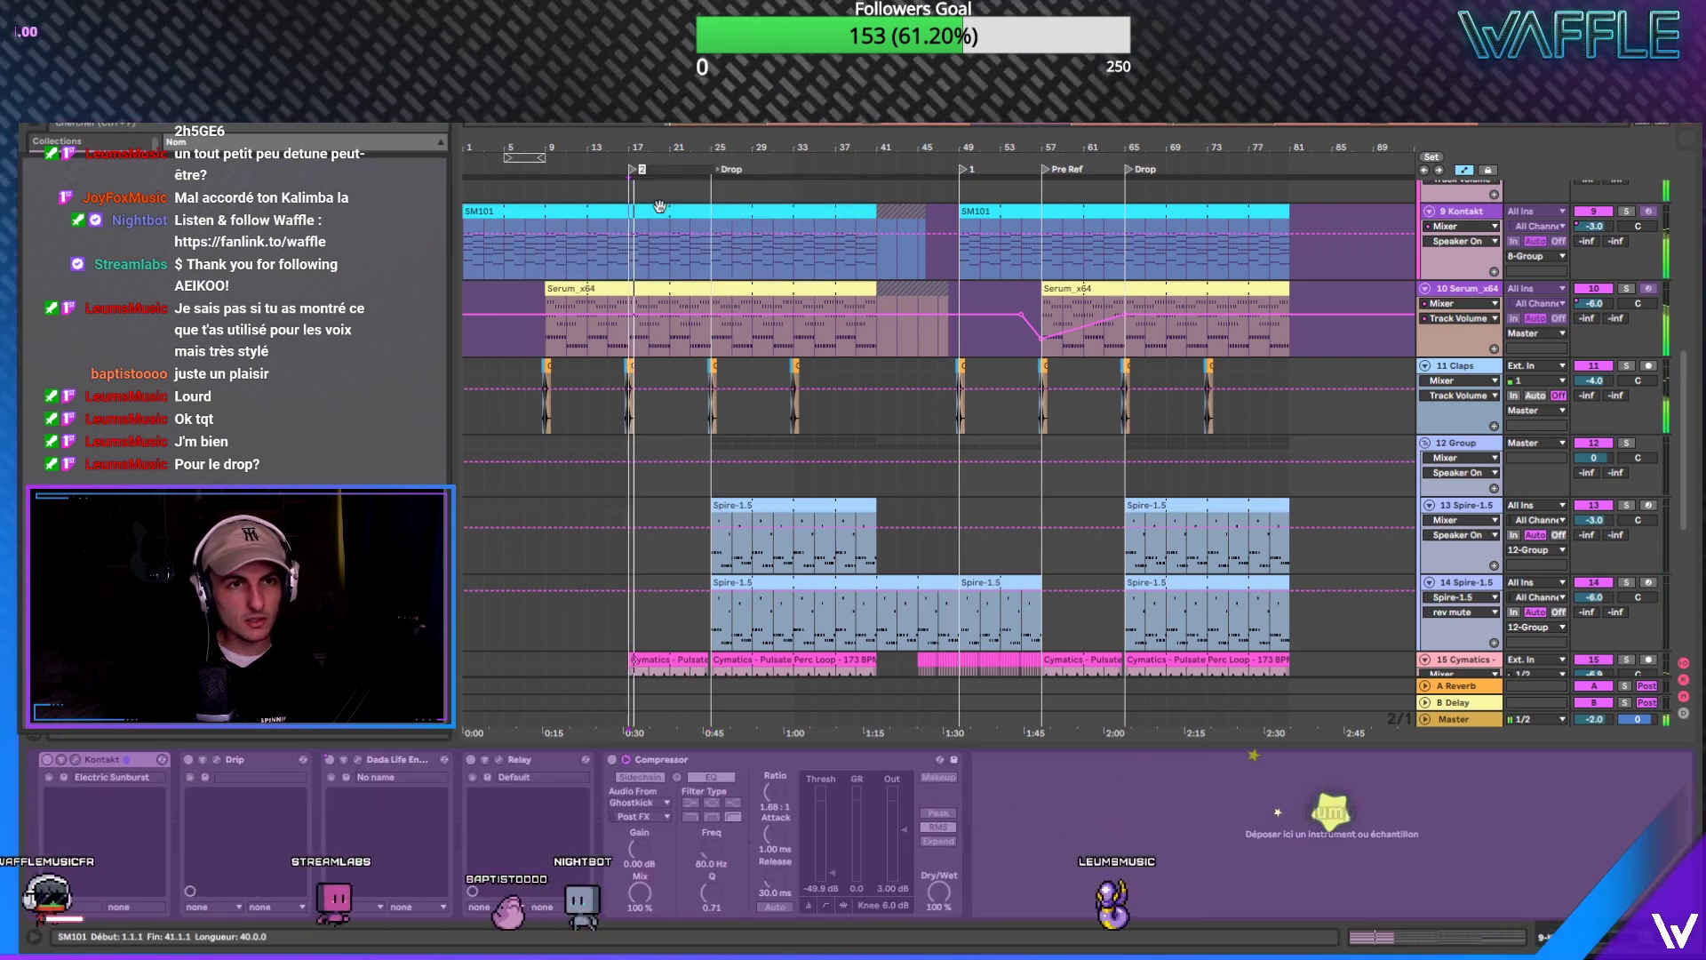
key(ctrl+r)
text(Pre R)
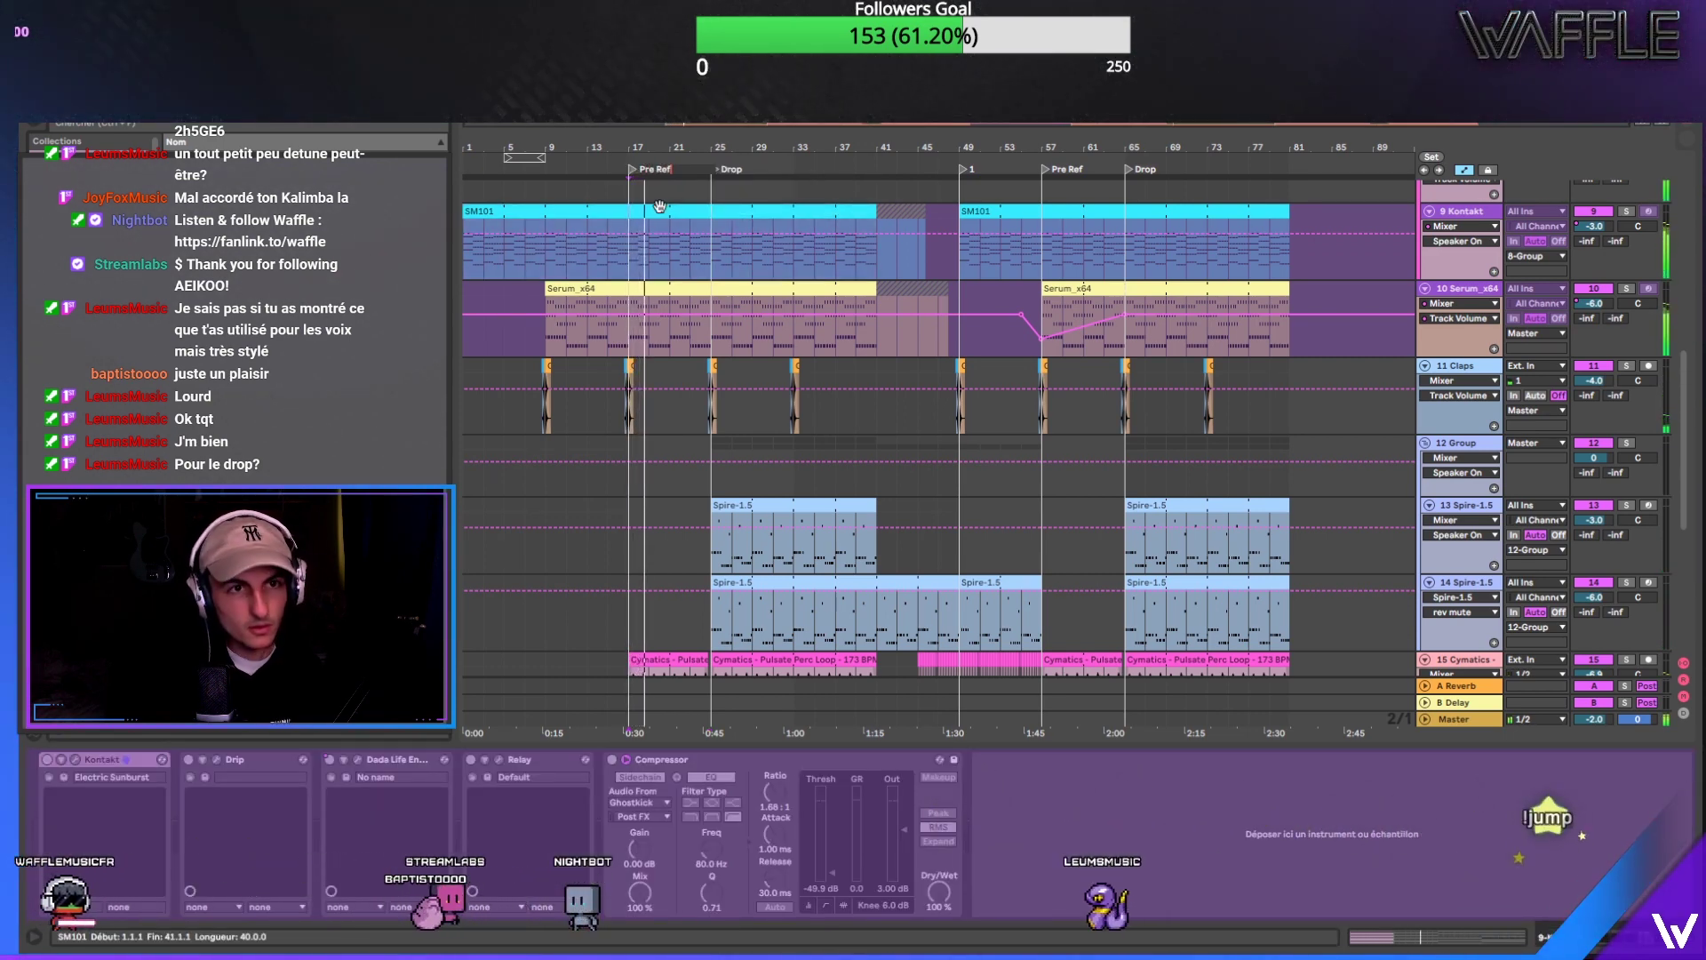
click(611, 194)
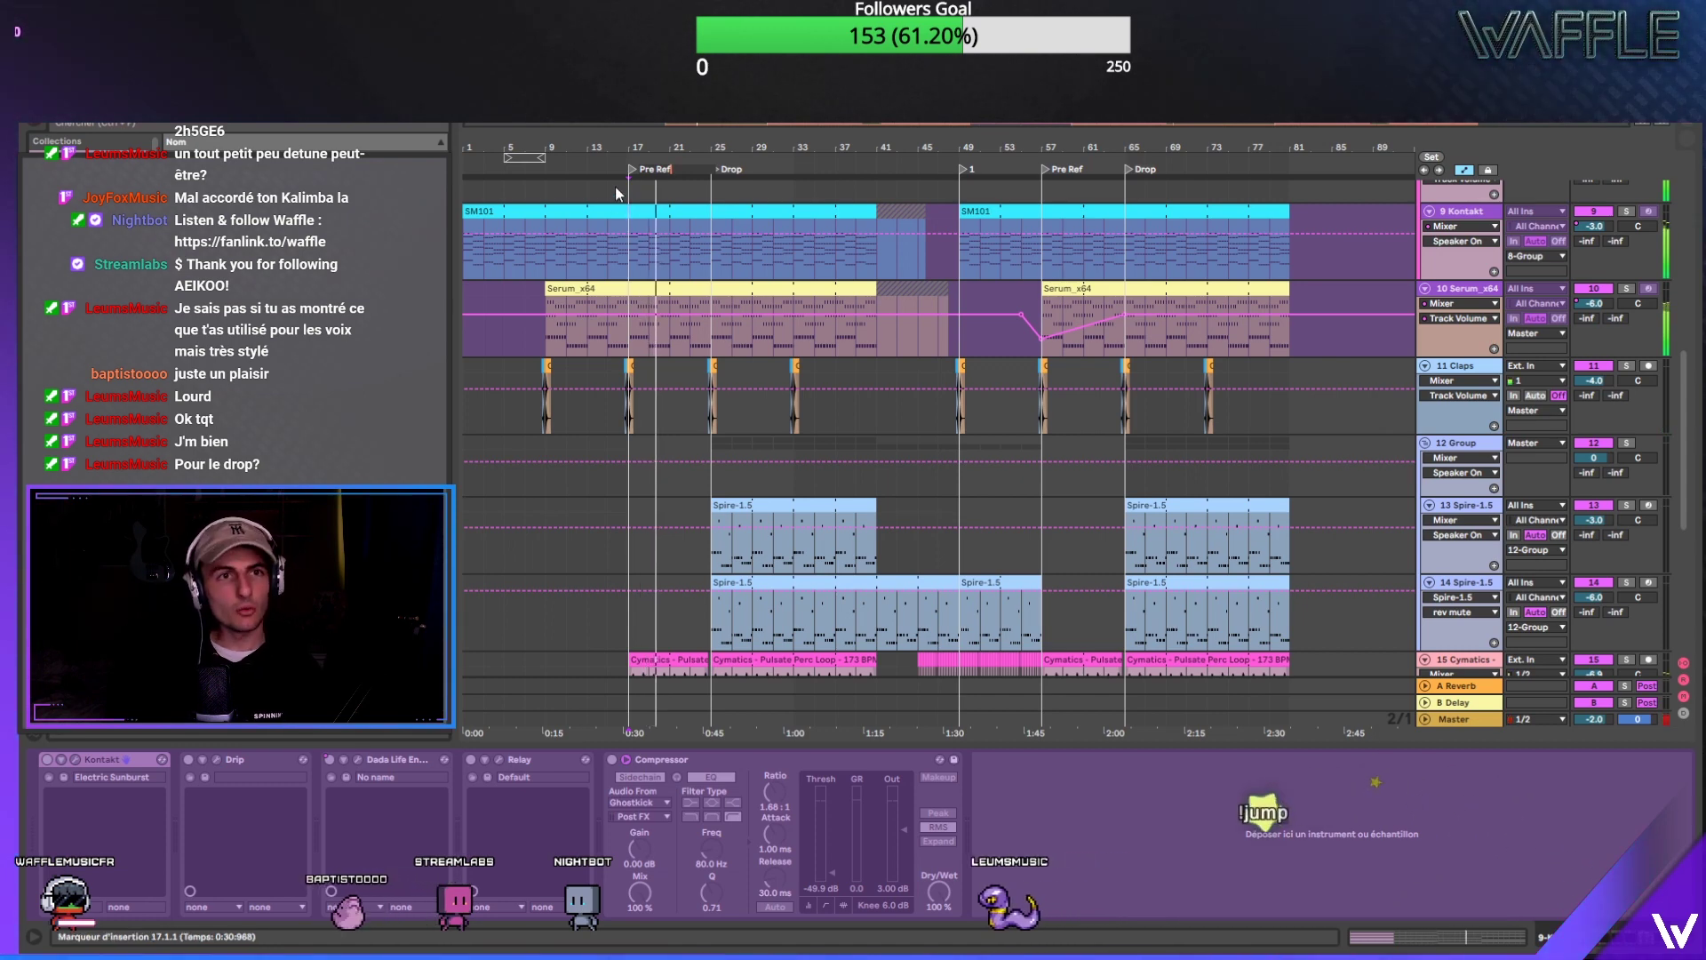
click(619, 193)
Step: Play the arrangement from bar 11, briefly muting the 8 Group track to compare the mix with and without it
scroll(665, 466, down, 5)
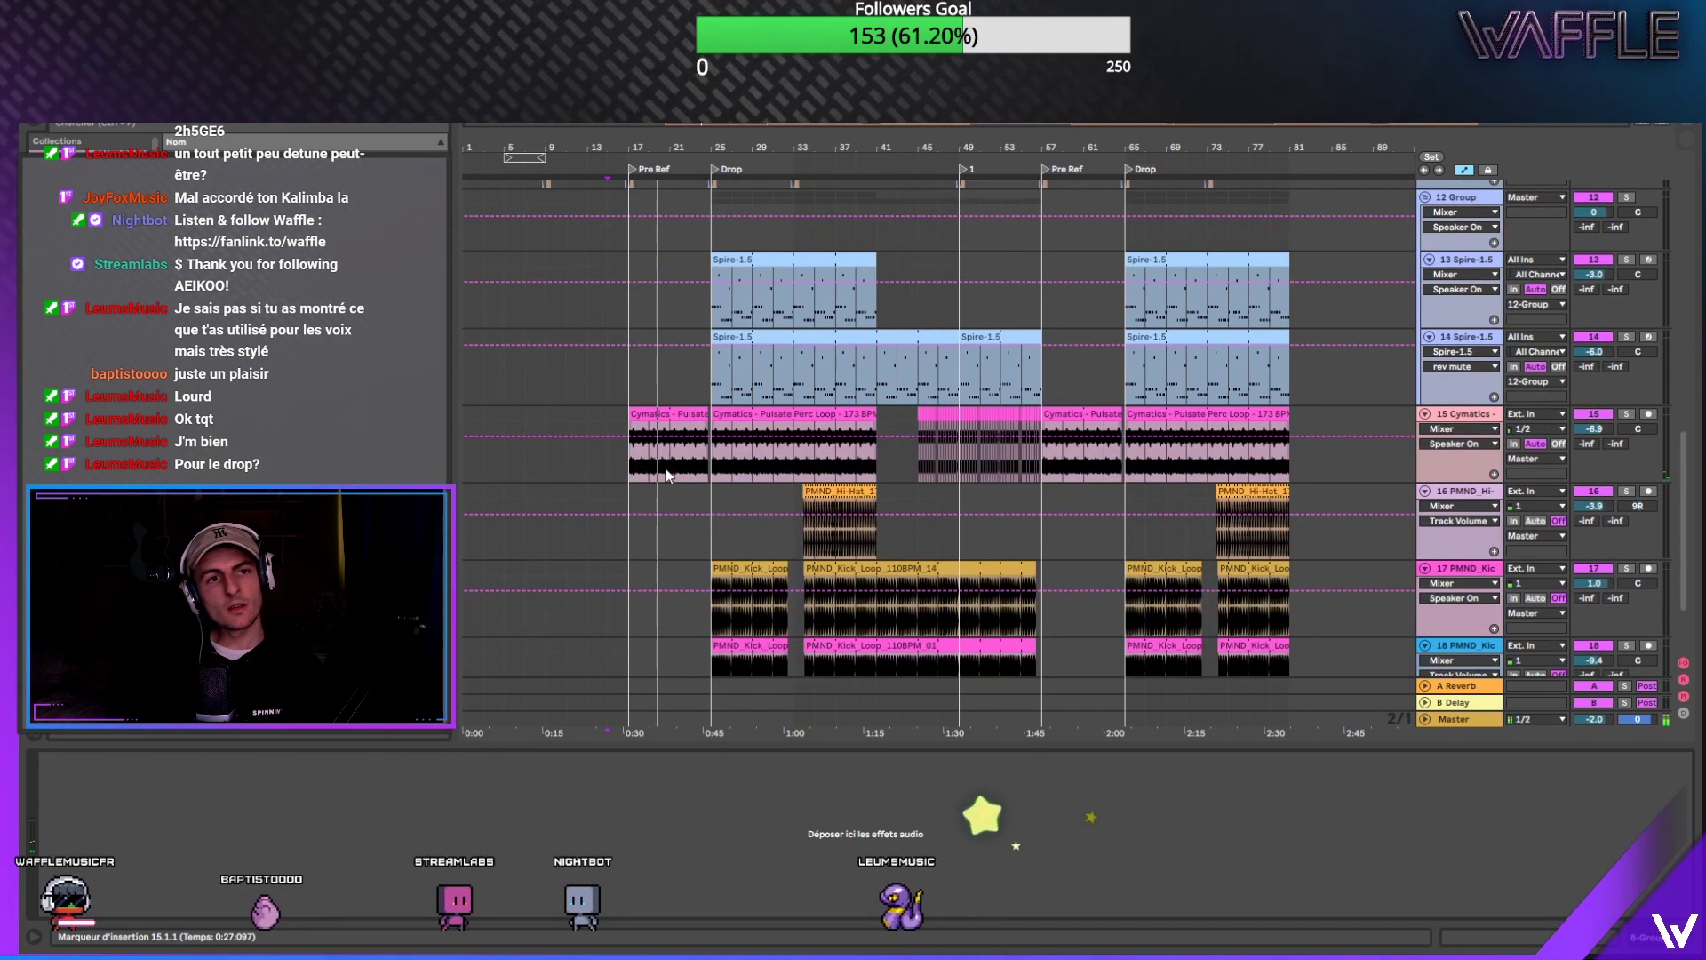
scroll(665, 466, down, 2)
scroll(665, 466, up, 8)
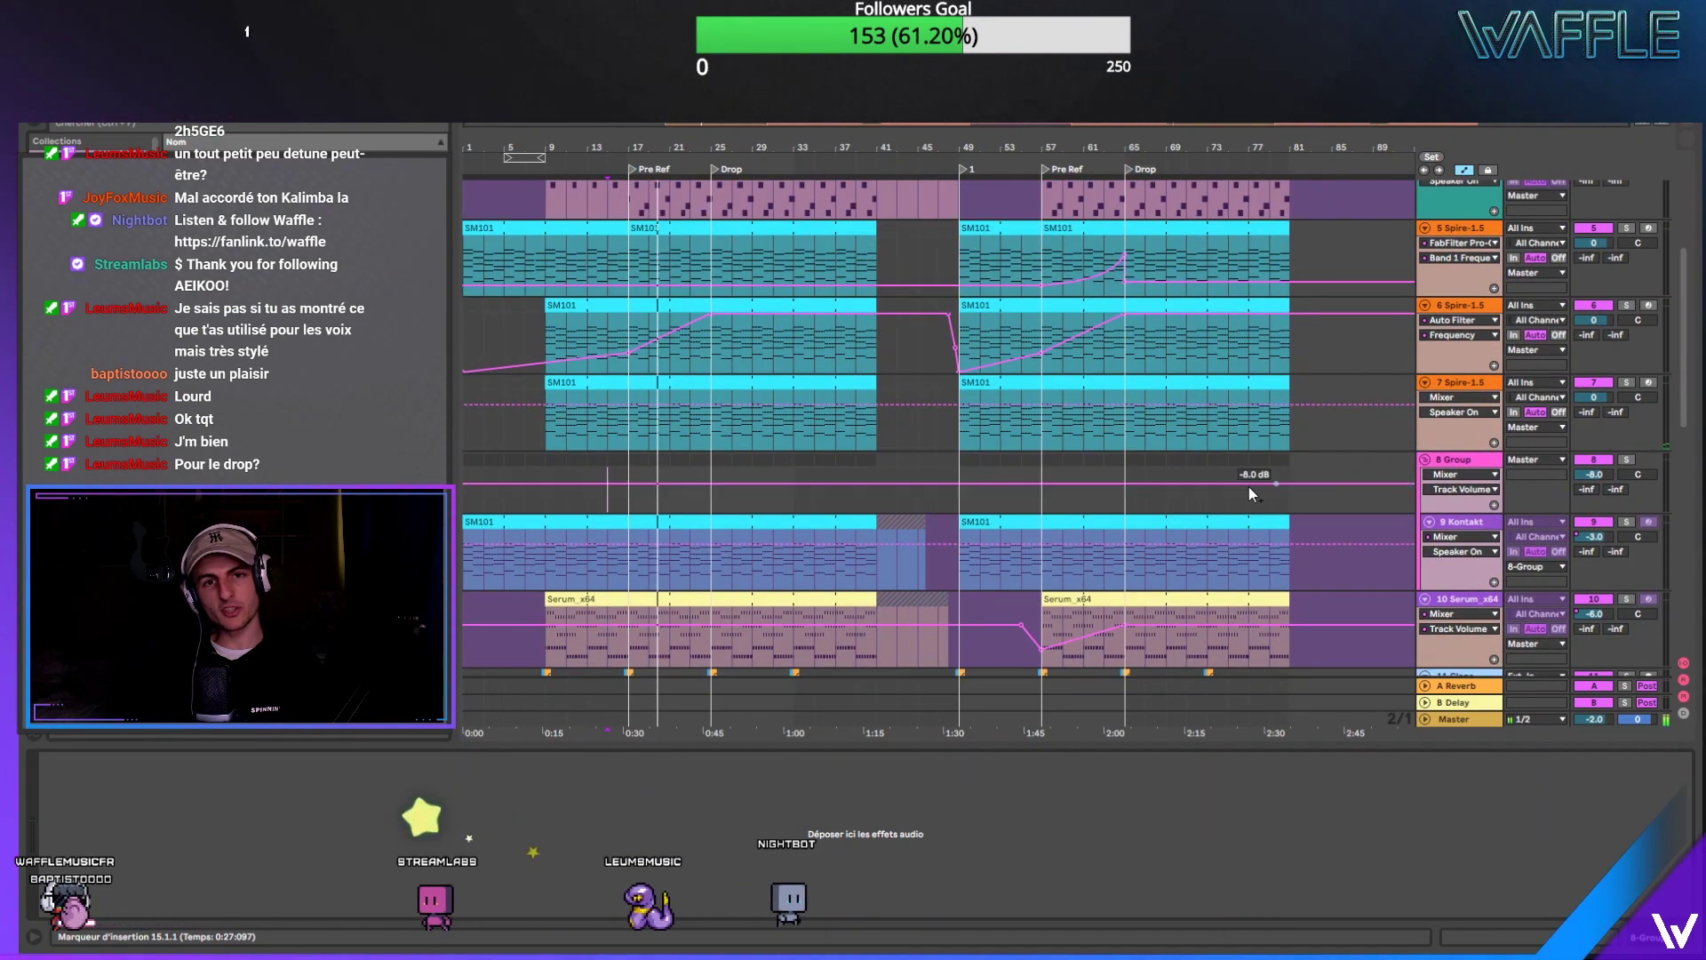
click(1228, 471)
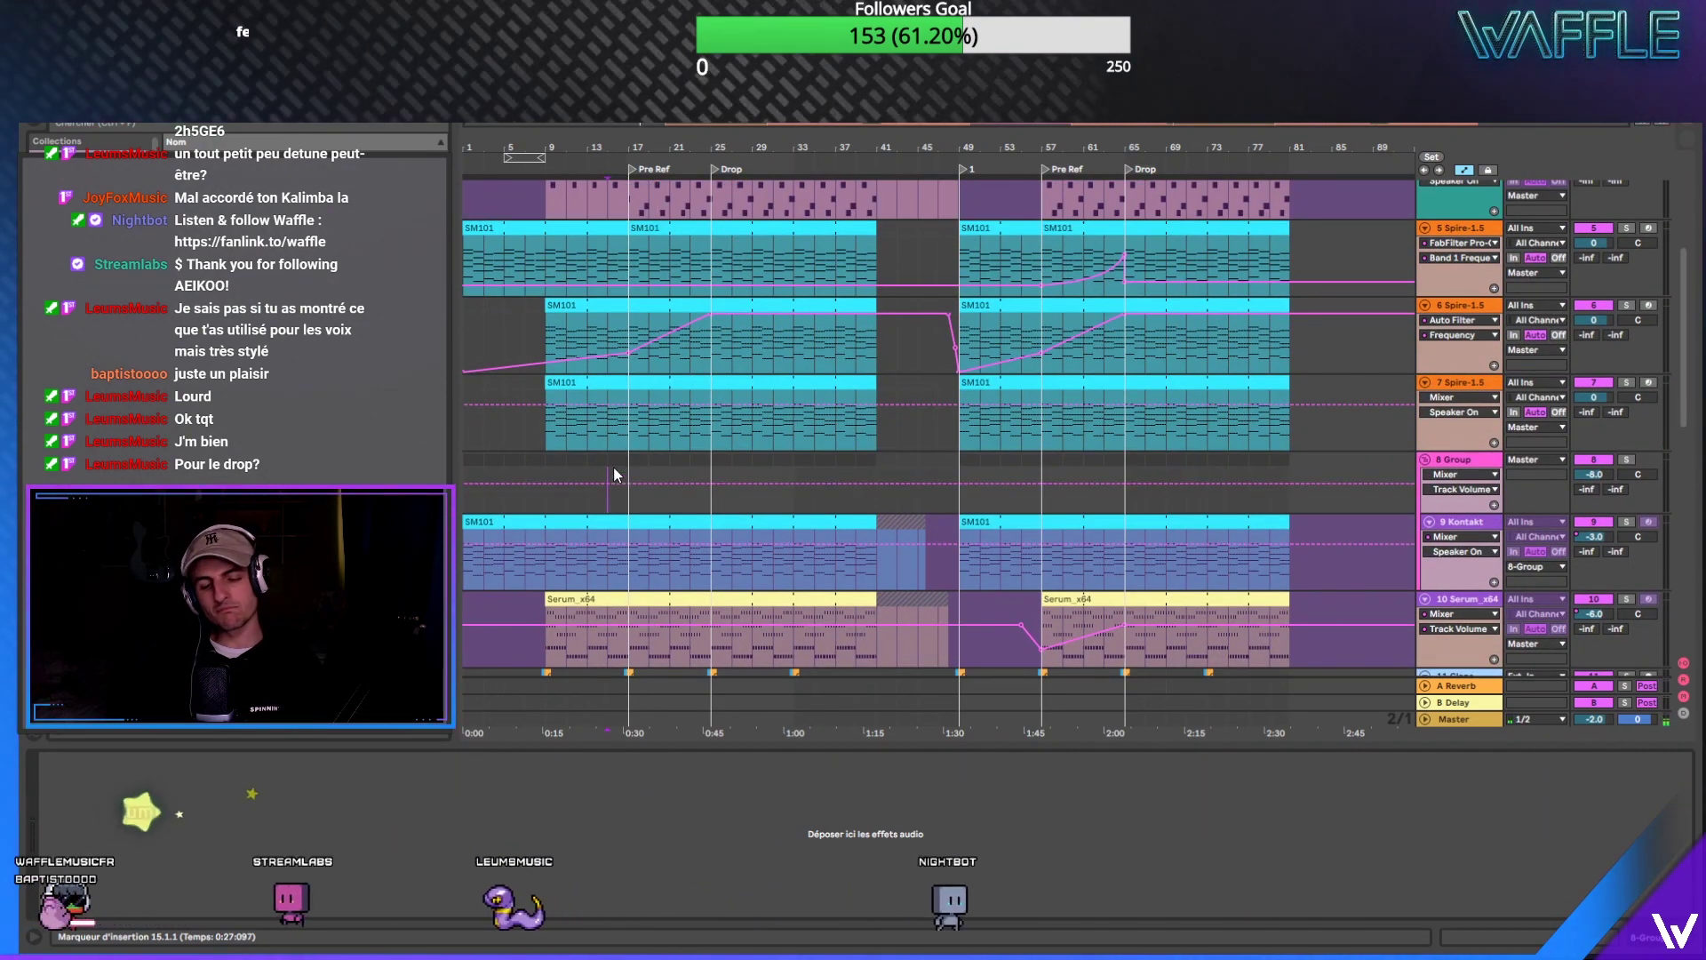
click(560, 464)
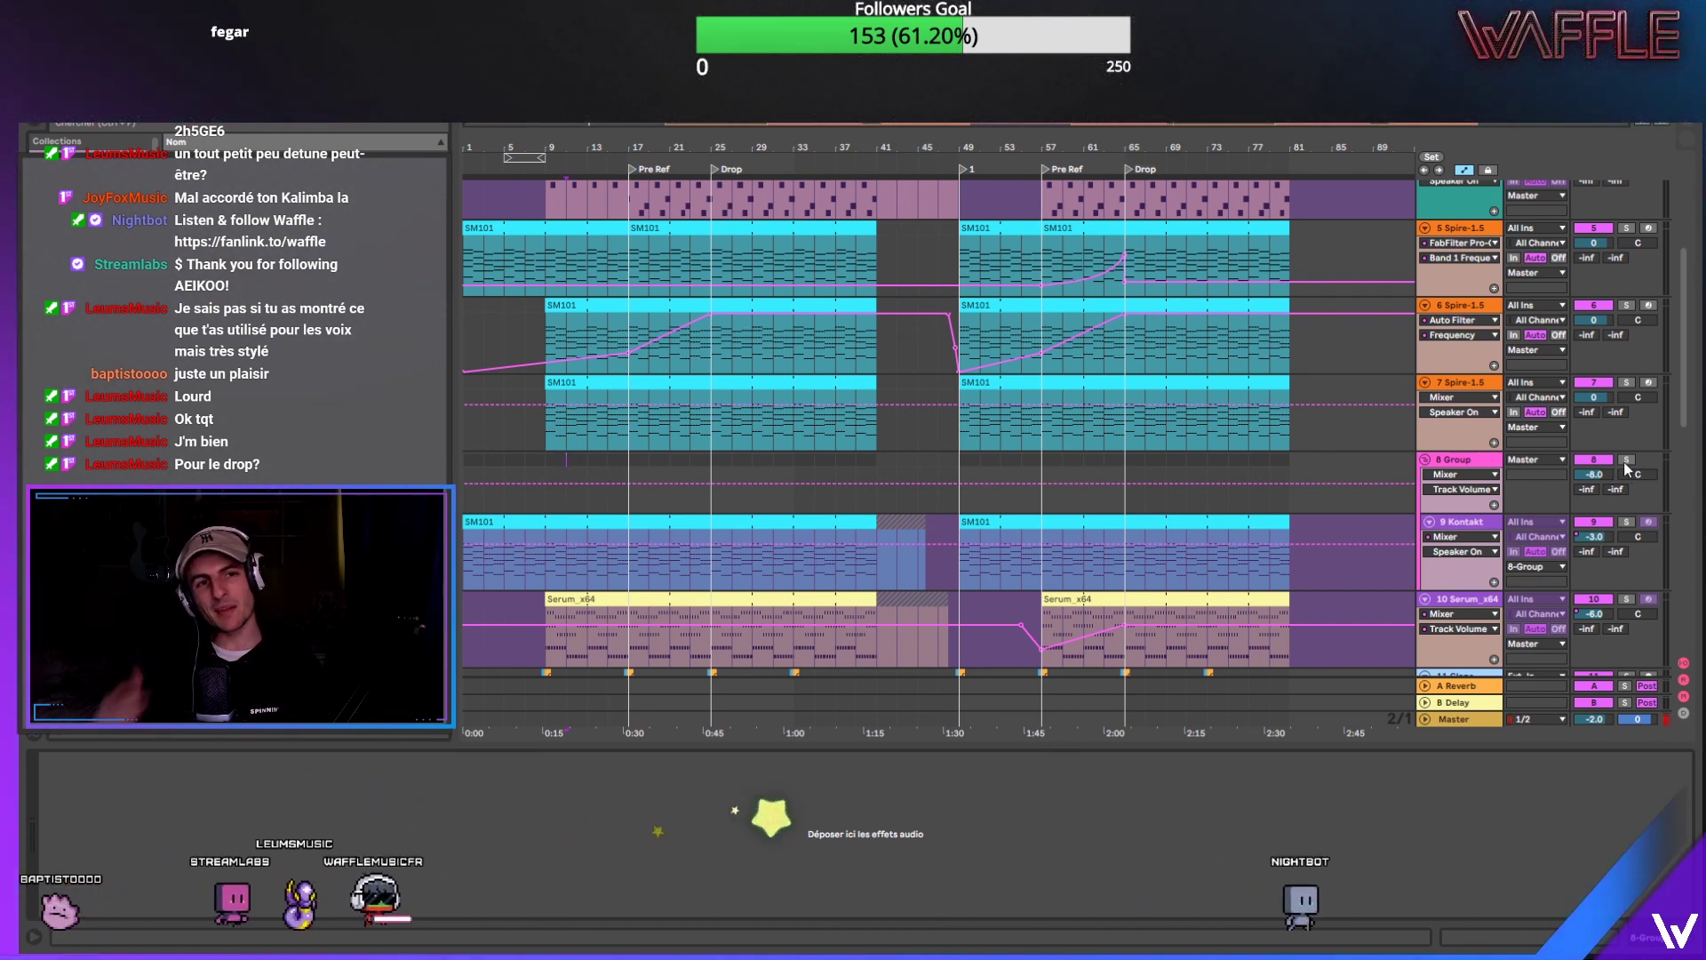
key(space)
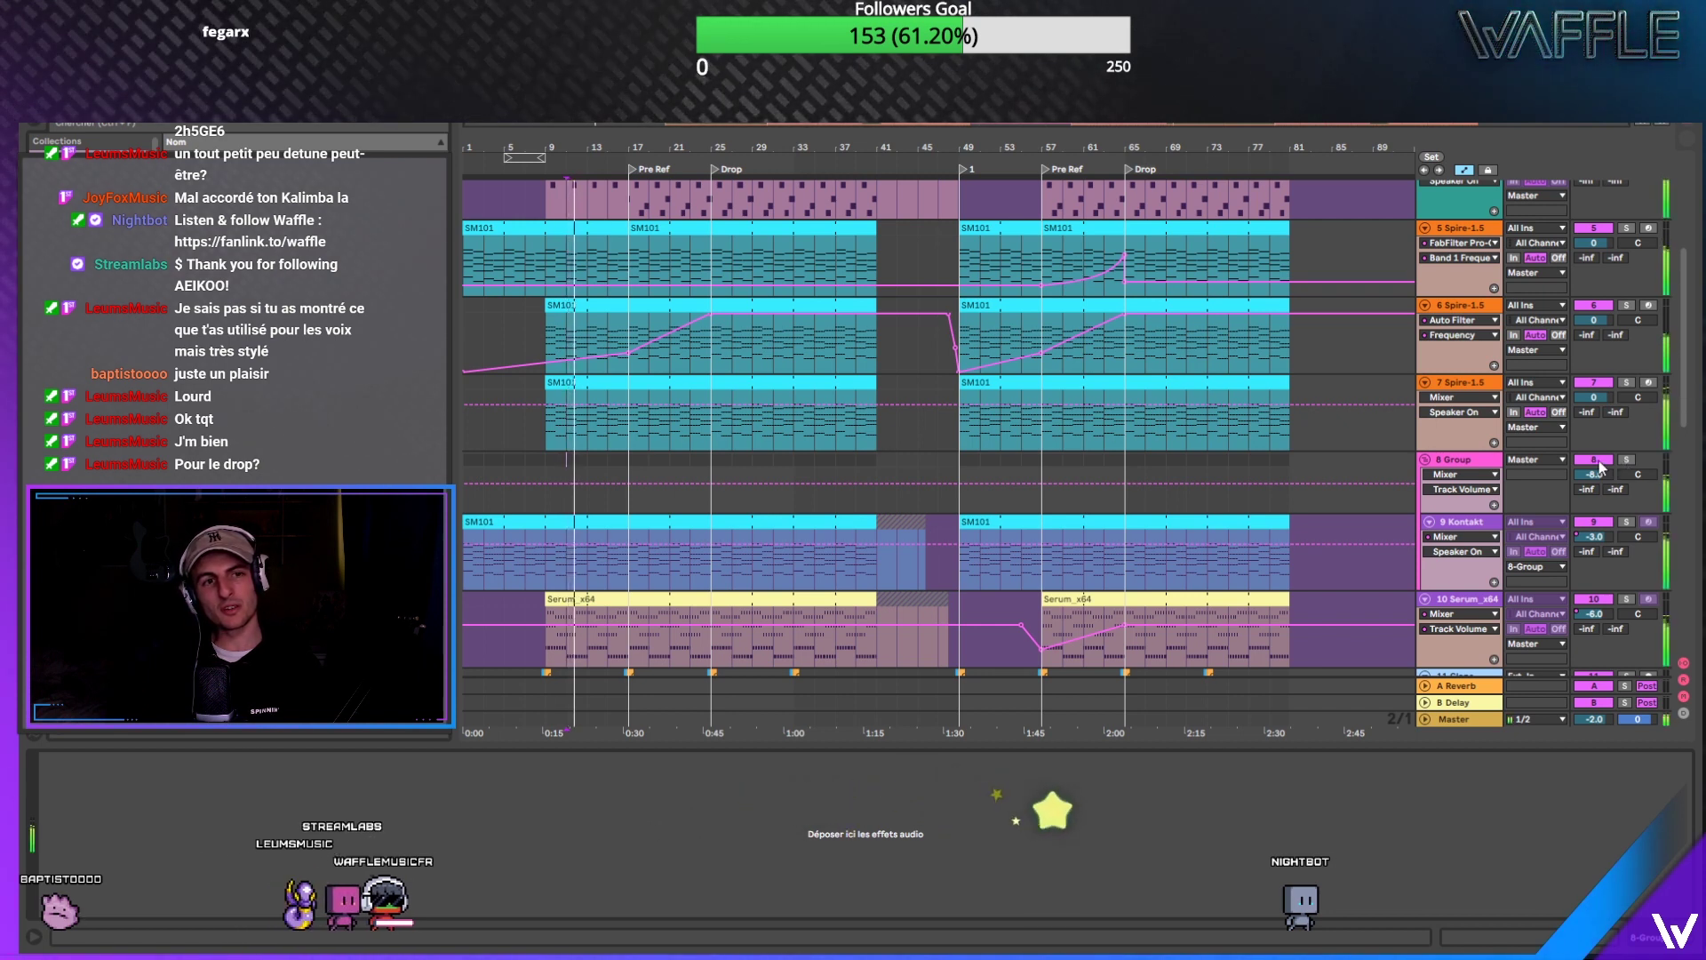
click(1600, 466)
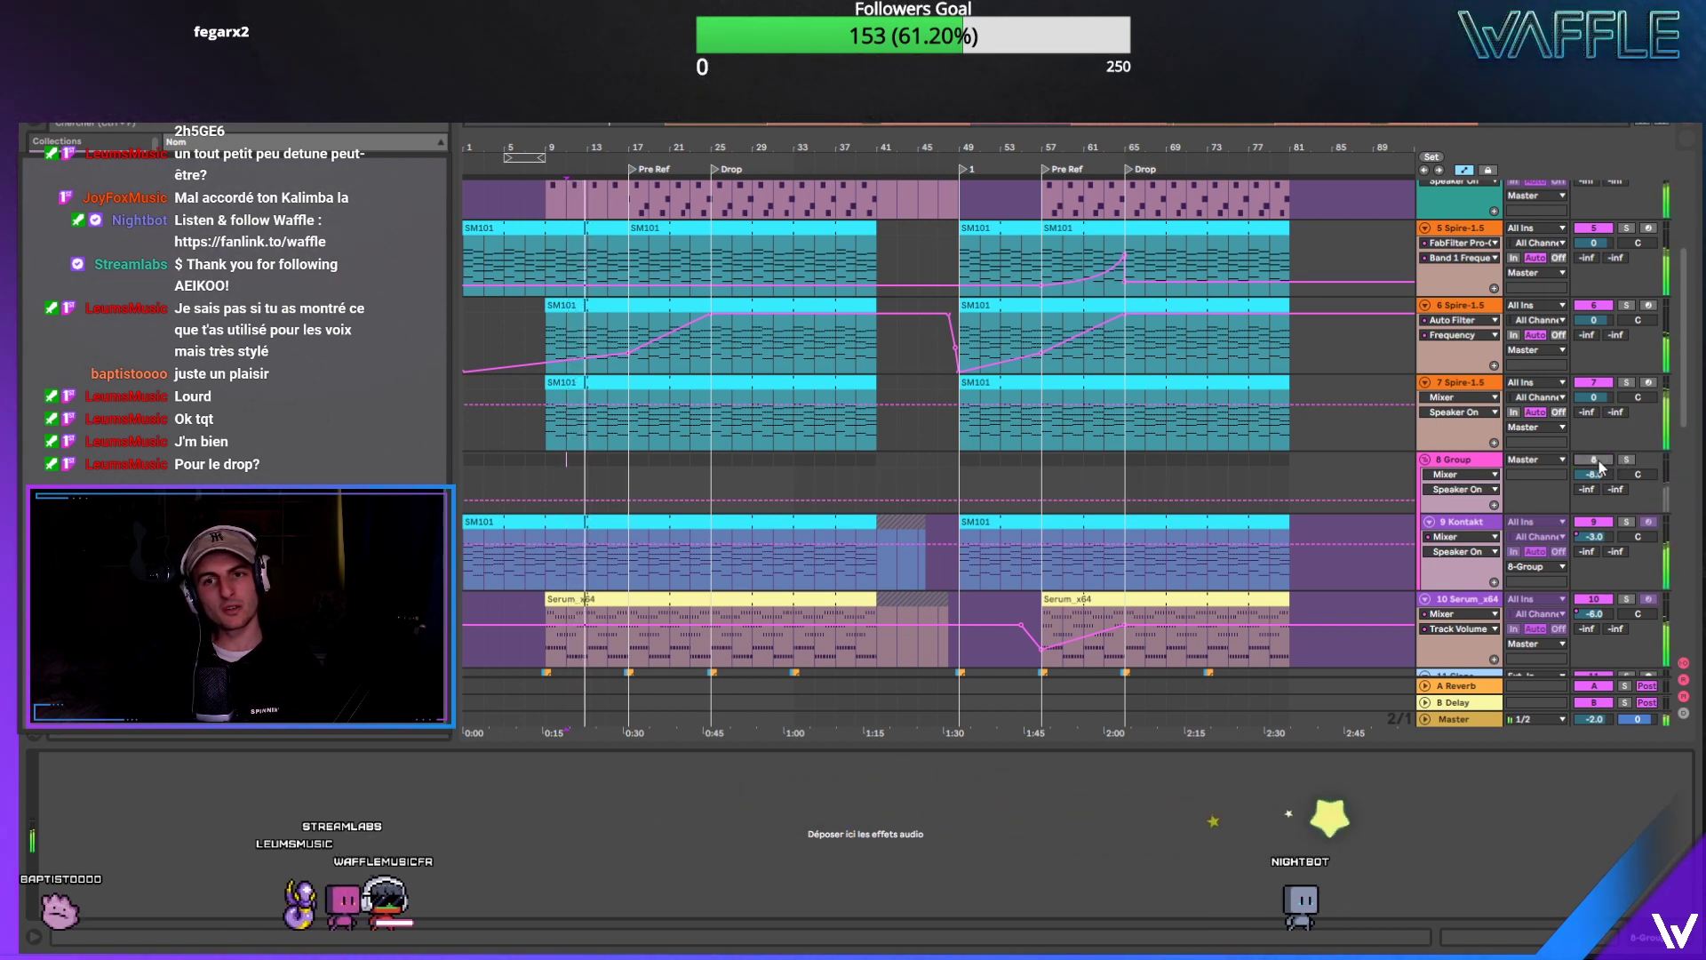
click(1597, 462)
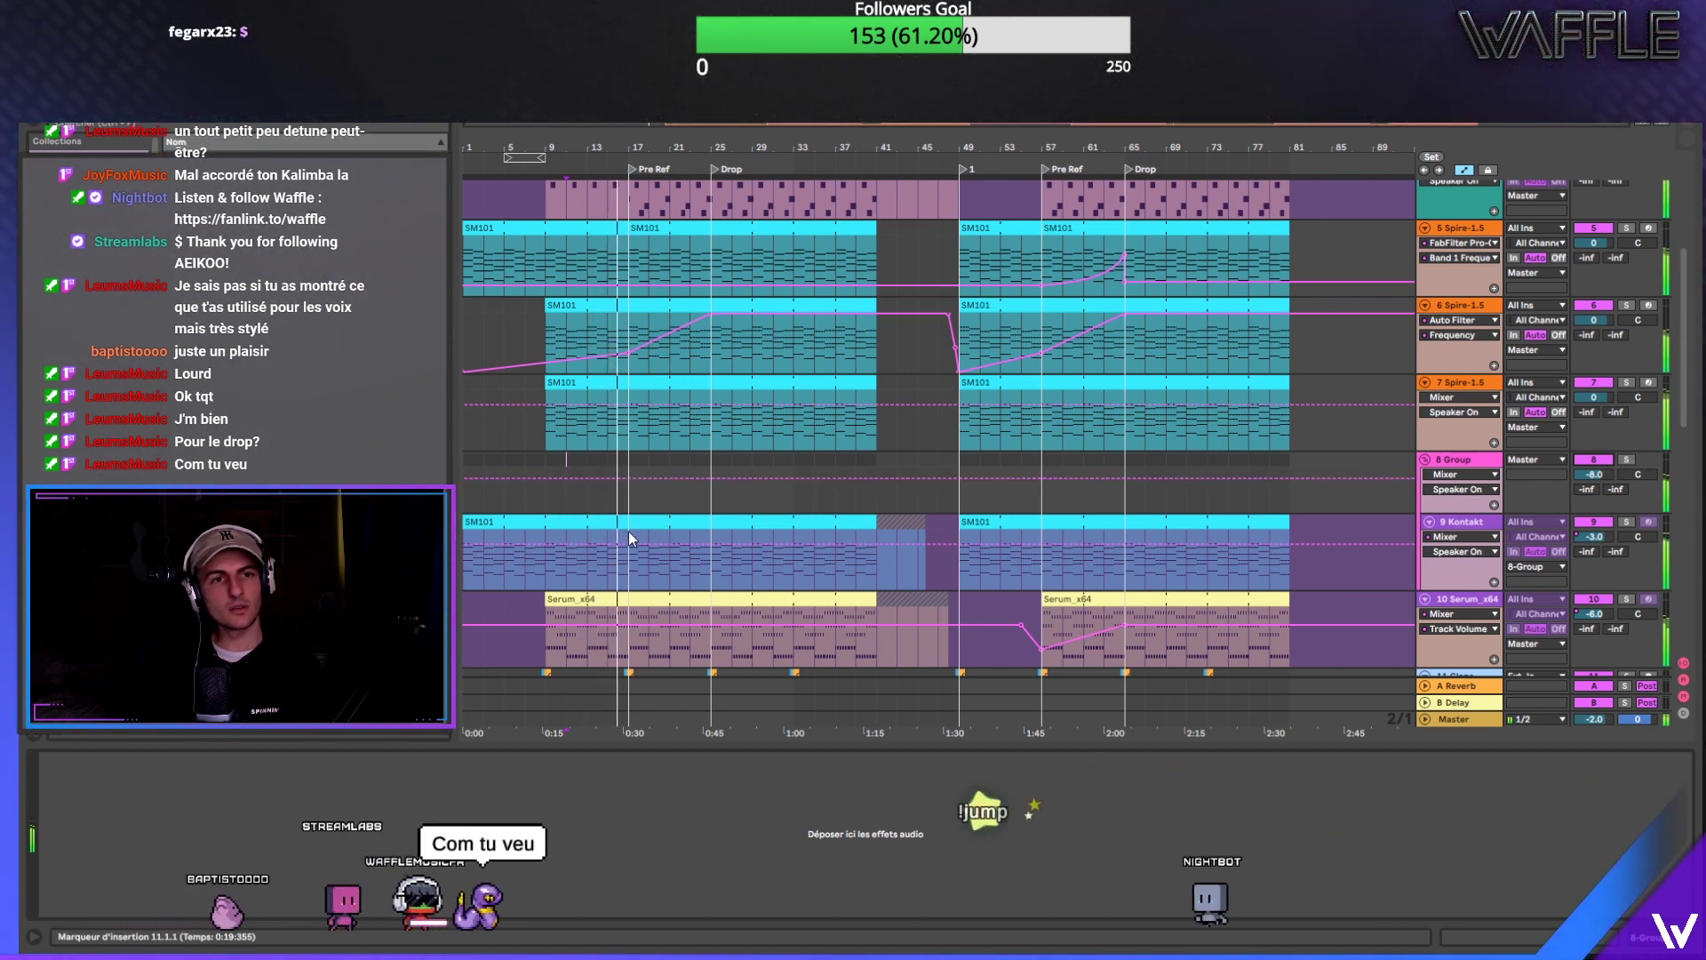
Step: Delete the 9 Kontakt clip material from bars 1 to 17 and from bars 49 to 57
click(628, 496)
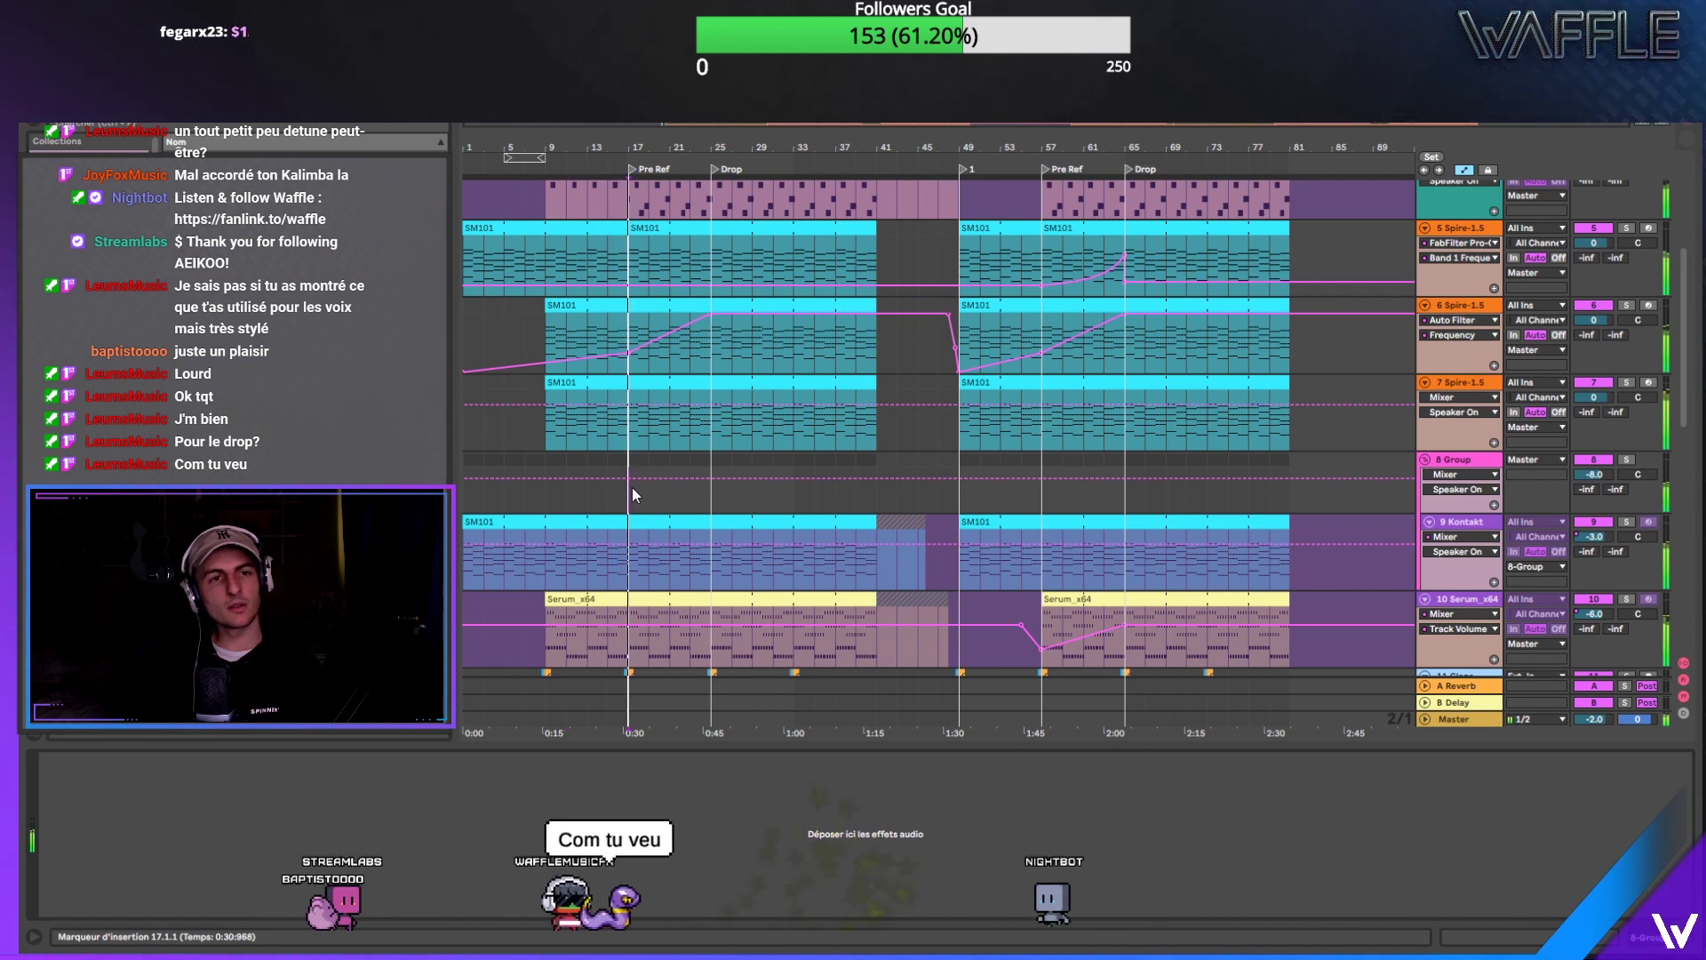
drag(633, 488, 549, 524)
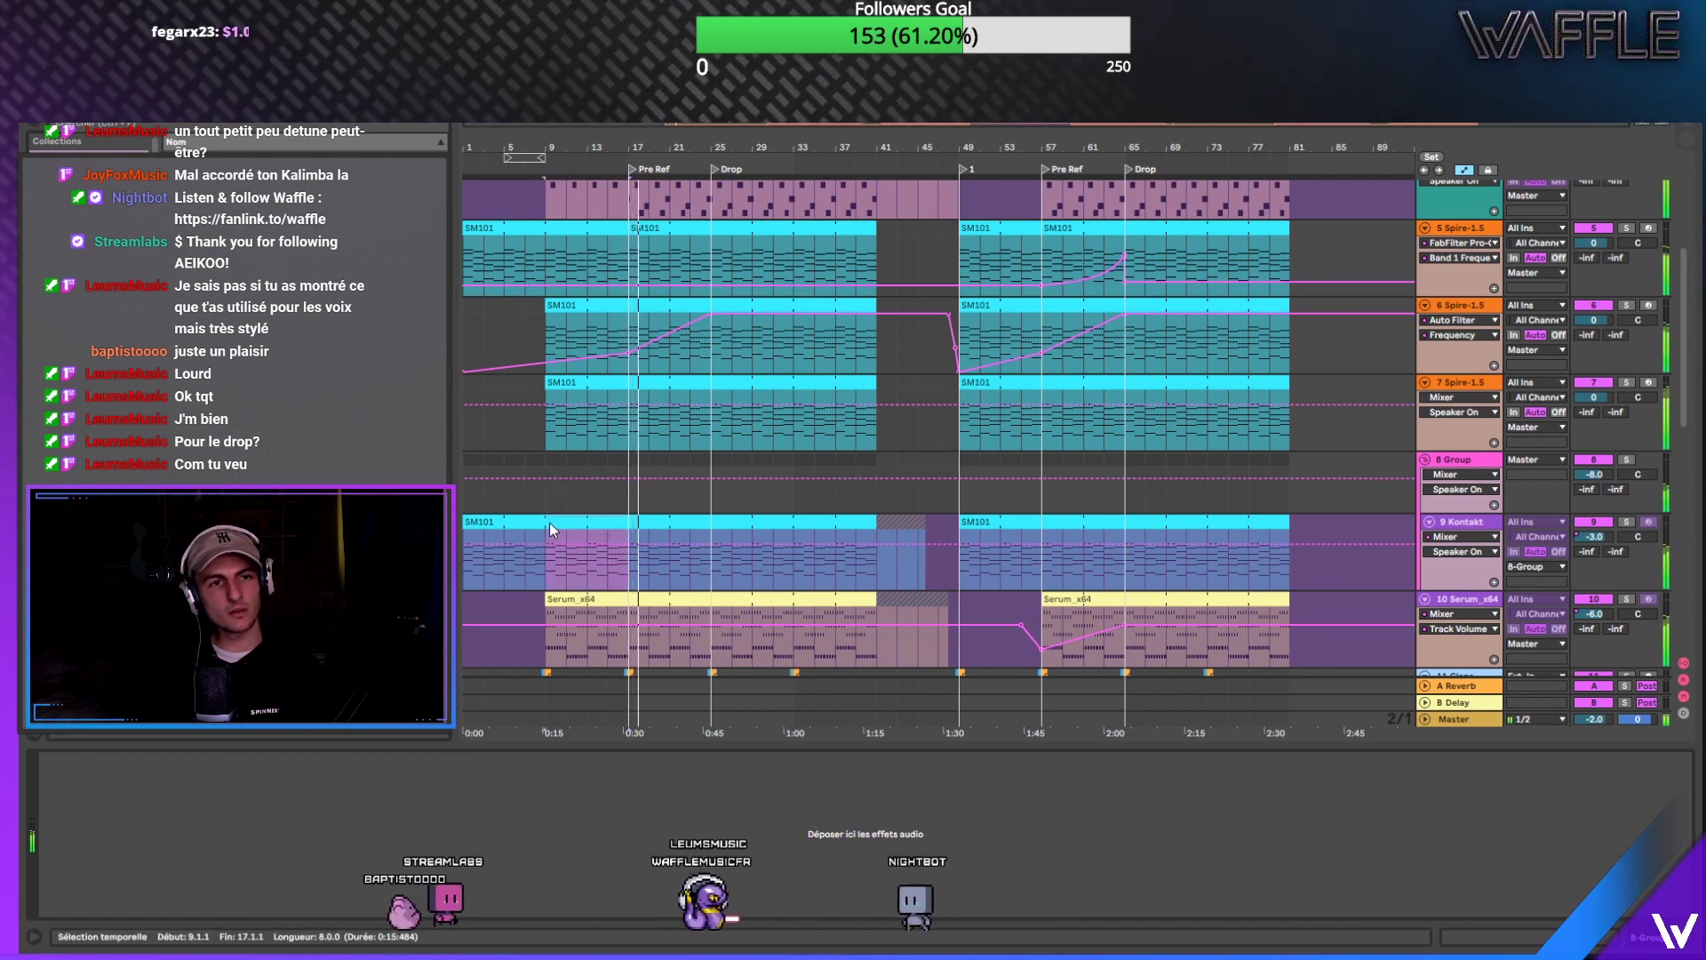
click(549, 526)
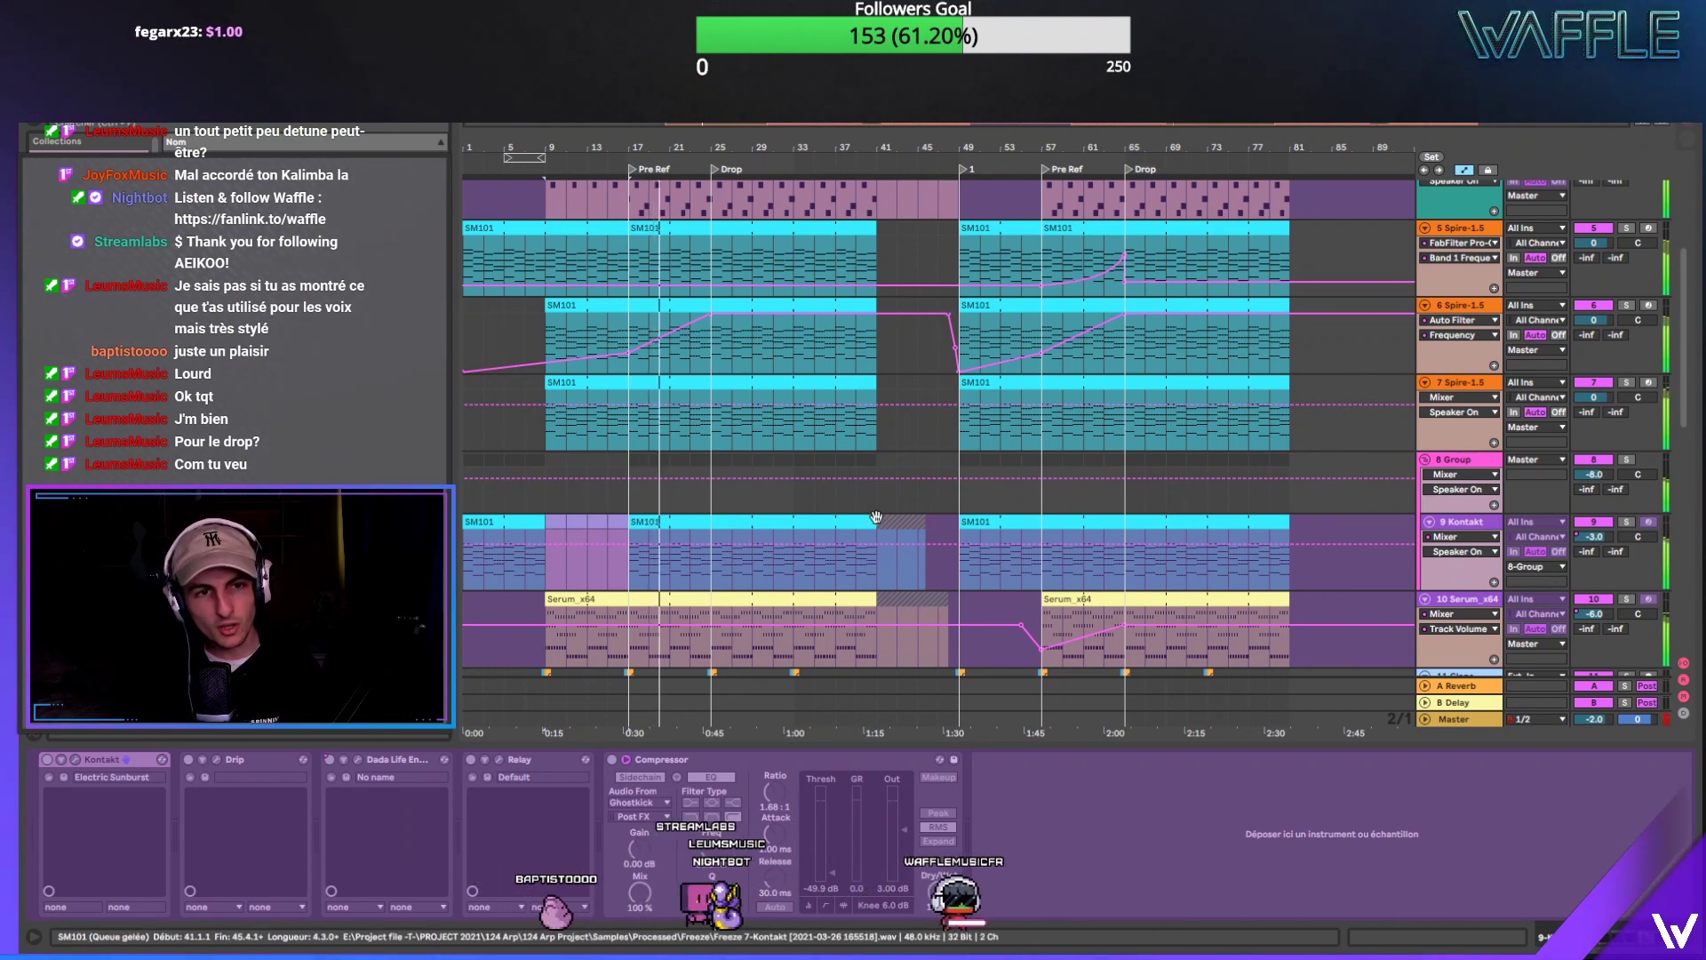
key(Delete)
click(524, 524)
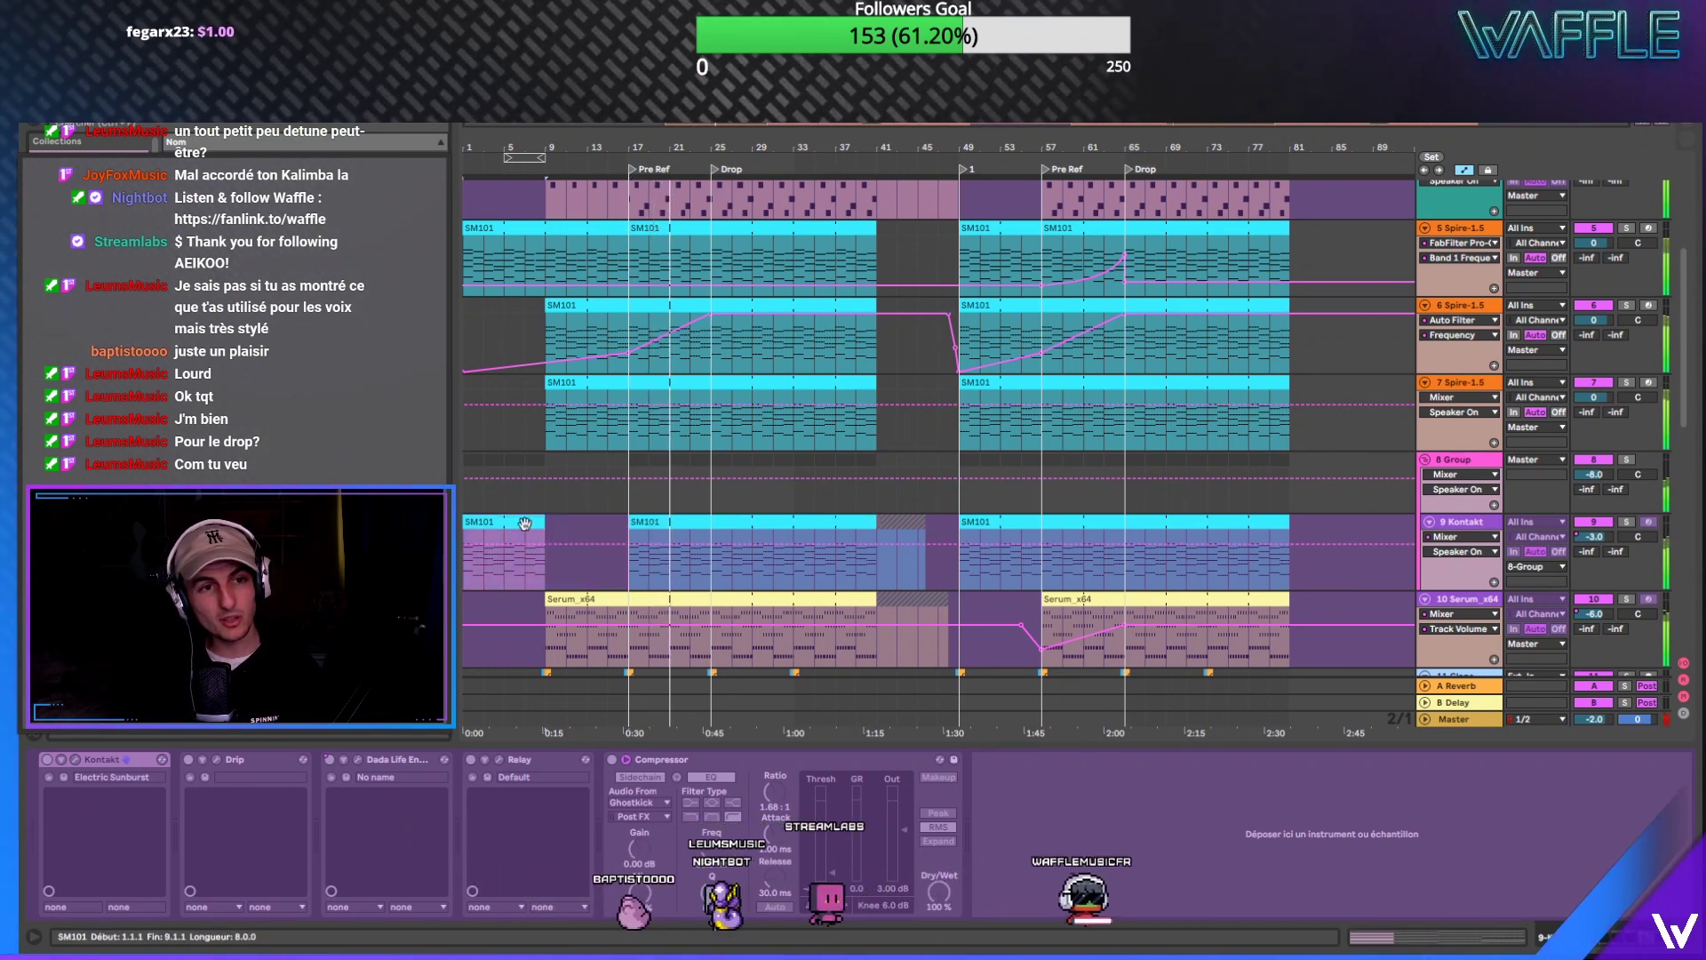
key(Delete)
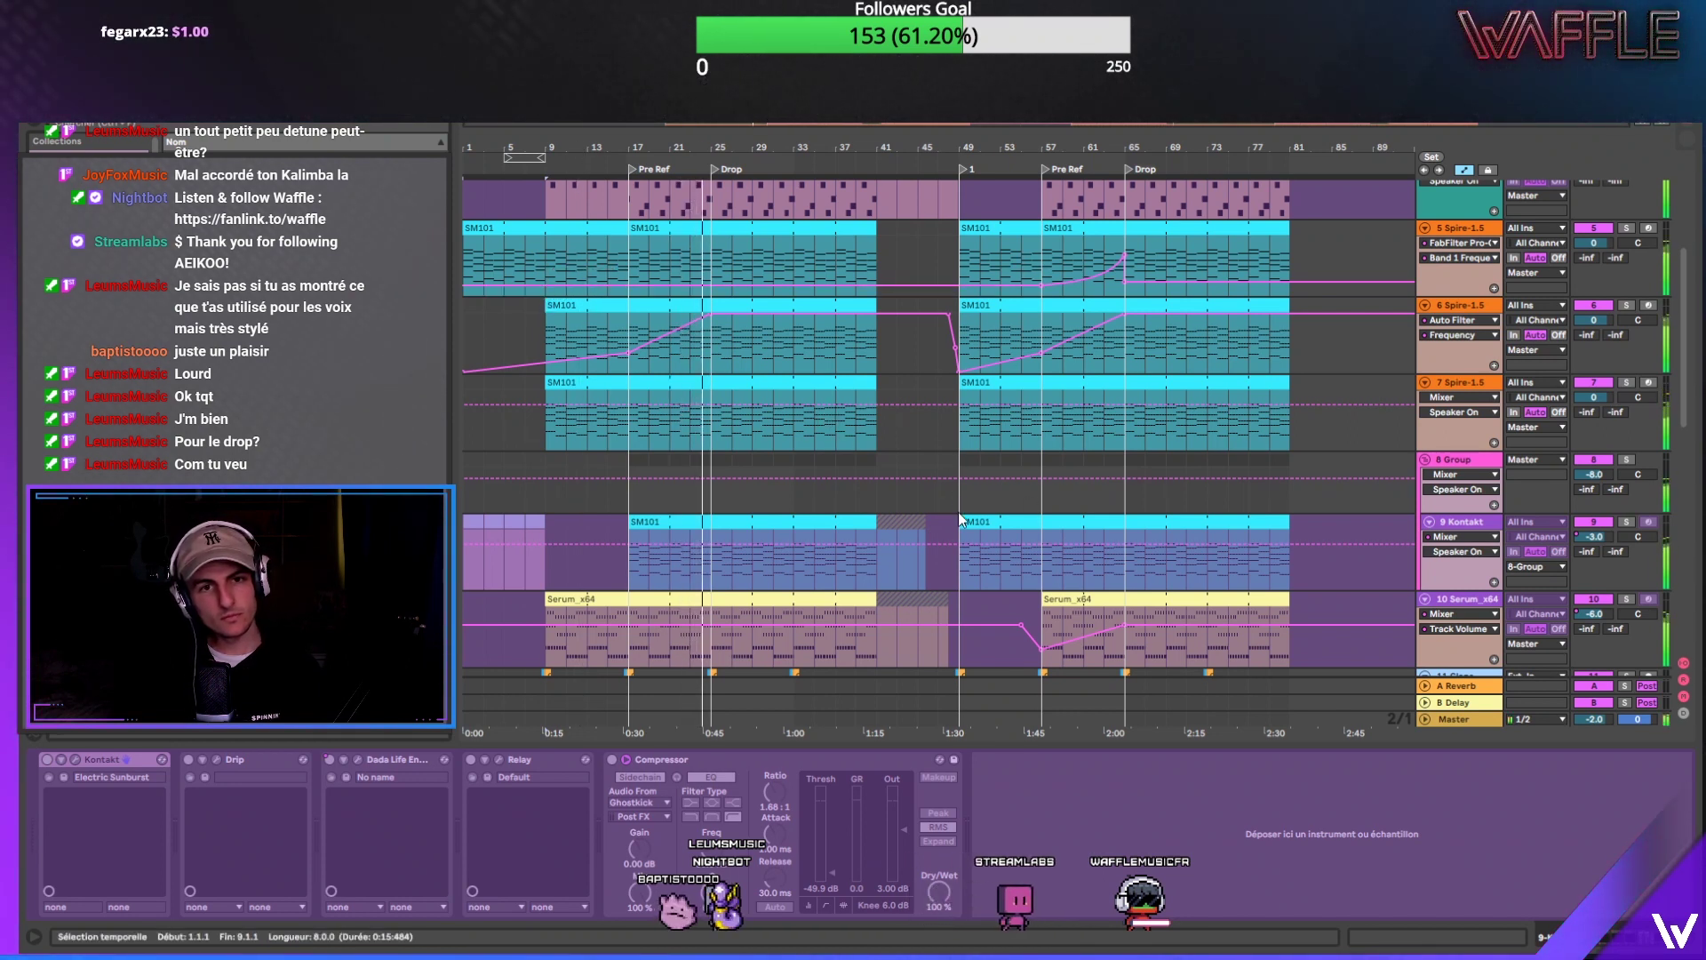
drag(959, 524, 1038, 532)
key(Delete)
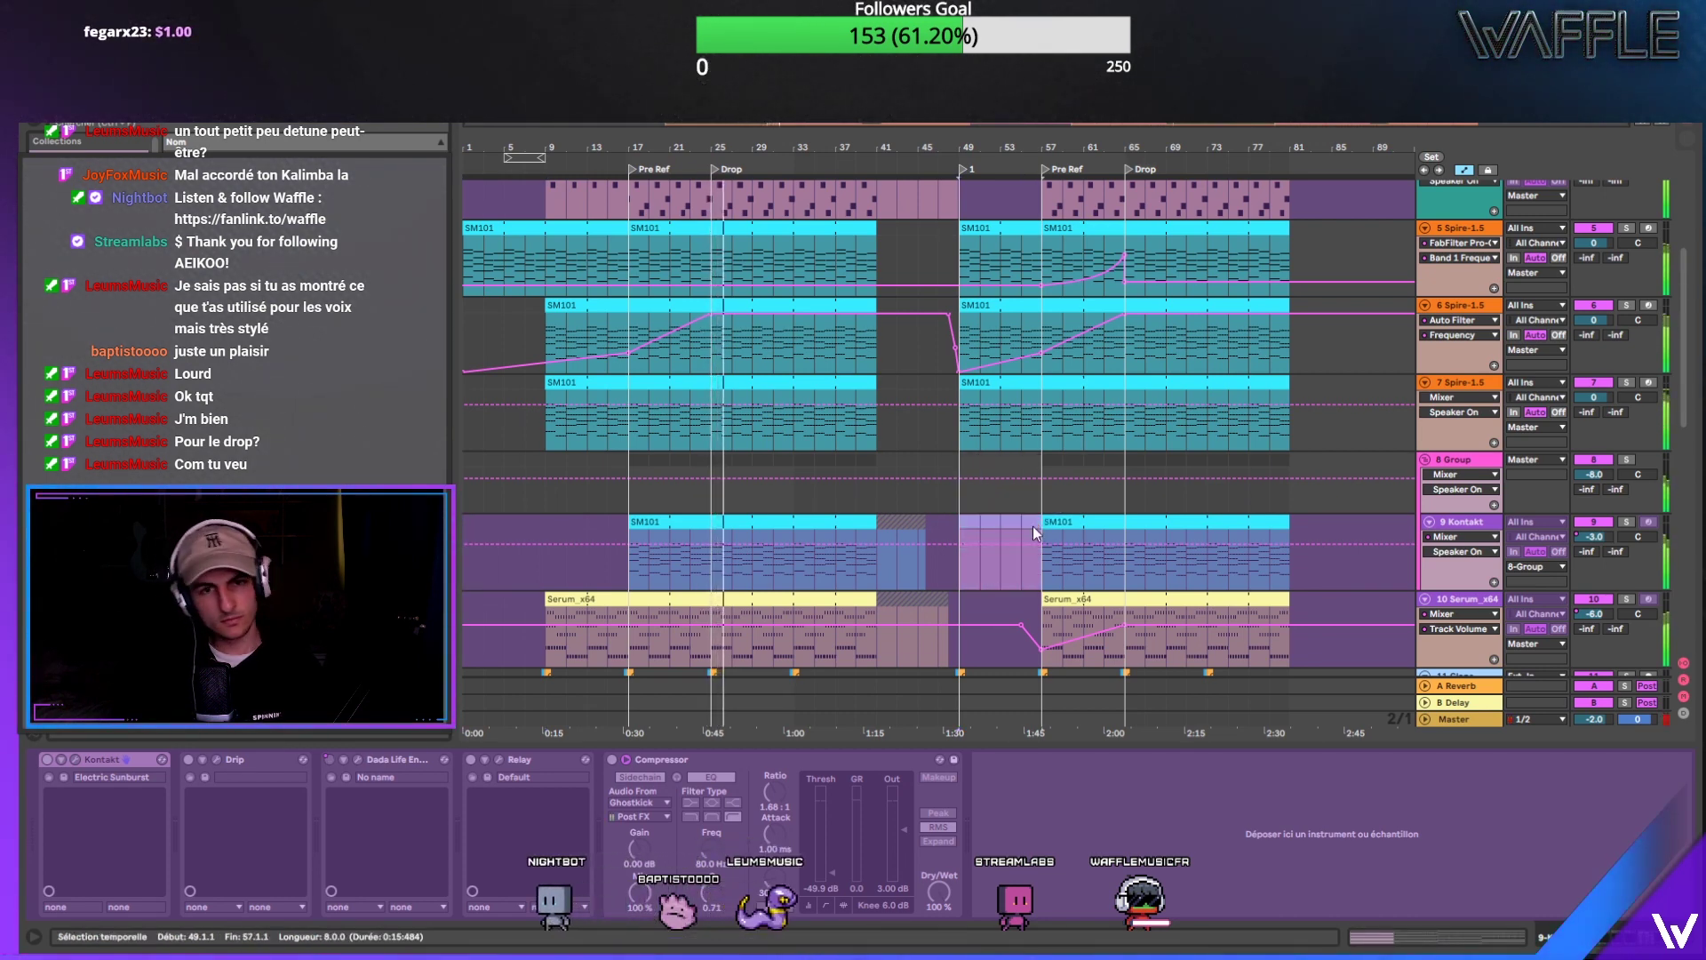
Step: Audition the end of the second drop from bar 73 and extend the last 7 Spire-1.5 clip to bar 97
click(1209, 491)
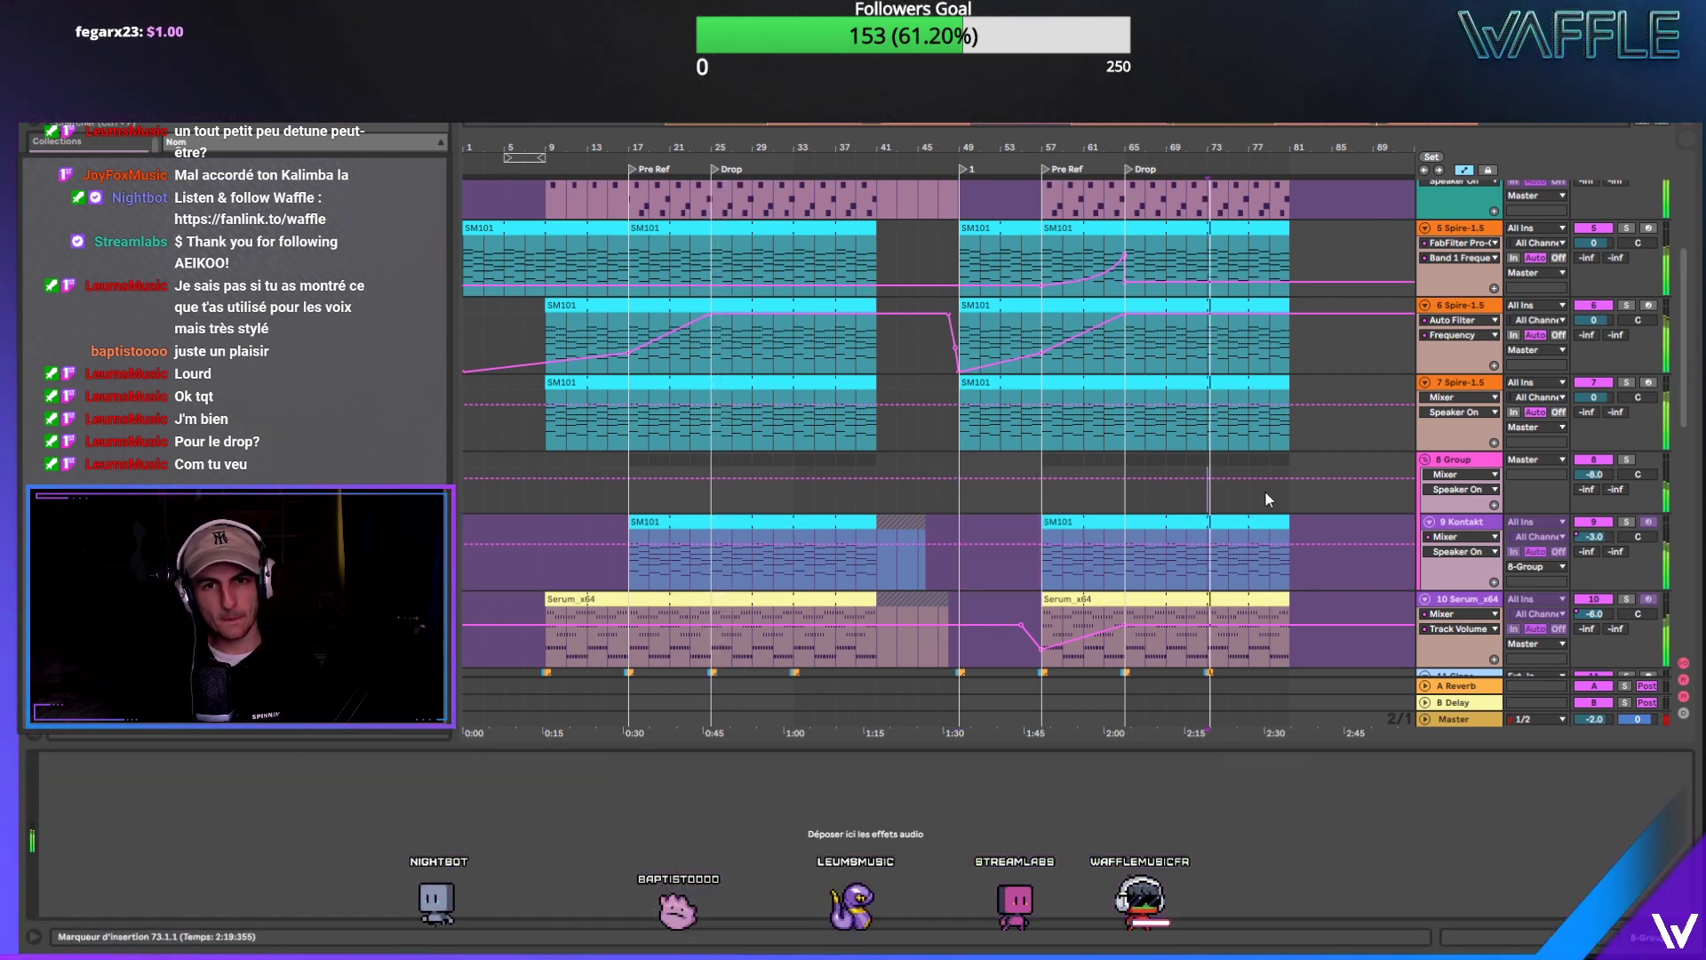
click(1268, 492)
click(1209, 491)
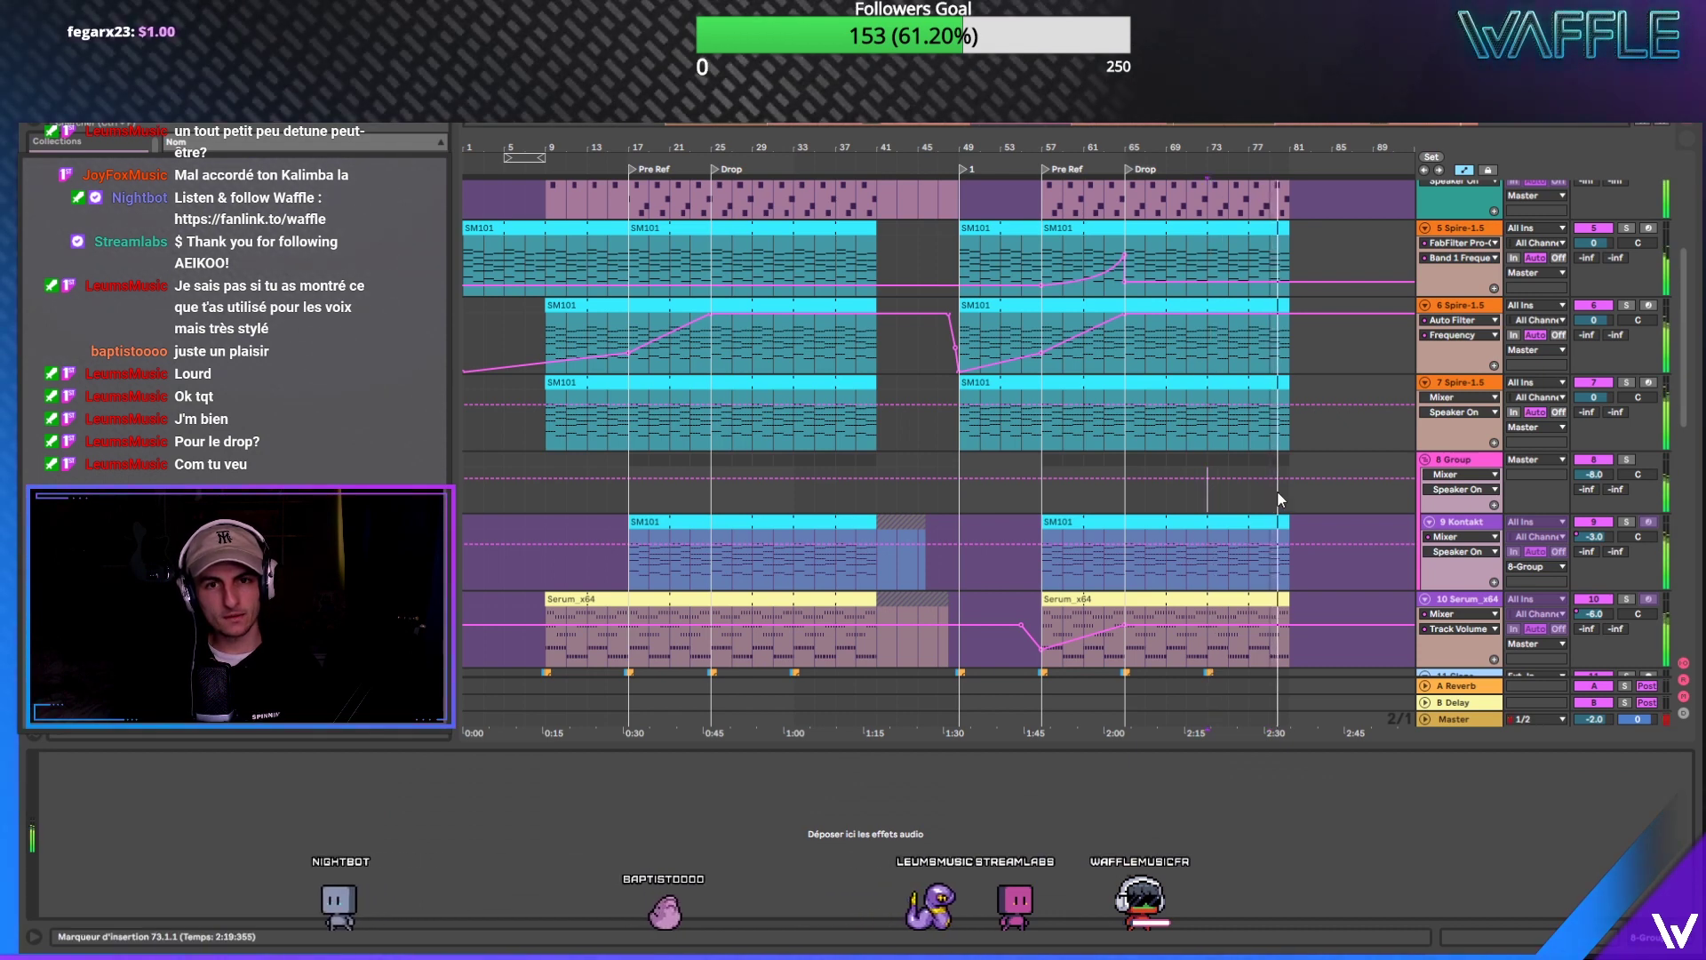
click(1249, 492)
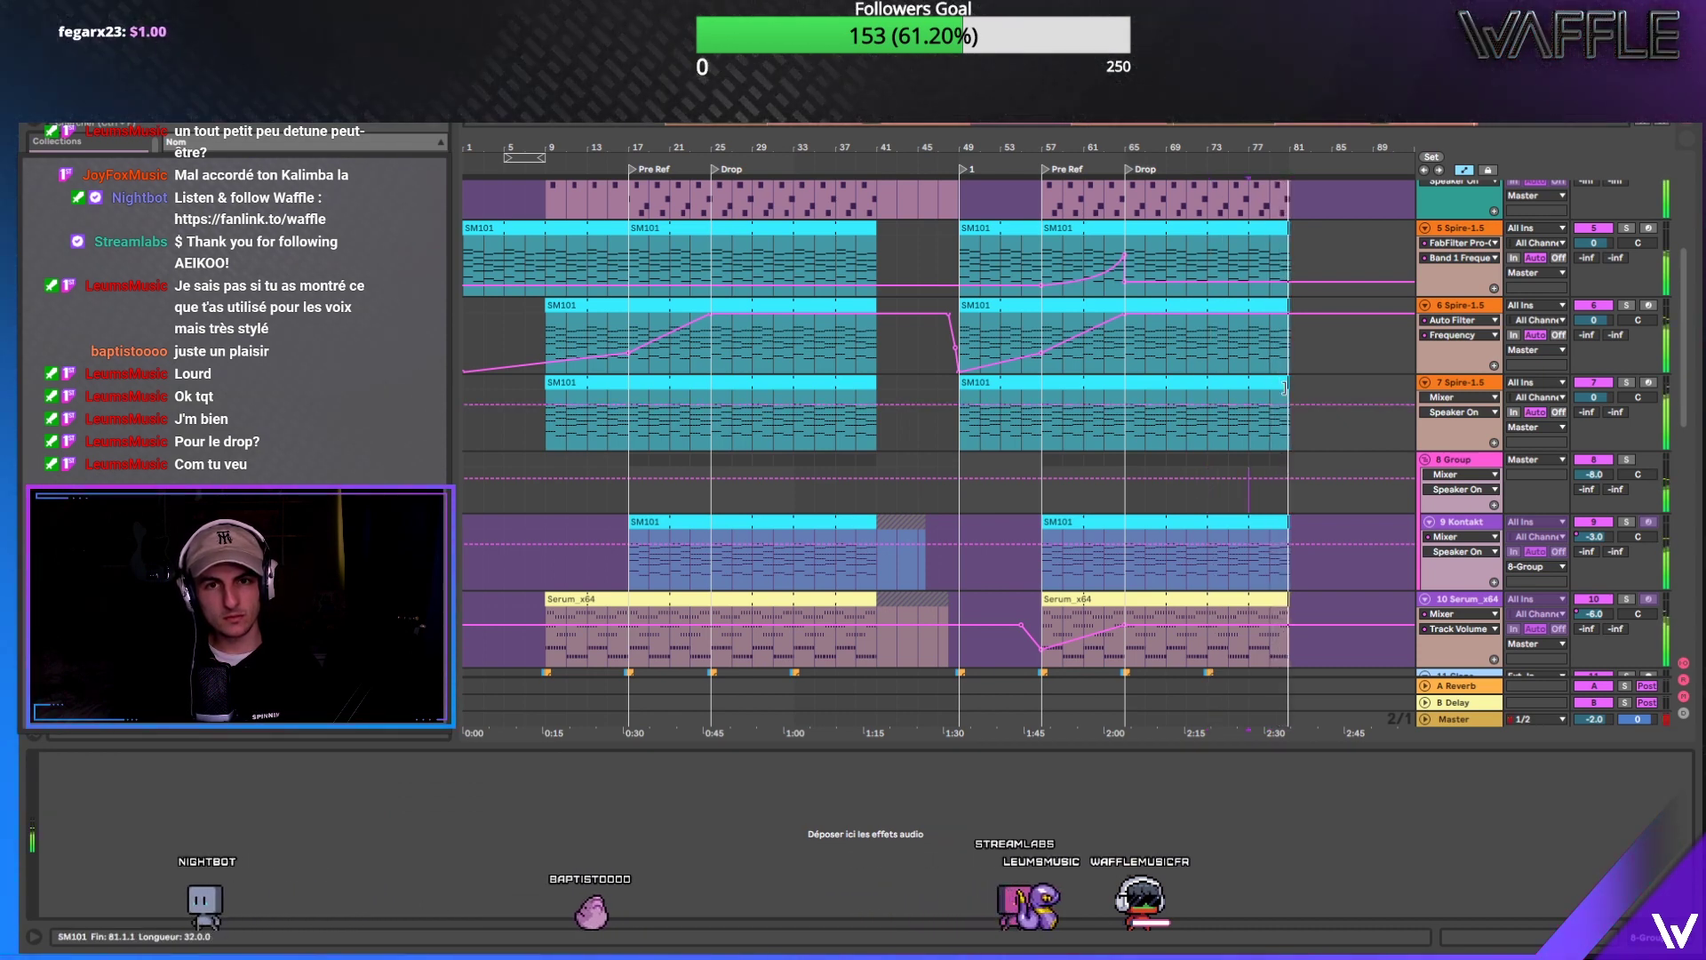
drag(1284, 388, 1377, 387)
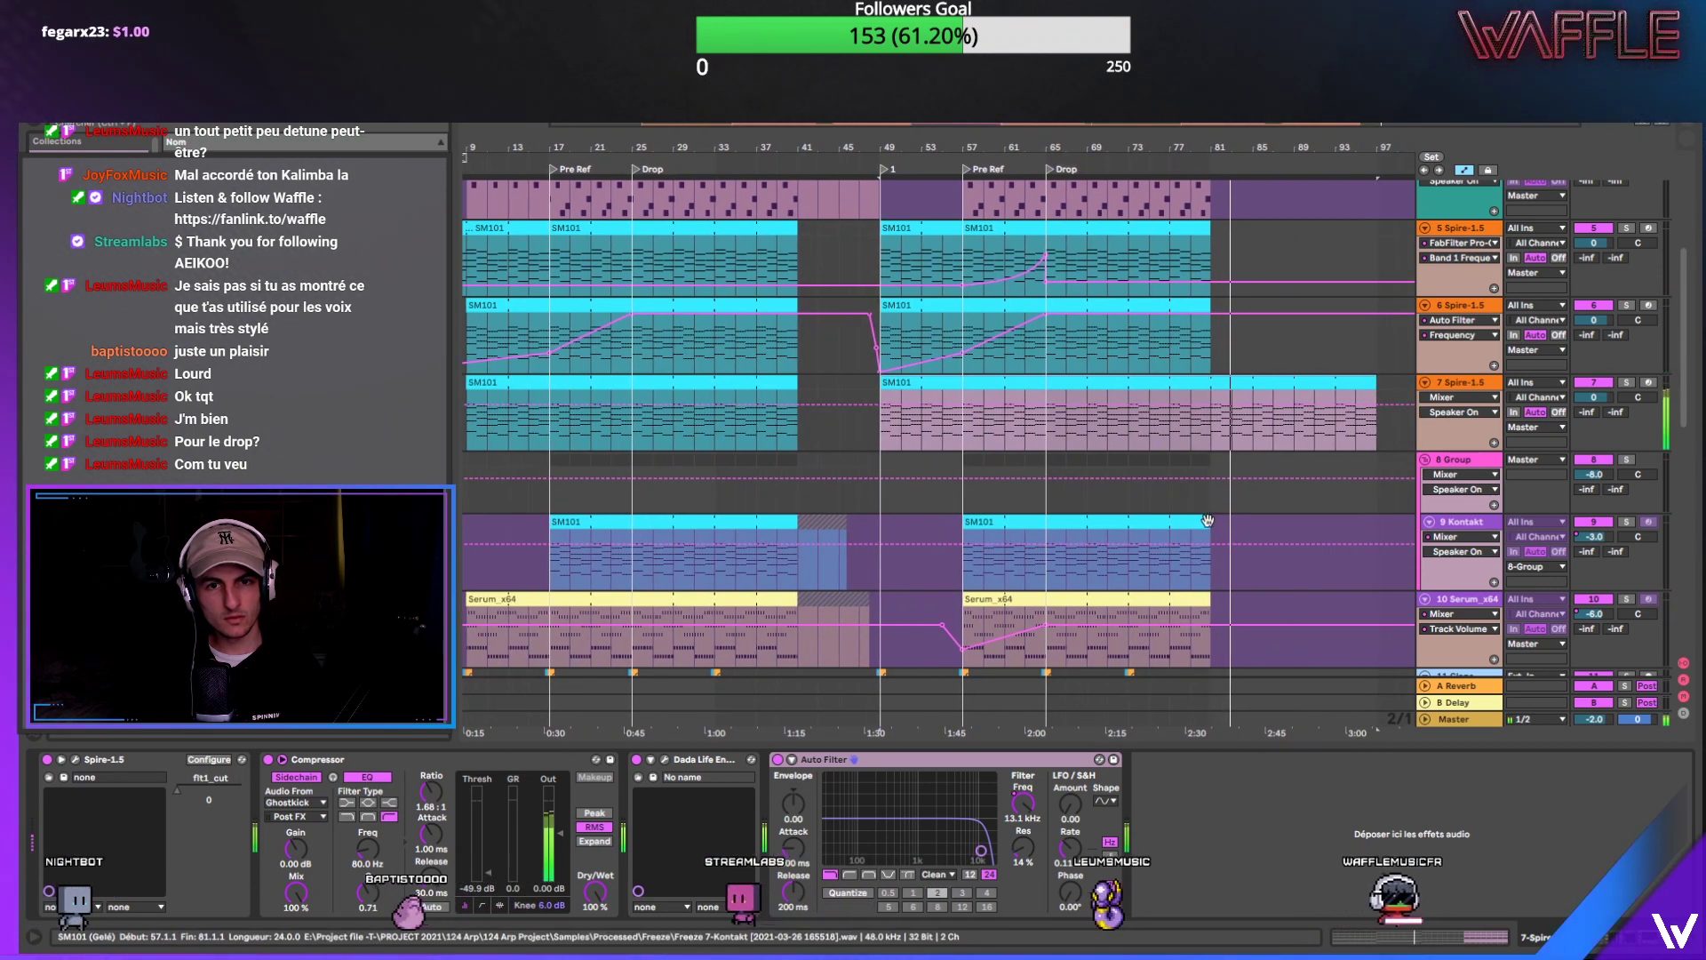
Step: Duplicate bars 73 to 81 of the 8 Group and its Kontakt clip twice, filling bars 81 to 97
drag(1208, 473, 1121, 475)
key(ctrl+d)
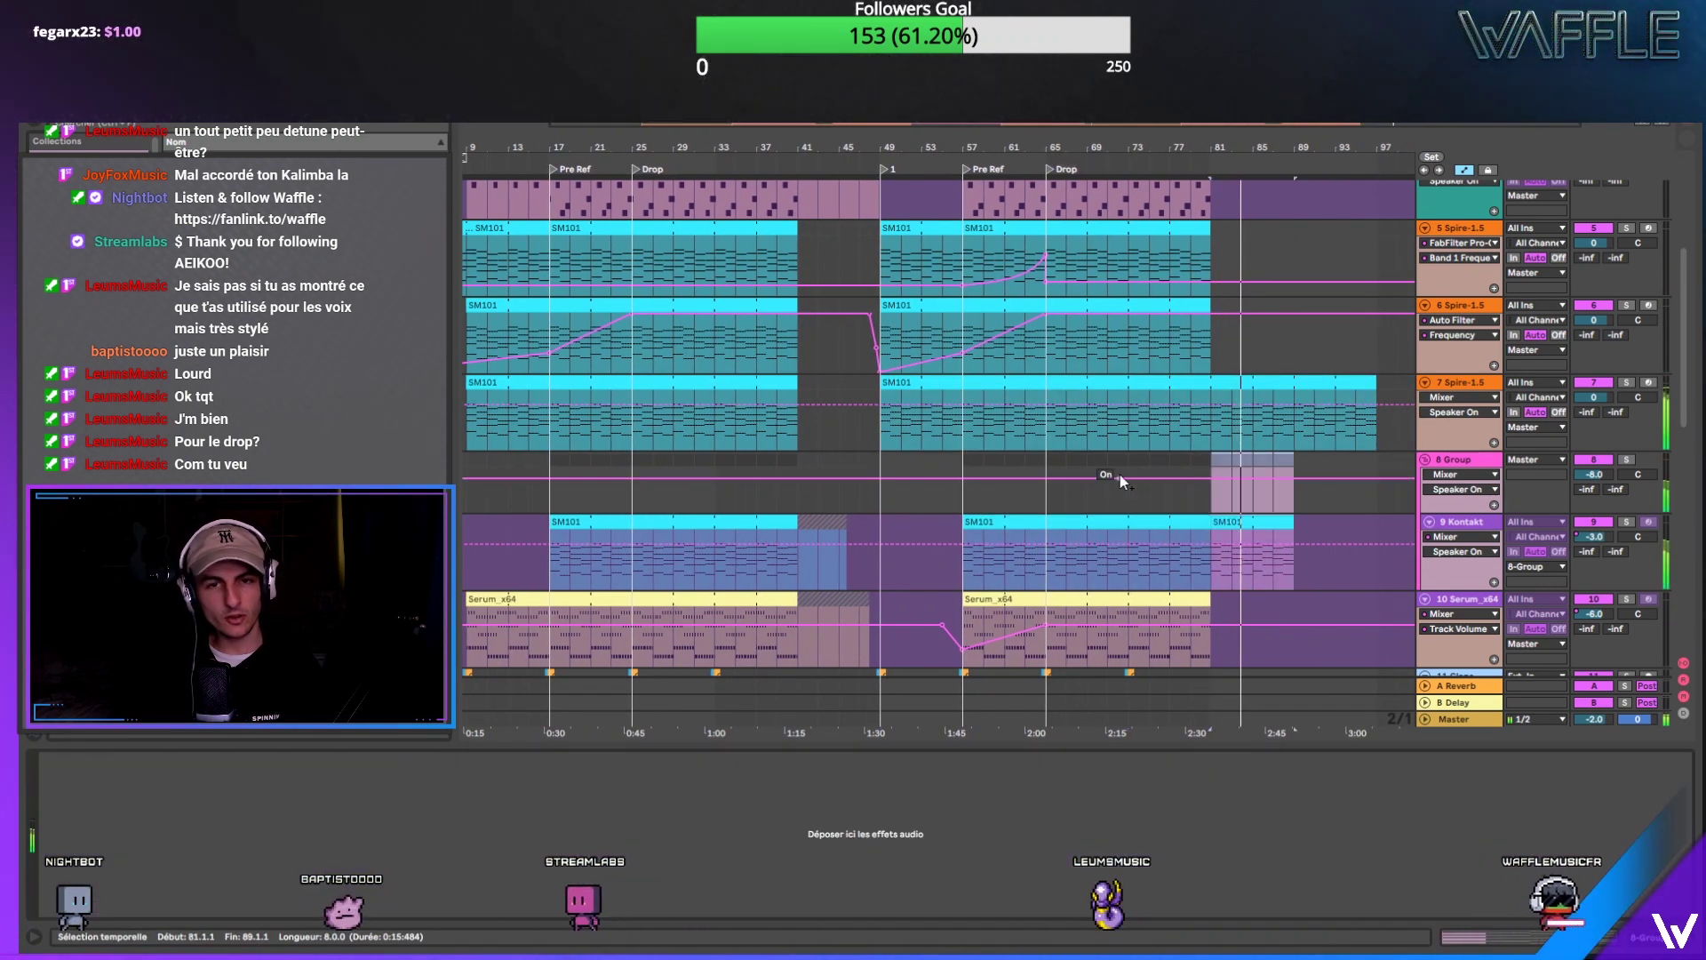
key(ctrl+d)
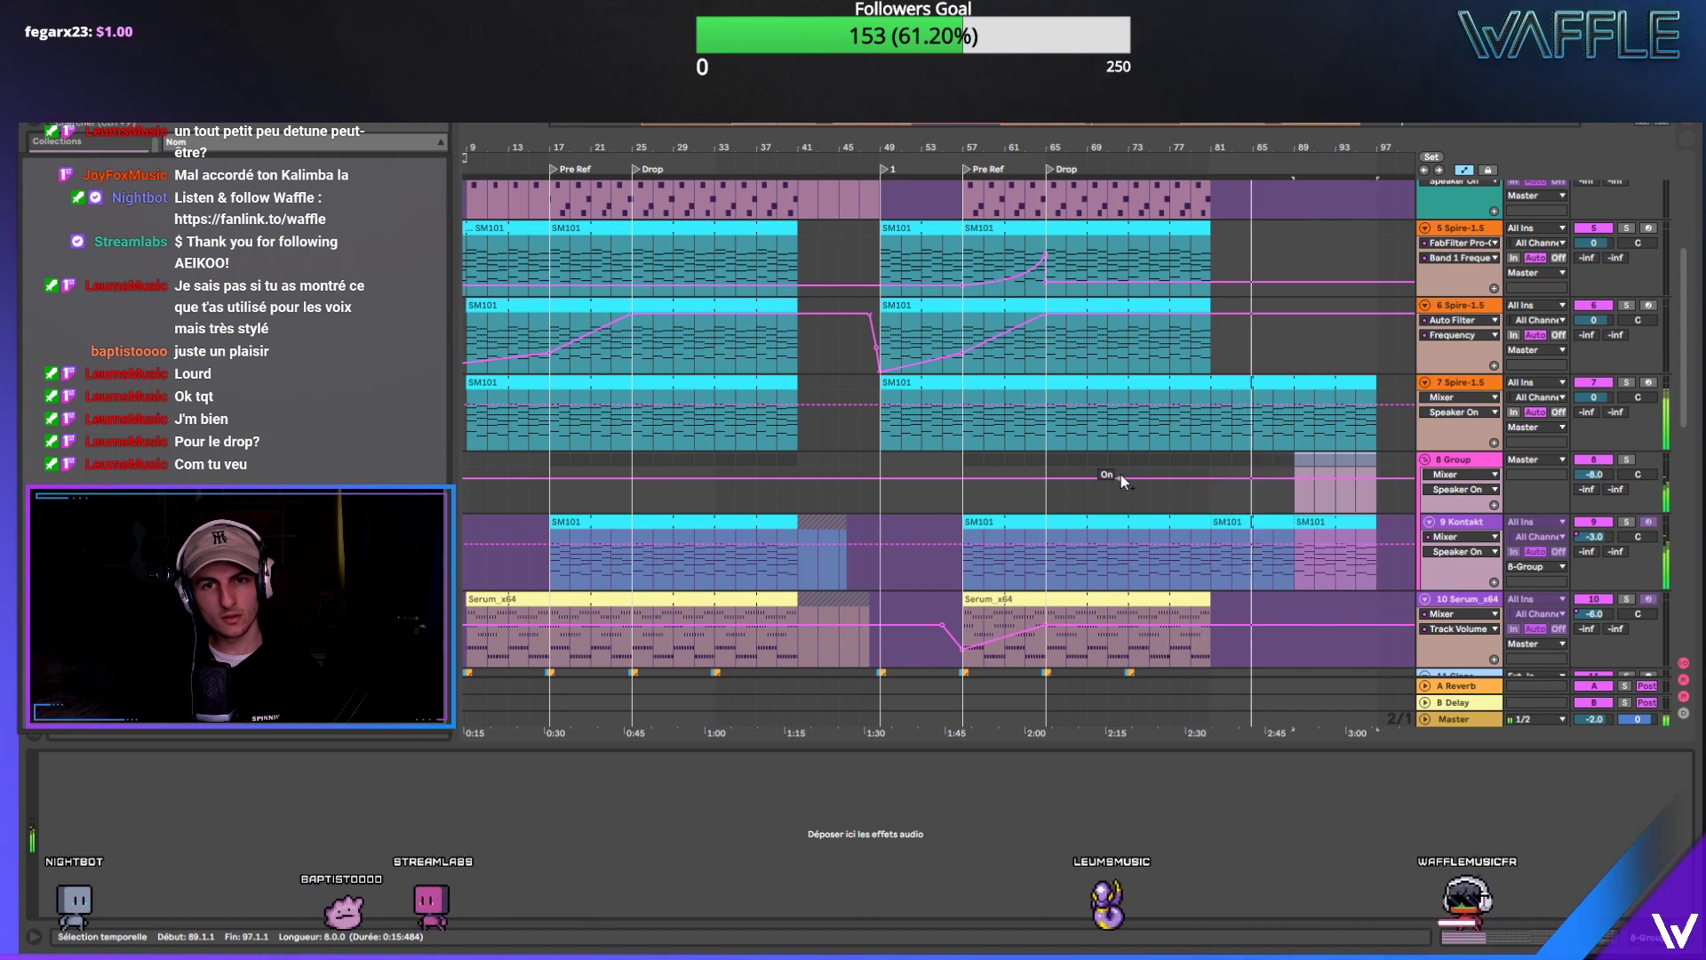
Step: Add a locator at bar 81 and name it "Pont"
scroll(1332, 139, right, 2)
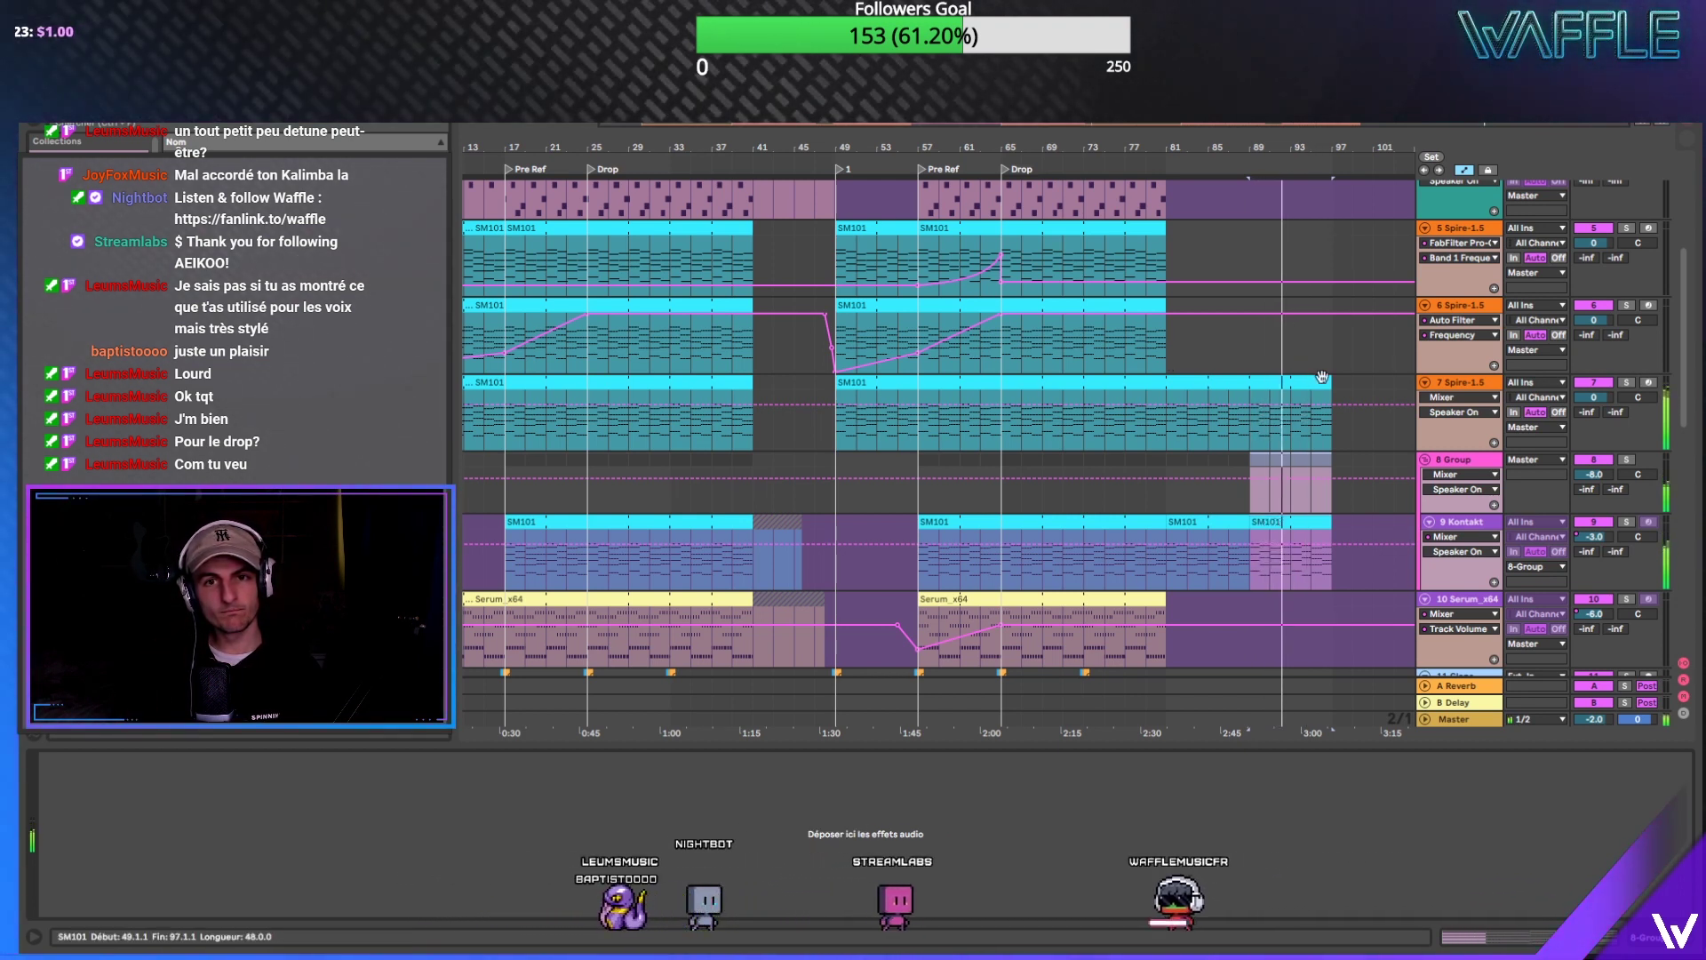
right_click(1166, 157)
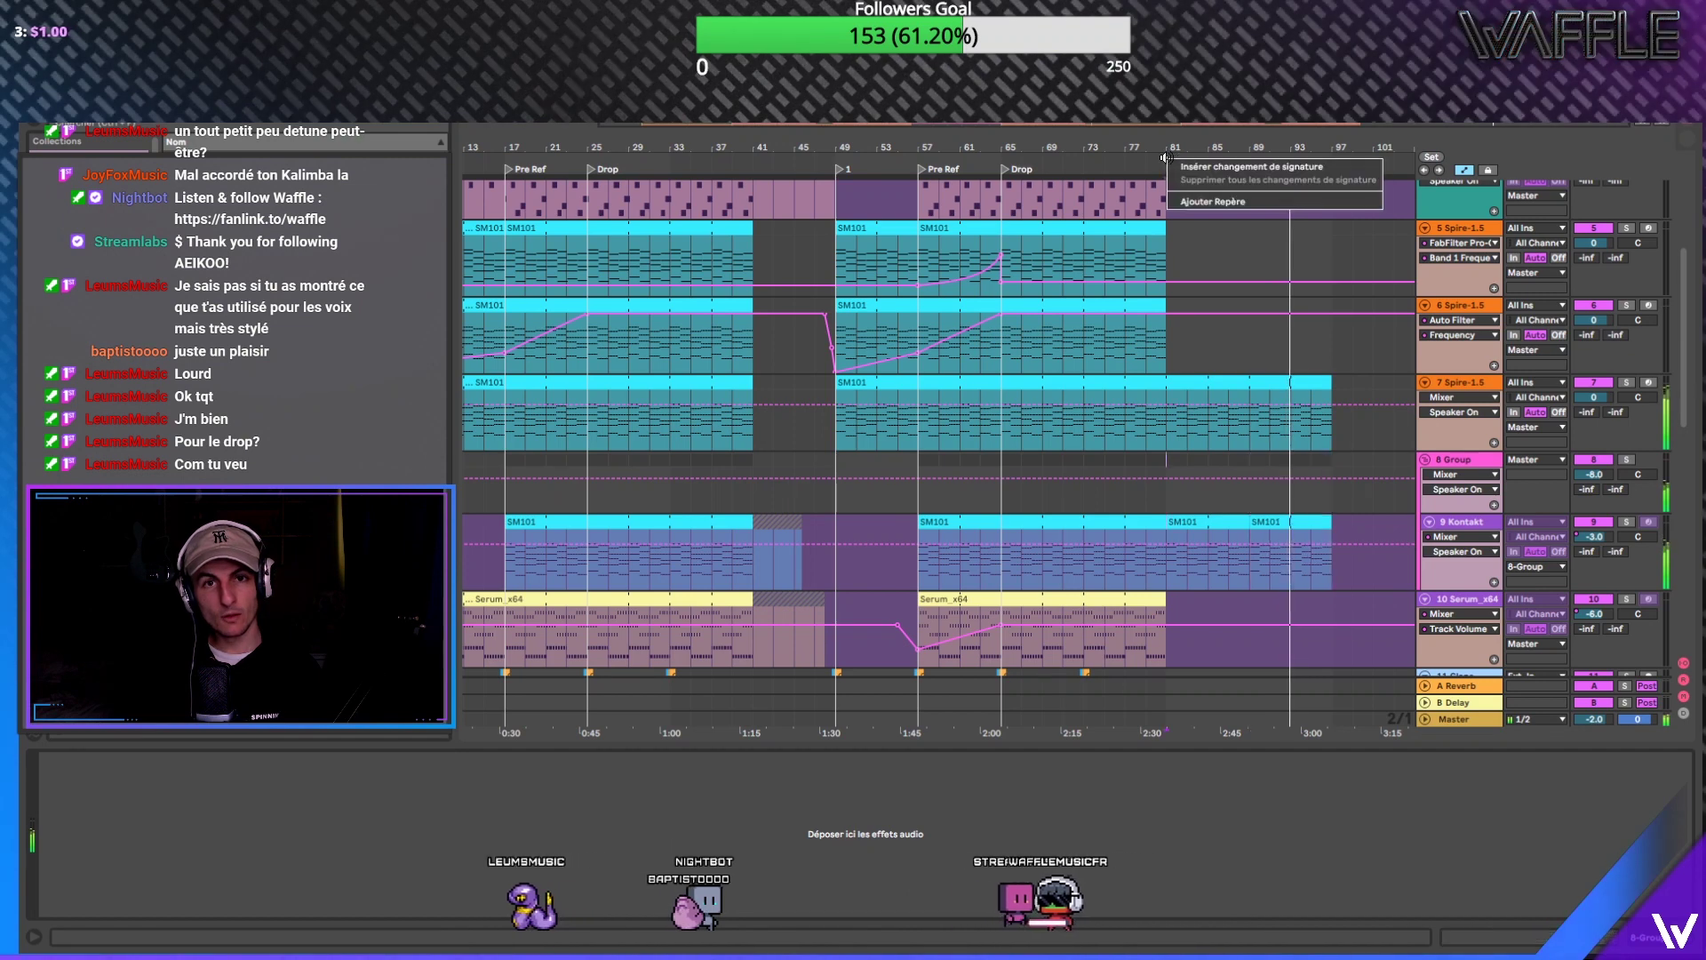
click(1192, 202)
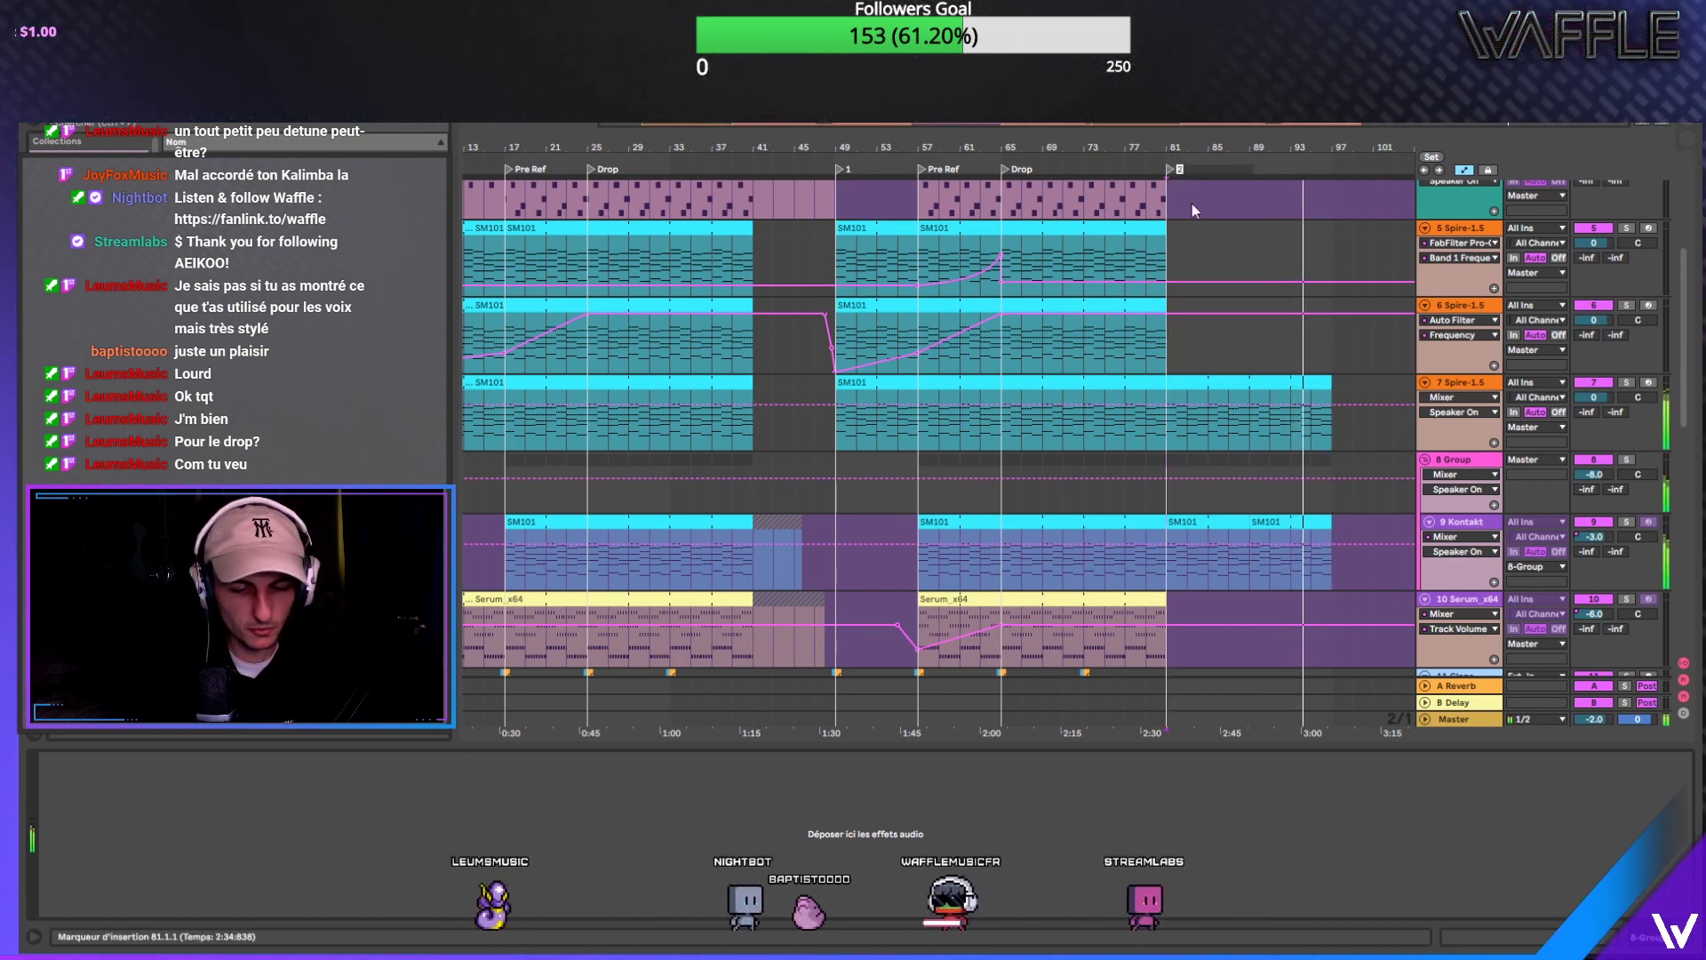
text(Pont)
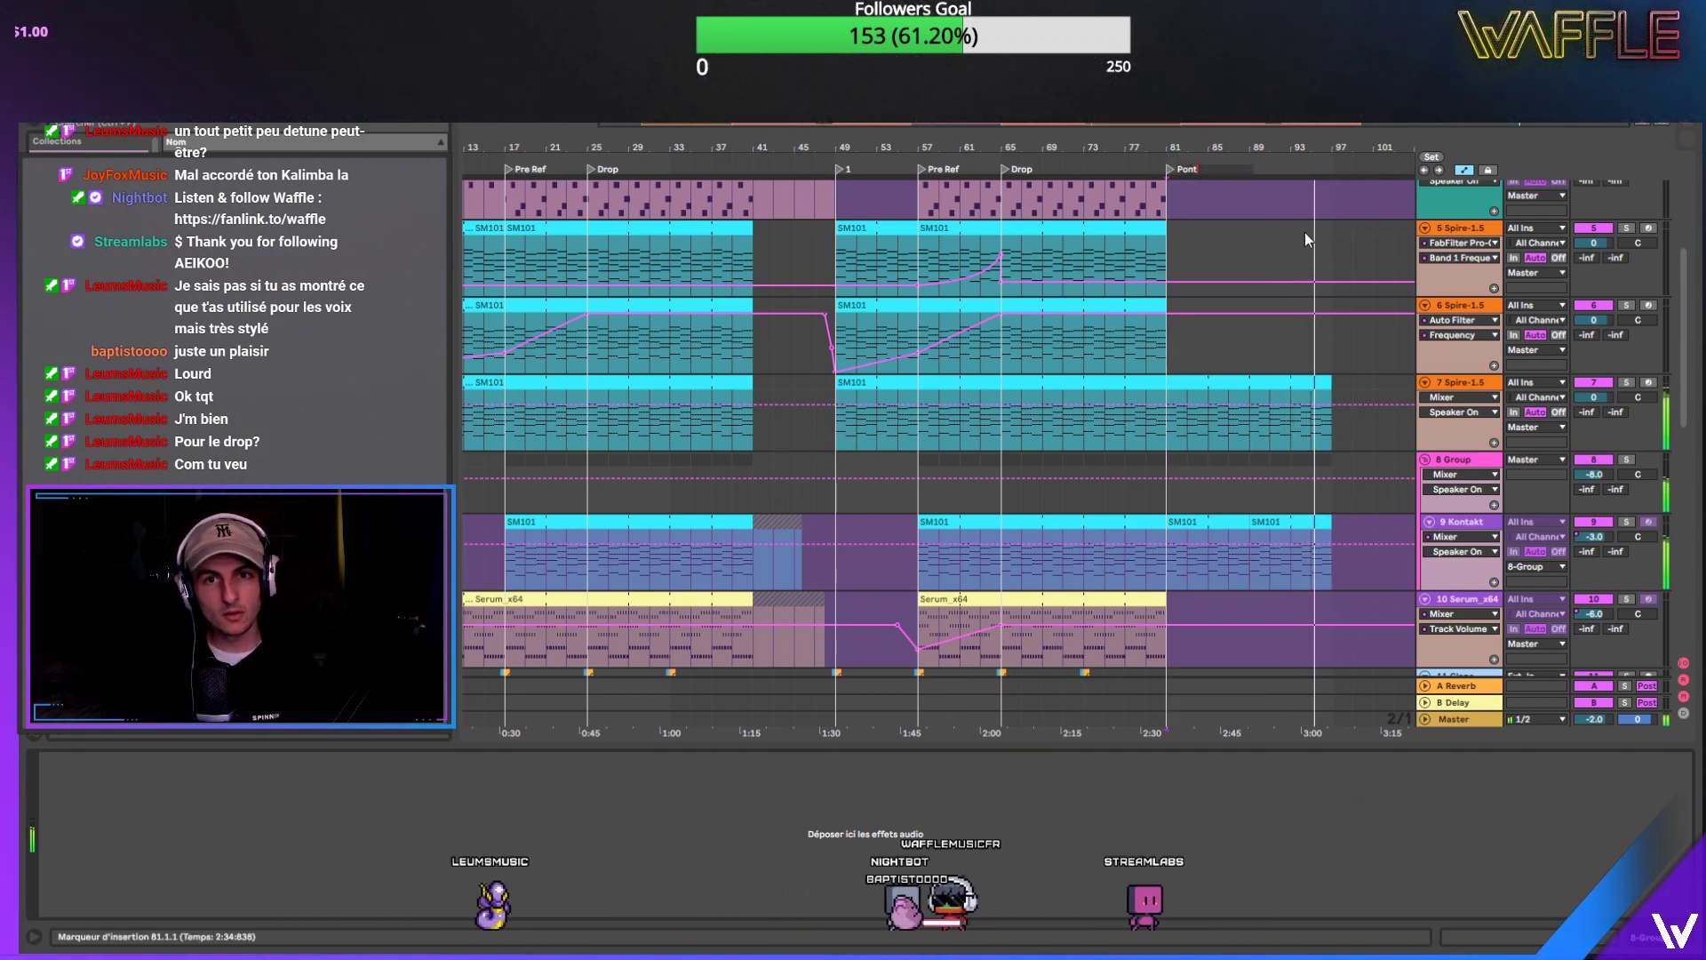
click(1328, 227)
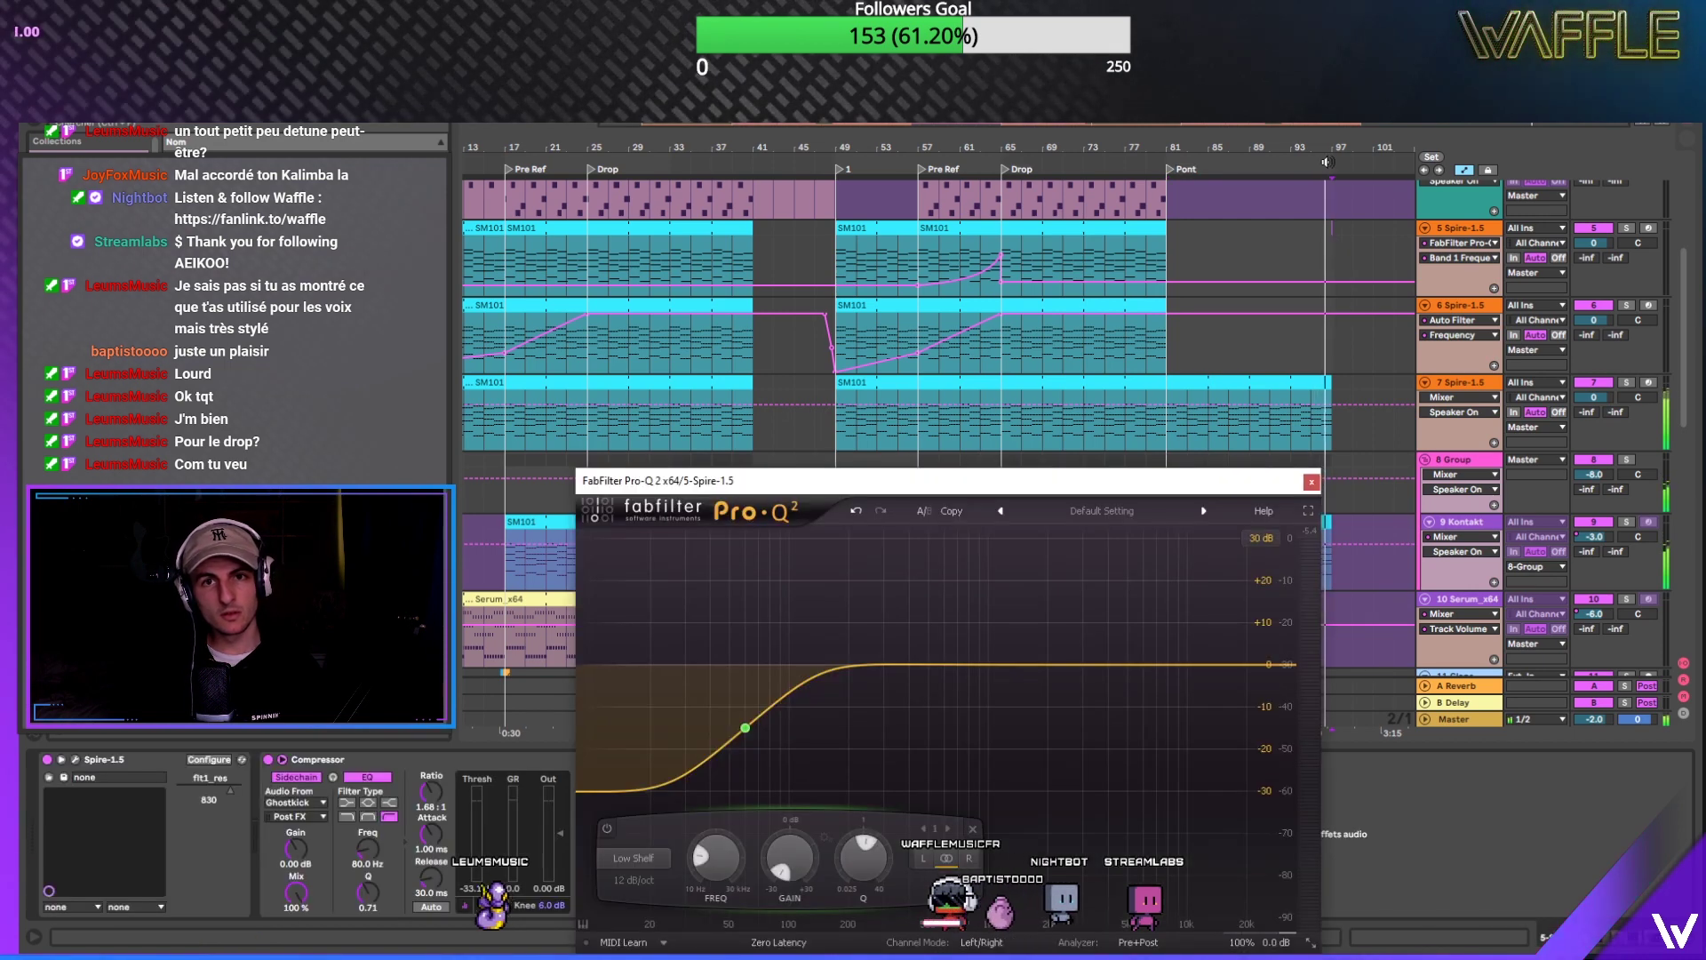
Step: Add a locator at bar 97, where the extended clips end, and name it "Drop"
right_click(1333, 169)
click(1343, 203)
text(Drop)
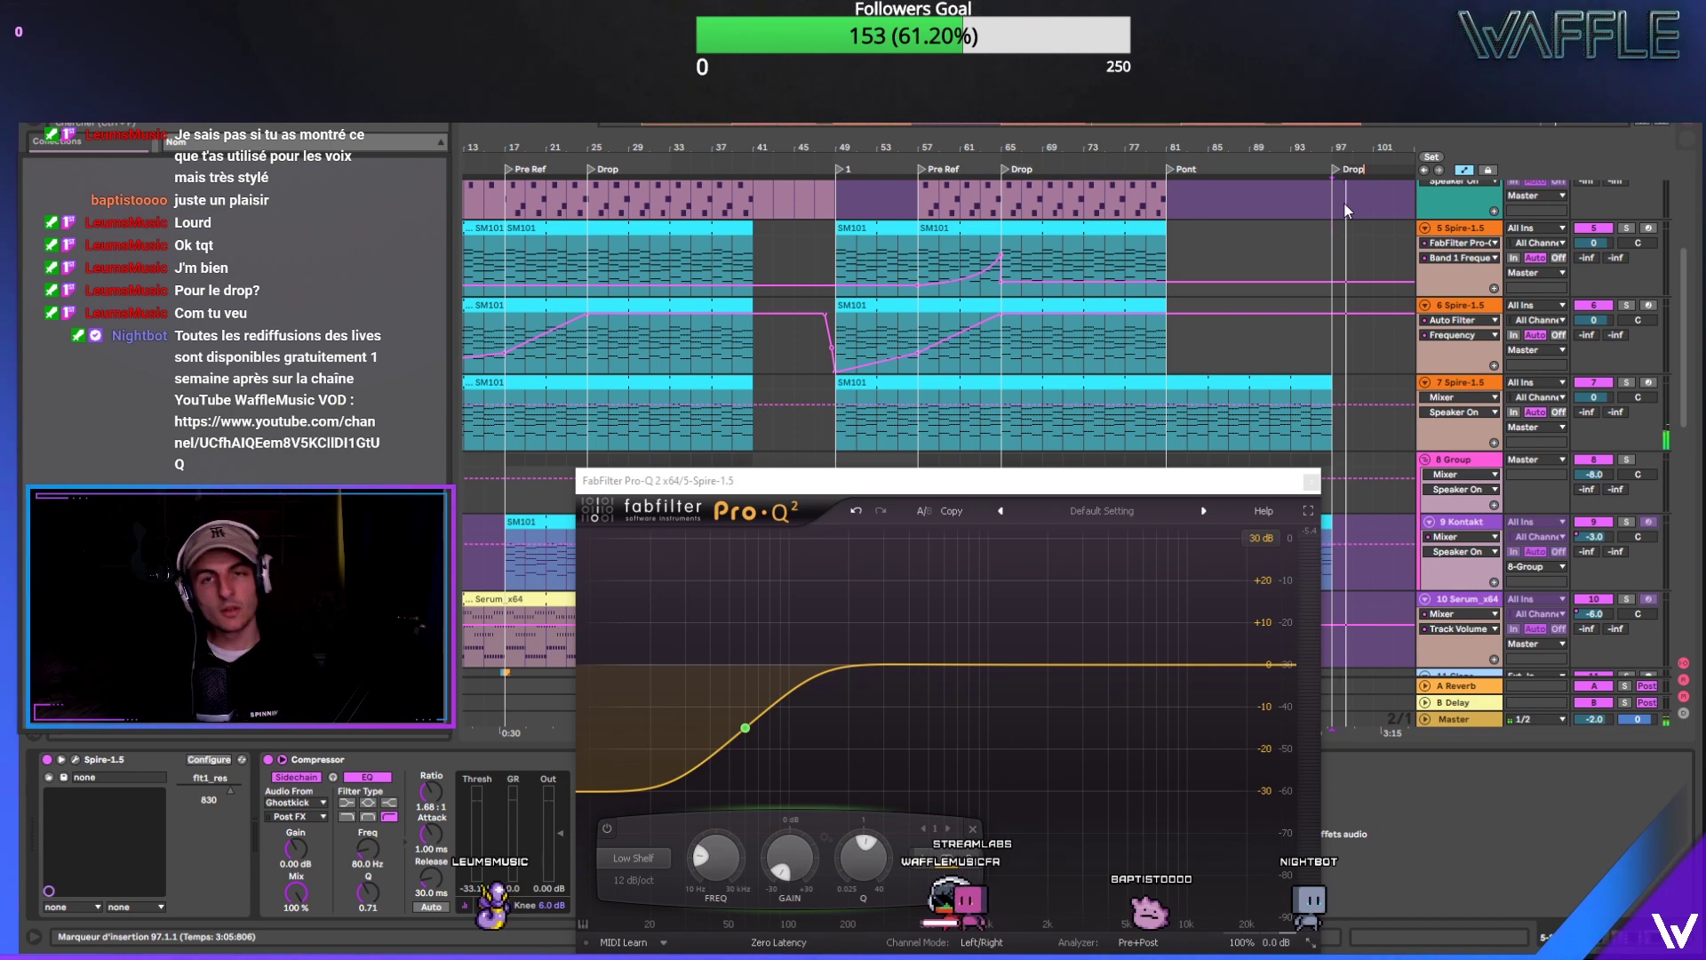
click(1331, 257)
Step: Play the song from bar 1 and select the 5 Spire-1.5 track to examine its devices
drag(1324, 154, 1314, 218)
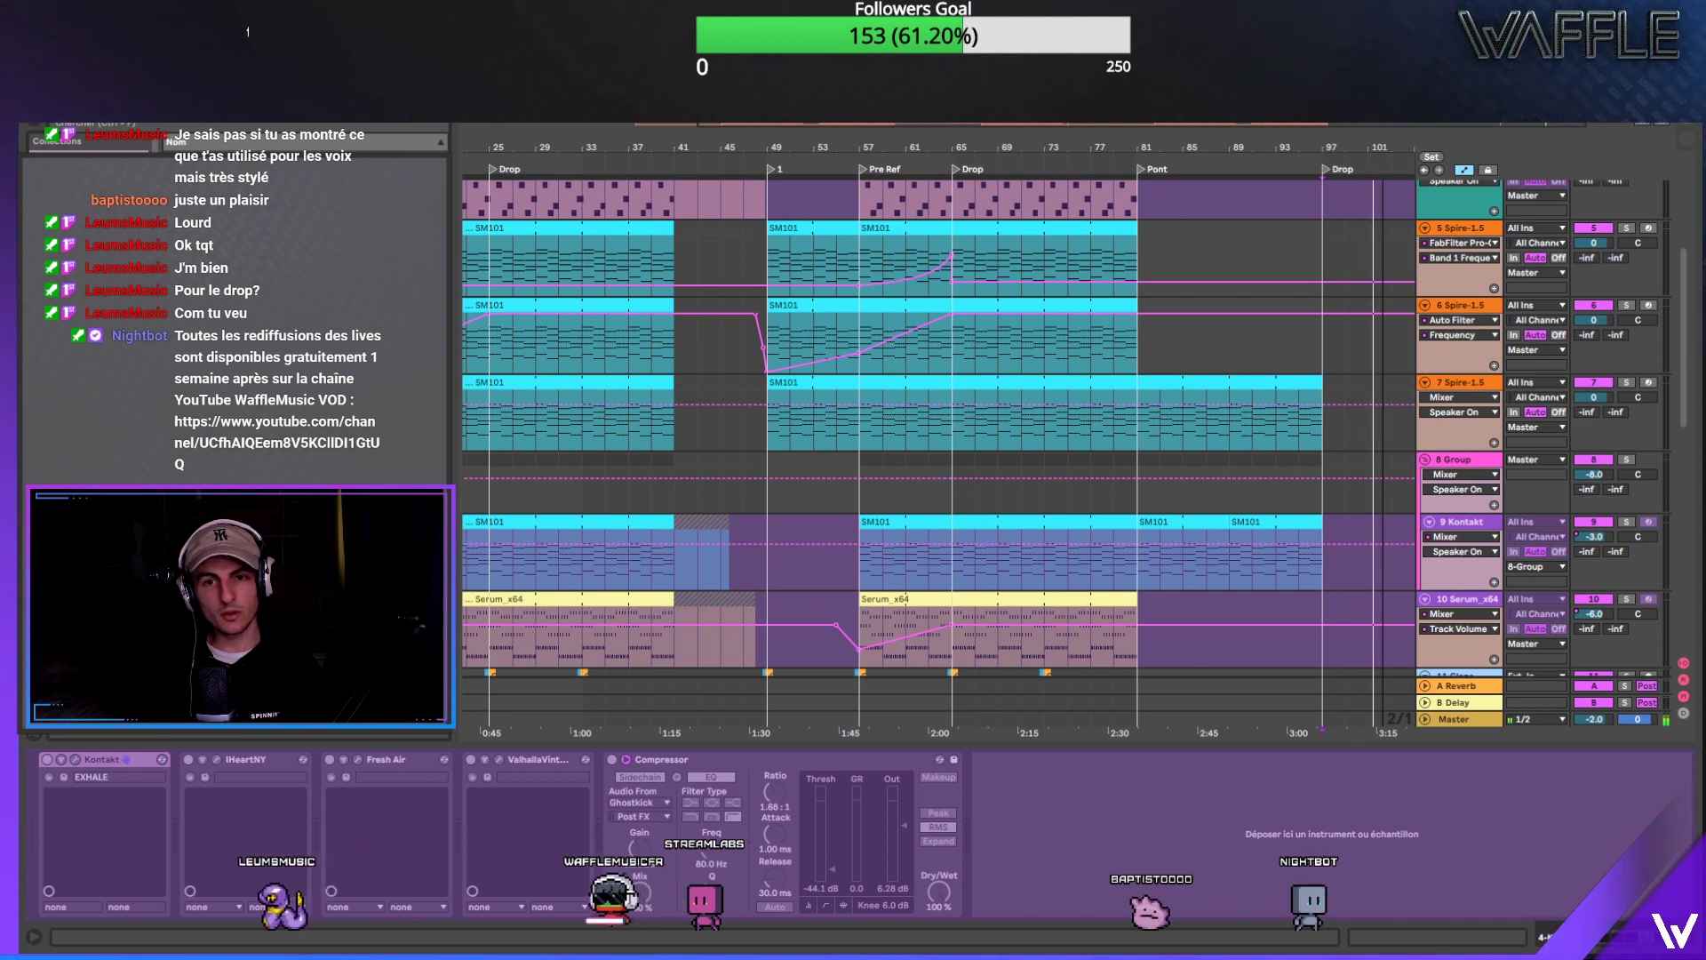
drag(1379, 149, 1339, 148)
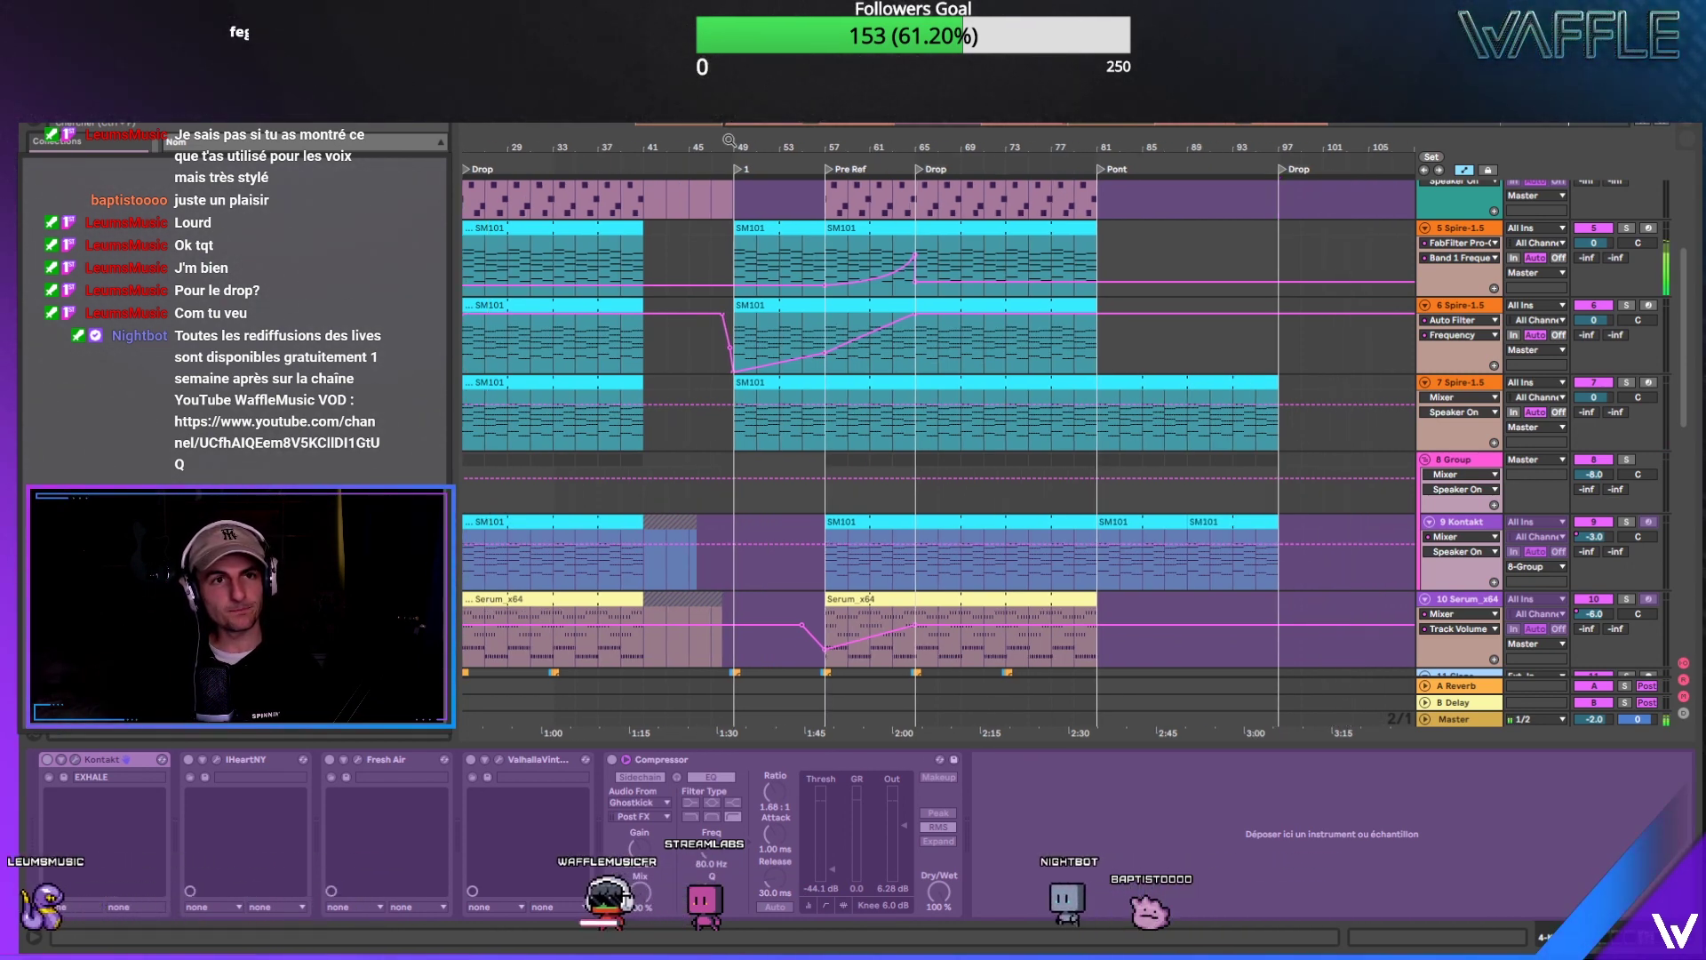
drag(729, 140, 885, 133)
click(1471, 231)
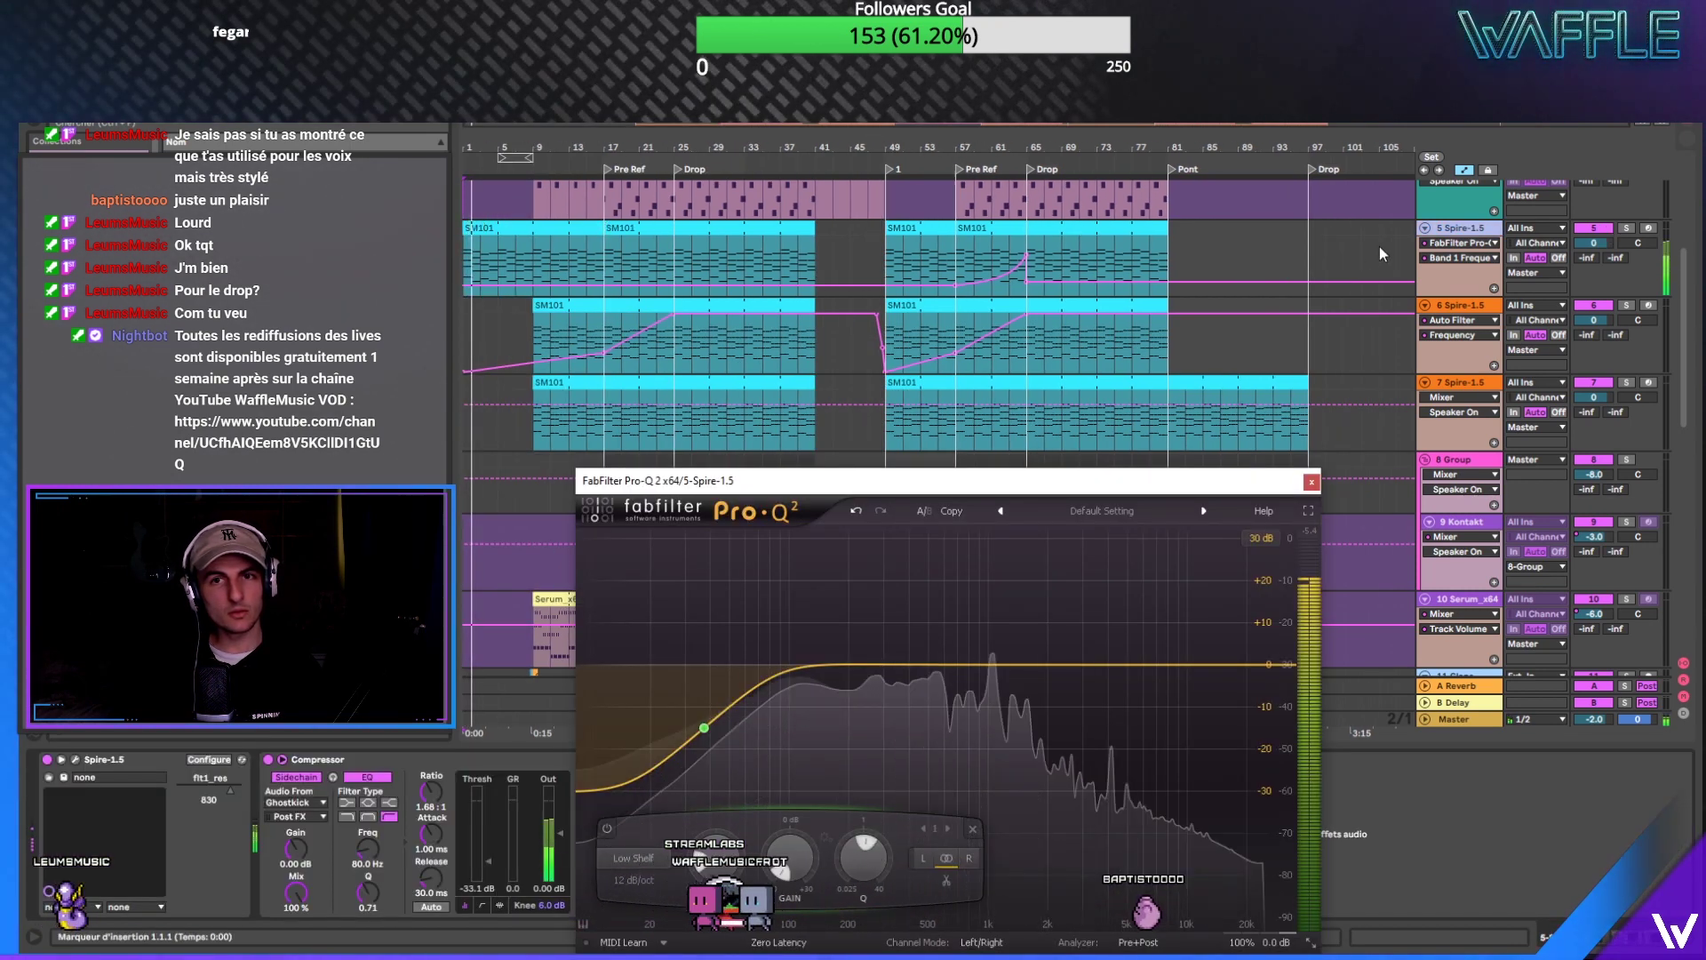
Step: Insert a new MIDI track directly below the 5 Spire-1.5 track
right_click(1472, 231)
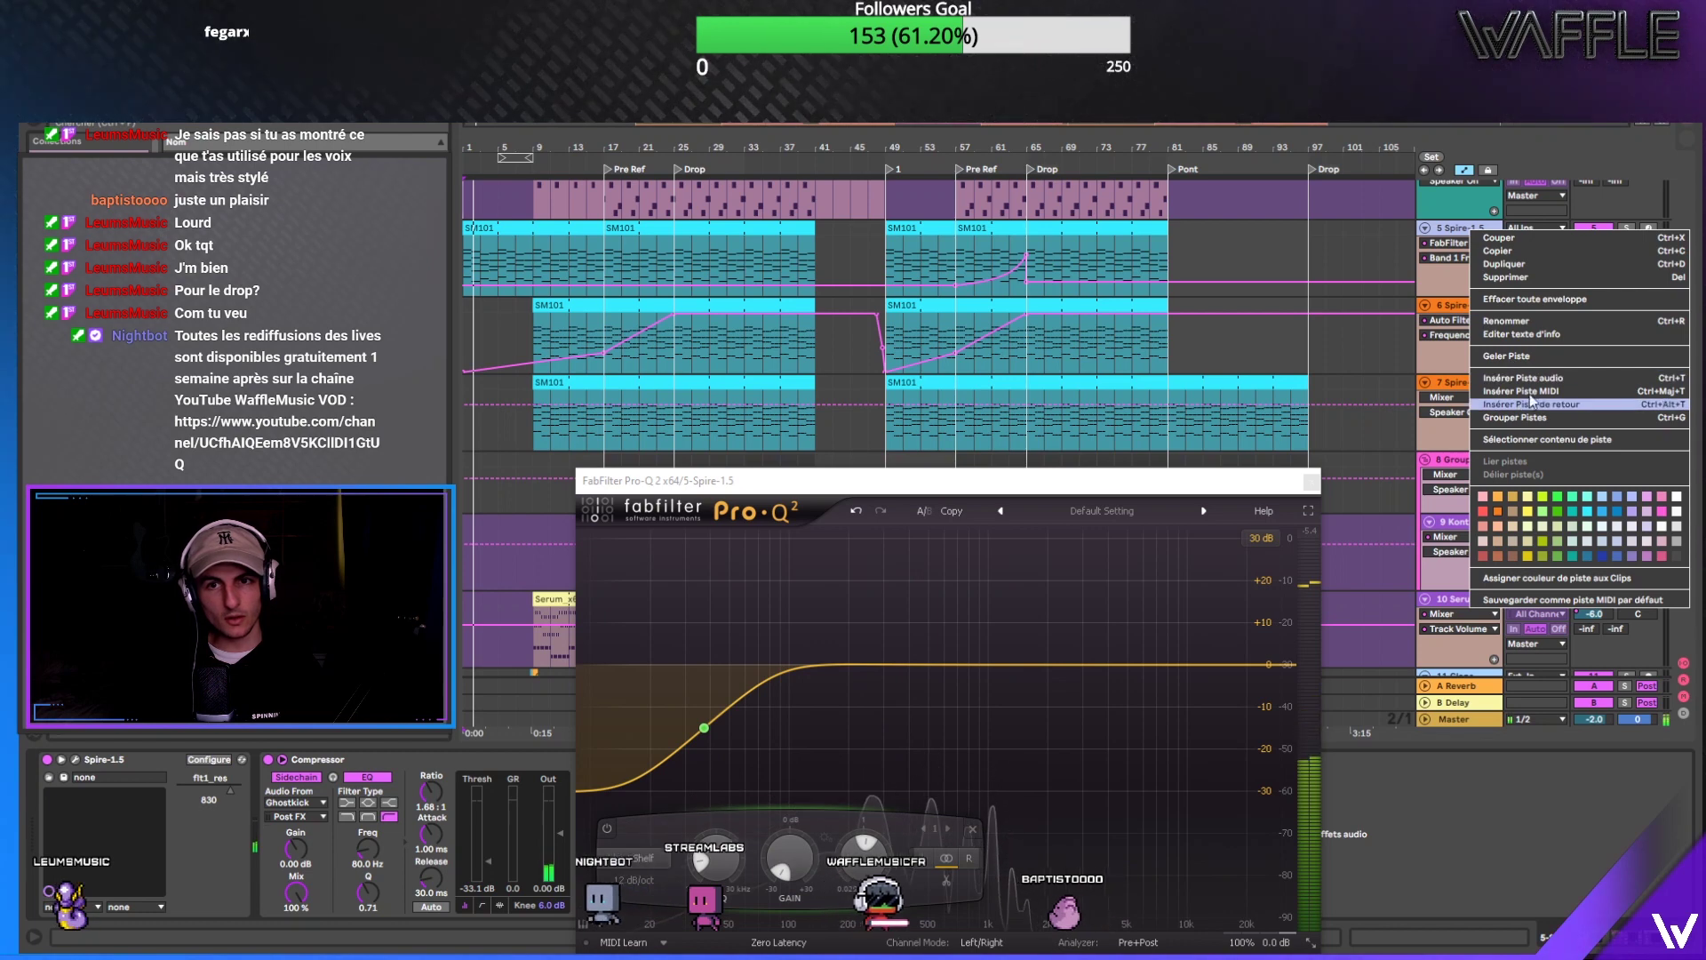
right_click(1463, 230)
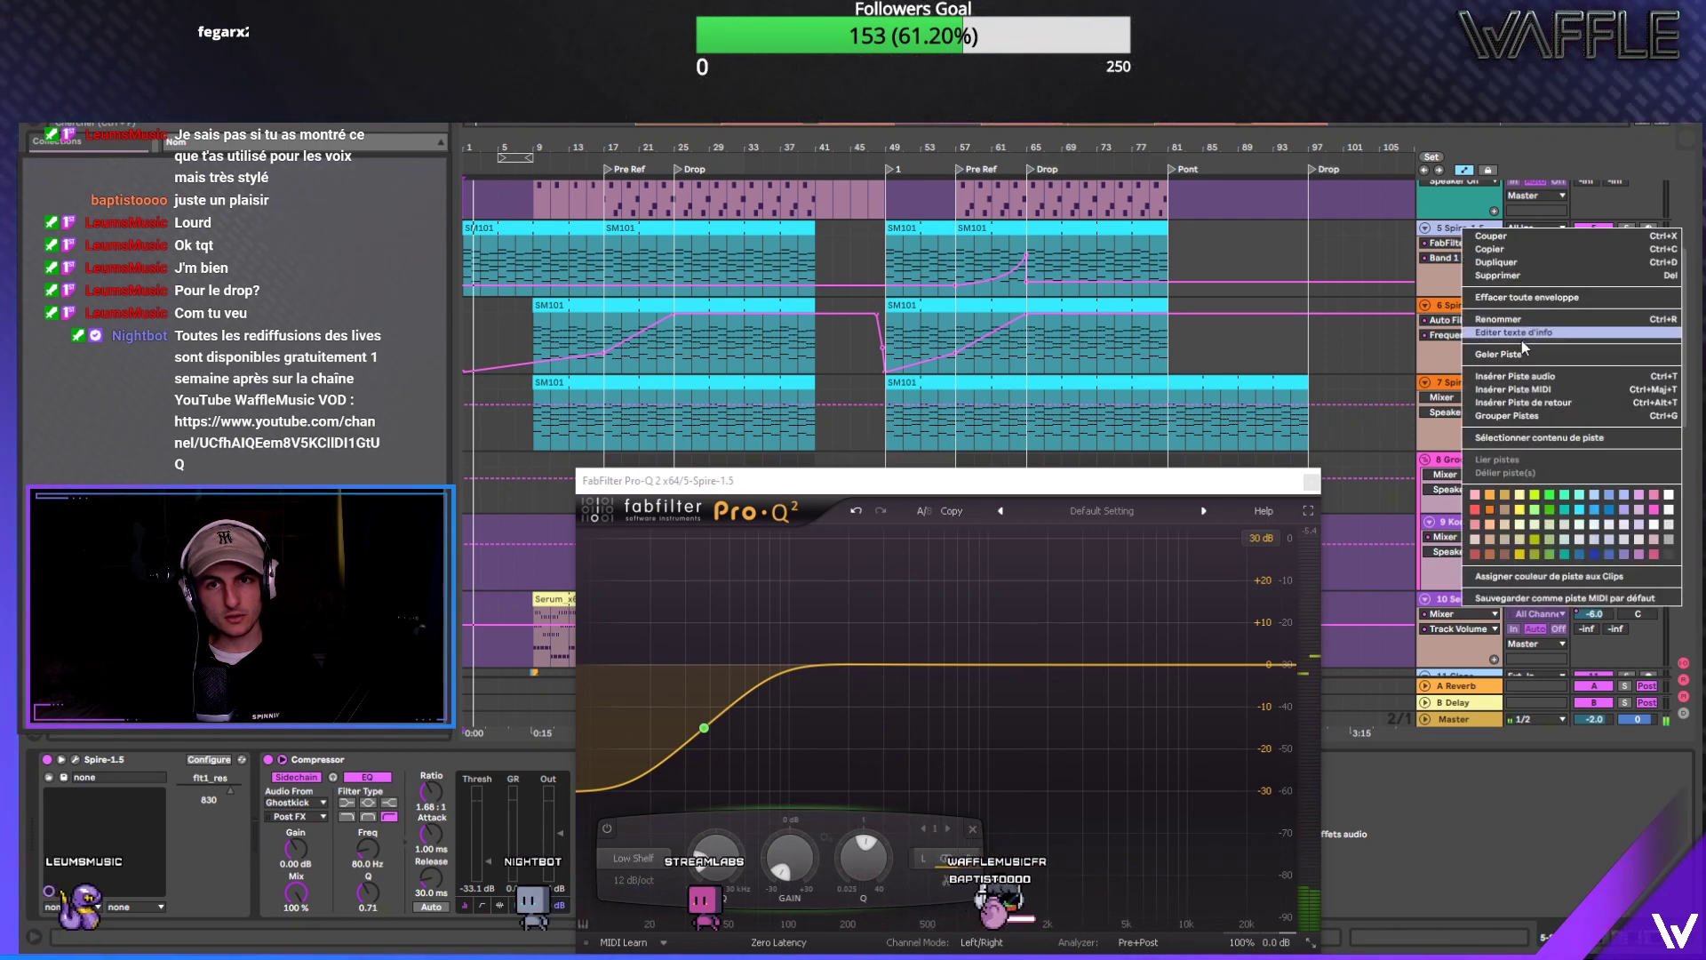
click(1534, 390)
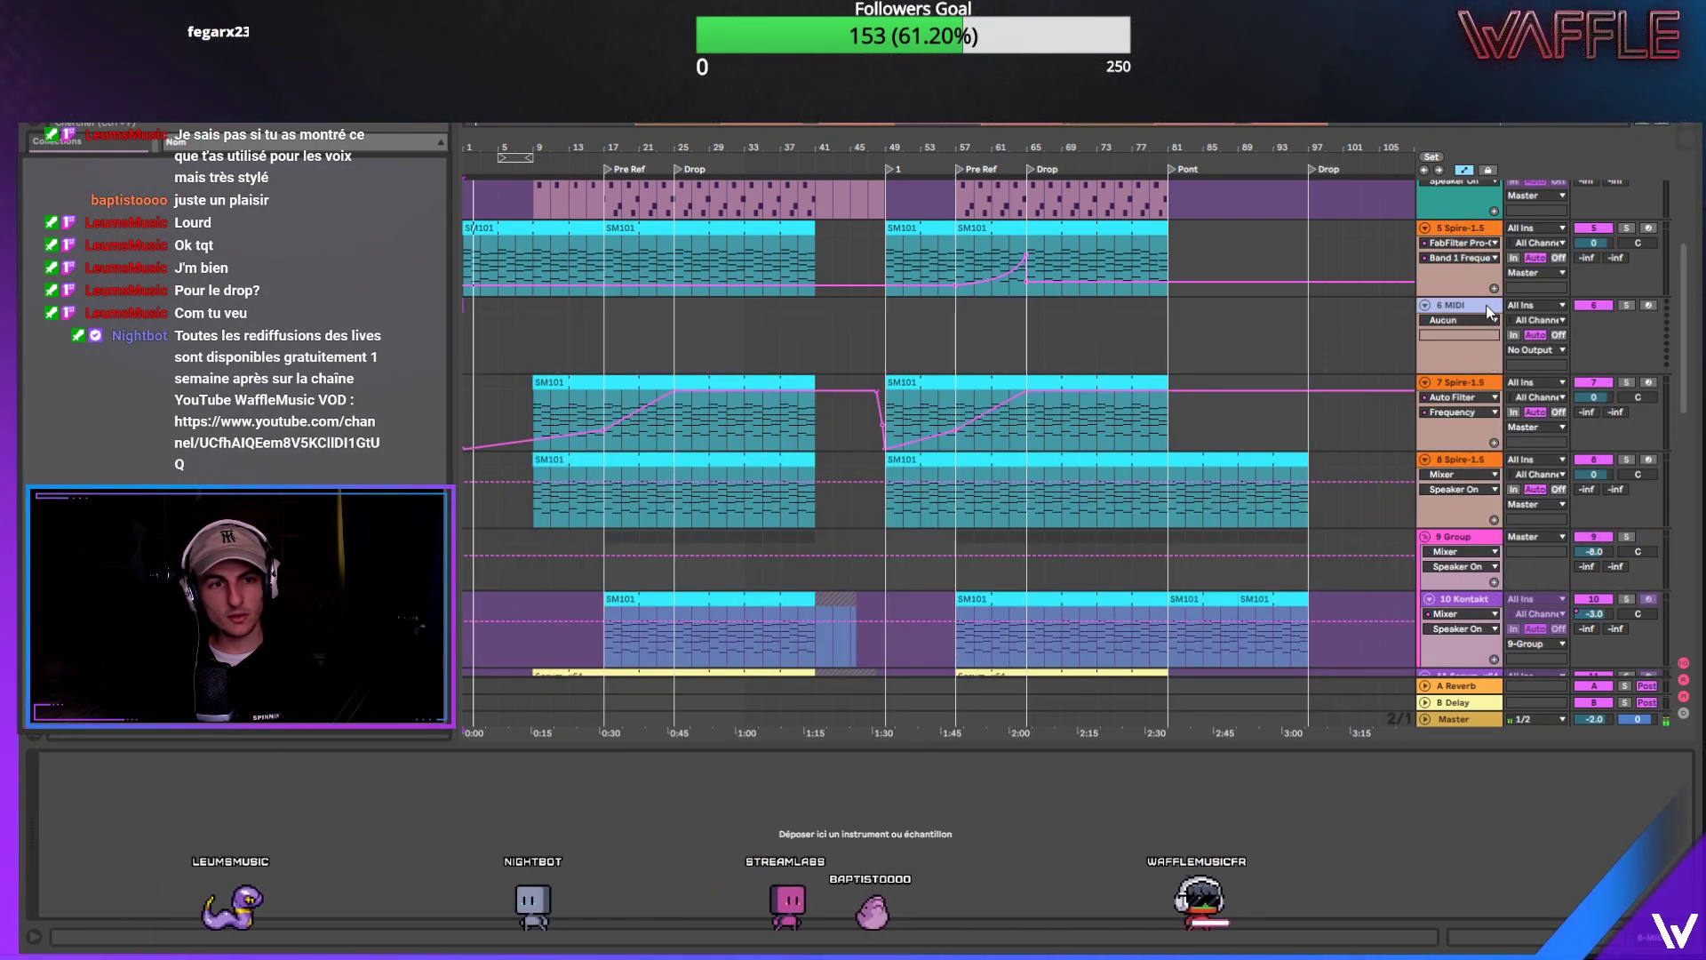
Step: Copy the sidechain Compressor from the 5 Spire-1.5 track to the new MIDI track and load a Spire-1.5 instrument on it
click(1474, 228)
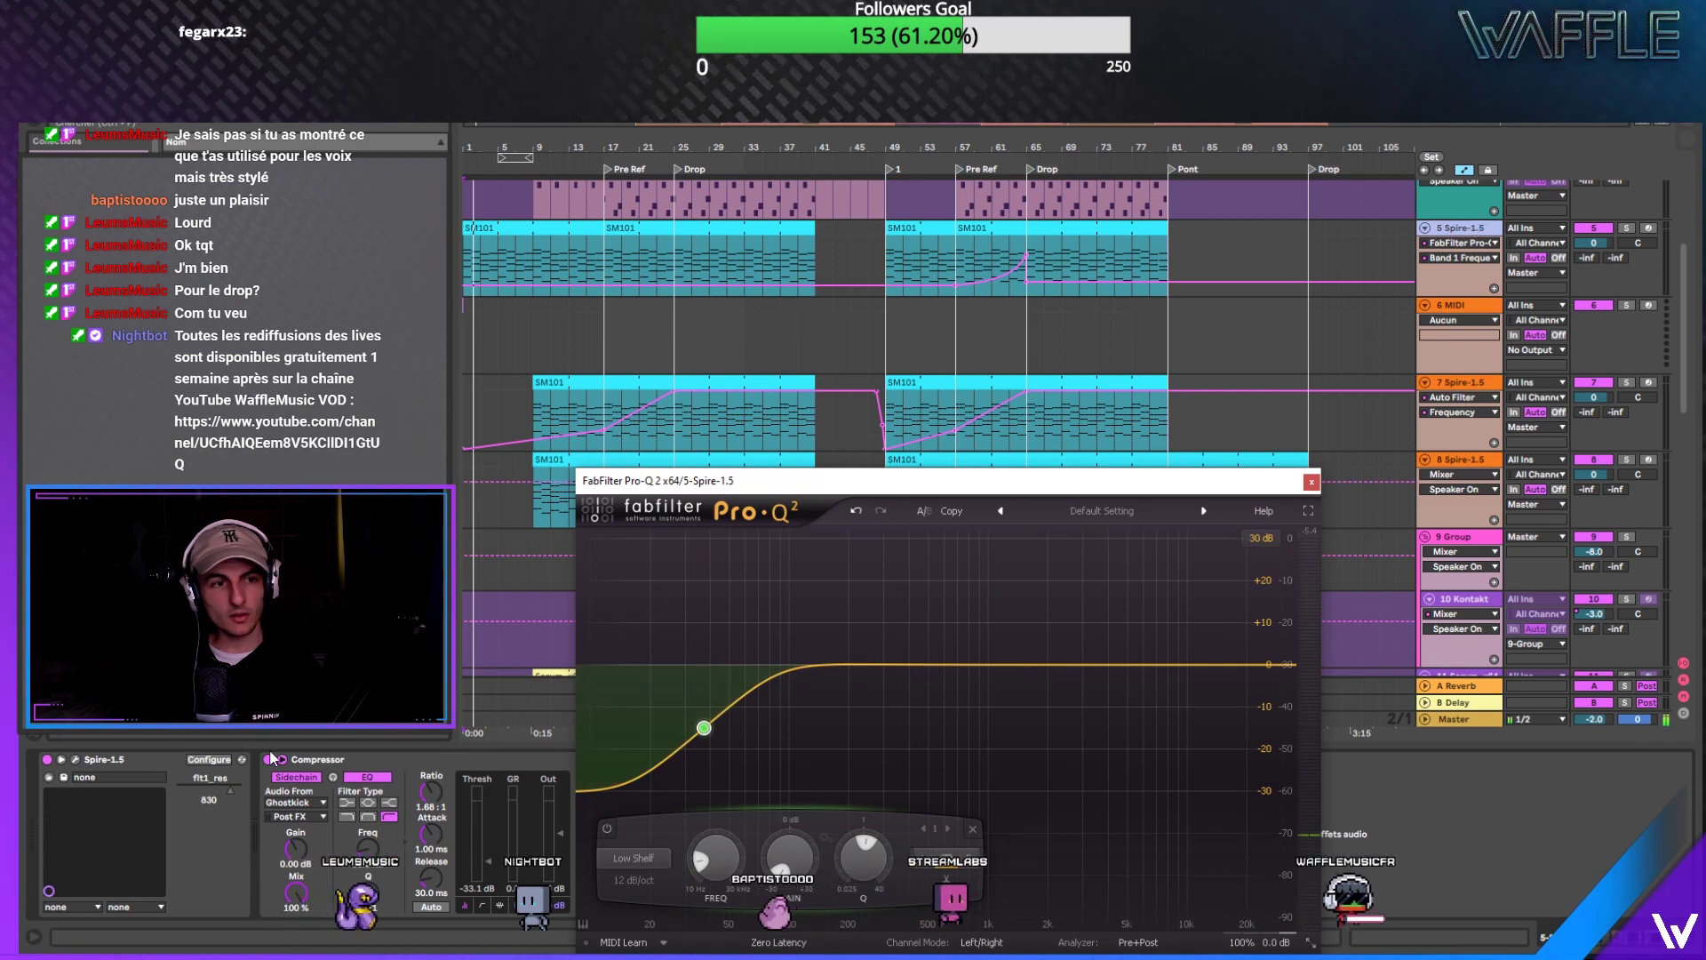
drag(1474, 227, 1117, 347)
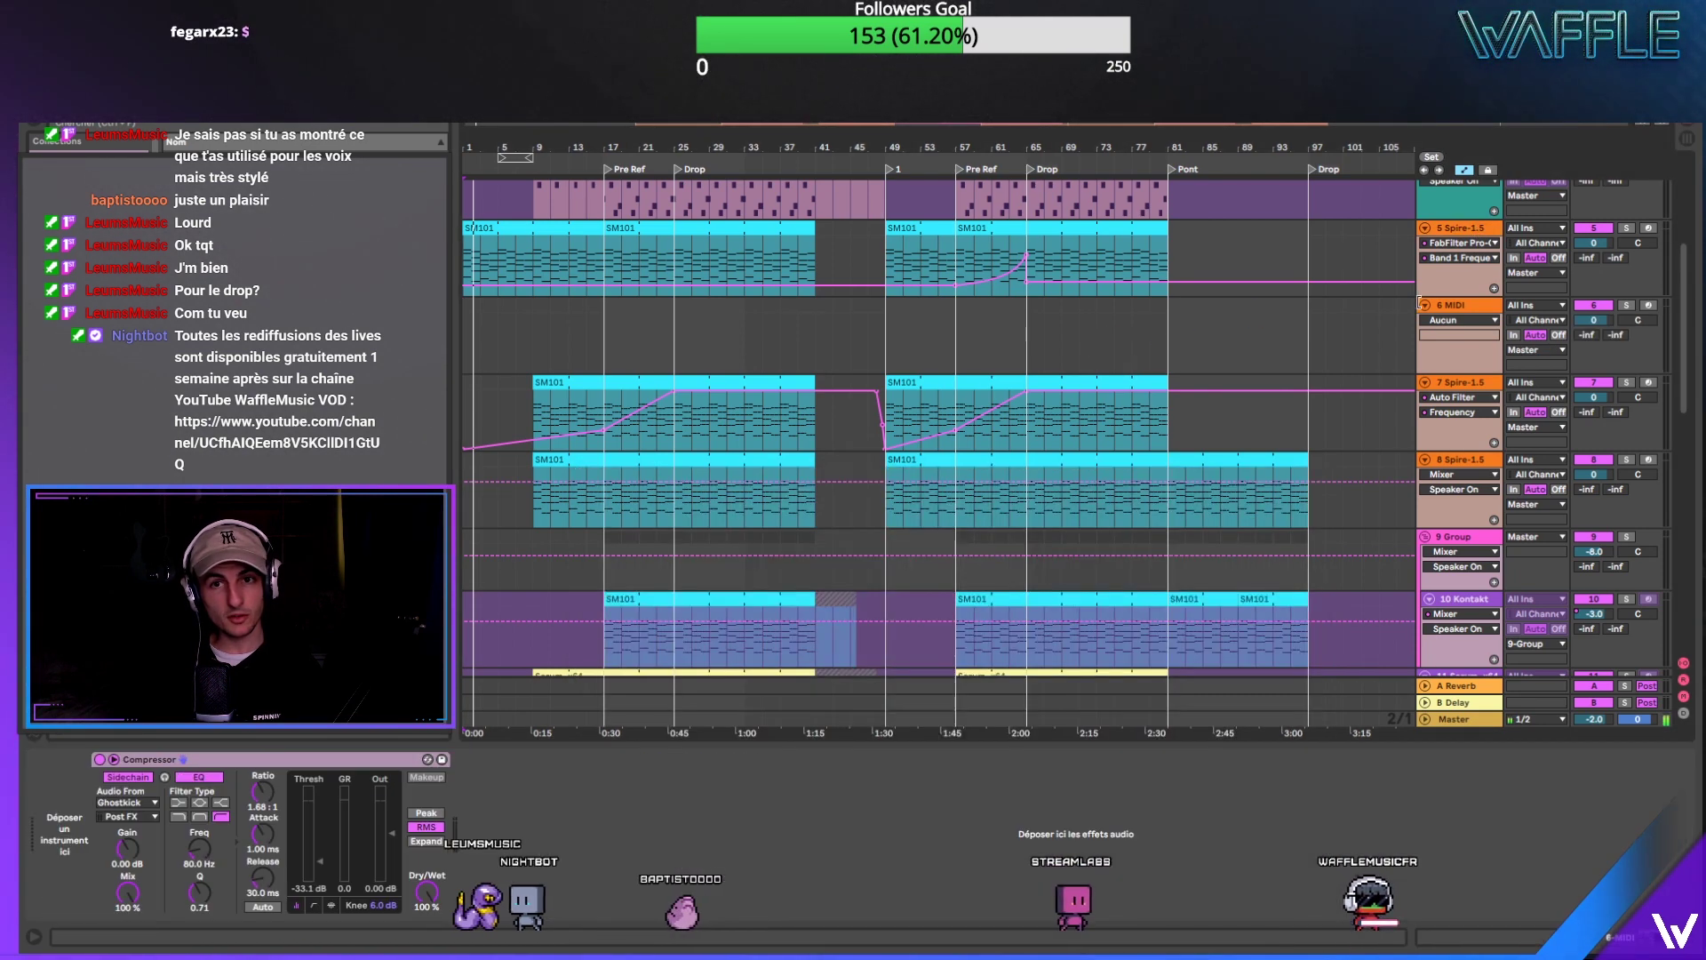
click(1472, 309)
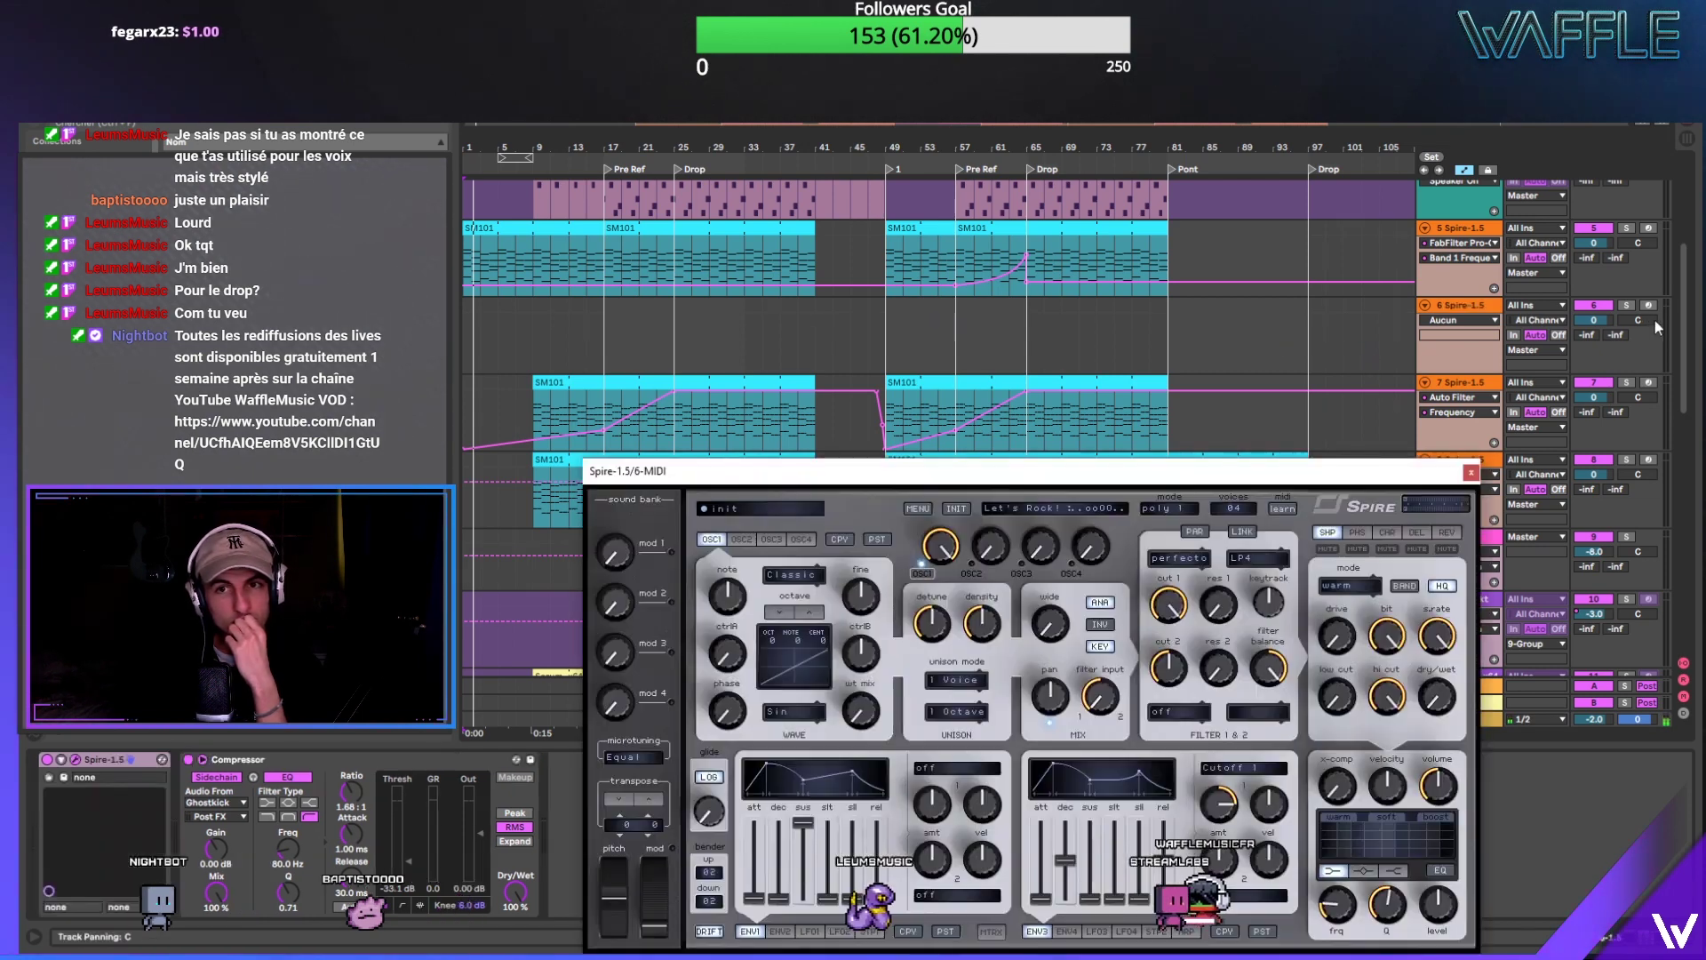
Step: Arm the new 6 Spire-1.5 track for live playing and disarm the 3 Analog Lab 4 track
scroll(1682, 231, up, 5)
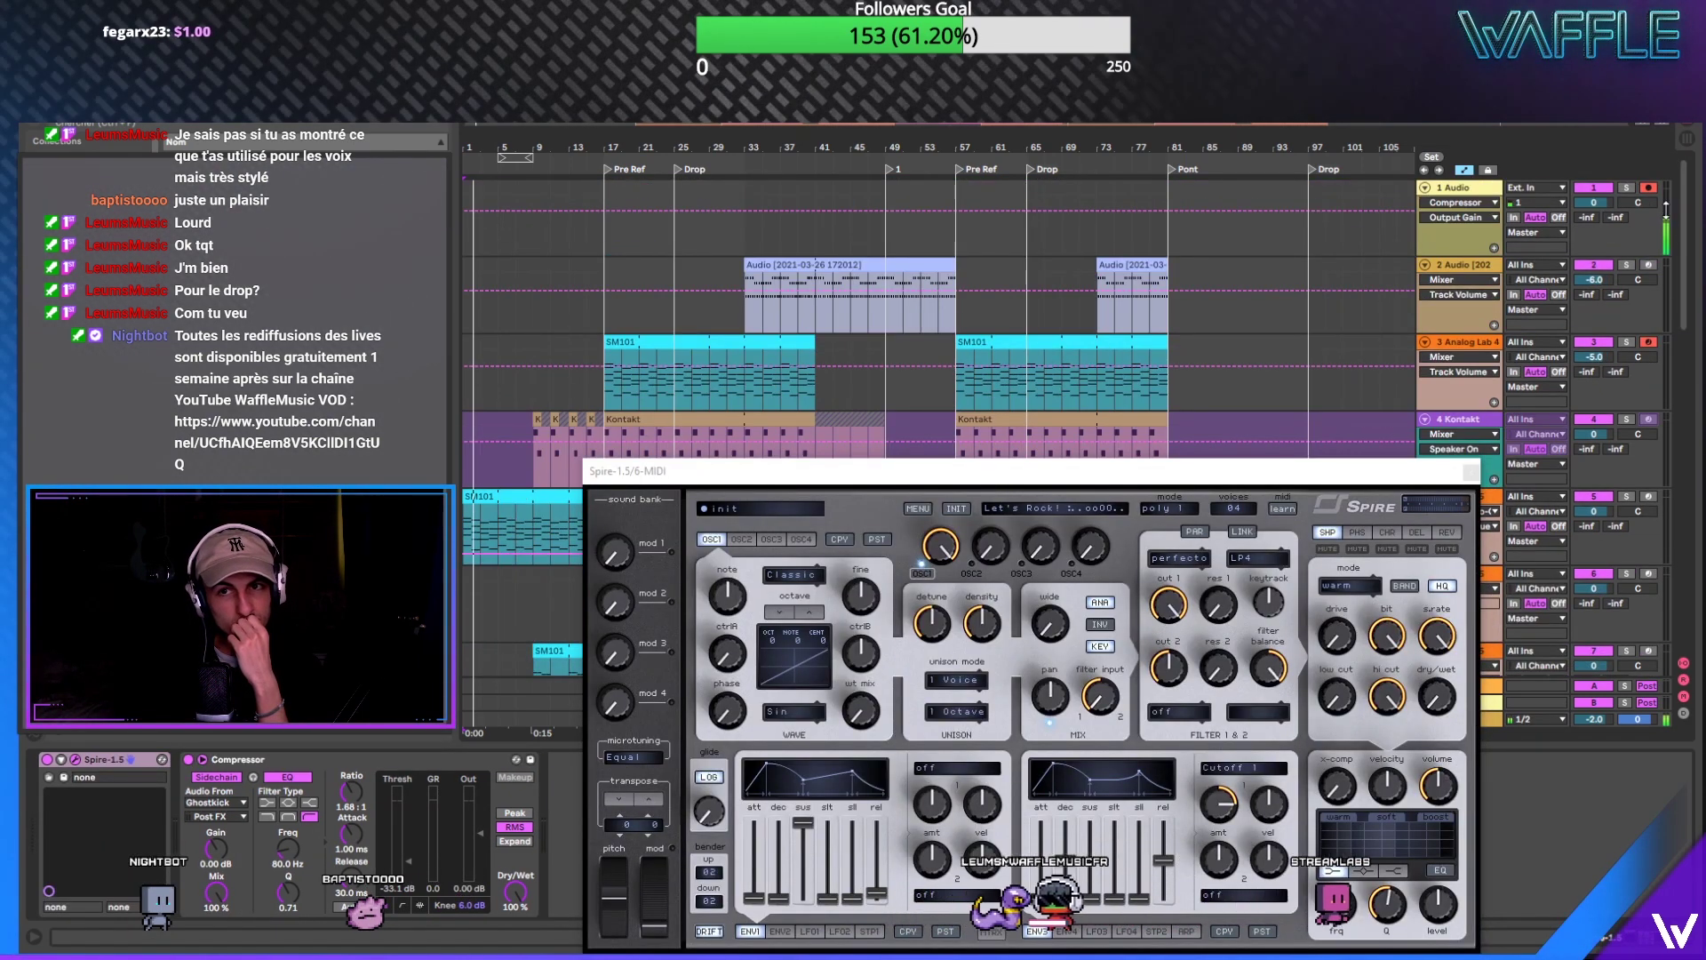
drag(1682, 231, 1675, 317)
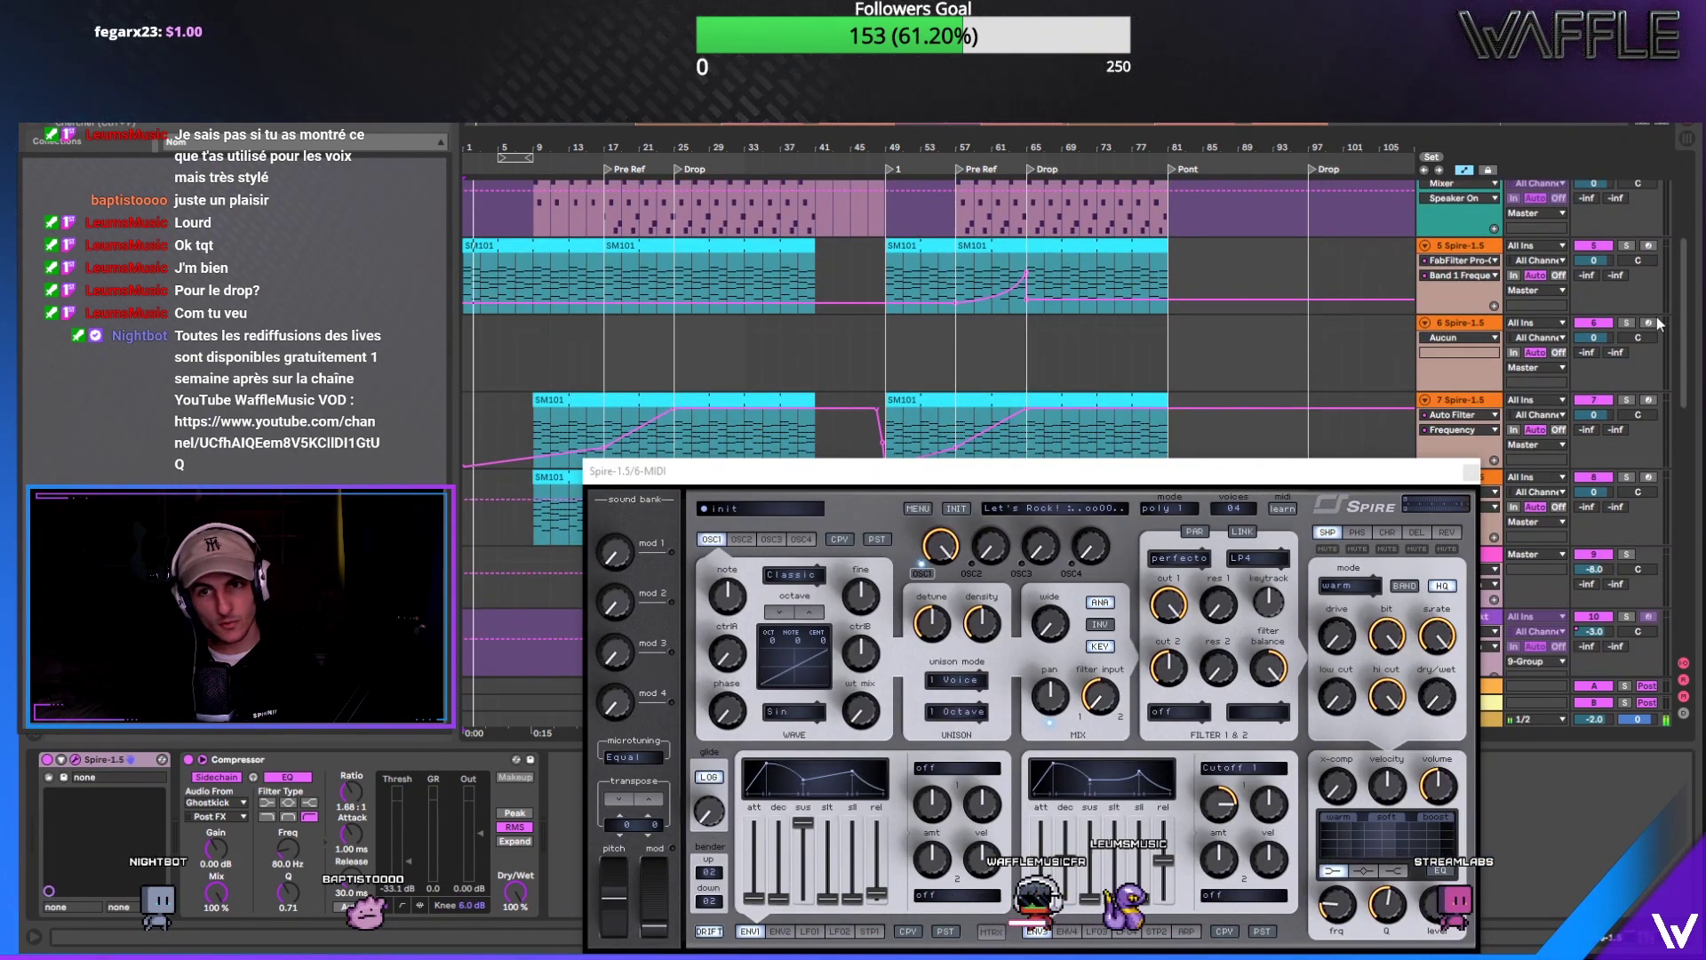
scroll(1694, 322, up, 2)
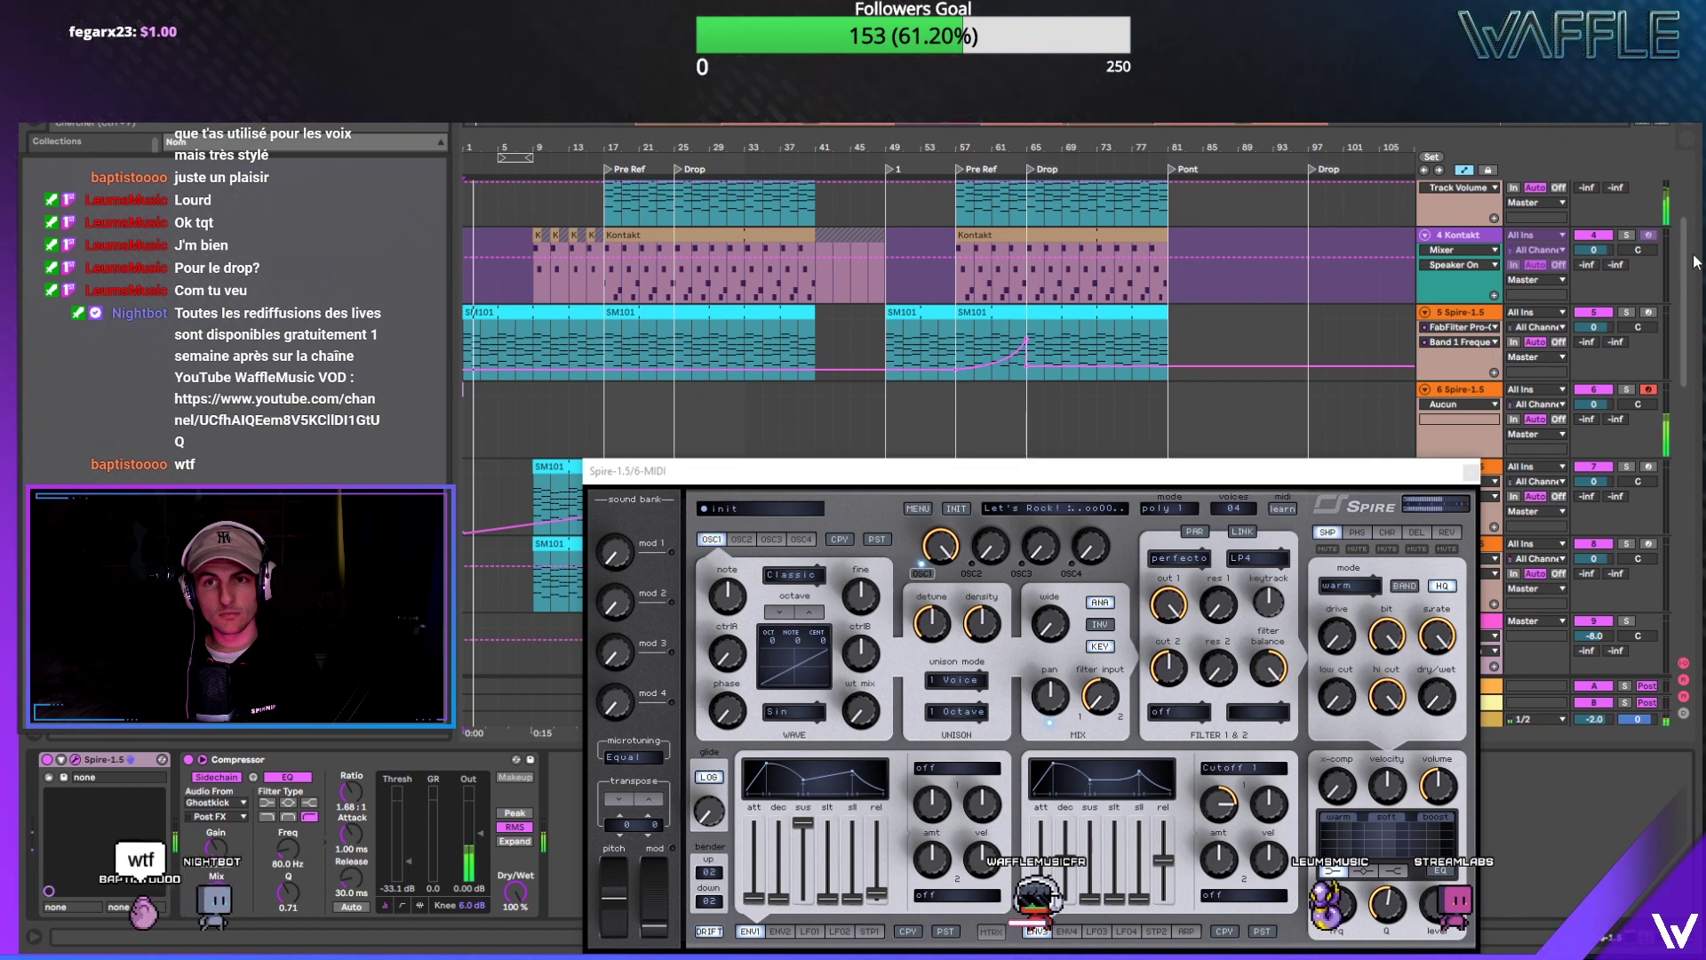
scroll(1689, 276, up, 4)
click(1649, 279)
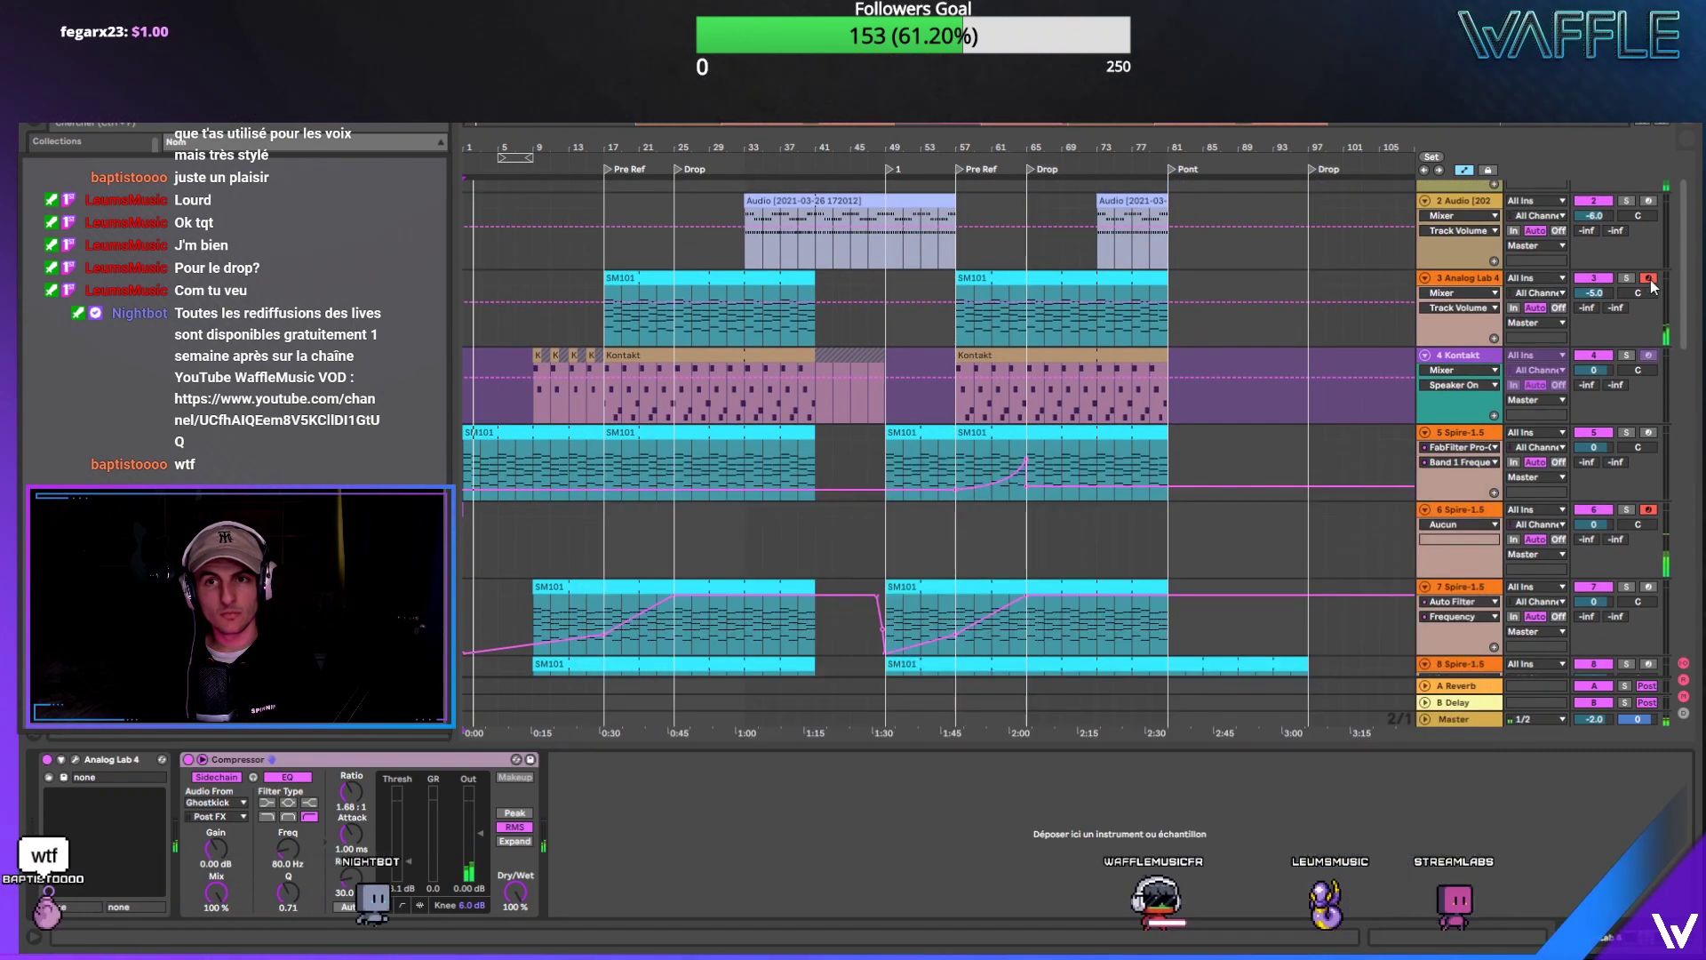
scroll(1676, 270, down, 4)
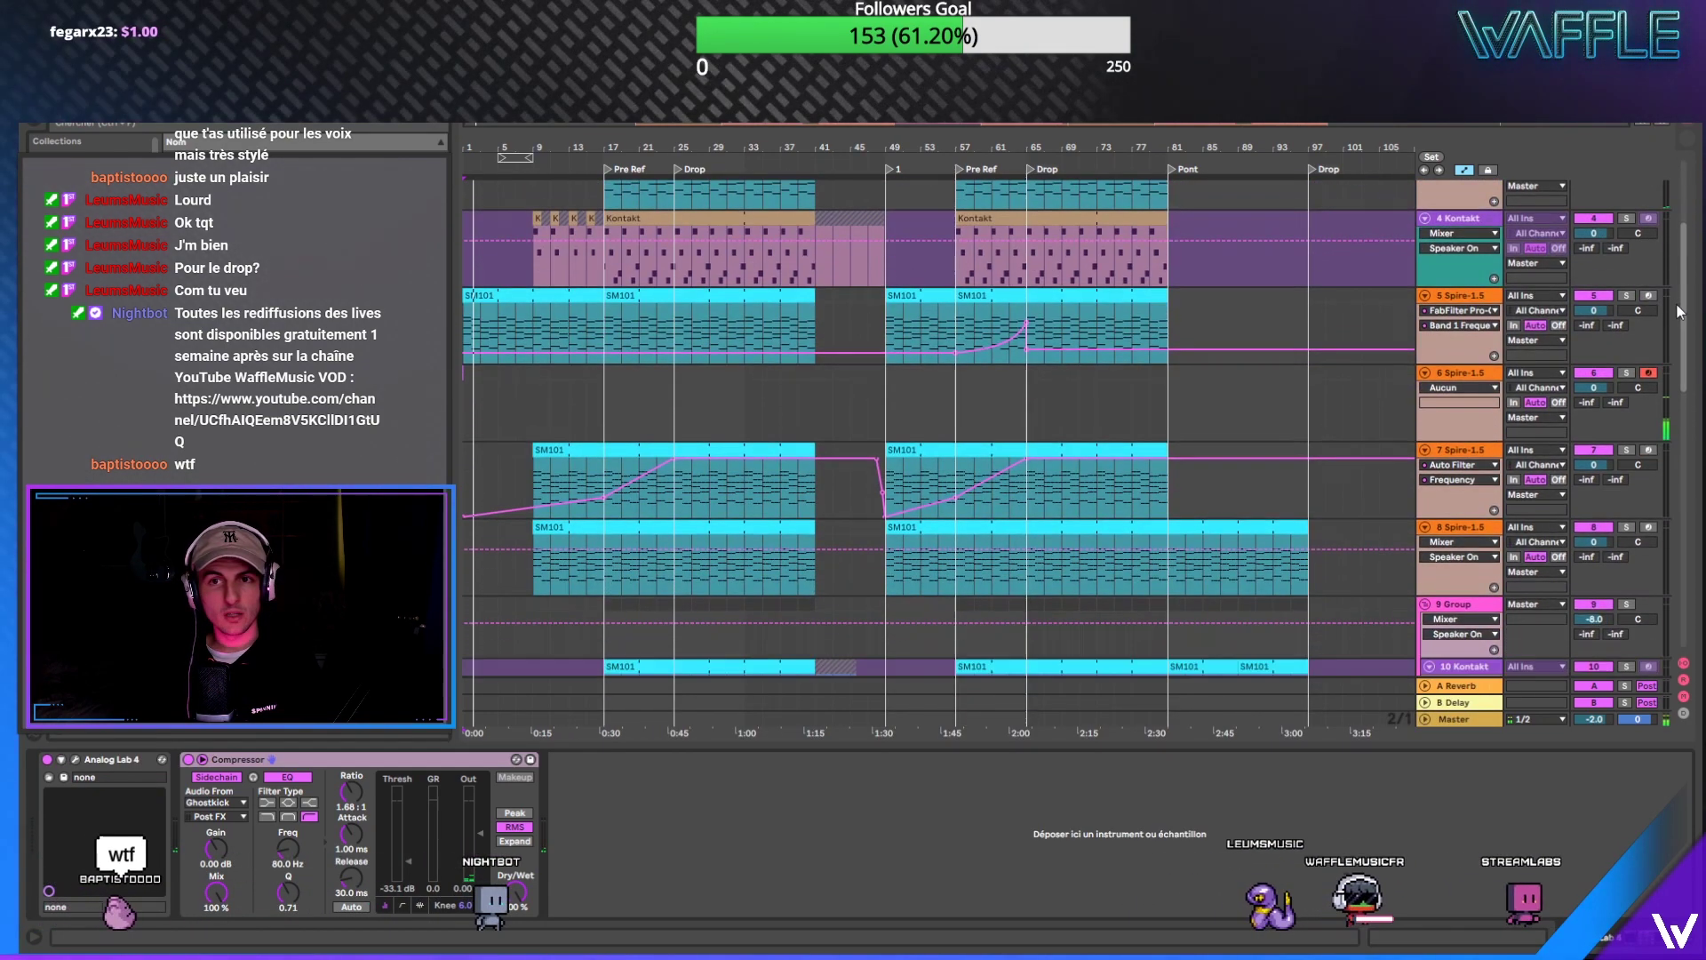
Step: Open the Analog Lab 4 instrument to examine its current preset, moving its window clear of the tracks
click(96, 763)
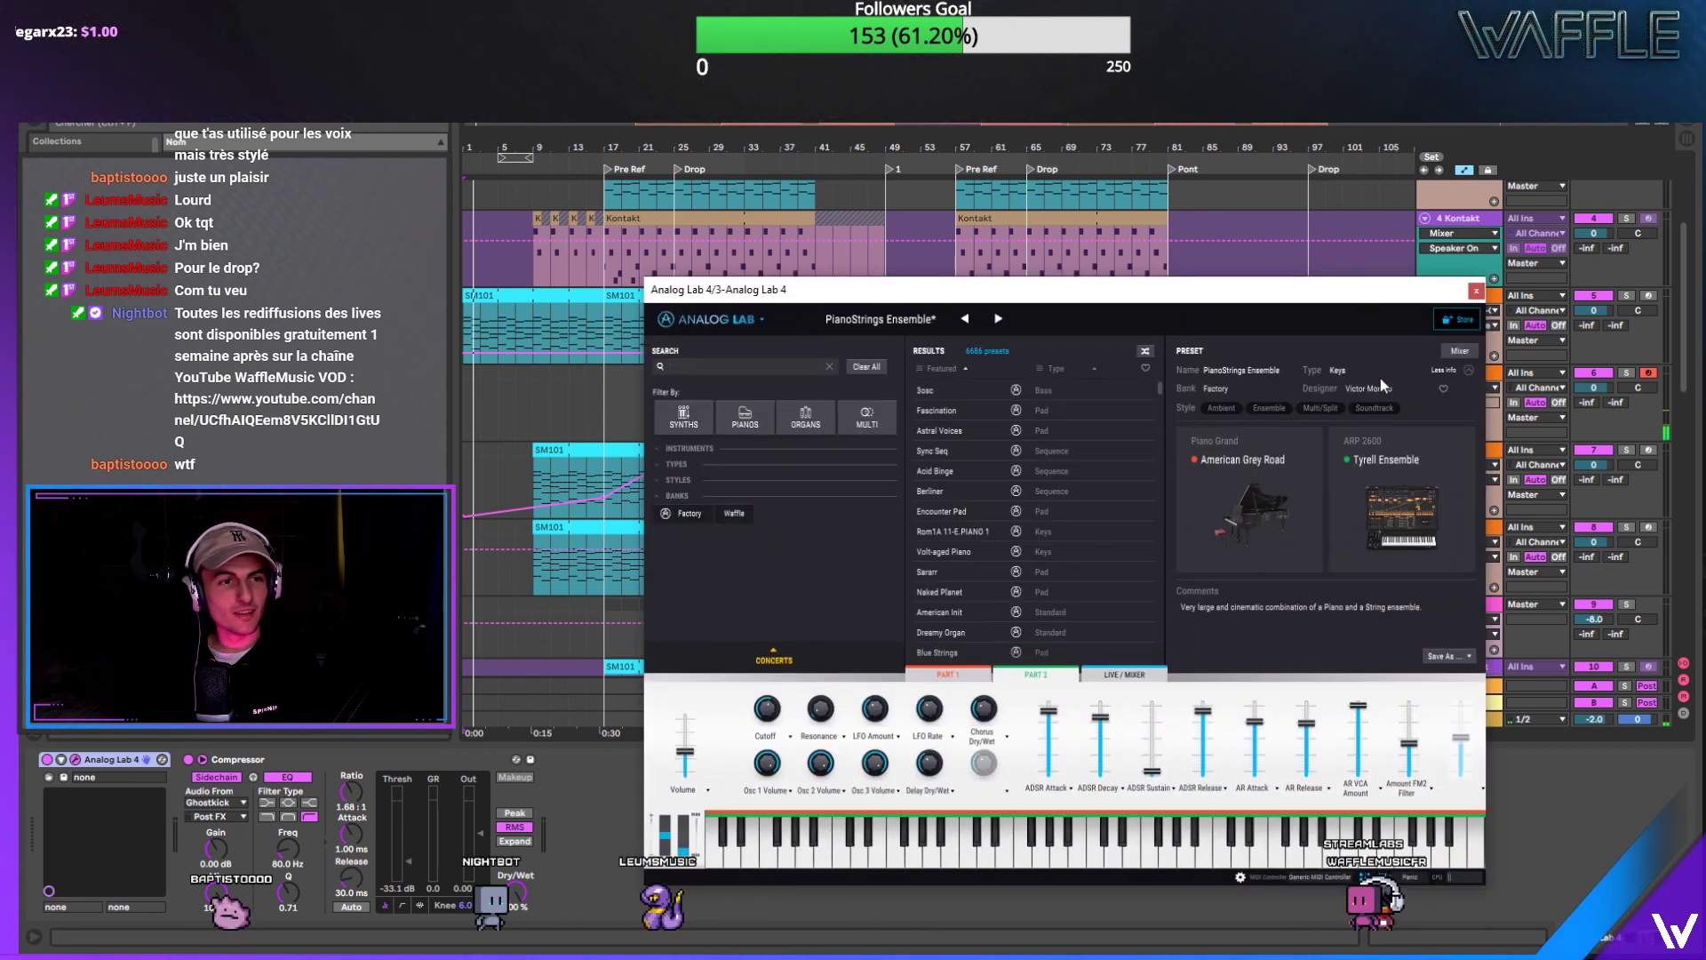
drag(1424, 298, 1295, 517)
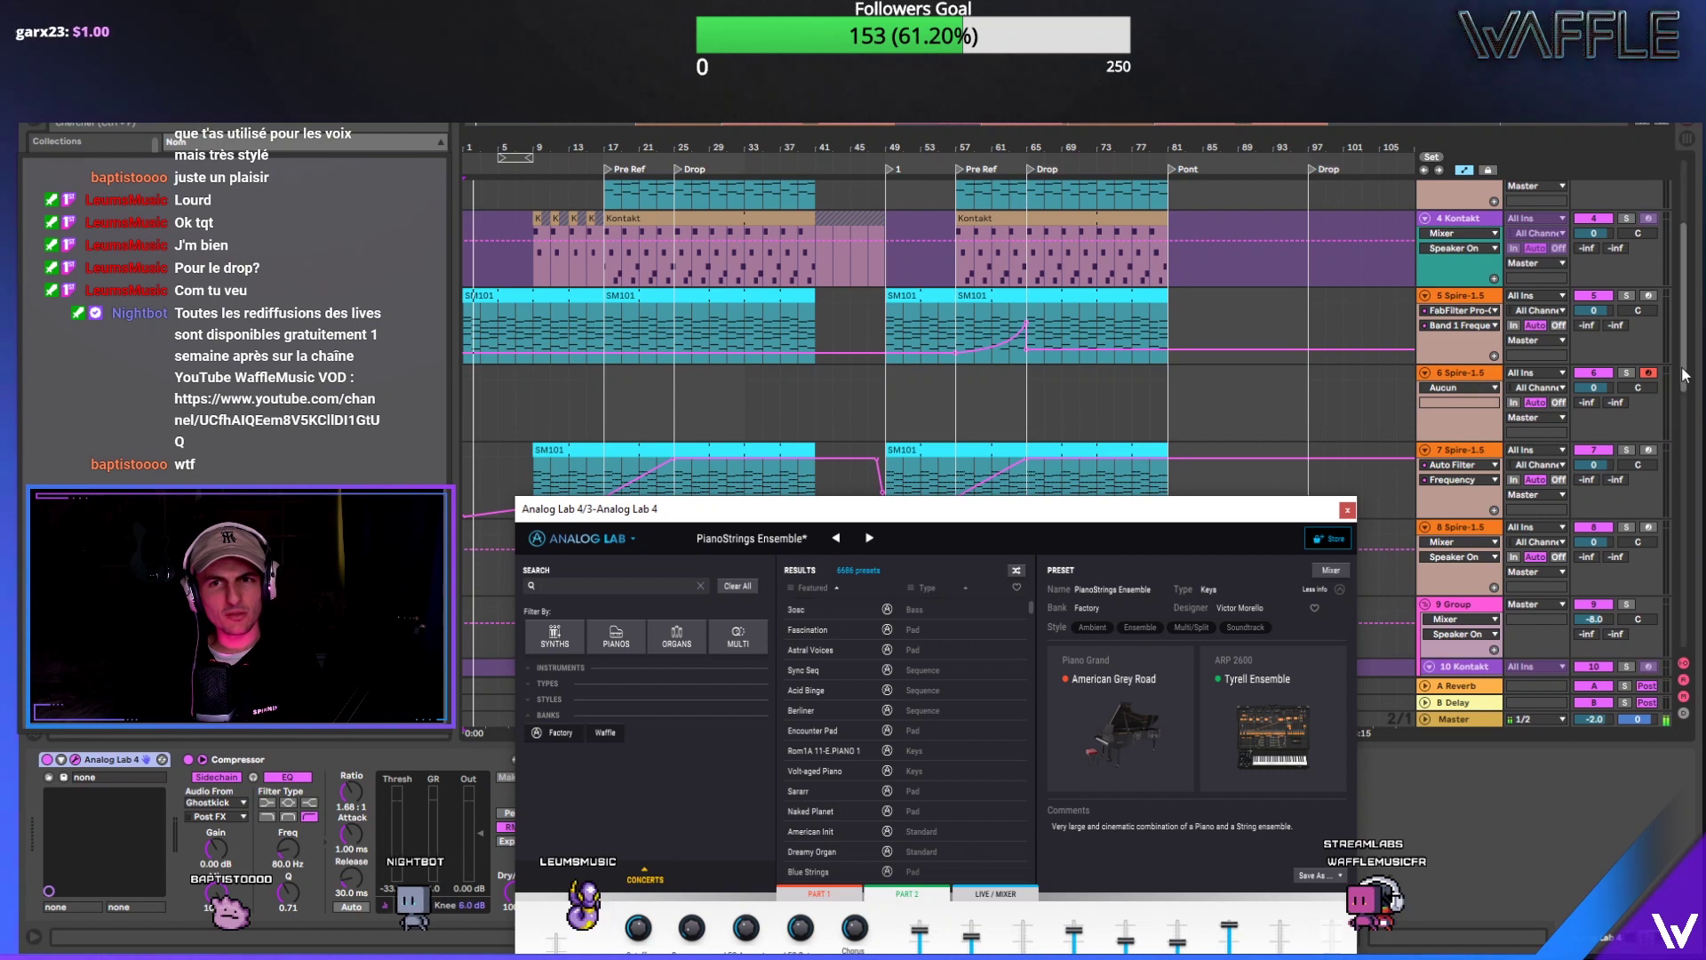
drag(1686, 374, 1677, 418)
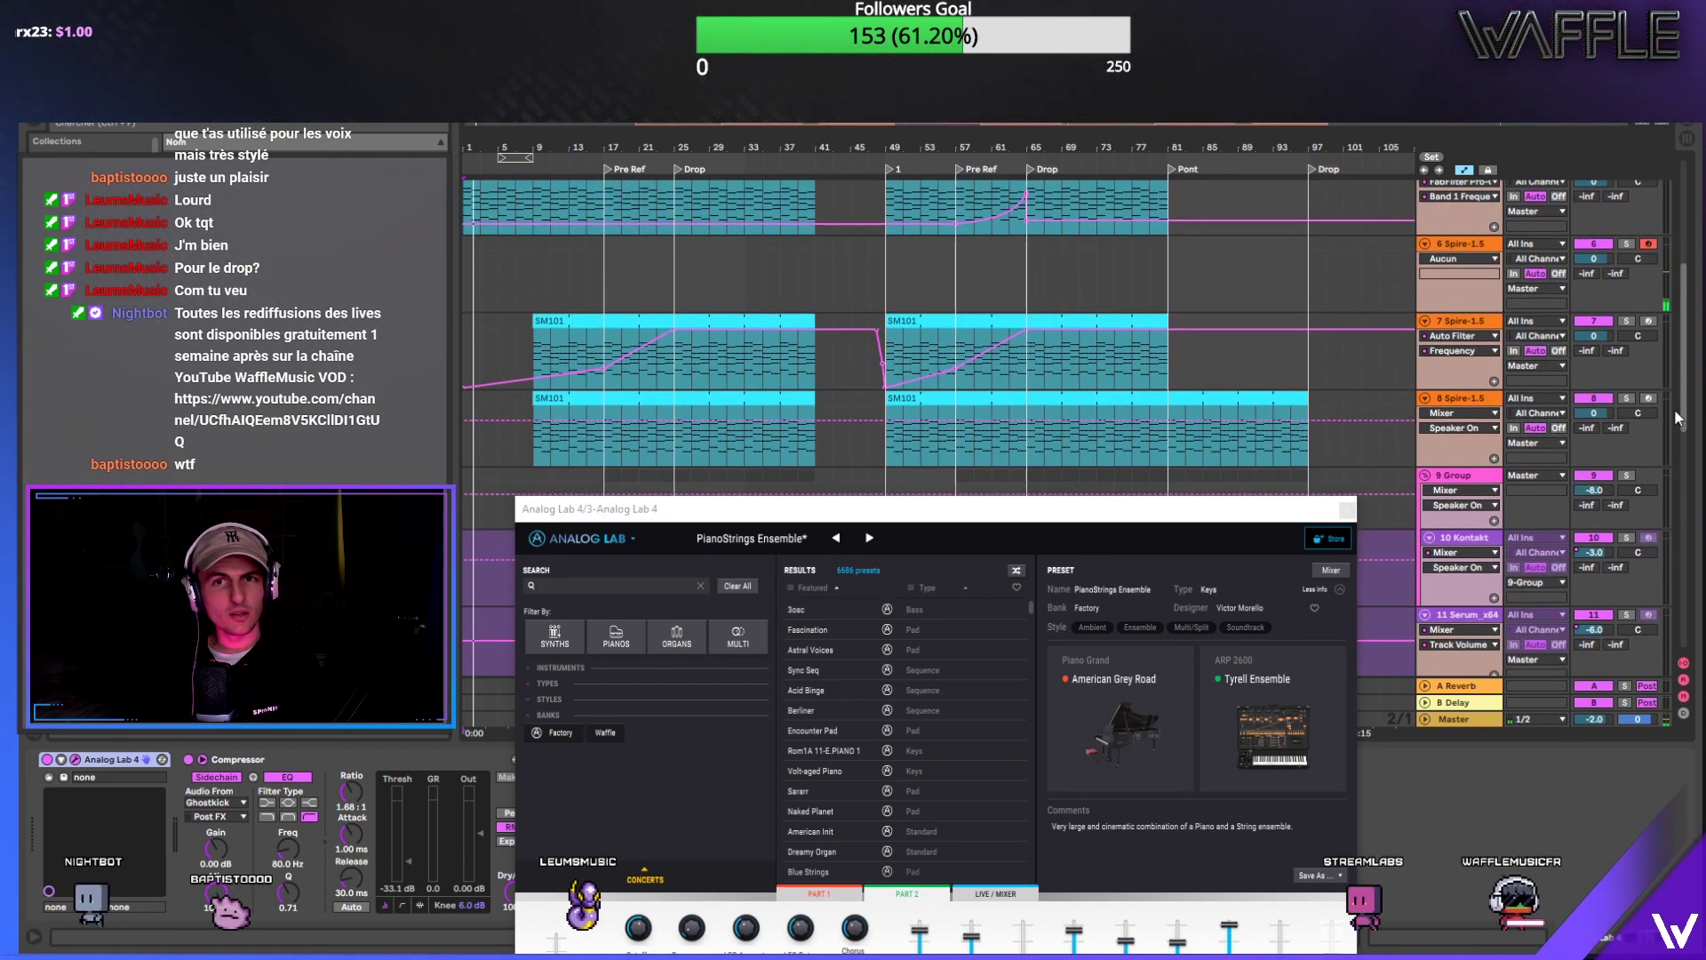
Step: Audition presets from the Function Loops - Real Deep bank in the 6 Spire-1.5 instrument and load KEY MW Organhit
click(1482, 243)
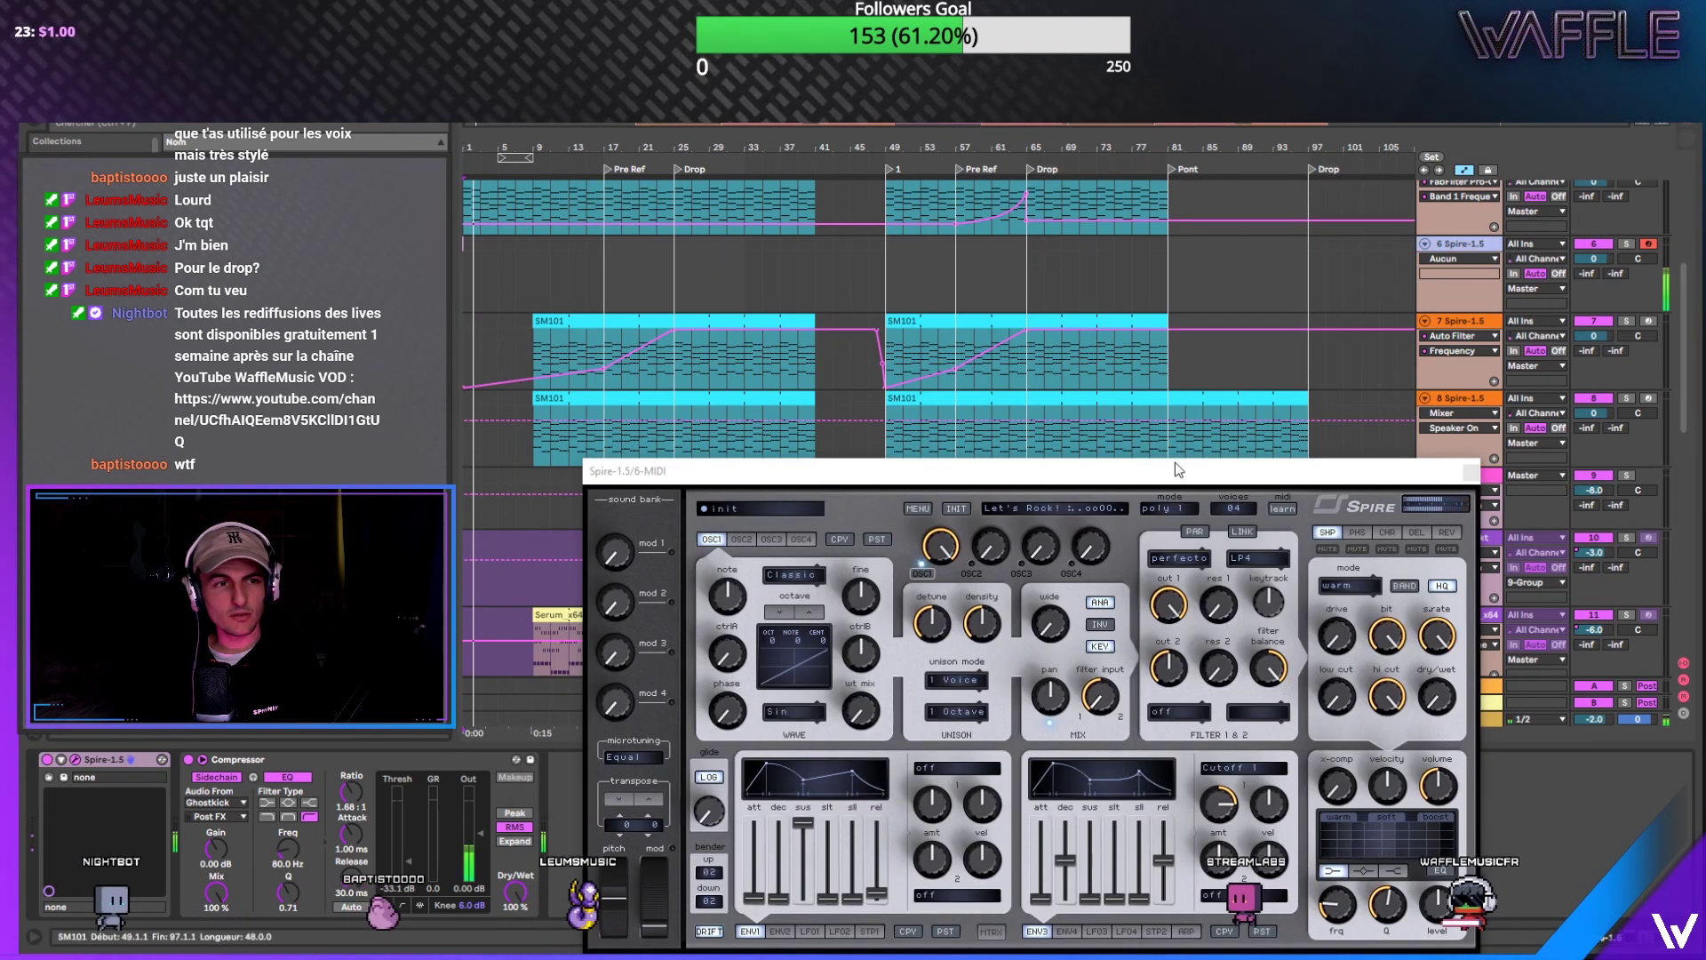
drag(984, 495, 798, 378)
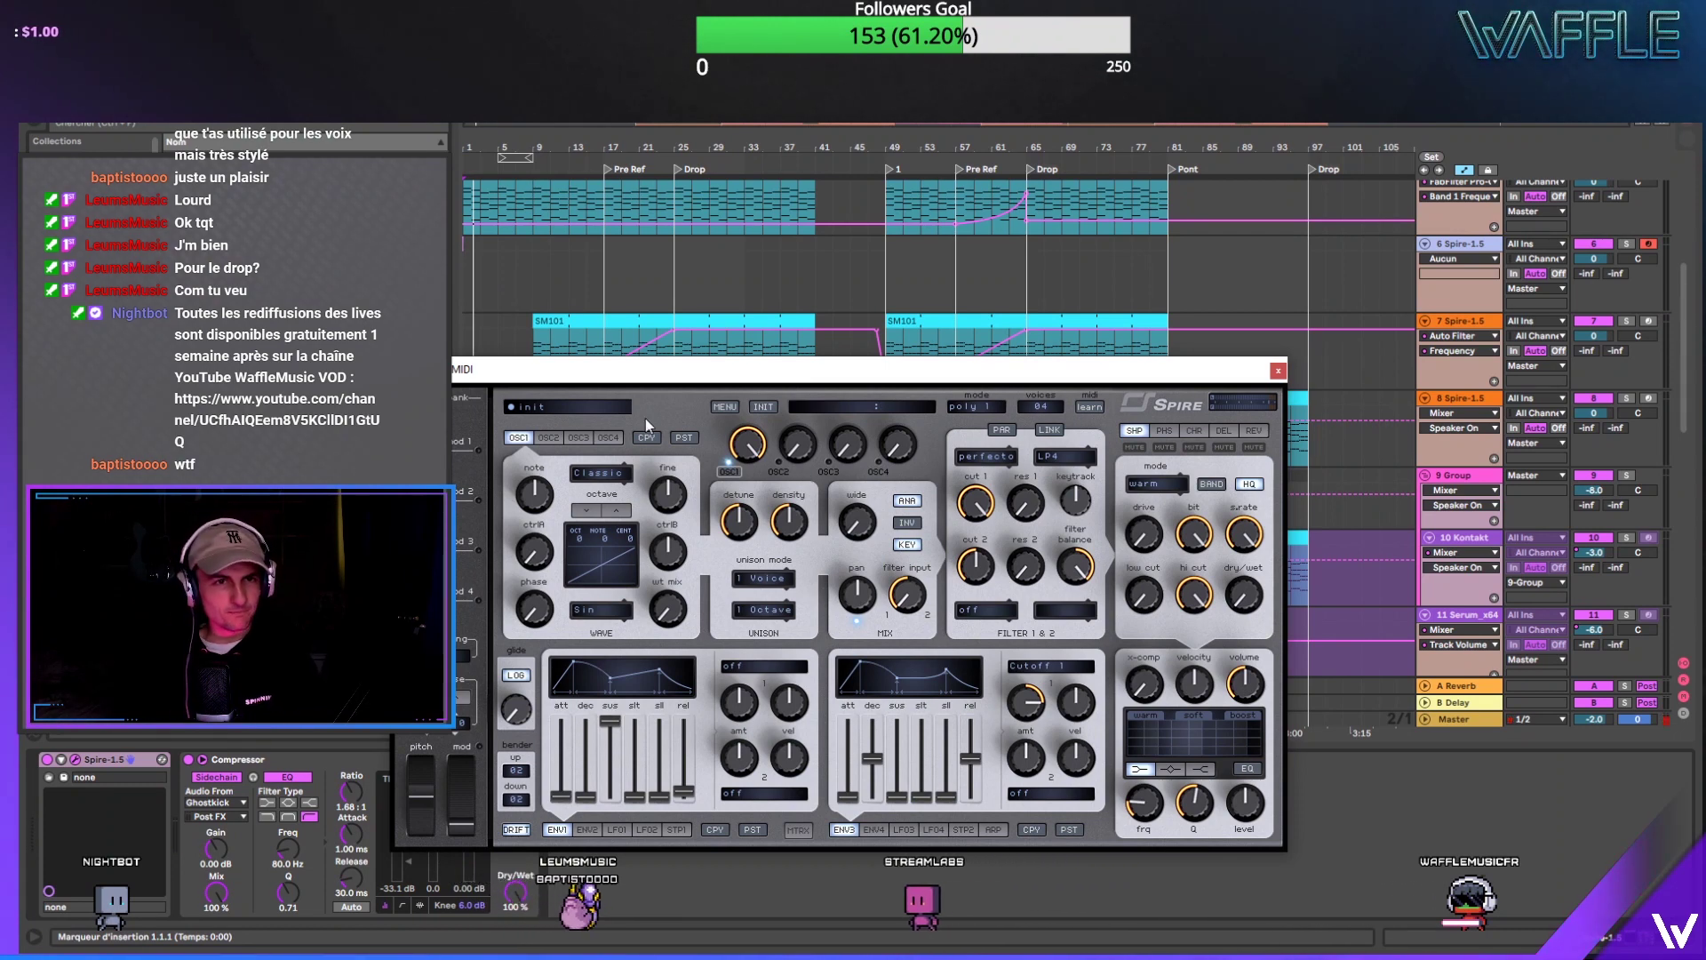
click(580, 407)
drag(722, 457, 722, 574)
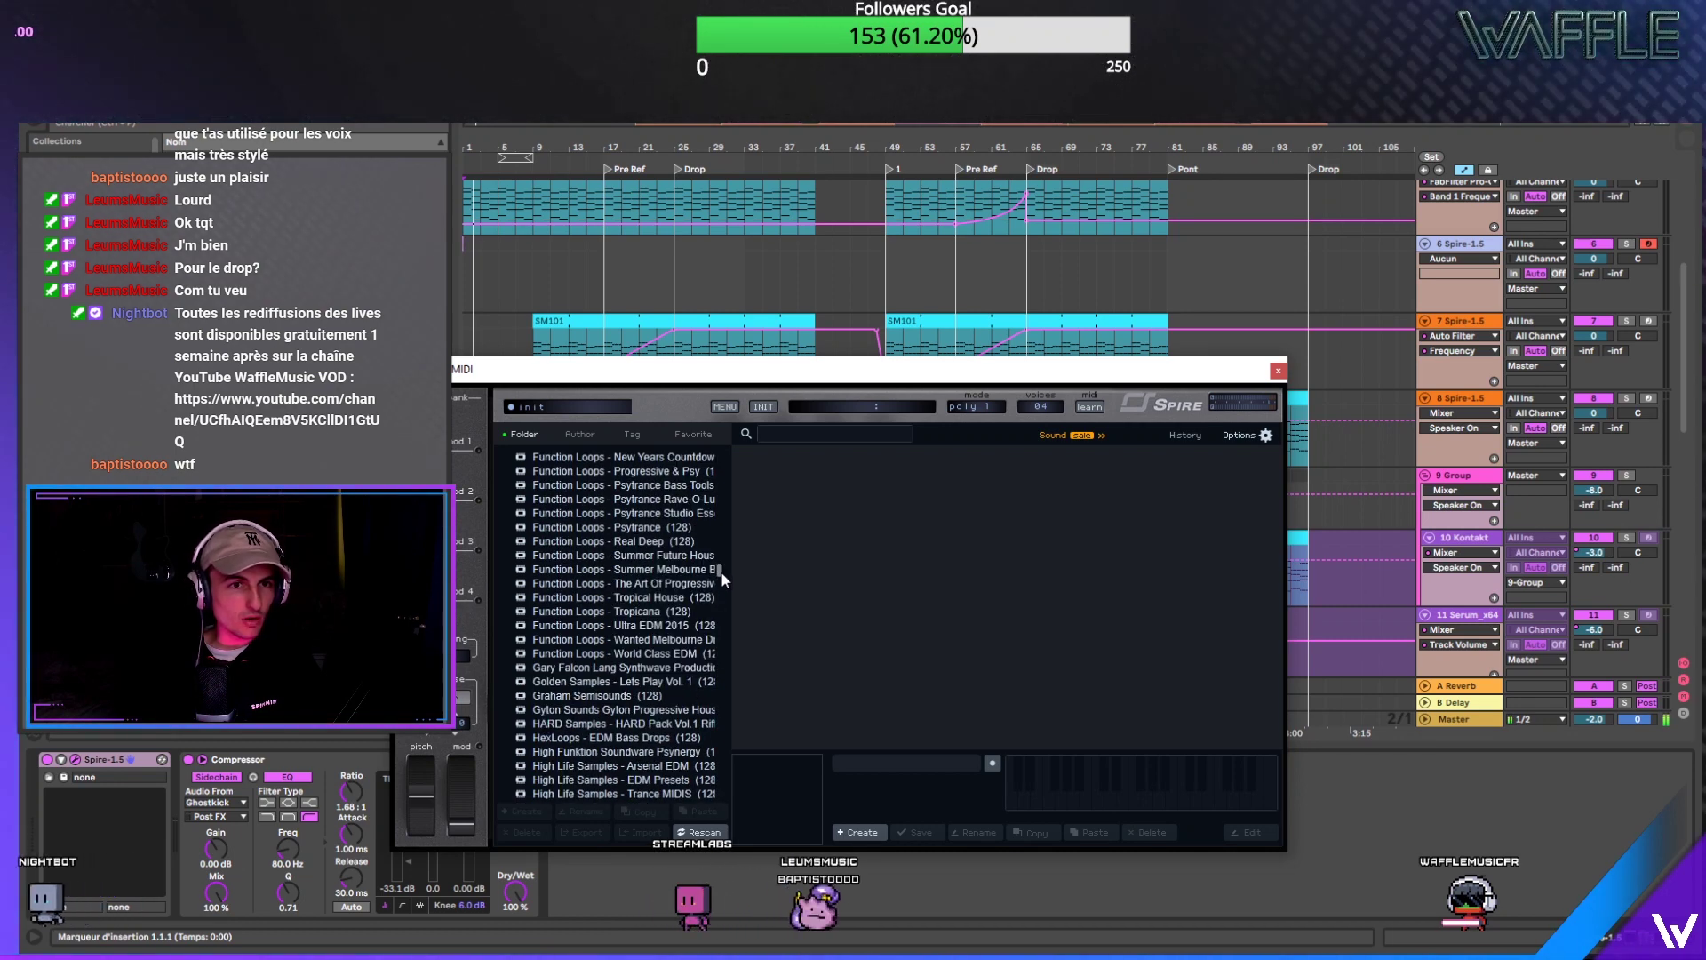
click(693, 541)
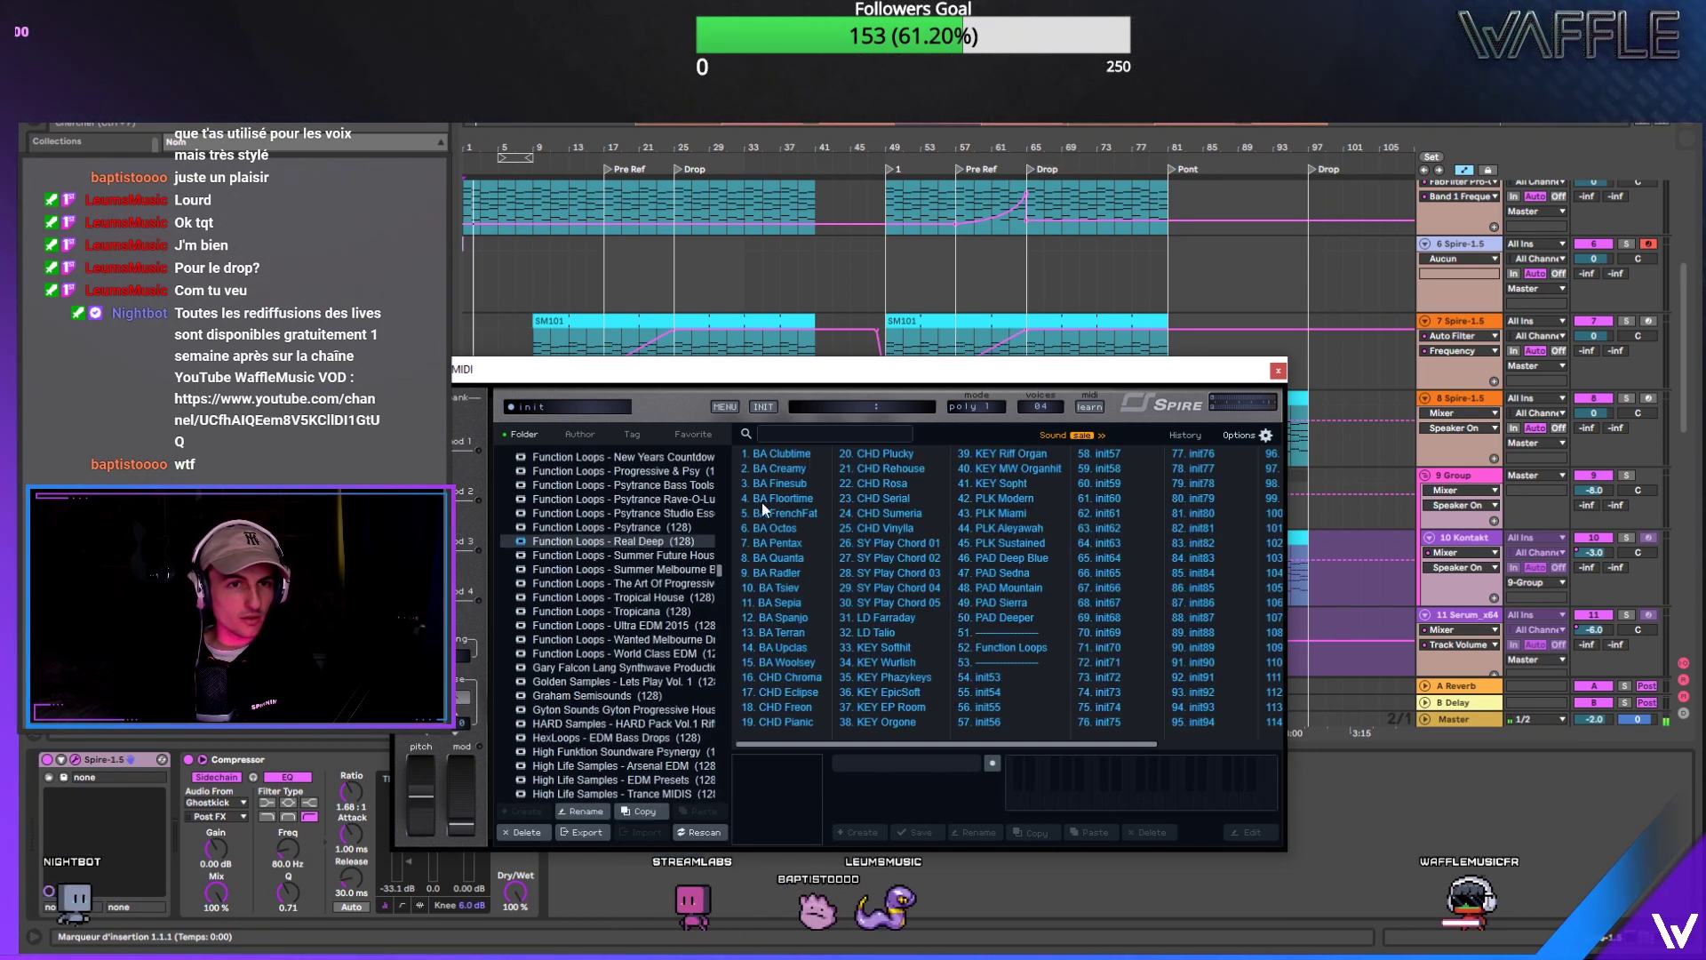
click(792, 462)
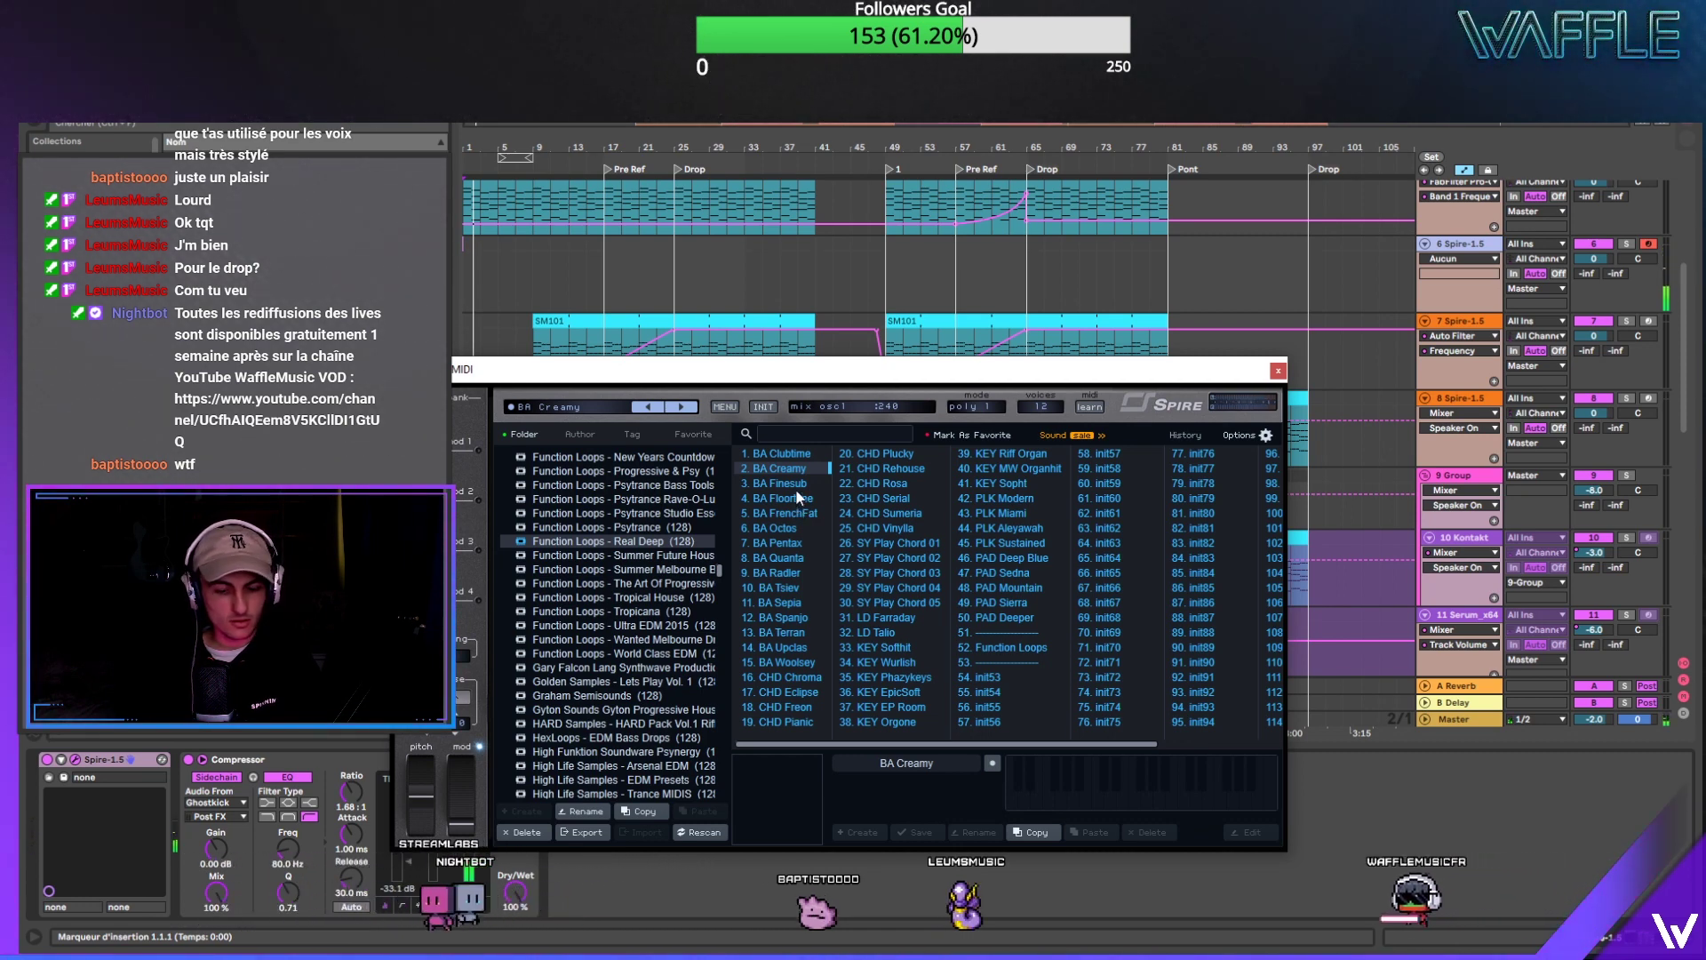
click(1007, 453)
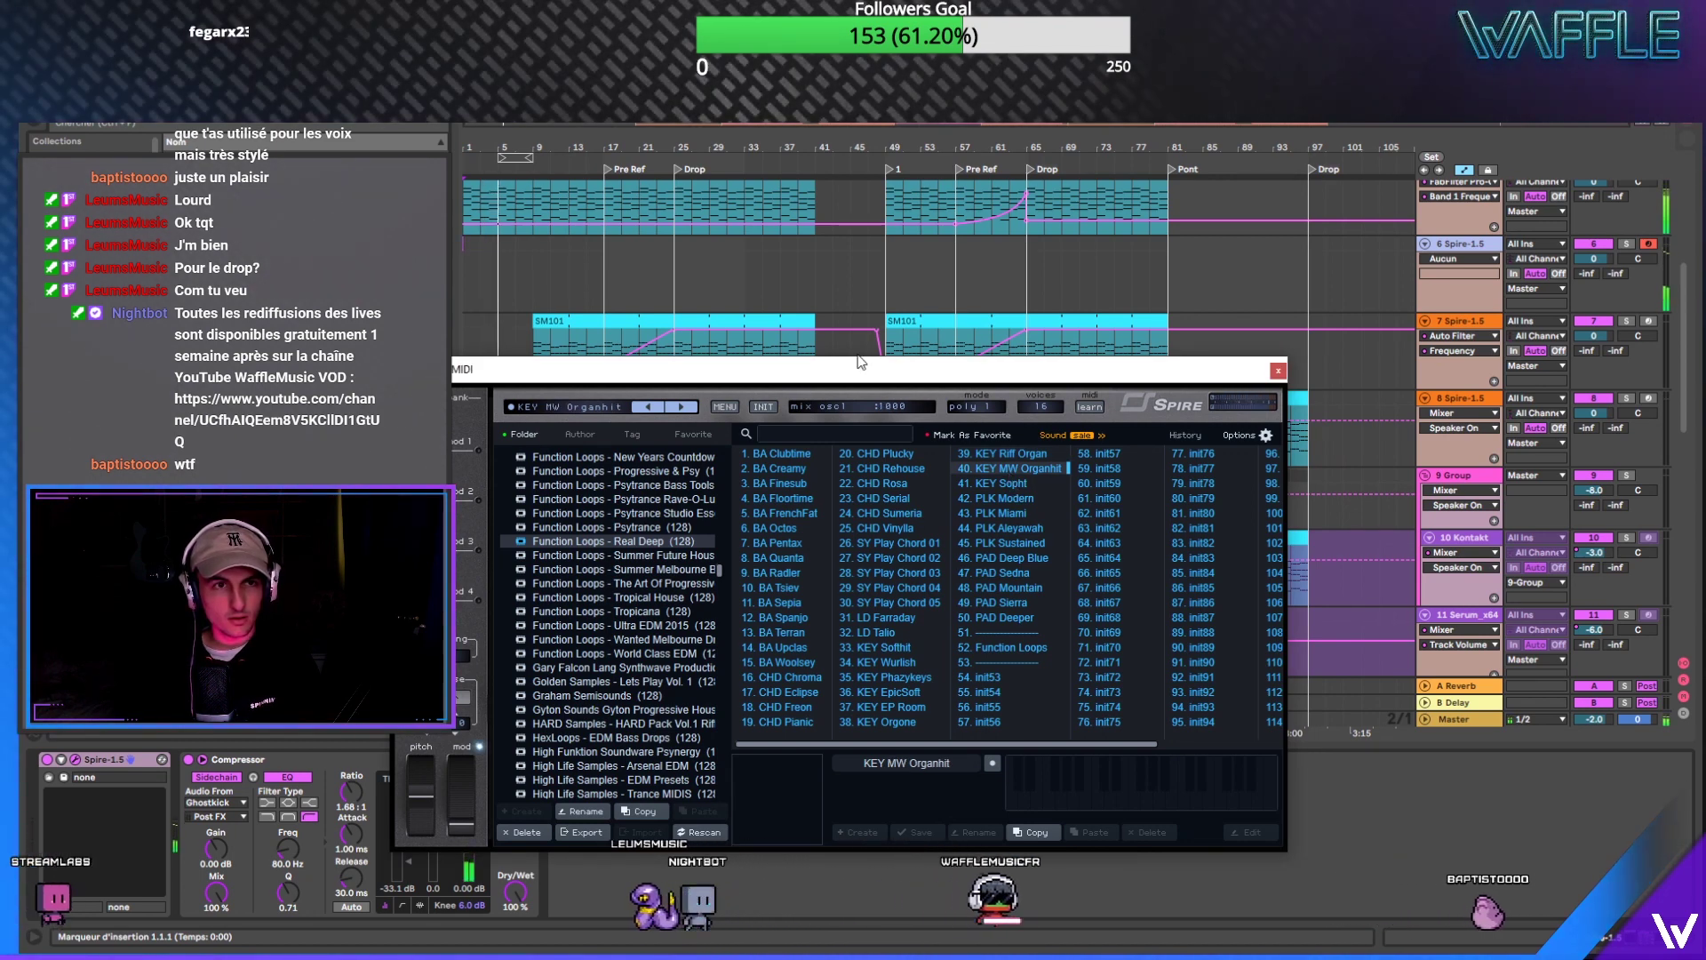
Step: Copy the opening SM101 clip from 5 Spire-1.5 onto the 6 Spire-1.5 track, covering bars 1 to 9
scroll(627, 265, down, 3)
click(586, 255)
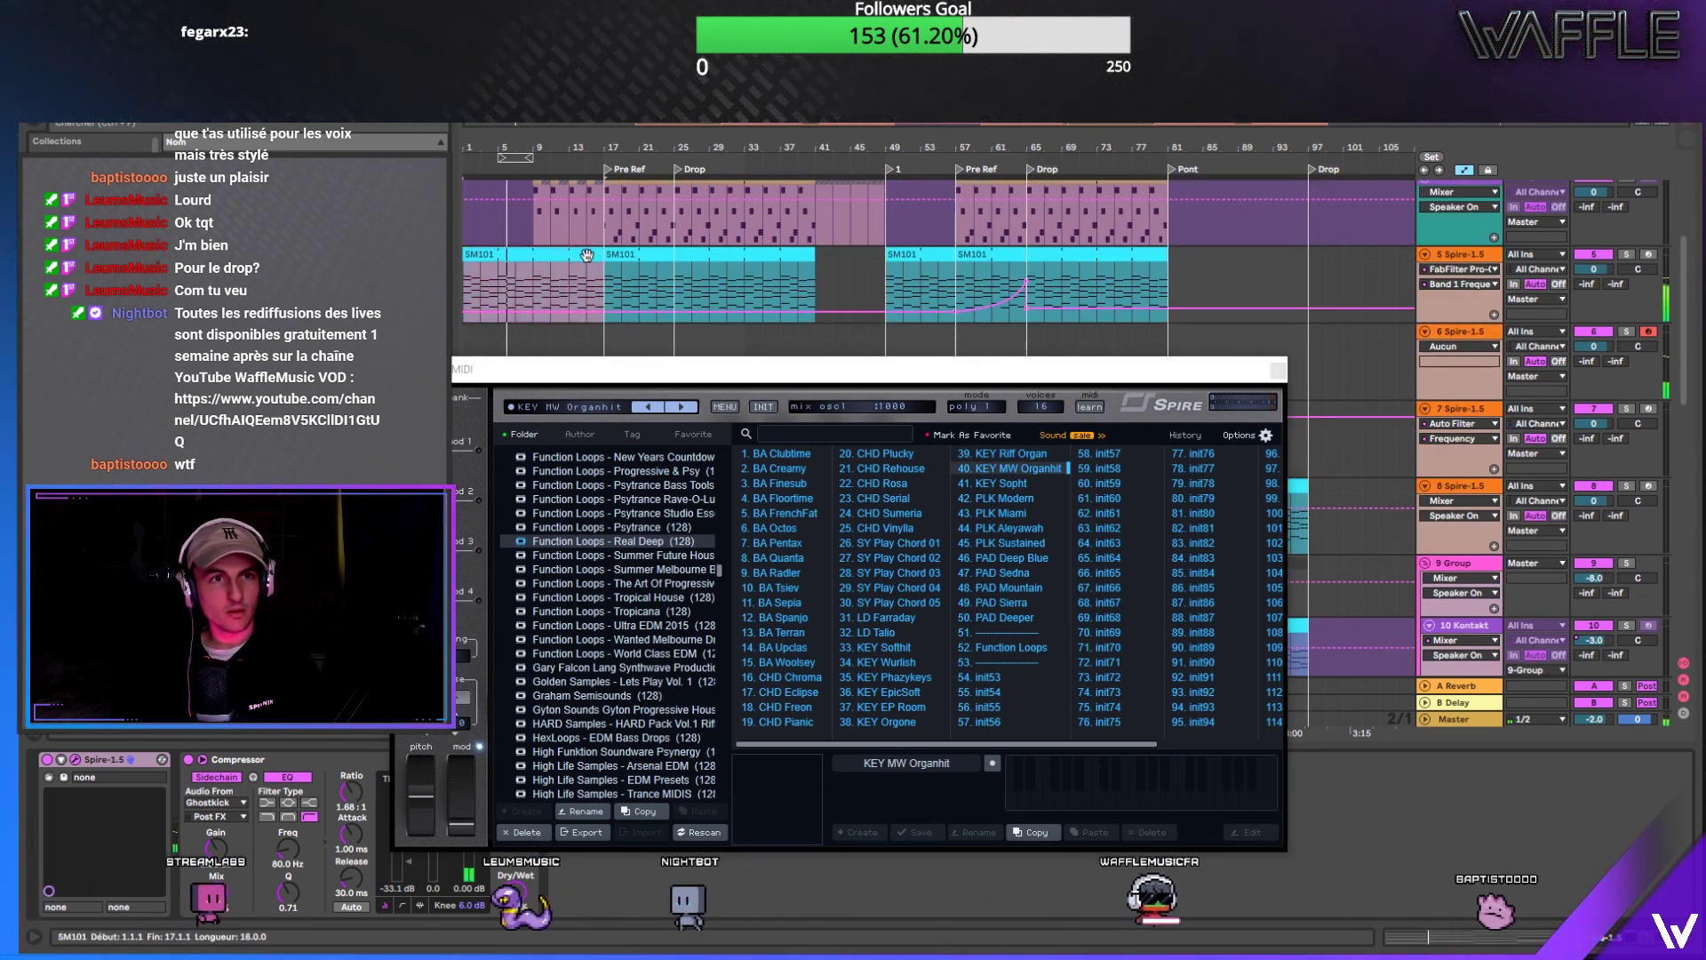
drag(587, 256, 507, 336)
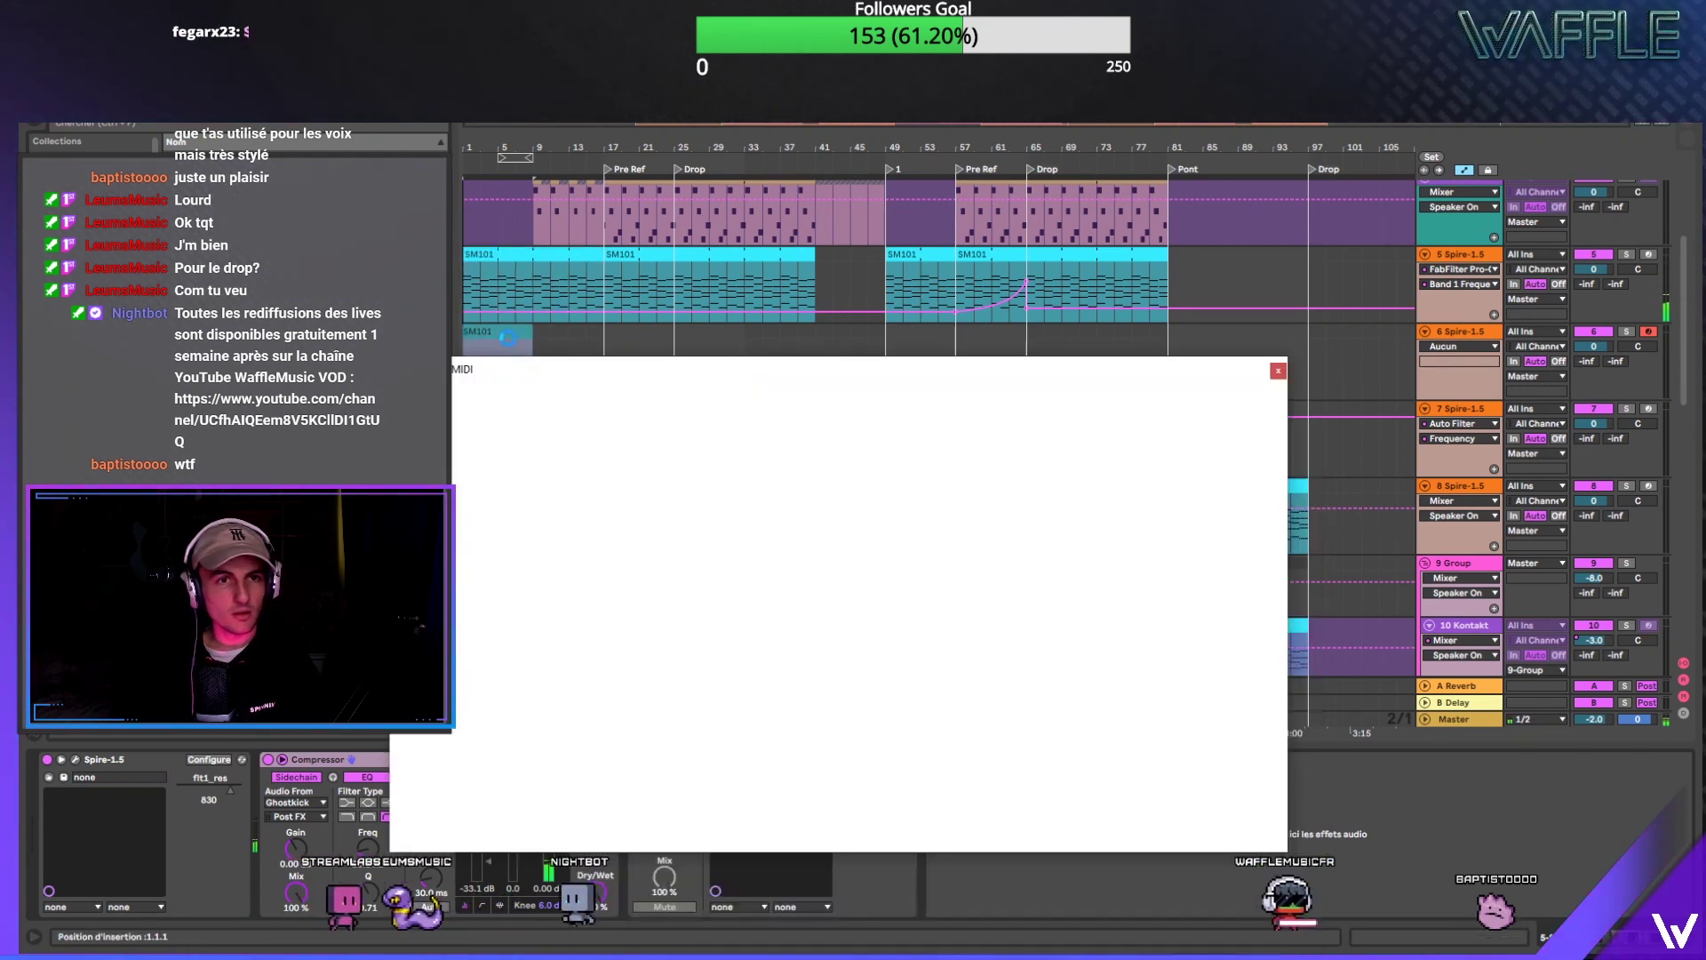
click(510, 324)
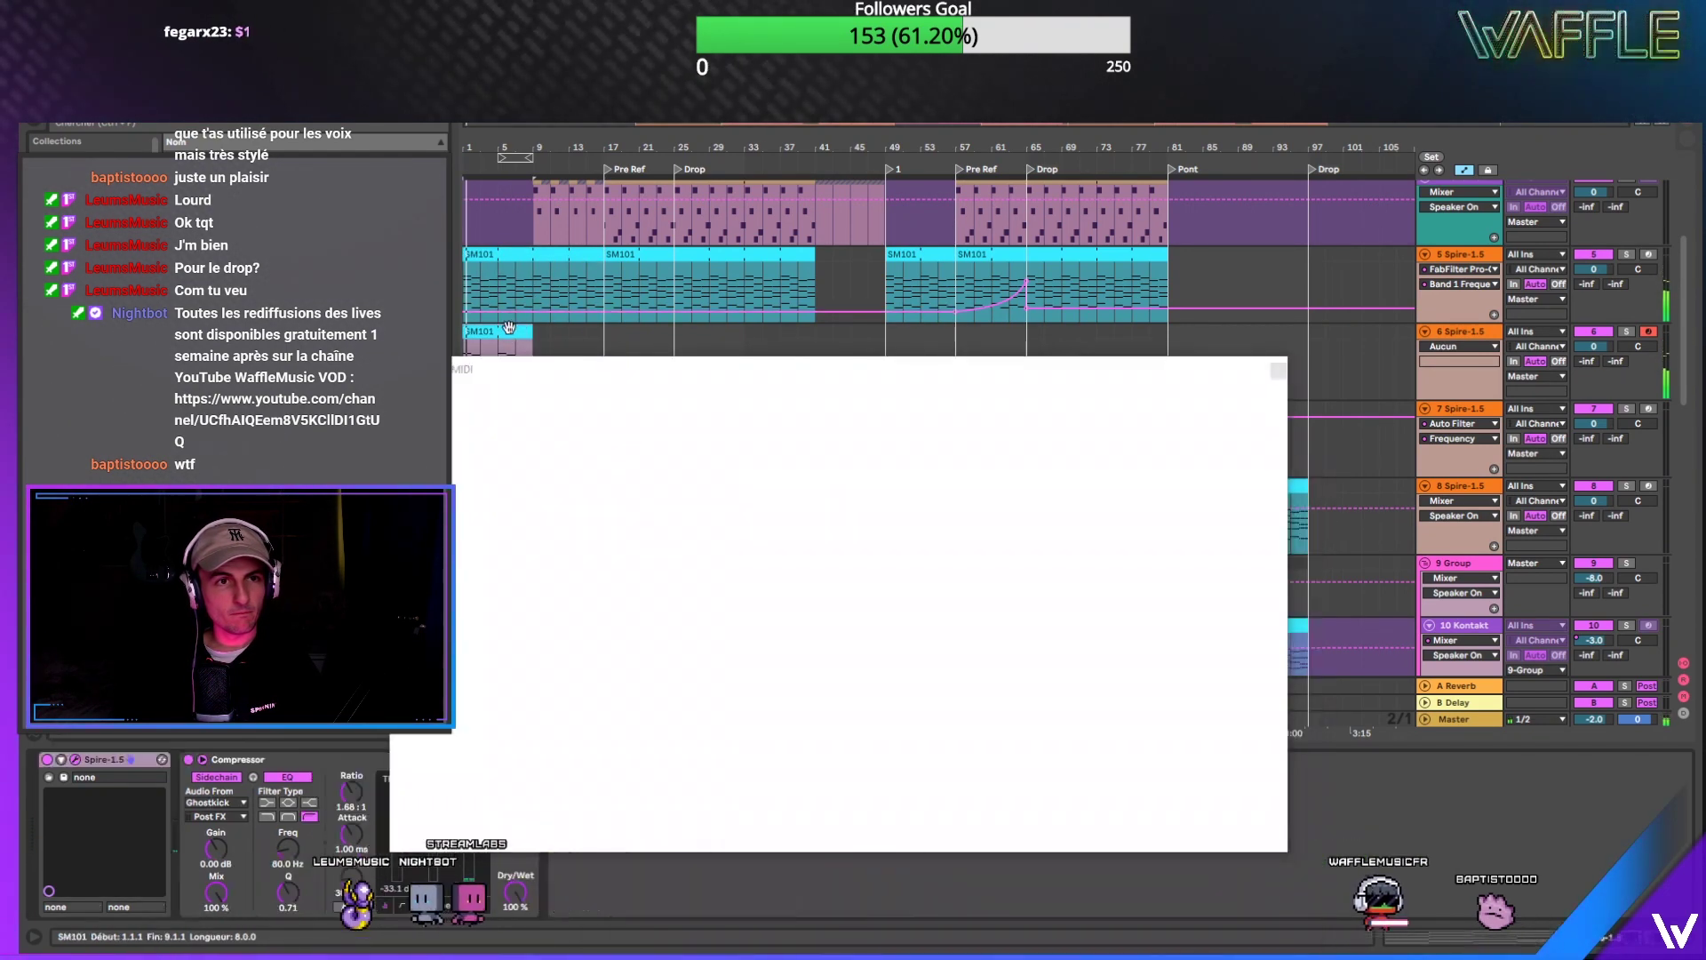
Step: Open the copied SM101 clip's notes, close the Spire window and enlarge the note editor
double_click(509, 327)
click(1277, 371)
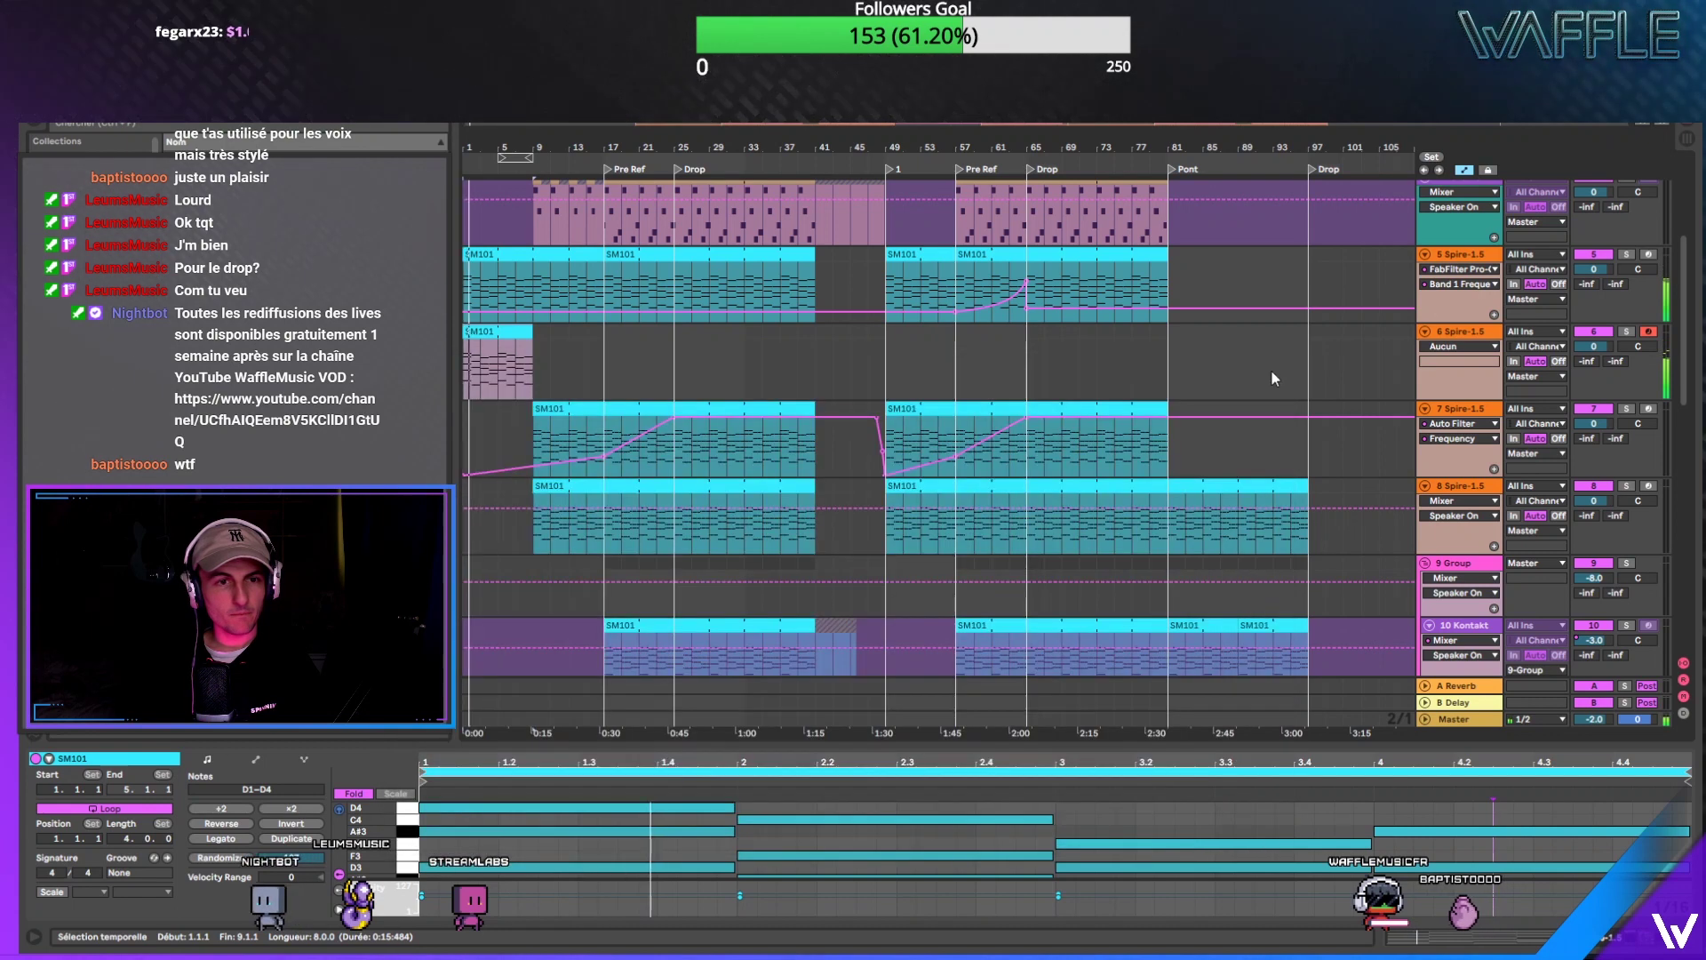
drag(752, 745, 752, 484)
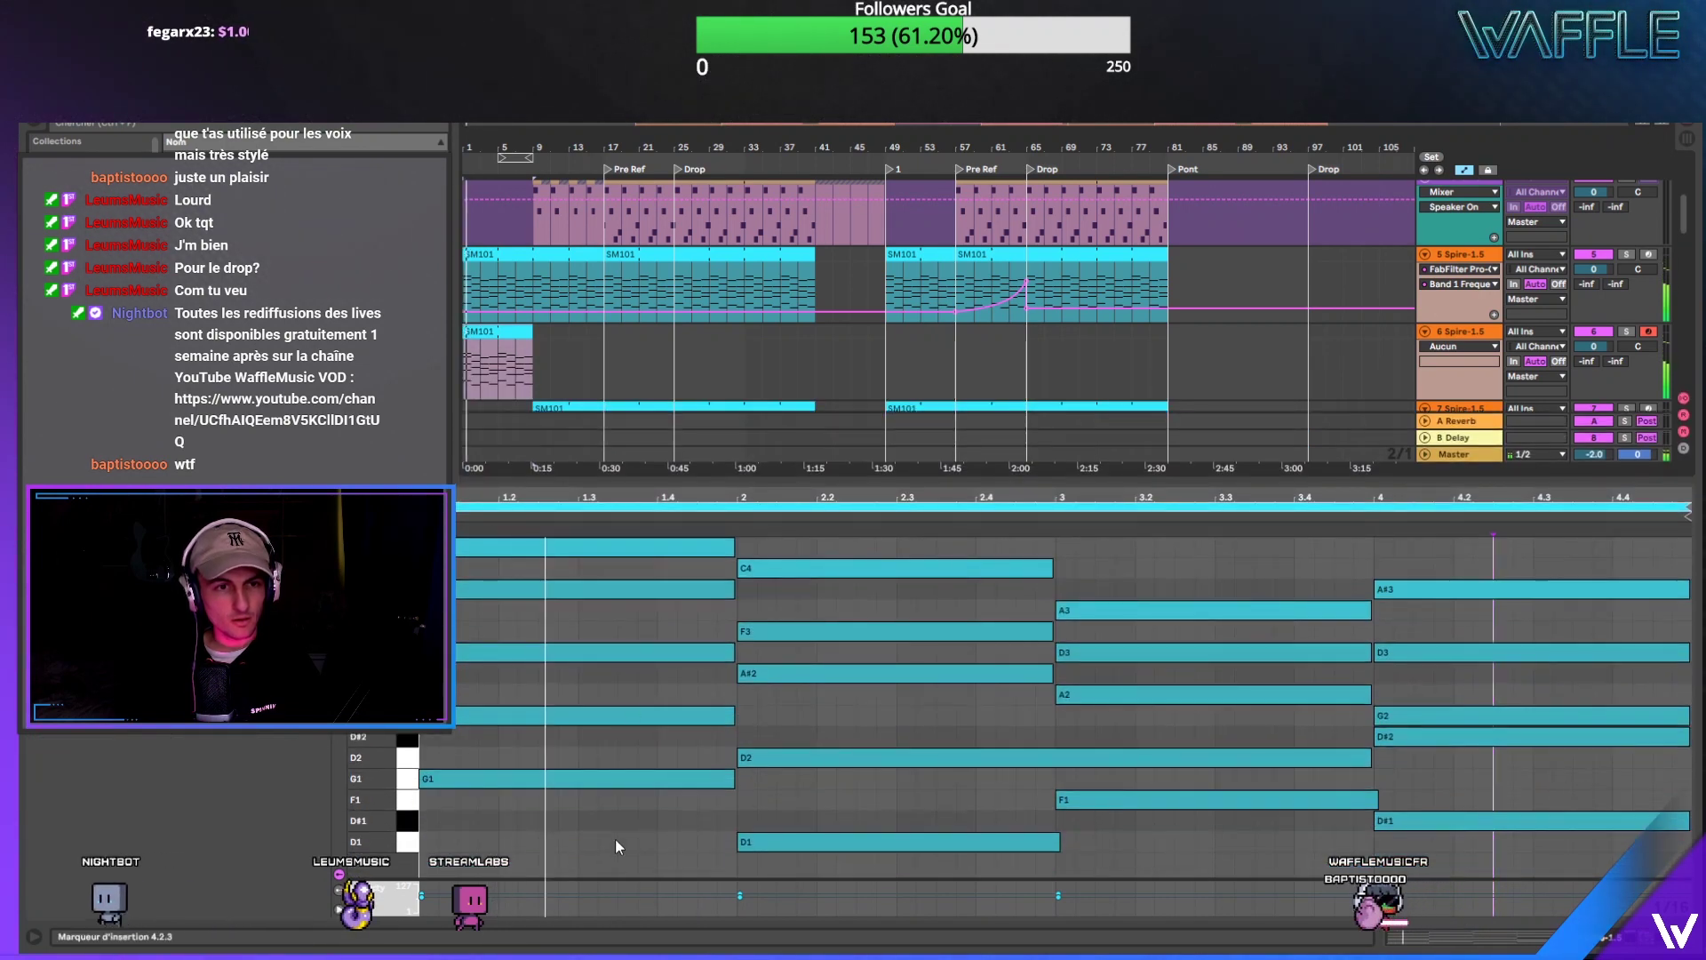
Step: Shorten the bar 1 chord to one beat, duplicate it, shift the copy to start at 1.1.4, and play the result
drag(615, 839, 504, 562)
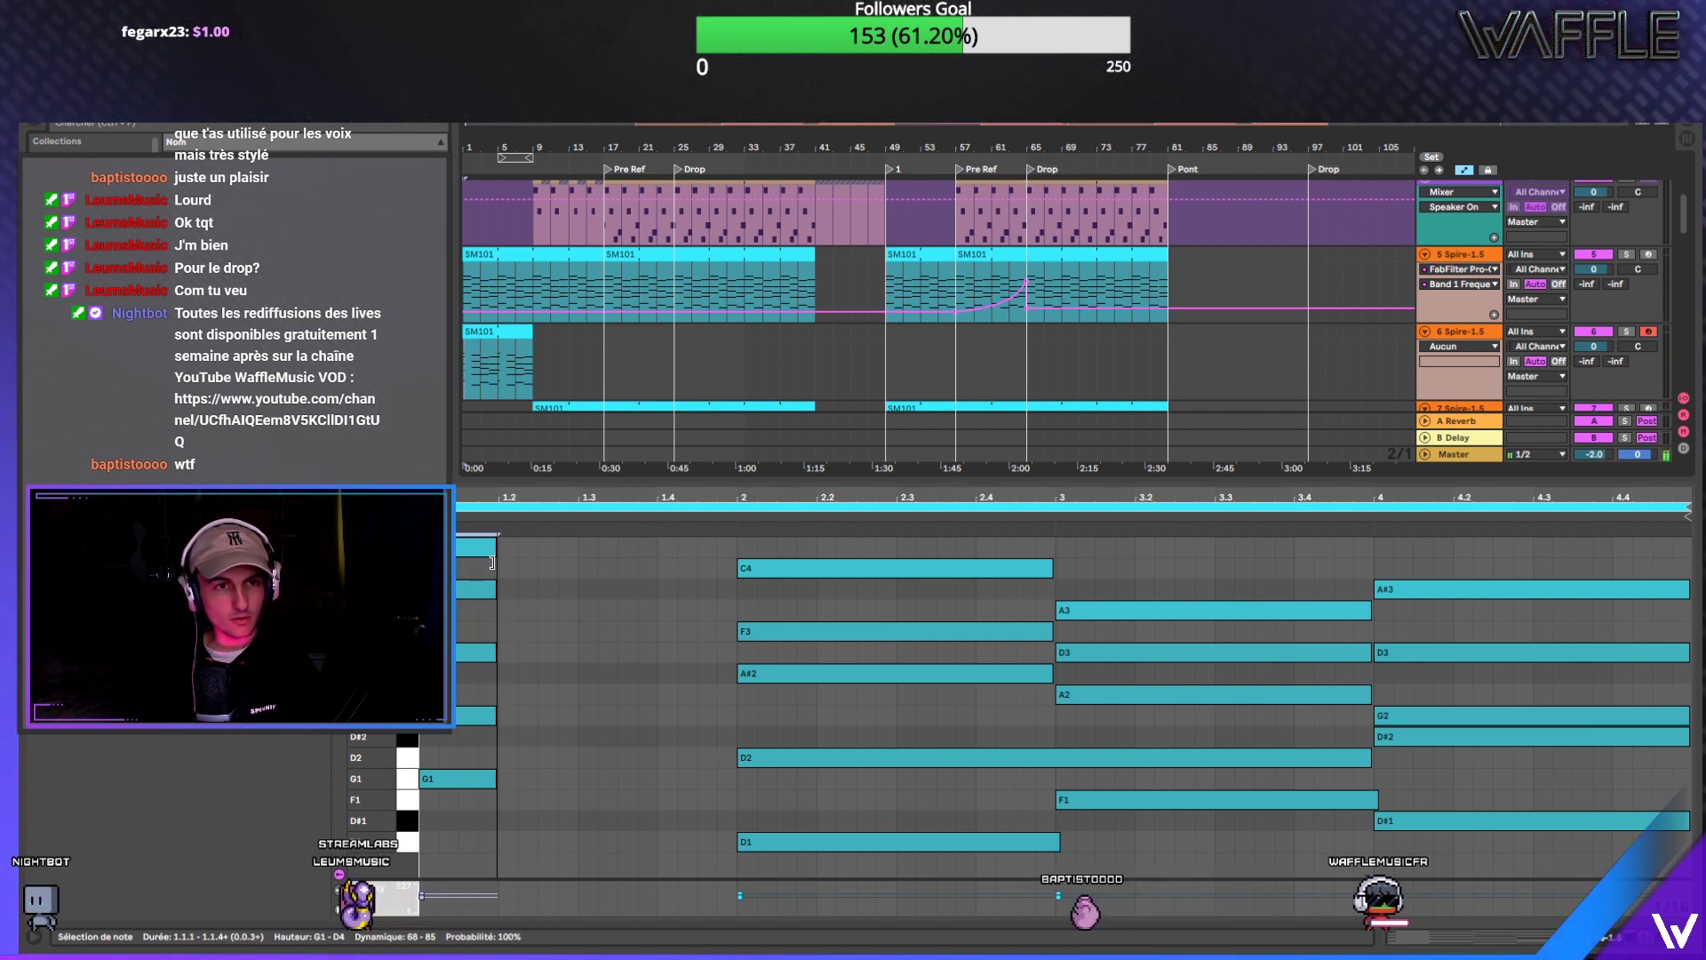
key(ctrl+d)
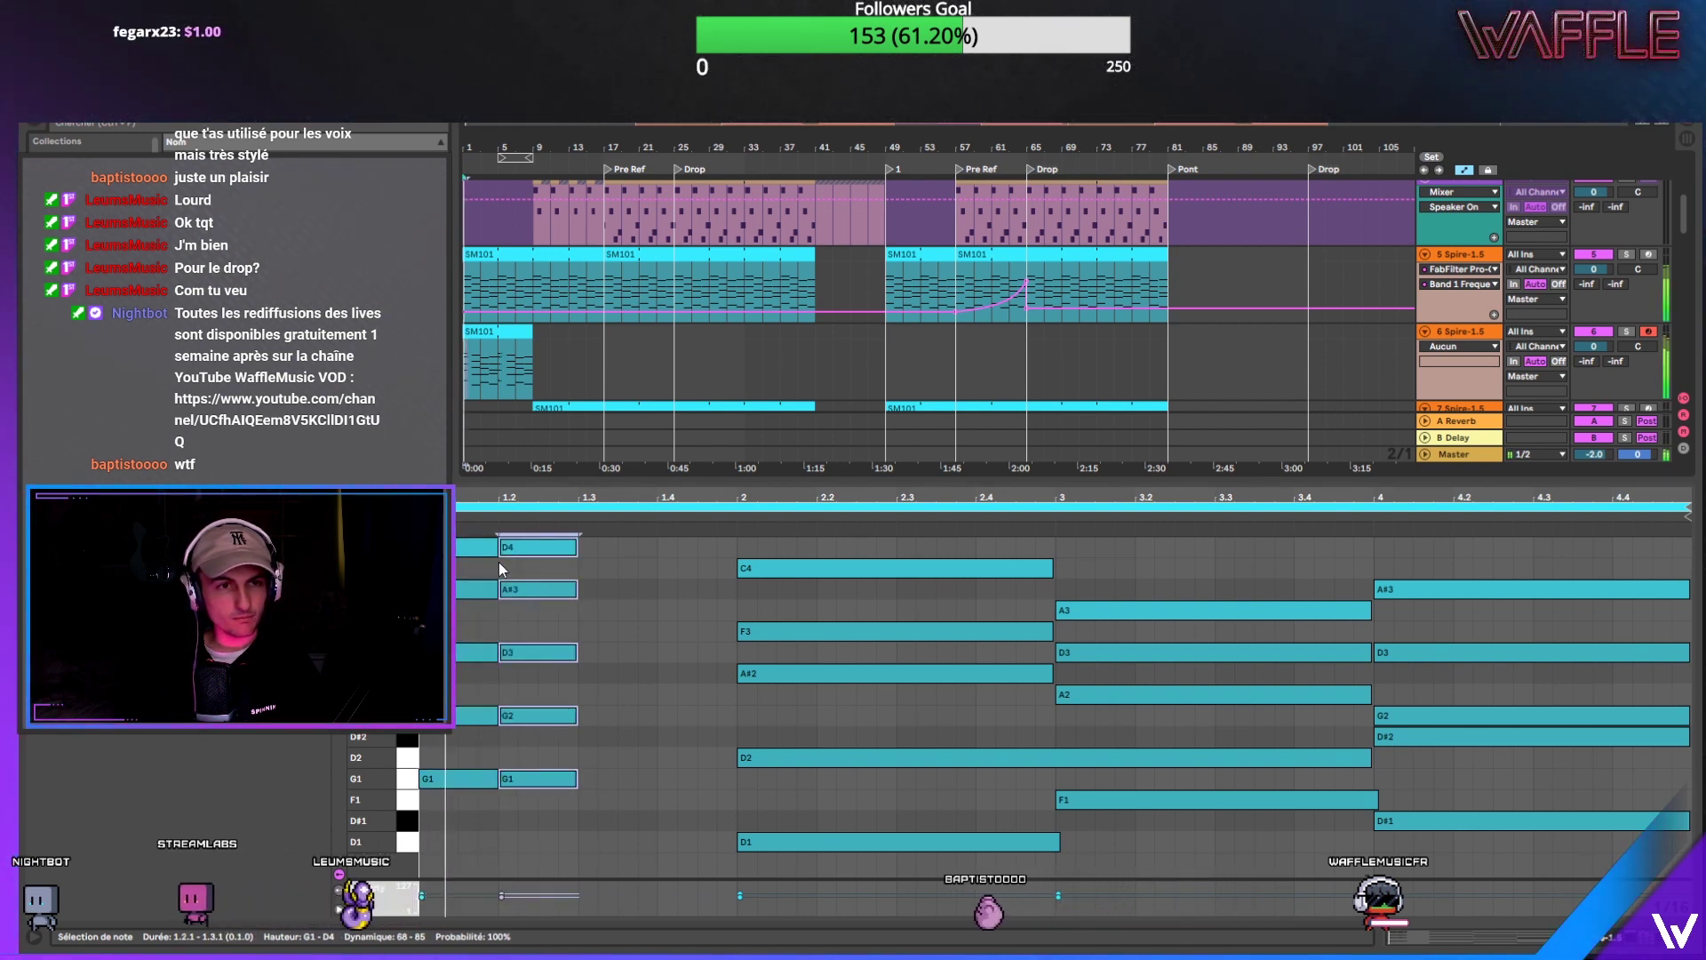
key(Left)
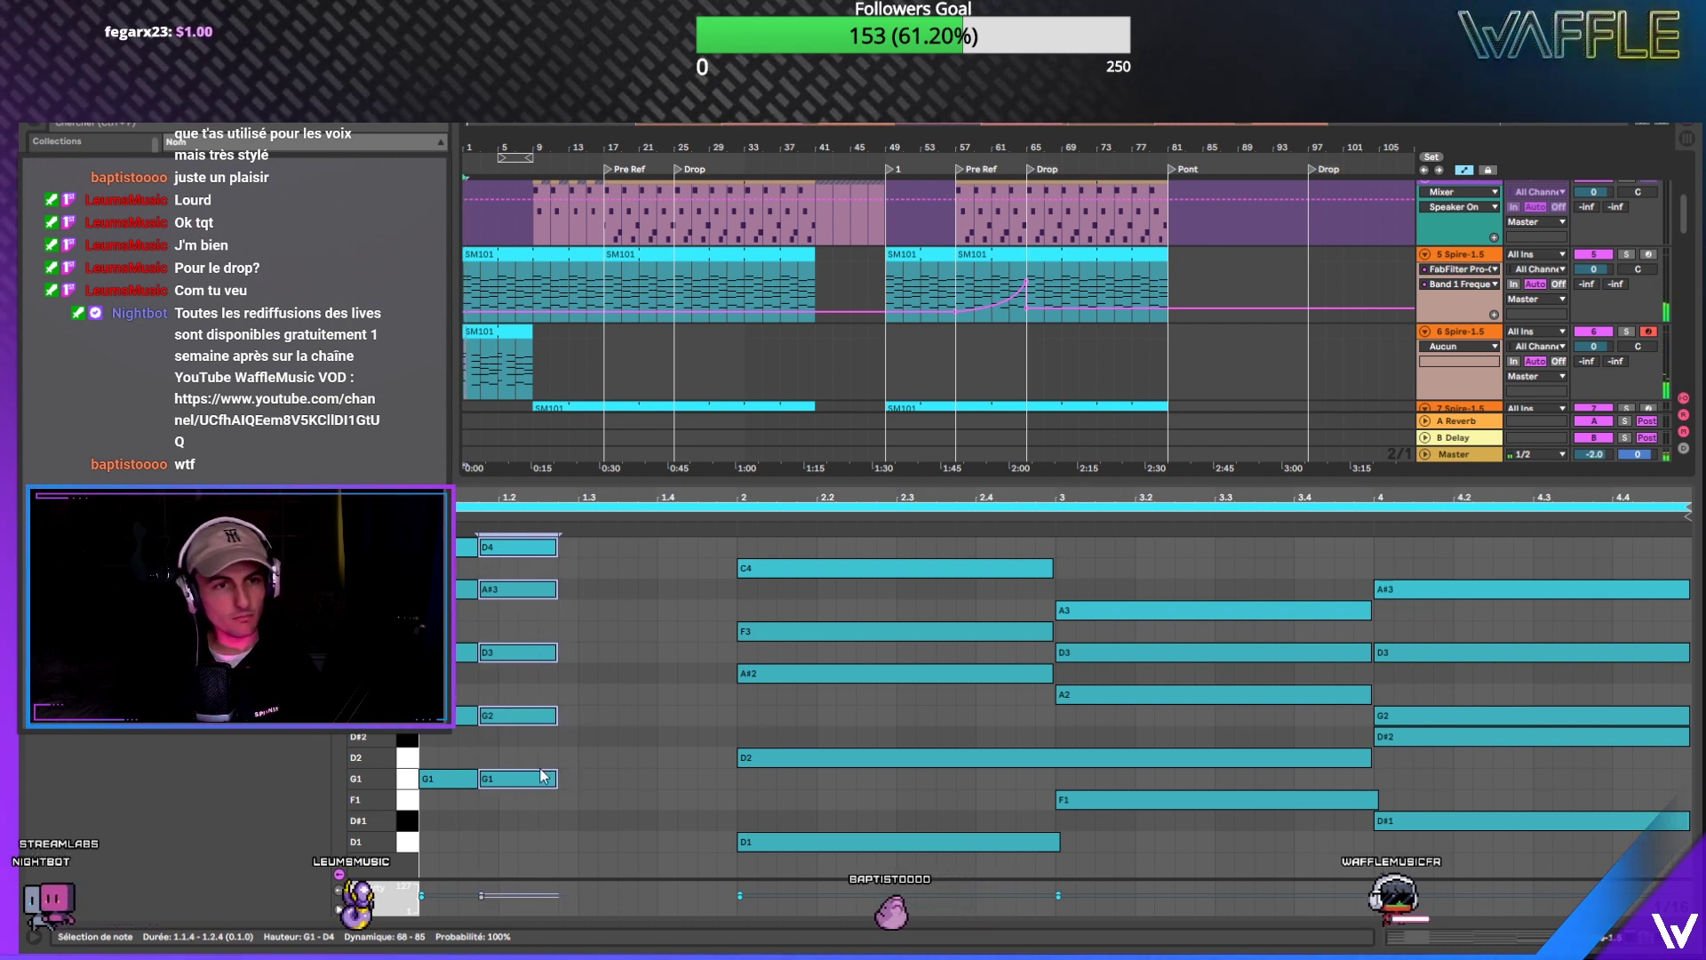
key(space)
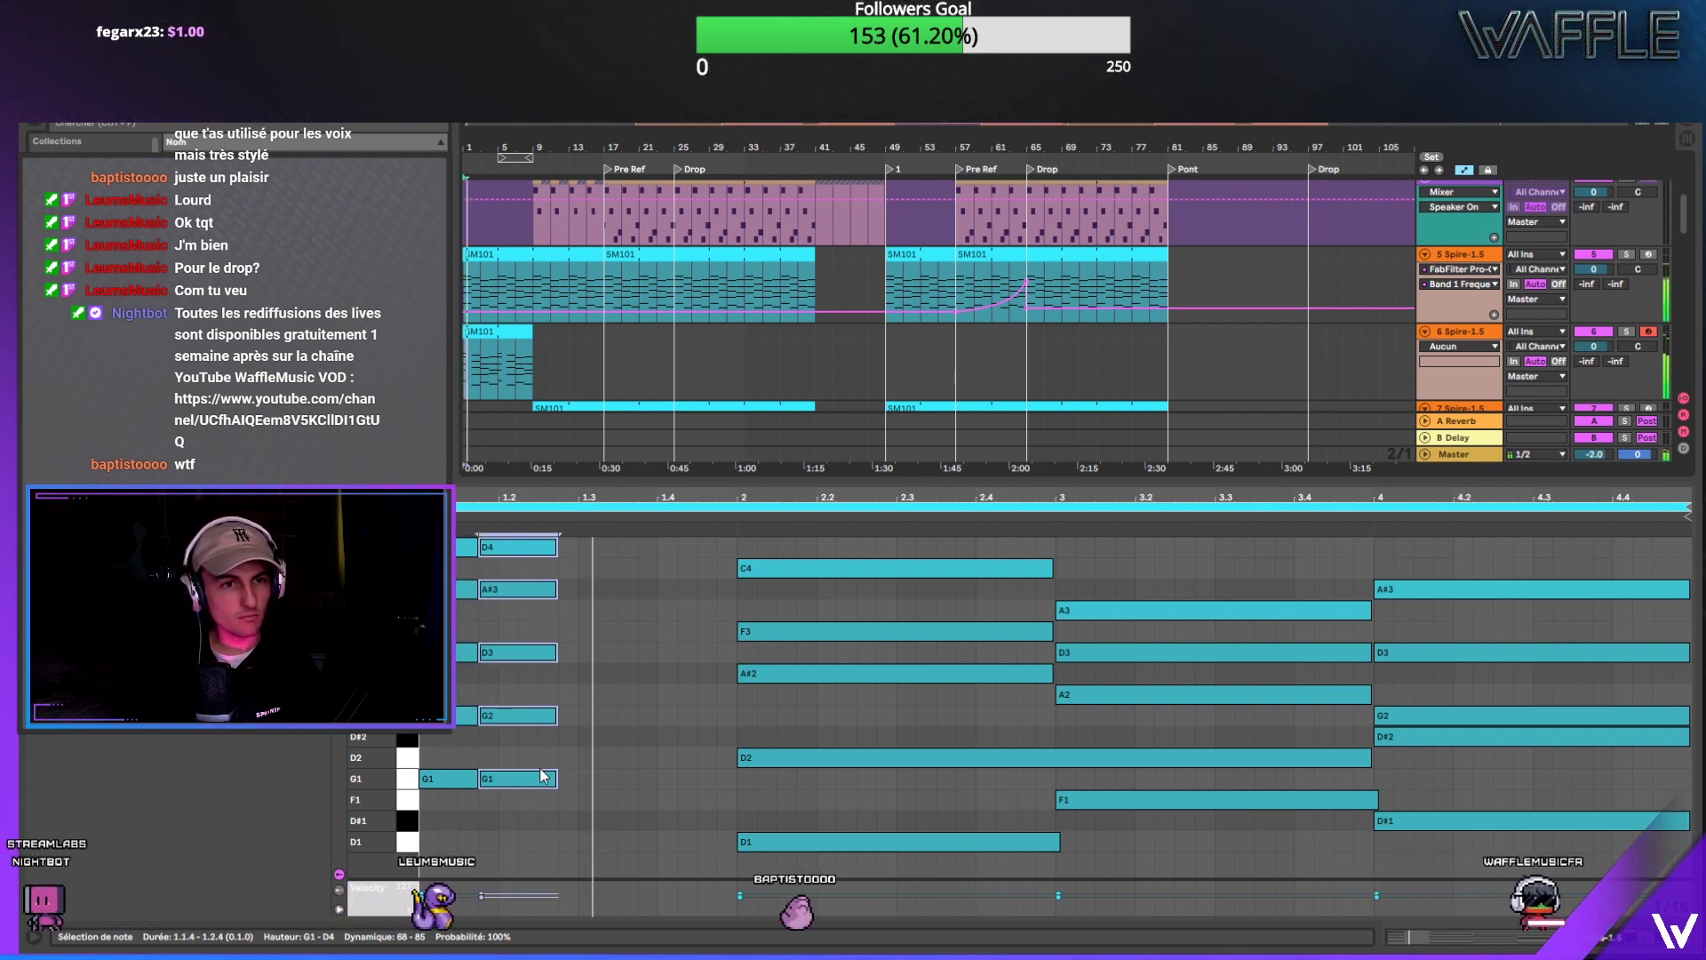
key(space)
Step: Rework the chords in bars 2, 3 and 4 into the same two-hit rhythm, muting the 5 Spire-1.5 track for playback
drag(658, 559, 779, 844)
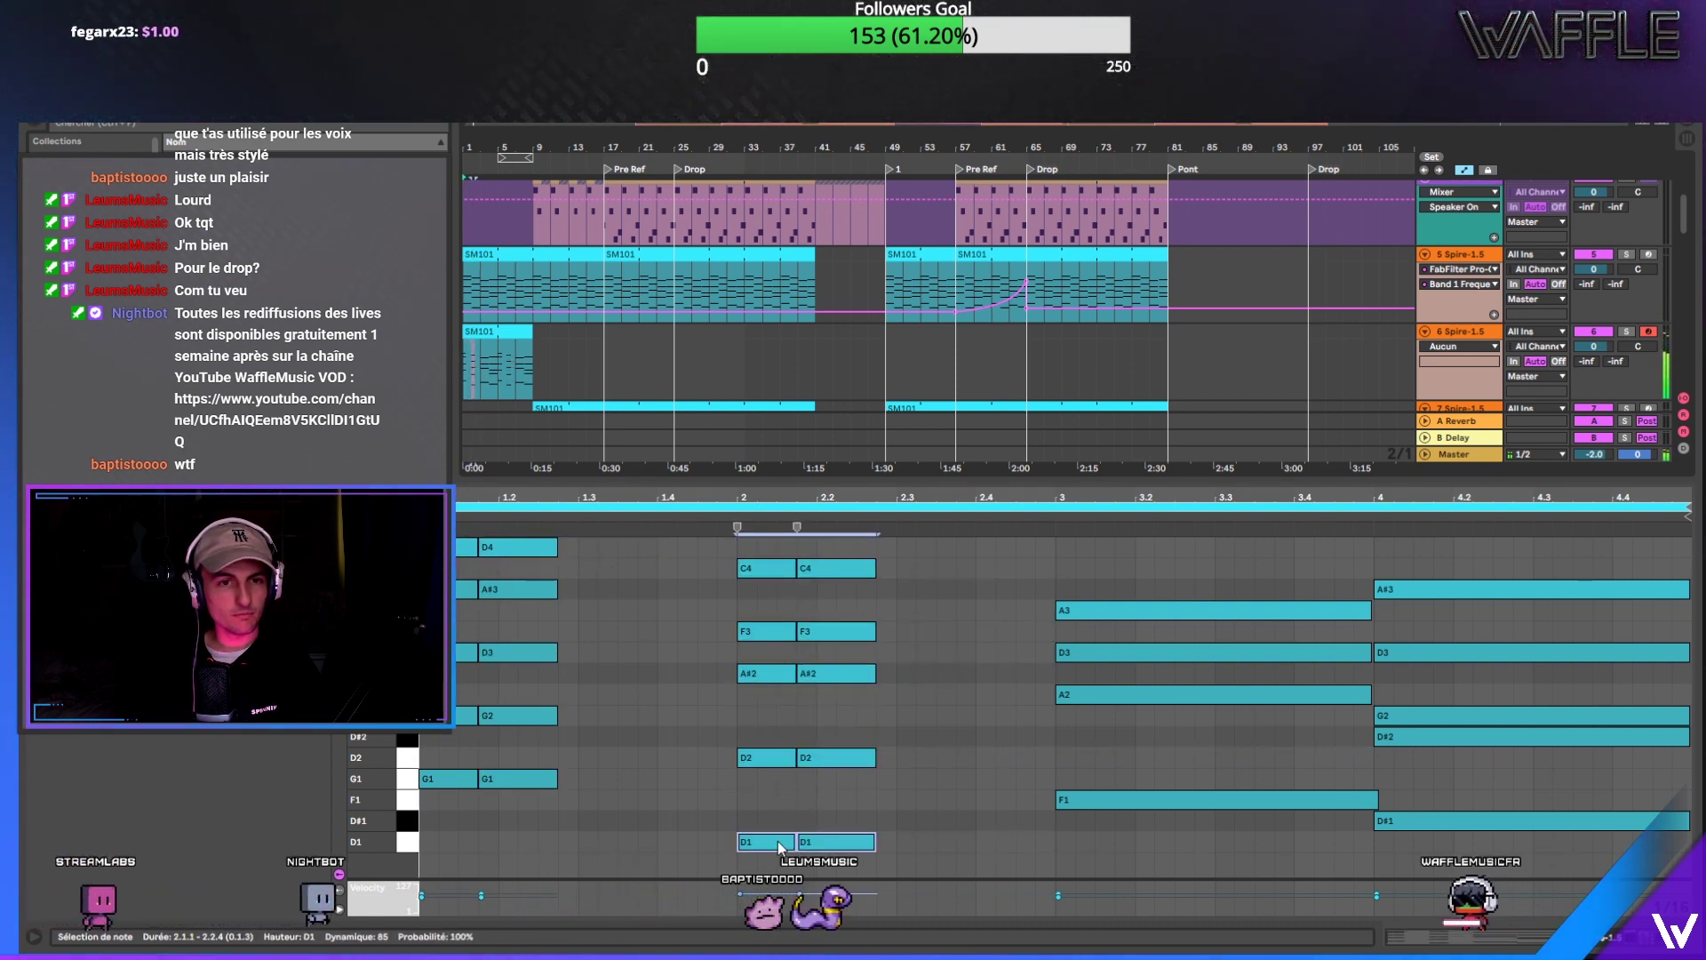
click(1610, 255)
key(space)
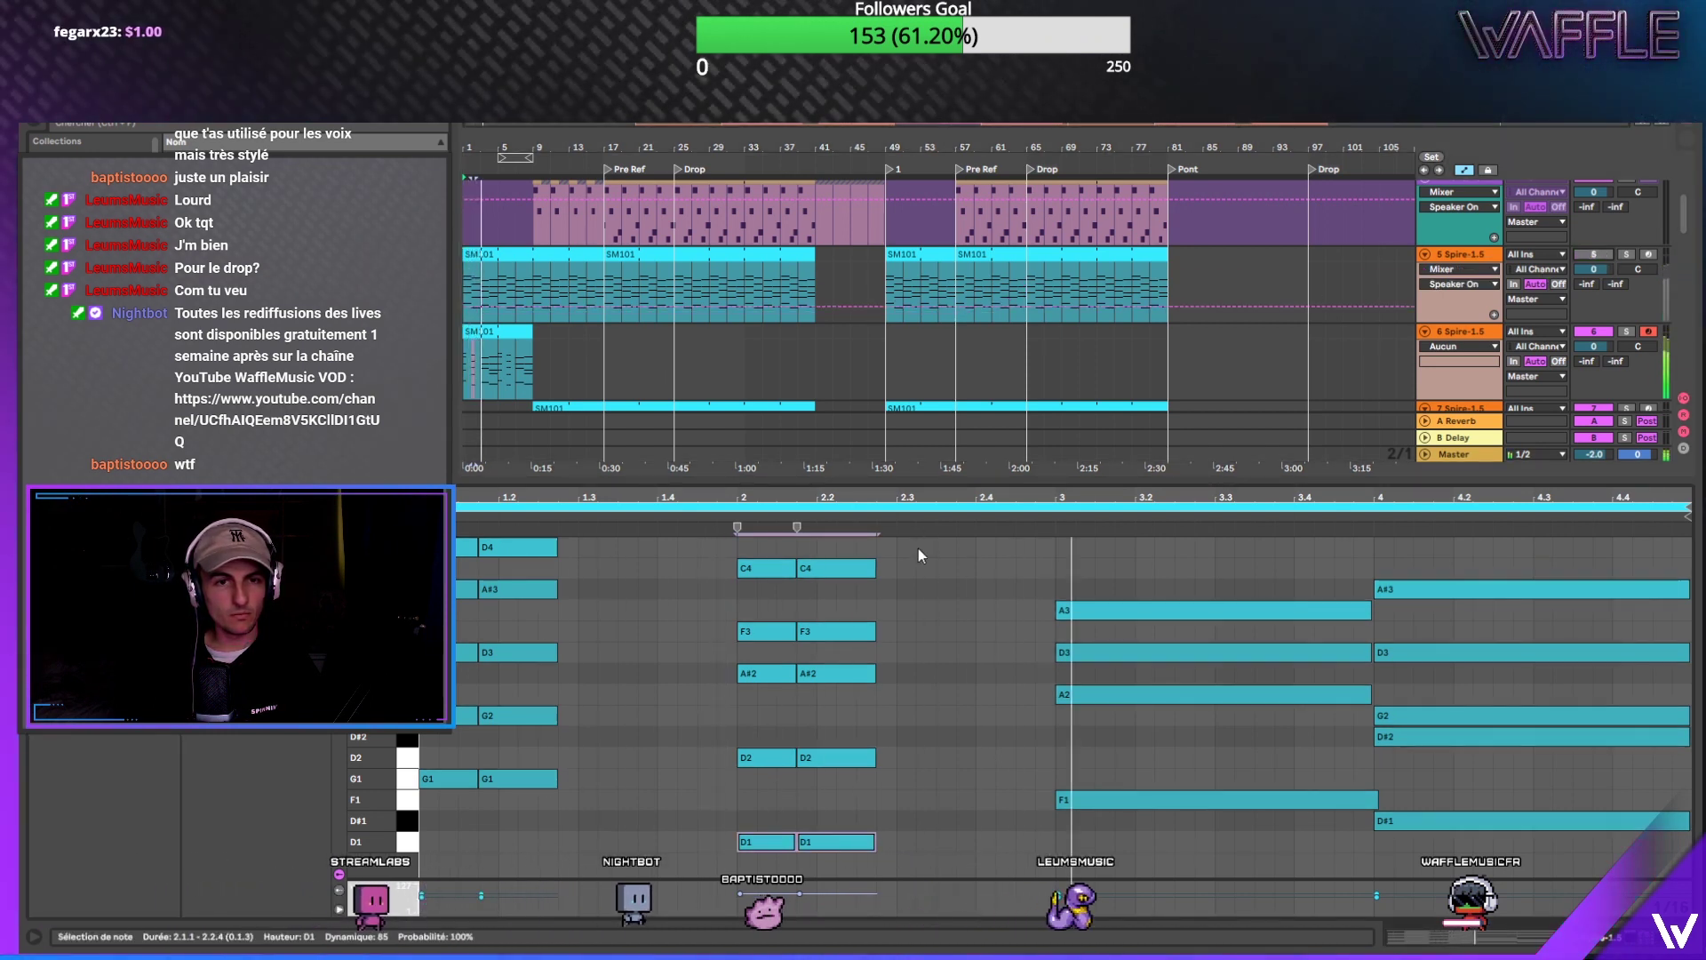
key(space)
drag(755, 573, 1404, 736)
drag(1404, 736, 1404, 591)
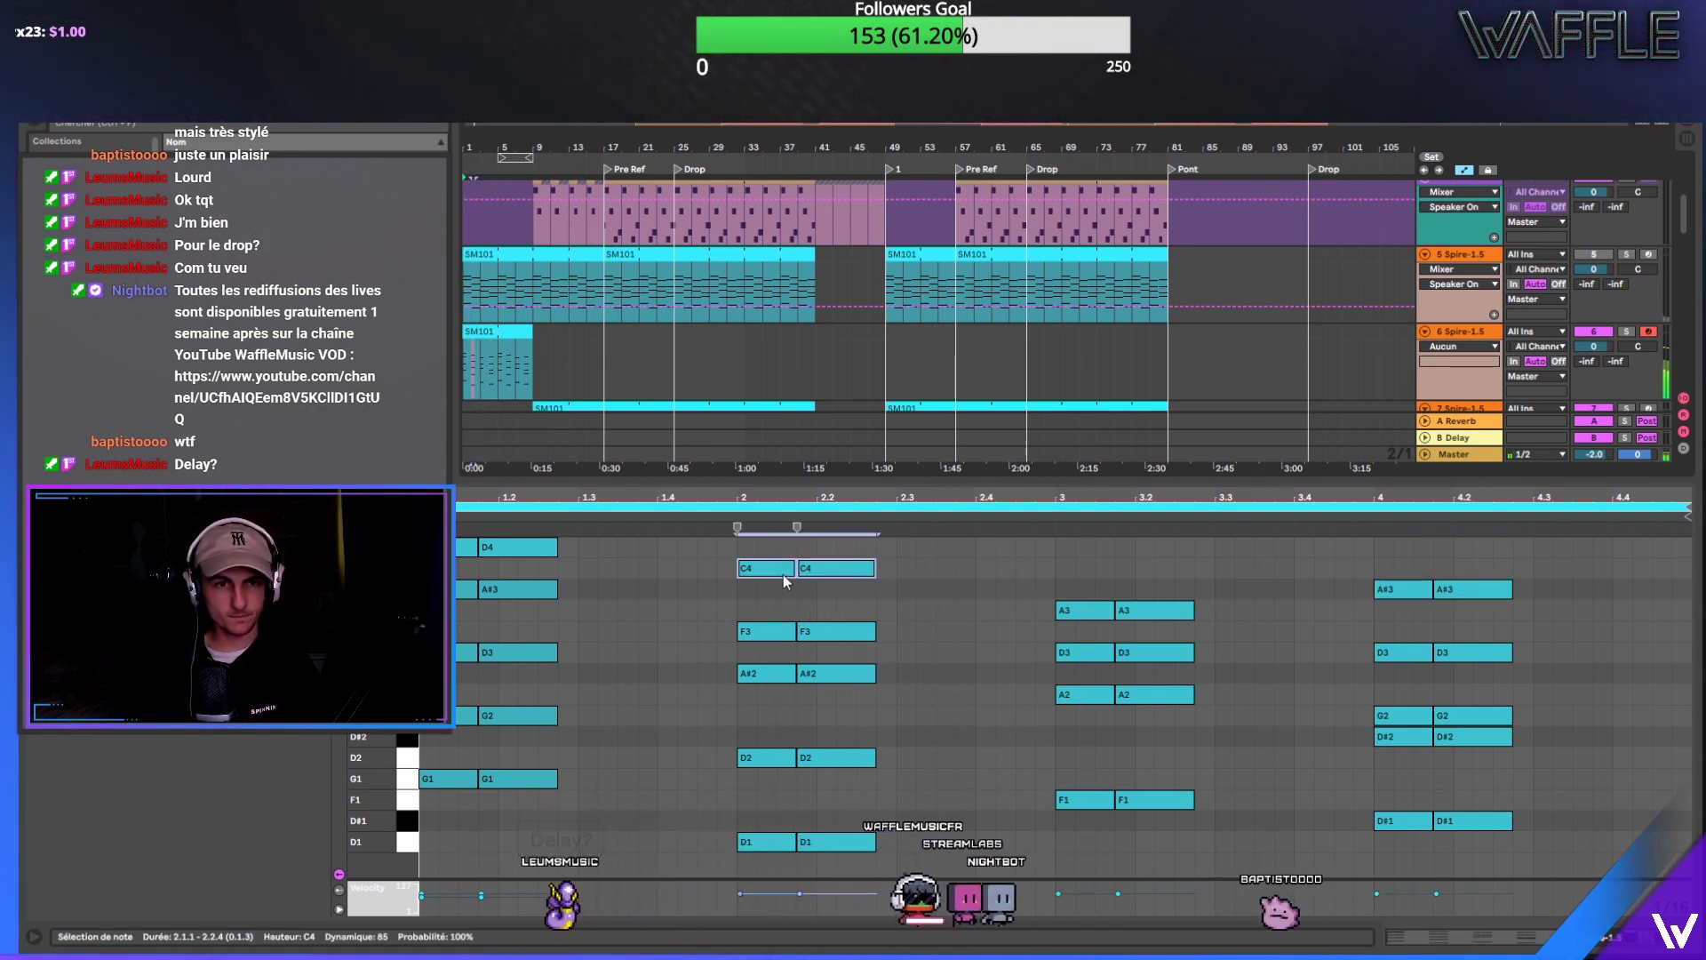
Step: Copy the bar 2 C4 notes to 2.4.3, delete the second copied note and shorten the first to end at 3.1.1
drag(782, 574, 1041, 571)
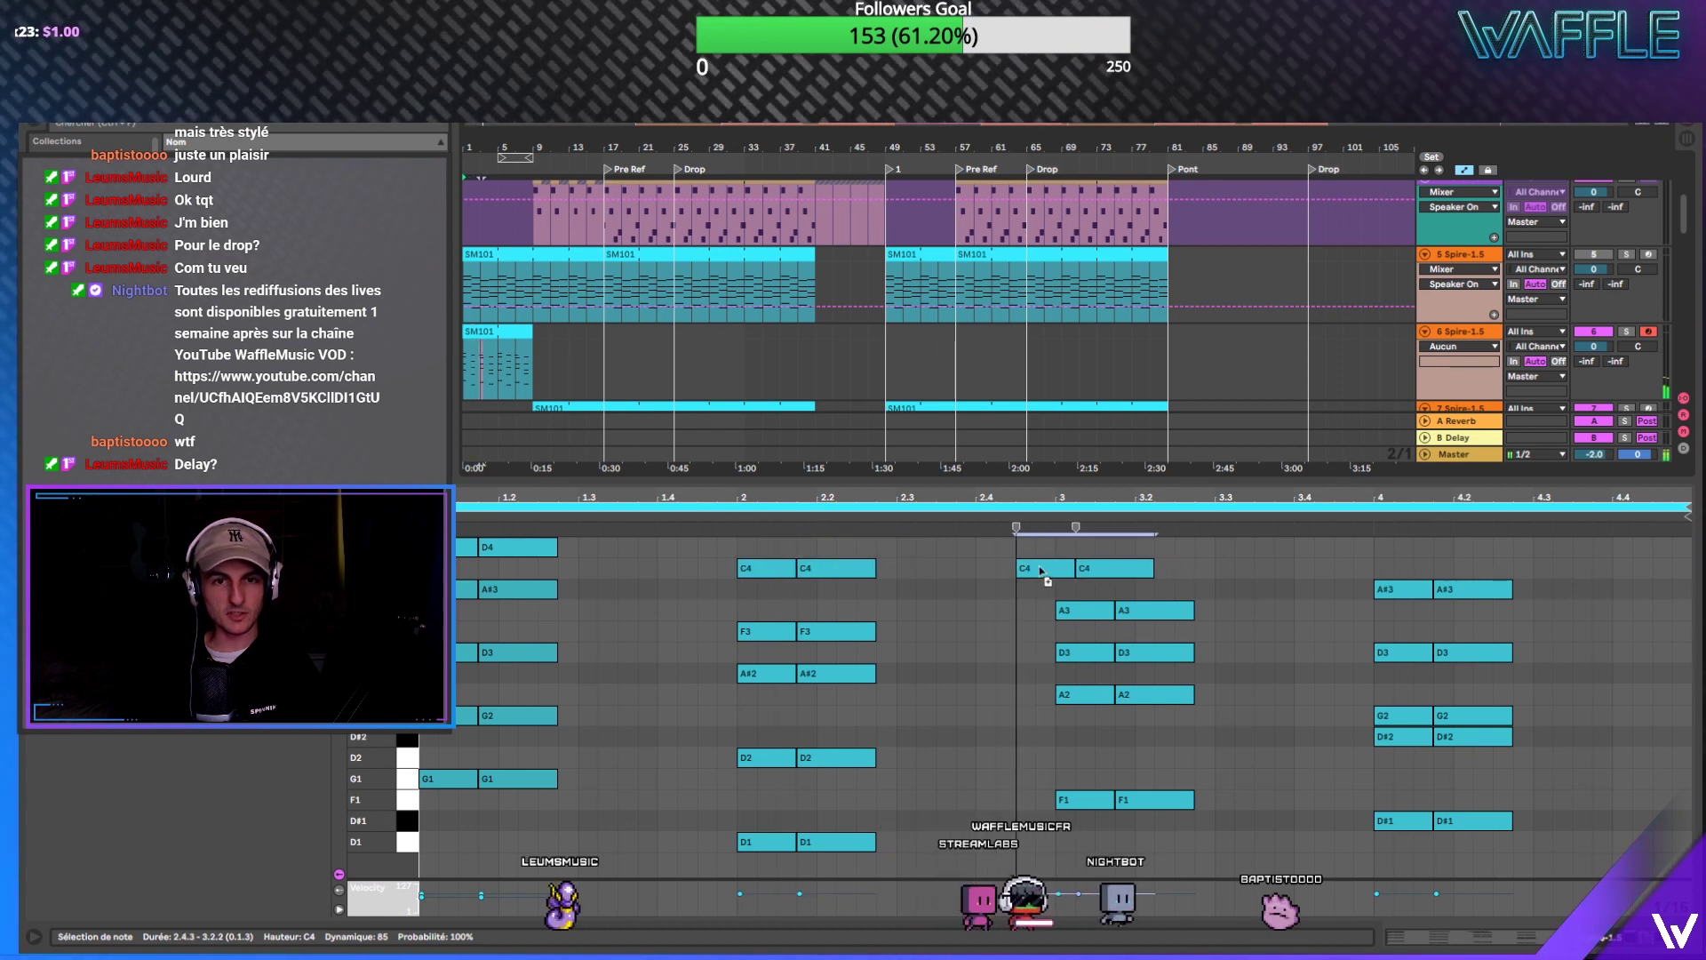
click(1128, 570)
key(Delete)
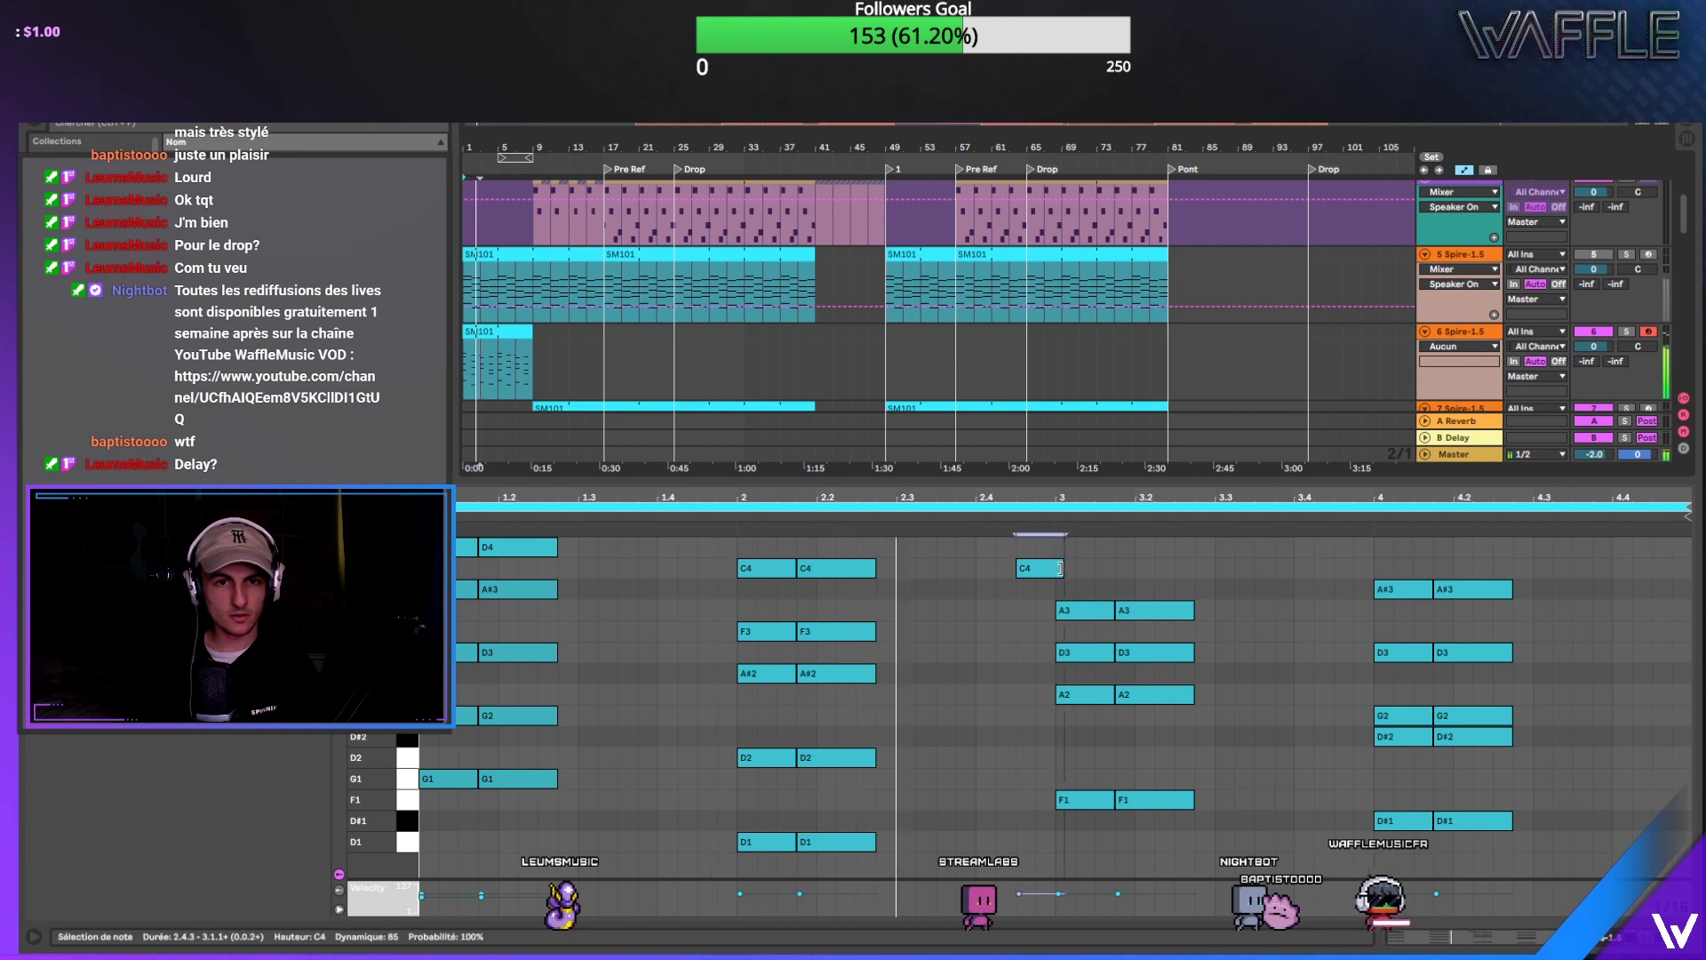
drag(1074, 570, 1055, 568)
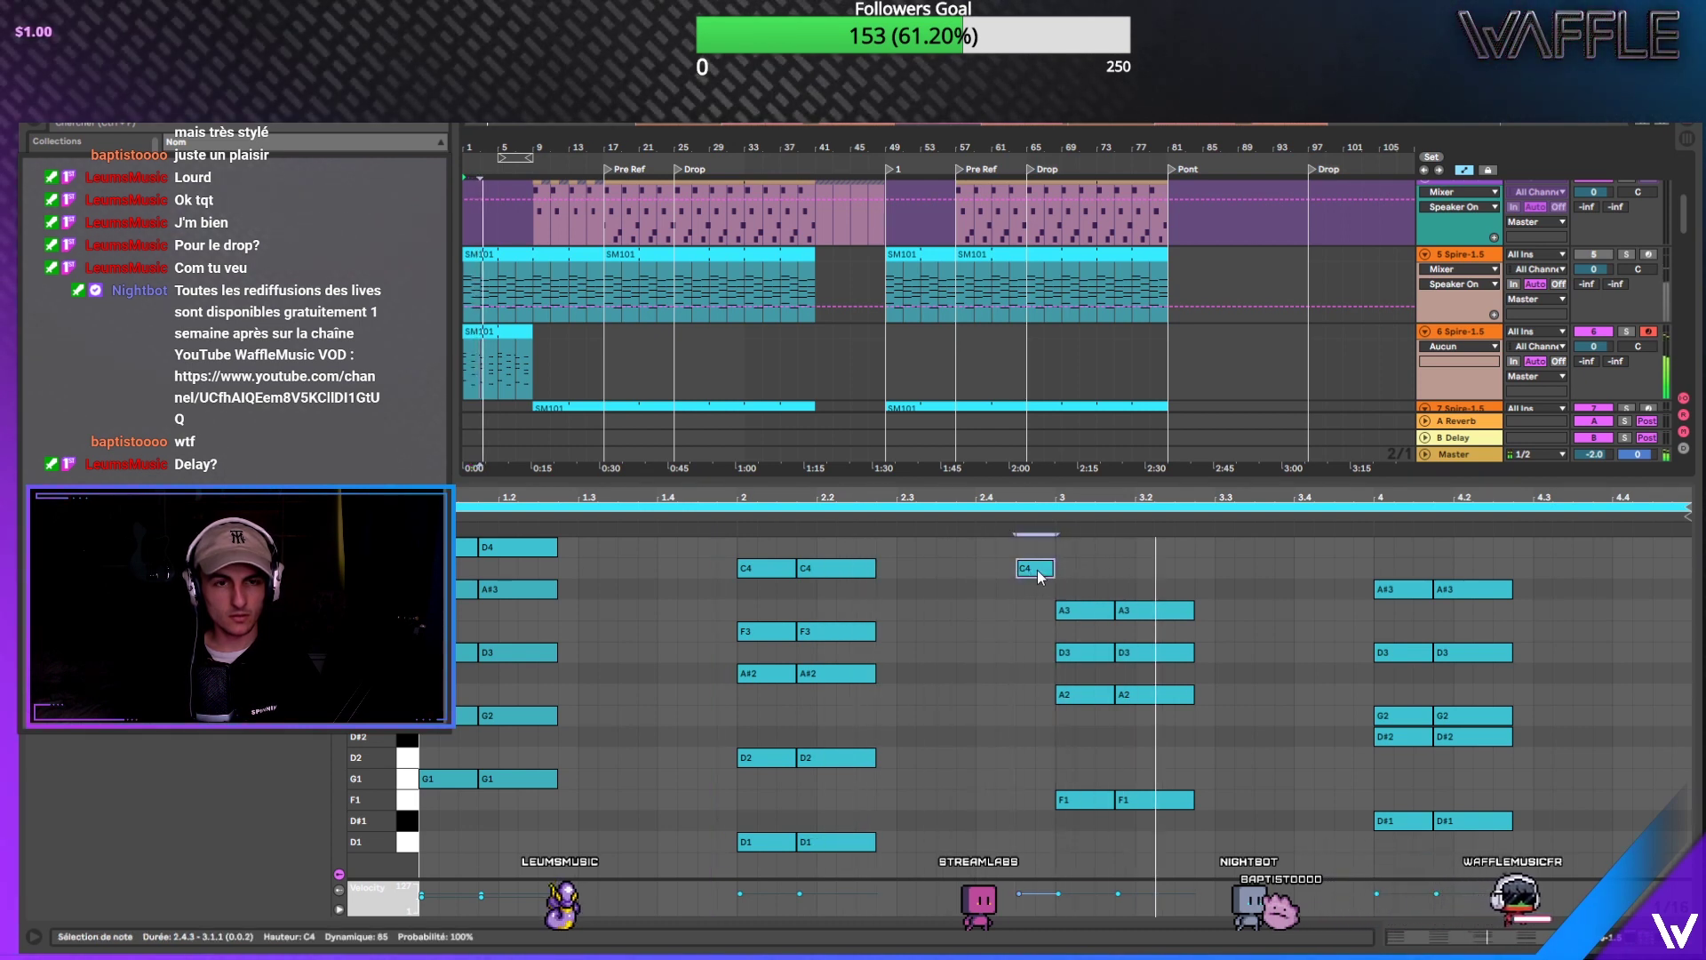
Step: Complete the 2.4.3 chord with F3, A#2, D2 and D1, add A#3, D3, G2, D#2 and D#1 at 4.4.3, and play it
drag(1040, 627, 1041, 671)
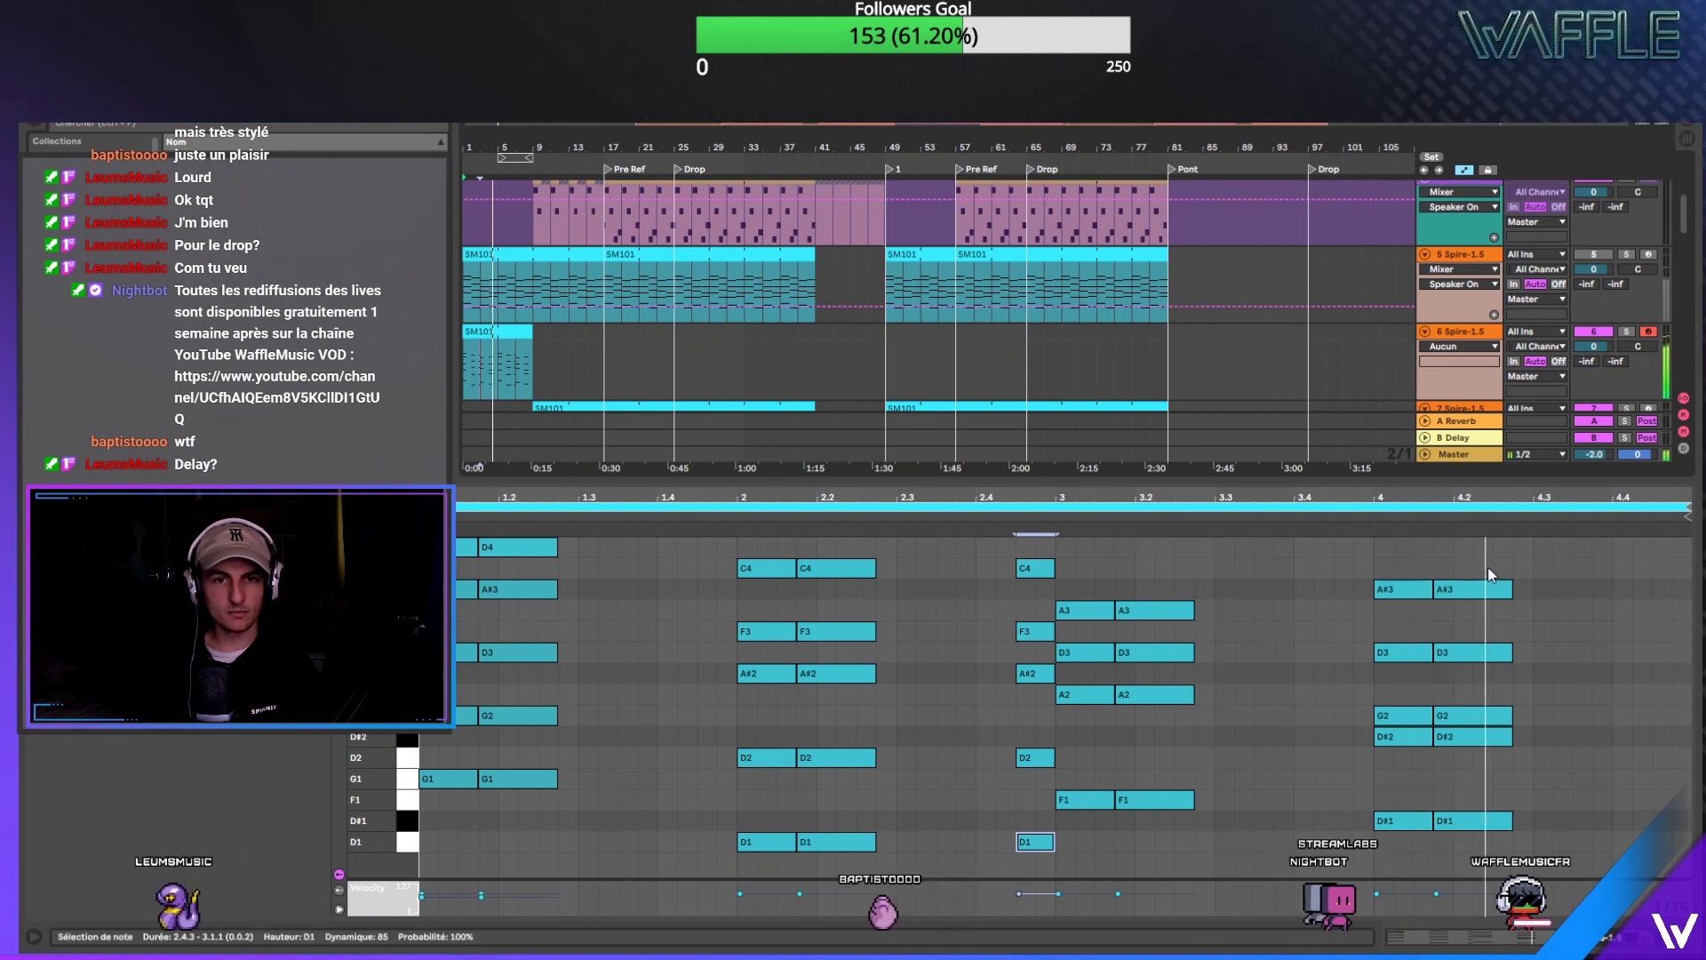
double_click(1667, 590)
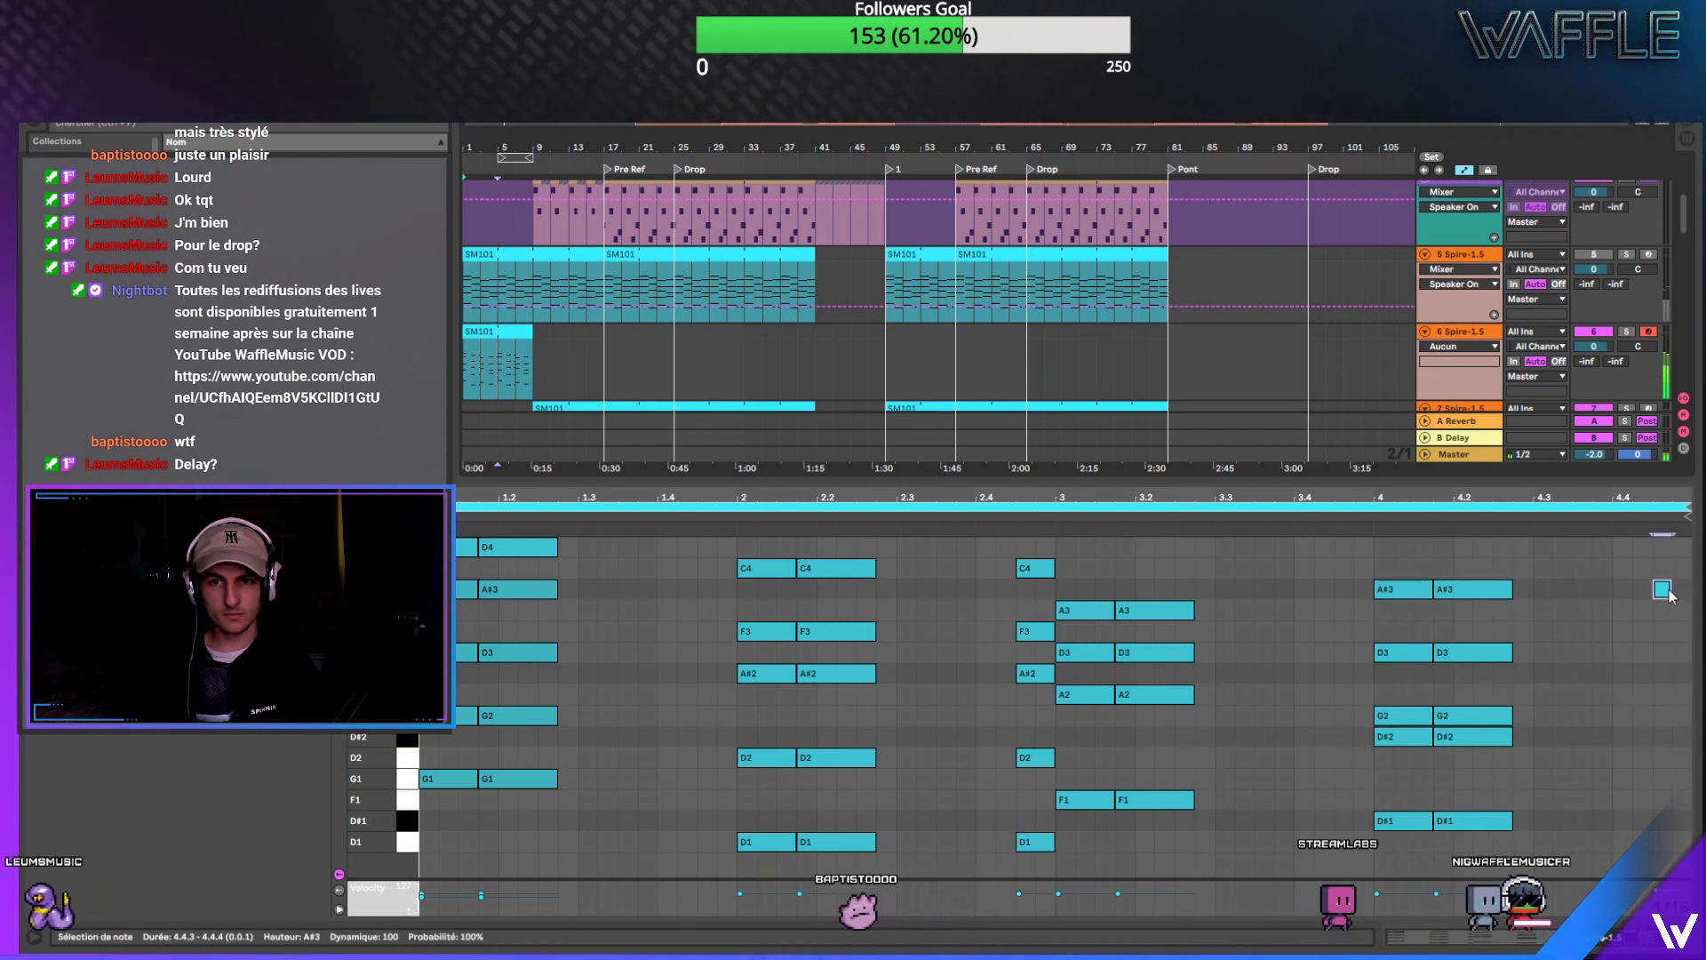
double_click(1671, 652)
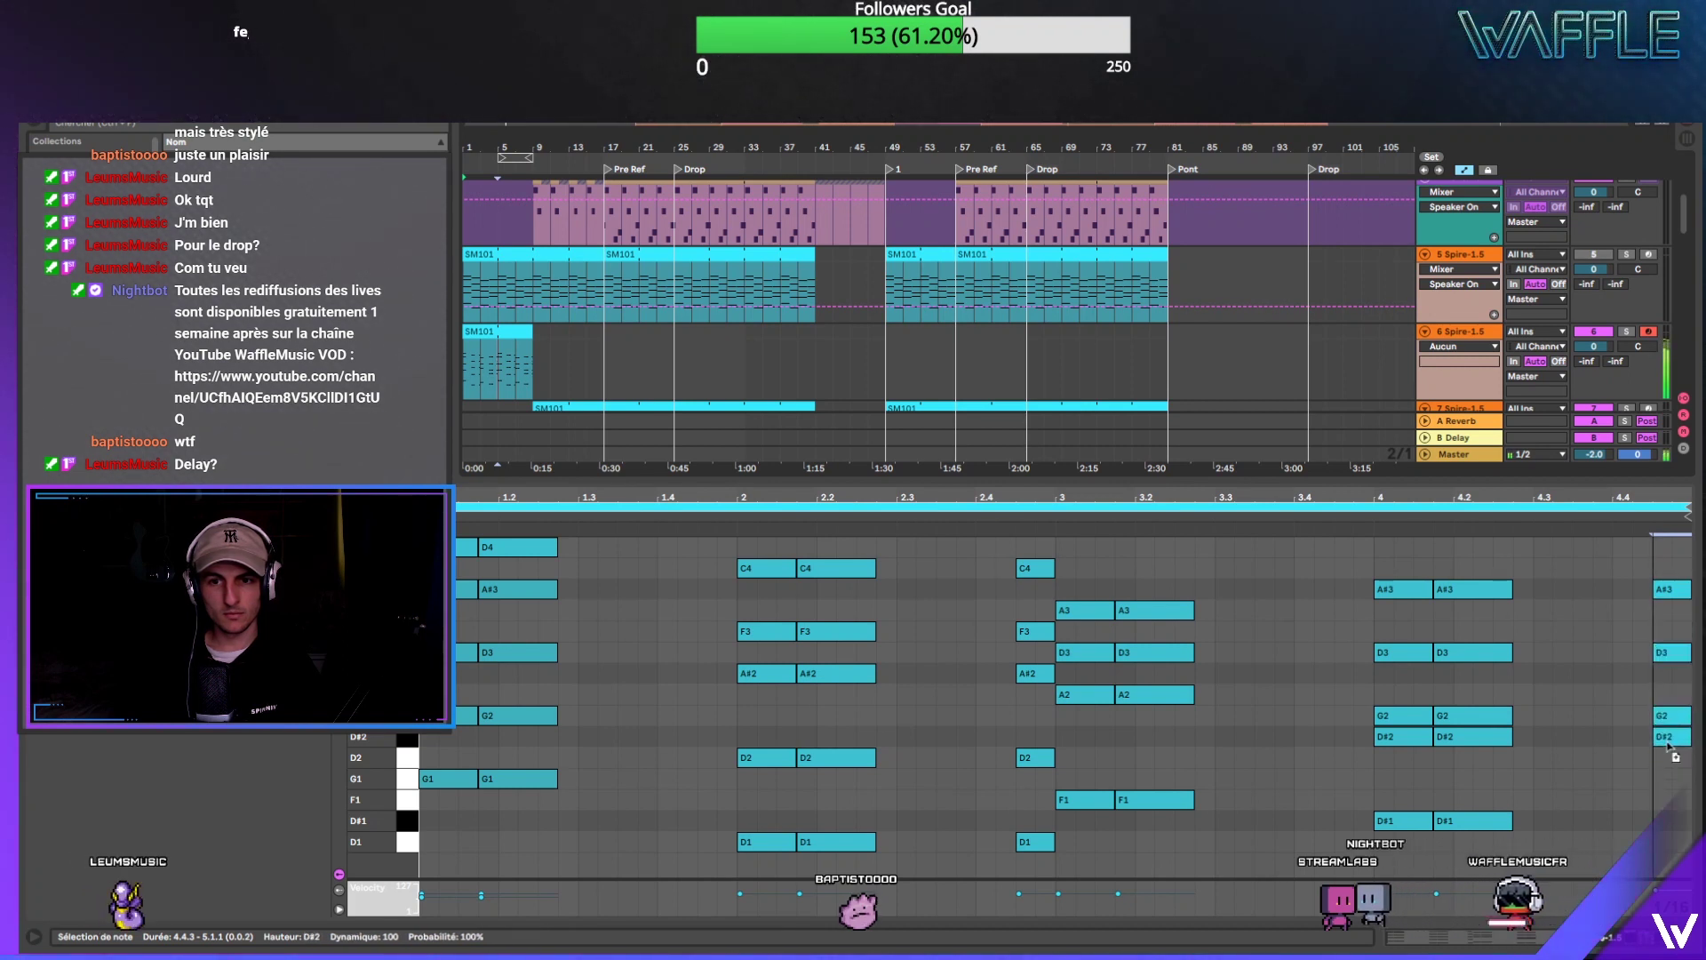
key(space)
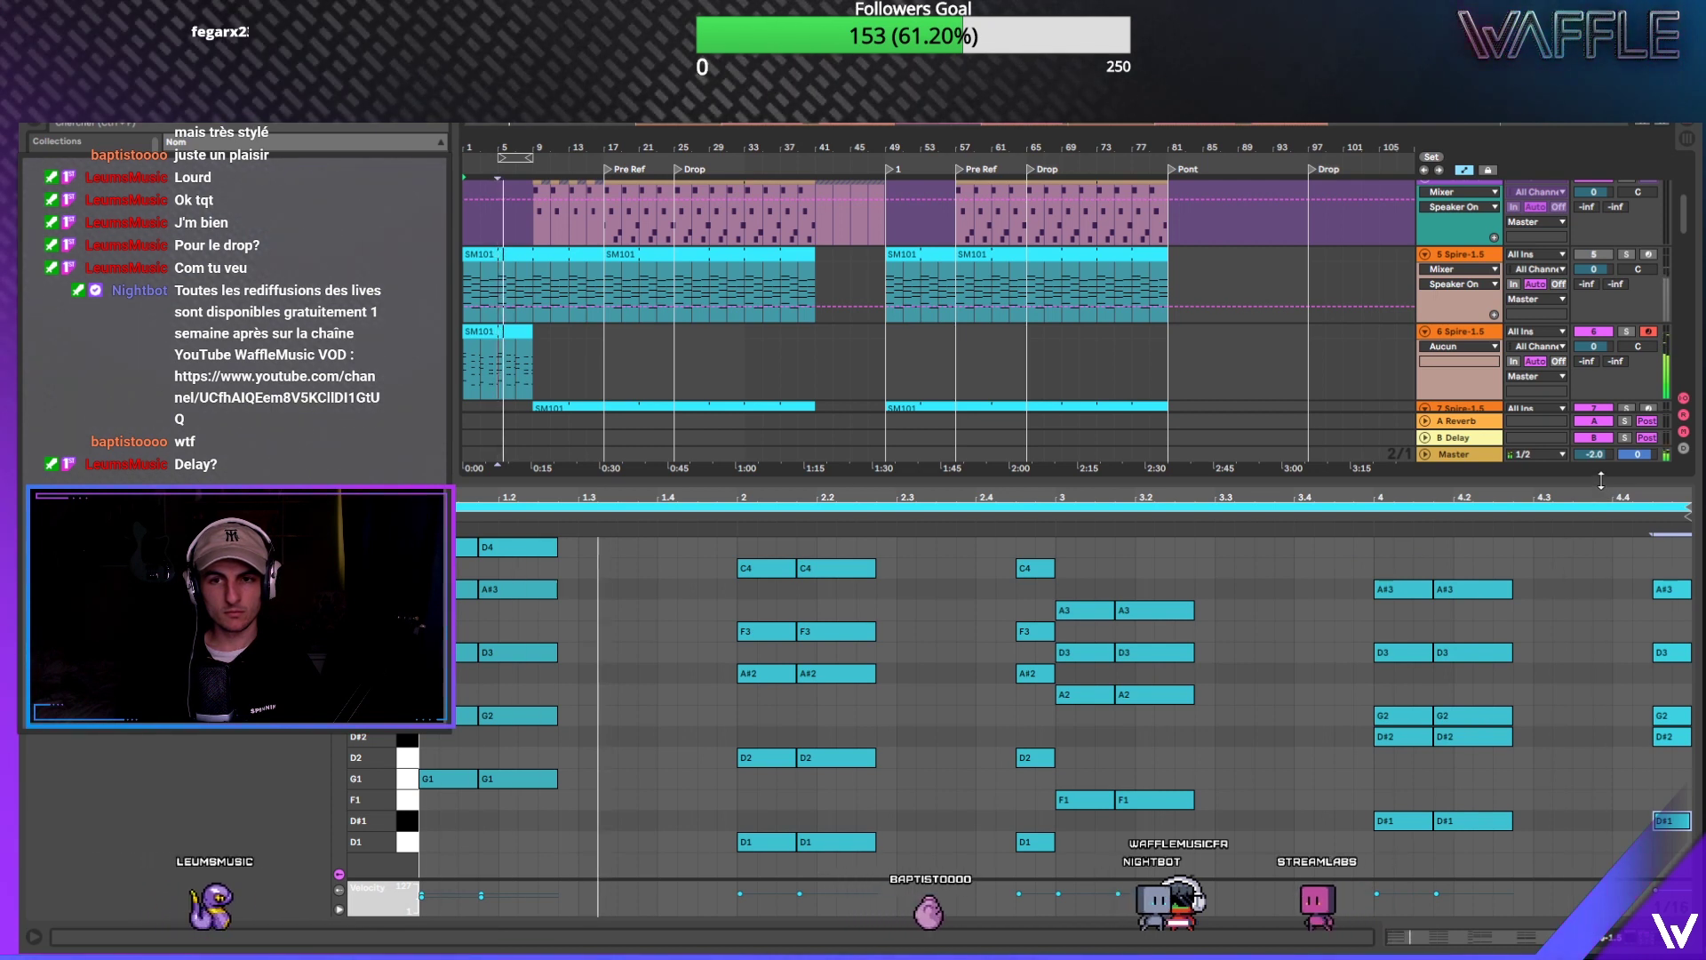
Step: Extend the 6 Spire-1.5 track's SM101 clip to bar 17 and add a Delay effect with Dry/Wet at 25 %
drag(532, 327, 605, 326)
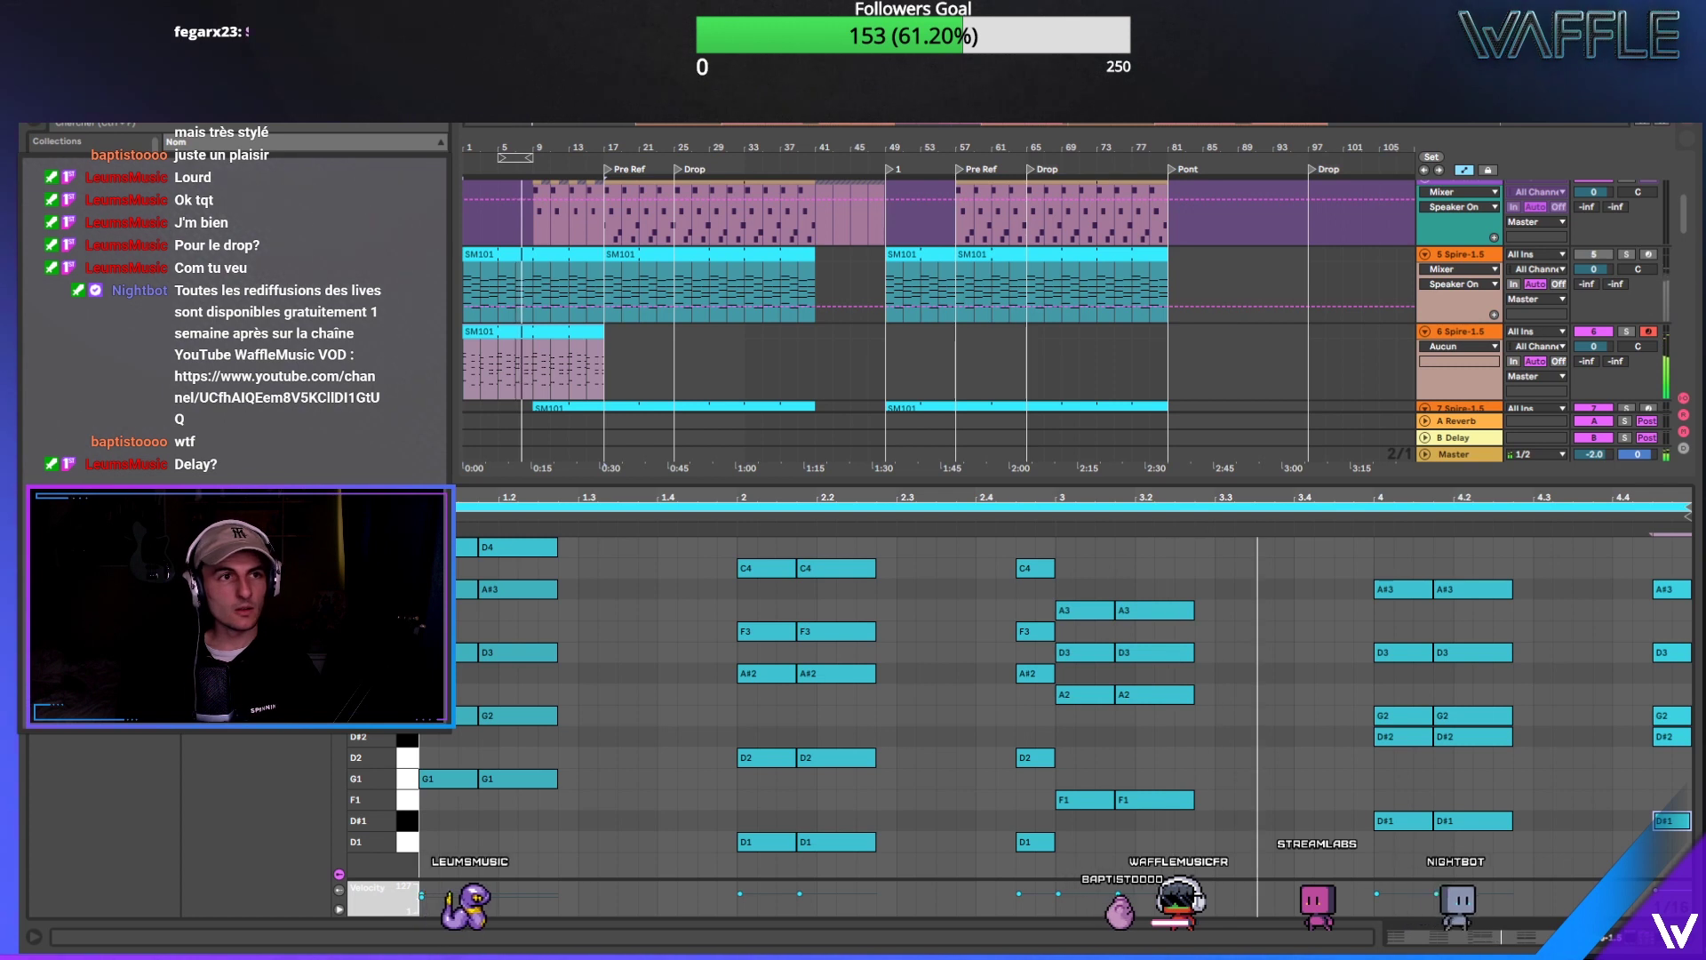
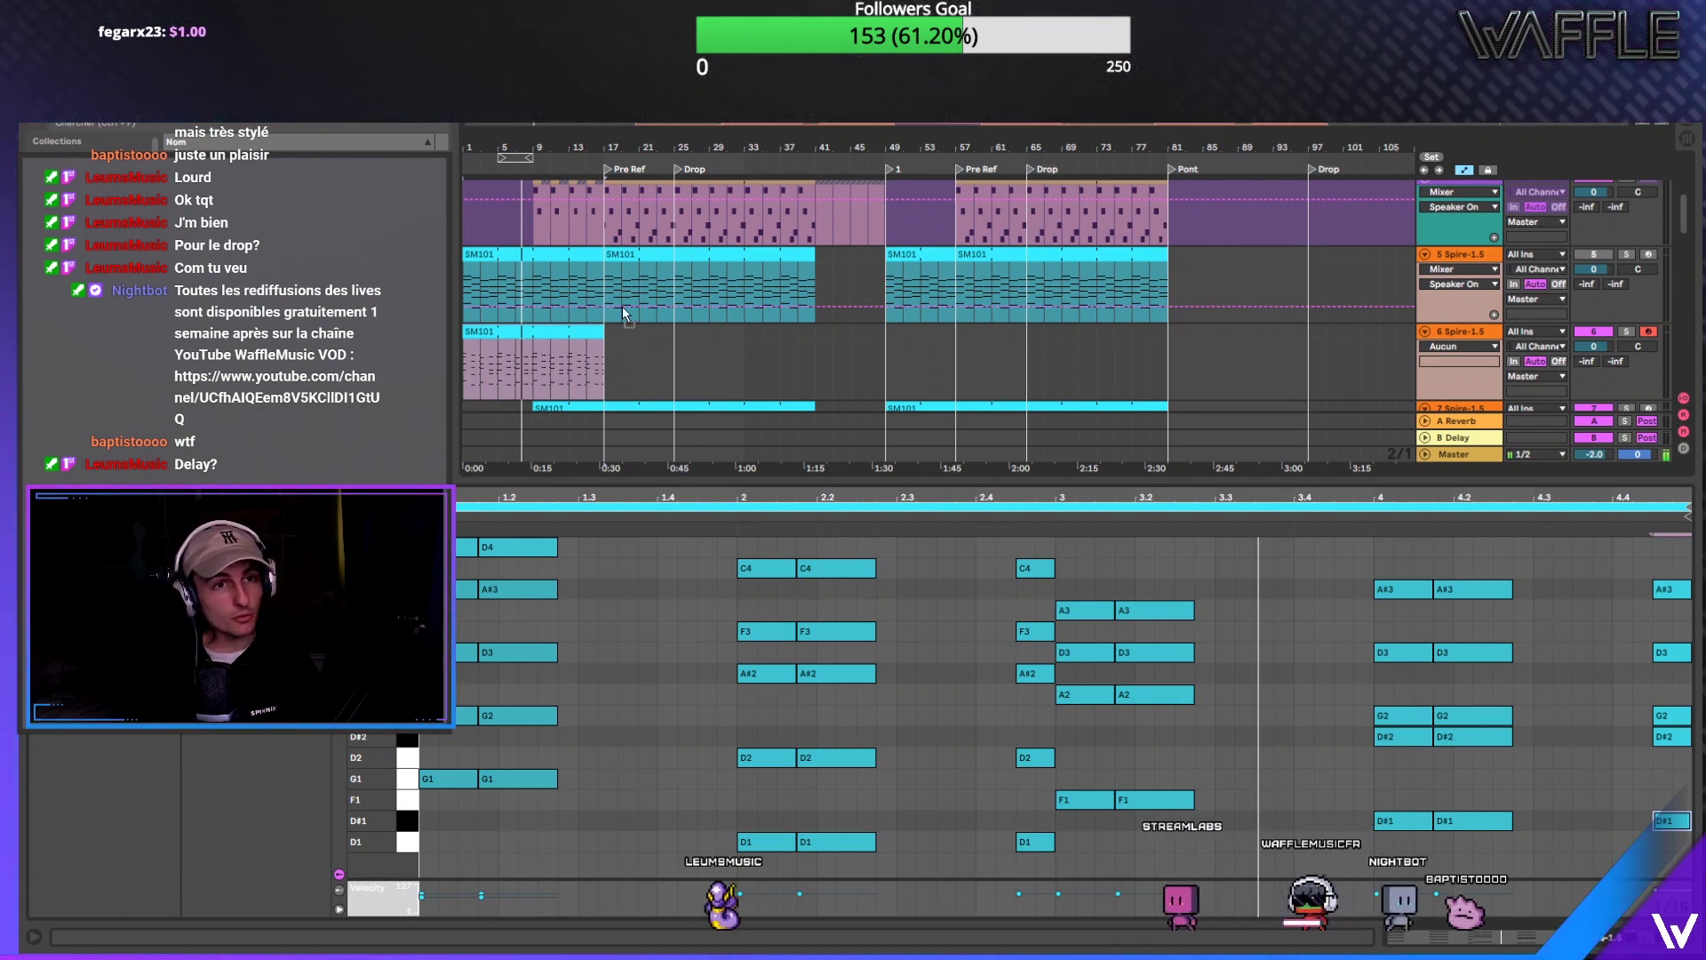
click(644, 362)
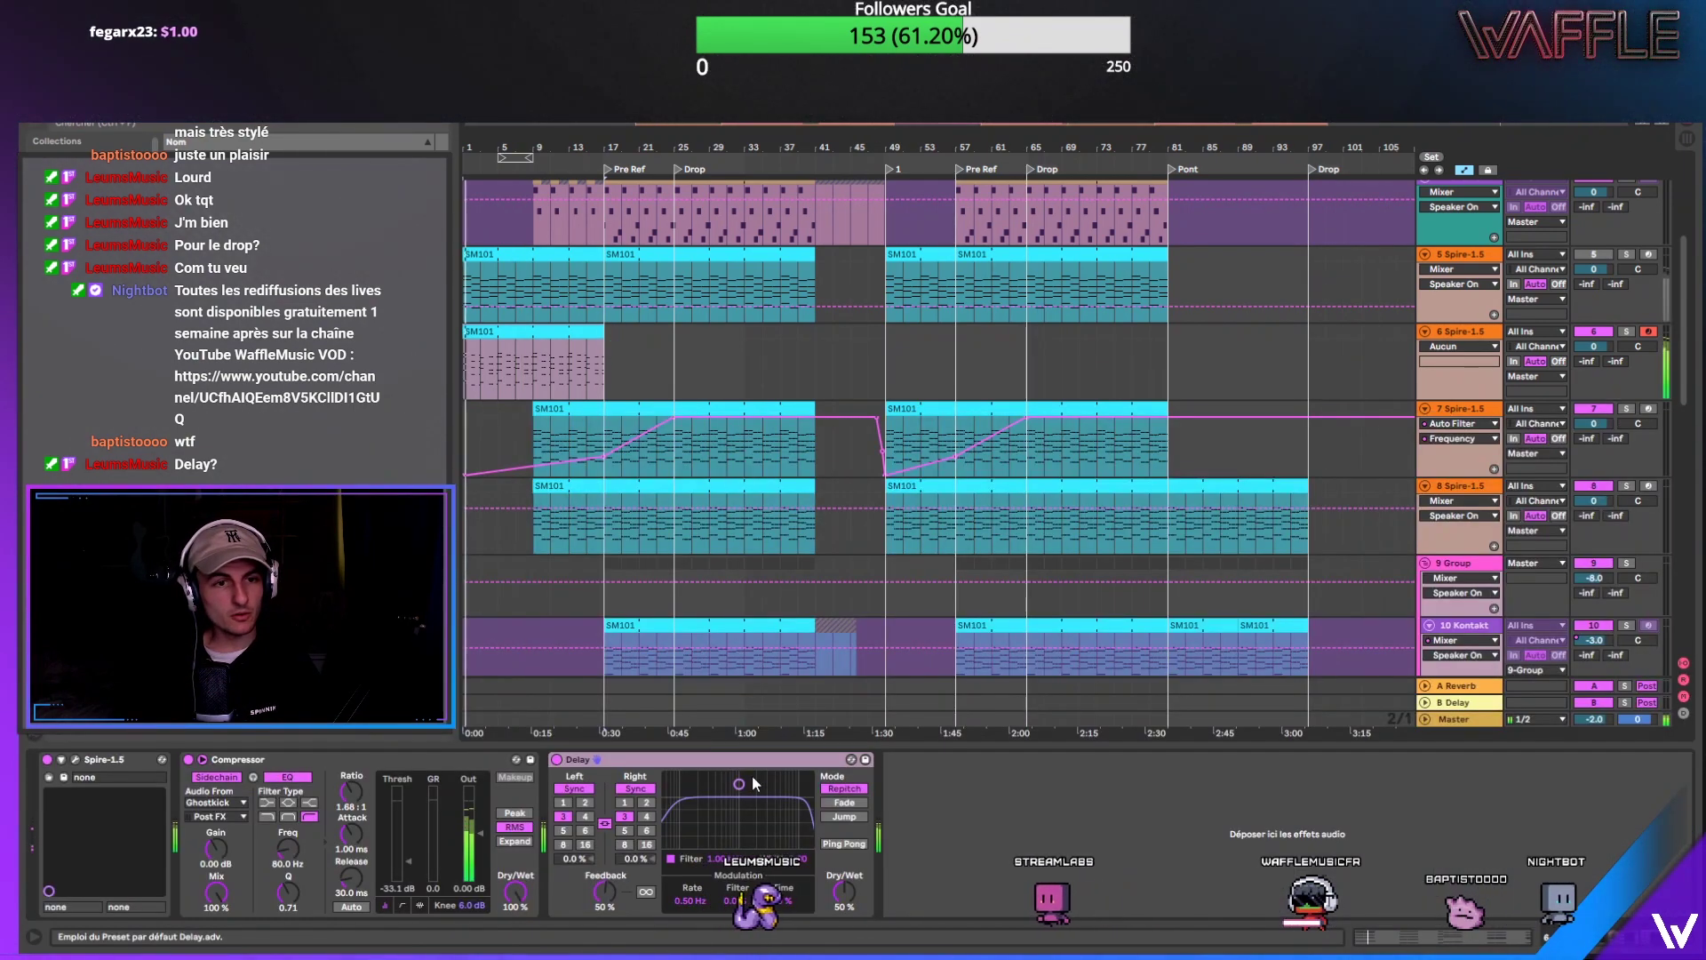
drag(849, 880, 849, 897)
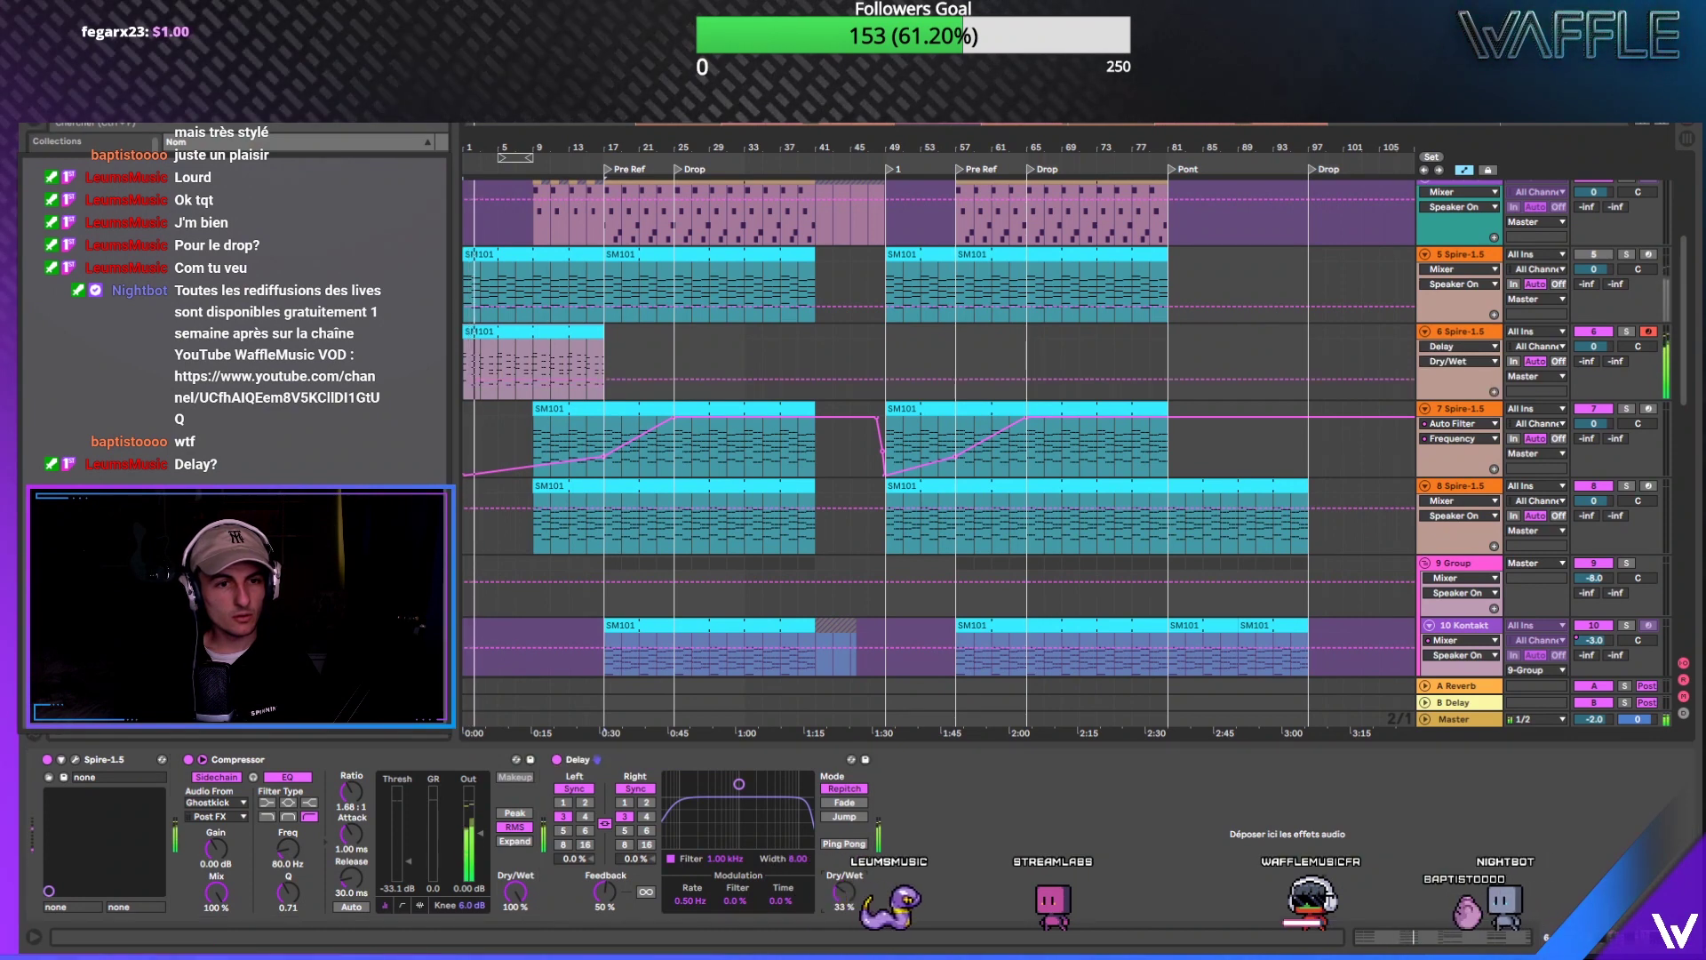
drag(845, 893, 844, 899)
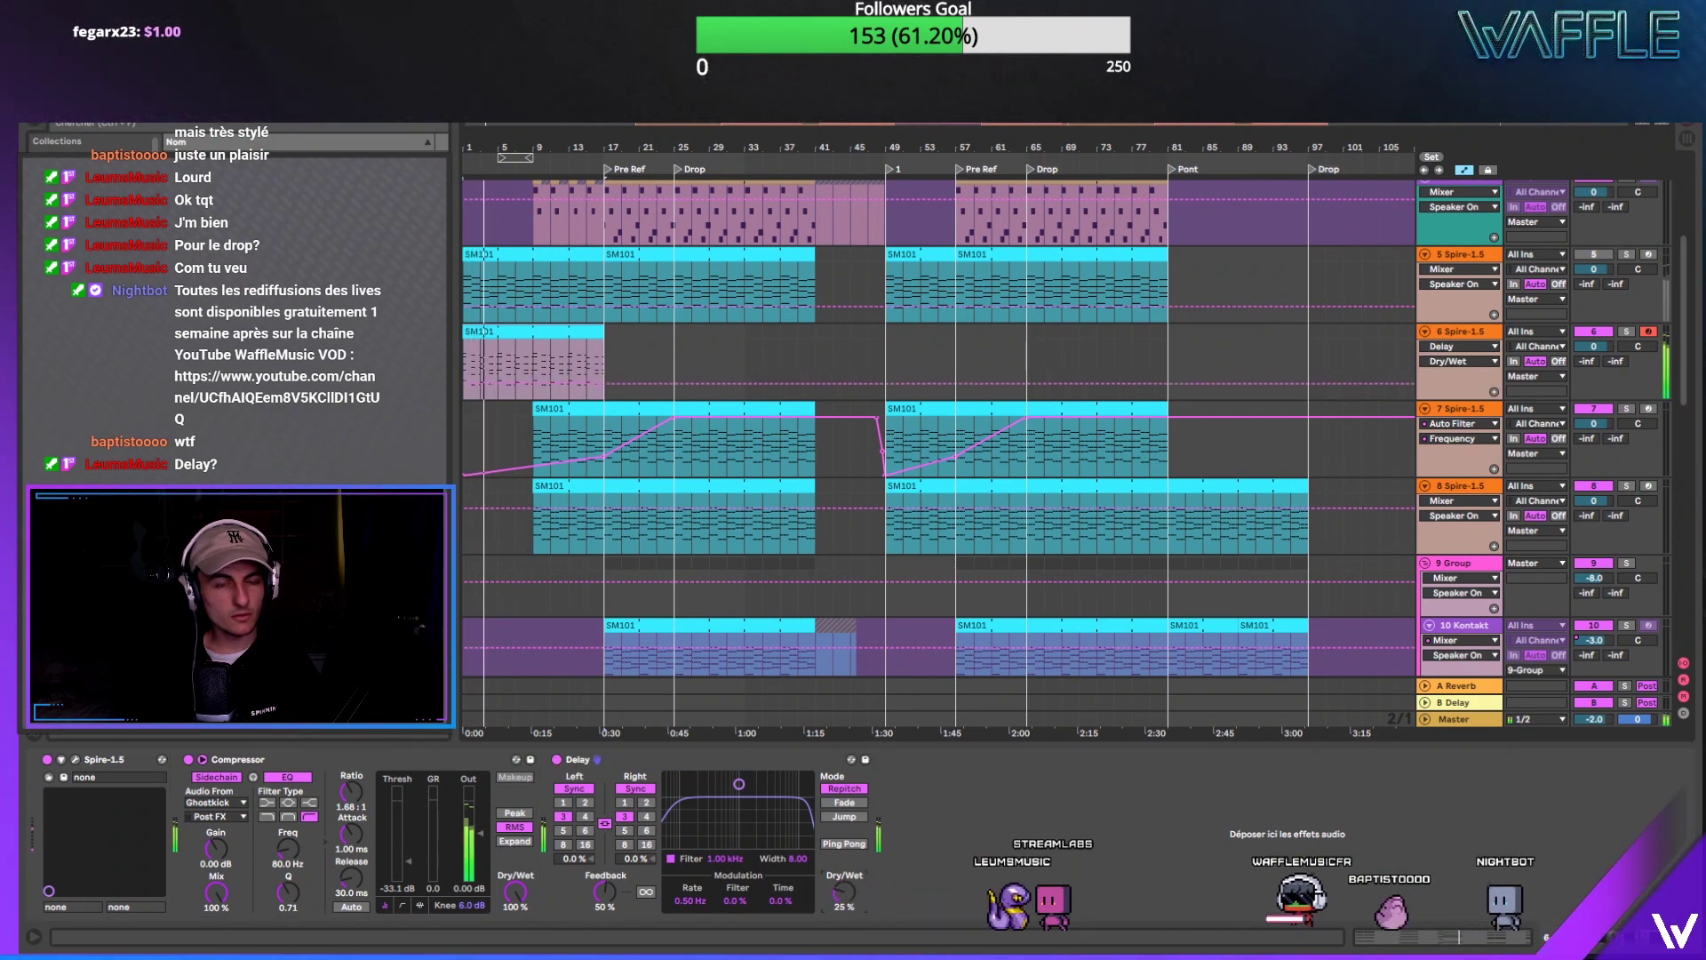
Step: Lower the Delay's Dry/Wet automation on the 6 Spire-1.5 track between 2.4.3 and 3.1.1
drag(515, 148, 524, 295)
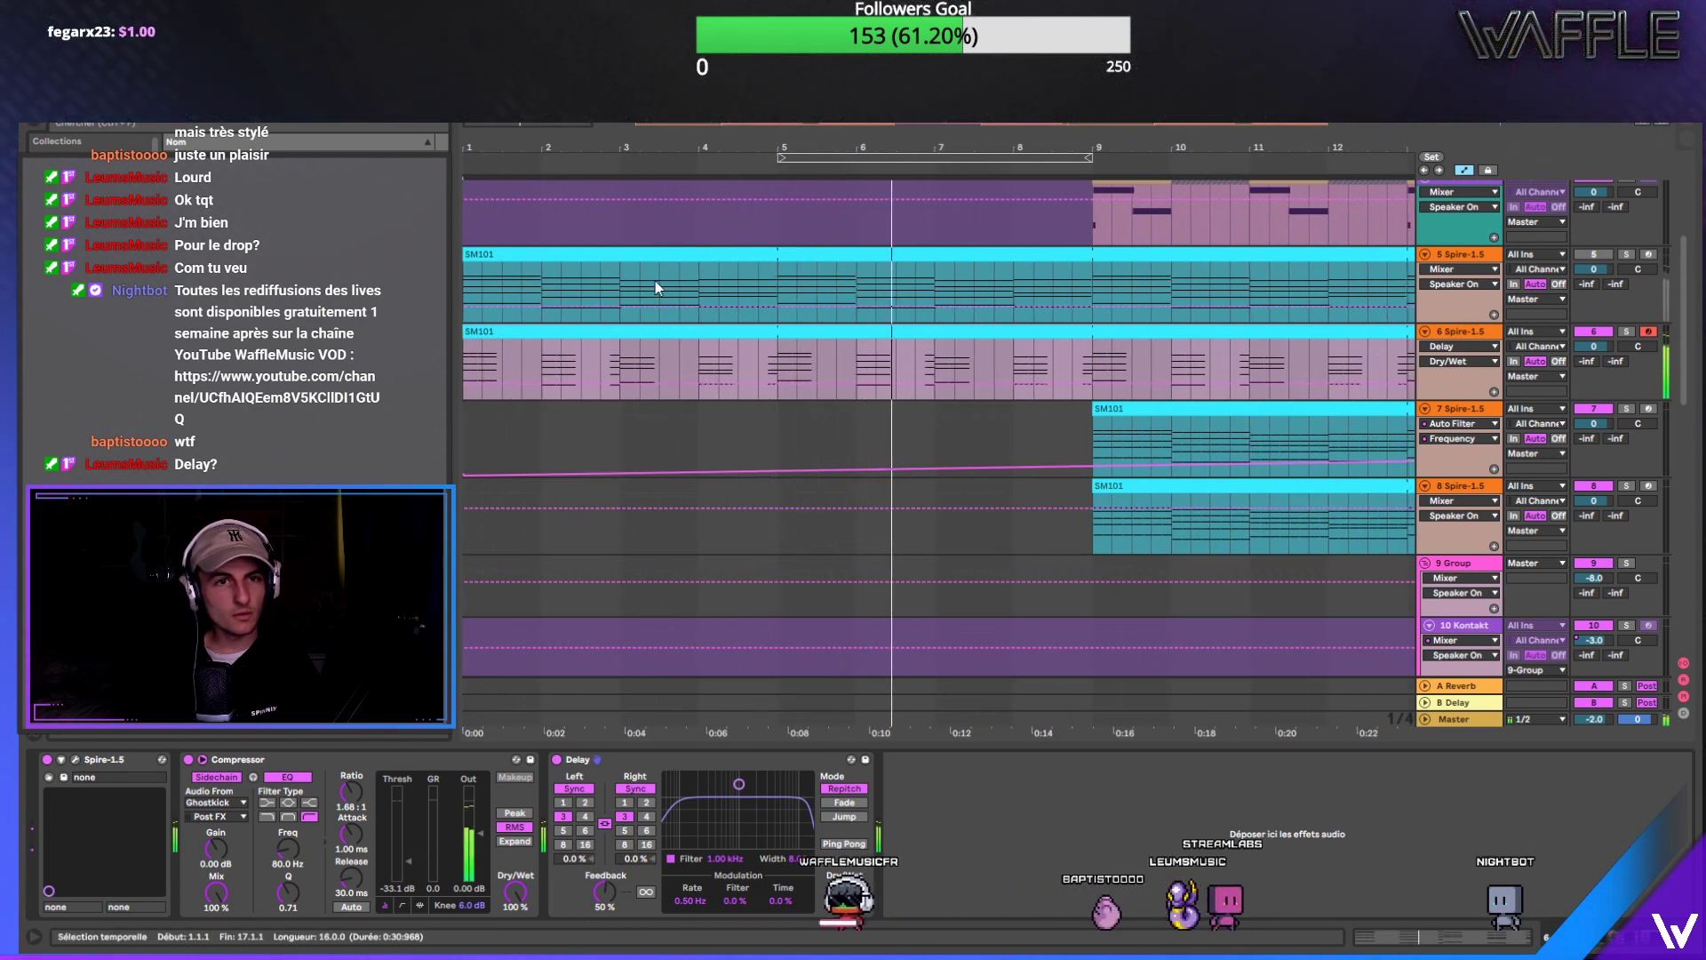
key(space)
key(space)
drag(589, 131, 588, 151)
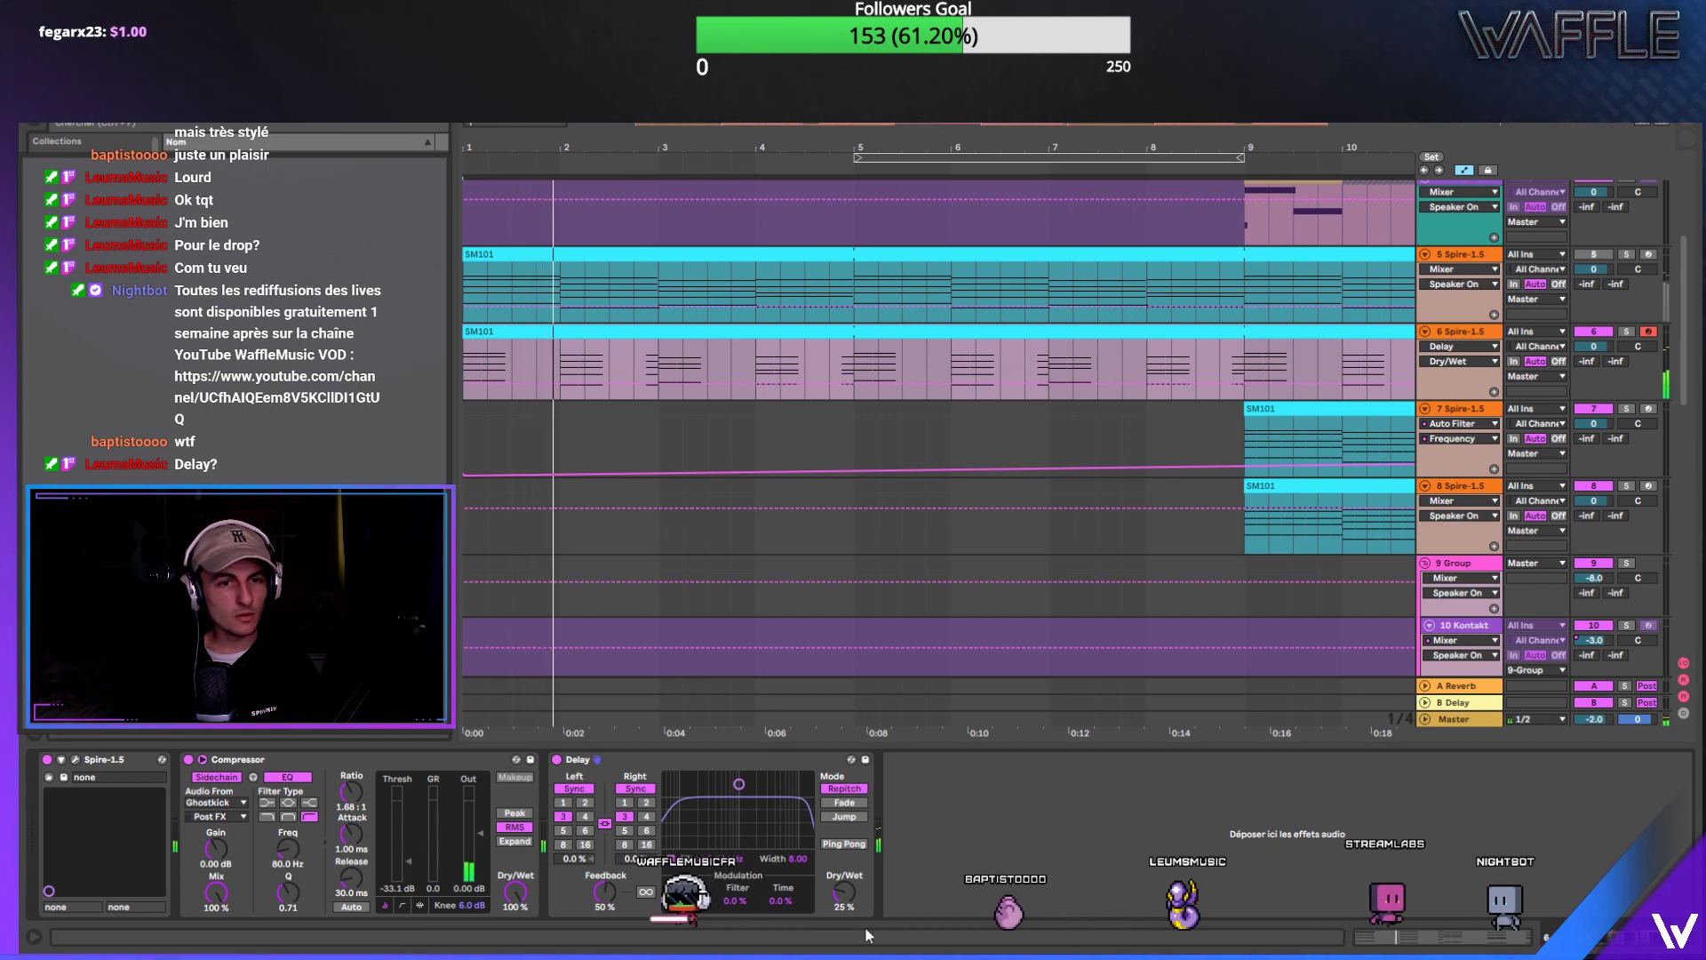
click(645, 371)
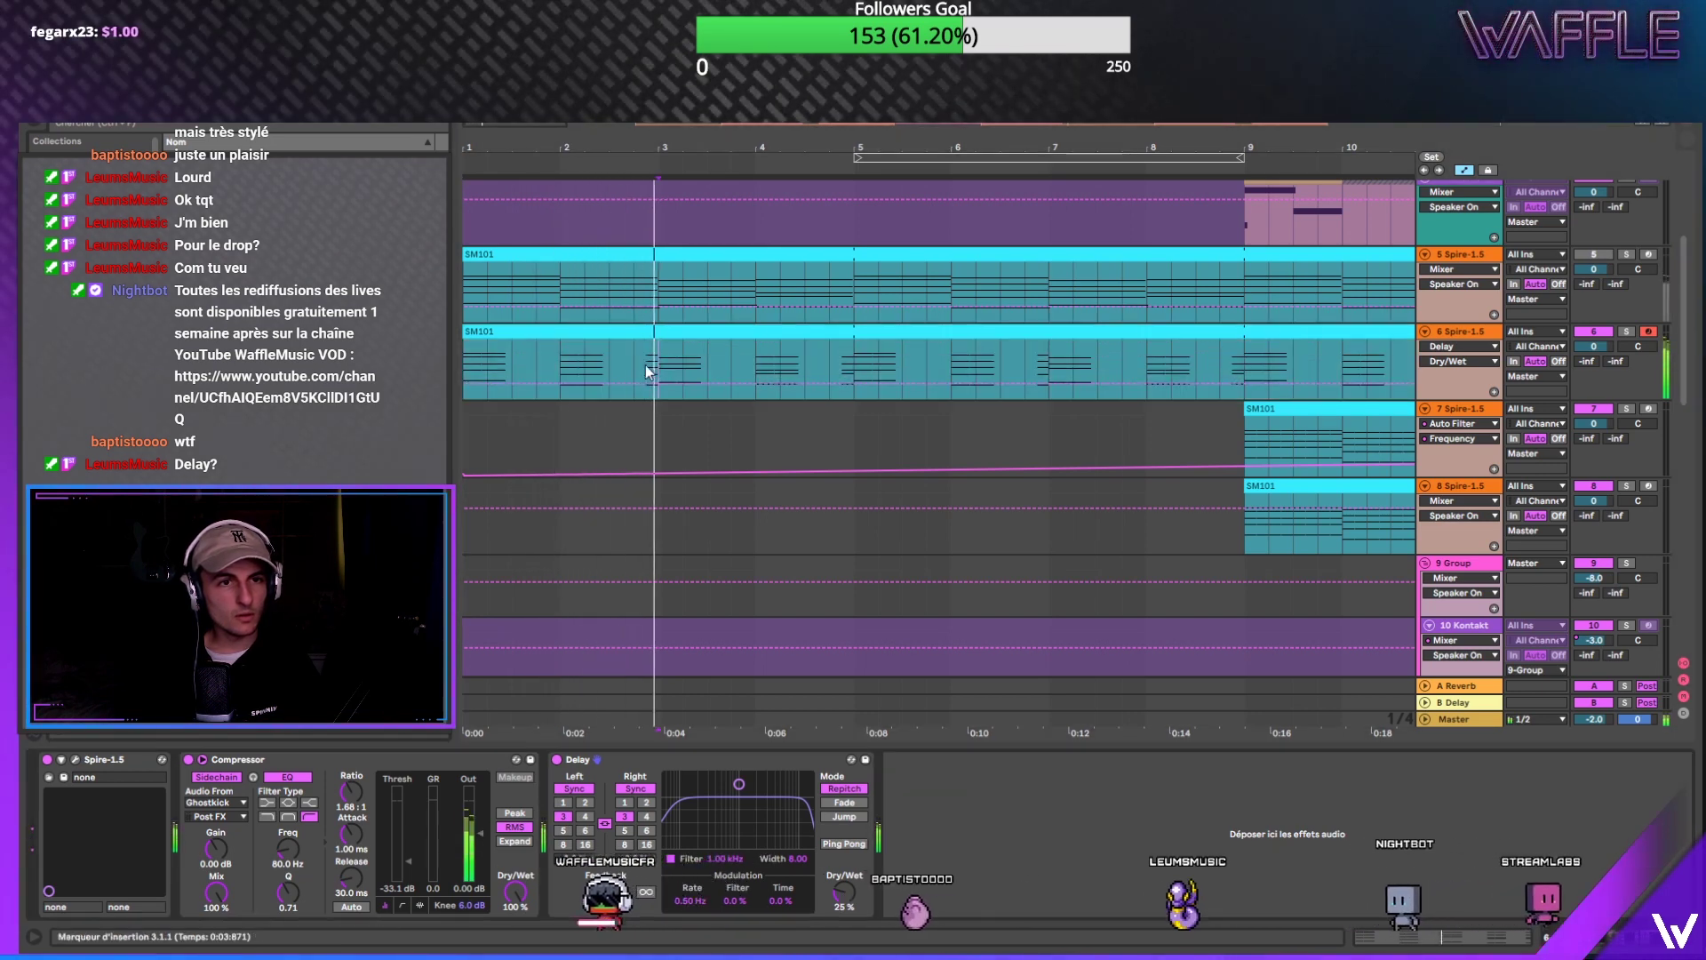
scroll(676, 360, up, 4)
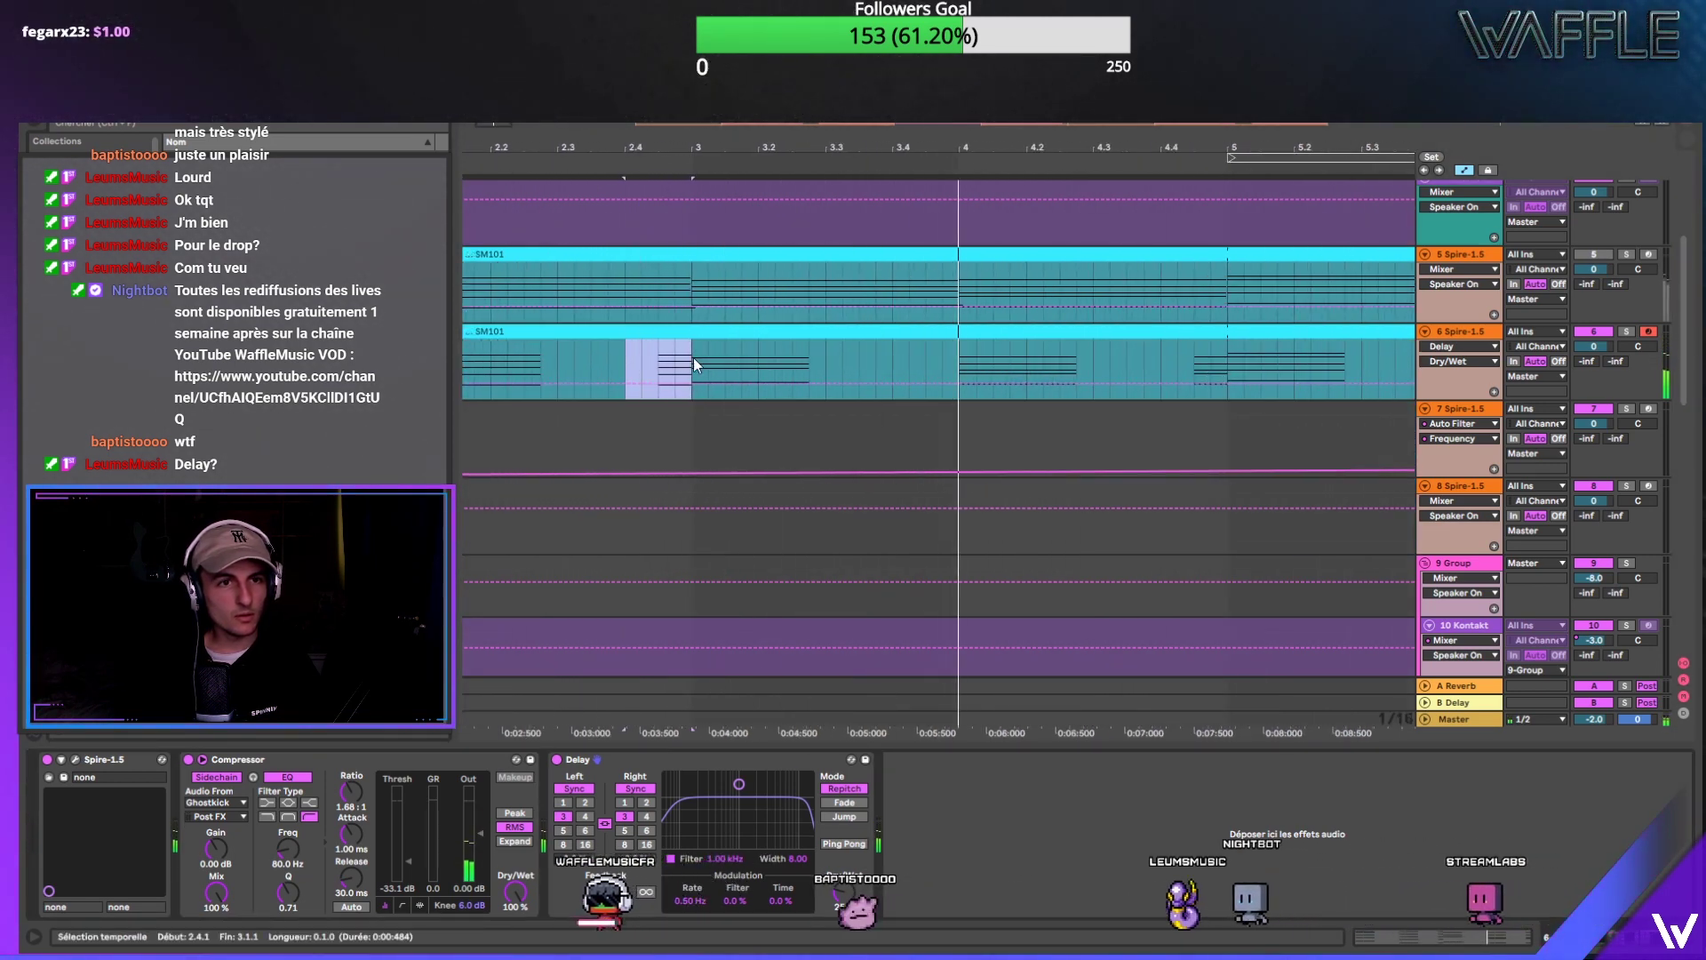
drag(693, 357, 666, 364)
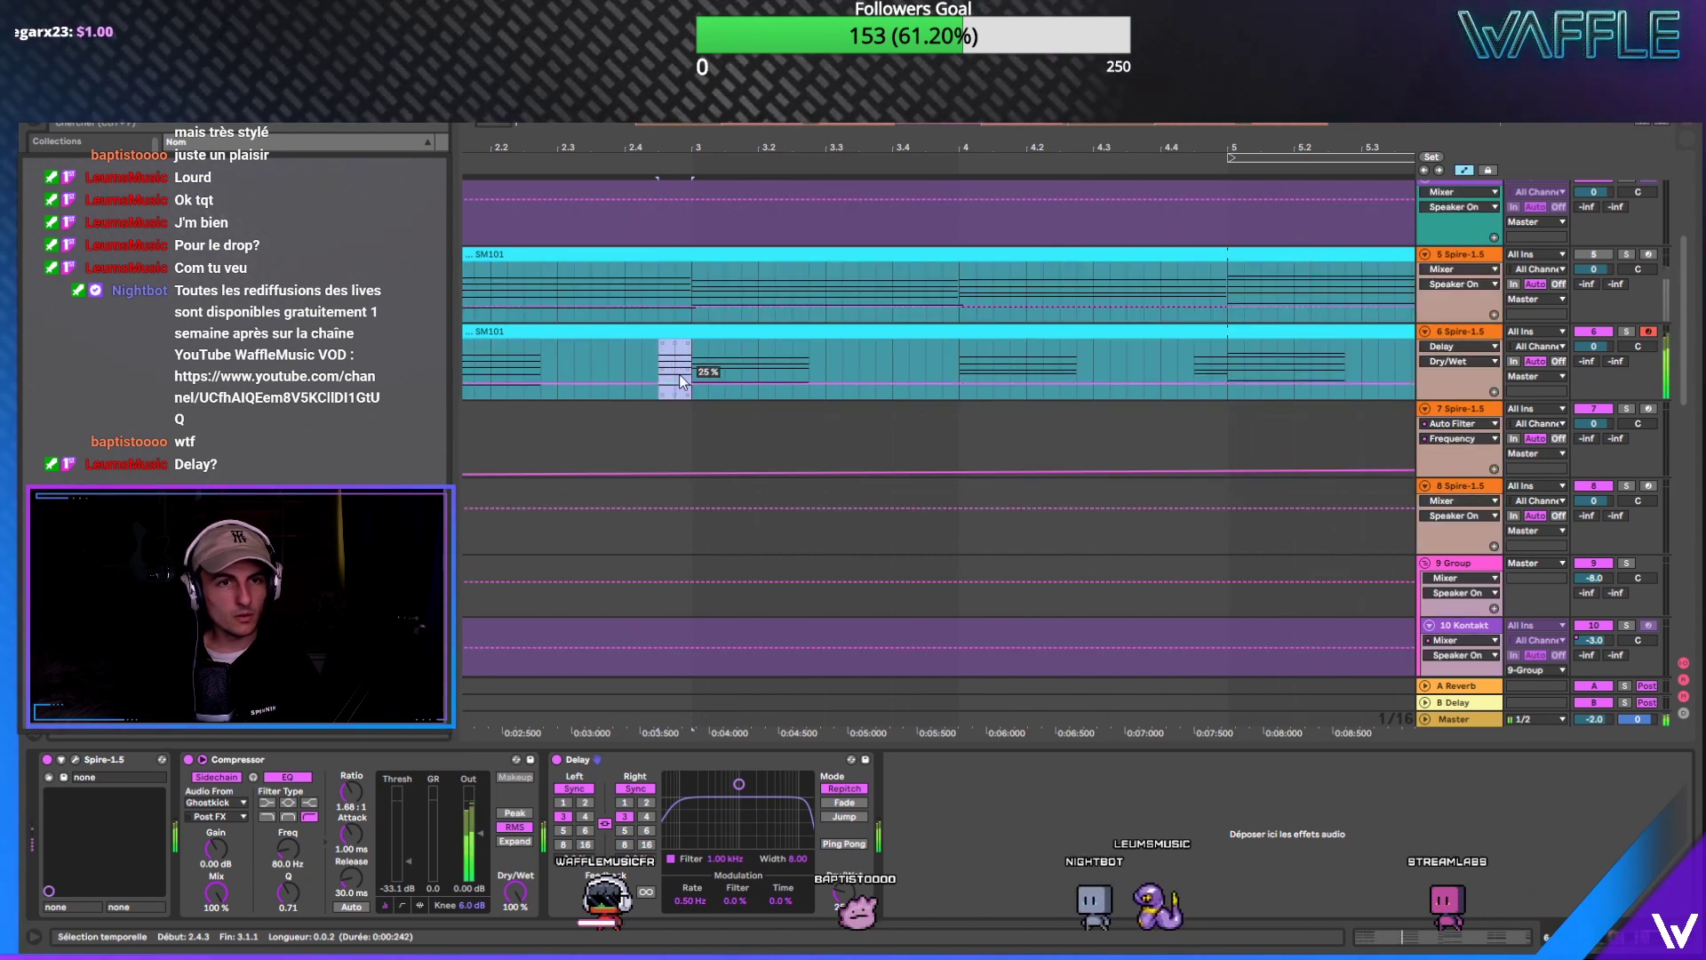
drag(678, 375, 679, 389)
click(542, 349)
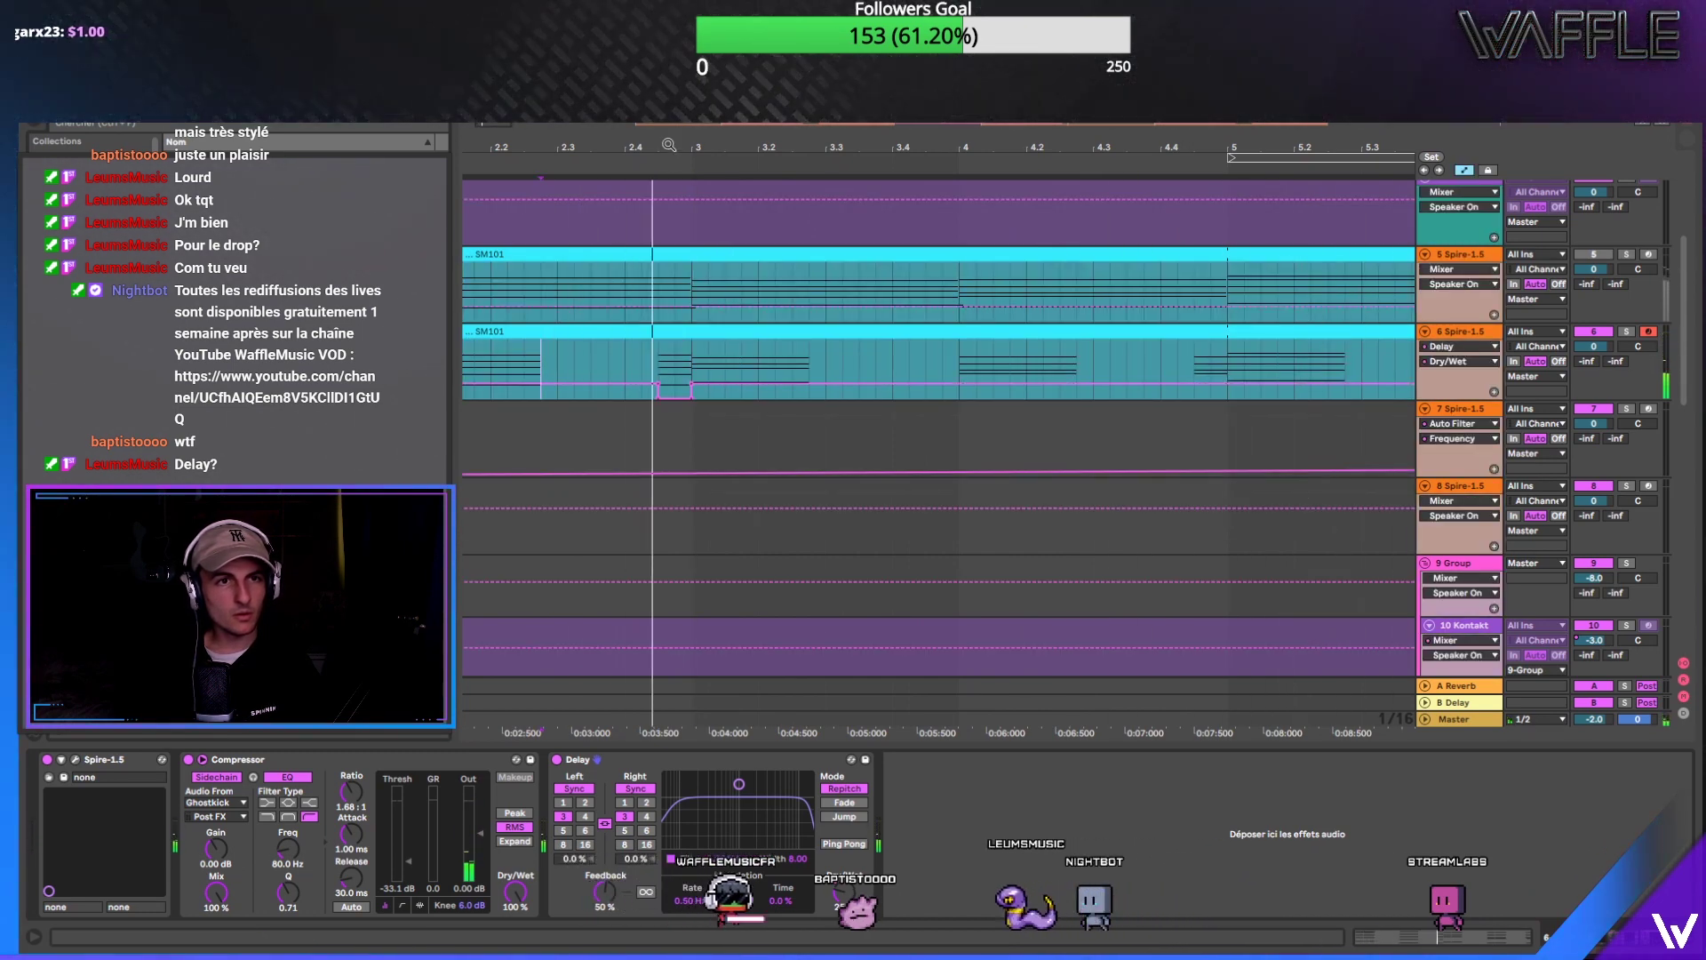
drag(668, 144, 668, 124)
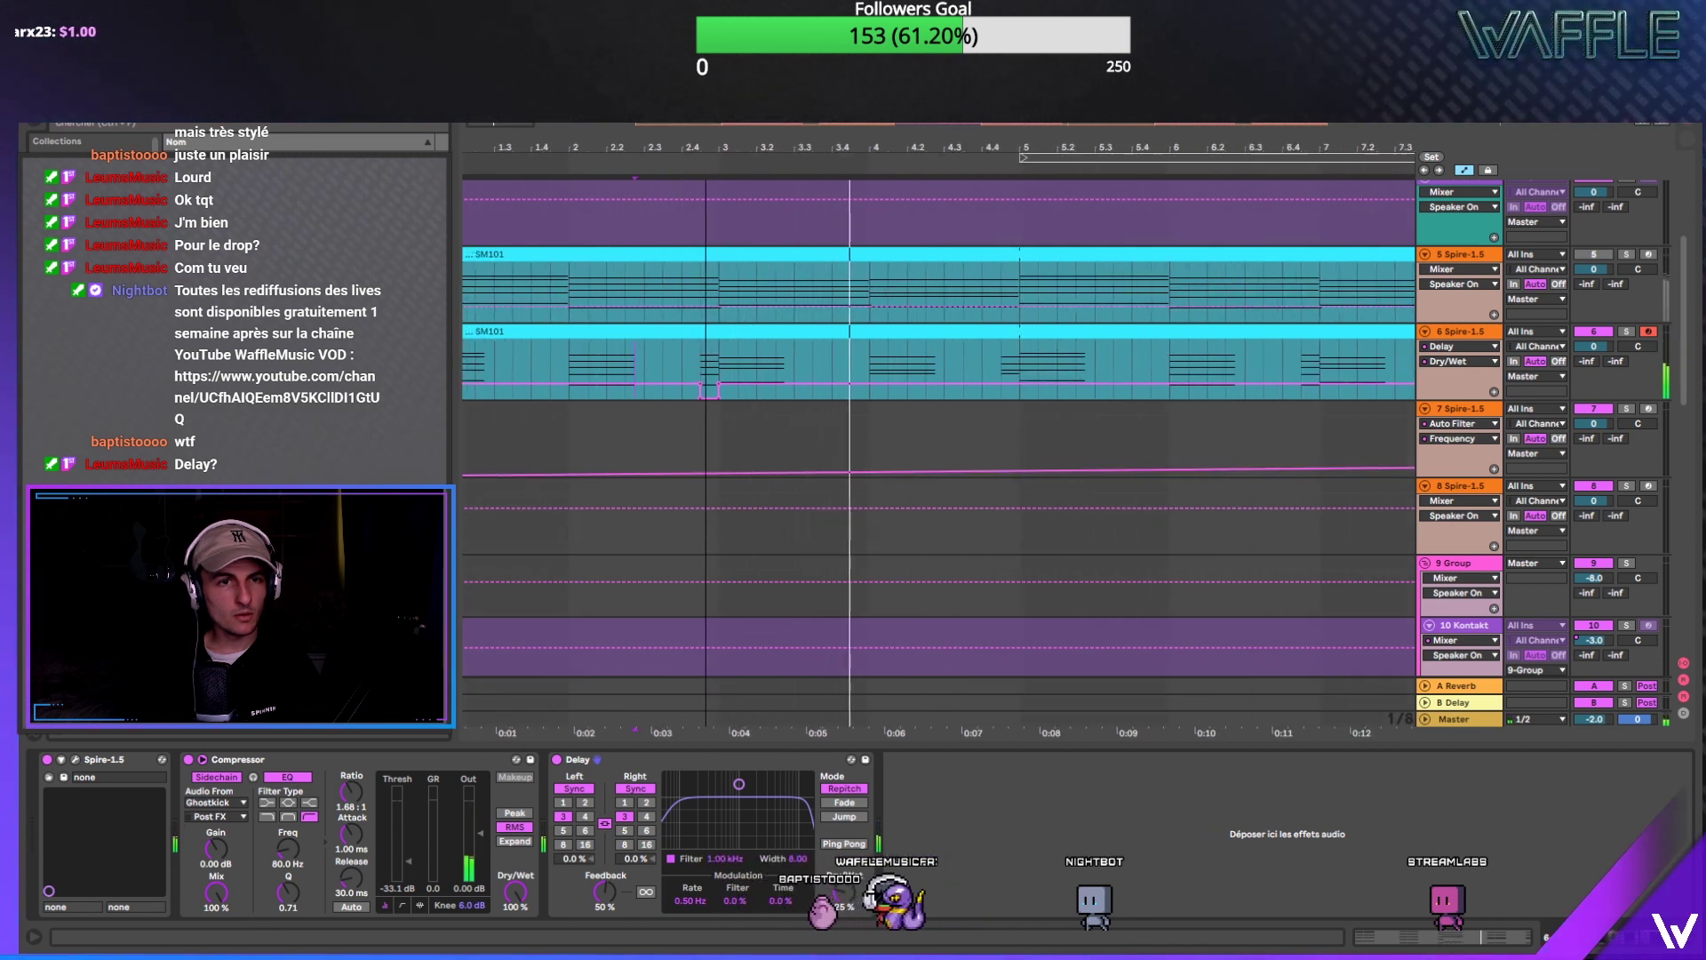
Step: Remove the Dry/Wet automation dip before bar 3 on the 6 Spire-1.5 track
drag(701, 398, 723, 397)
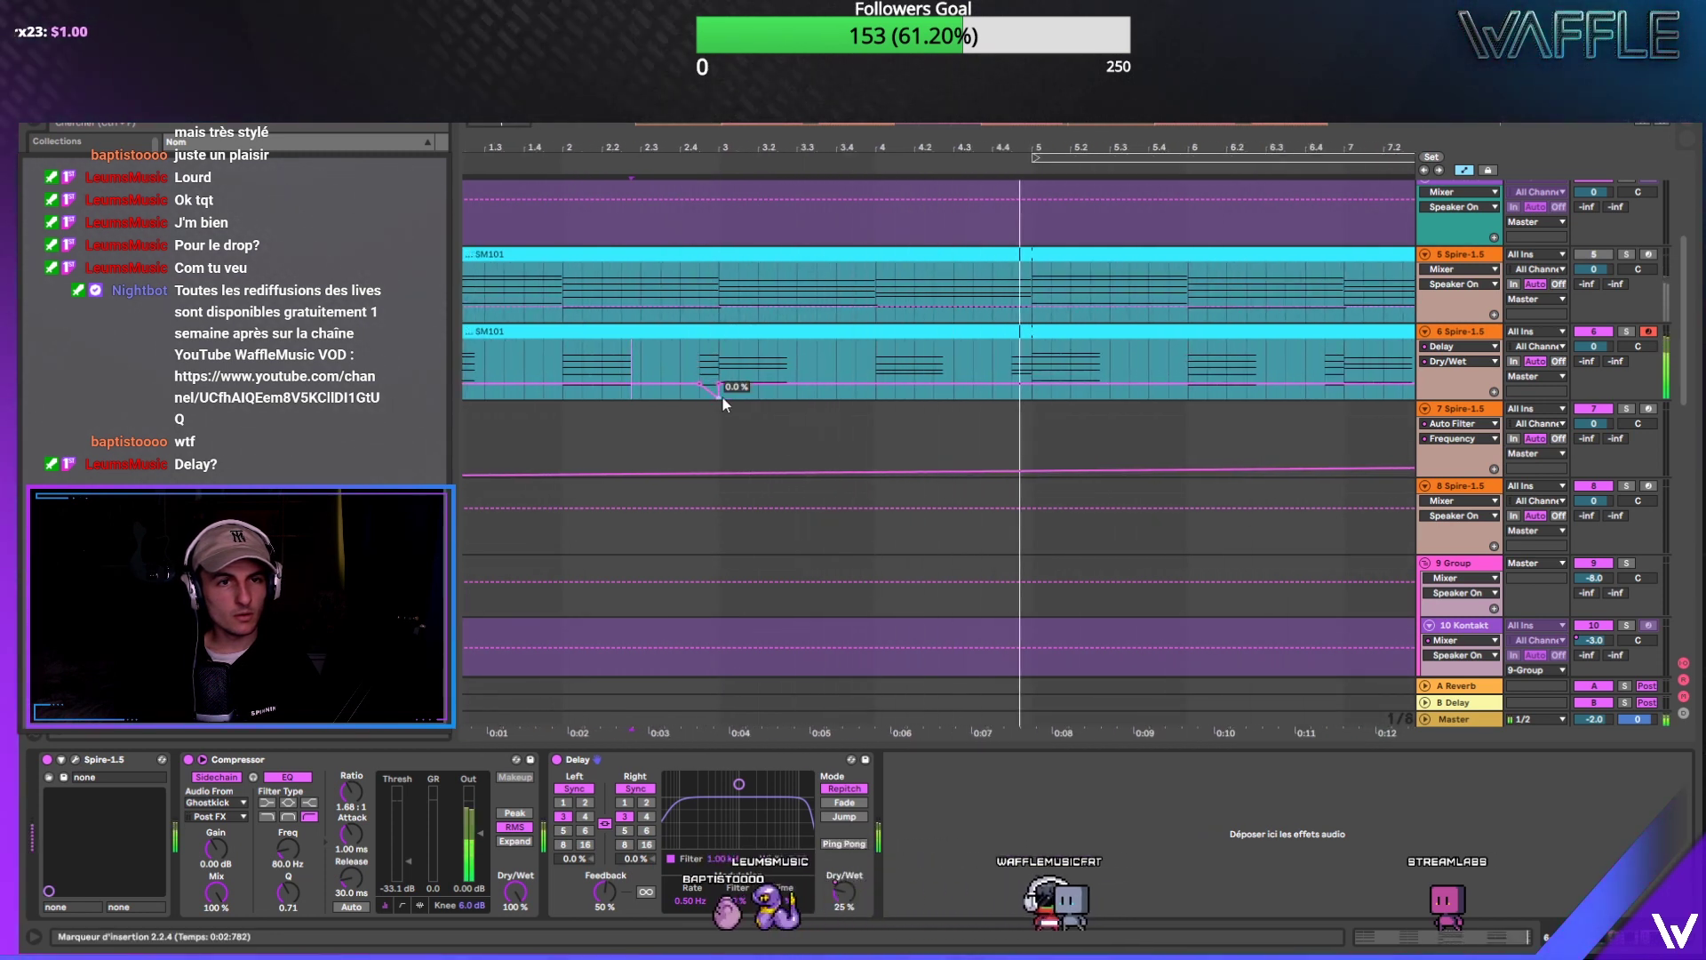
click(721, 397)
click(720, 382)
click(700, 382)
drag(686, 145, 680, 98)
click(545, 202)
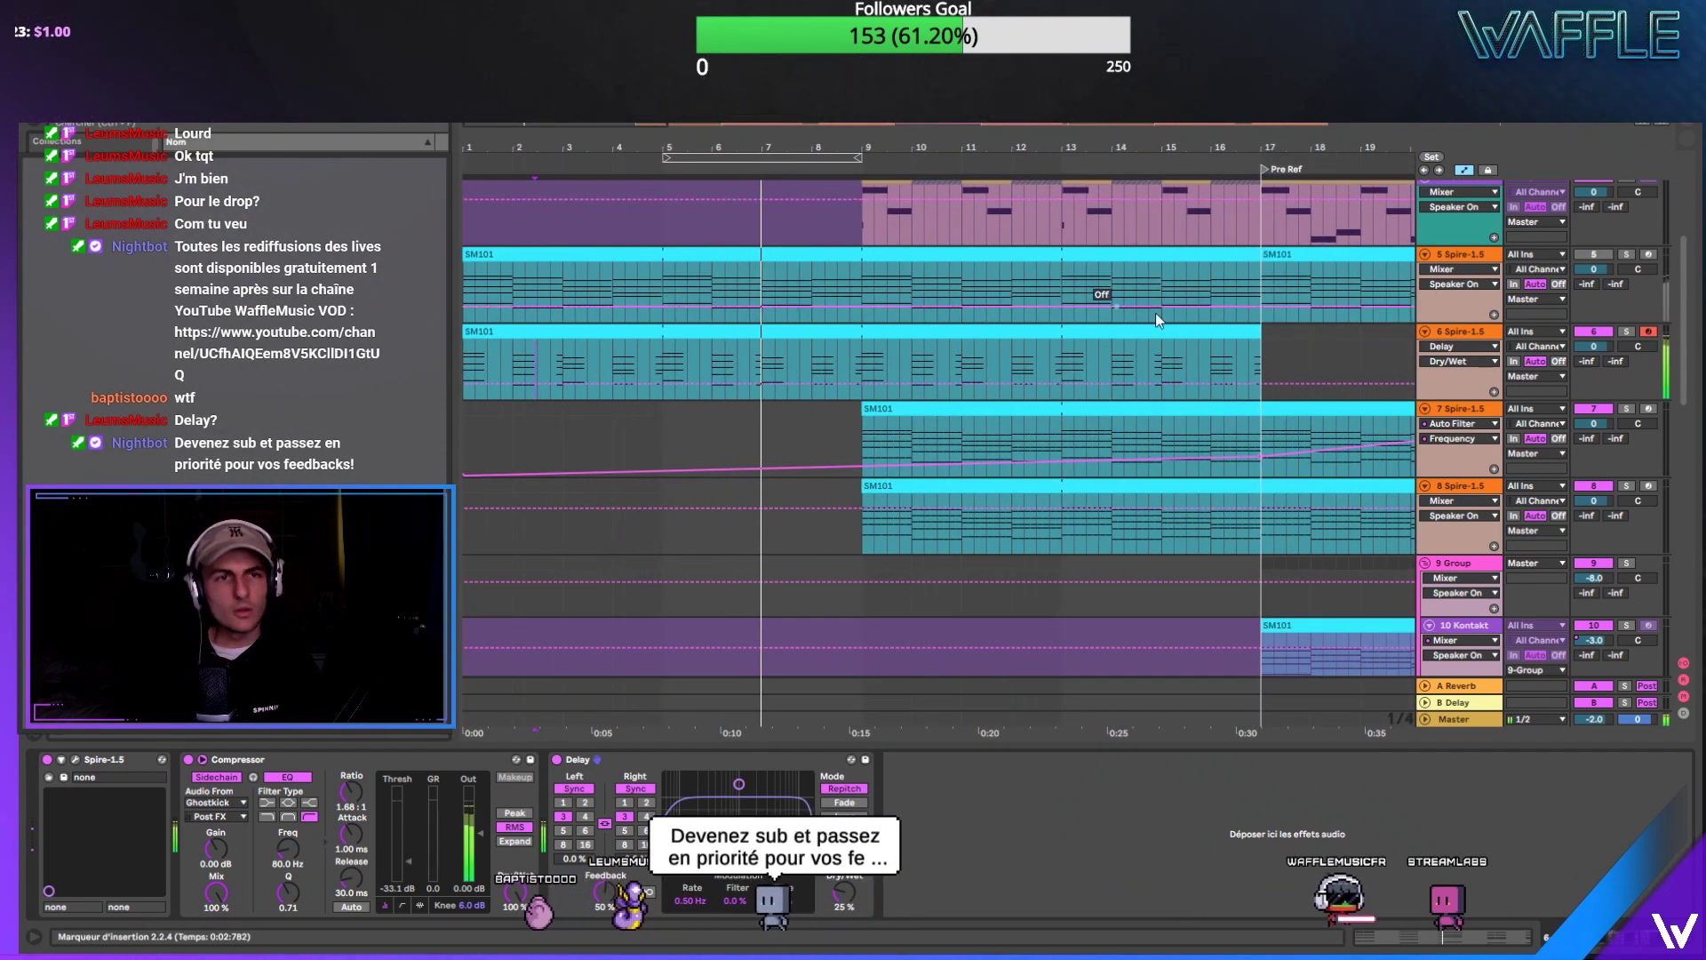
Step: Set the Delay's feedback to 48 % and unmute the 5 Spire-1.5 track
click(605, 892)
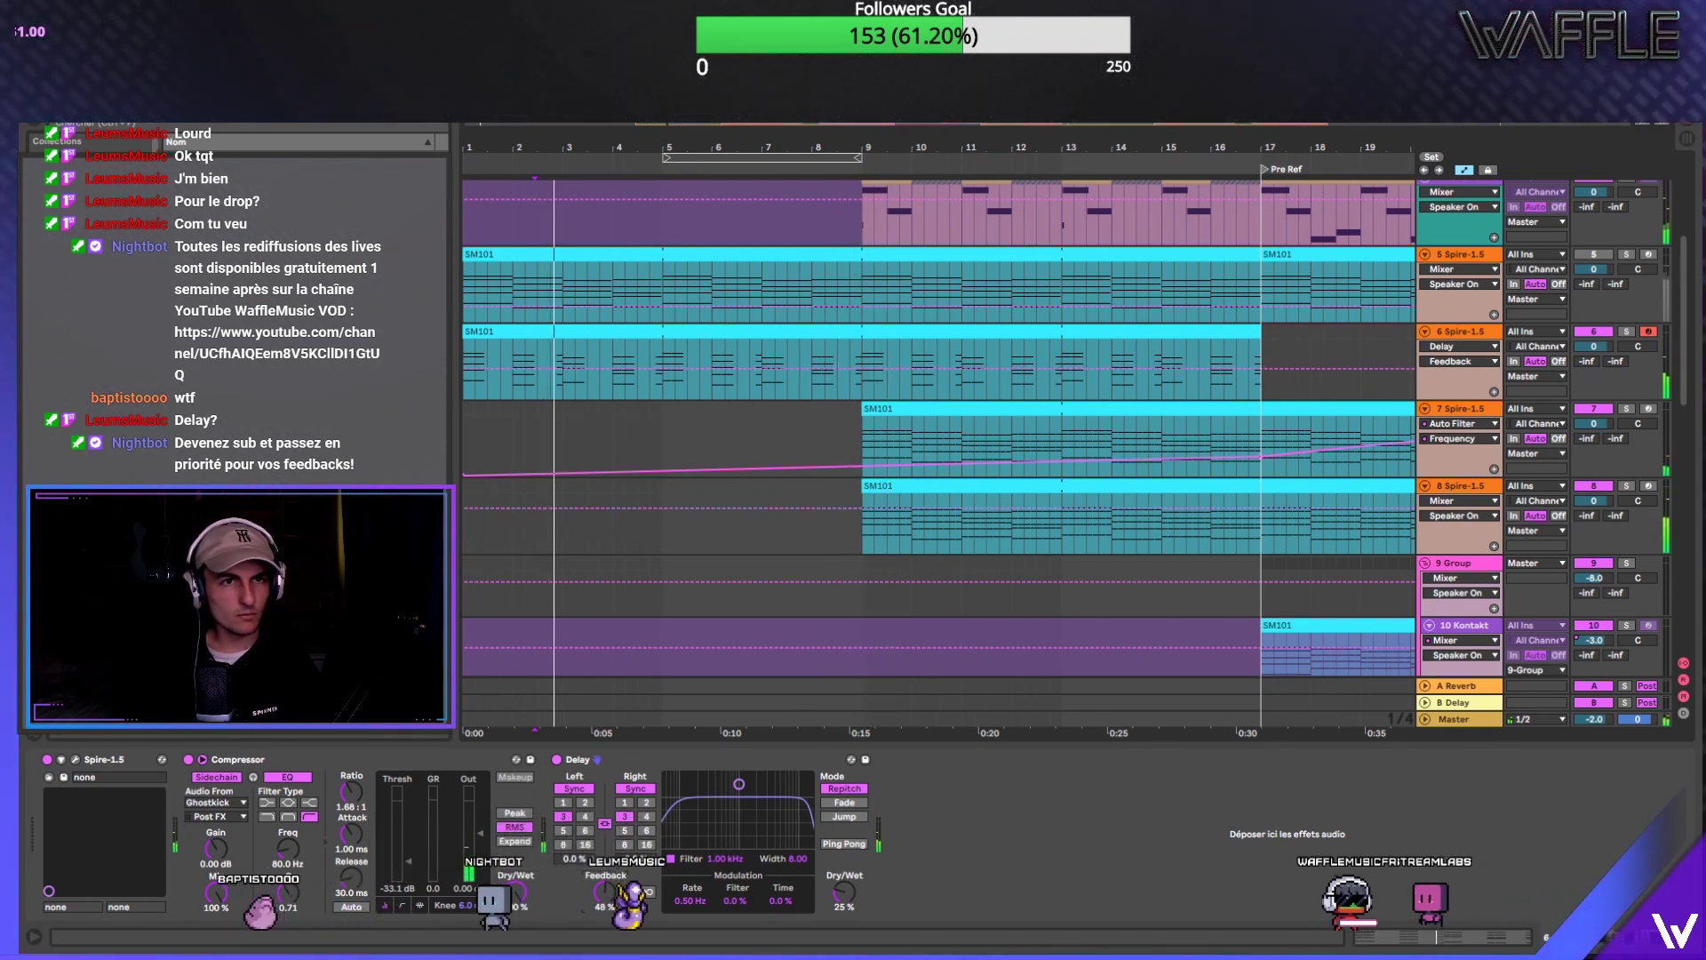
key(minus)
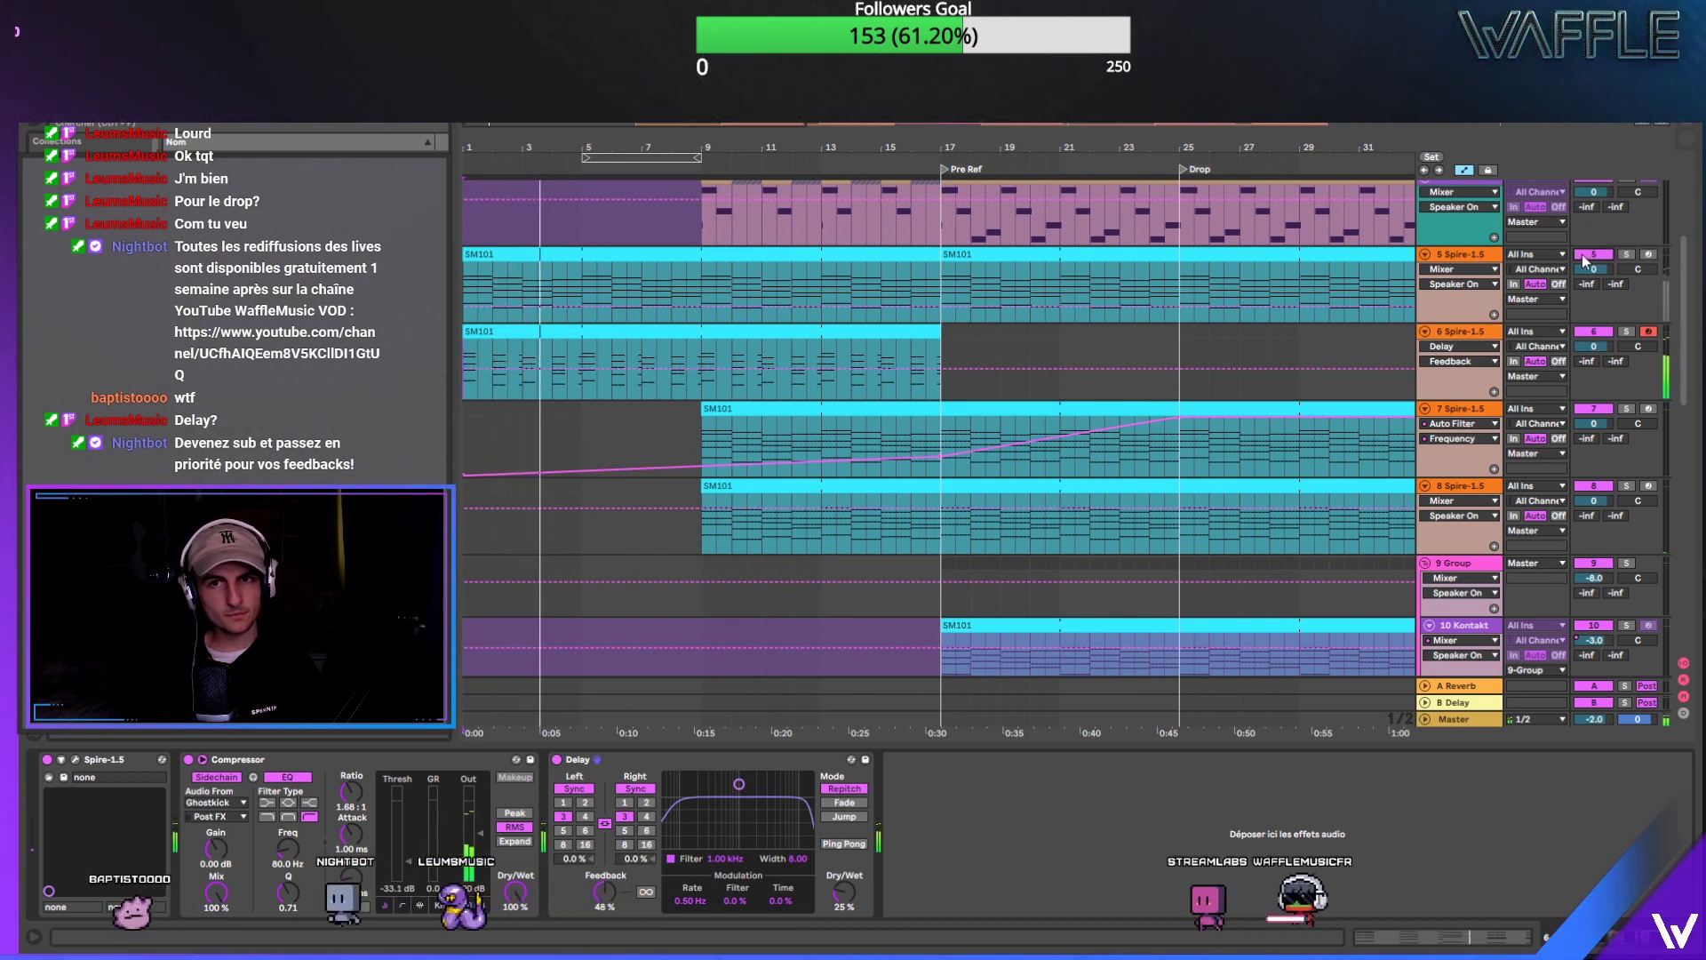
Step: Review the FabFilter Pro-Q 2 curve on the 5 Spire-1.5 track, close its window and move the Compressor after it
click(1472, 256)
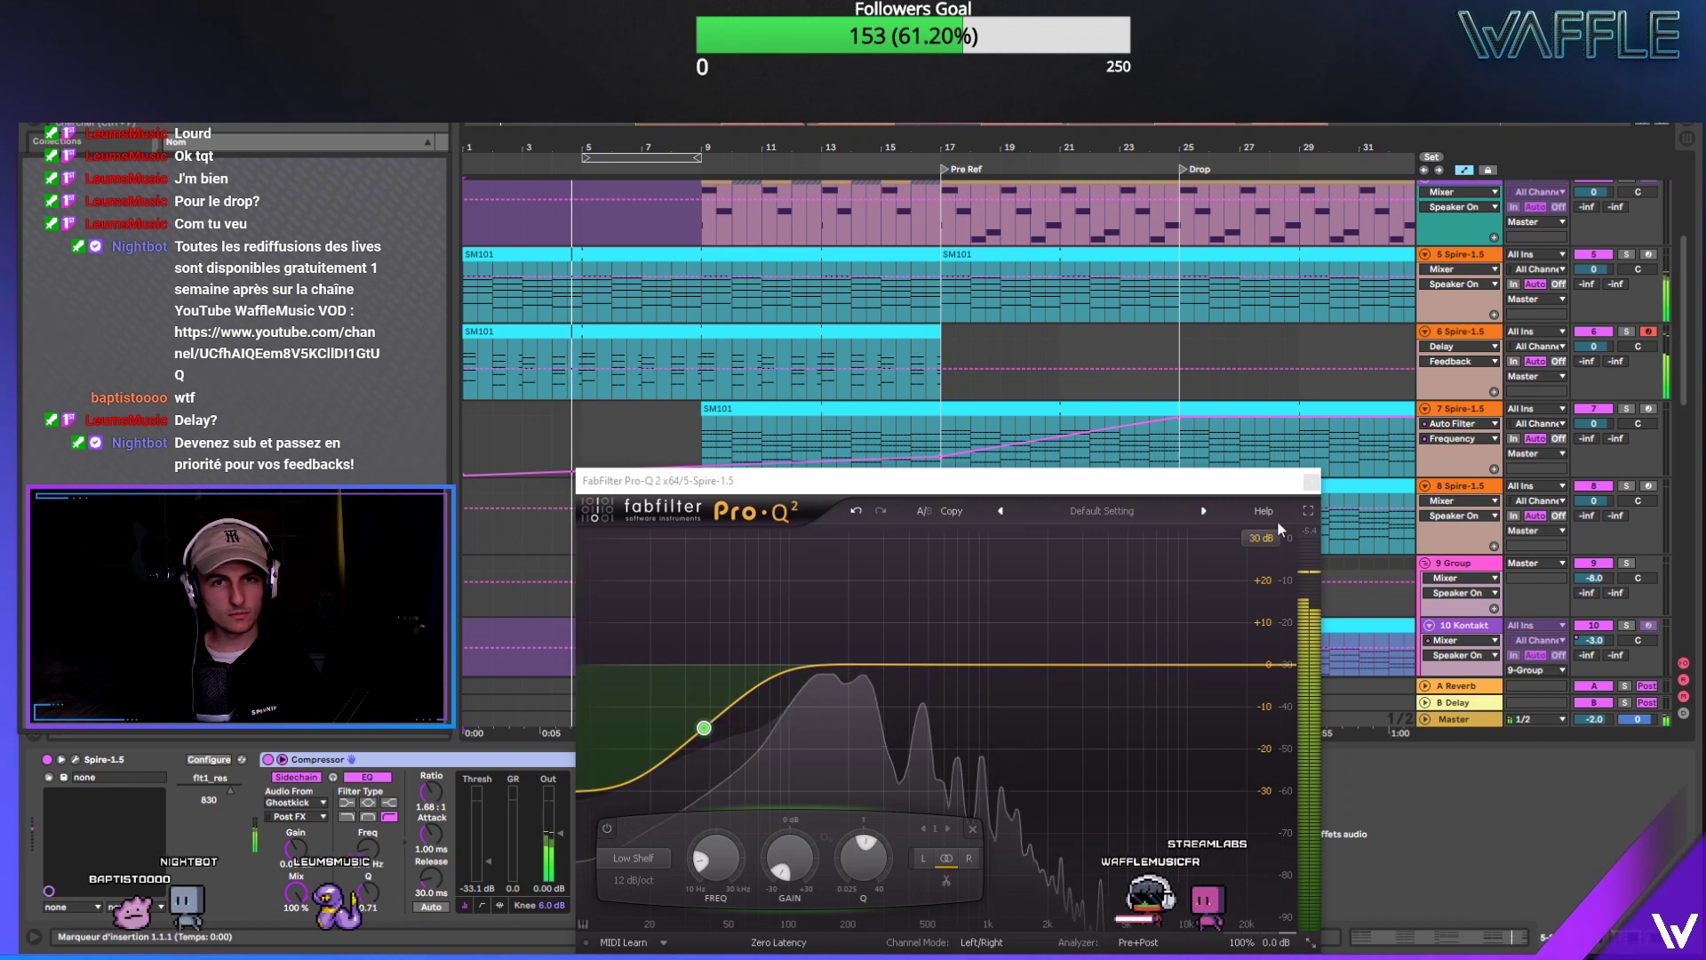
click(1309, 483)
key(space)
key(space)
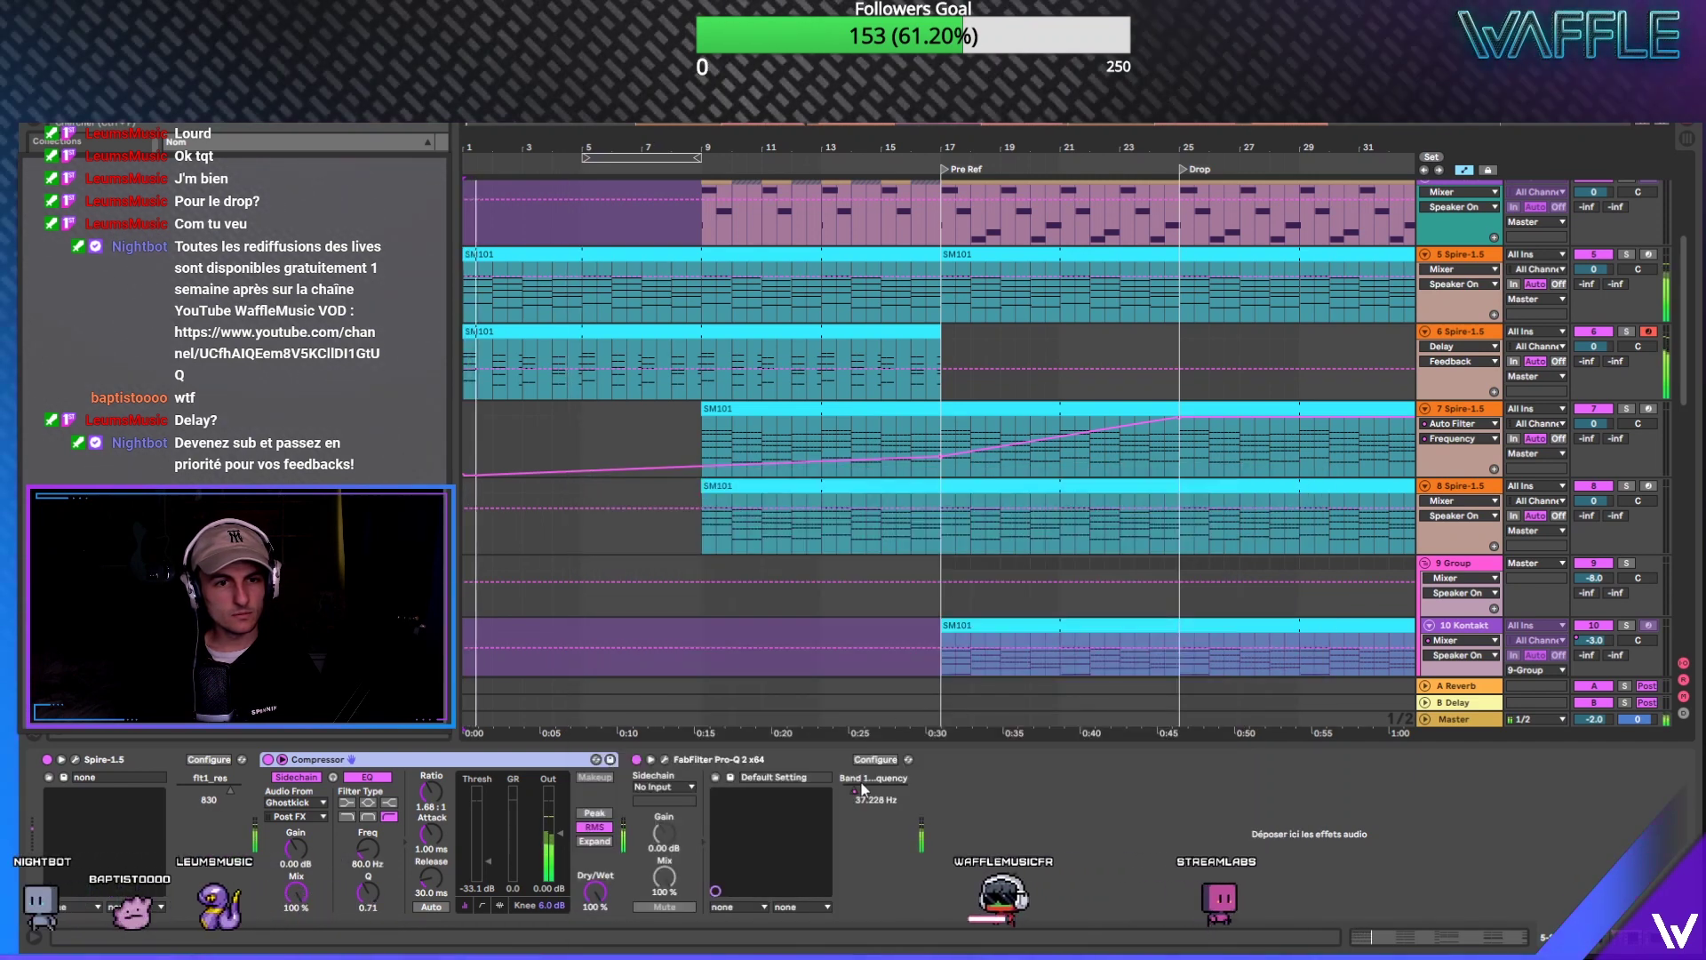
click(228, 789)
click(1475, 260)
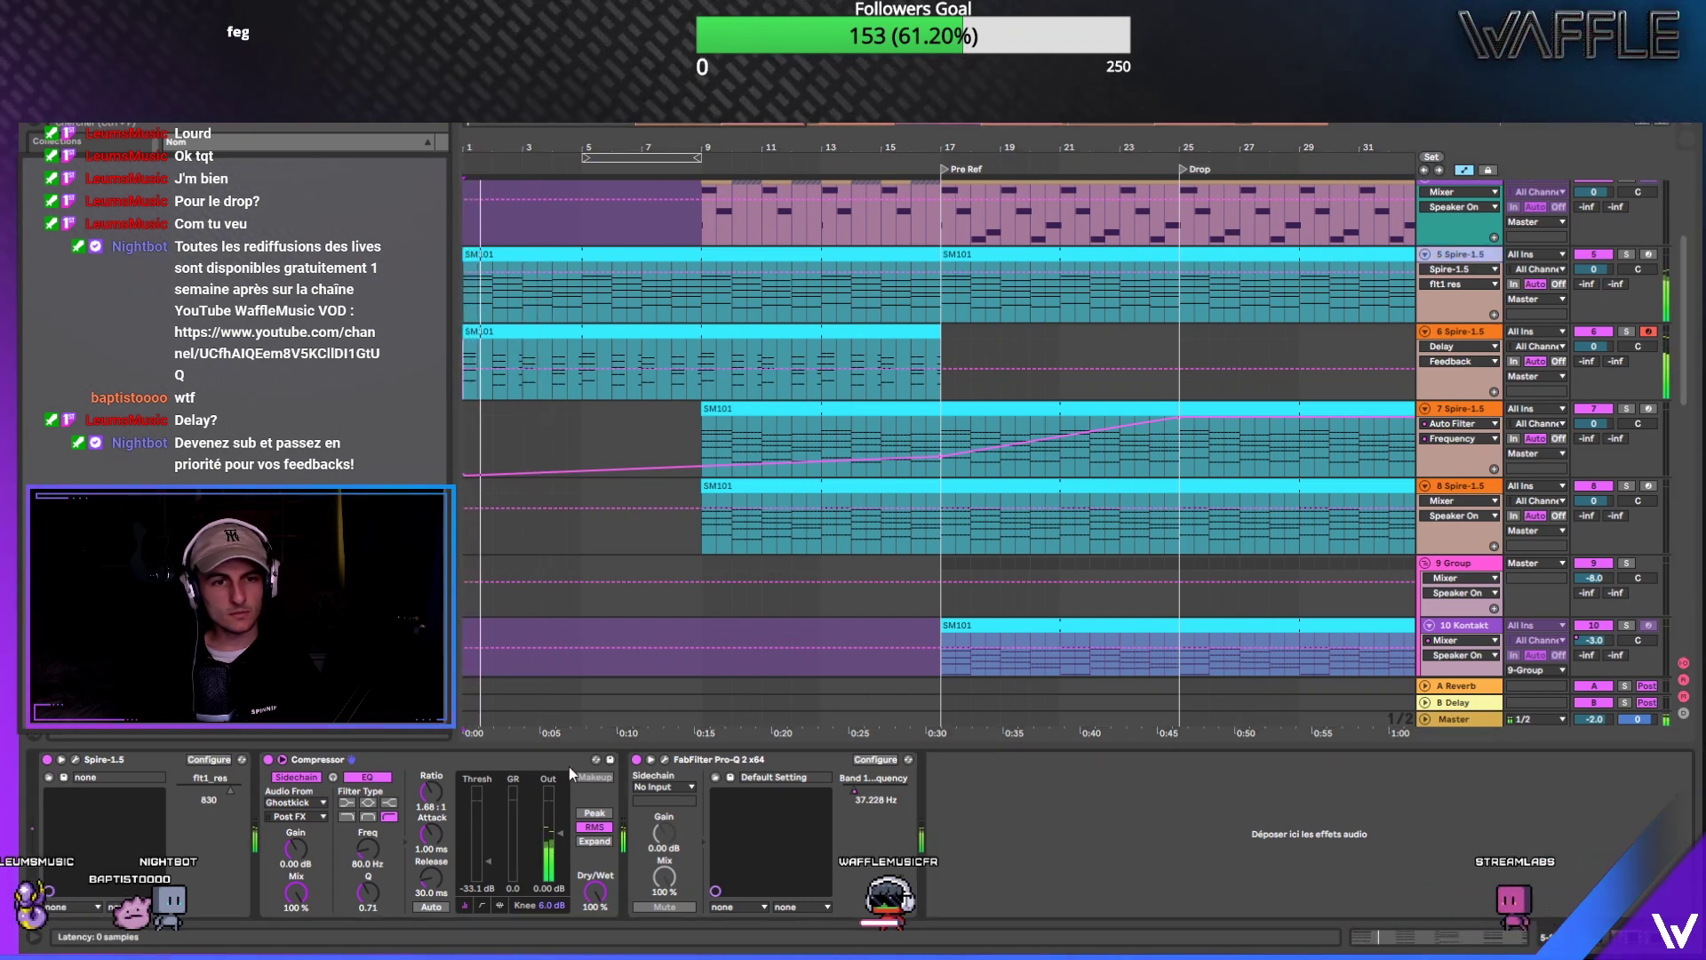
click(638, 762)
drag(930, 779, 929, 779)
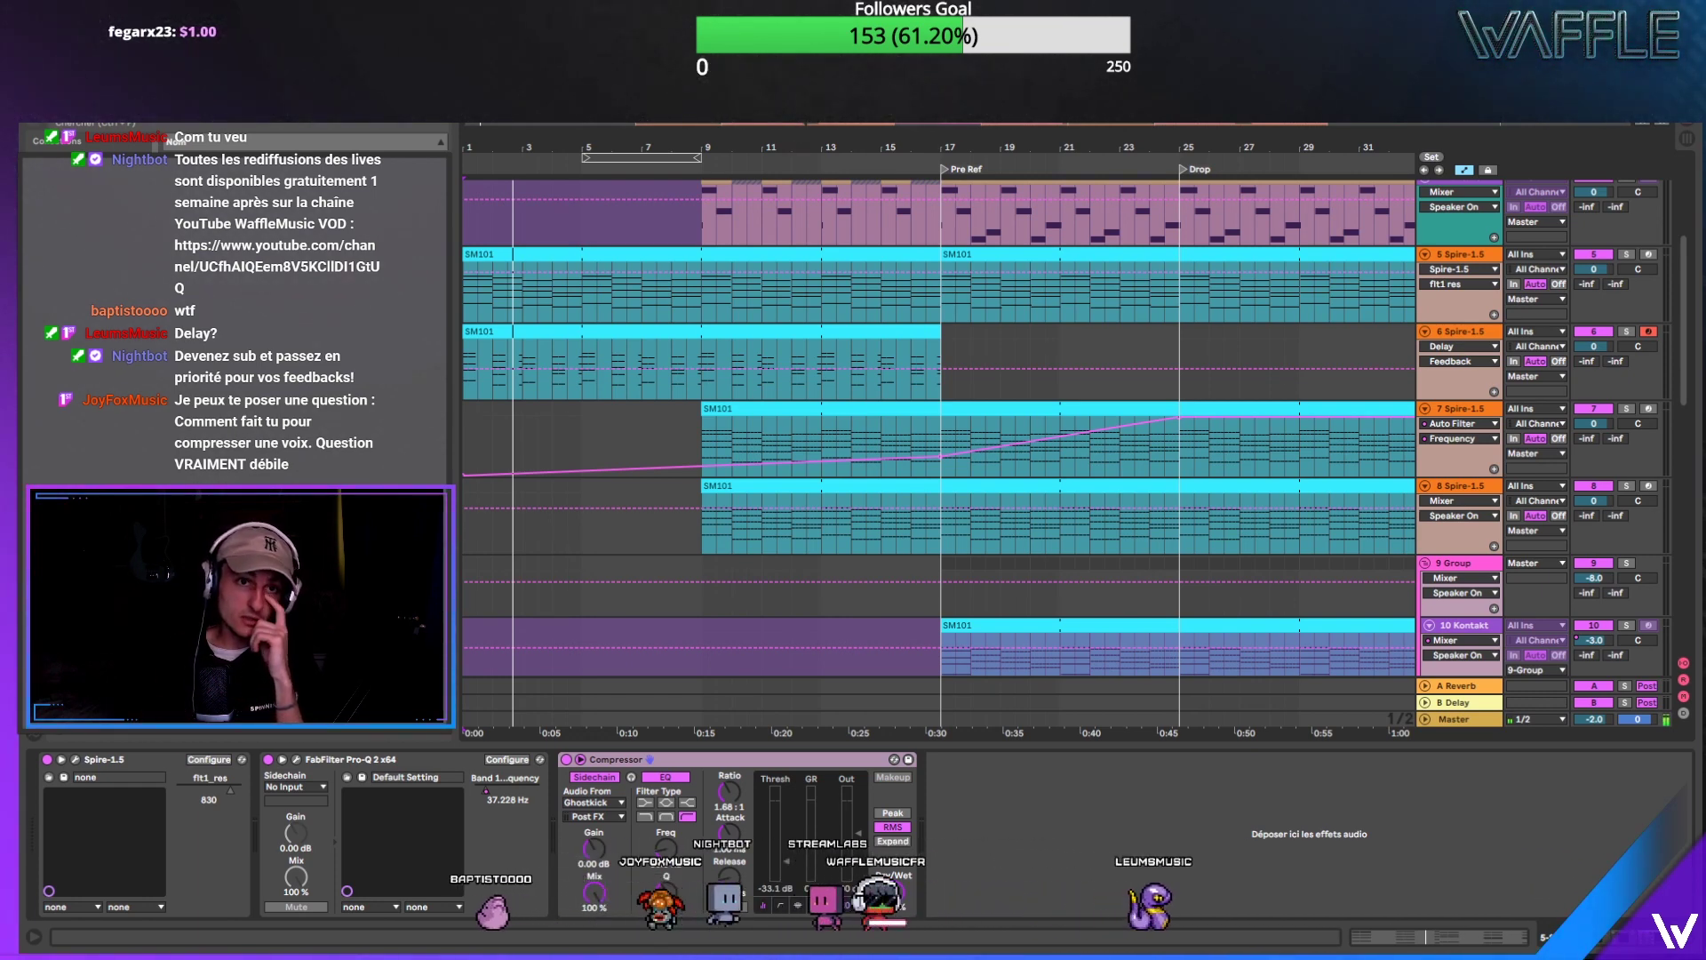
Step: Examine the effects chain of the 1 Audio track, including its Compressor settings
scroll(588, 151, down, 5)
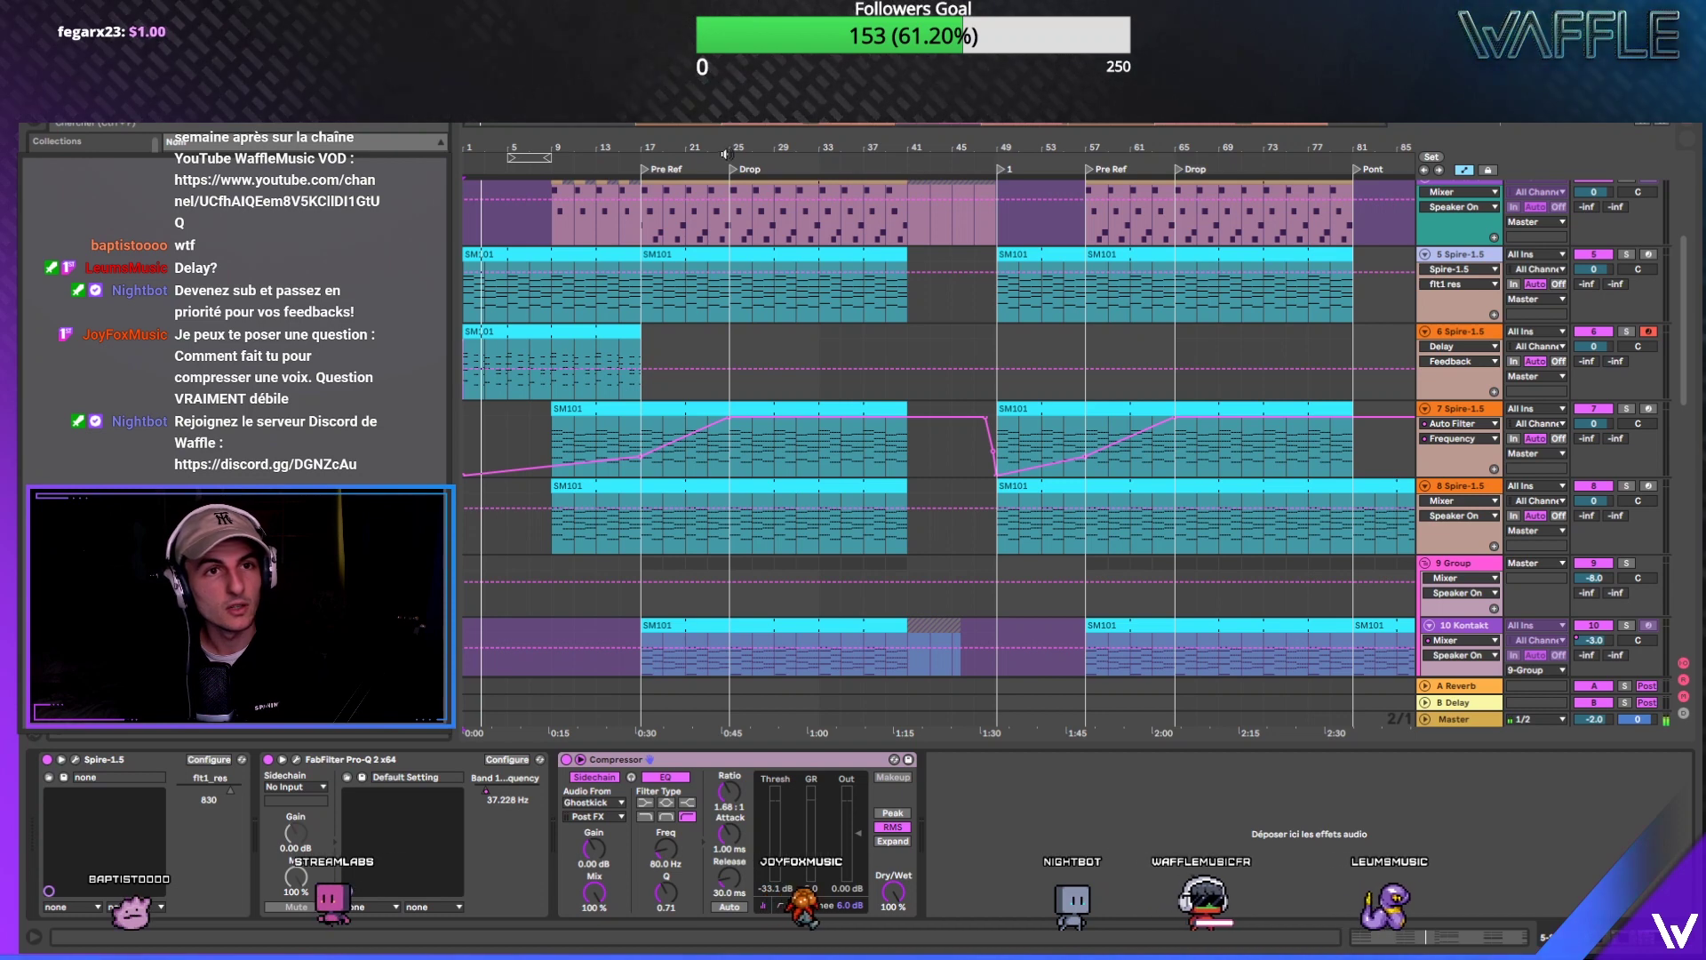
scroll(539, 406, down, 3)
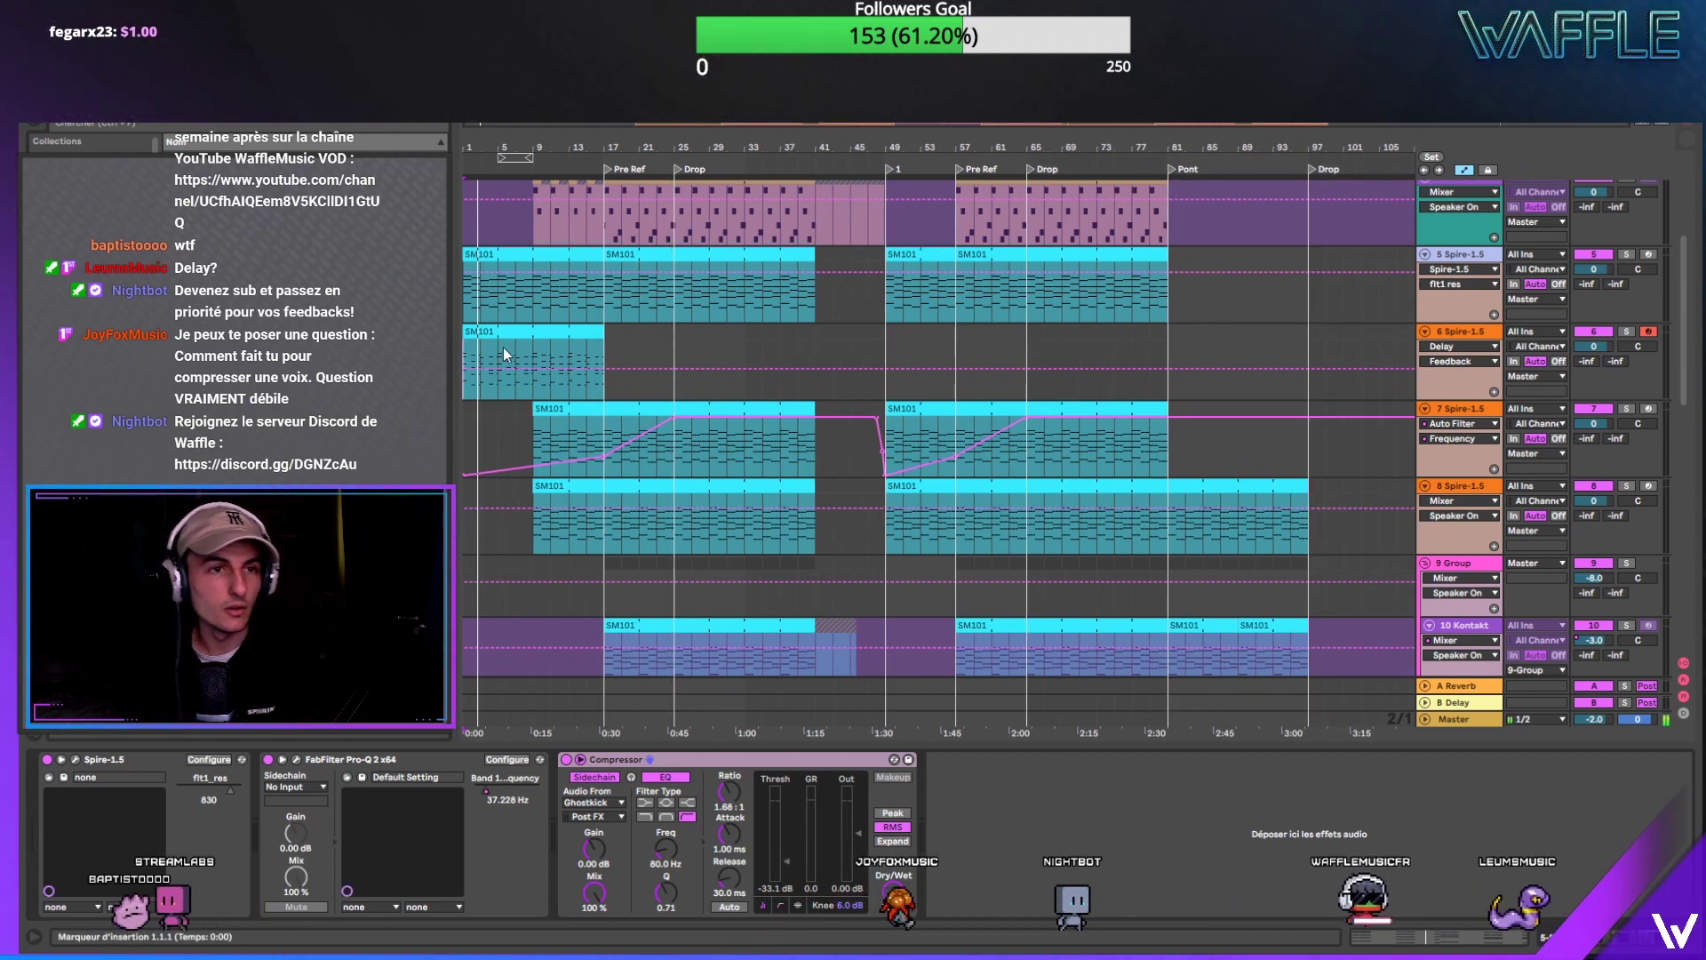
scroll(520, 352, up, 3)
scroll(522, 349, up, 1)
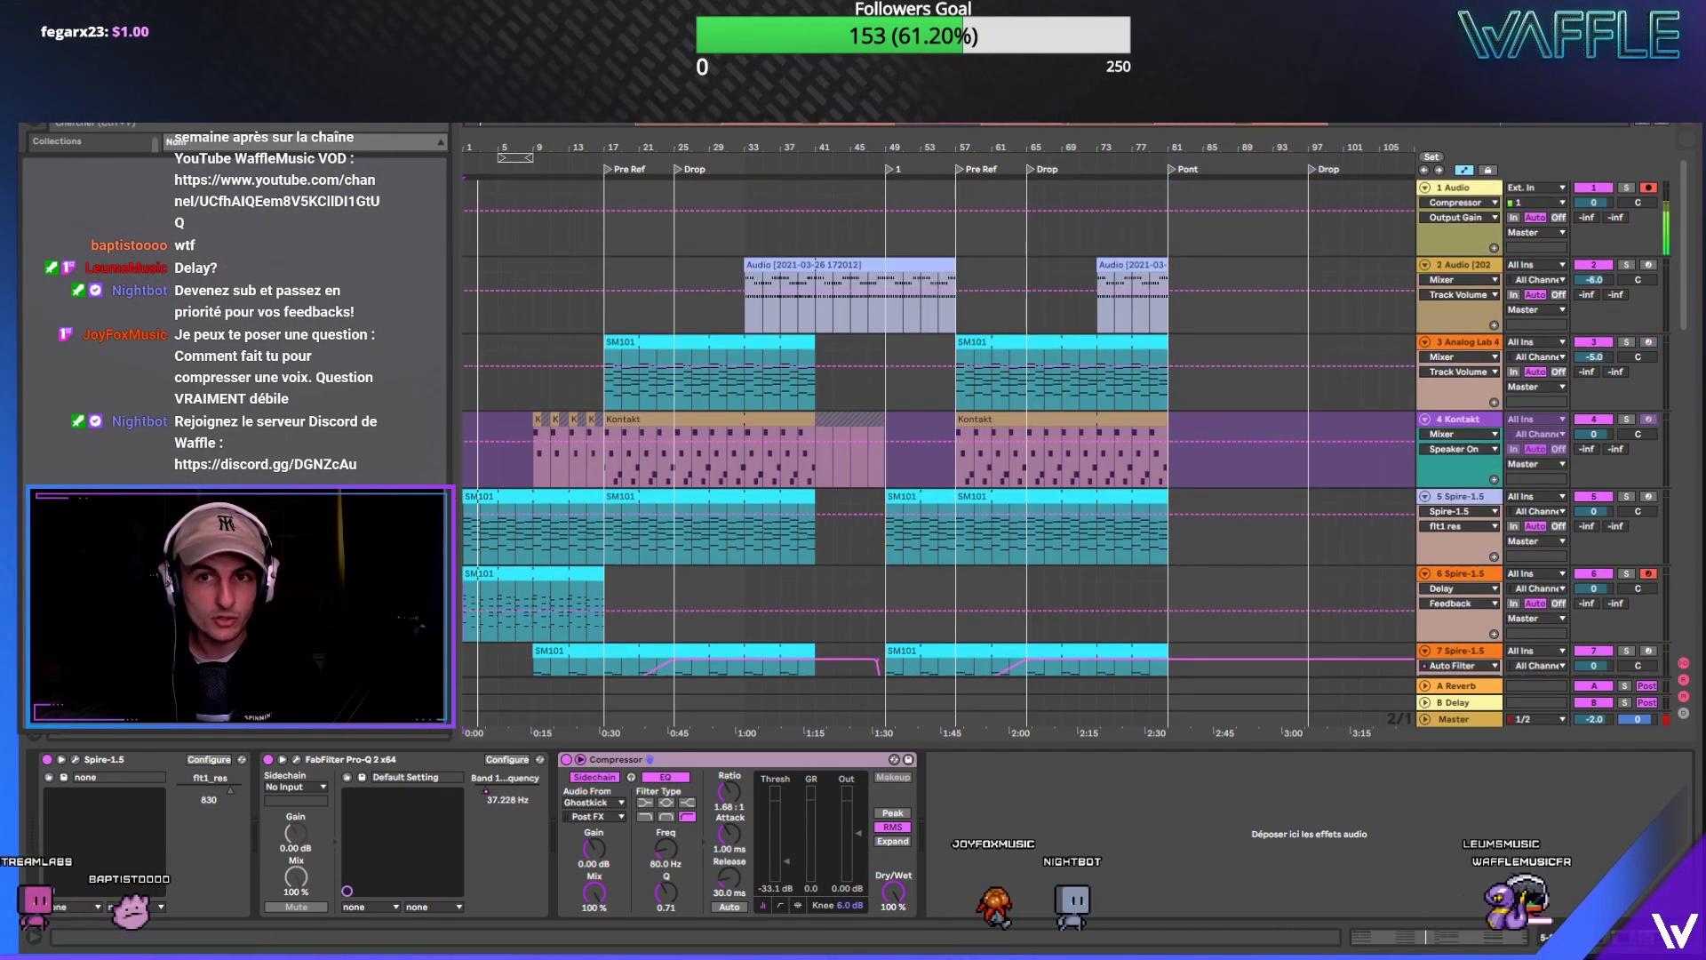
click(1478, 191)
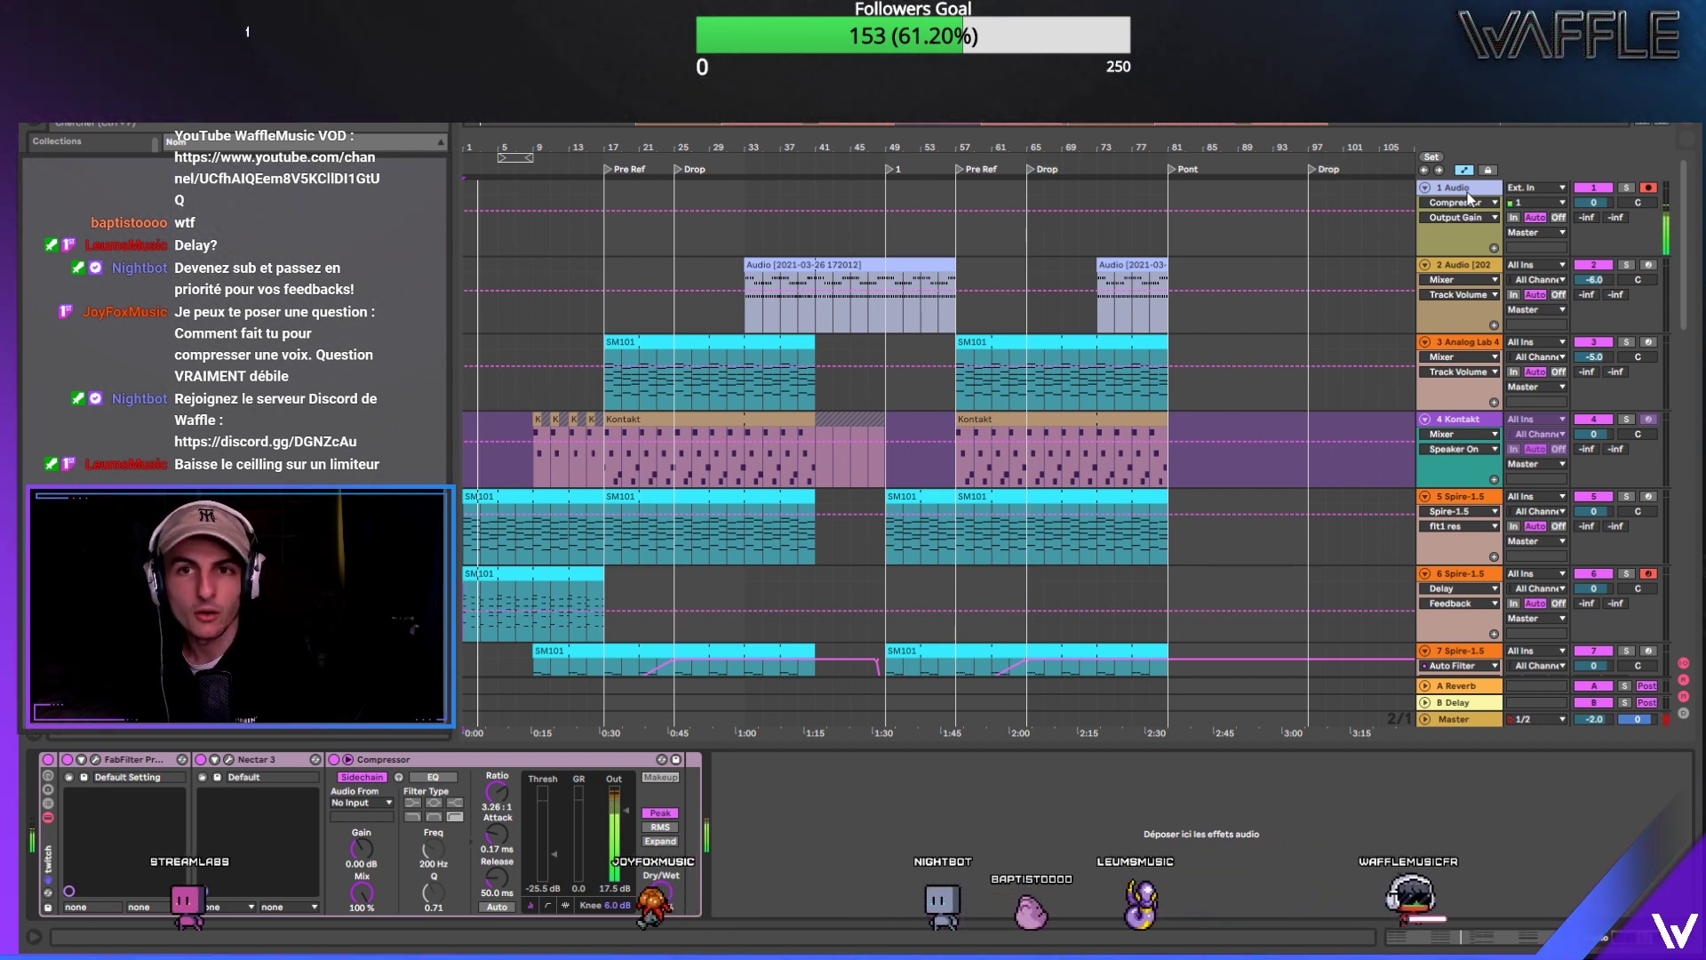
key(space)
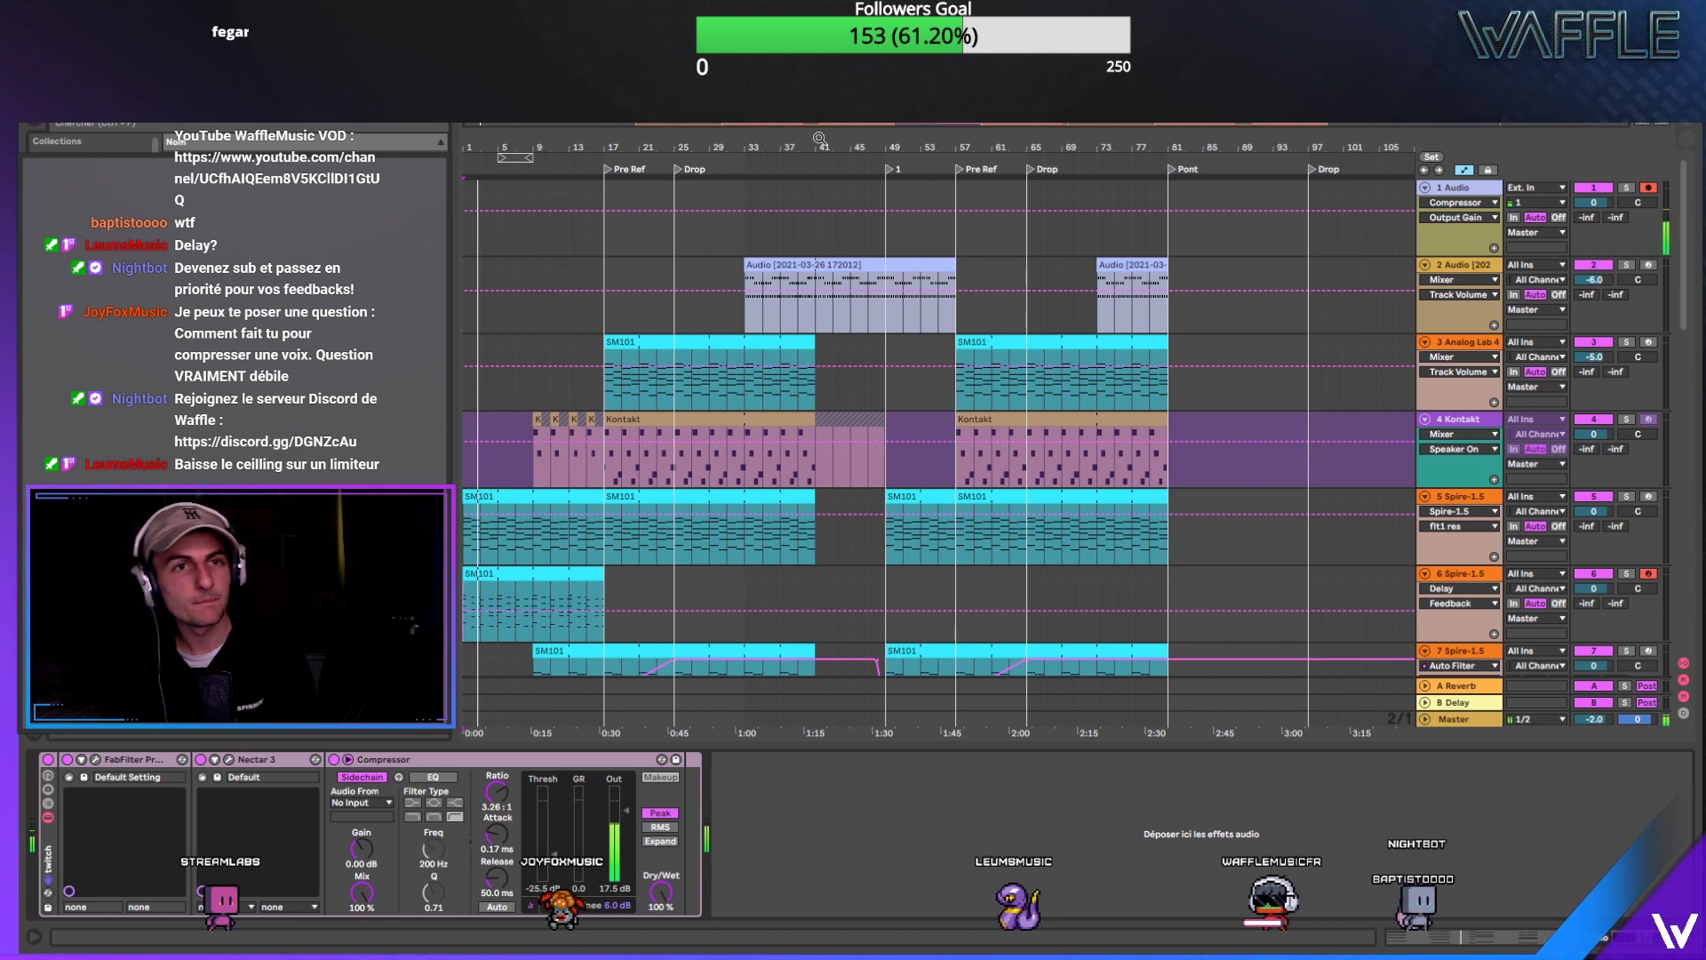
Step: Return to the 6 Spire-1.5 track's effects chain and play back the intro section
scroll(642, 296, down, 5)
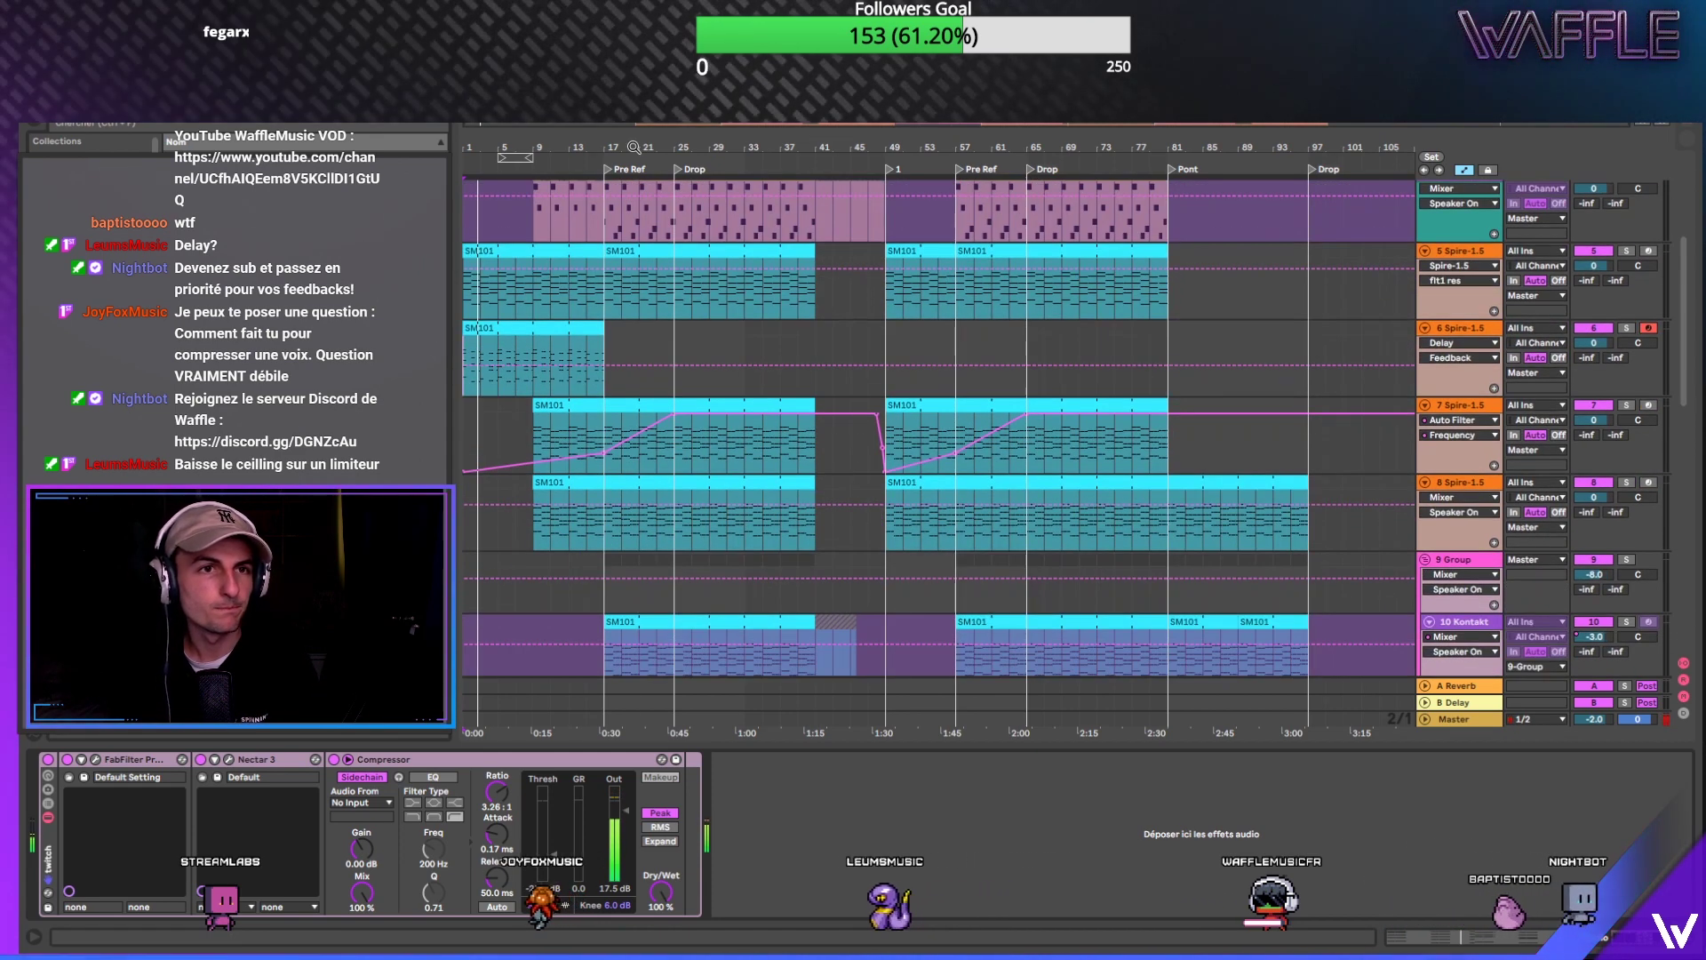
scroll(641, 296, up, 2)
click(614, 333)
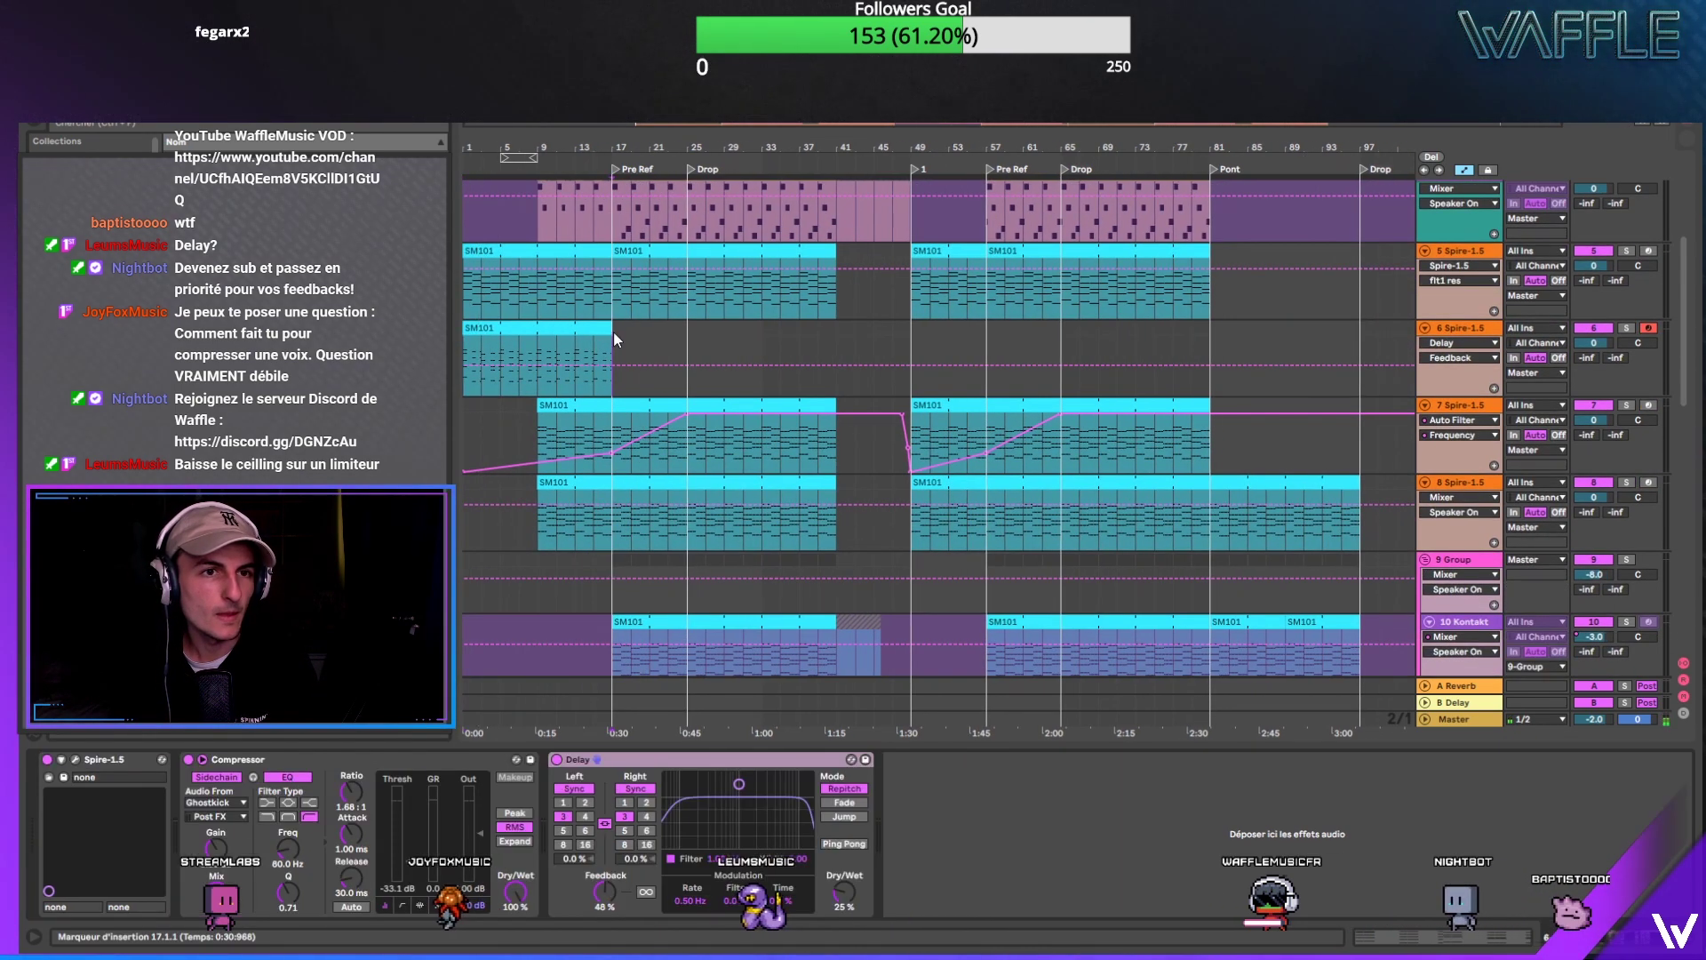
drag(618, 153, 701, 182)
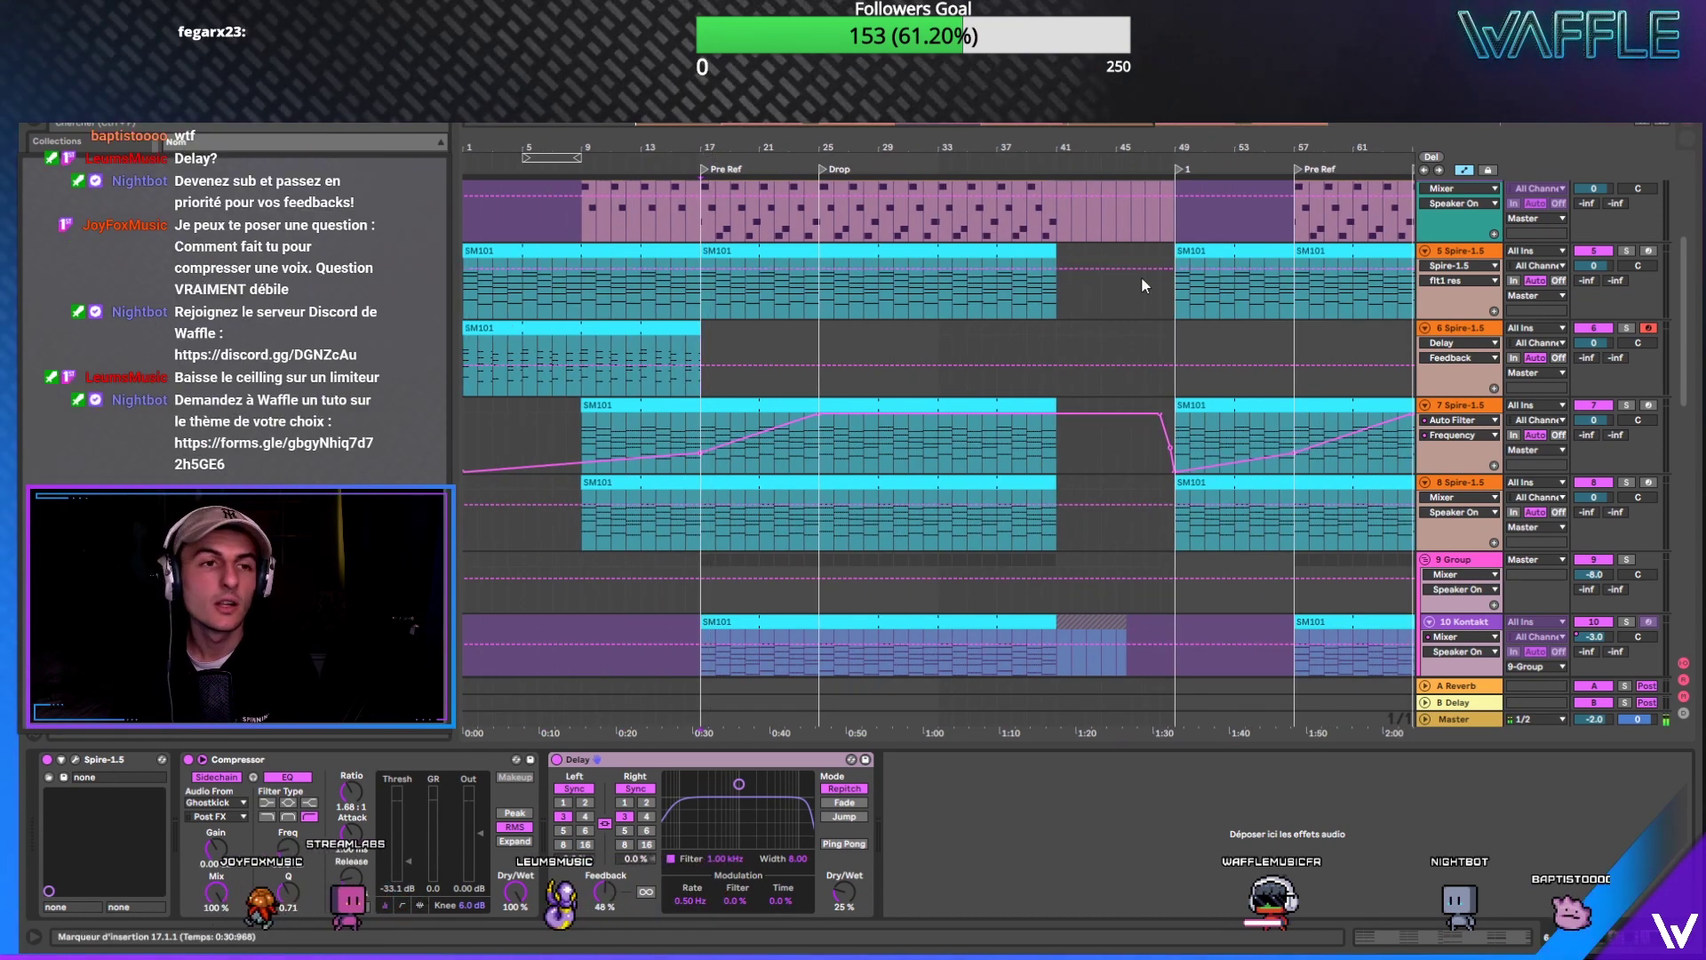
click(499, 359)
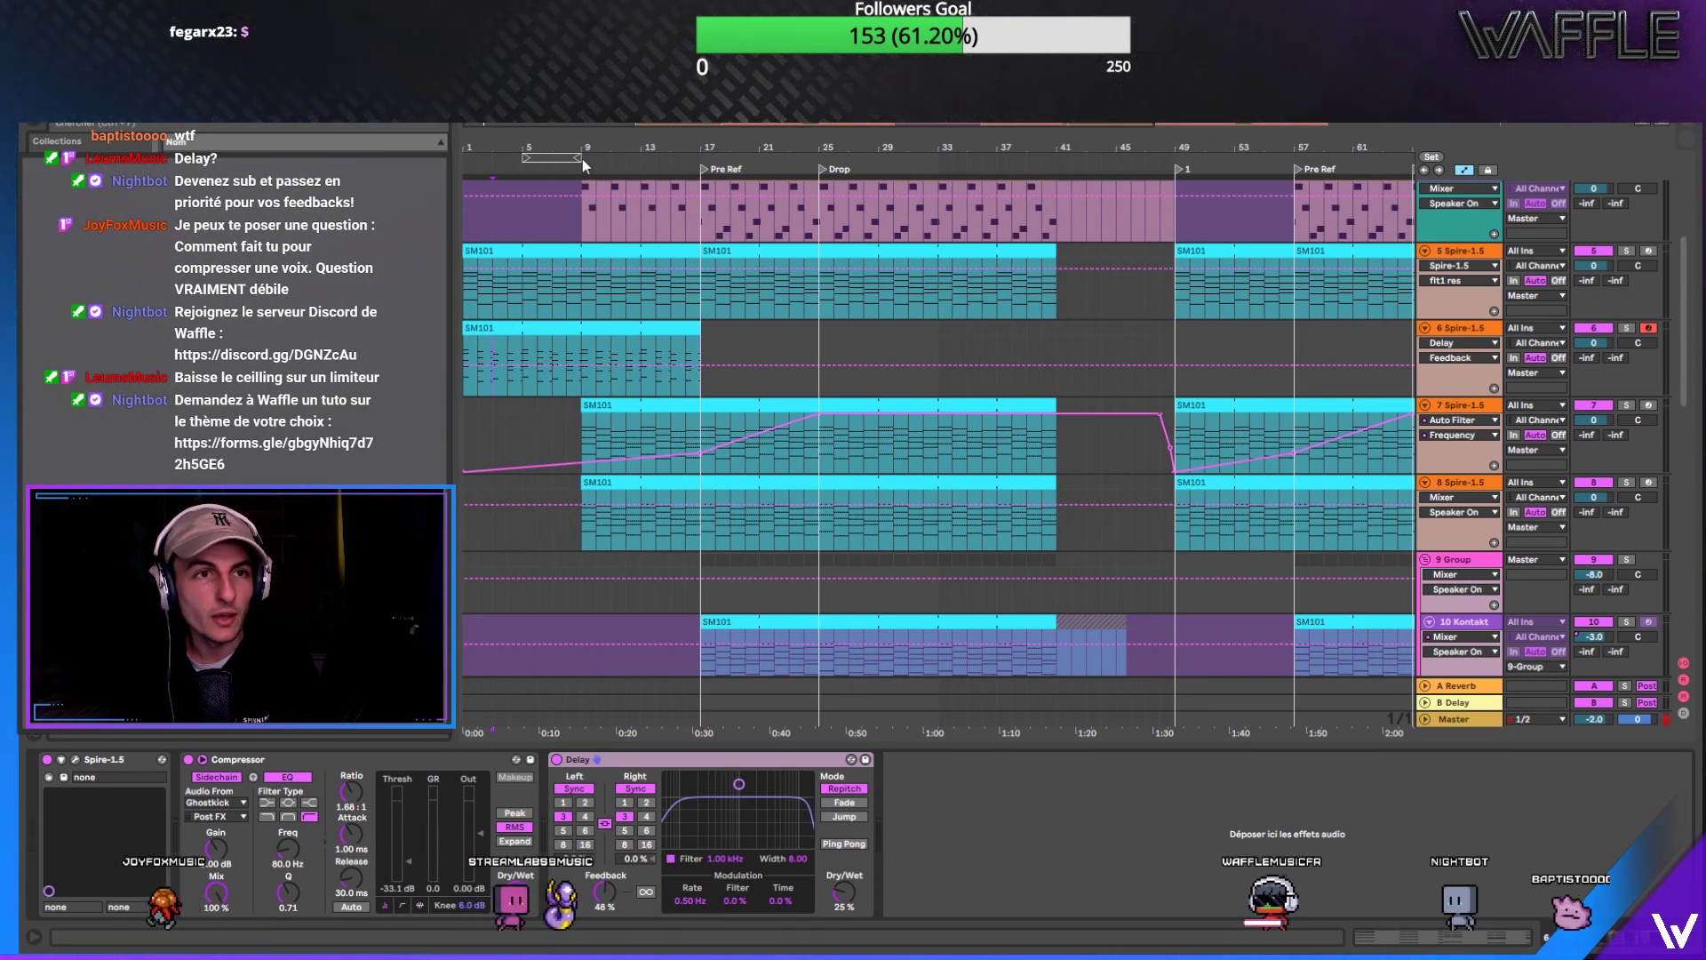
drag(585, 146, 587, 182)
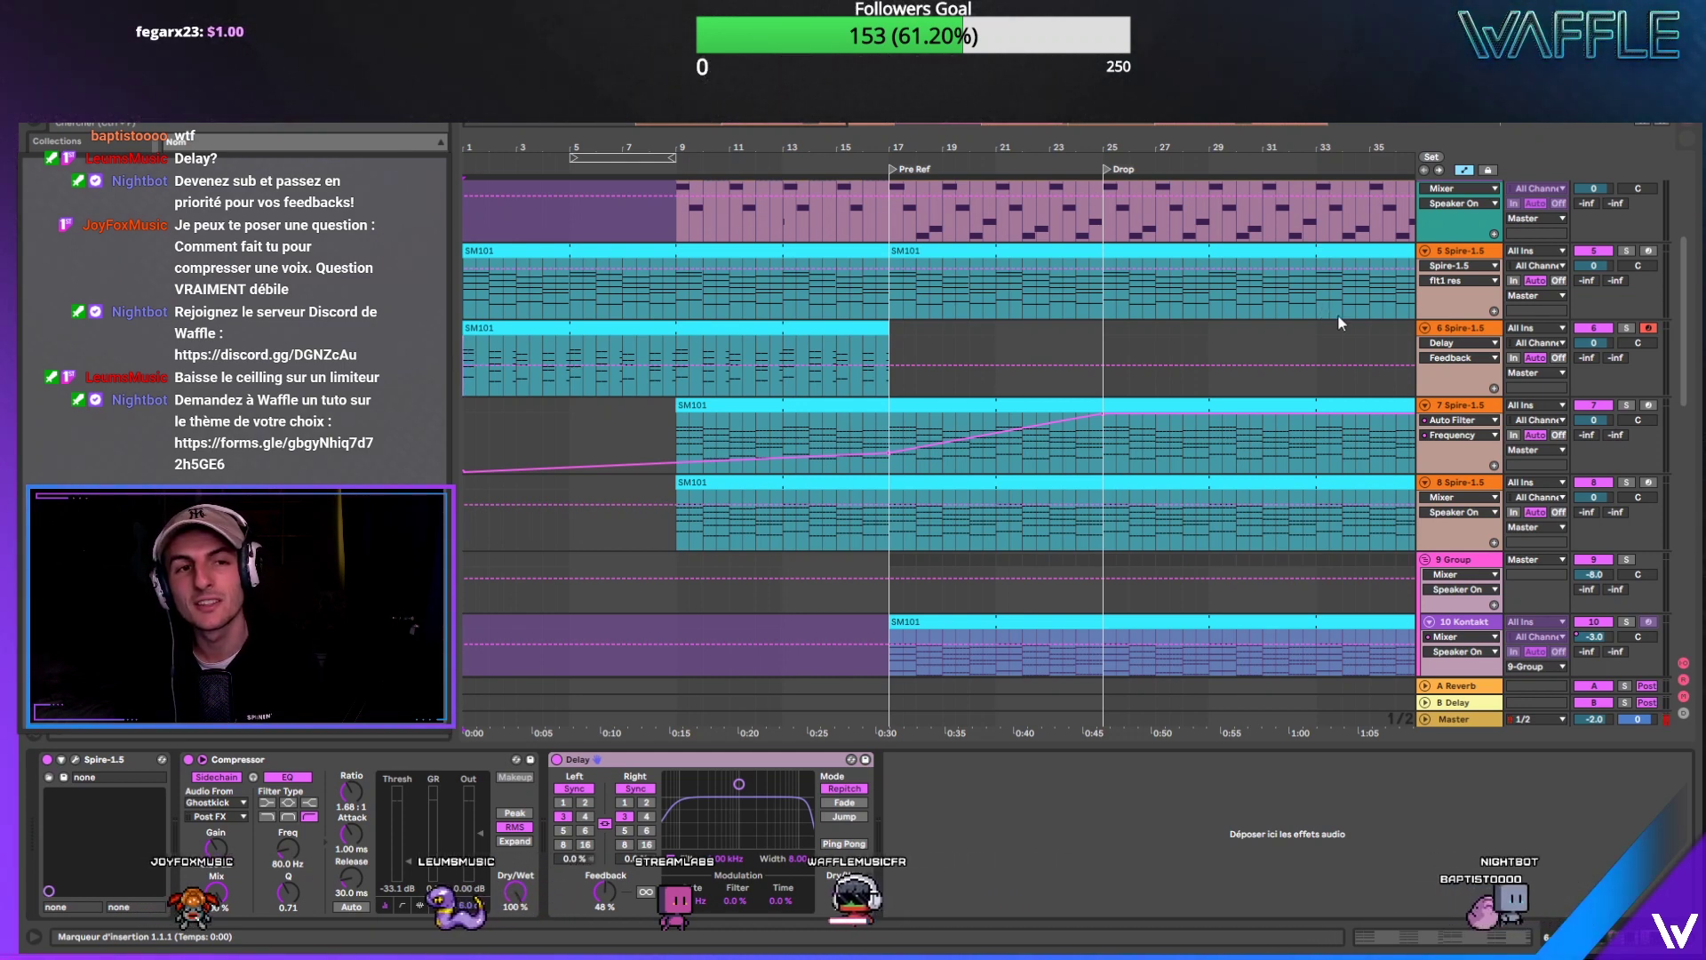
click(1308, 332)
key(space)
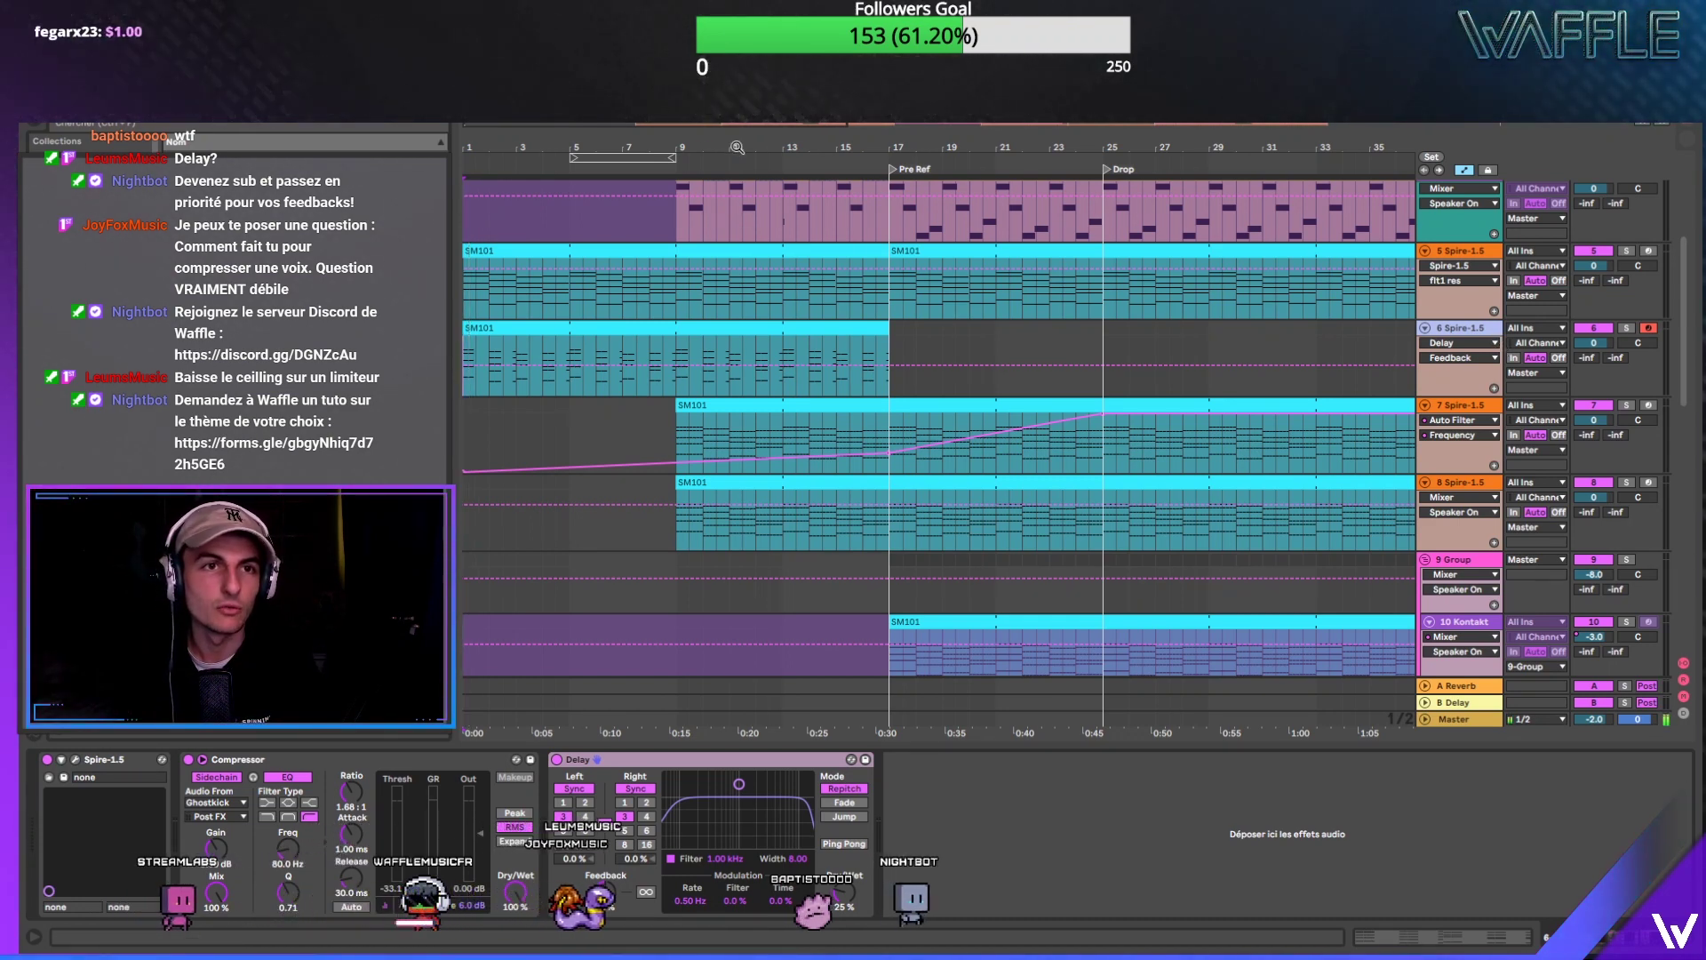
Step: Play back the intro from several positions around bars 4 to 9 and listen to the Spire chord-stab track
key(minus)
key(minus)
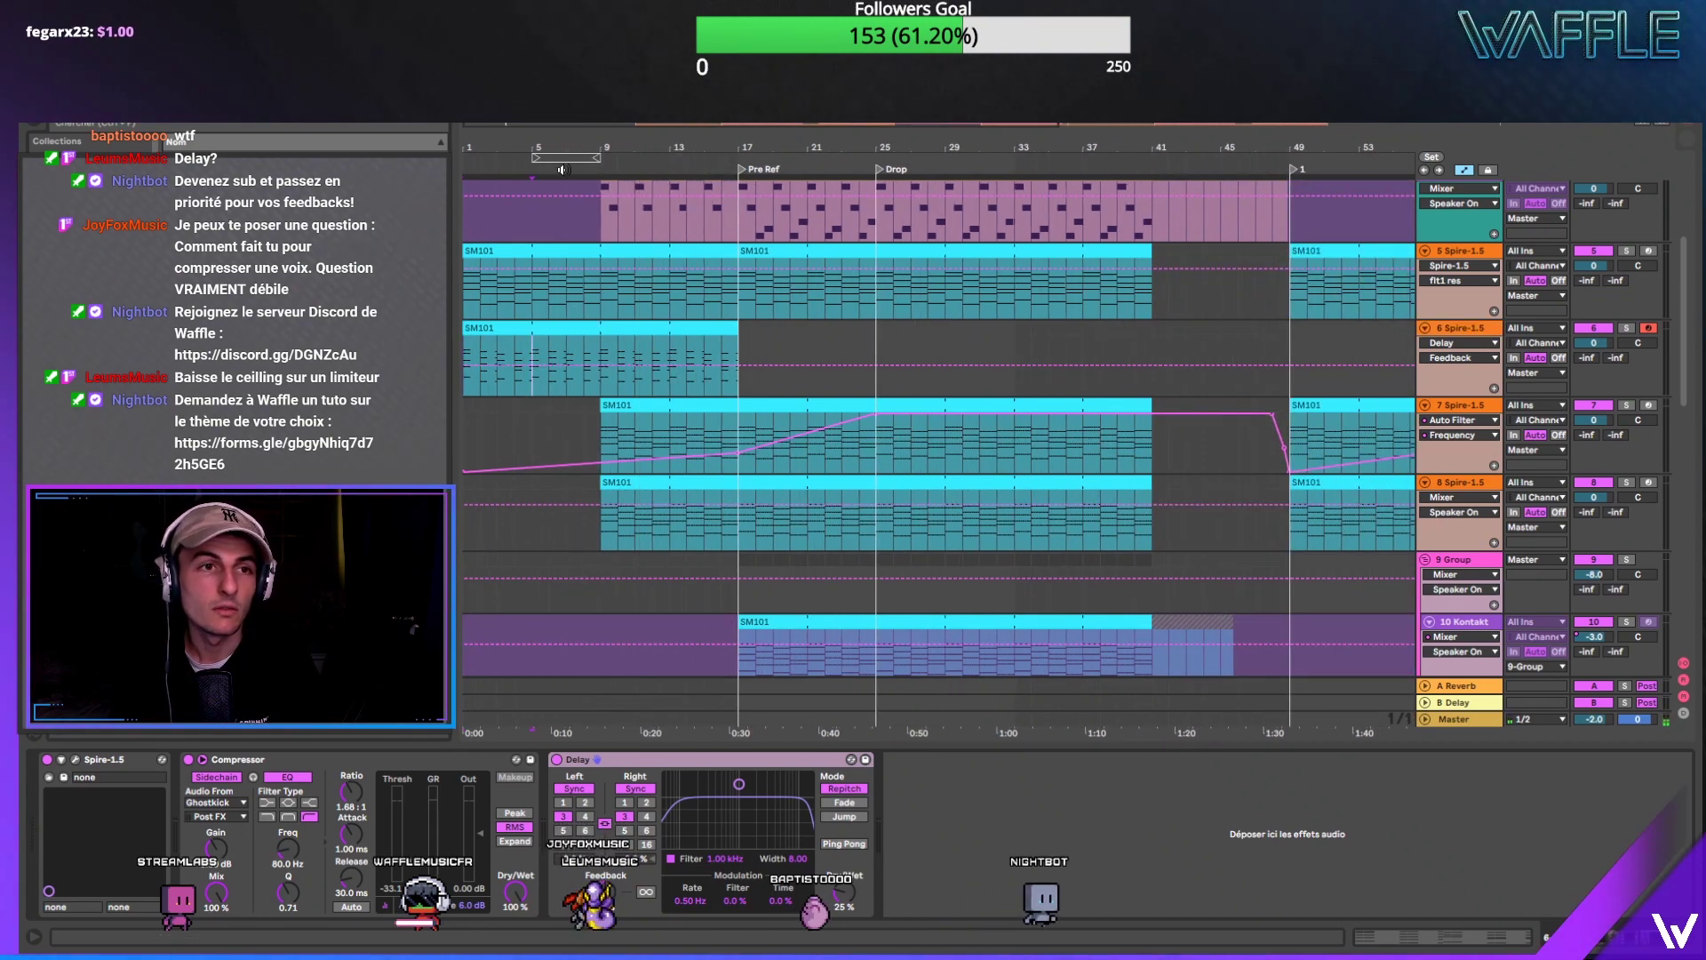
key(plus)
scroll(1664, 331, down, 2)
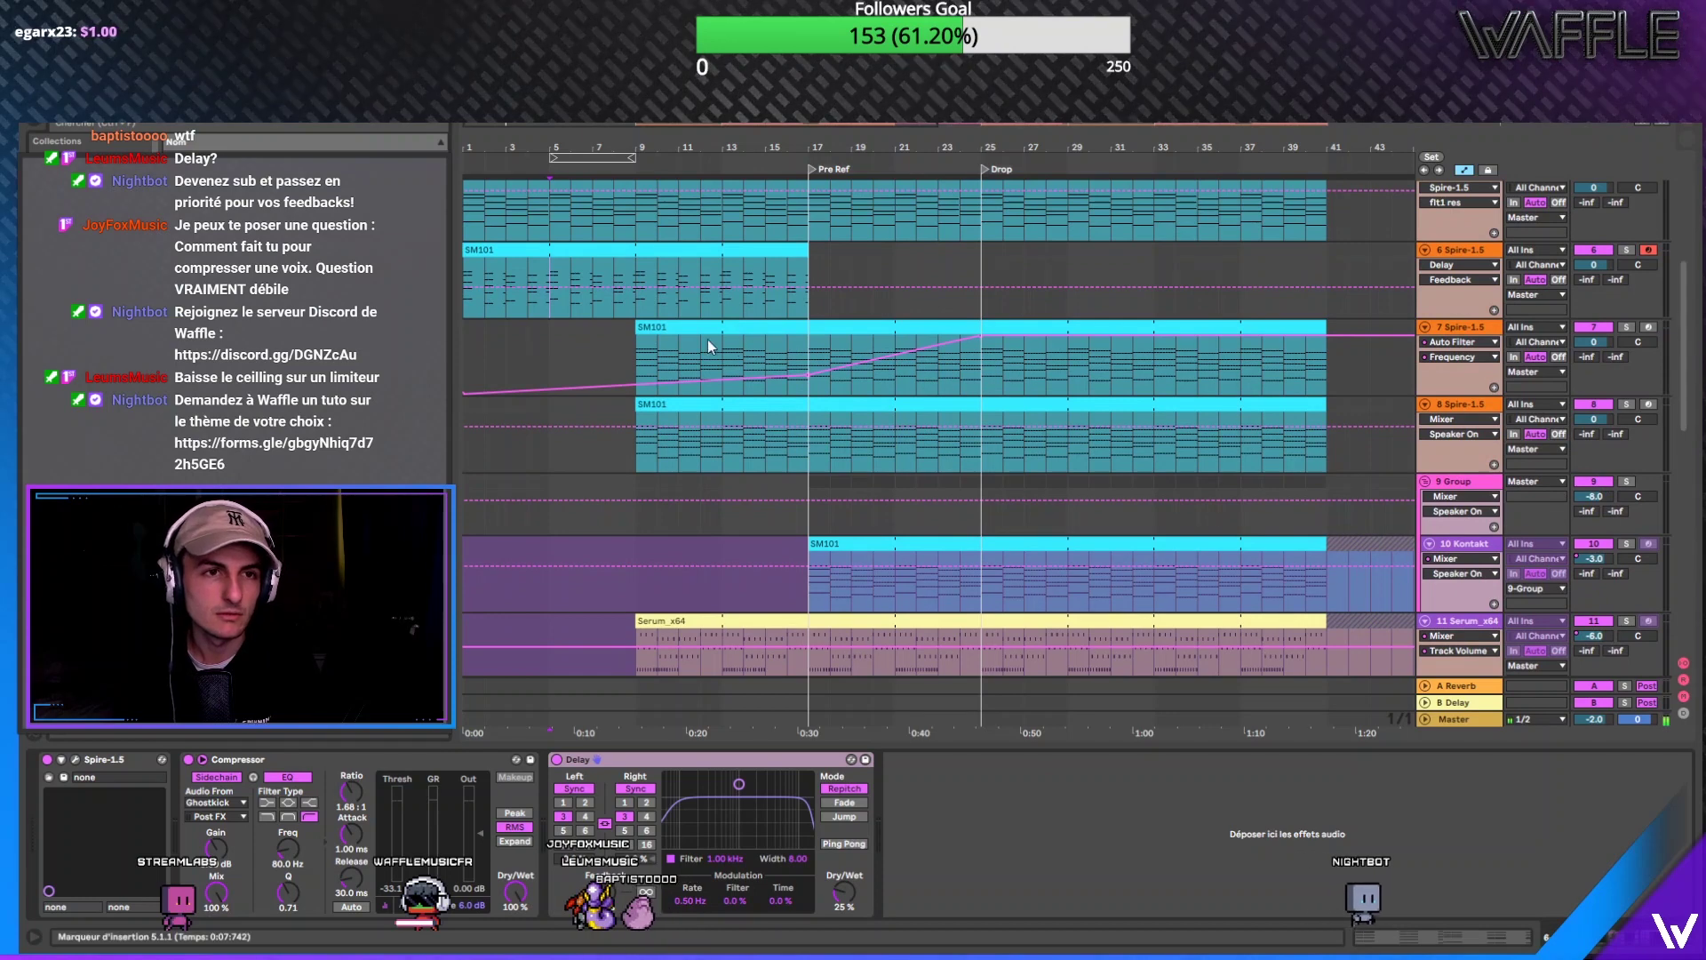
key(plus)
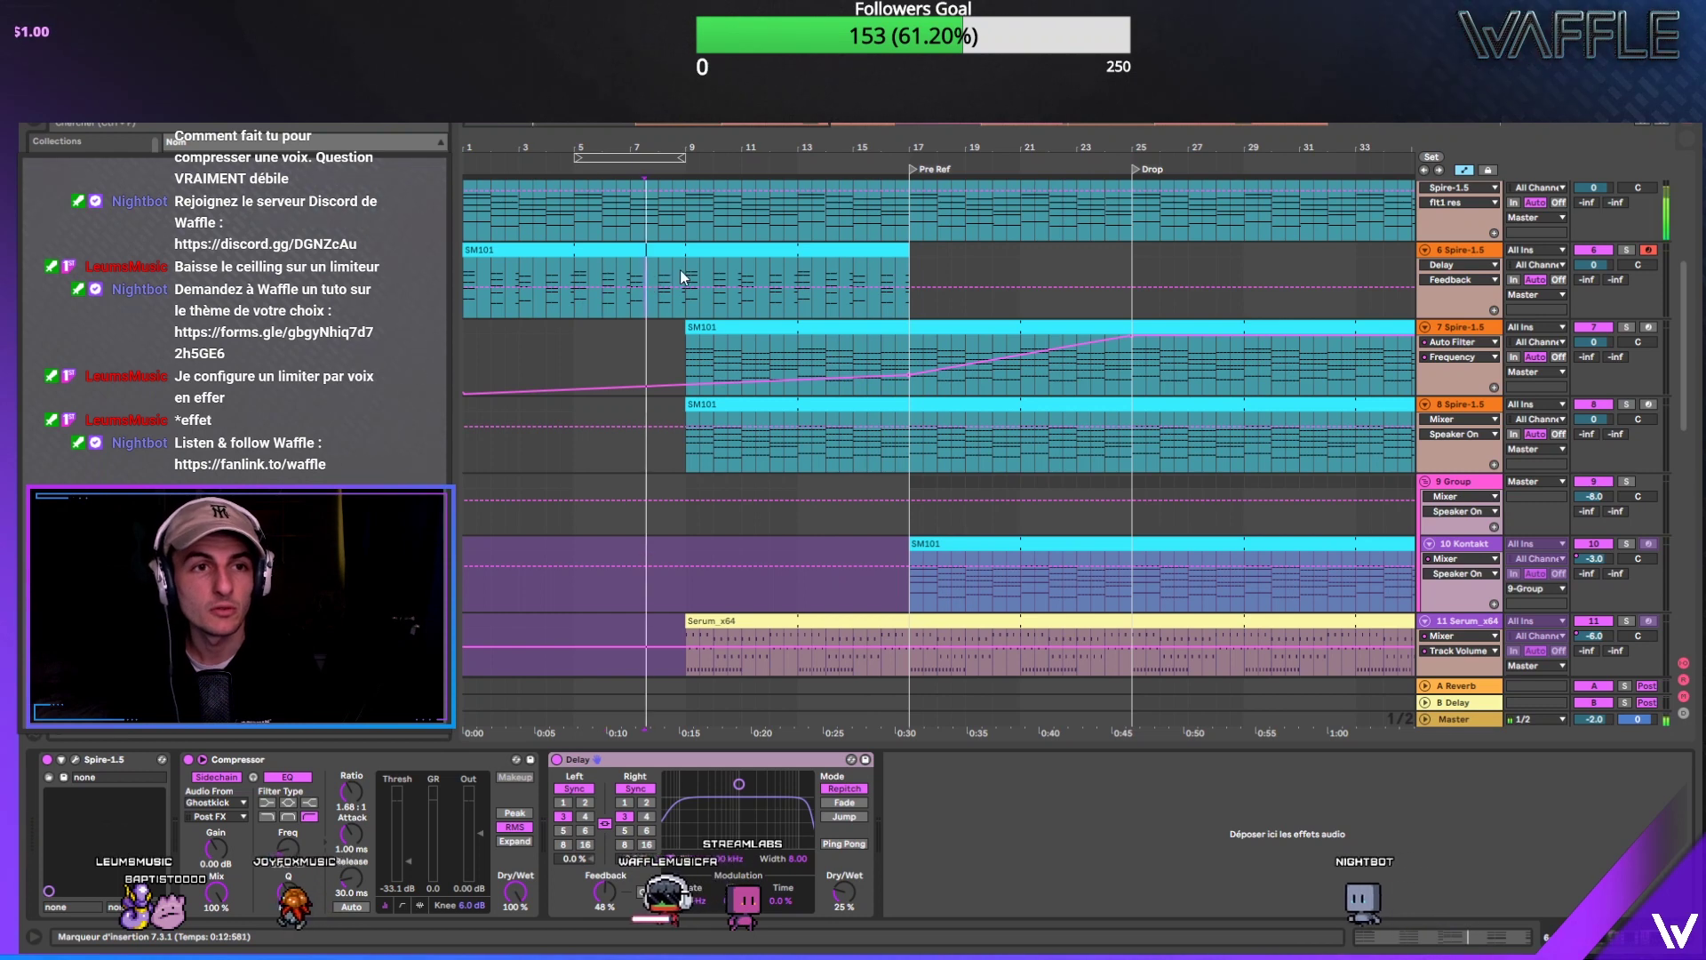
key(space)
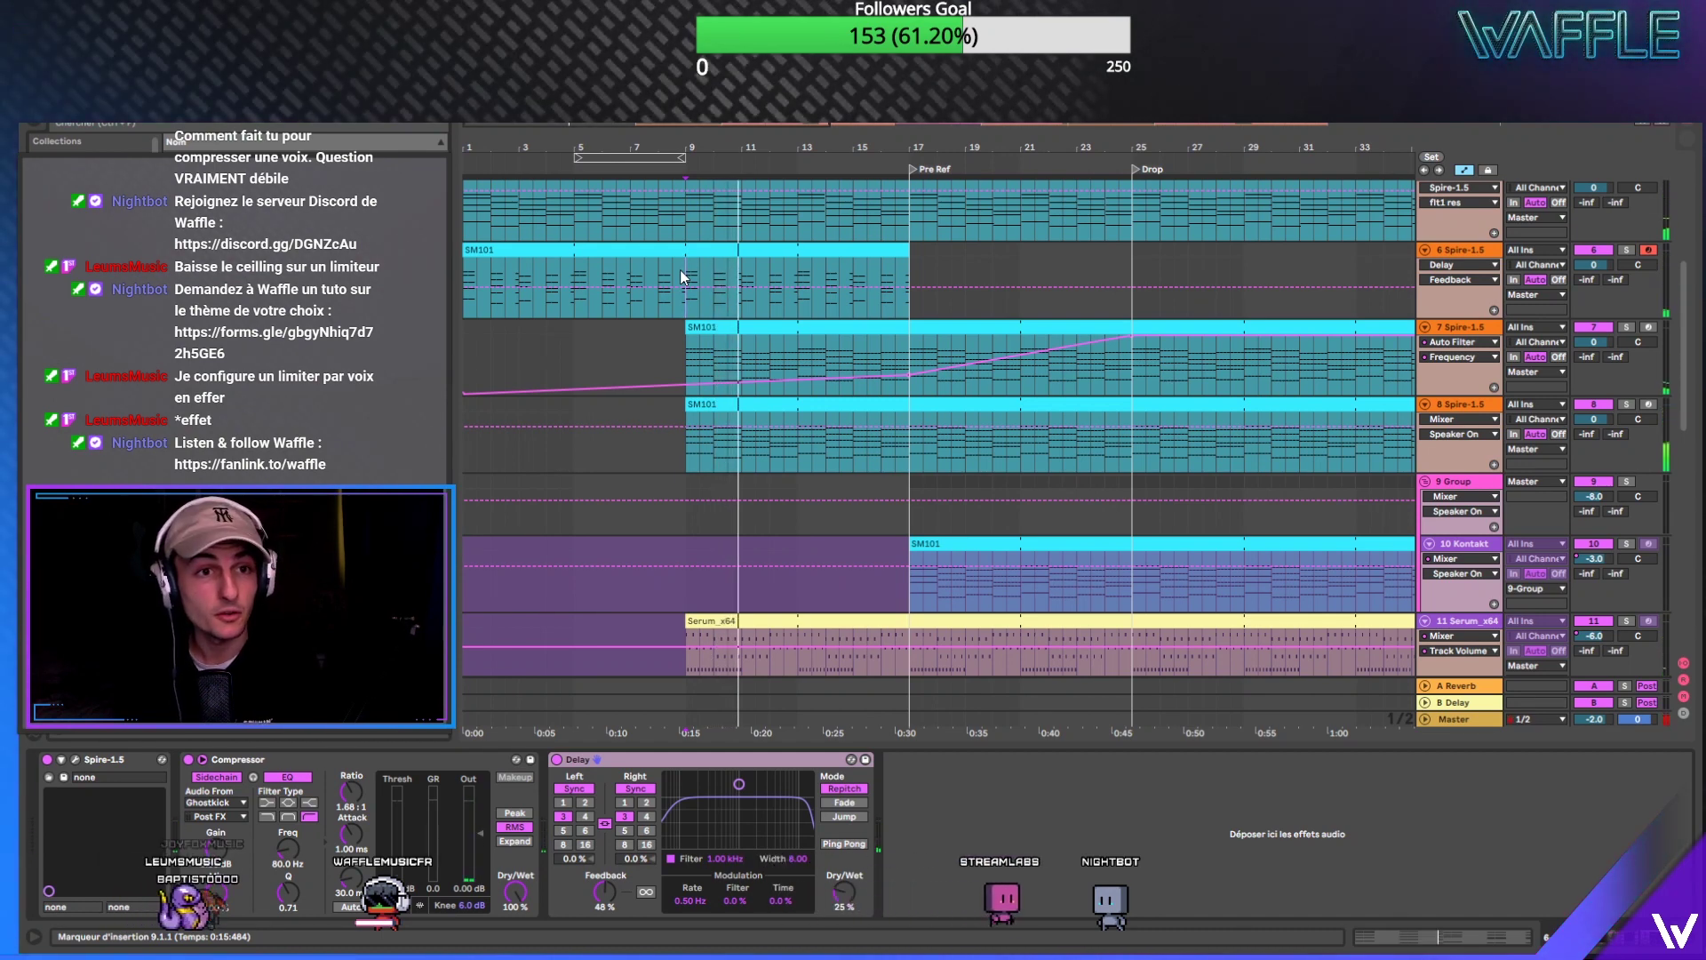
click(565, 270)
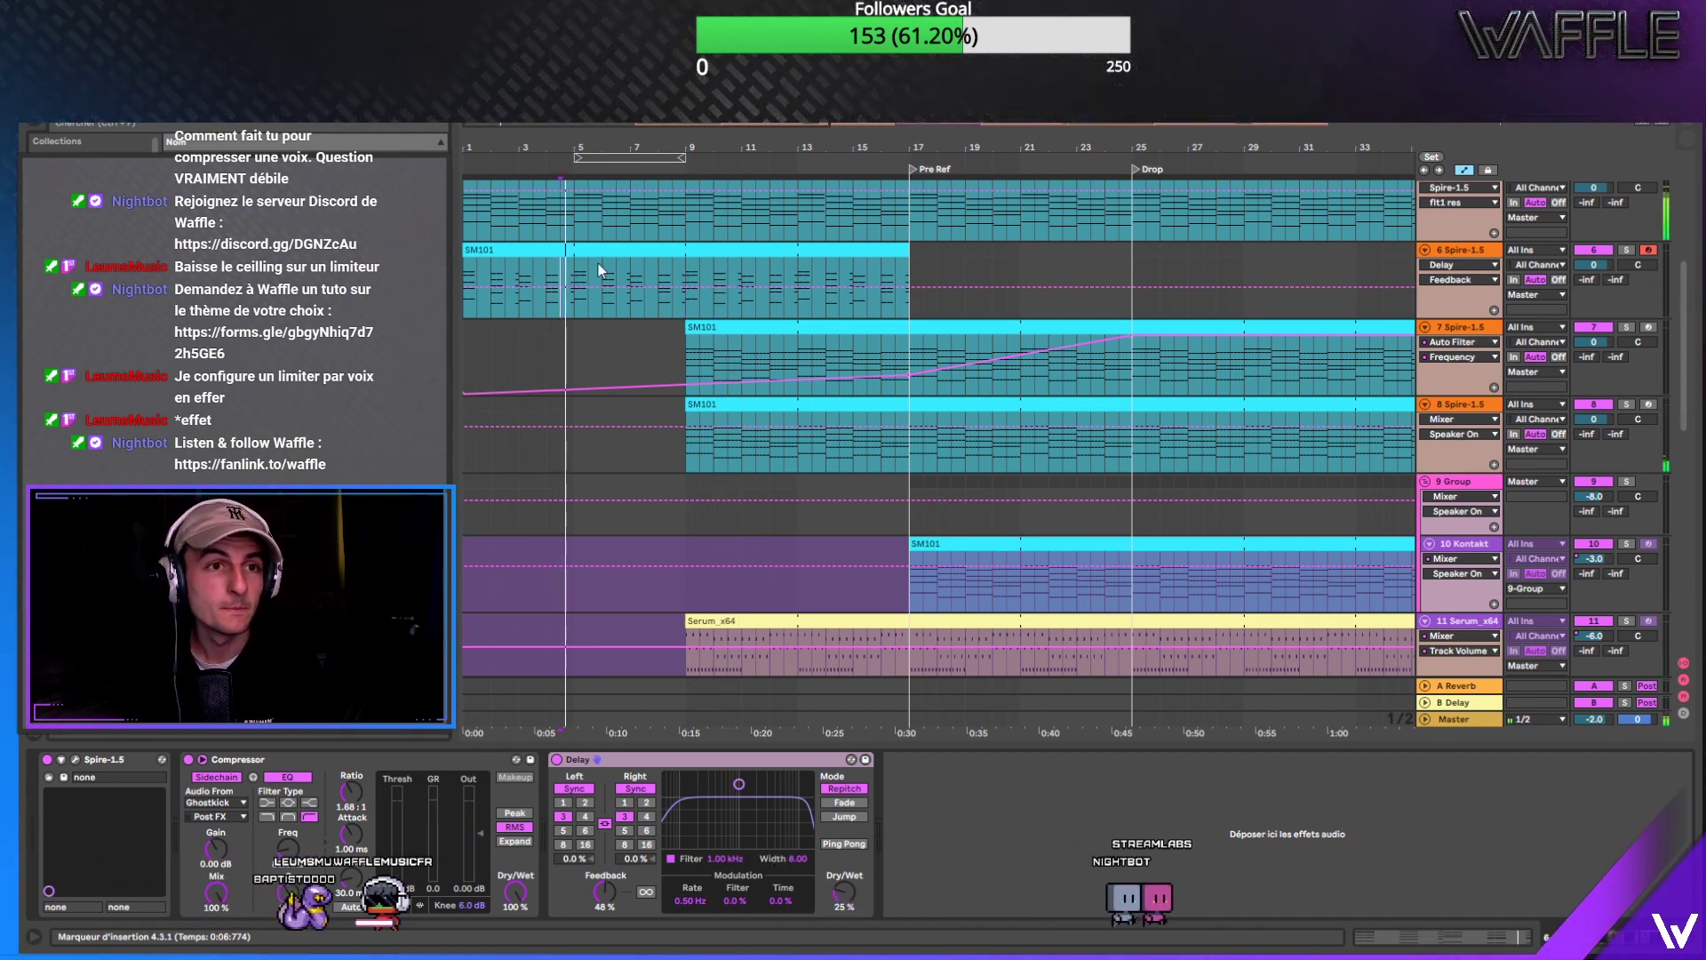
key(space)
key(minus)
key(minus)
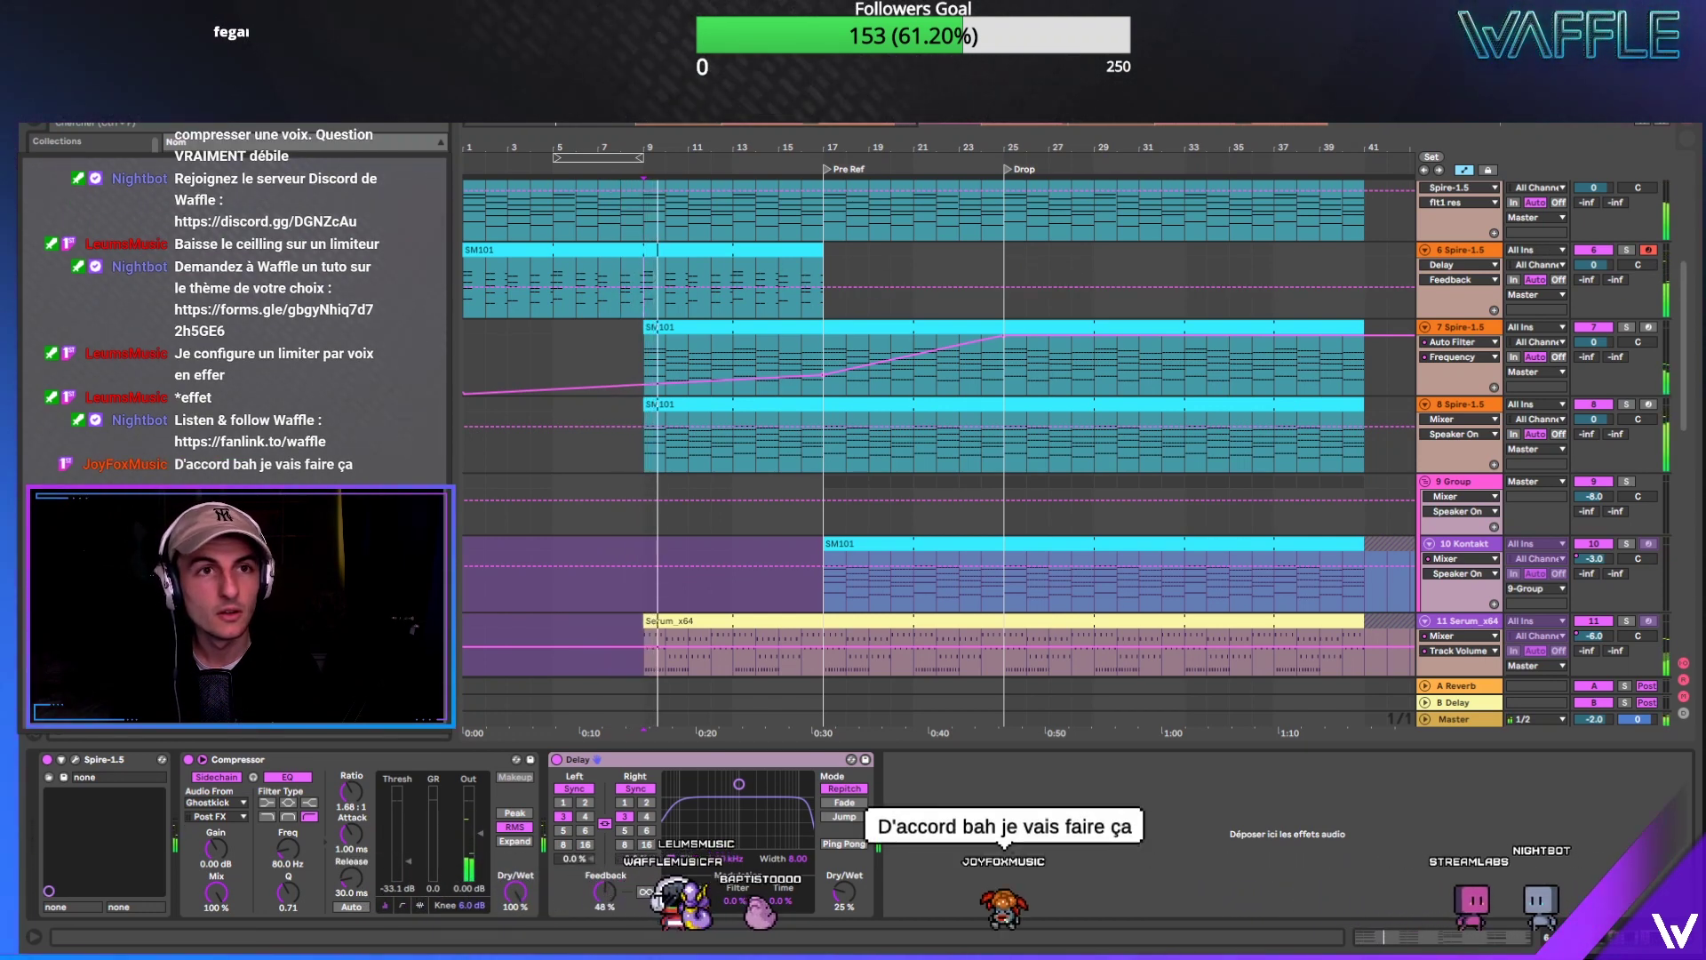
key(Home)
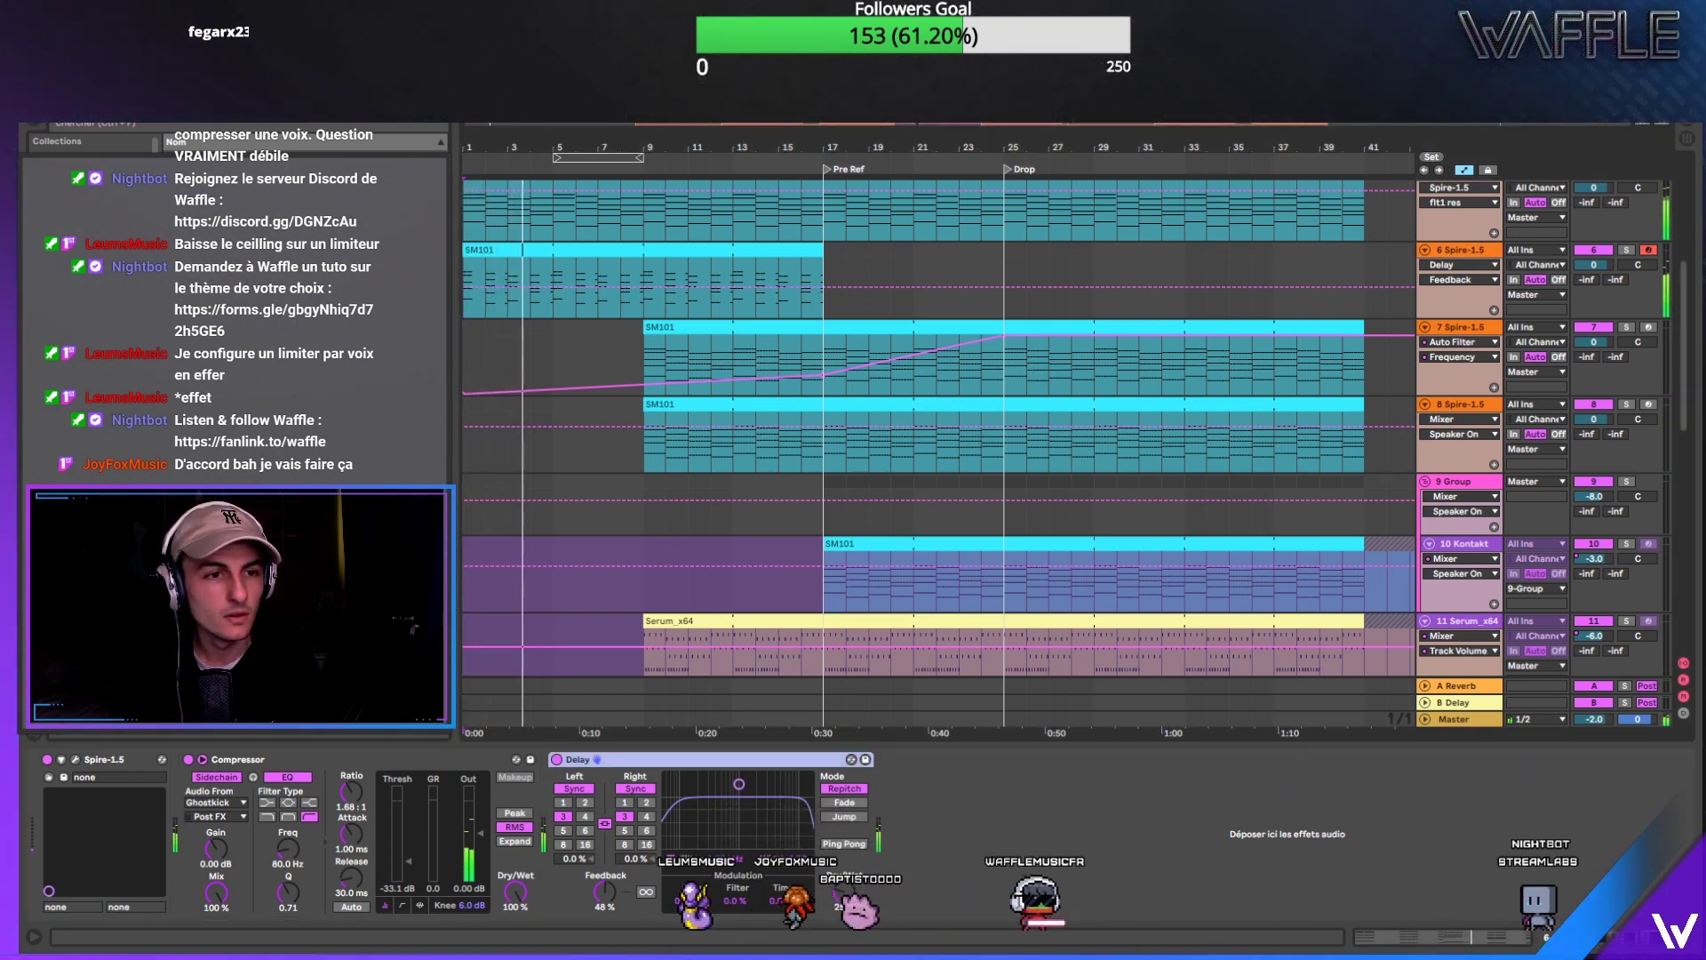
Step: Move the Compressor after the Delay in the 6 Spire-1.5 track's effects chain
click(303, 762)
drag(303, 762, 877, 778)
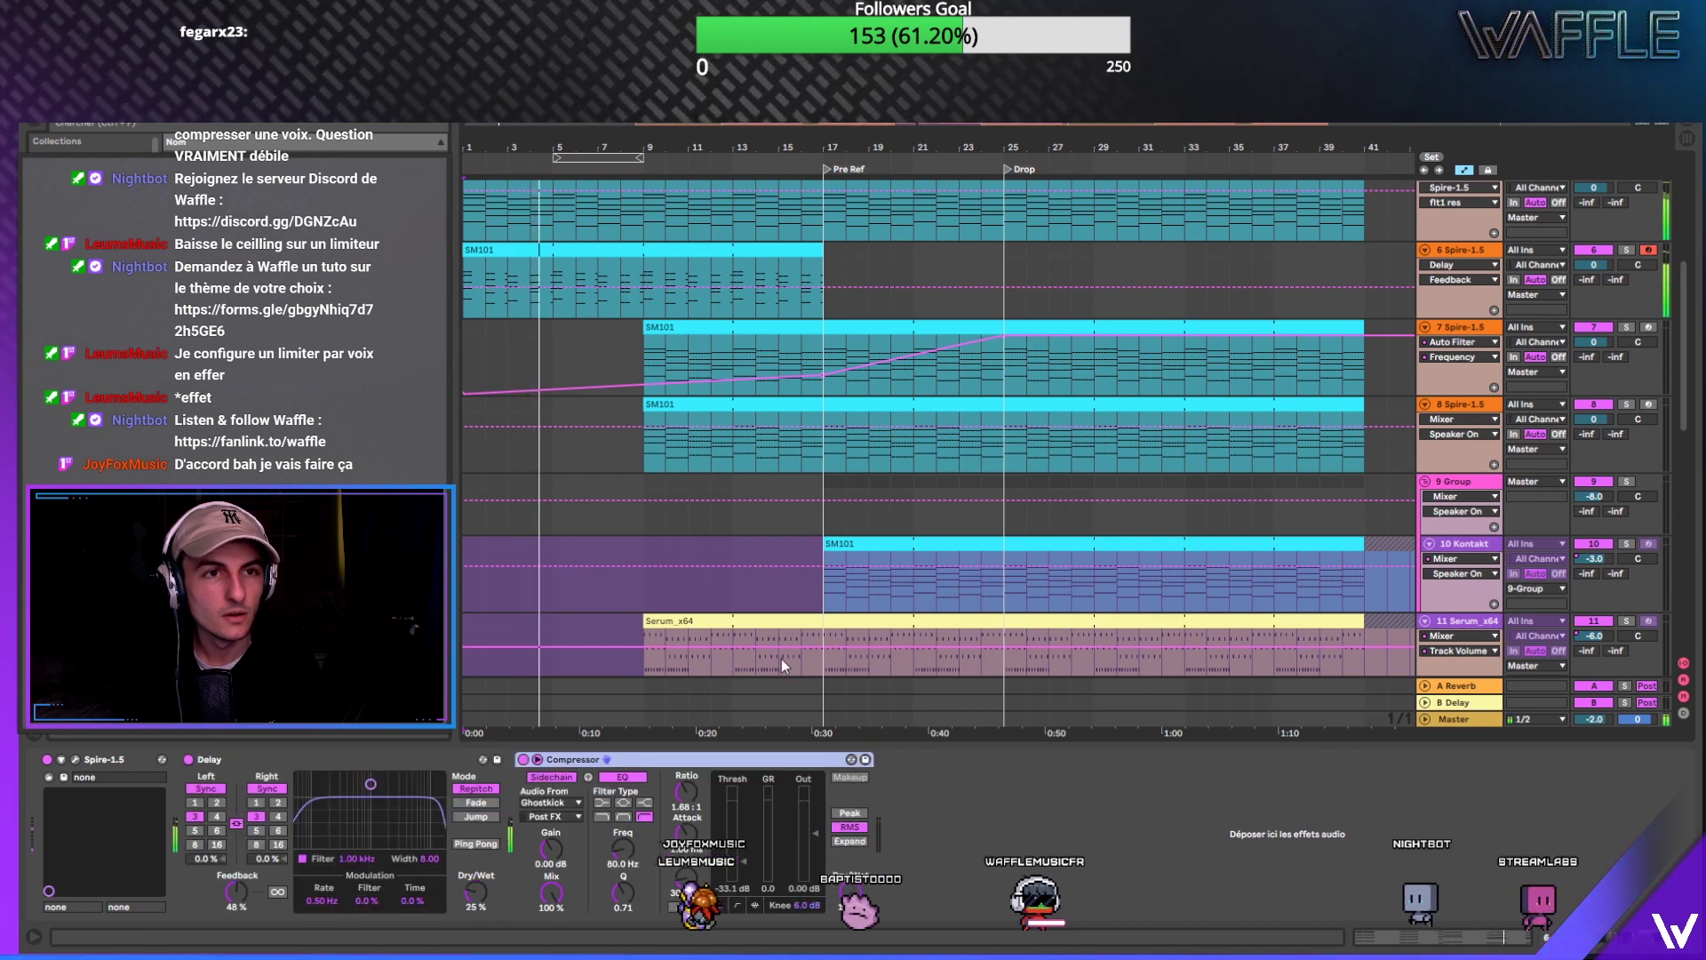
click(1434, 204)
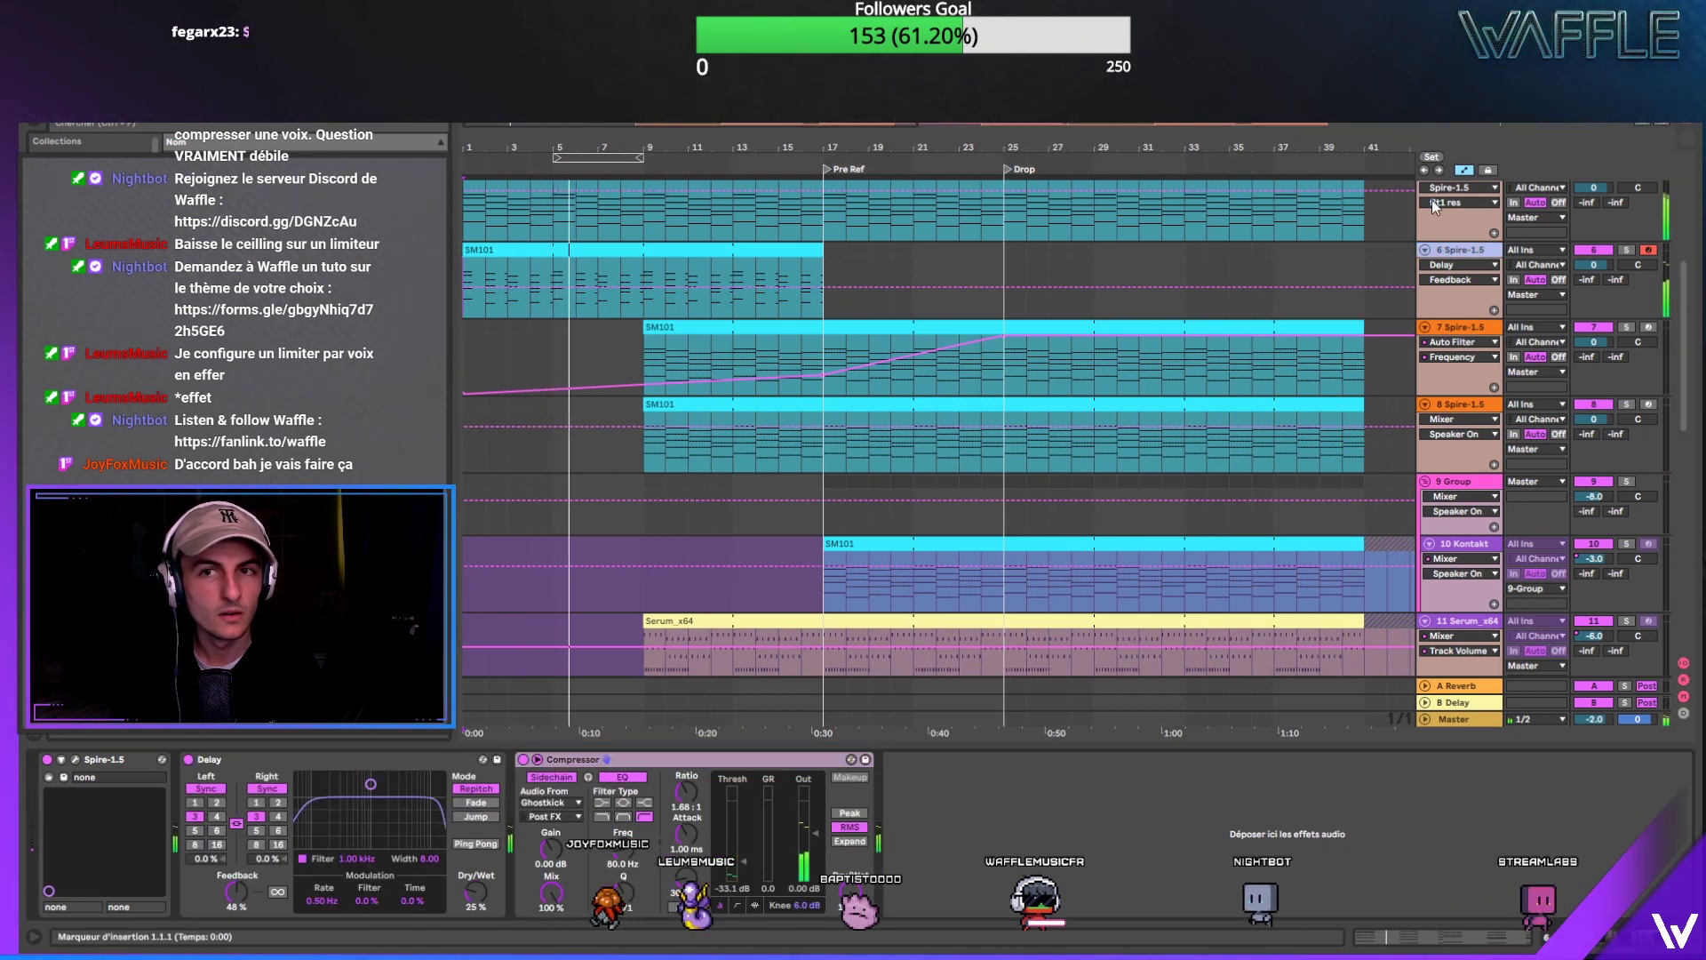
scroll(1671, 294, up, 6)
scroll(1653, 276, down, 3)
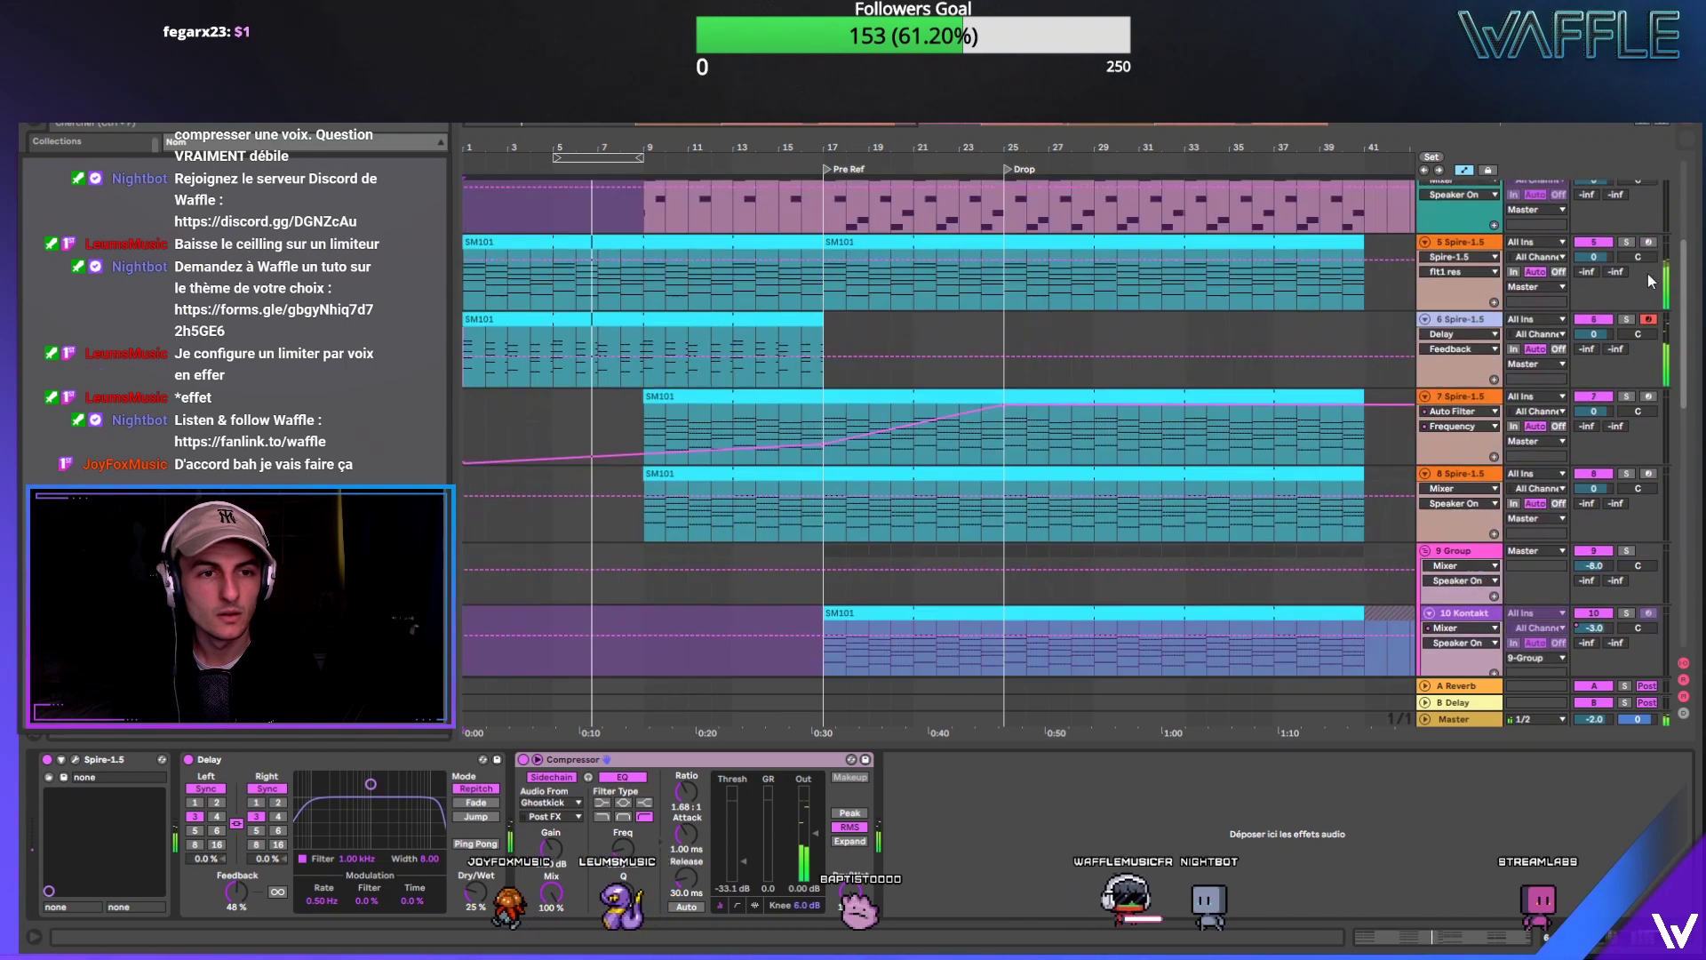
scroll(1648, 272, down, 1)
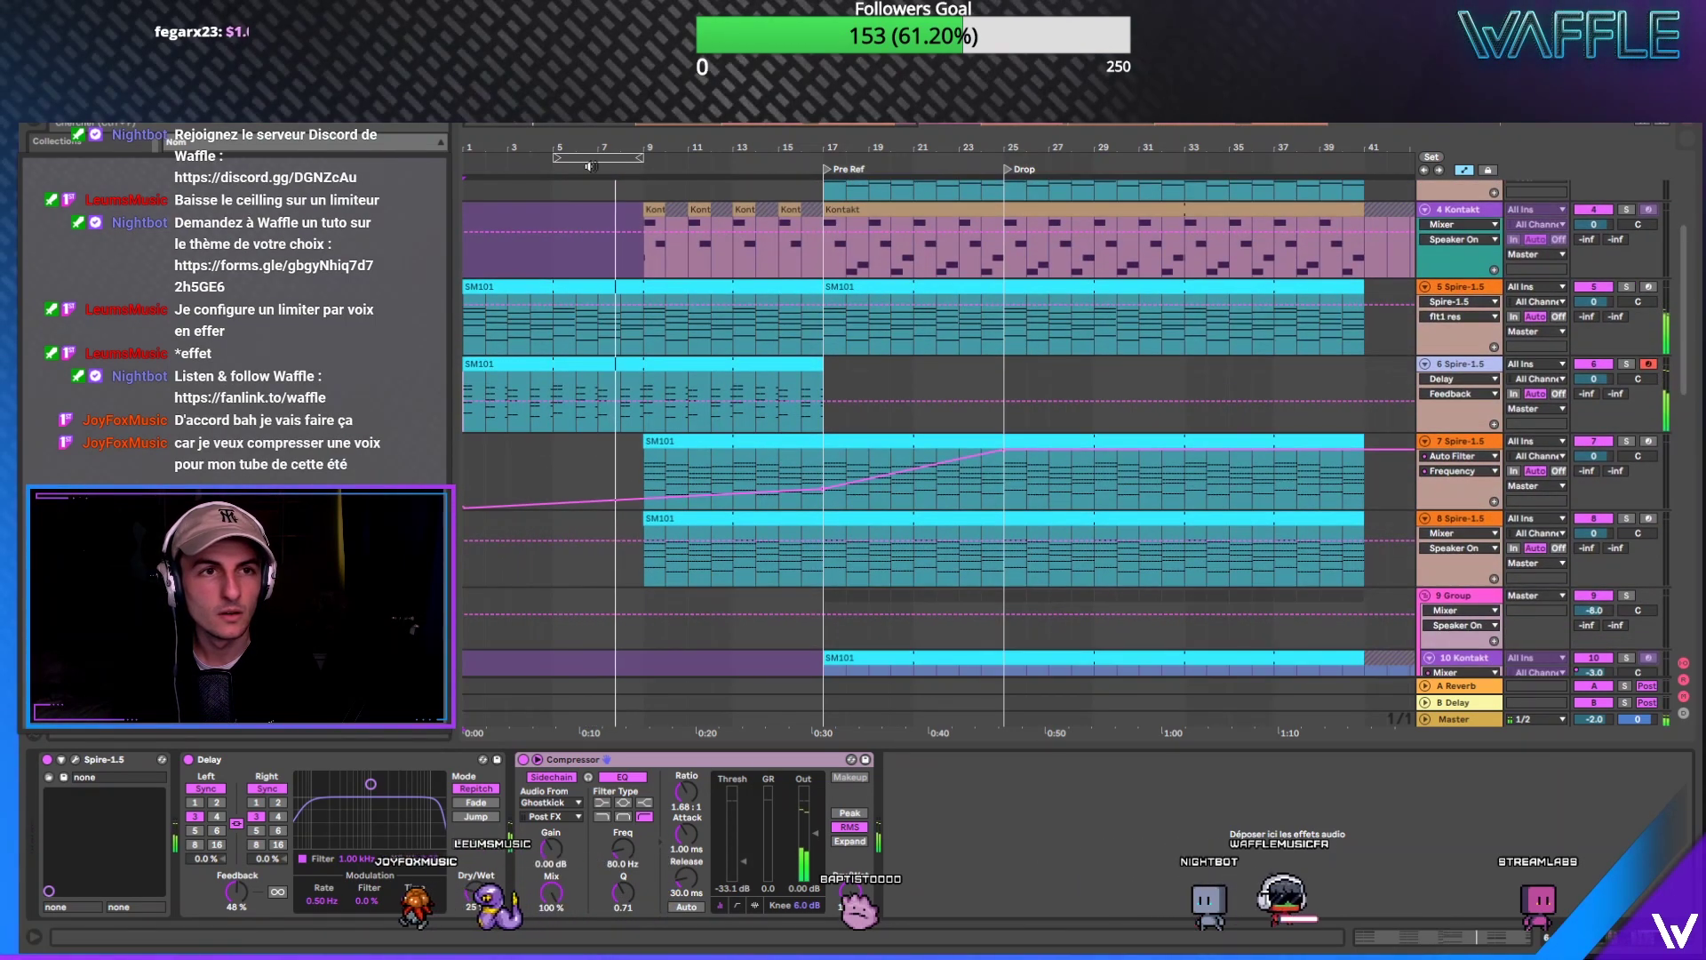
Step: Open the notes of the SM101 clip on the 6 Spire-1.5 track and reduce the height of the note editor
click(573, 366)
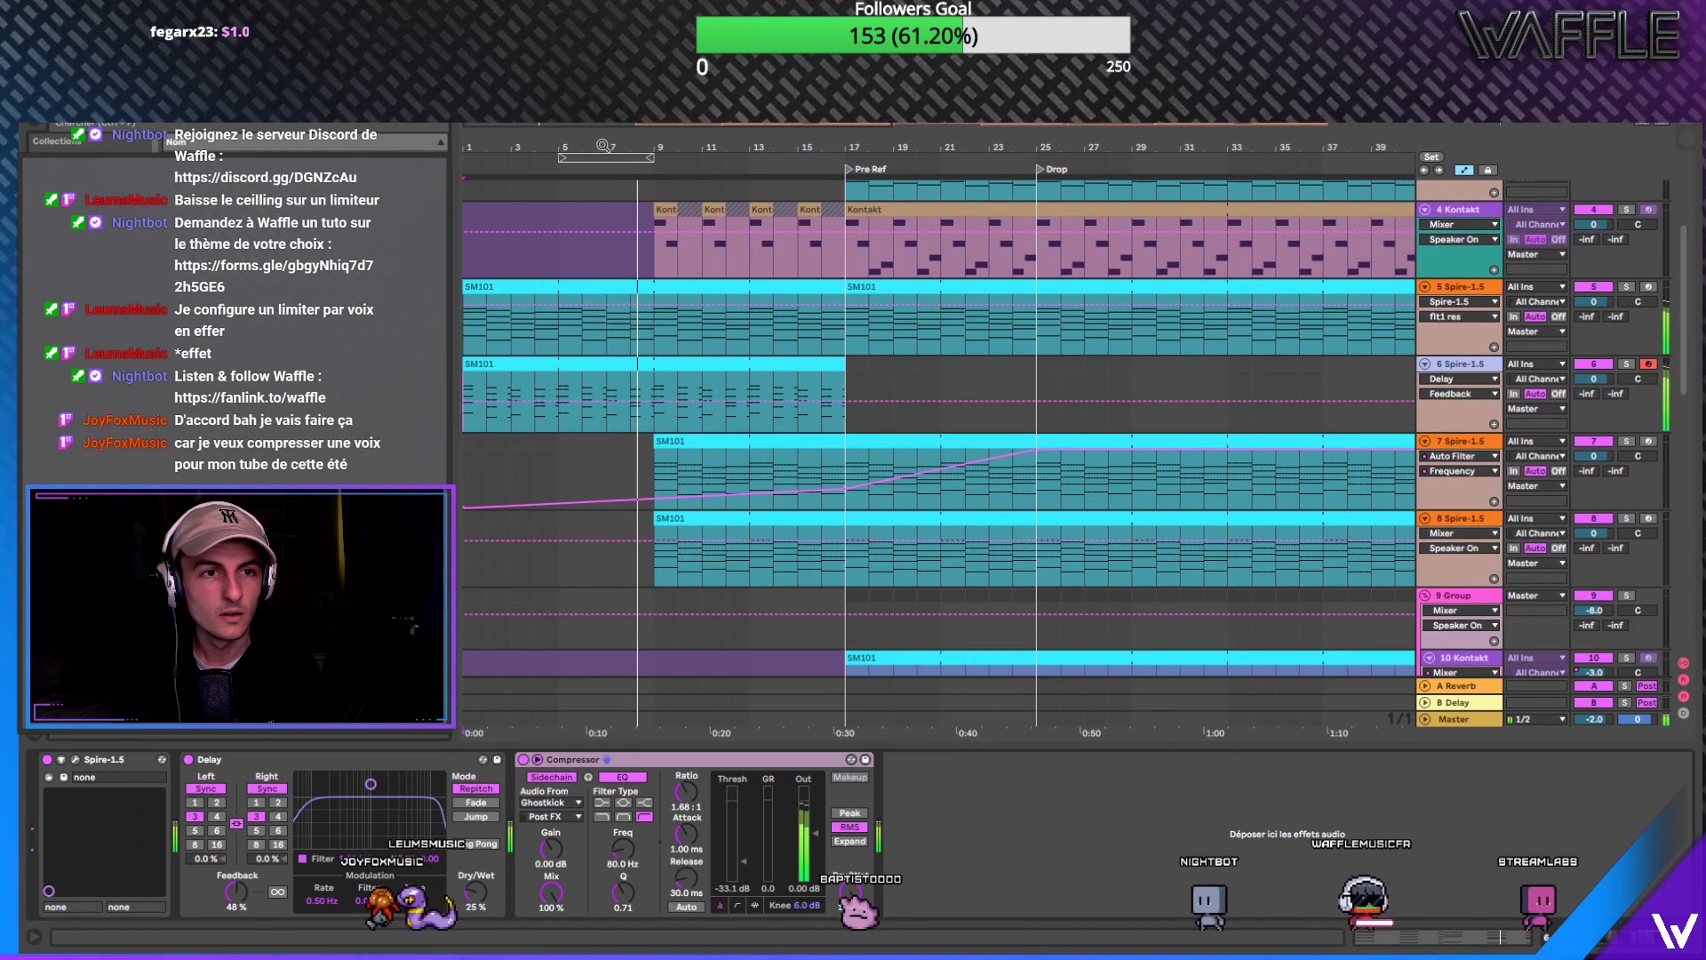
double_click(552, 362)
drag(769, 481, 770, 732)
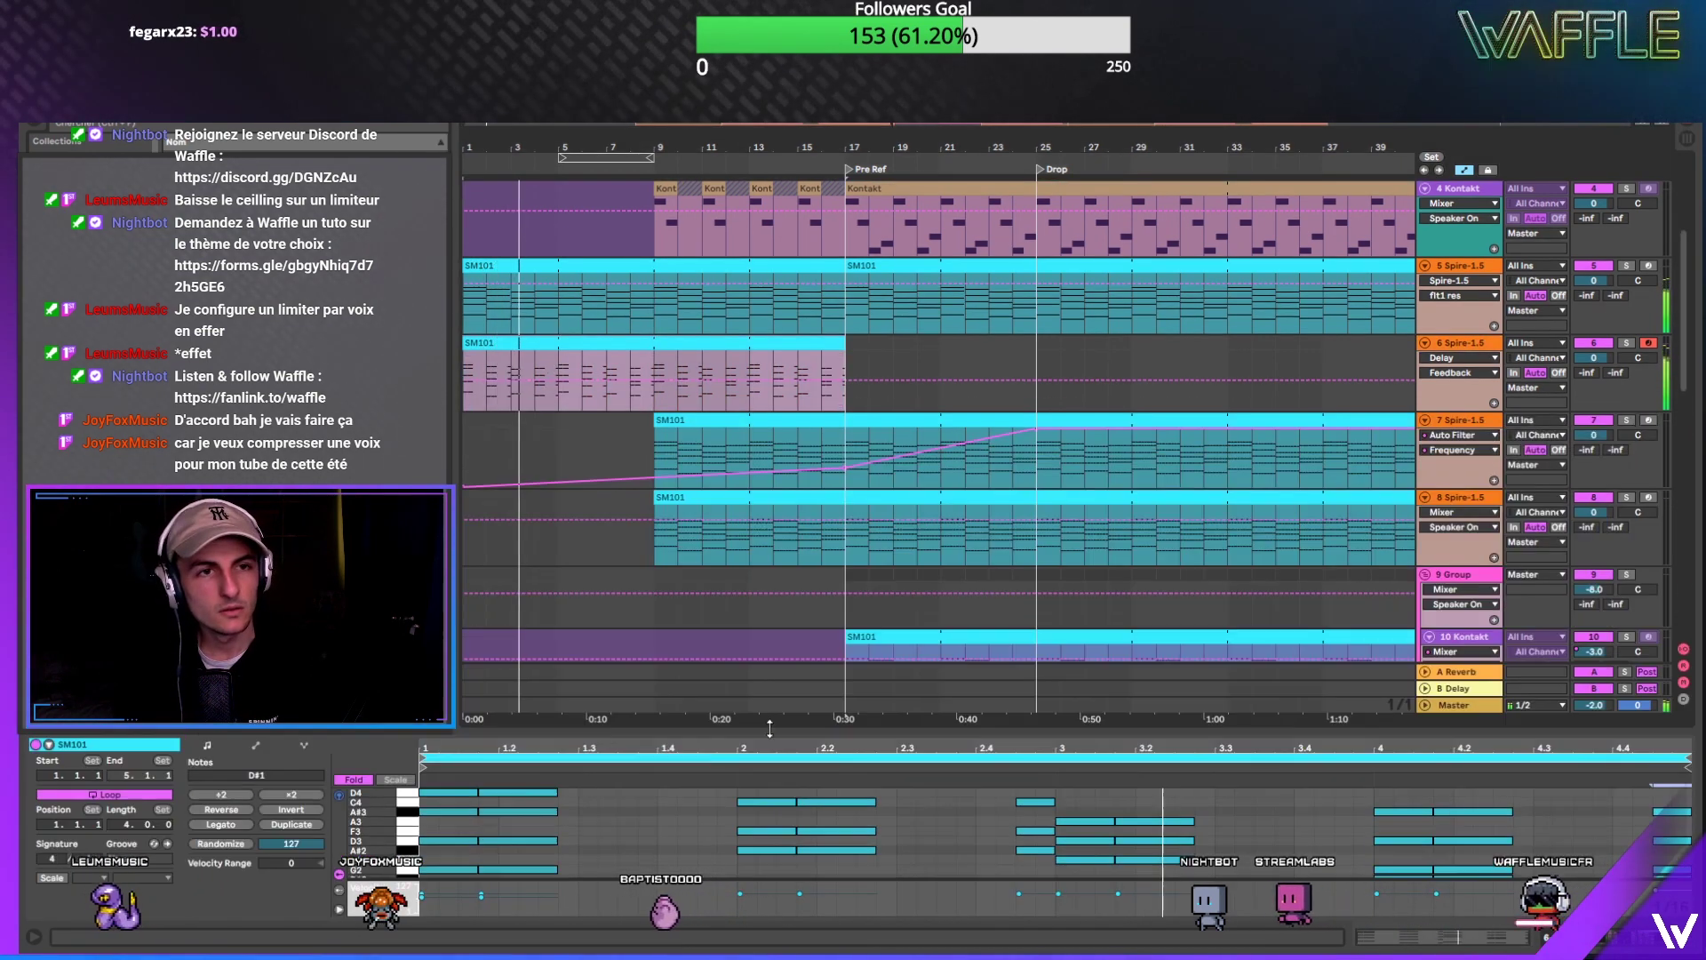
Step: Automate the 5 Spire-1.5 track volume to rise from minimum at bar 1 to 0 dB at bar 17
key(minus)
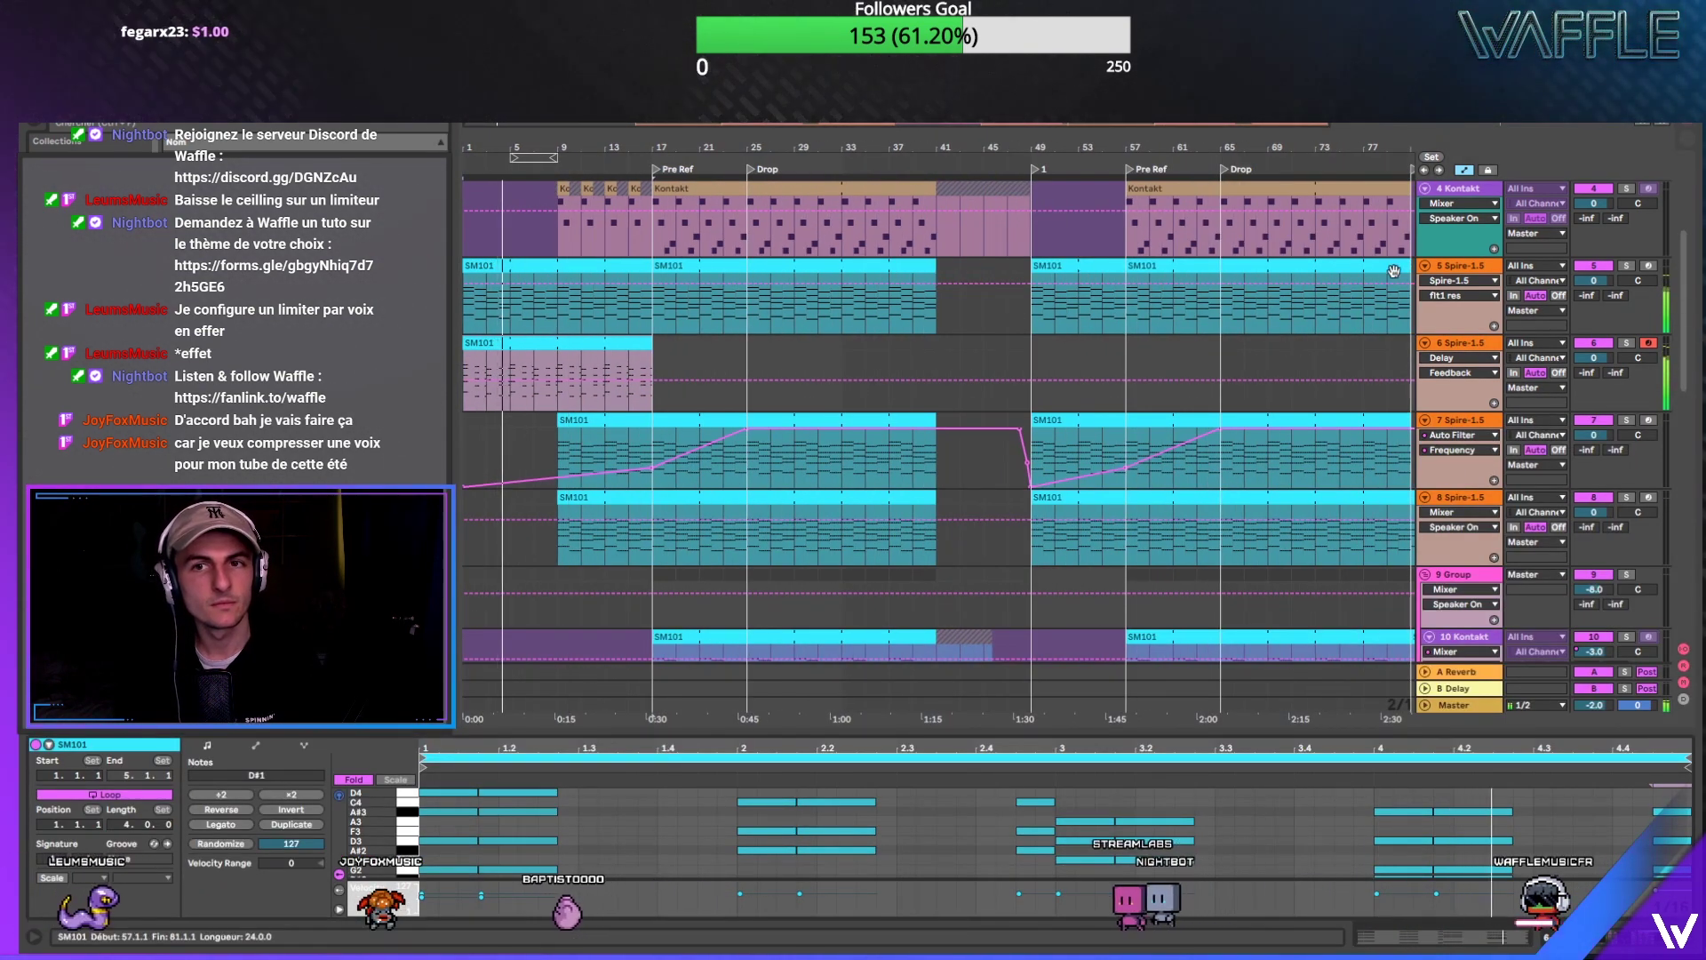
click(1593, 281)
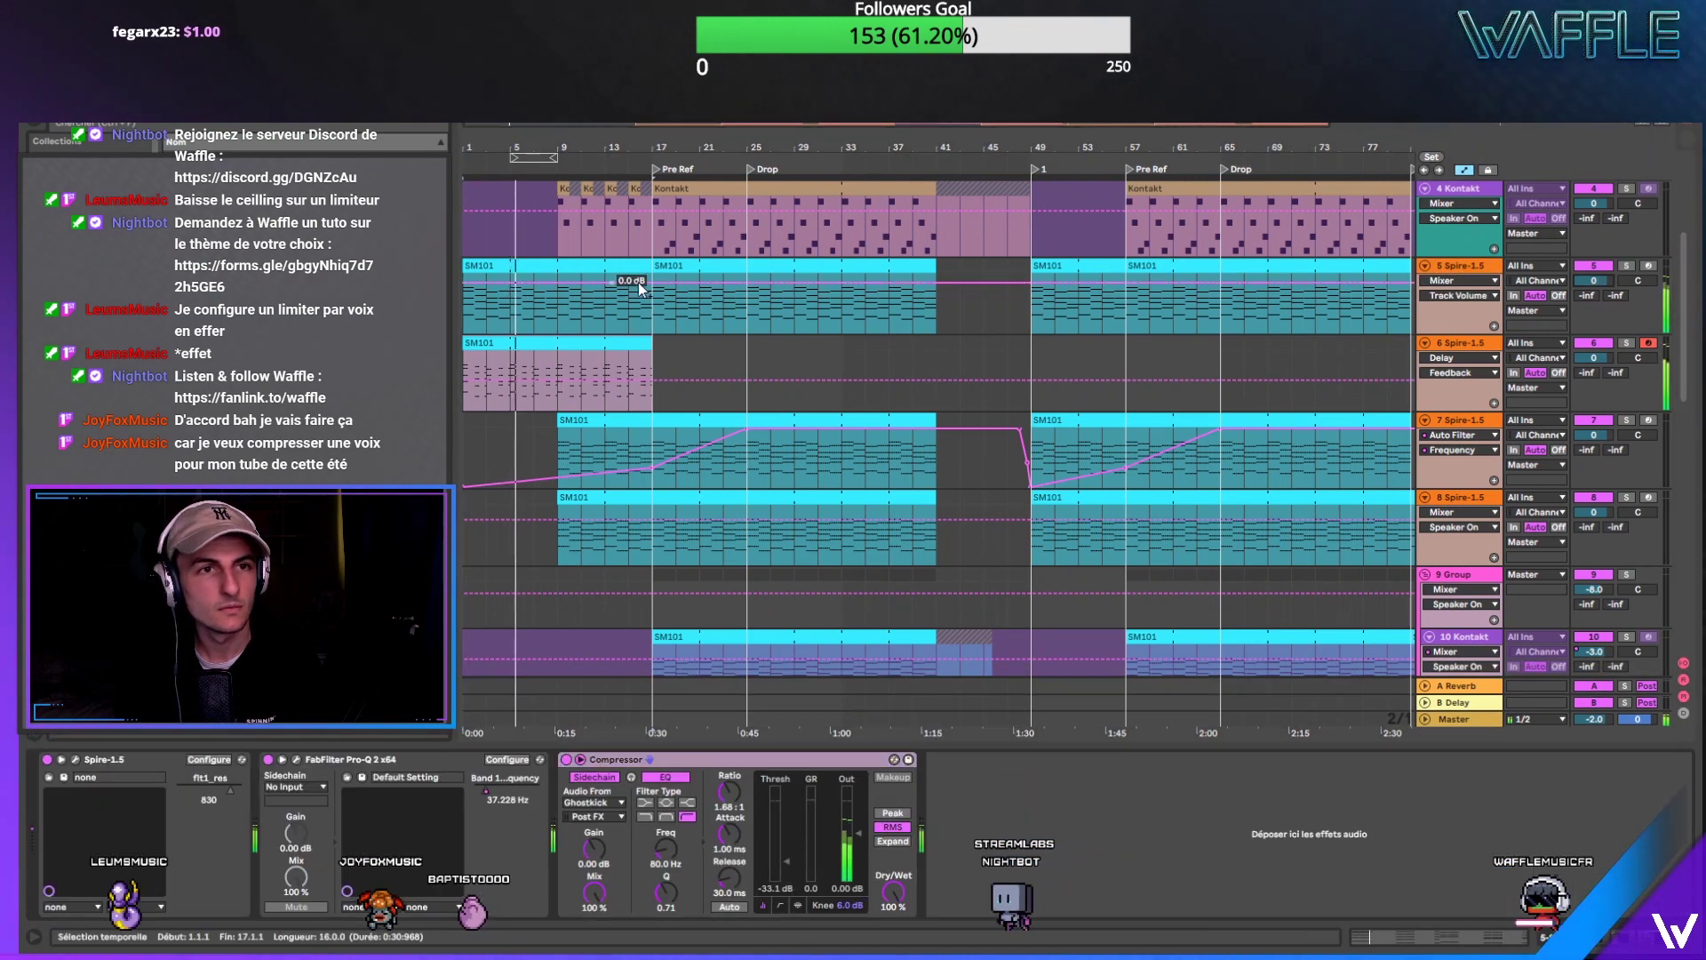
click(462, 285)
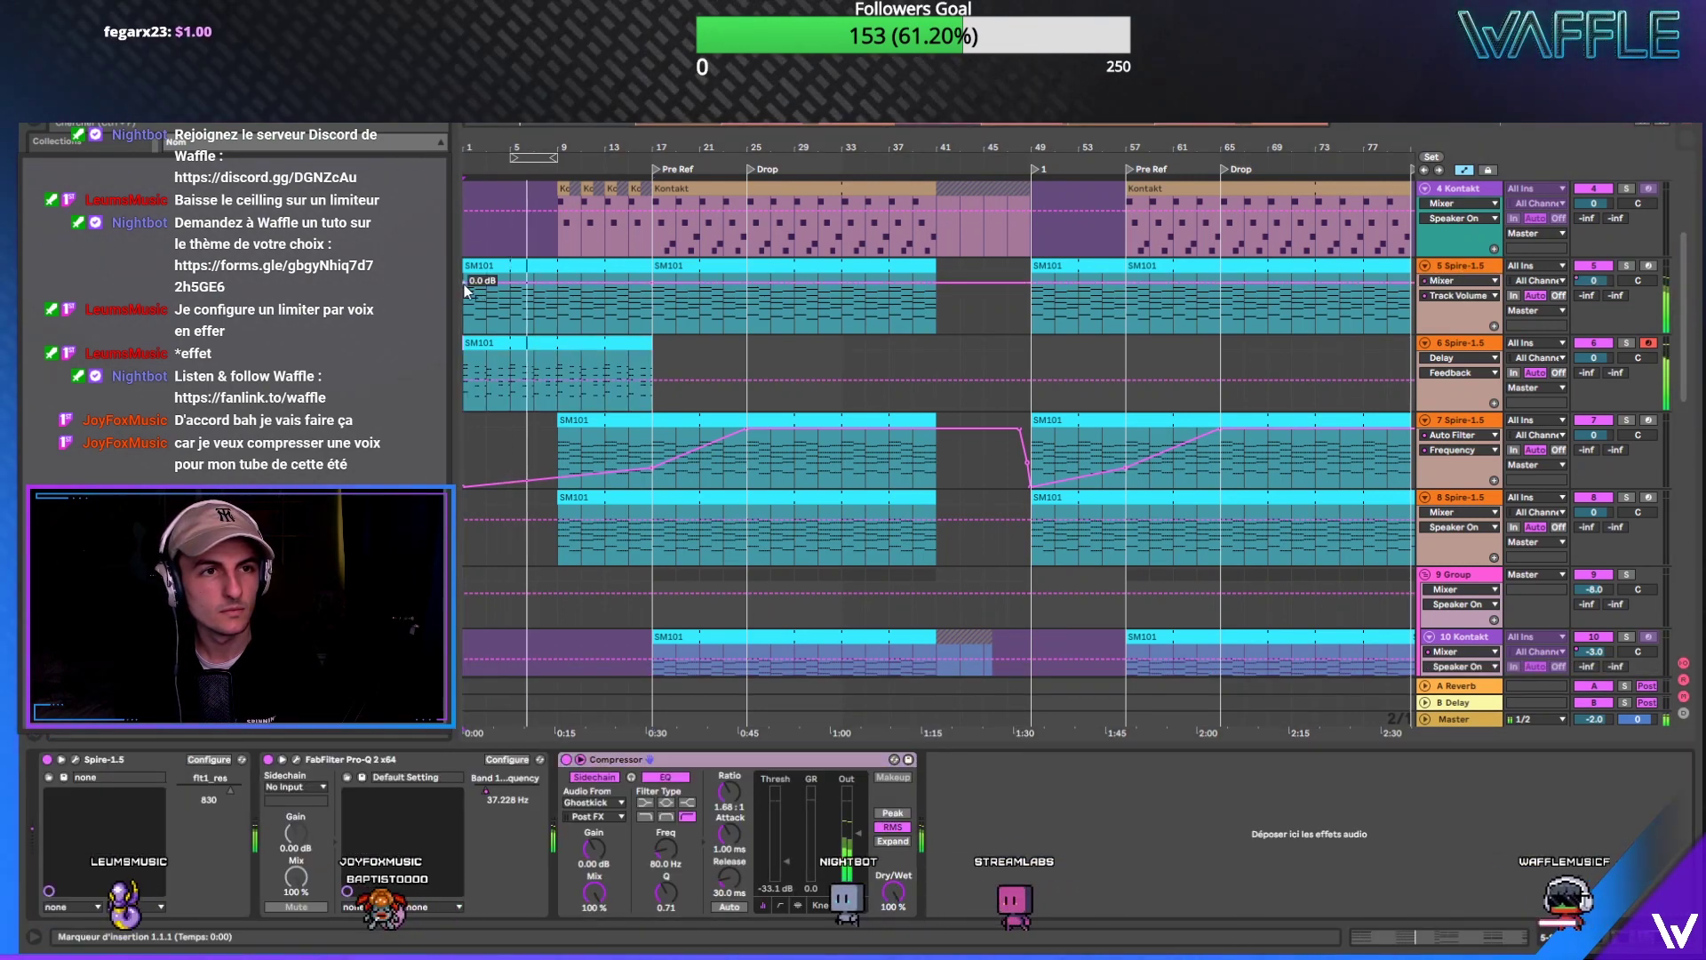
click(652, 283)
drag(464, 284, 474, 332)
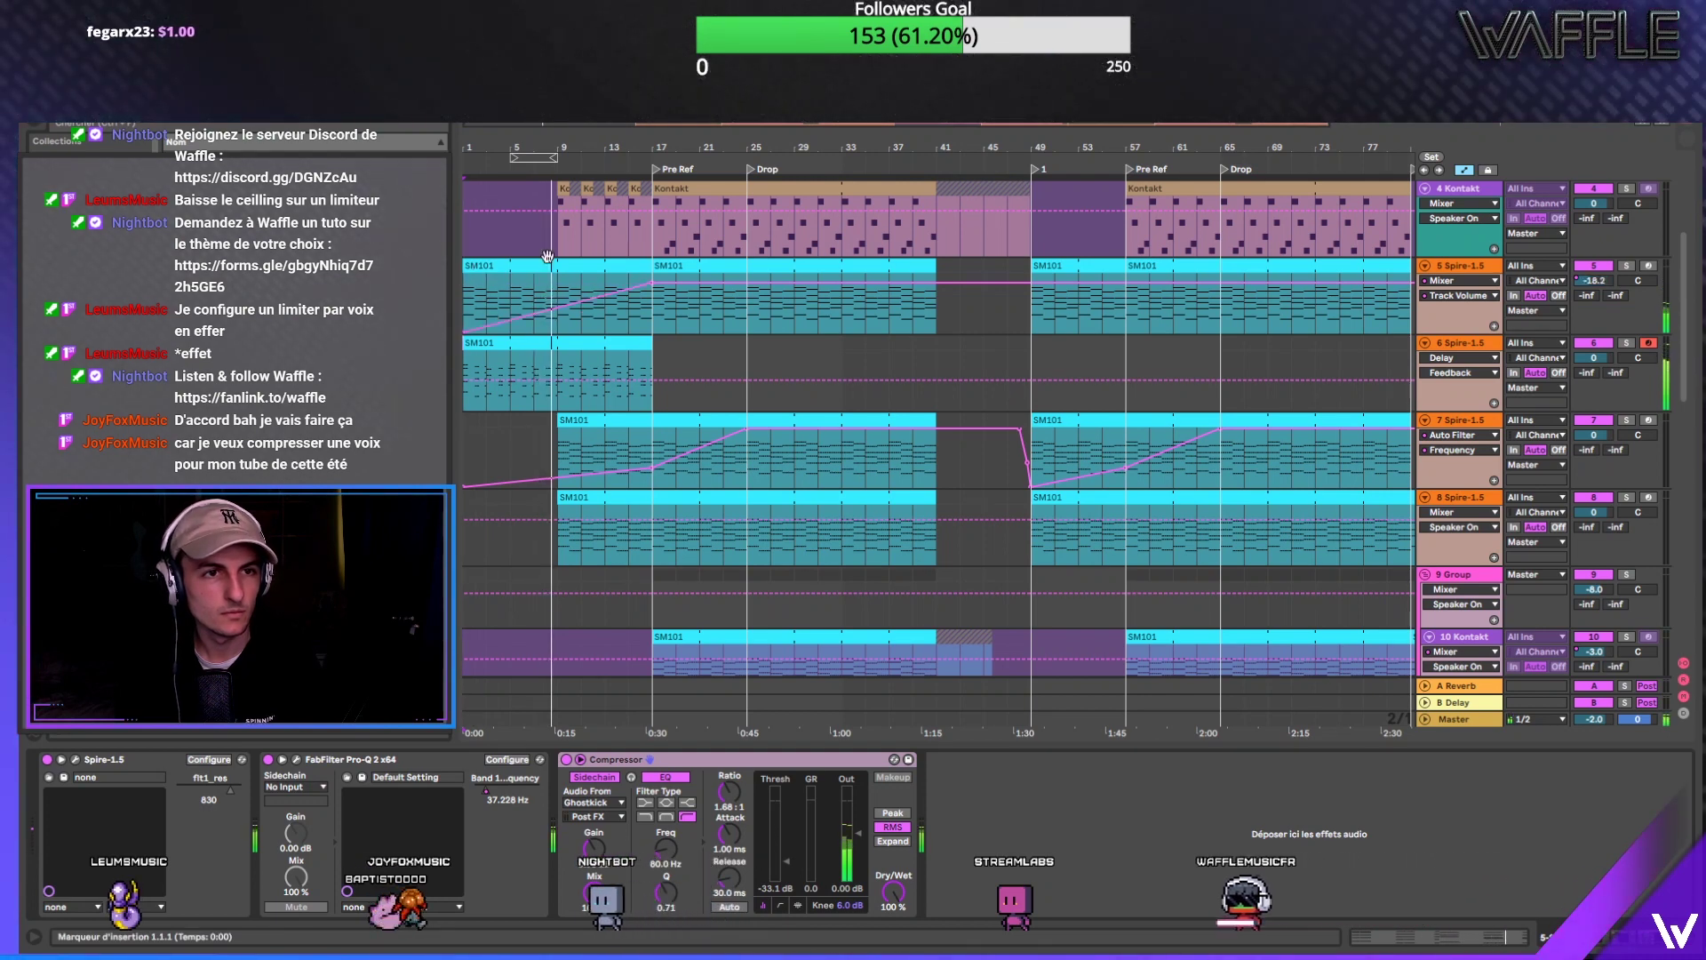
drag(578, 140, 579, 160)
click(781, 343)
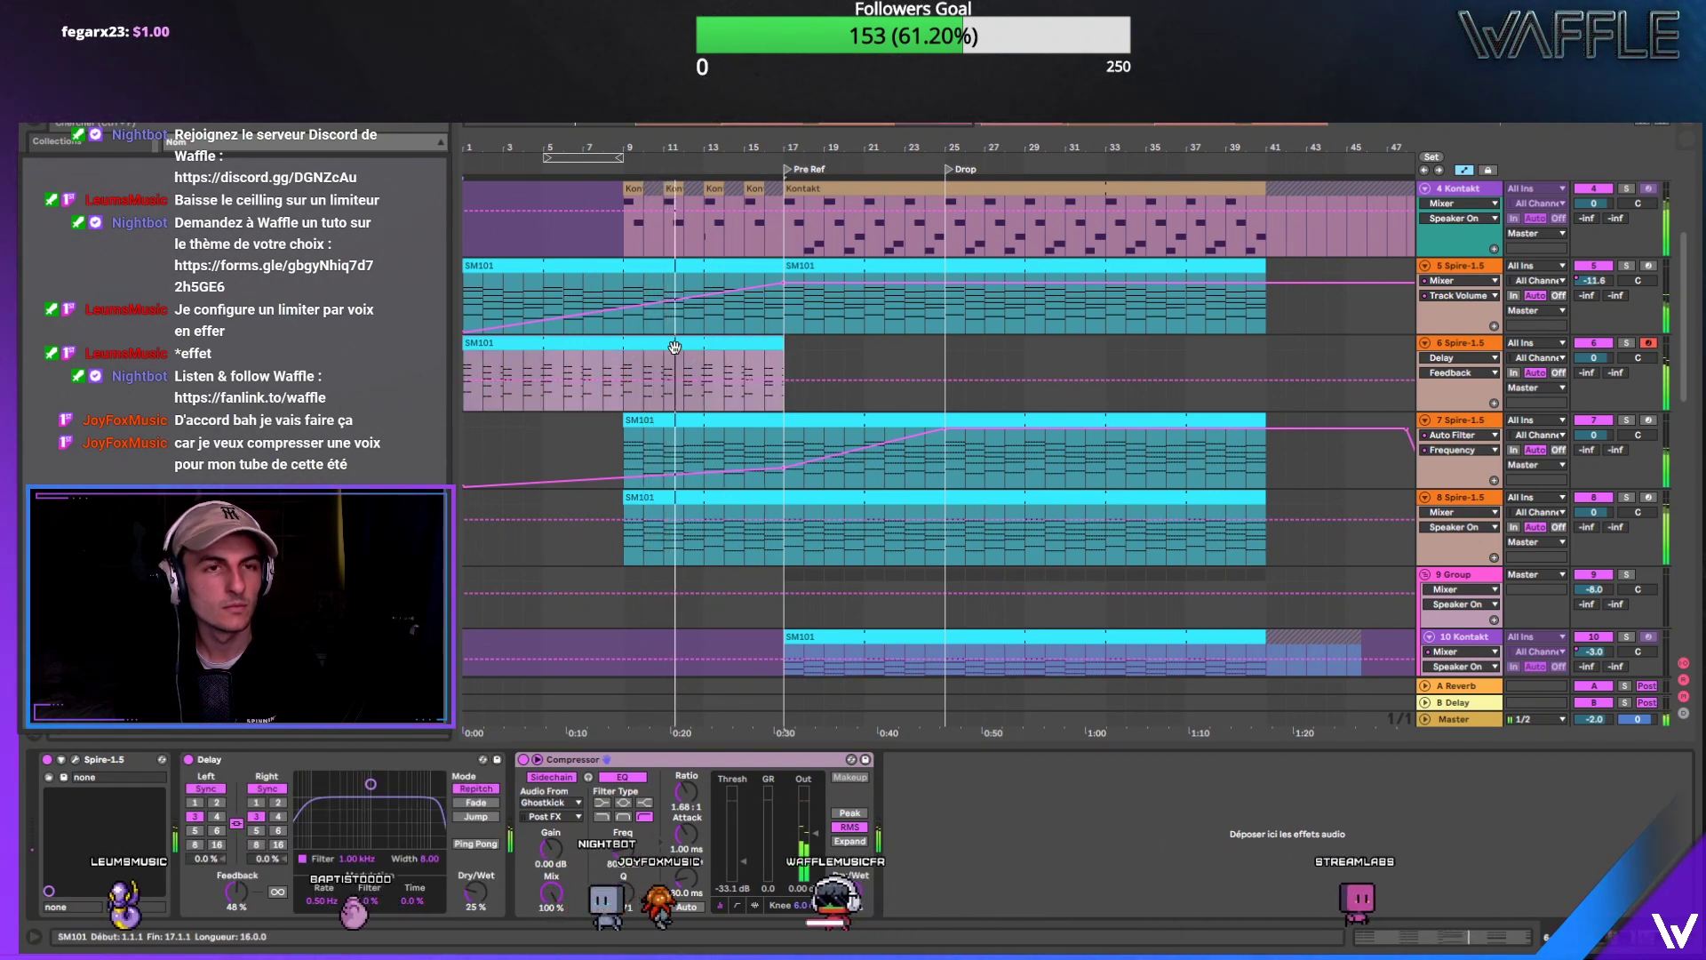
Step: Try copying the one-bar Kontakt fragment at bar 9 to the start of the 4 Kontakt track, shifted to 1.3
click(605, 240)
drag(610, 148, 609, 152)
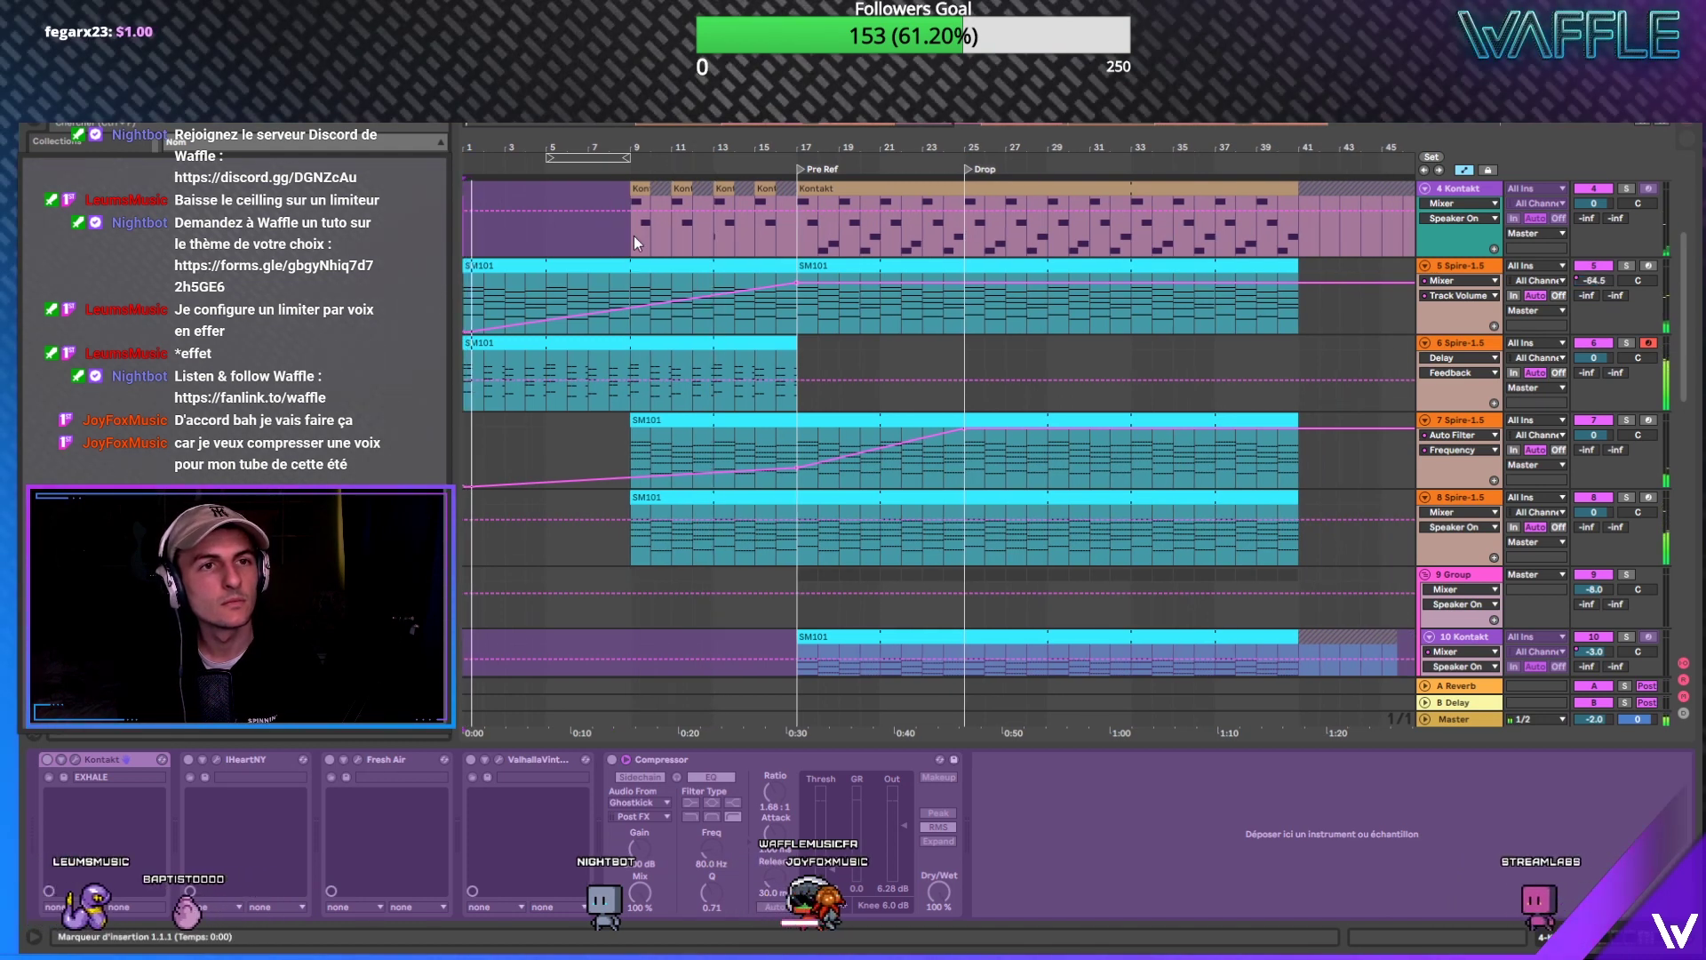
drag(632, 236, 791, 215)
click(632, 229)
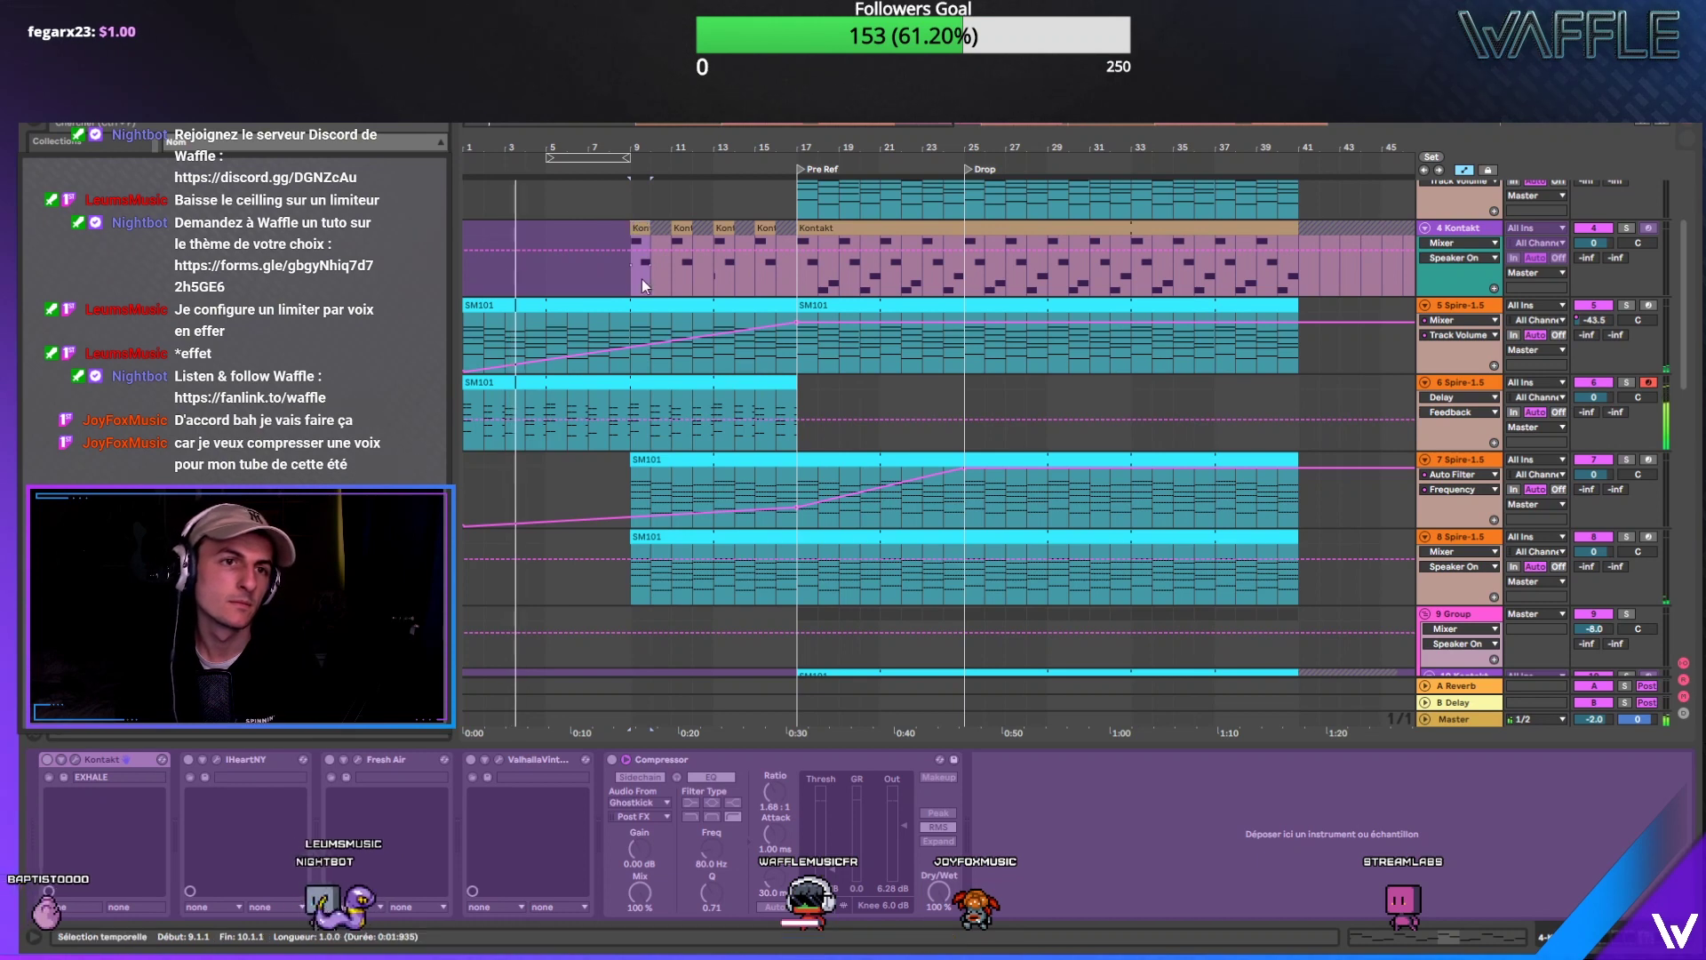
drag(613, 148, 827, 178)
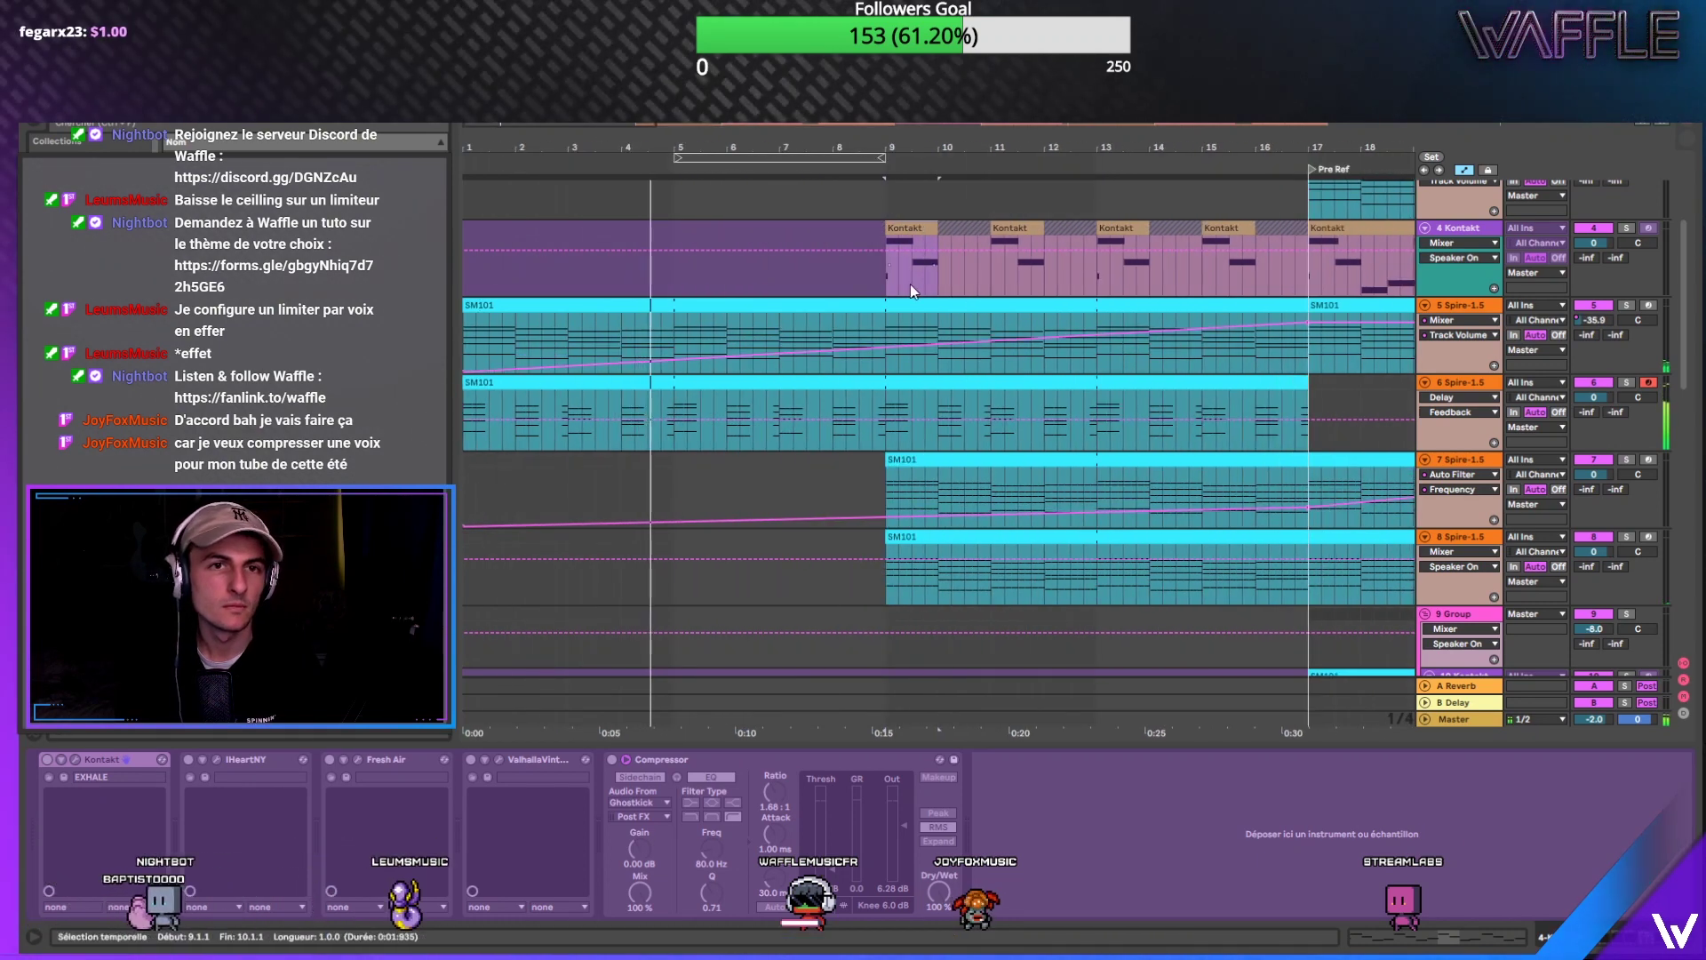
drag(910, 284, 558, 226)
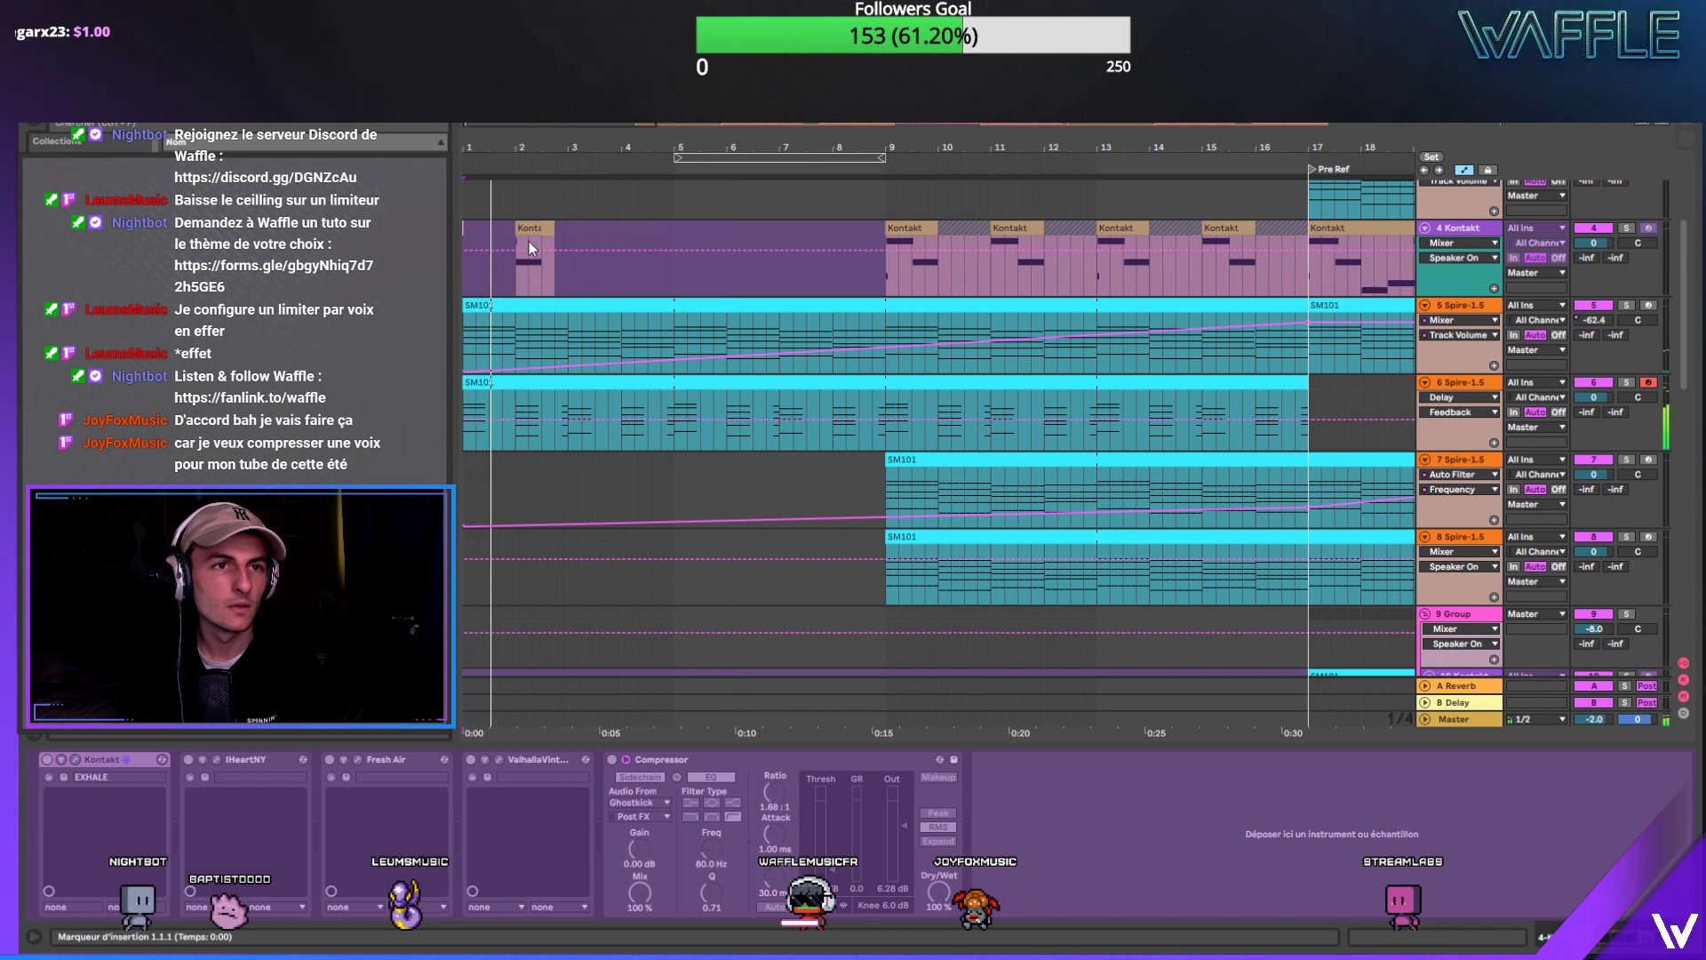
drag(529, 242, 510, 241)
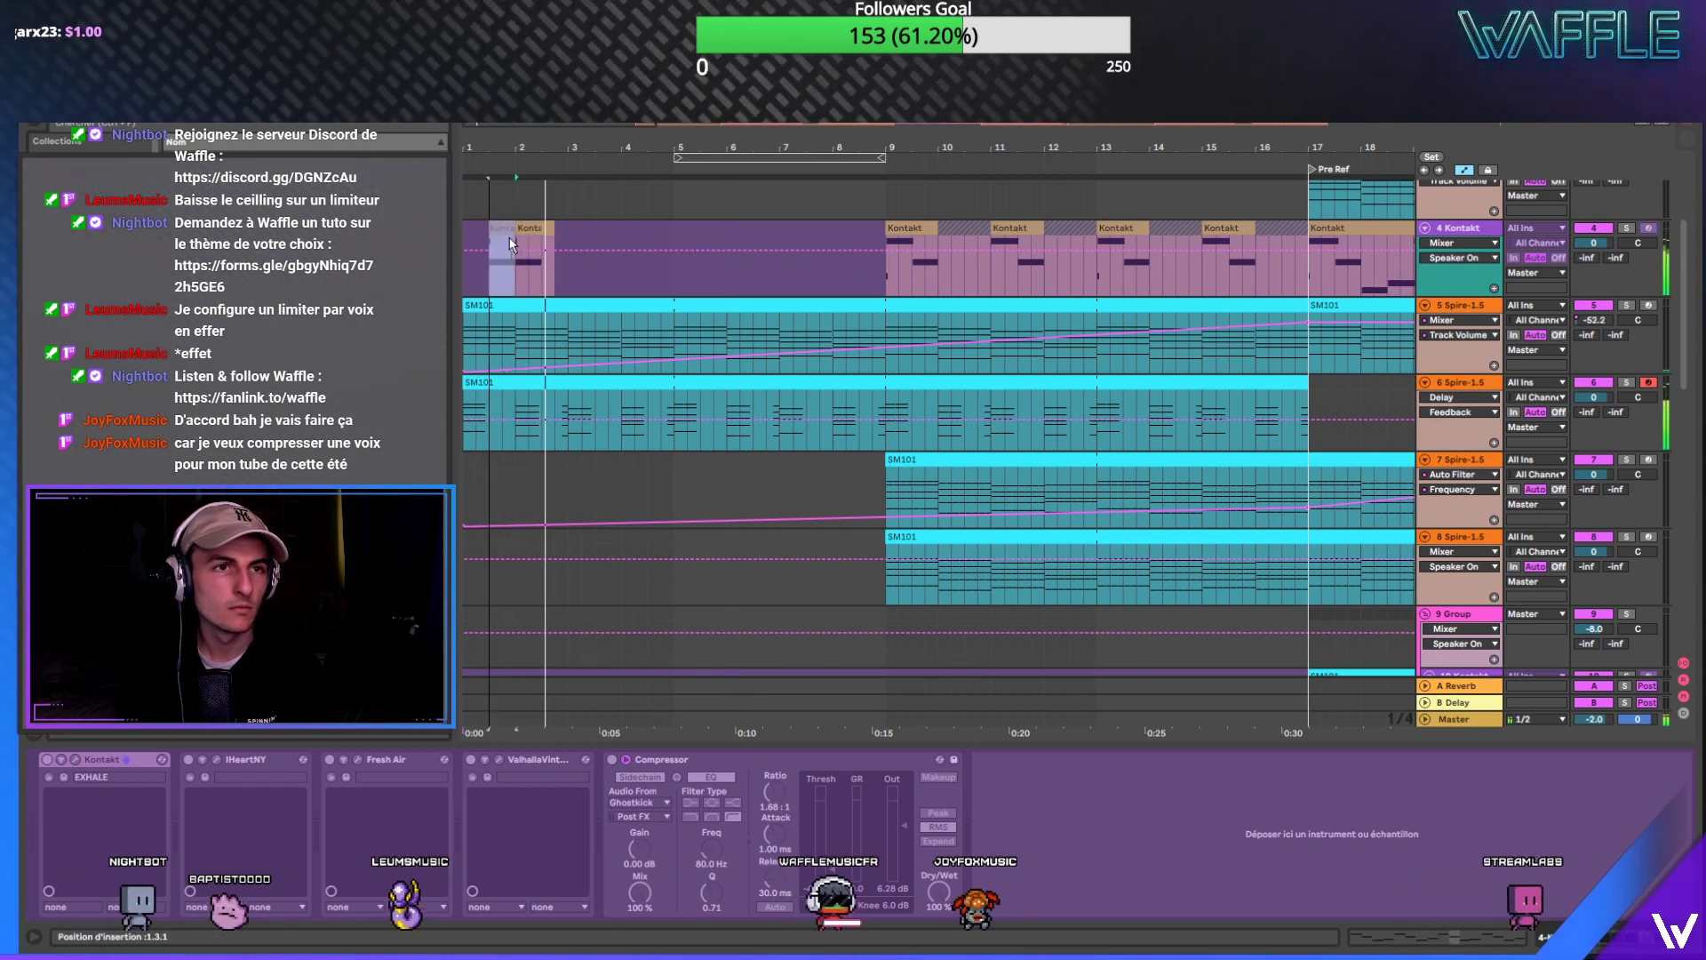
click(551, 224)
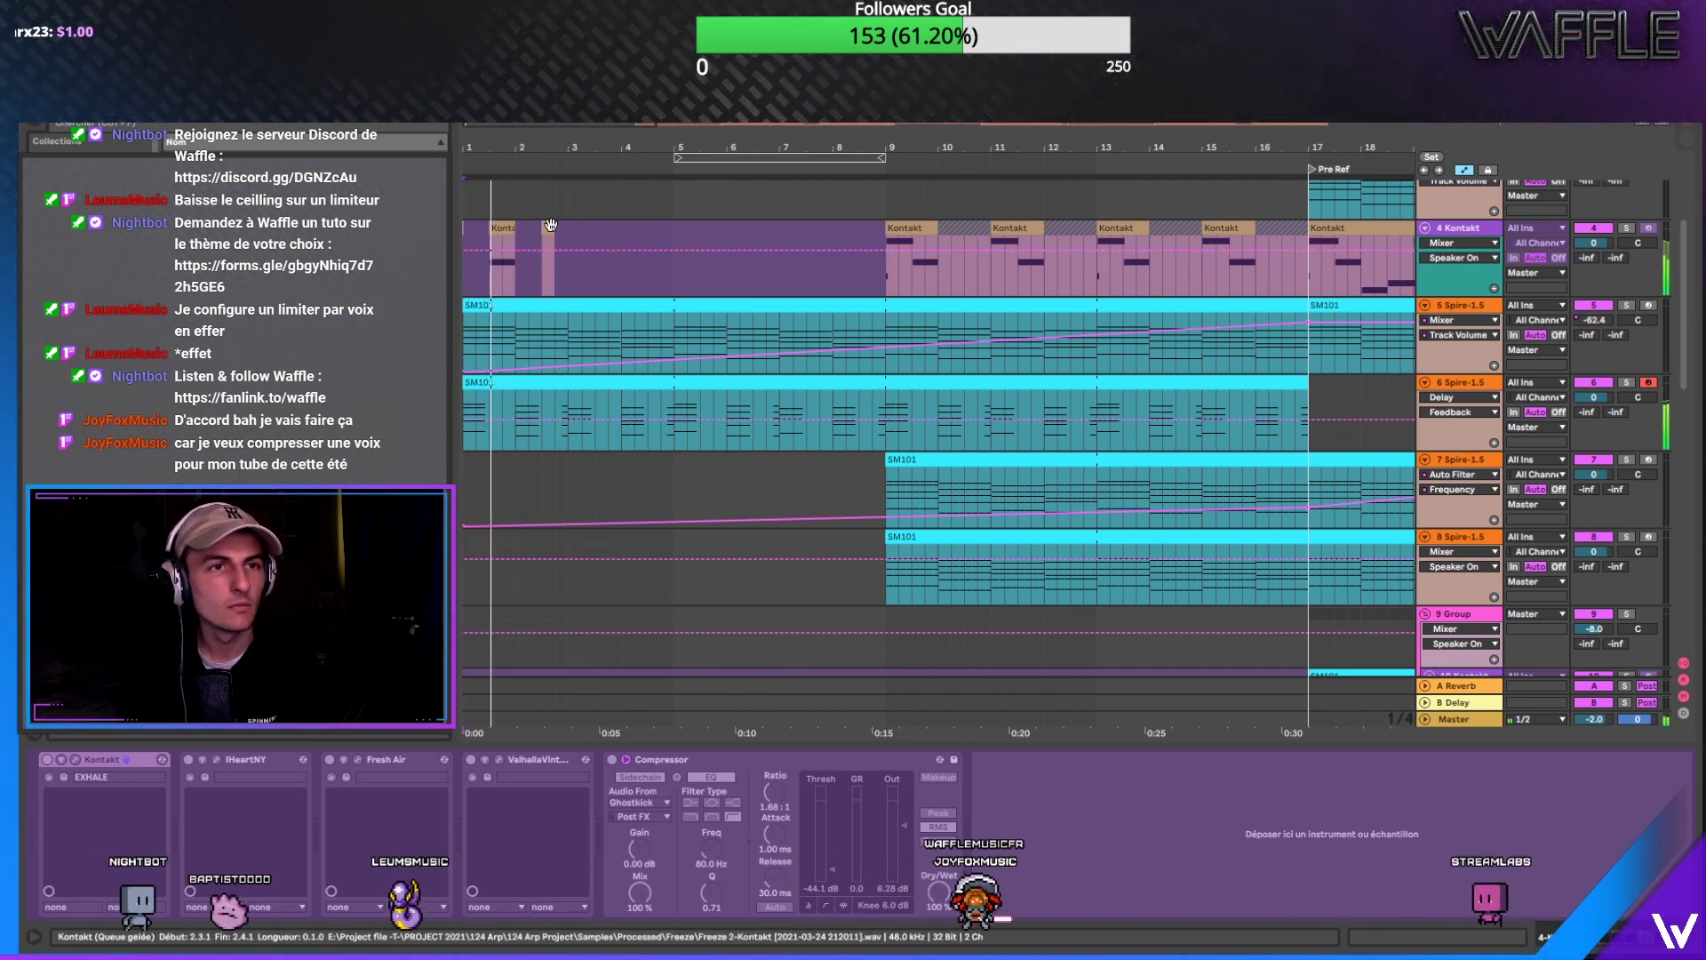
Step: Clear the copied fragments before bar 4 on the 4 Kontakt track and try a fresh Kontakt copy at 1.3
drag(622, 228, 473, 231)
key(Delete)
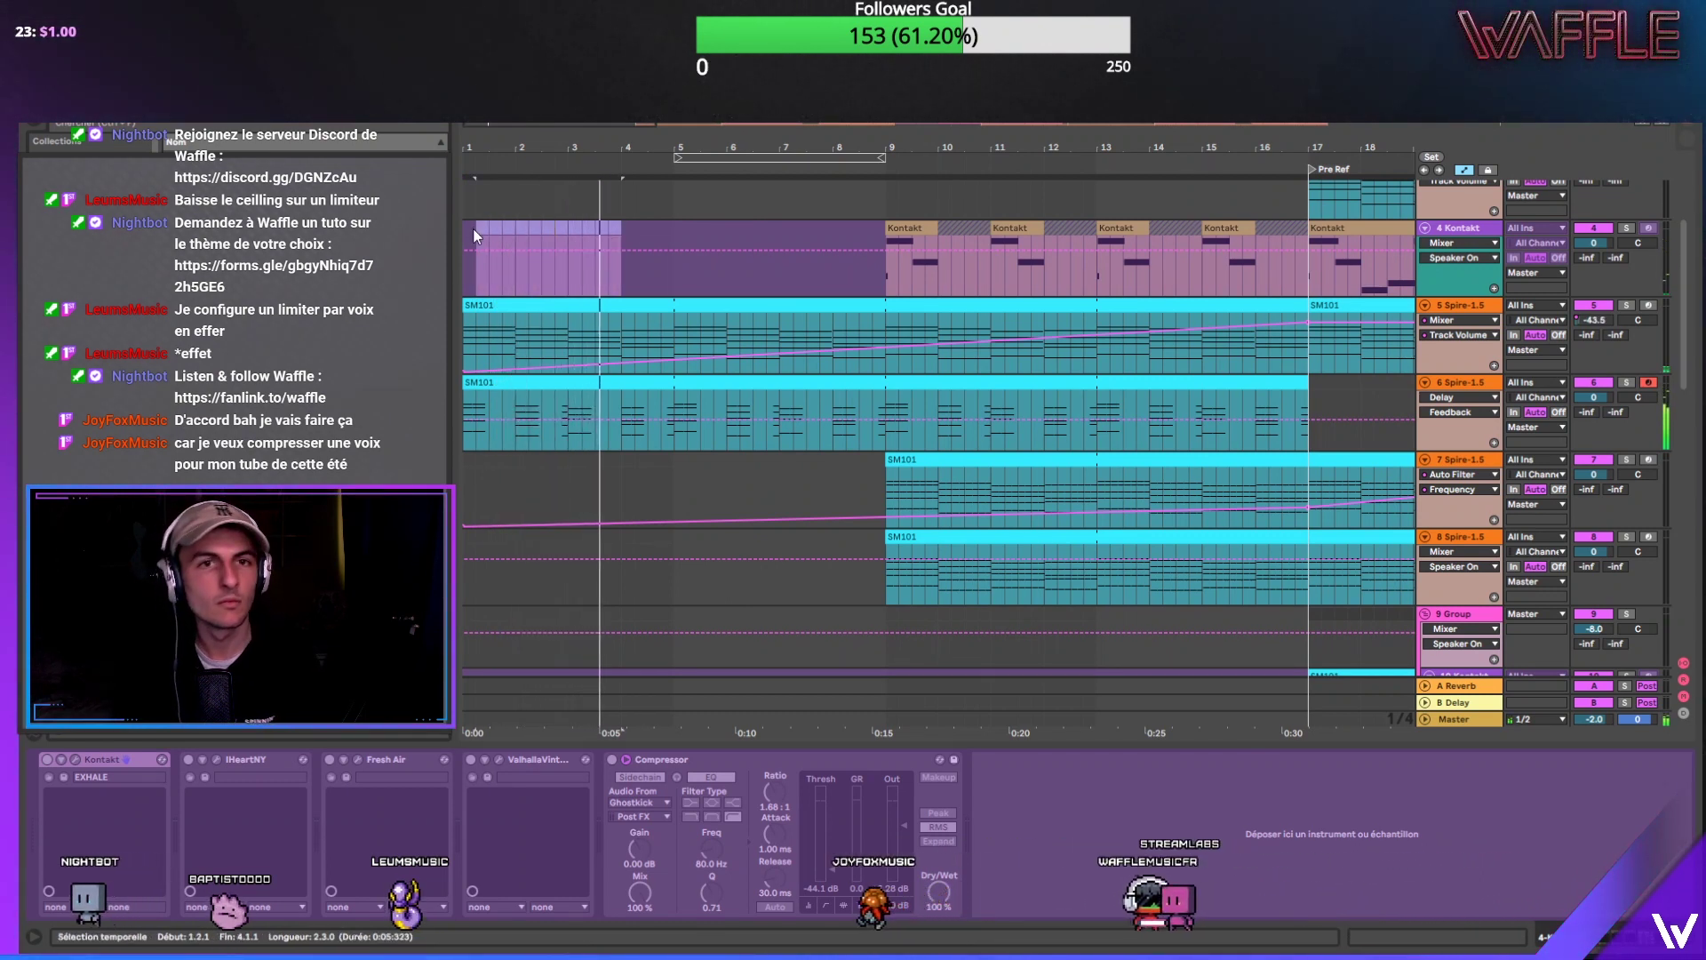
drag(924, 231, 508, 233)
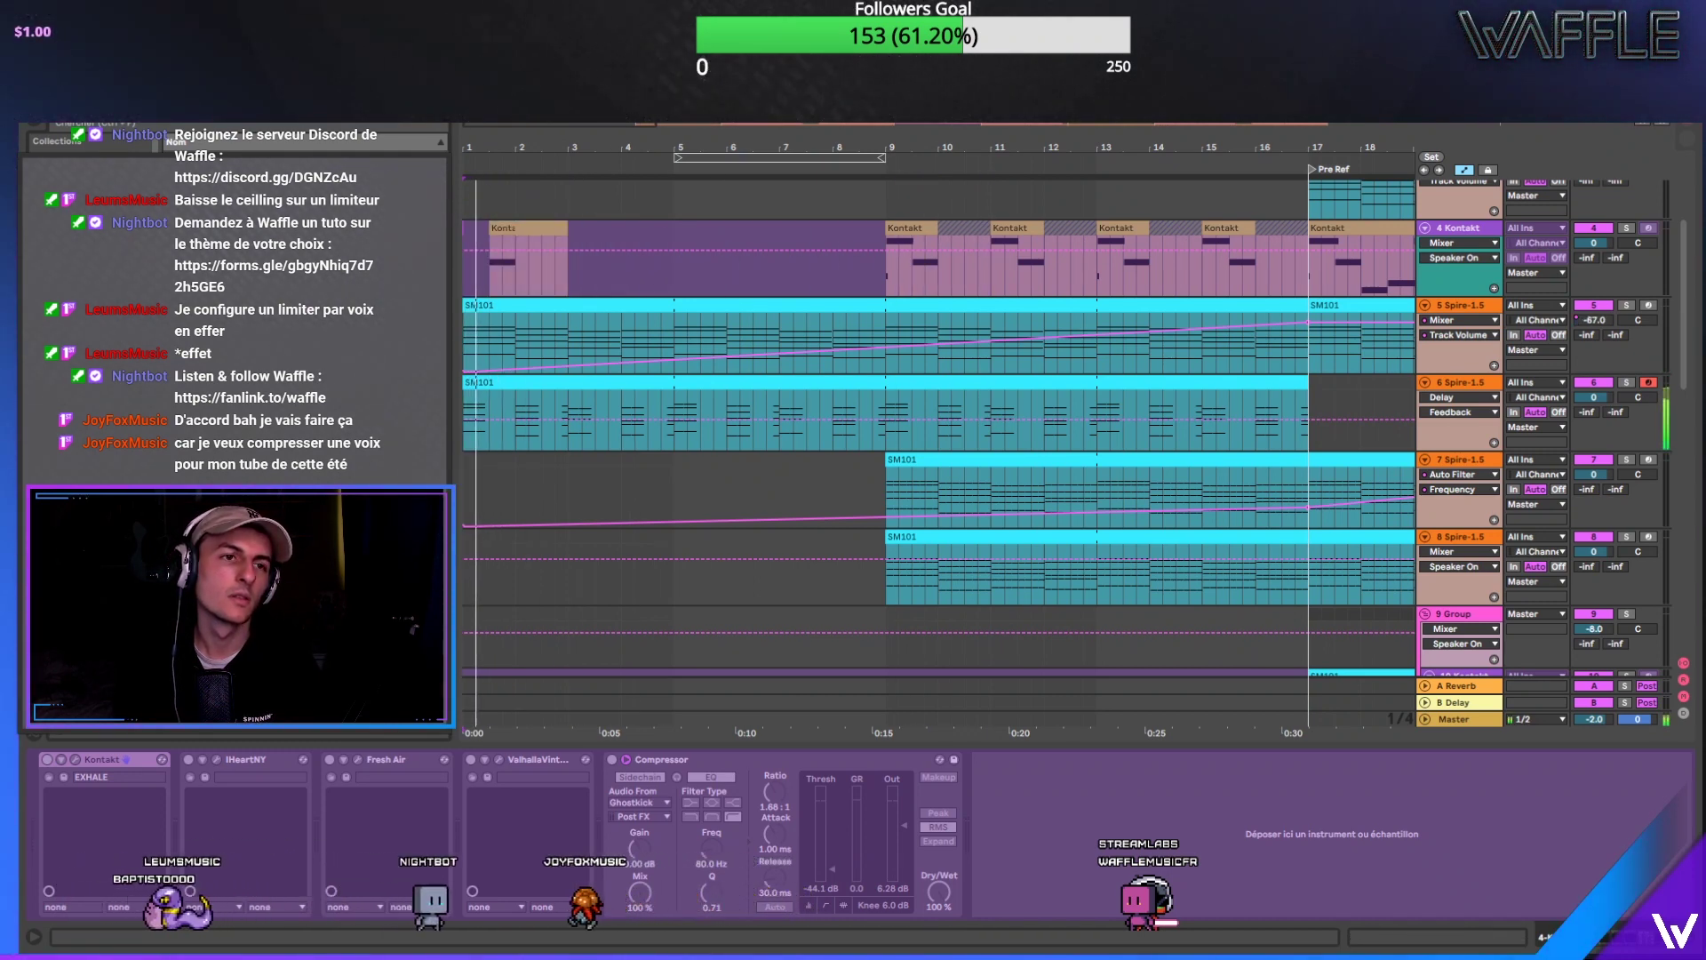
key(space)
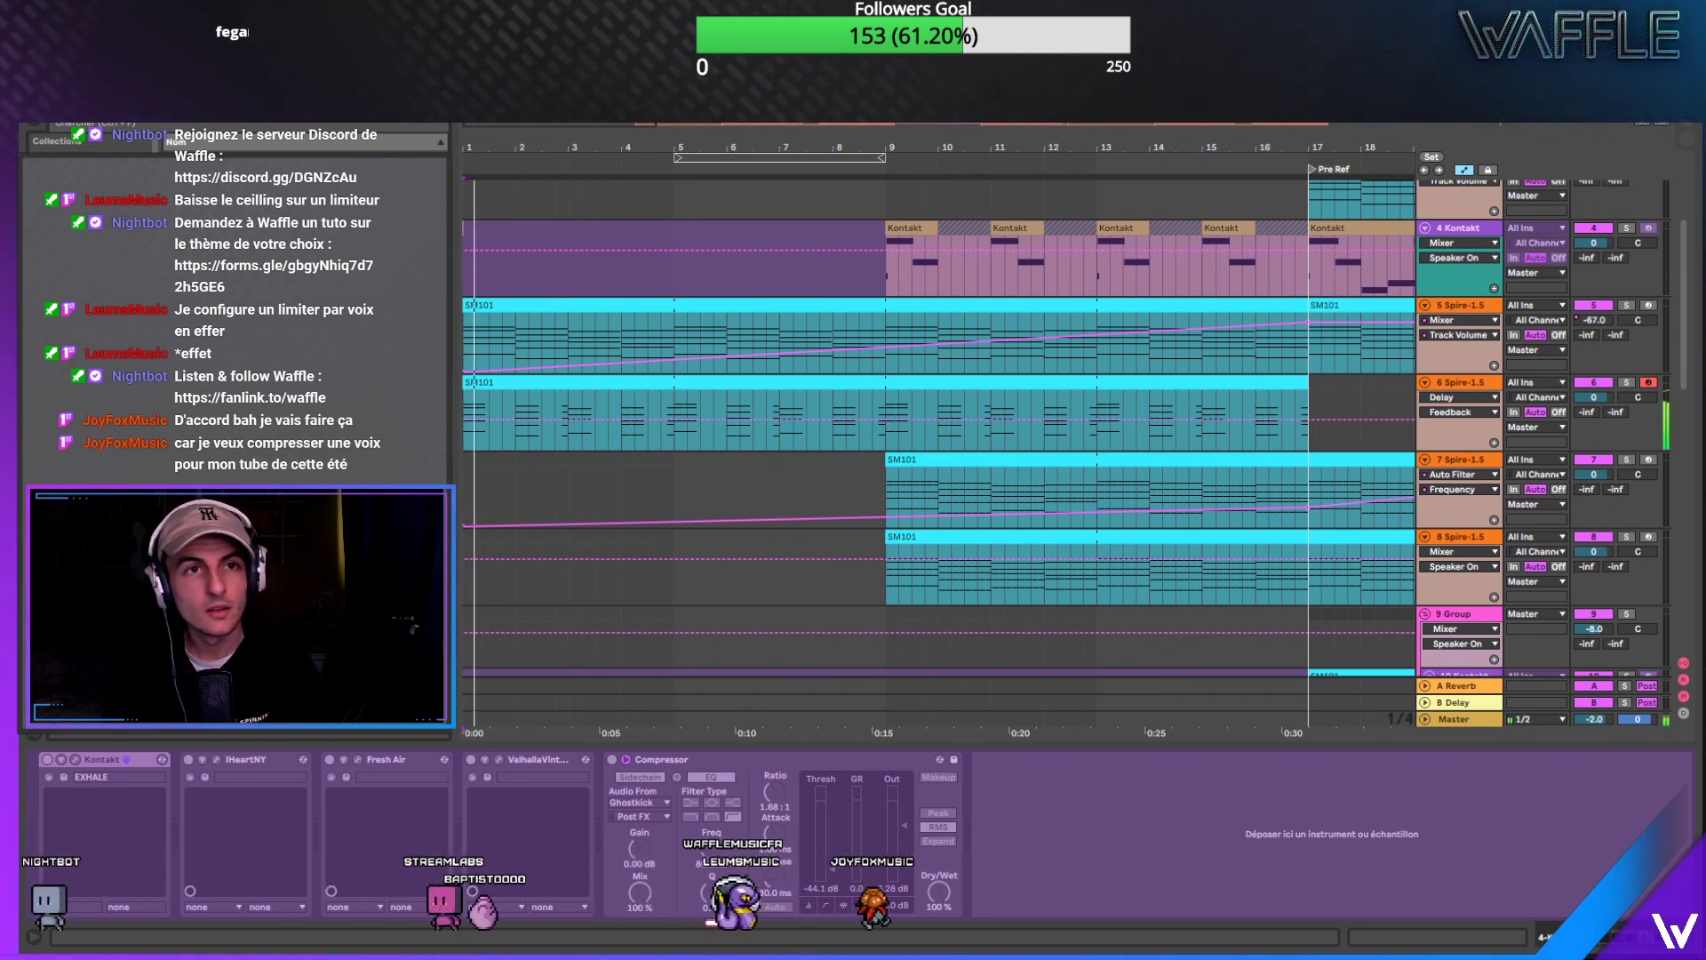
Step: Play back the intro and compare the device chains and levels of the 5 and 6 Spire-1.5 tracks
key(minus)
key(minus)
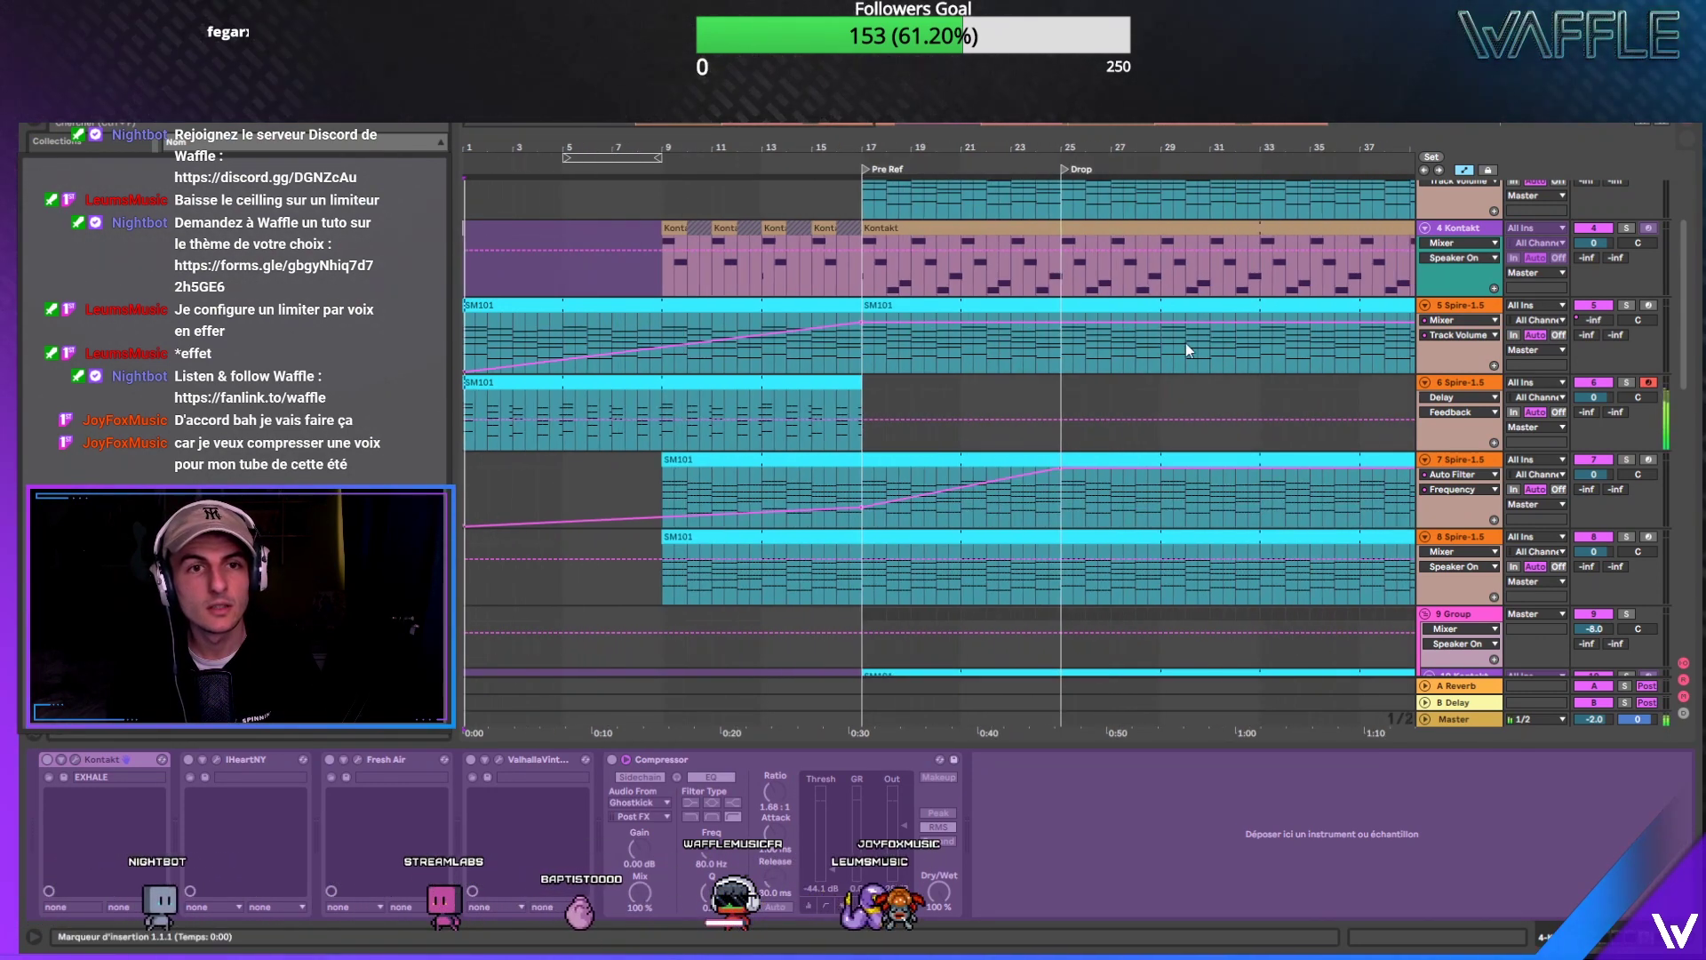
right_click(1478, 386)
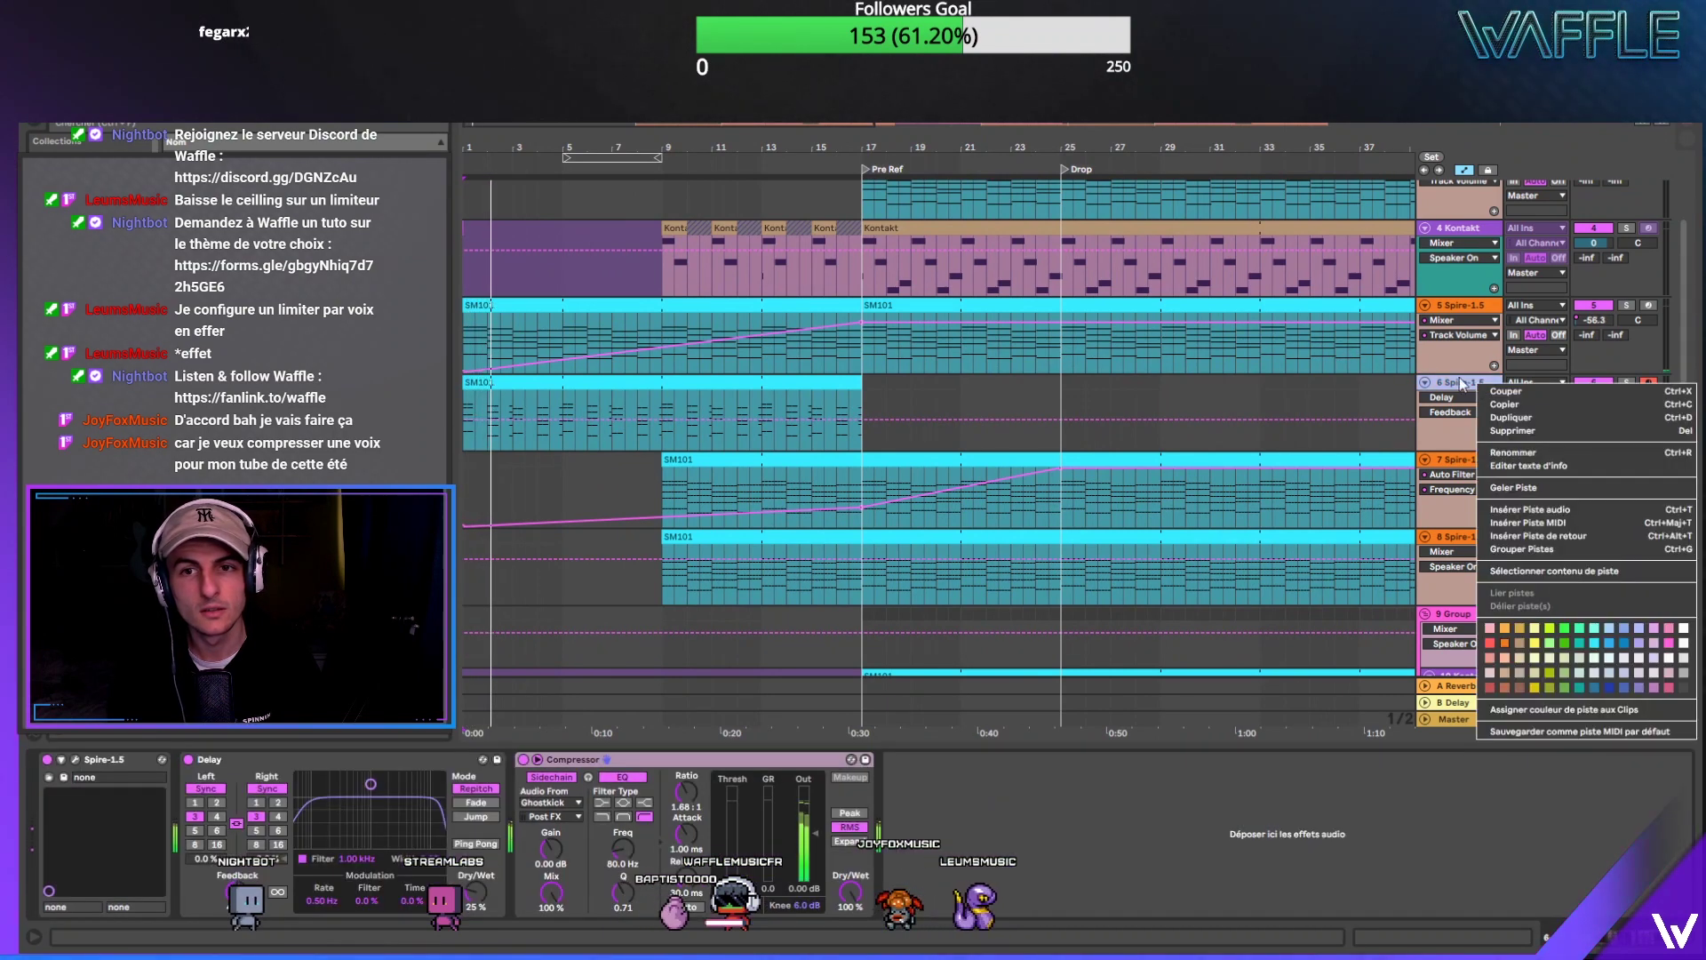
click(1459, 376)
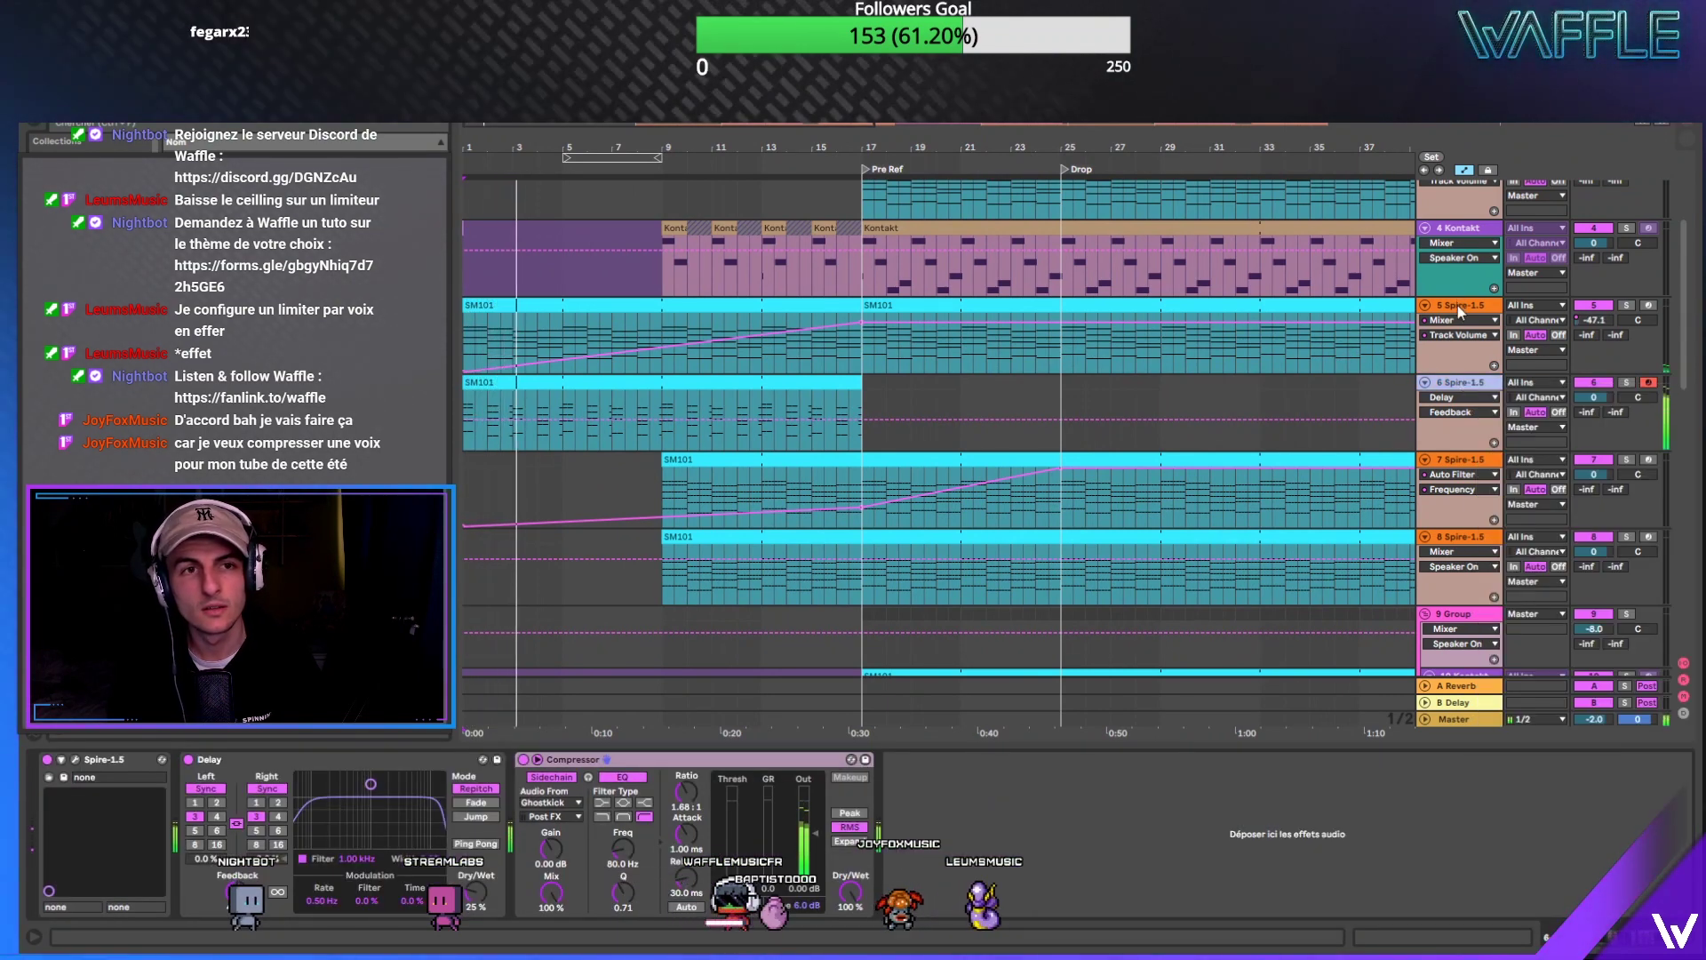
click(1457, 306)
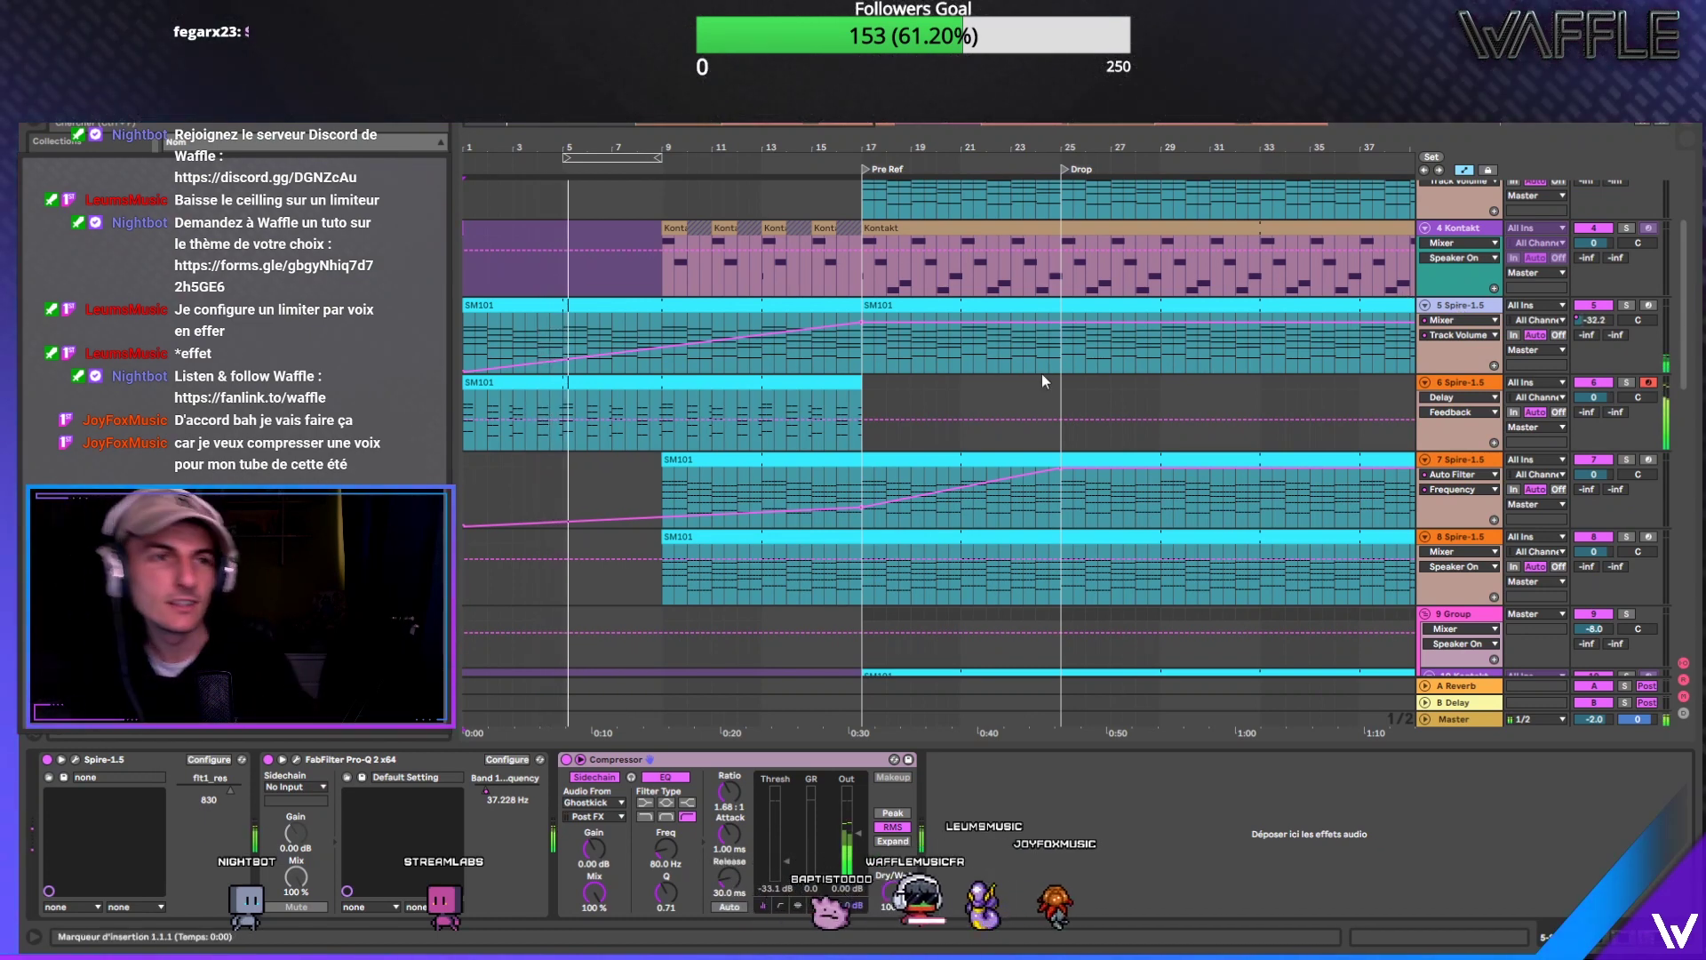
click(686, 400)
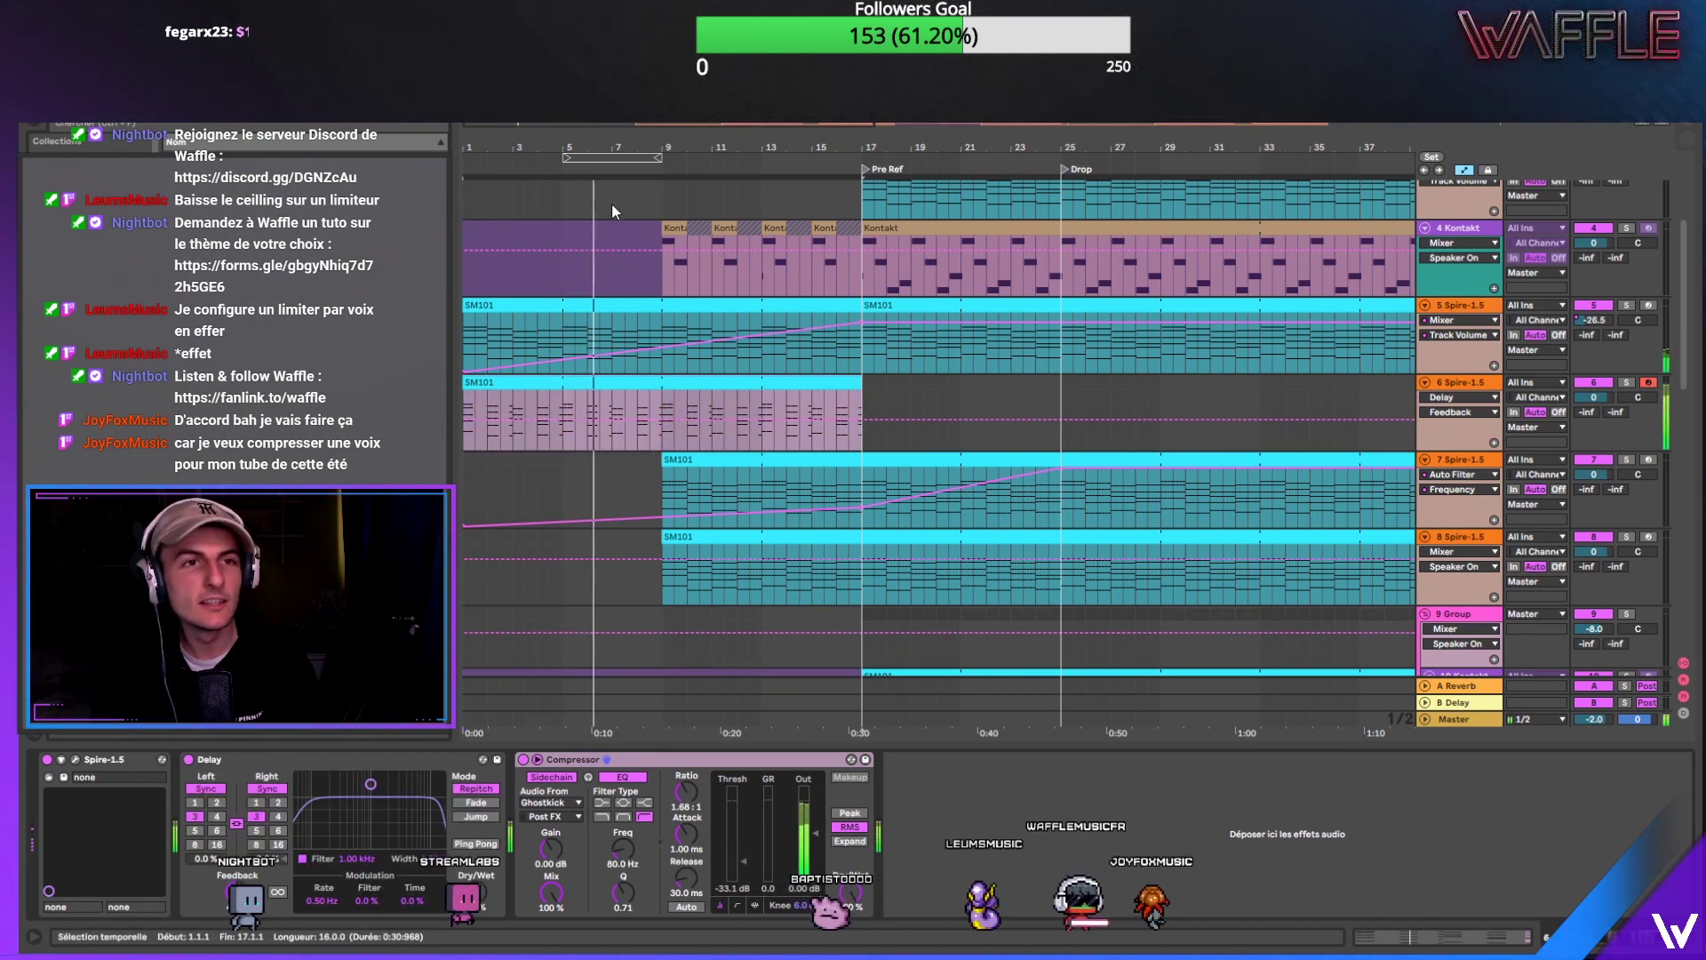
drag(635, 148, 661, 154)
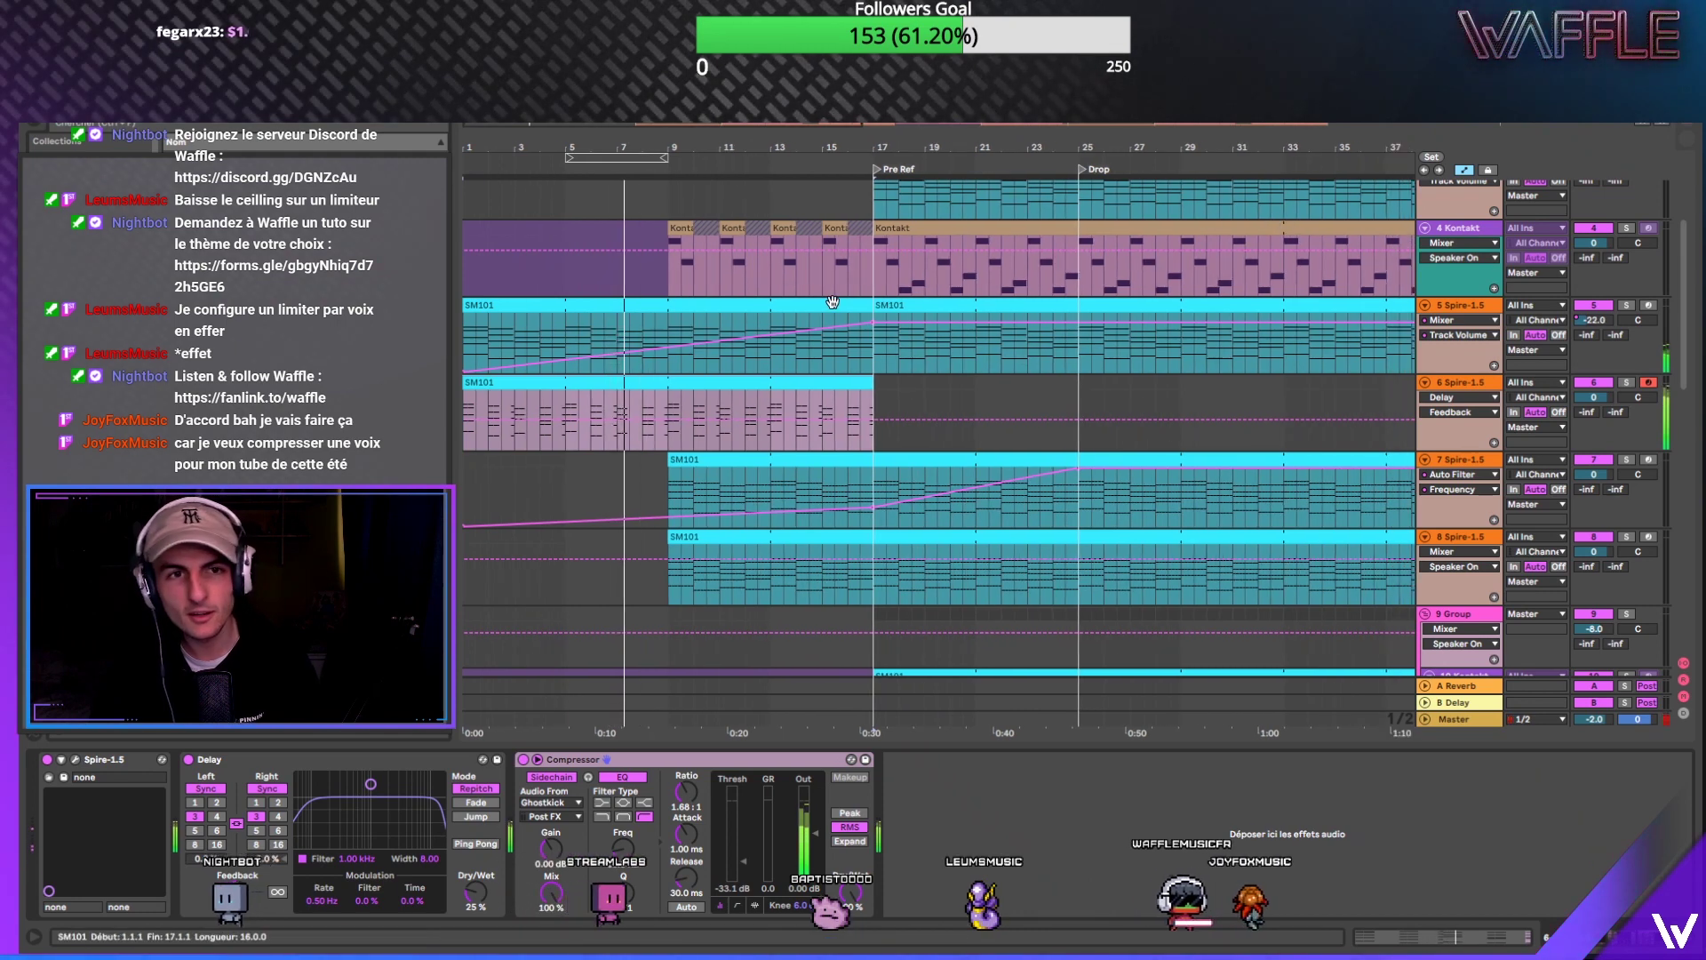
click(1468, 359)
click(1465, 380)
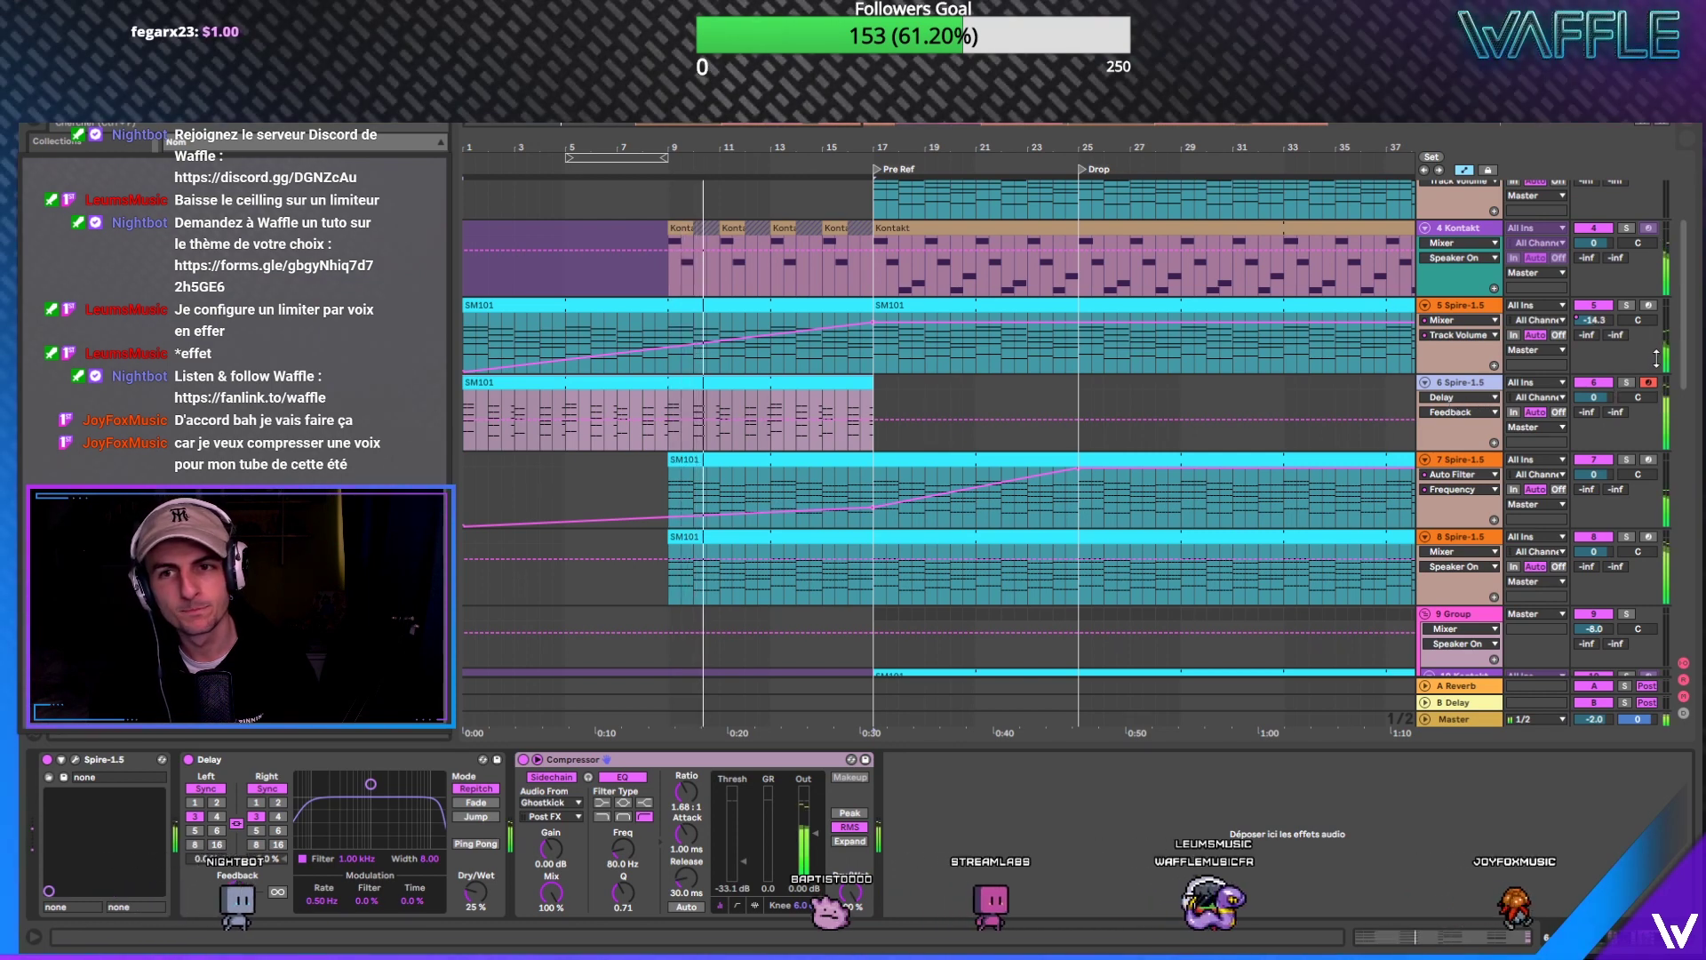
click(729, 435)
scroll(702, 453, down, 2)
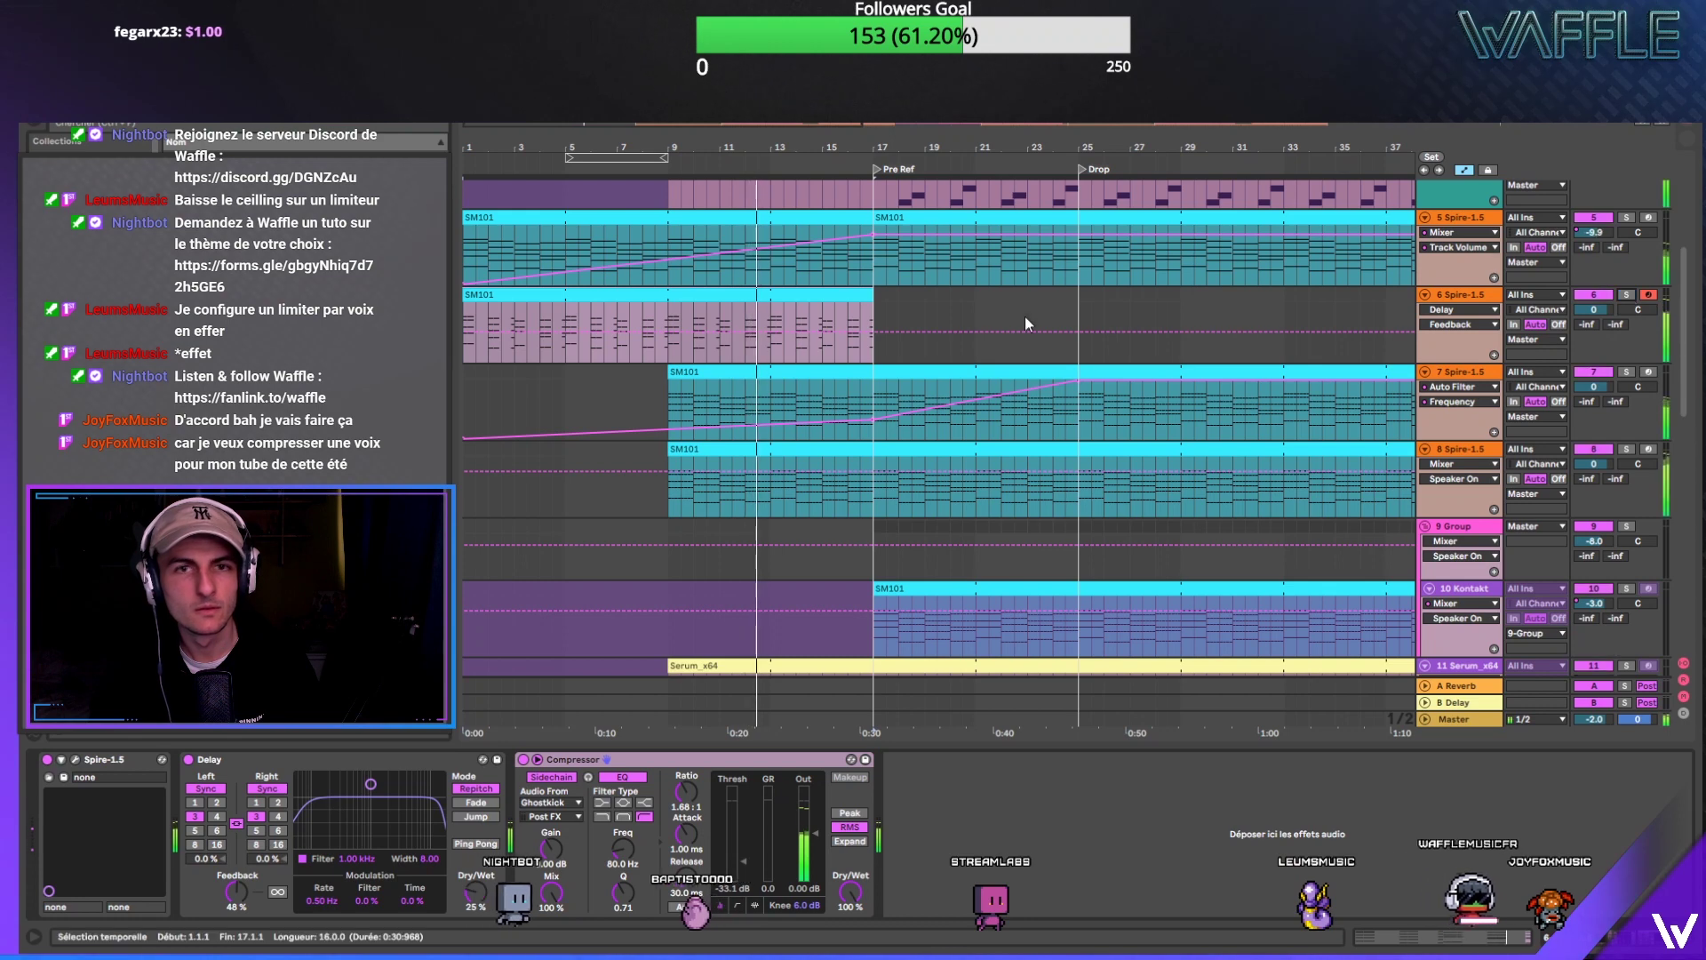
Step: Open the Spire synth on the 6 Spire-1.5 track and lower its filter 1 cutoff close to minimum during playback
click(1472, 296)
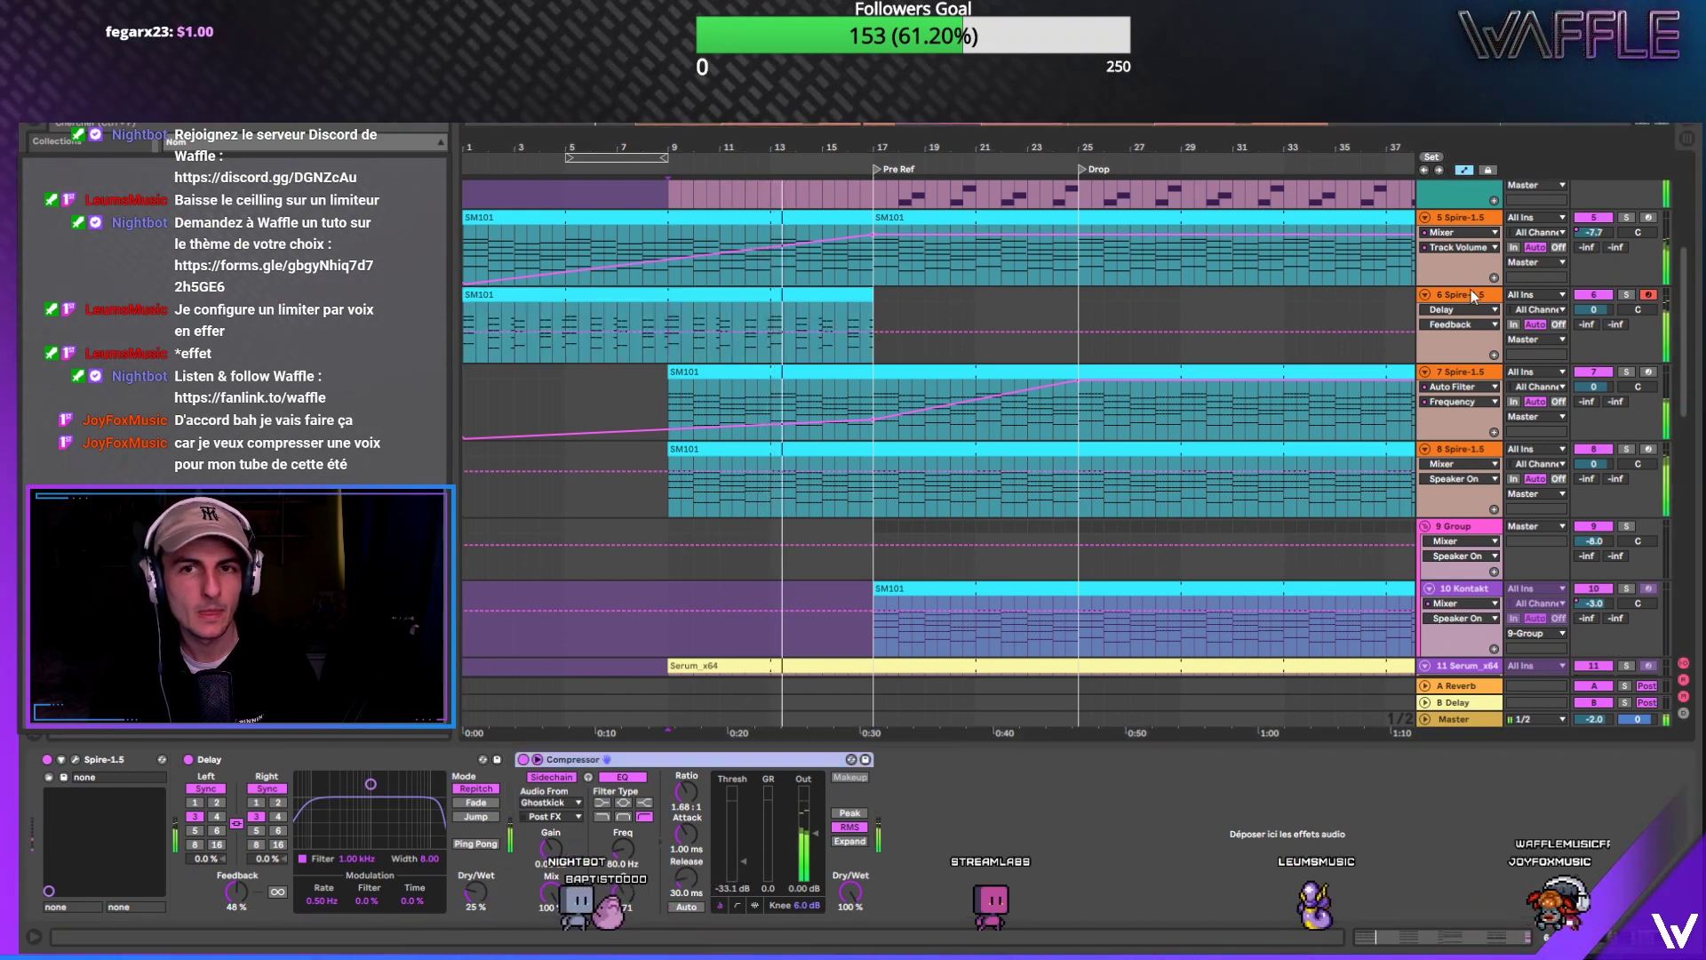
click(79, 760)
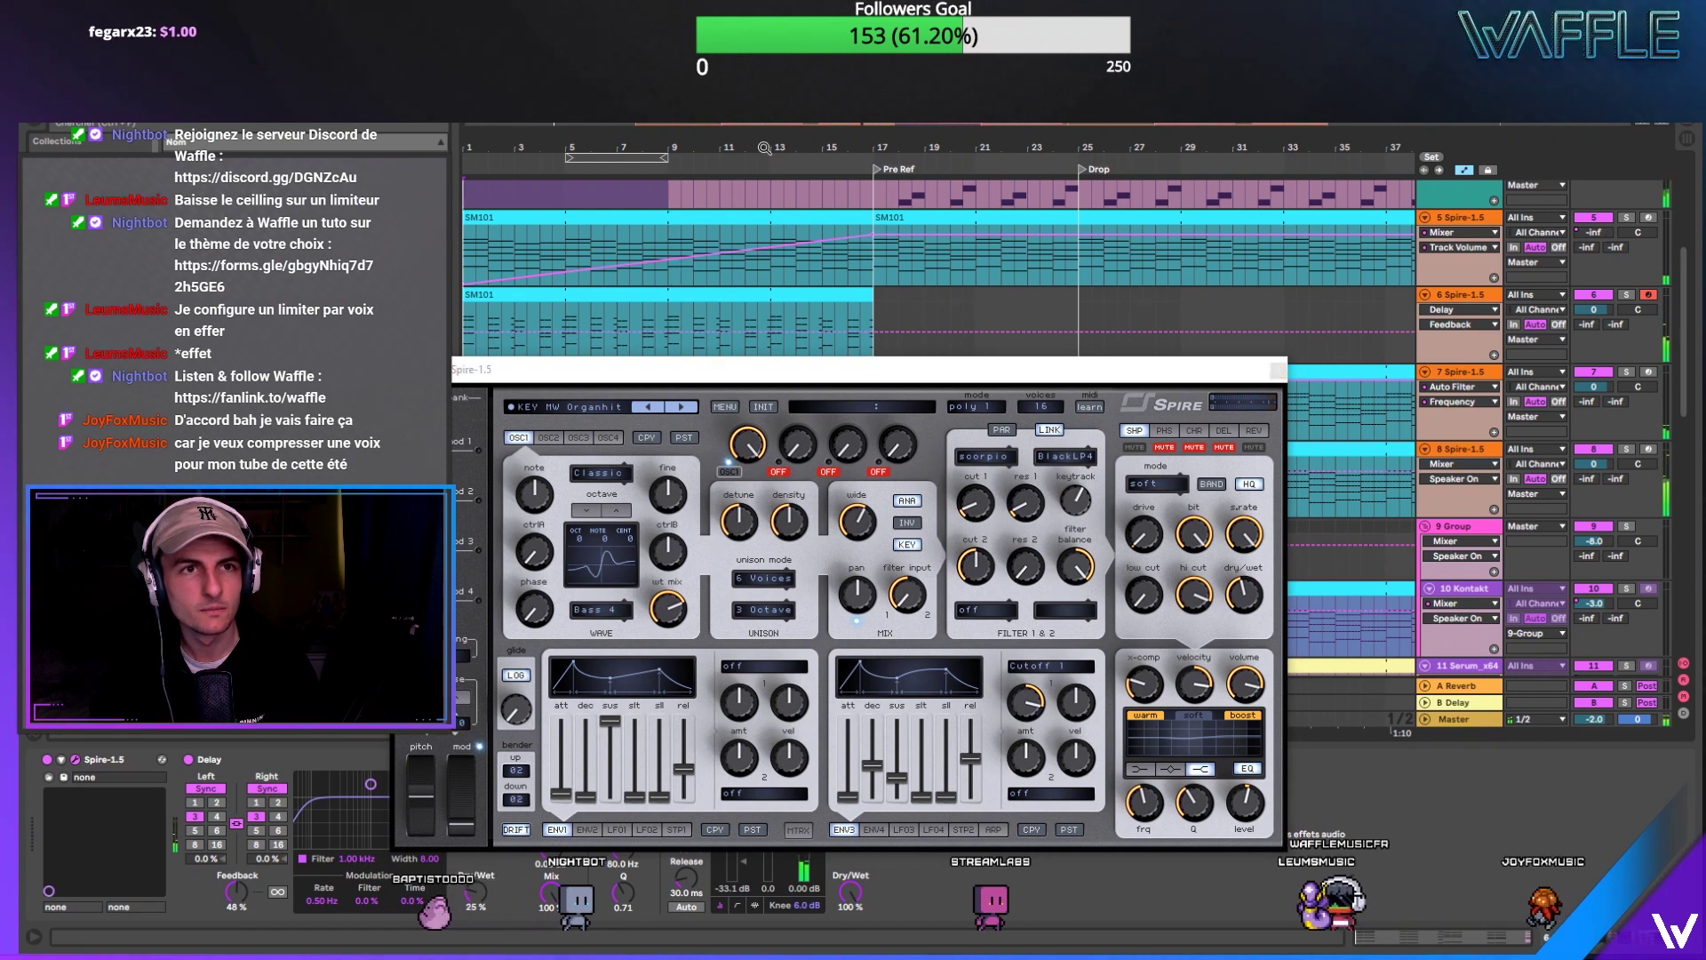
click(970, 507)
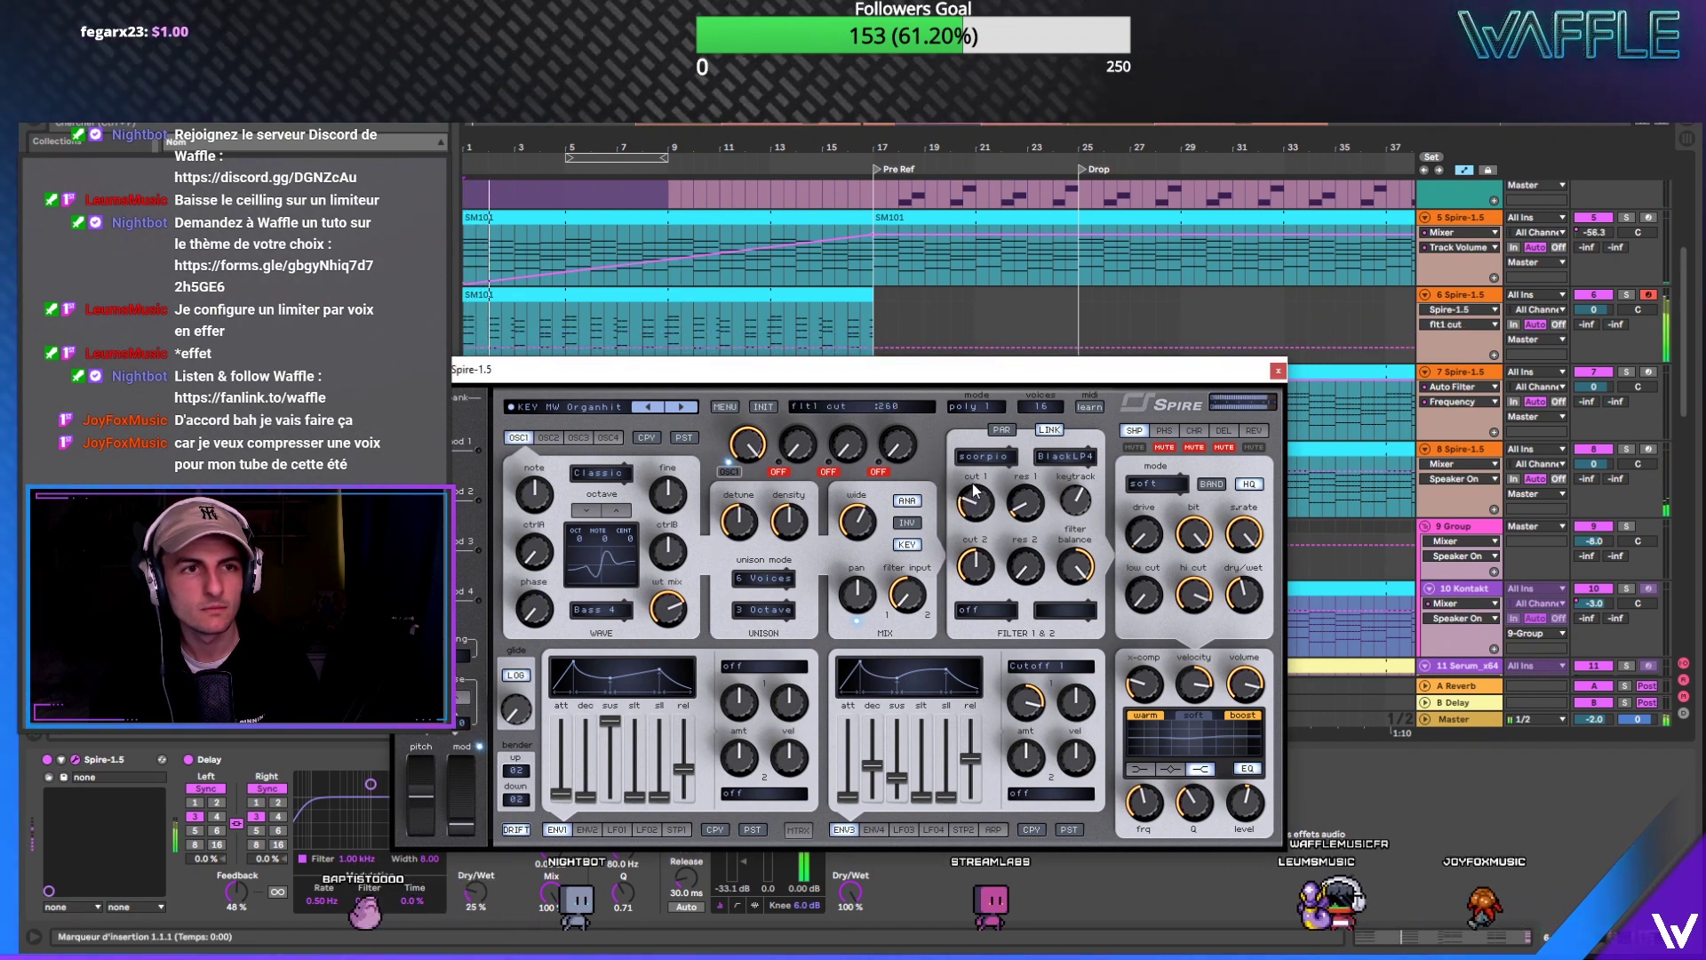
drag(982, 480, 1019, 446)
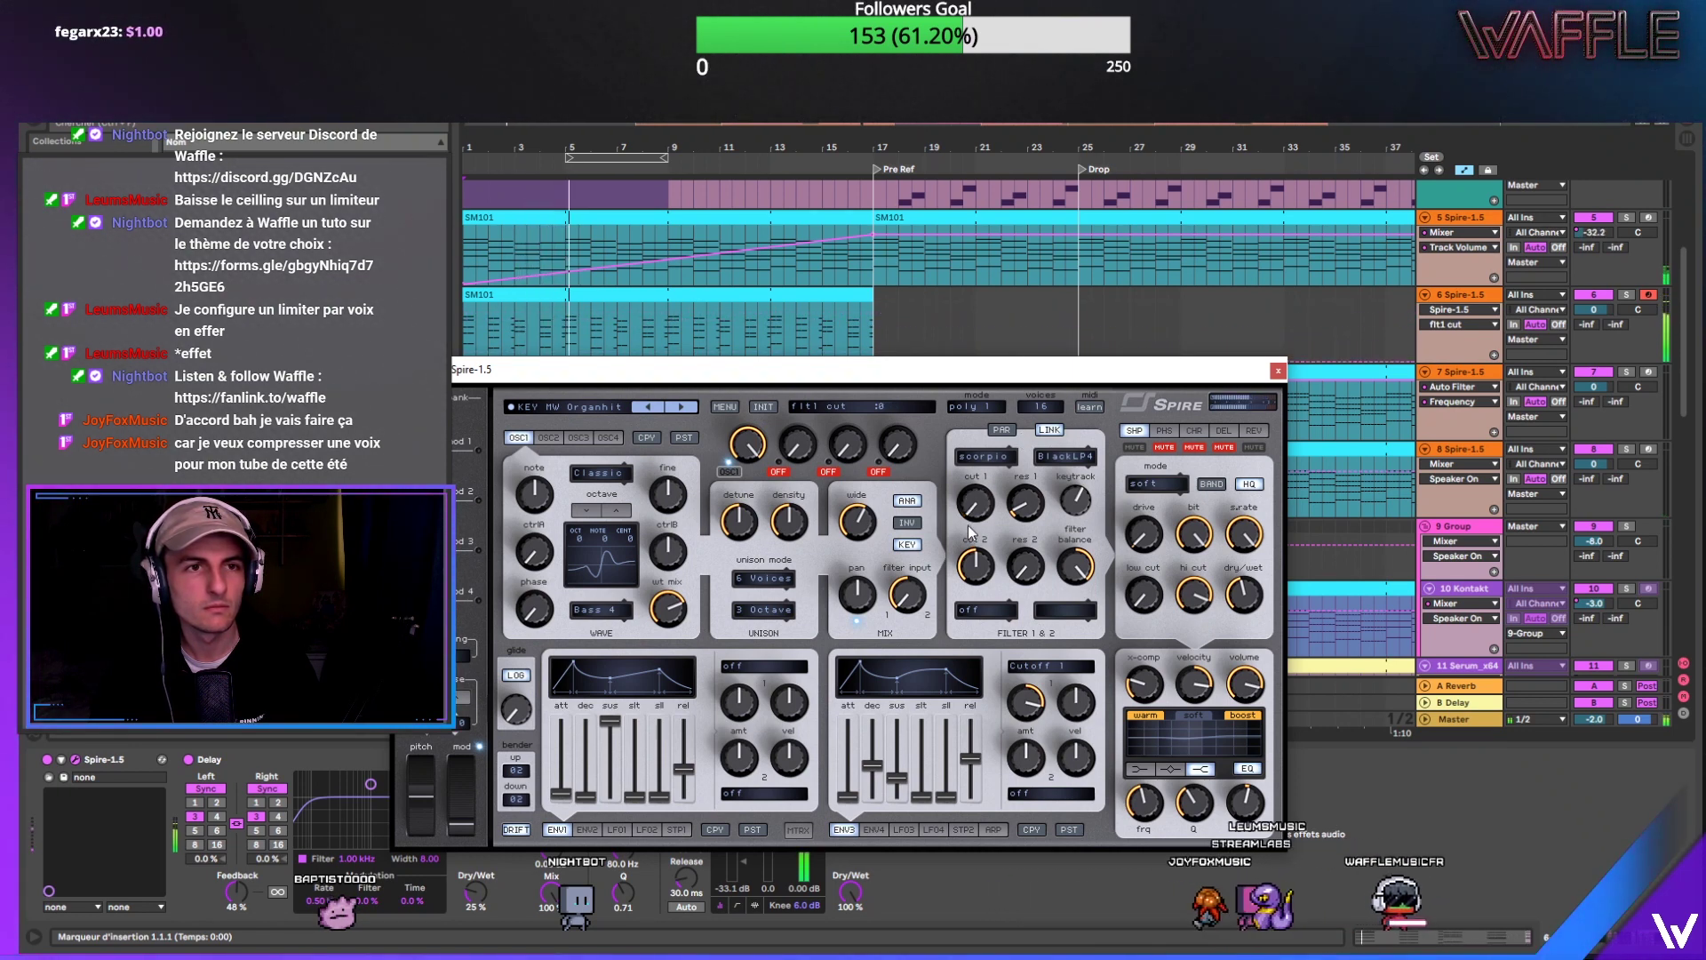
key(space)
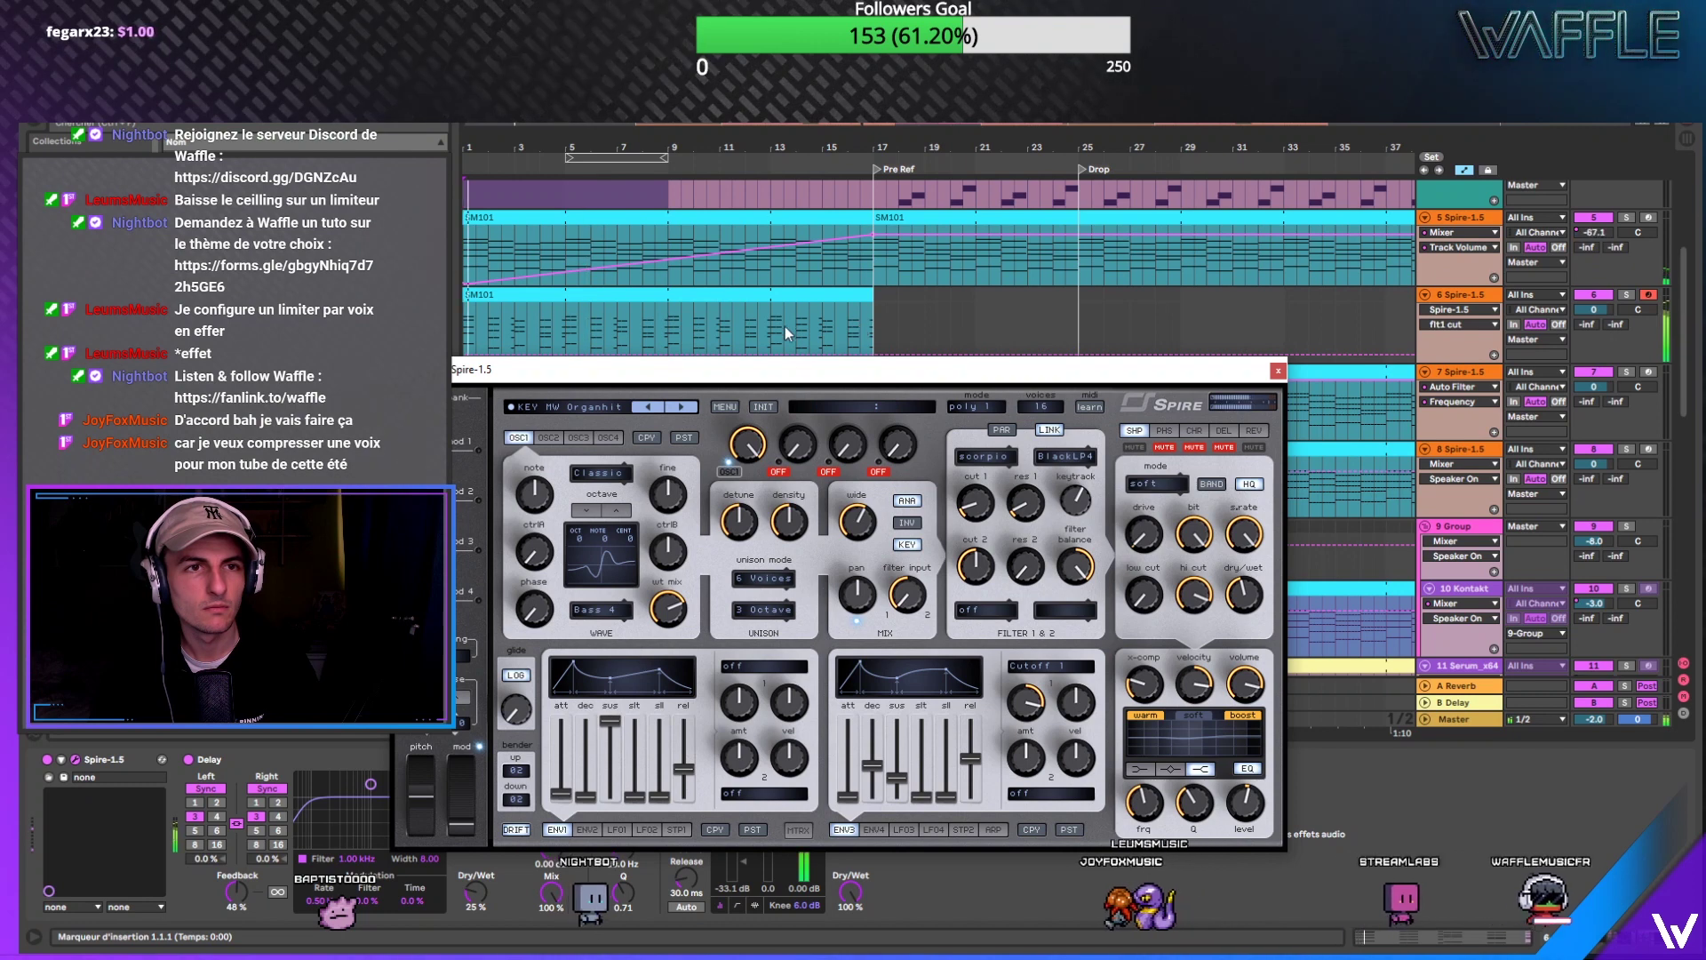
drag(786, 369, 788, 400)
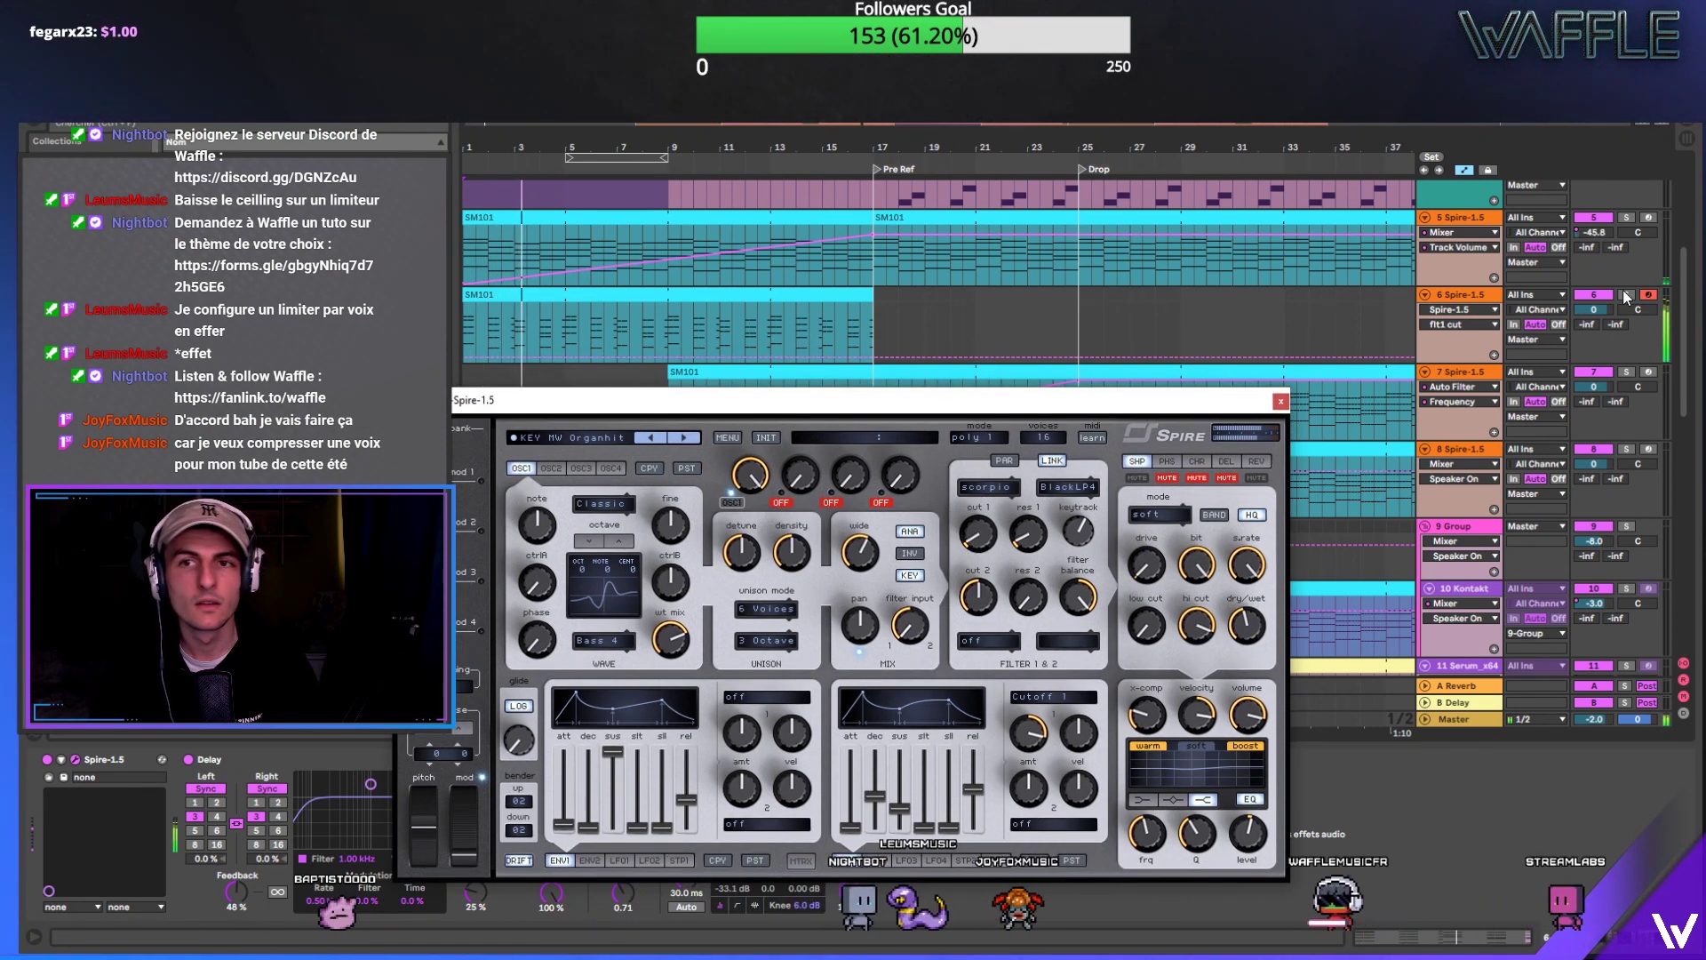
Step: Automate the 6 Spire-1.5 filter 1 cutoff to rise in a curve from minimum at bar 1 to 0.53 at bar 9
click(569, 240)
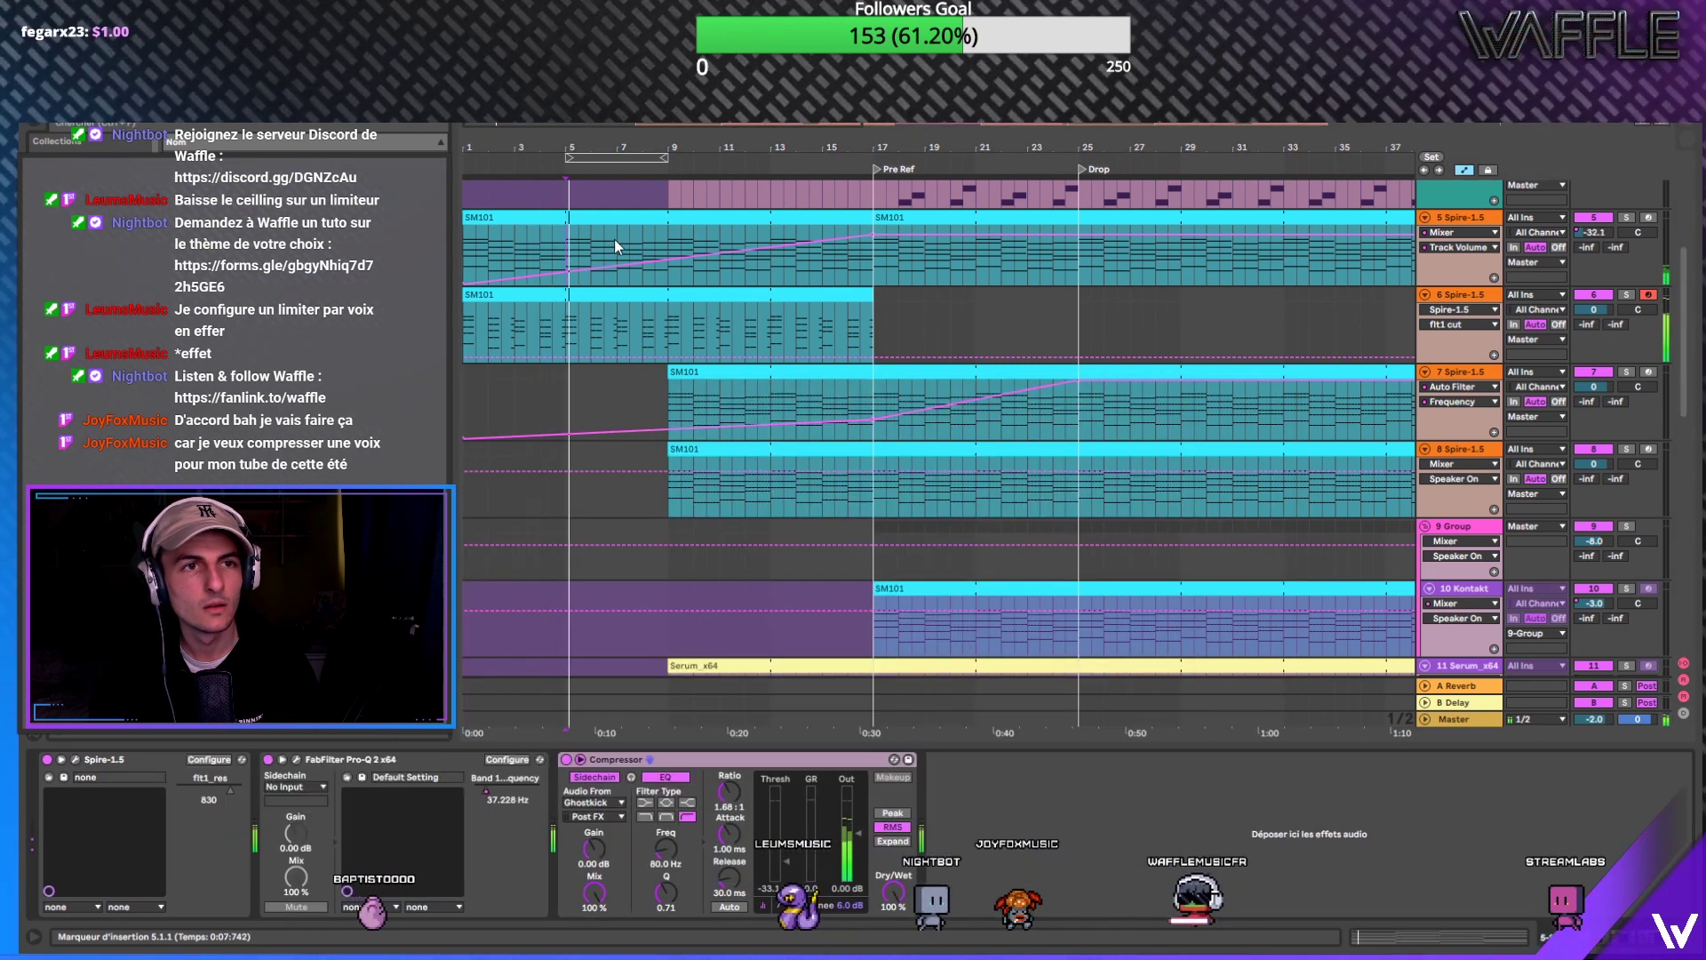
click(616, 239)
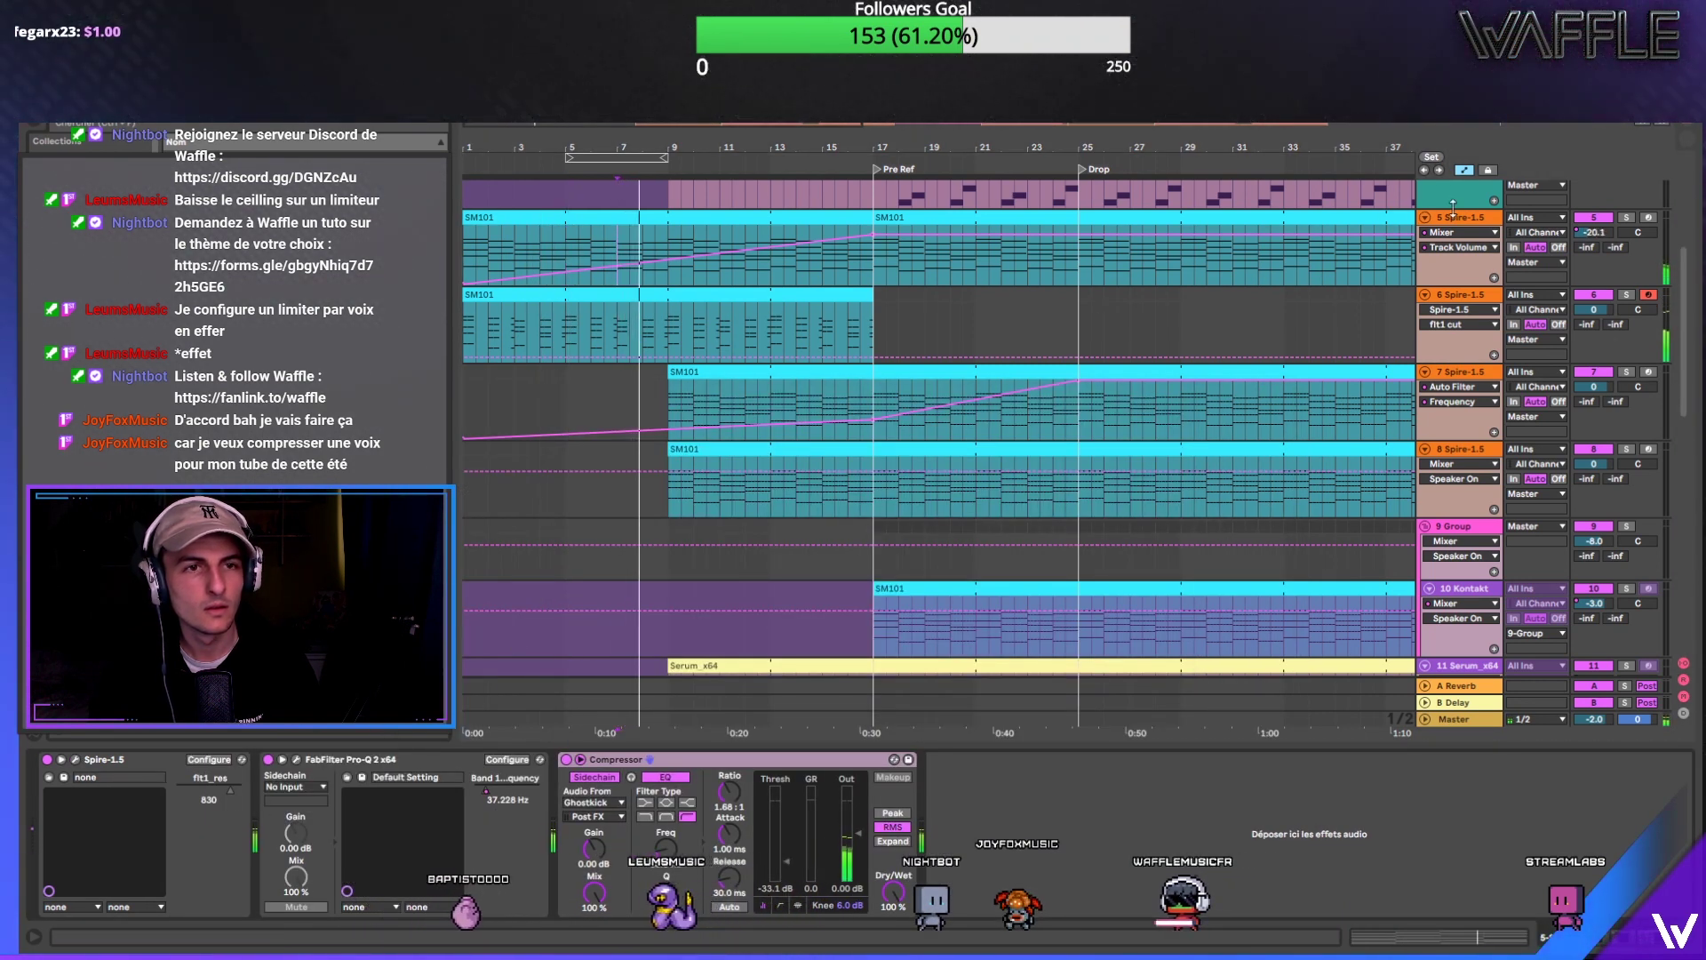
click(1424, 323)
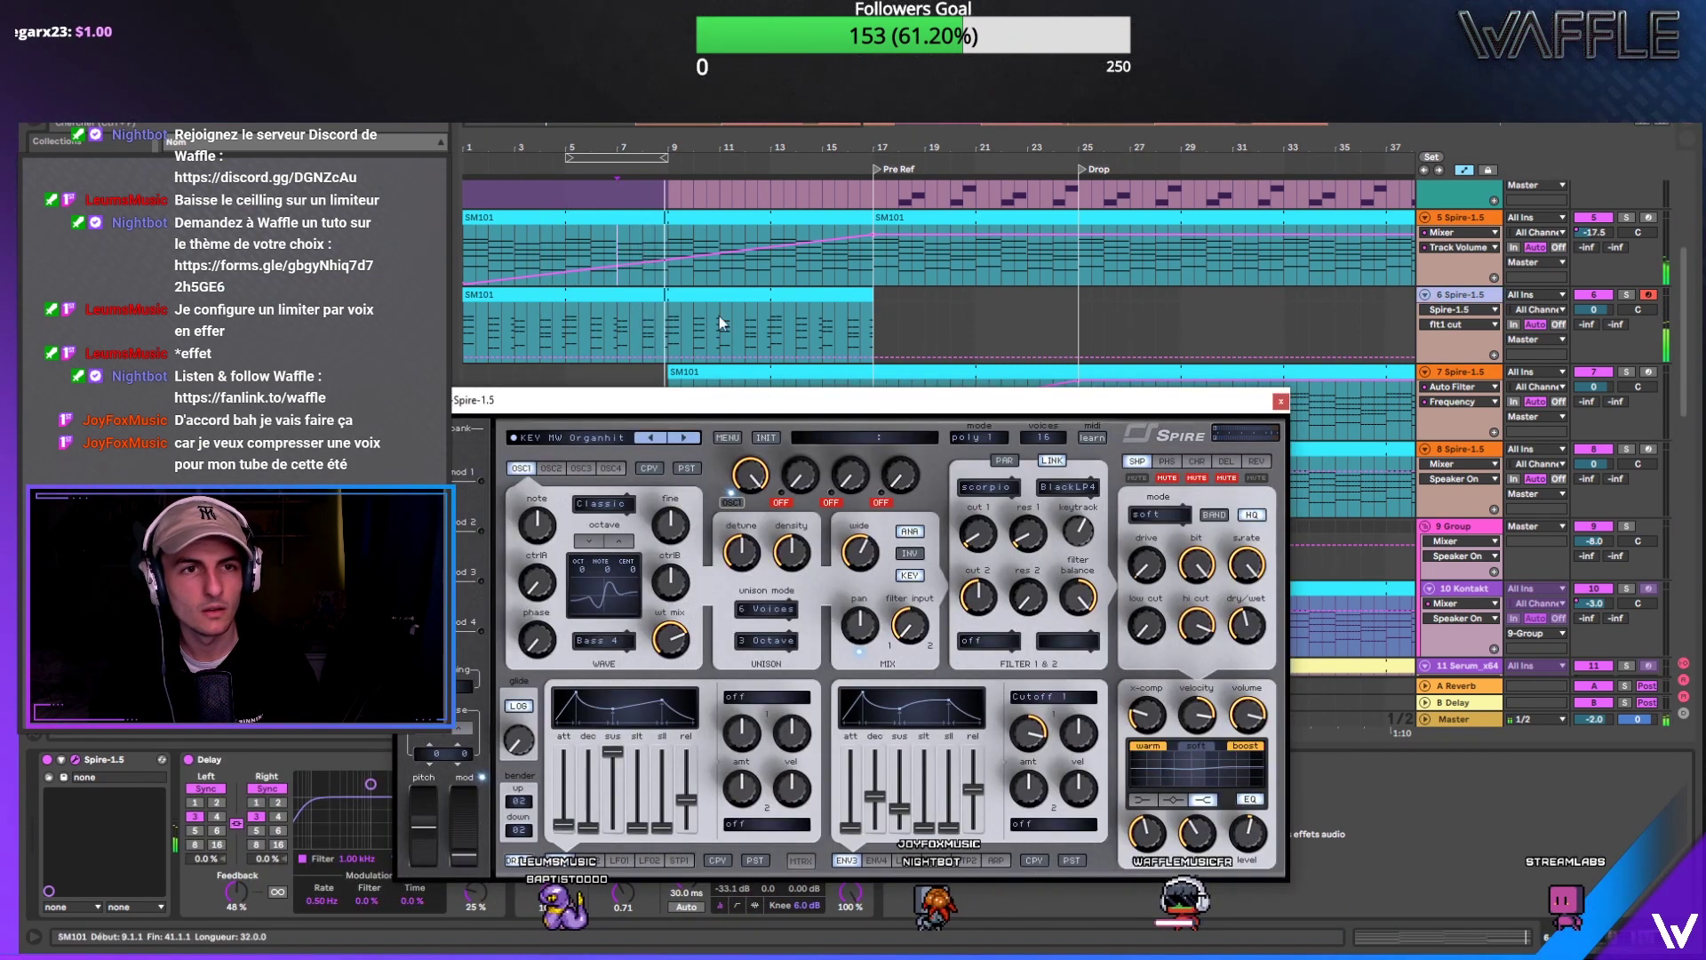
drag(669, 359, 671, 335)
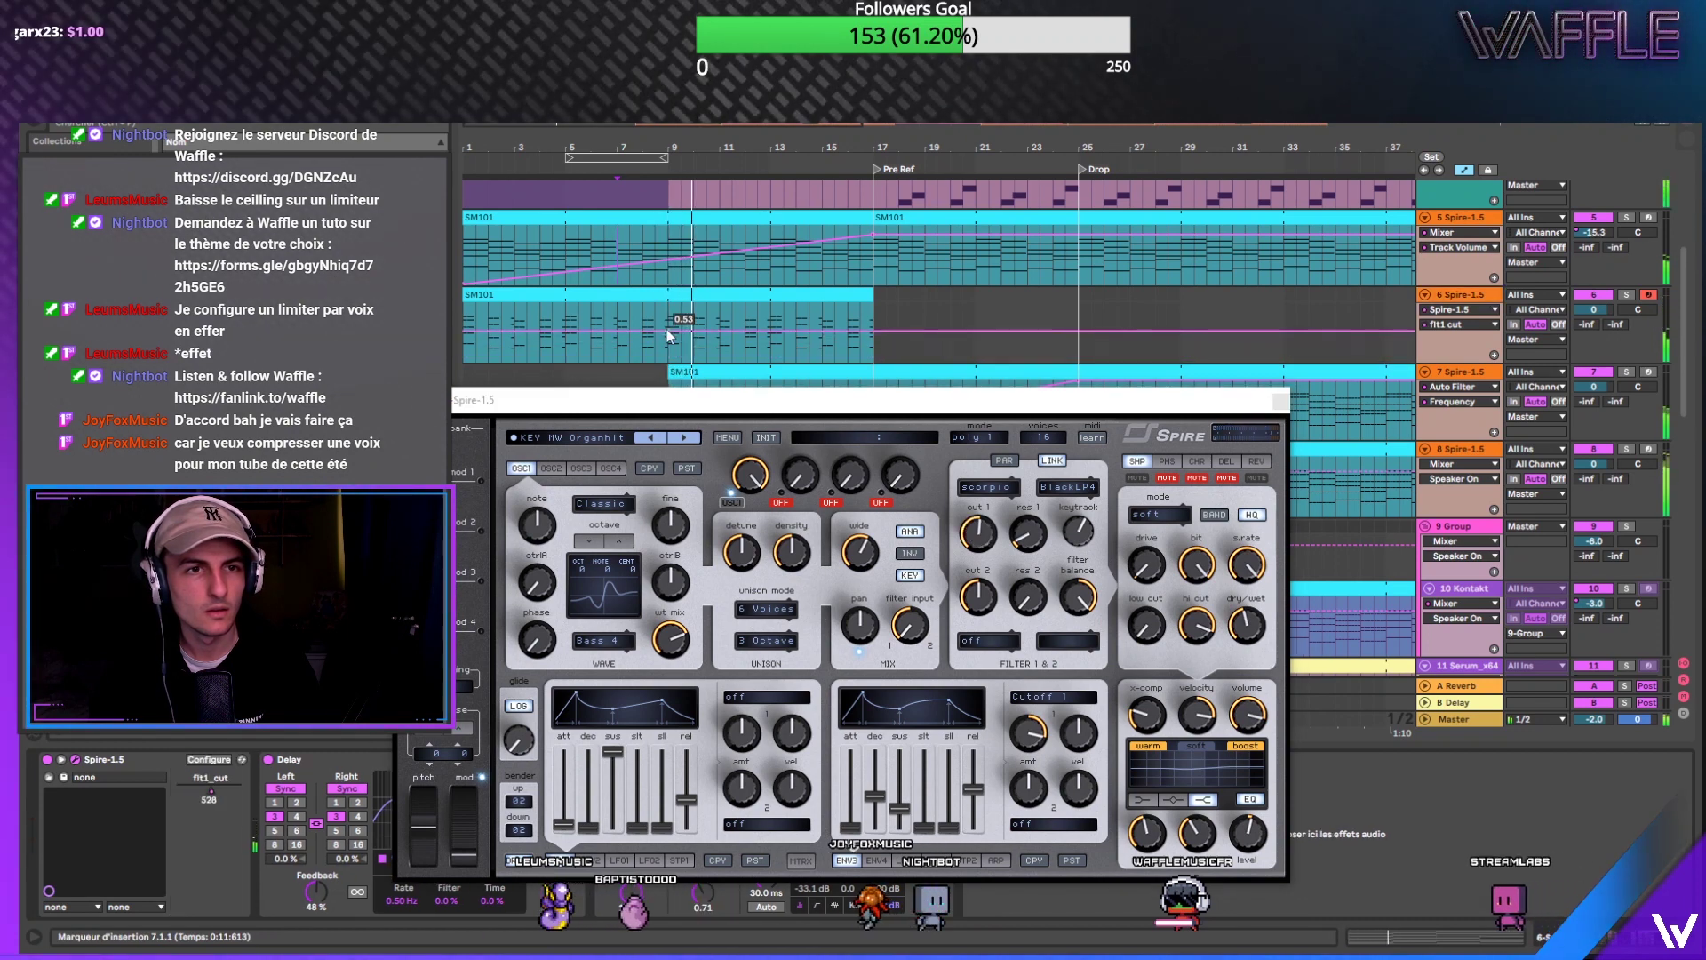
click(550, 324)
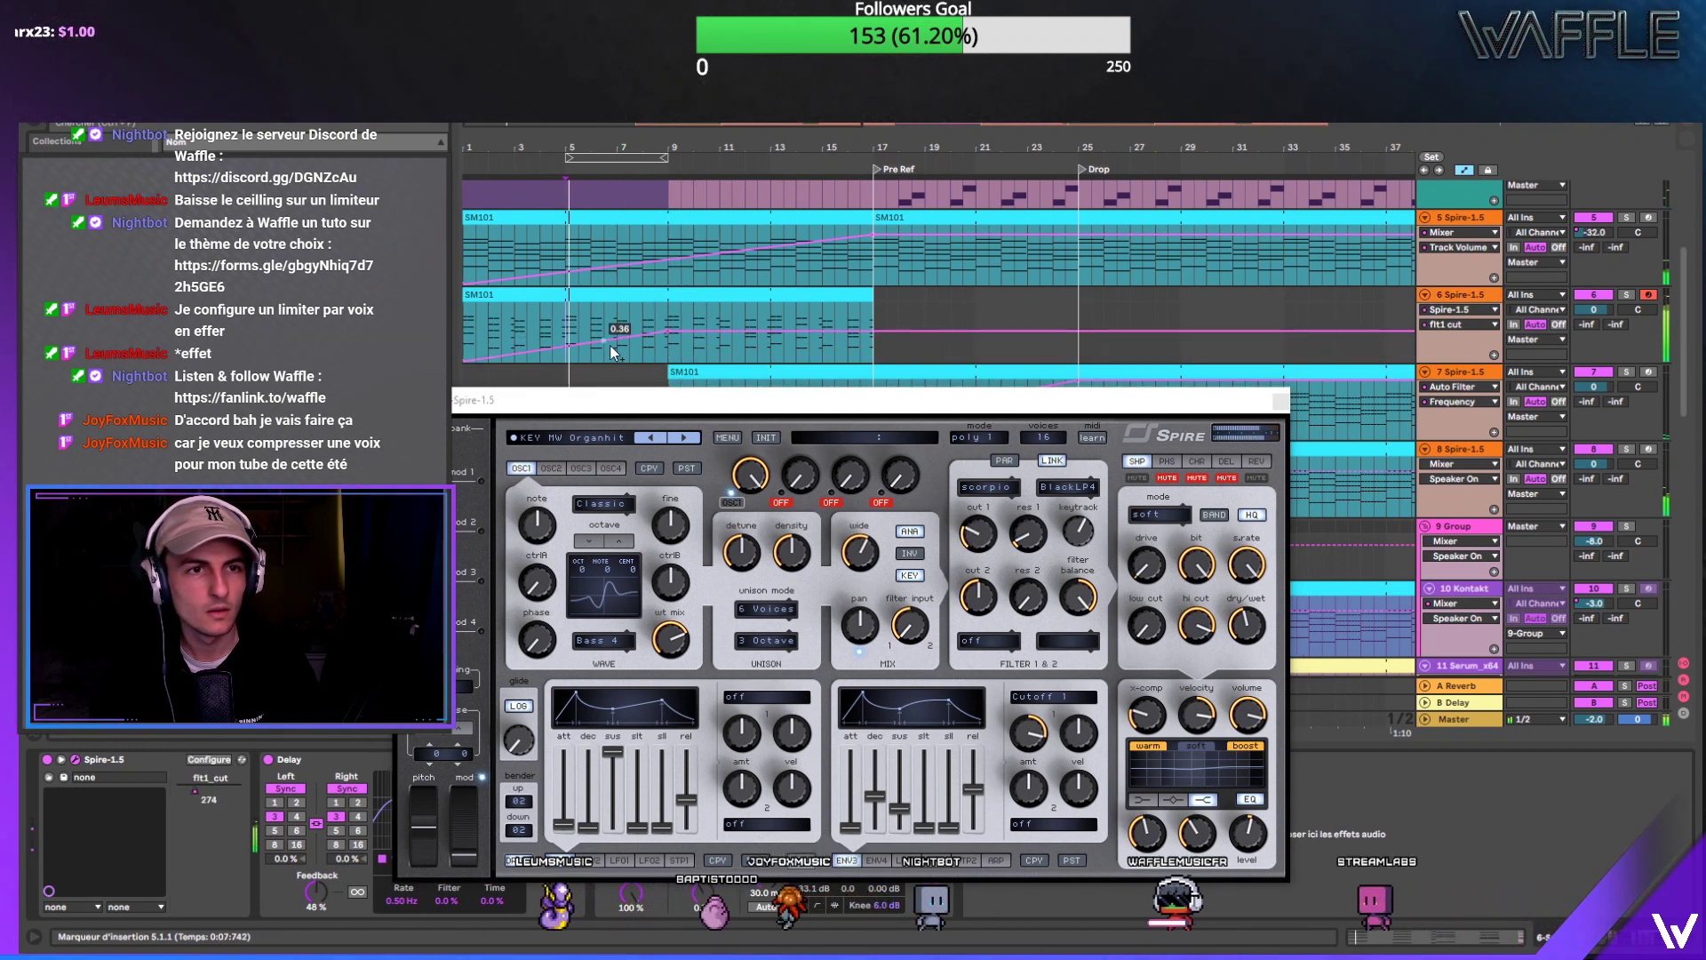
drag(612, 349, 614, 363)
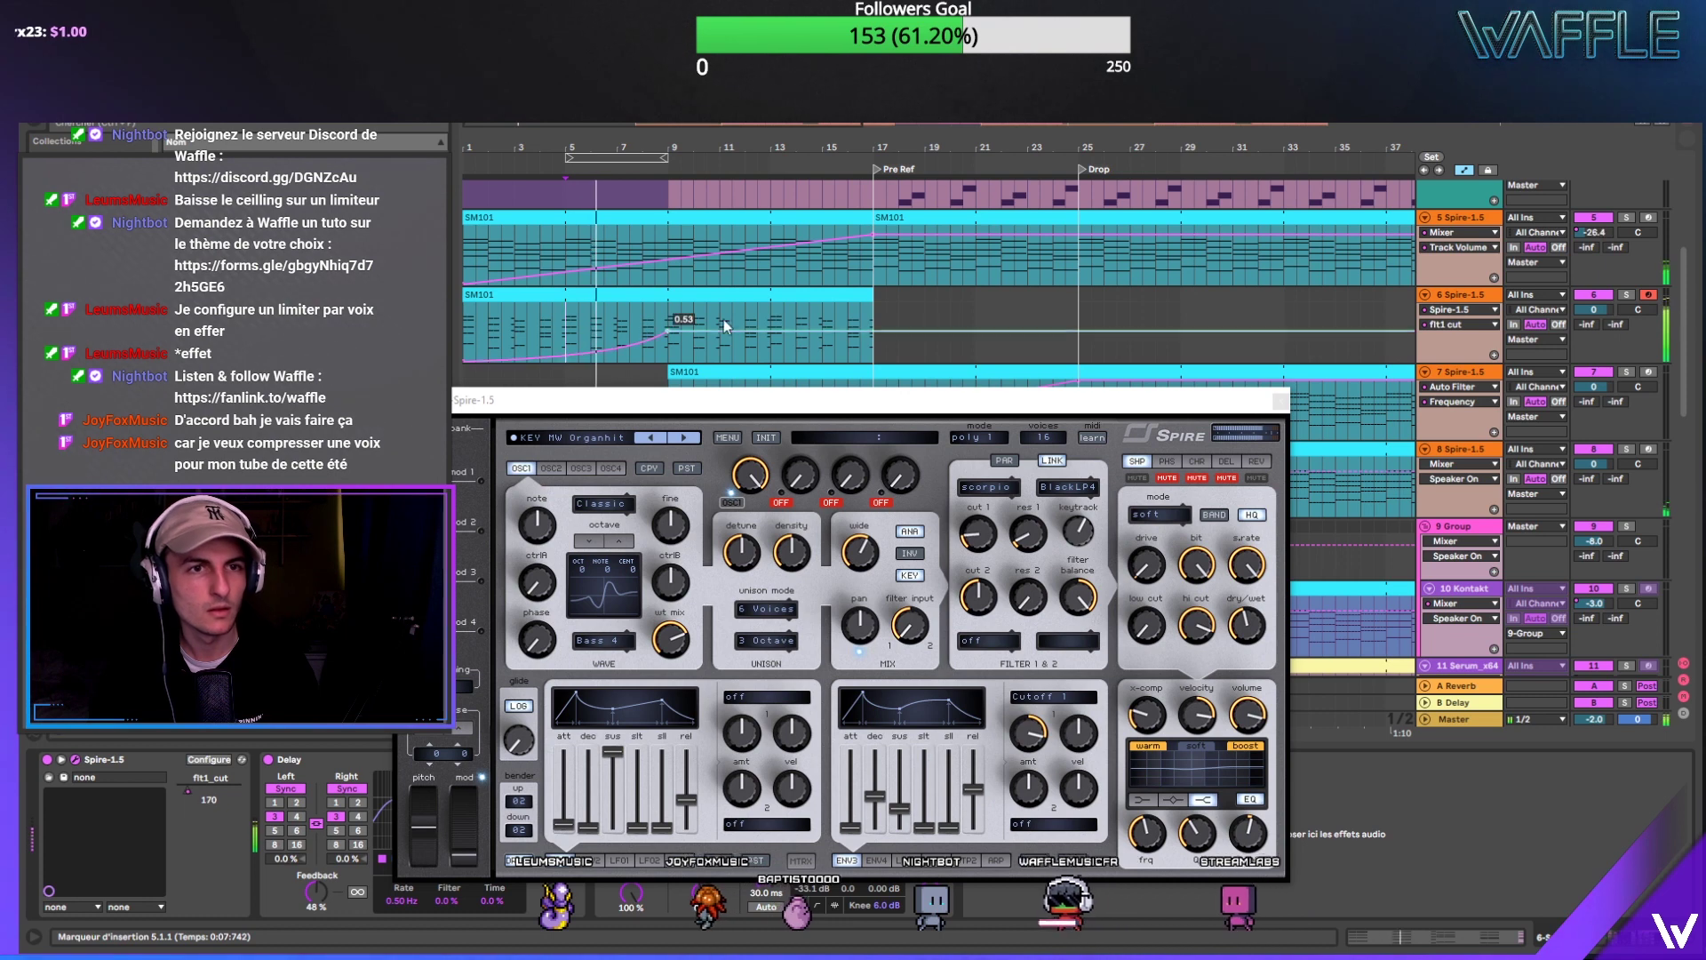
Step: Set the 6 Spire-1.5 track volume to -5 dB and drop its filter 1 cutoff automation to 0.06 from bar 9 onward
click(1582, 310)
drag(1607, 312, 1609, 313)
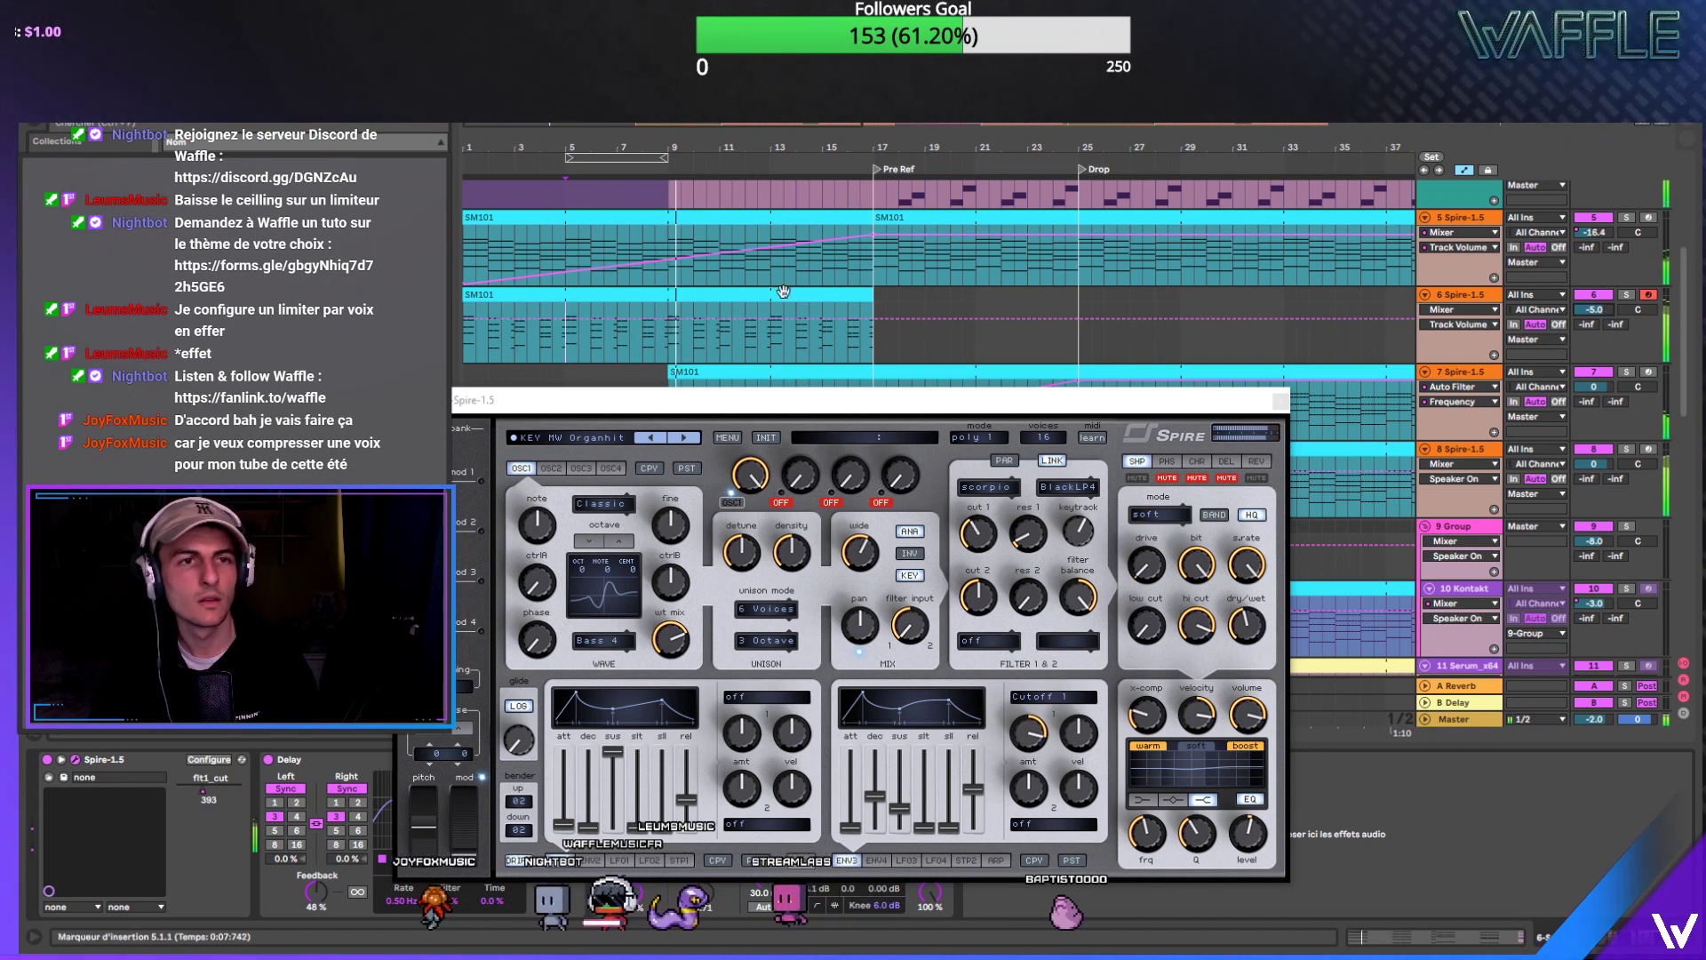
click(977, 533)
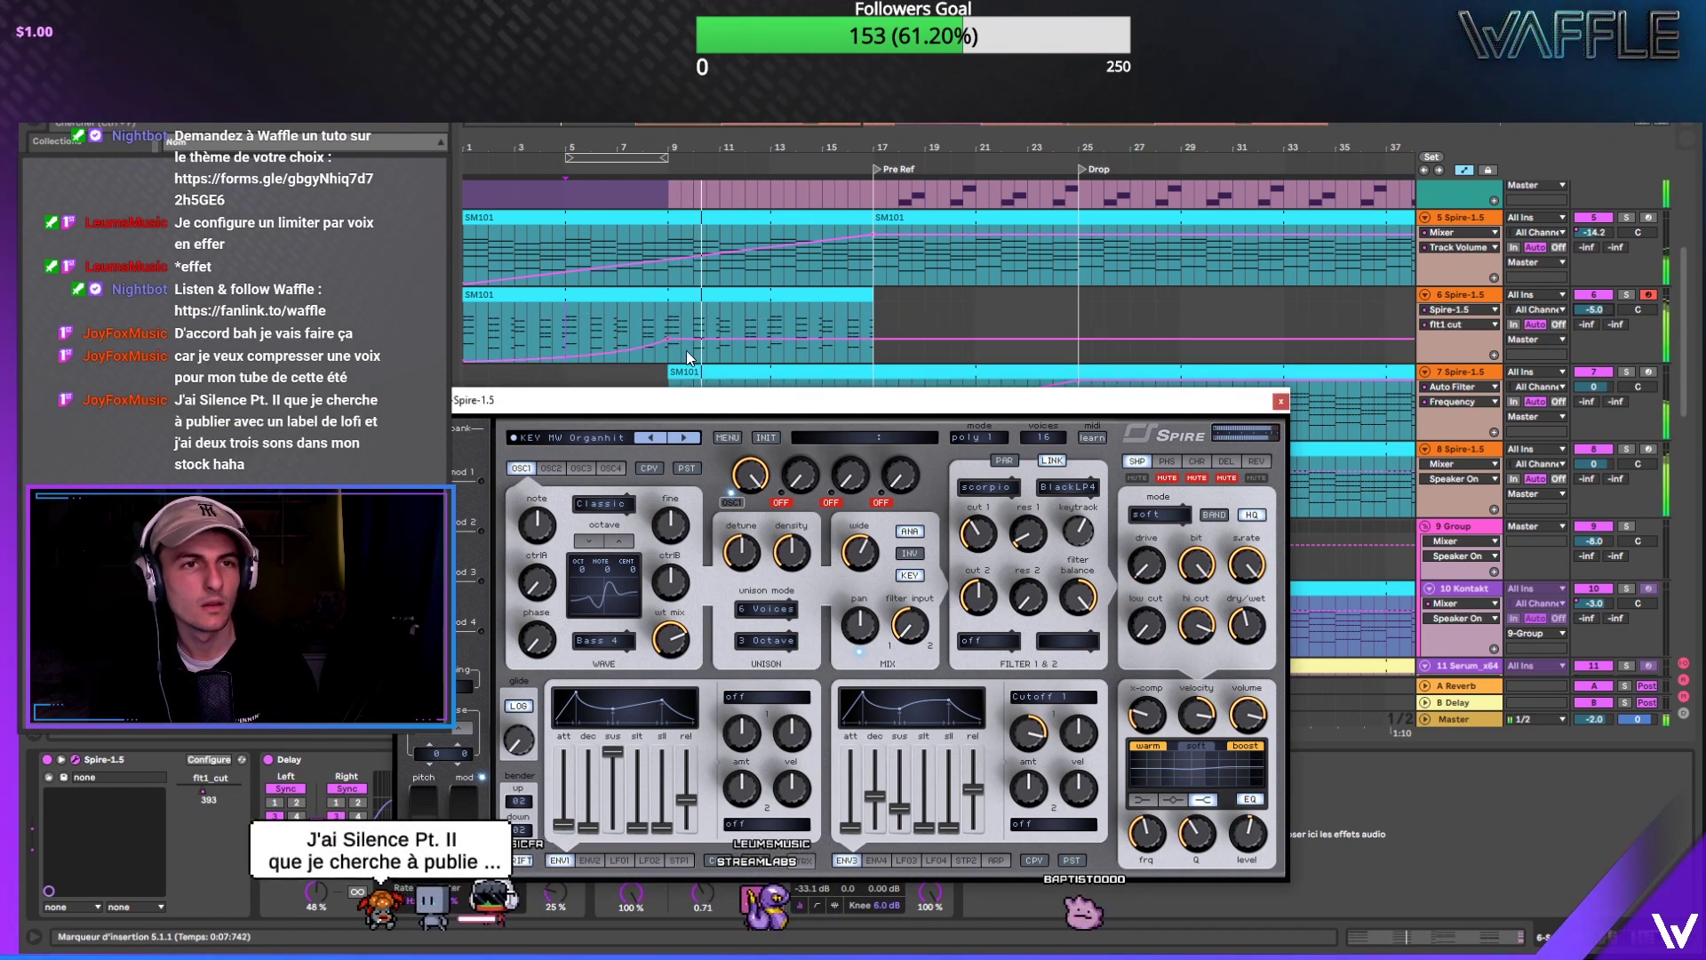
drag(700, 343, 700, 360)
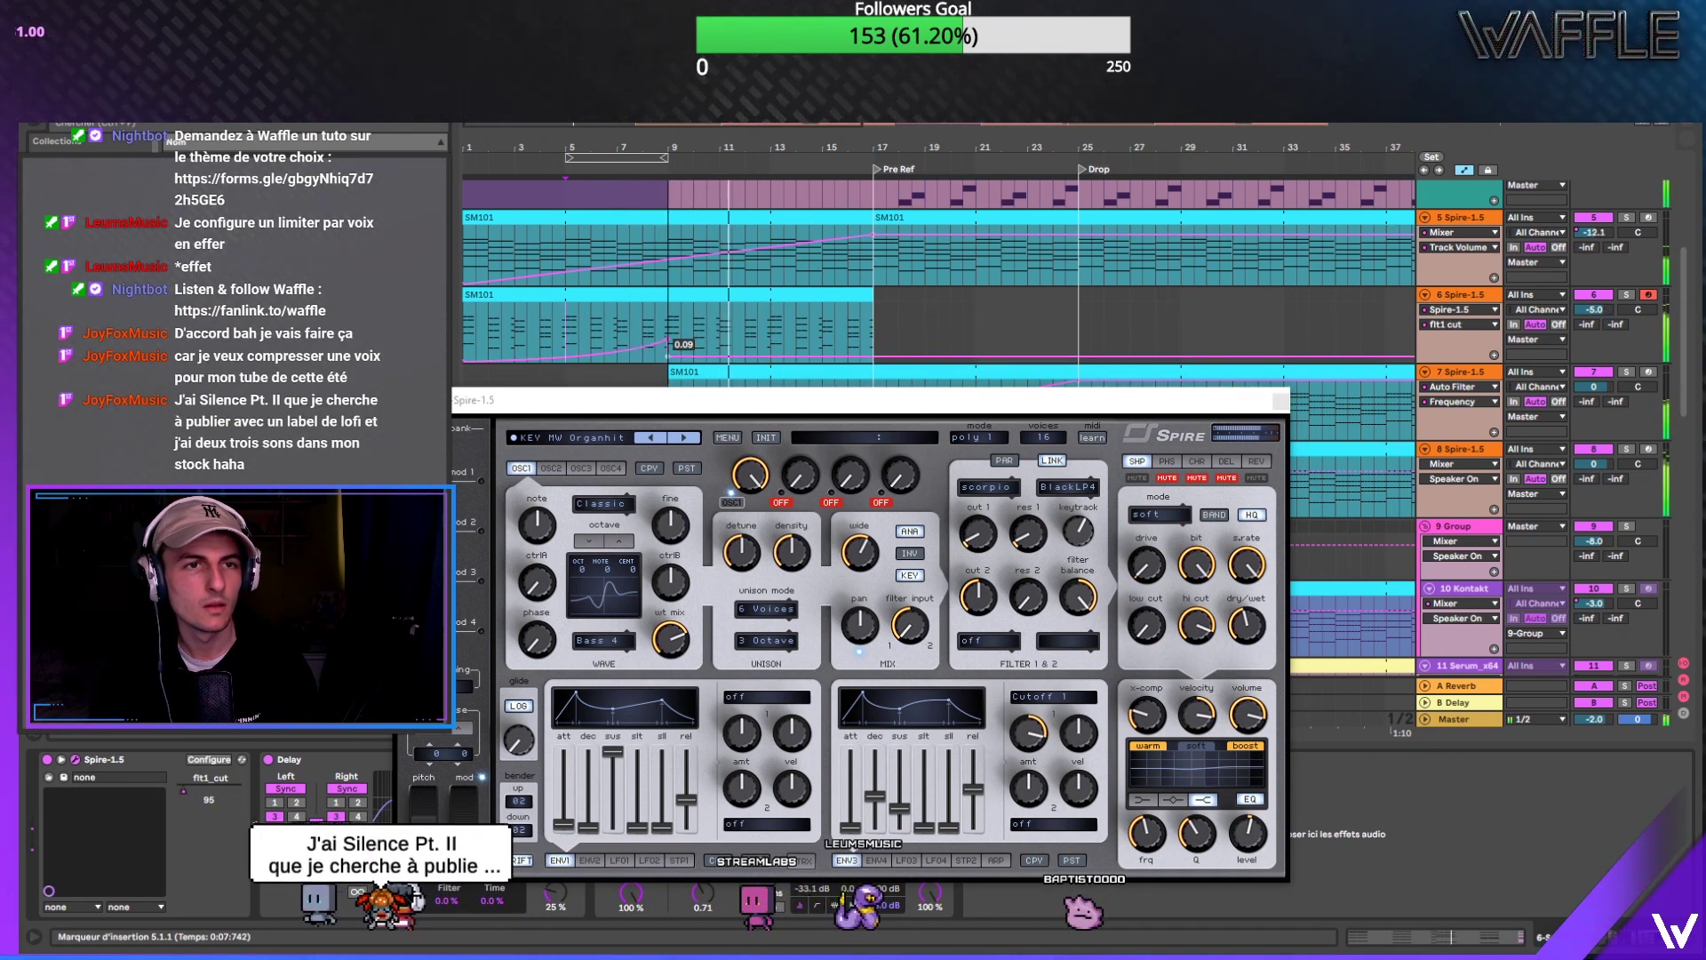
click(649, 312)
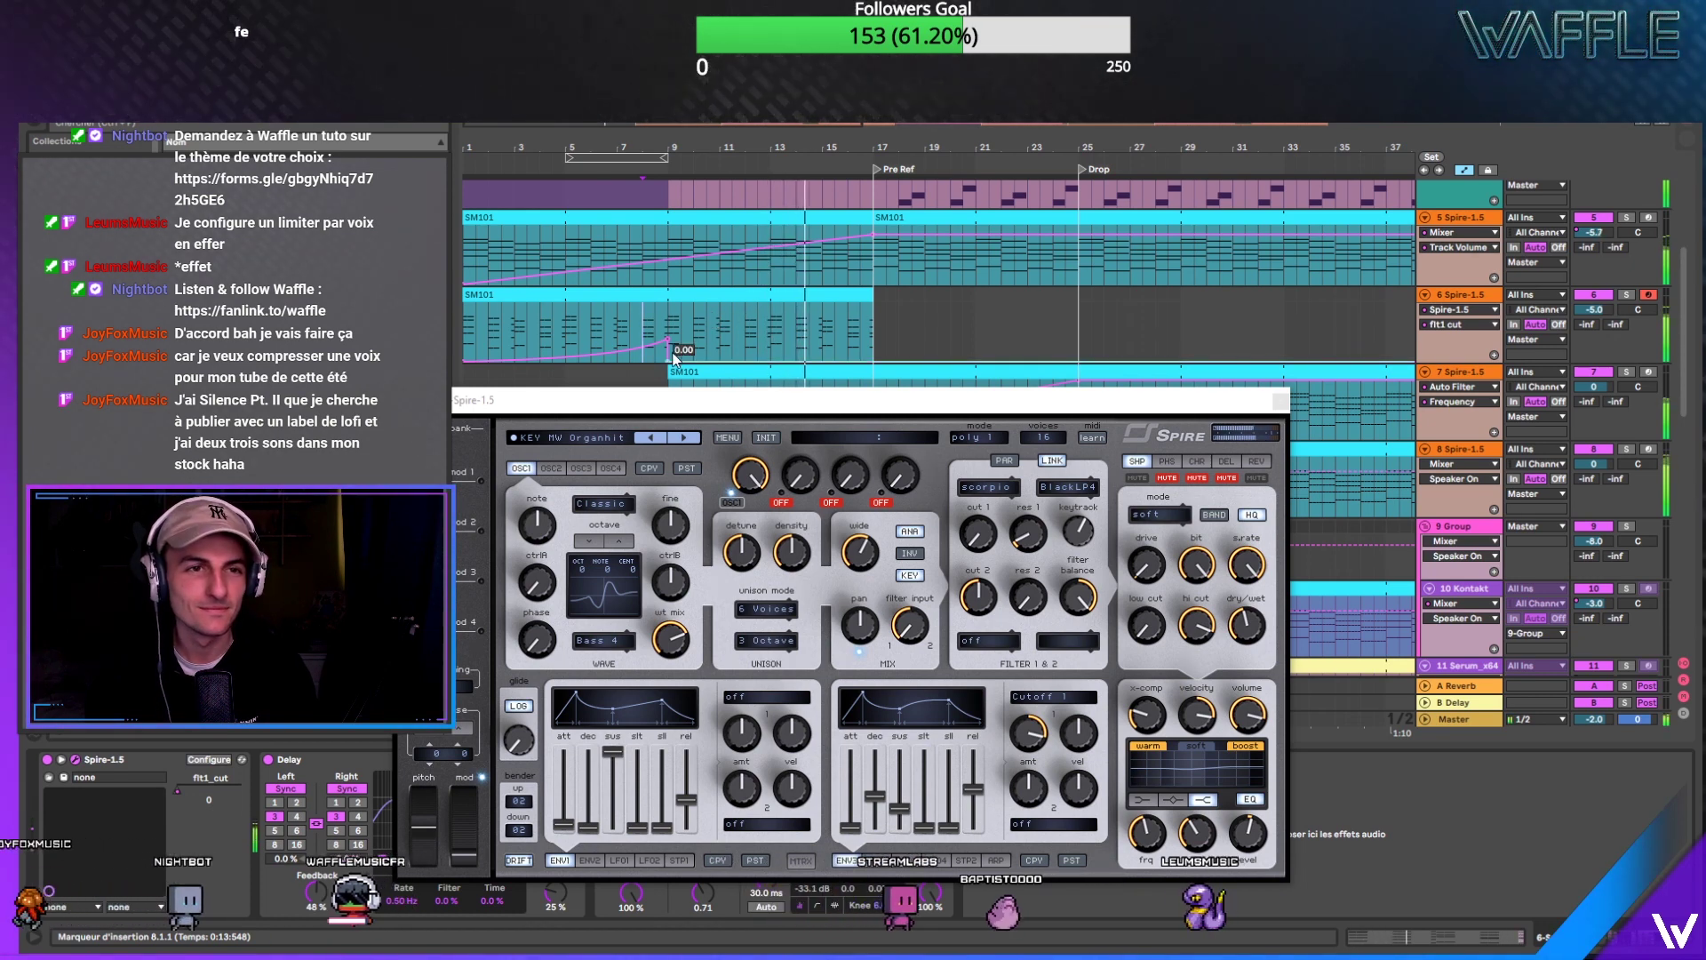
key(space)
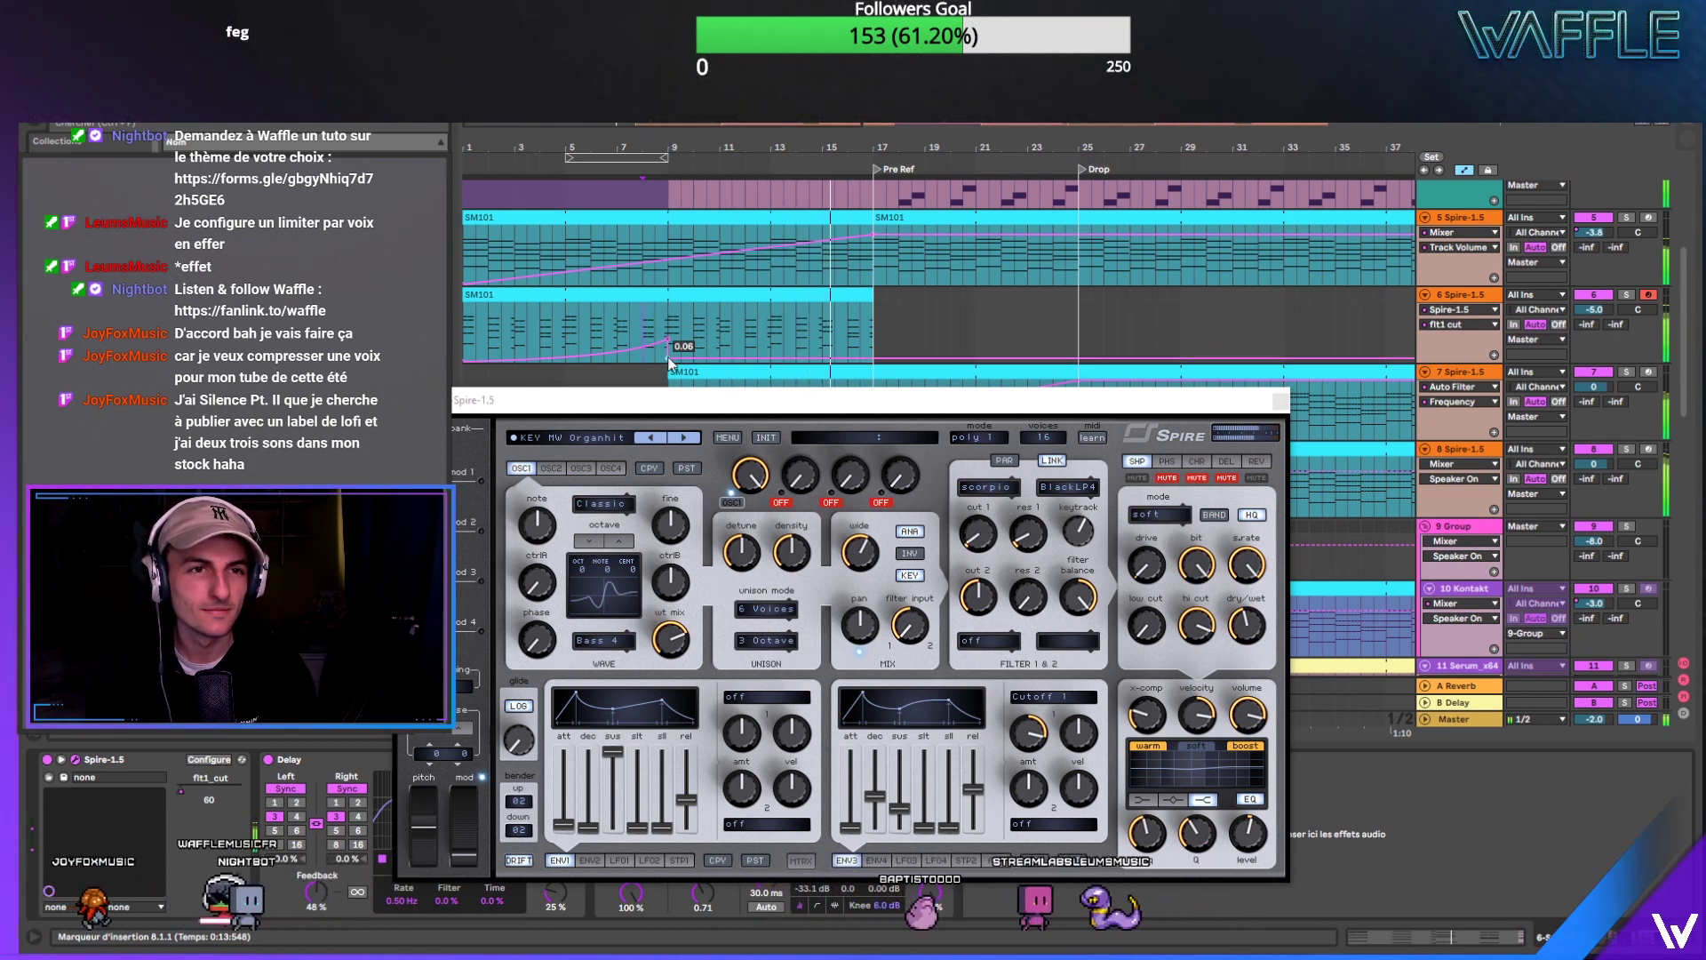
click(666, 318)
key(space)
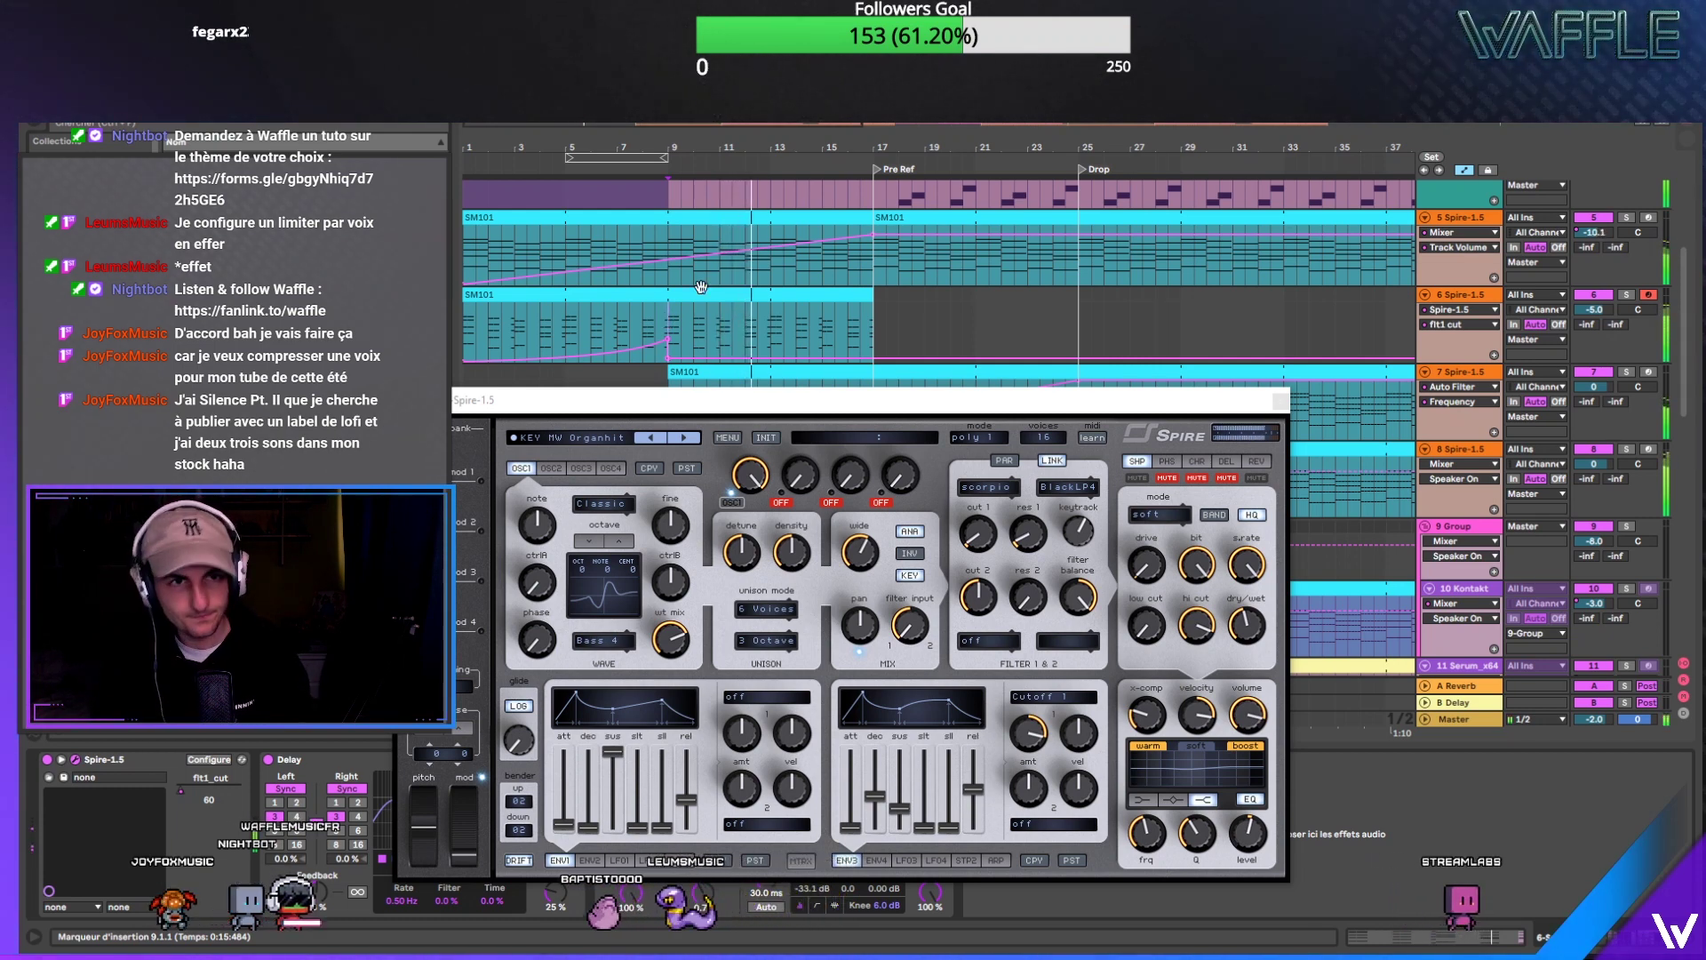
Step: Automate the 6 Spire-1.5 volume to fall from bar 9 to minimum around bar 17 and recover near the Drop; close the Spire window
click(1595, 309)
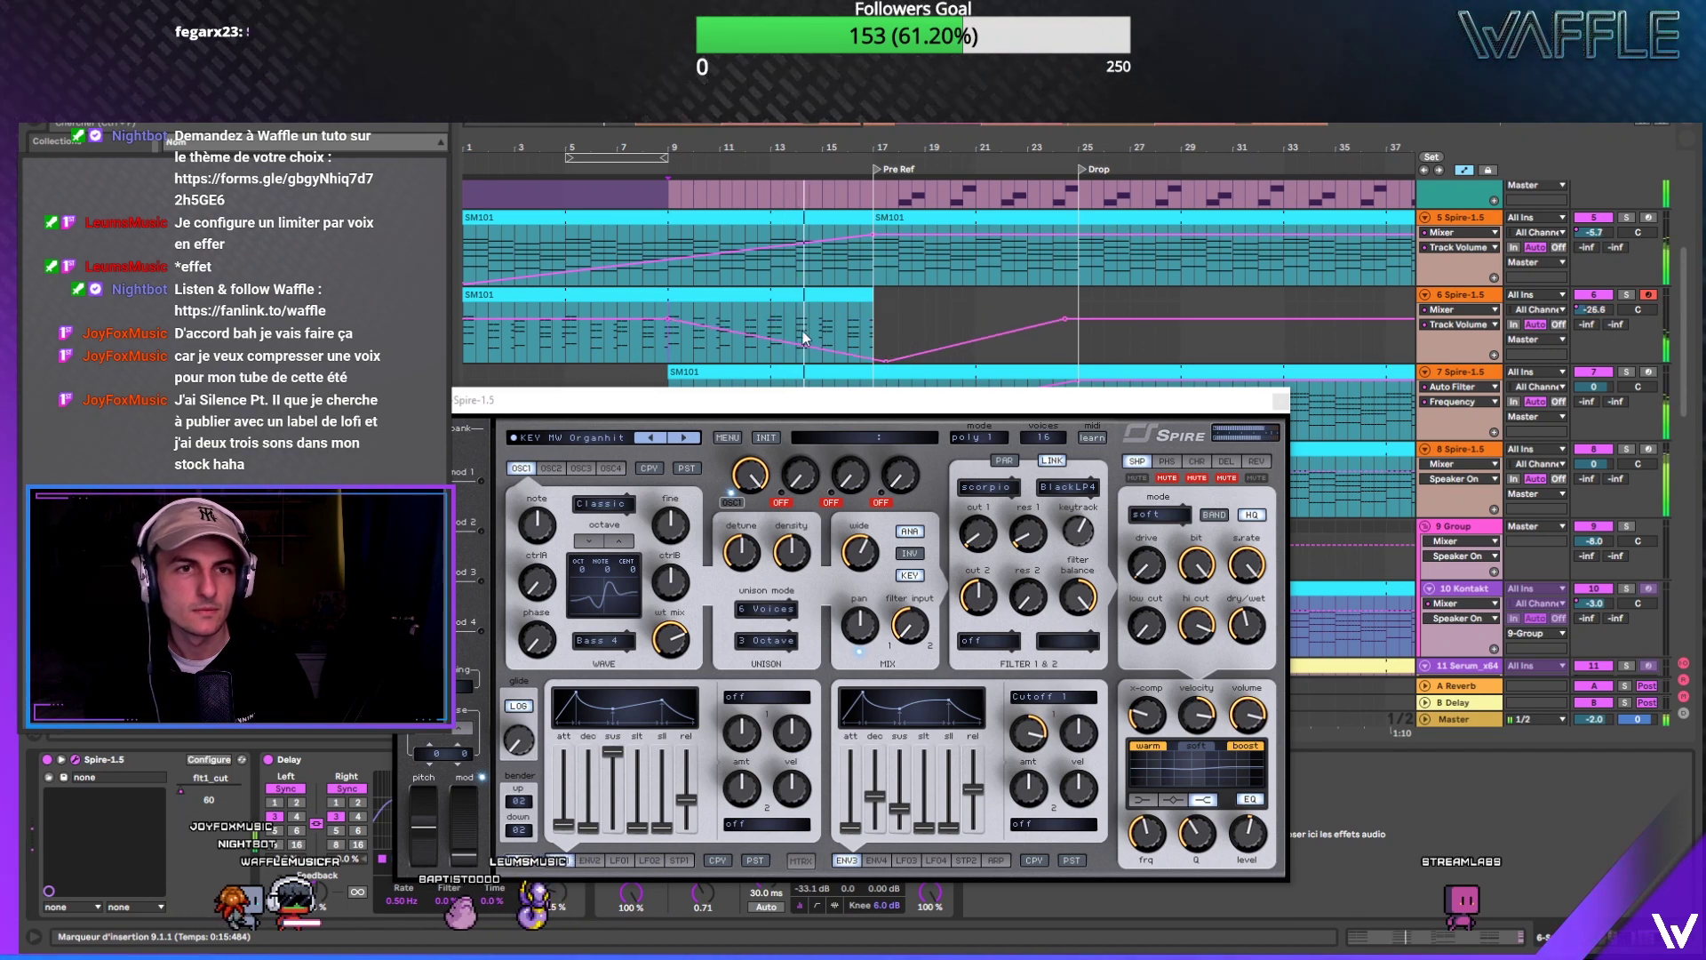
drag(908, 136, 908, 98)
click(1278, 402)
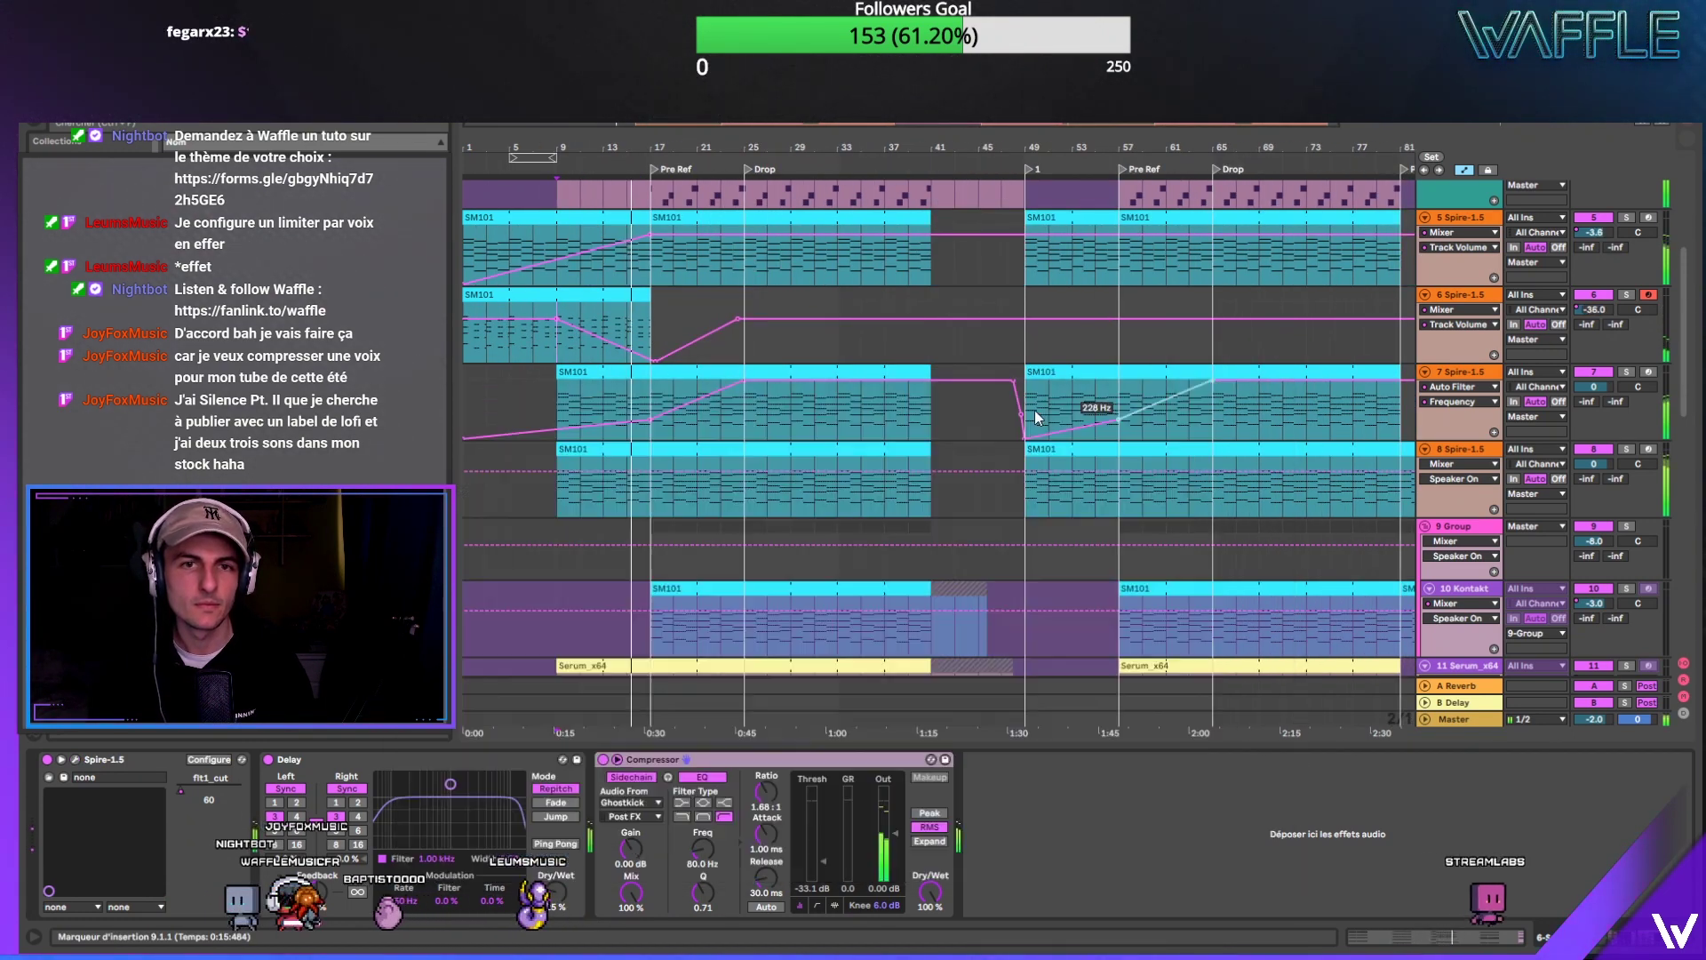
Step: Arm the 2 Audio track for recording and disarm the 6 Spire-1.5 track
scroll(846, 393, up, 6)
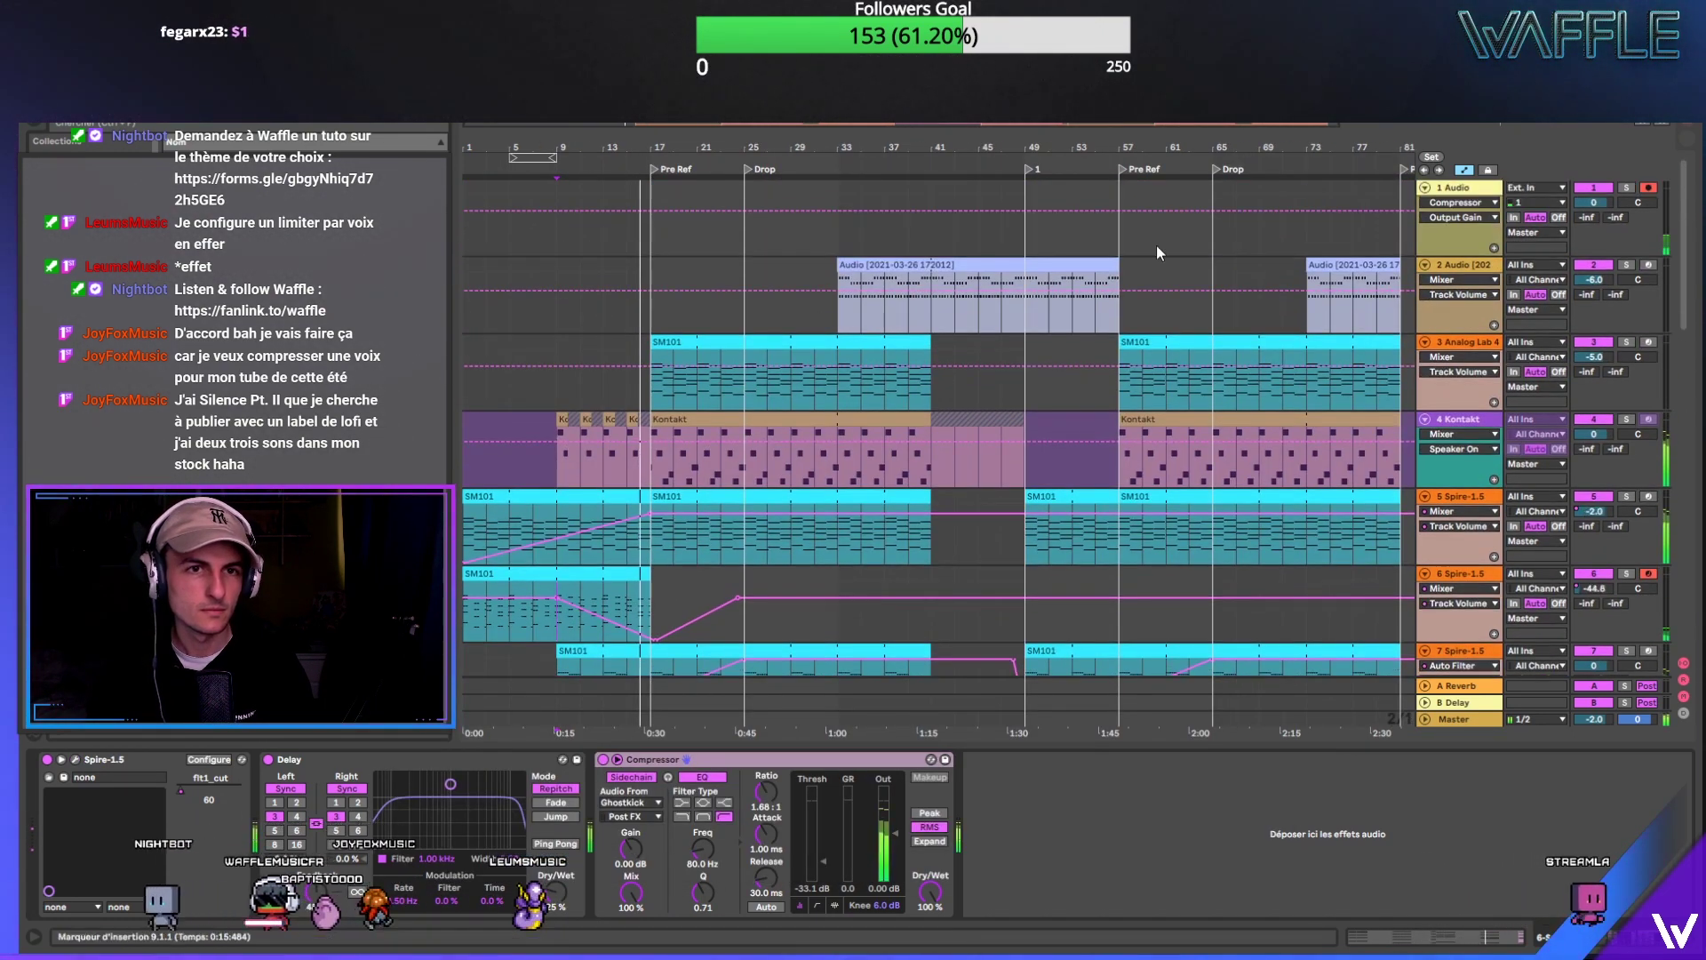
click(1649, 267)
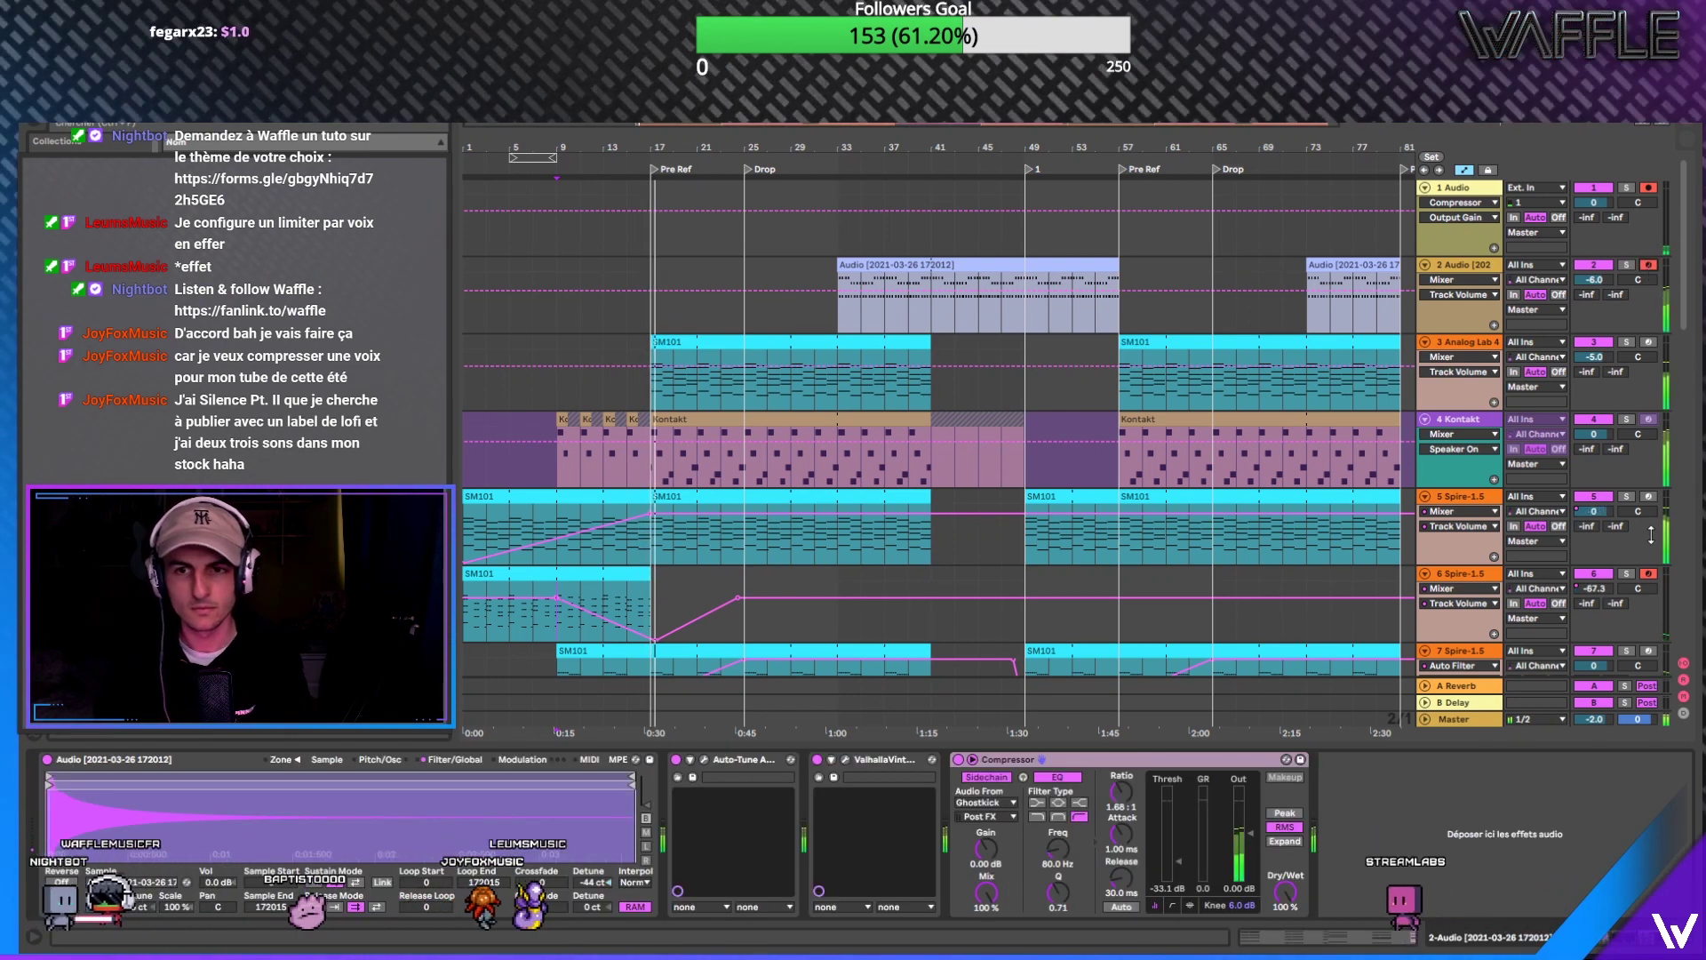
click(1649, 575)
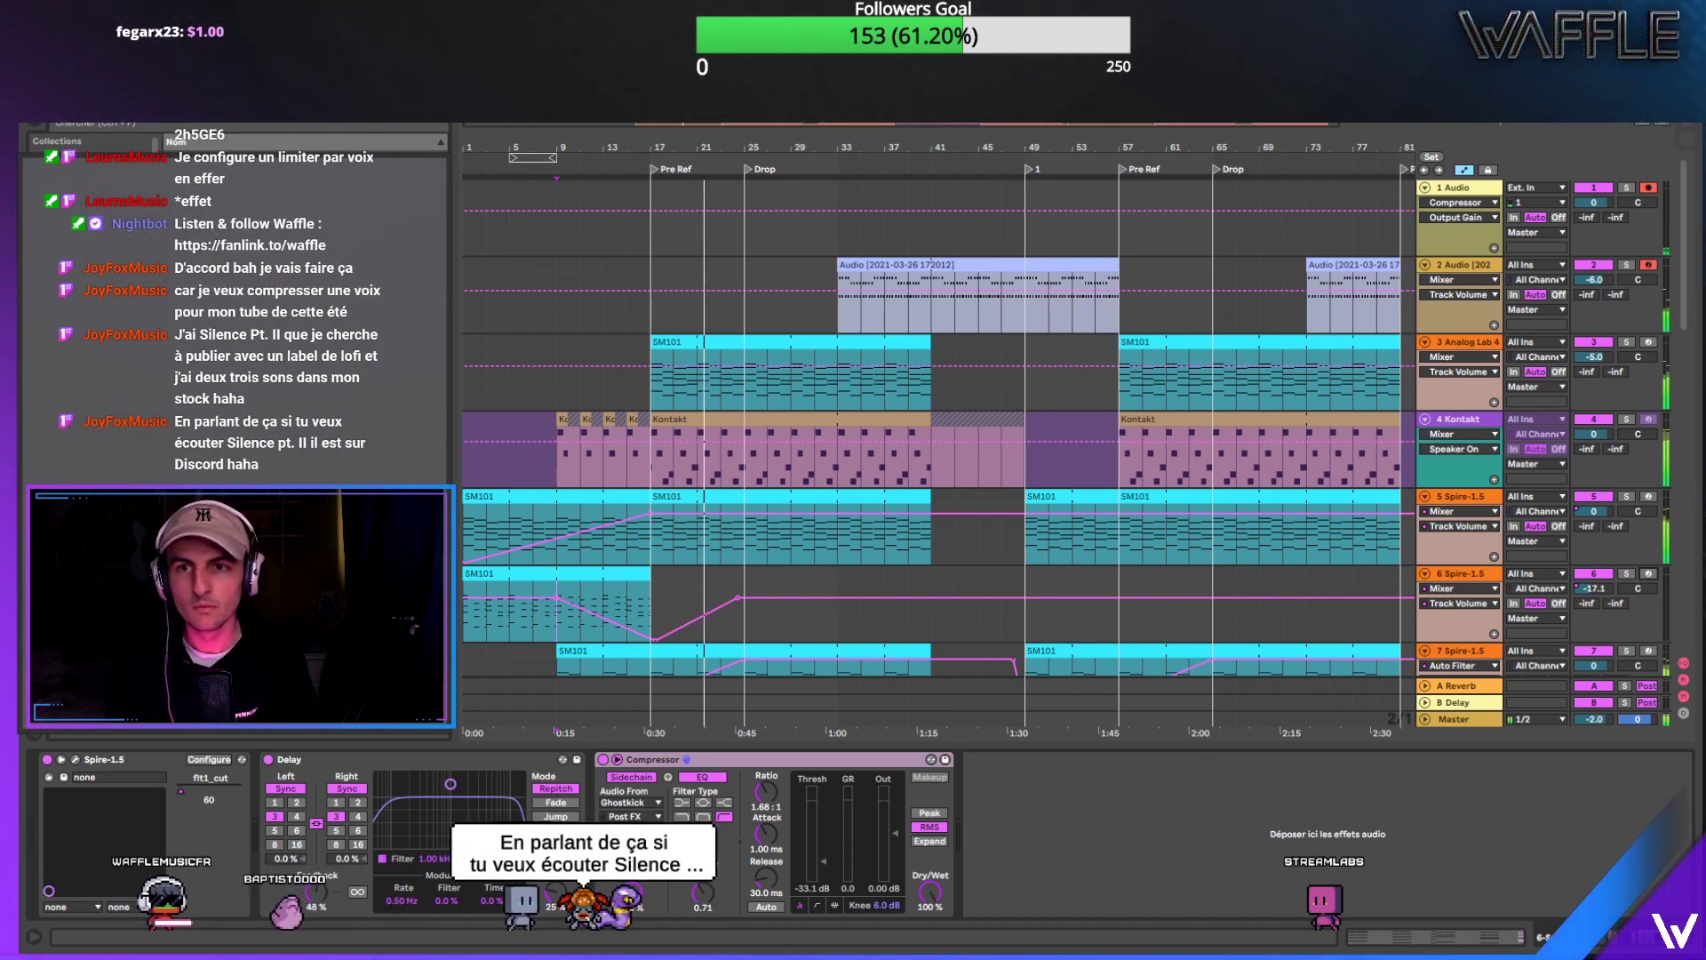
Step: Play back the intro to review the new cutoff and volume automation
key(space)
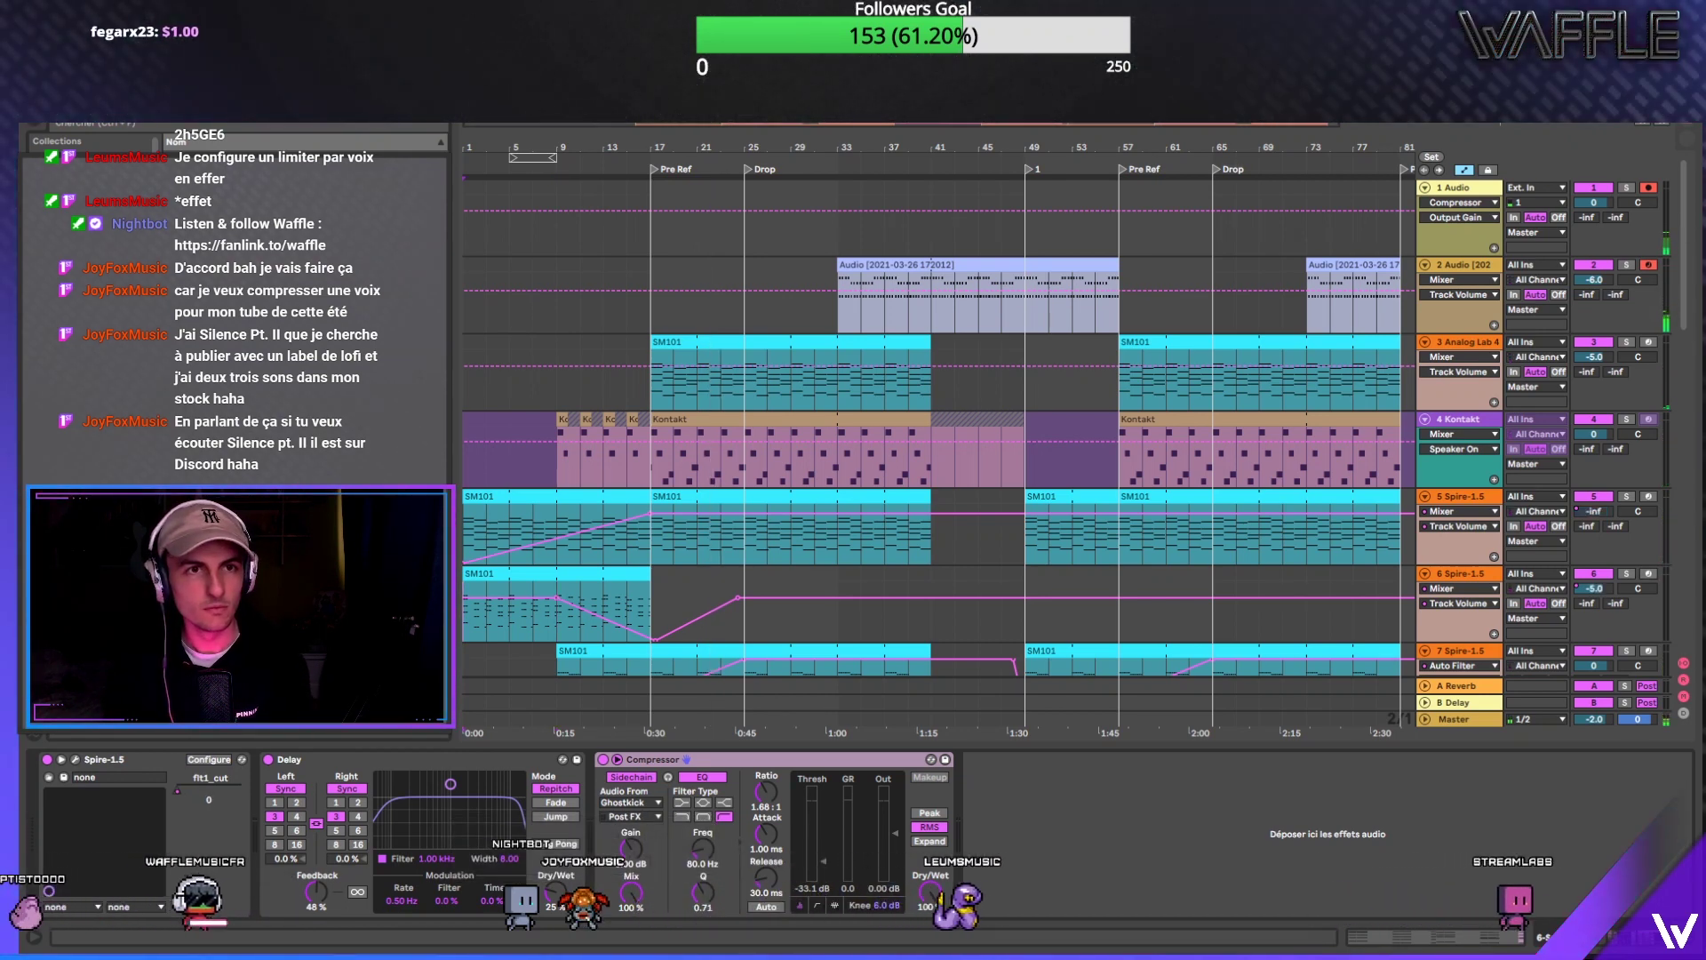
key(space)
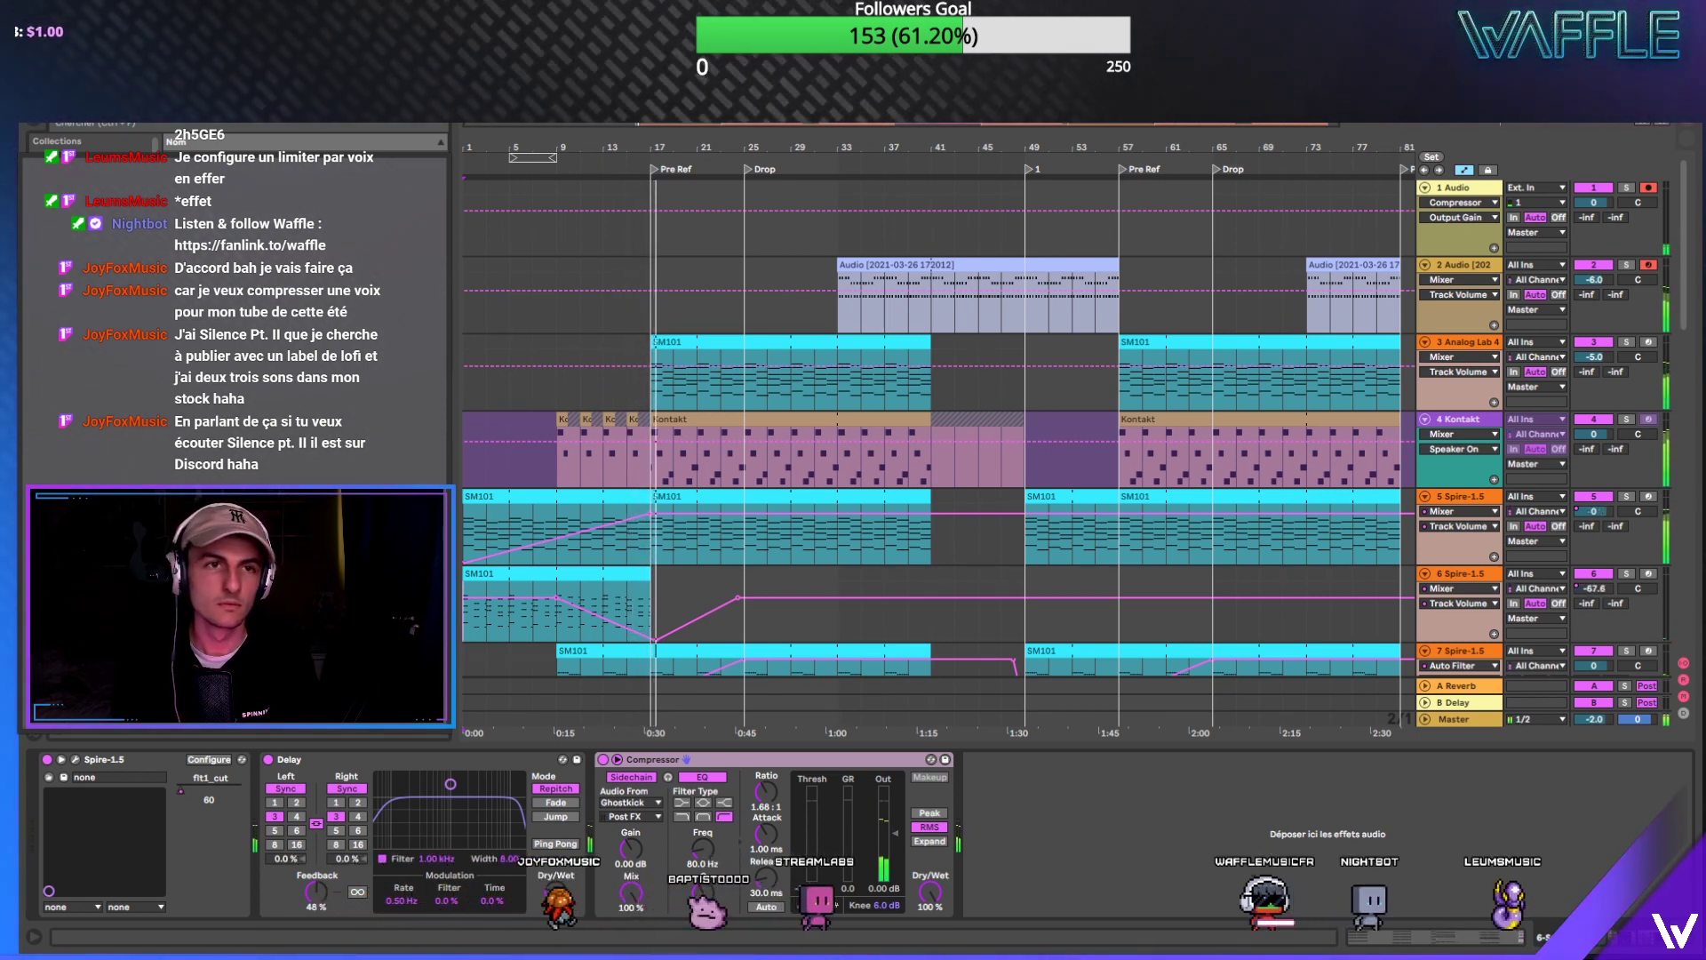
key(space)
key(space)
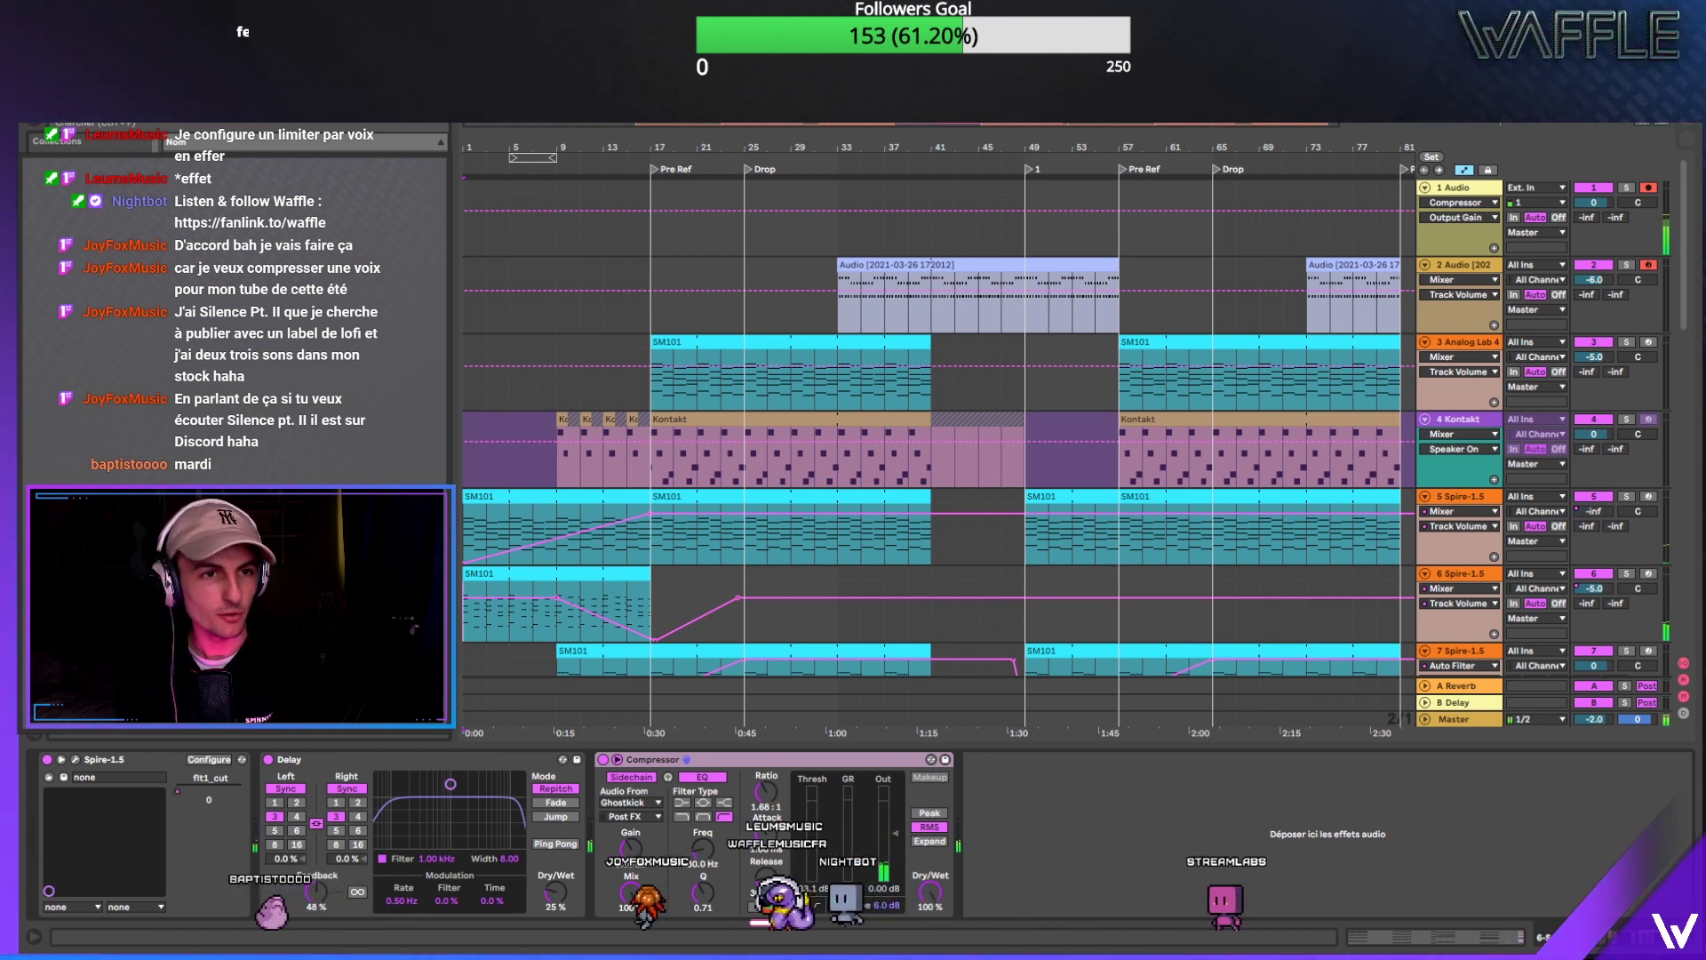
key(space)
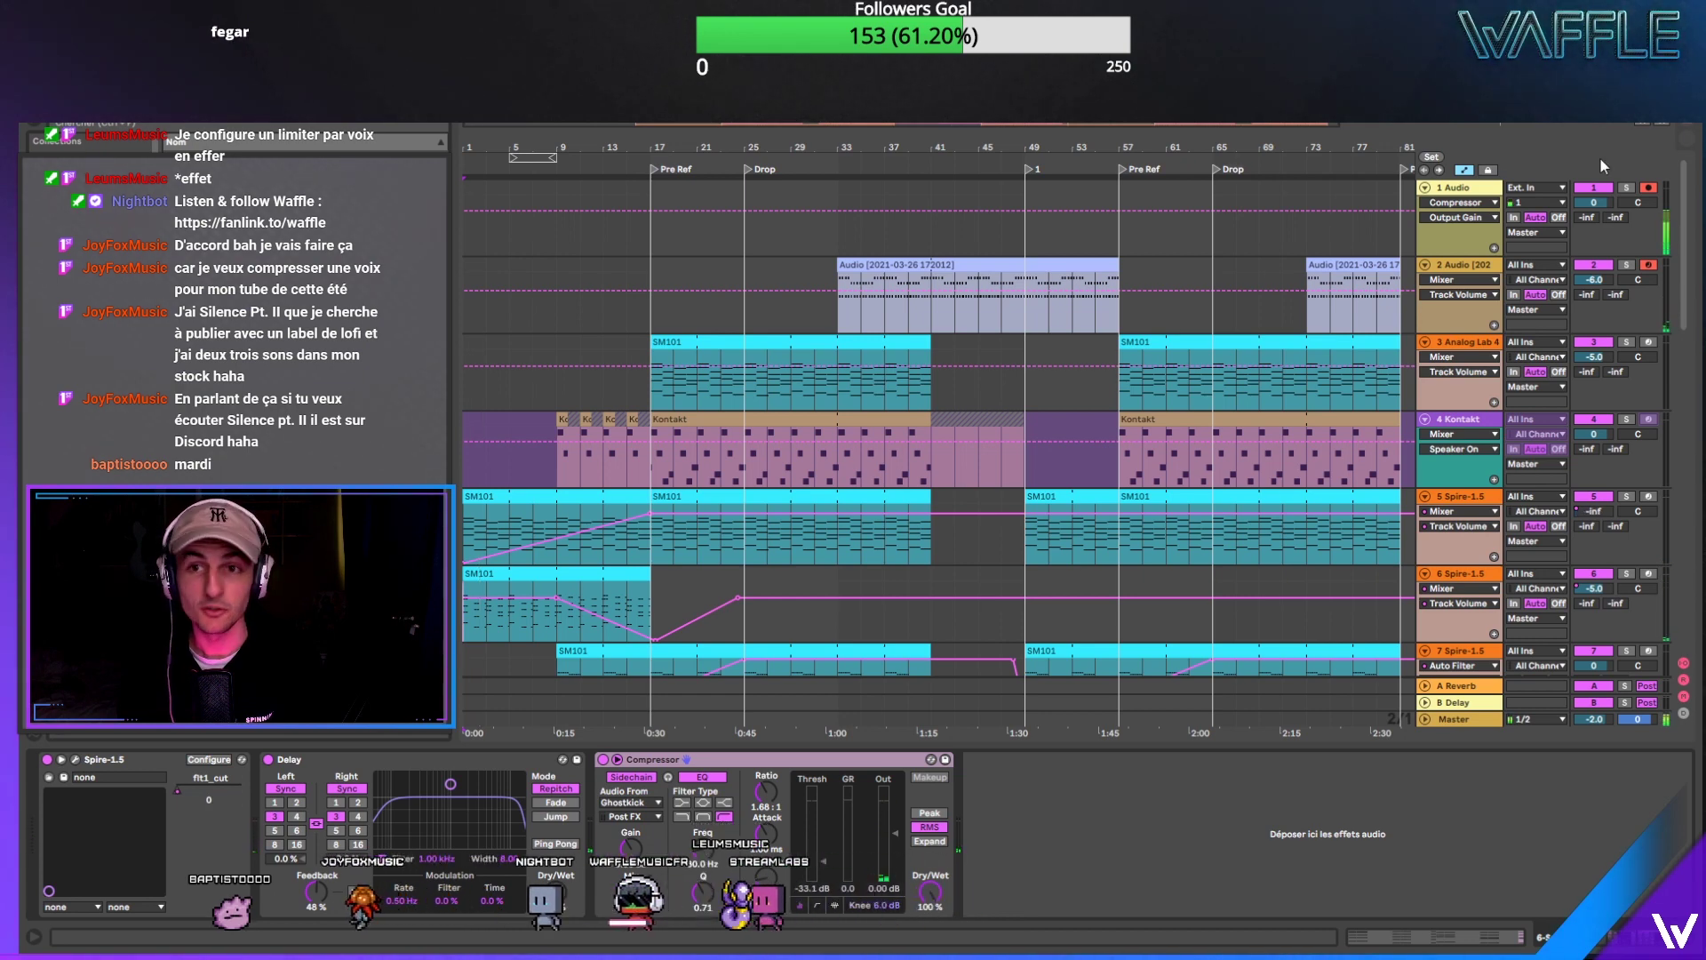
Step: Record a take from bar 1 on the armed 1 Audio and 2 Audio tracks, and trim the 2 Audio clip to end at bar 9
scroll(1618, 231, down, 6)
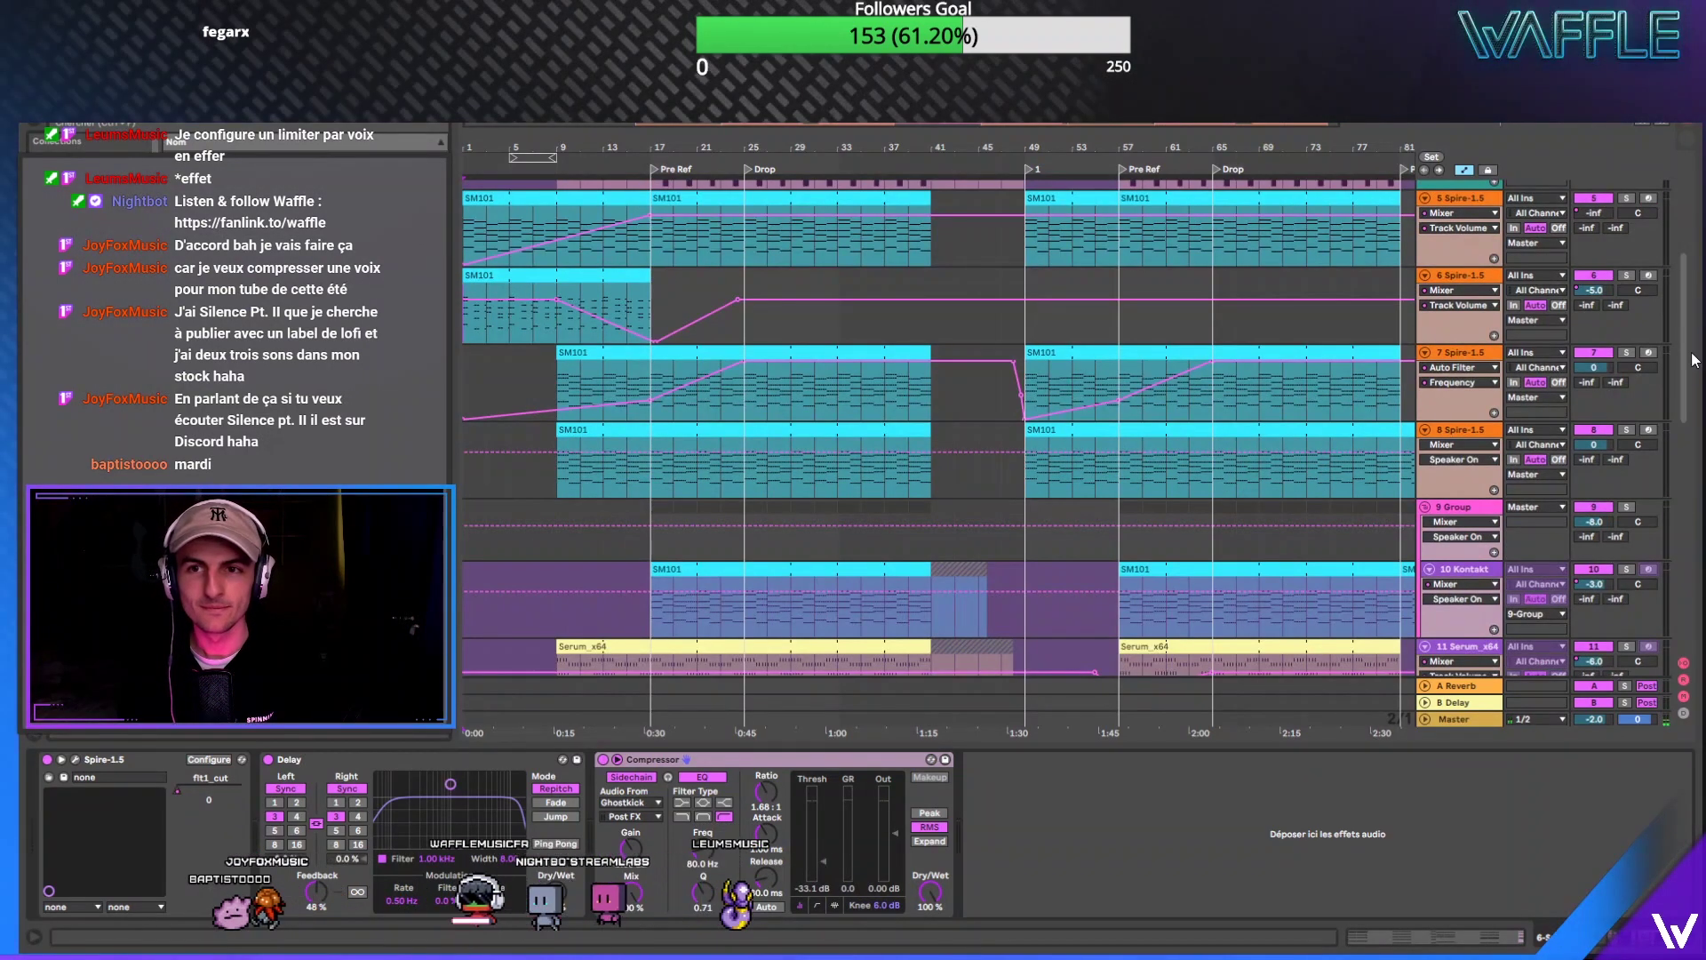
drag(1693, 360, 1692, 212)
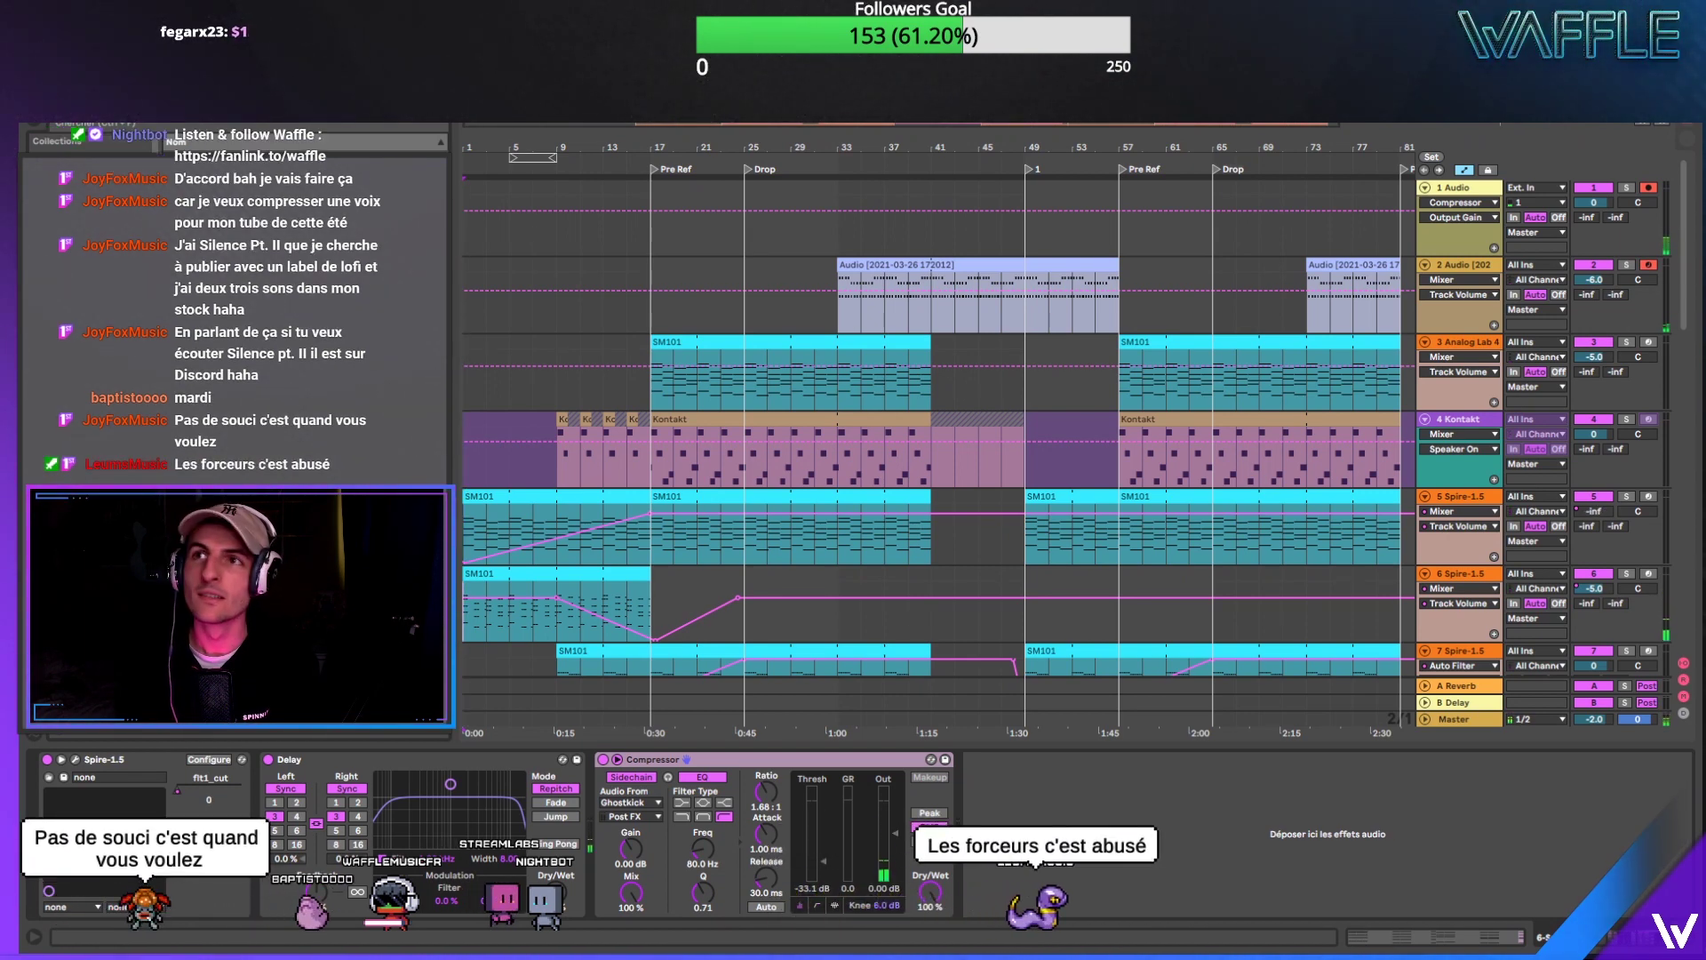
key(F9)
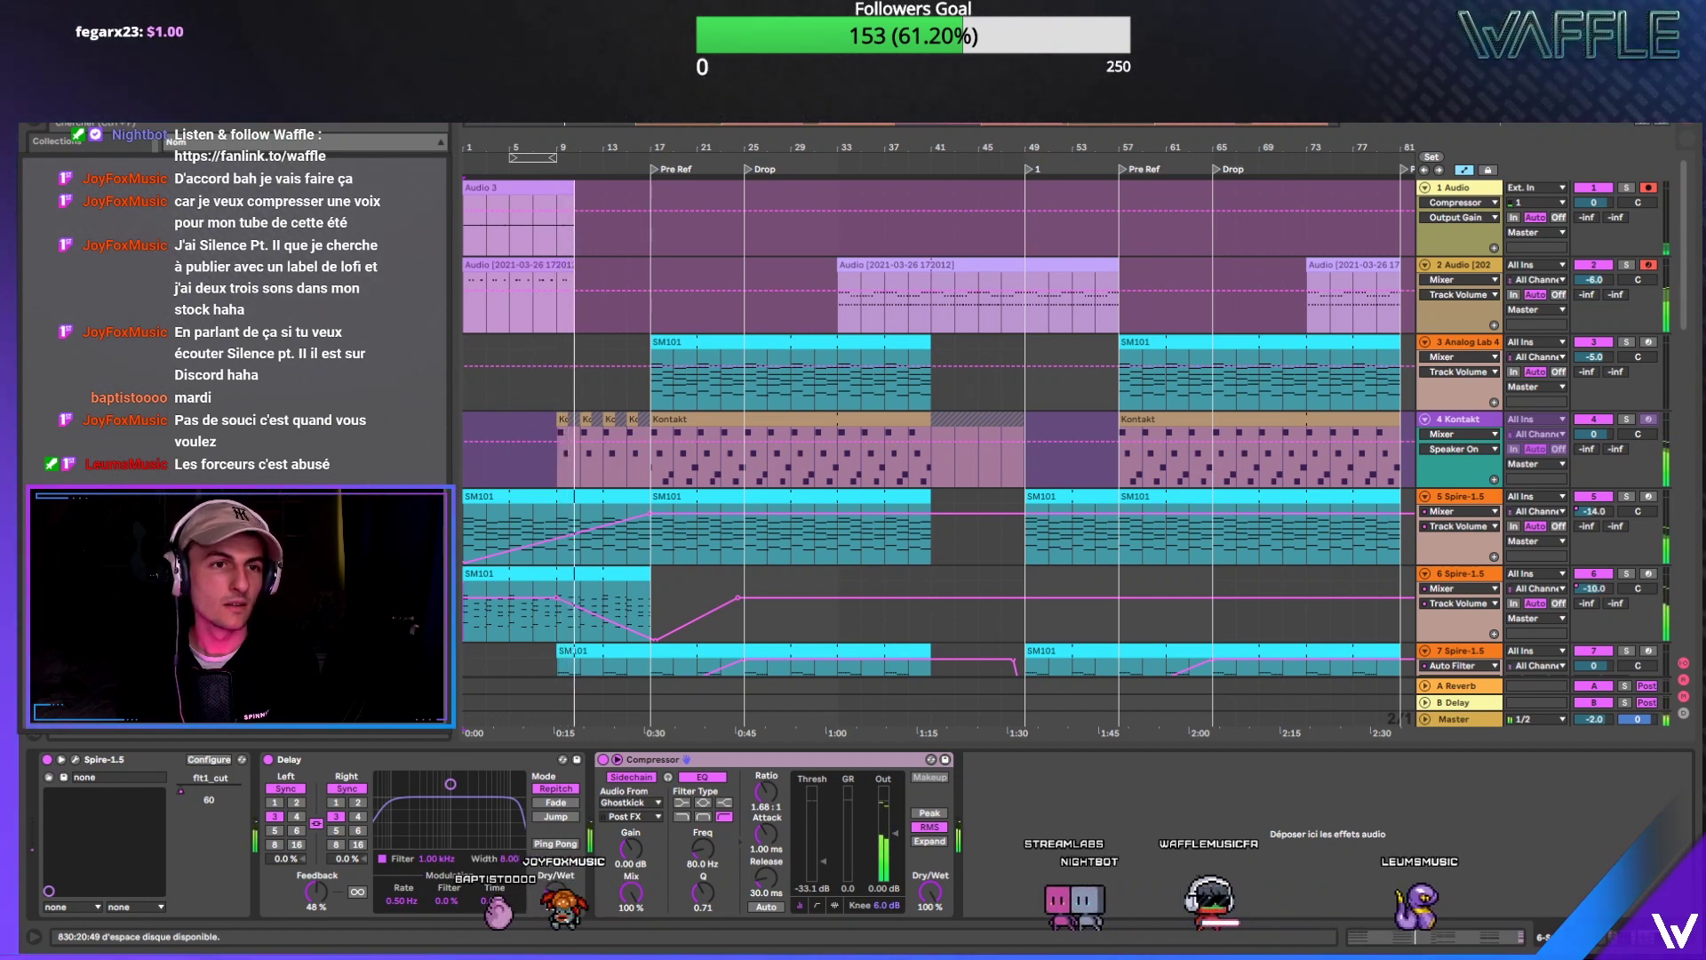
key(space)
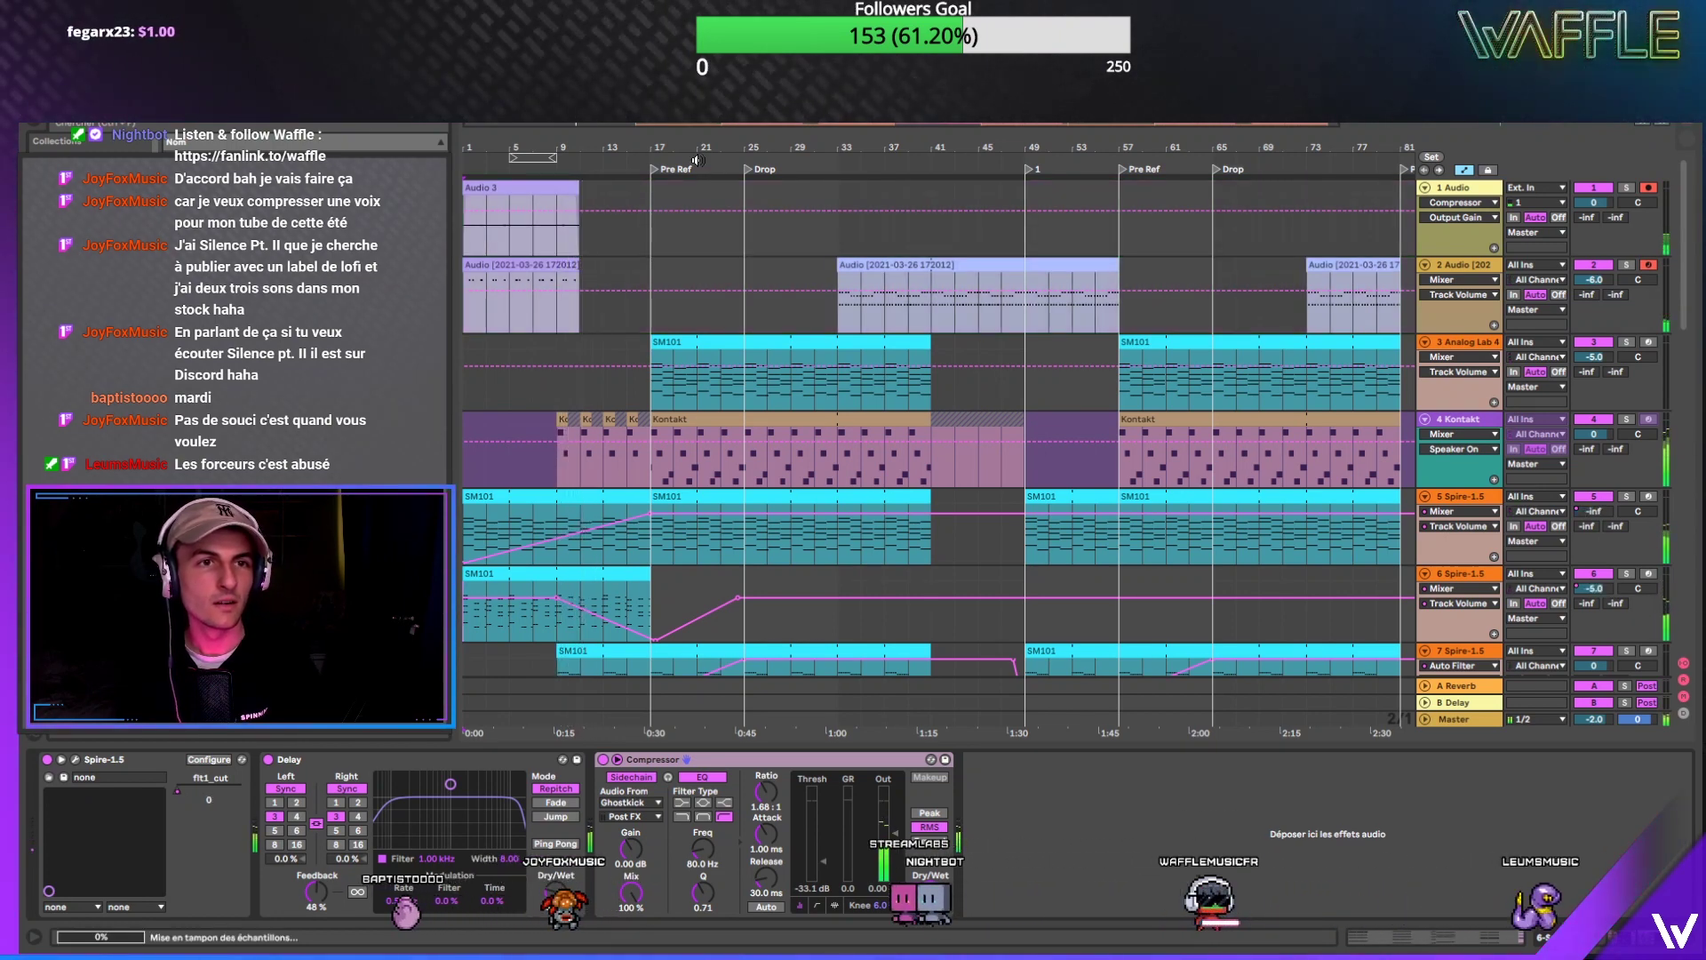
click(576, 281)
drag(578, 281, 556, 280)
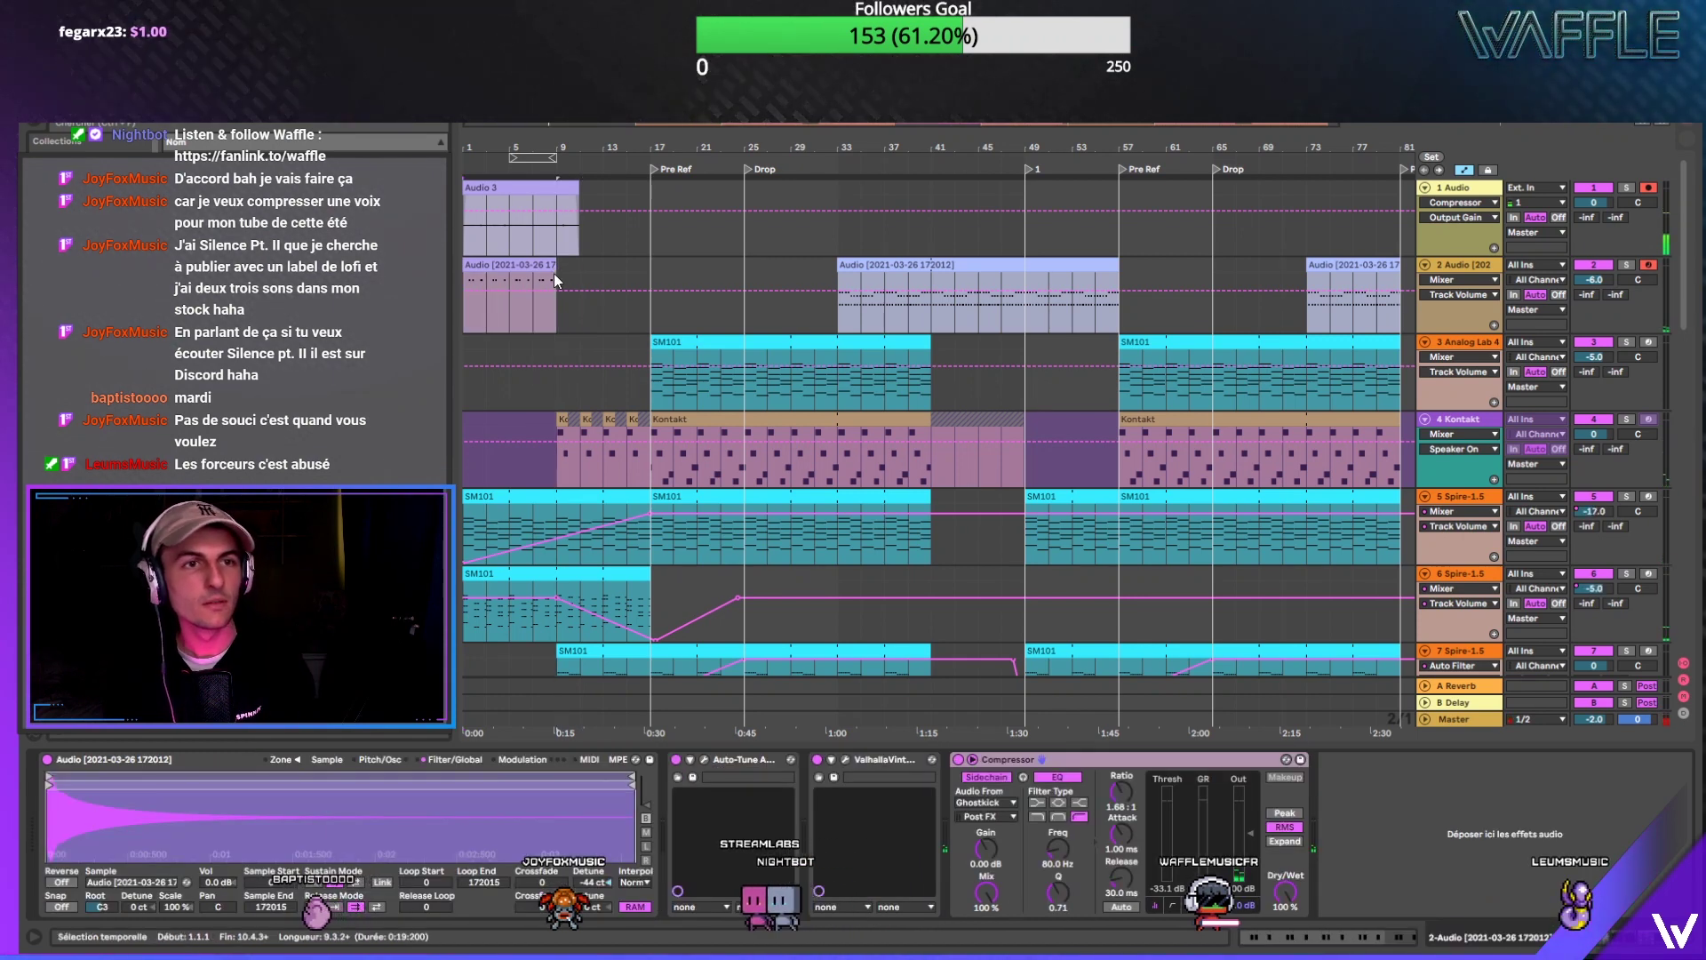
Step: Open the recorded 2 Audio clip's notes, move the first D5 note to 1.3.1 and play it back
double_click(549, 289)
key(ctrl+a)
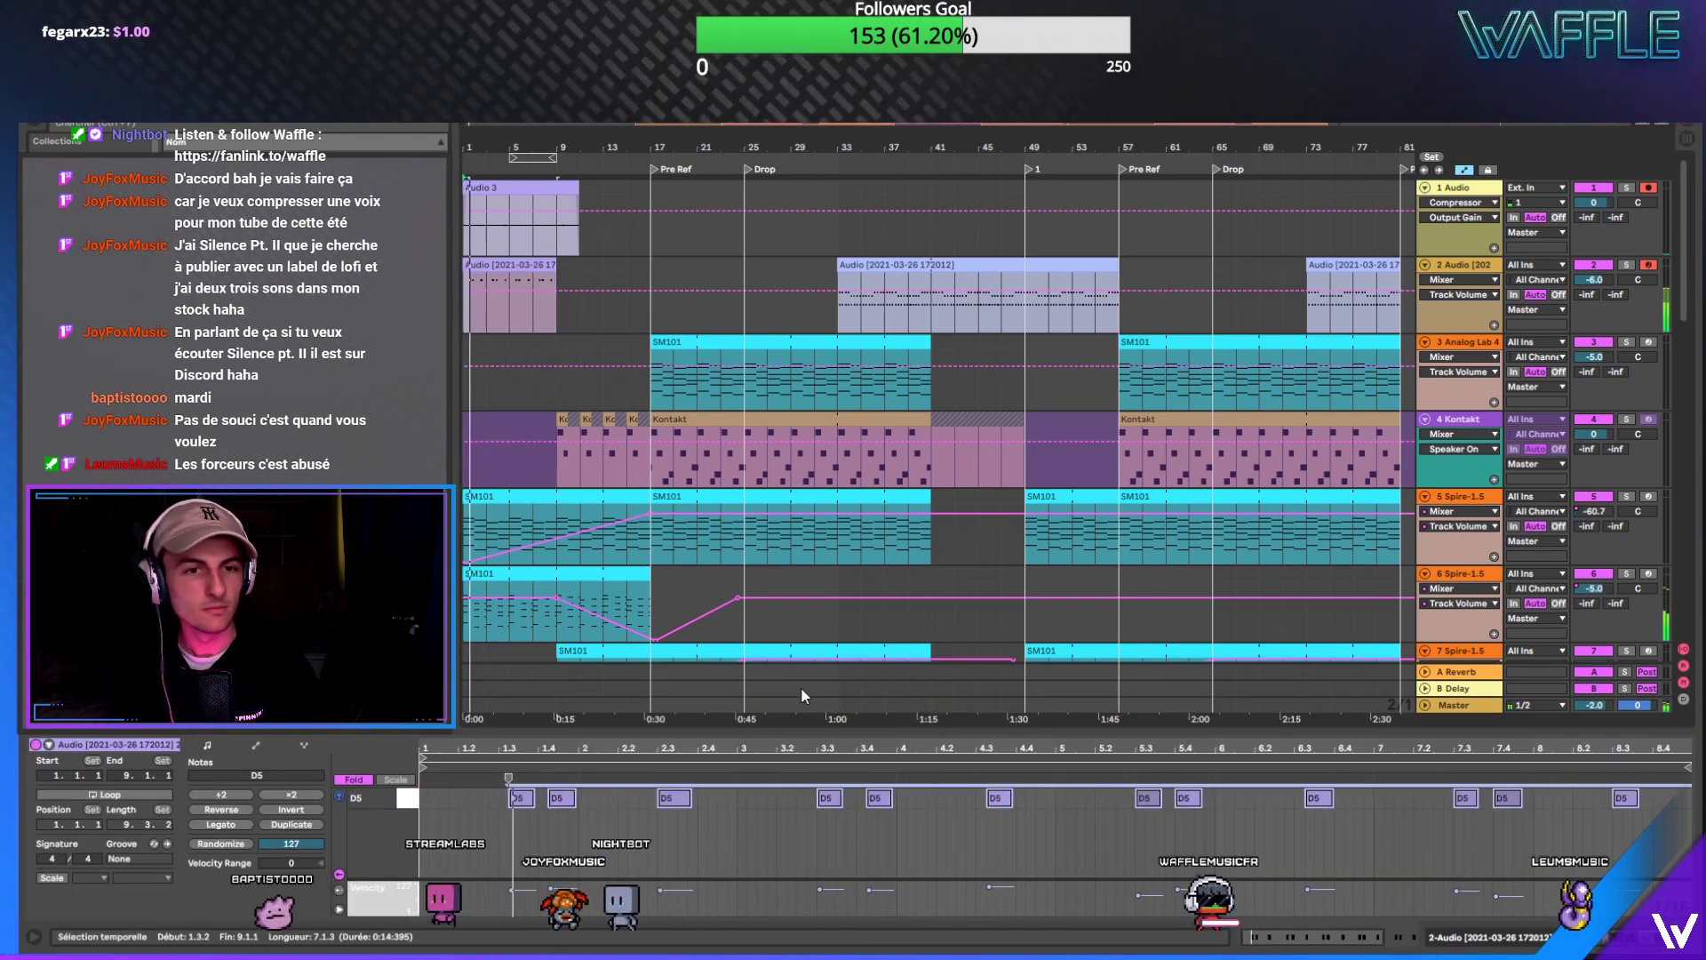
click(521, 799)
drag(523, 805, 532, 805)
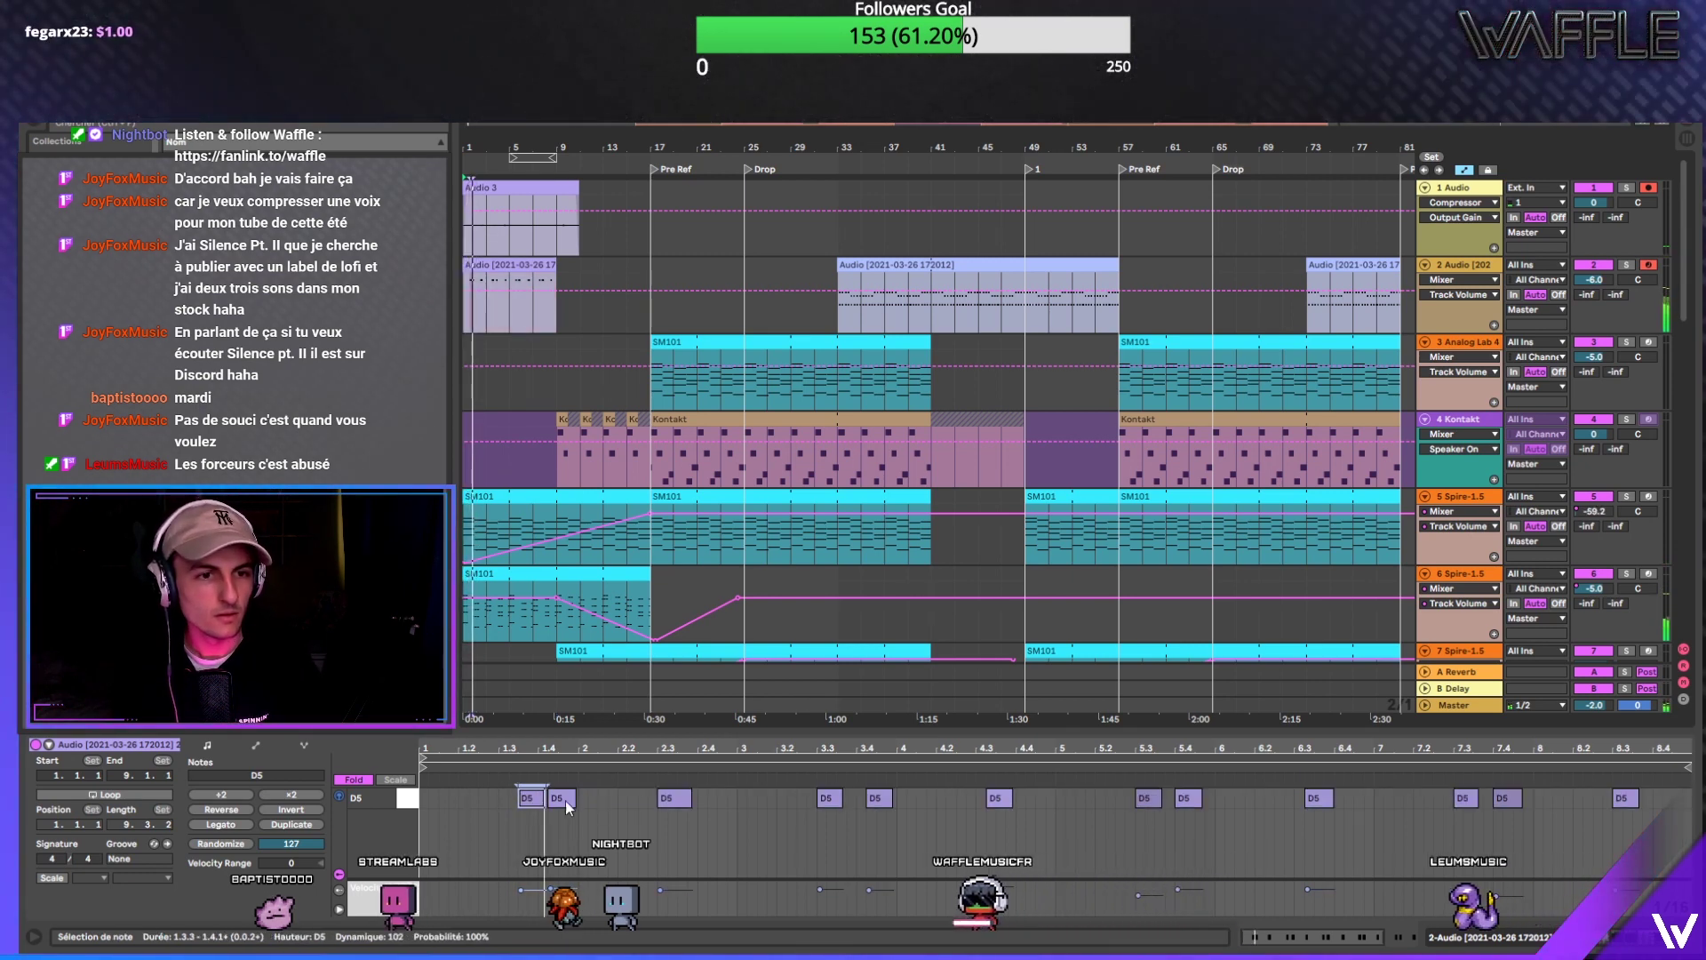
key(Left)
key(Left)
key(space)
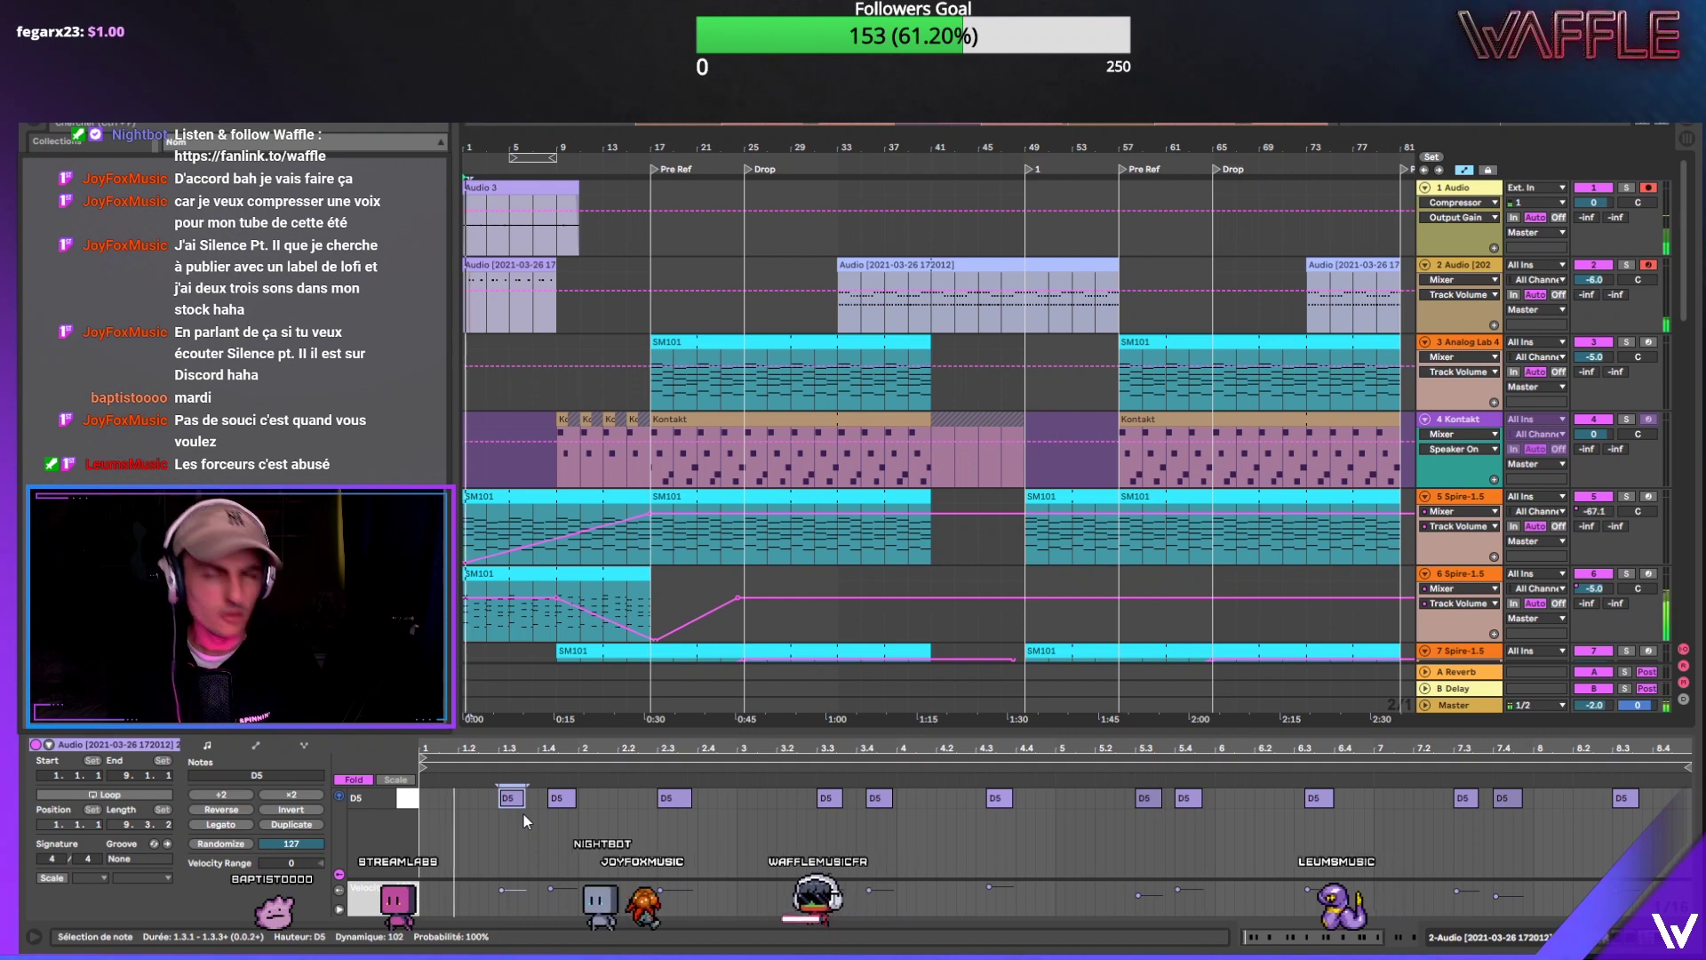
Step: Nudge three late D5 notes of the 2 Audio clip into time, starting them at 1.4.1, 3.4.1 and 4.3.3
click(563, 791)
key(Left)
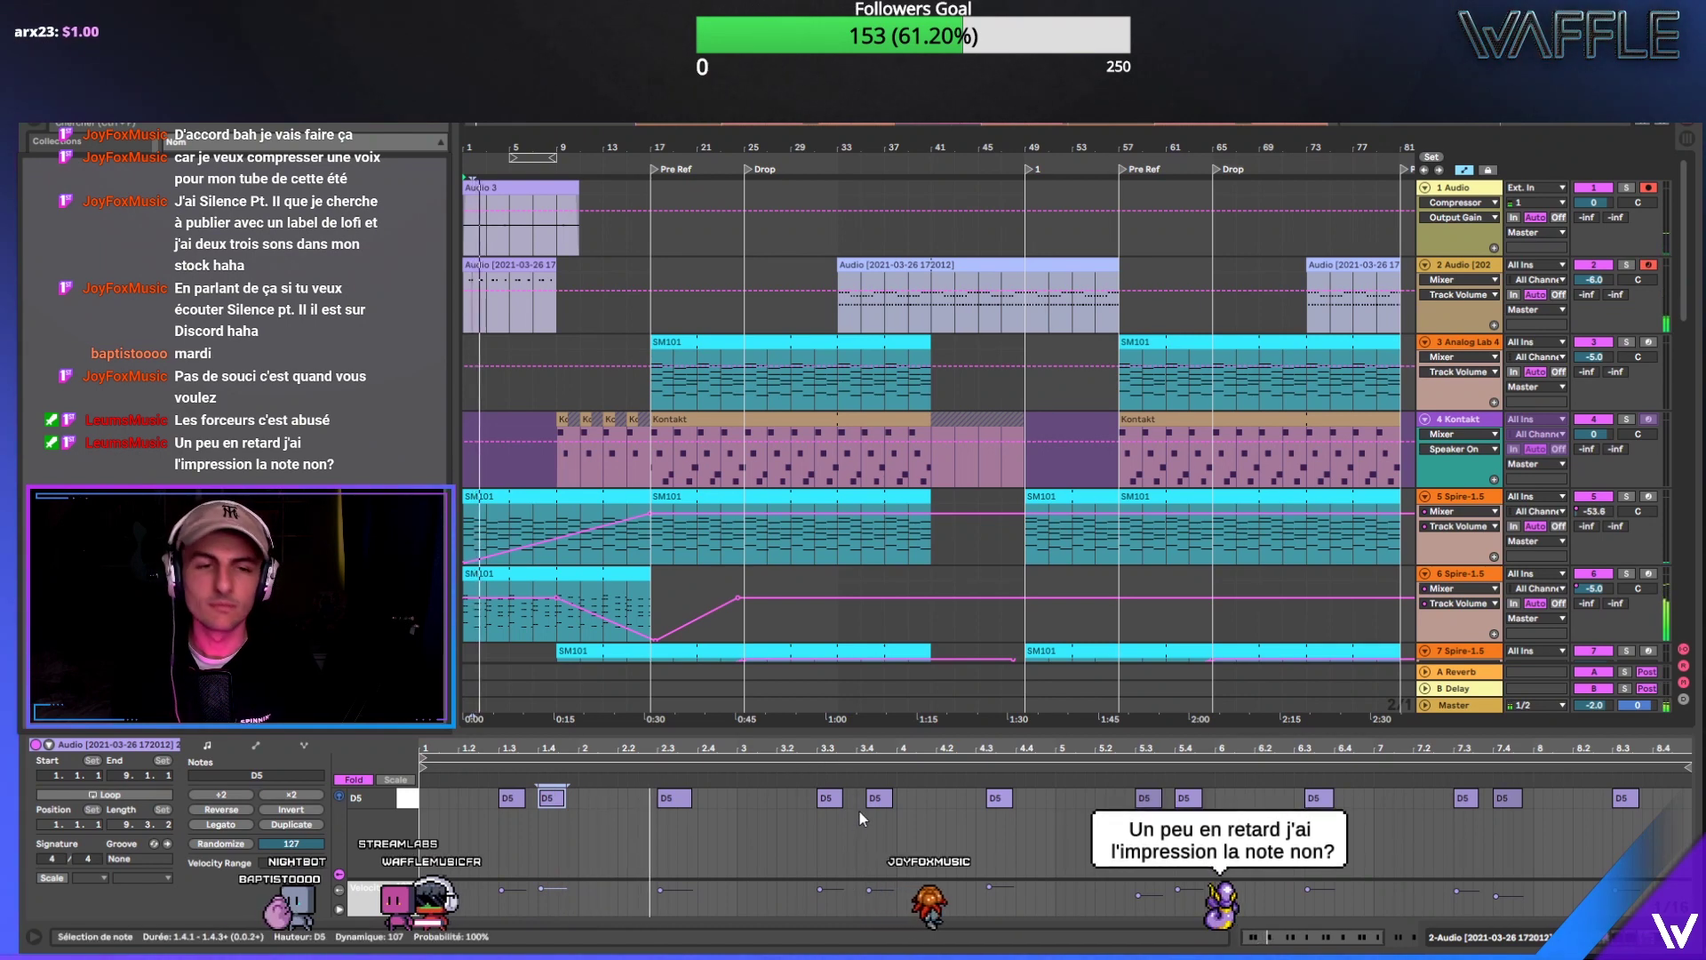
click(878, 797)
key(Left)
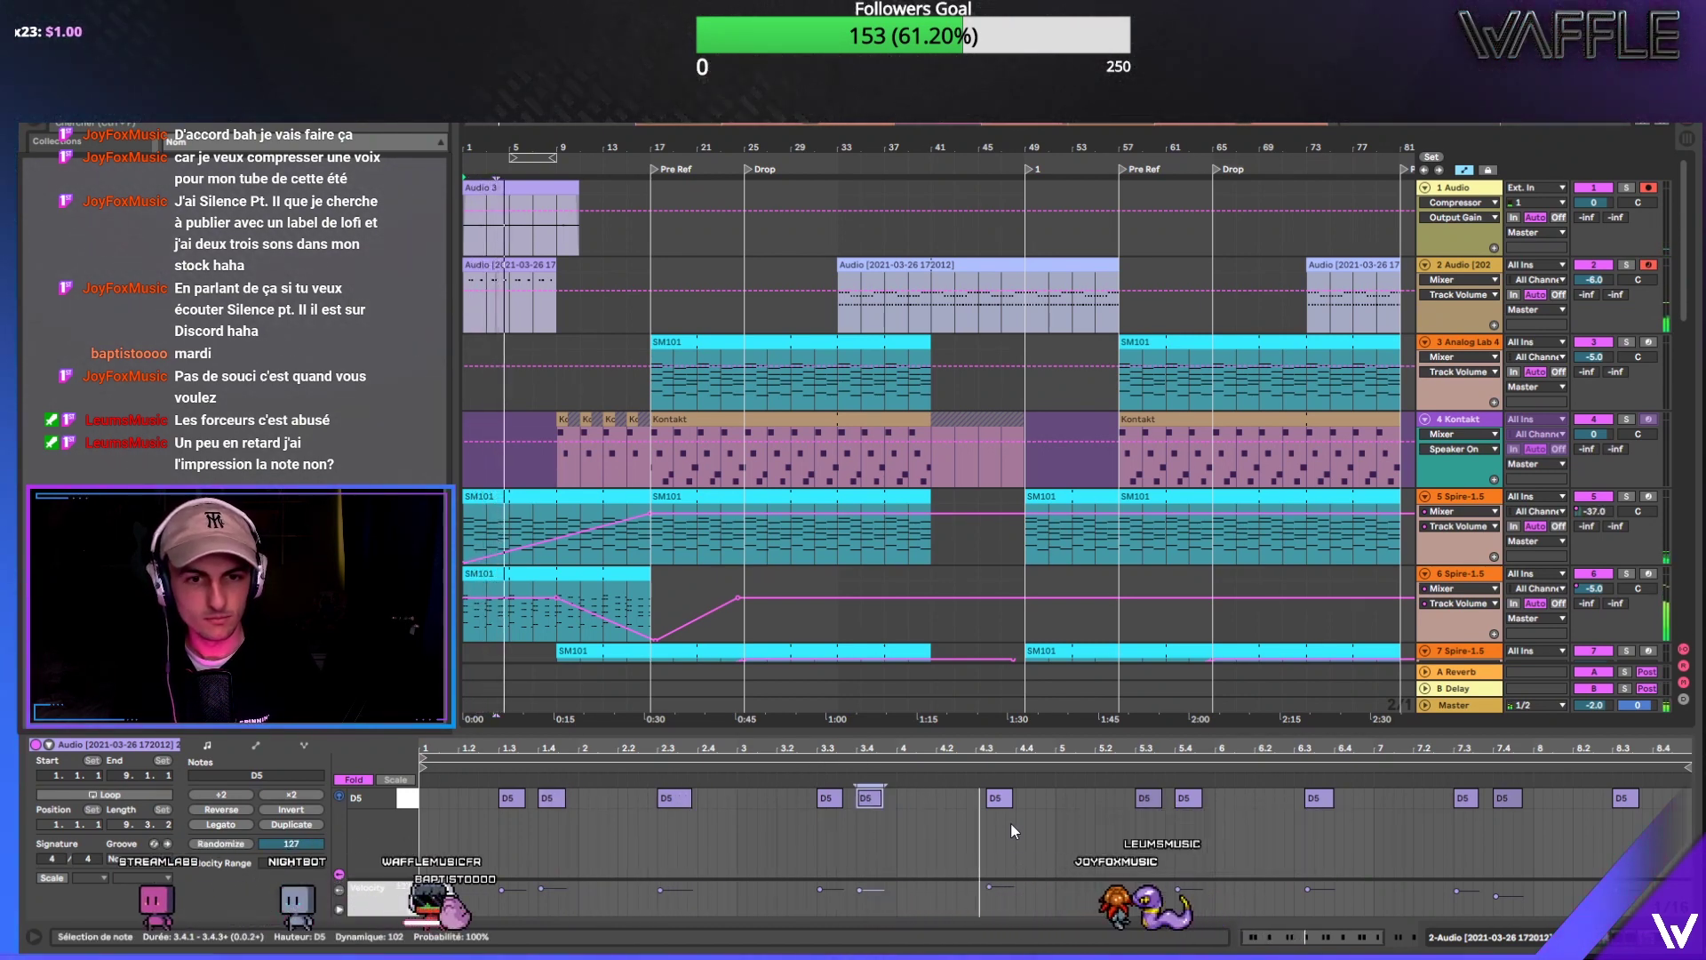
click(995, 797)
key(Left)
key(Right)
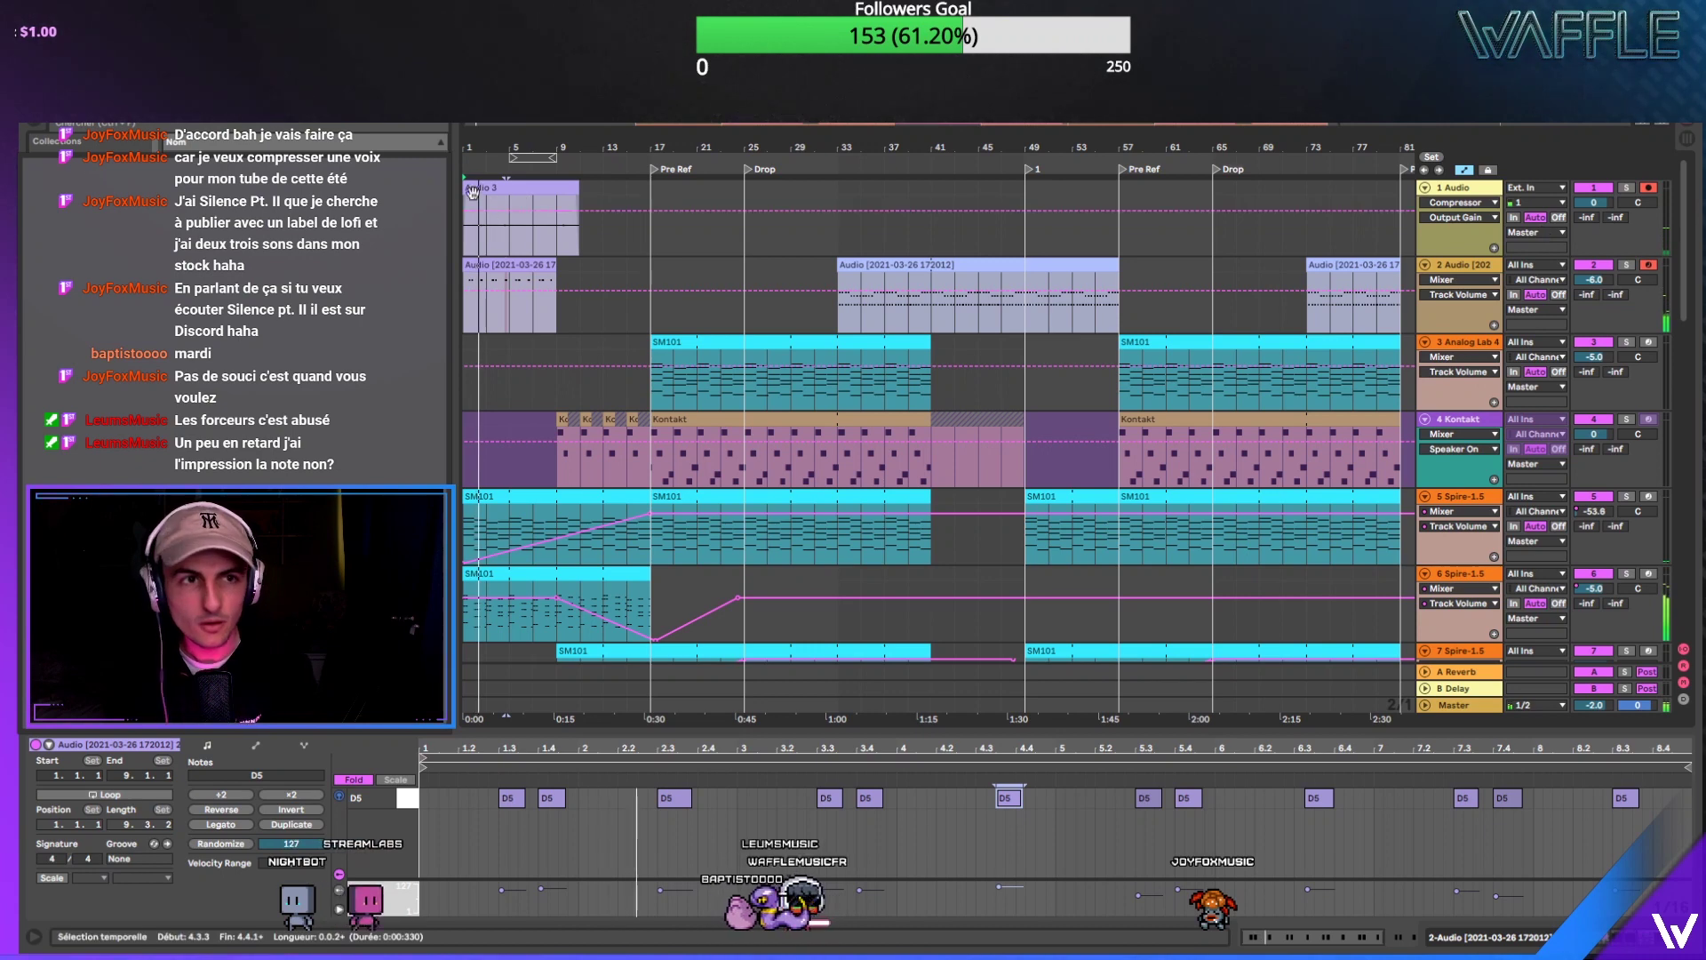
Step: Delete the recorded clip at the start of the 1 Audio track and reopen the 2 Audio intro clip's notes
click(515, 188)
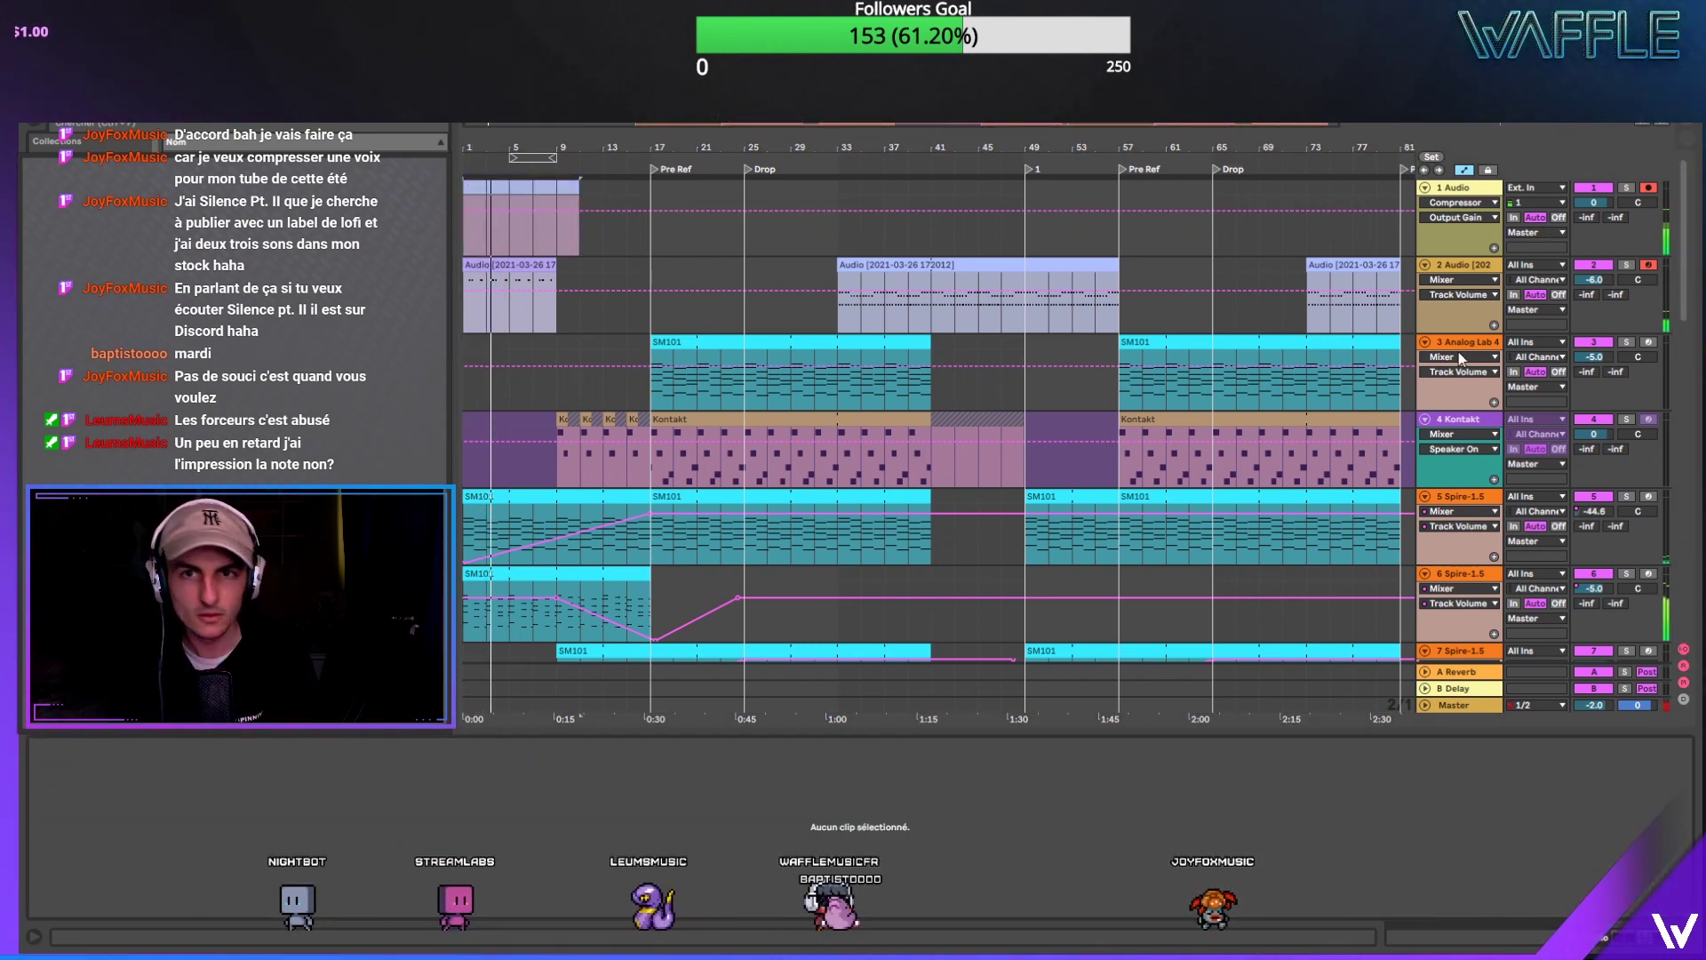
click(531, 258)
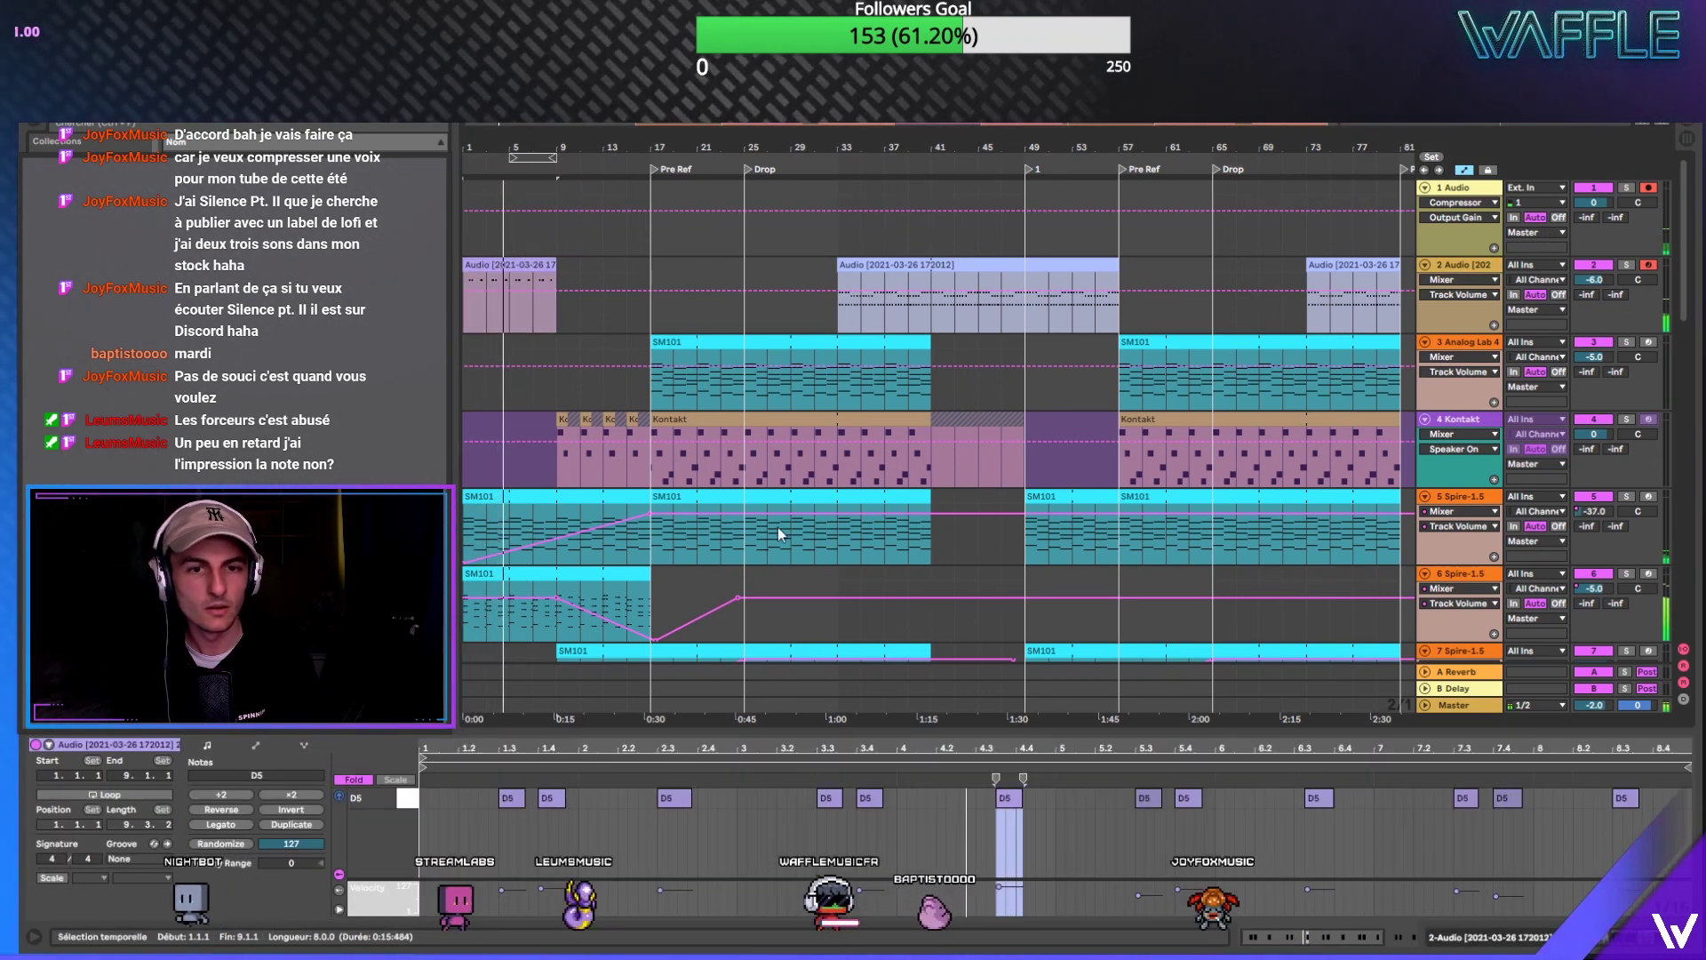
Step: Move the D5 note in bar 6 to 6.3.1 and the last D5 note to 8.3.3, and stop playback
click(1054, 812)
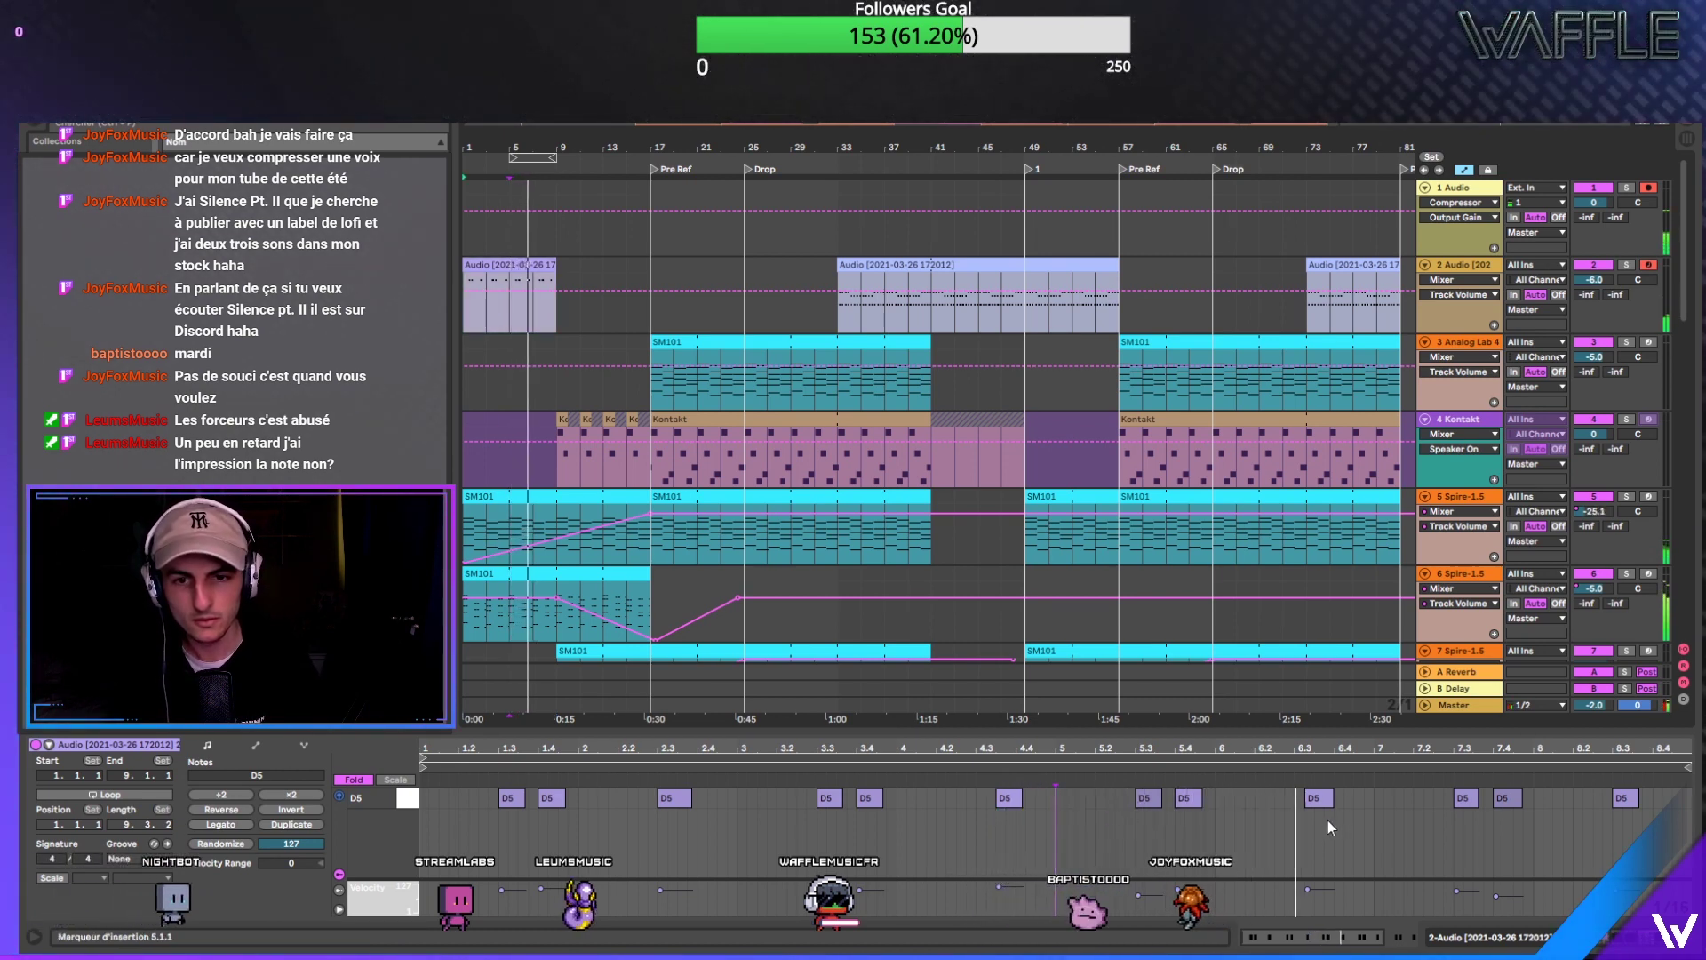
click(1321, 795)
drag(1321, 796, 1308, 796)
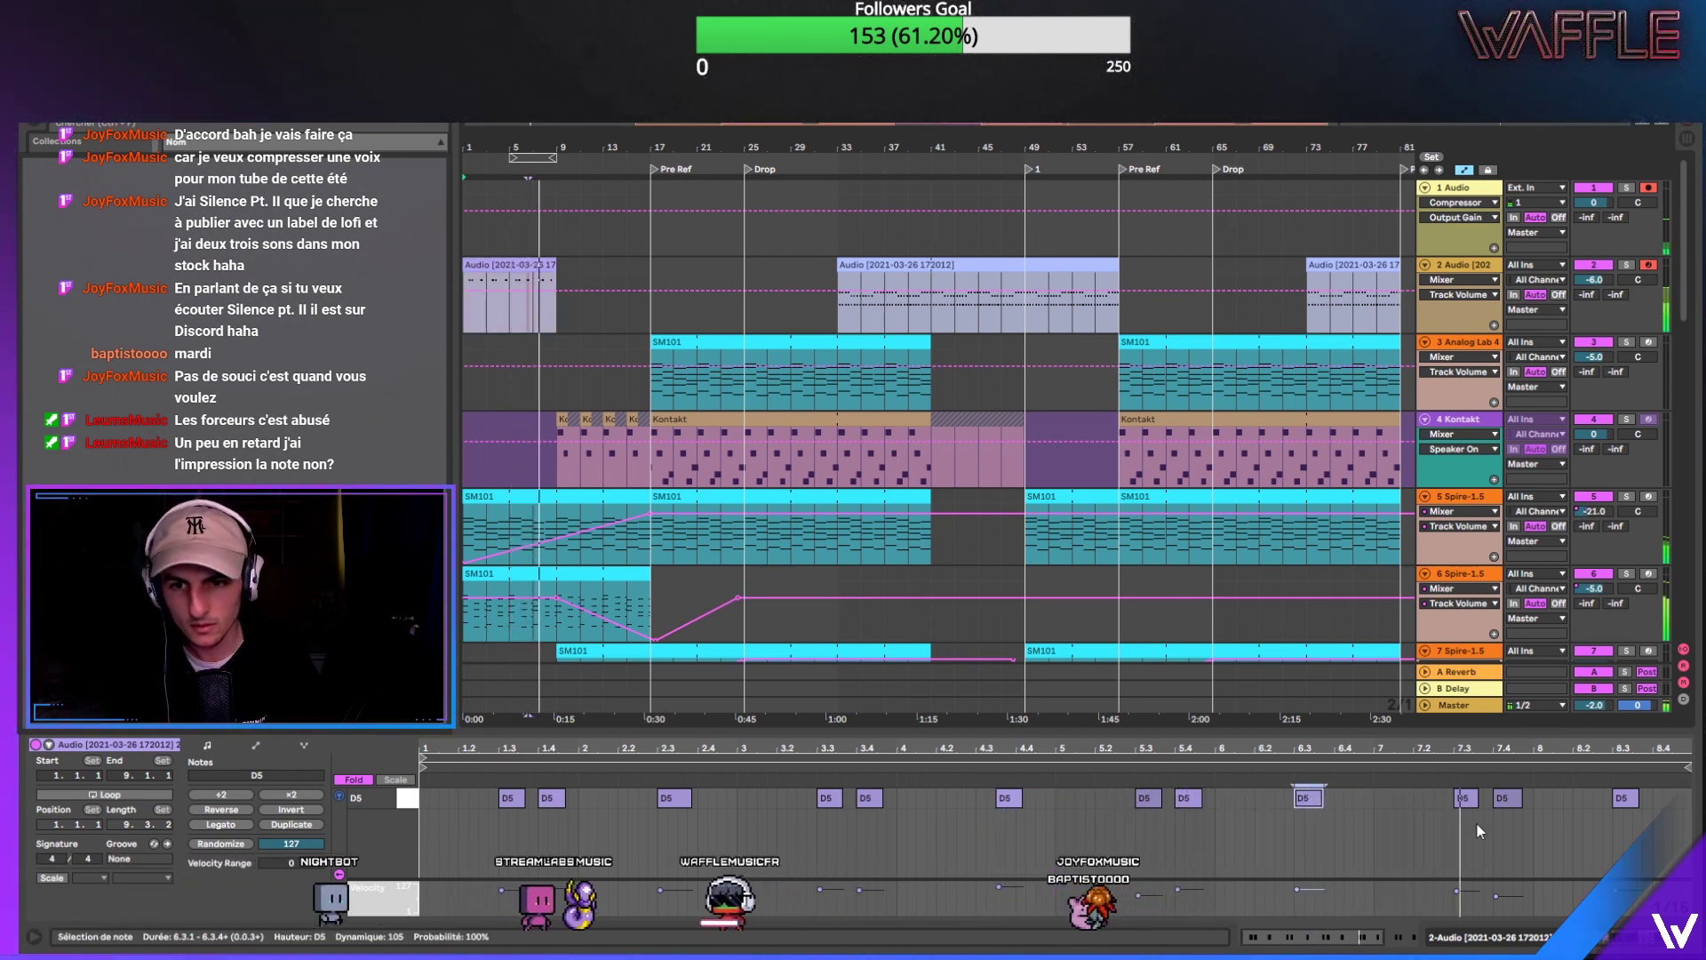
drag(1623, 797, 1643, 797)
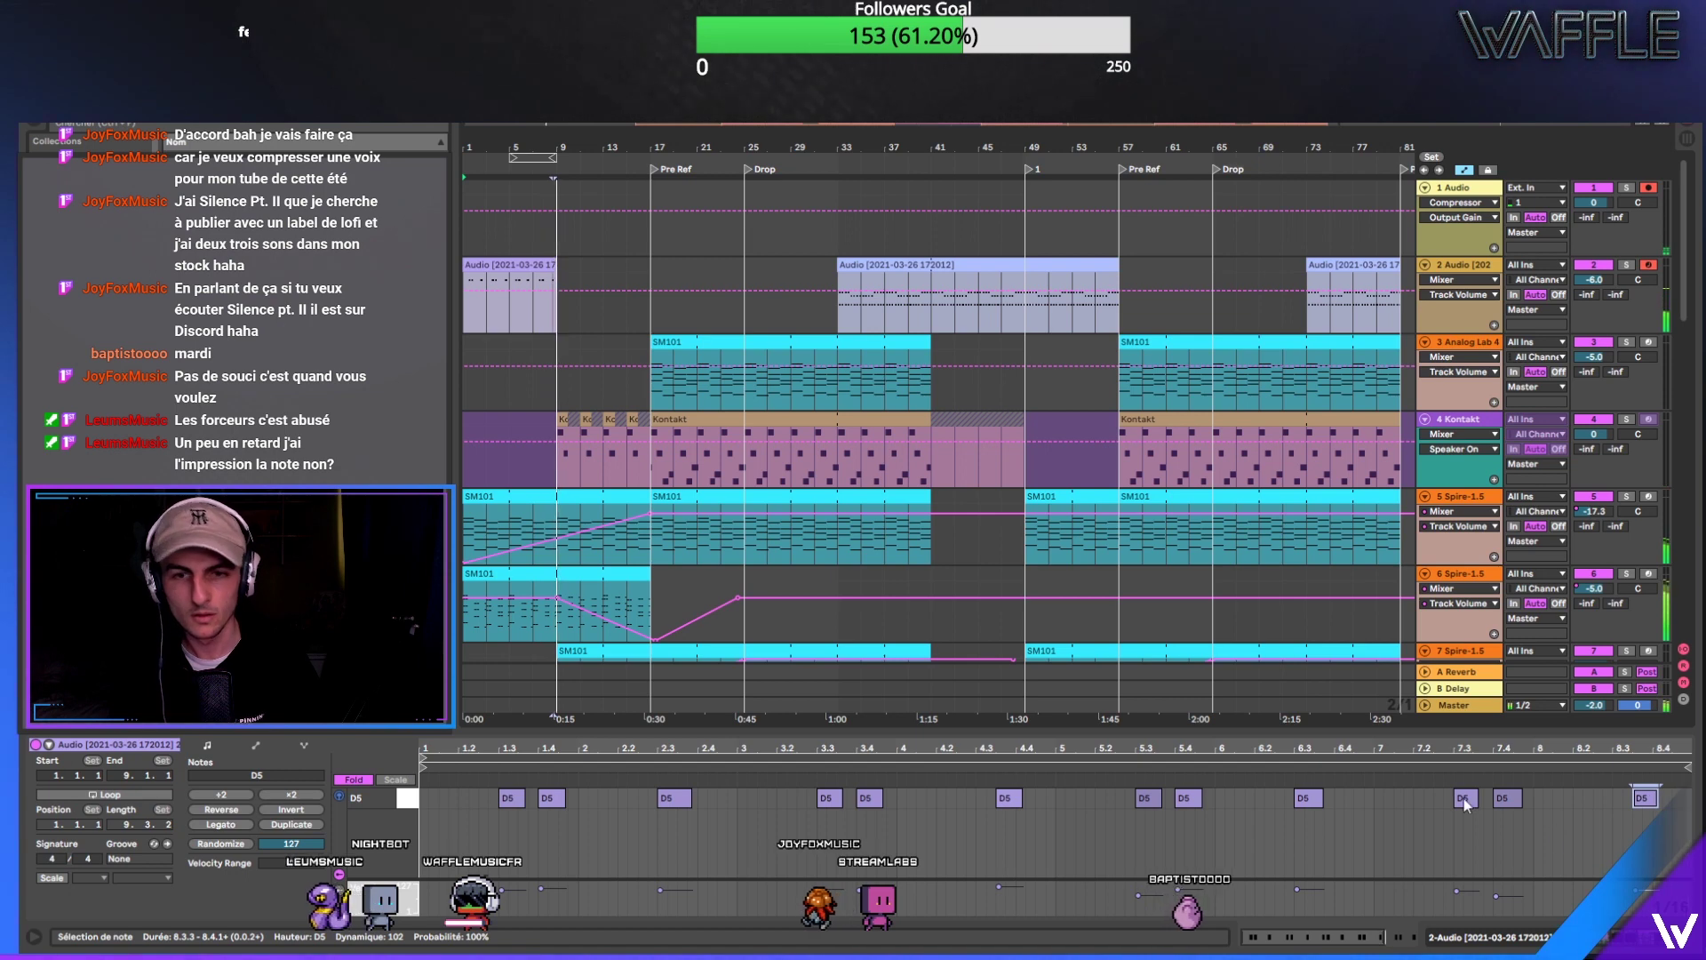
key(space)
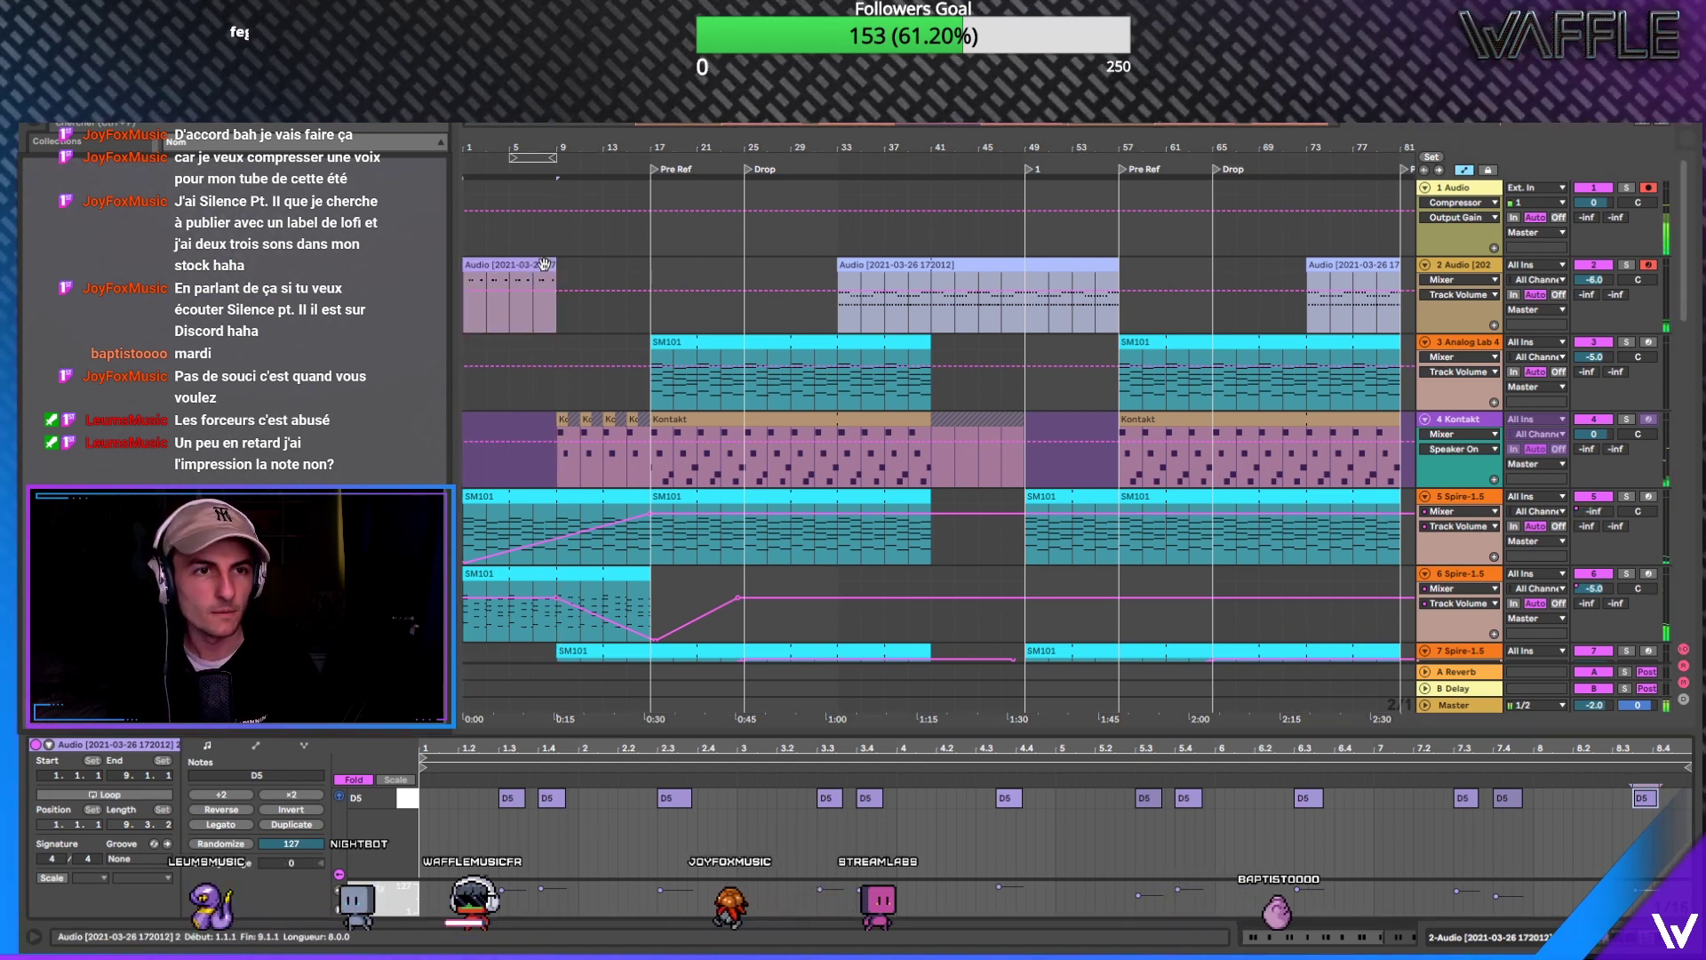
Step: Crop the 2 Audio intro clip to eight bars and loop it out to bar 17
right_click(544, 266)
click(631, 437)
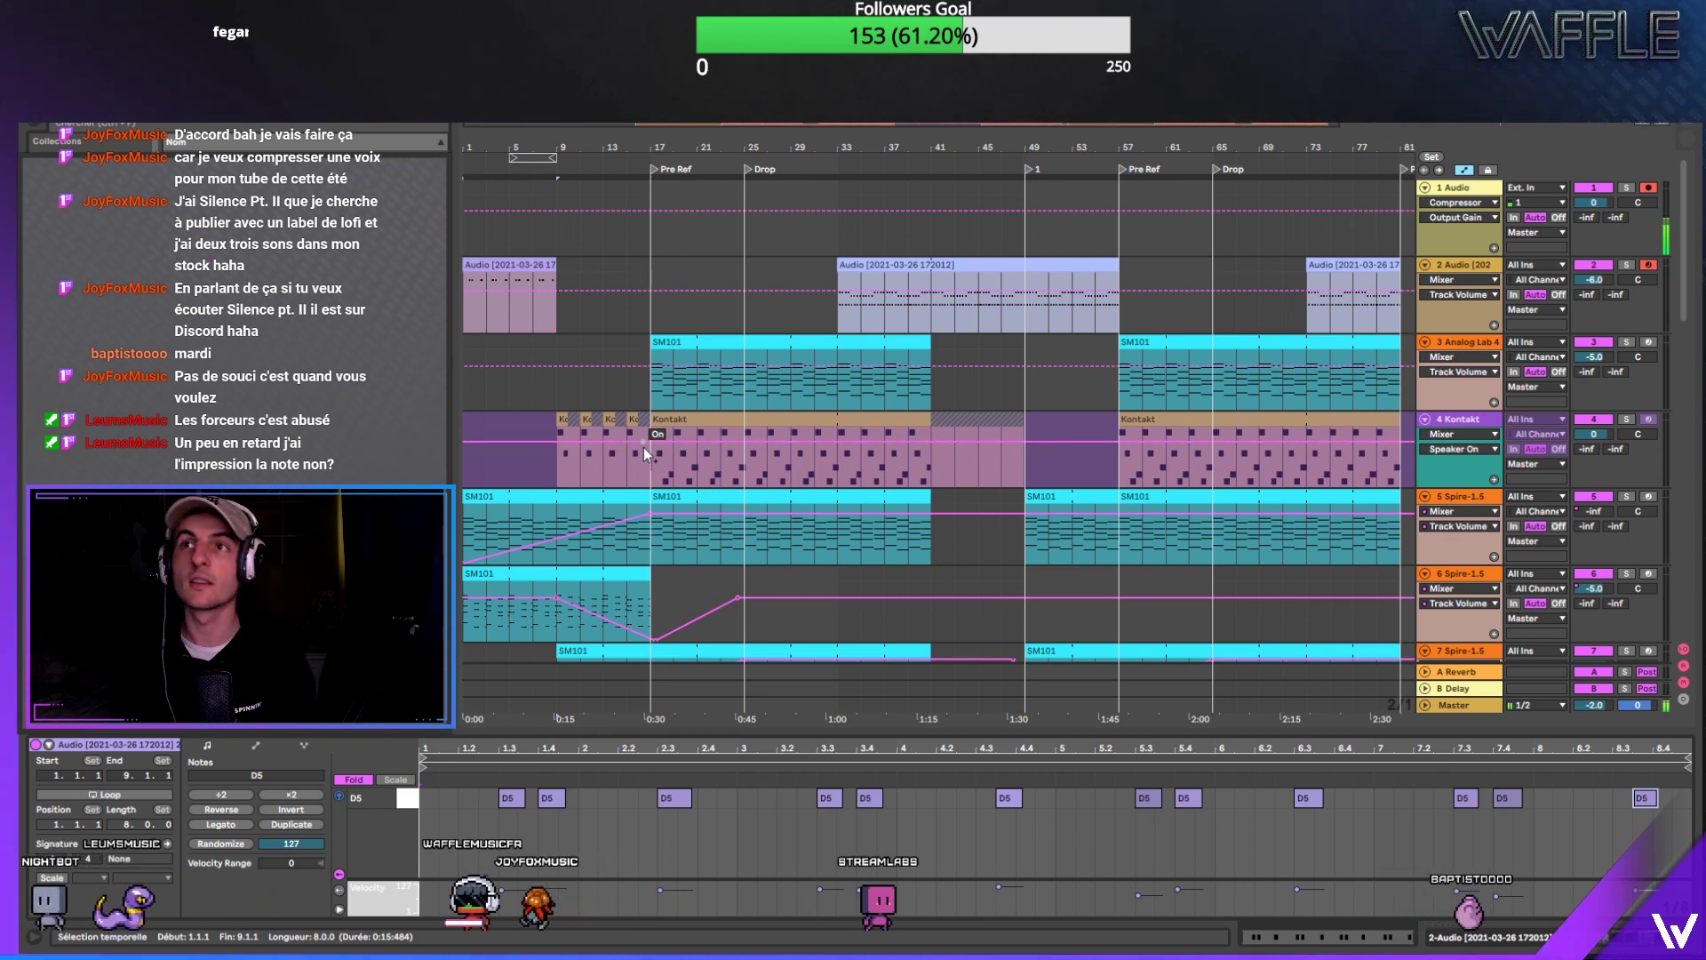
drag(552, 265, 662, 254)
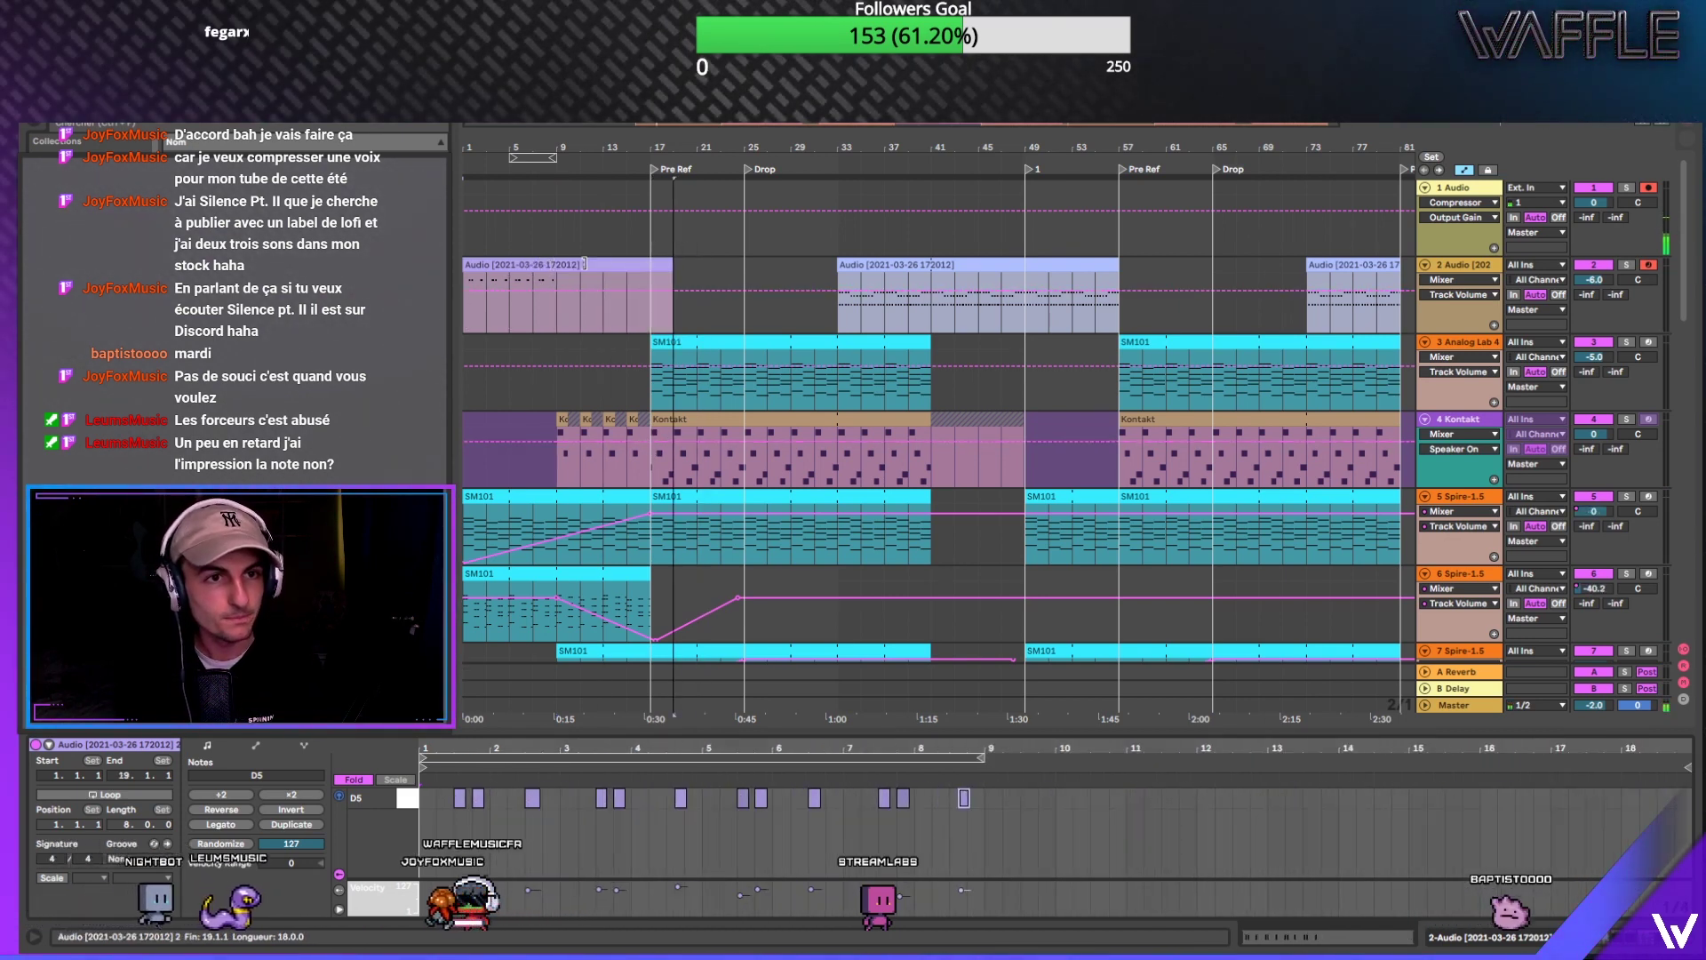
key(ctrl+z)
click(135, 794)
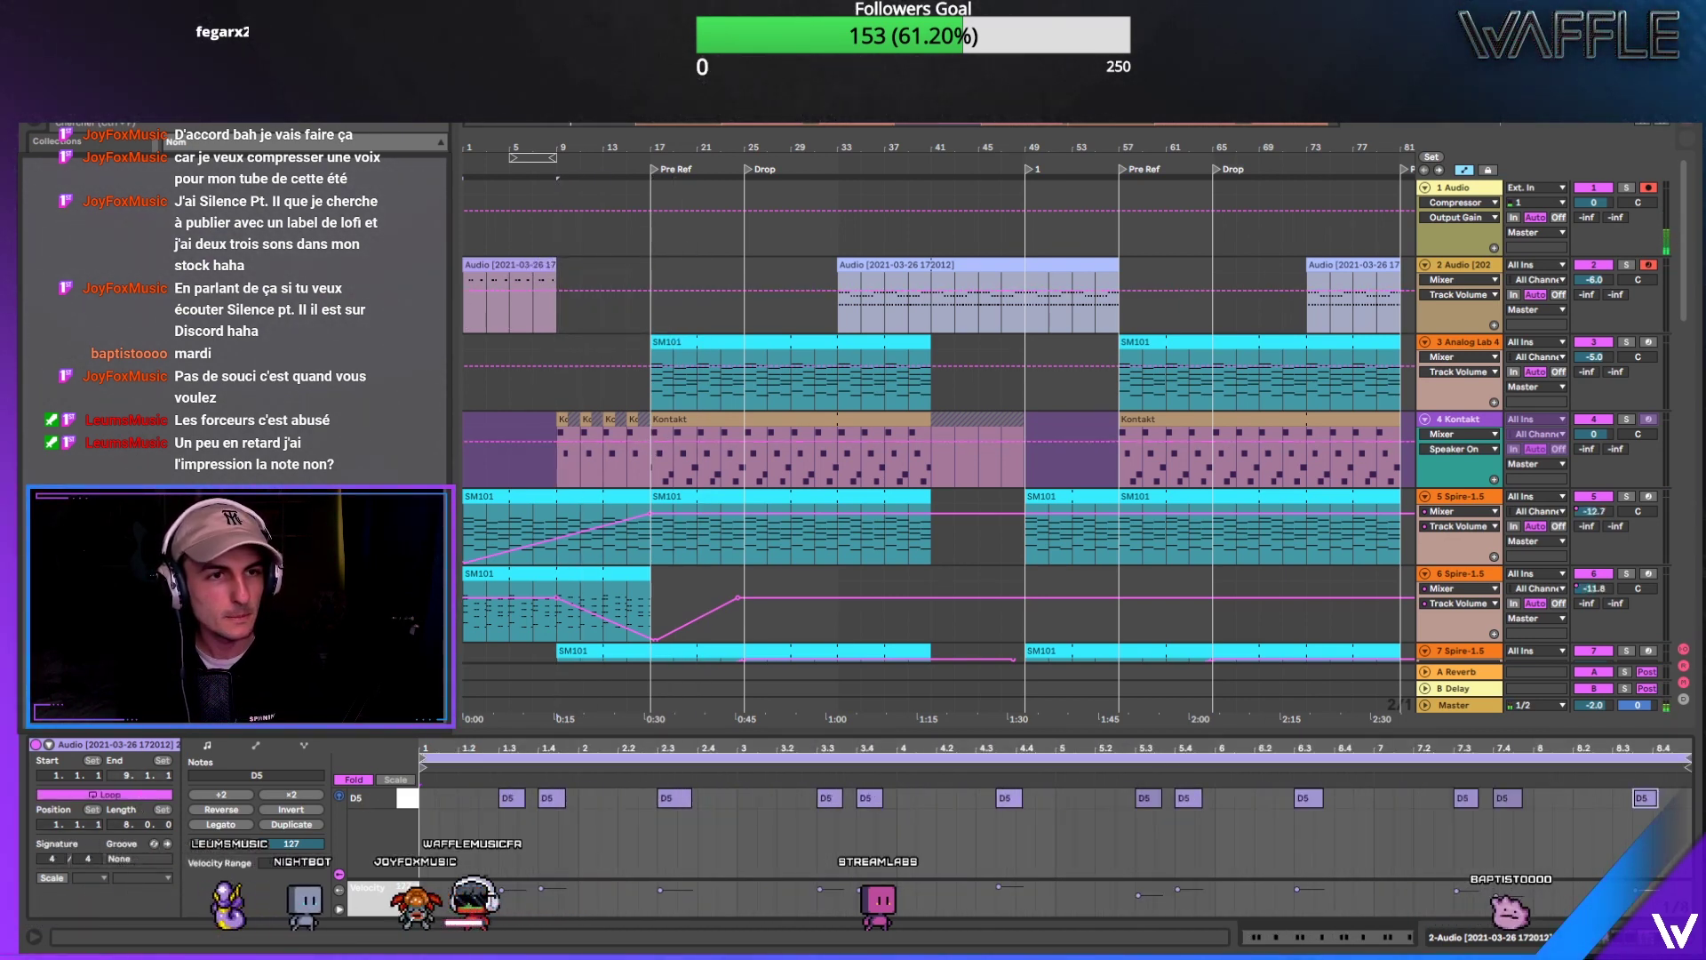
drag(552, 262, 738, 261)
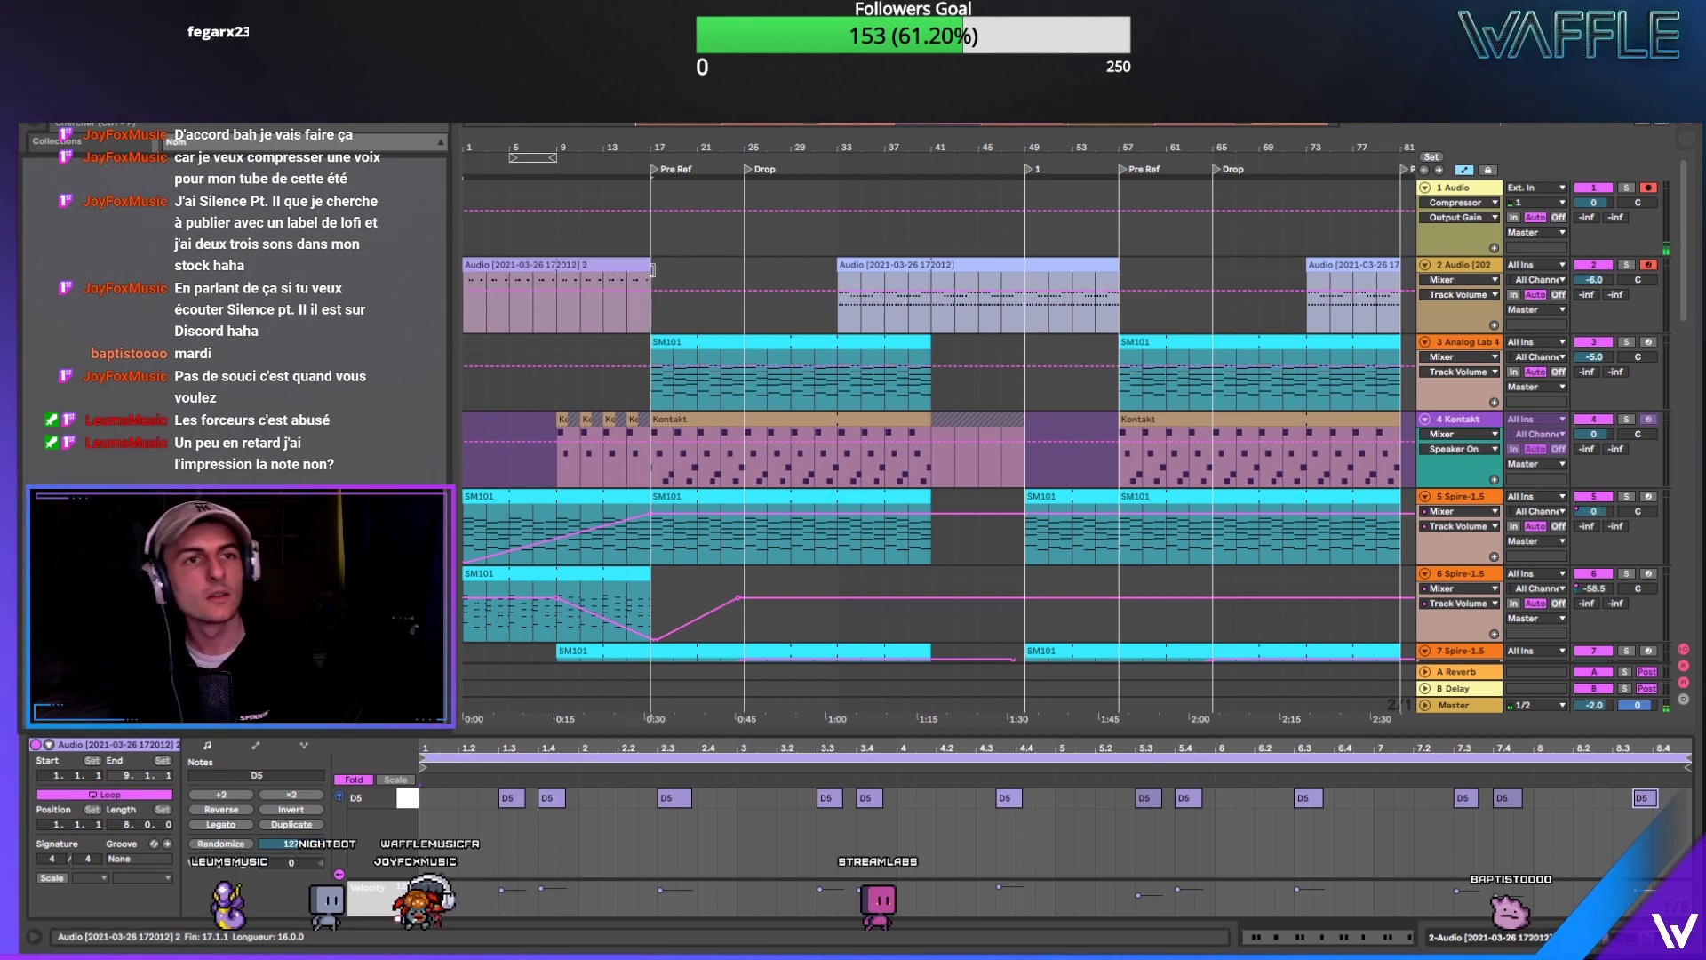
Step: Automate the ValhallaVintageVerb Decay on 2 Audio to 12.73 s over the intro and listen to it
key(space)
click(1472, 267)
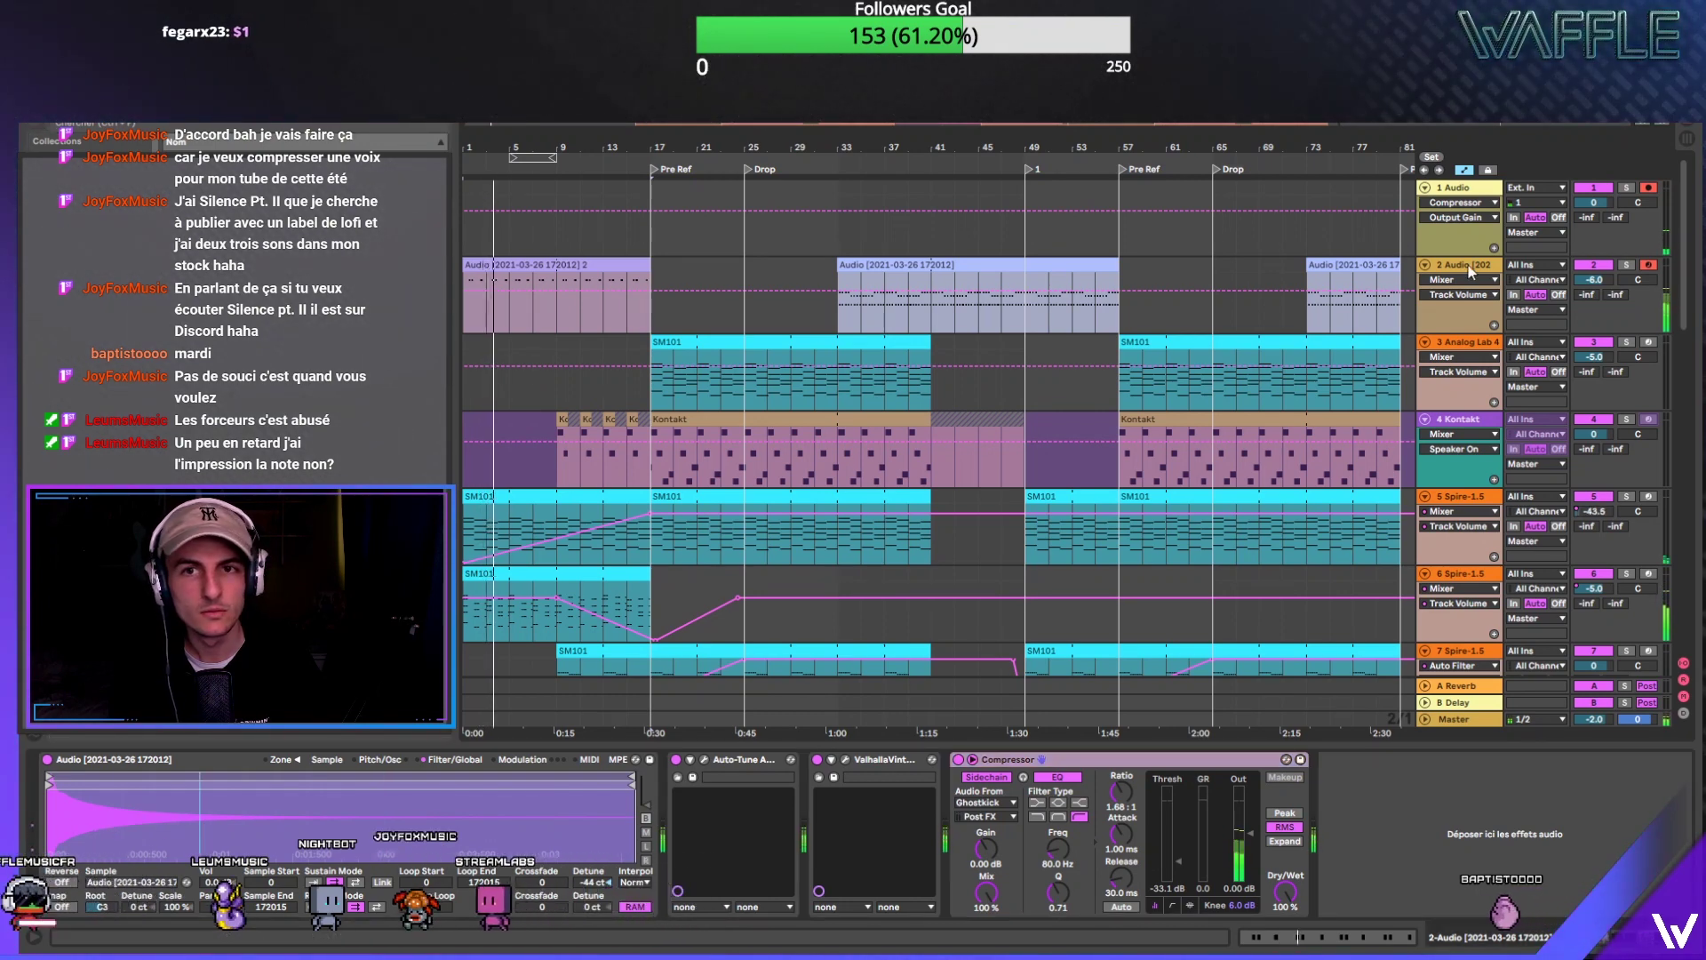
click(847, 760)
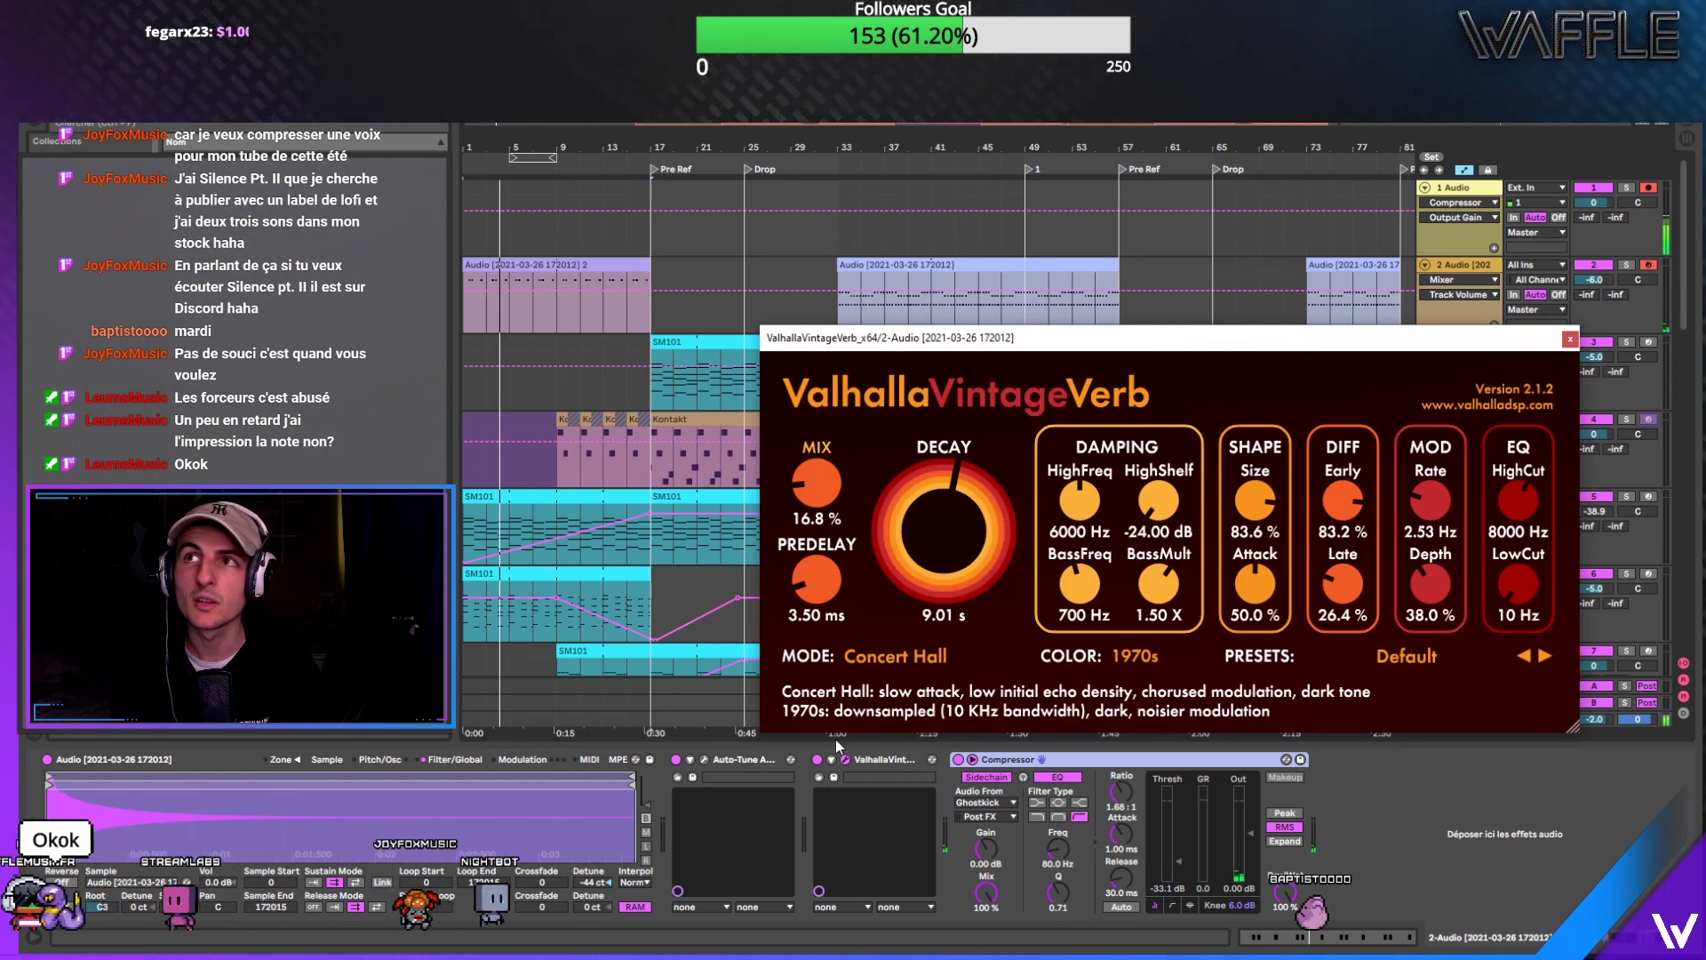
click(946, 532)
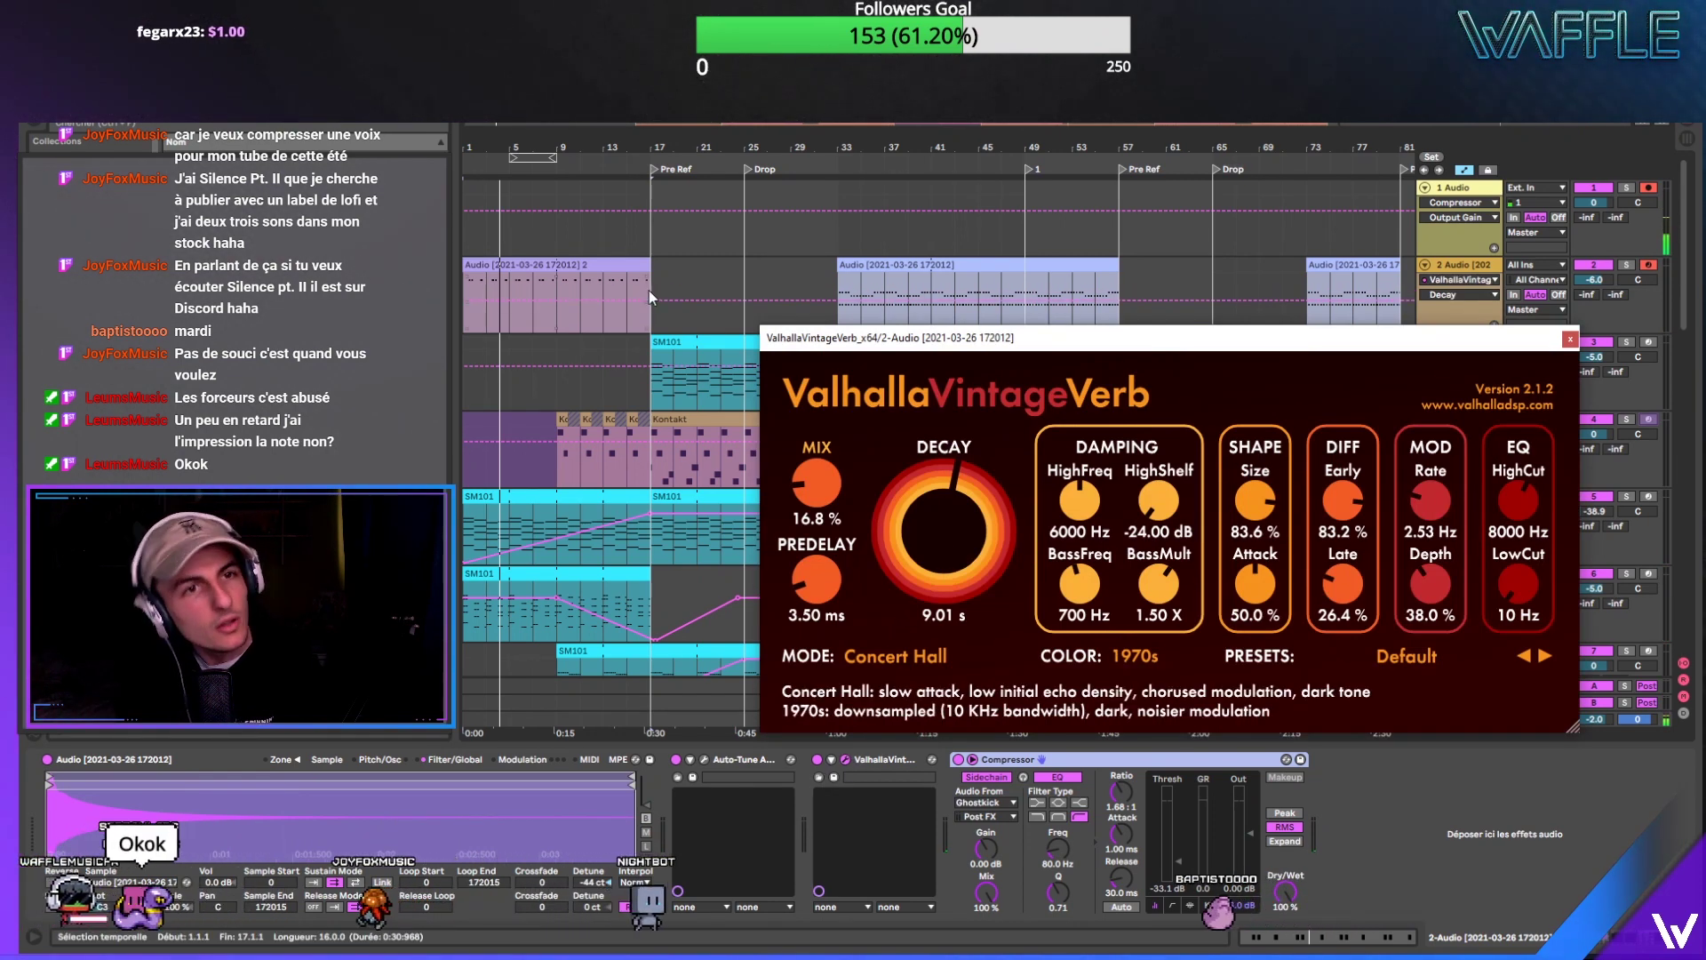
click(681, 299)
key(space)
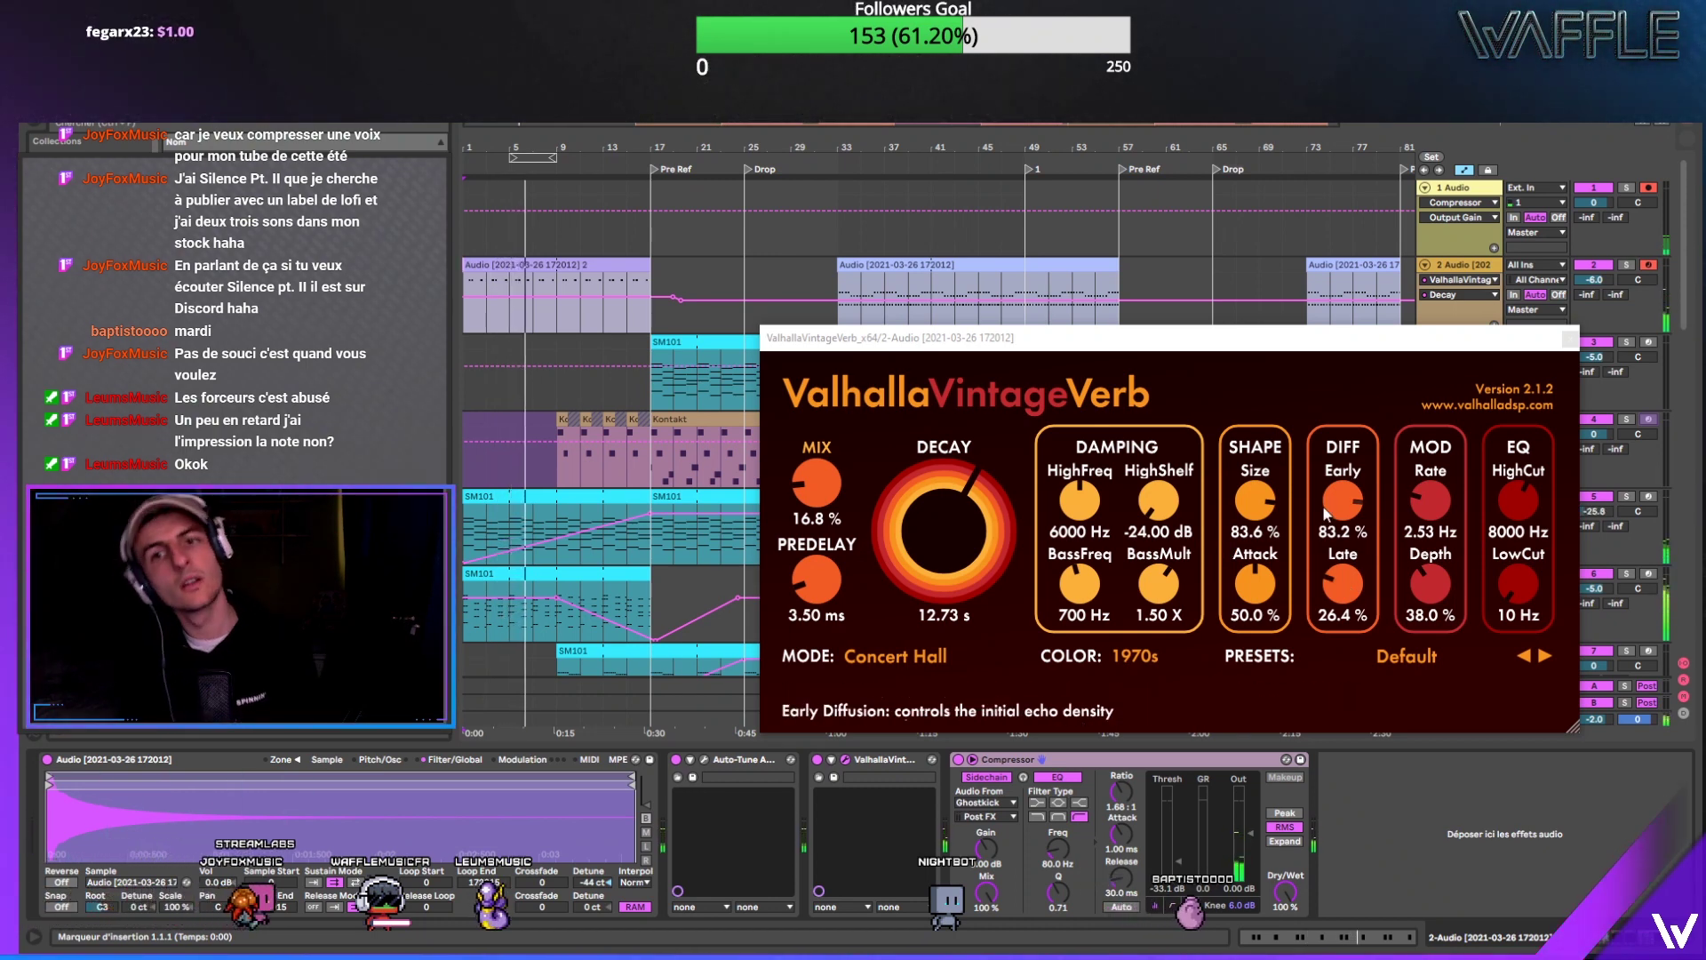
click(1569, 338)
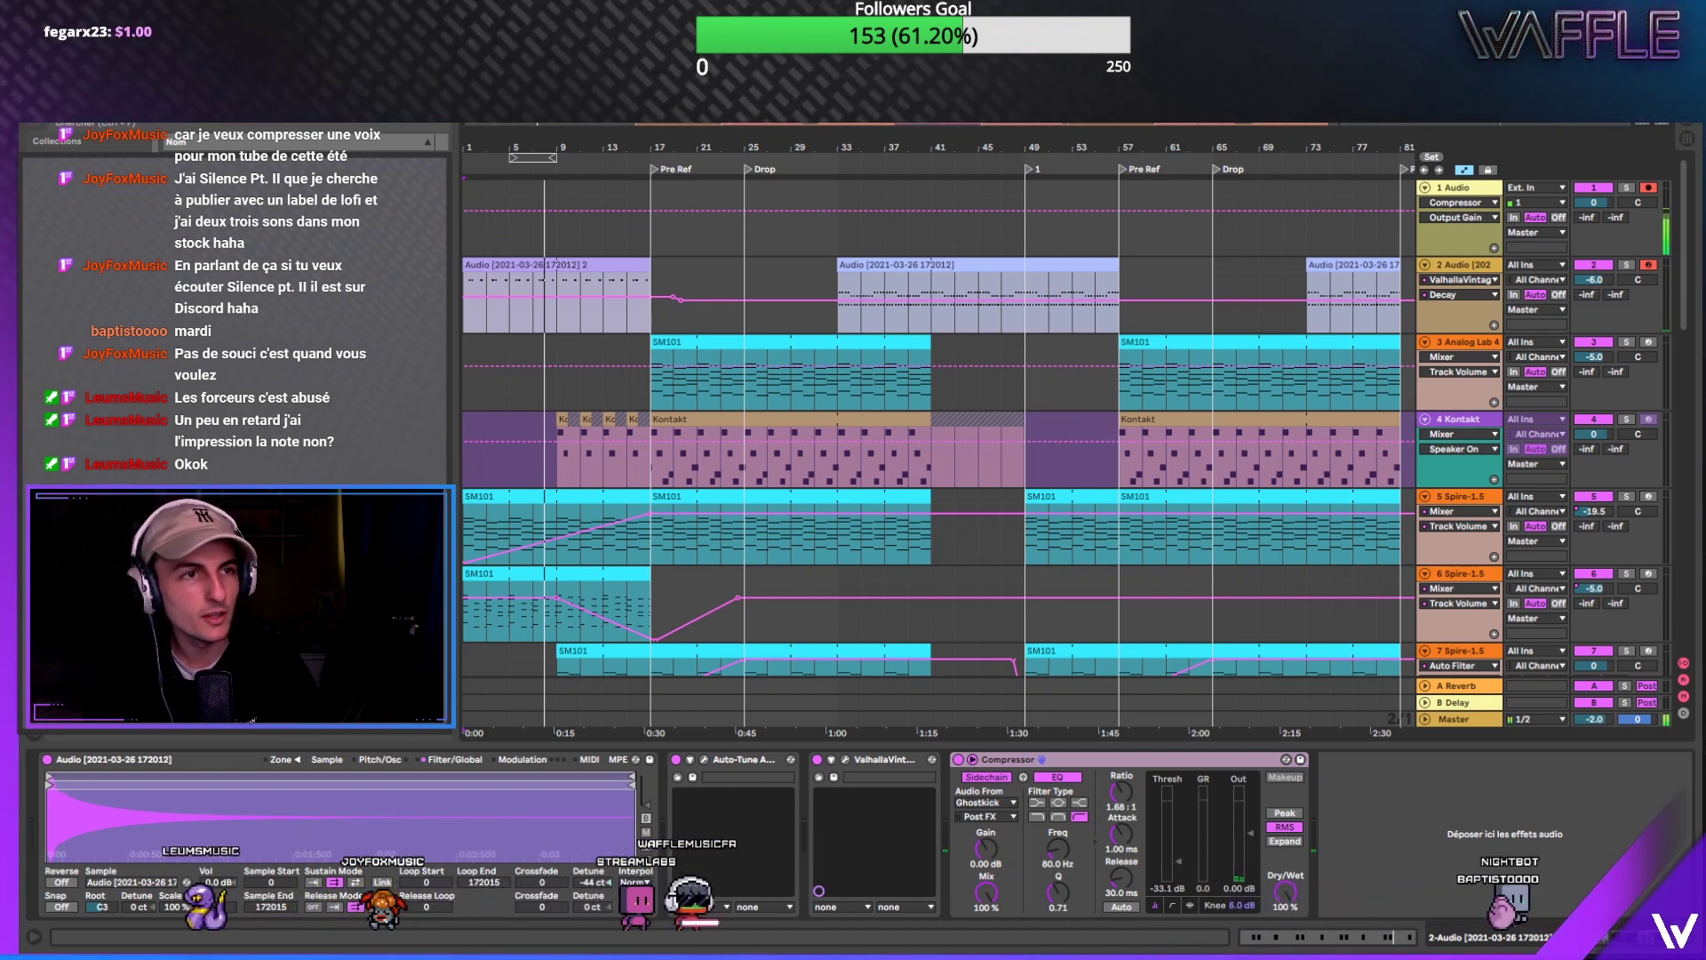
Step: Add an Auto Pan to the 2 Audio track with the Amount at 75.4 % and the Rate at 0.30 Hz
drag(213, 209, 594, 279)
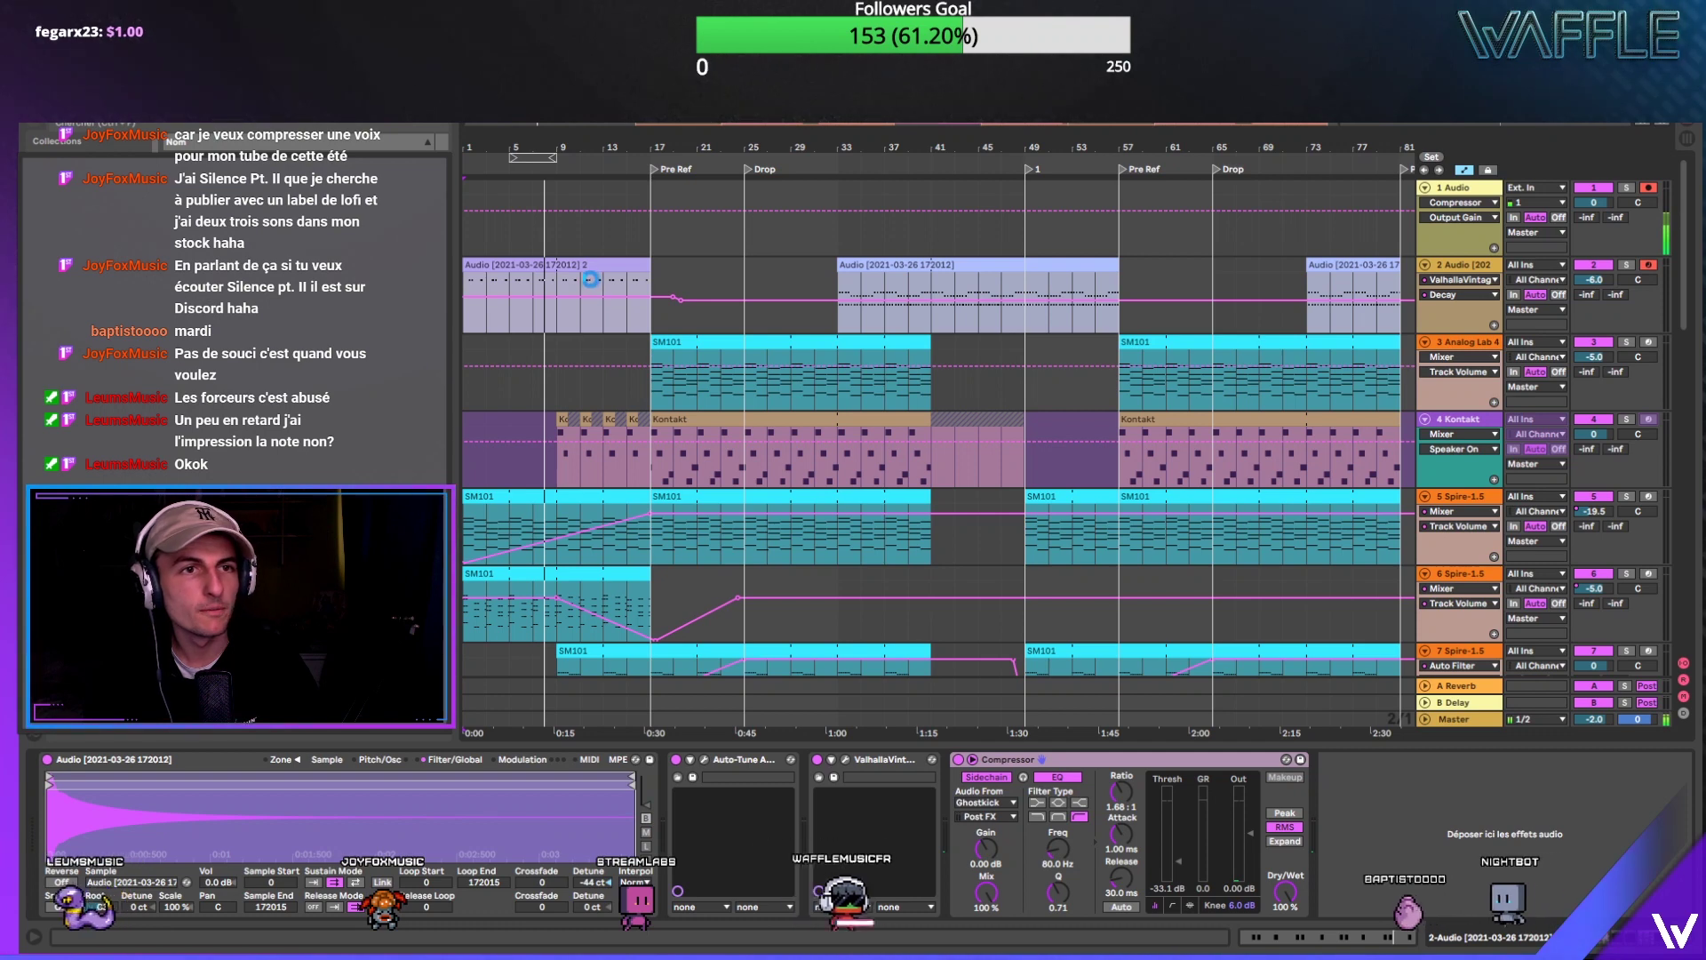
drag(1352, 851, 1352, 804)
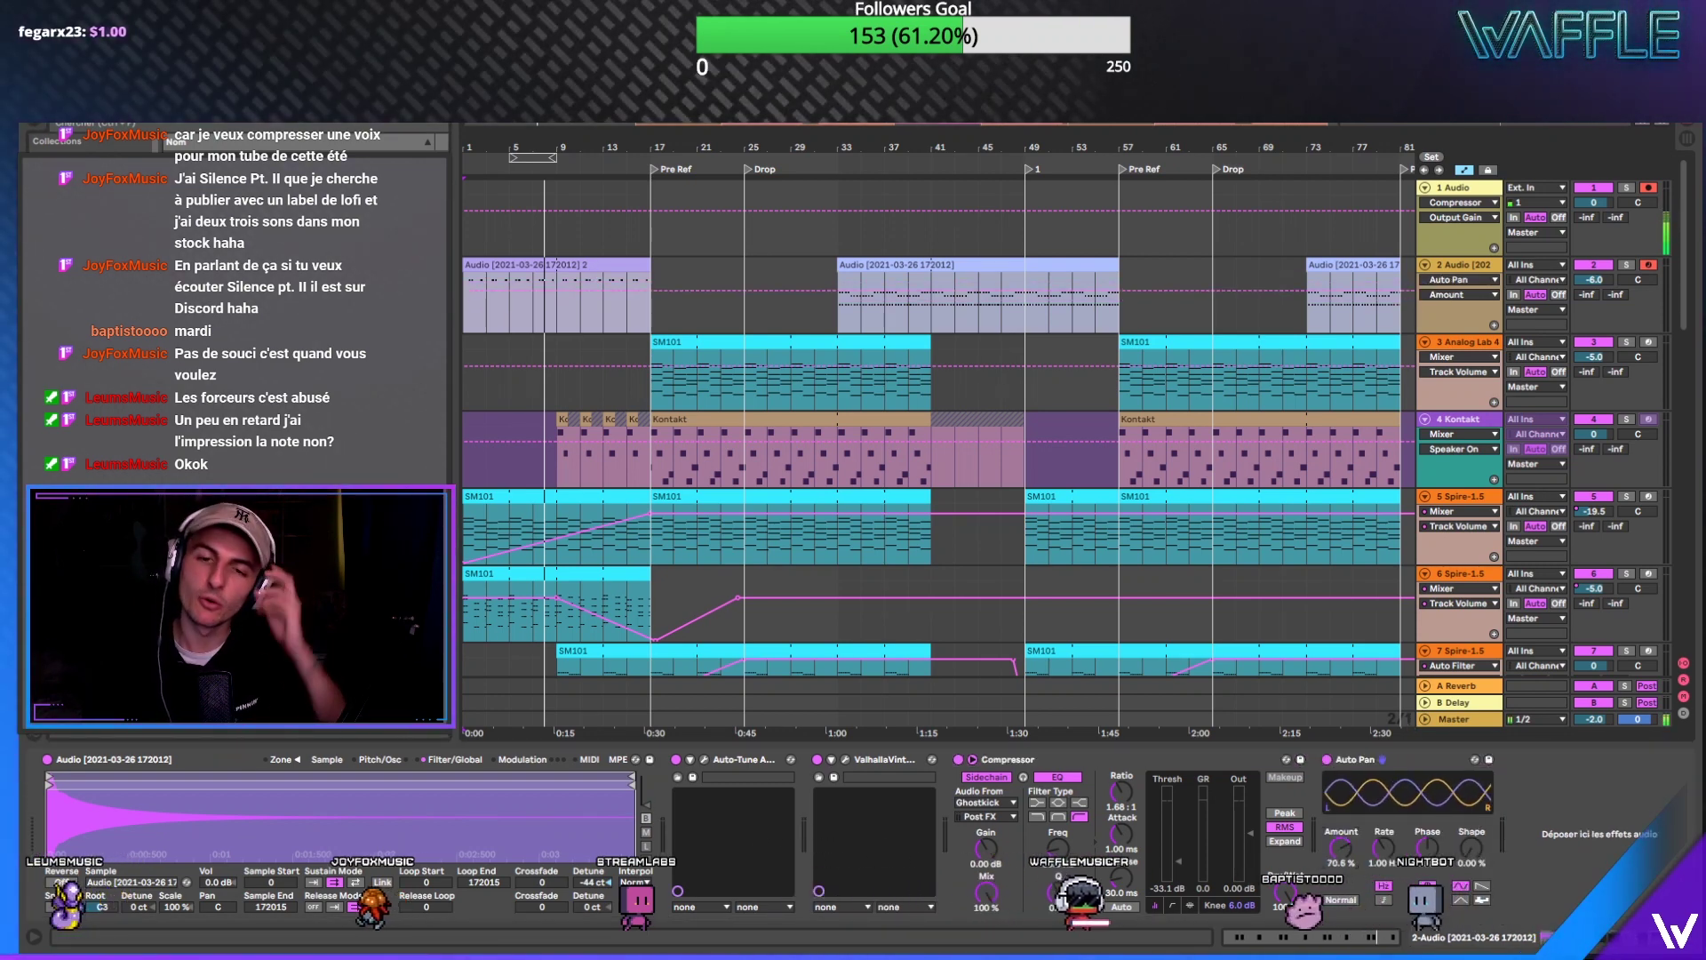
key(space)
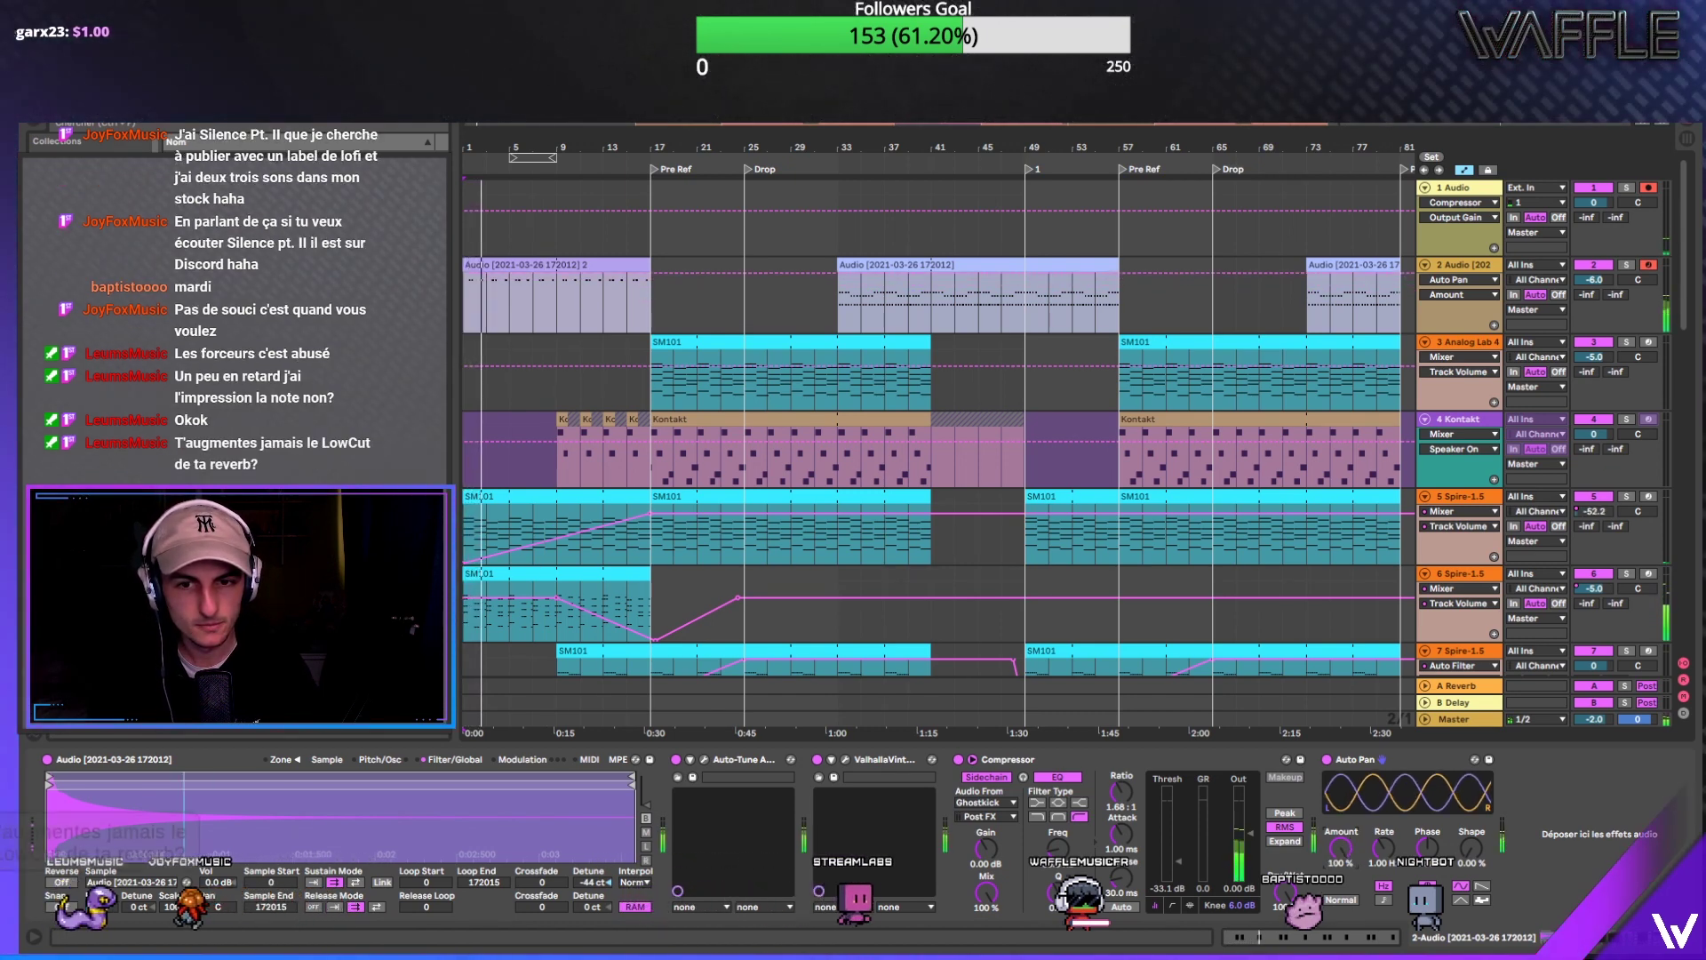
drag(1392, 842, 1393, 846)
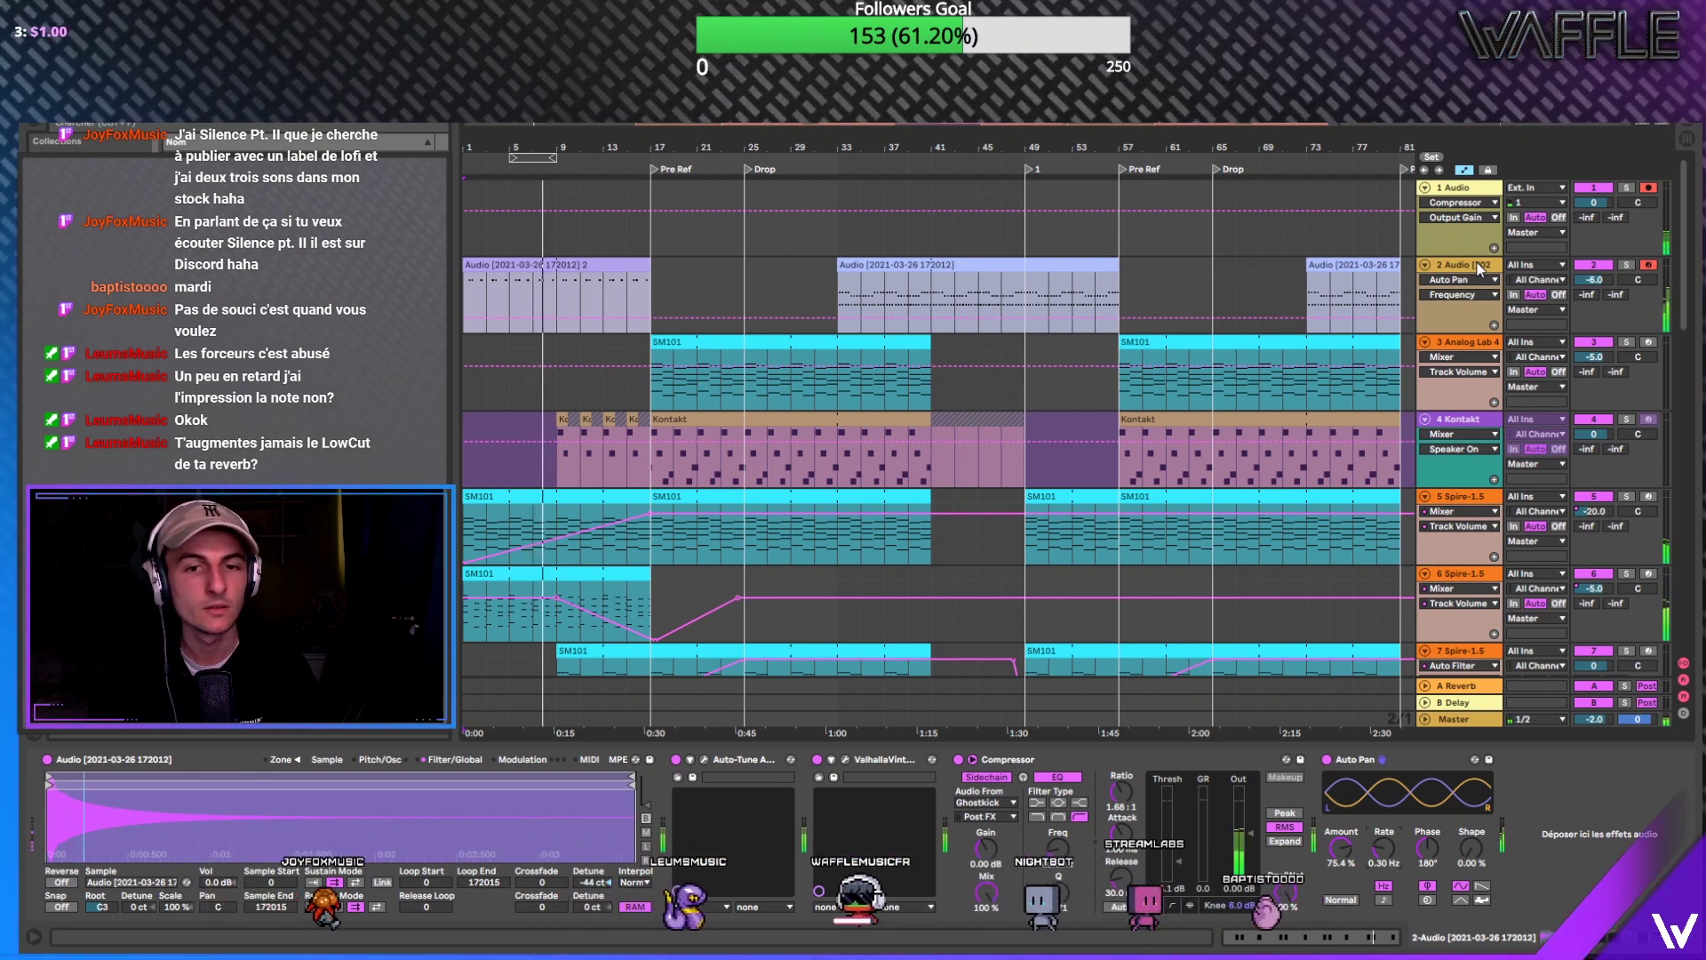
Step: Place the 2 Audio Compressor after the Auto Pan and set its output gain to -4.00 dB during playback
drag(1010, 760, 1379, 762)
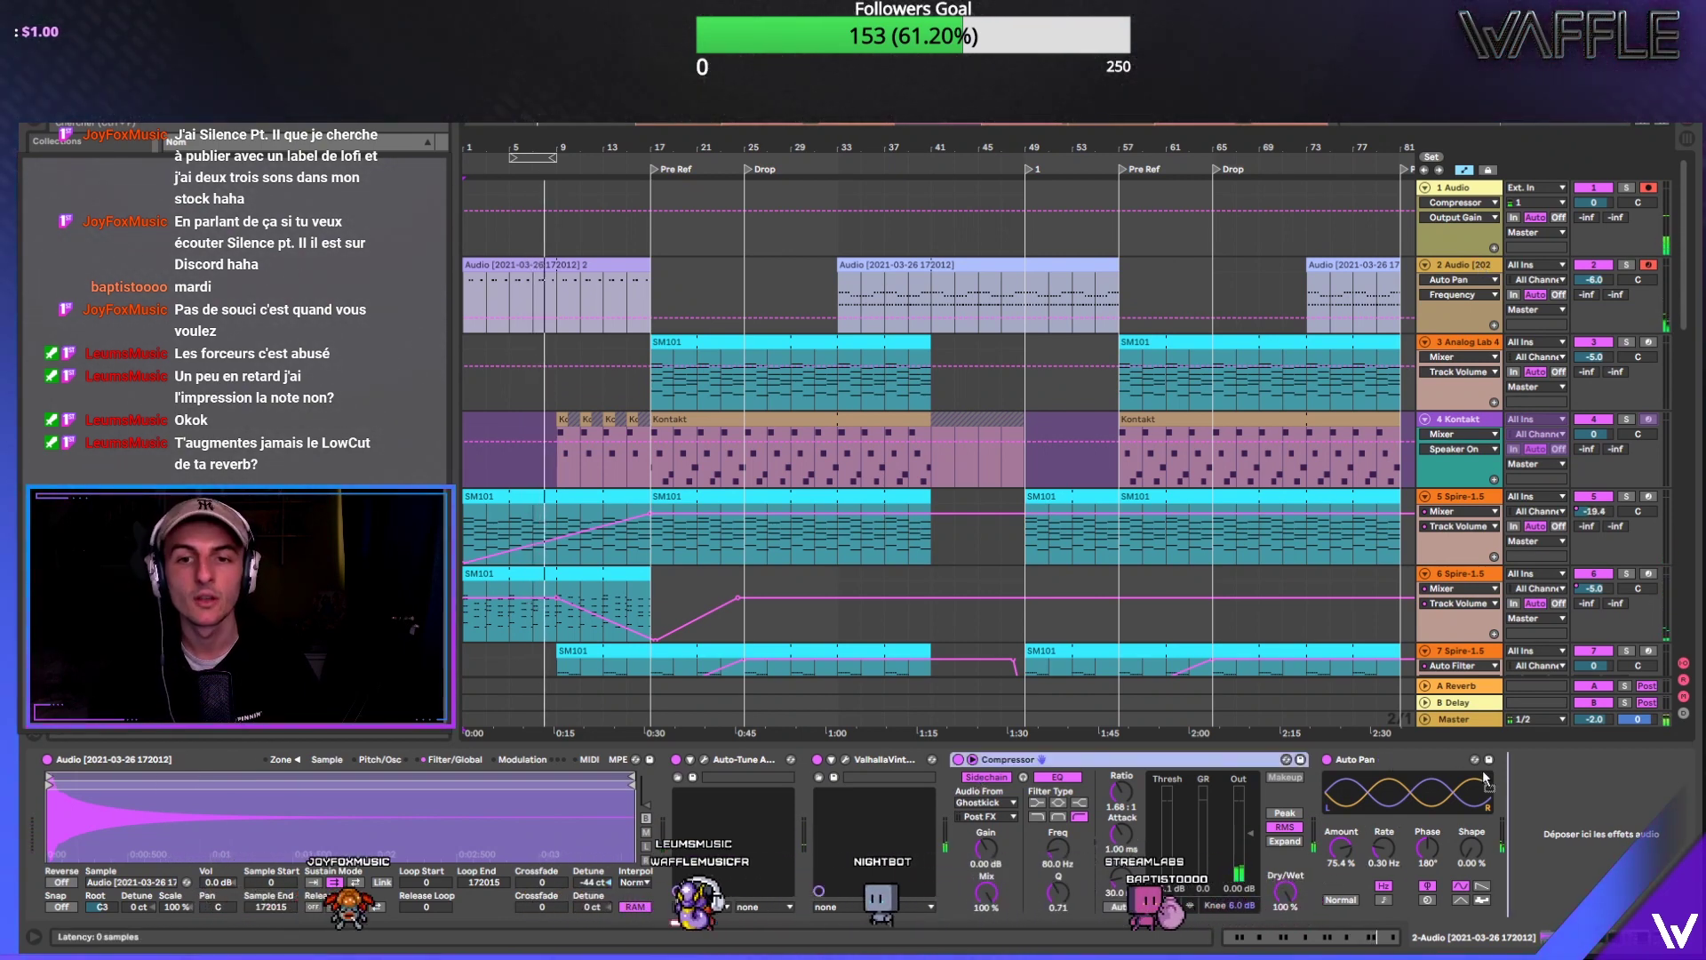
drag(1482, 771, 1482, 775)
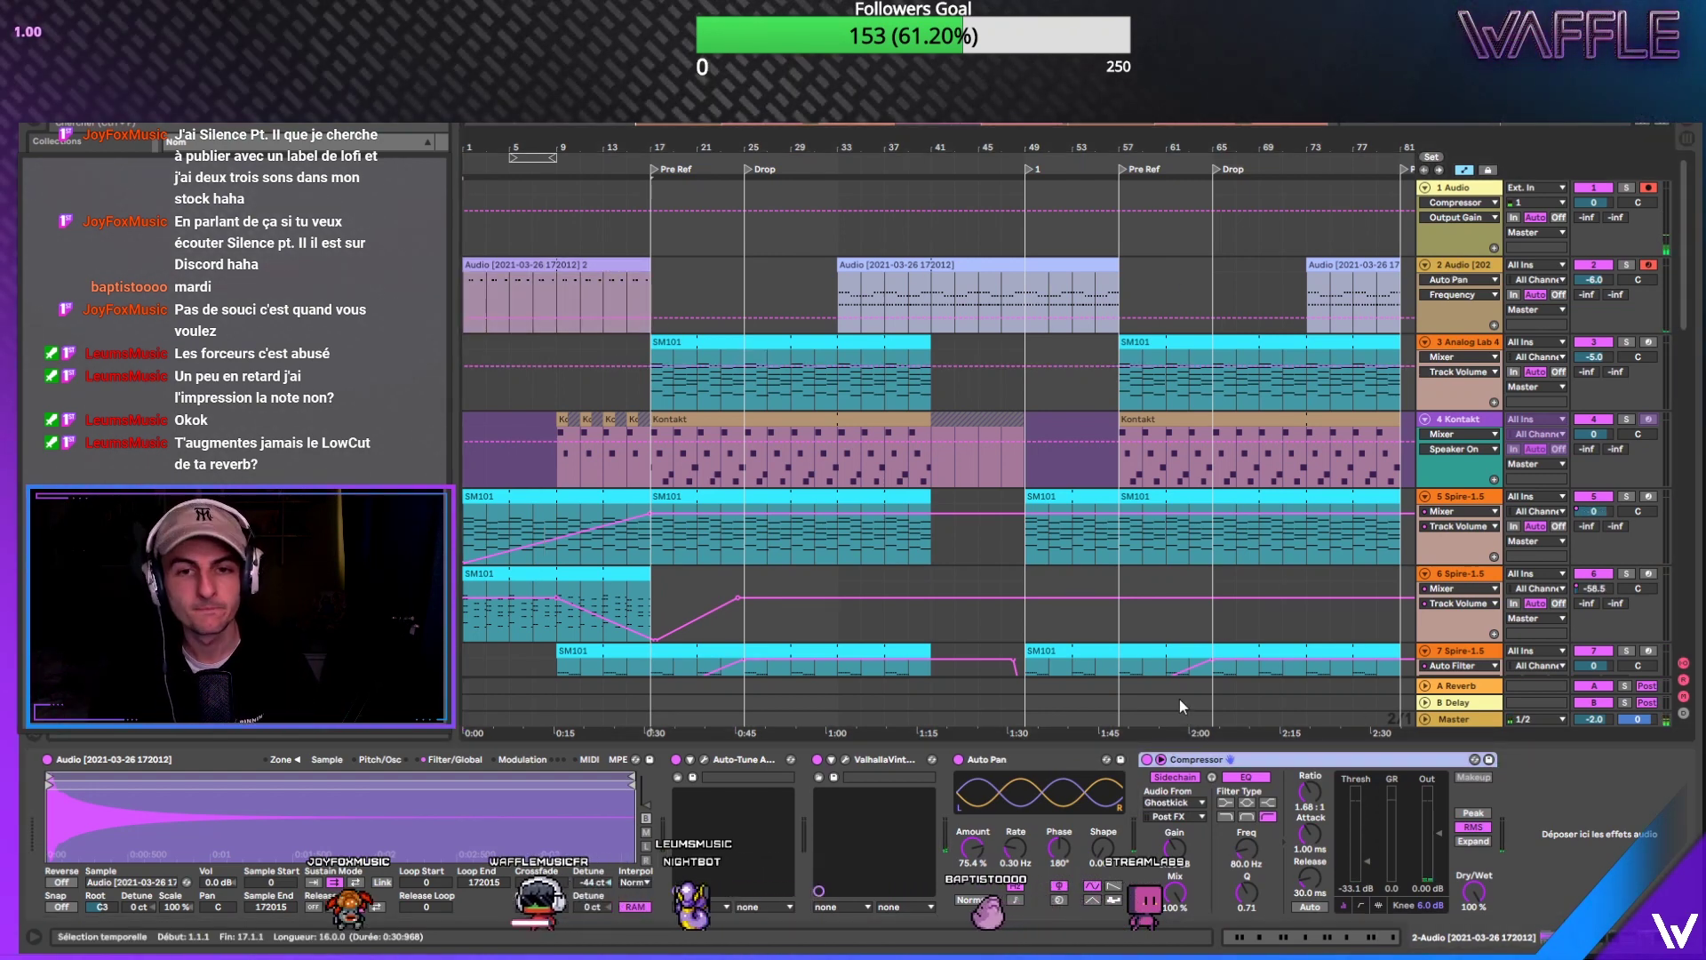
key(space)
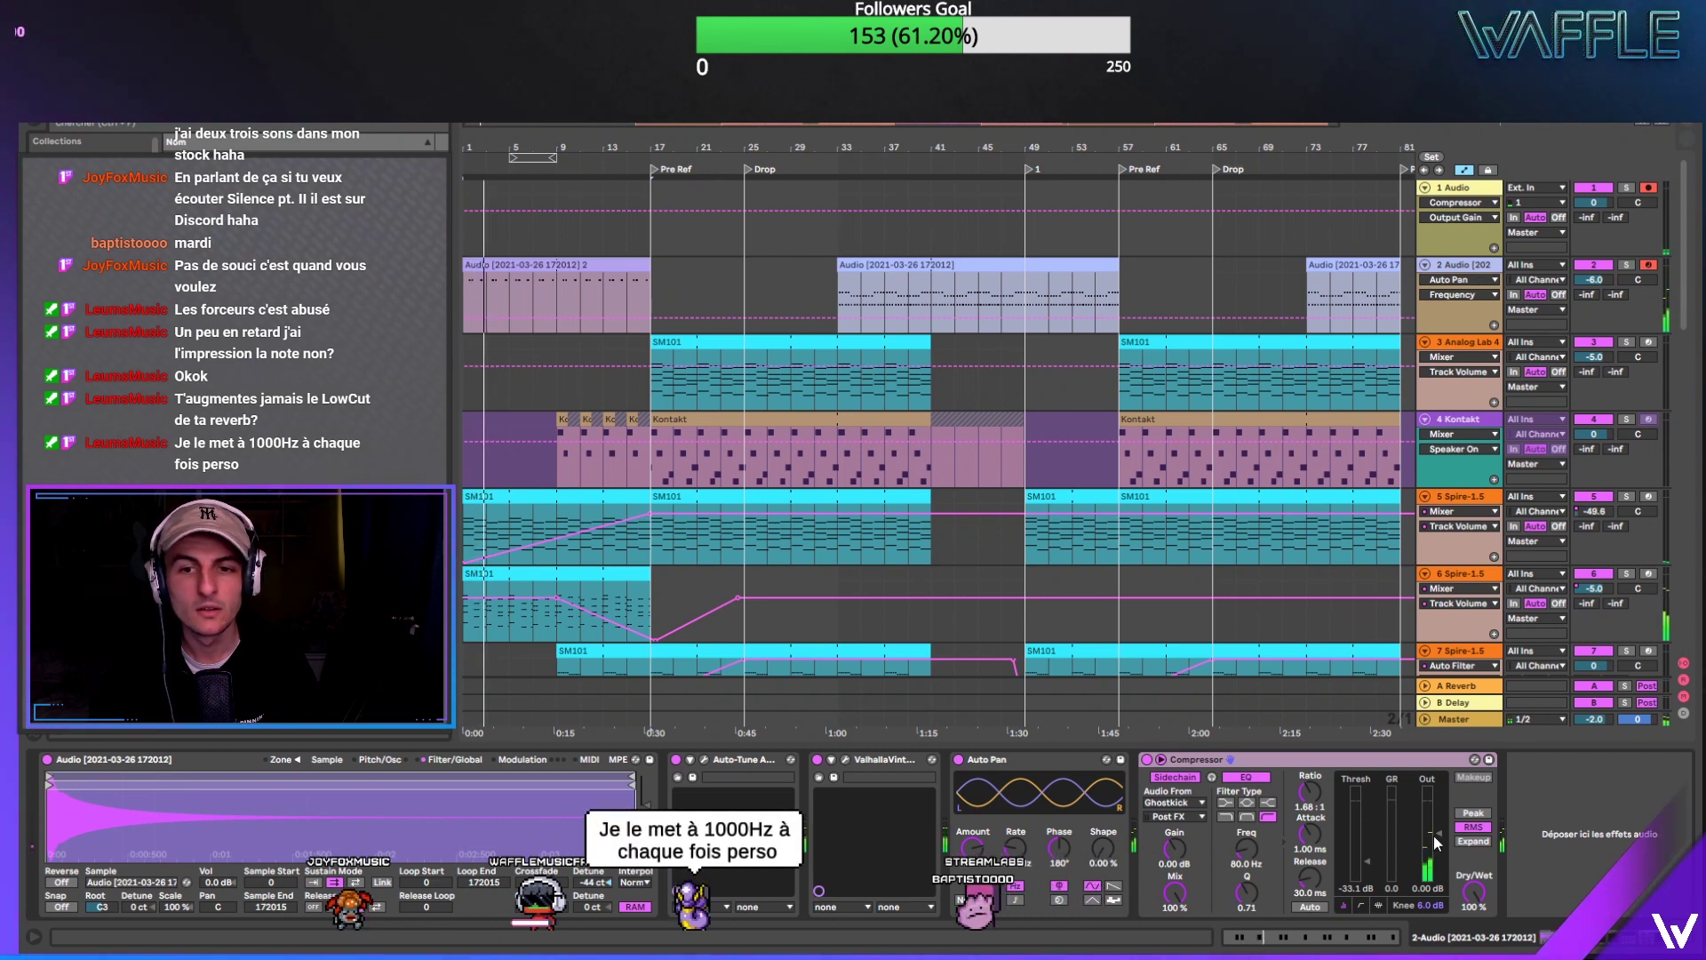
drag(1432, 836, 1432, 837)
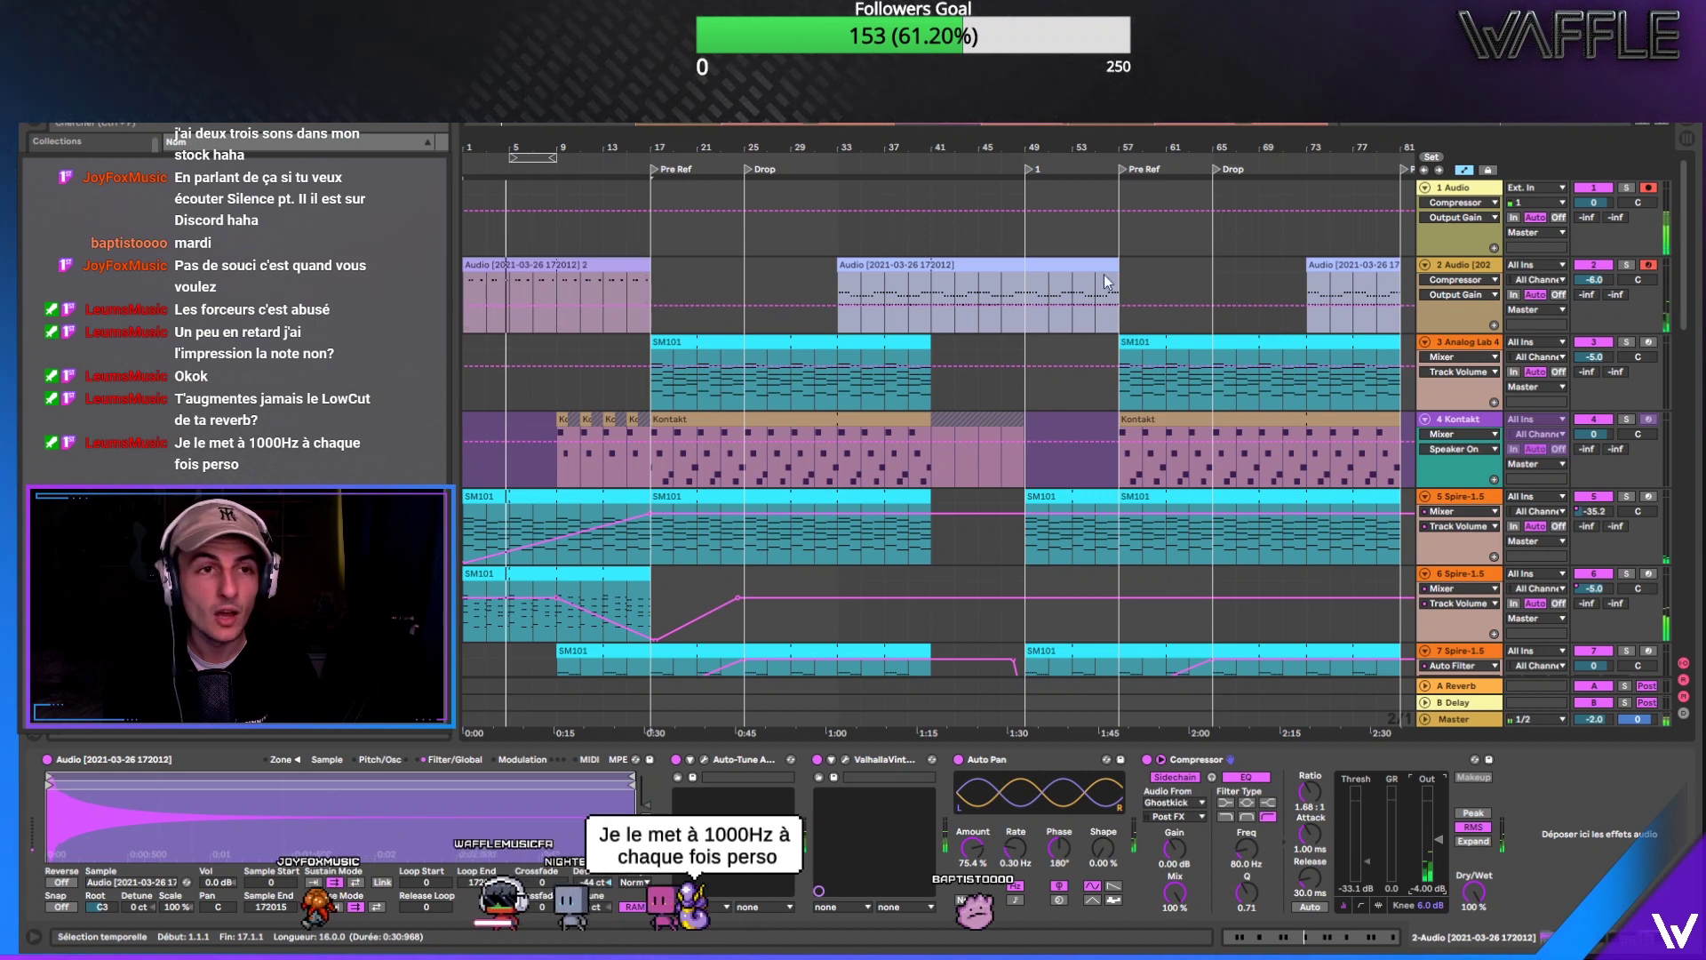
Step: Set the damping BassFreq of the 2 Audio ValhallaVintageVerb to 1080 Hz, close the plug-in and stop playback
click(845, 759)
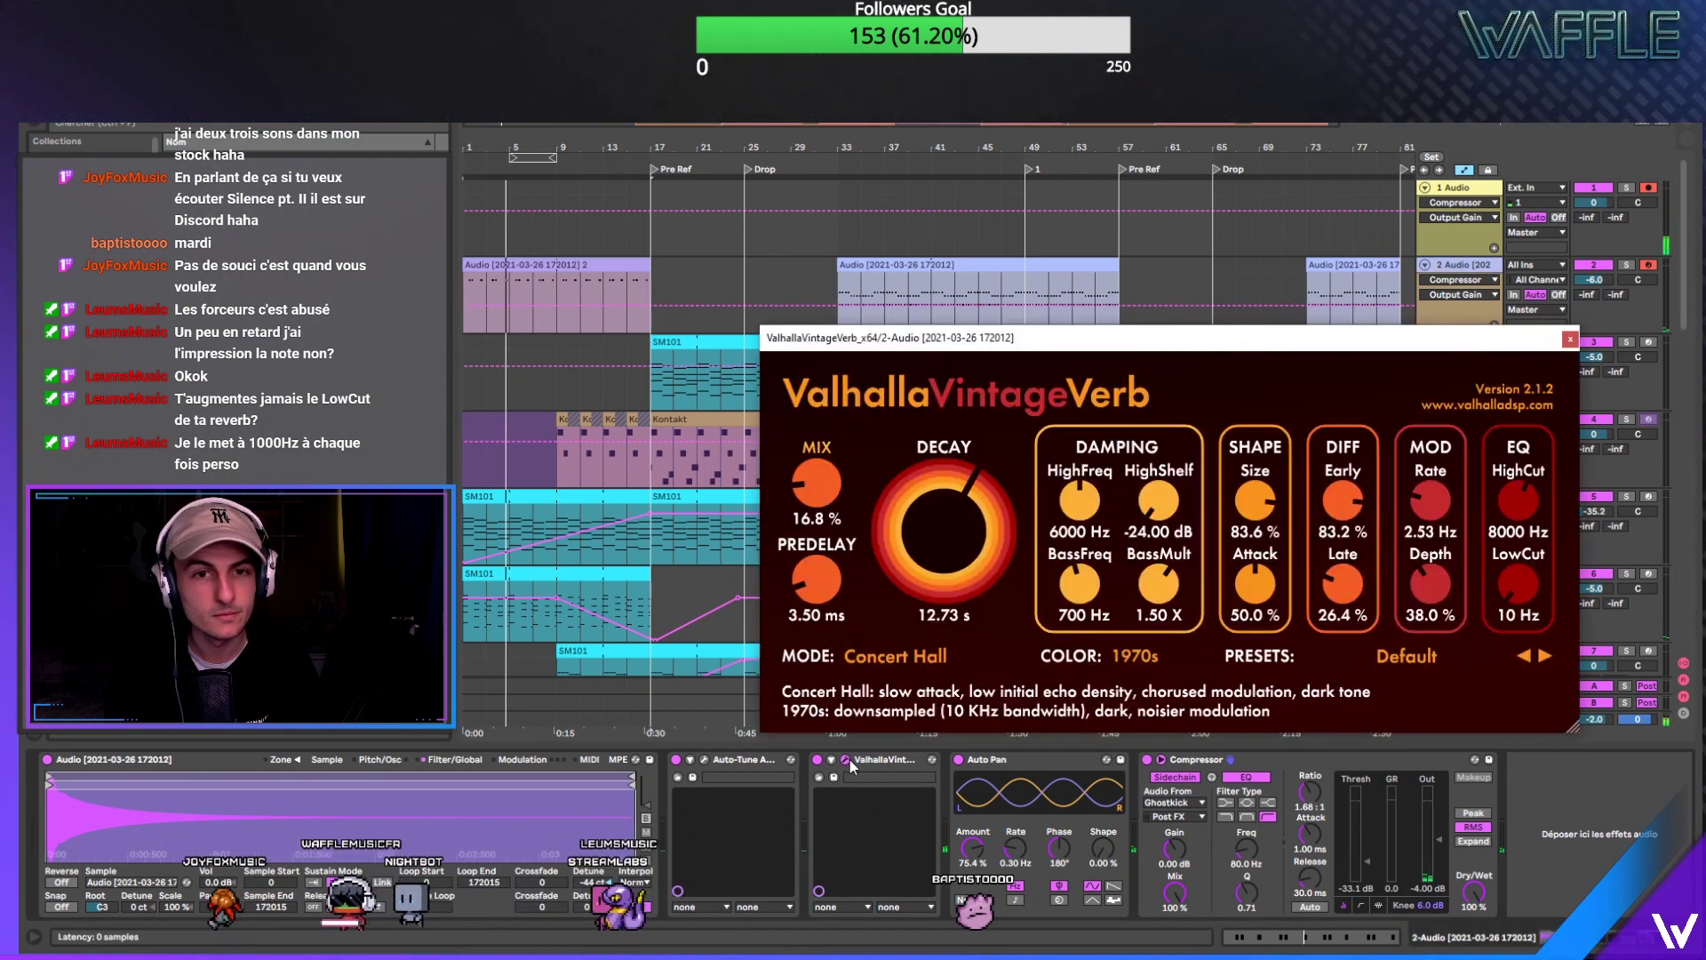
drag(1191, 343, 1247, 263)
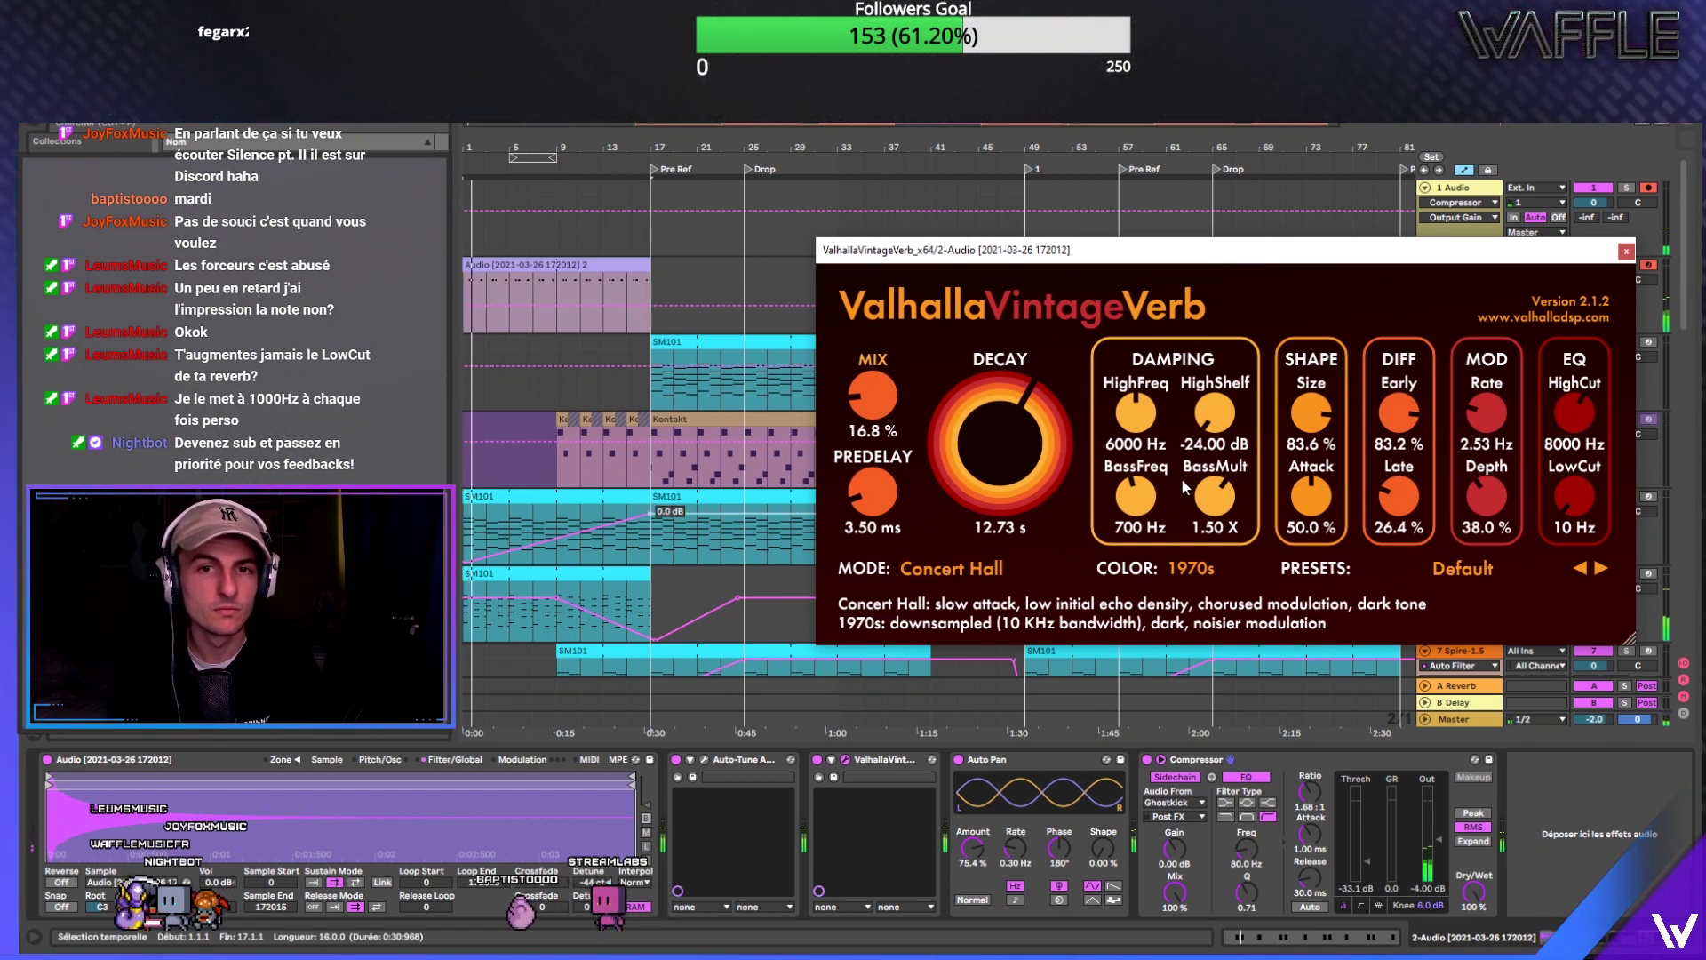
drag(1146, 514, 1158, 496)
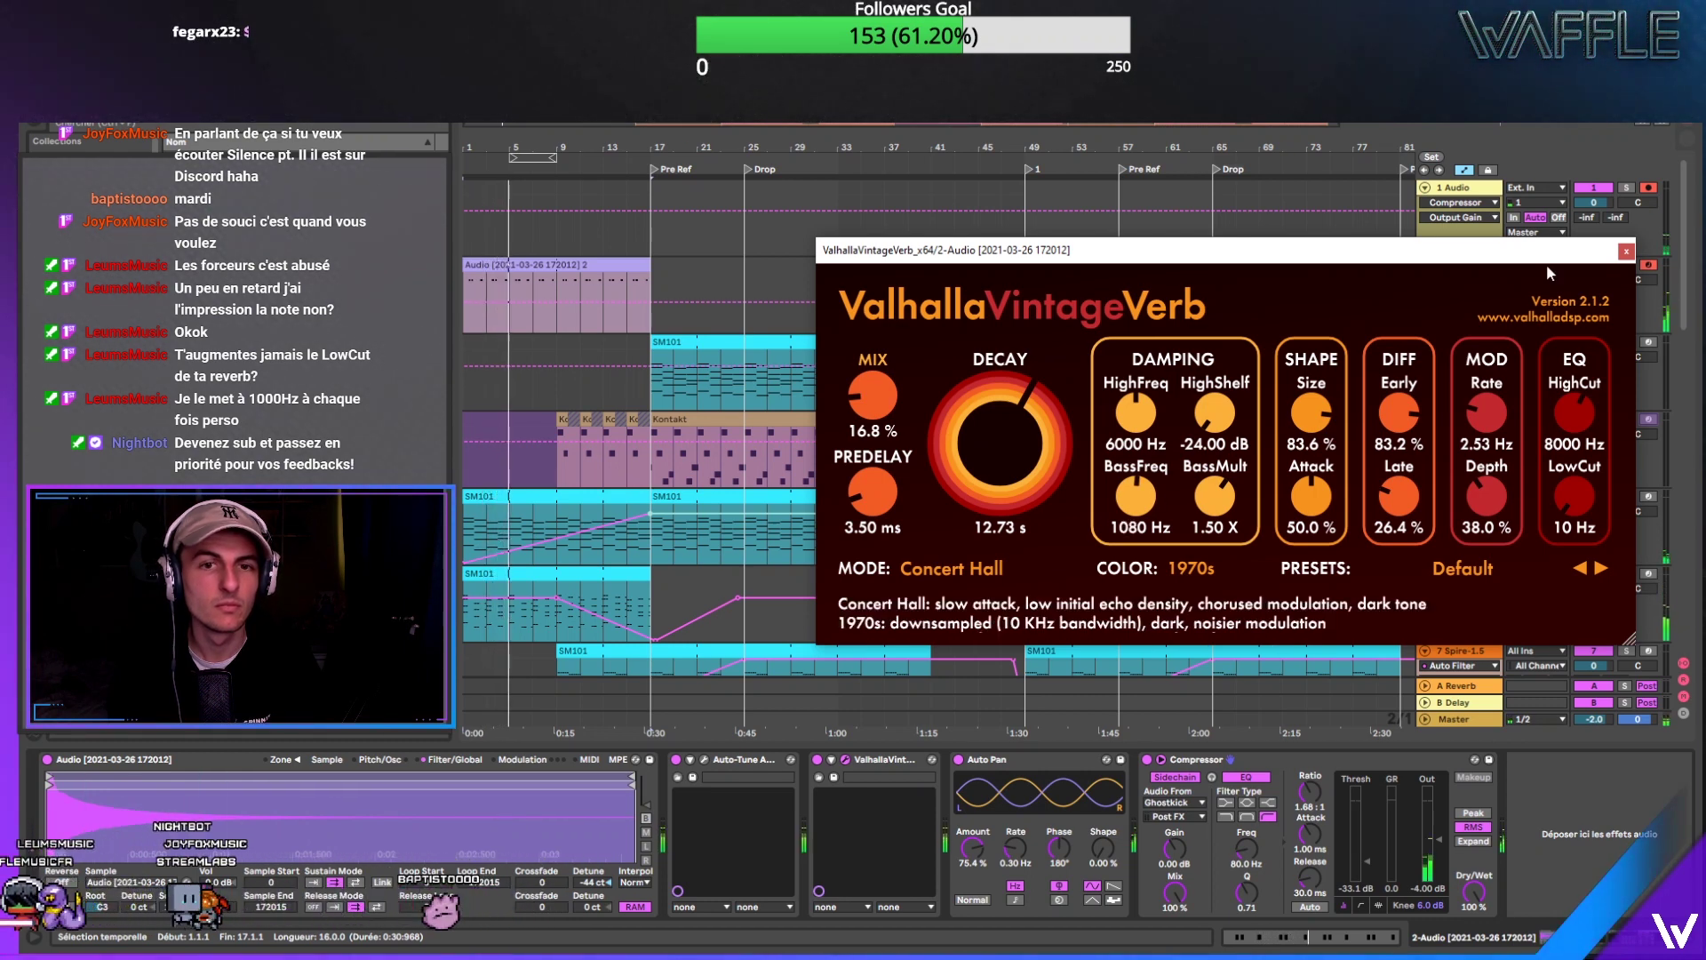
click(1626, 251)
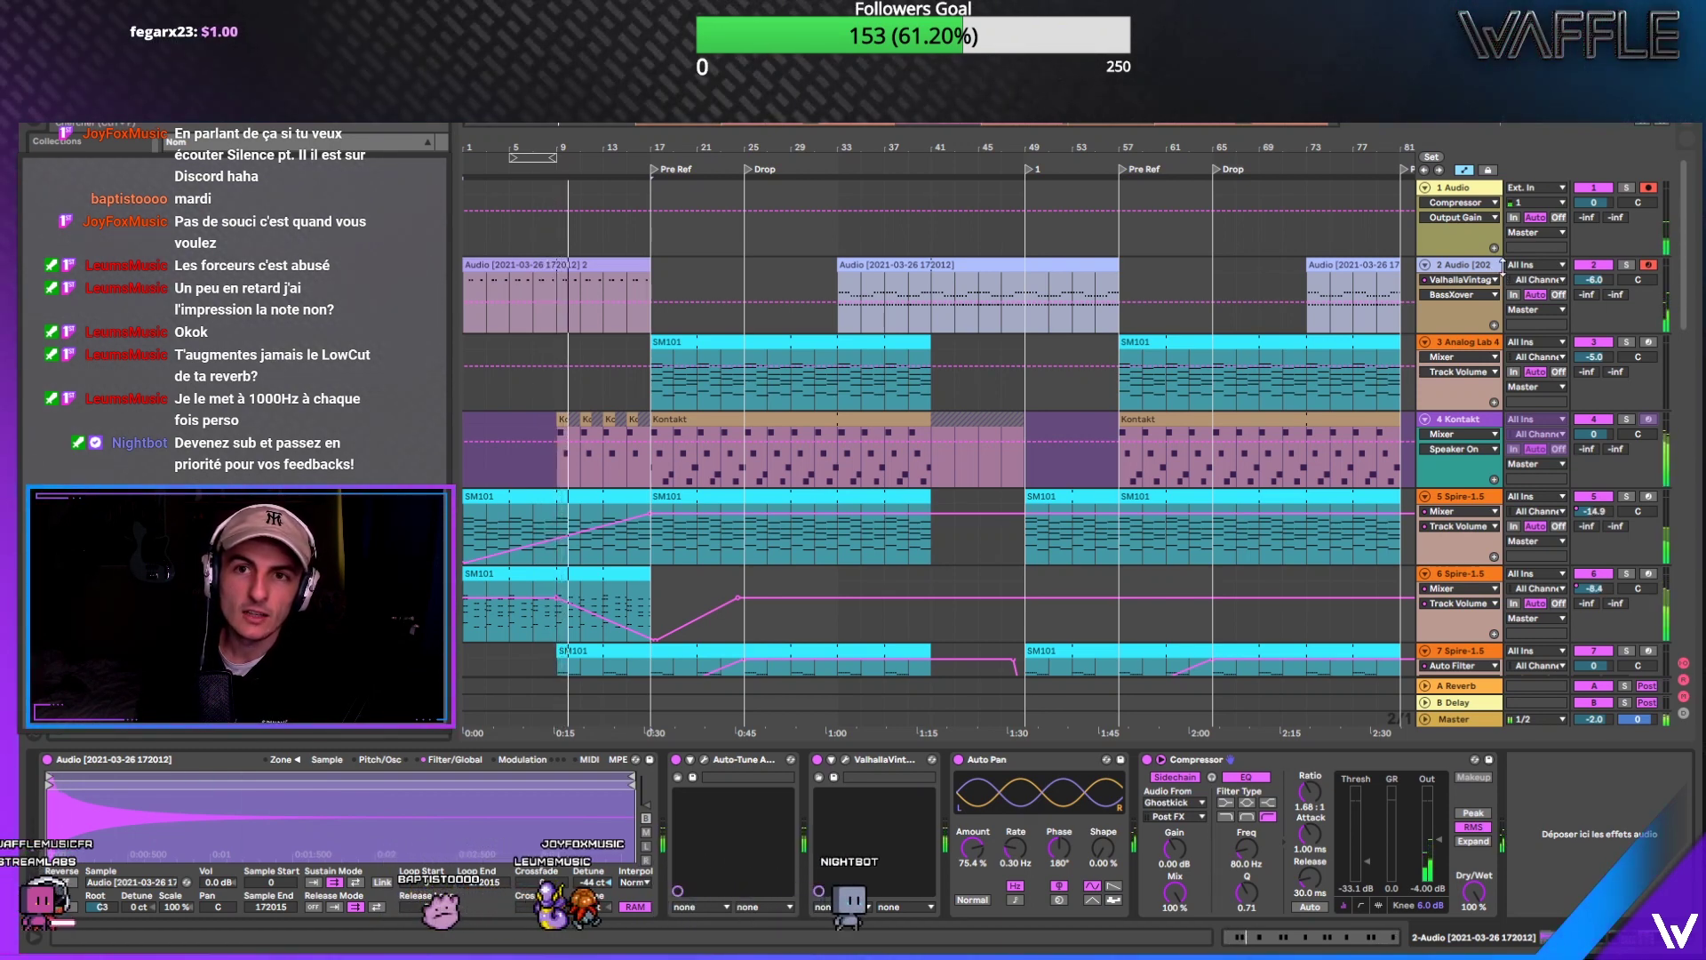
key(space)
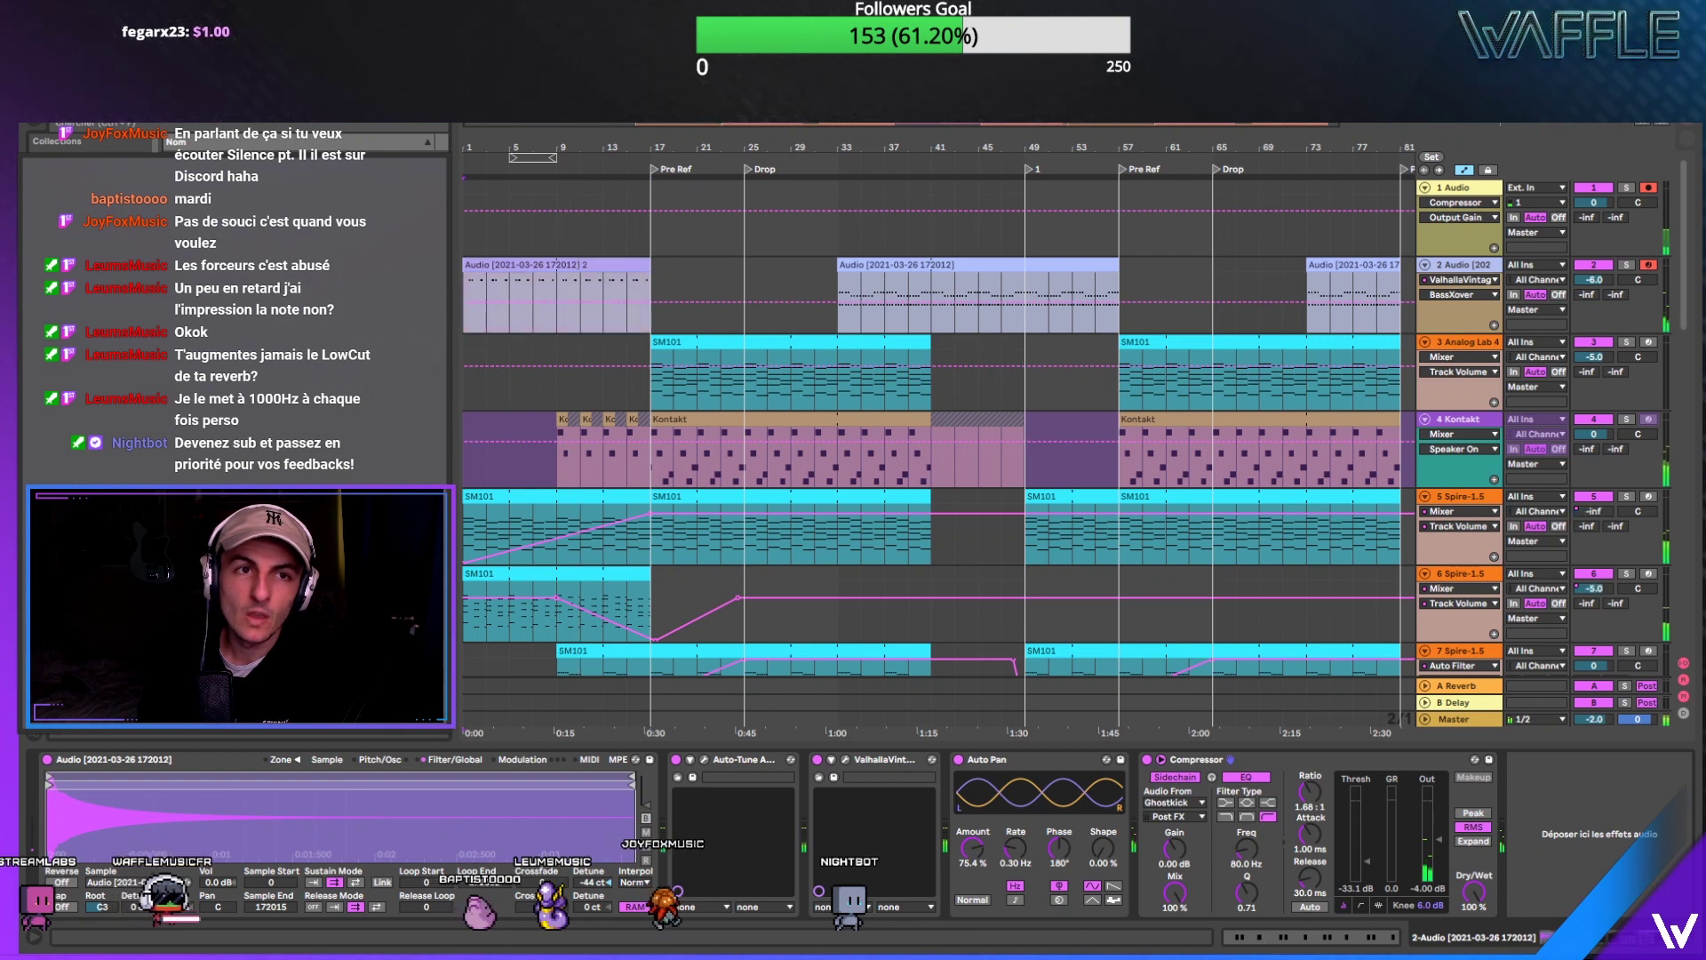
Step: Play back the arrangement from bar 41 and display the device chain of the 2 Audio track
click(1491, 191)
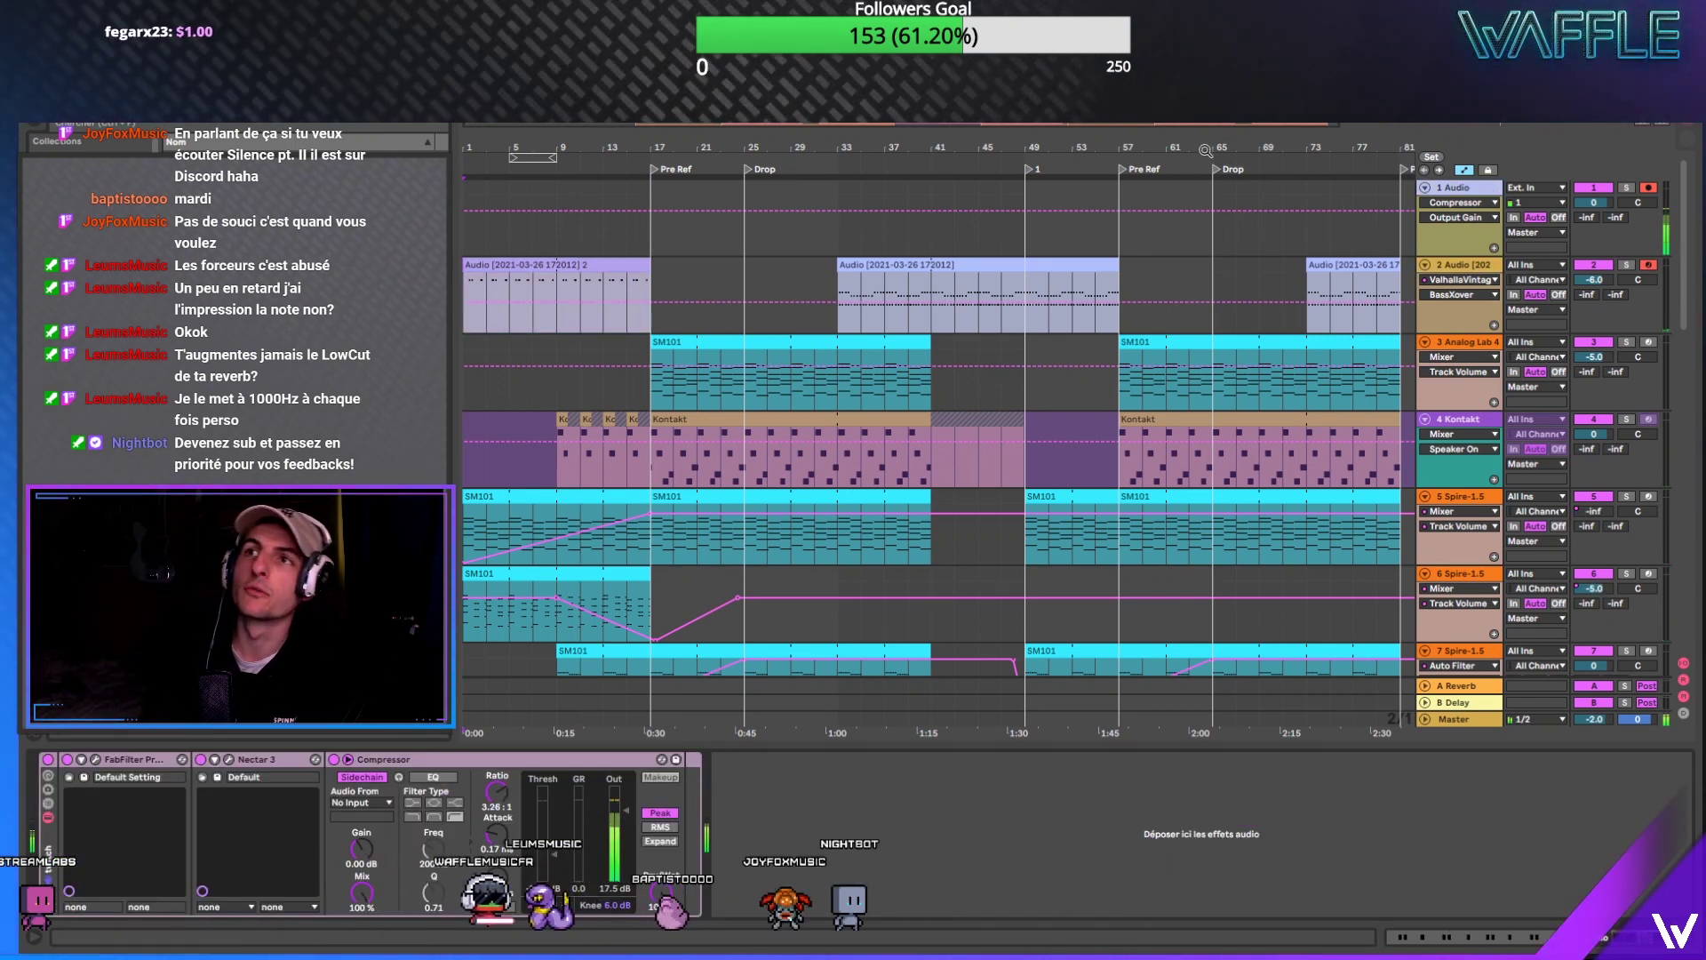
drag(1206, 151, 1195, 107)
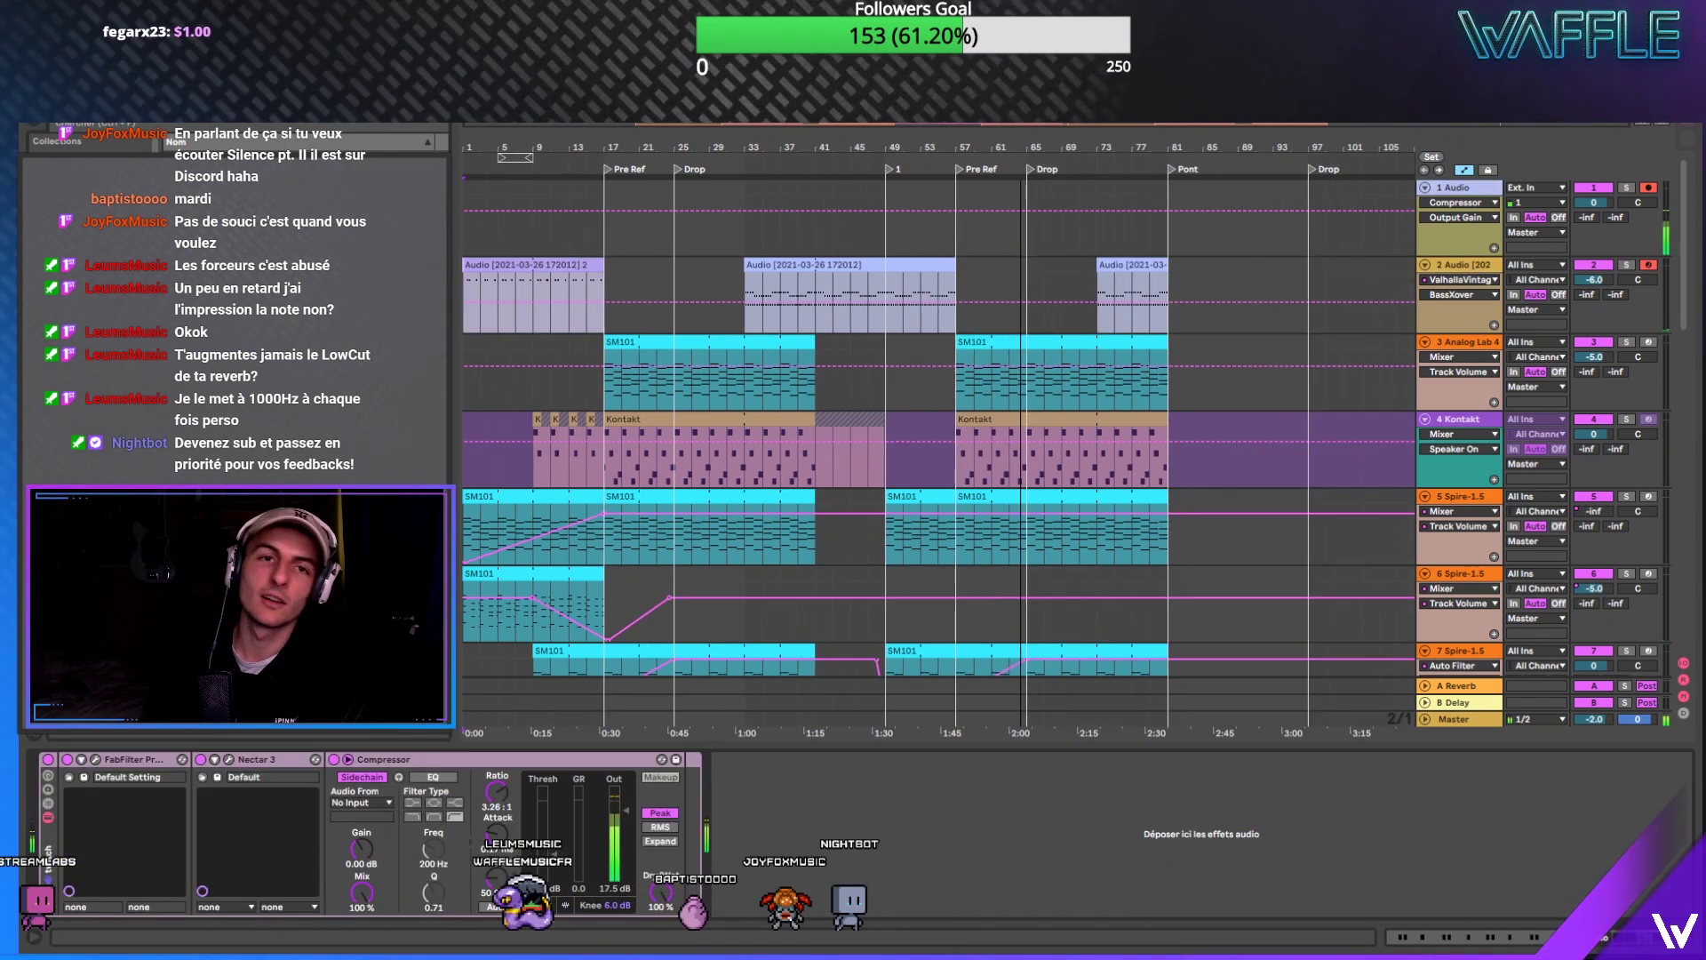
click(820, 236)
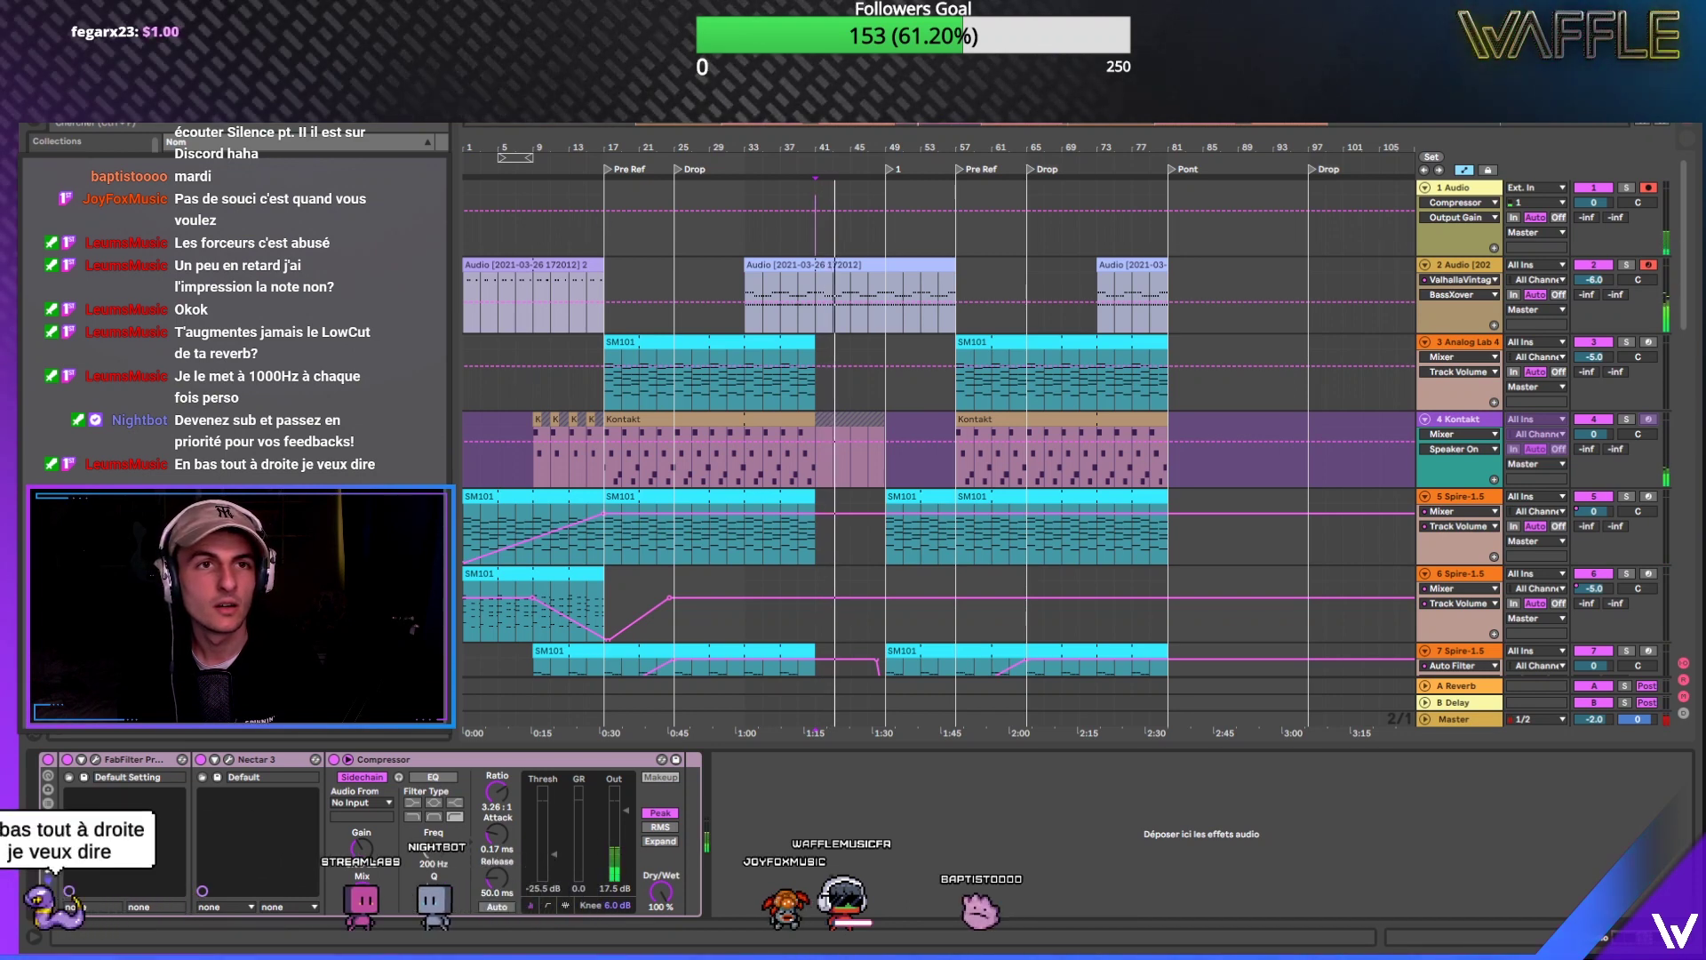
click(1468, 265)
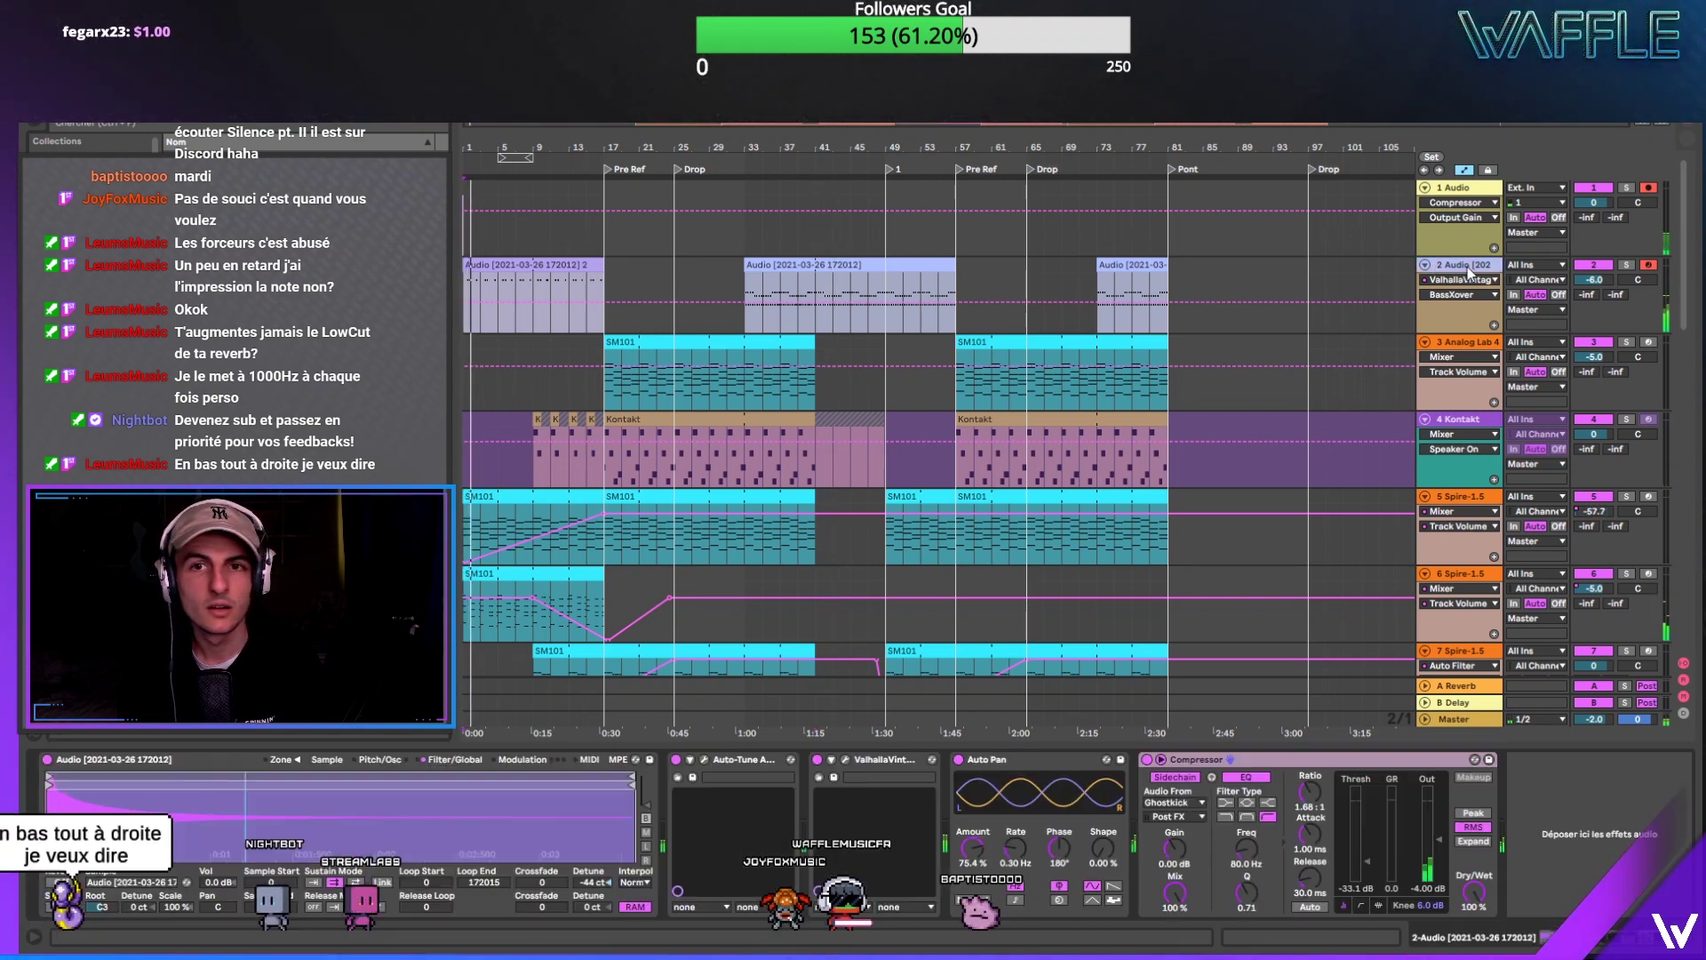
Step: Lower the 2 Audio track's volume automation over the intro to -13.0 dB, ramping back to -6.0 dB by bar 21
click(592, 290)
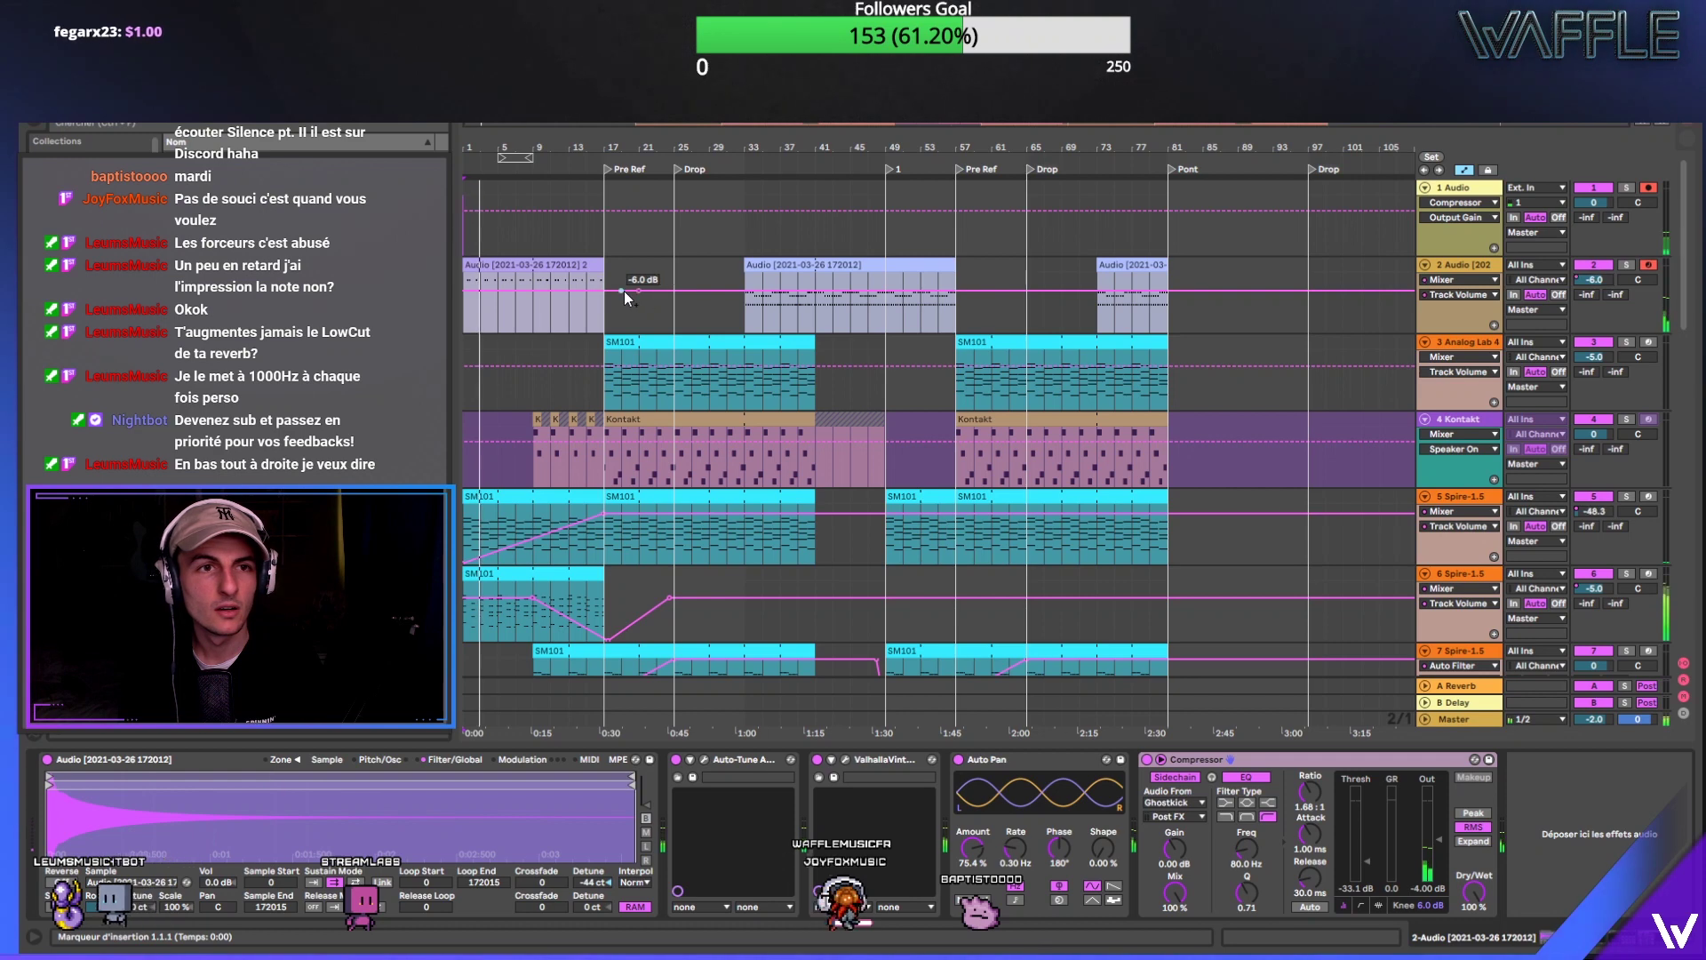
drag(624, 291, 624, 302)
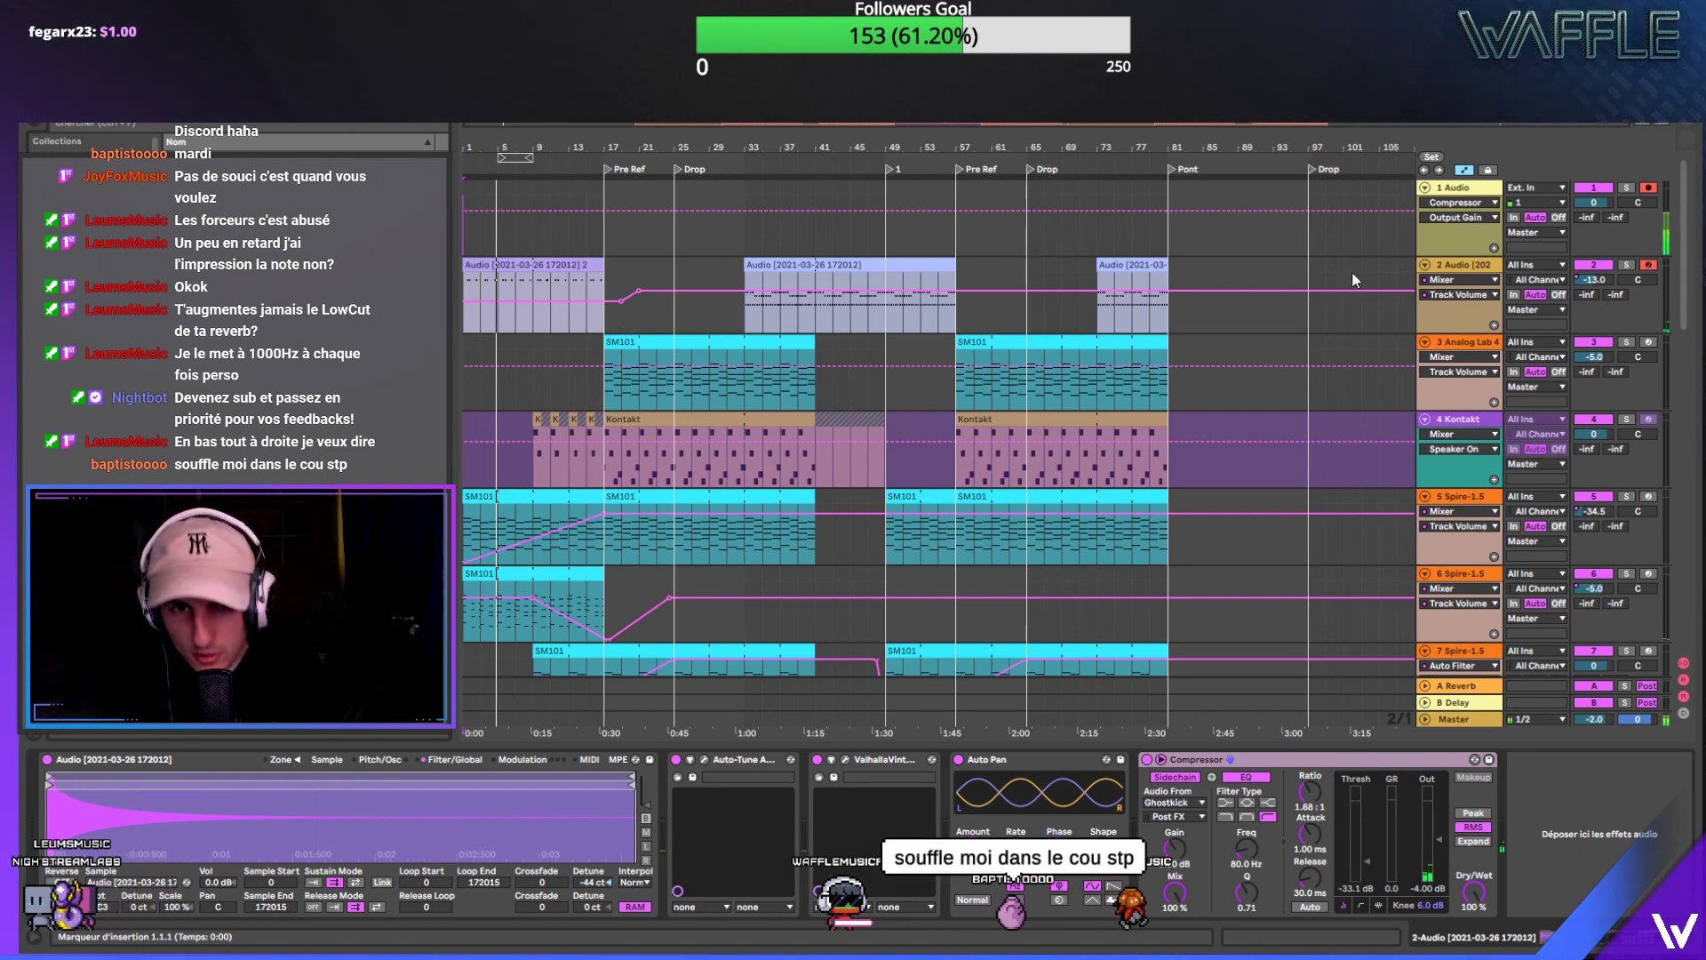
Step: Try a FabFilter Pro-R on the 1 Audio track with the Mix at about 34 % and remove it again
click(1480, 192)
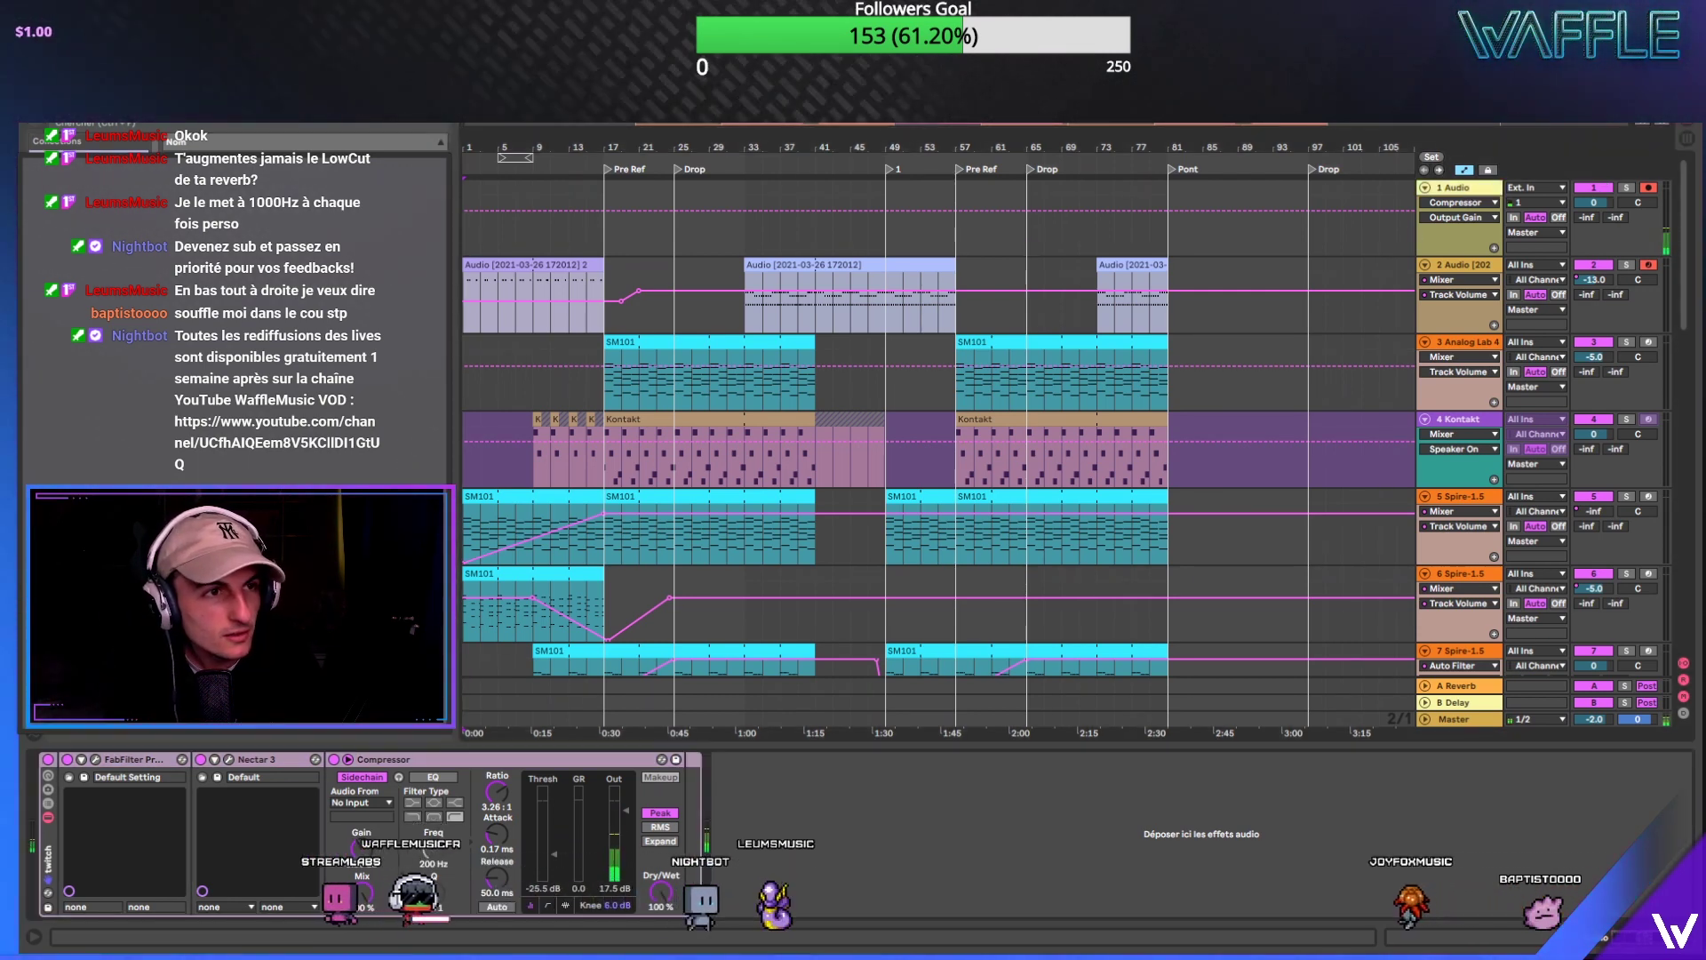
drag(240, 604, 351, 789)
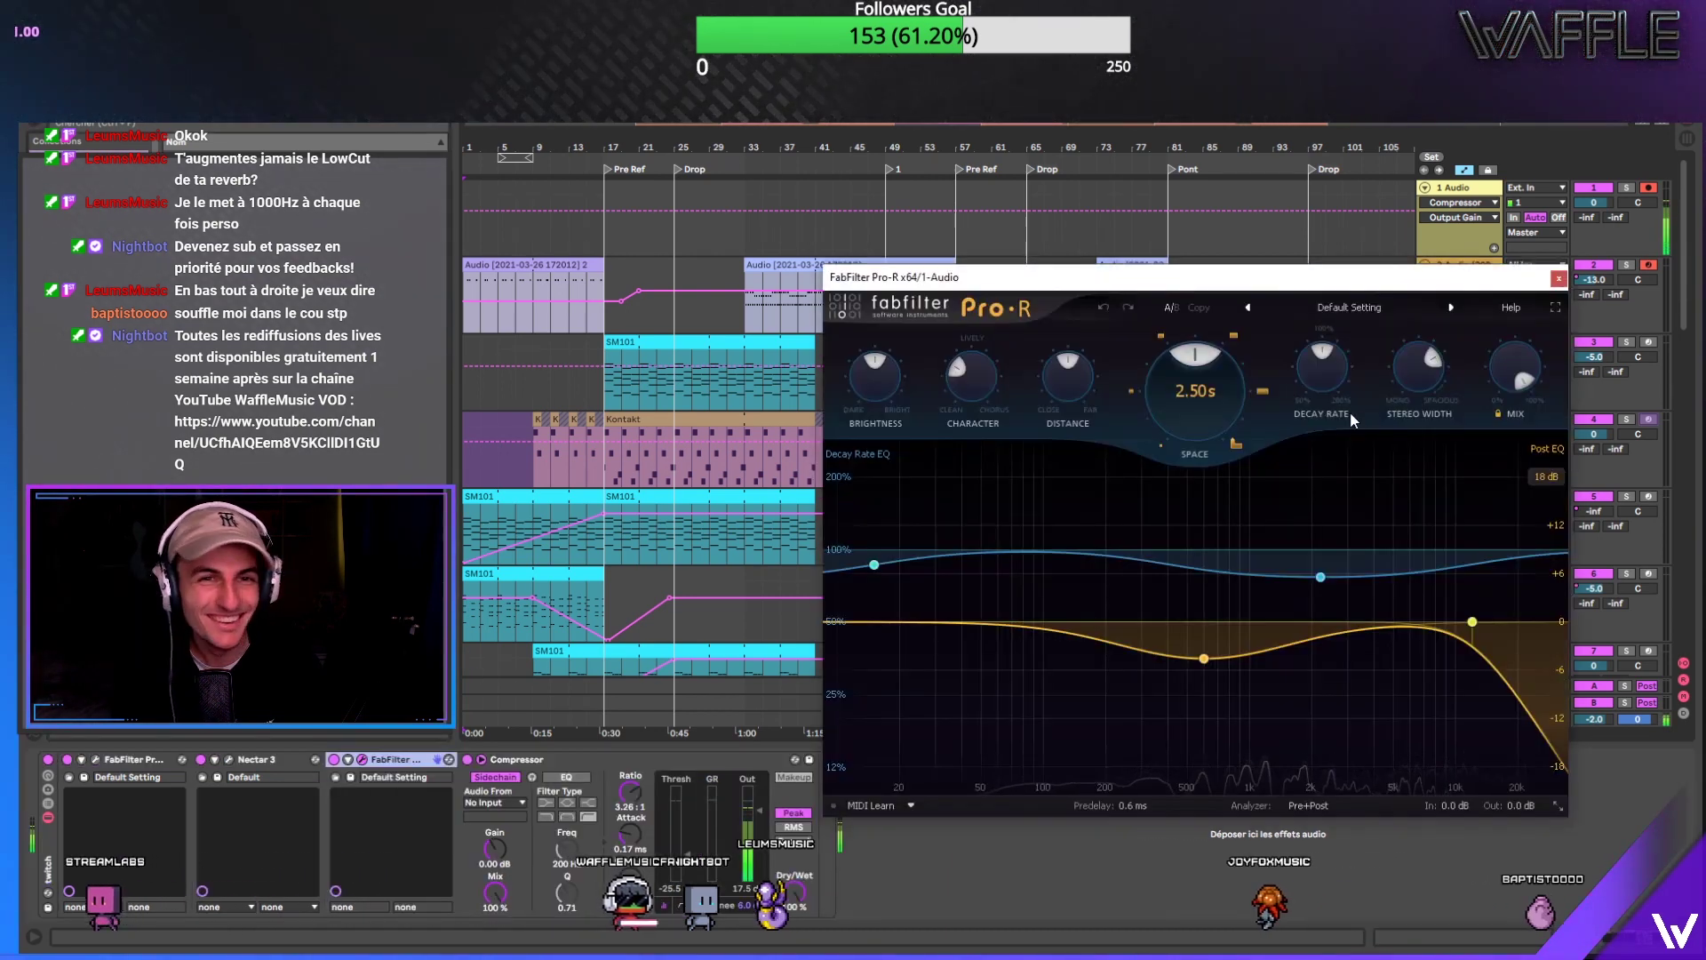
drag(1496, 355, 1497, 400)
drag(1495, 349, 1505, 343)
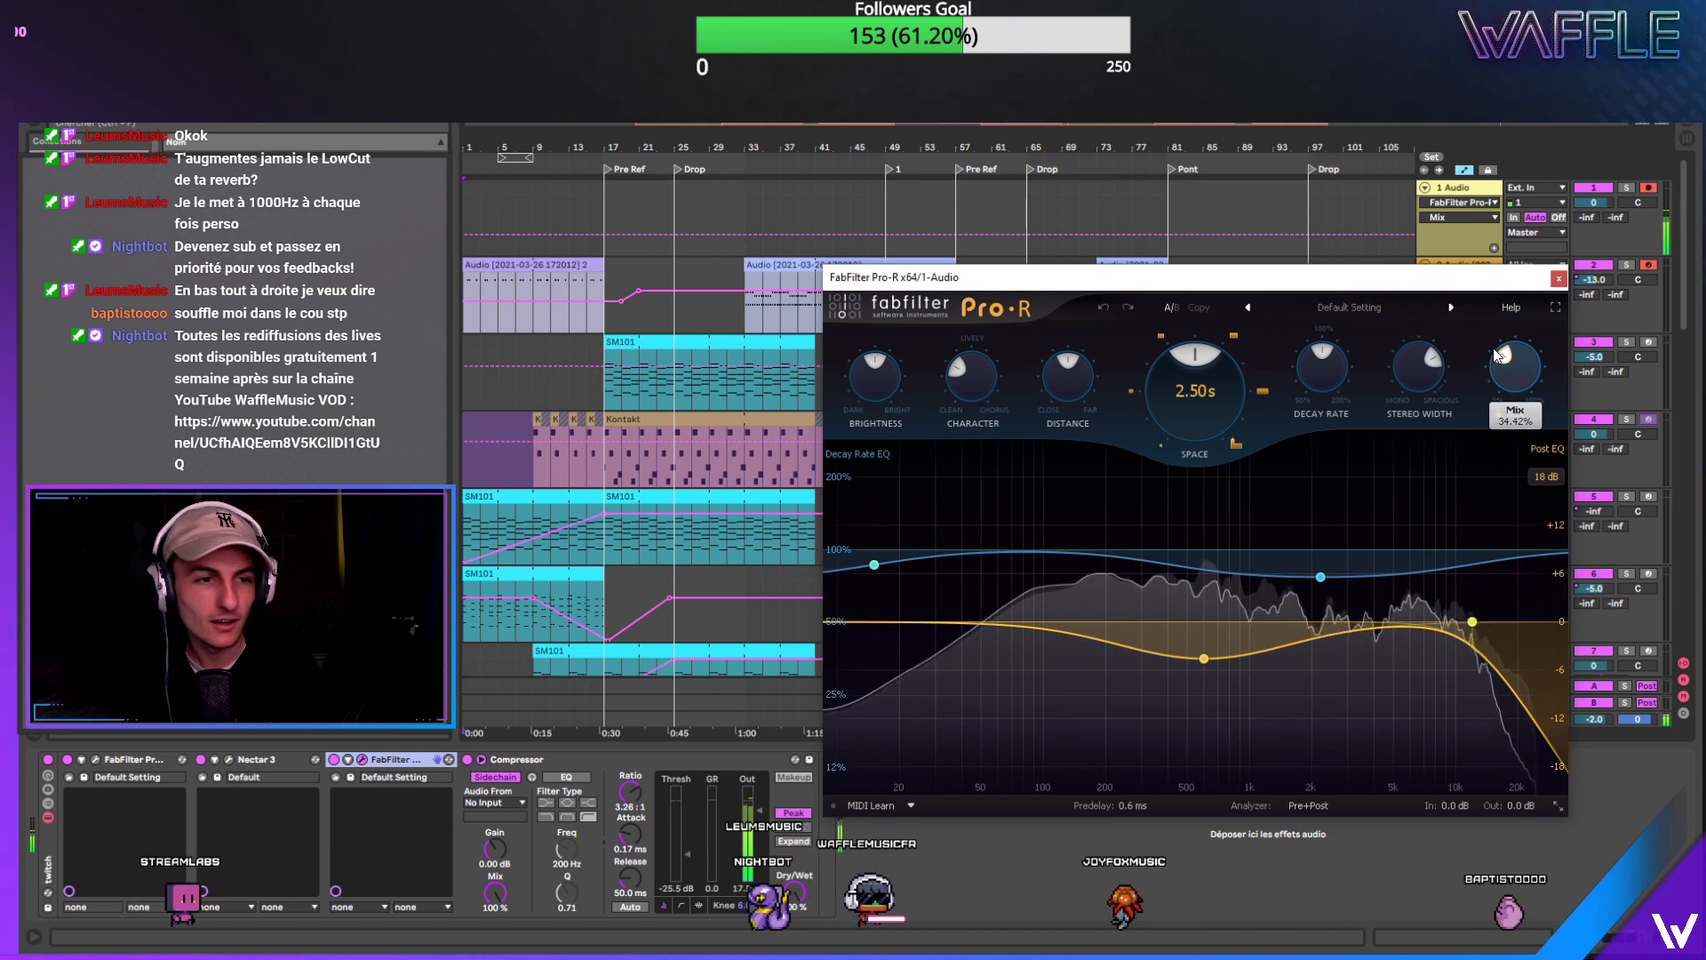
click(1559, 279)
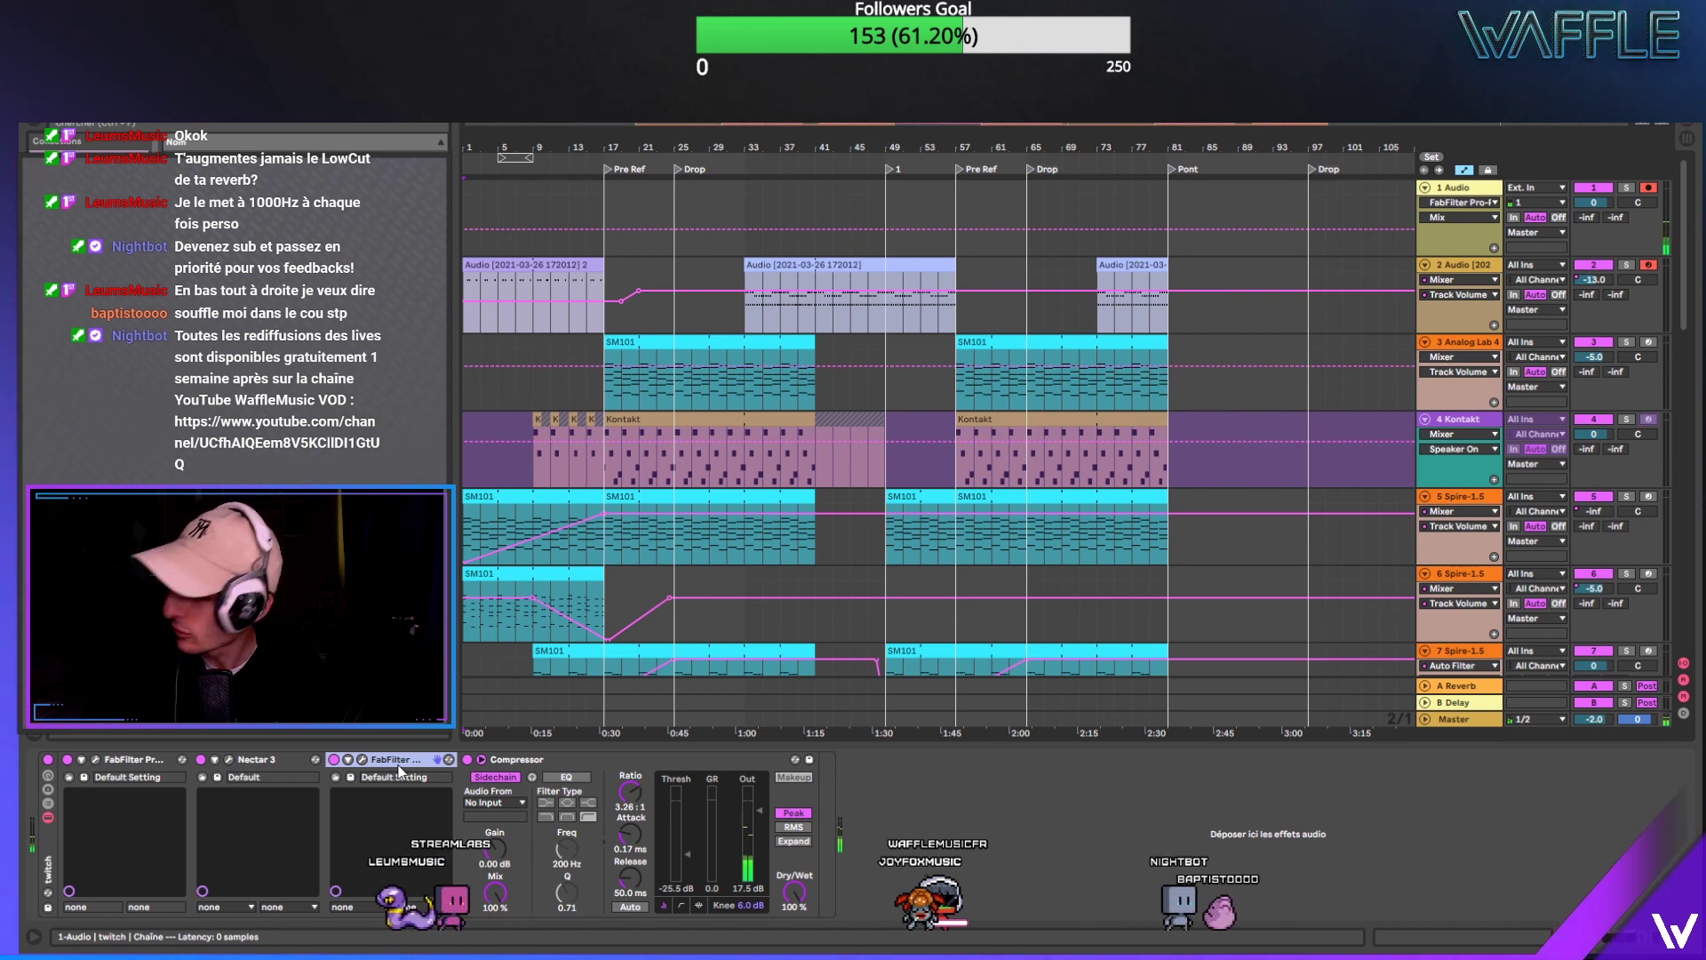
key(Delete)
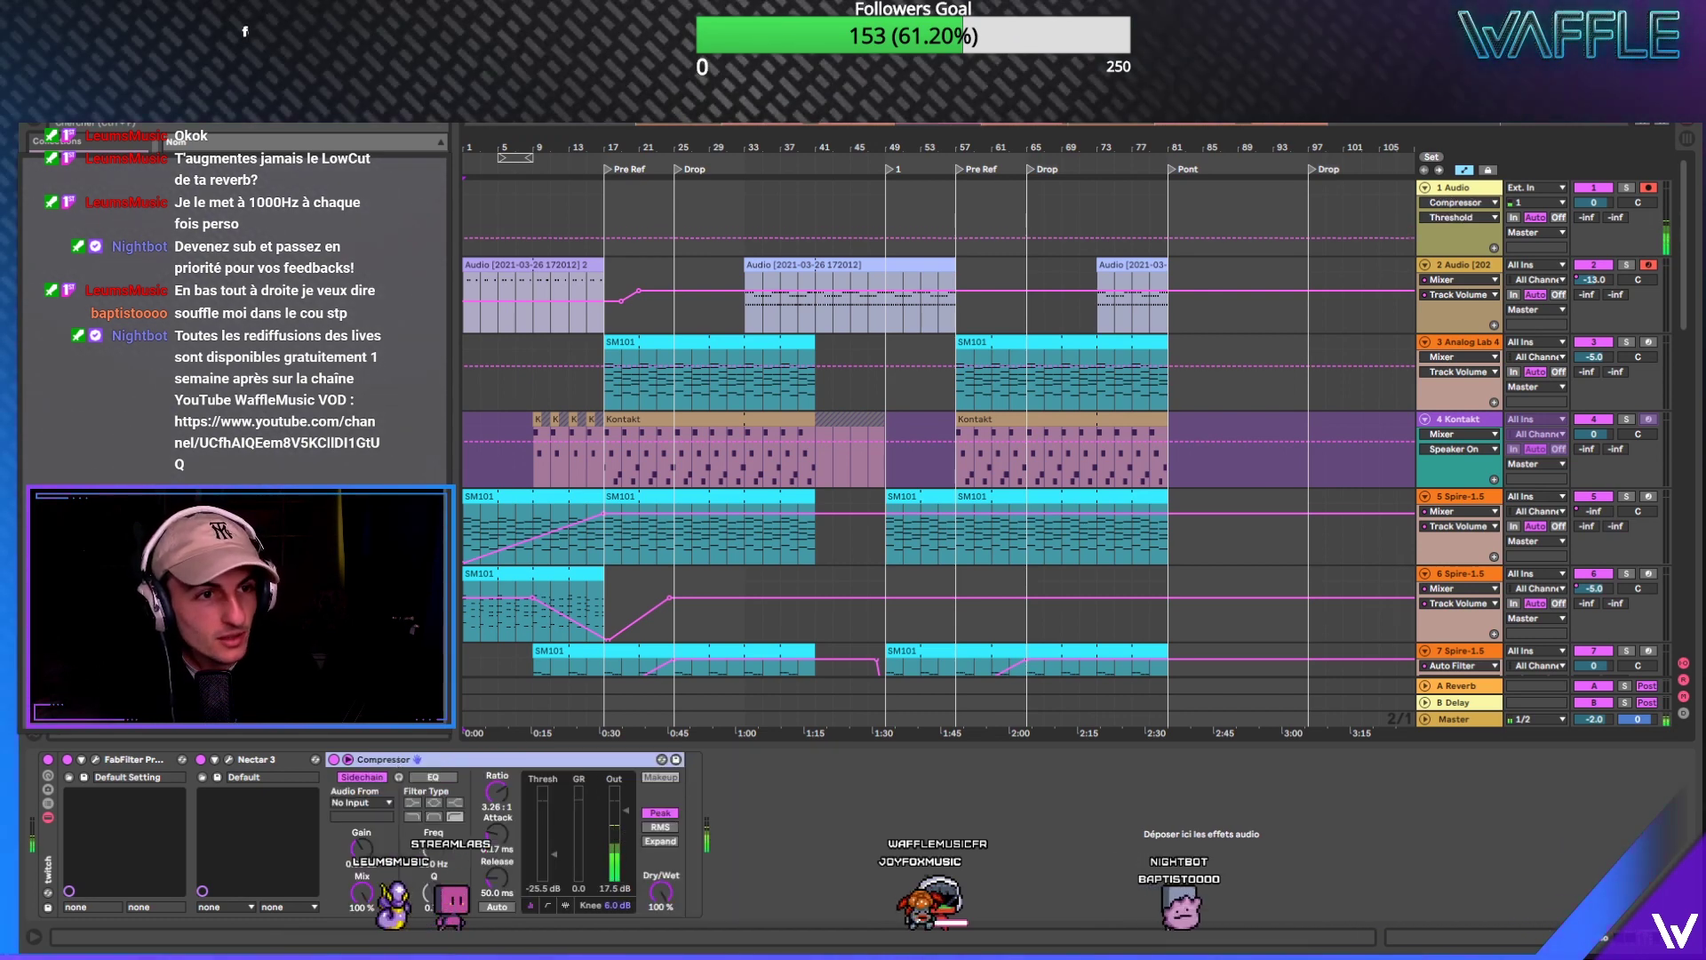
key(ctrl+z)
key(ctrl+z)
key(ctrl+z)
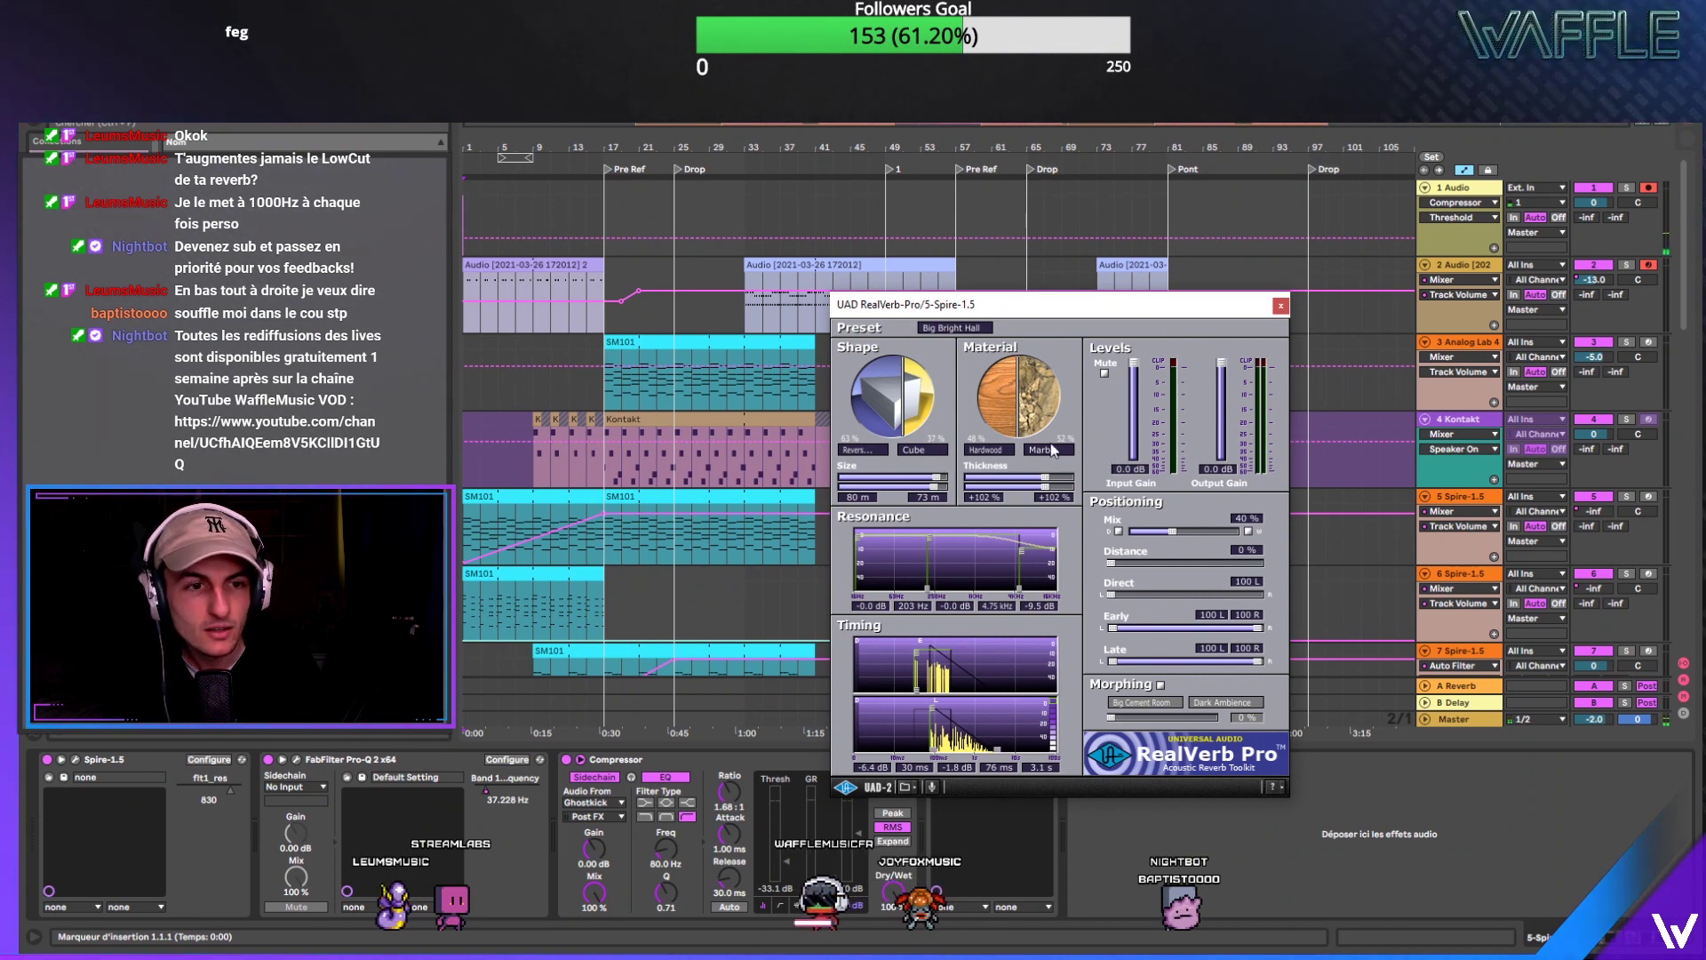
Step: Find the UAD RealVerb-Pro with the Big Bright Hall preset on the 5 Spire-1.5 track and copy it onto the 1 Audio track
click(1461, 267)
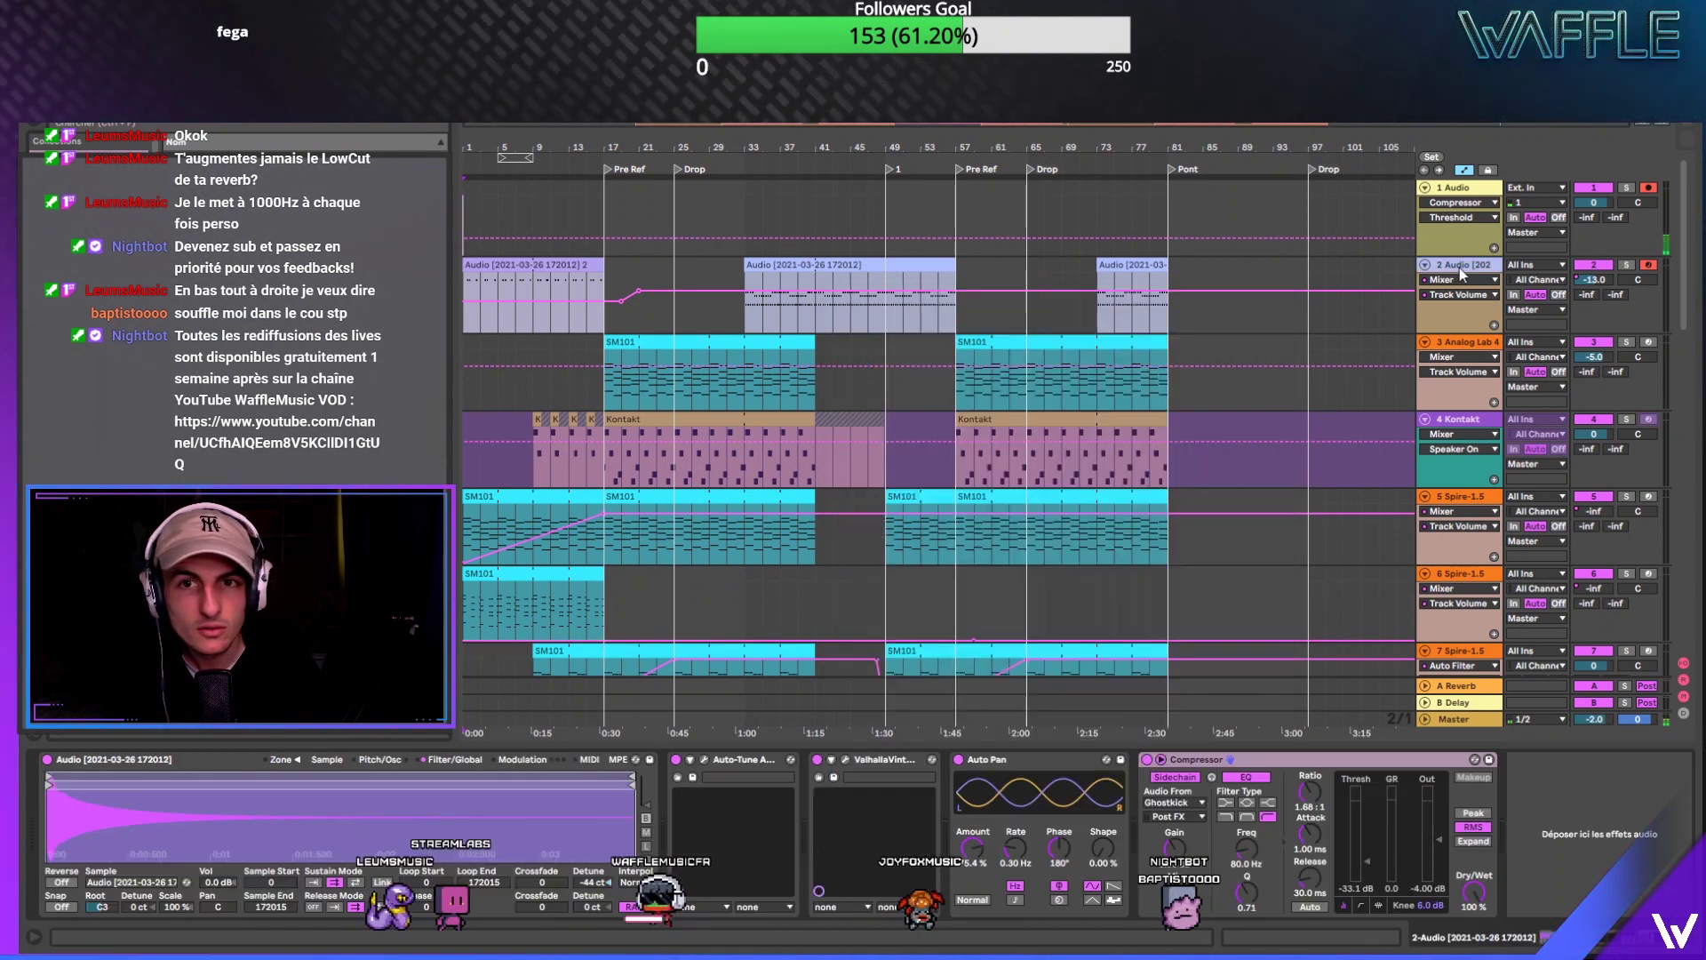
click(1475, 195)
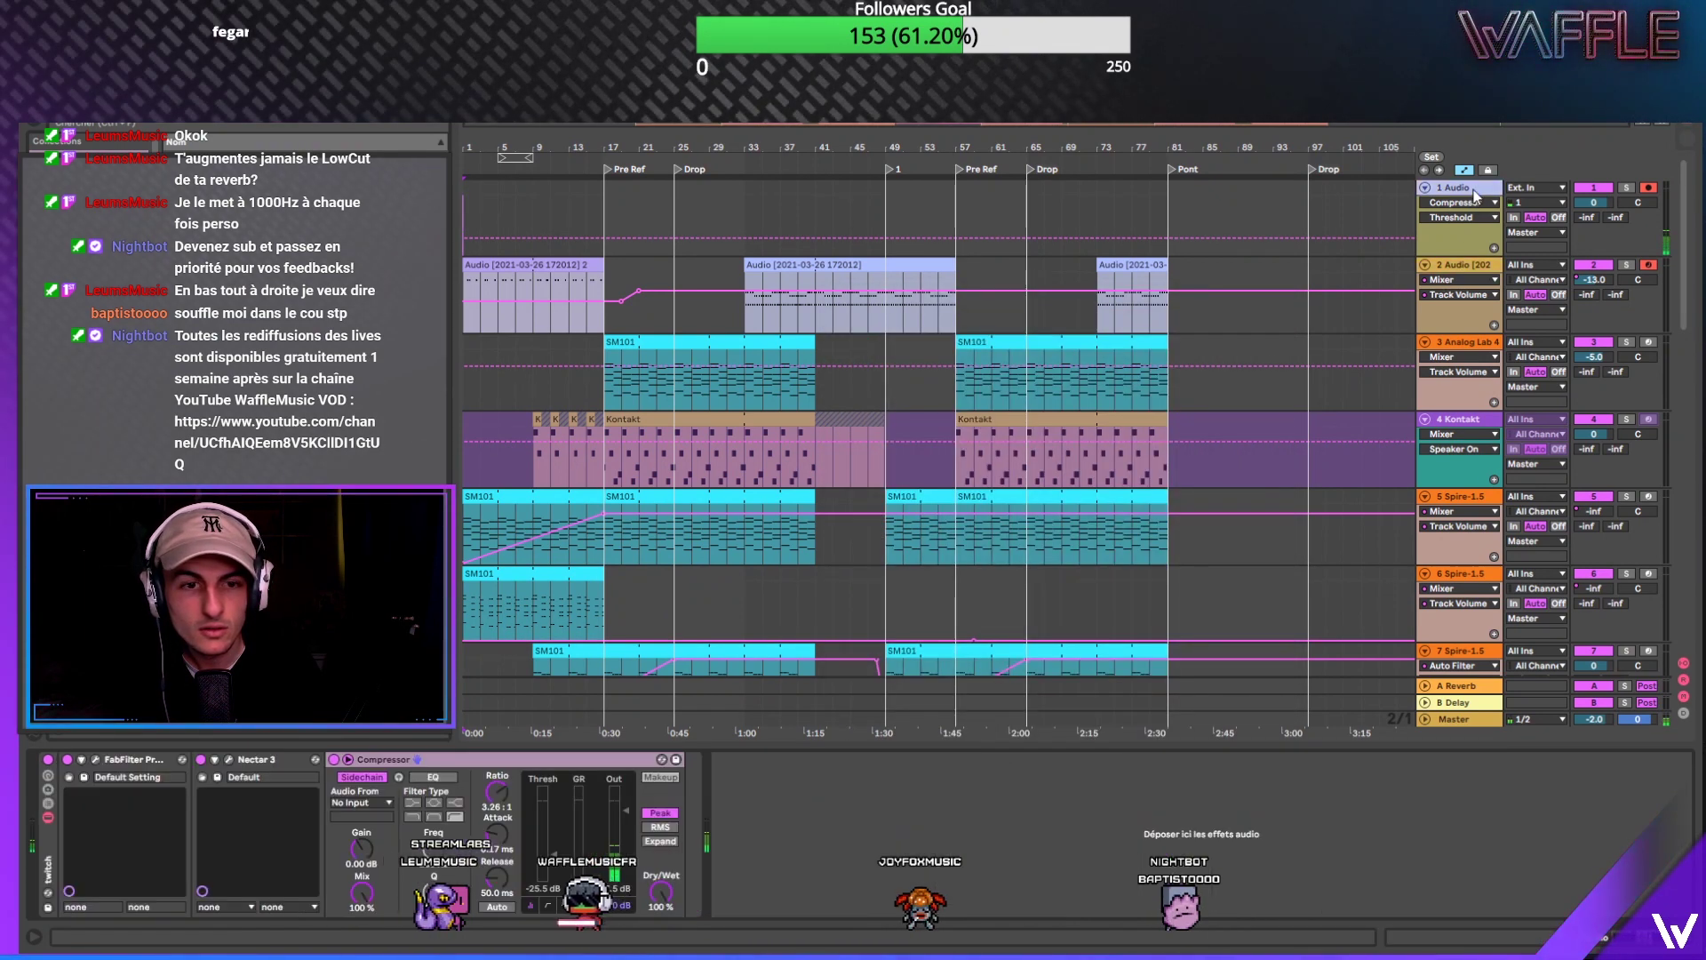
click(1480, 271)
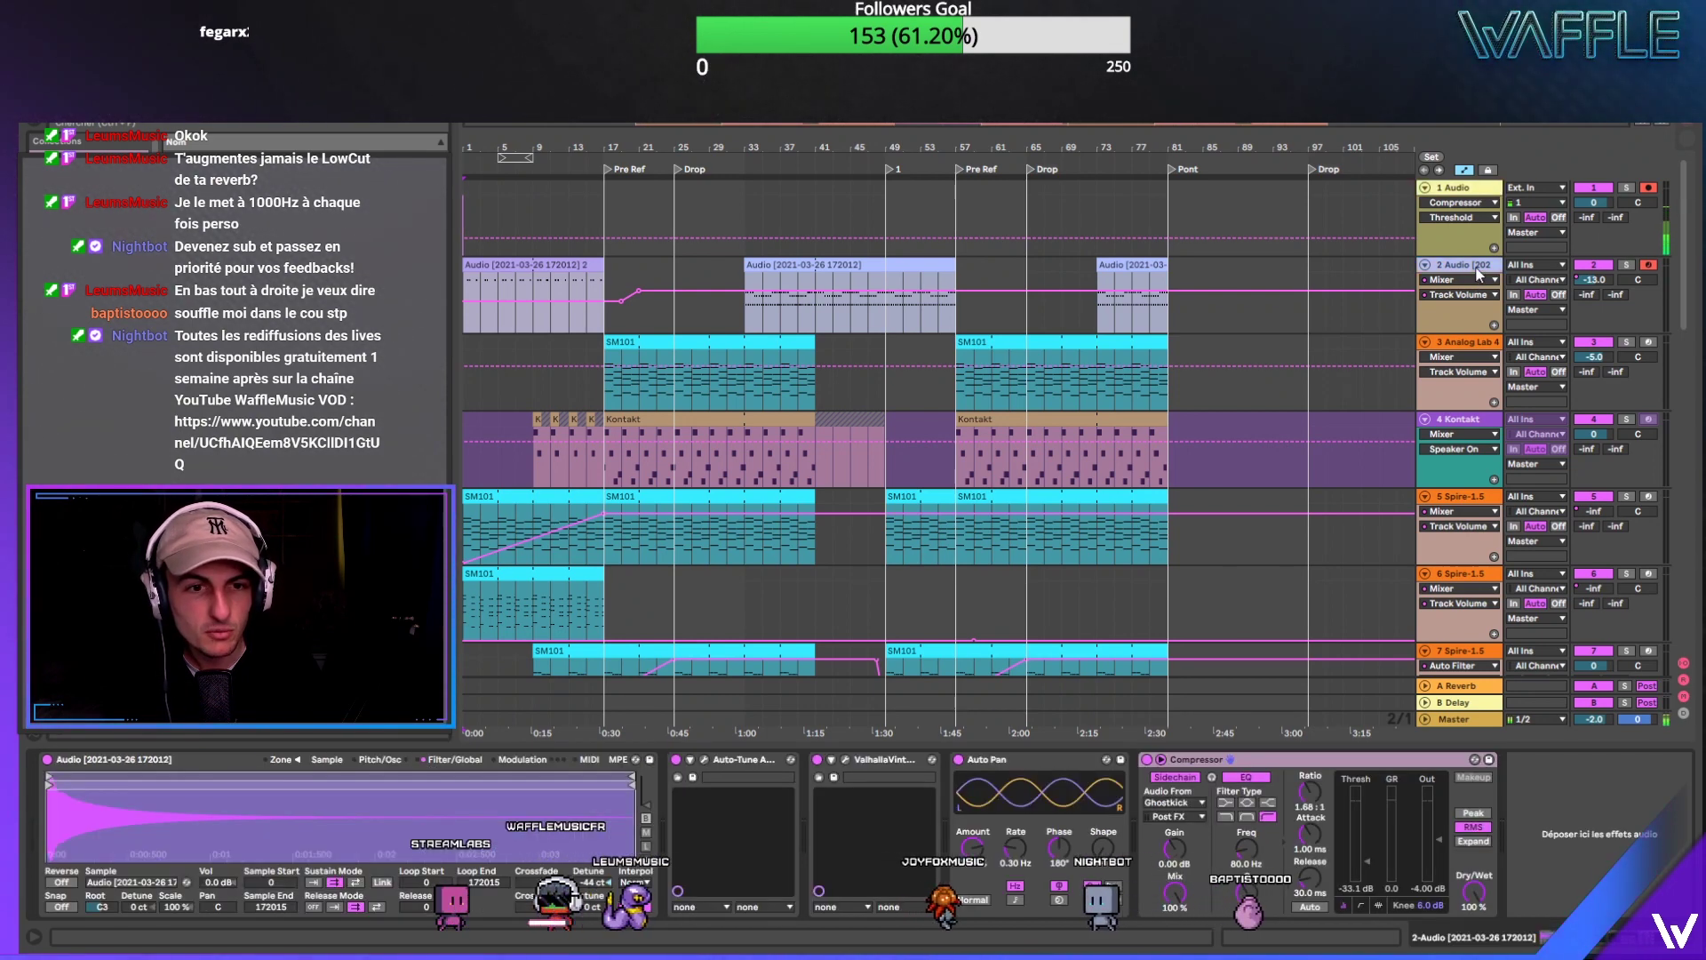
click(1465, 342)
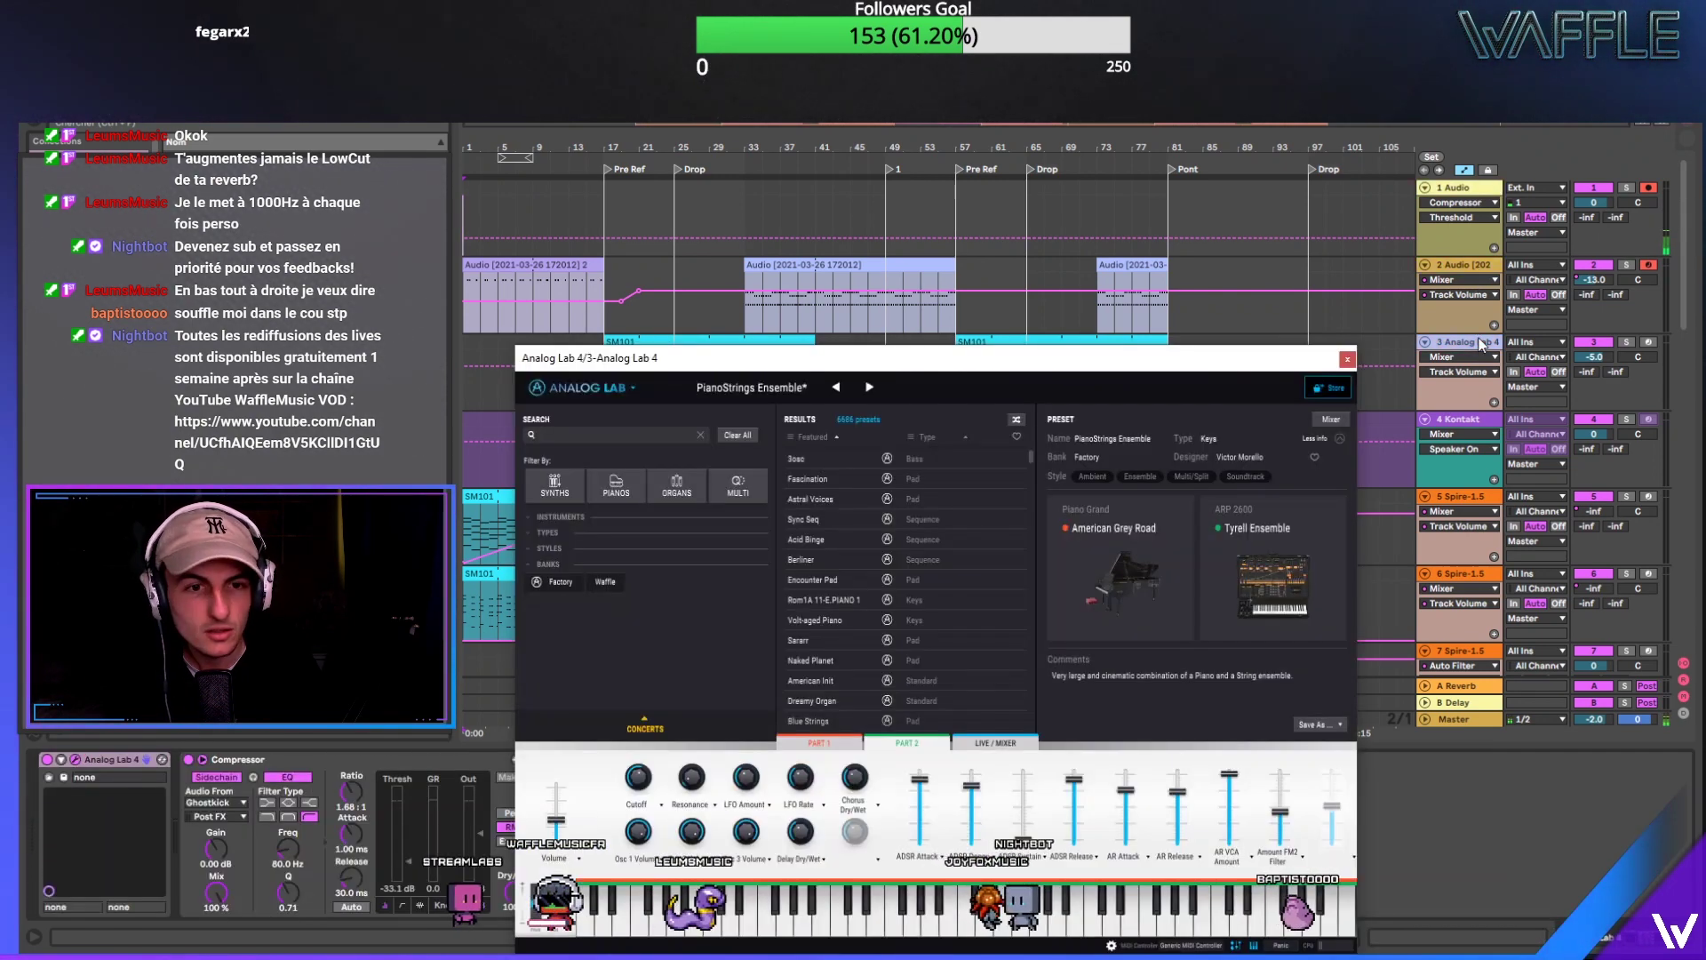
click(1347, 360)
click(1458, 419)
click(1457, 496)
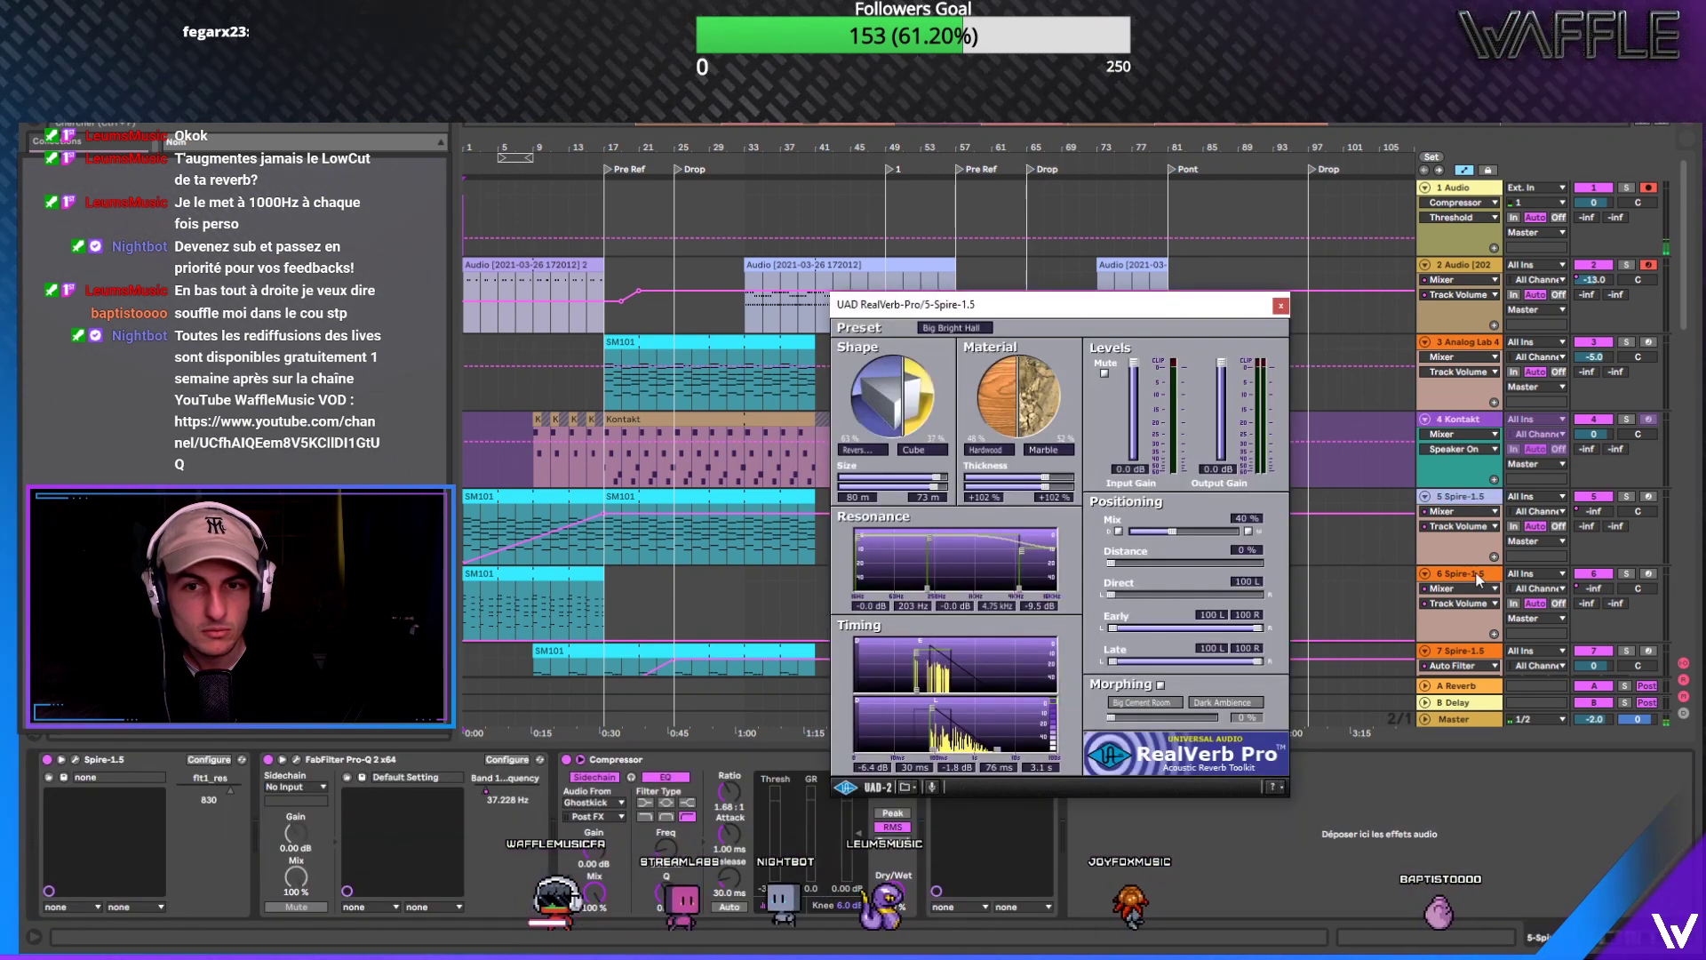
drag(1153, 306, 1482, 306)
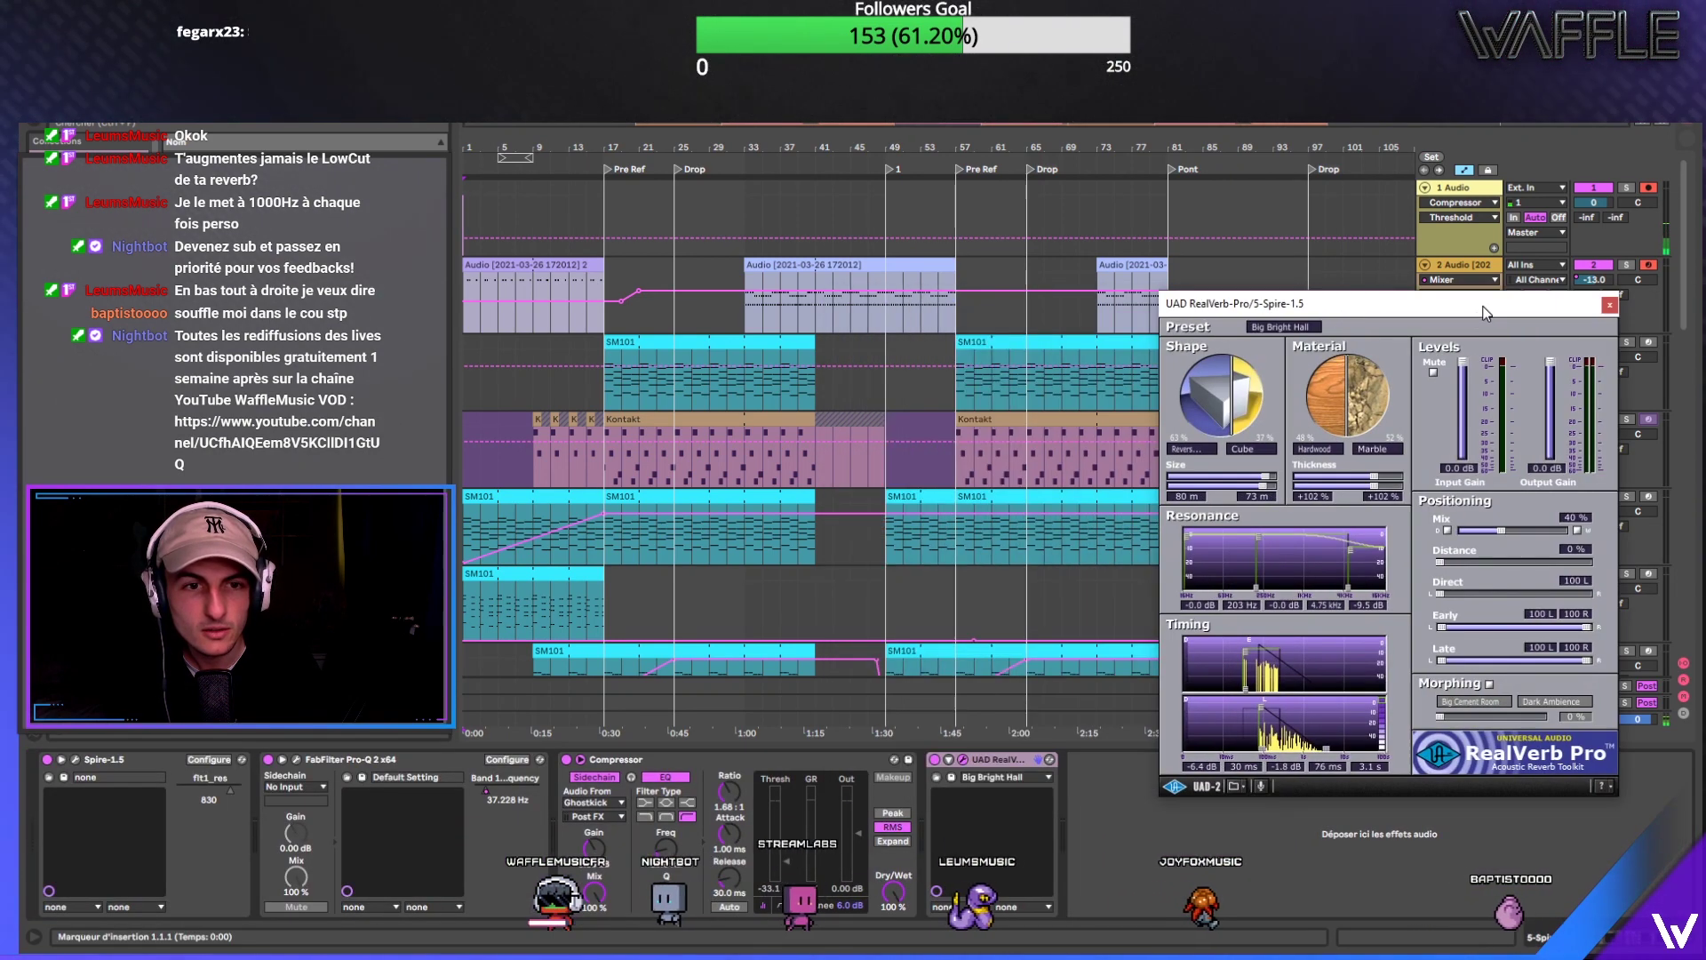
click(1014, 758)
click(1457, 189)
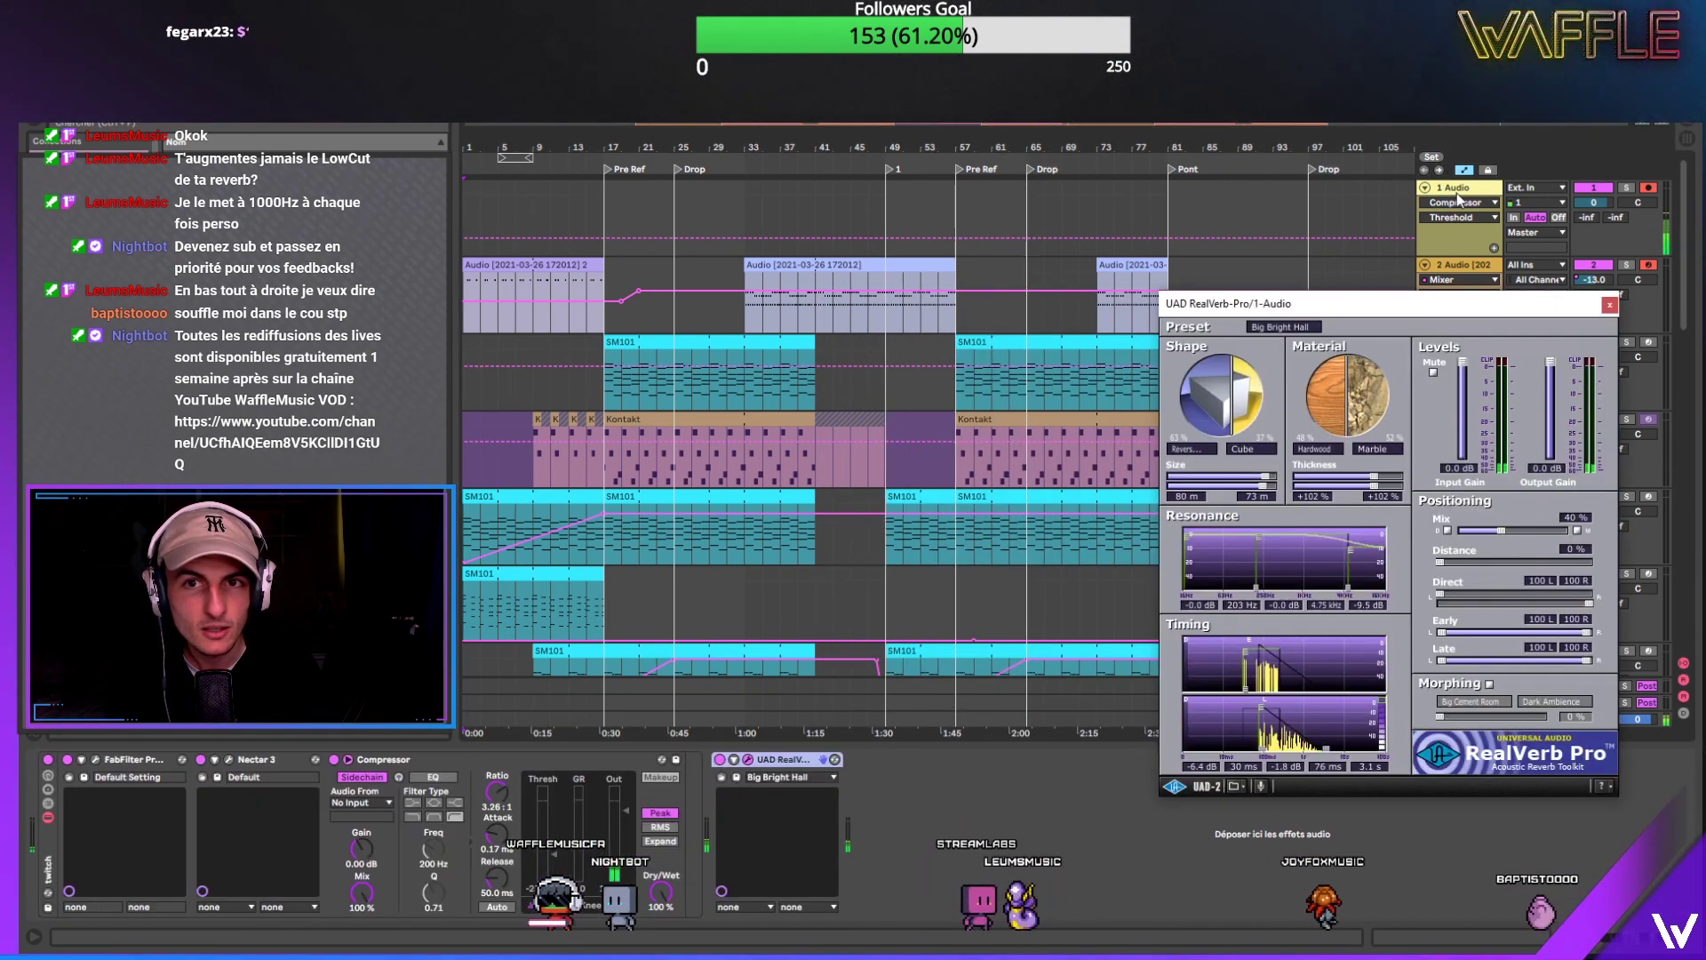
Step: Set the 1 Audio RealVerb-Pro Mix to 12 %, its low resonance frequency to 65 Hz and the early reflection delay to 6.0 ms
drag(1407, 302, 998, 233)
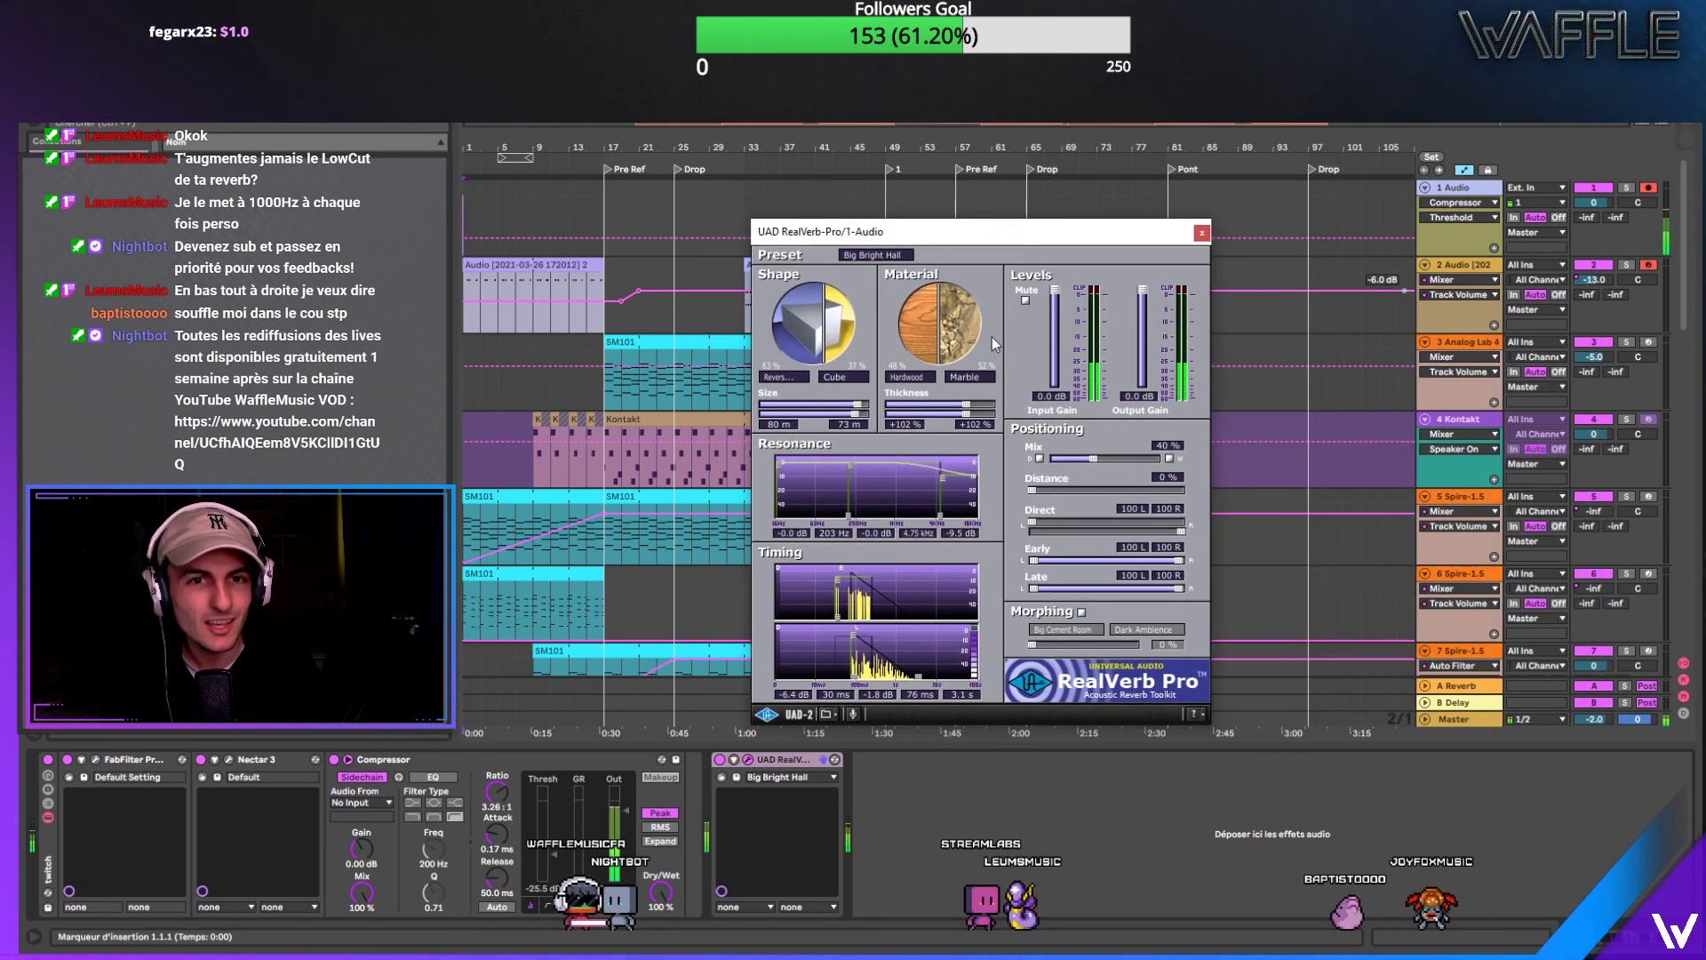
drag(1091, 458, 1065, 463)
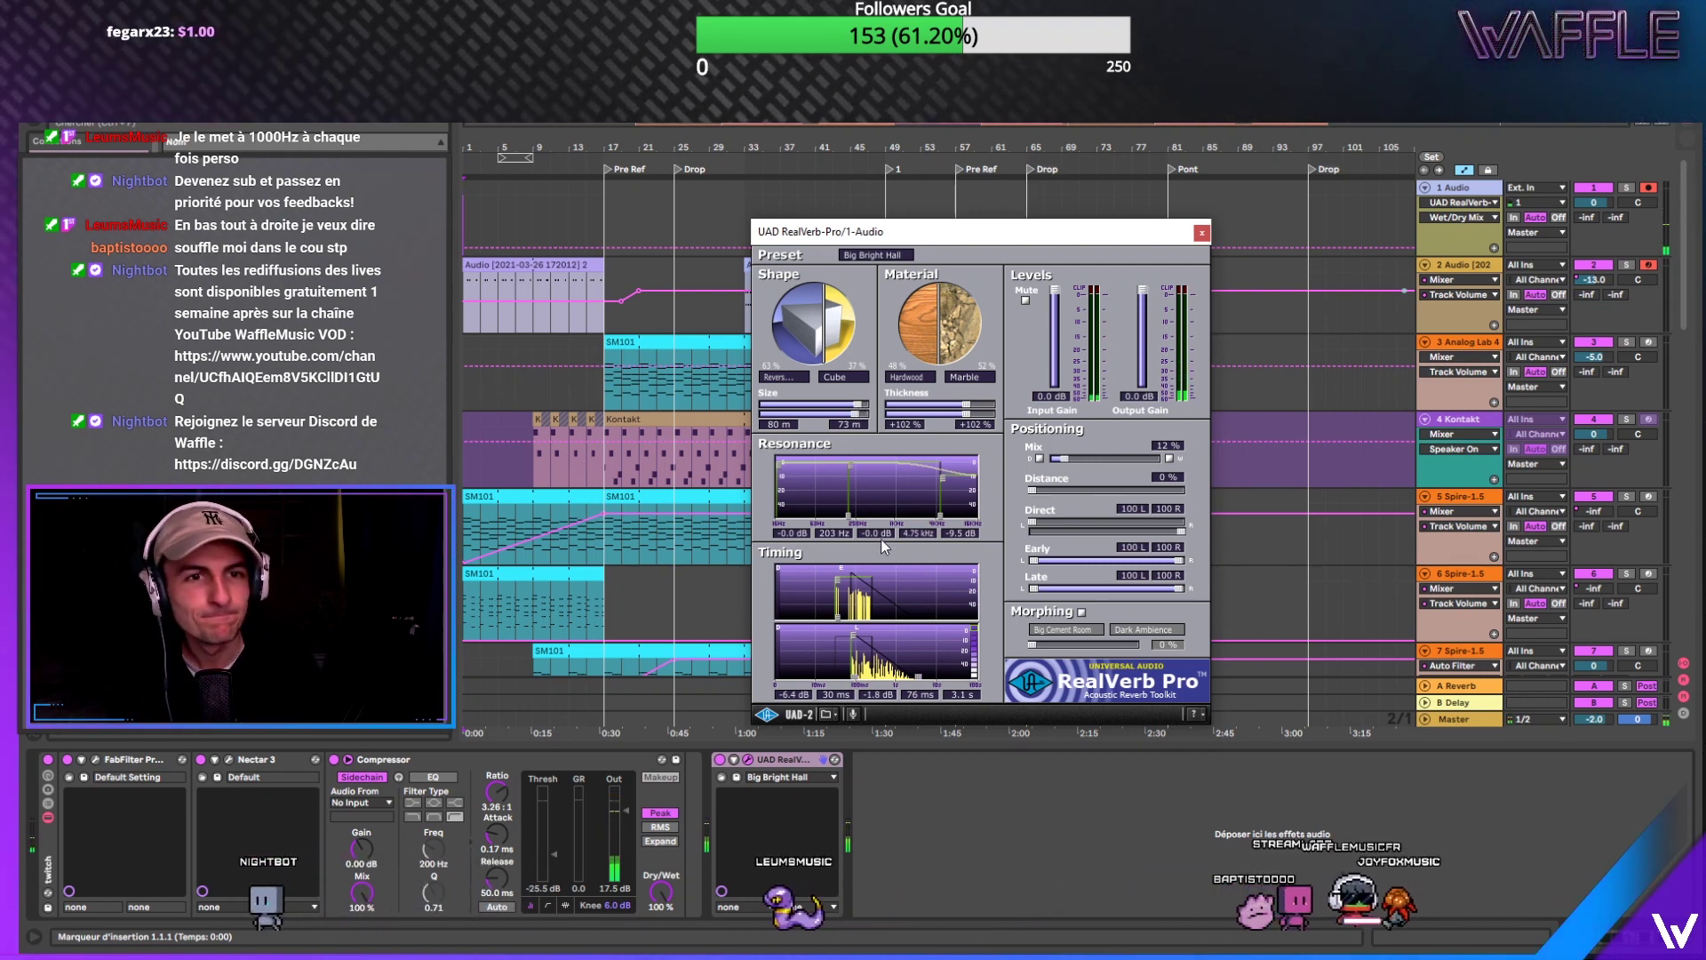
drag(850, 518, 811, 588)
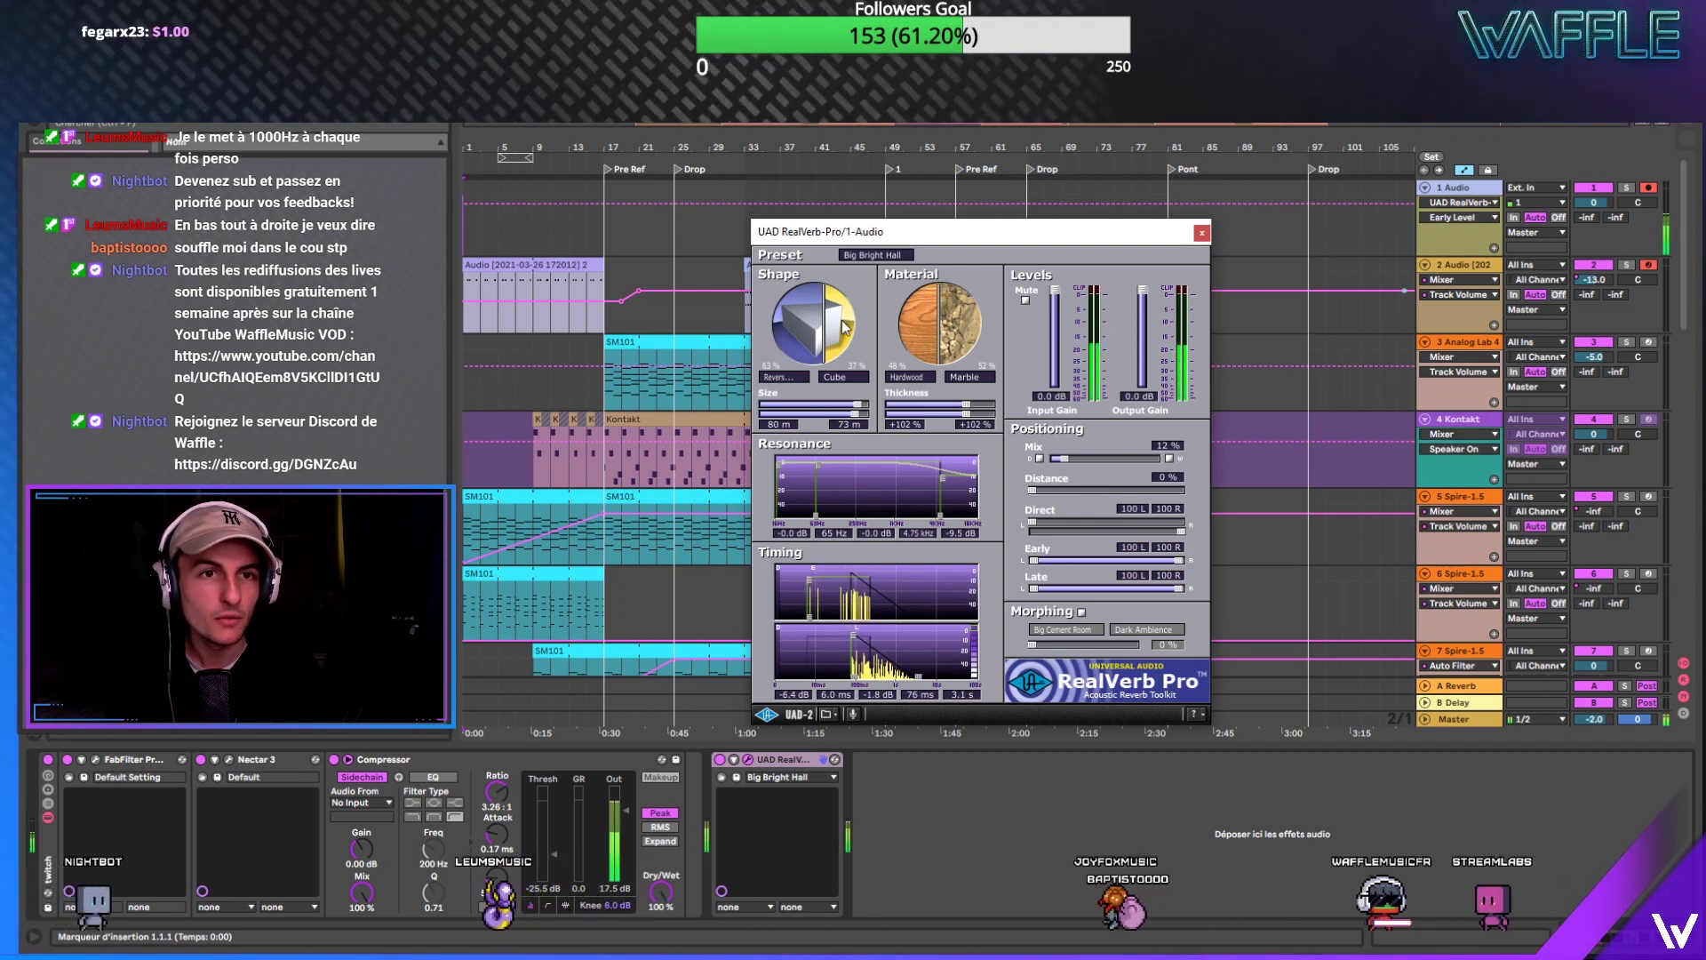
Step: Set the RealVerb-Pro room shapes to Horse Shoe and Corridor, blending in Corridor at 42 %
drag(845, 327, 789, 377)
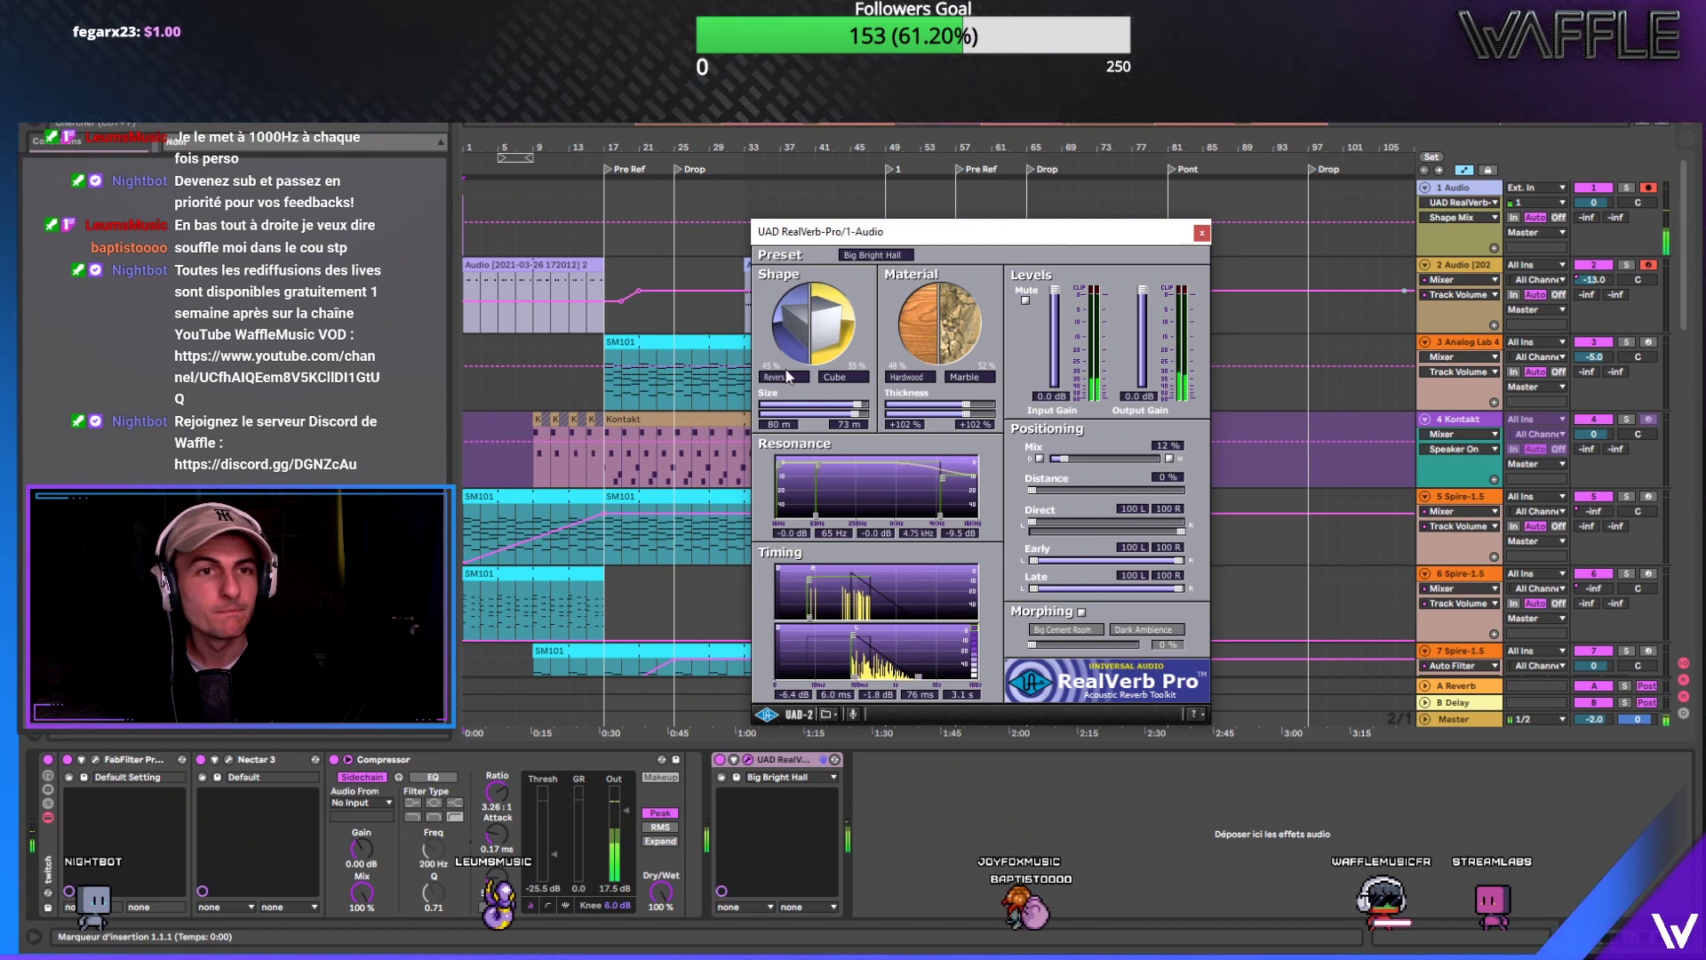
click(785, 377)
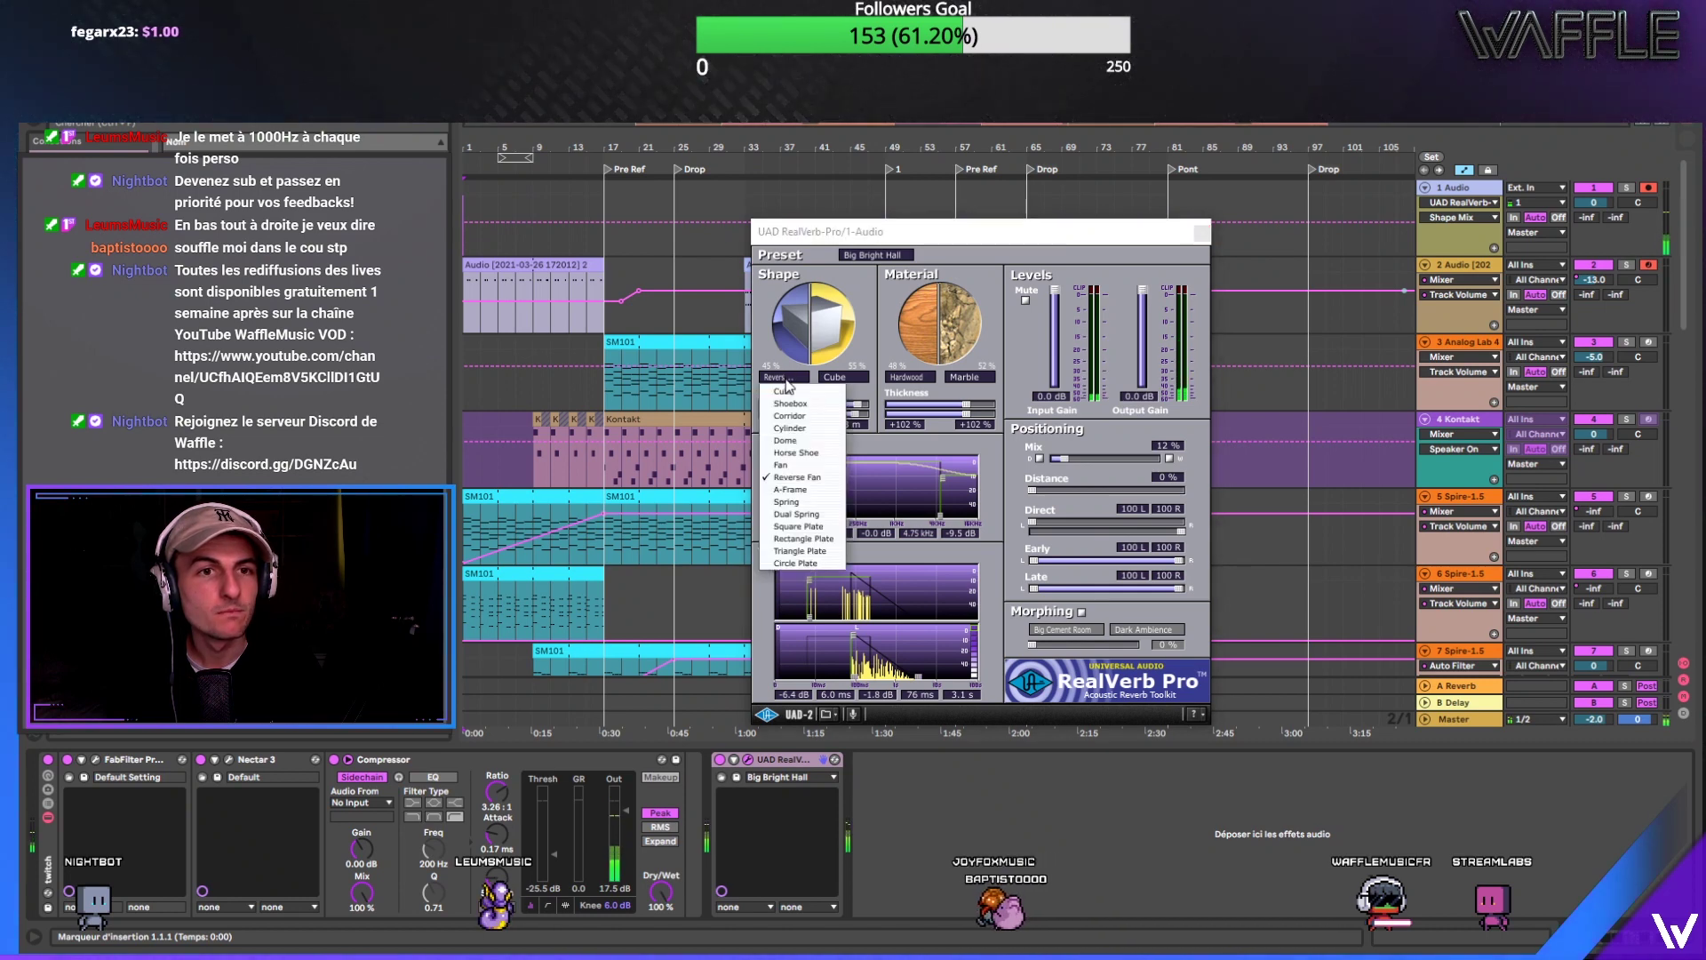
click(797, 452)
click(785, 377)
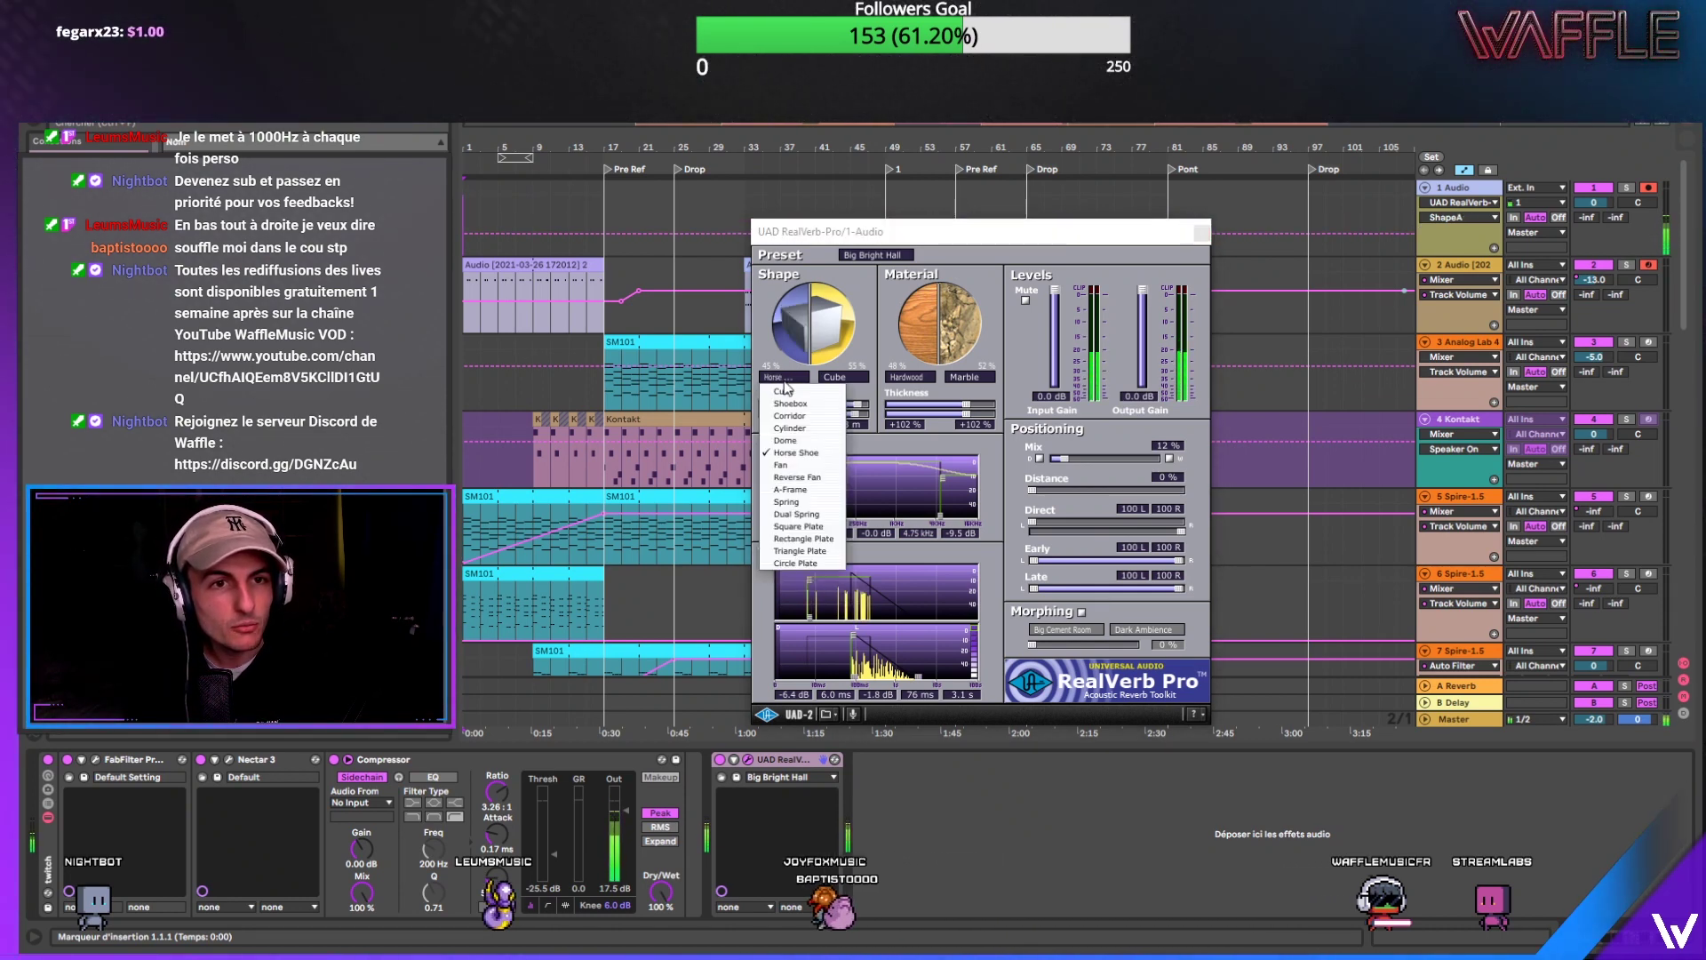
click(838, 376)
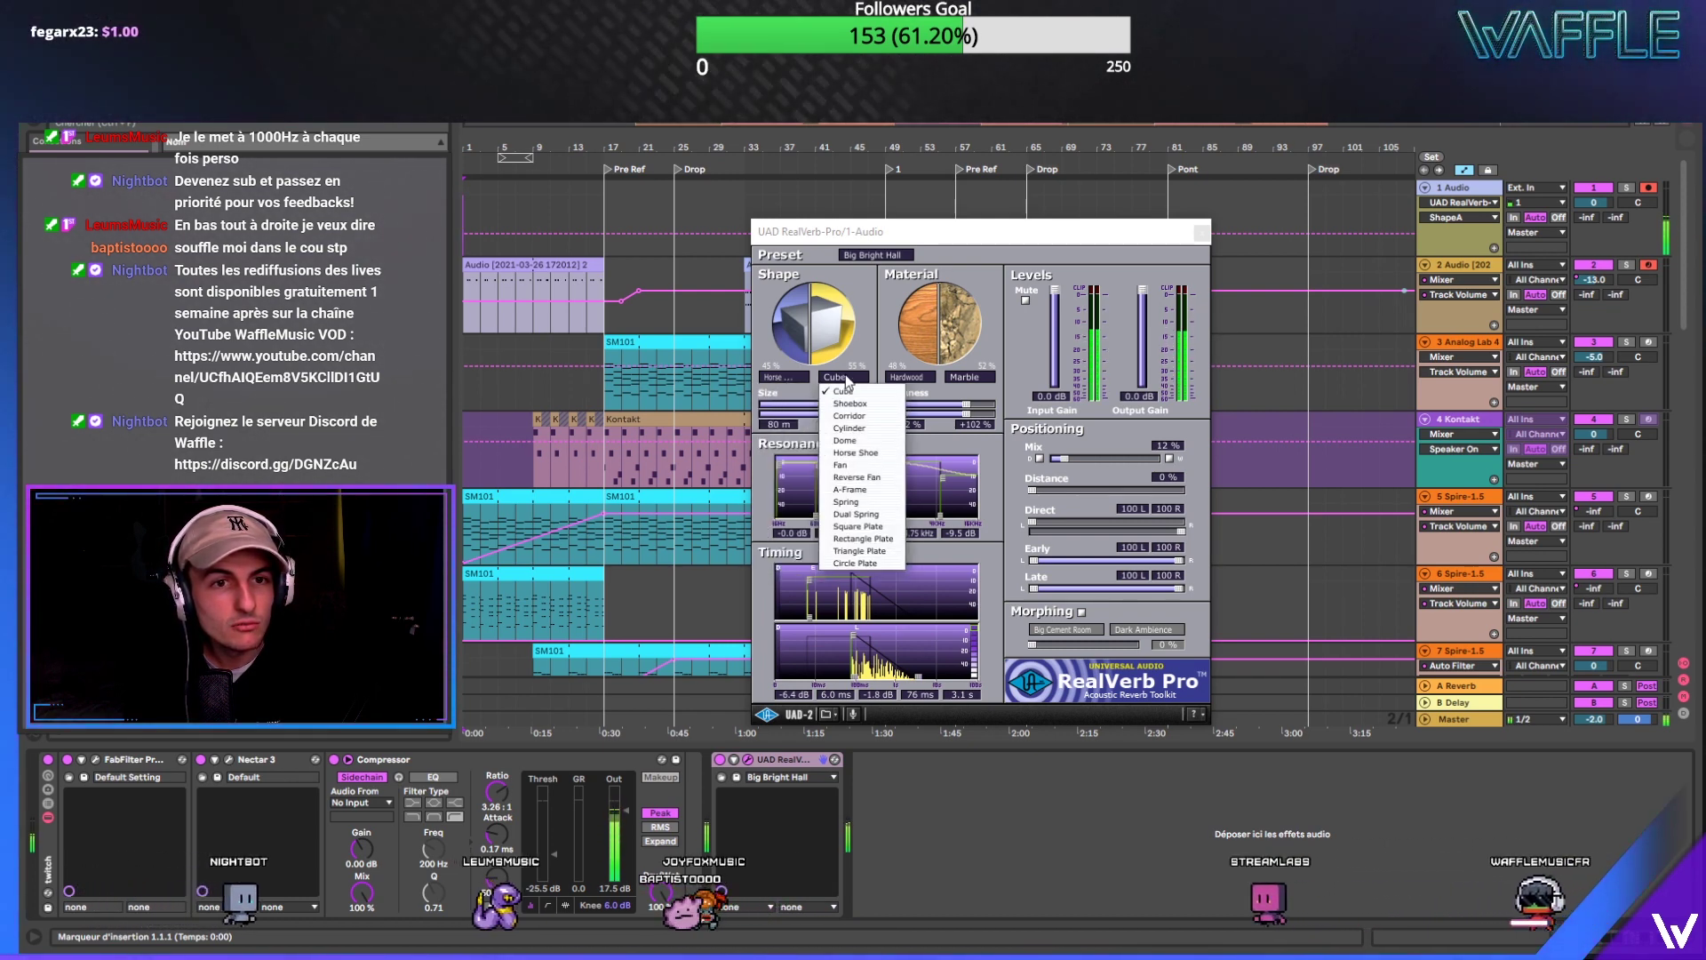
click(871, 416)
drag(825, 324, 827, 338)
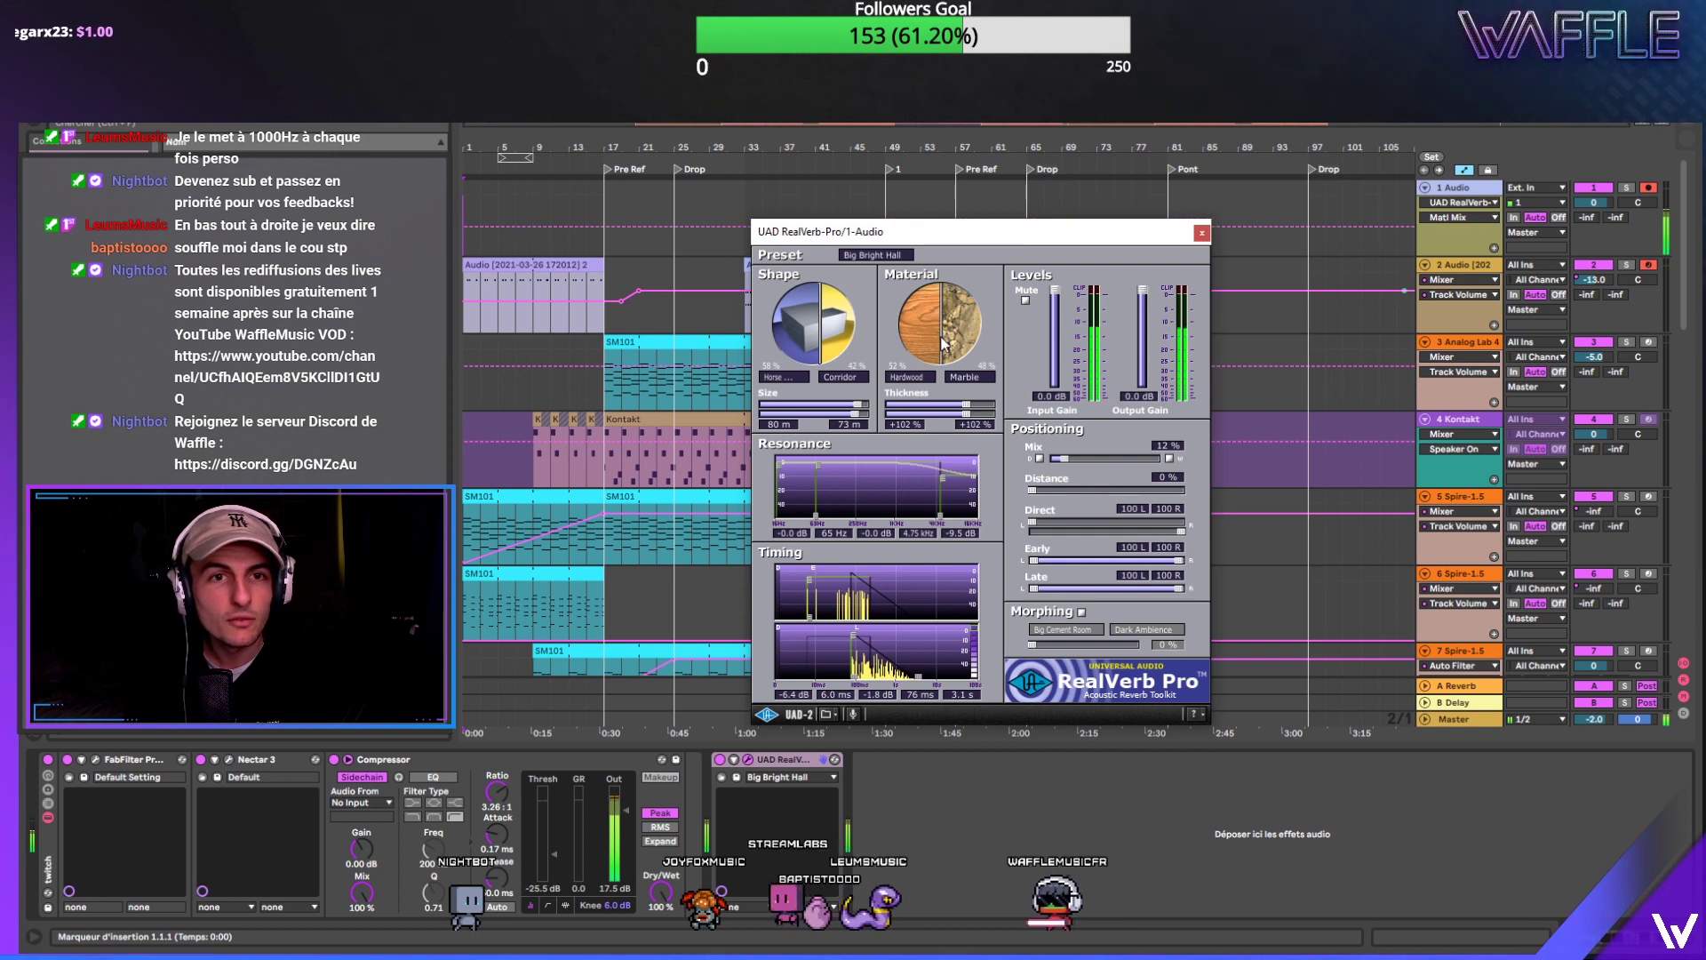
Step: Try the extremes of the Hardwood and Marble blend, and audition Glass Window and Grass as the reverb's first material
drag(927, 346, 894, 343)
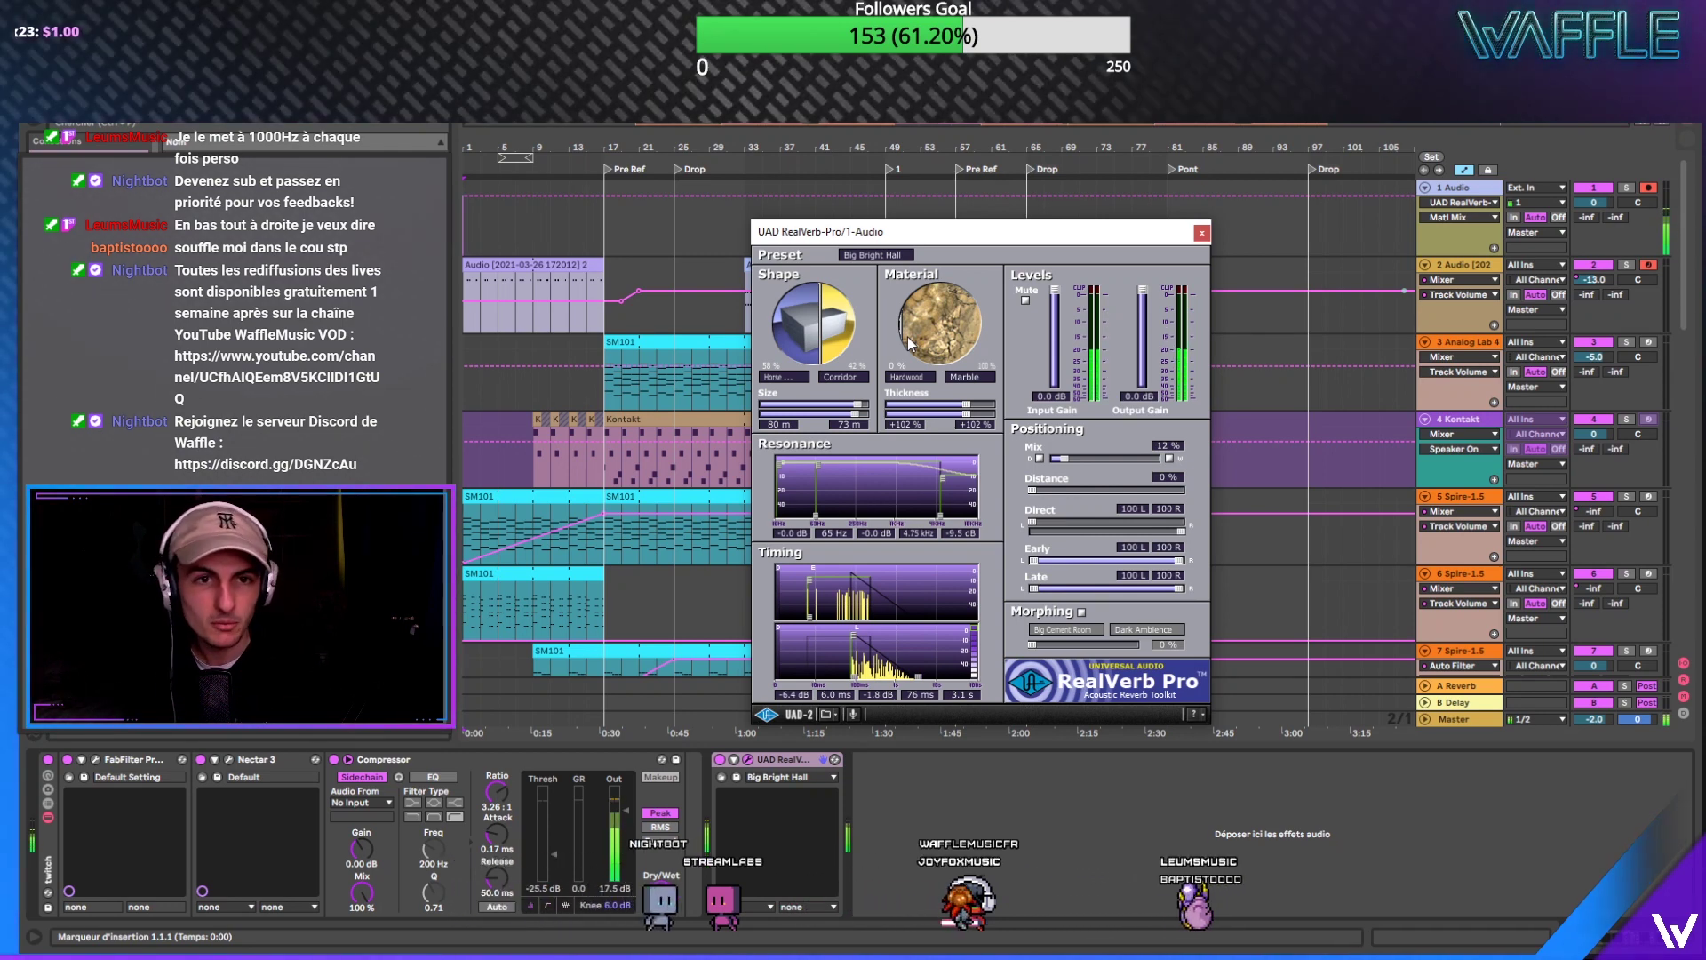
drag(908, 342, 1029, 343)
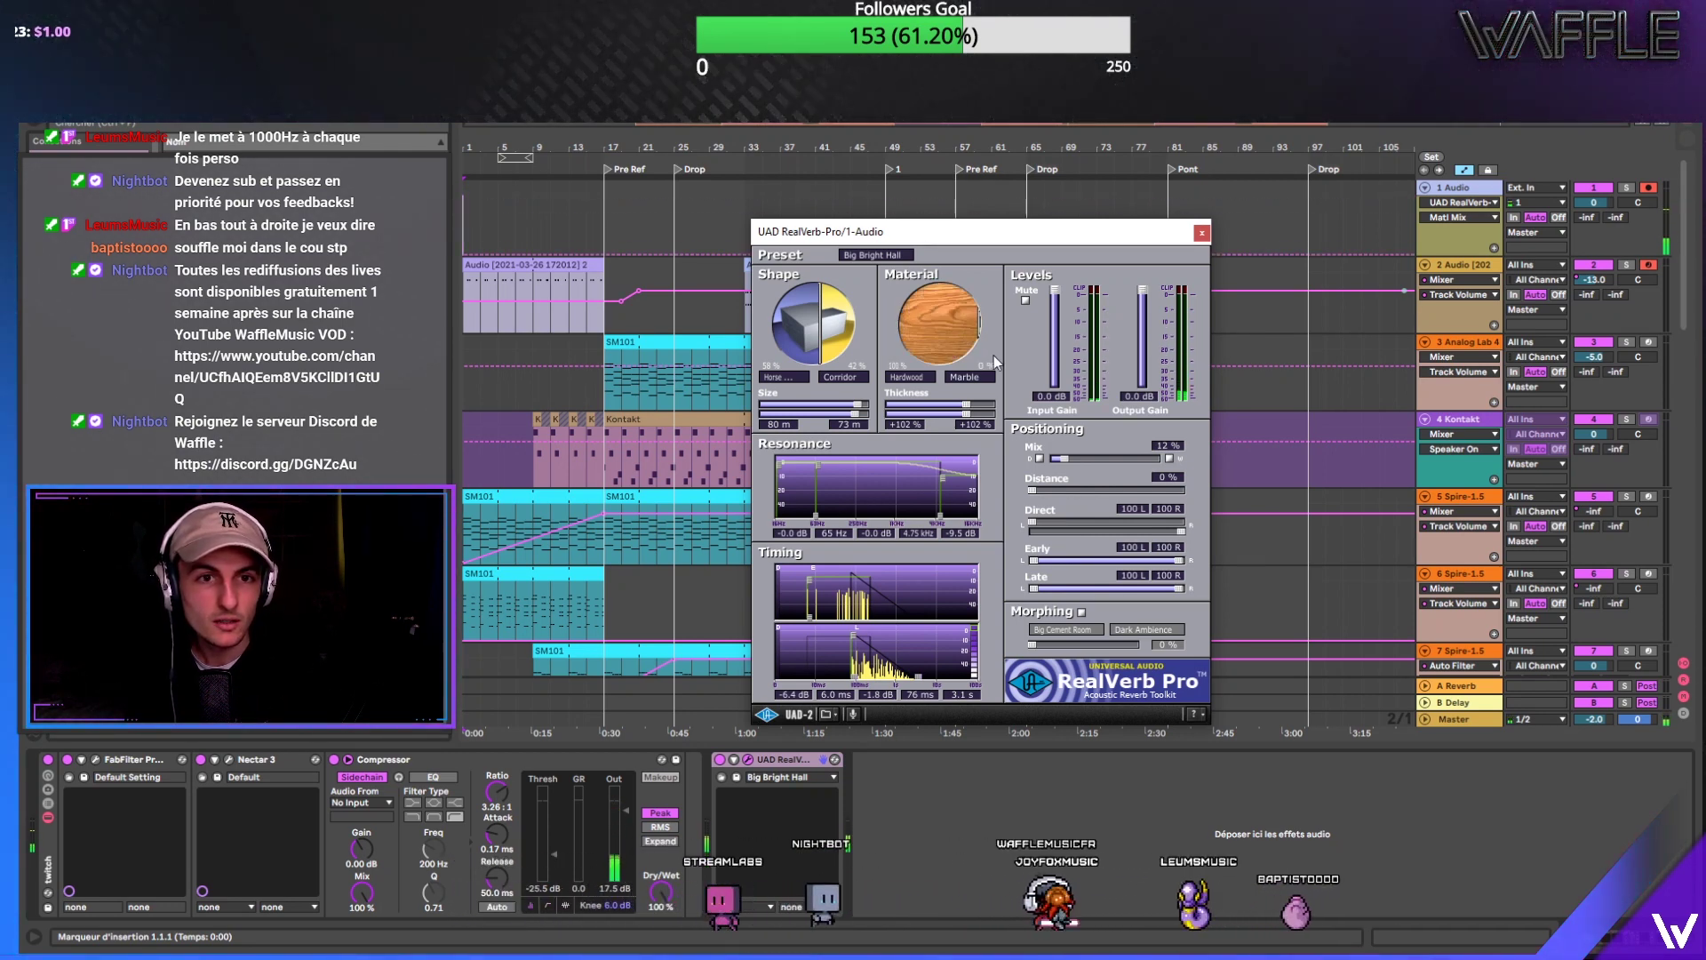
click(924, 380)
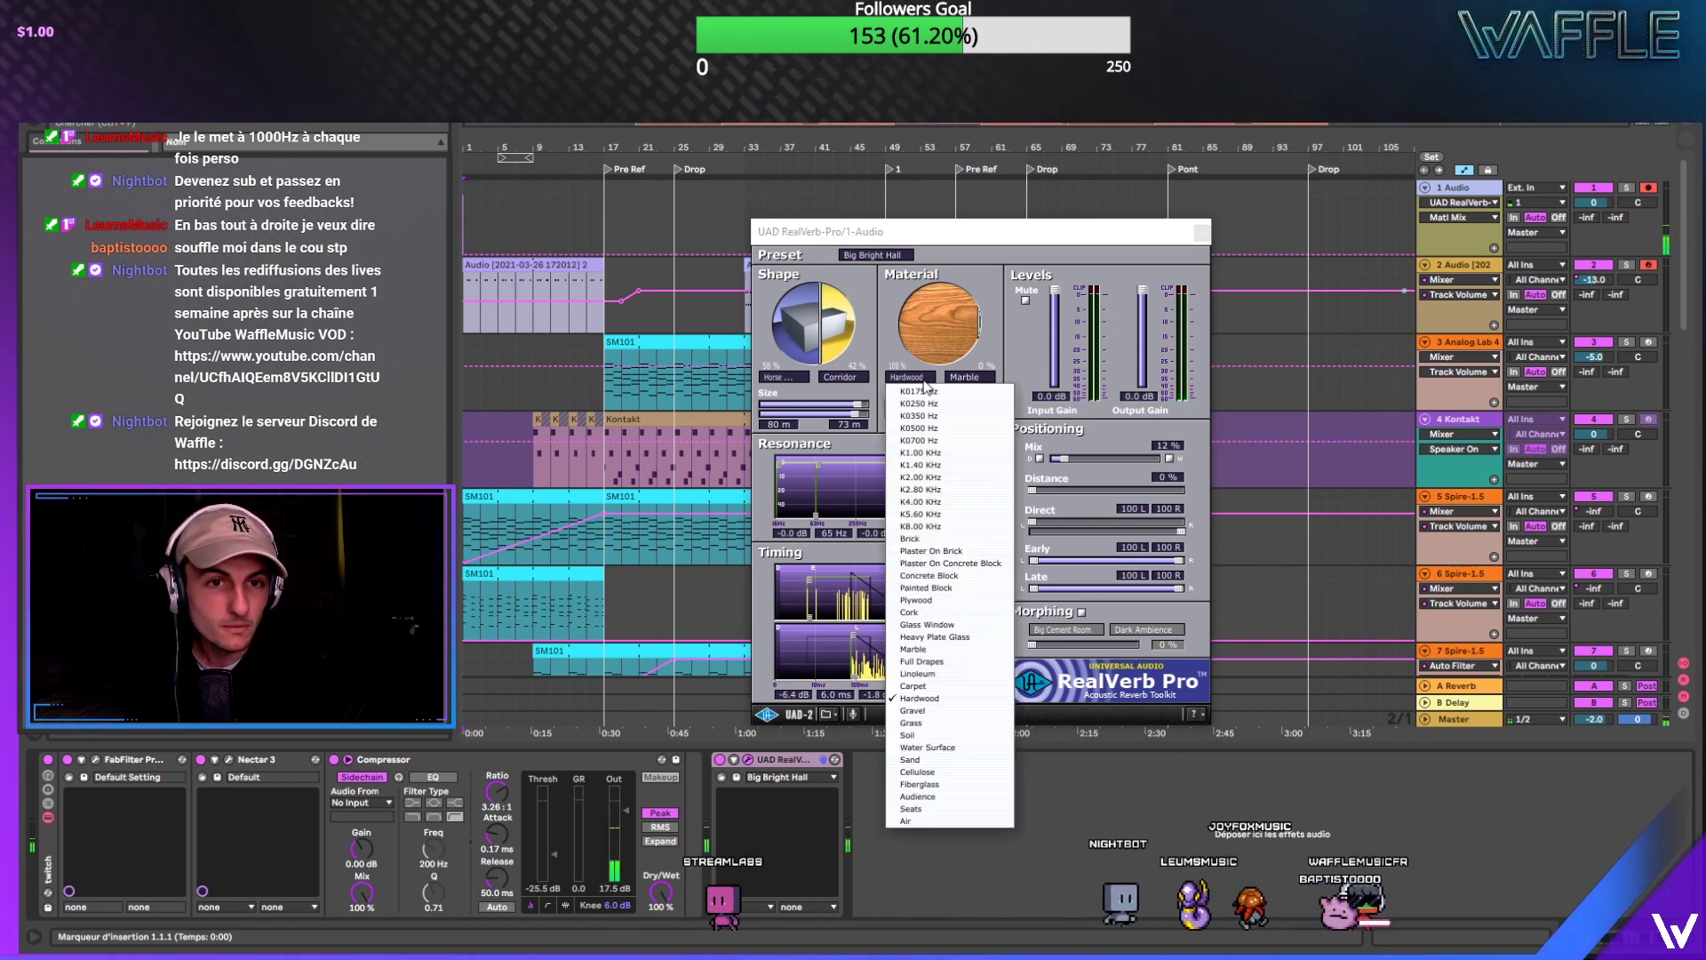
click(948, 626)
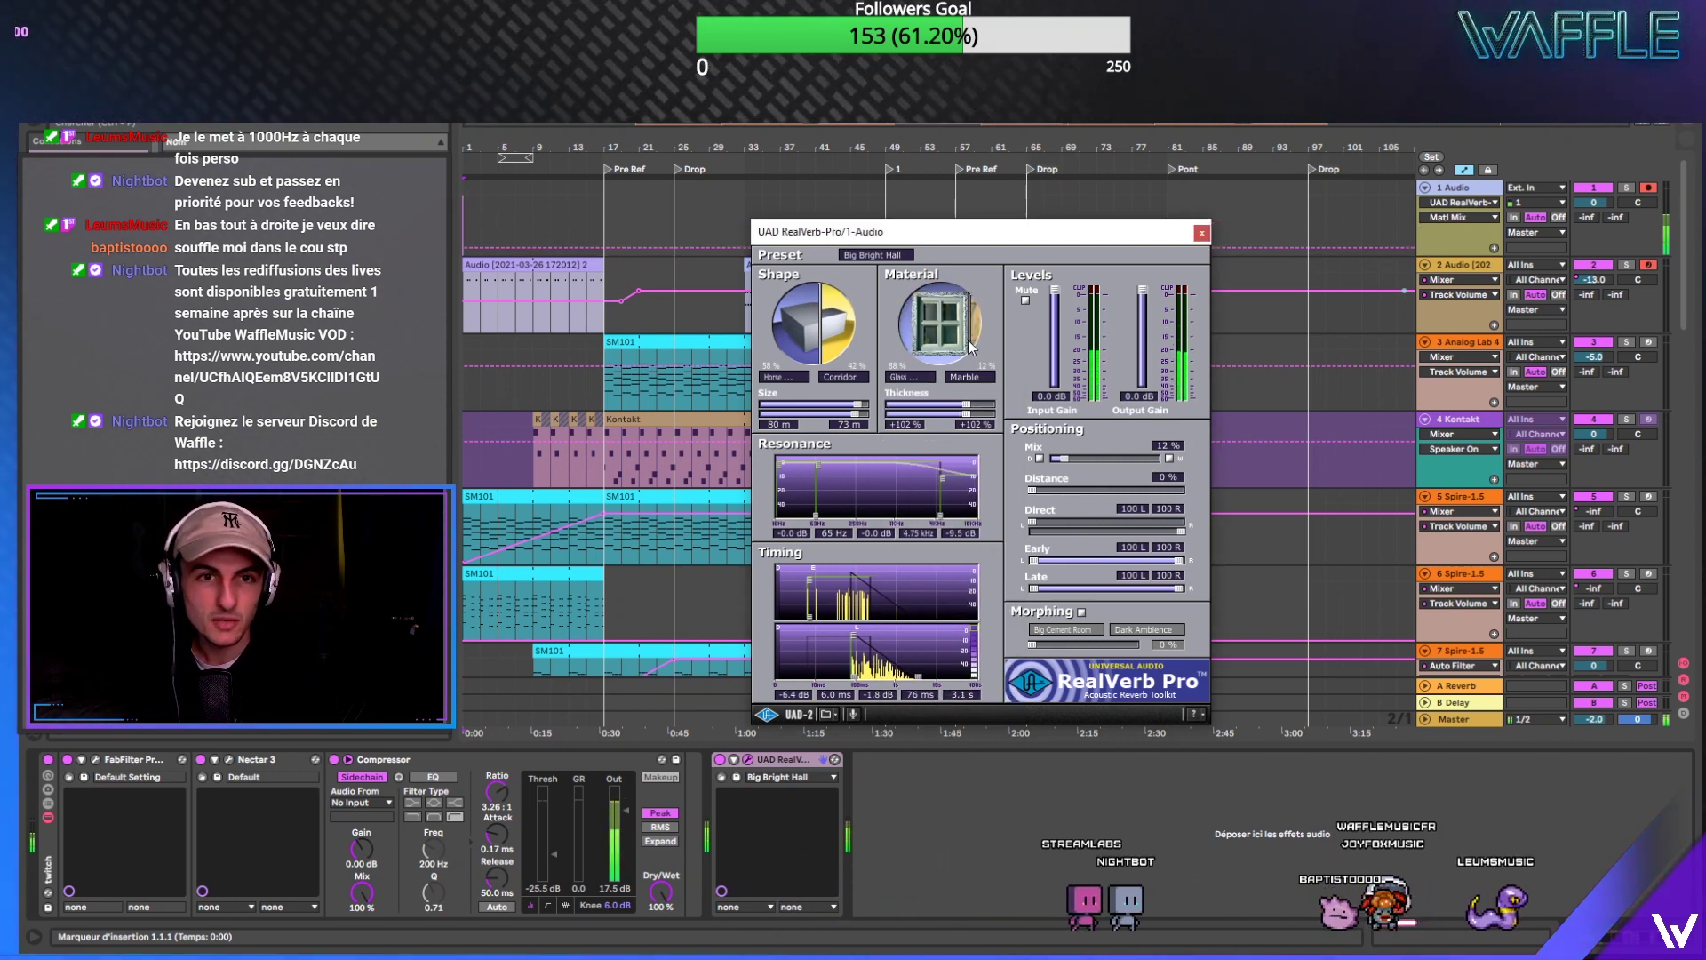
click(909, 377)
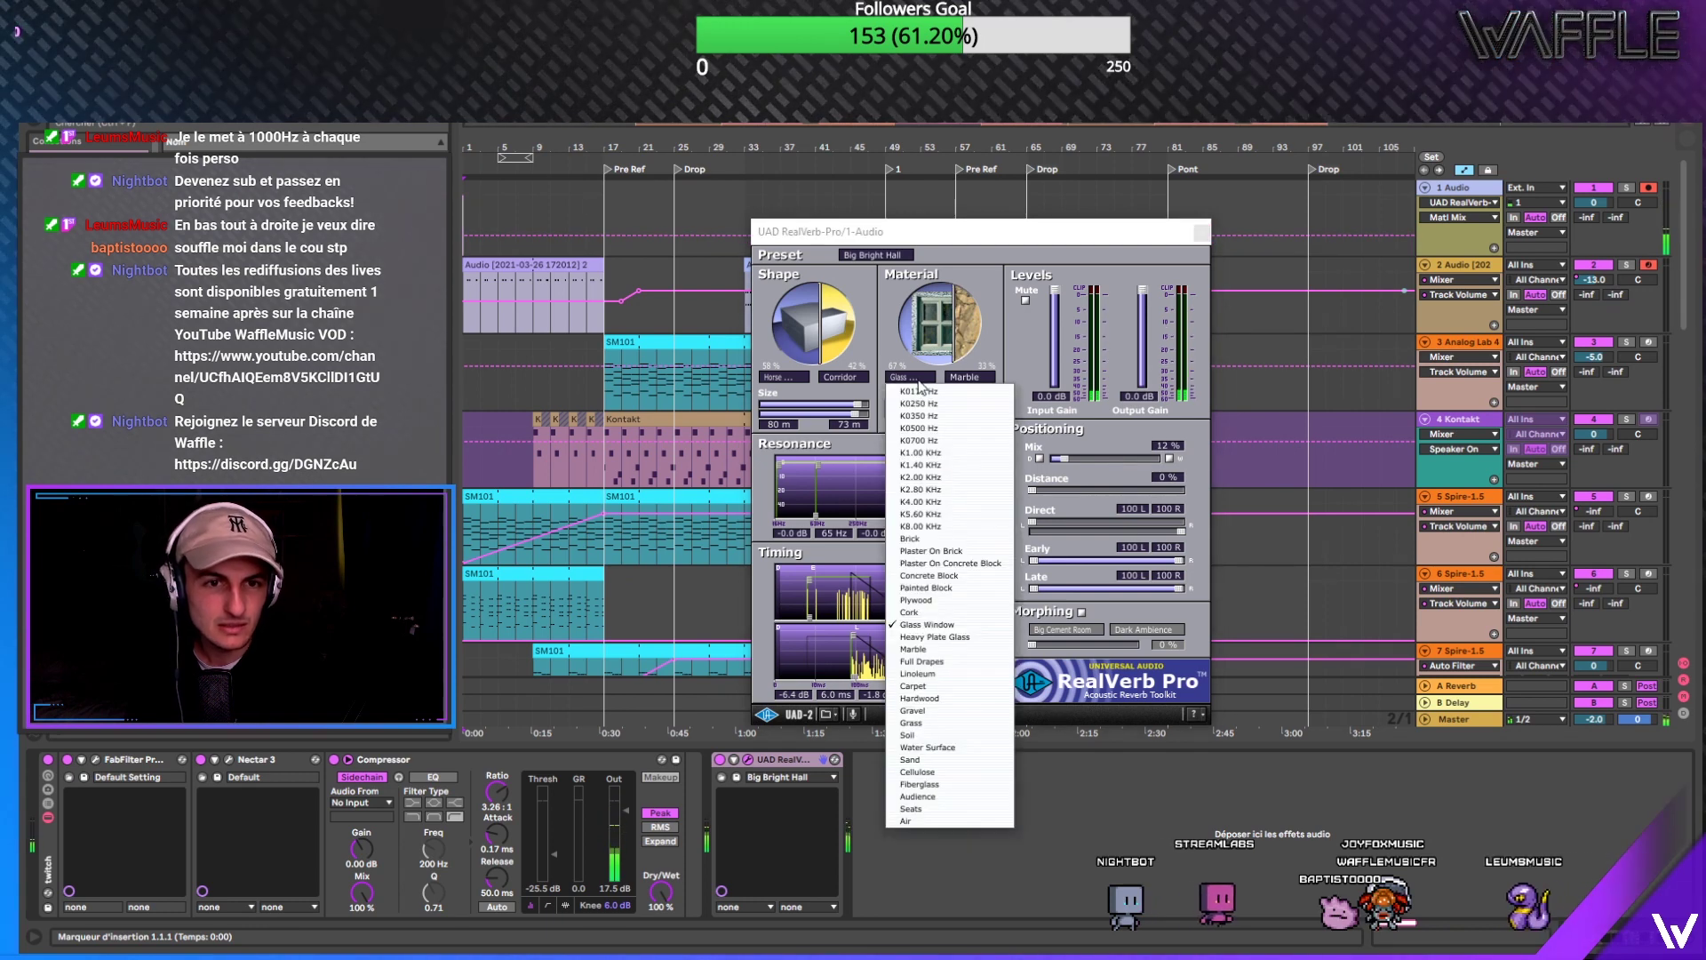
click(947, 723)
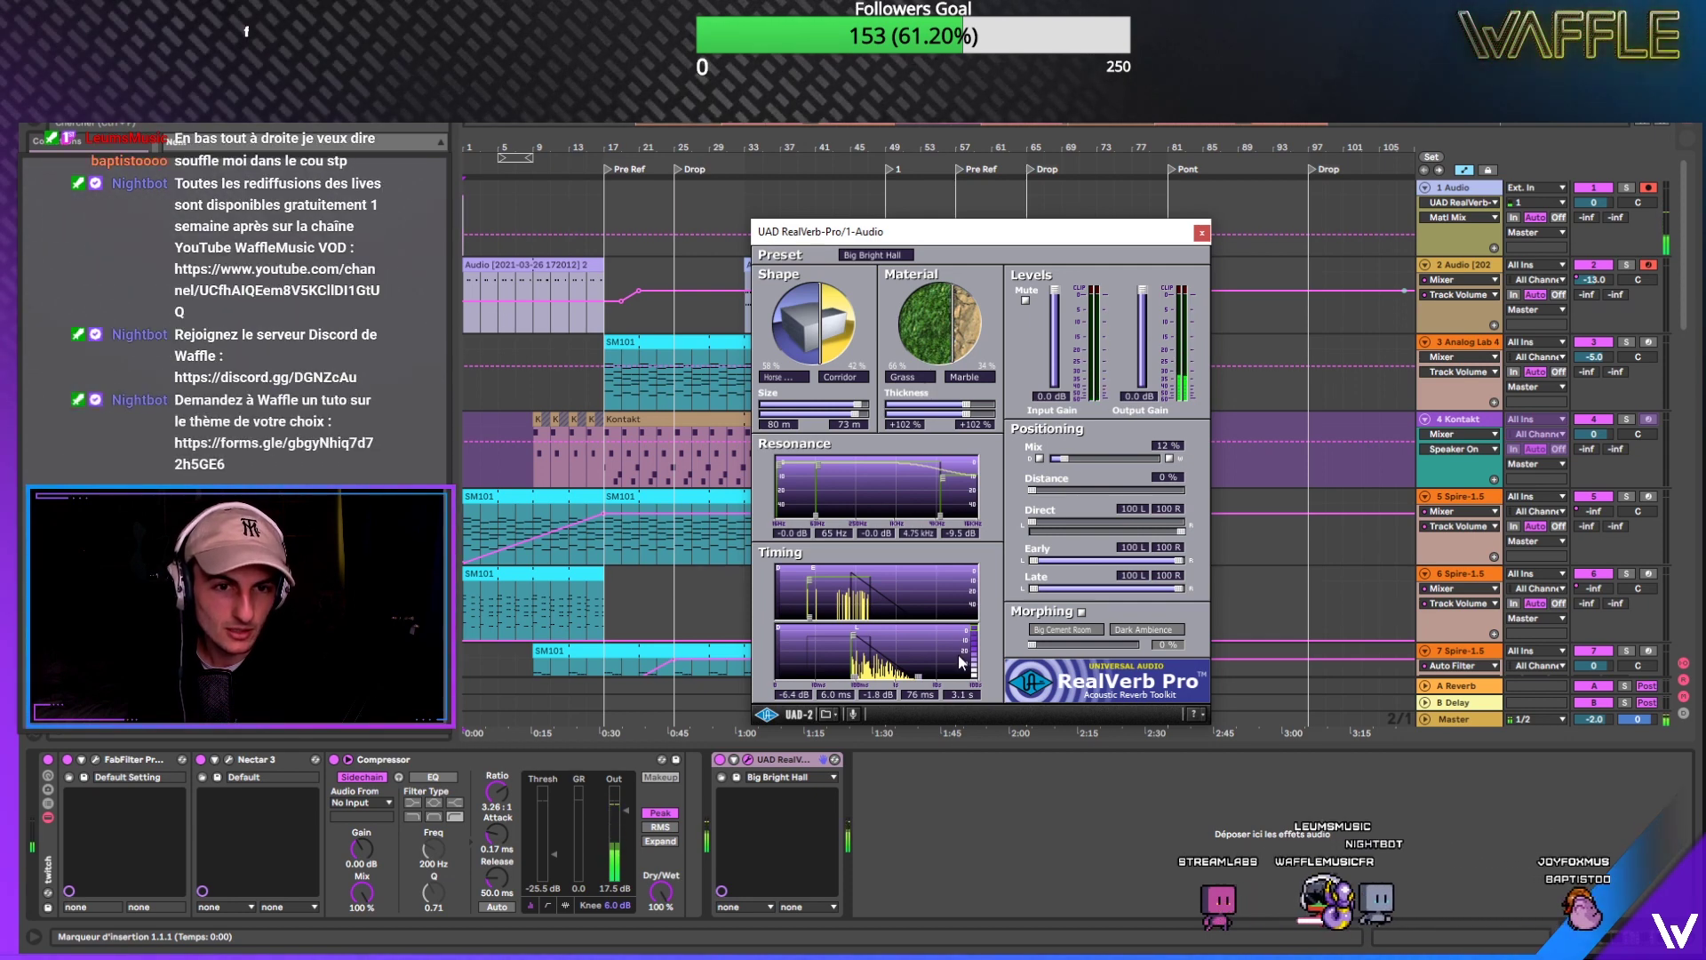
Step: Audition Carpet and Soil as the reverb's first material and set it to Fiberglass, blended with Marble
click(911, 380)
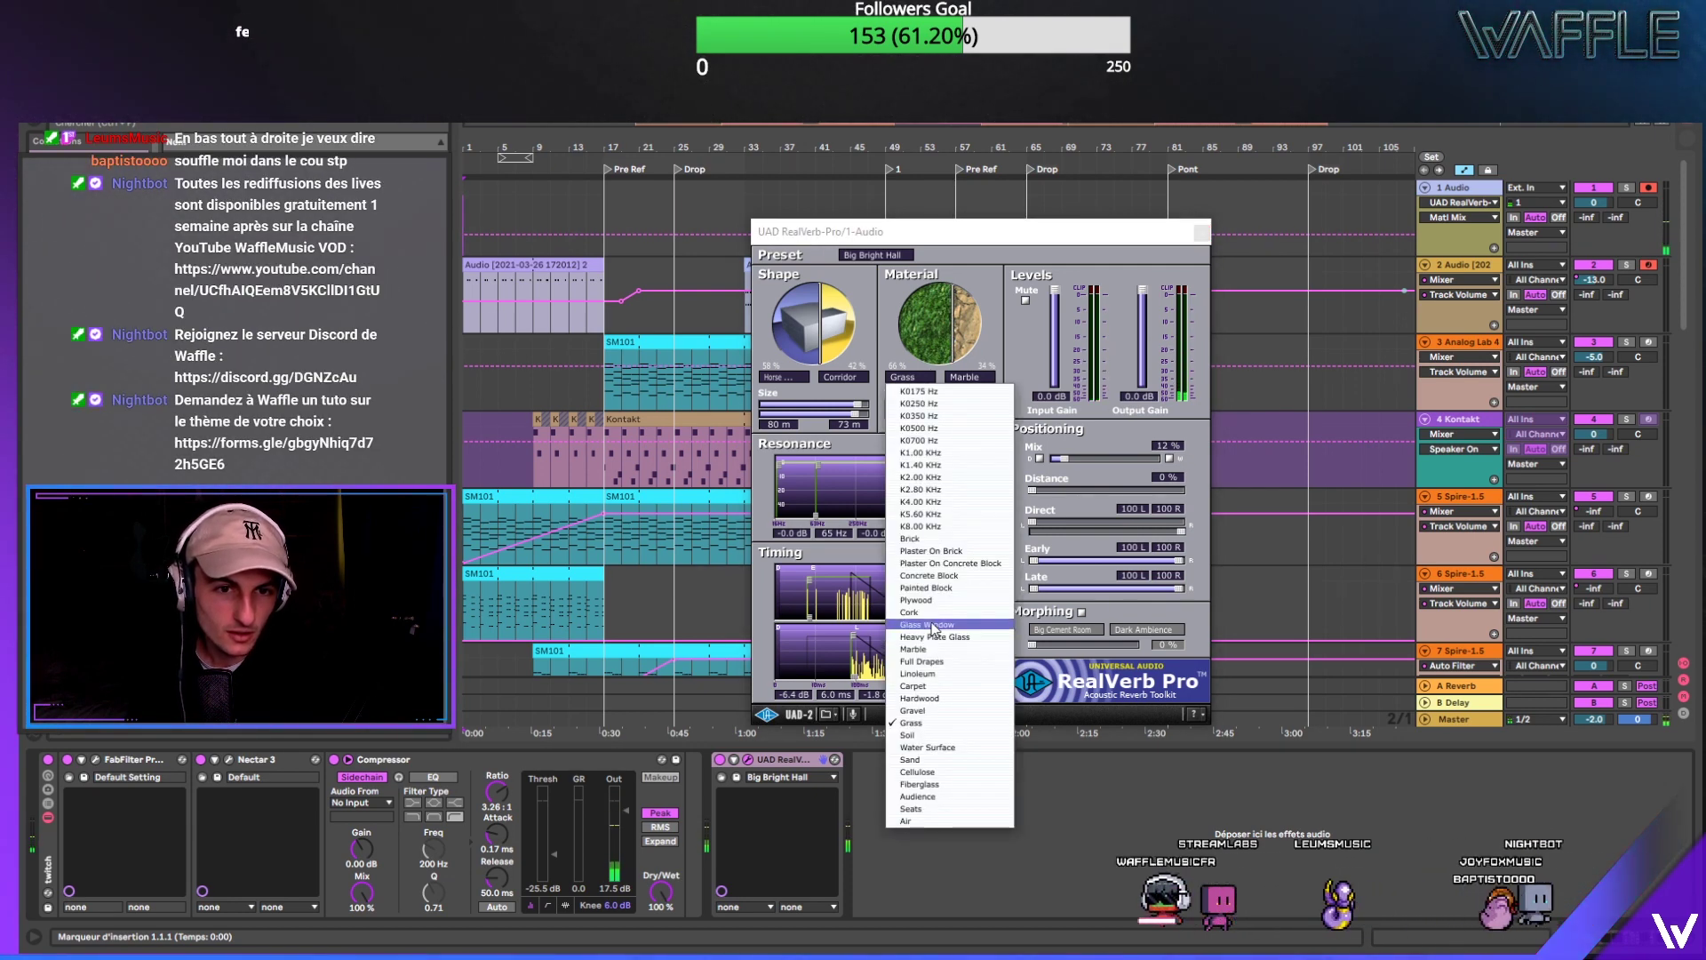
click(949, 696)
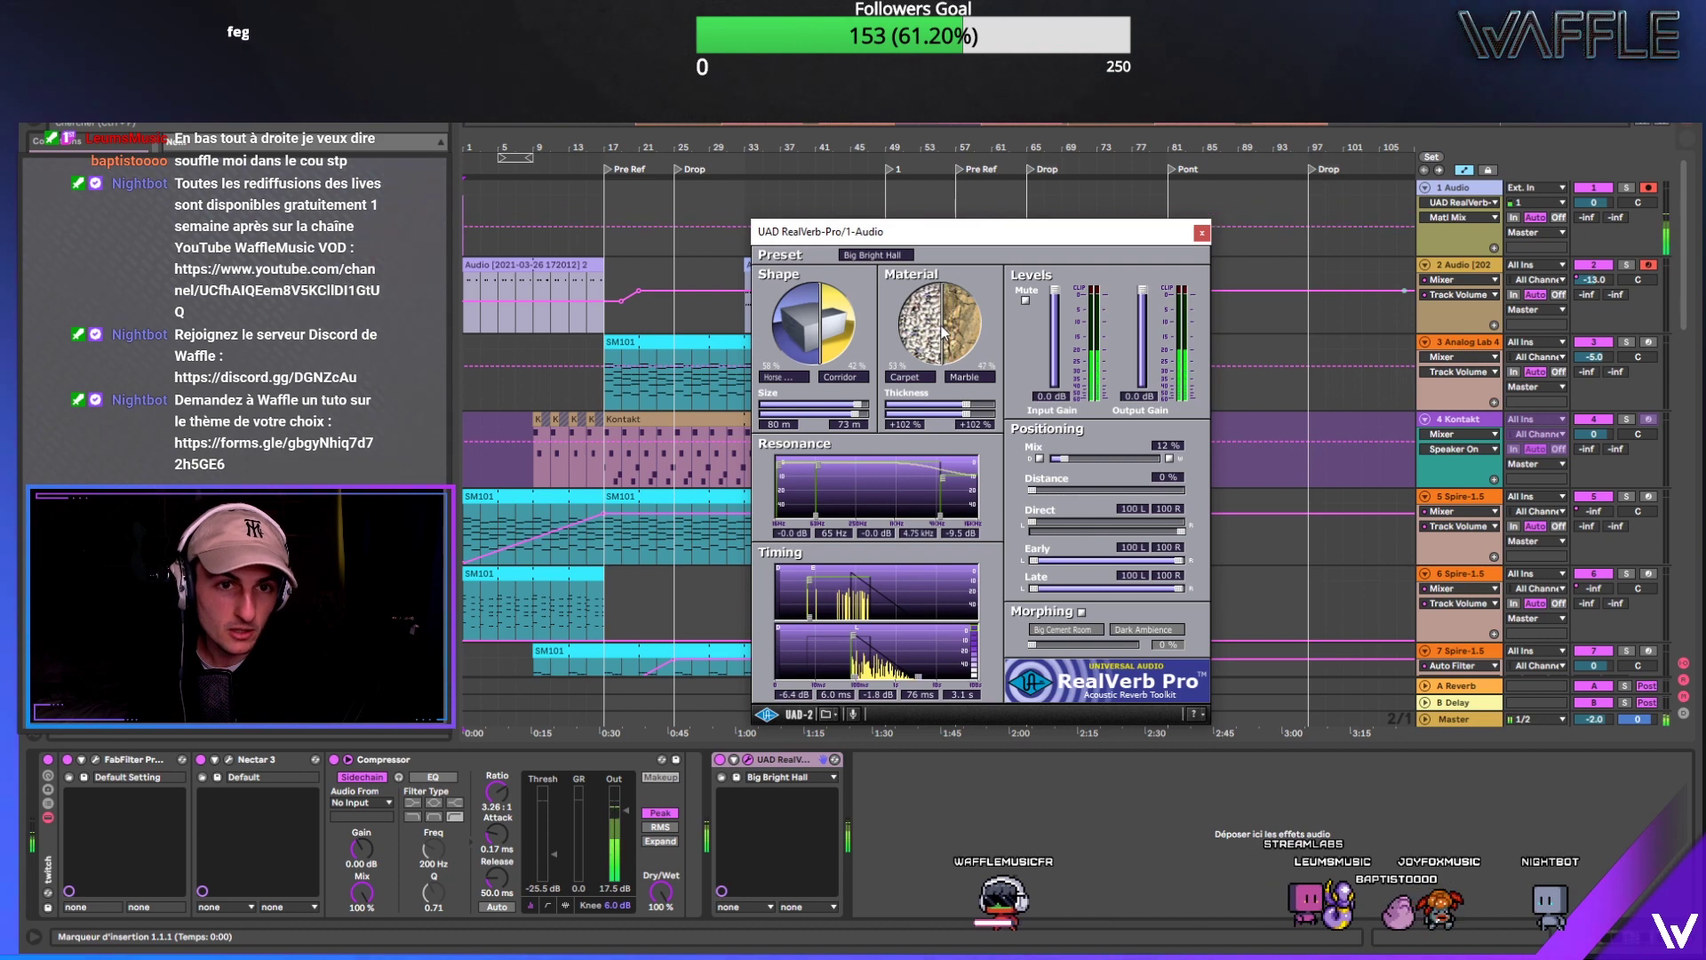
click(915, 376)
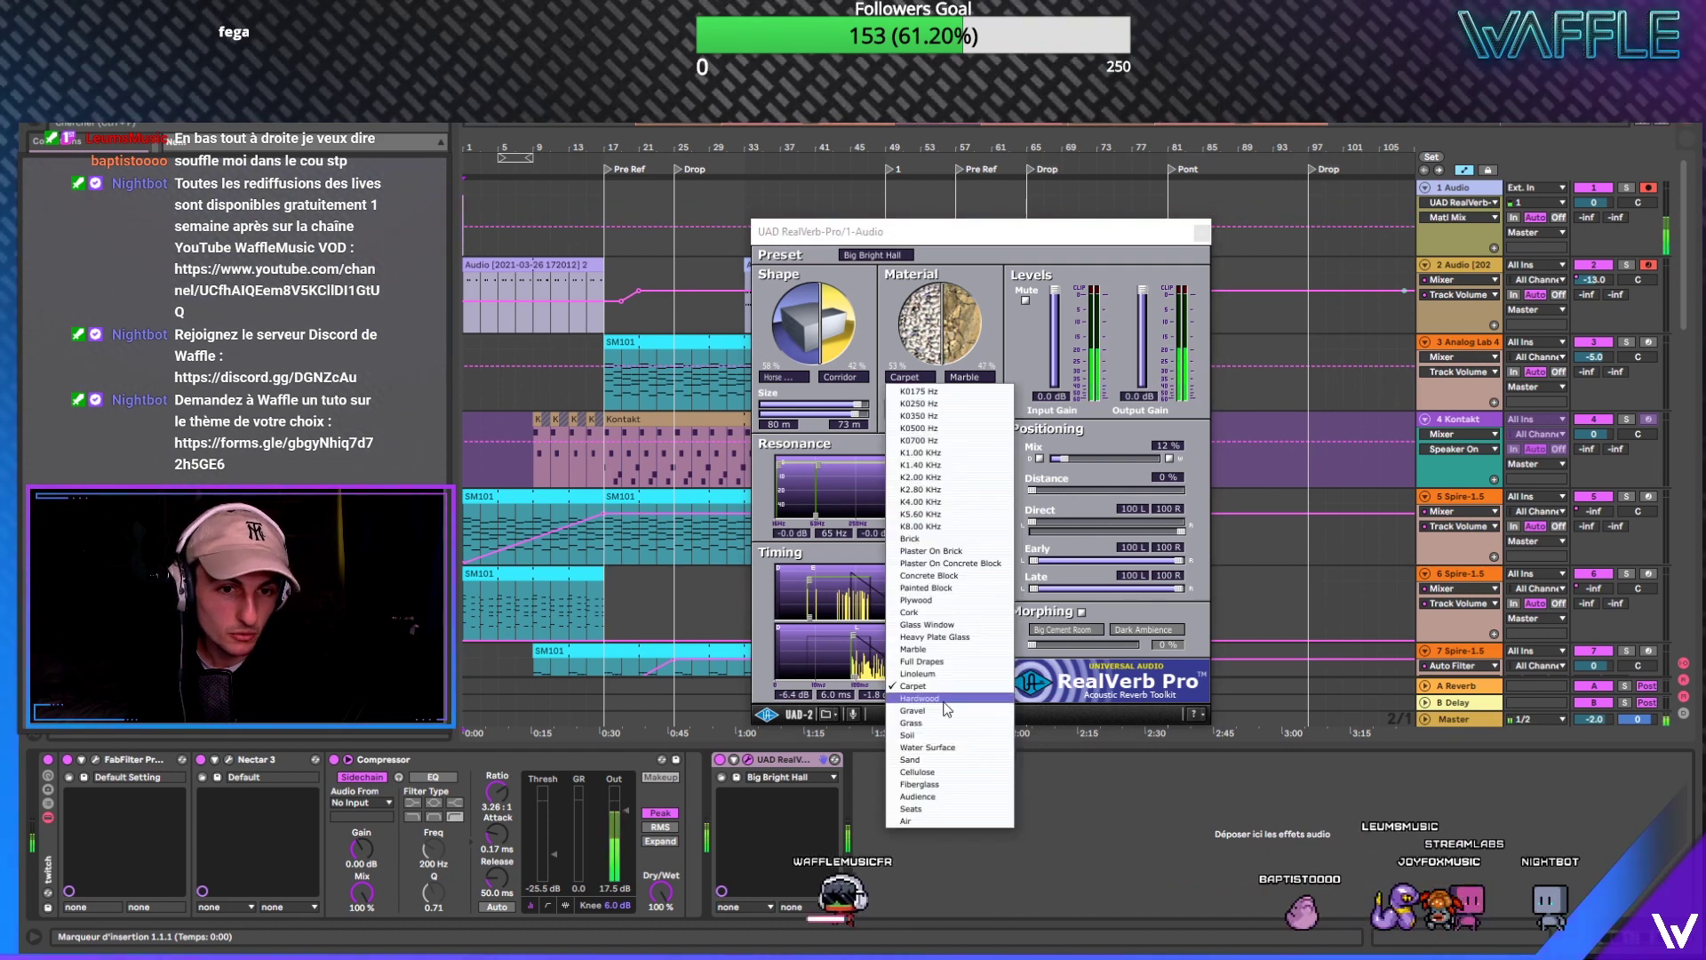
click(944, 735)
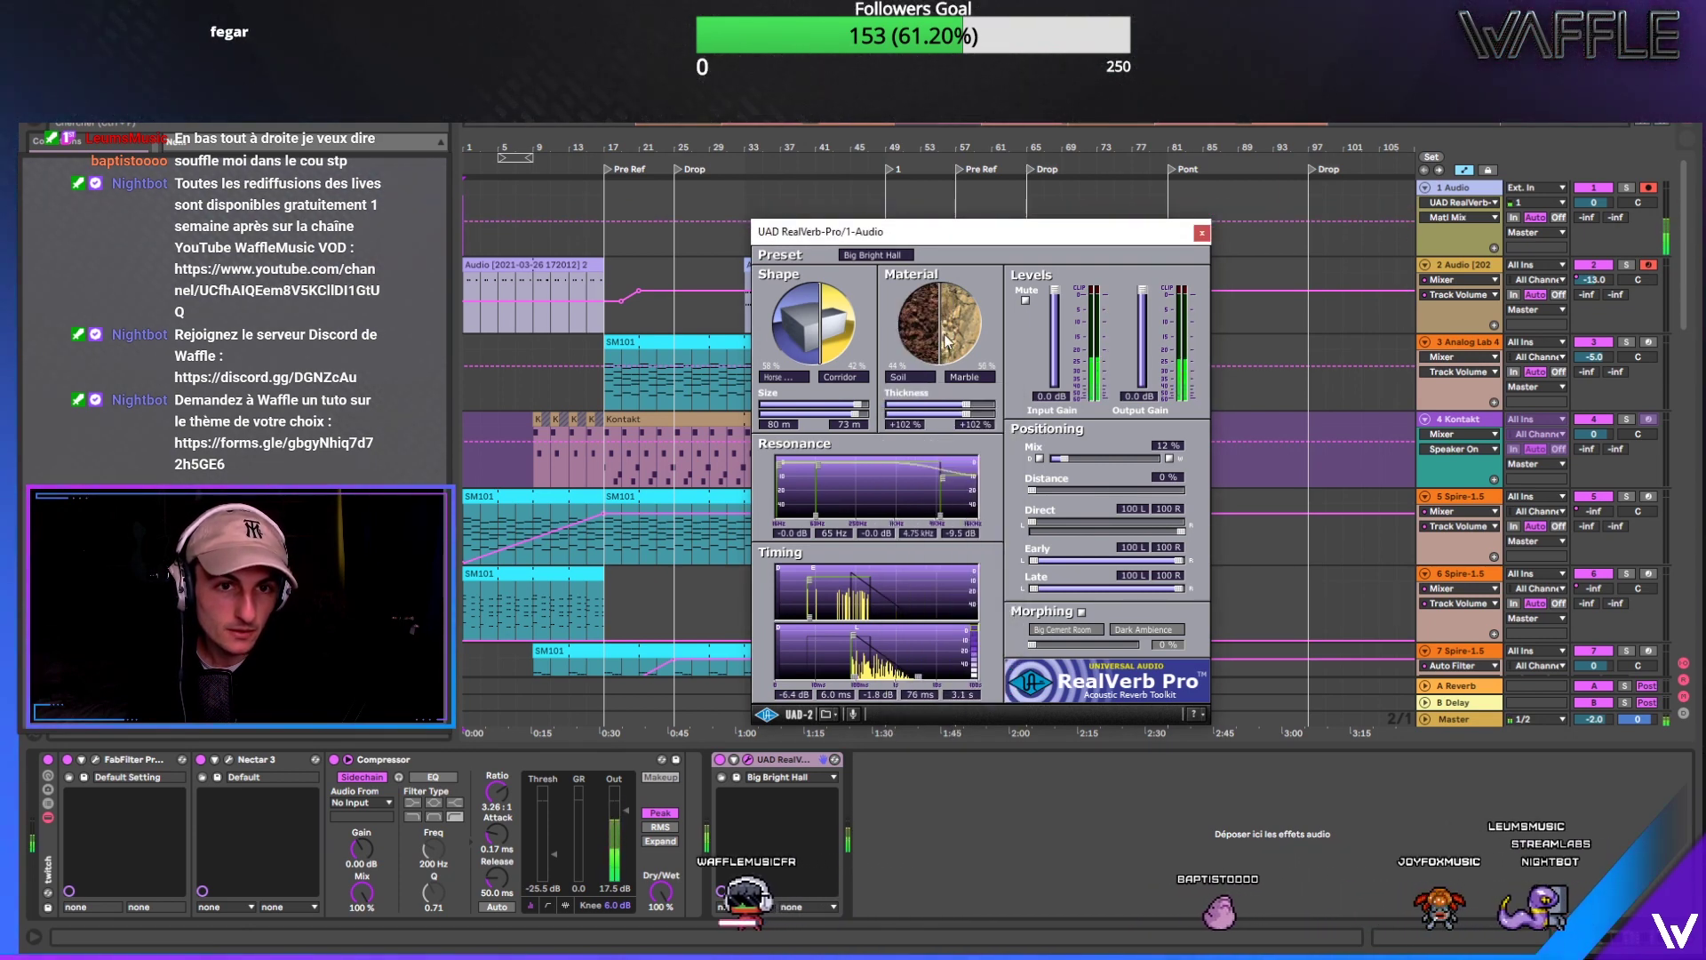
click(915, 378)
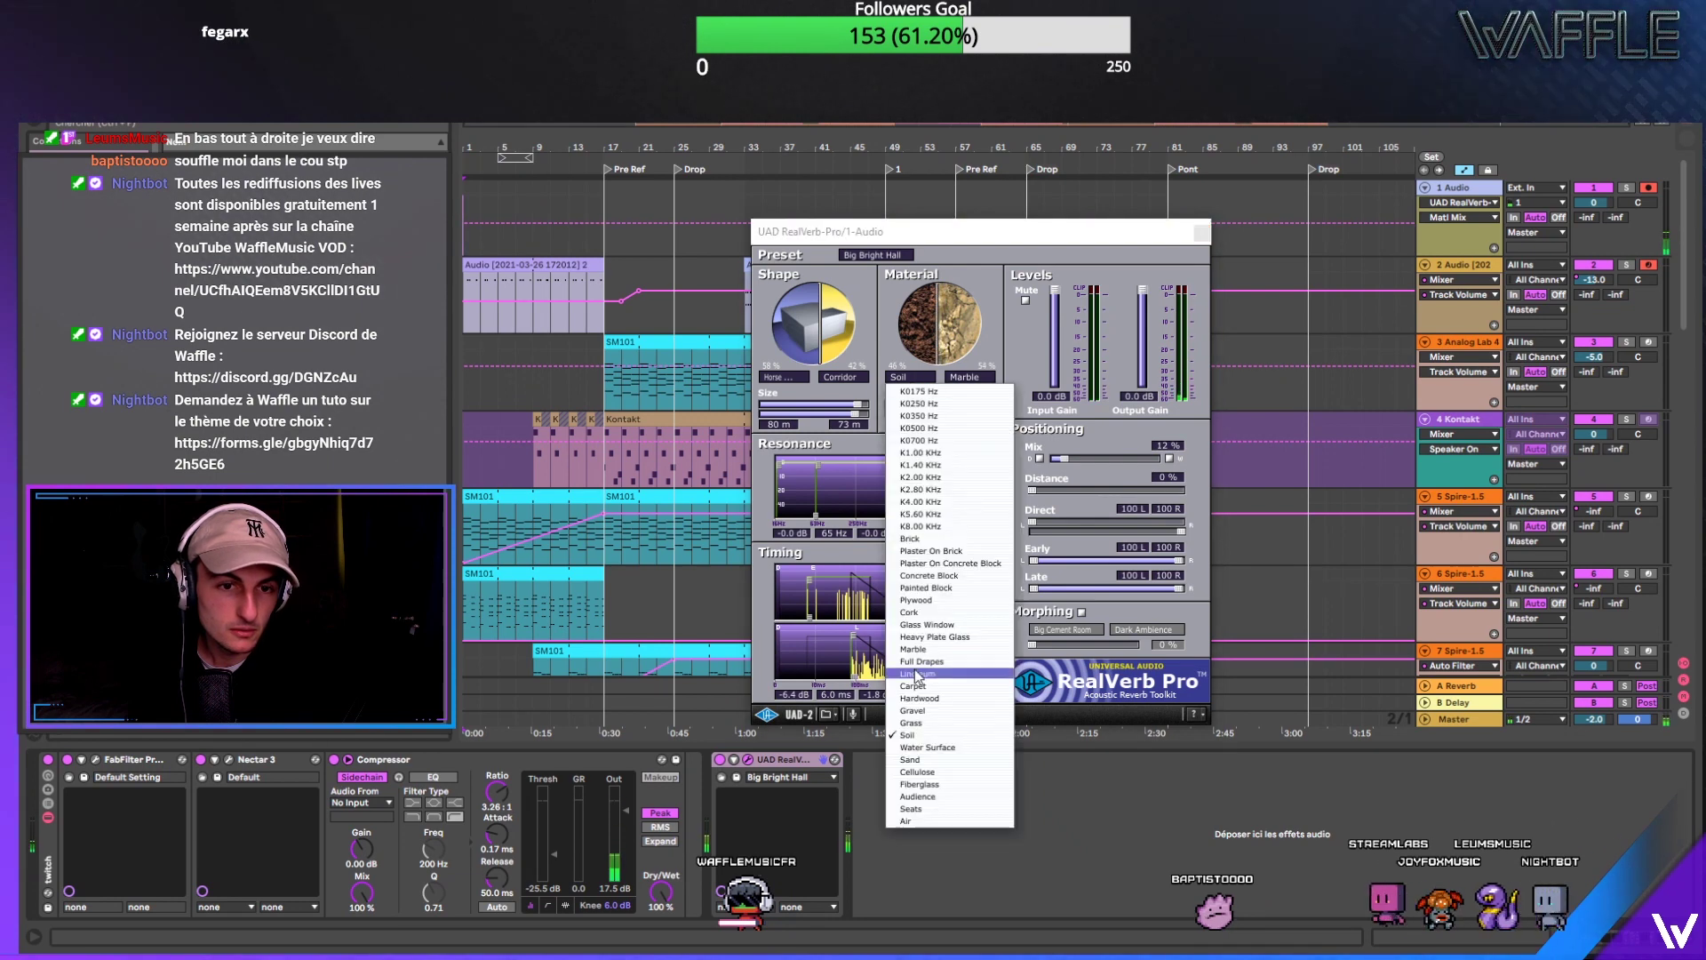
click(940, 784)
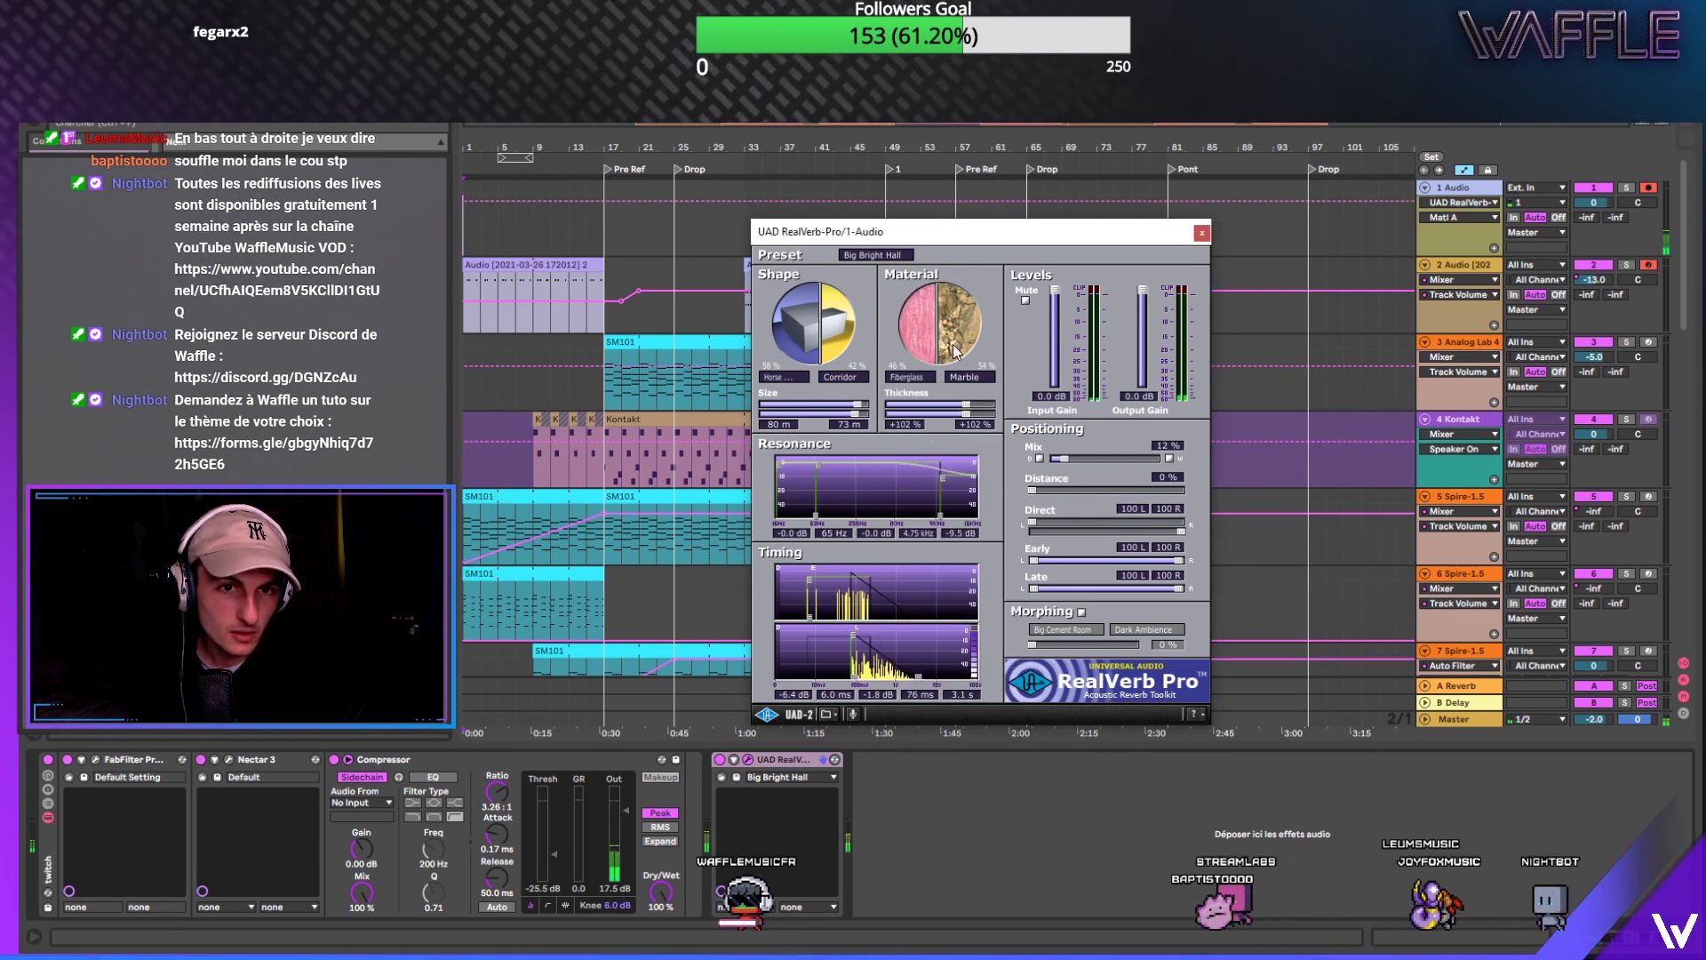
Step: Set the reverb's first material to Plywood and adjust its blend with Marble
click(910, 378)
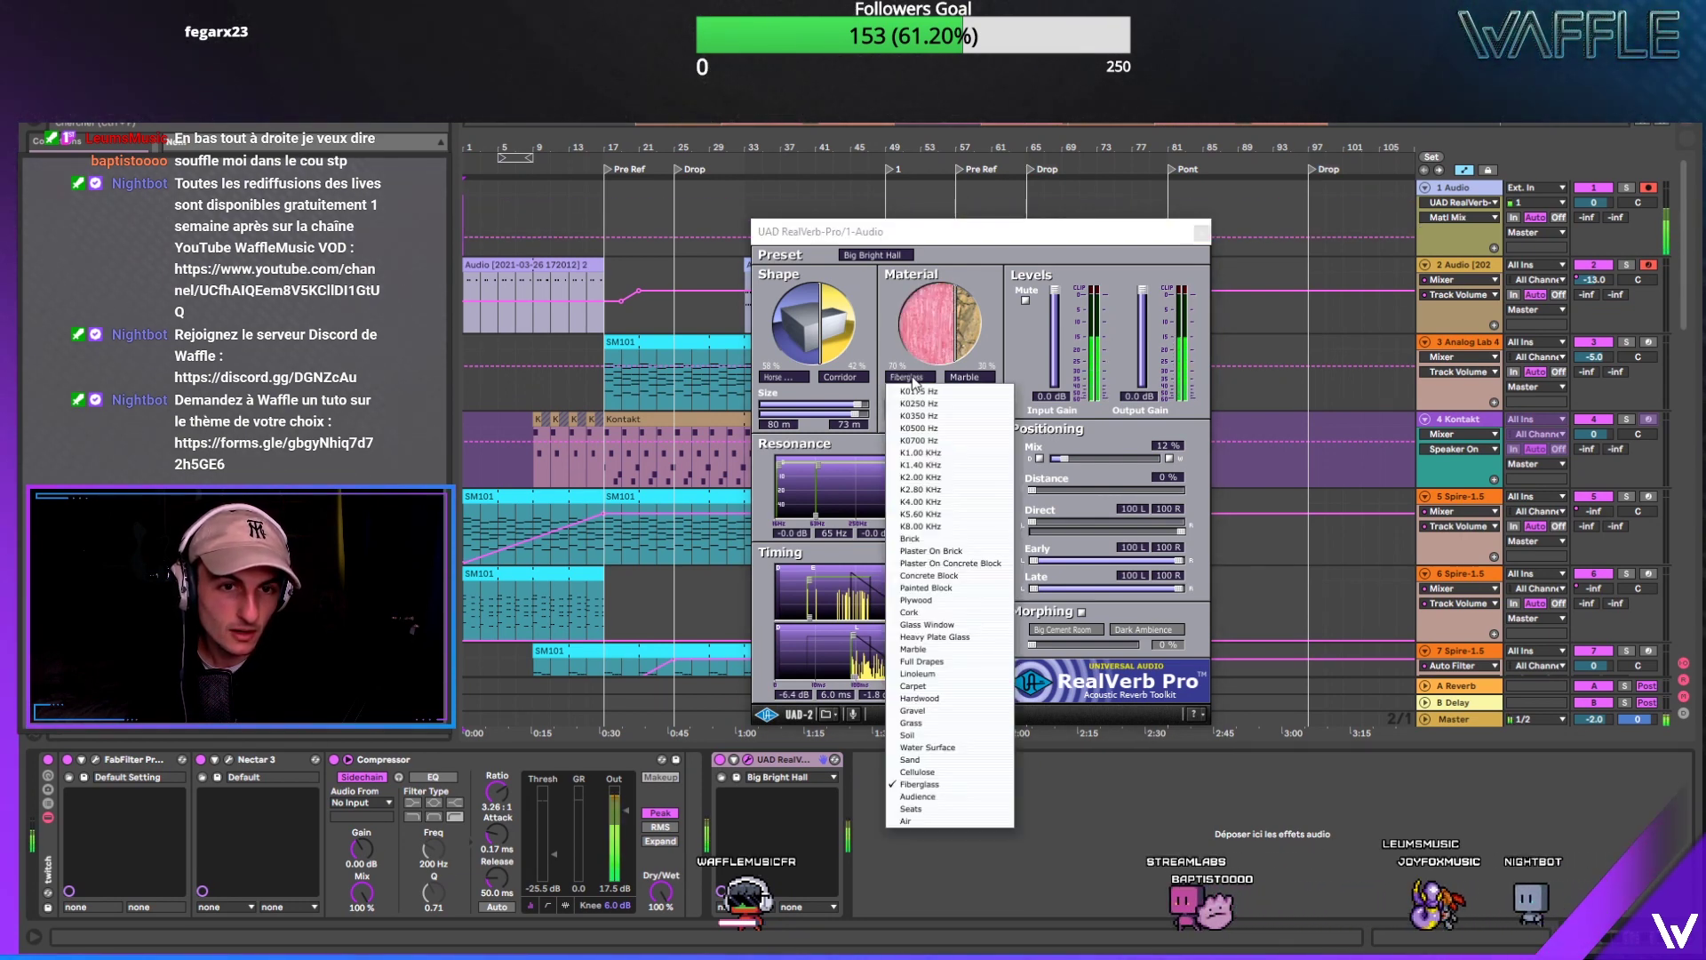
click(915, 600)
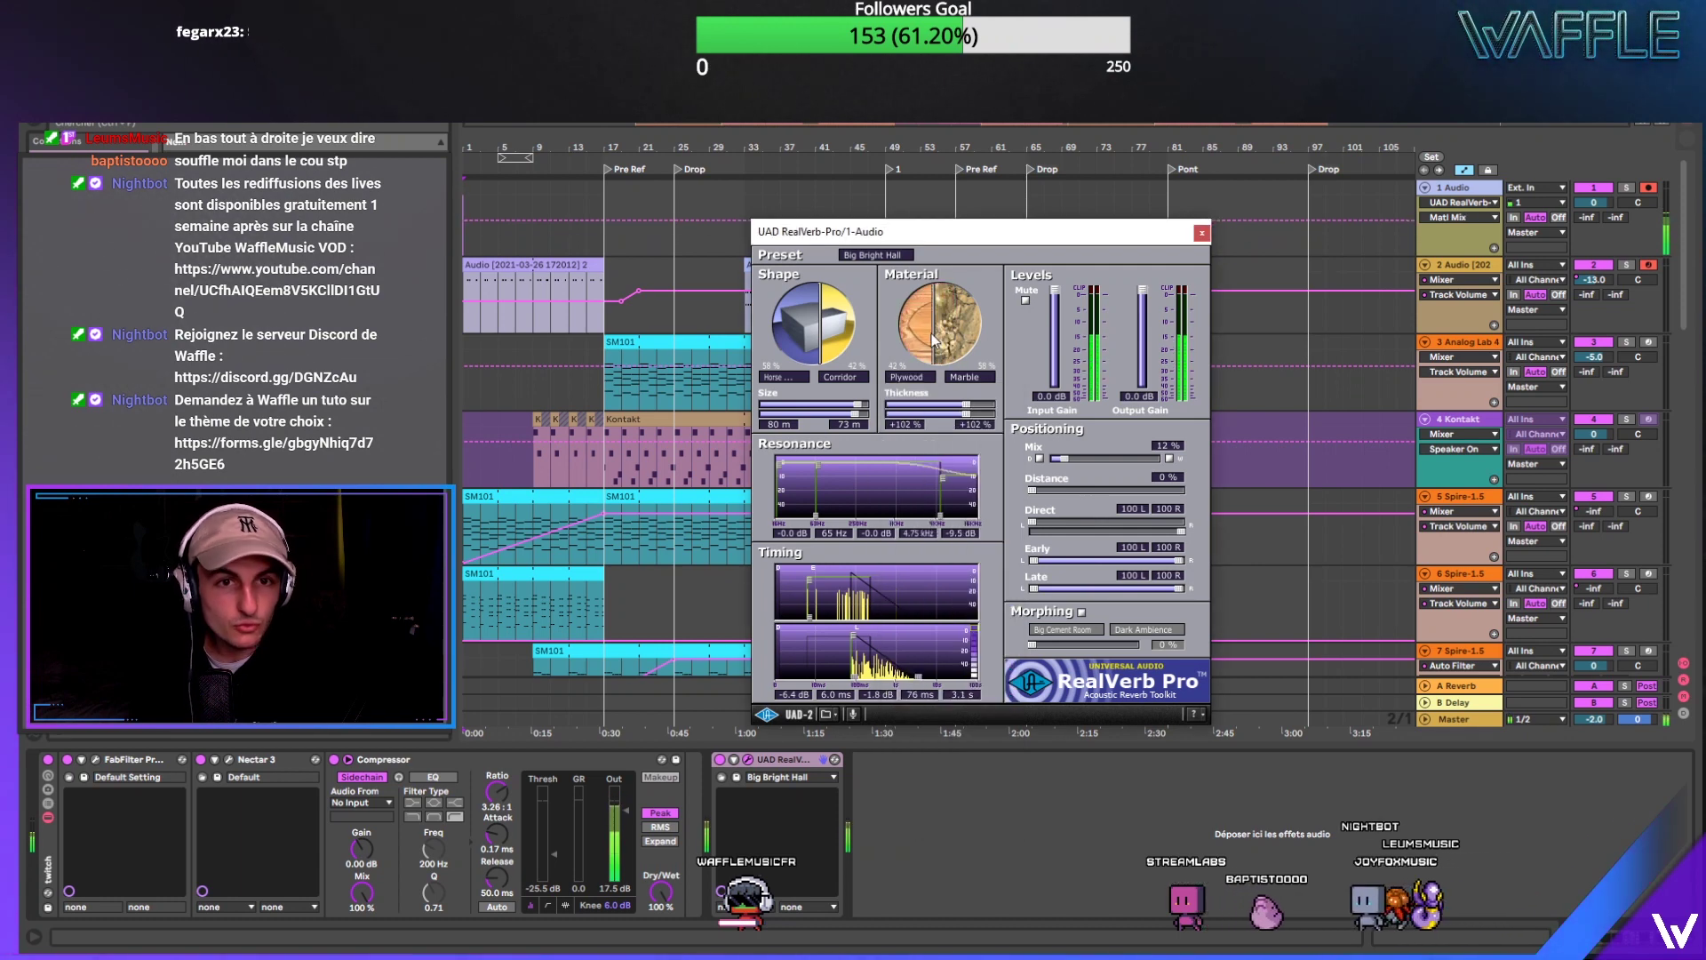
mouse_move(933, 341)
mouse_down()
mouse_move(939, 360)
mouse_move(918, 365)
mouse_move(938, 364)
mouse_up()
click(968, 378)
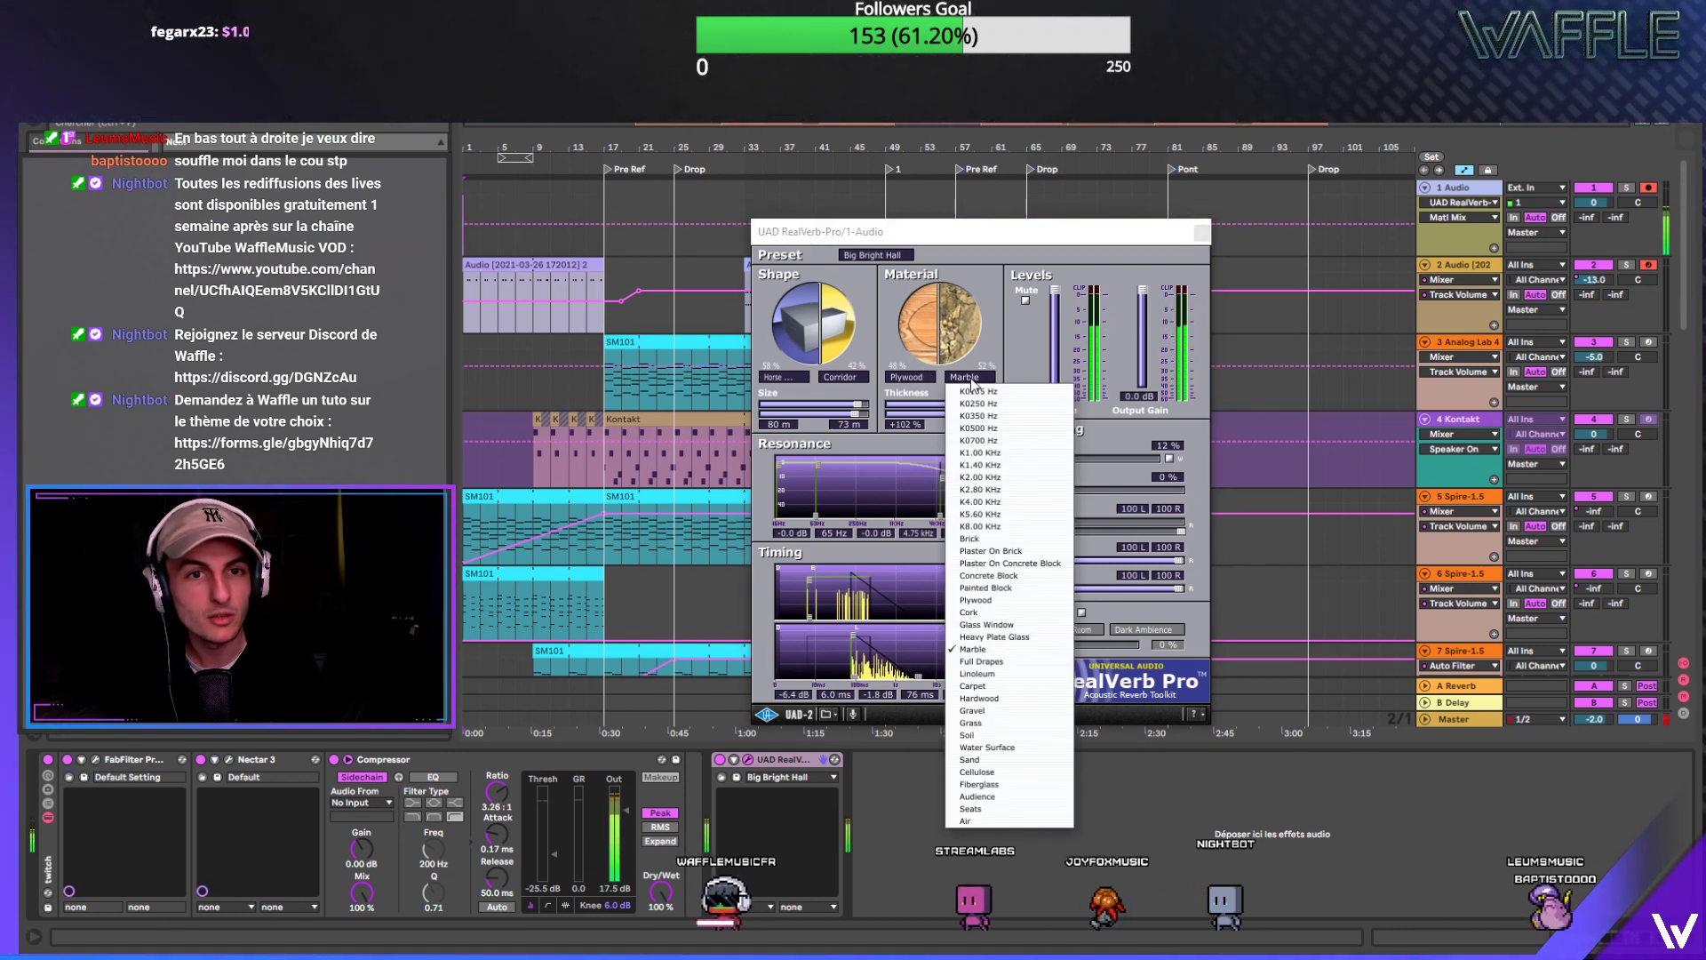
click(995, 359)
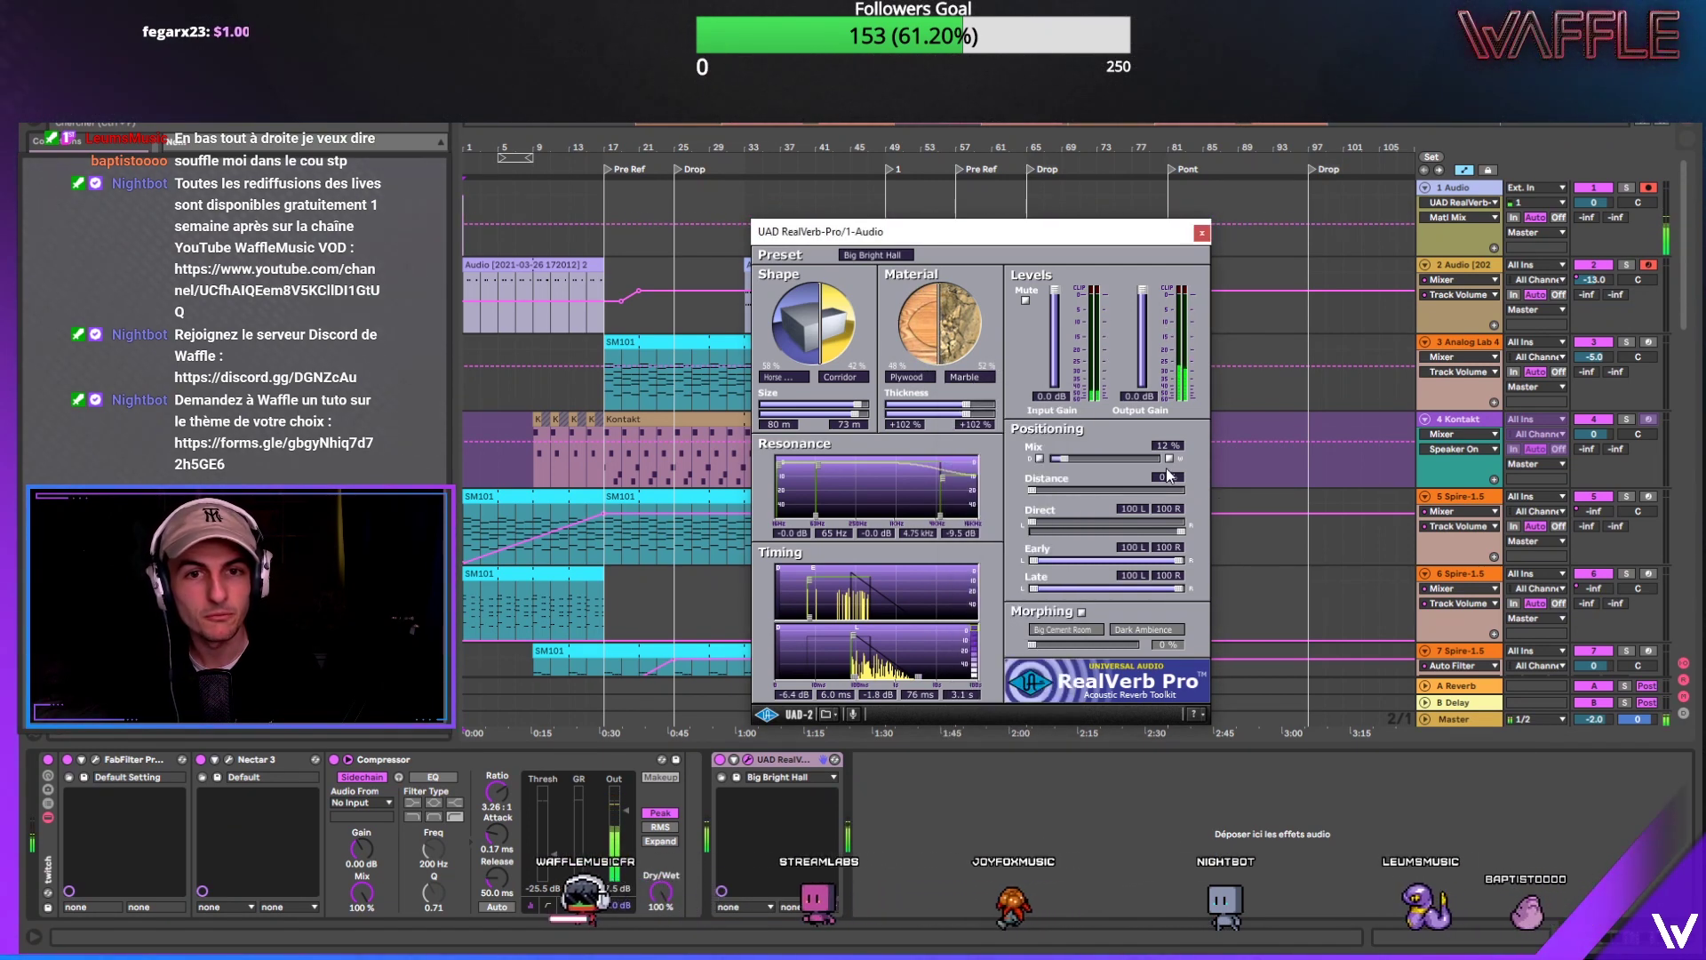
Step: Set the reverb's Mix to 52 %, Distance to 32 % and late decay time to 7.4 s, and switch the RealVerb-Pro device off
drag(1031, 490, 1107, 460)
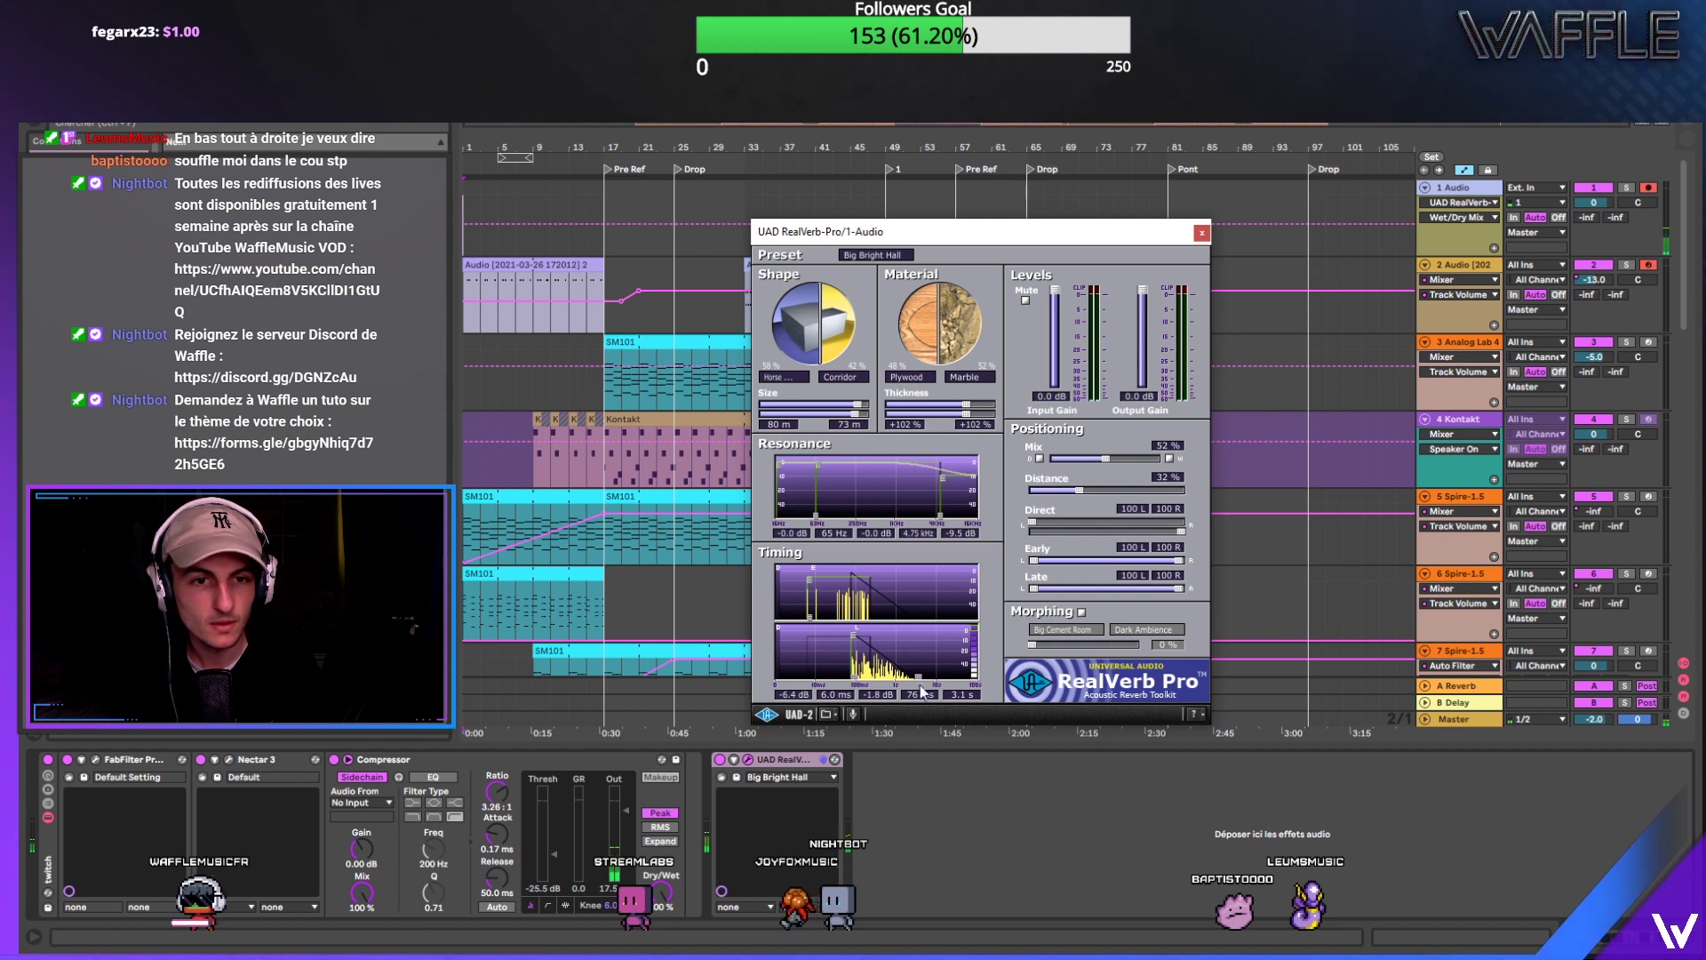
drag(959, 680, 944, 680)
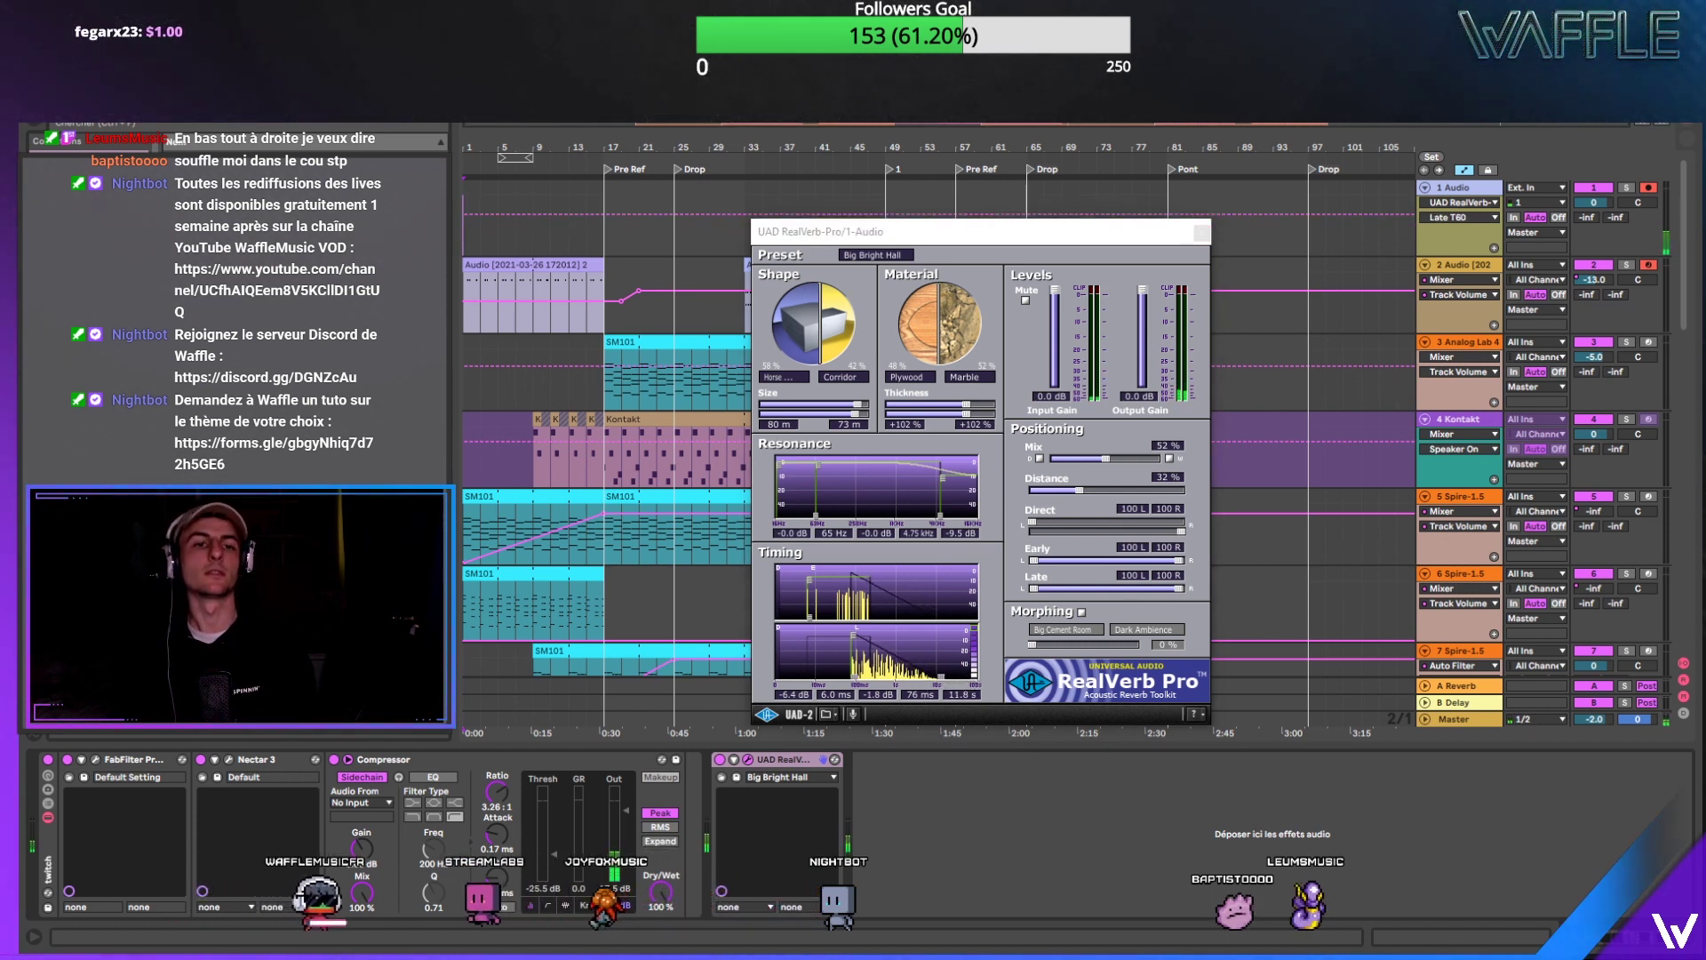
drag(947, 664, 924, 666)
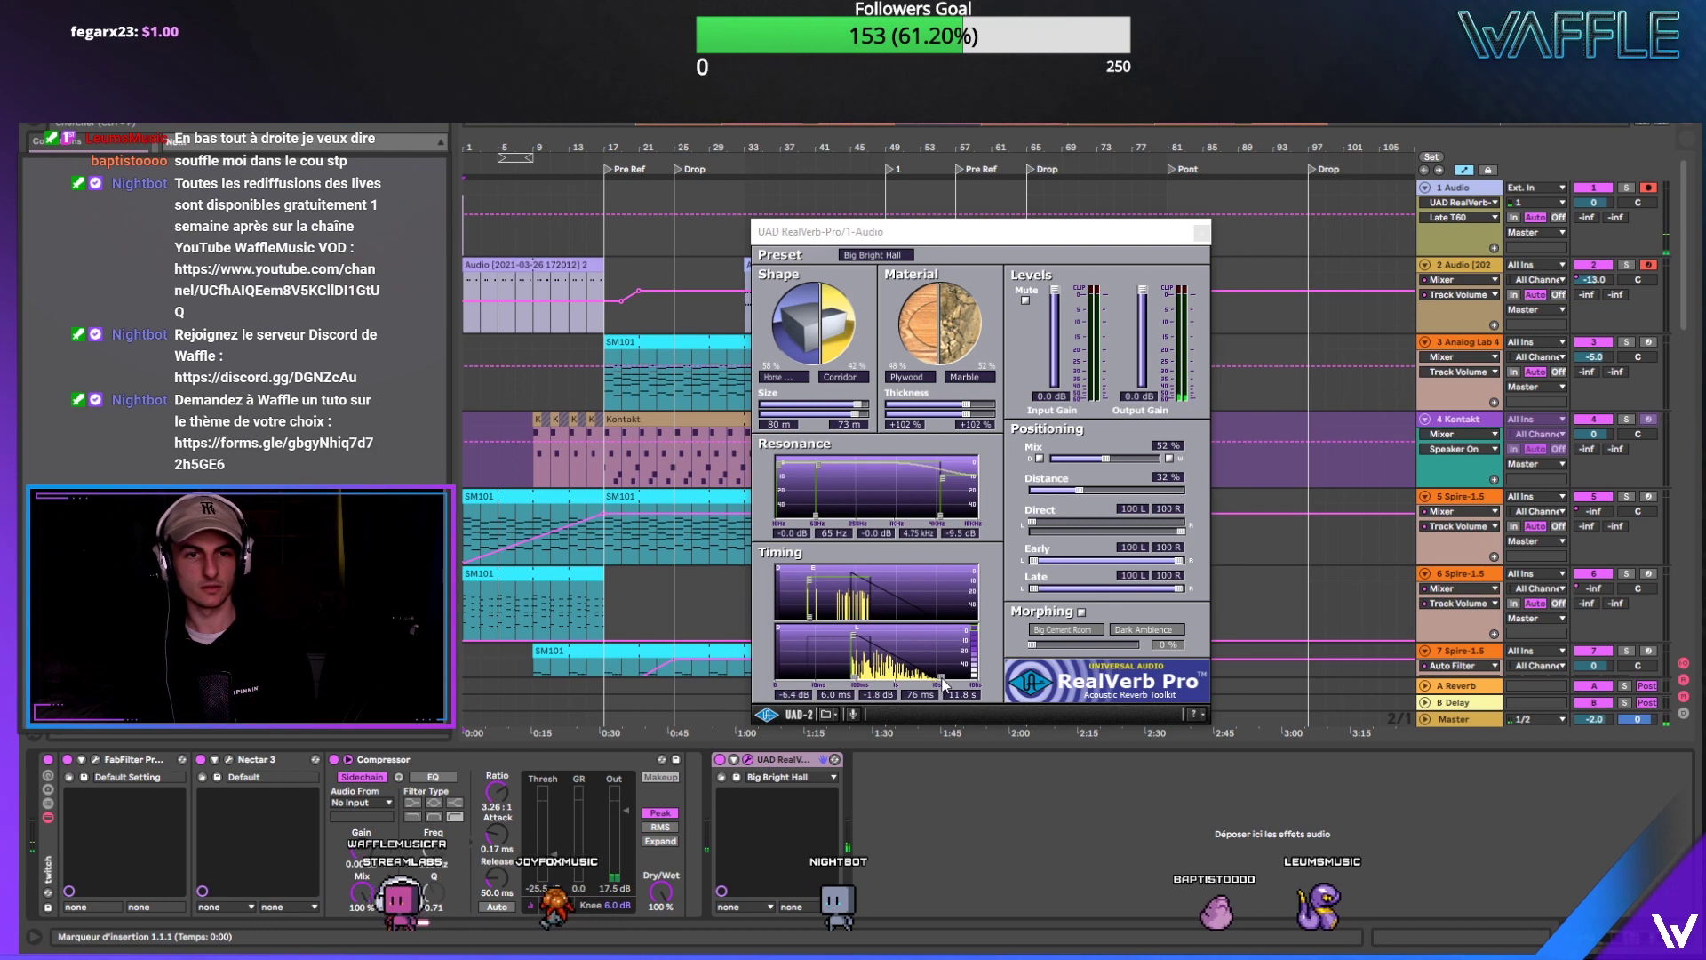
click(720, 761)
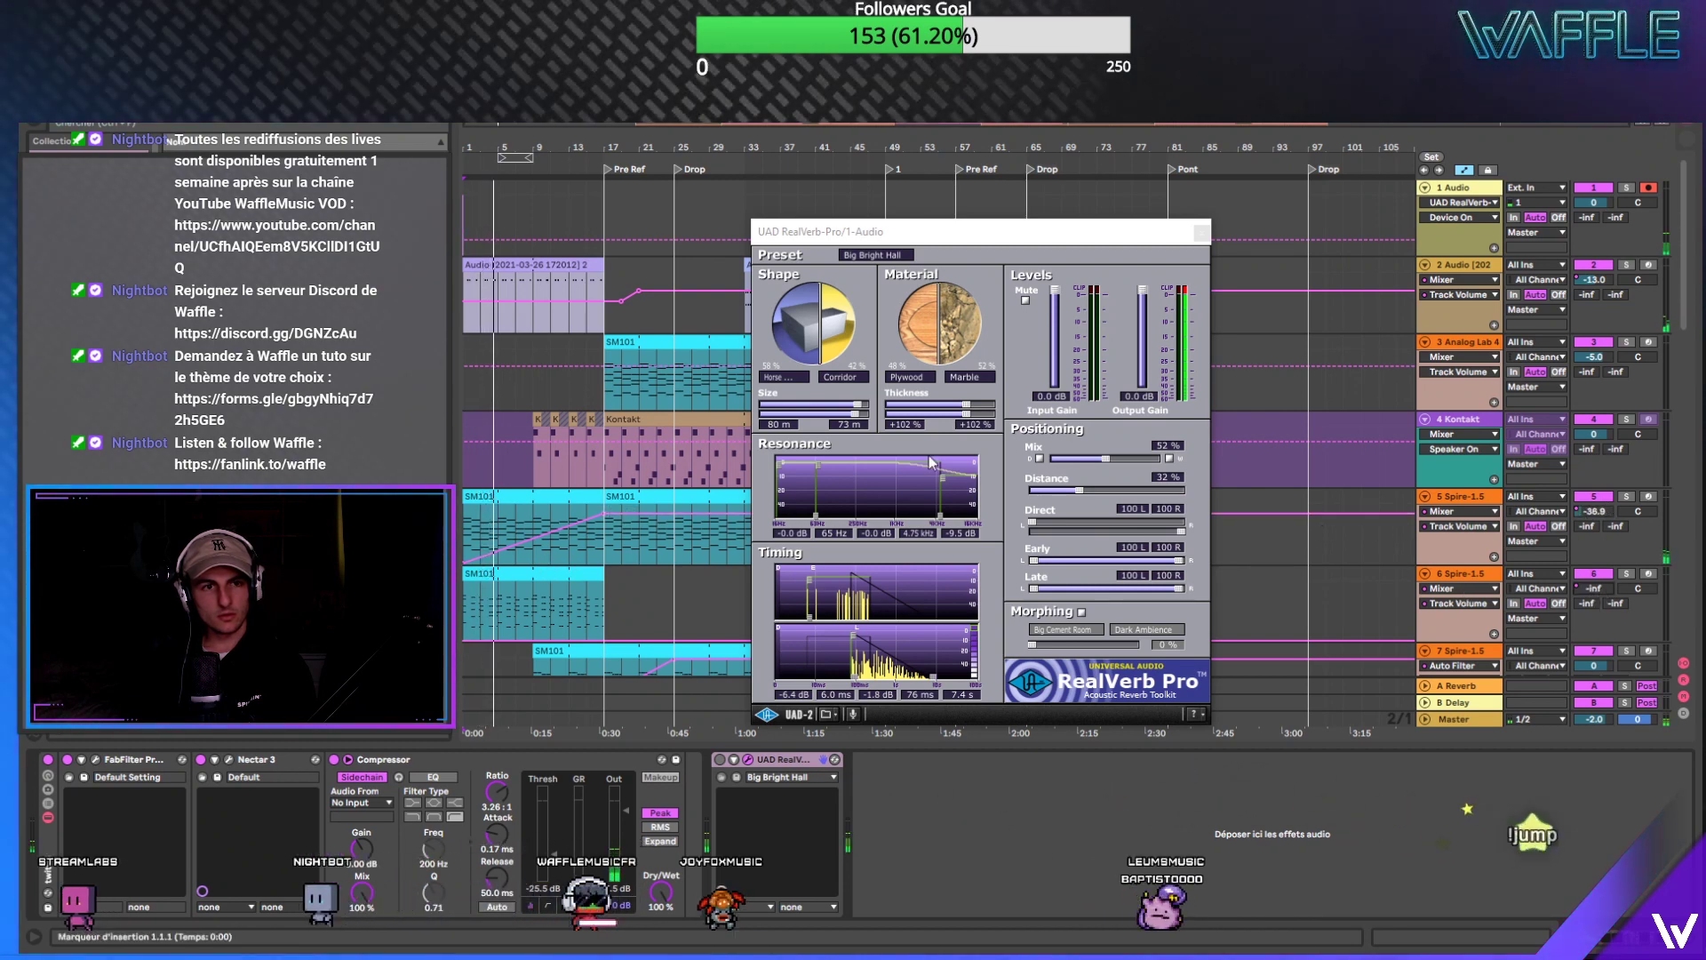
Step: Move the RealVerb-Pro window out of the way and turn the reverb on for the first audio track
drag(1021, 235, 1282, 740)
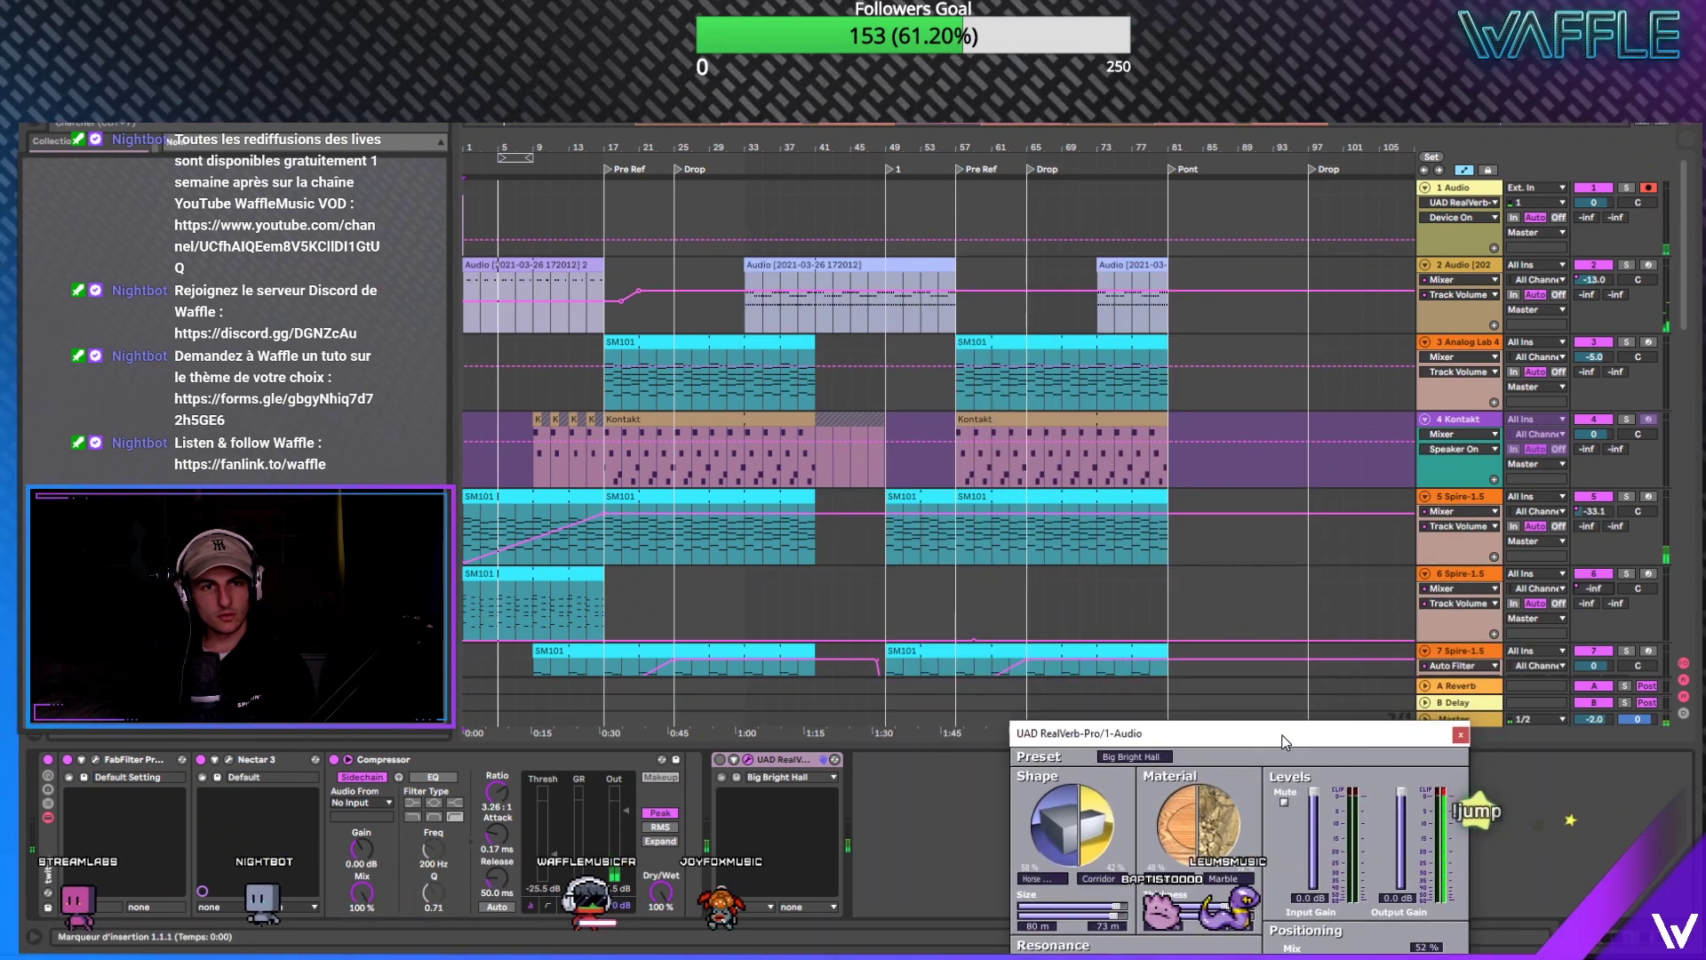
click(978, 637)
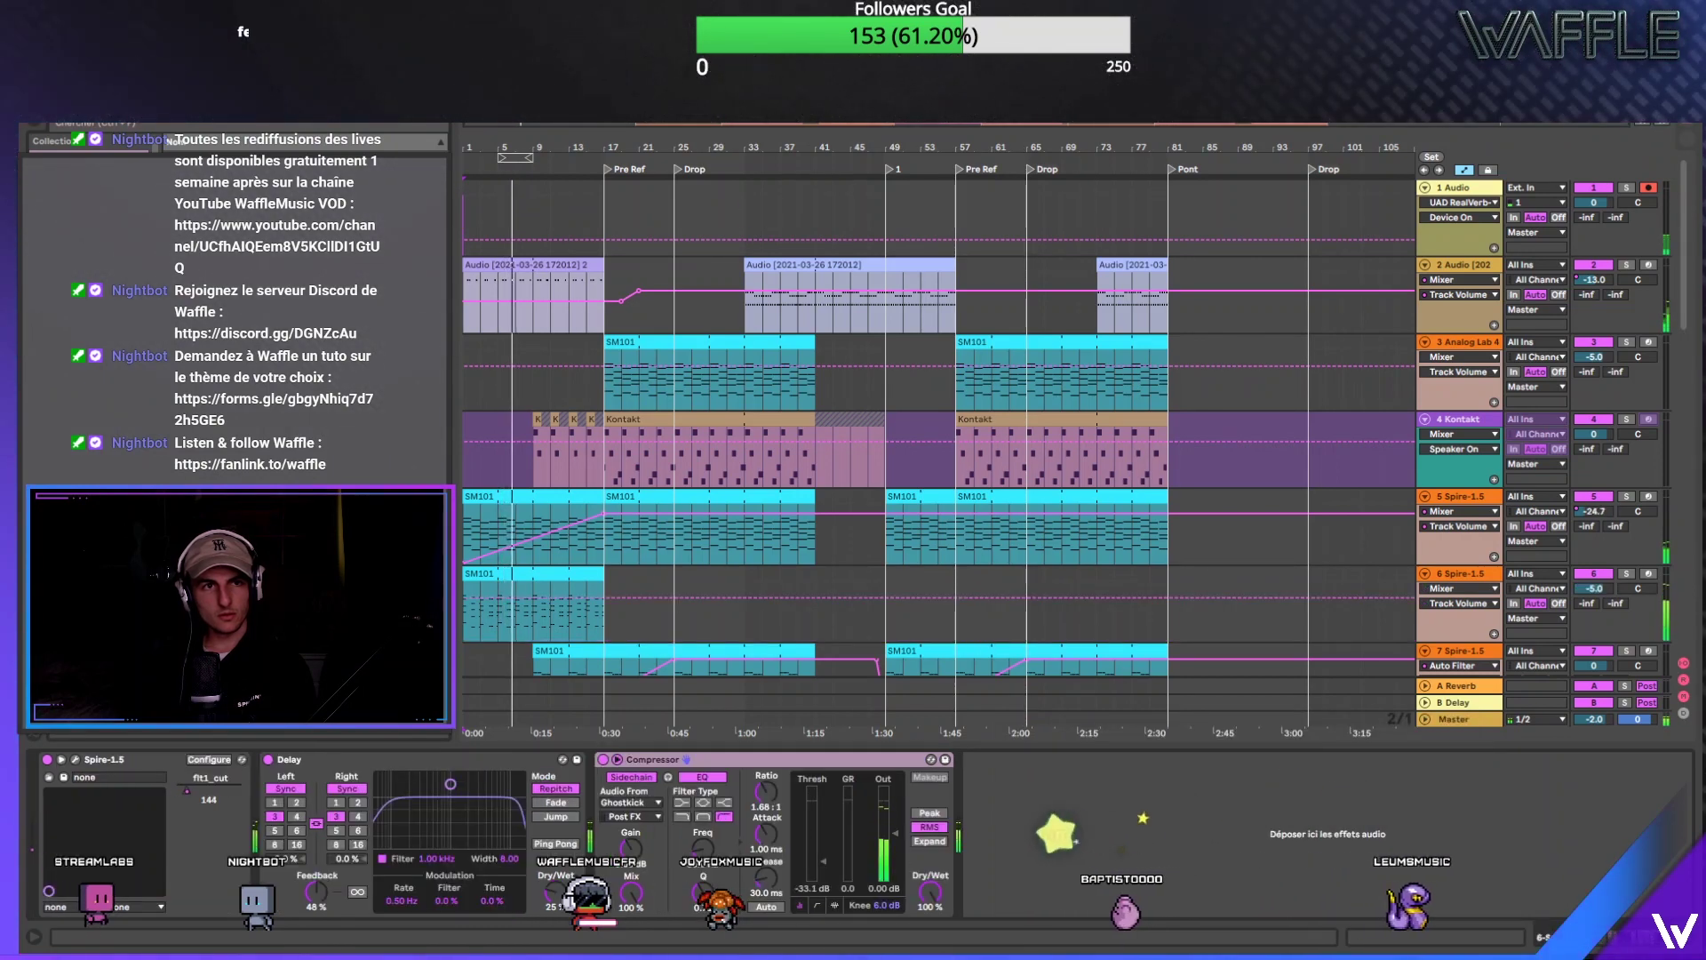
click(1469, 195)
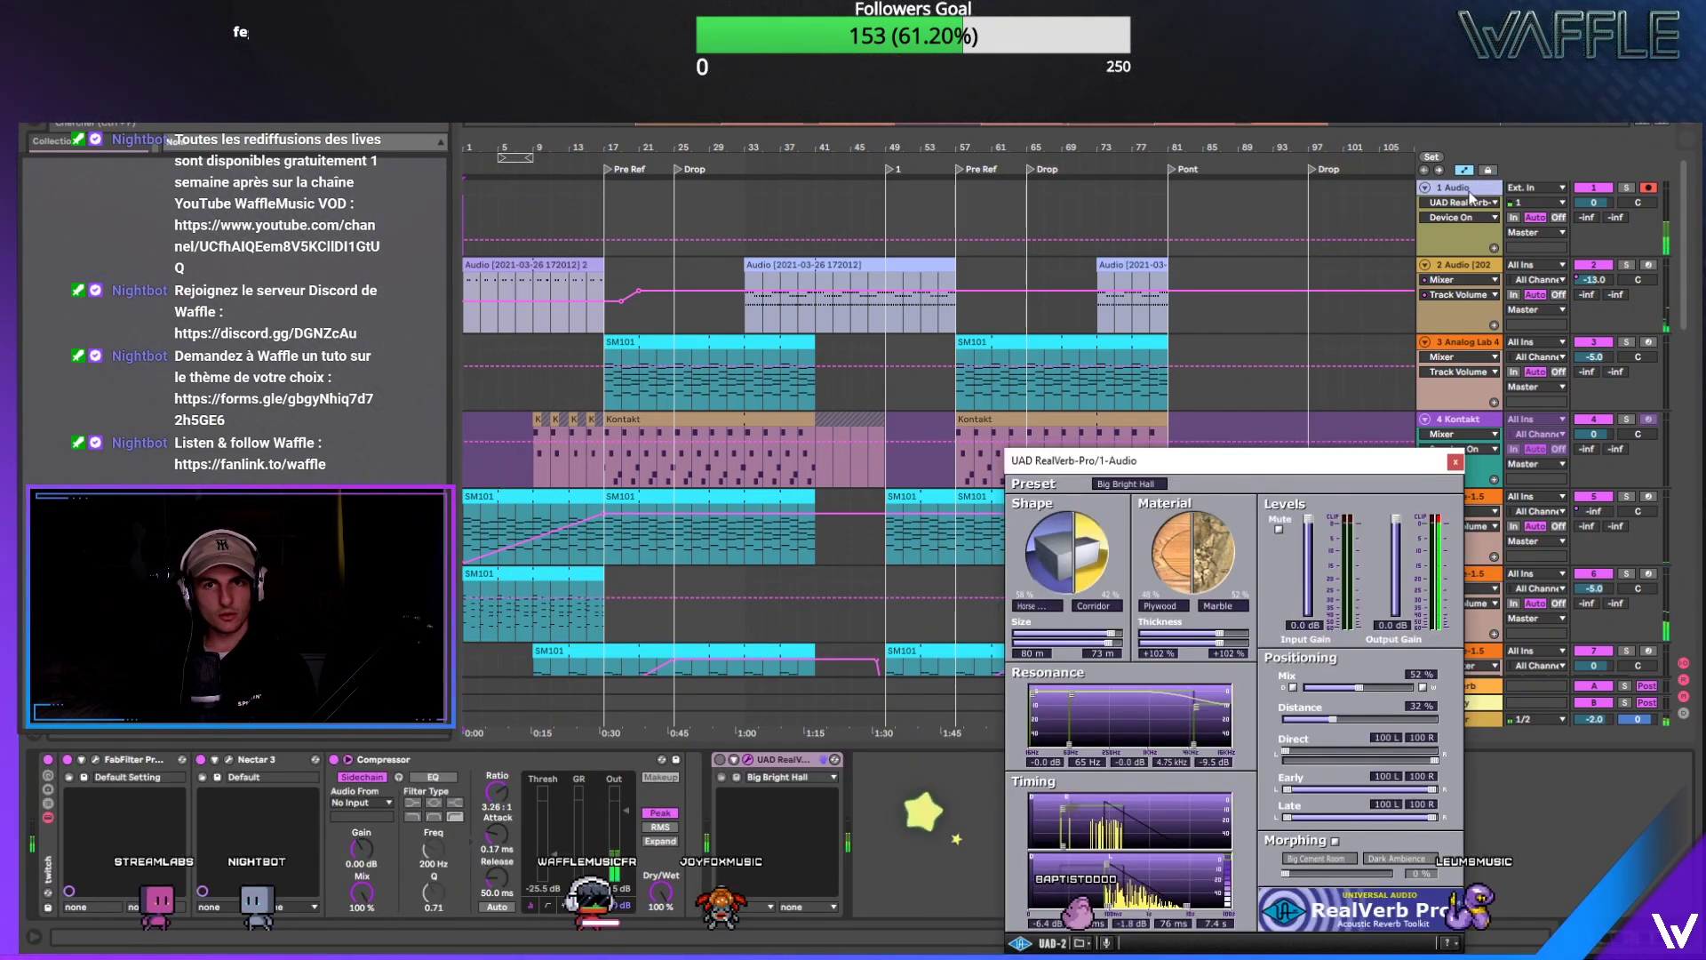
click(720, 759)
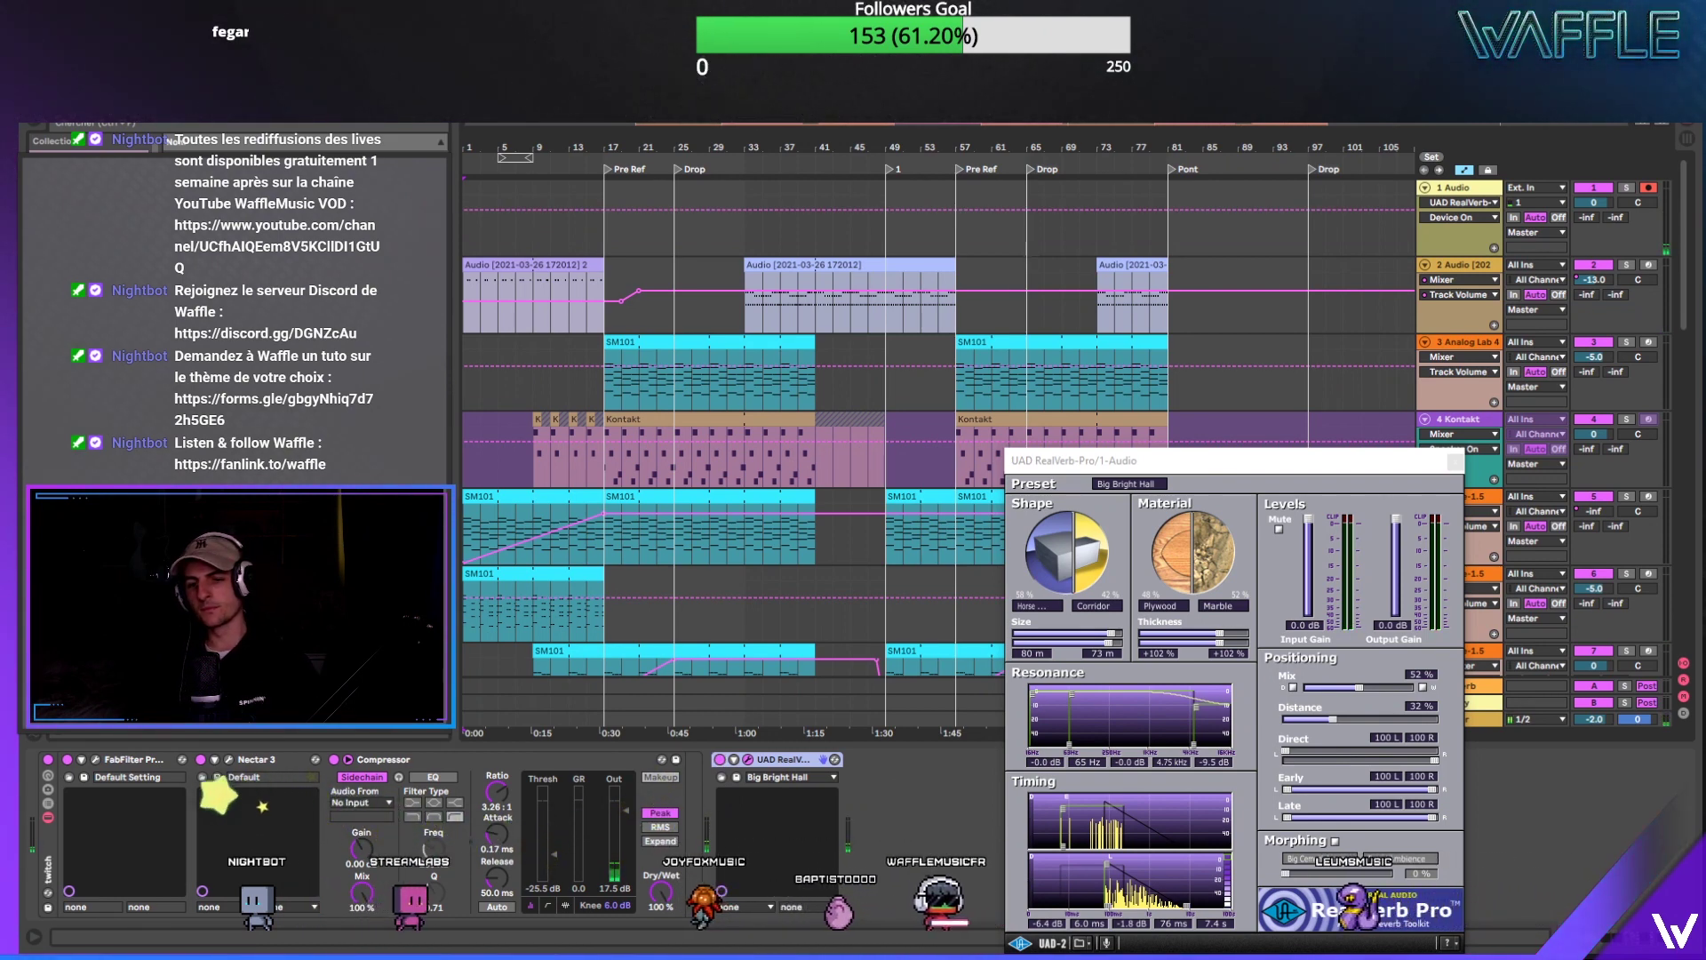
Step: Record an audio take on the first track from the song start to the first Drop marker
key(F9)
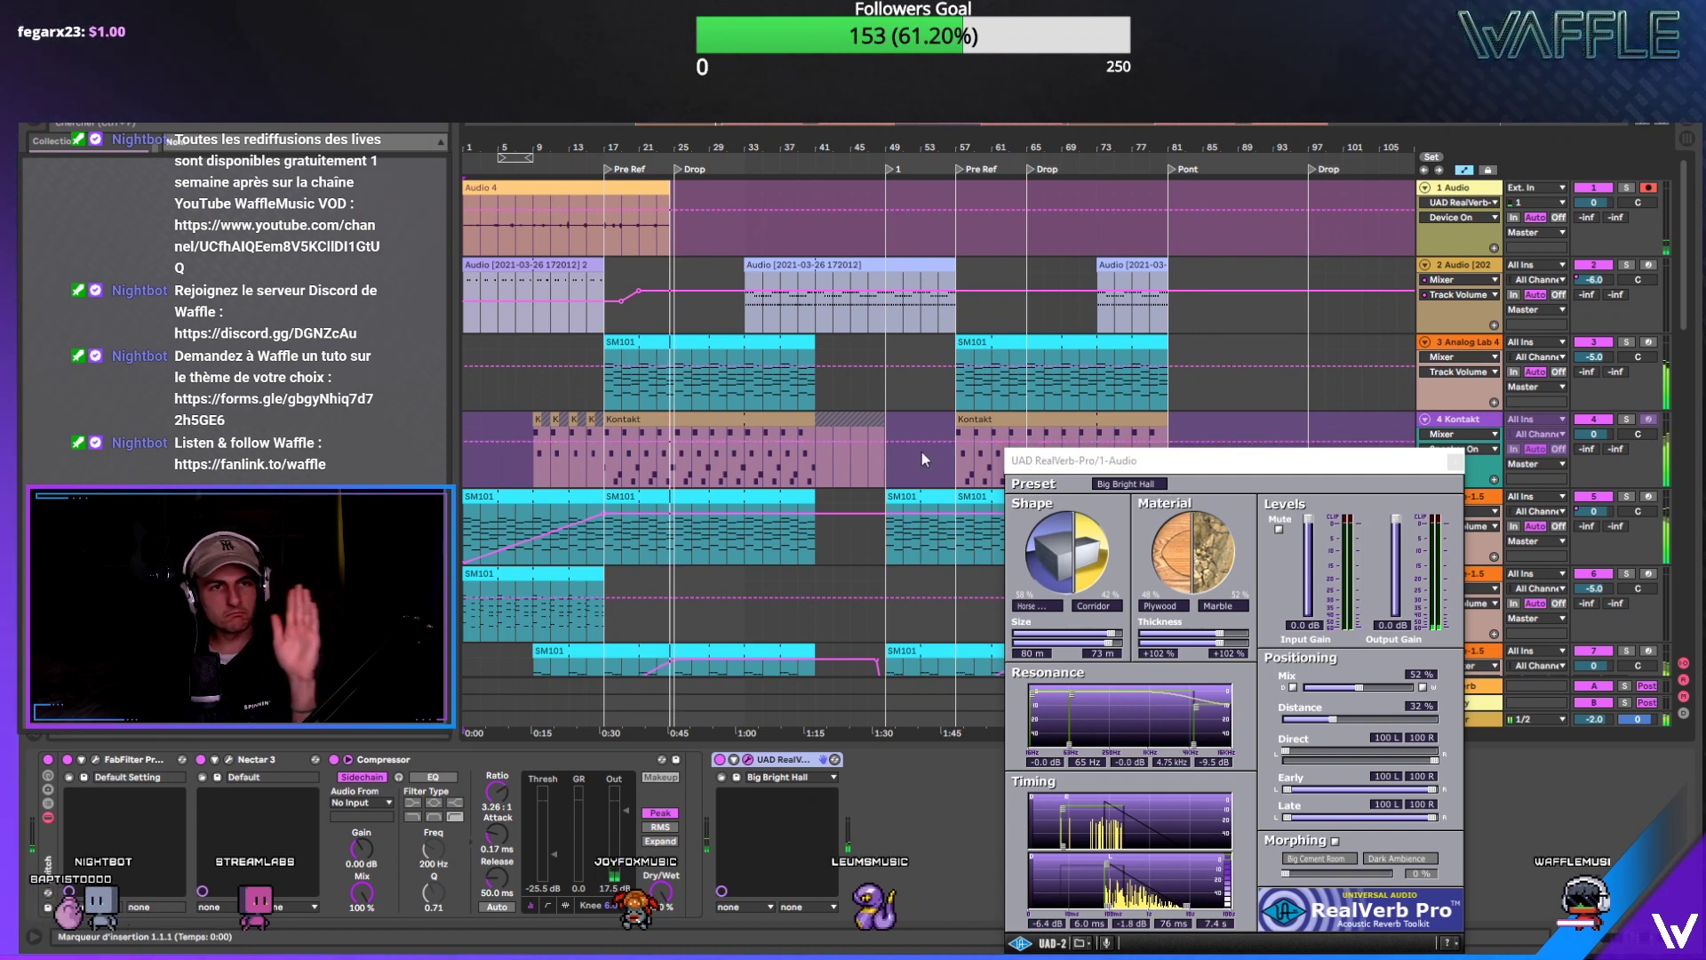
key(space)
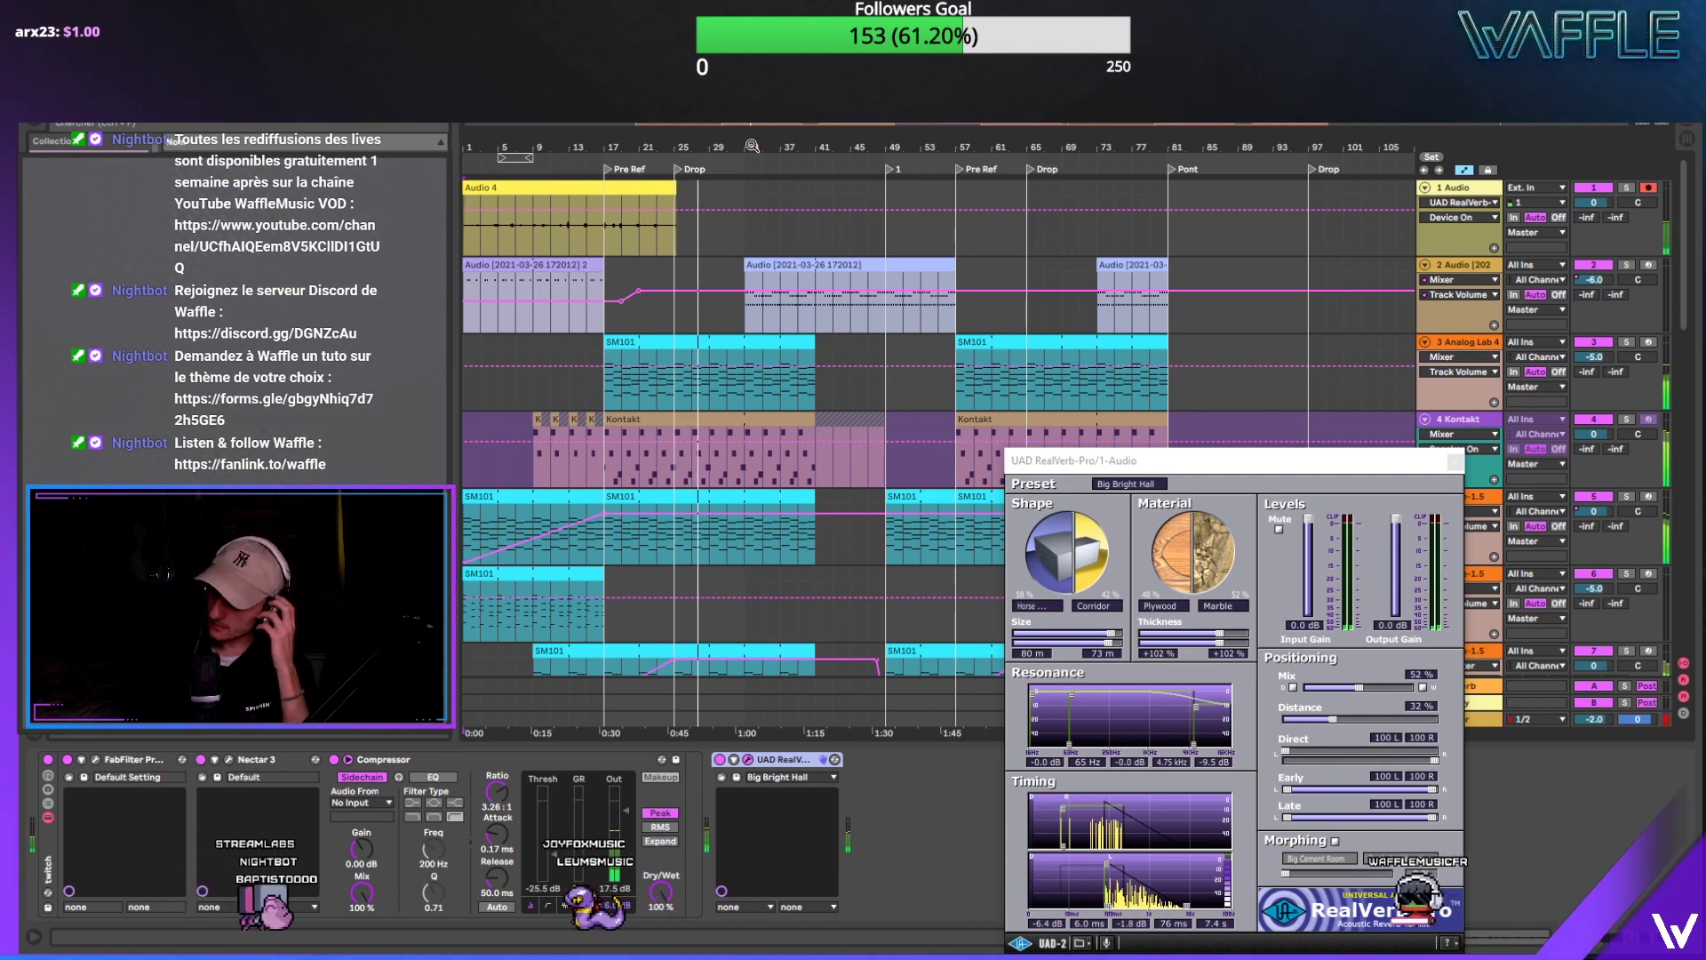
Step: Merge the adjoining Spire clips on track 15 into one continuous clip from bar 25 to bar 57
scroll(893, 406, down, 8)
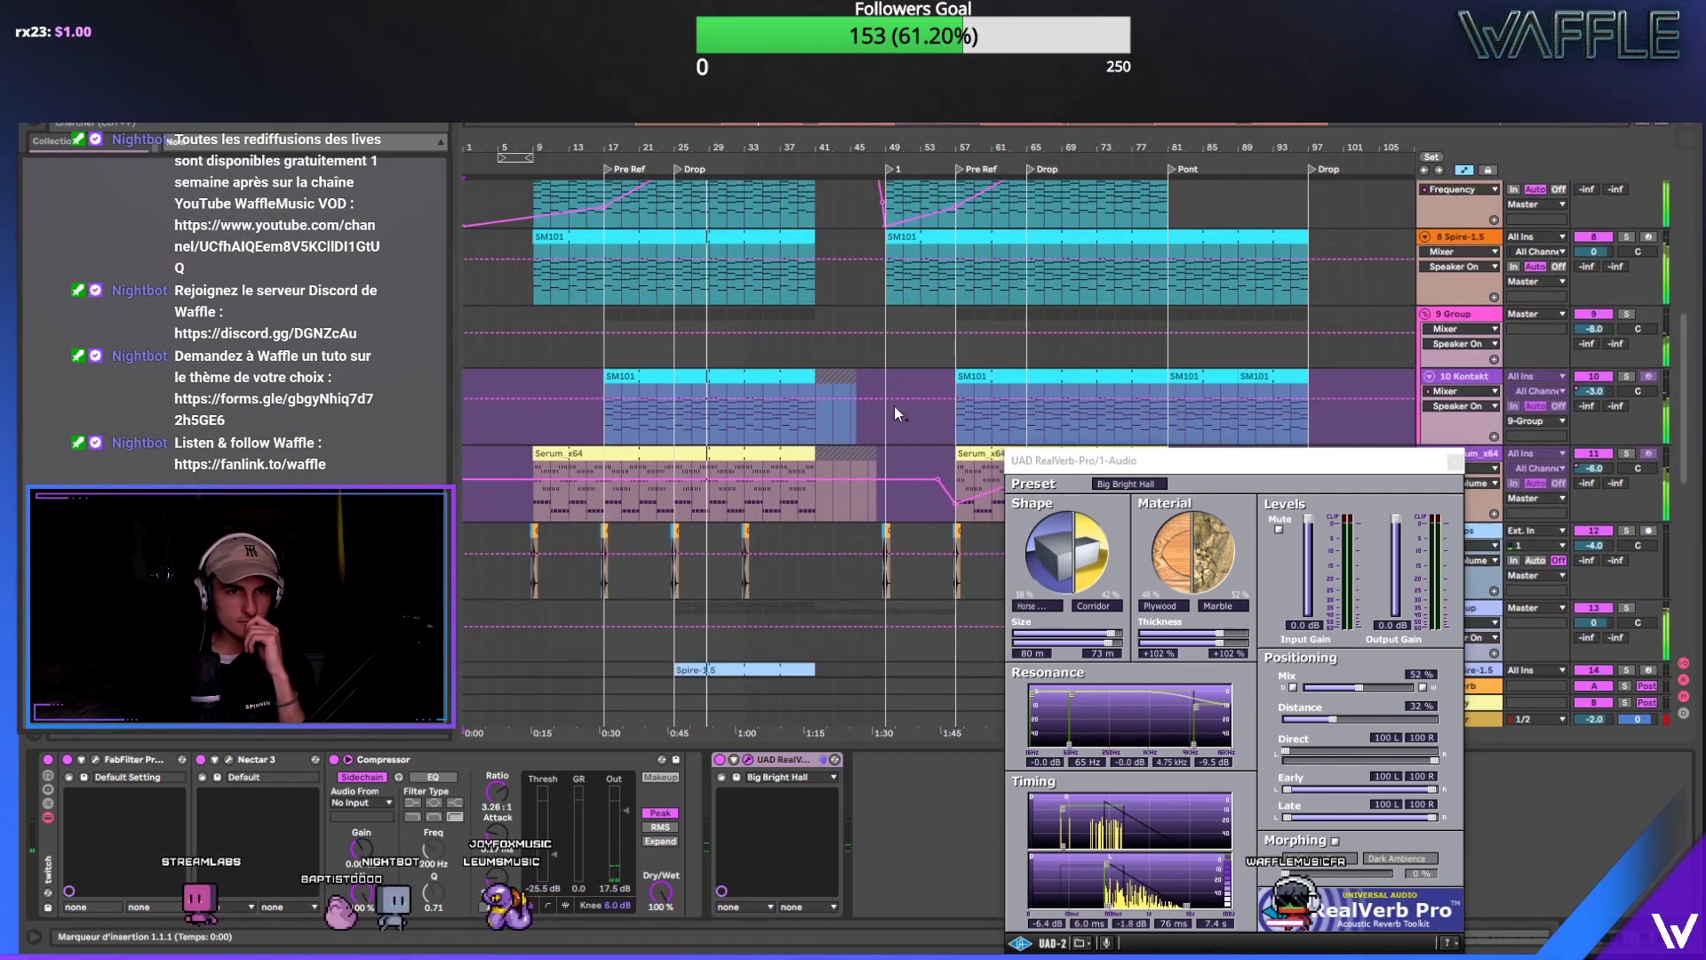
scroll(894, 405, down, 5)
click(922, 465)
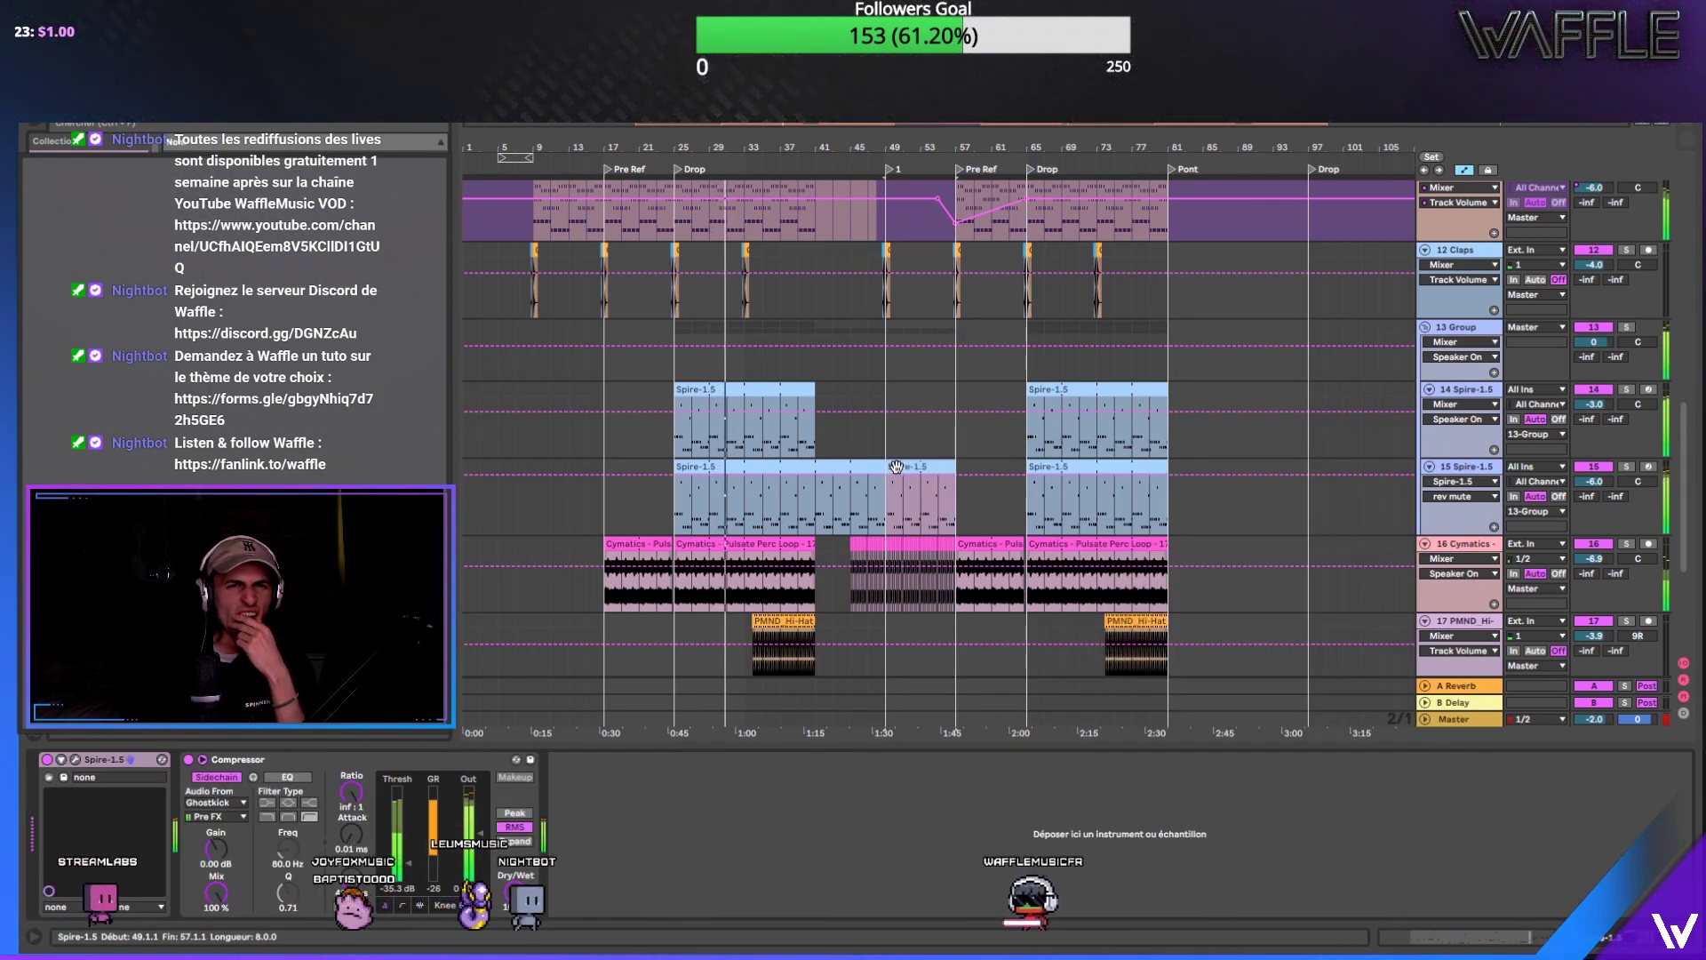
drag(894, 465, 696, 474)
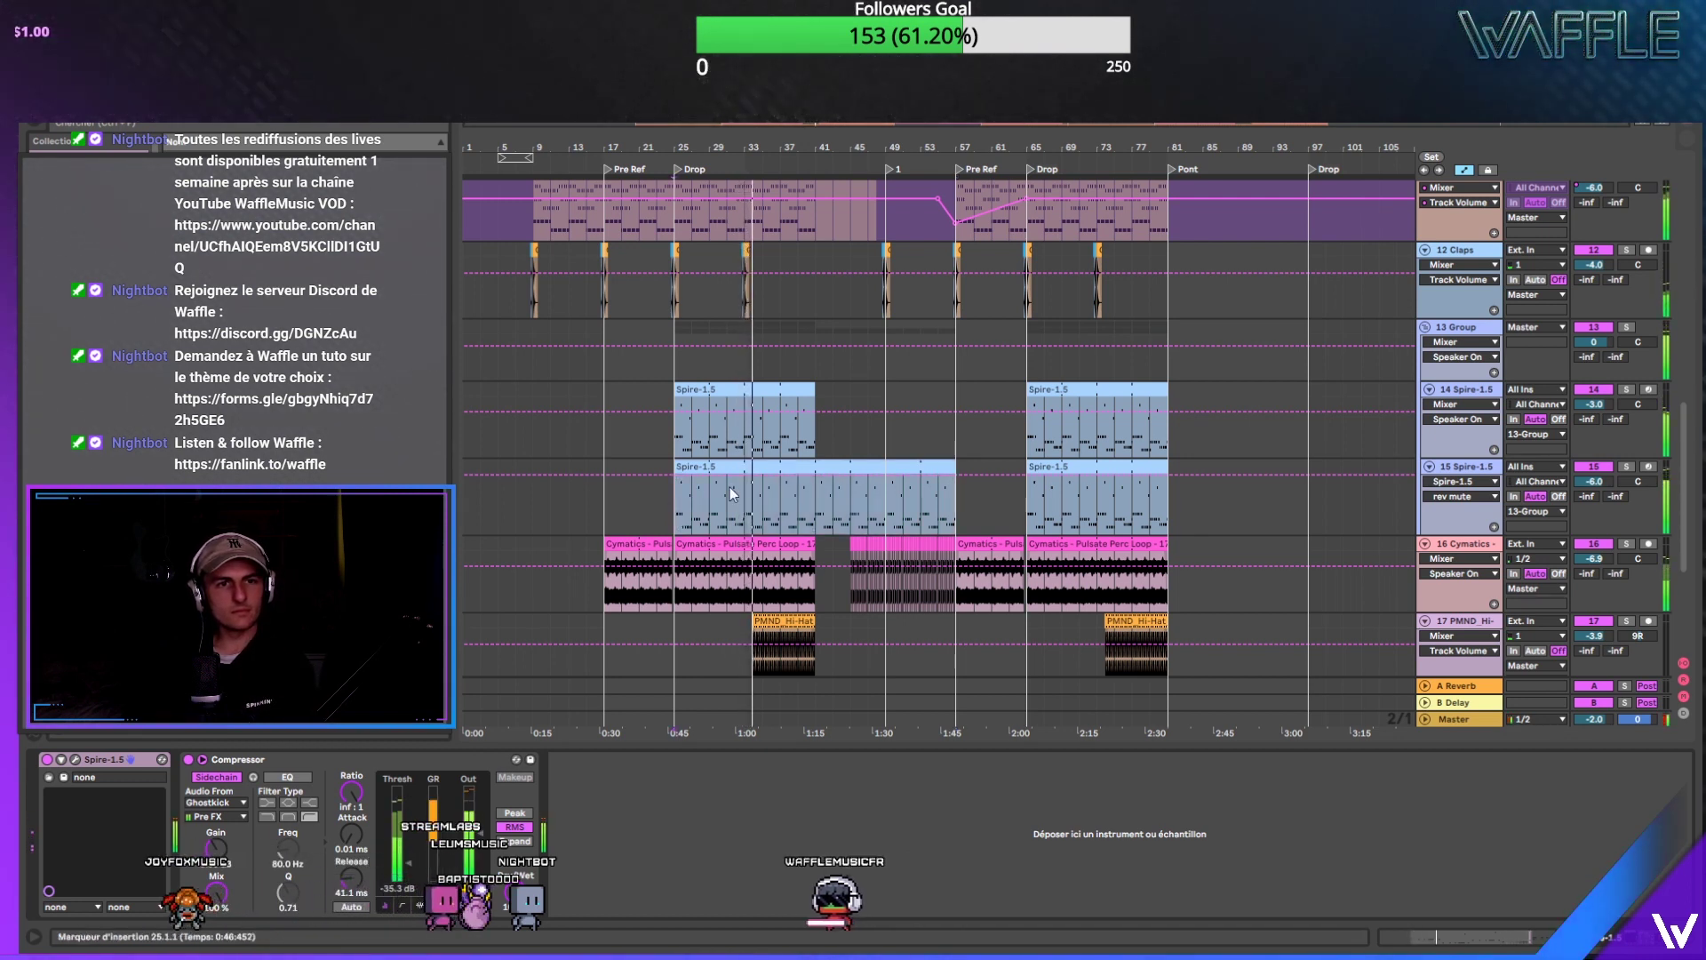
drag(802, 464, 1146, 470)
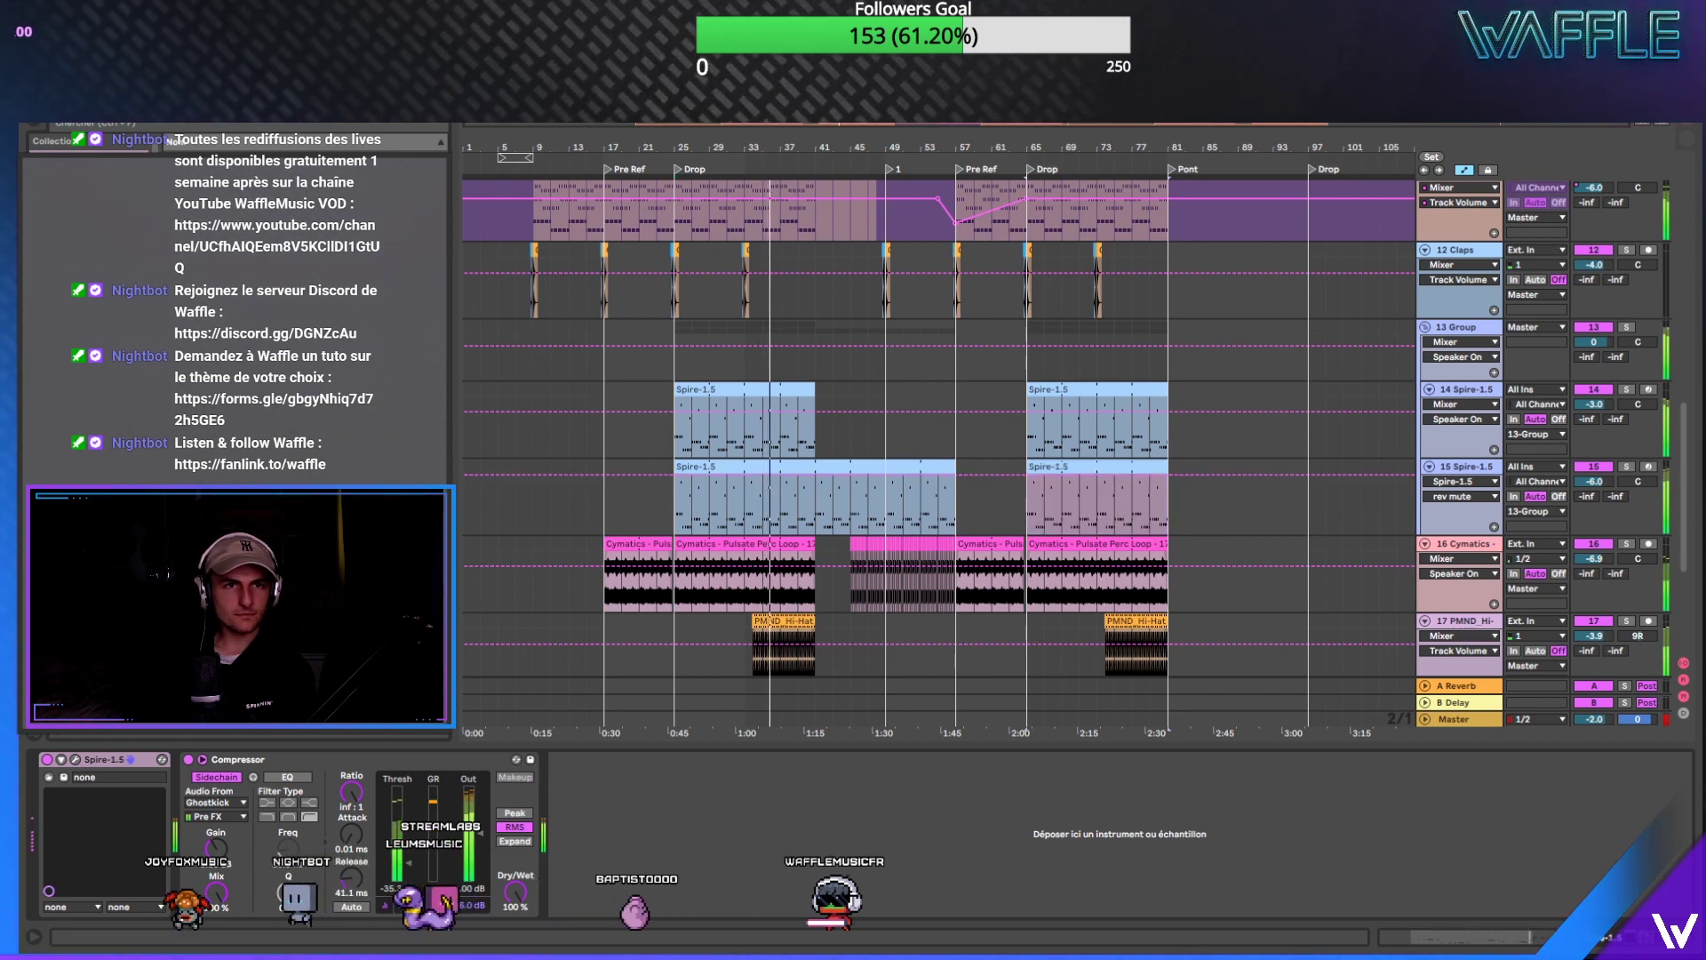
Step: Record a second audio take on the first track from bar 41 to about bar 50
drag(756, 150, 810, 146)
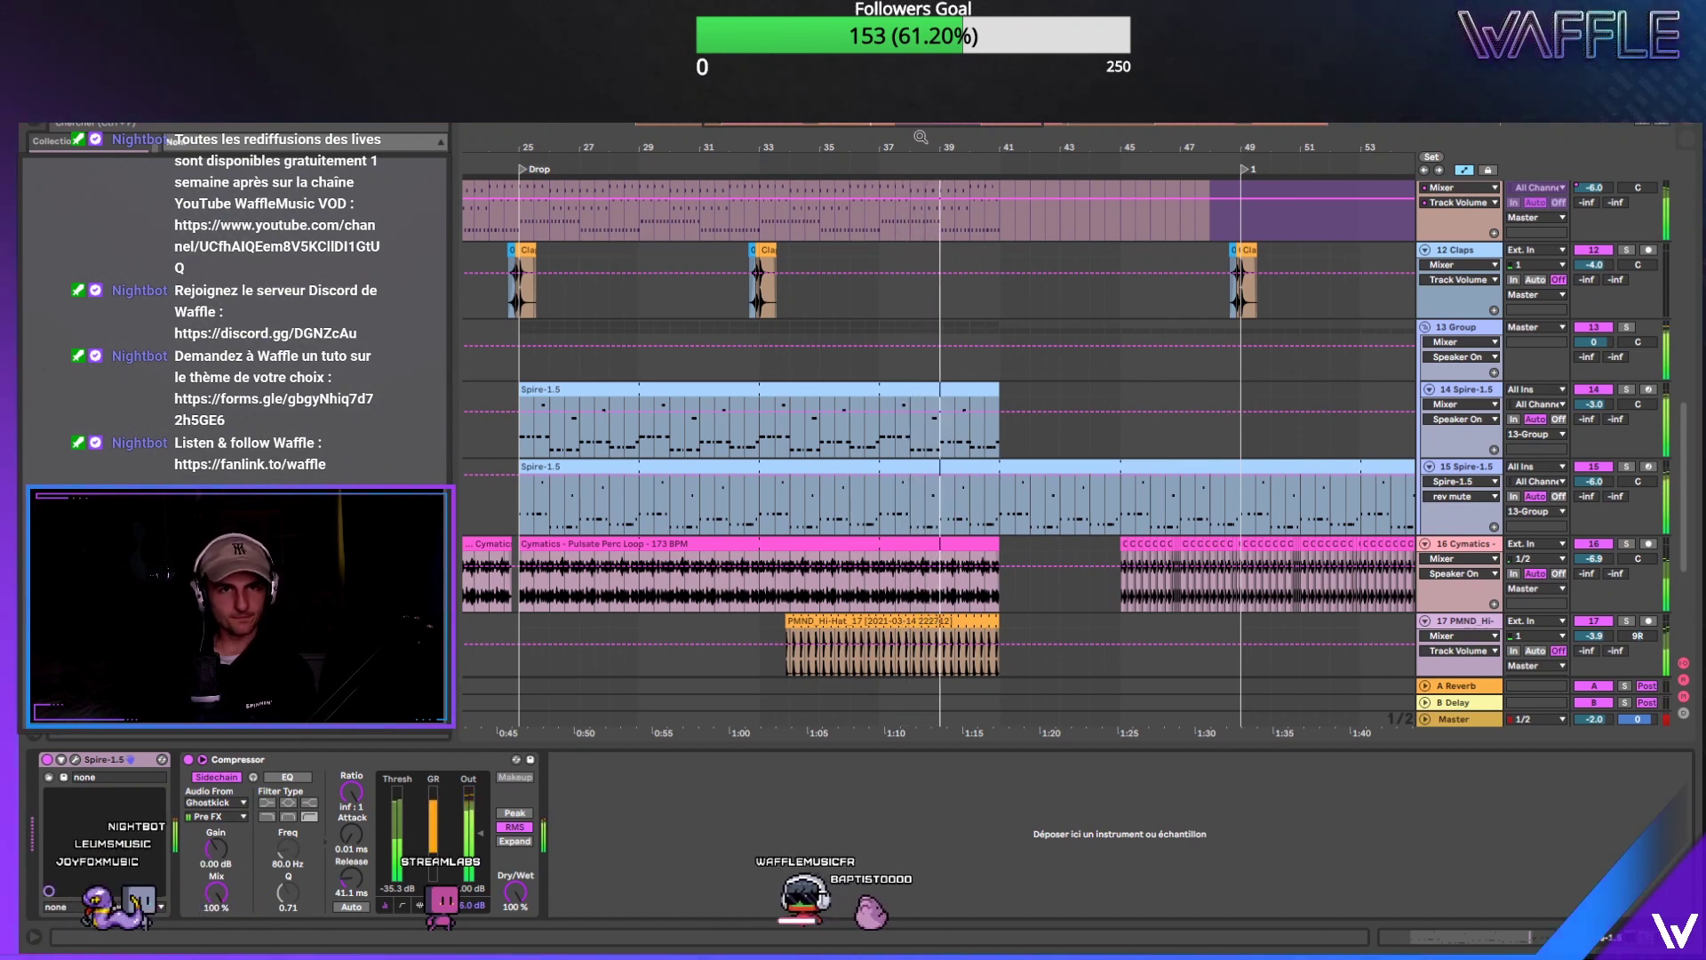
key(minus)
key(minus)
key(minus)
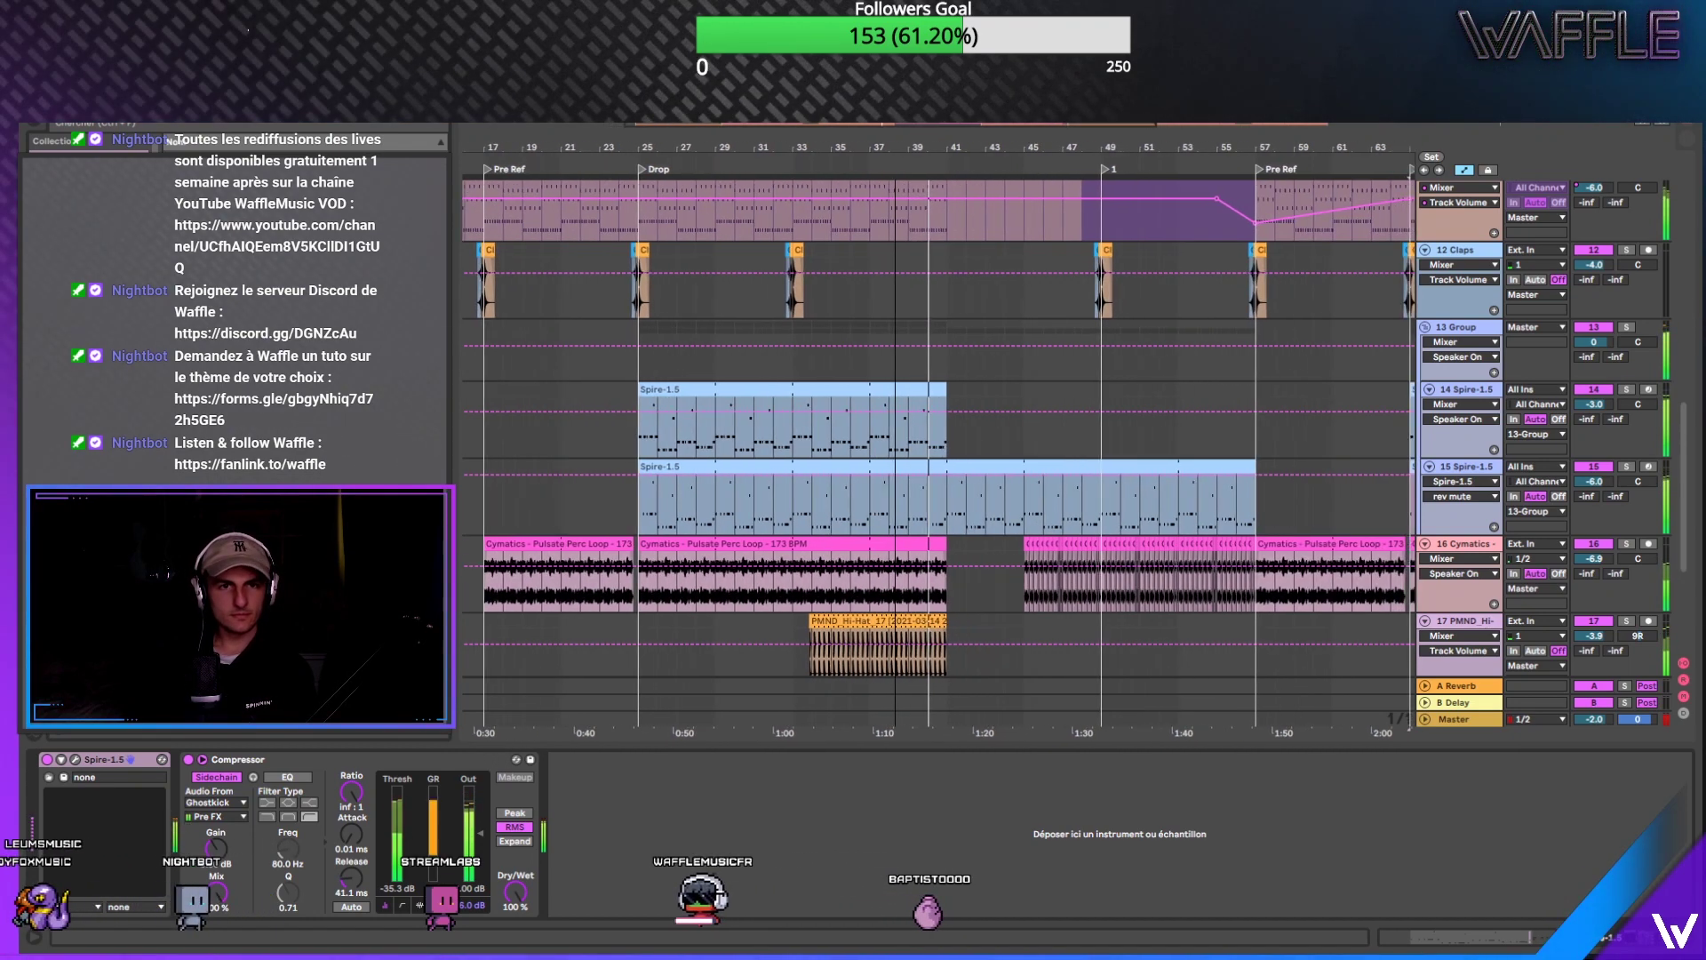
scroll(1000, 267, up, 3)
scroll(1000, 266, up, 3)
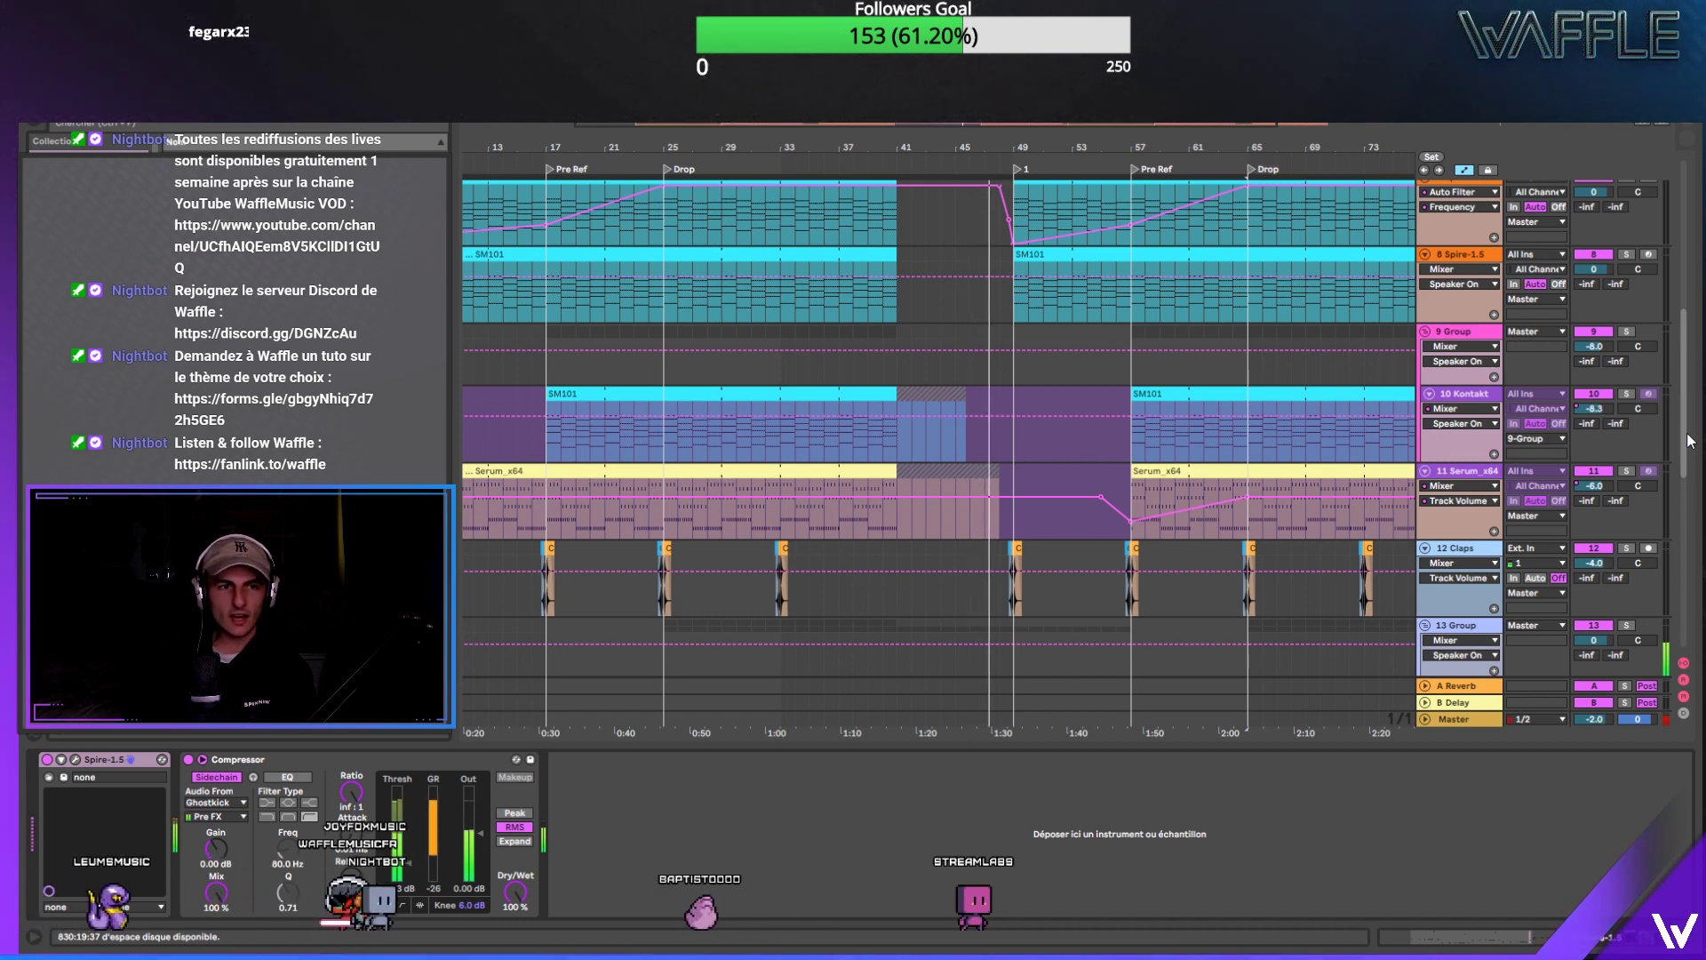
drag(1689, 442, 1682, 193)
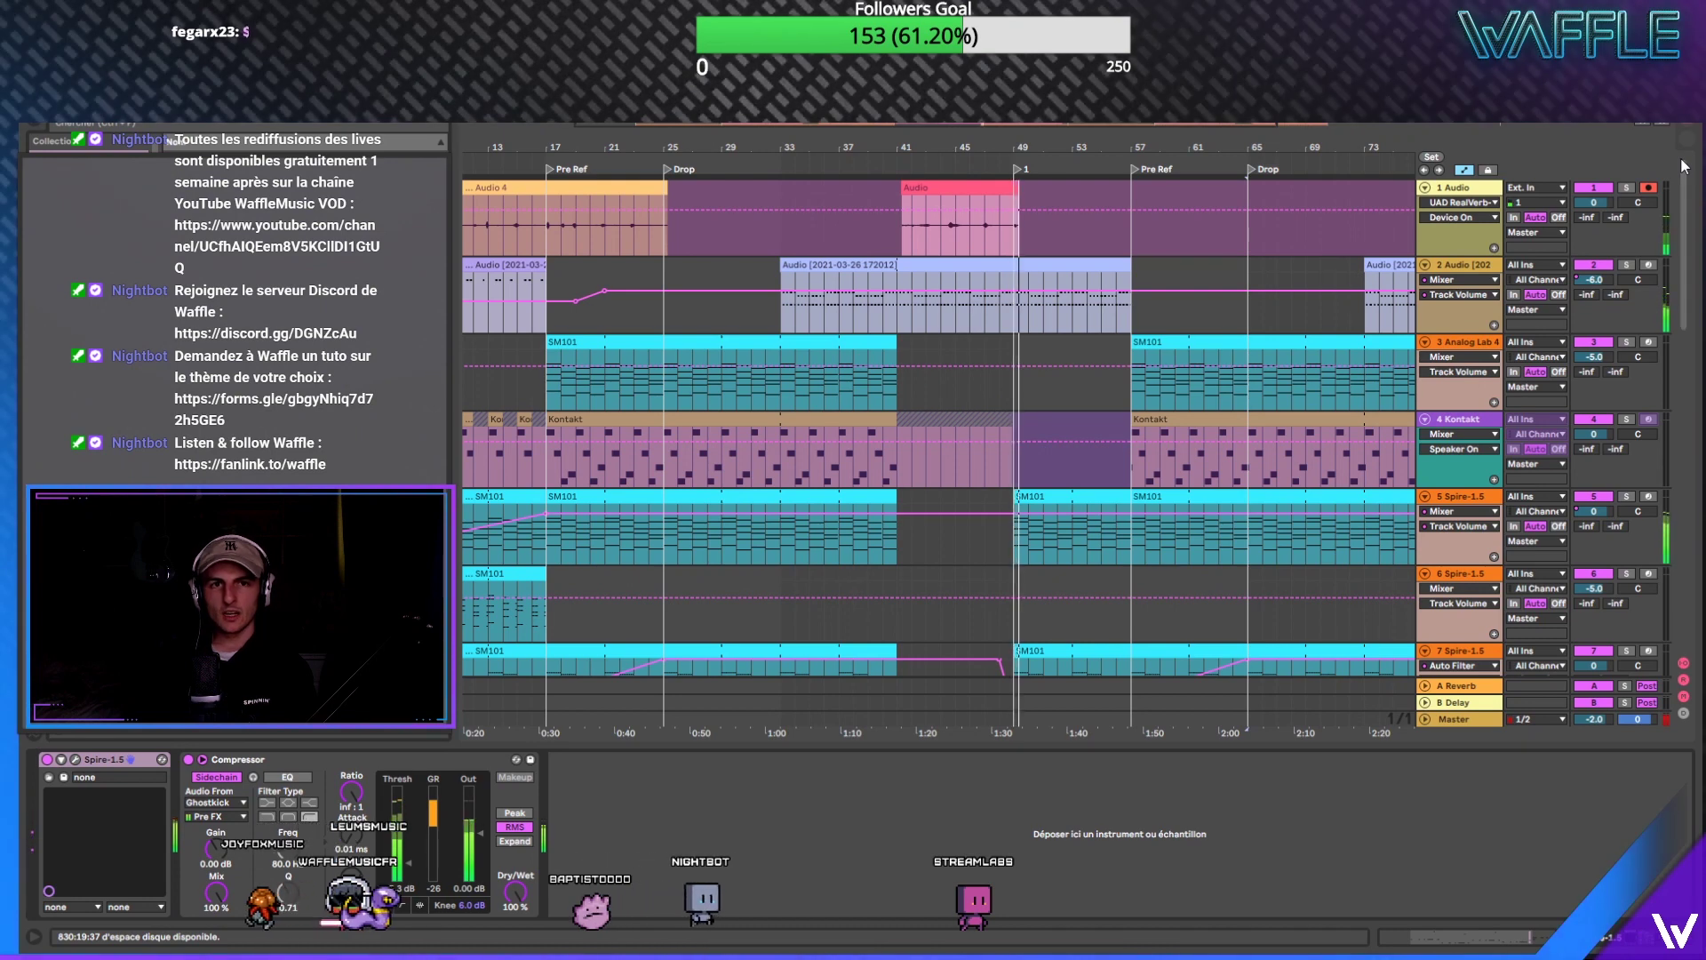
click(911, 140)
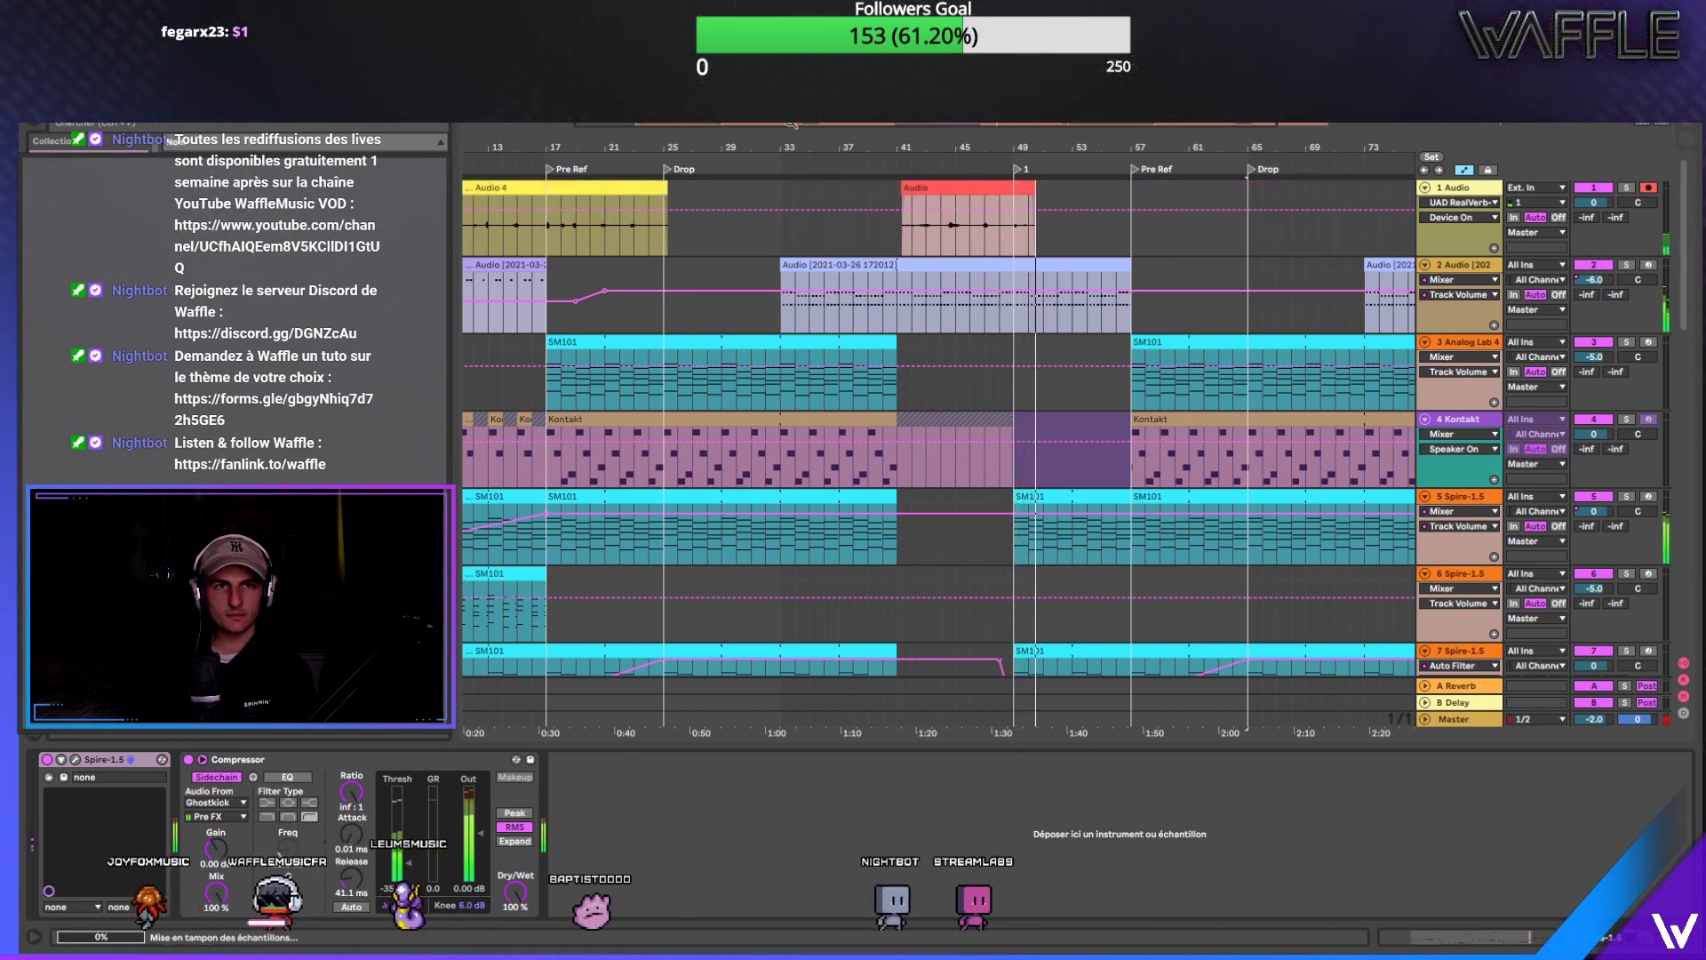
Step: Switch off the reverb on the first audio track and duplicate the track with its recorded clips
click(1465, 200)
click(724, 772)
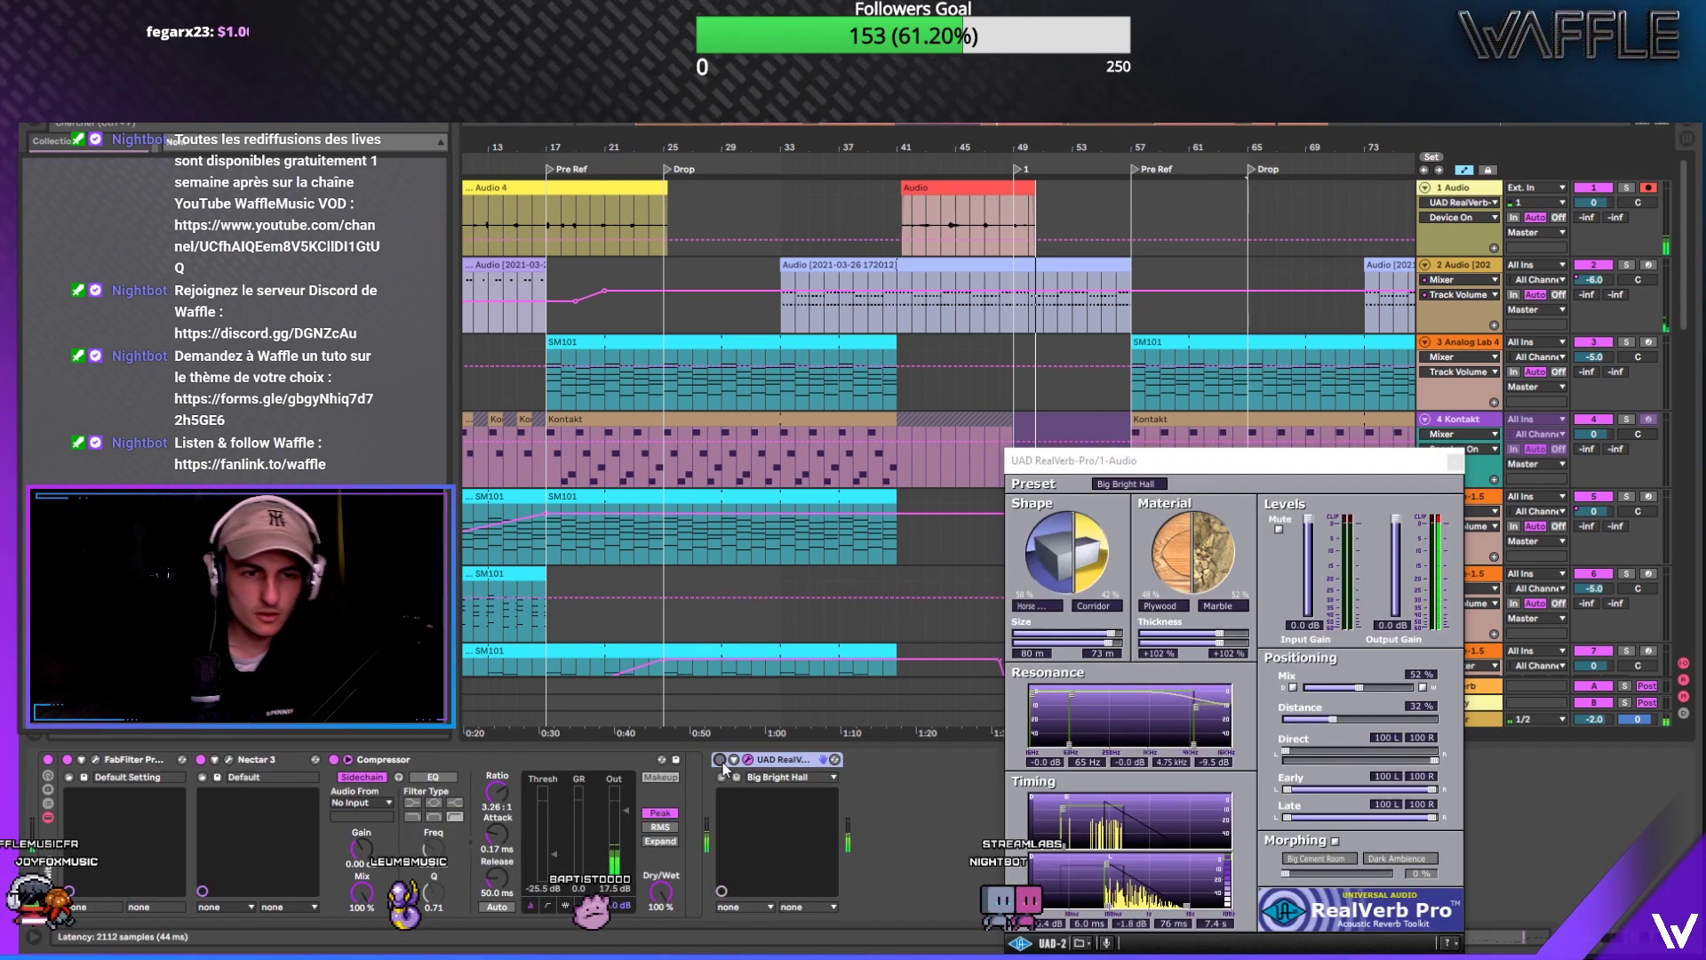
click(1480, 189)
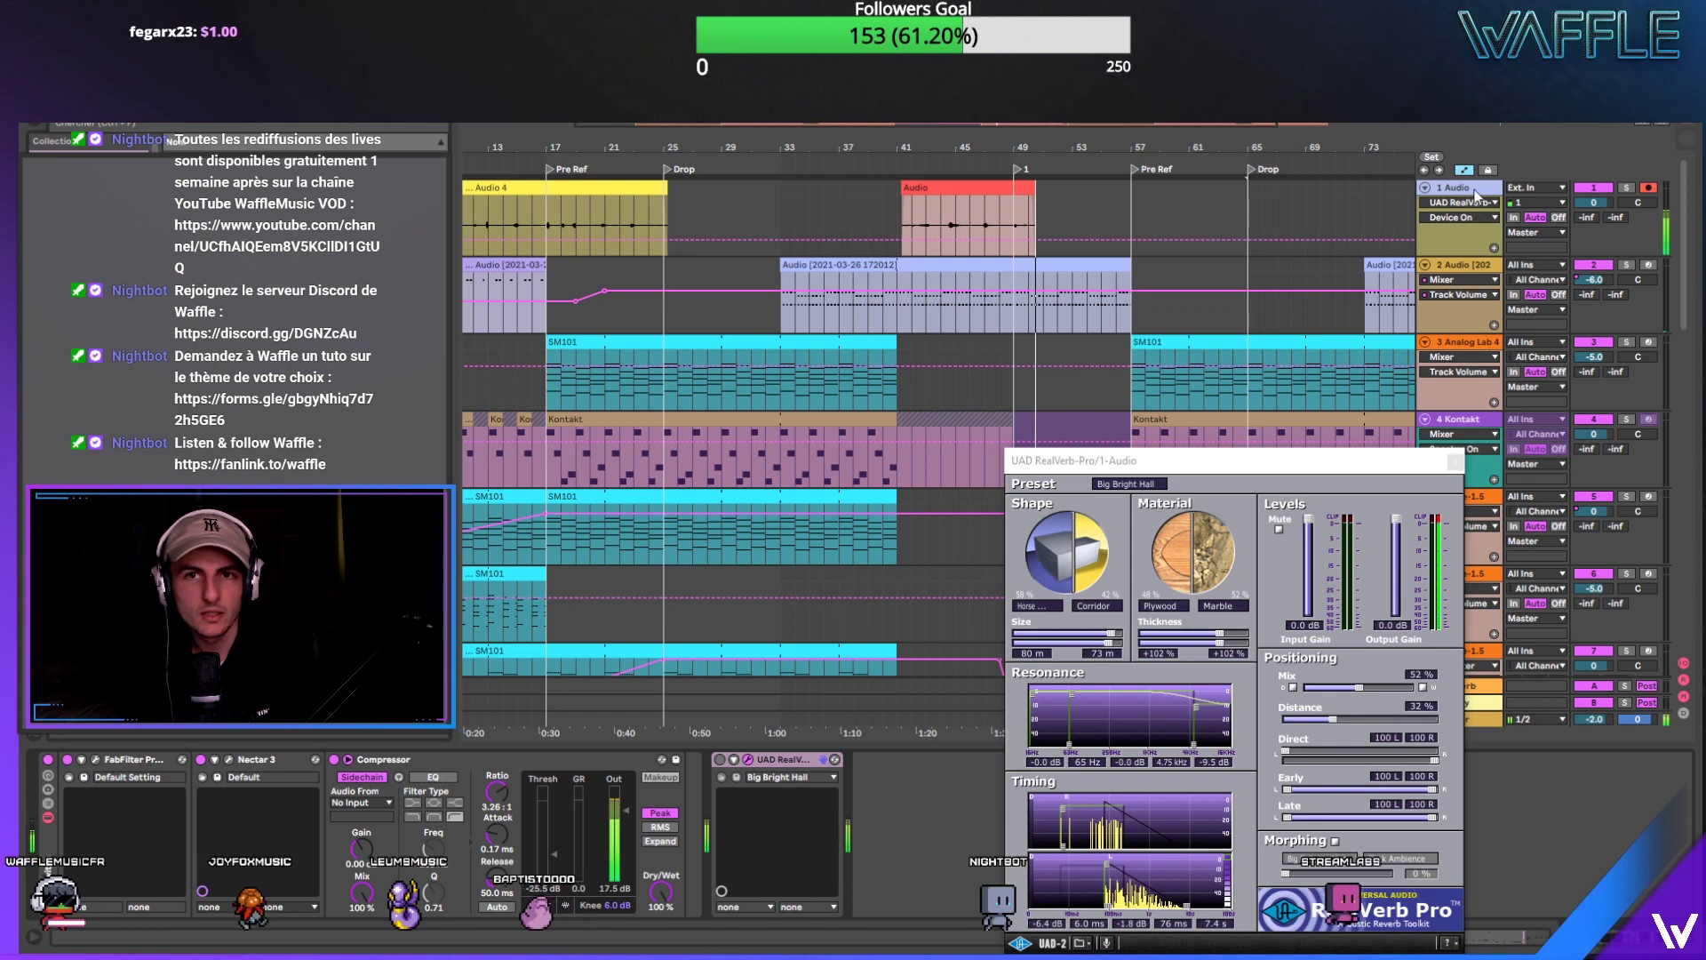
right_click(1475, 195)
click(1460, 190)
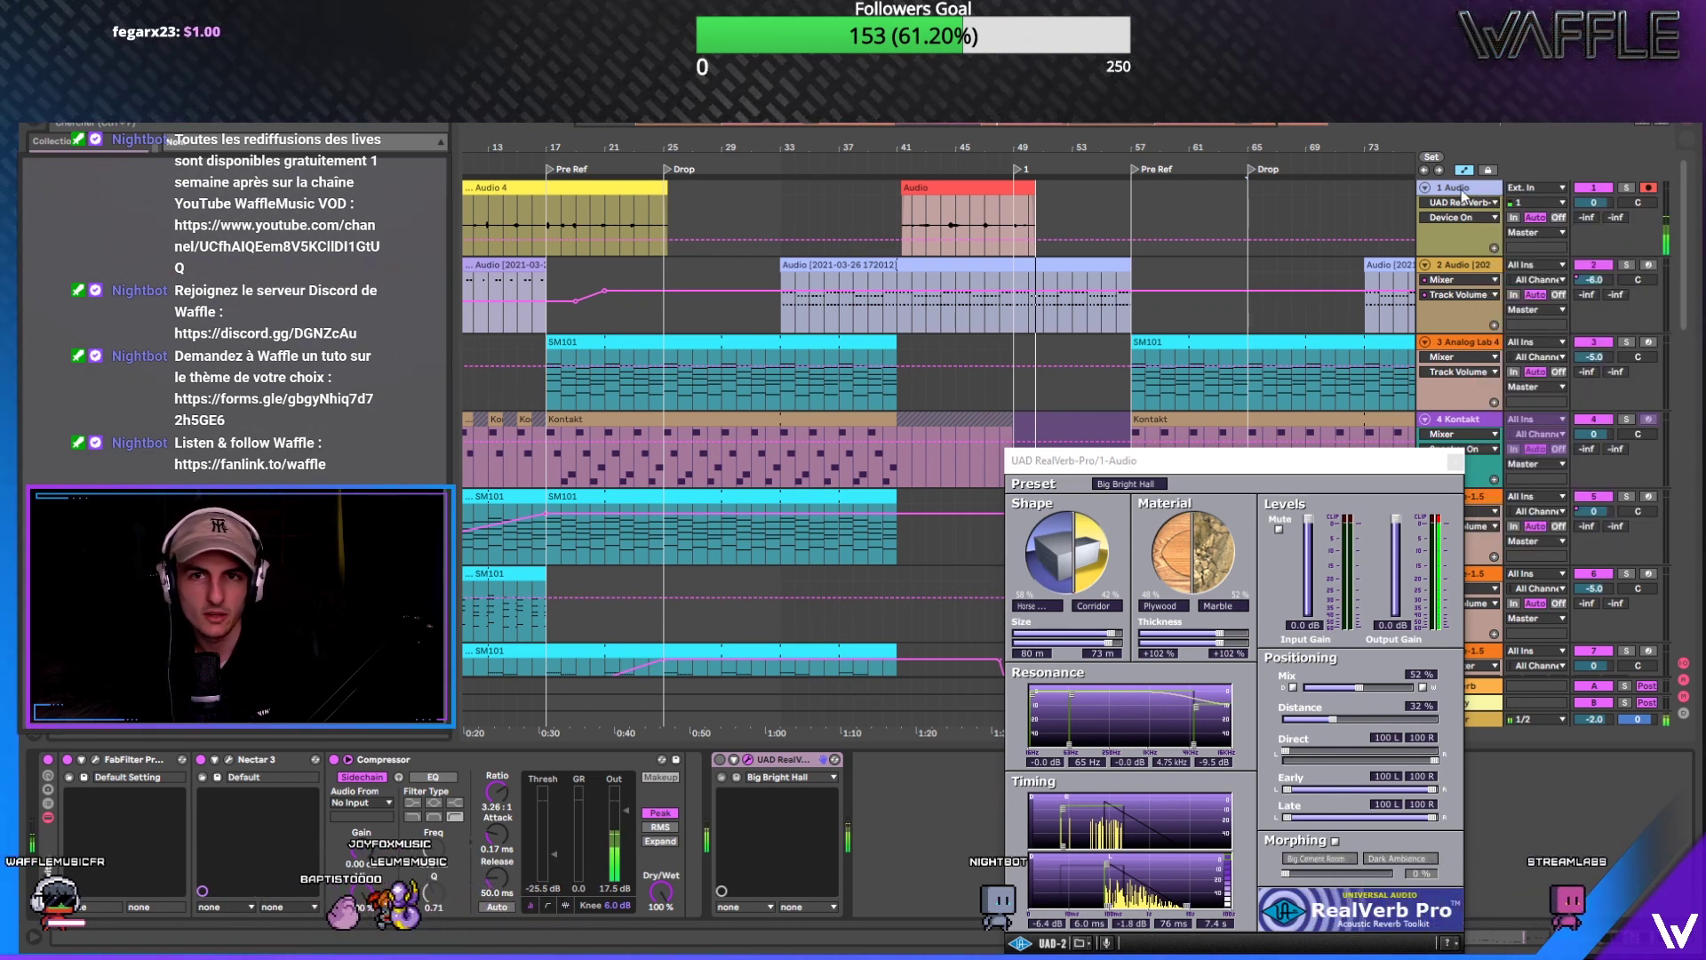
key(ctrl+d)
Step: Delete the RealVerb-Pro device from the original first audio track
click(1461, 189)
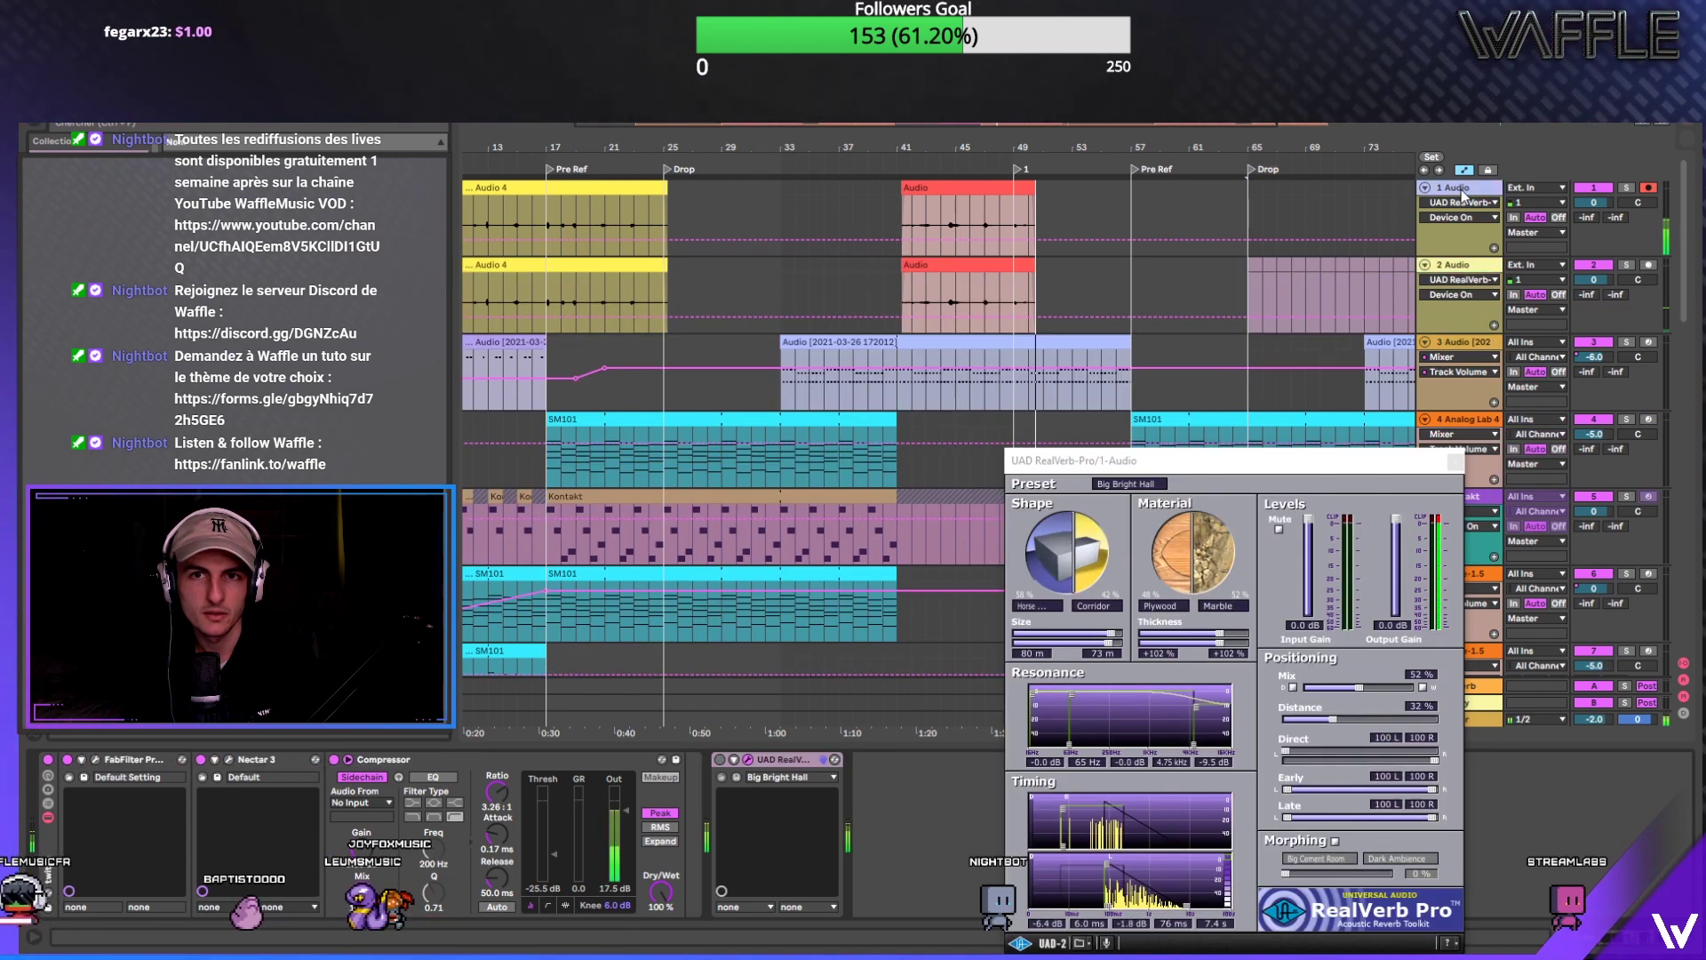
click(802, 760)
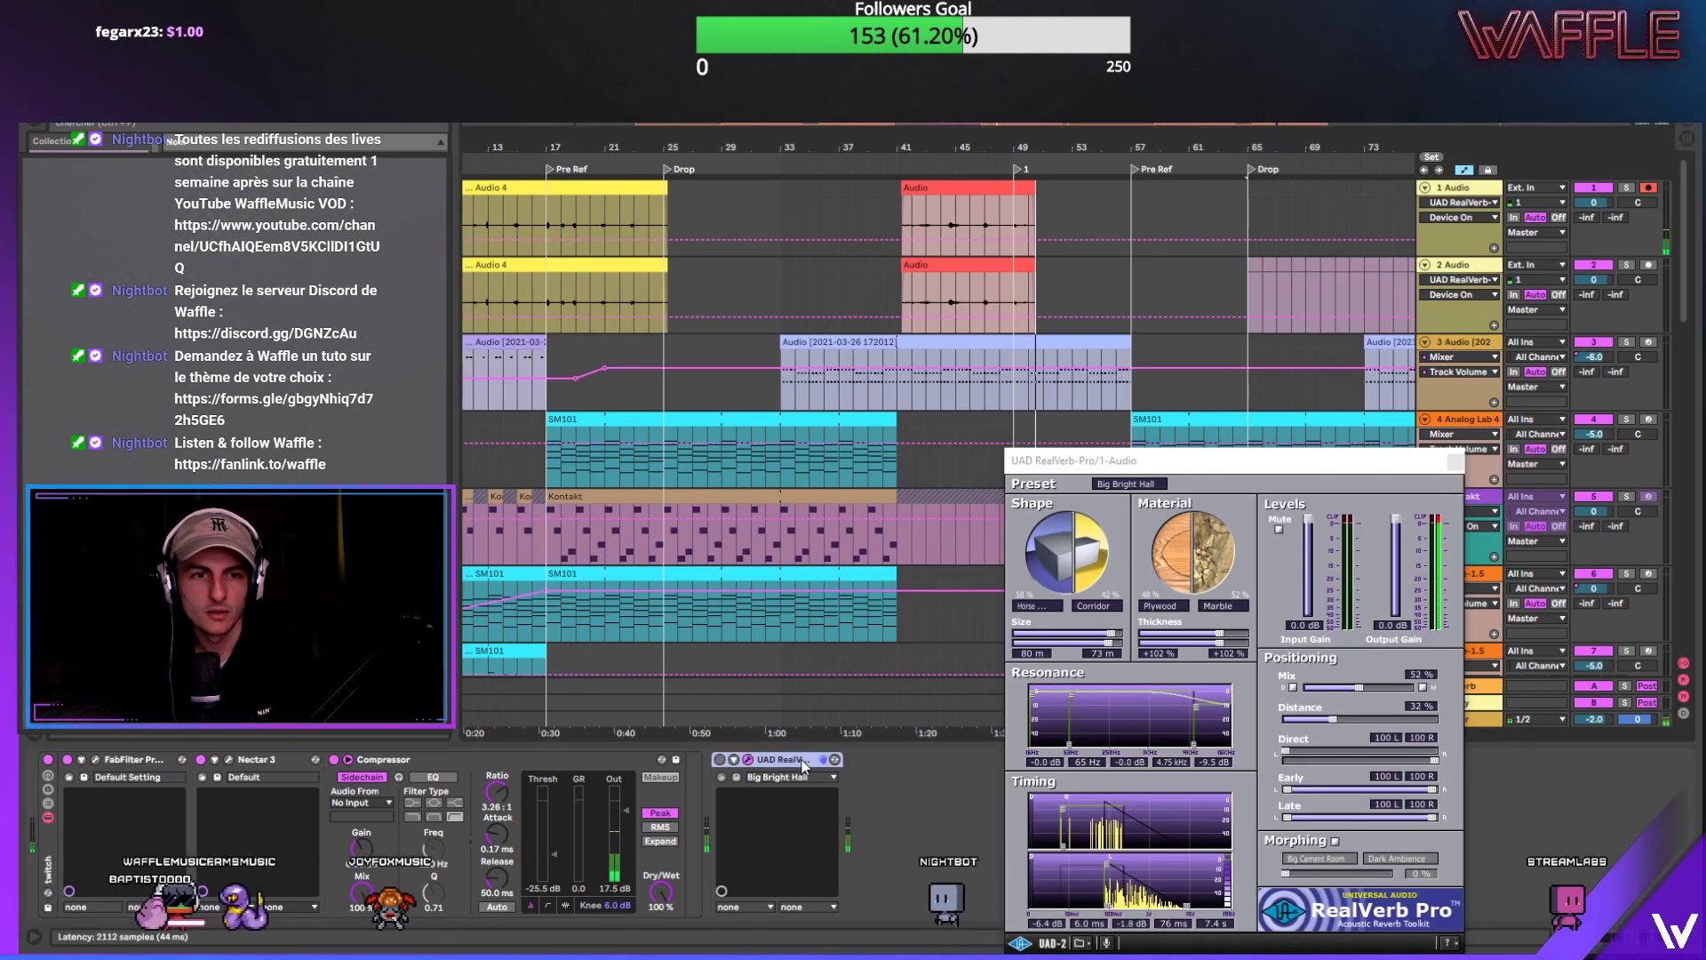
key(Delete)
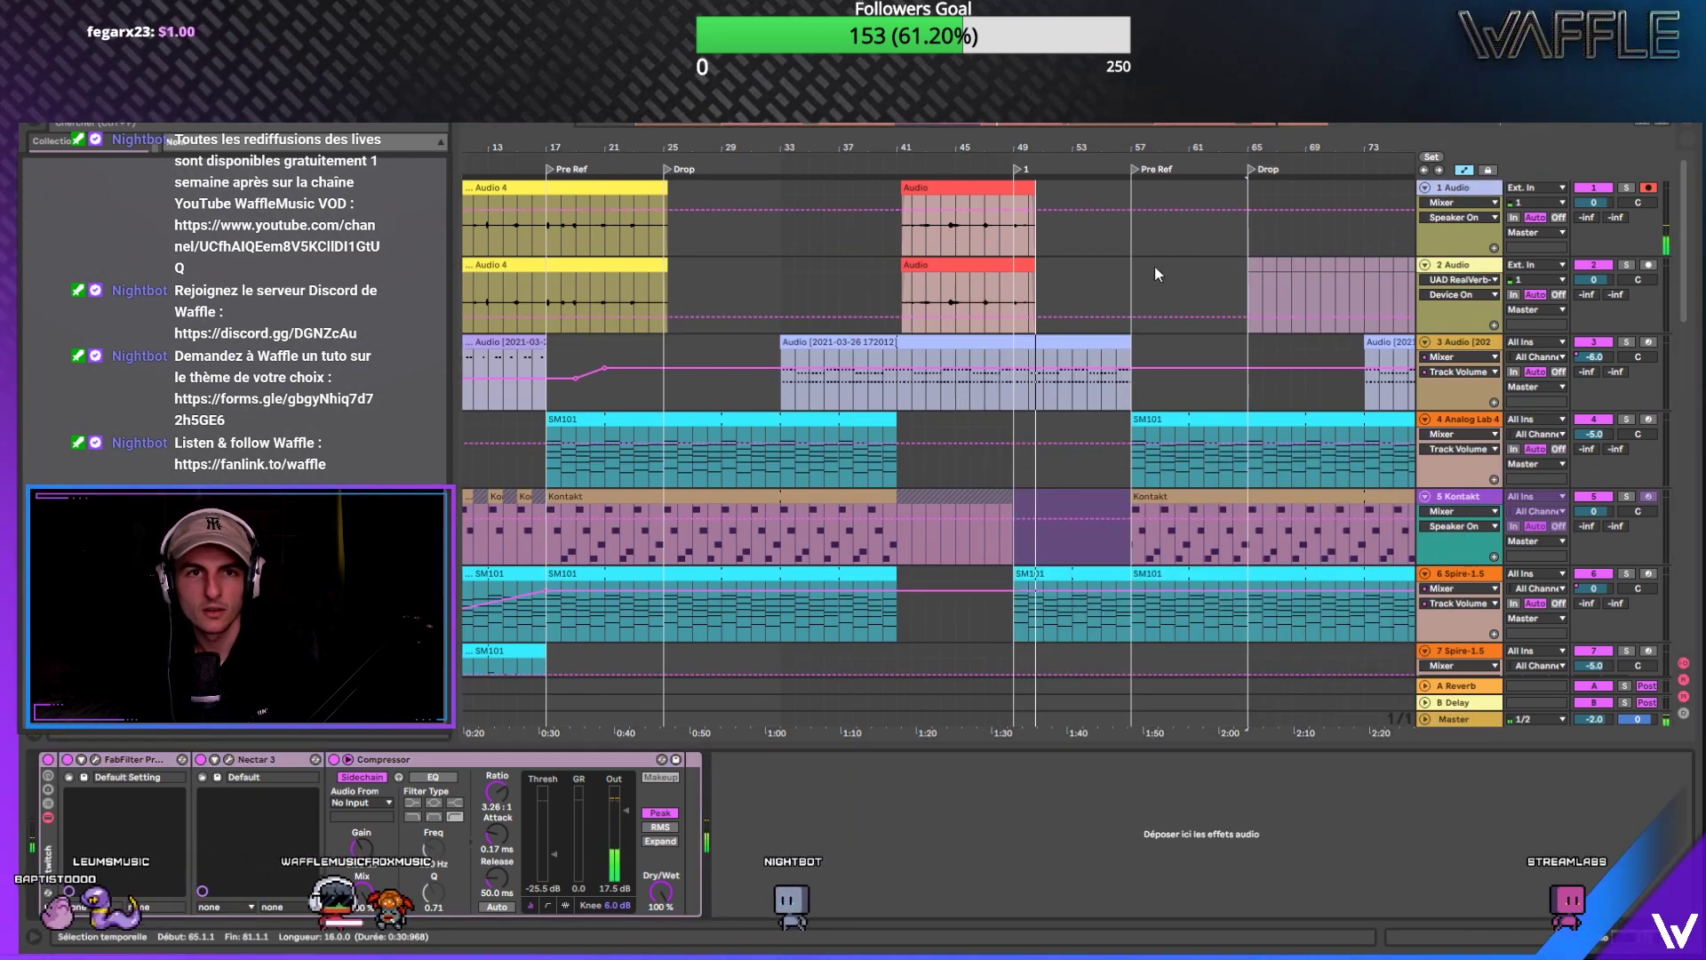
Step: Delete the recorded audio on the original first track from bar 9 to bar 53
drag(1068, 198, 451, 206)
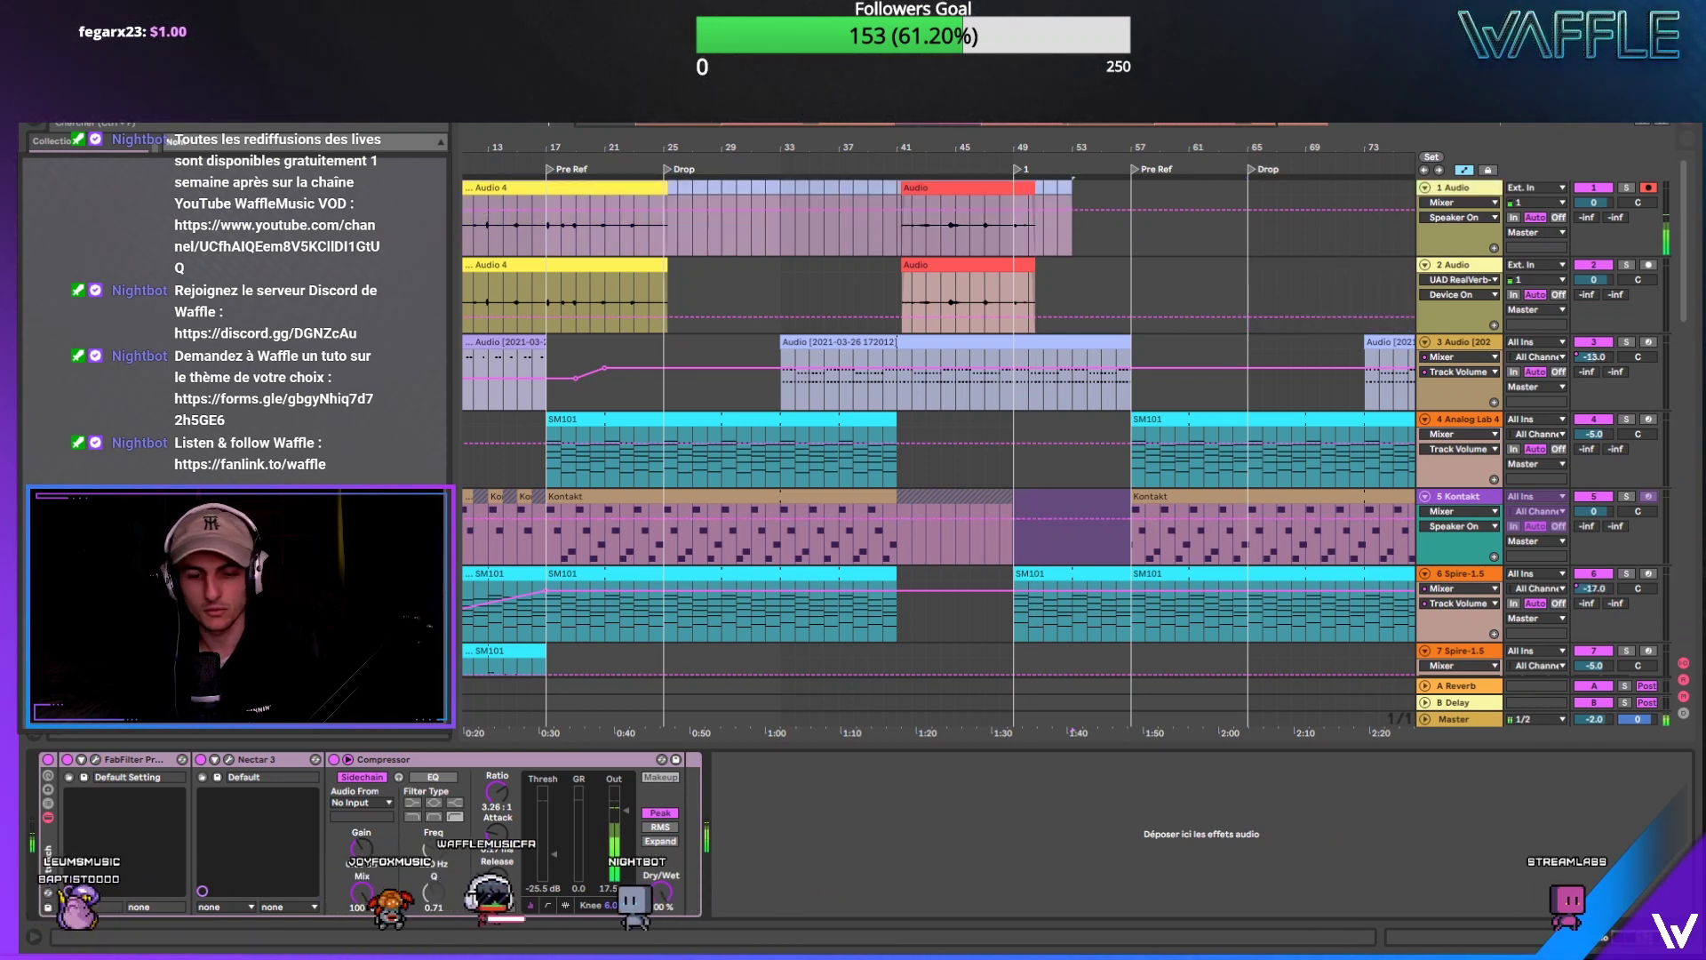
key(Delete)
Step: Toggle the Gate module's bypass in Nectar 3 on the duplicated audio track and close the plugin window
click(1428, 274)
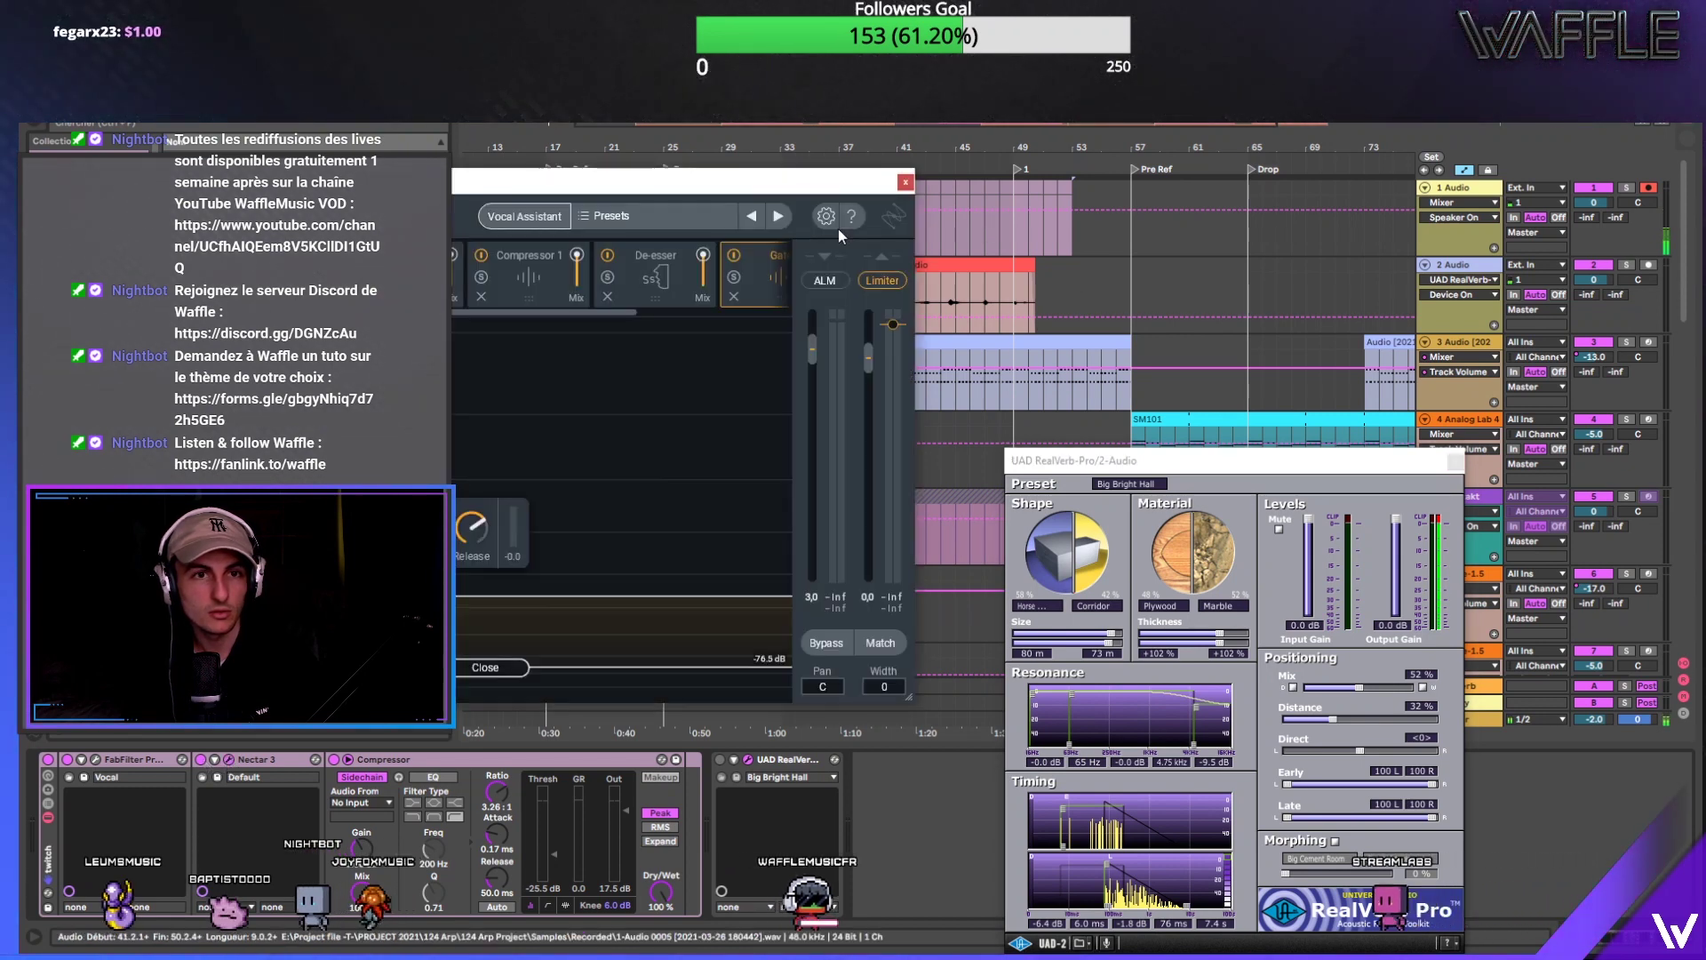
click(734, 255)
click(906, 183)
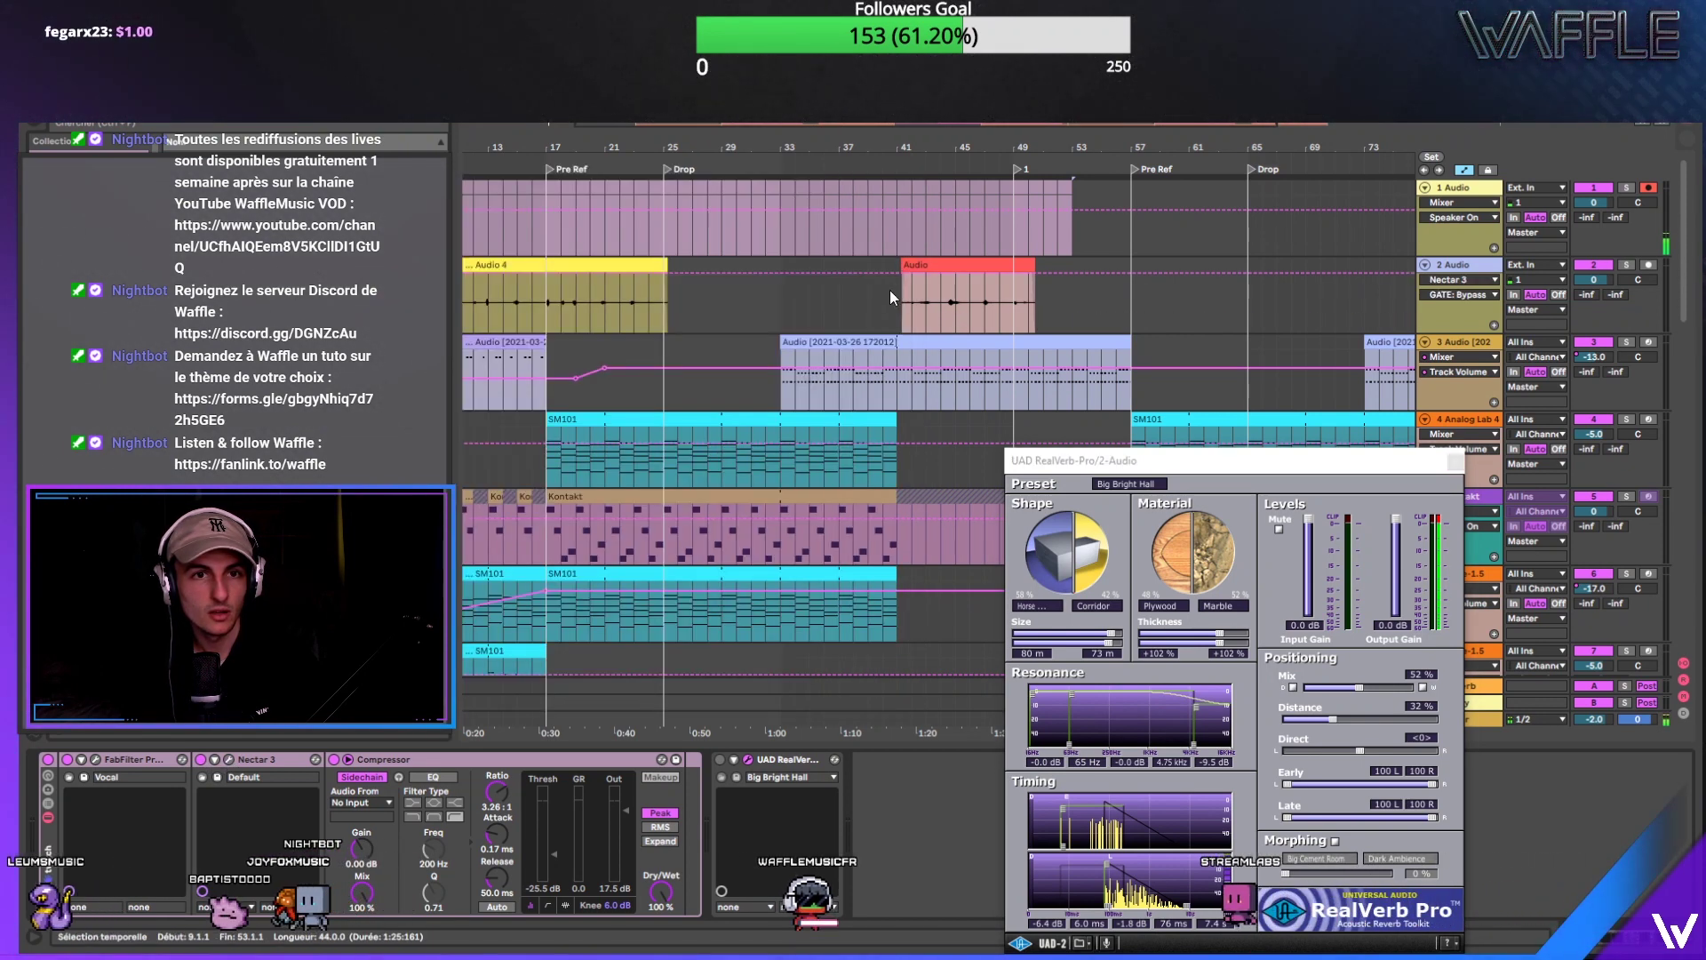
Step: Delete the remaining Audio 4 clip in bars 1 to 9 of the original first track
drag(502, 143, 515, 231)
drag(840, 169, 840, 145)
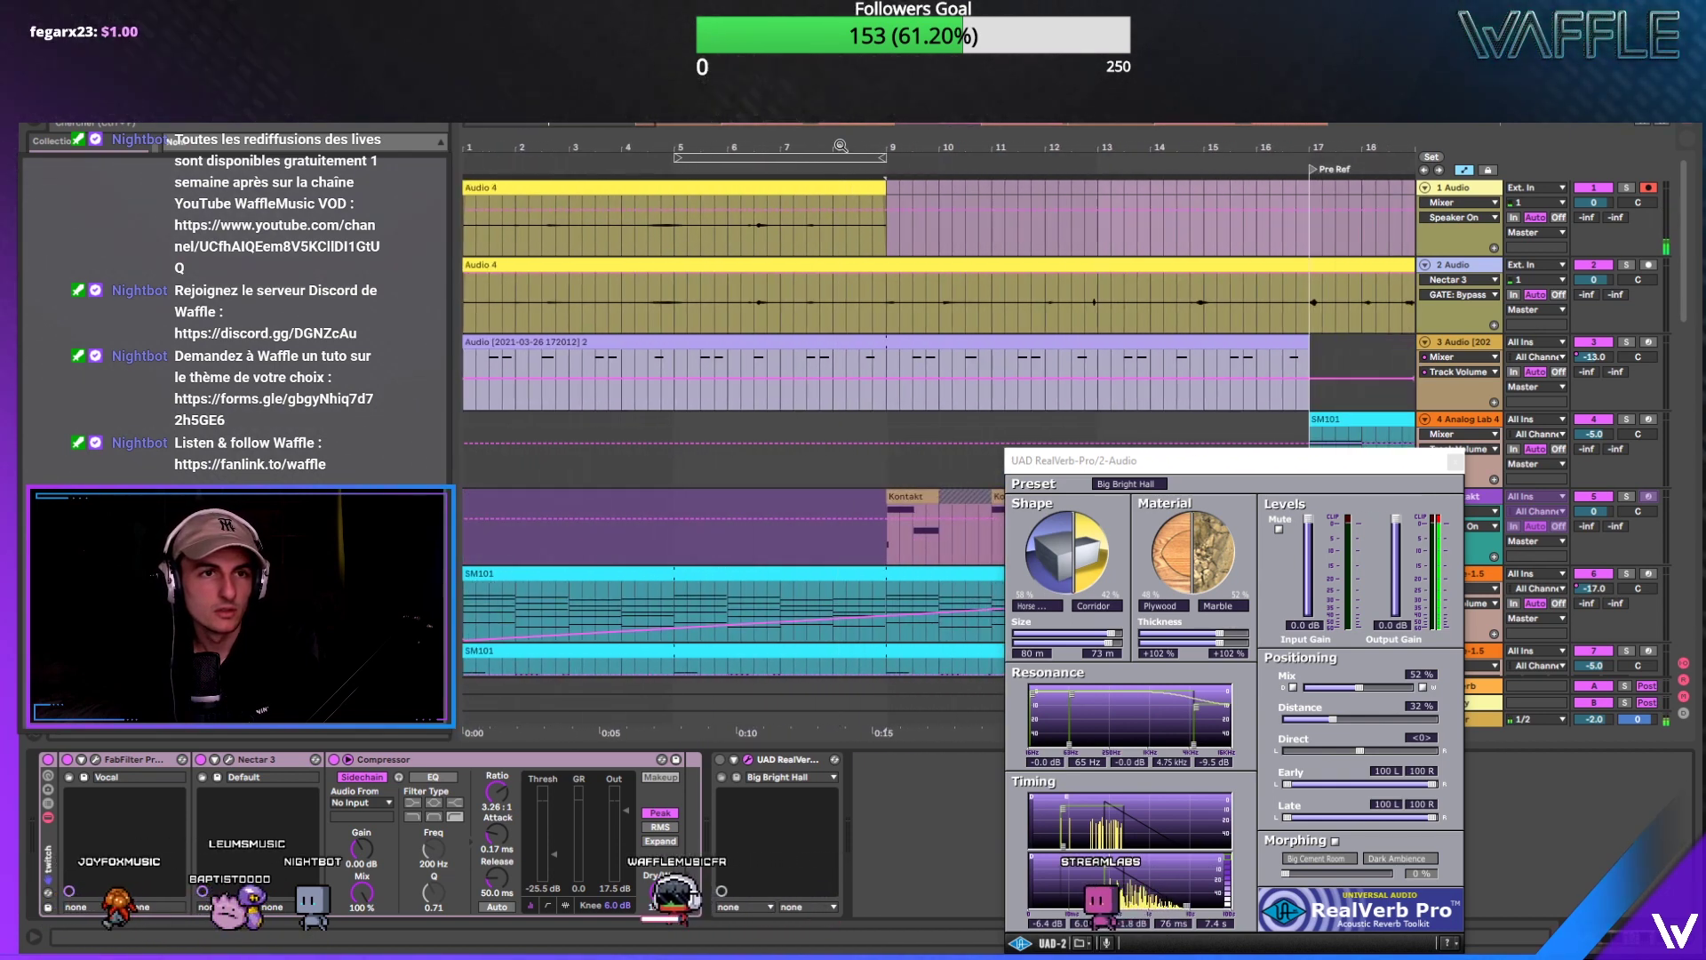
click(543, 312)
click(824, 197)
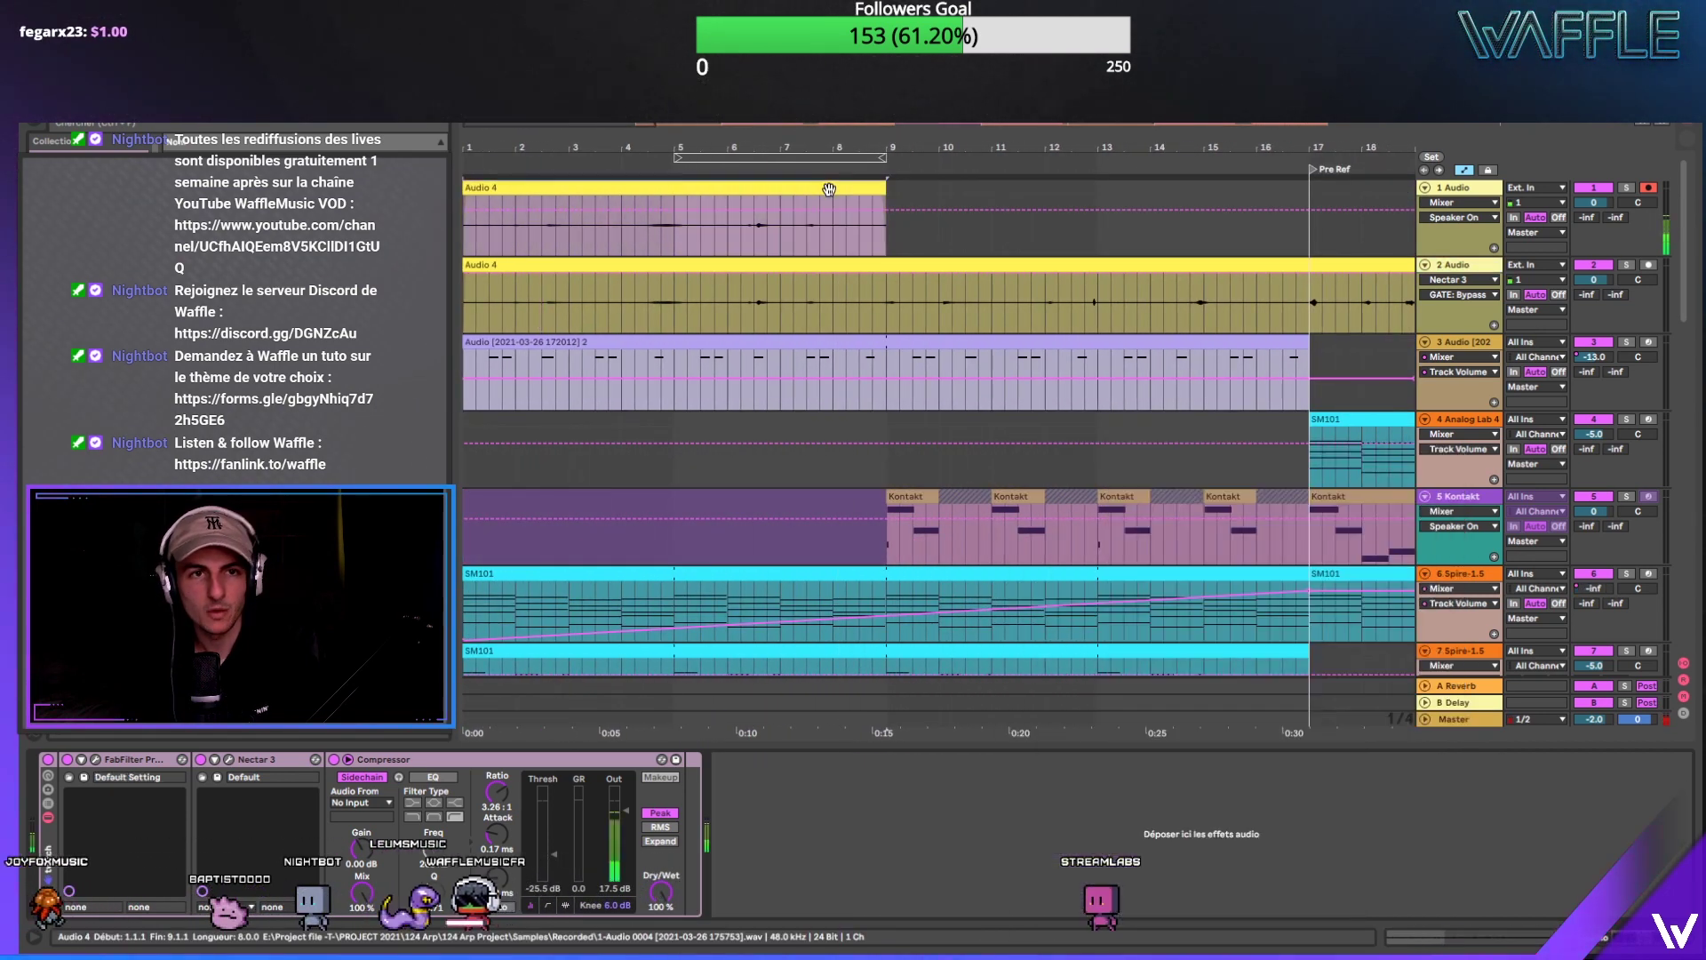
click(829, 190)
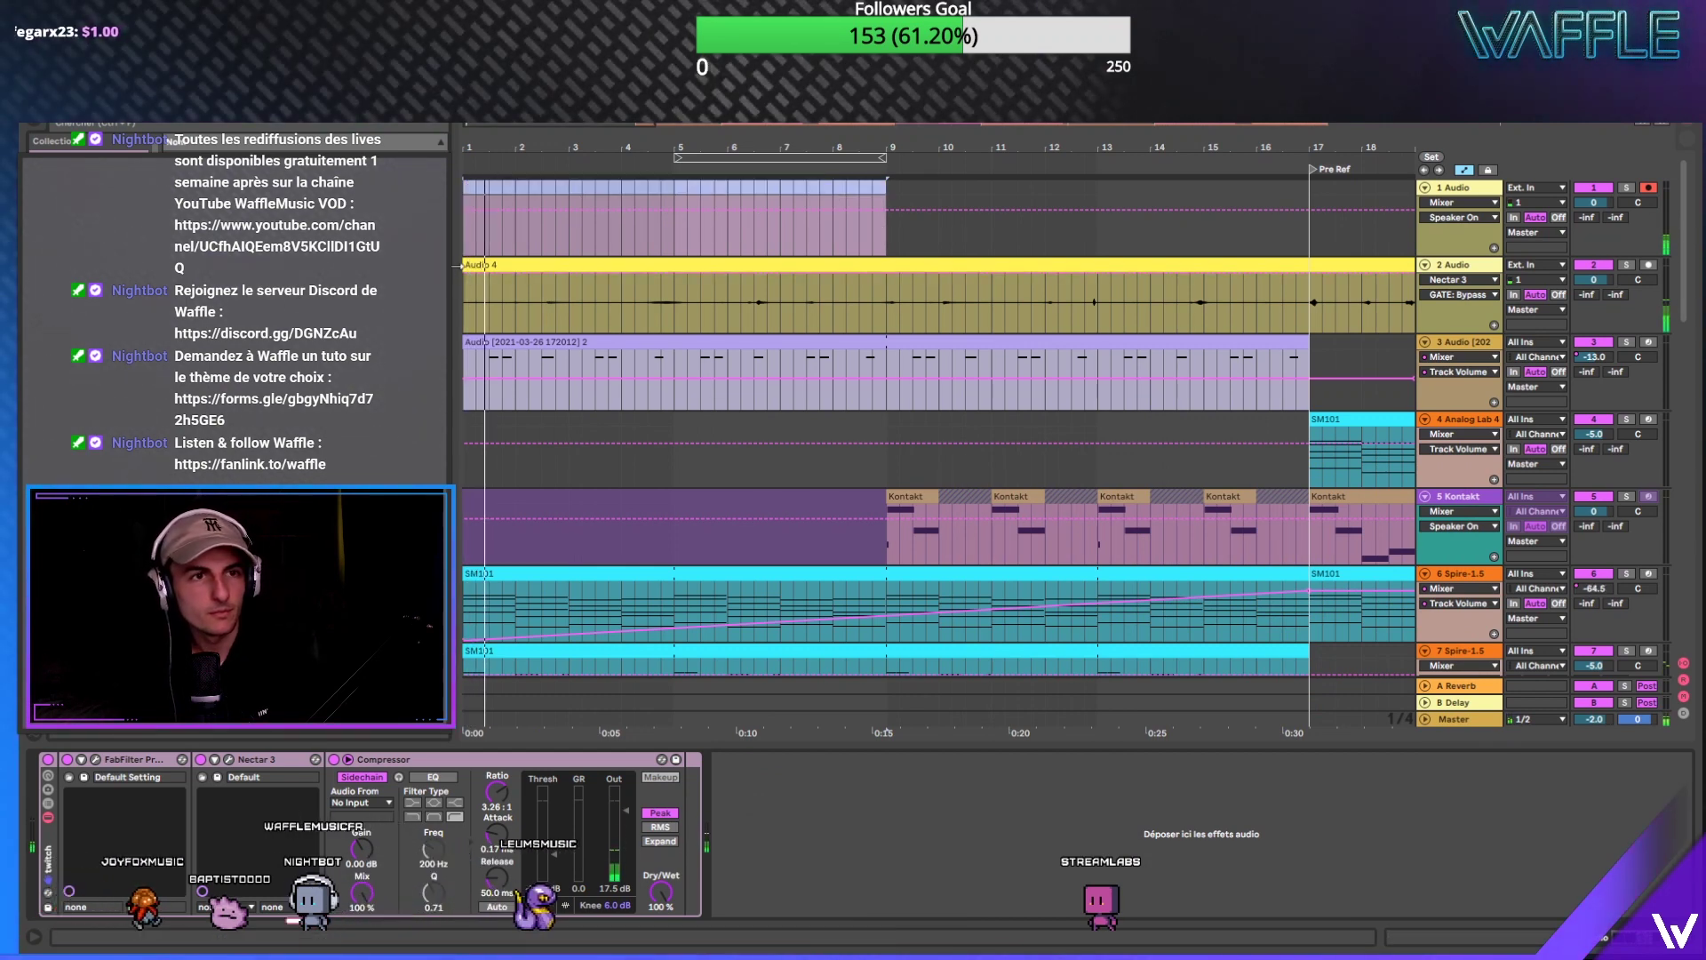
Step: Trim the start of the Audio 4 clip on the duplicated track to 2.3.1 and play it with reverb on
drag(484, 264, 544, 264)
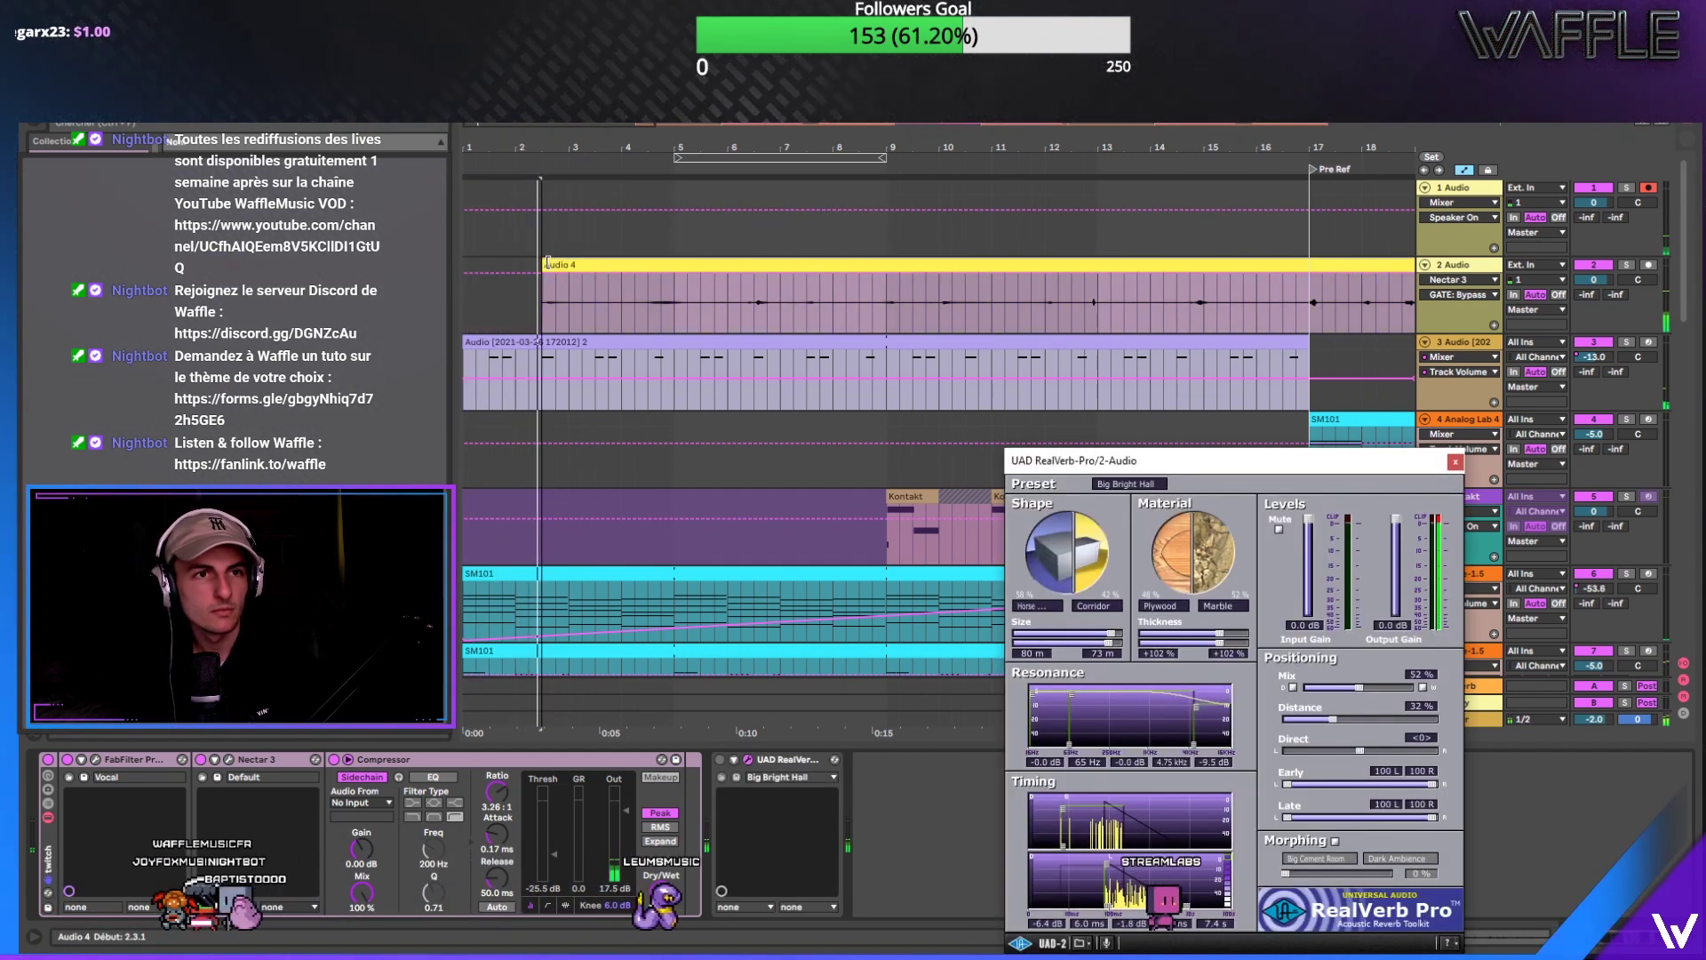
key(space)
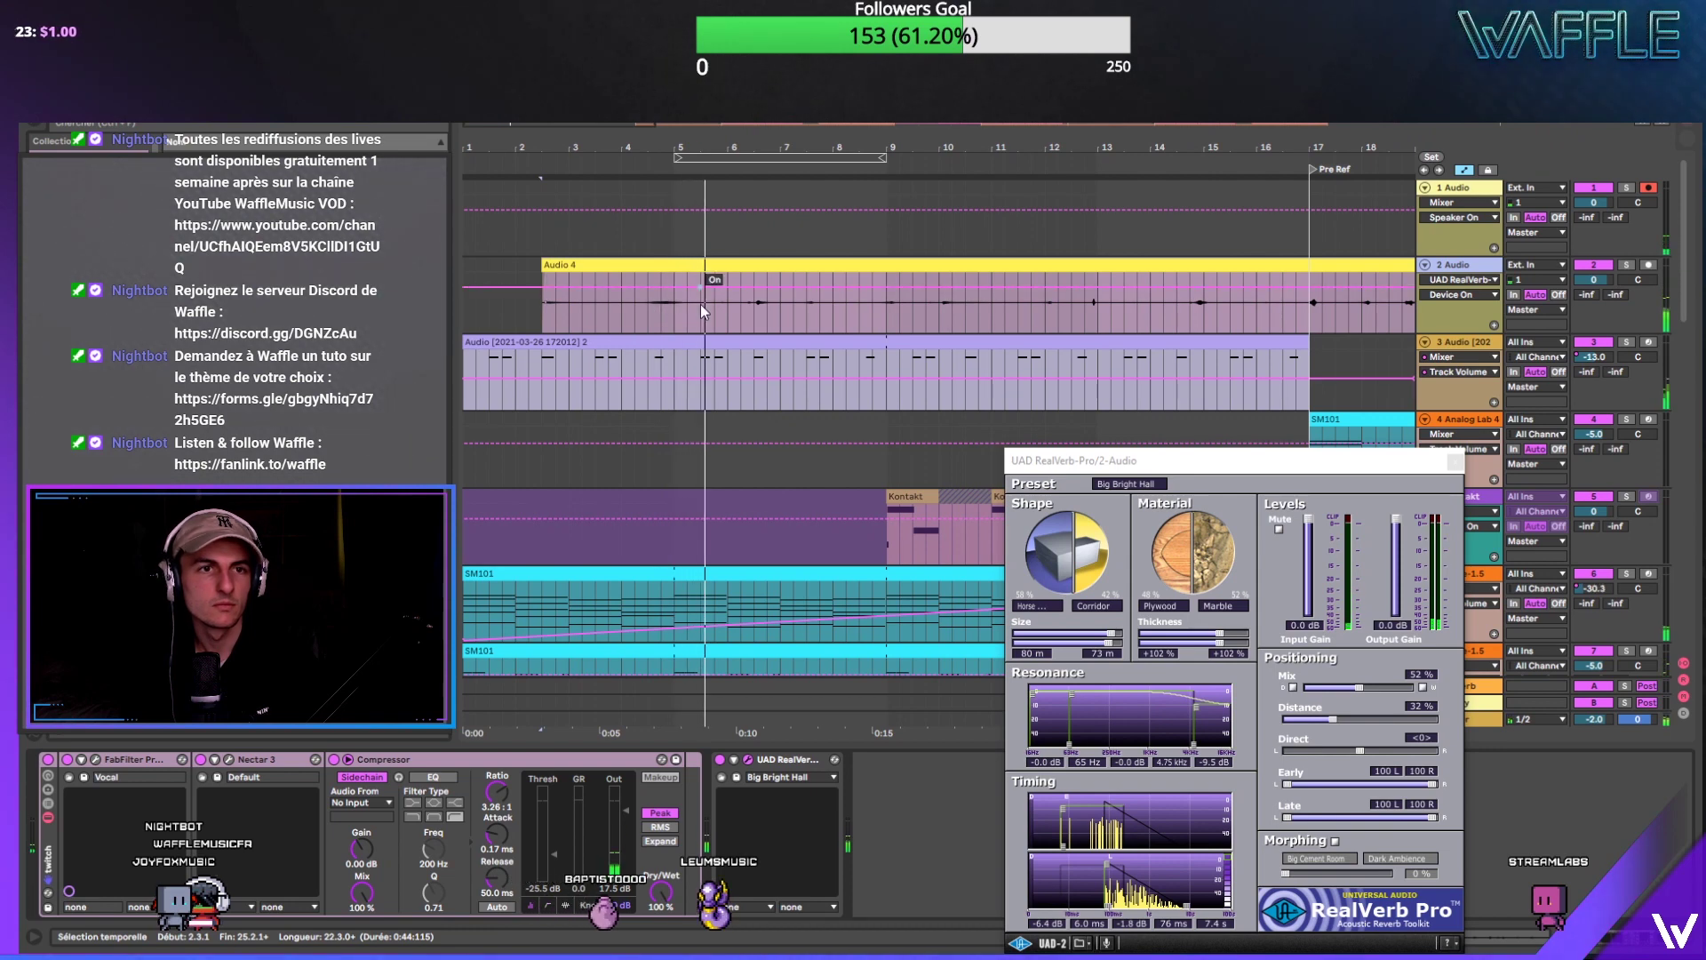
Step: Cut the section between about 5.4.1 and 7.2.1 out of the Audio 4 clip on the second track
drag(610, 311, 686, 311)
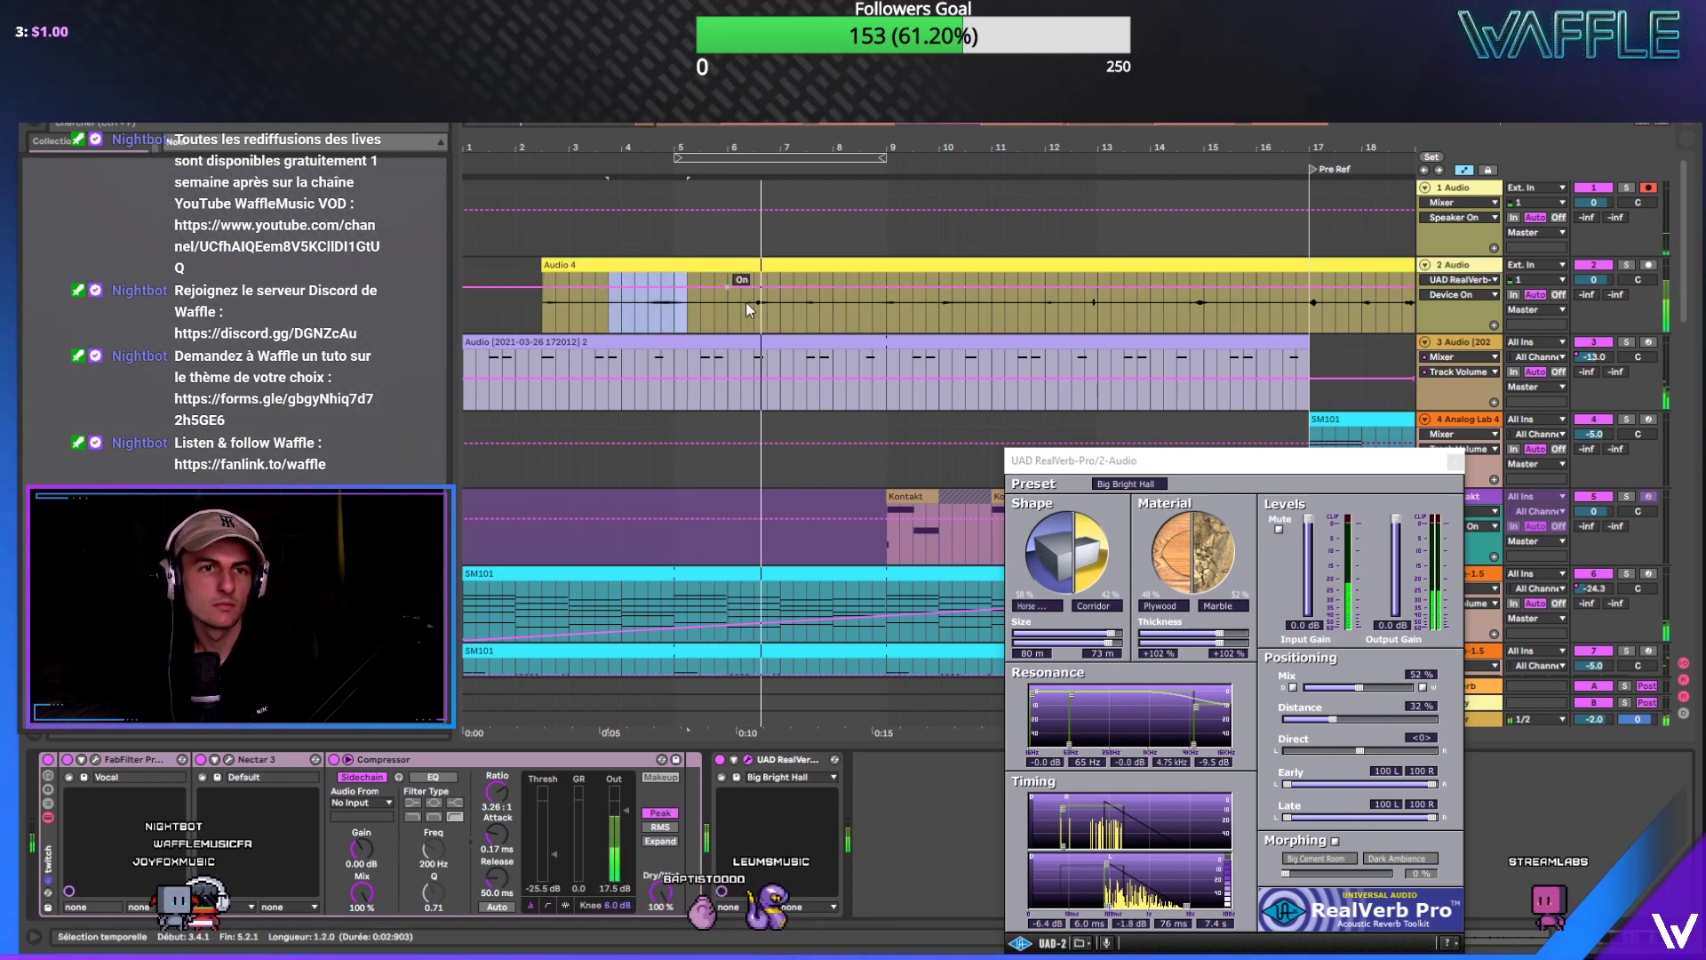
drag(749, 307, 717, 275)
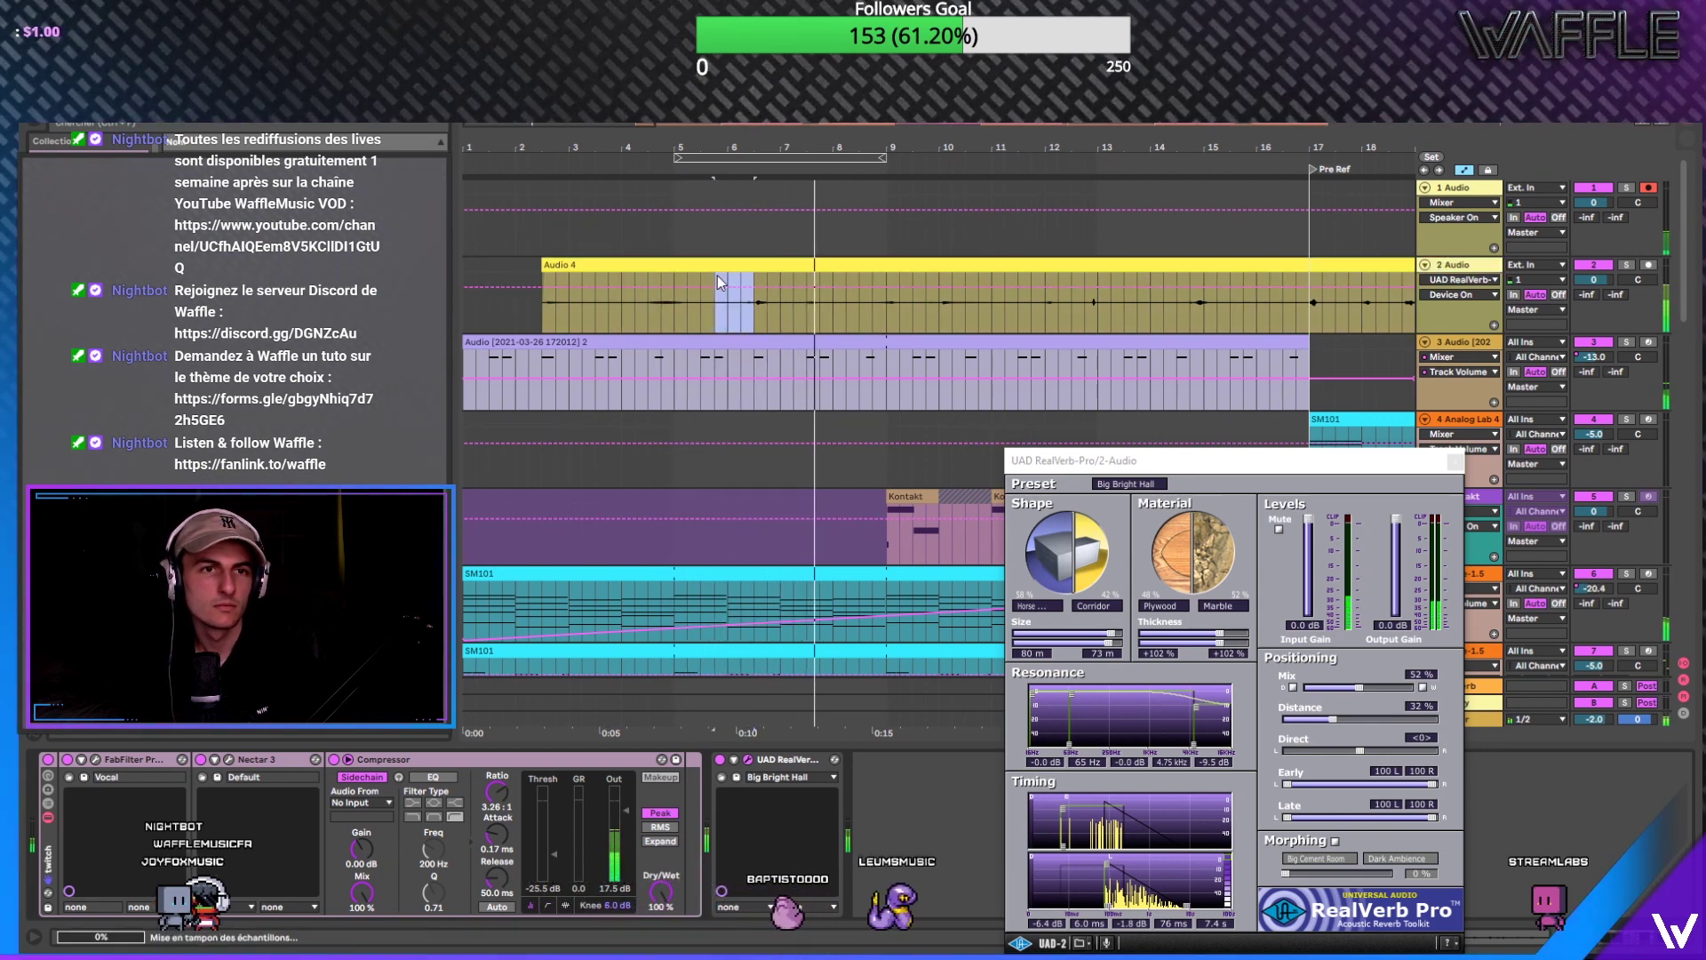
key(ctrl+d)
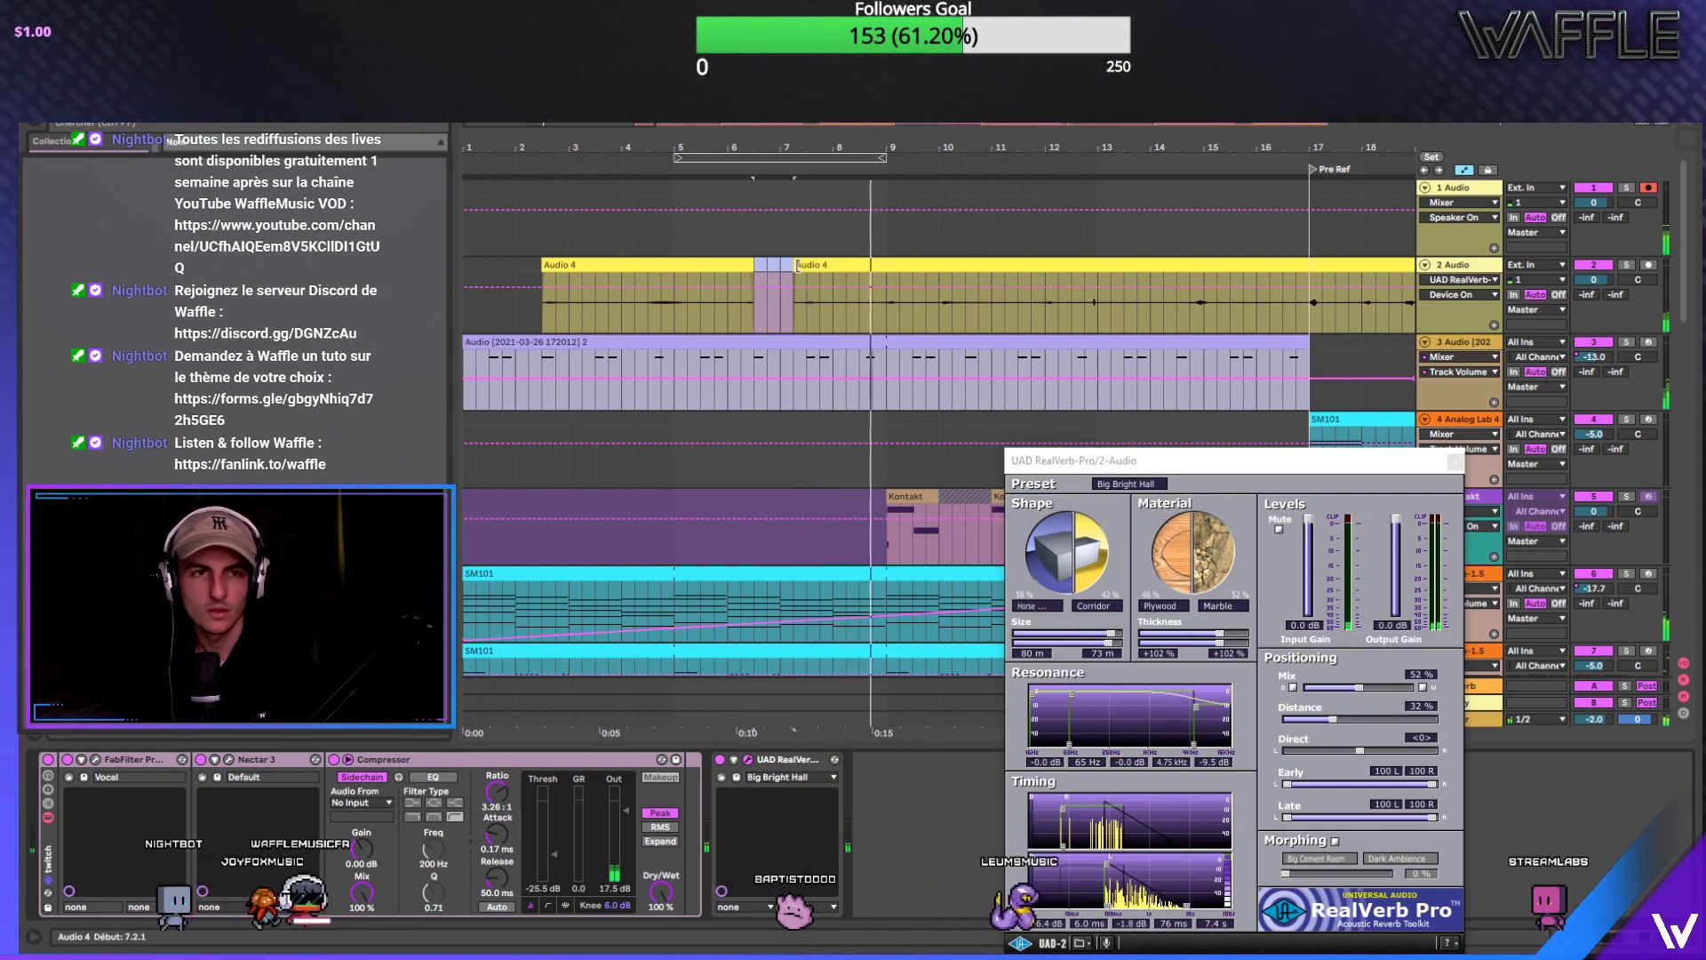
key(ctrl+z)
key(Delete)
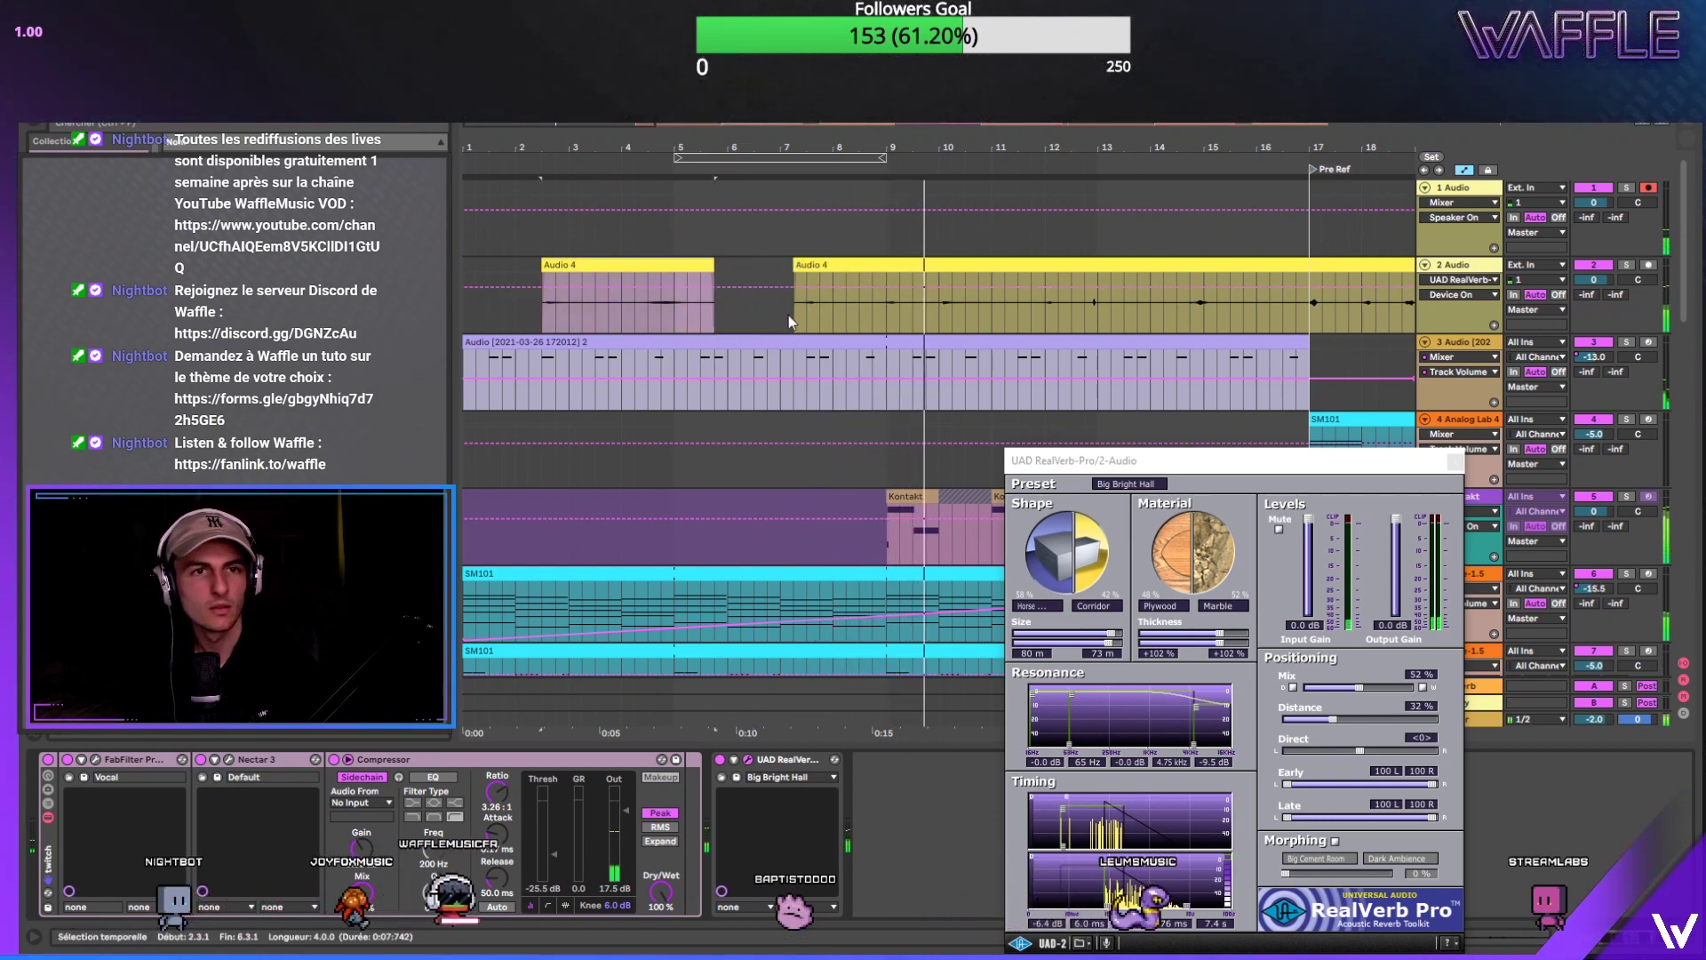
Step: Split off the phrase starting at 7.2.1 on the second track and move it to 8.1.1
drag(790, 312, 864, 298)
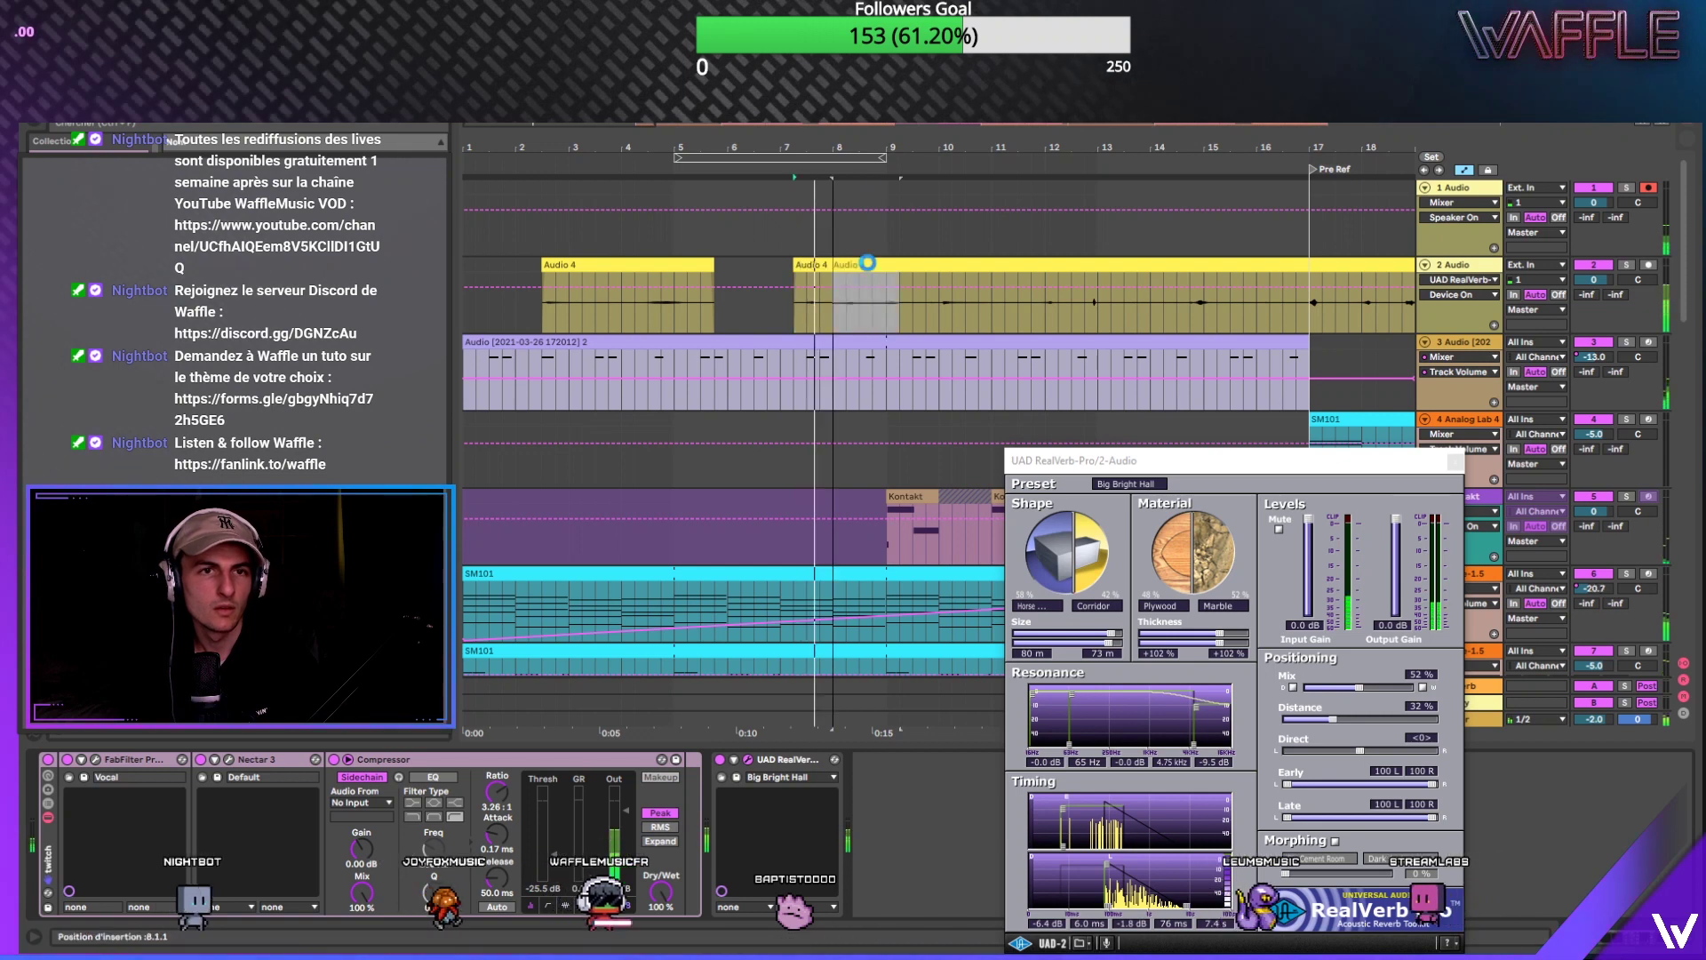
scroll(837, 207, up, 3)
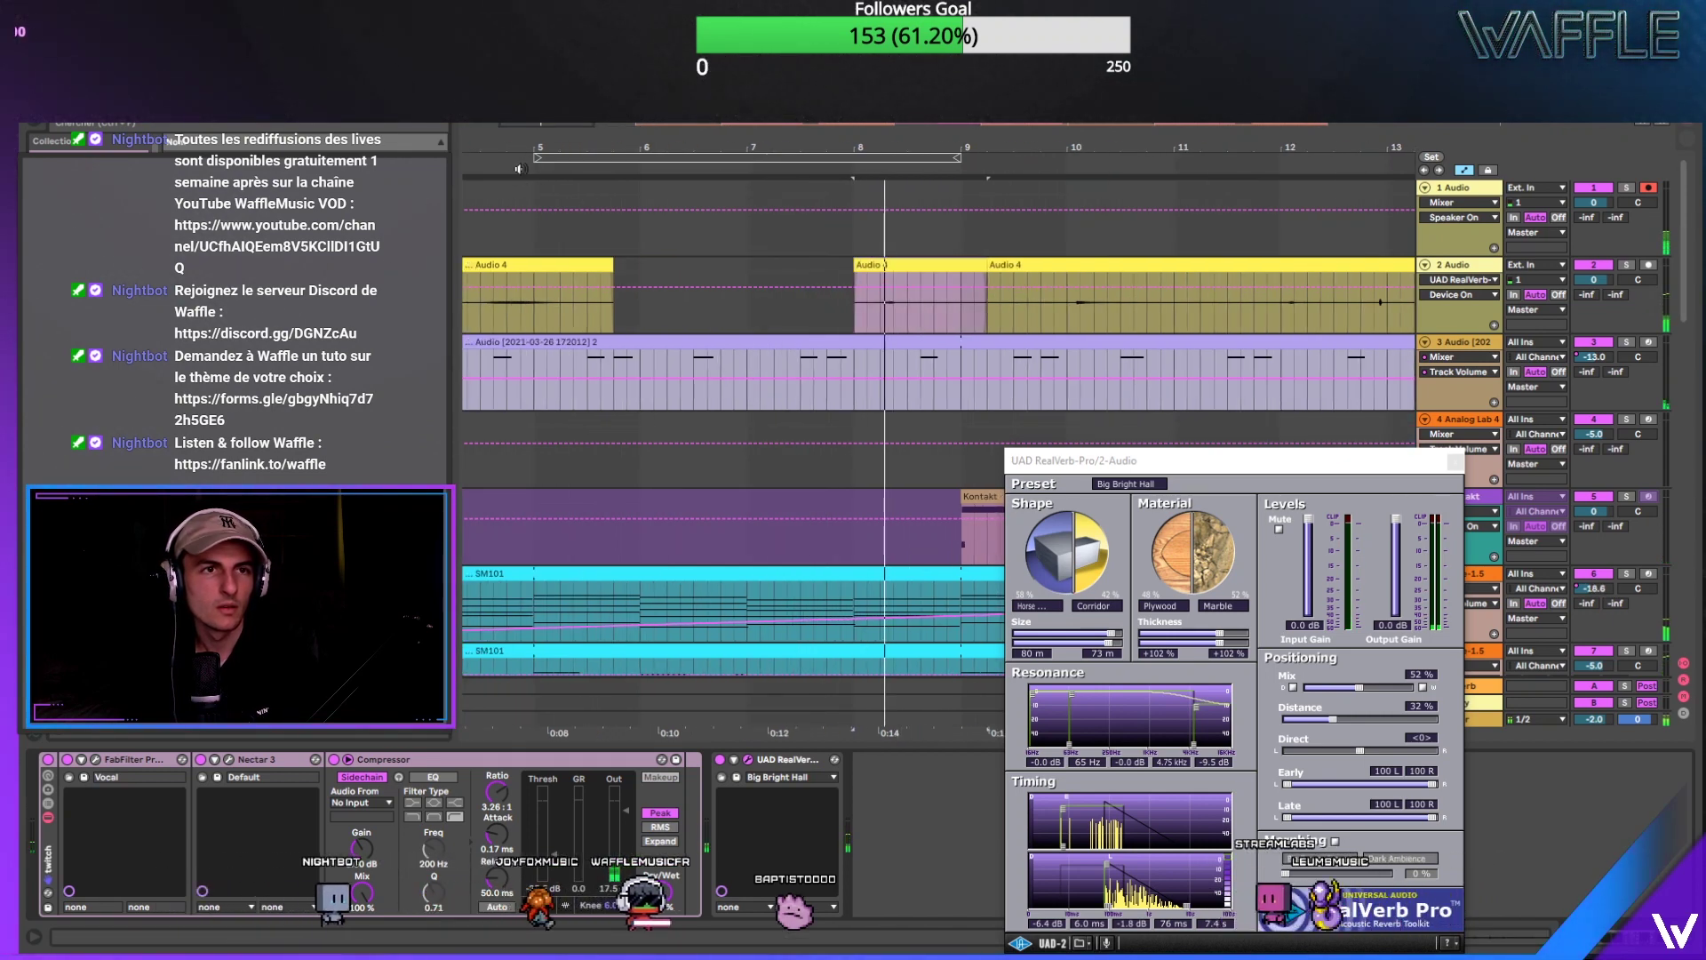
Step: Shorten the first Audio 4 clip's end to about 5.1.3, move the phrase at 8.1.1 to 7.2.1 and play from 5.4.3
key(ctrl+z)
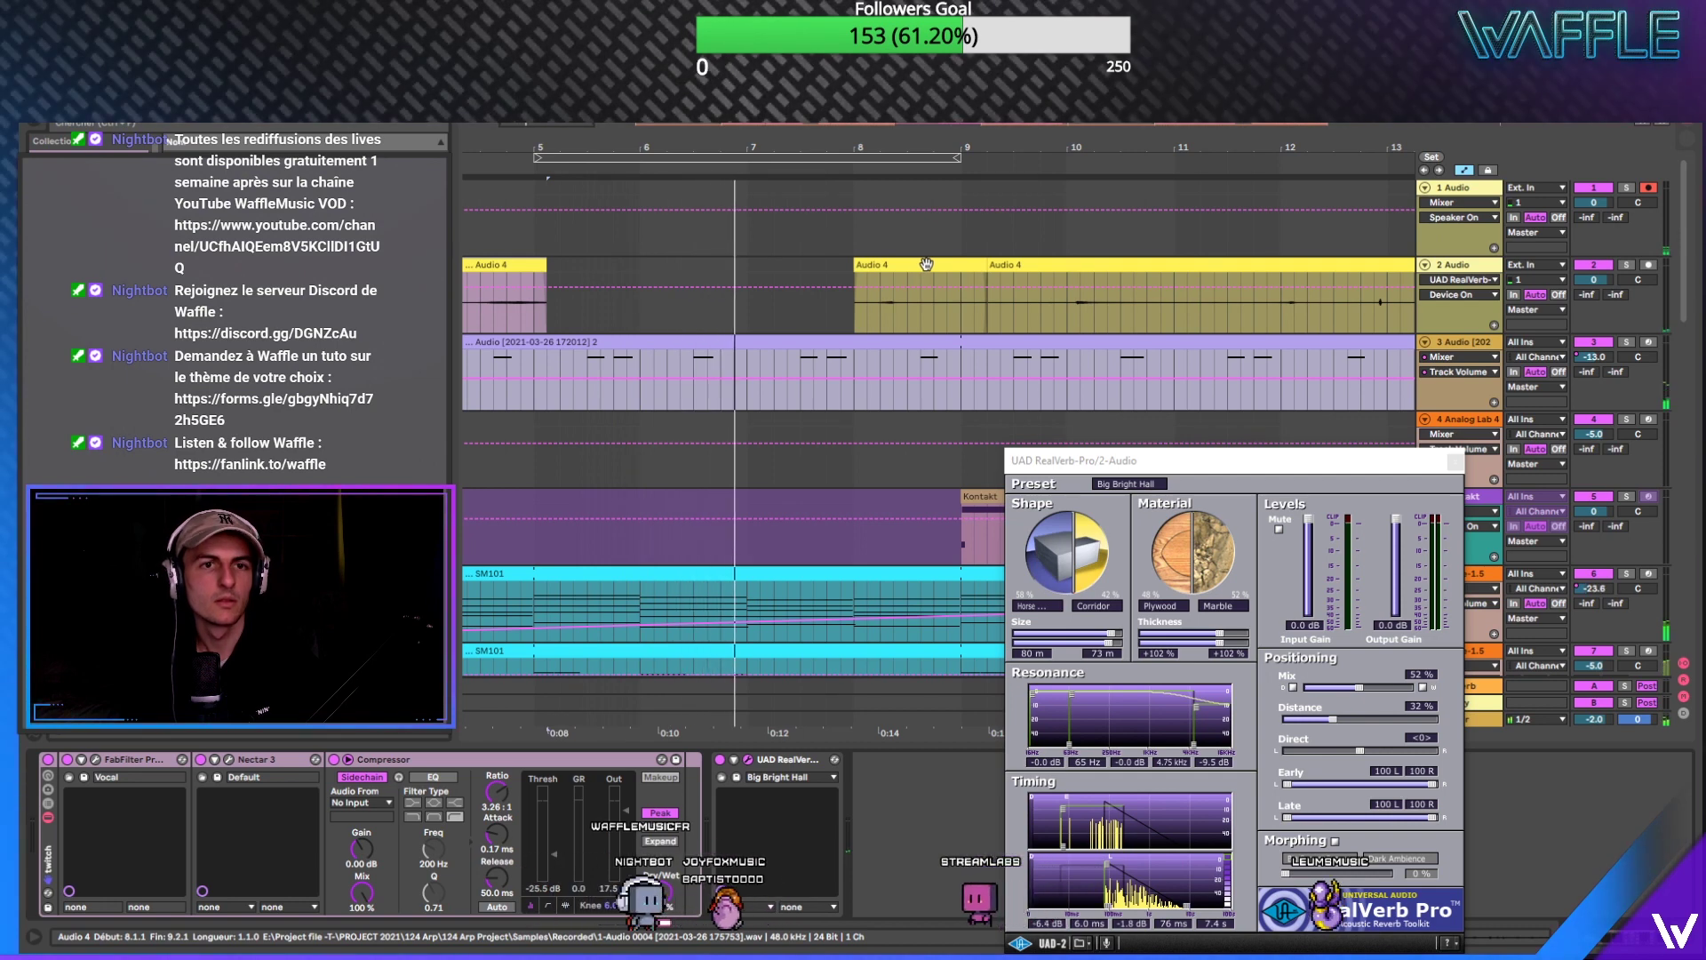
drag(927, 264, 840, 265)
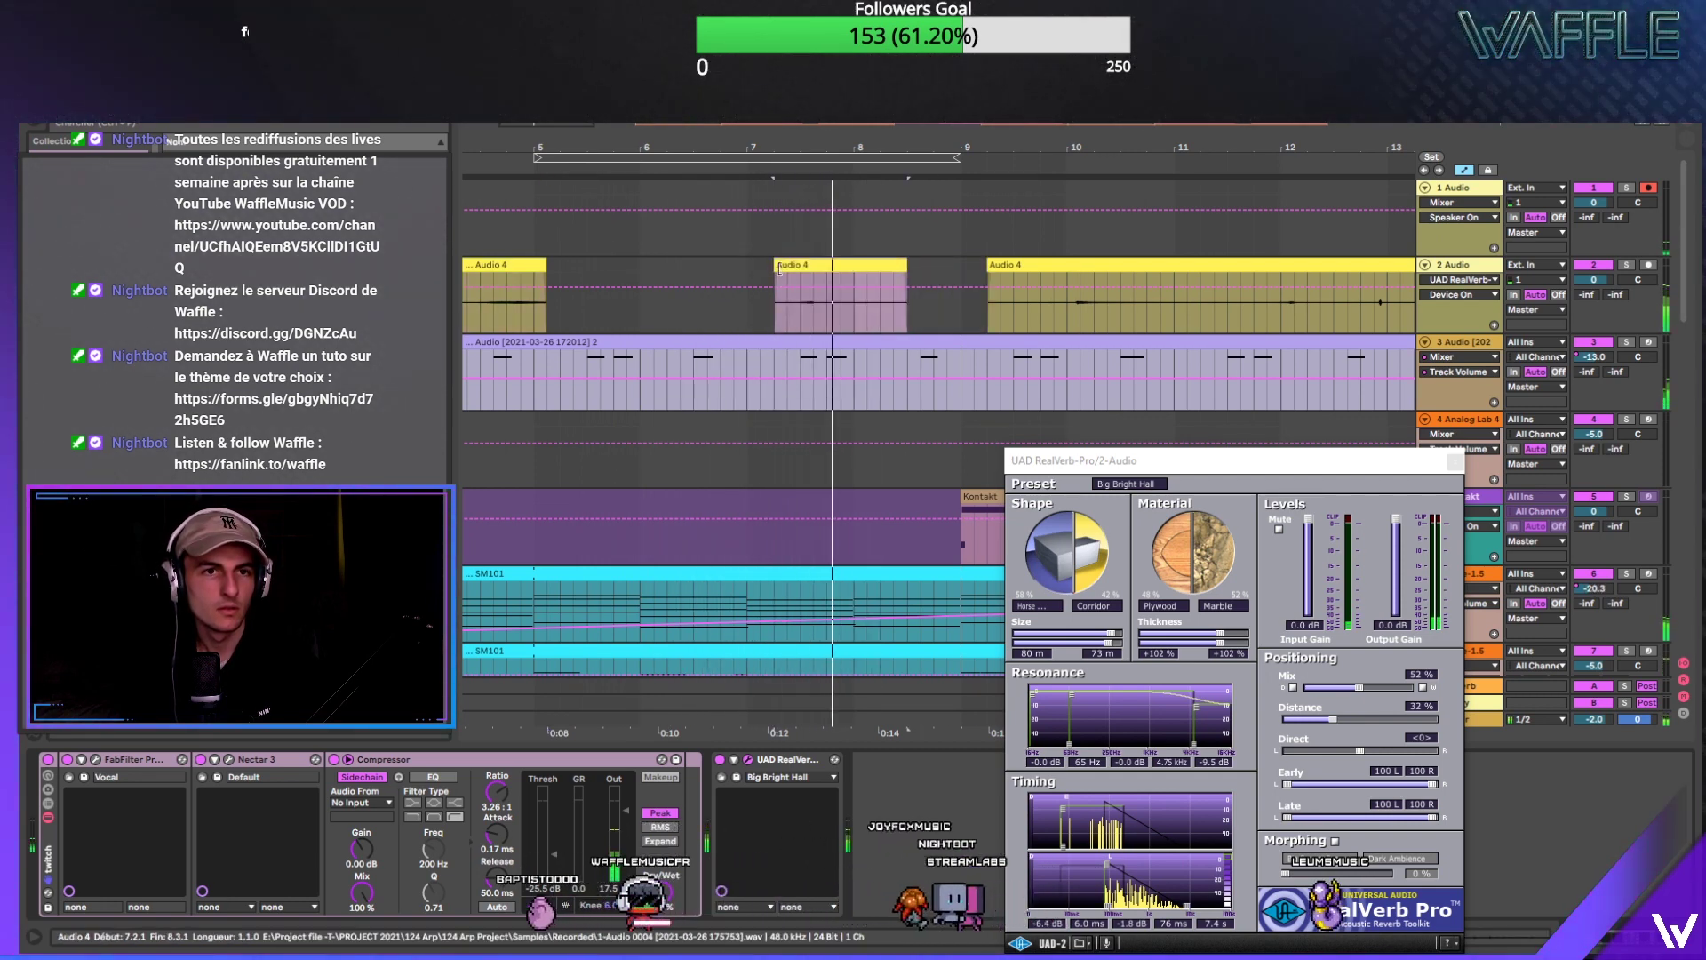
click(627, 272)
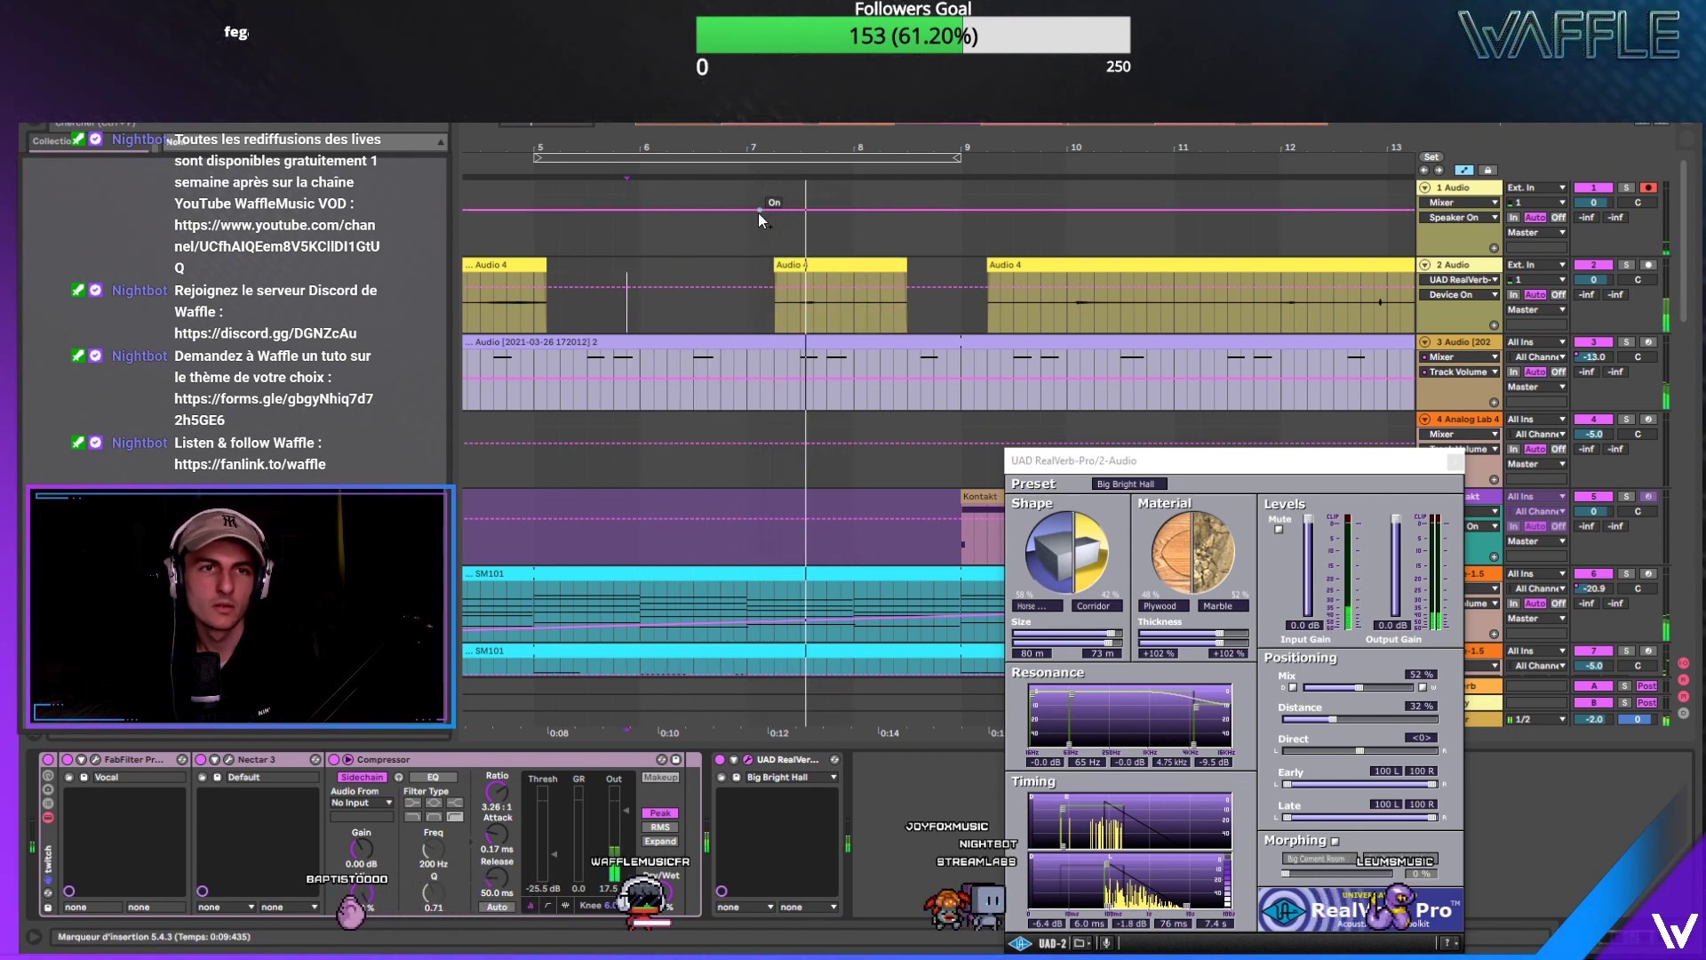
Step: Trim the Audio 4 phrase near bar 7 to run from 7.2.1 to 7.3.1 and play from 7.1.1
drag(759, 152, 830, 240)
click(800, 293)
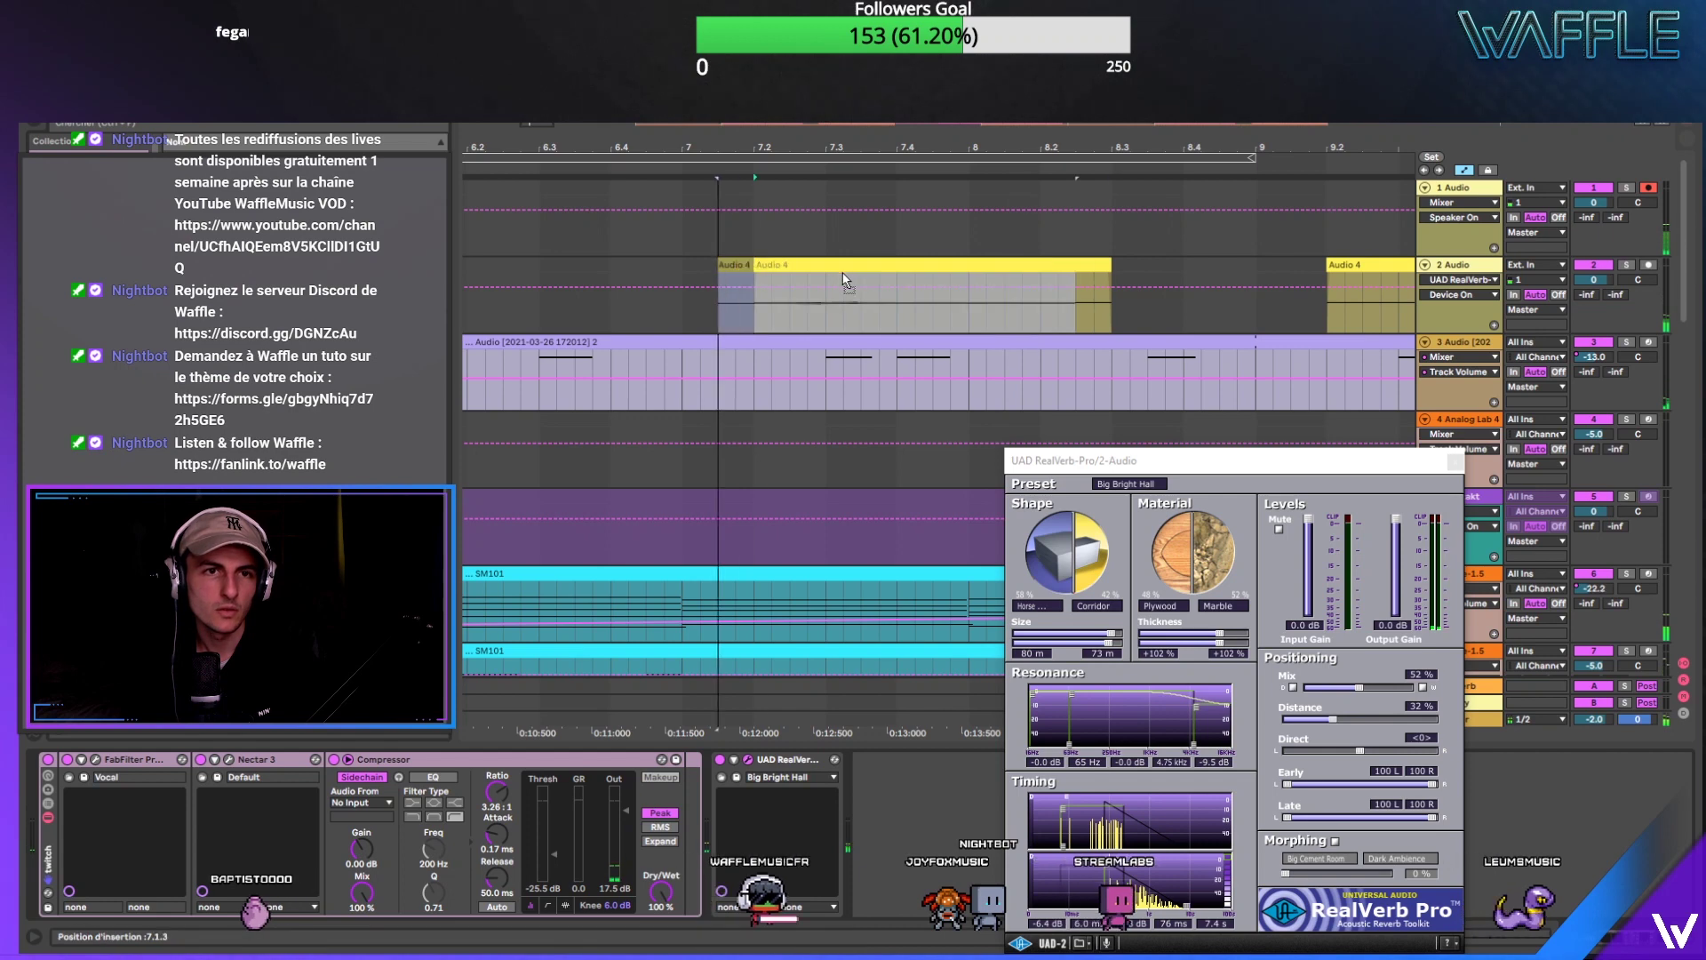
drag(719, 267, 792, 267)
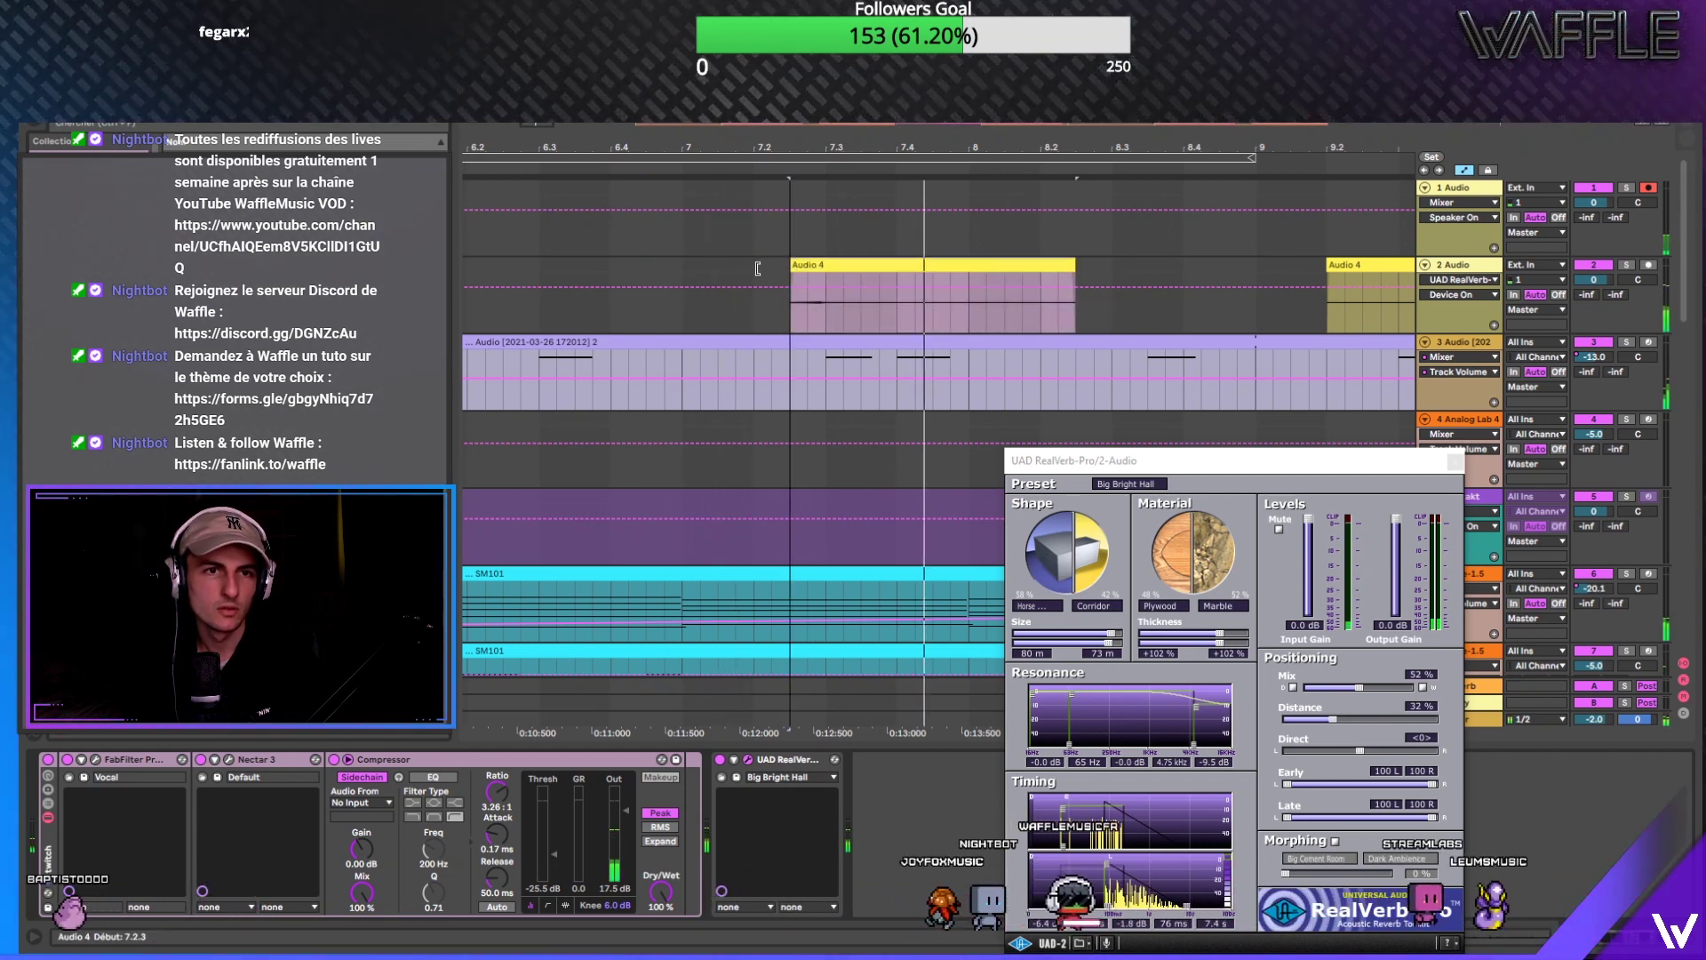
drag(800, 265, 754, 267)
click(1052, 266)
drag(1074, 283, 835, 283)
click(681, 273)
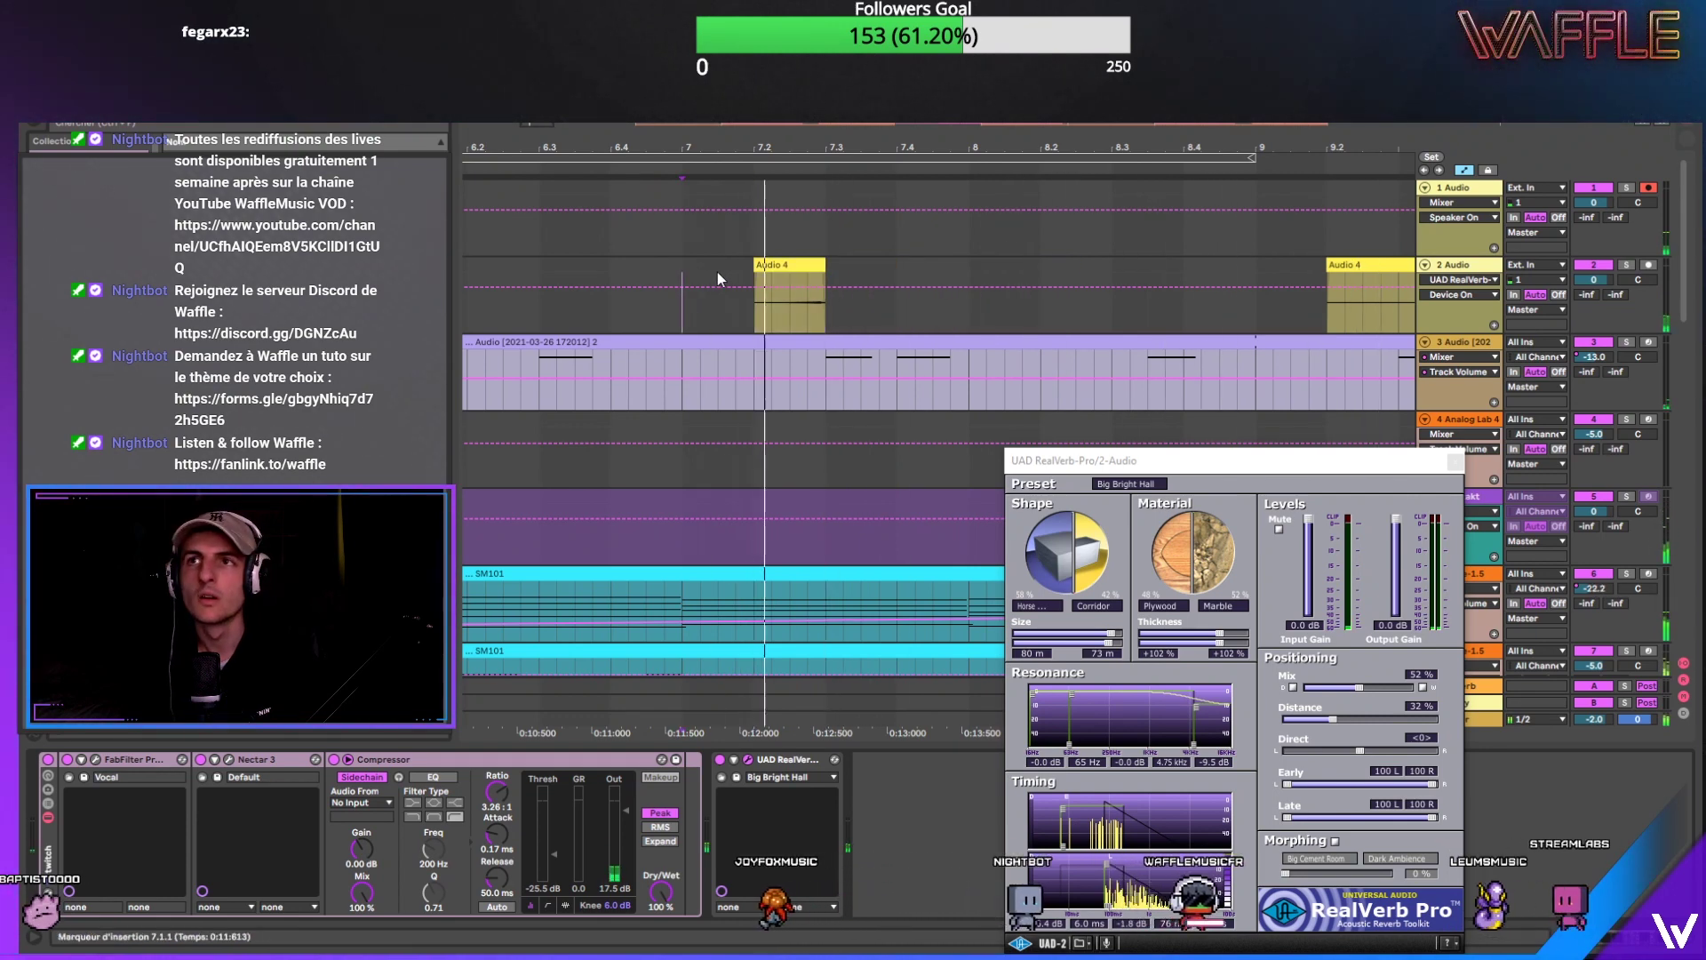
Step: Isolate the next phrase of the long Audio 4 clip as a one-bar clip at 9.4.1, clearing the audio up to 11.1.1
key(minus)
key(minus)
key(minus)
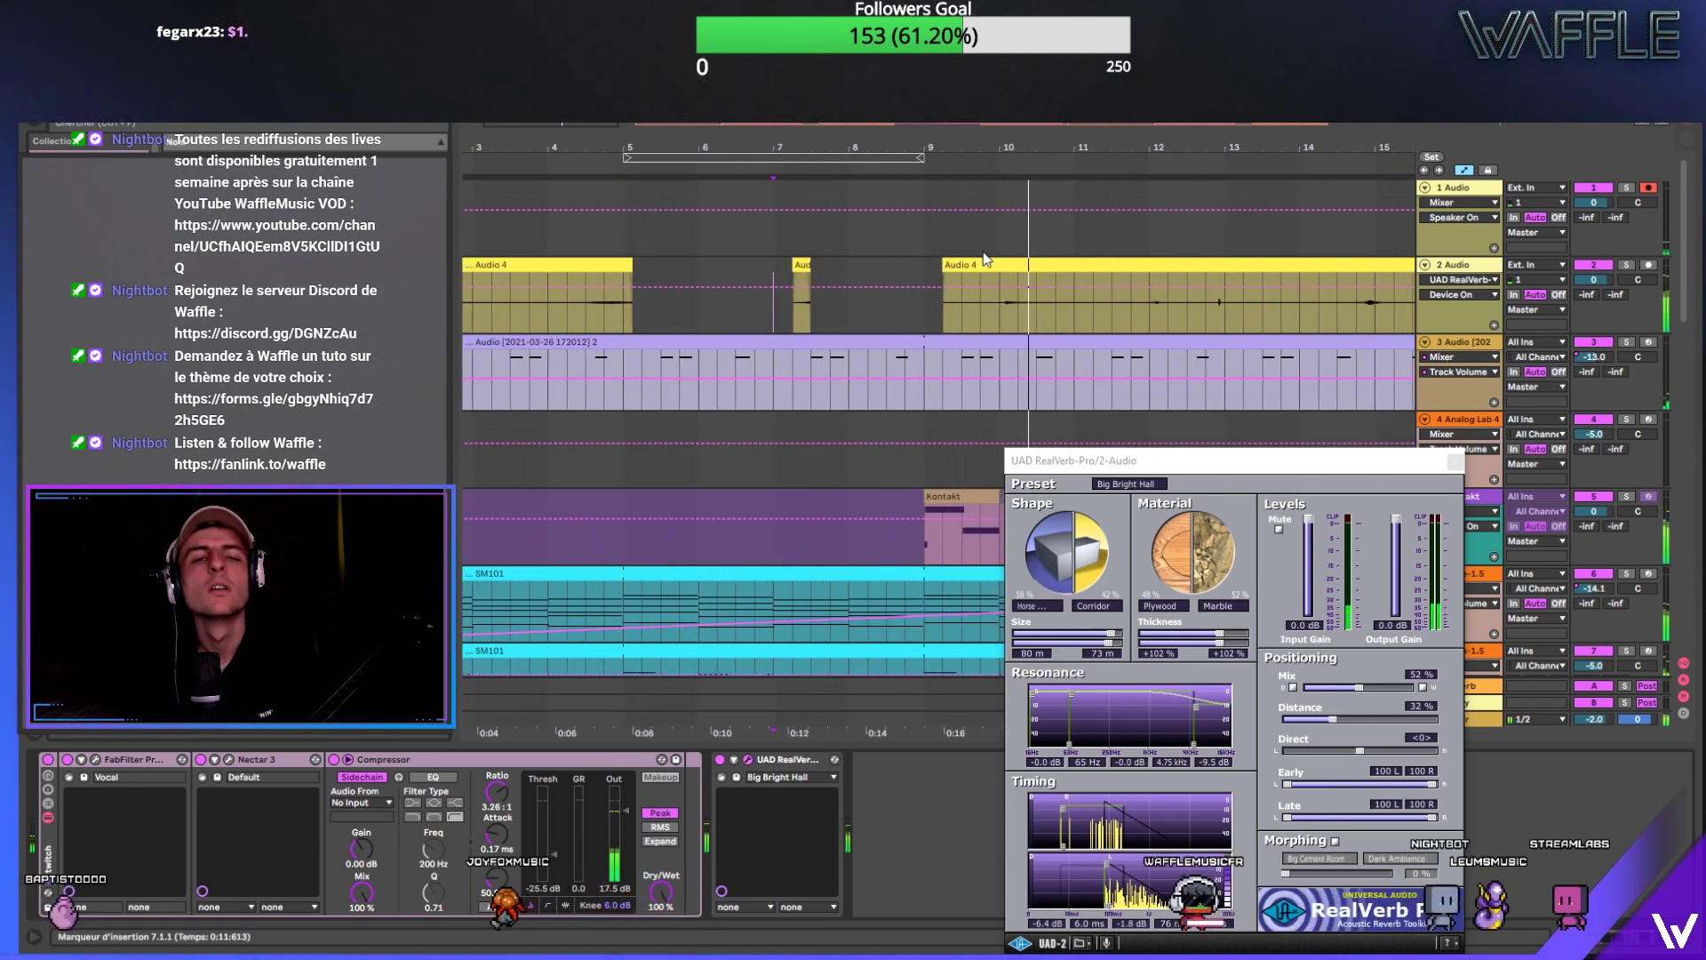
click(954, 265)
mouse_move(945, 265)
mouse_down()
mouse_move(1001, 264)
mouse_move(1001, 298)
mouse_move(969, 268)
mouse_move(987, 269)
mouse_up()
click(925, 298)
key(space)
key(space)
drag(974, 147, 974, 173)
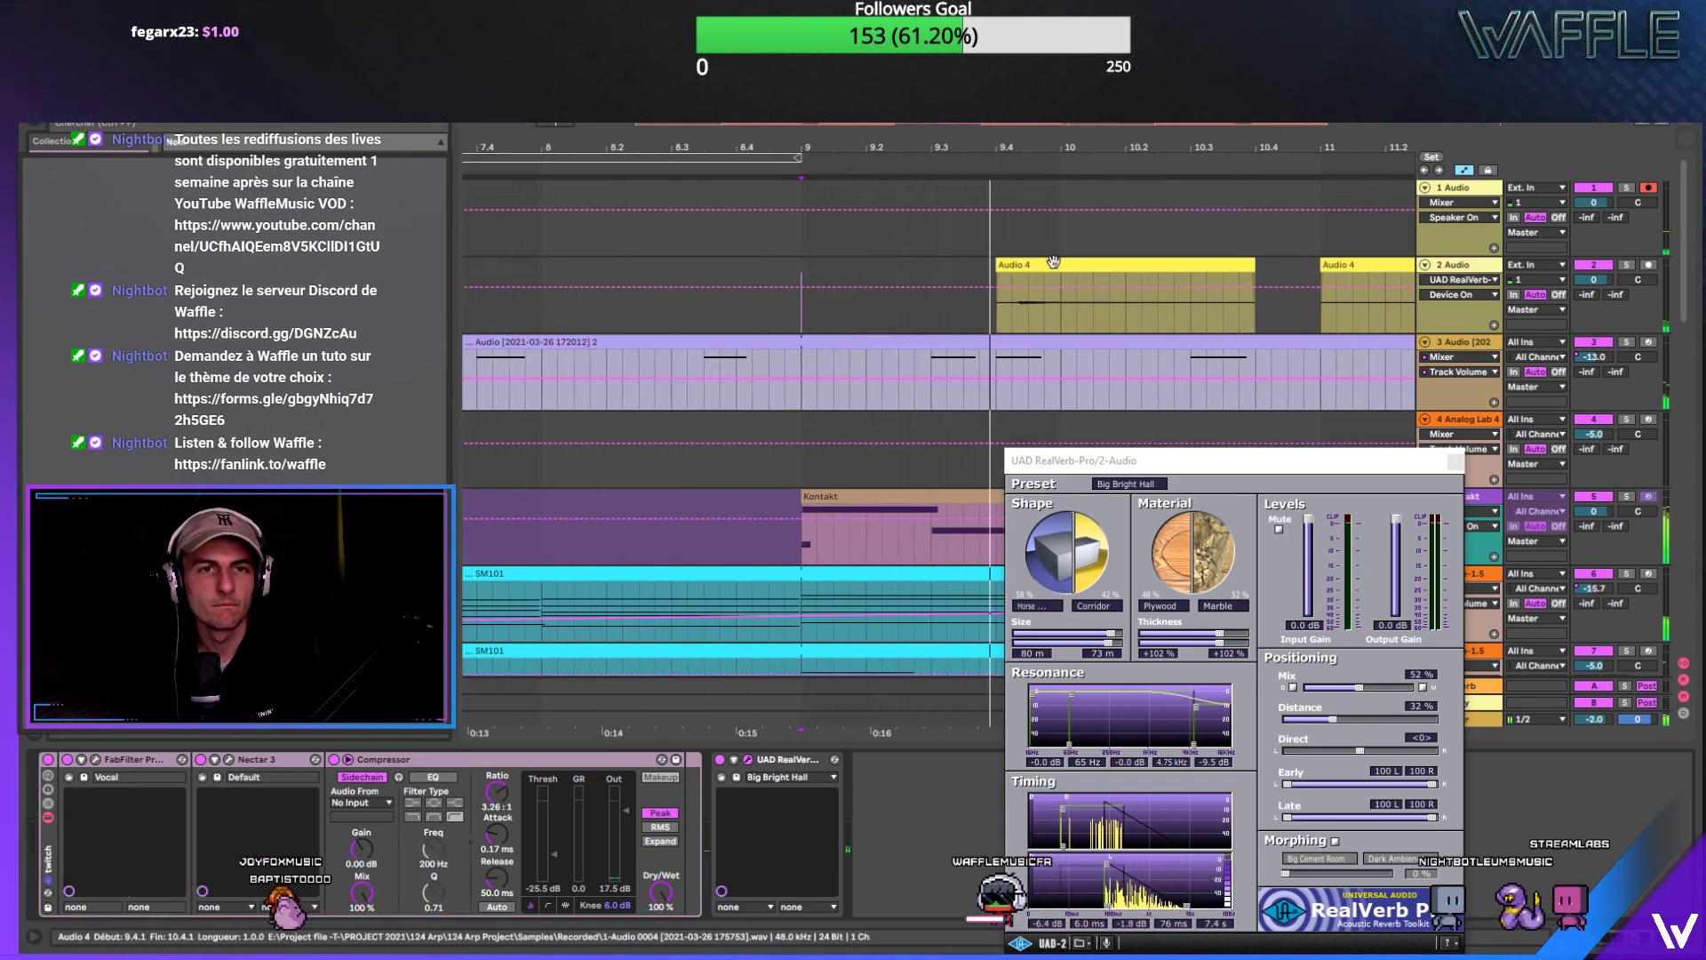
Step: Shift the one-bar phrase earlier to about 9.2.4, trim its start to 9.3.1 and play it
drag(967, 265, 906, 265)
key(space)
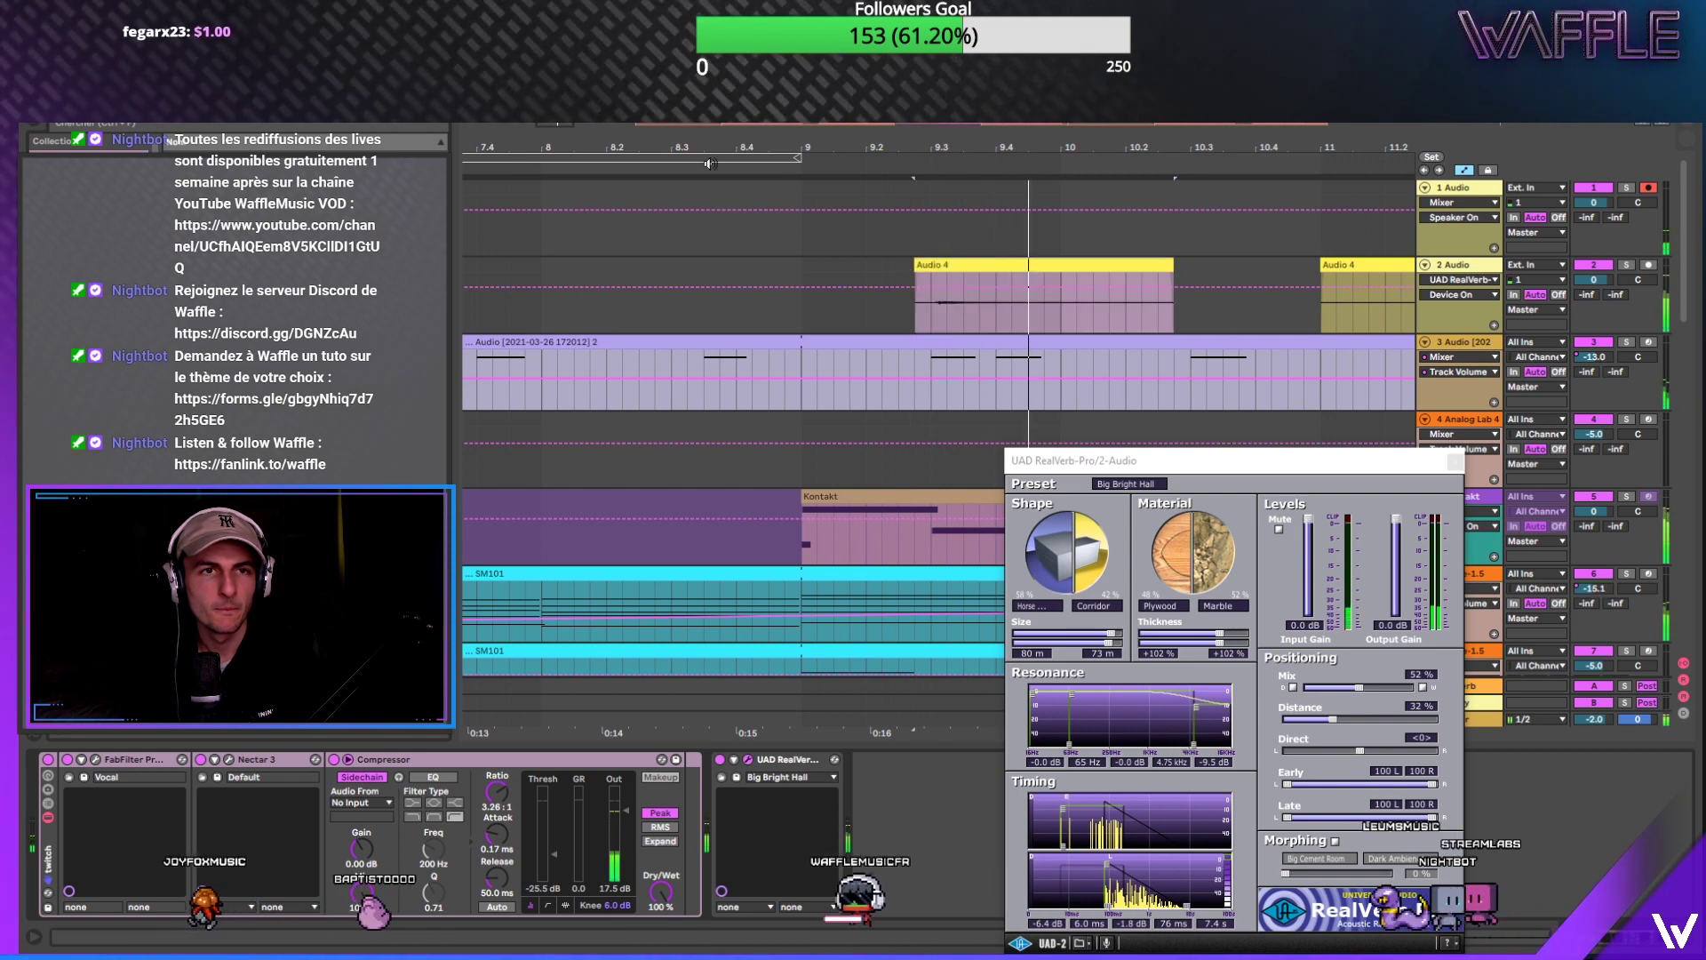
key(space)
key(space)
drag(930, 149, 931, 191)
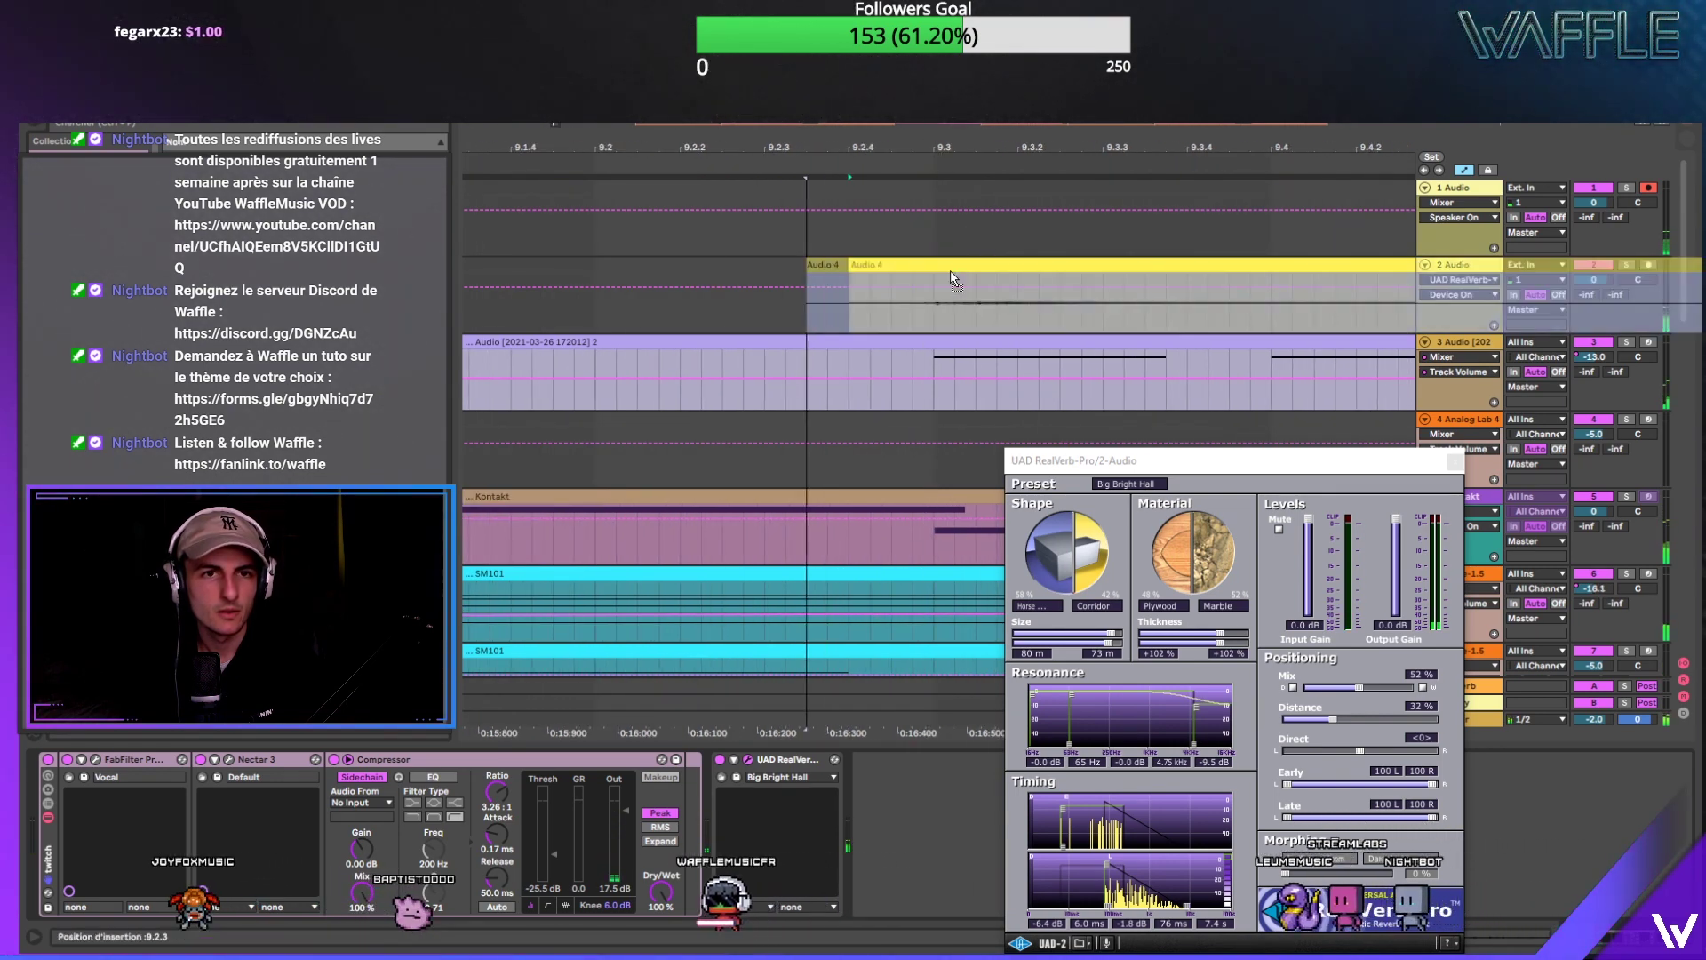
drag(855, 266, 938, 270)
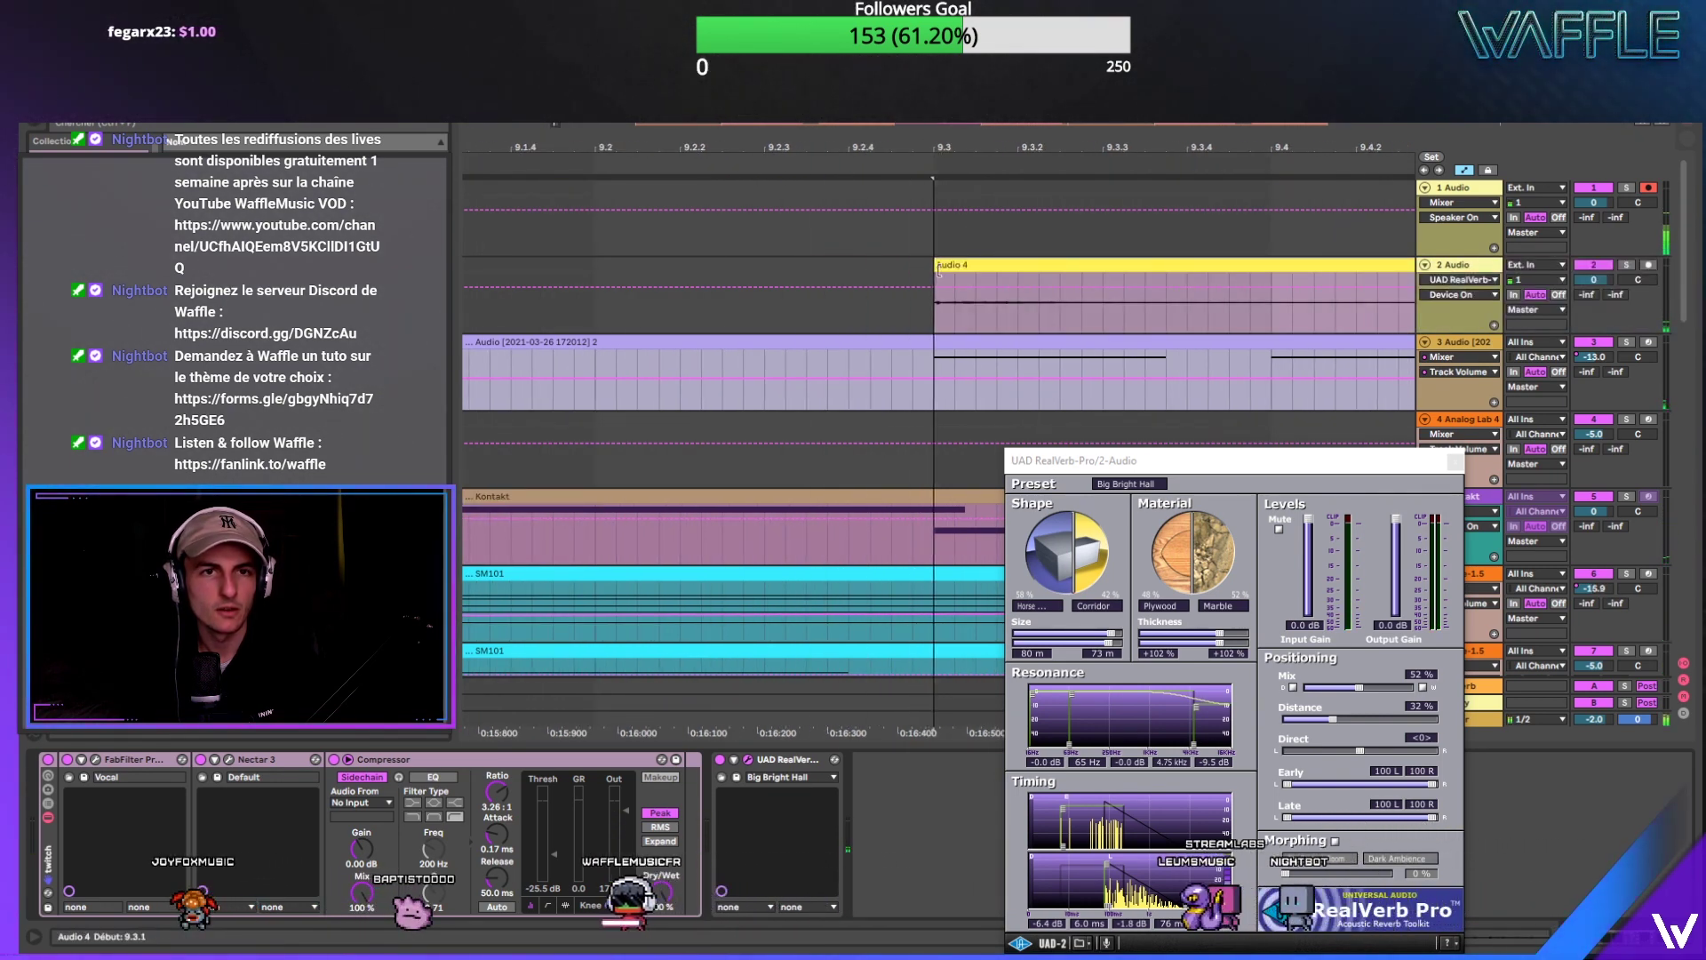
click(688, 269)
Step: Trim the end of the phrase at 9.3.1 to 10.1.1 and add a fade-out across its full length
key(minus)
key(minus)
key(minus)
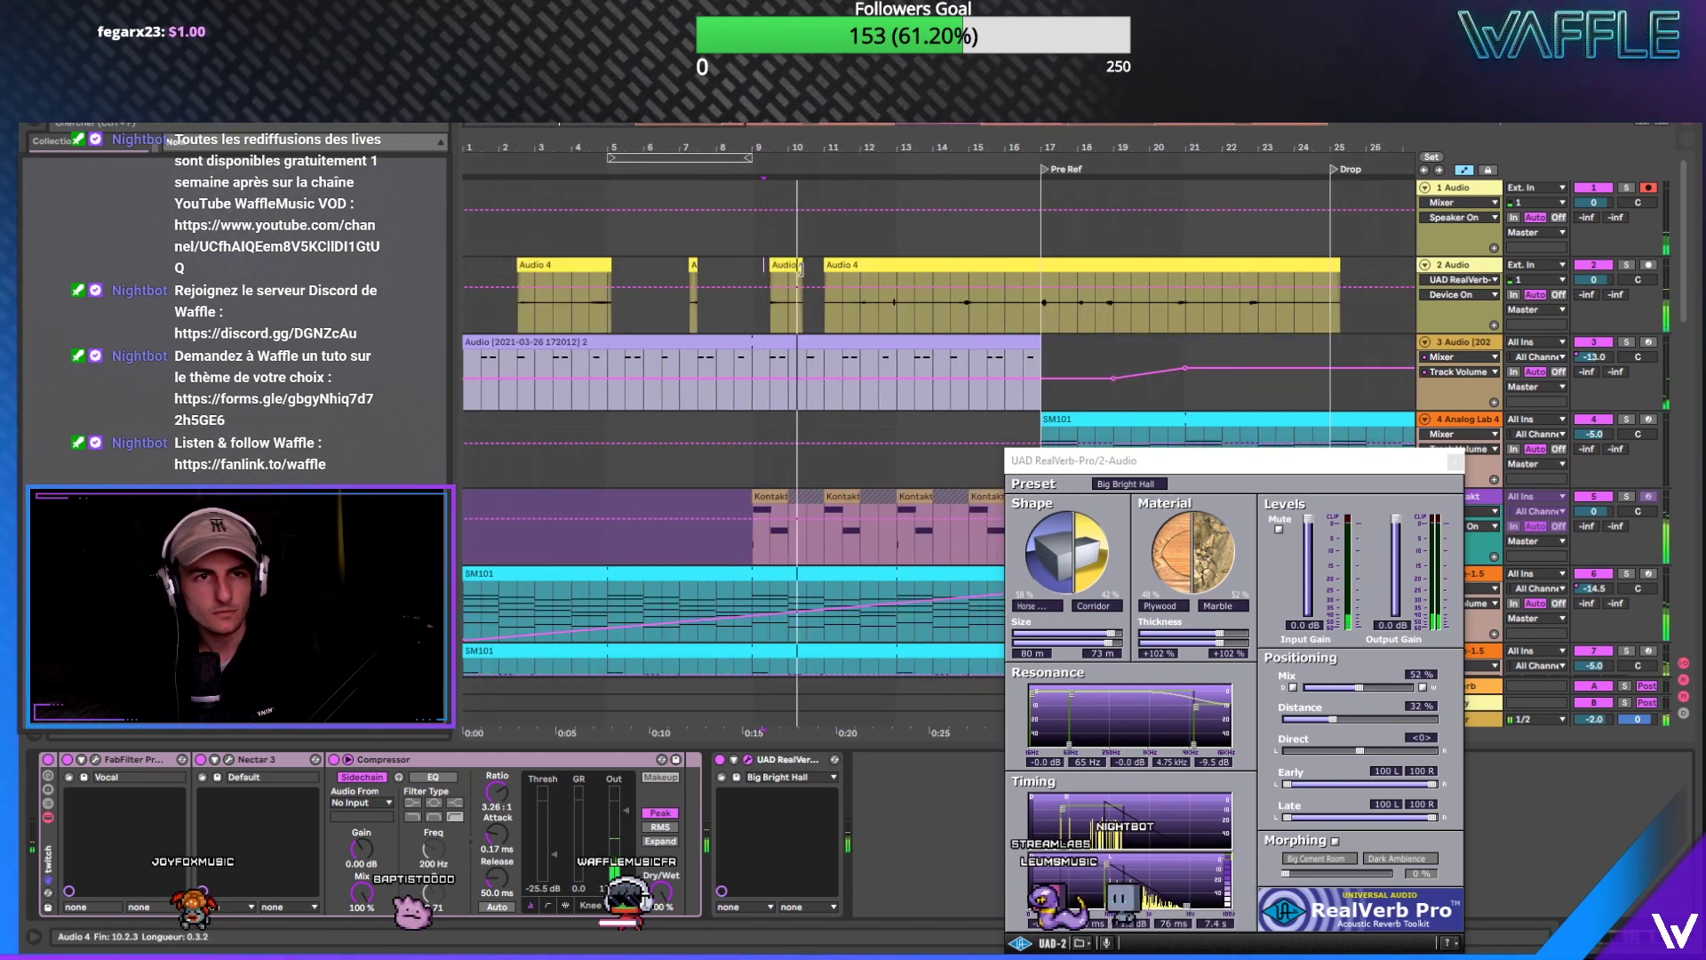
drag(799, 269, 786, 275)
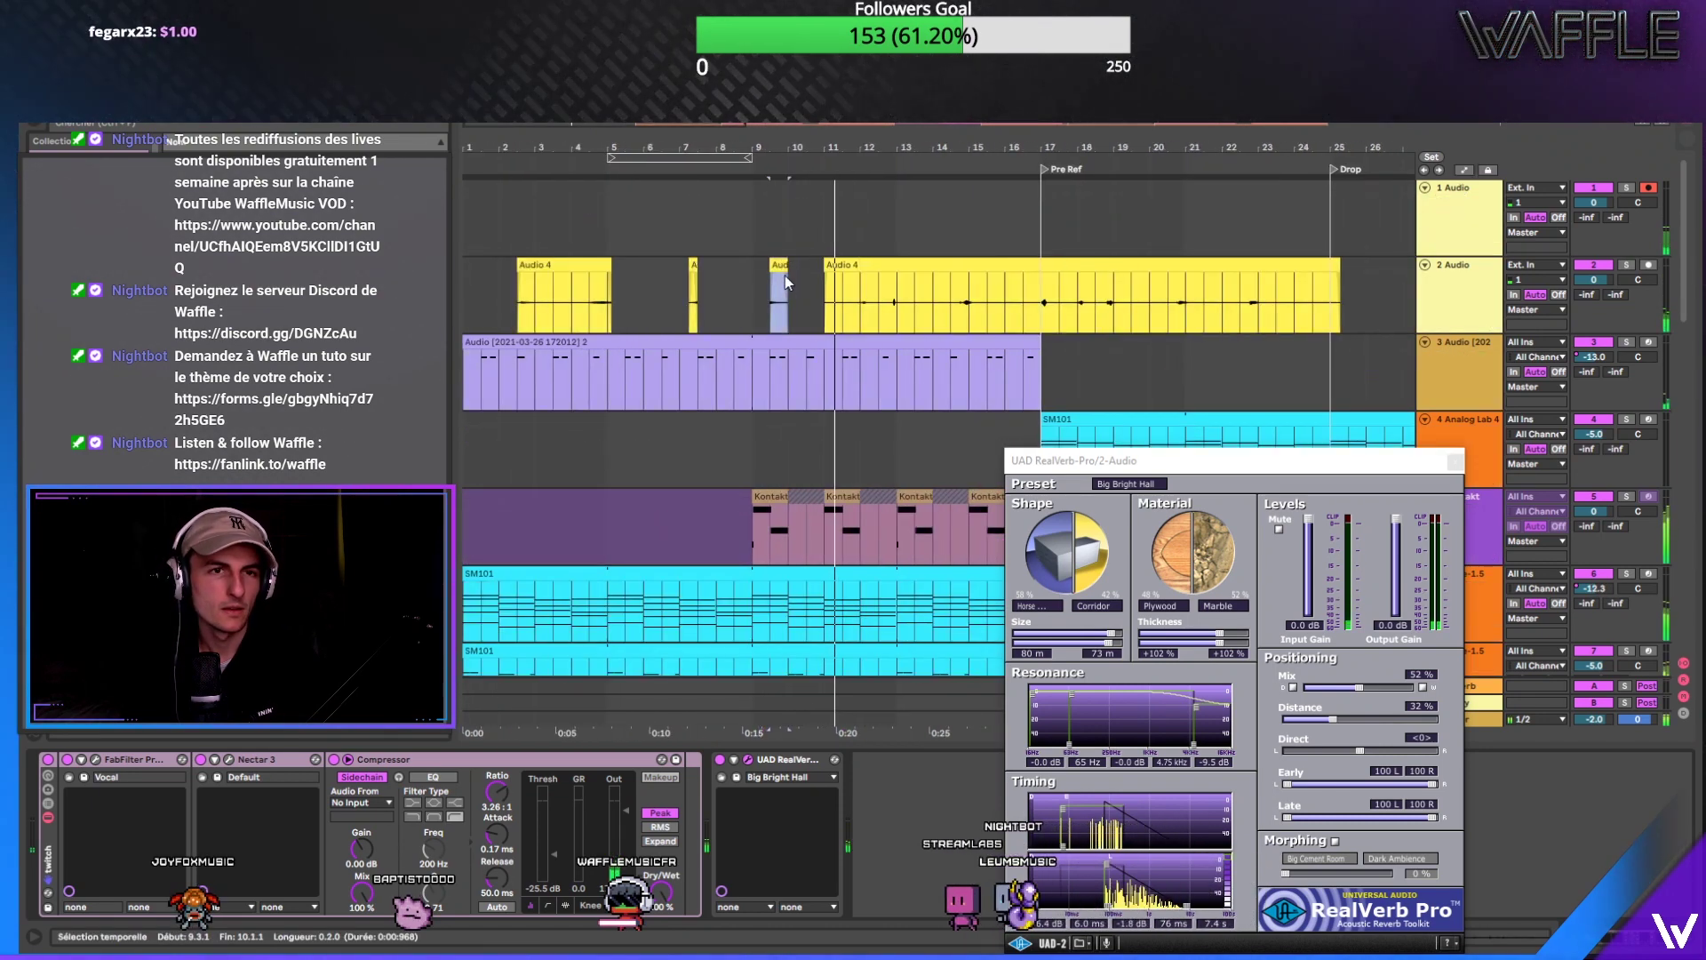
key(plus)
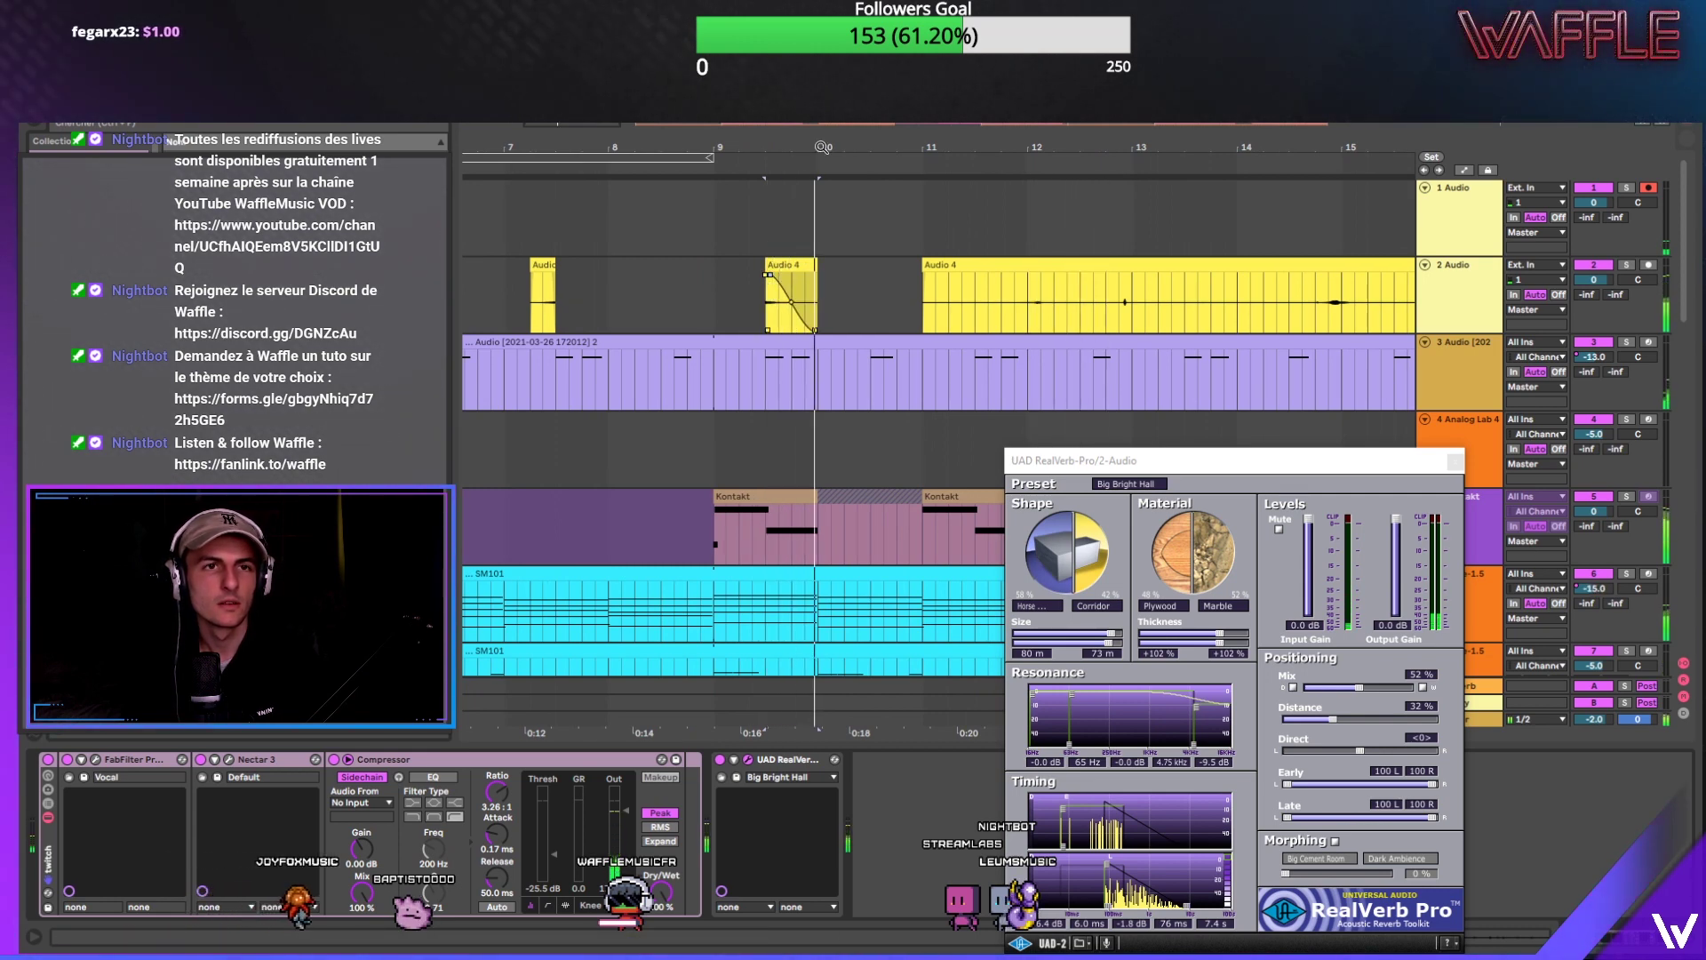
Step: Trim the start of the remaining long Audio 4 clip on the second track to 14.4.1
key(minus)
key(minus)
click(808, 267)
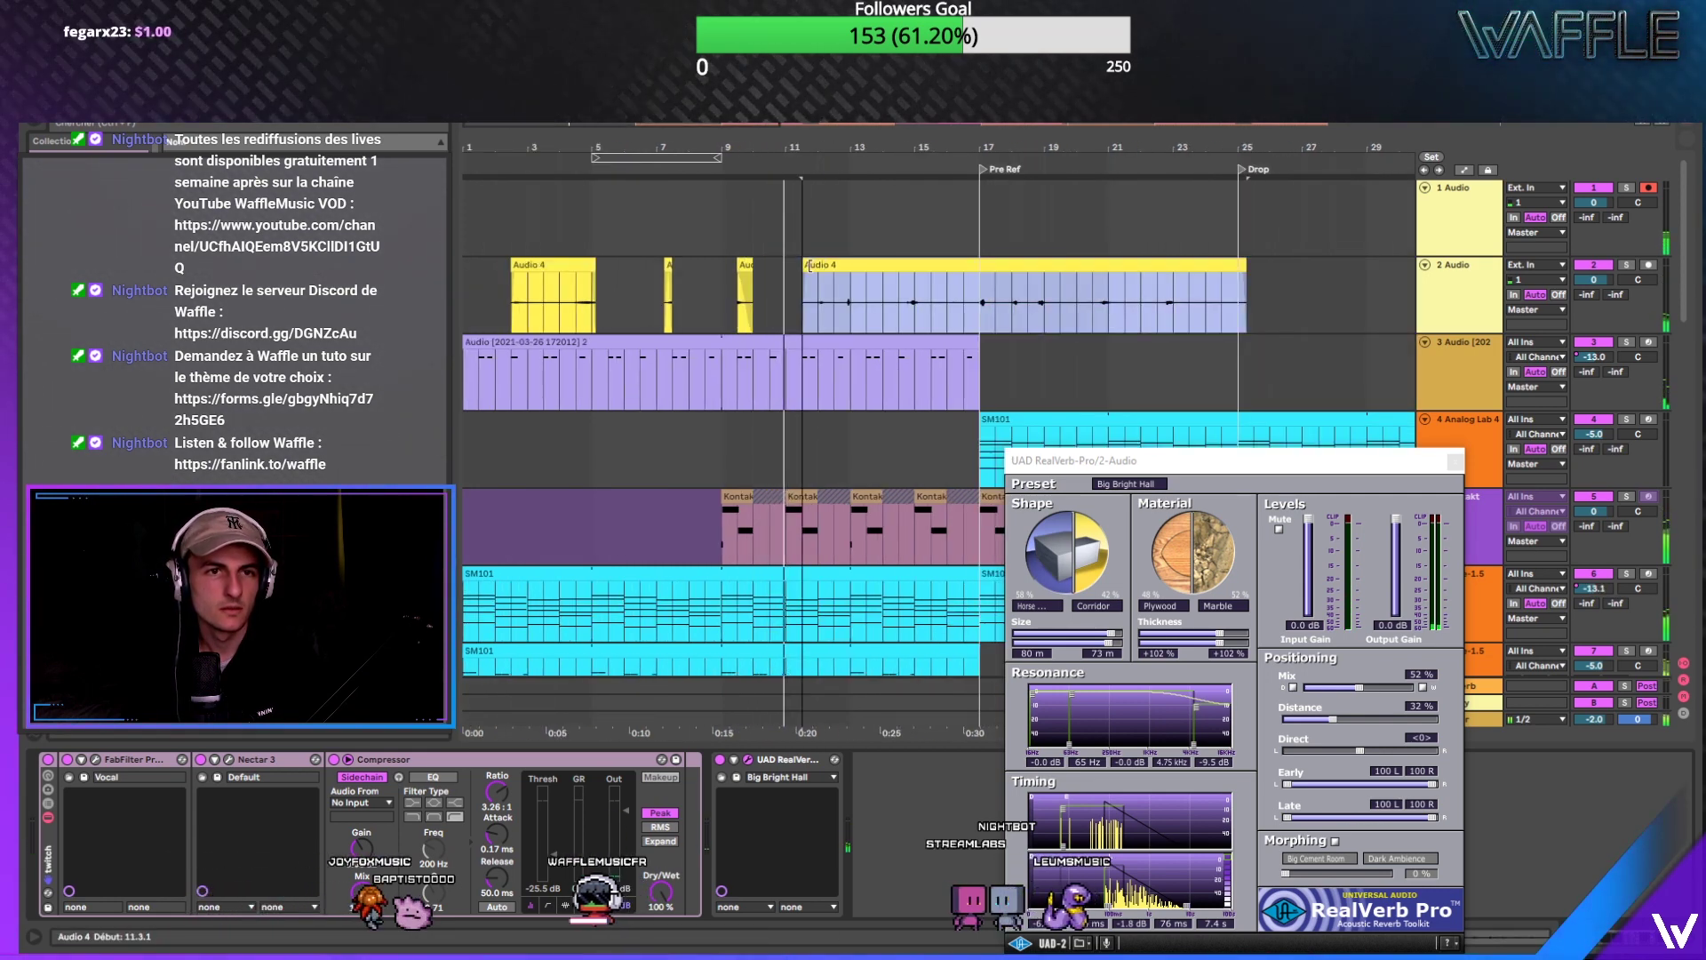
drag(809, 267, 835, 268)
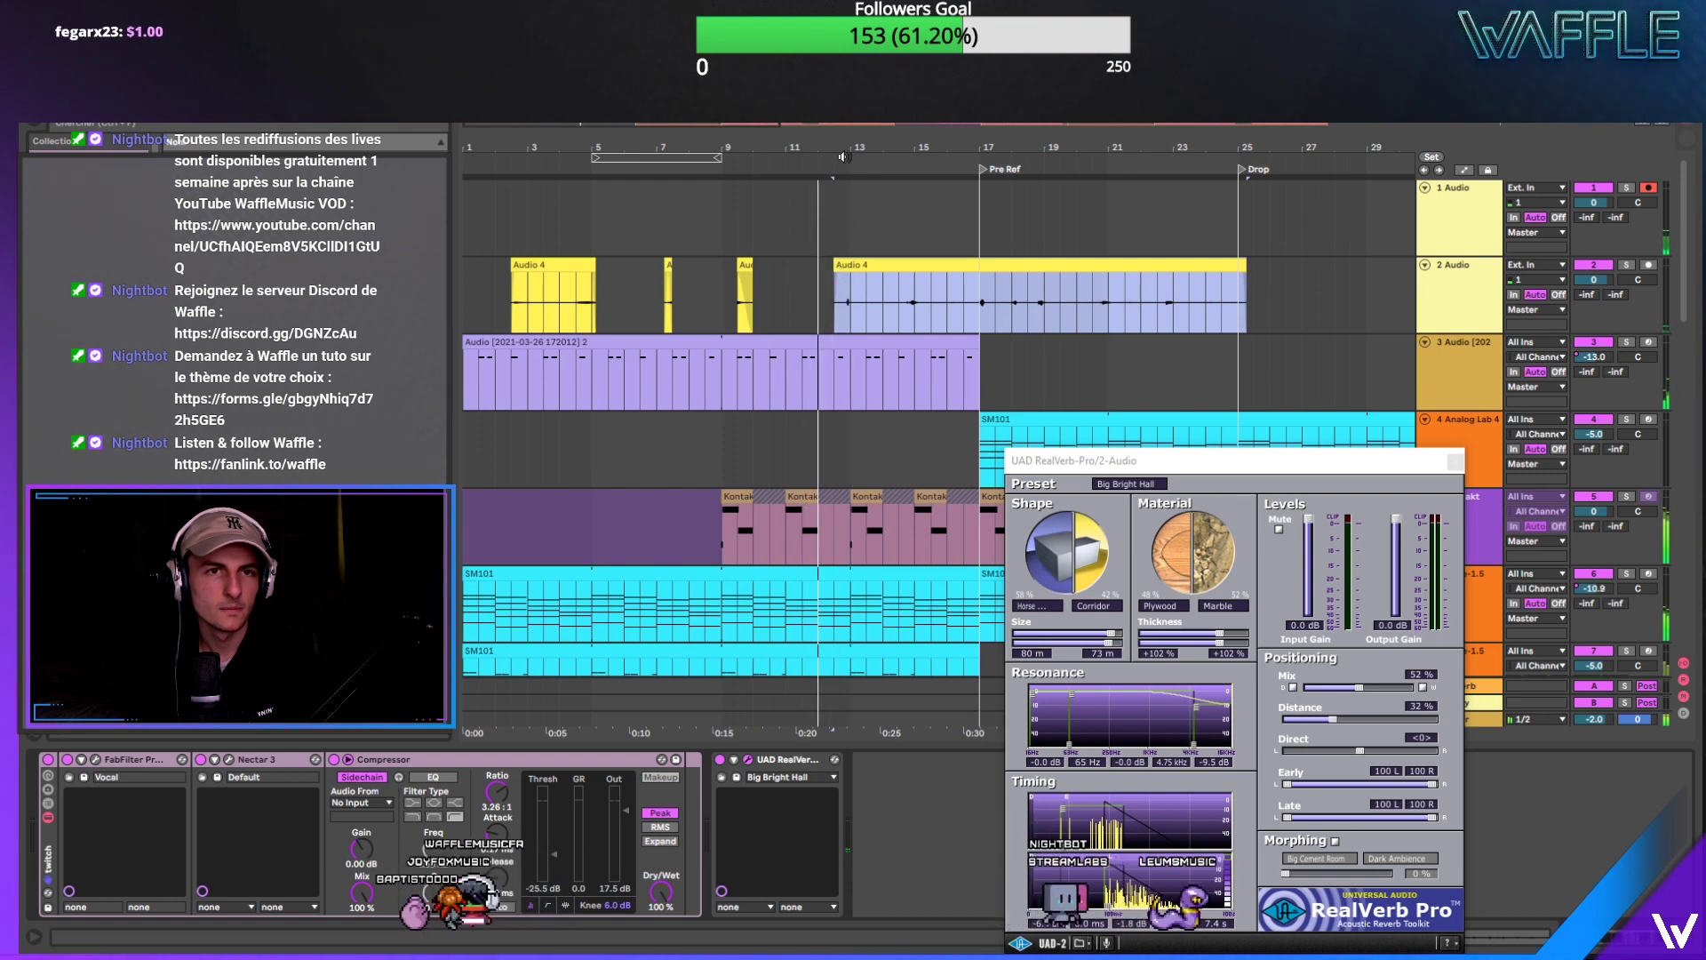
drag(843, 157, 845, 185)
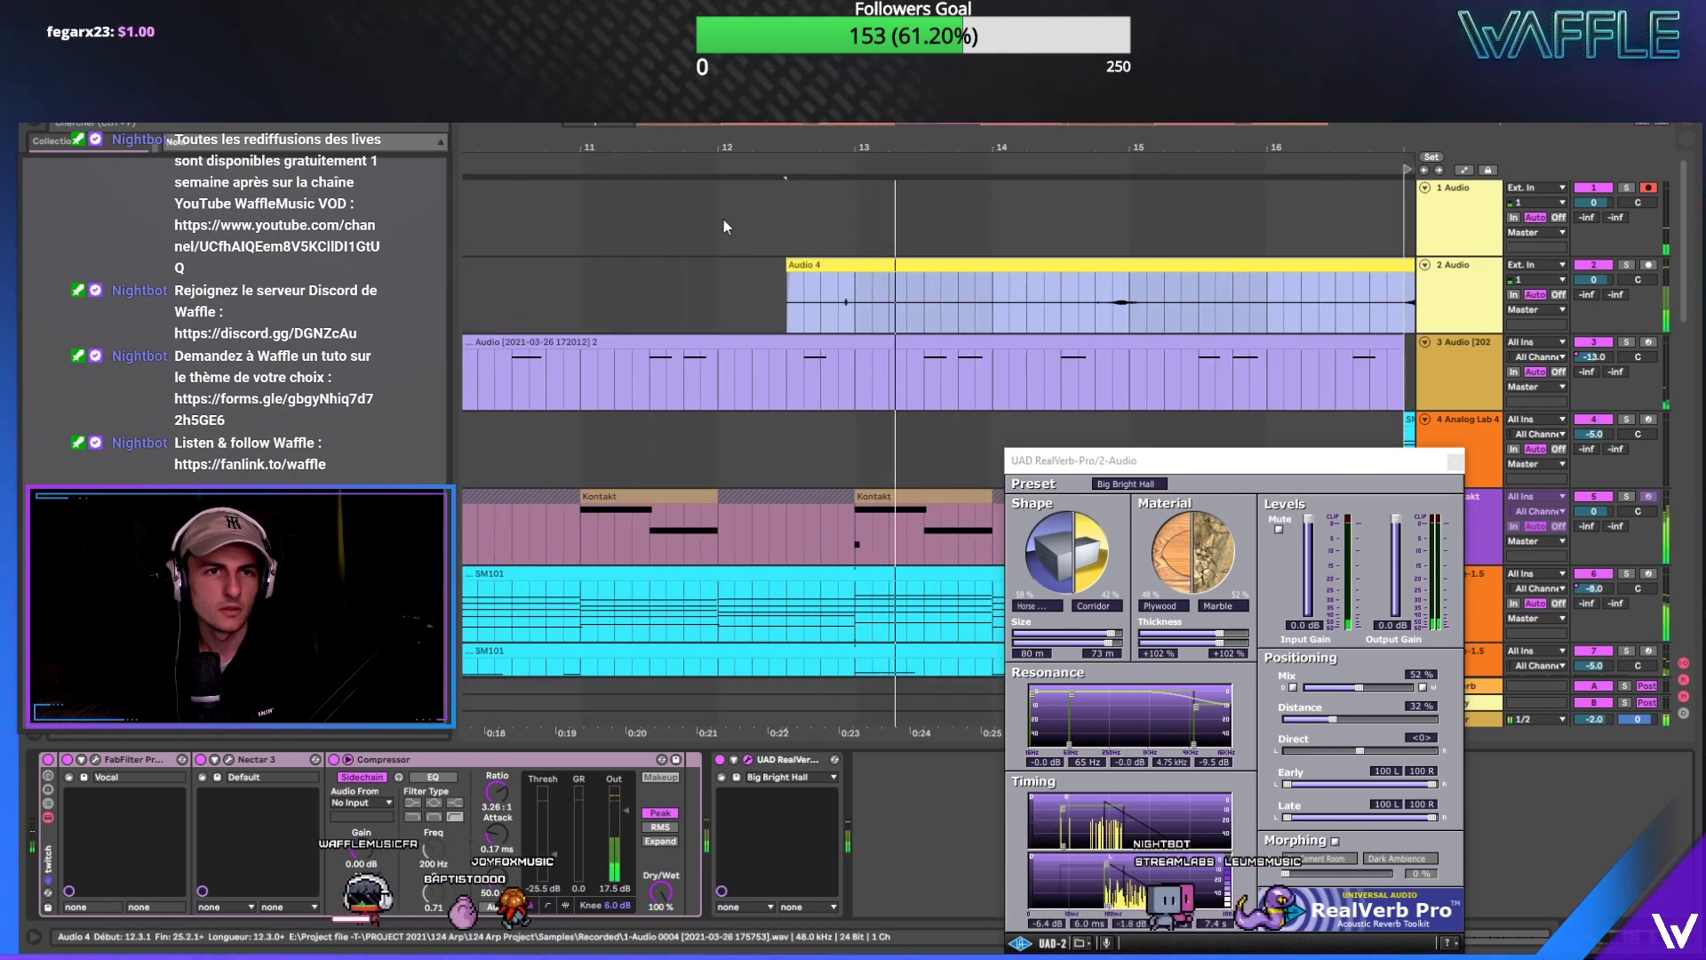
drag(787, 265, 1088, 264)
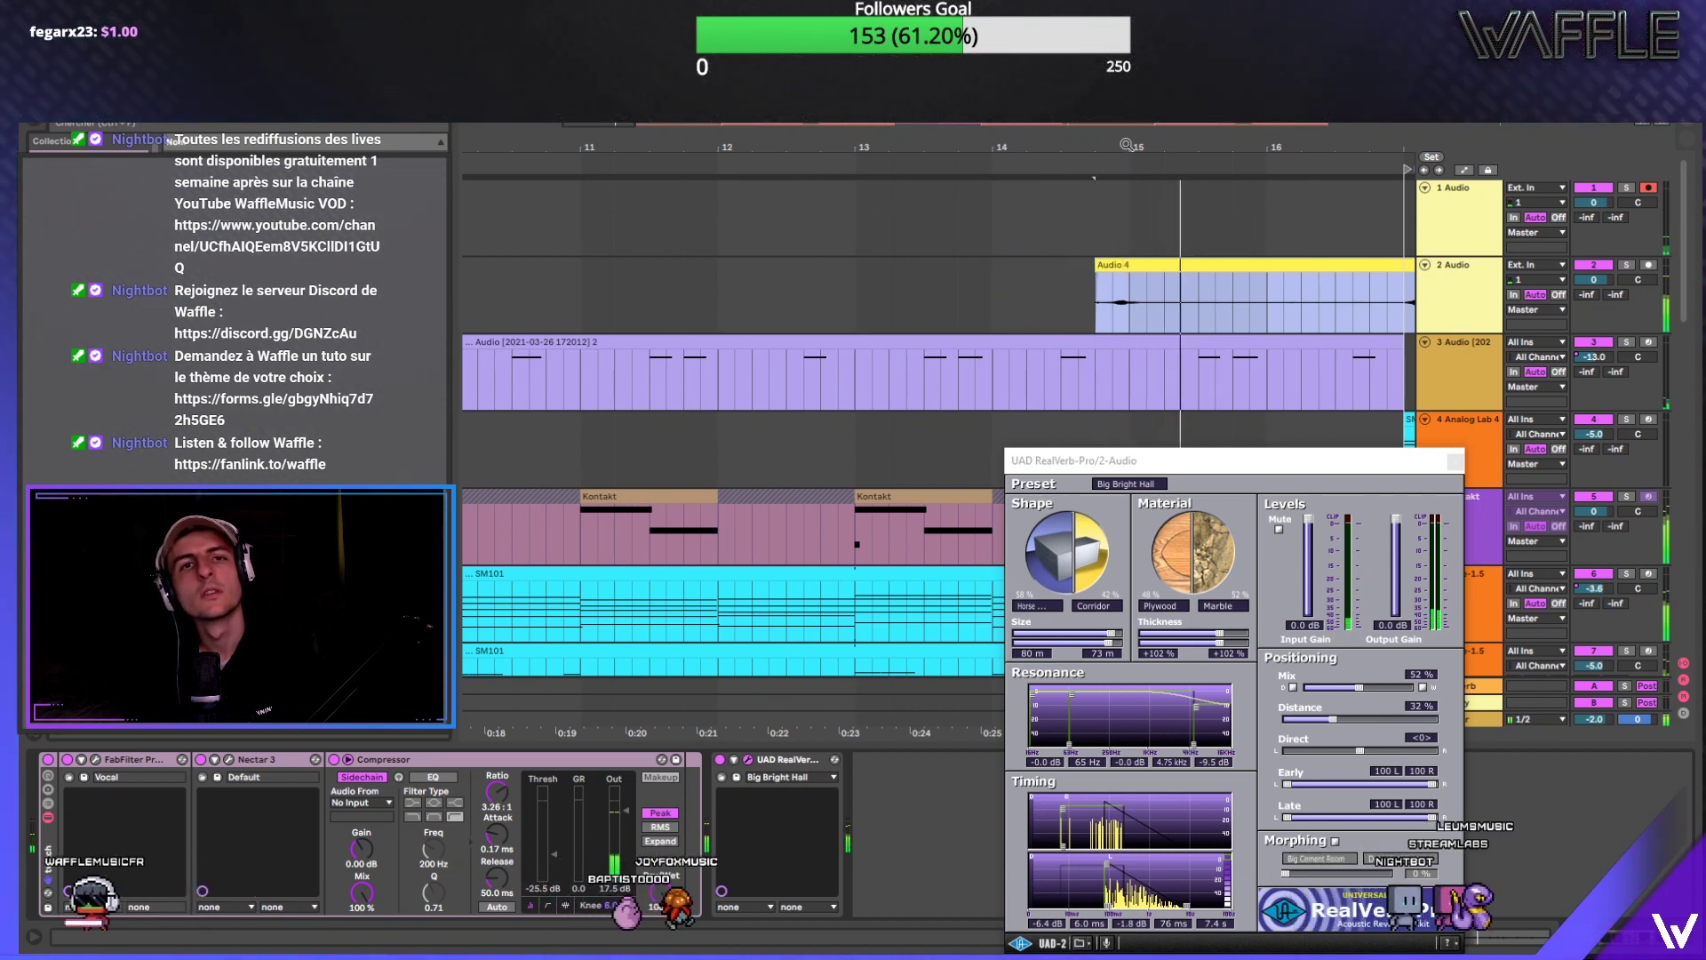
Step: Move the long Audio 4 clip to start at 16.4.2 so its first phrase falls on the Pre Ref marker
key(minus)
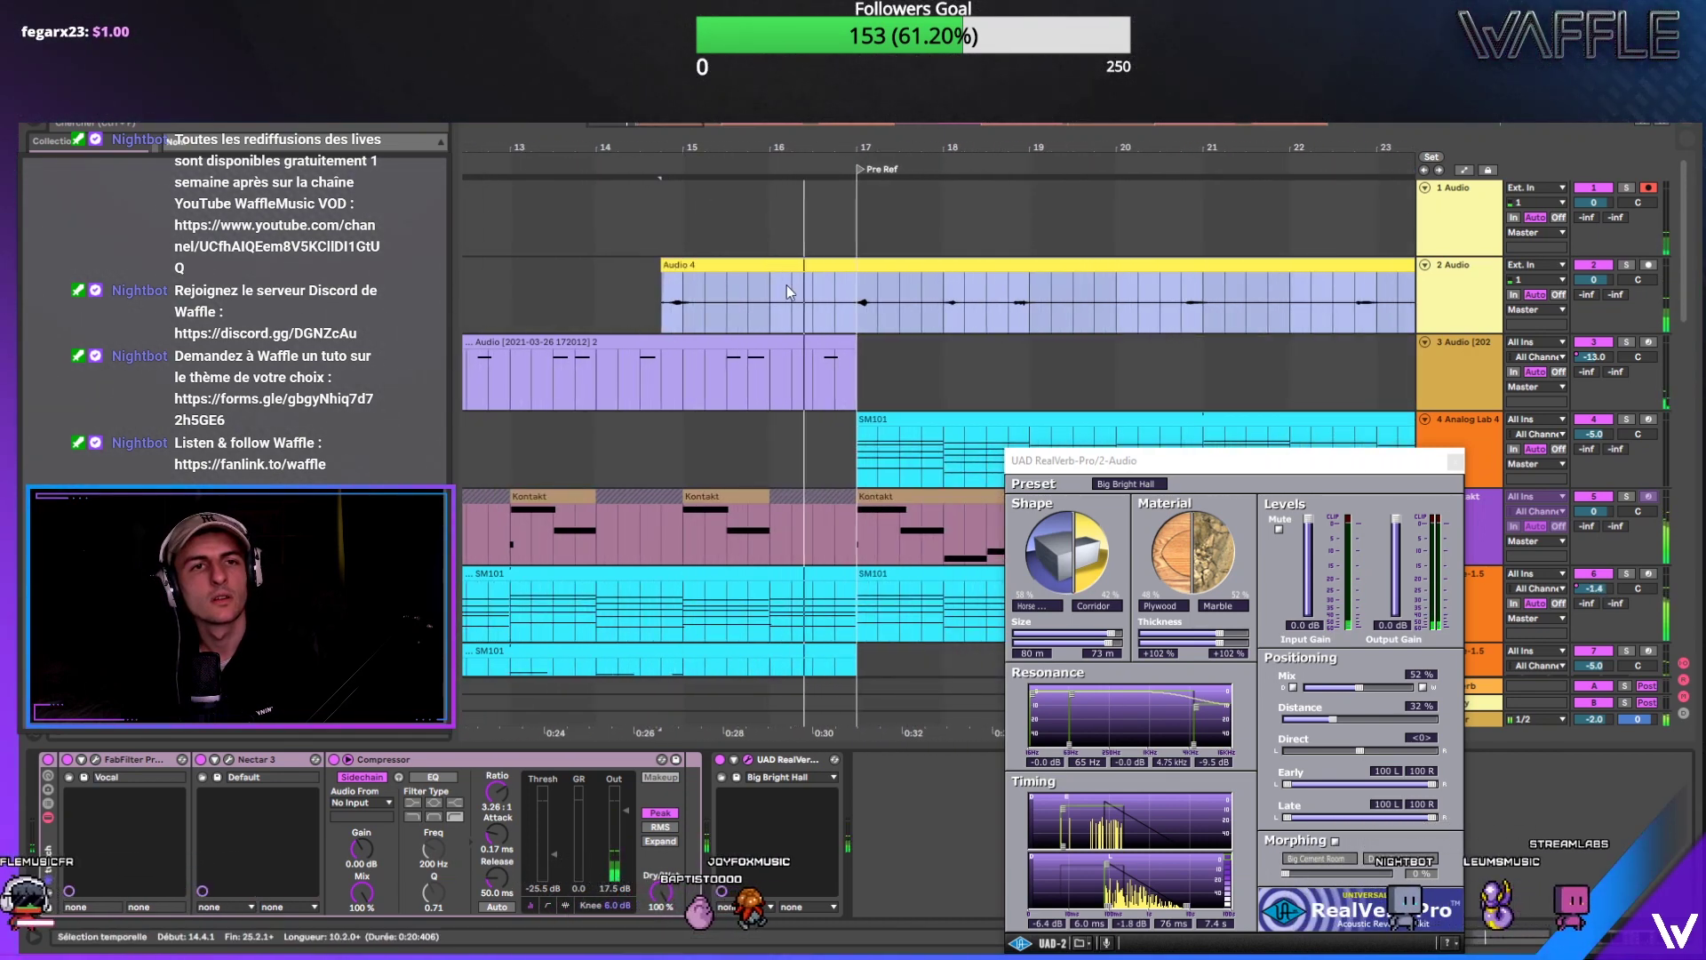
click(835, 293)
key(ctrl+e)
scroll(857, 202, up, 4)
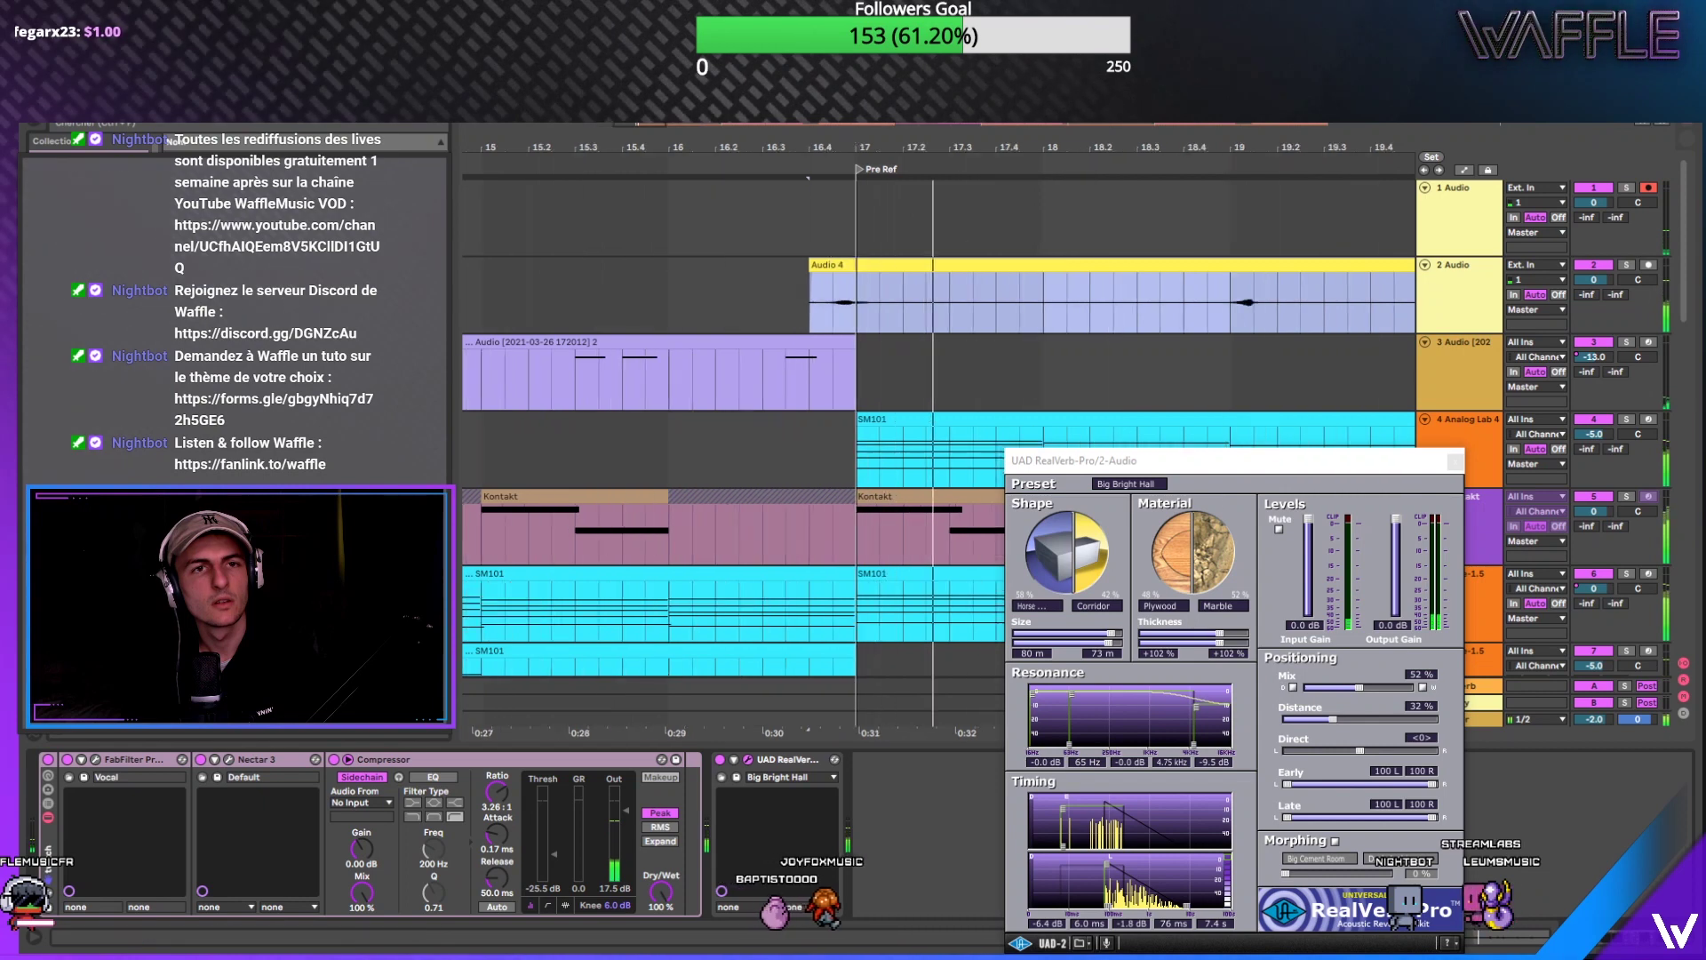
drag(854, 264, 892, 283)
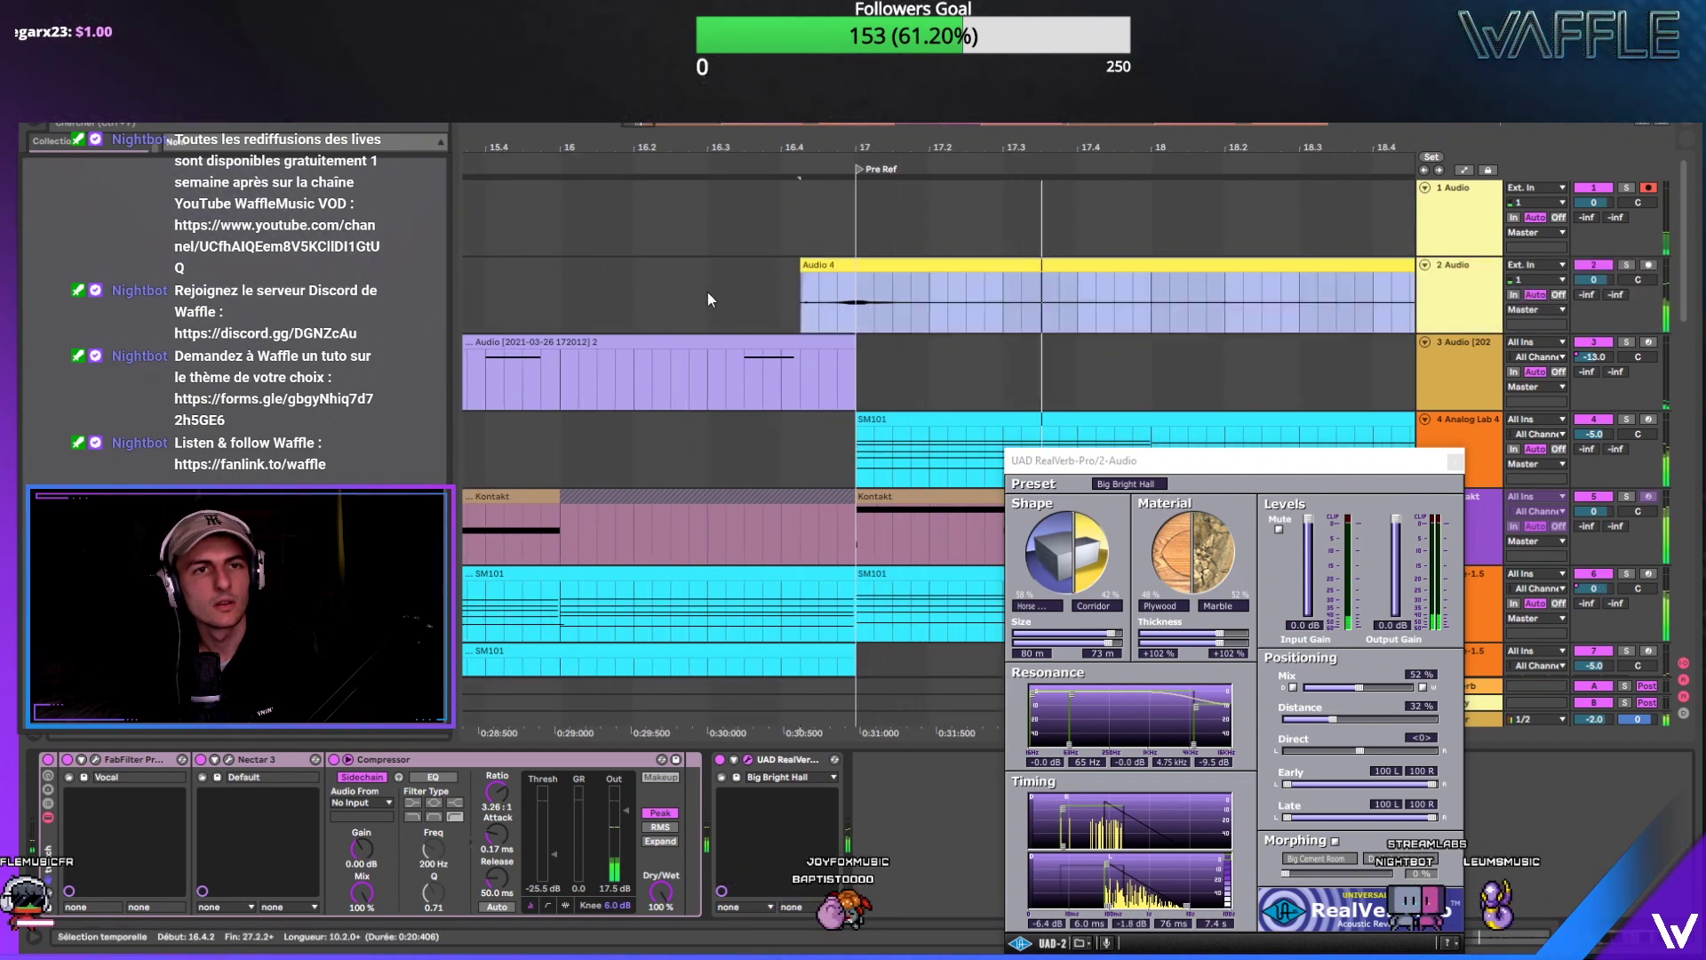
Step: Trim the long Audio 4 clip's start to 16.4.3 and nudge the clip slightly earlier around the Pre Ref marker
click(708, 290)
click(805, 264)
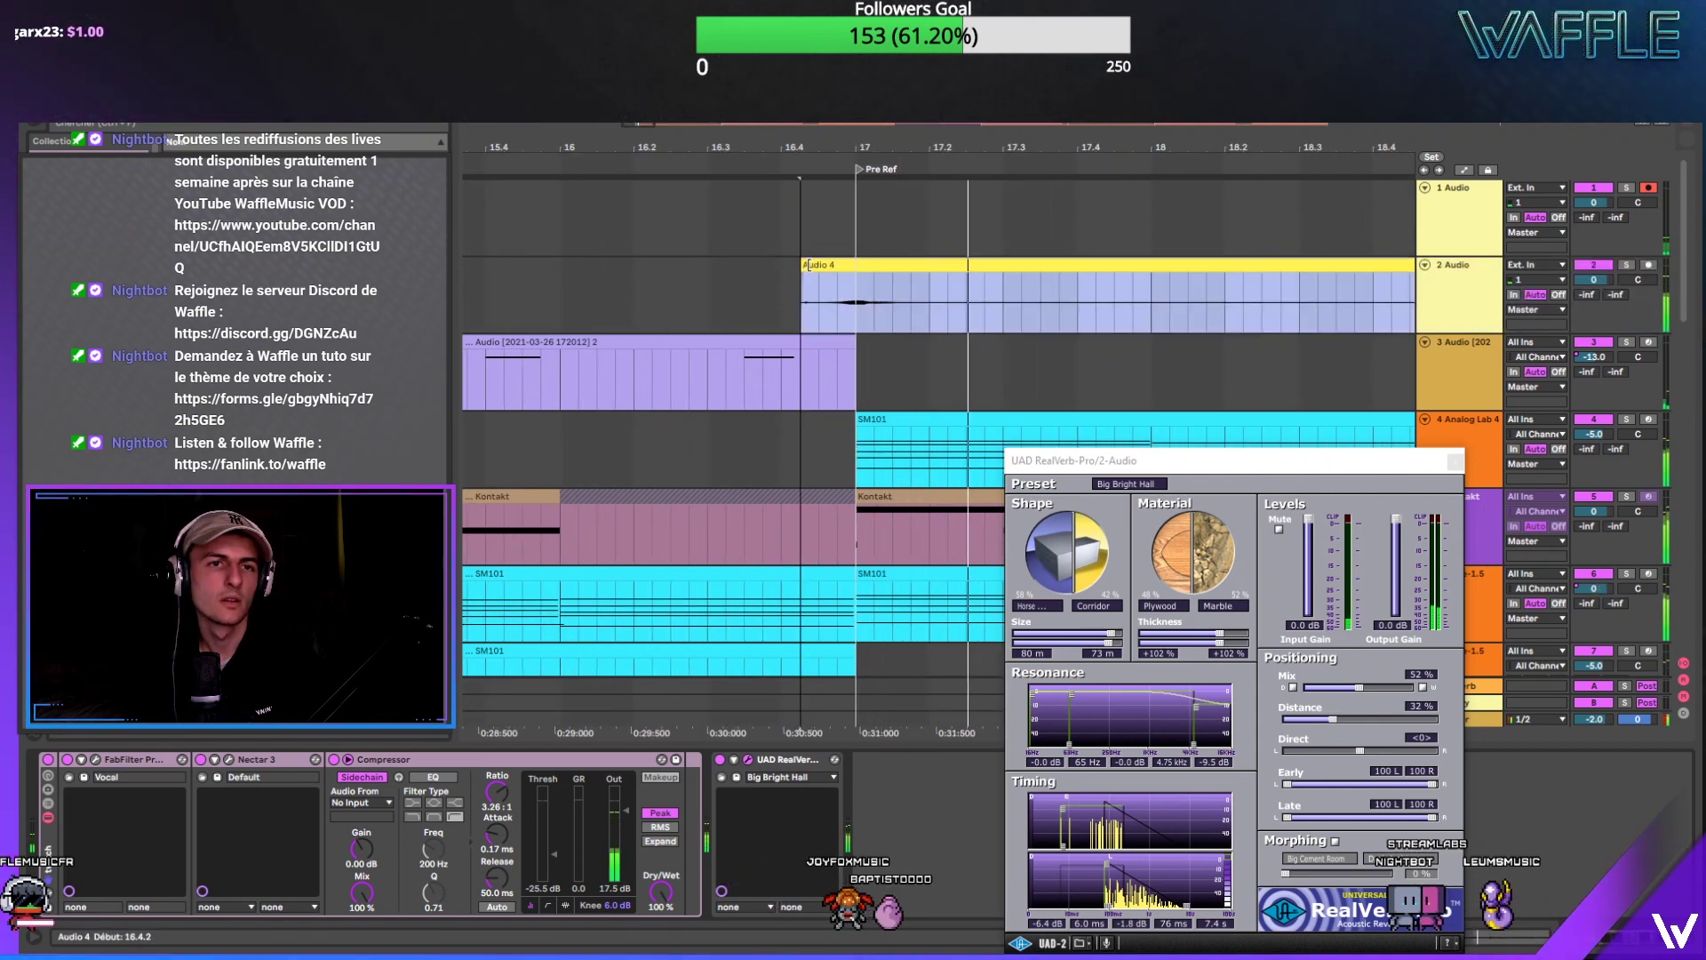
scroll(914, 277, up, 2)
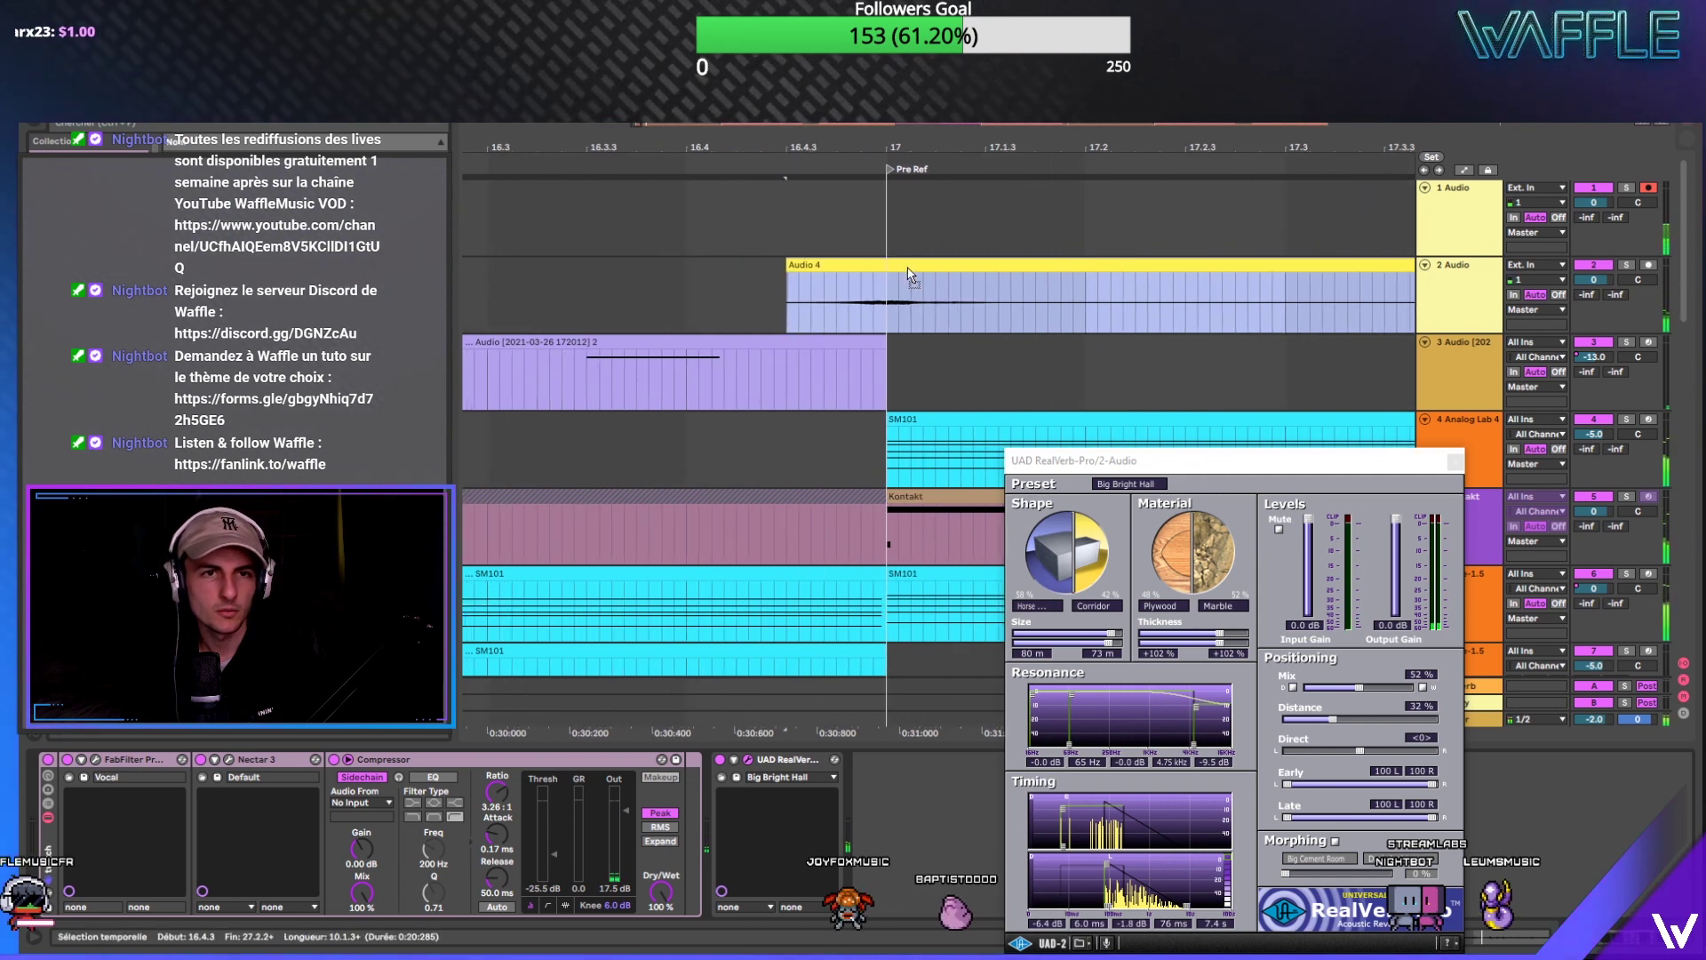
scroll(943, 226, up, 2)
scroll(800, 267, down, 5)
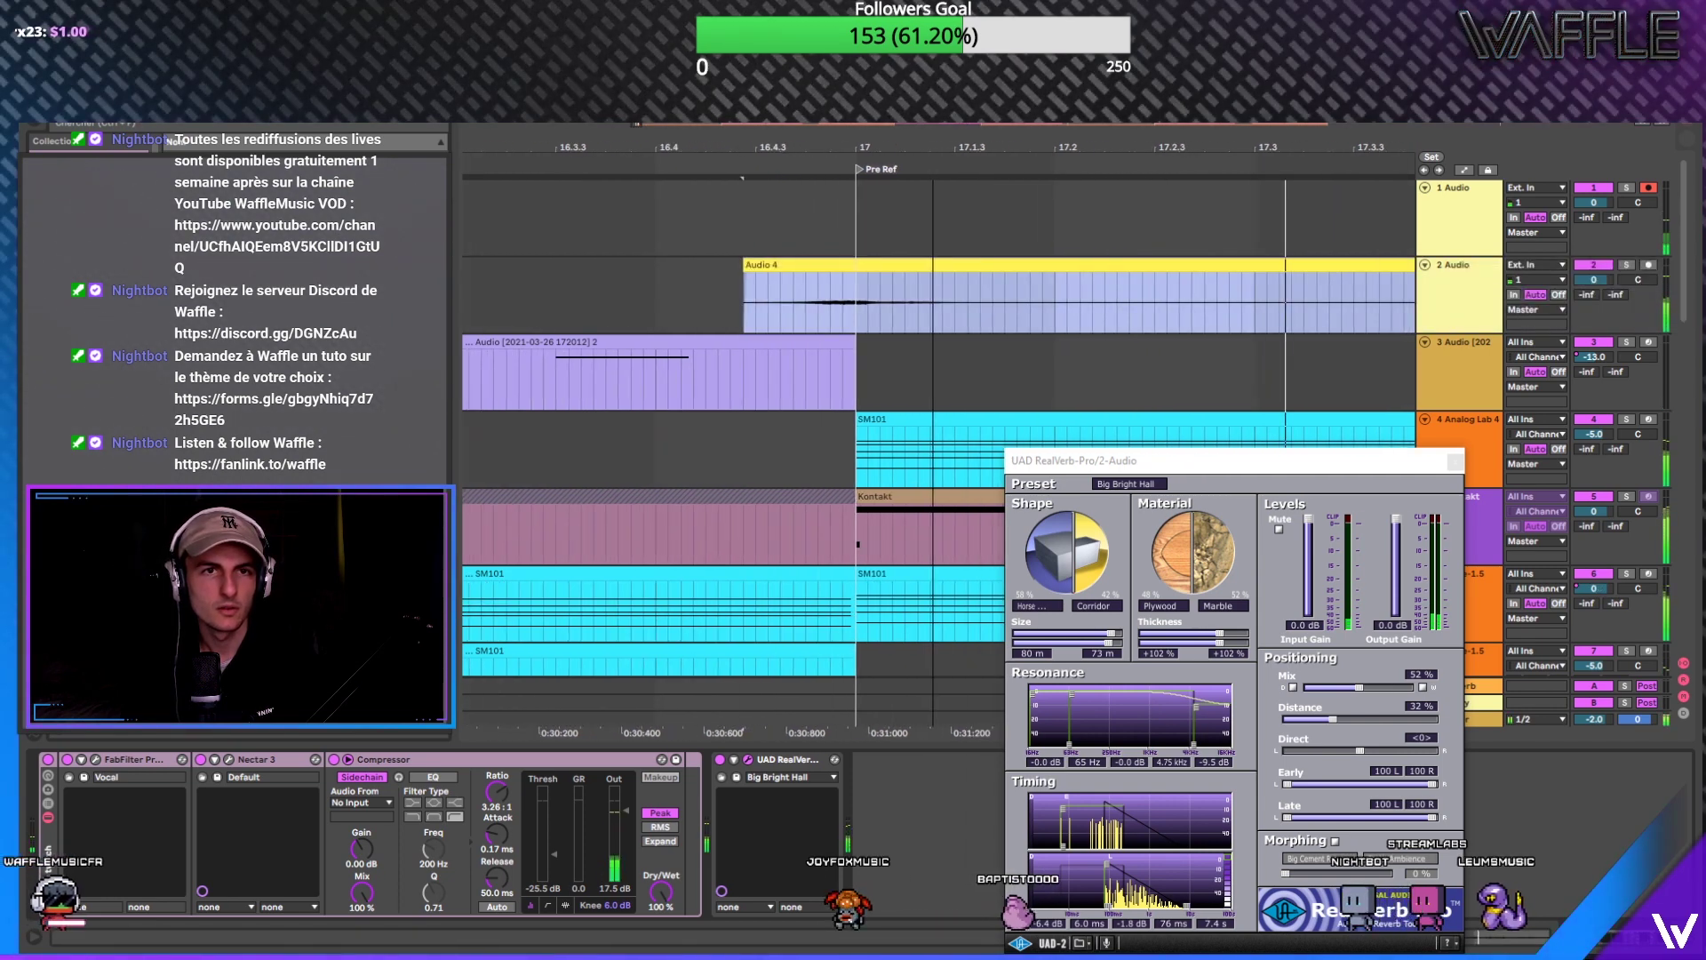
Step: Delete the section from 17.3.1 to 18.2.3 out of the long Audio 4 clip
click(653, 308)
shift+click(751, 265)
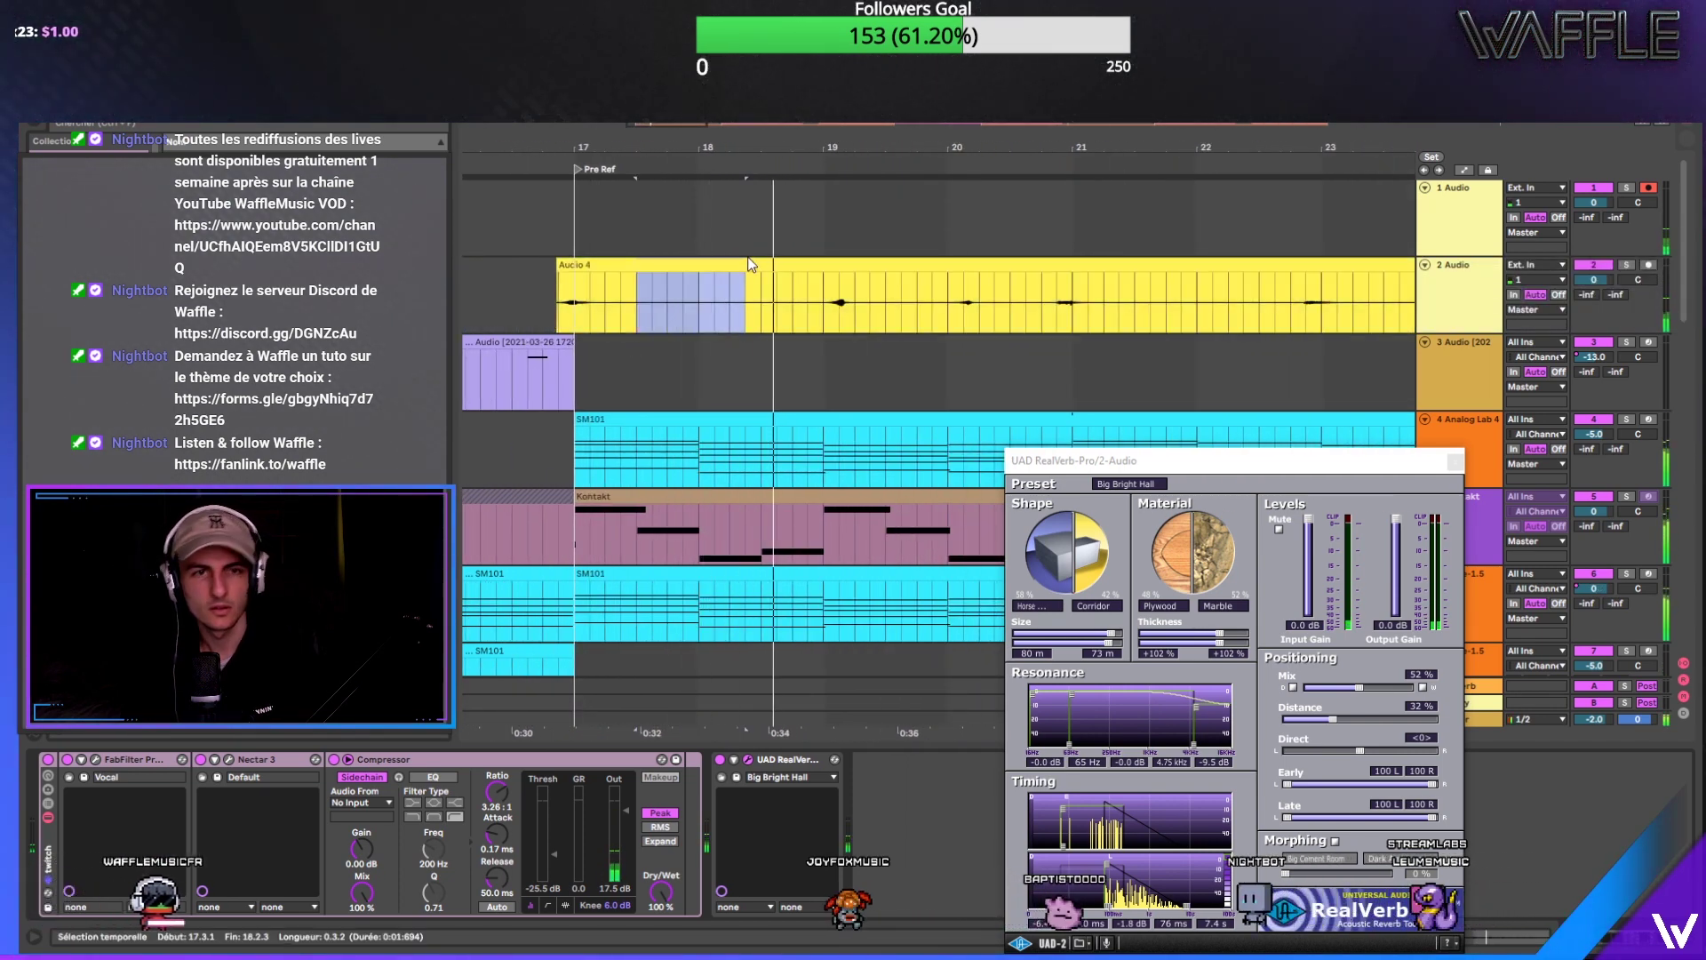
key(Delete)
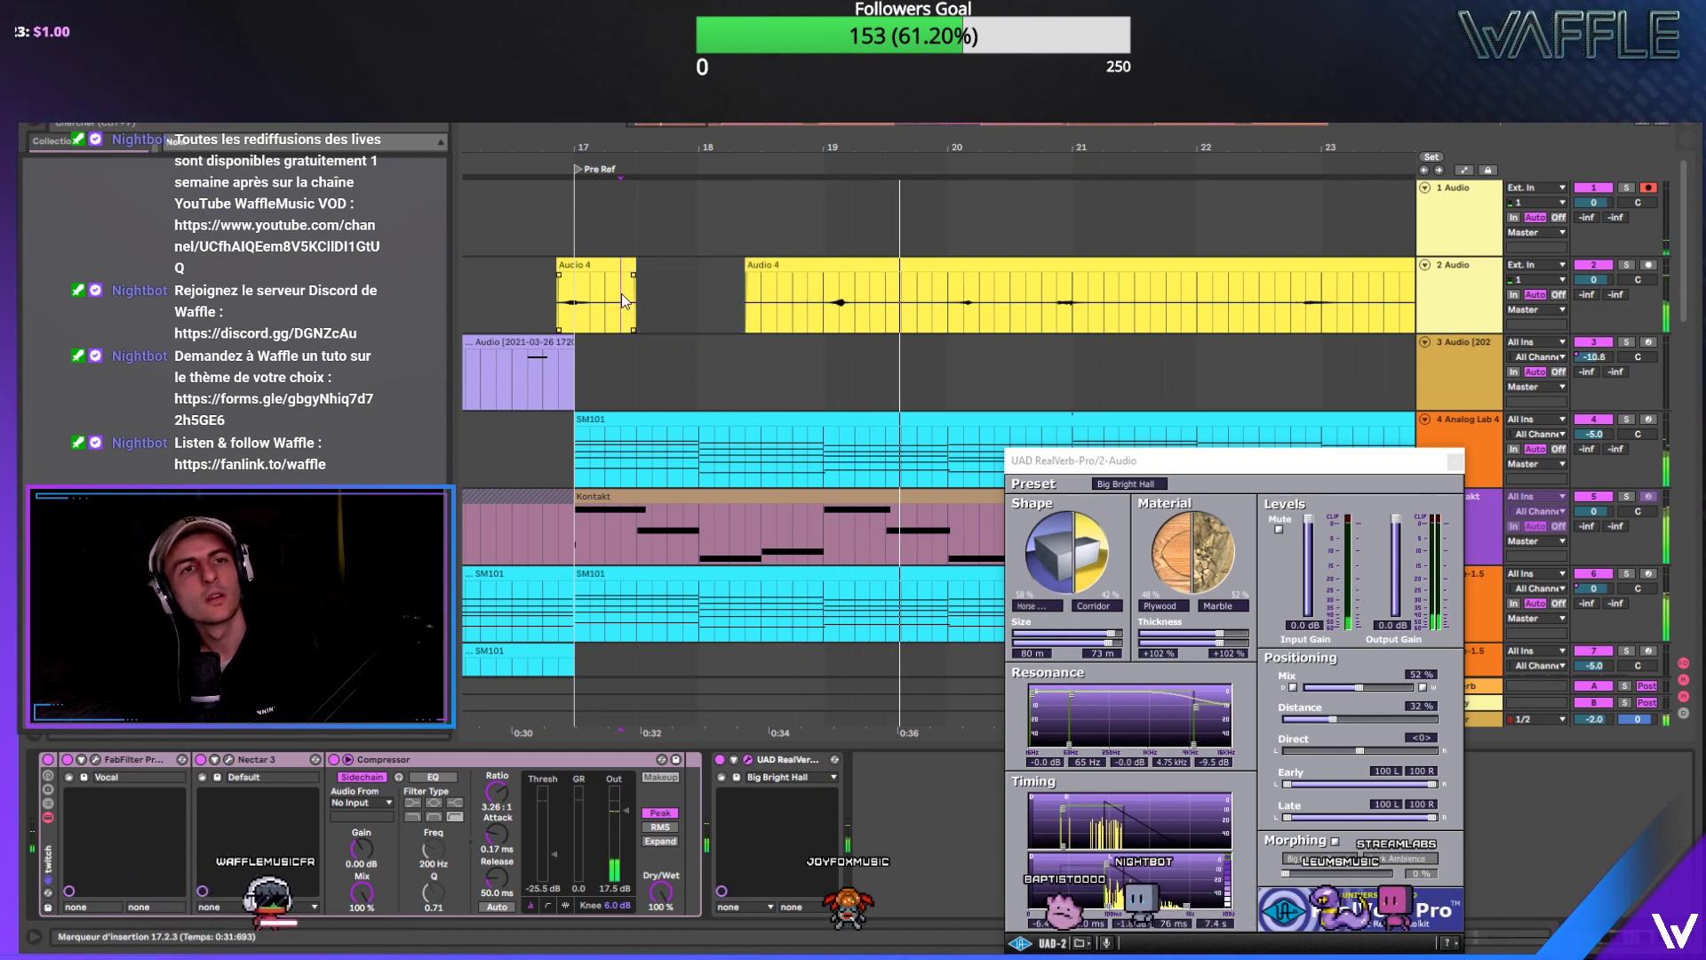
Step: Separate the next phrase from the long Audio 4 clip, place it at 18.1.4 and shorten its end to 18.3.4
mouse_move(750, 268)
mouse_down()
mouse_move(798, 274)
mouse_move(700, 277)
mouse_up()
click(701, 277)
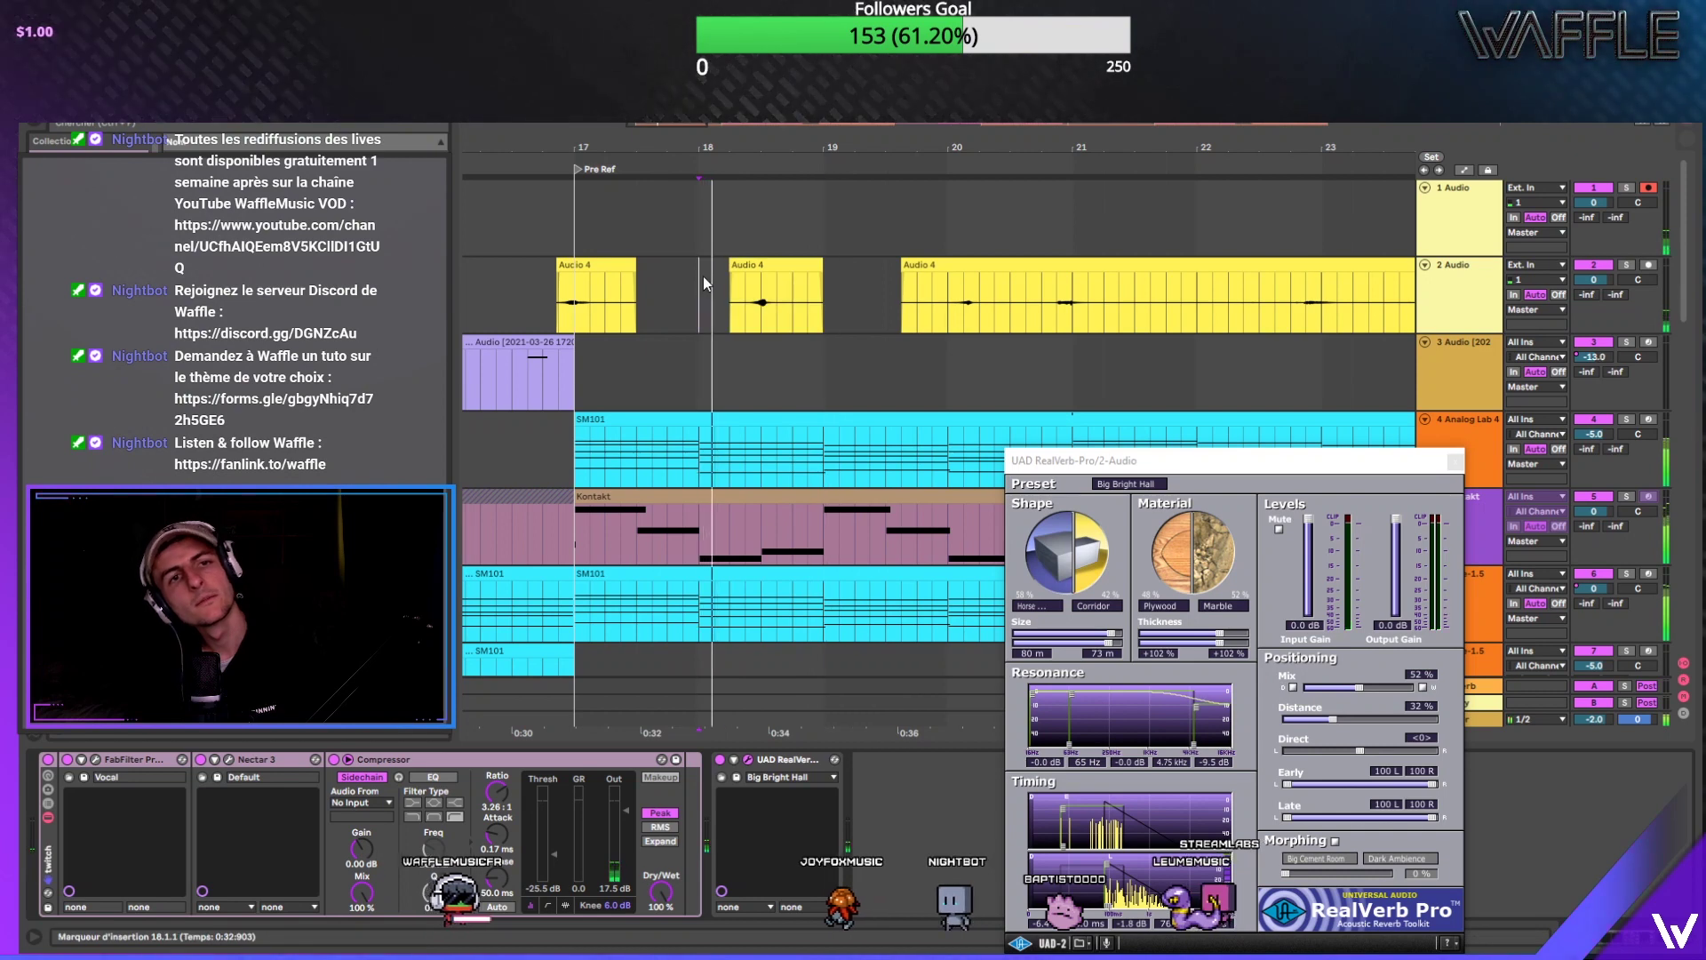
scroll(757, 185, up, 5)
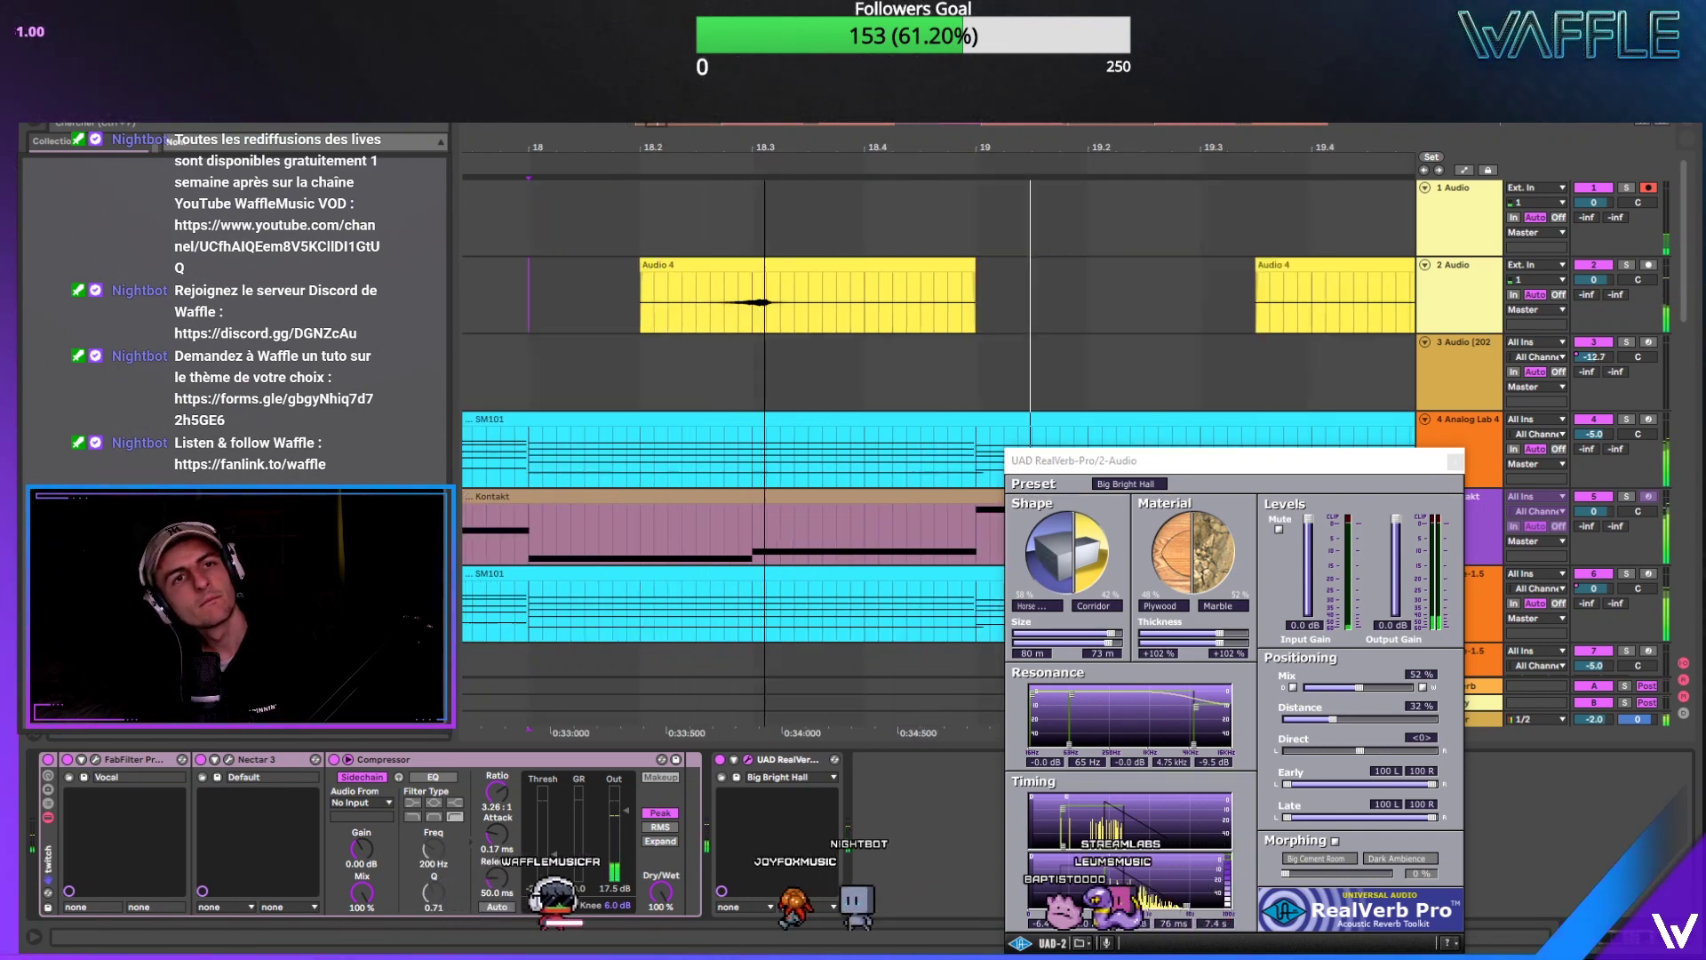
click(788, 274)
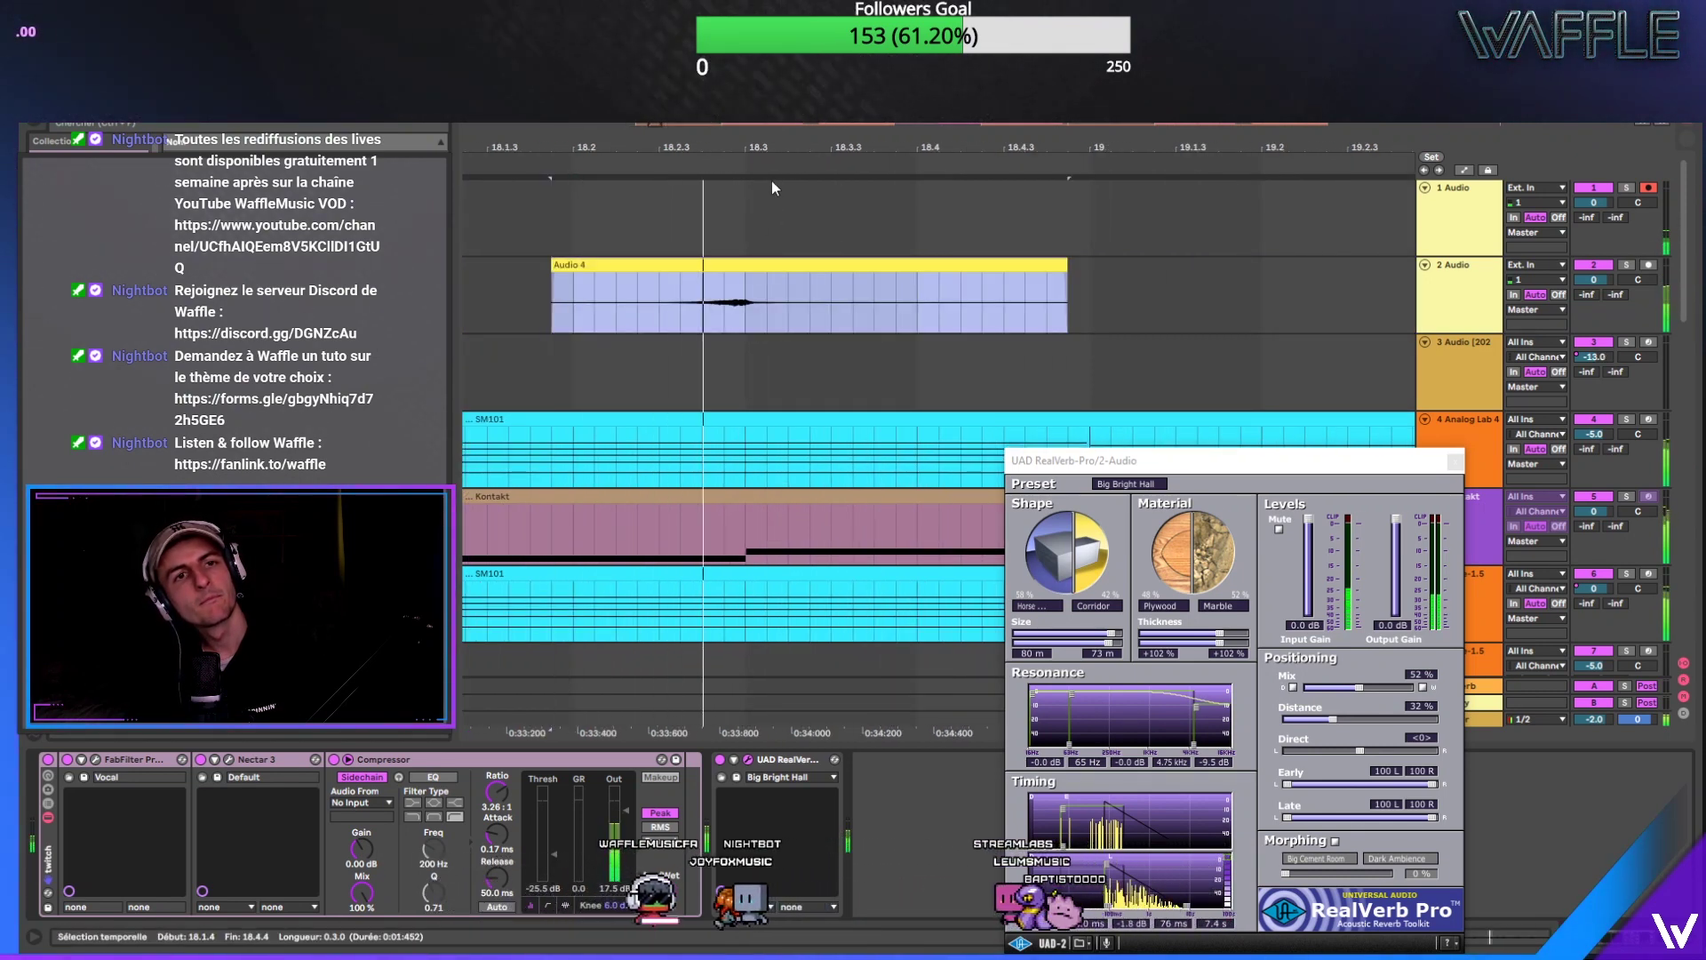
scroll(773, 182, down, 5)
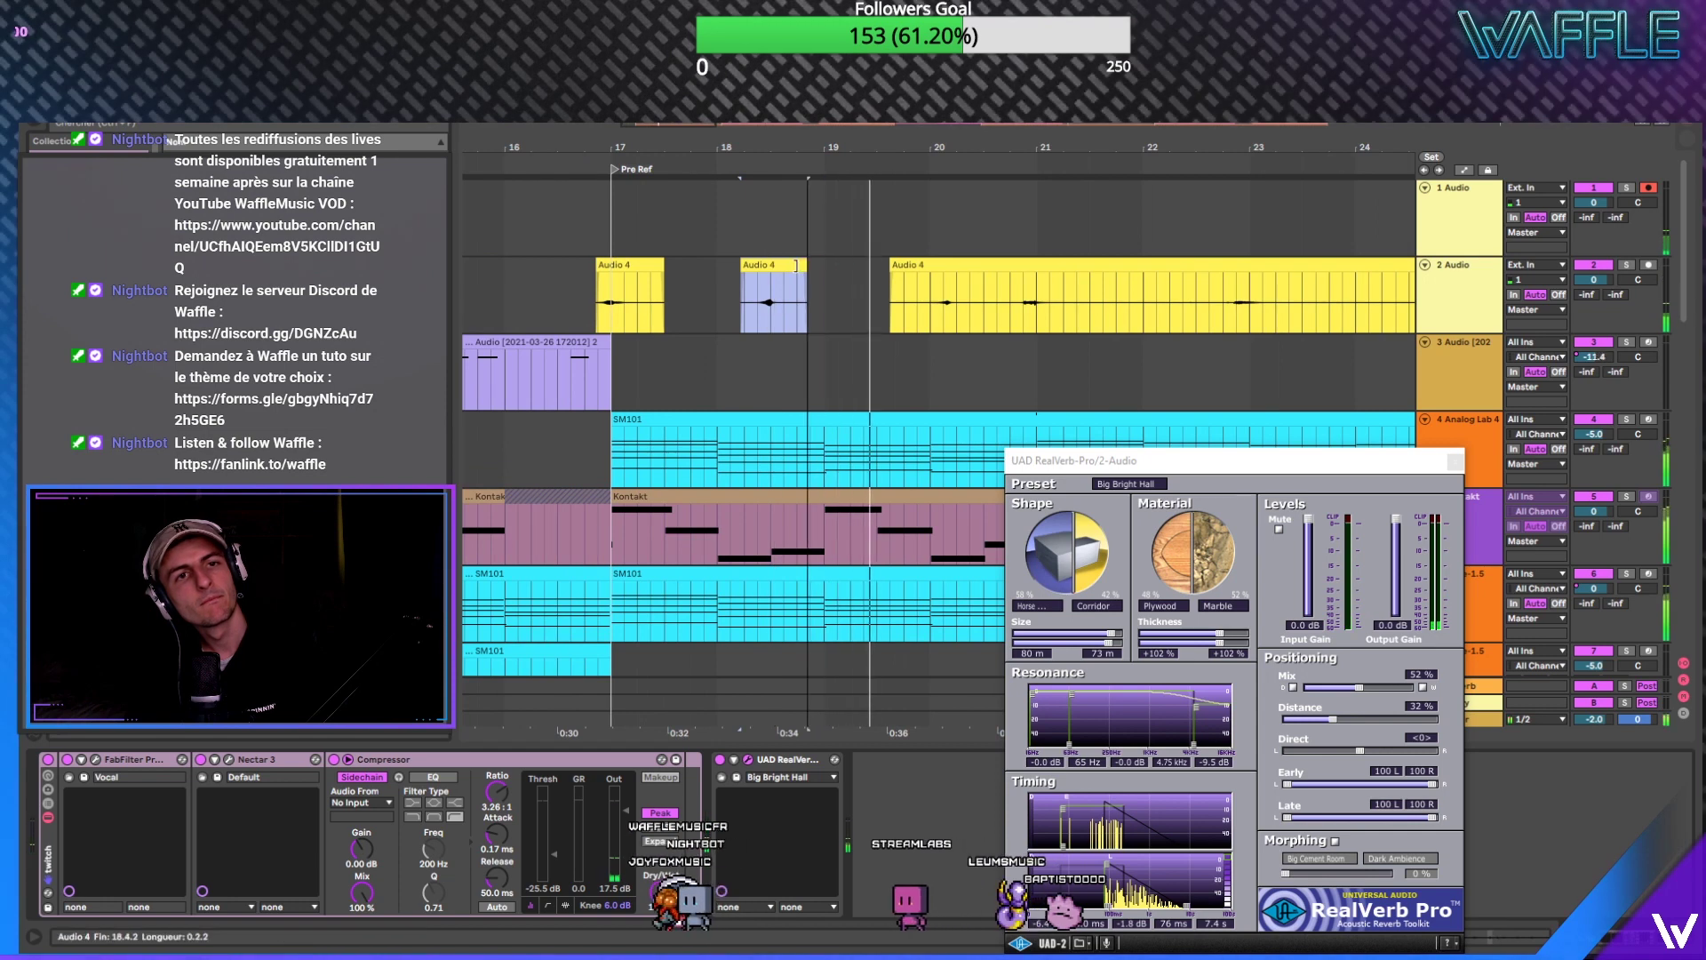
scroll(794, 143, down, 1)
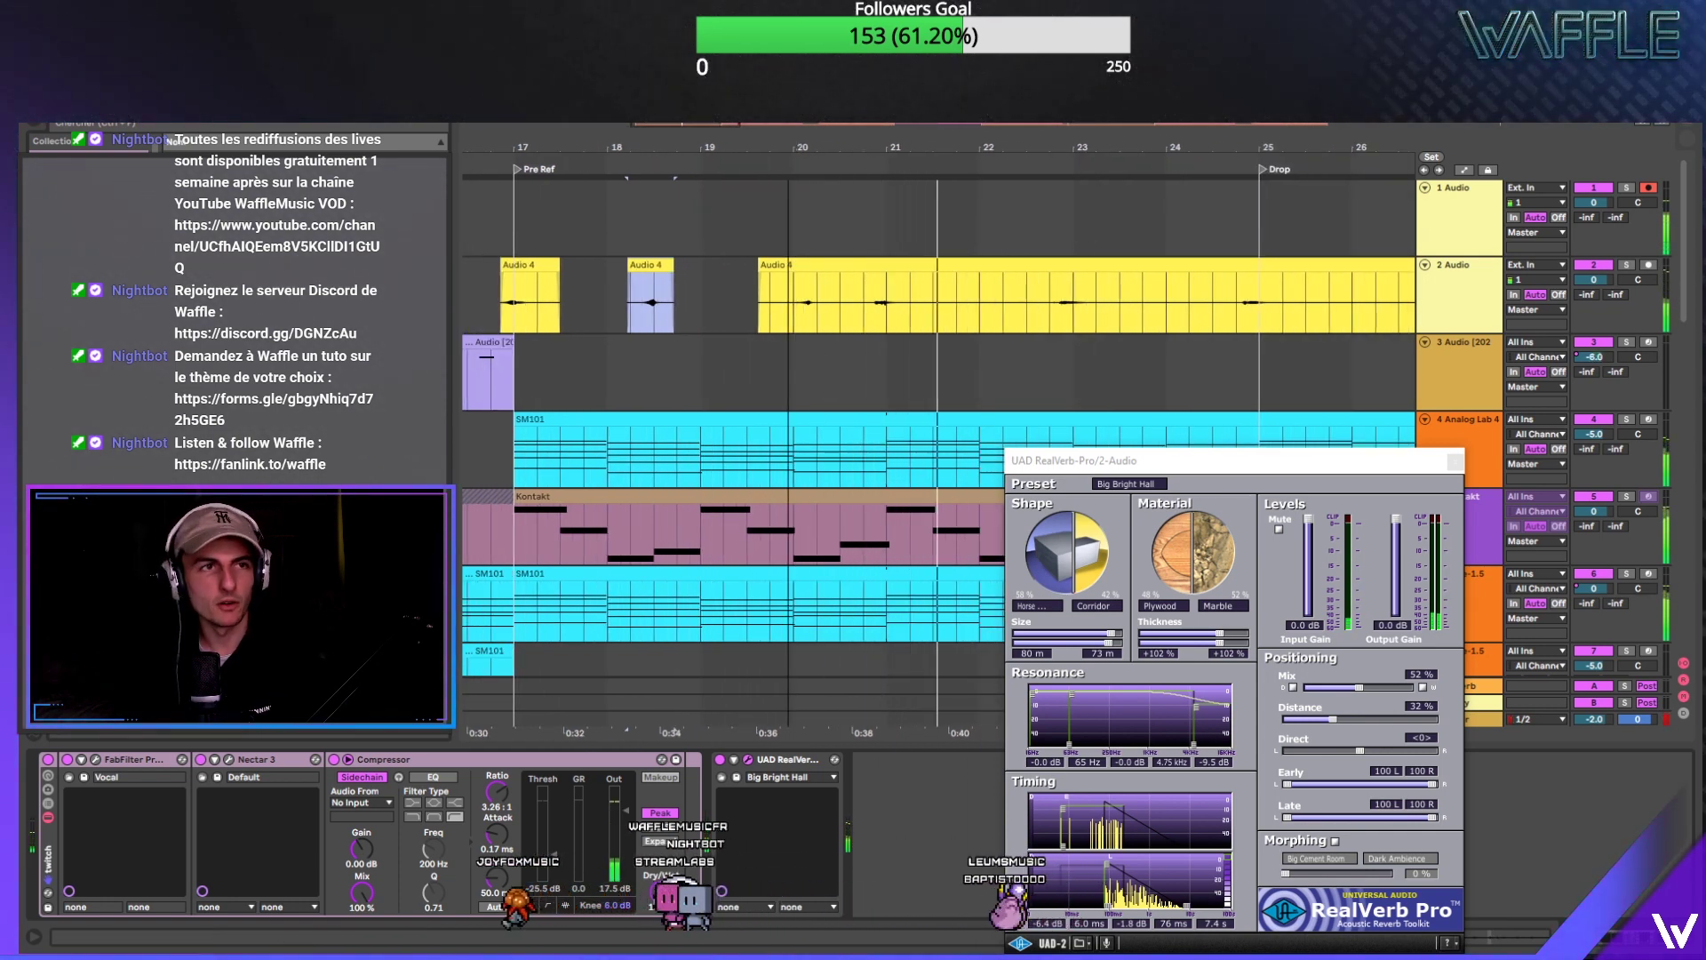
scroll(694, 178, down, 1)
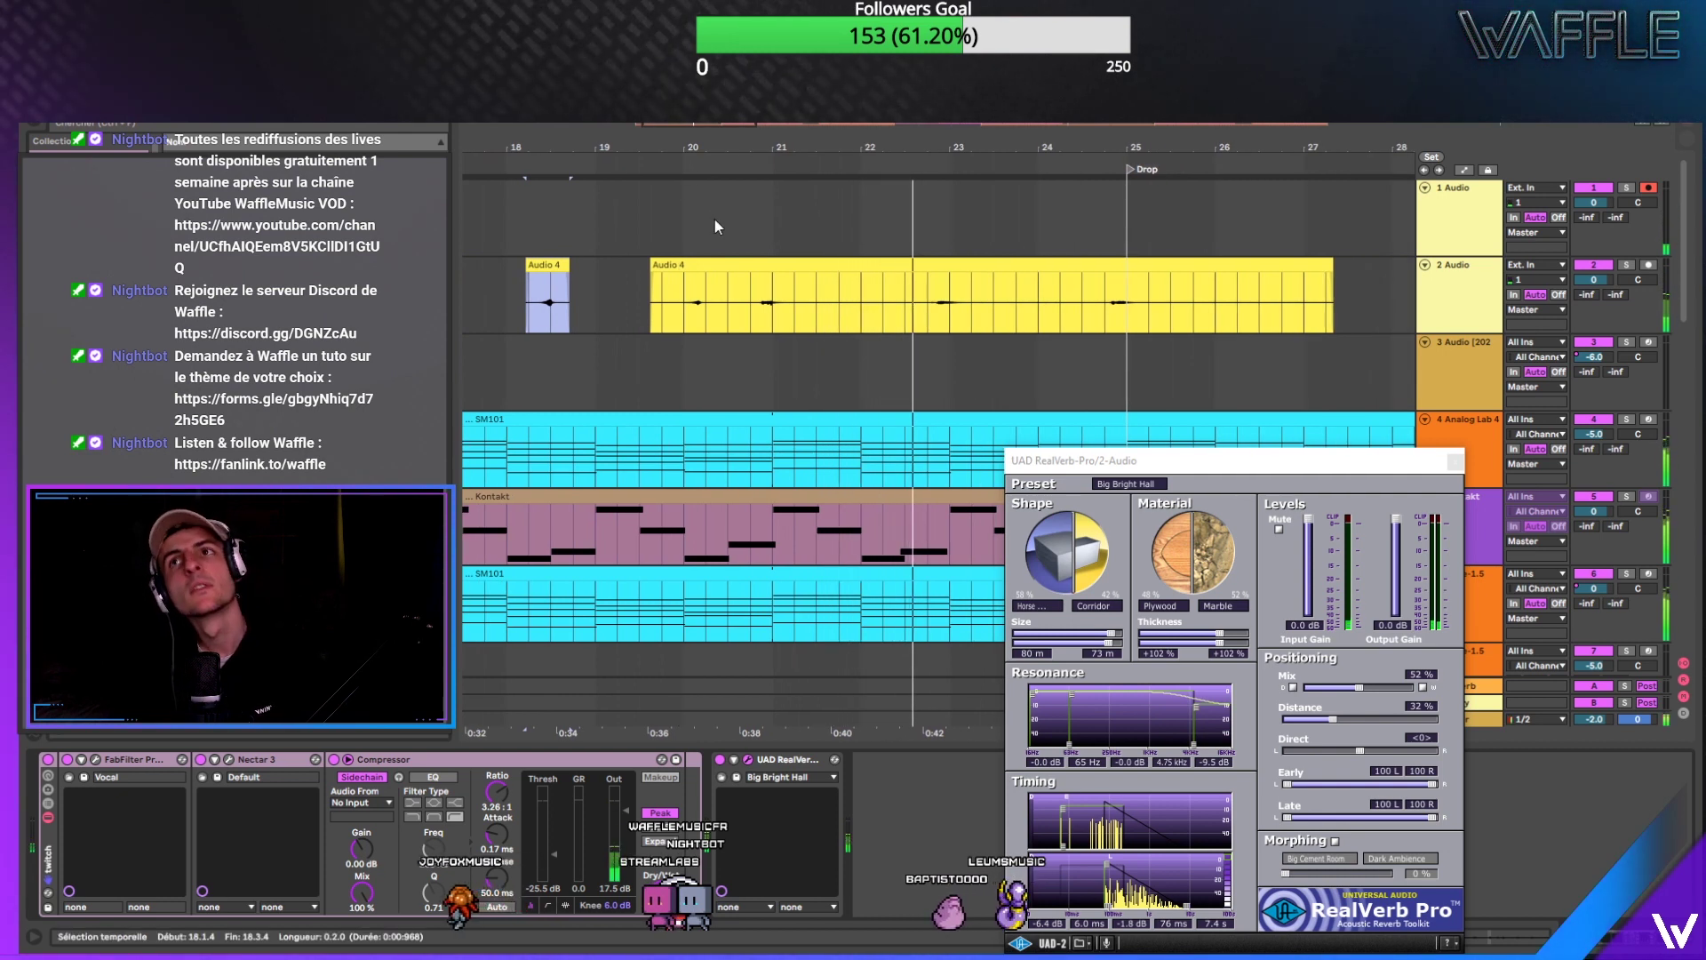
Step: Reduce the remaining Audio 4 clip from 19.3.3 onward to its last phrase and place it at the Drop marker, 25.1.1
click(809, 267)
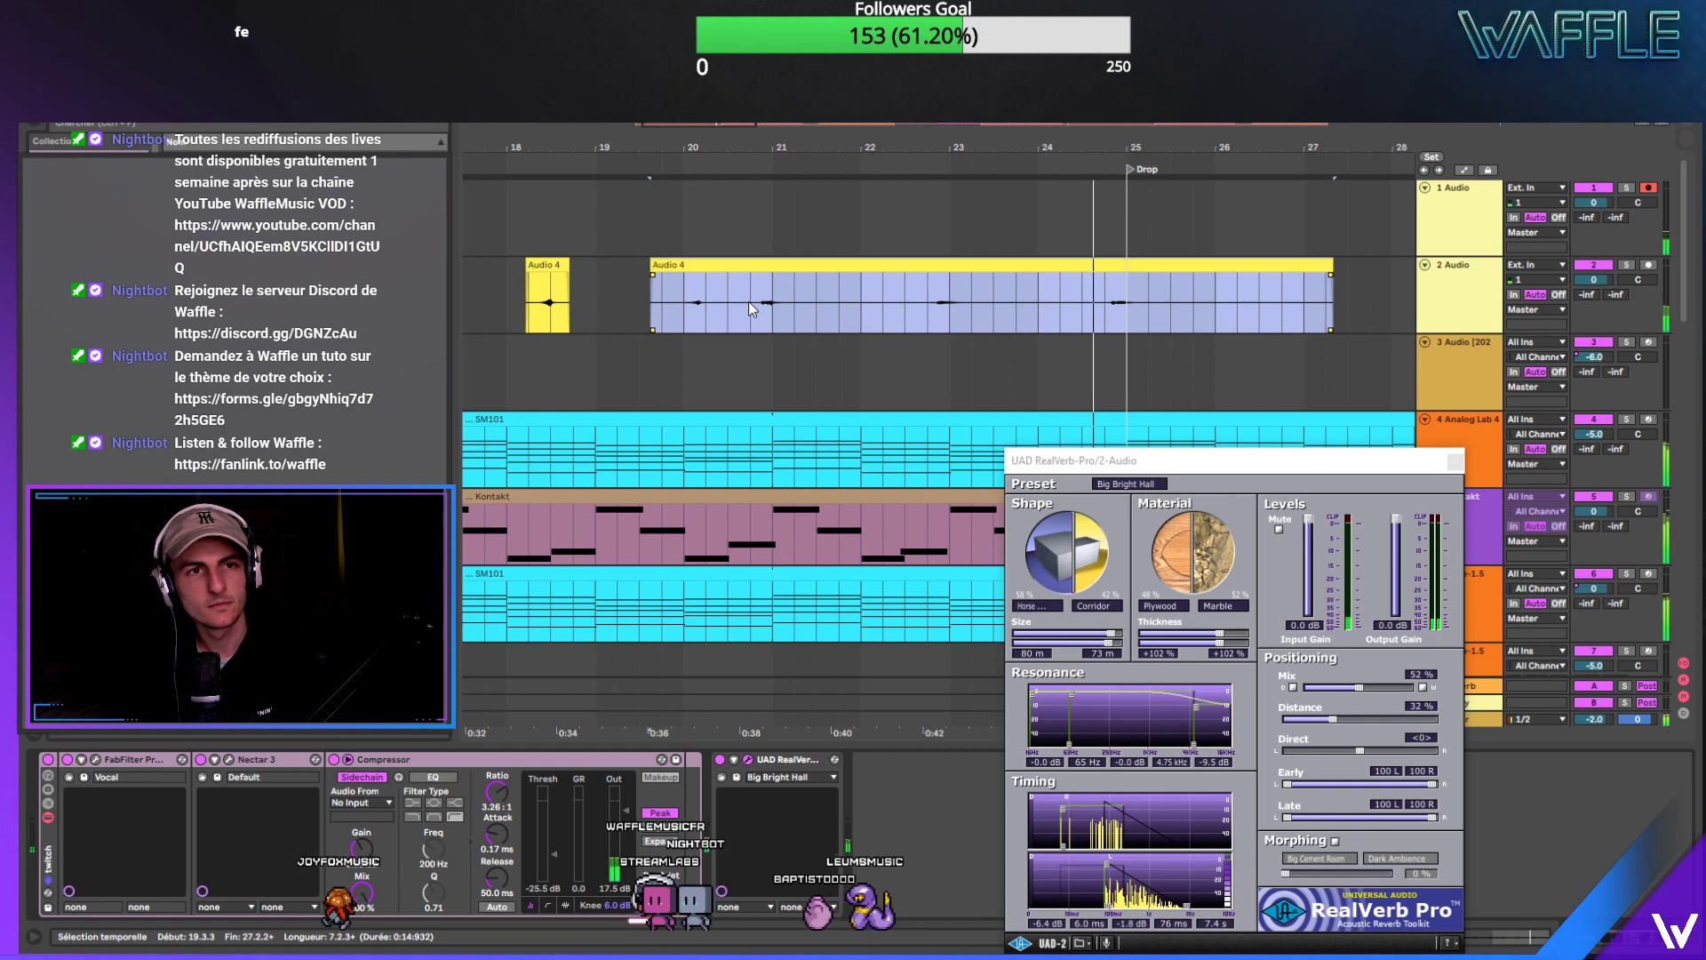
key(r)
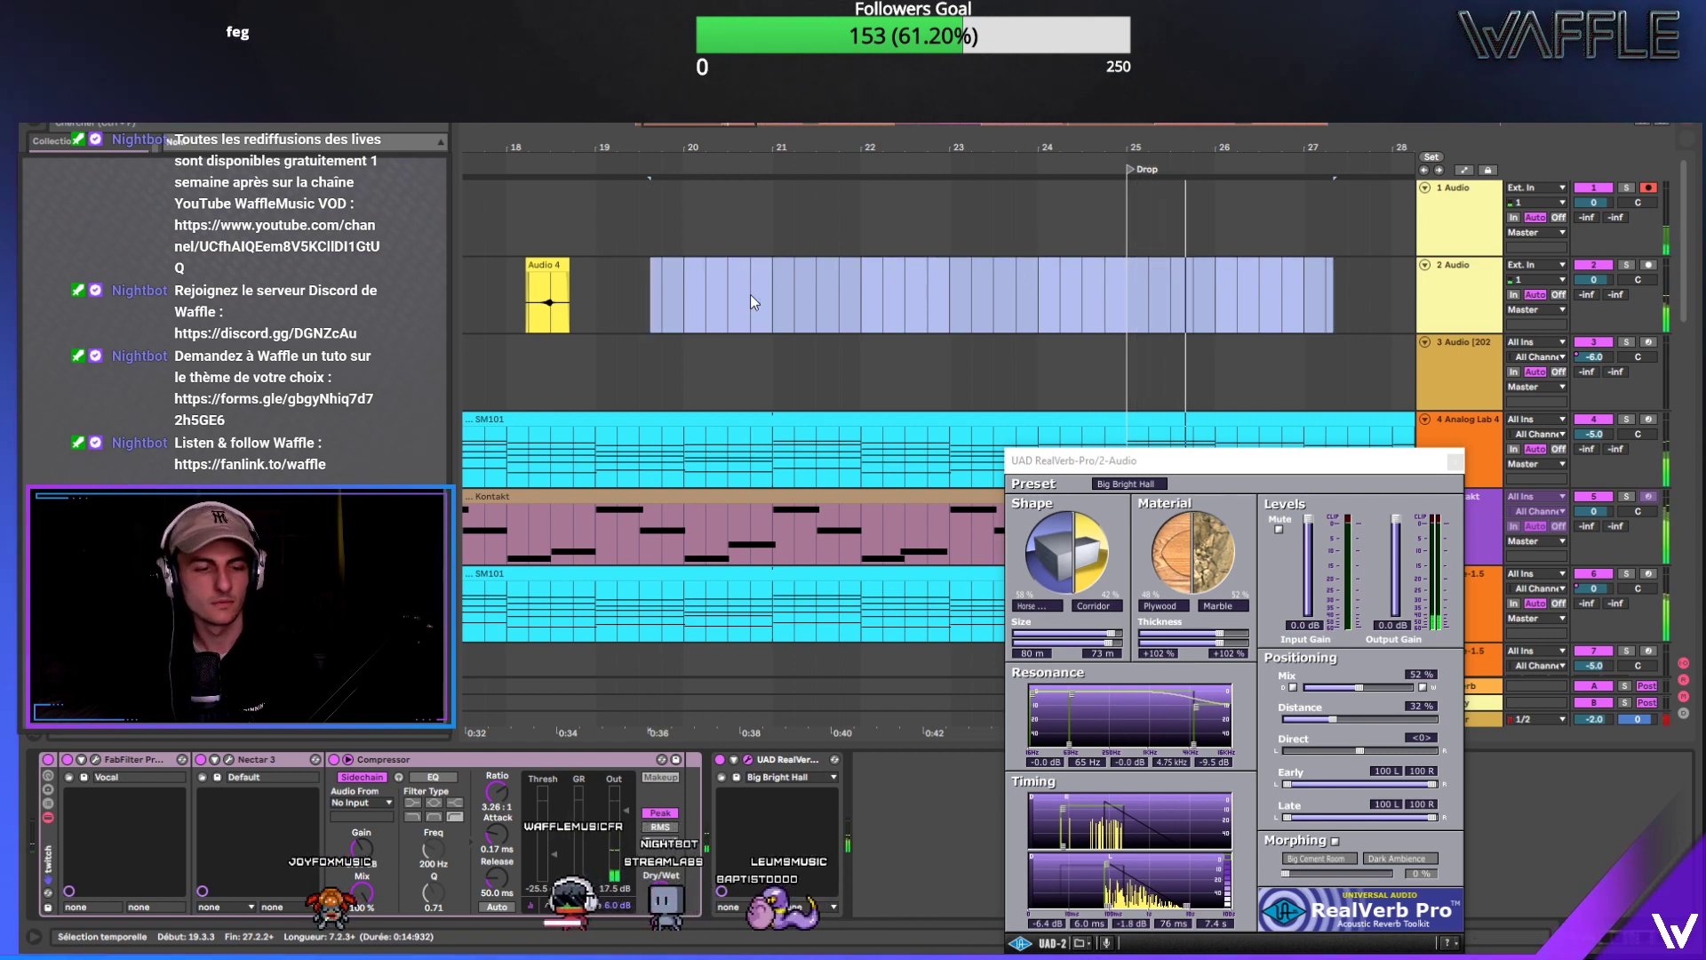
drag(654, 266, 1126, 266)
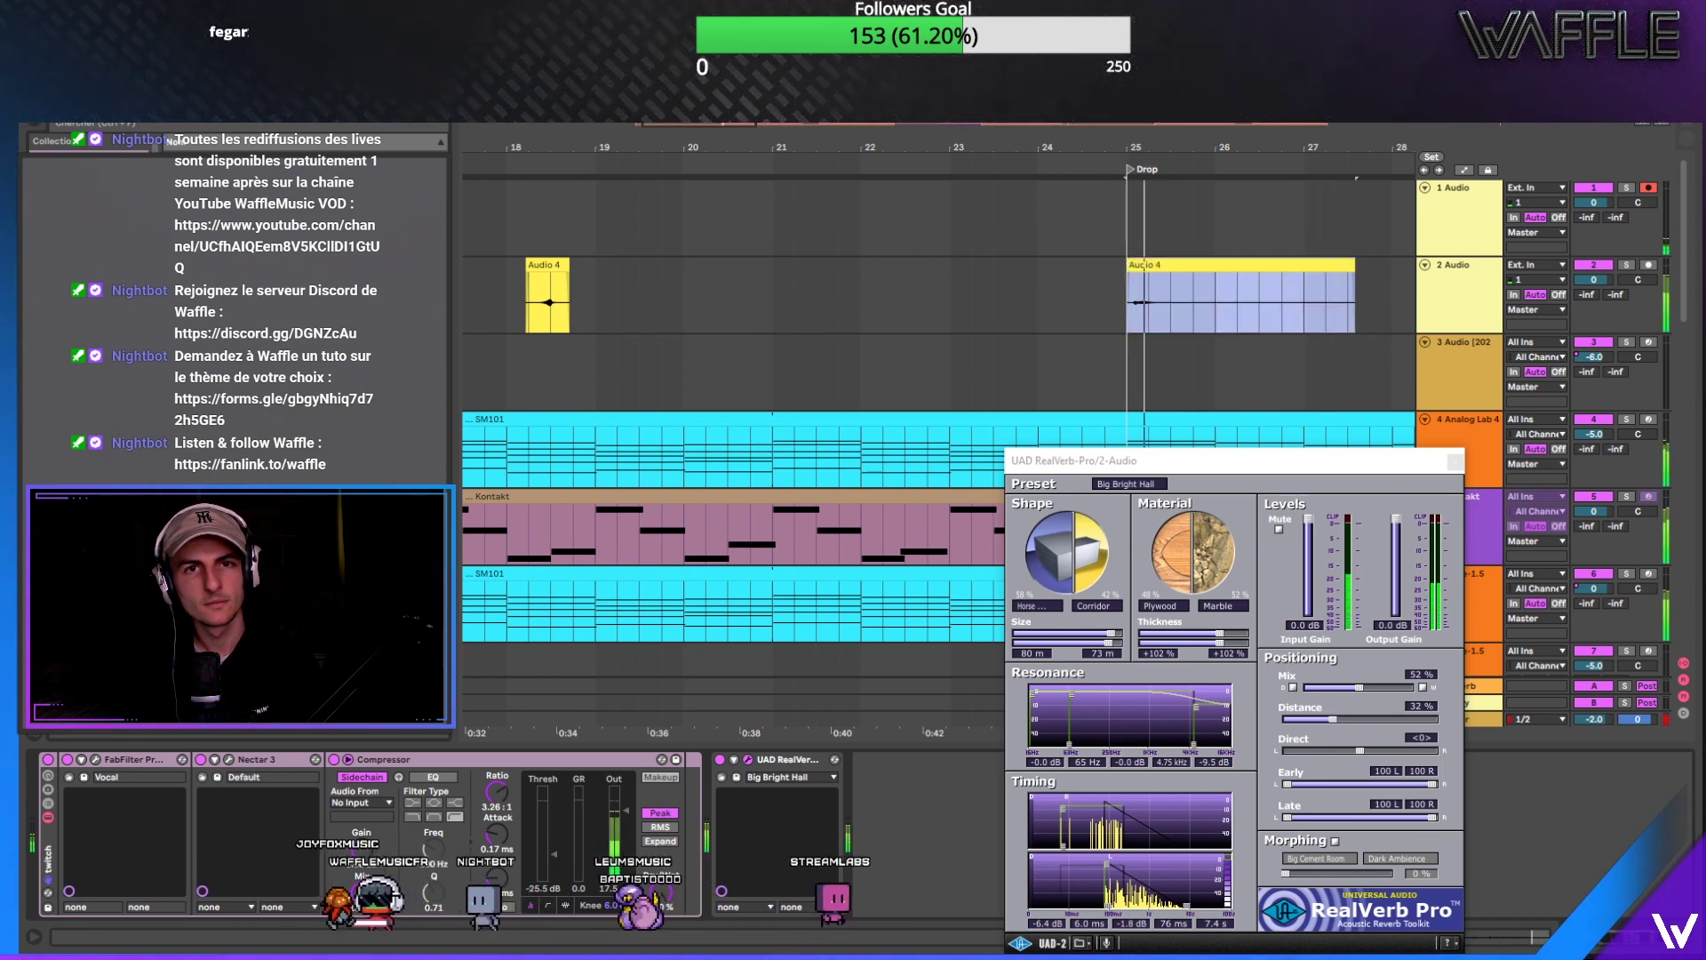
Step: Check the Audio 4 clip's start against the Drop marker and place the playback marker at 24.4.3
scroll(1161, 192, up, 5)
mouse_move(1061, 266)
mouse_down()
mouse_move(1080, 266)
mouse_move(1059, 267)
mouse_up()
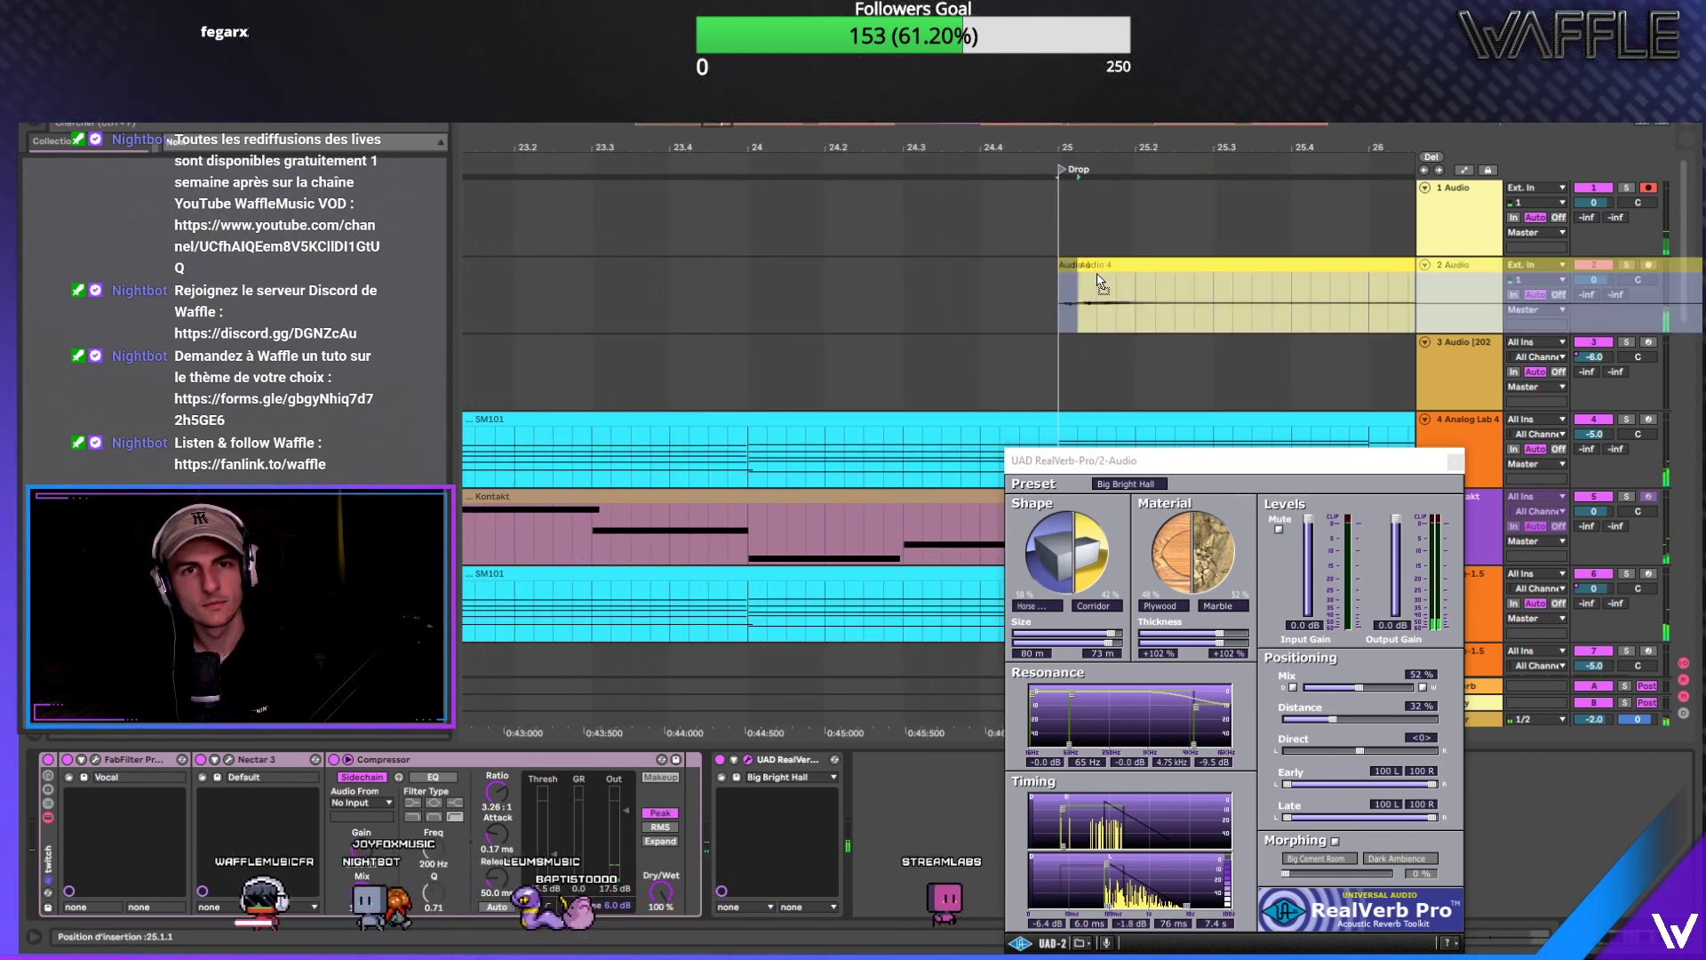
scroll(1041, 275, up, 3)
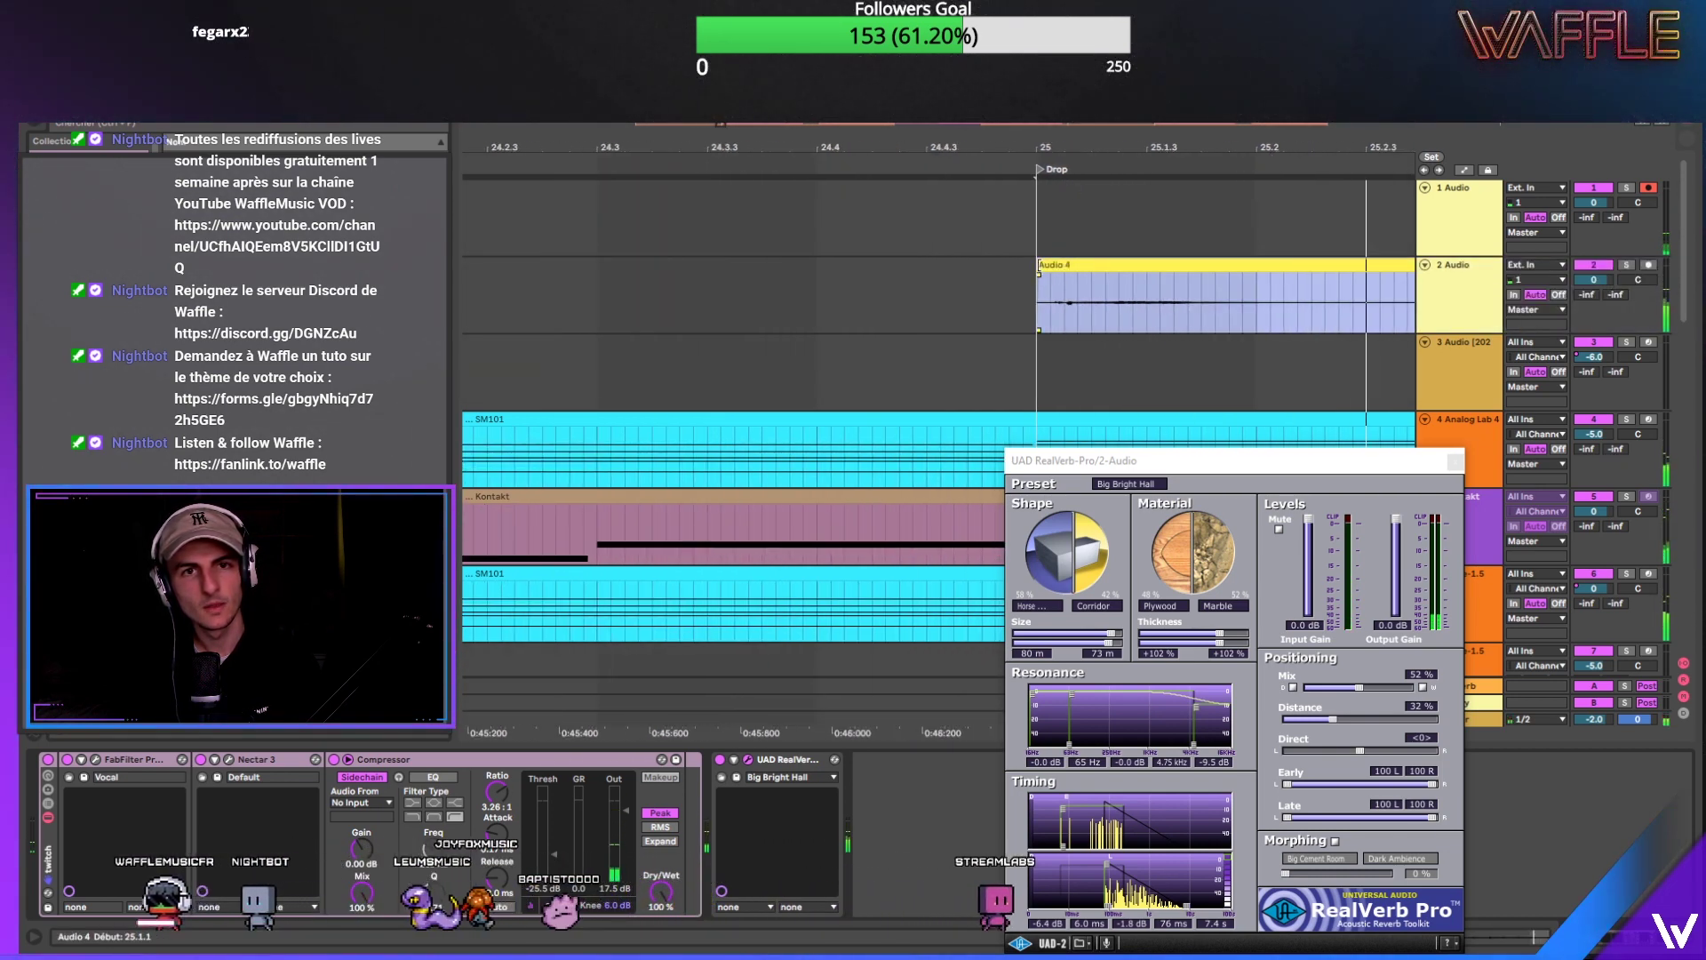
click(1063, 265)
click(956, 268)
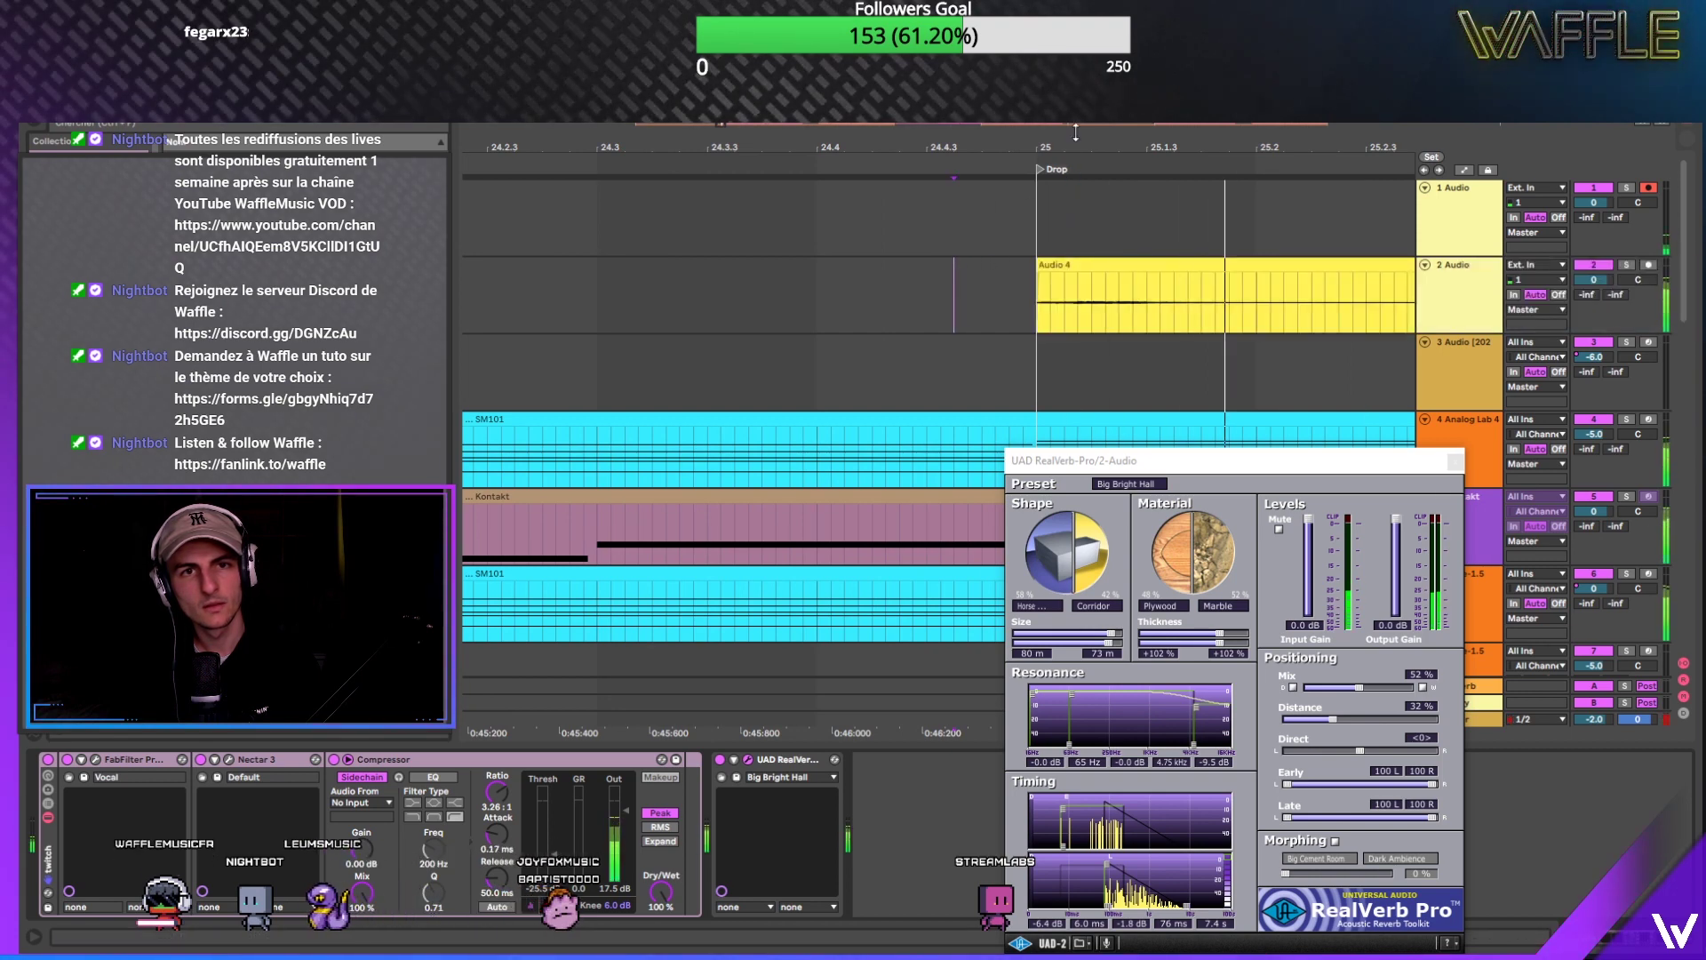
drag(1075, 132, 961, 144)
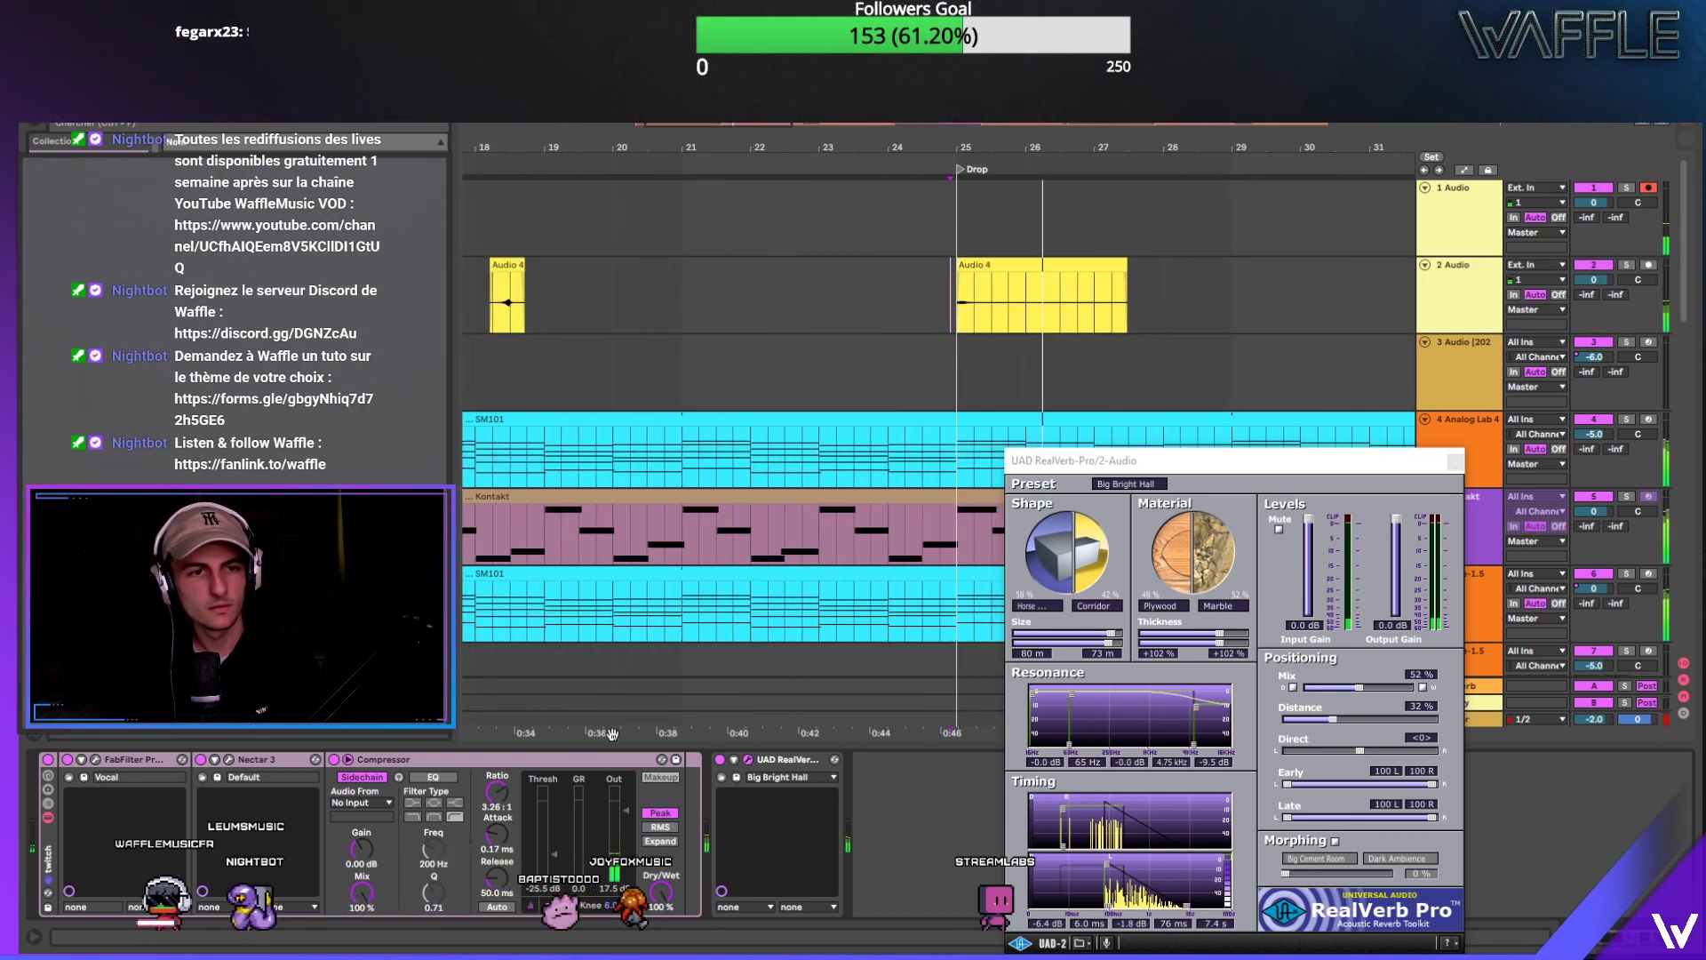
click(869, 782)
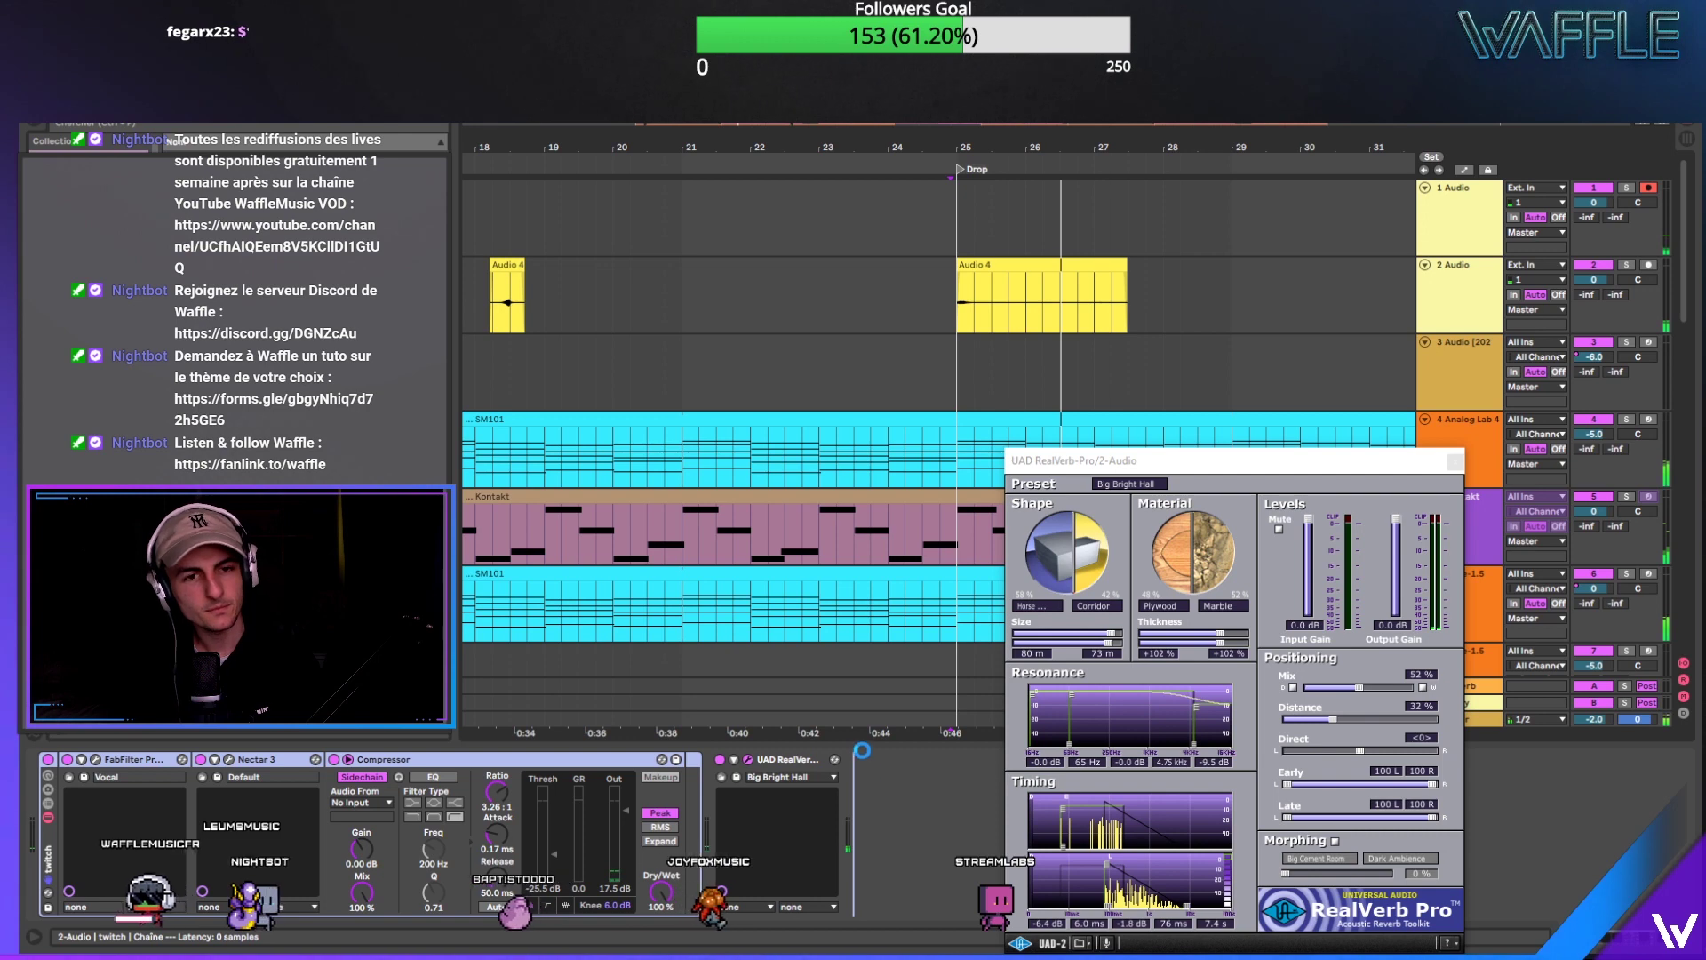
key(space)
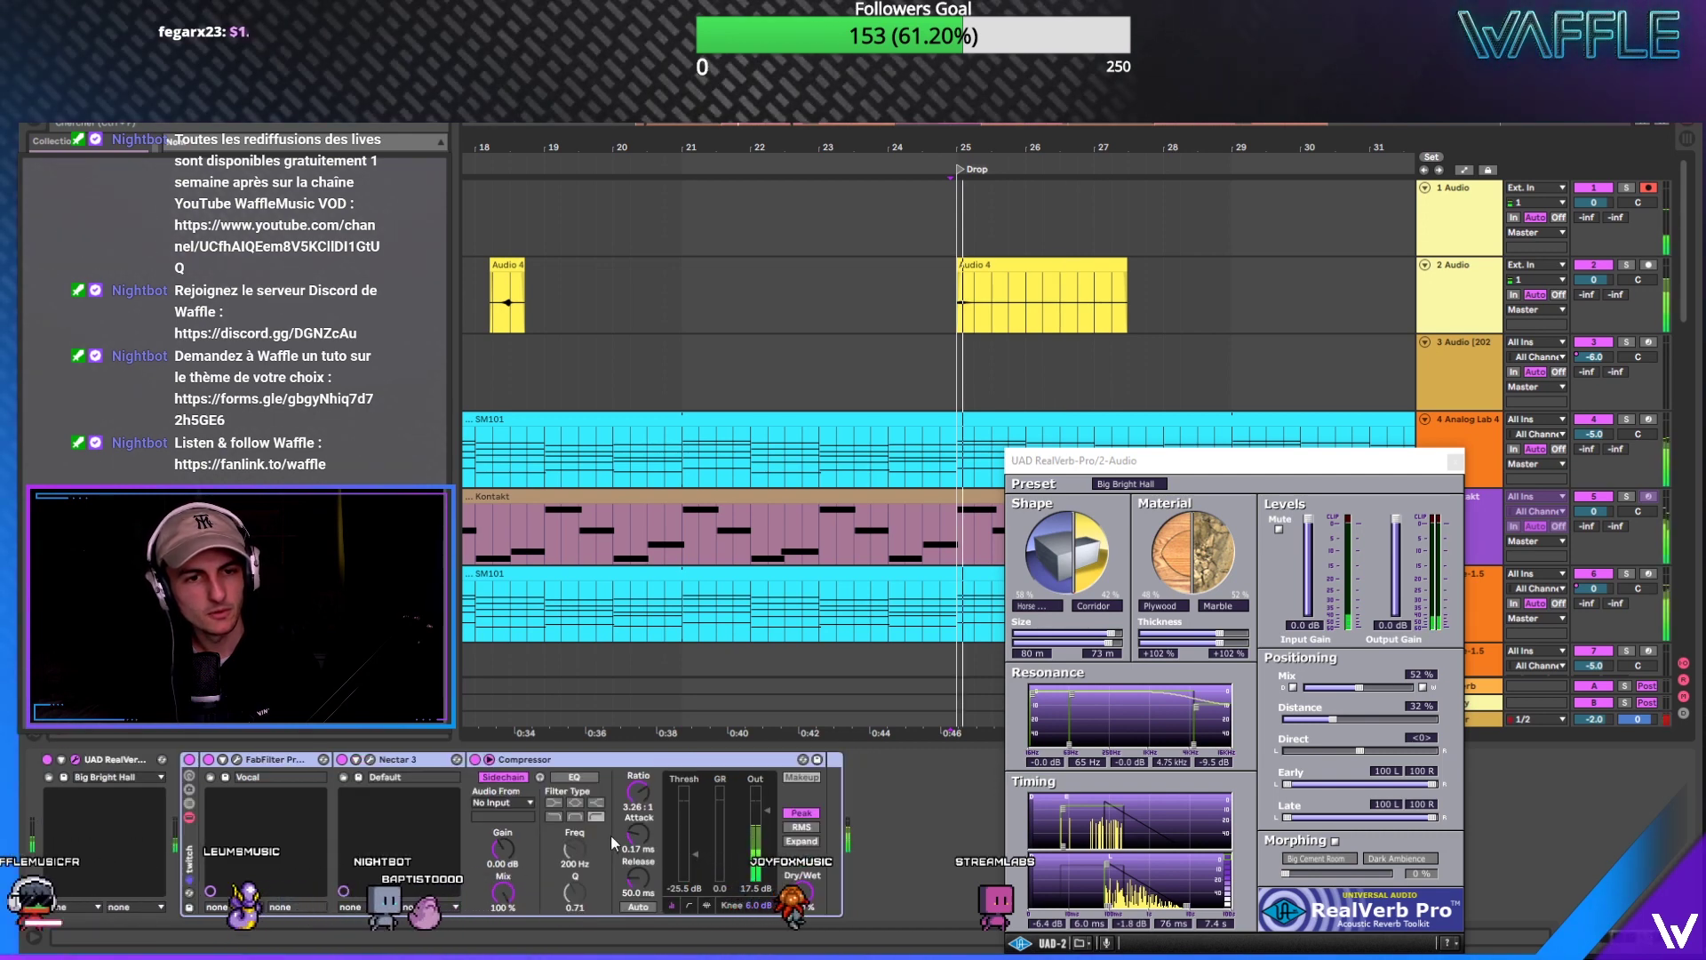
click(503, 802)
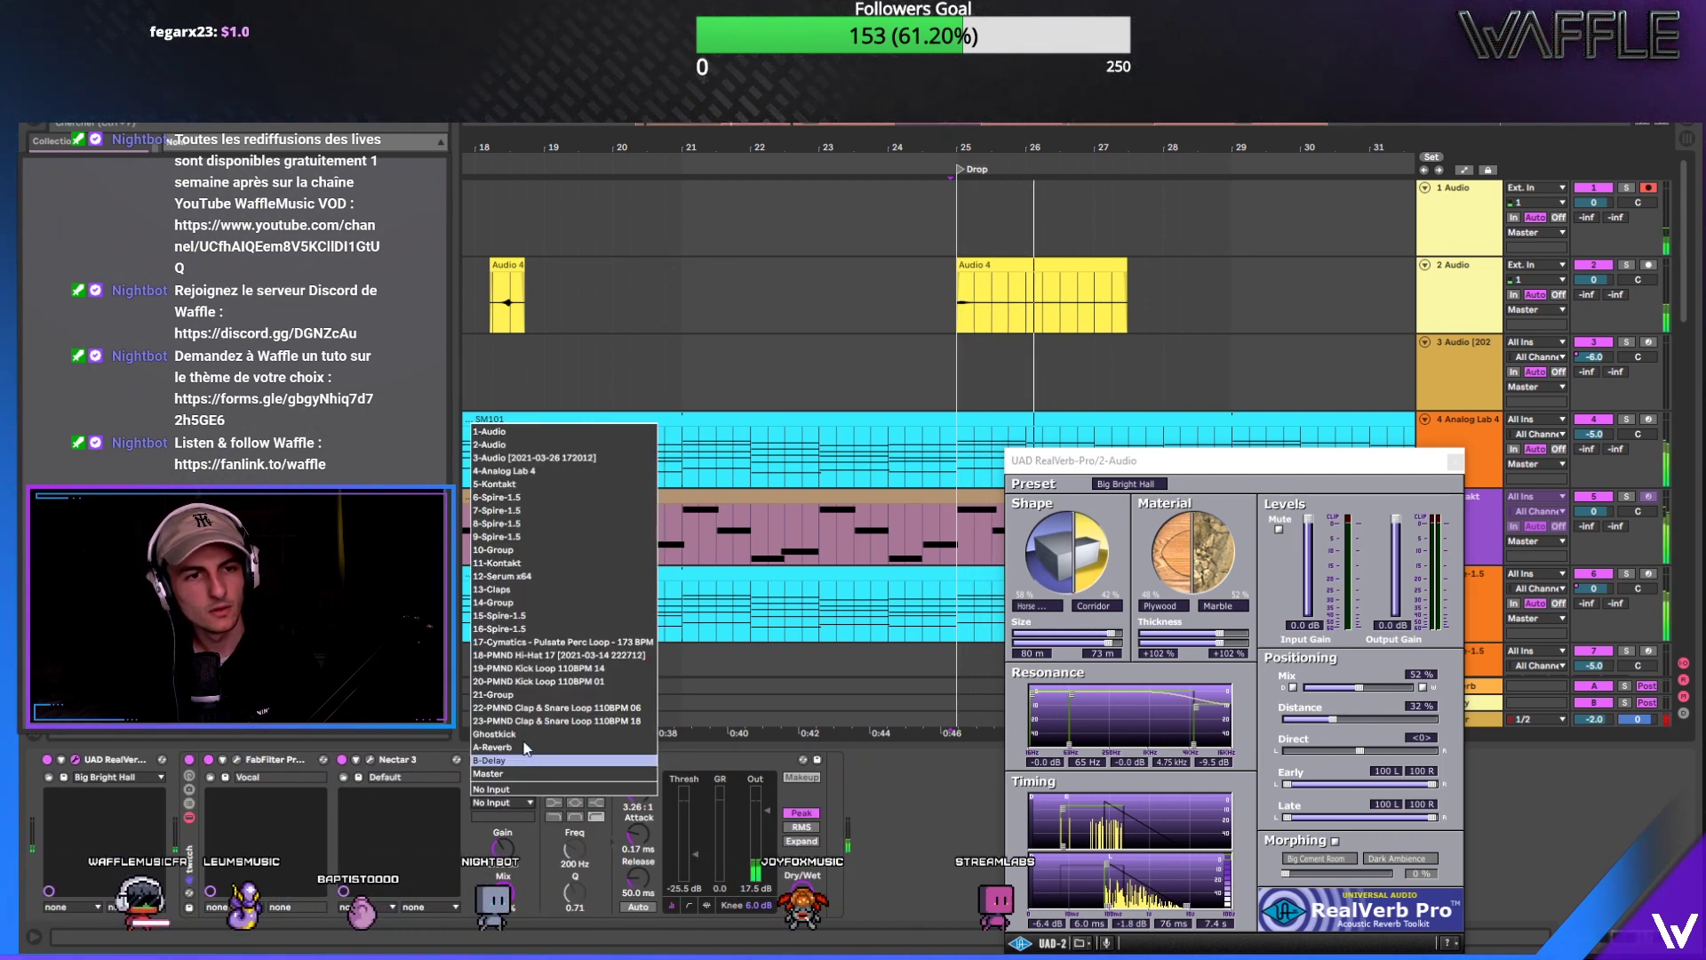
click(721, 853)
key(space)
key(space)
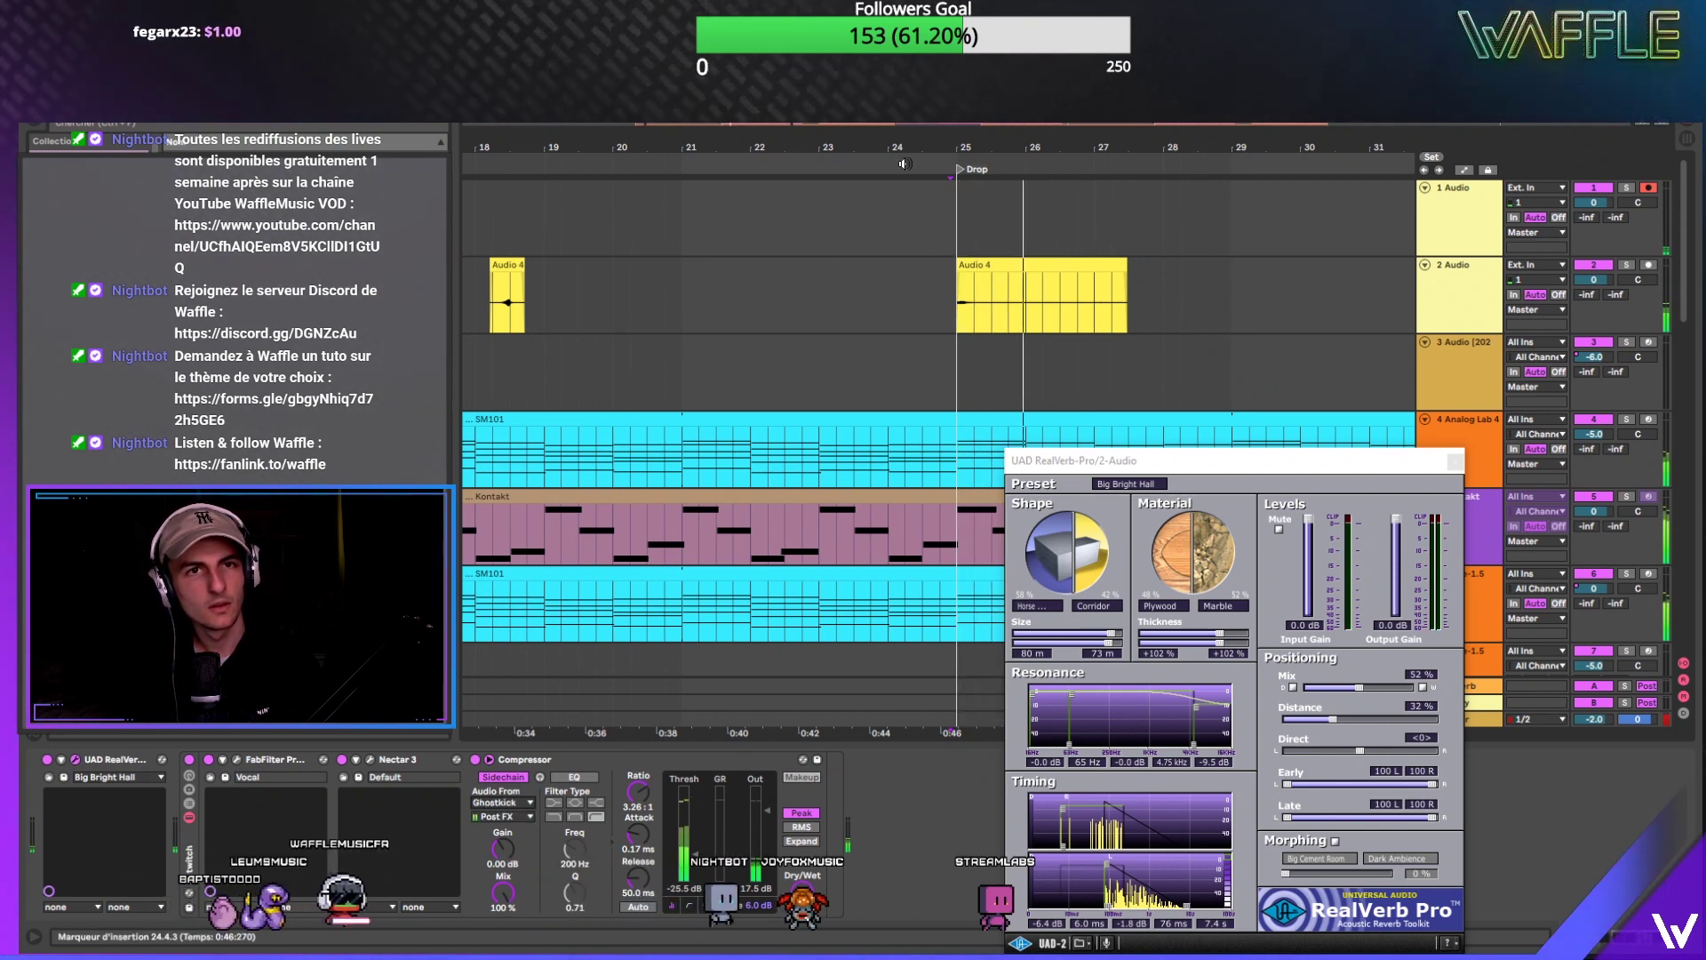
Step: Trim the start of the first Audio 4 clip on track 2 Audio to 4.2.1
key(minus)
key(minus)
key(minus)
key(minus)
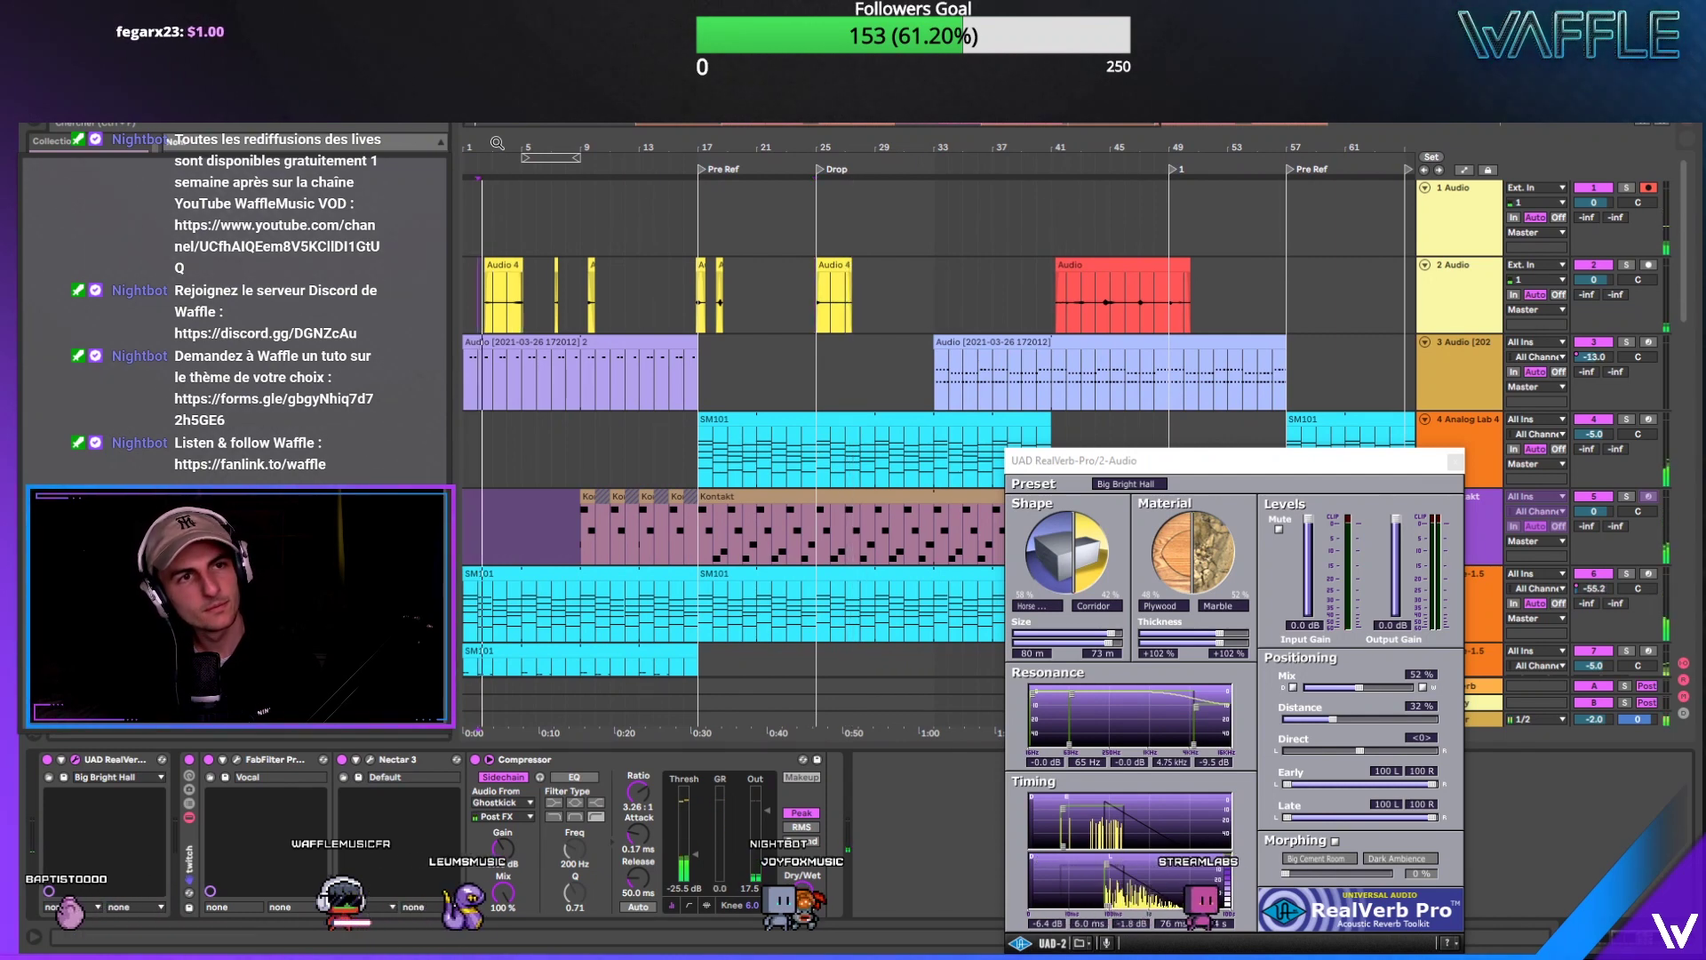
key(plus)
key(plus)
key(plus)
key(plus)
click(480, 263)
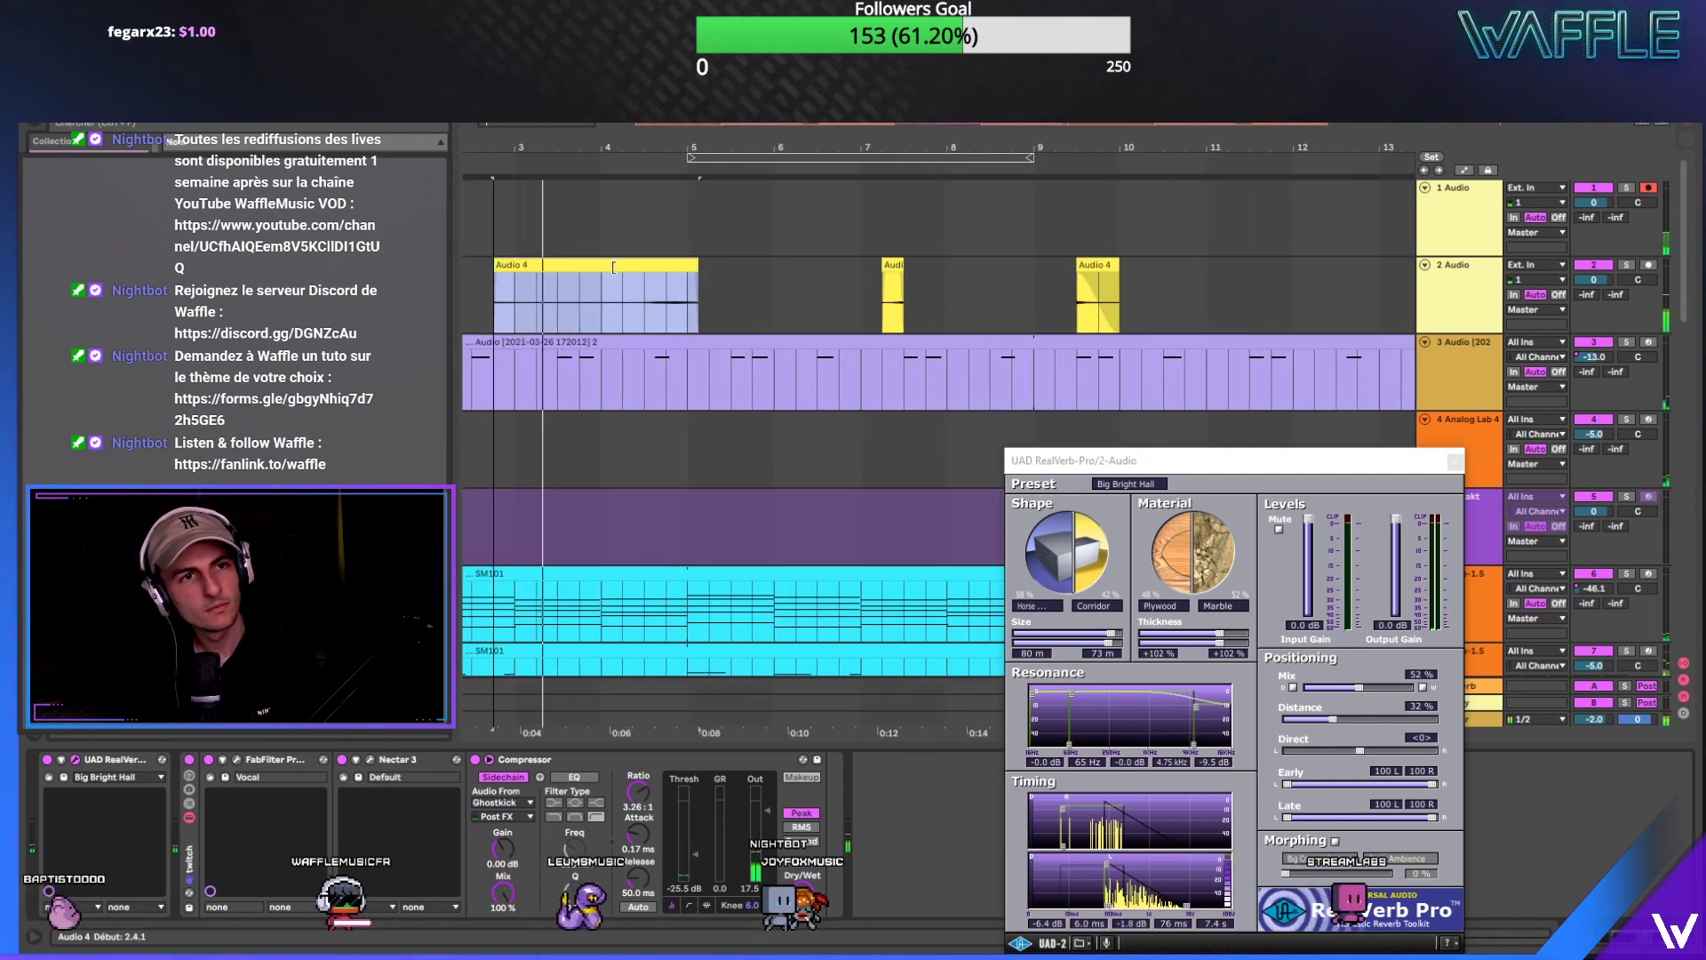
key(minus)
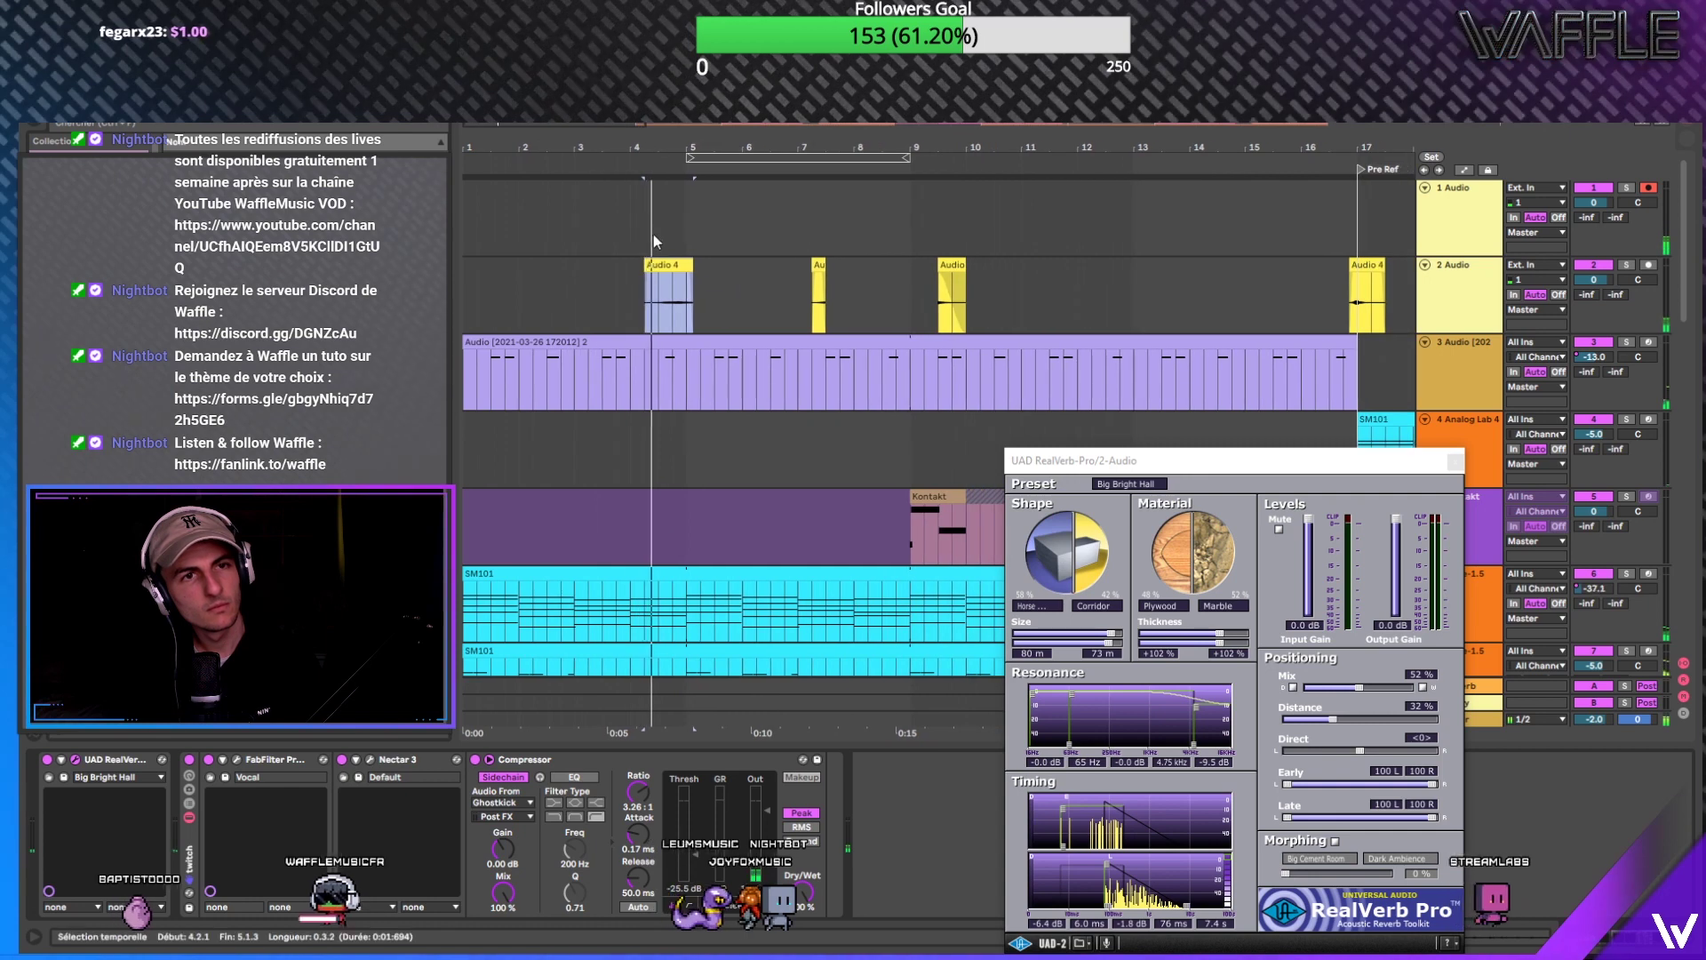
Step: Move the shortened first Audio 4 clip to bar 2 and trim its start to 2.3.1
drag(669, 269, 531, 270)
click(464, 274)
drag(512, 147, 627, 153)
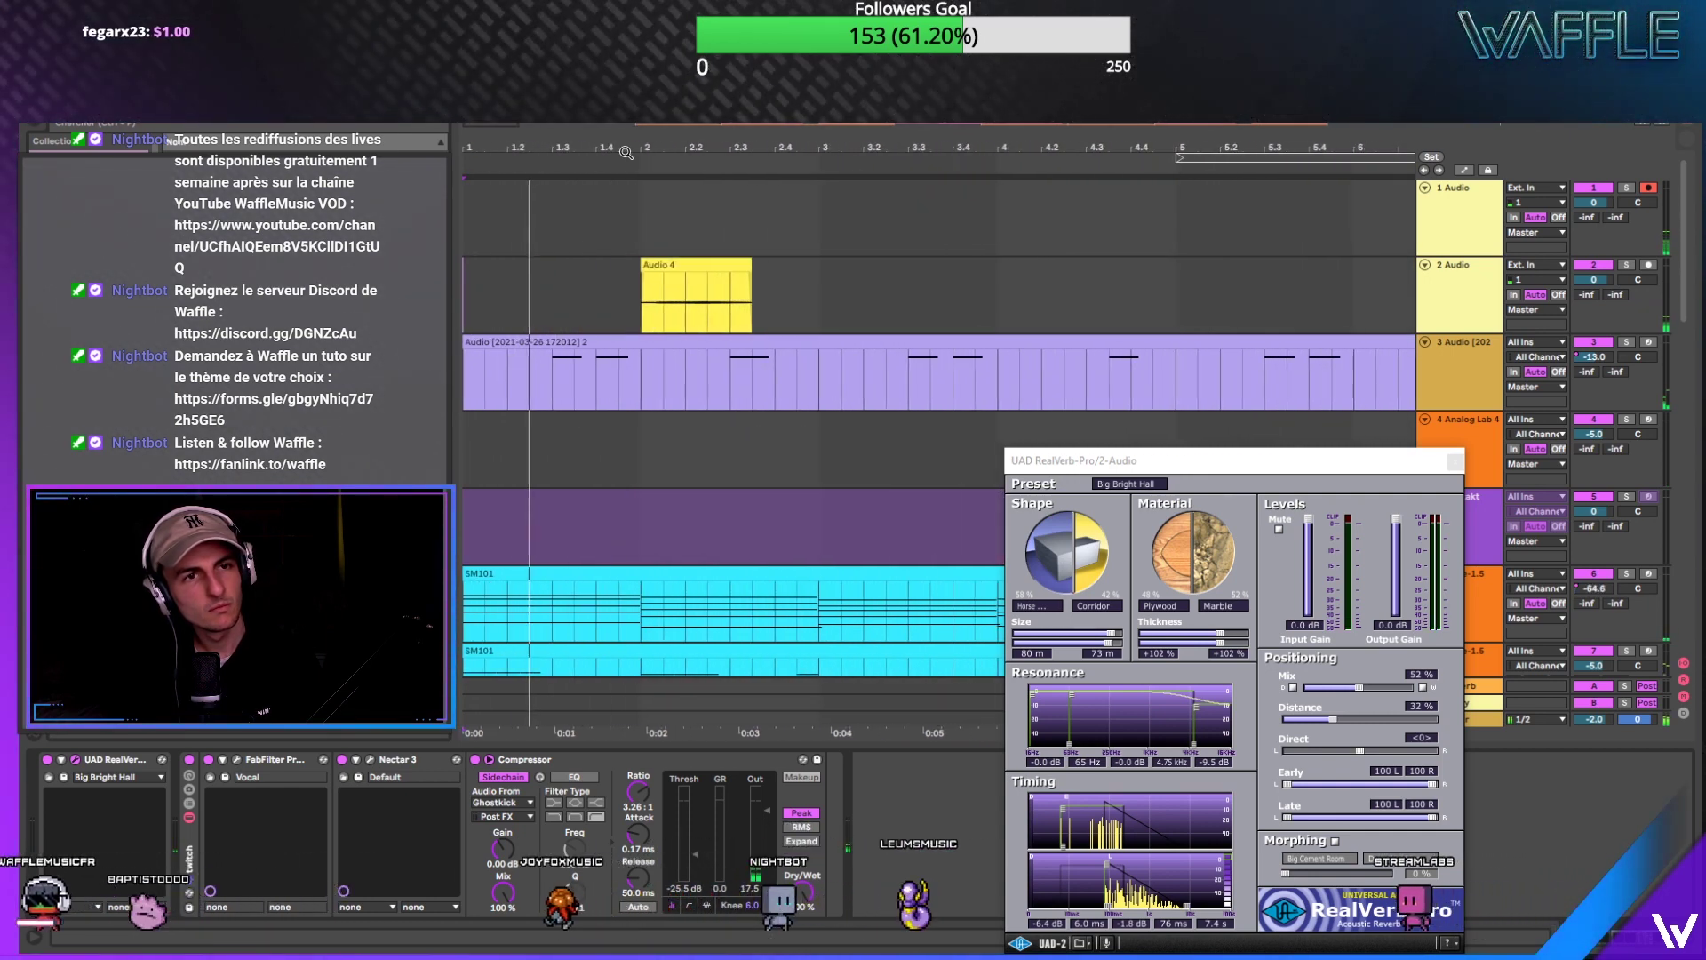
drag(643, 264, 731, 264)
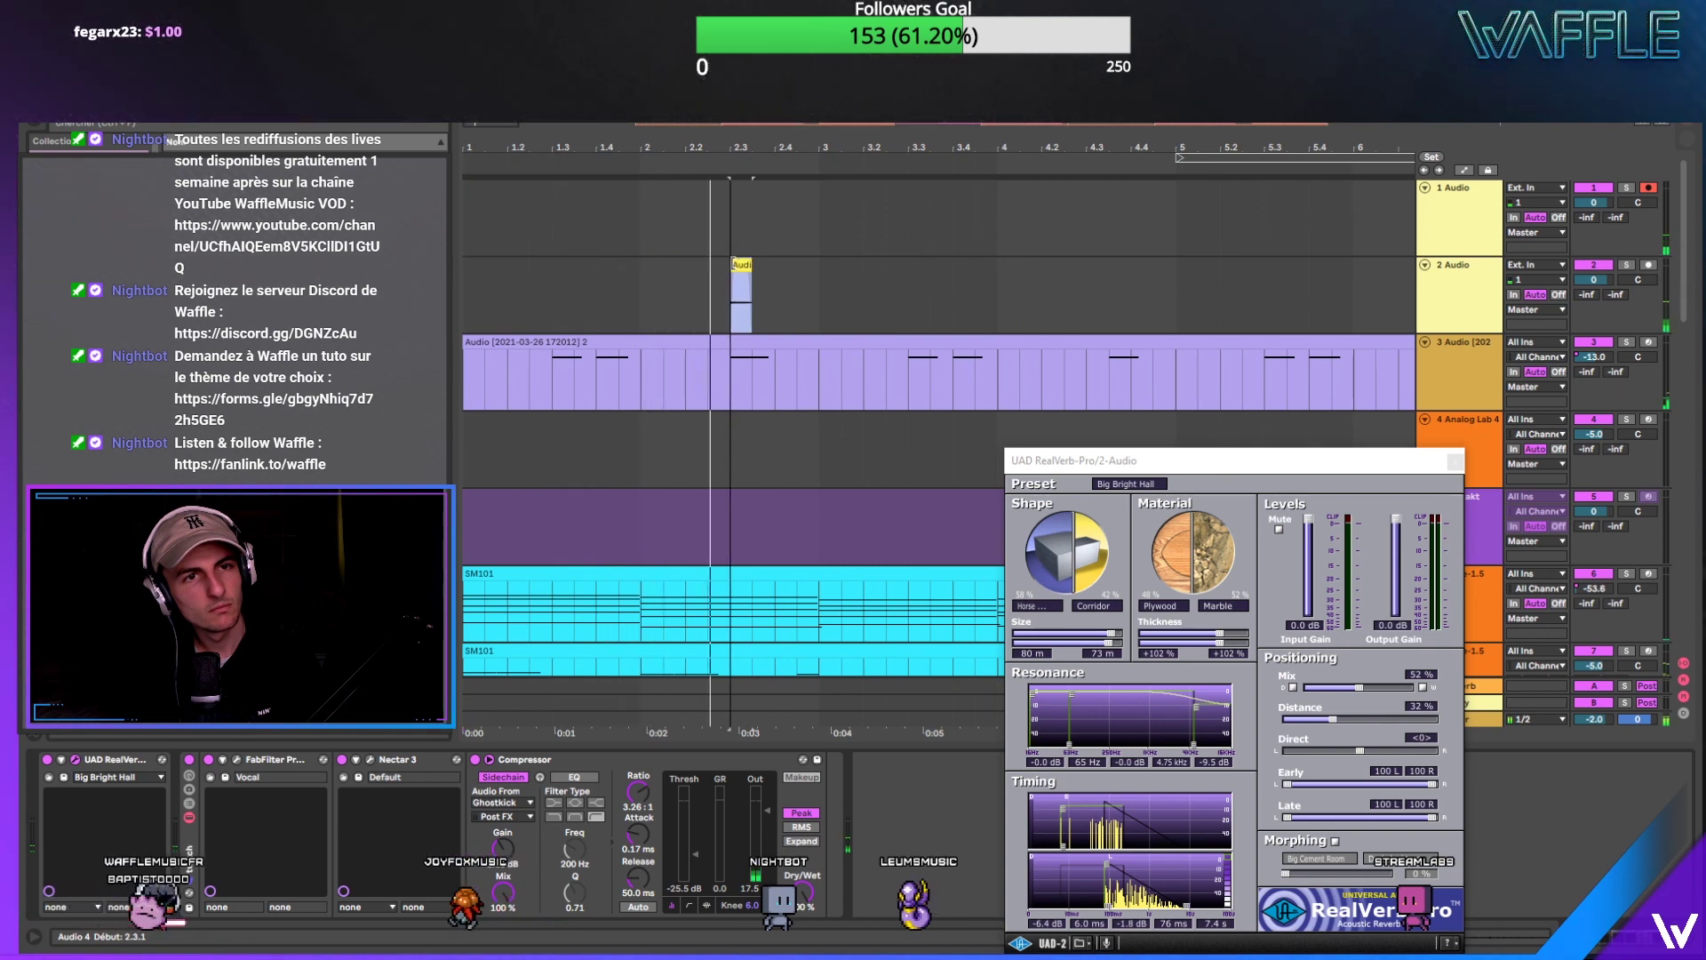
Step: Delete the first Audio 4 clip from track 2 Audio and play the arrangement from 6.1.1
drag(734, 170, 570, 178)
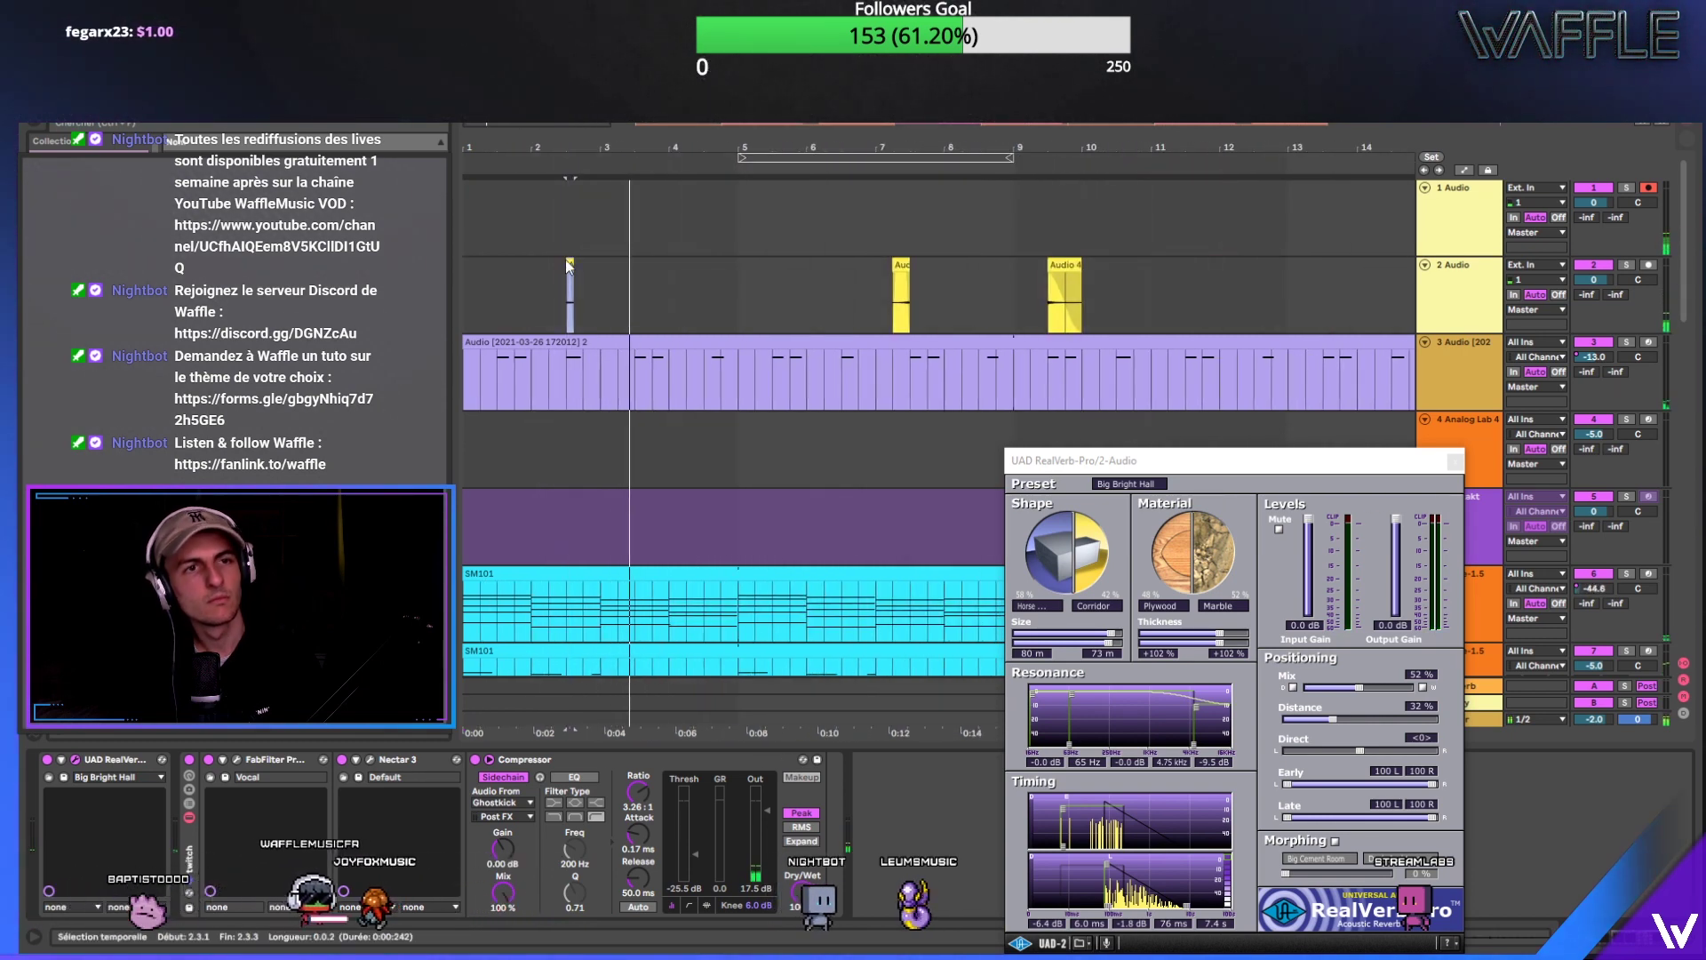
key(Delete)
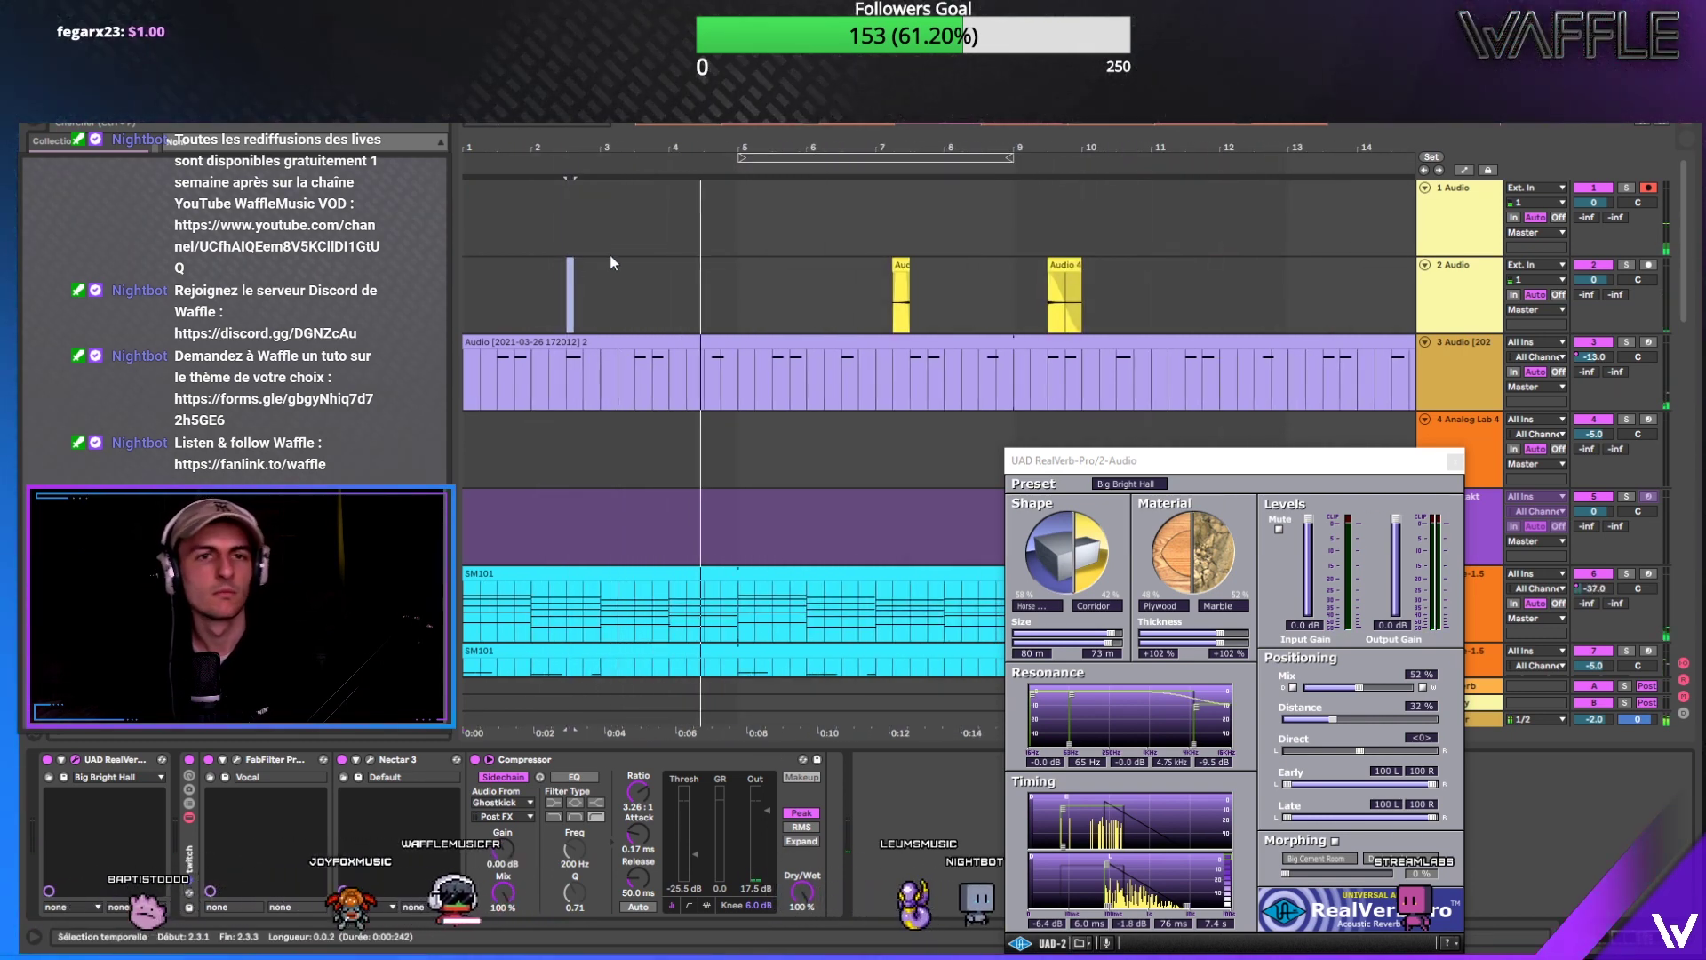
click(815, 294)
key(space)
drag(908, 183, 738, 160)
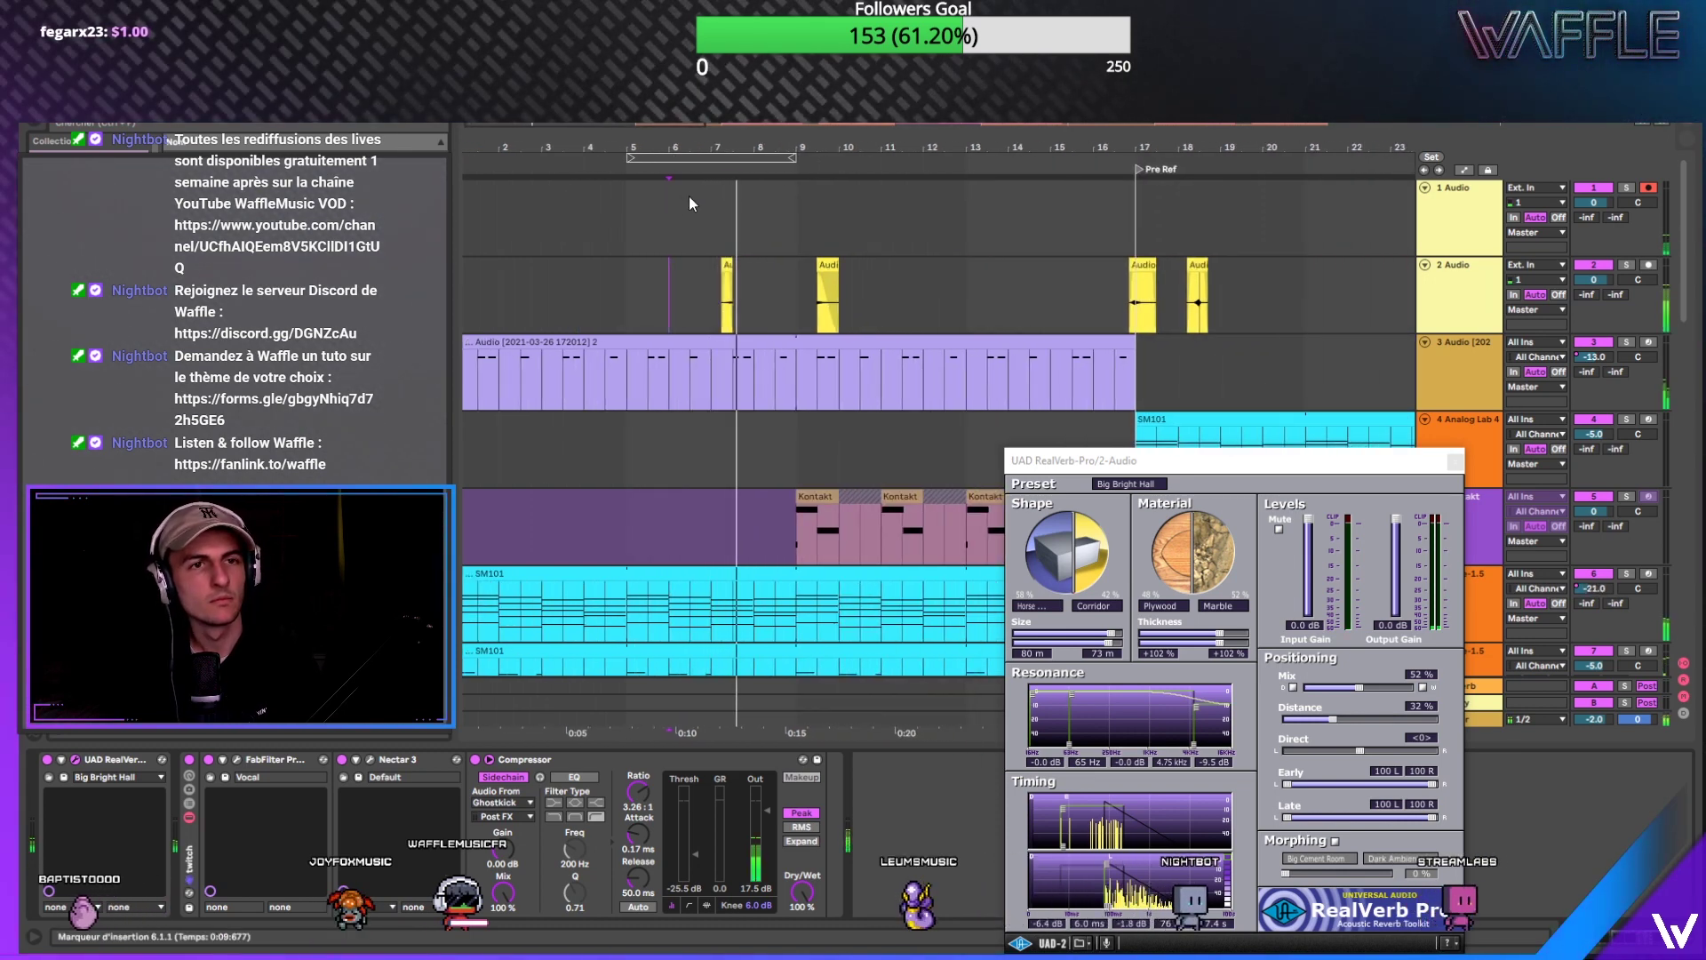
Step: Lower the 2 Audio track volume to -10.0 dB and close the RealVerb-Pro window
key(minus)
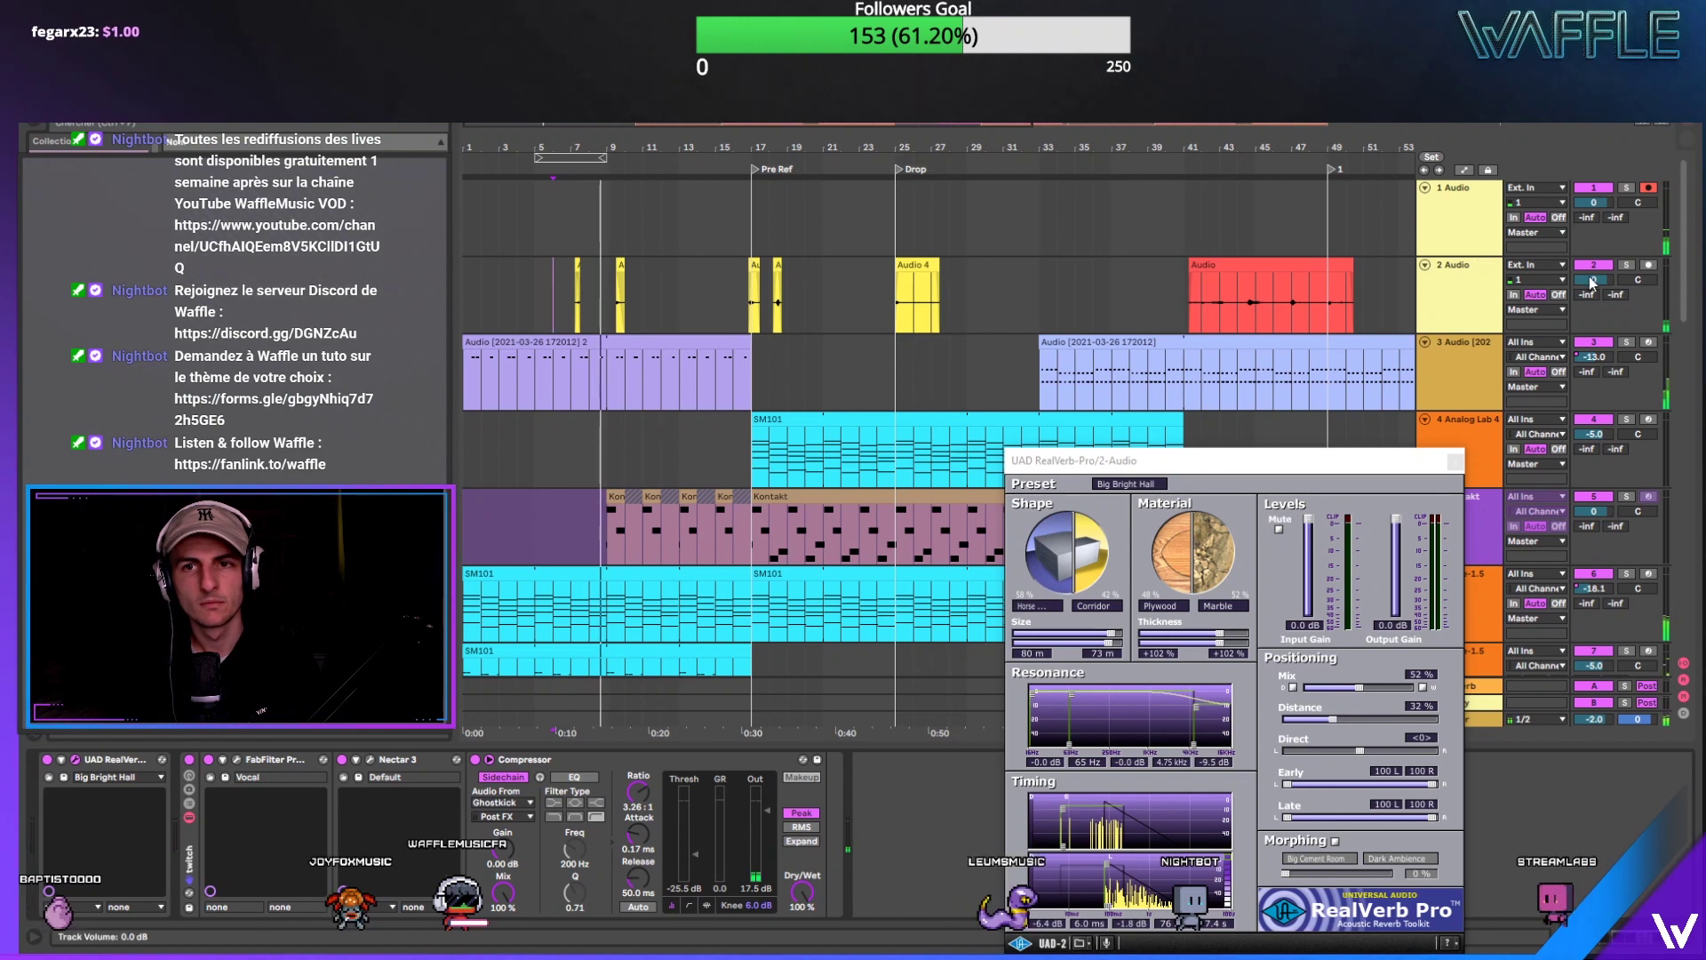
scroll(1593, 280, down, 5)
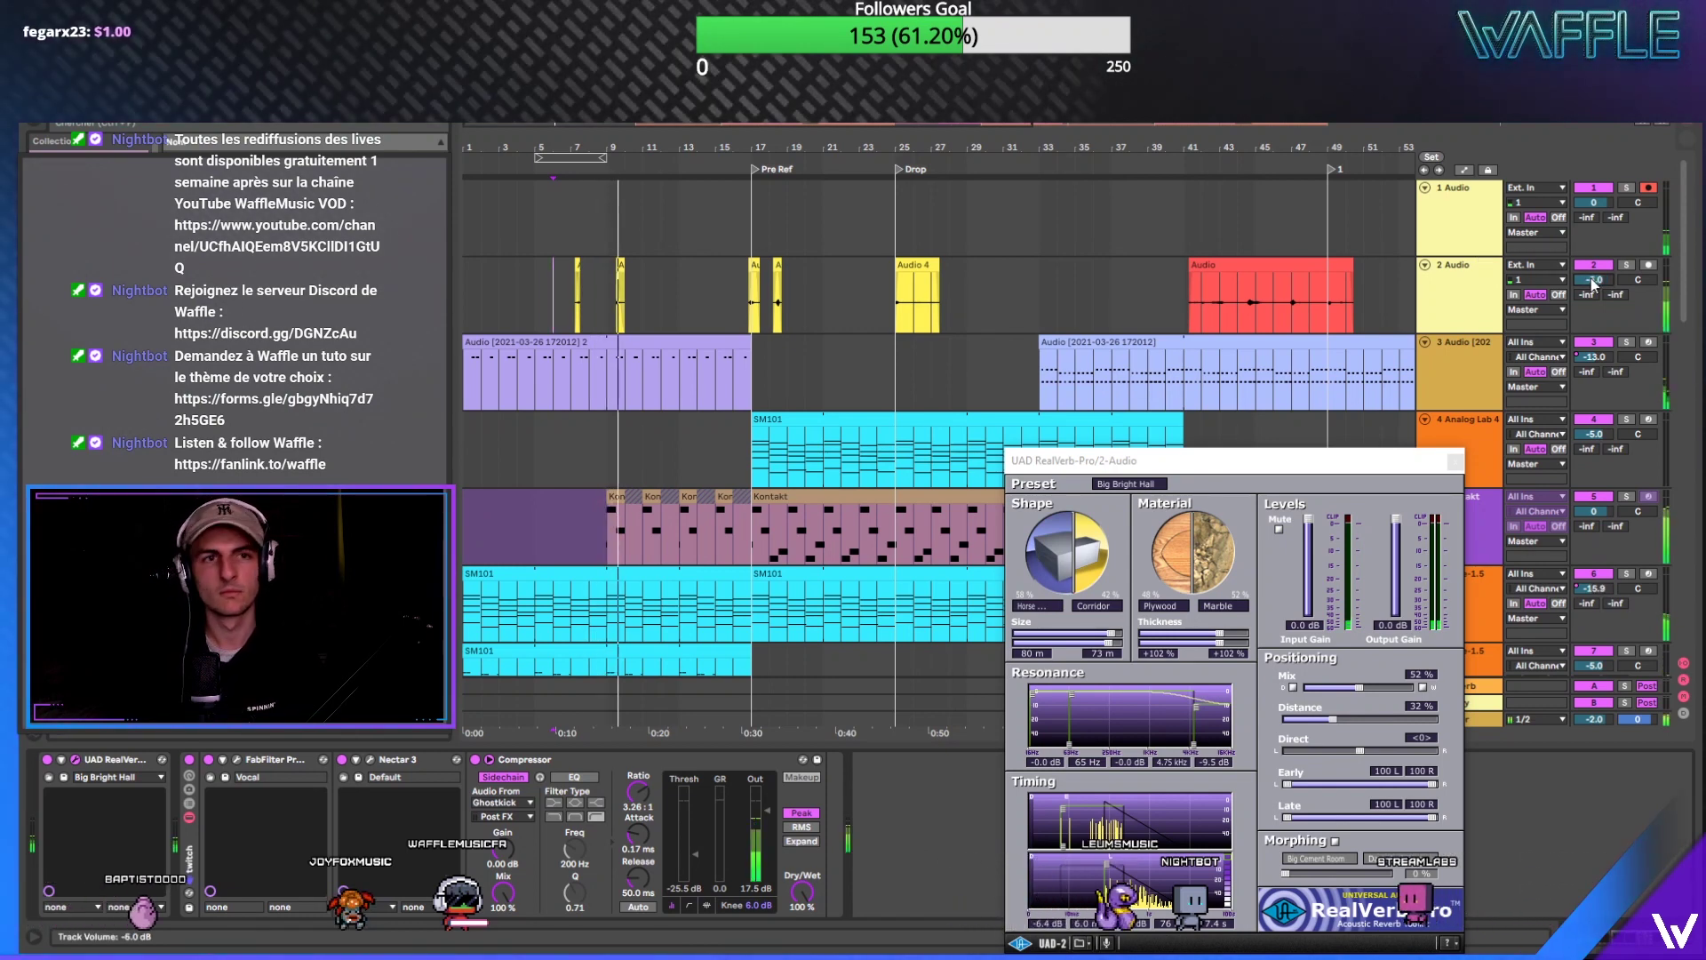
scroll(1594, 280, down, 3)
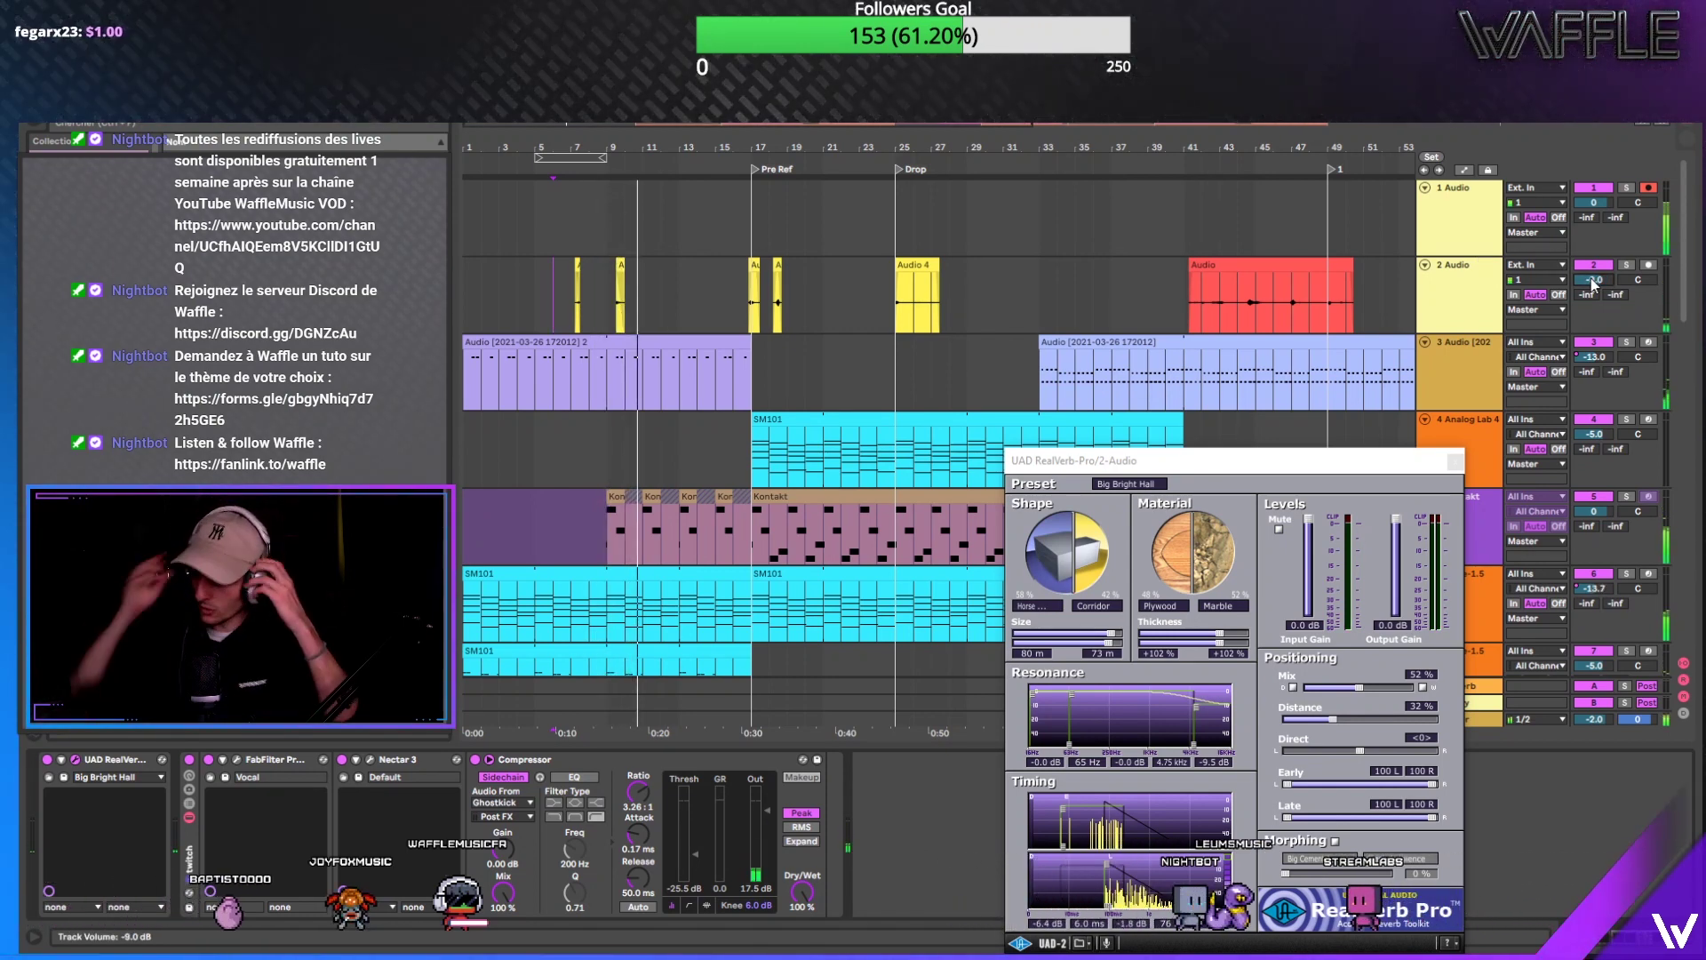
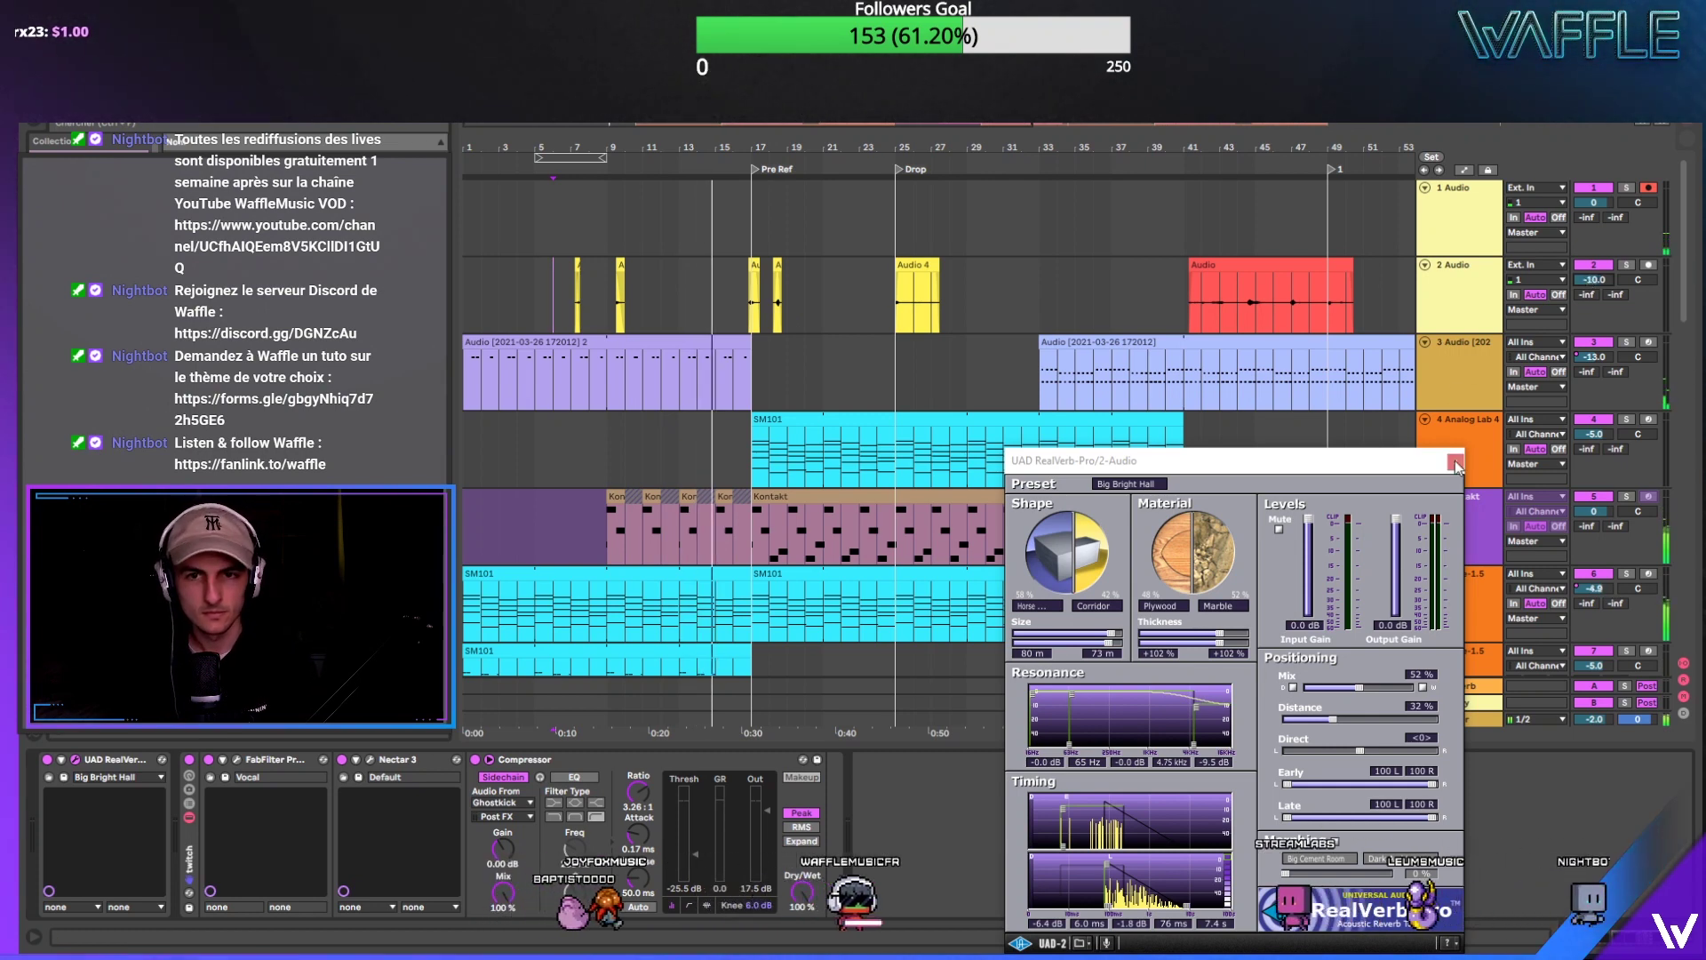
click(1455, 461)
Step: Show the automation lanes across the arrangement and examine the device chains of the 3 Audio and 4 Analog Lab tracks
drag(821, 158, 821, 143)
key(a)
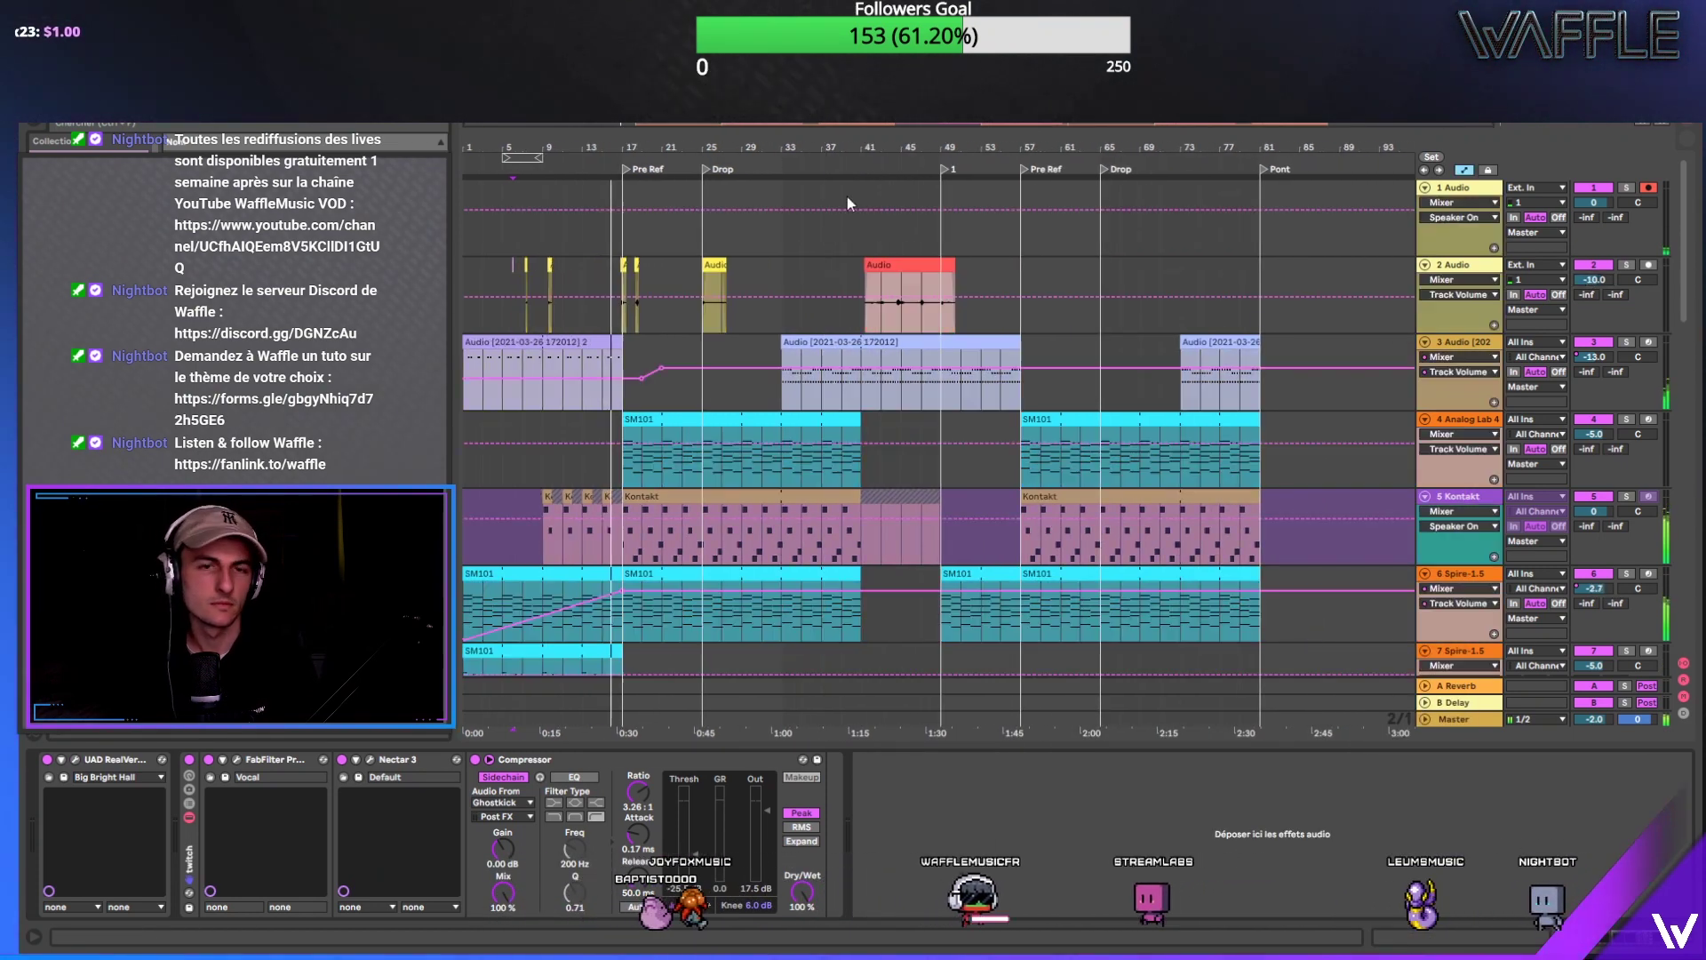
click(1464, 434)
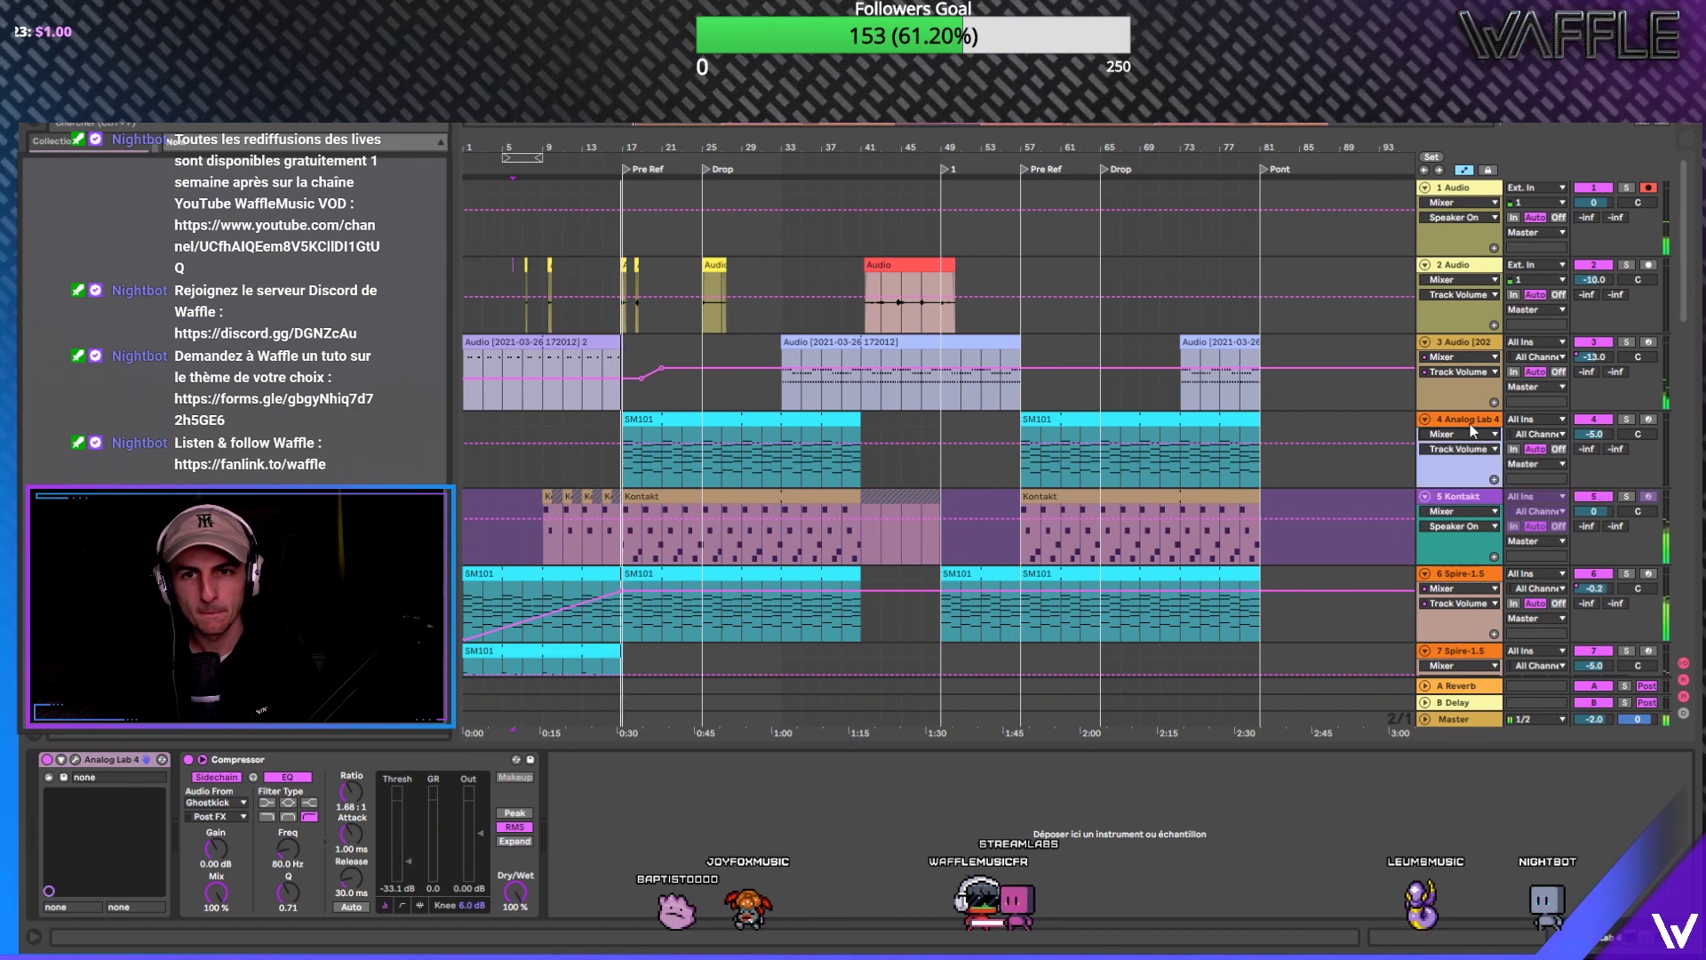
scroll(1468, 427, down, 1)
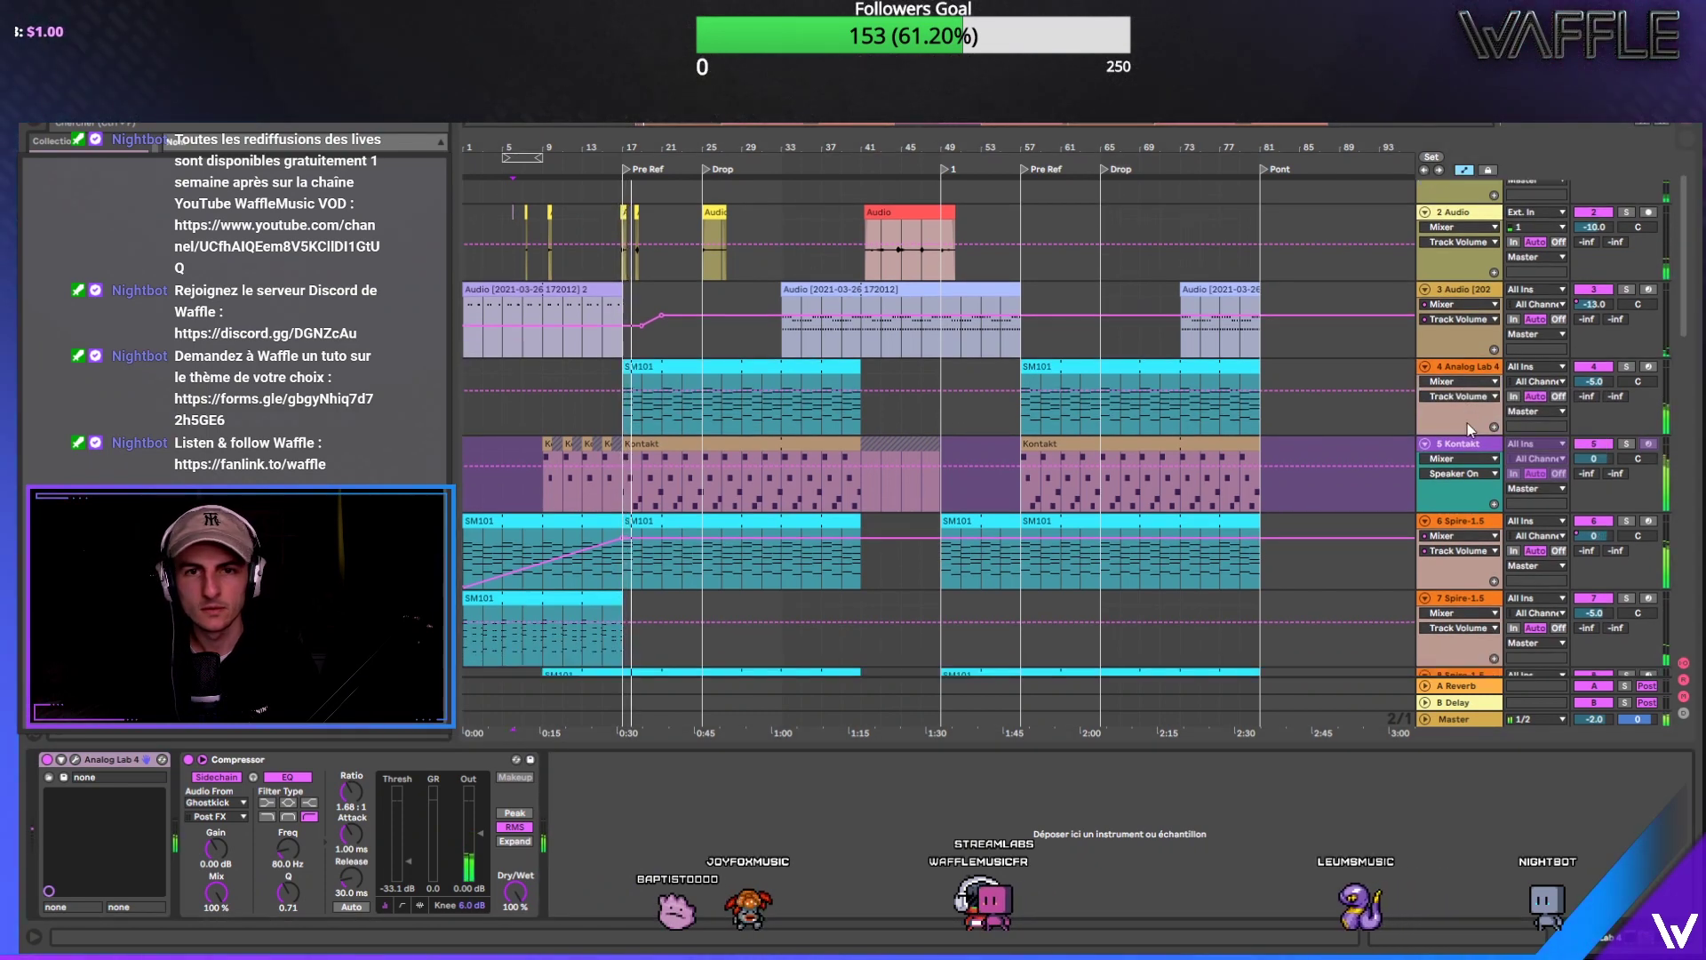
click(1476, 295)
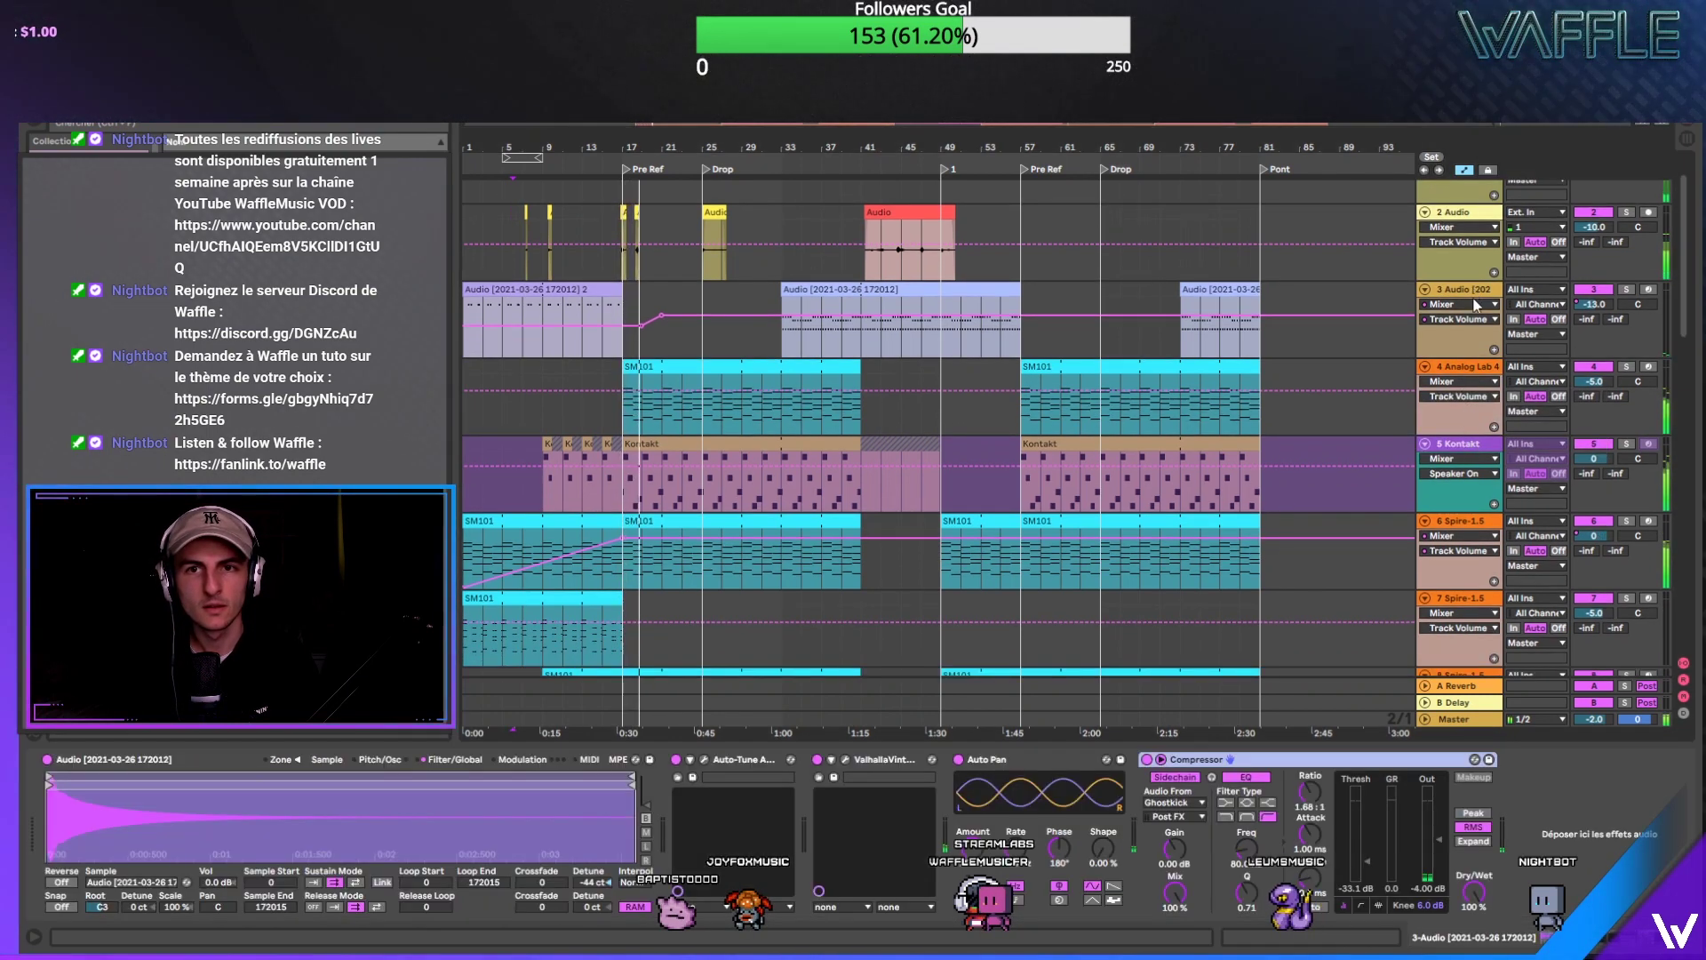
click(1478, 447)
click(1488, 374)
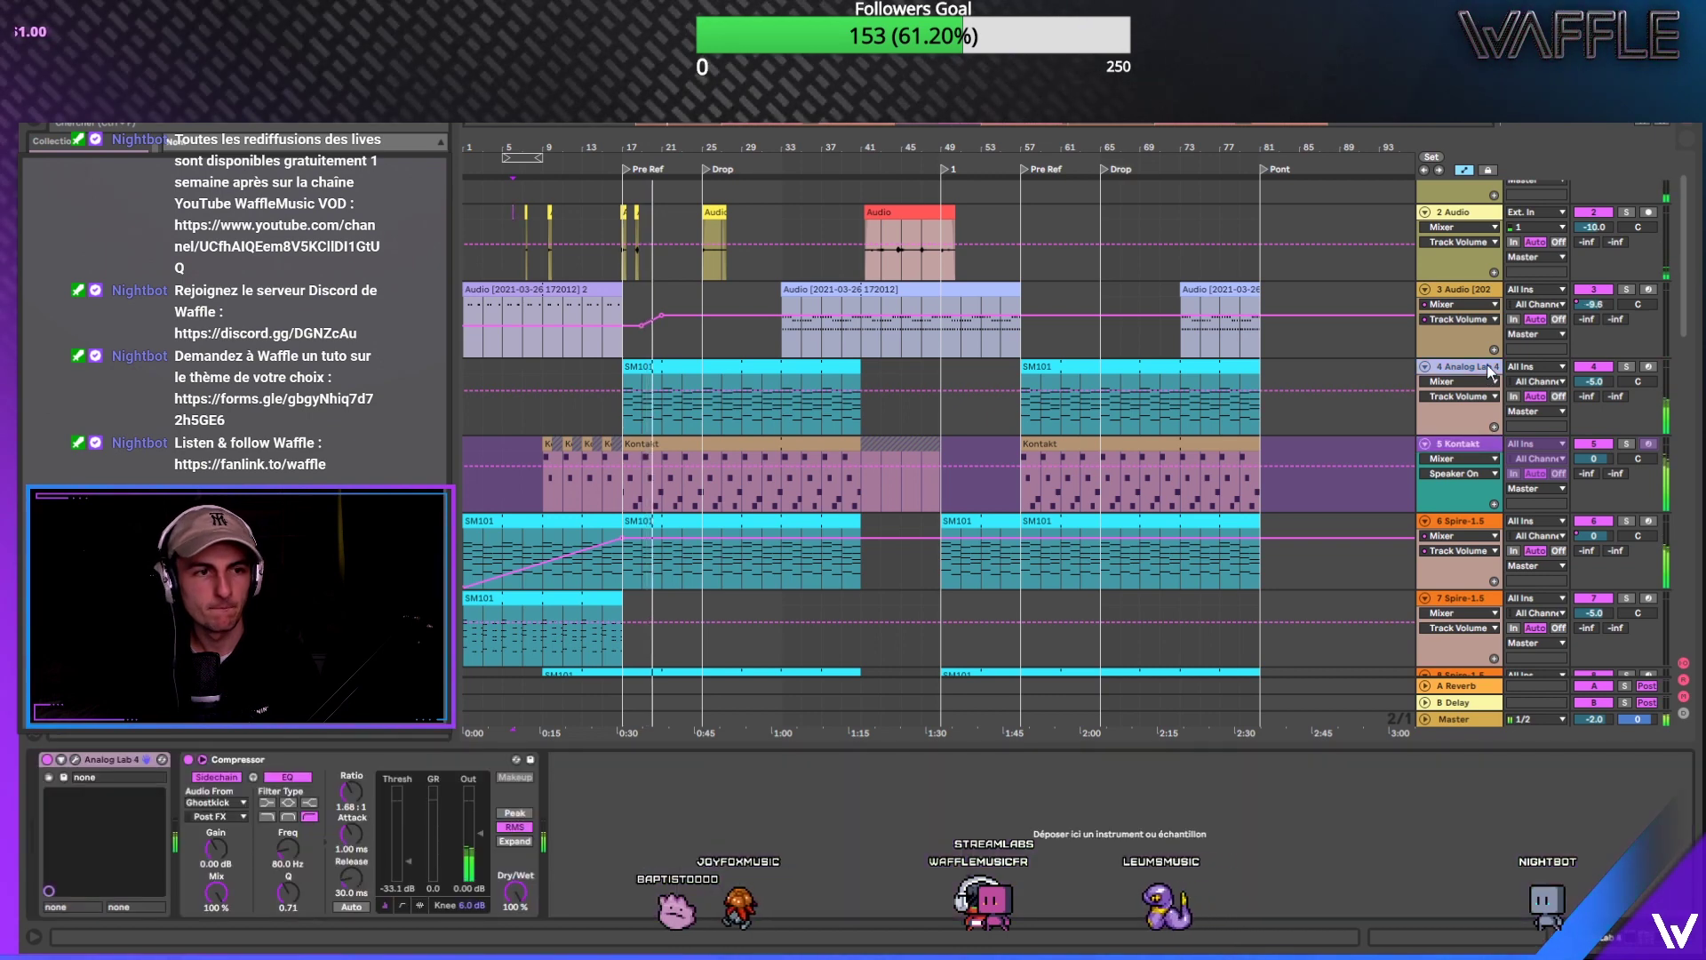
scroll(1490, 371, down, 2)
Step: Display the FabFilter Pro-Q 2 Band 1 Frequency automation on track 6 Spire-1.5
click(1493, 454)
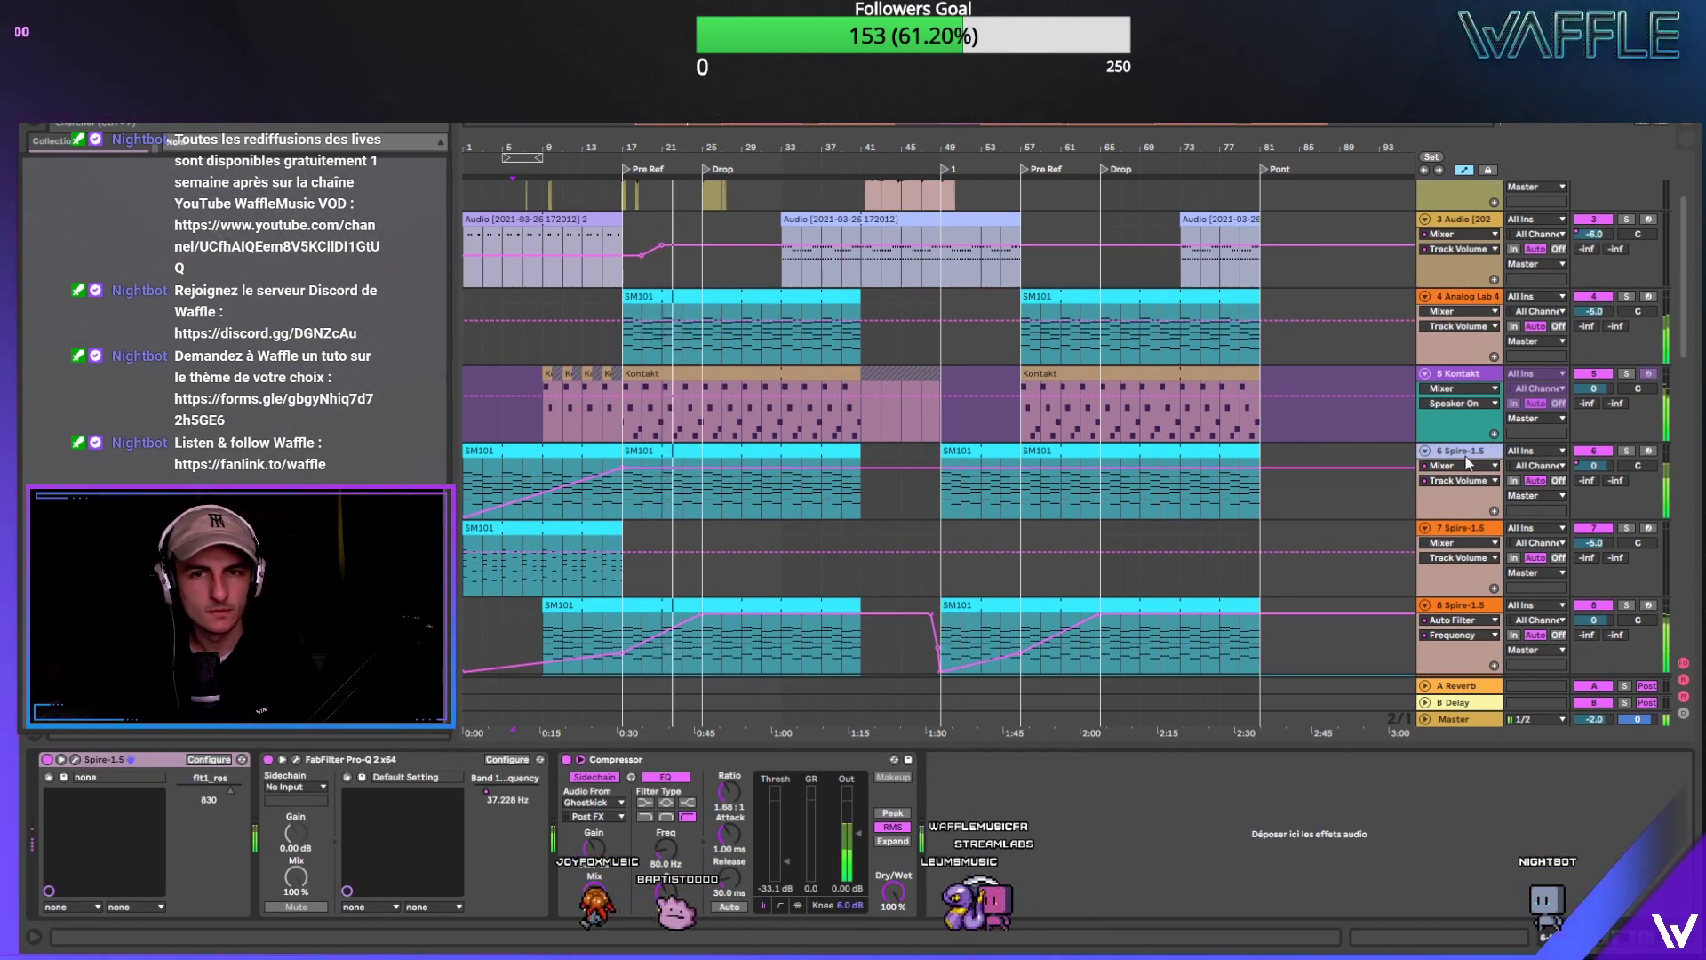
click(1458, 466)
click(1457, 494)
click(1457, 481)
click(1479, 511)
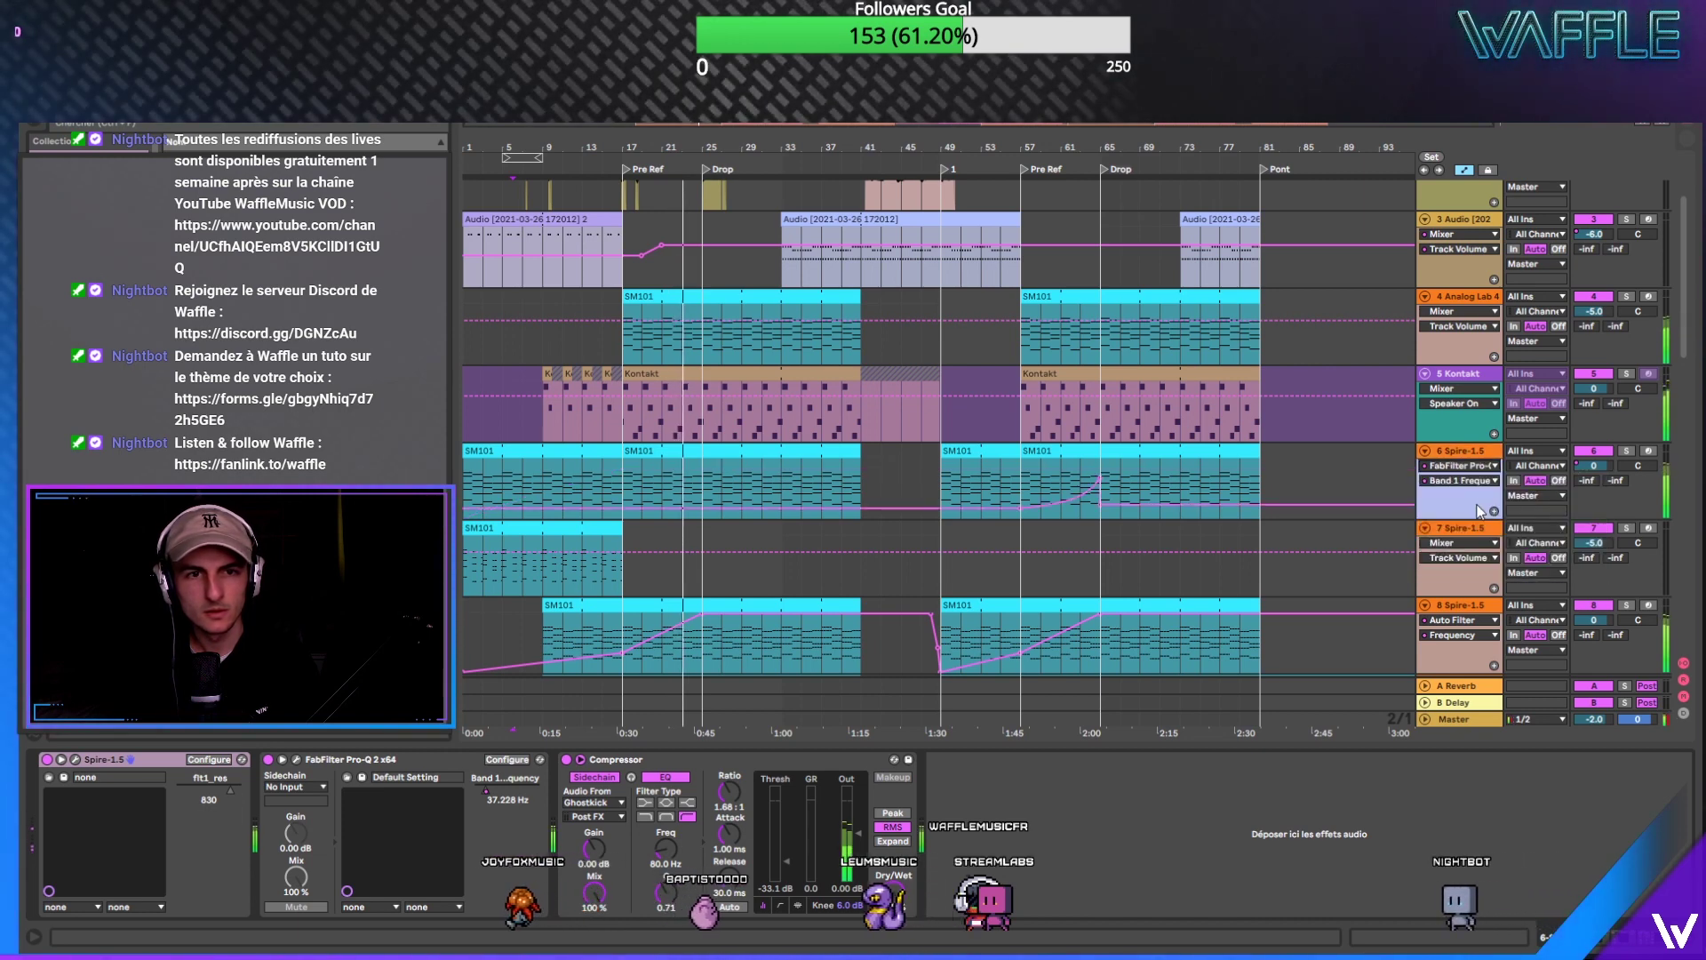
Step: Copy track 6 Spire-1.5's section from 57.1.1 to 65.1.1, including its filter automation, to 17.1.1 and audition it from 23.1.1
click(1025, 471)
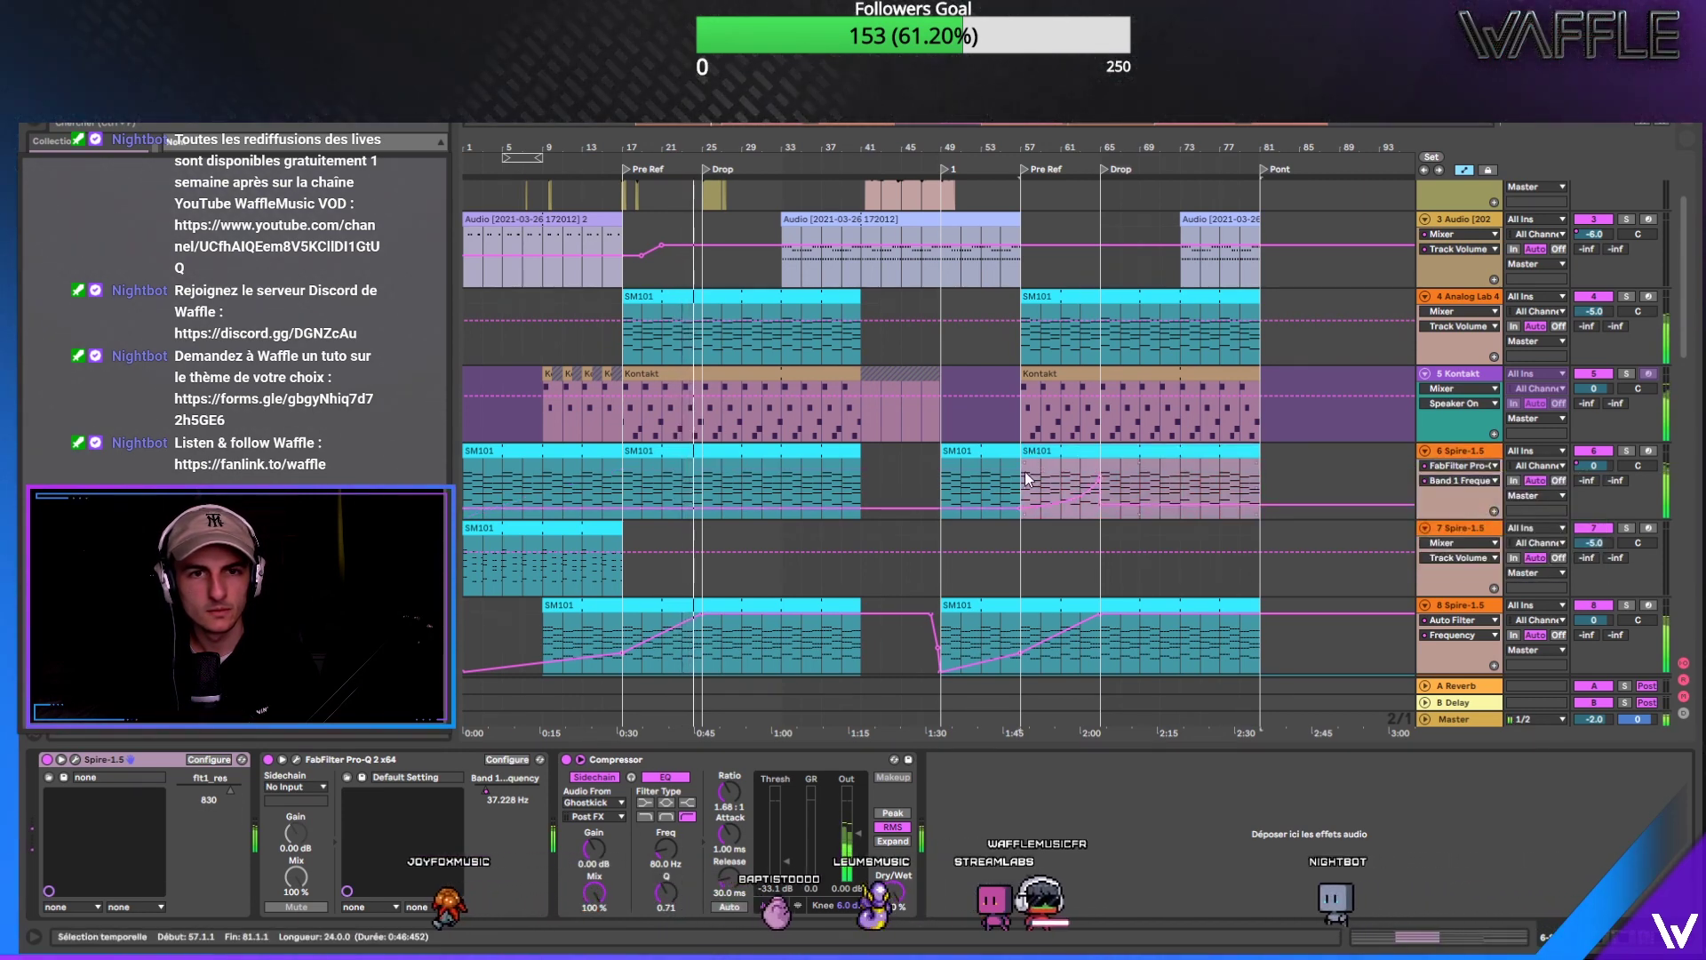
drag(1026, 471, 1098, 448)
click(759, 451)
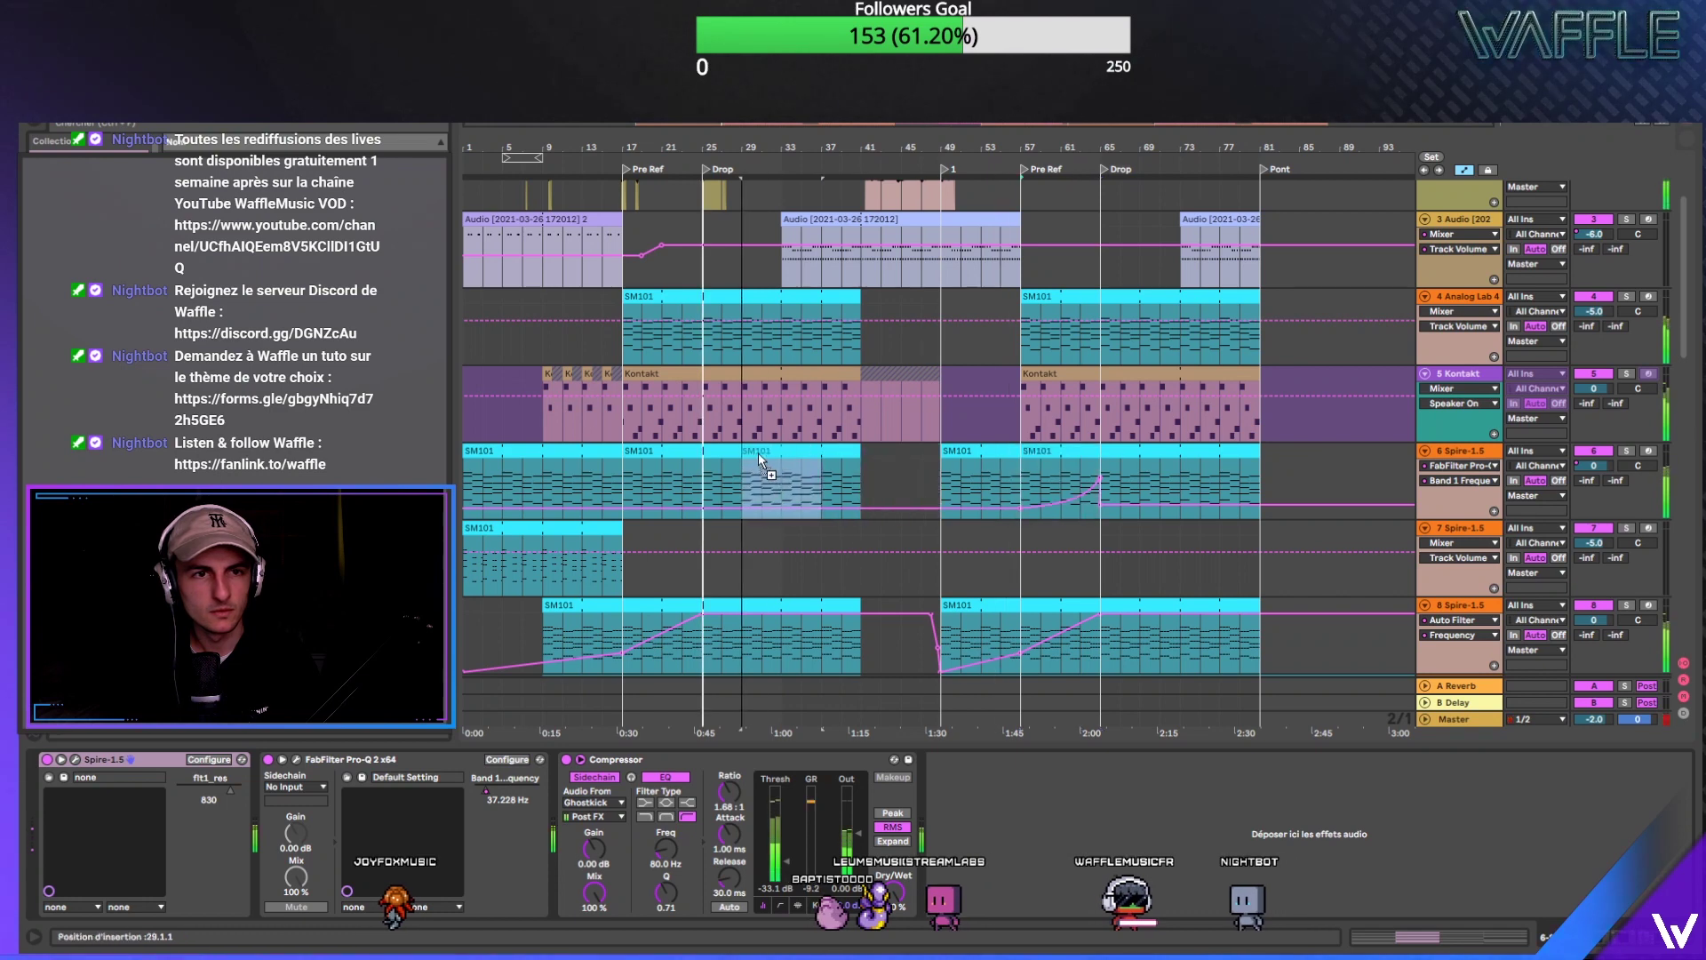
drag(759, 451, 670, 457)
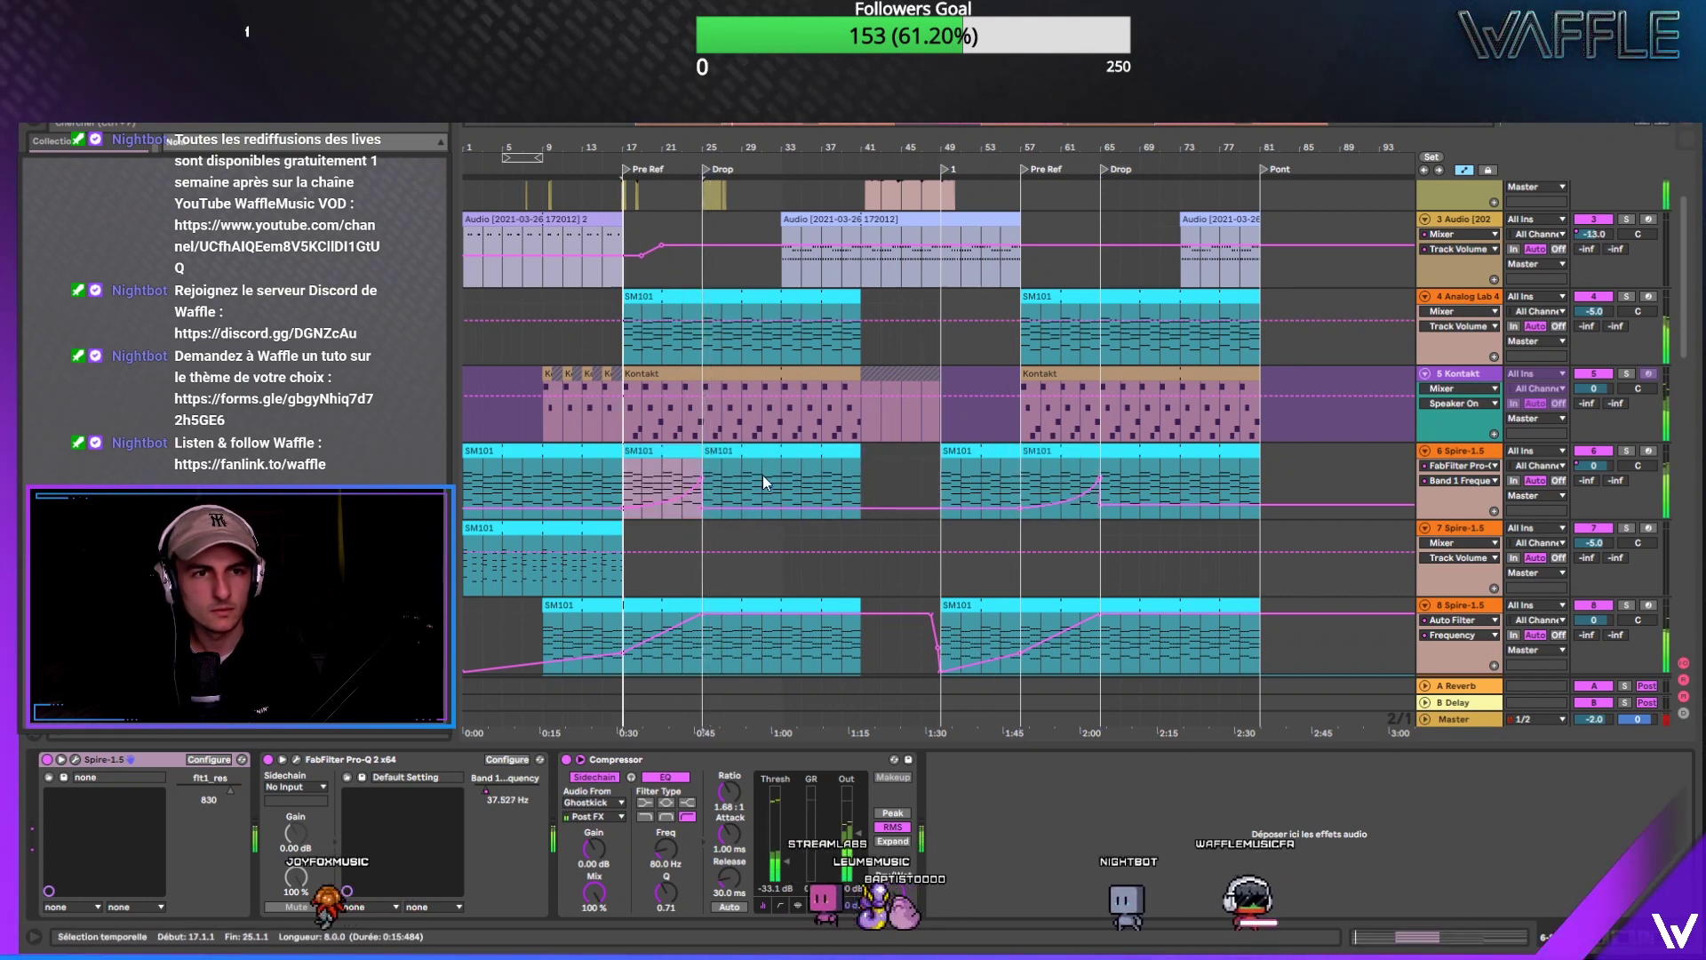
click(684, 466)
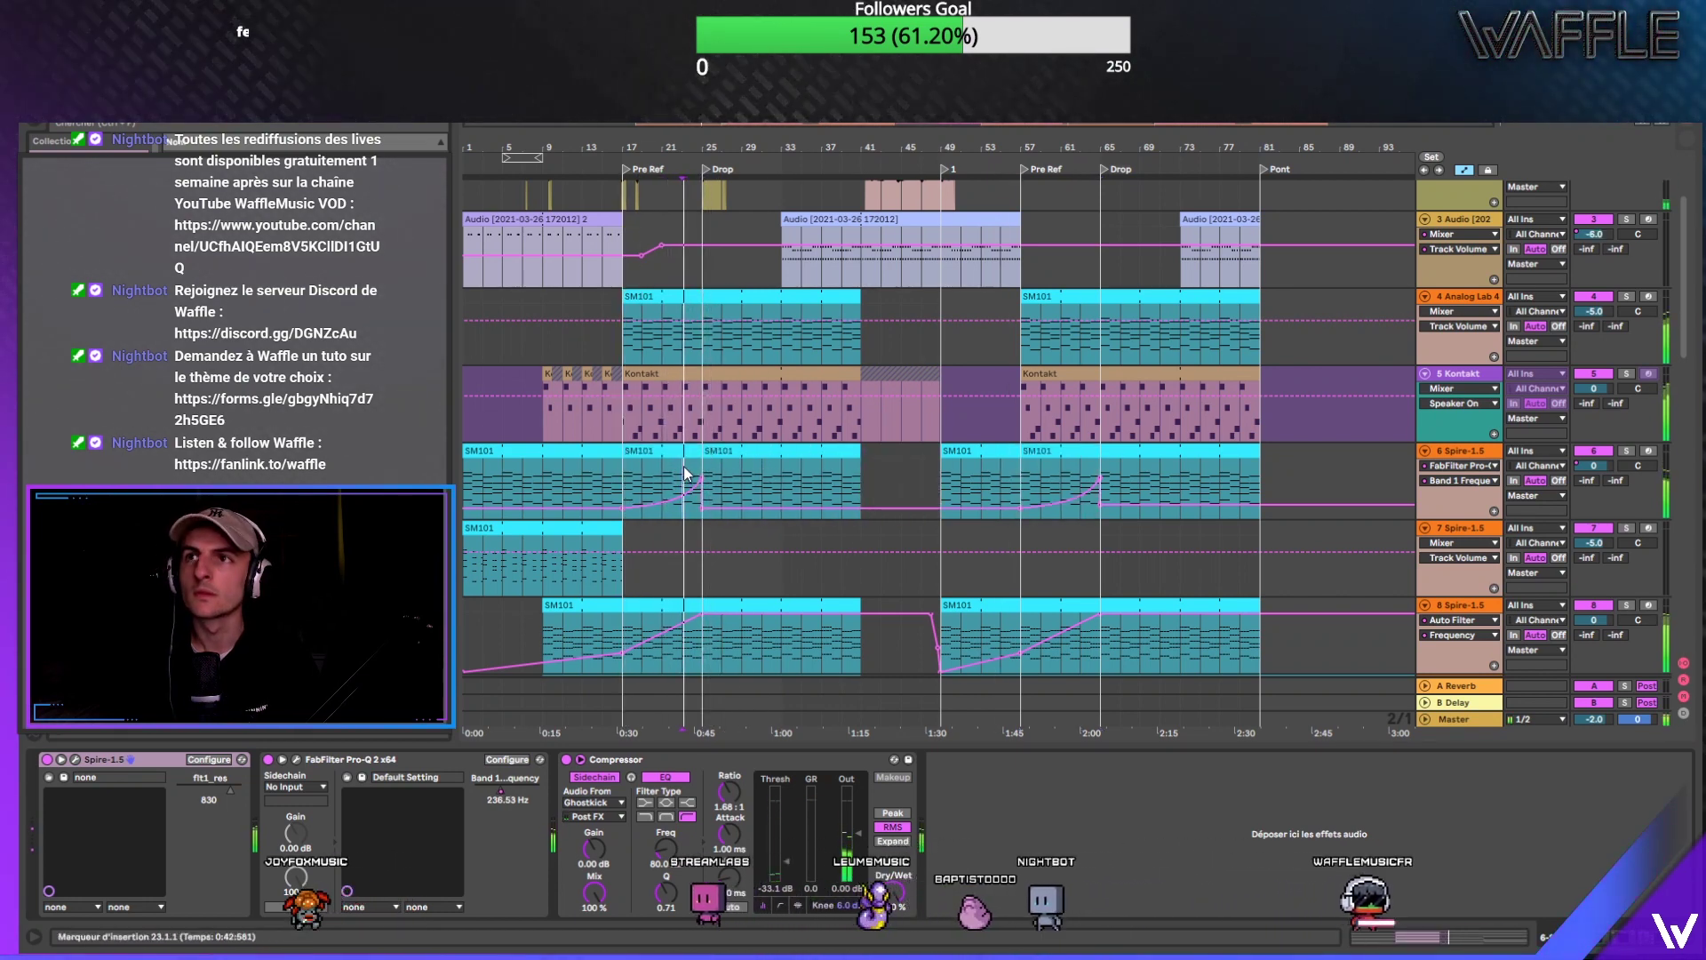
key(space)
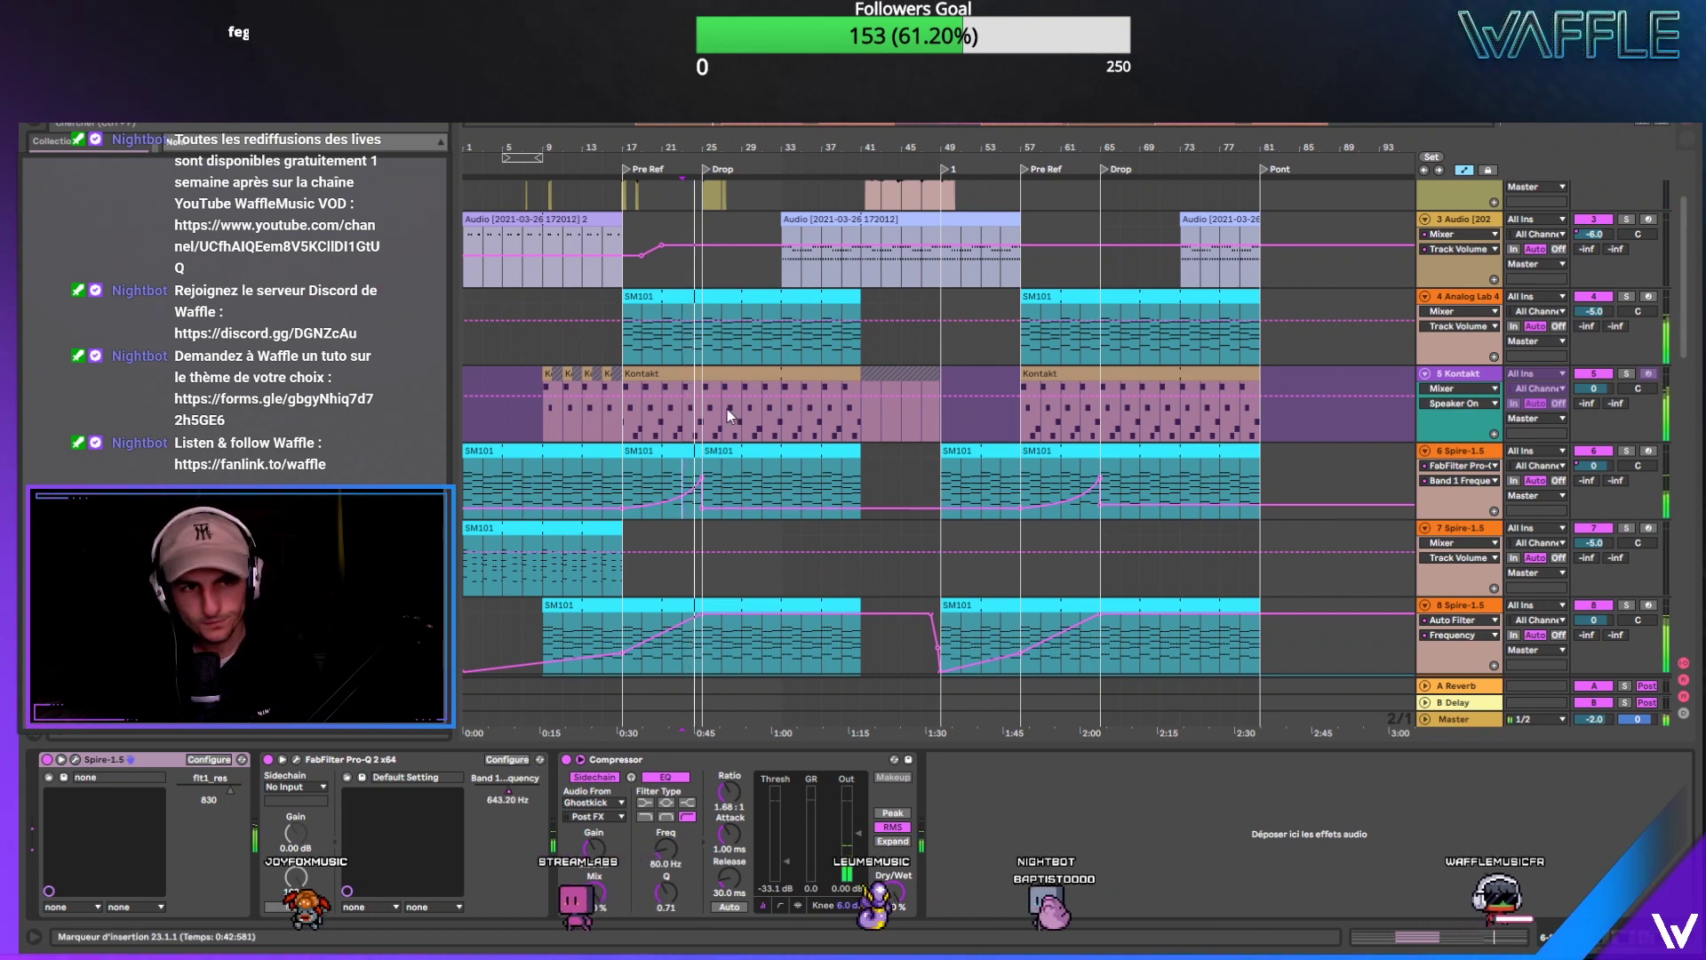
Step: Solo track 9 Spire-1.5 during playback
scroll(757, 420, down, 4)
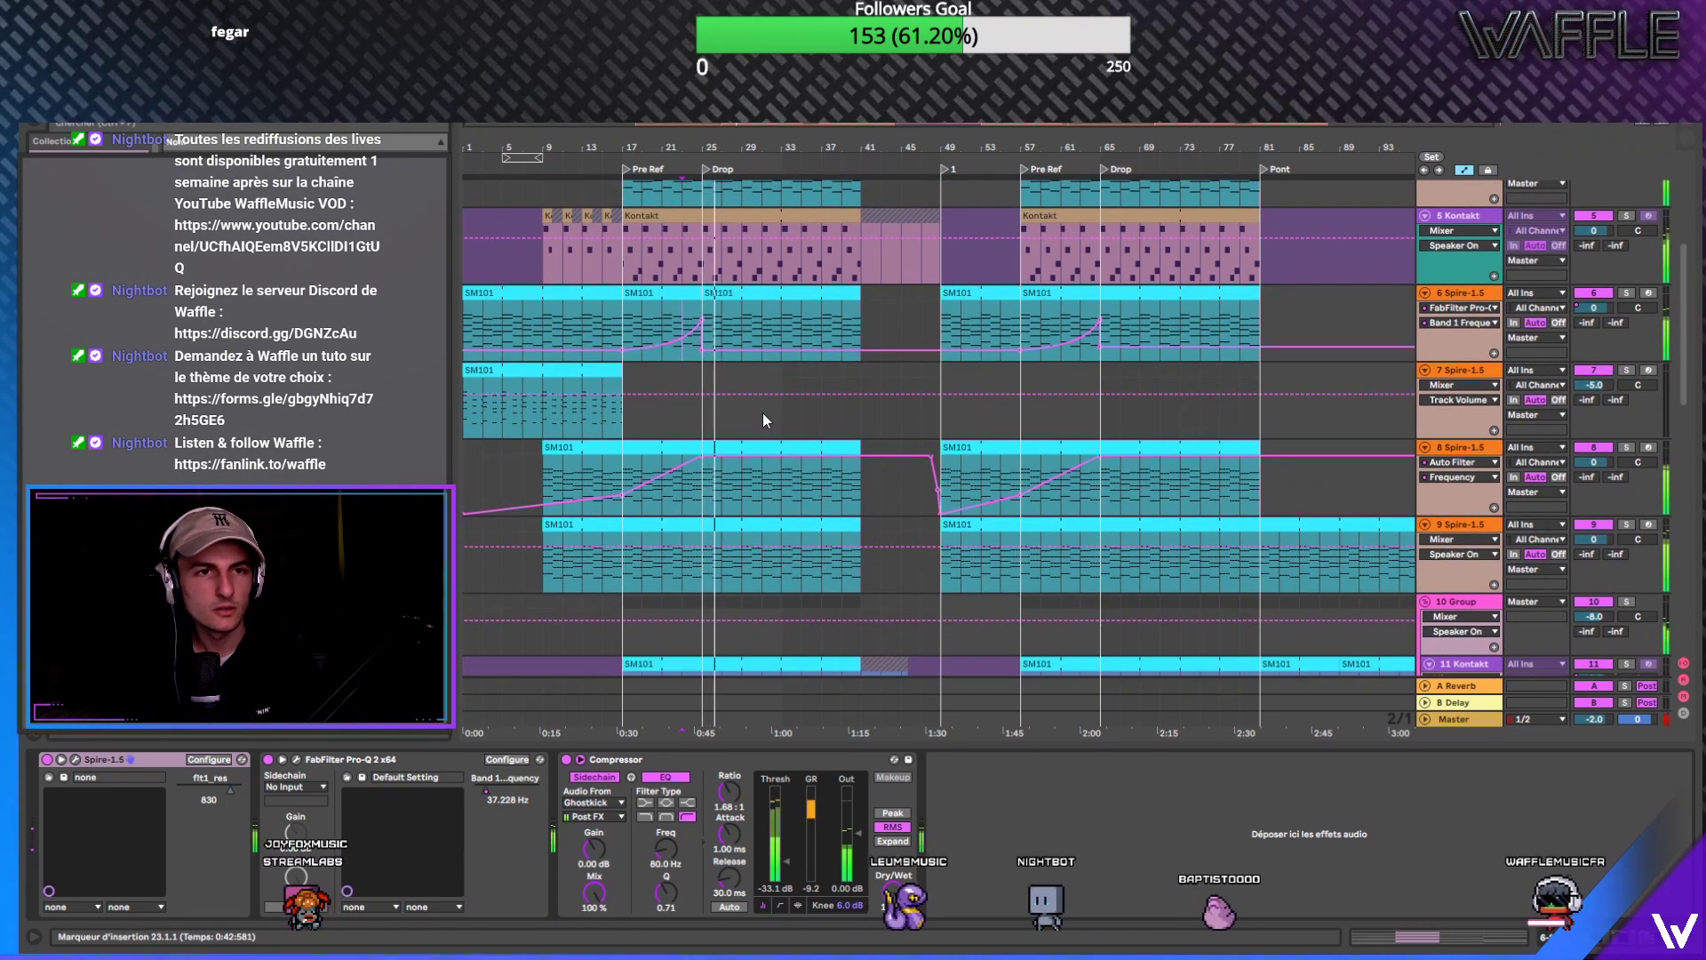
scroll(763, 412, down, 1)
scroll(737, 399, down, 3)
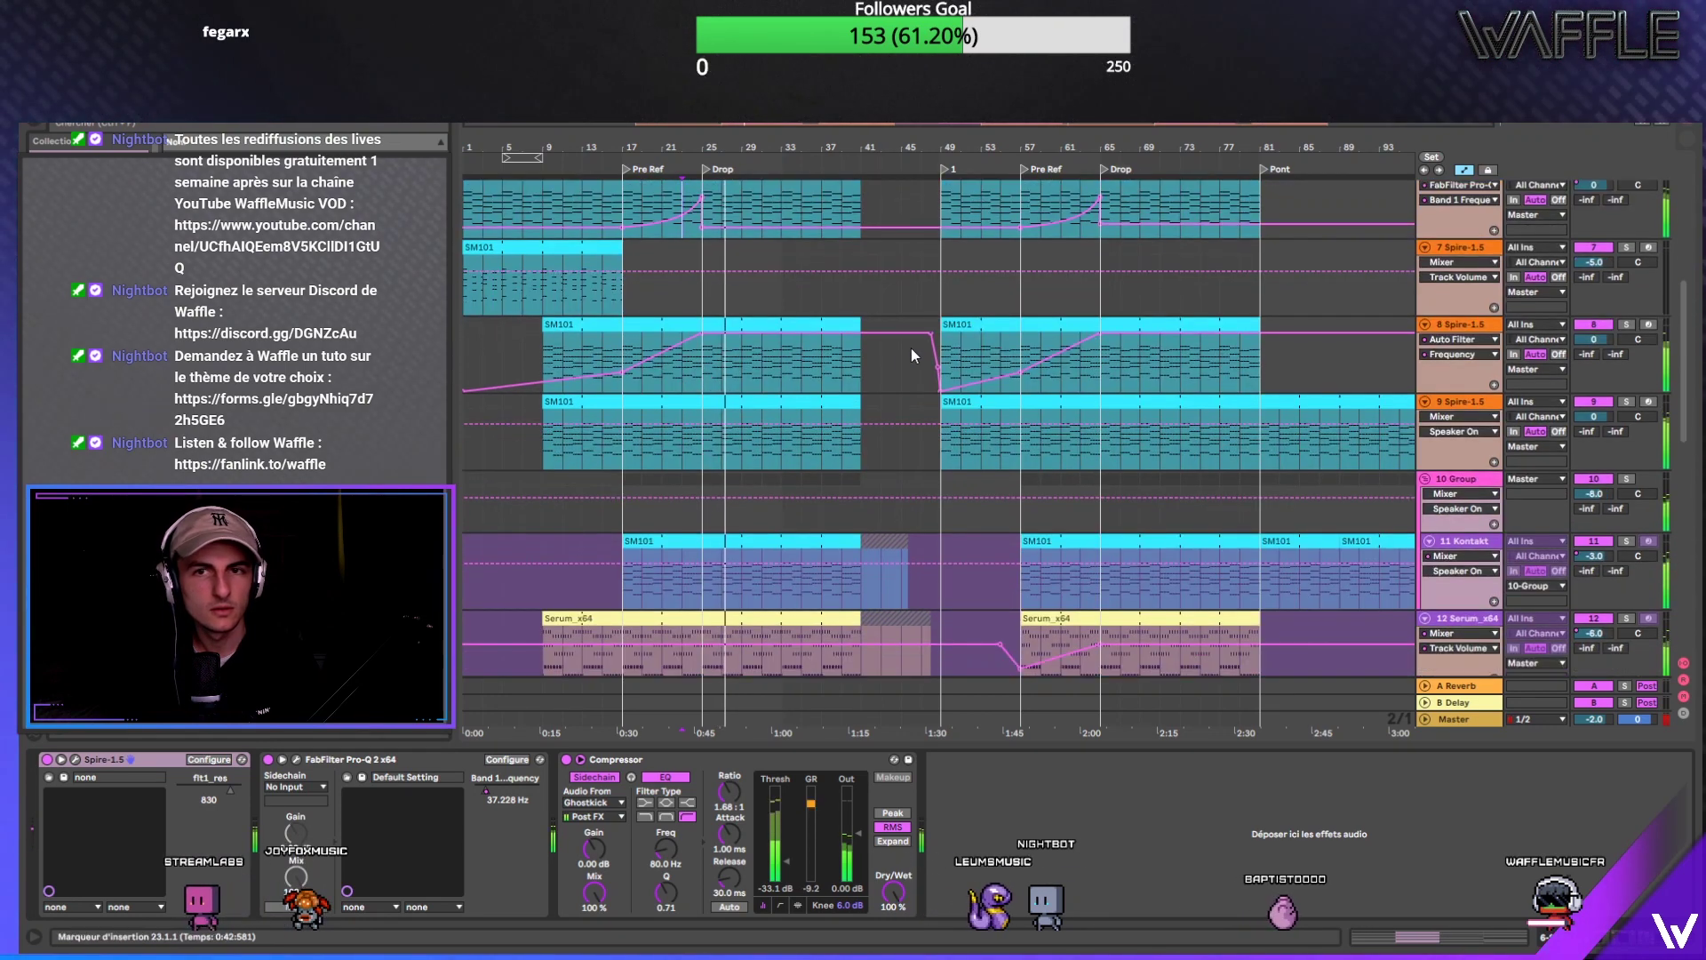
click(1627, 402)
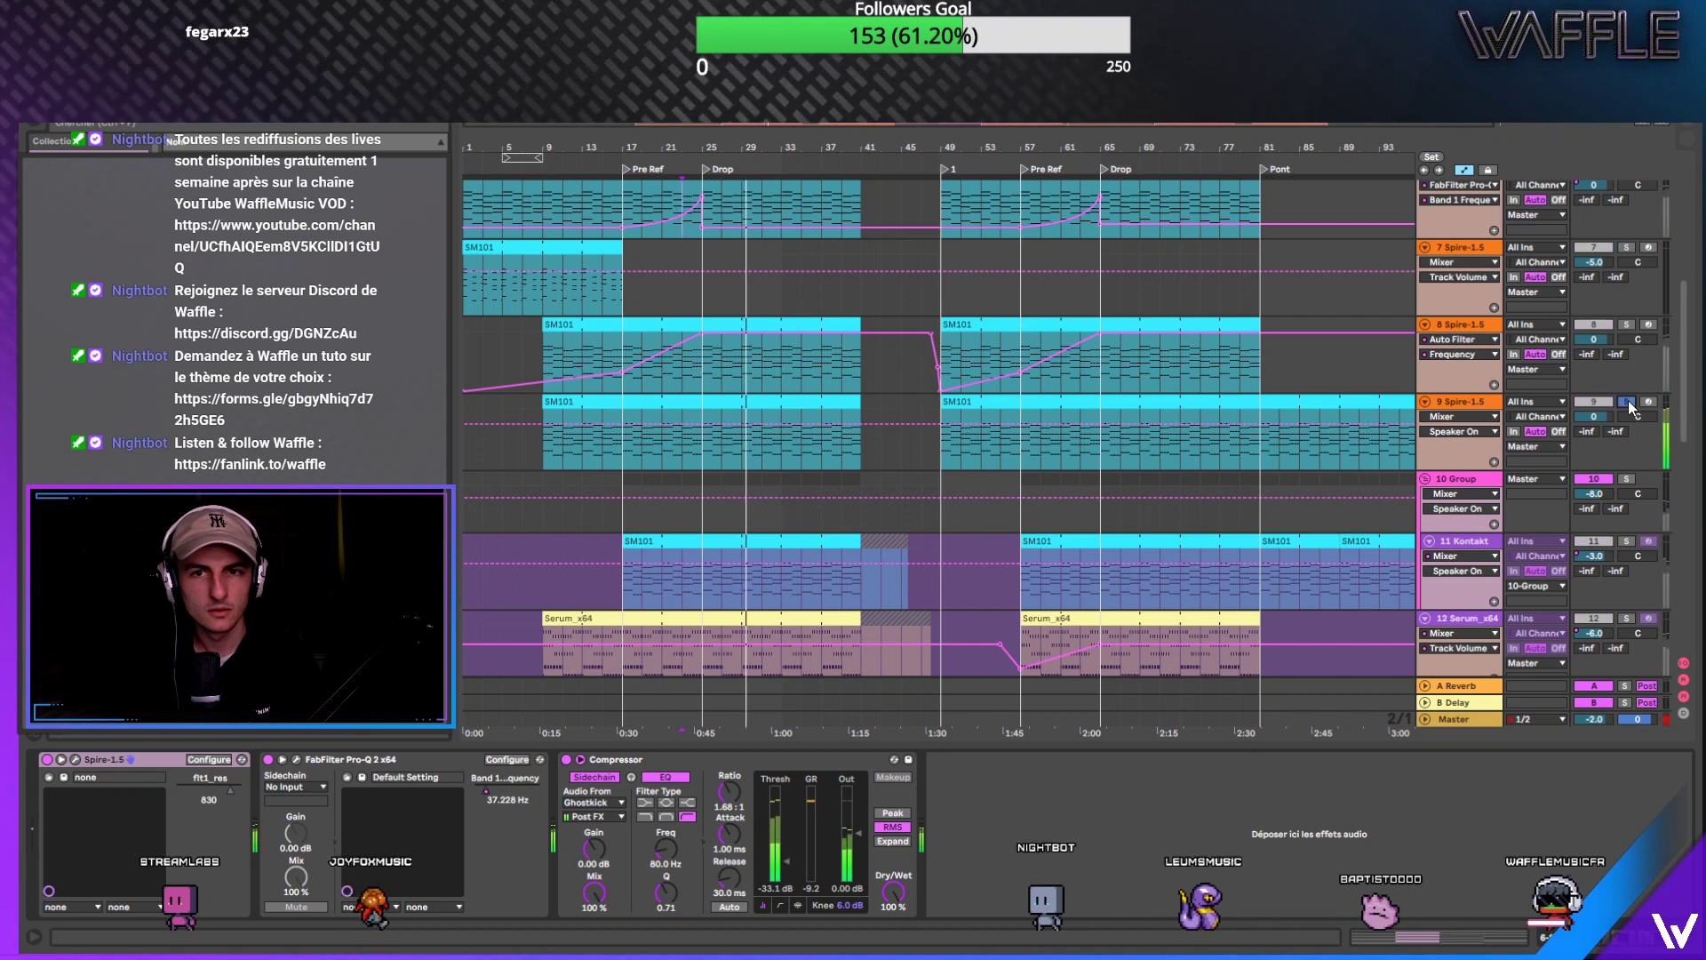
Step: Display the Auto Filter Frequency automation on track 9 Spire-1.5 and adjust its flat section ahead of the dip near bar 49
click(1467, 407)
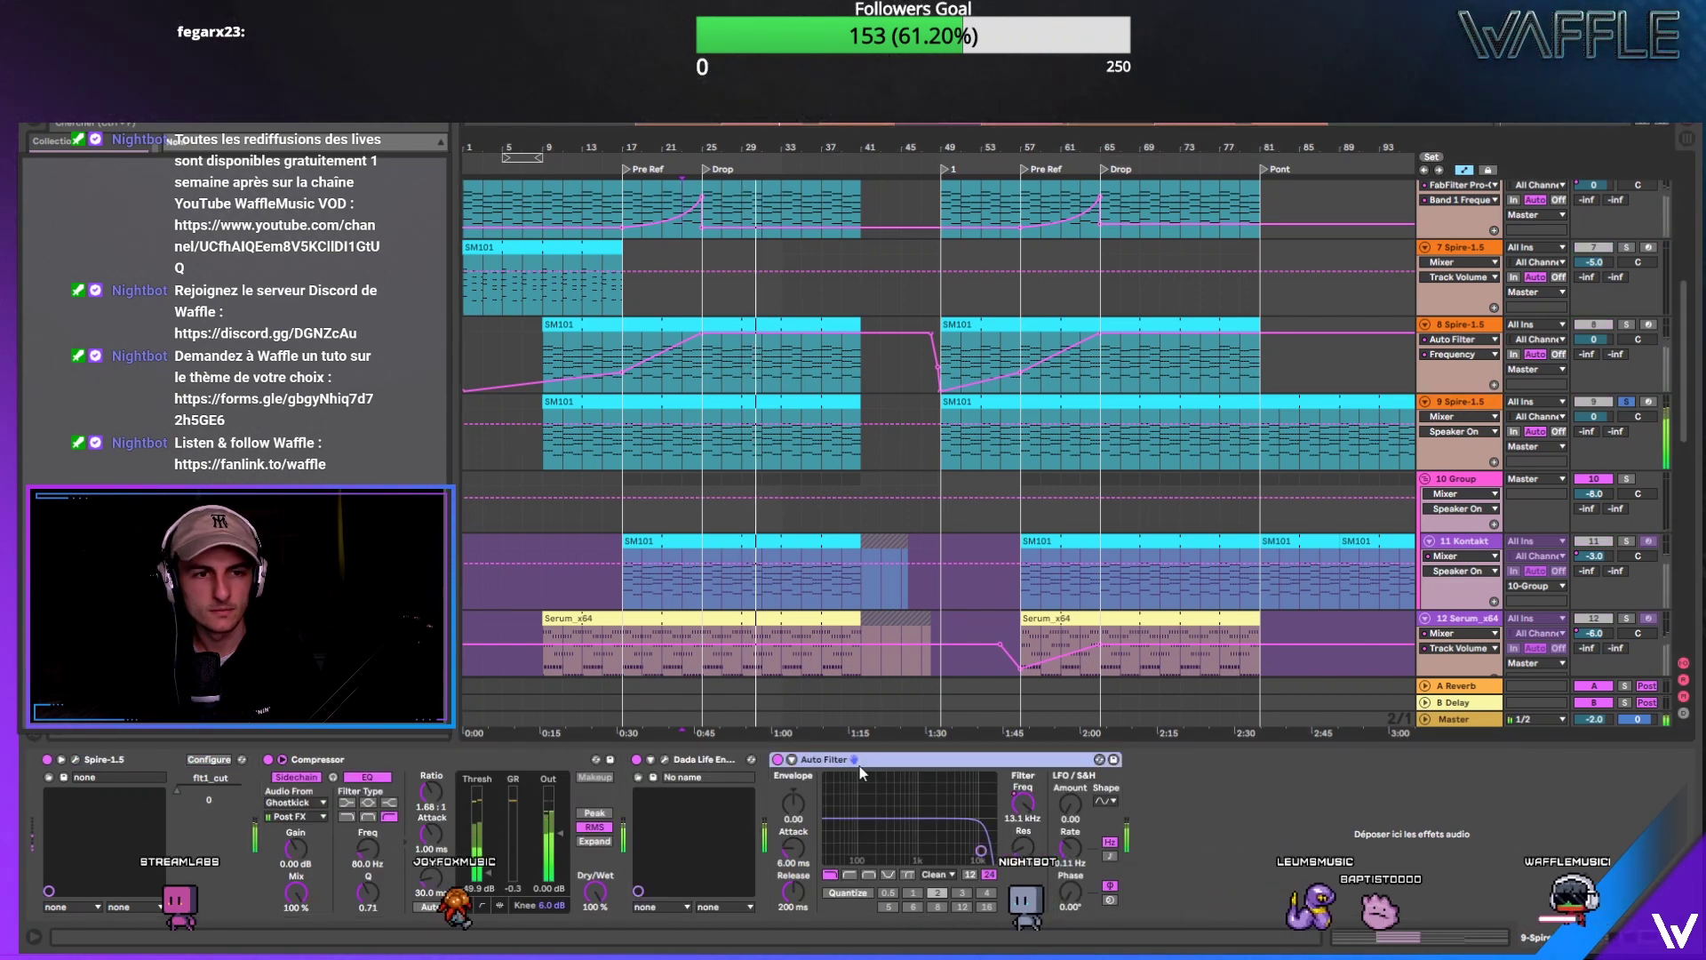
click(1022, 791)
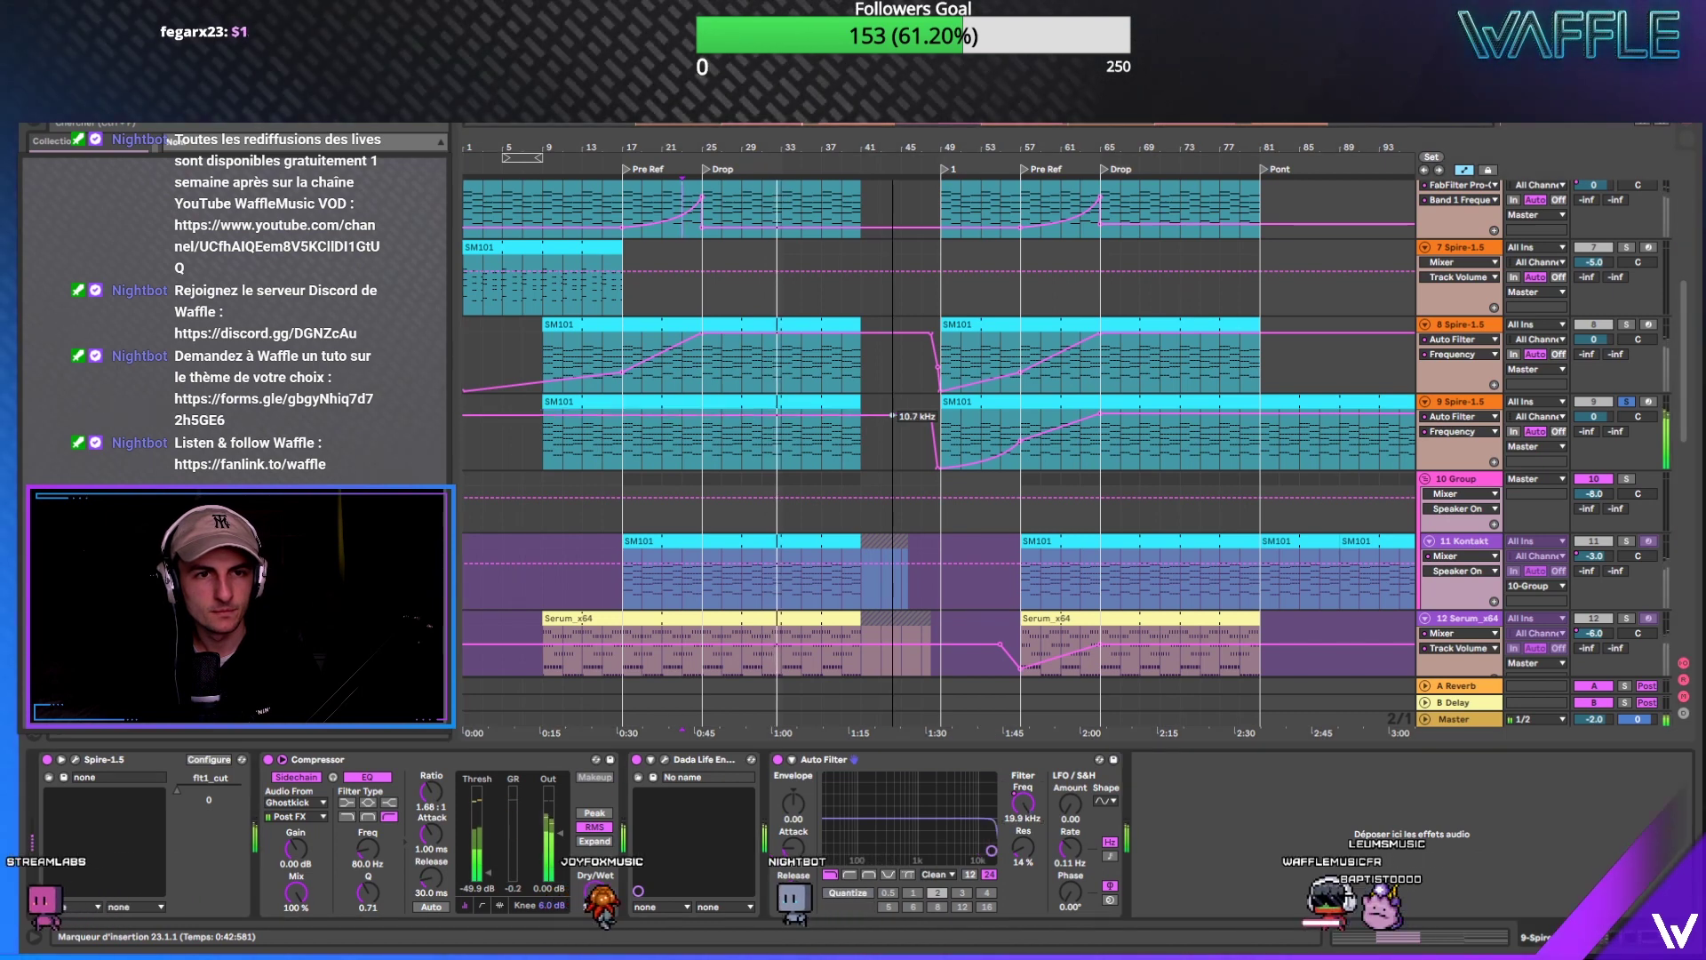
mouse_move(892, 413)
mouse_down()
mouse_move(892, 433)
mouse_move(892, 411)
mouse_up()
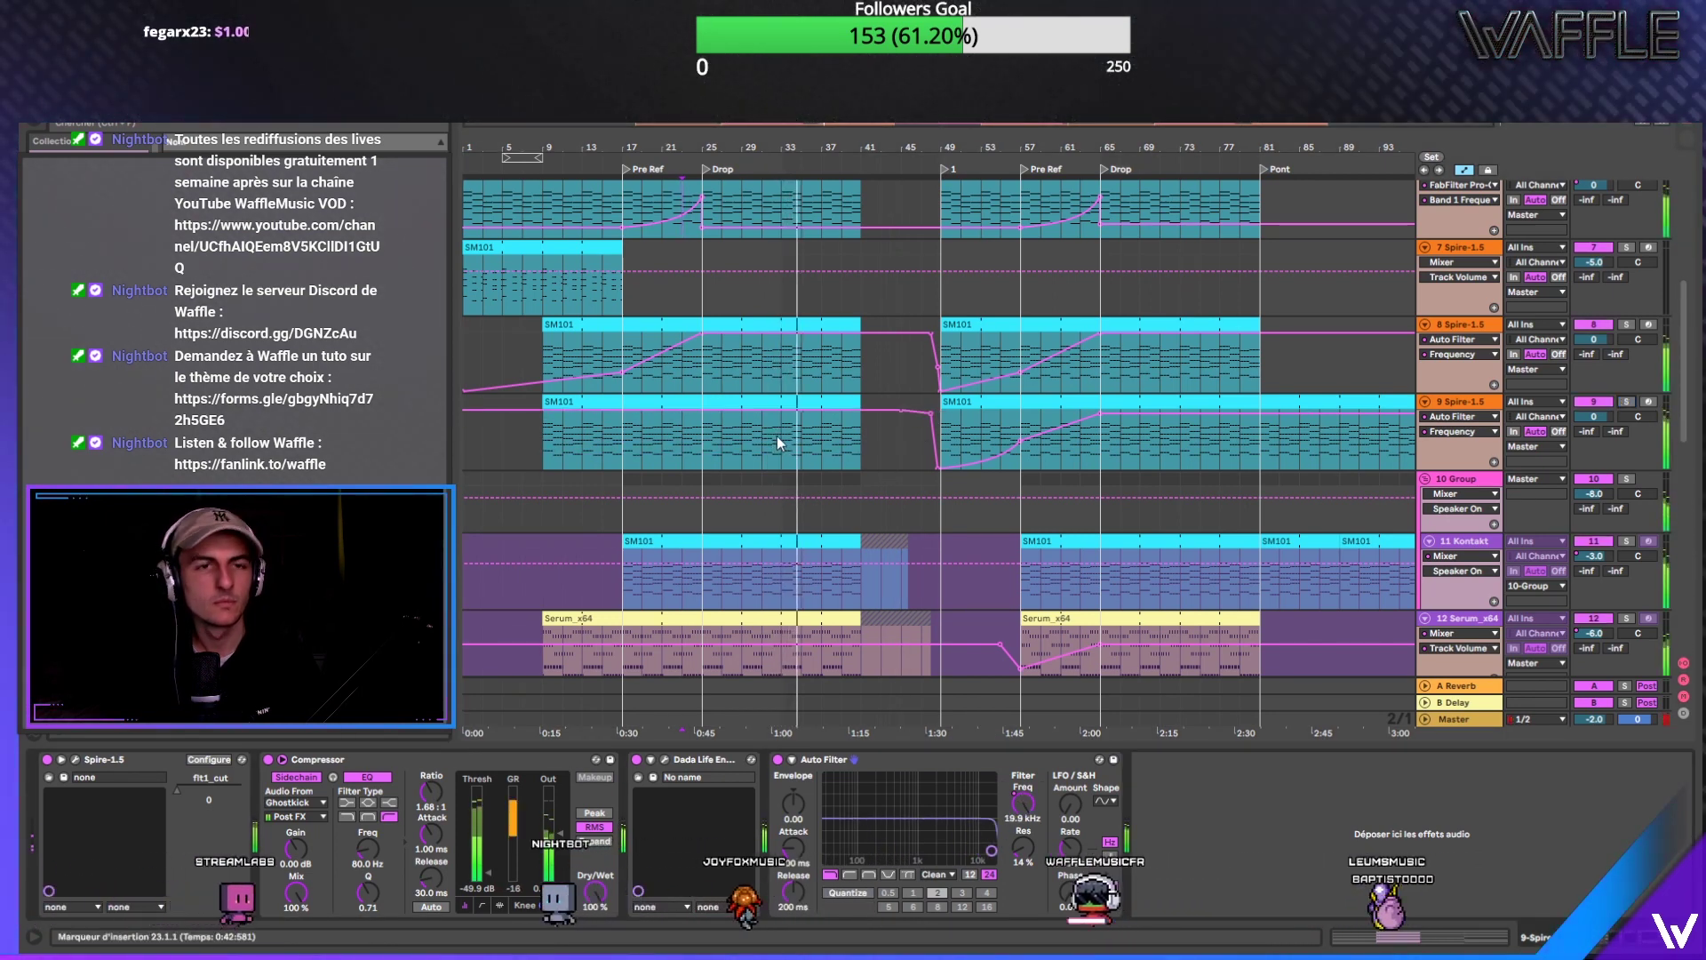
click(899, 413)
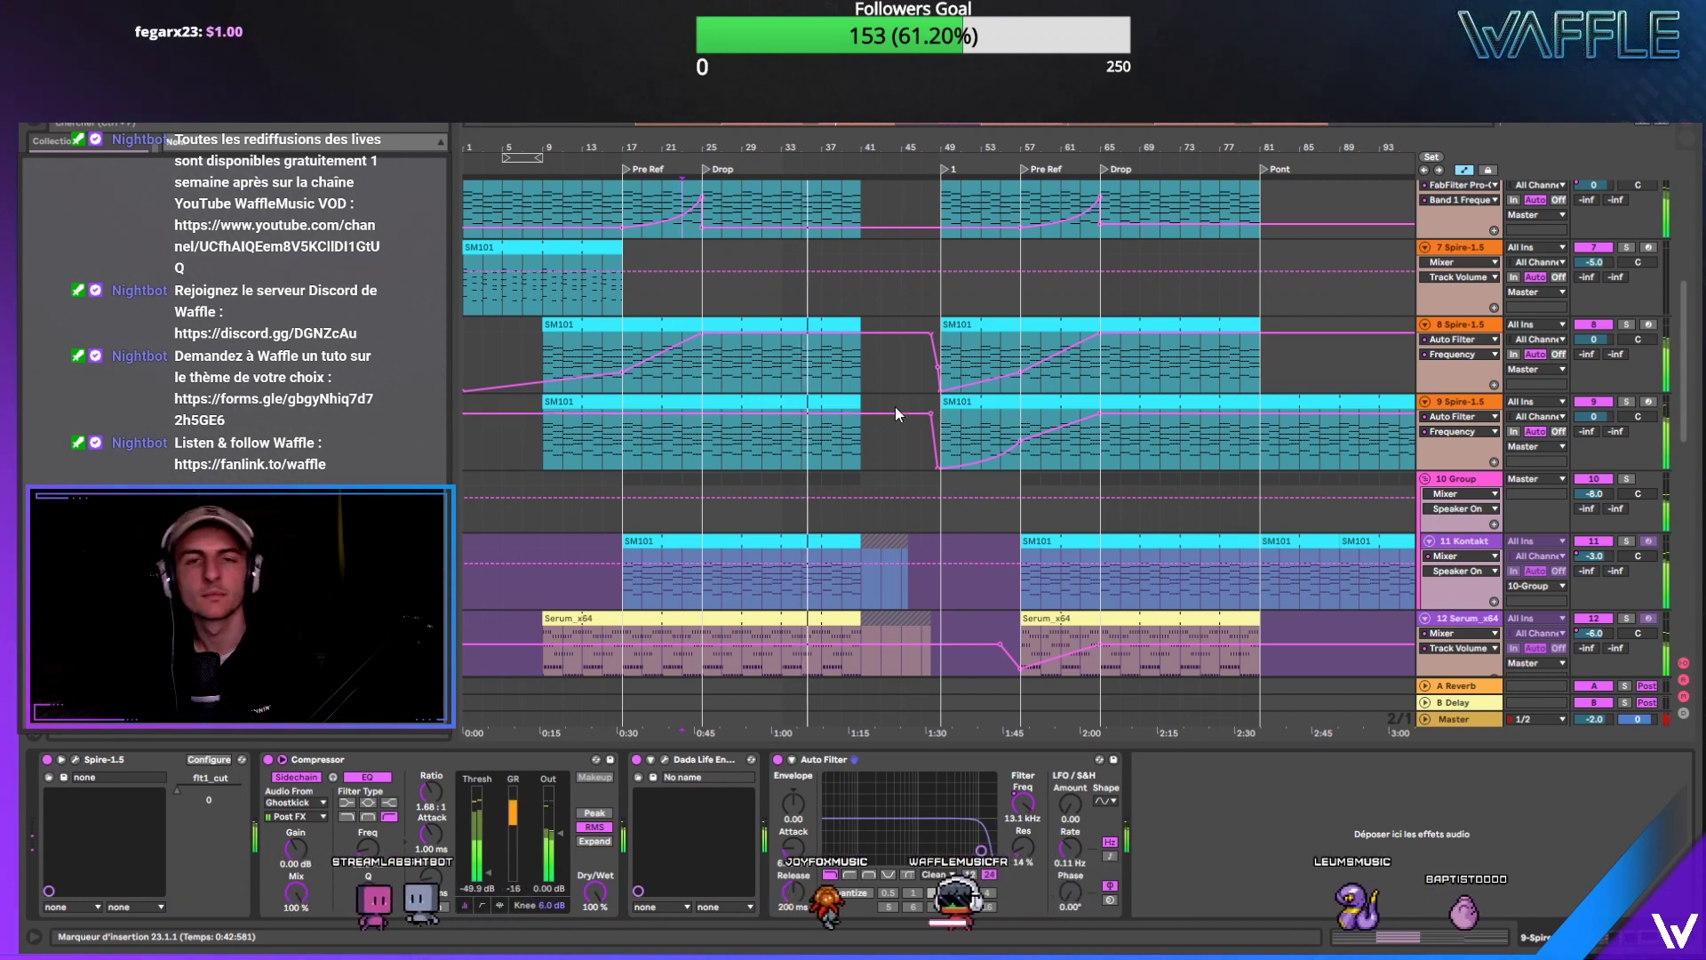
Step: Look through the arrangement from track 12 Serum_x64 down to track 20 during playback and examine the device chain of 13 Claps
scroll(869, 426, down, 6)
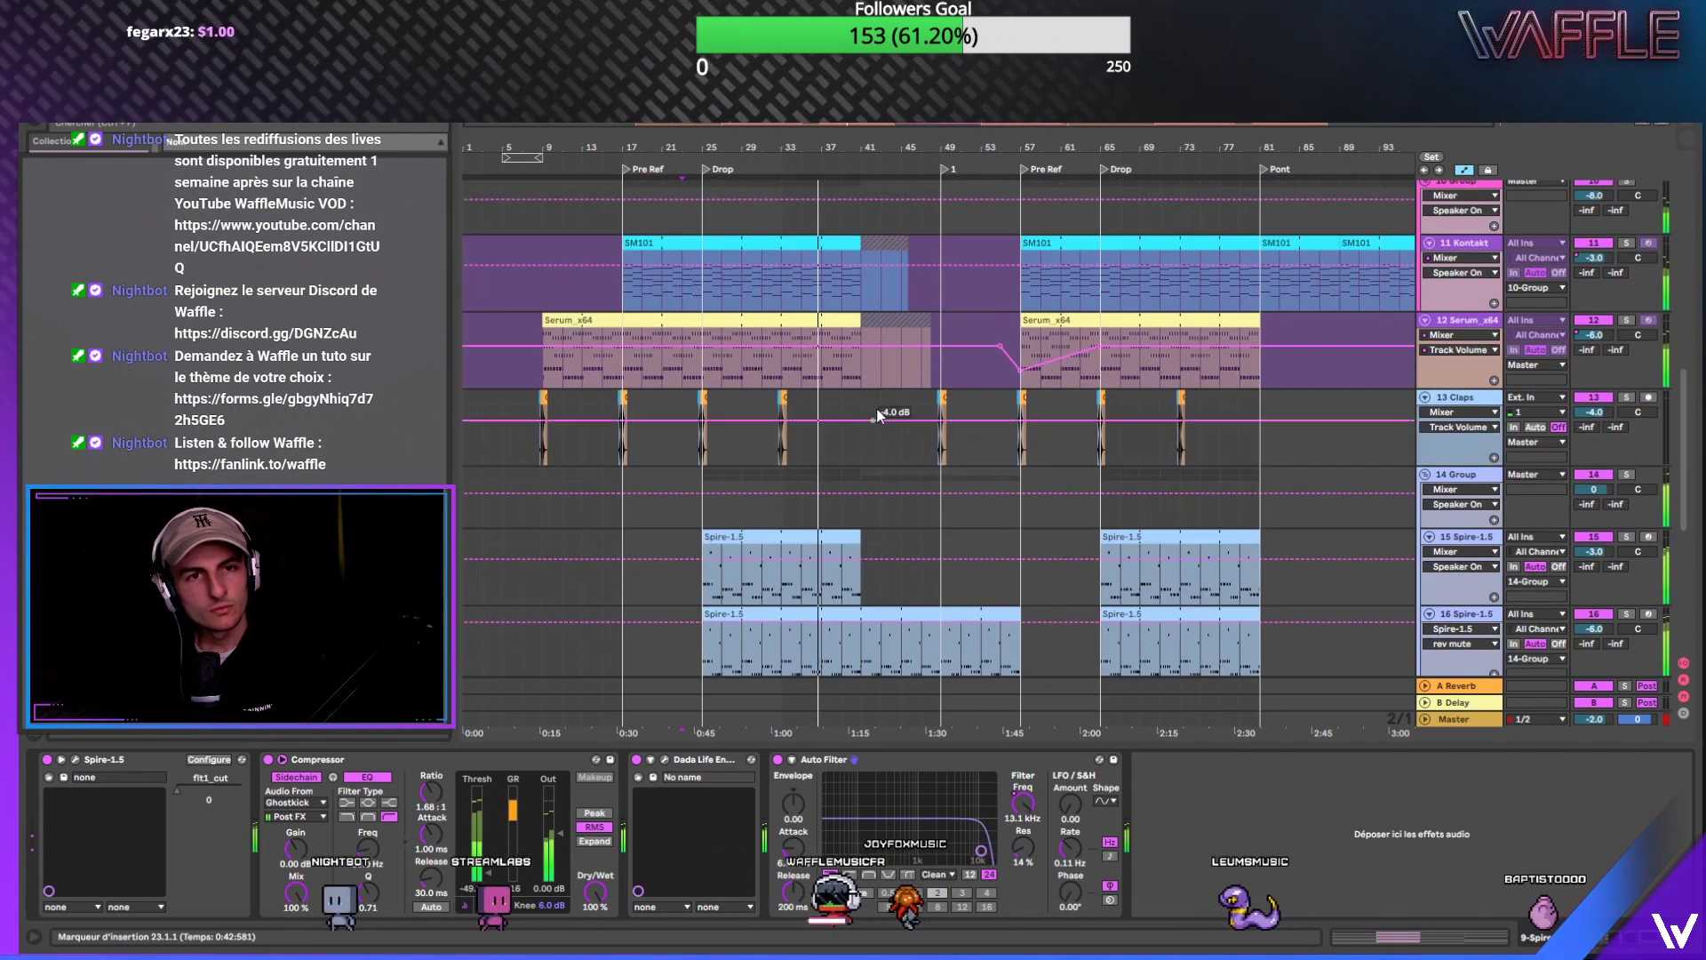
mouse_move(868, 151)
mouse_down()
mouse_move(868, 124)
mouse_move(869, 144)
mouse_up()
scroll(929, 313, down, 2)
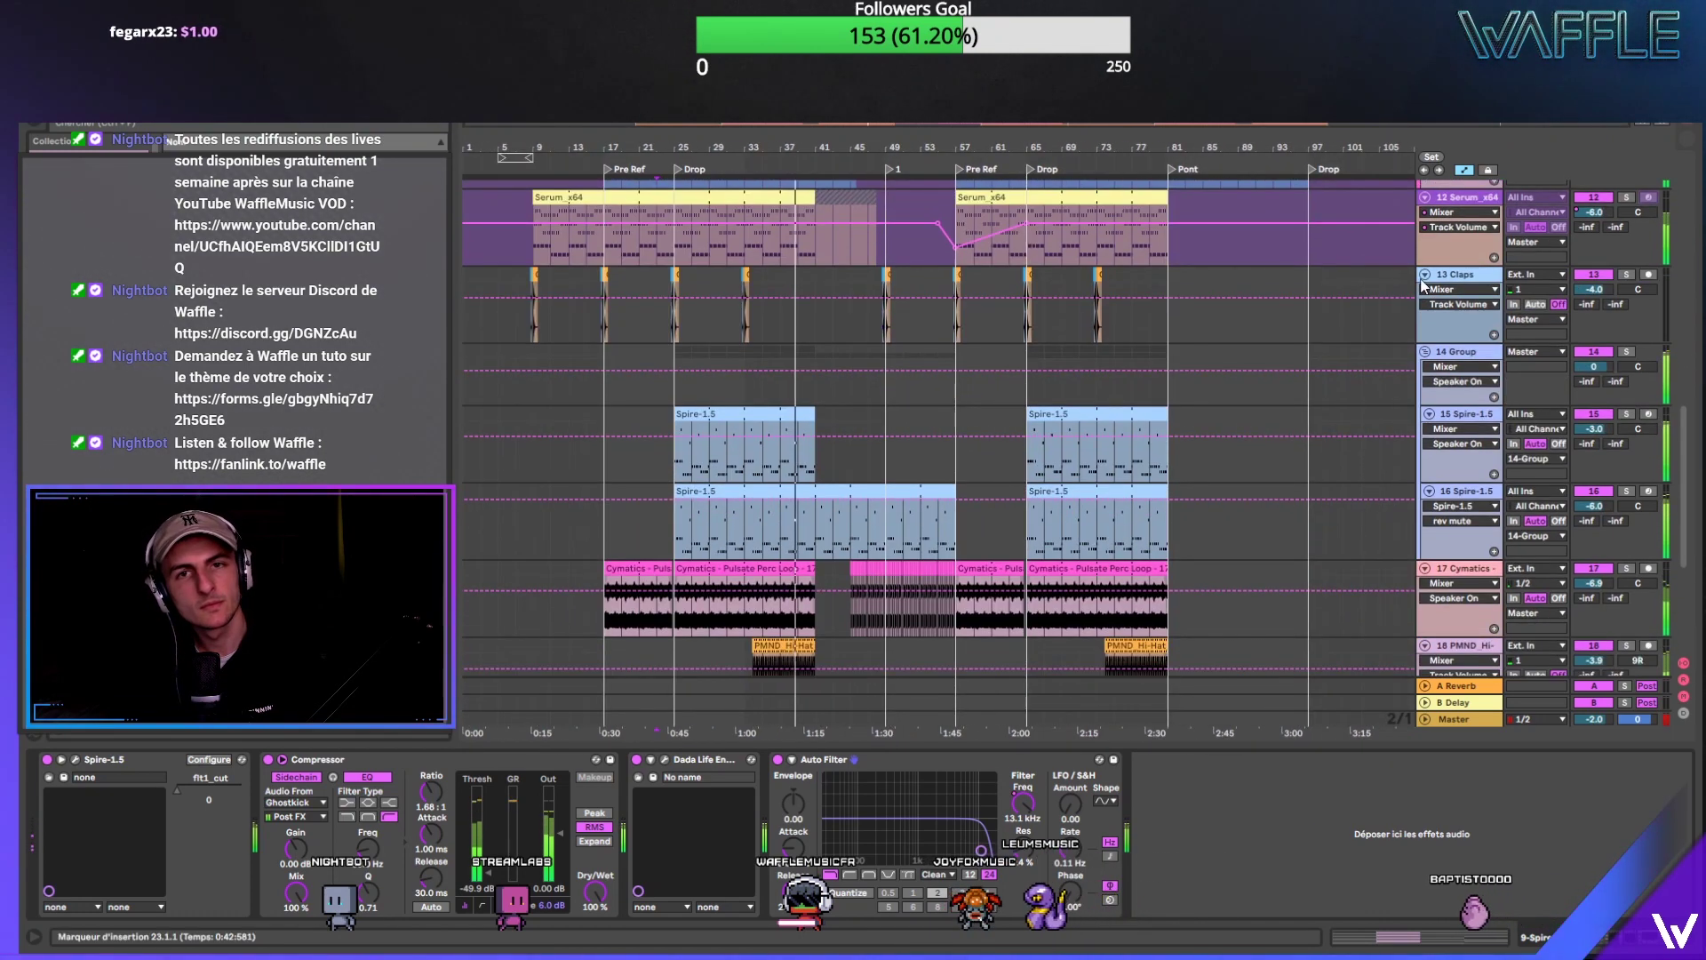
click(1458, 279)
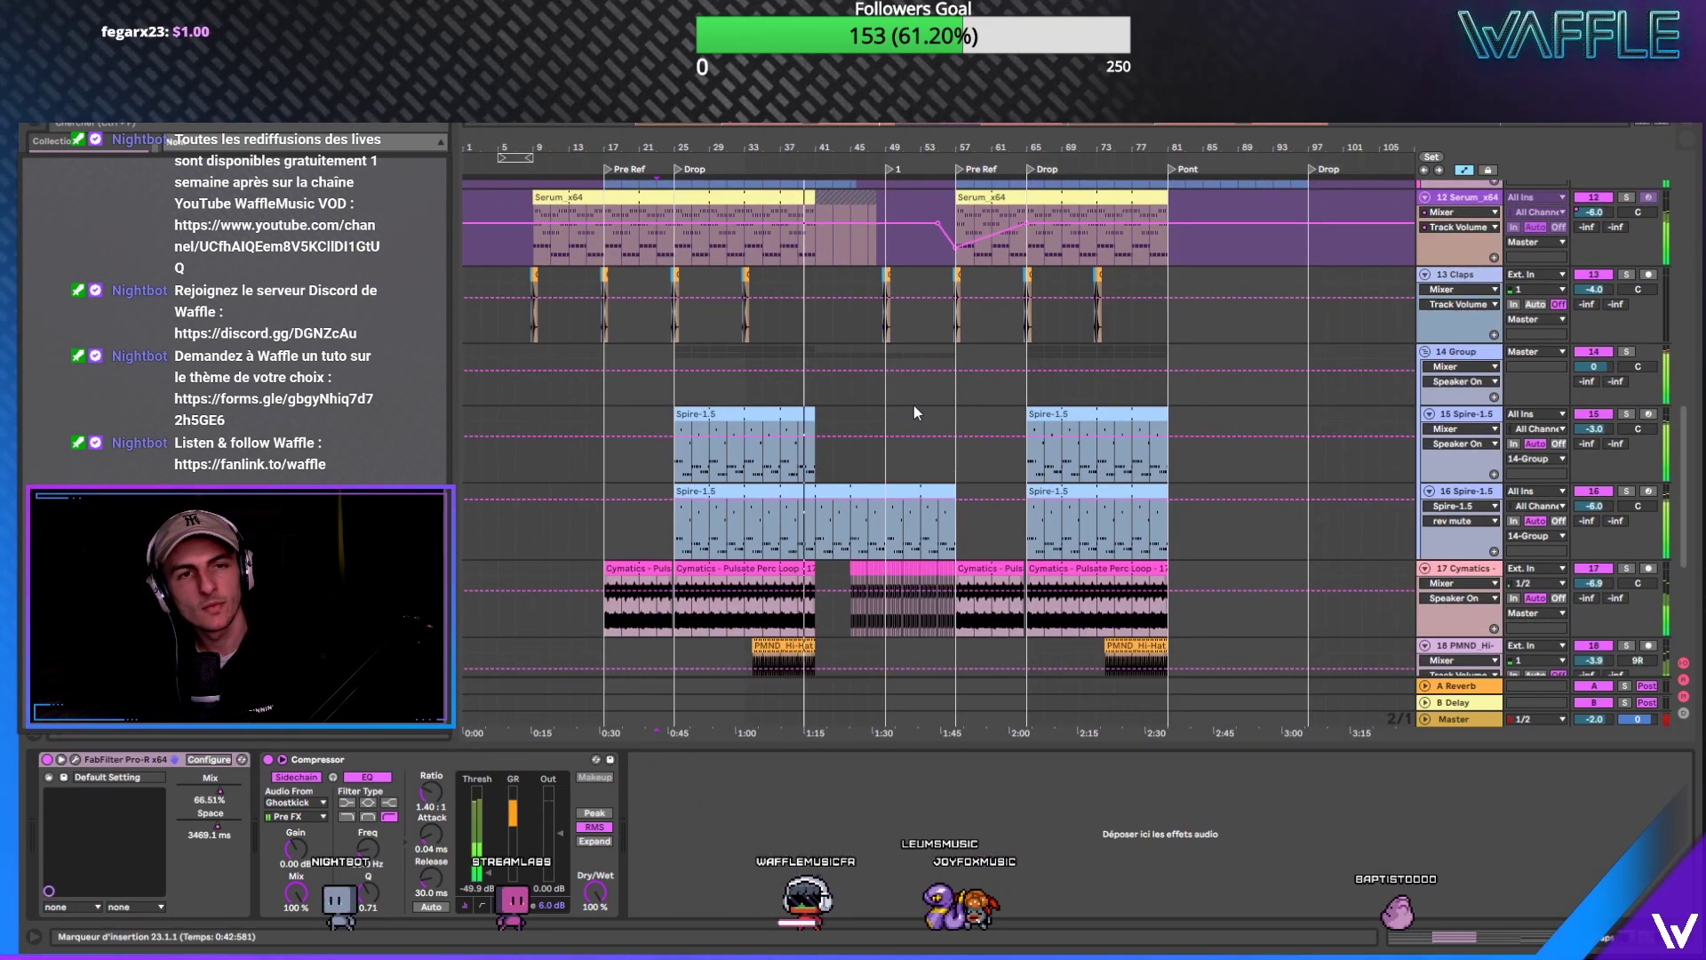
scroll(915, 411, down, 1)
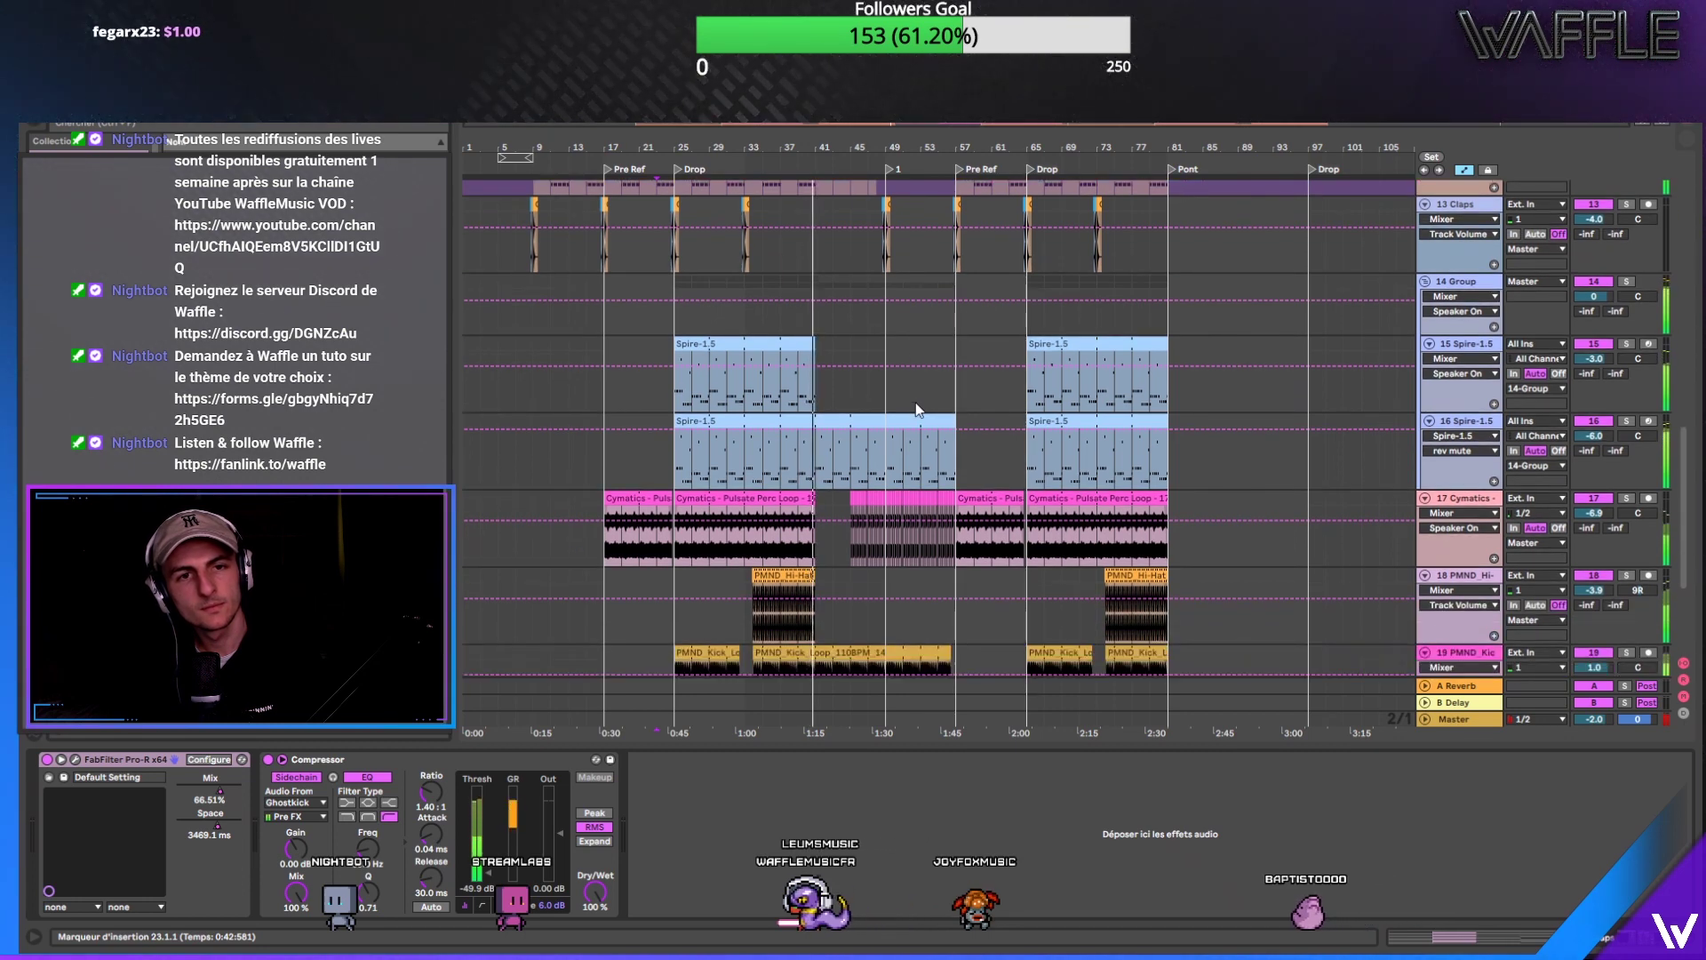
scroll(915, 404, down, 2)
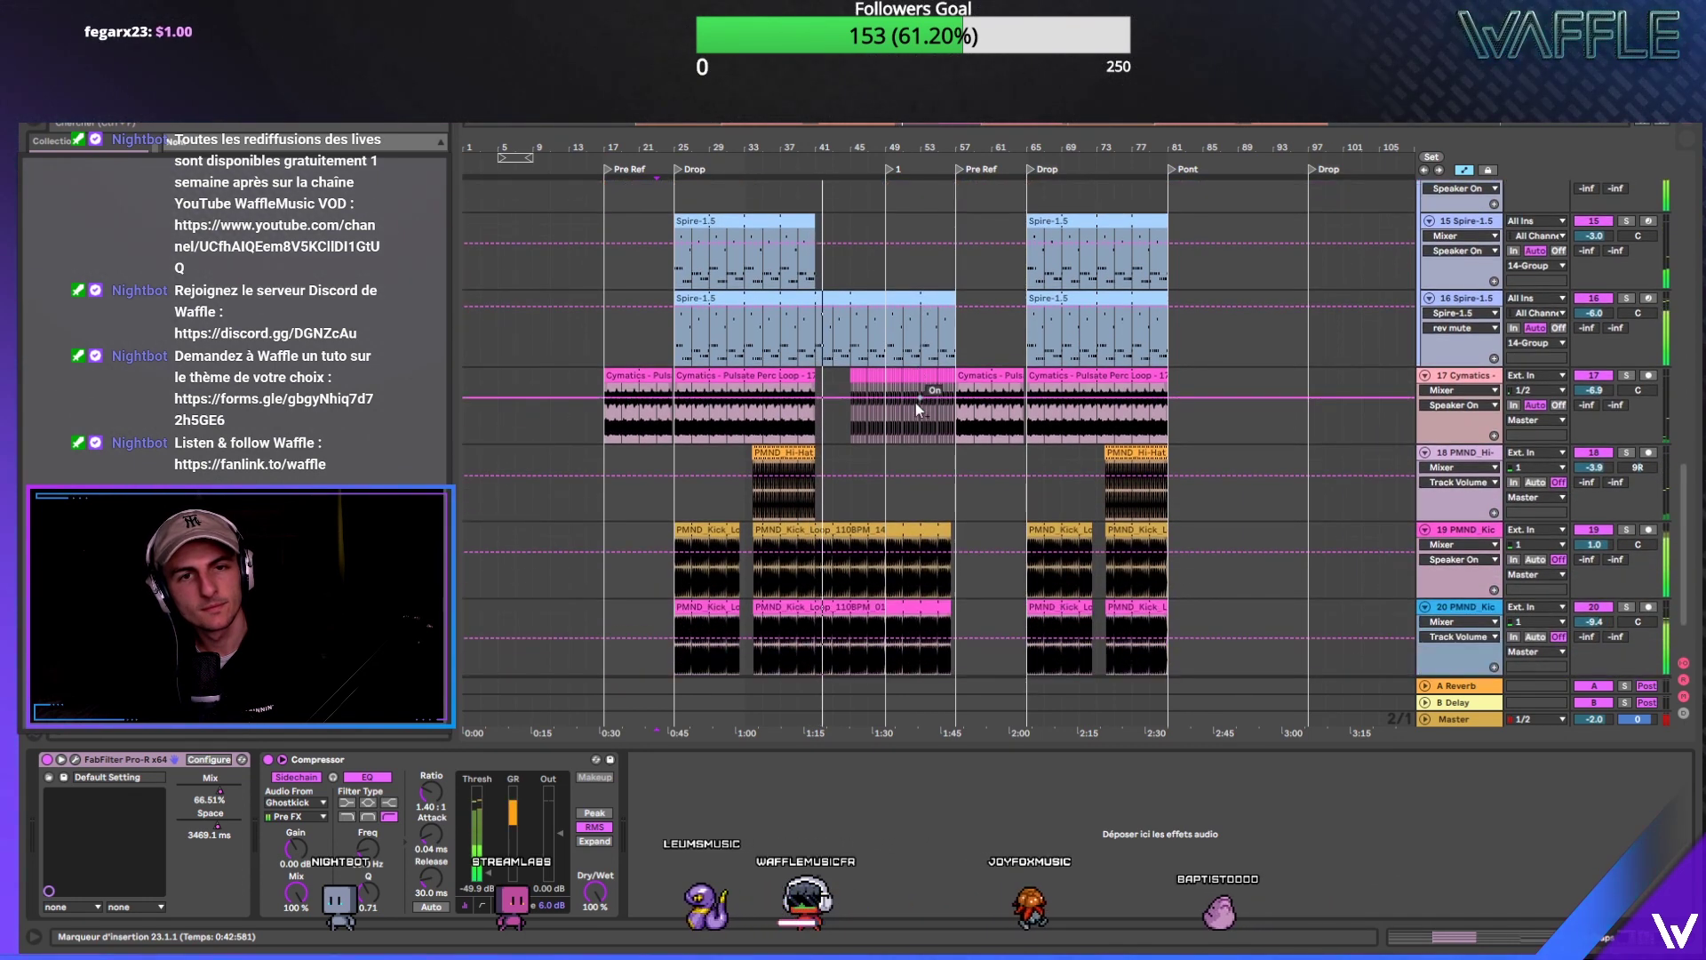
scroll(893, 398, up, 5)
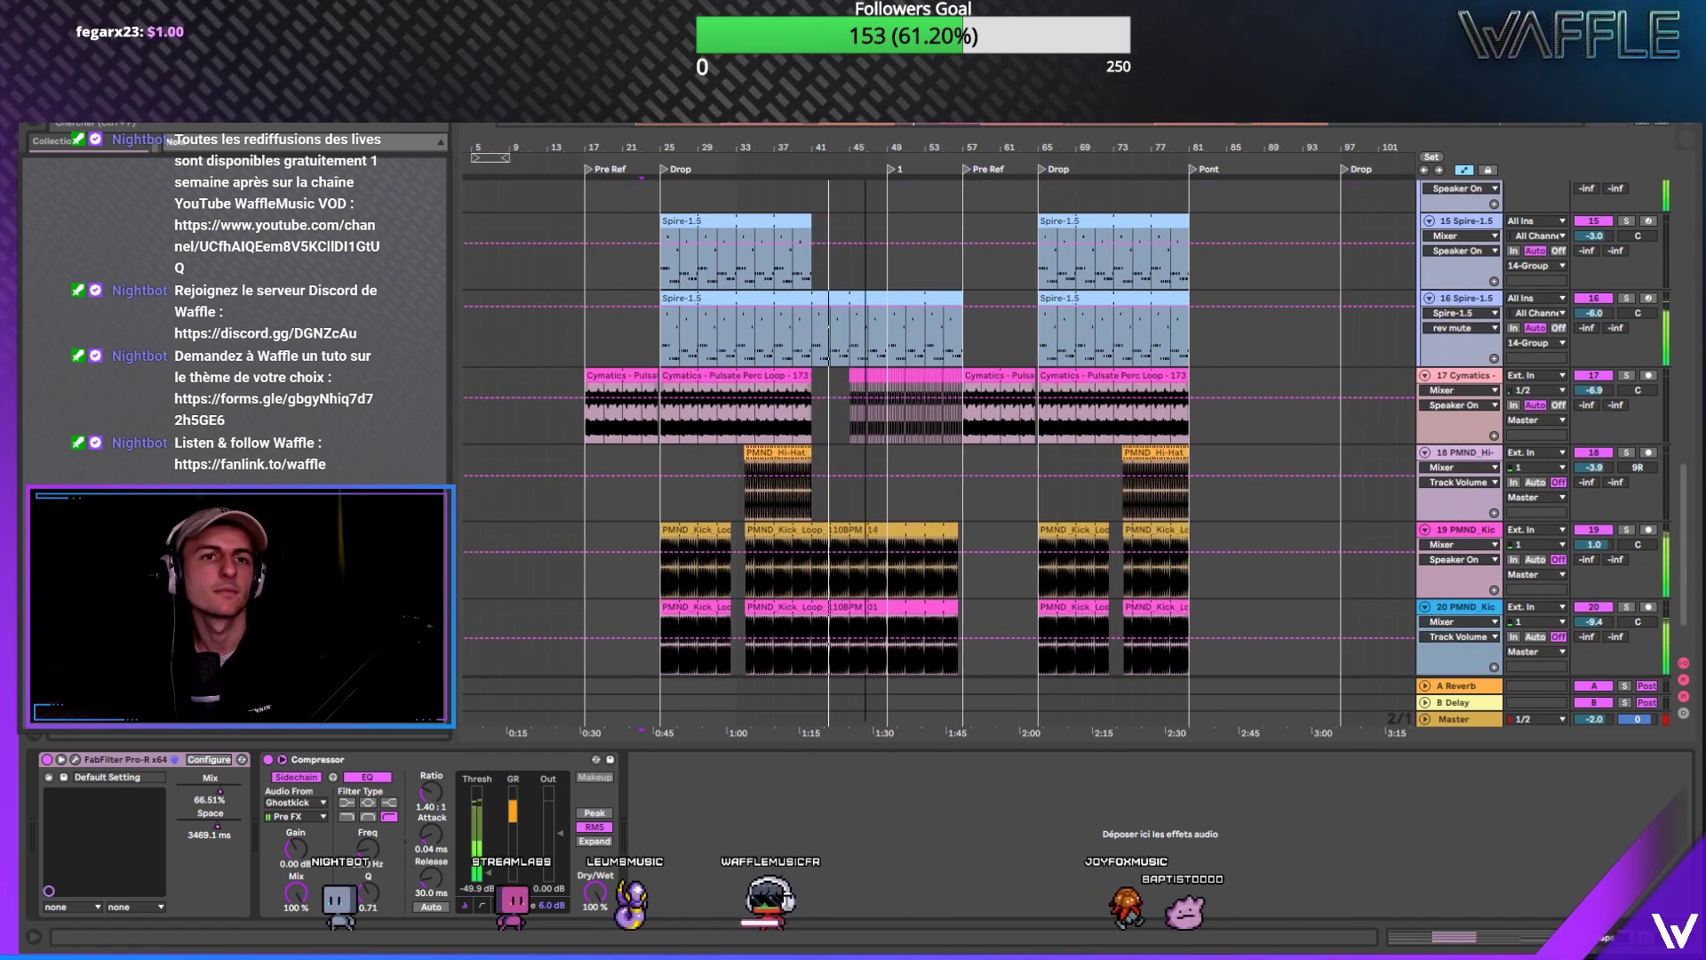
Step: On track 2 Audio, trim the red clip's start to 42.2.1 and isolate its second phrase as a short clip at 45.1.1
drag(1684, 516, 1684, 213)
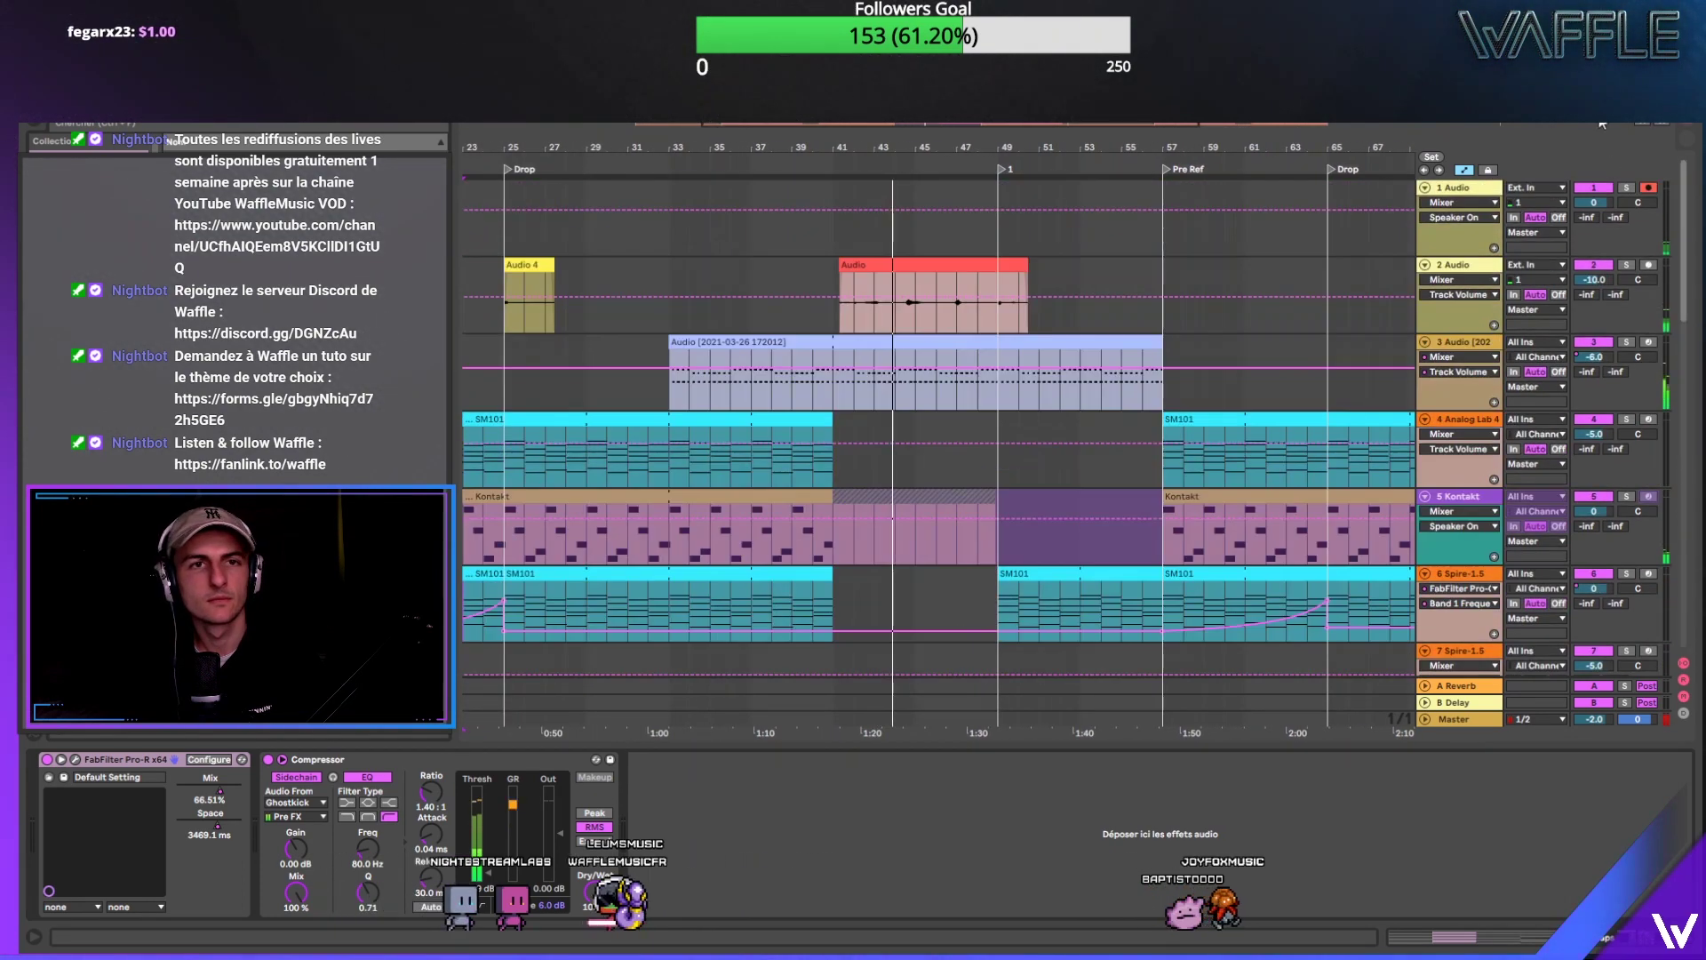
click(855, 269)
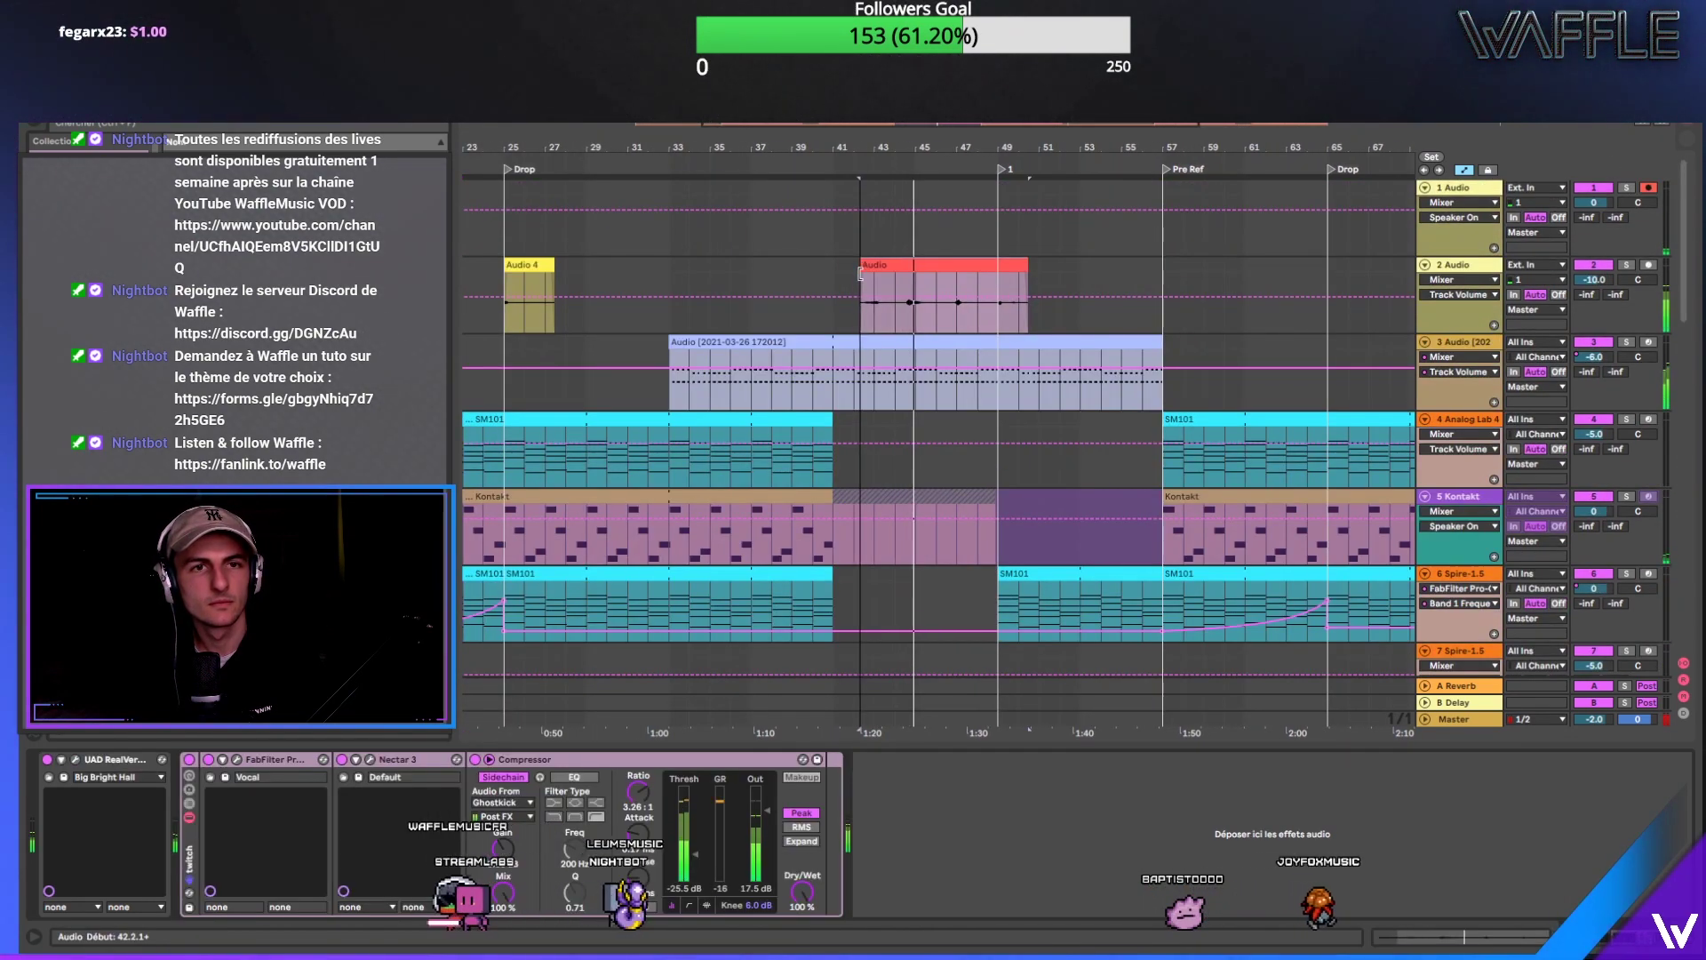
scroll(856, 269, up, 5)
scroll(877, 269, up, 3)
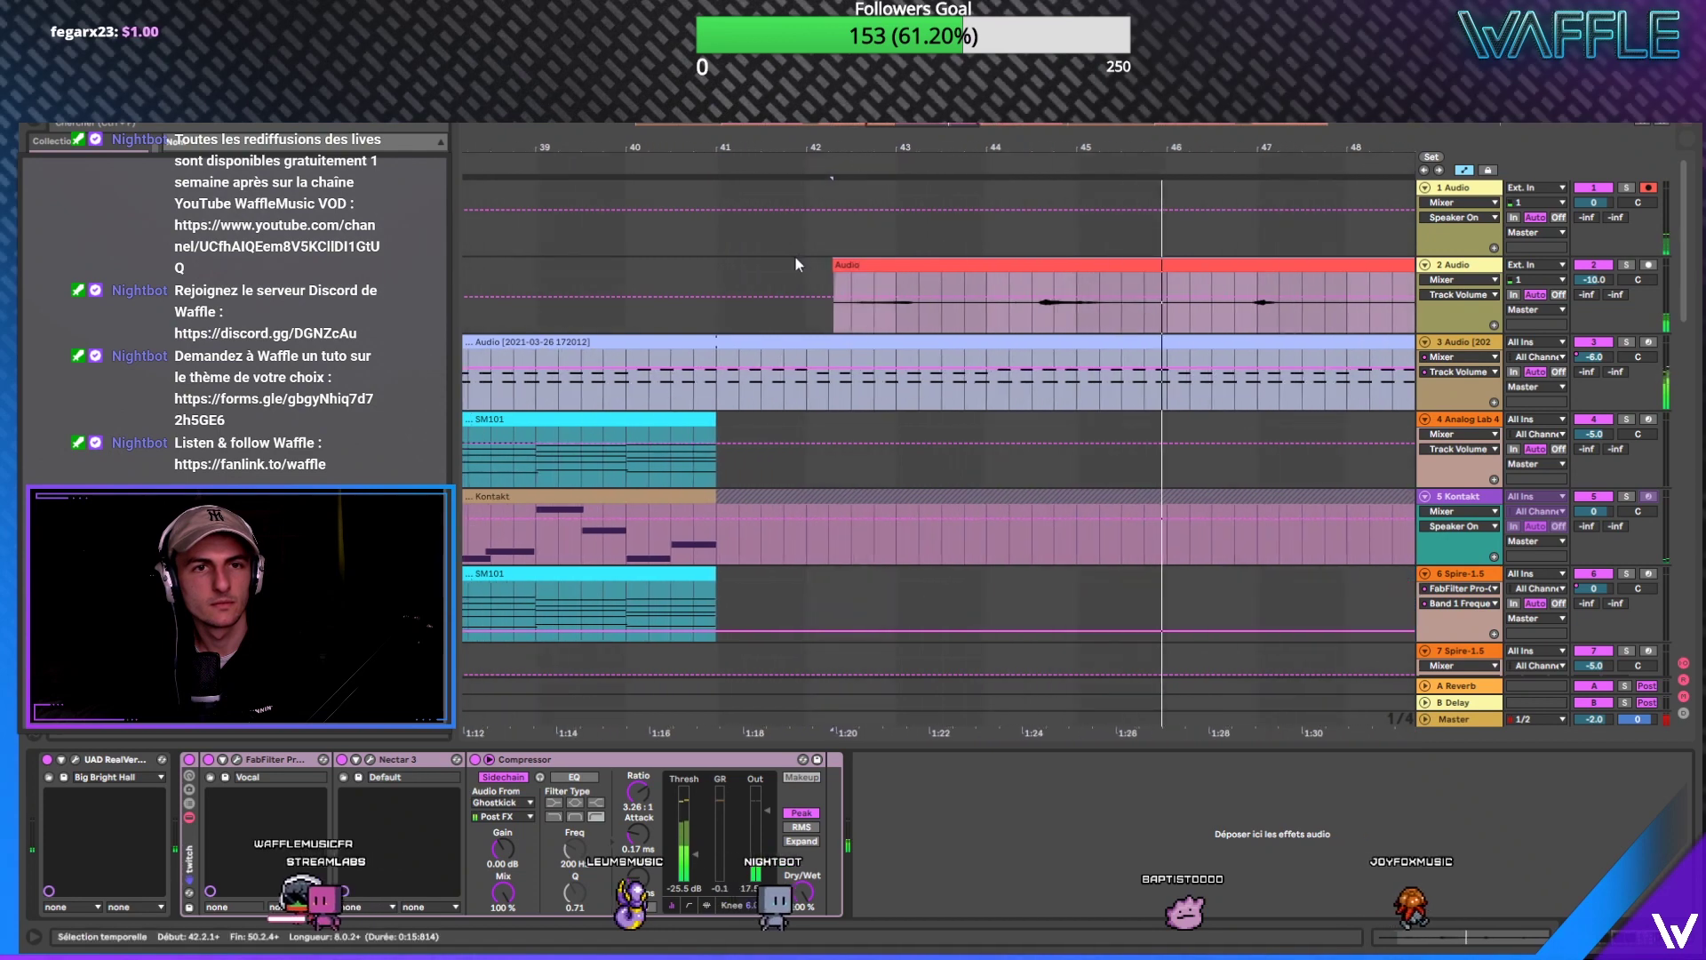
click(1054, 302)
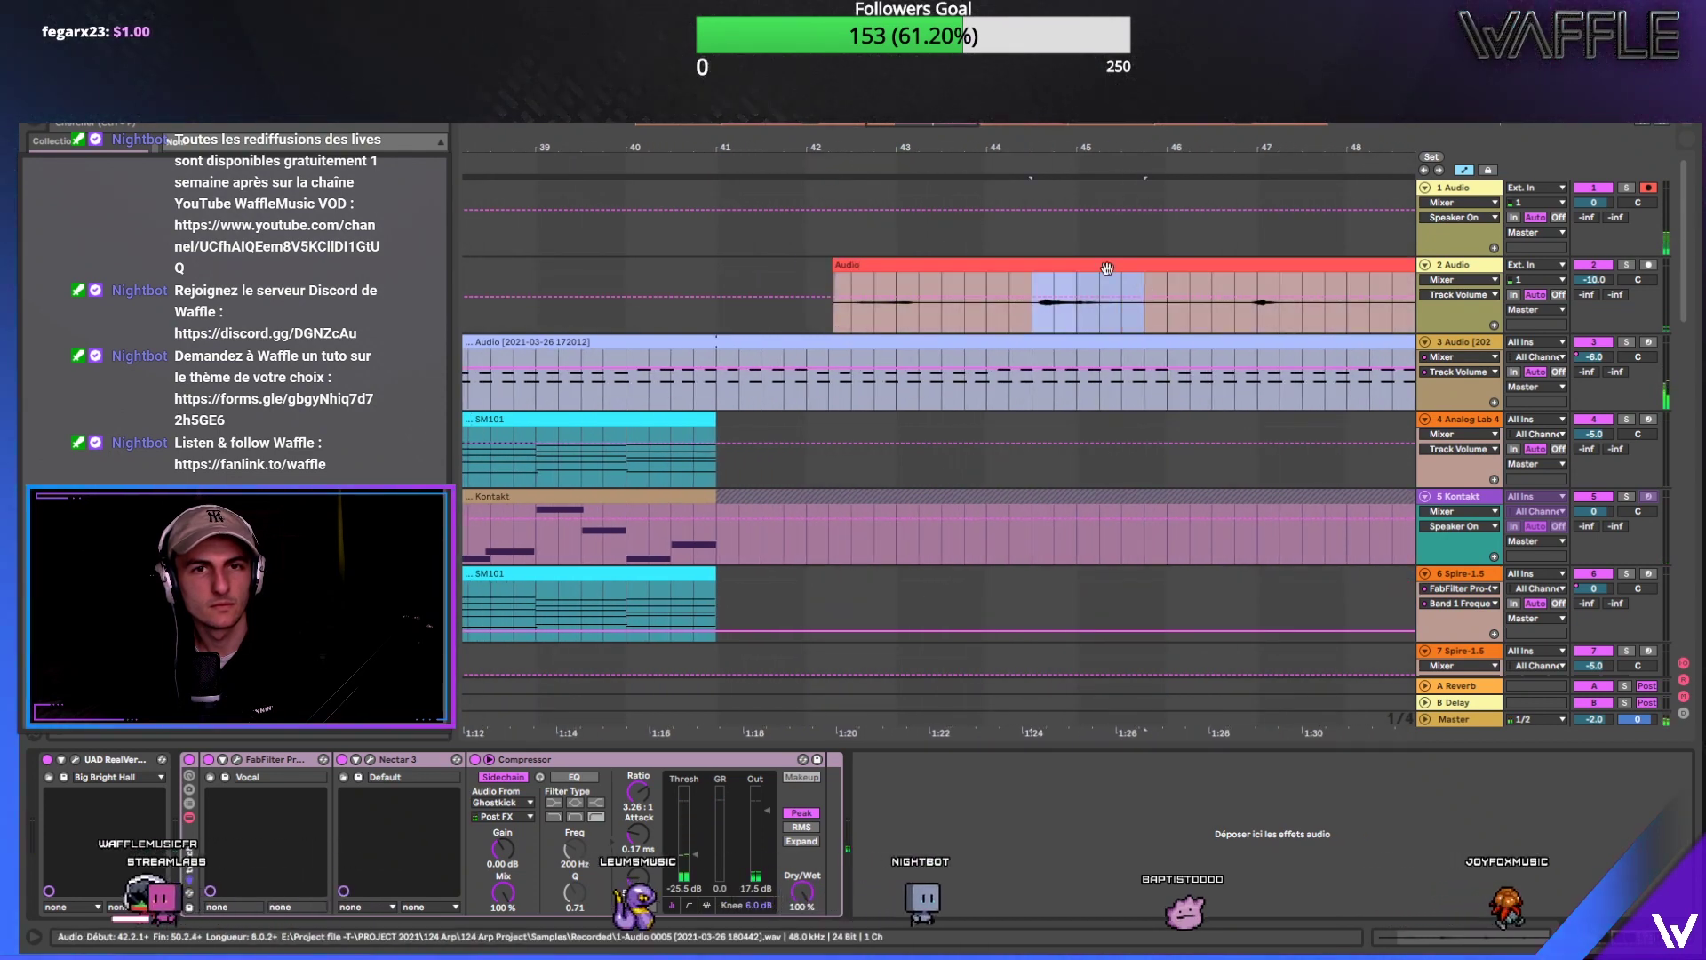
key(space)
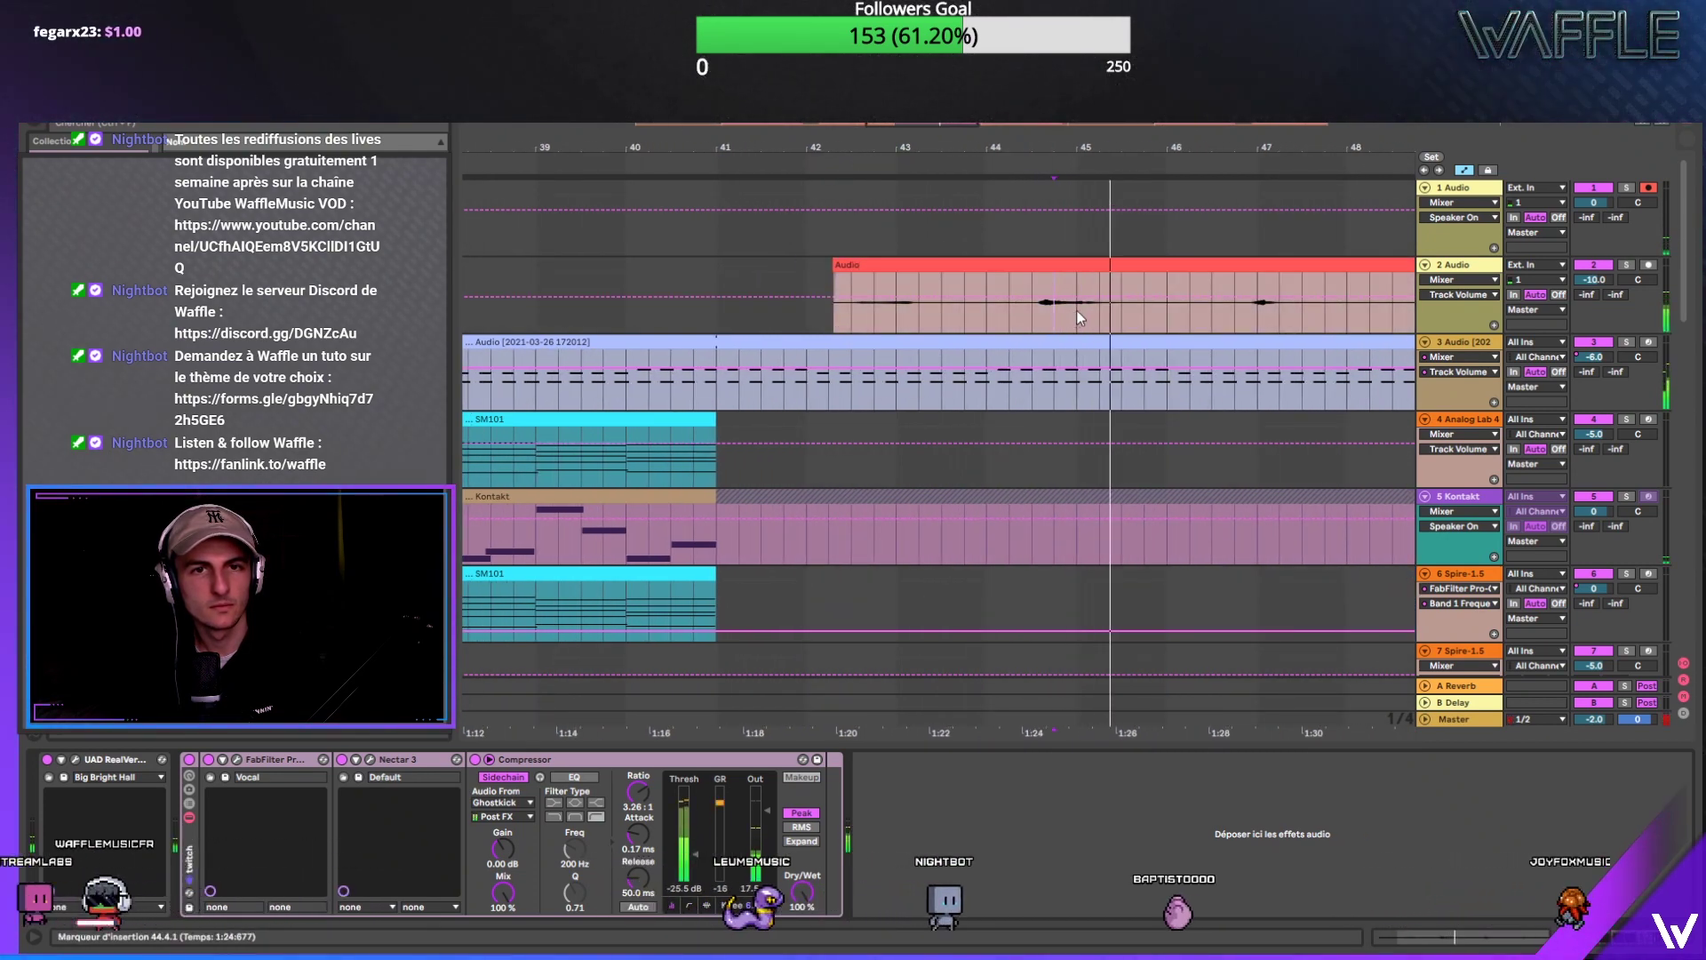
drag(1087, 150, 939, 268)
drag(979, 152, 977, 124)
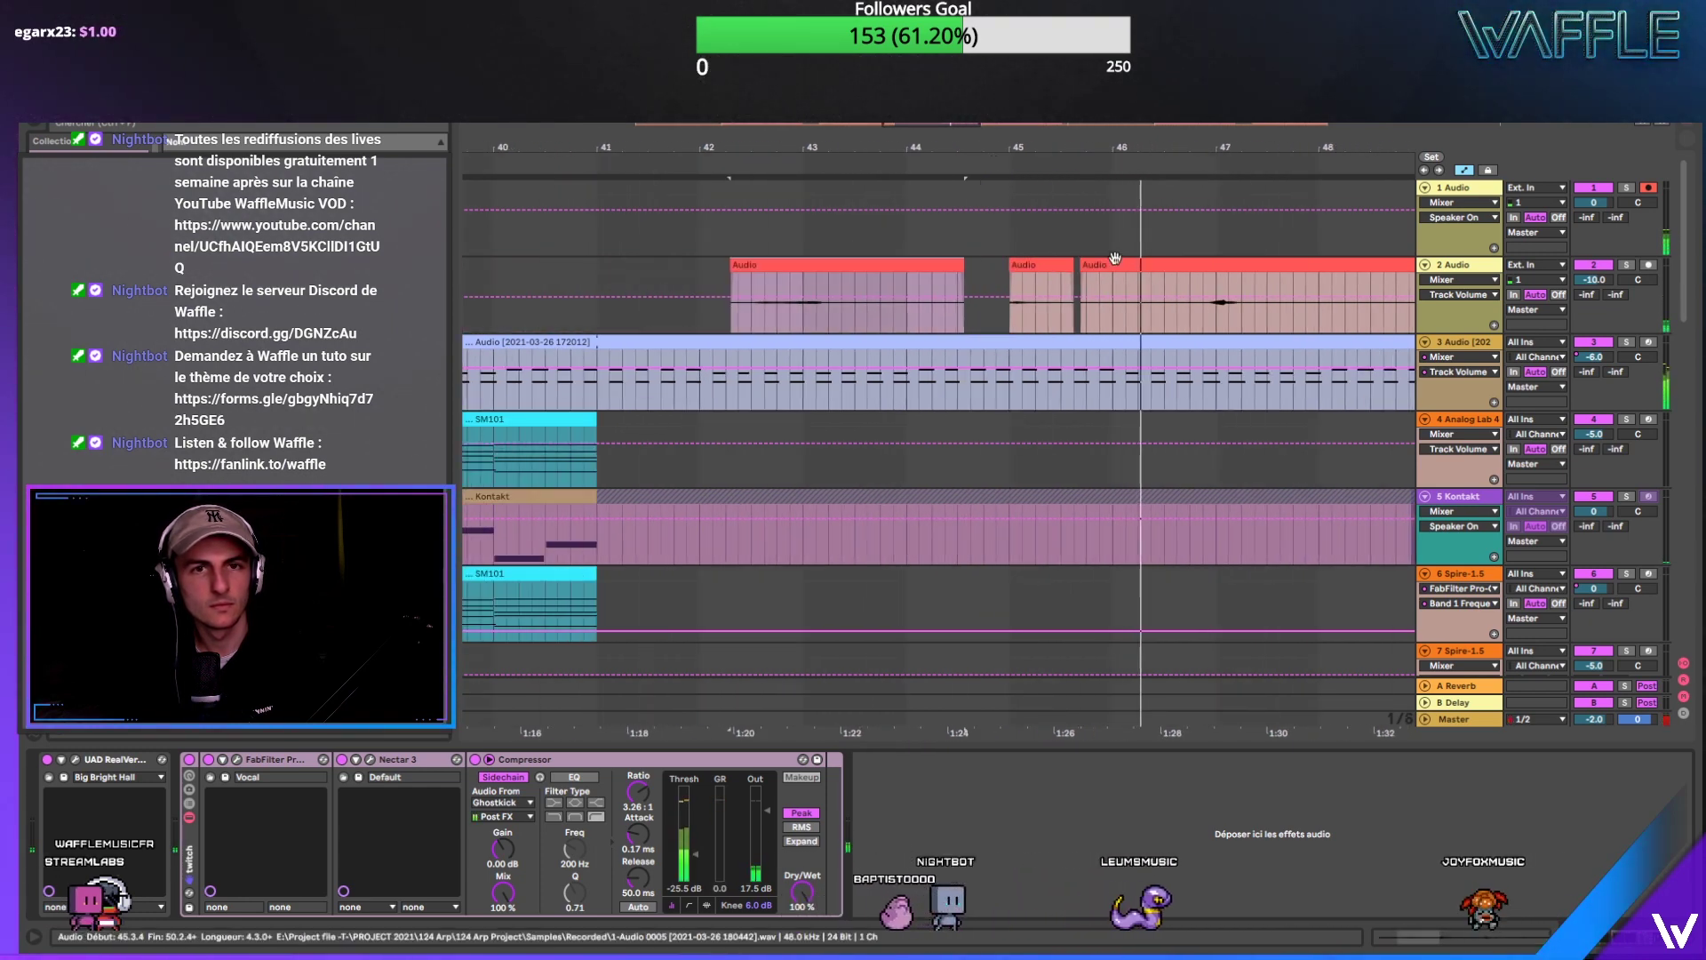
Step: Move the first red clip on track 2 Audio to start at about 42.3.3 and delete everything in it after 43.2.1
drag(816, 275, 856, 275)
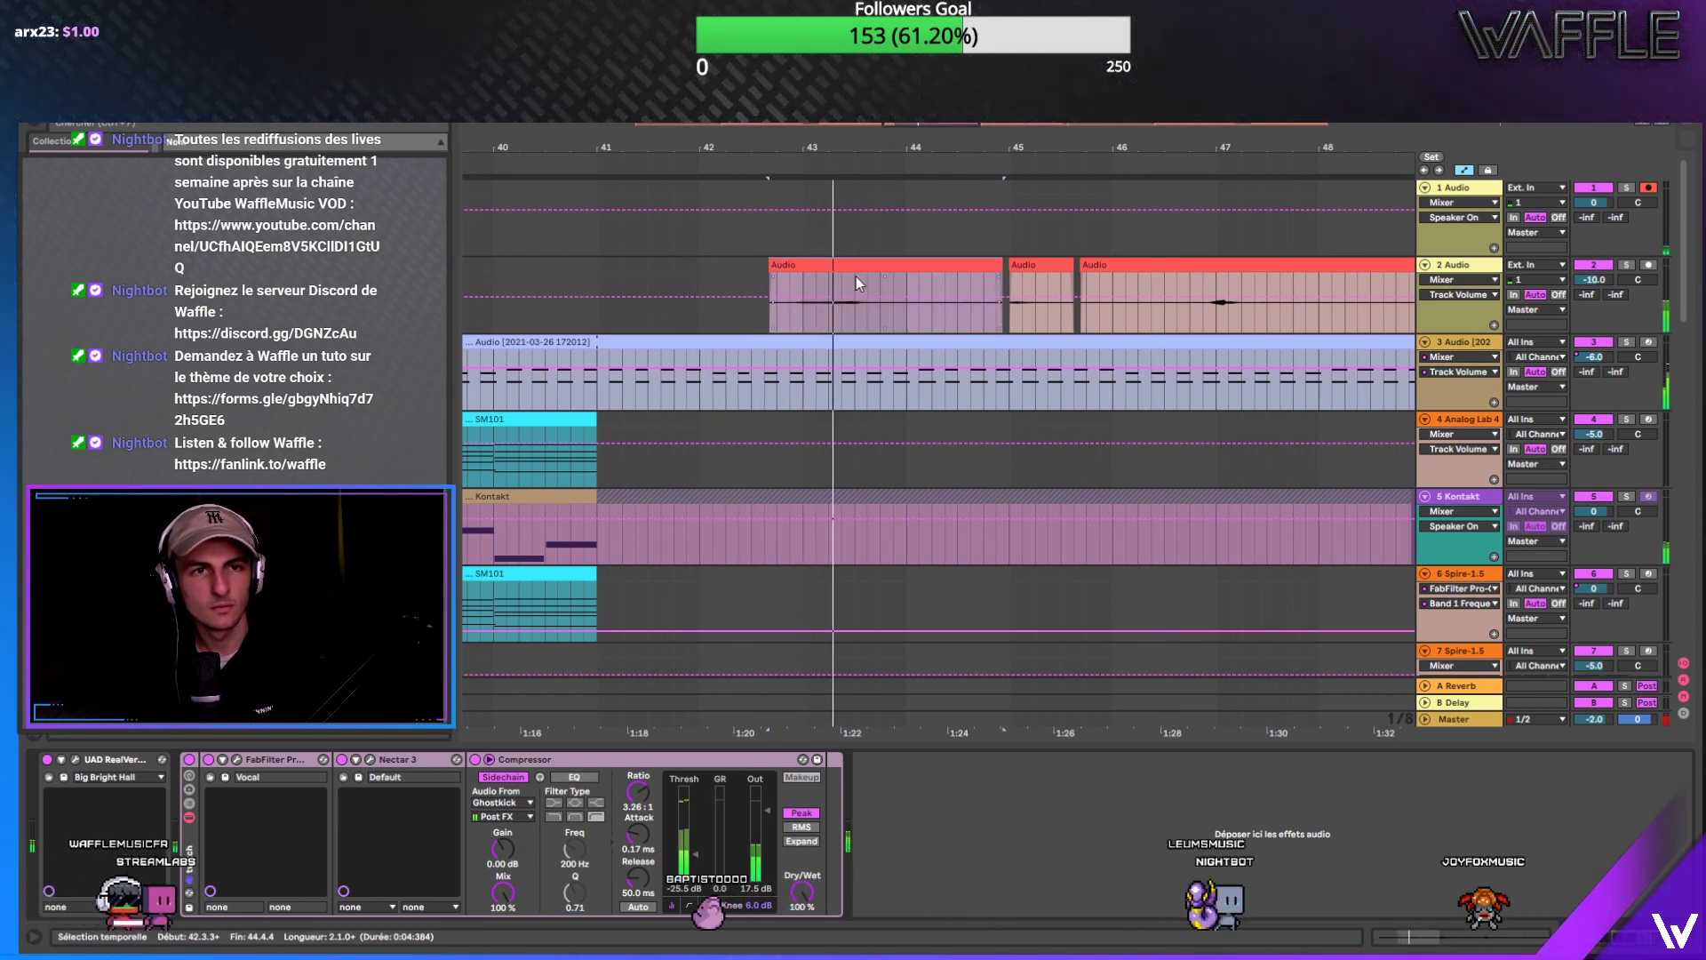
drag(830, 310, 887, 273)
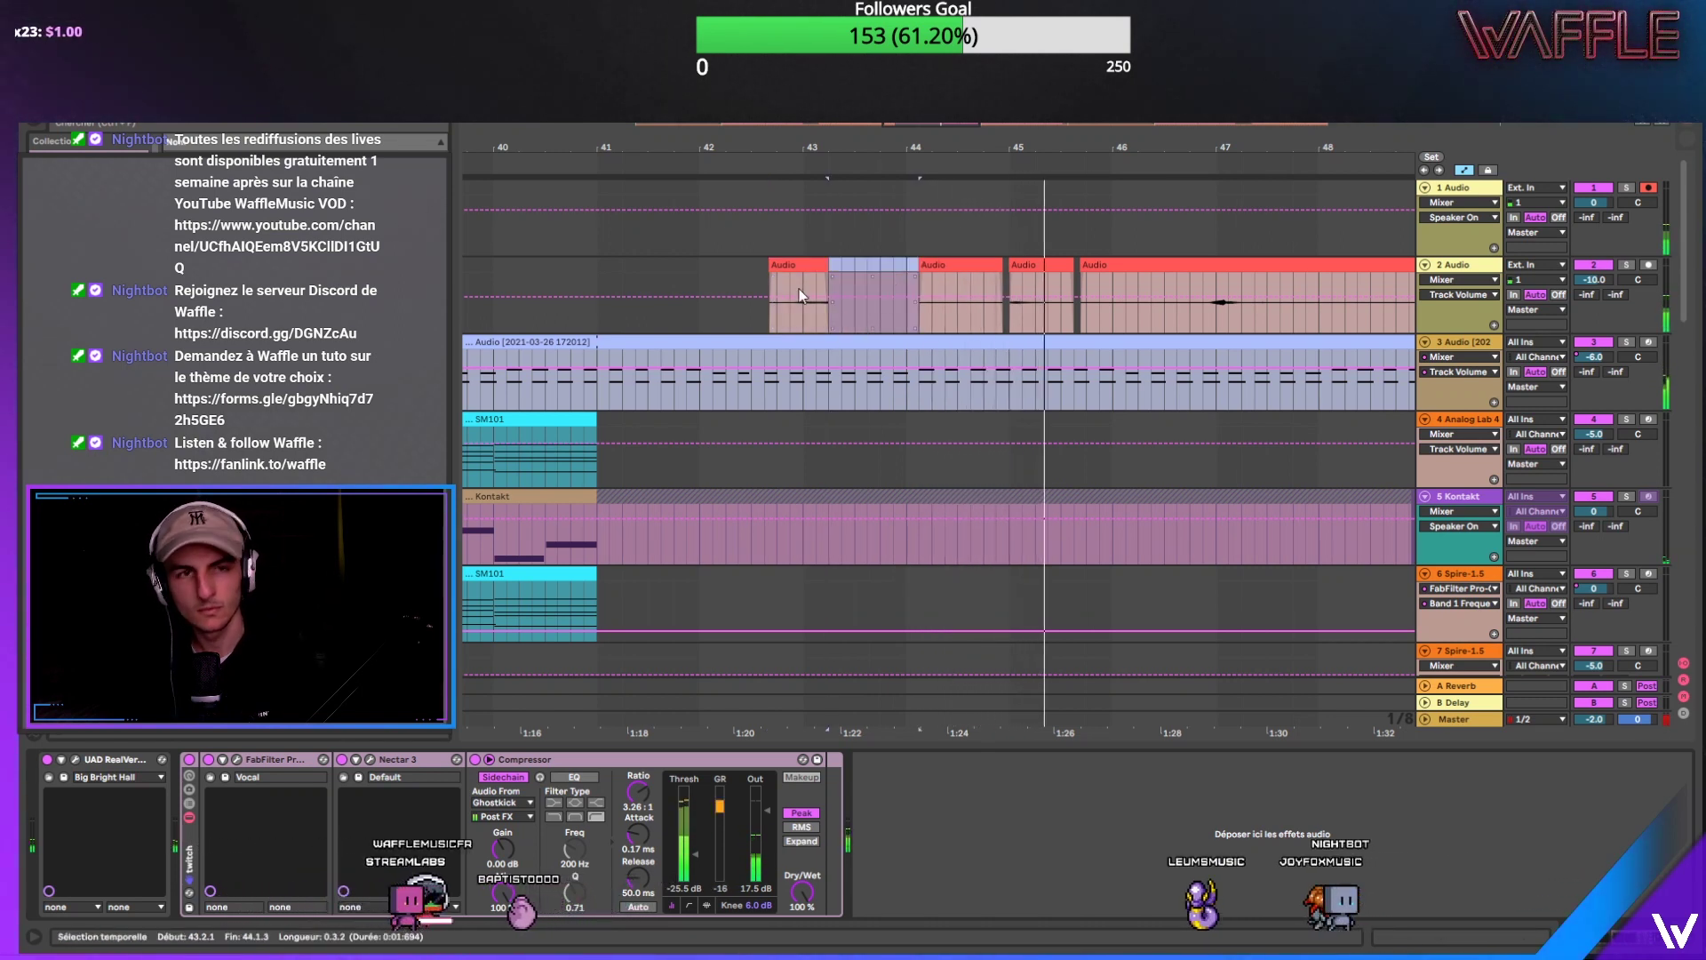
key(Delete)
click(958, 269)
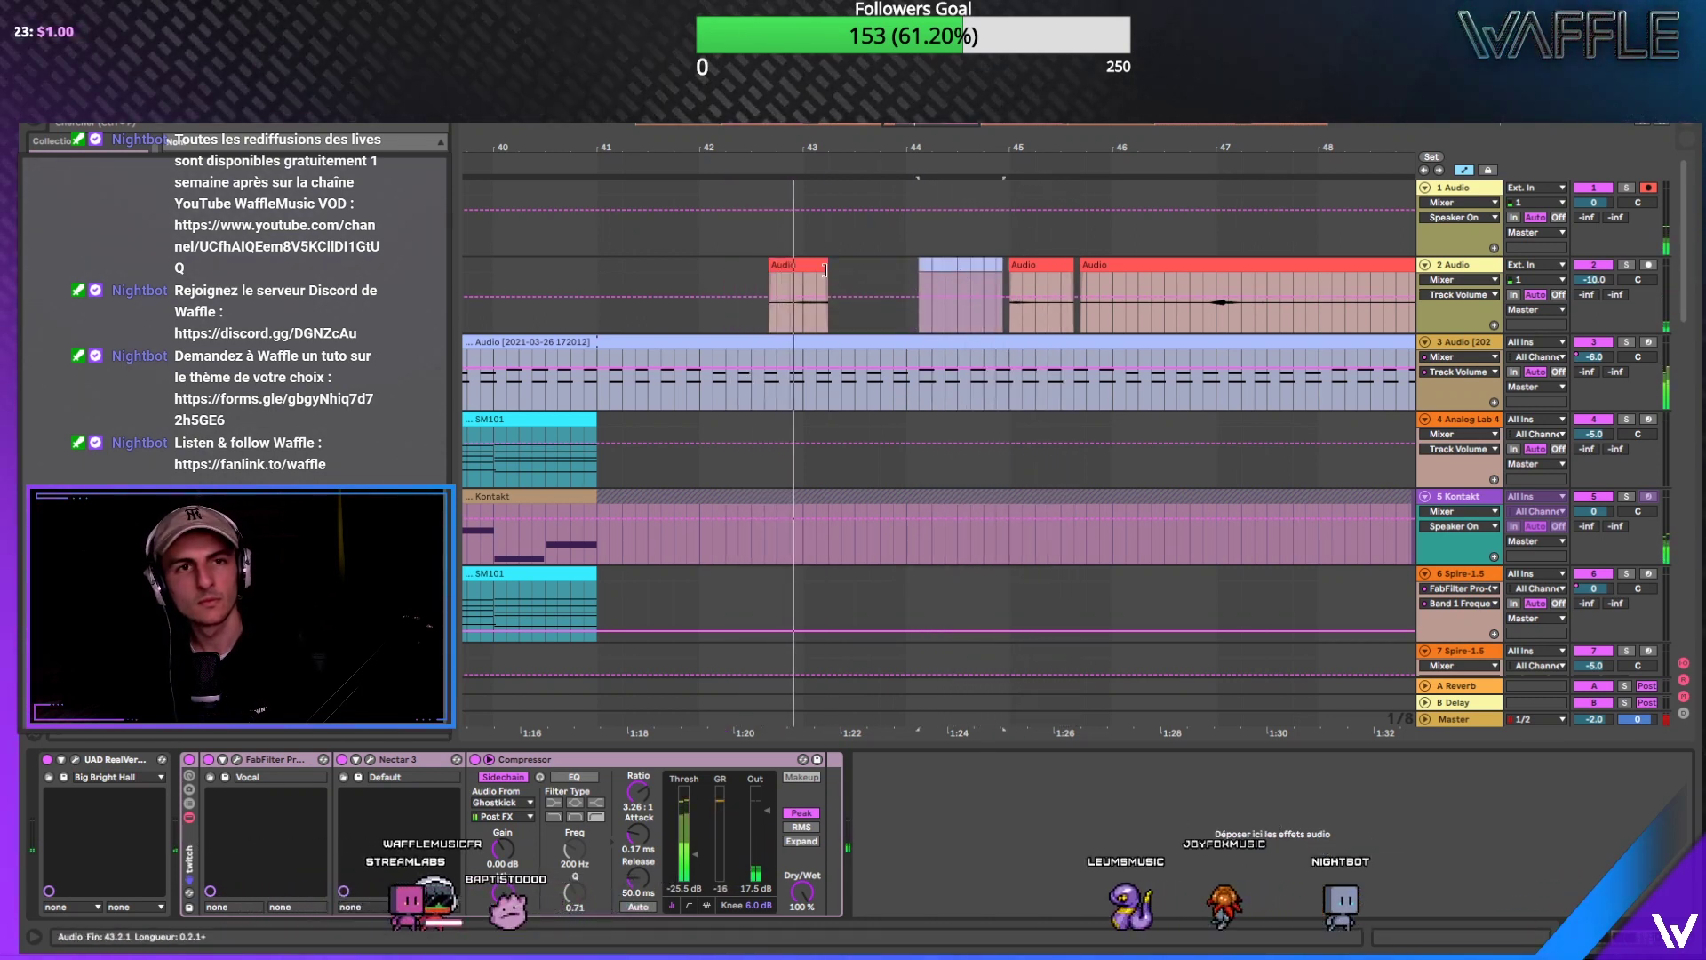
key(Delete)
Step: Trim the first red clip on track 2 Audio to one beat from 42.4.1 to 43.1.1 while auditioning its placement
drag(770, 266, 779, 266)
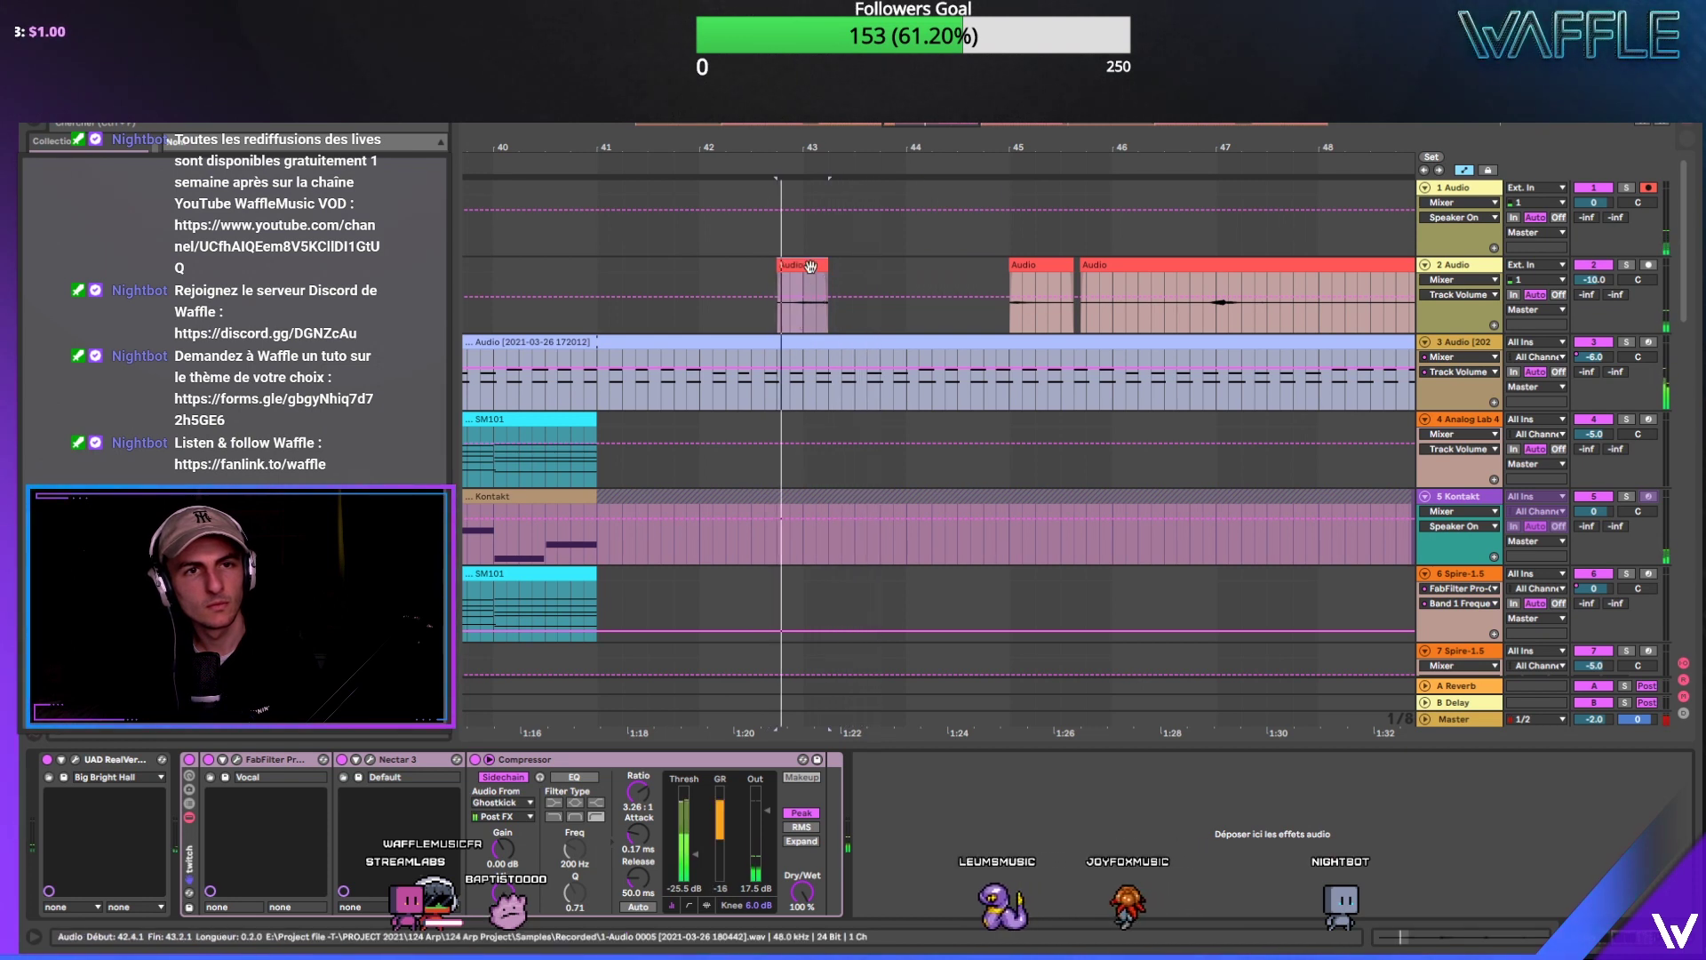
click(788, 270)
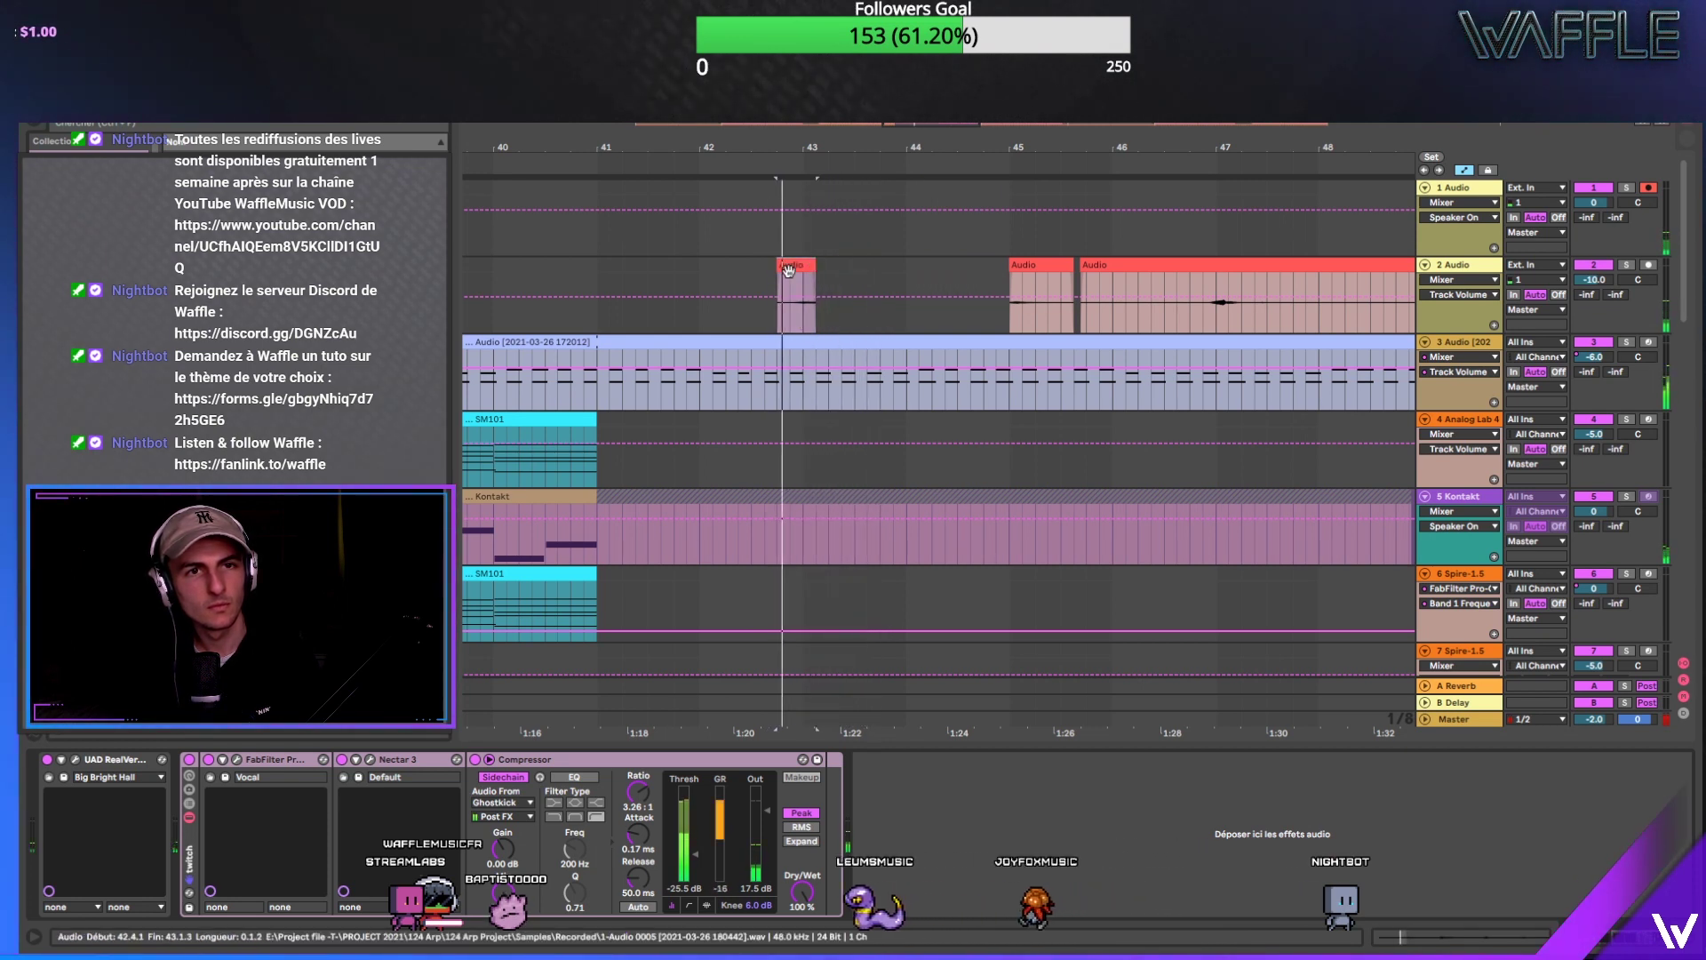
mouse_move(789, 269)
mouse_down()
mouse_move(765, 269)
mouse_move(797, 267)
mouse_up()
click(703, 269)
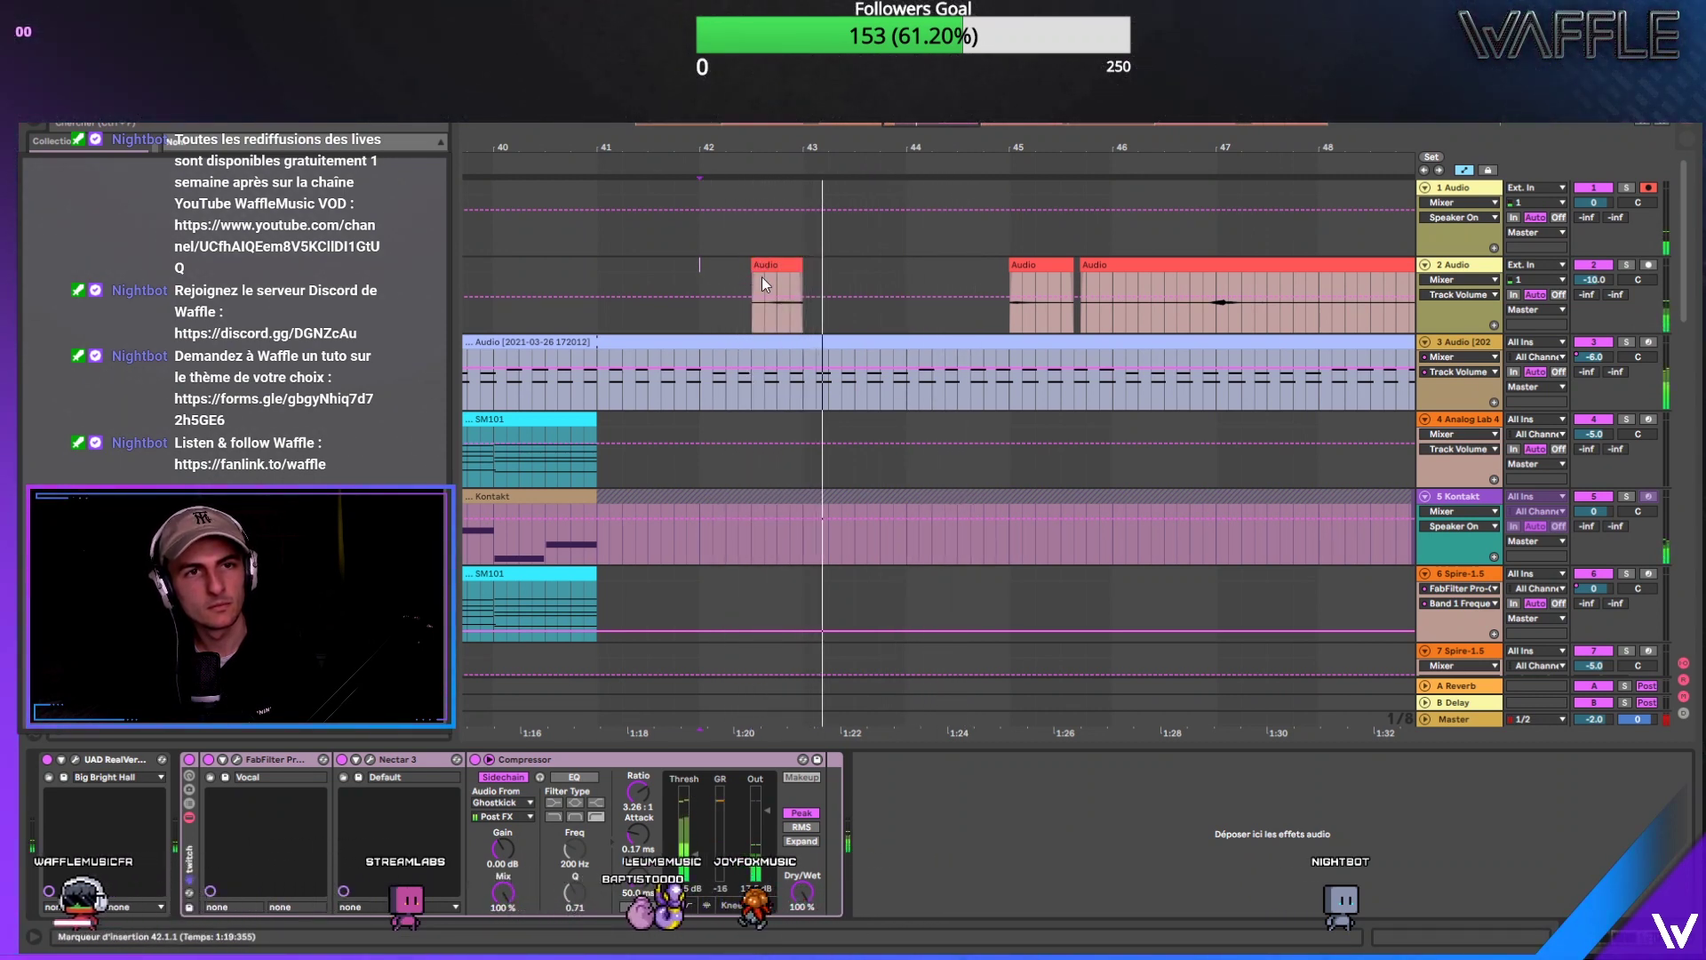
click(787, 268)
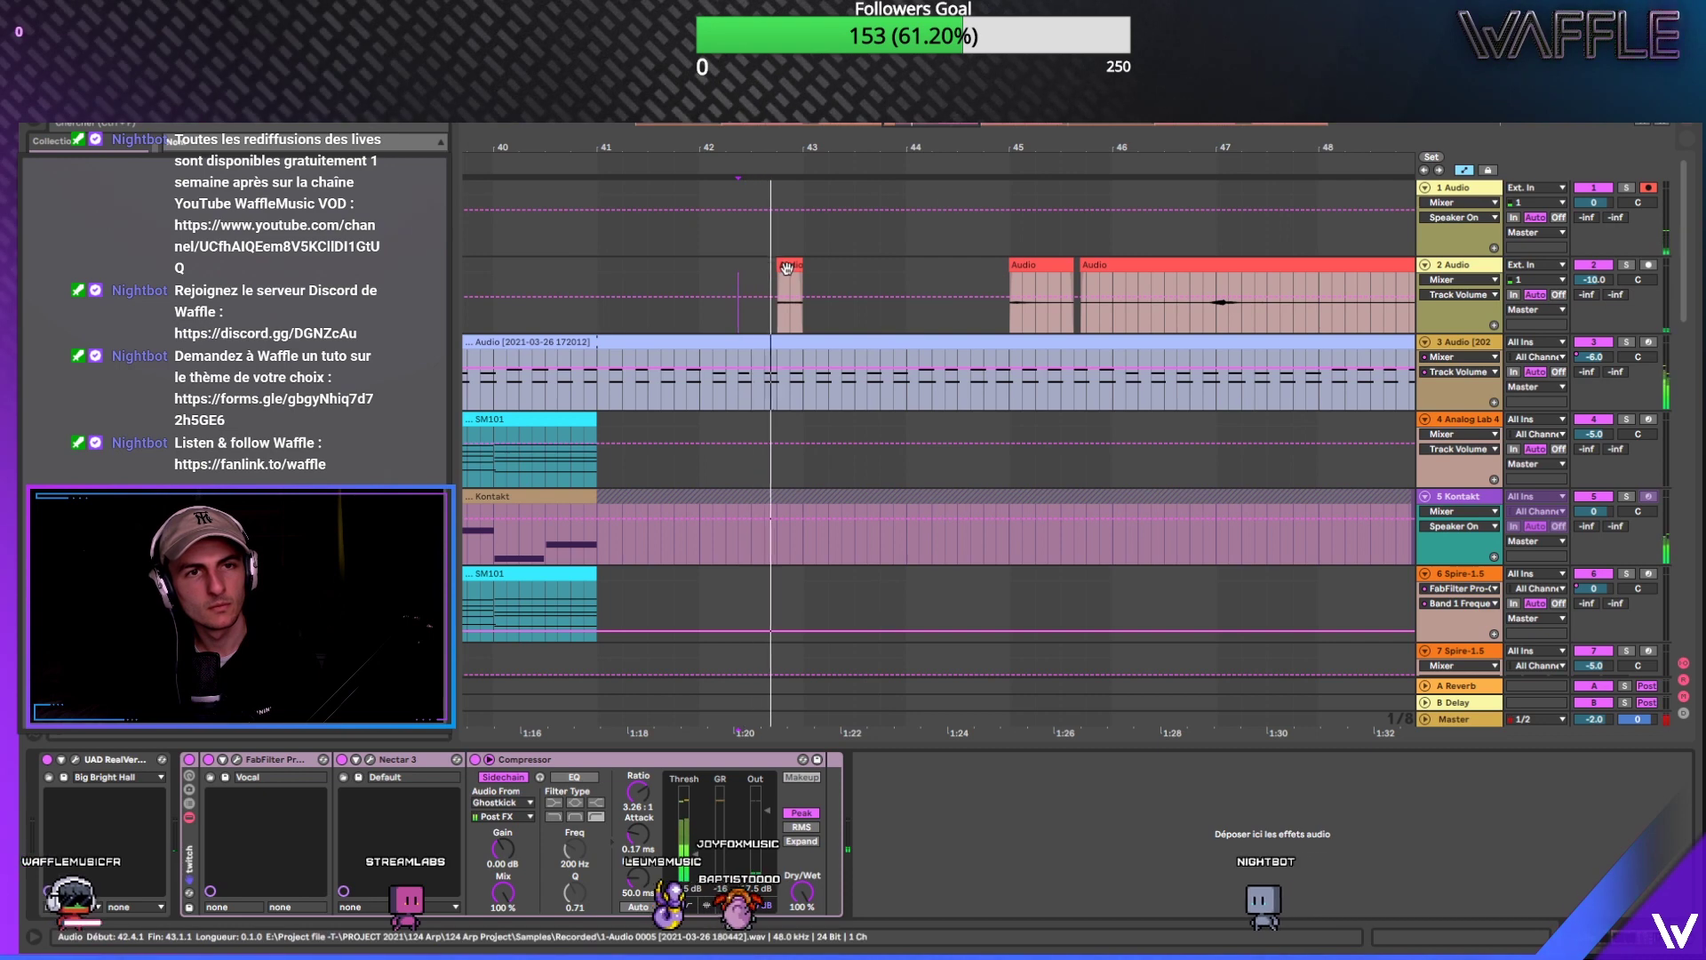
Step: Trim the start of the last red clip on track 2 Audio to 46.4.1, audition it, and cut it back to 49.1.1
key(minus)
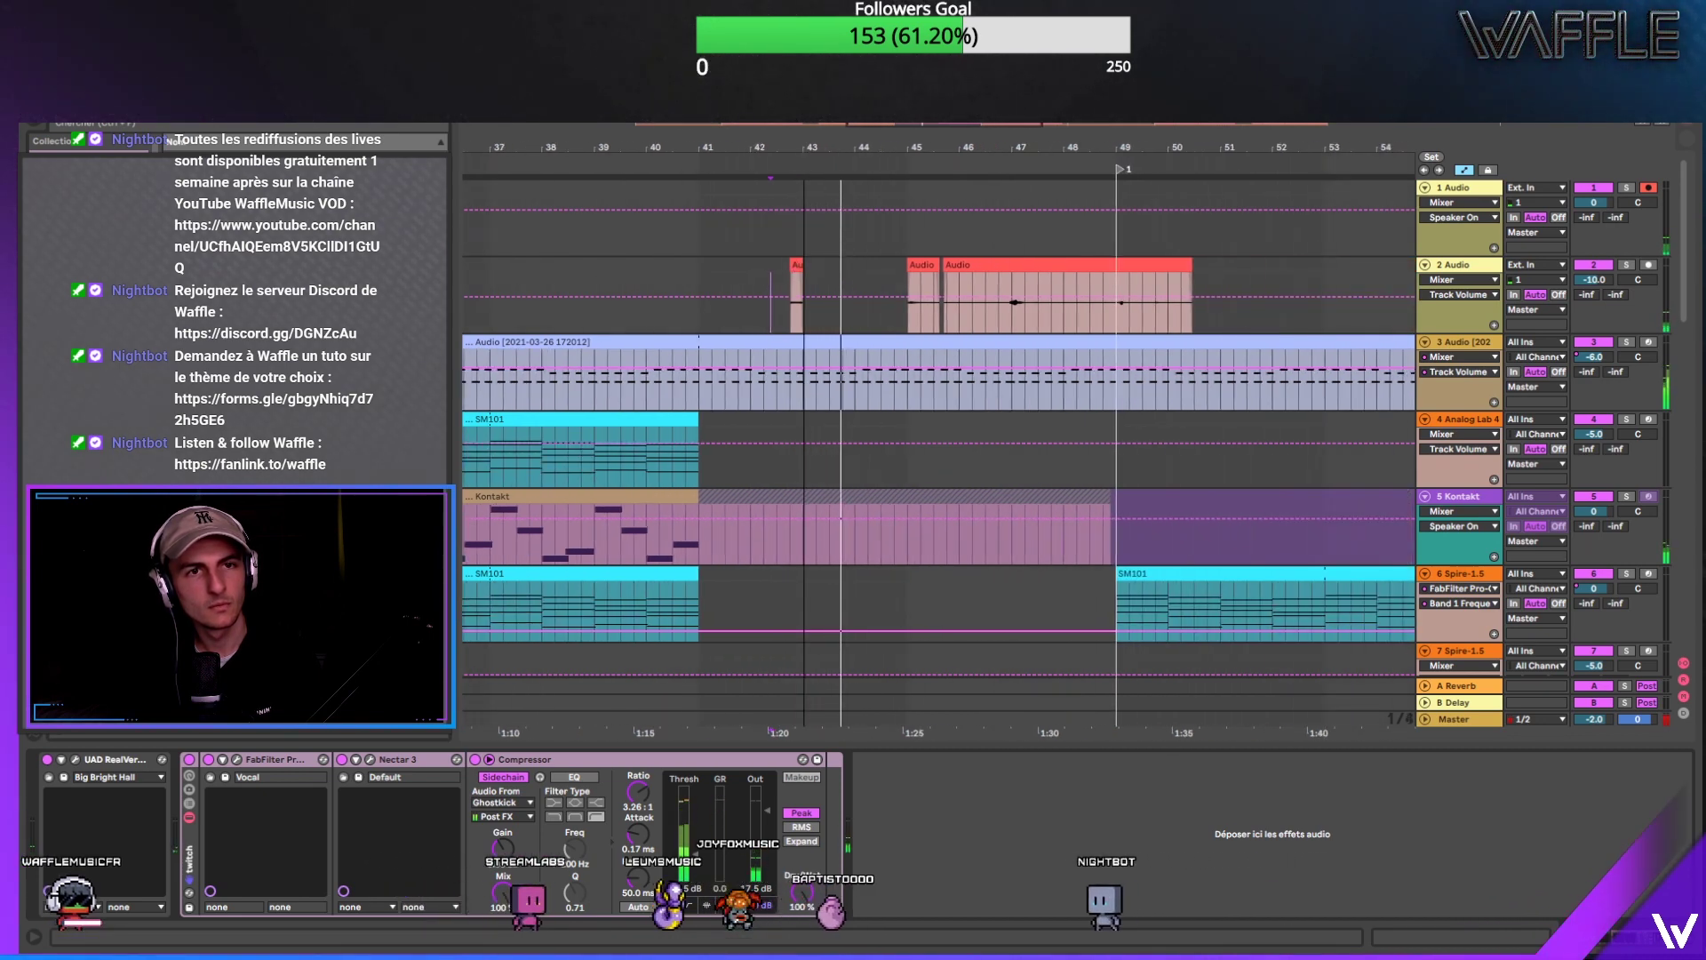
click(1037, 268)
key(space)
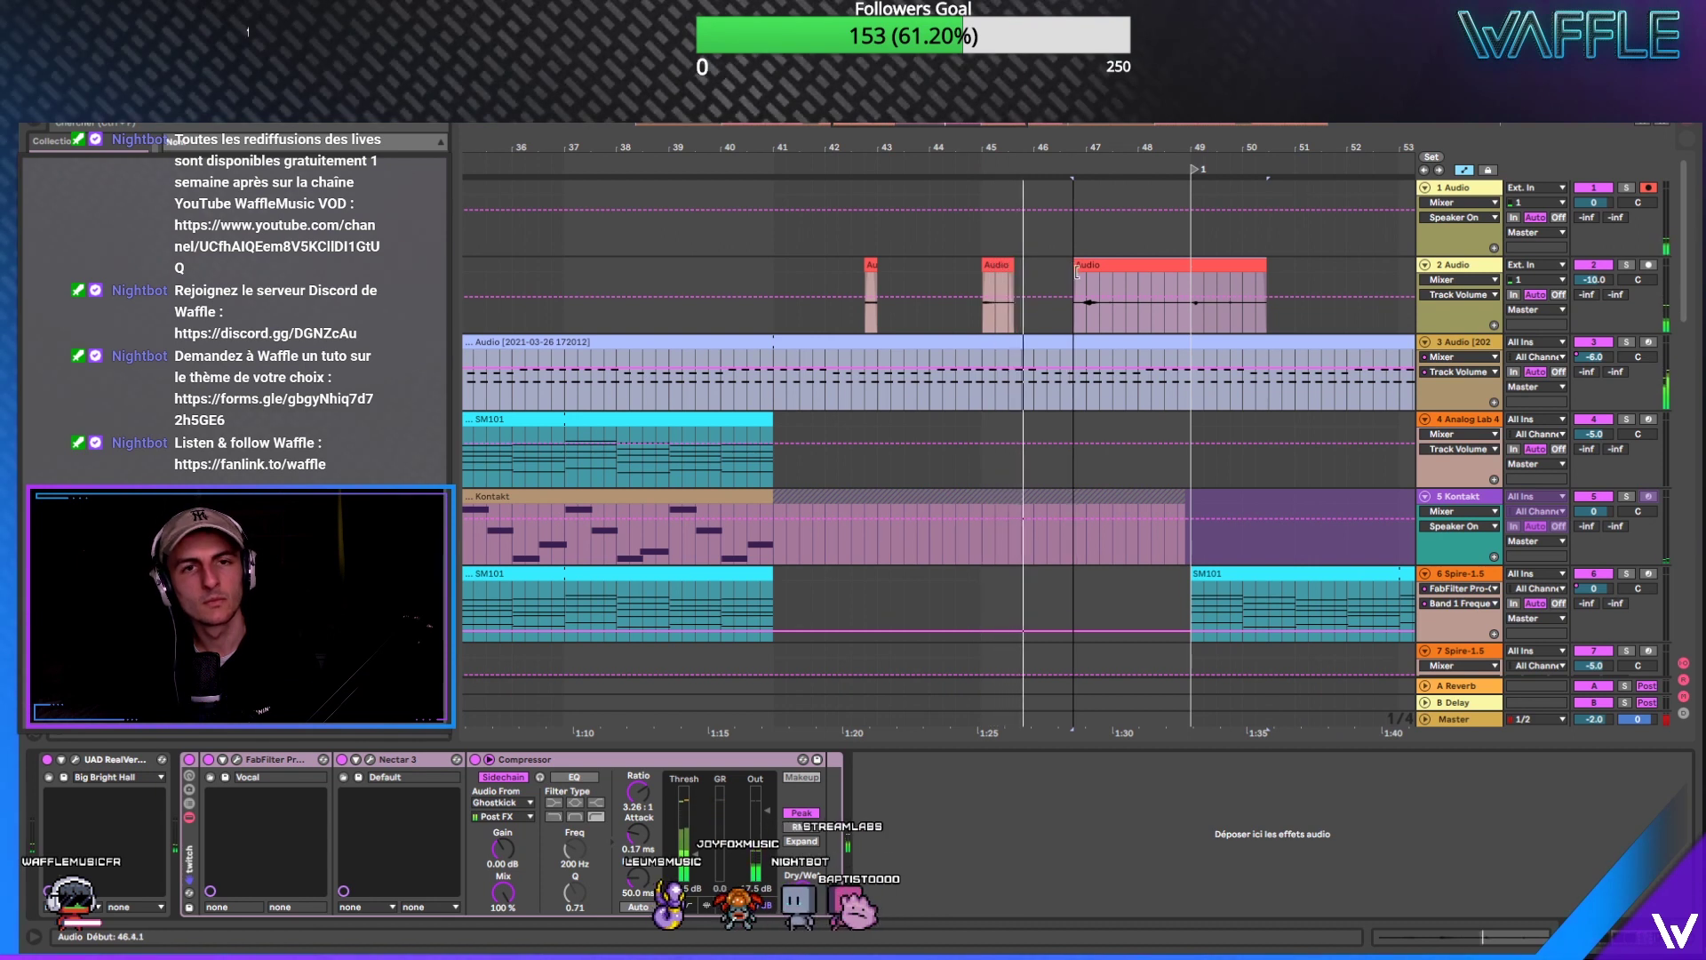
click(1085, 268)
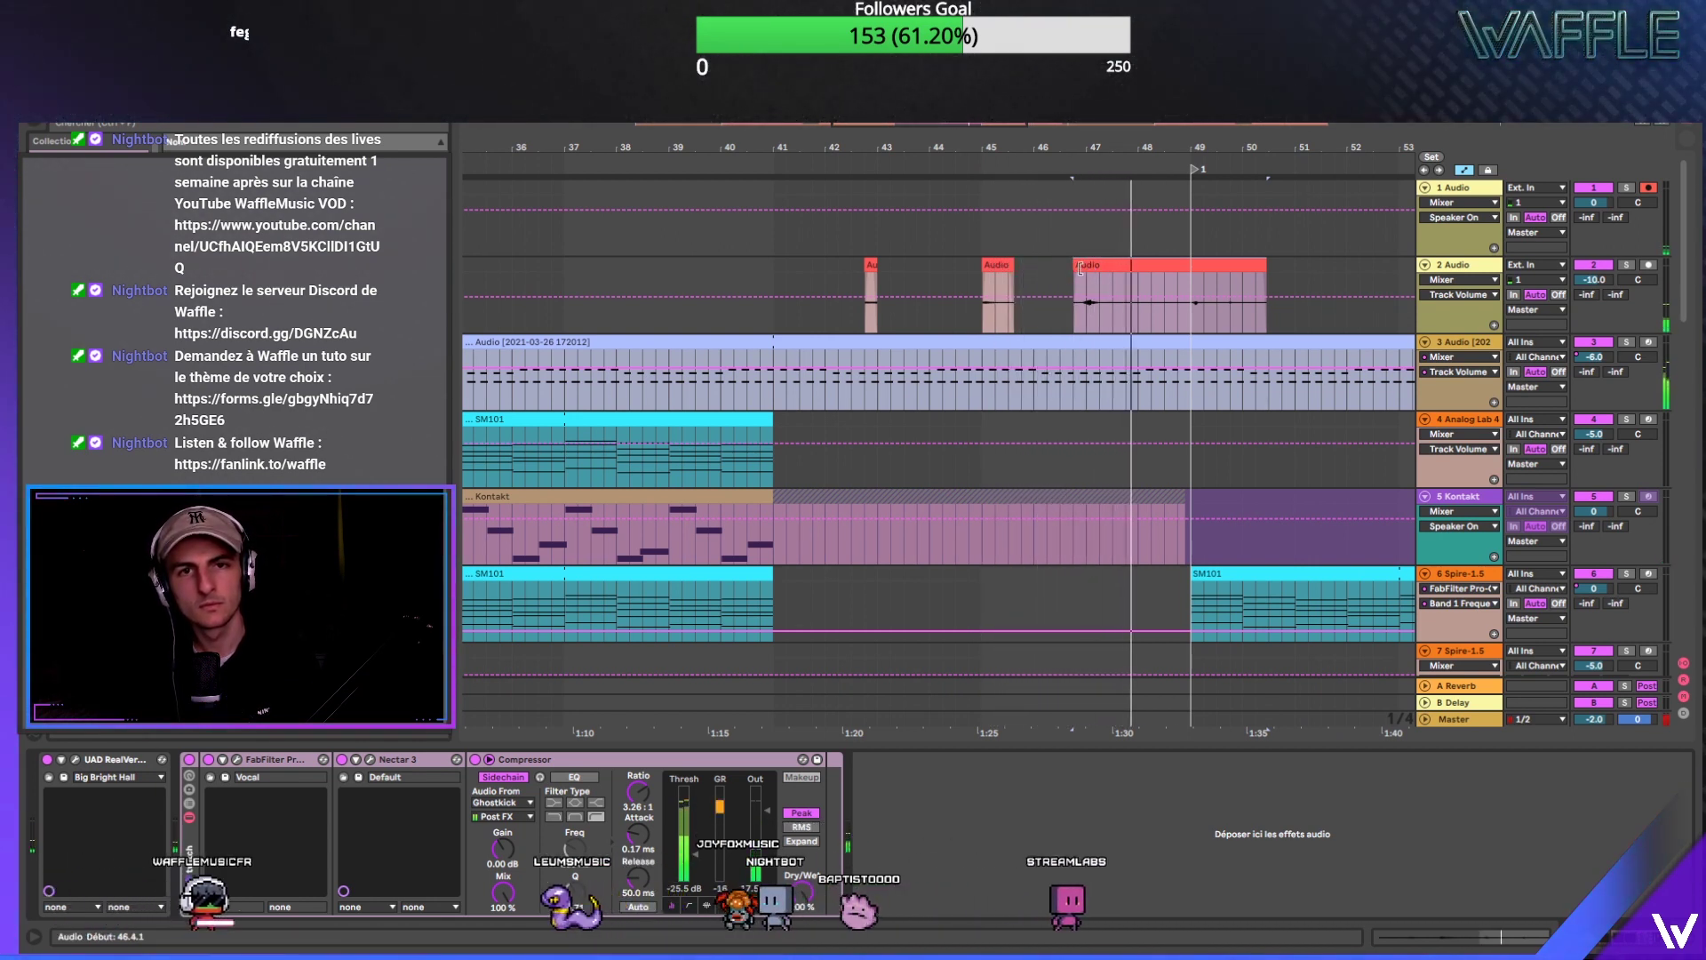
drag(1088, 268, 1219, 266)
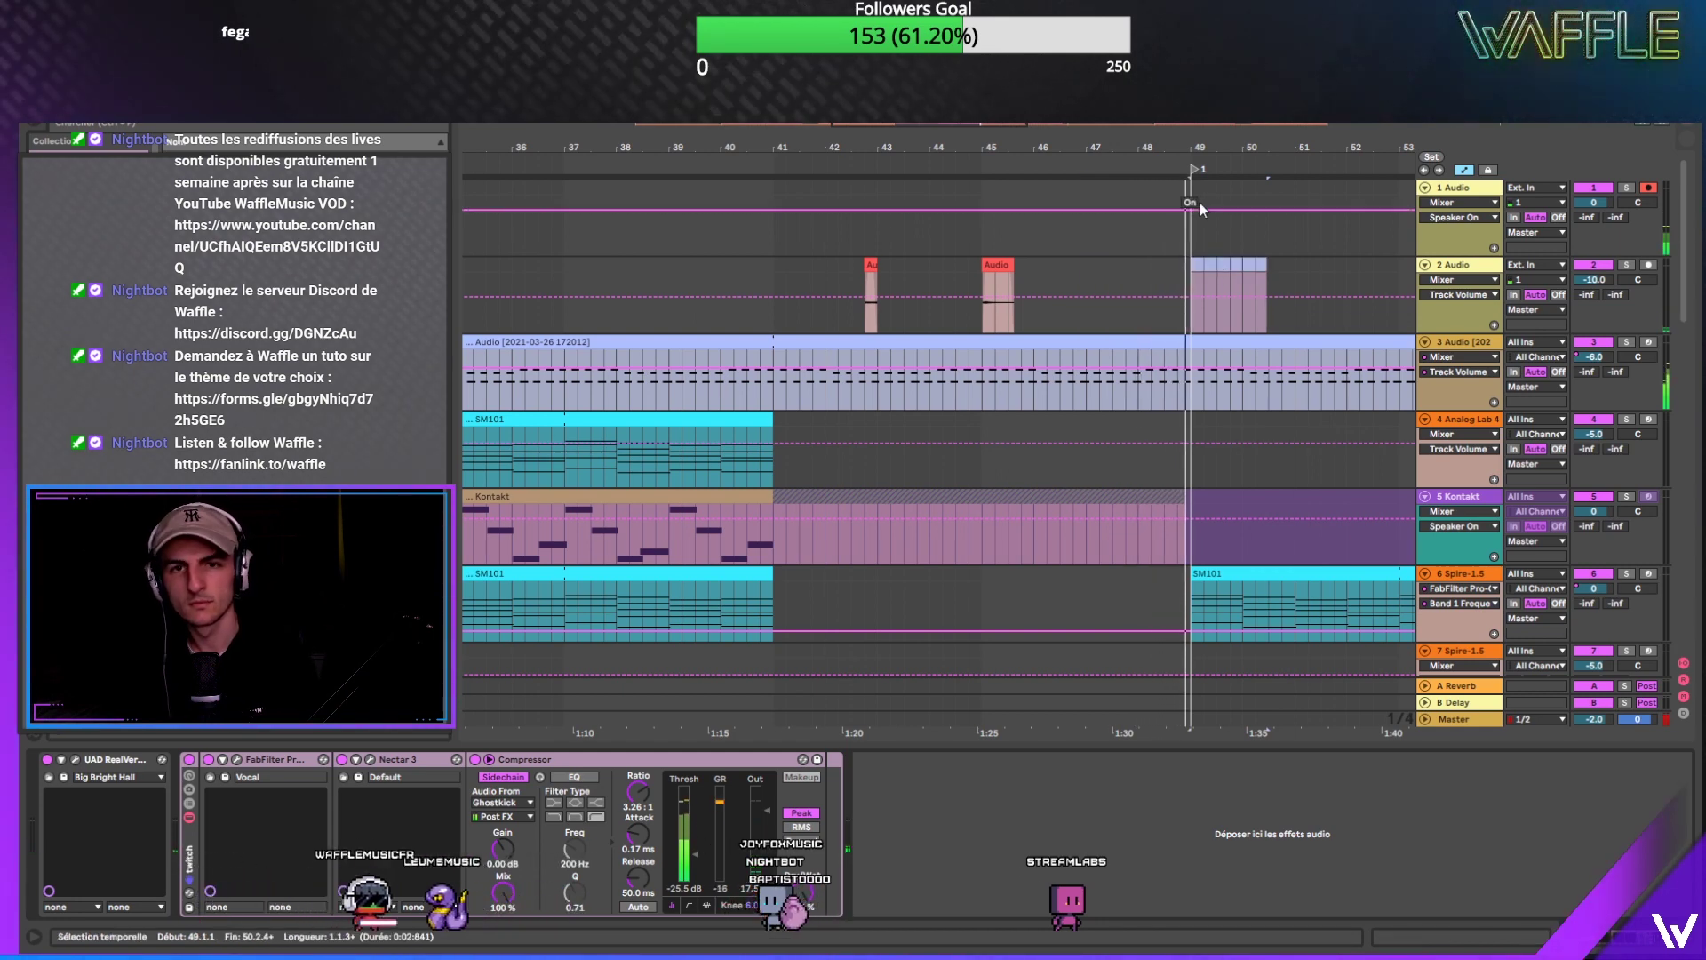
Step: Delete the red clip at 49.1.1 and copy track 2 Audio's yellow phrase clips from the first Pre Ref and Drop to 57.1.1
drag(1198, 147, 951, 81)
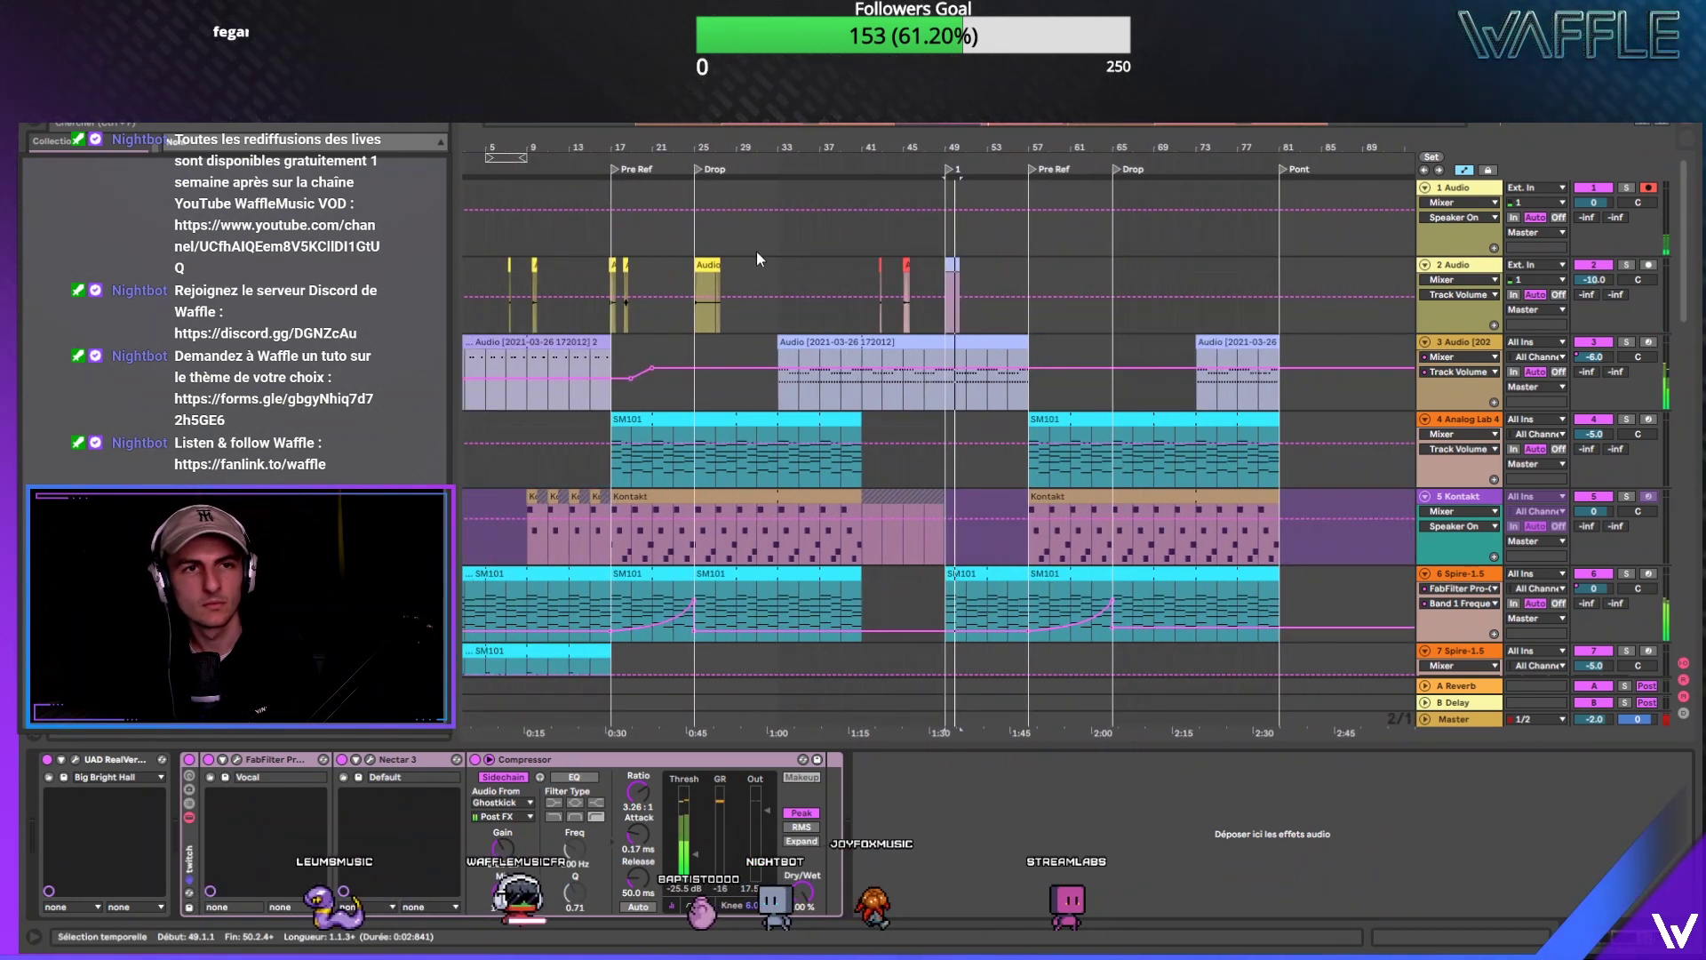
drag(780, 263, 1044, 266)
click(1067, 265)
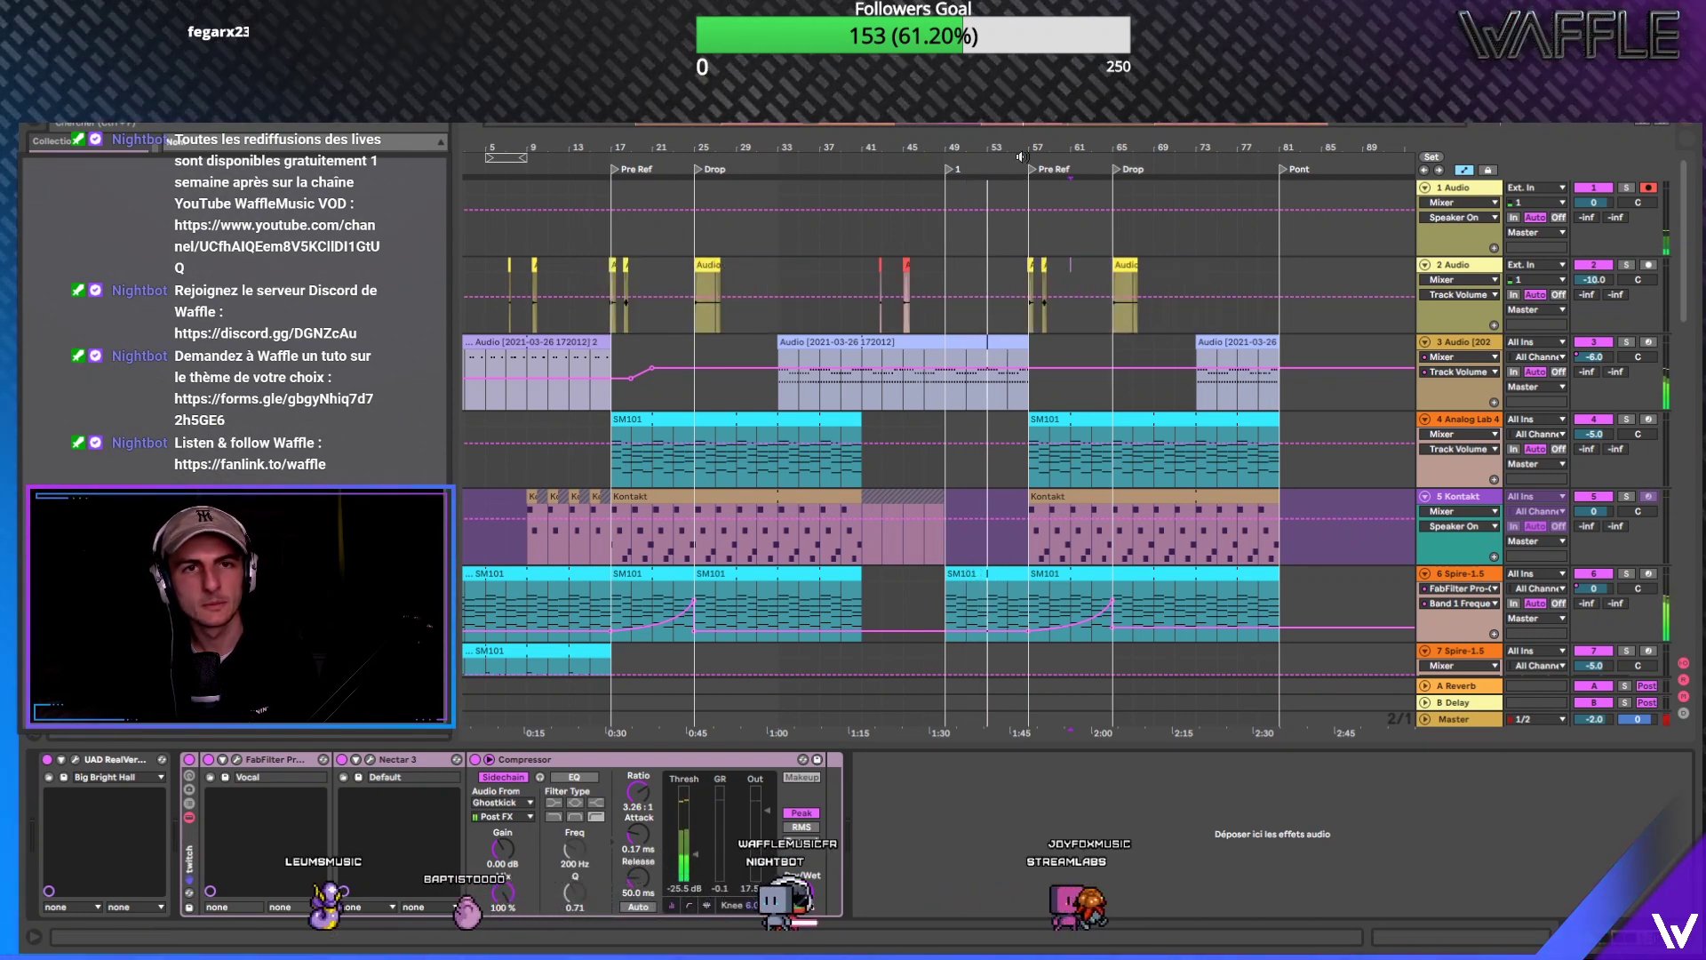
Step: Hide the device view to enlarge the arrangement and play the second Pre Ref from 61.1.1
drag(569, 148, 569, 133)
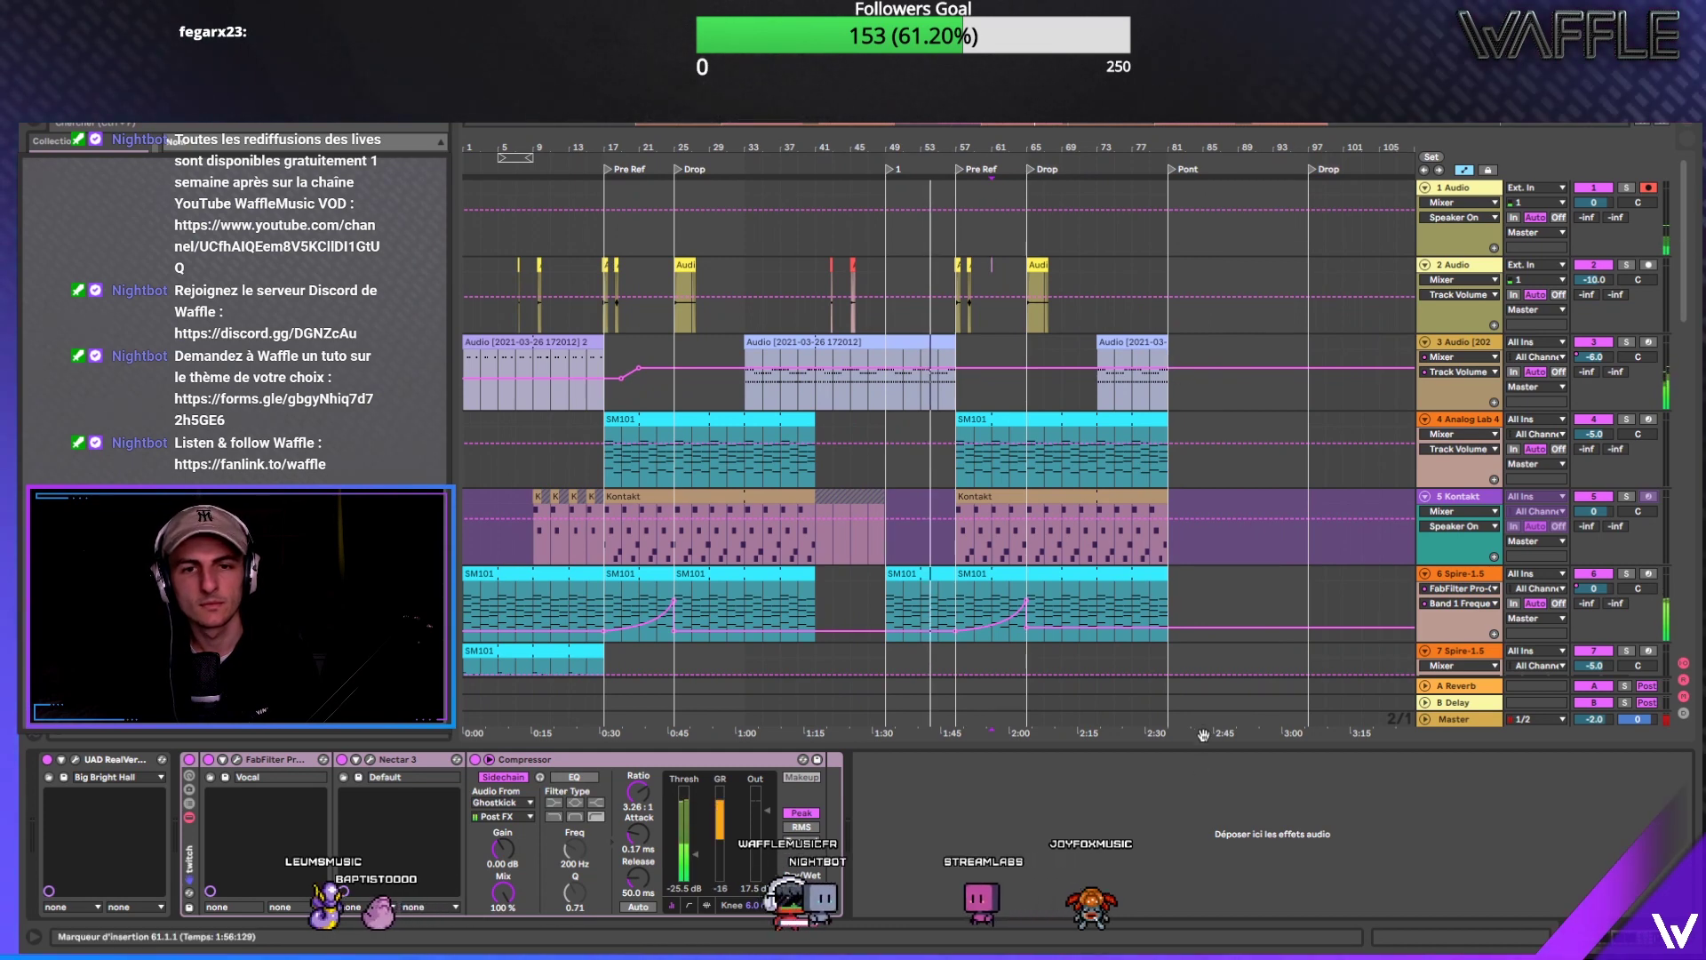
key(ctrl+alt+l)
click(1089, 729)
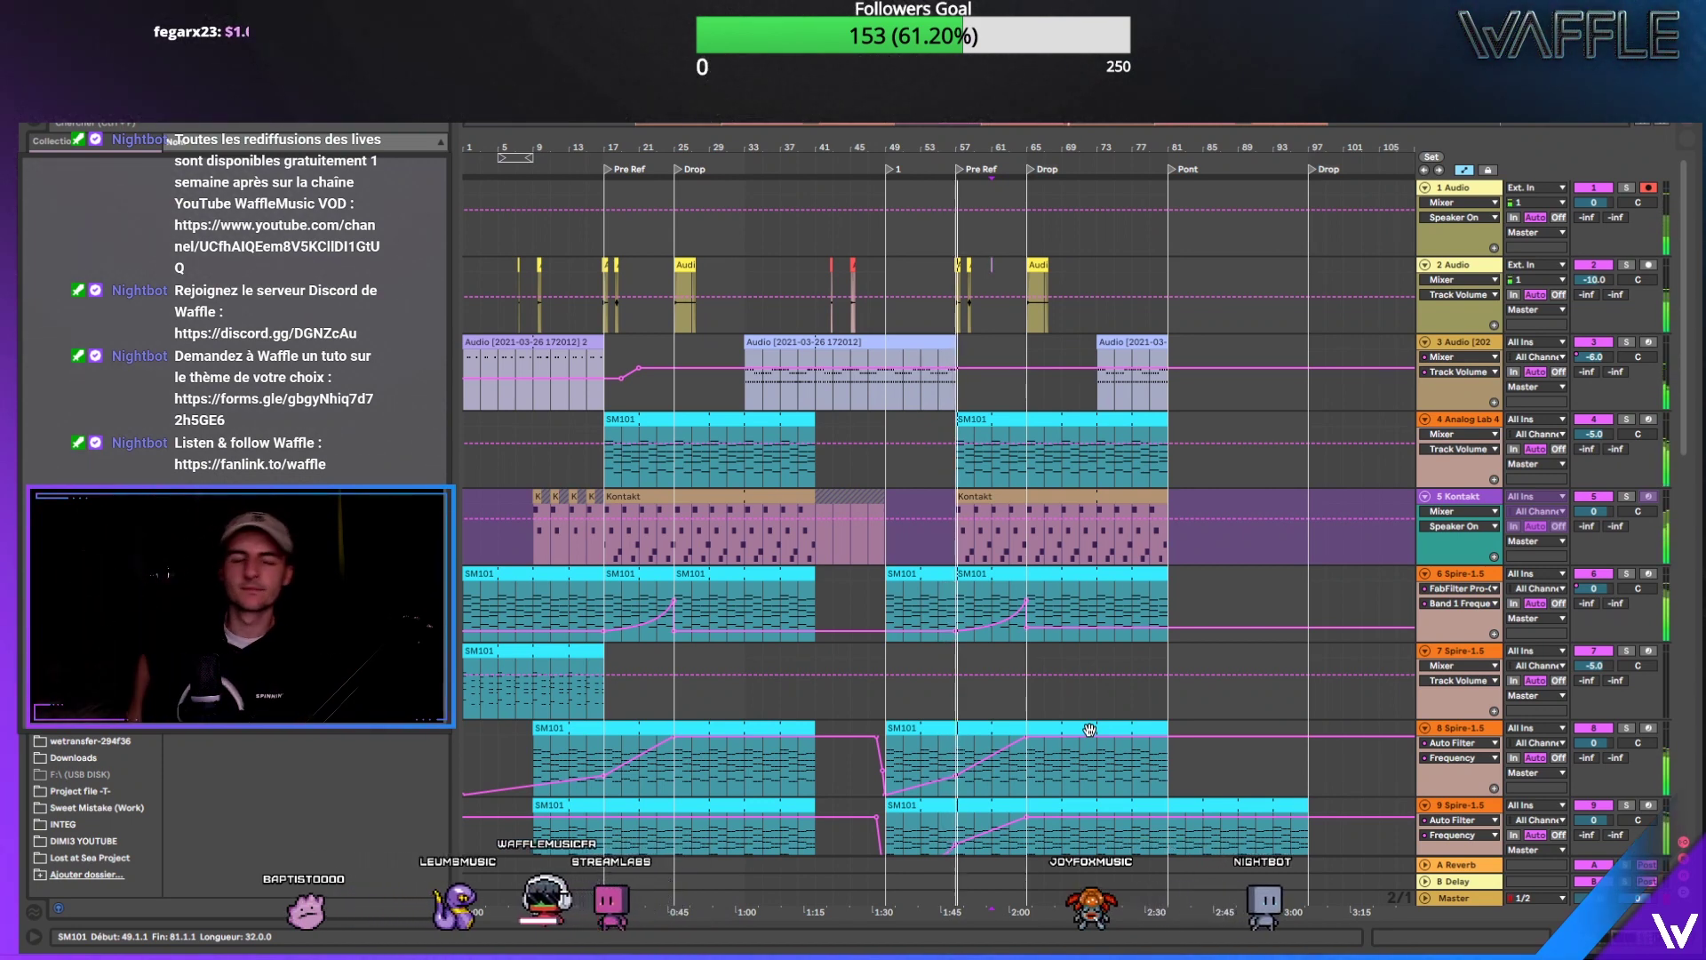
key(space)
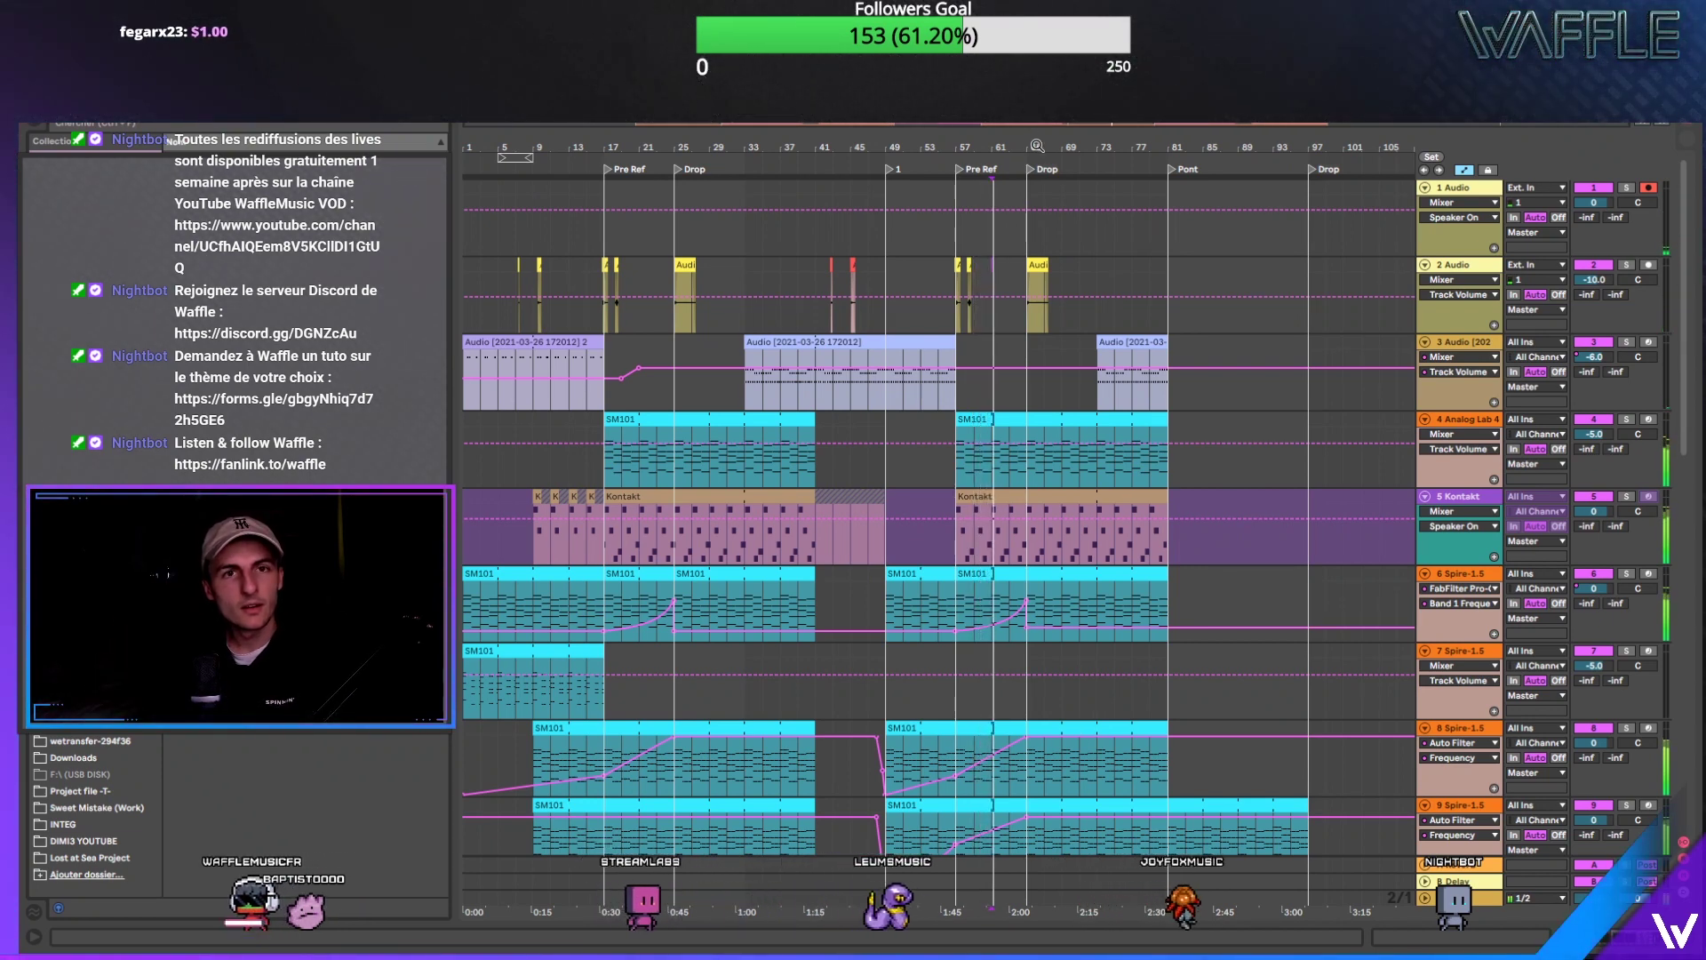
Step: Audition track 3 Audio in the second Drop and place the insertion marker on track 2 Audio near bar 79
key(plus)
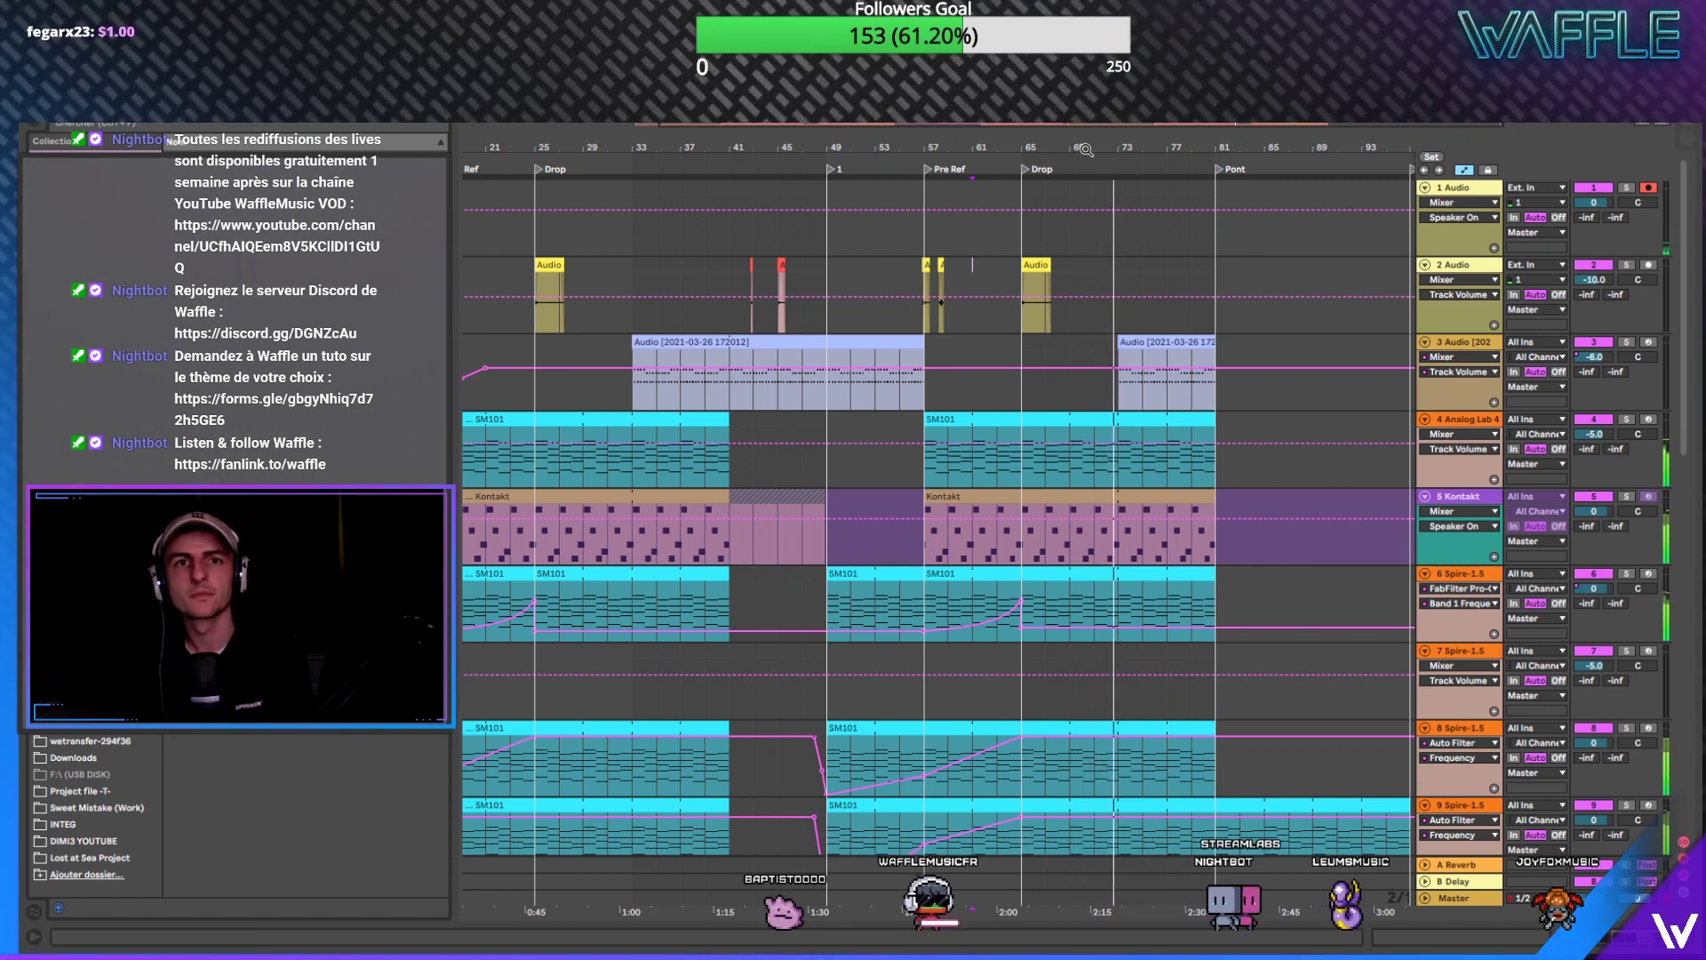
scroll(1099, 204, down, 2)
scroll(796, 205, down, 1)
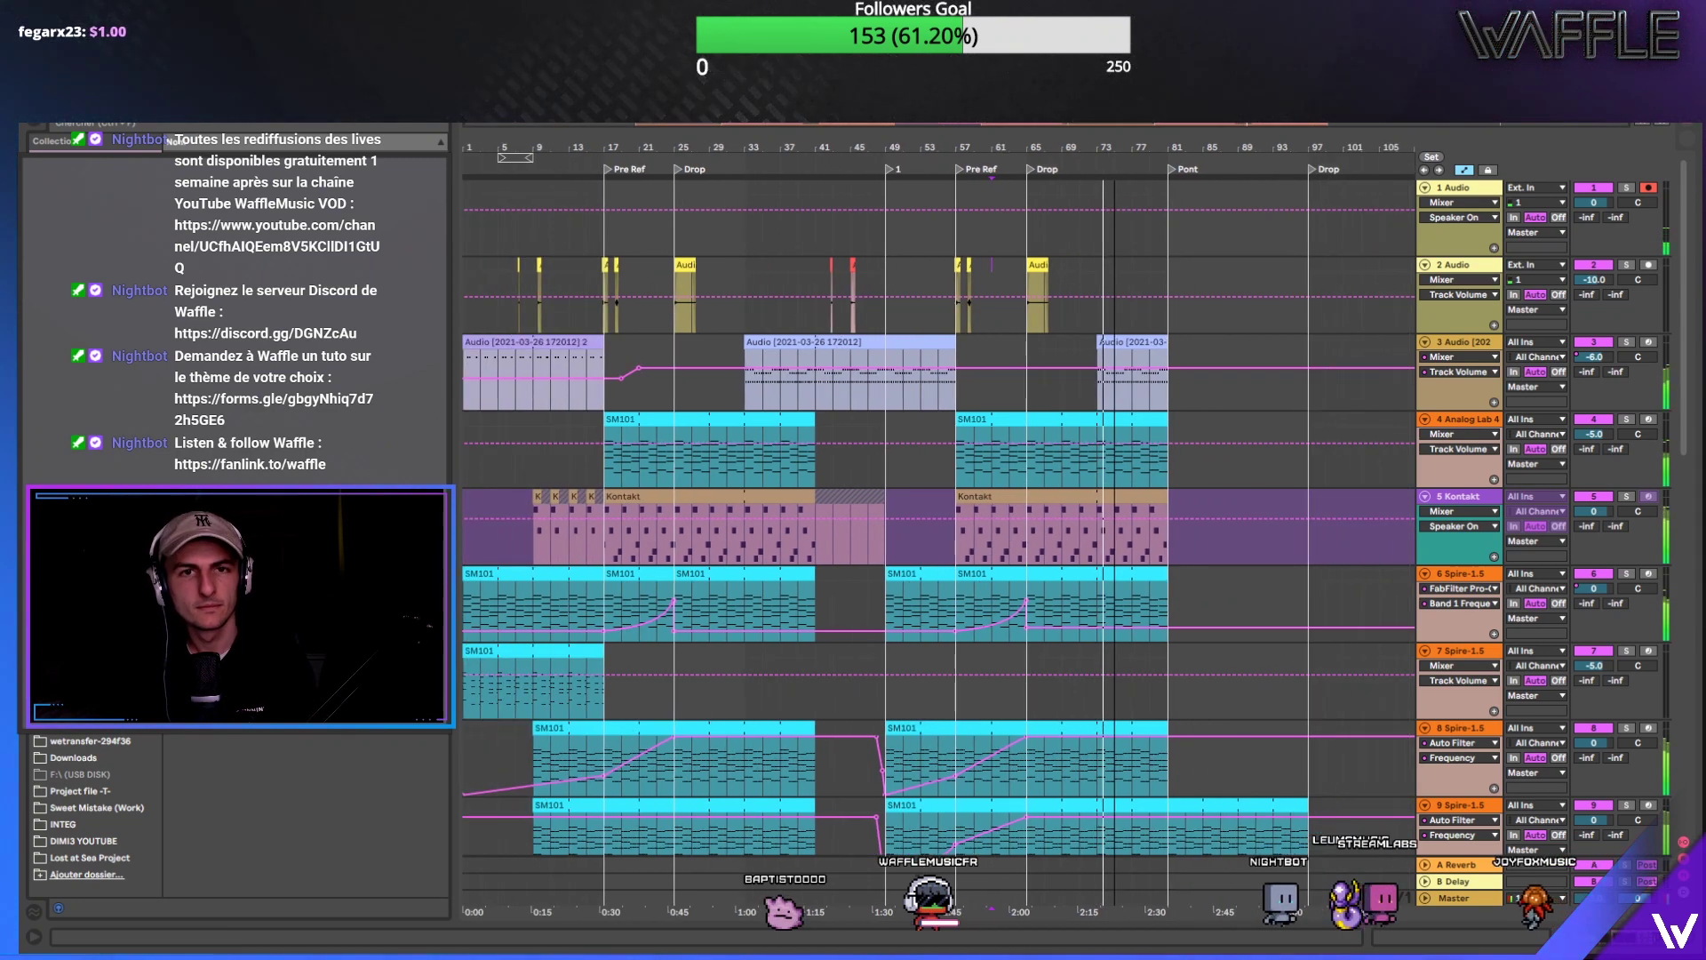
click(1626, 342)
click(1149, 266)
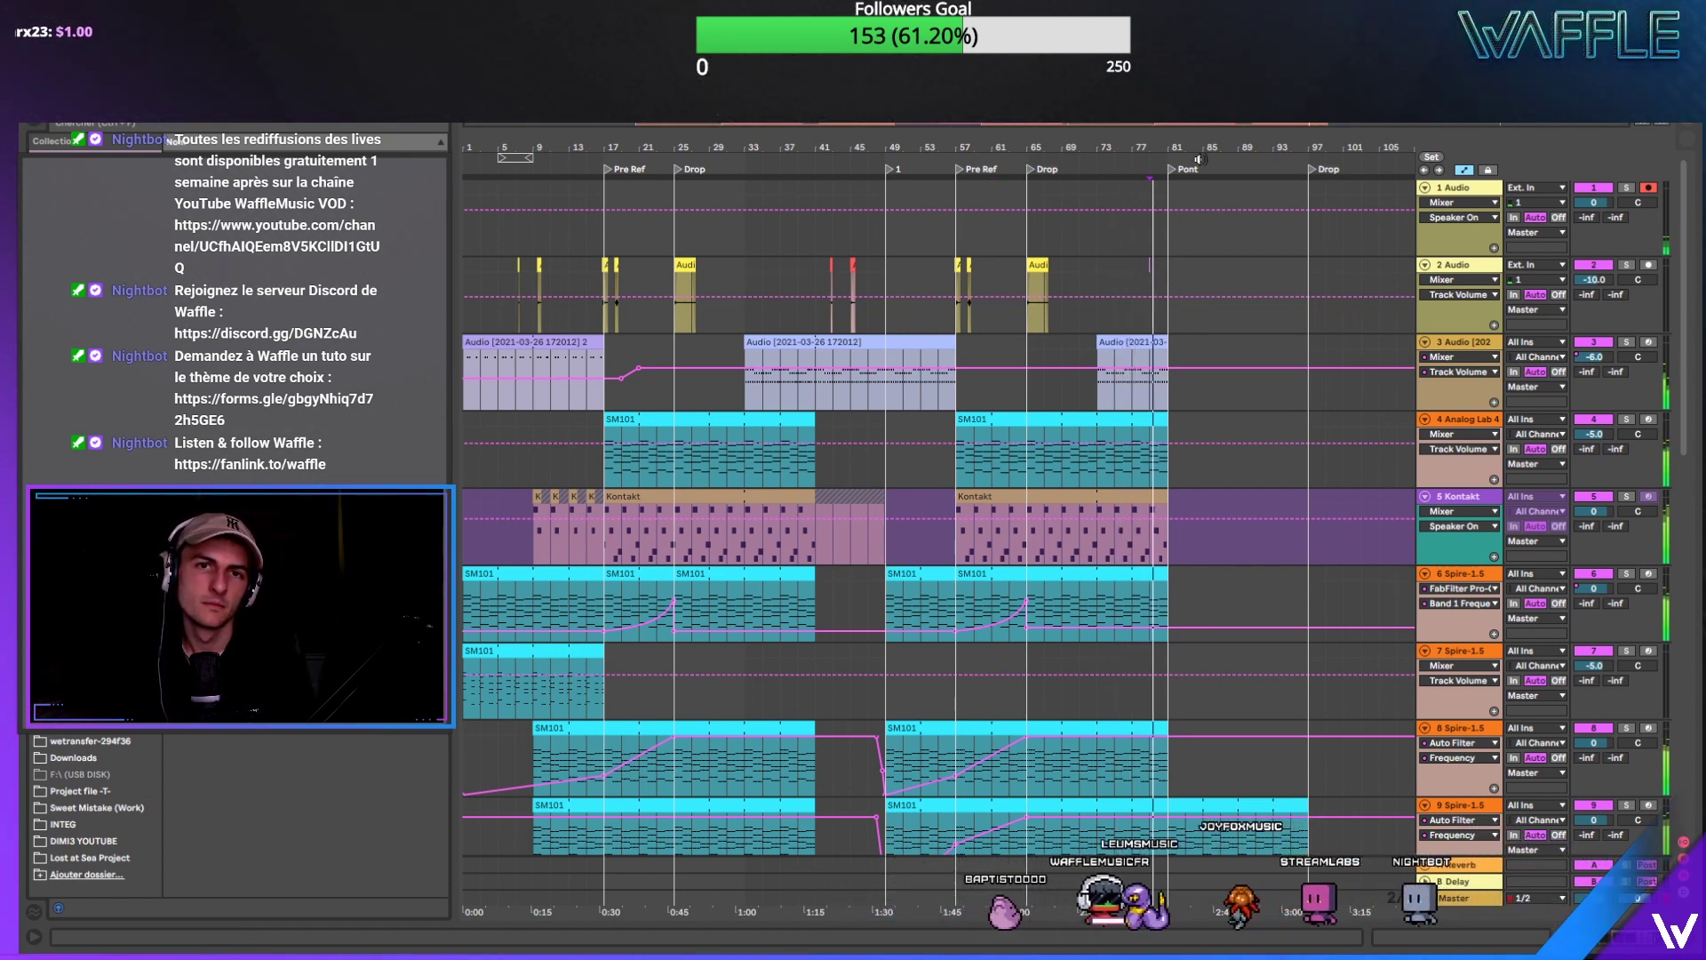
Step: Look over the instrument and drum tracks around the second Drop and Pont while playing the arrangement from 1.1.1
scroll(1237, 341, down, 10)
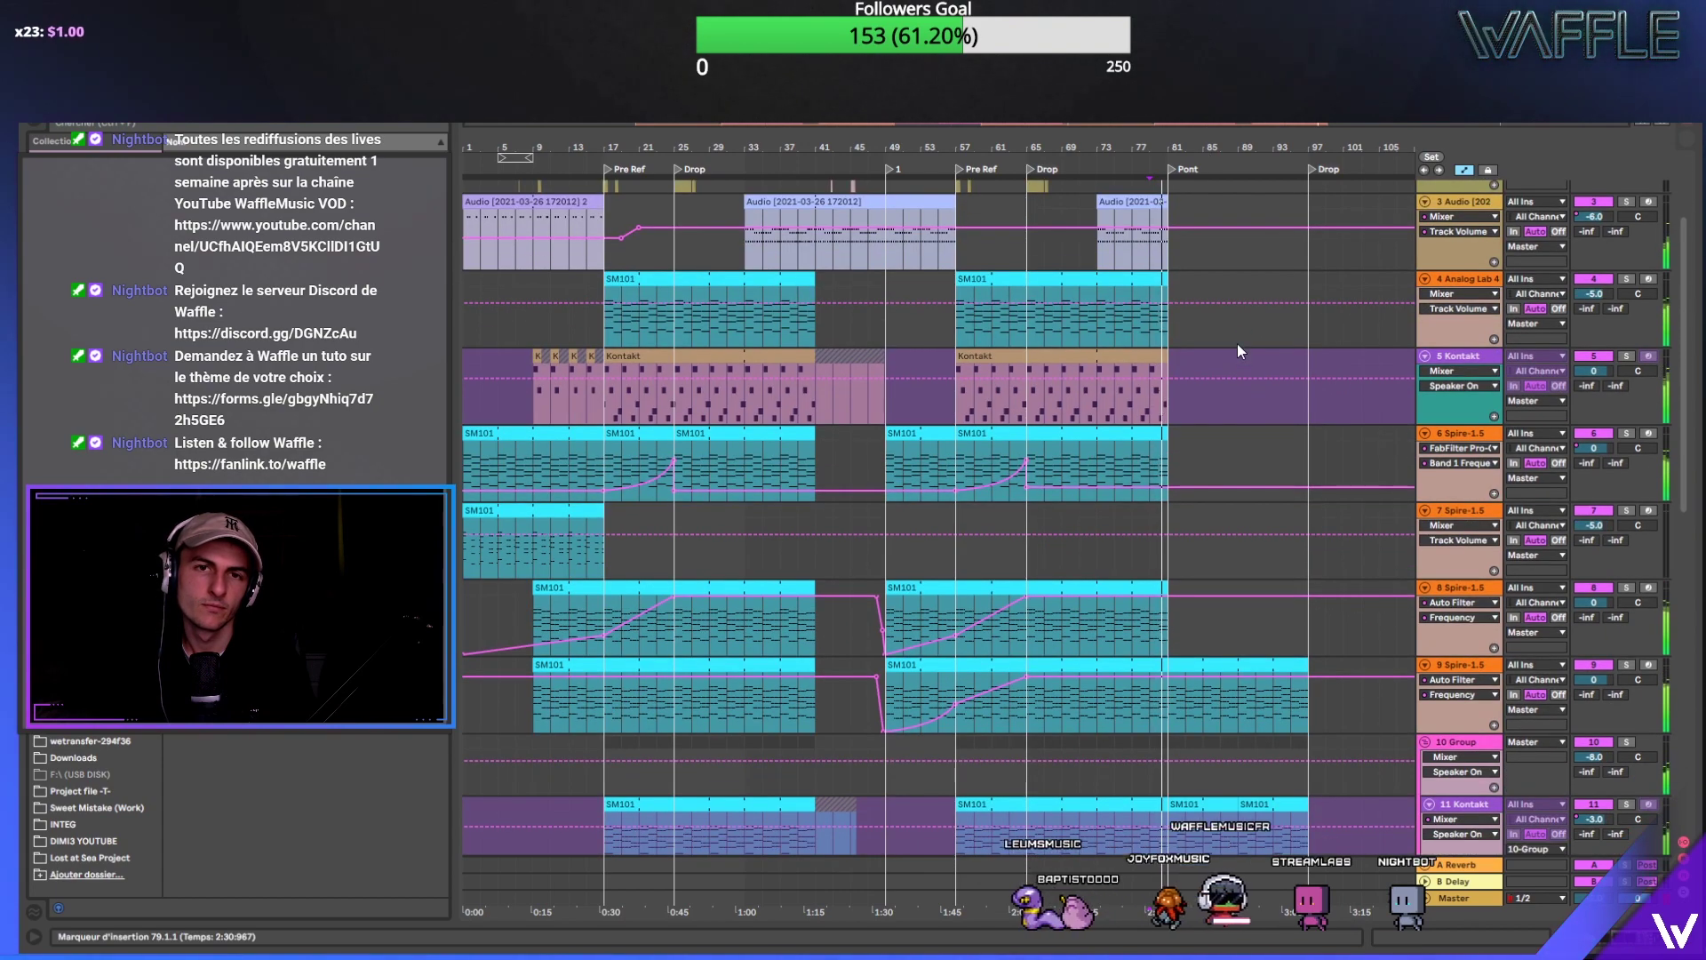
scroll(1238, 344, down, 5)
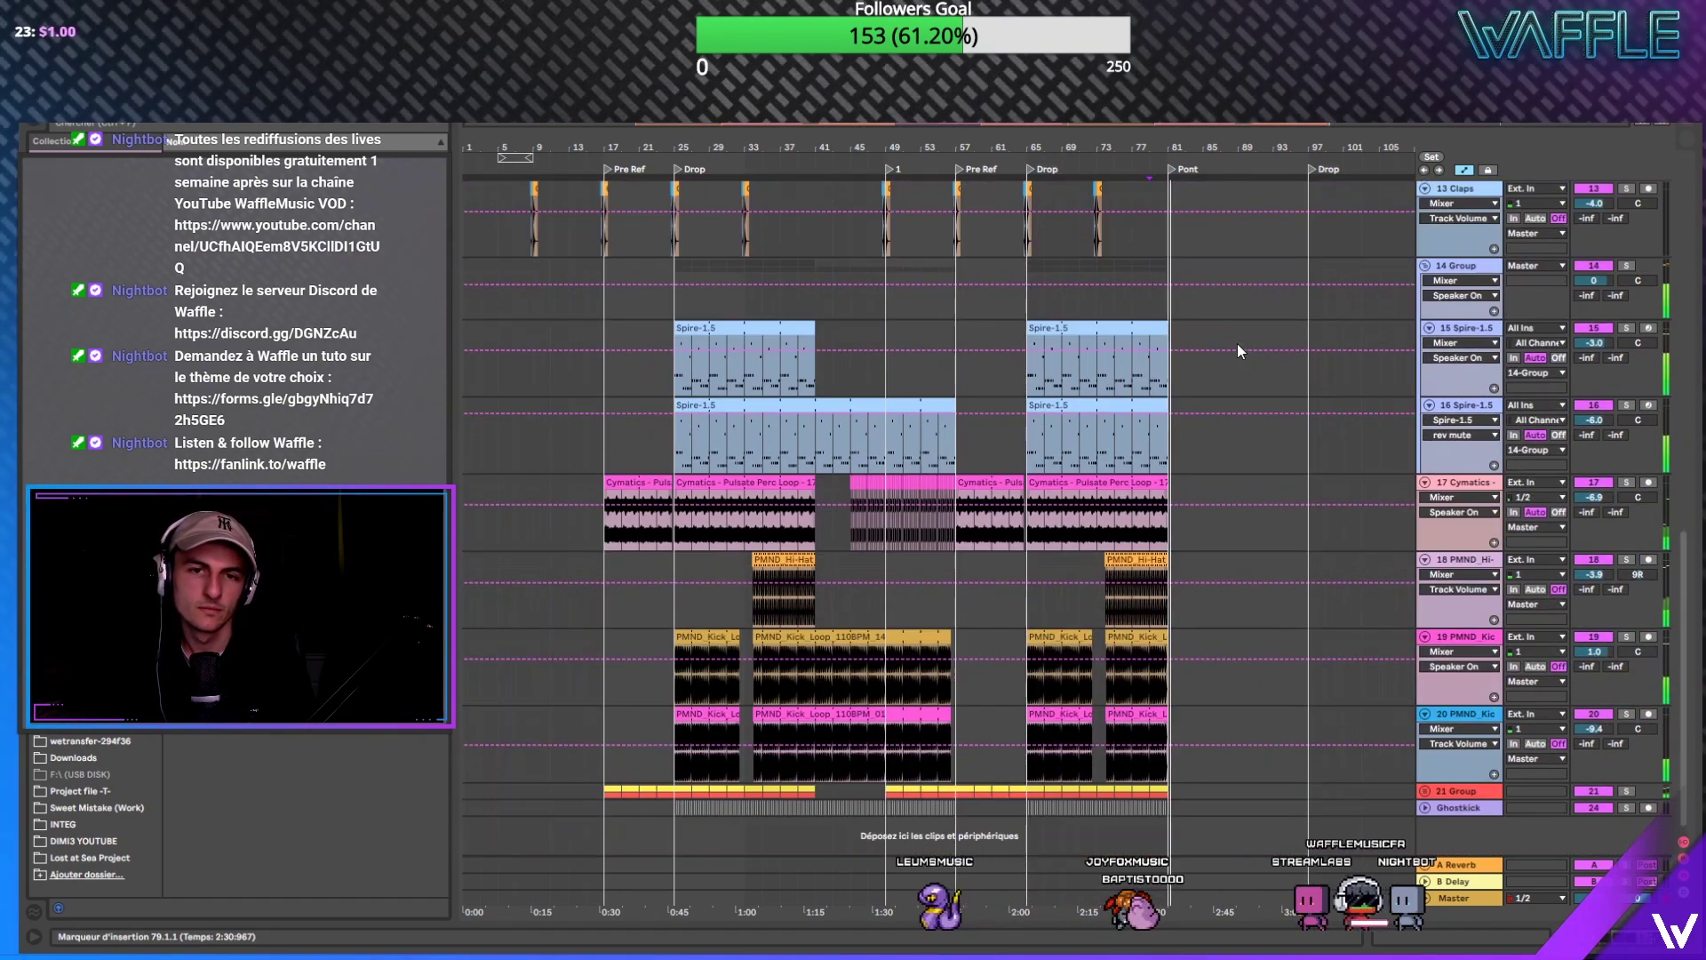
scroll(1240, 345, up, 4)
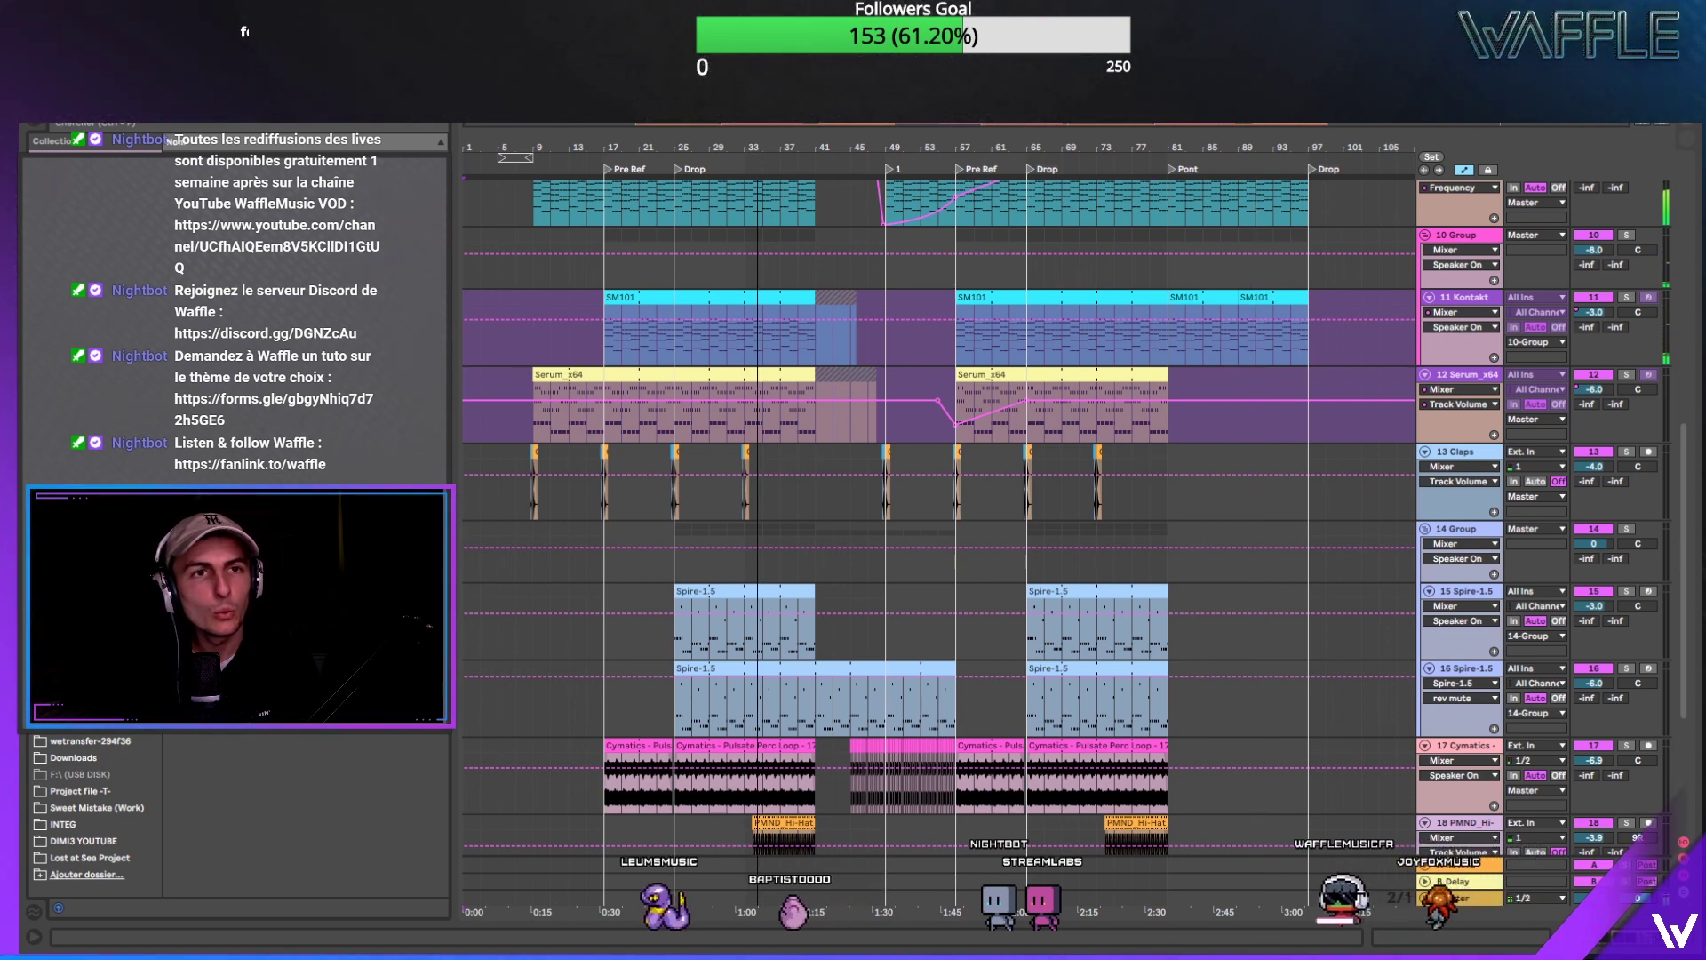
key(space)
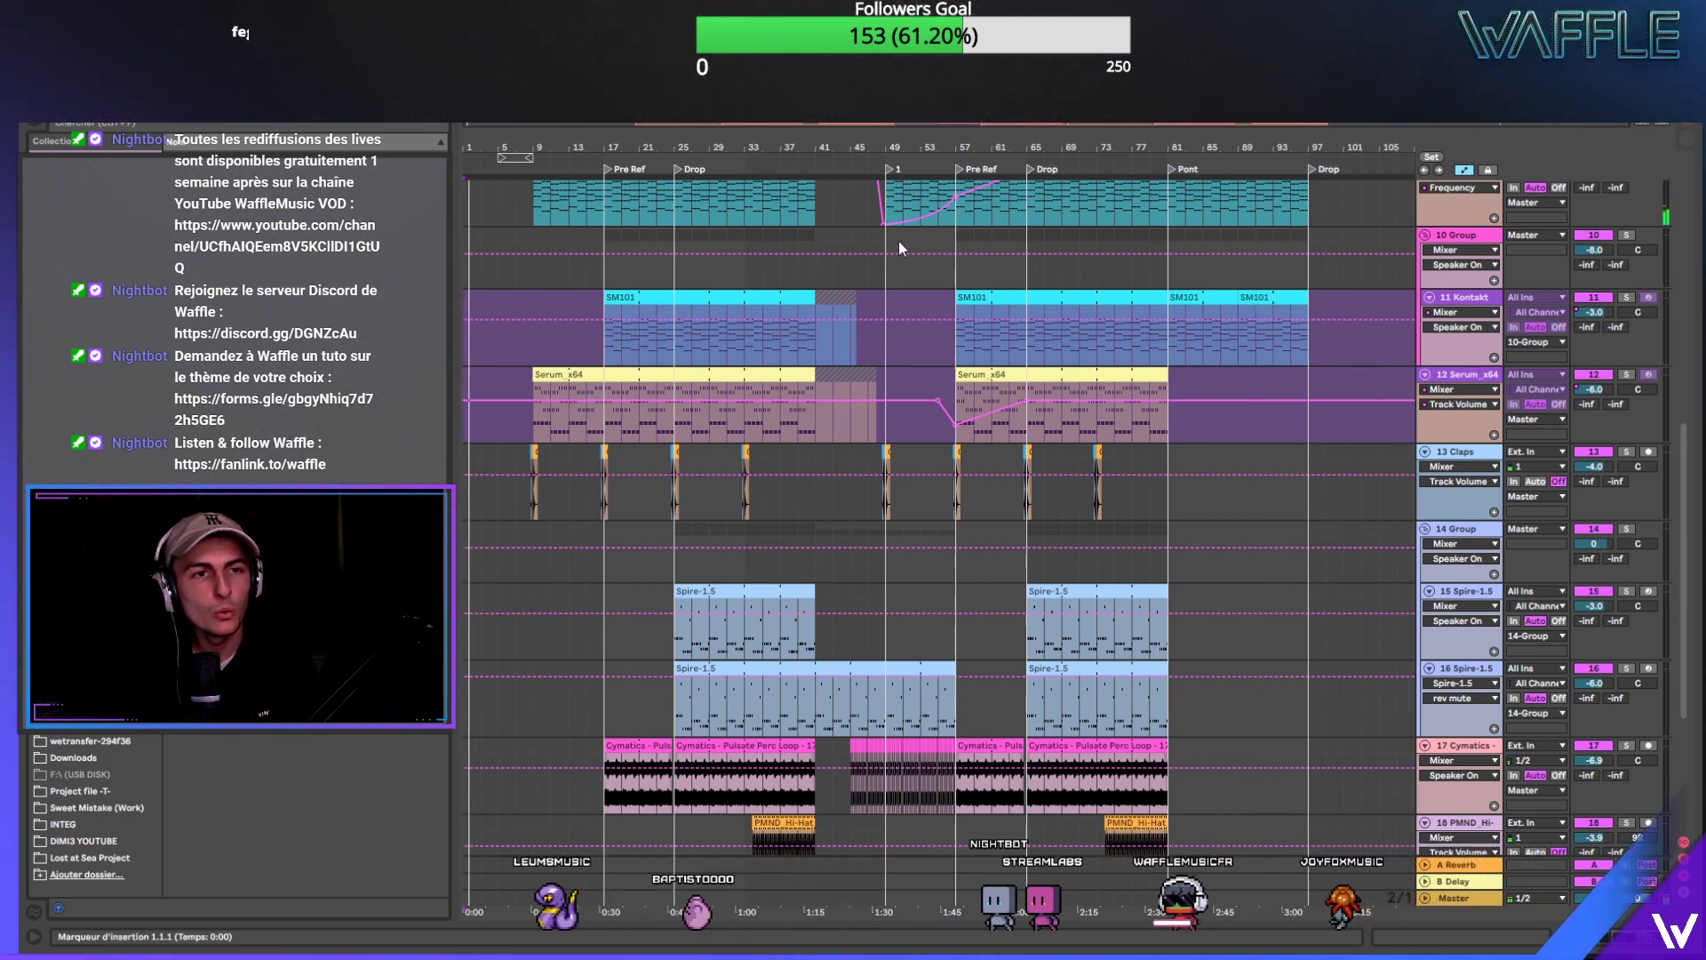
scroll(896, 283, up, 2)
scroll(896, 279, up, 5)
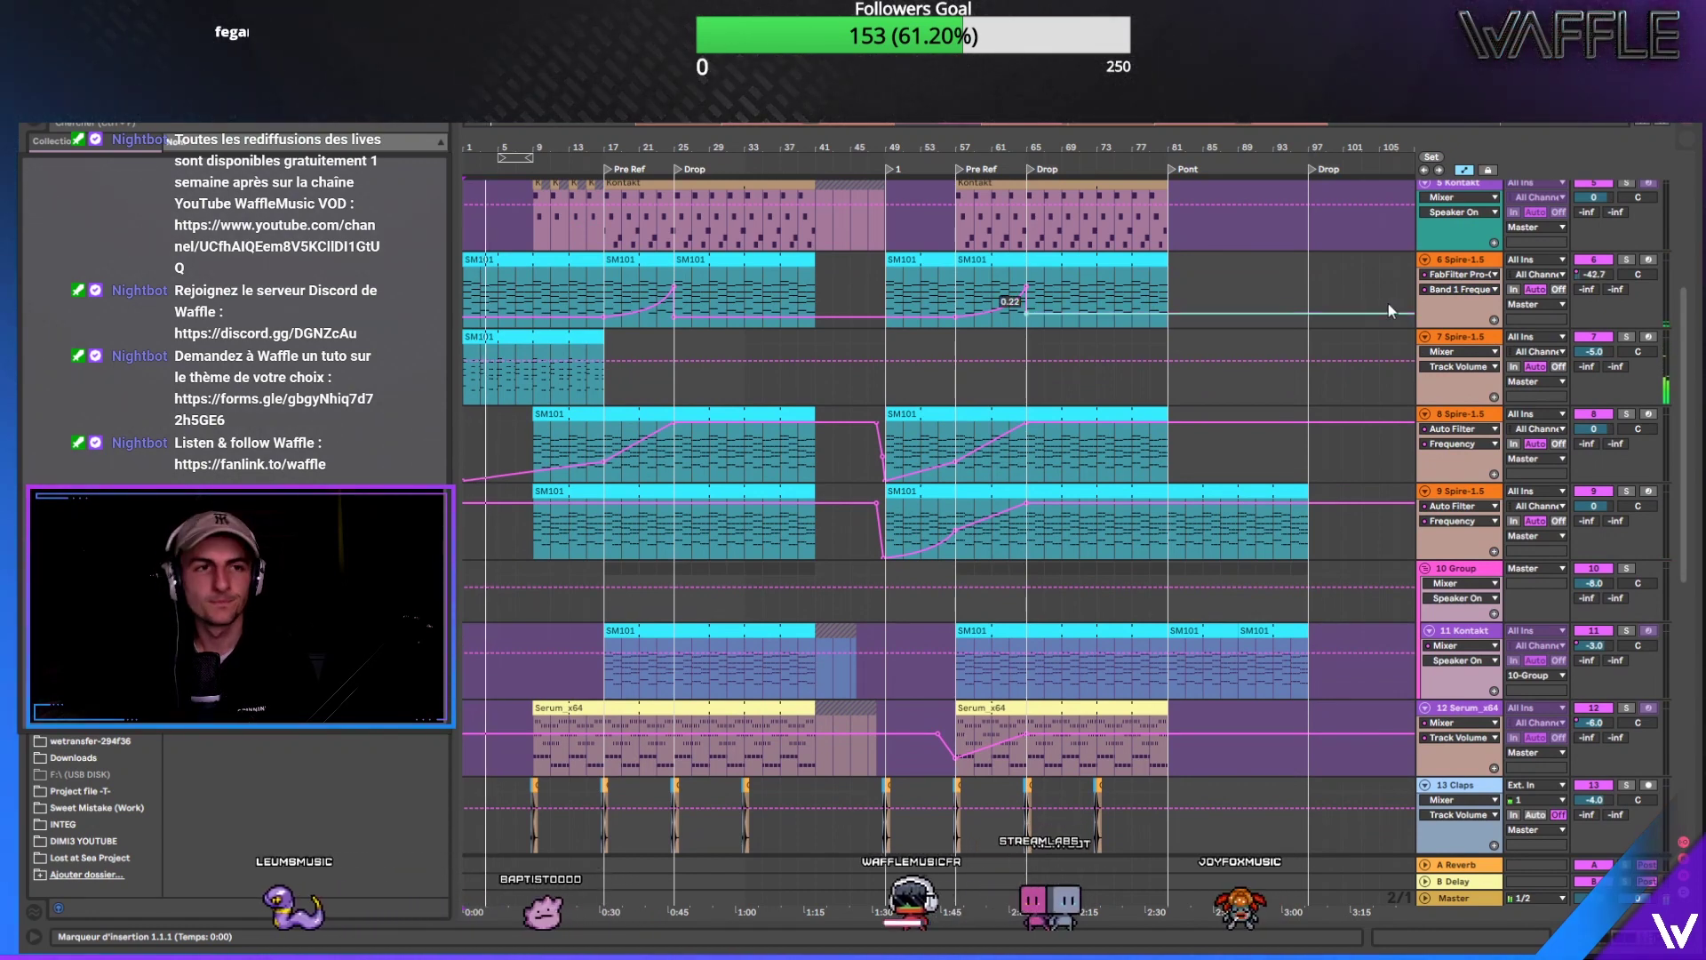
Step: Insert a new MIDI track directly below track 7 Spire-1.5 and save the set
right_click(1480, 341)
click(1546, 499)
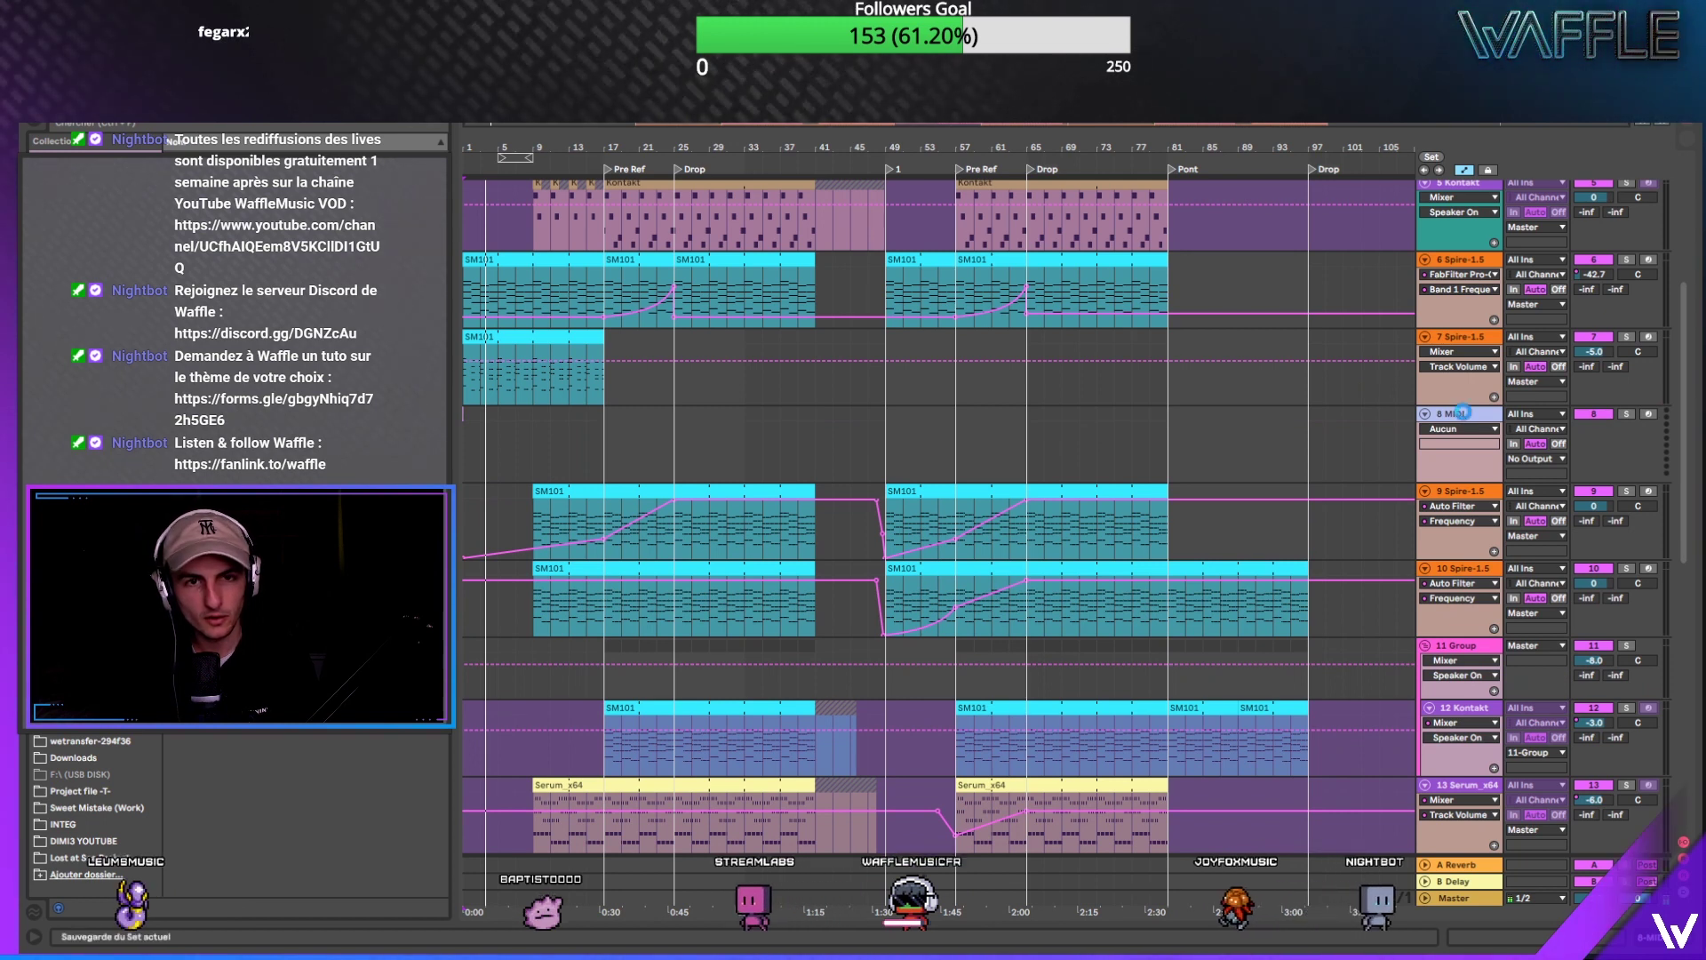
key(ctrl+s)
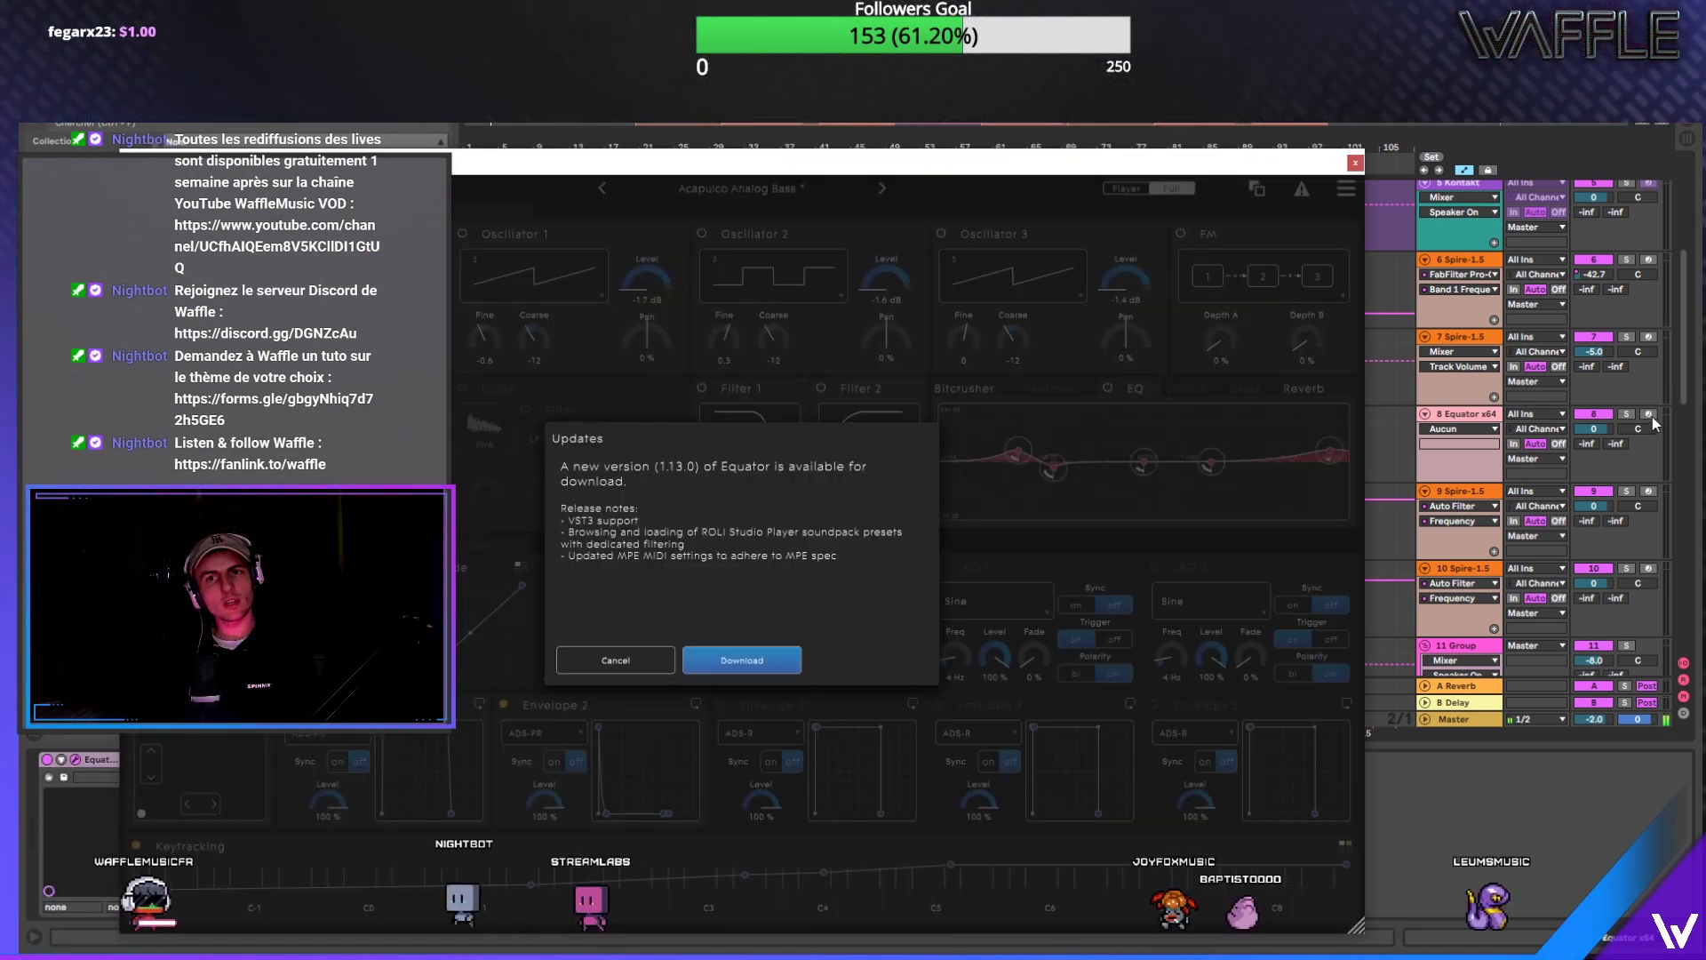
Step: Arm track 8 Equator x64 for recording, decline the Equator update and open the plug-in's sound browser
click(1650, 415)
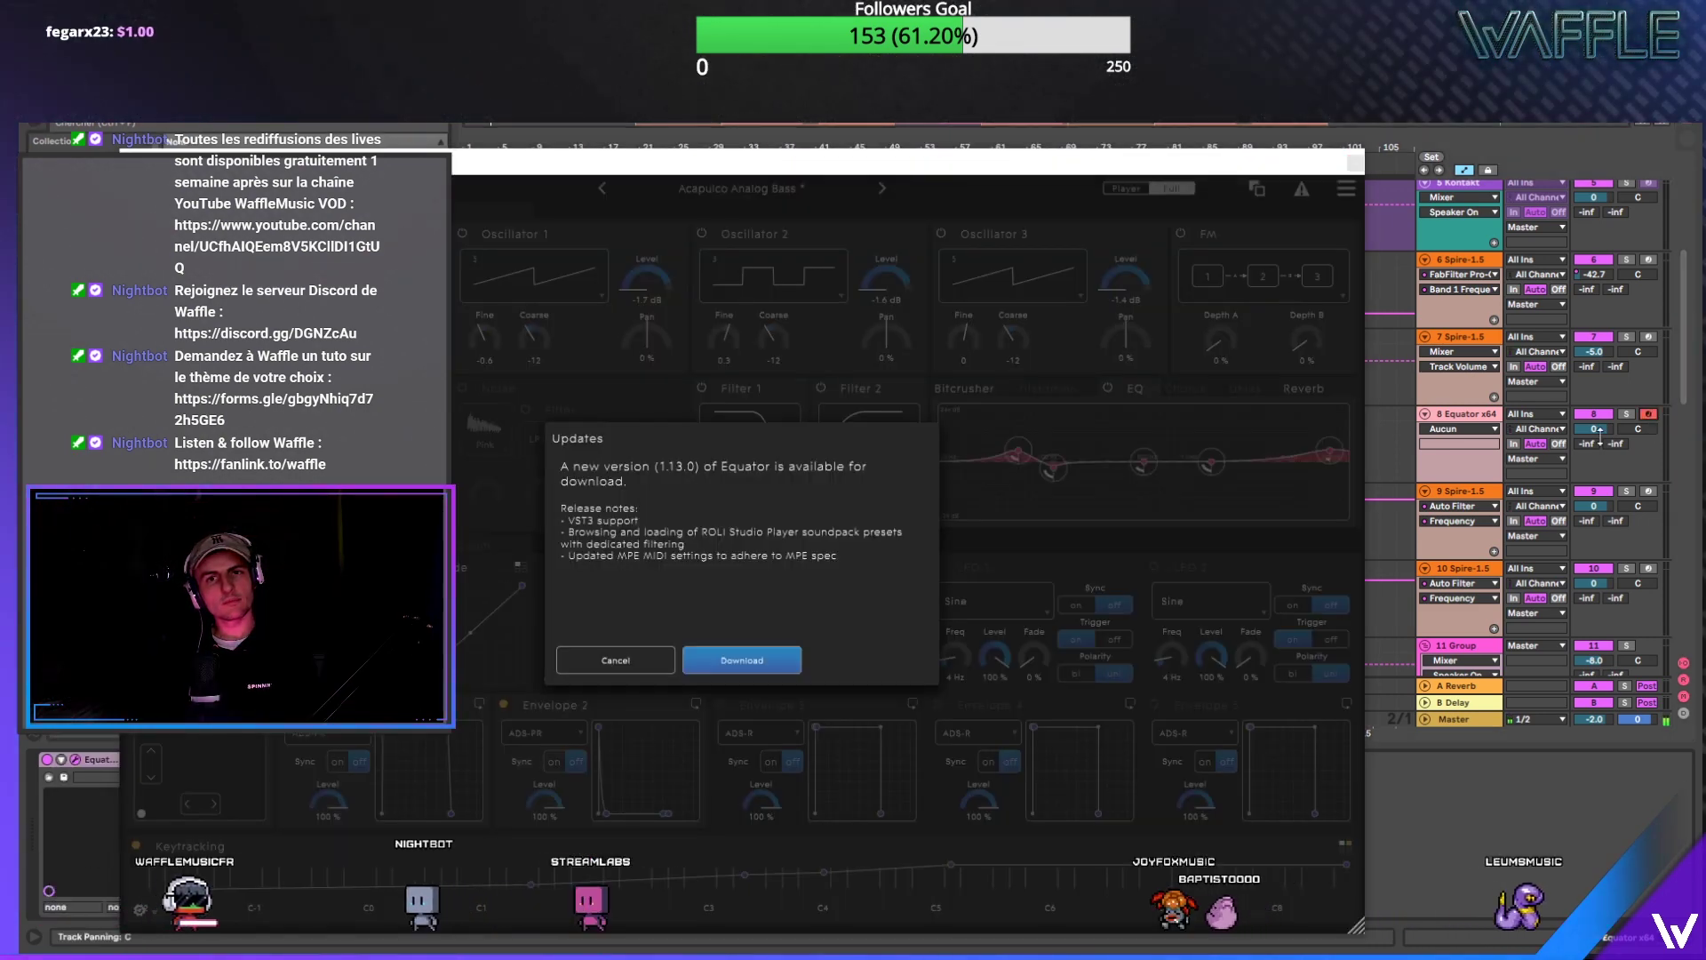
click(616, 660)
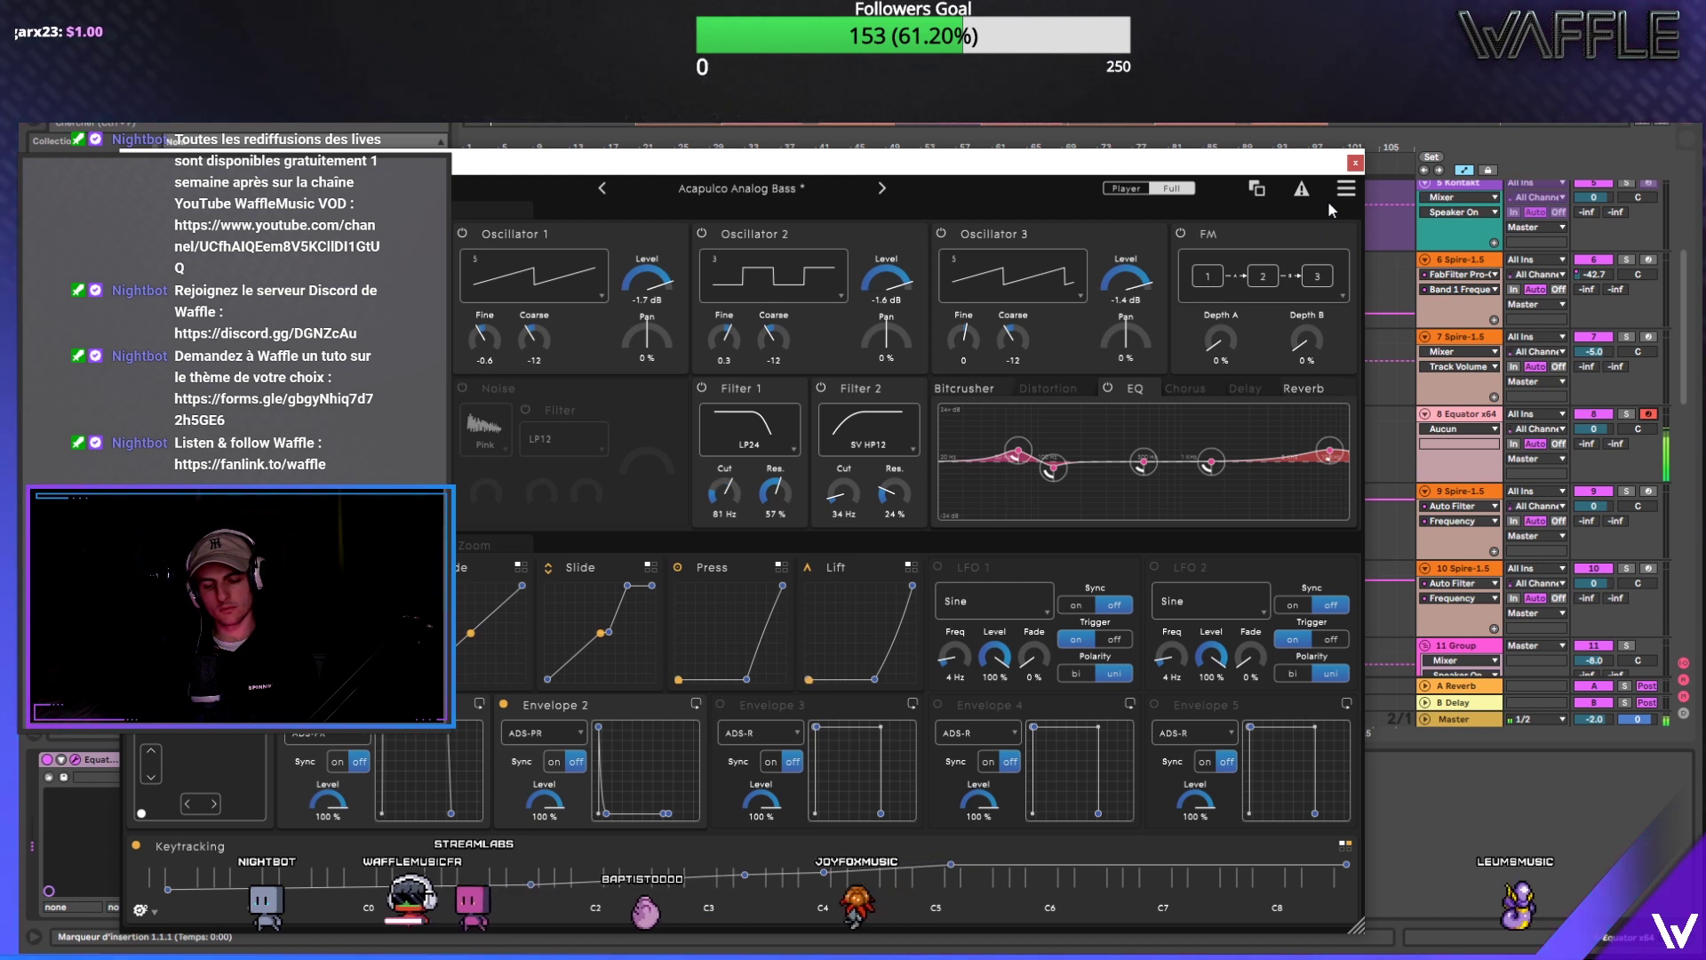
click(742, 189)
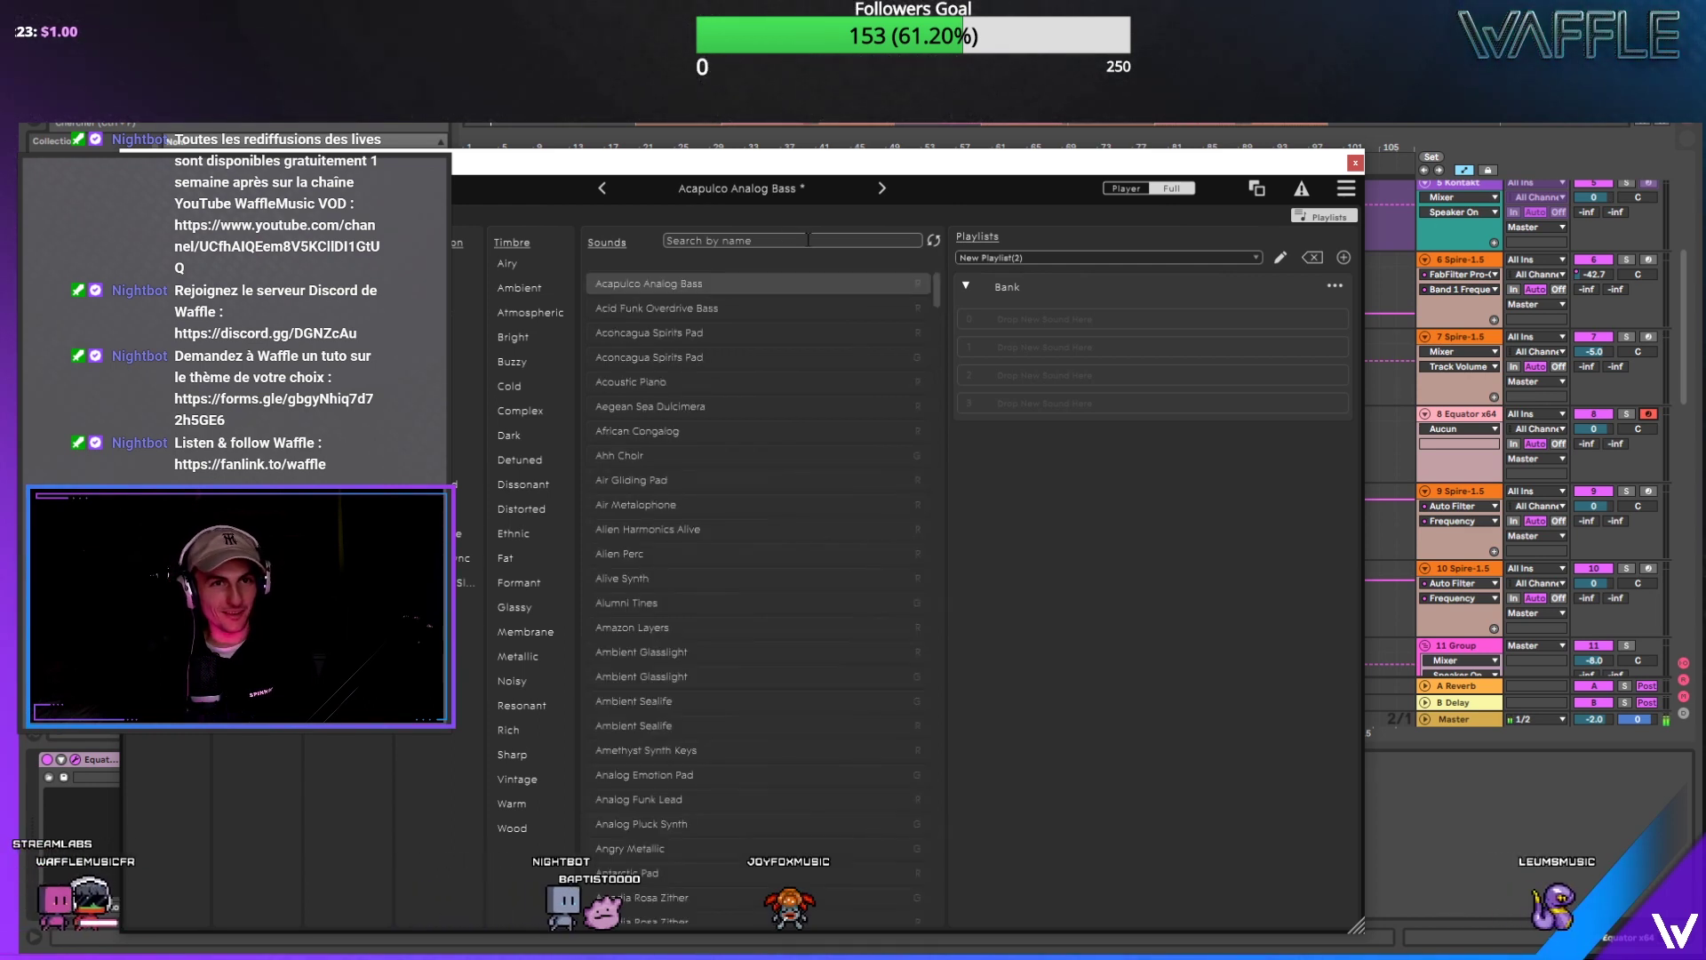
Step: Search the Equator sounds by name for "whi" and "wi", and clear the search
text(w)
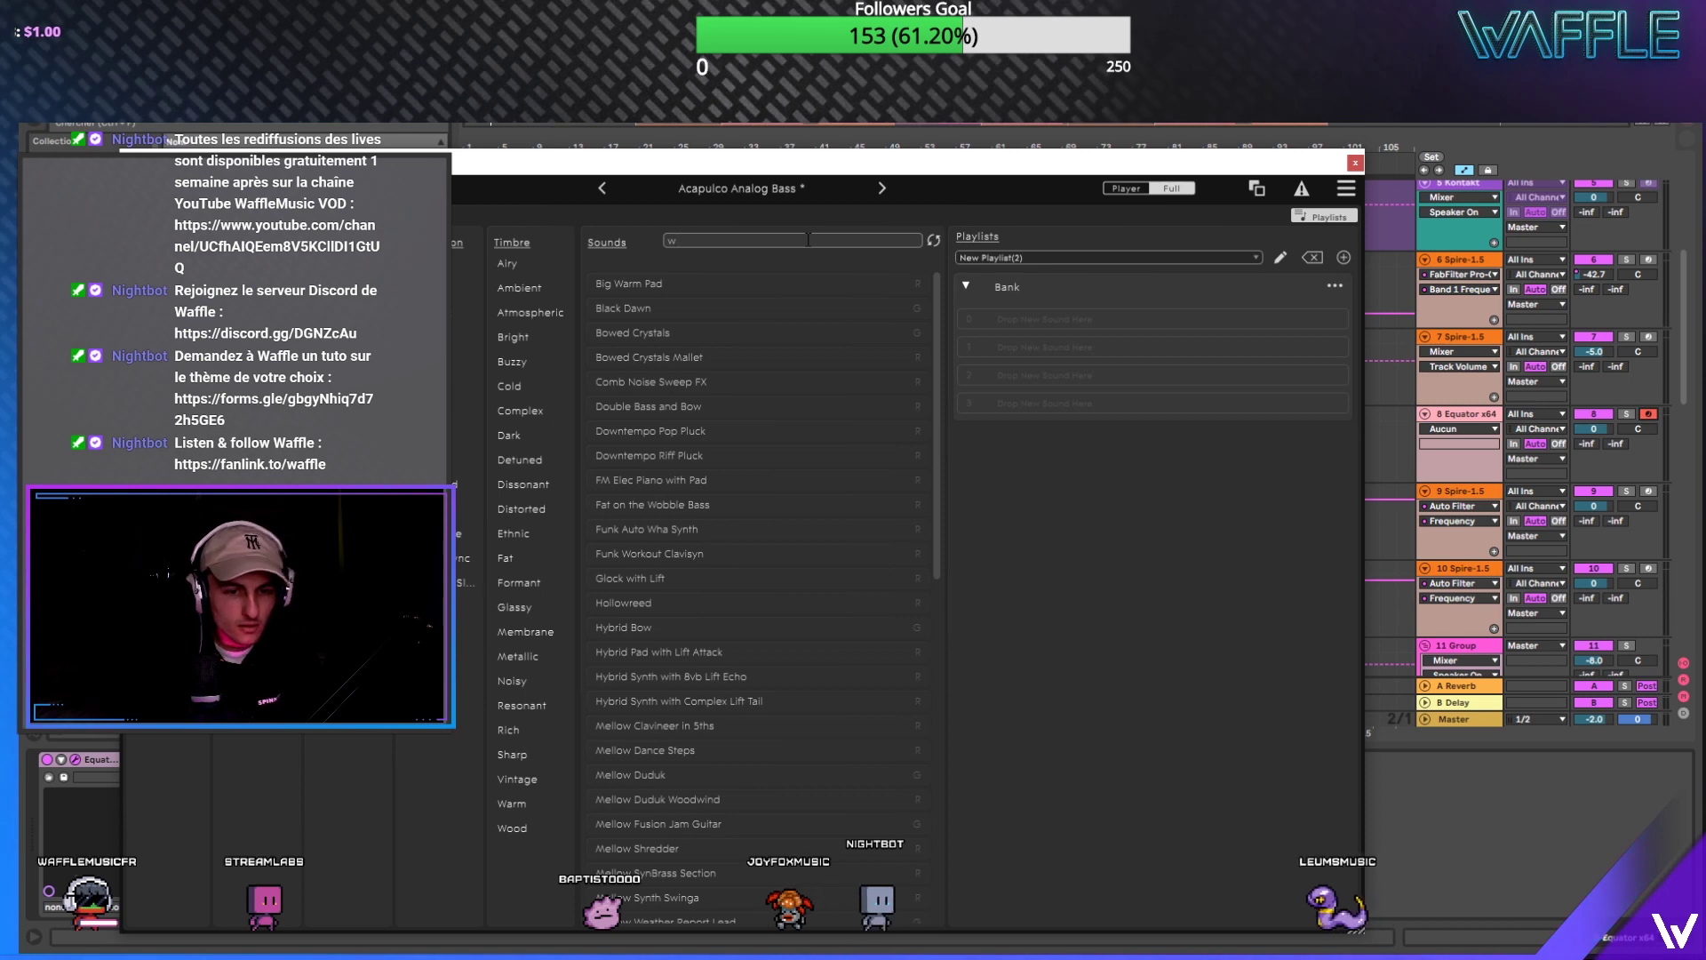
text(hi)
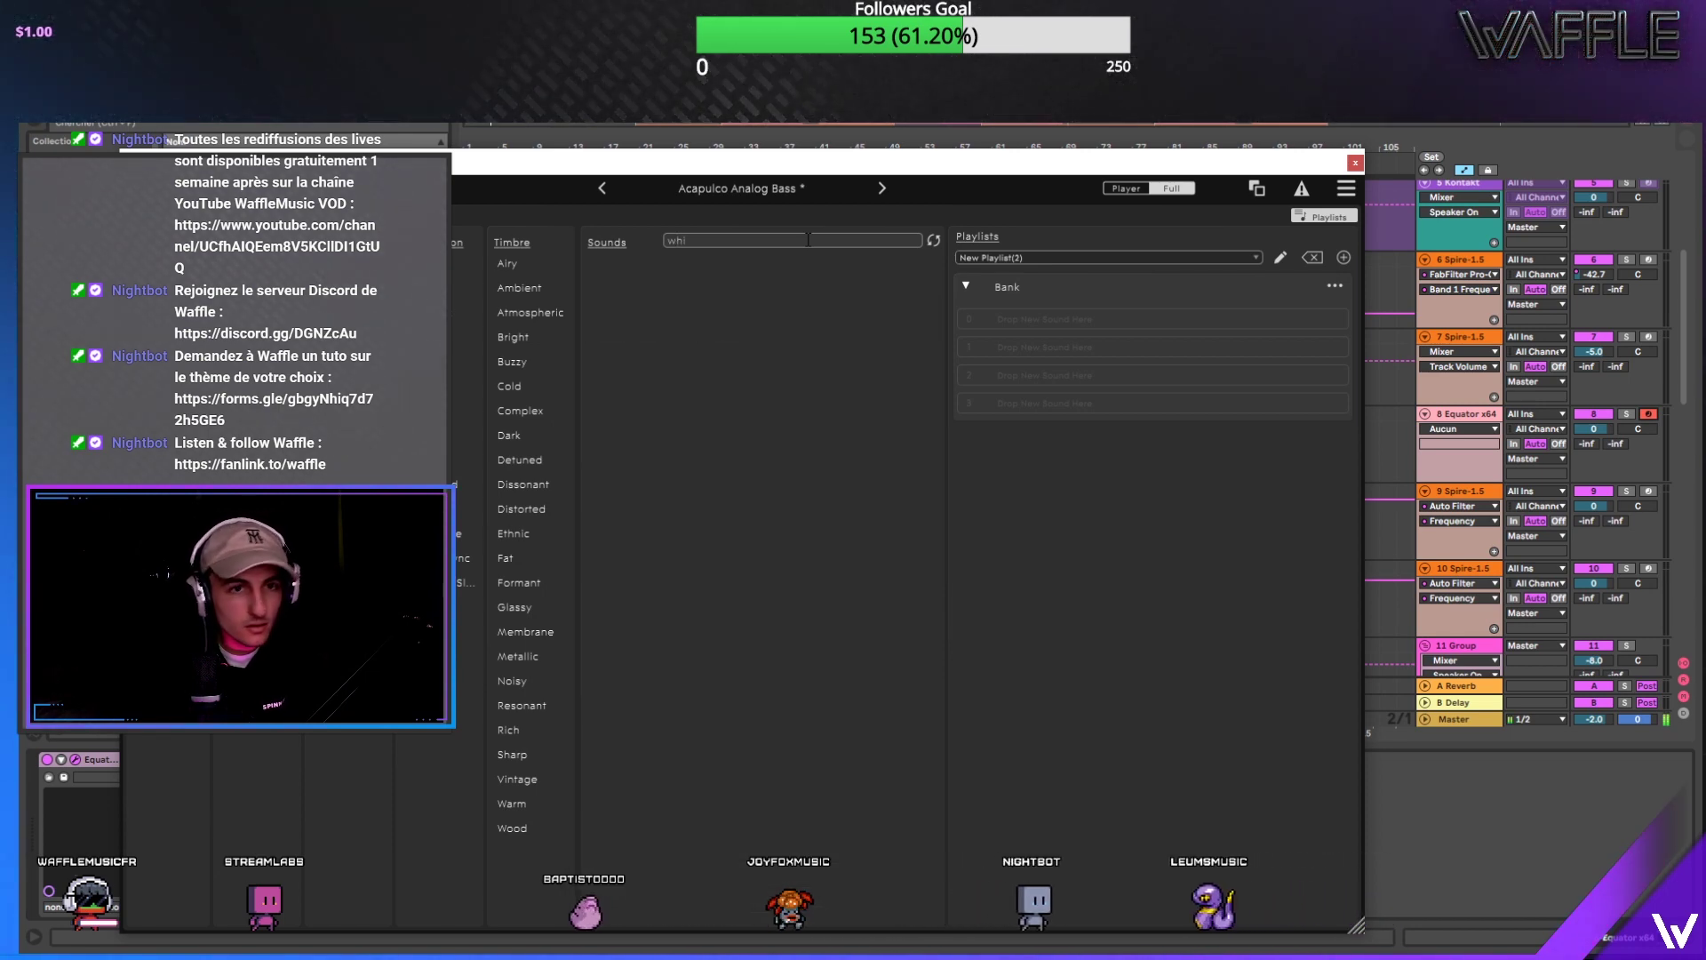
key(BackSpace)
key(BackSpace)
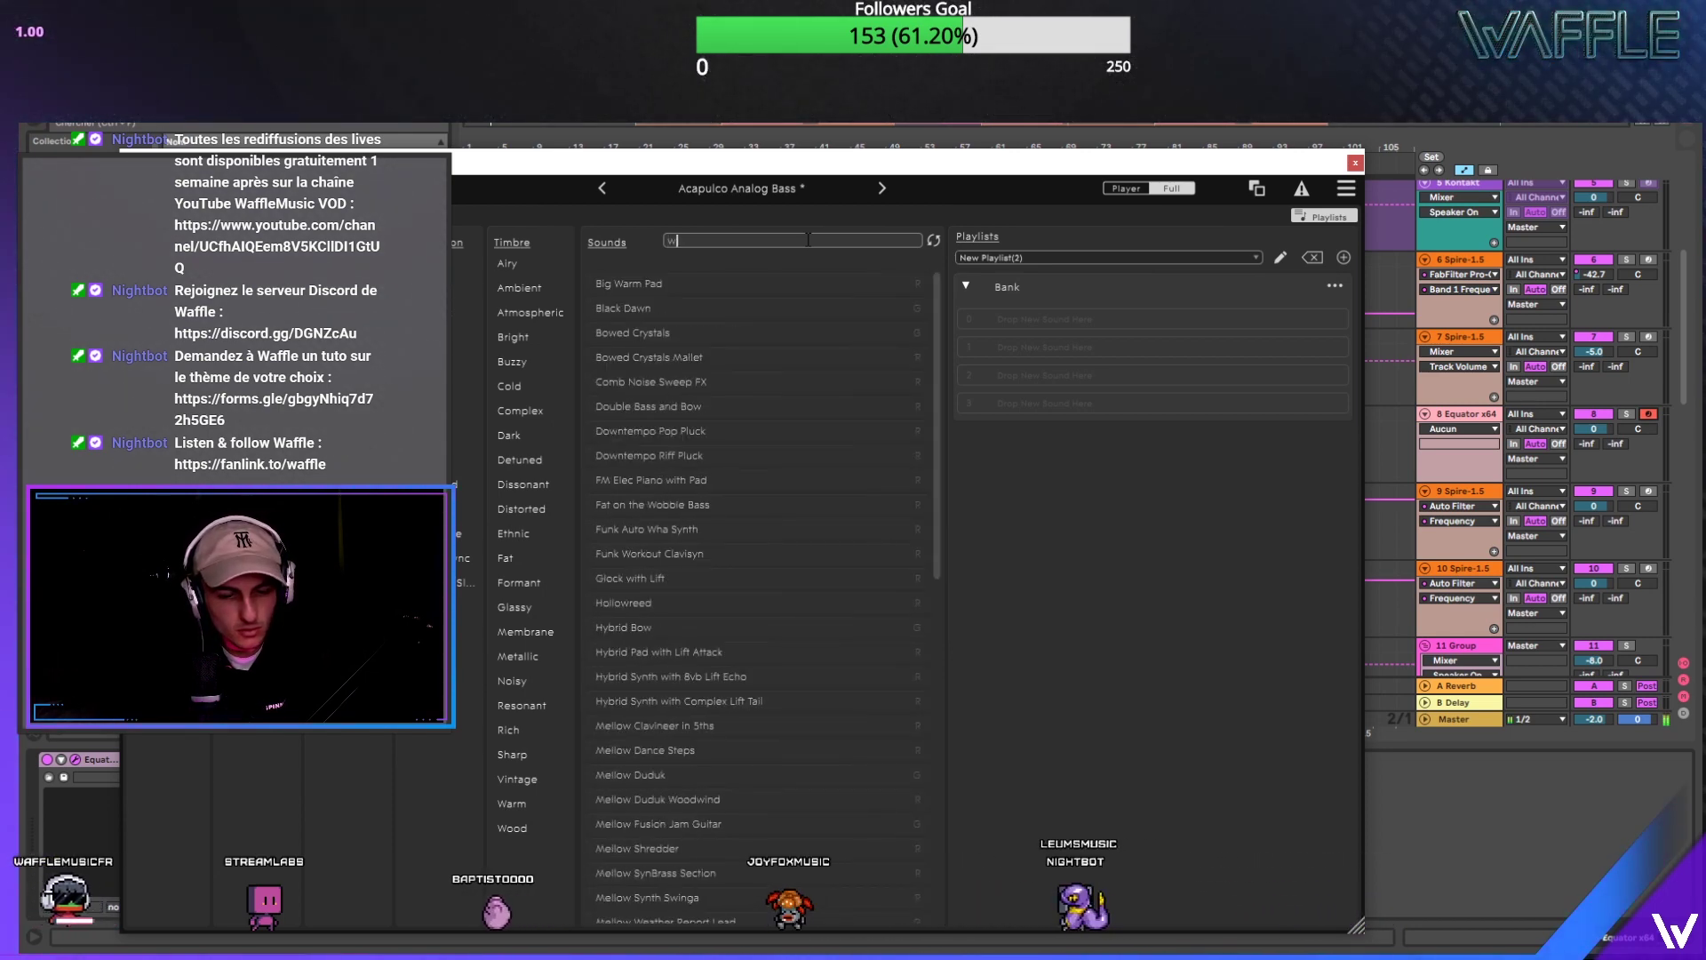
text(i)
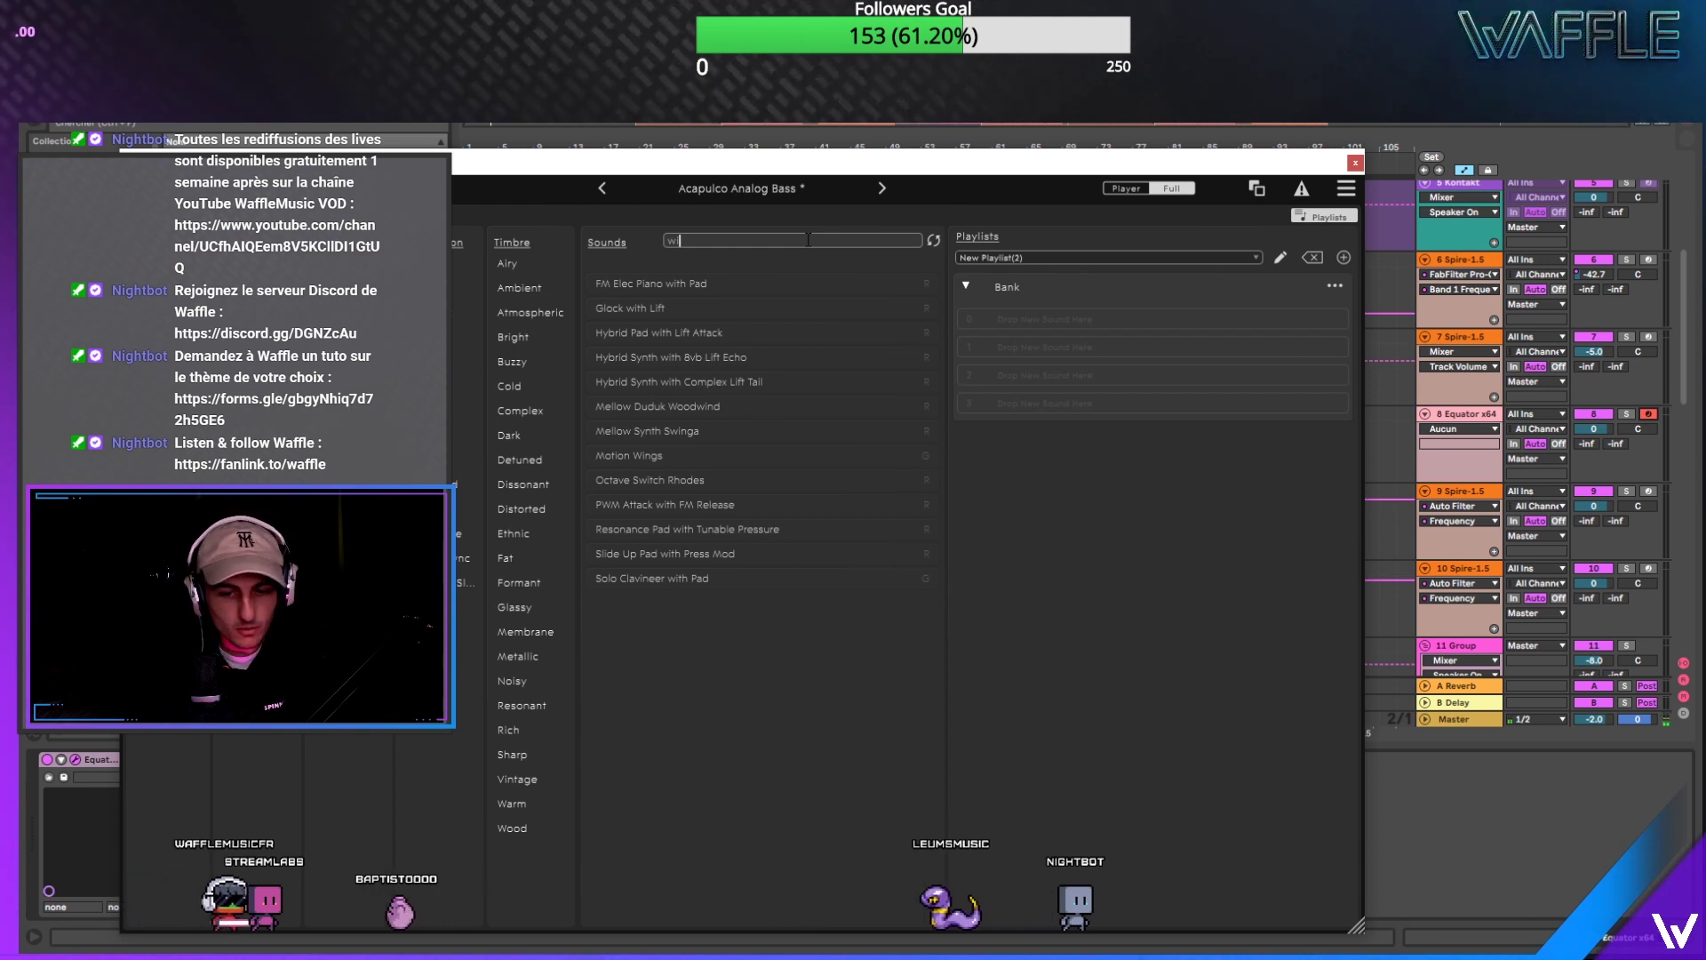
key(BackSpace)
key(BackSpace)
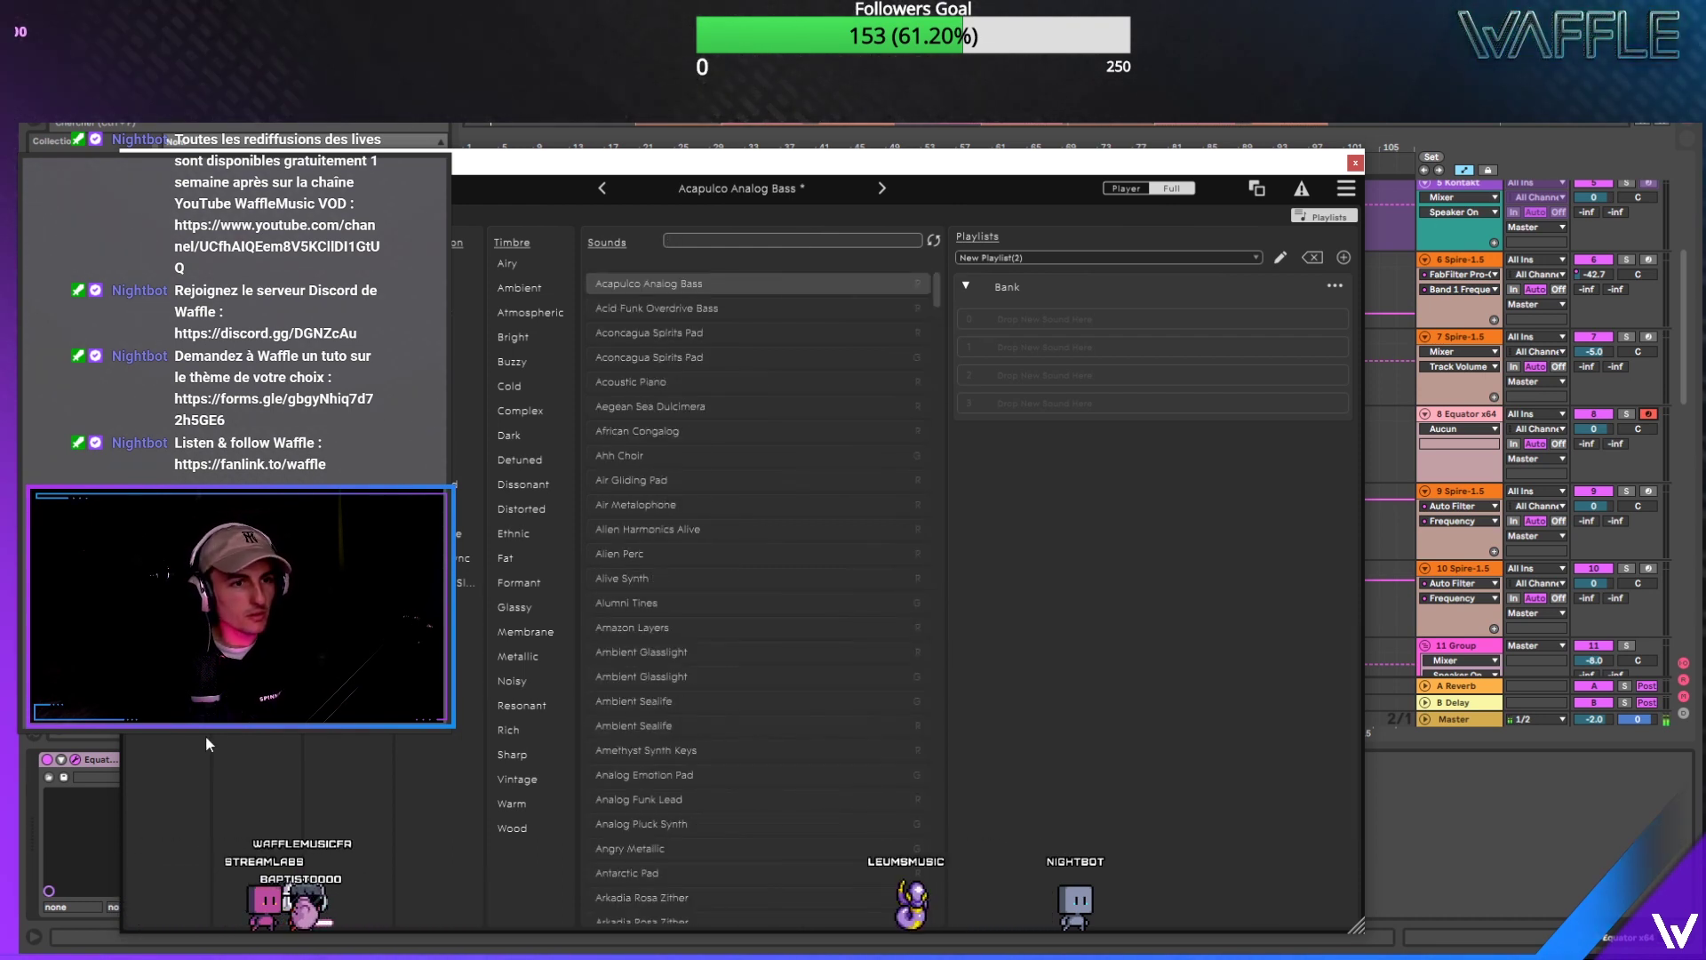
Step: Filter the Equator sounds to flutes and reeds, audition Bansuri Flute, Breath Flute, Dolce Digital Reed and Hollowreed, and load Hybrid Tube Flute
click(258, 681)
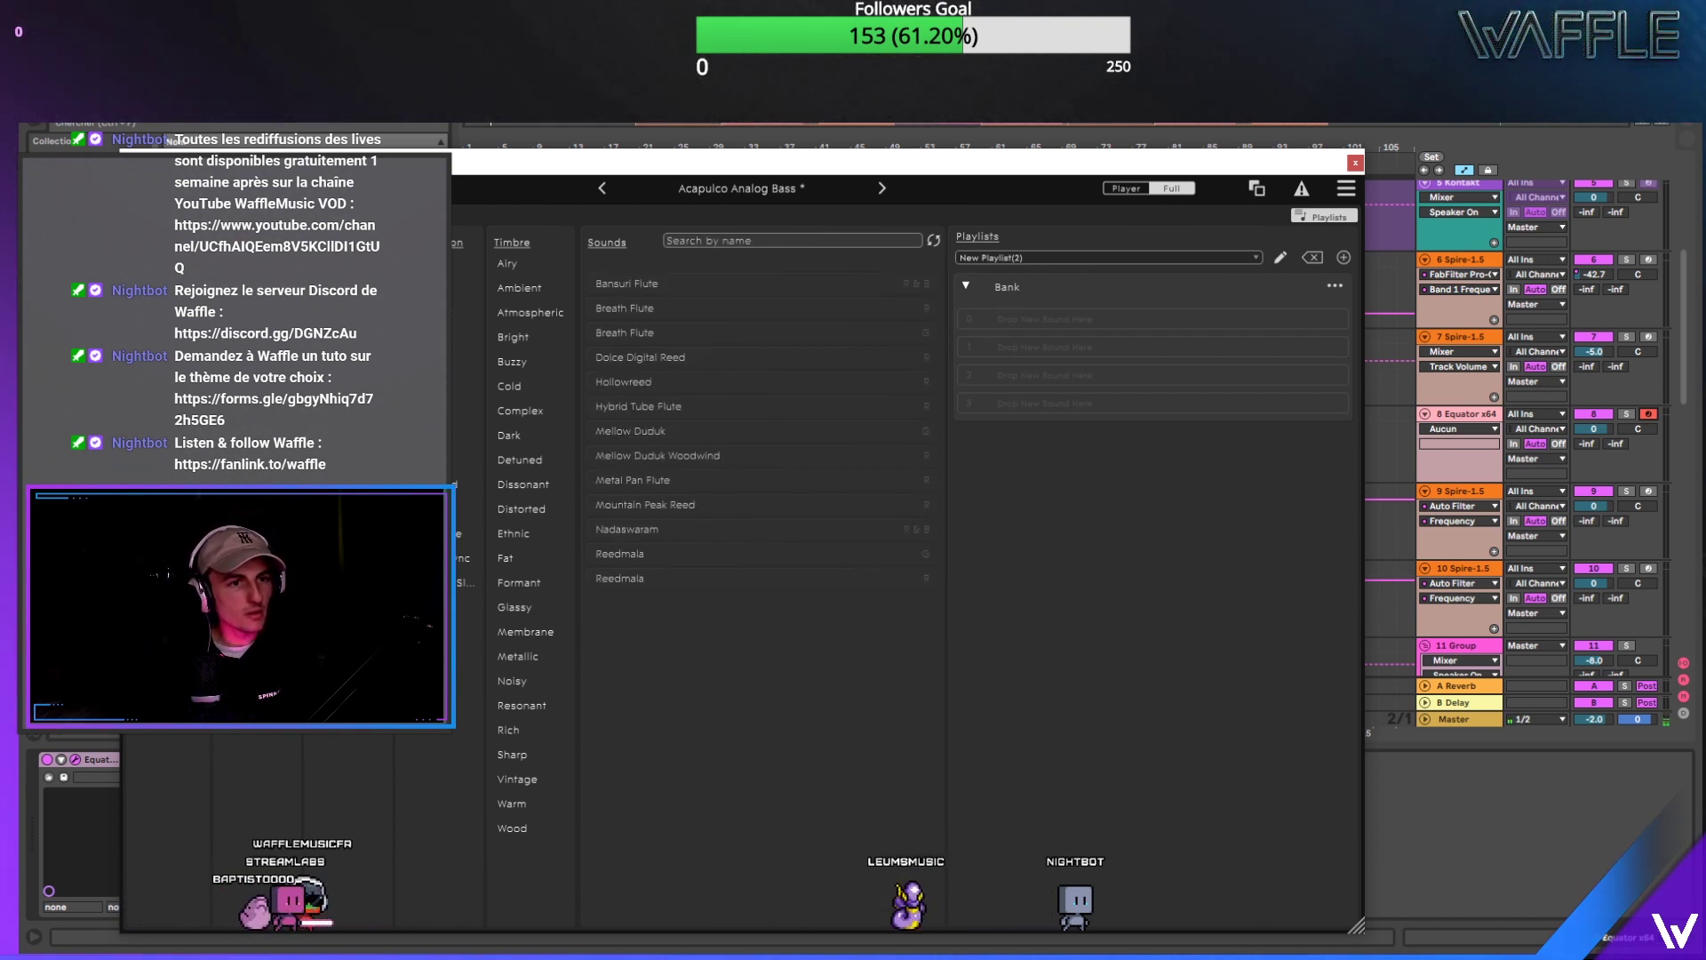
click(663, 284)
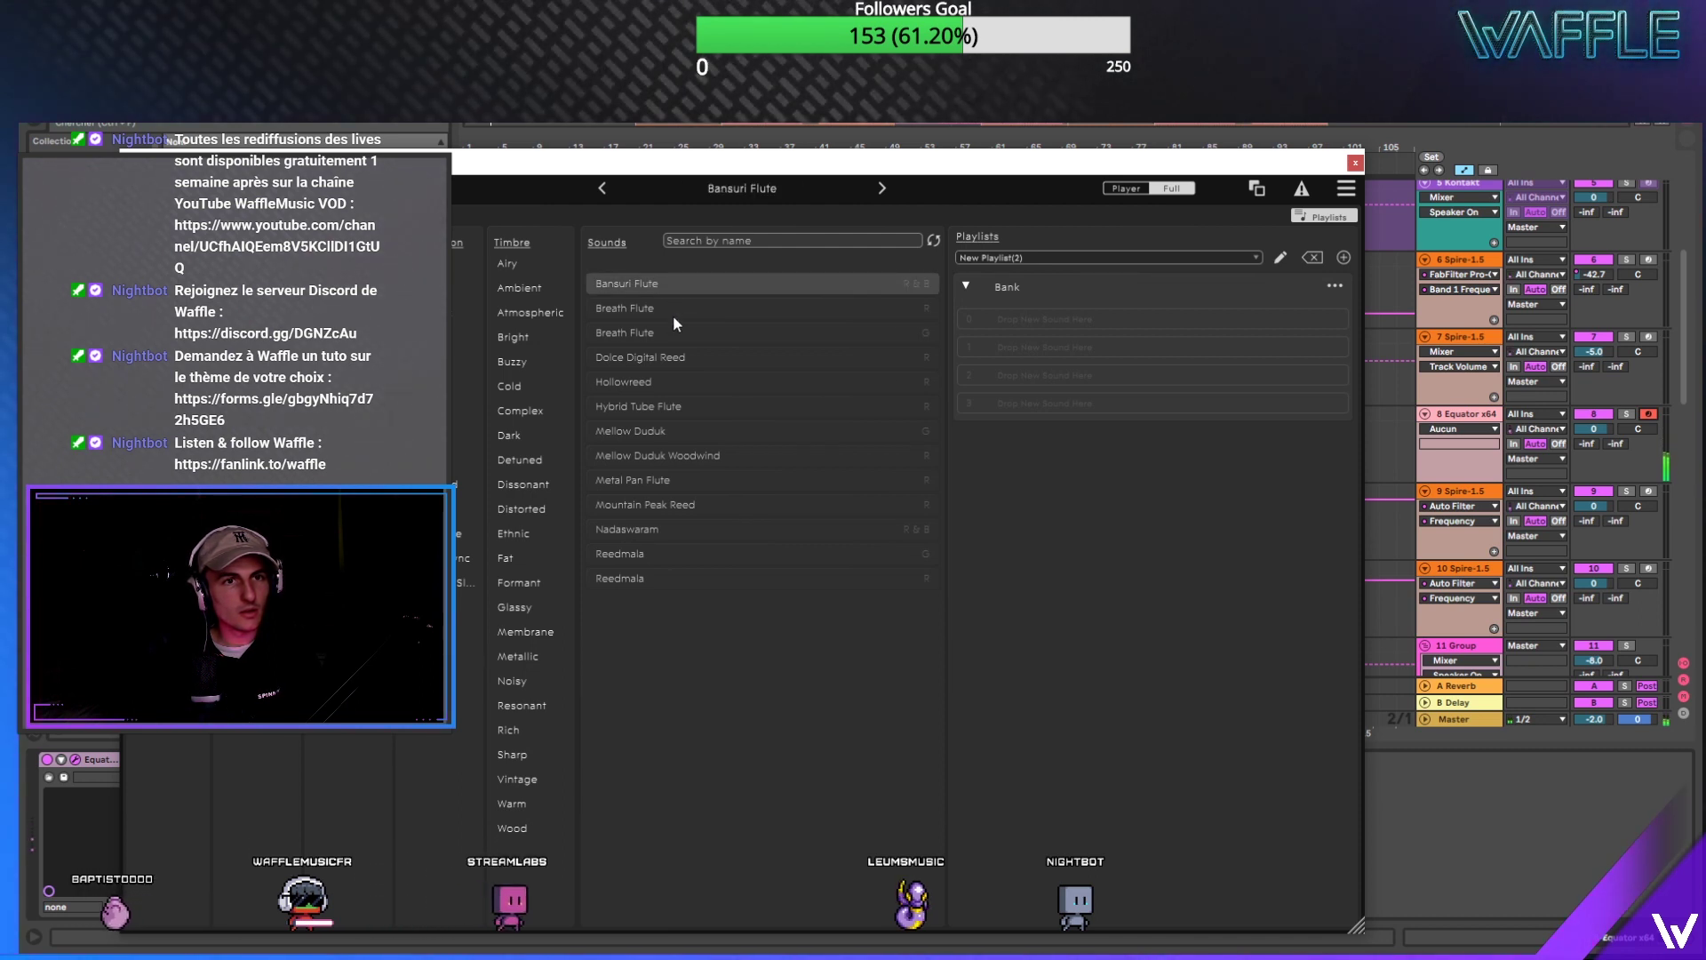
click(673, 311)
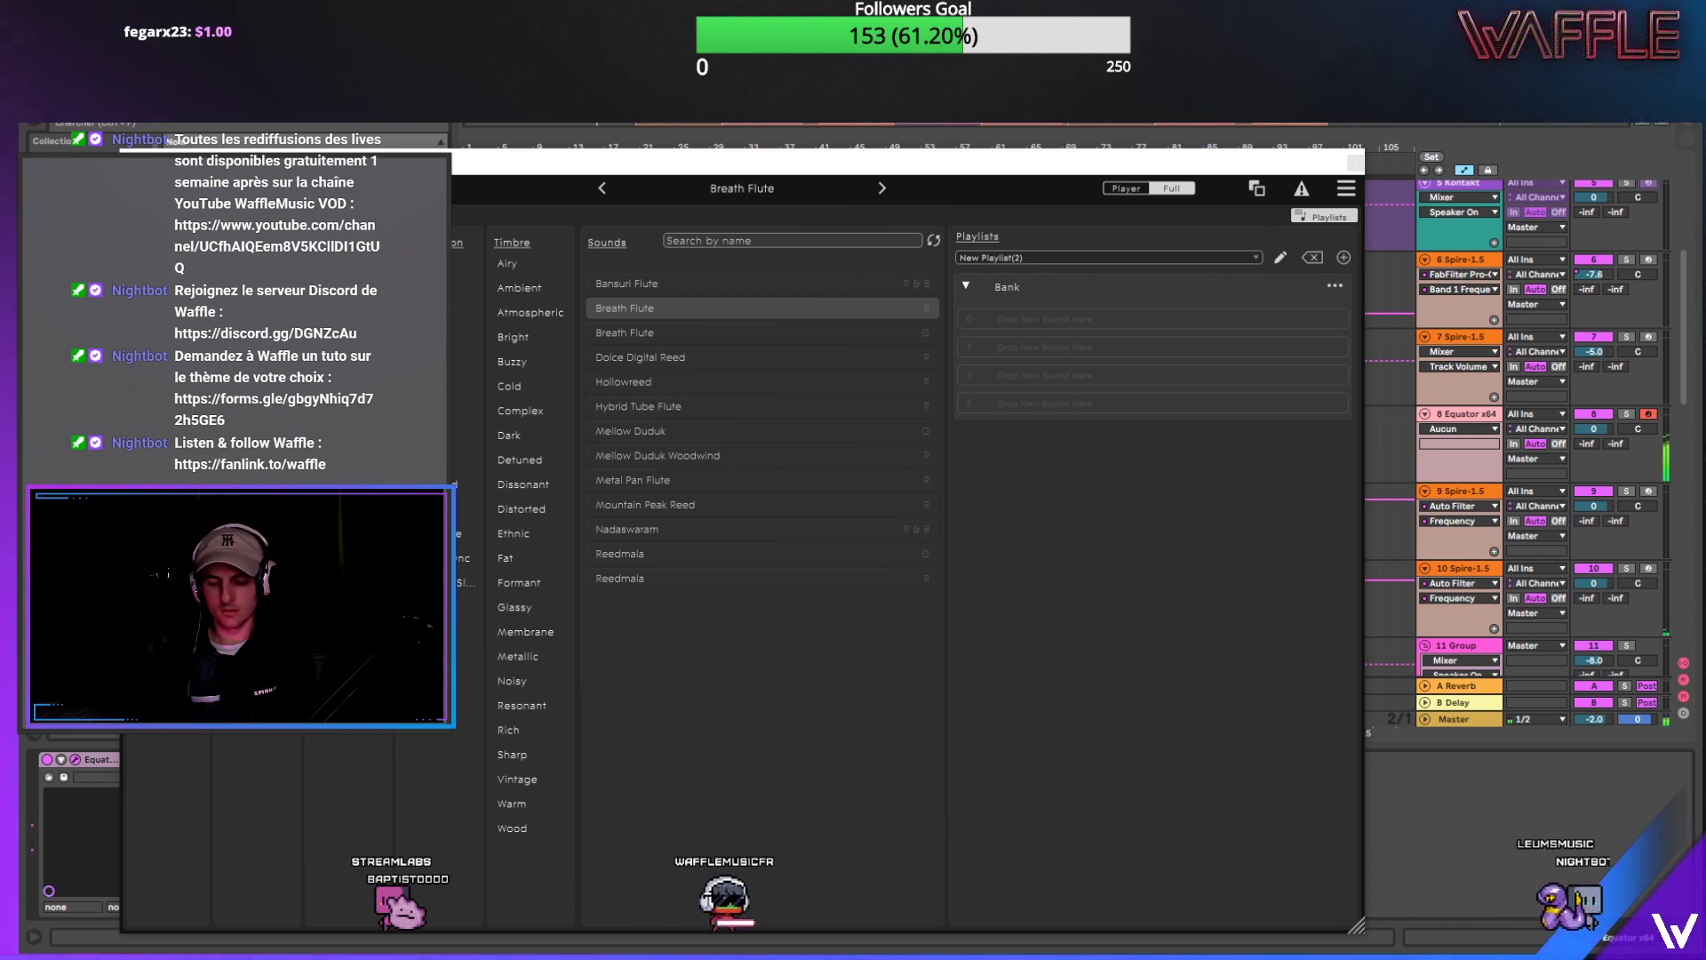
click(626, 355)
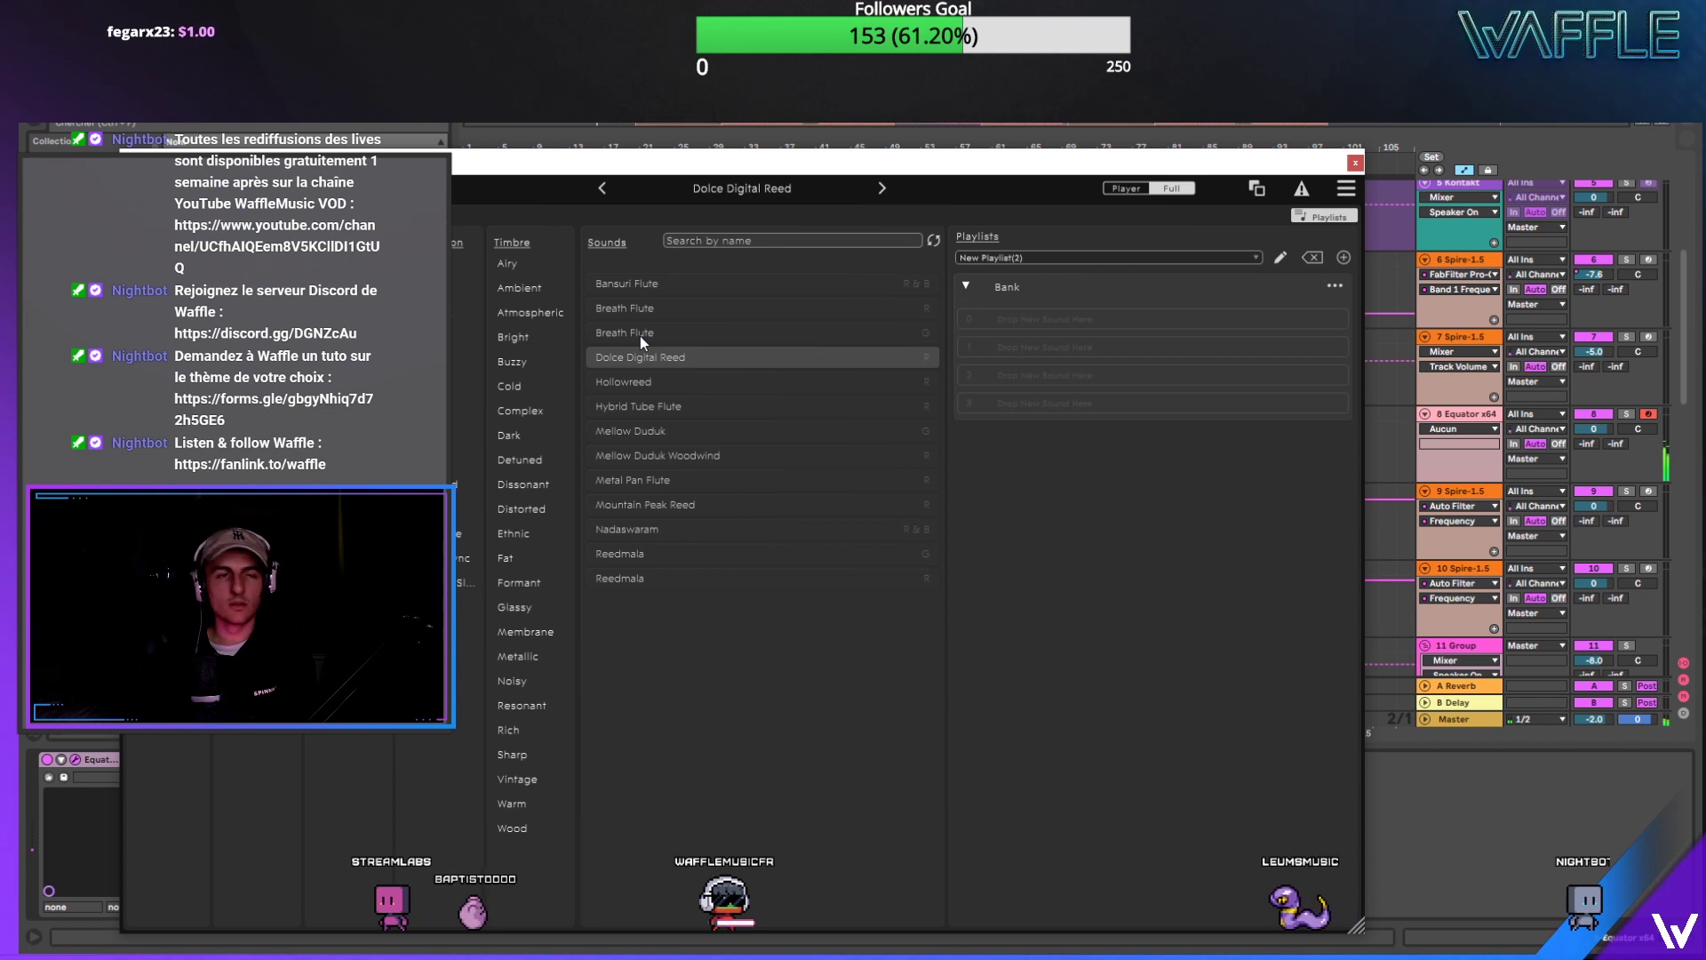
click(646, 382)
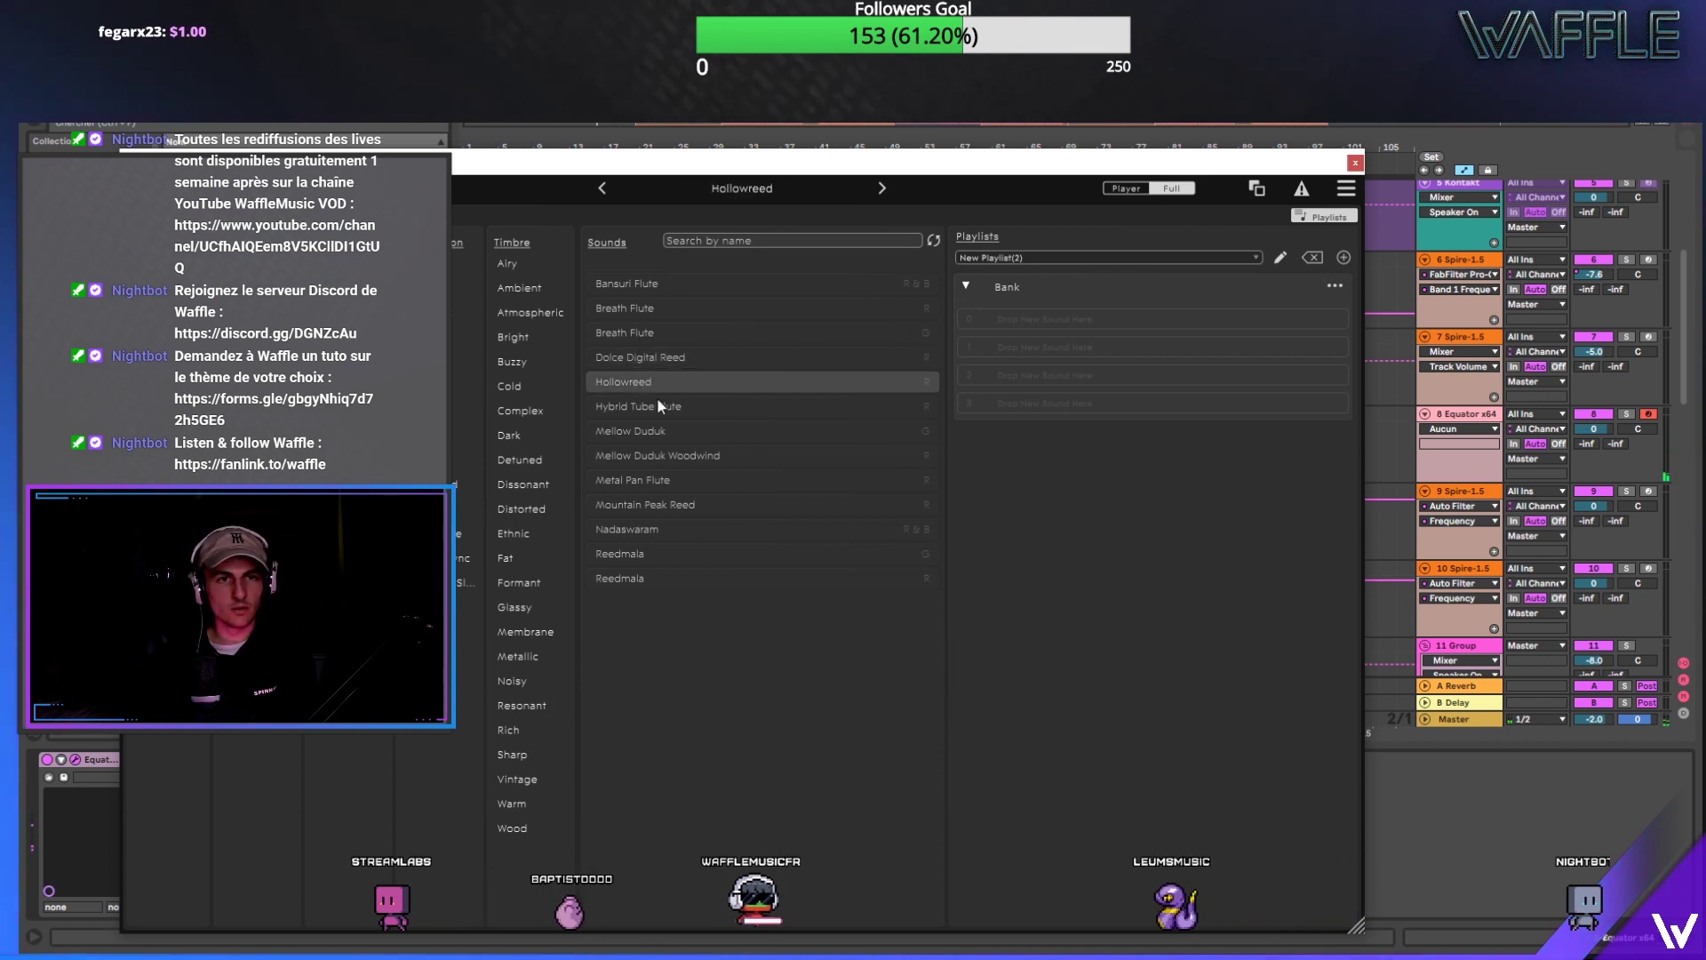
click(662, 407)
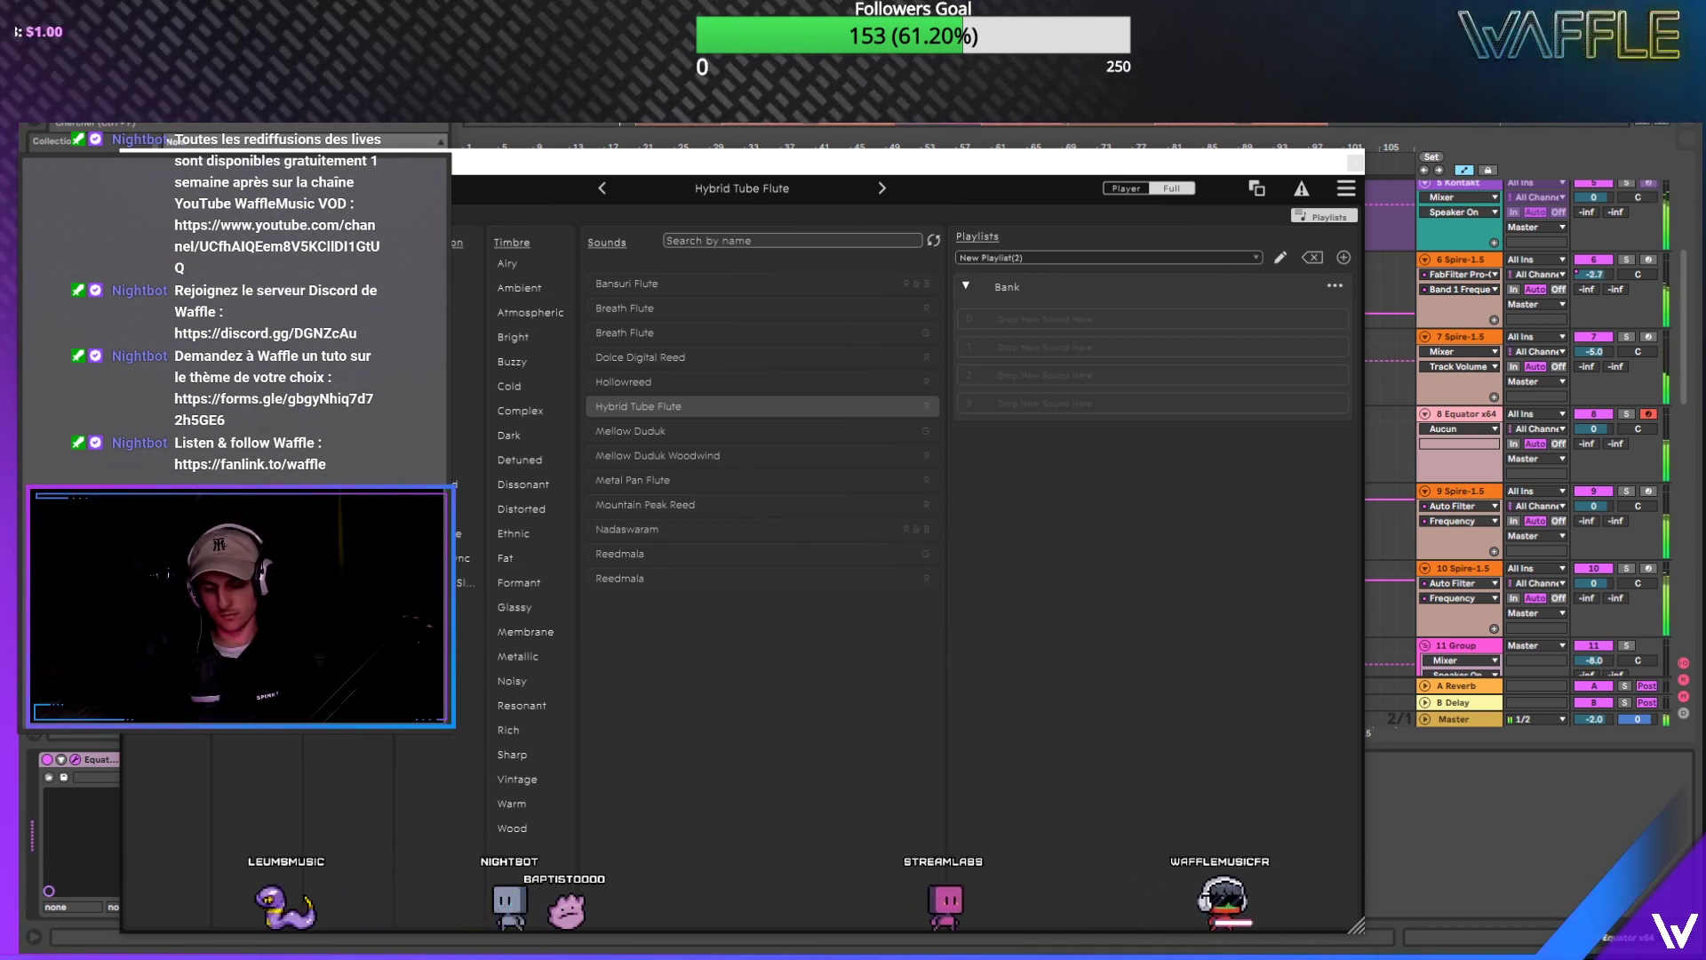
Step: Paste the copied eight-bar MIDI clip at 81.1.1 on track 8 Equator x64 and close the plug-in window
drag(719, 164, 718, 488)
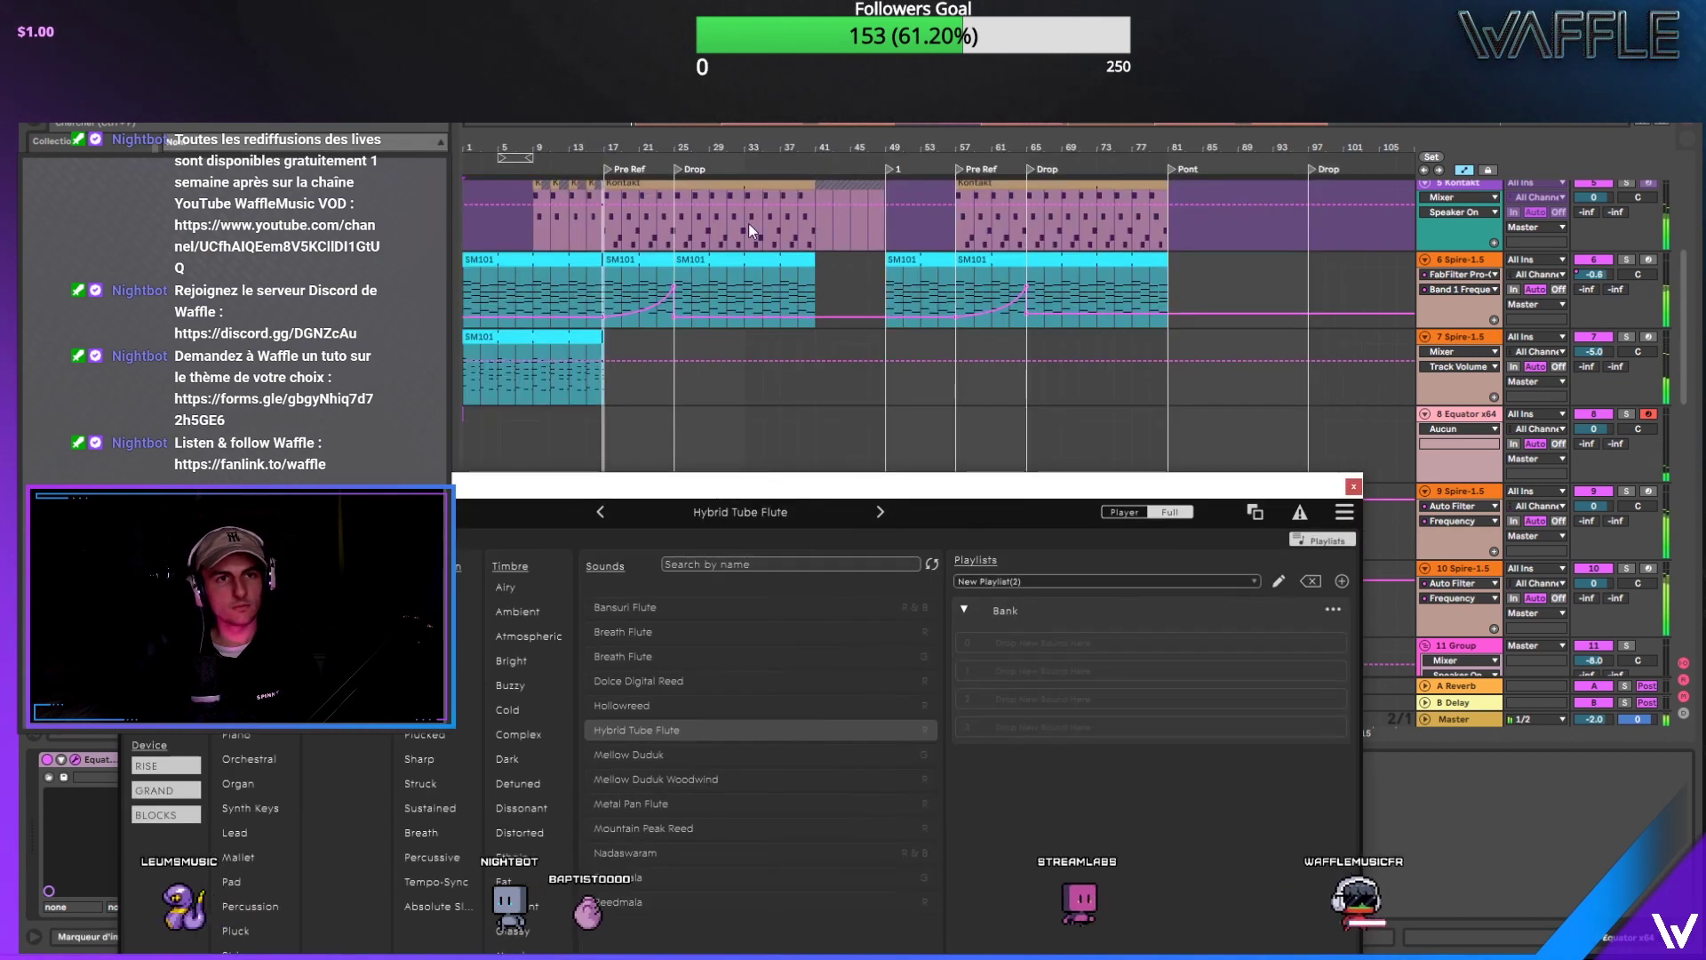
drag(1178, 145, 1178, 149)
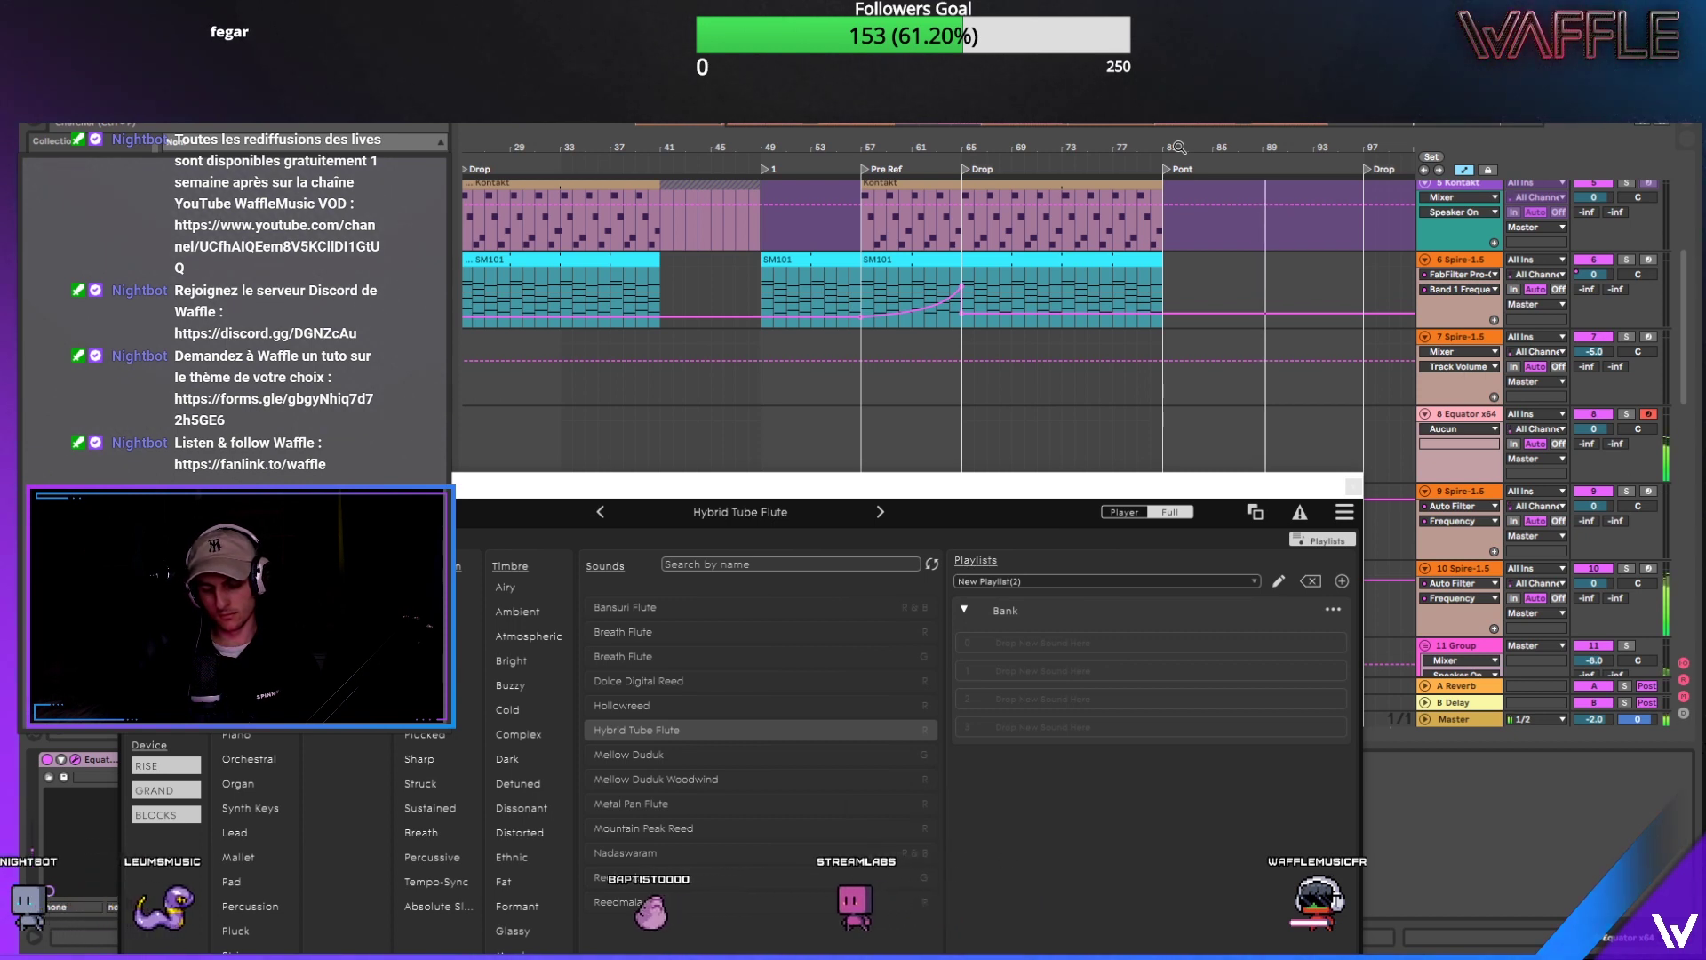
key(ctrl+v)
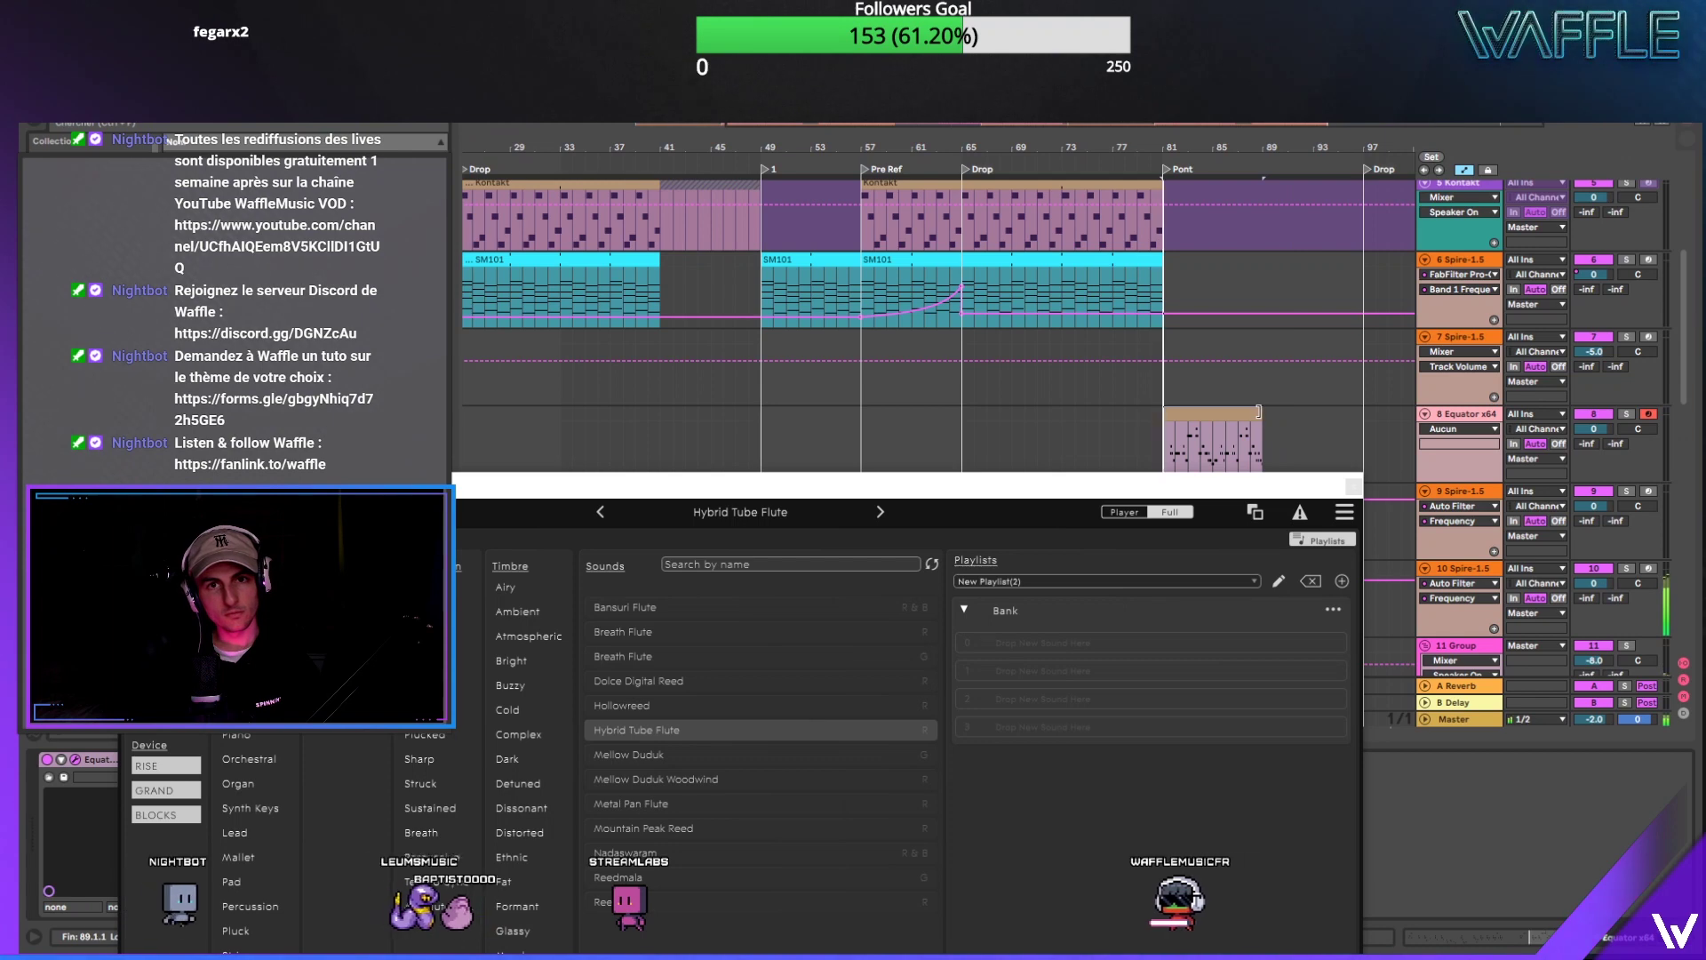
click(1194, 410)
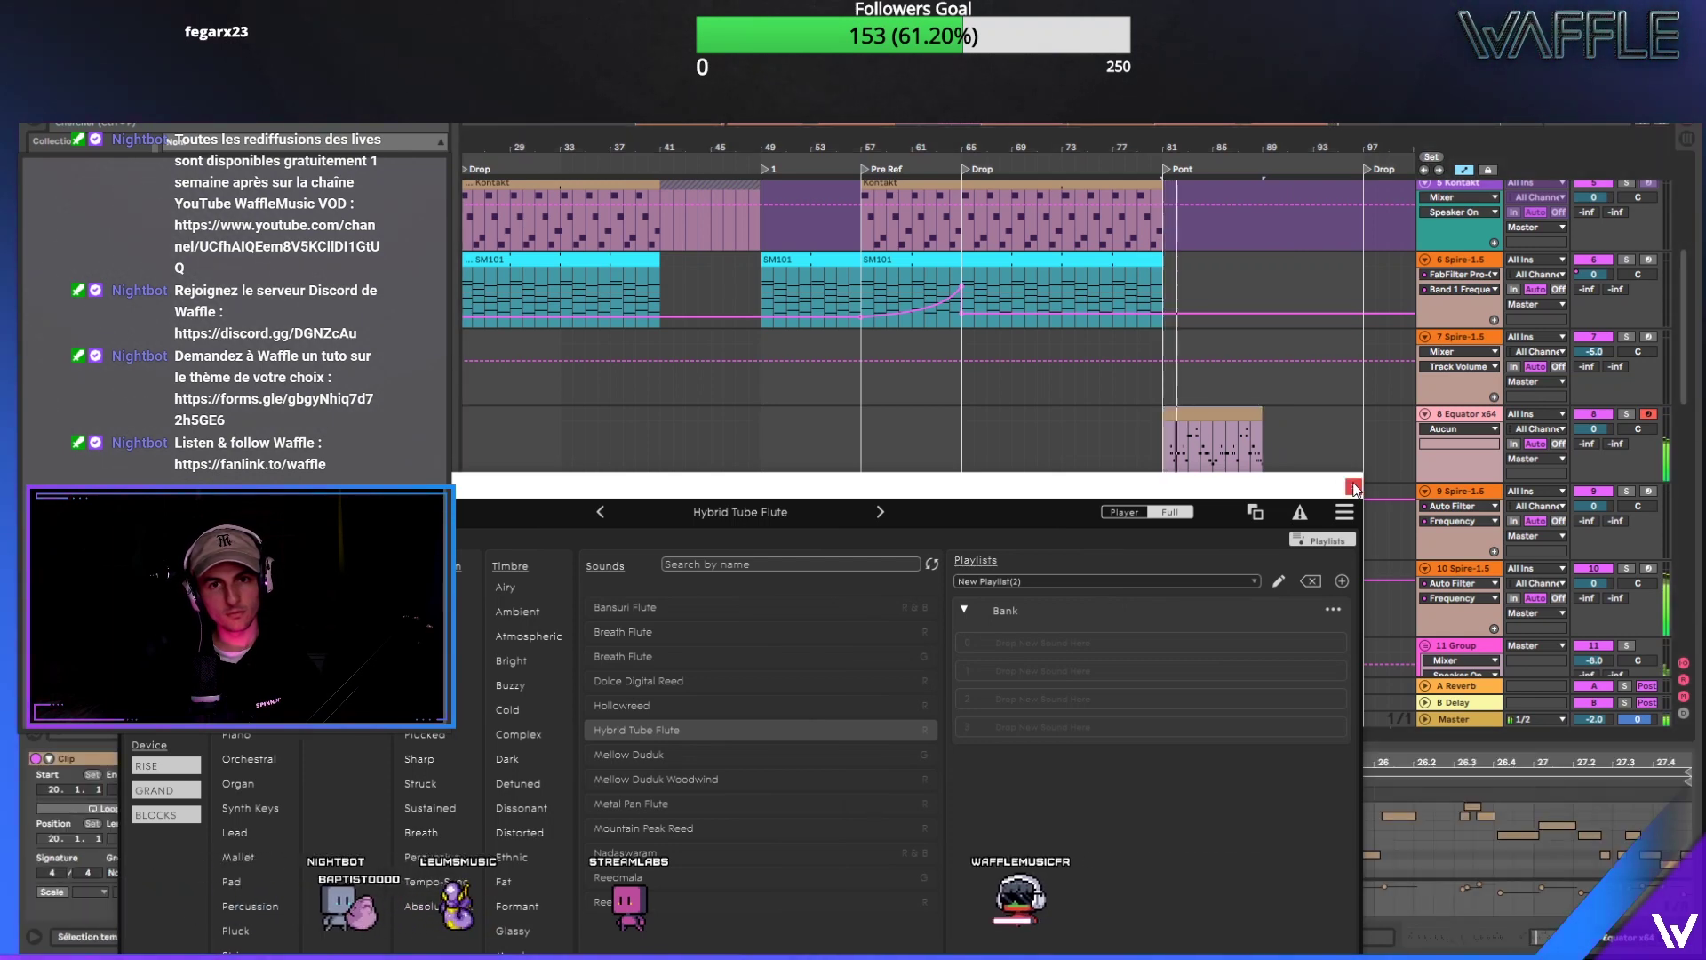
click(1342, 485)
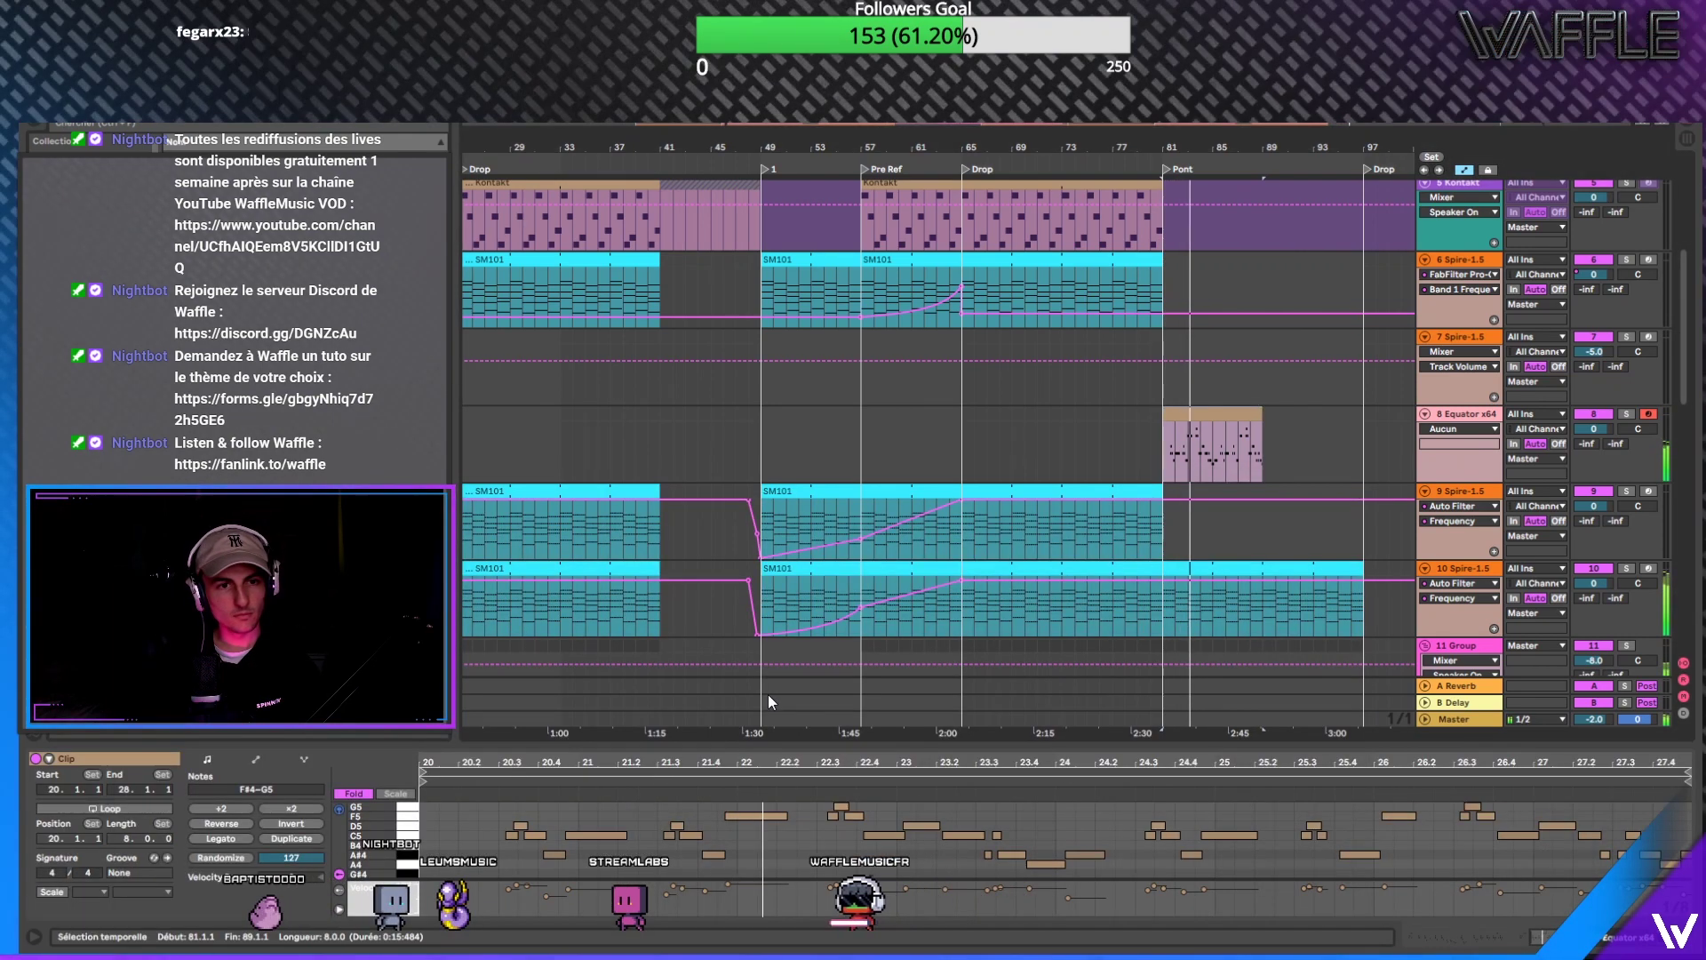
Step: Select all notes in track 8's clip at 81.1.1 and shift them slightly earlier in time
click(815, 856)
key(ctrl+a)
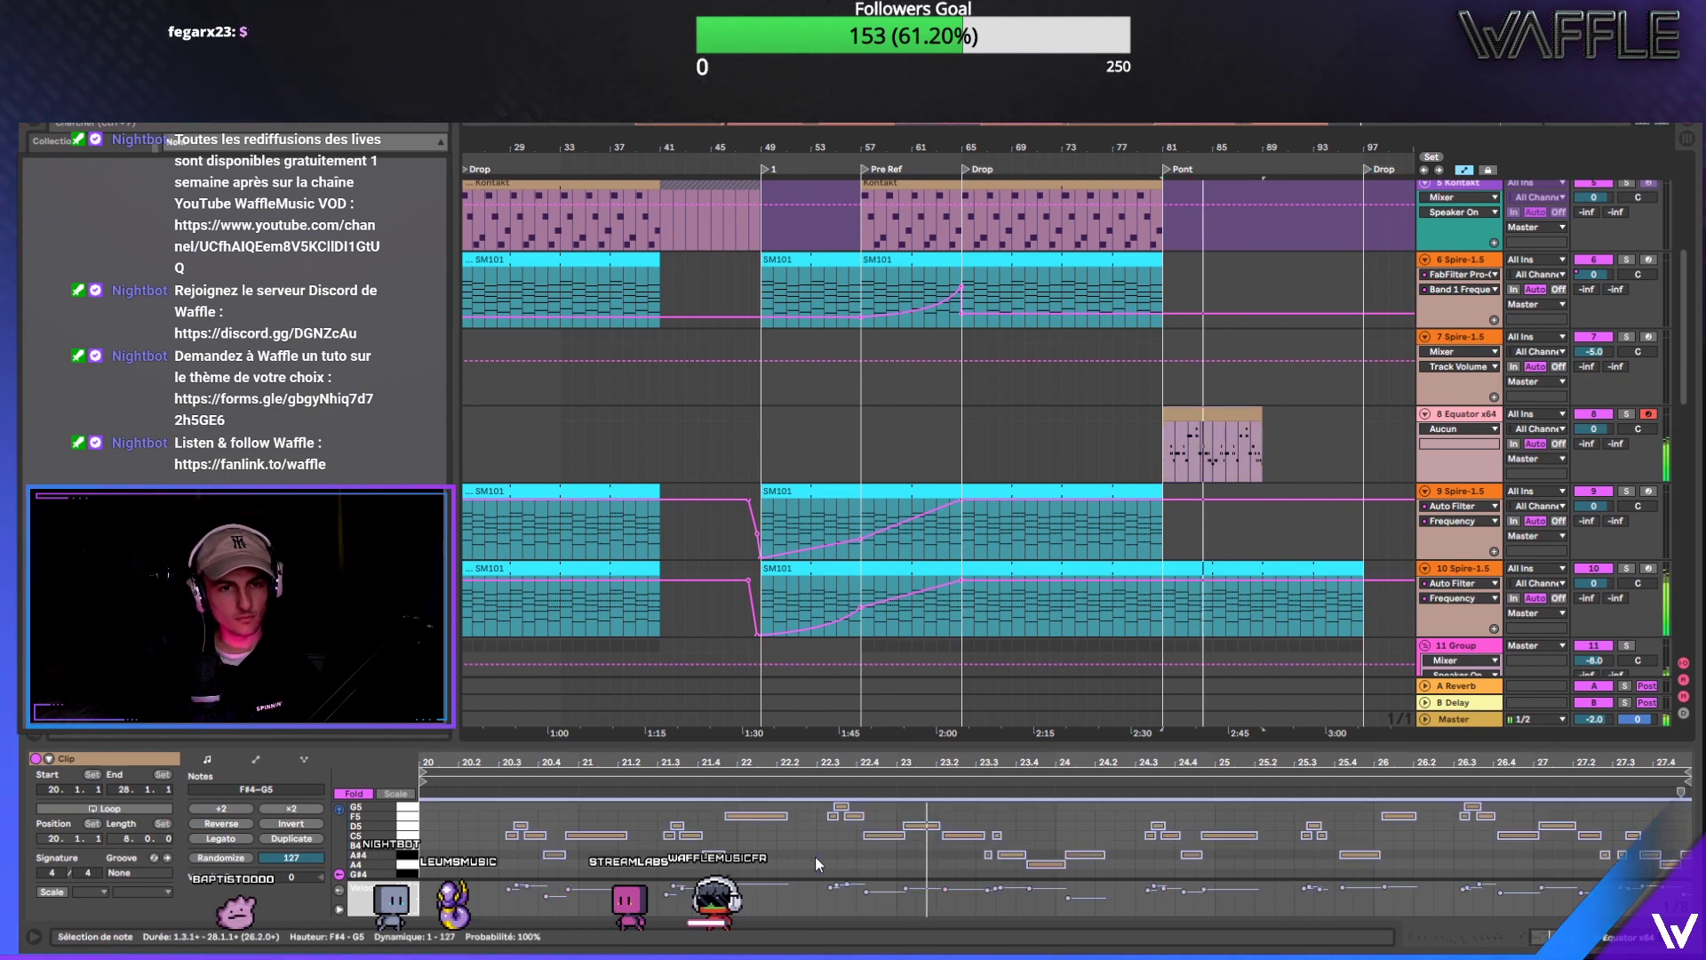
scroll(706, 807, right, 1)
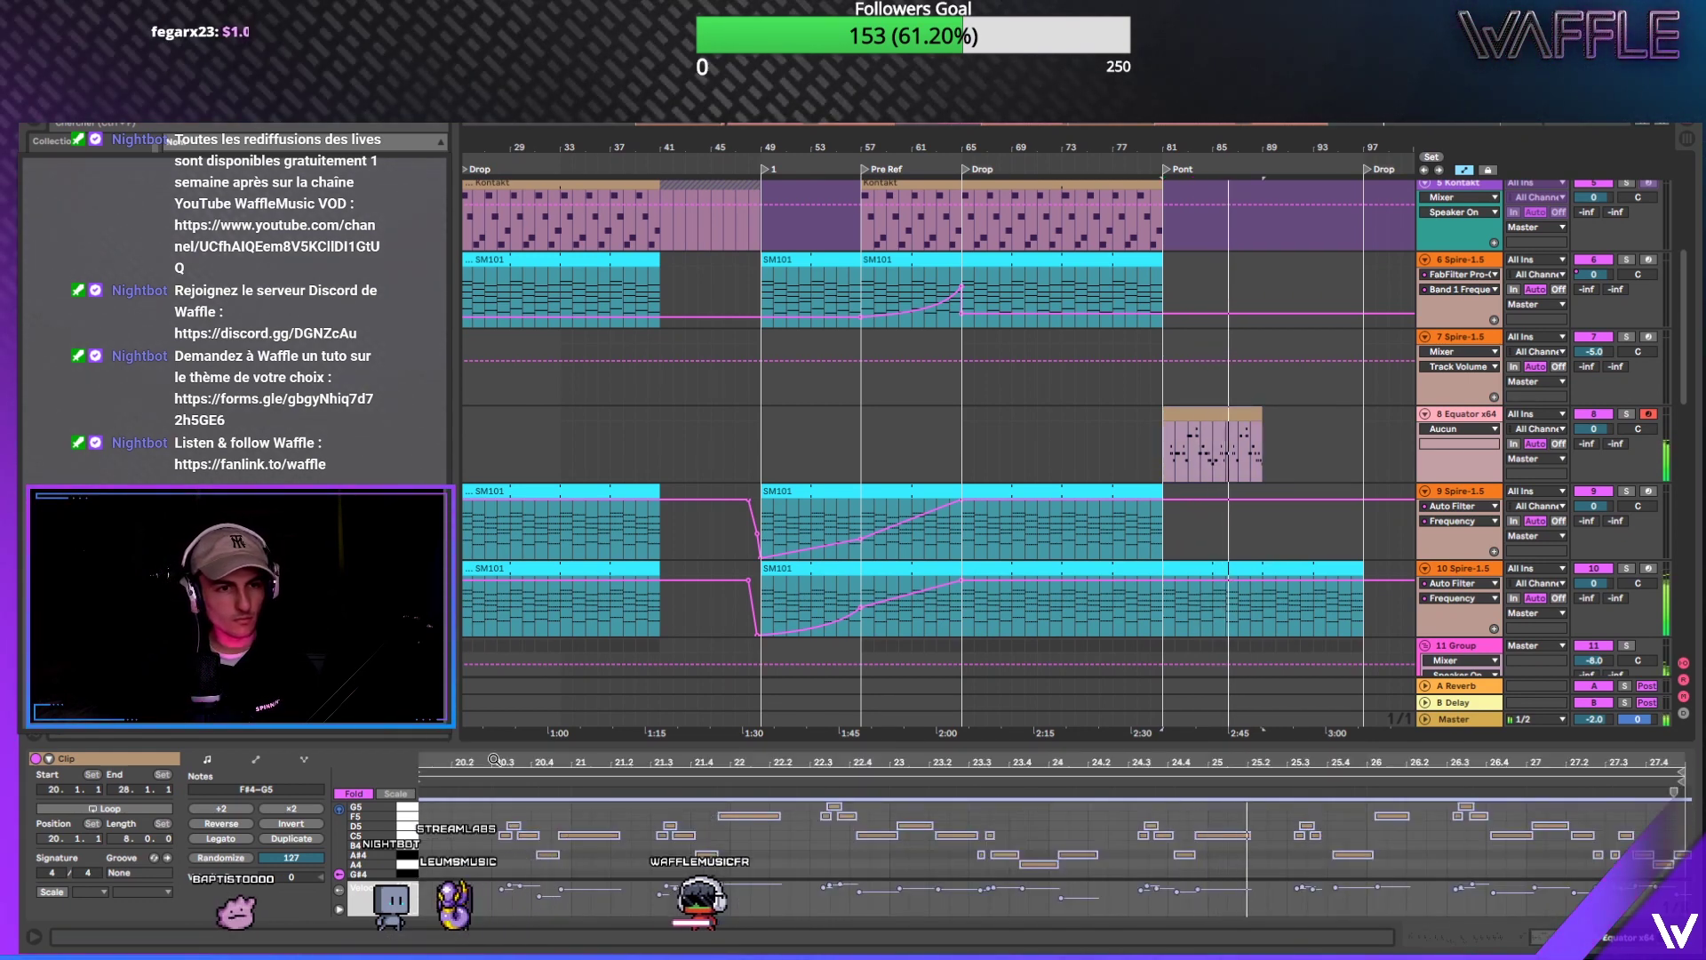
drag(507, 765, 514, 848)
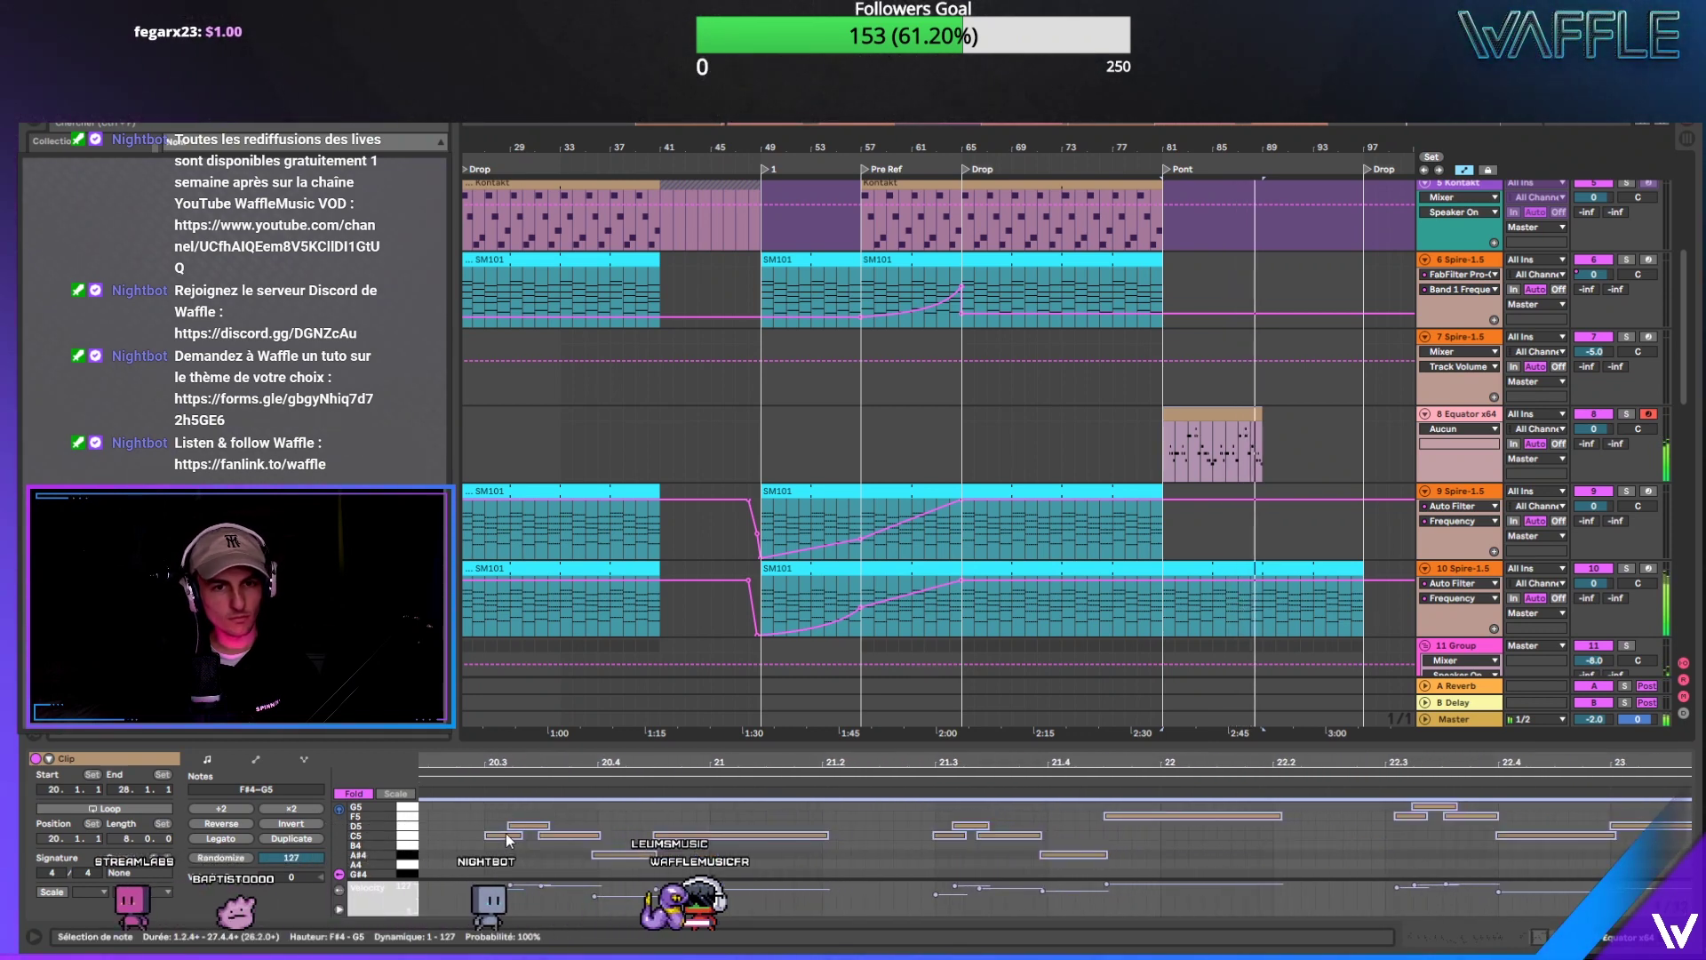
scroll(1049, 266, down, 2)
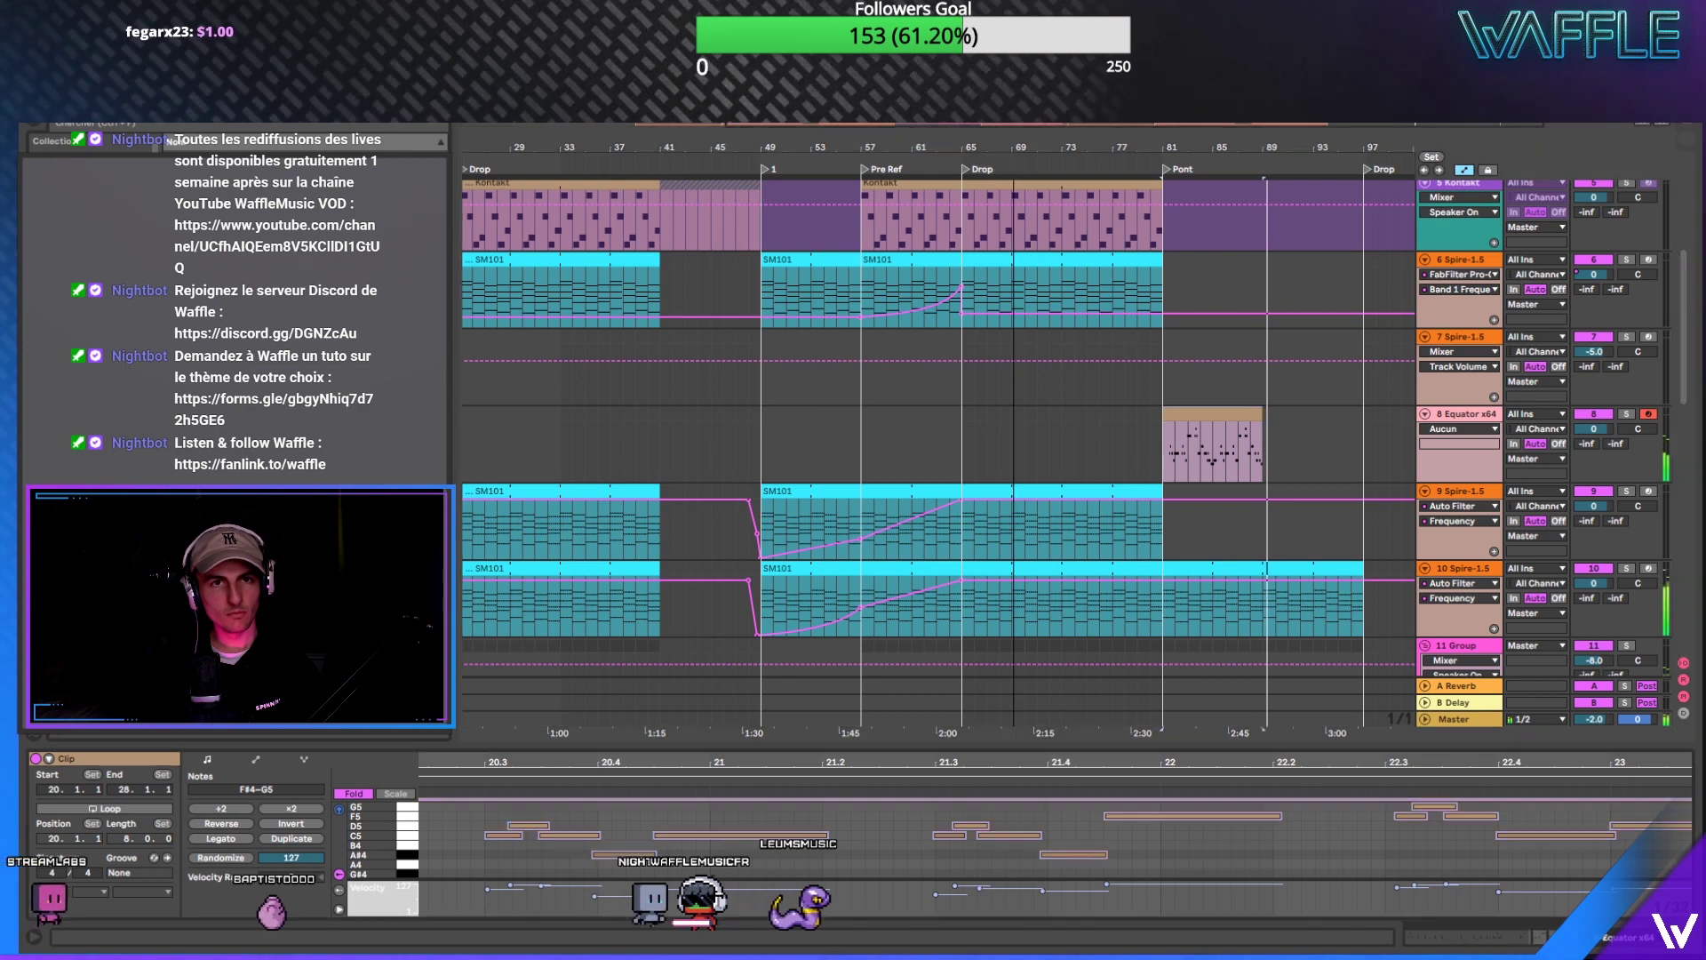
Step: Duplicate track 8's Equator clip to 89.1.1 and open the notes of the clip at 81.1.1
click(1201, 407)
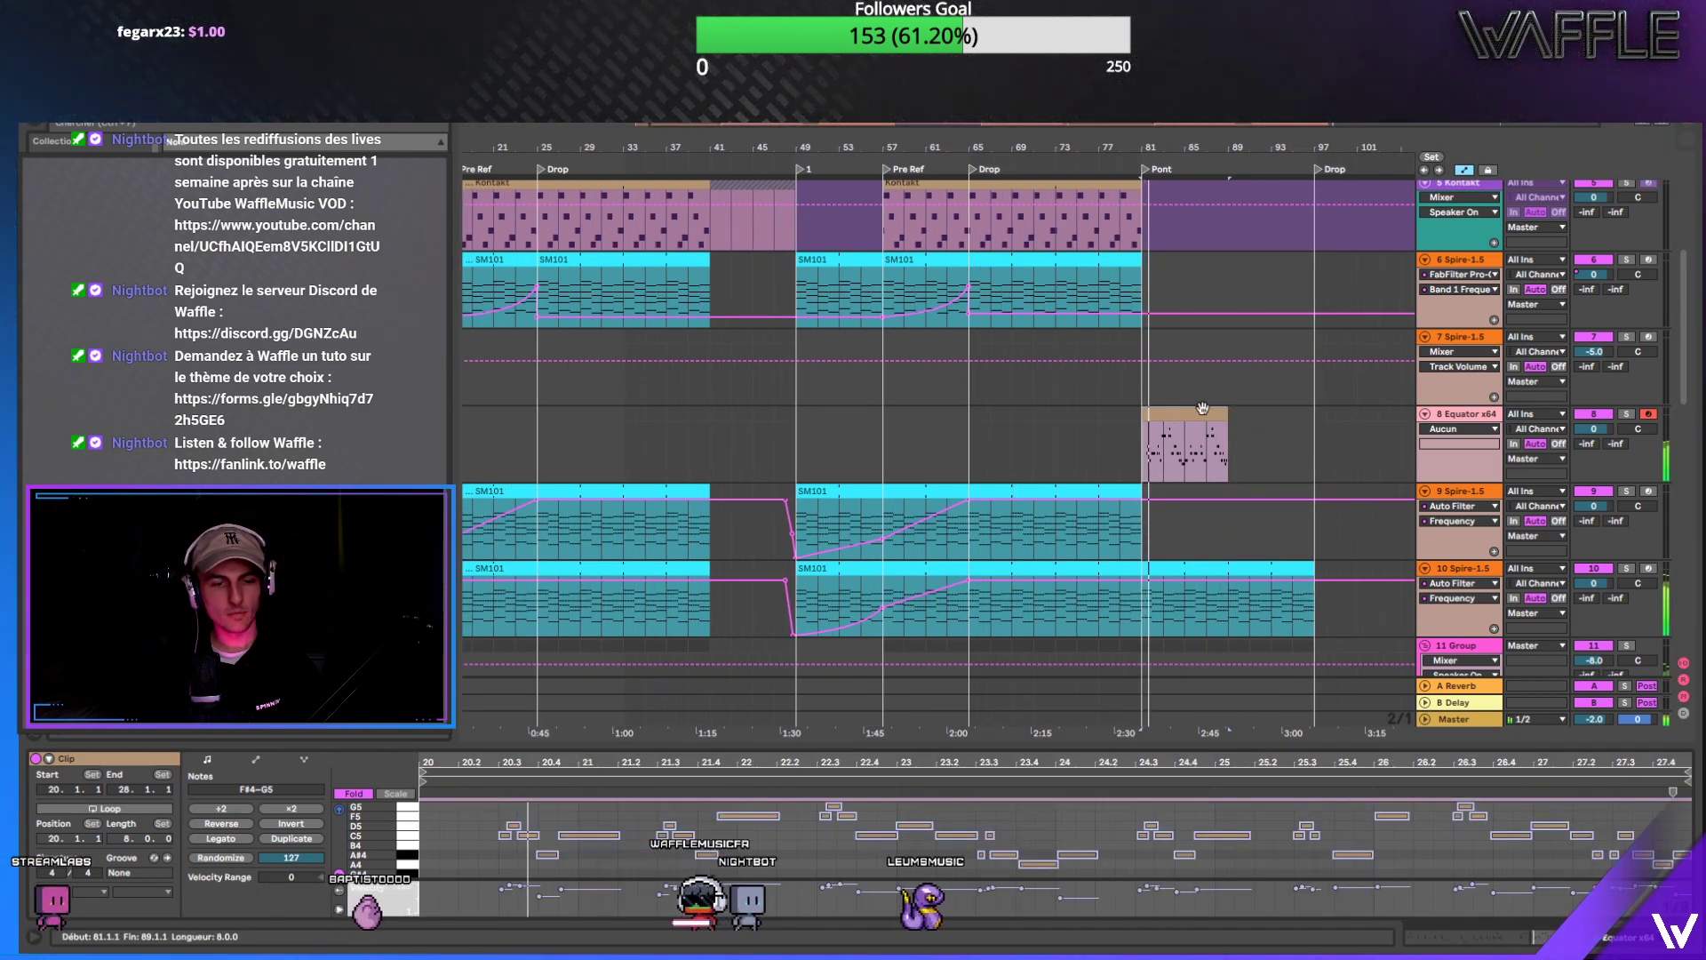
key(ctrl+d)
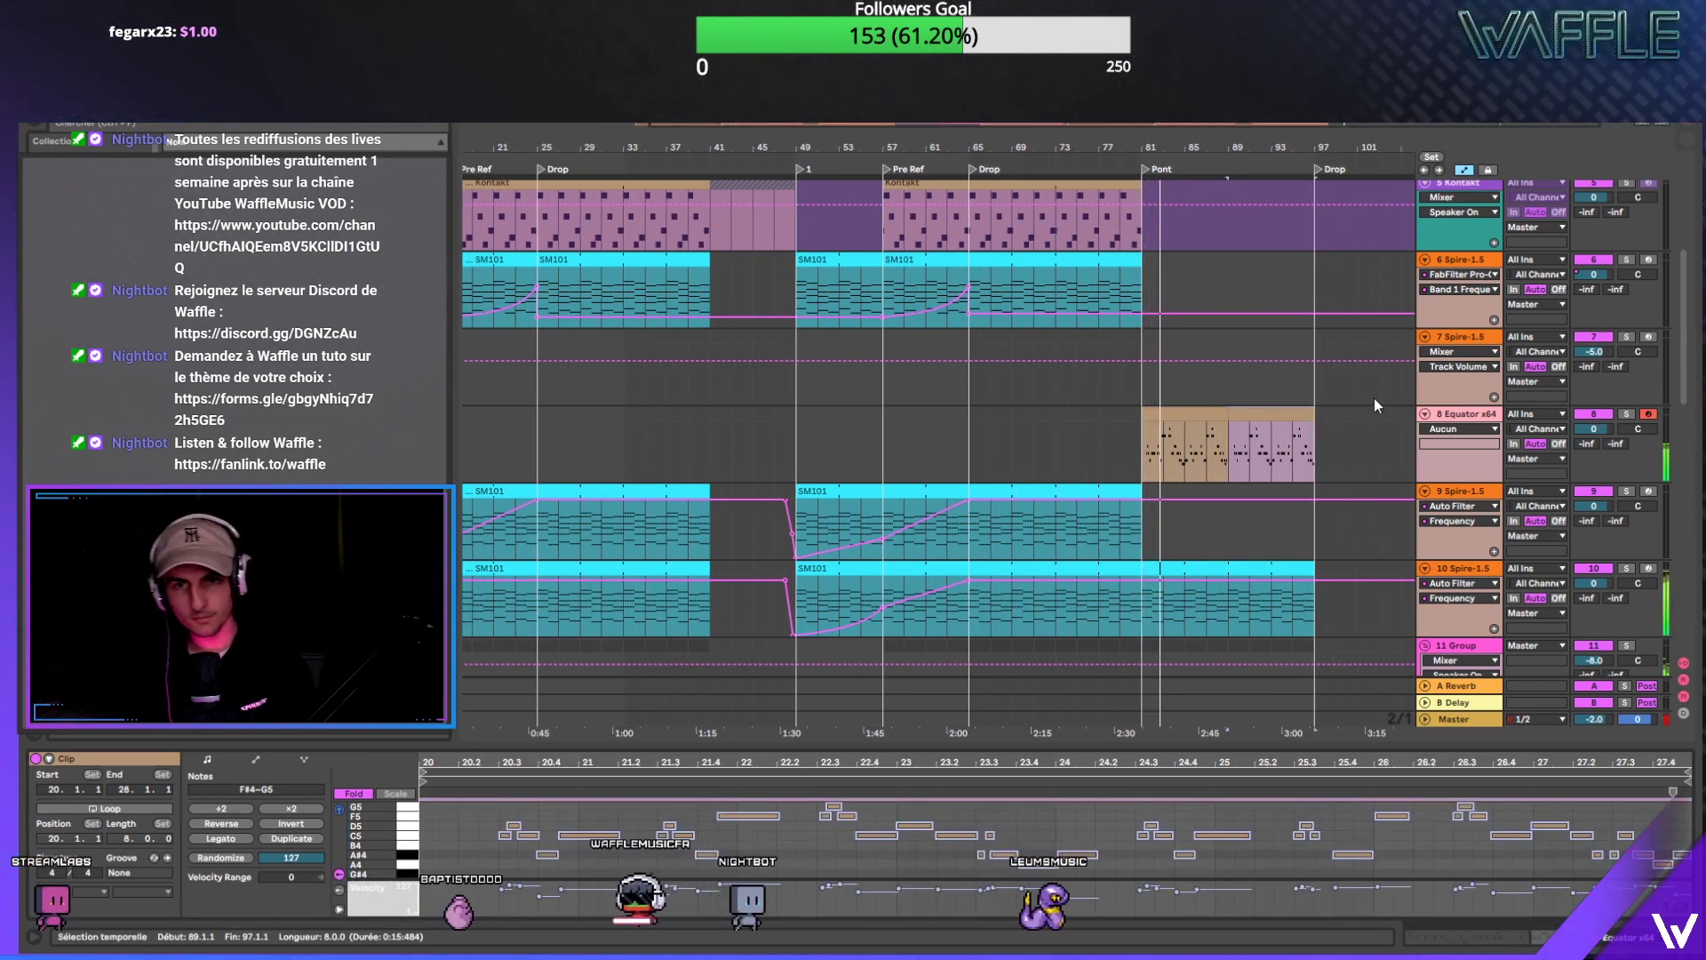
drag(1239, 149, 1212, 151)
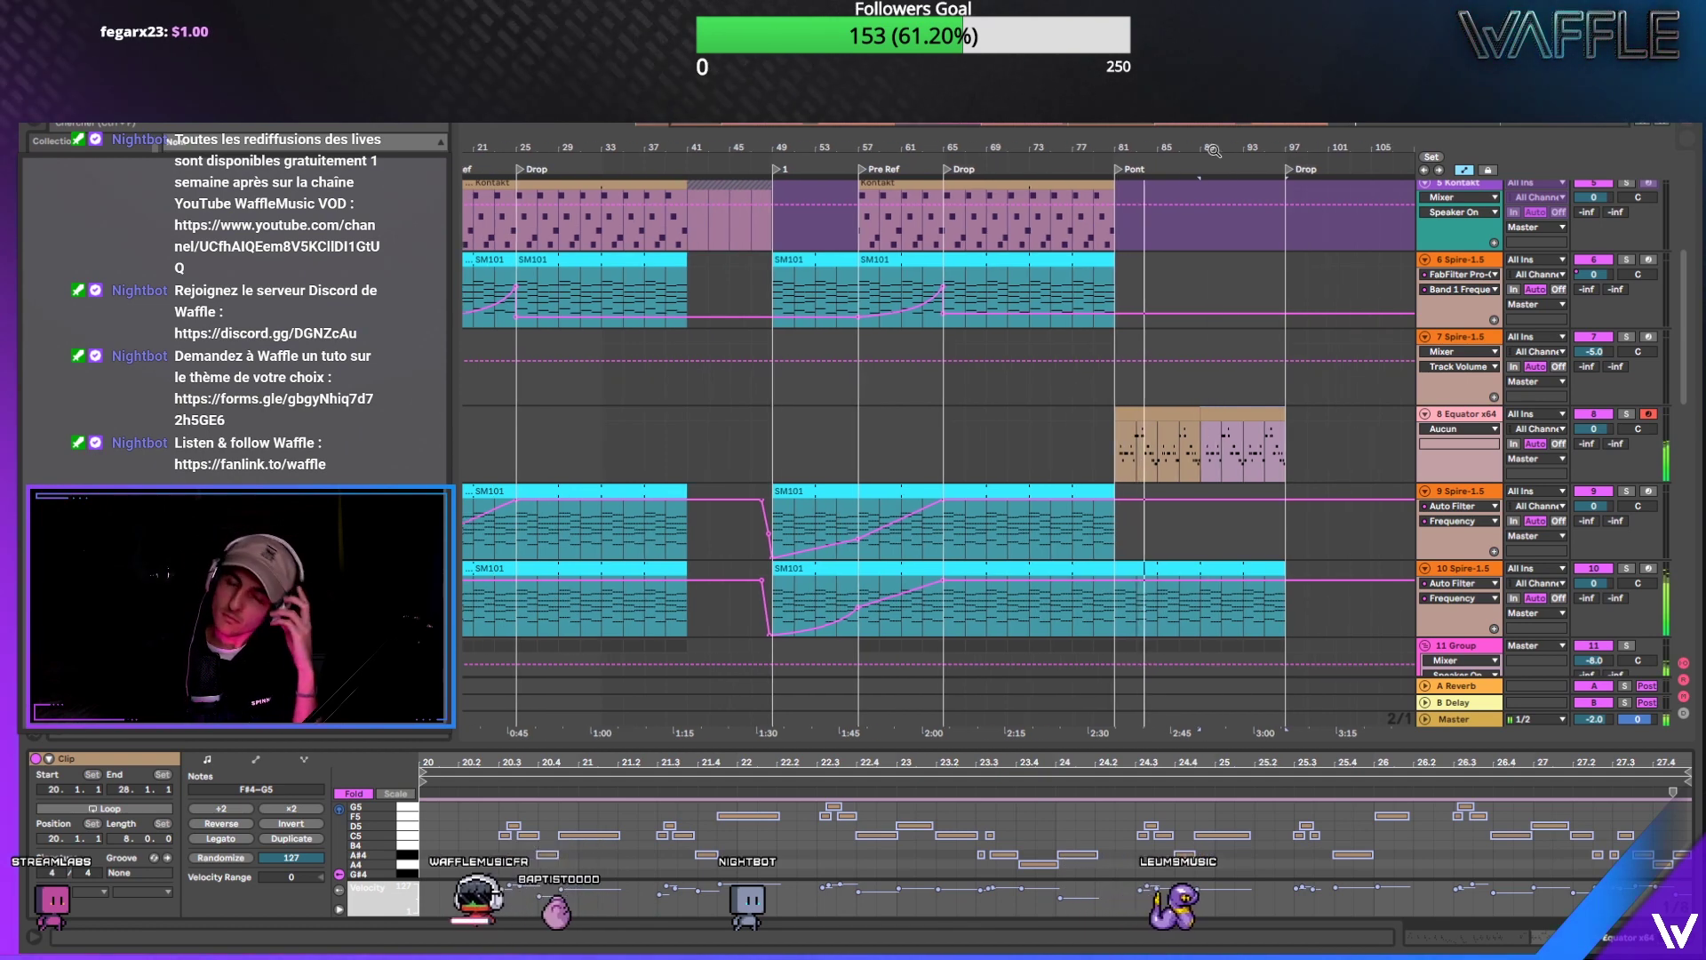
click(1471, 414)
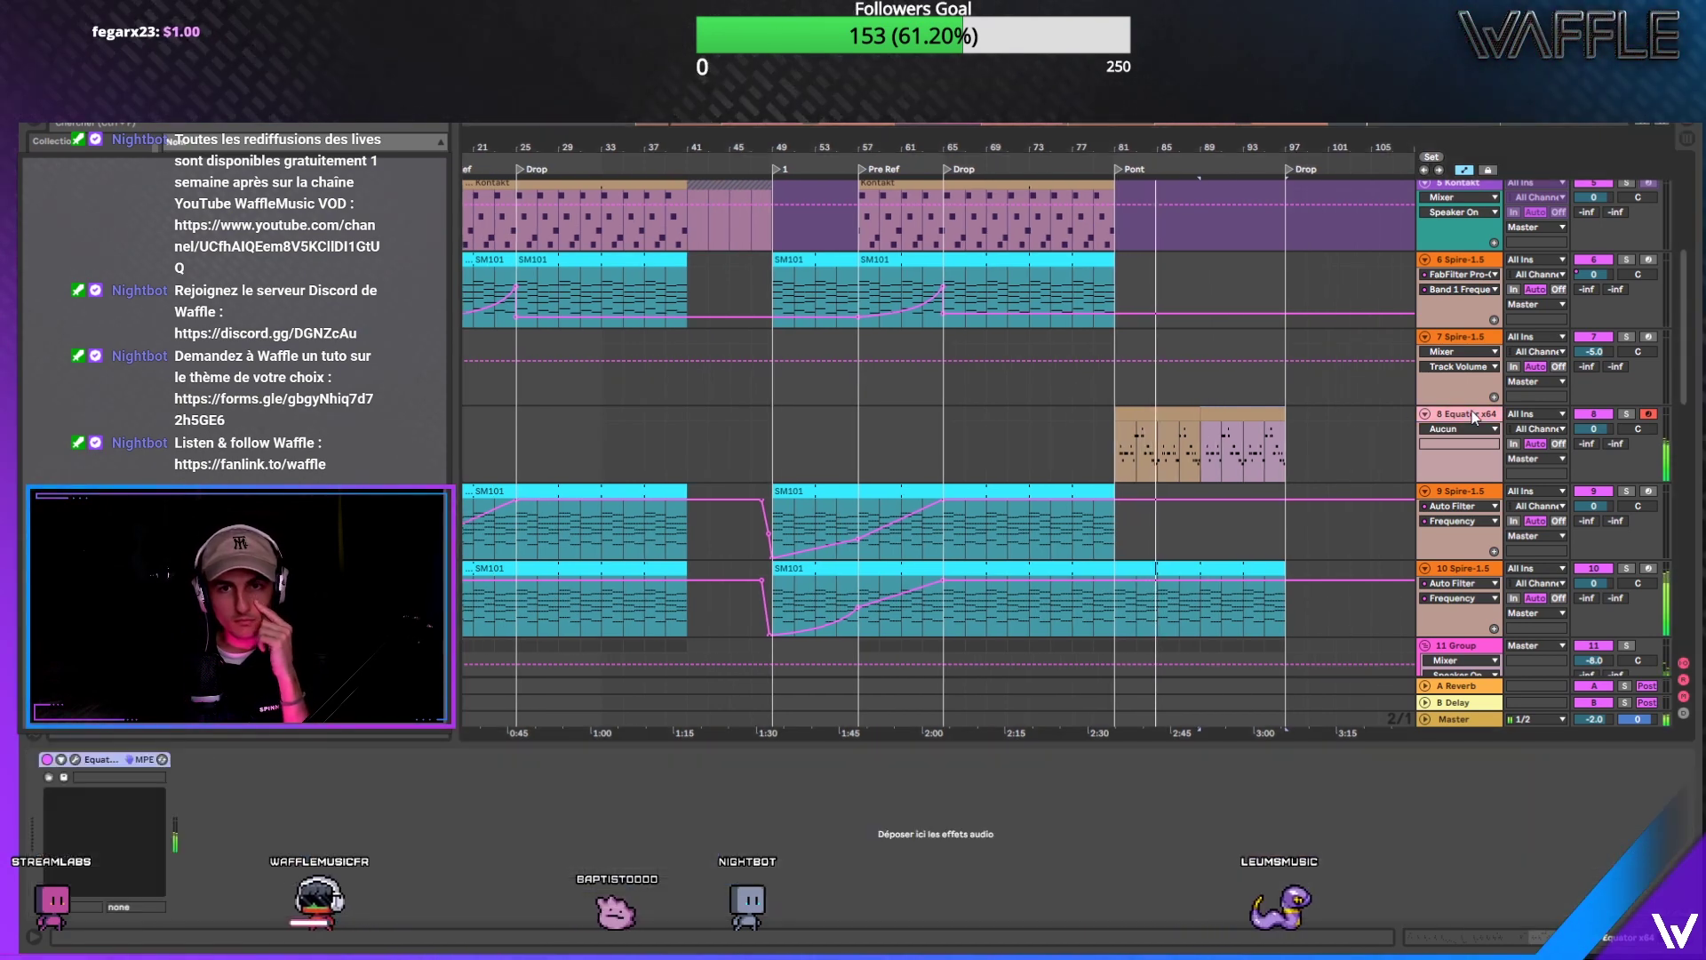
click(1270, 429)
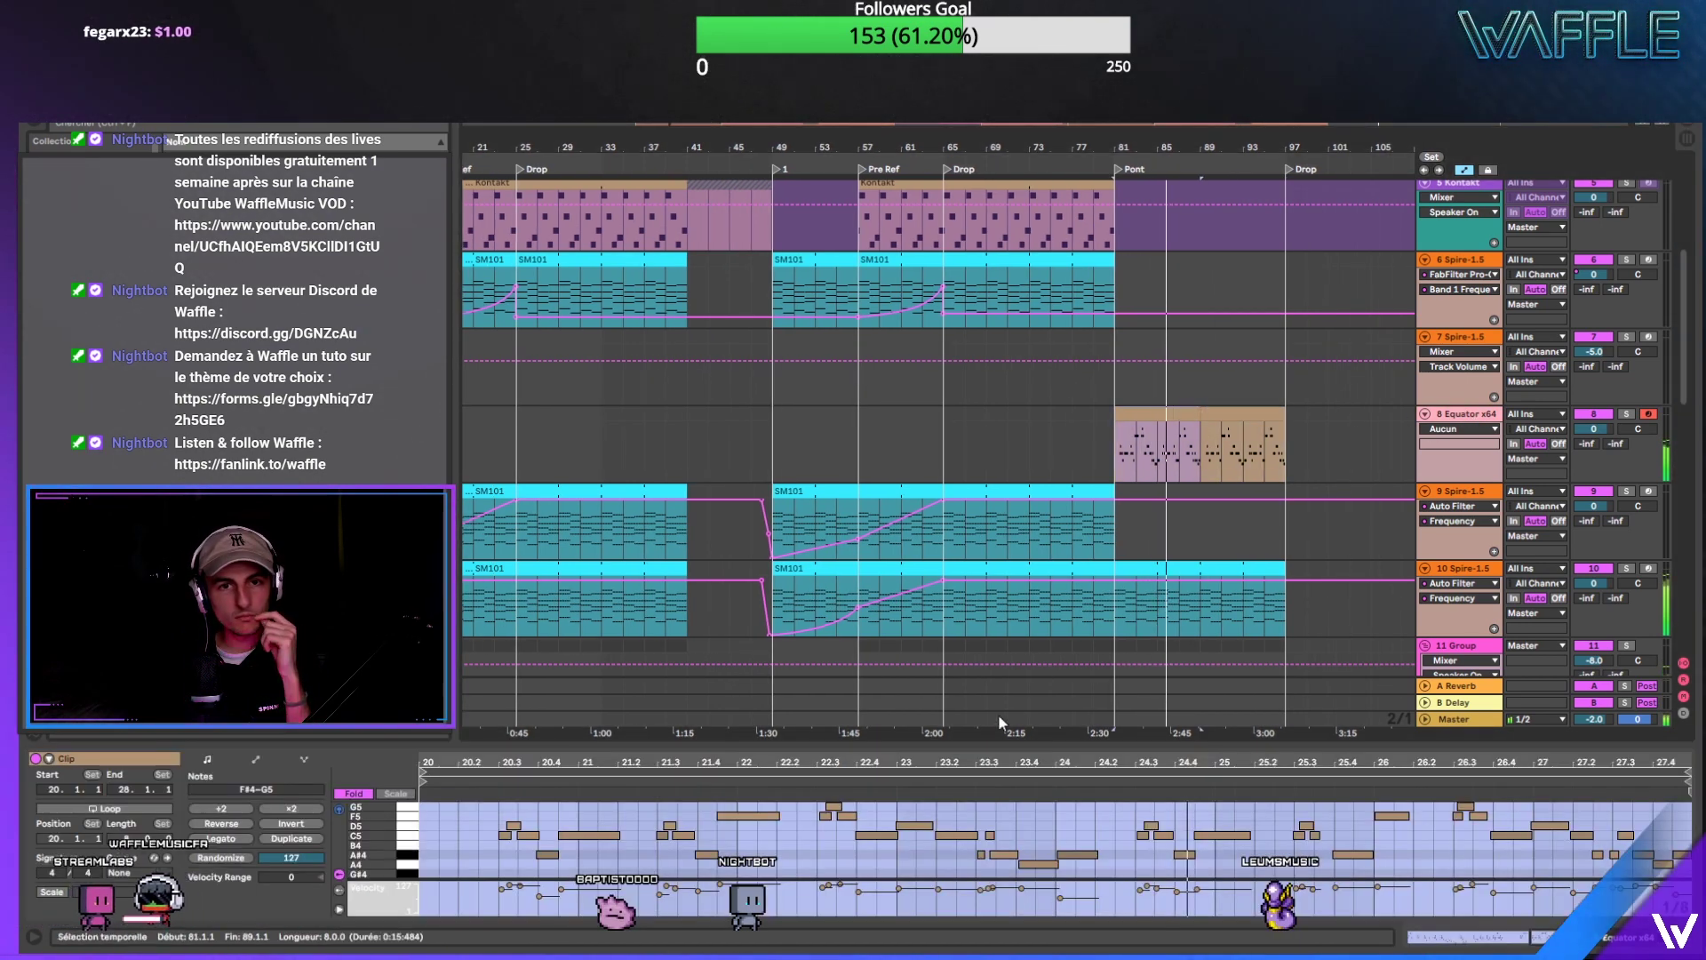
Step: Adjust the timing of the C5 note at 21.3.3 and the A#4 note at 23.3.3 in track 8's Equator clip
click(1031, 818)
key(ctrl+a)
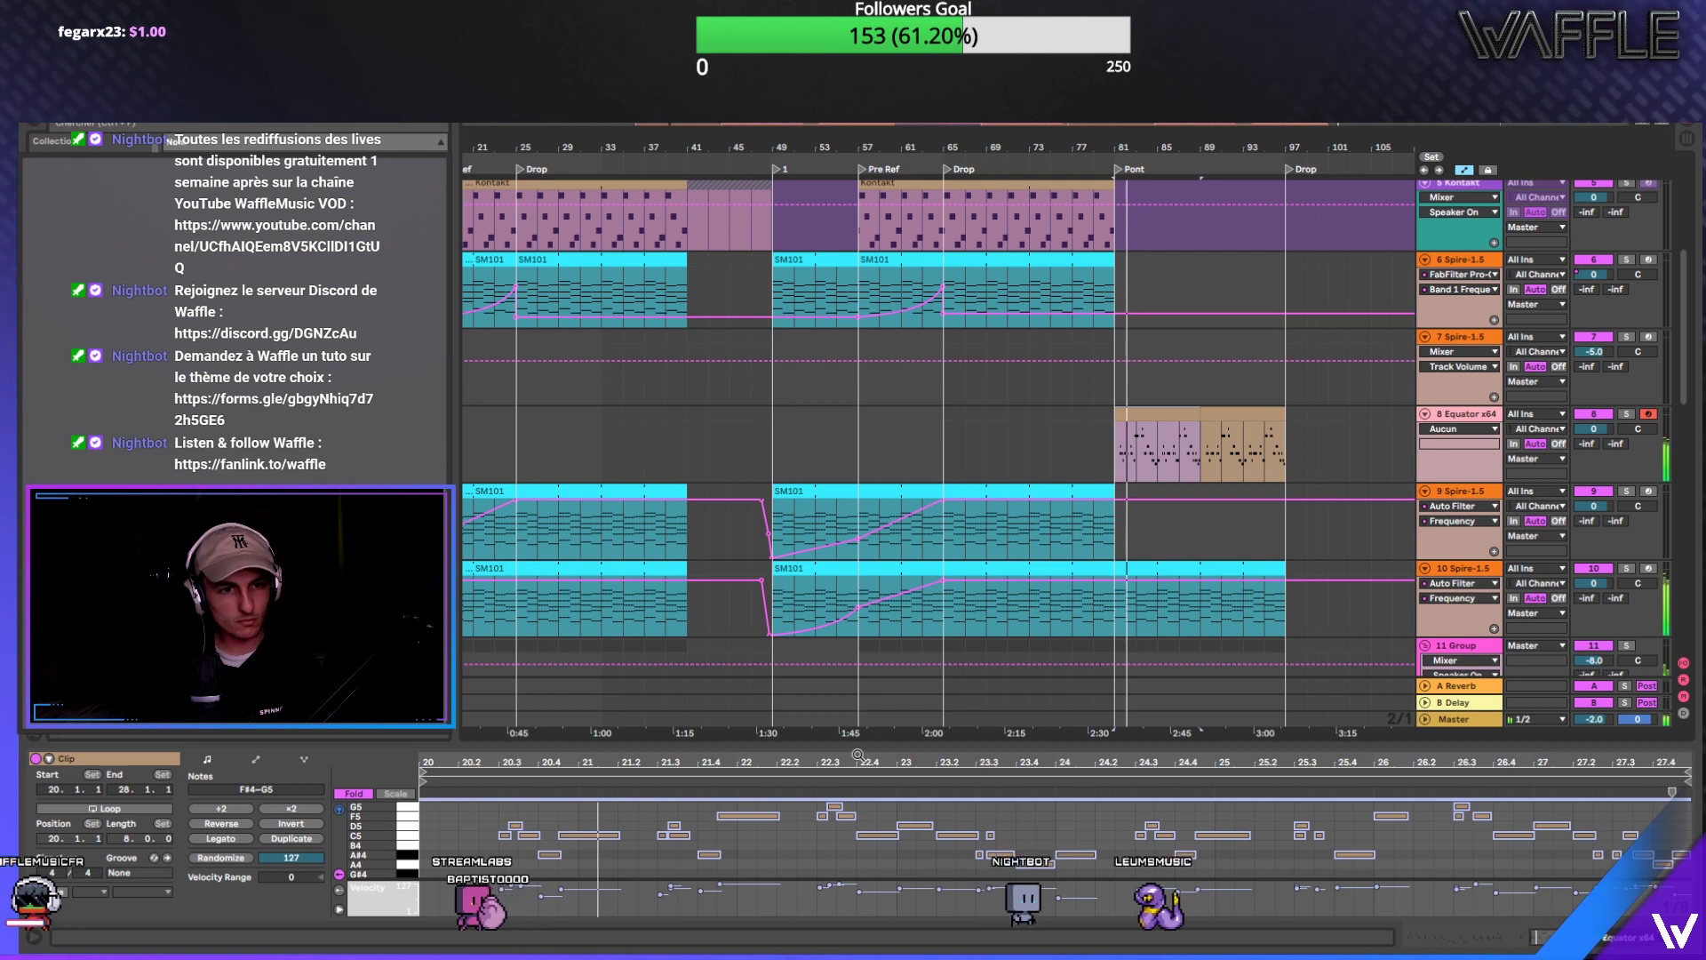
click(686, 836)
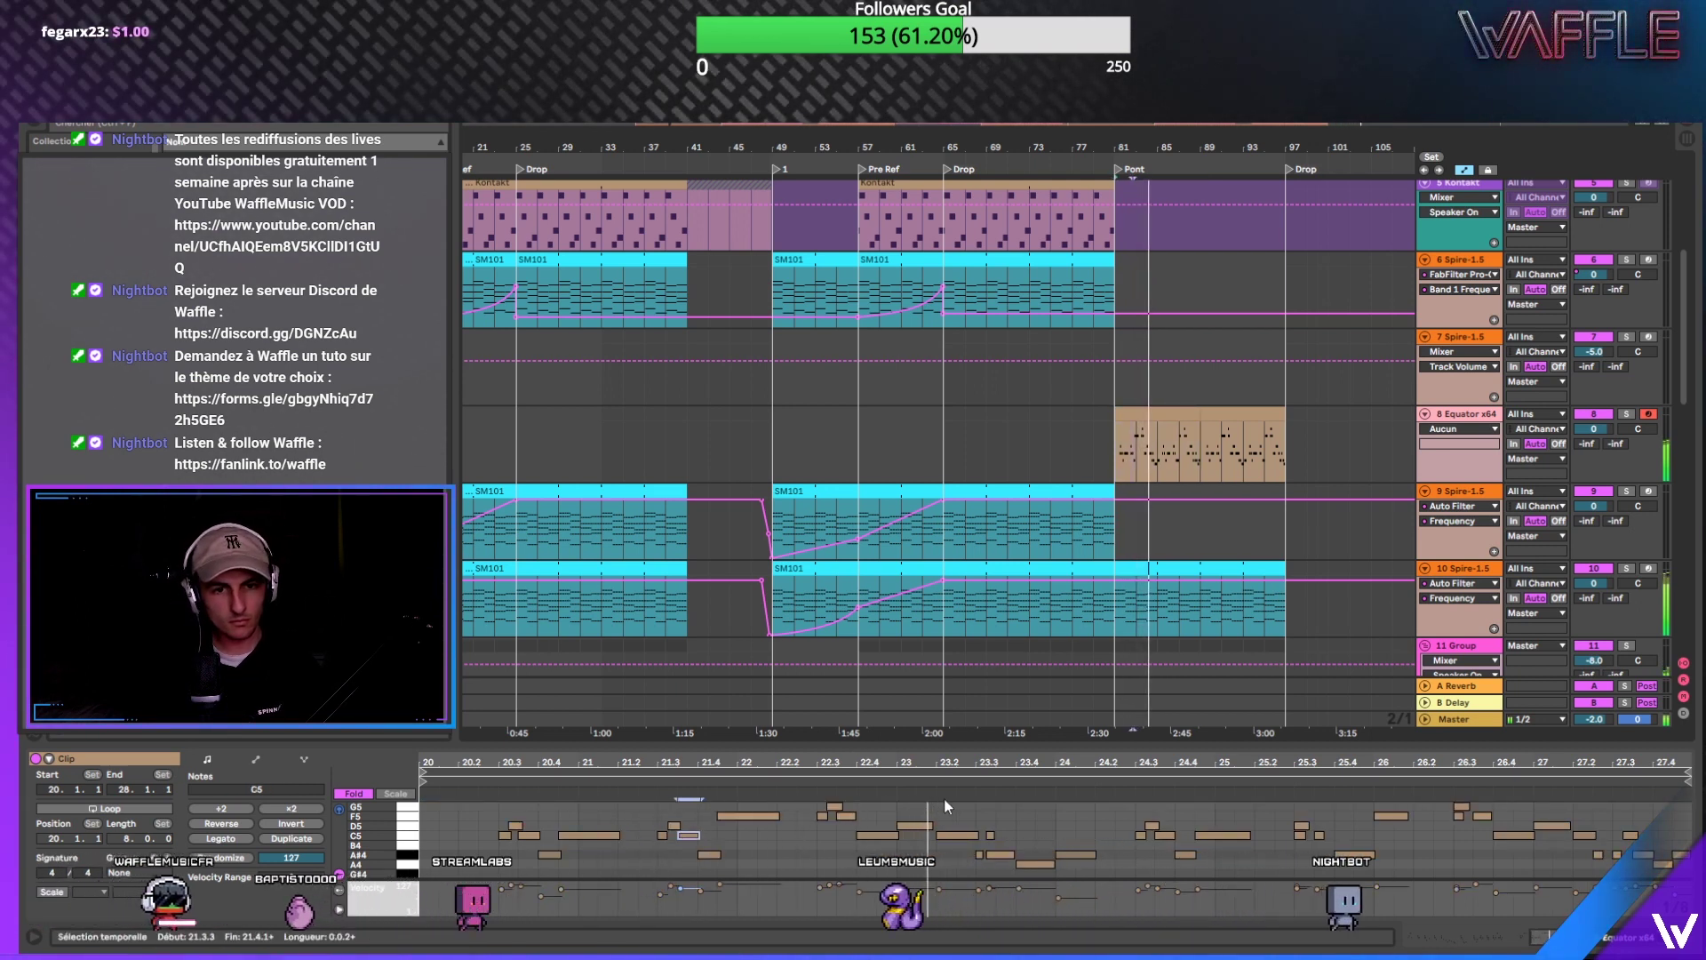
click(1004, 868)
click(1007, 855)
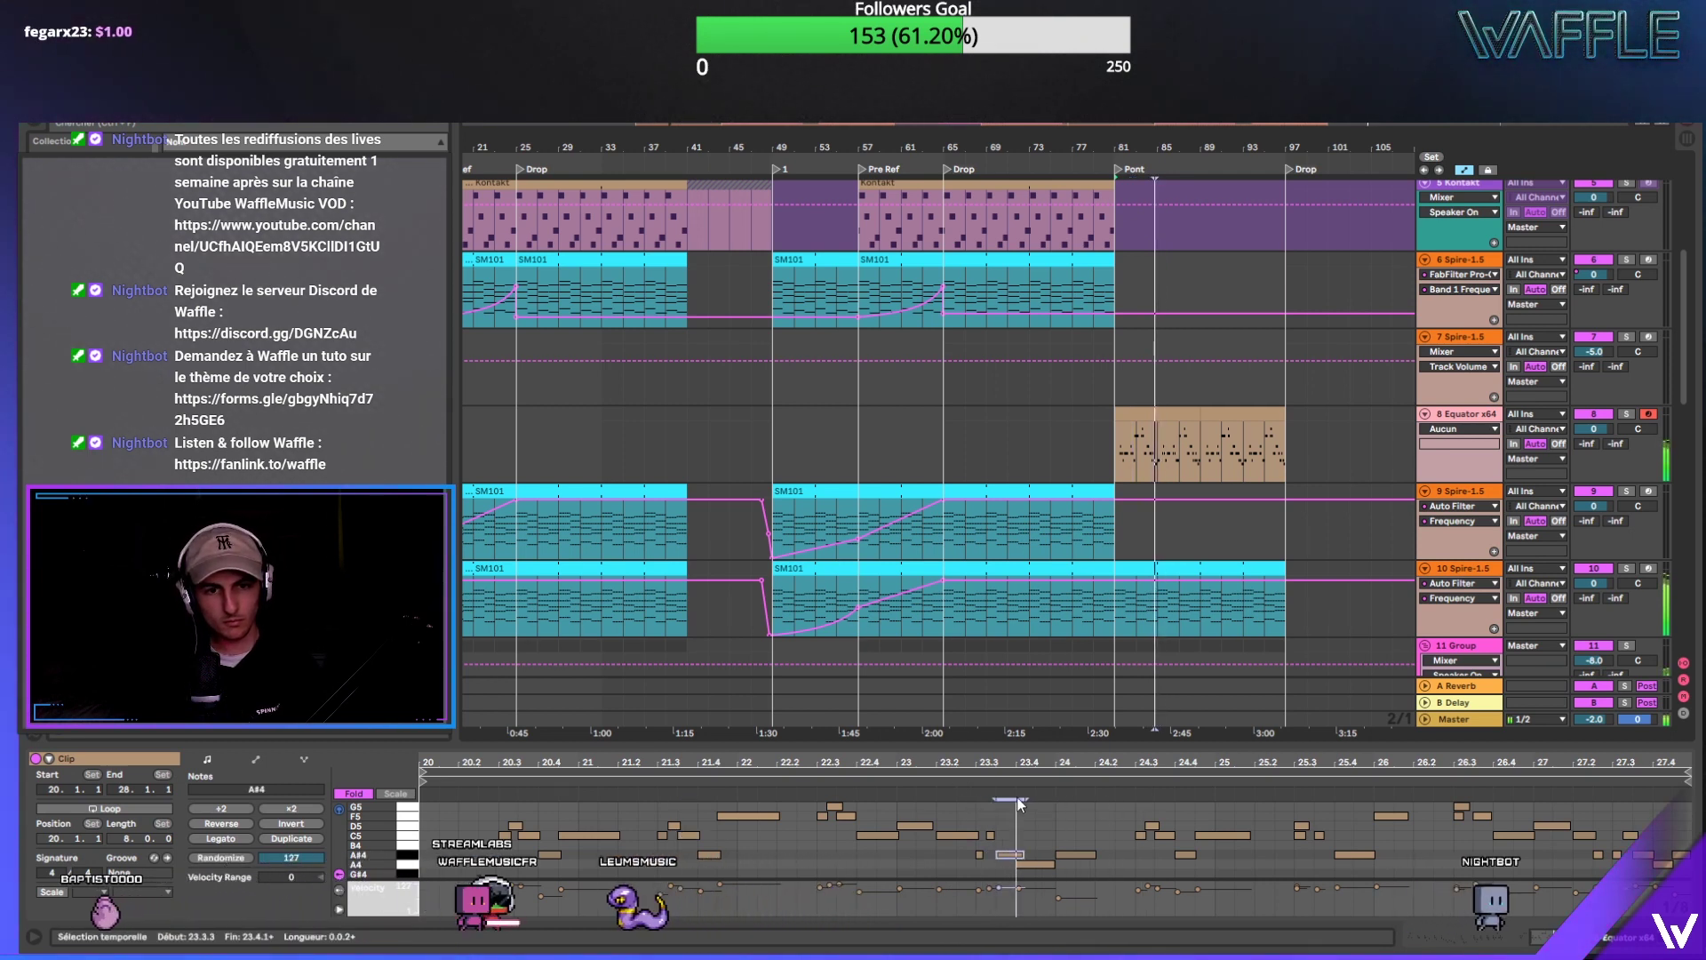
click(873, 779)
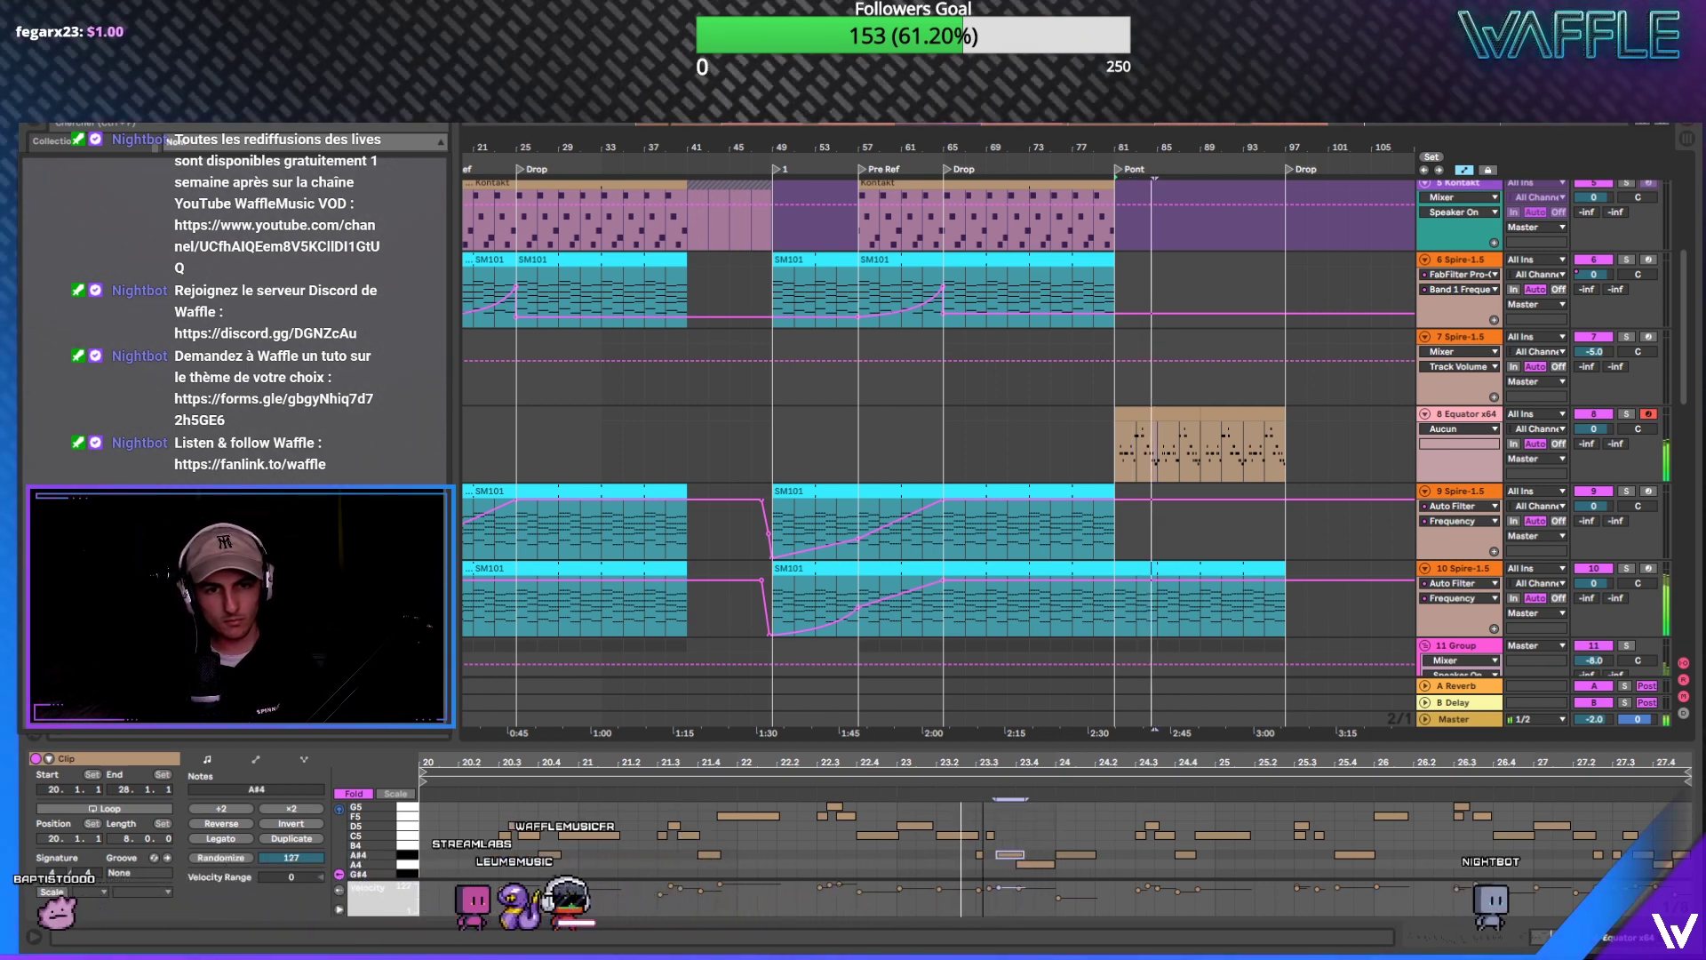
Step: Refine the A#4 and C5 notes around 23.3 and shift the D5 note at 25.3.1 to 25.3.2
drag(987, 765, 989, 856)
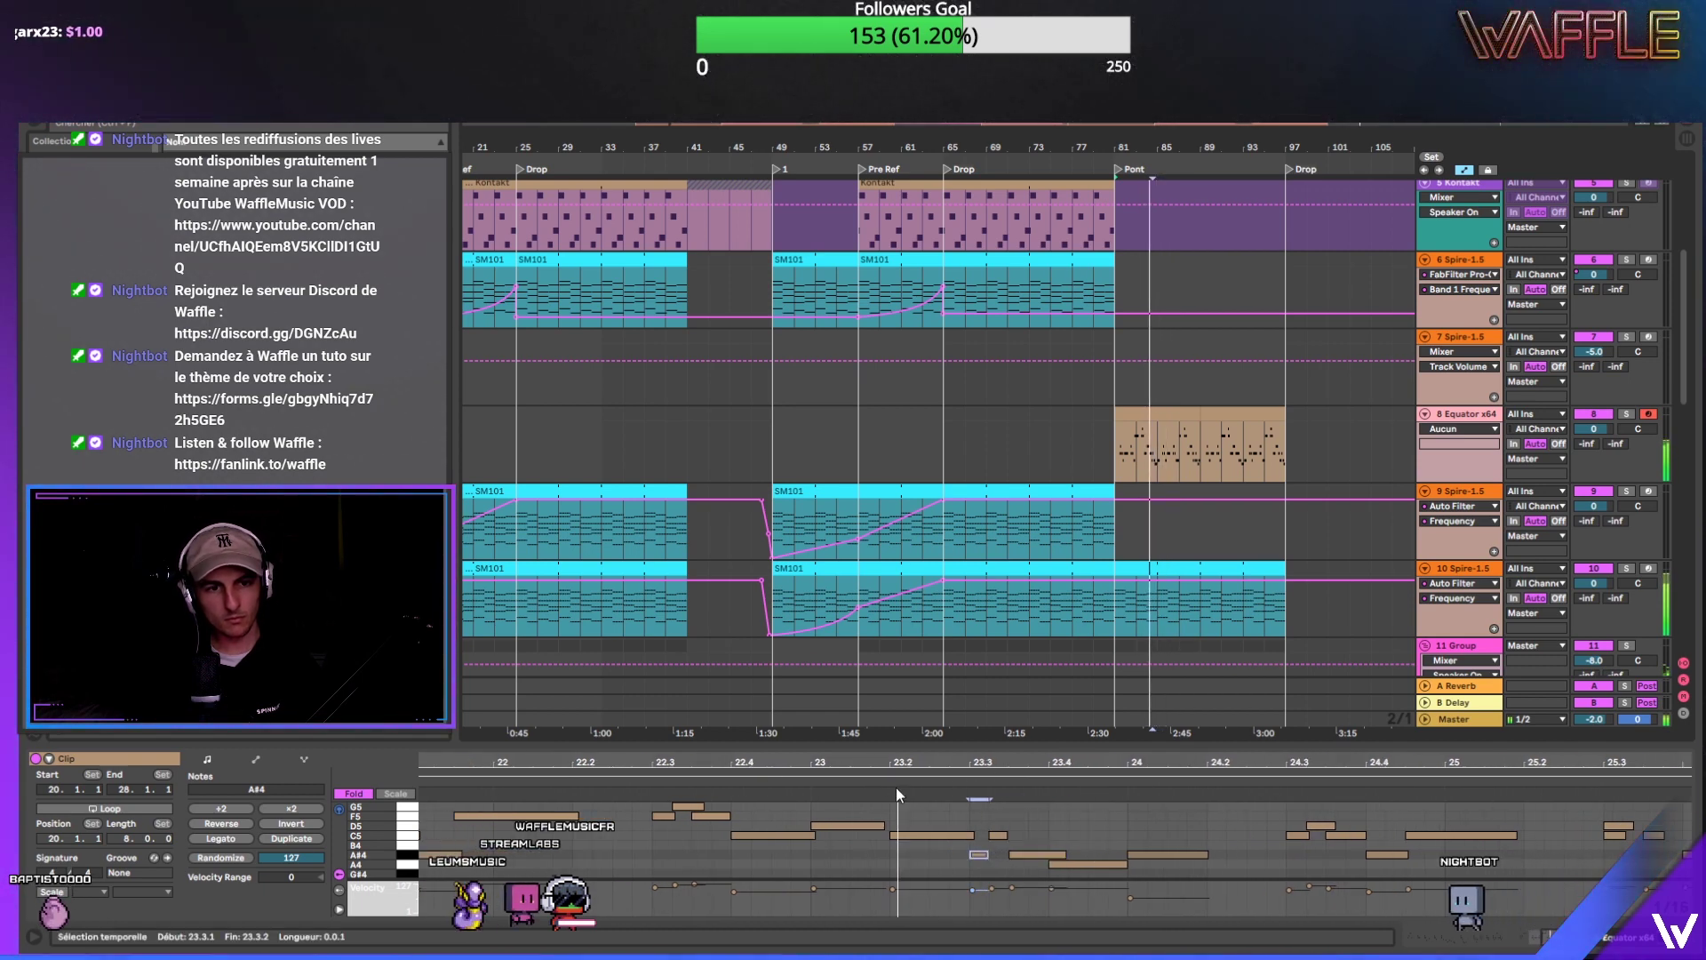
click(978, 855)
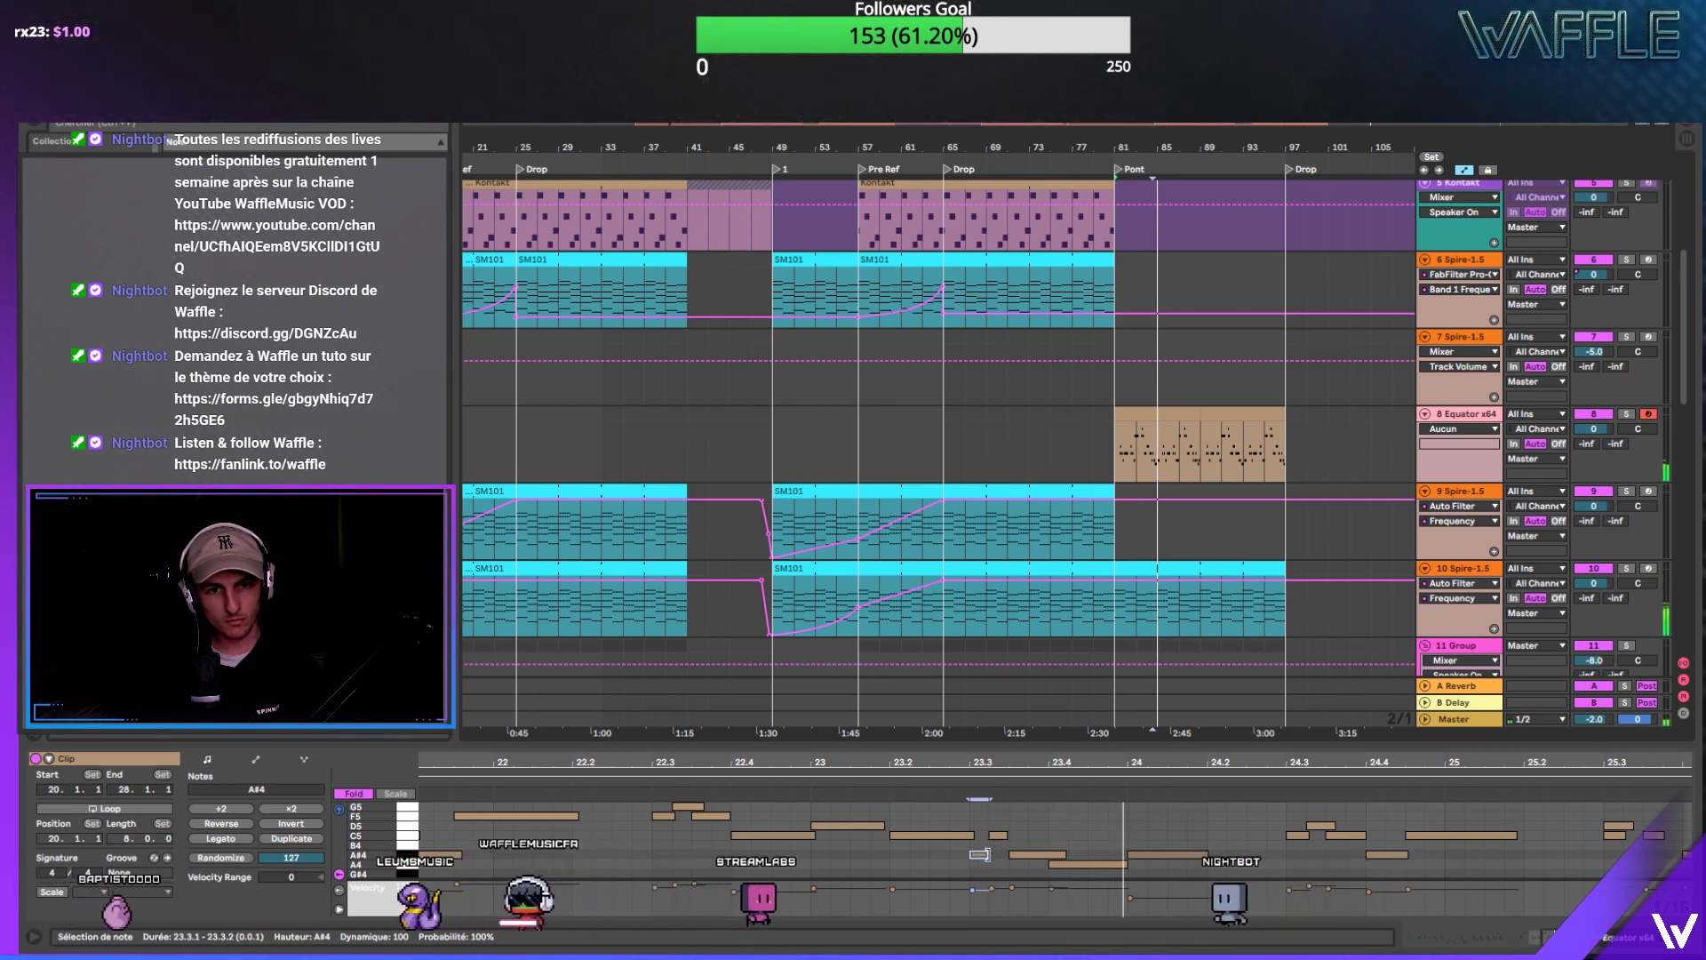
click(928, 781)
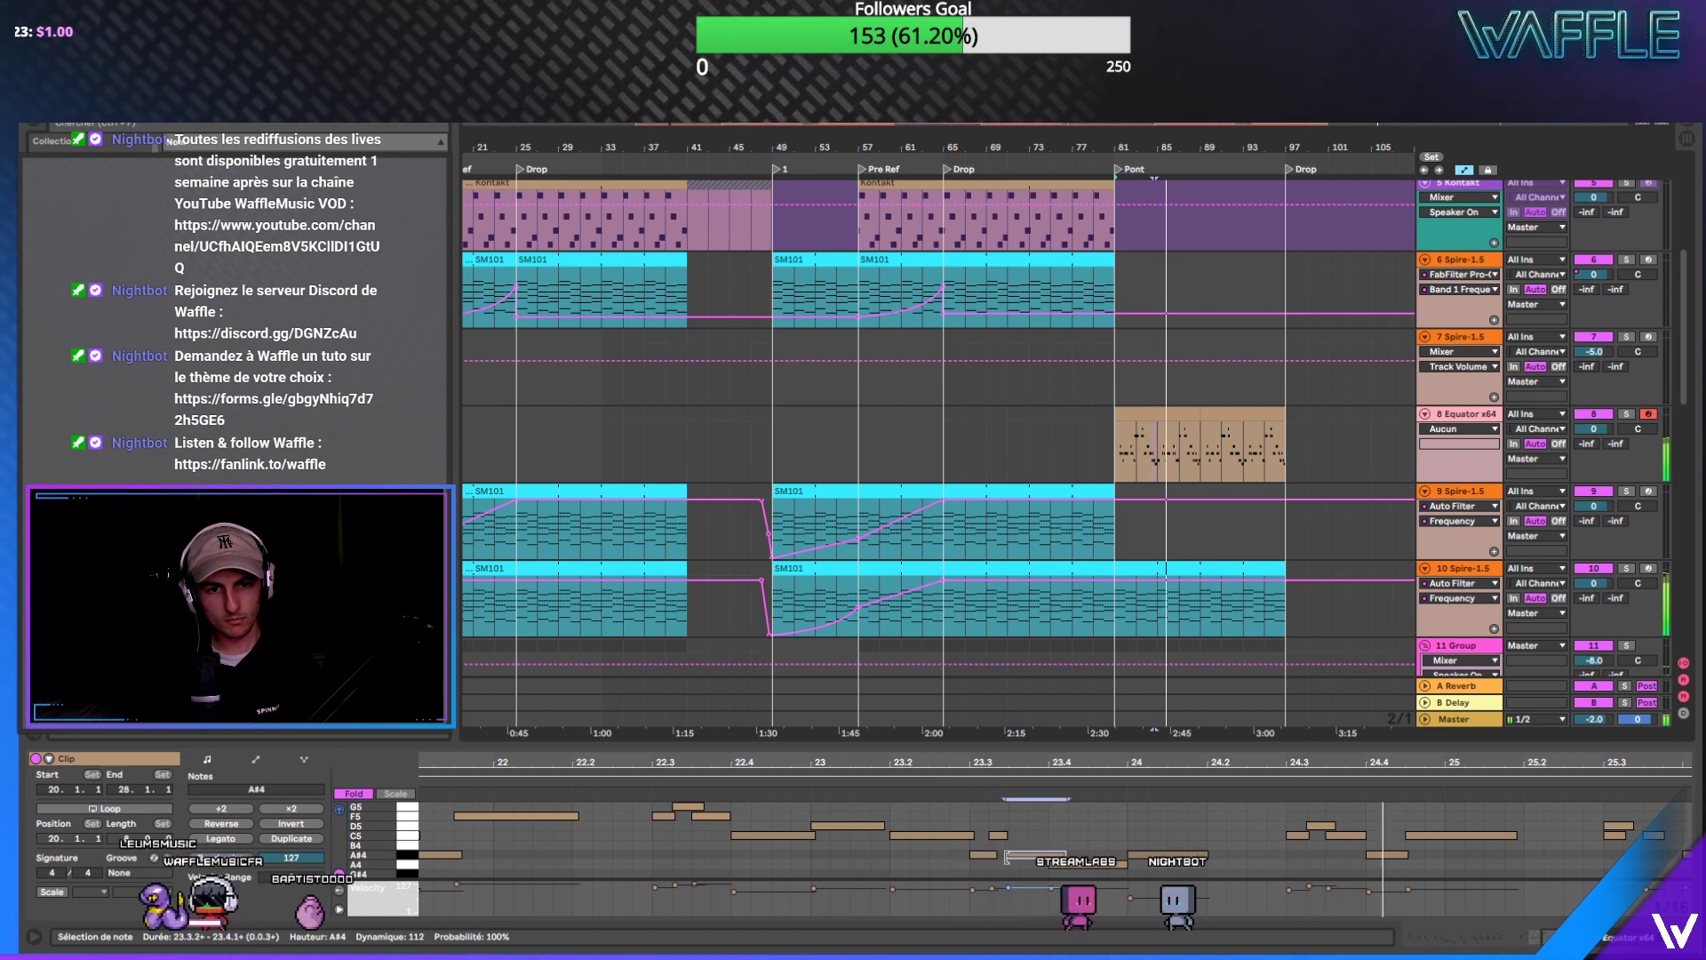
click(1013, 836)
click(944, 782)
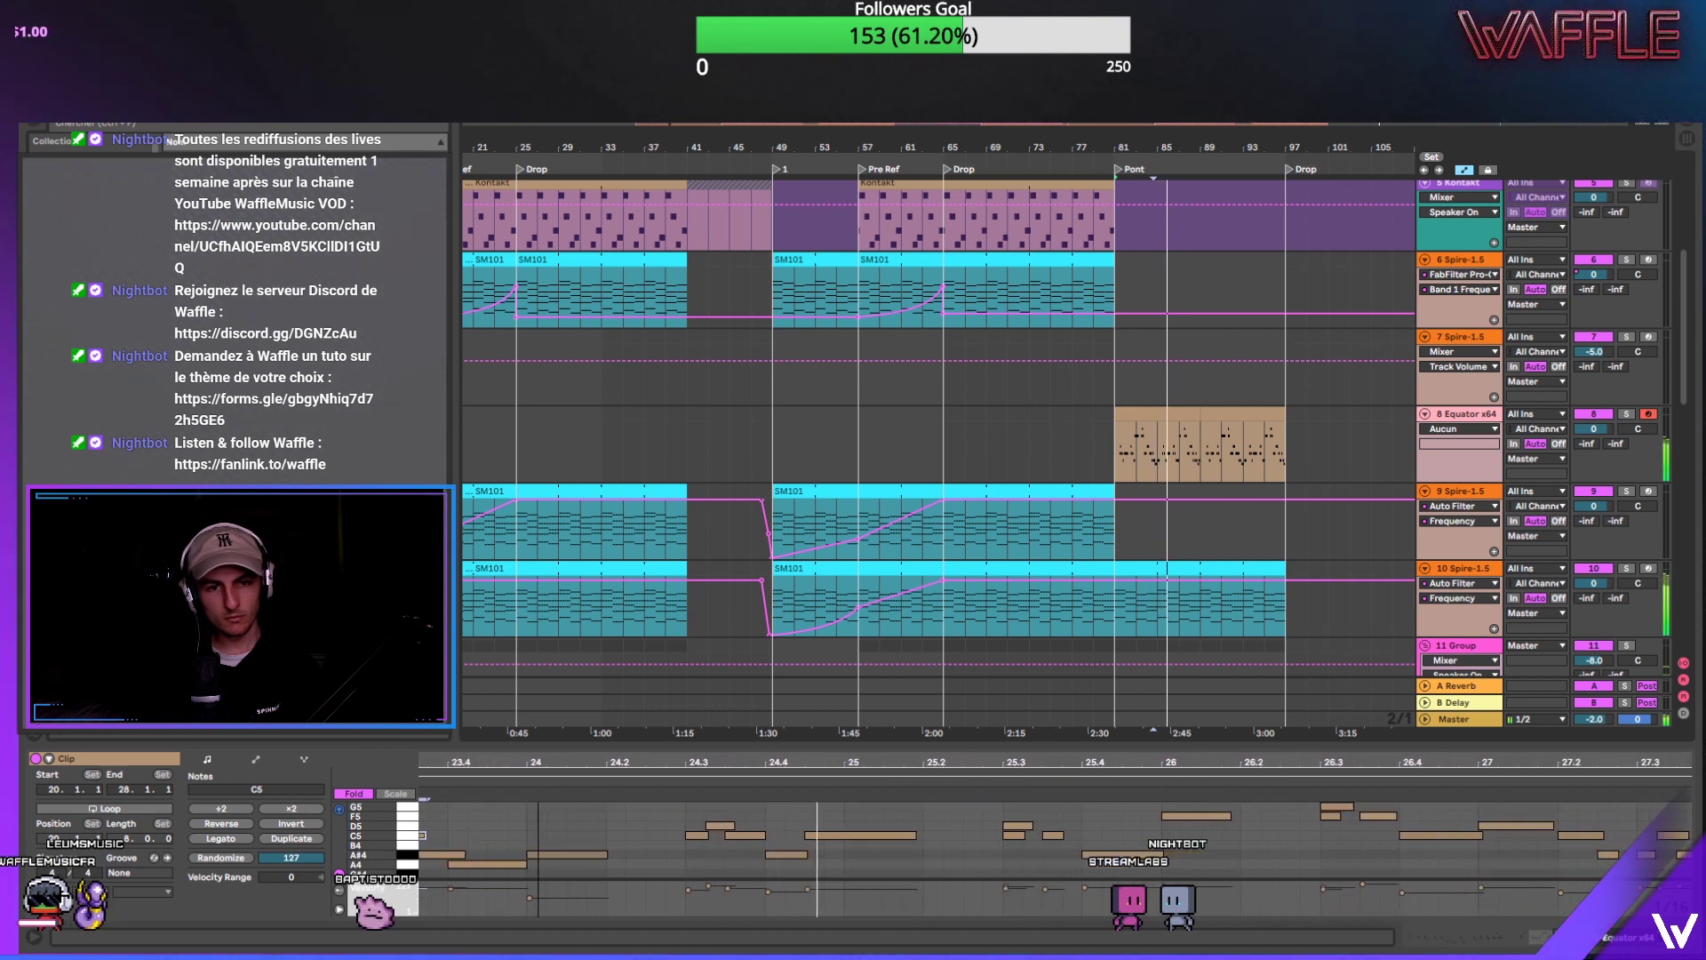
click(1017, 825)
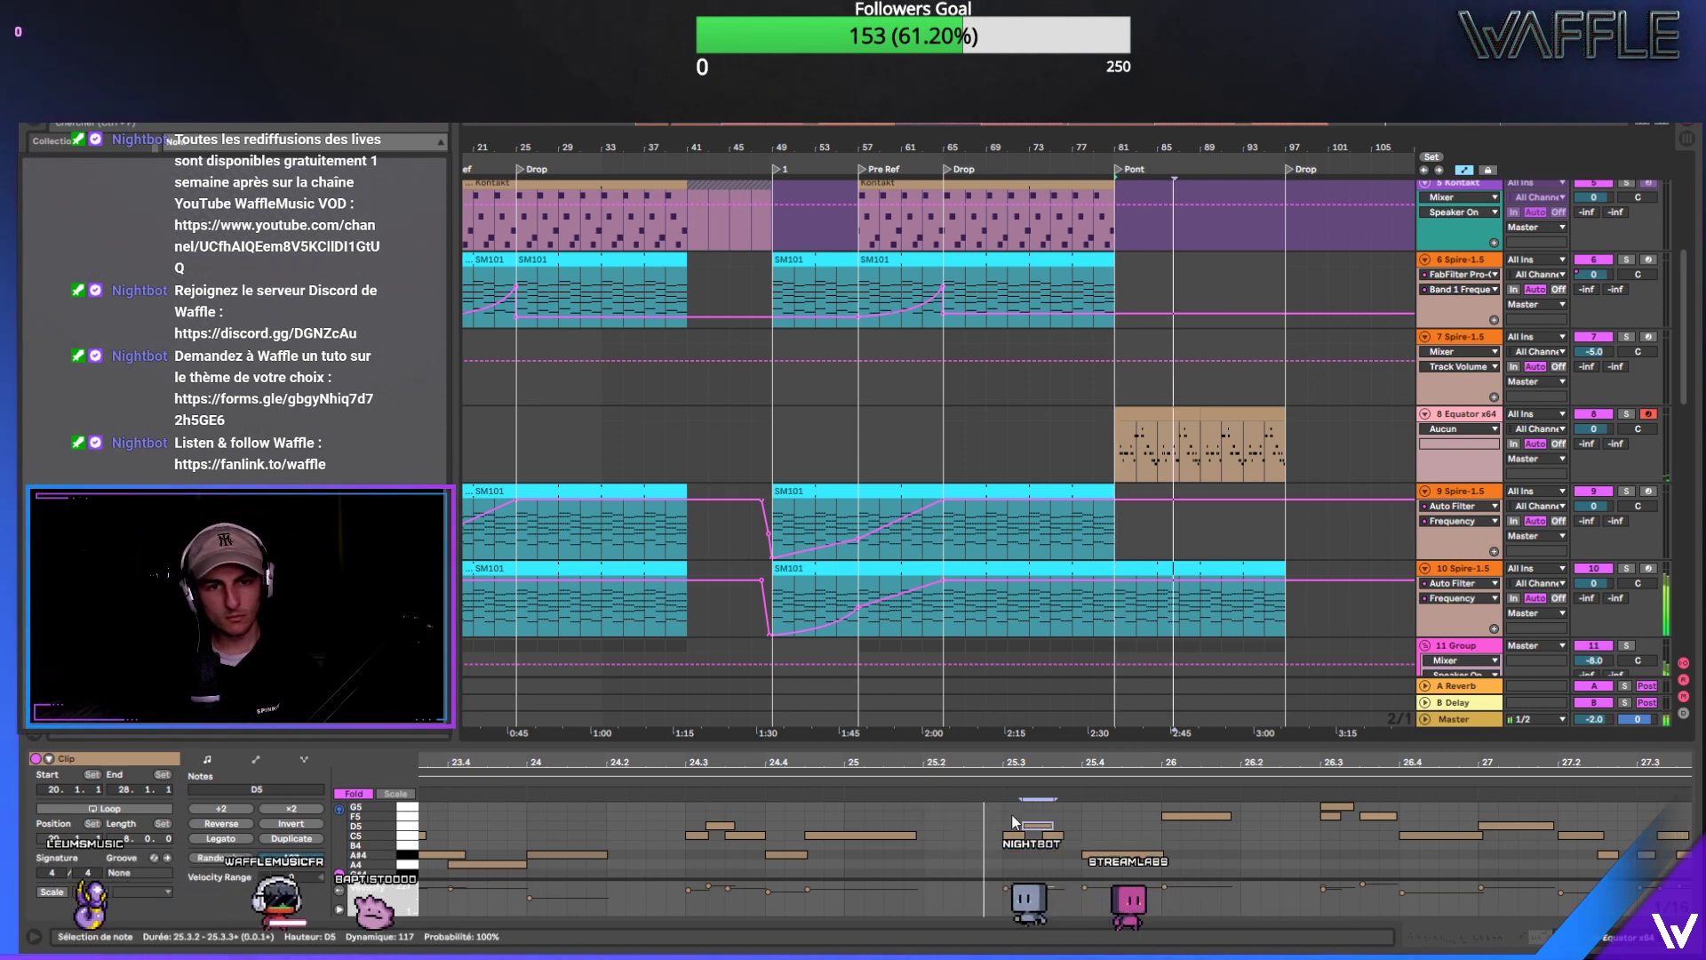
click(662, 780)
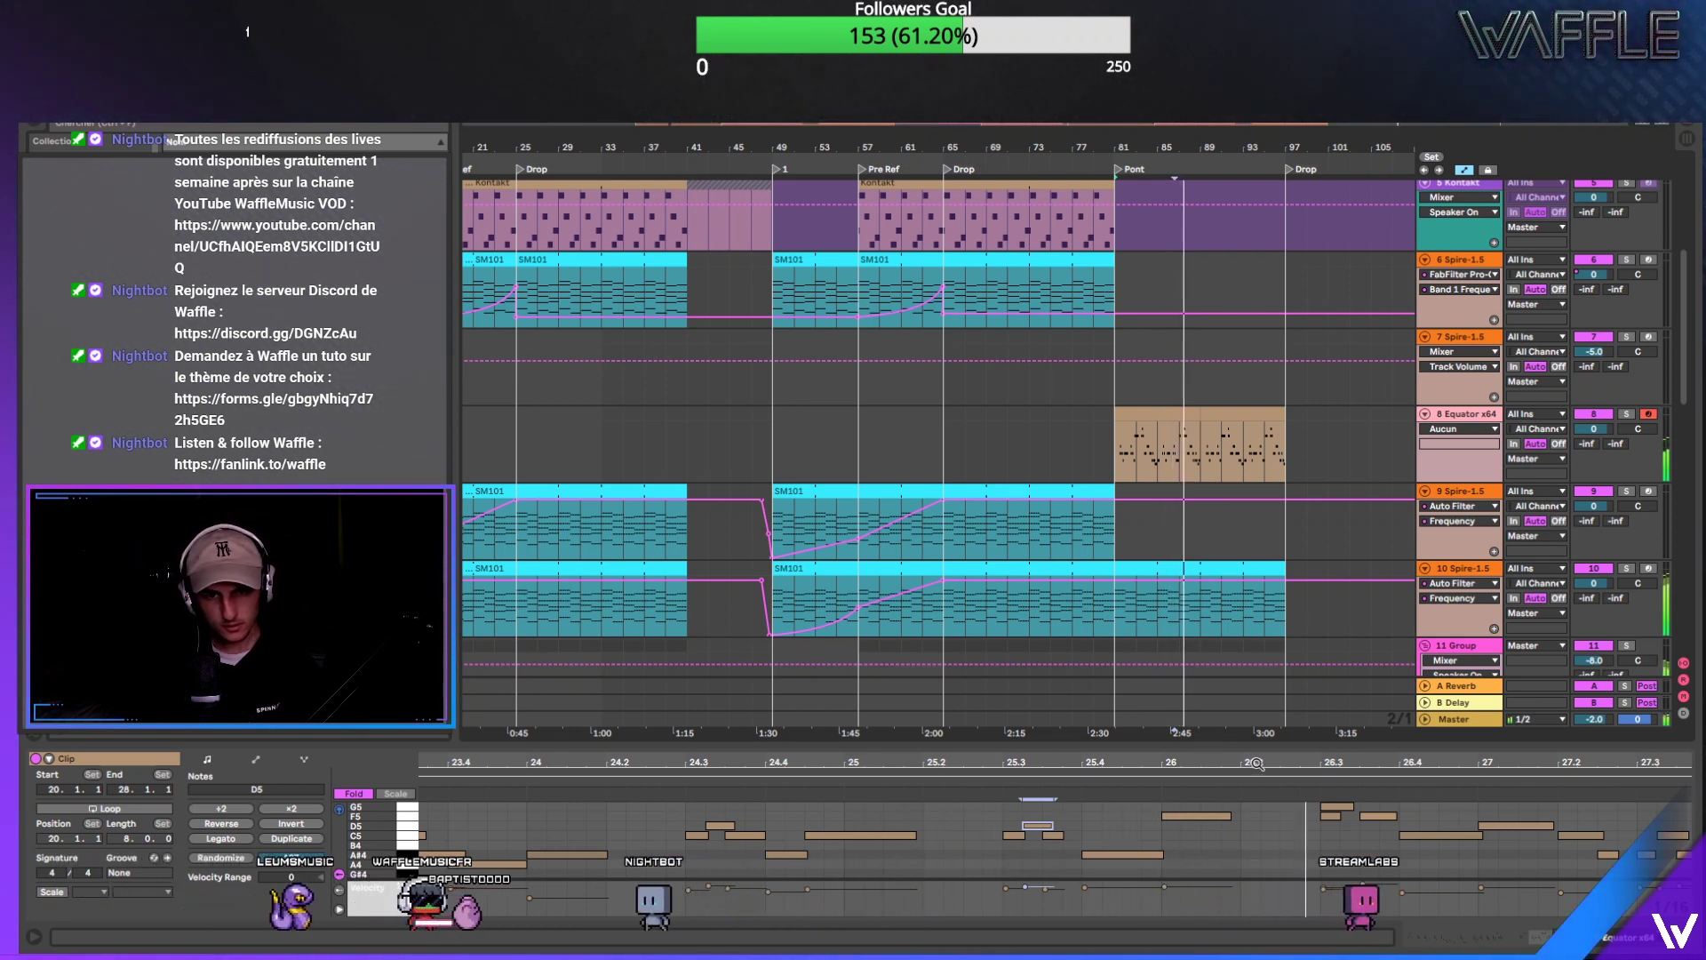
Step: Try shifting the F5 note at 26.3.1 slightly earlier and listen to the phrase
scroll(1256, 832, right, 2)
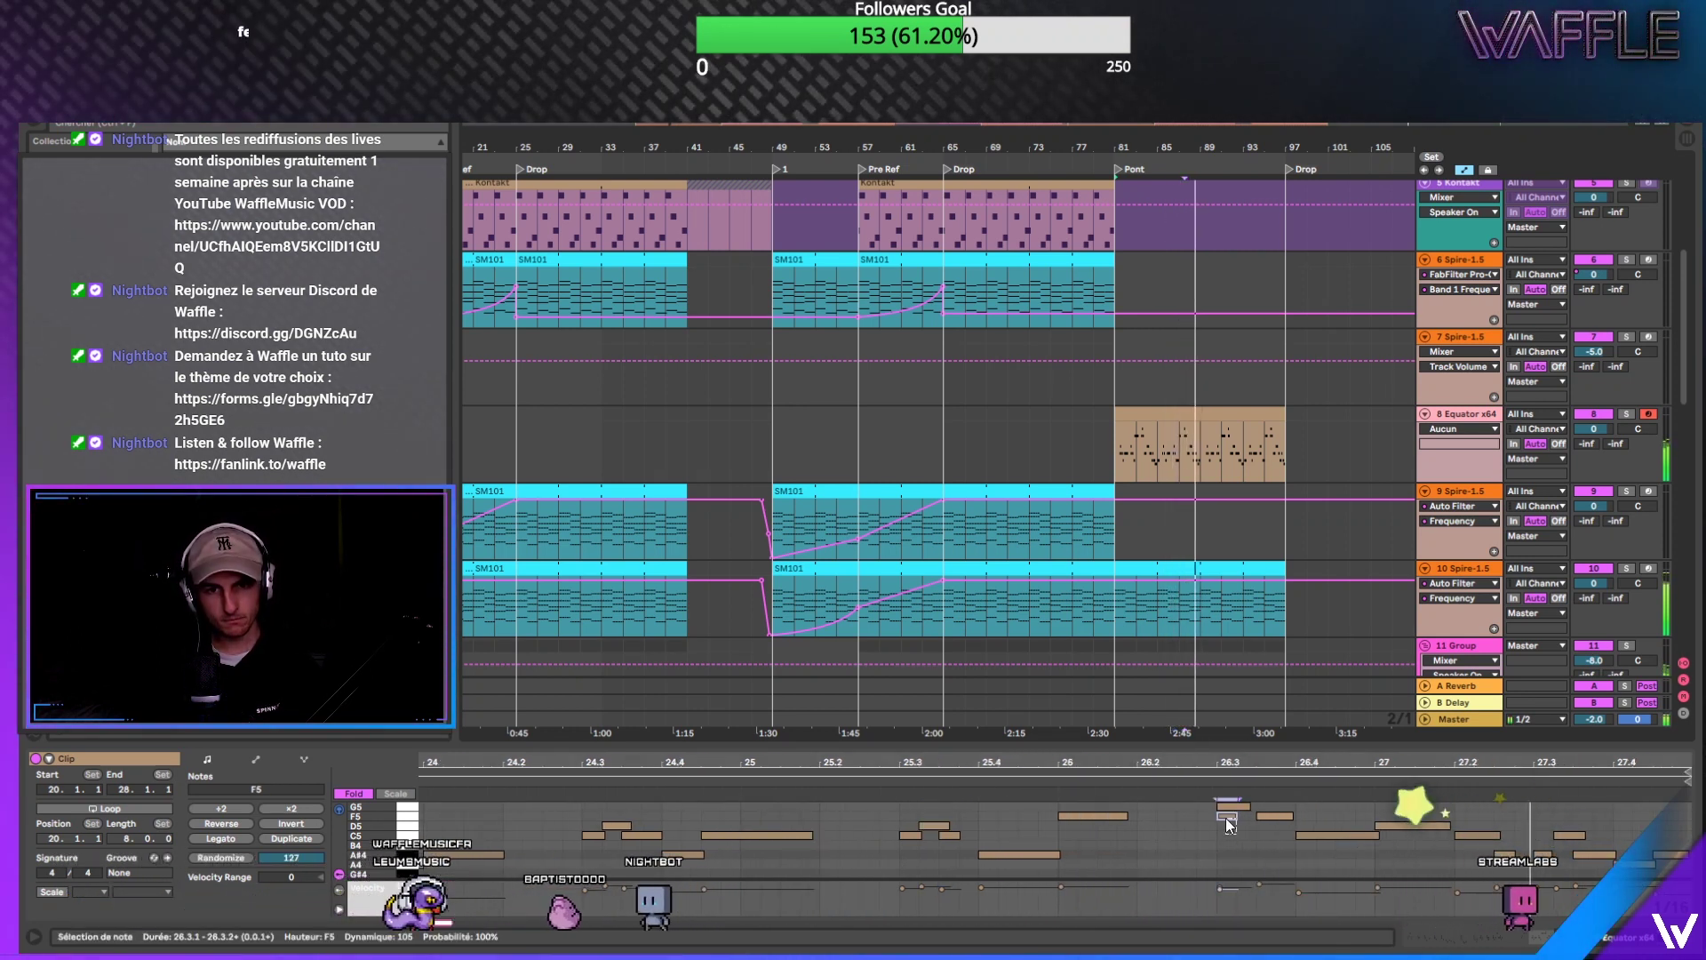
click(1224, 817)
key(Left)
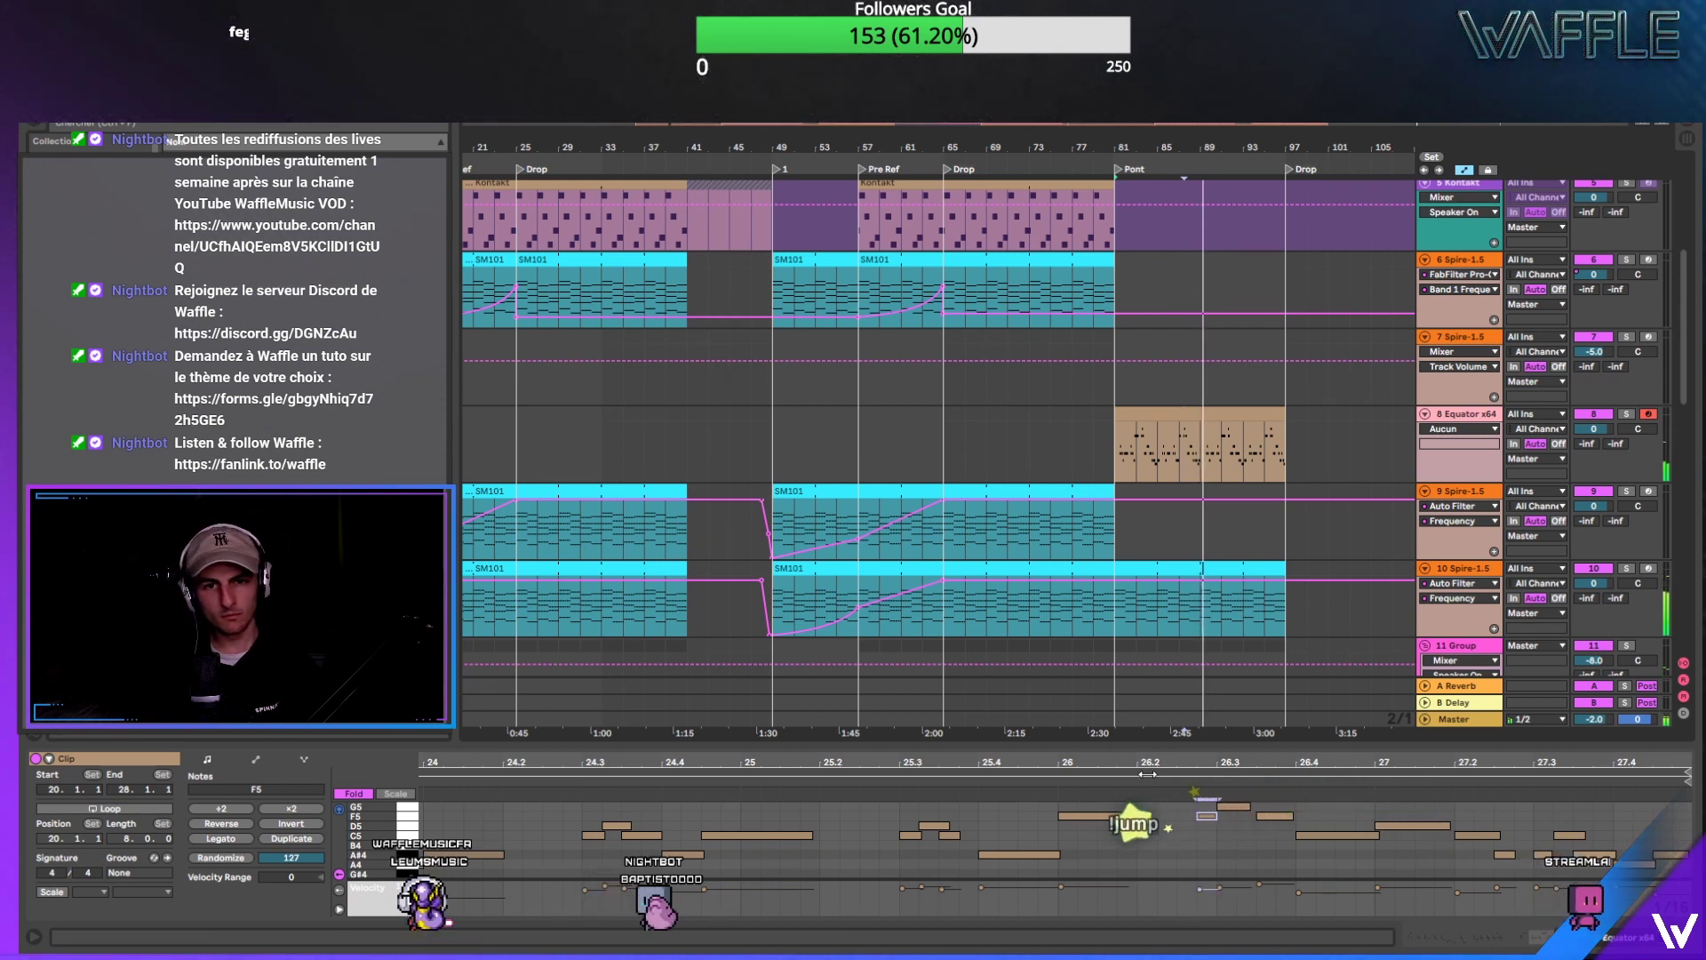
key(space)
key(space)
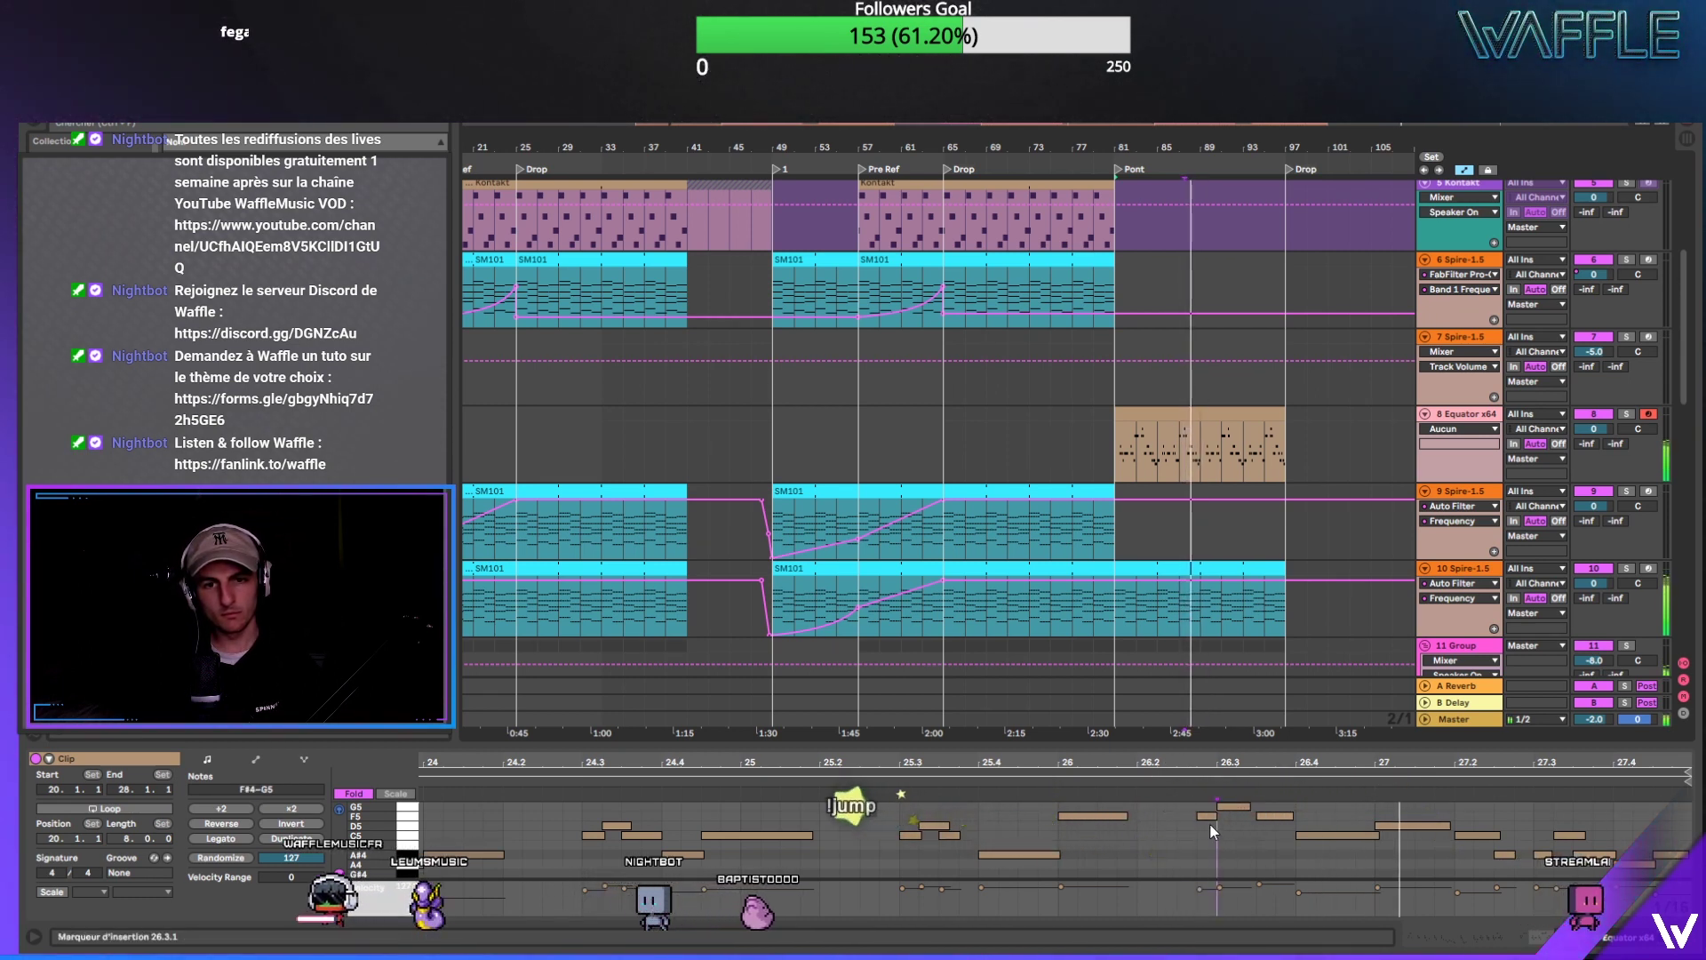
drag(1207, 817, 1226, 812)
Step: Shift the G5 note at 26.3.1 to 26.3.2 and duplicate the edited clip at 81.1.1 over the one at 89.1.1
click(1227, 807)
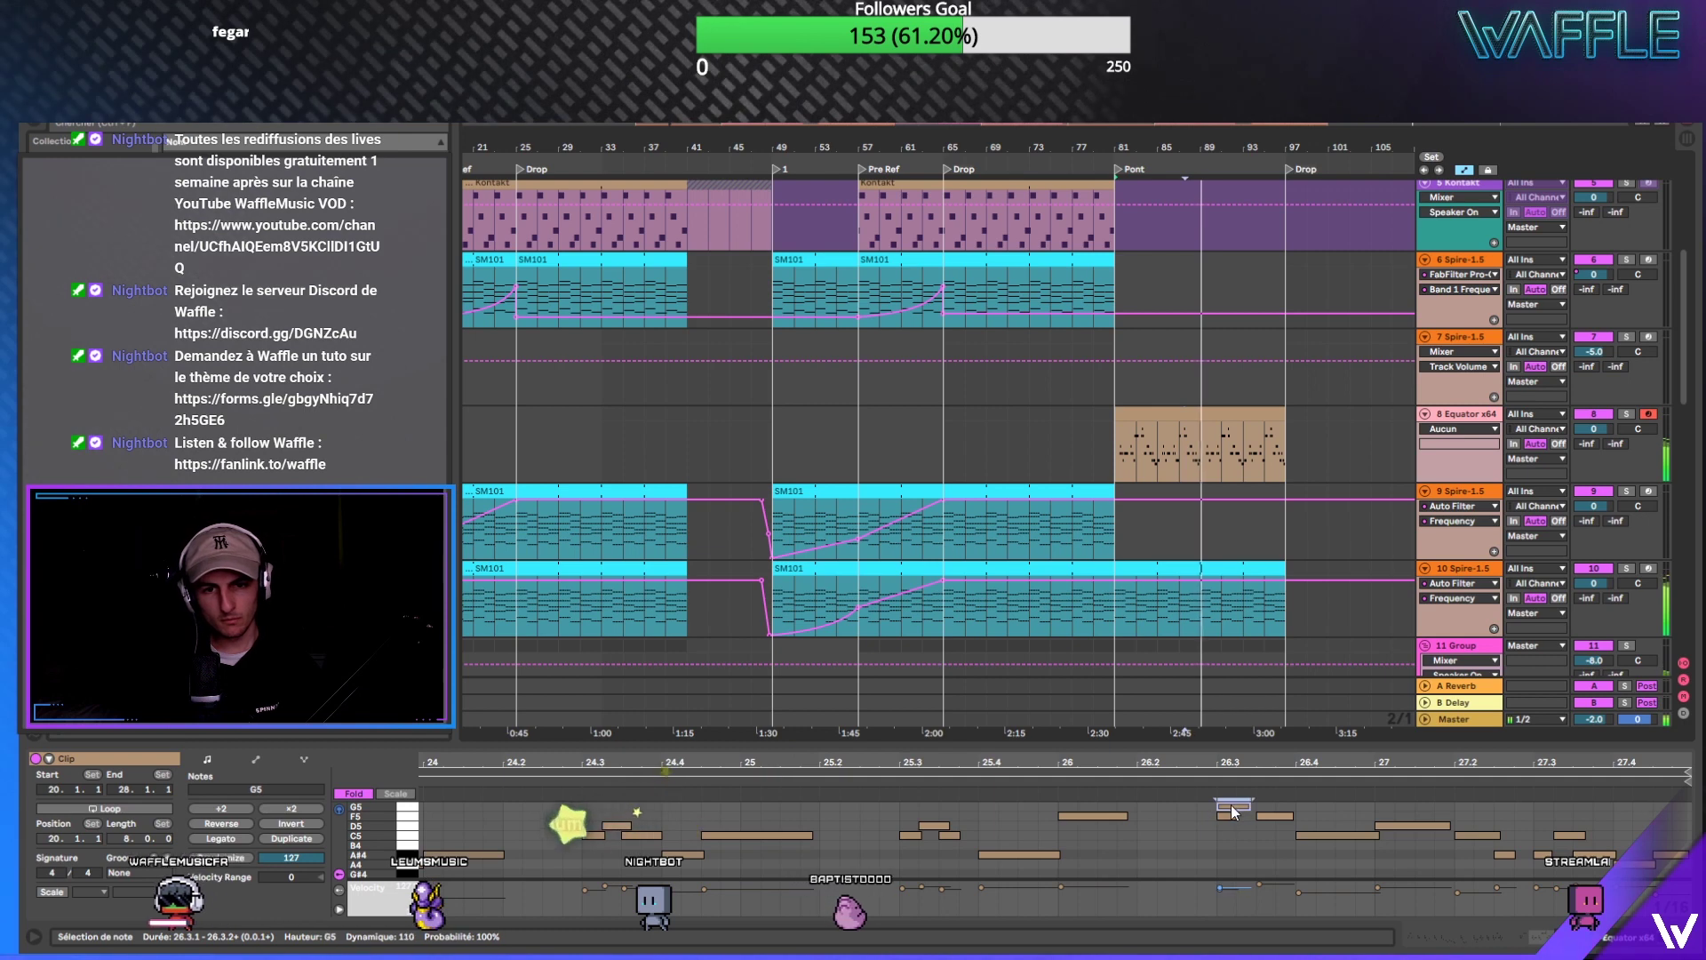
key(Right)
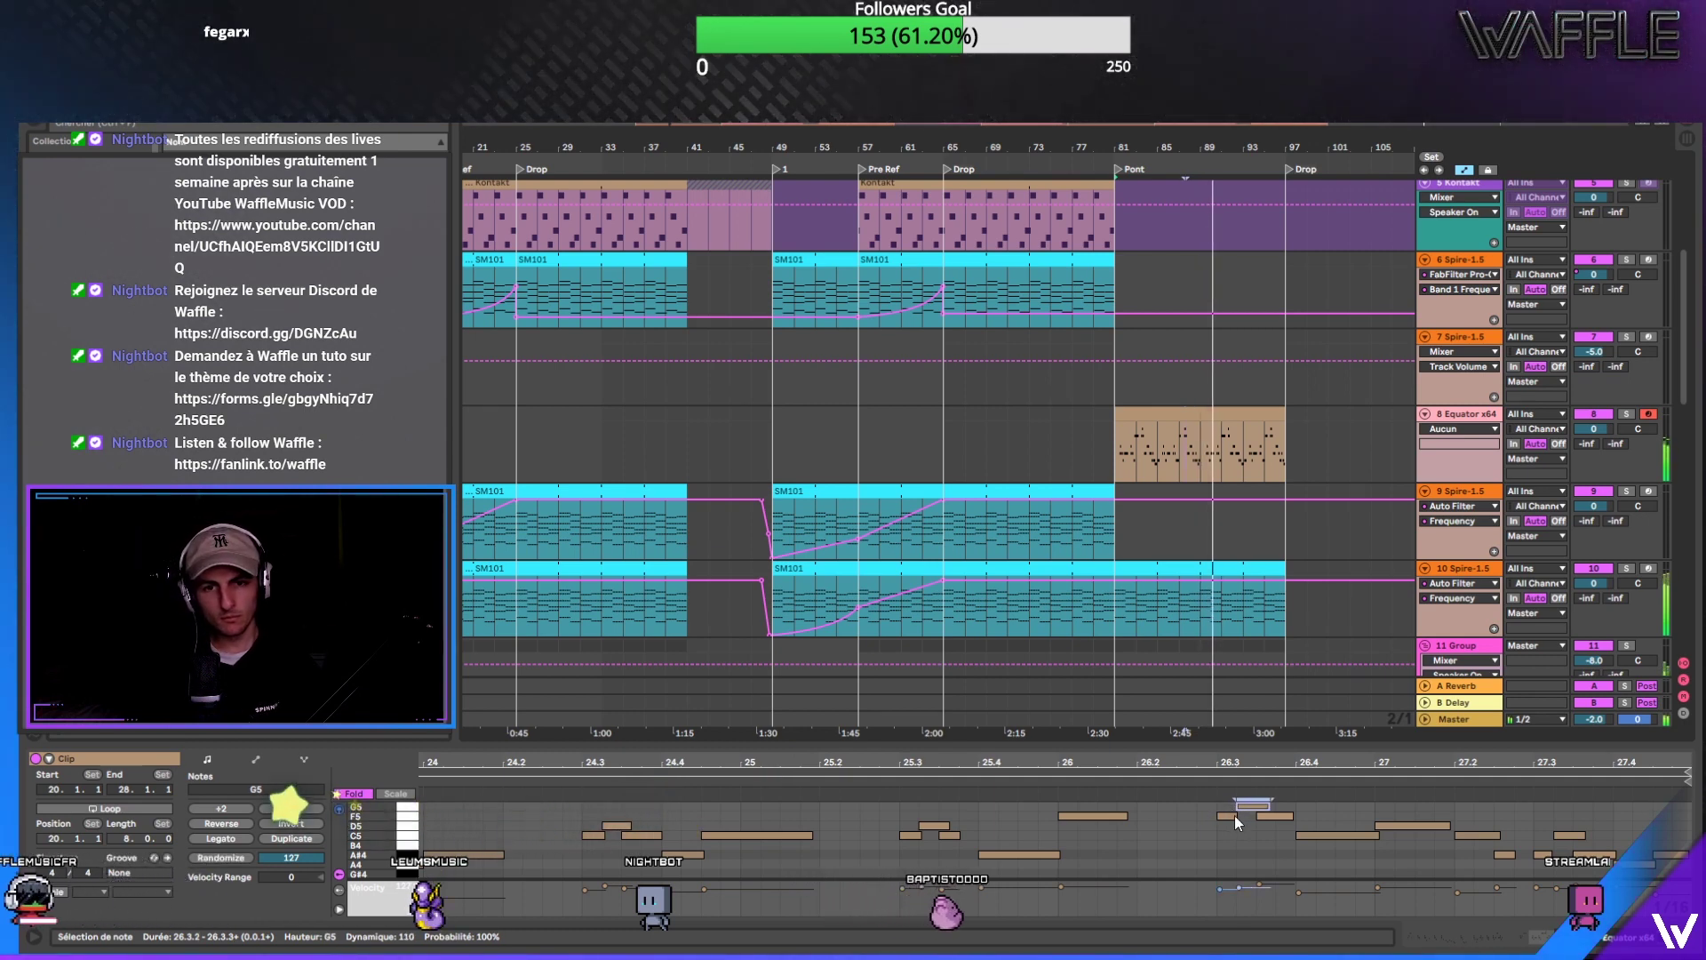
click(1232, 815)
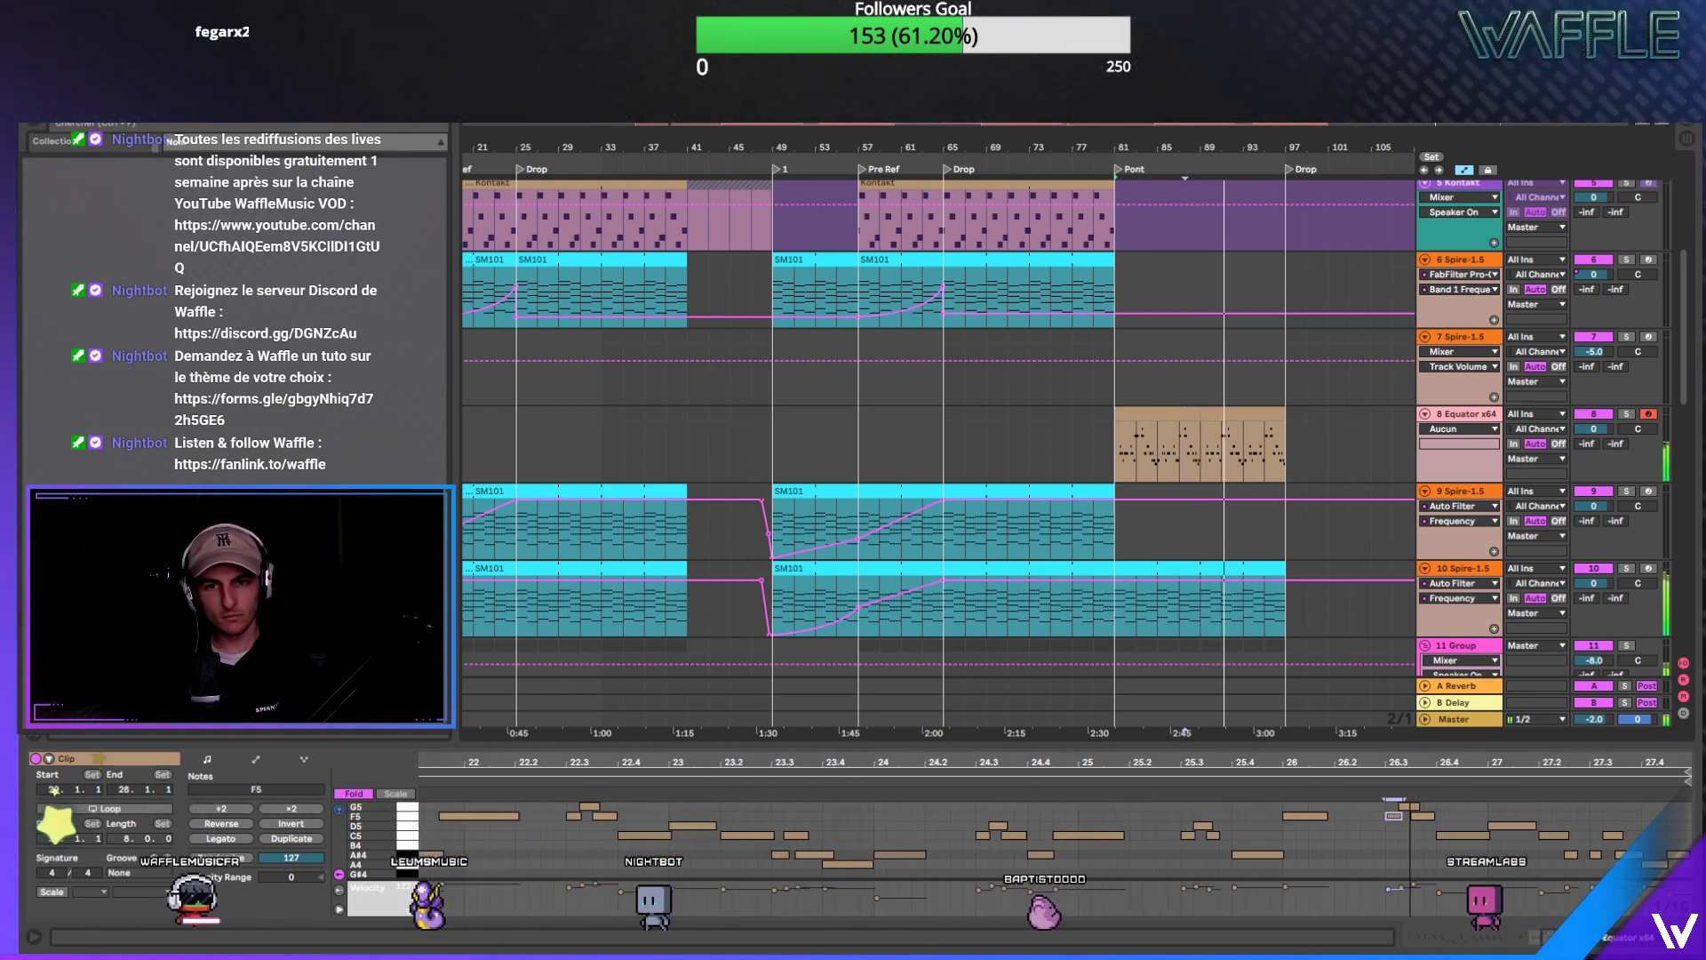
click(1124, 409)
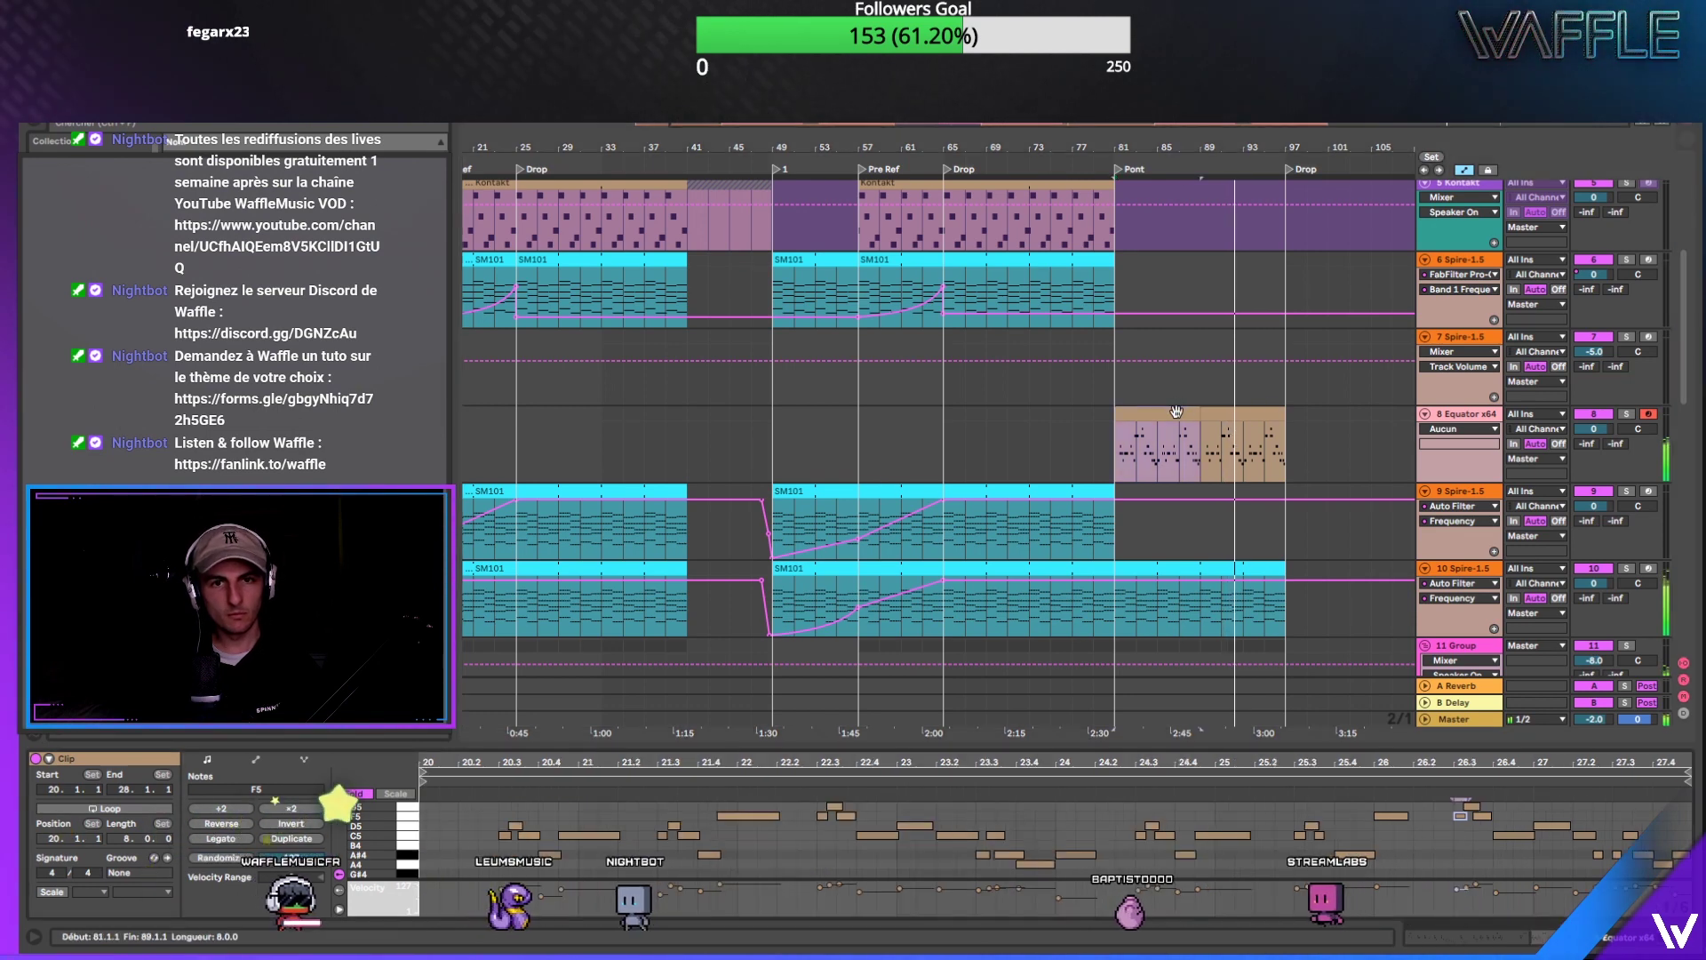
key(Right)
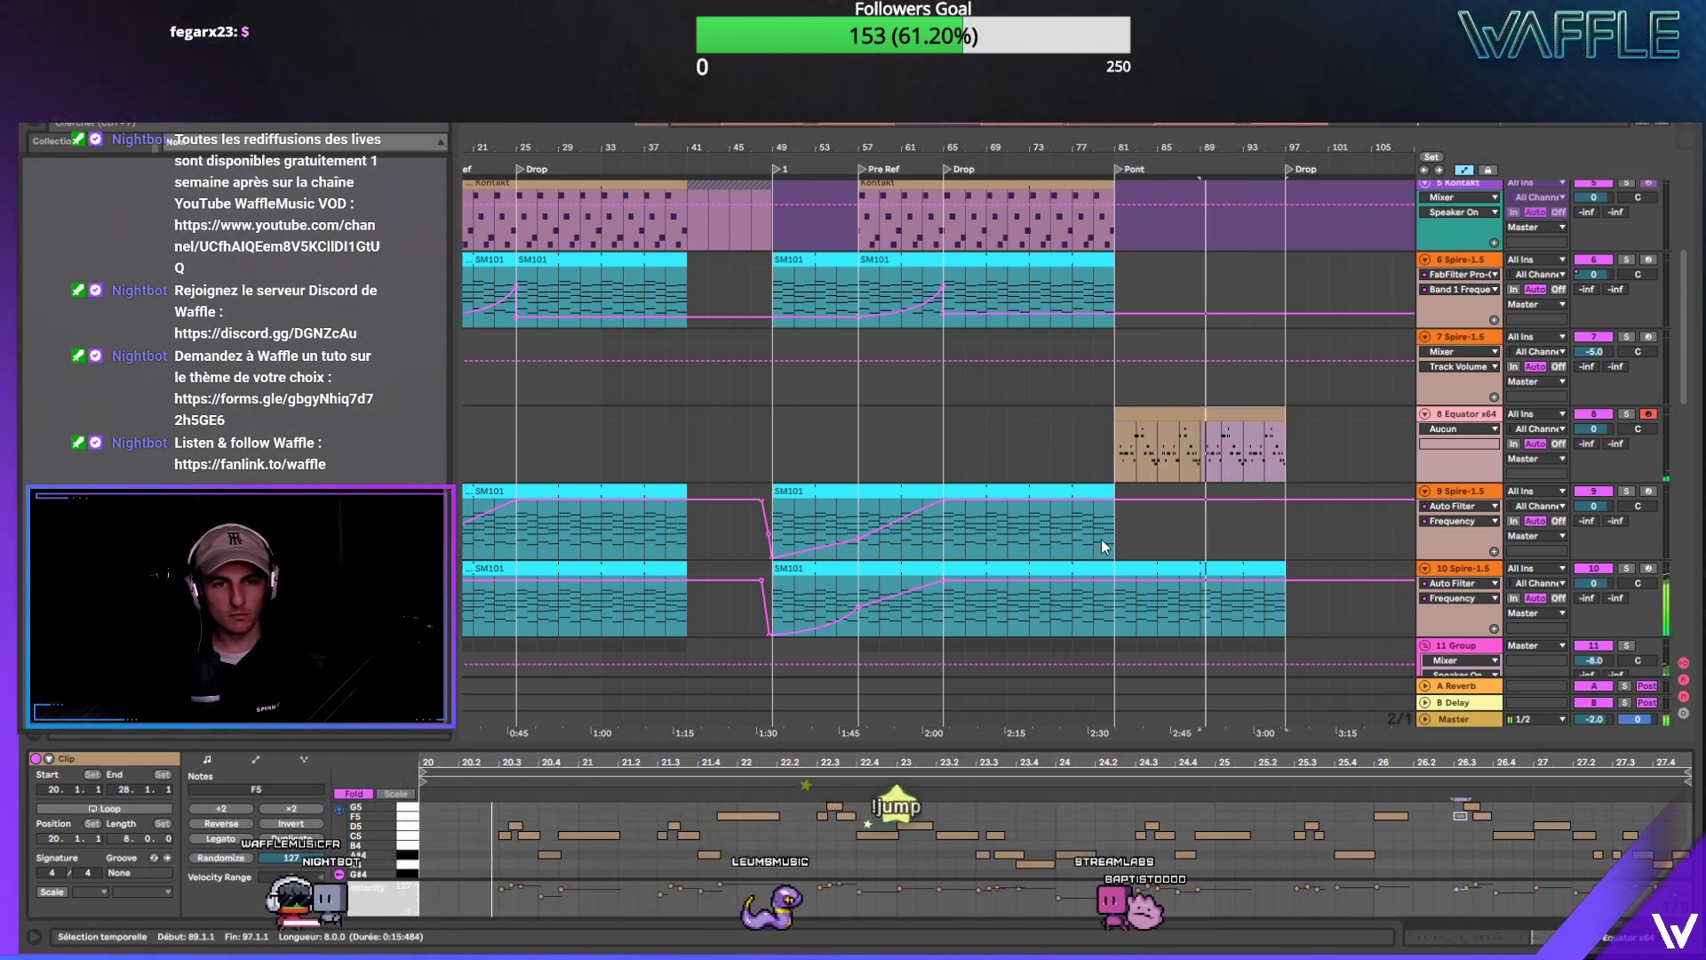
Step: Add Guitar Rig 5 to track 8 Equator x64, audition 80s Solo, 94 Rock Solo and Airy Vocals, load Arpeggio Delays, and close its window
click(1479, 416)
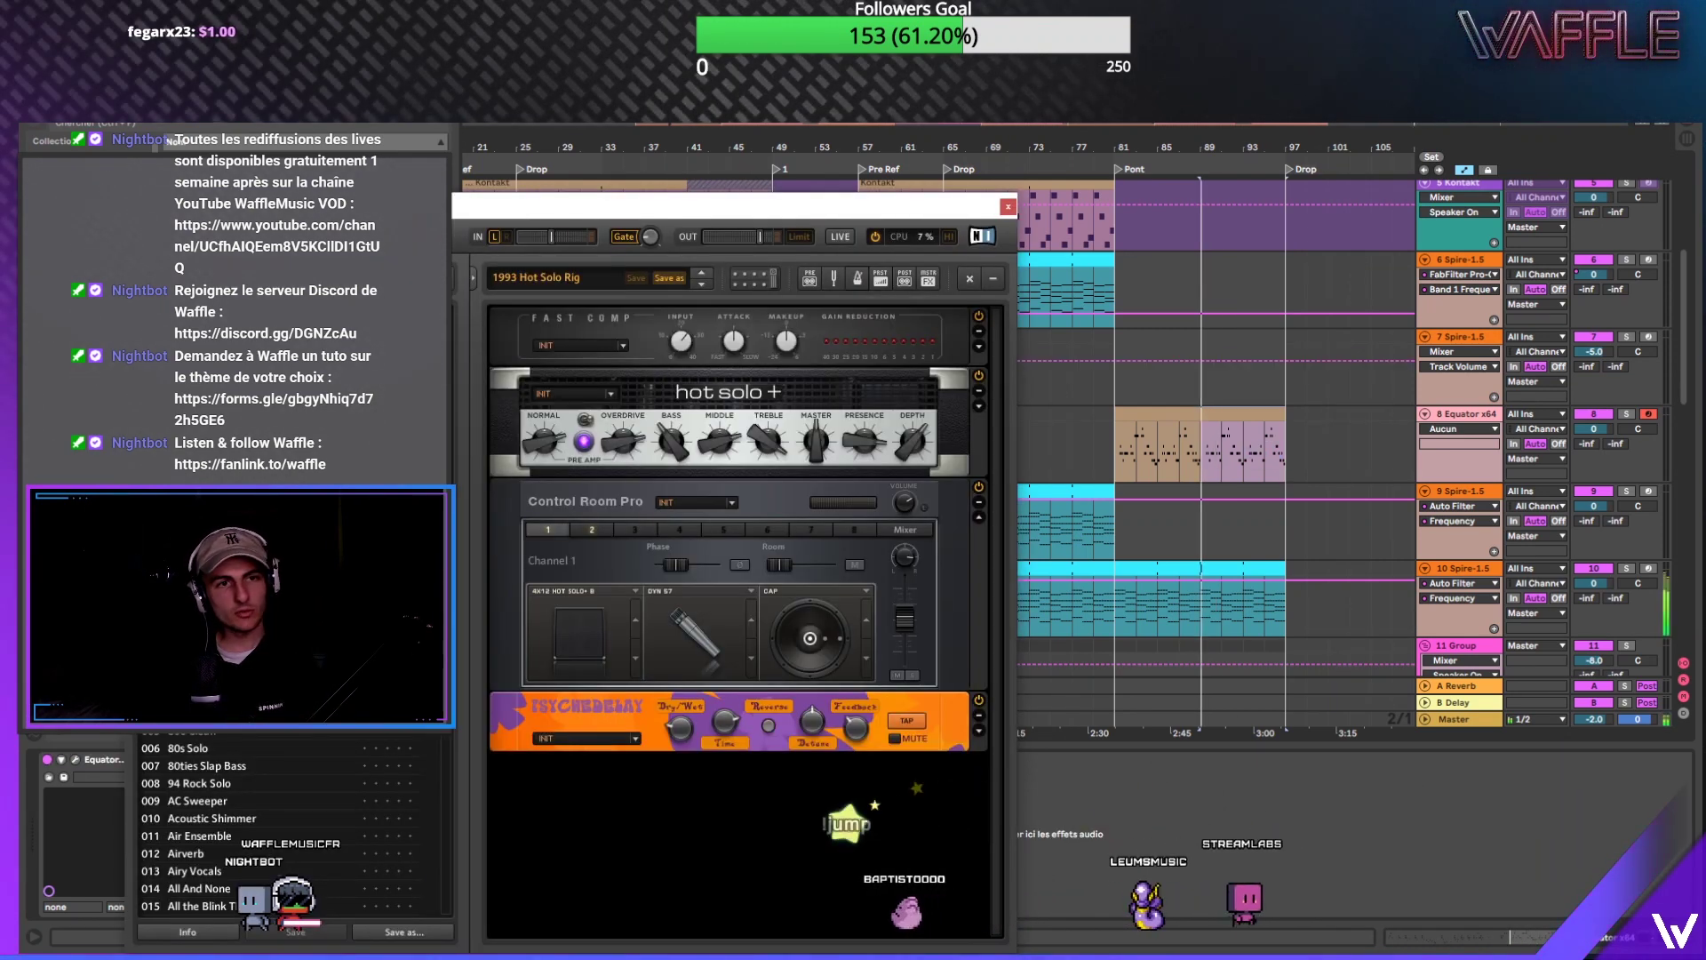
key(space)
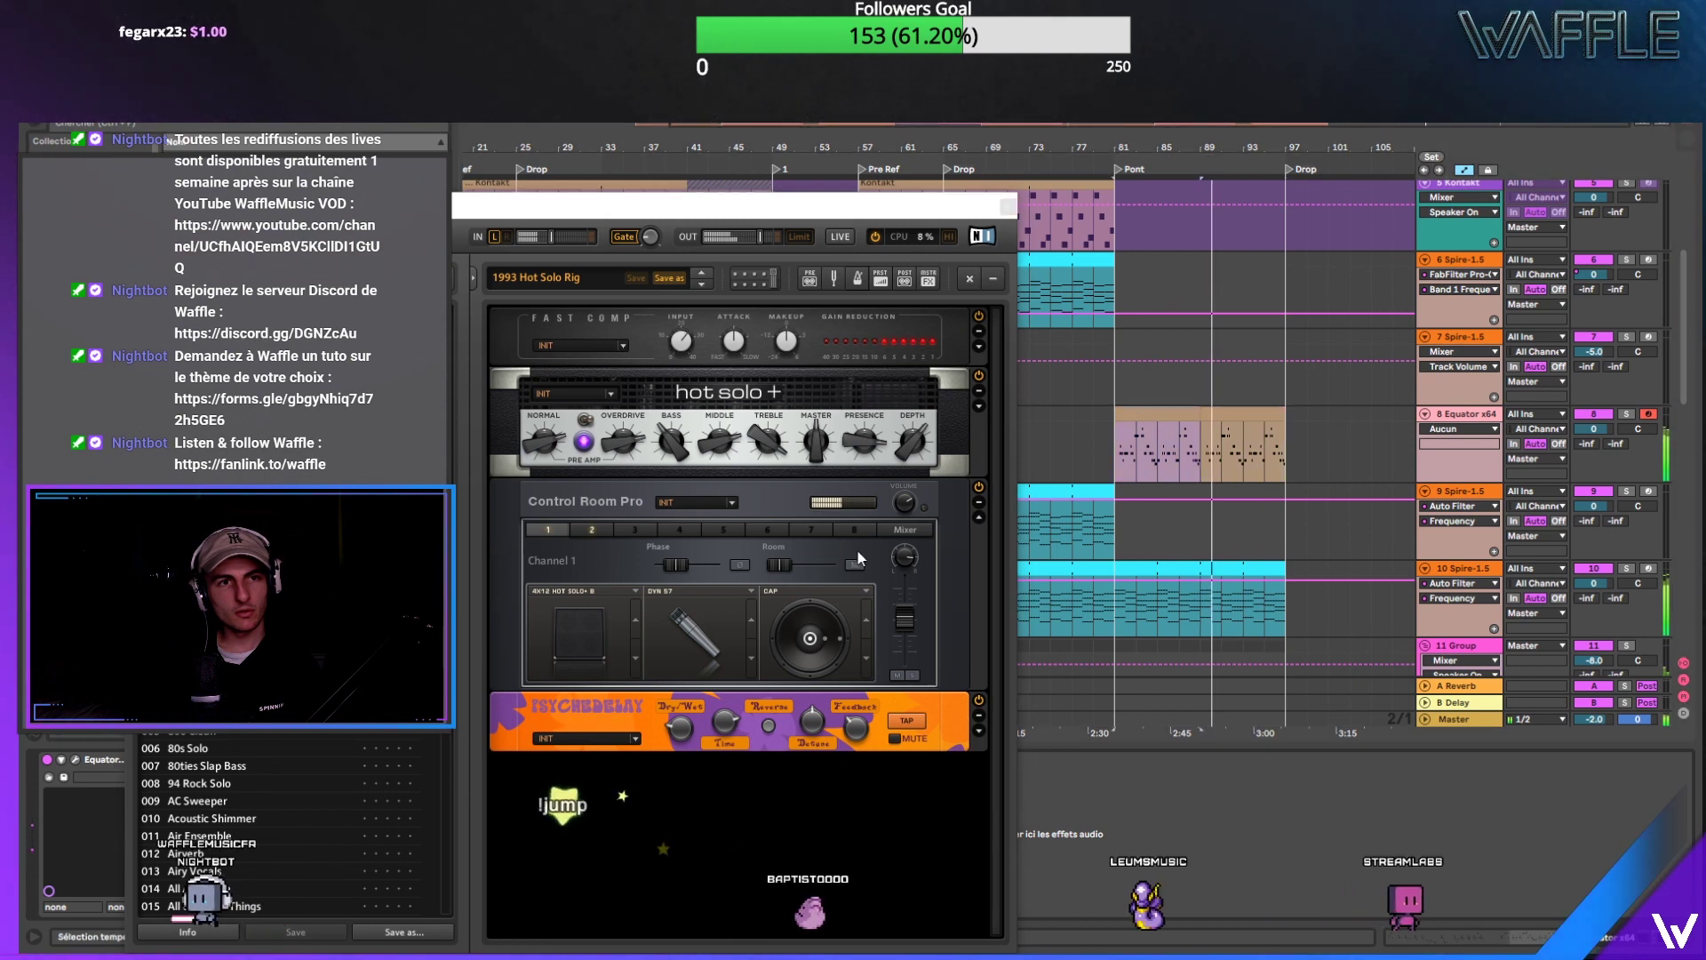
click(214, 752)
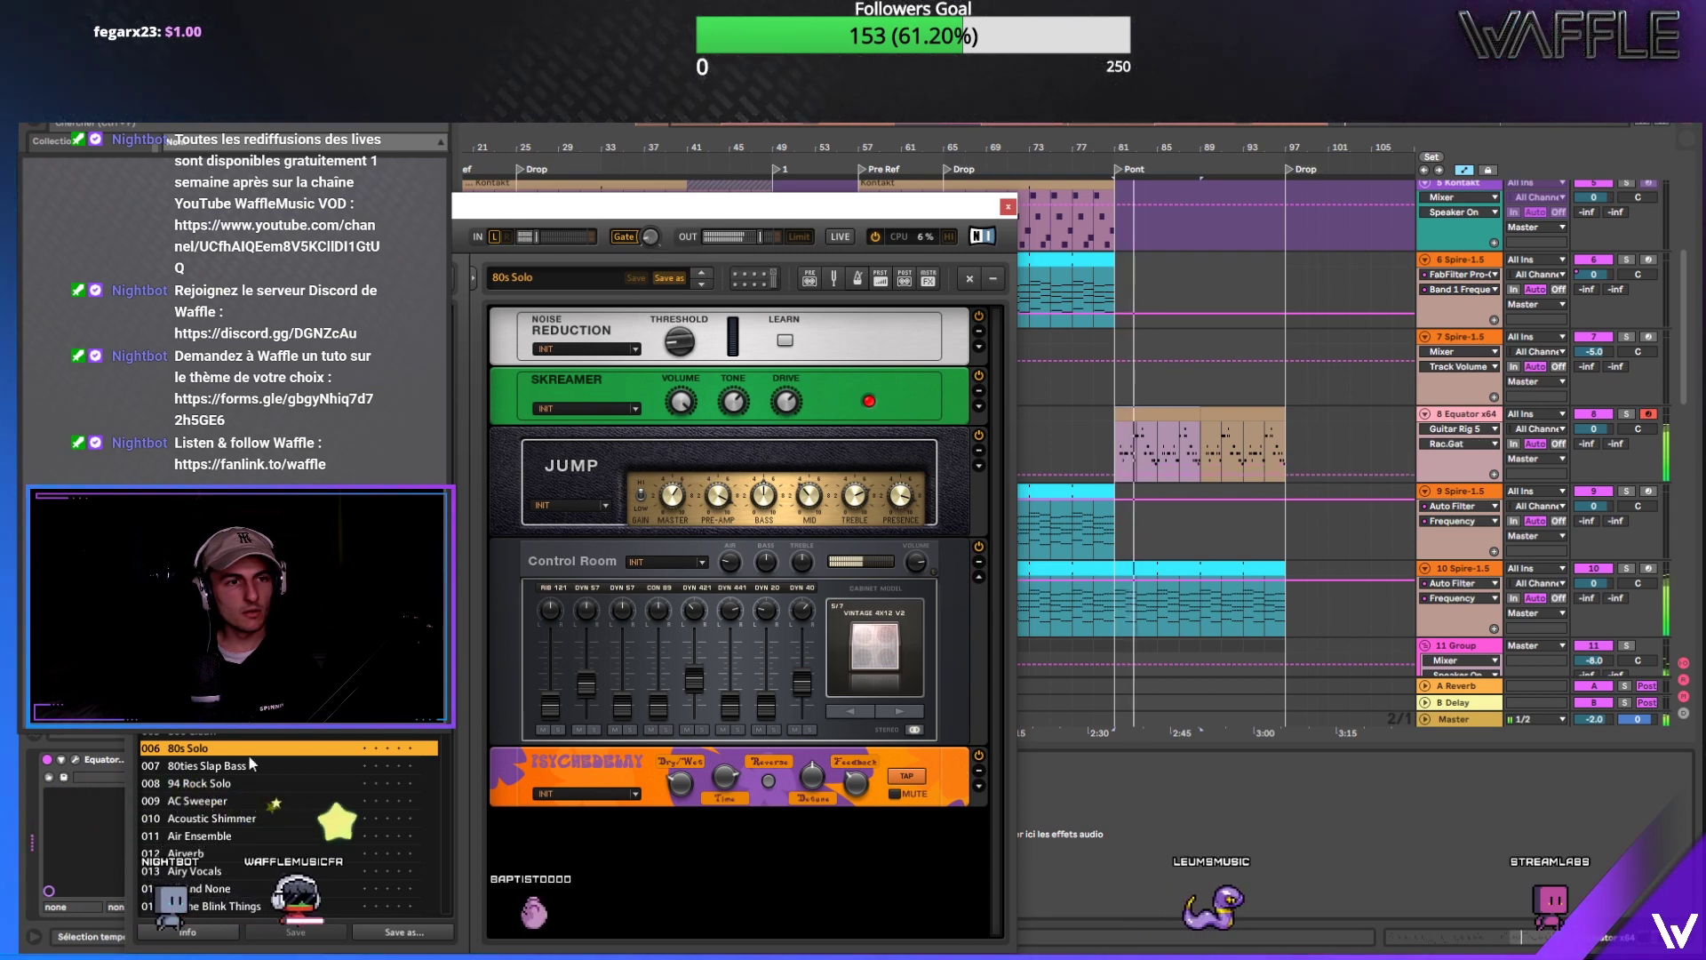
click(219, 784)
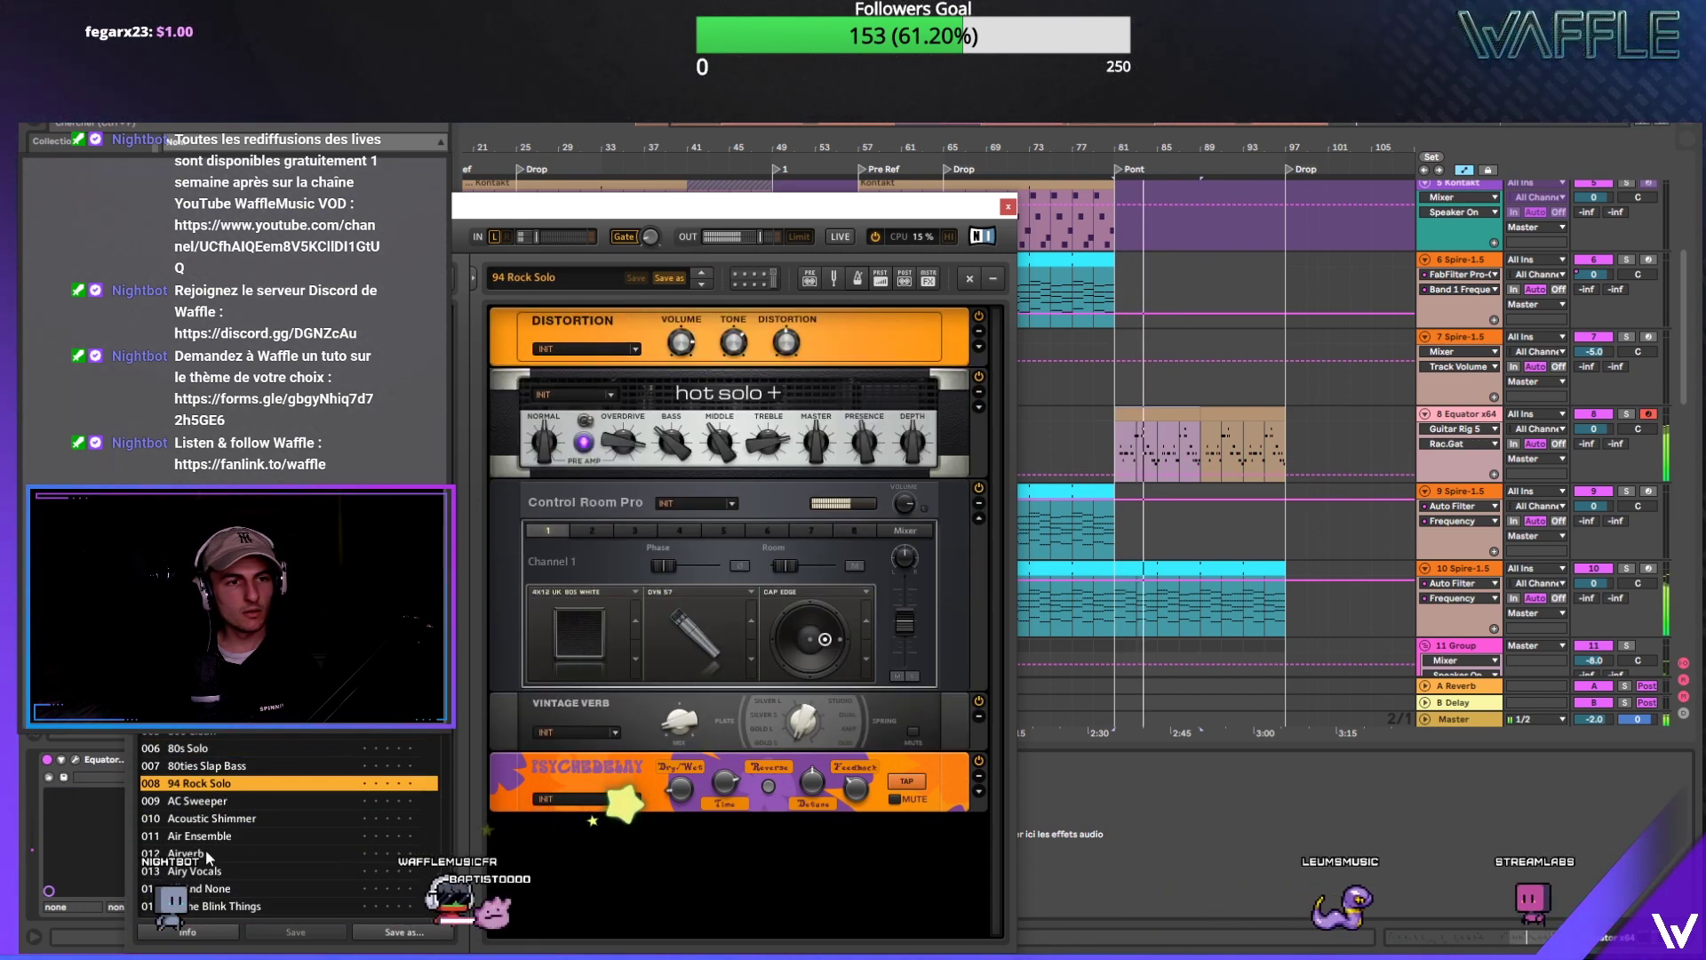
click(218, 872)
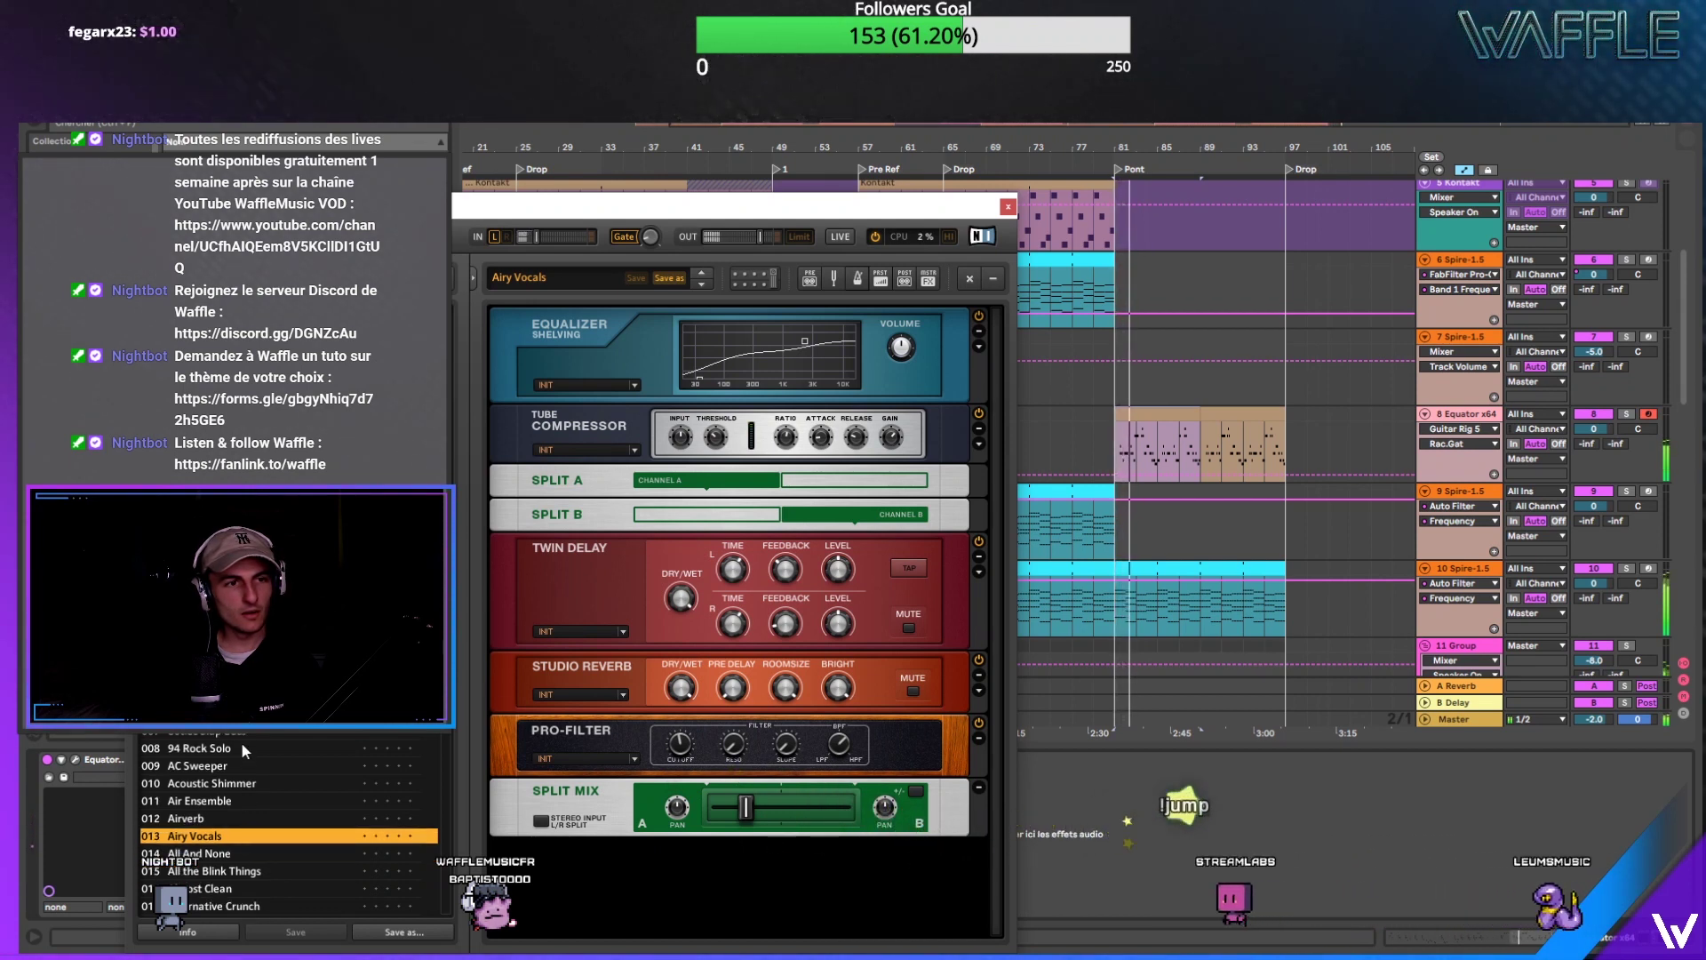
scroll(244, 751, down, 2)
scroll(240, 773, down, 5)
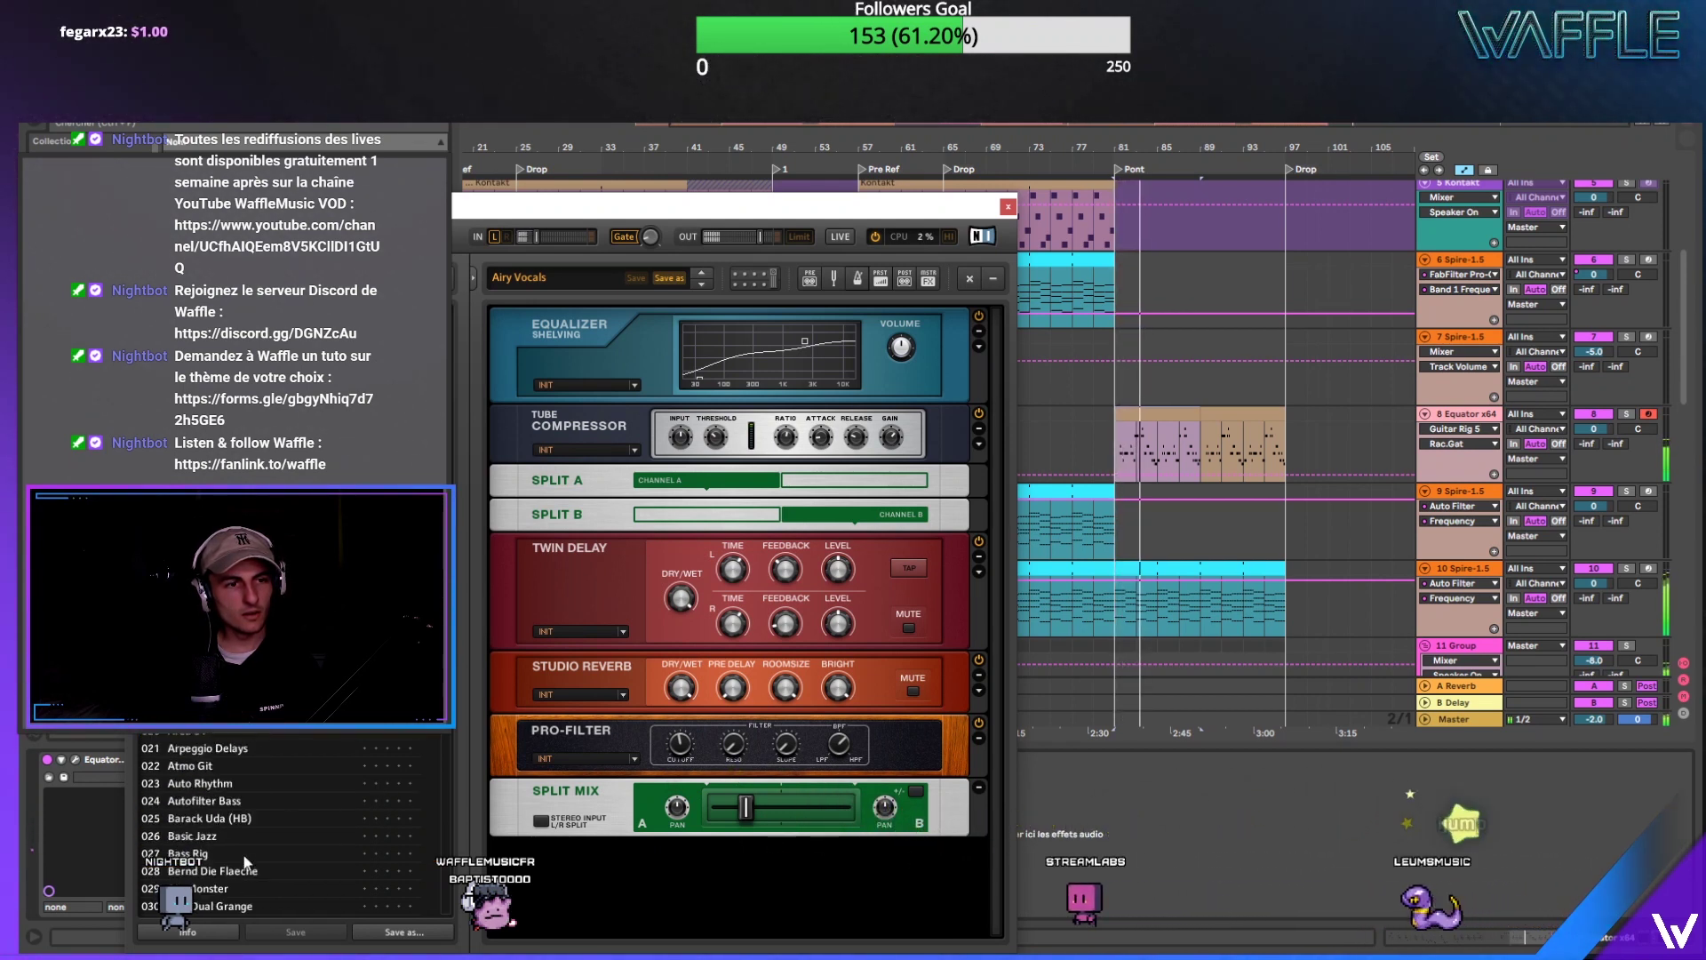
click(233, 751)
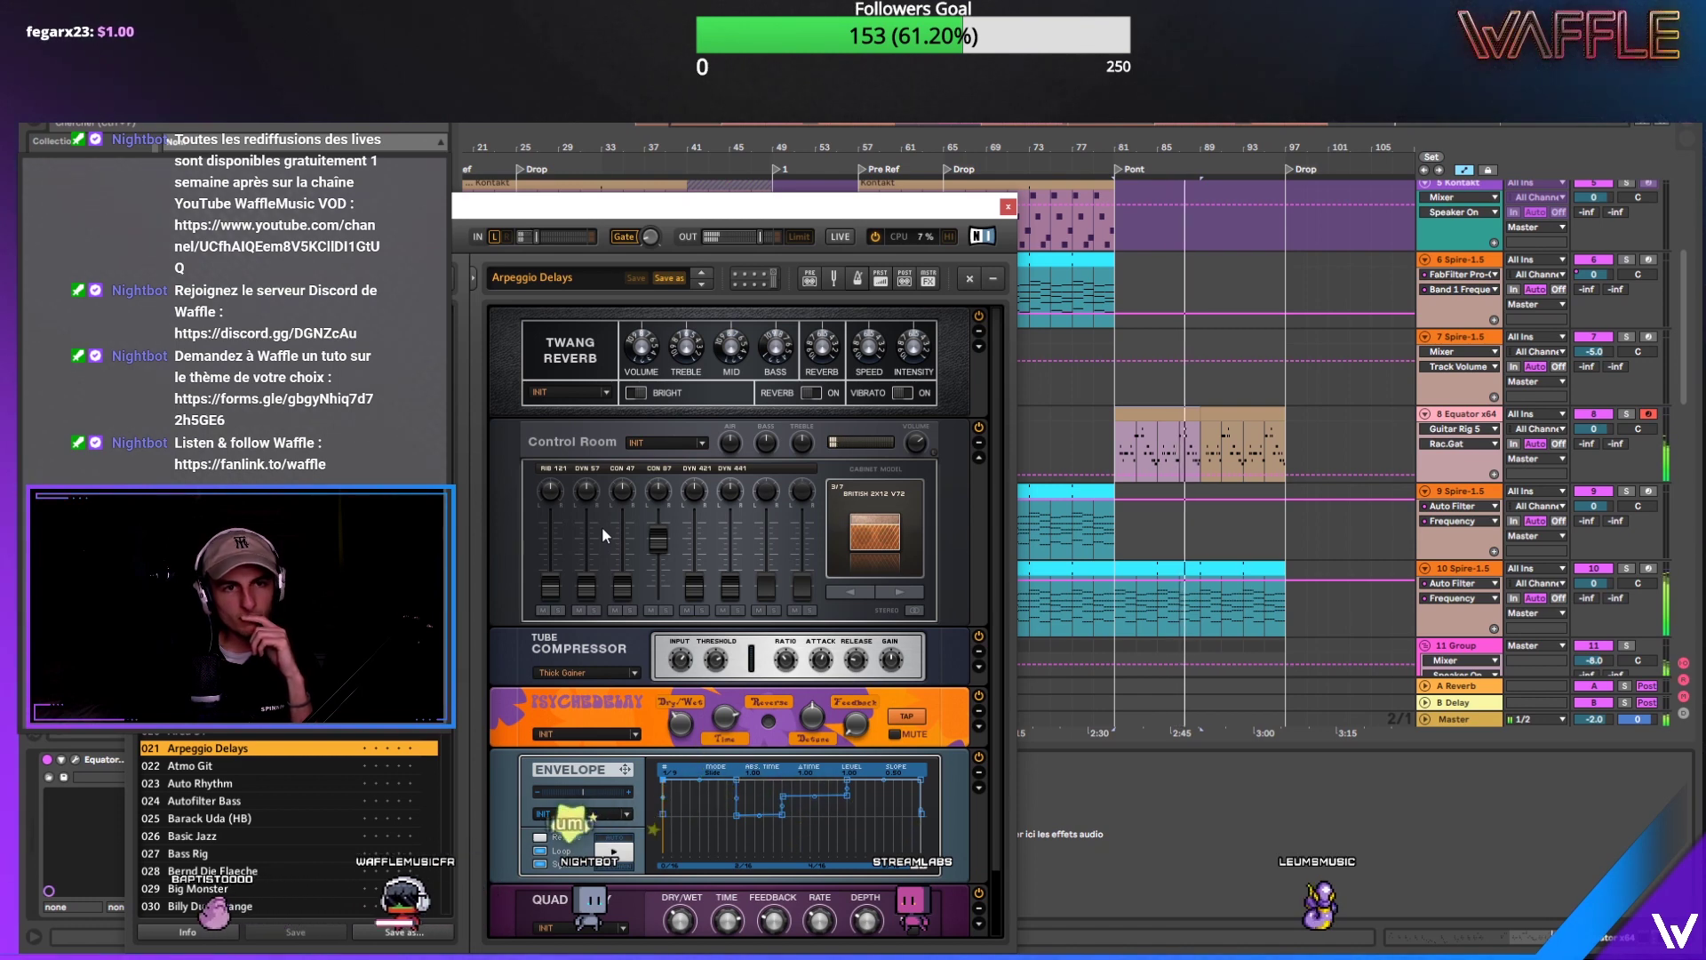
click(1006, 208)
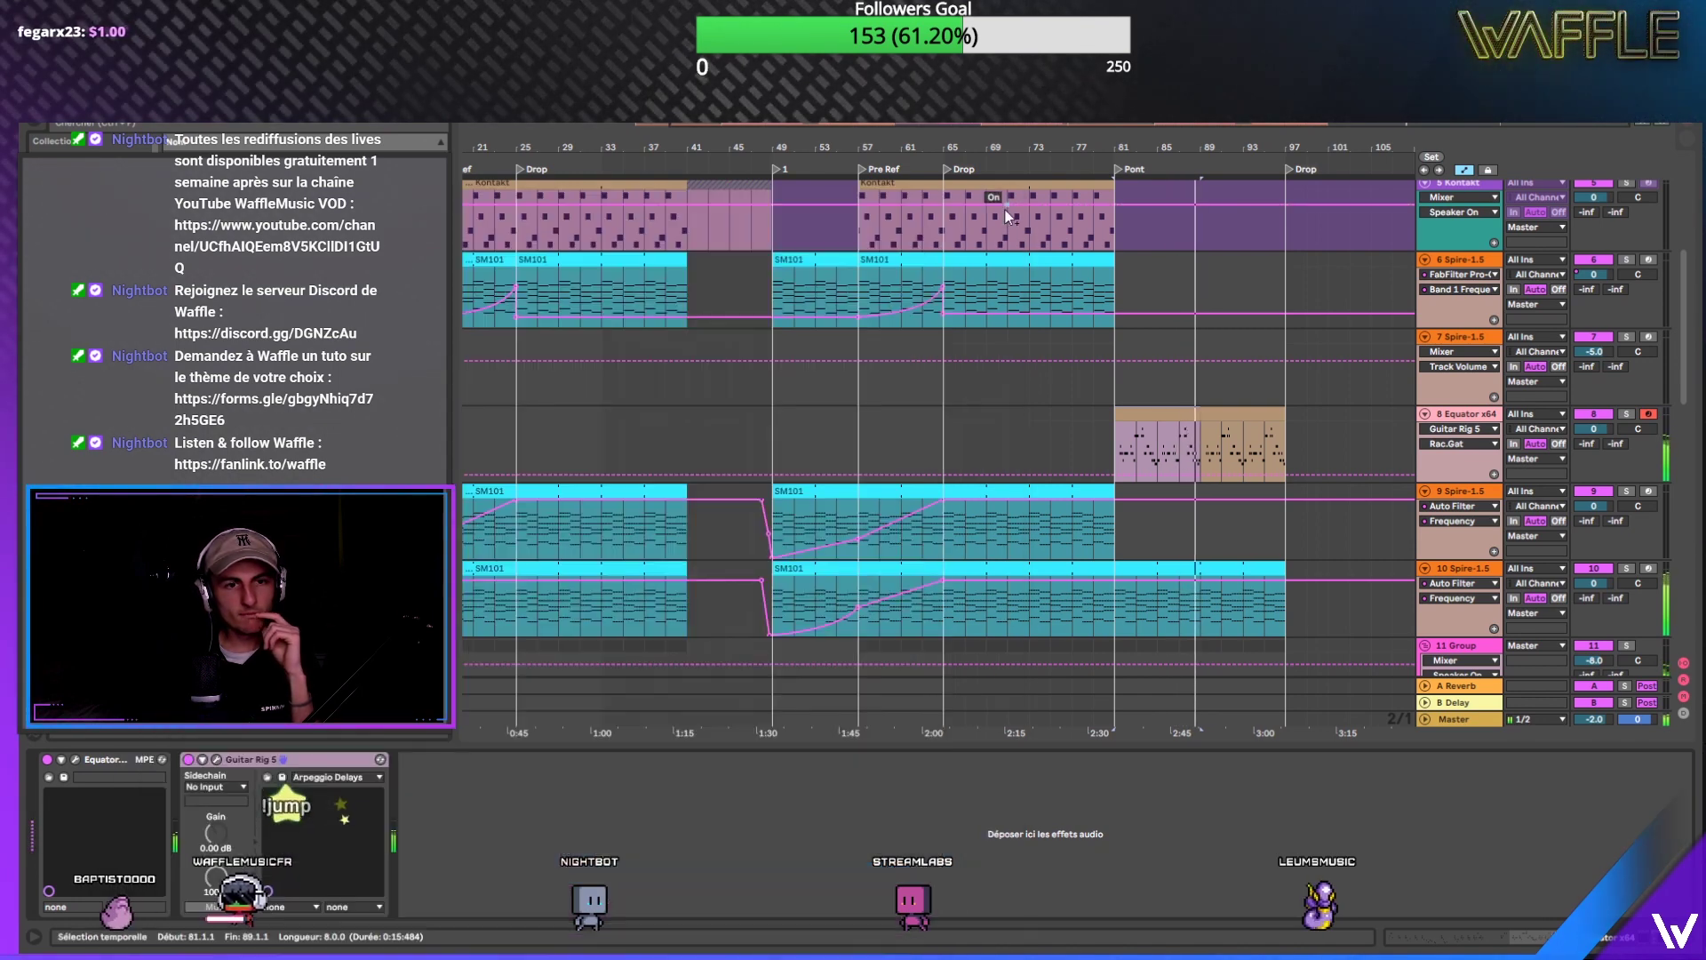
Step: Copy the Ghostkick-sidechained Compressor from track 10 Spire-1.5 to the end of track 8 Equator x64's device chain
click(1457, 533)
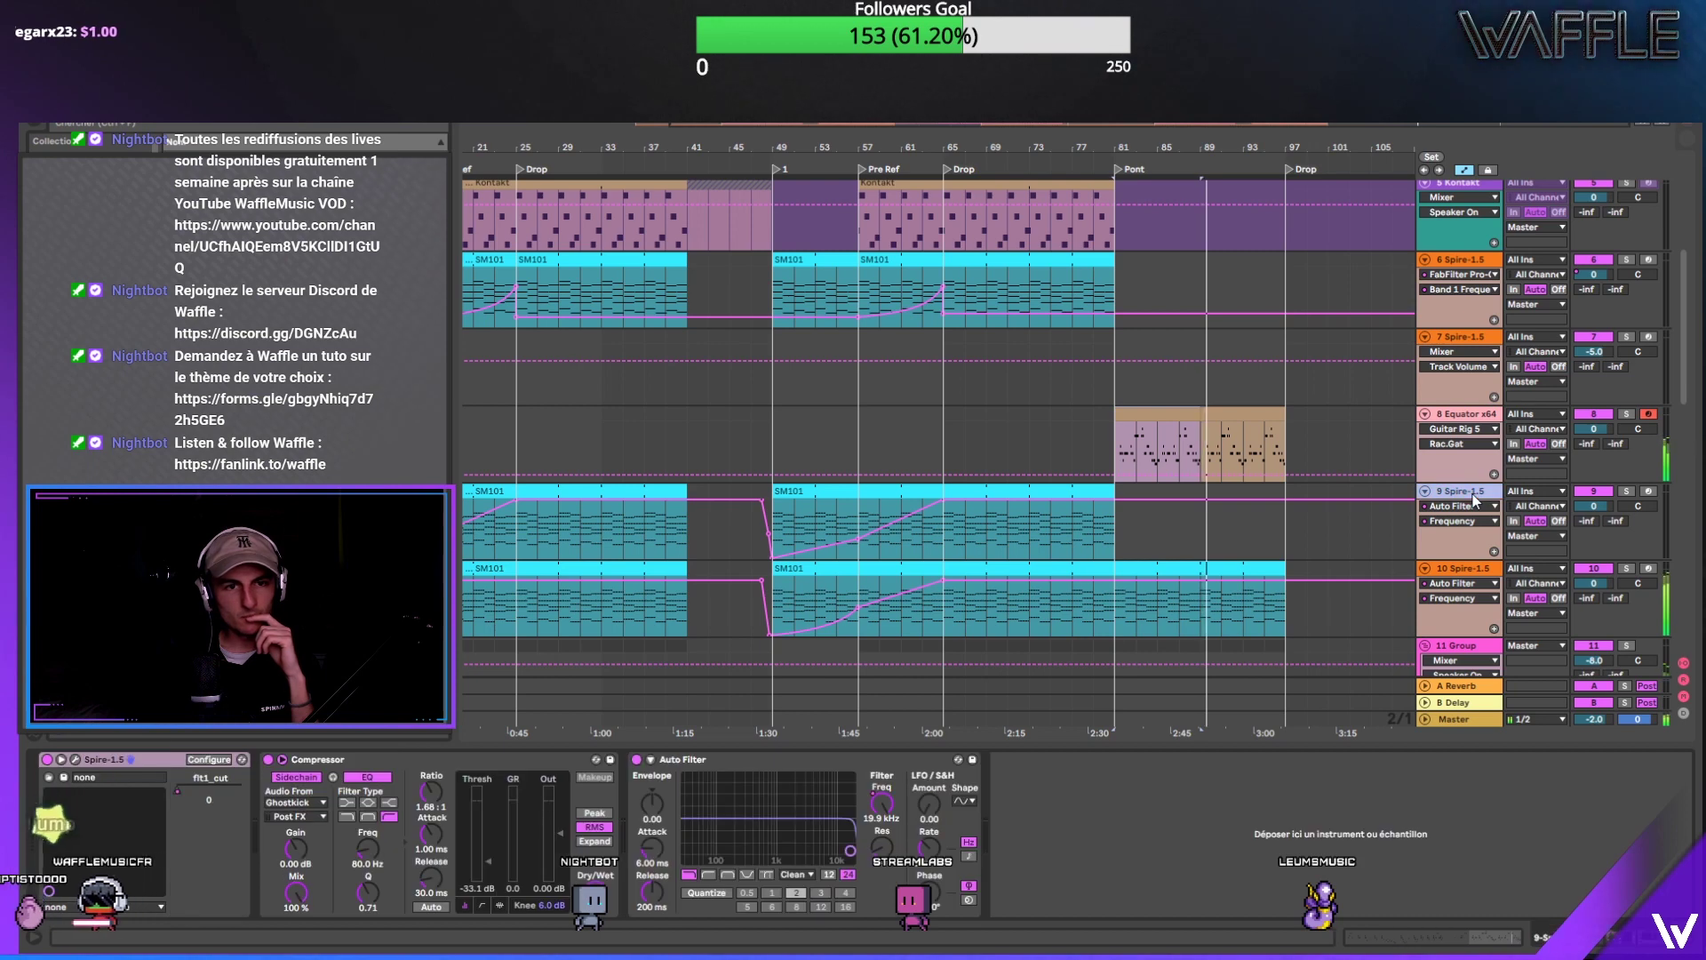
click(1379, 610)
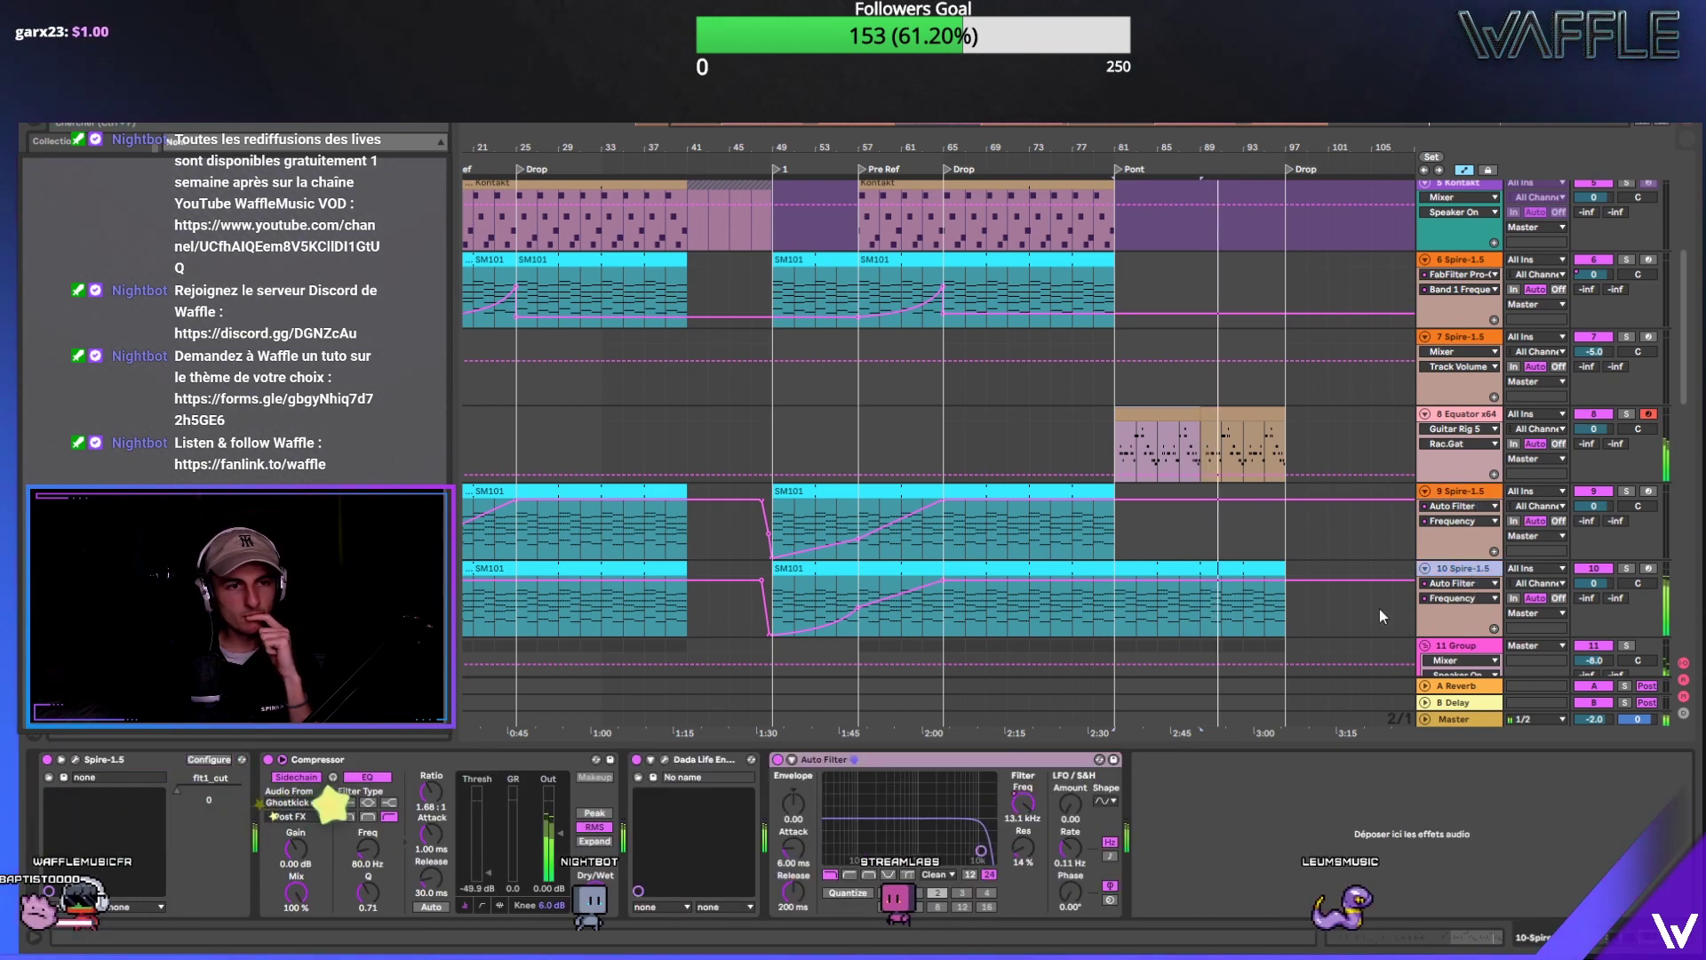
drag(524, 760, 1356, 430)
Step: Play the arrangement from the Drop at 25.1.1 and look over the tracks to compare that section with the Pont
scroll(1315, 316, left, 3)
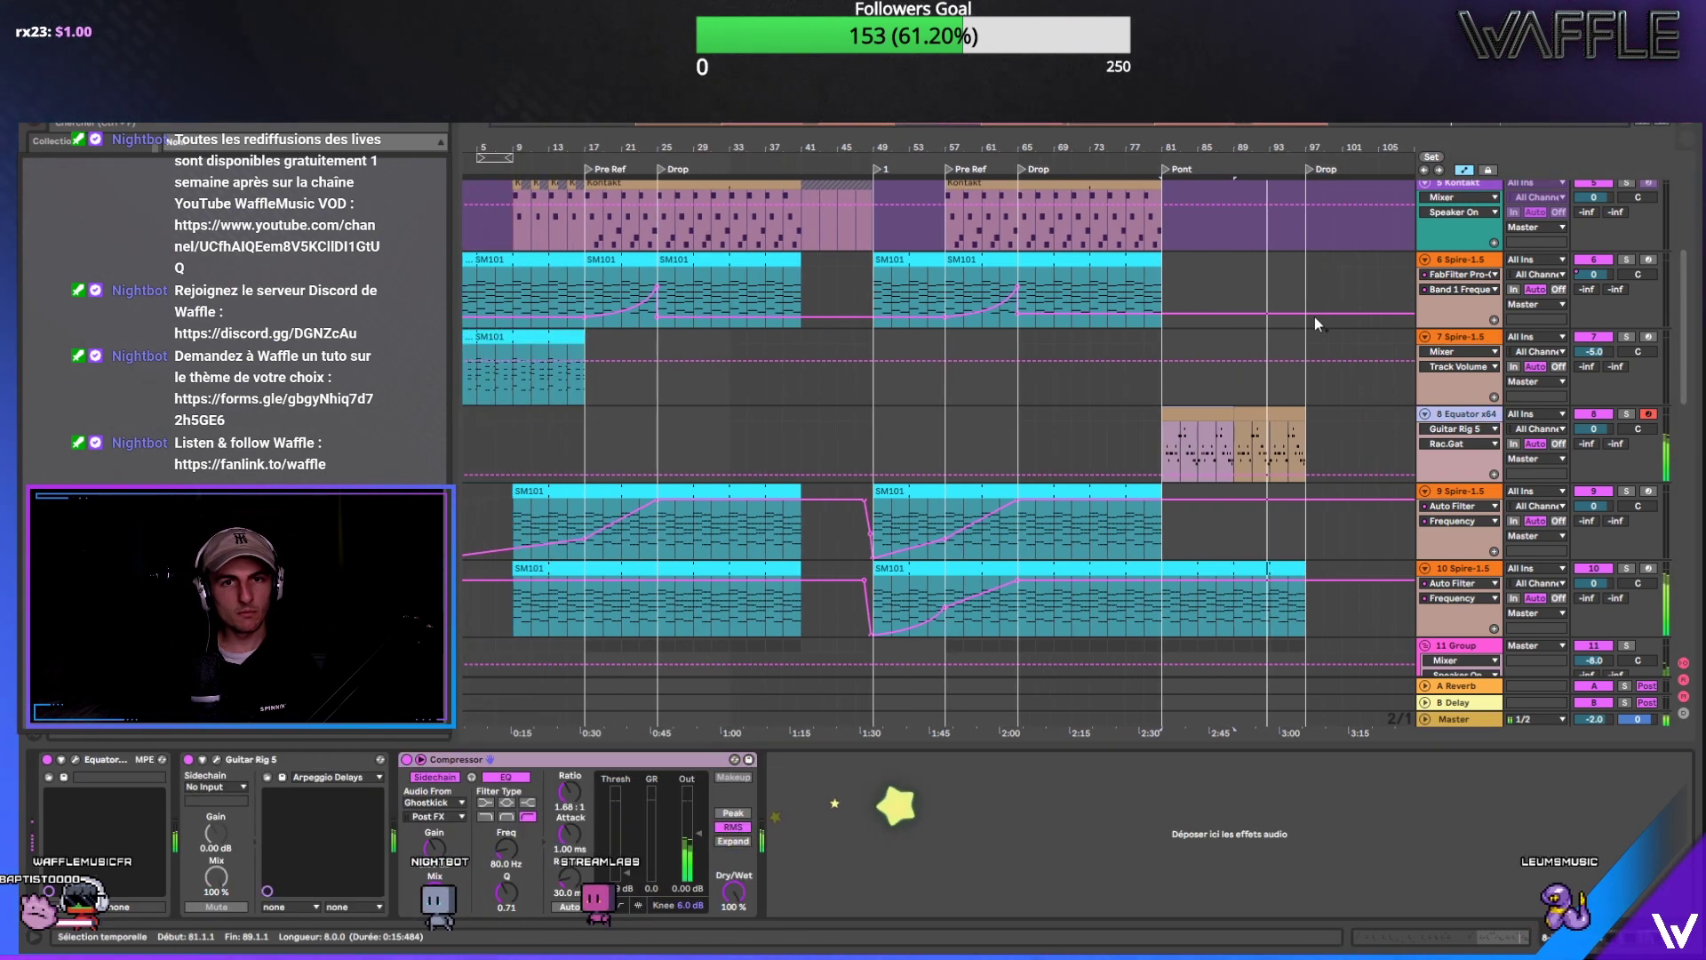
drag(1299, 151, 1296, 158)
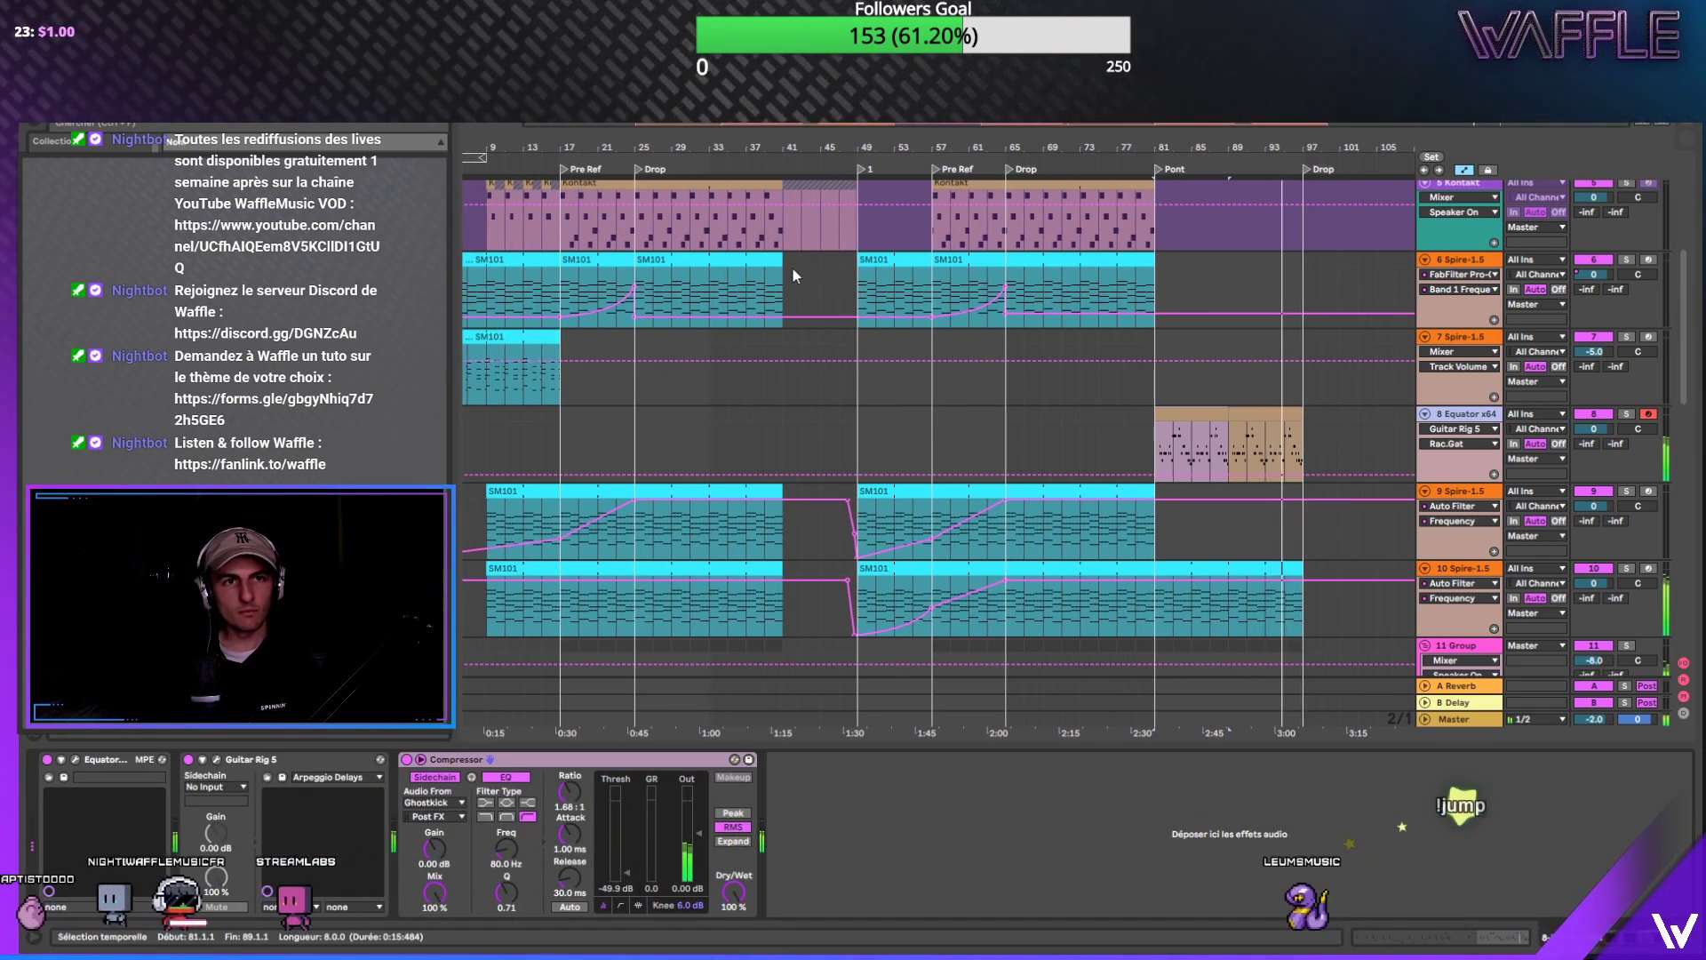
scroll(793, 269, up, 5)
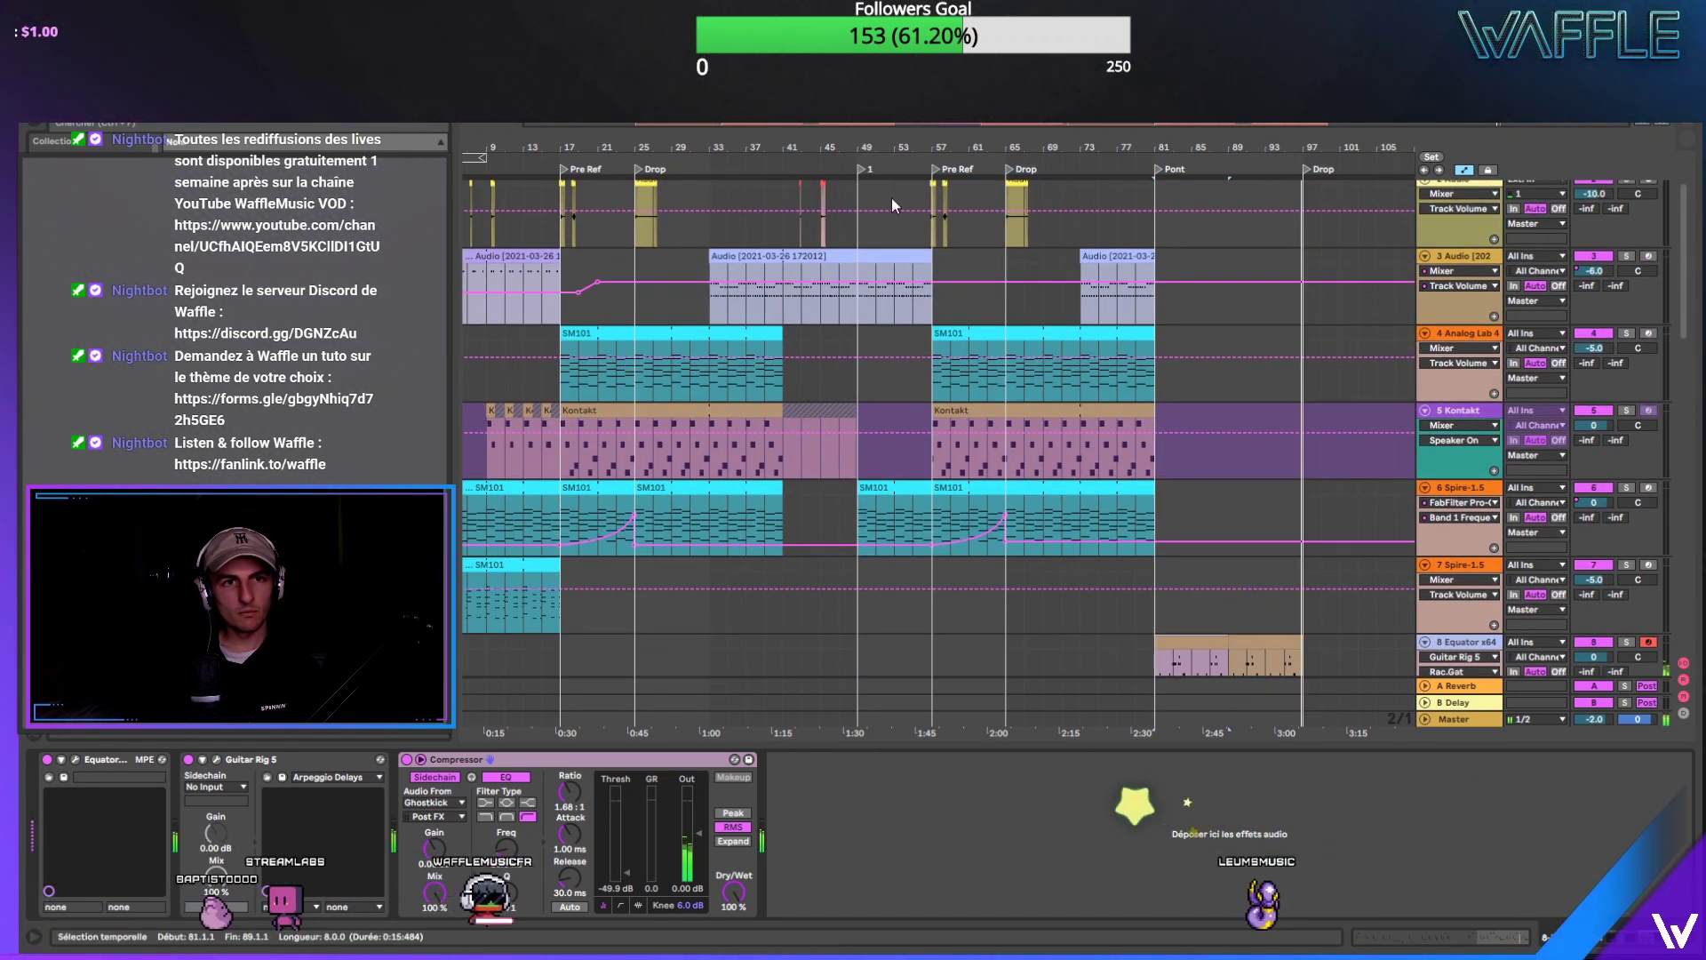
scroll(933, 298, down, 2)
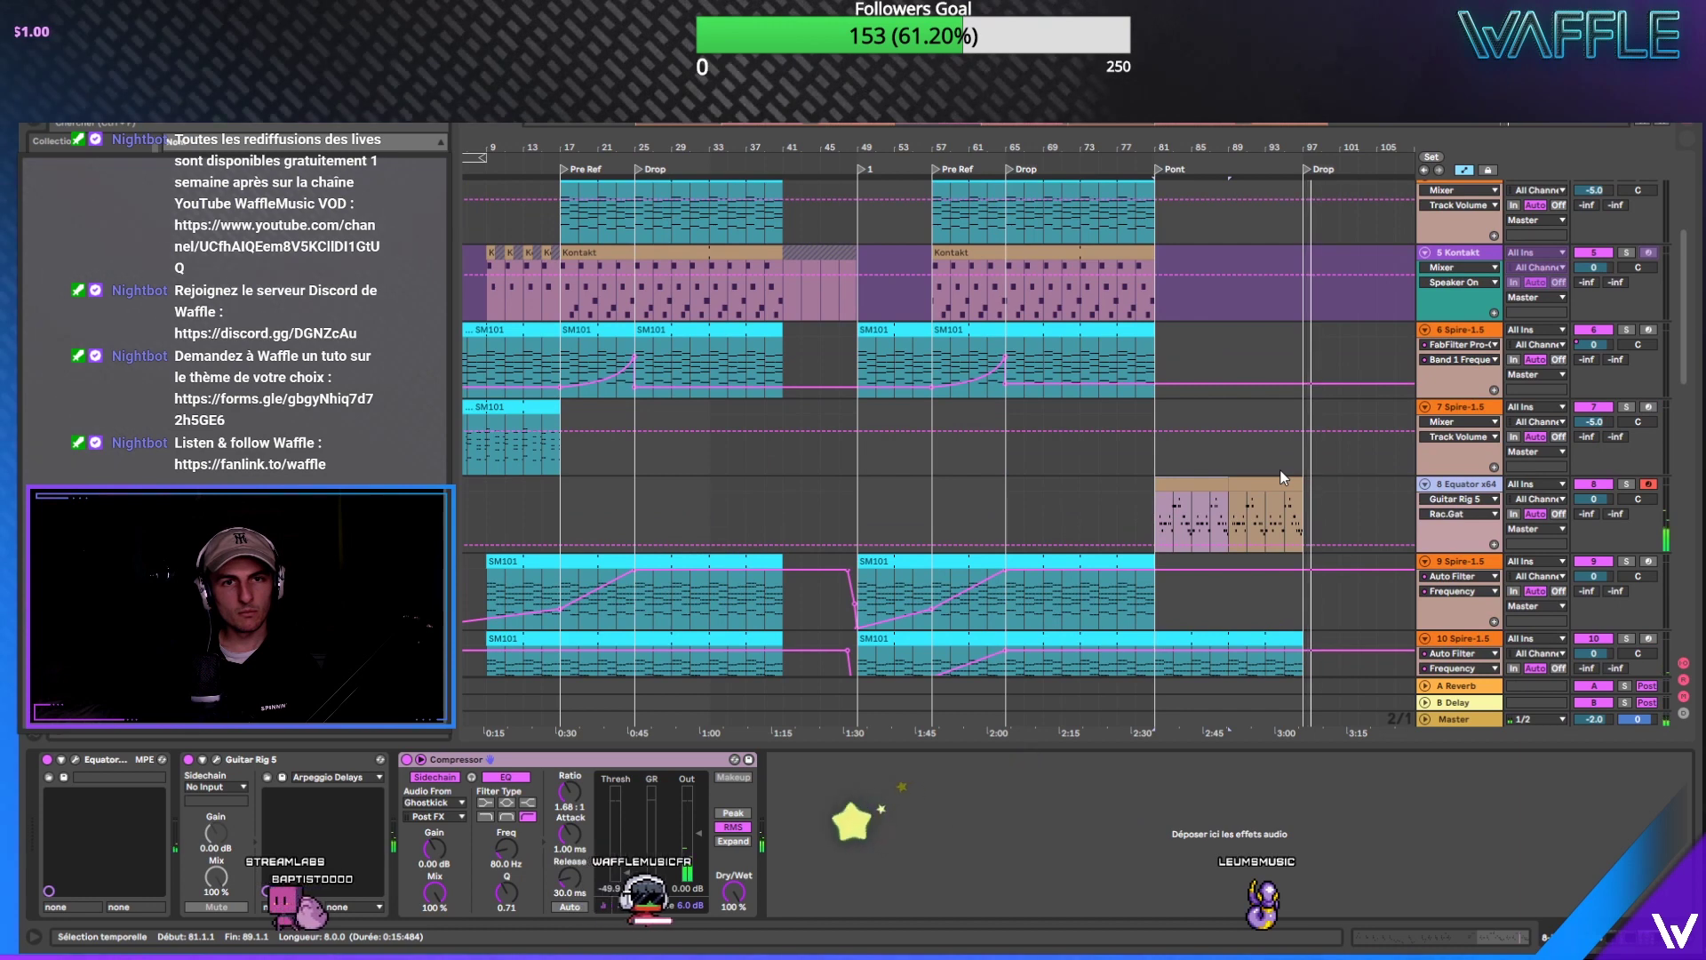
scroll(1279, 469, down, 2)
click(638, 371)
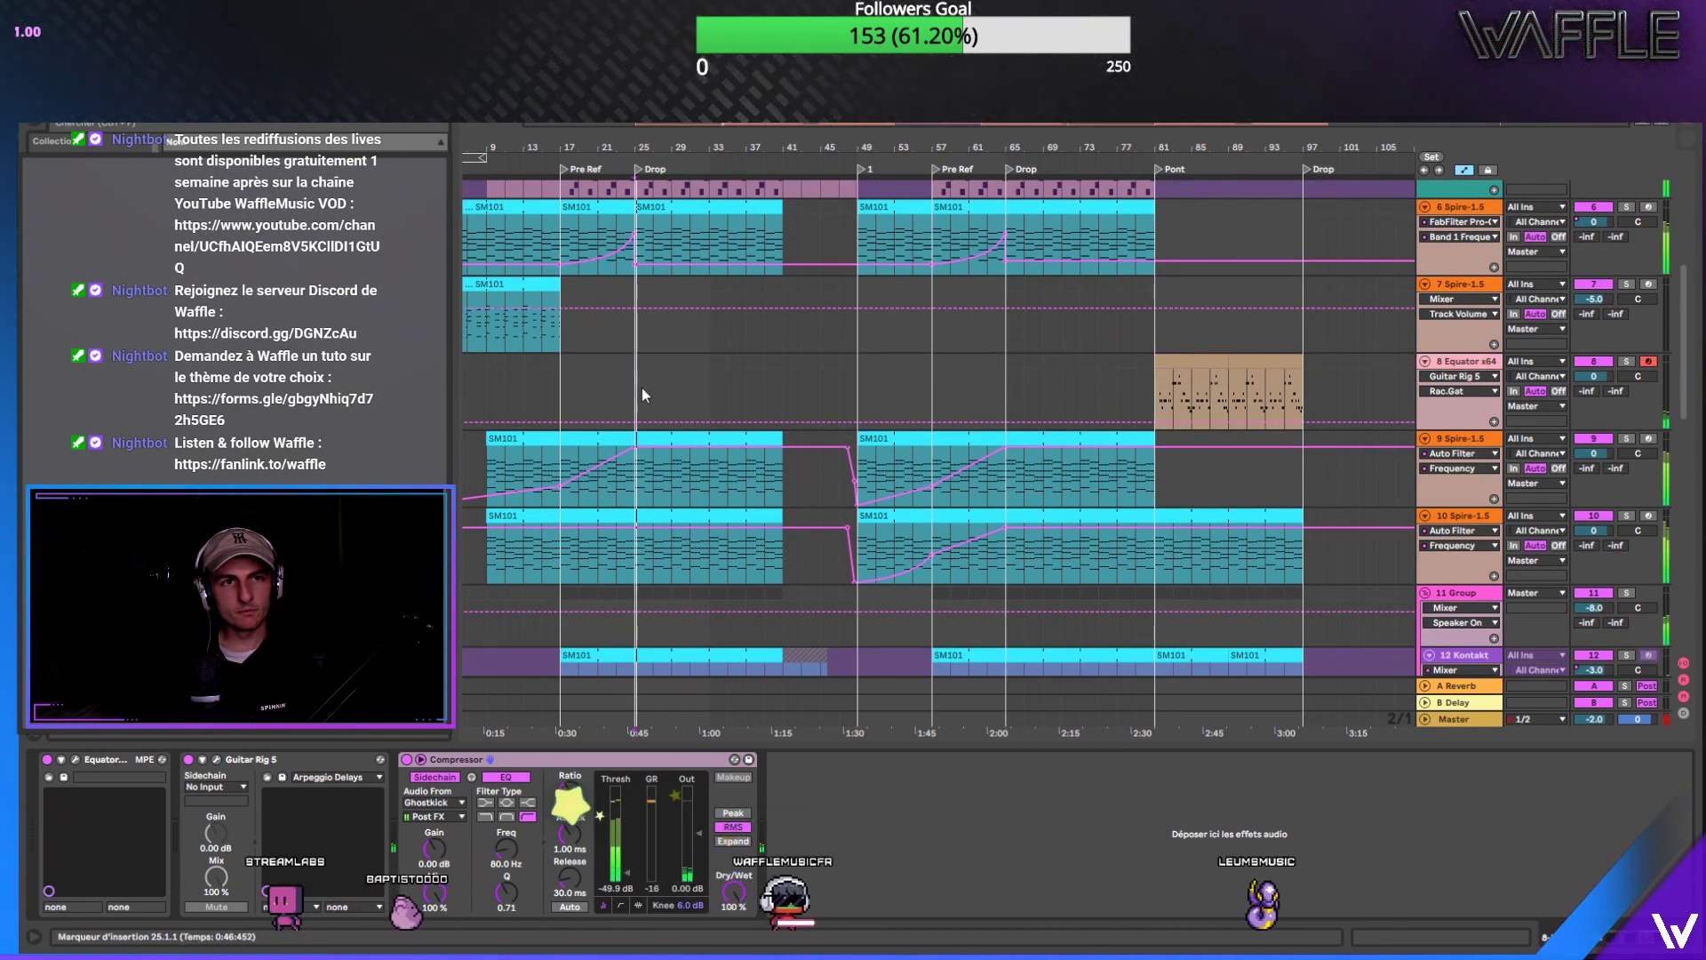
scroll(649, 391, up, 2)
scroll(651, 401, up, 3)
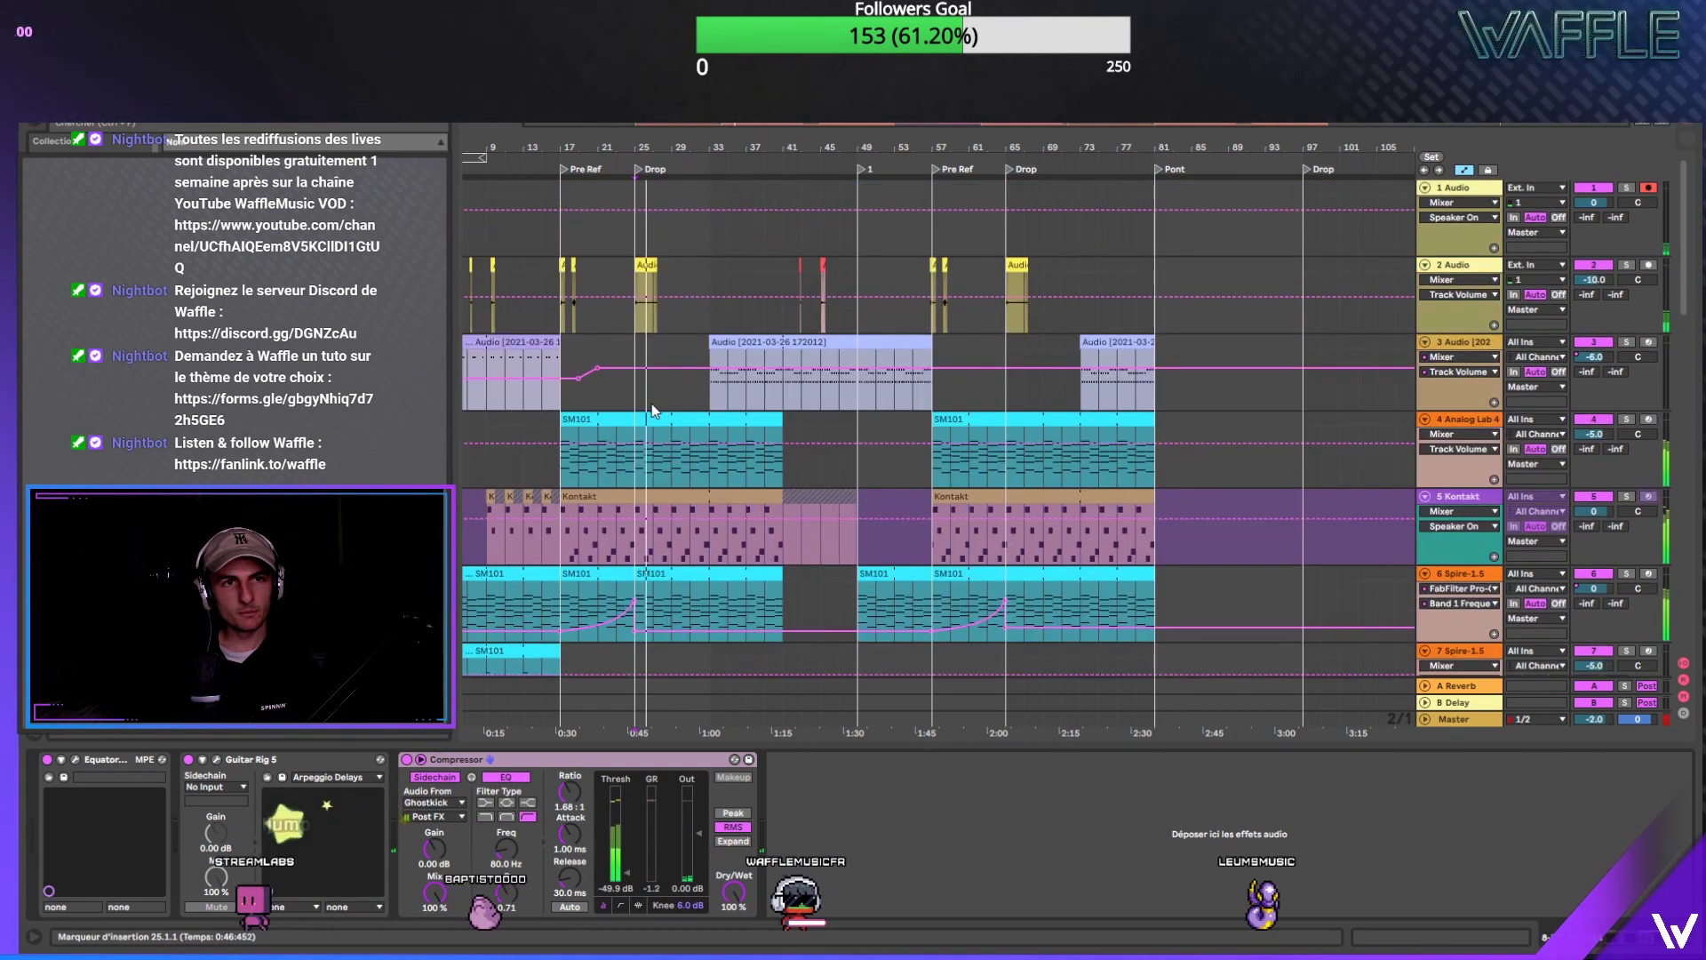
scroll(653, 408, down, 6)
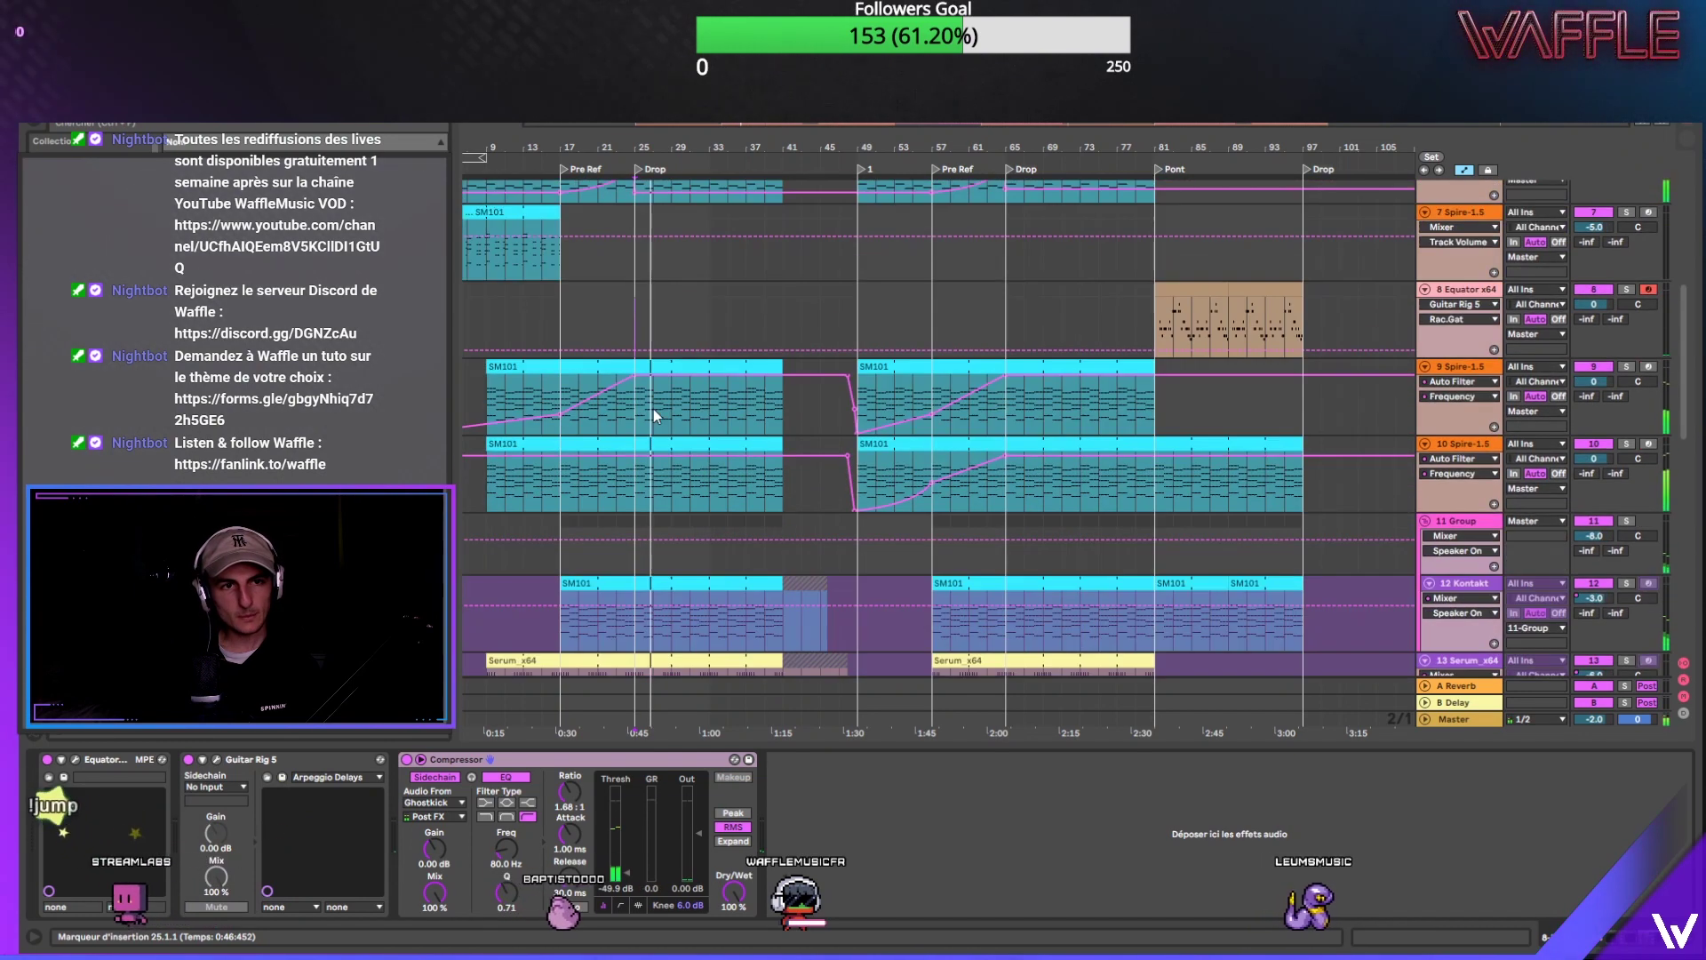
Step: Copy the 11 Group content from 17.1.1 to 41.1.1 so that it starts at 89.1.1 in the Pont
click(568, 413)
drag(569, 413, 782, 380)
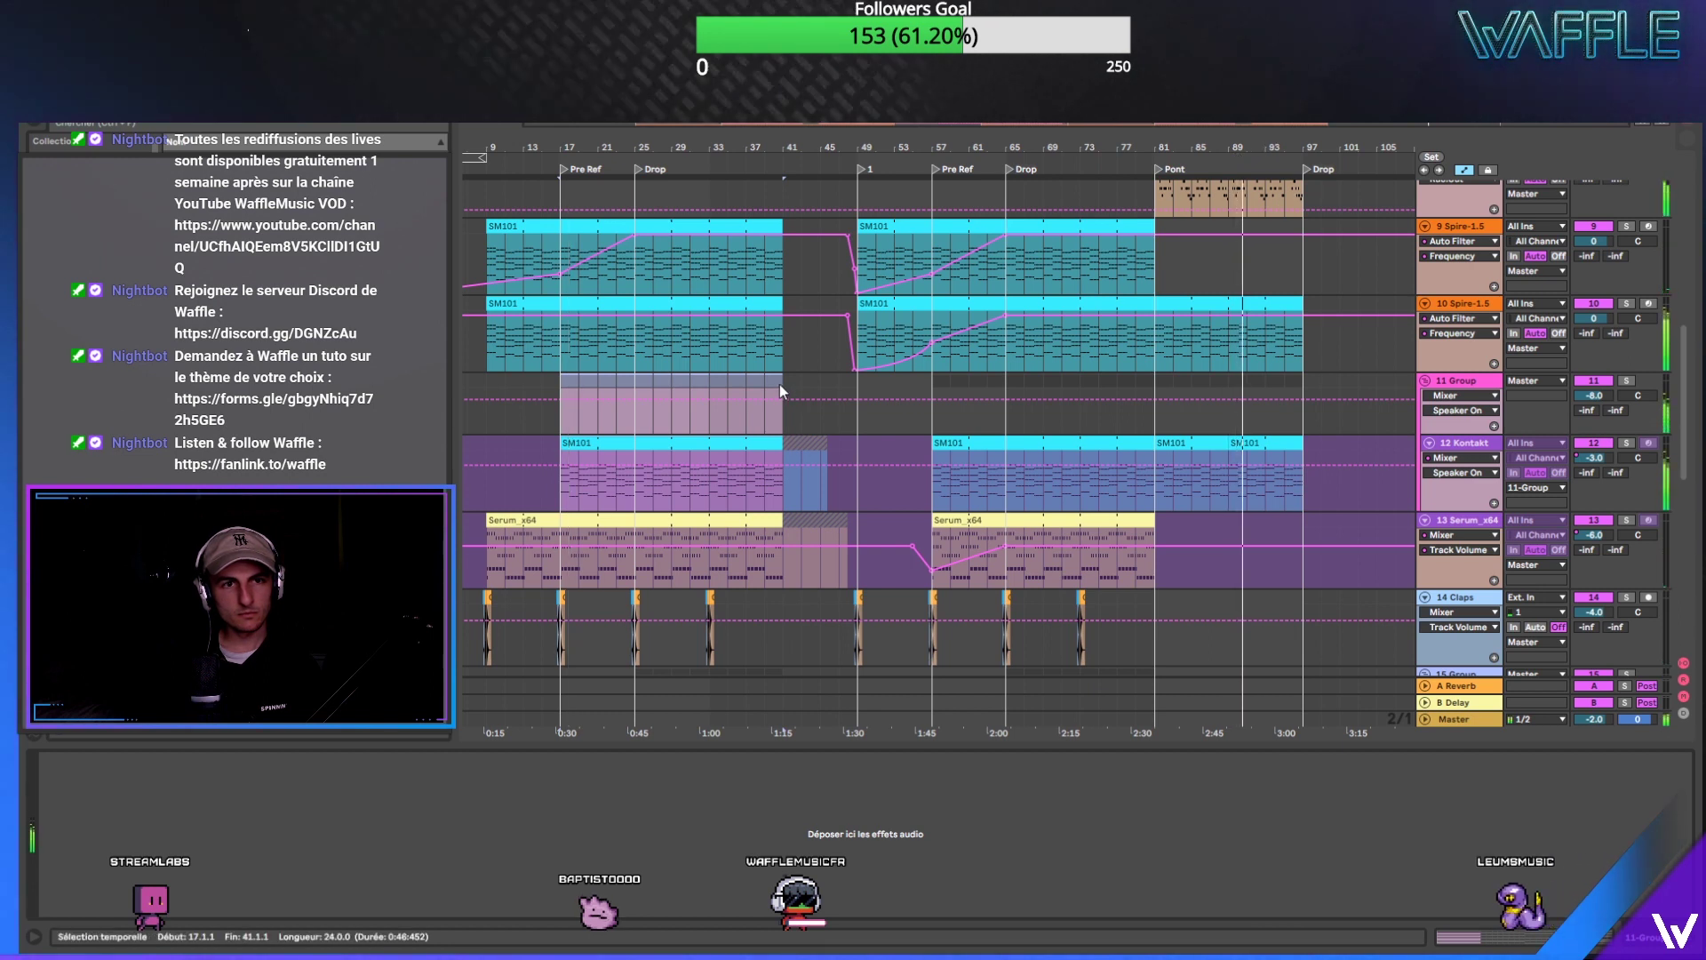
drag(781, 384, 556, 386)
drag(705, 442, 1265, 455)
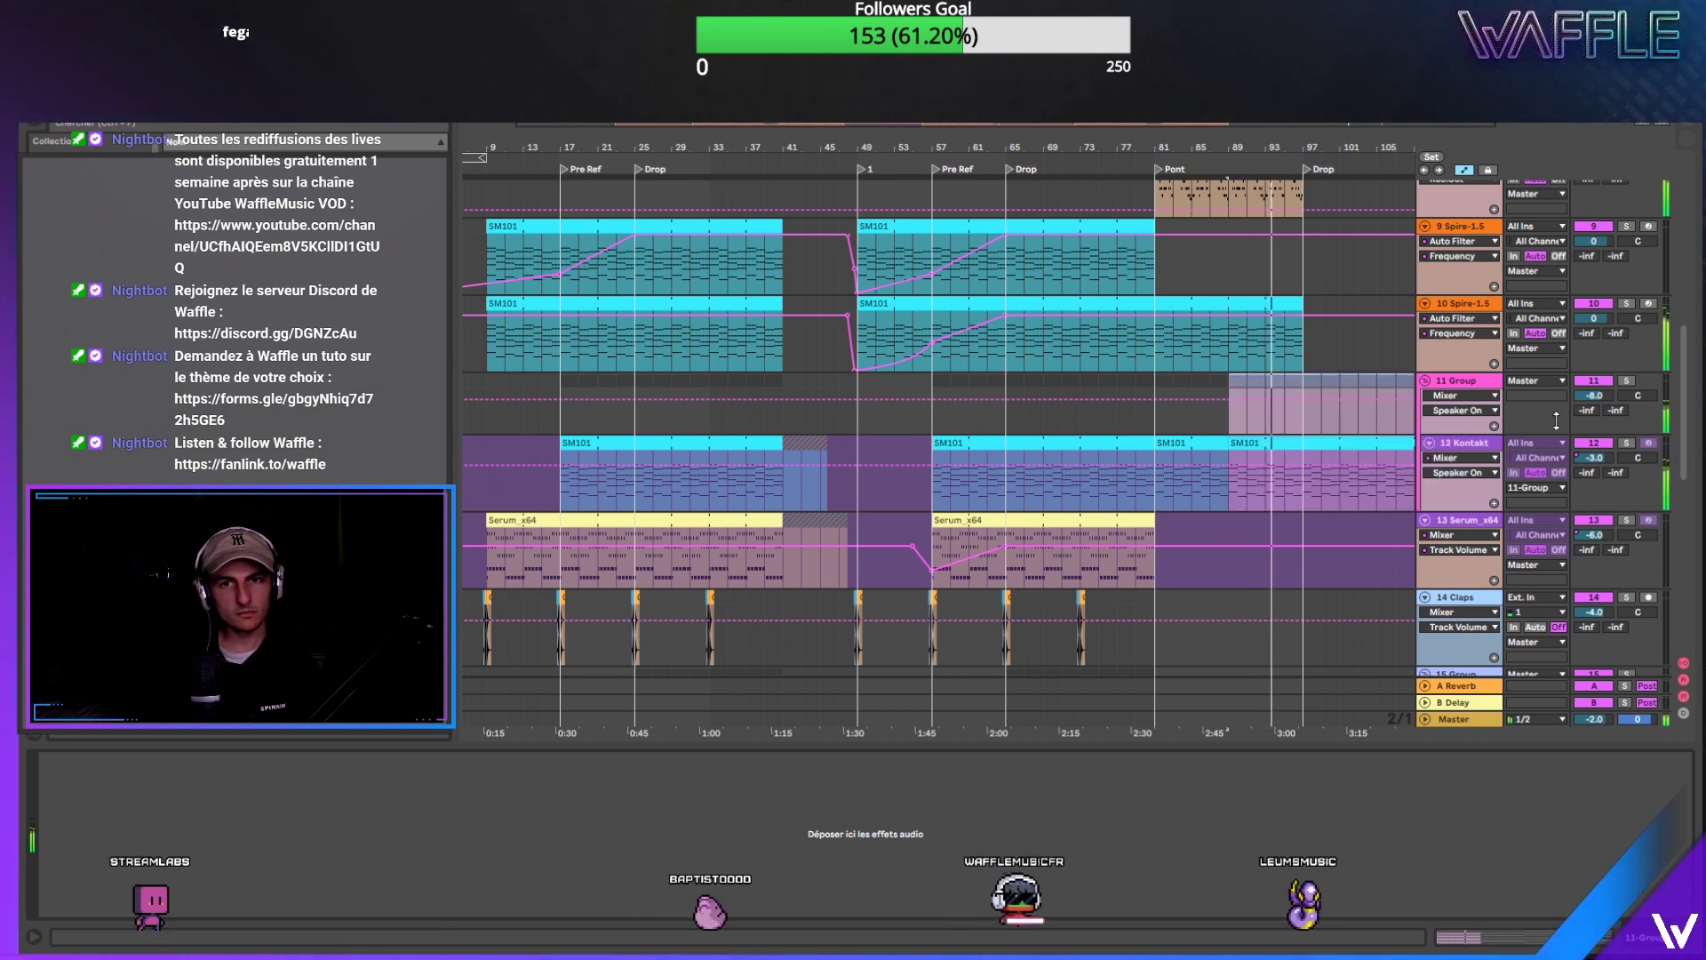
Step: Listen to the 11 Group and track 10 Spire-1.5 soloed in turn
click(1625, 380)
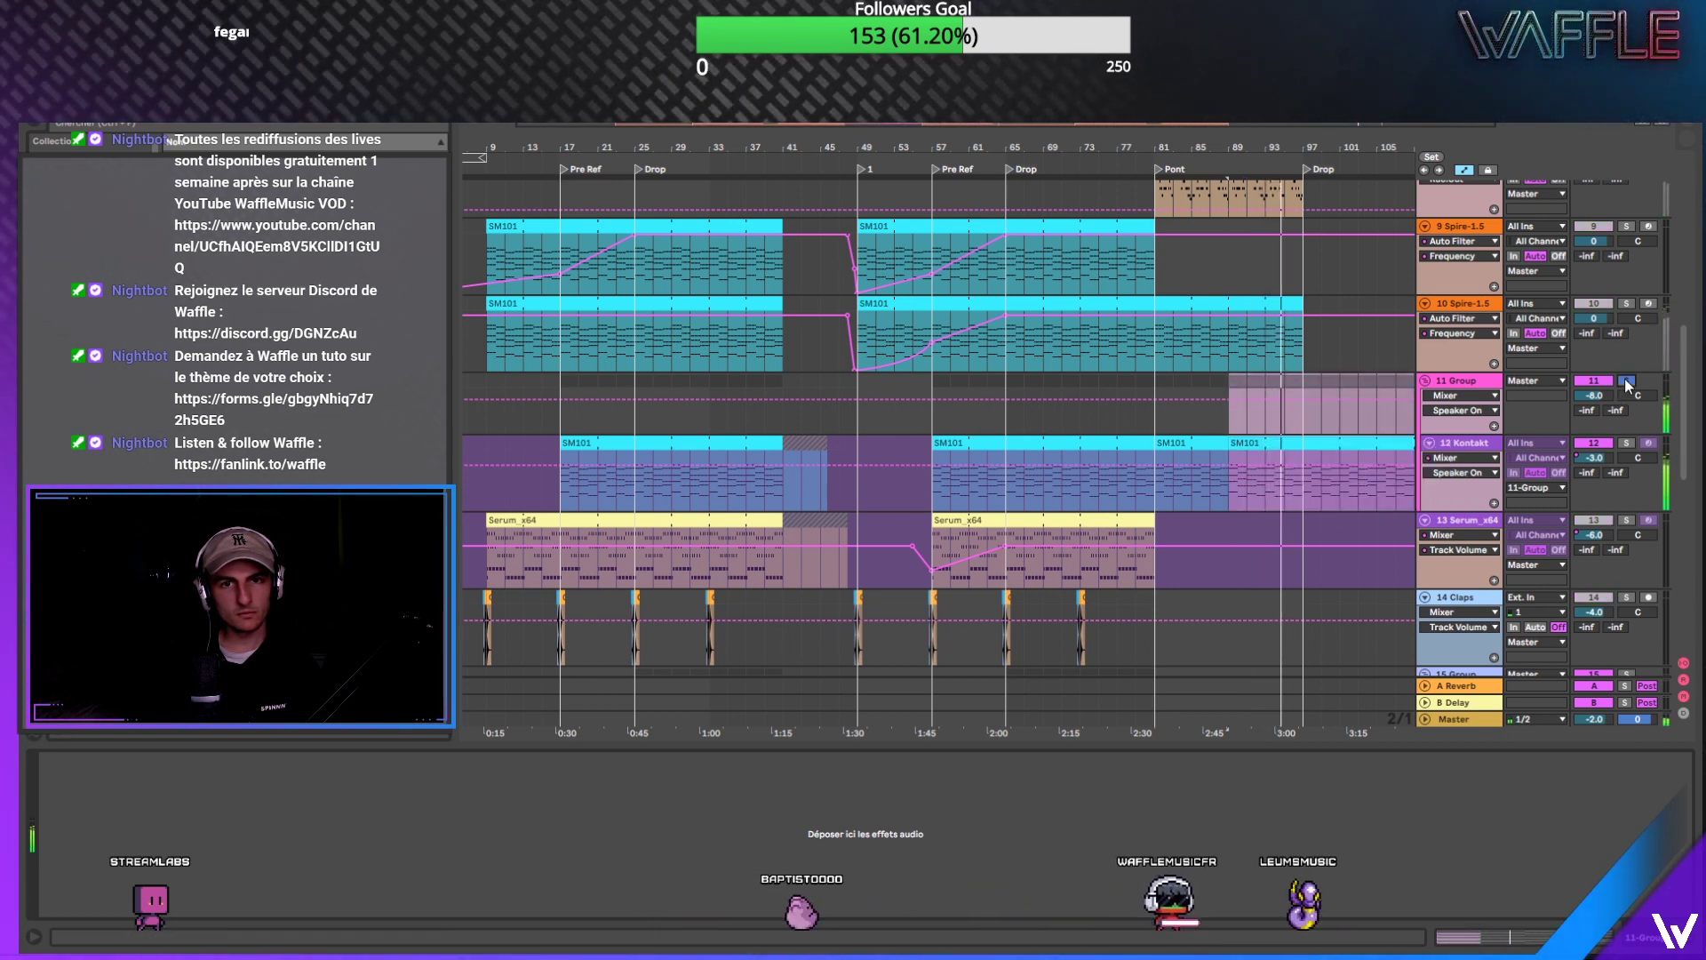
click(1626, 380)
click(1625, 305)
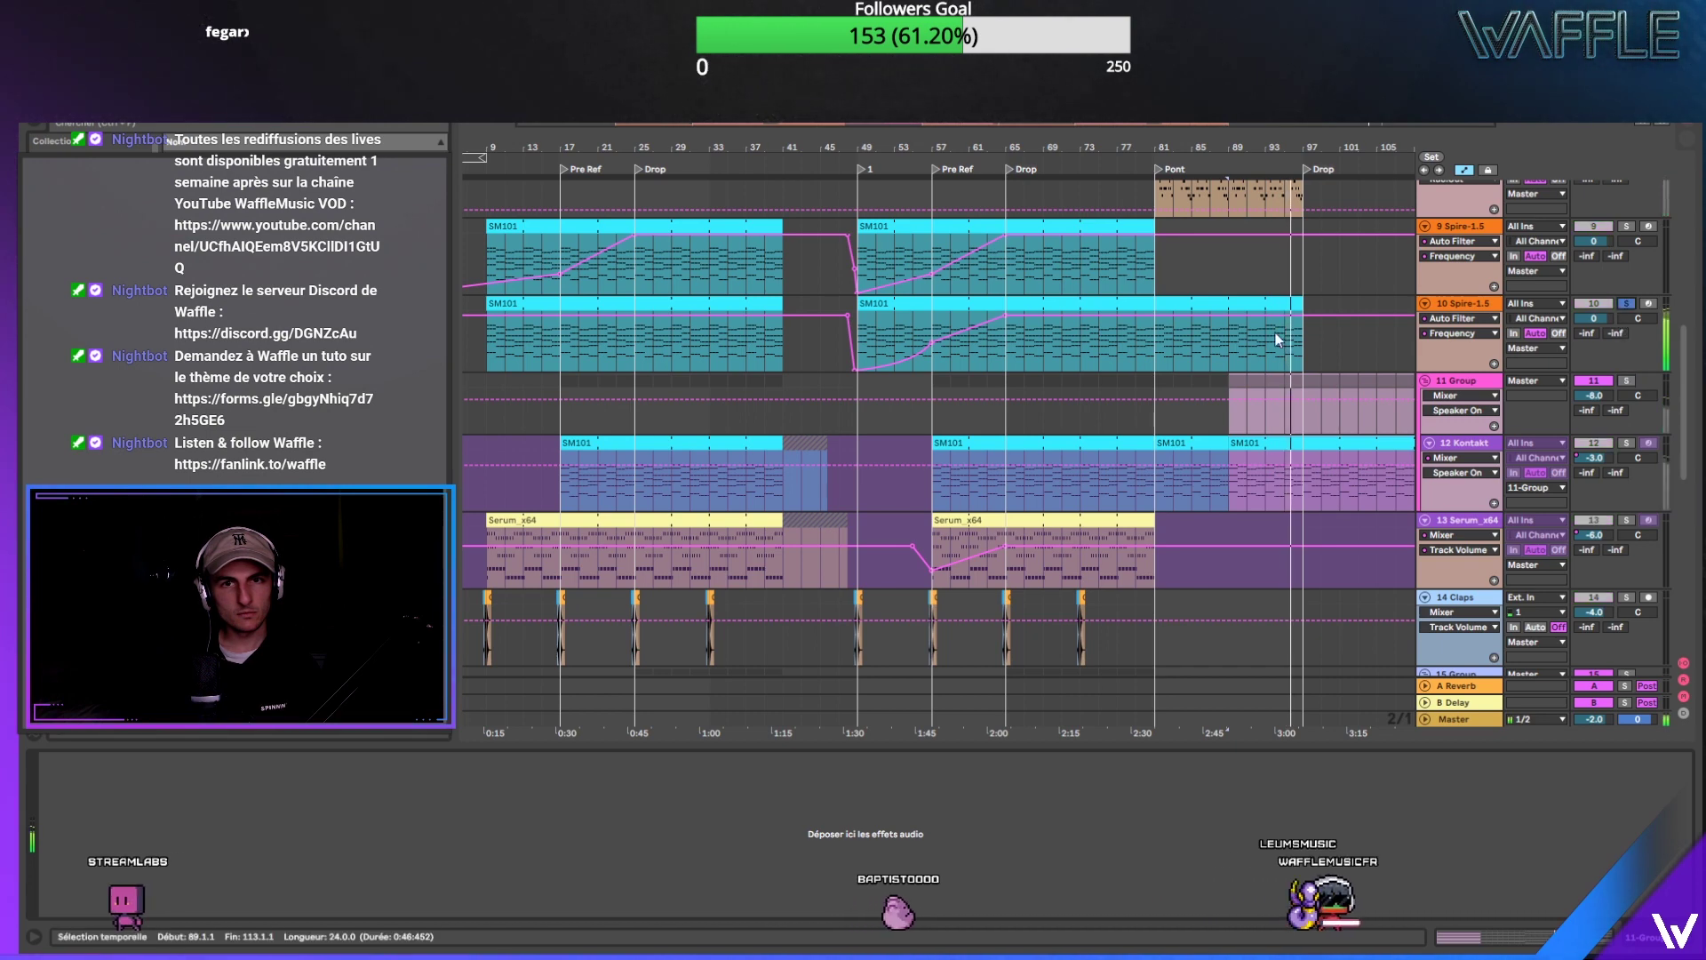
Step: Check track 13 Serum_x64 in solo and copy its section from 17.1.1 to 49.1.1 to 89.1.1
scroll(1229, 467, down, 3)
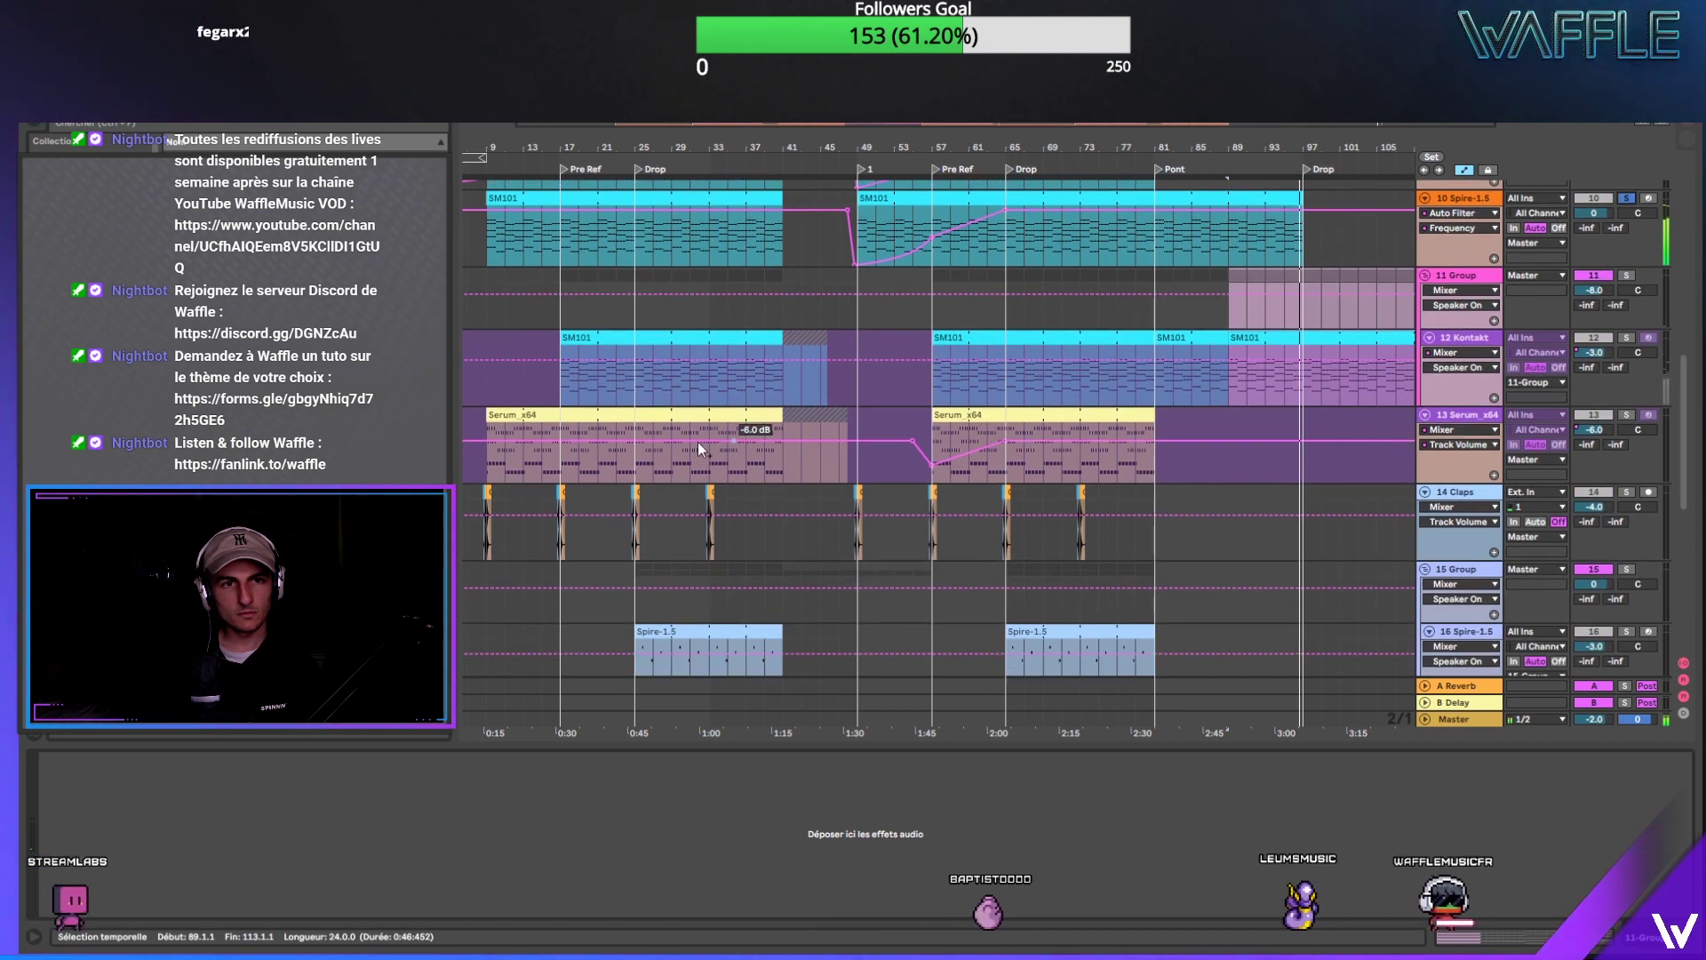
click(583, 467)
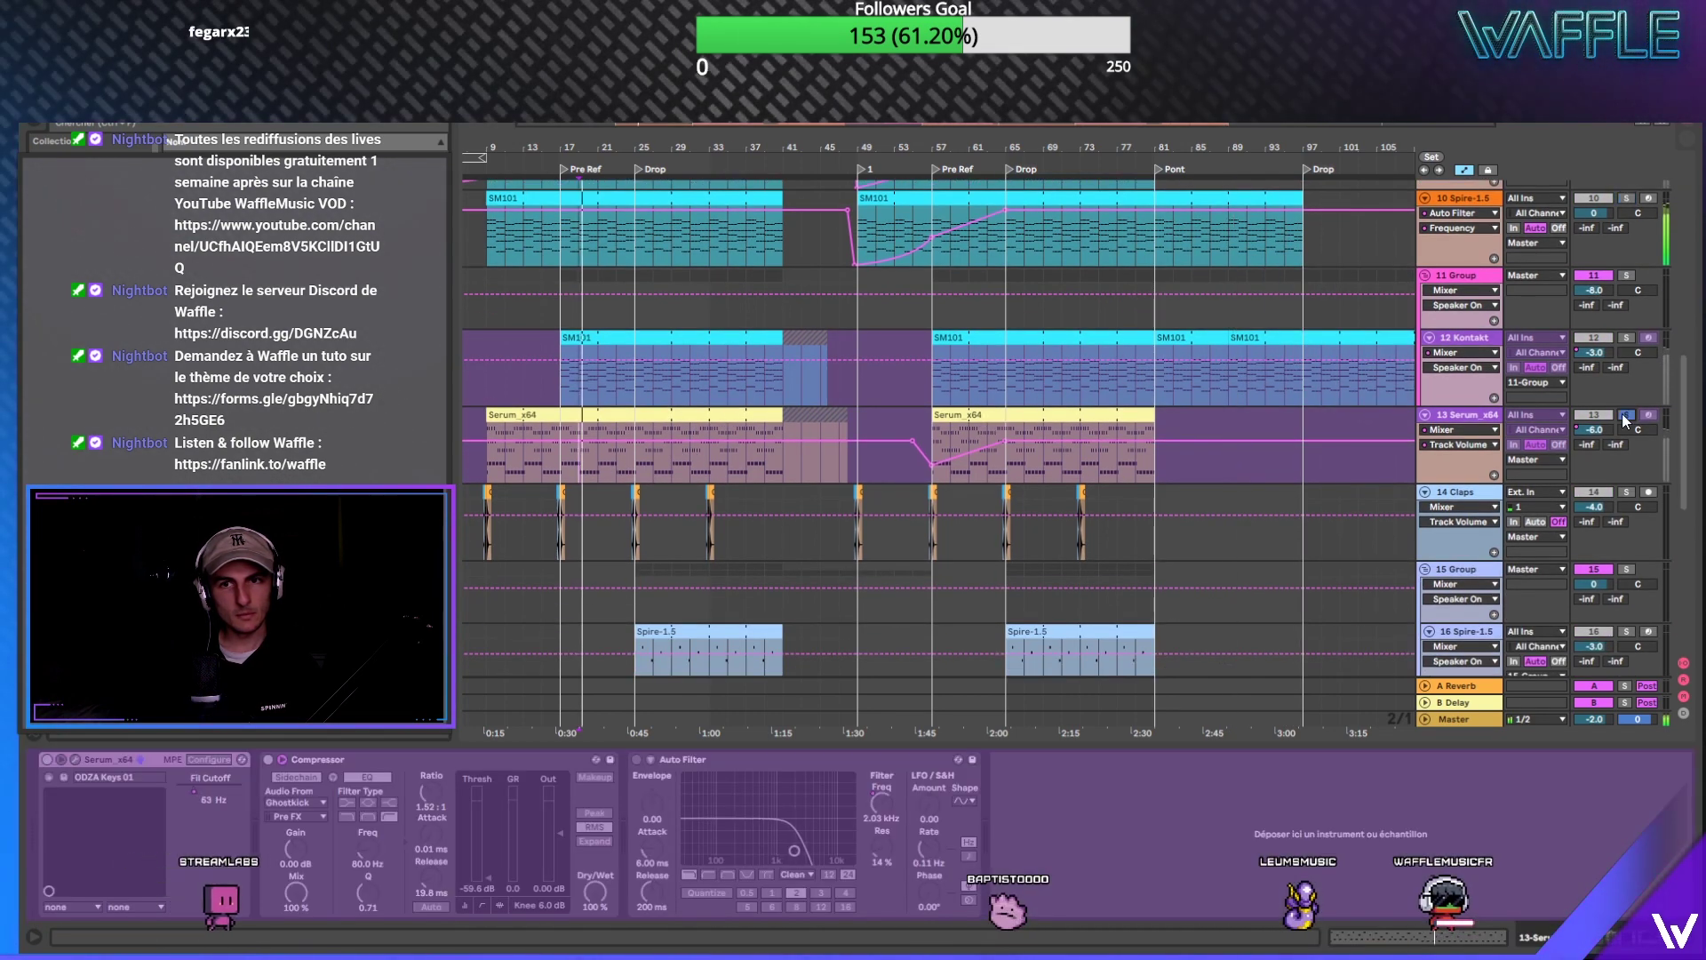
click(1624, 416)
drag(829, 434, 764, 434)
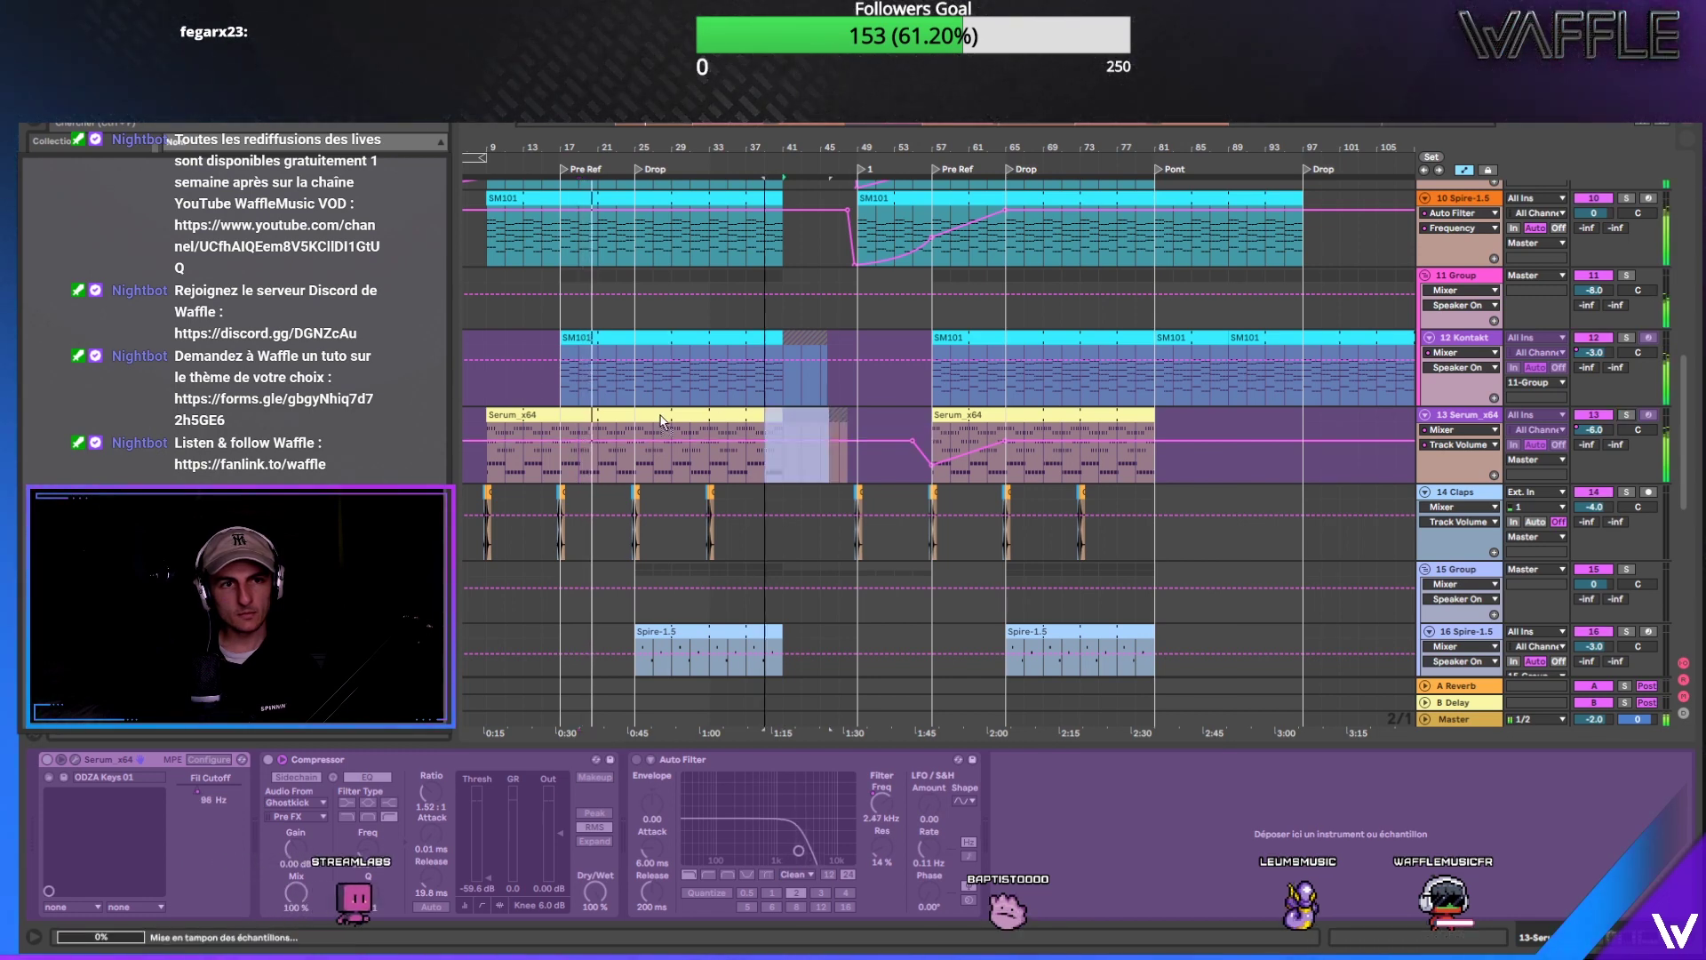
drag(660, 422, 778, 358)
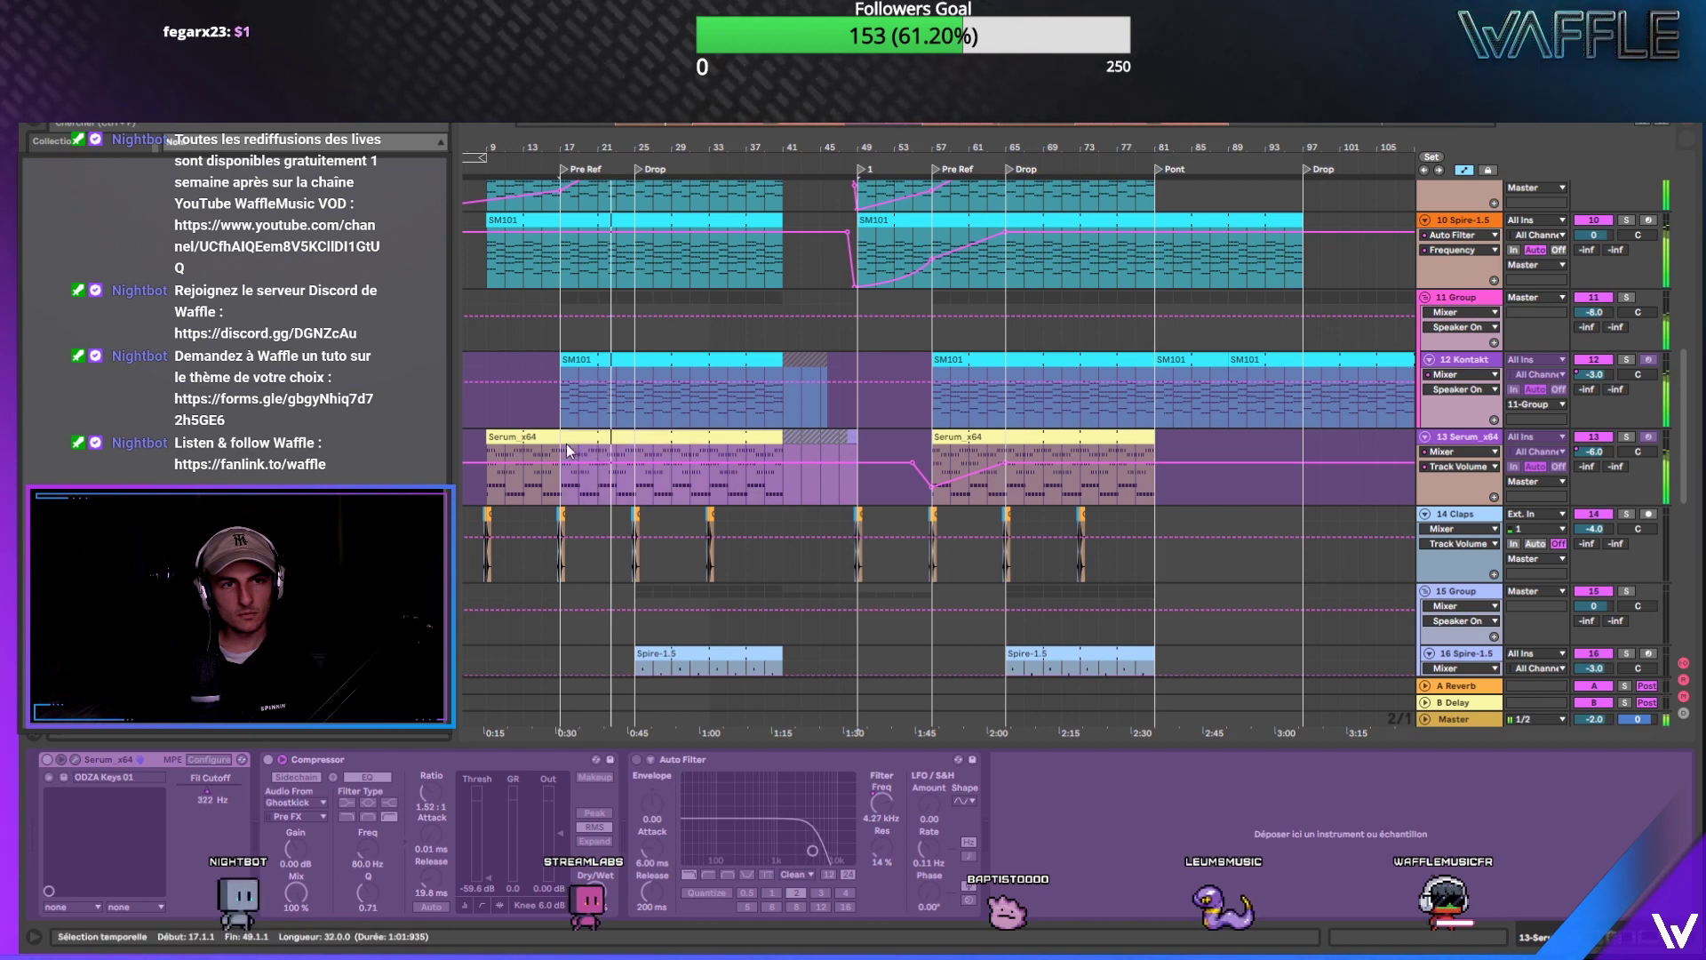
drag(567, 444, 1278, 445)
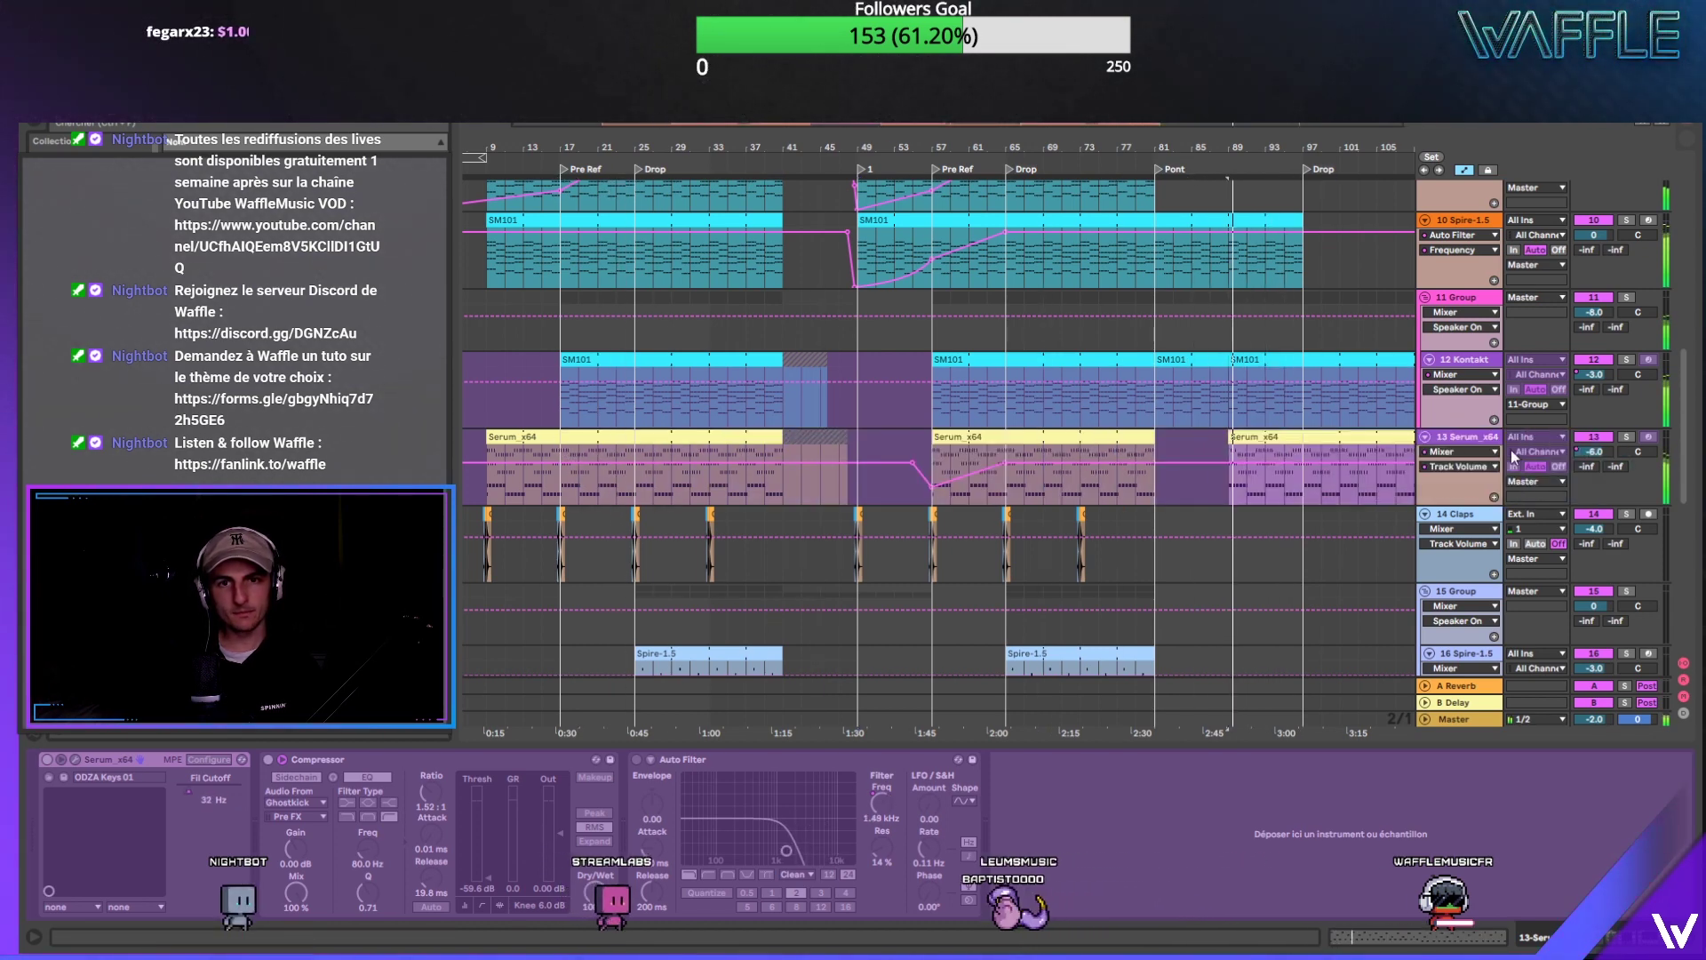
Step: Shape track 13 Serum_x64's Track Volume automation to dip to -36.0 dB at 89.1.1 and rise towards the Drop at 97.1.1
click(1177, 313)
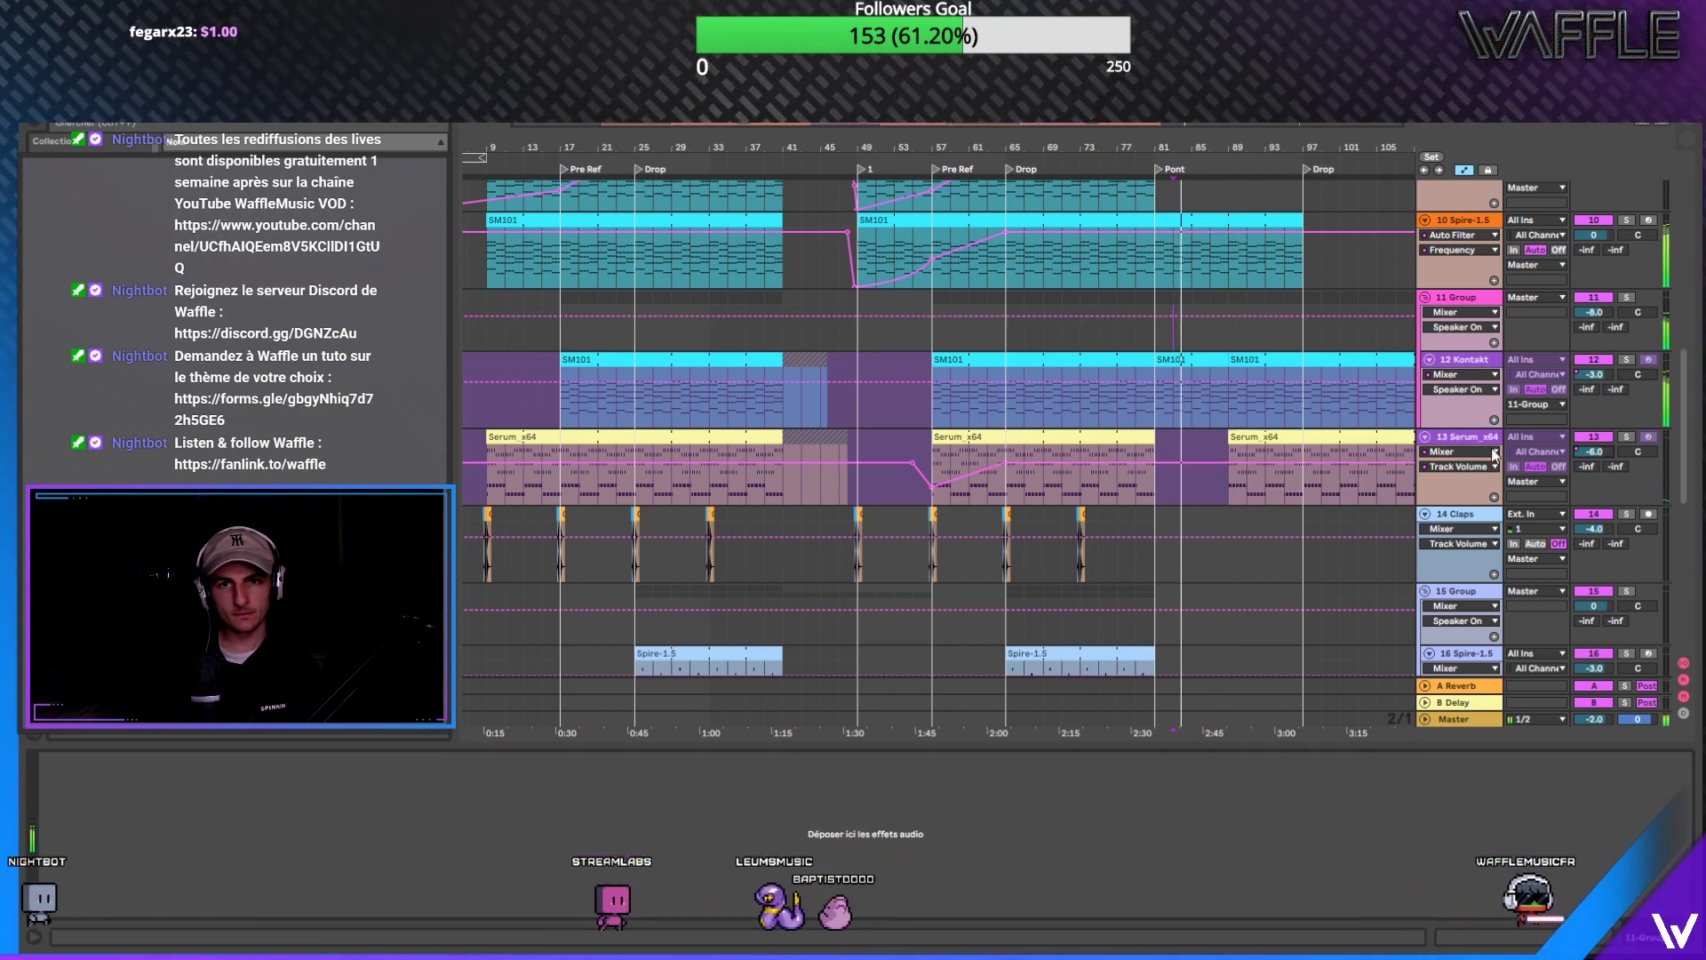
click(1182, 464)
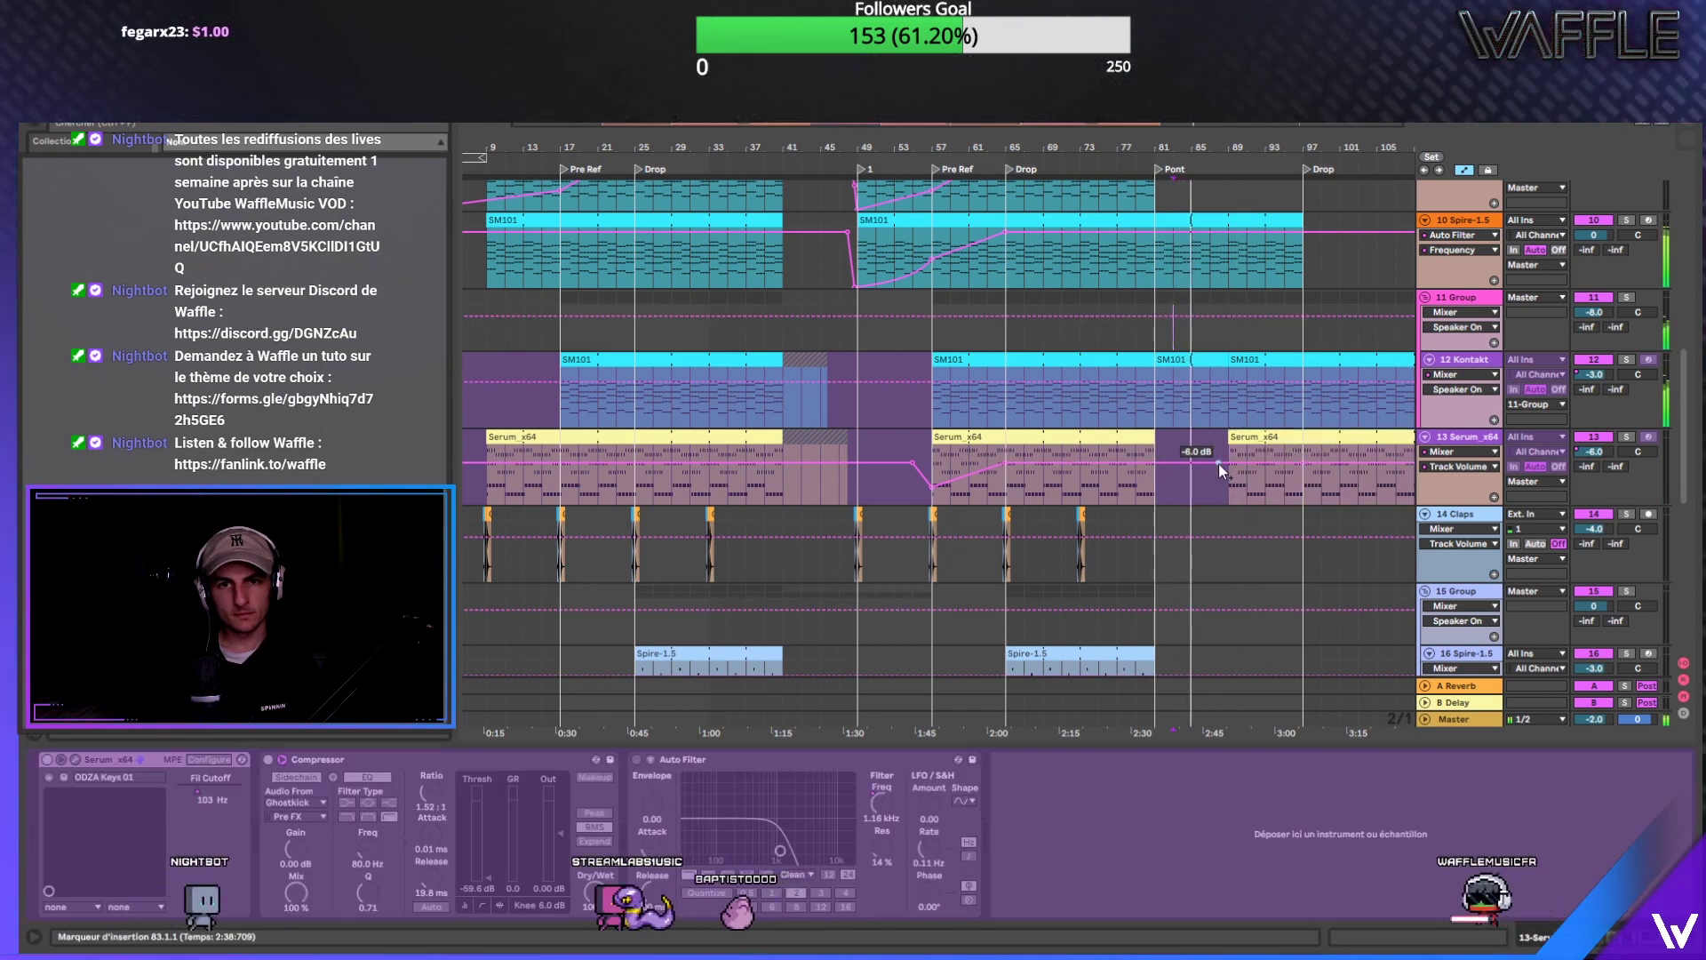
click(1218, 462)
drag(1228, 463, 1228, 493)
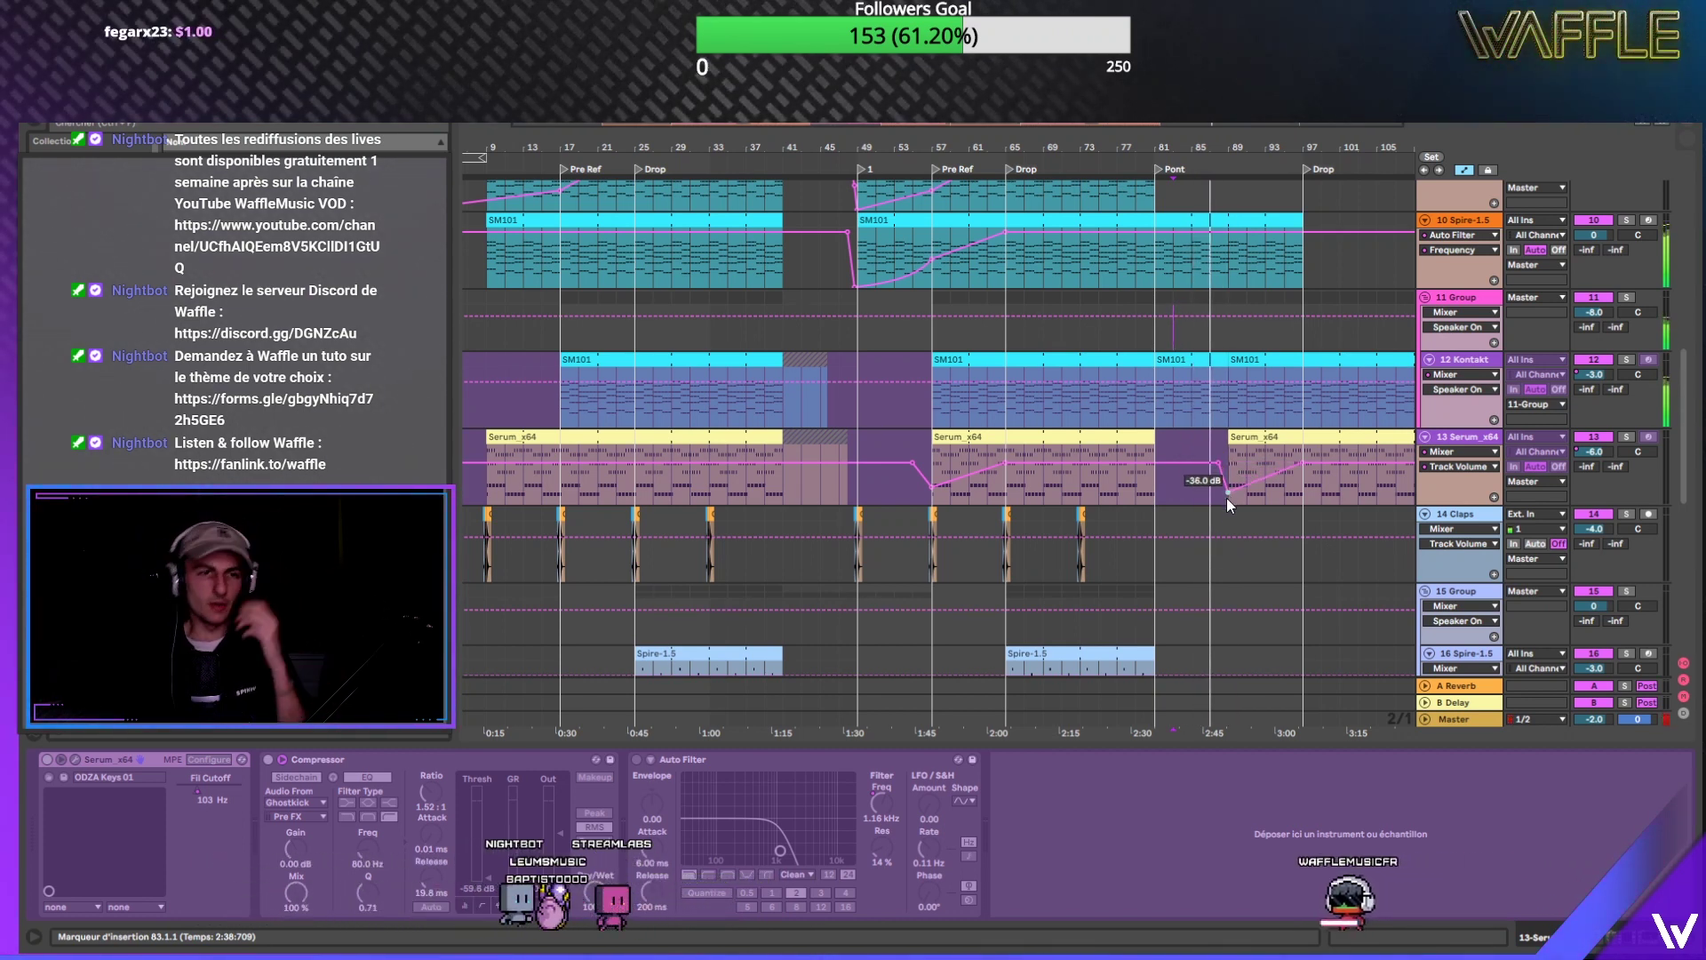
Step: Copy the Drop content at 65.1.1 of the Kontakt, Serum and Claps tracks and the 15 Group to the Drop at 97.1.1
scroll(1016, 350, down, 3)
scroll(1016, 351, right, 5)
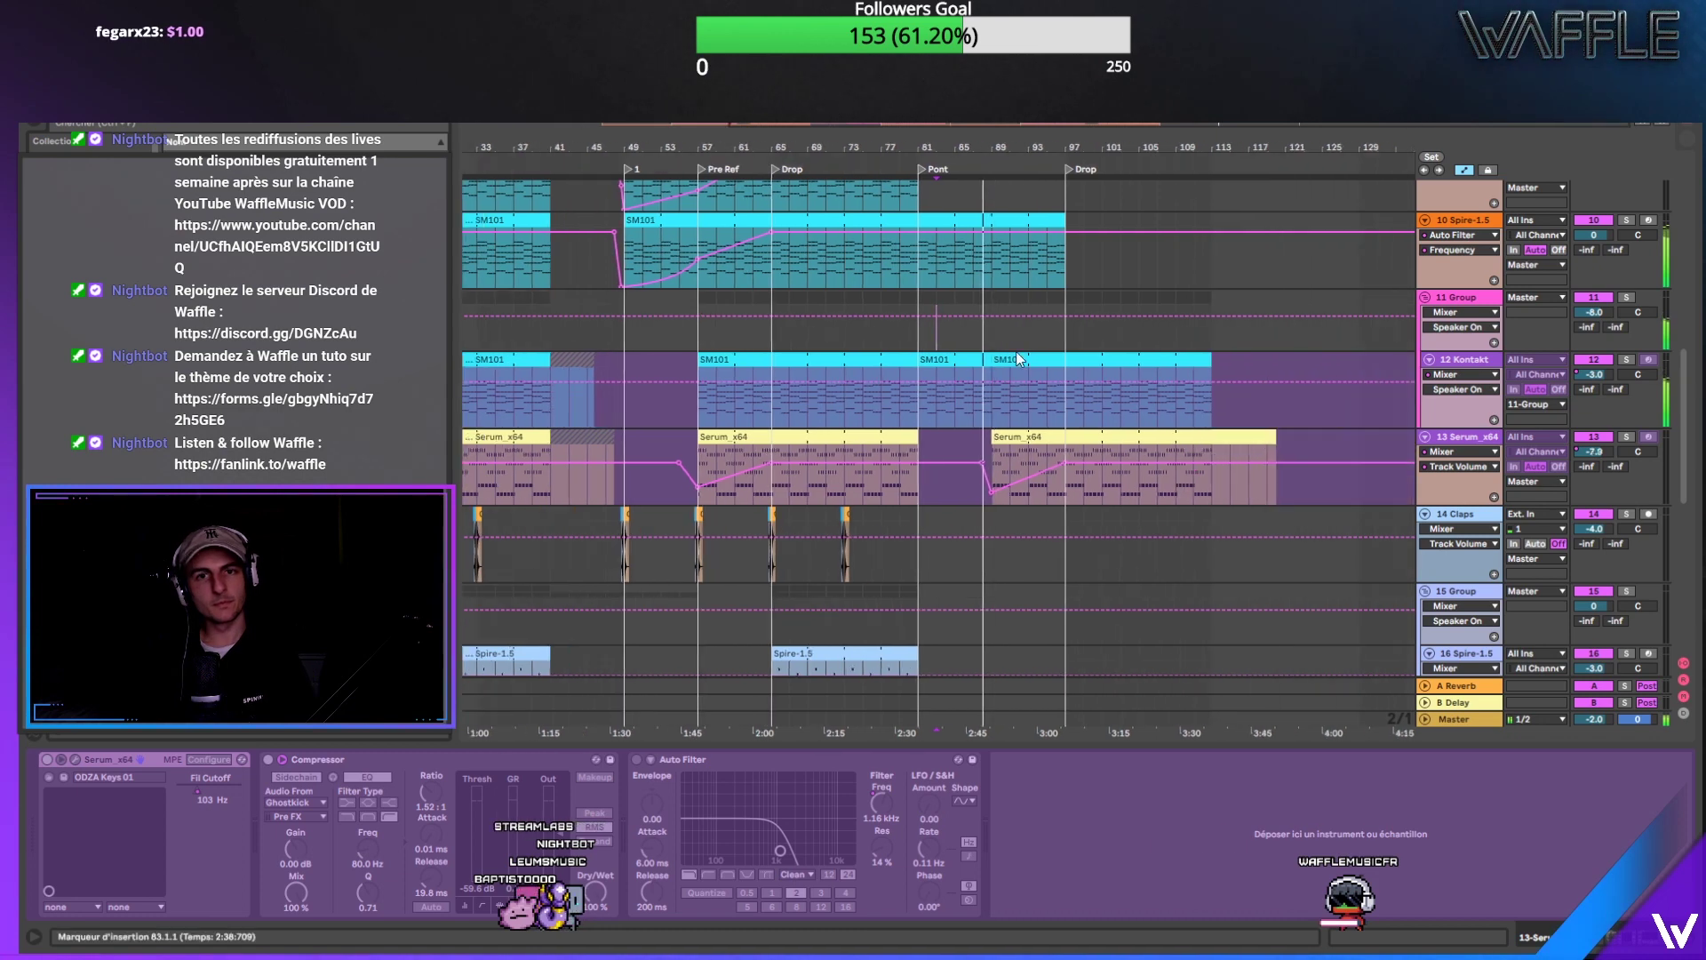
drag(866, 147, 994, 124)
drag(1027, 464, 1174, 330)
scroll(1164, 398, down, 2)
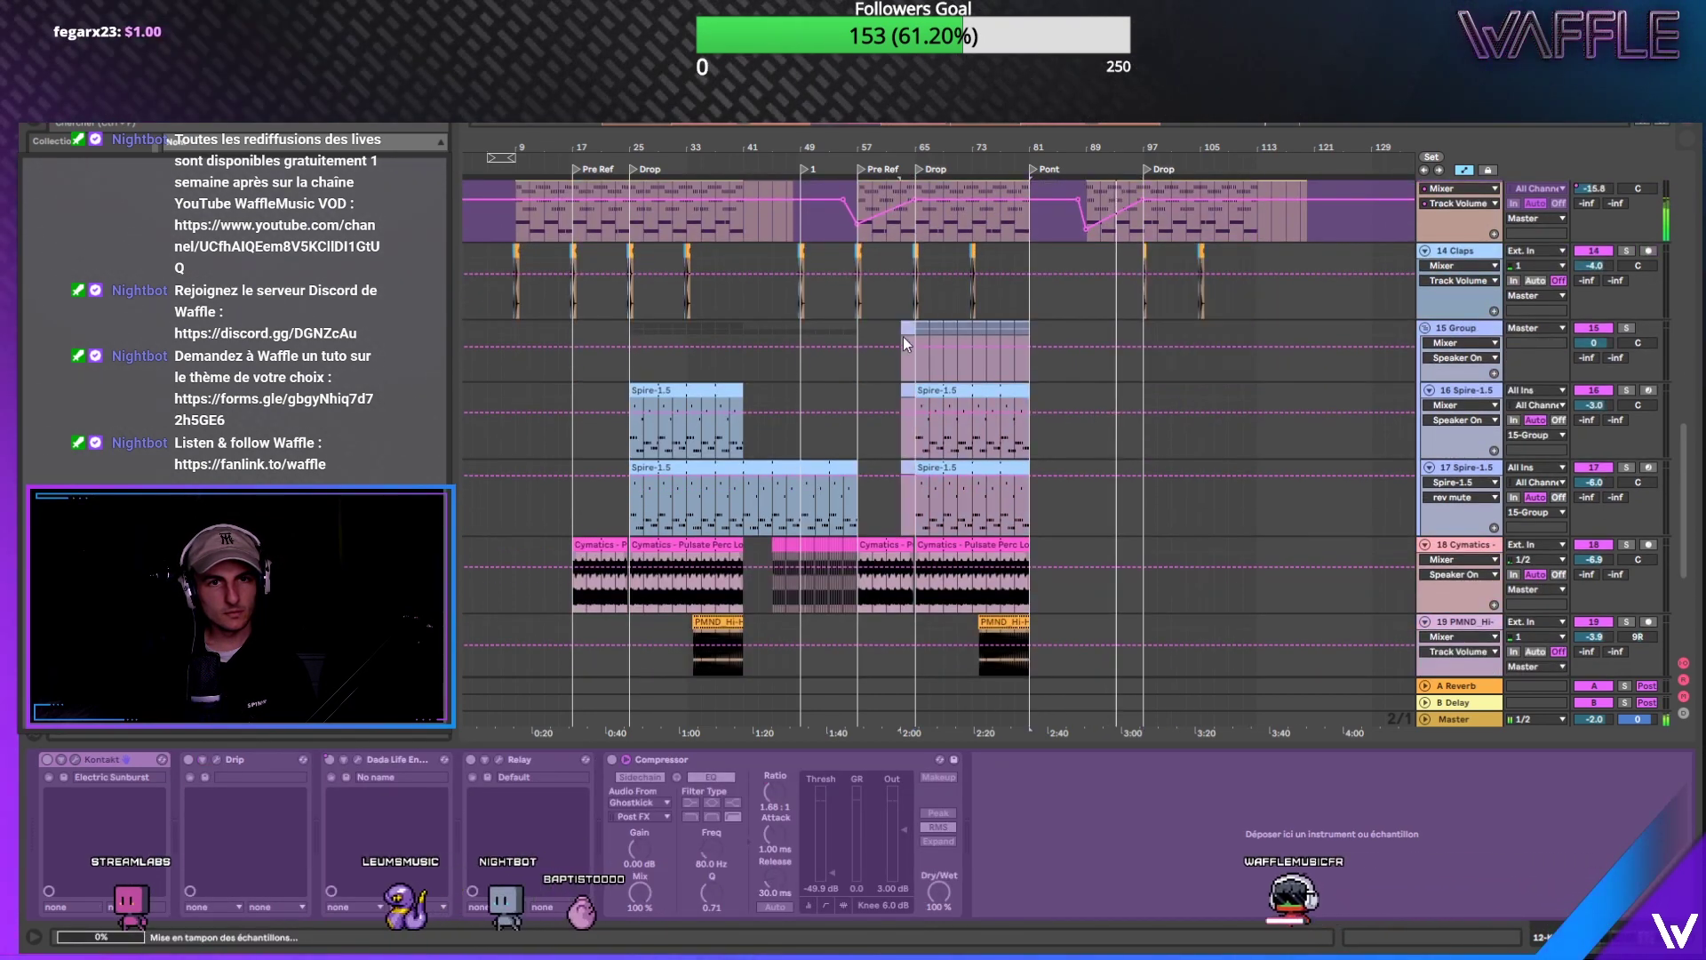
drag(915, 349, 1176, 400)
scroll(1168, 404, down, 2)
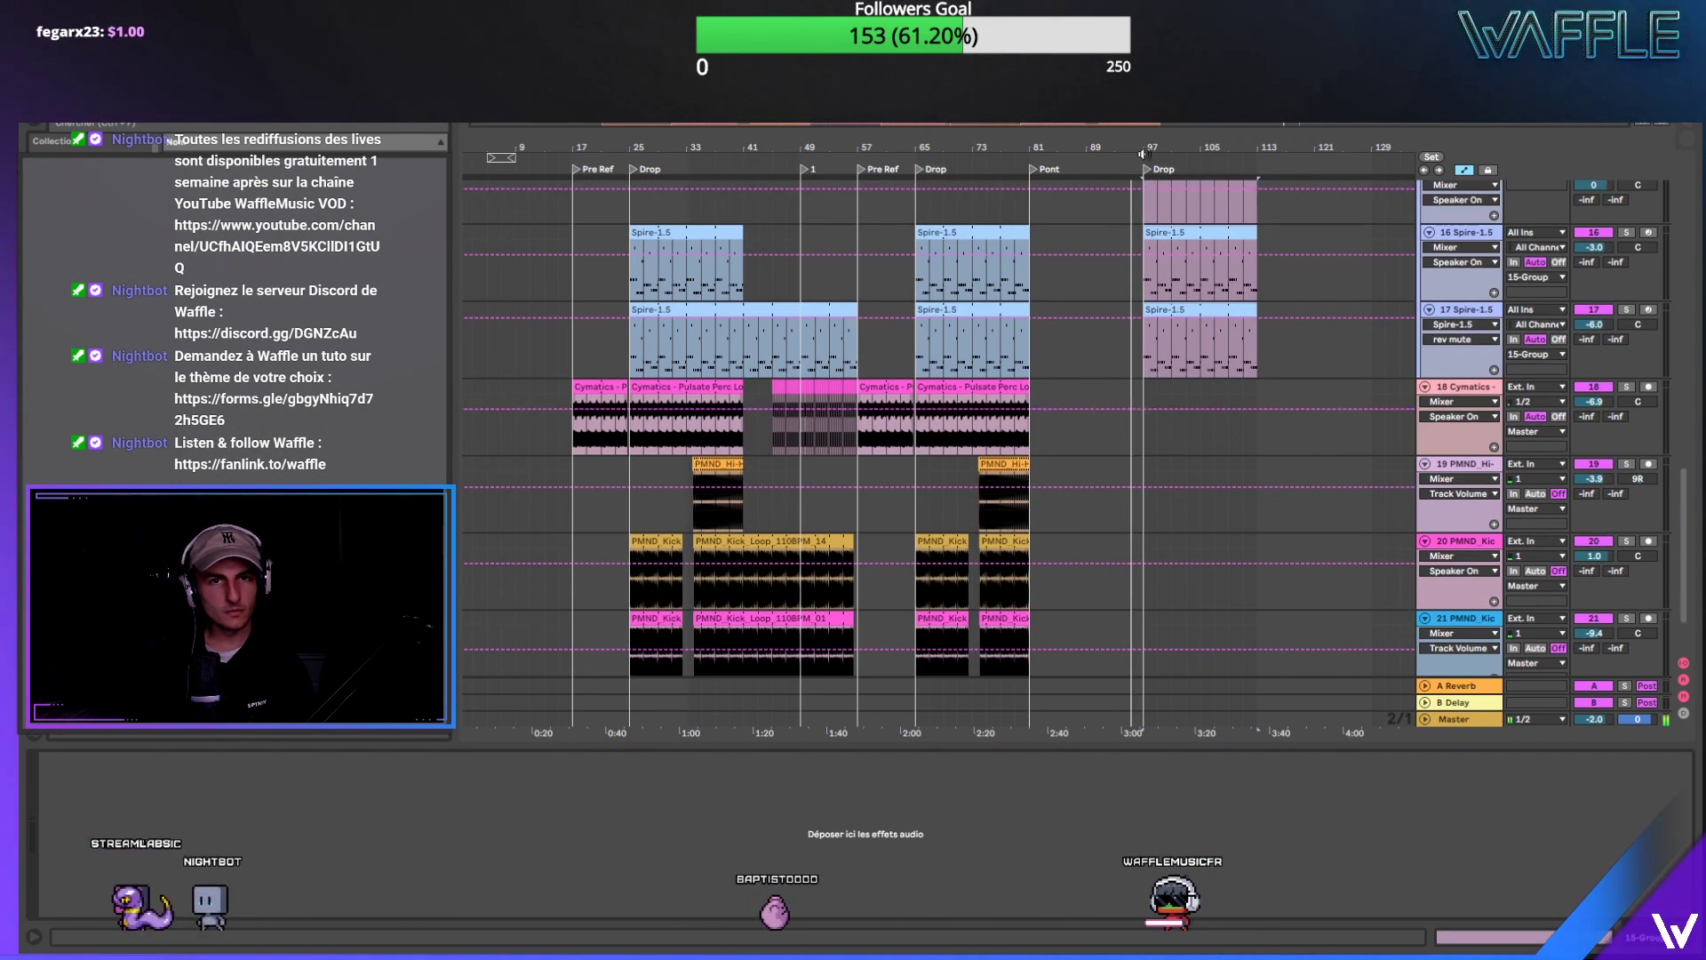
Step: Cut the Track Volume automation of 13 Serum_x64 and 12 Kontakt to the minimum from 96.3.1 to 97.1.1
drag(1144, 154, 1148, 286)
scroll(1149, 302, up, 4)
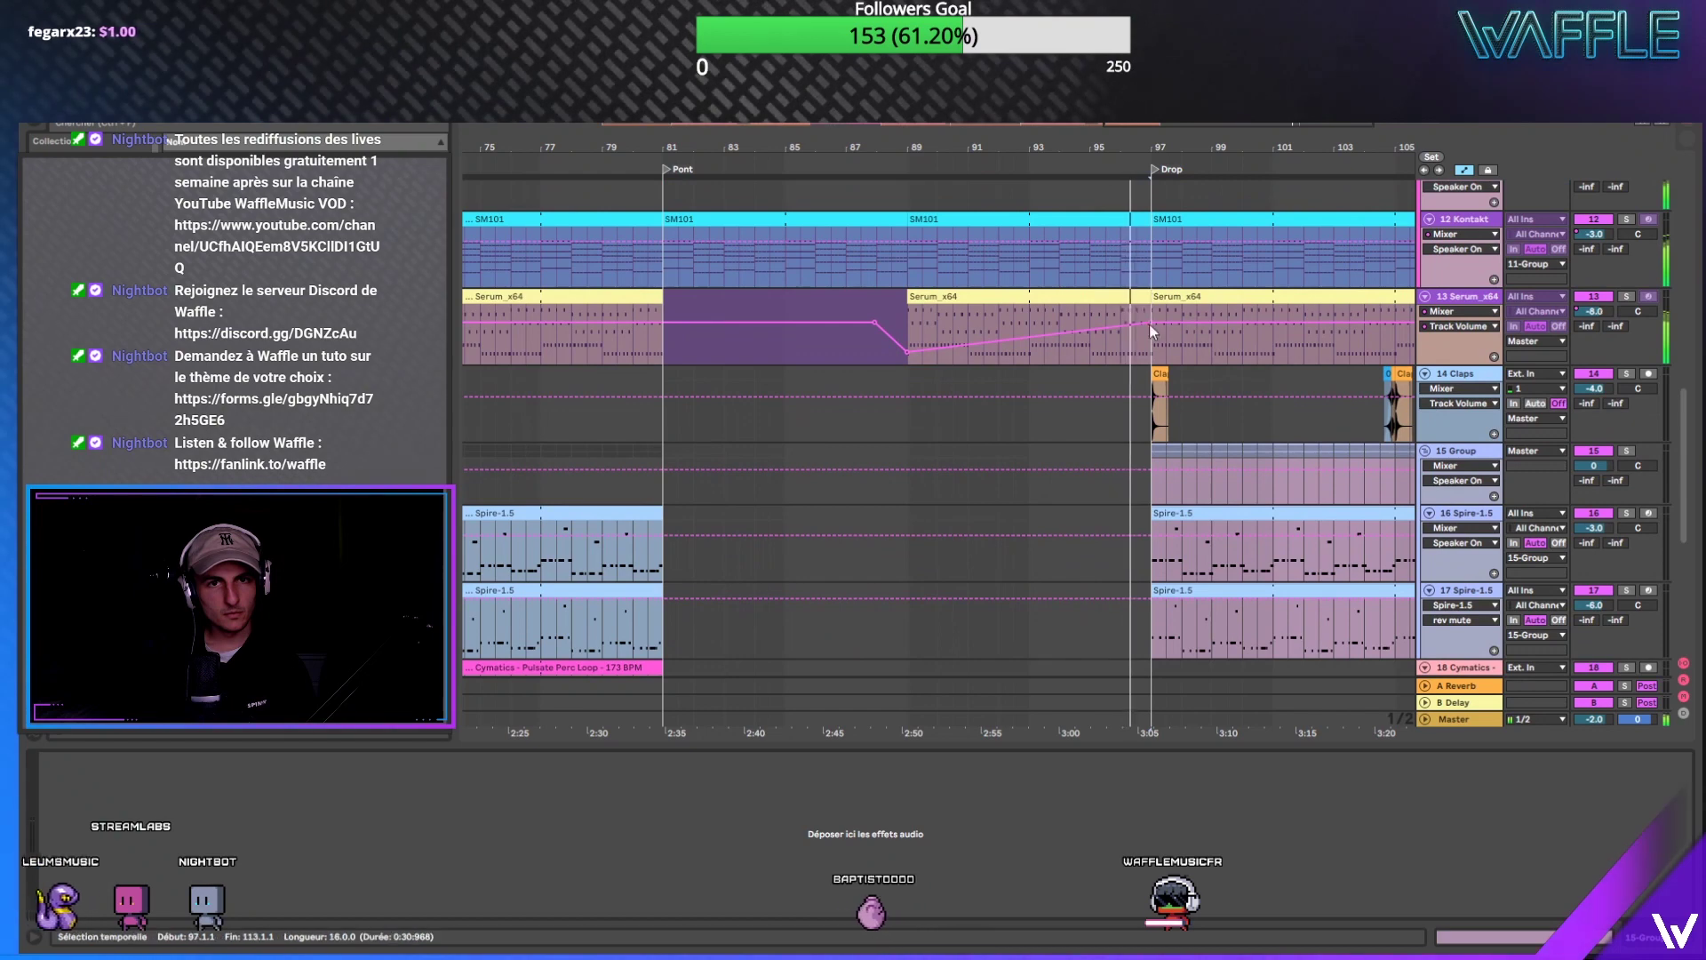
click(1146, 338)
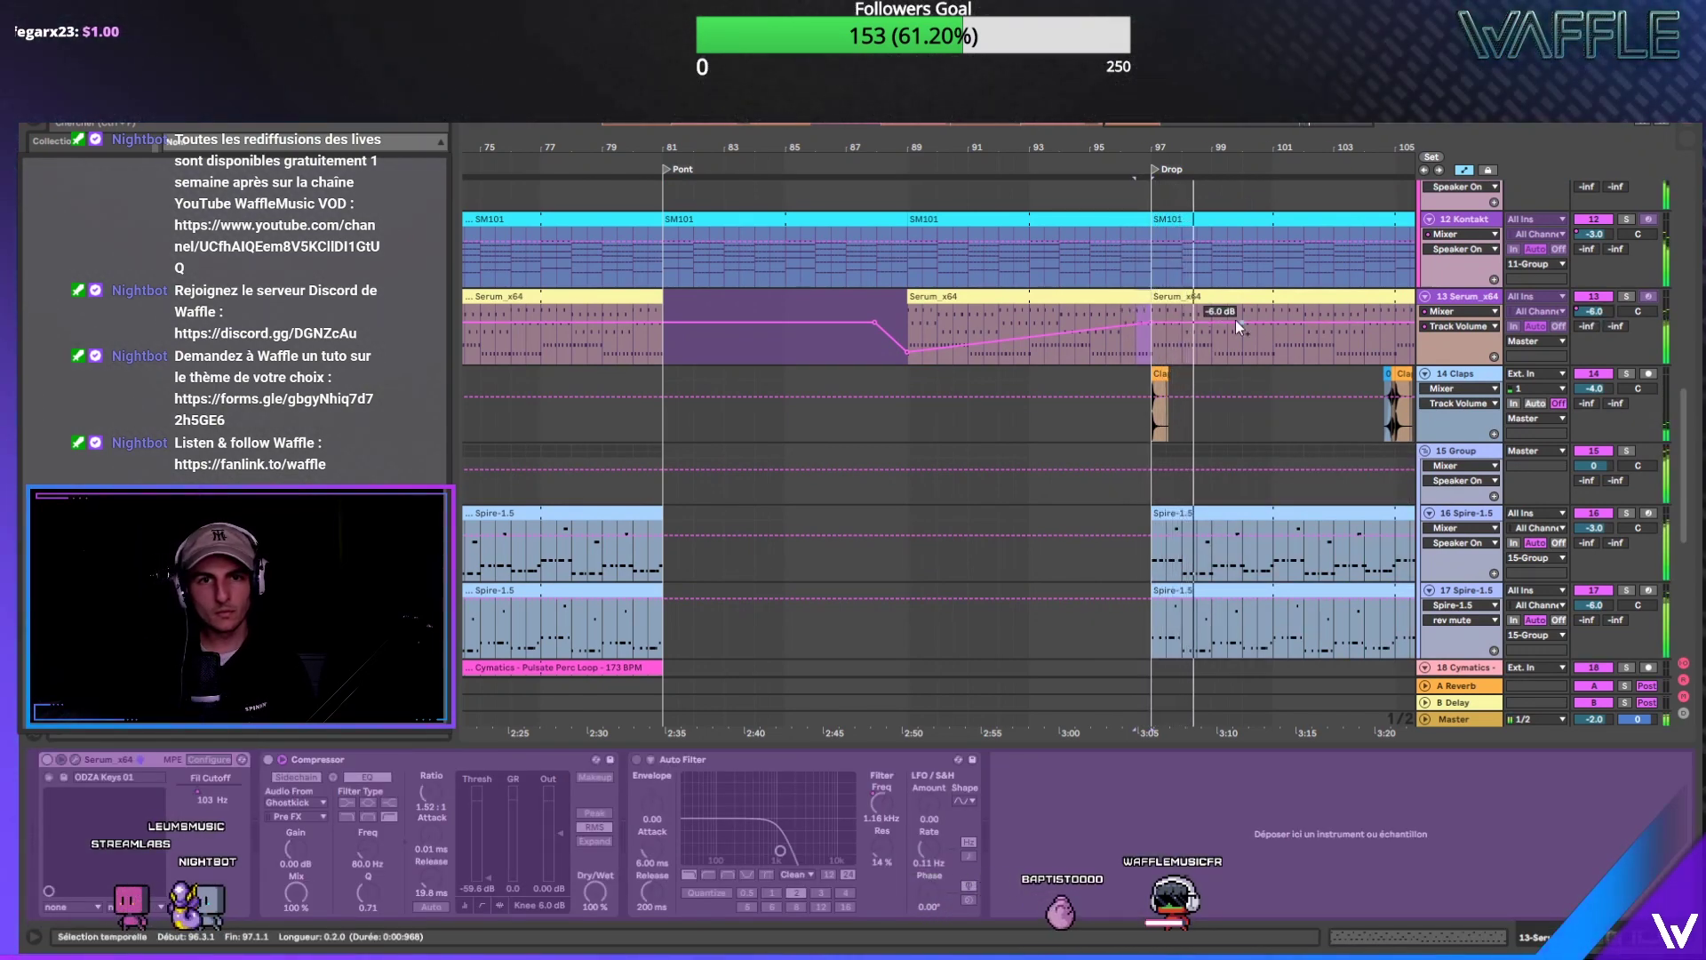
drag(1143, 333, 1143, 362)
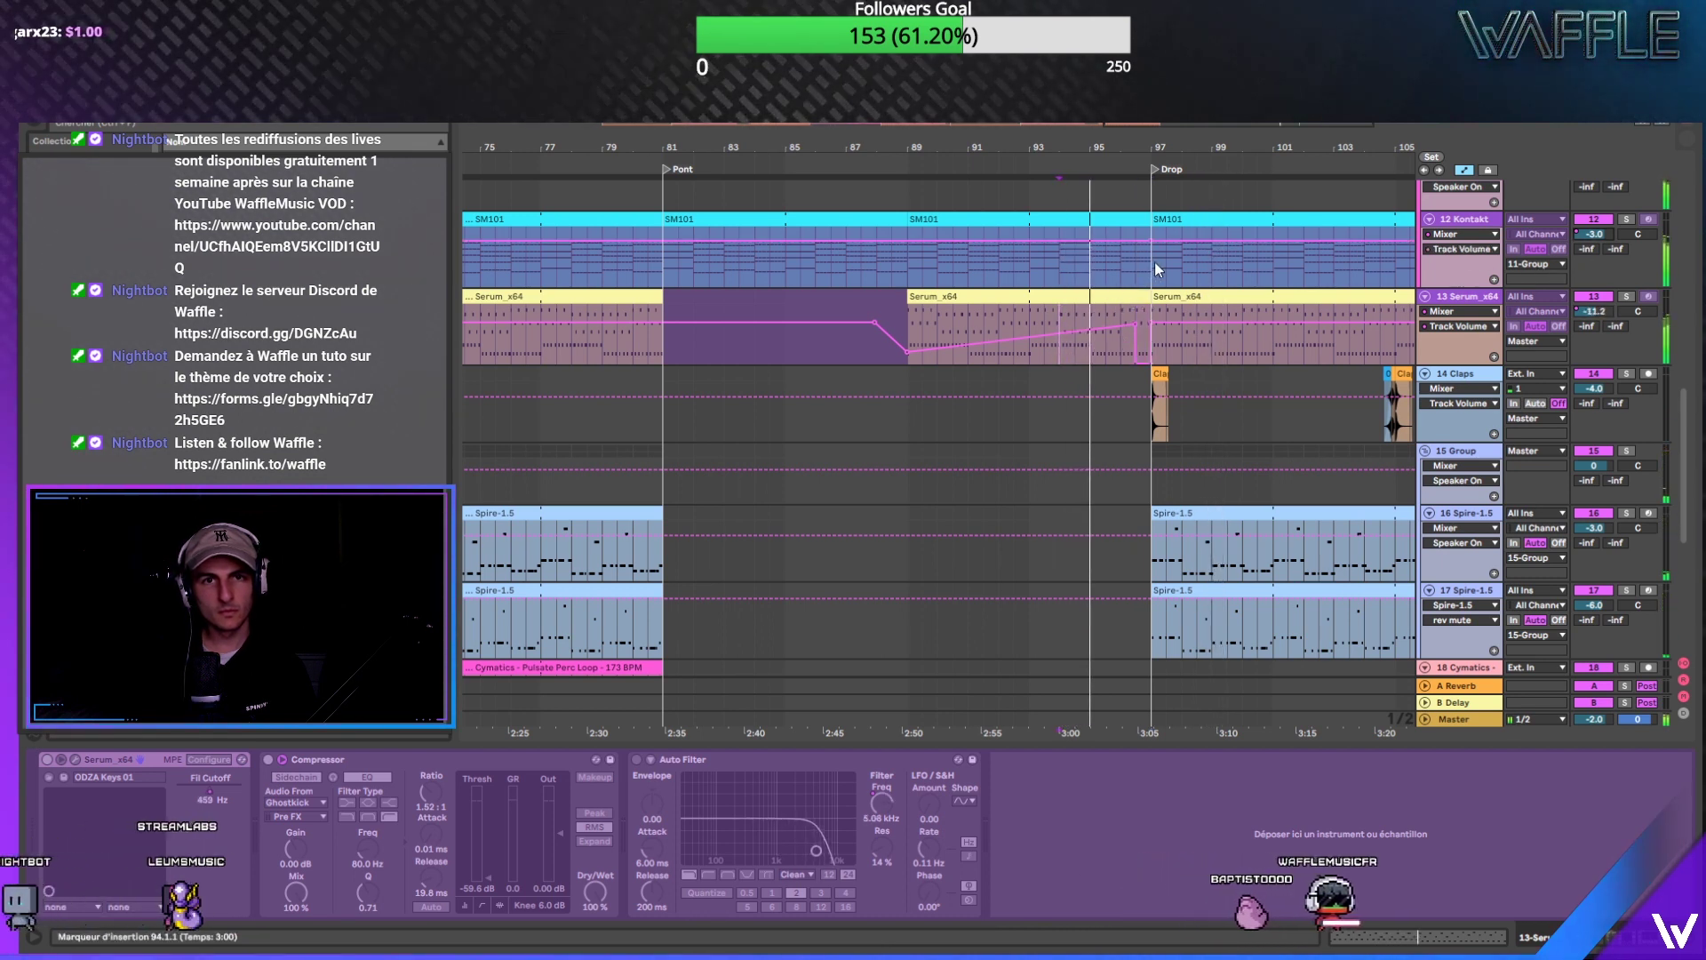
drag(1138, 260, 1153, 285)
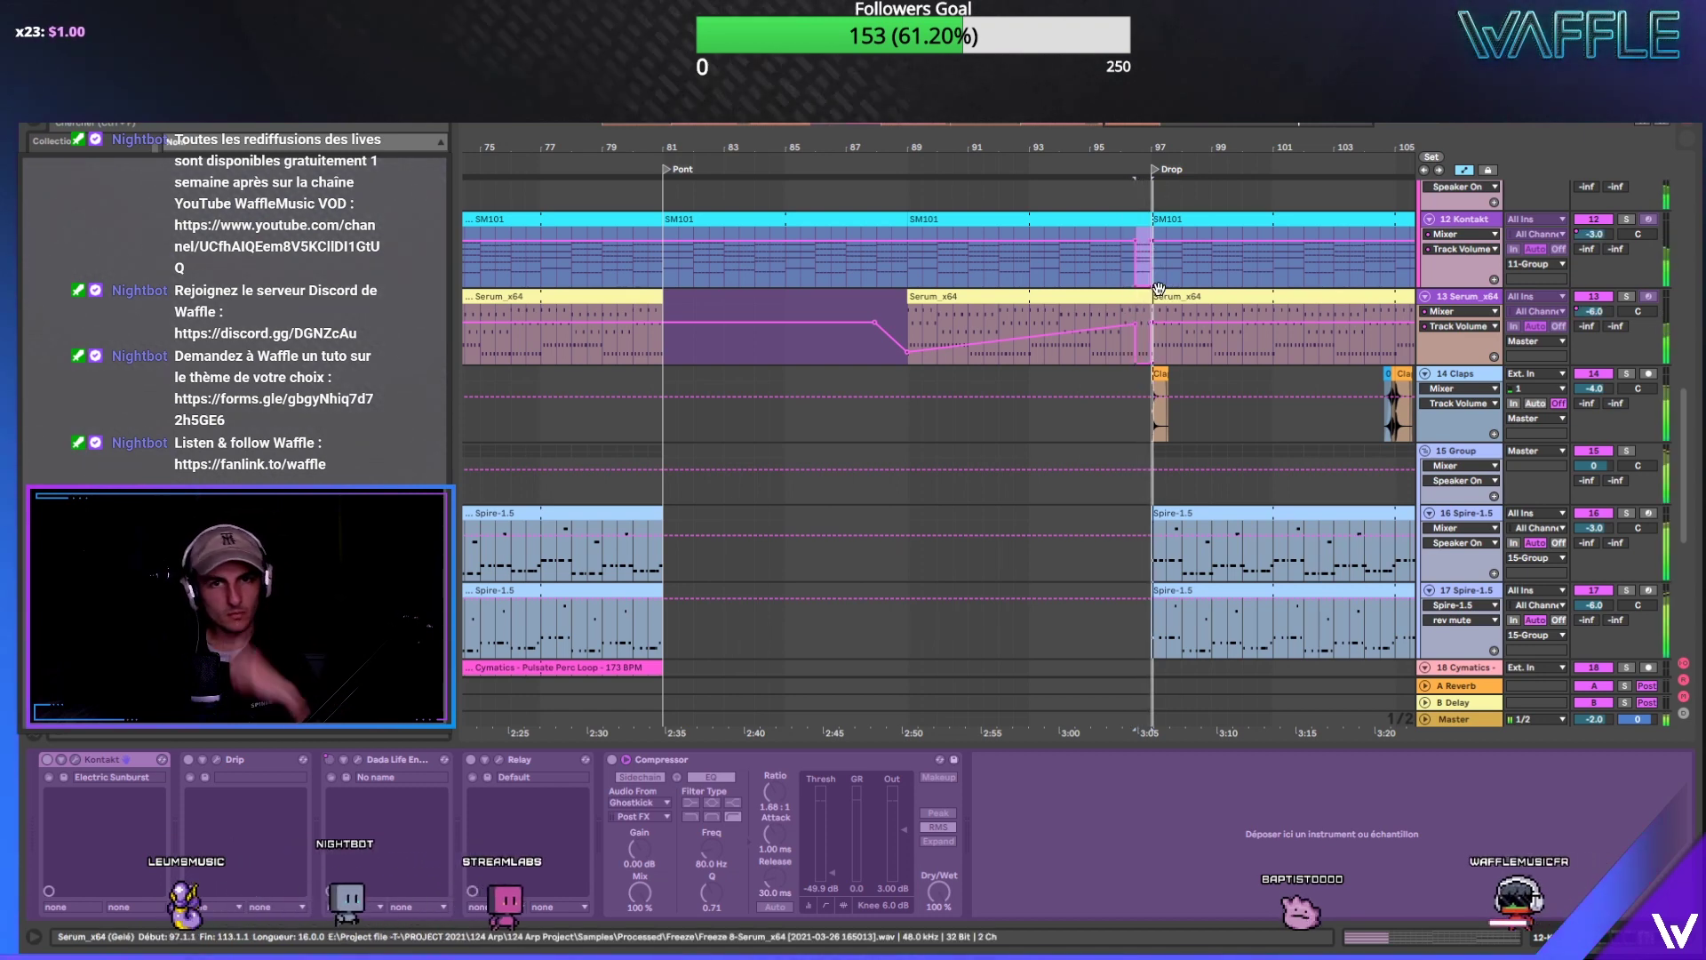
Step: Show track 10 Spire-1.5's Track Volume automation and place a copy of its SM101 clip at 89.1.1, running into the Drop
scroll(1157, 275, up, 3)
click(1063, 291)
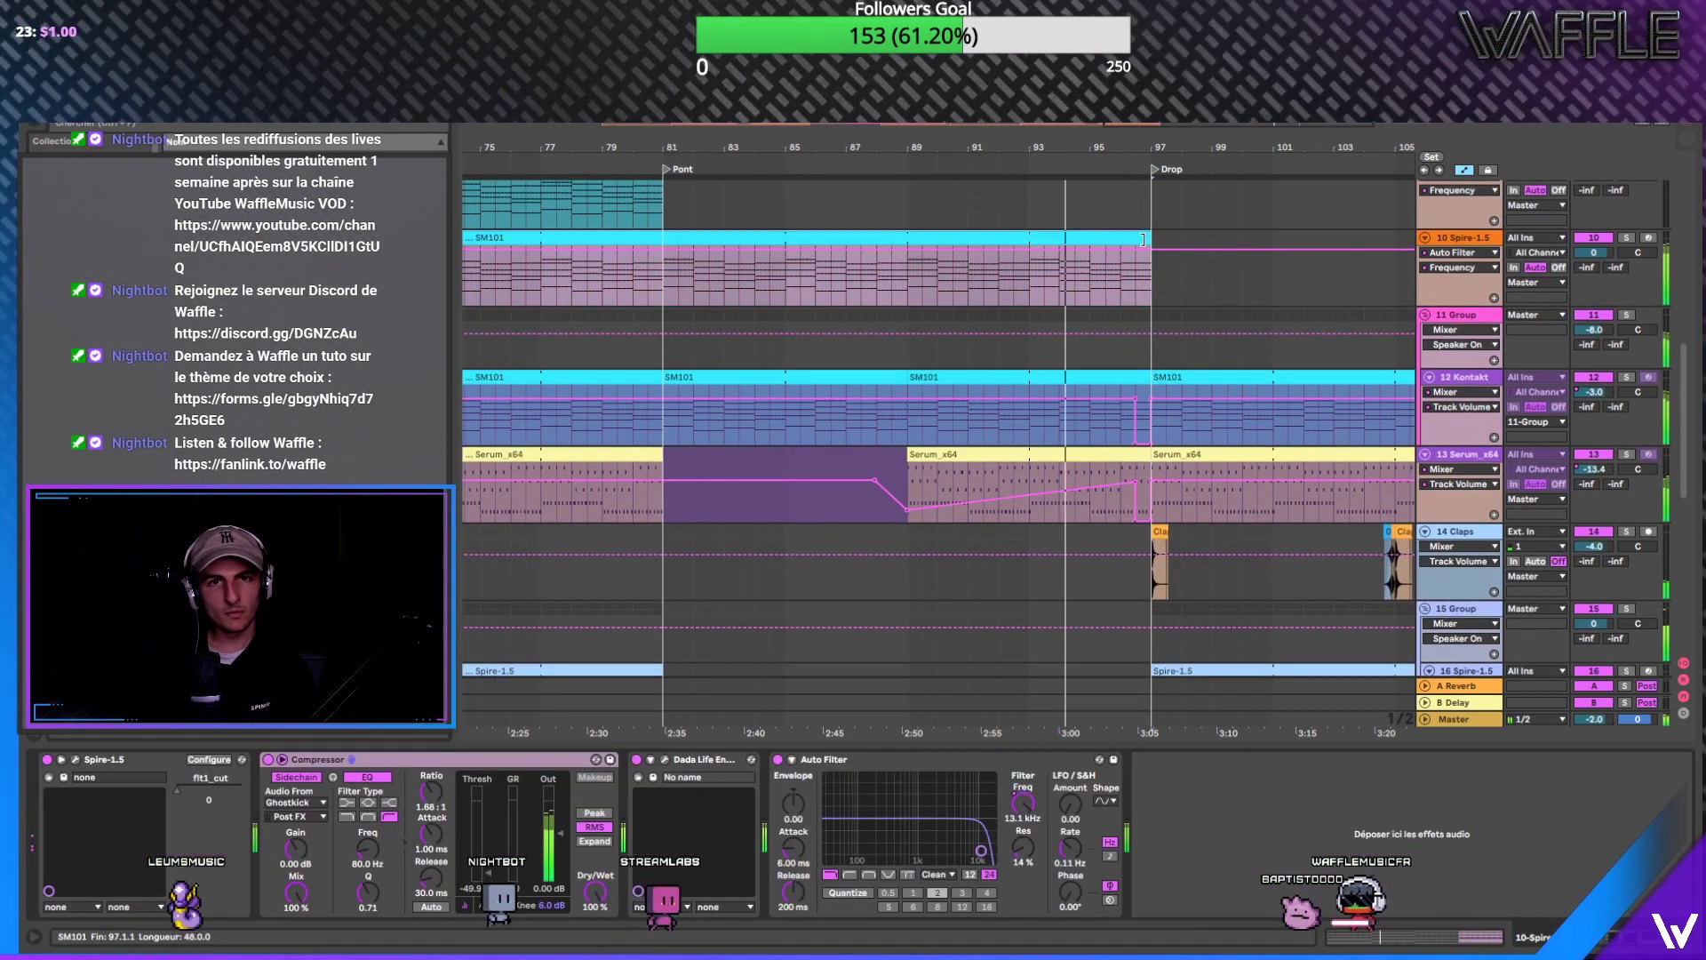
click(1588, 251)
drag(1154, 289, 1150, 286)
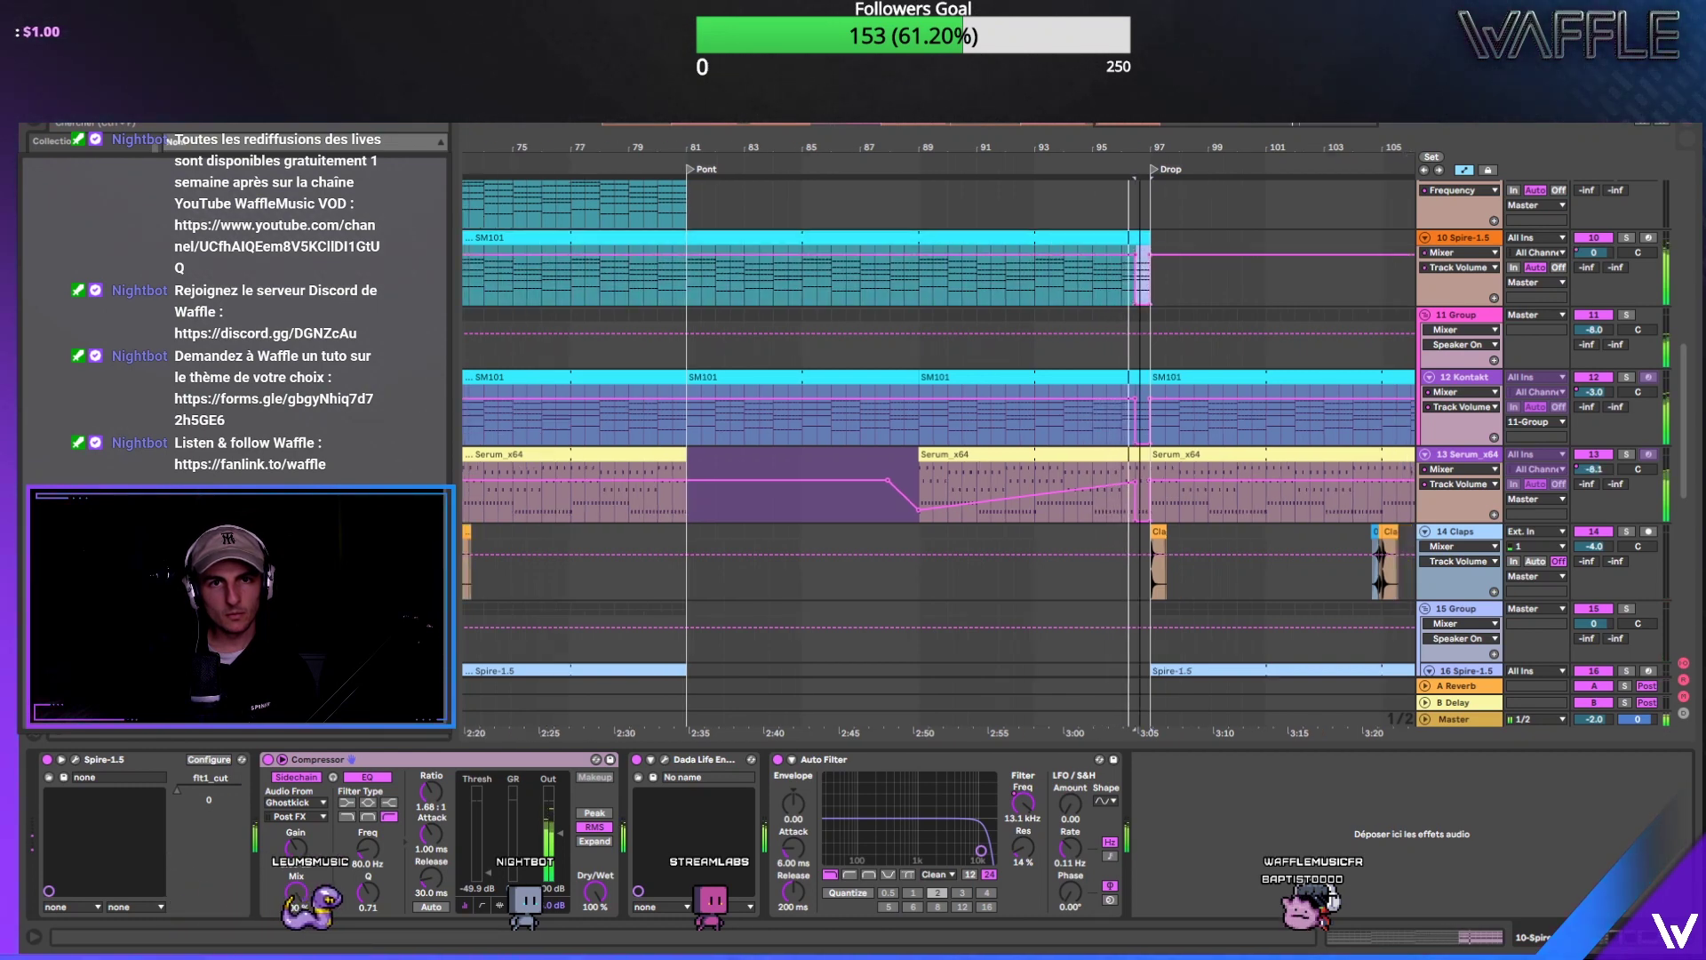
scroll(1146, 186, down, 5)
drag(757, 237, 1116, 242)
drag(1146, 144, 1145, 182)
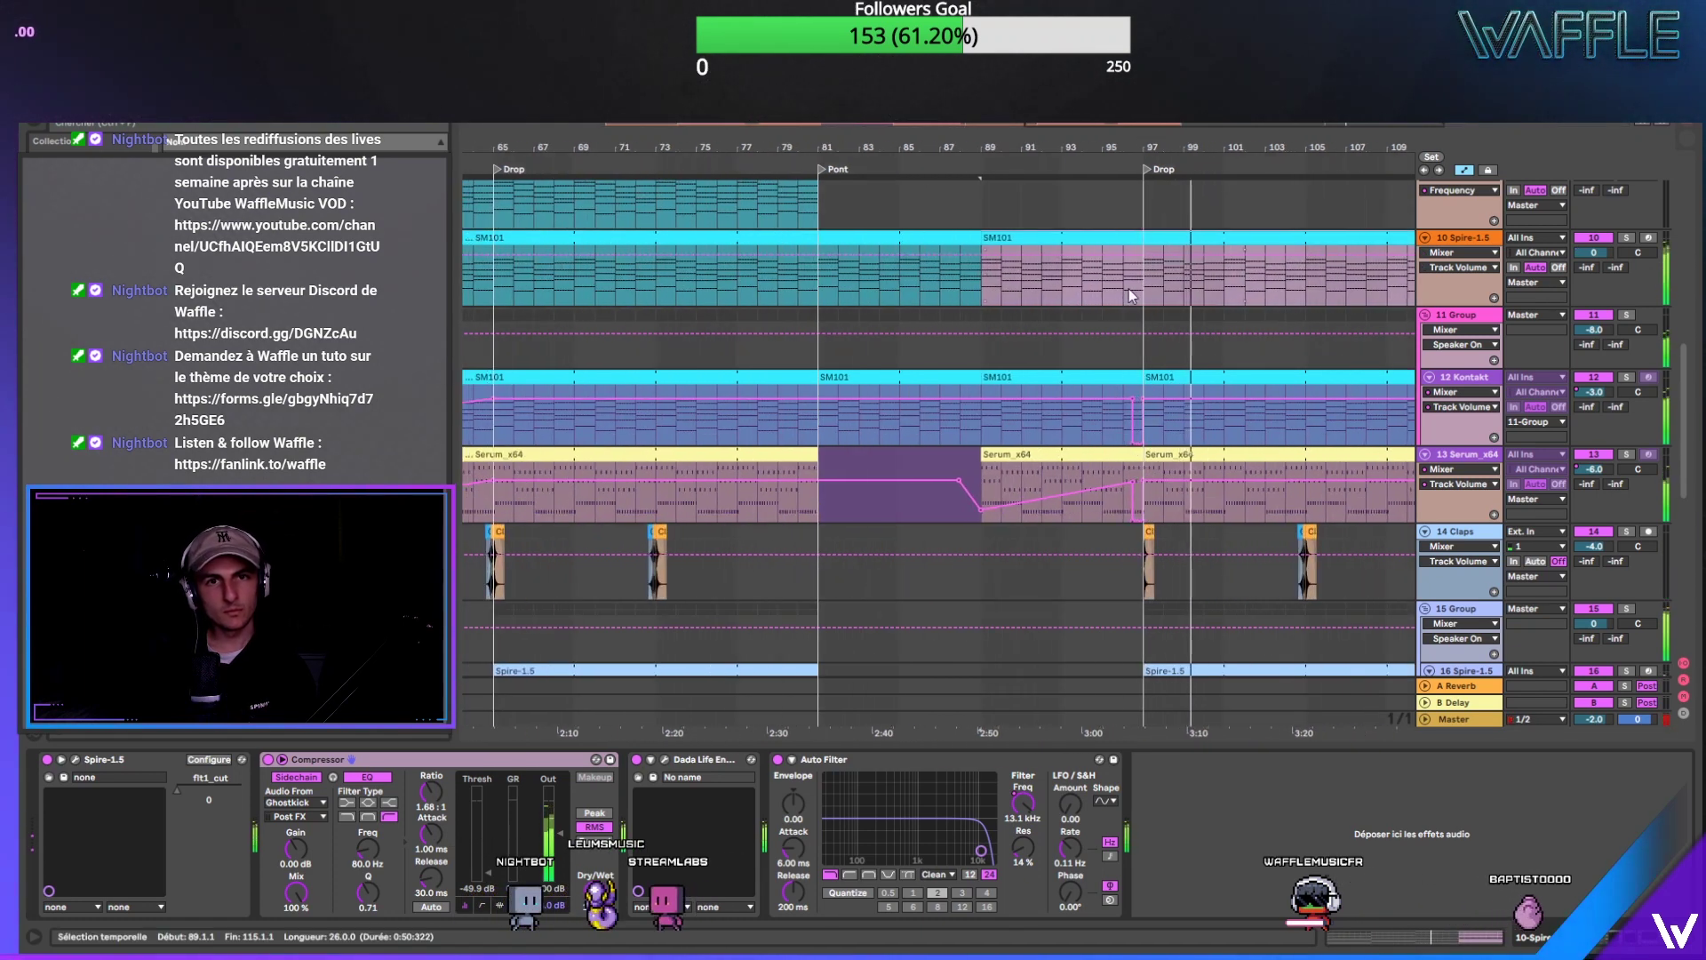
Step: Check track 10 Spire-1.5 in solo and cut its Track Volume to the minimum just before the Drop at 97.1.1
click(1134, 256)
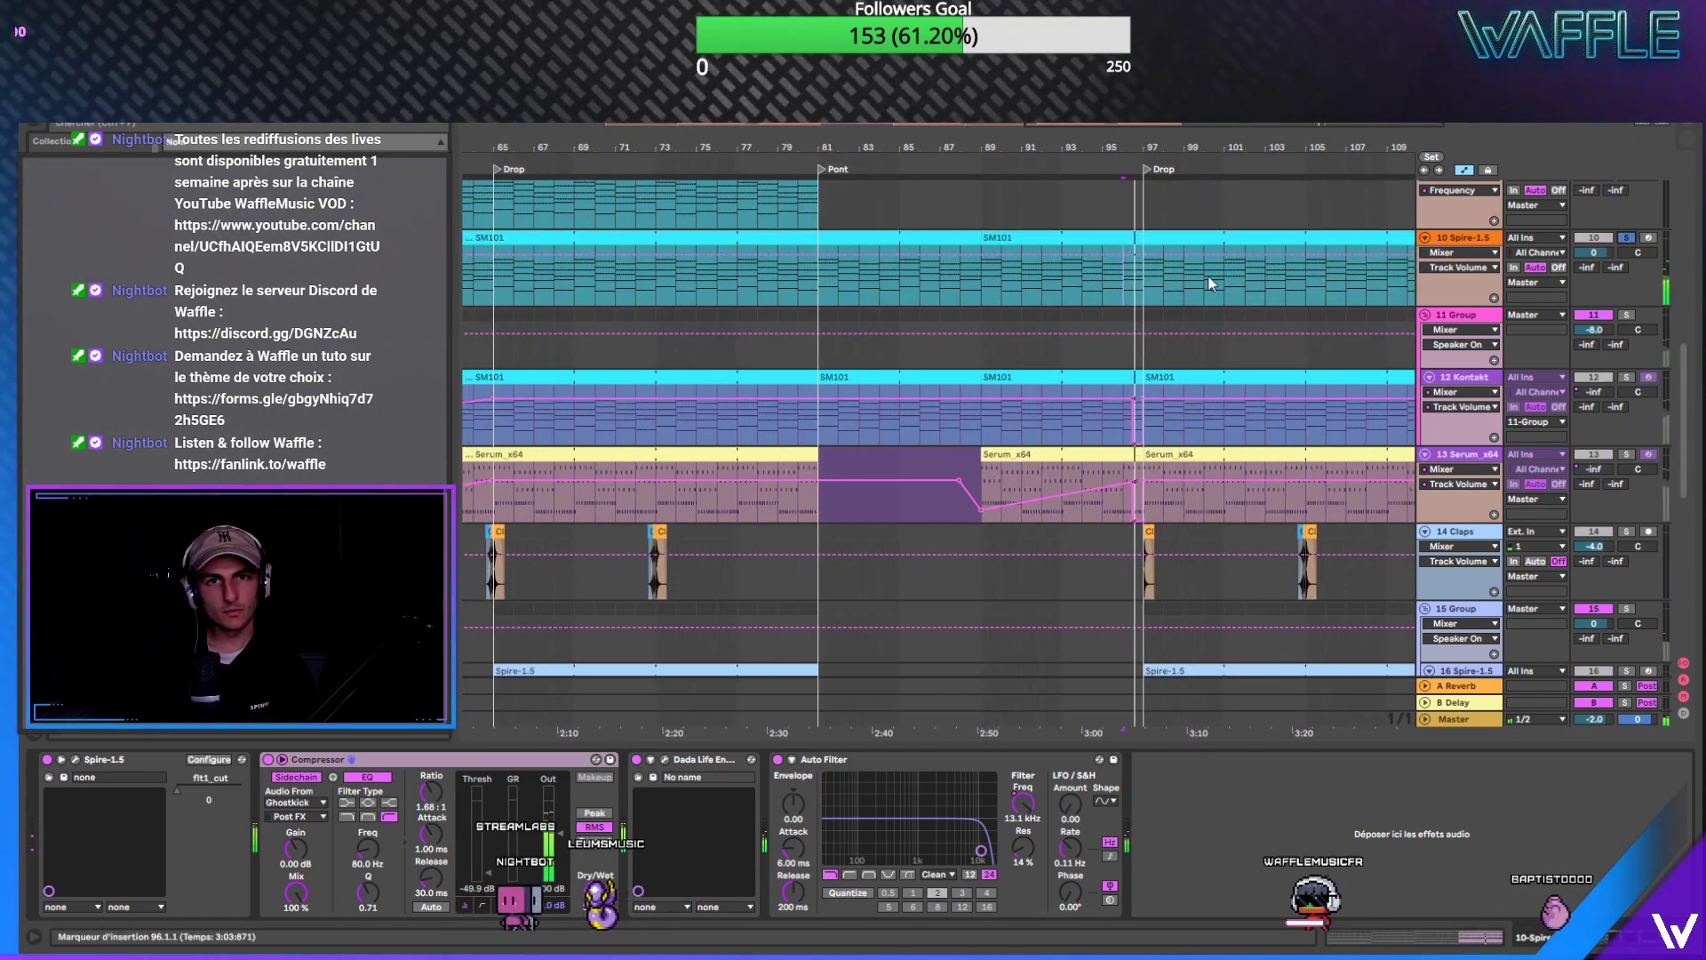
scroll(1141, 202, up, 5)
drag(1175, 281, 1165, 279)
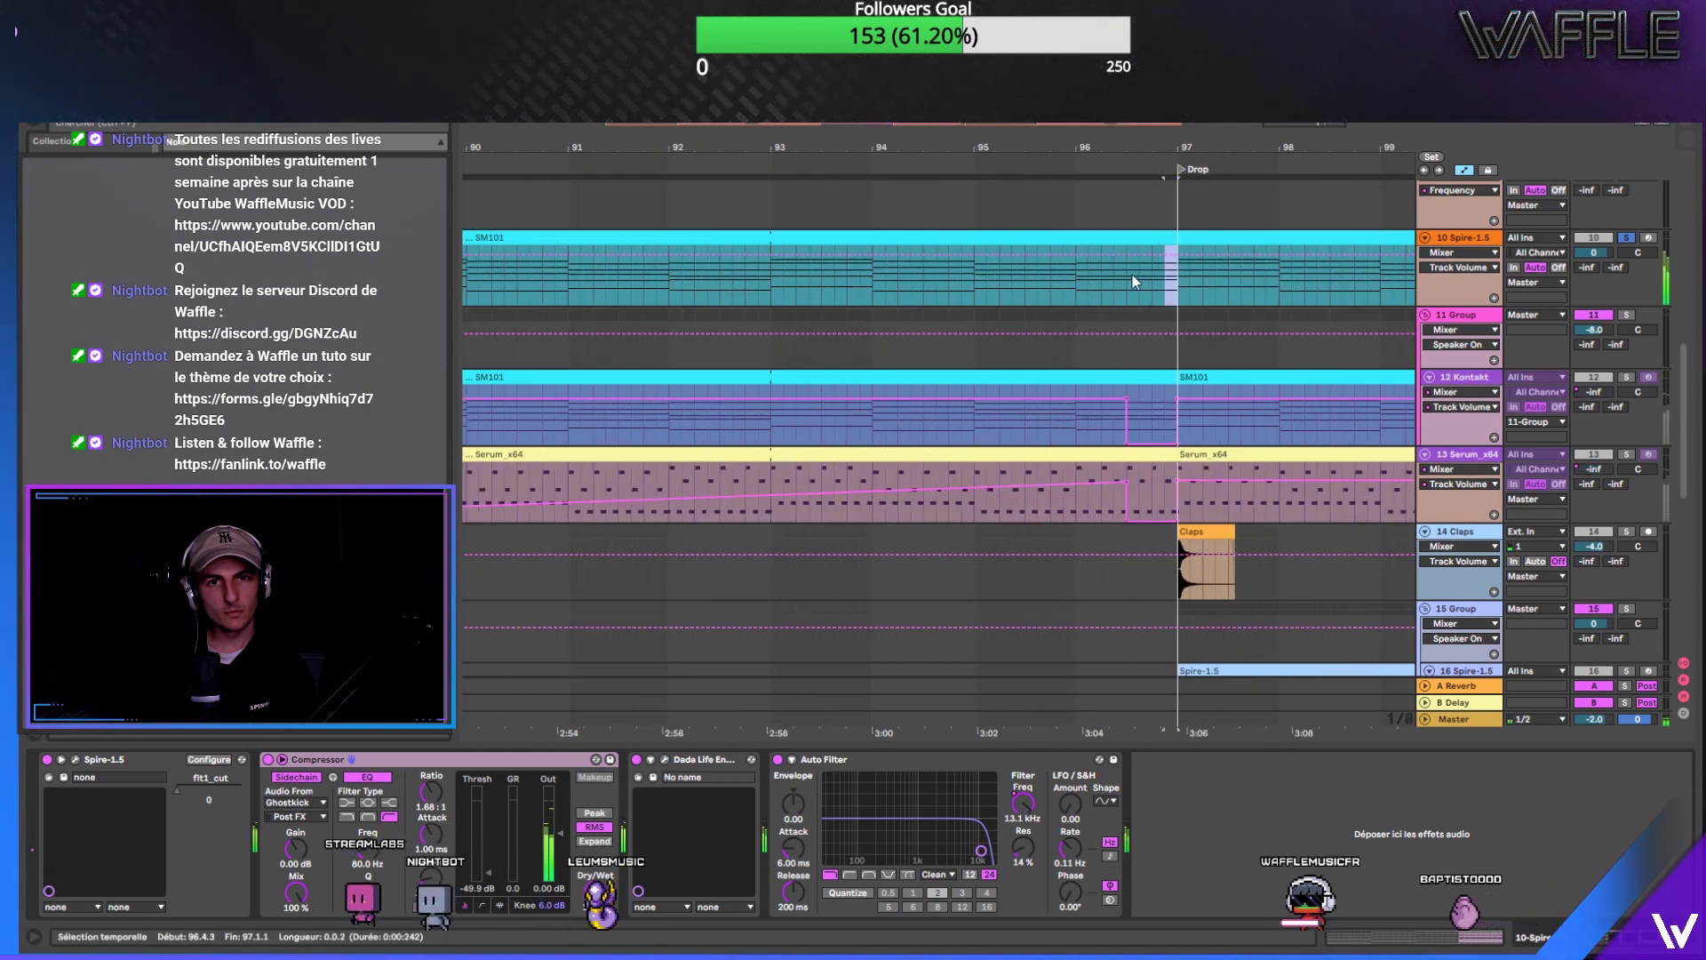
click(1626, 237)
scroll(963, 261, down, 6)
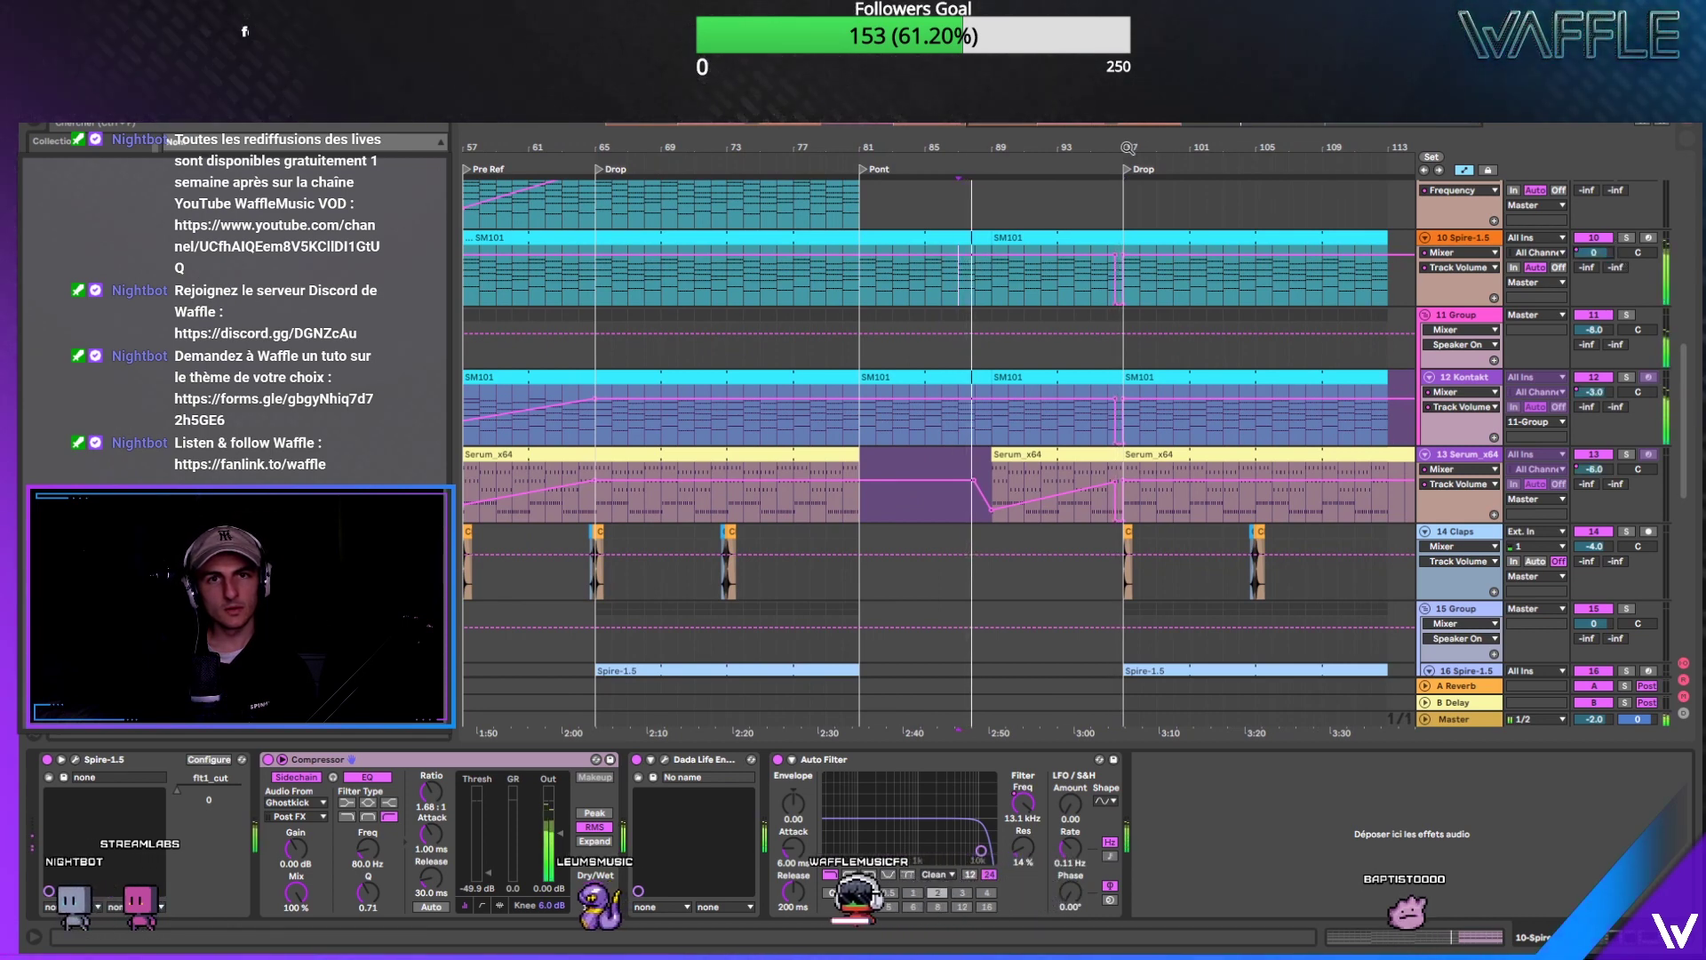
Step: Copy a 24-bar SM101 section of track 9 Spire-1.5 to 89.1.1 and cut its Track Volume from 96.3.1 to 97.1.1
scroll(940, 395, down, 4)
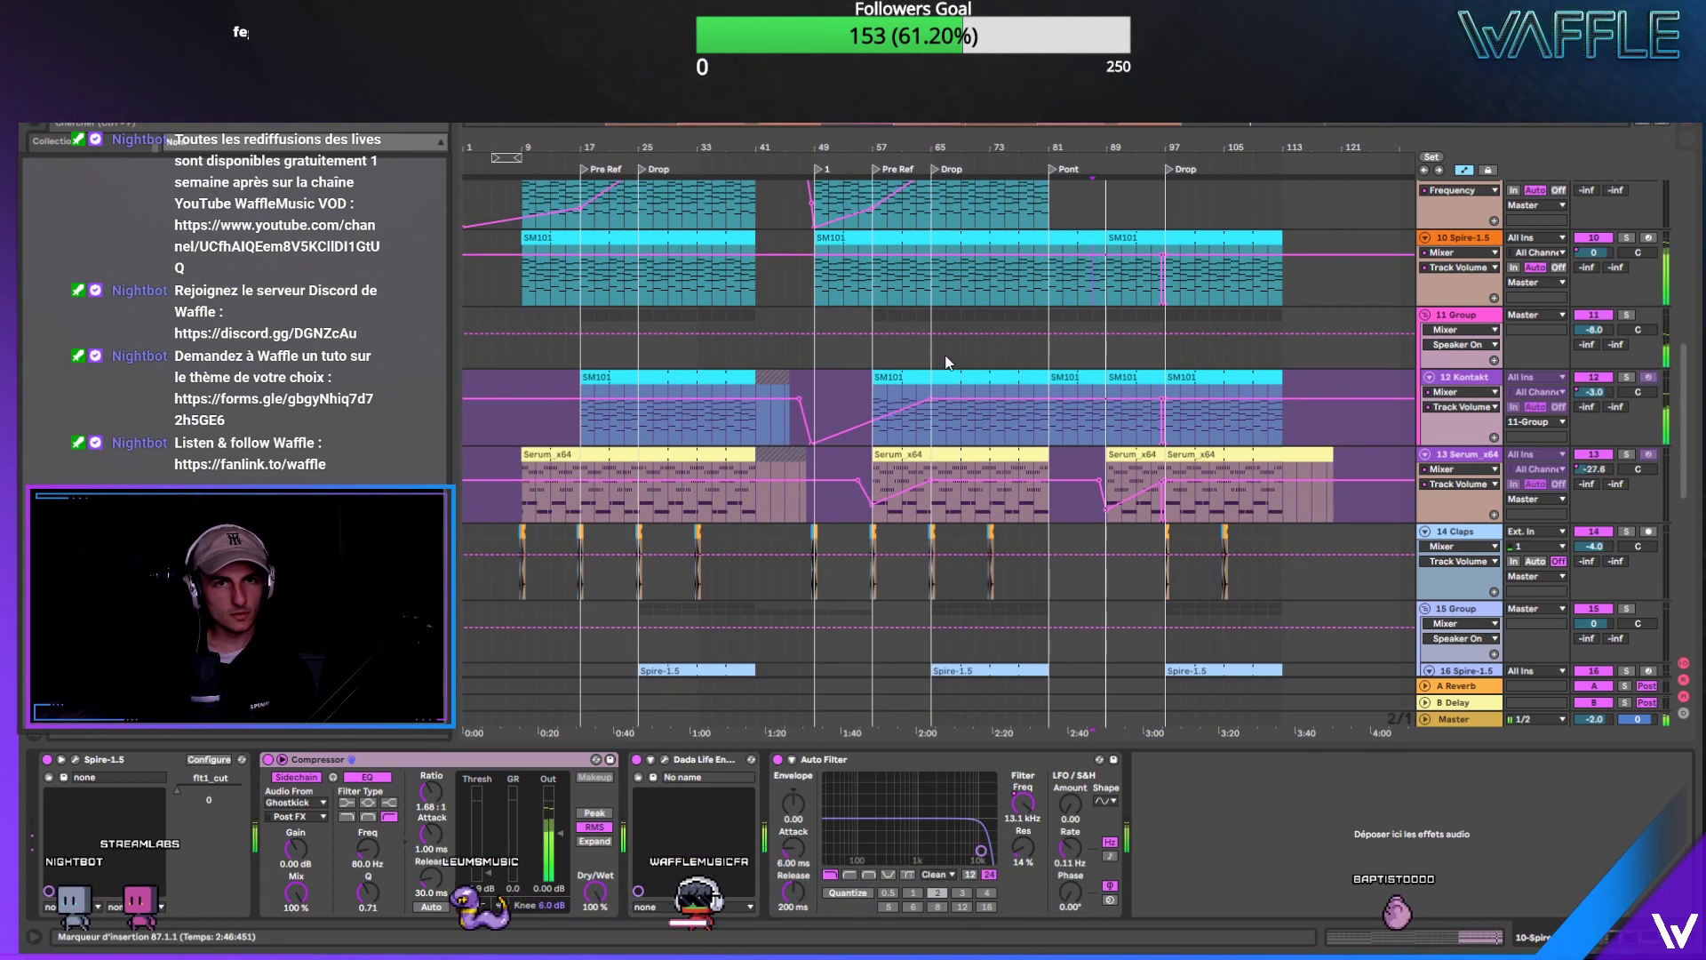
scroll(988, 328, up, 2)
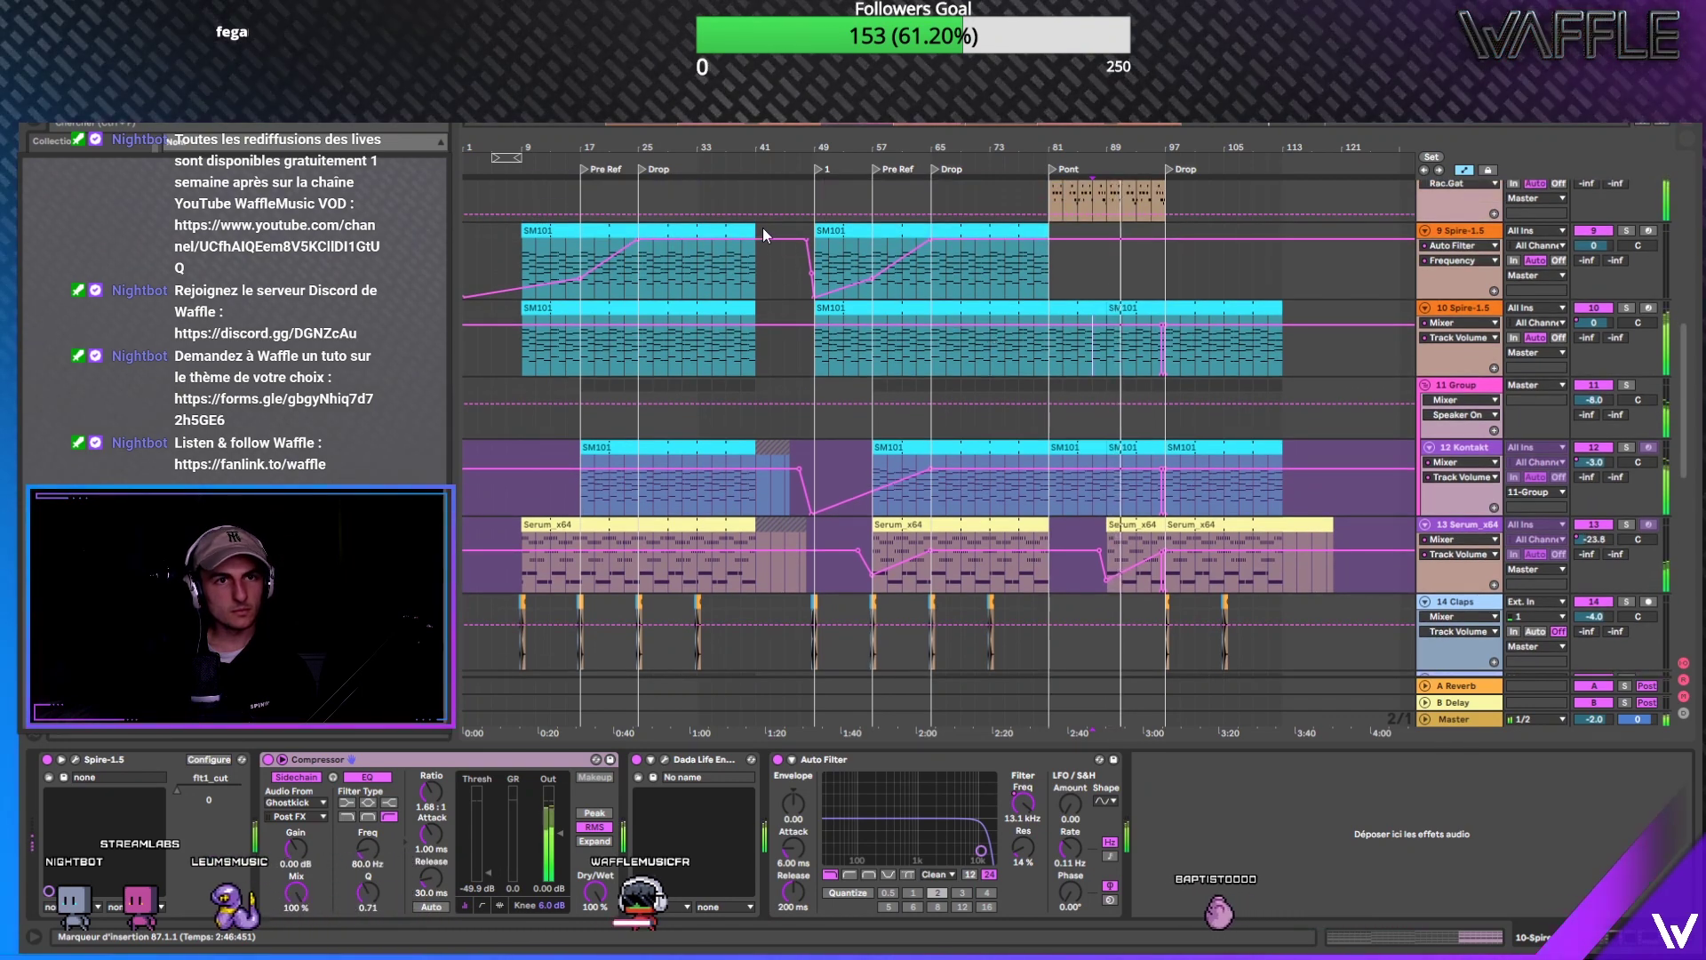
drag(763, 231, 1137, 242)
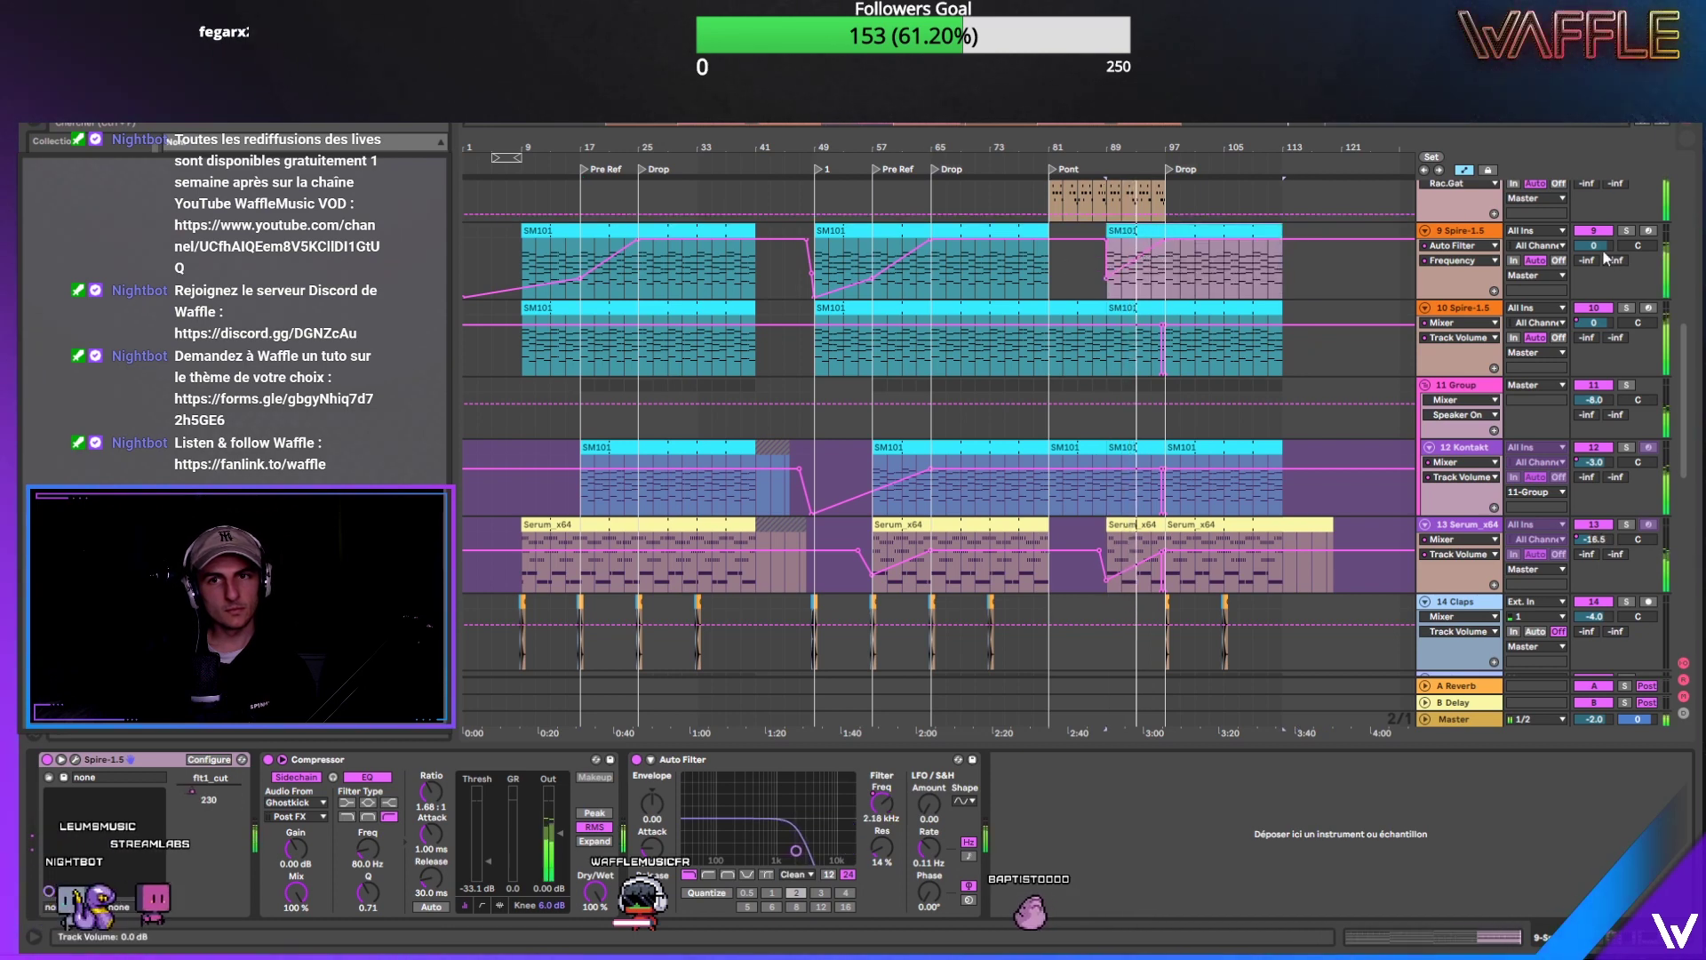
drag(1137, 162, 1172, 295)
scroll(1166, 279, up, 5)
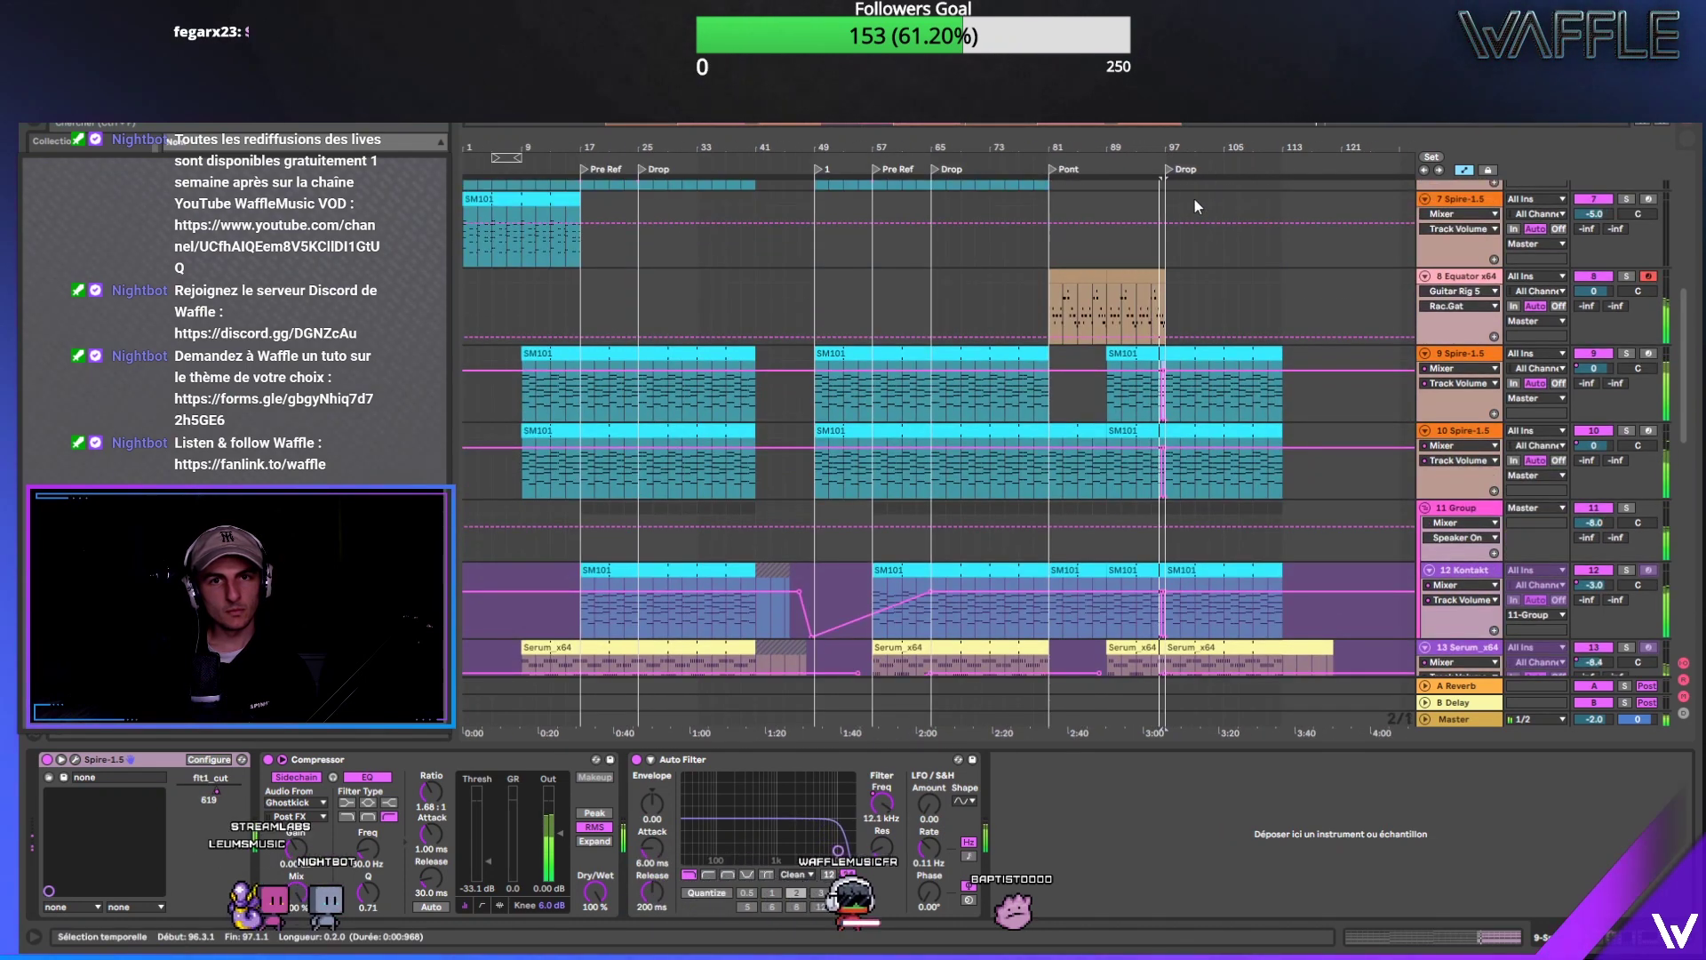
scroll(1194, 199, up, 3)
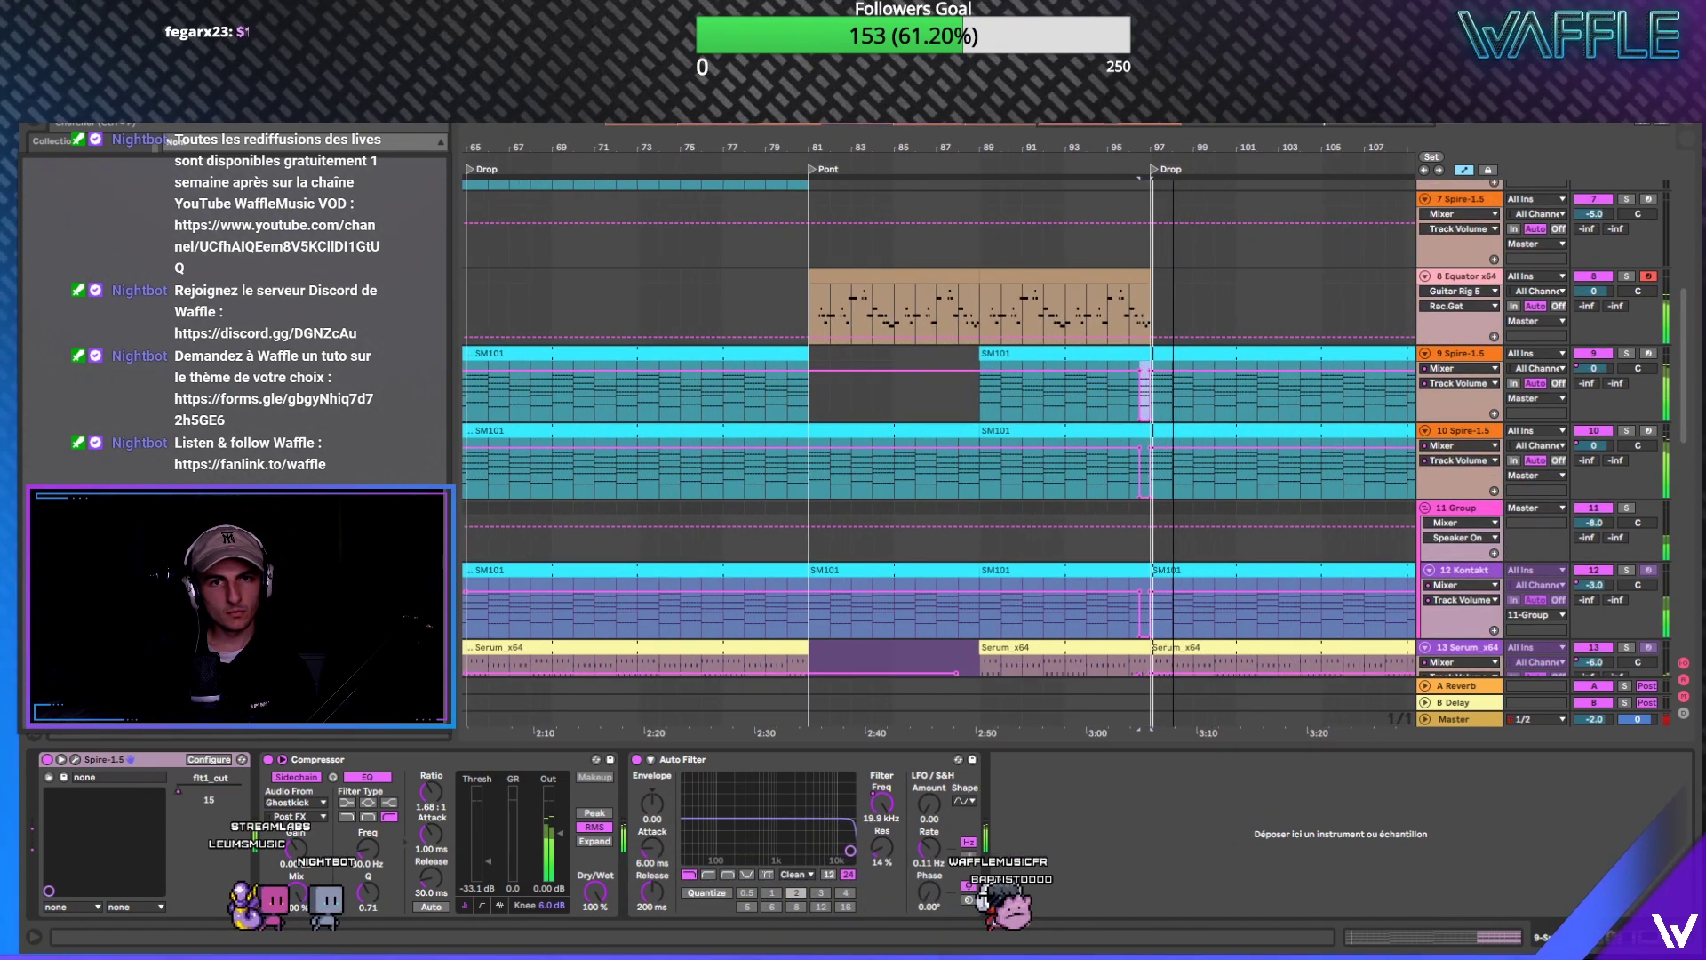
Step: Duplicate the Equator melody clip across the Drop up to 113.1.1 and raise that track's Compressor output gain to 6.28 dB
scroll(921, 270, down, 1)
click(1022, 270)
key(ctrl+d)
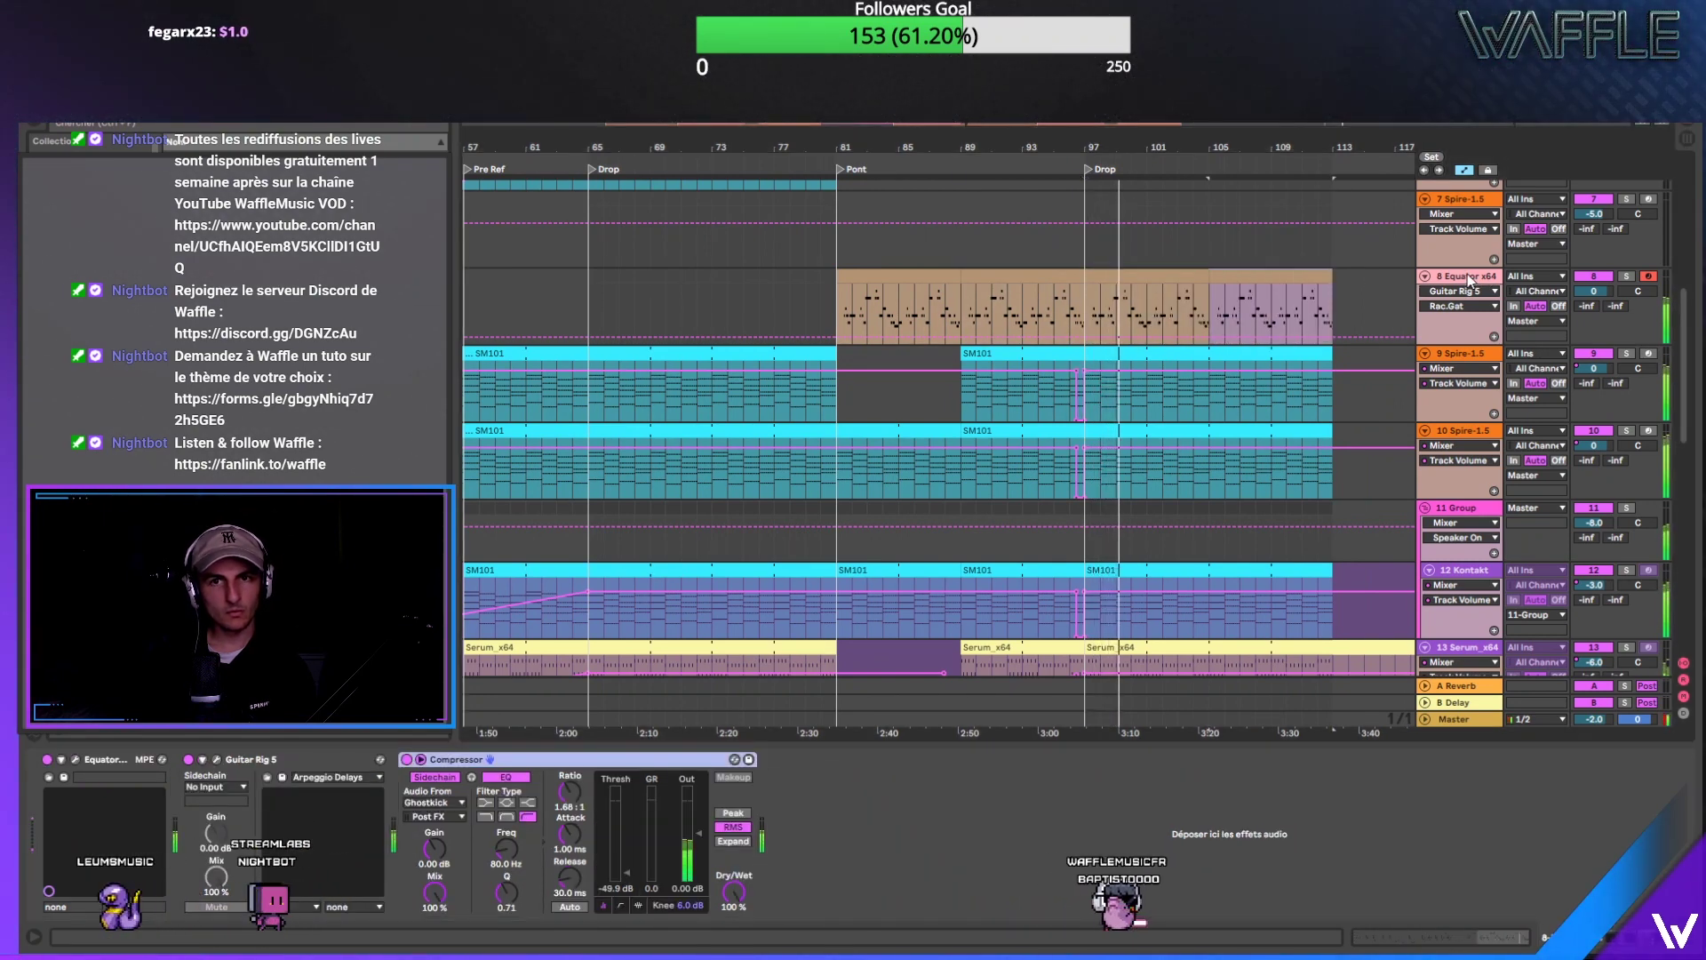
drag(698, 844, 698, 822)
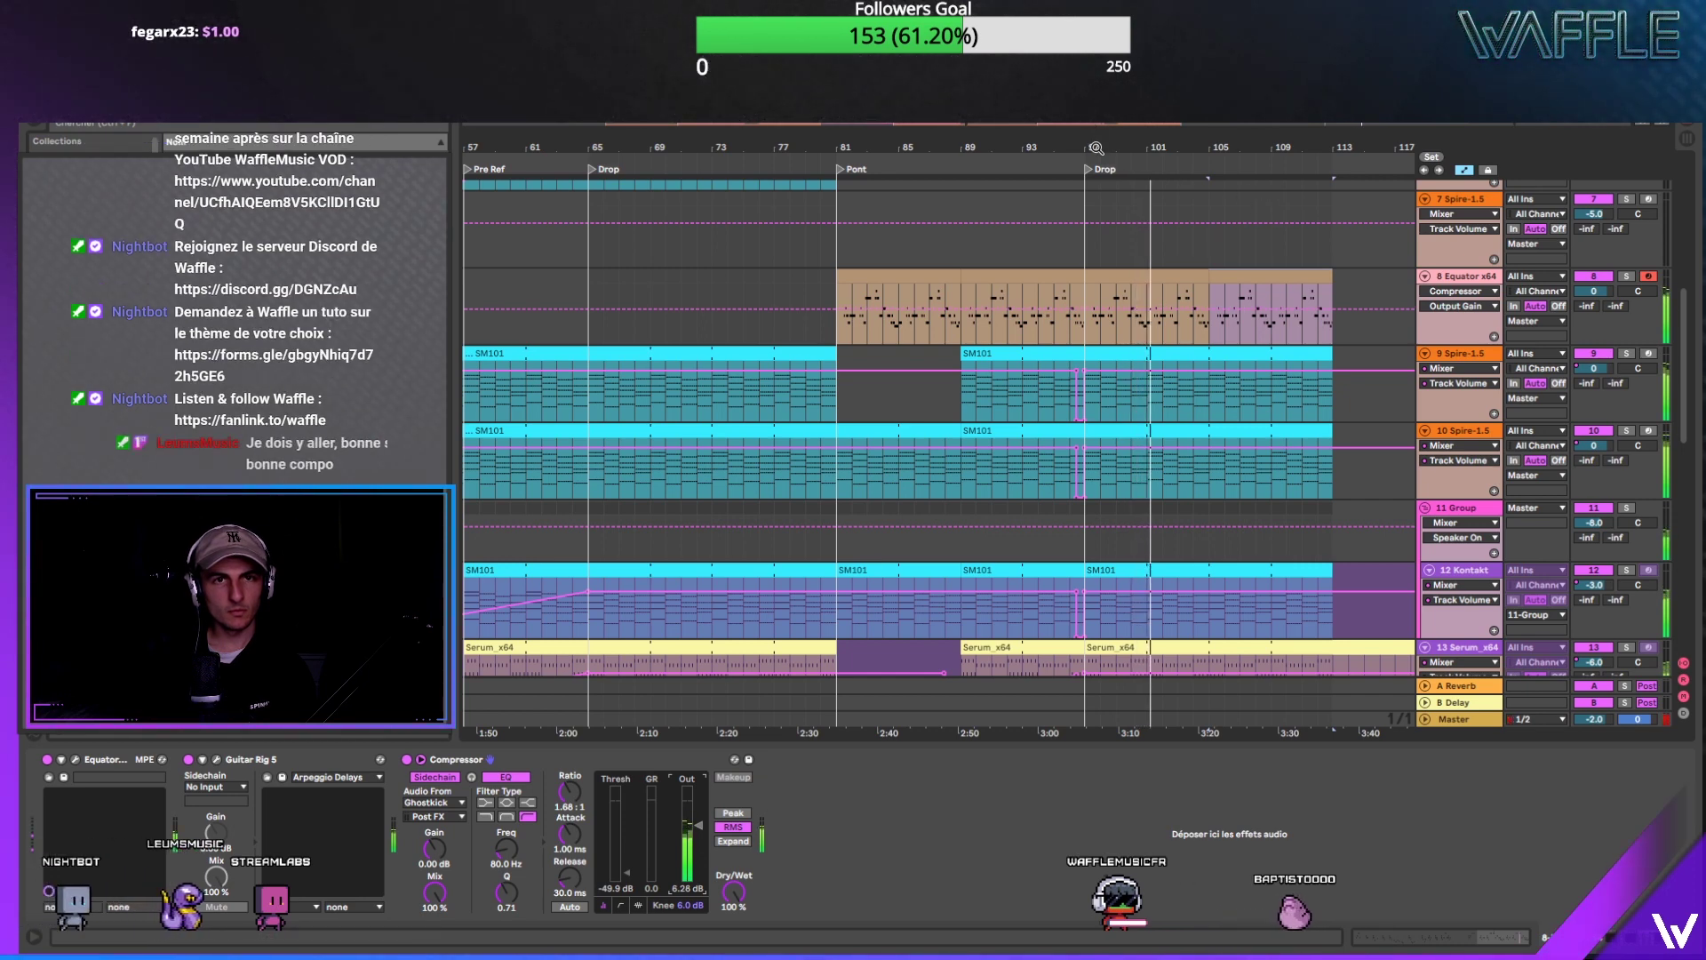
Step: Stop playback and copy track 6 Spire-1.5's SM101 clip from 57.1.1 to 81.1.1 to 89.1.1
key(minus)
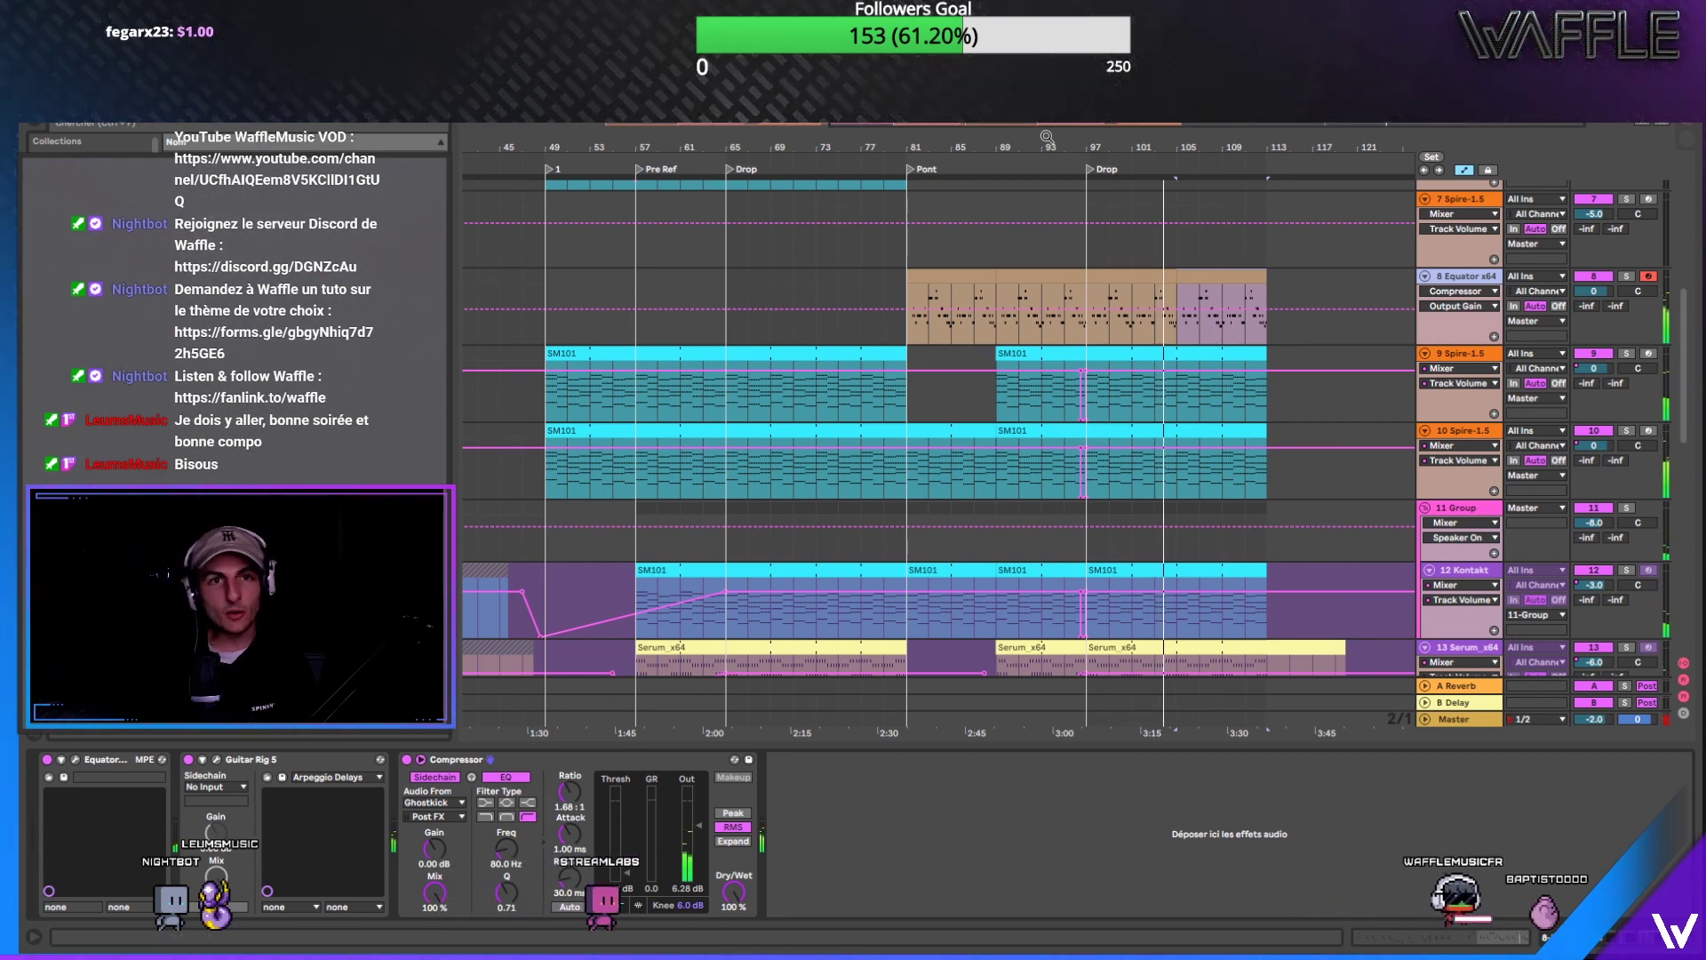
mouse_move(1047, 137)
mouse_down()
mouse_move(988, 135)
mouse_move(1022, 97)
mouse_up()
click(860, 252)
key(space)
scroll(1048, 295, up, 3)
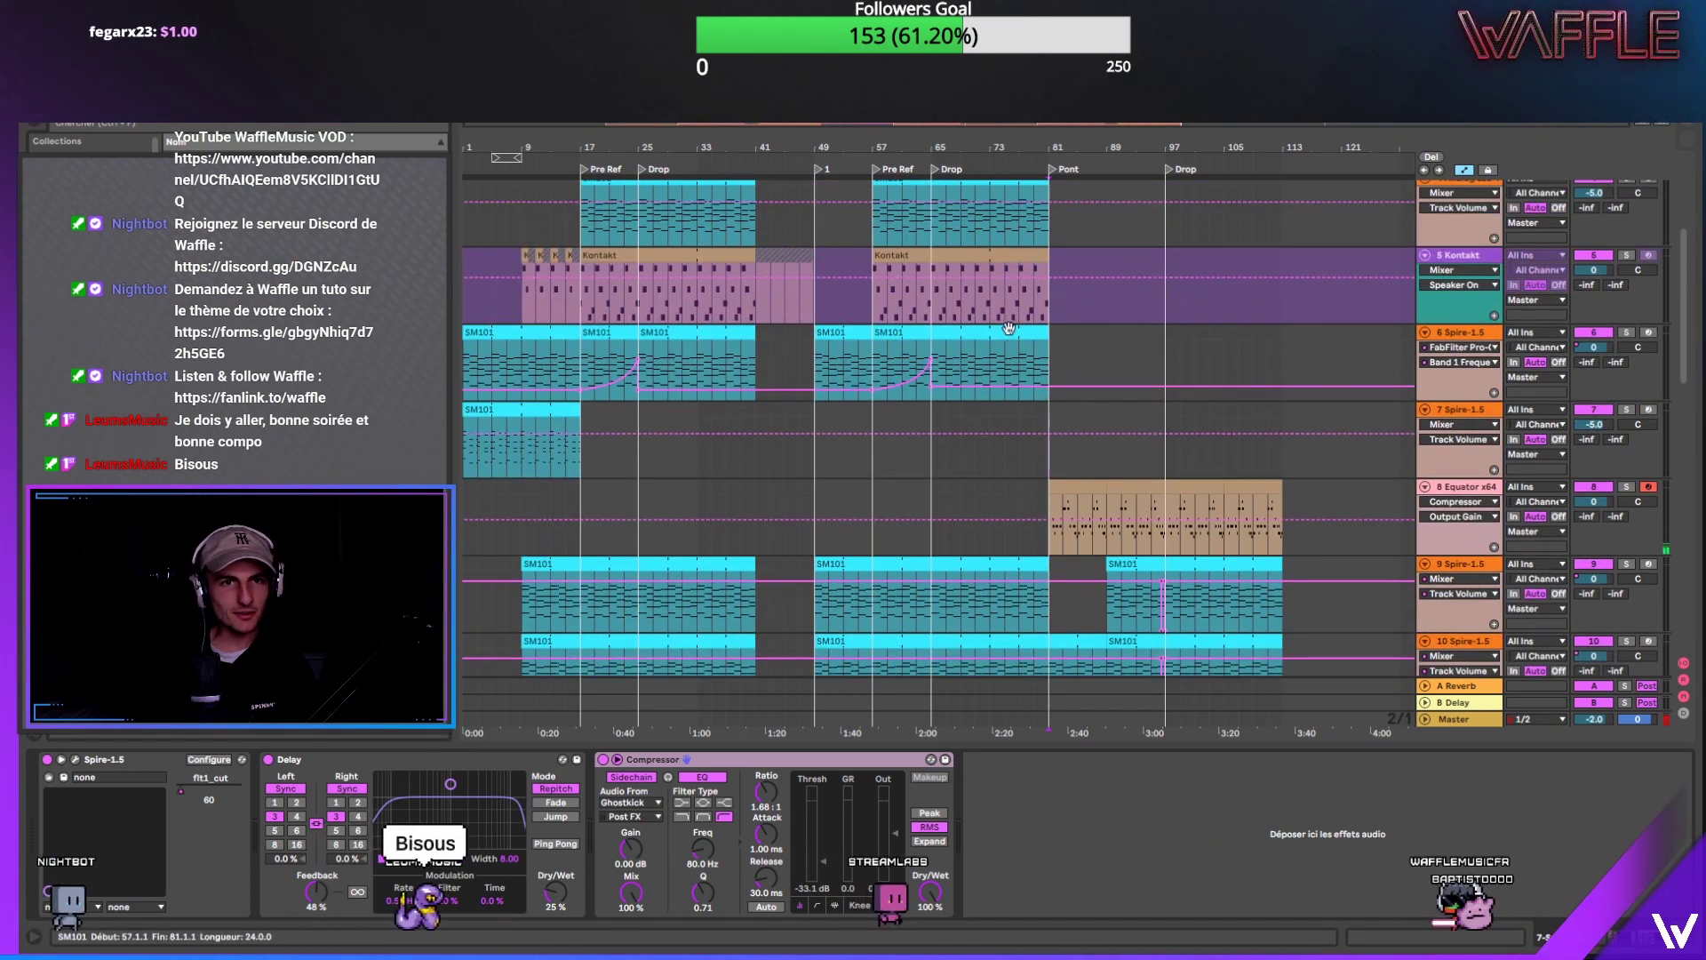
drag(1017, 355, 1141, 335)
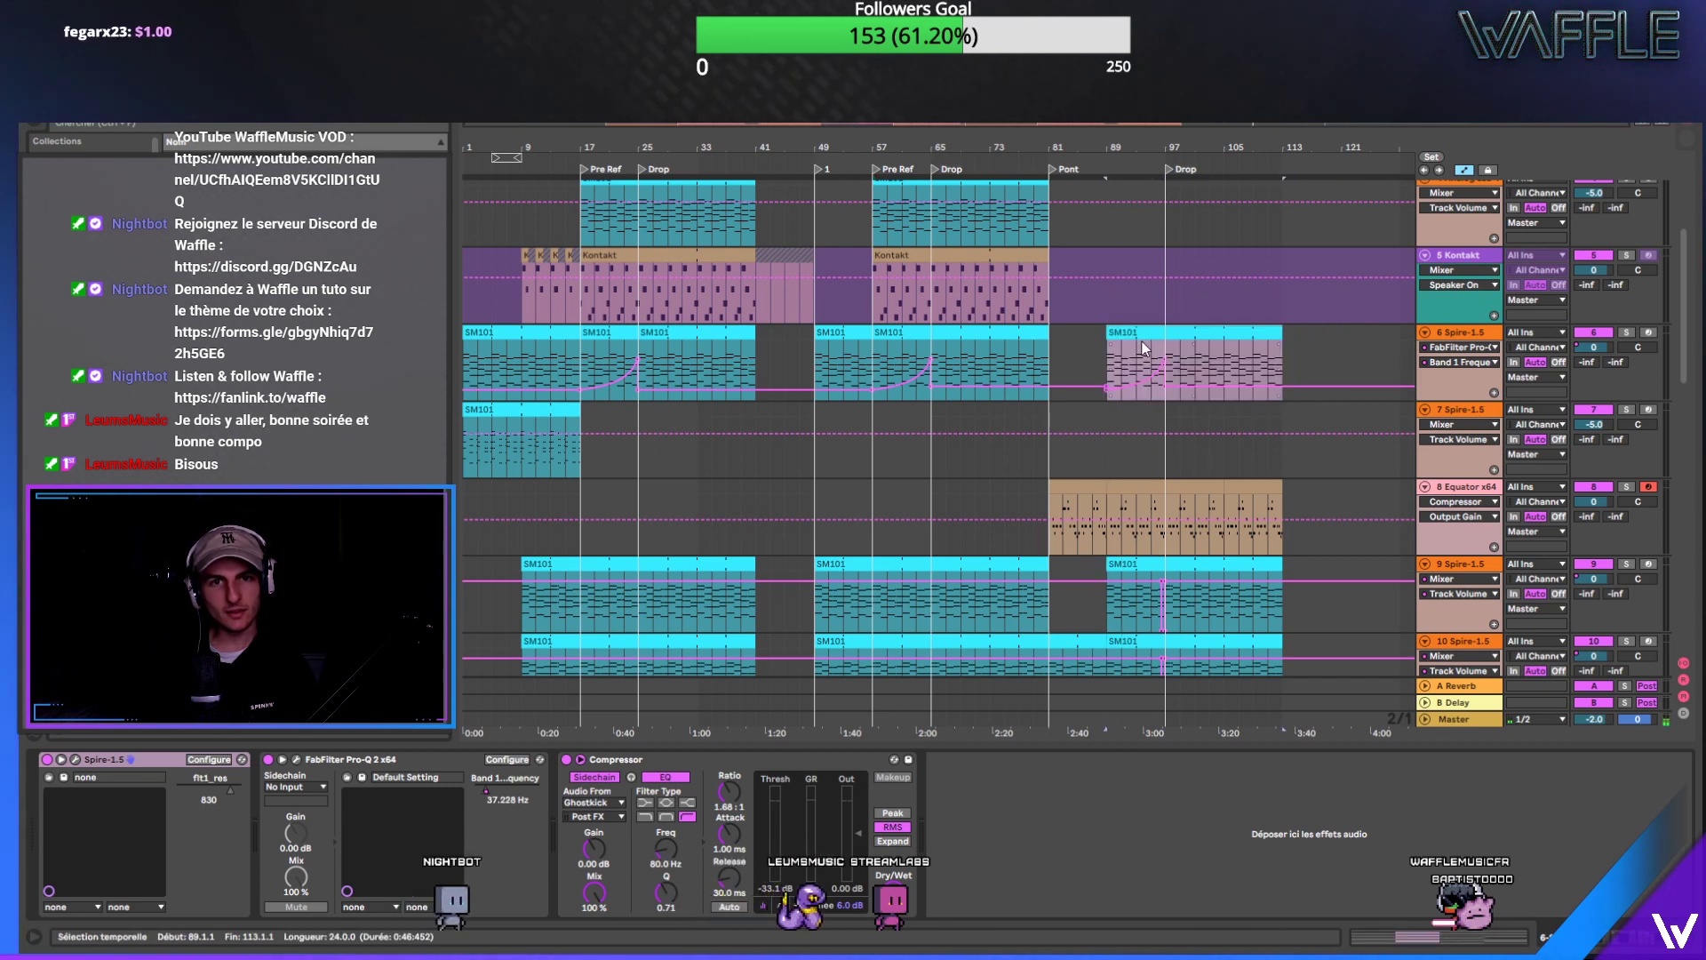
Step: Show track 6 Spire-1.5's Track Volume automation and cut it to the minimum from 96.3.1 to 97.1.1
click(1593, 347)
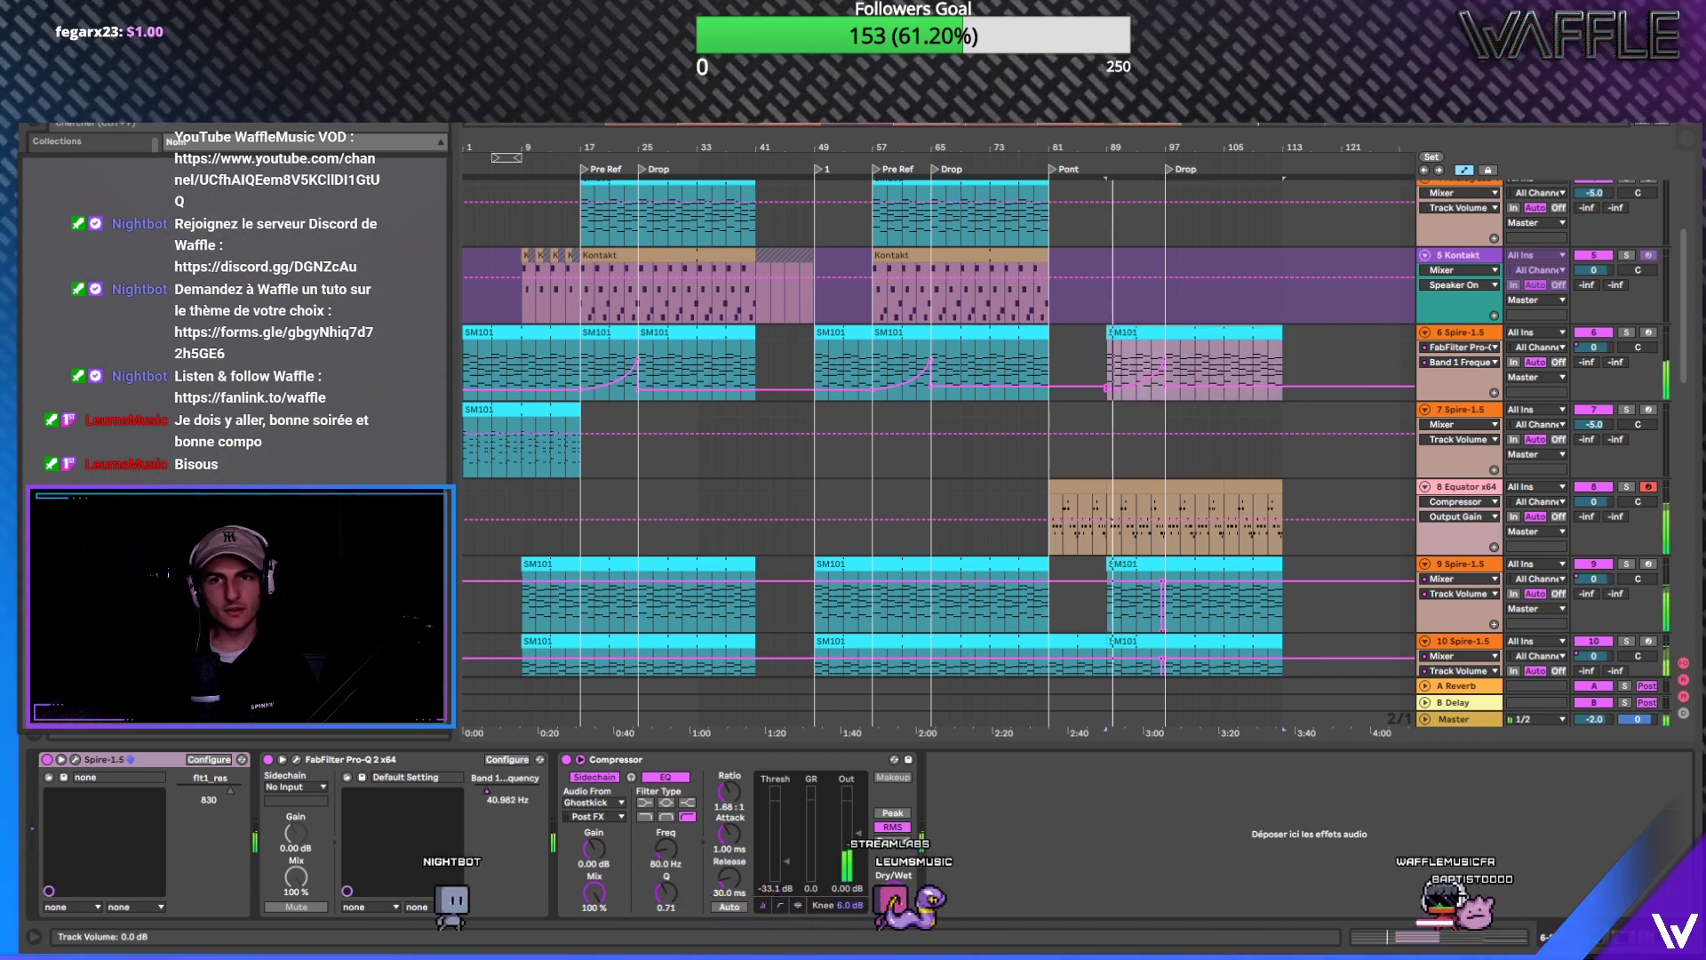
scroll(1197, 317, up, 5)
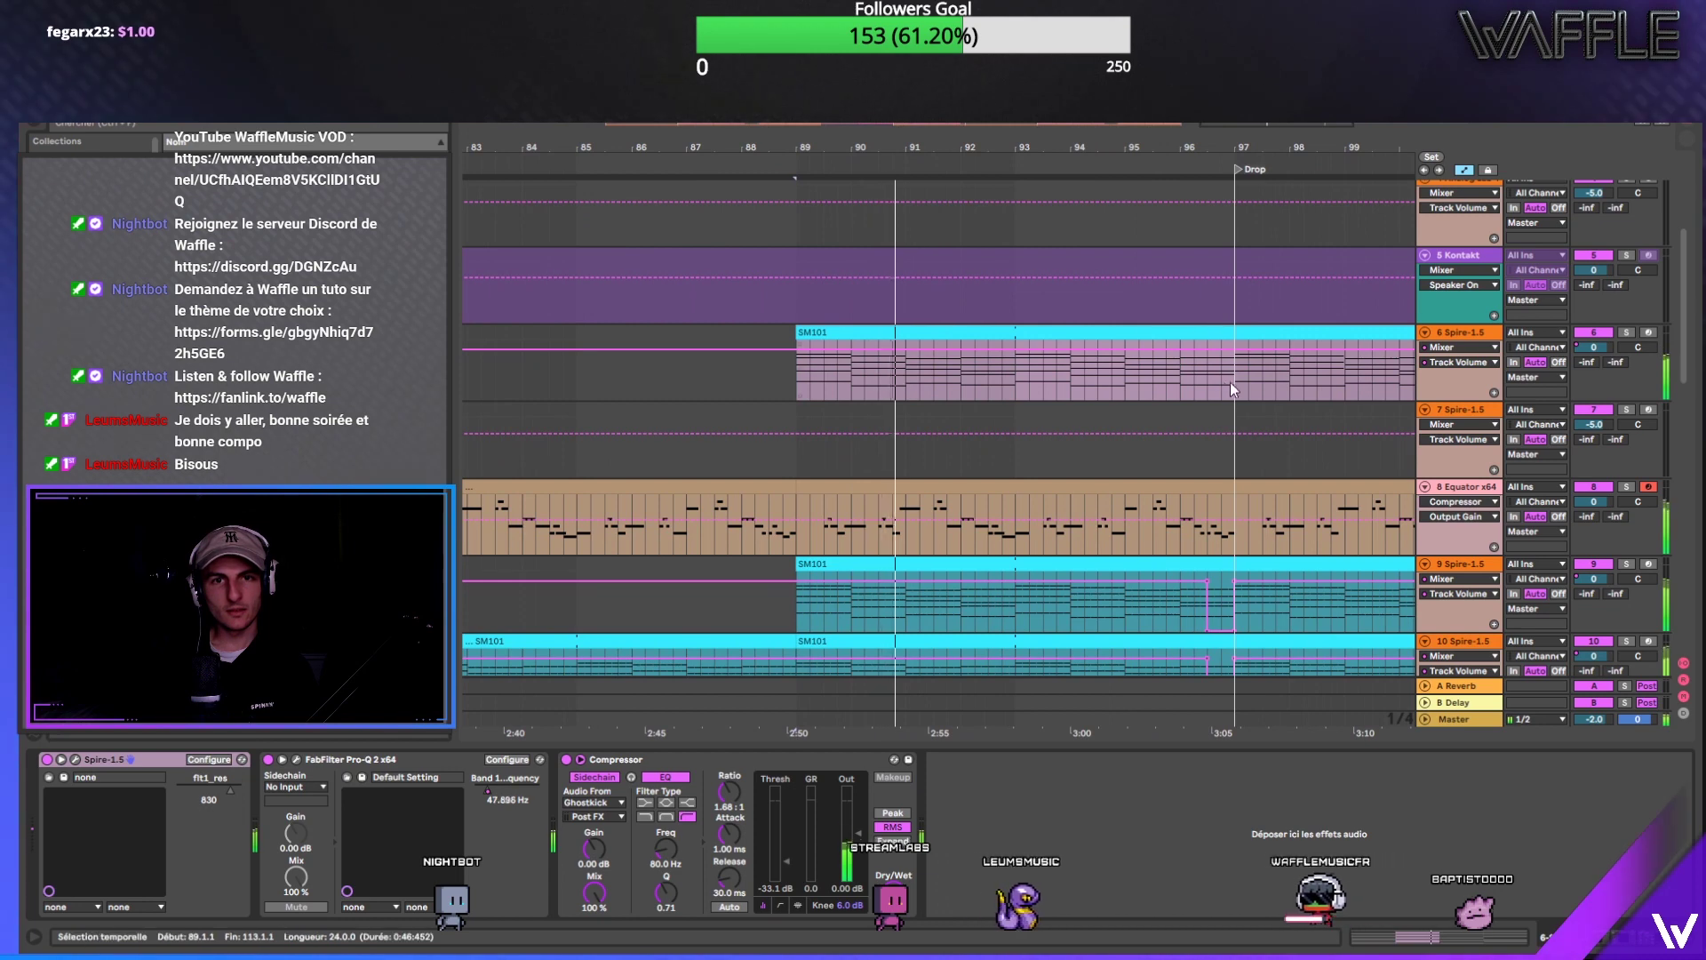
mouse_move(1232, 389)
mouse_down()
mouse_move(1209, 388)
mouse_move(1221, 399)
mouse_up()
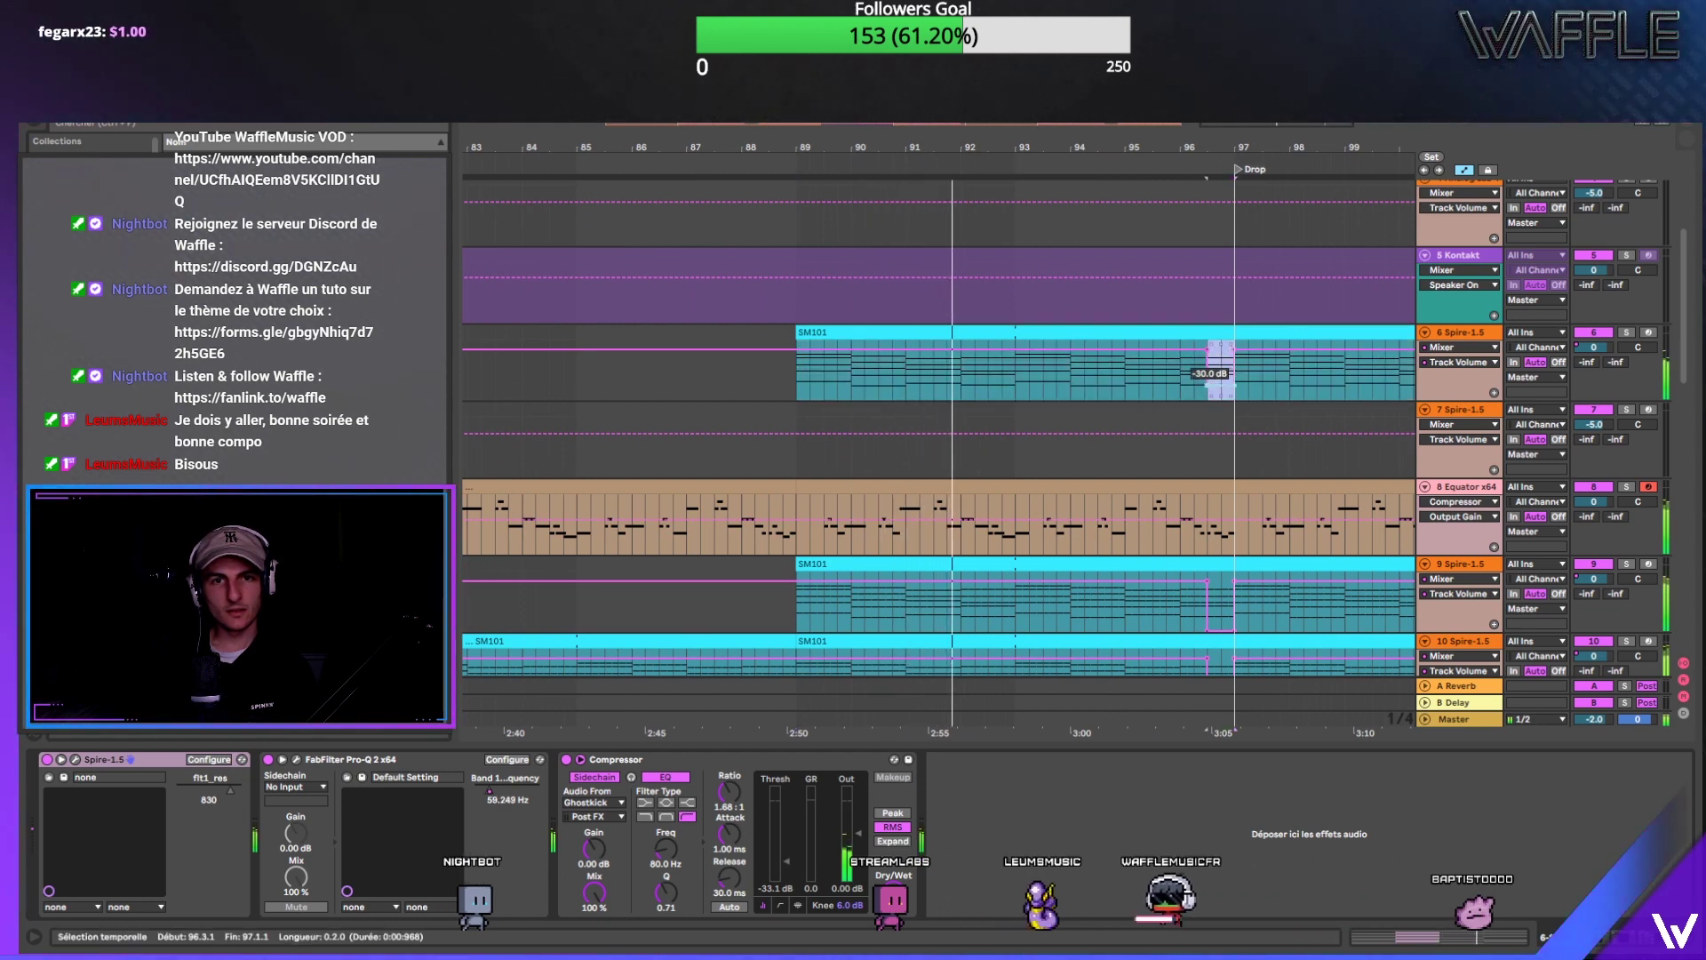
scroll(1061, 148, down, 5)
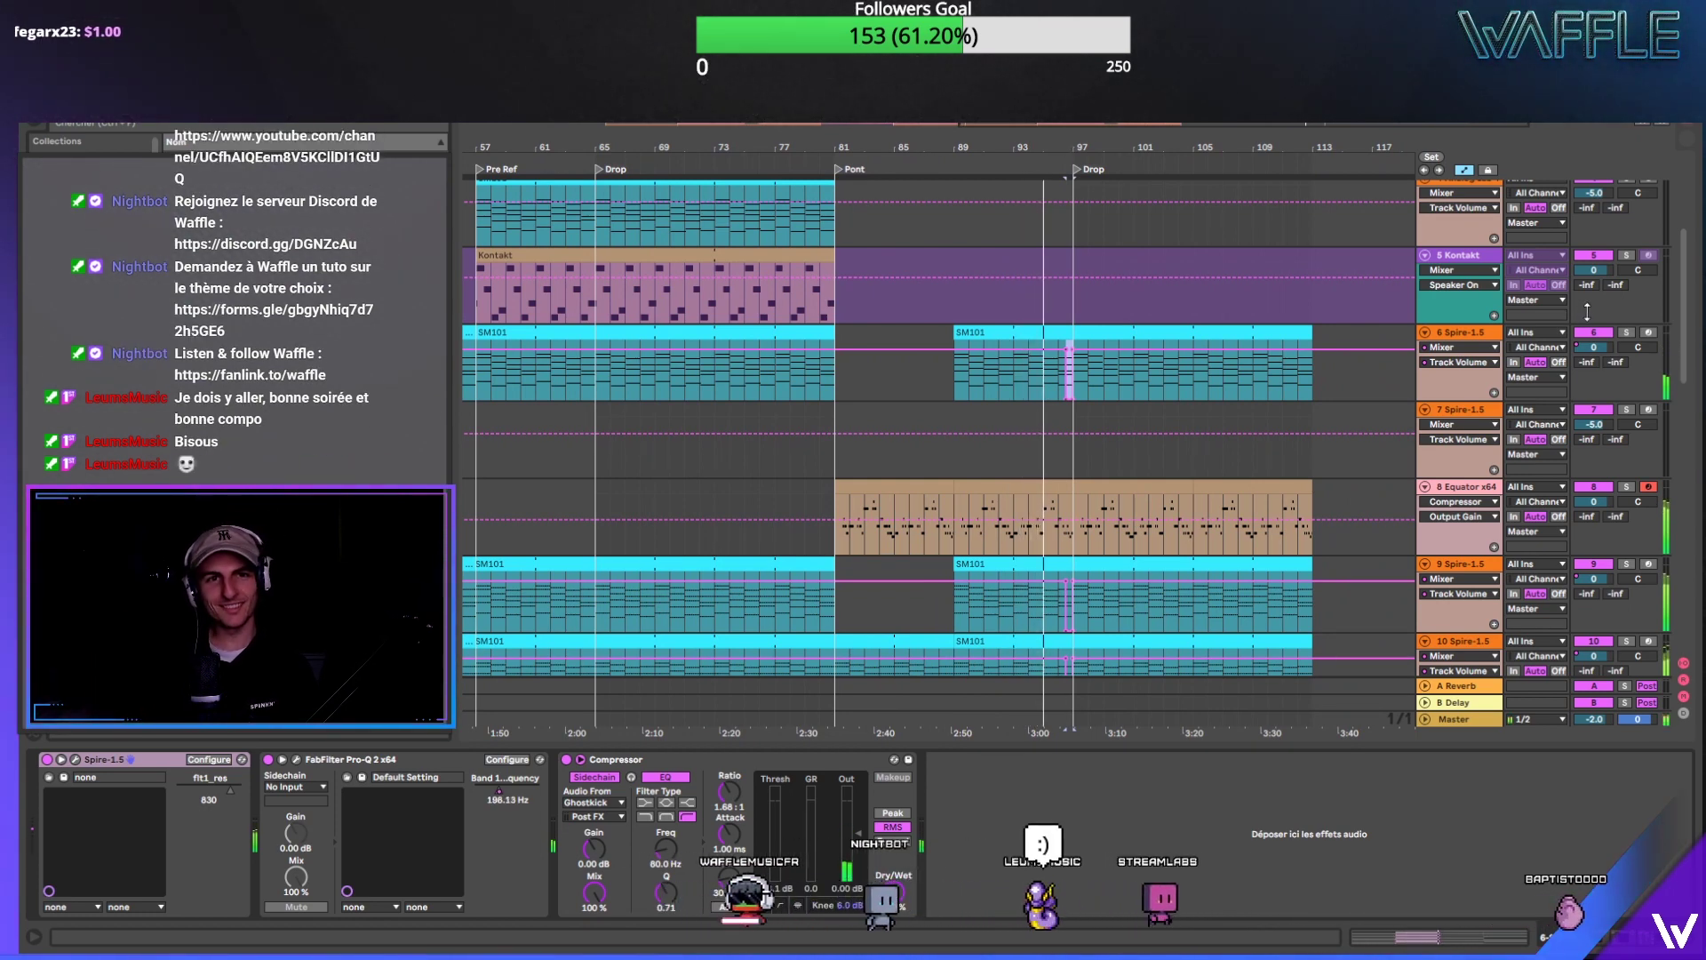
Step: Copy the Kontakt and Analog Lab 4 clips of the Drop from 65.1.1 to 81.1.1 to the final Drop at 97.1.1
scroll(846, 276, up, 3)
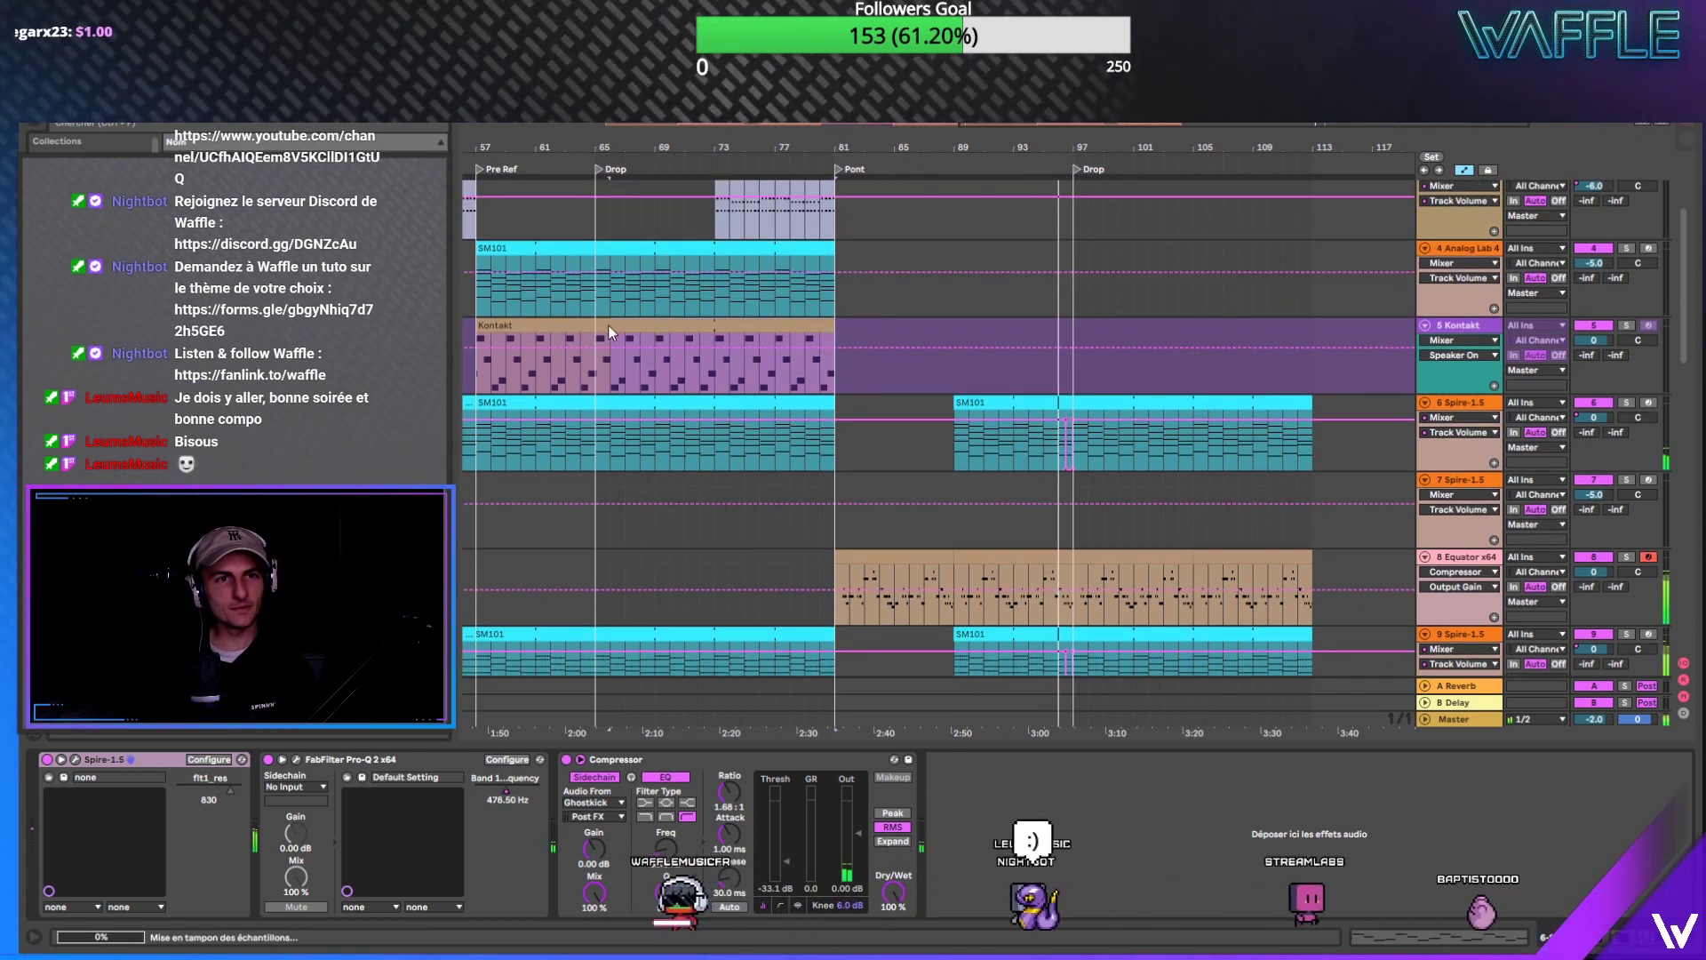
drag(594, 332, 1109, 354)
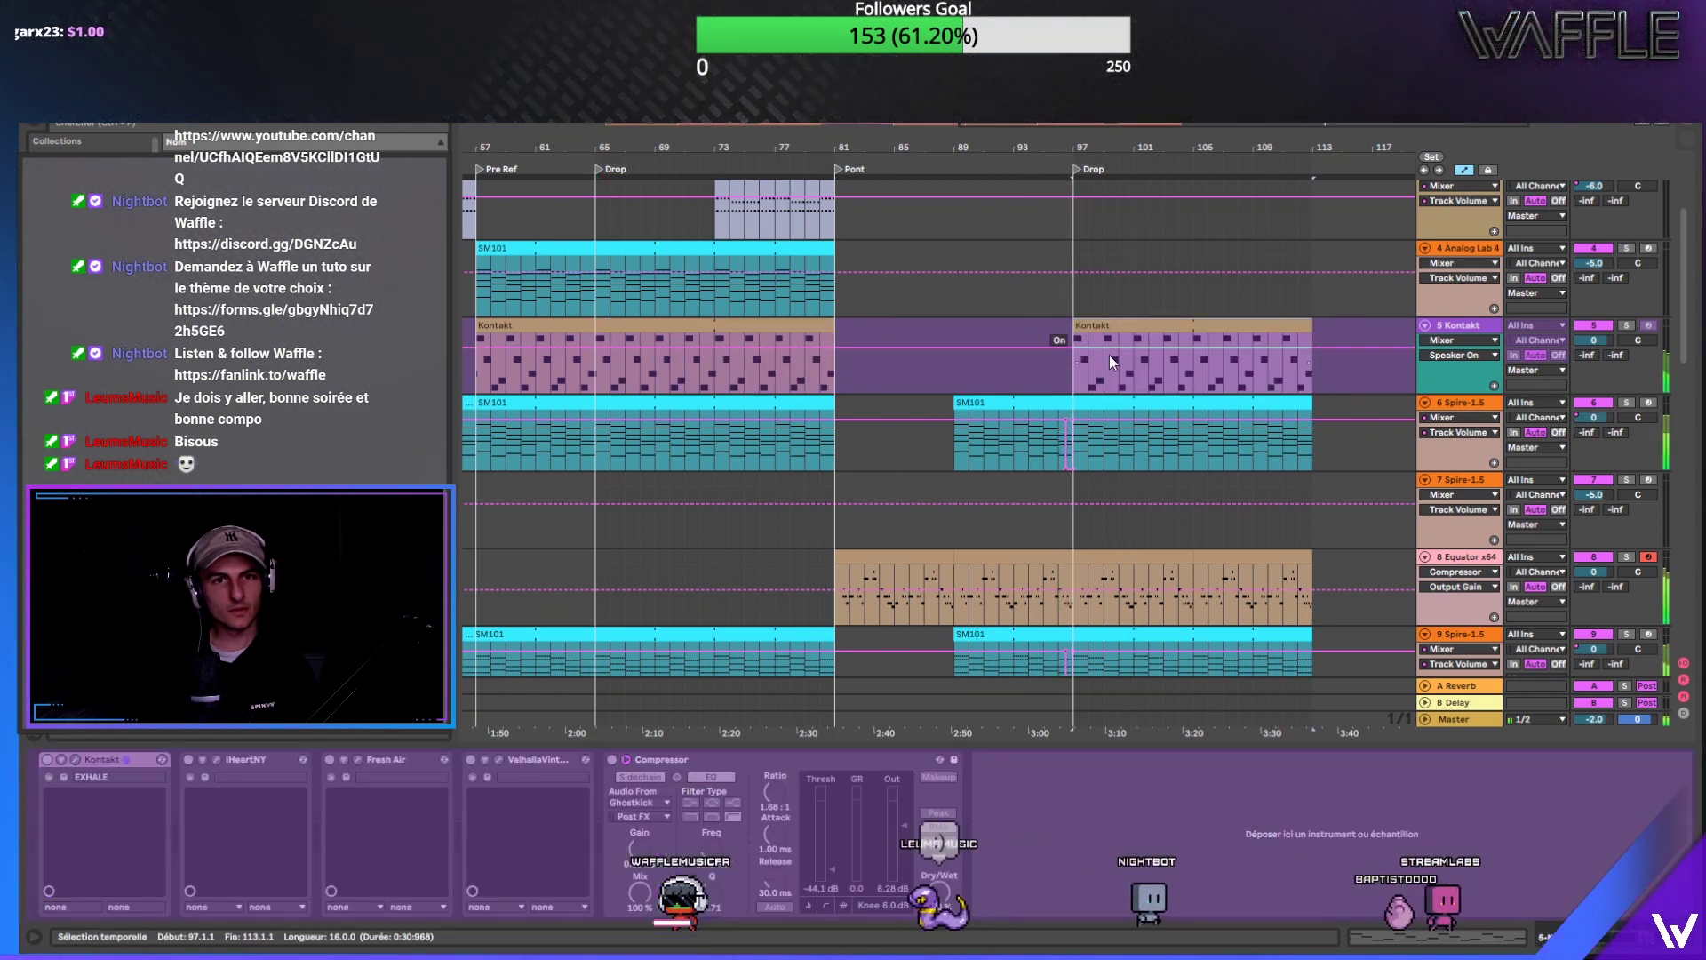
drag(837, 255, 1101, 268)
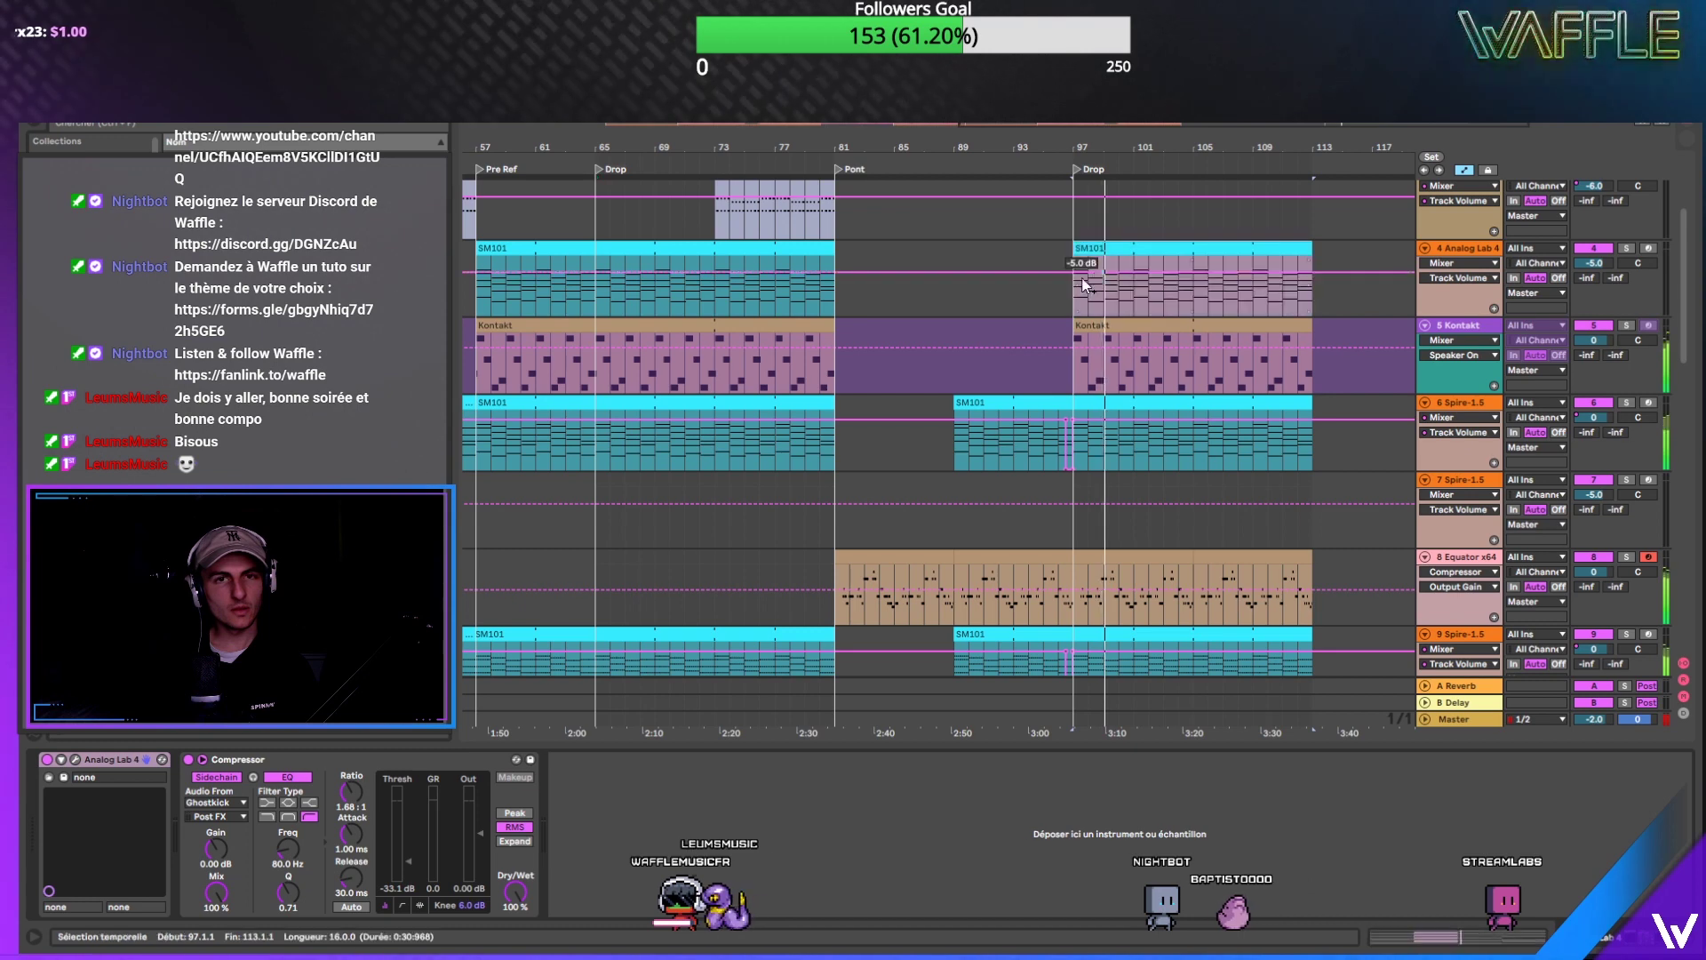
click(1045, 249)
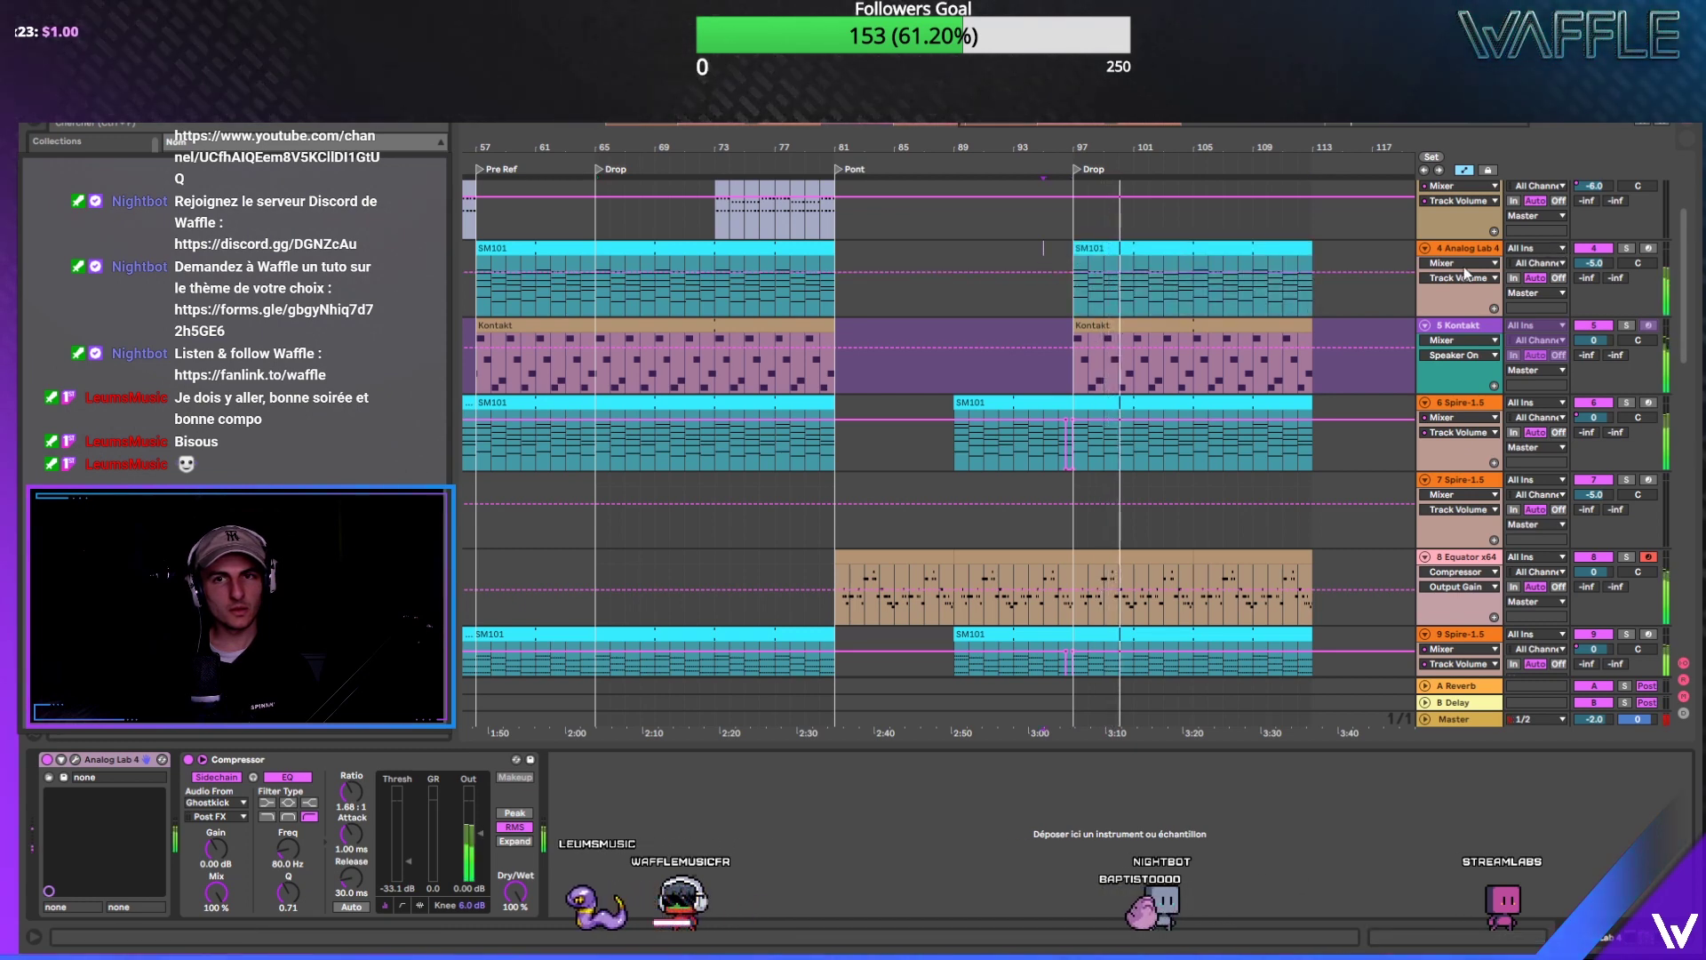
Step: Copy the hi-hat, both kick loops, the 22 Group and the Ghostkick parts from 65.1.1 to 81.1.1 to 97.1.1
scroll(1095, 373, down, 3)
scroll(1095, 371, down, 3)
scroll(1079, 279, up, 3)
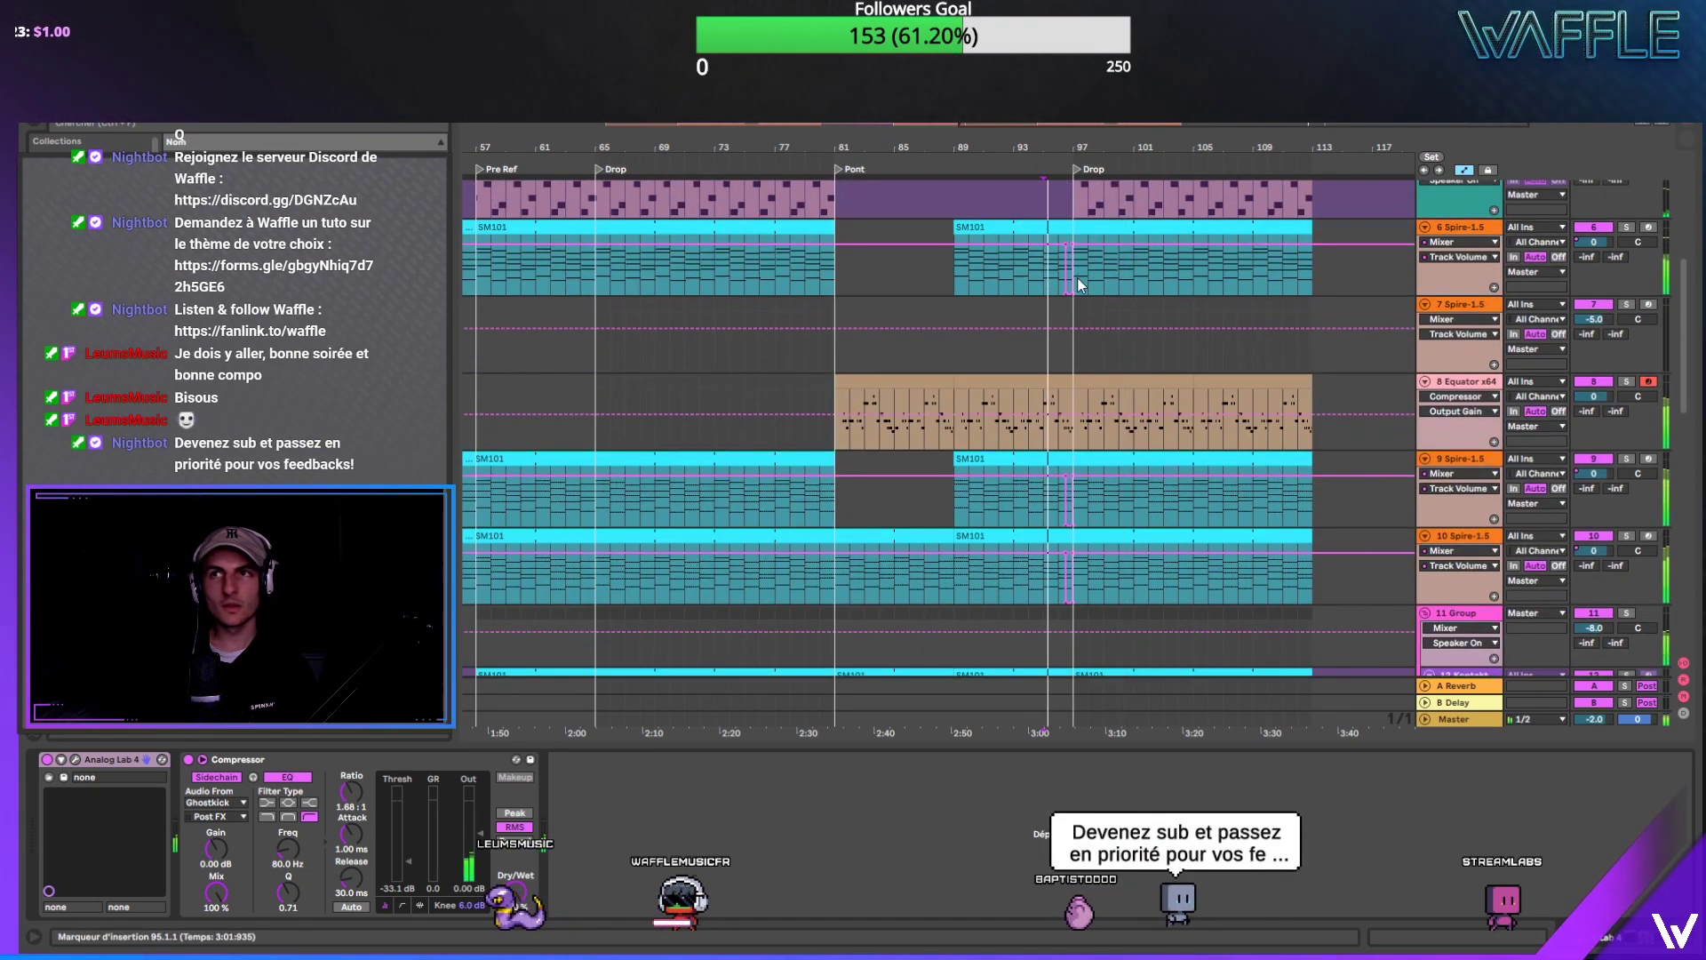
scroll(1078, 311, down, 12)
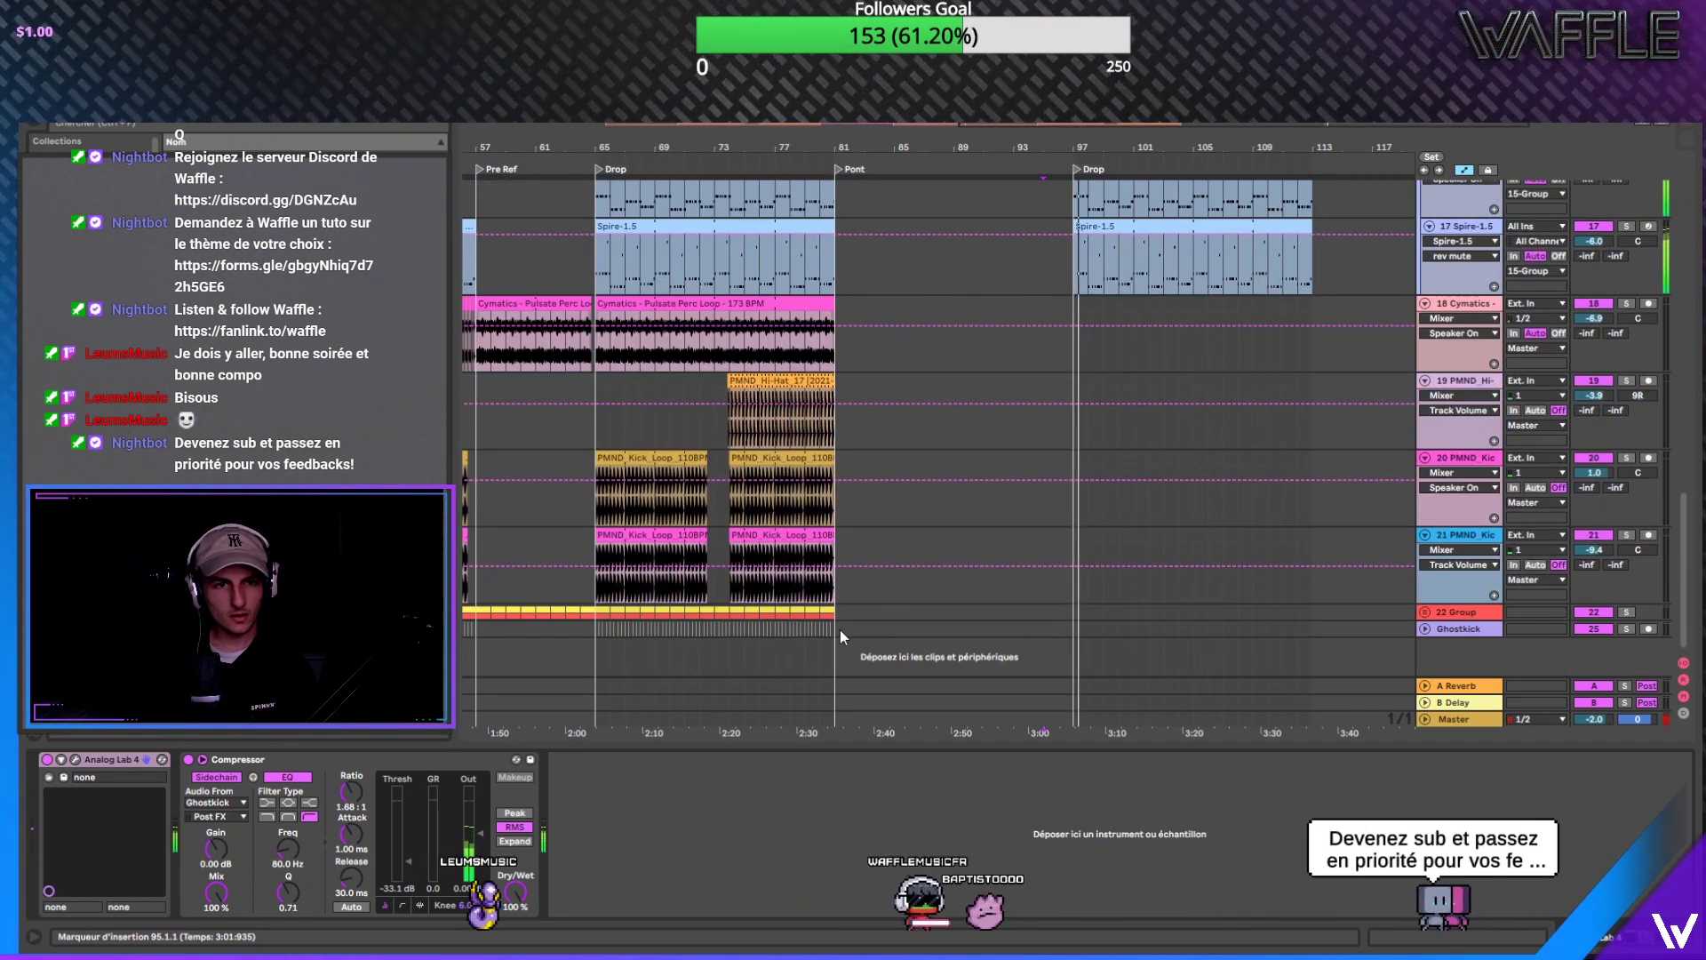
click(800, 629)
shift+click(604, 389)
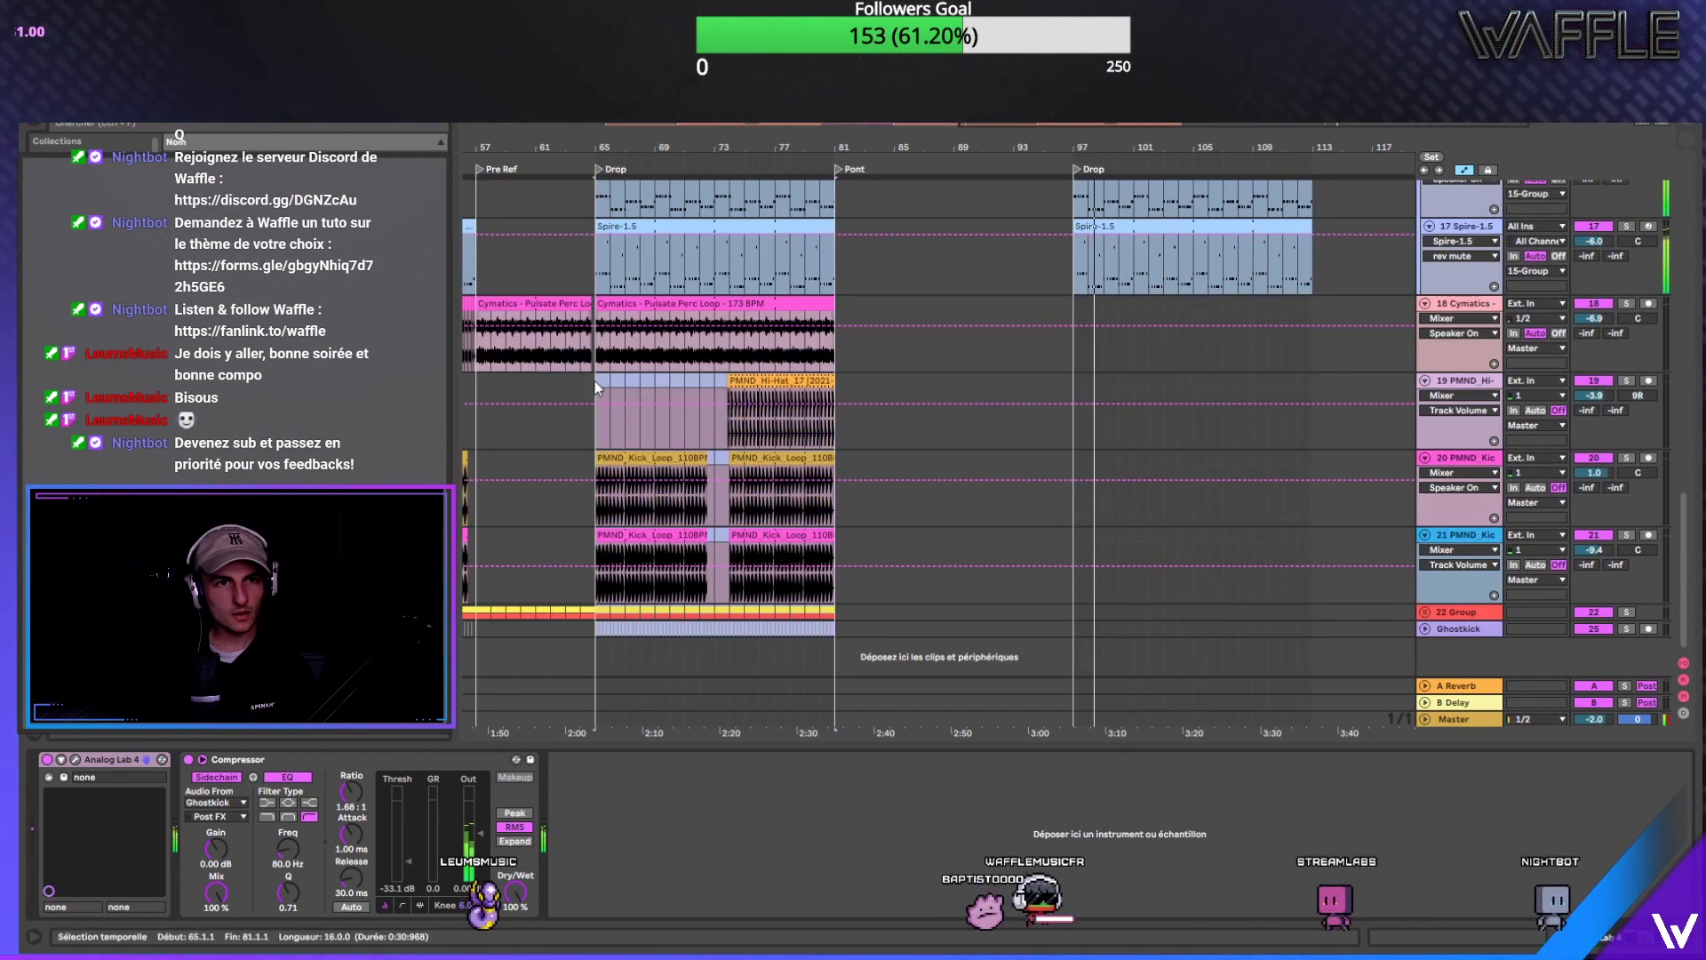
drag(598, 387, 1118, 478)
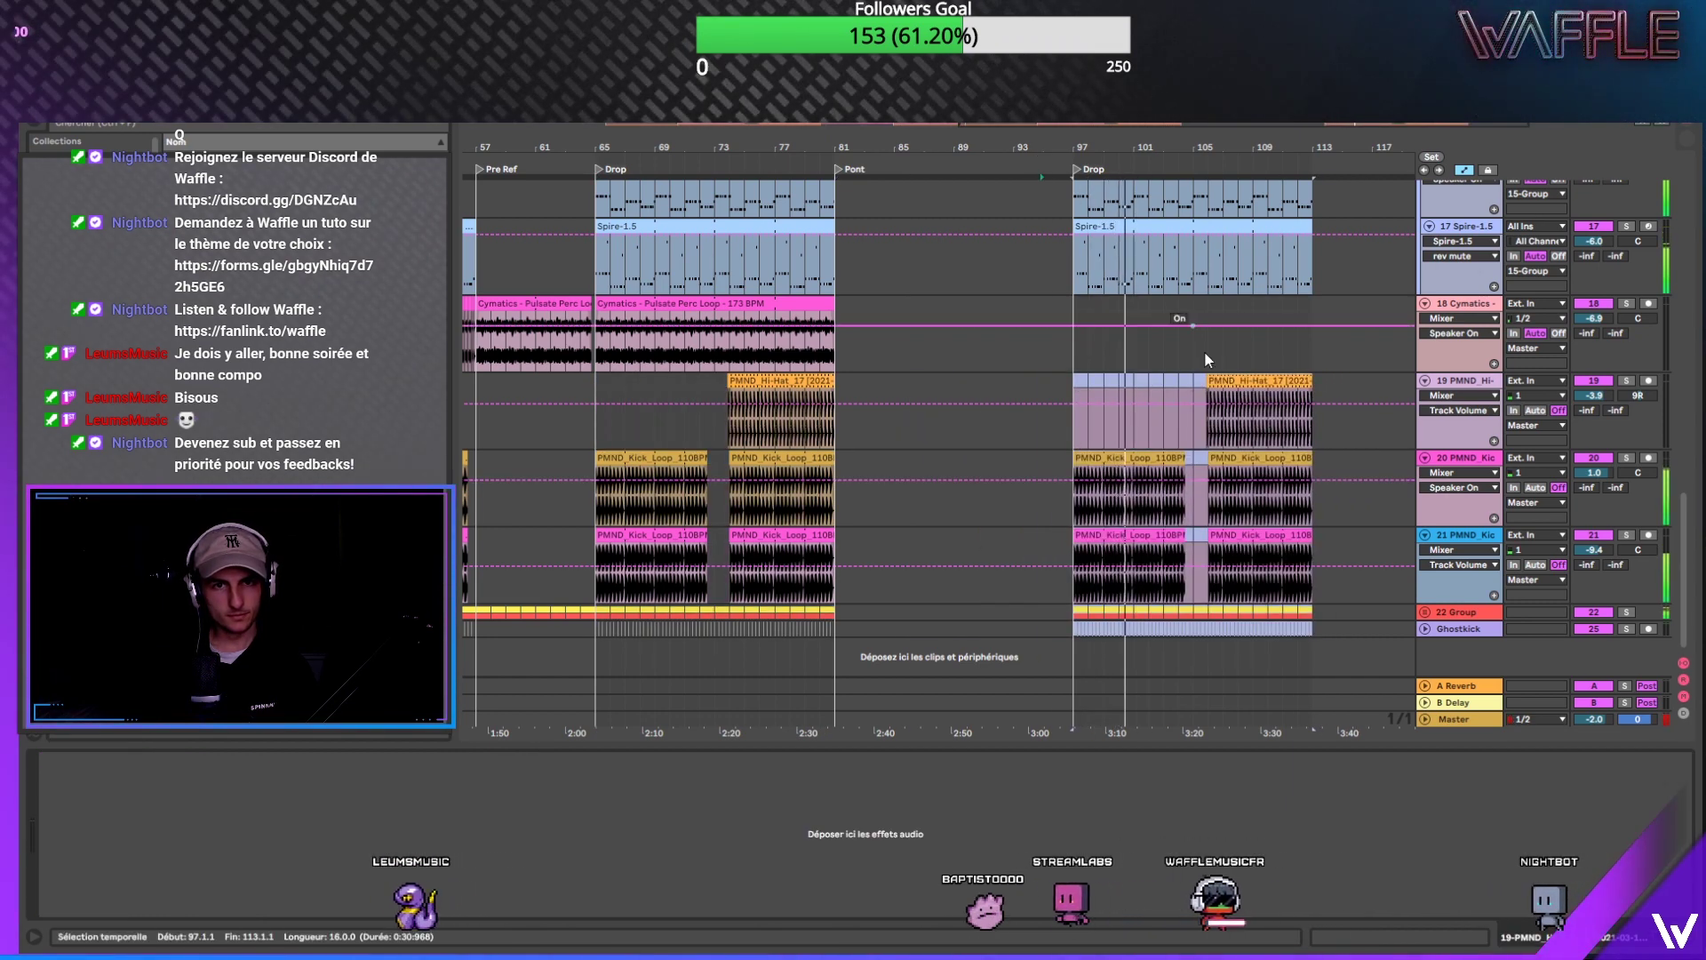
Step: Replay the transition into the final Drop and extend the copied PMND Hi-Hat clip's start back to 97.1.1
key(space)
click(1225, 382)
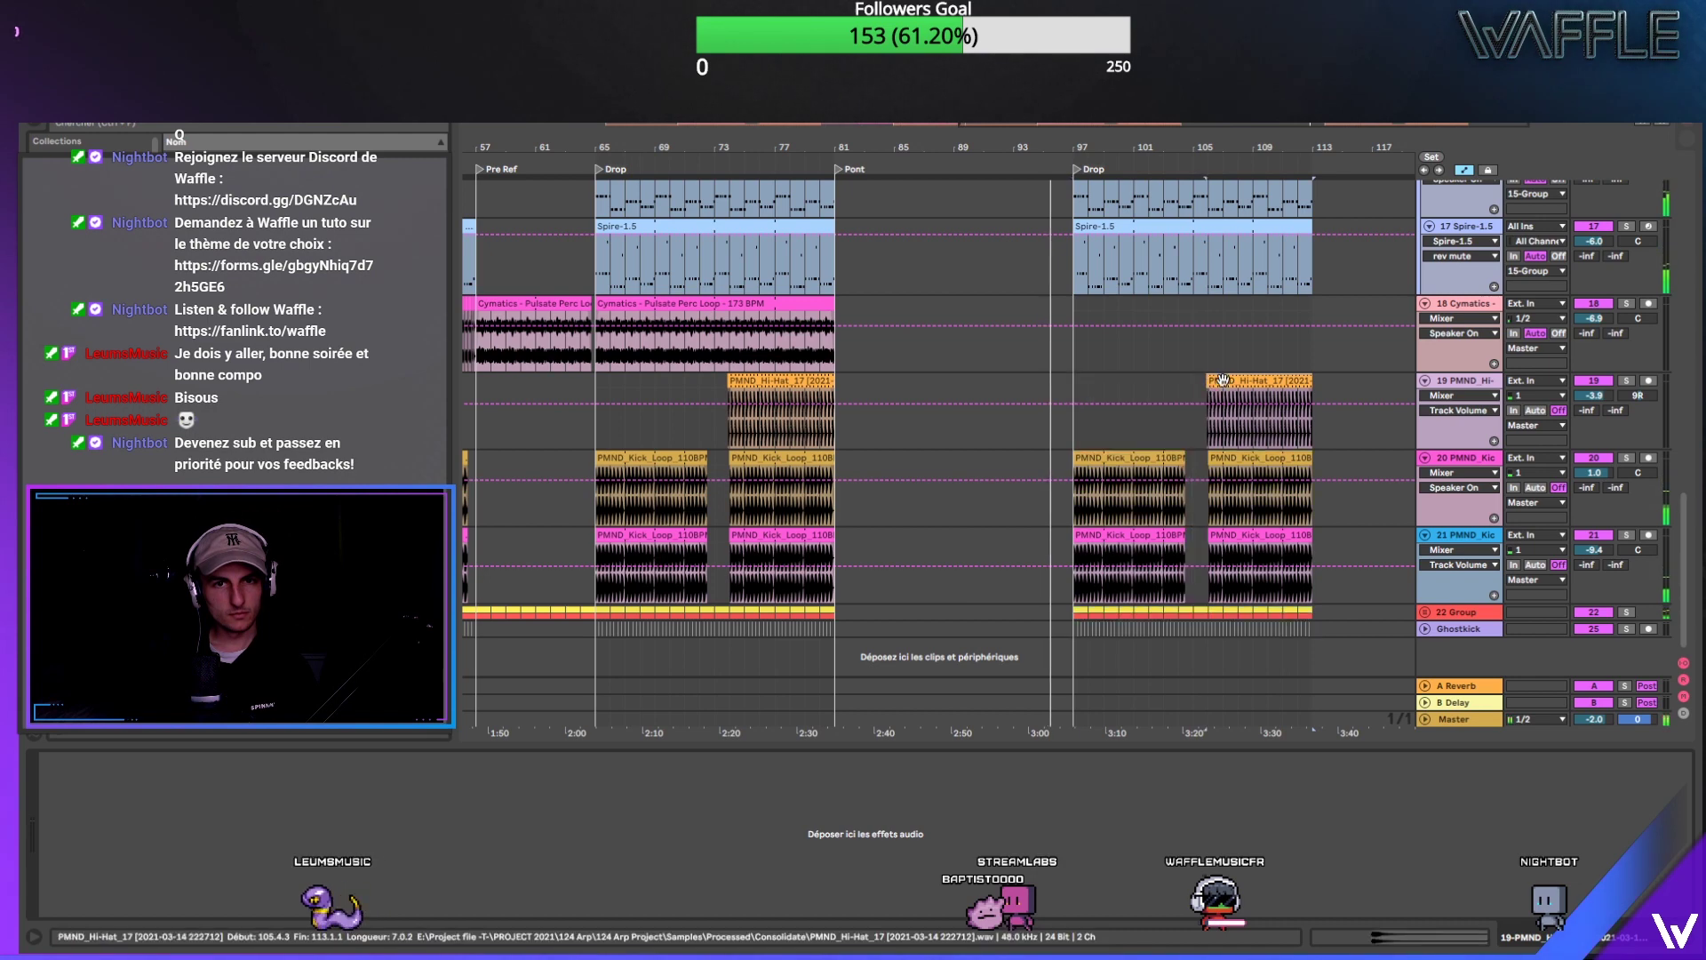
drag(1089, 384, 1076, 387)
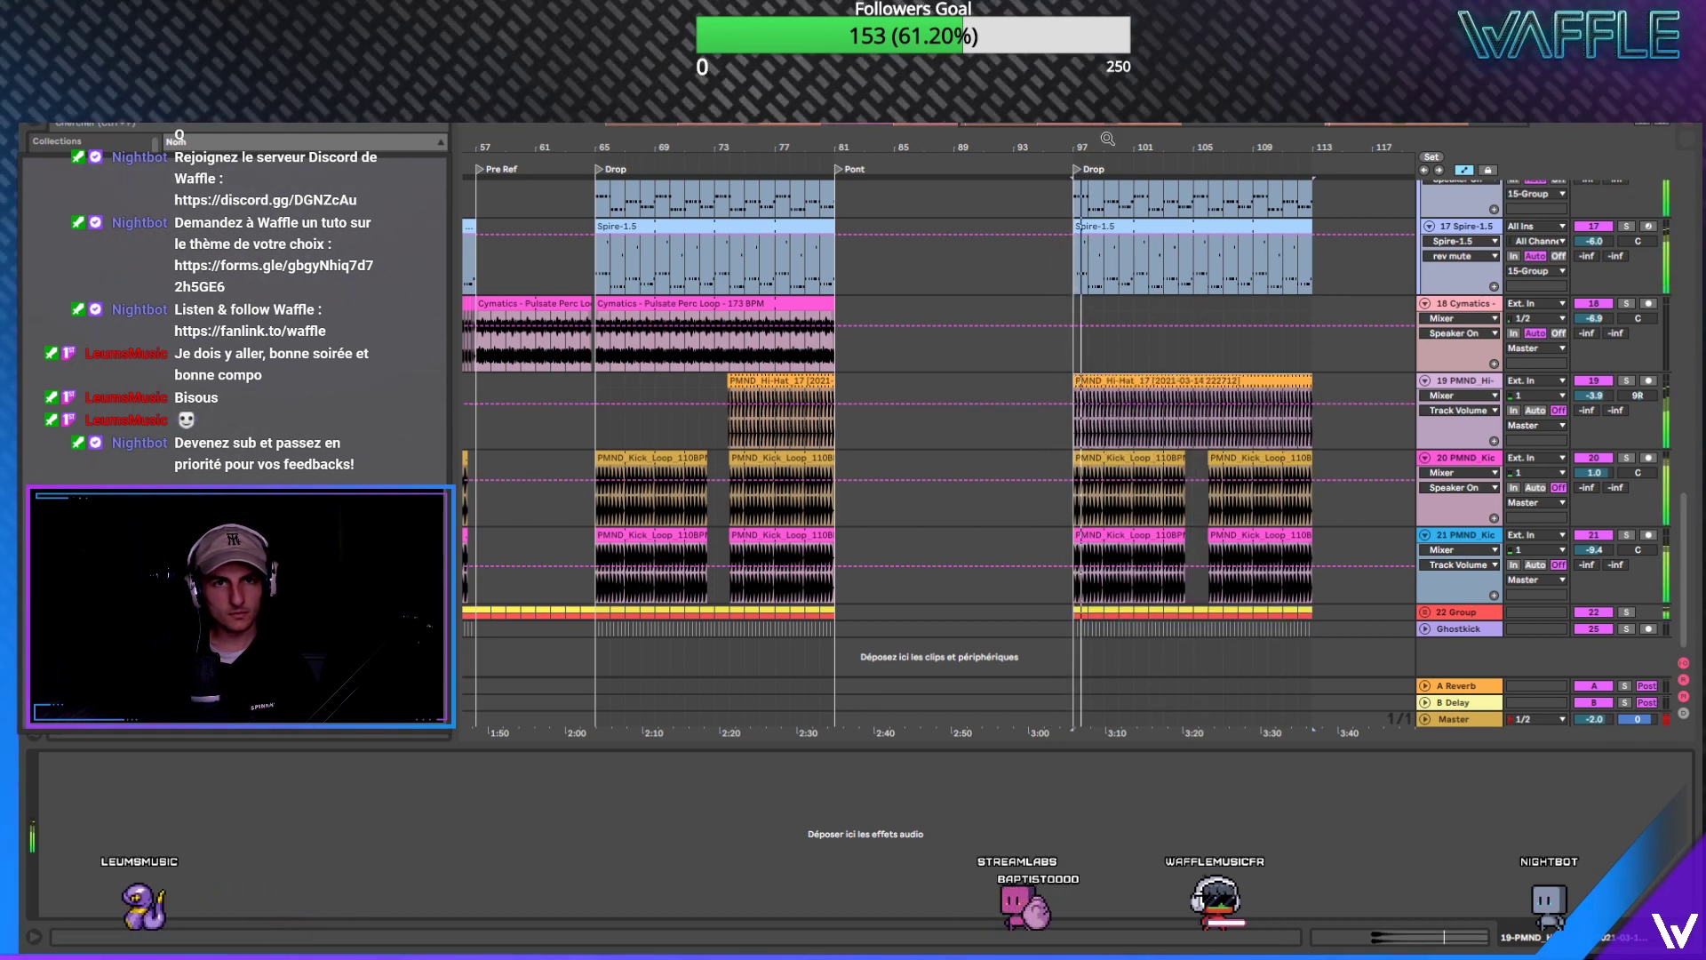
Step: Copy the 16-bar Cymatics Pulsate Perc Loop section from 65.1.1 to the final Drop at 97.1.1
drag(1107, 144, 1049, 138)
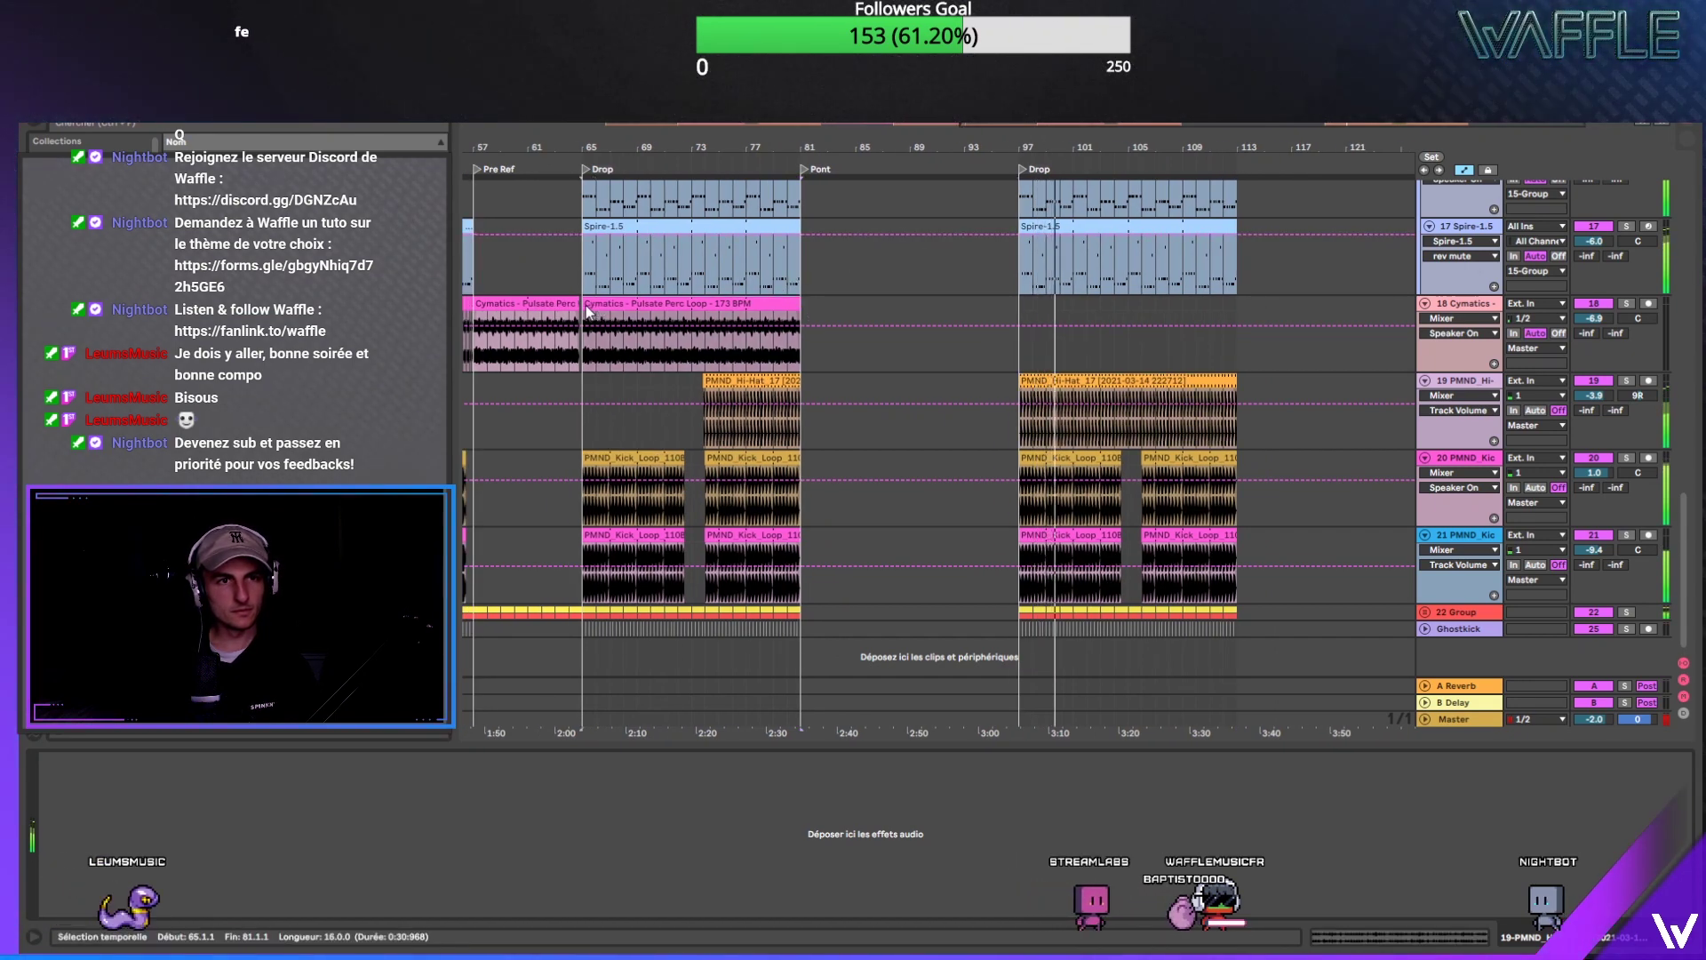
click(612, 302)
key(ctrl+c)
click(1029, 306)
key(ctrl+v)
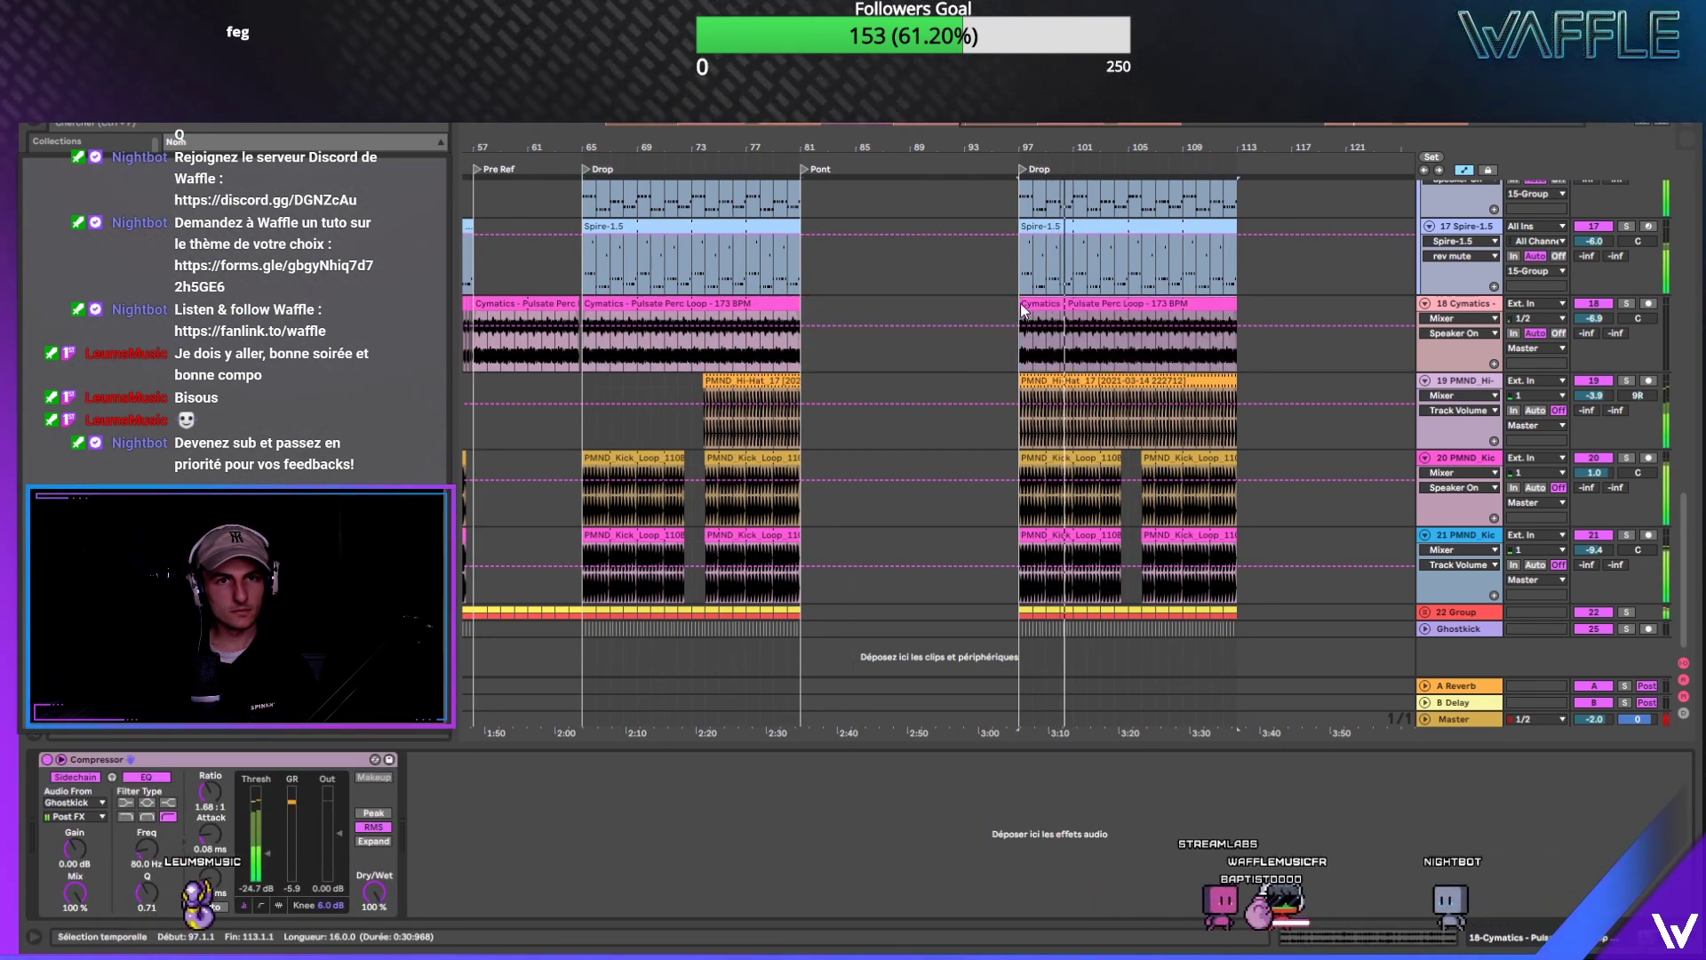
Step: Trim the copied Cymatics Pulsate Perc Loop so it starts at 105.1.1, and save the project
click(1053, 306)
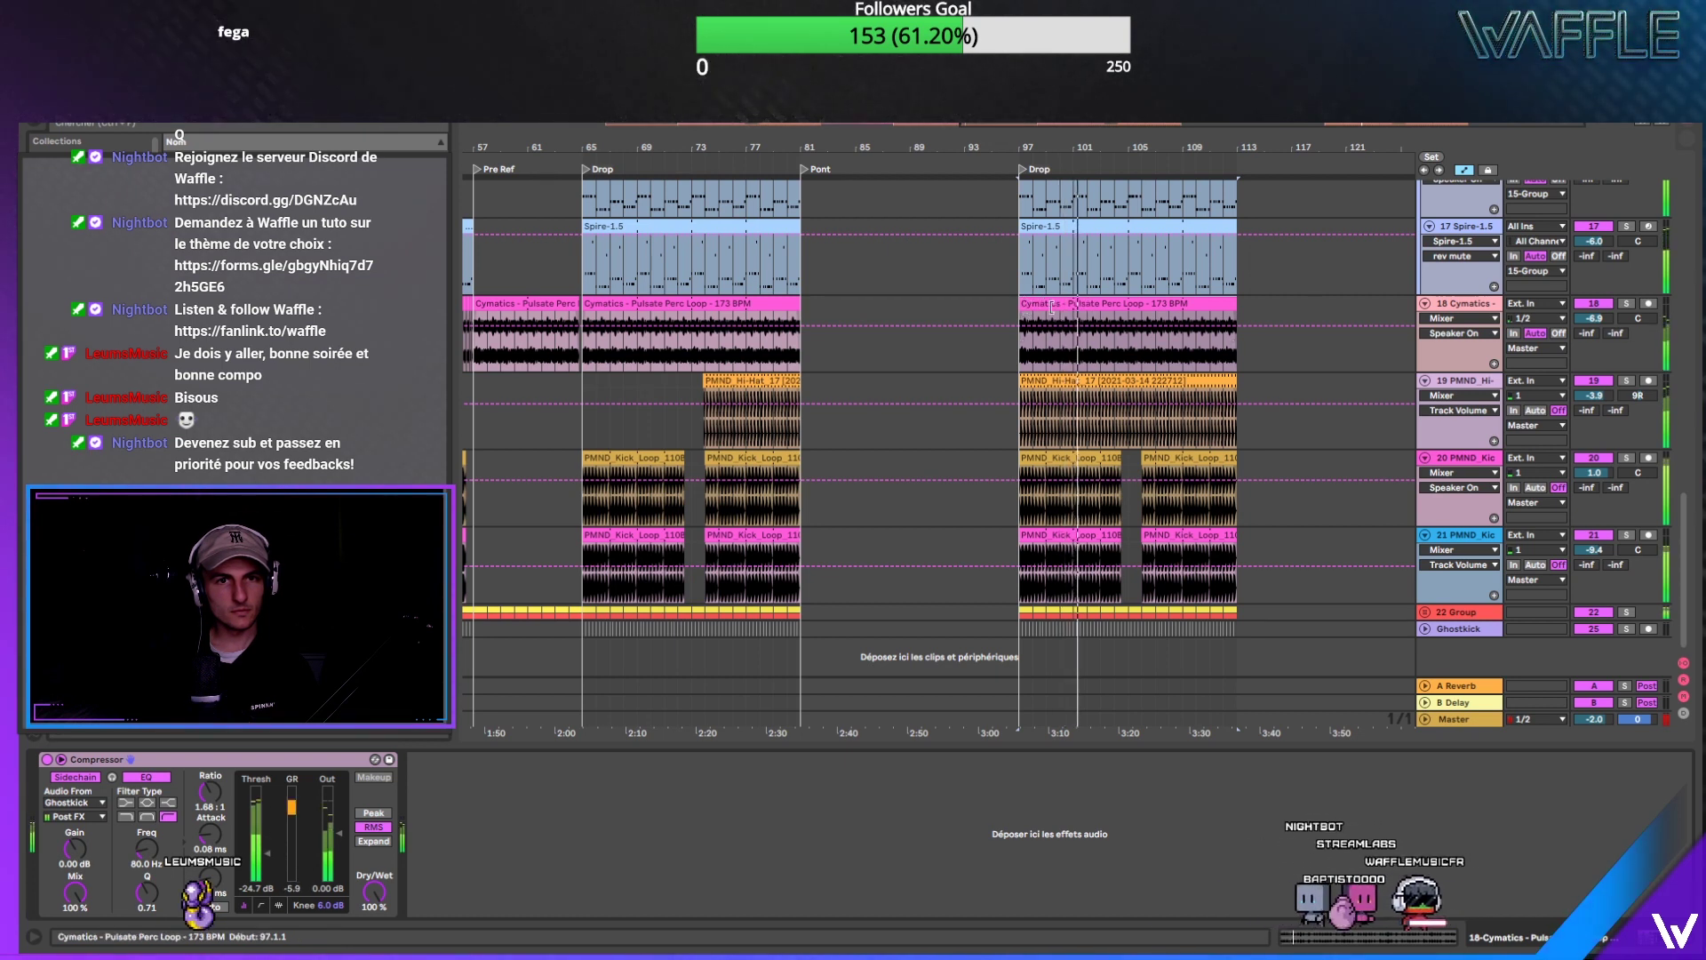
drag(1026, 304, 1024, 304)
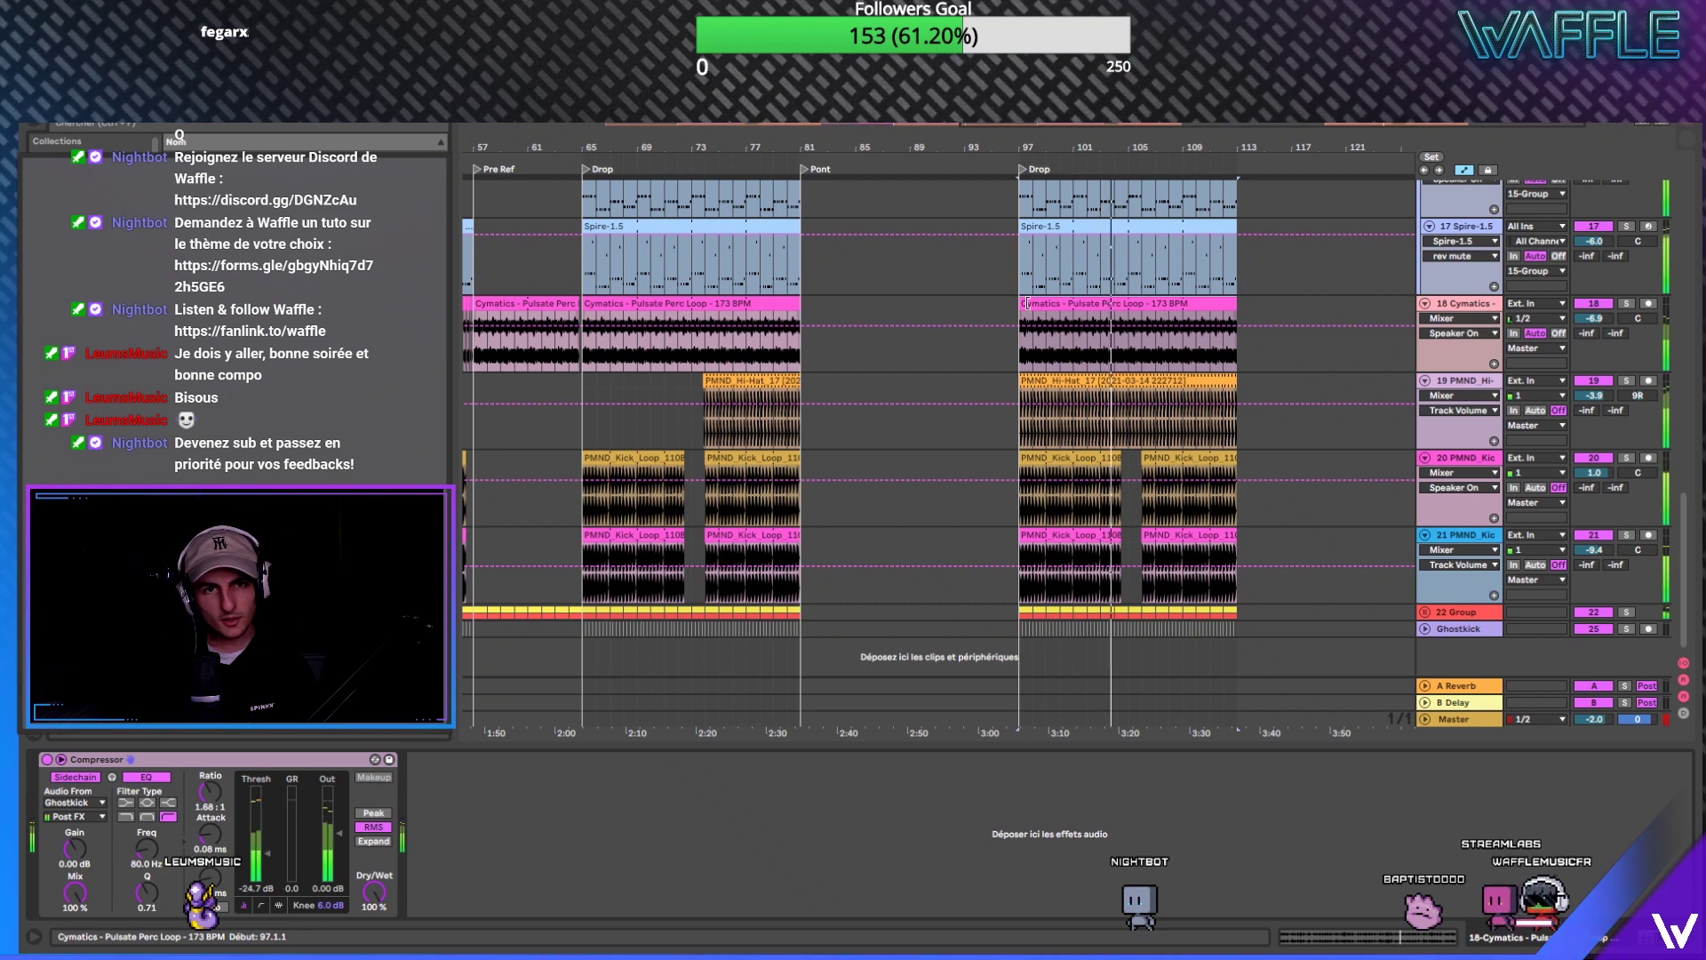
drag(1020, 306, 1130, 306)
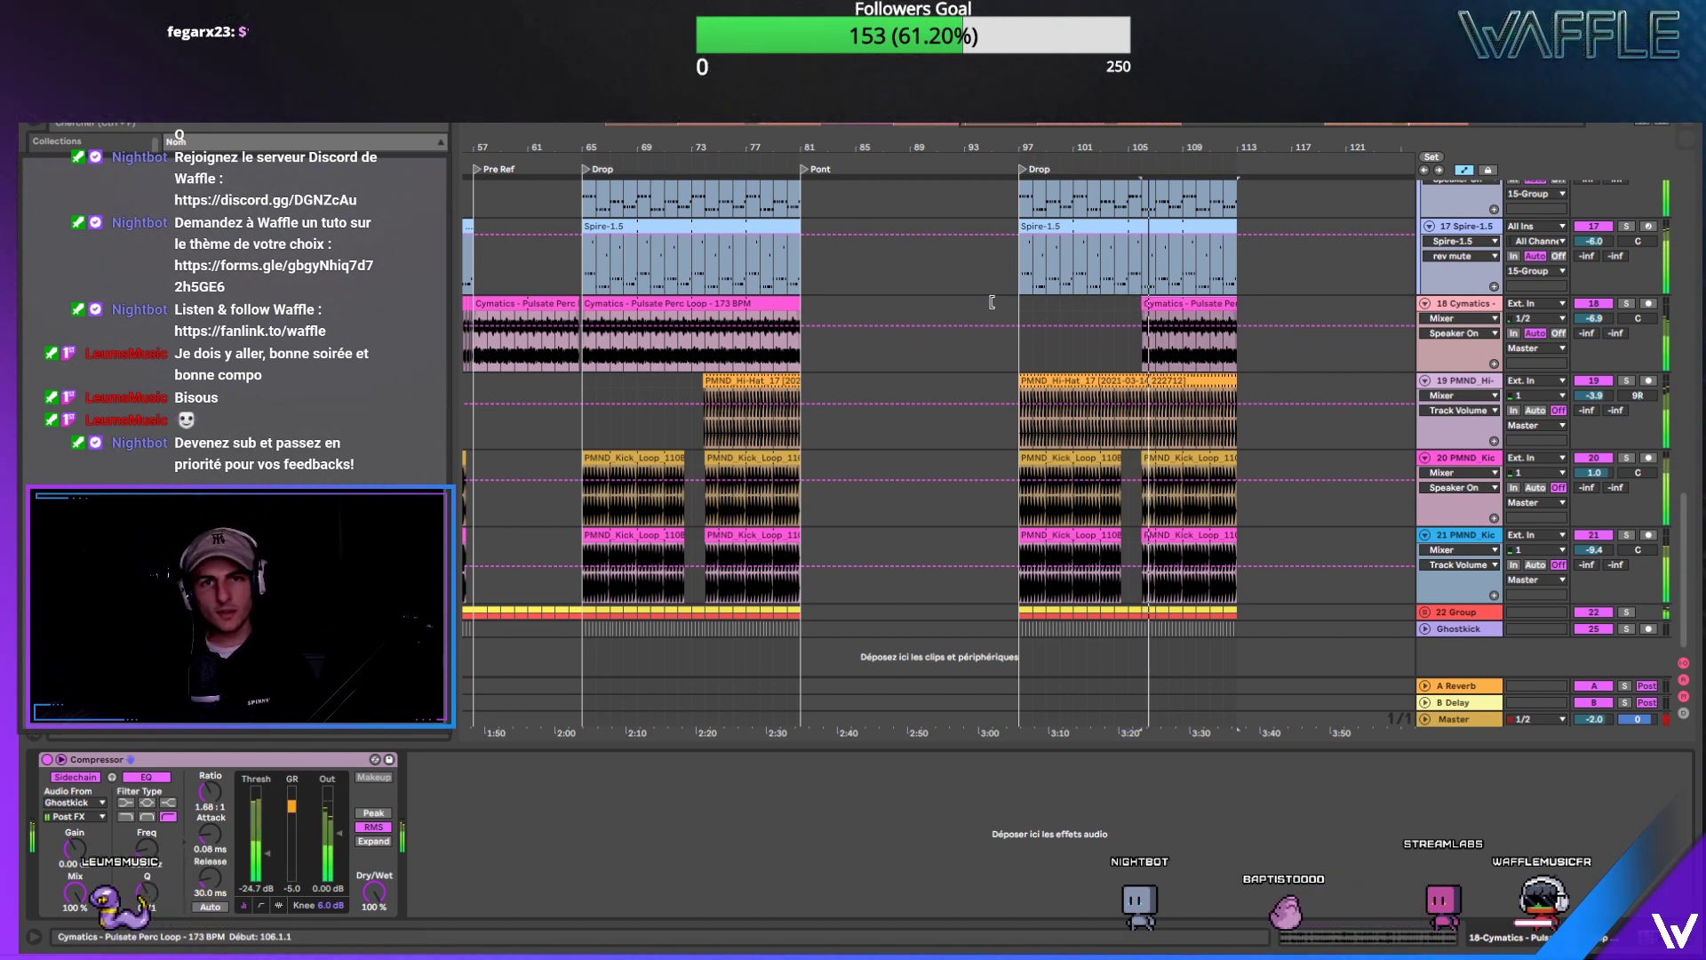
drag(992, 302, 992, 303)
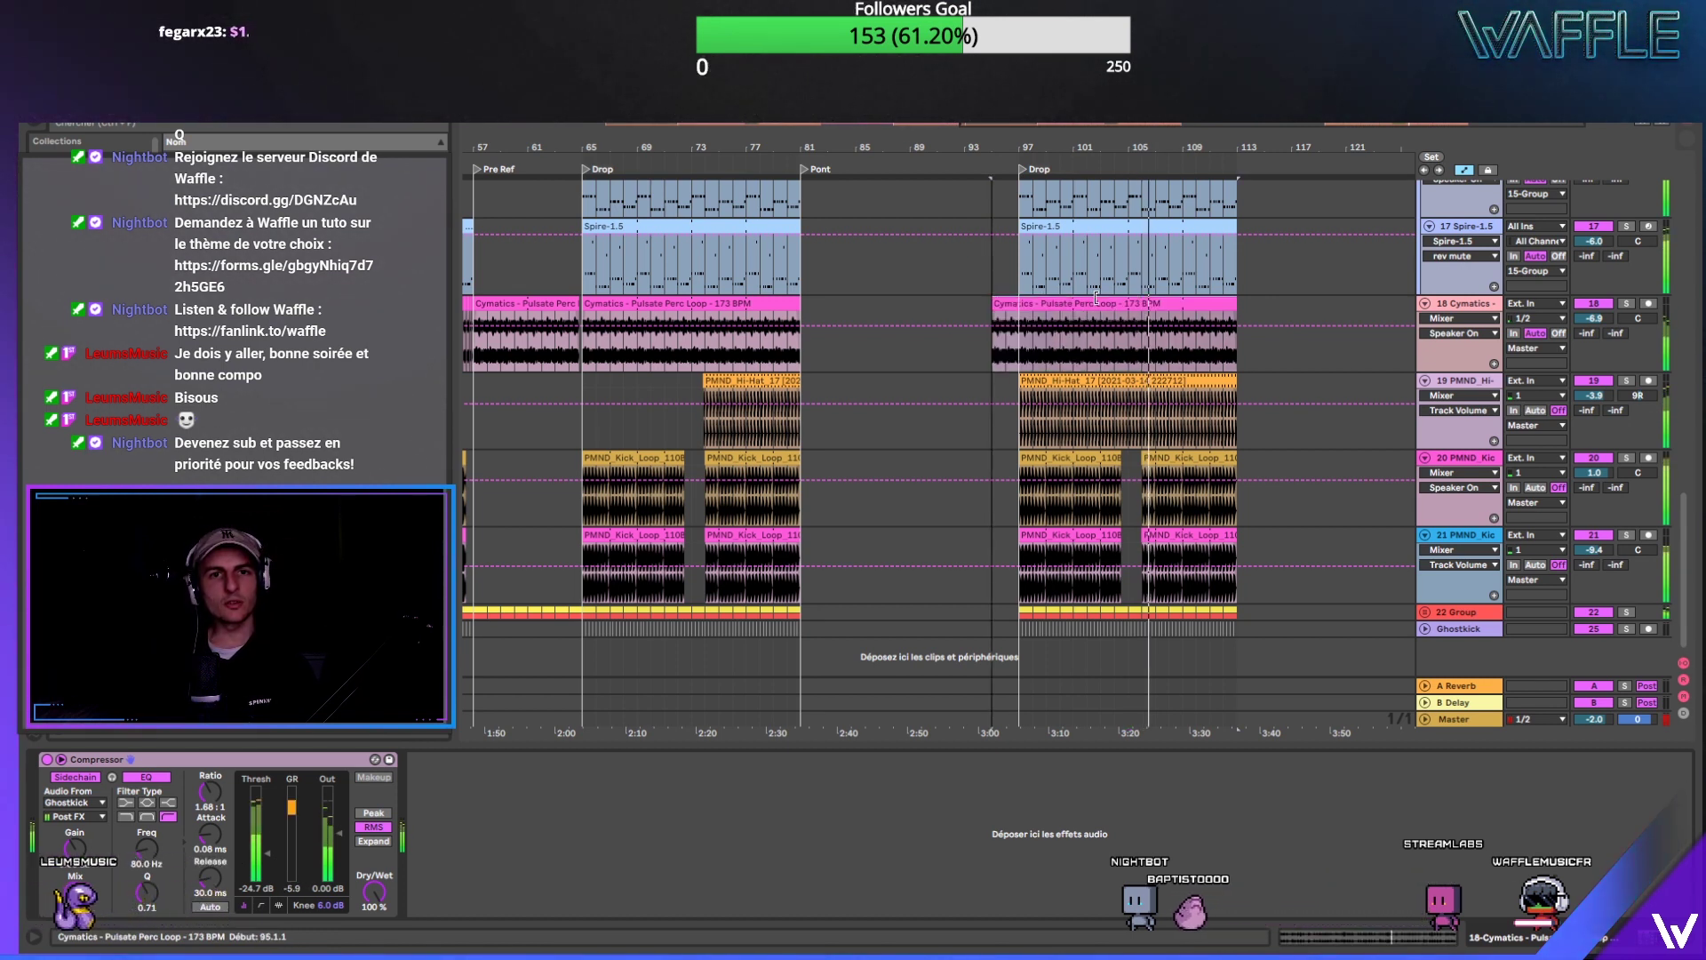
drag(1093, 335, 1124, 352)
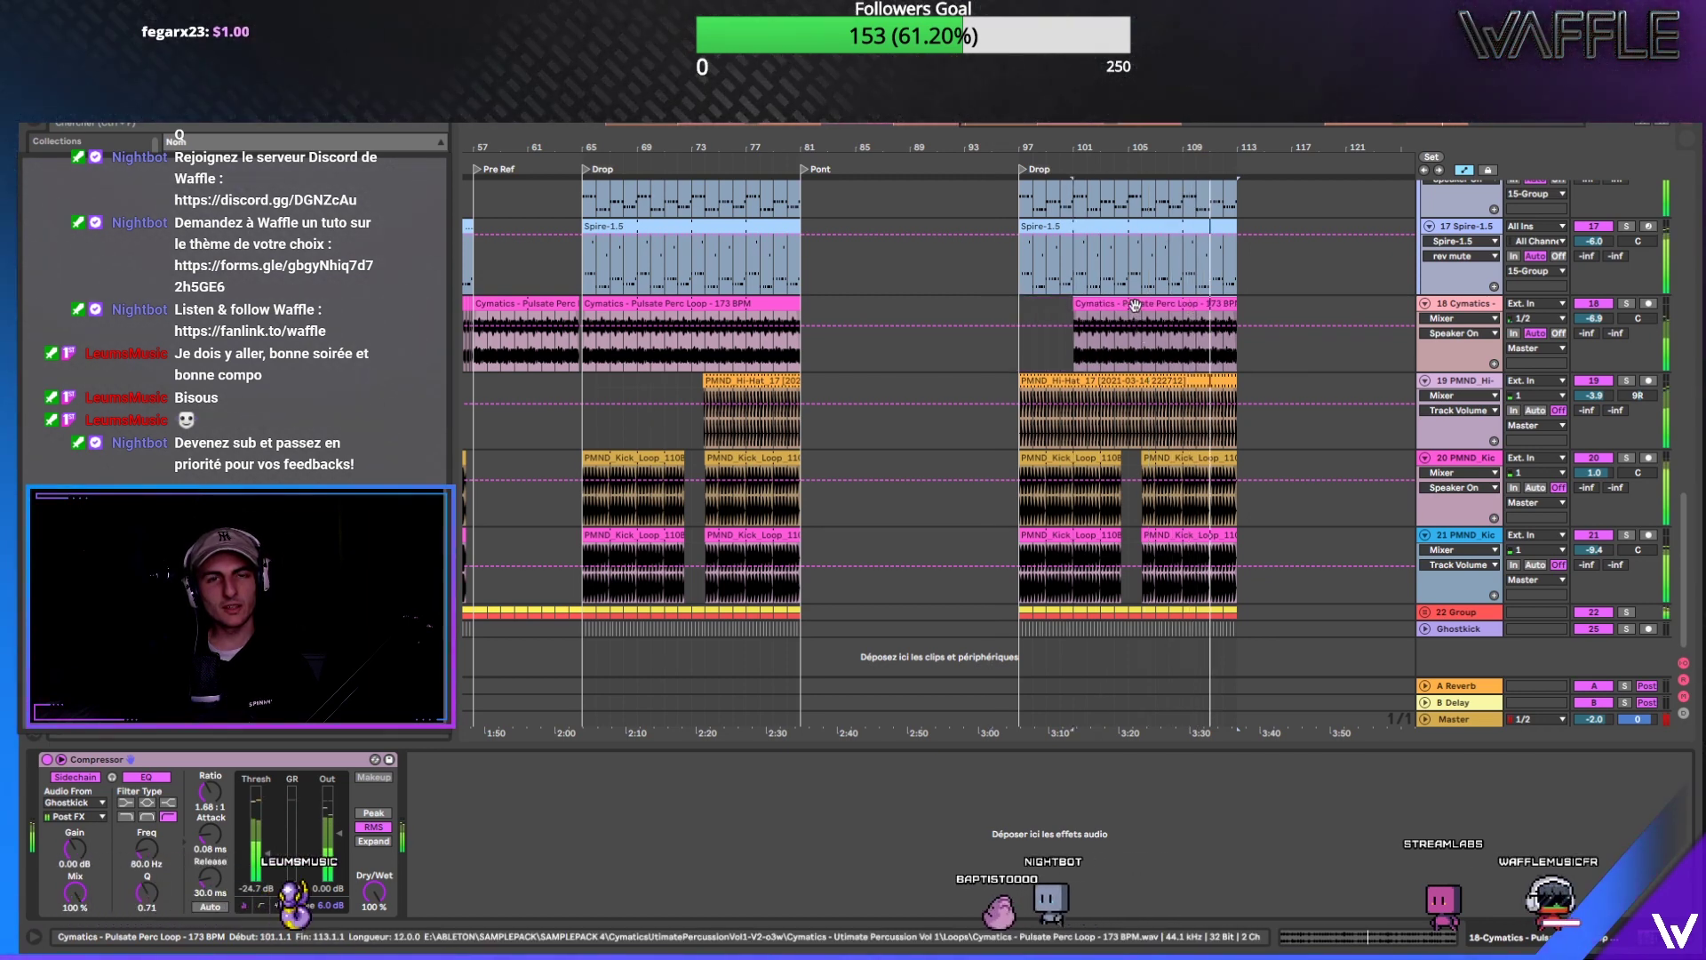
click(1142, 359)
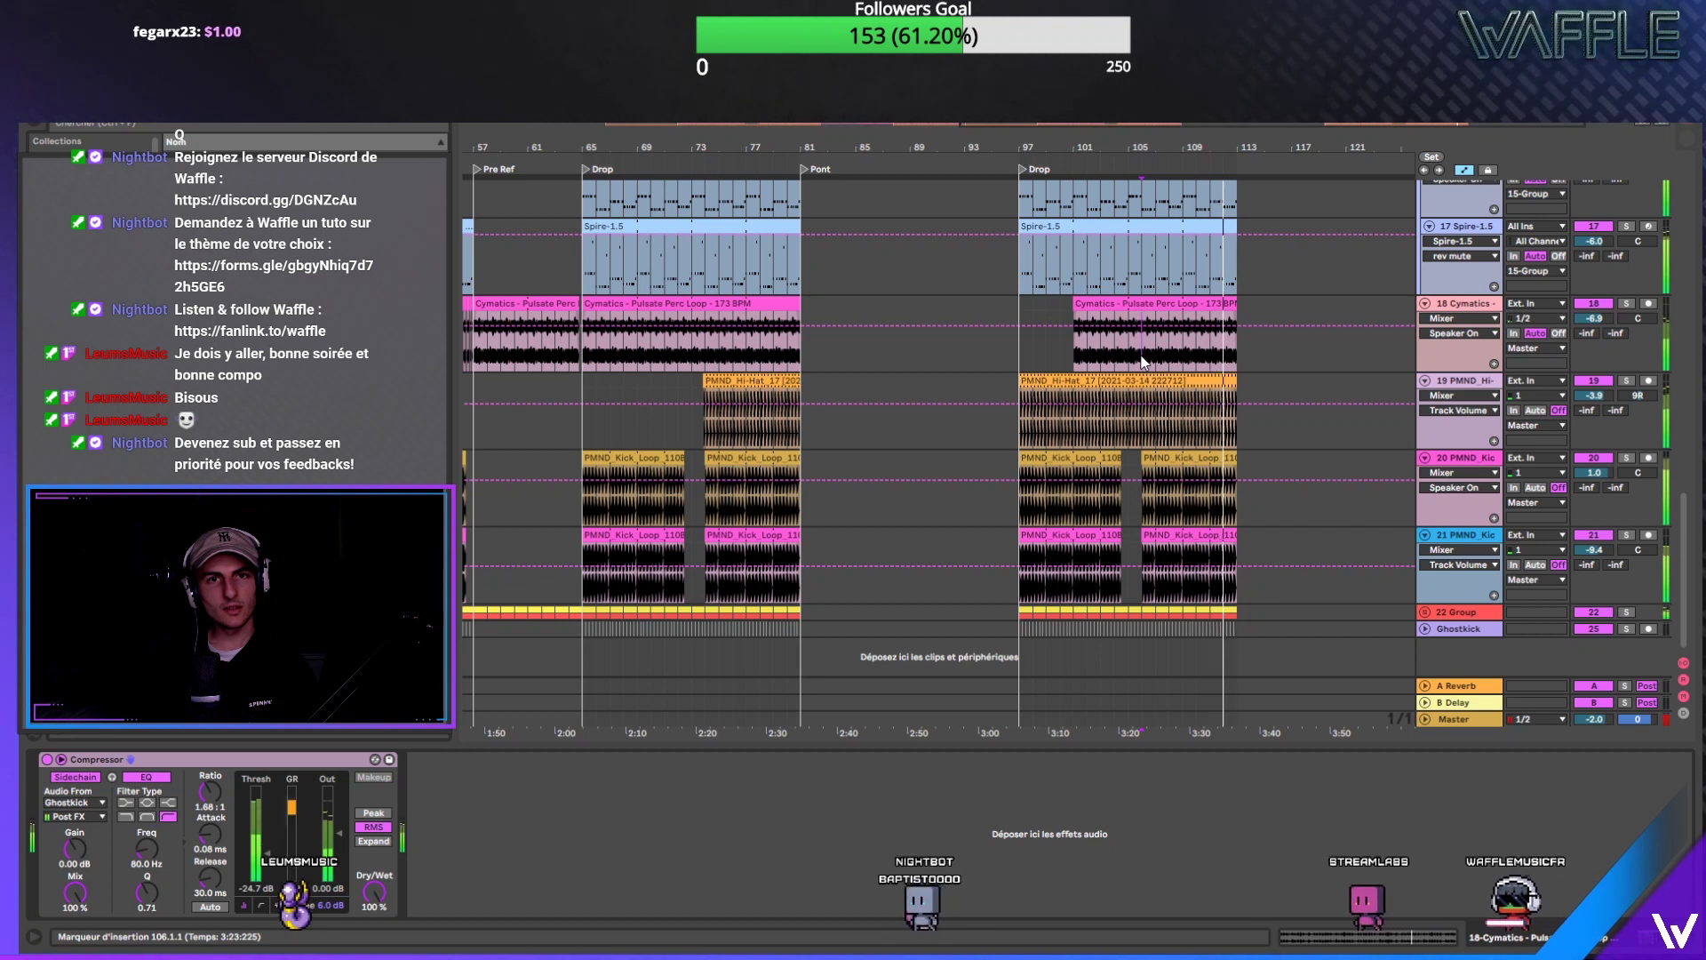
drag(1143, 361, 1054, 304)
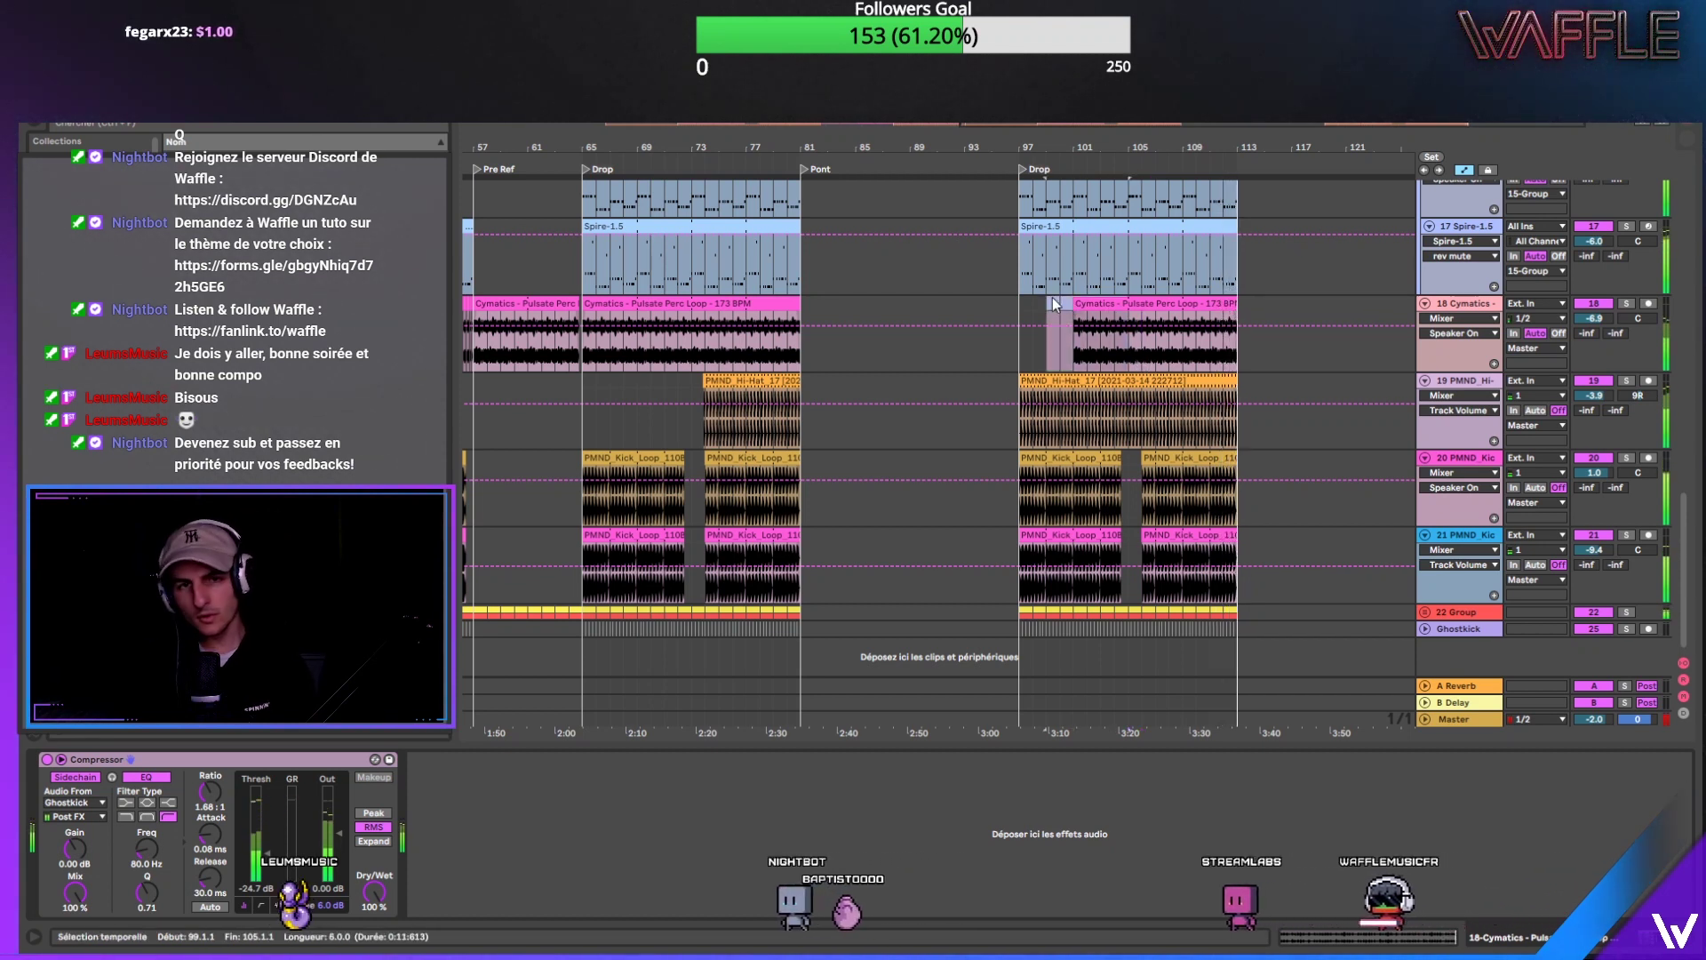
key(Delete)
key(ctrl+s)
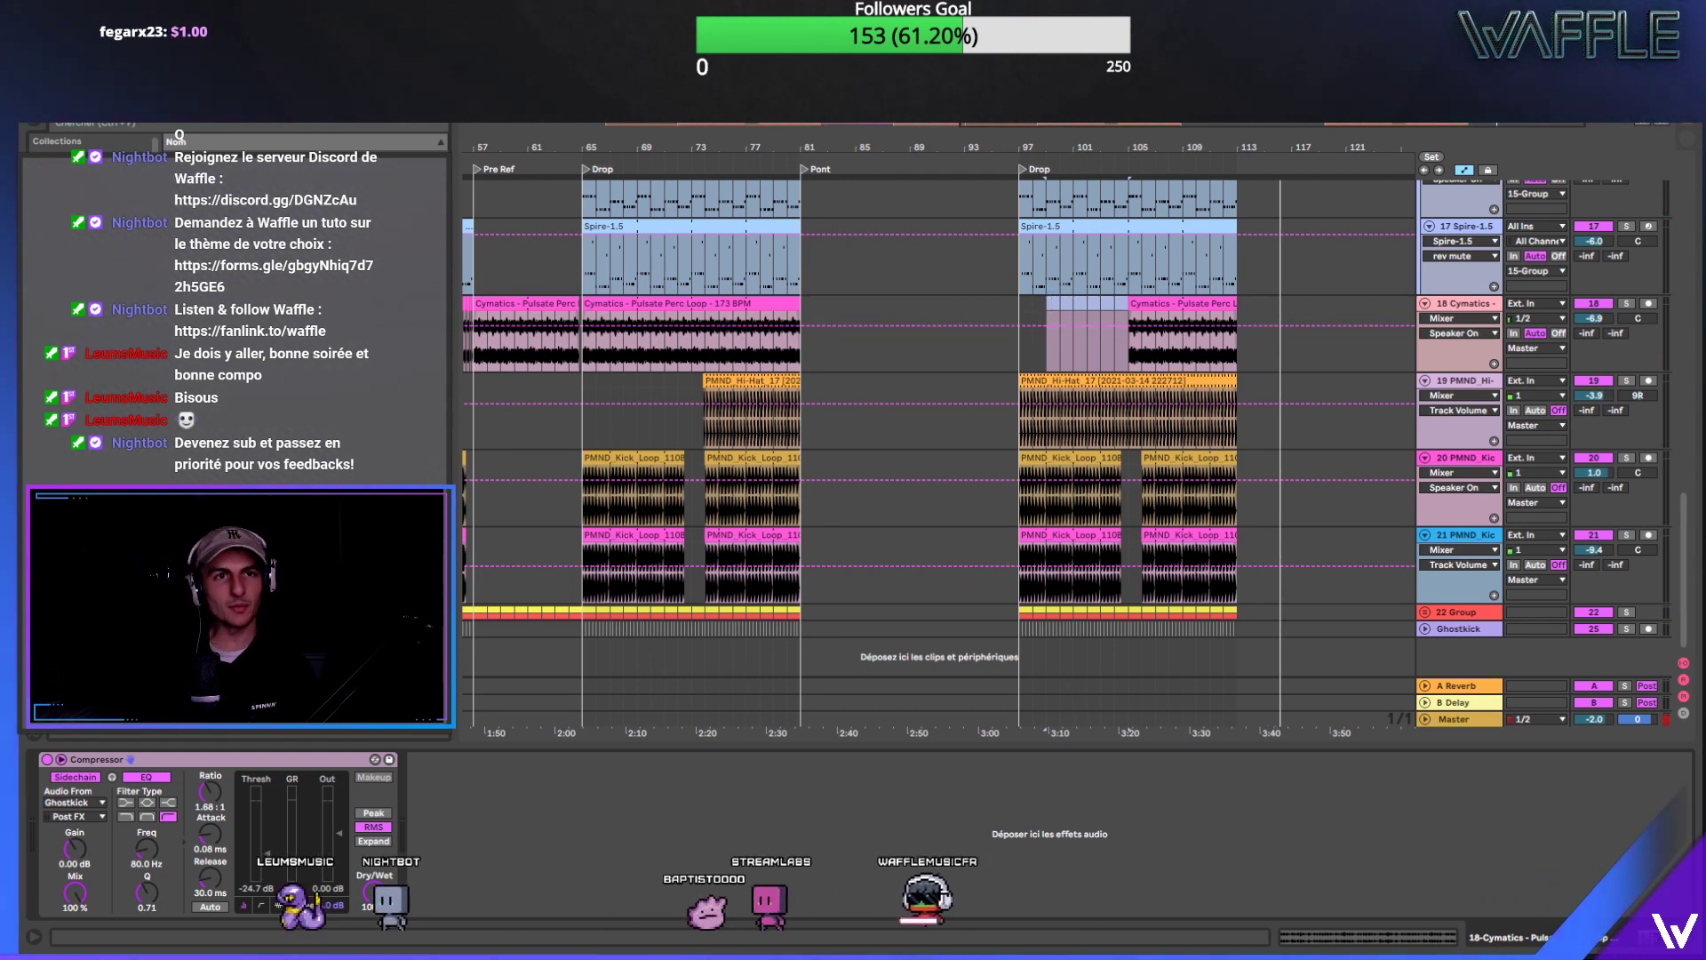
Step: View the whole arrangement and listen to it from 59.1.1 and through the transition into the final Drop
key(Home)
mouse_move(921, 147)
mouse_down()
mouse_move(1111, 142)
mouse_move(1110, 126)
mouse_up()
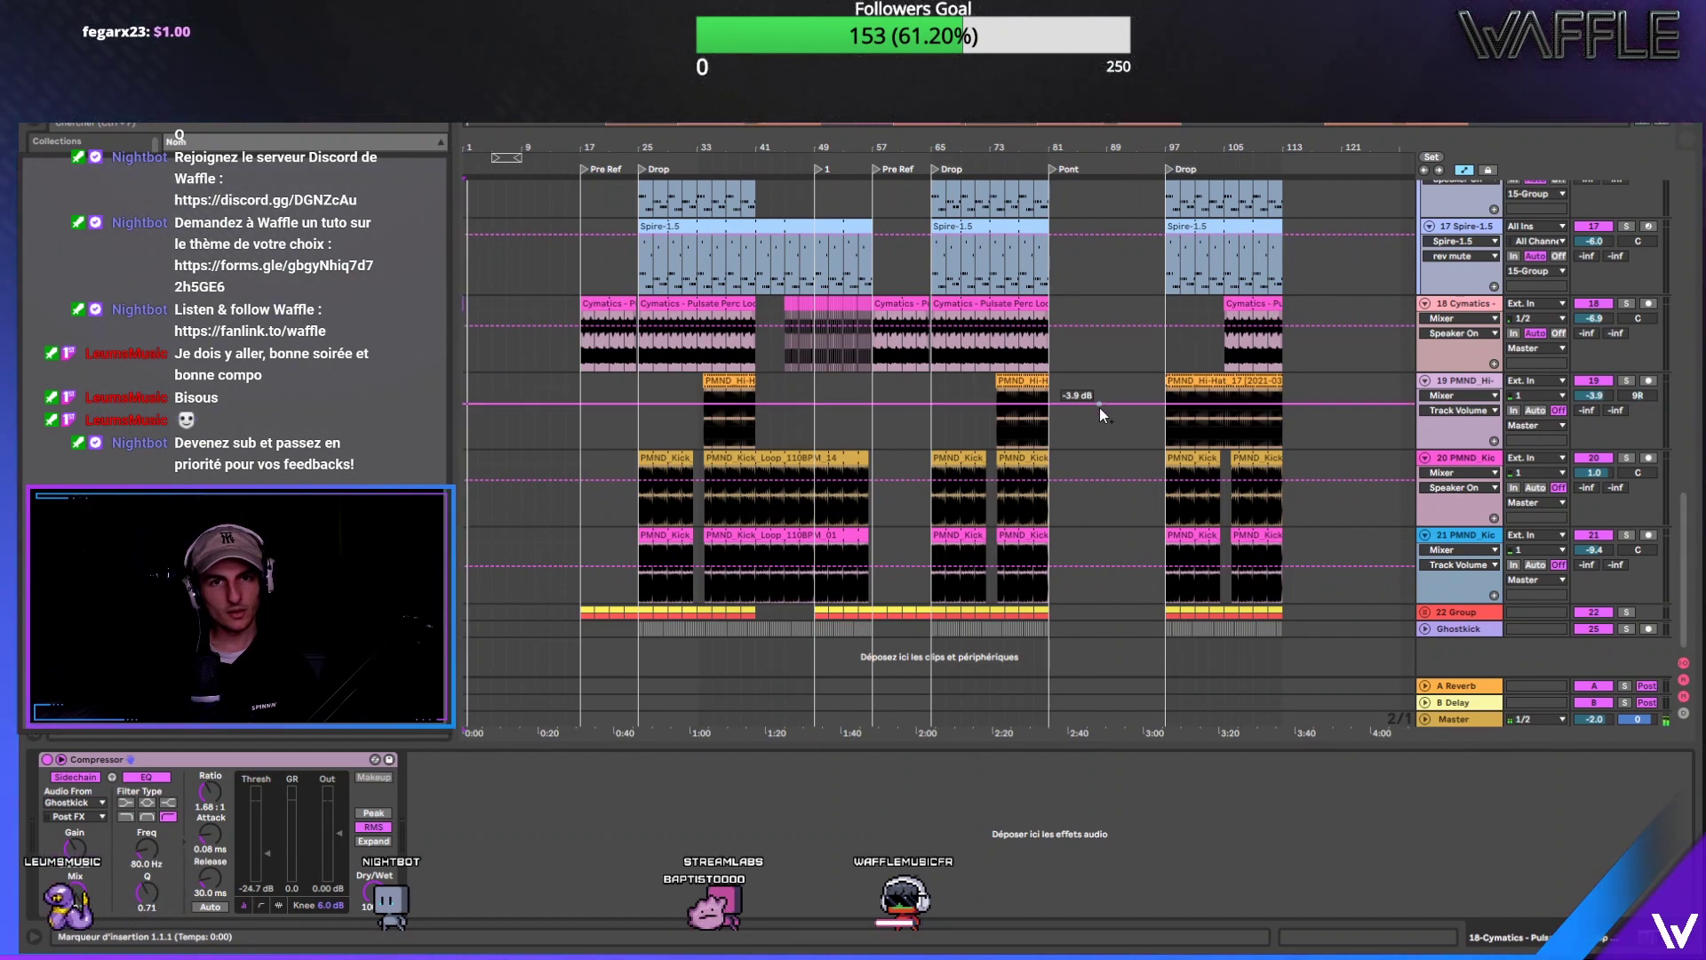
click(885, 371)
key(space)
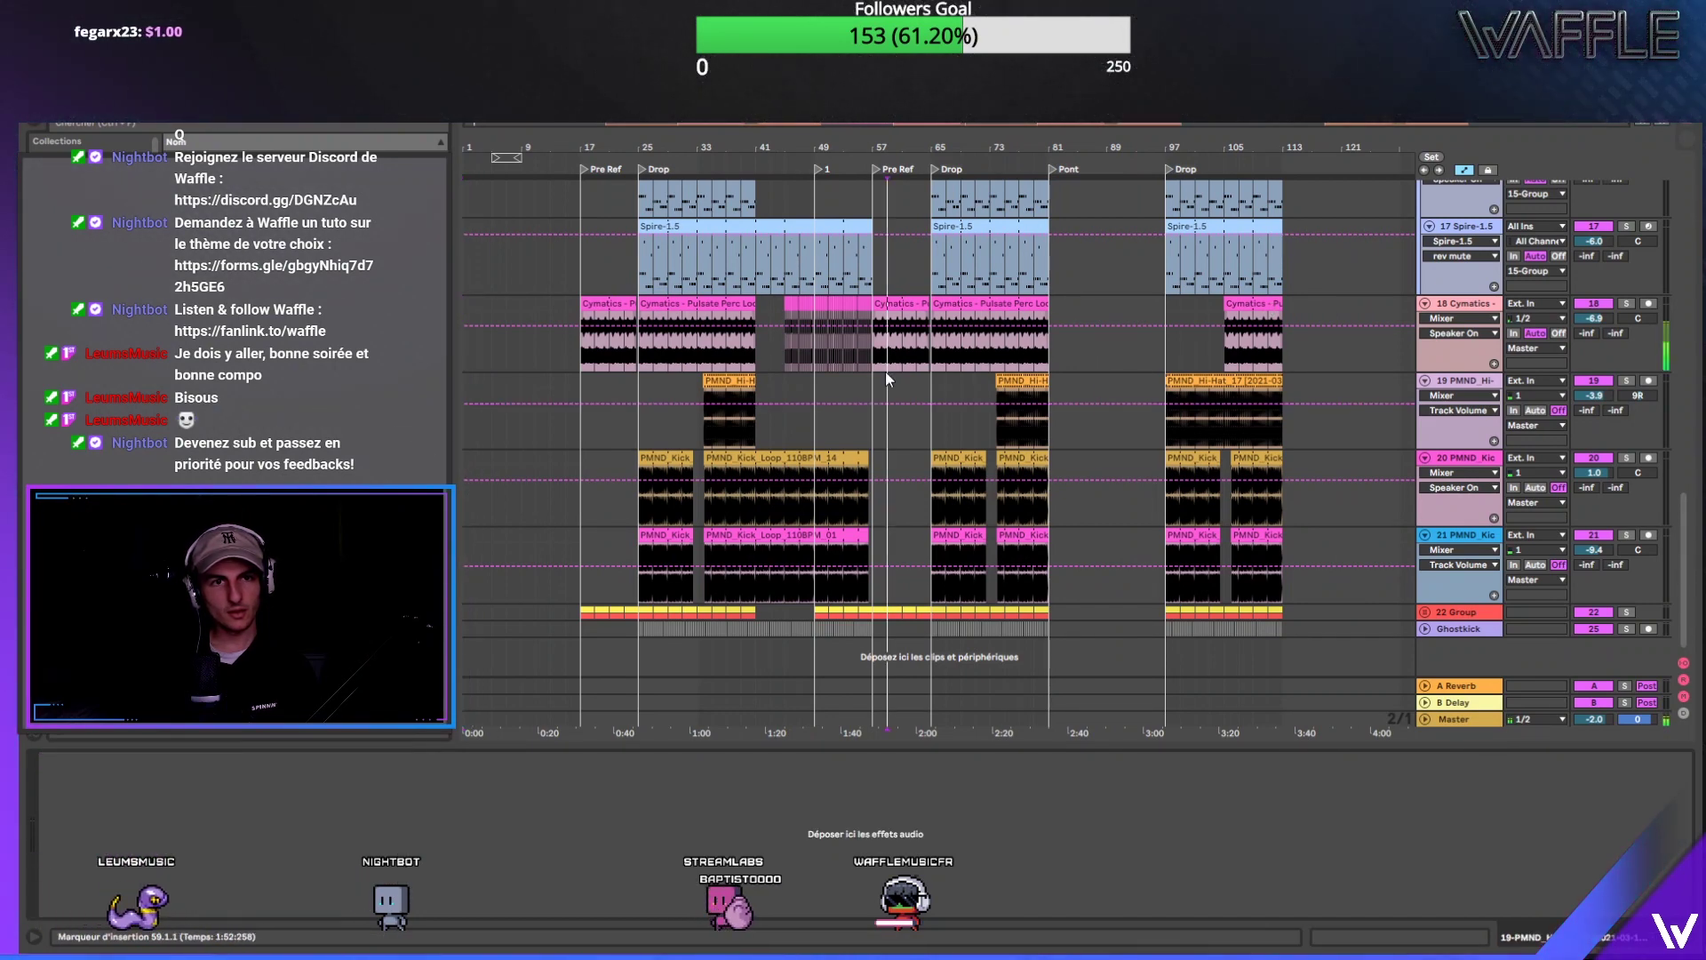
click(1164, 354)
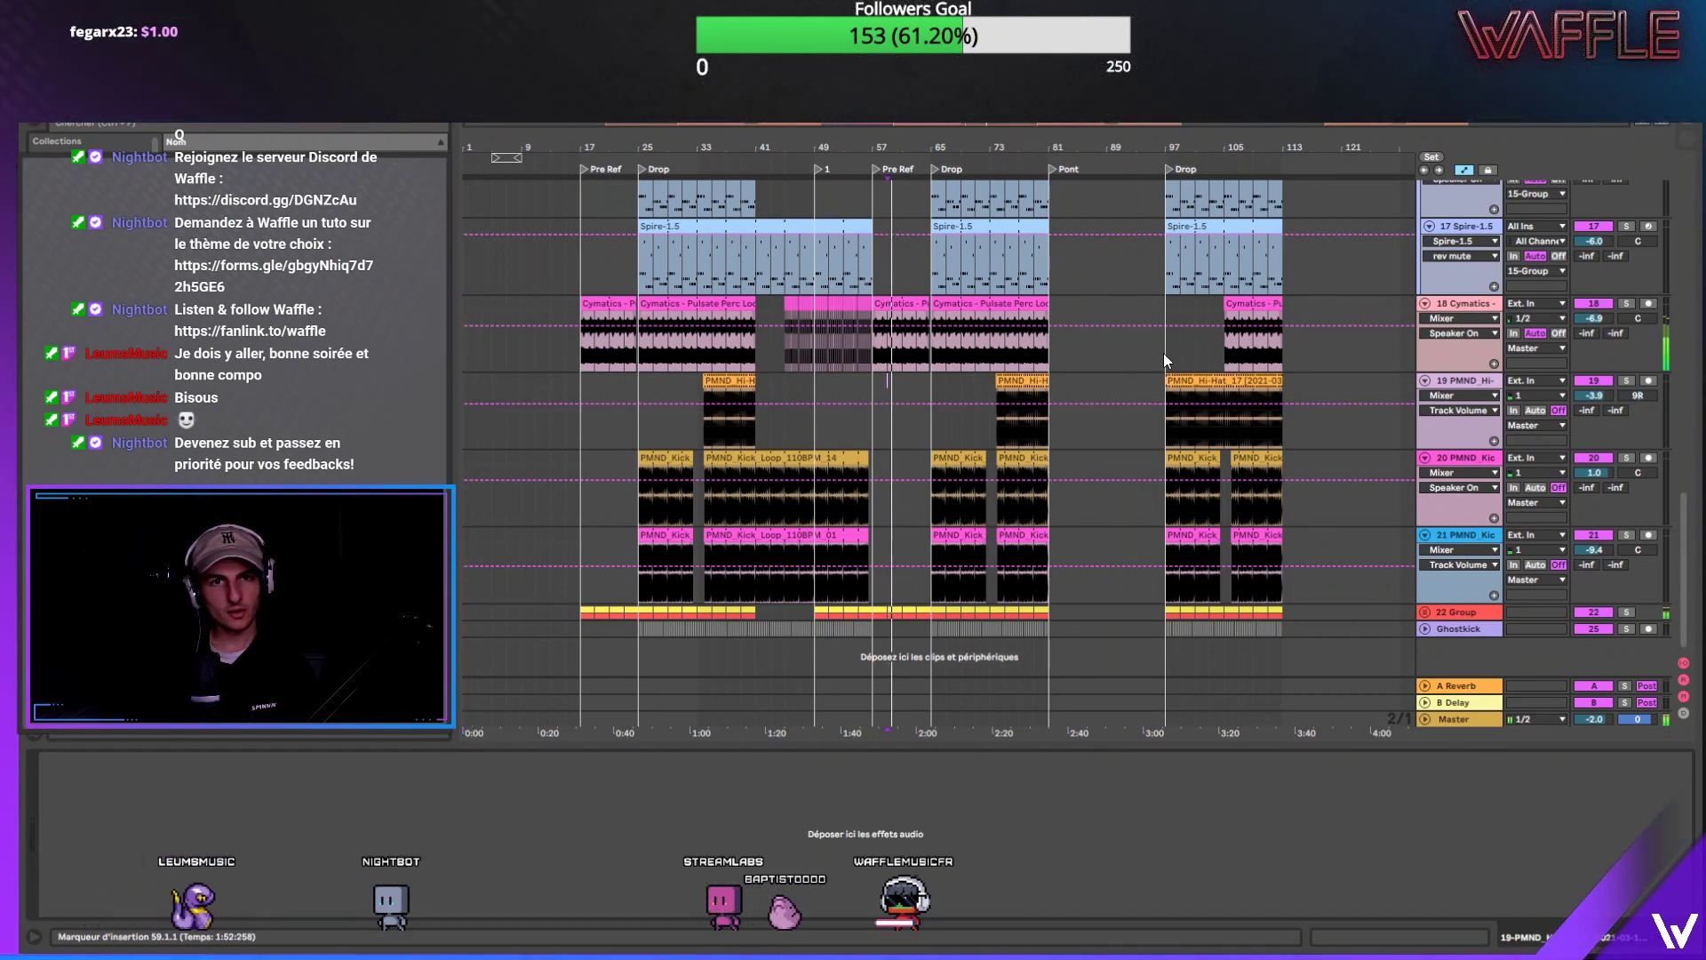
click(1106, 348)
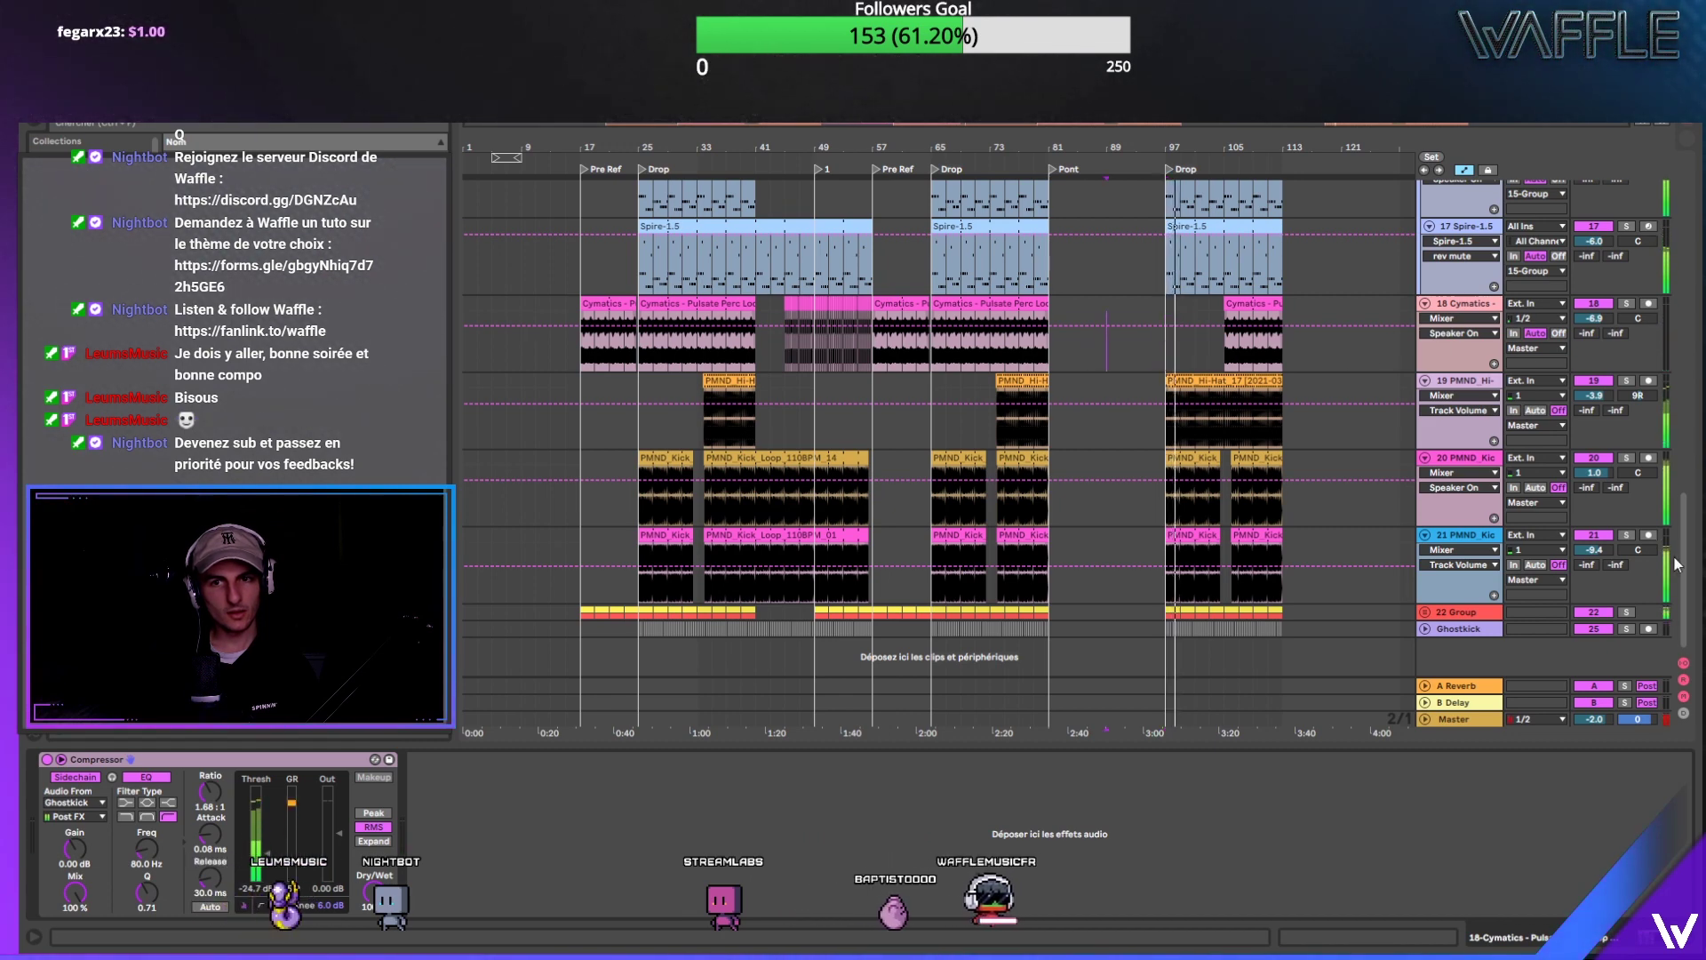
Step: Check tracks 12 Kontakt and 10 Spire-1.5 in solo over the final Drop, and toggle track 10's activator to compare
drag(1688, 571, 1689, 439)
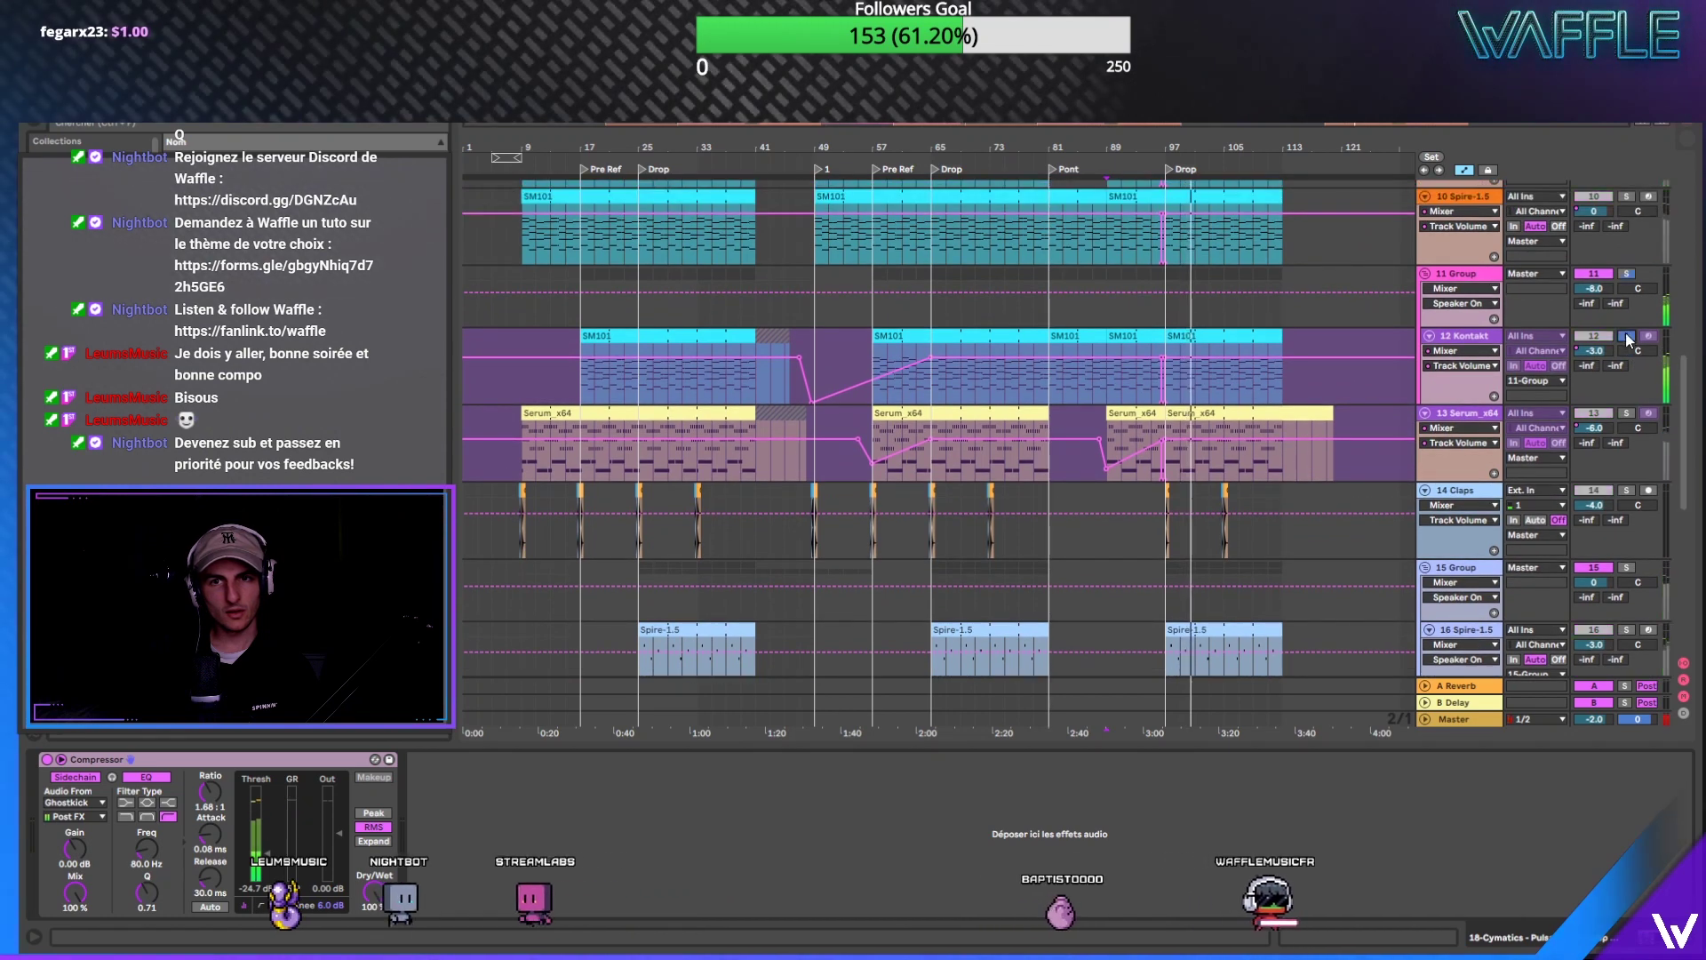
click(1625, 335)
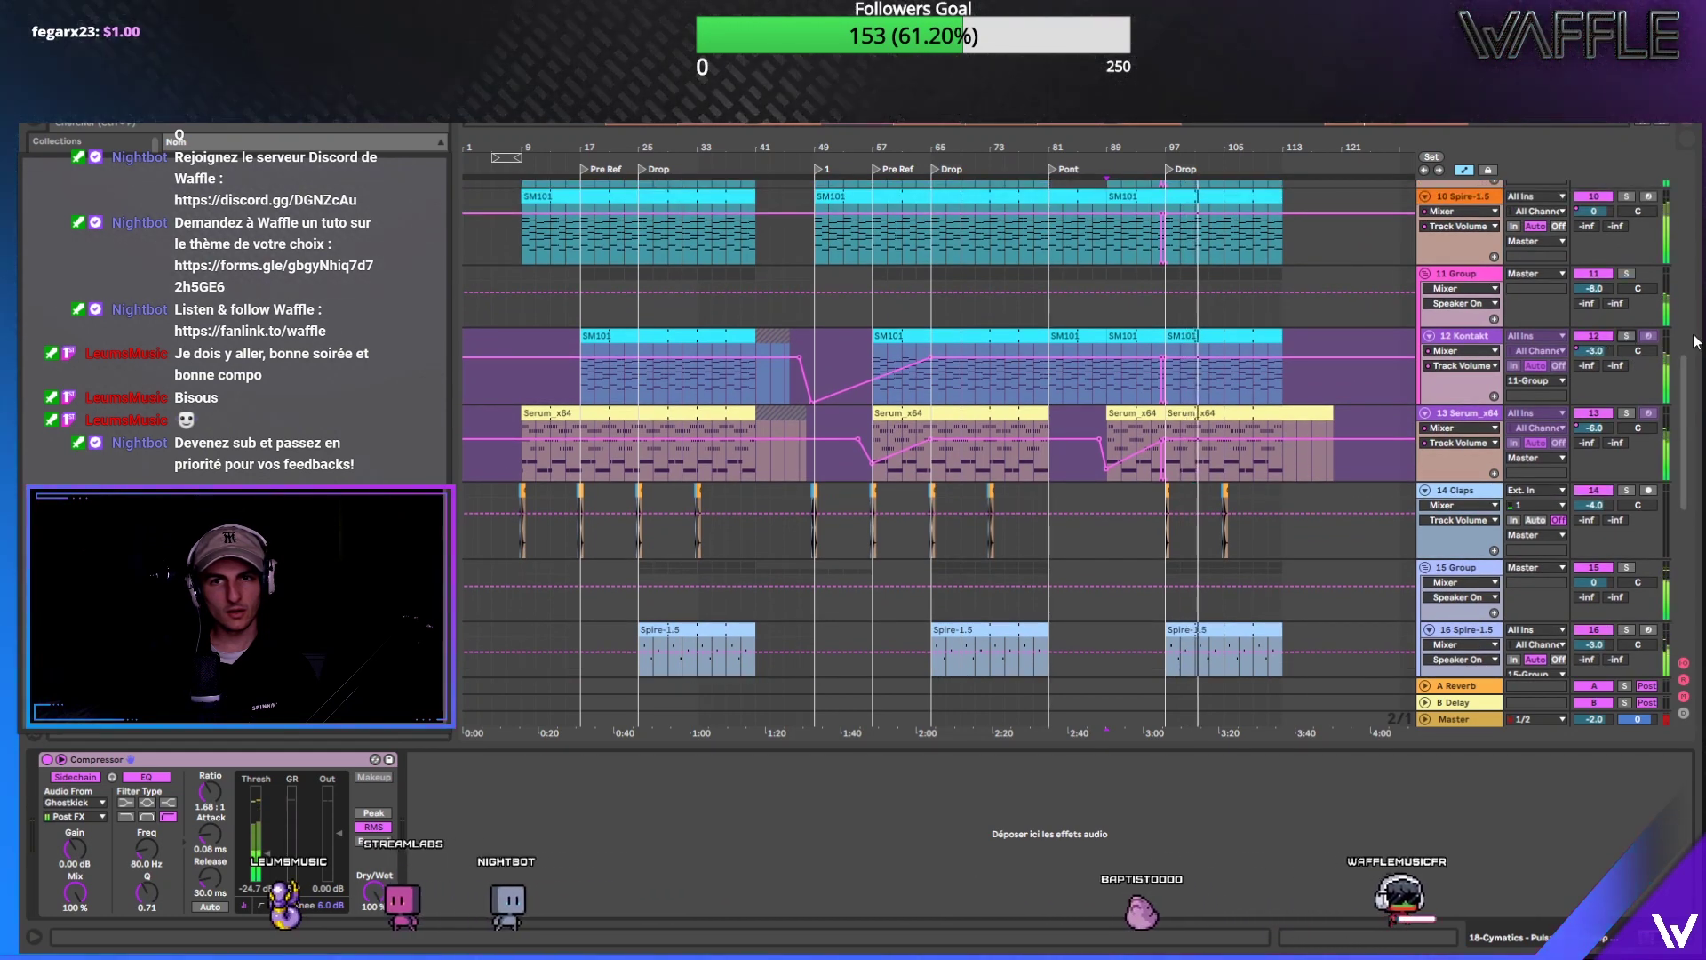
scroll(1693, 342, up, 2)
click(1627, 307)
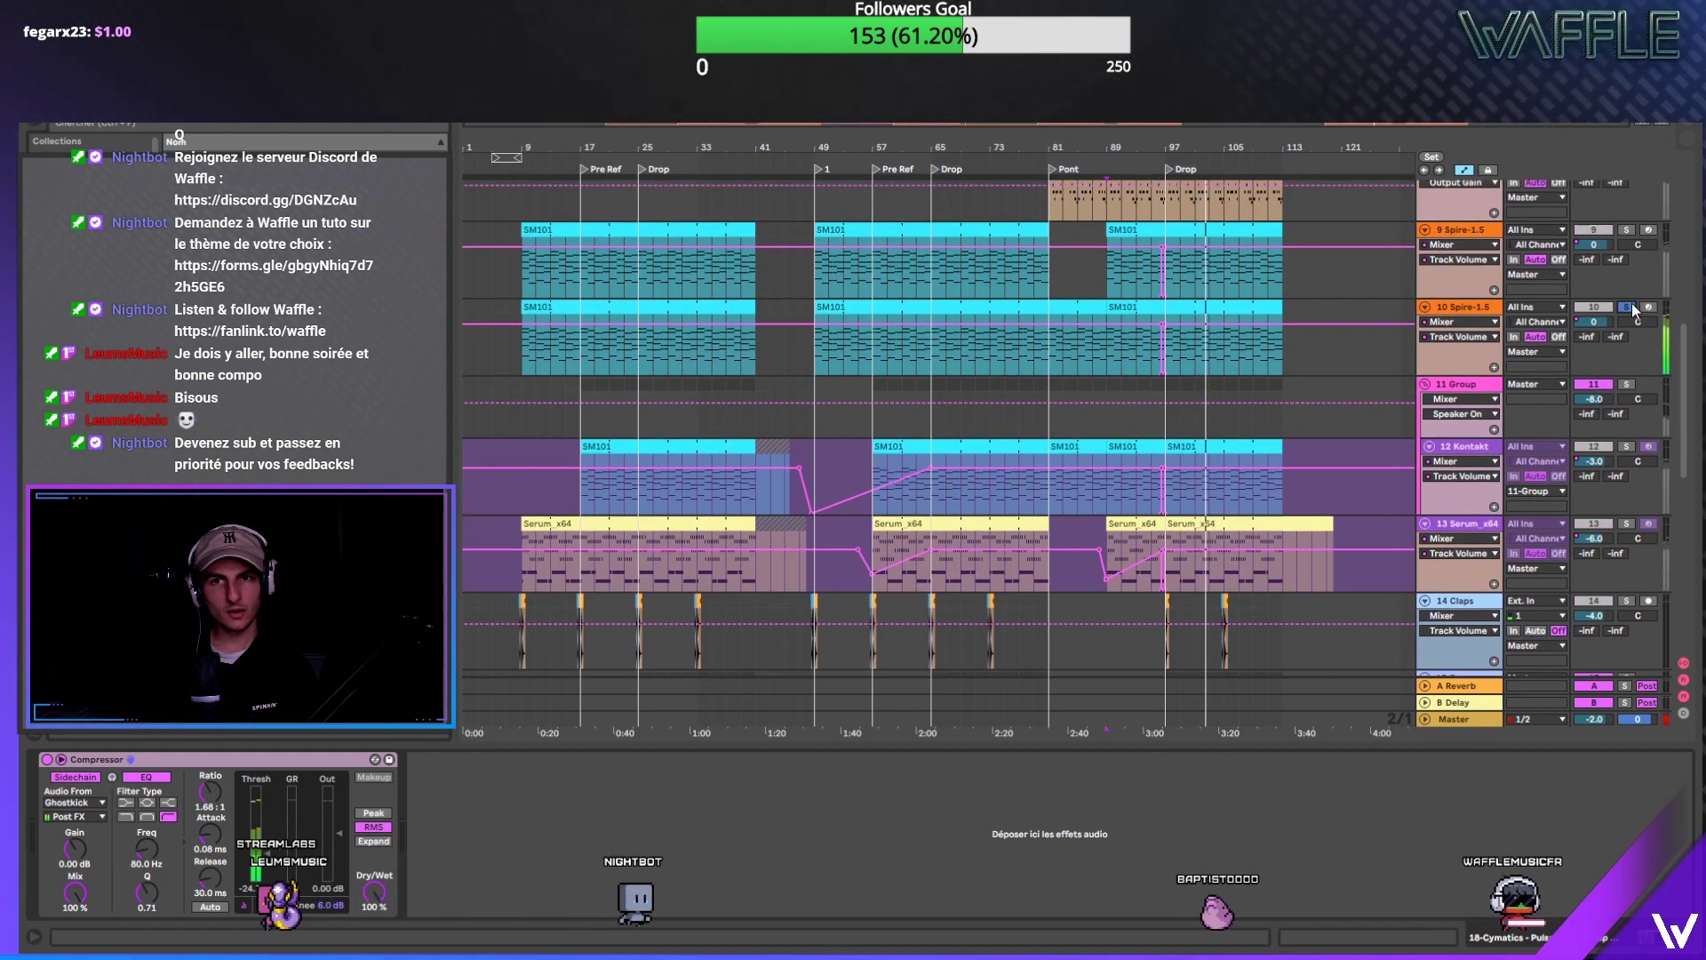
click(1627, 307)
click(1584, 308)
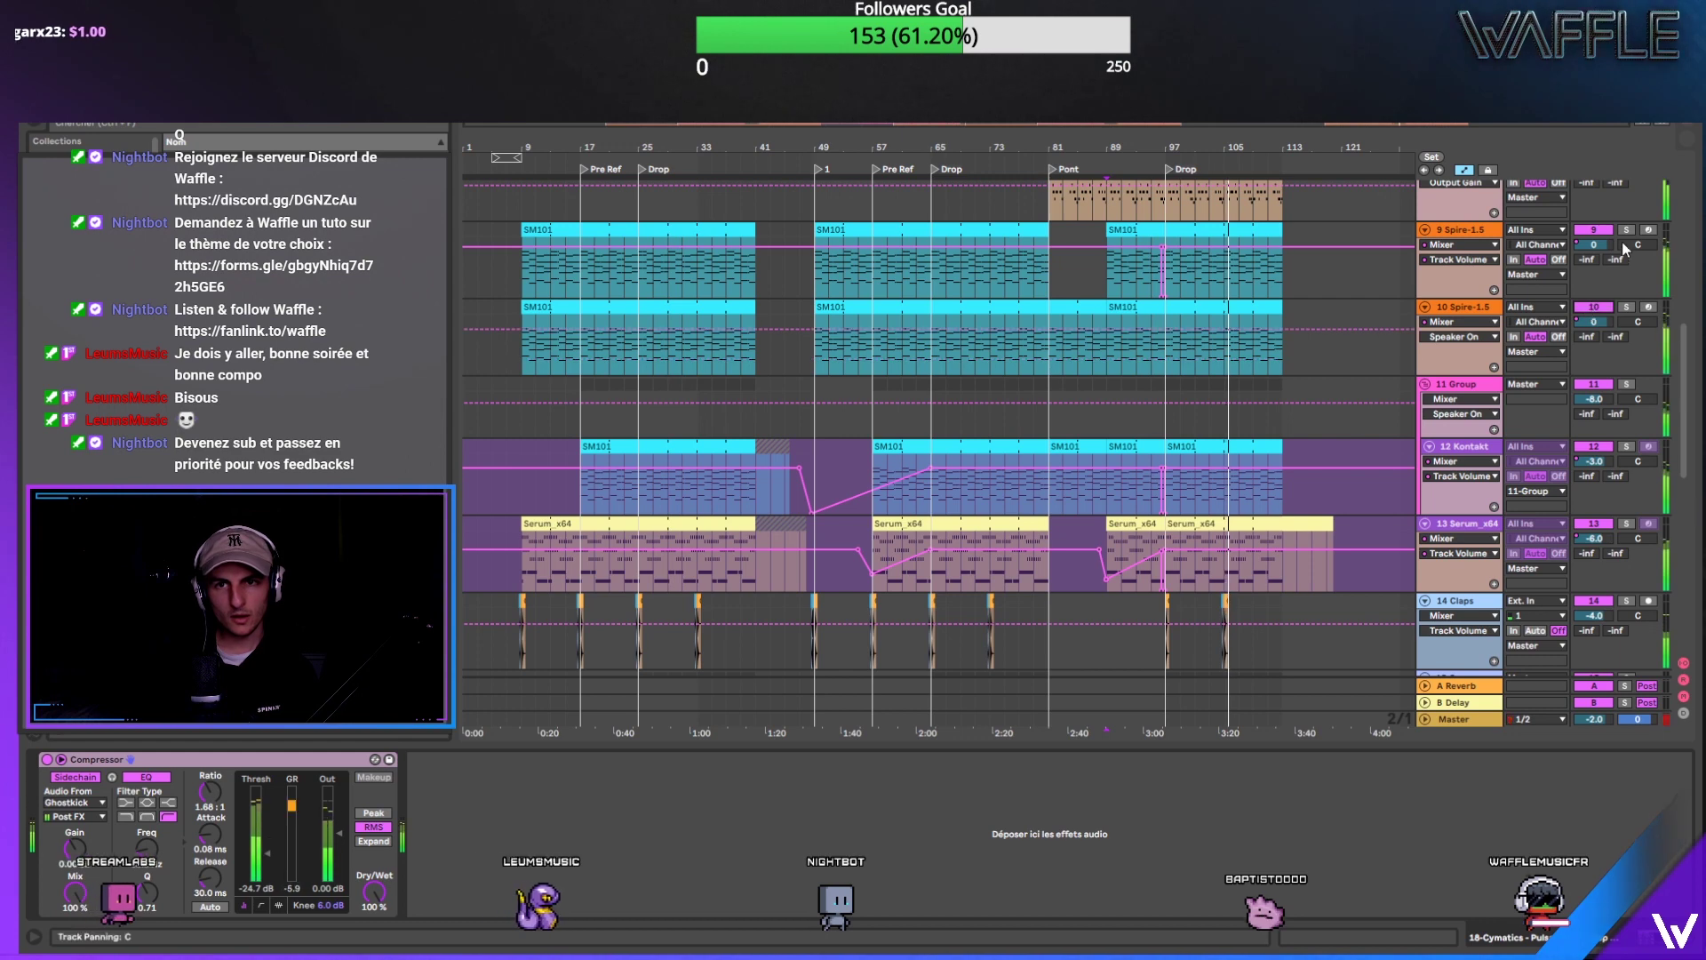
Step: Solo track 9 Spire-1.5 and remove its Track Volume rise at 97.1.1, keeping the level at minimum through the final Drop
scroll(1685, 373, up, 4)
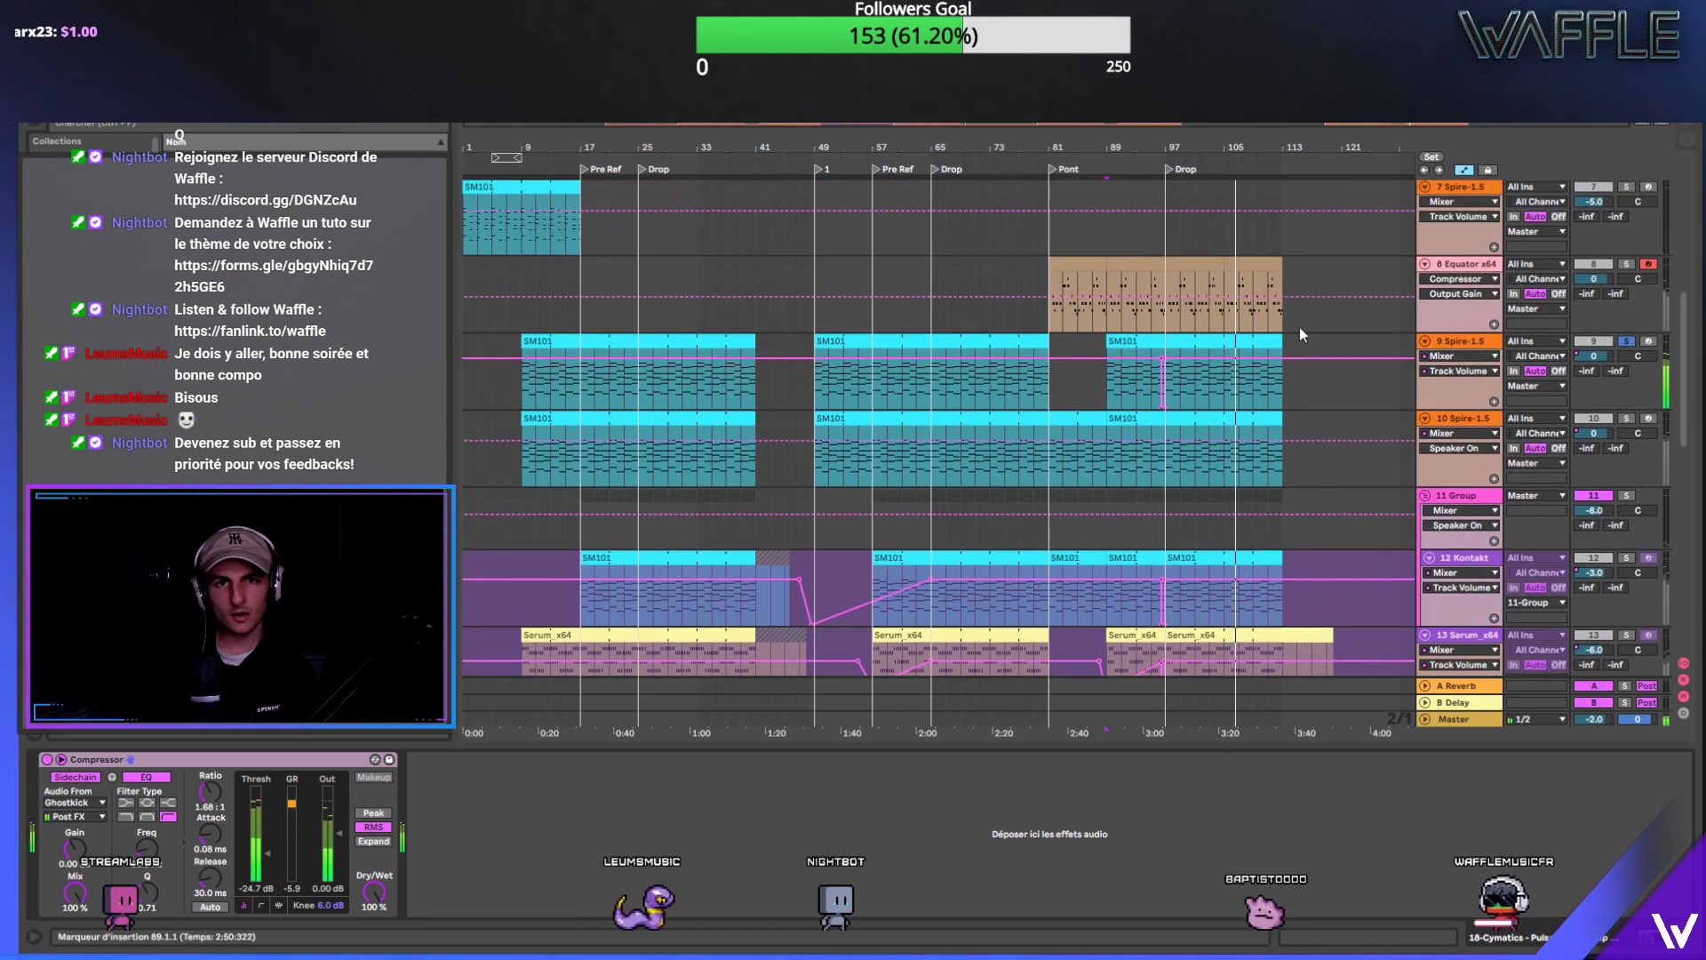
click(1272, 340)
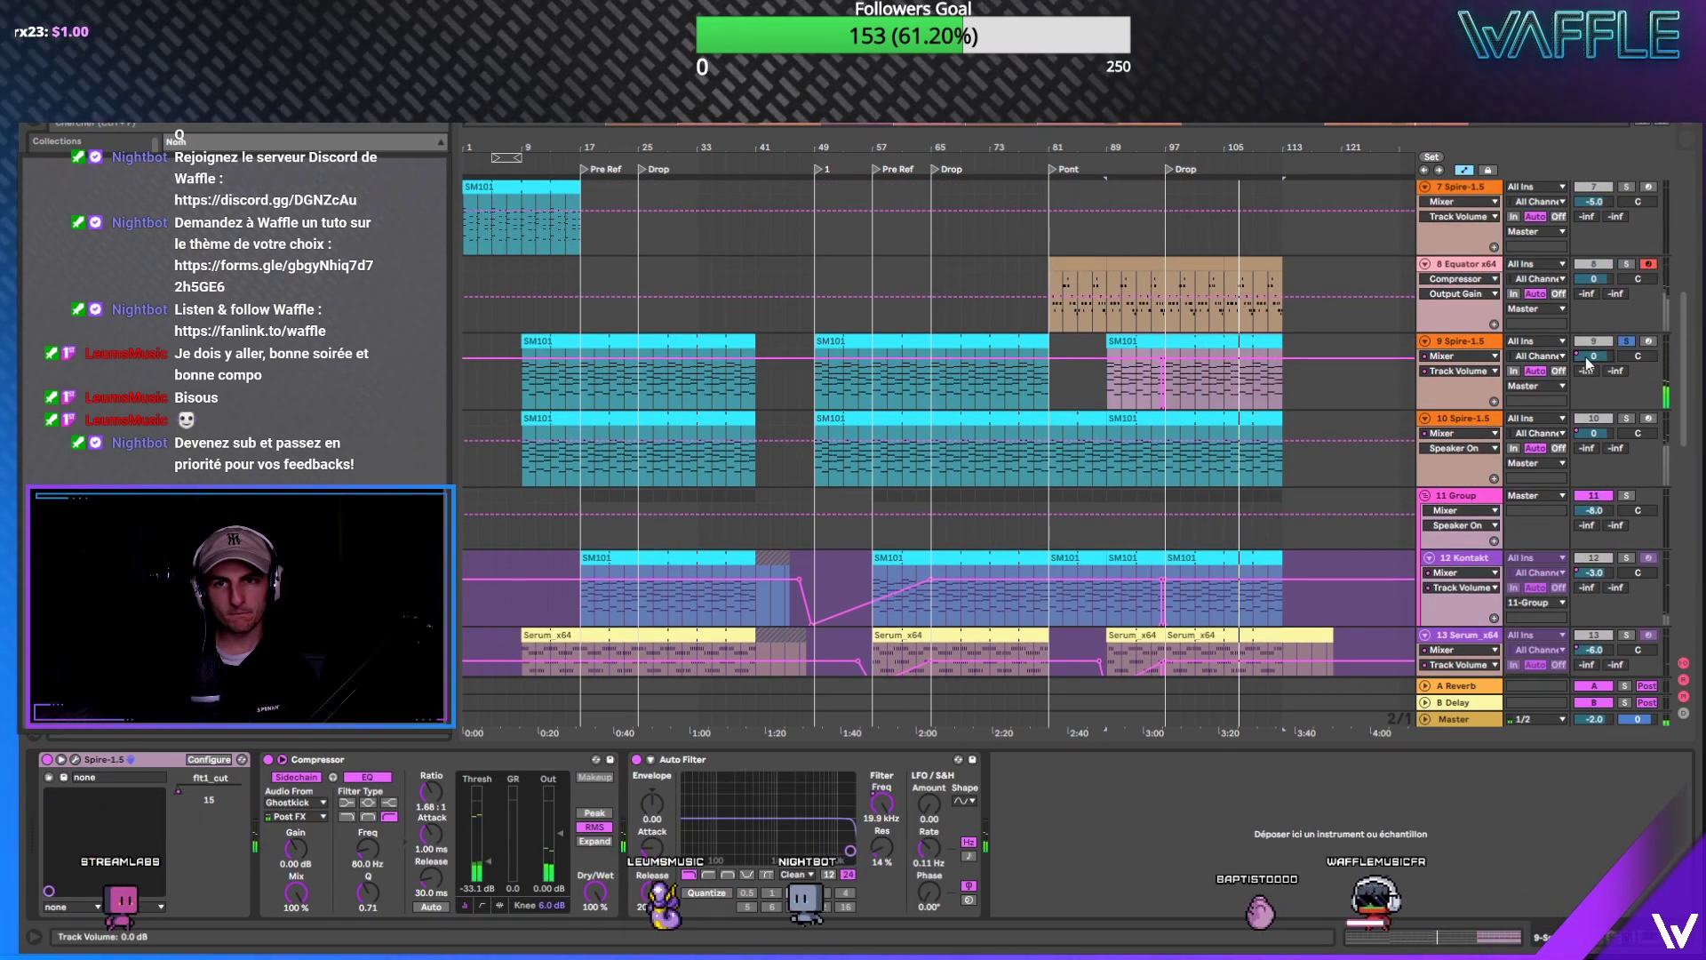
click(1165, 358)
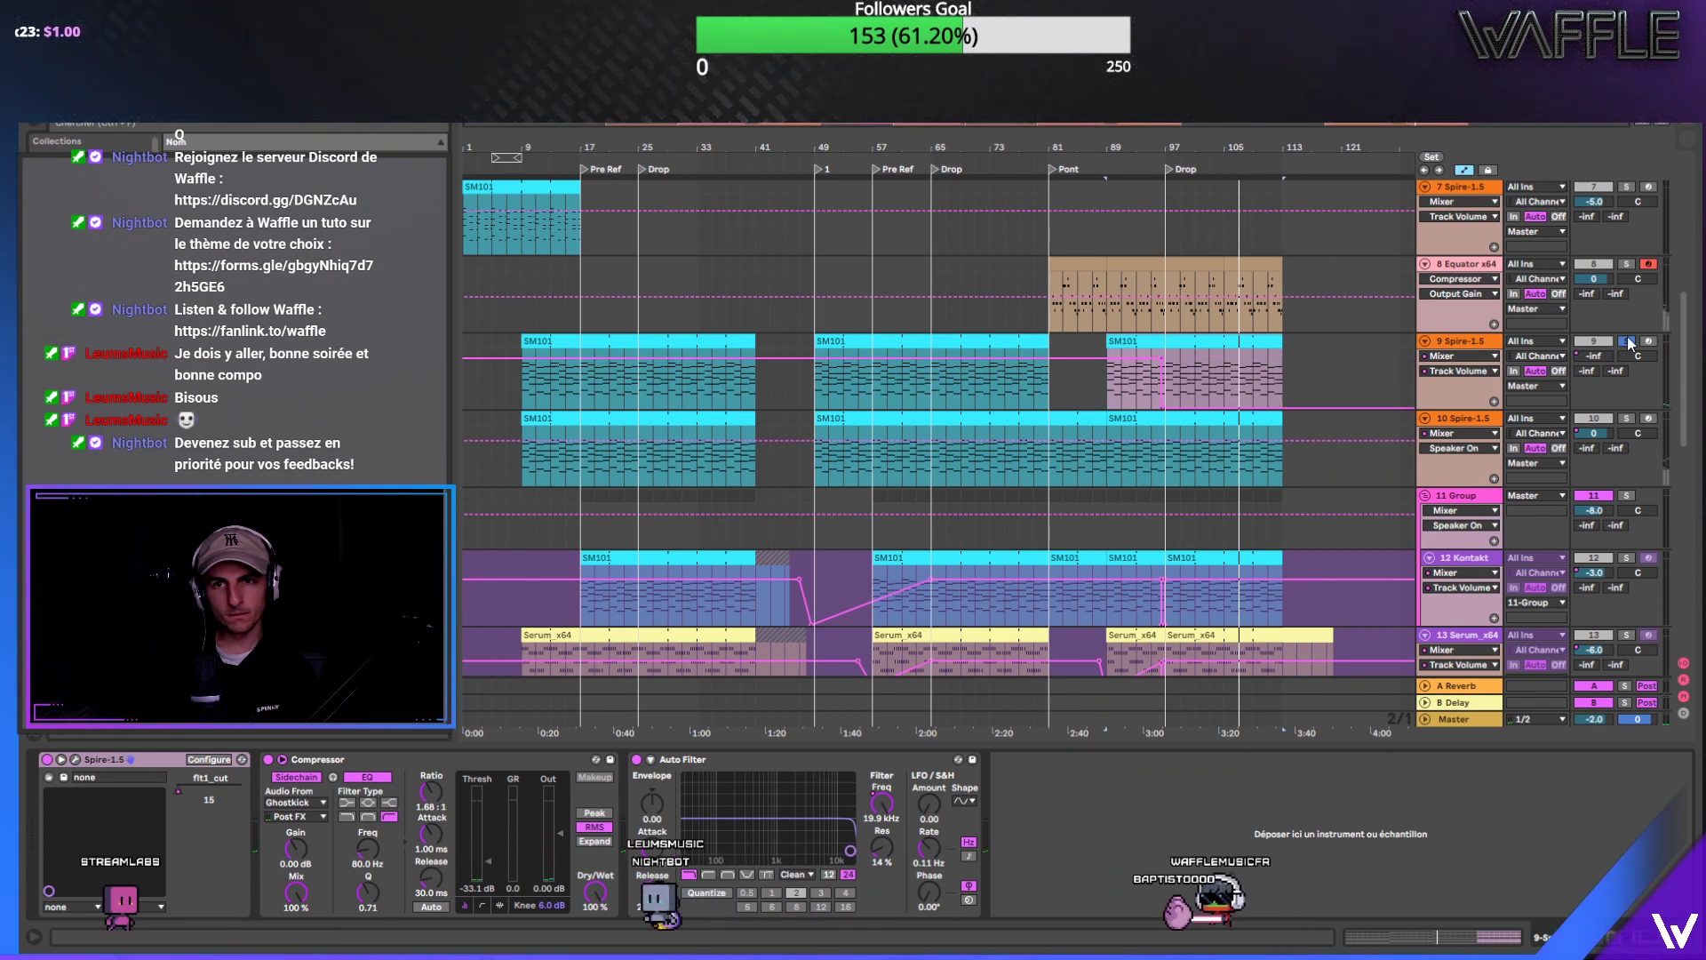
Step: Play the transition into the final Drop and add the IHeartNY plug-in after the Compressor on track 8 Equator x64, closing its window
scroll(1092, 260, up, 3)
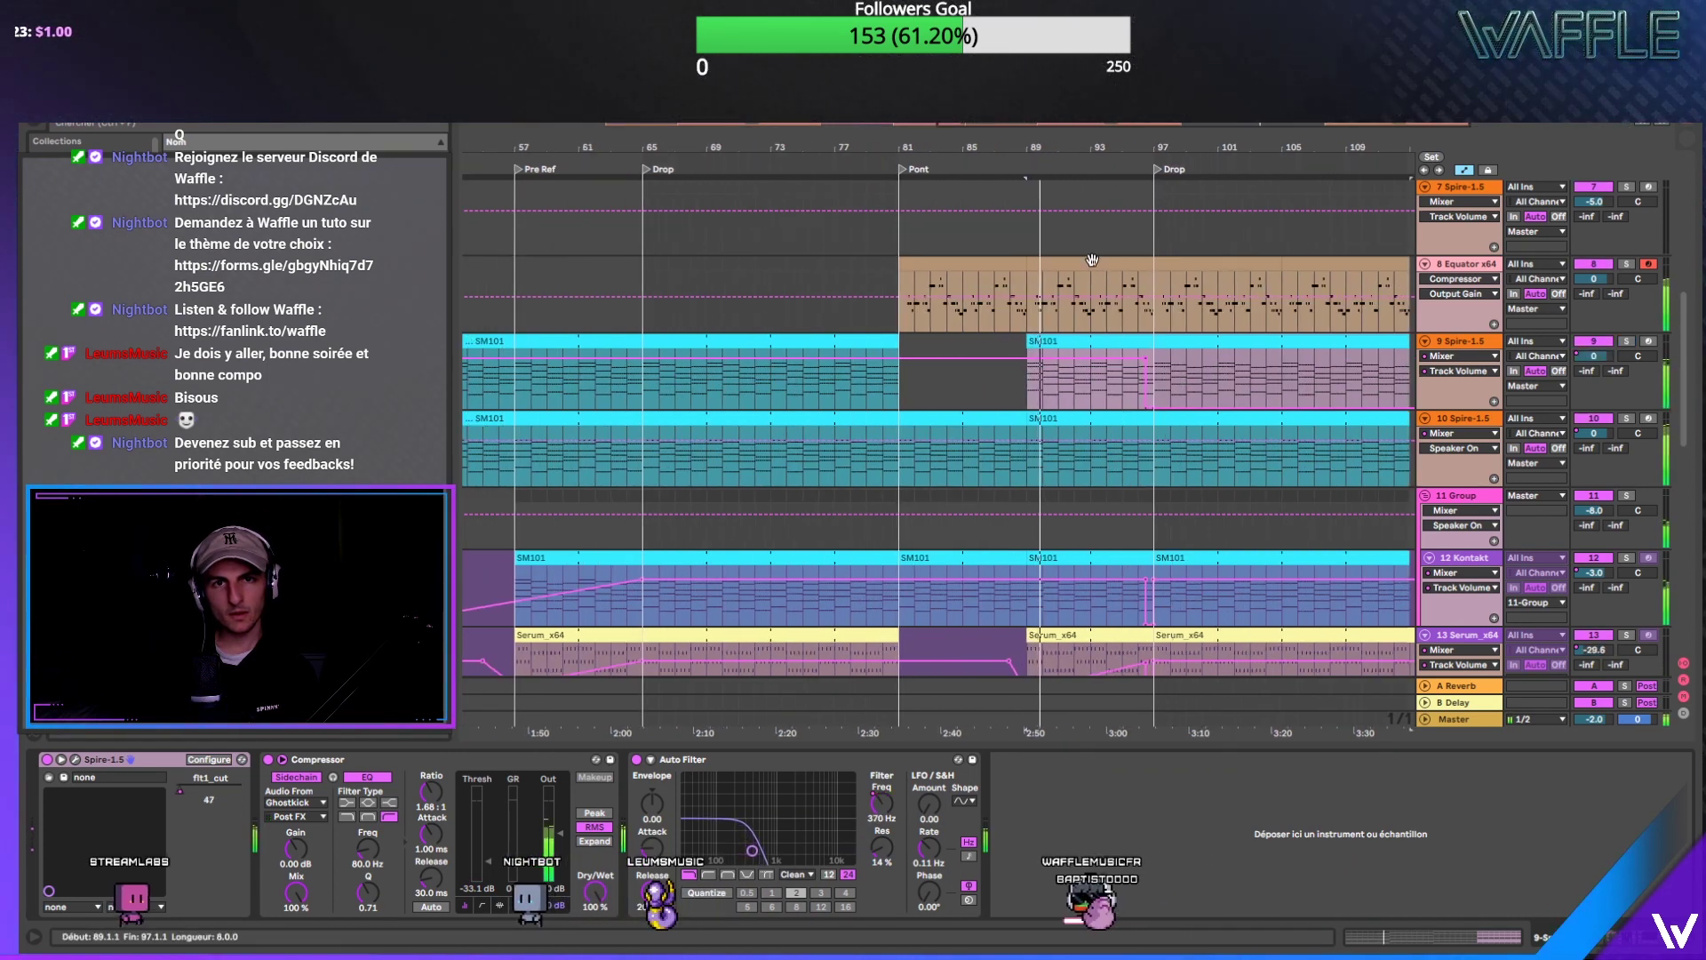
click(1117, 246)
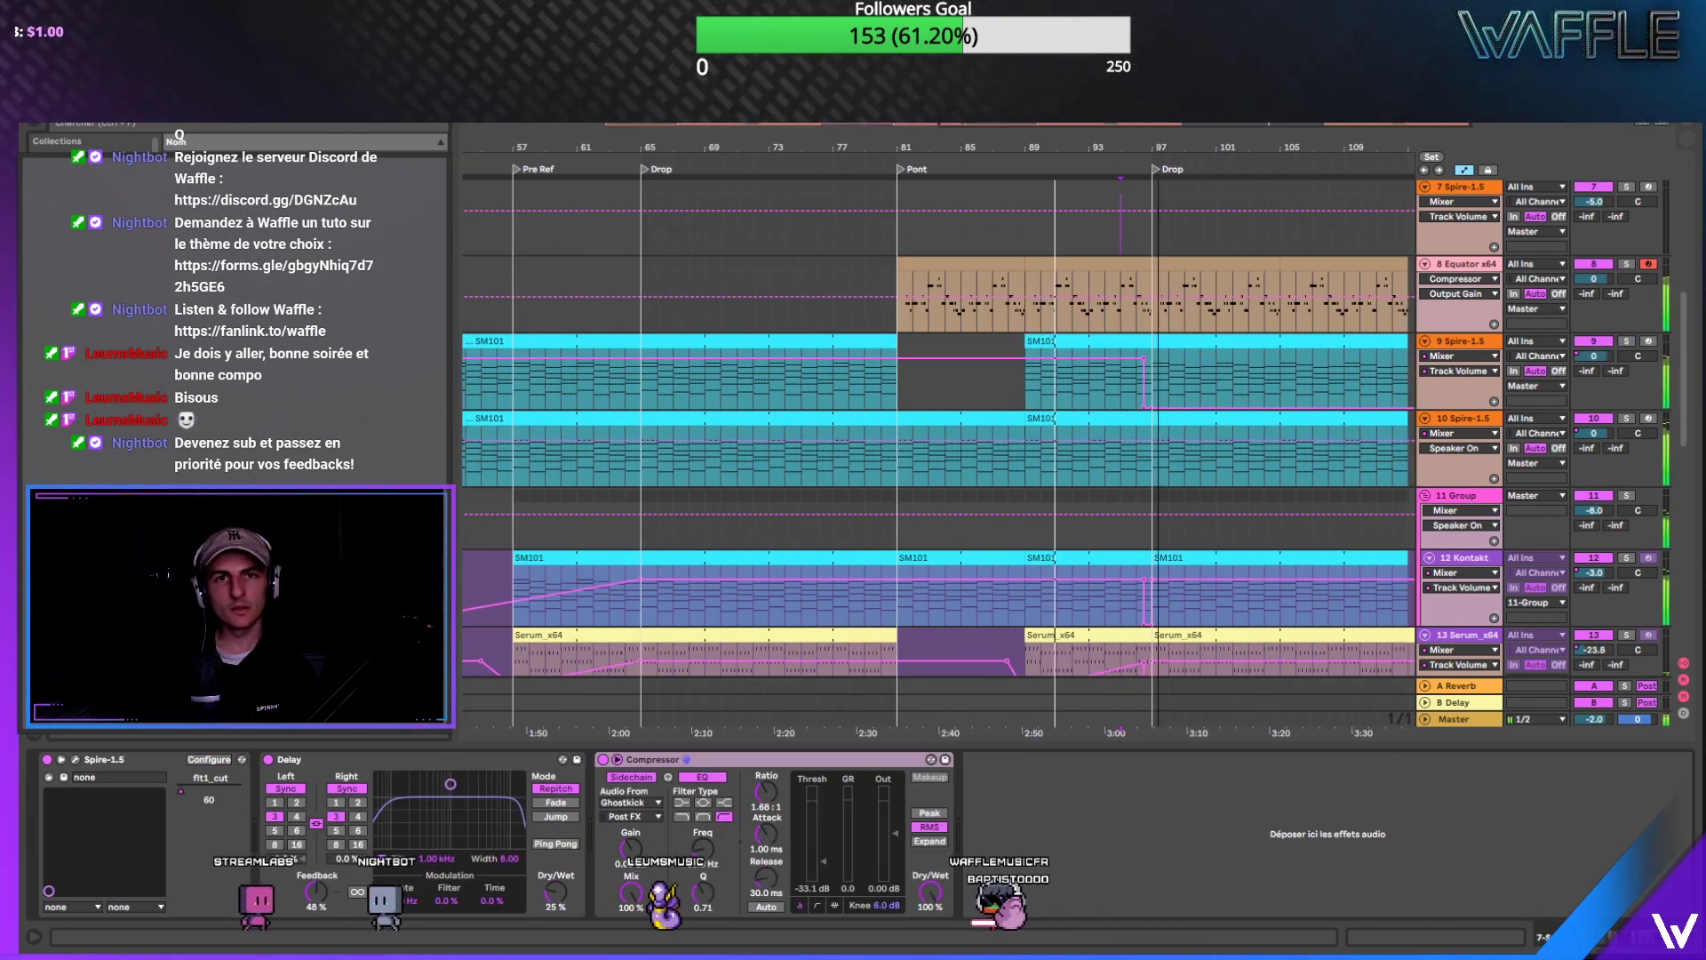
scroll(738, 399, down, 3)
click(1495, 293)
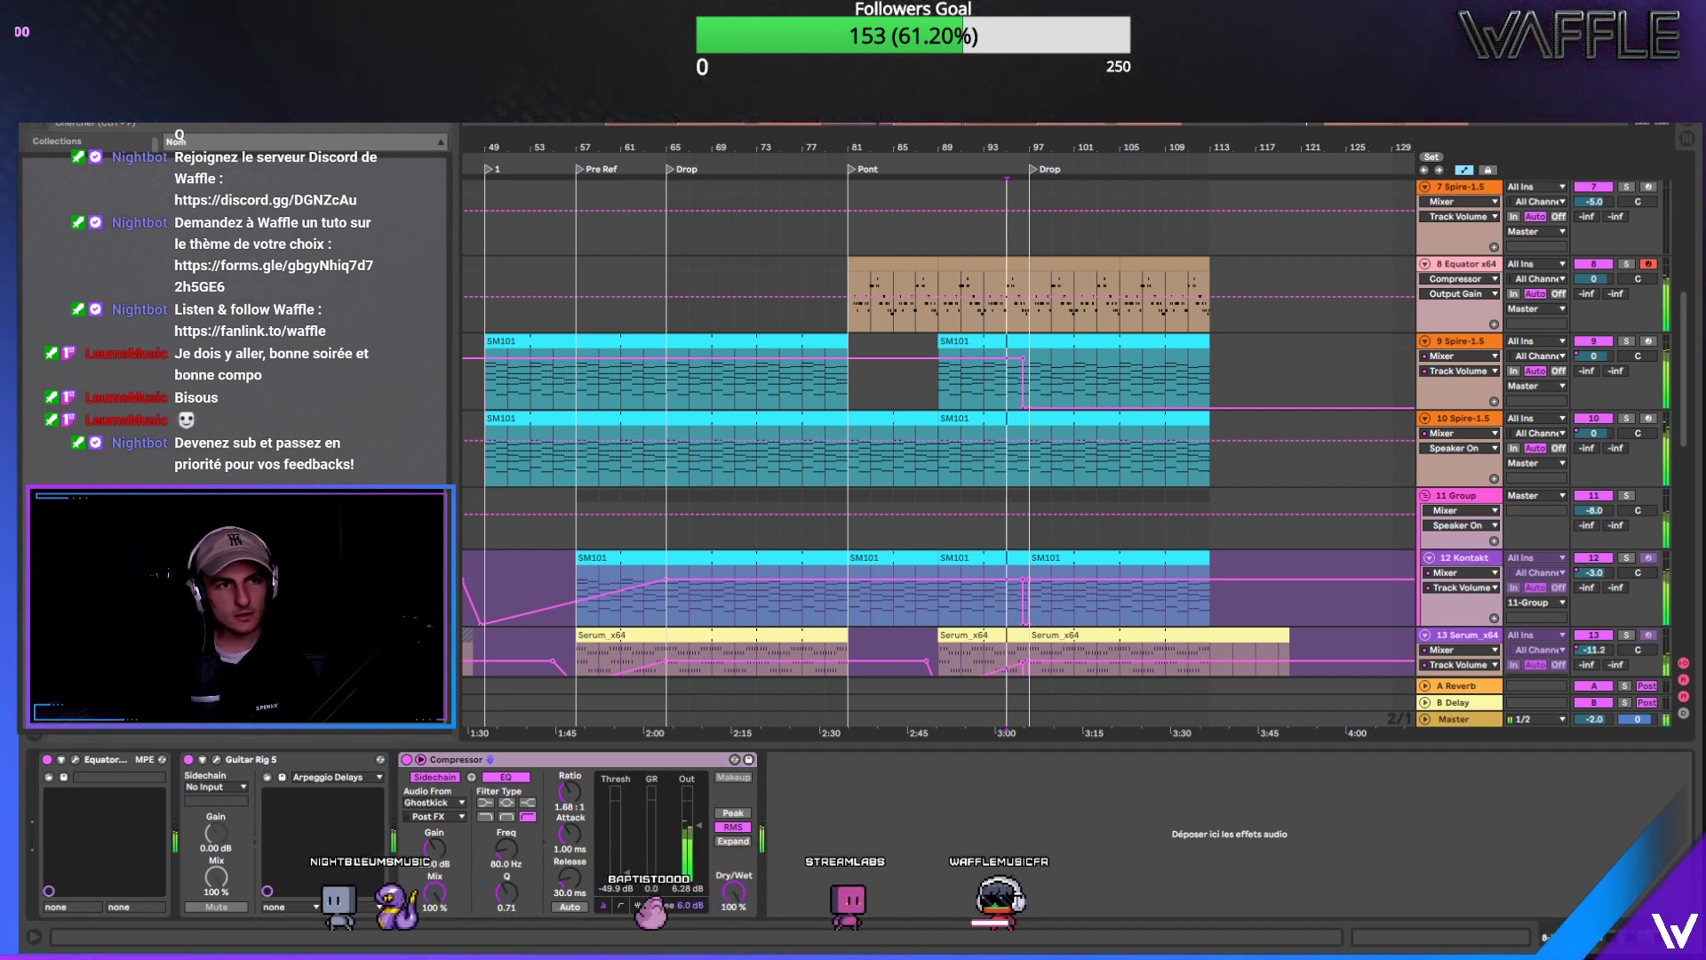
drag(772, 783, 771, 783)
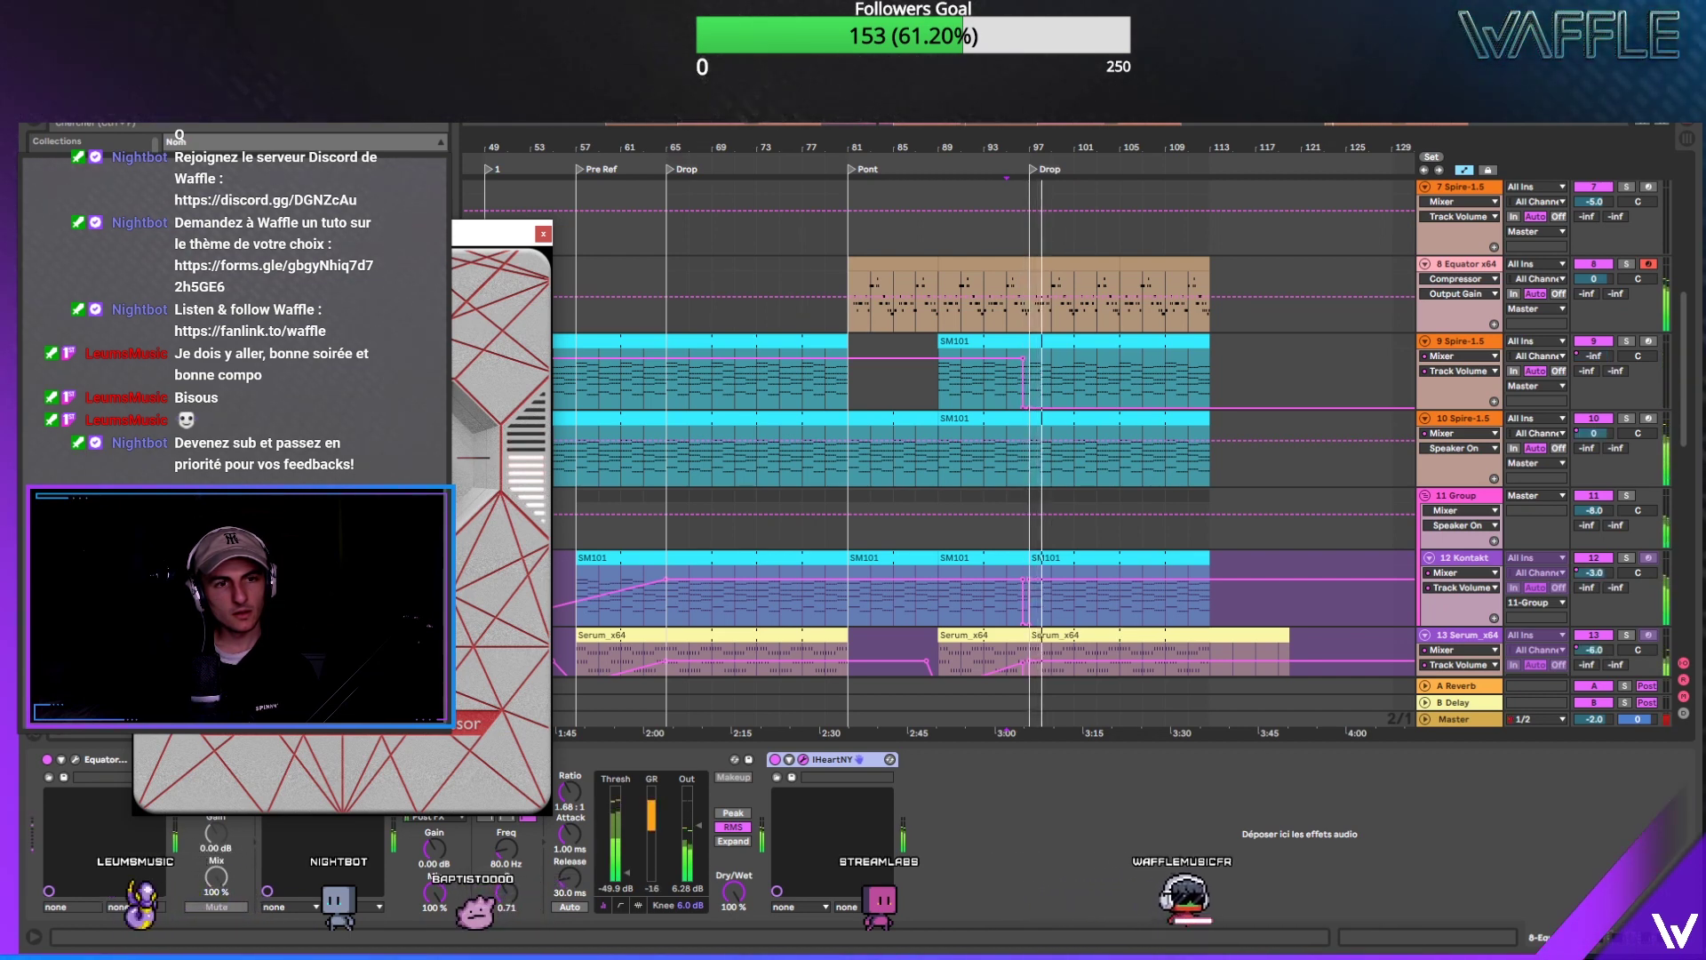
click(544, 235)
Step: Mute and re-enable track 5 Kontakt during the final Drop to compare the mix with and without it
scroll(1091, 243, up, 10)
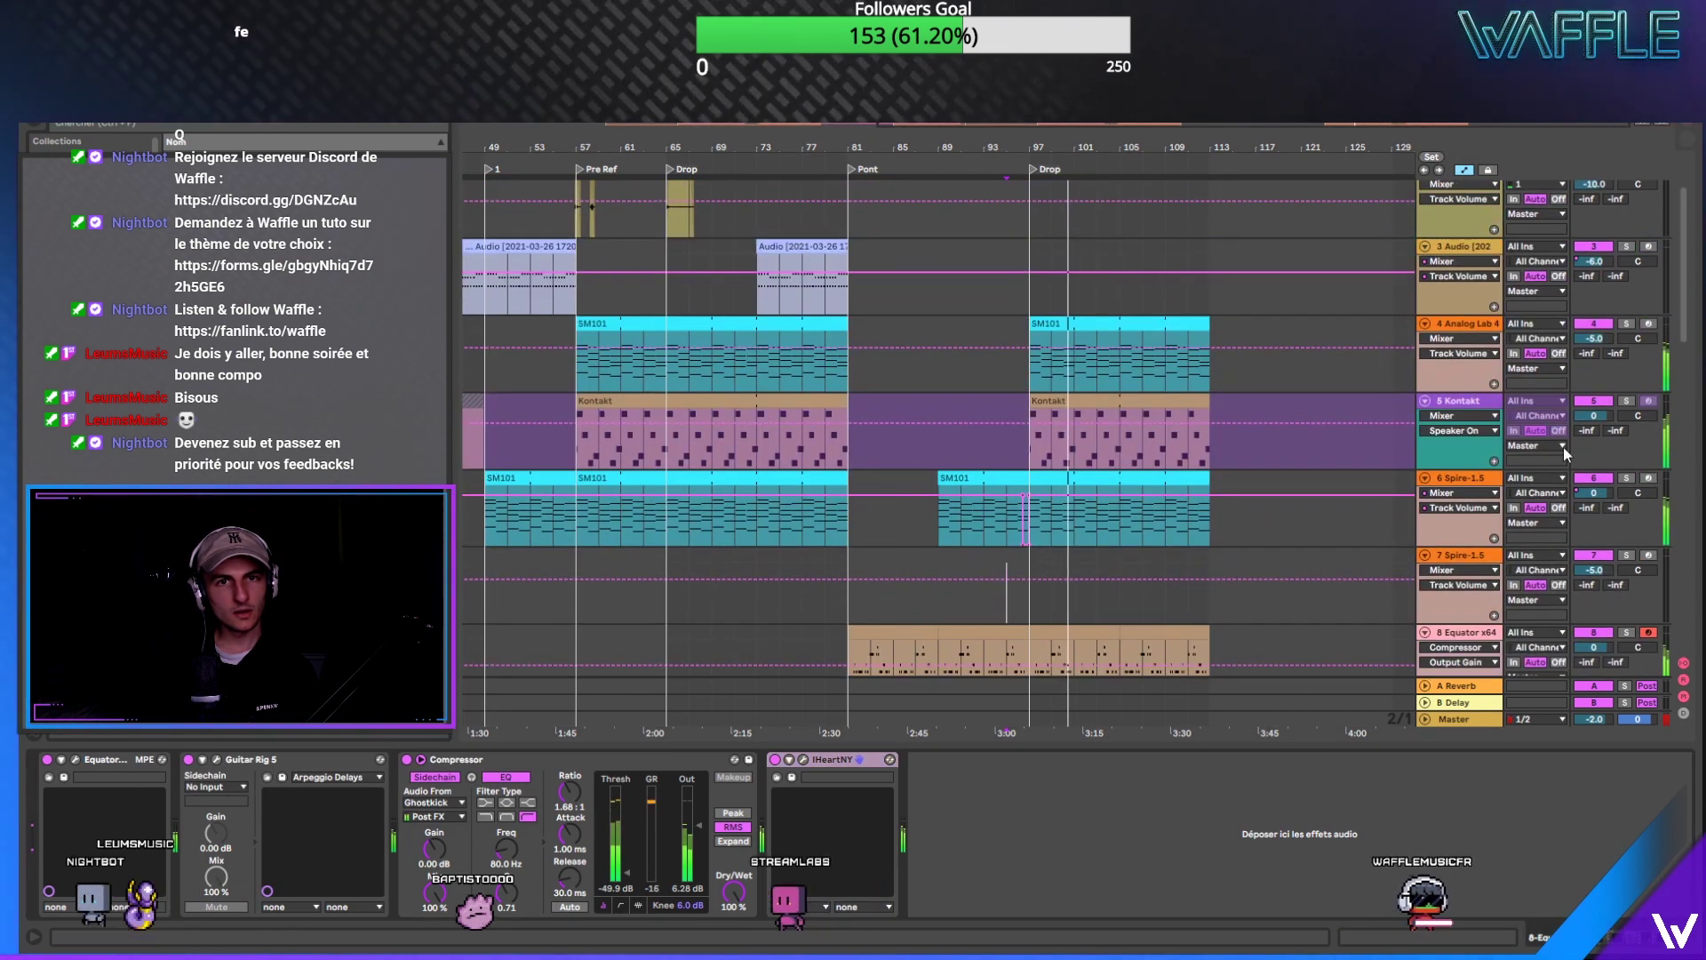
click(1584, 400)
click(1080, 401)
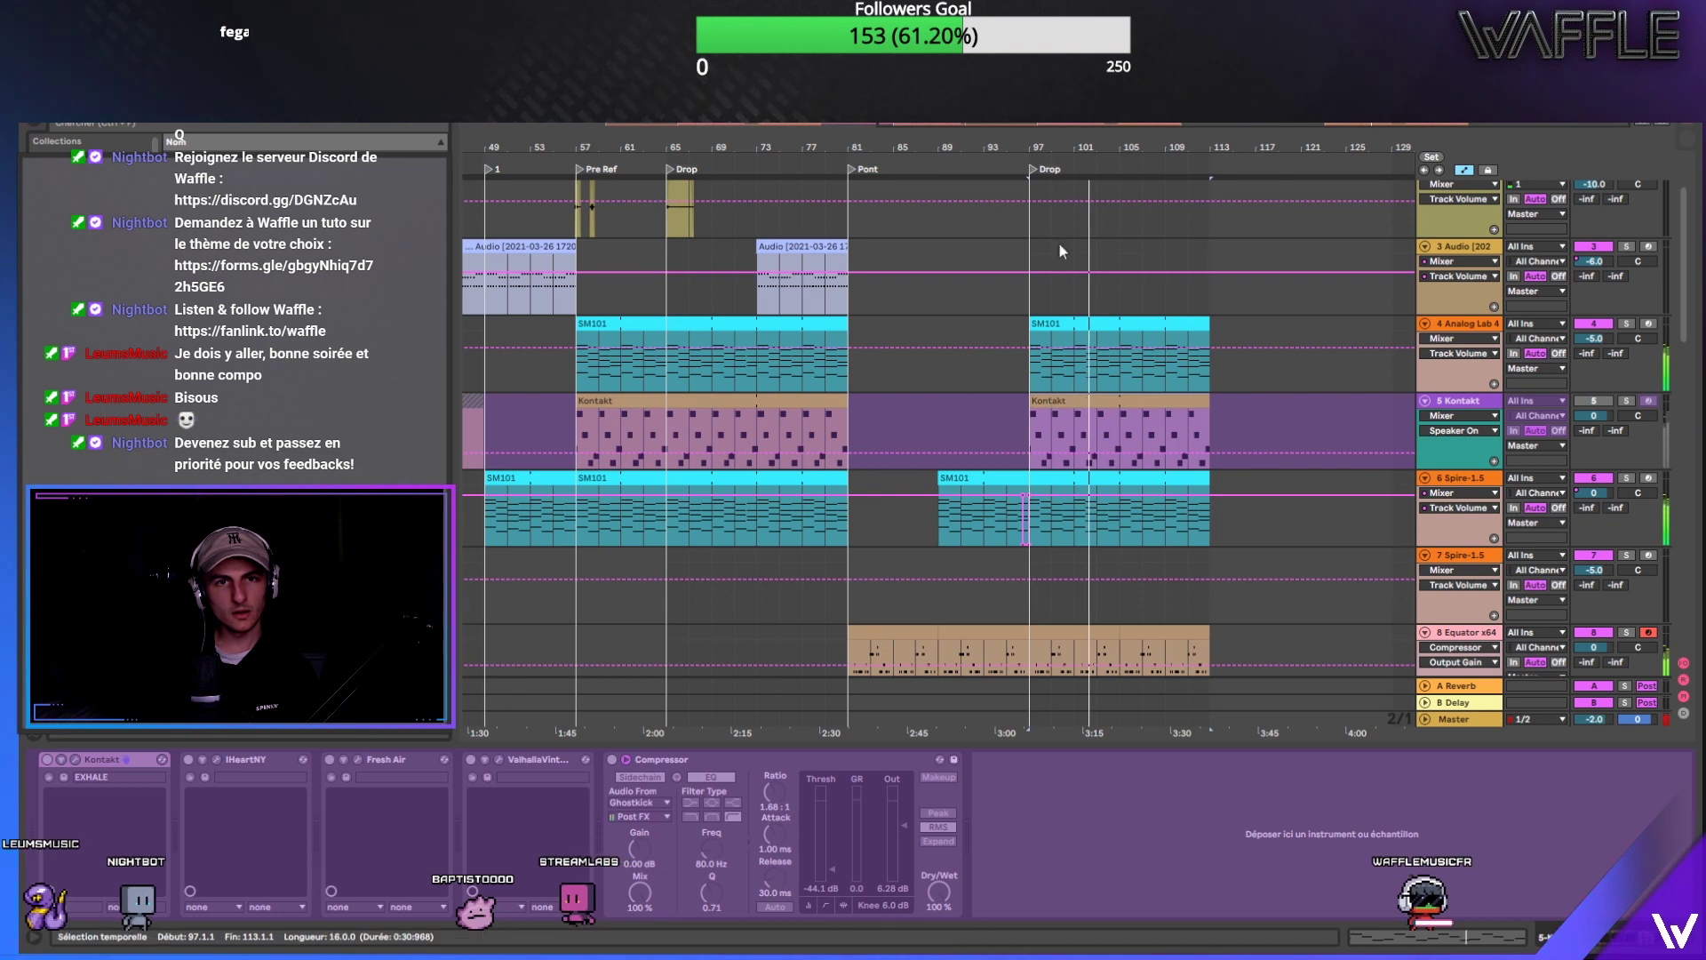
drag(1062, 142, 1062, 173)
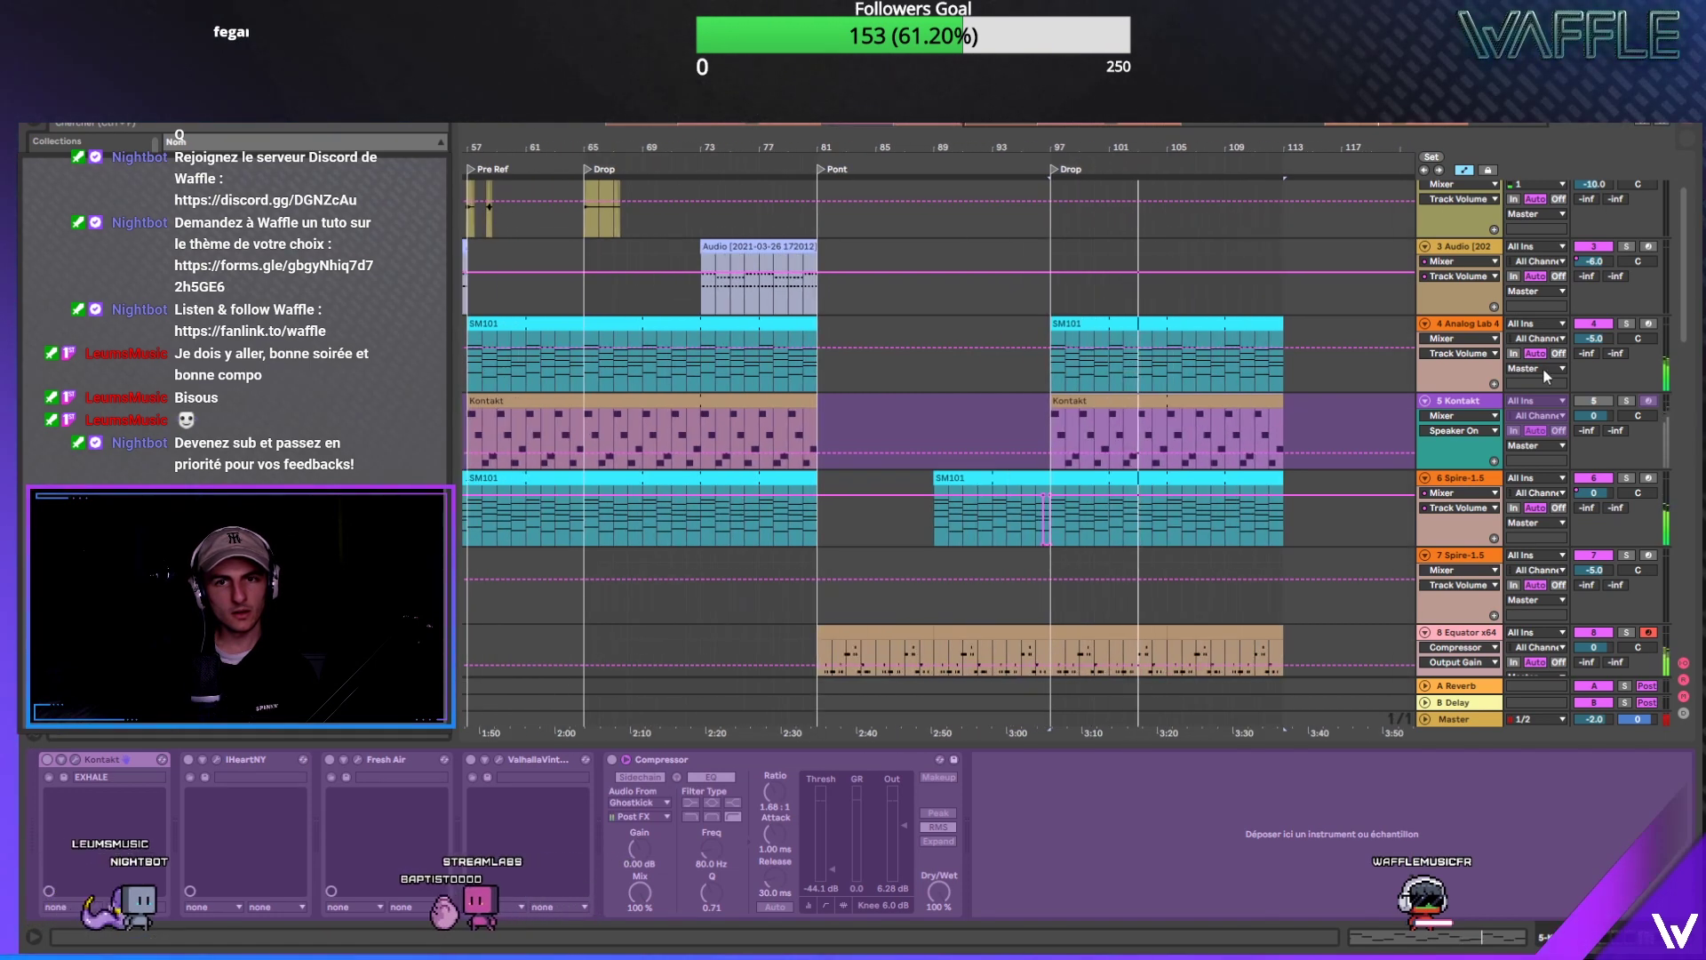
click(1590, 400)
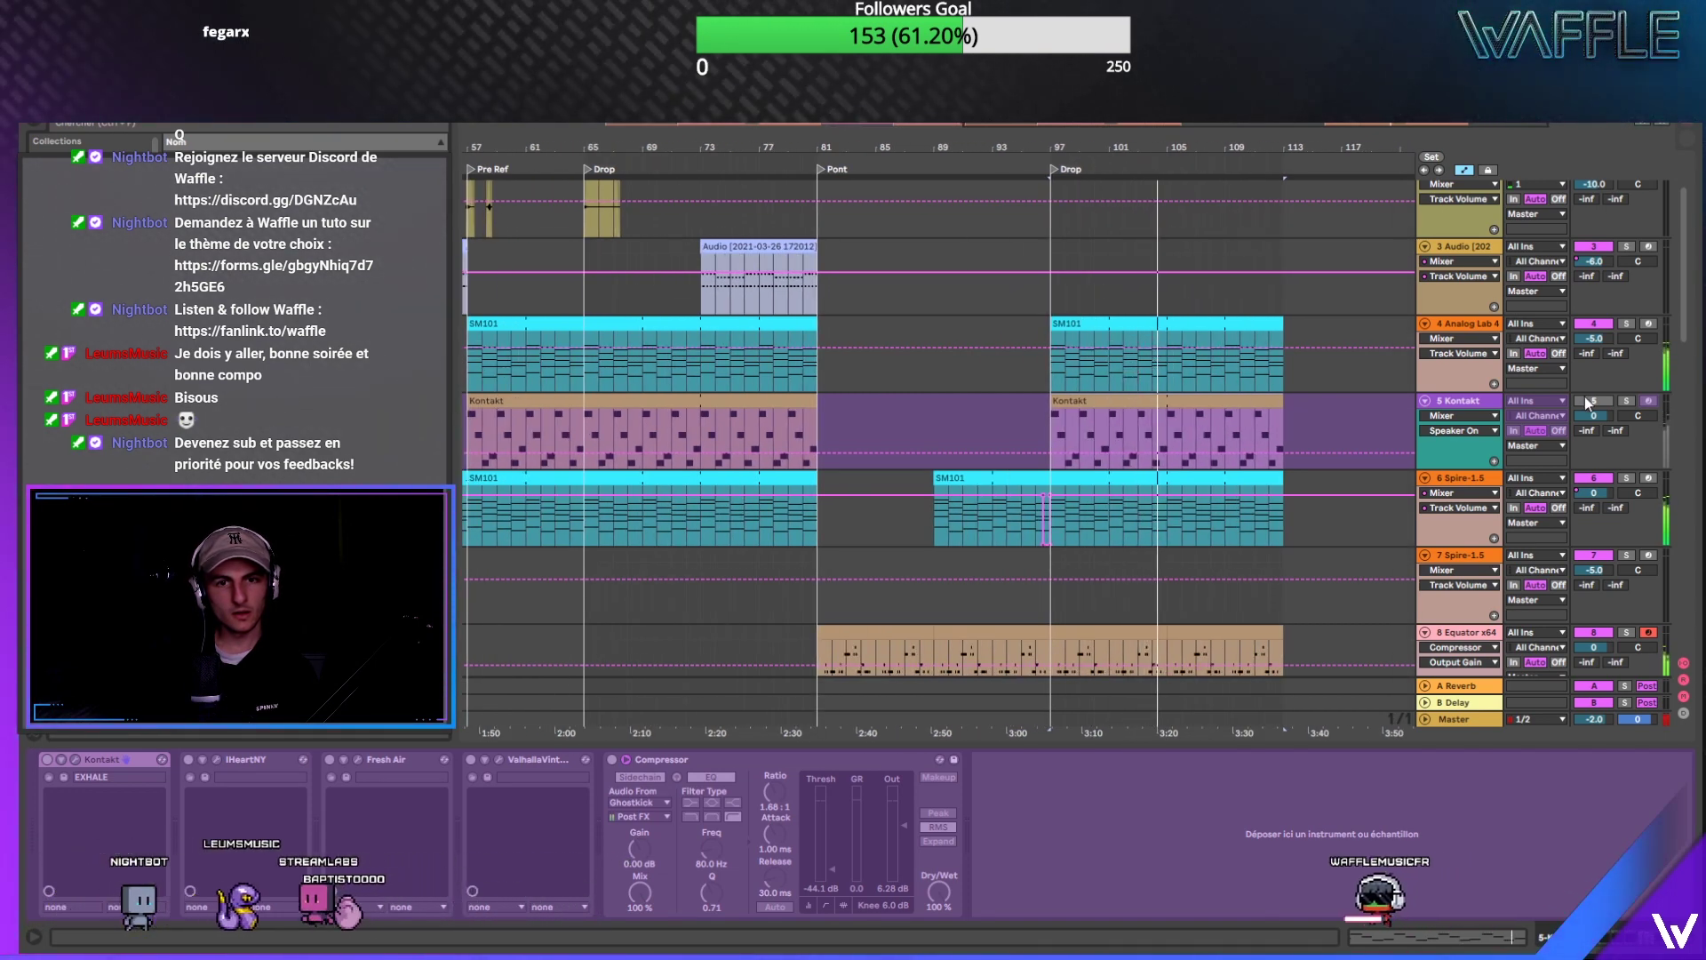
Step: Lower the Track Volume automation of track 8 Equator x64 to -11.0 dB from 105.1.1 onward
click(1213, 633)
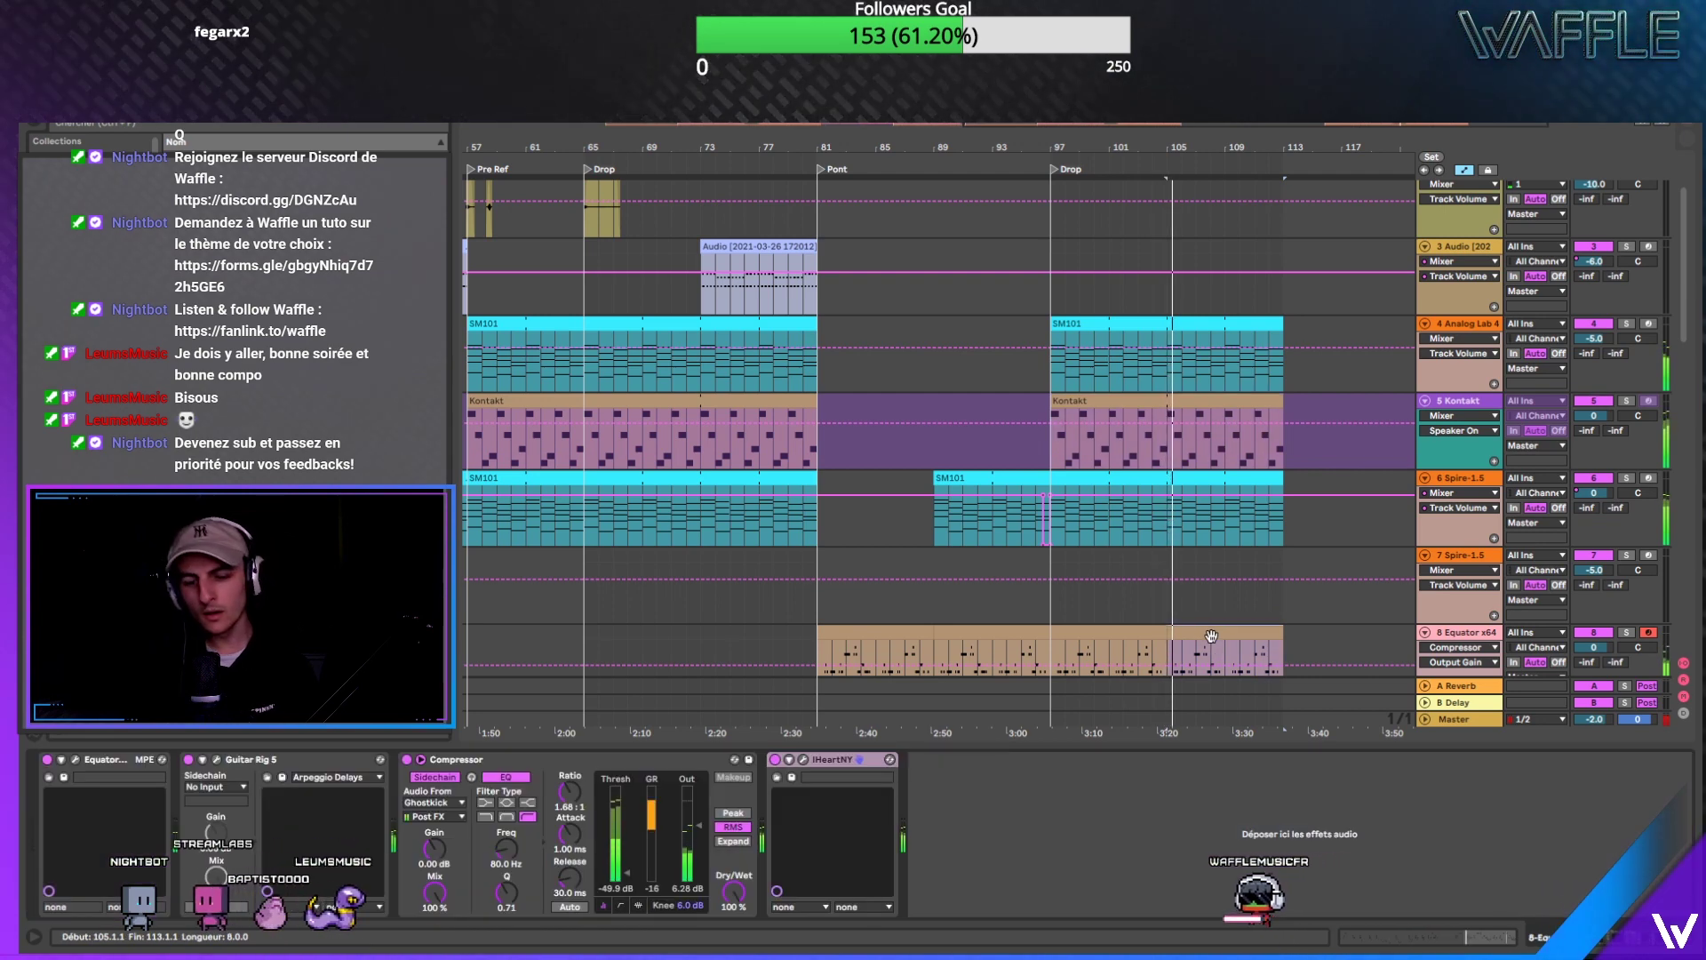
scroll(1224, 618, down, 3)
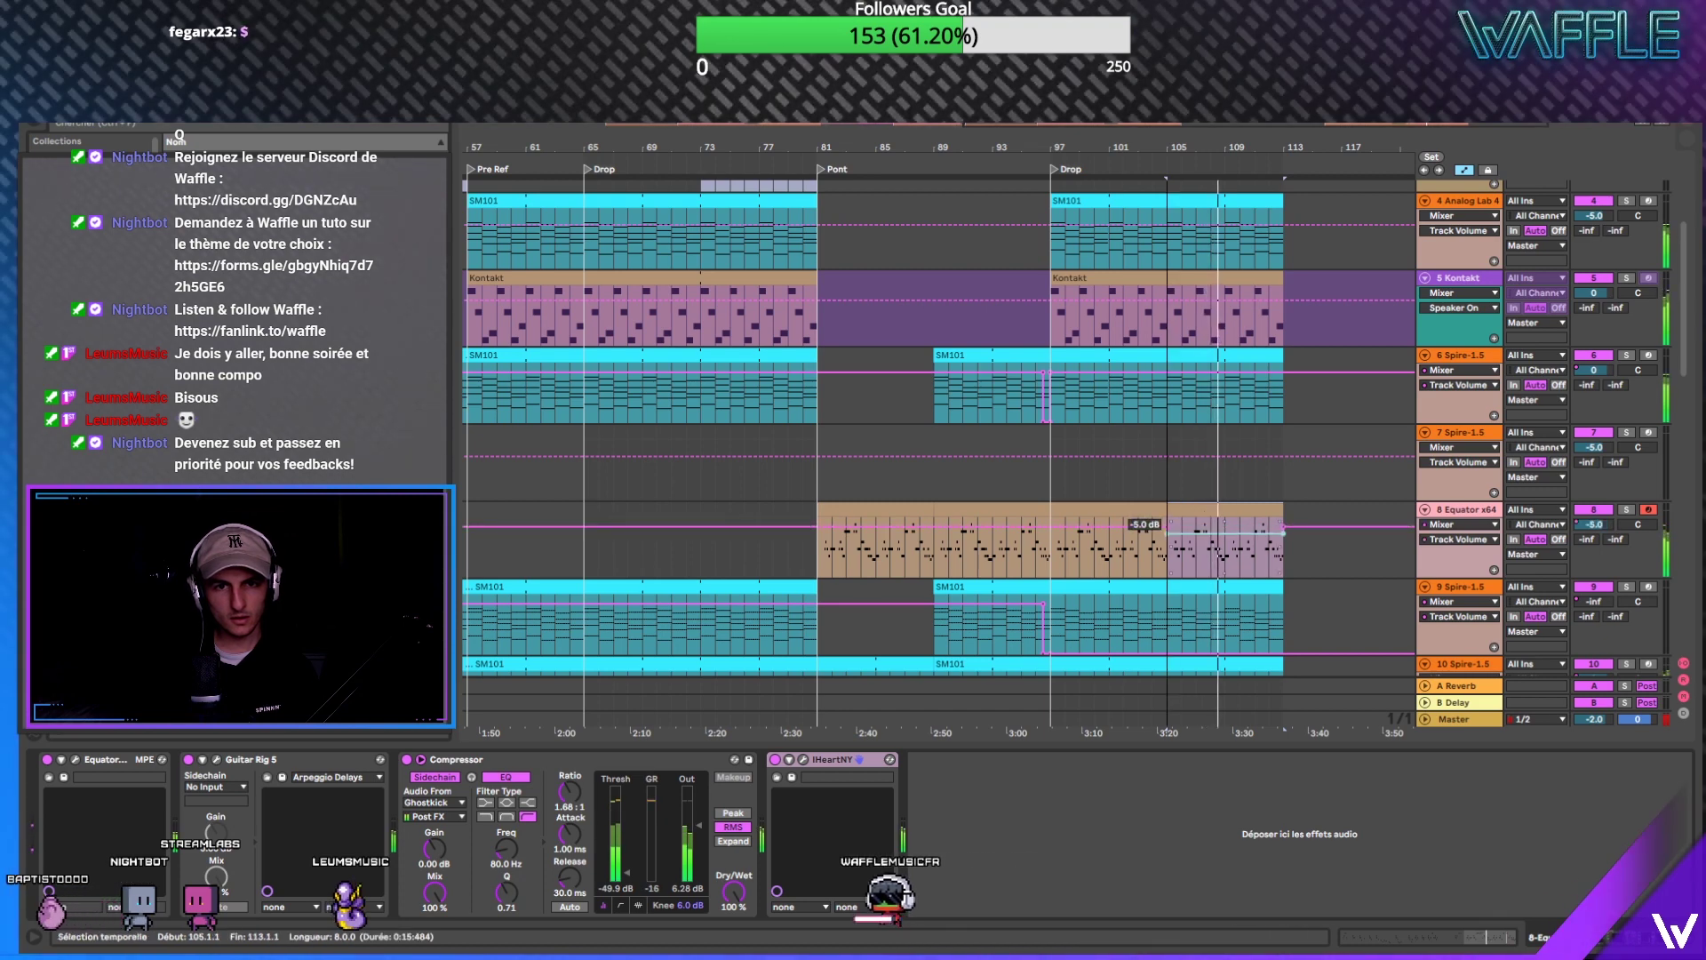
drag(1287, 524, 1287, 538)
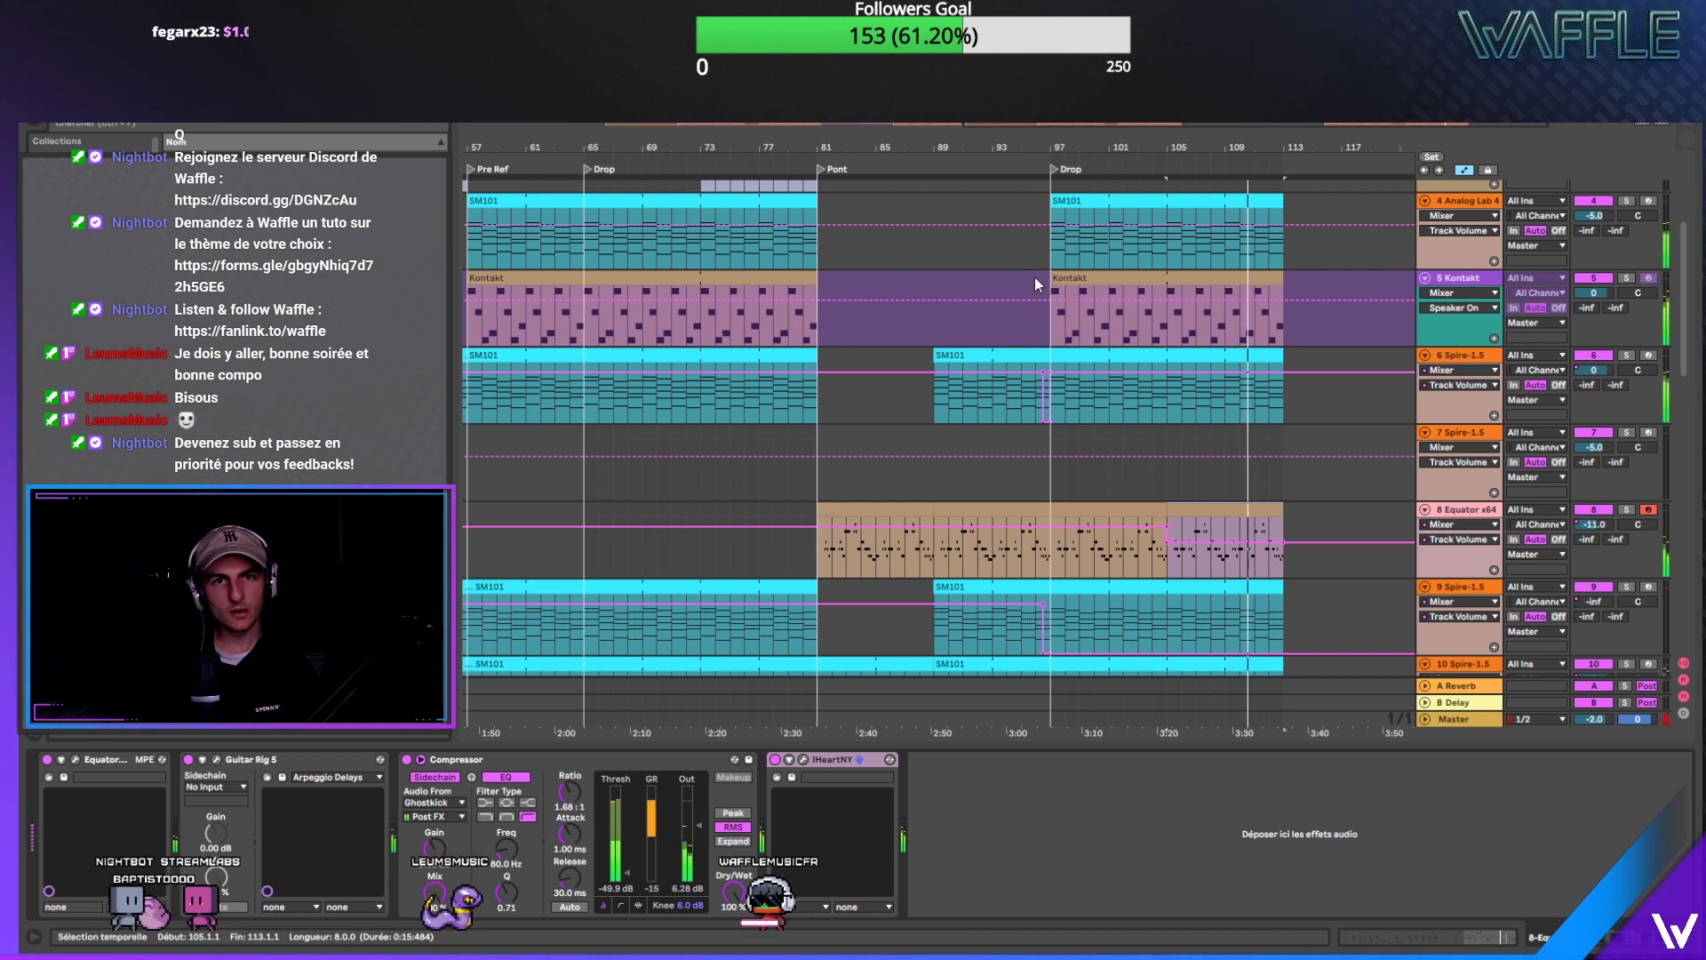
Step: Clear the first half of track 5 Kontakt's clip in the final Drop so it starts at 105.1.1
drag(1037, 284, 1166, 279)
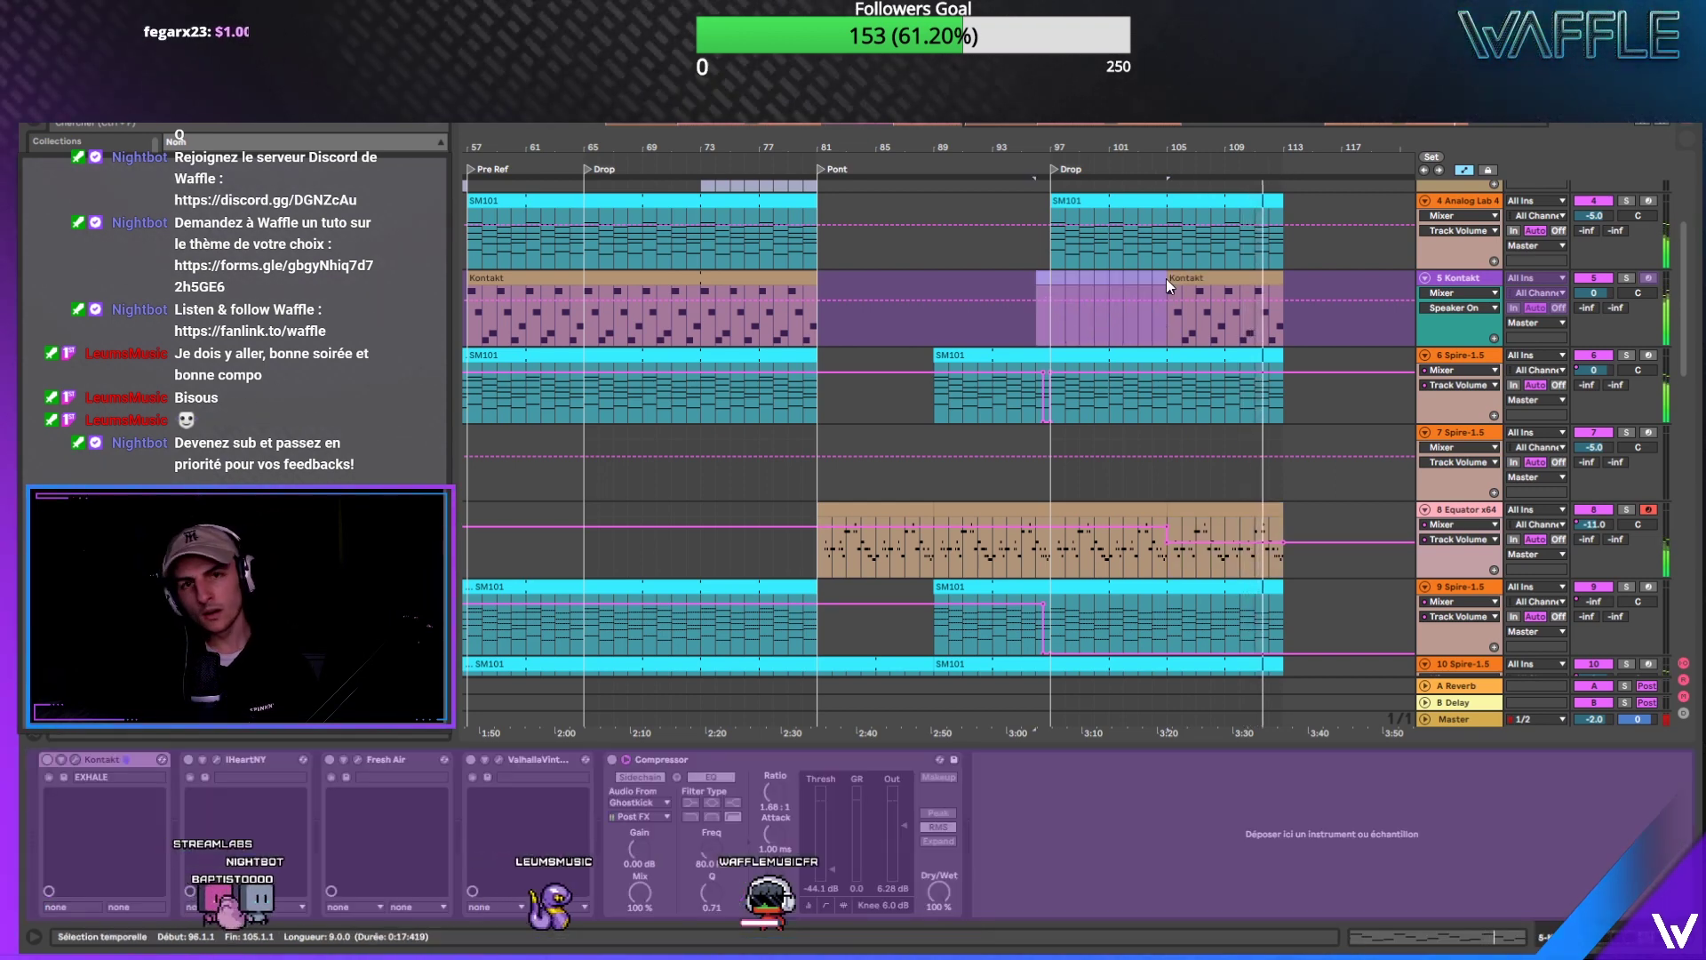
scroll(1060, 189, right, 3)
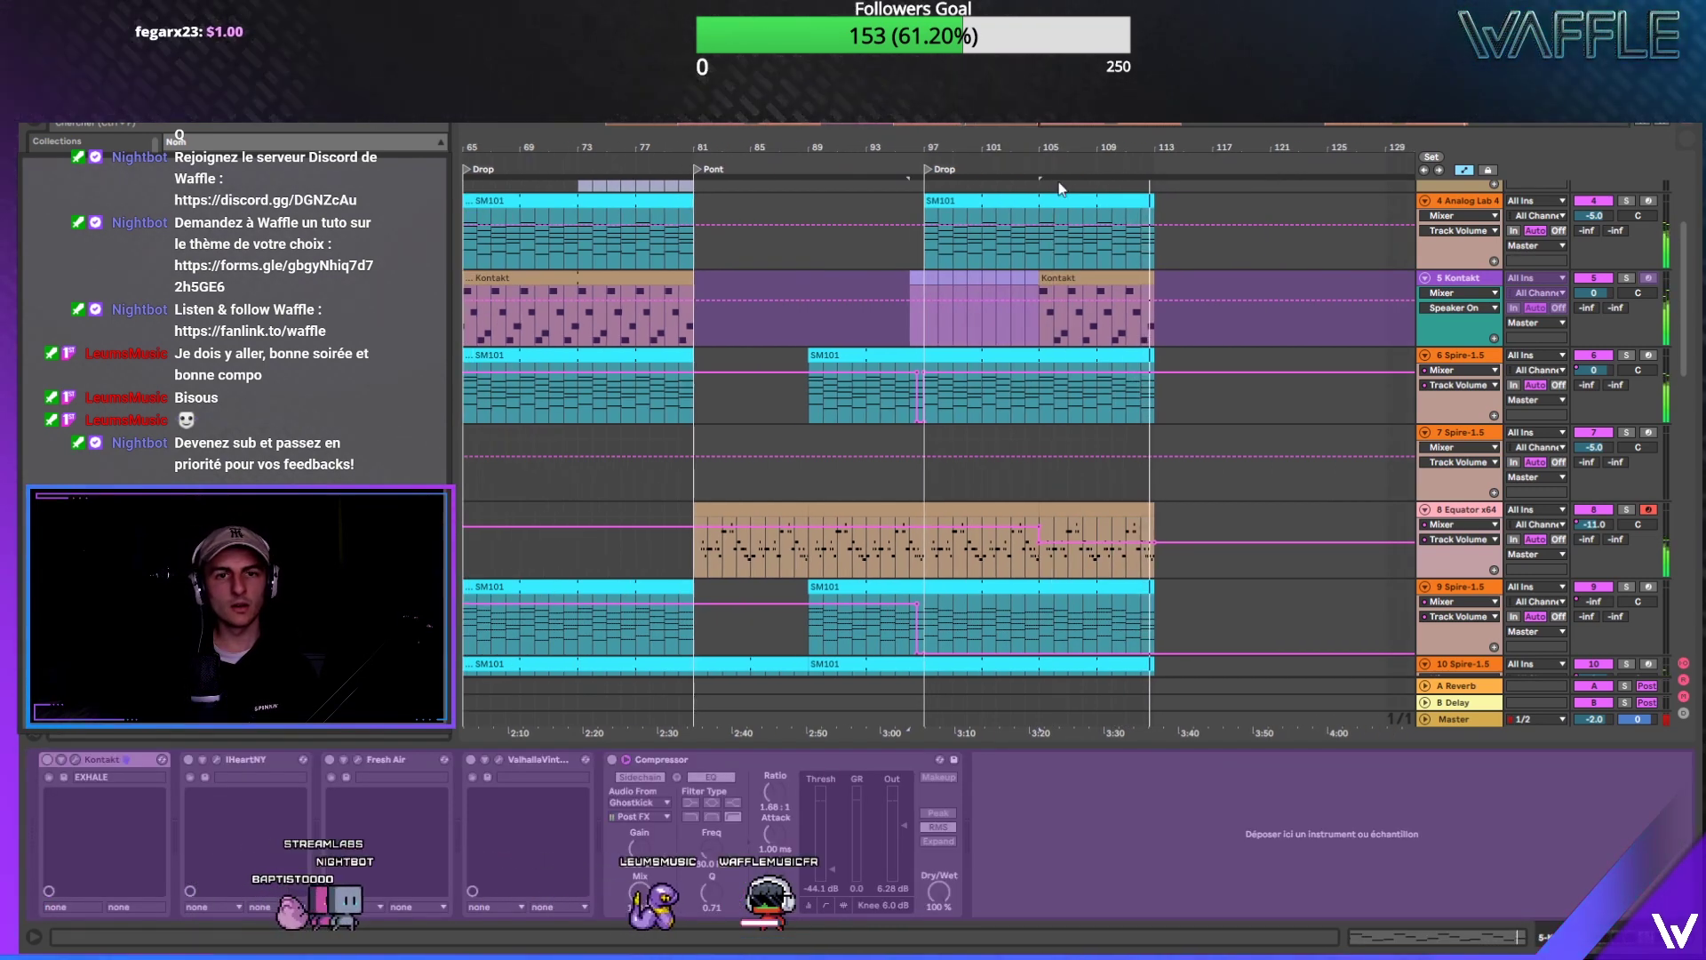
click(1146, 534)
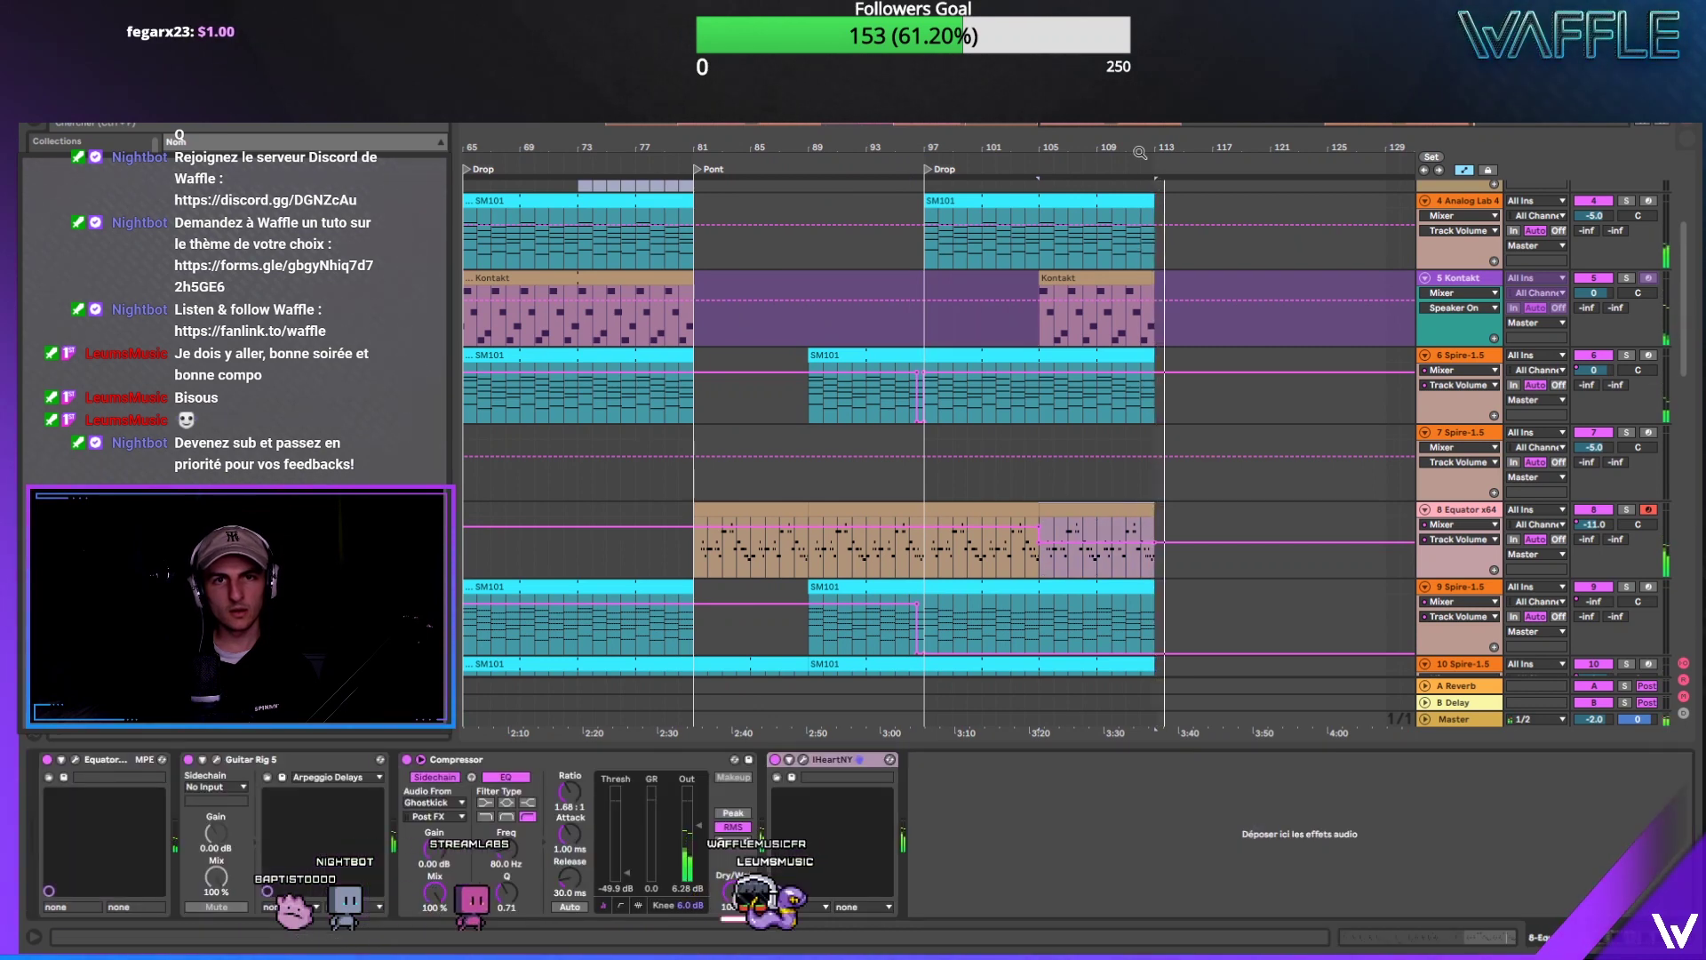
Step: Put track 5 Kontakt into its own track group
scroll(1146, 535, up, 2)
scroll(1155, 534, up, 2)
right_click(1457, 278)
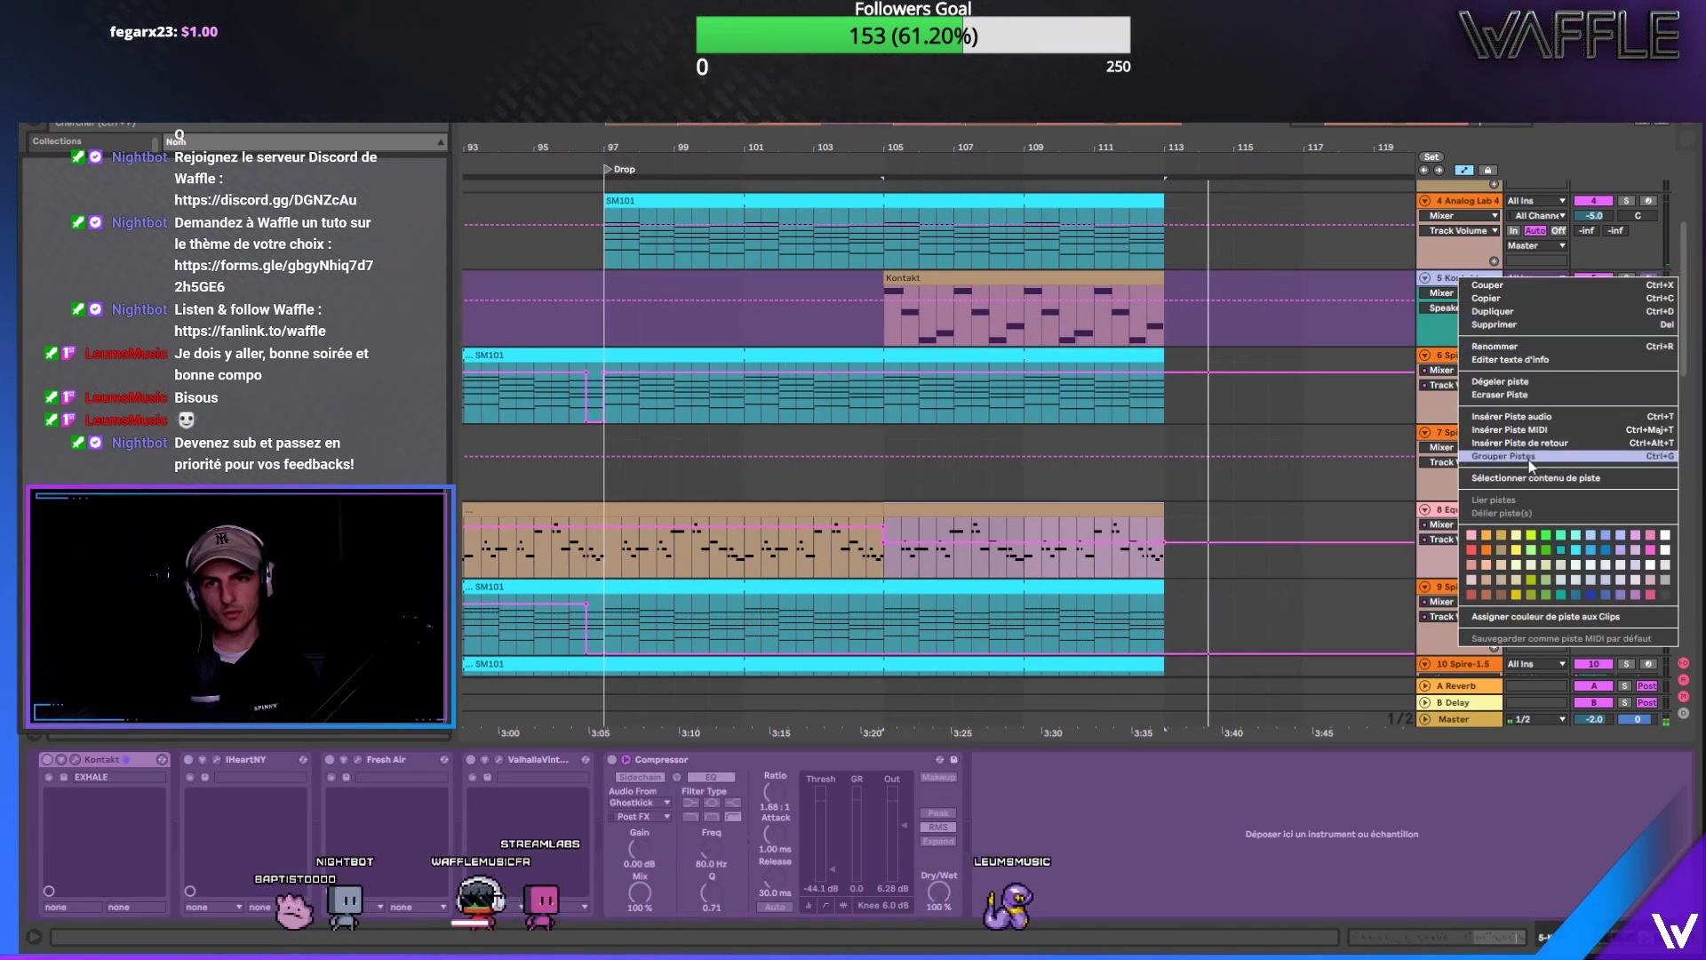
click(1145, 403)
key(ctrl+g)
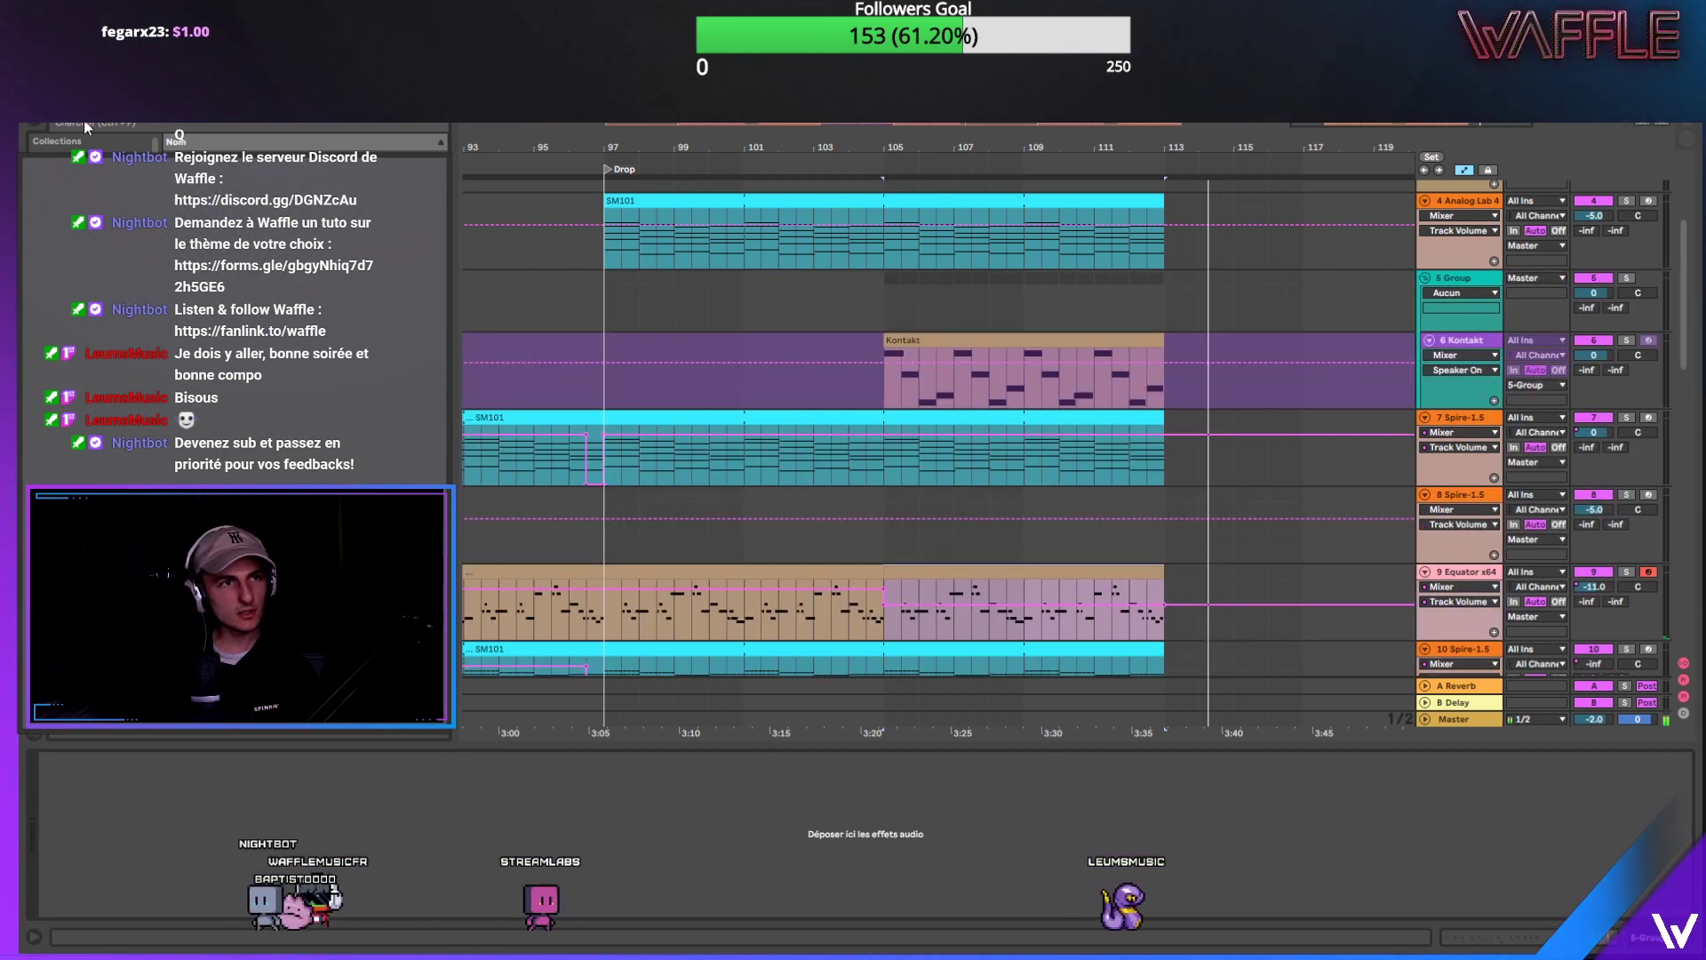
Step: Search the browser for "delay", add the Delay effect to the new Kontakt group, and play from 112.1.1
text(delay)
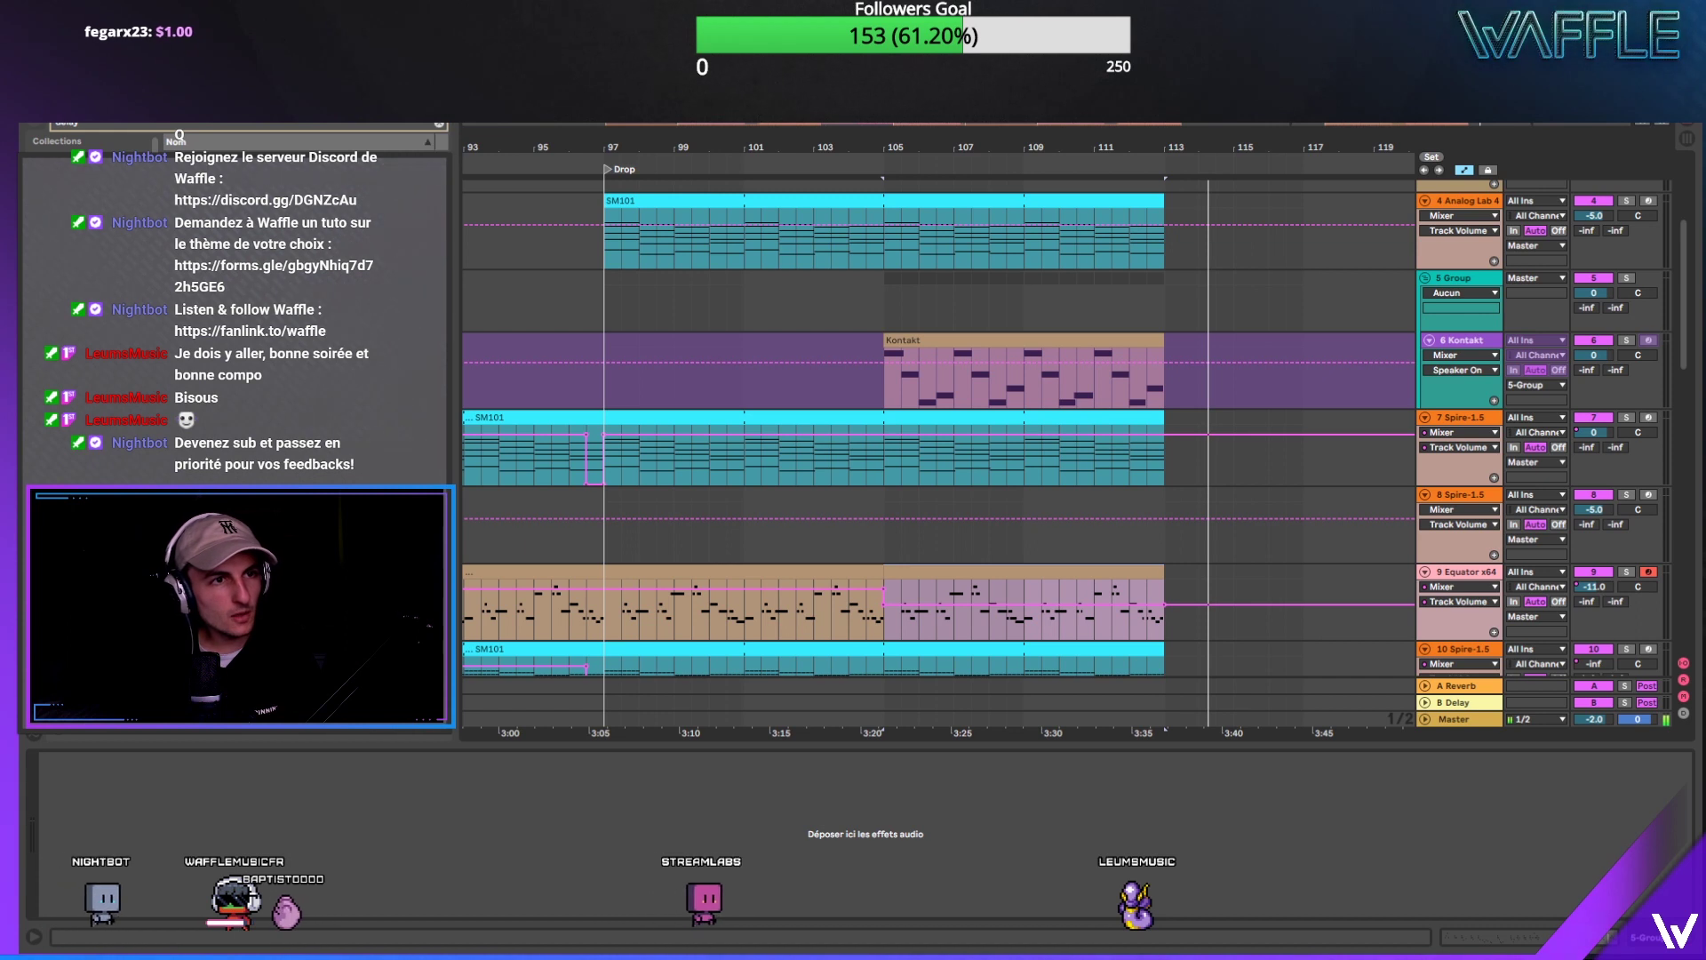
drag(1137, 328, 1129, 288)
click(1129, 288)
key(space)
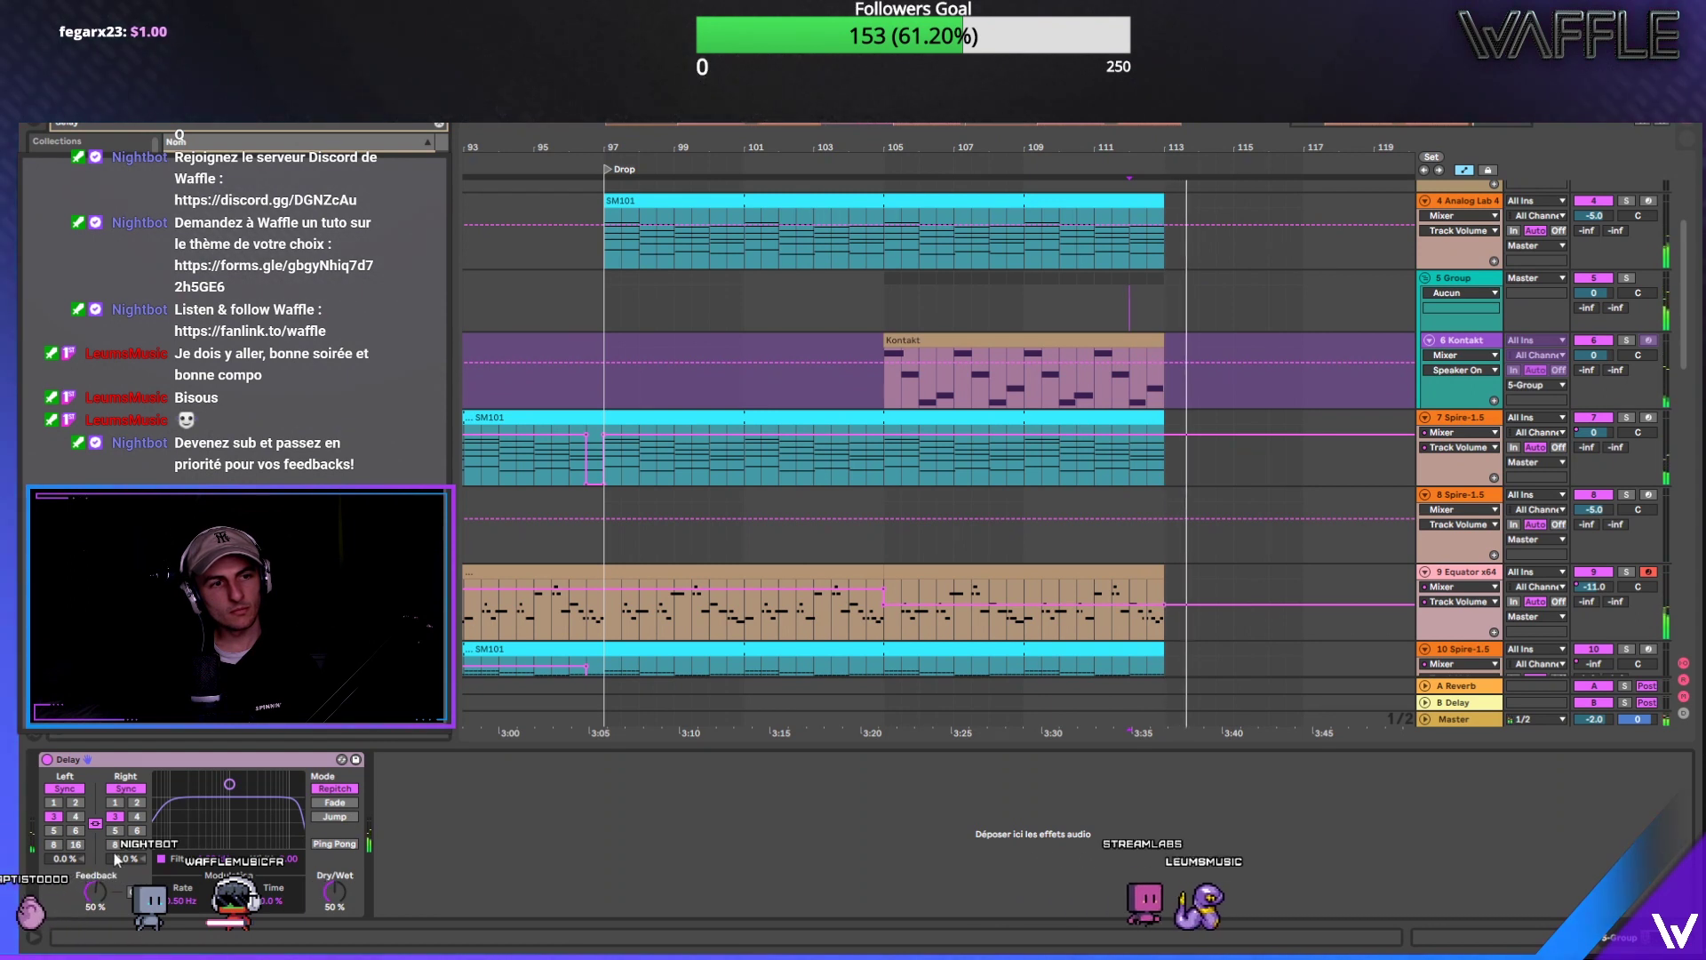
Step: Try linked Delay times of 4 and 6 sixteenths, set them to 8, and narrow the filter to 1.25 kHz with width 1.73
click(137, 816)
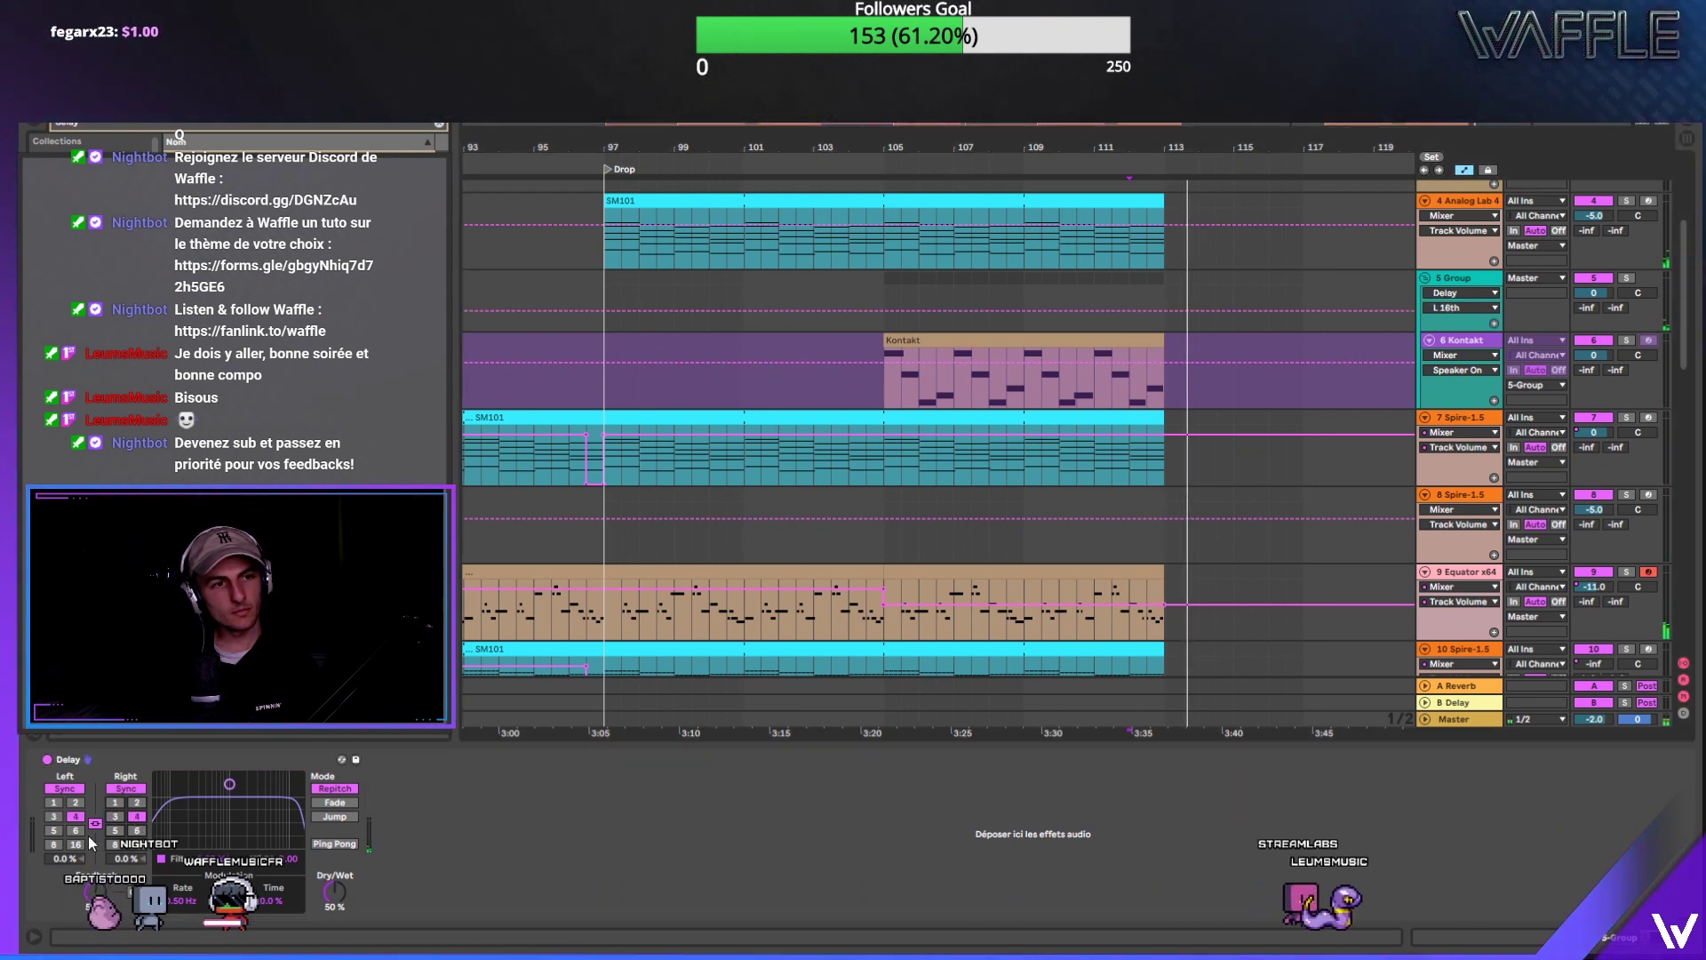
key(space)
key(space)
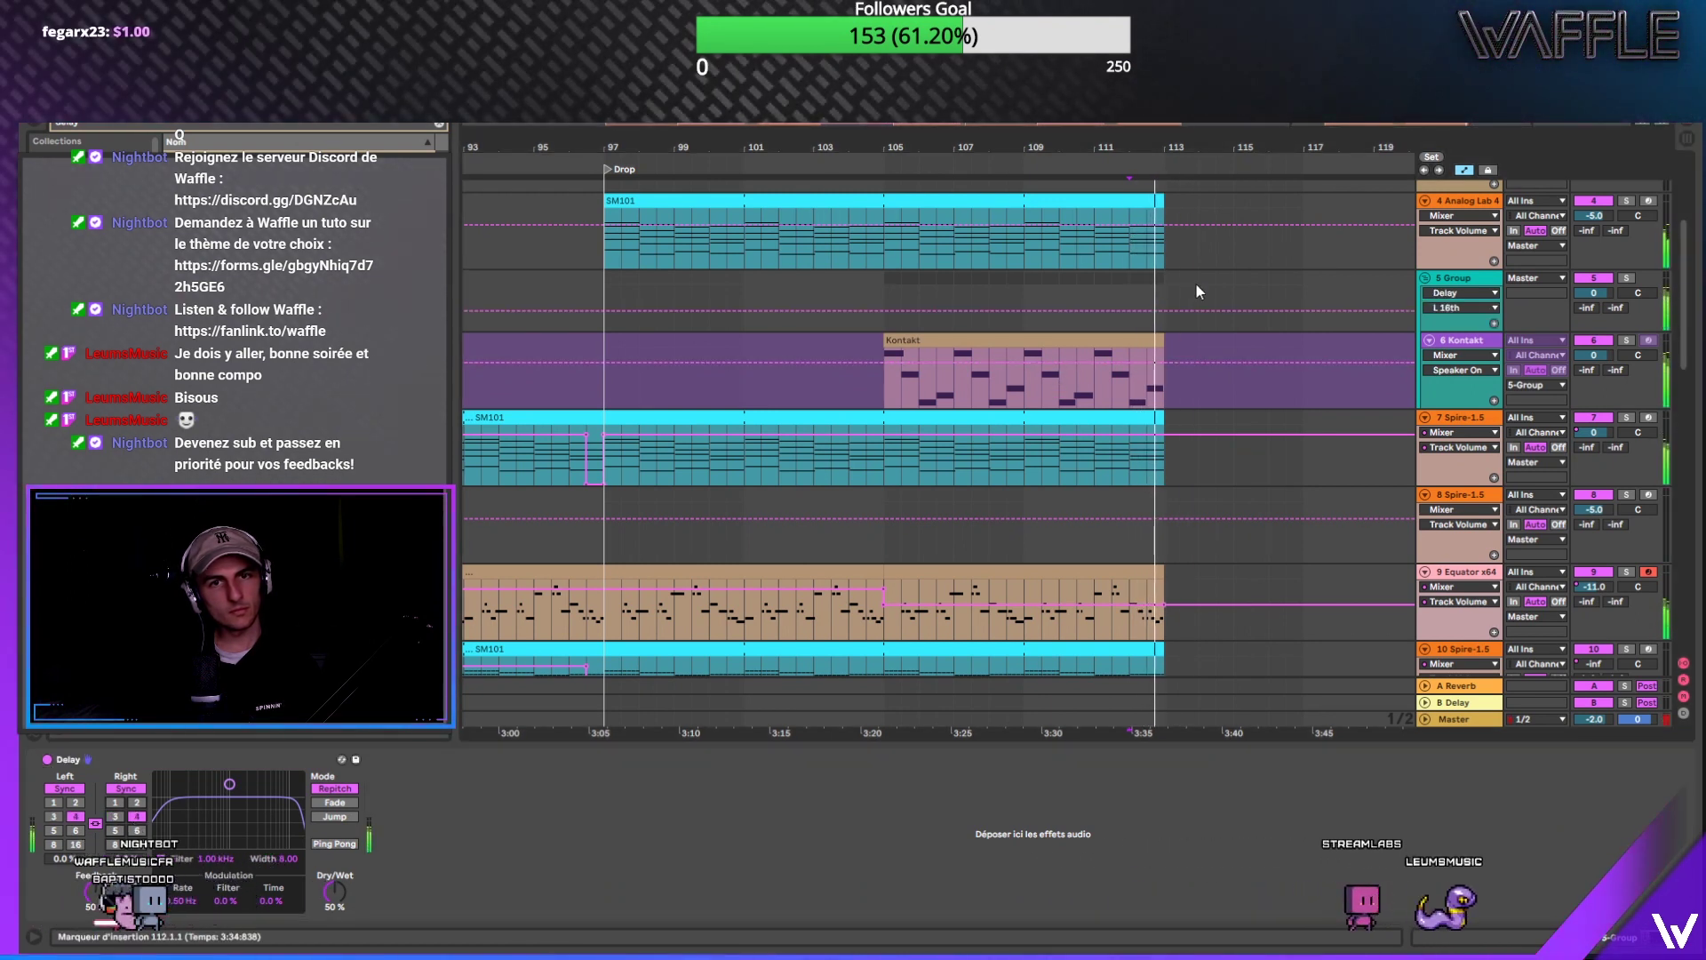
click(137, 830)
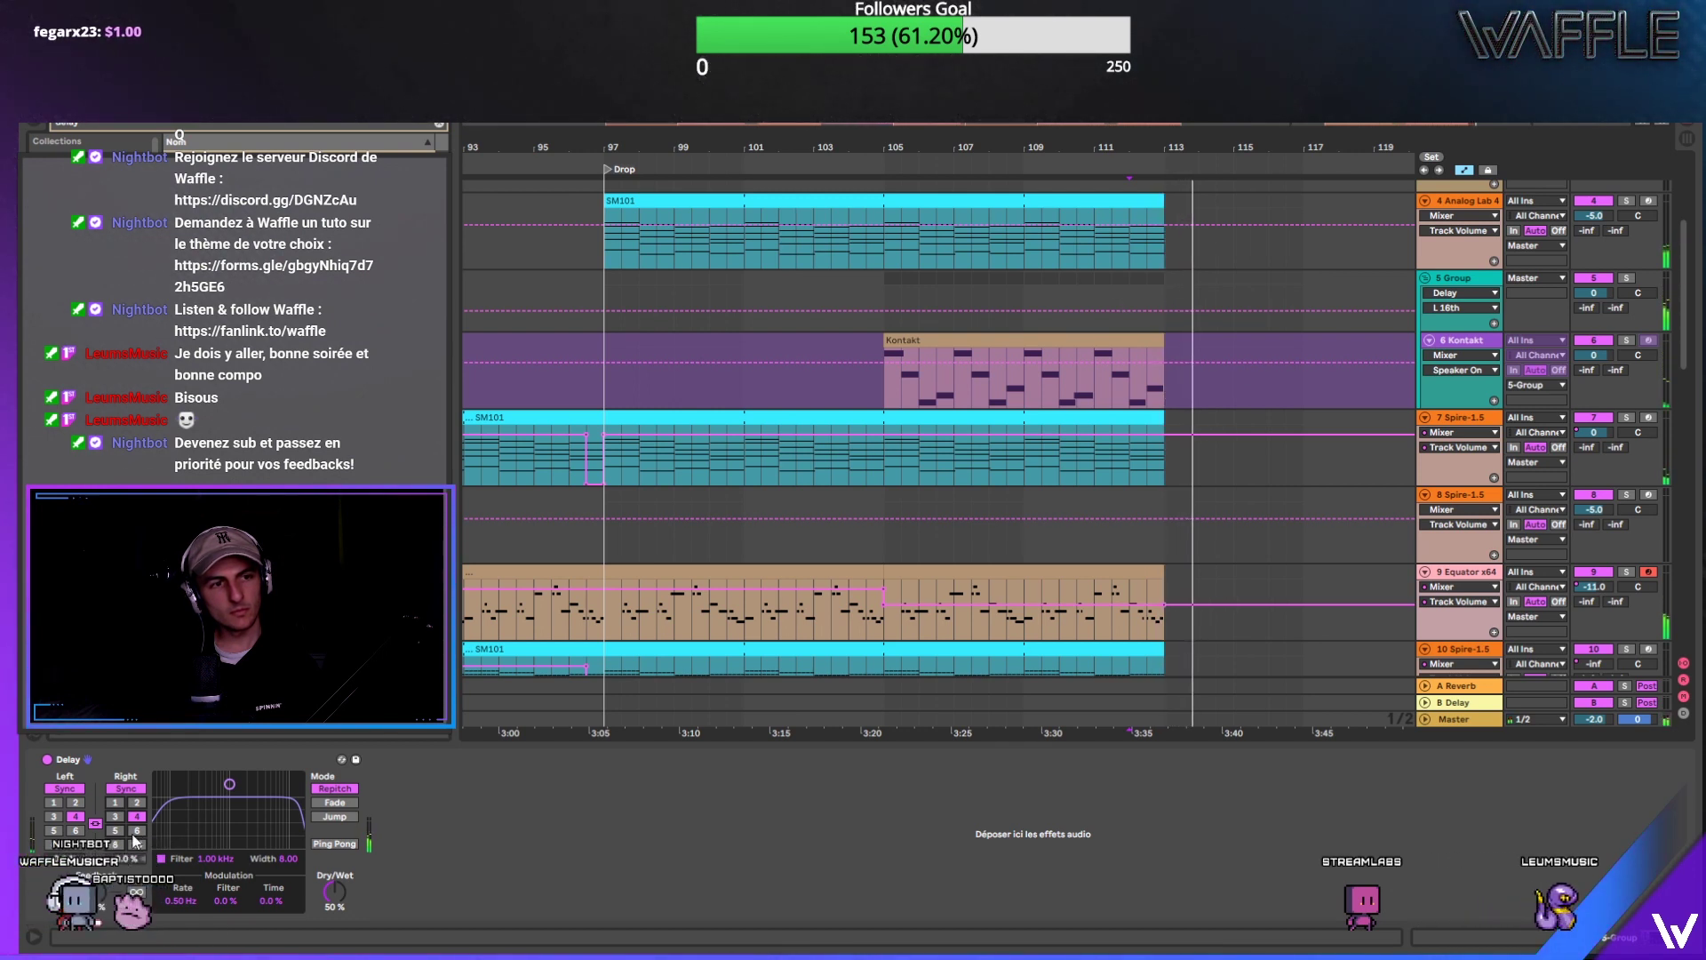
key(space)
key(space)
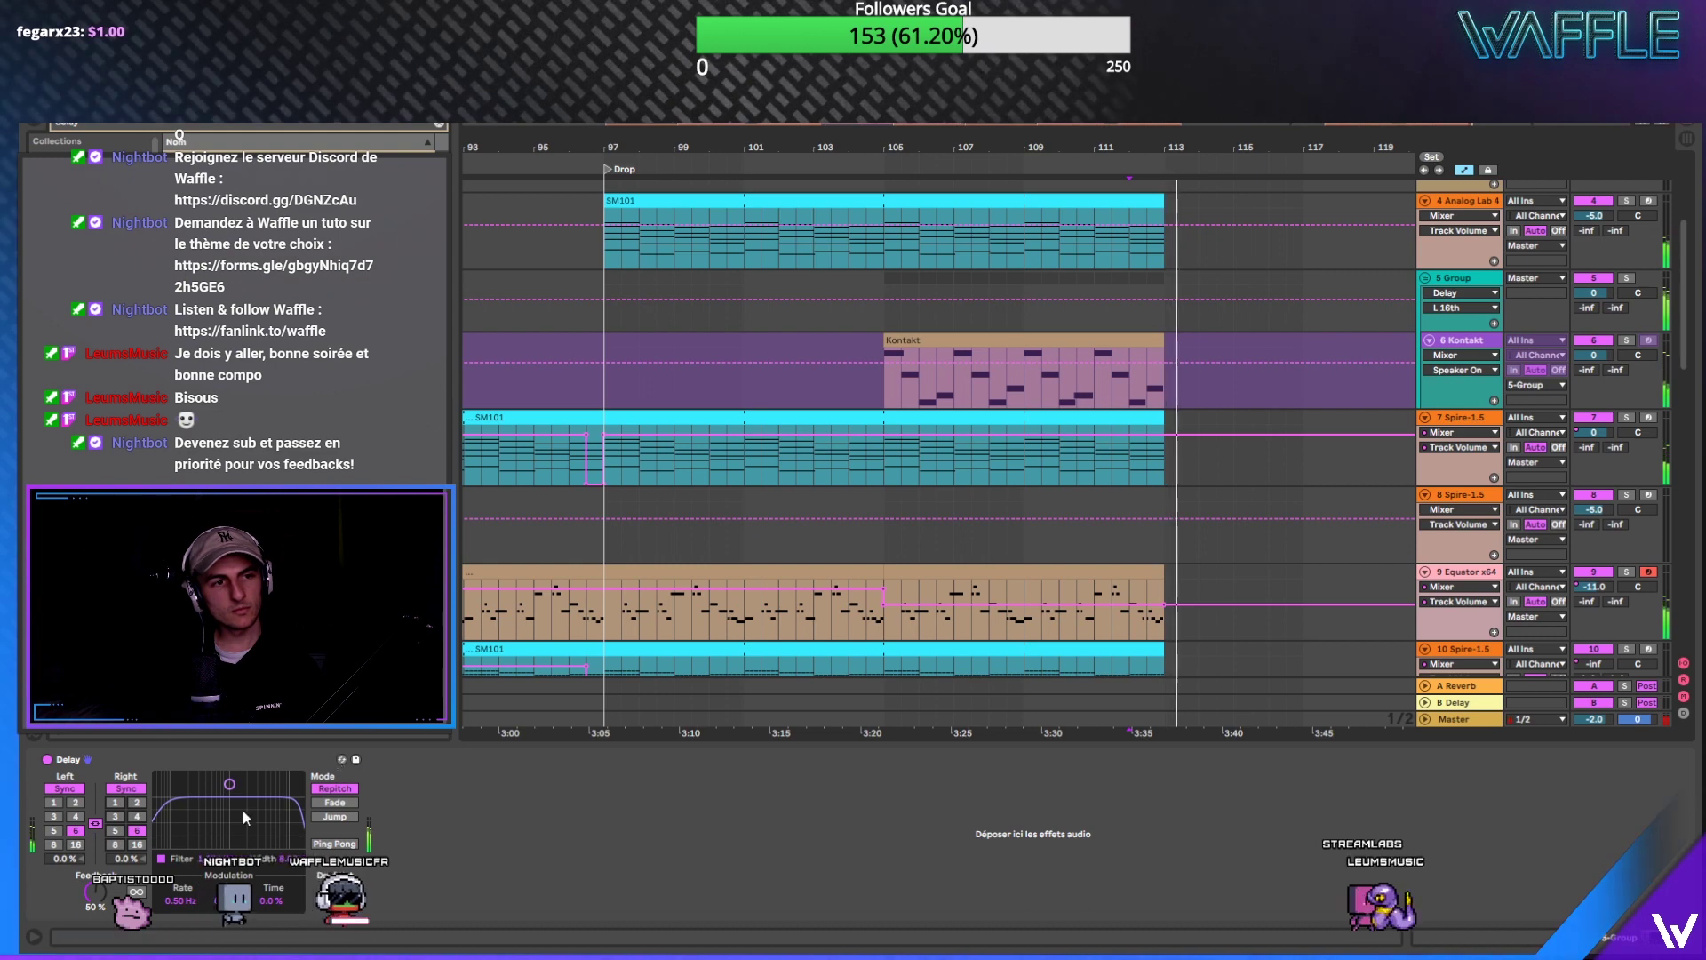
click(55, 844)
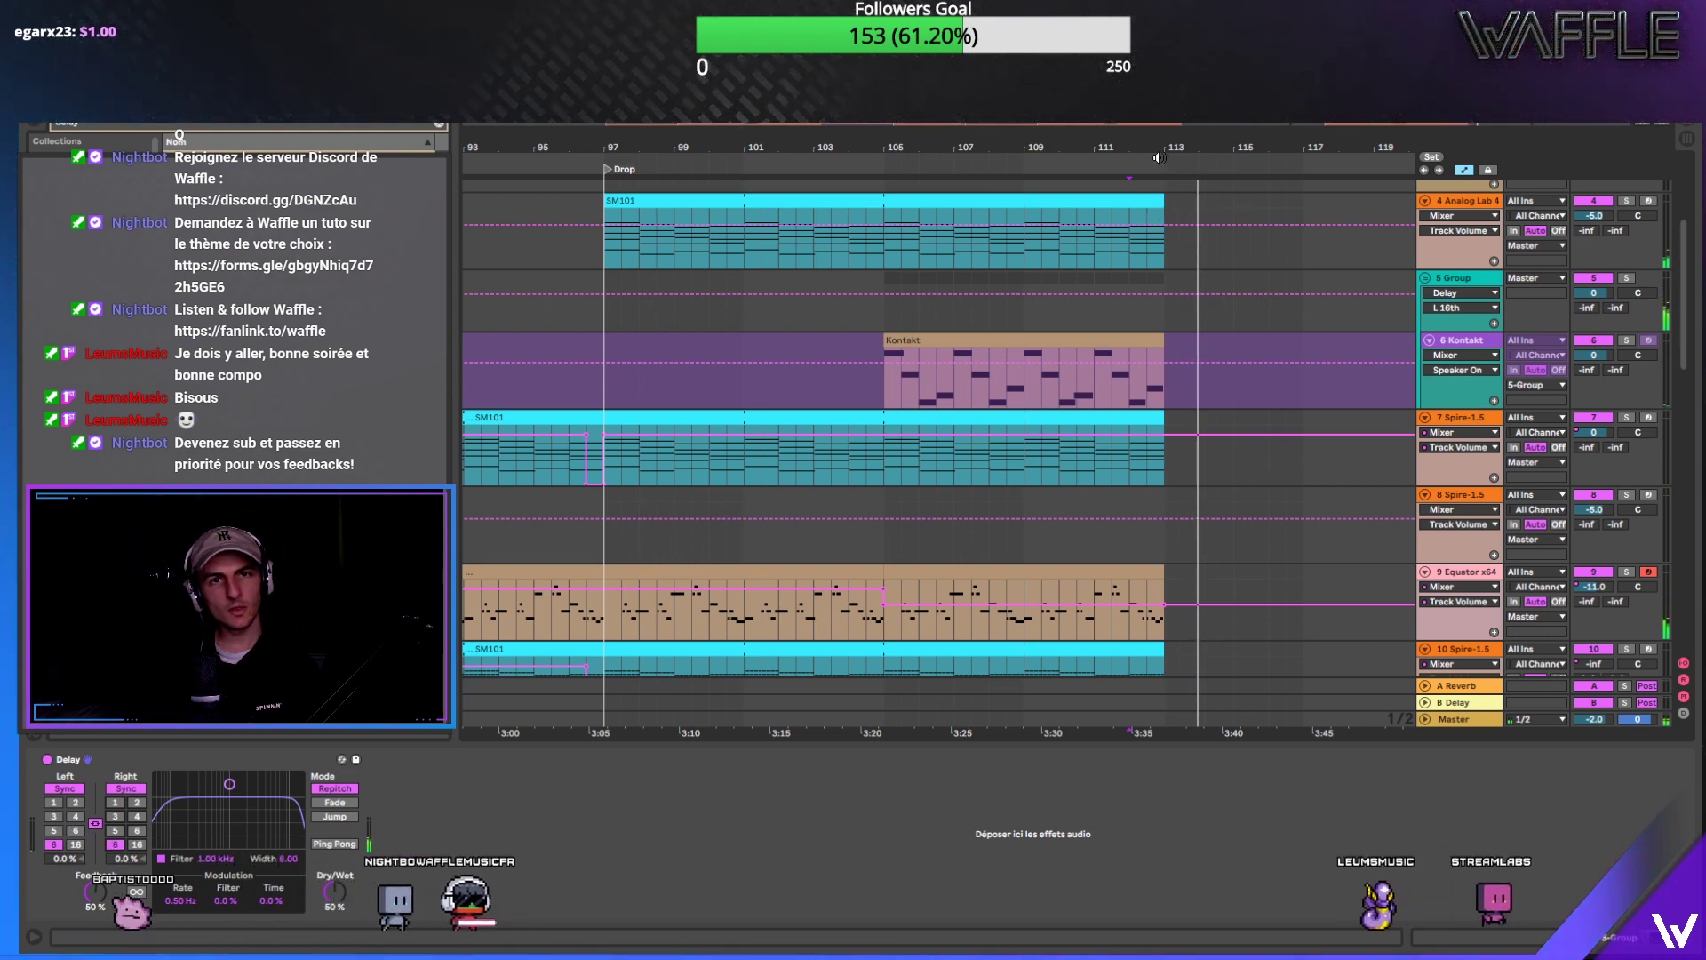
drag(1169, 137, 1170, 148)
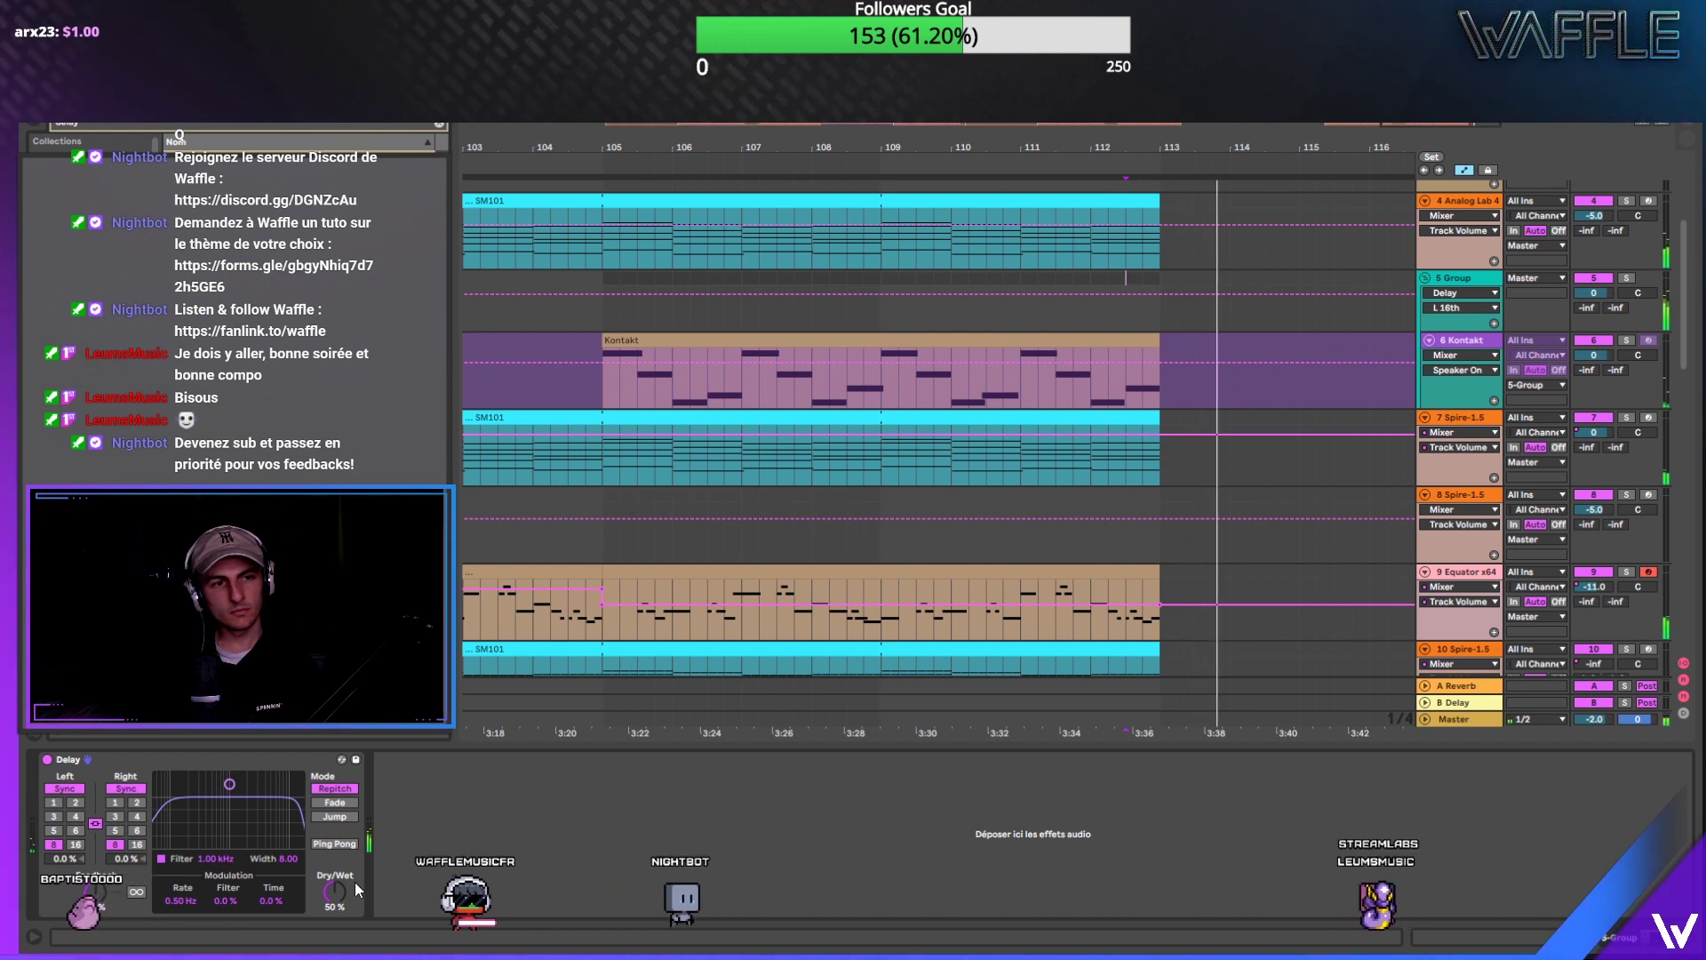
drag(231, 818, 235, 827)
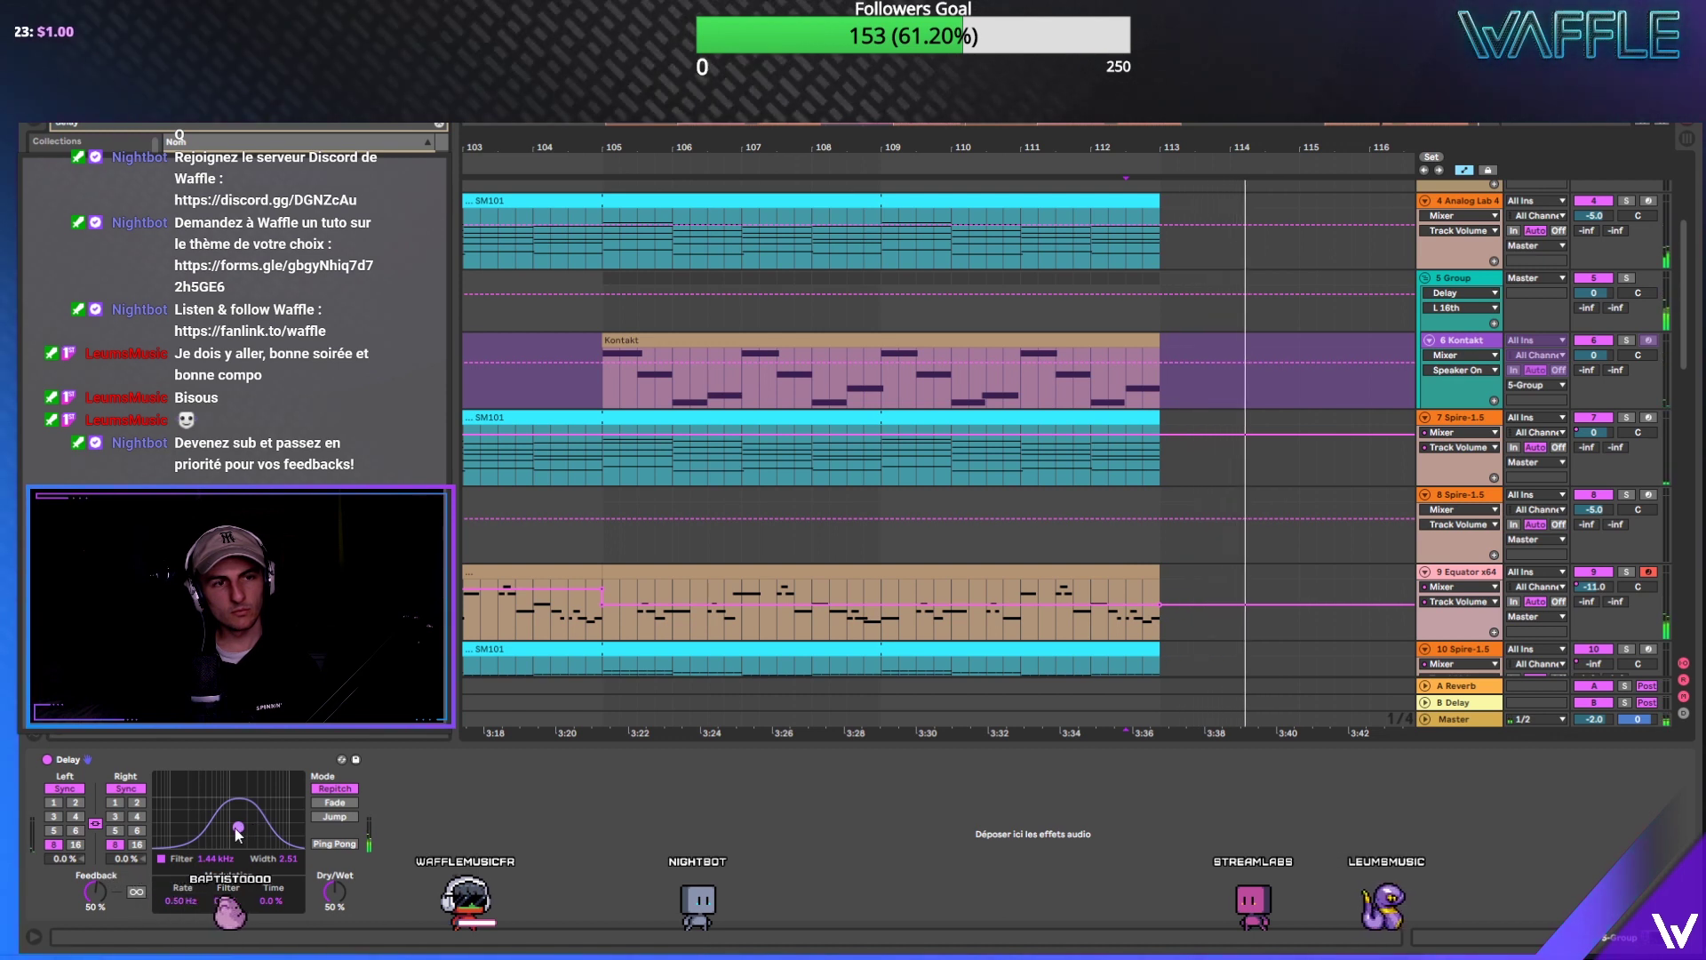
click(335, 894)
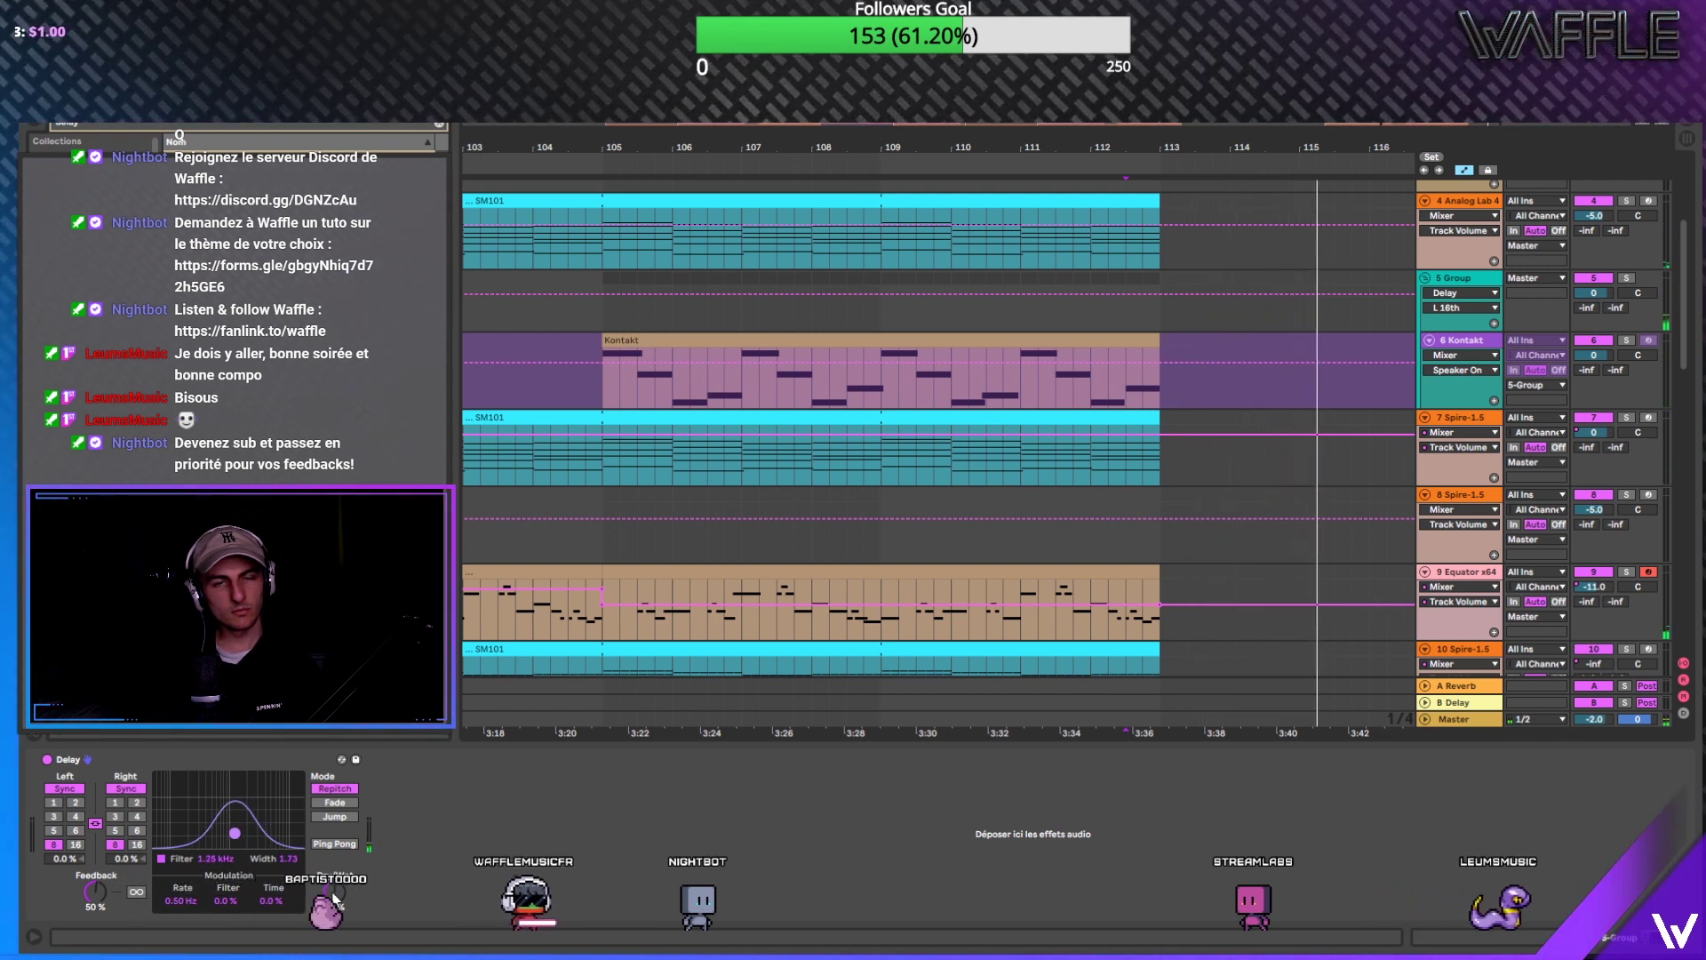
click(1126, 308)
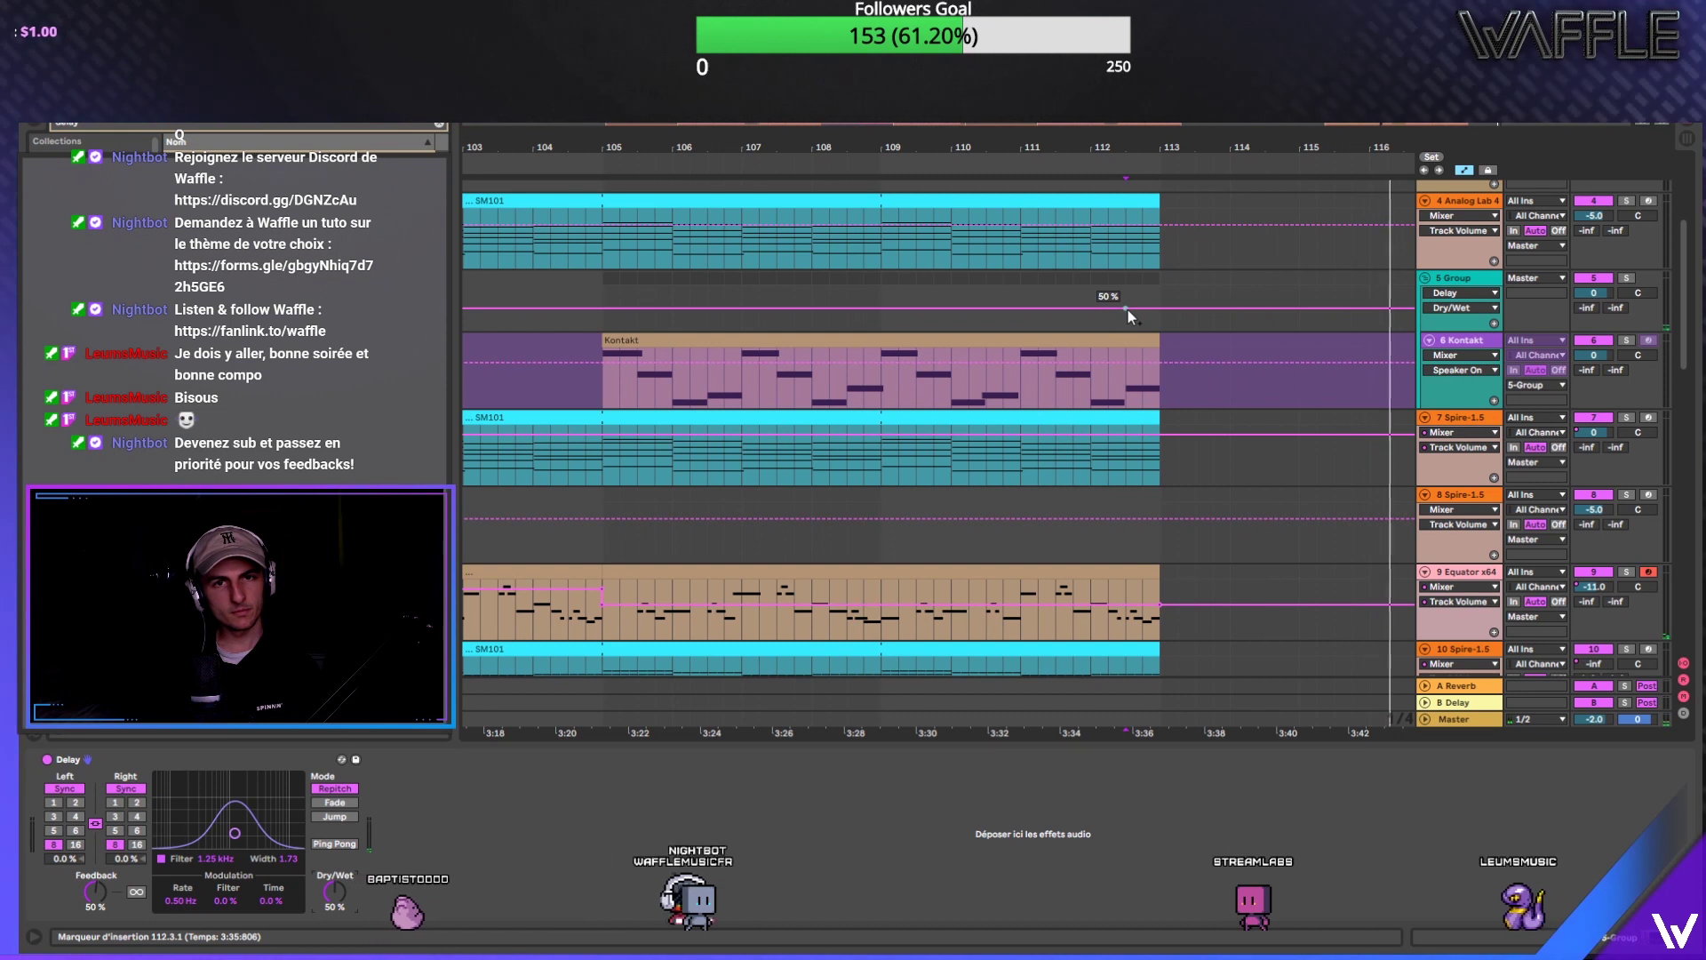
key(ctrl+z)
Step: Automate the group's Delay to stay off until 112.3.1 and switch on there, and raise its Feedback to 64 %
click(47, 760)
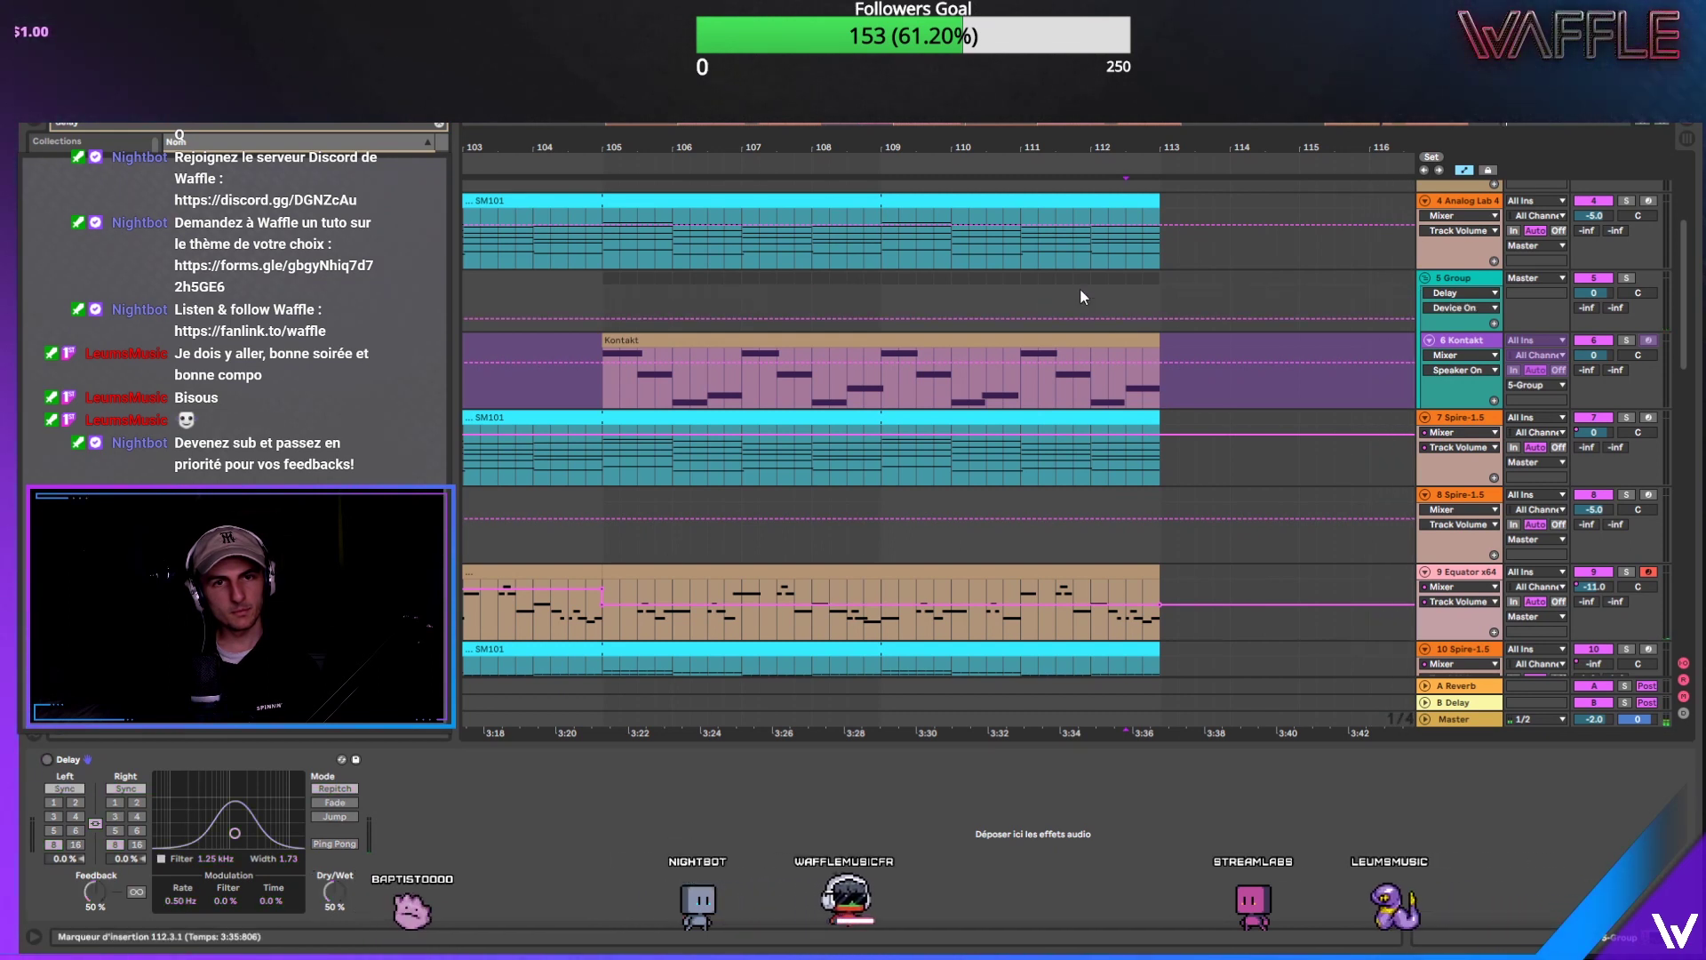
click(1126, 320)
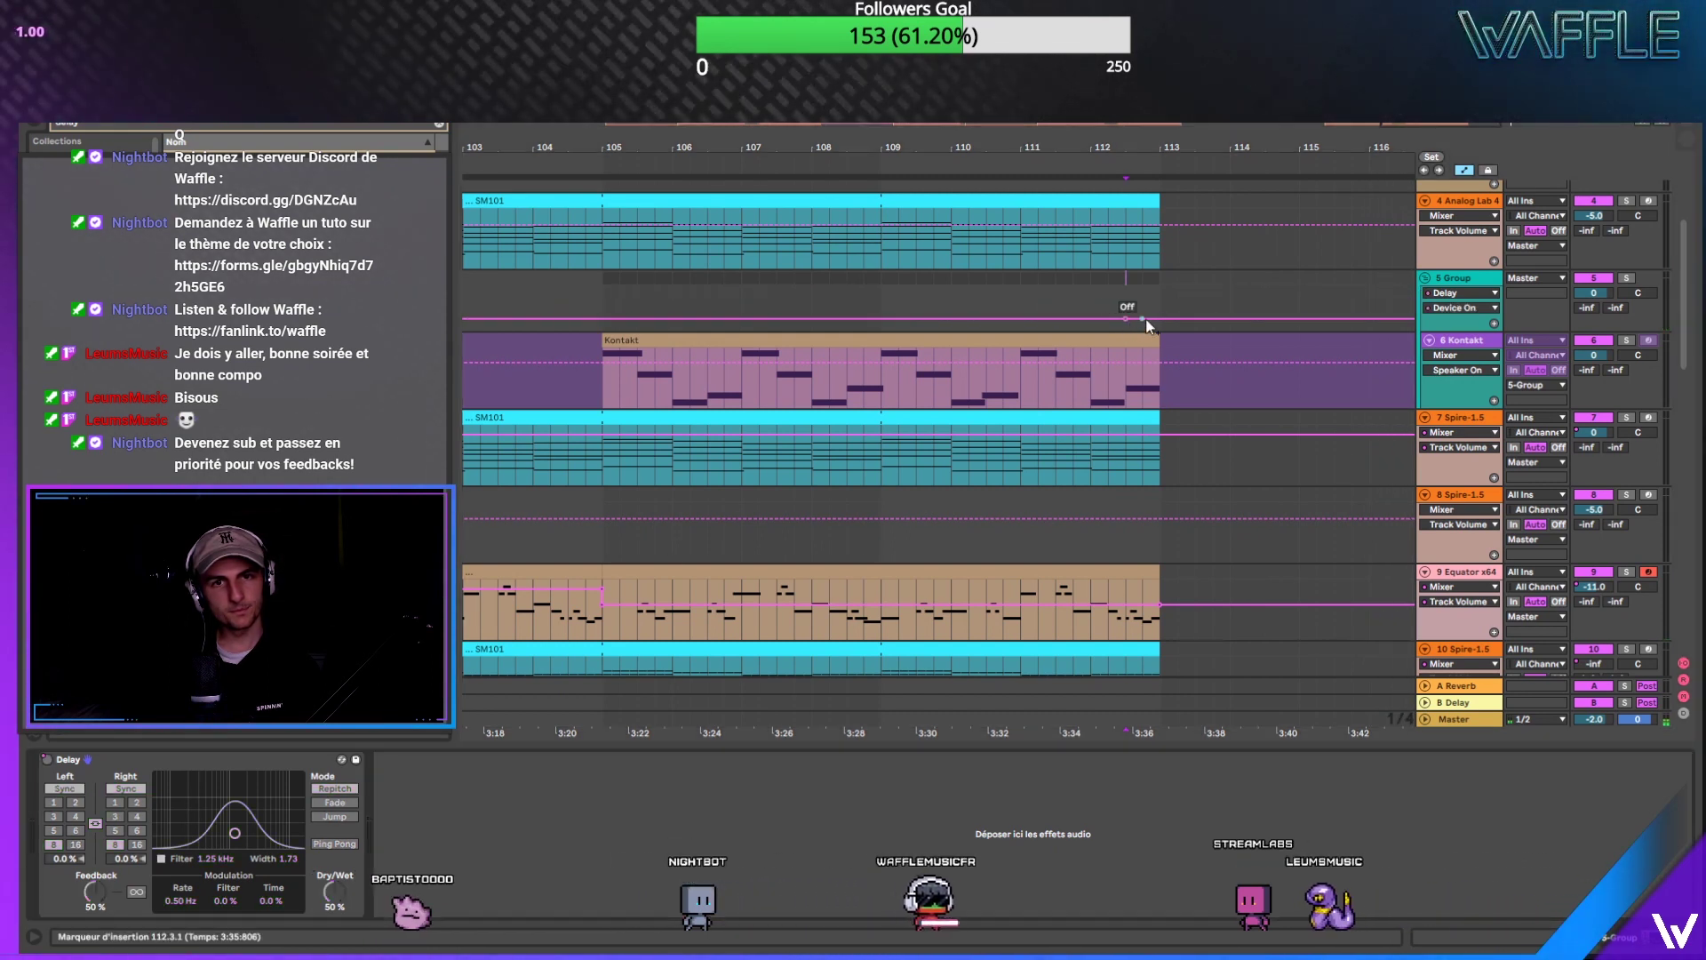
click(1072, 285)
key(space)
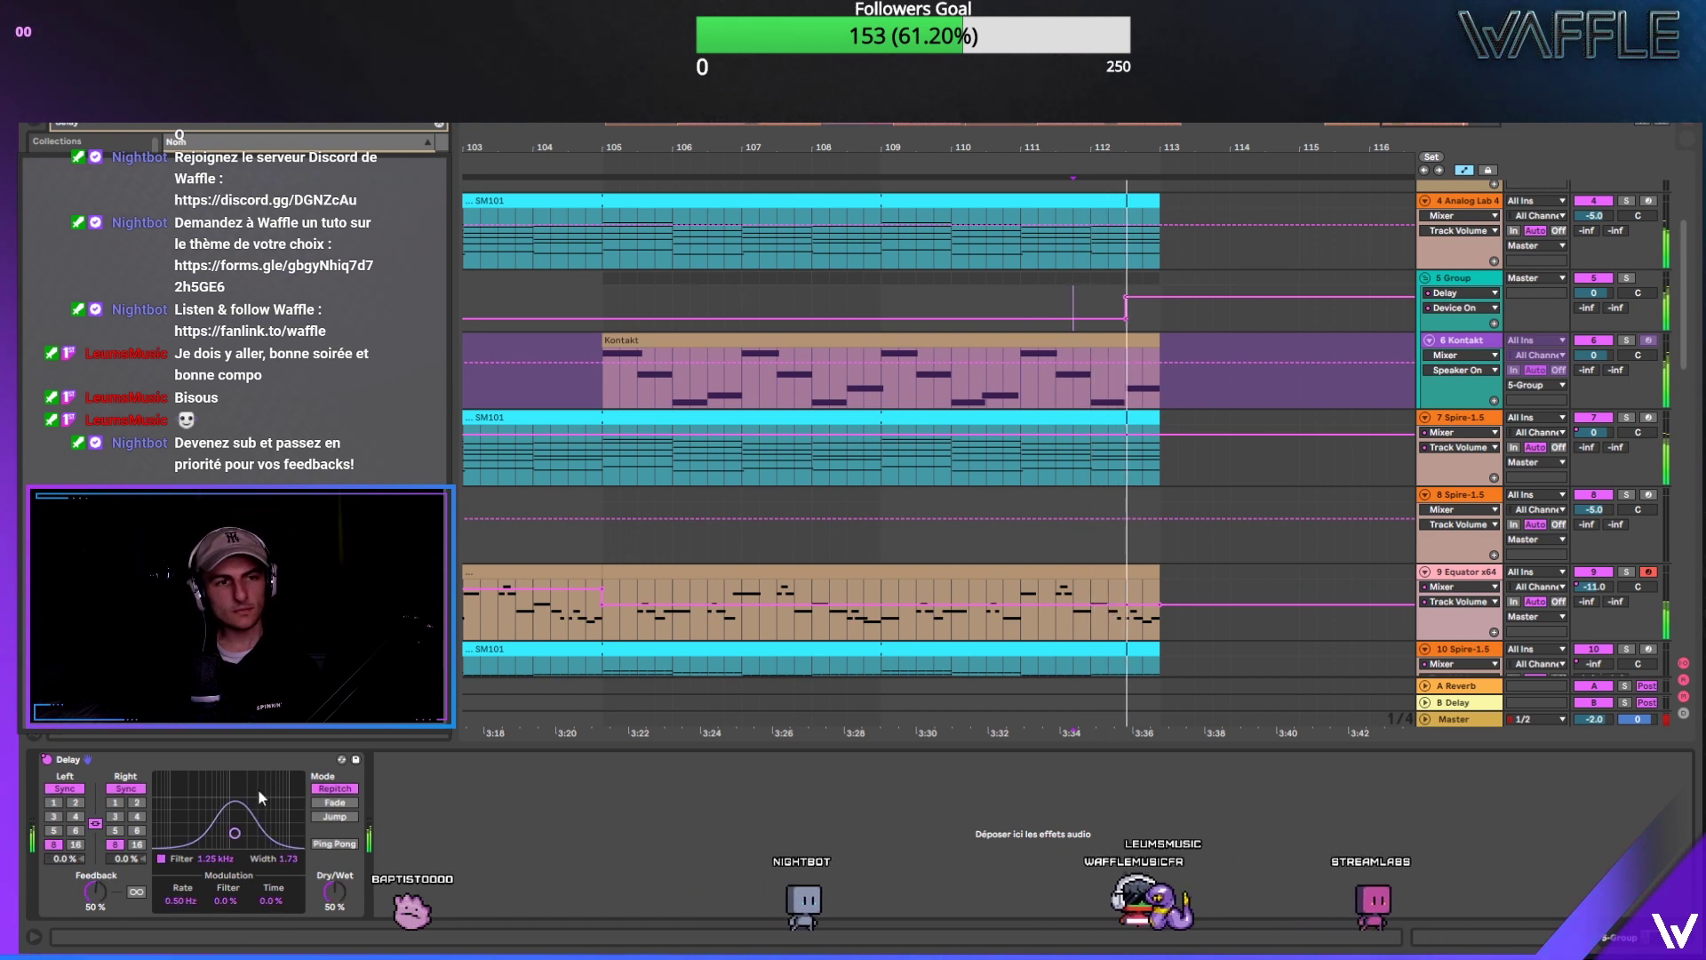
drag(97, 906, 98, 896)
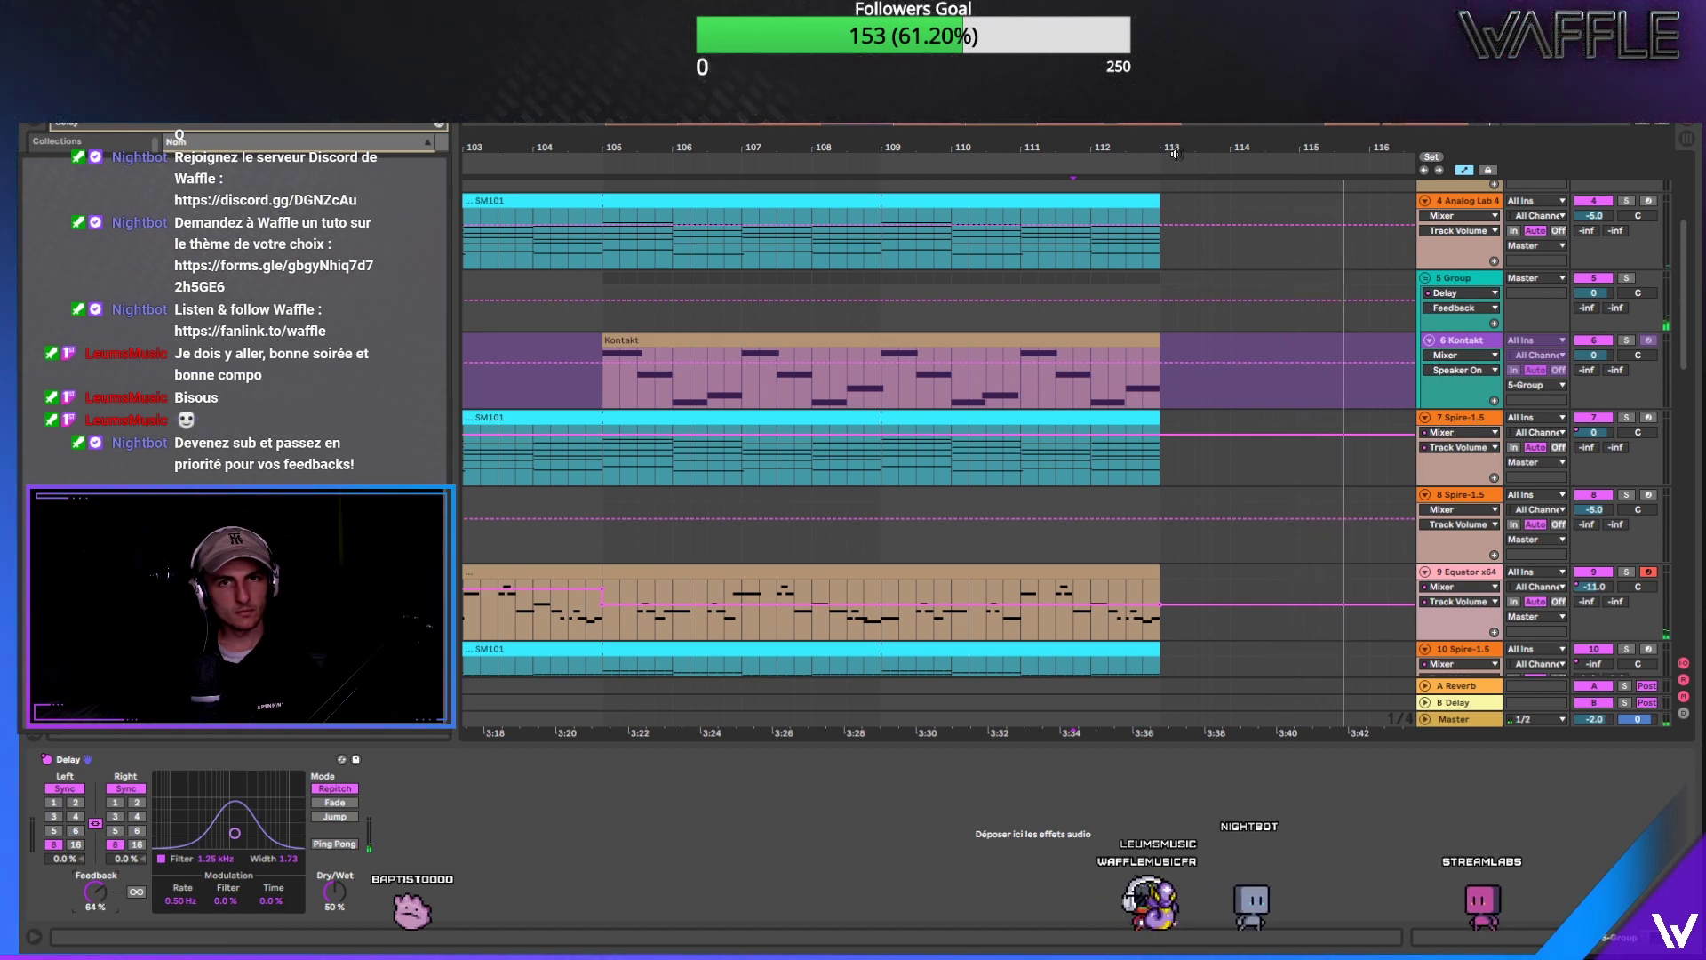
Step: Examine the Serum, Claps and Spire tracks around the final Drop and listen to the transition from 95.1.1
scroll(1201, 226, down, 2)
scroll(1047, 466, down, 5)
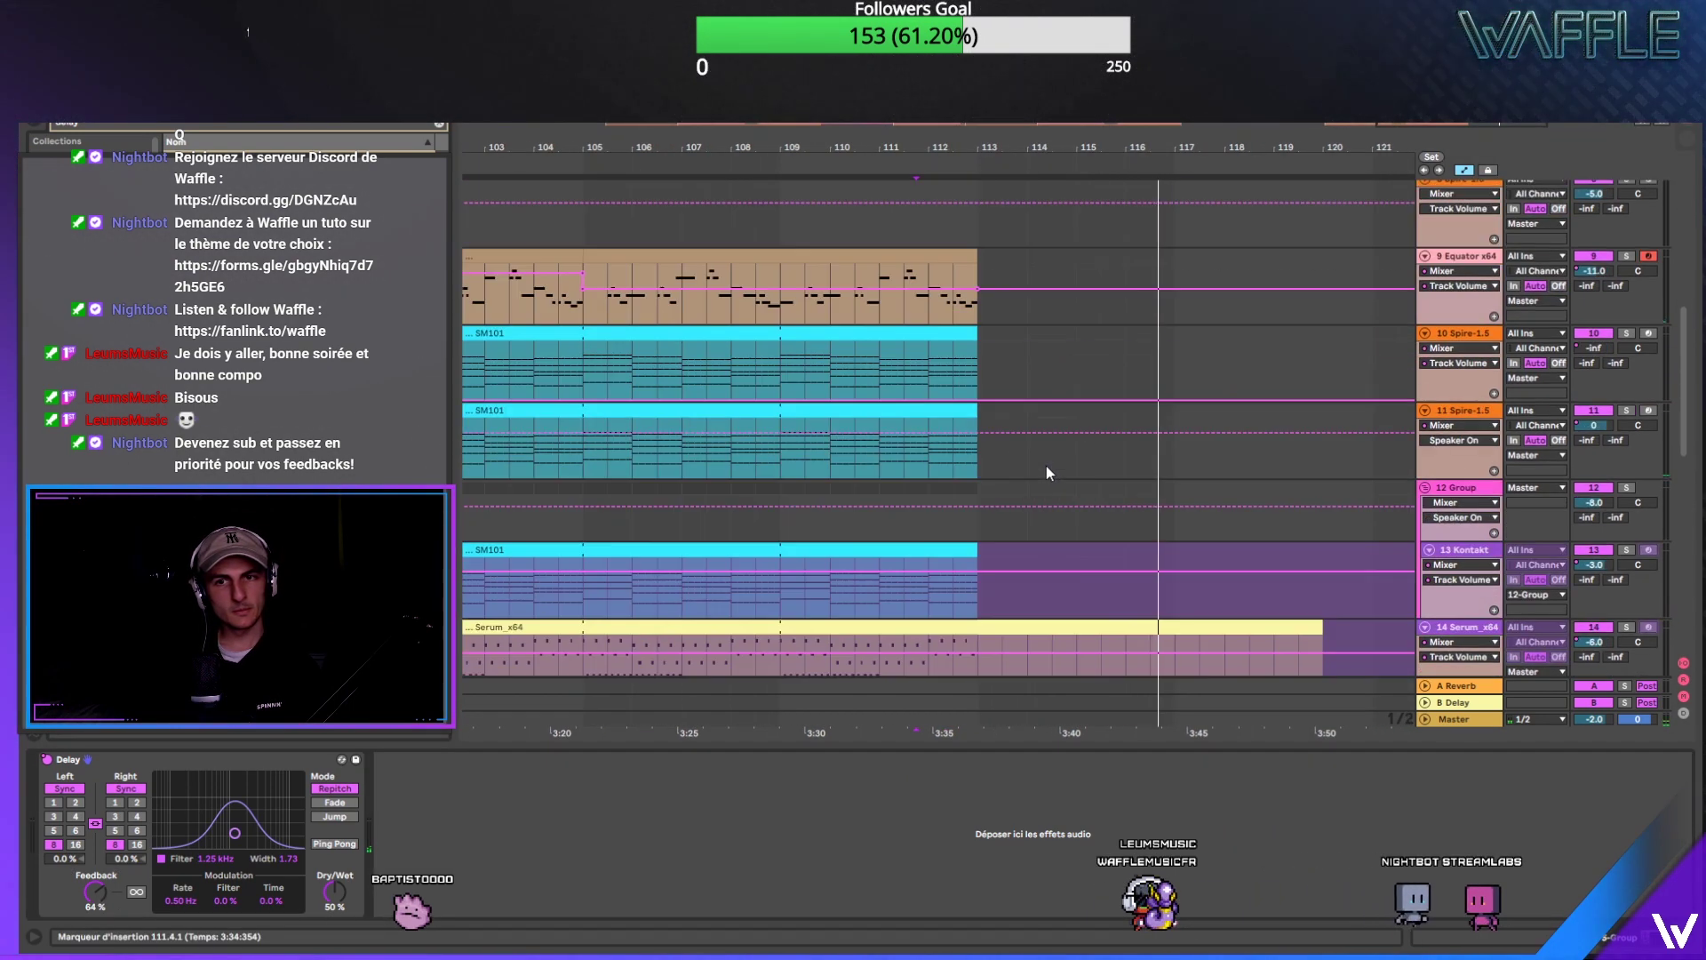
scroll(1047, 466, down, 5)
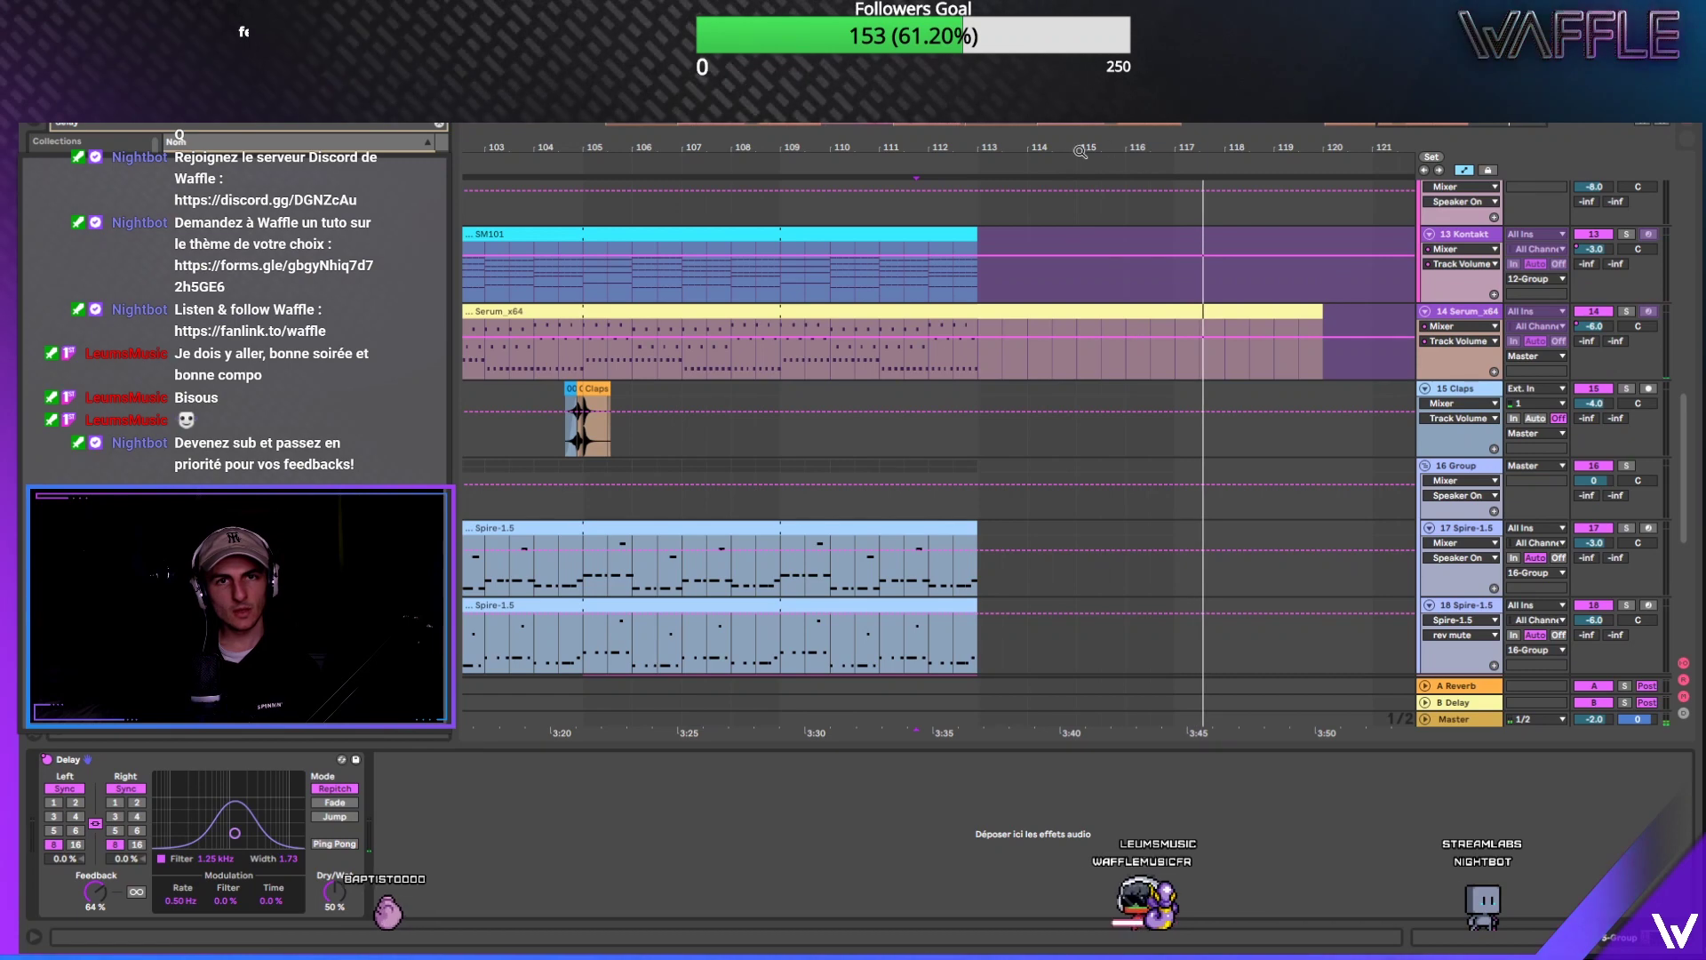
drag(1080, 151, 1195, 80)
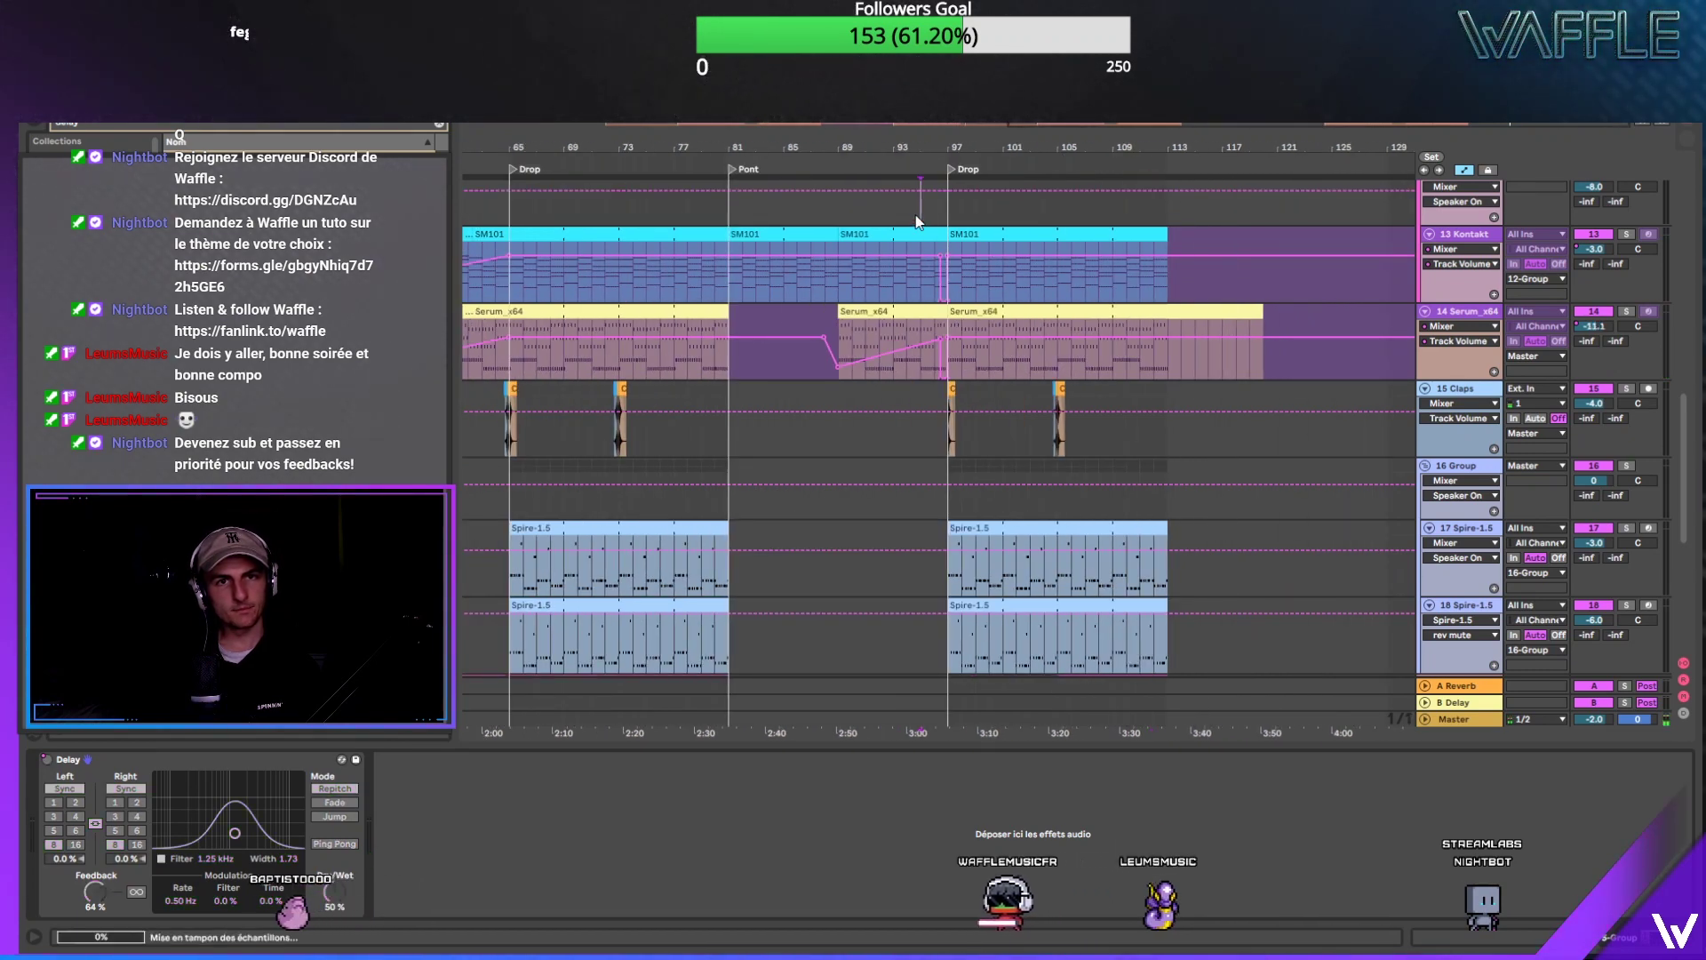
click(940, 218)
drag(938, 154, 991, 148)
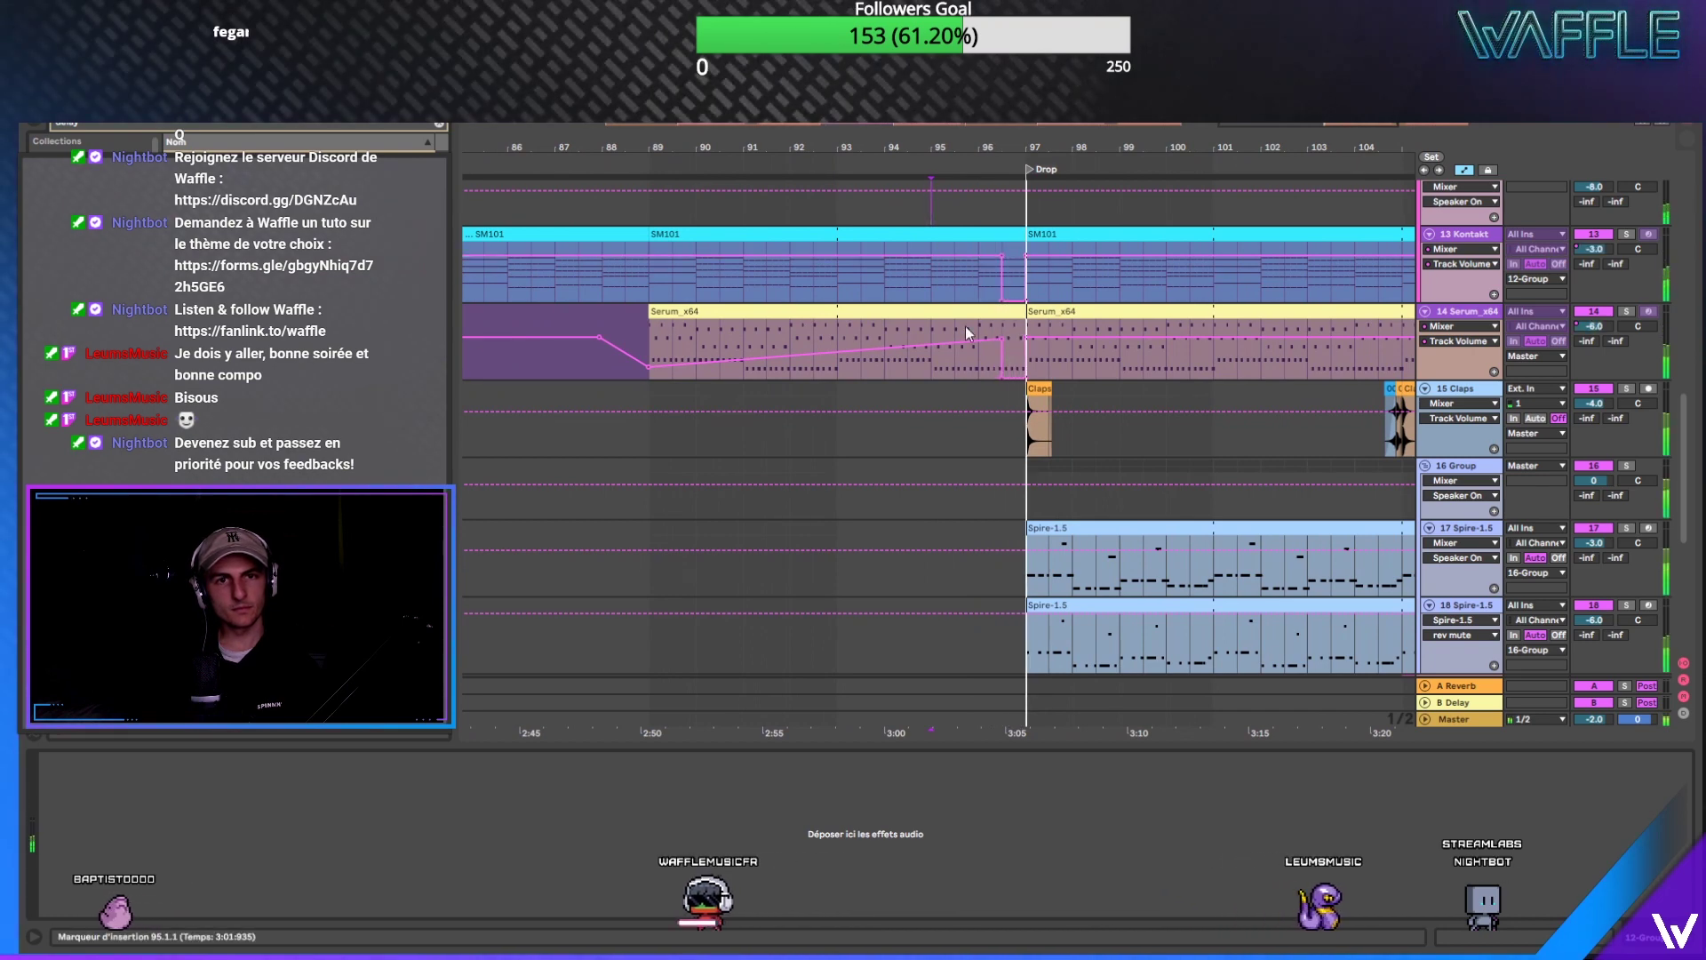
Step: Open the Guitar Rig 5 effect on the Equator track and solo that track during playback
scroll(965, 327, up, 5)
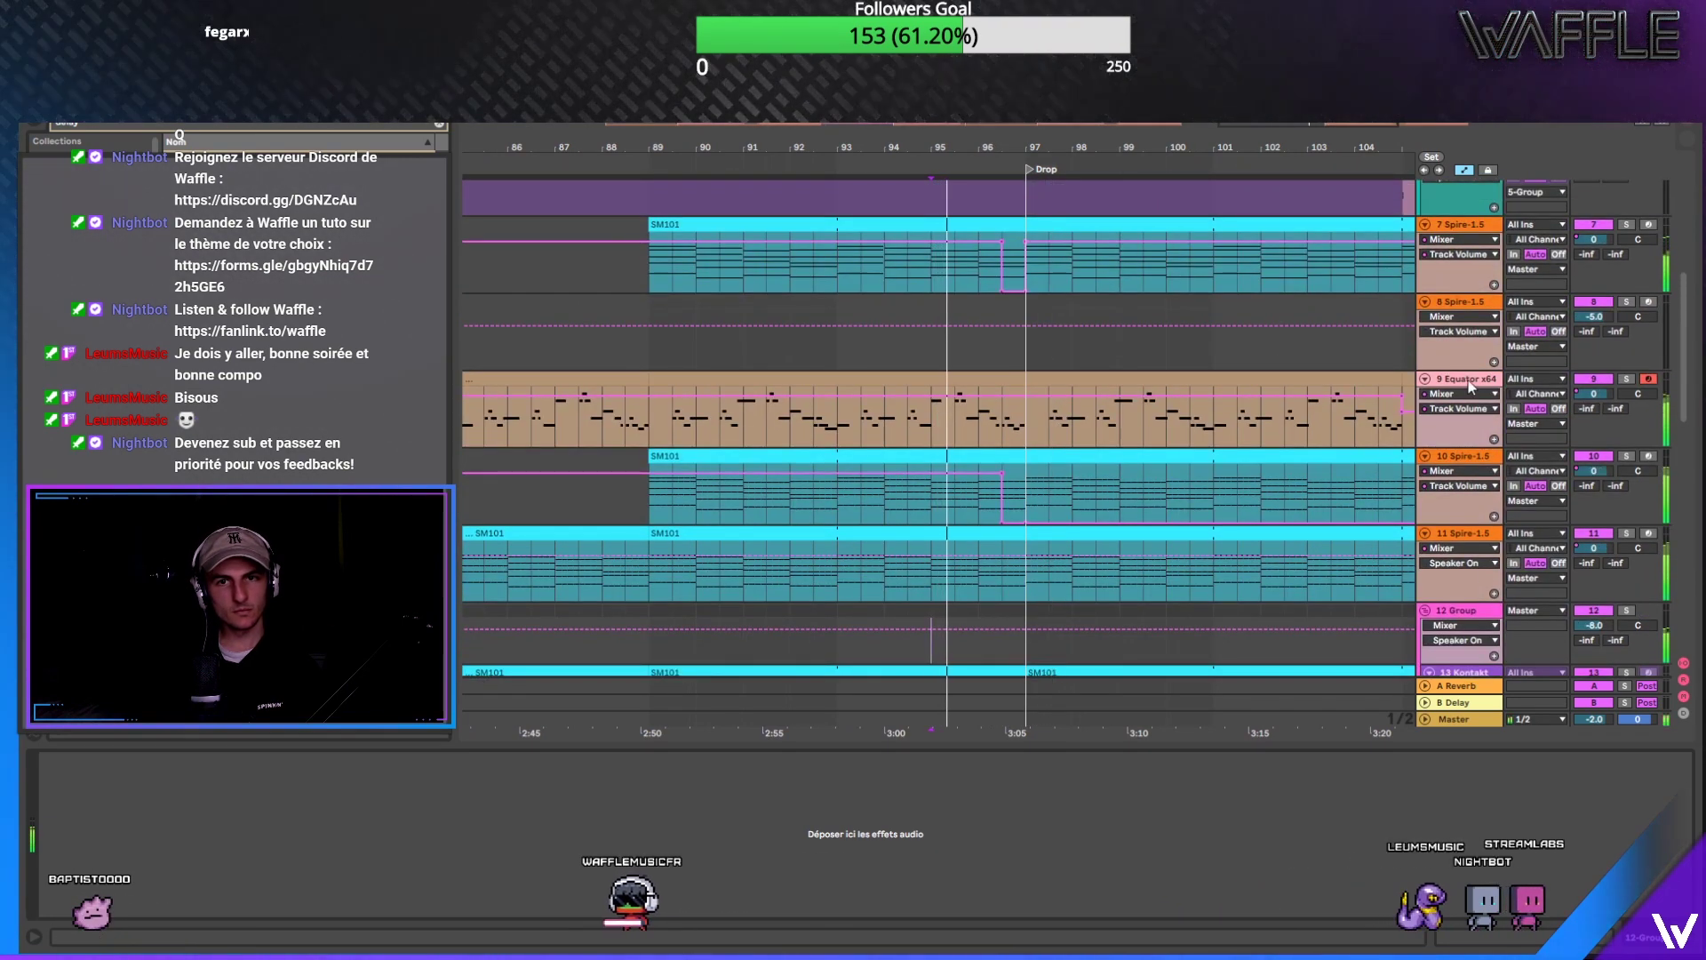
click(970, 409)
click(233, 758)
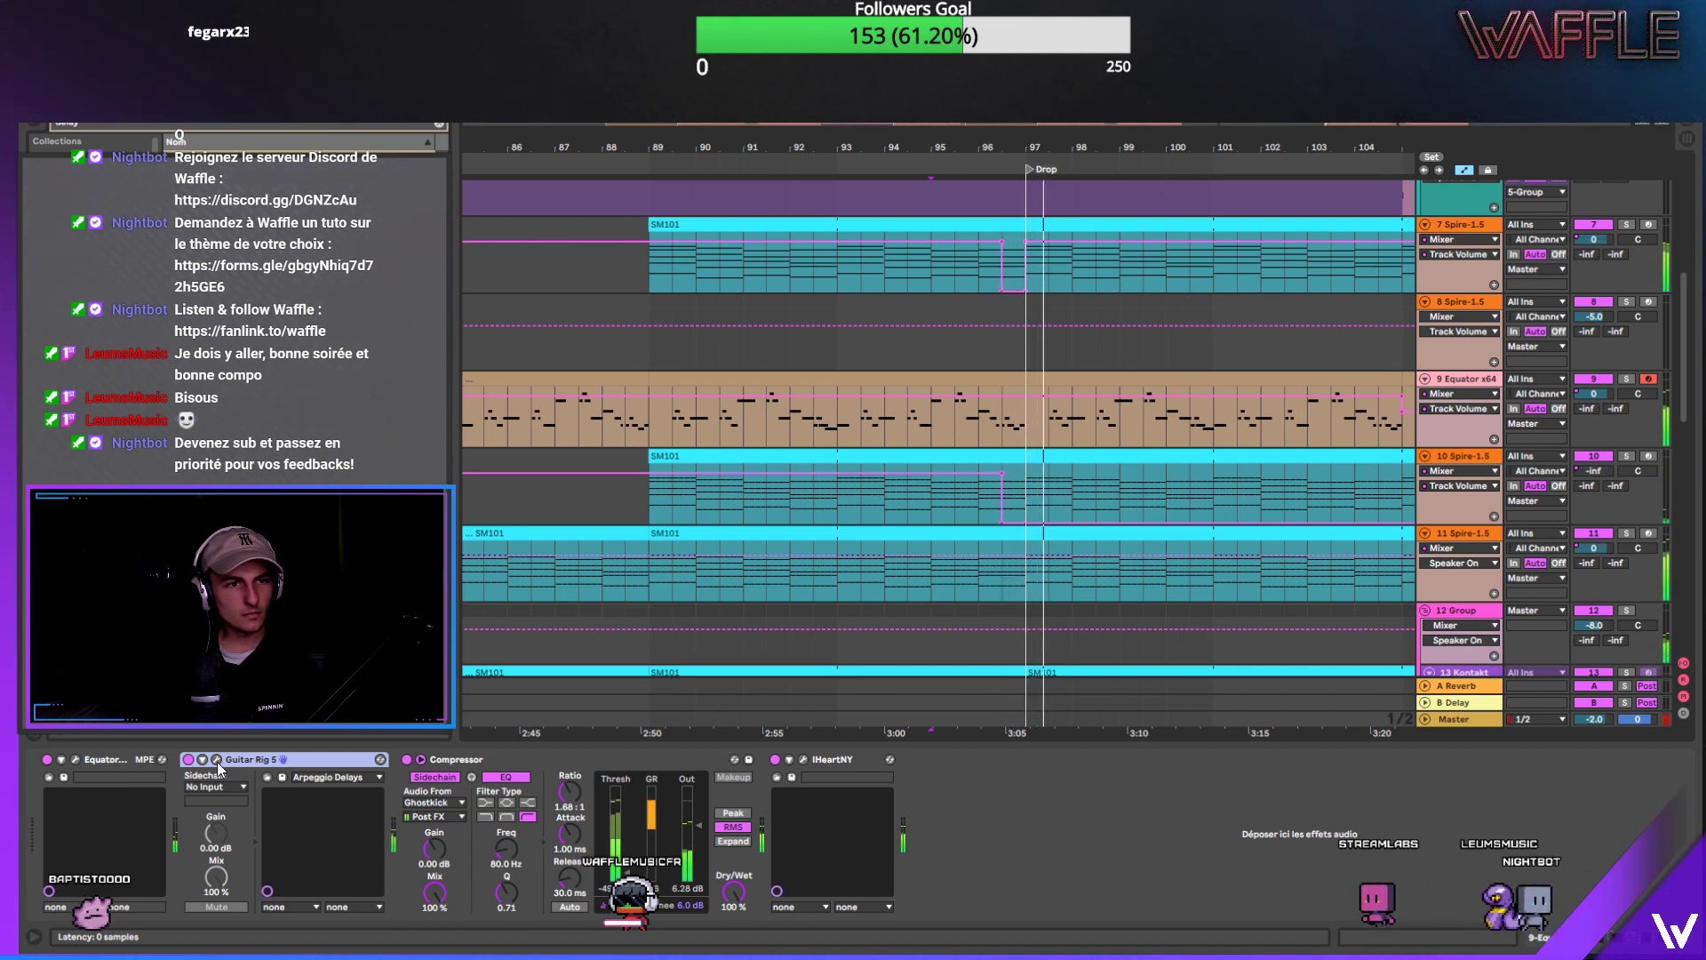
click(217, 760)
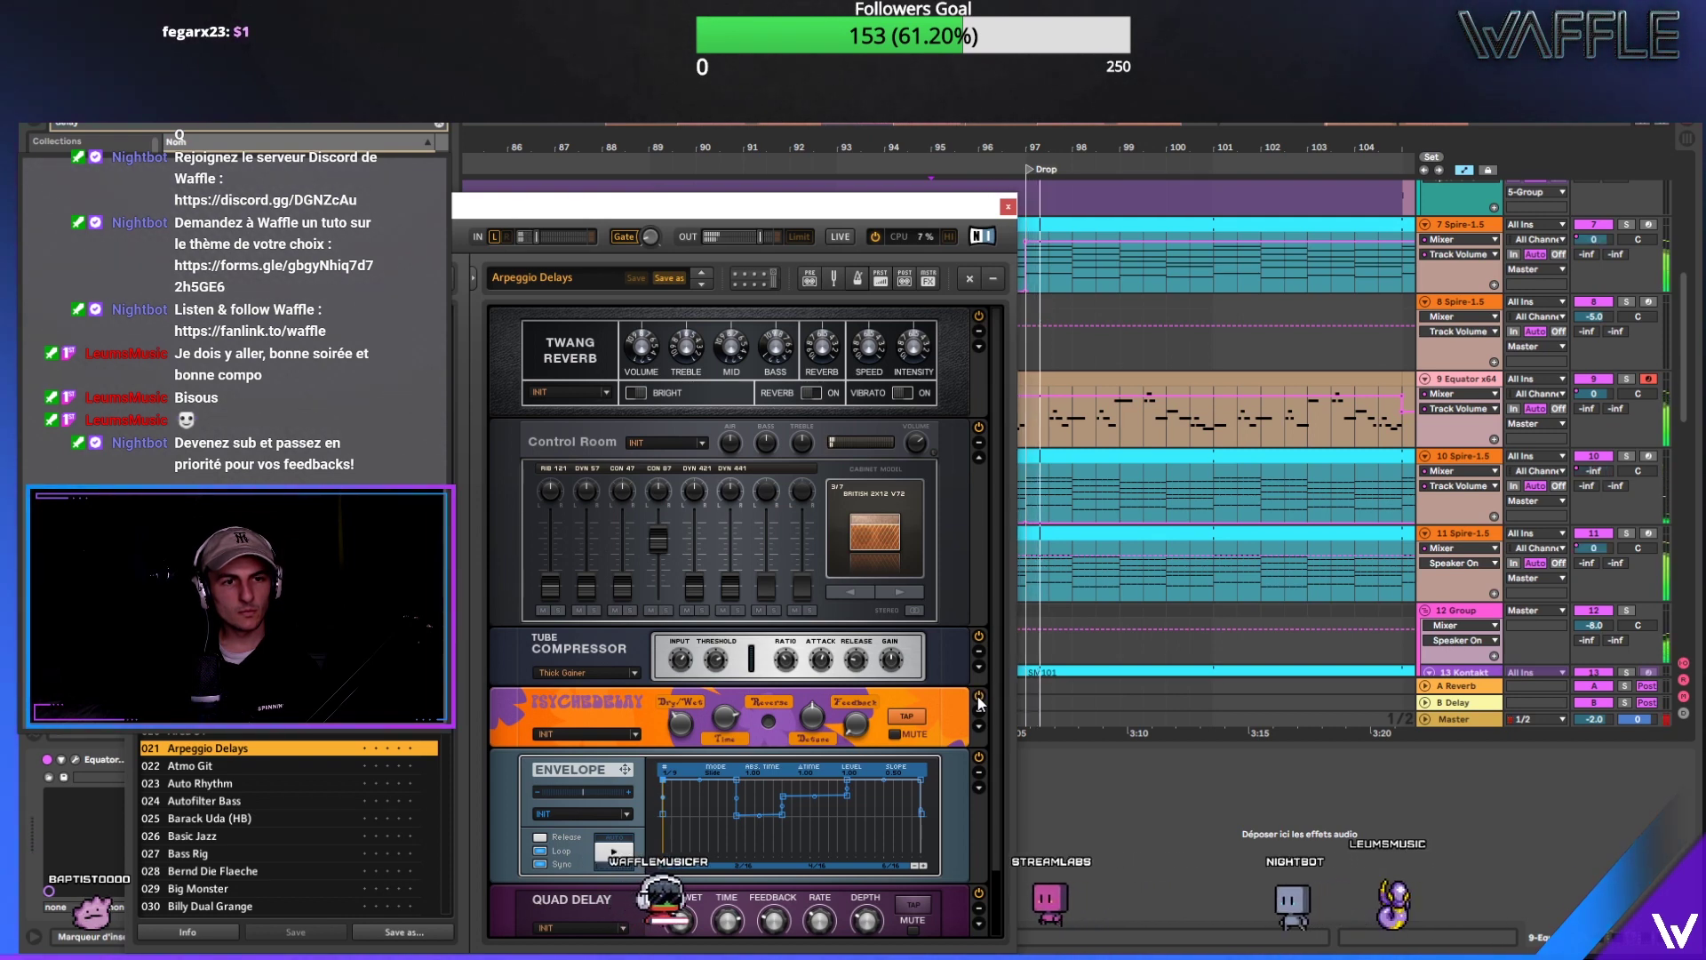
click(1626, 380)
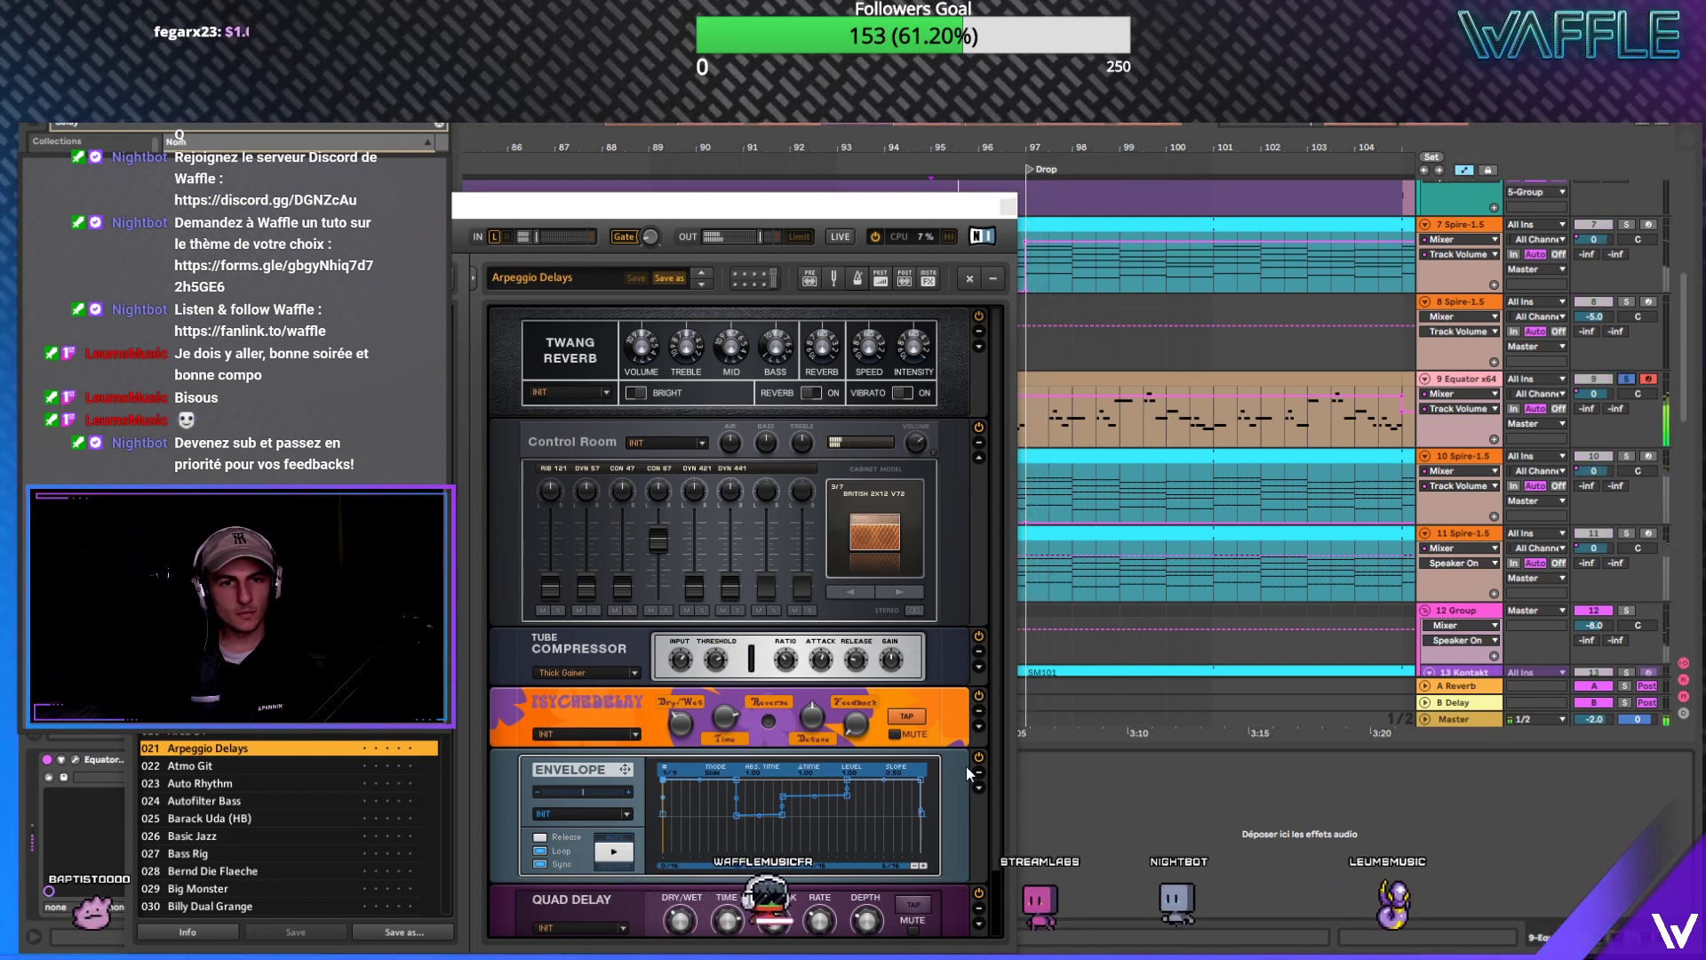
Step: Compare the Equator sound with Guitar Rig's modules and the whole device toggled, check its automatable parameters, and close the plug-in
click(979, 893)
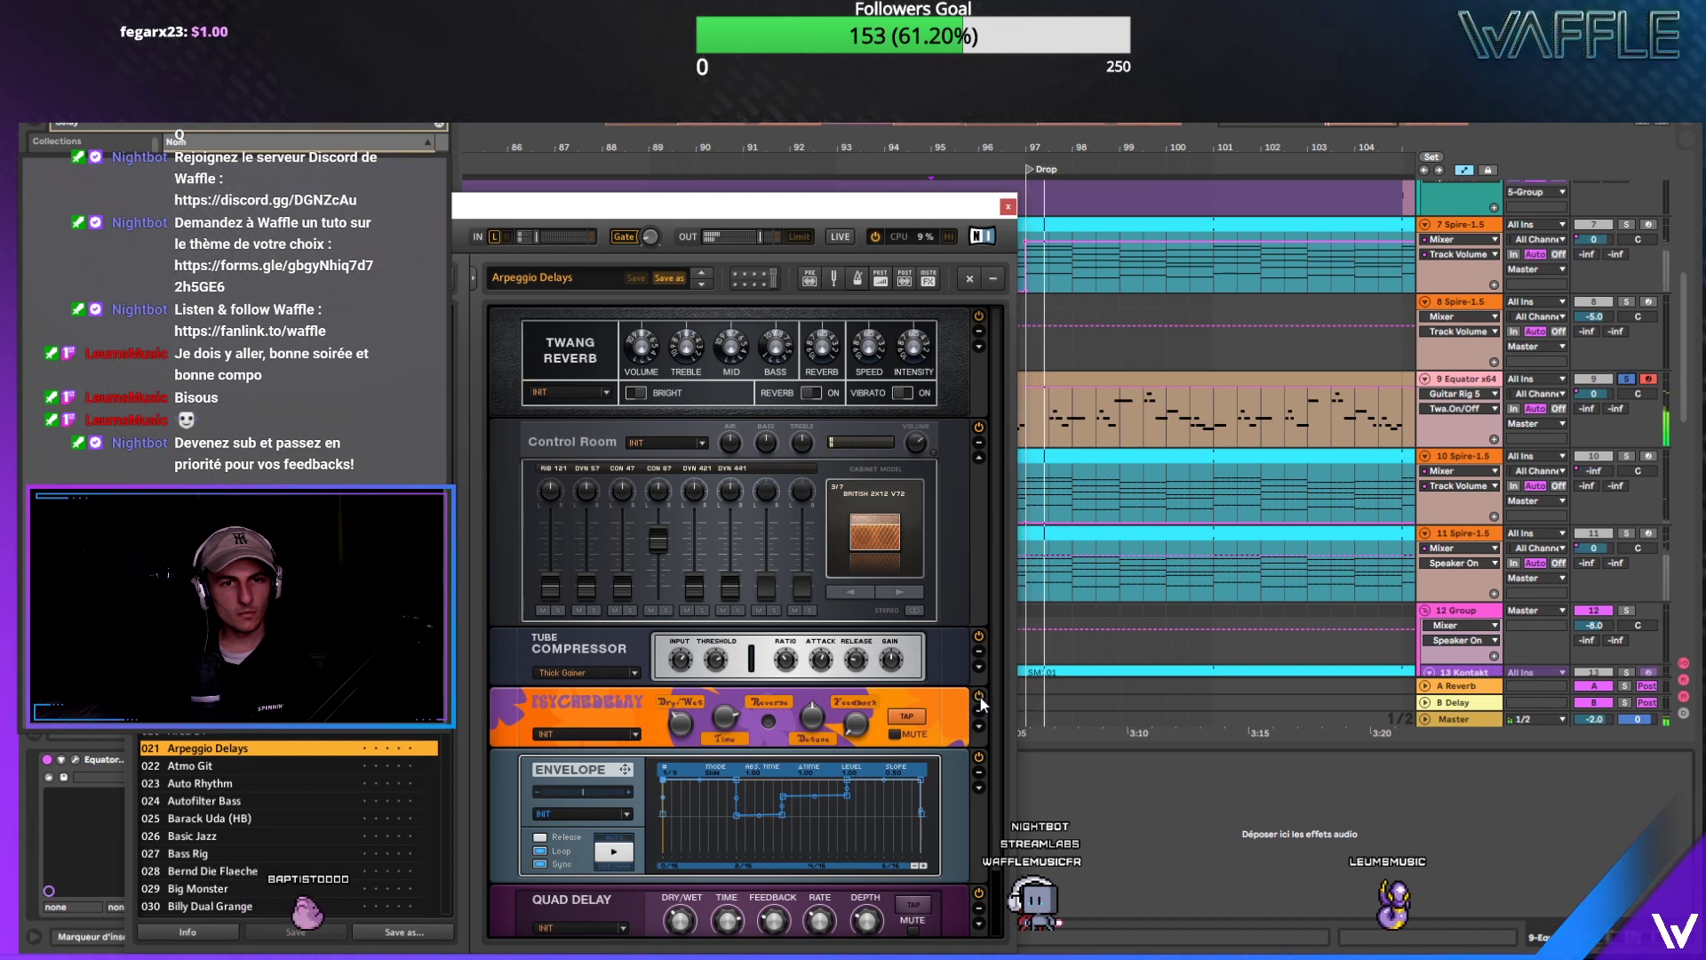
click(996, 271)
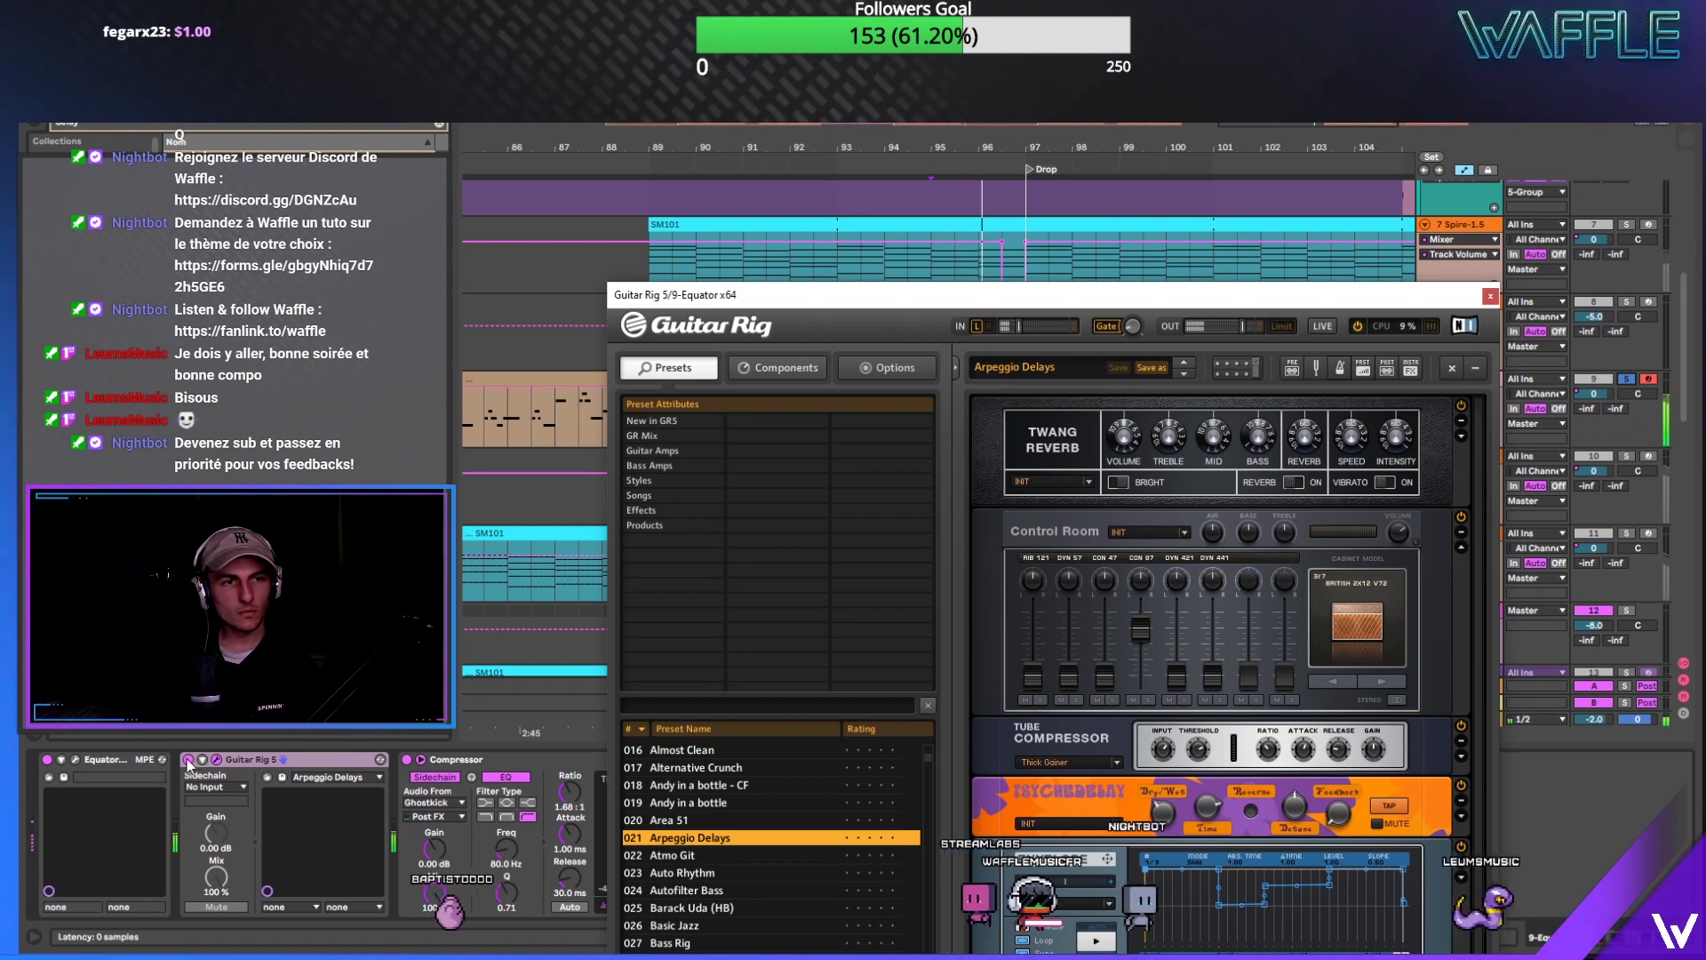
click(188, 763)
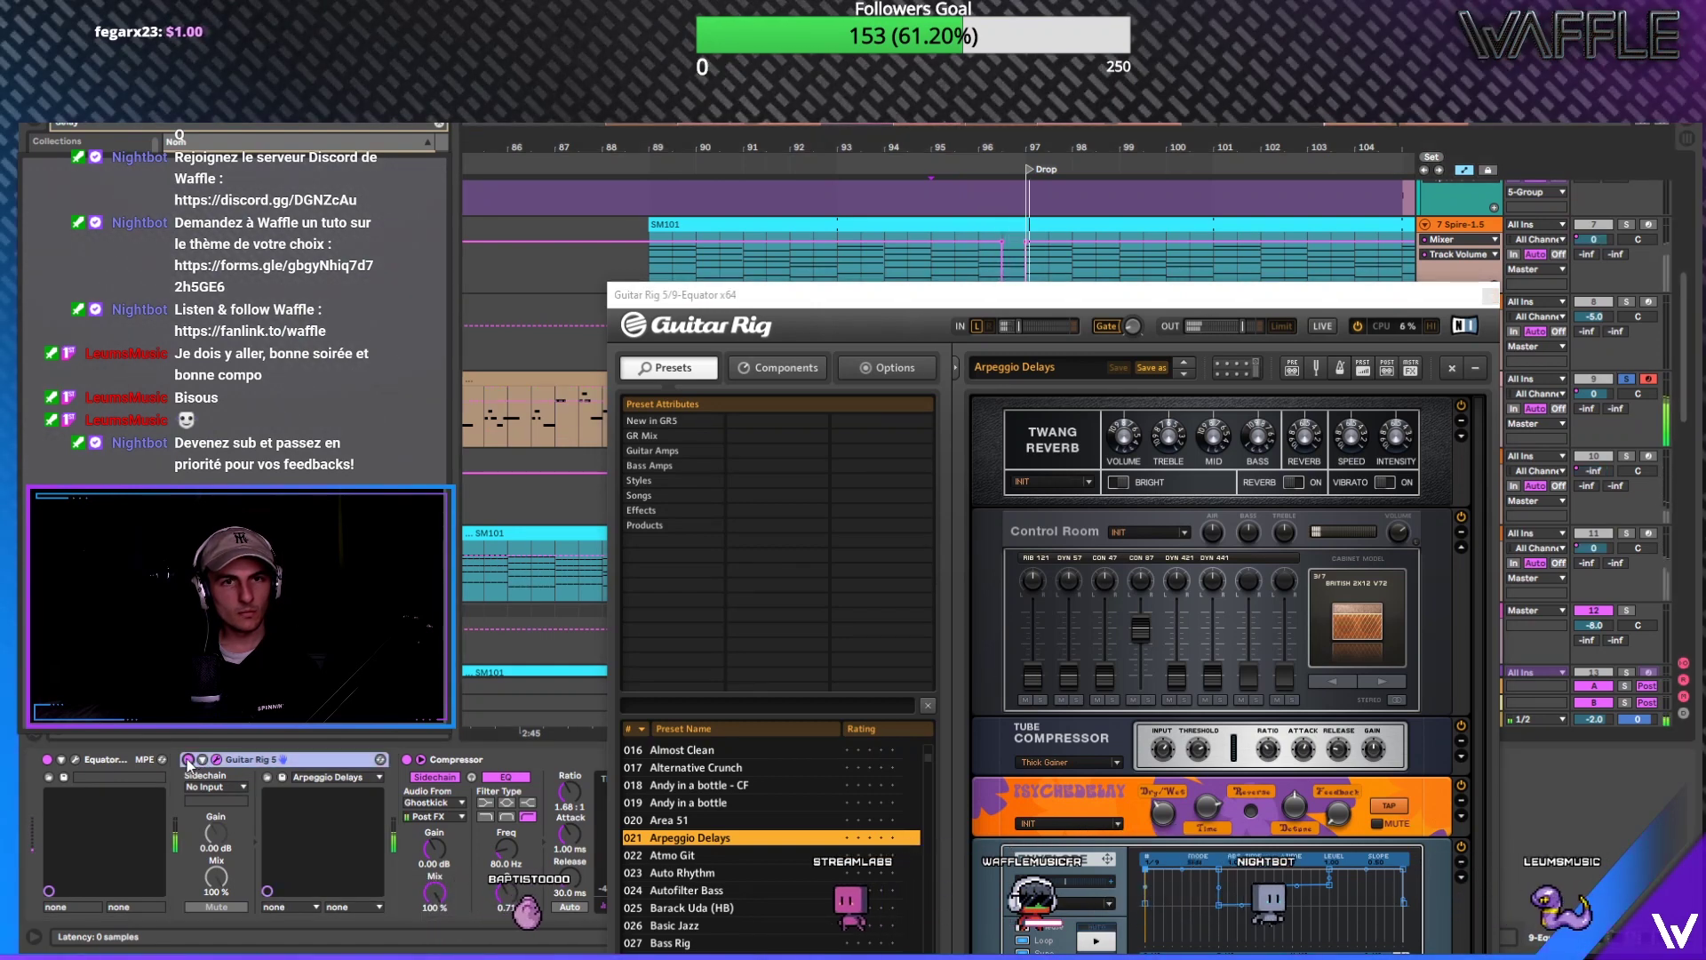
drag(1290, 305, 919, 215)
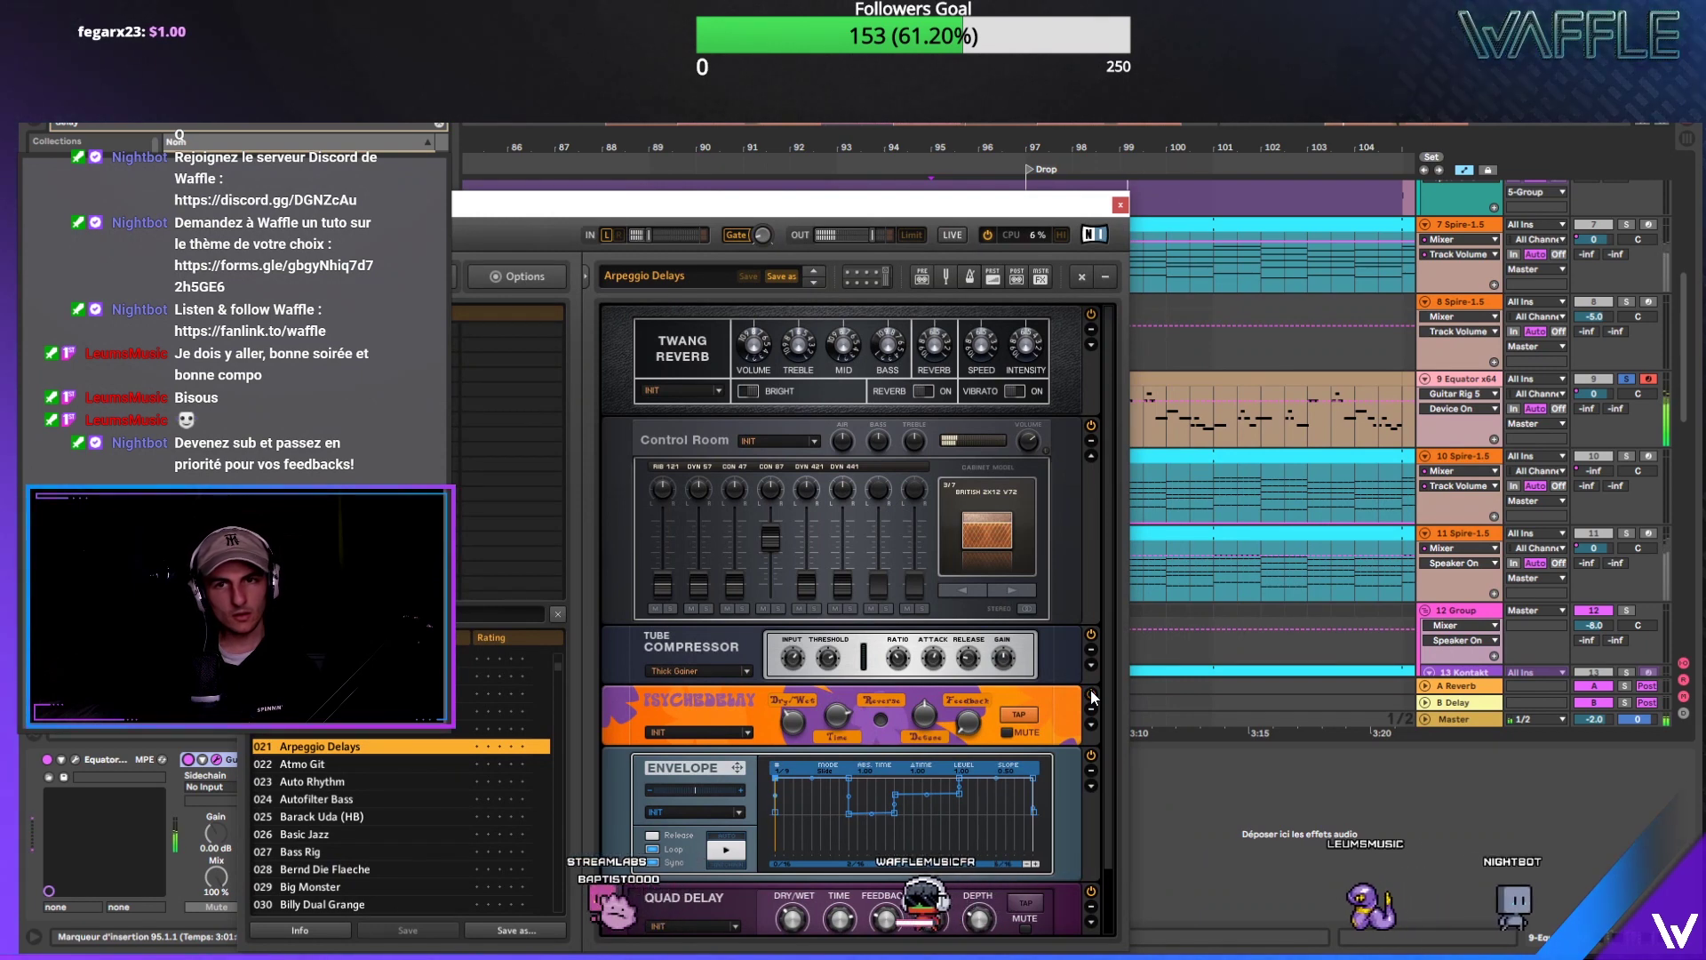
key(a)
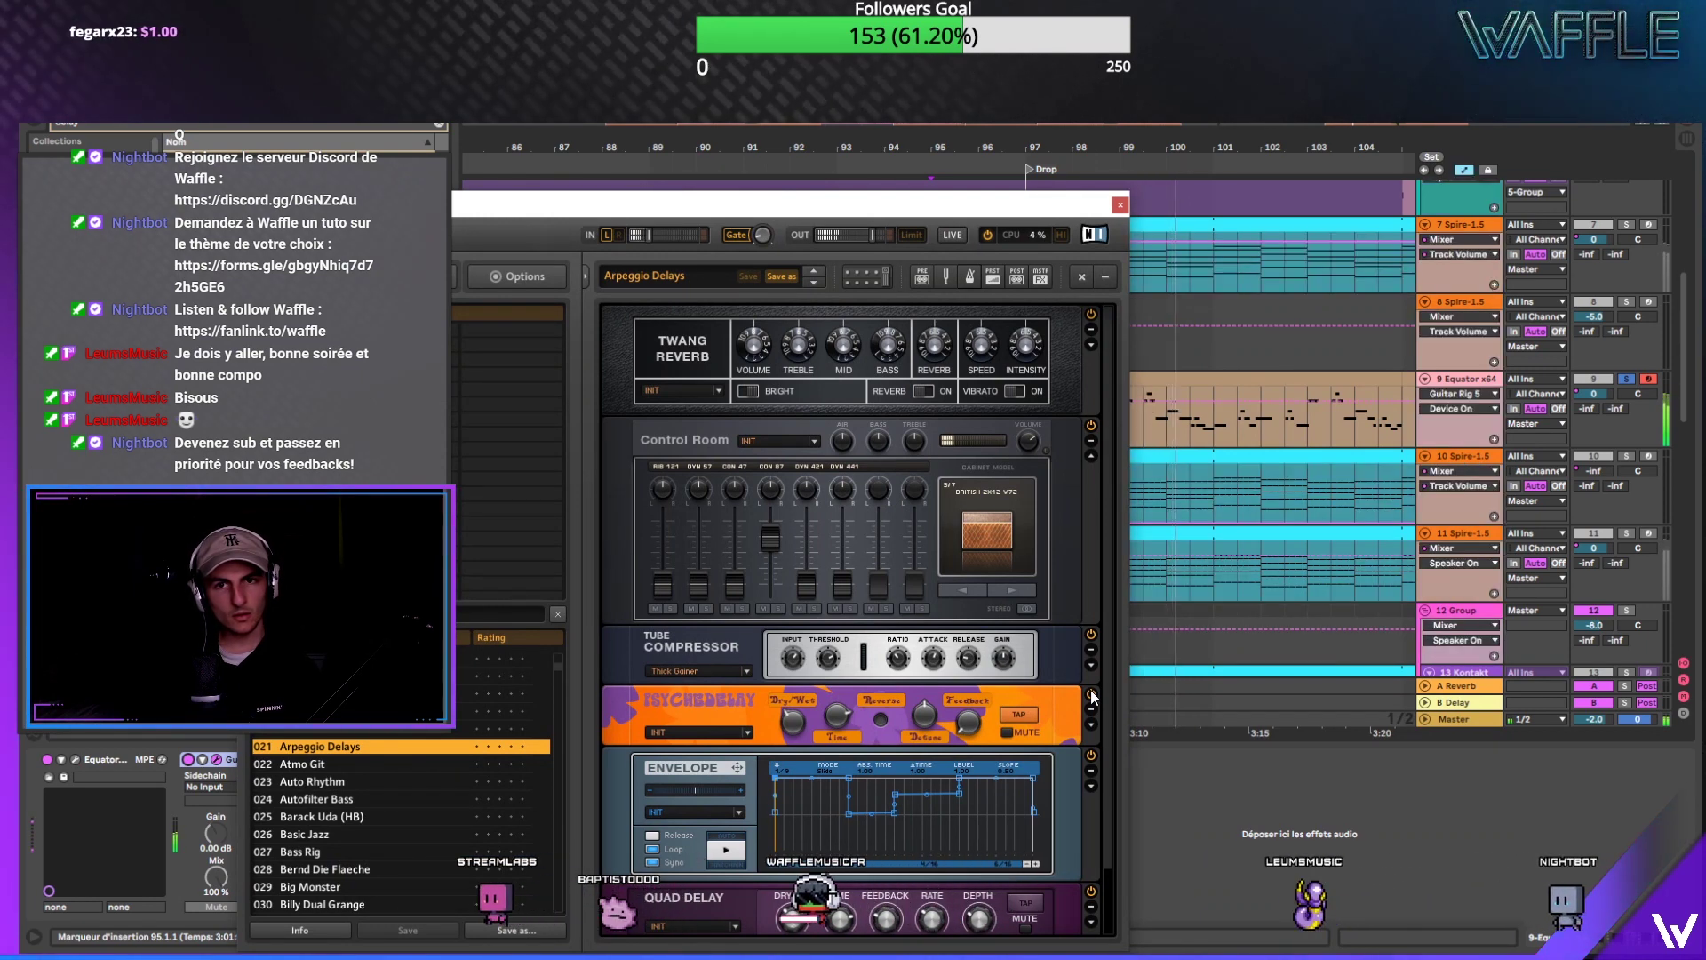
click(1471, 408)
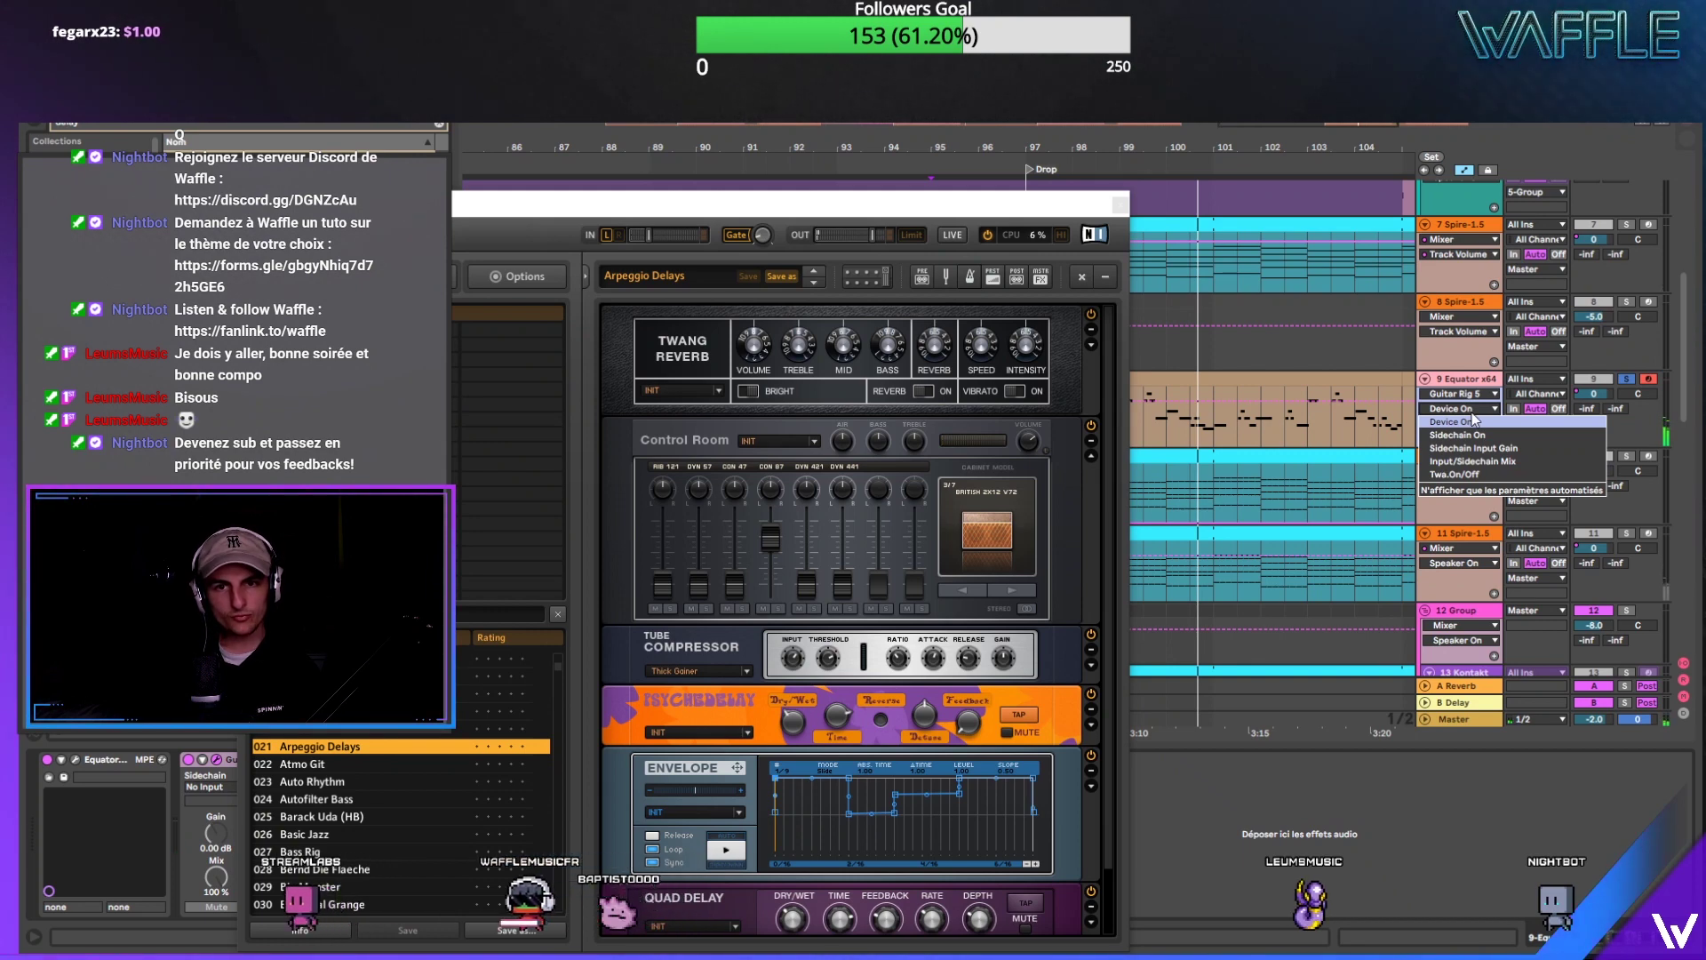
click(955, 684)
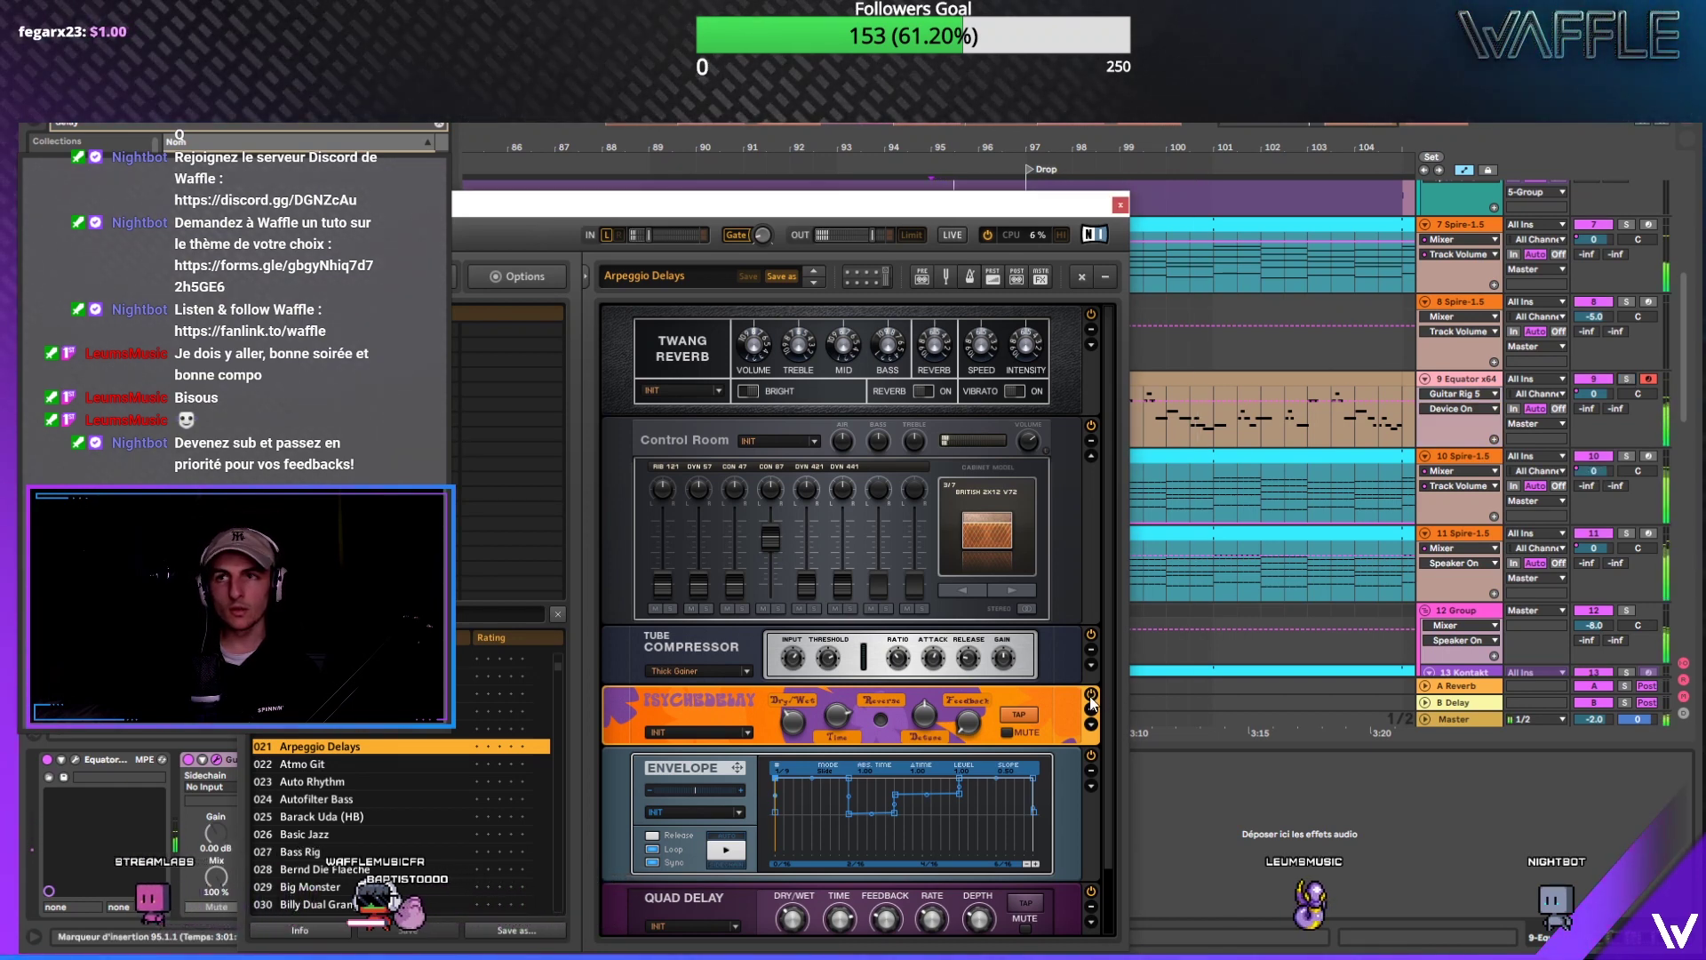
click(1119, 205)
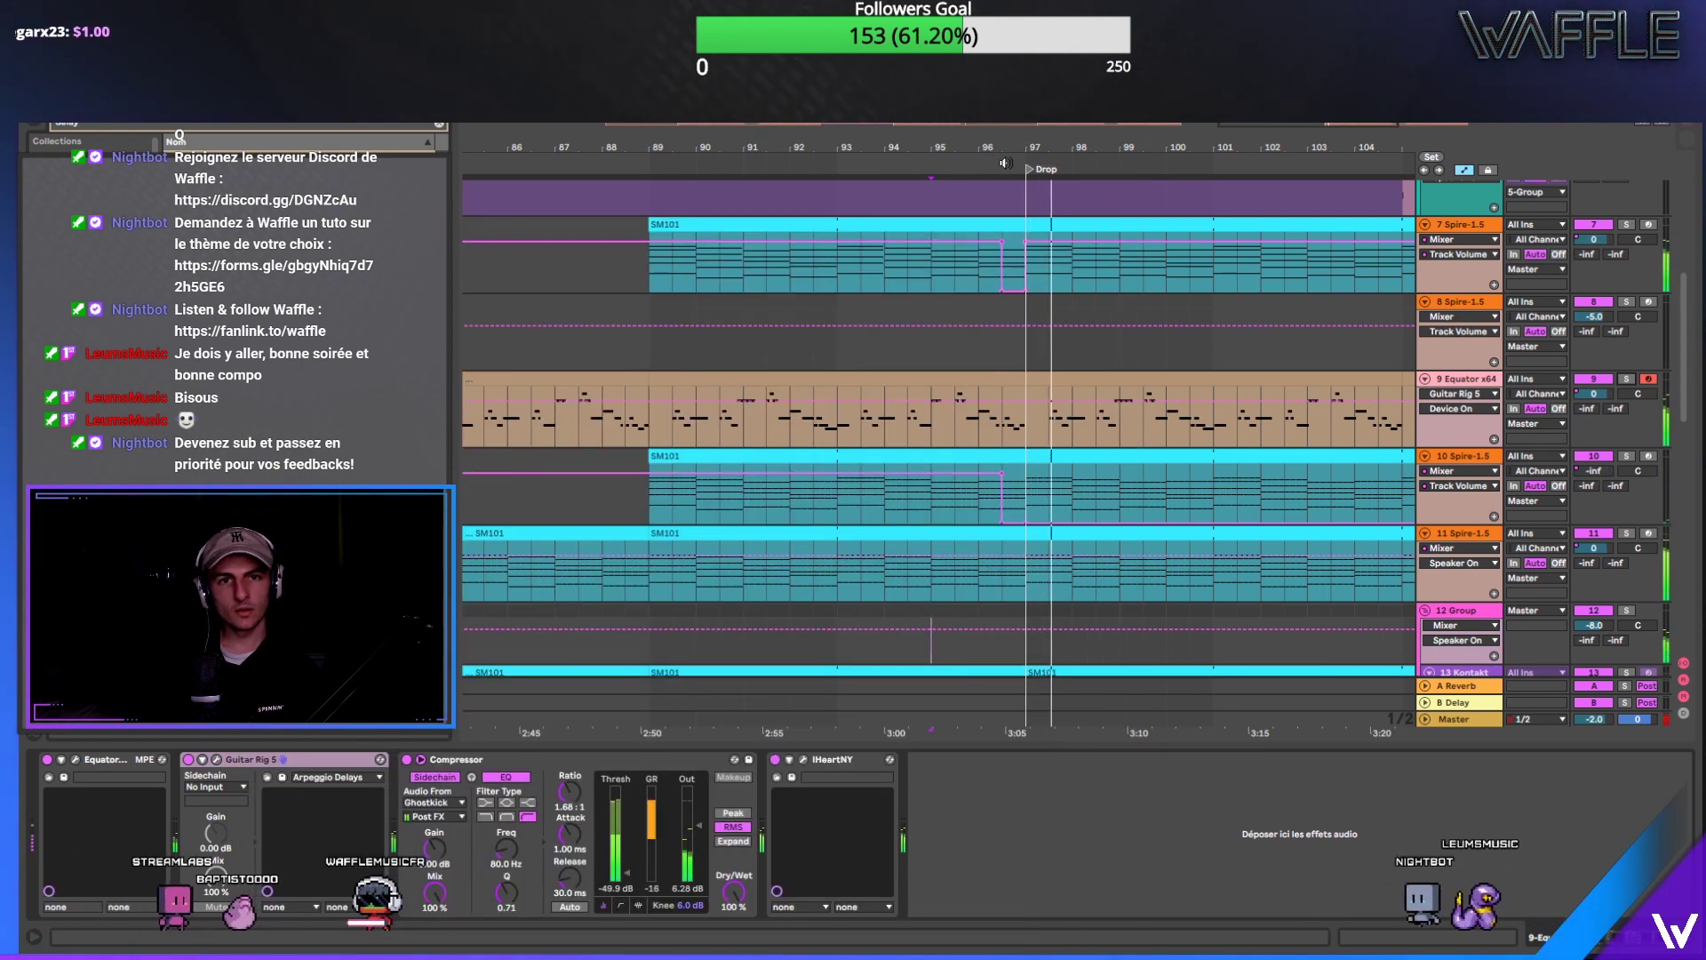
Step: Listen to the final Drop through to its end with the whole arrangement in view, and restart playback from 1.1.1
scroll(1115, 139, down, 5)
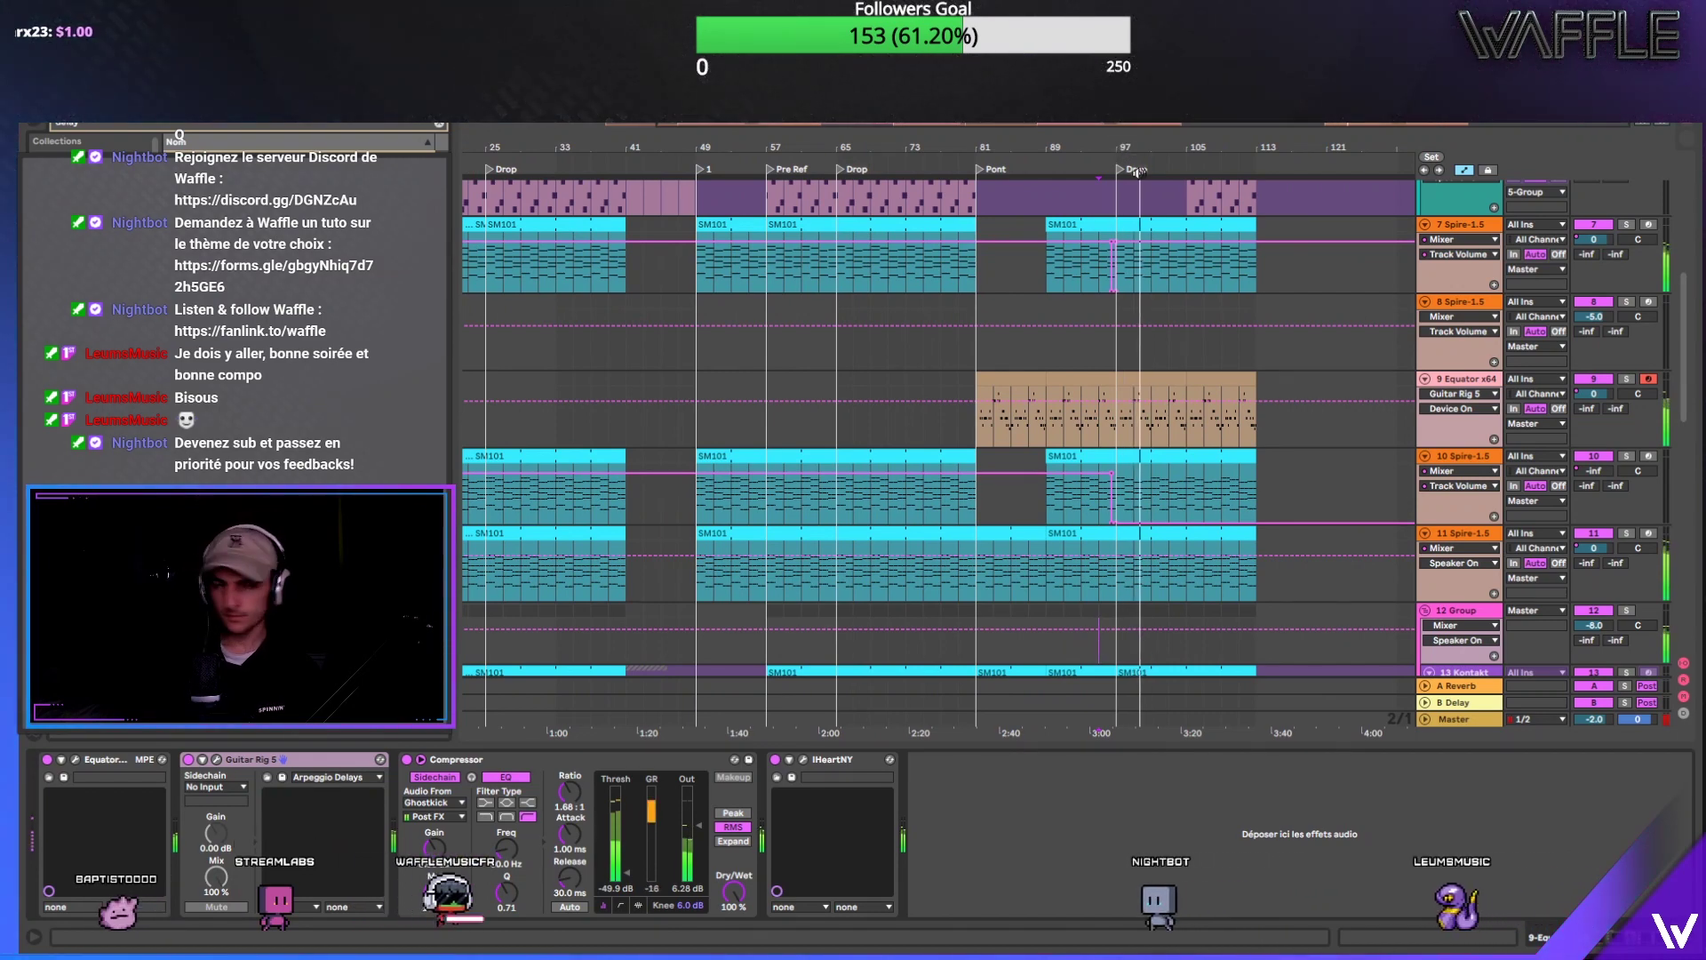
scroll(1147, 142, down, 1)
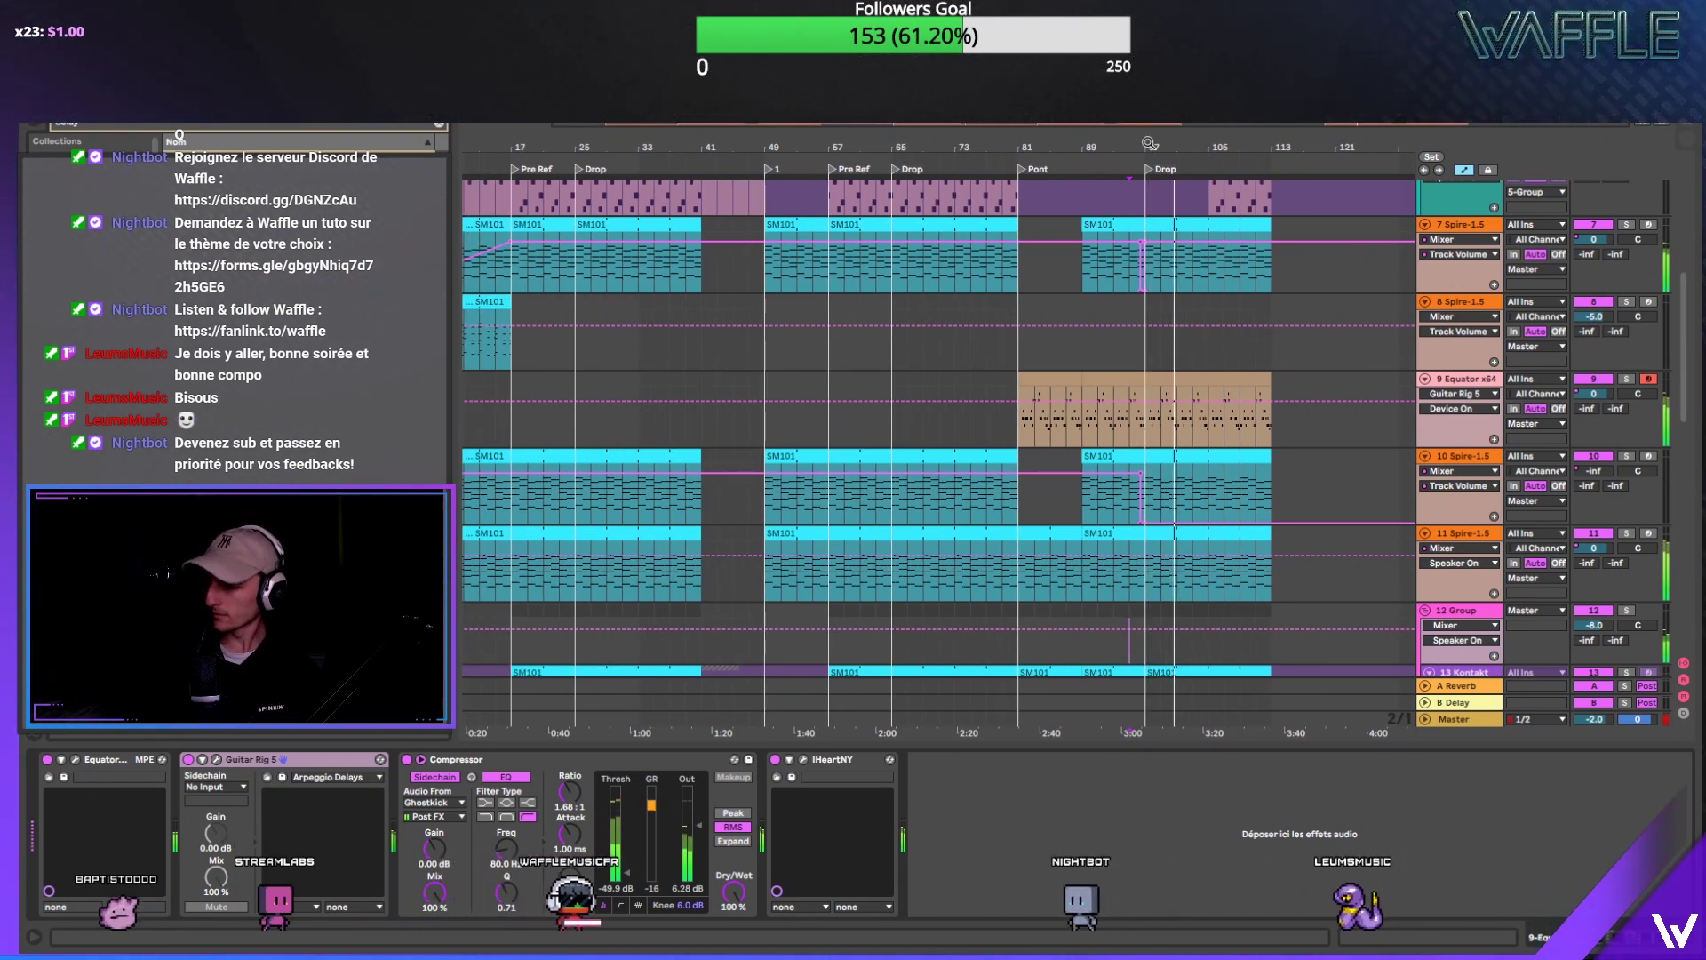
mouse_move(1106, 322)
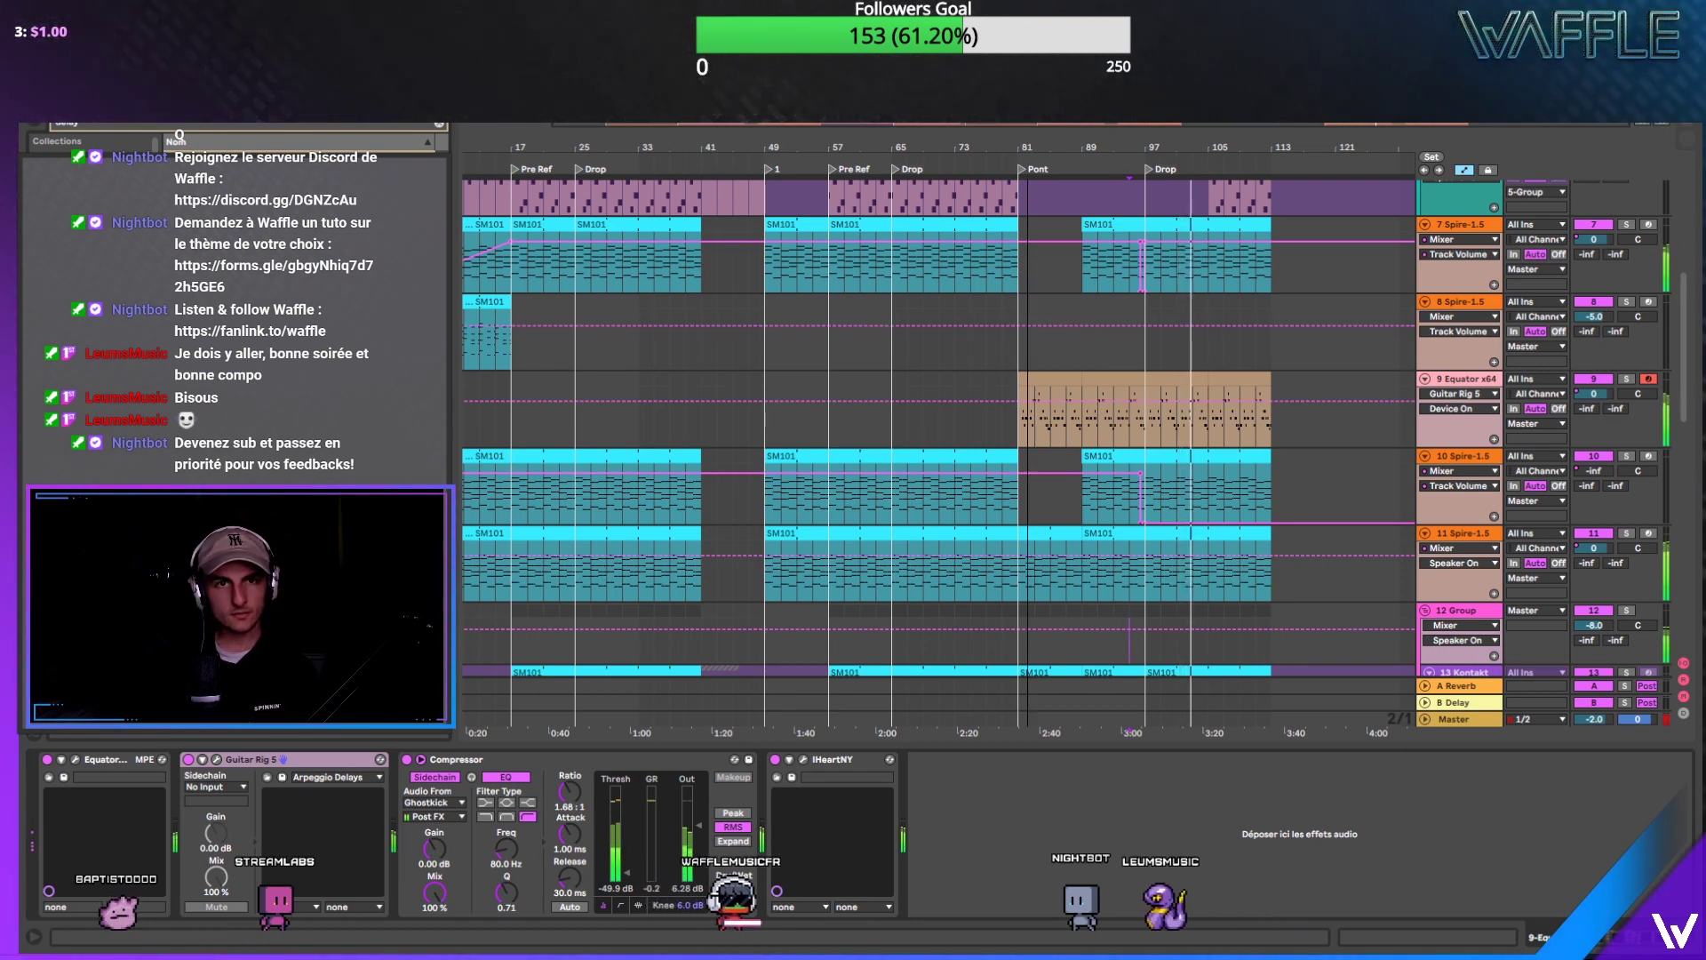
scroll(1196, 201, down, 1)
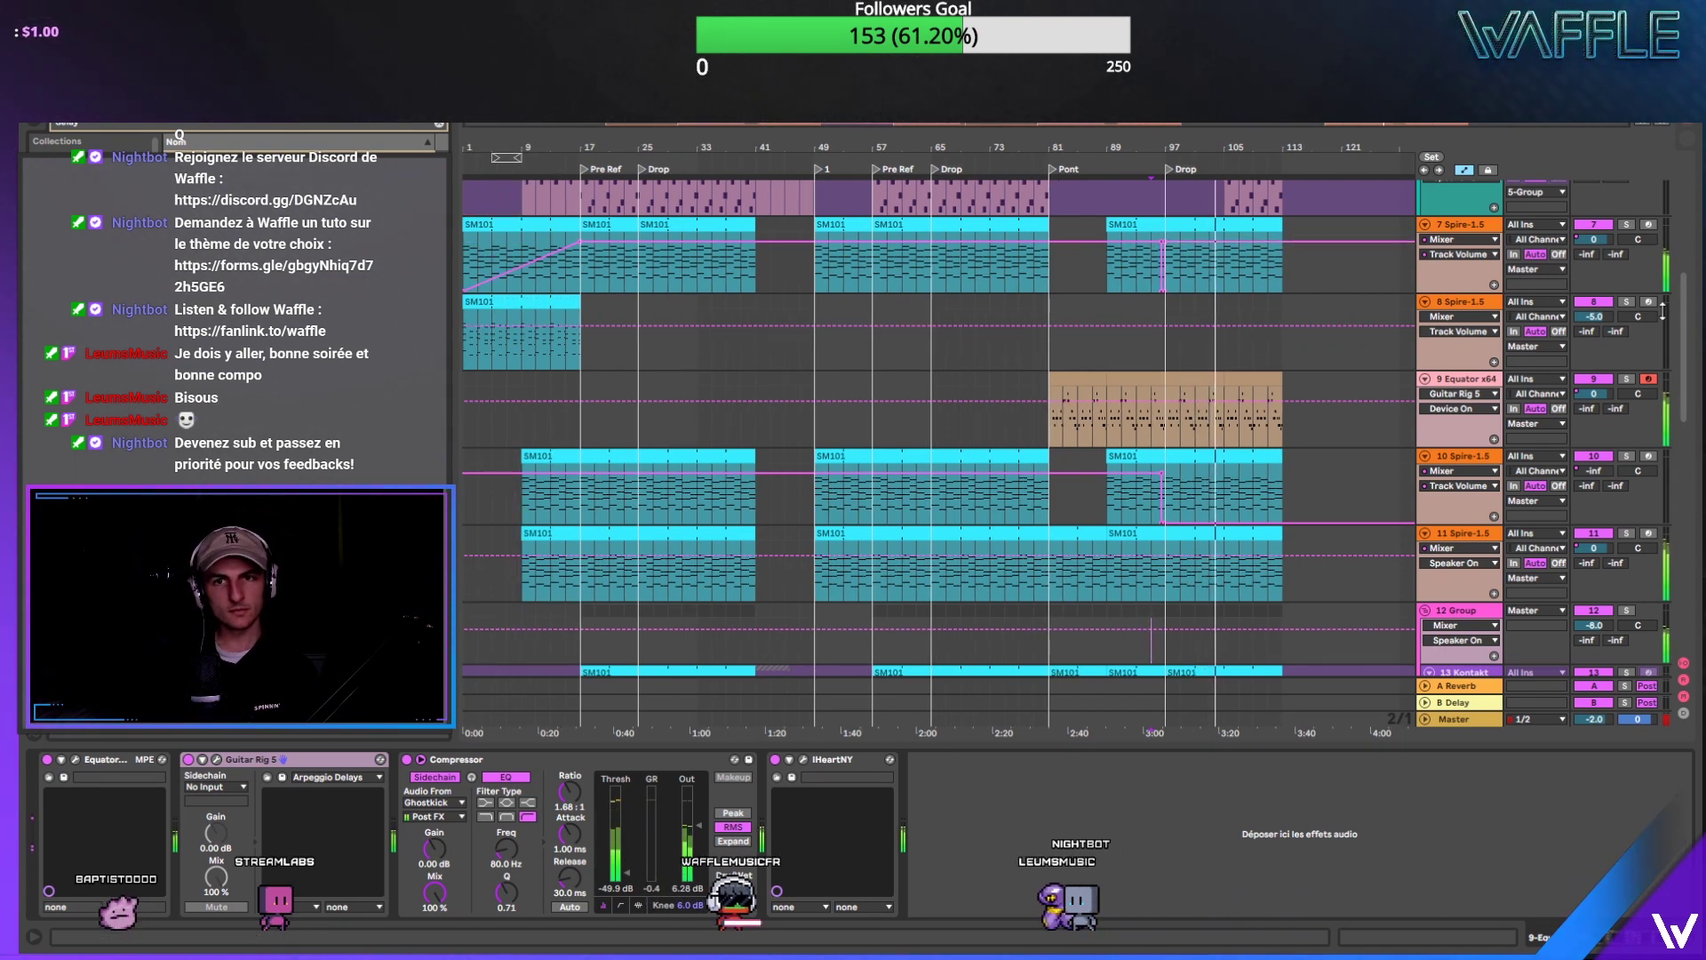
drag(1682, 346, 1686, 147)
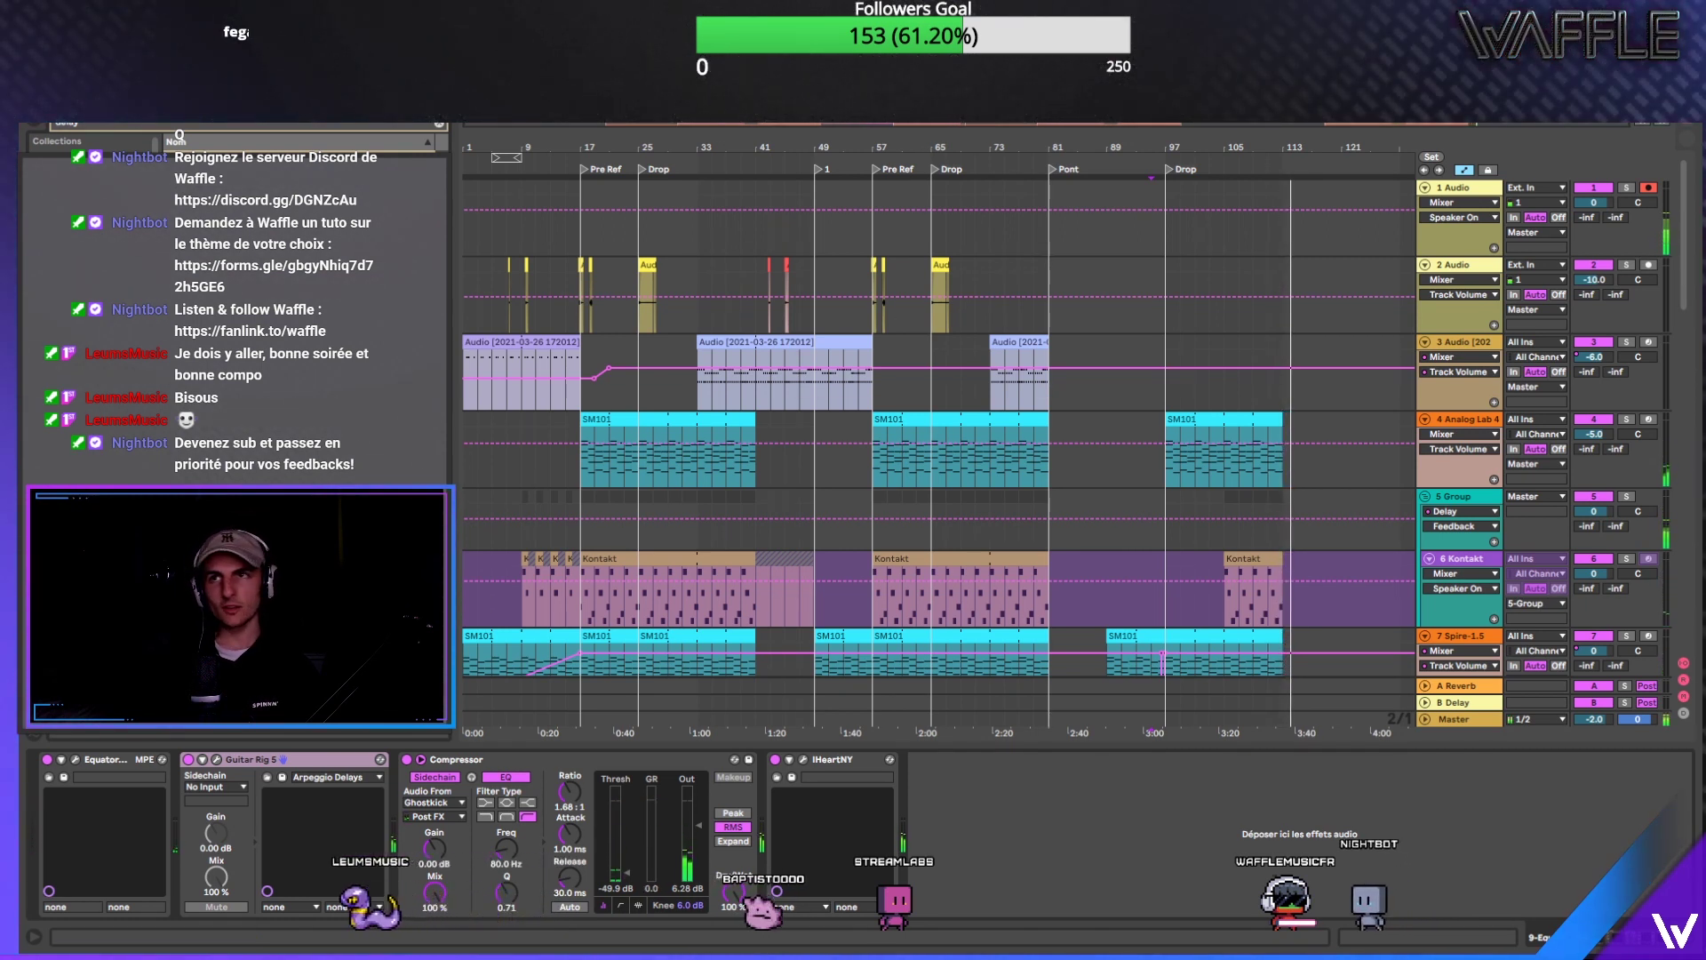
key(space)
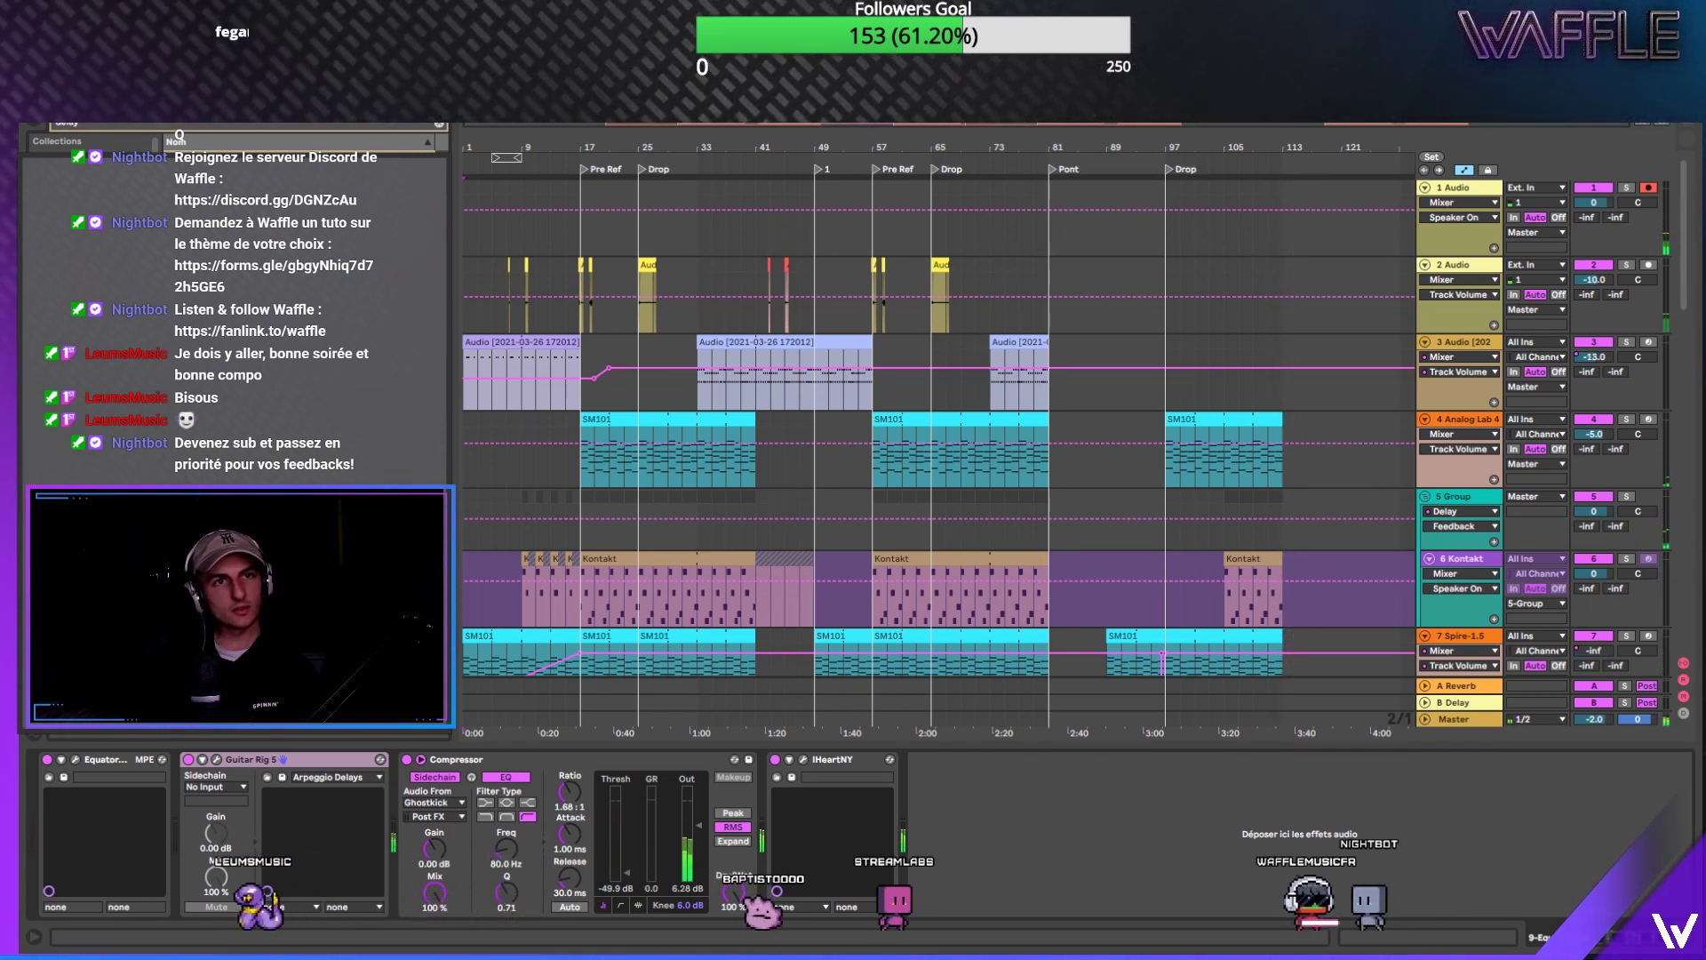
key(space)
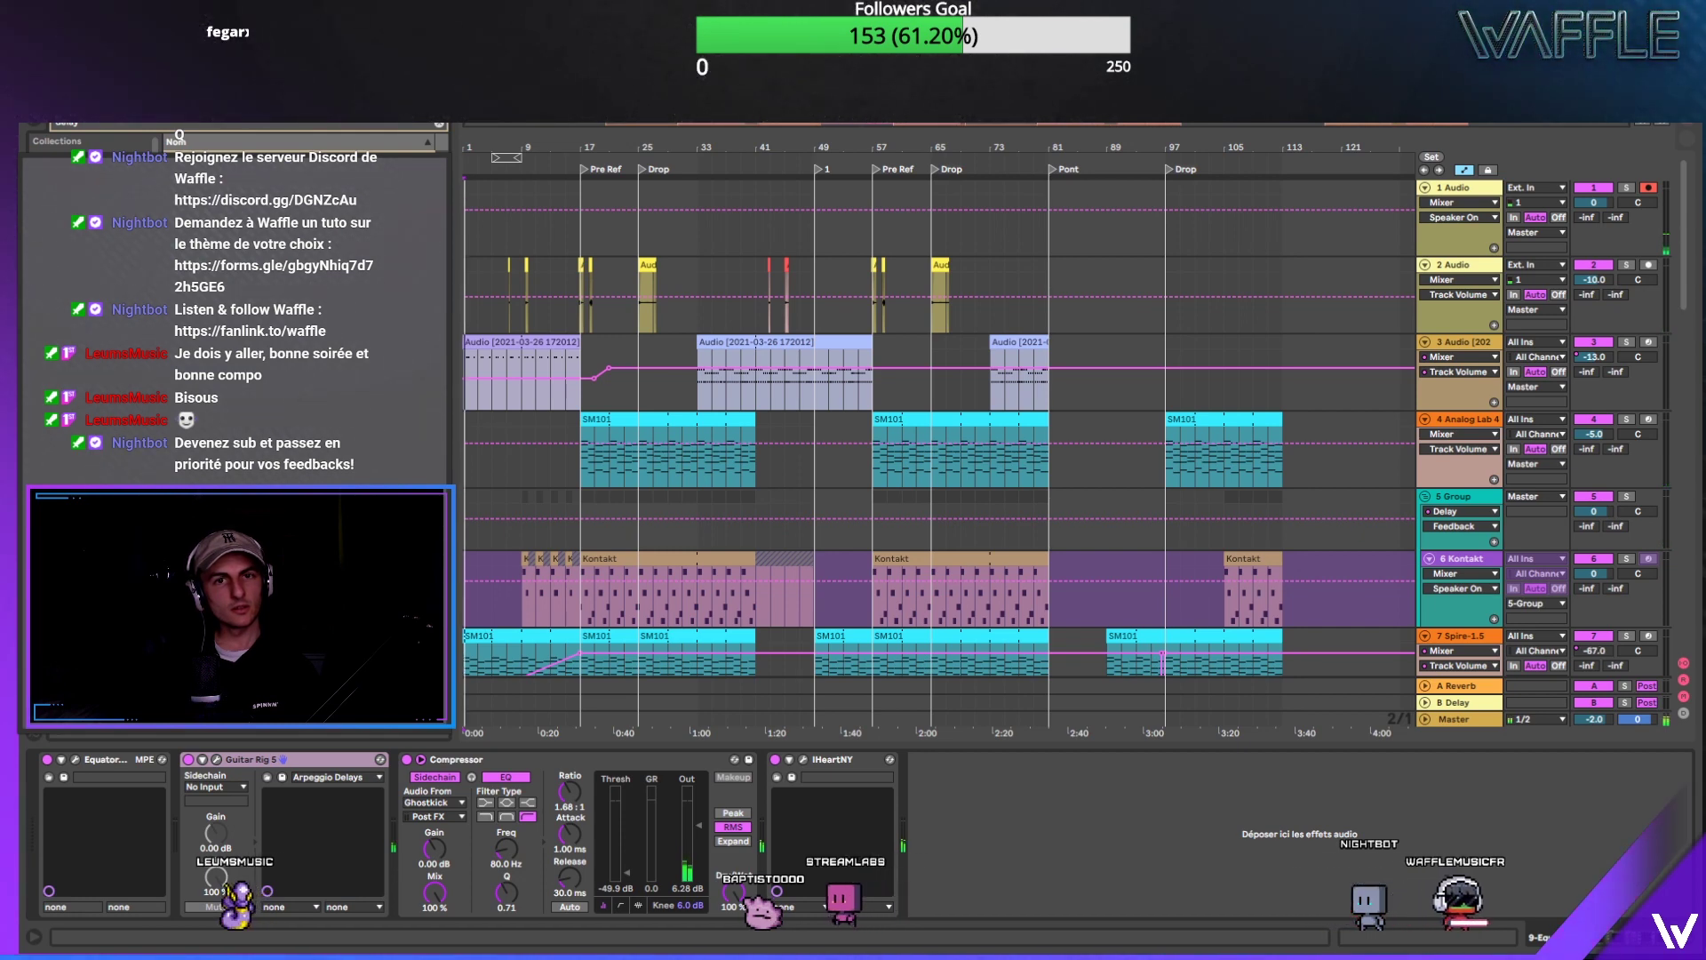
Step: Set the Master track's volume to -3.0 dB, listen through the arrangement from the start, and save the set
drag(591, 148, 665, 205)
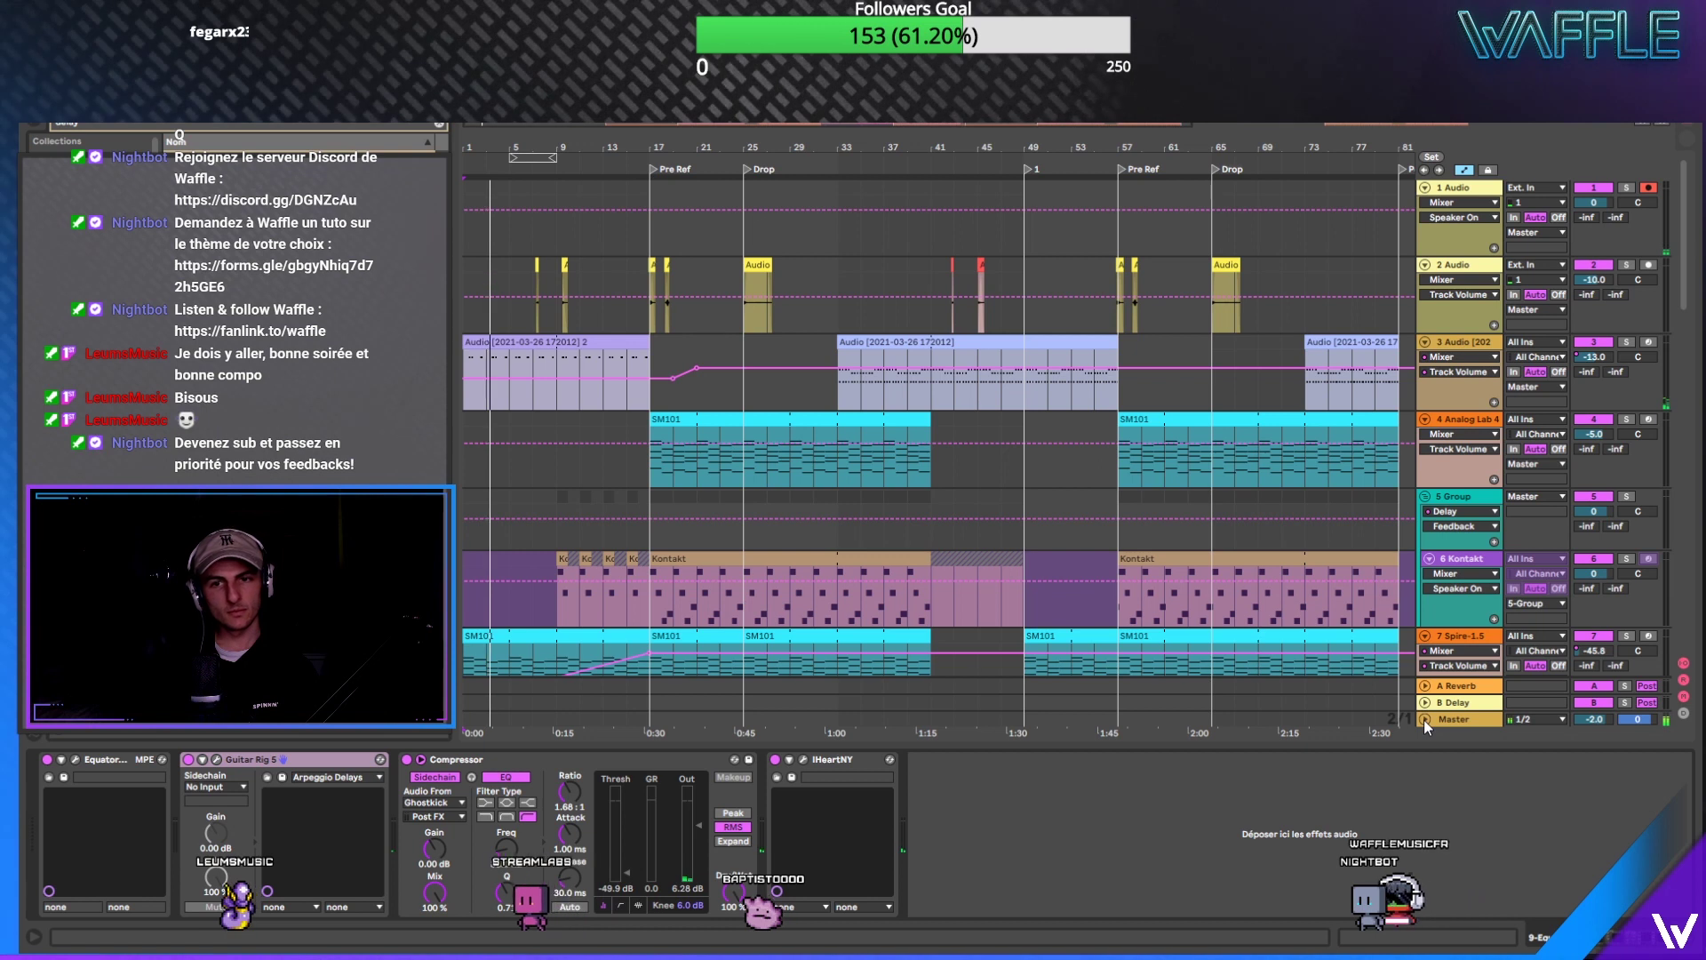
drag(1576, 715, 1583, 717)
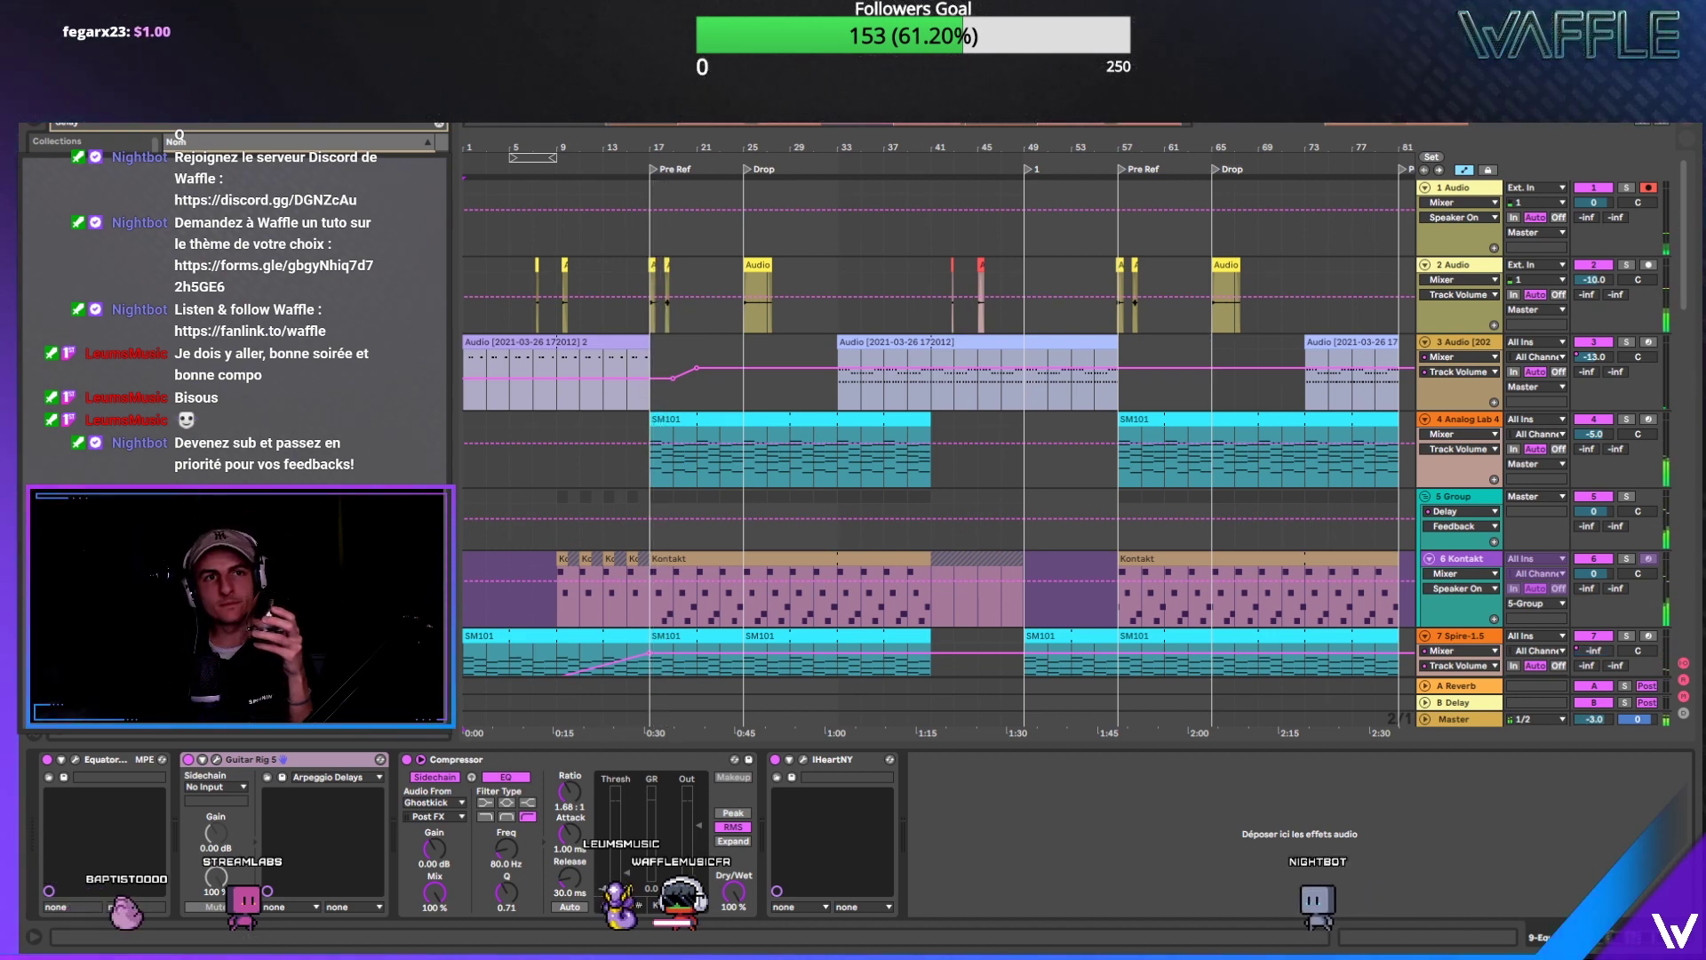
key(minus)
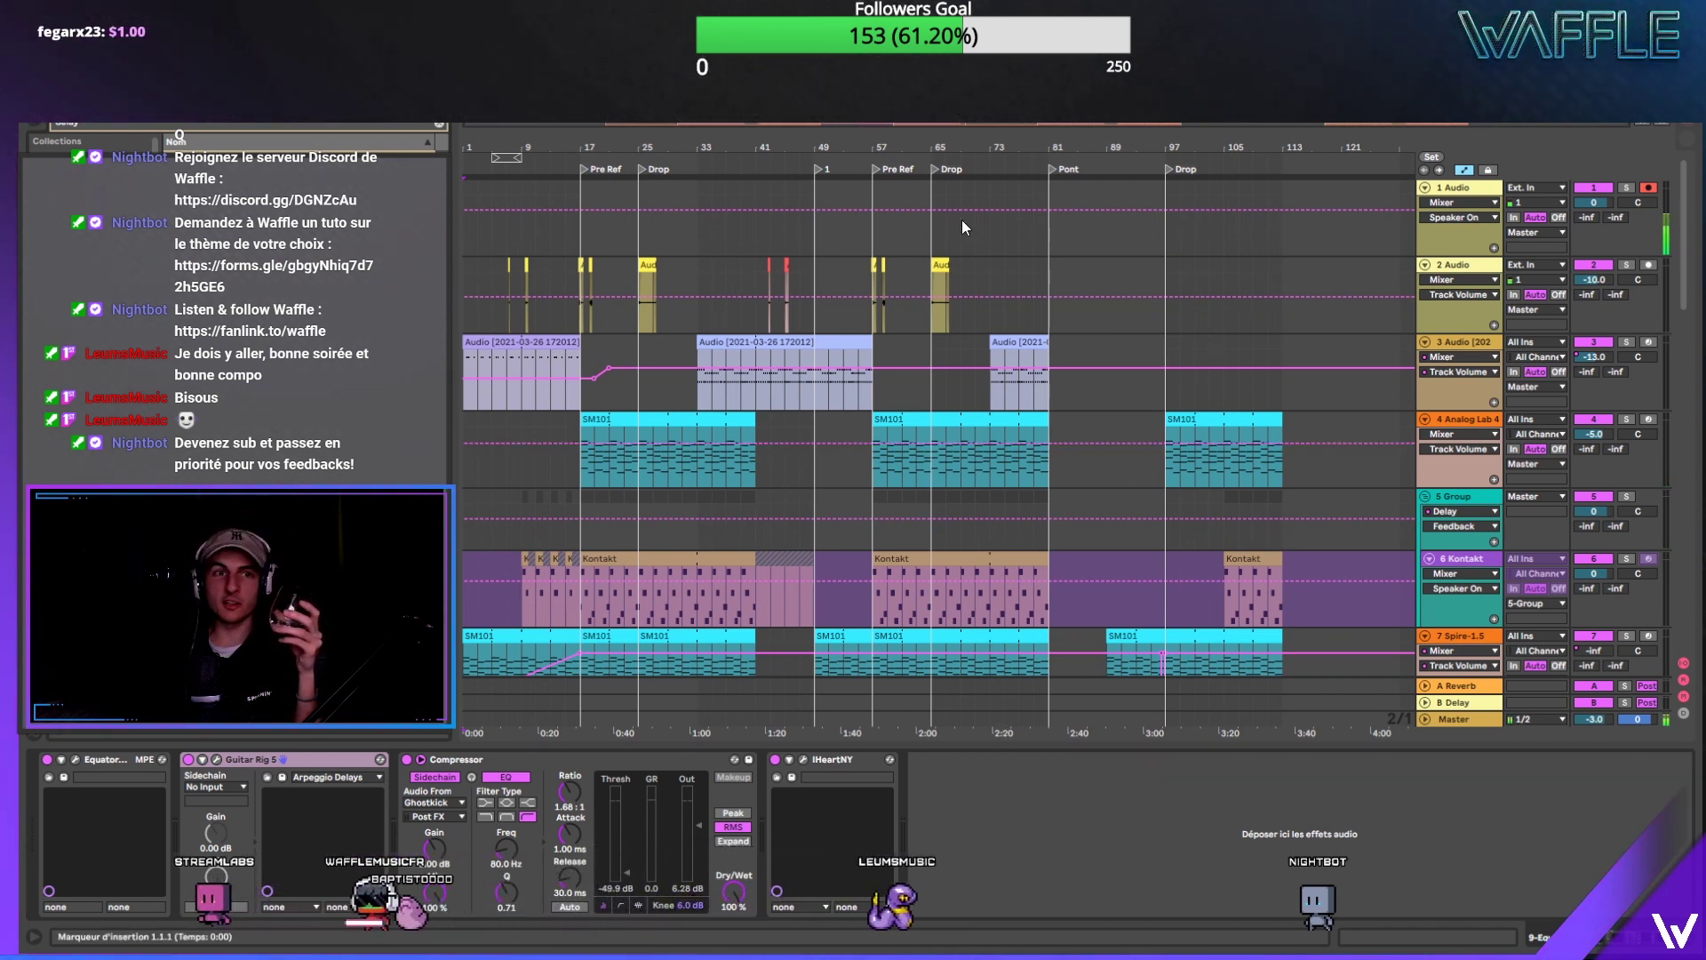
key(space)
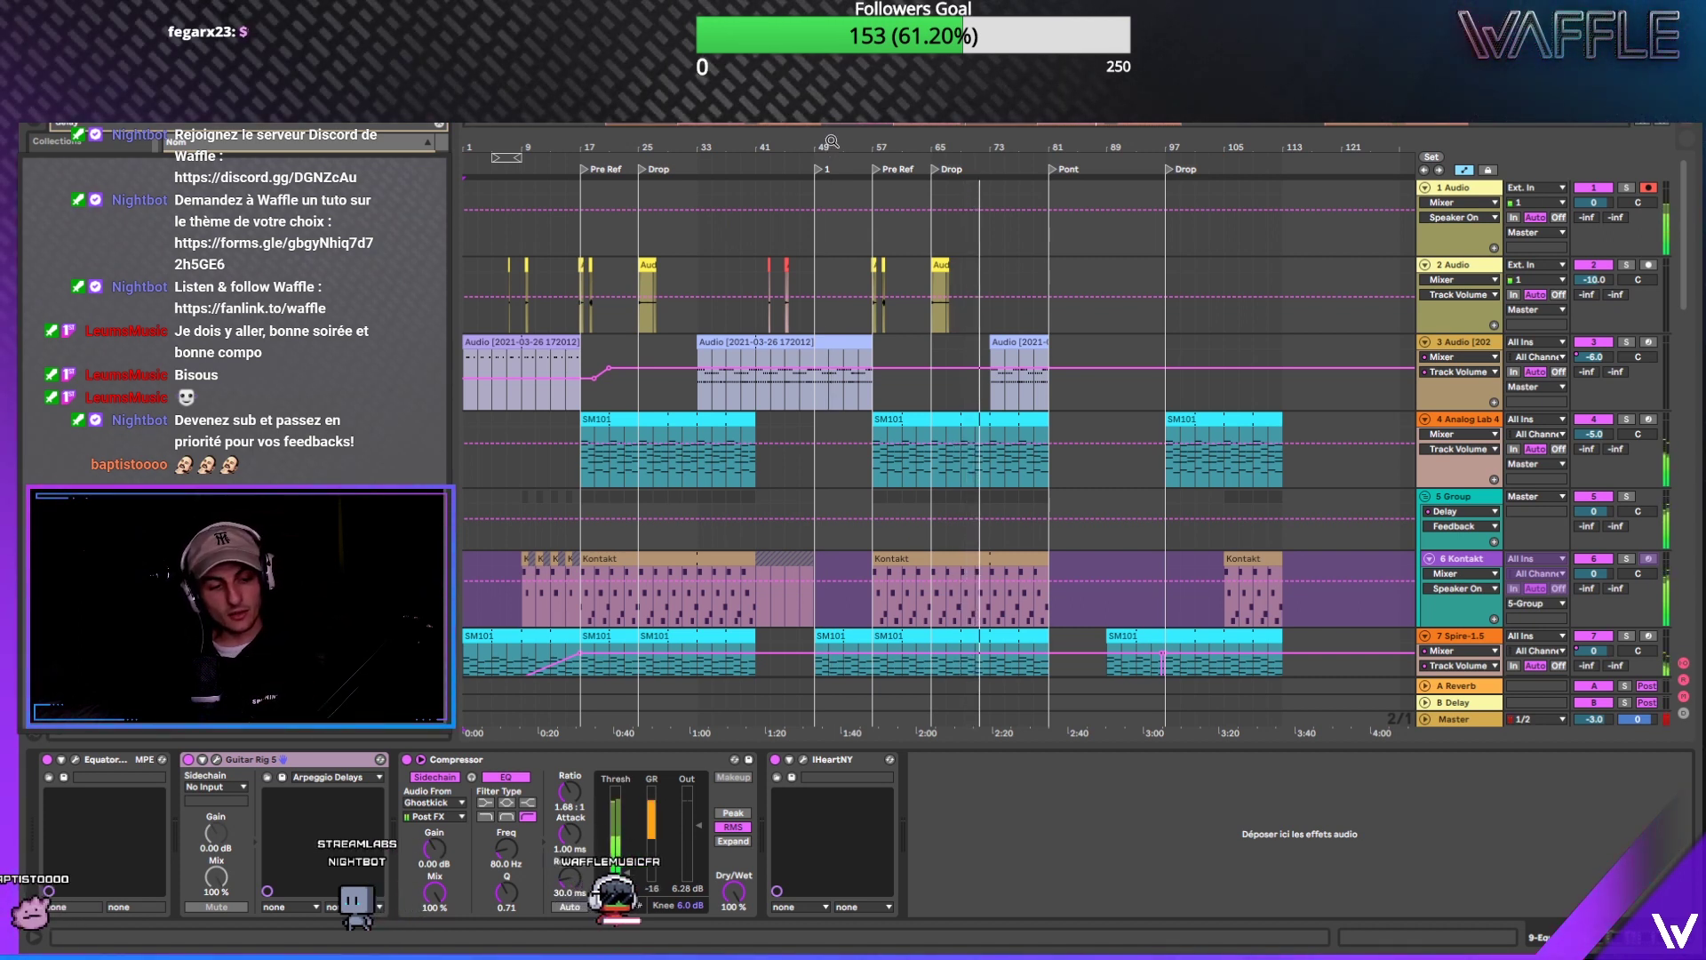
key(ctrl+s)
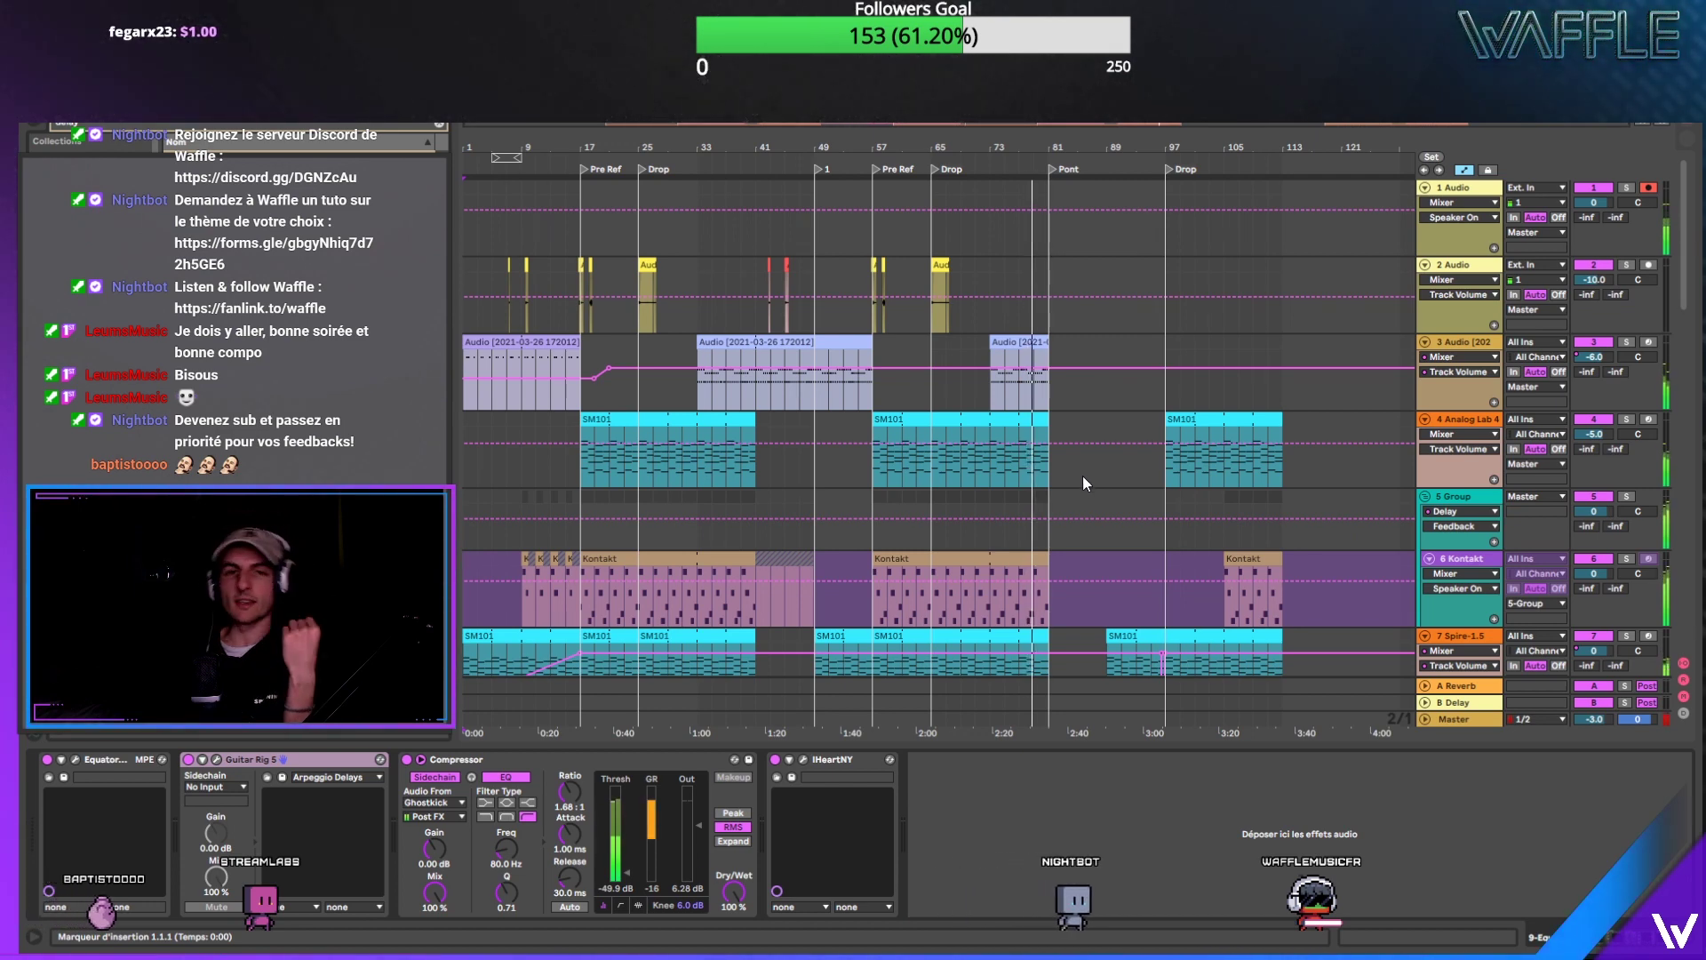
Step: Copy the 2 Audio track's time range from 51.1.1 to 77.1.1 and paste it at 83.1.1
scroll(1082, 477, down, 3)
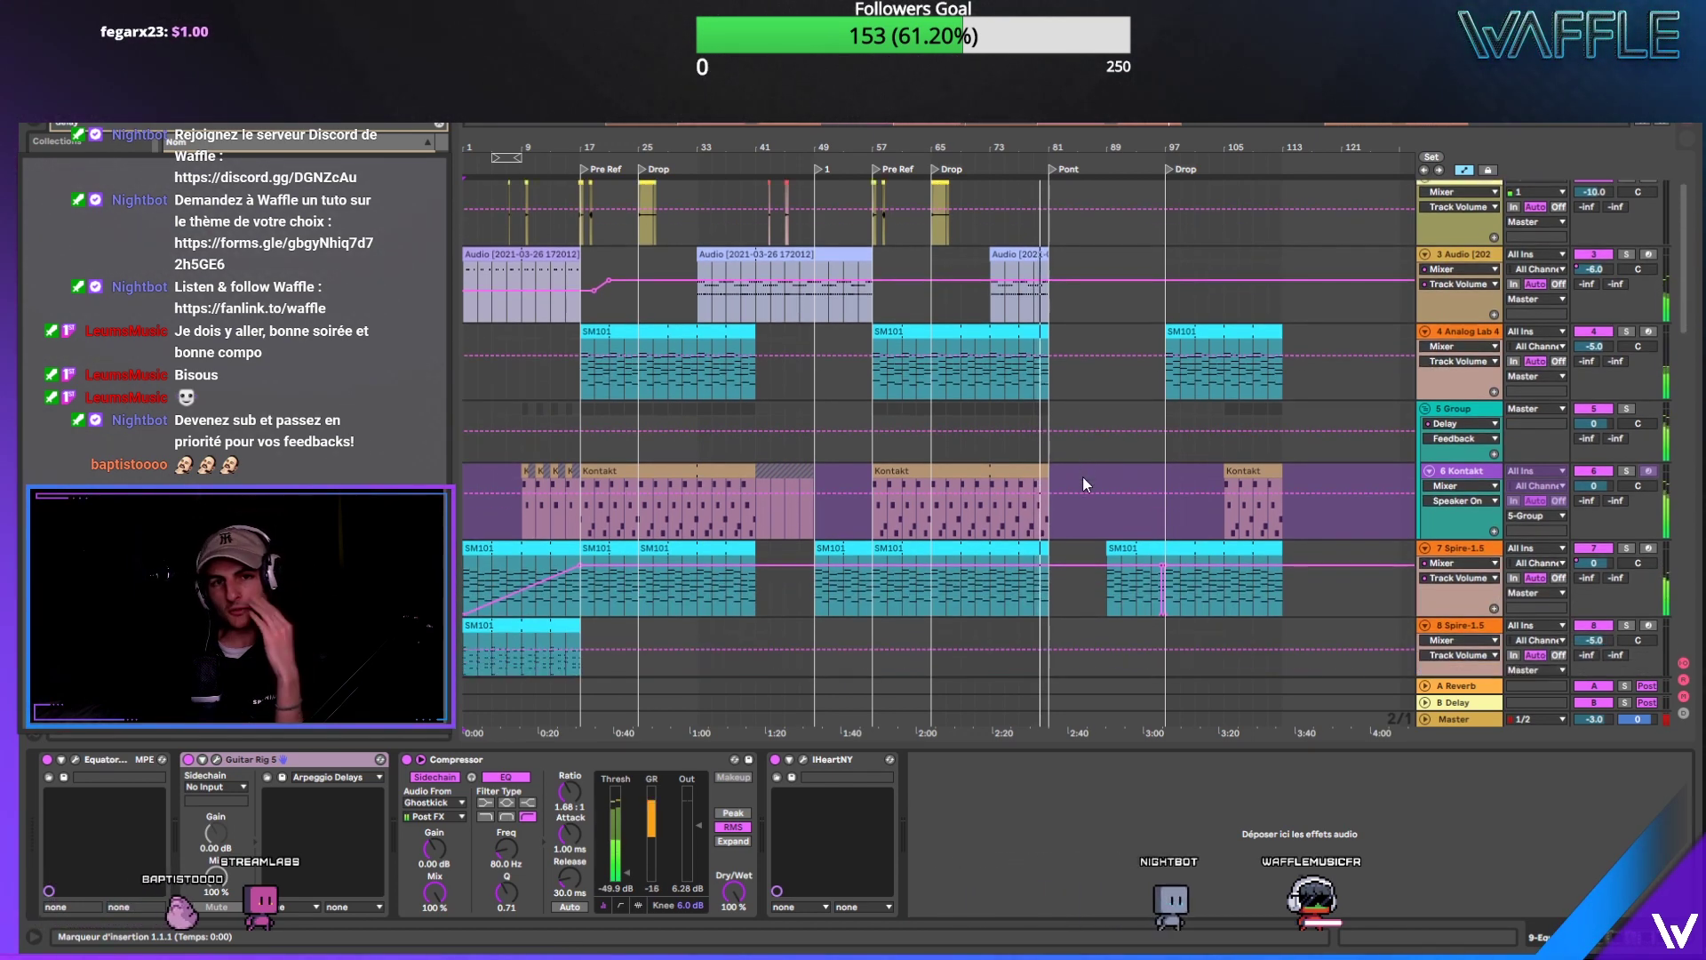
scroll(1082, 477, up, 4)
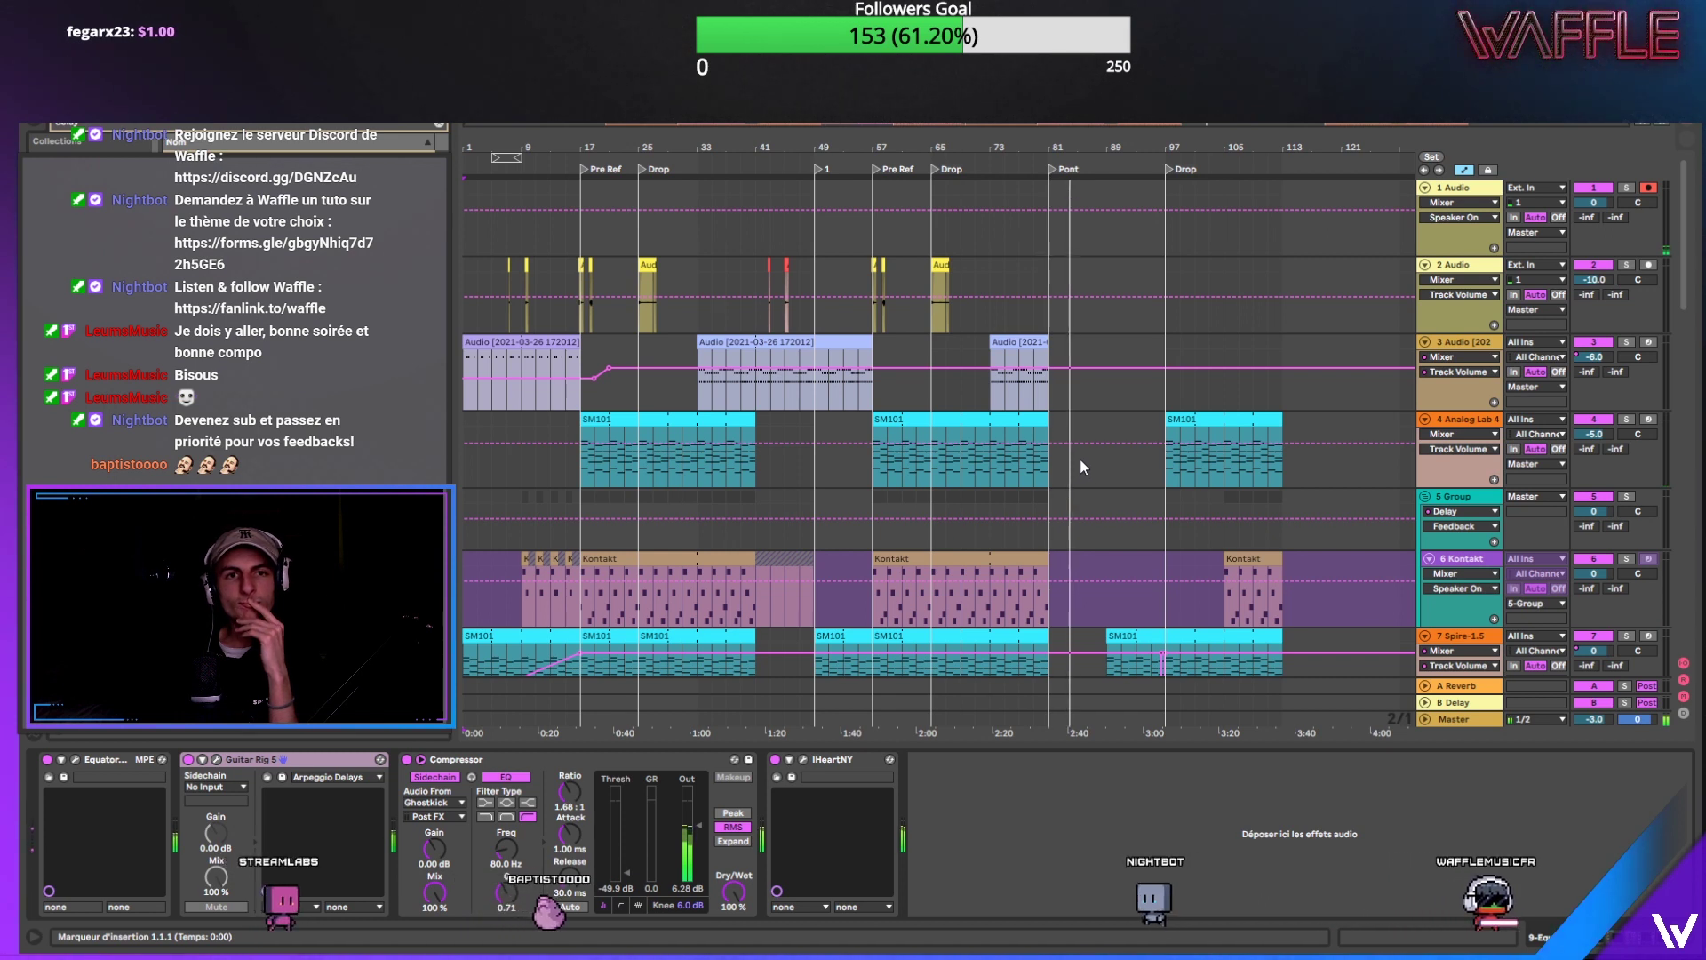
drag(1017, 259, 828, 263)
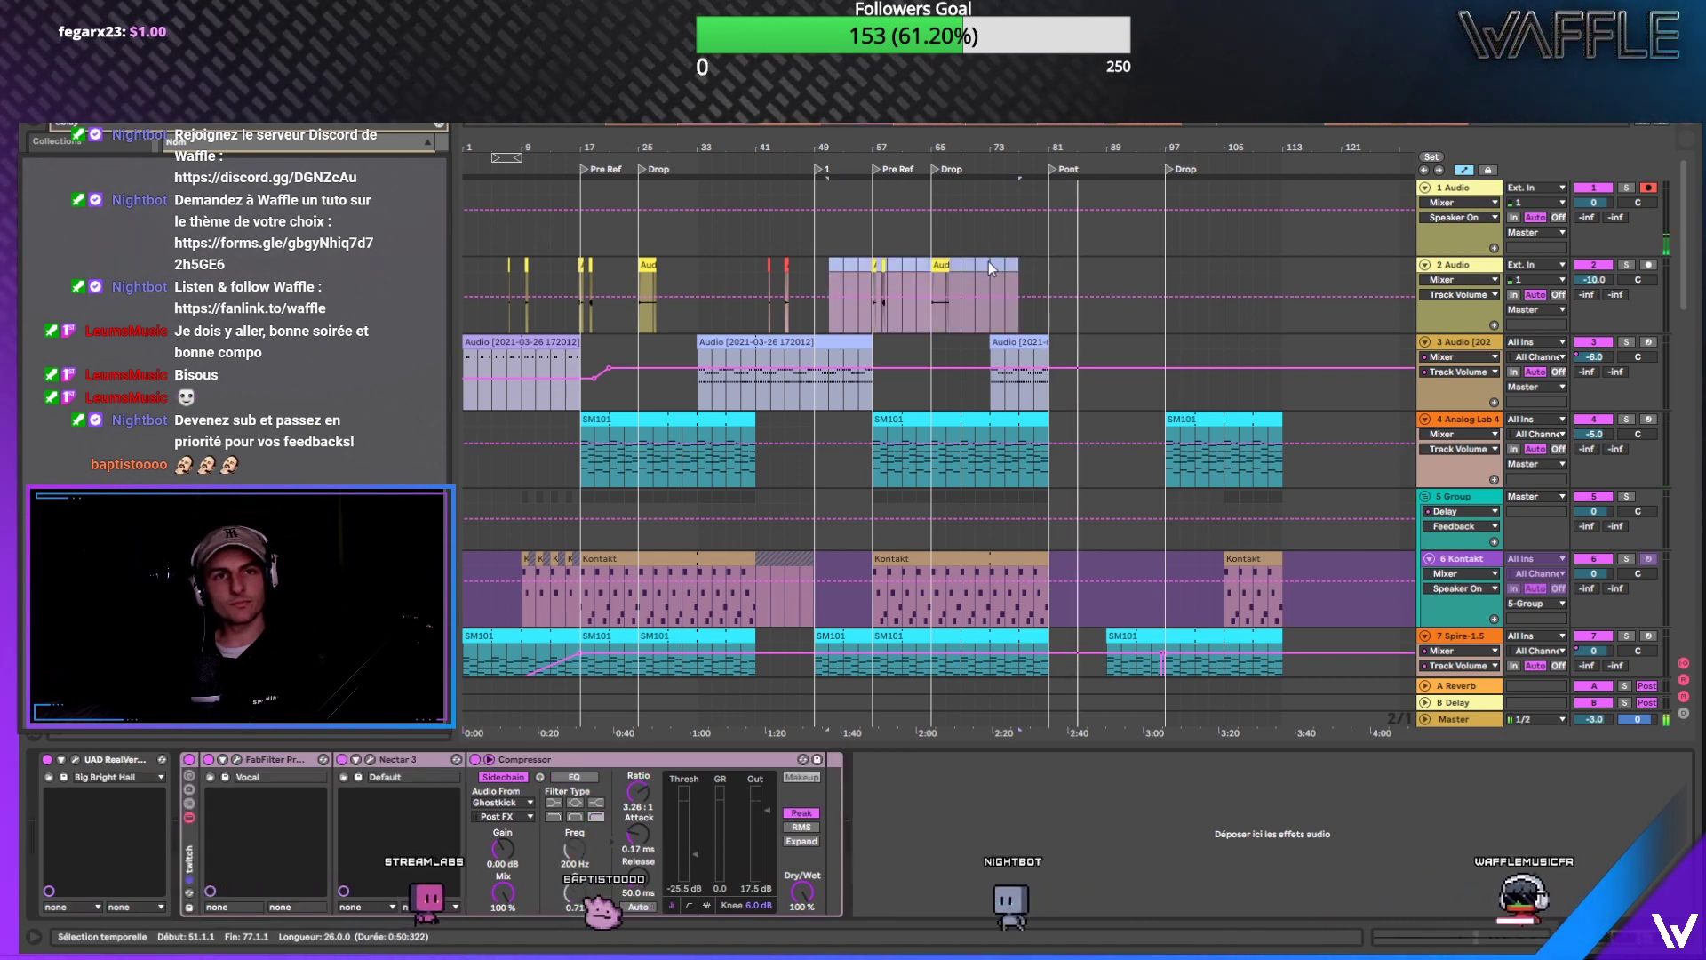
key(ctrl+c)
click(1062, 264)
key(ctrl+v)
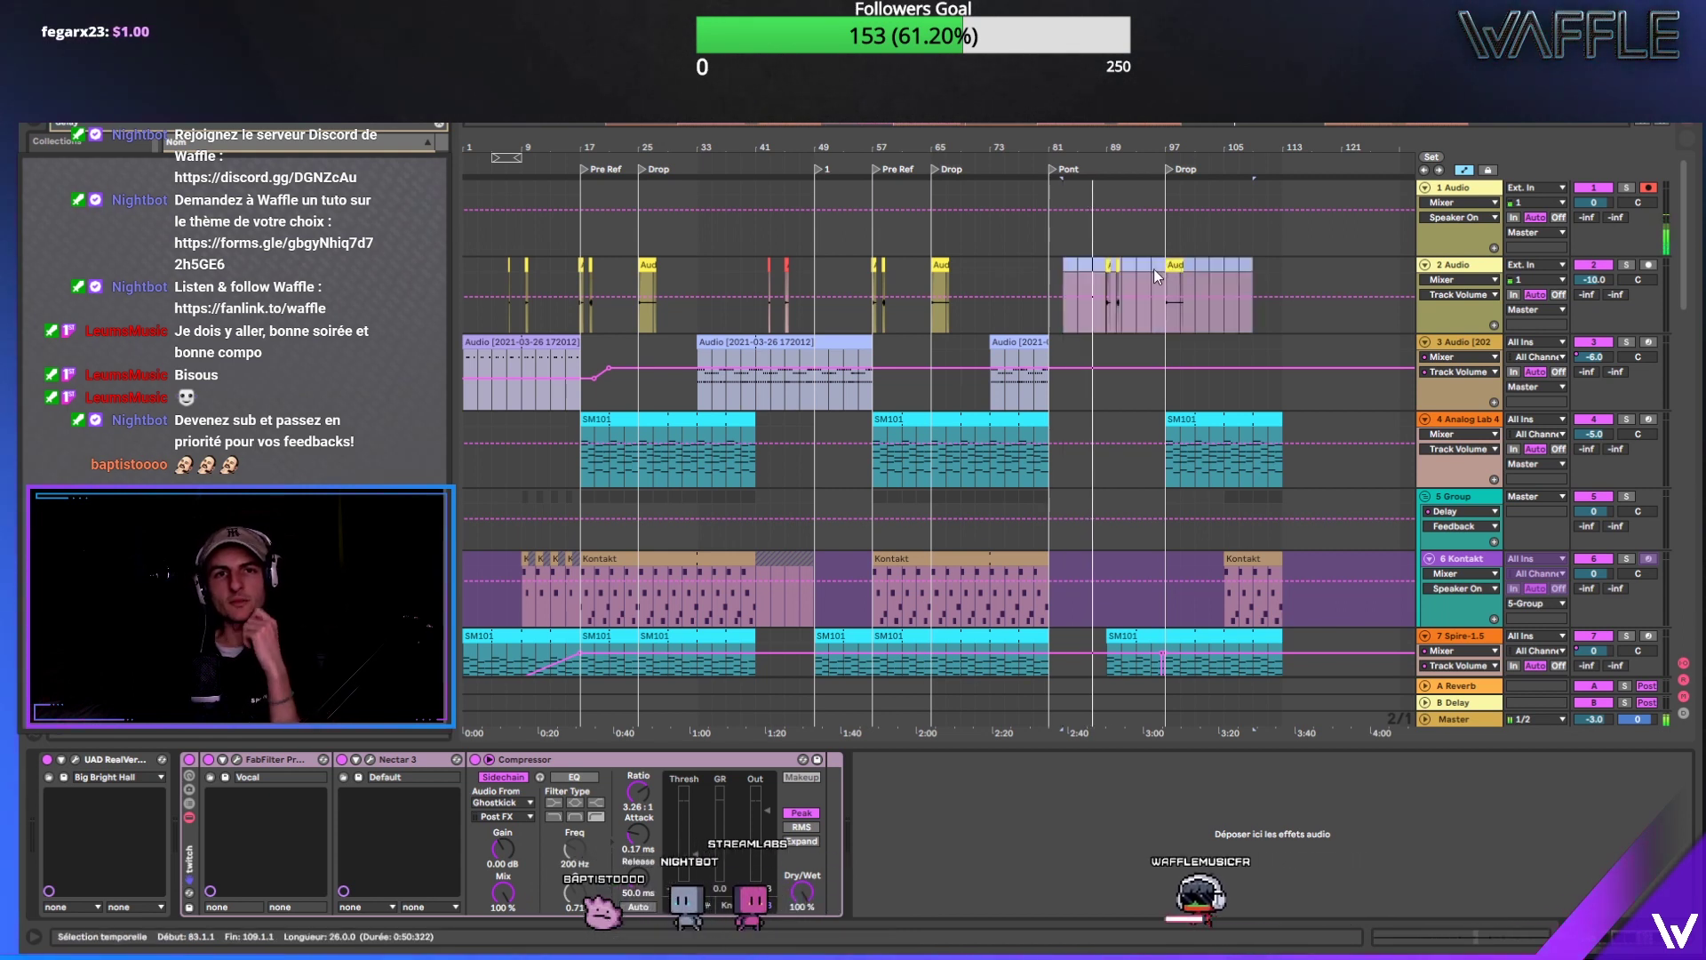
click(1154, 268)
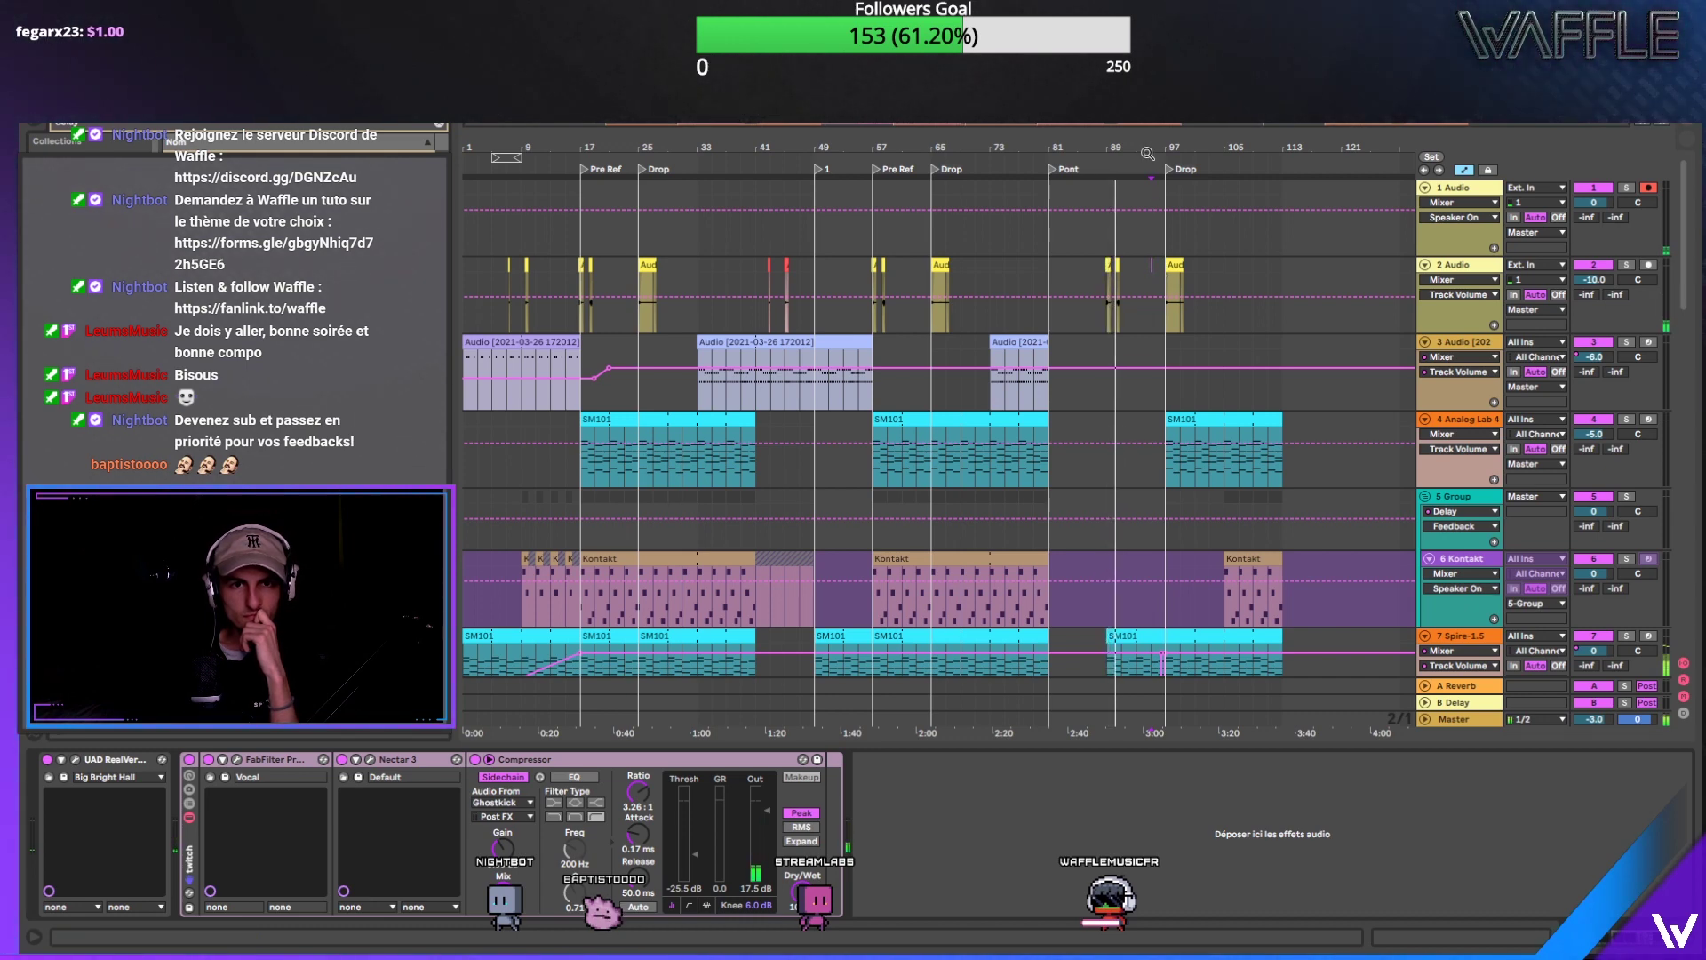
Step: Move the second short pasted clip on the 2 Audio track to 93.1.1 and listen through the final Drop
drag(1155, 184, 1139, 233)
click(958, 277)
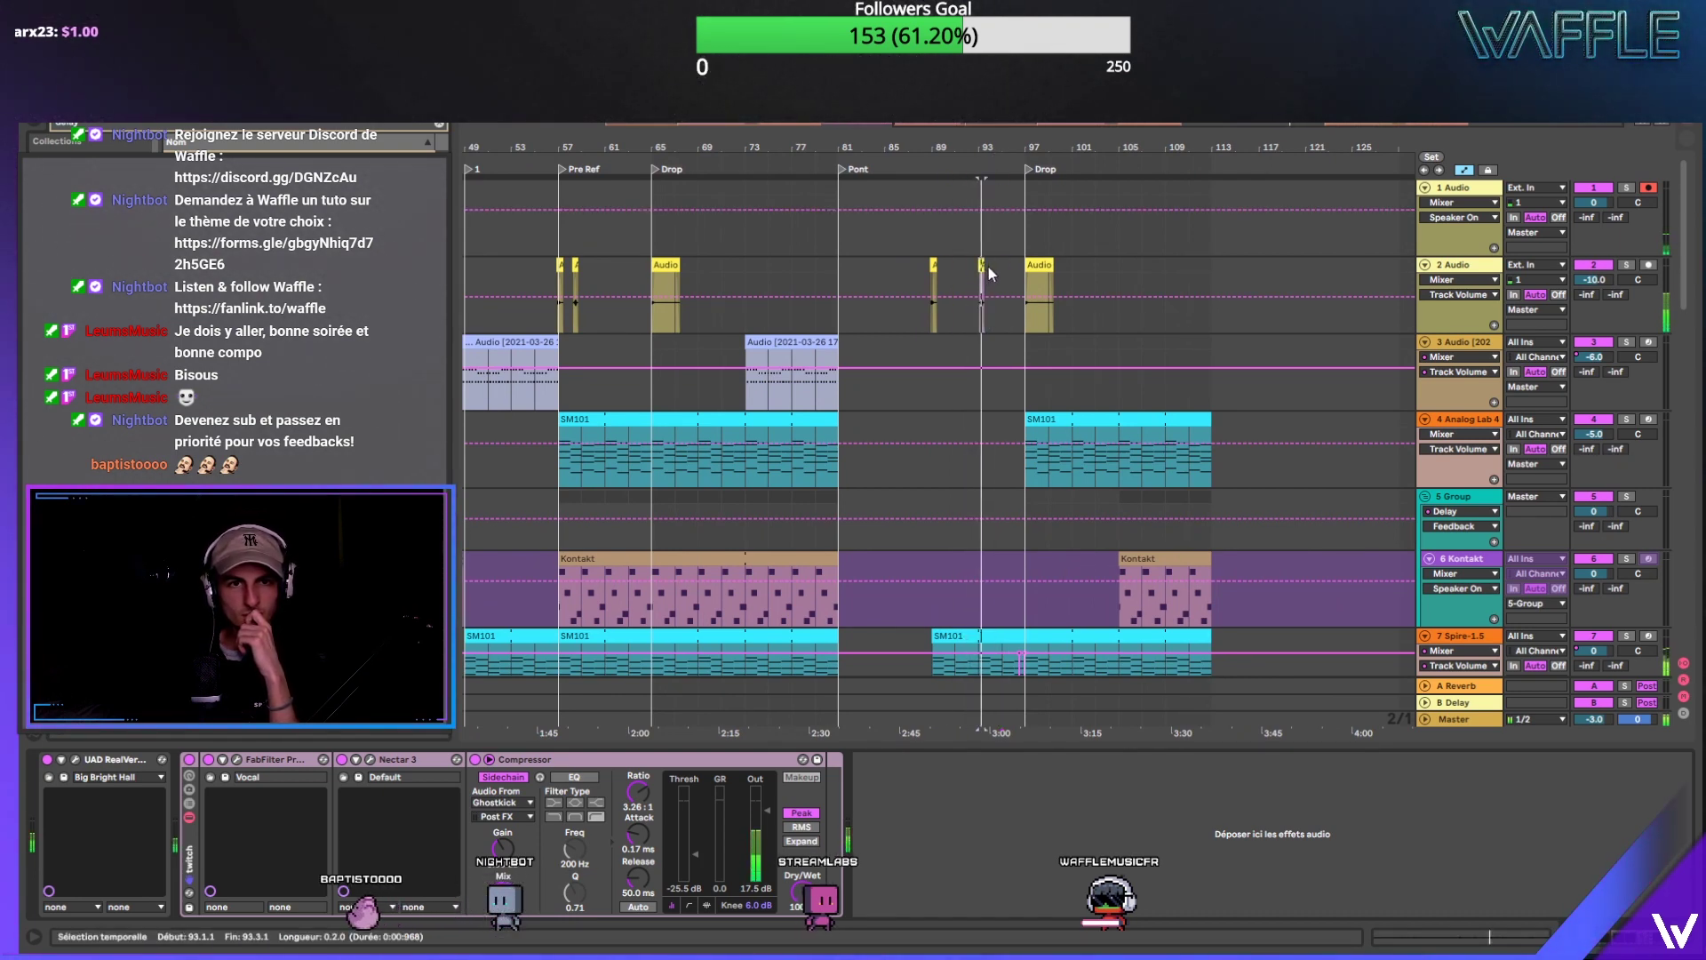
key(x)
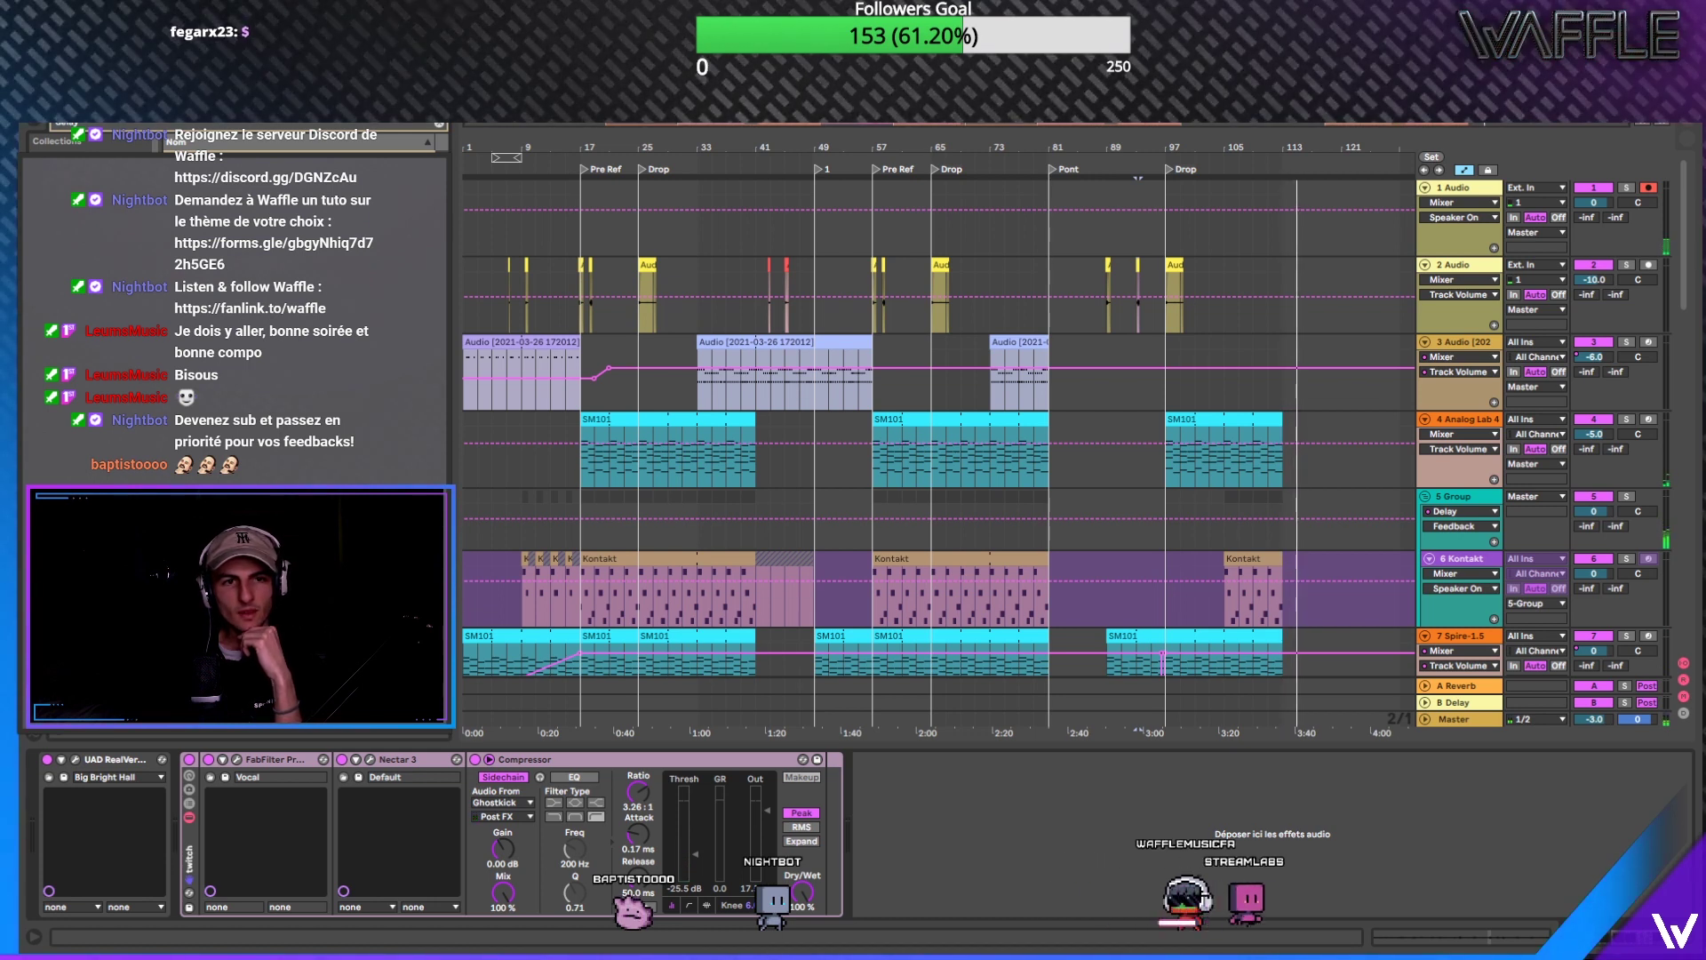
key(space)
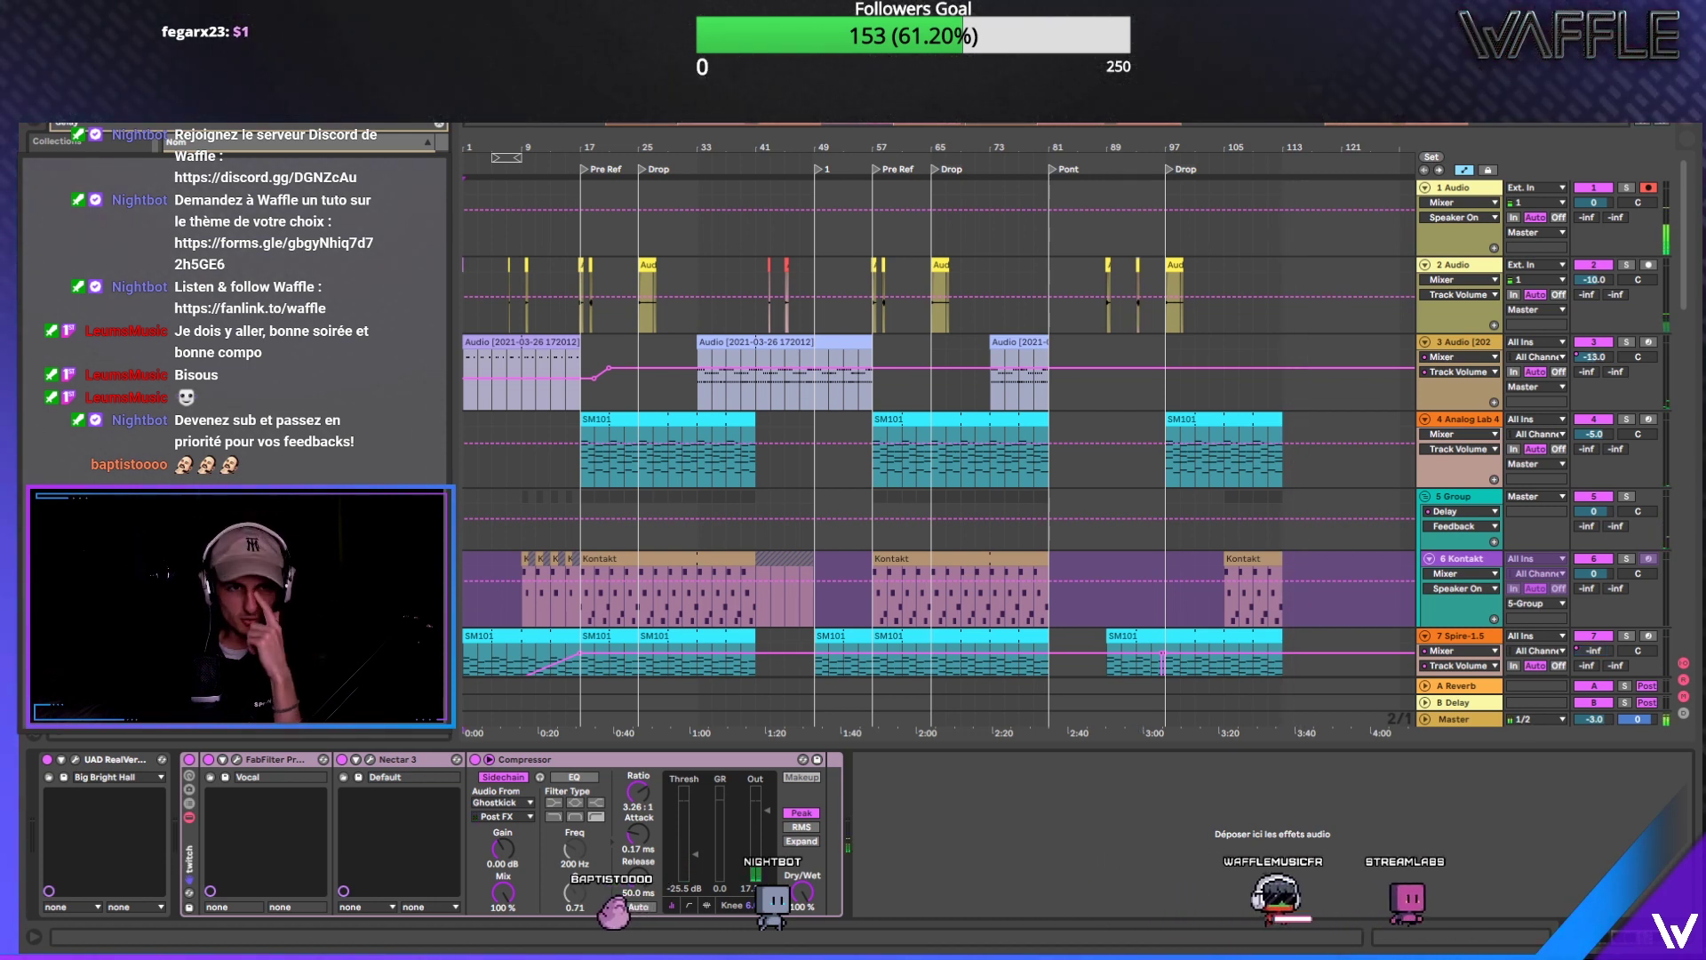